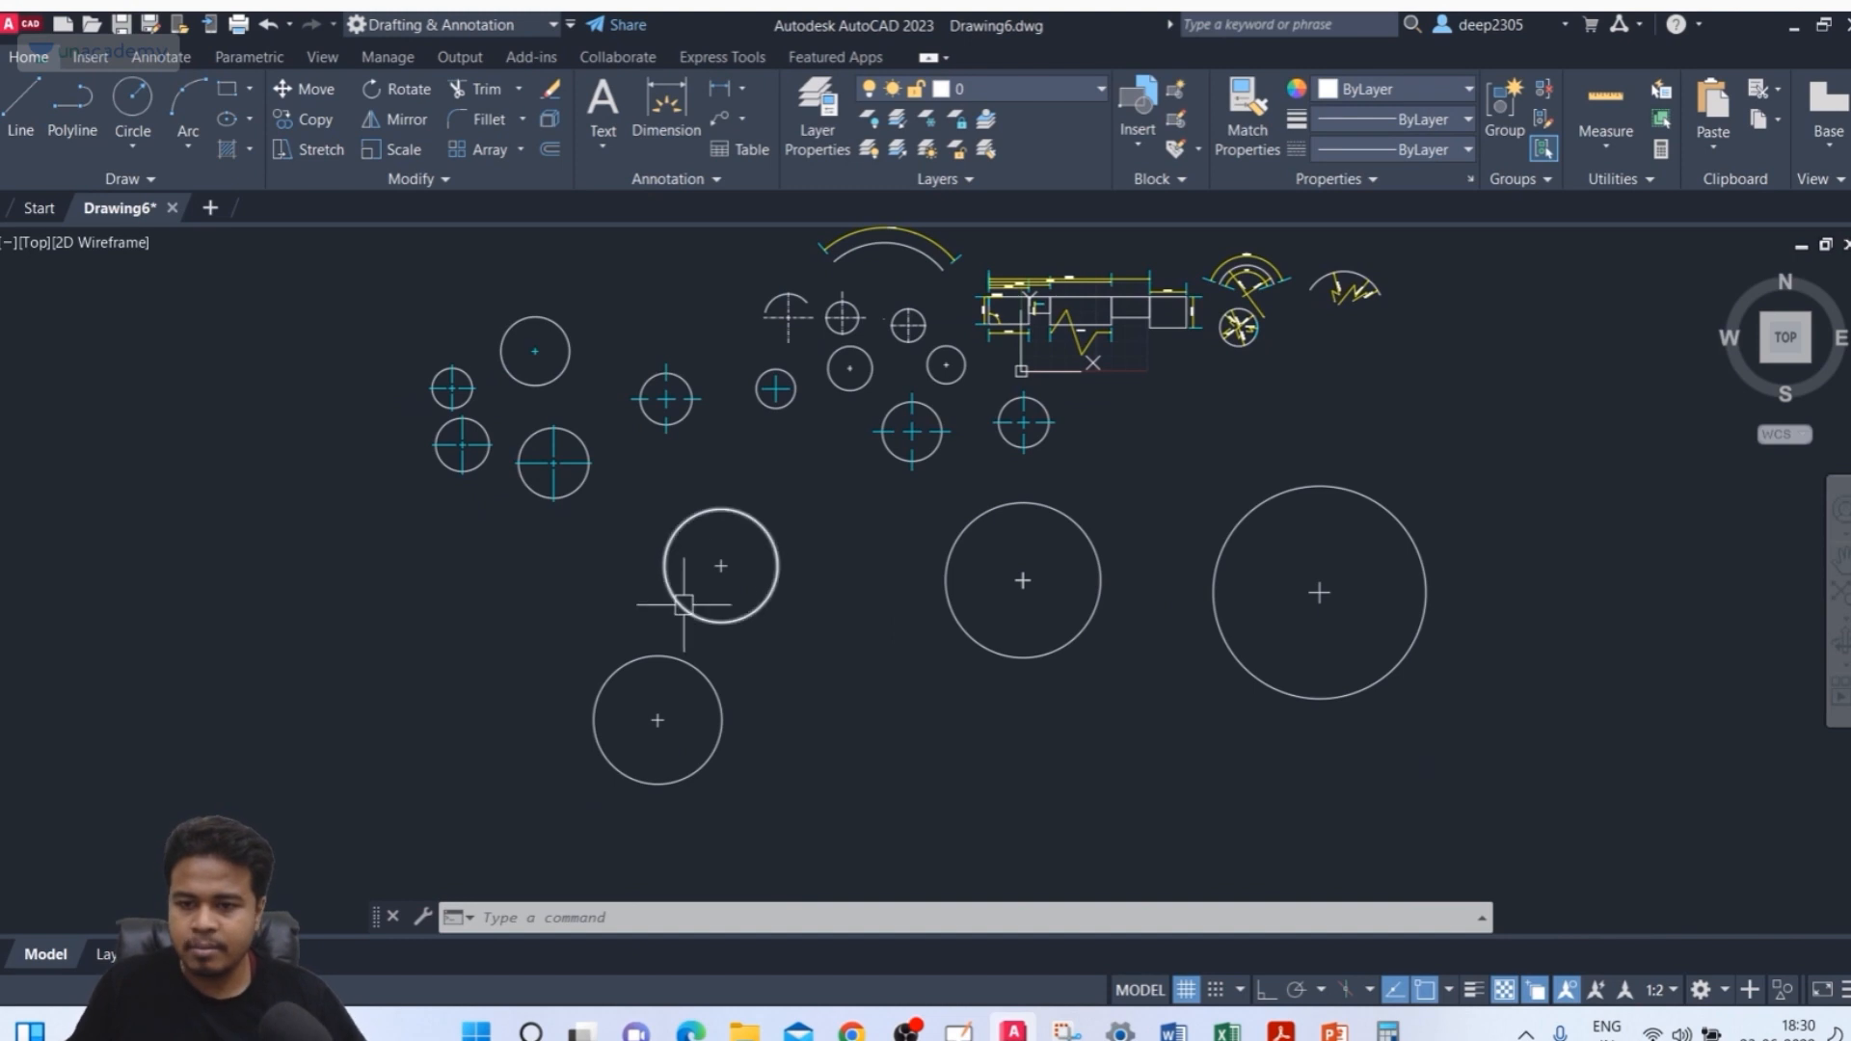
# Draw a circle in the empty area to the left of the existing circles
pyautogui.moveTo(683, 607)
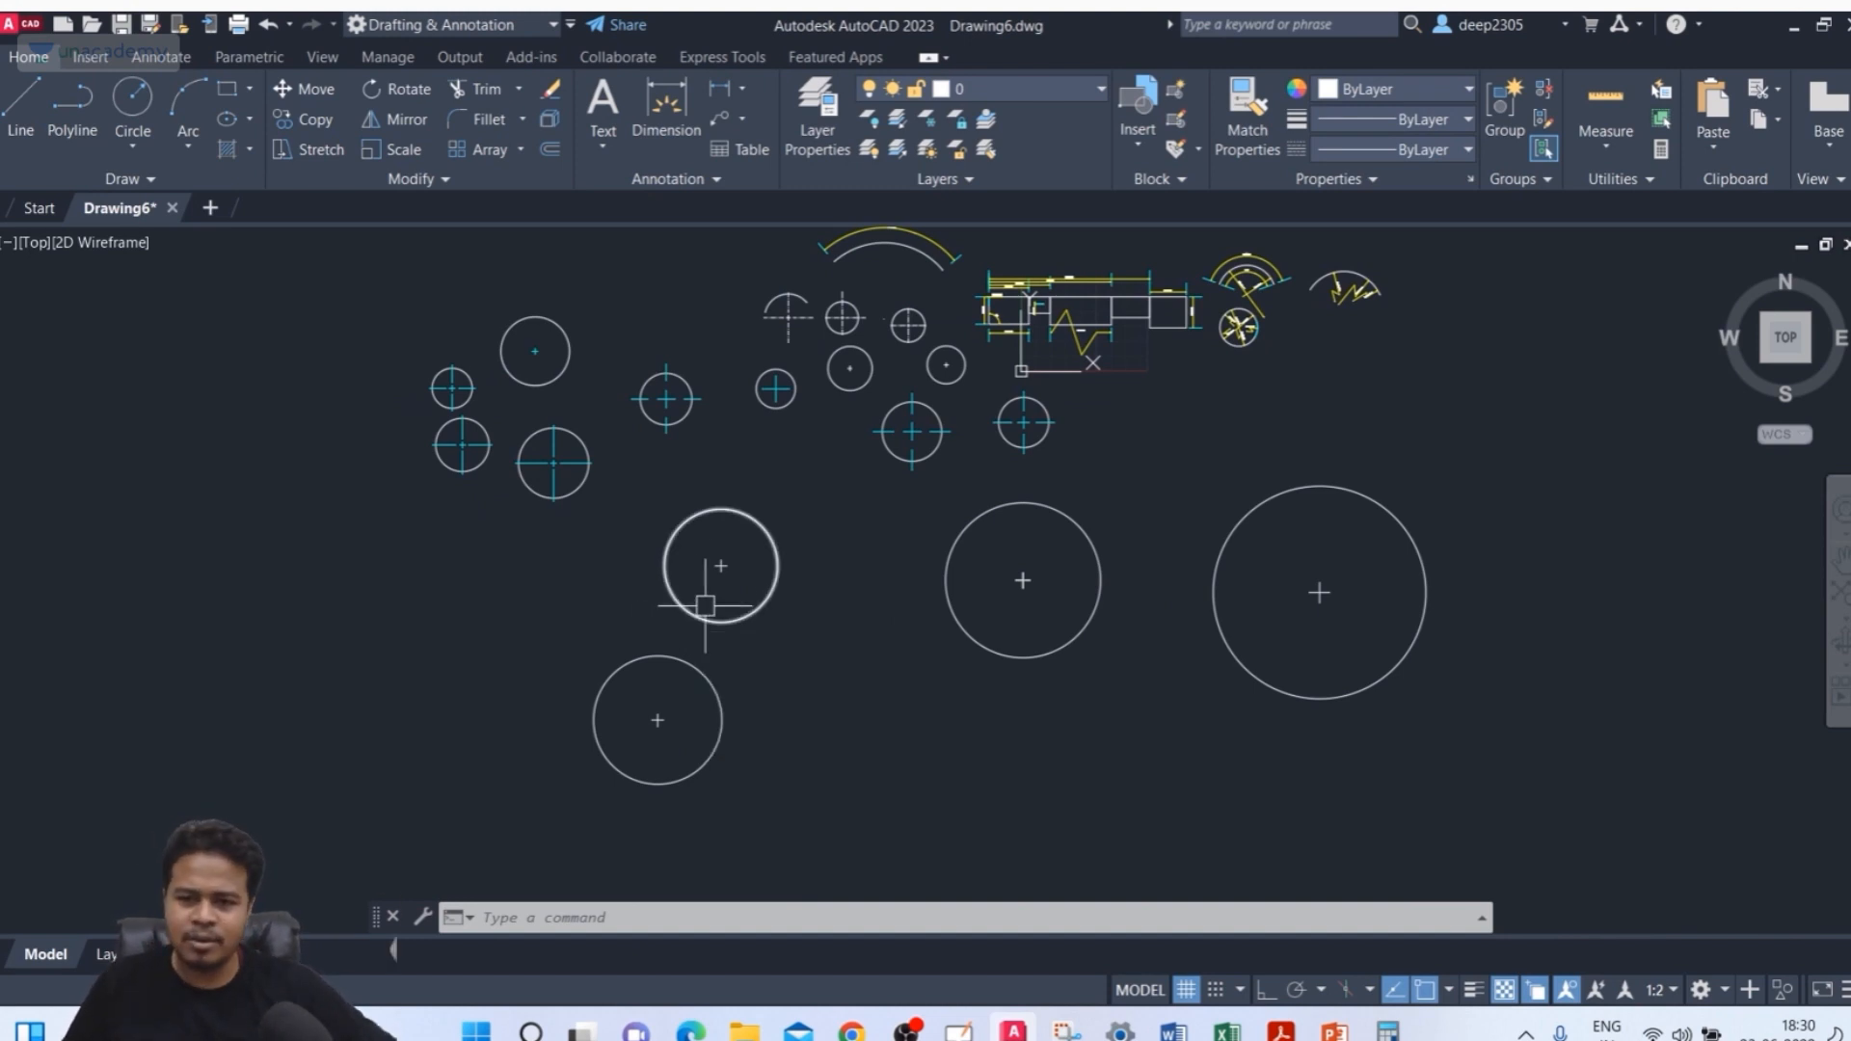
pyautogui.moveTo(402, 667)
pyautogui.mouseDown(button='middle')
pyautogui.moveTo(499, 576)
pyautogui.moveTo(540, 576)
pyautogui.moveTo(706, 446)
pyautogui.mouseUp(button='middle')
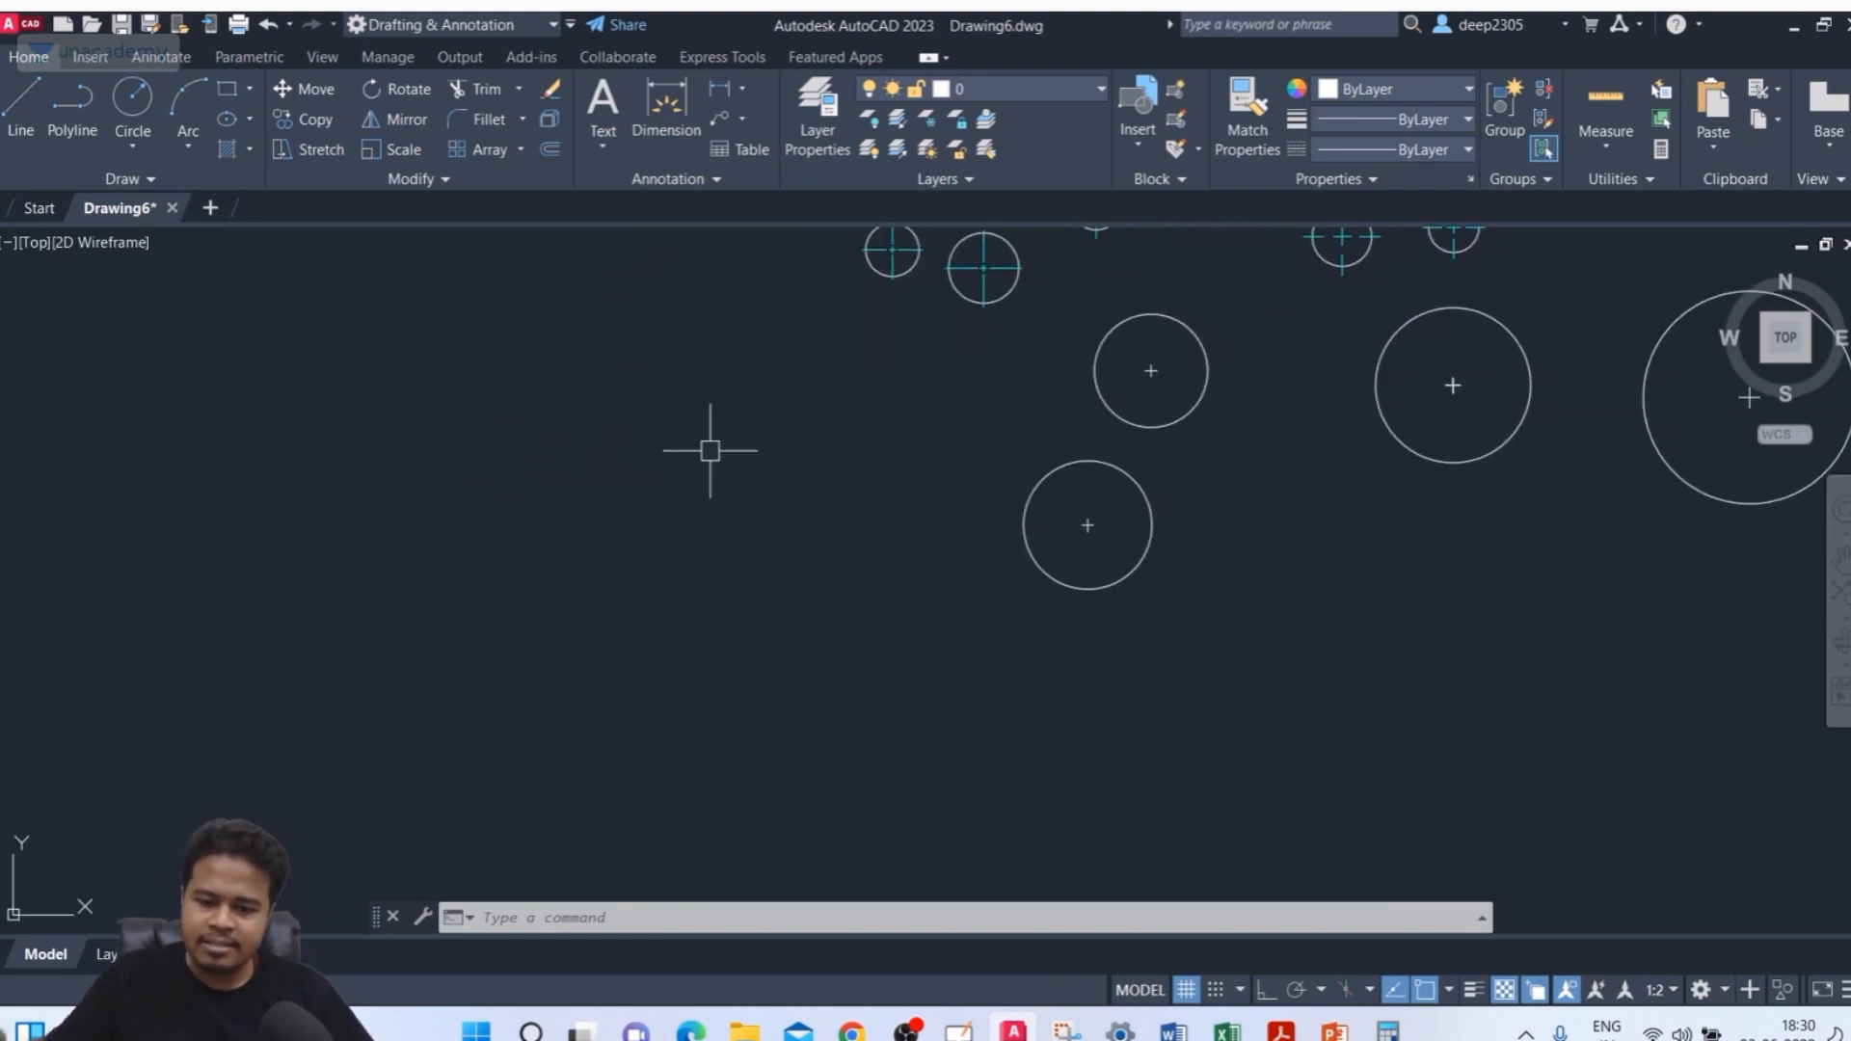
pyautogui.write('c')
pyautogui.press('Return')
pyautogui.press('Return')
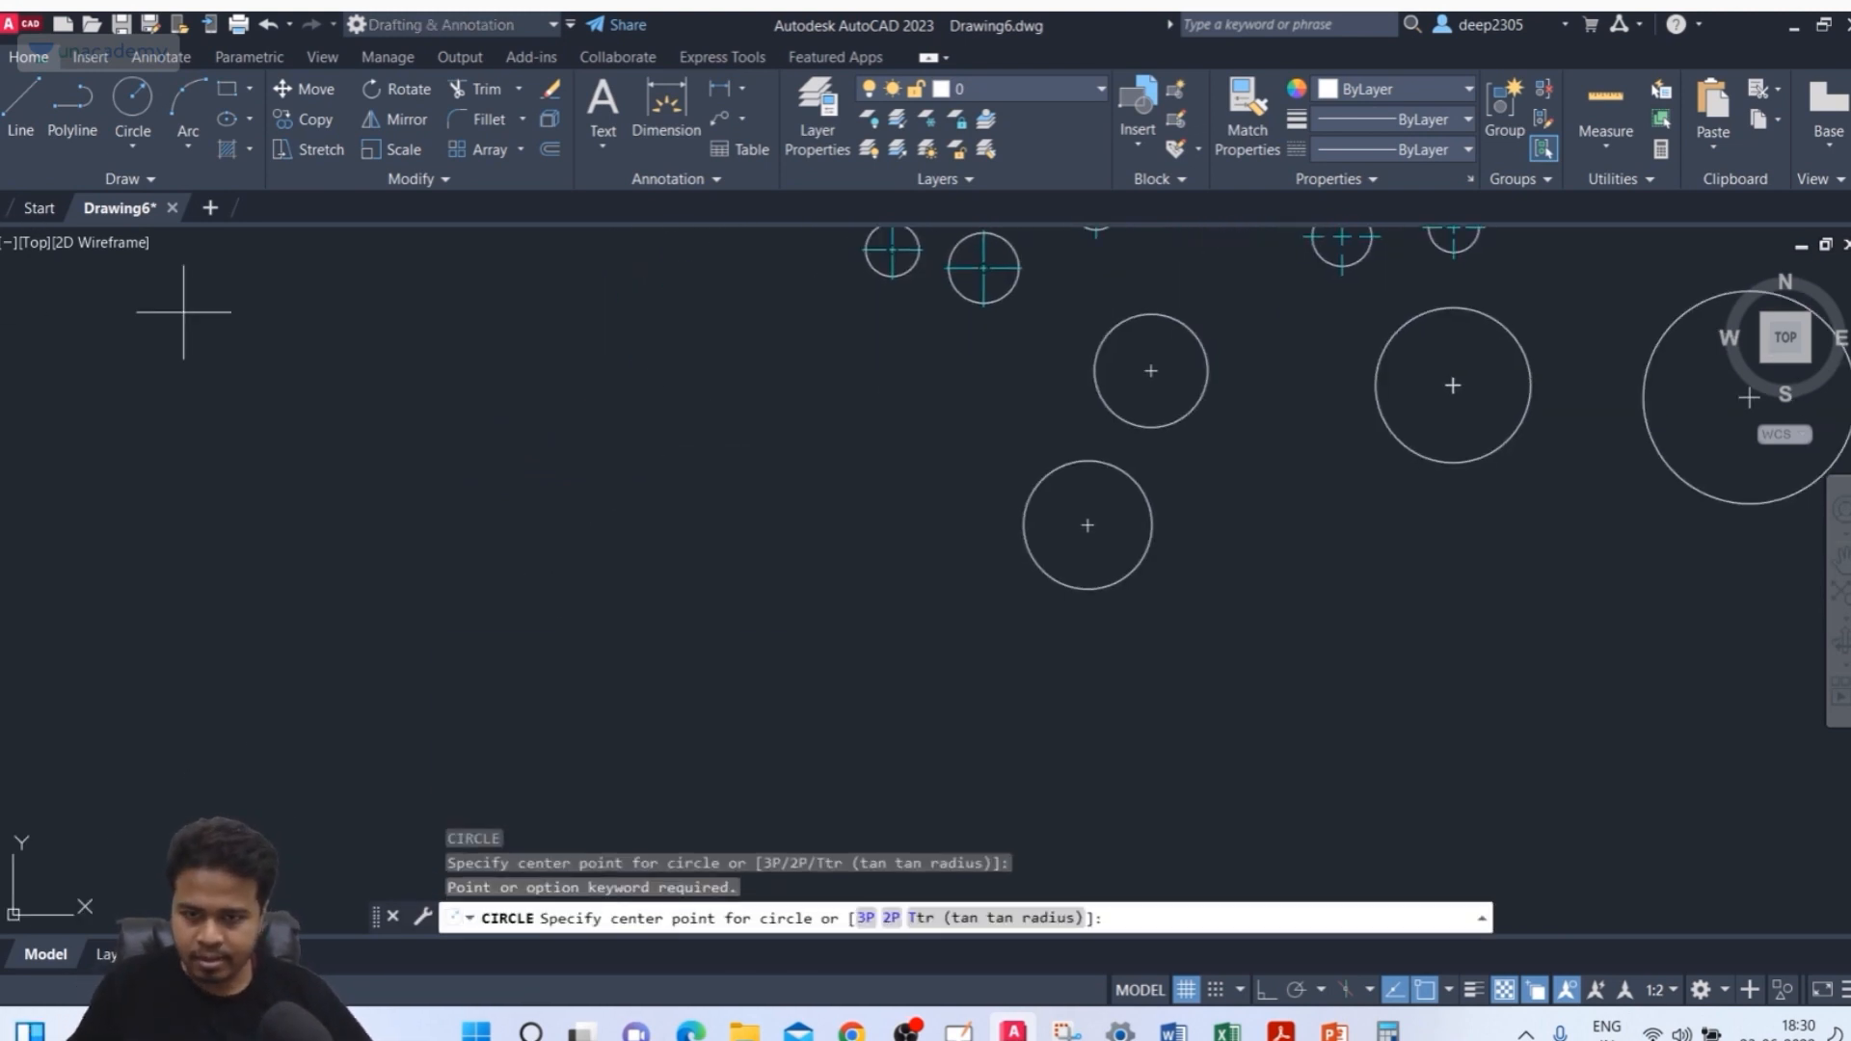
pyautogui.click(353, 534)
pyautogui.click(315, 631)
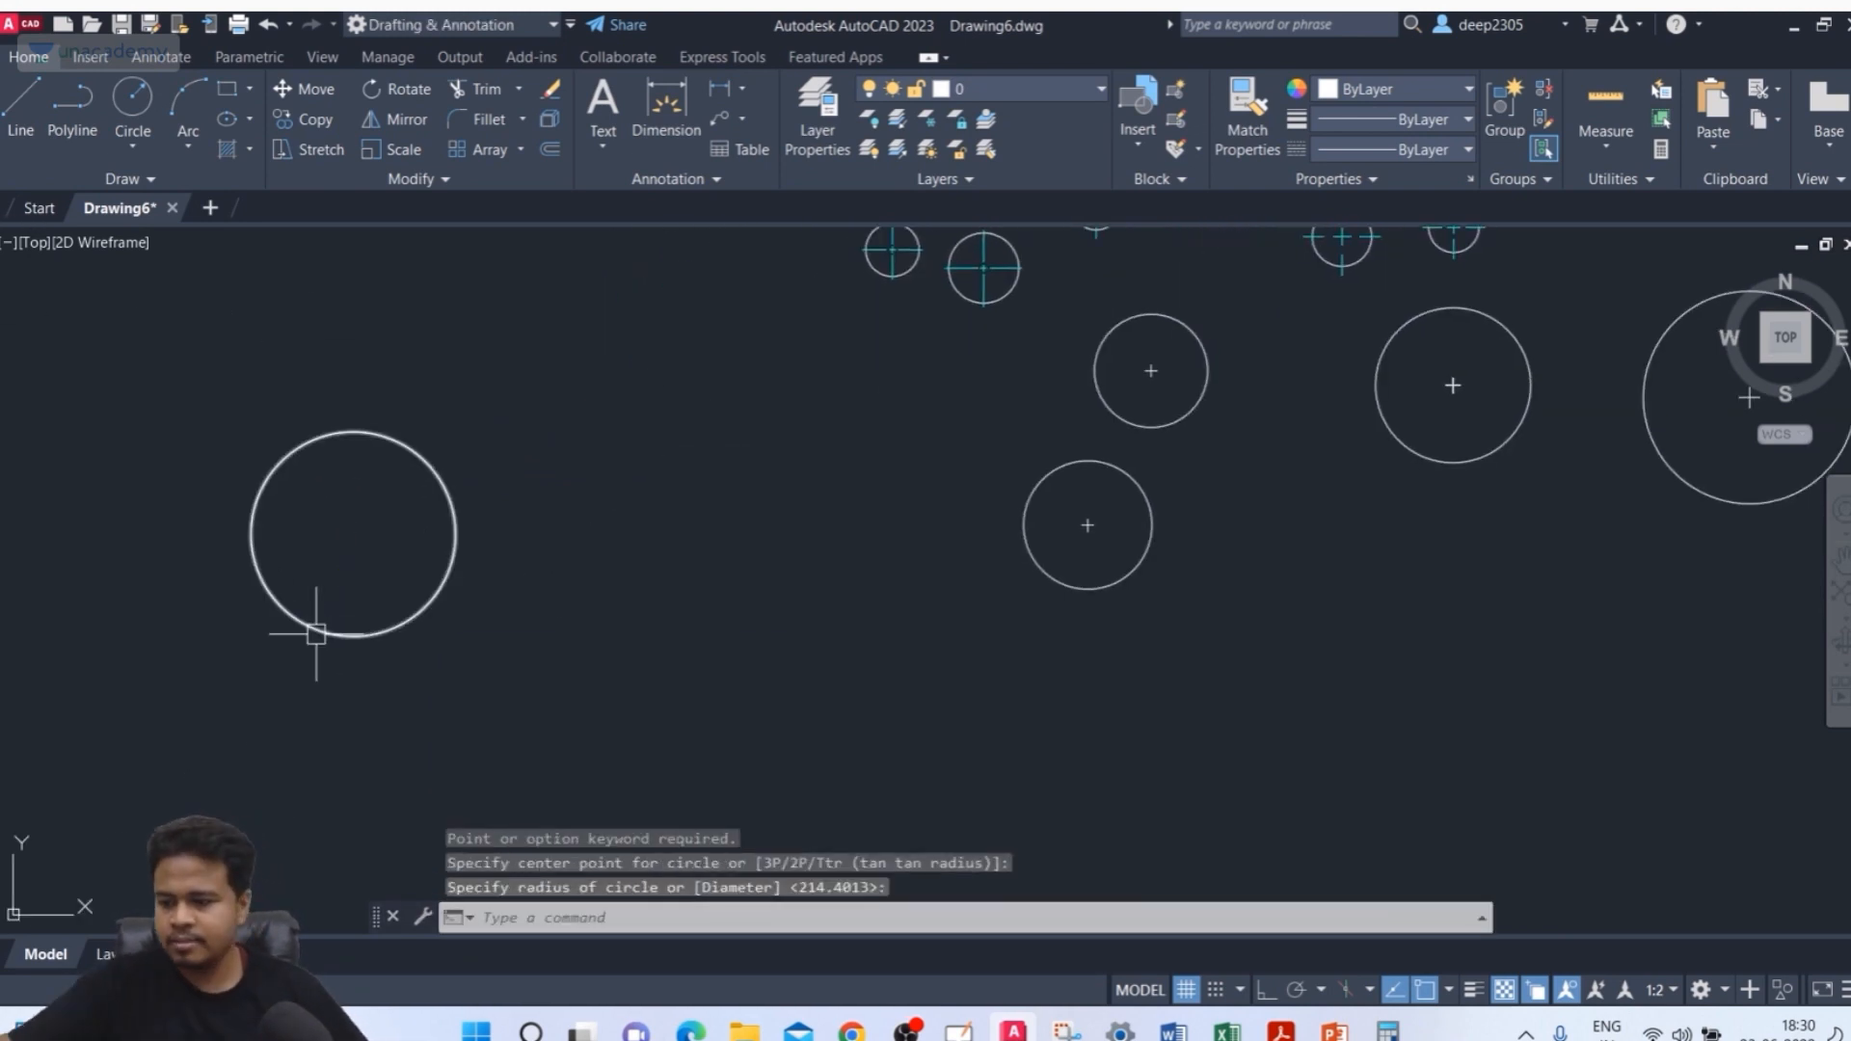
pyautogui.press('Return')
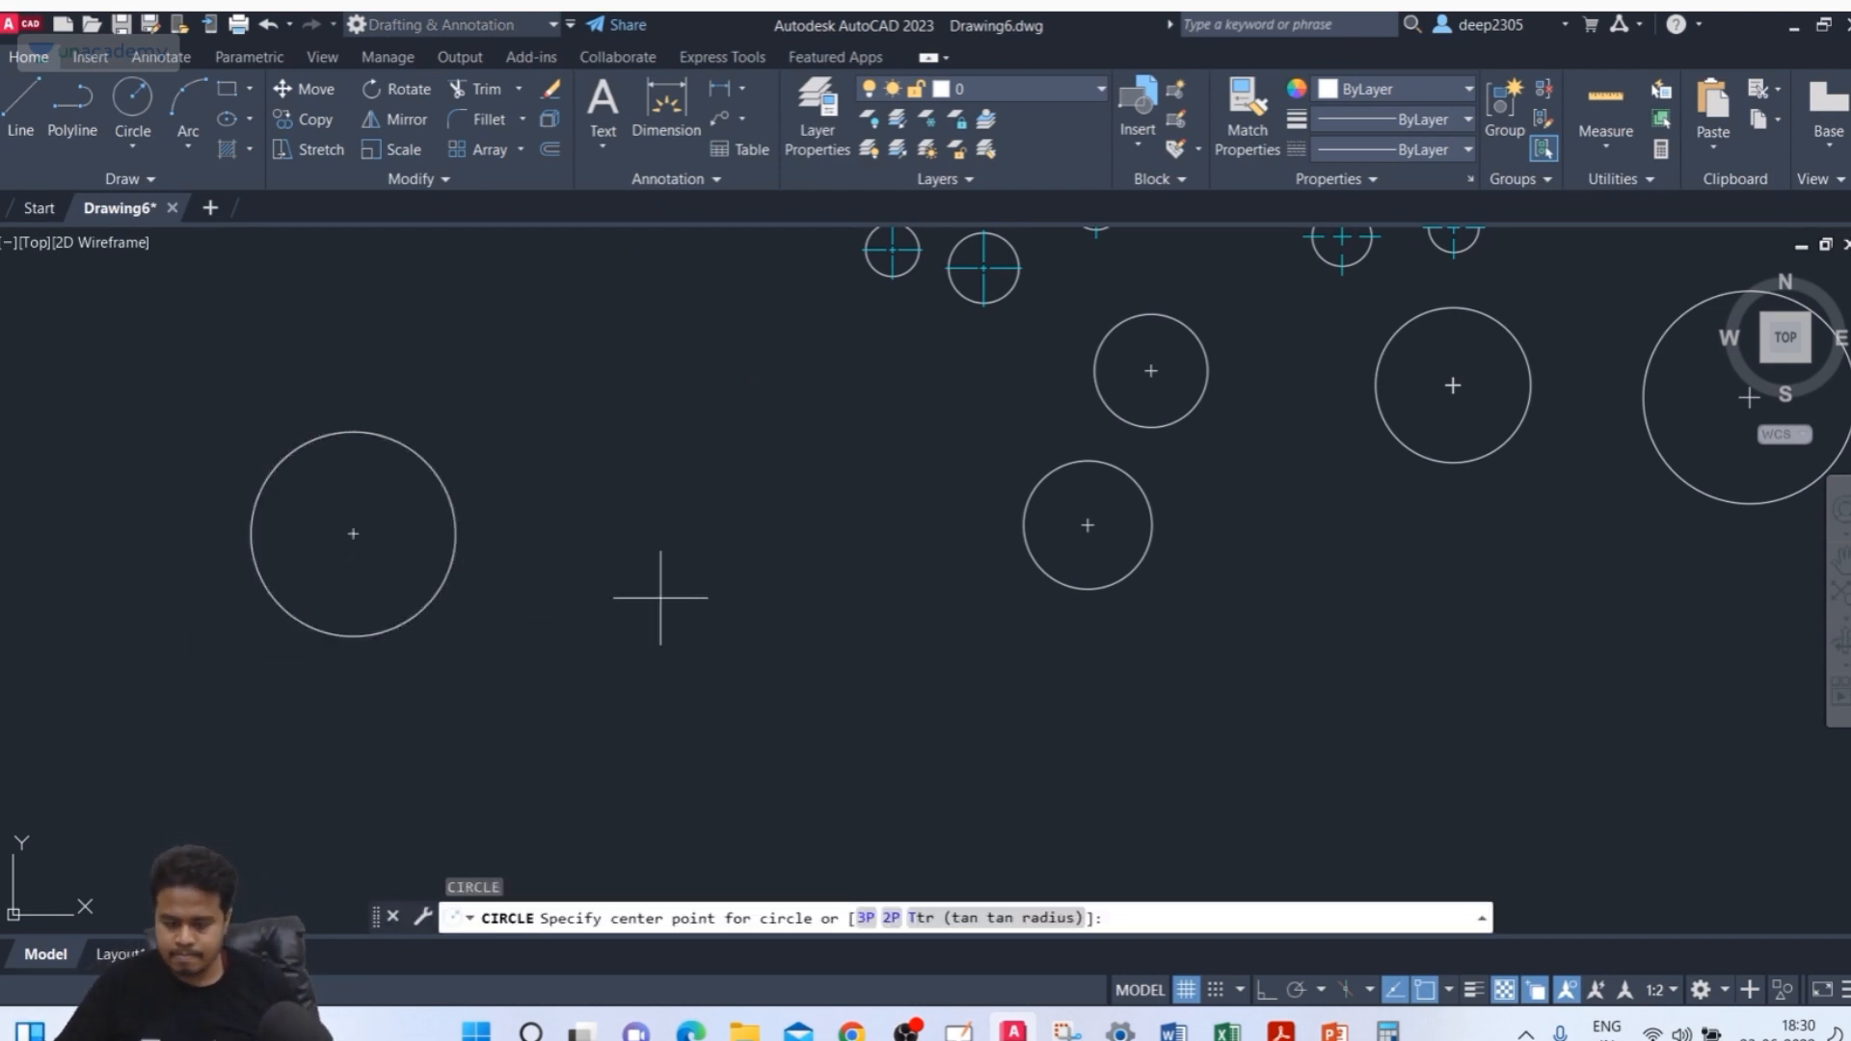
# Draw three more circles of different sizes around the first one
pyautogui.click(632, 651)
pyautogui.click(615, 715)
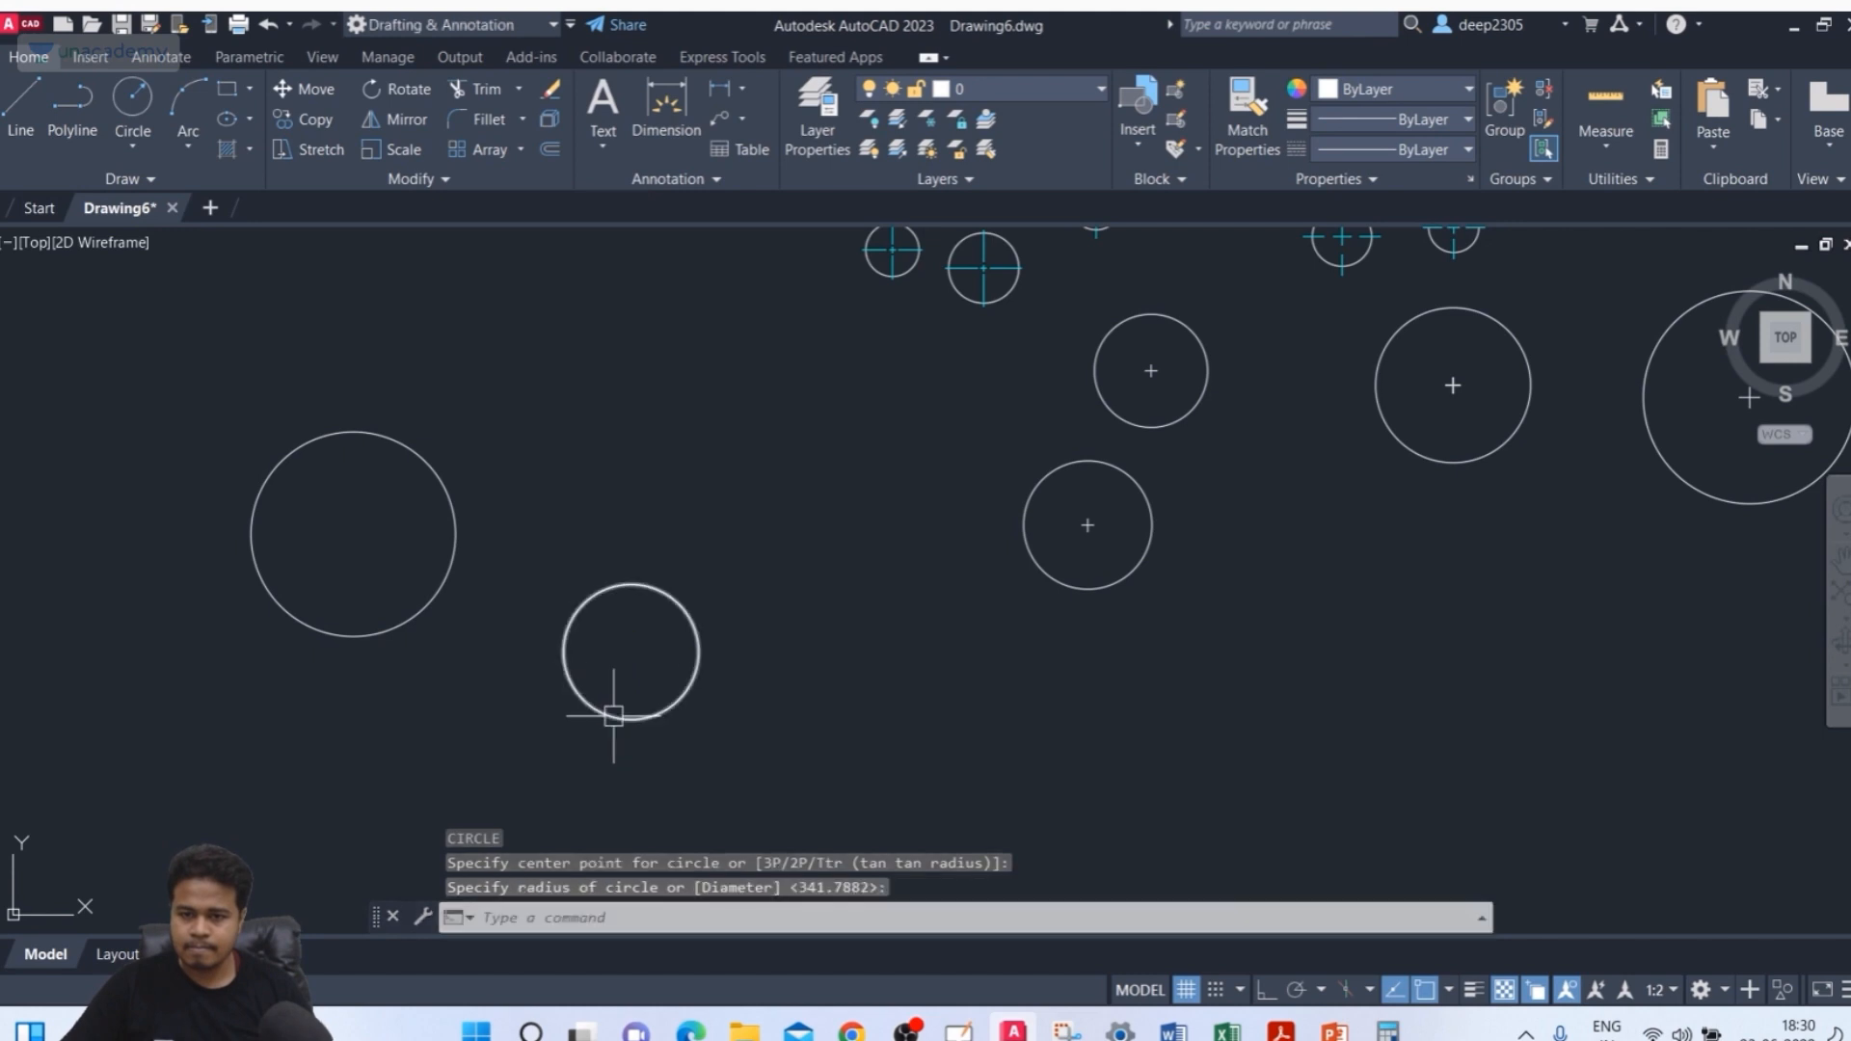
pyautogui.press('Return')
pyautogui.click(622, 338)
pyautogui.click(614, 424)
pyautogui.press('Return')
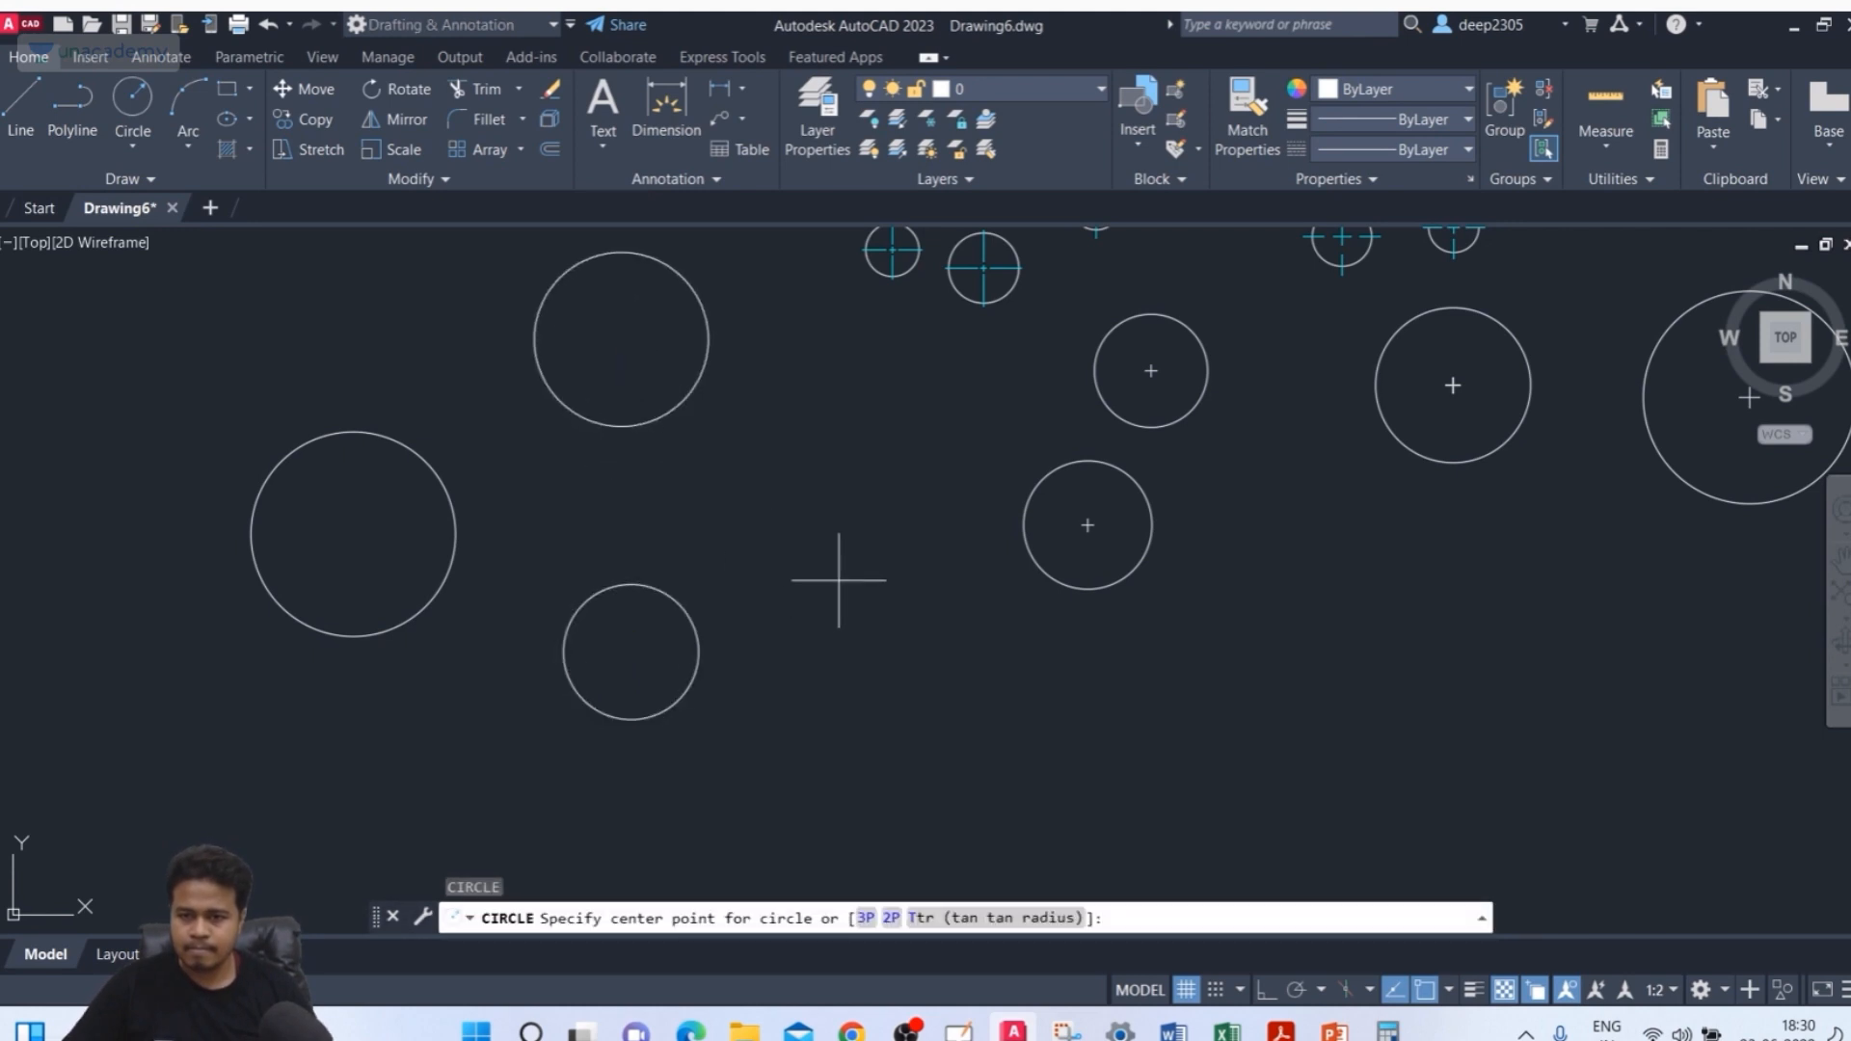
pyautogui.click(839, 581)
pyautogui.click(837, 651)
pyautogui.press('Return')
# Draw two more circles, one at the upper left and one at the lower left of the group
pyautogui.click(215, 364)
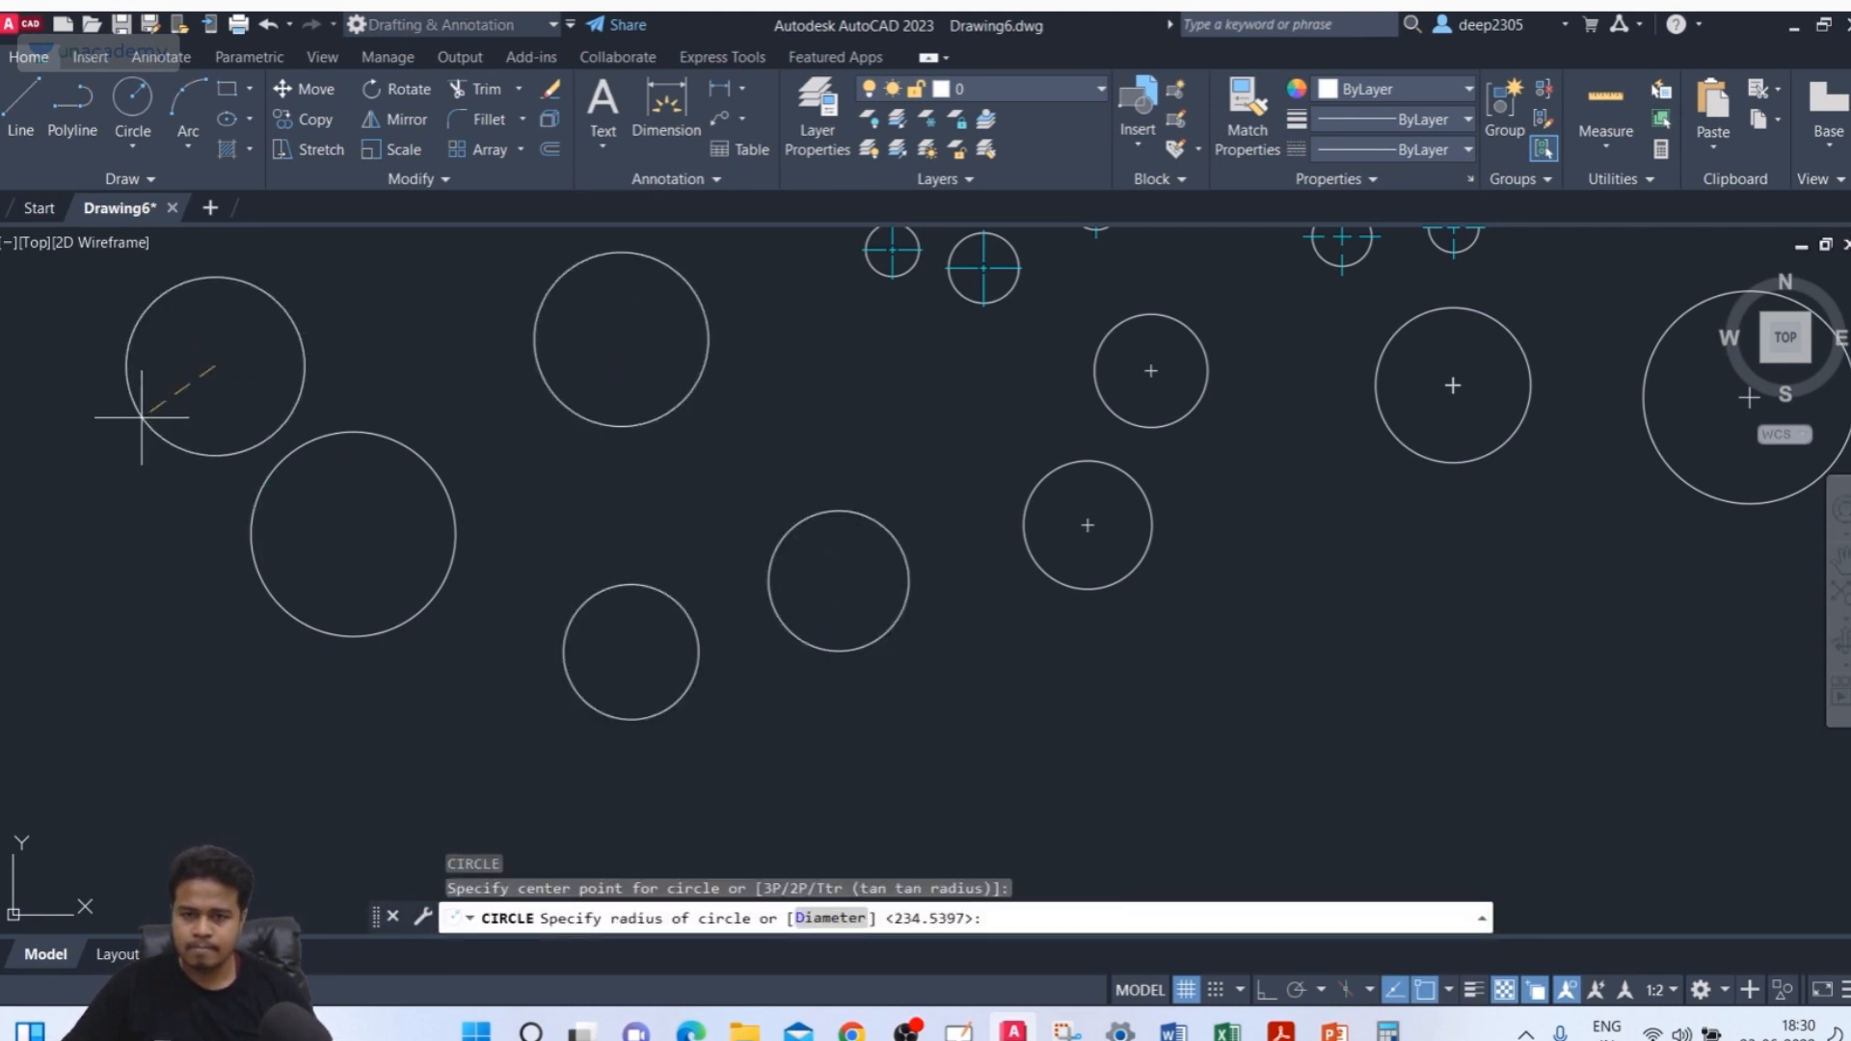
pyautogui.click(154, 415)
pyautogui.moveTo(183, 662); pyautogui.dragTo(289, 617, button='middle')
pyautogui.press('Return')
pyautogui.click(277, 633)
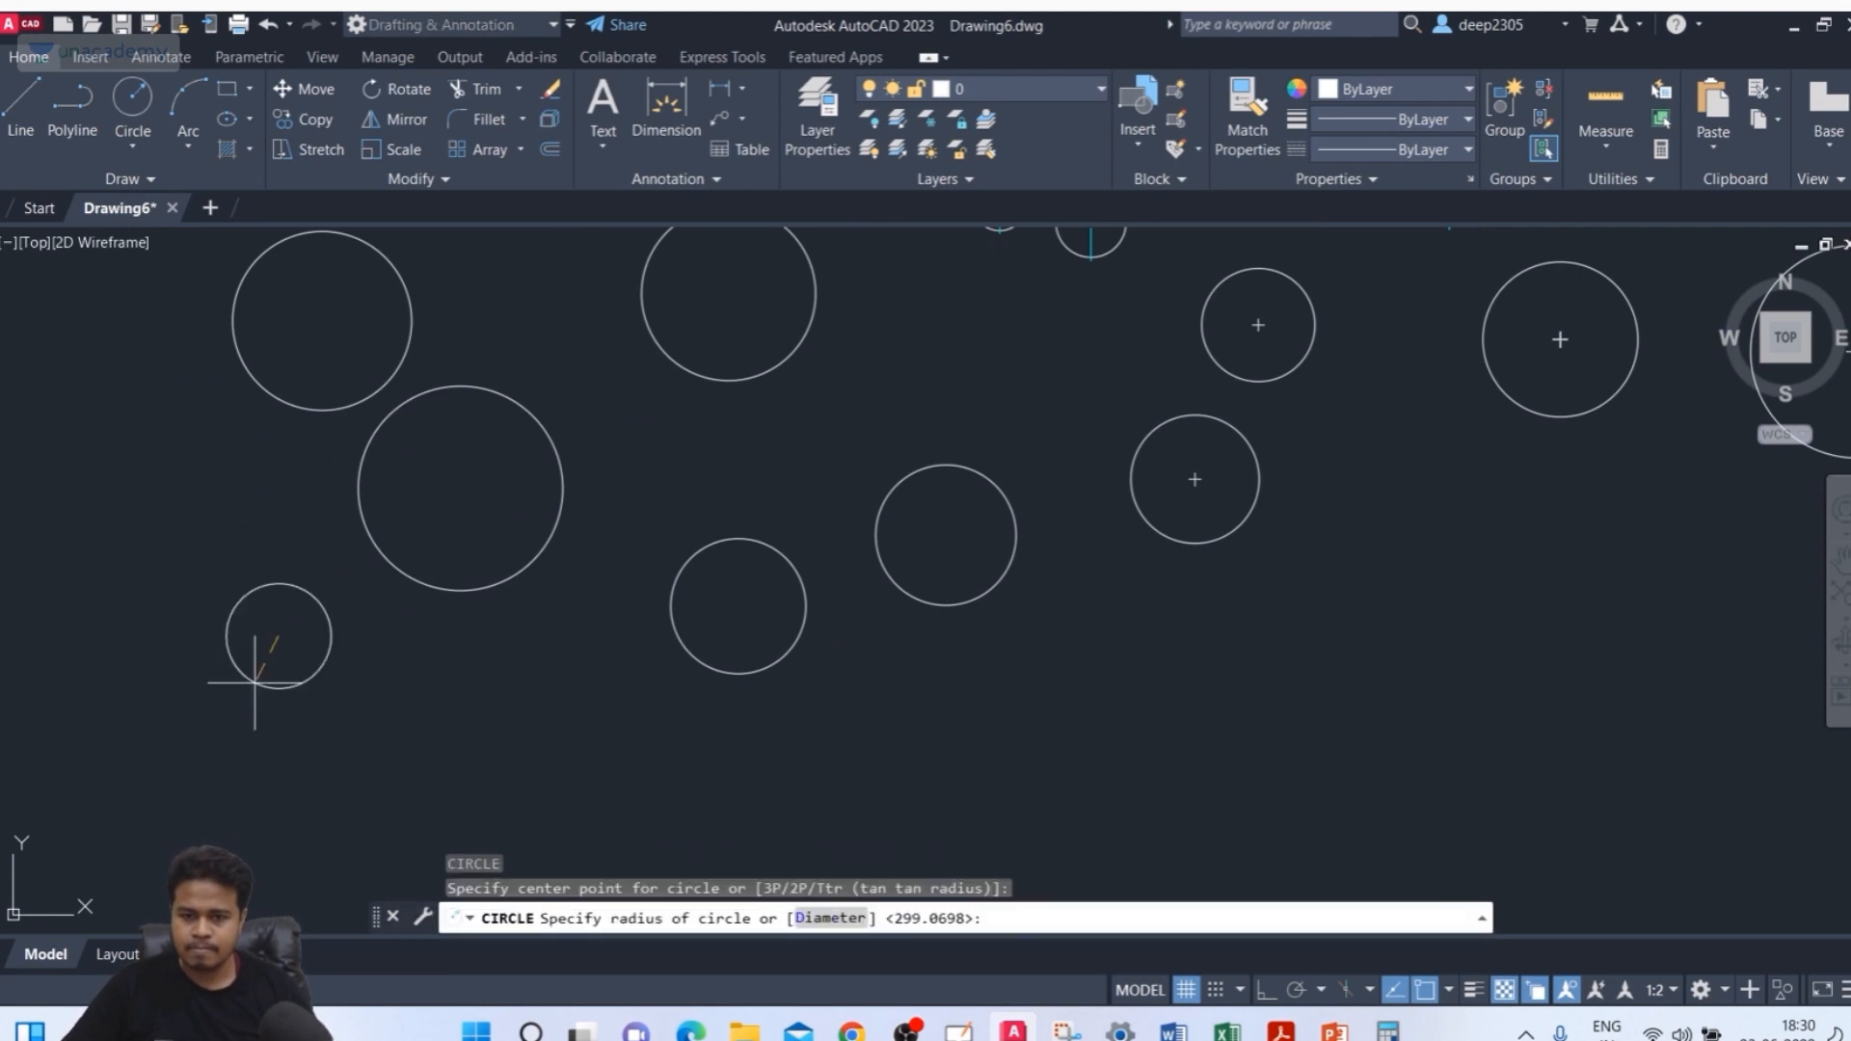
pyautogui.click(256, 710)
# Set the DIMCEN system variable to 10
pyautogui.moveTo(510, 719); pyautogui.dragTo(508, 772, button='middle')
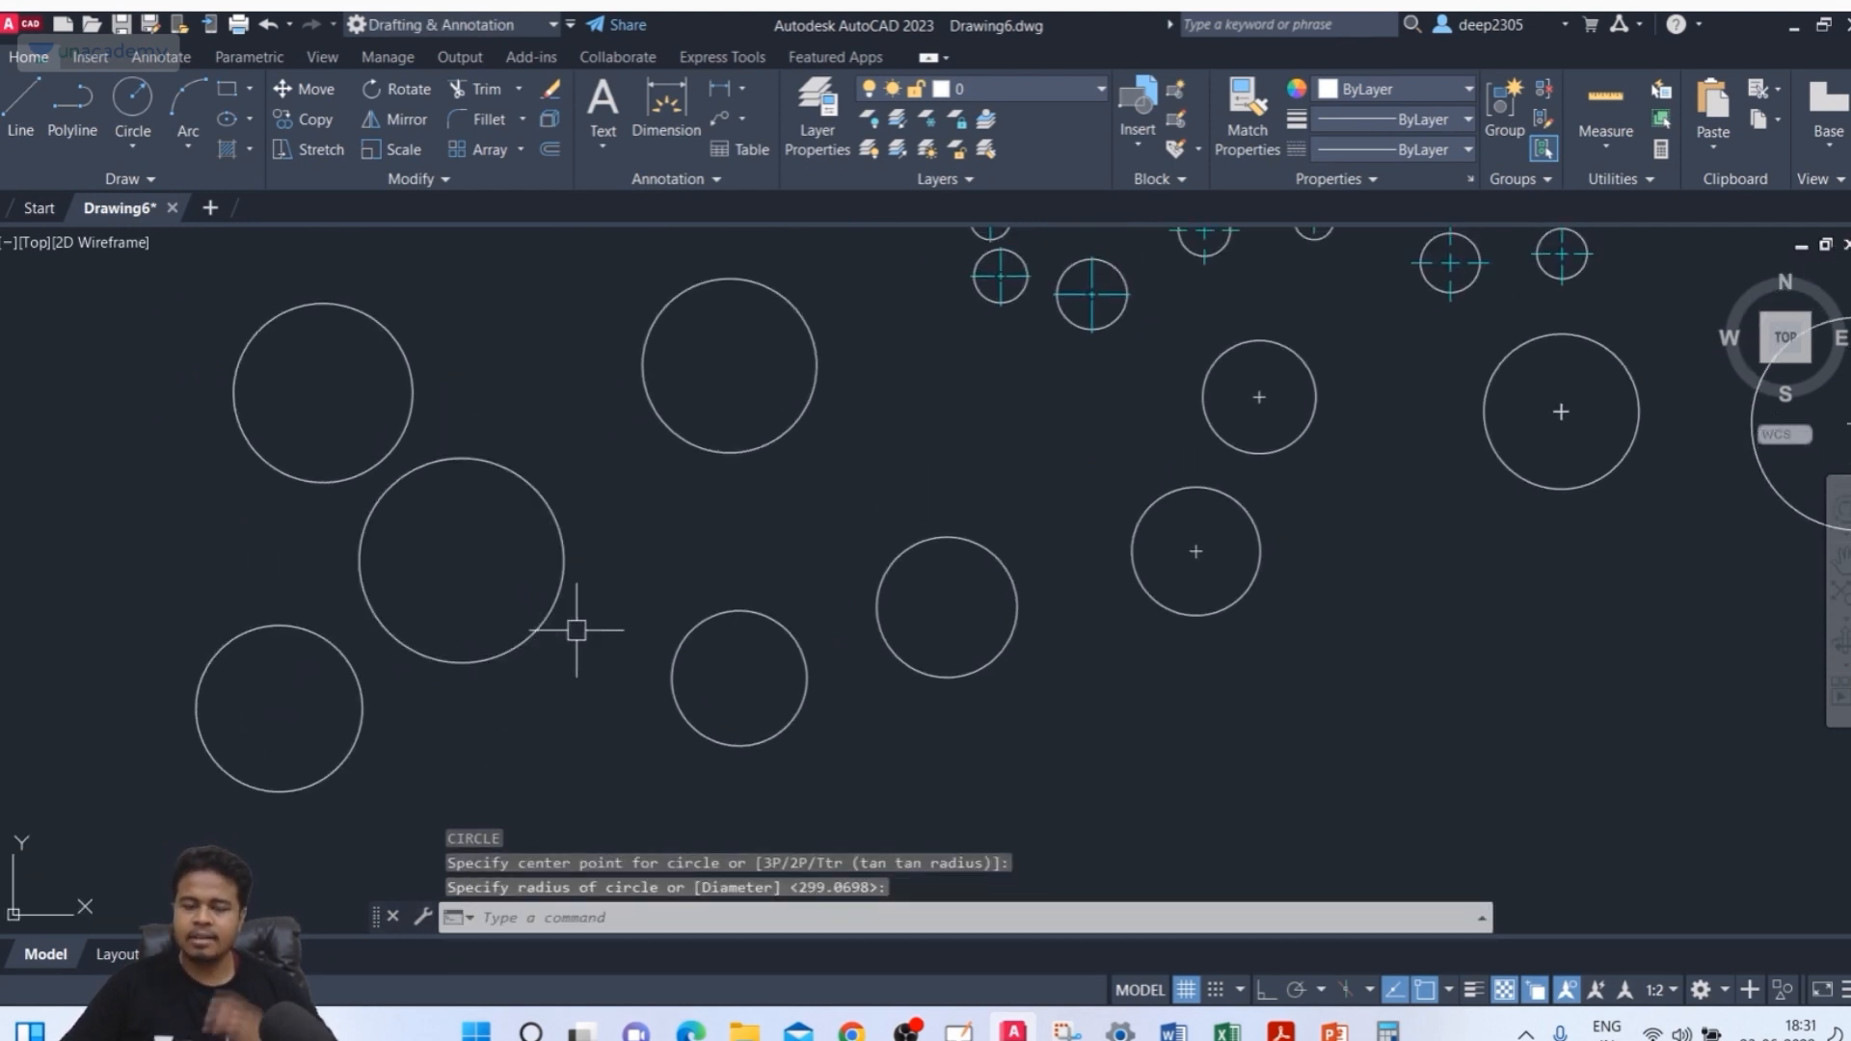
pyautogui.moveTo(960, 496)
pyautogui.mouseDown(button='middle')
pyautogui.moveTo(1239, 472)
pyautogui.moveTo(1256, 496)
pyautogui.moveTo(1235, 488)
pyautogui.mouseUp(button='middle')
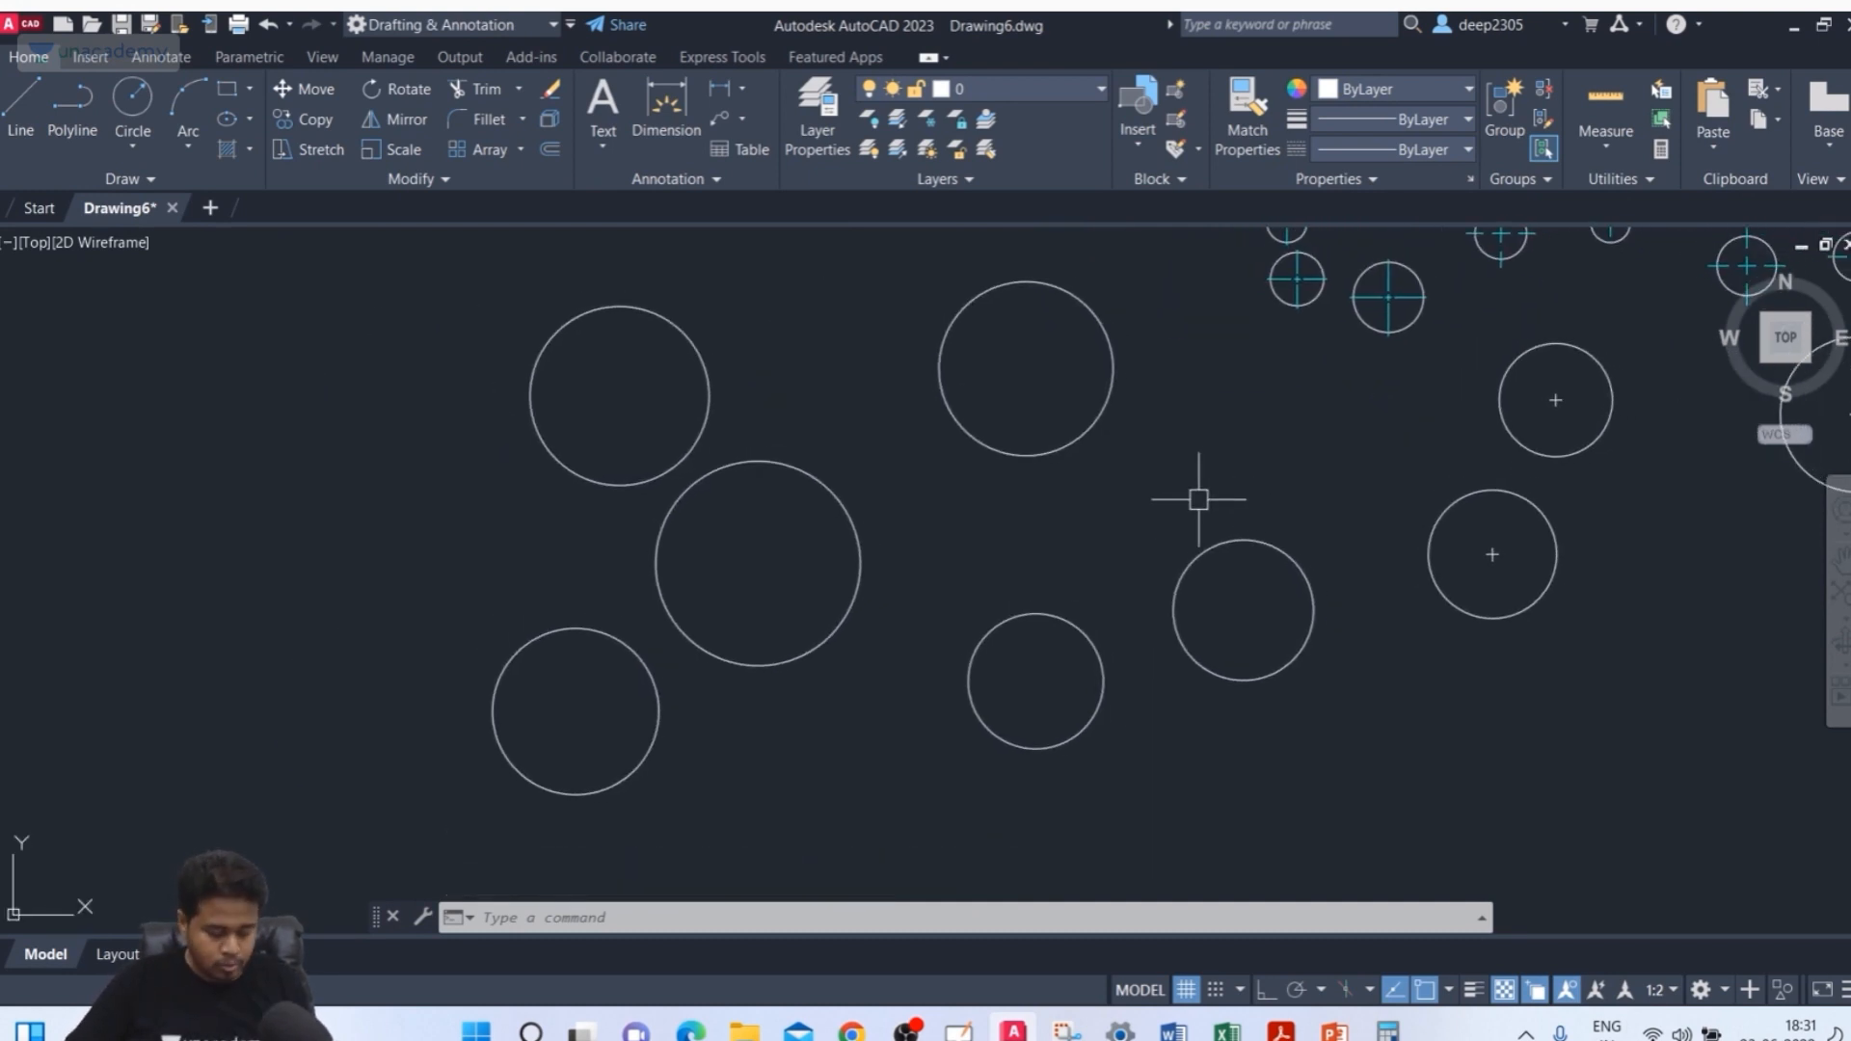
pyautogui.write('DIMCEN')
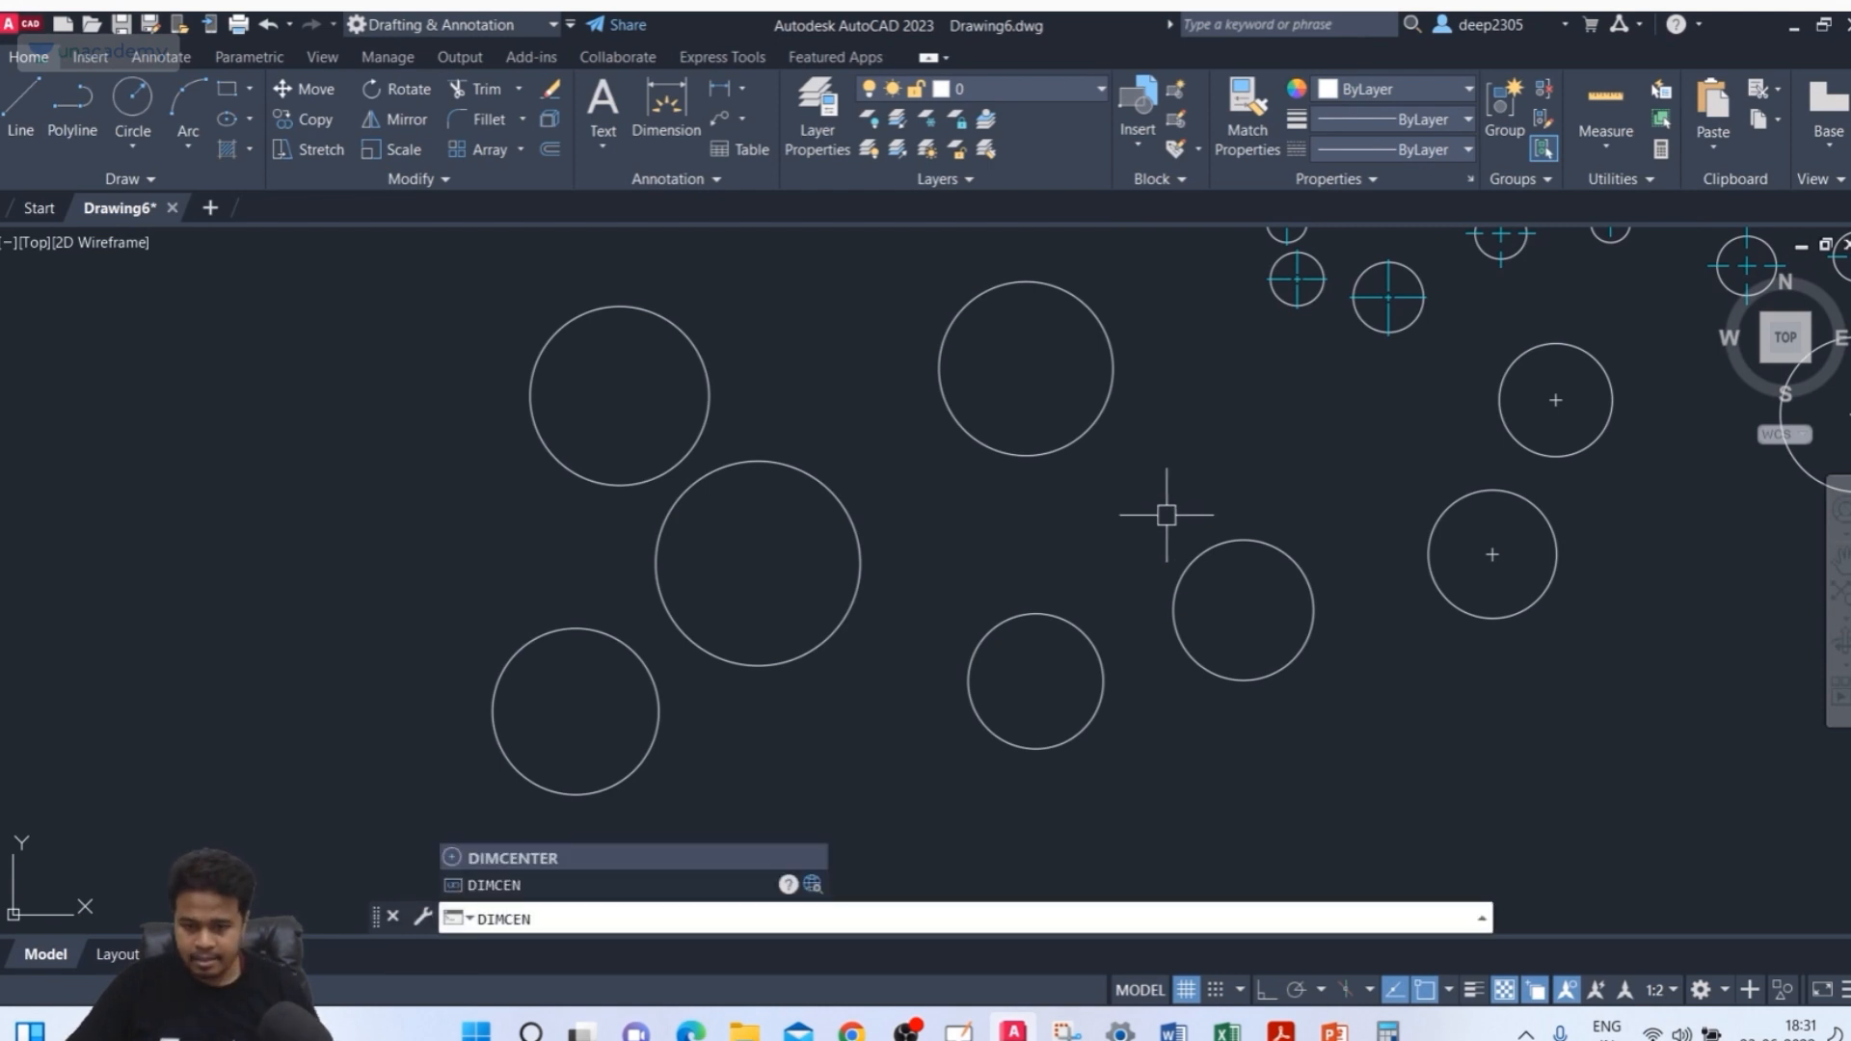
pyautogui.press('Return')
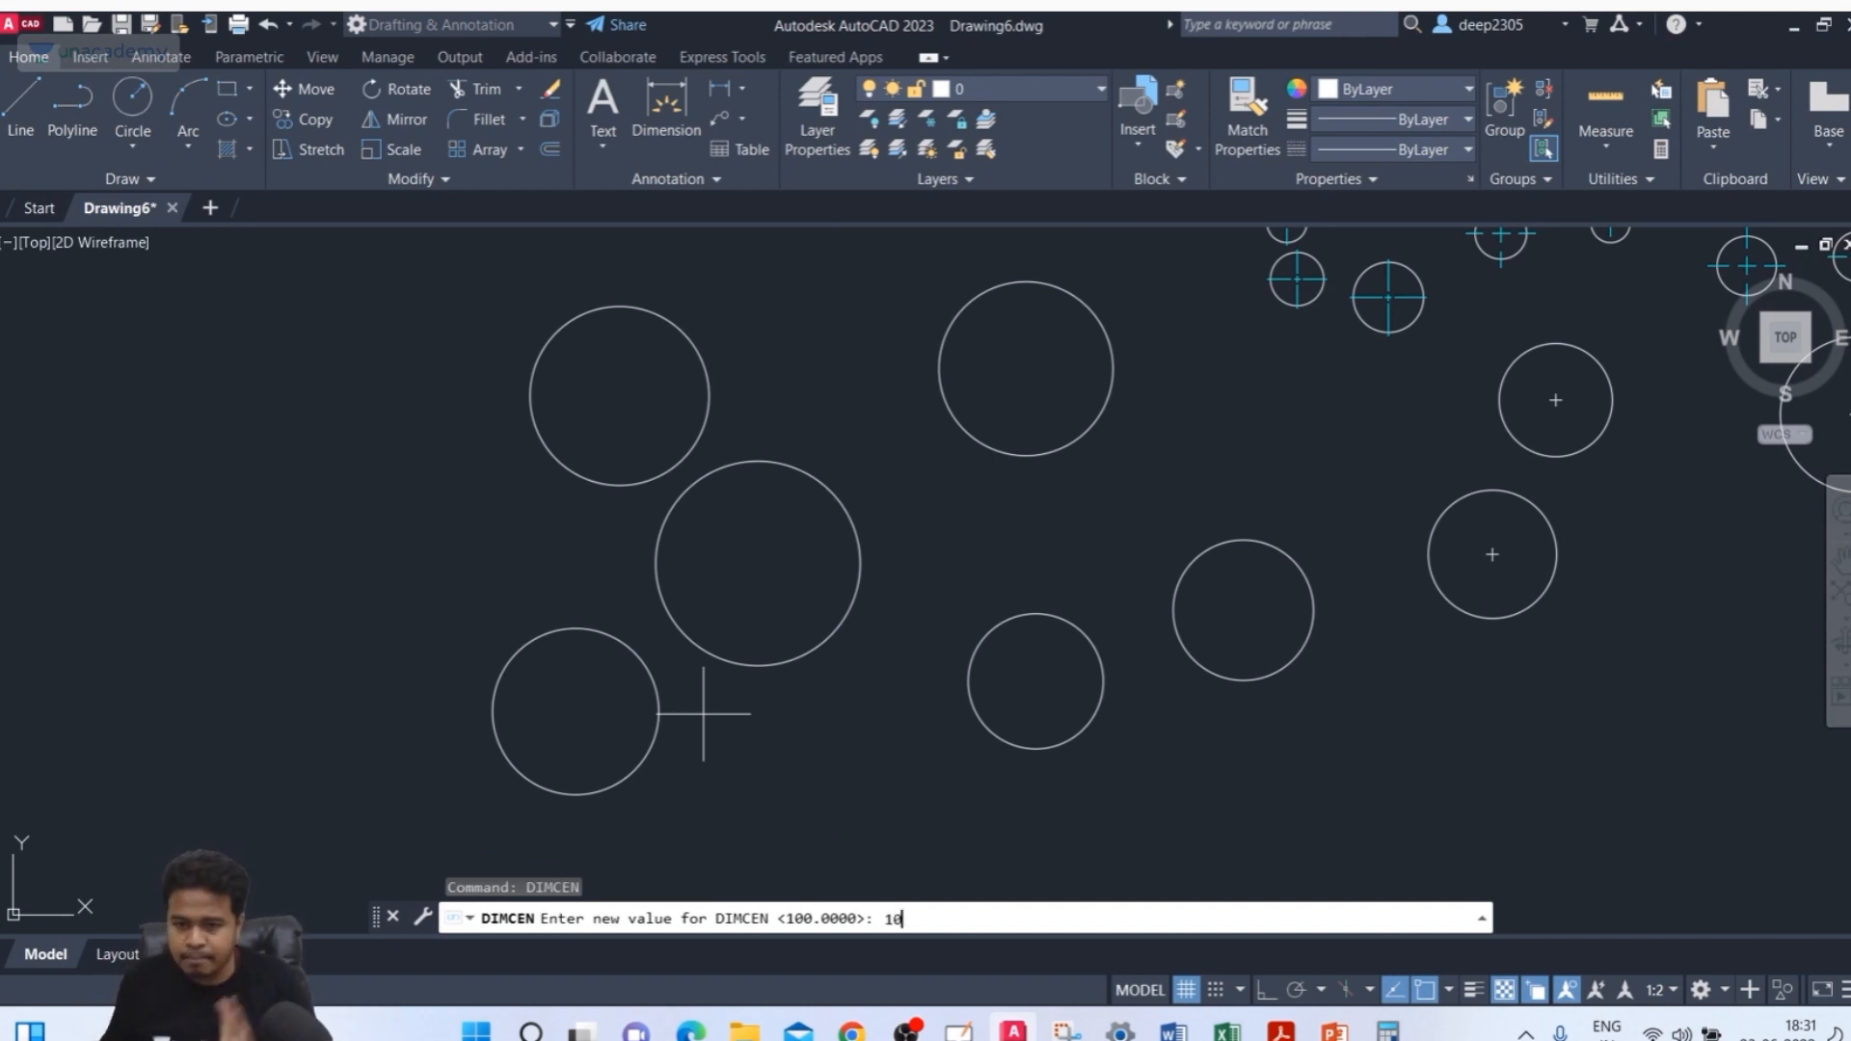
pyautogui.press('Return')
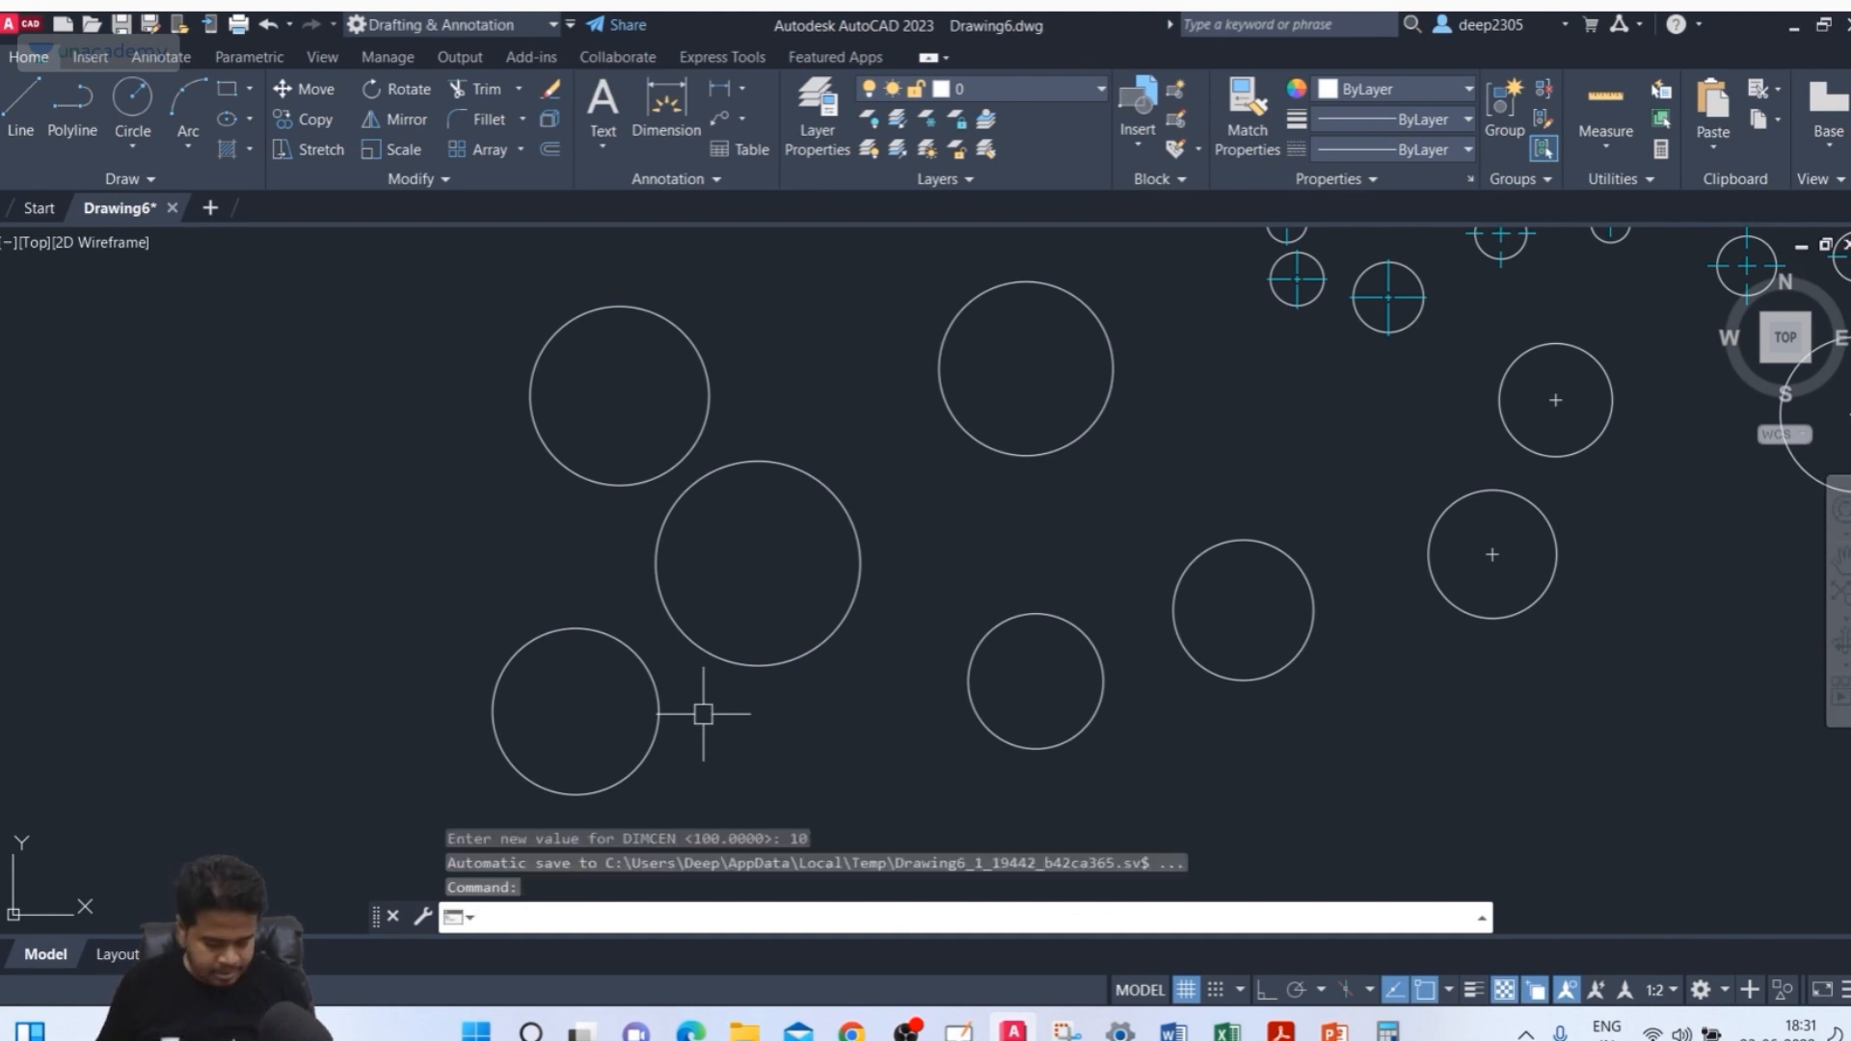
# Place a center mark on the large middle circle with DIMCENTER
pyautogui.write('DIMCE')
pyautogui.press('Return')
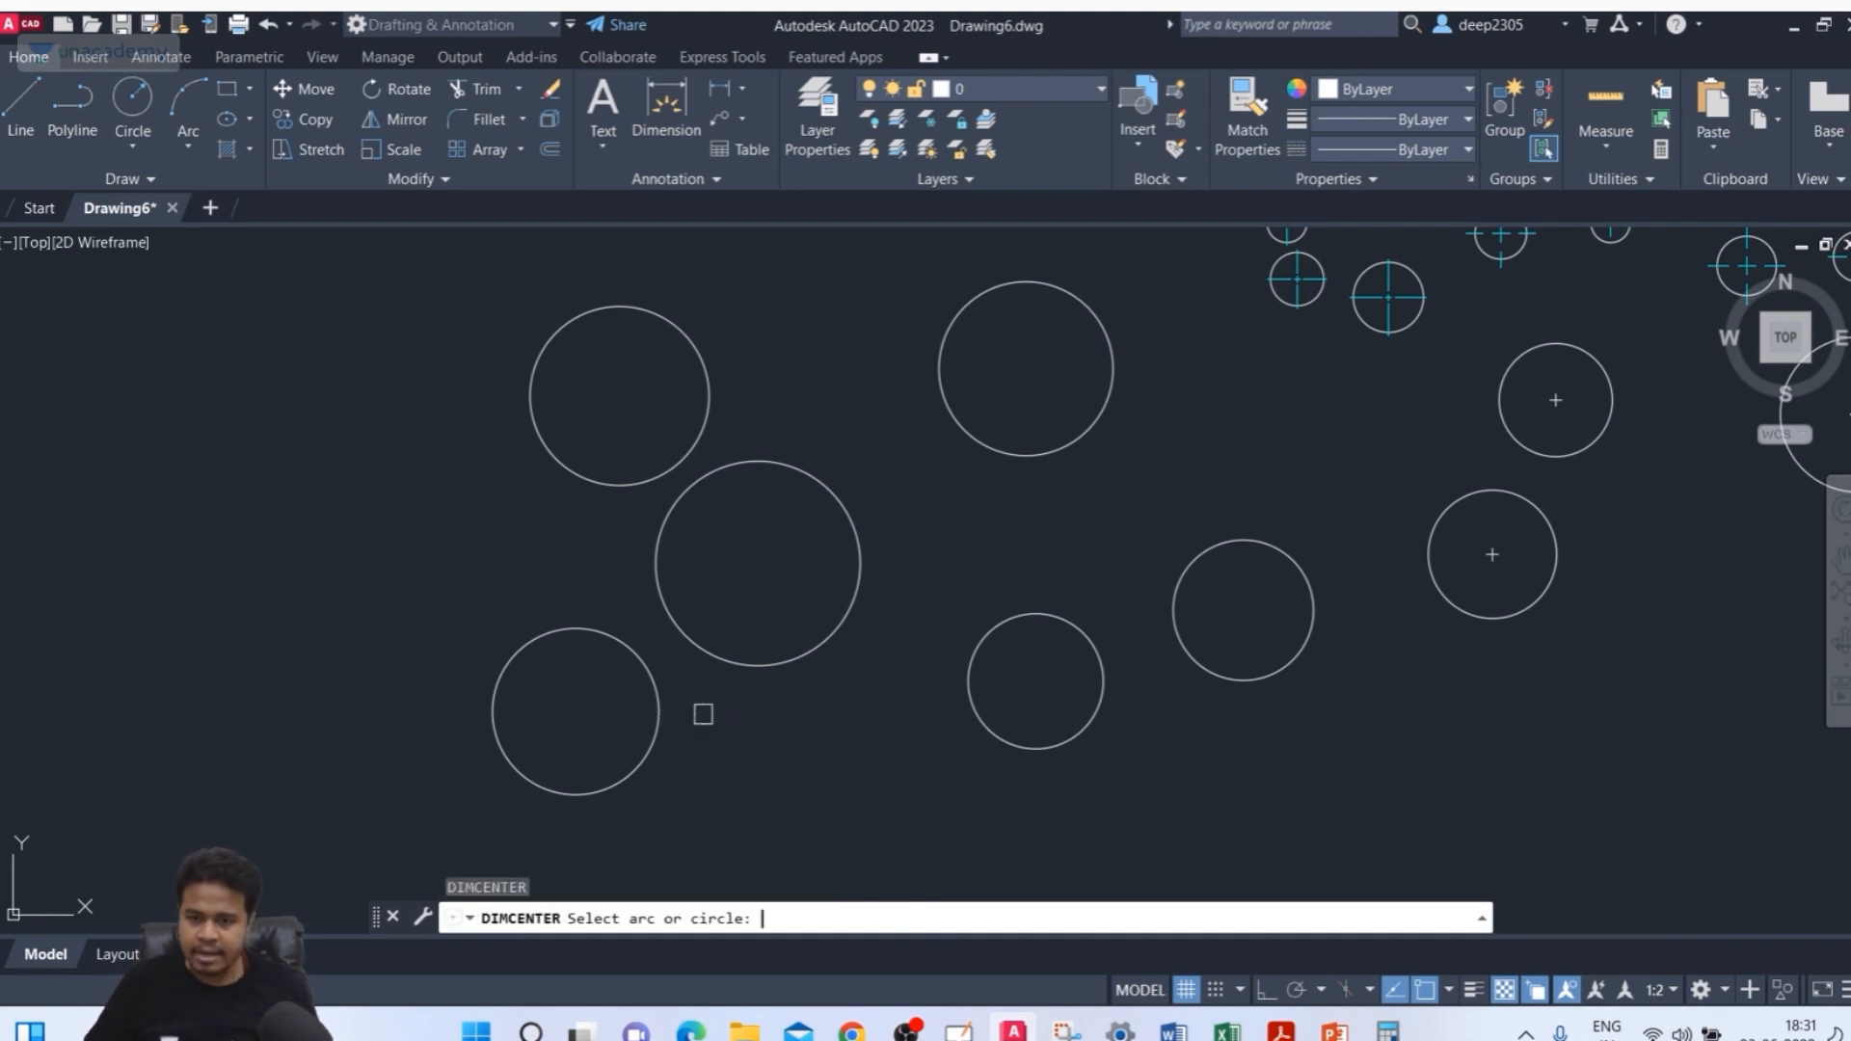
pyautogui.click(755, 663)
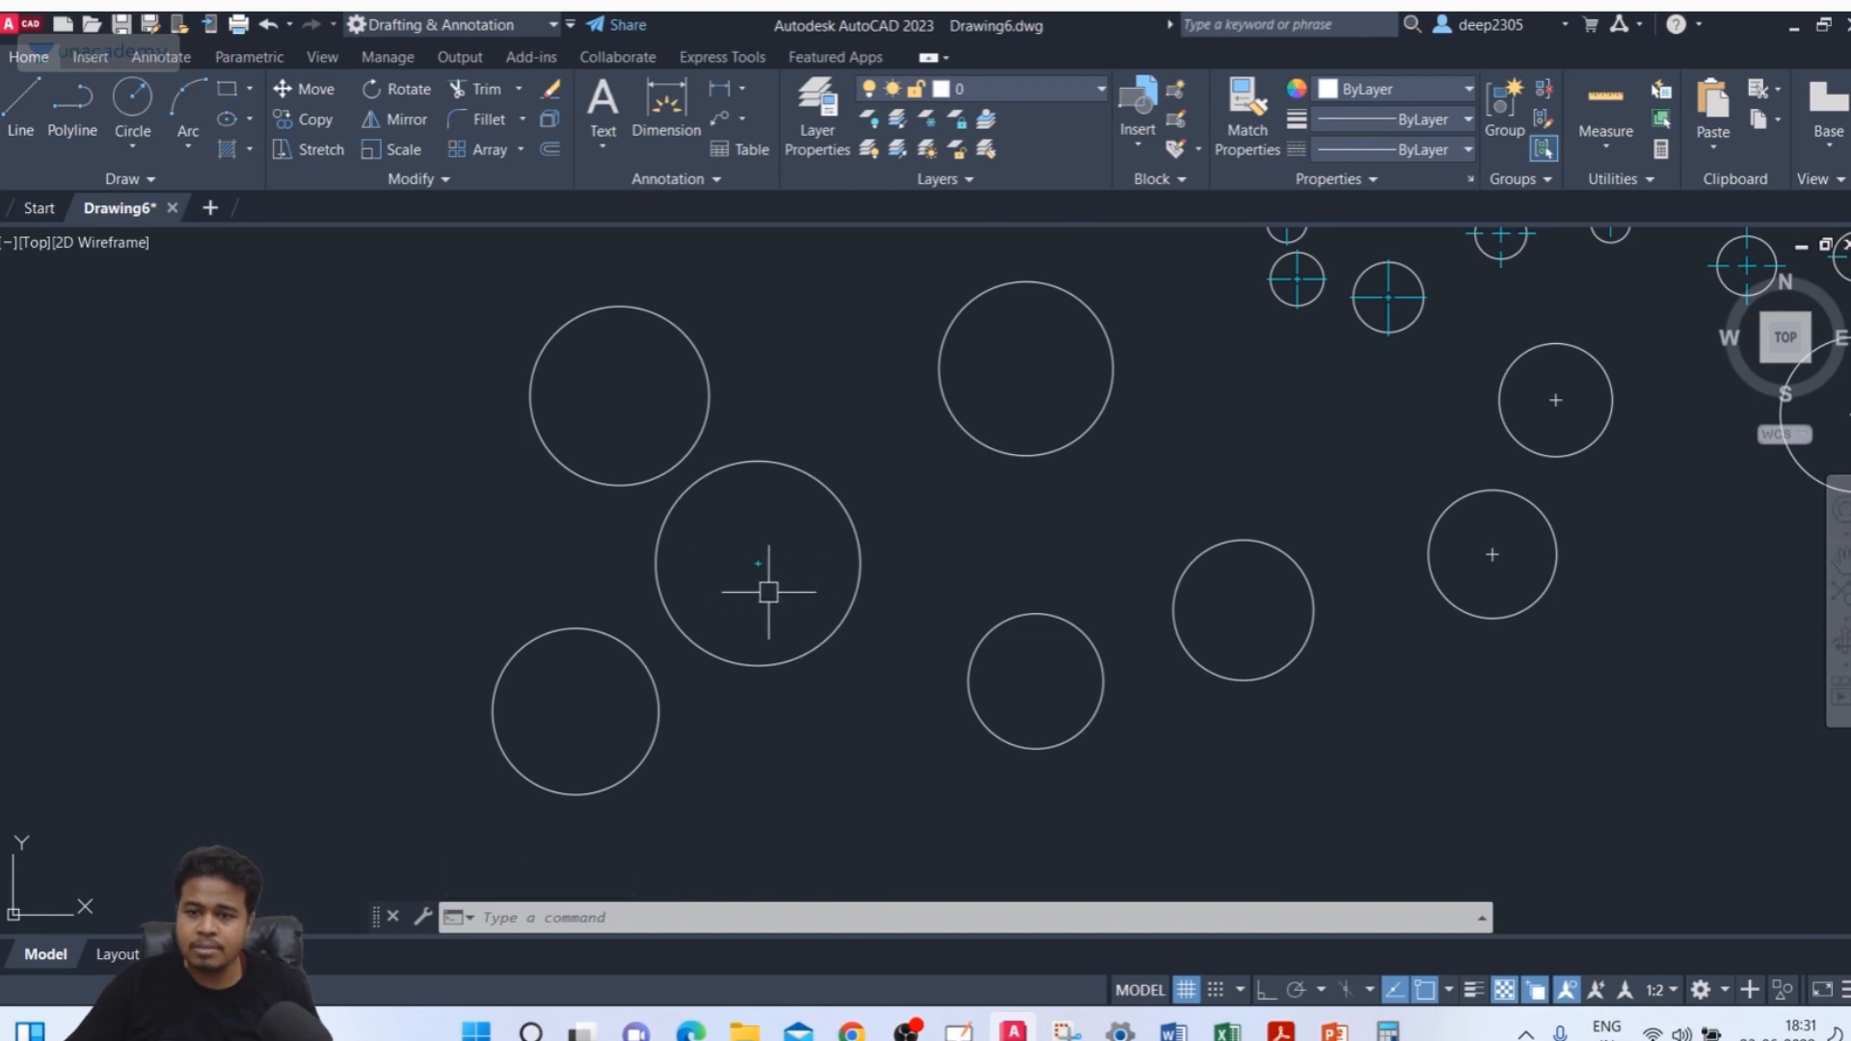
# Set the DIMCEN system variable to 50
pyautogui.scroll(4, 787, 568)
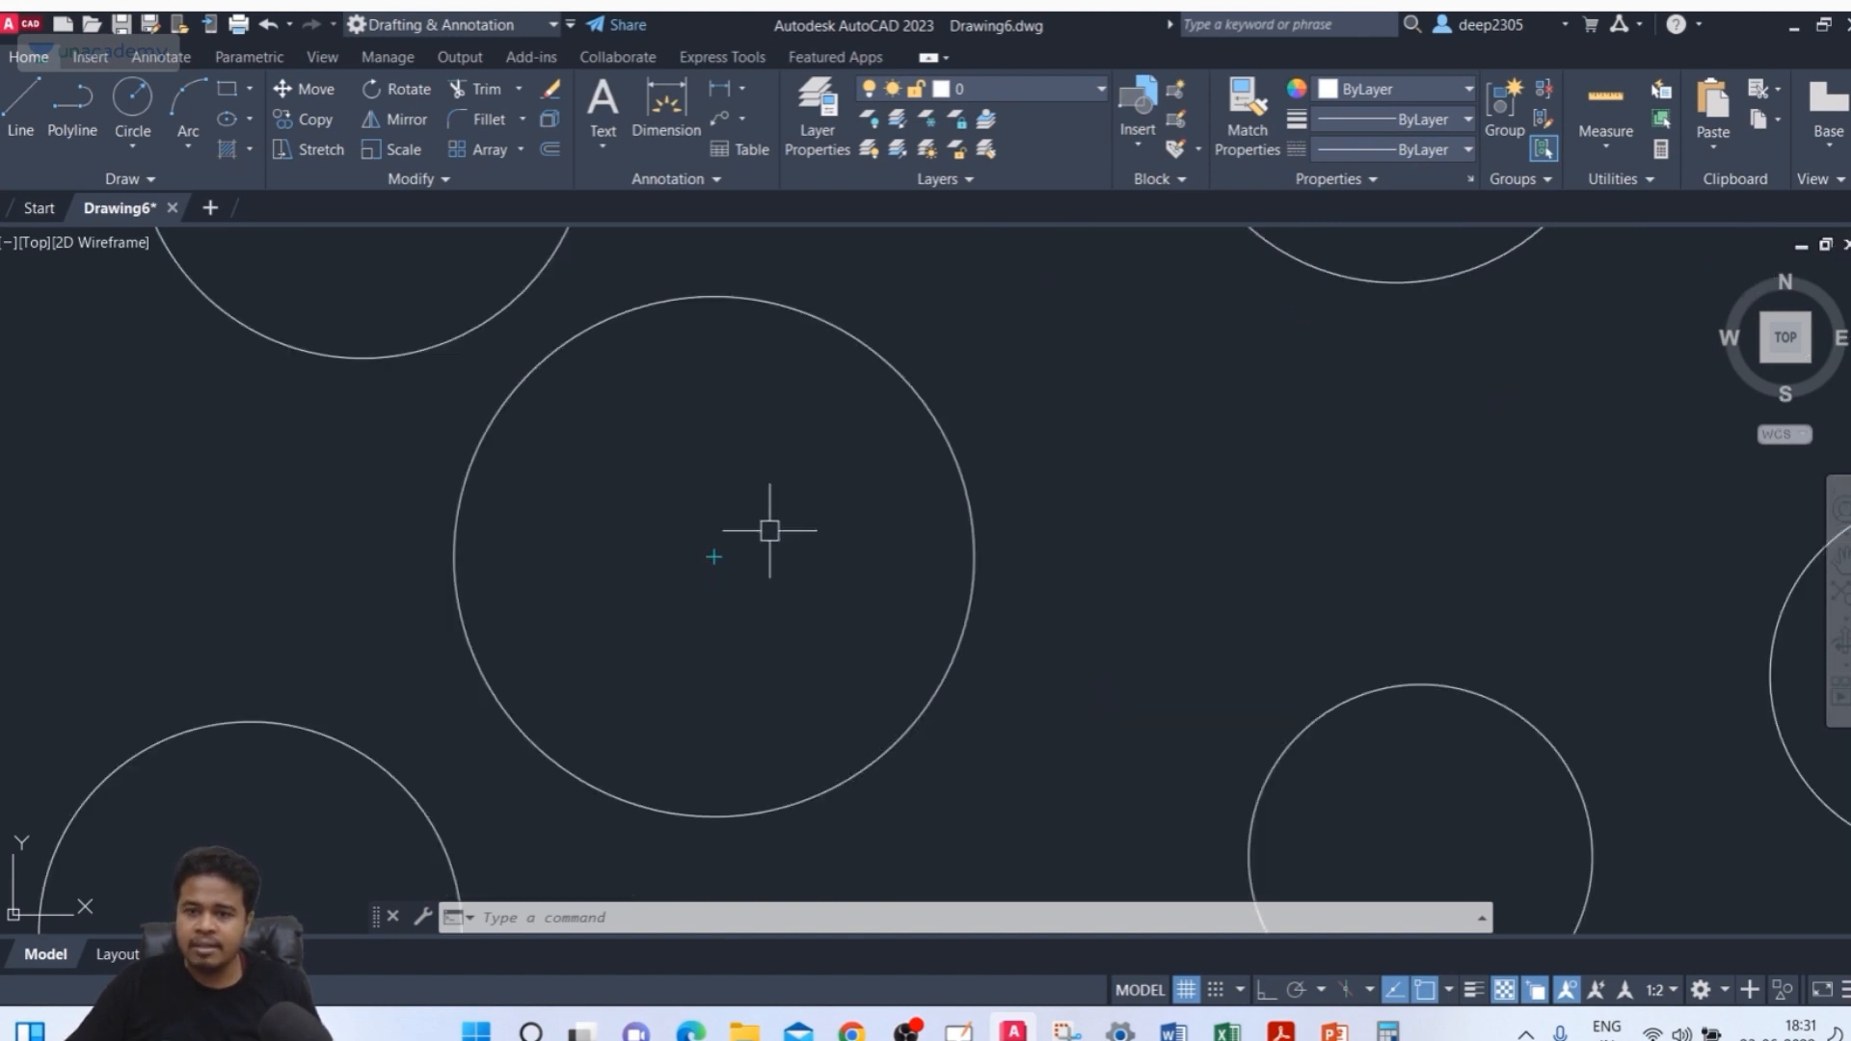
pyautogui.scroll(-4, 664, 572)
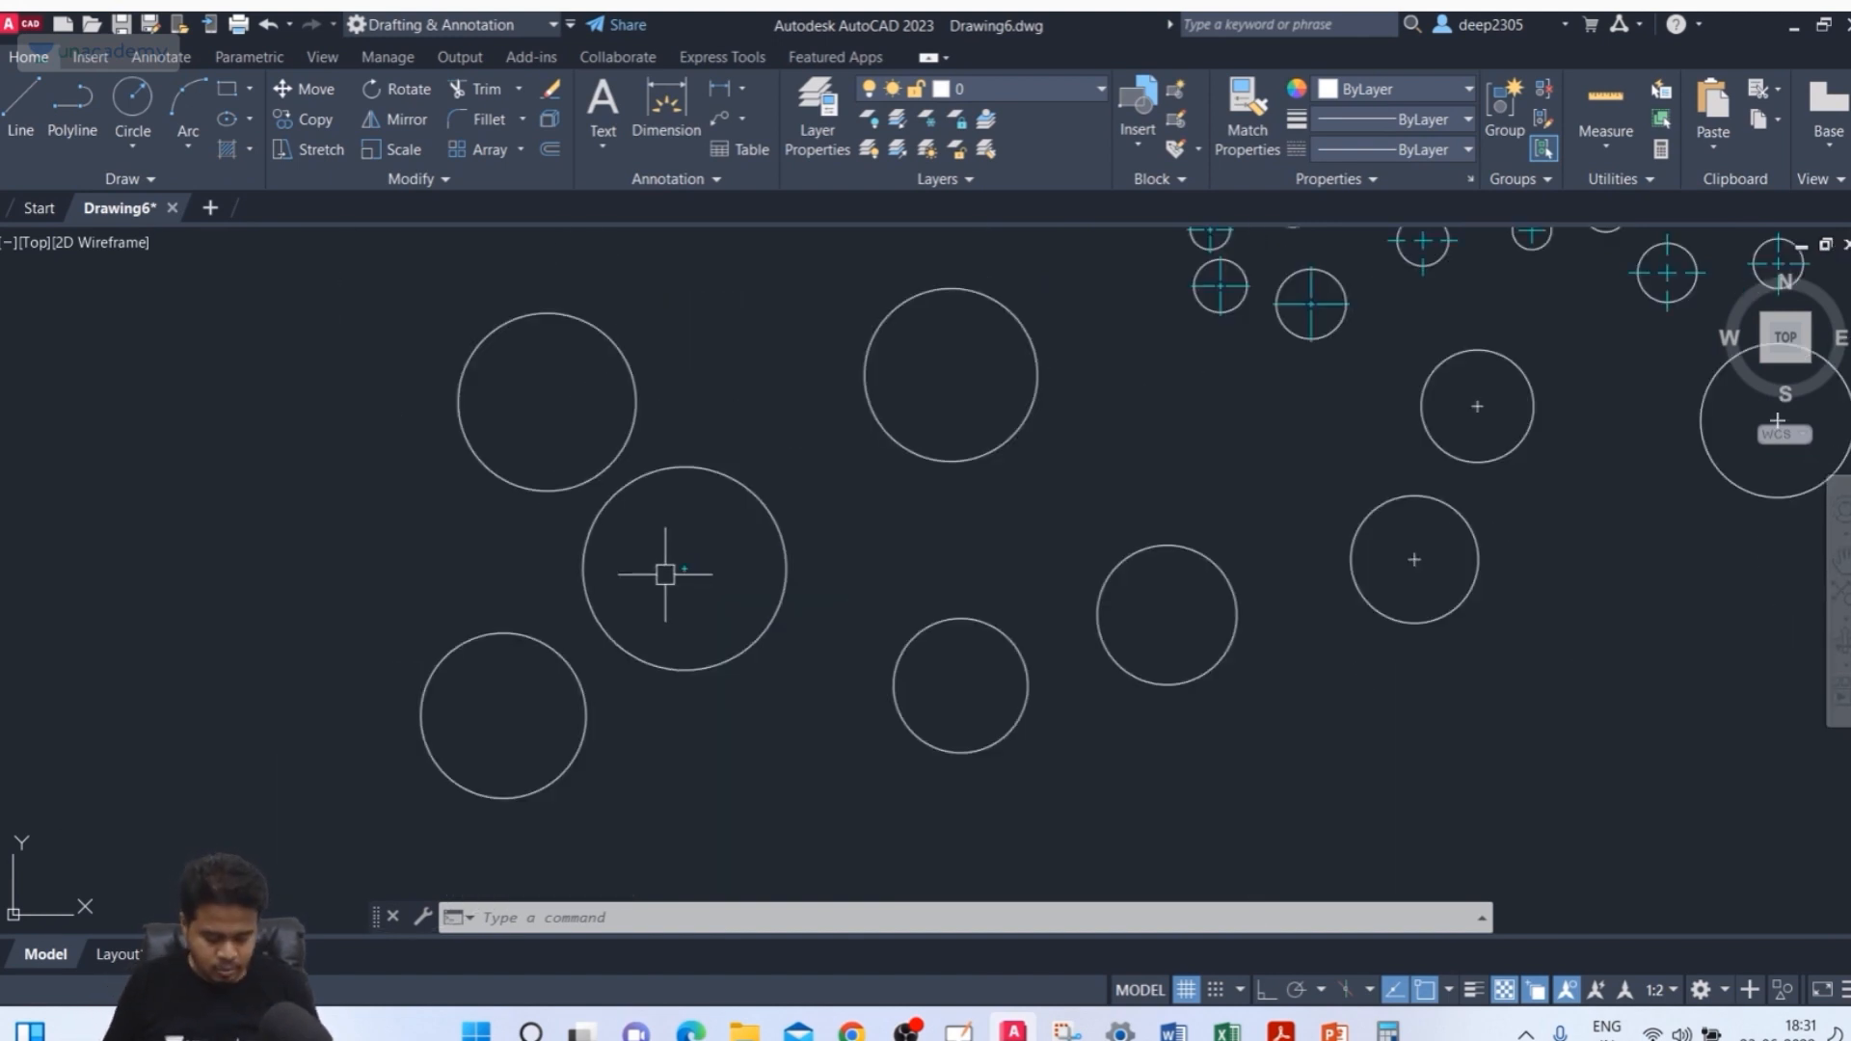
pyautogui.write('IM')
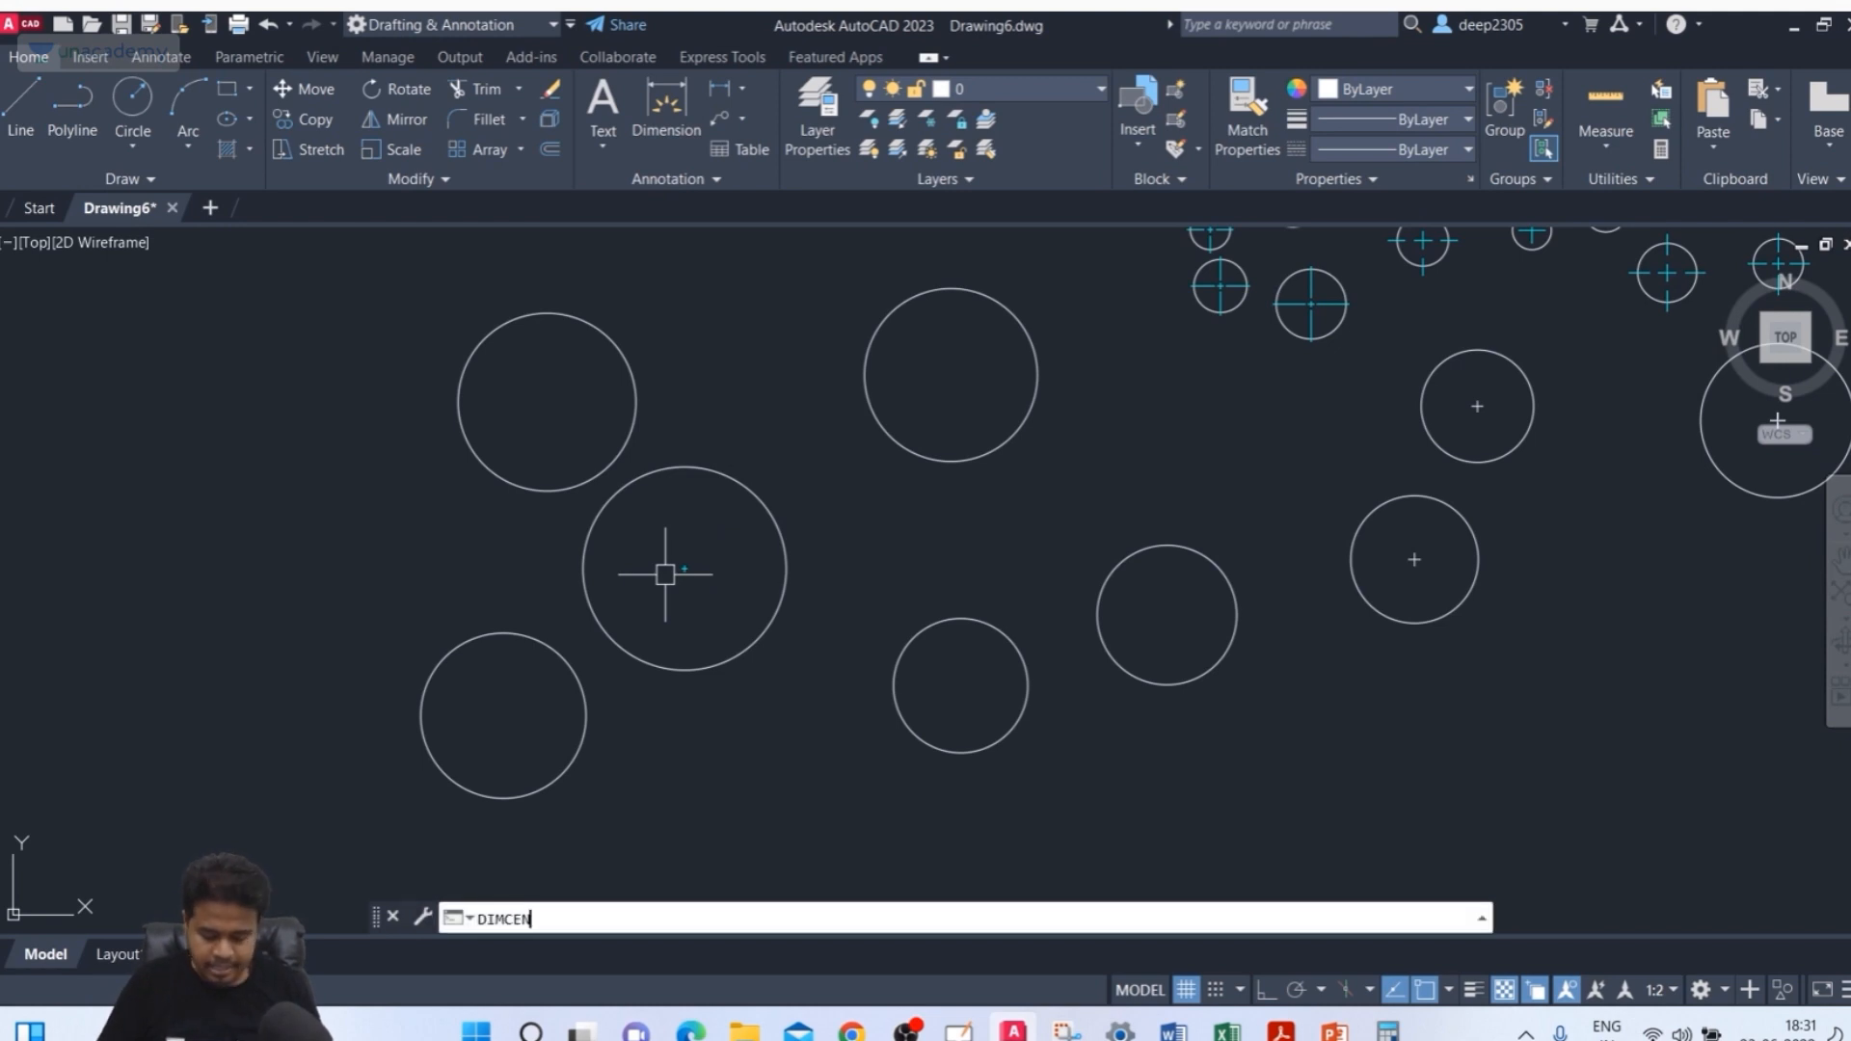
pyautogui.write('CEN')
pyautogui.press('Return')
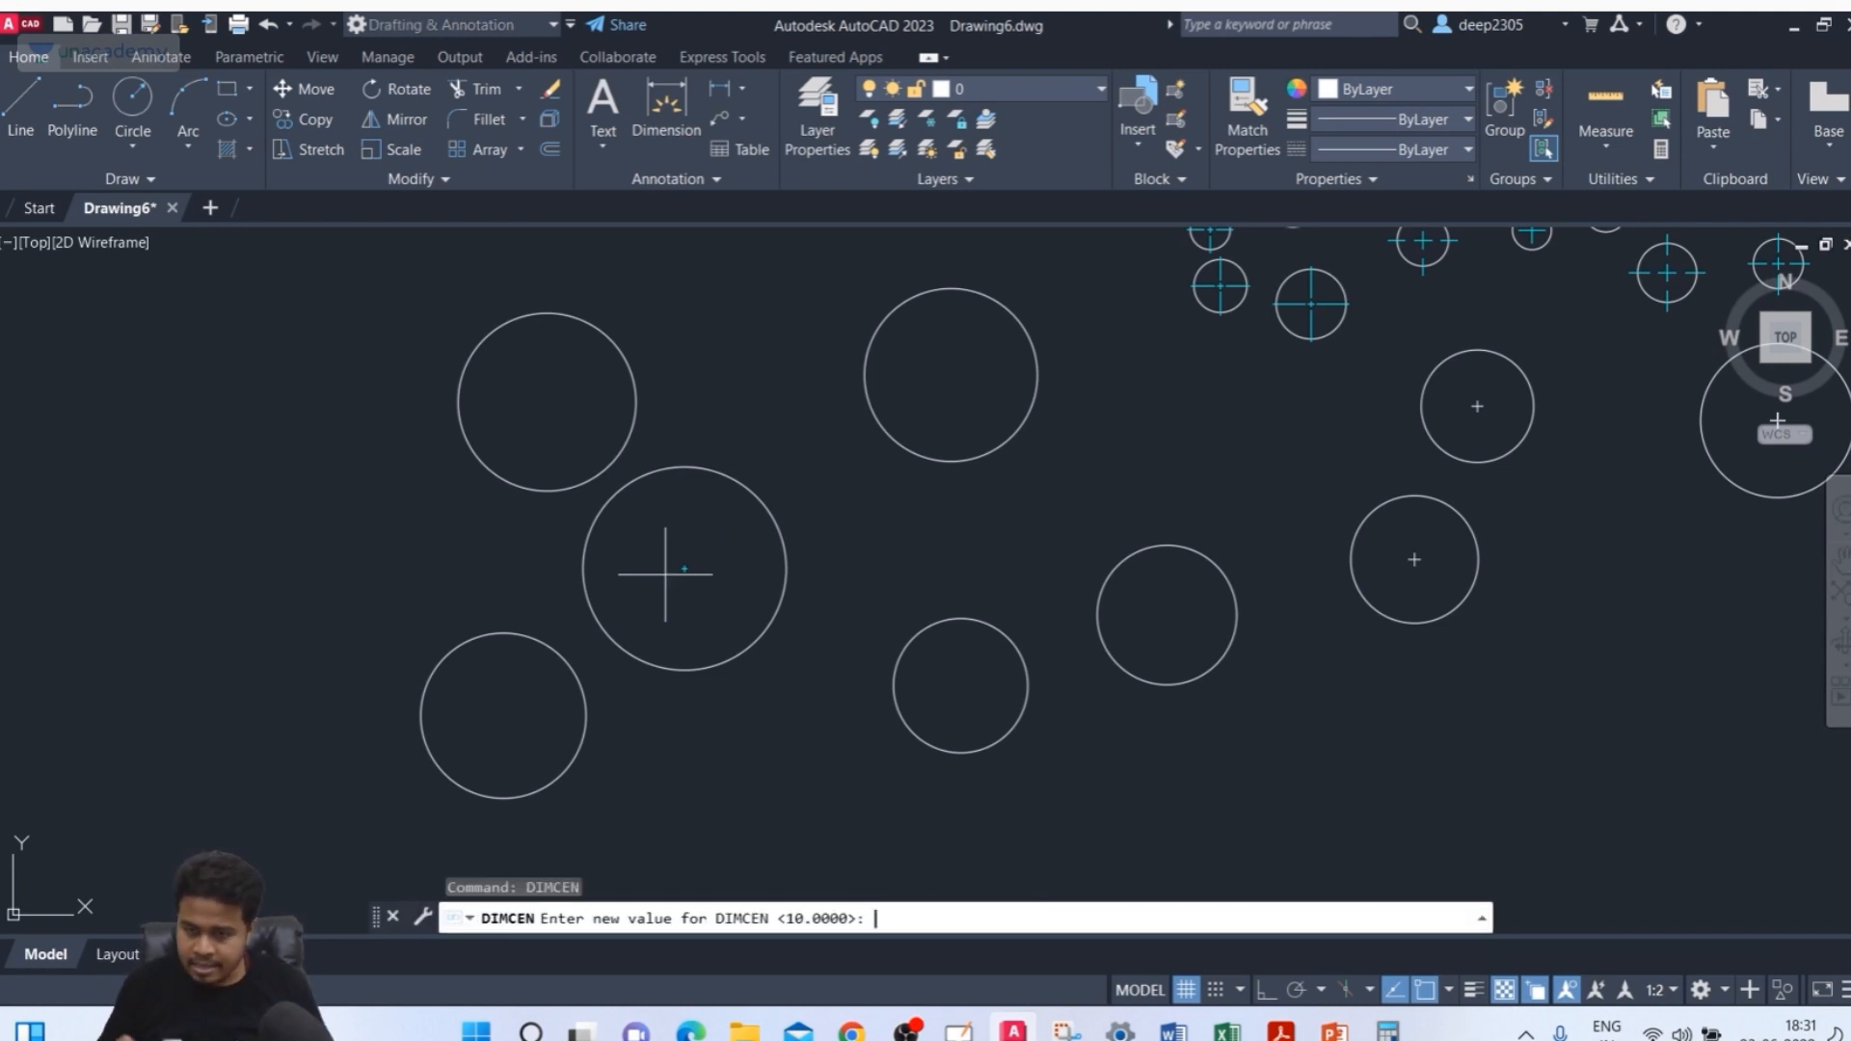
pyautogui.press('Return')
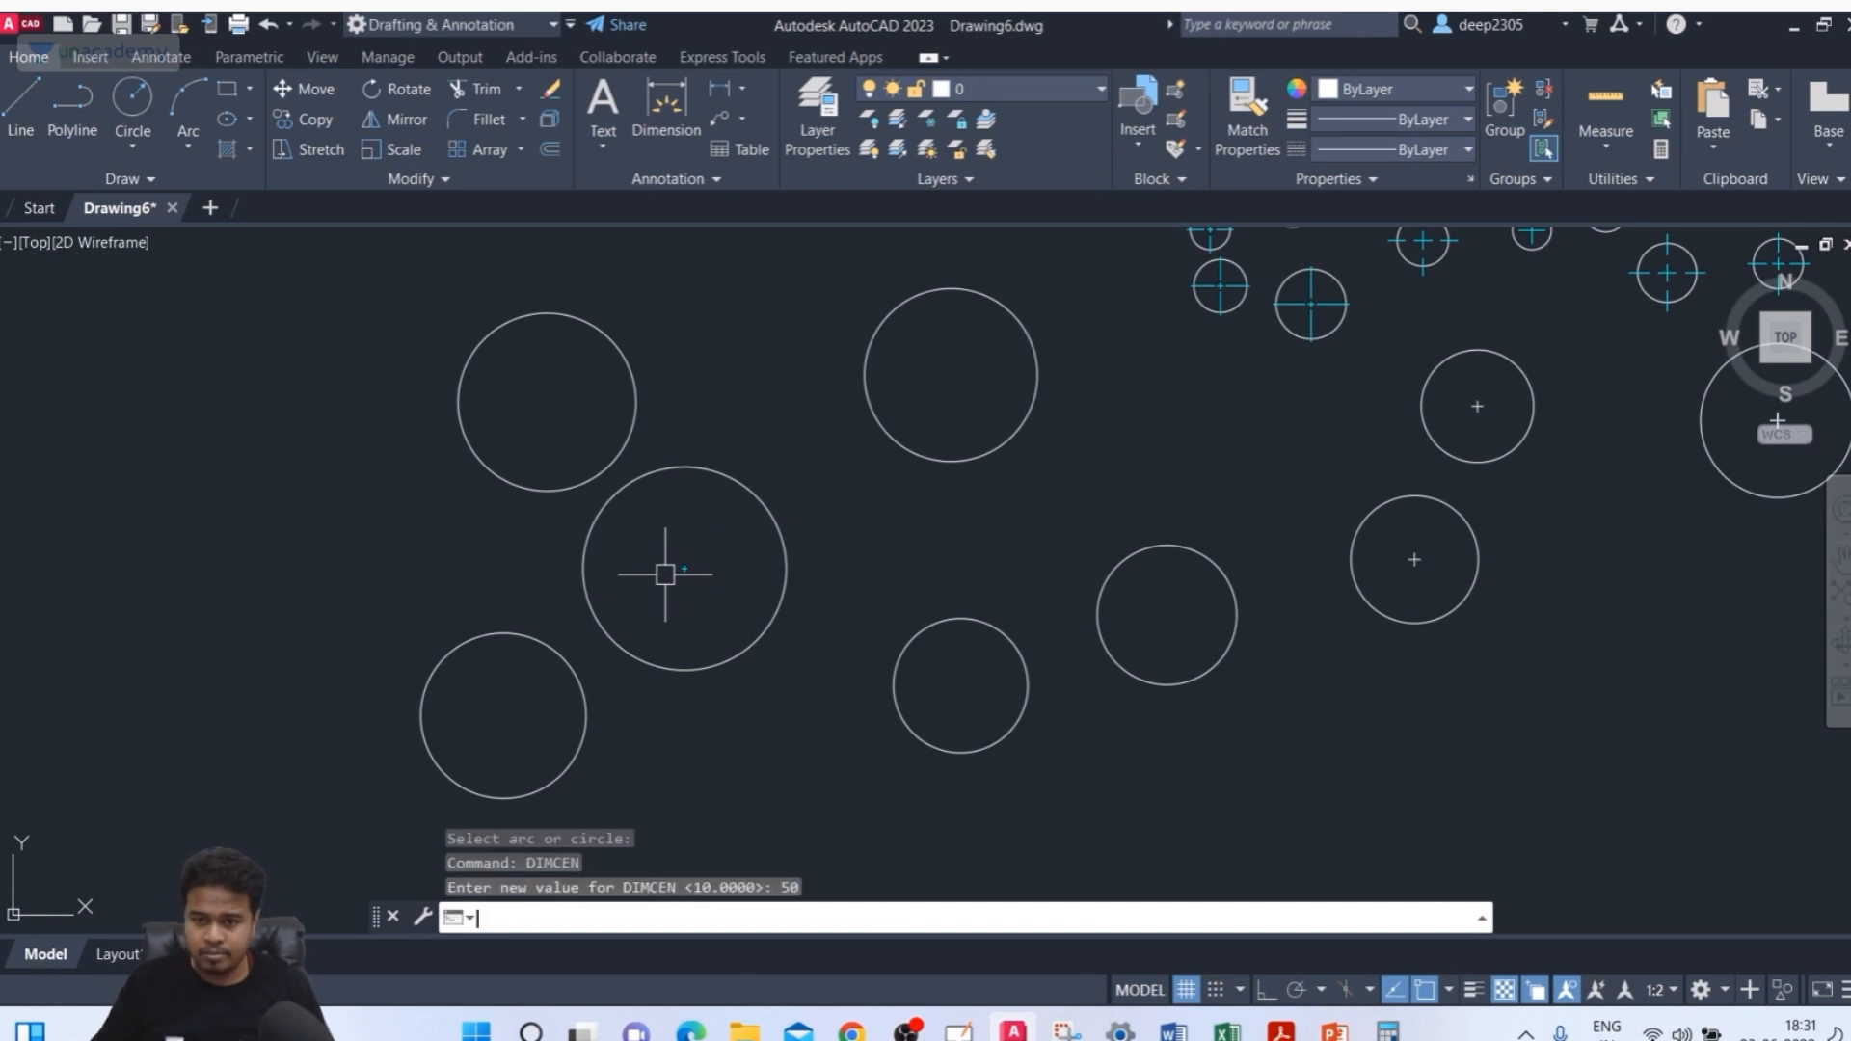
# Place a center mark on the upper middle circle with DIMCENTER
pyautogui.write('DCE')
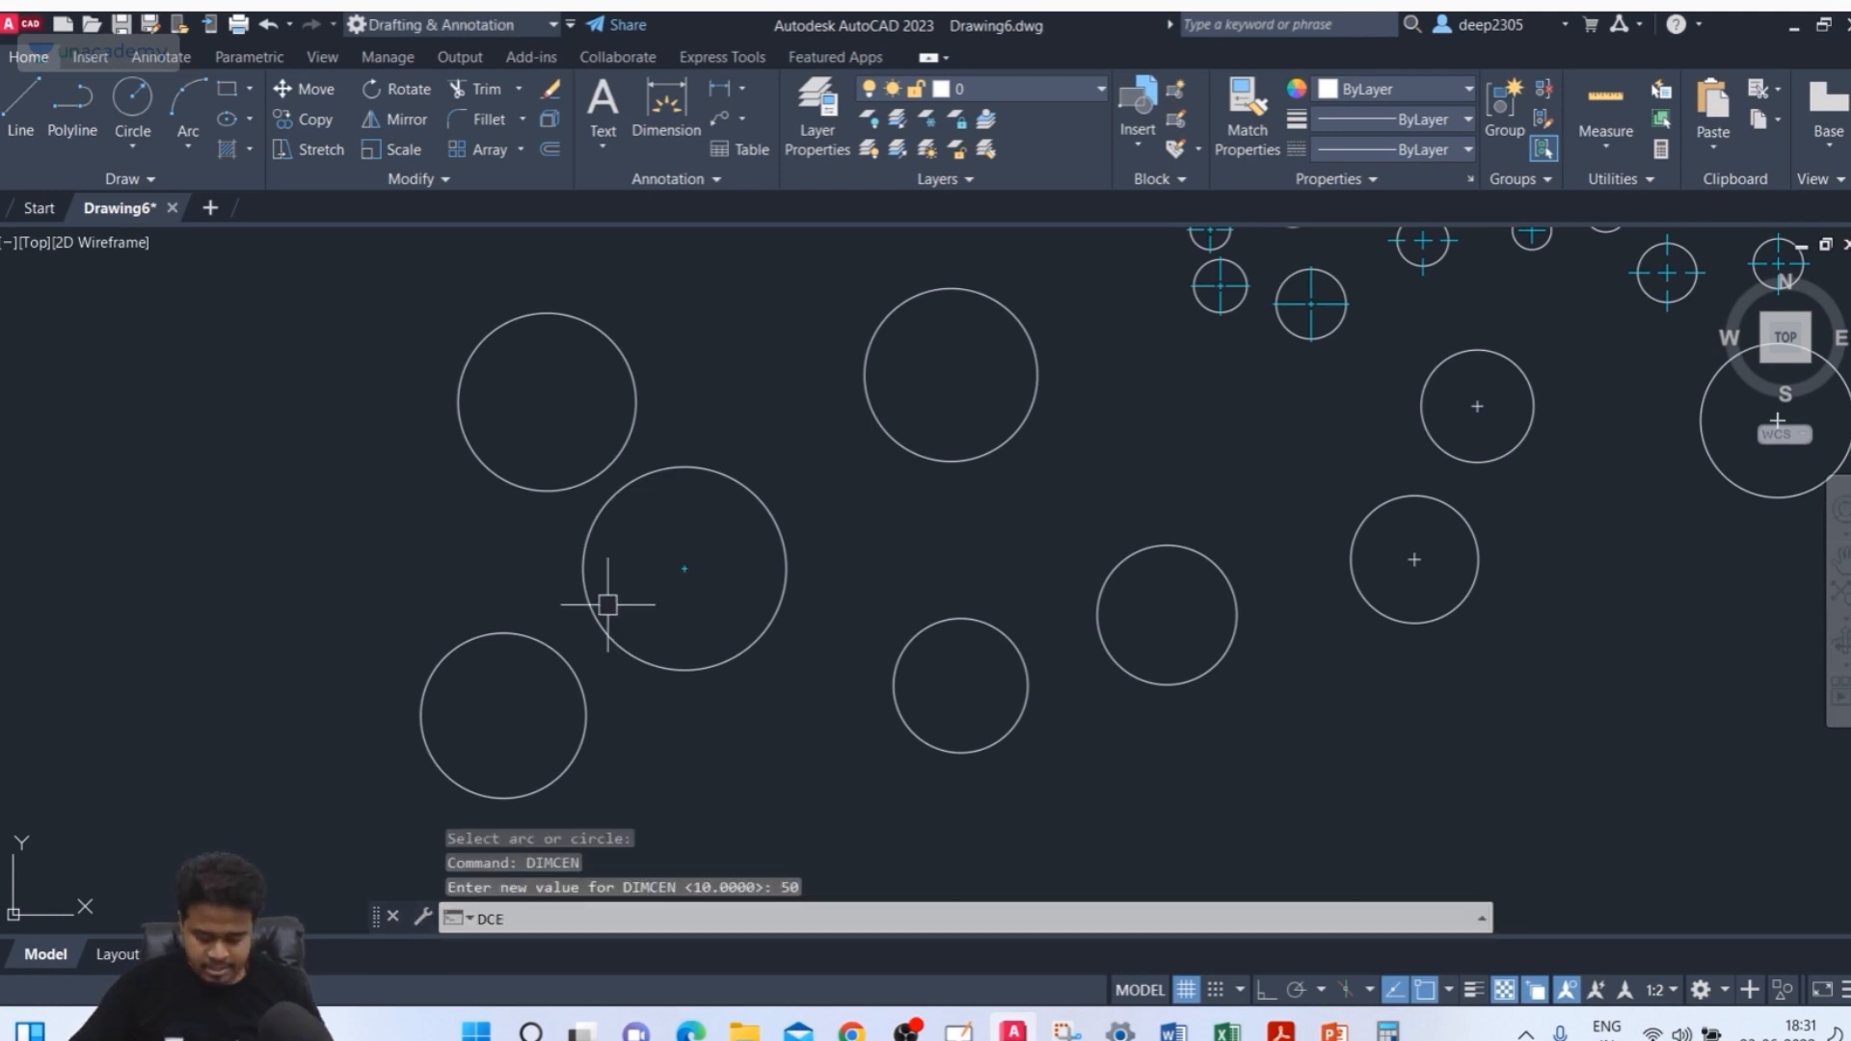
pyautogui.press('Return')
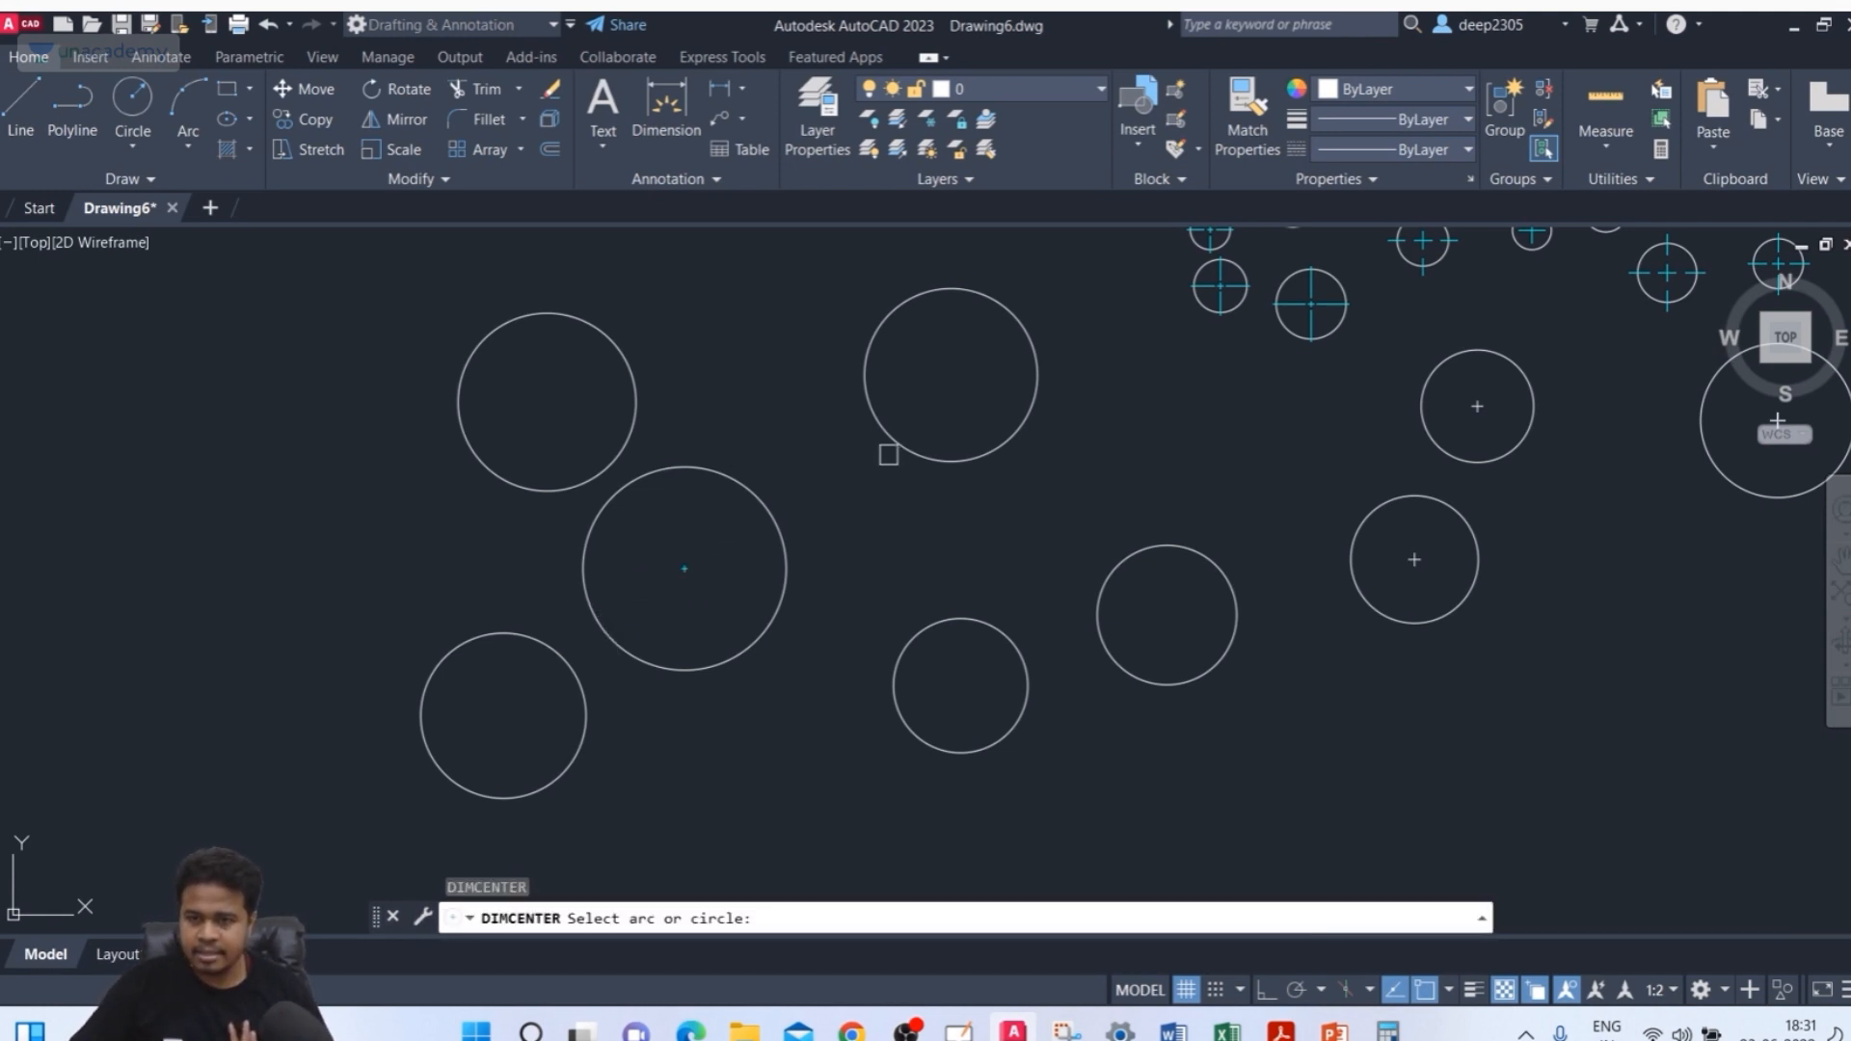
pyautogui.click(890, 450)
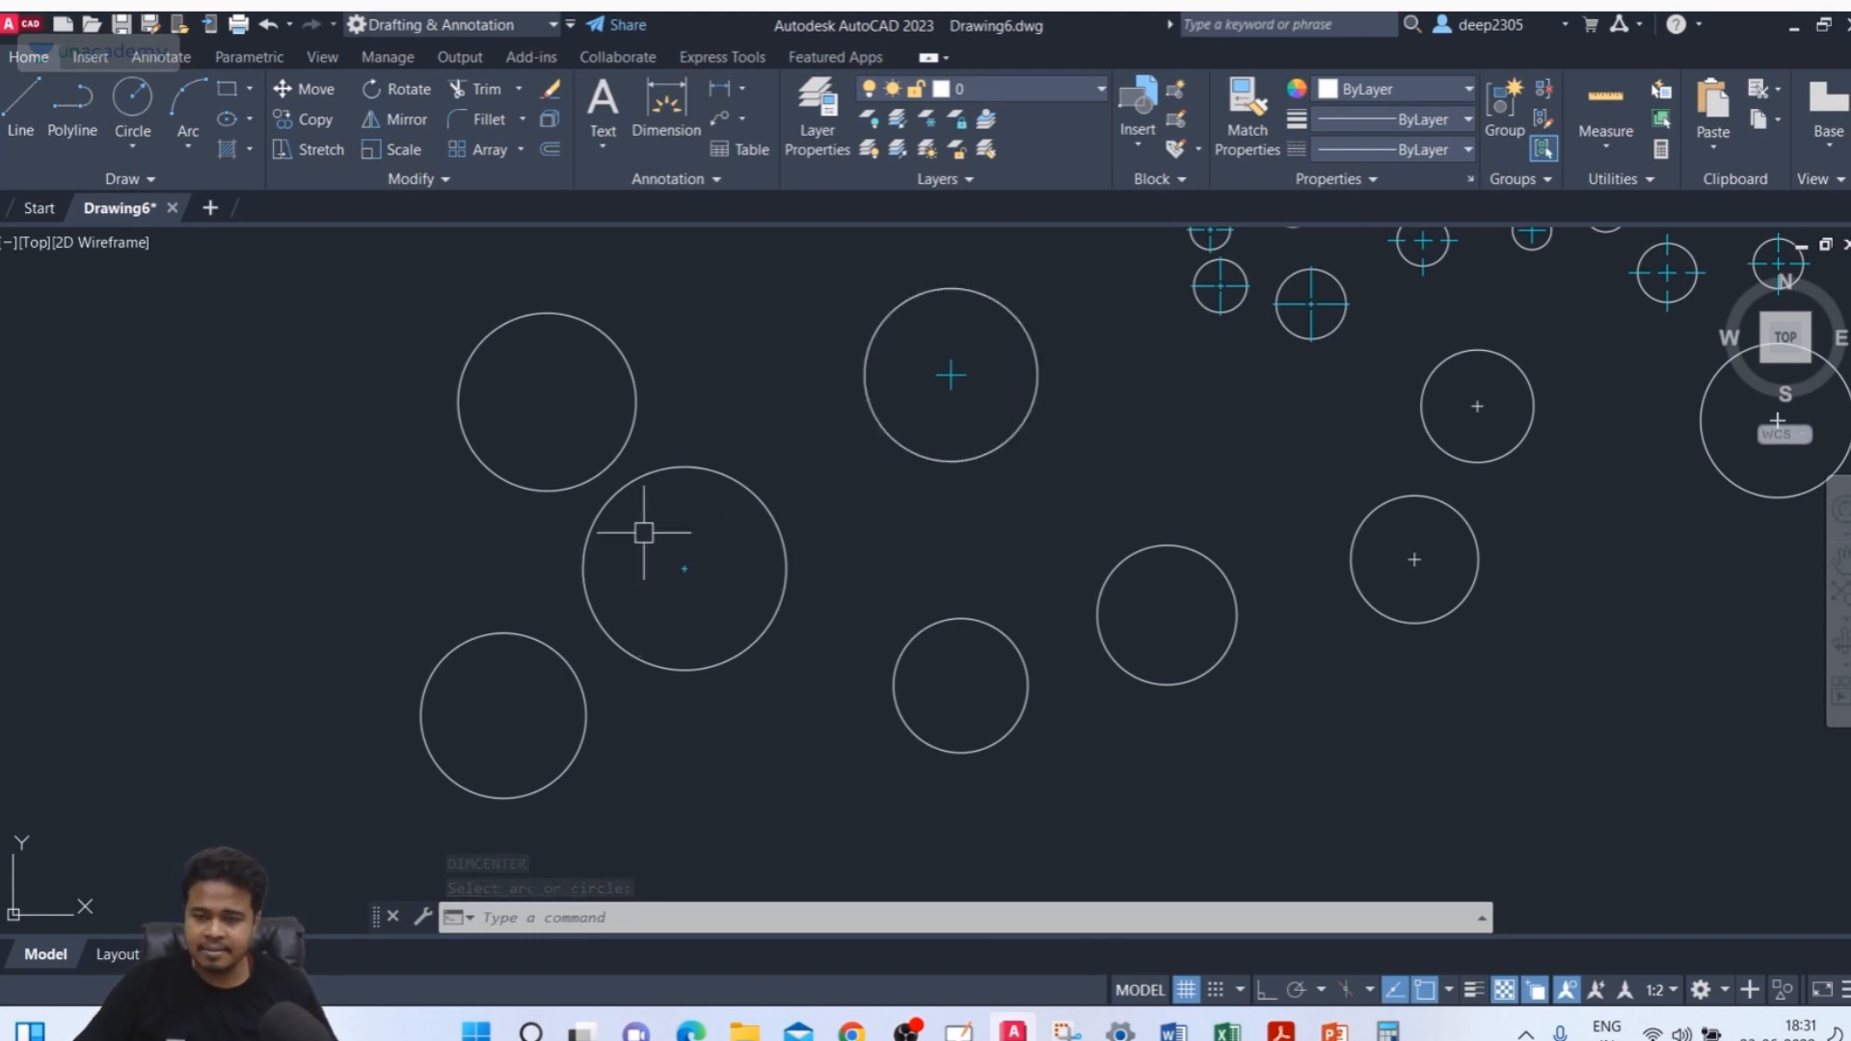
pyautogui.press('Escape')
# Set the DIMCEN system variable to -10
pyautogui.write('D')
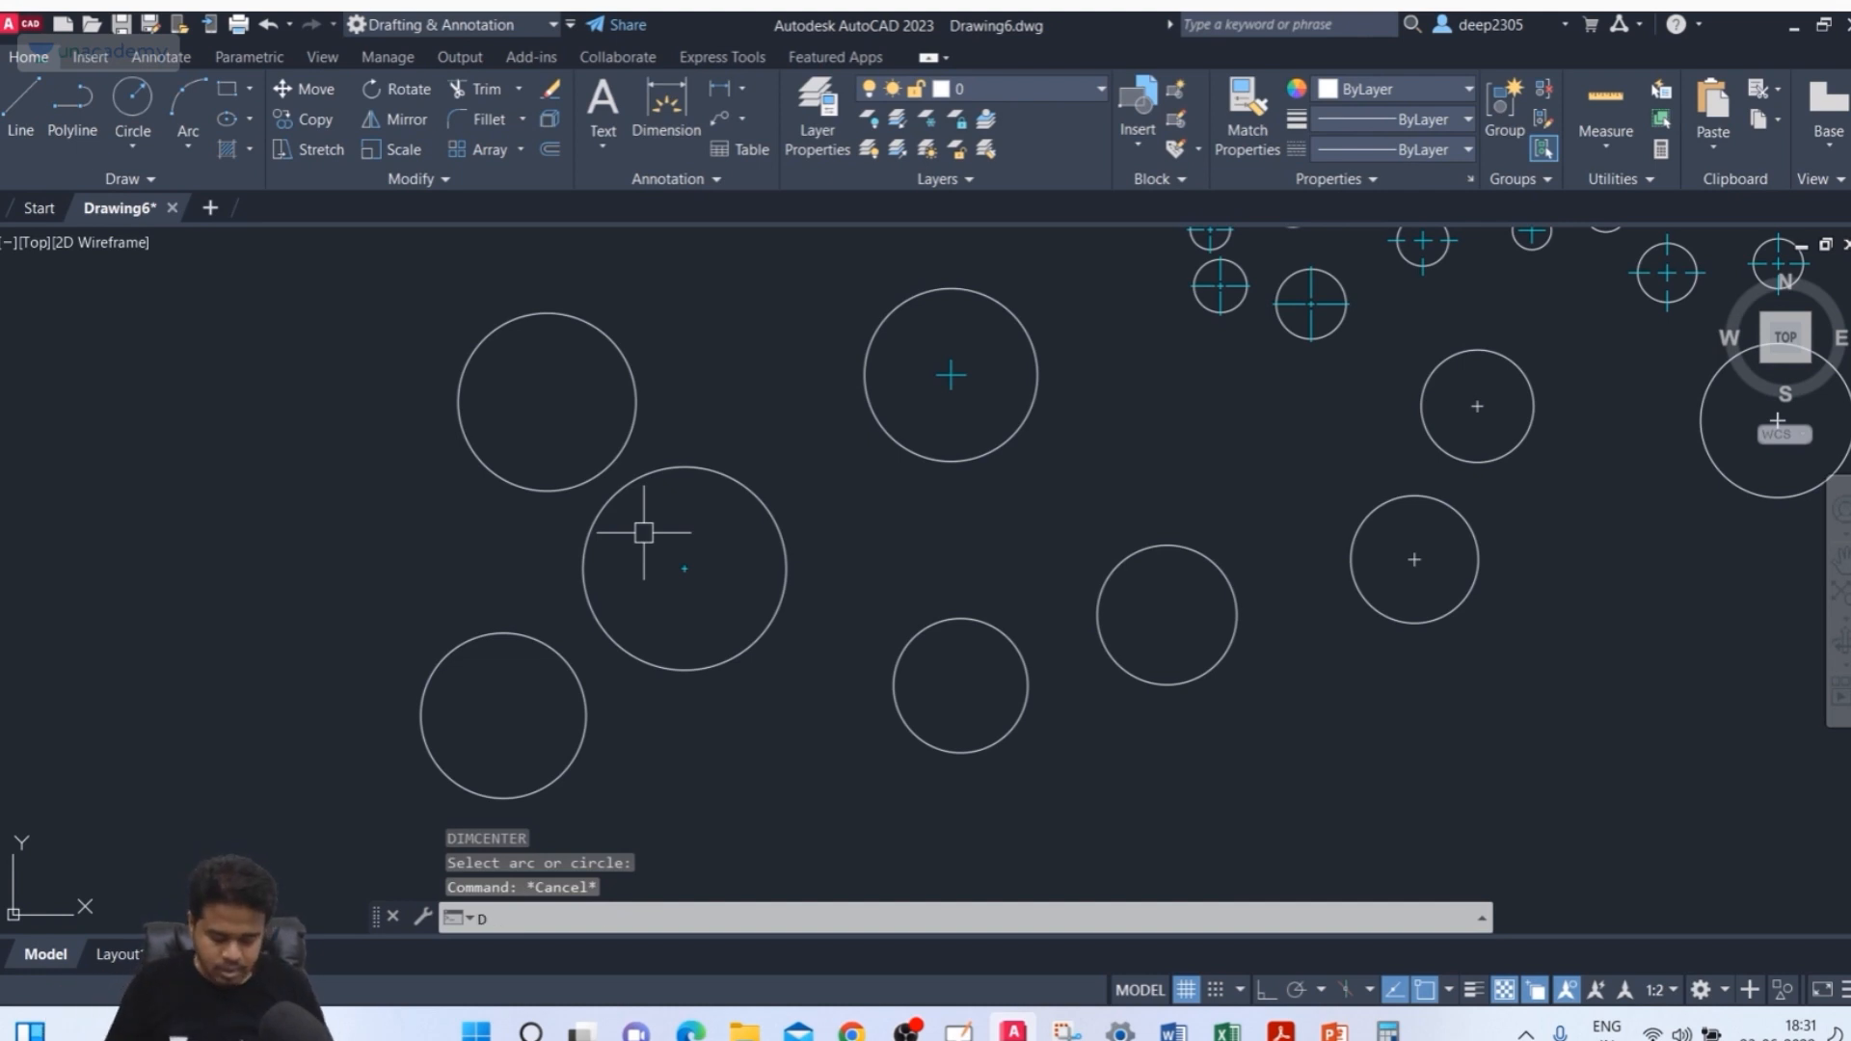
pyautogui.write('IMCEN')
pyautogui.press('Return')
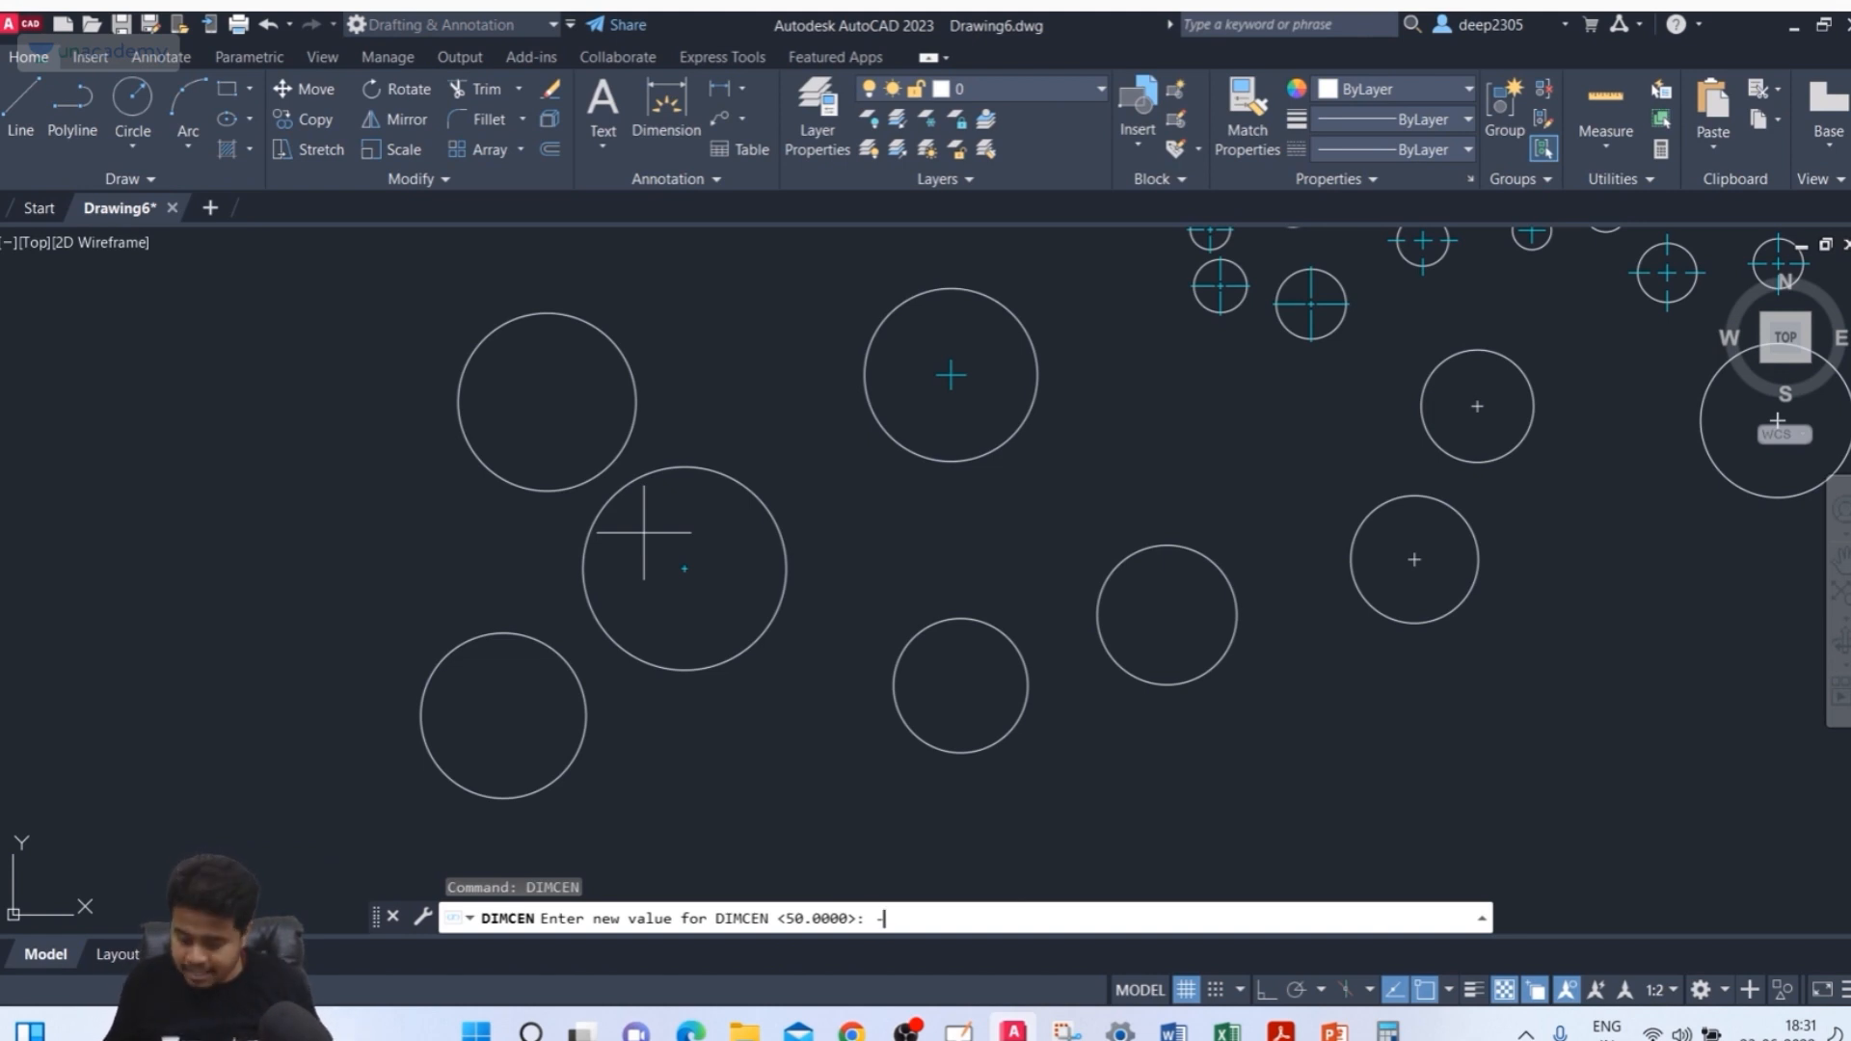
pyautogui.press('Return')
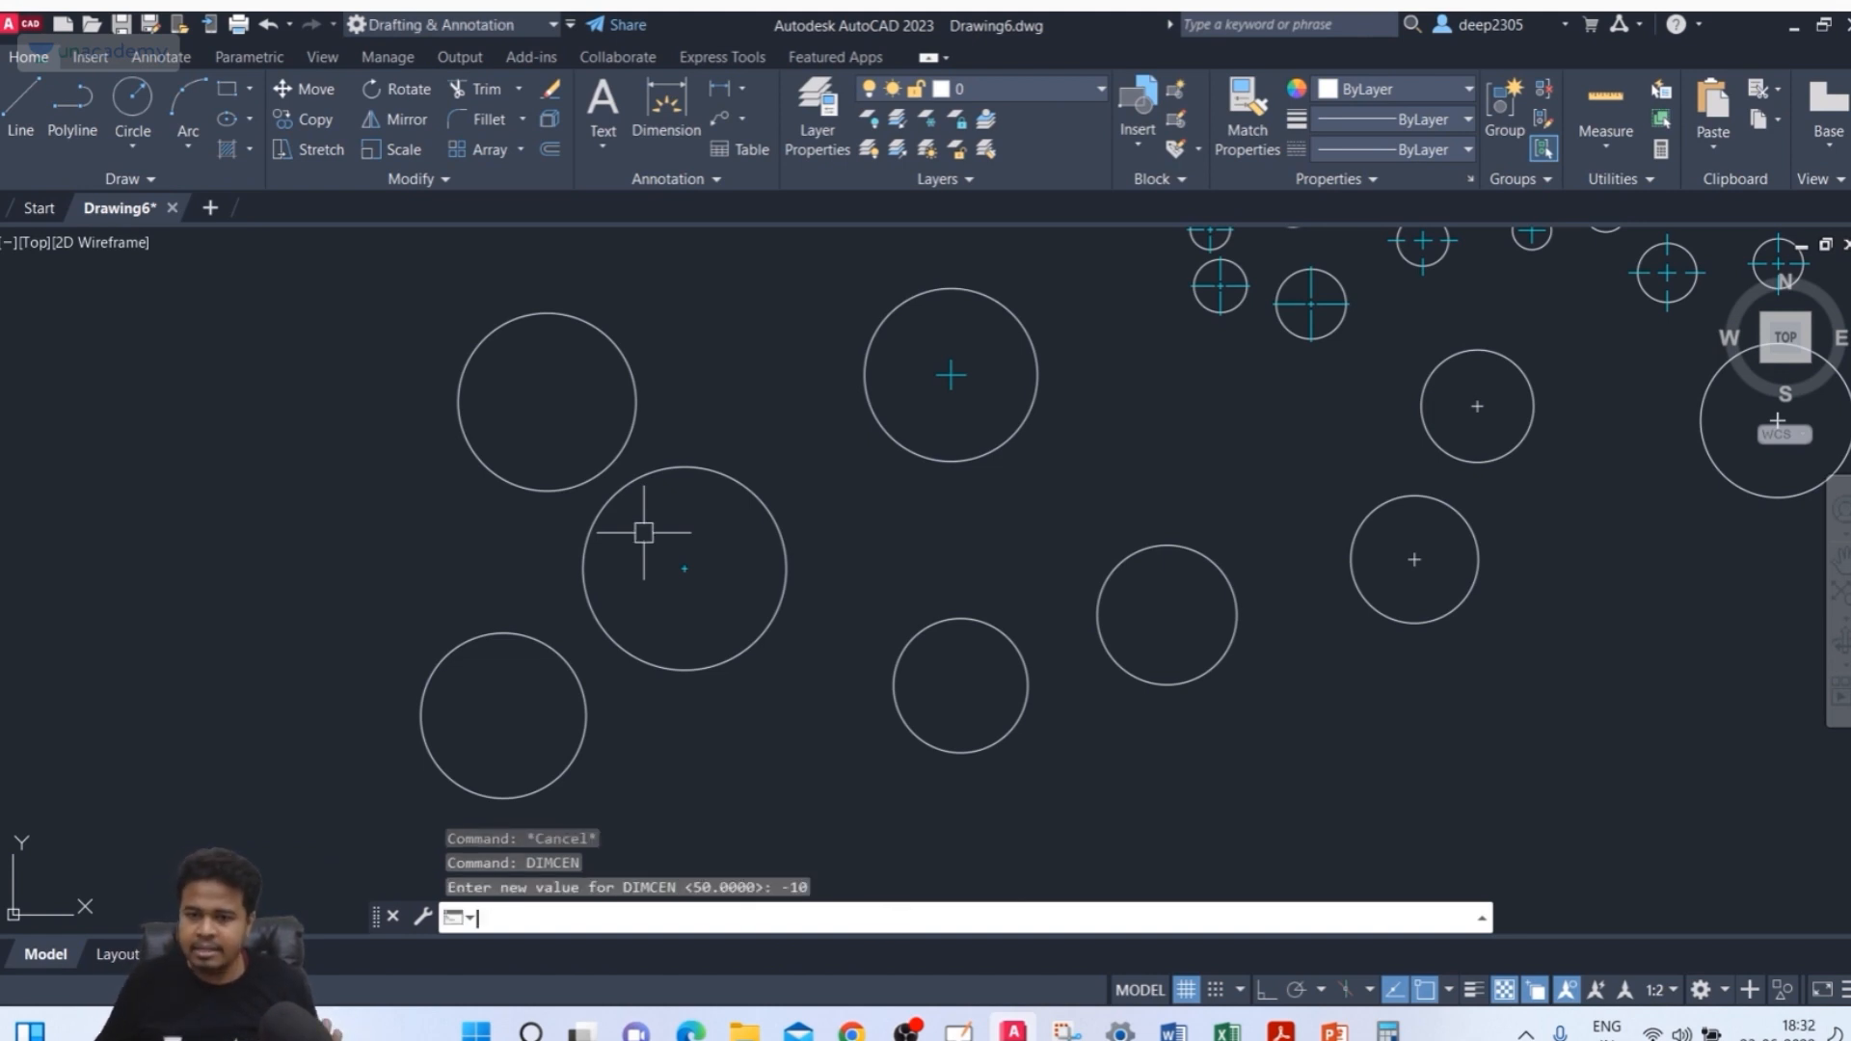
# Add center lines to the upper-left circle with DIMCENTER
pyautogui.write('DCE')
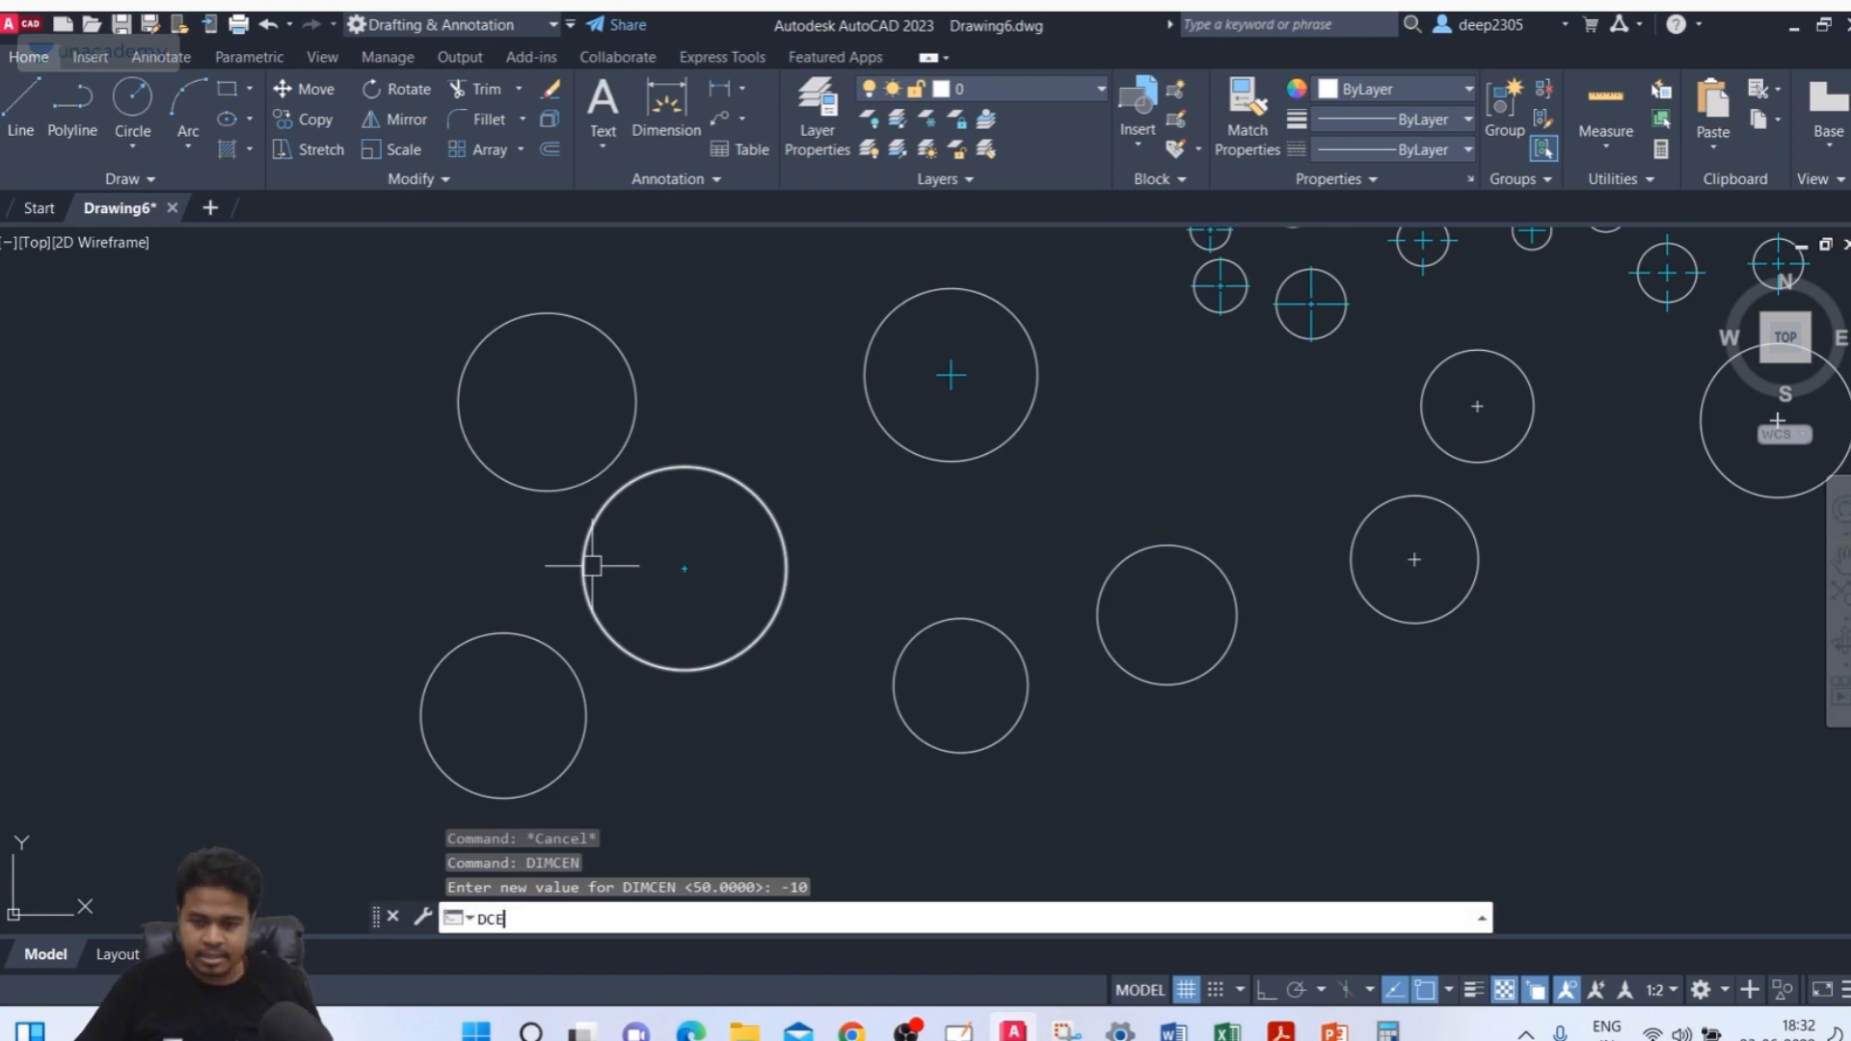
pyautogui.press('Return')
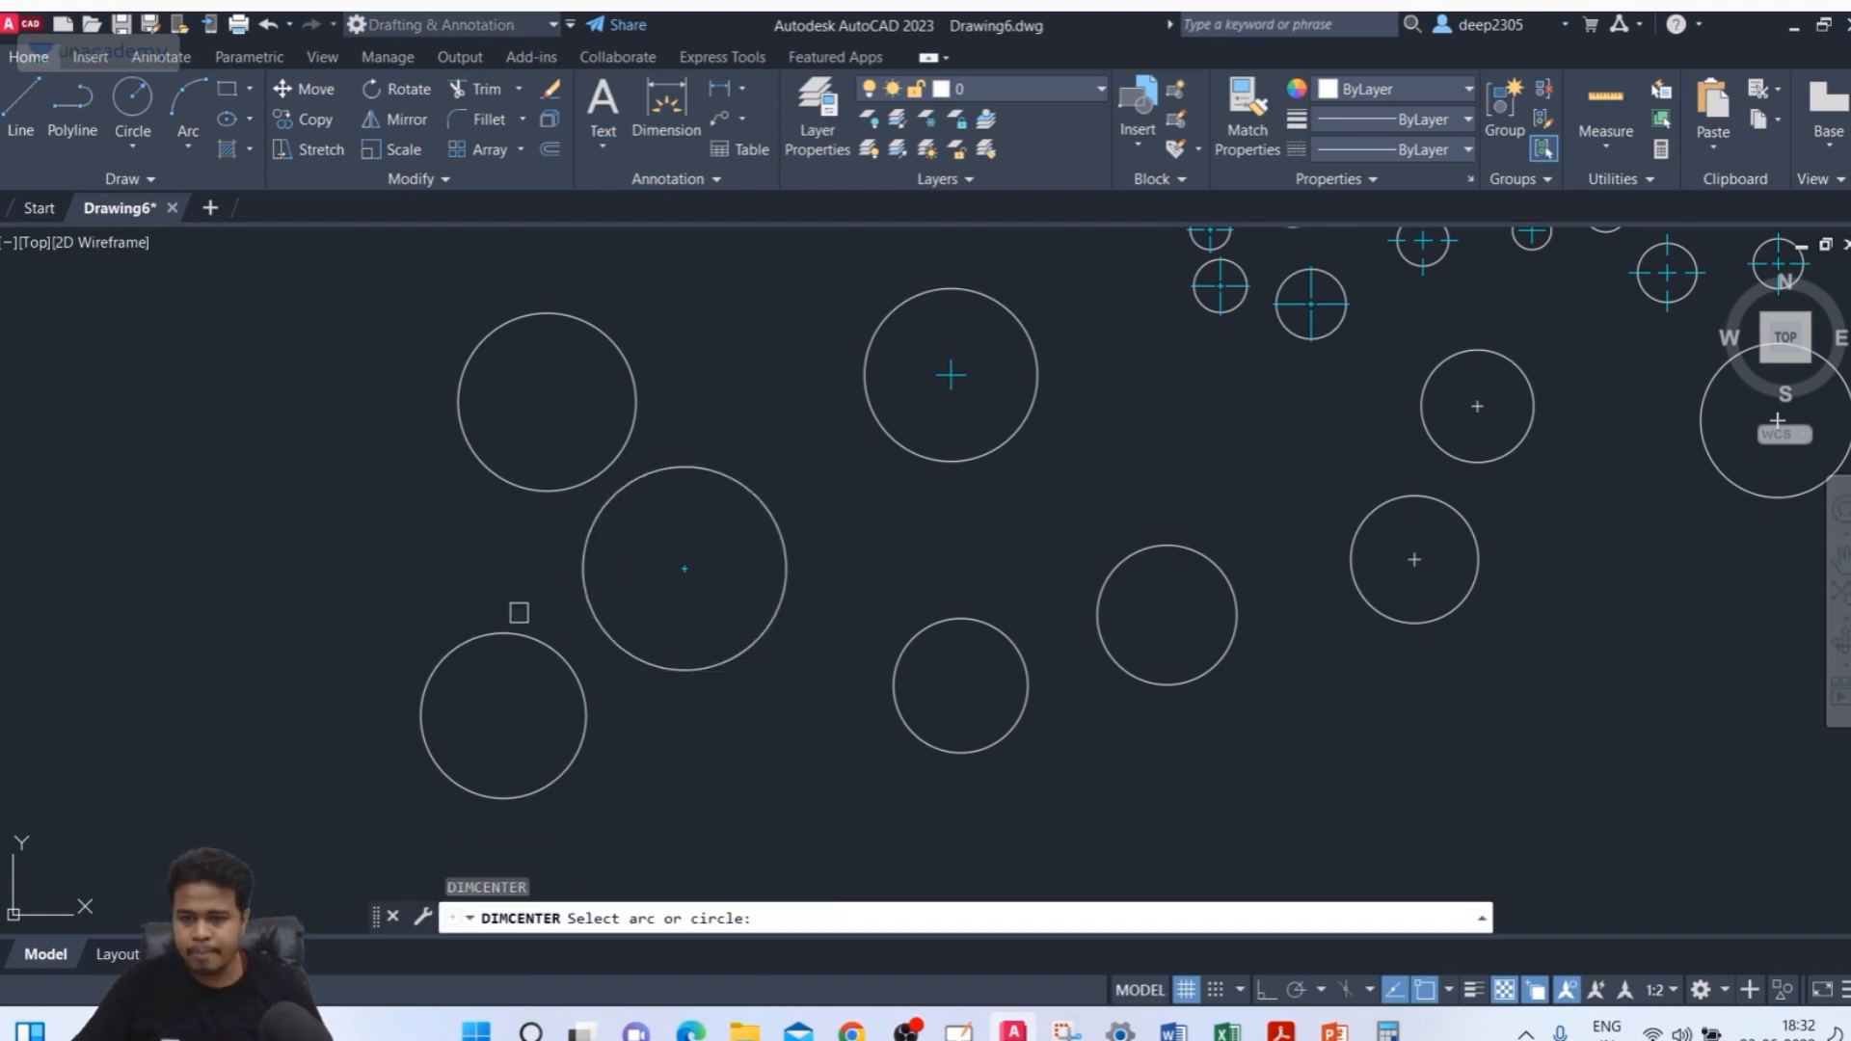
pyautogui.click(521, 482)
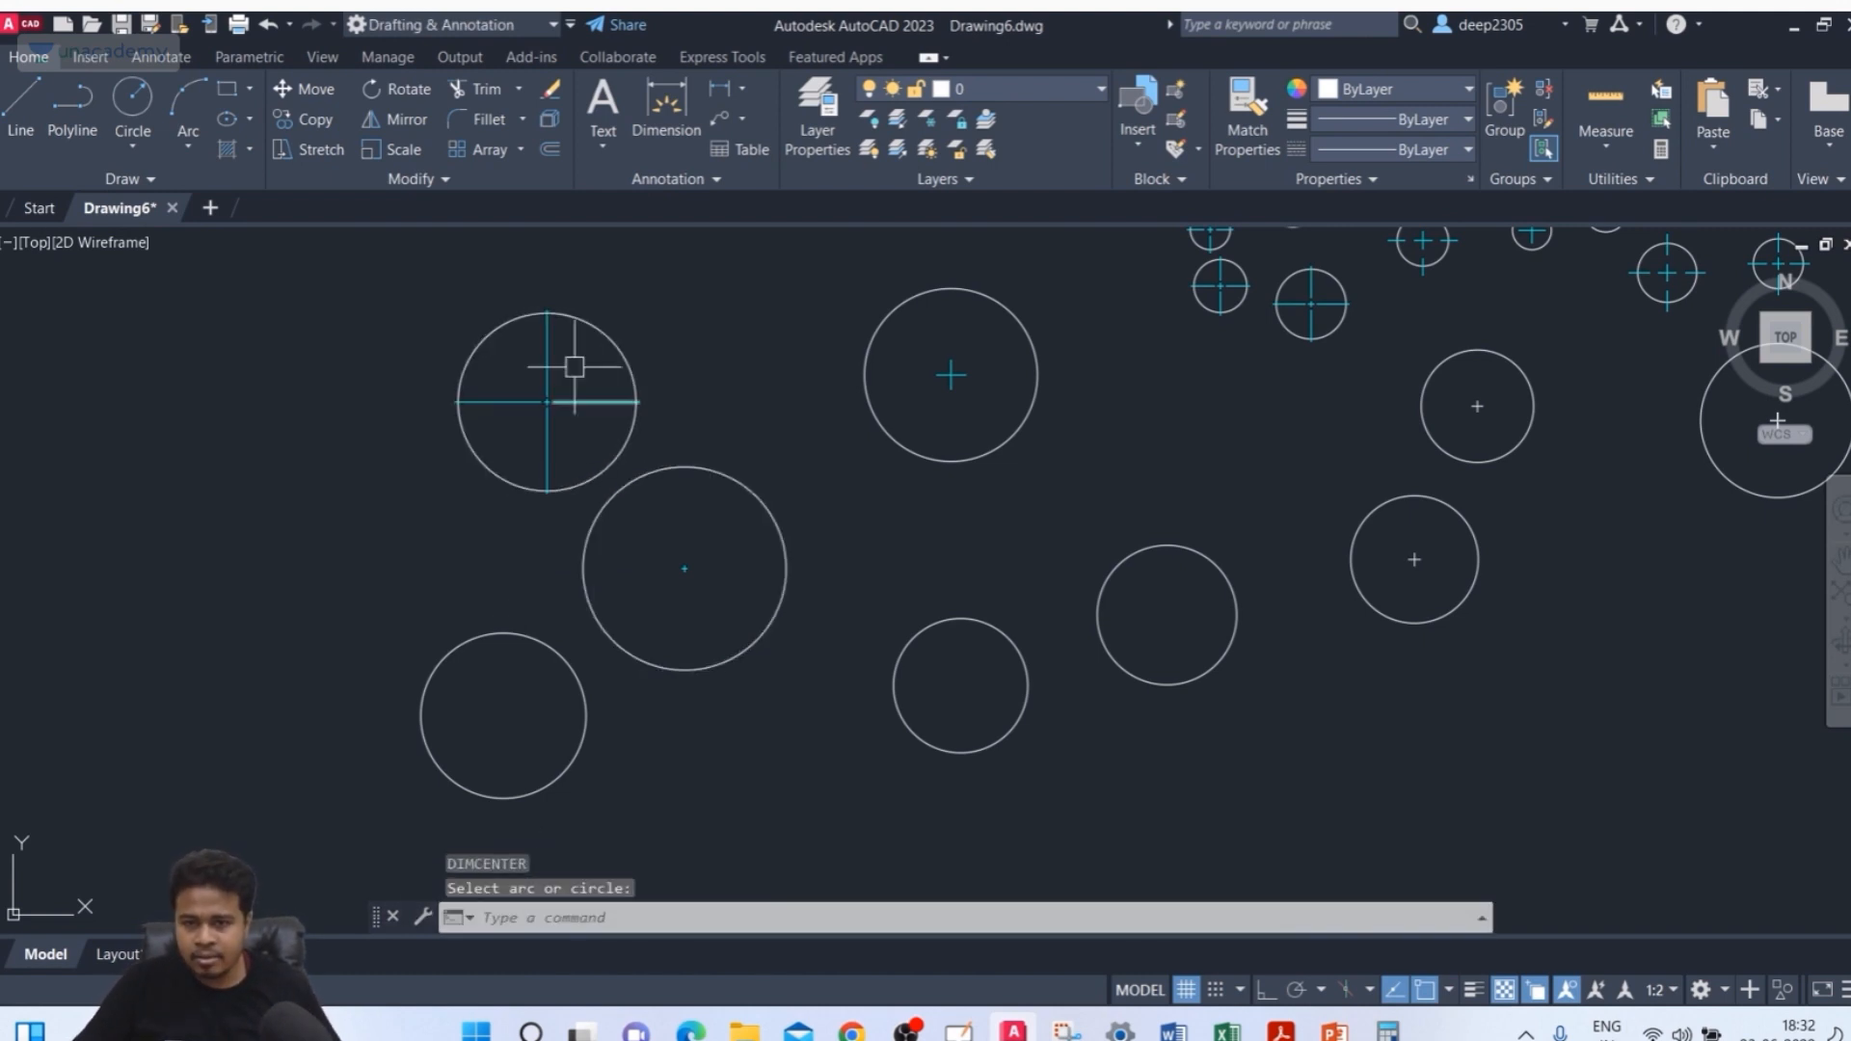
pyautogui.scroll(4, 542, 327)
pyautogui.scroll(2, 540, 326)
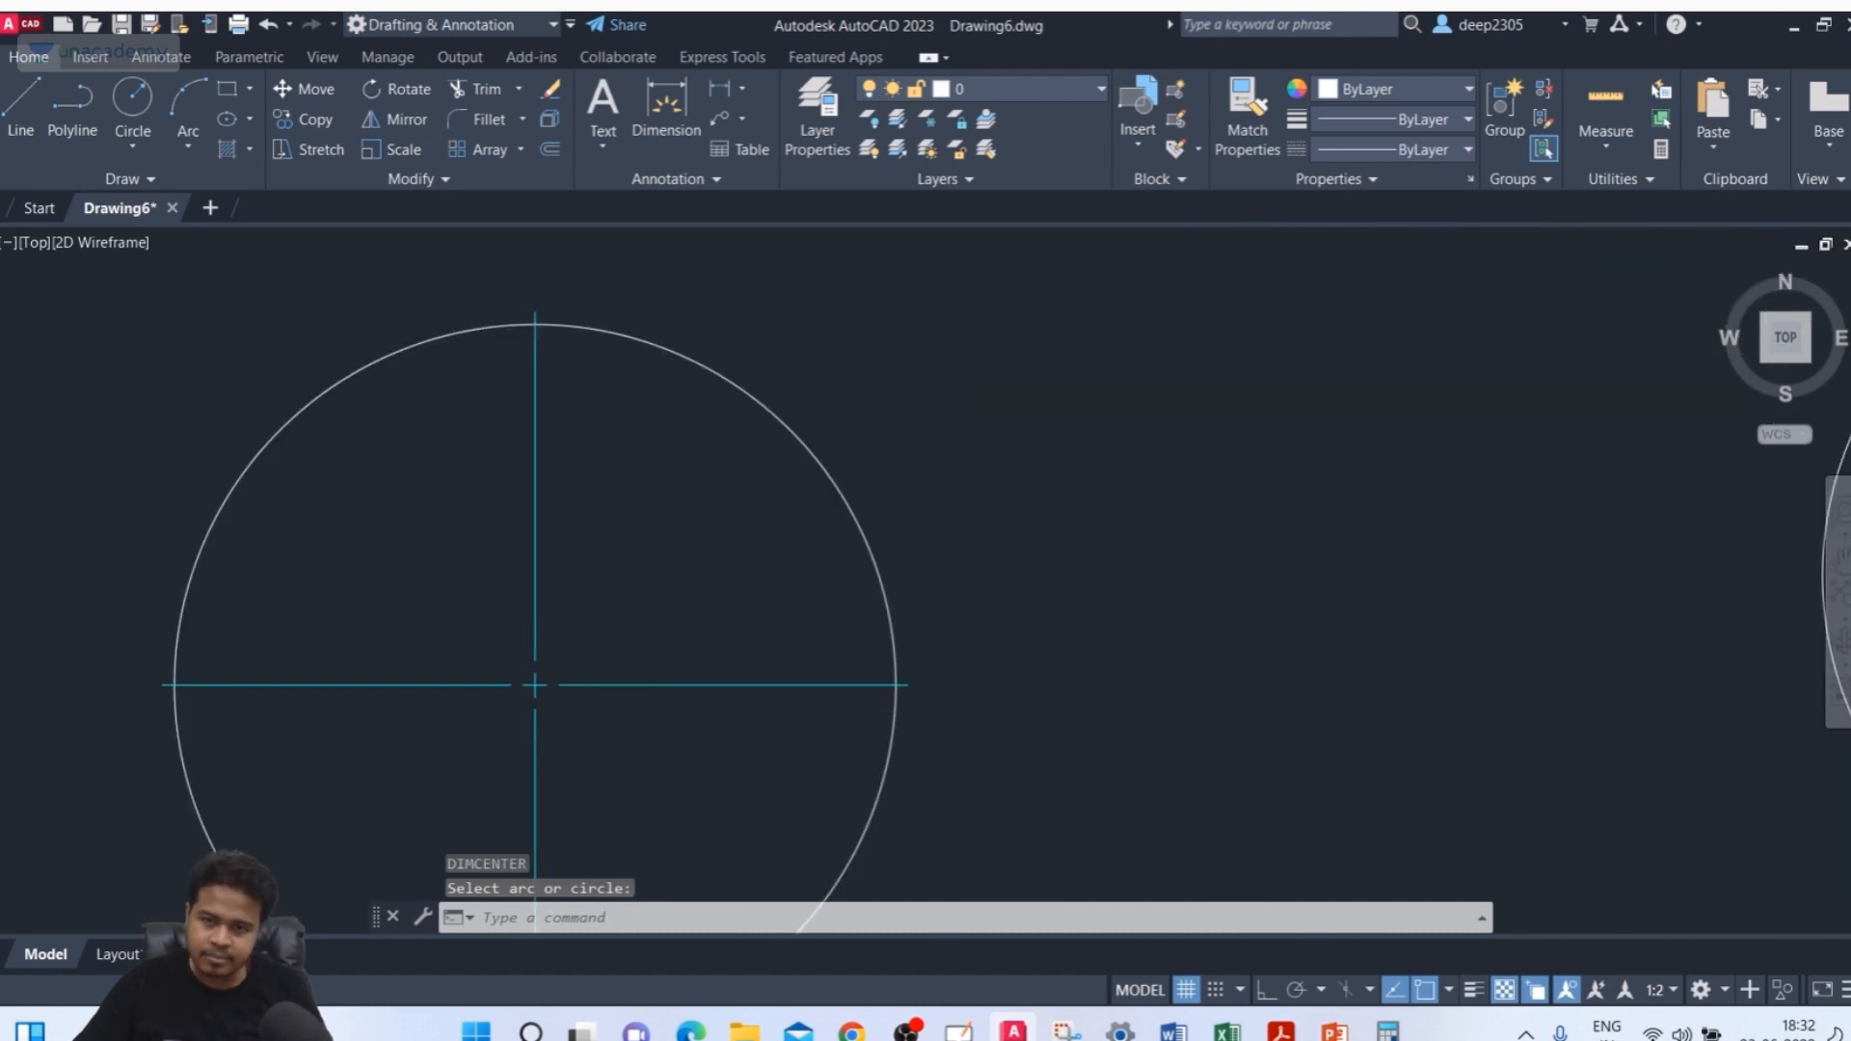
pyautogui.scroll(-4, 554, 386)
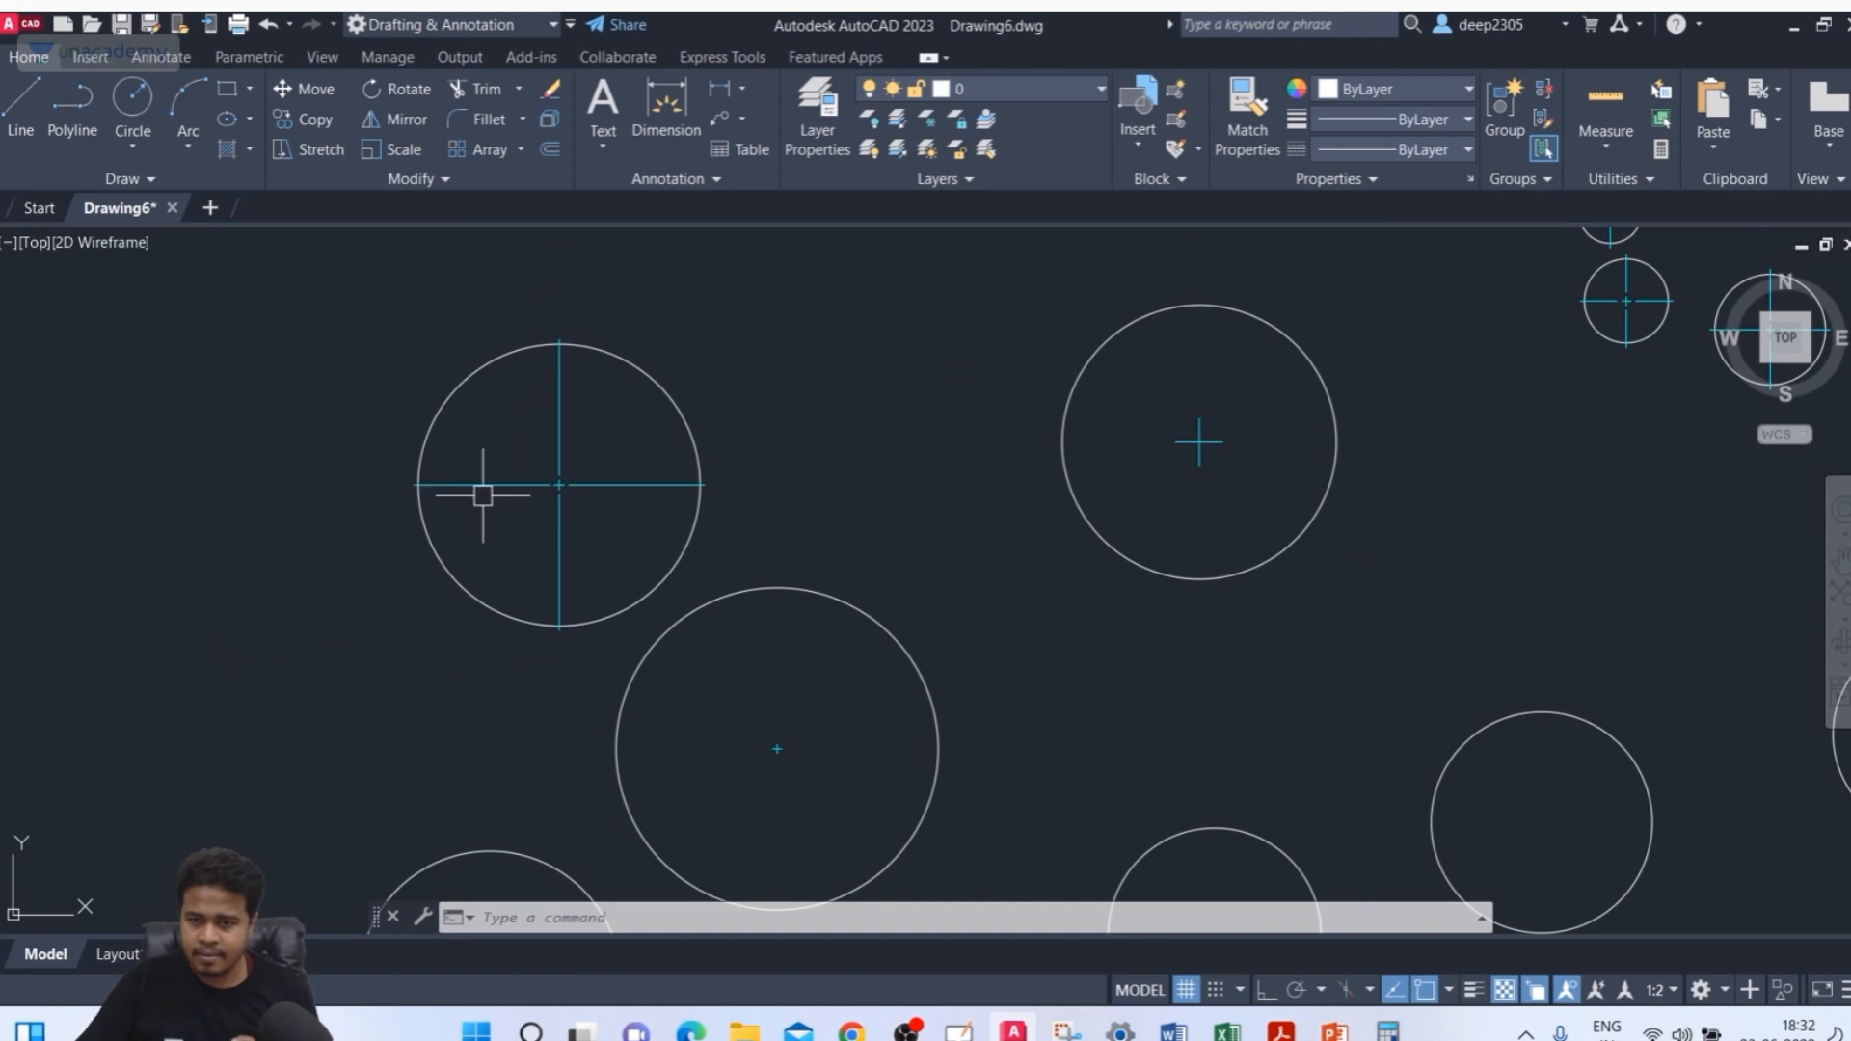
pyautogui.scroll(-2, 485, 501)
pyautogui.scroll(-2, 580, 241)
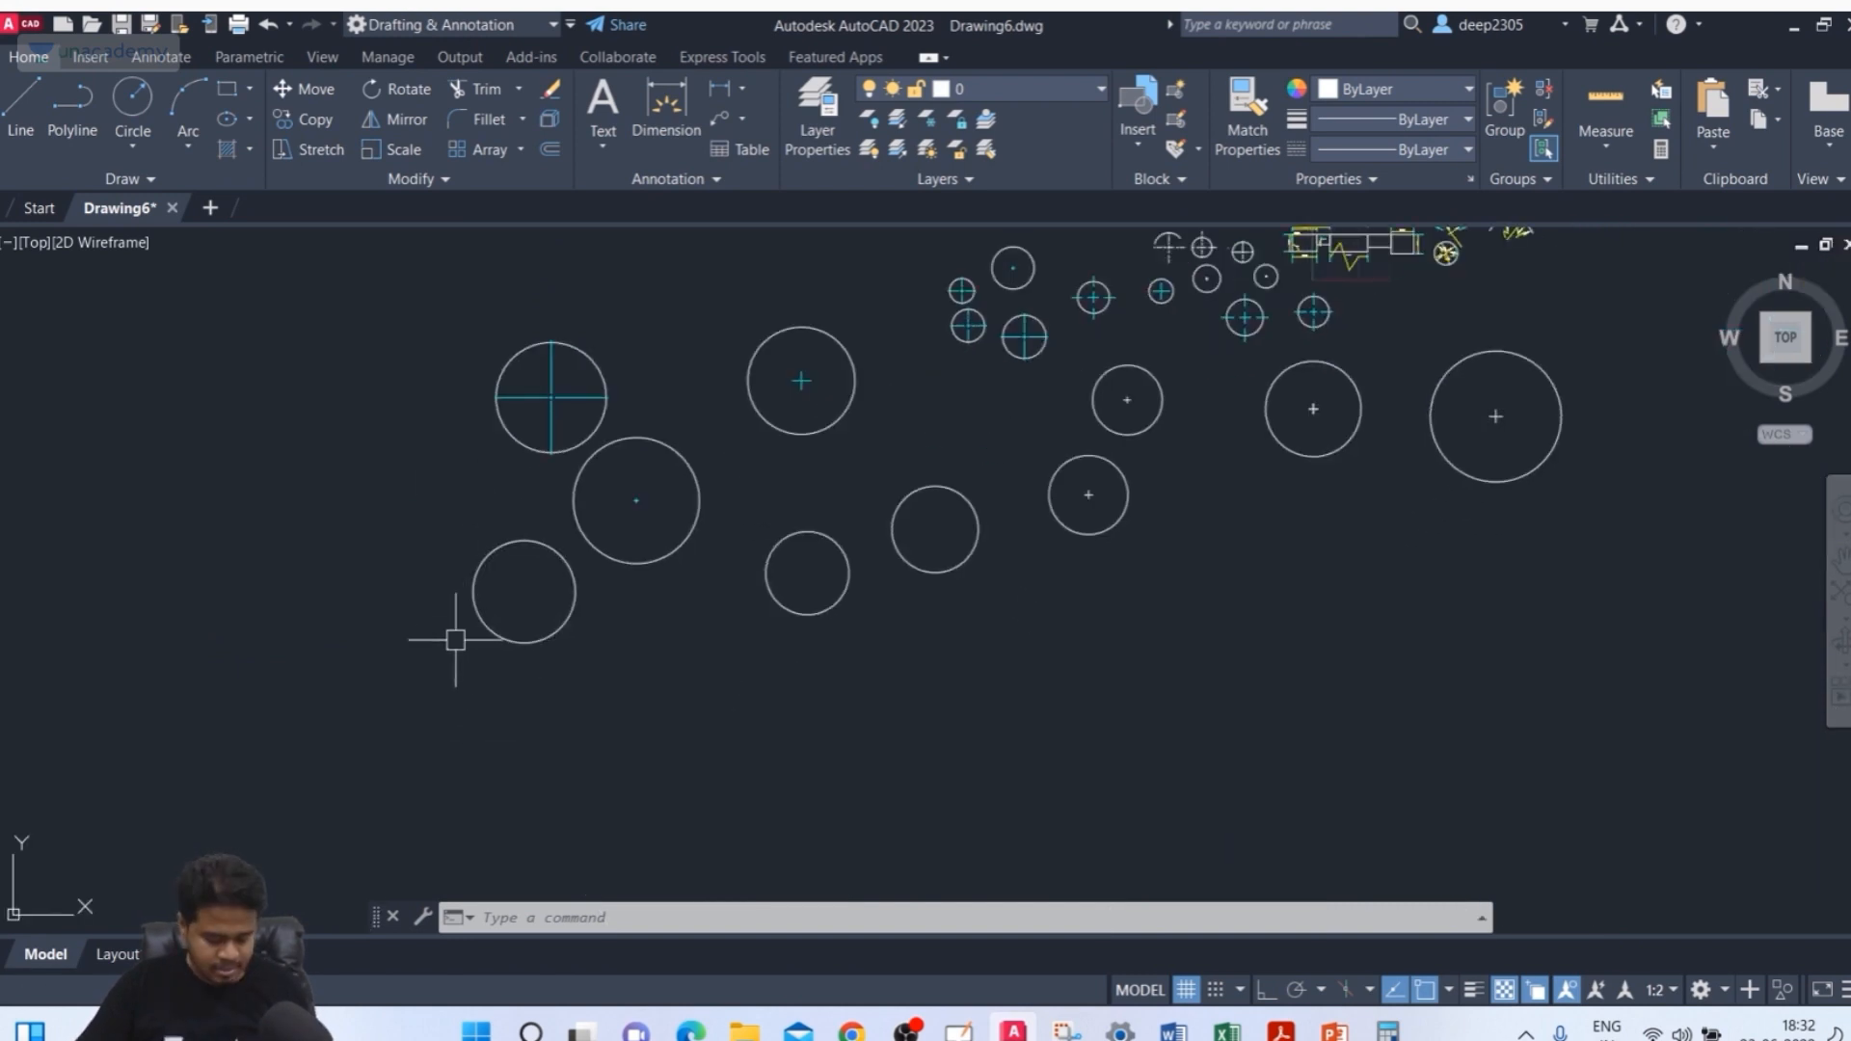
# Set the DIMCEN system variable to -30
pyautogui.write('IM')
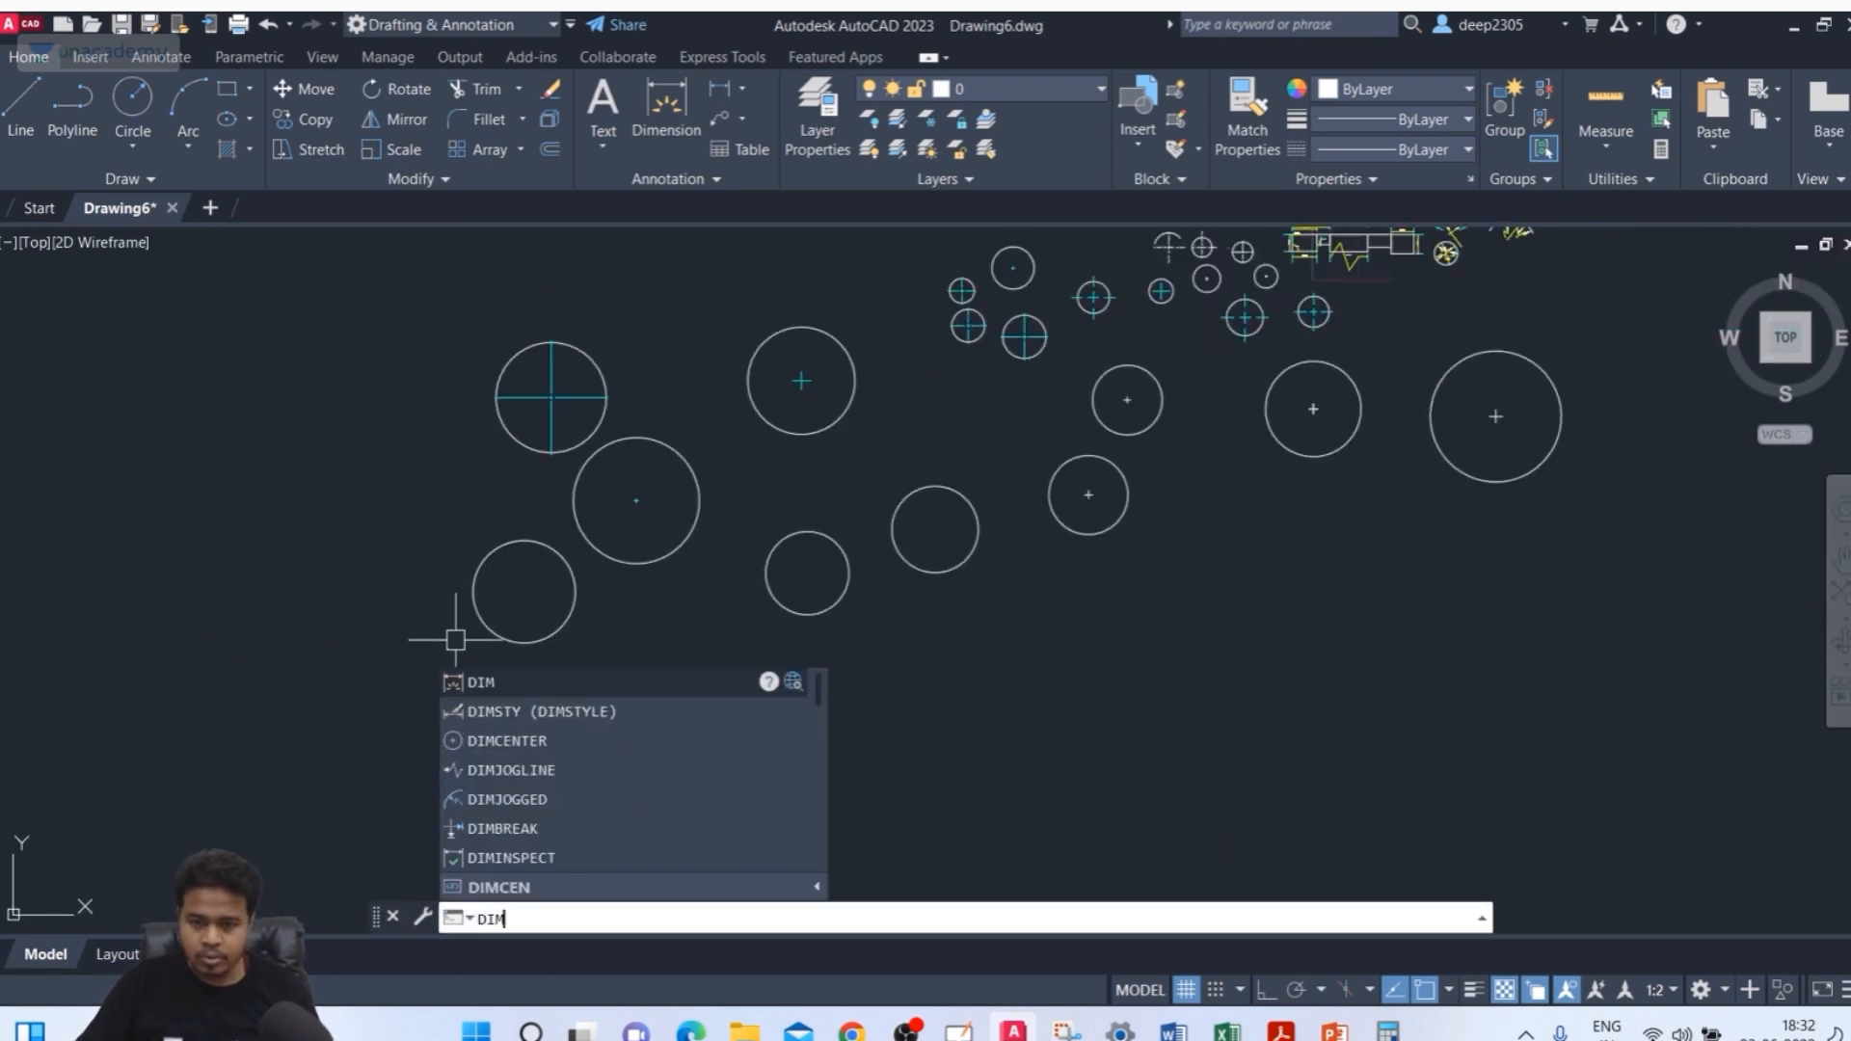
pyautogui.write('CEN')
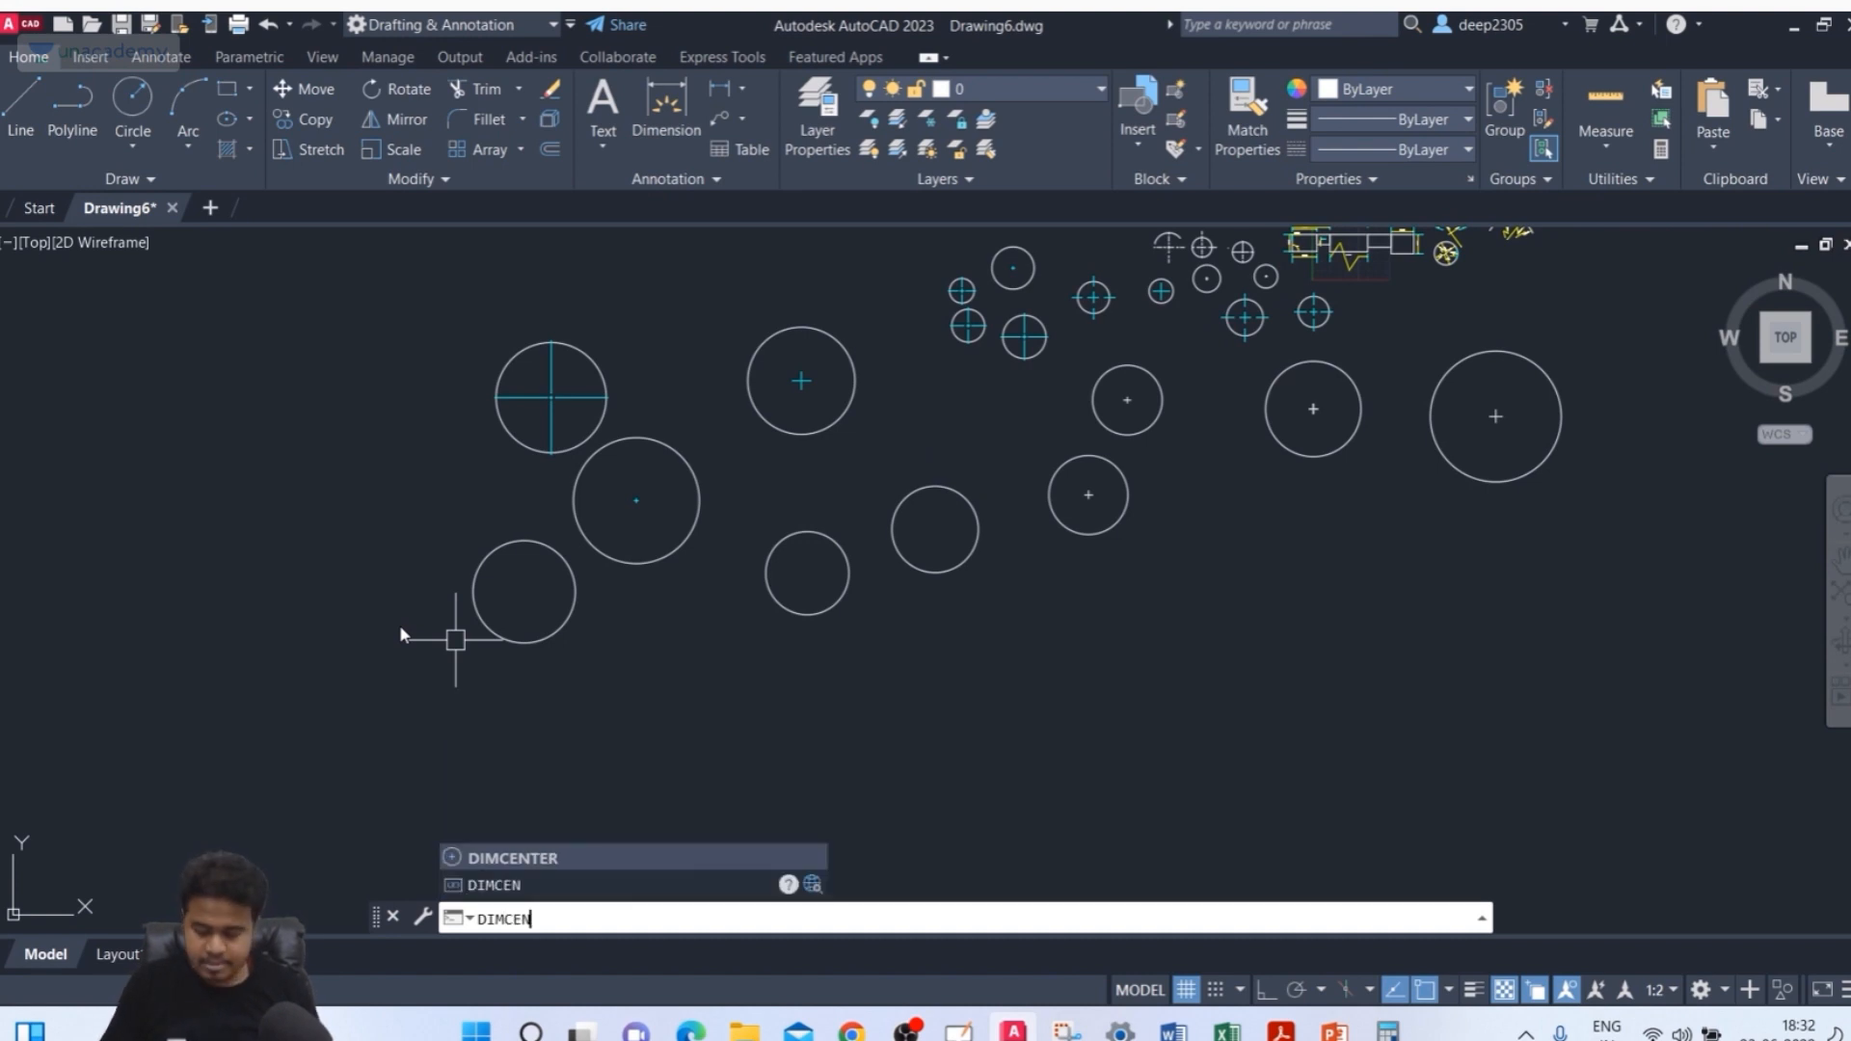
pyautogui.press('Return')
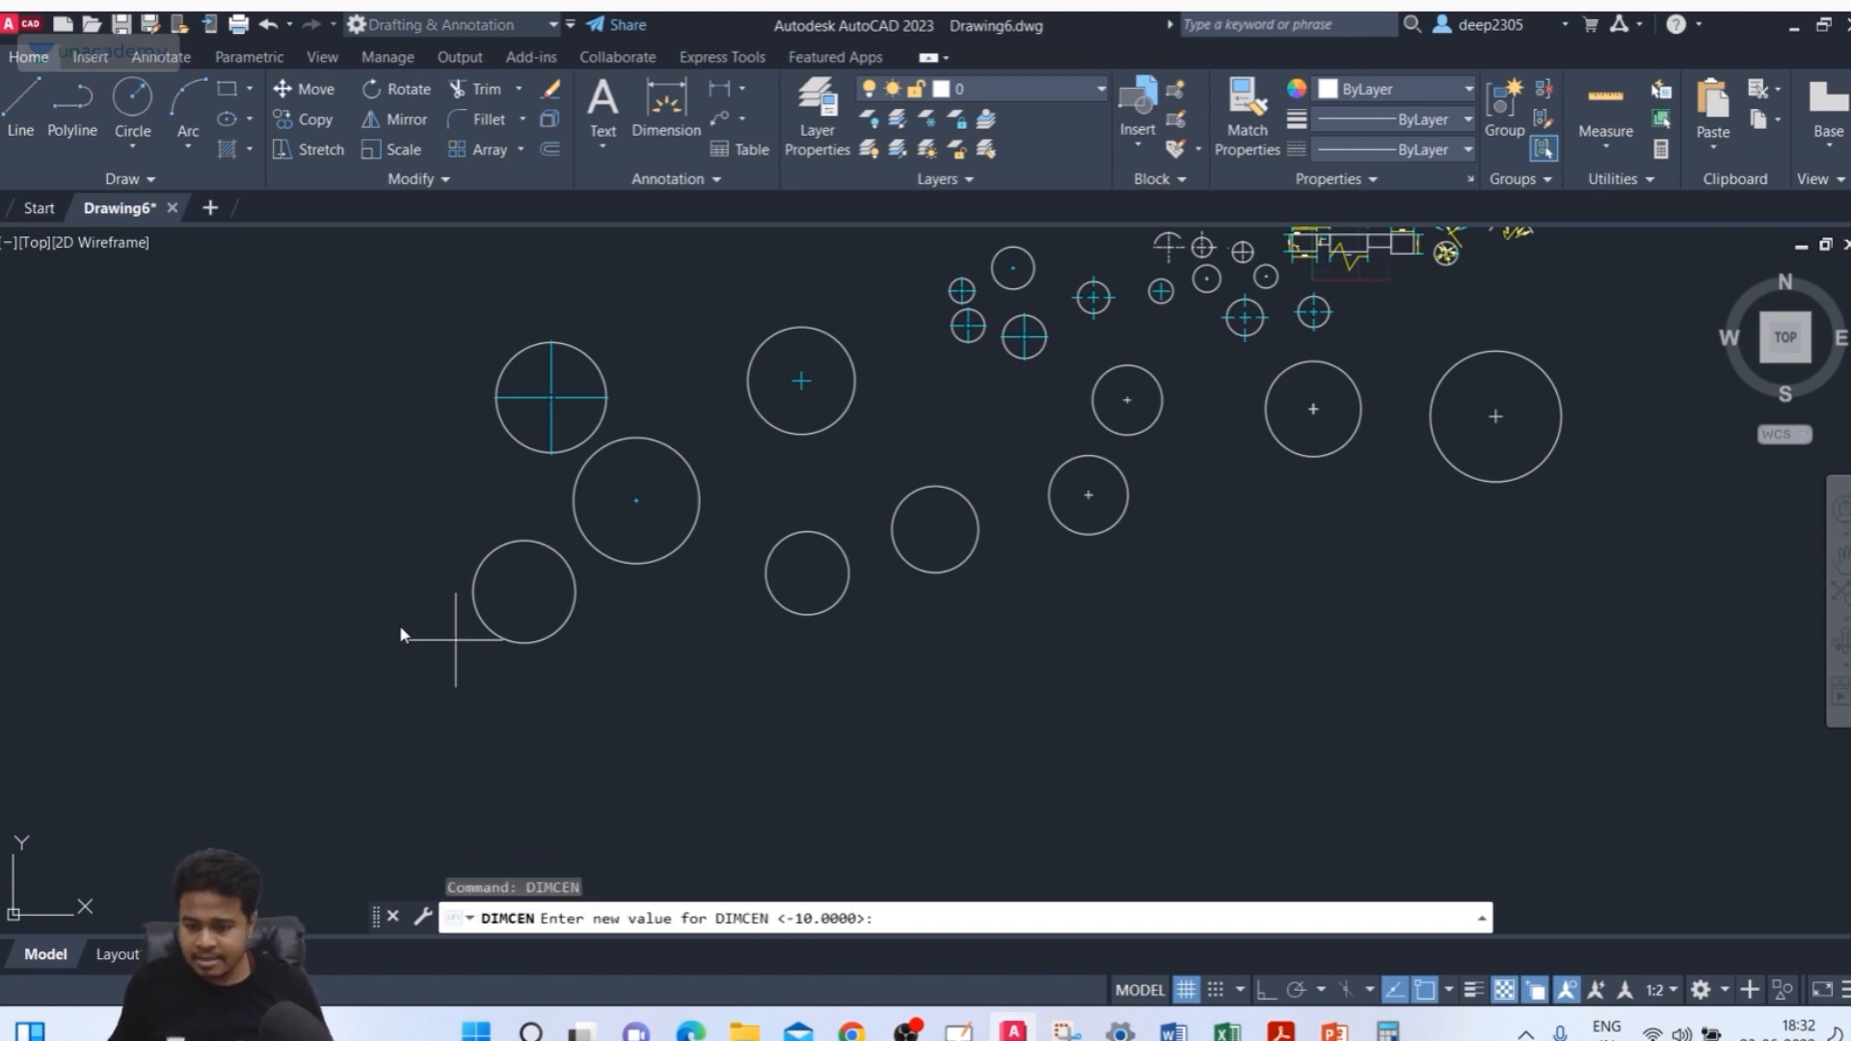
pyautogui.write('-3')
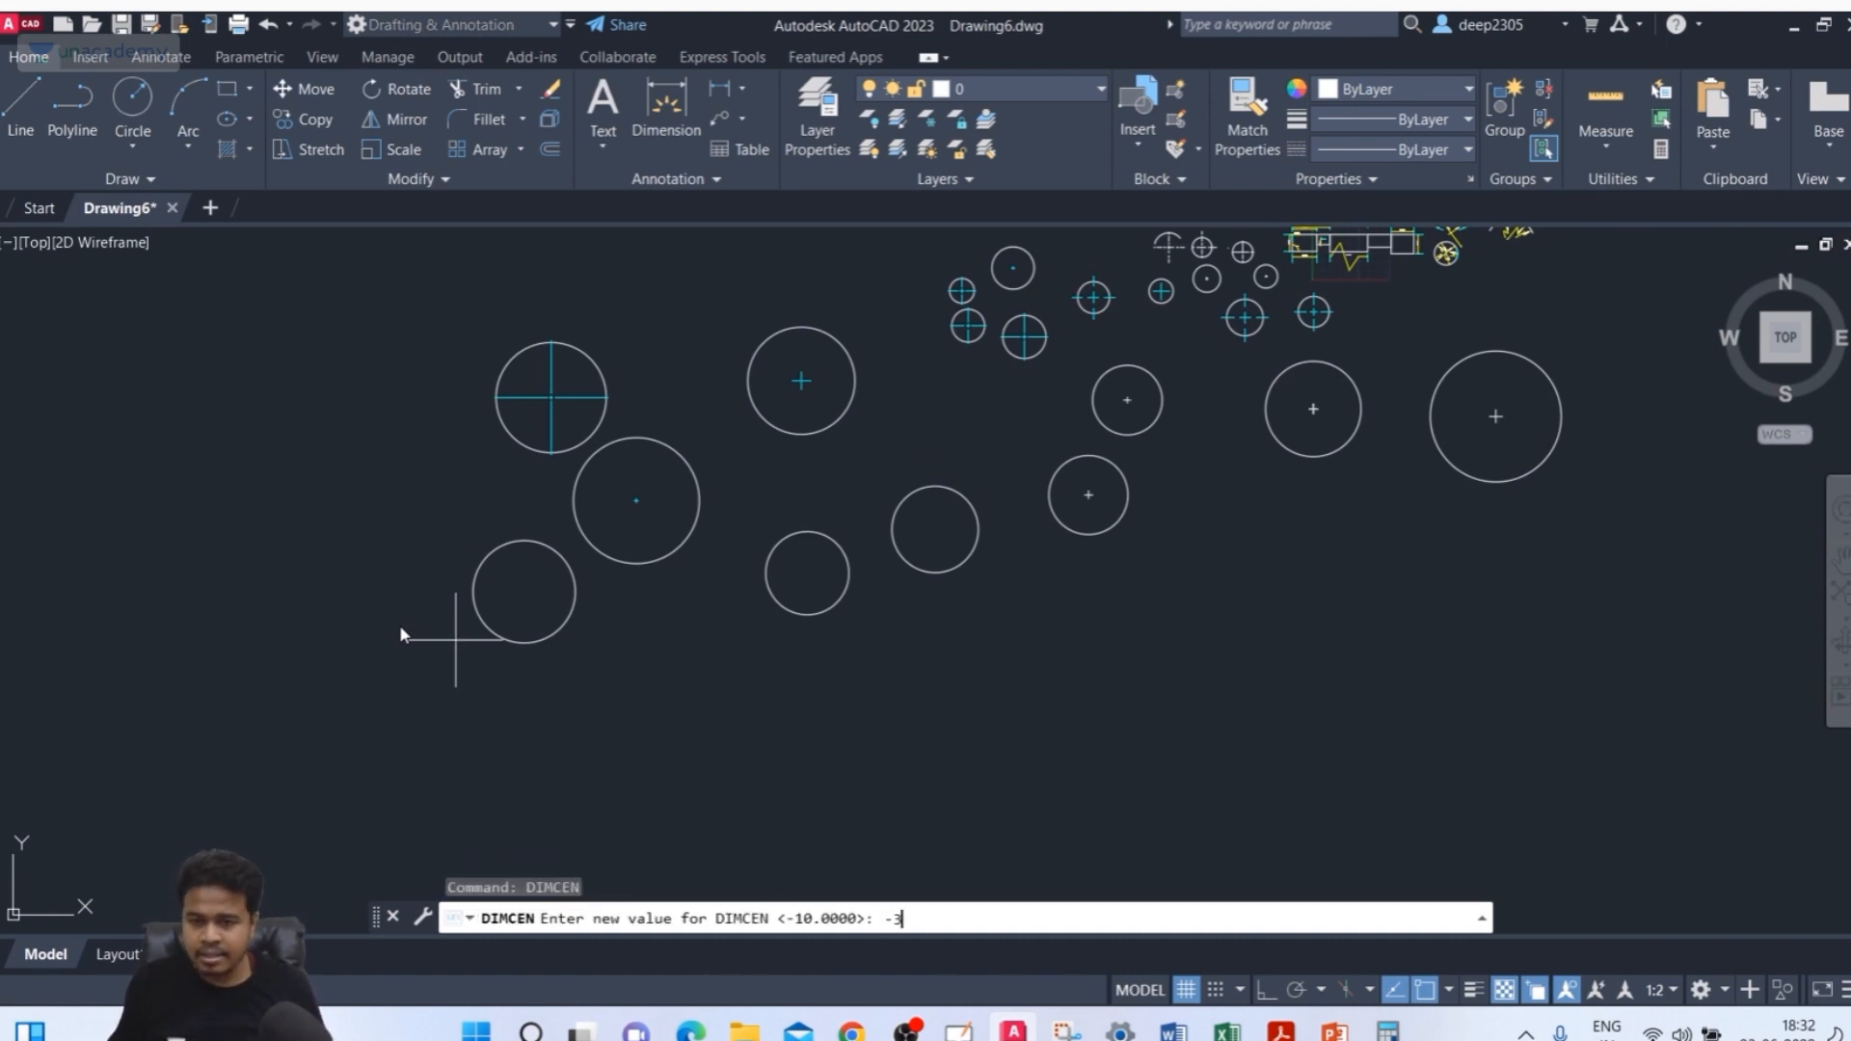
pyautogui.write('0')
pyautogui.press('Return')
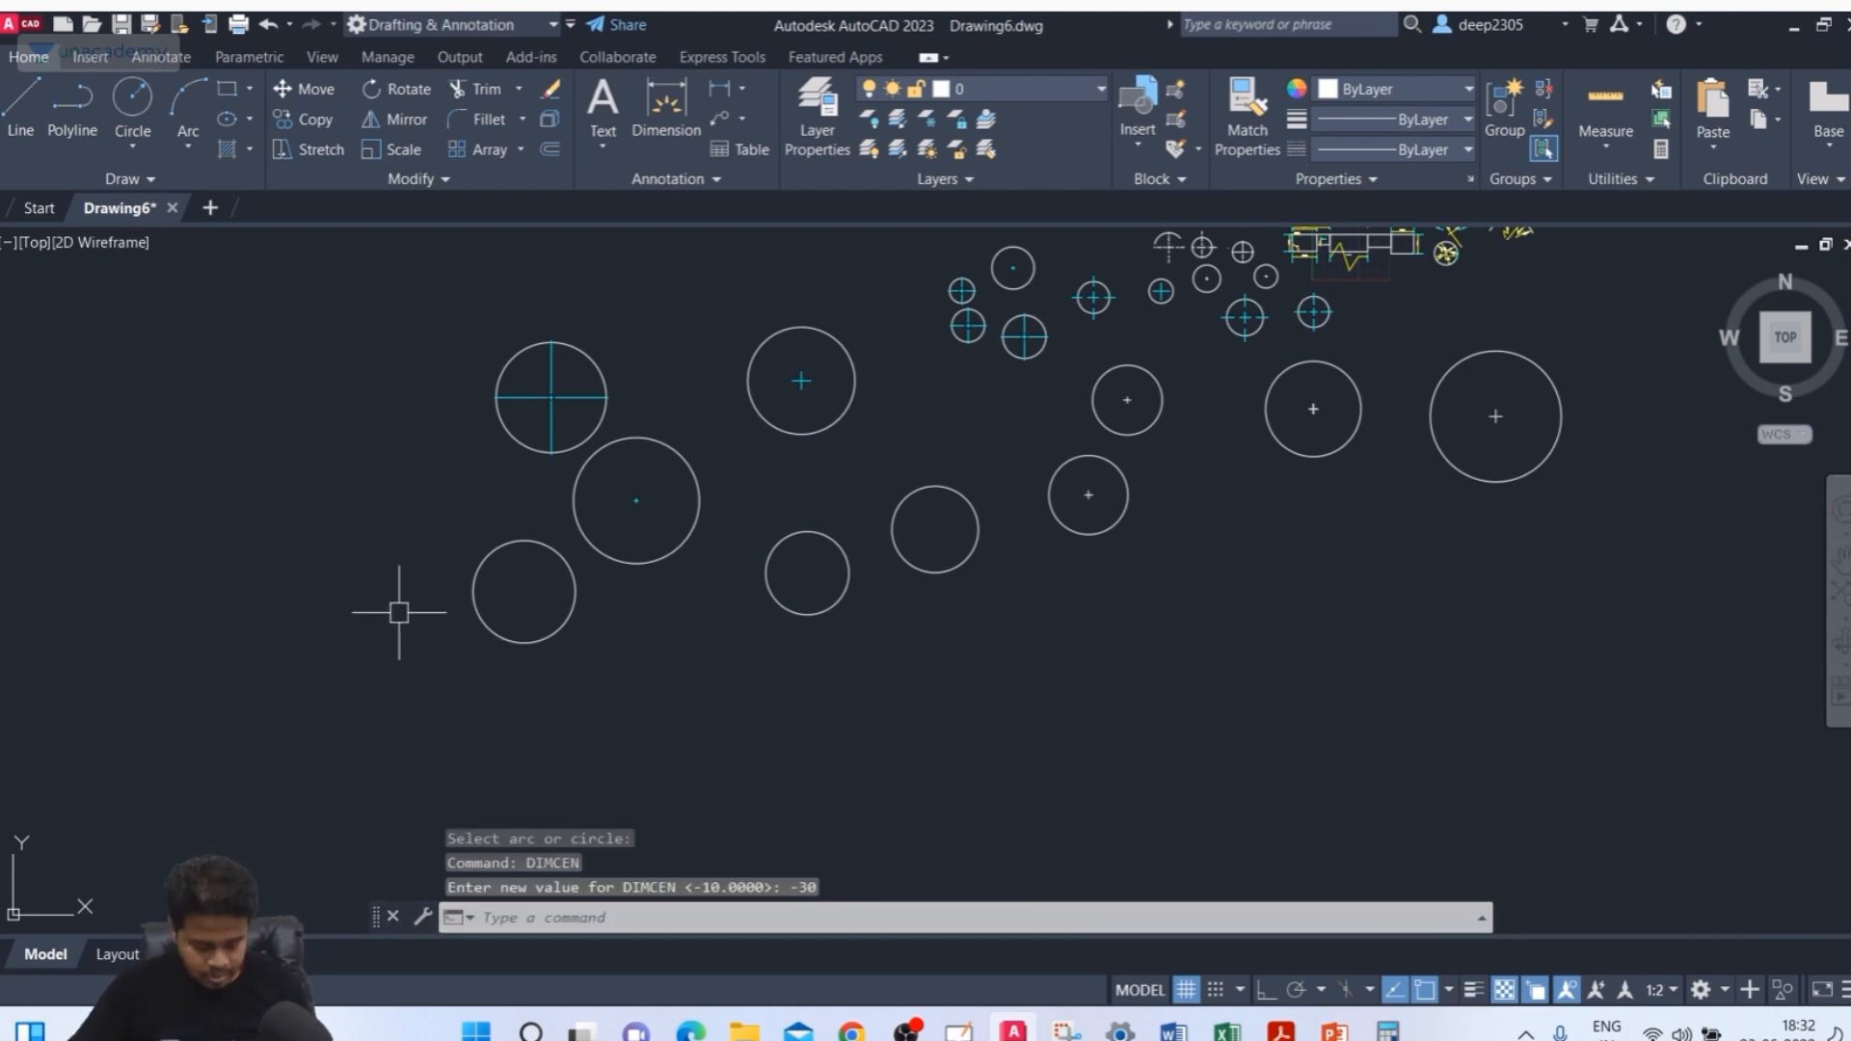
# Add center lines to the lower-left circle with DIMCENTER
pyautogui.write('DIMCE')
pyautogui.press('Return')
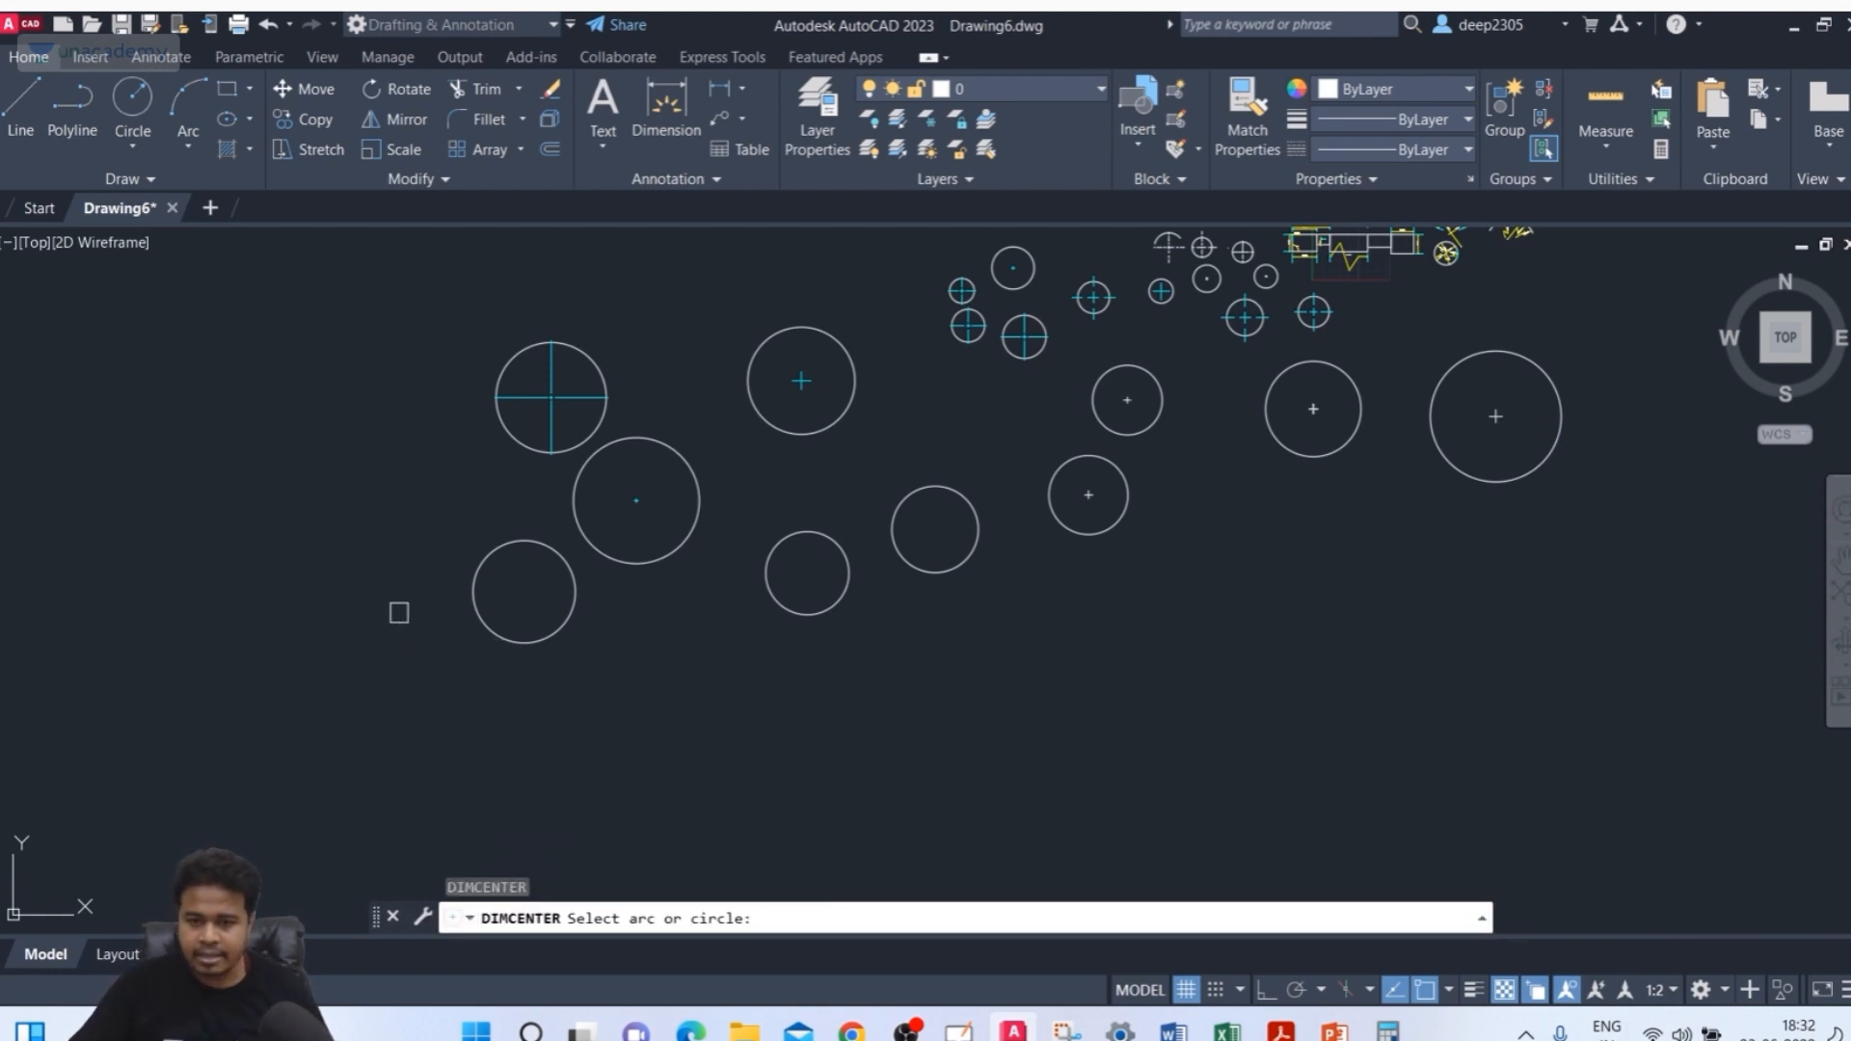
pyautogui.click(528, 638)
pyautogui.scroll(5, 529, 617)
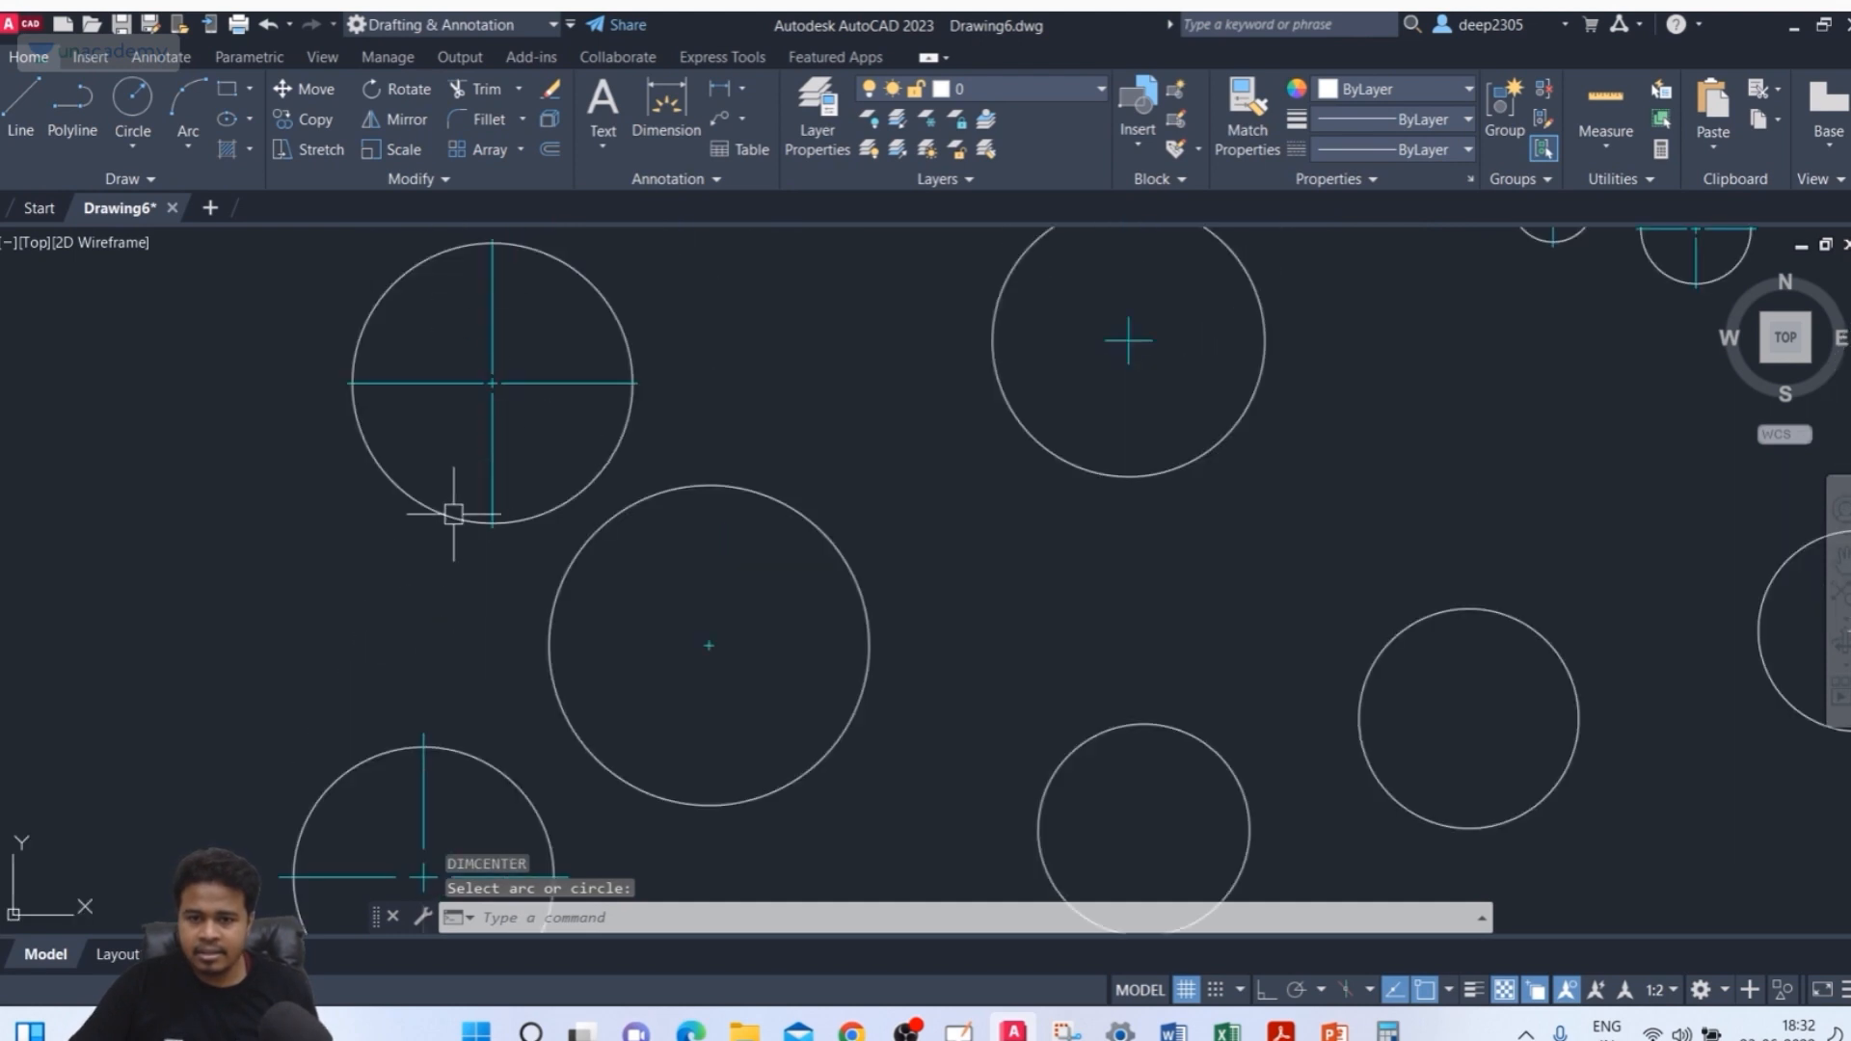
pyautogui.moveTo(454, 515); pyautogui.dragTo(454, 588, button='middle')
pyautogui.scroll(-5, 496, 362)
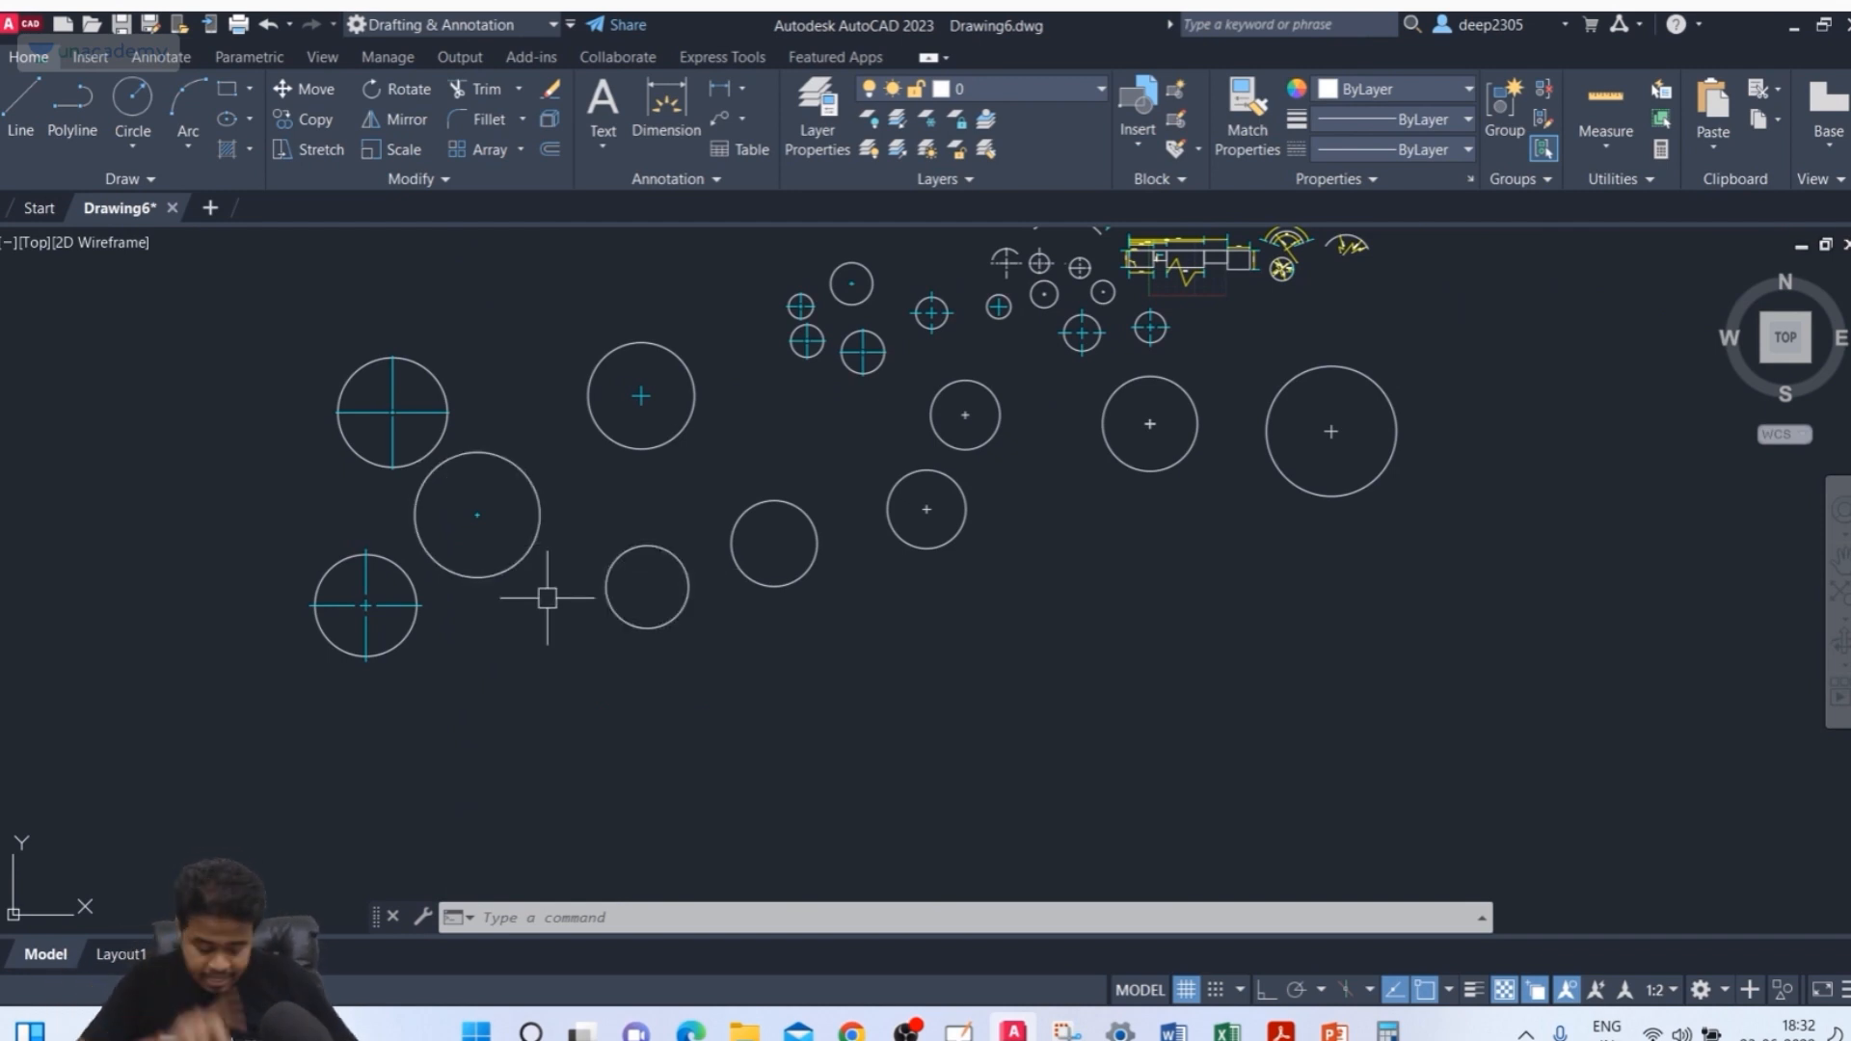
# Examine the center mark settings of the ISO-25 dimension style, closing the dialogs without saving
pyautogui.press('Return')
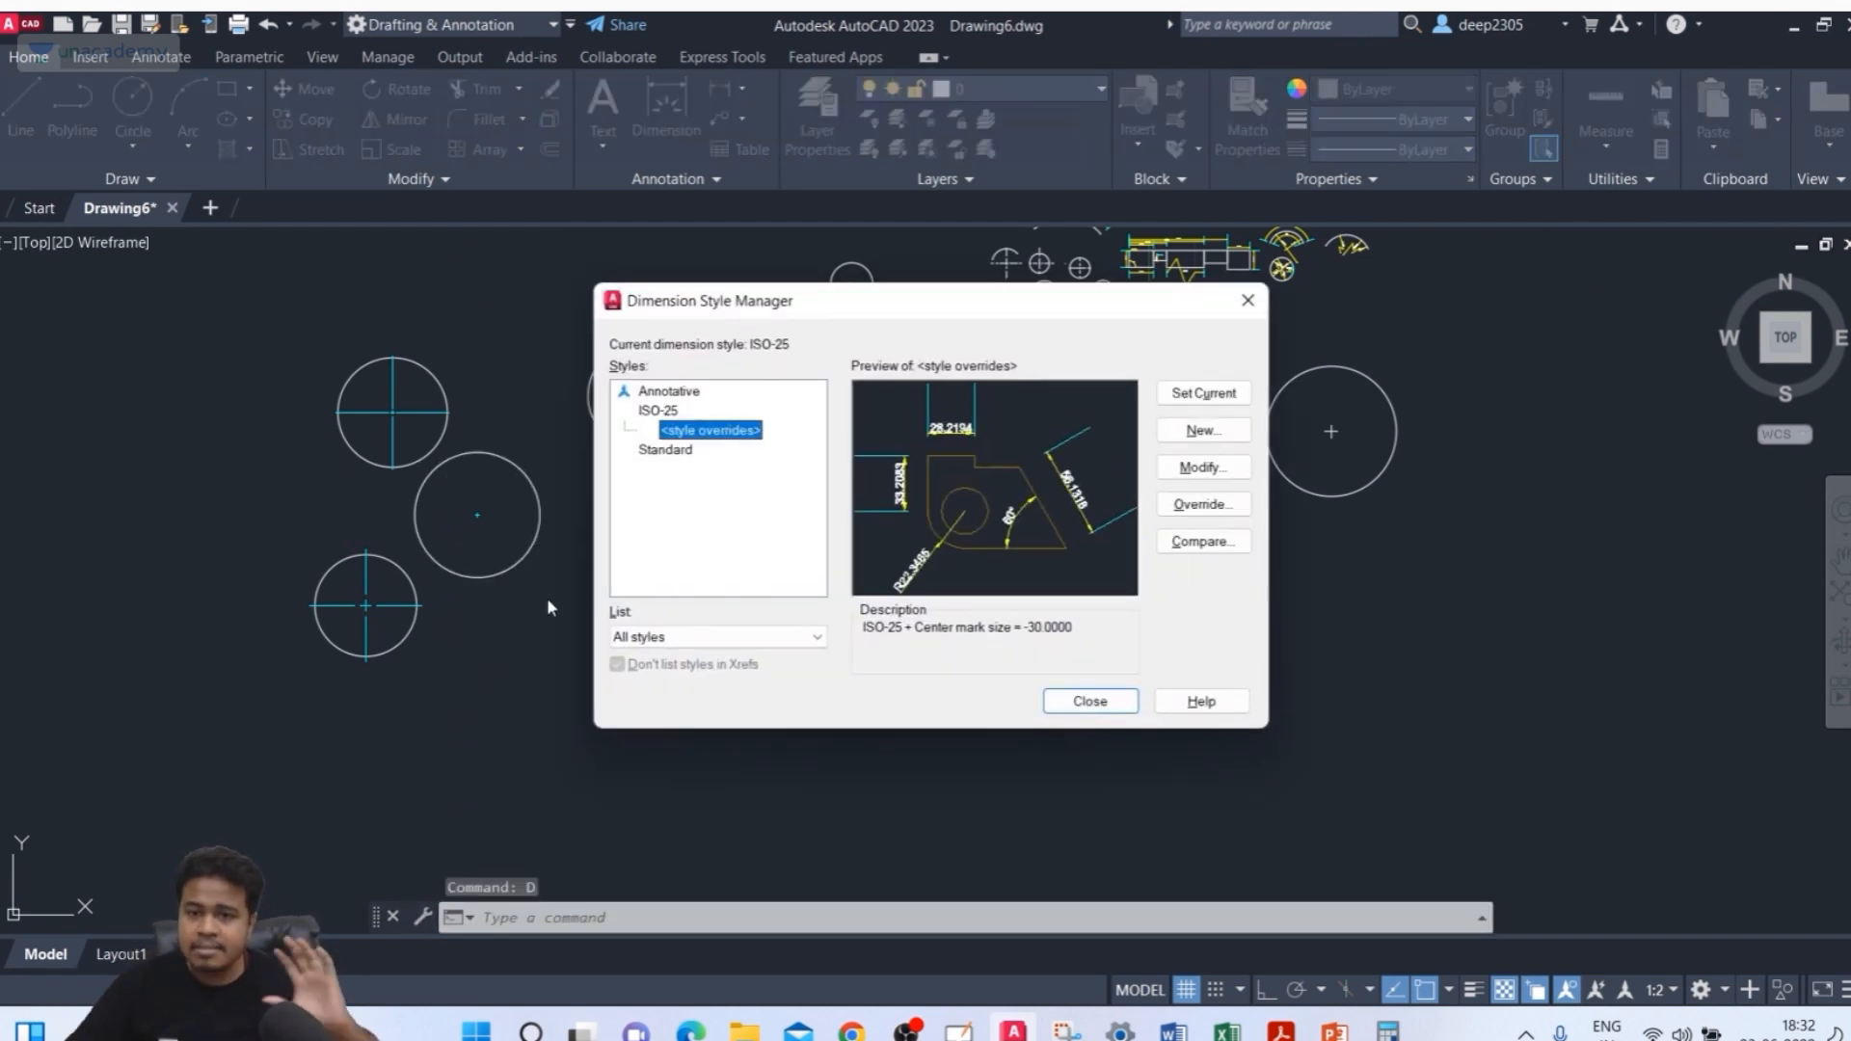
pyautogui.click(657, 412)
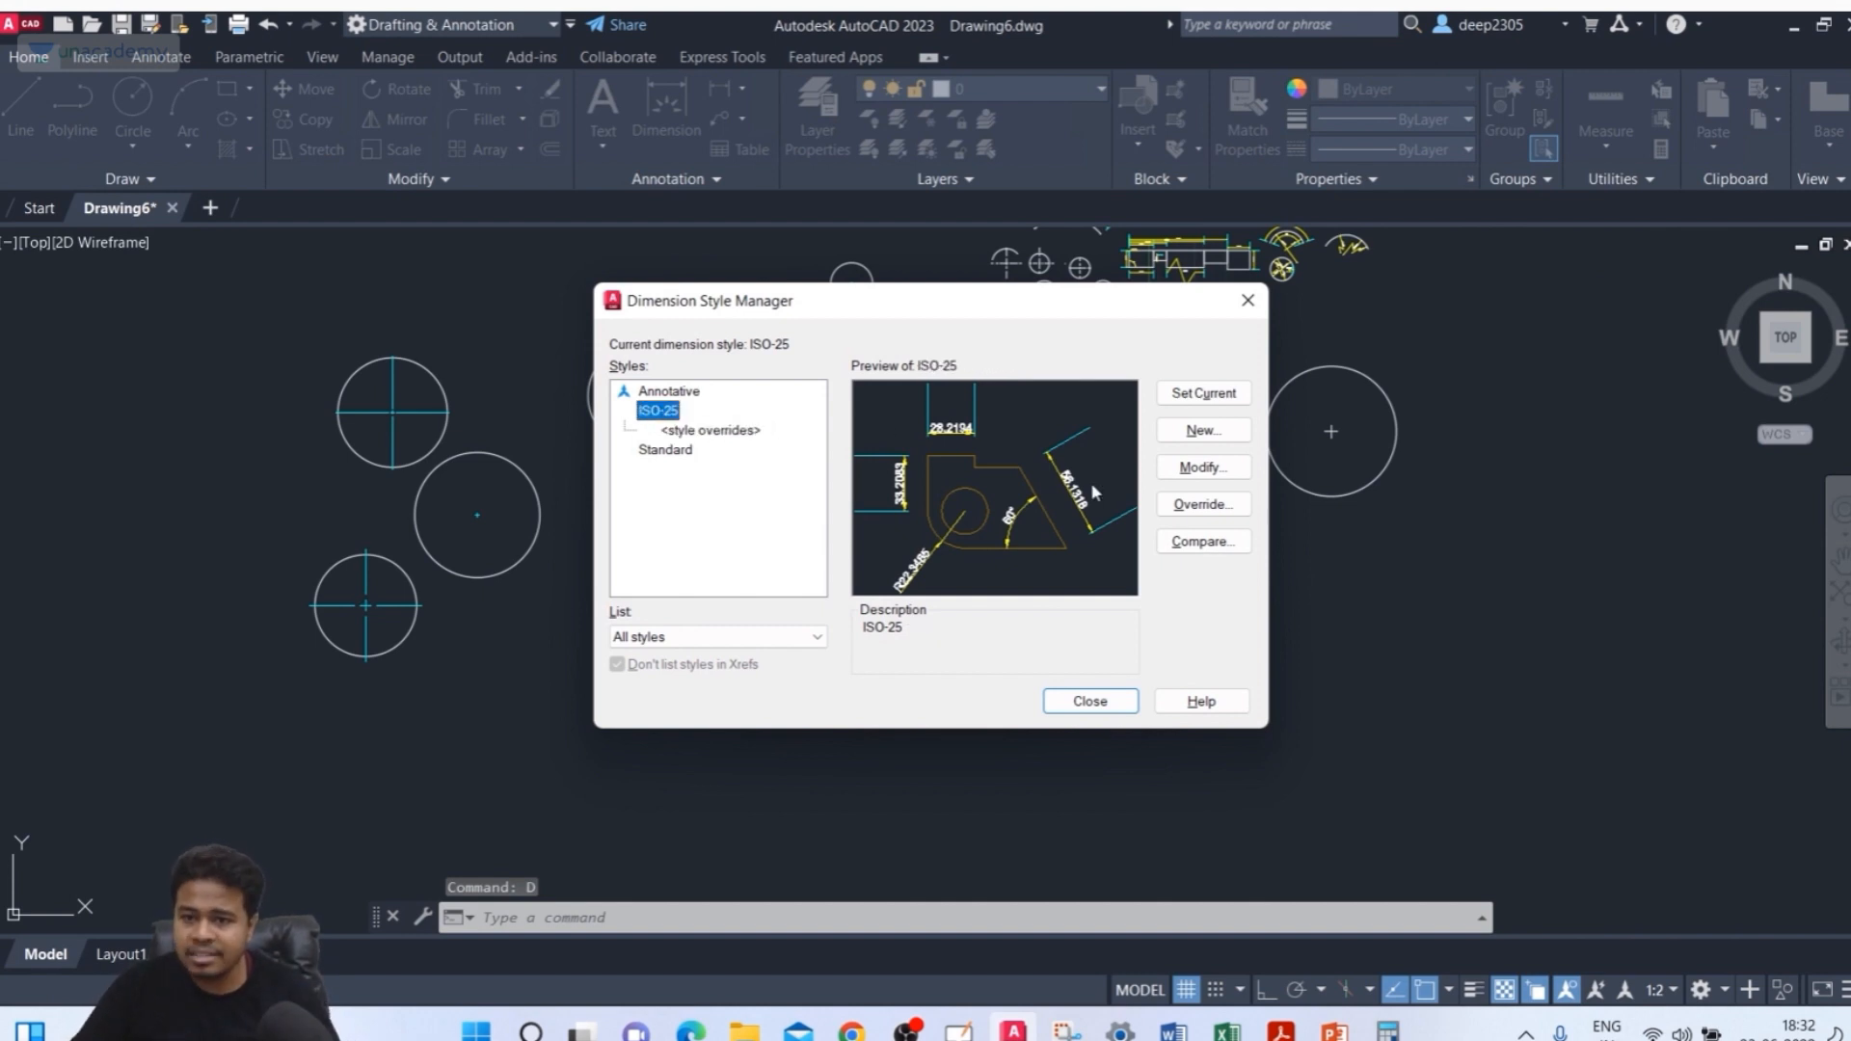
pyautogui.click(1192, 470)
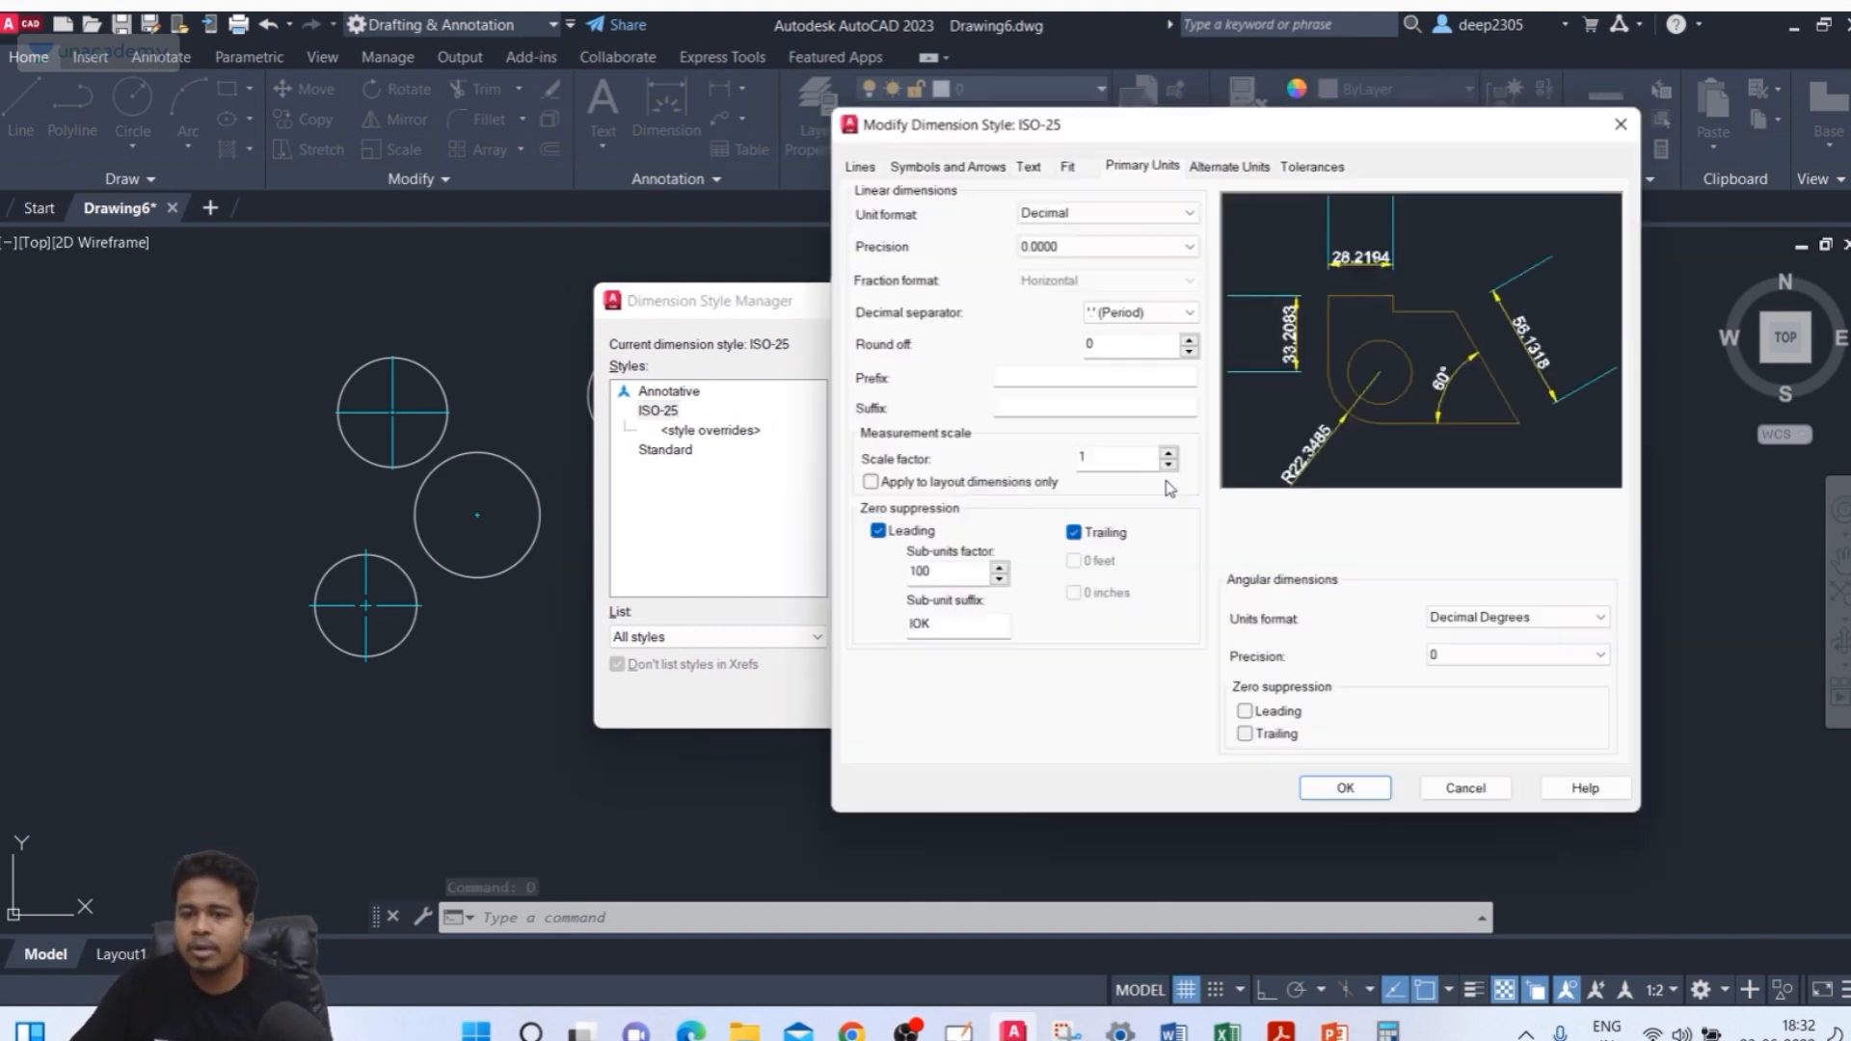
pyautogui.click(936, 157)
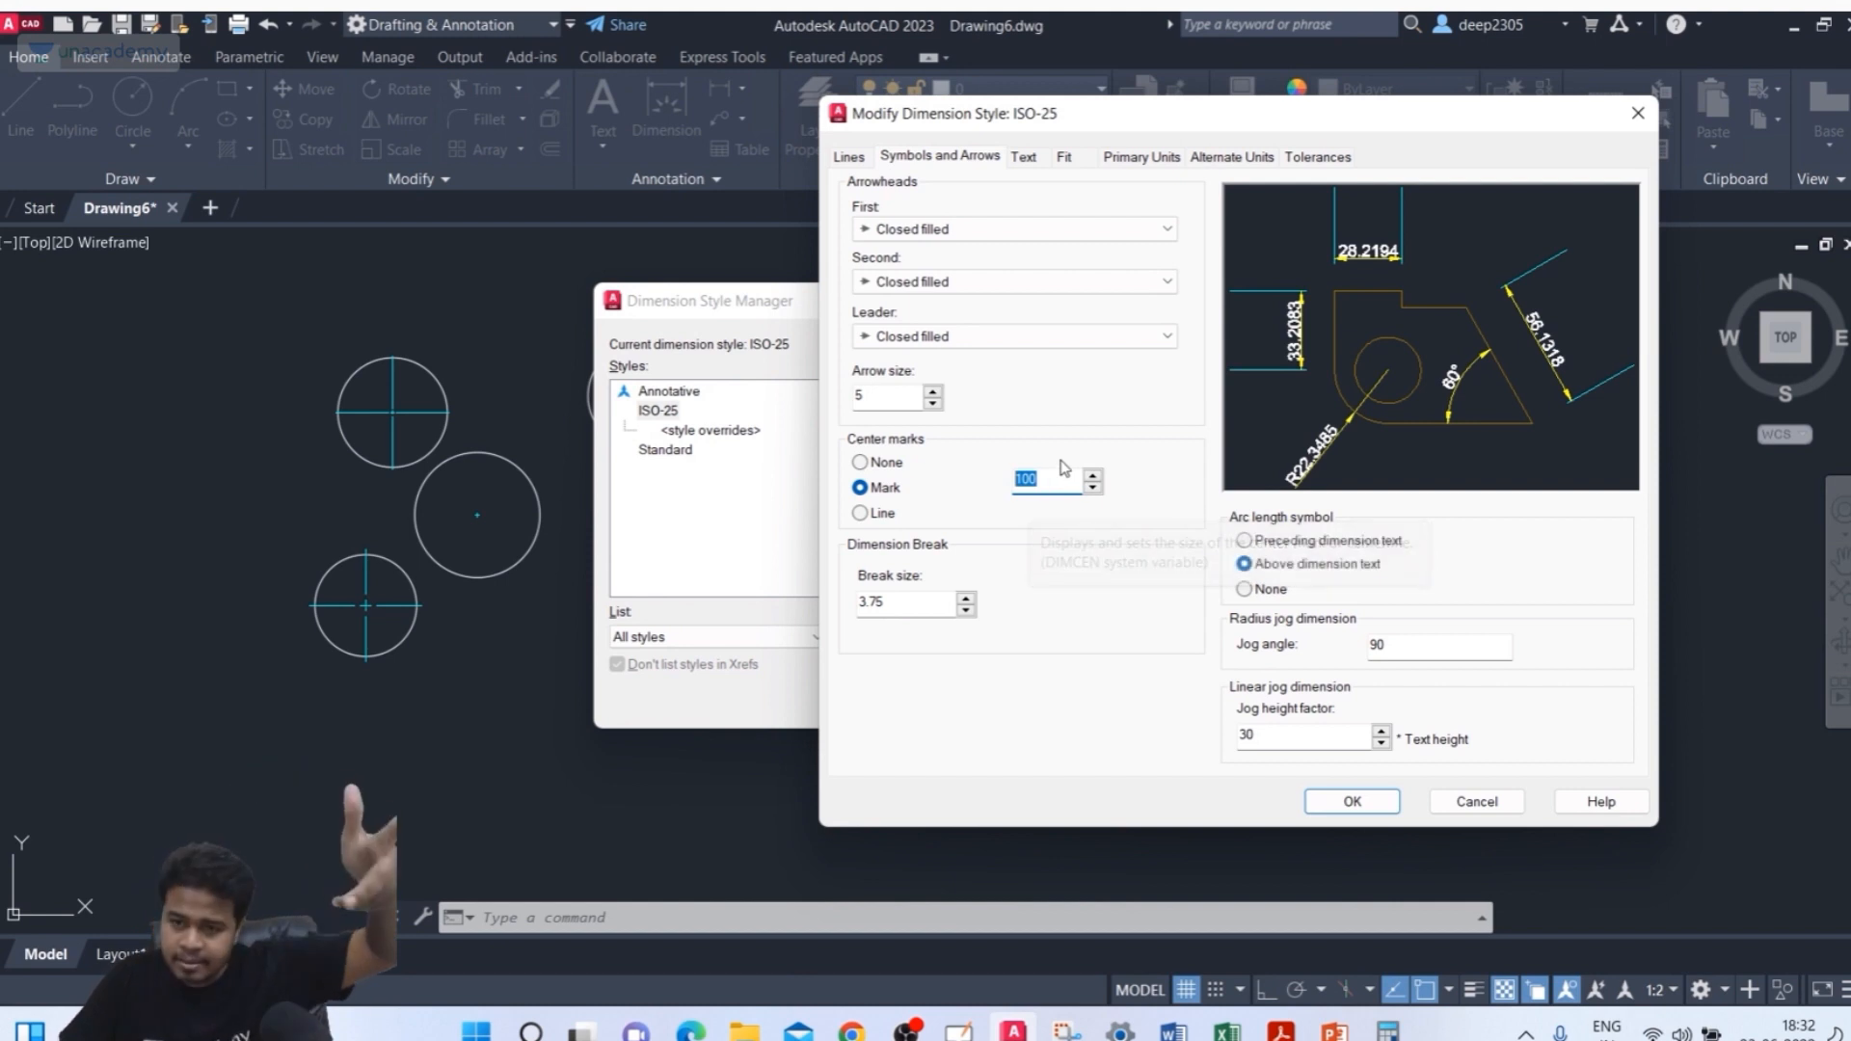
pyautogui.click(880, 512)
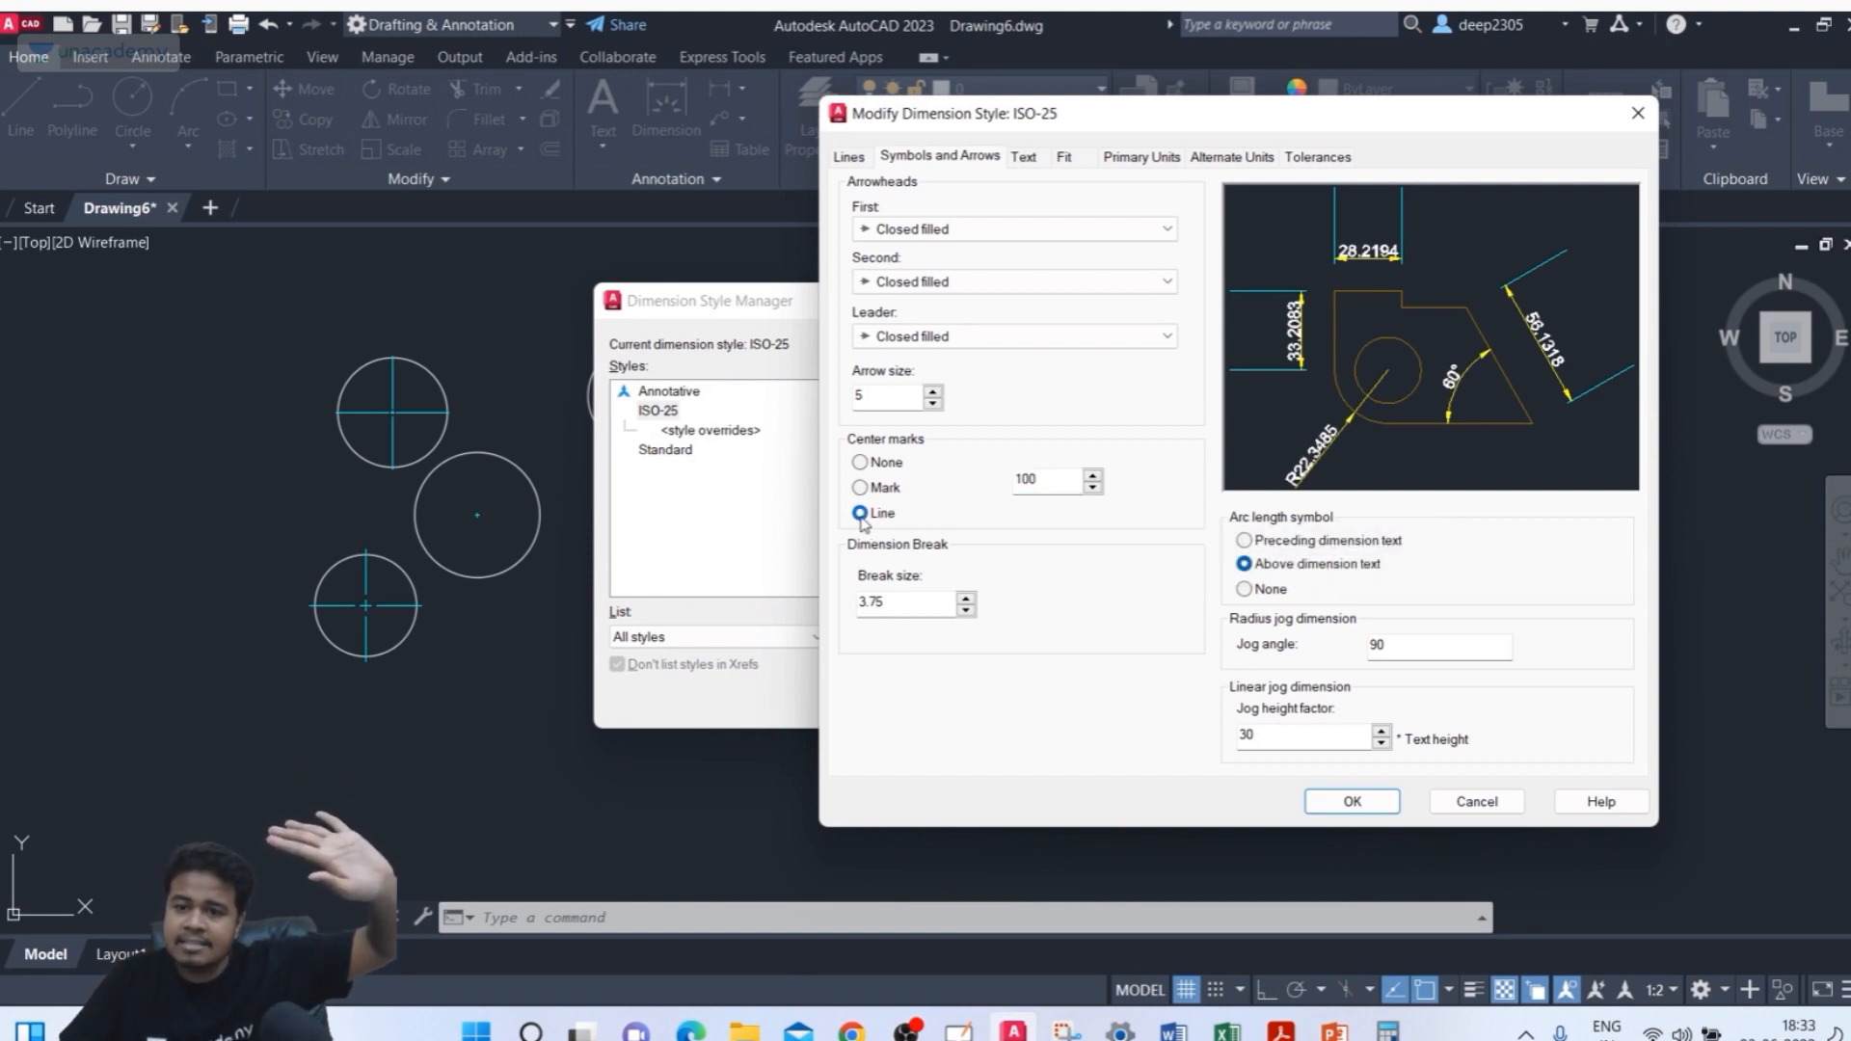
pyautogui.press('Tab')
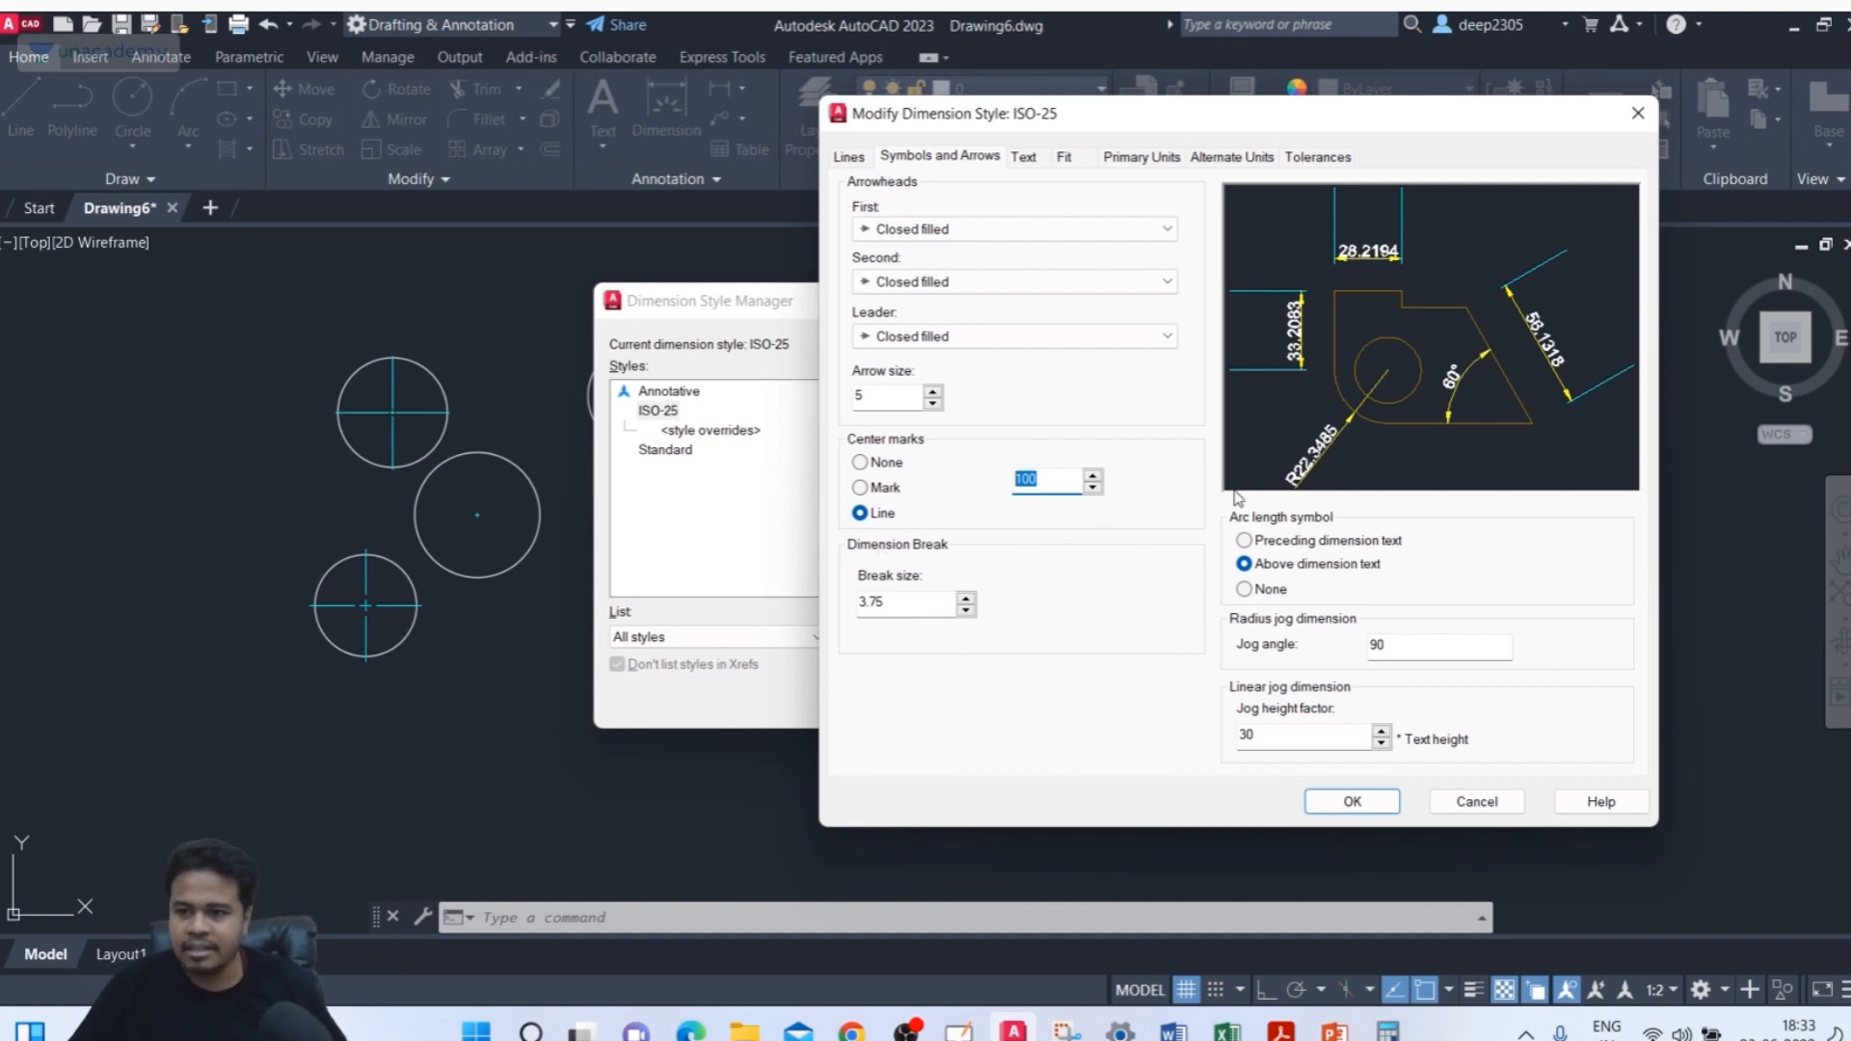
pyautogui.click(1637, 113)
pyautogui.click(1248, 300)
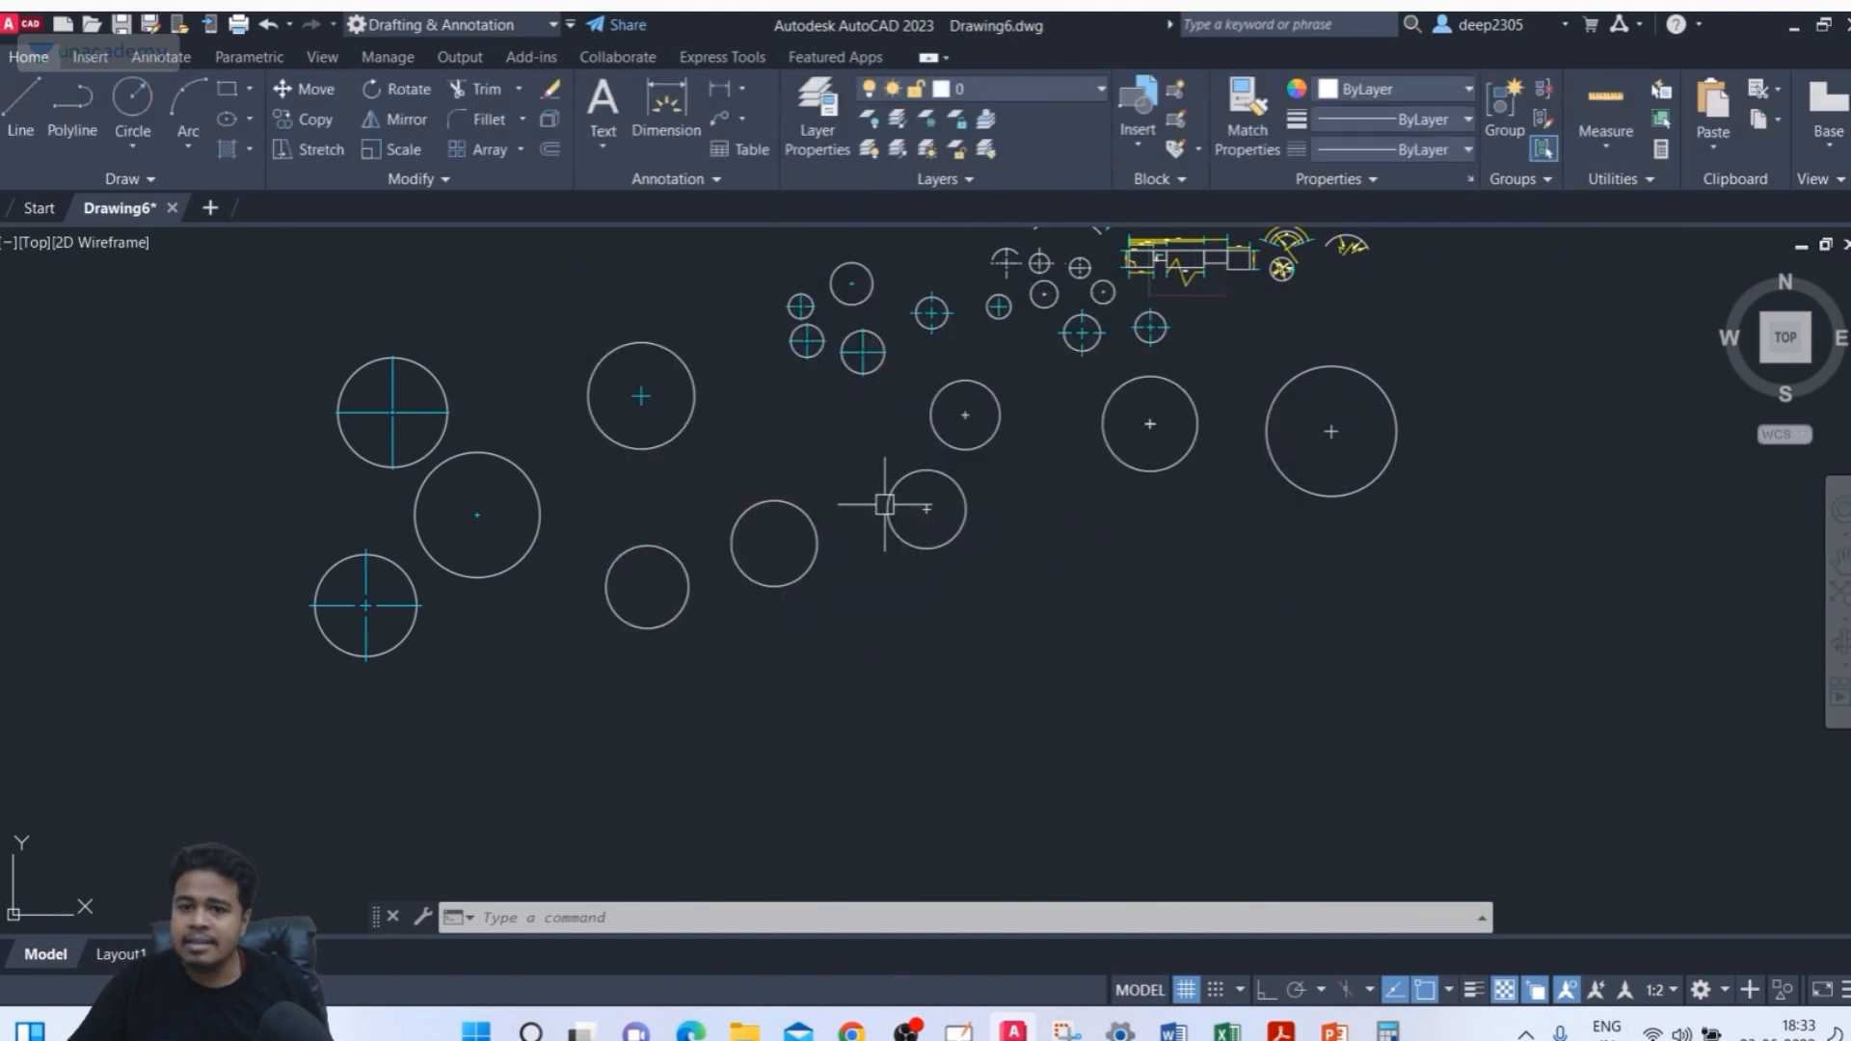
# Add a center mark to the lower-middle circle with the Center Mark tool
pyautogui.scroll(2, 655, 614)
pyautogui.moveTo(645, 612); pyautogui.dragTo(617, 696, button='middle')
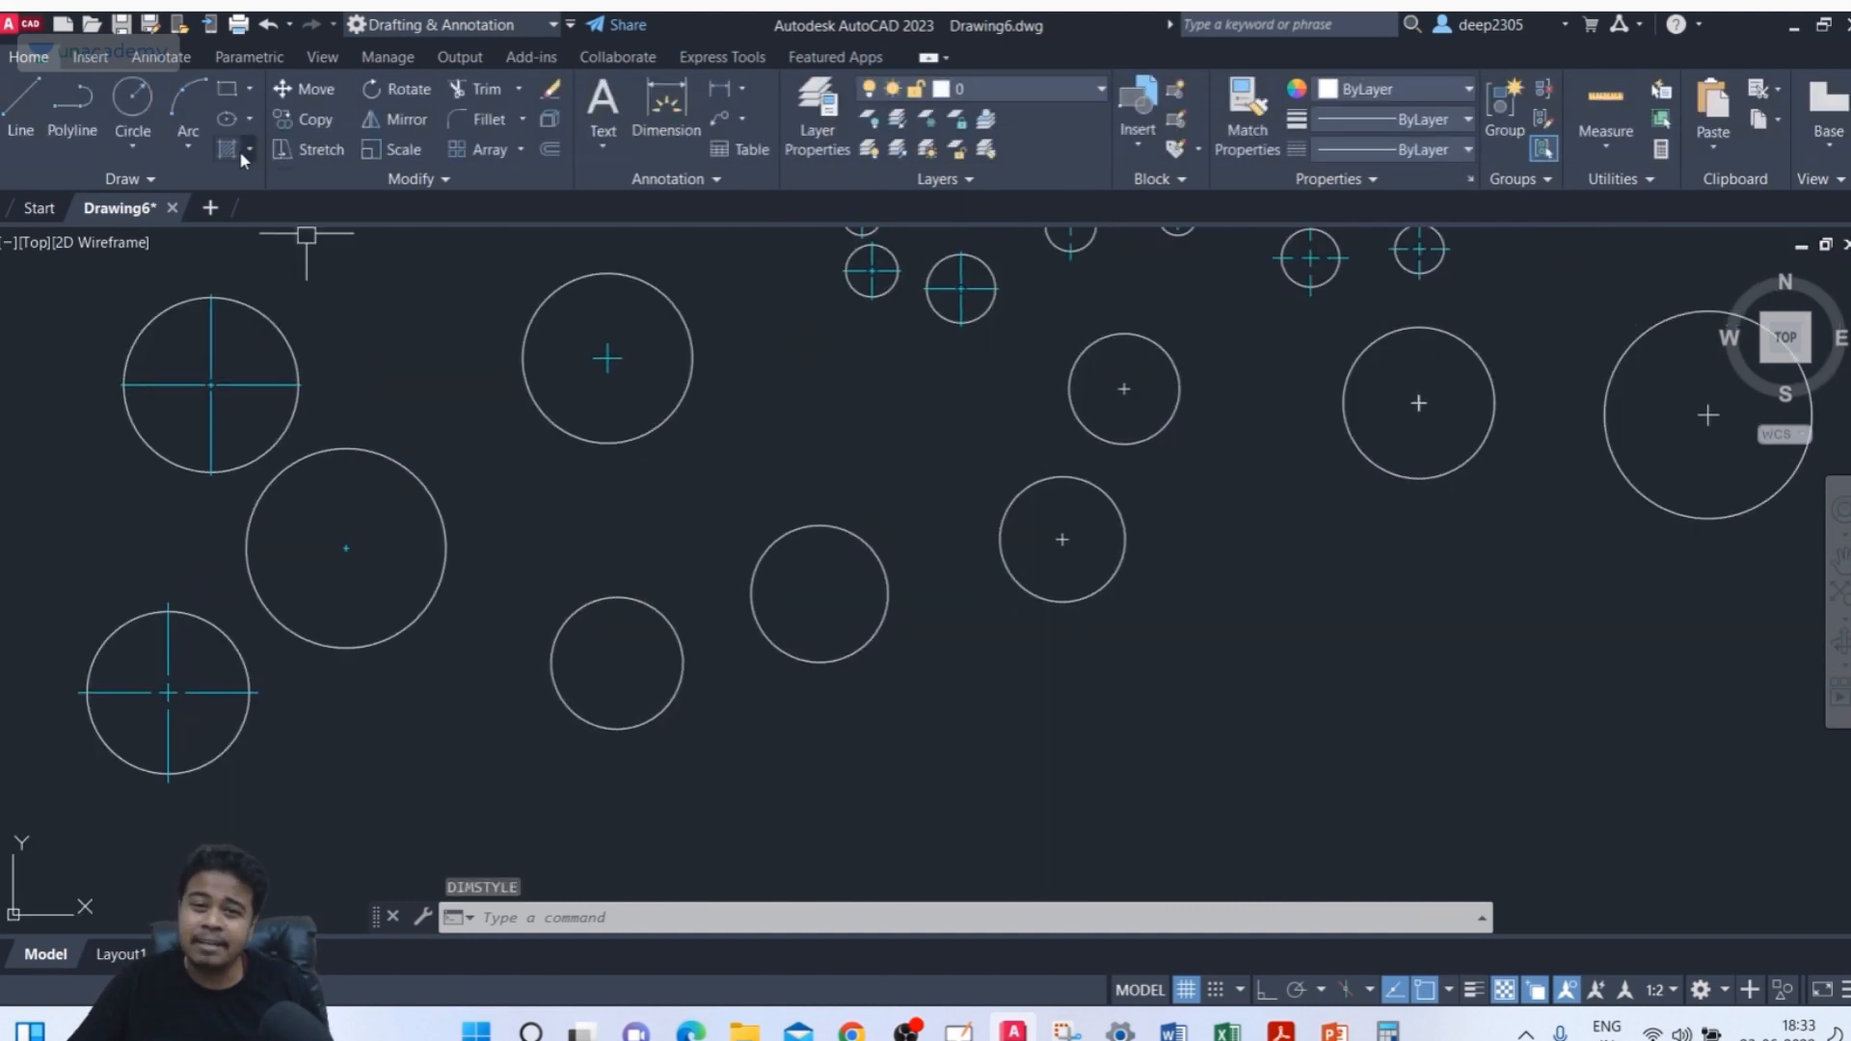
pyautogui.click(174, 60)
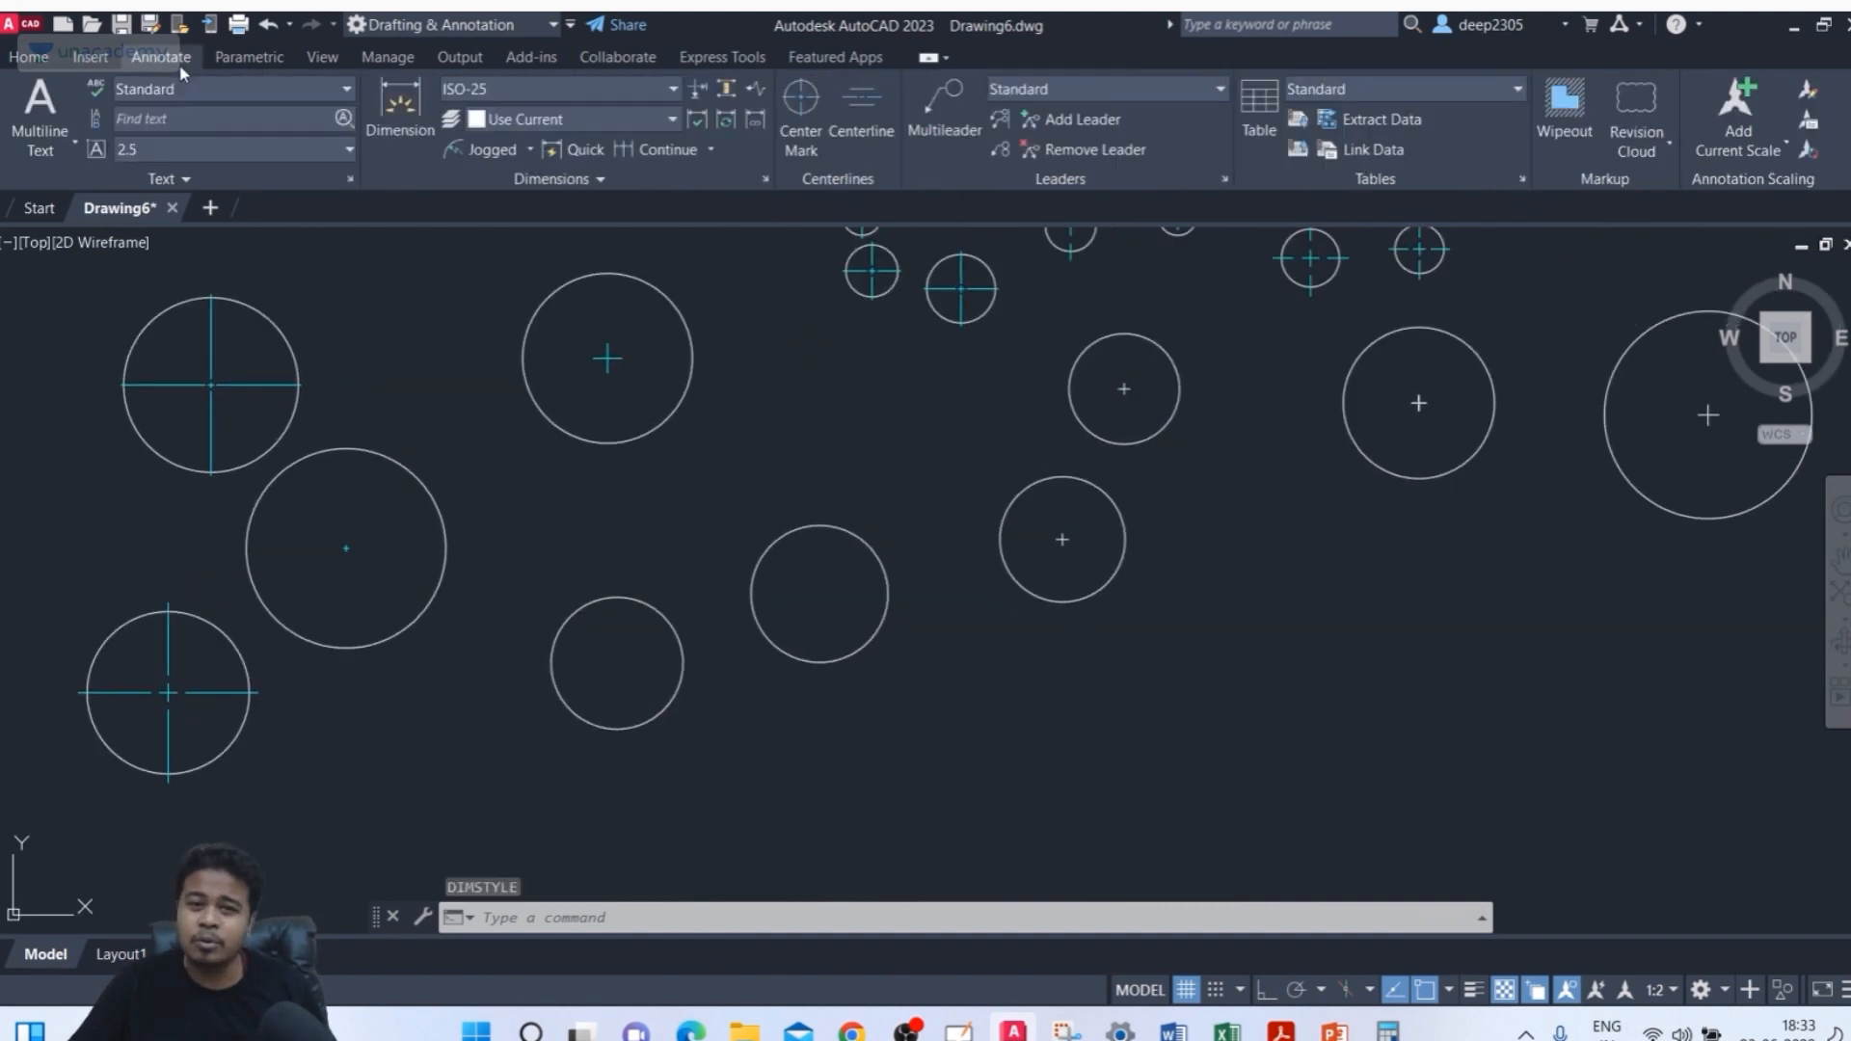
pyautogui.click(781, 133)
pyautogui.click(659, 606)
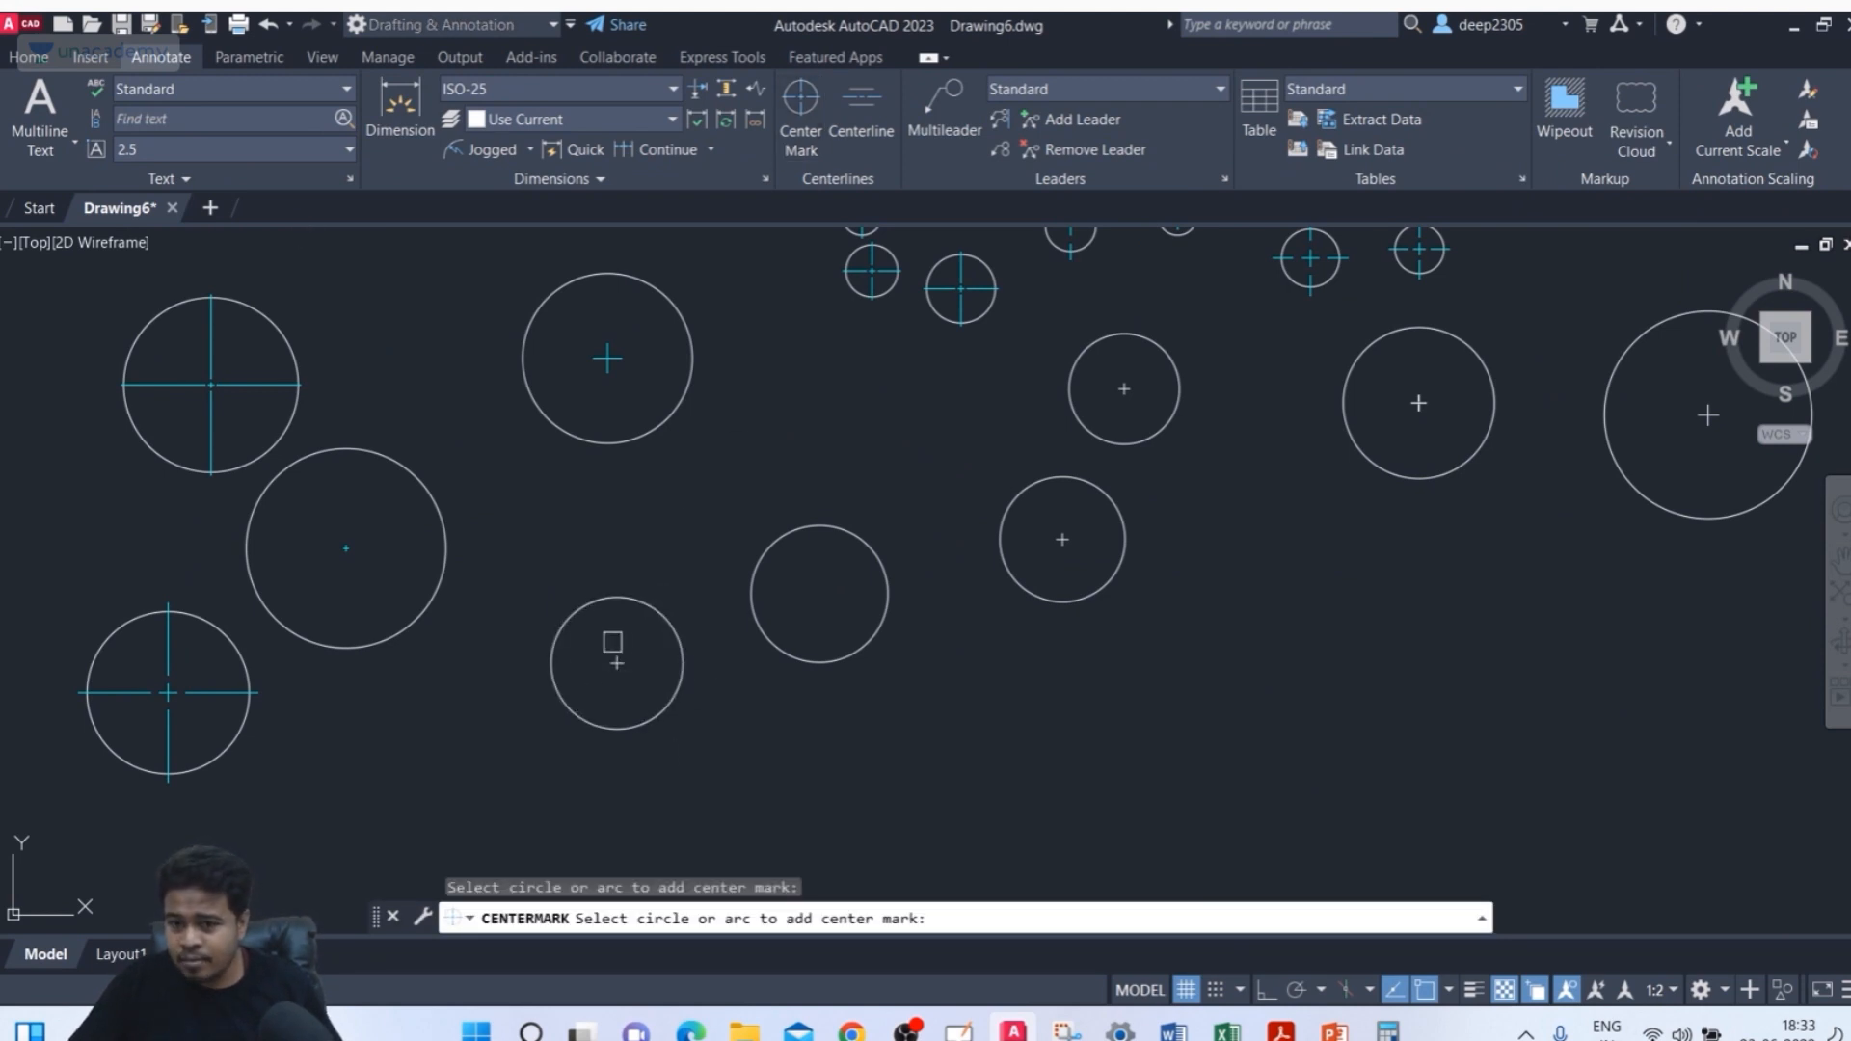
pyautogui.scroll(2, 628, 693)
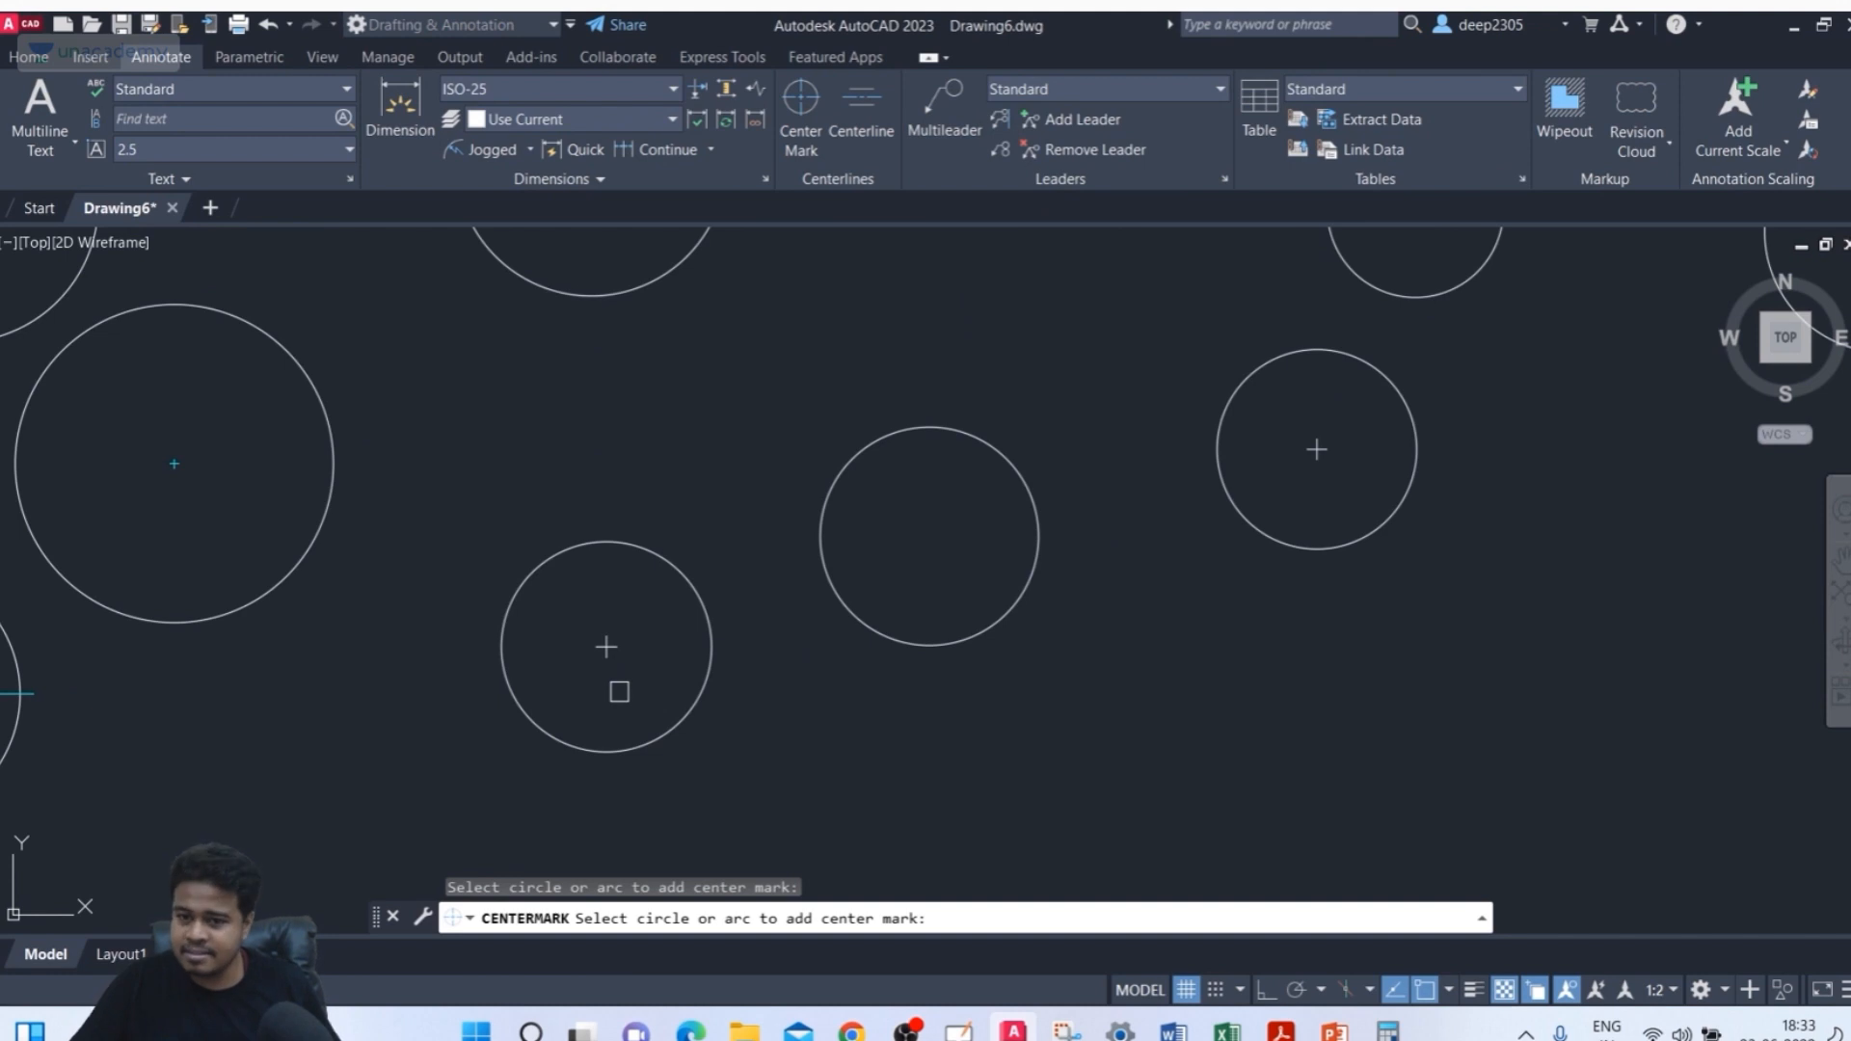
pyautogui.press('Escape')
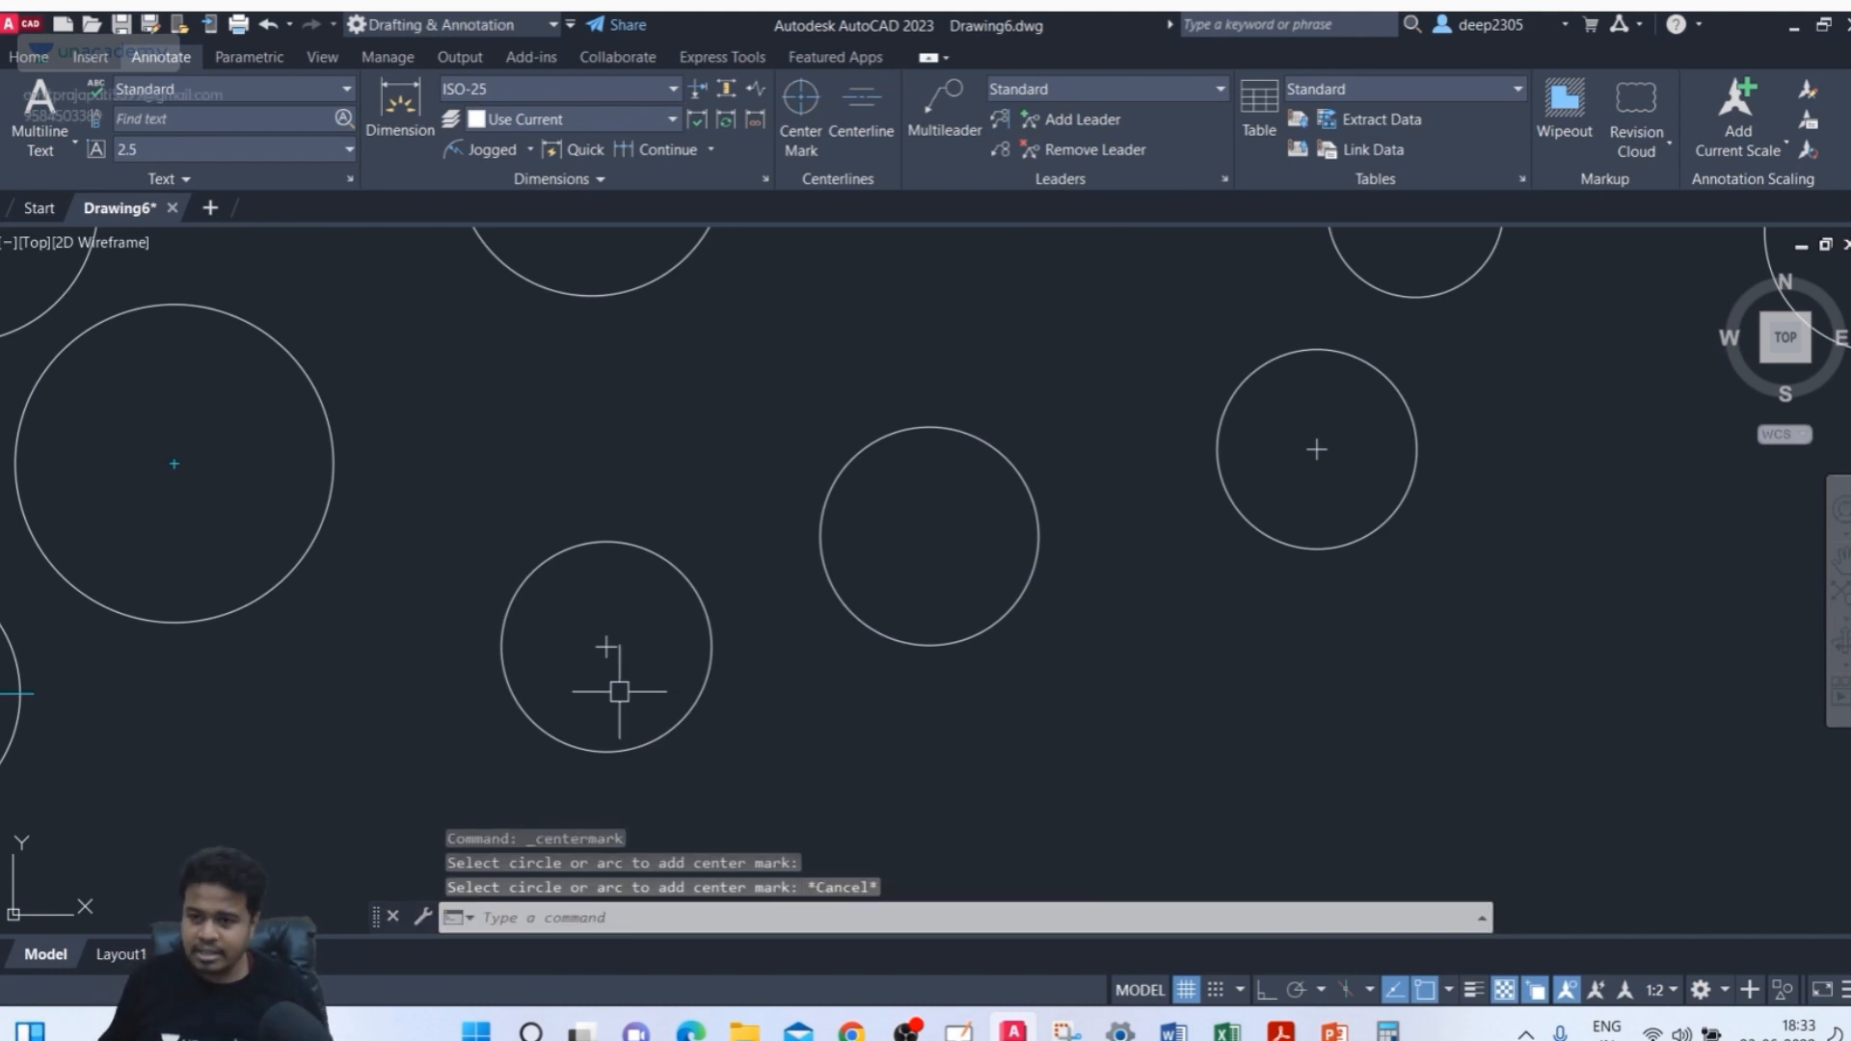
# Draw a new, larger circle below the middle row of circles
pyautogui.write('c')
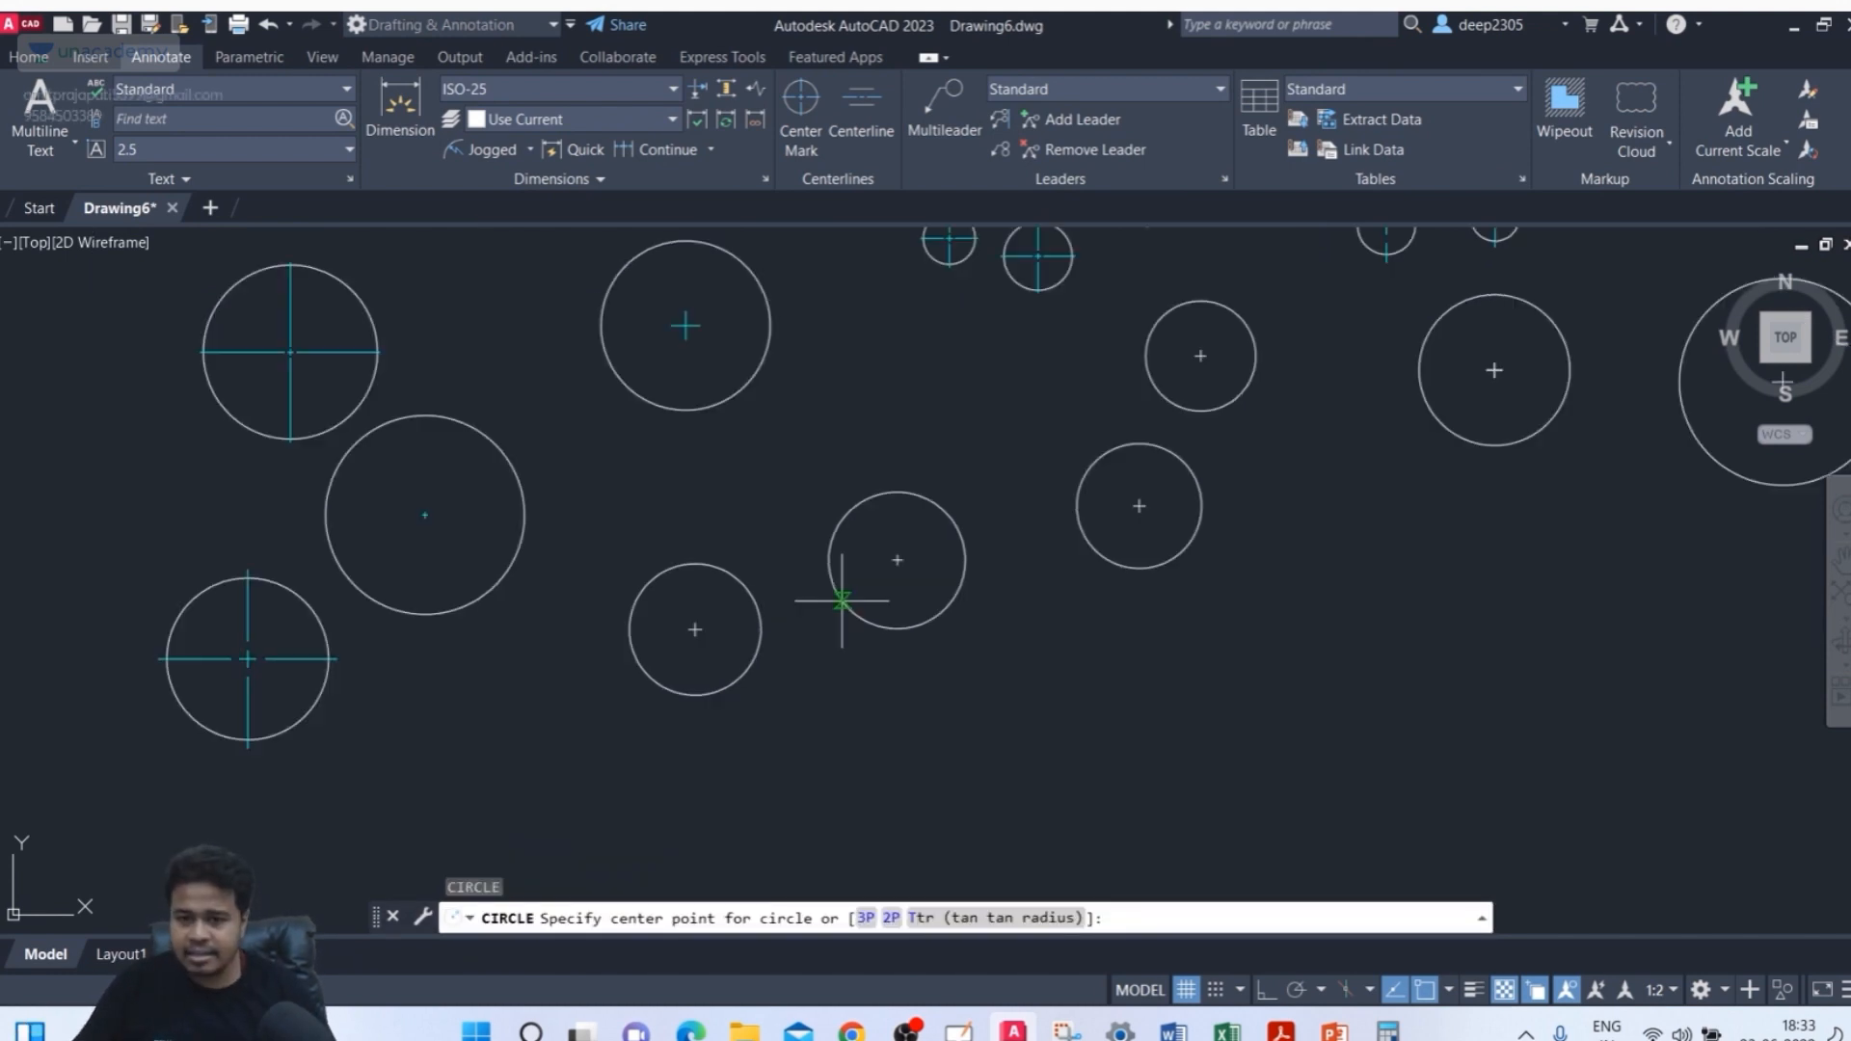
pyautogui.press('Return')
pyautogui.scroll(-2, 844, 602)
pyautogui.moveTo(1076, 744); pyautogui.dragTo(1012, 640, button='middle')
pyautogui.click(888, 665)
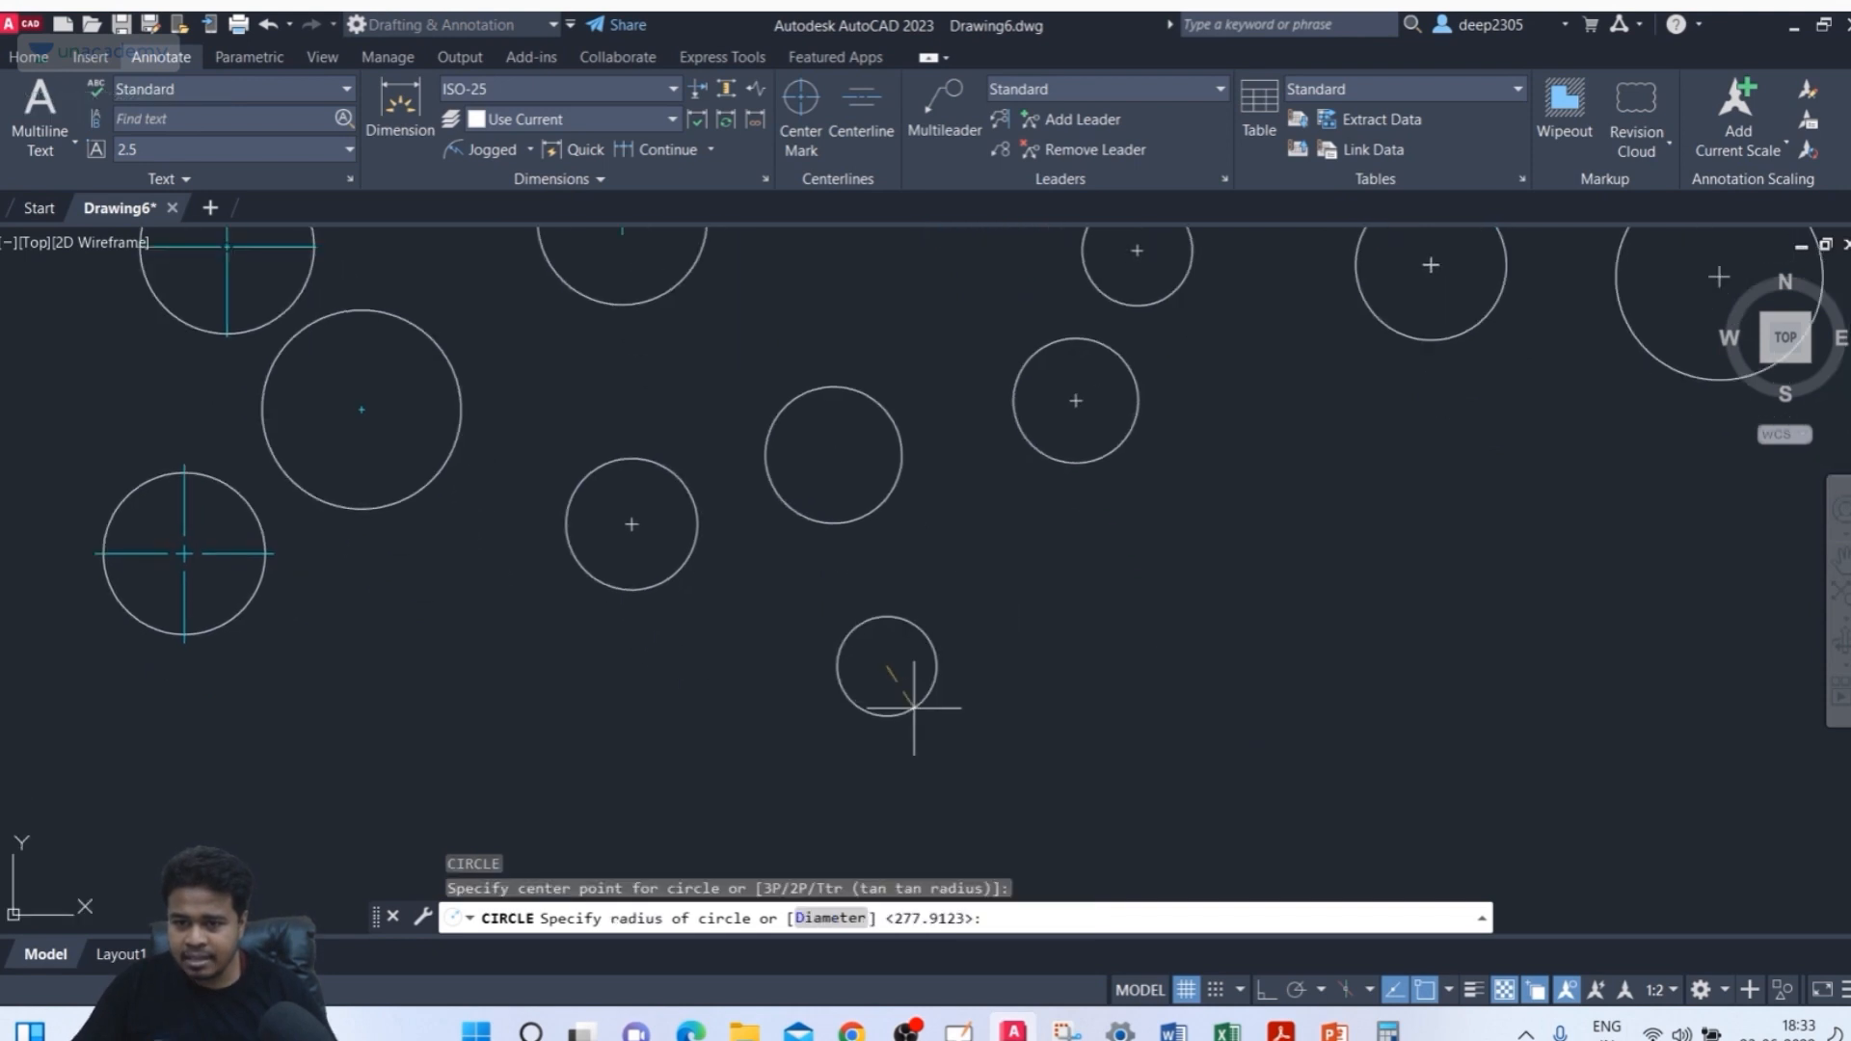
pyautogui.click(945, 789)
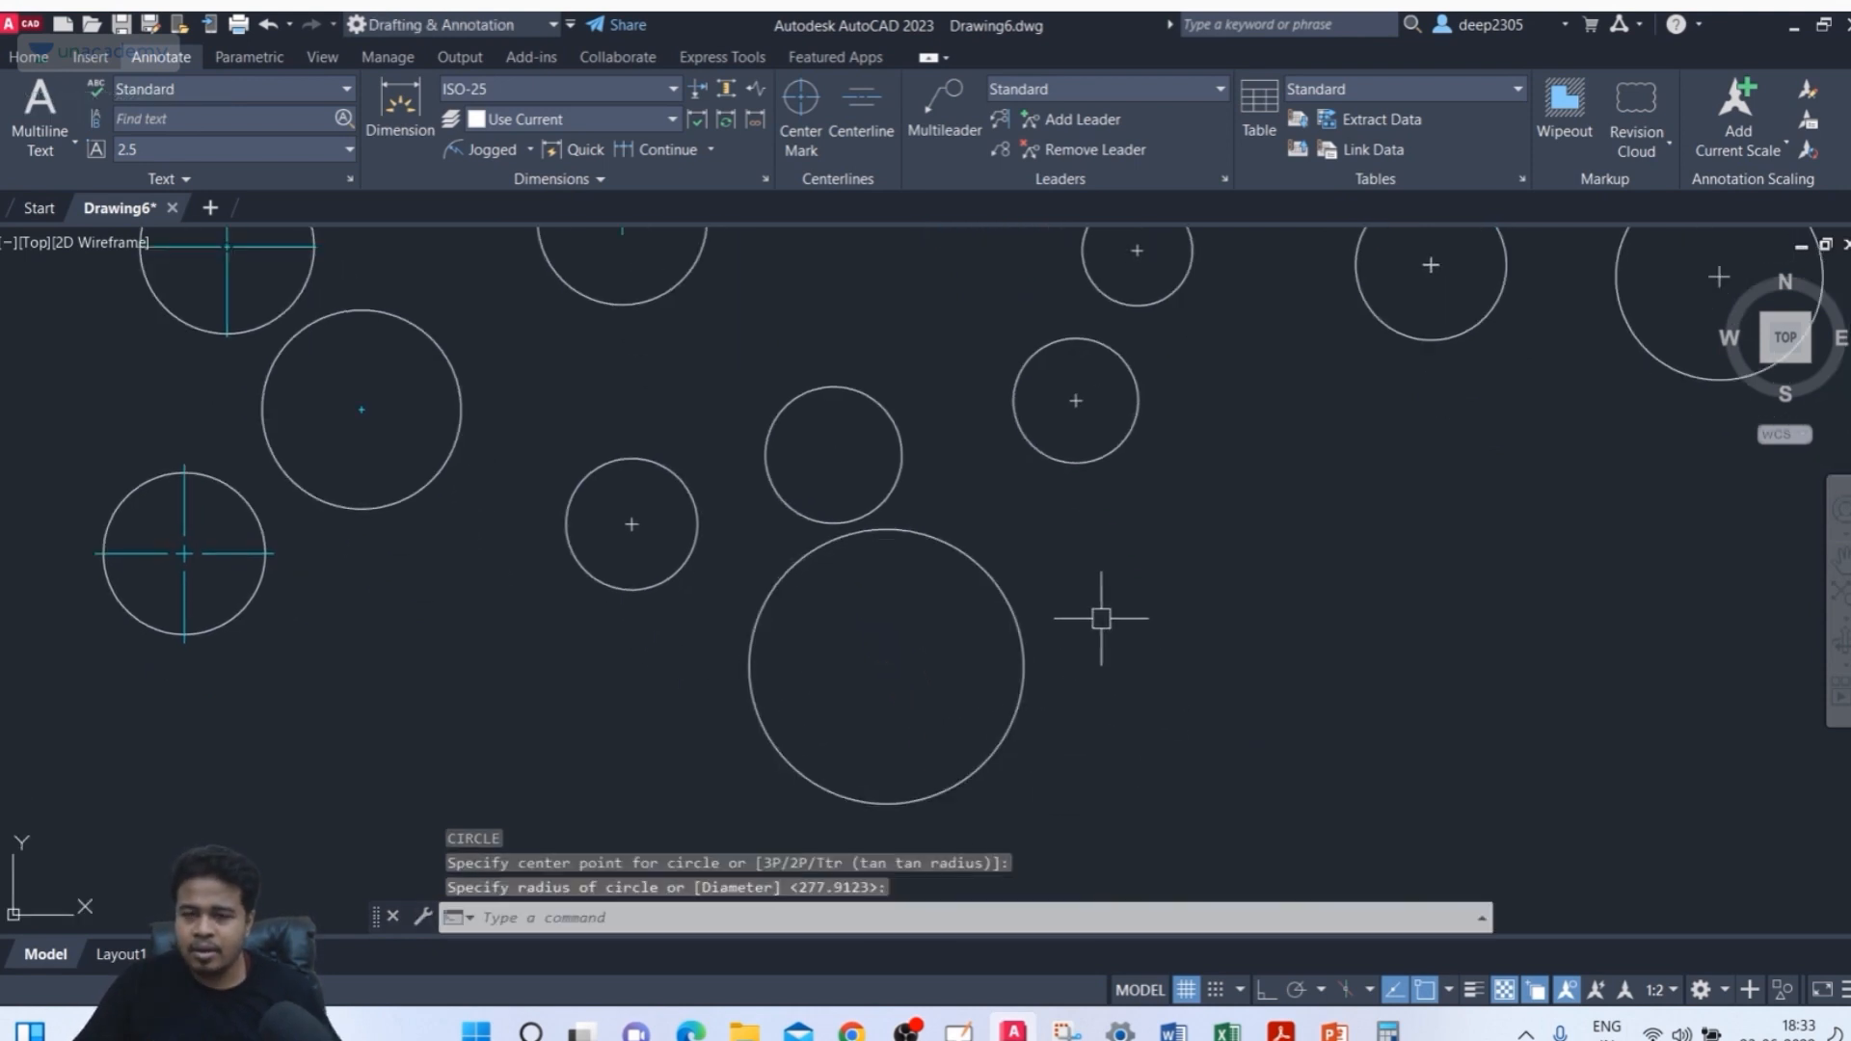
# Add a center mark to the new circle with the Center Mark tool
pyautogui.press('Escape')
pyautogui.click(800, 111)
pyautogui.click(934, 536)
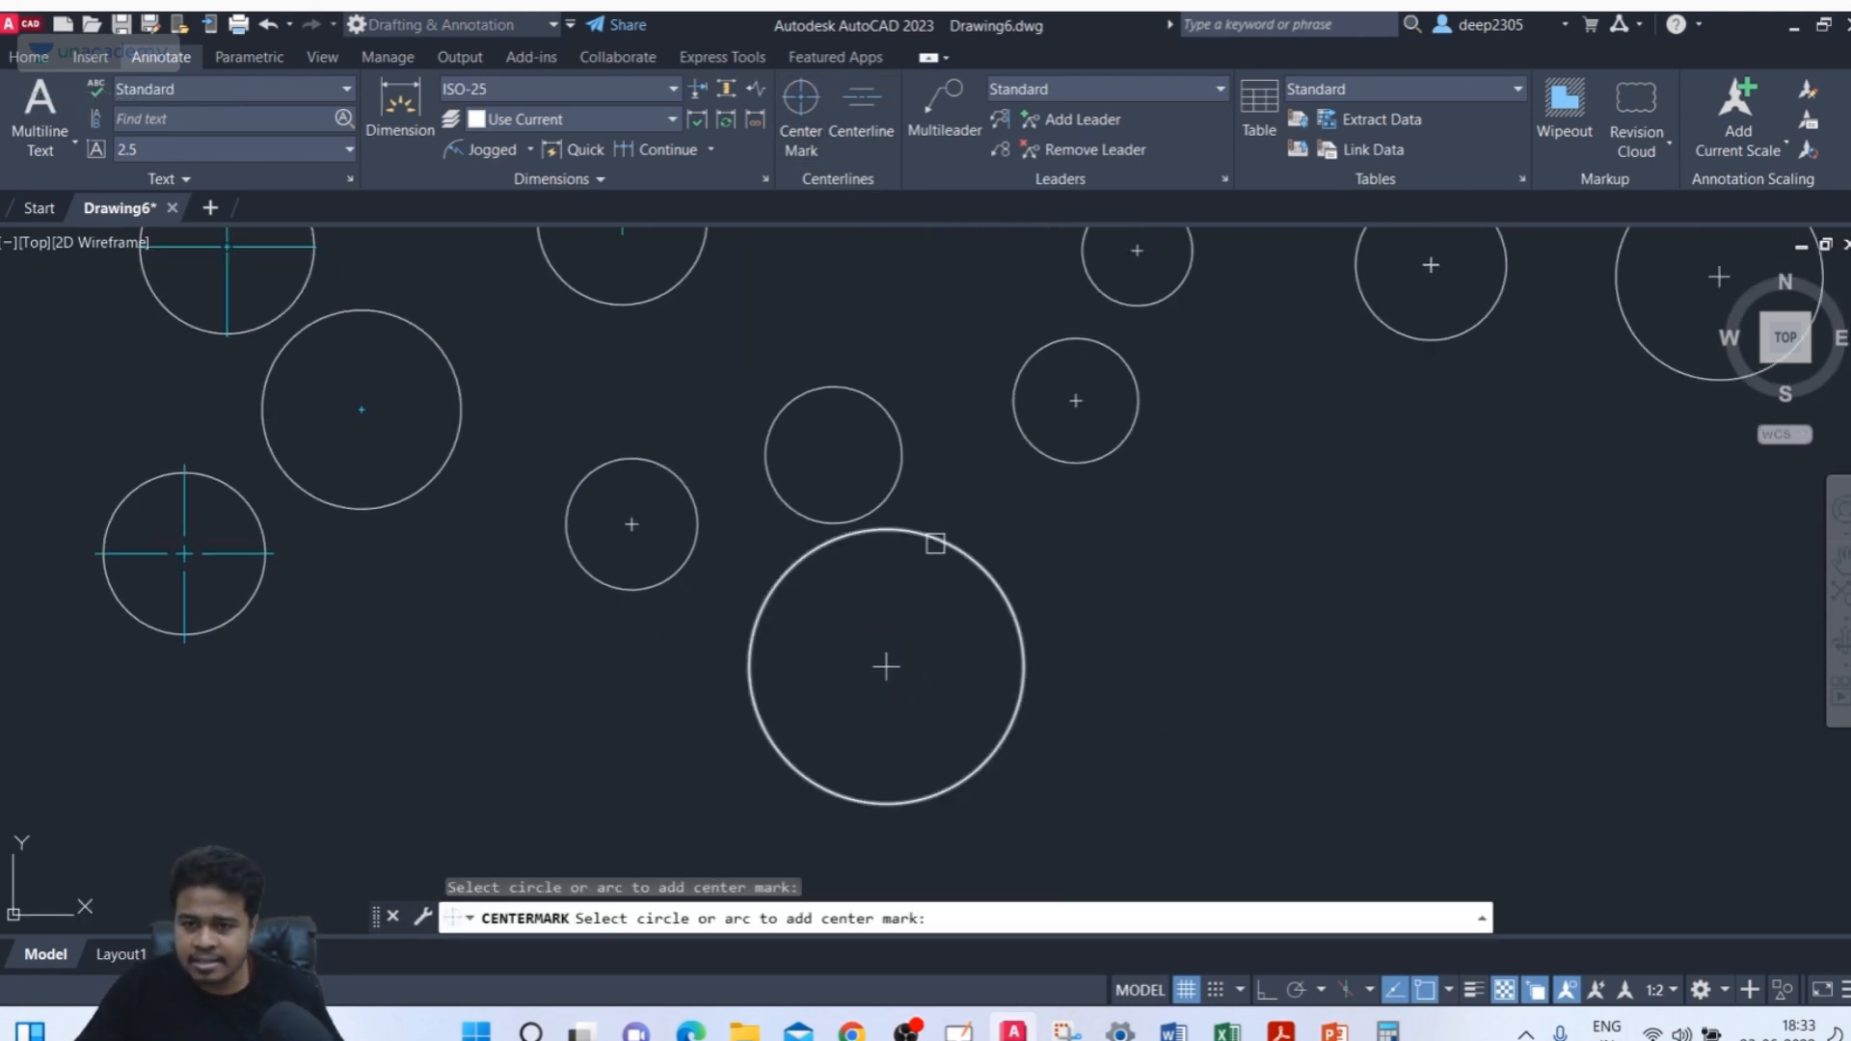
pyautogui.press('Escape')
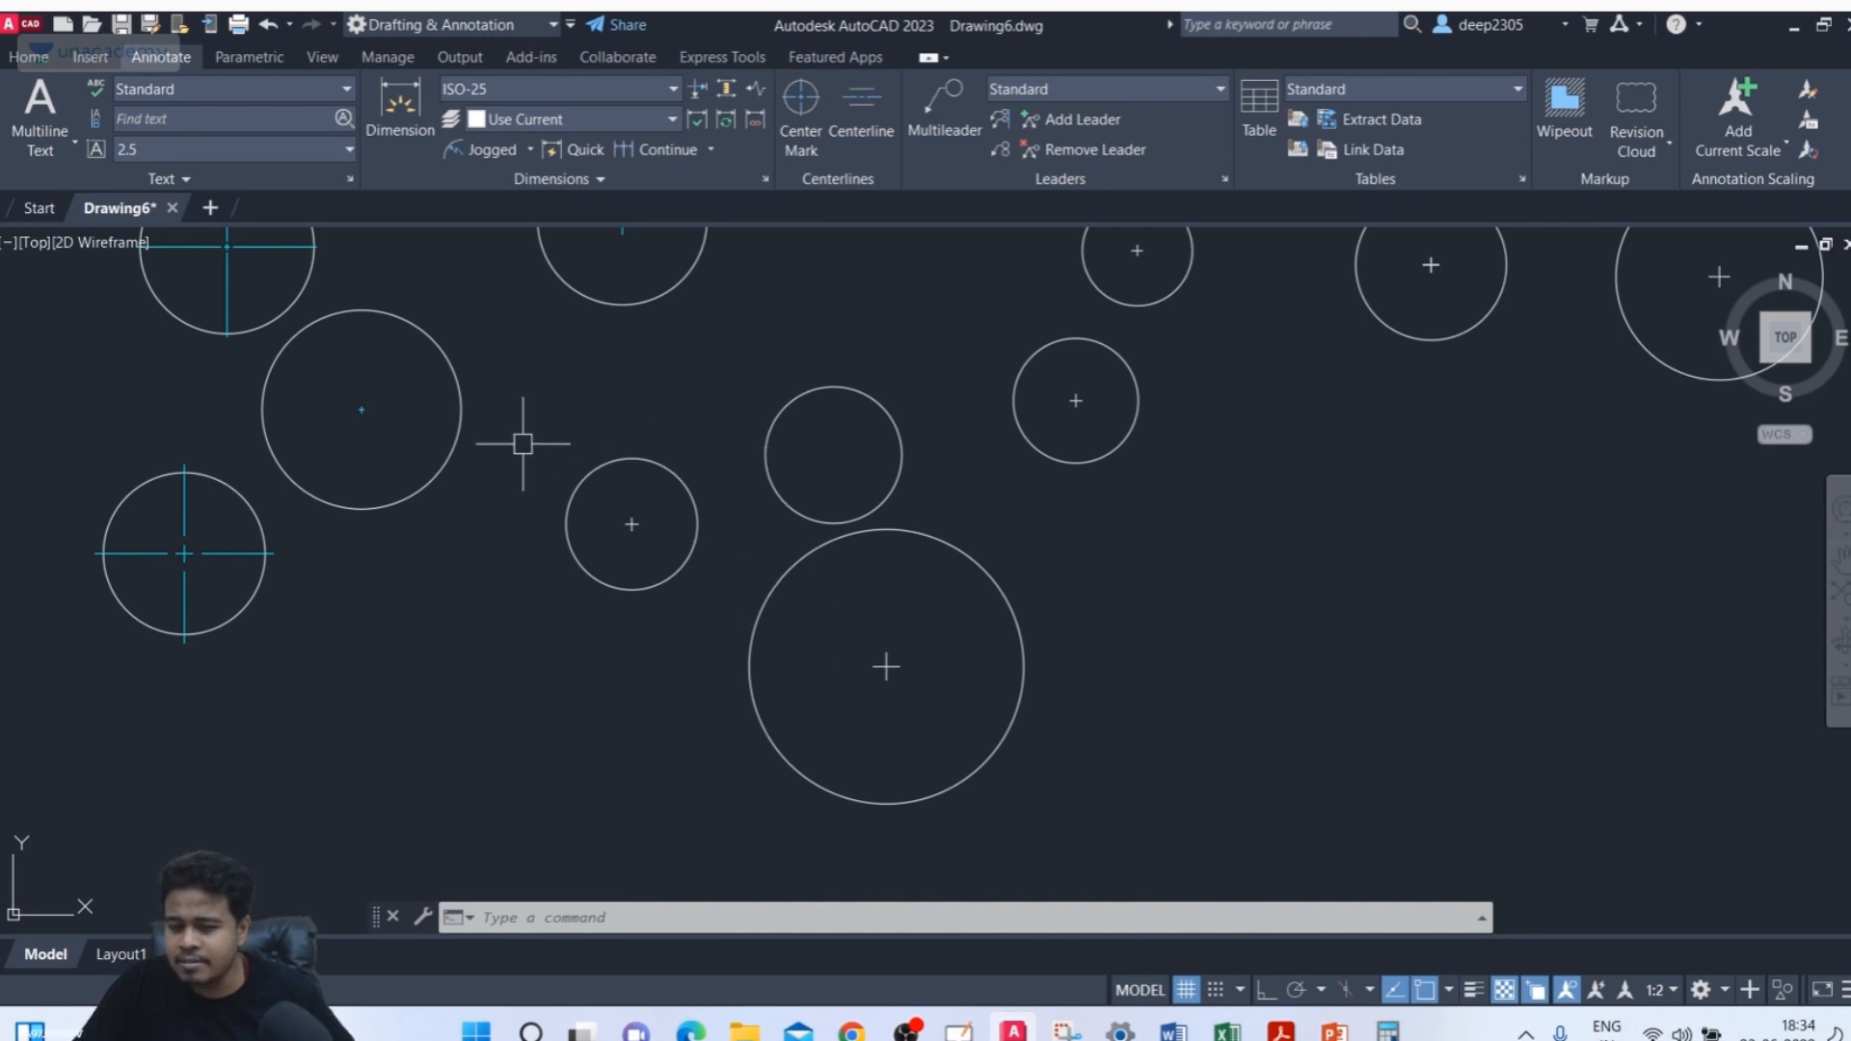
pyautogui.scroll(4, 636, 521)
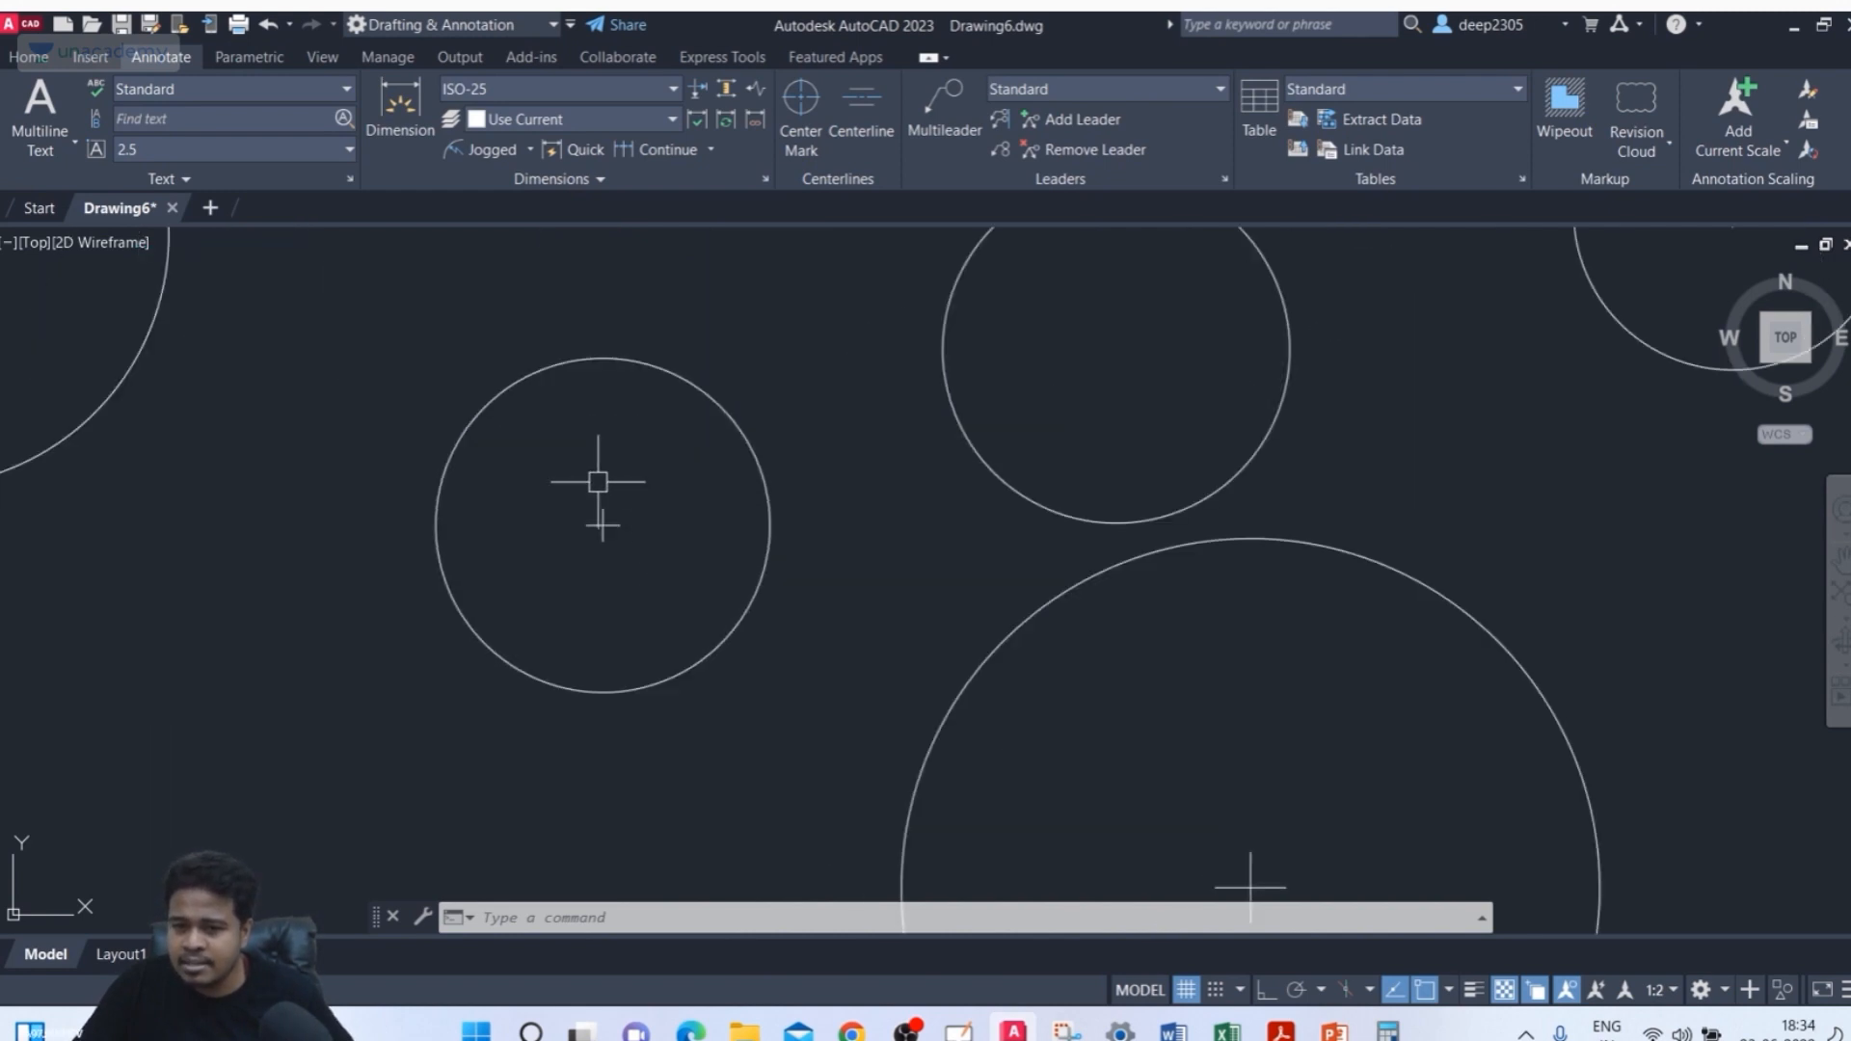
pyautogui.scroll(-2, 562, 546)
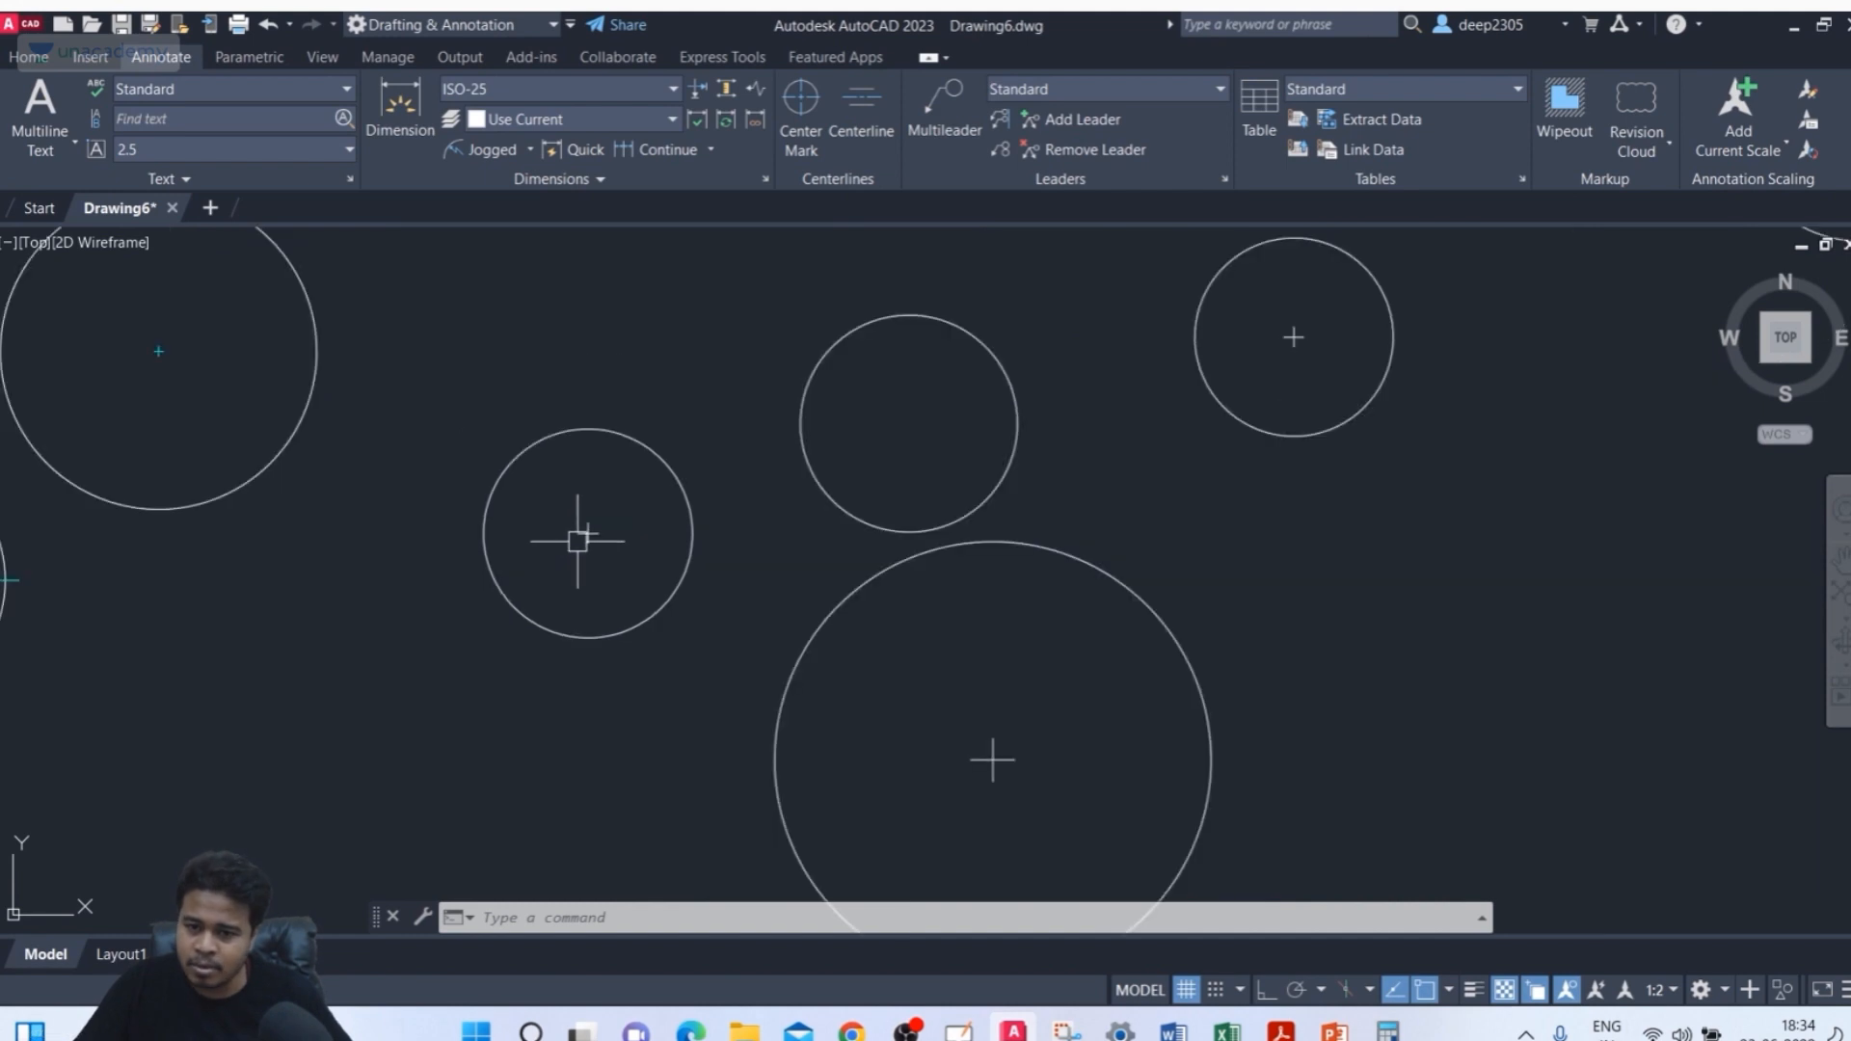
pyautogui.scroll(-2, 1008, 634)
pyautogui.moveTo(1008, 634); pyautogui.dragTo(964, 585, button='middle')
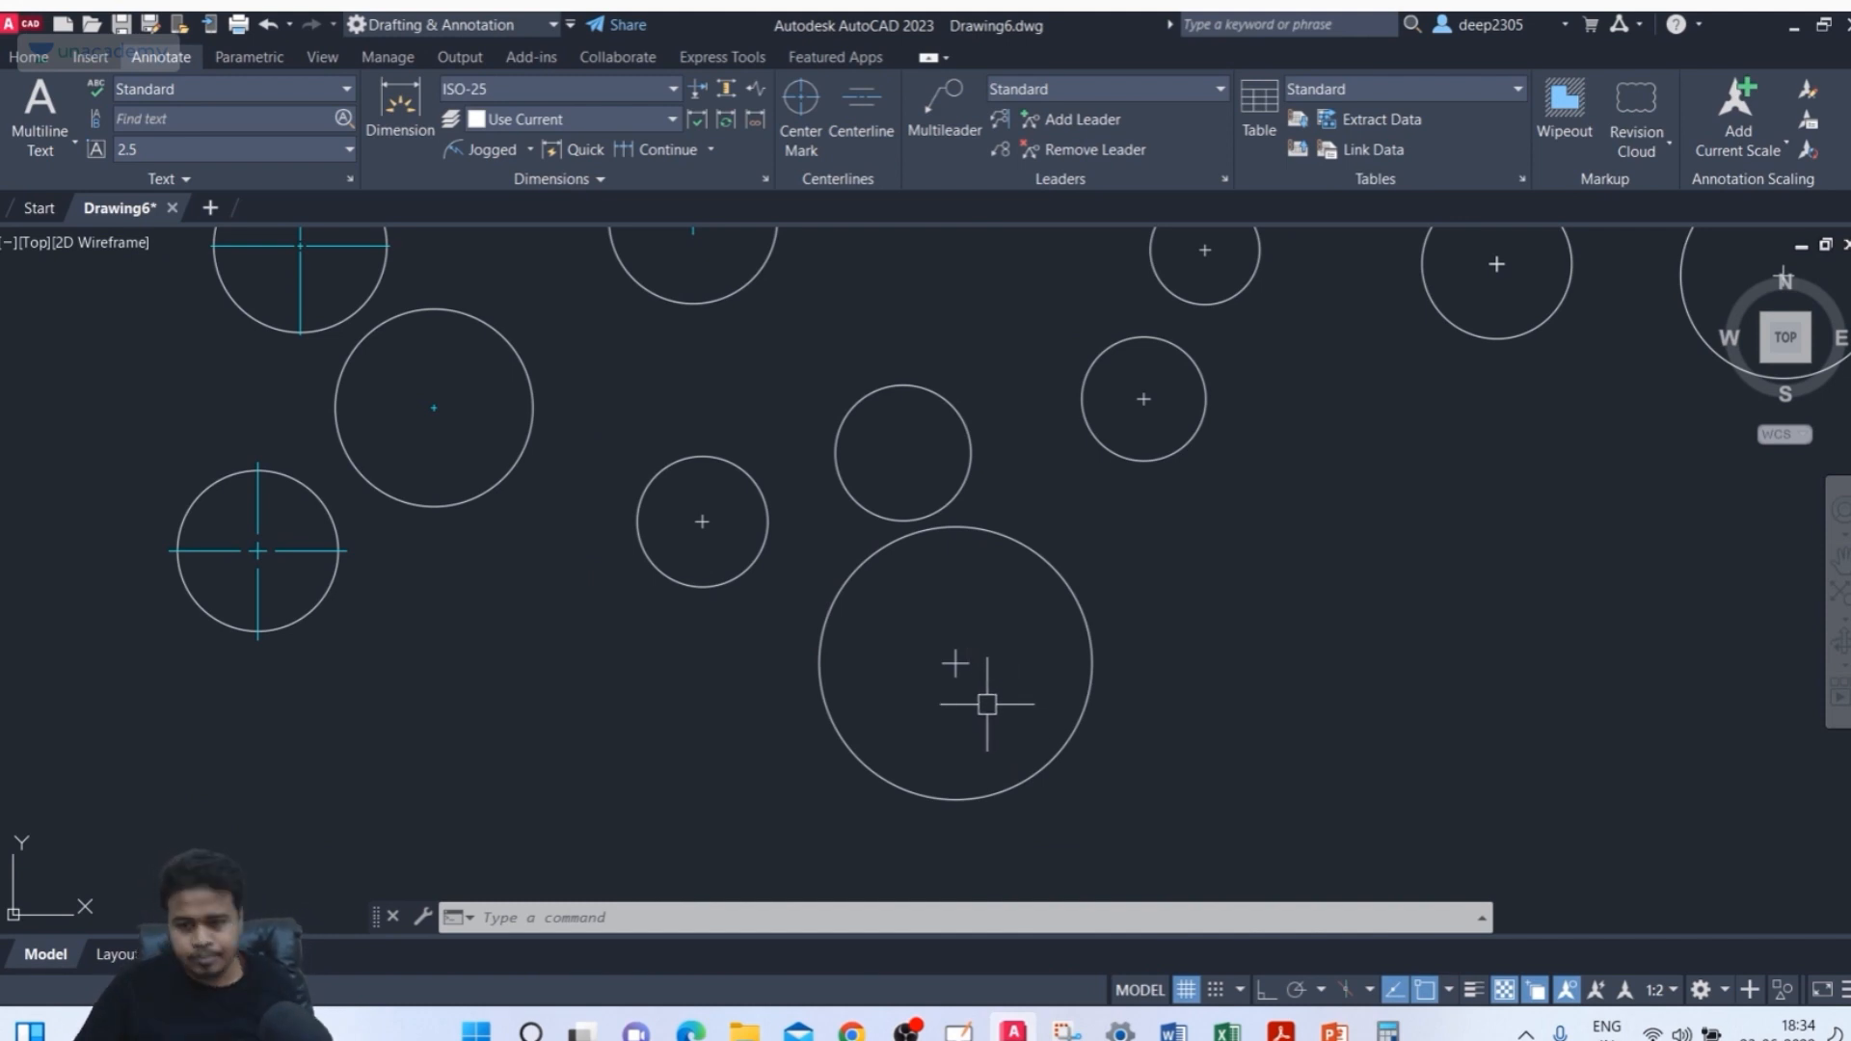
pyautogui.moveTo(988, 704); pyautogui.dragTo(1016, 707, button='middle')
pyautogui.press('Escape')
pyautogui.press('Escape')
pyautogui.press('Escape')
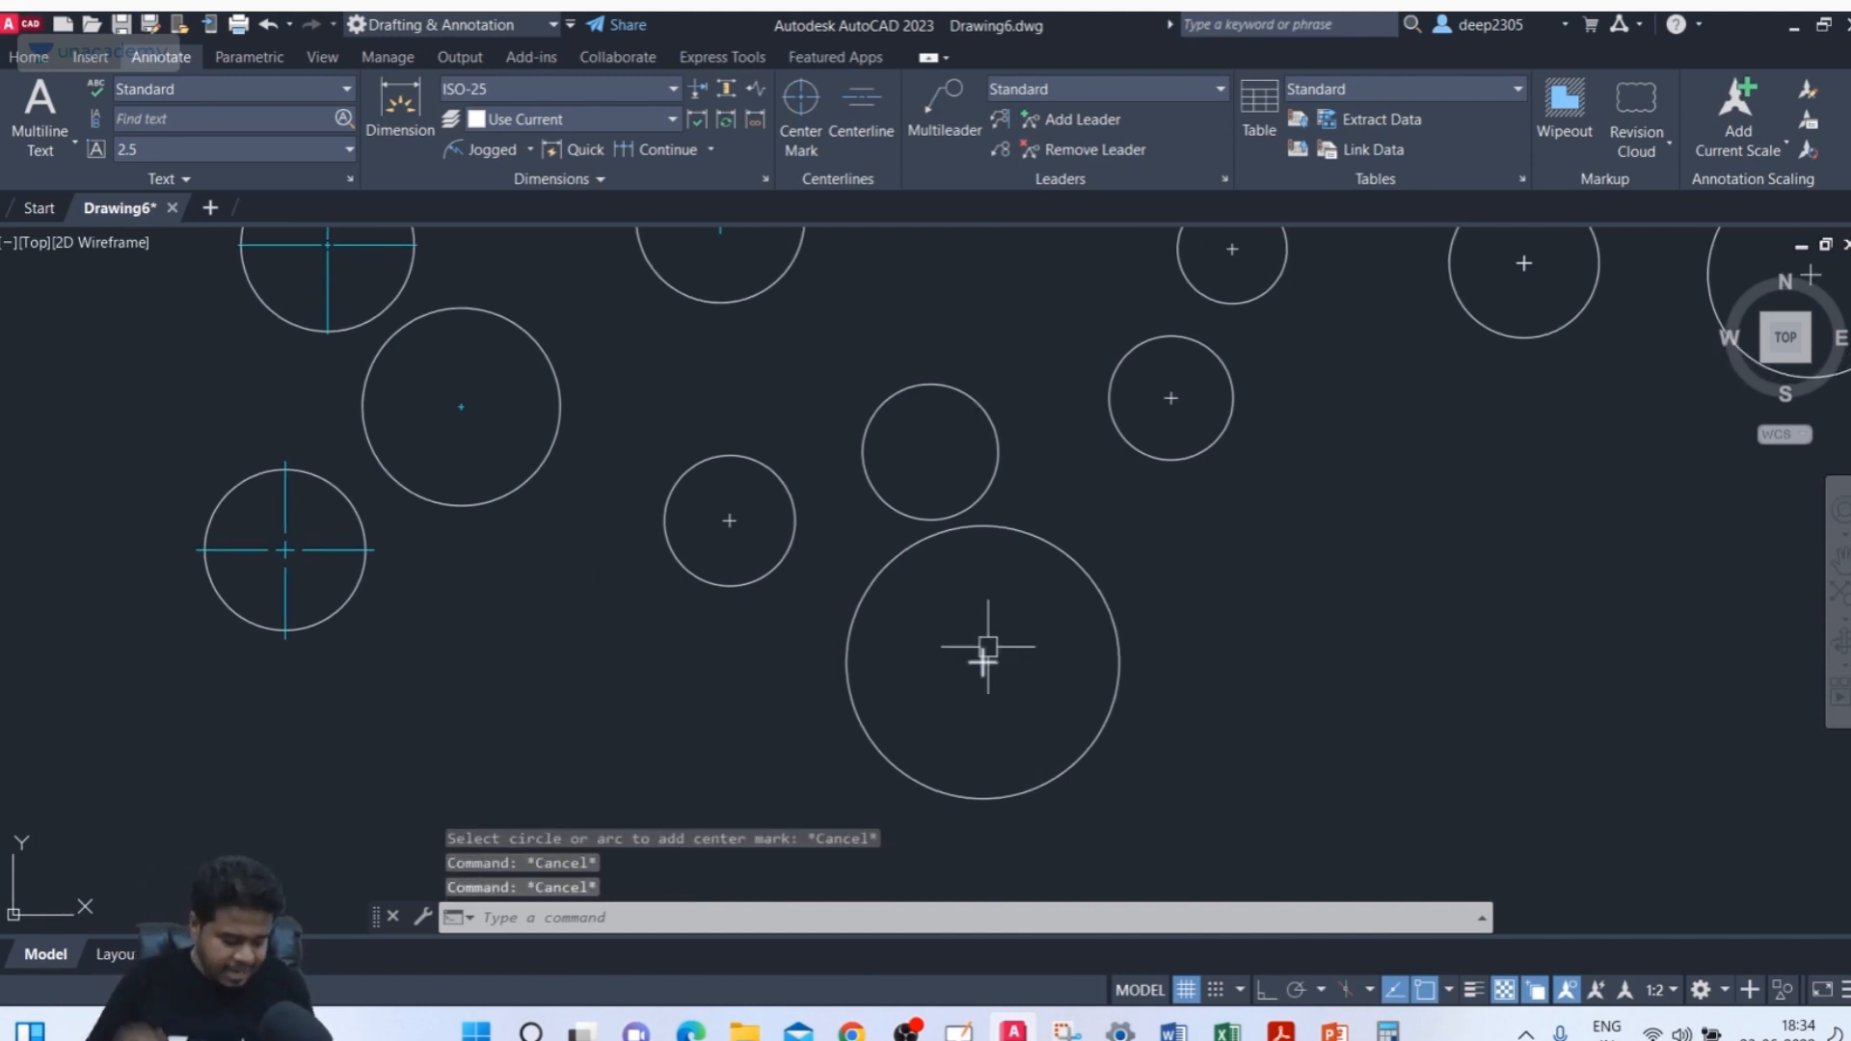
# Set the CENTERMARKEXE system variable to ON
pyautogui.moveTo(987, 646)
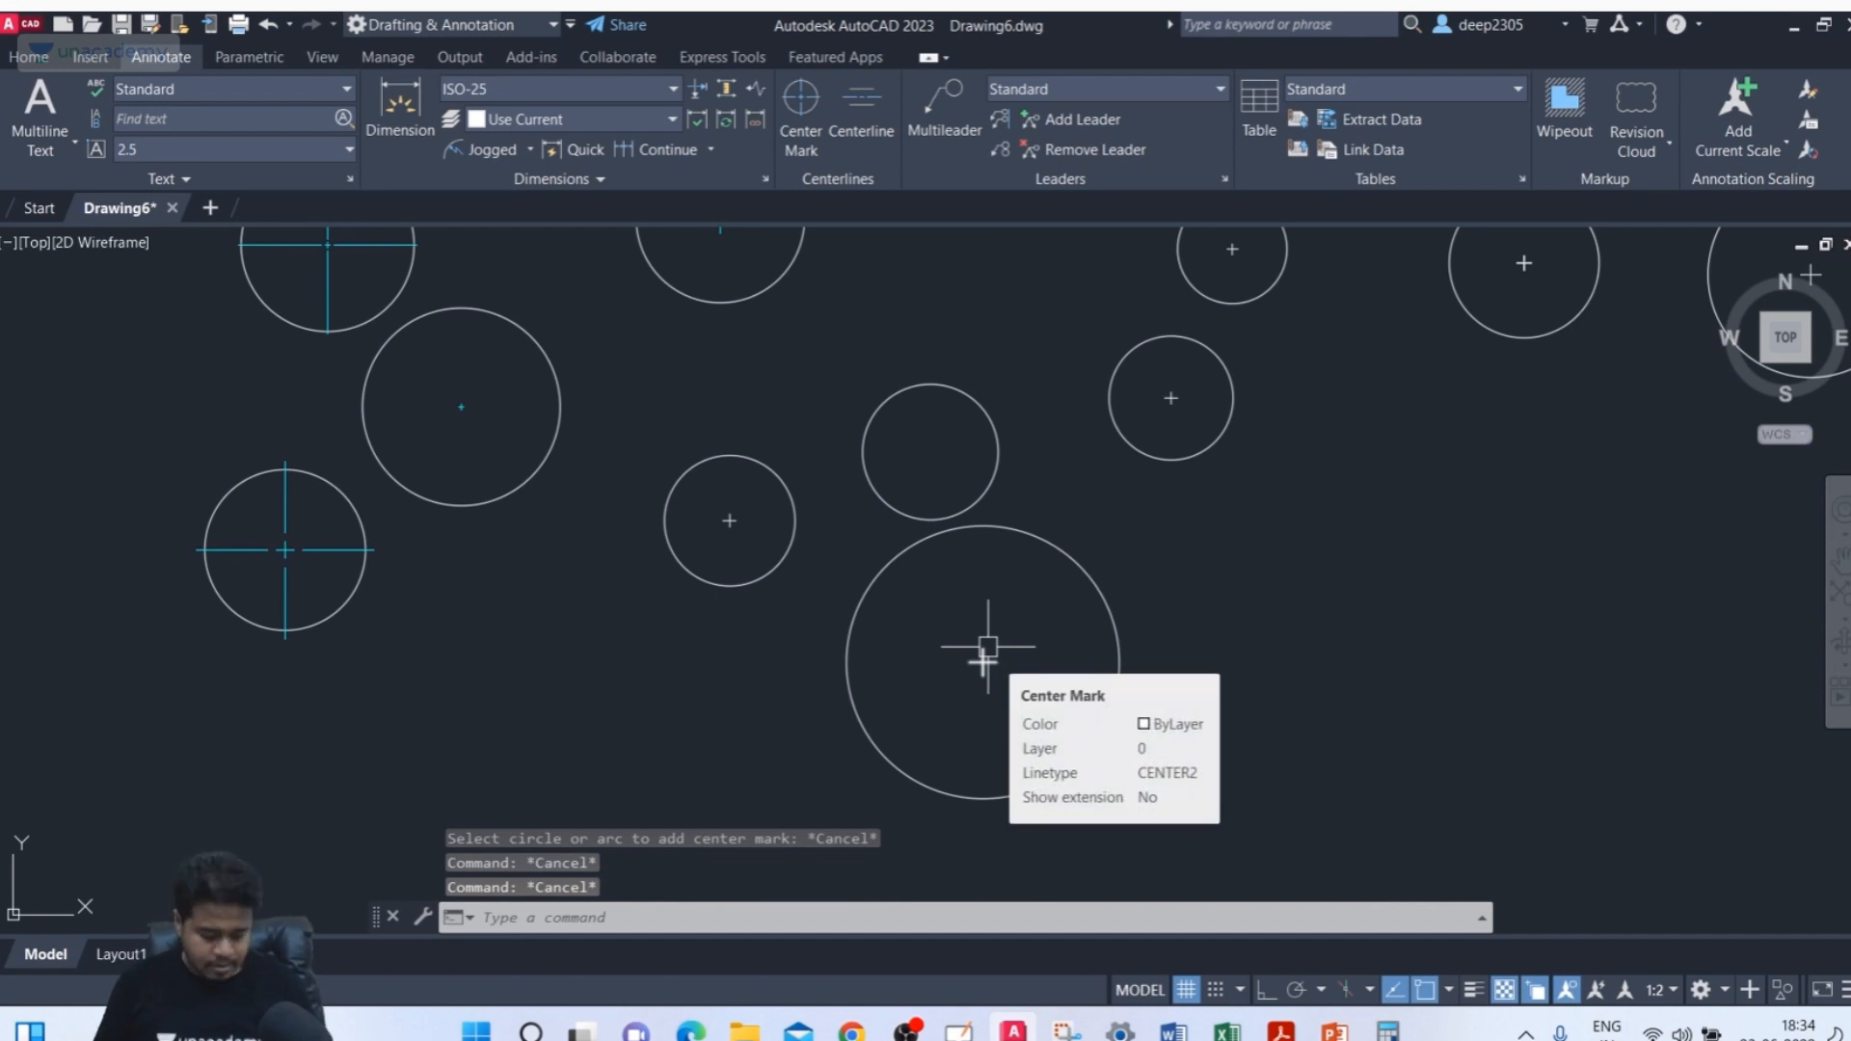
pyautogui.write('di')
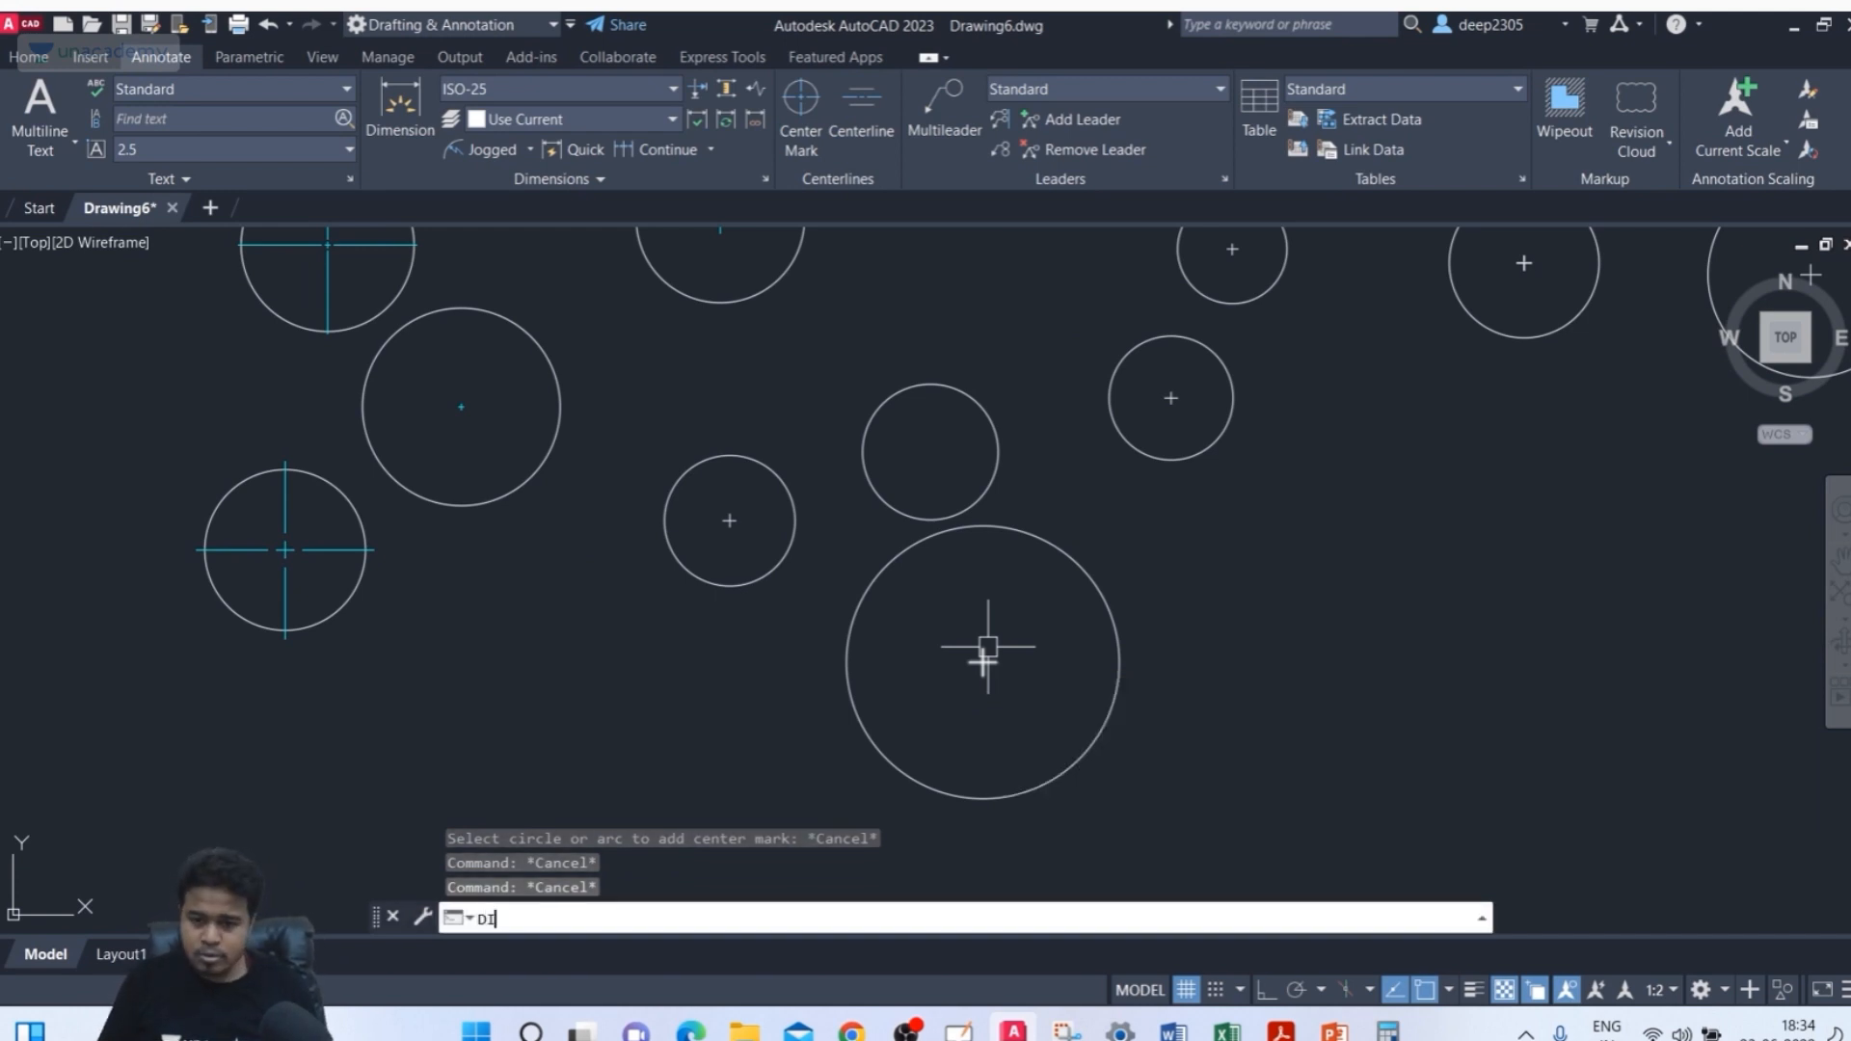
pyautogui.press('BackSpace')
pyautogui.press('BackSpace')
pyautogui.write('CE')
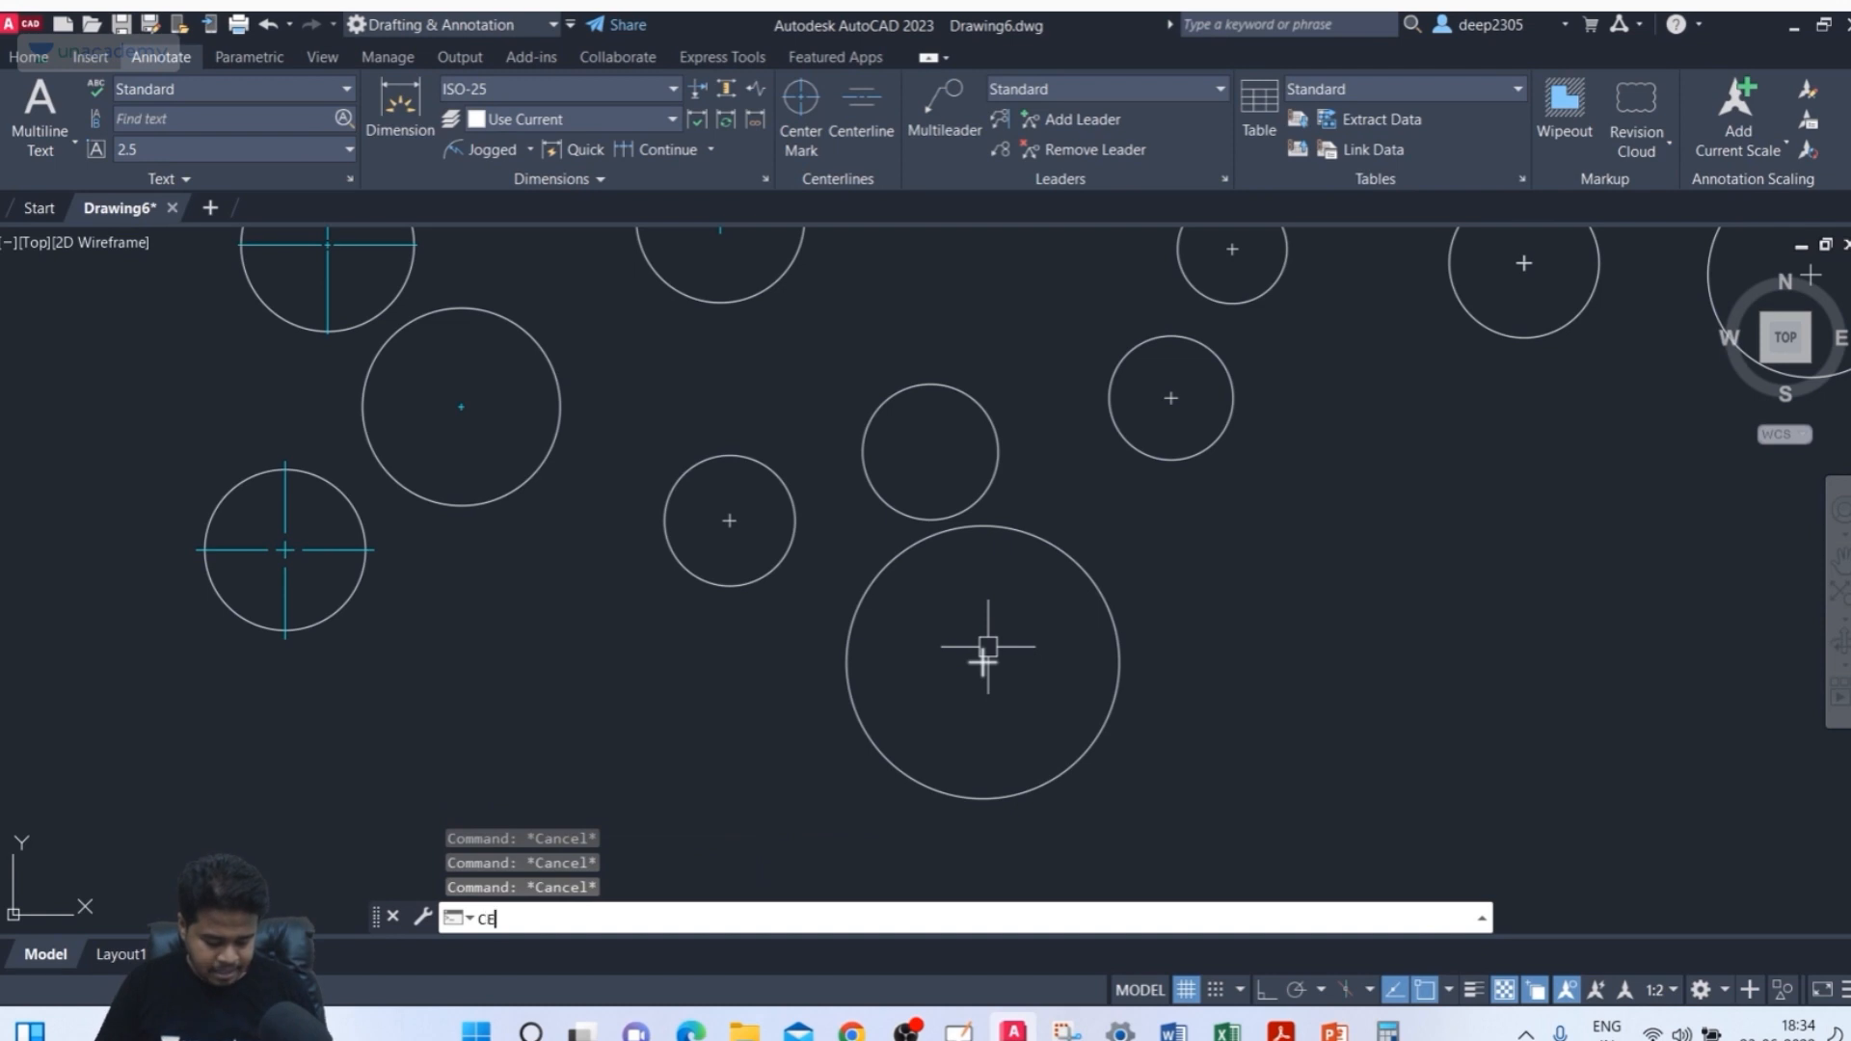
pyautogui.write('NTREMARKEXE')
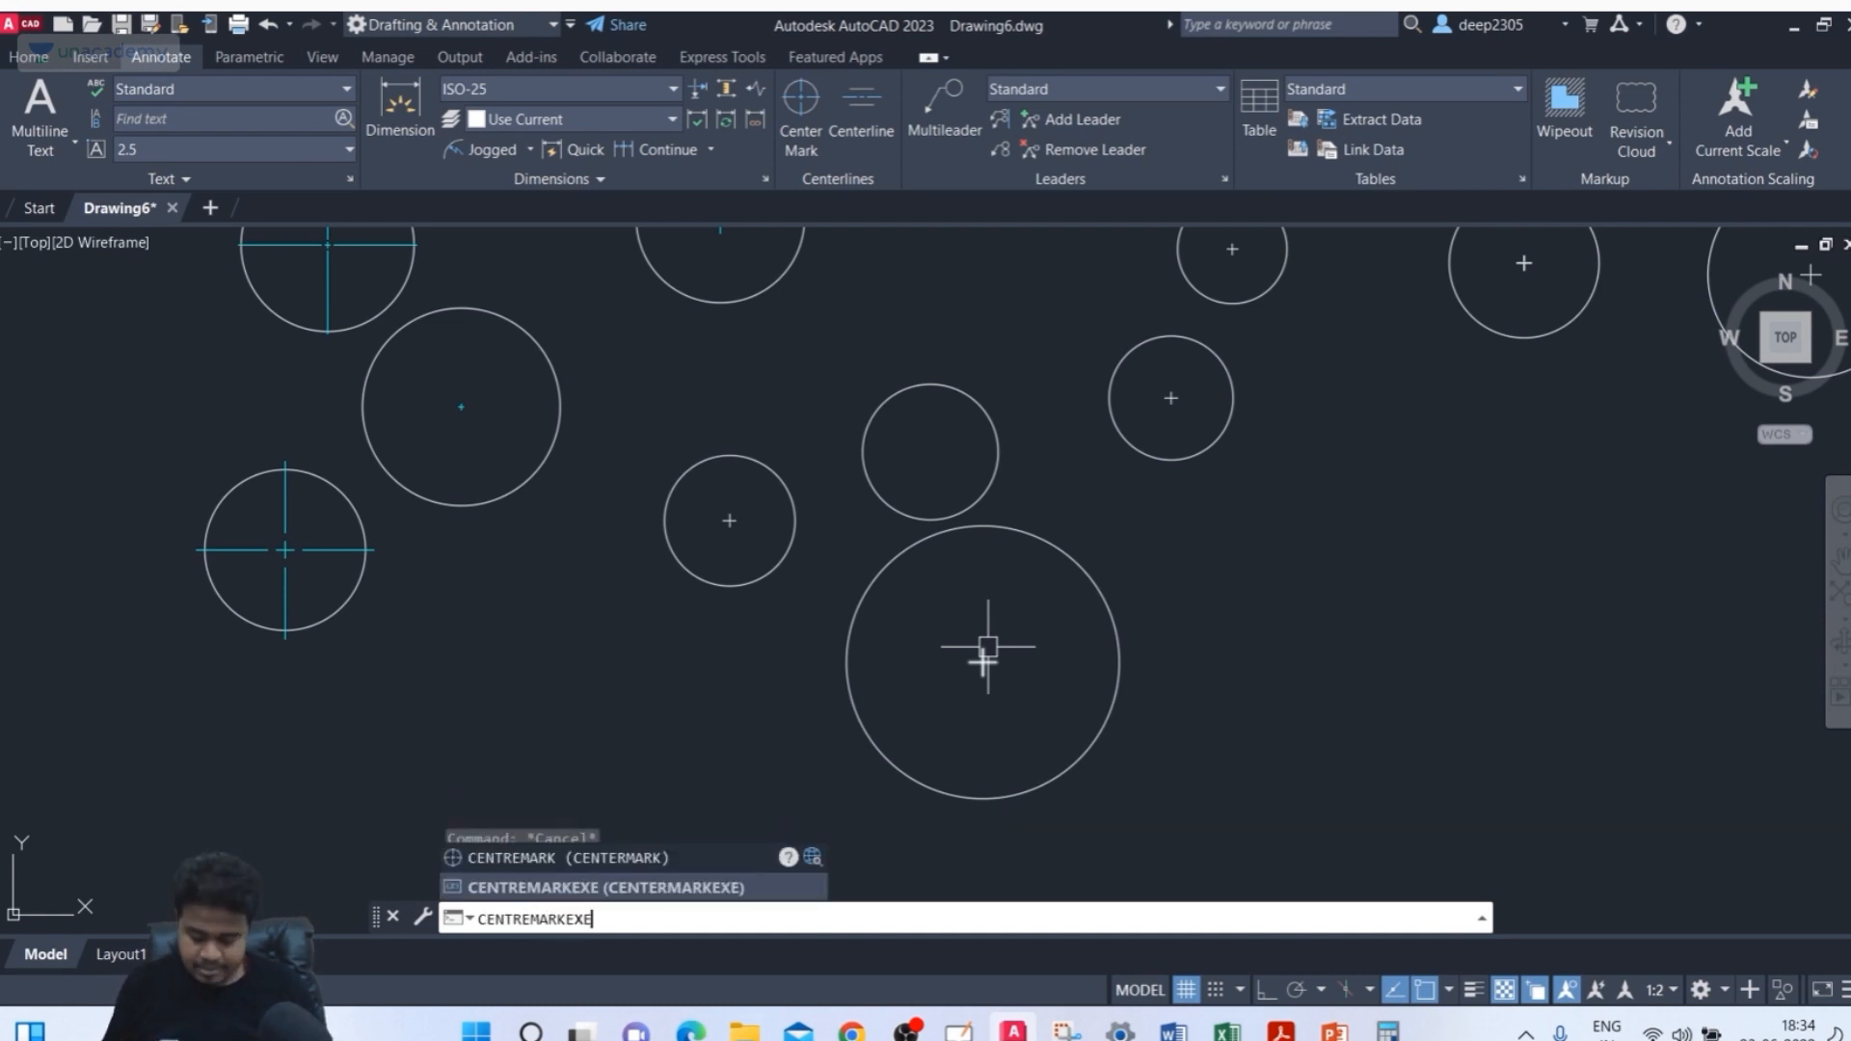
pyautogui.press('Return')
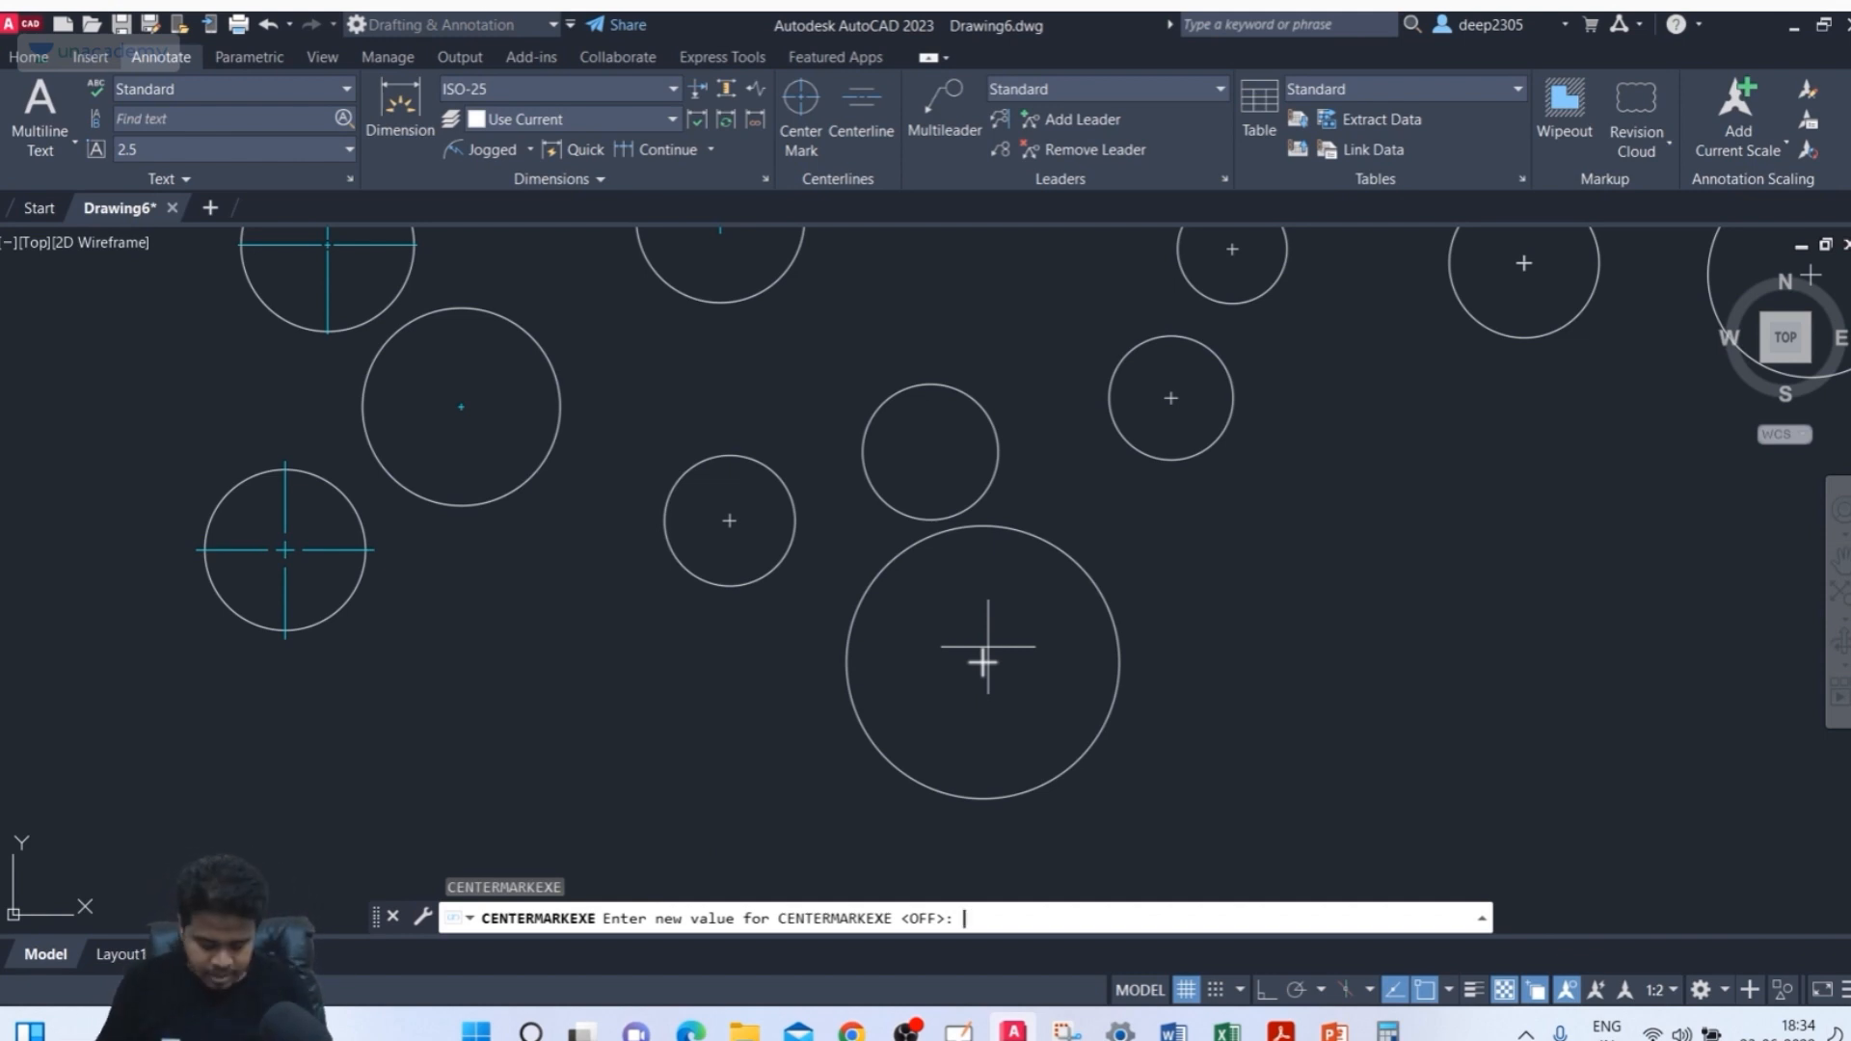
pyautogui.press('Return')
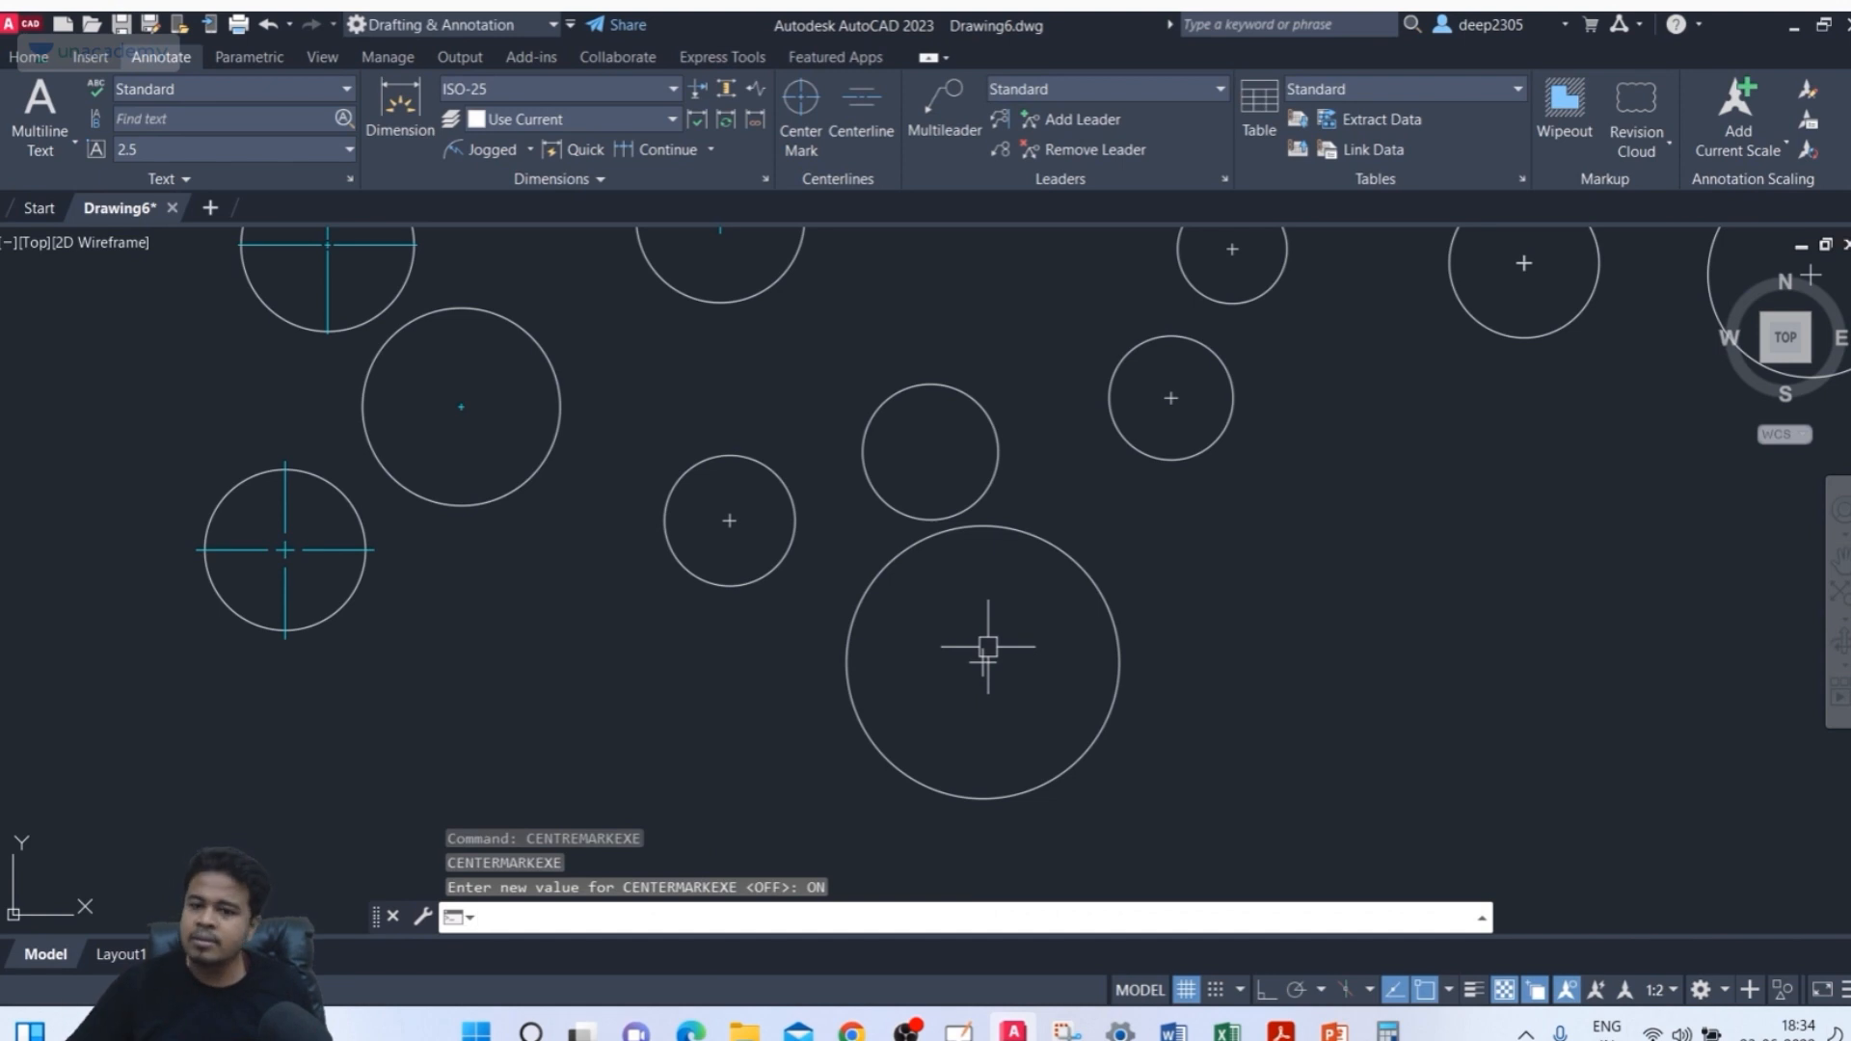
# Add a center mark with extension lines to the unmarked middle circle using the Center Mark tool
pyautogui.click(801, 101)
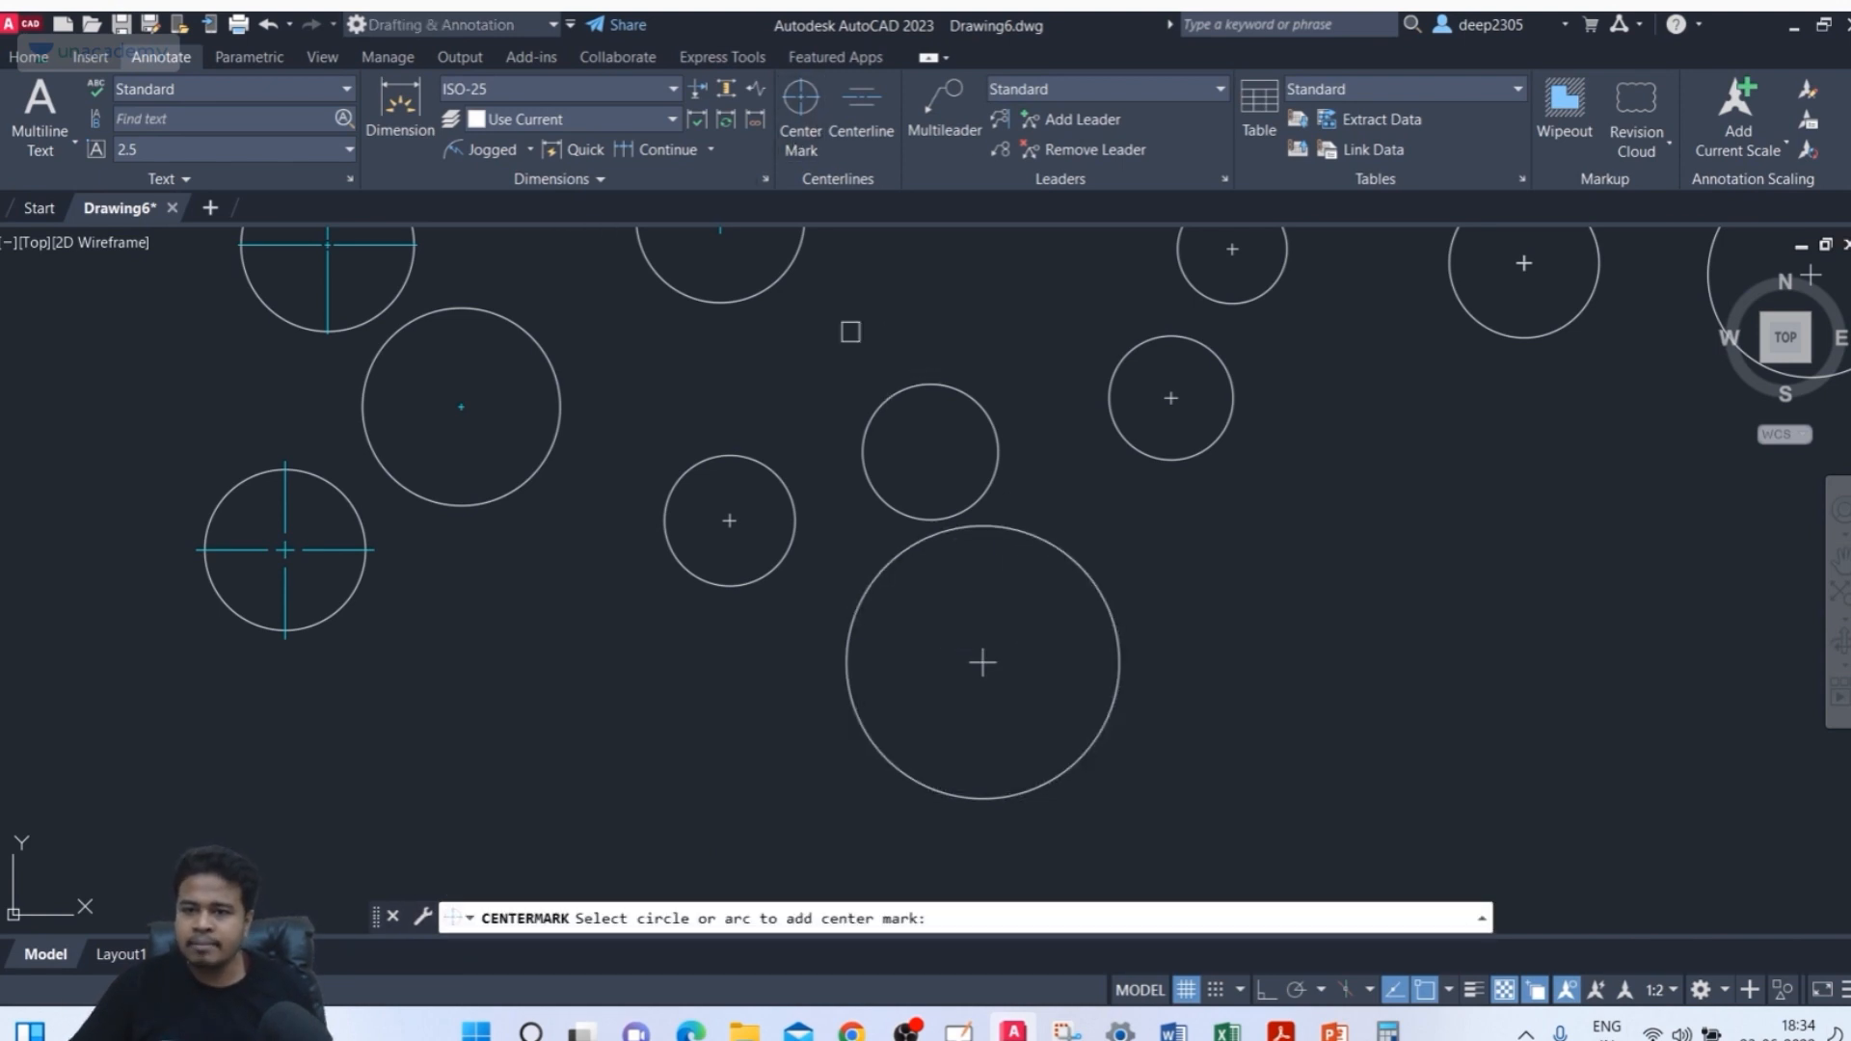
pyautogui.click(927, 390)
pyautogui.scroll(4, 933, 443)
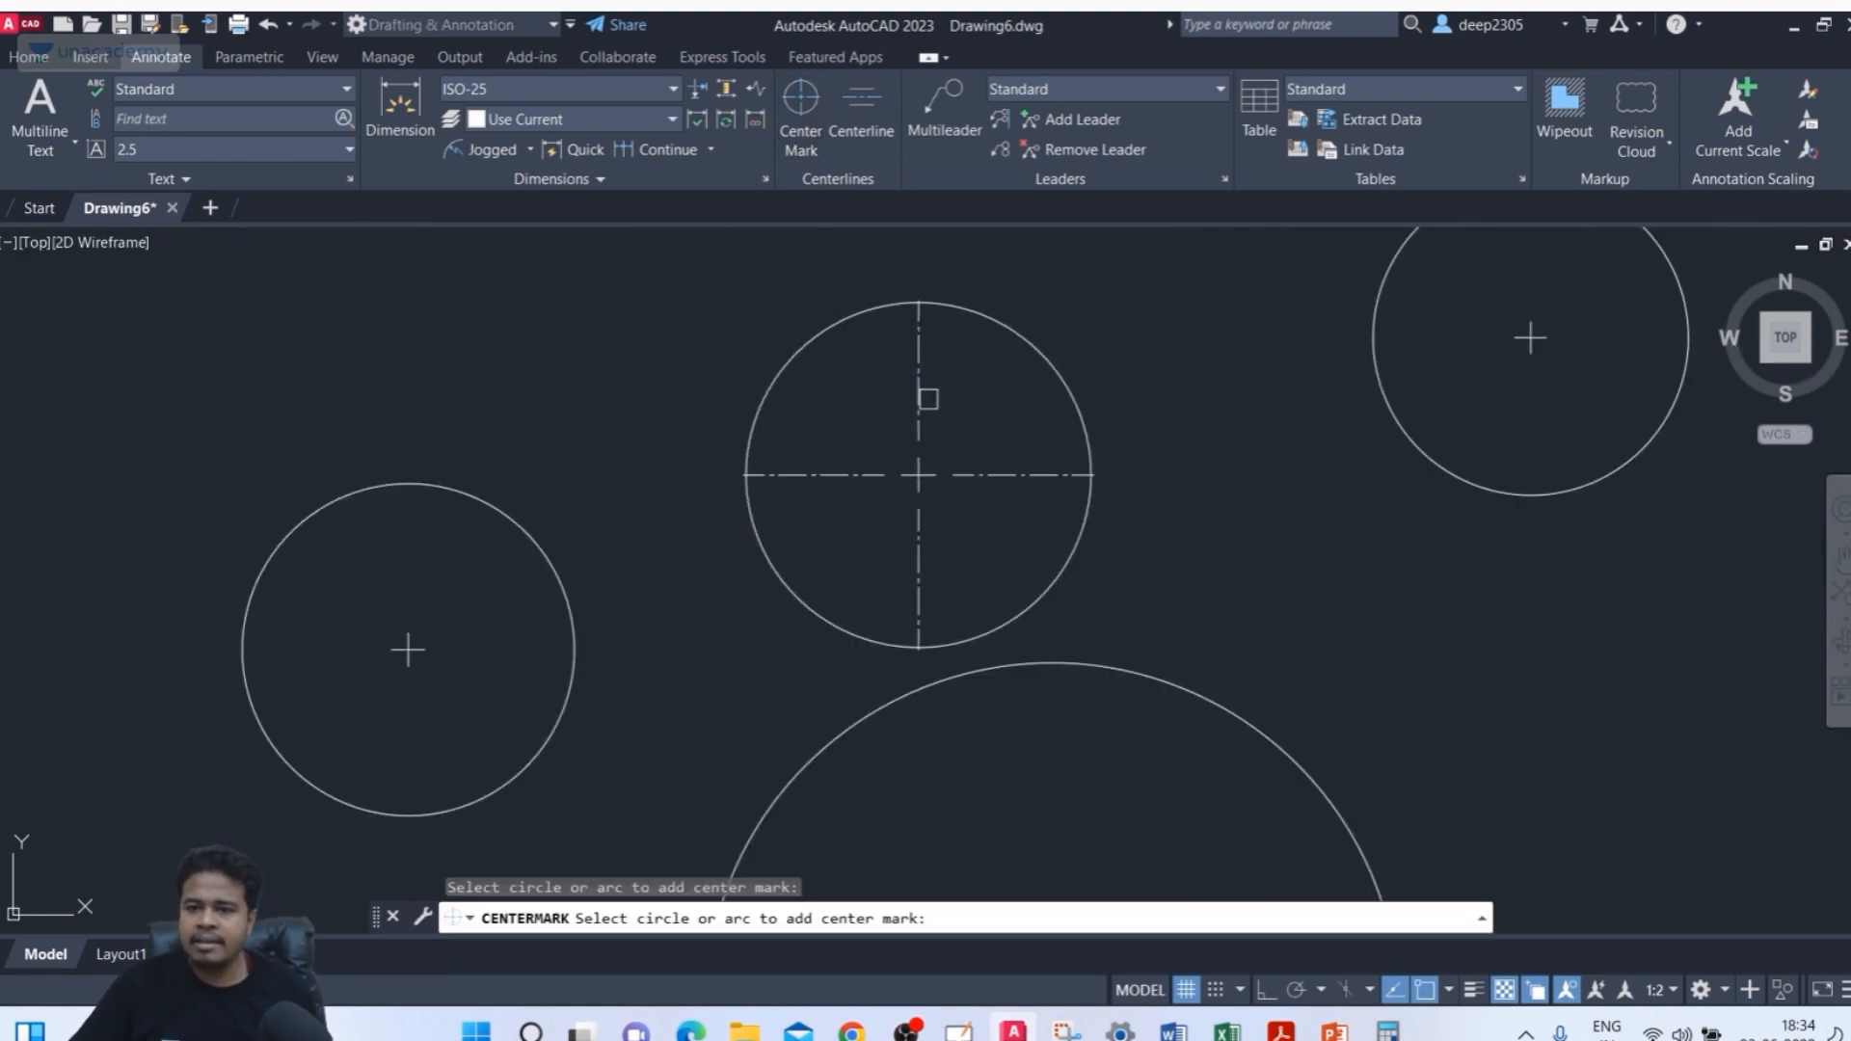
pyautogui.press('Escape')
pyautogui.click(975, 430)
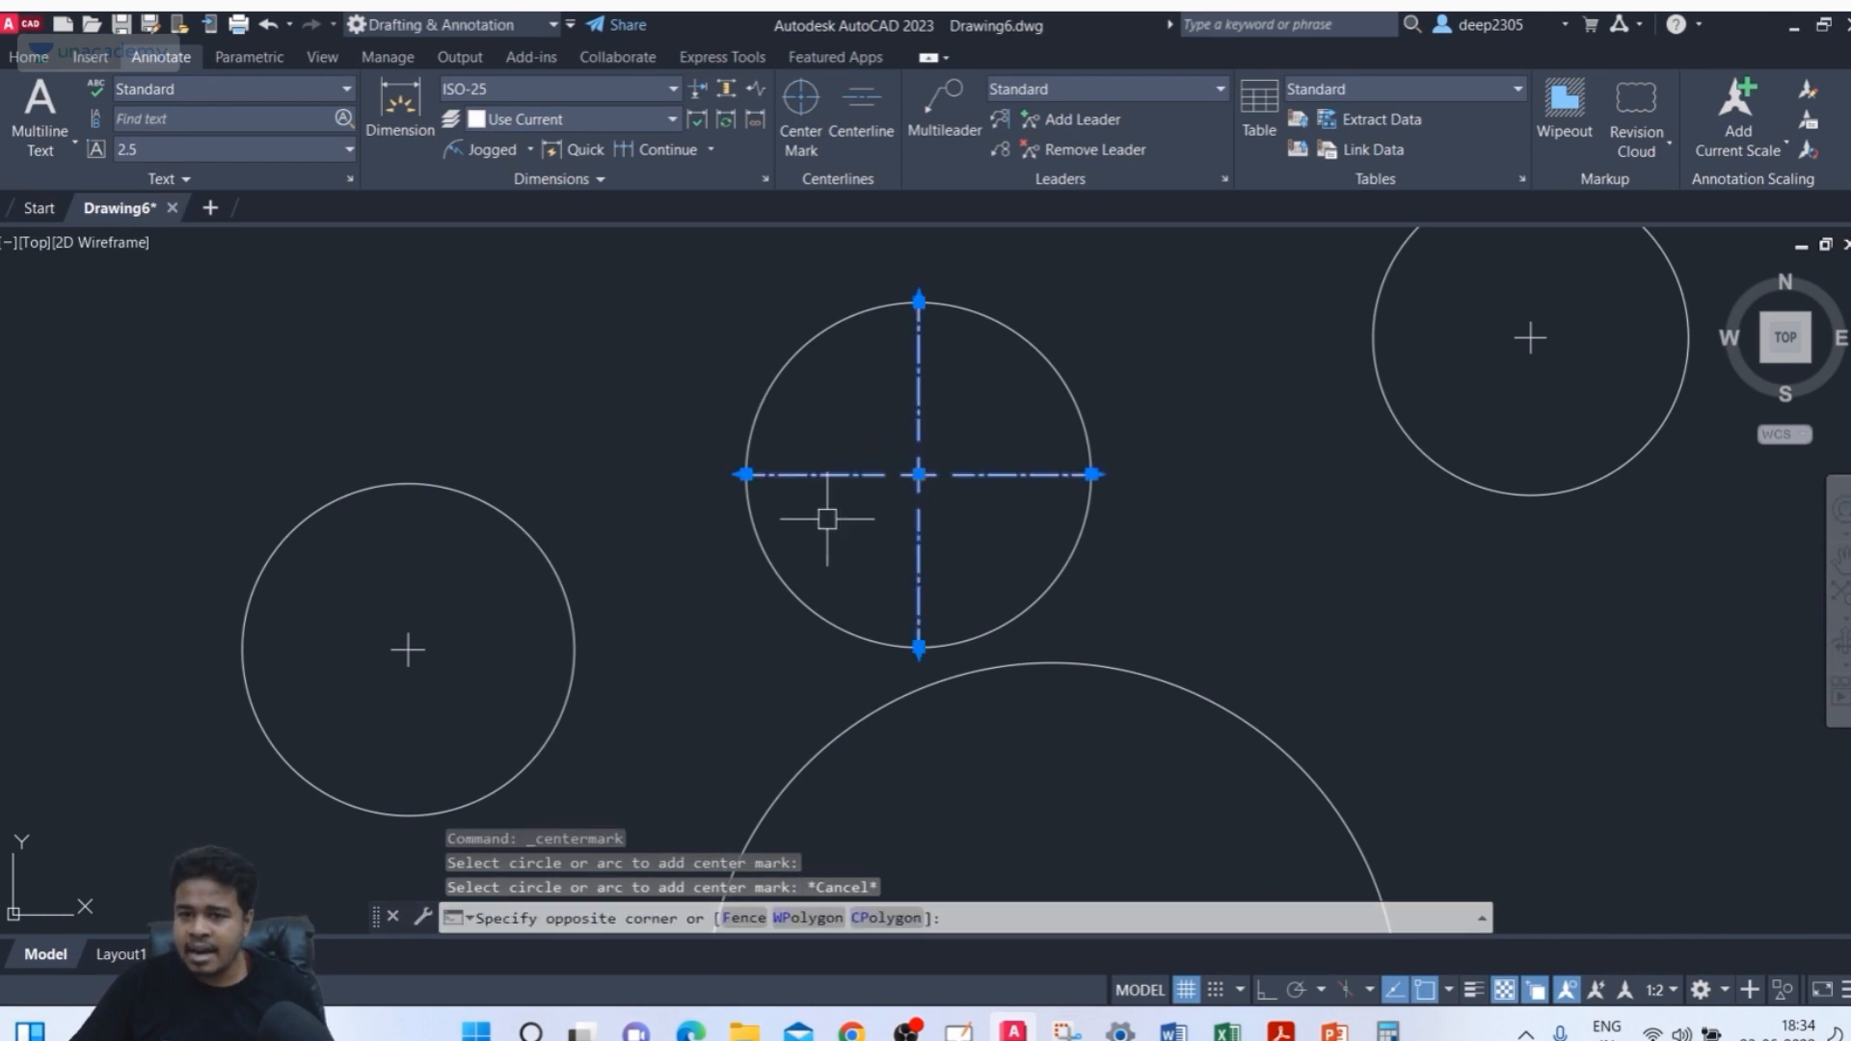
pyautogui.click(827, 520)
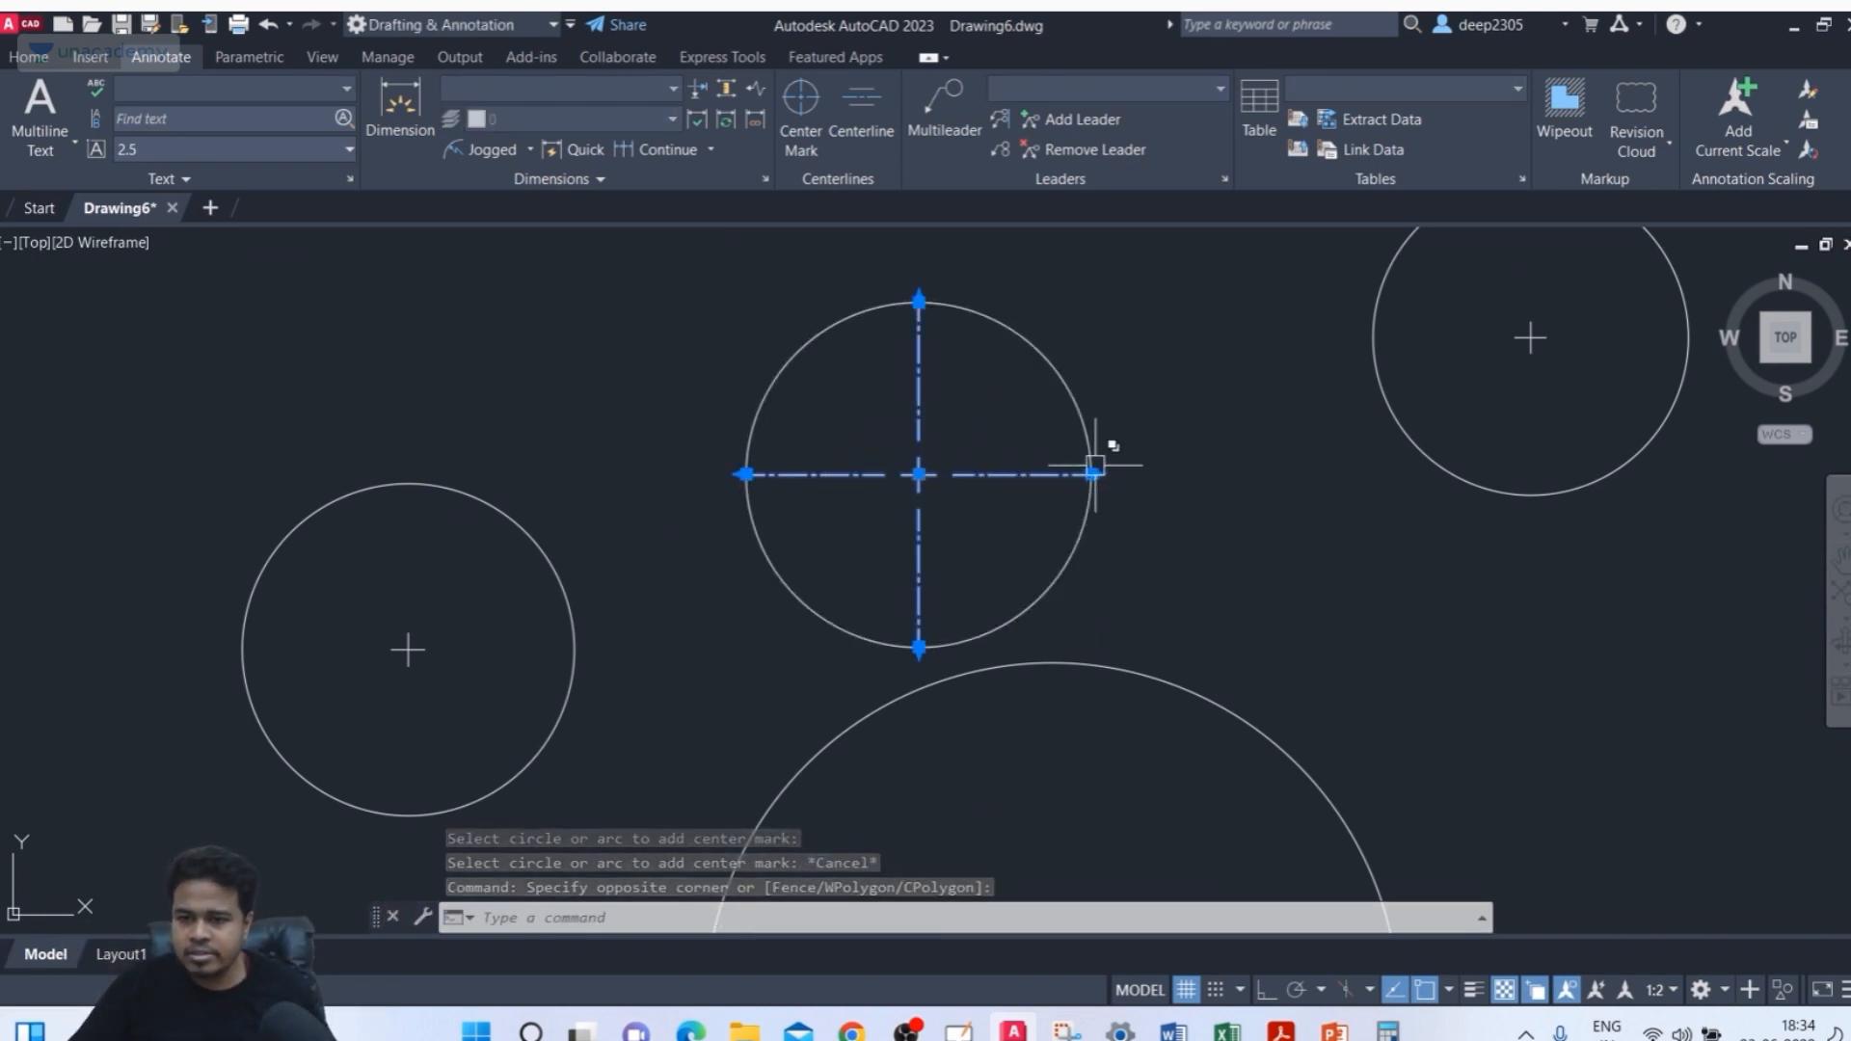
pyautogui.scroll(-4, 1056, 472)
pyautogui.moveTo(1056, 472); pyautogui.dragTo(1136, 571, button='middle')
pyautogui.press('Escape')
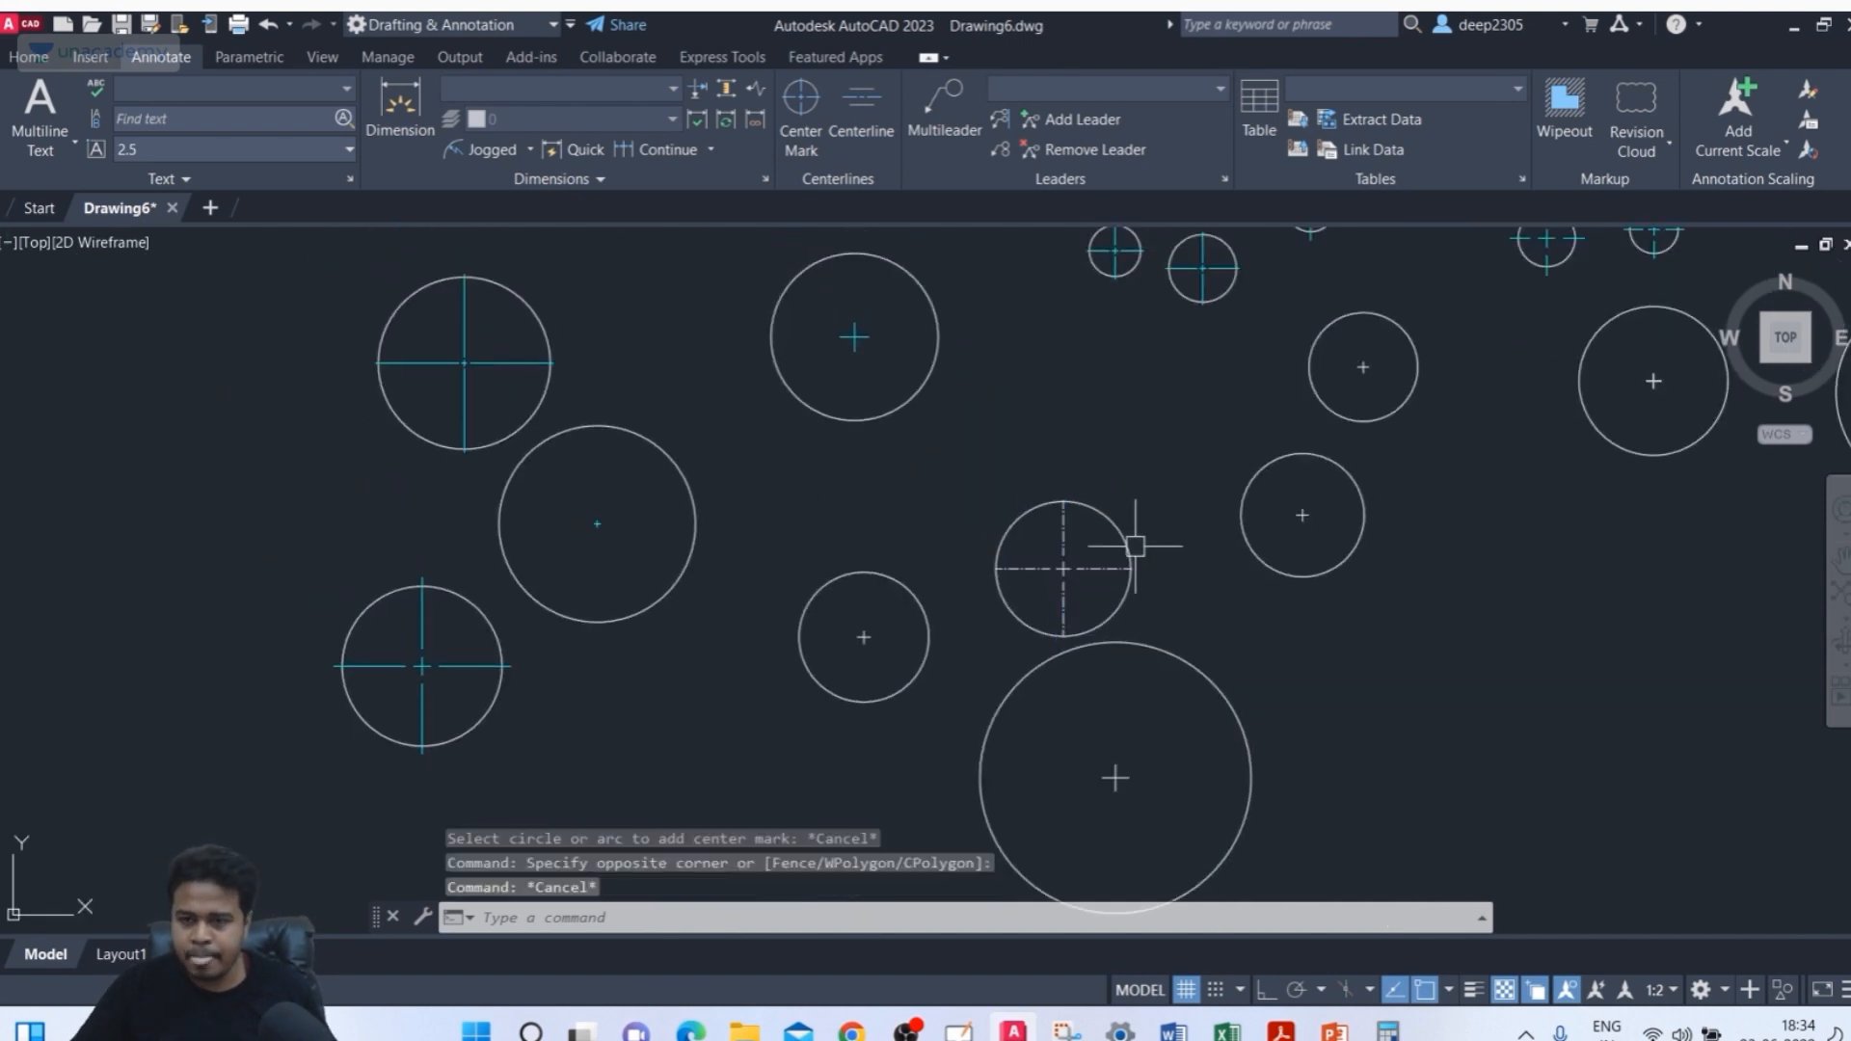
pyautogui.scroll(-5, 1032, 545)
pyautogui.moveTo(993, 563)
pyautogui.mouseDown(button='middle')
pyautogui.moveTo(929, 600)
pyautogui.moveTo(930, 628)
pyautogui.mouseUp(button='middle')
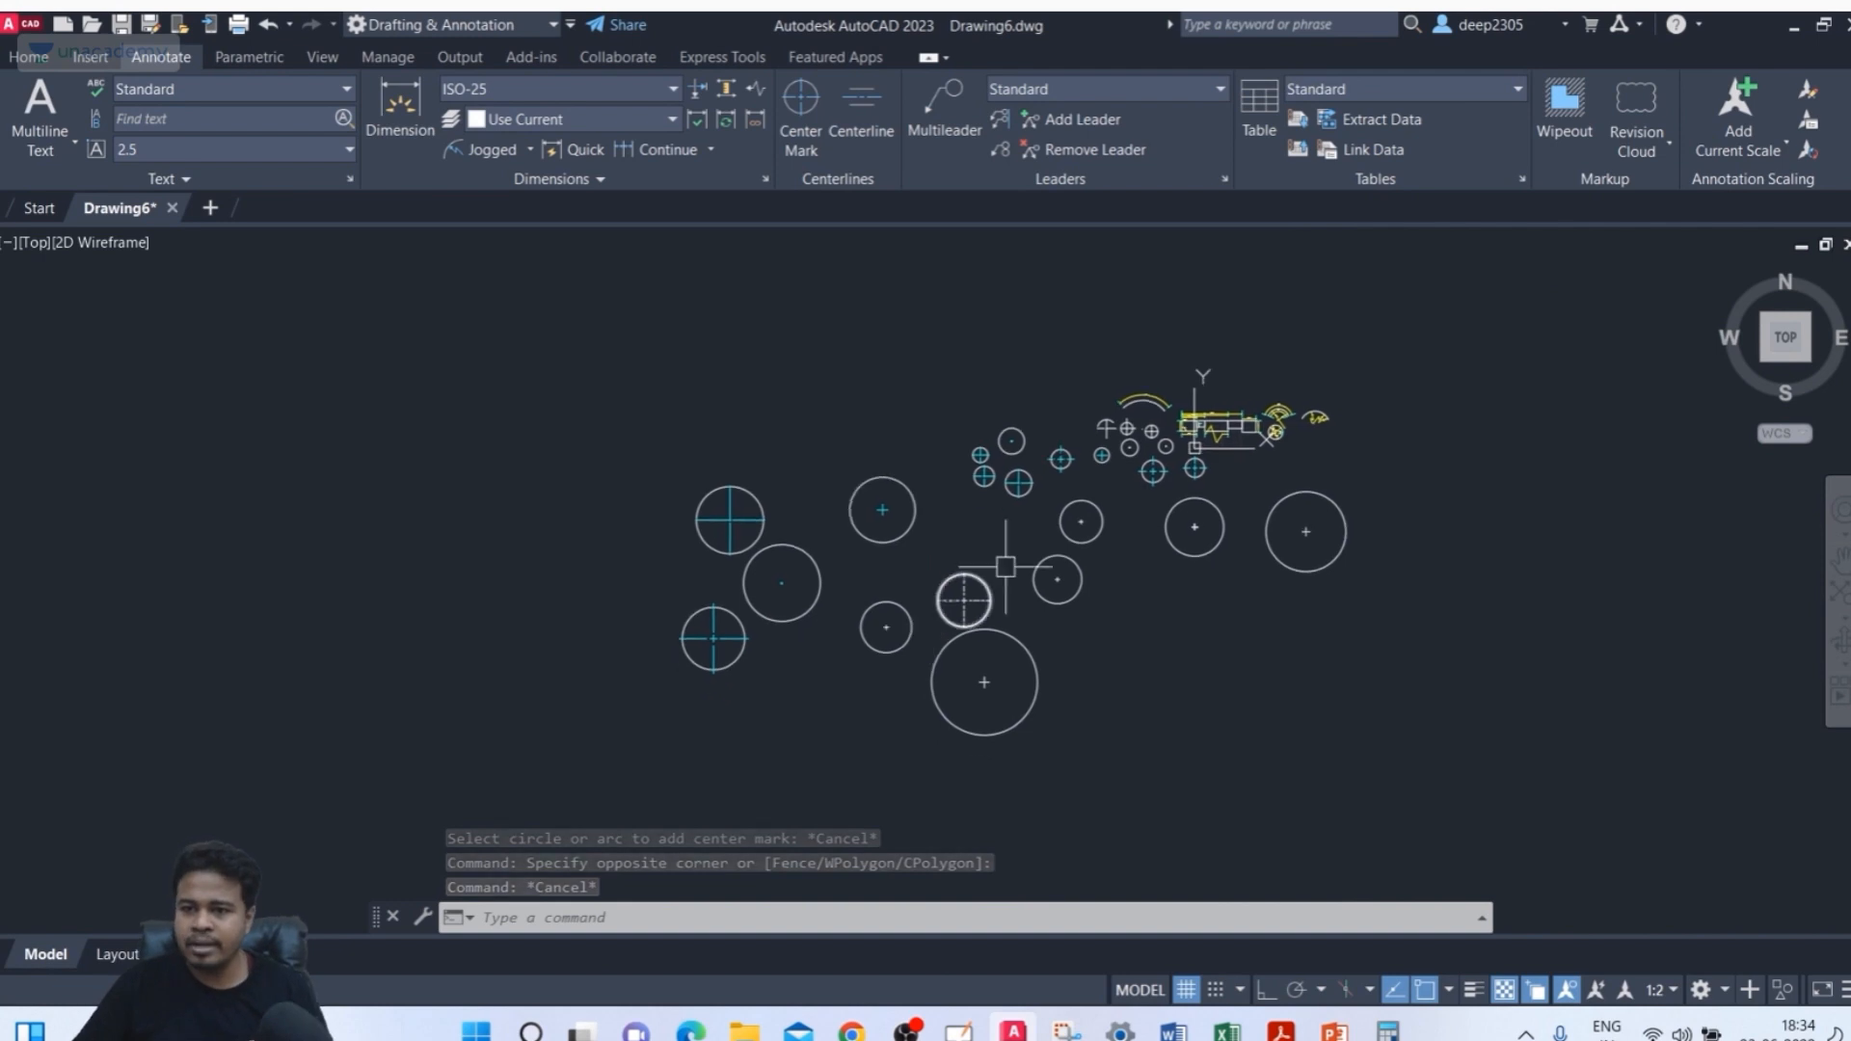
pyautogui.scroll(3, 1306, 449)
pyautogui.scroll(-3, 1306, 449)
pyautogui.press('Escape')
pyautogui.press('Escape')
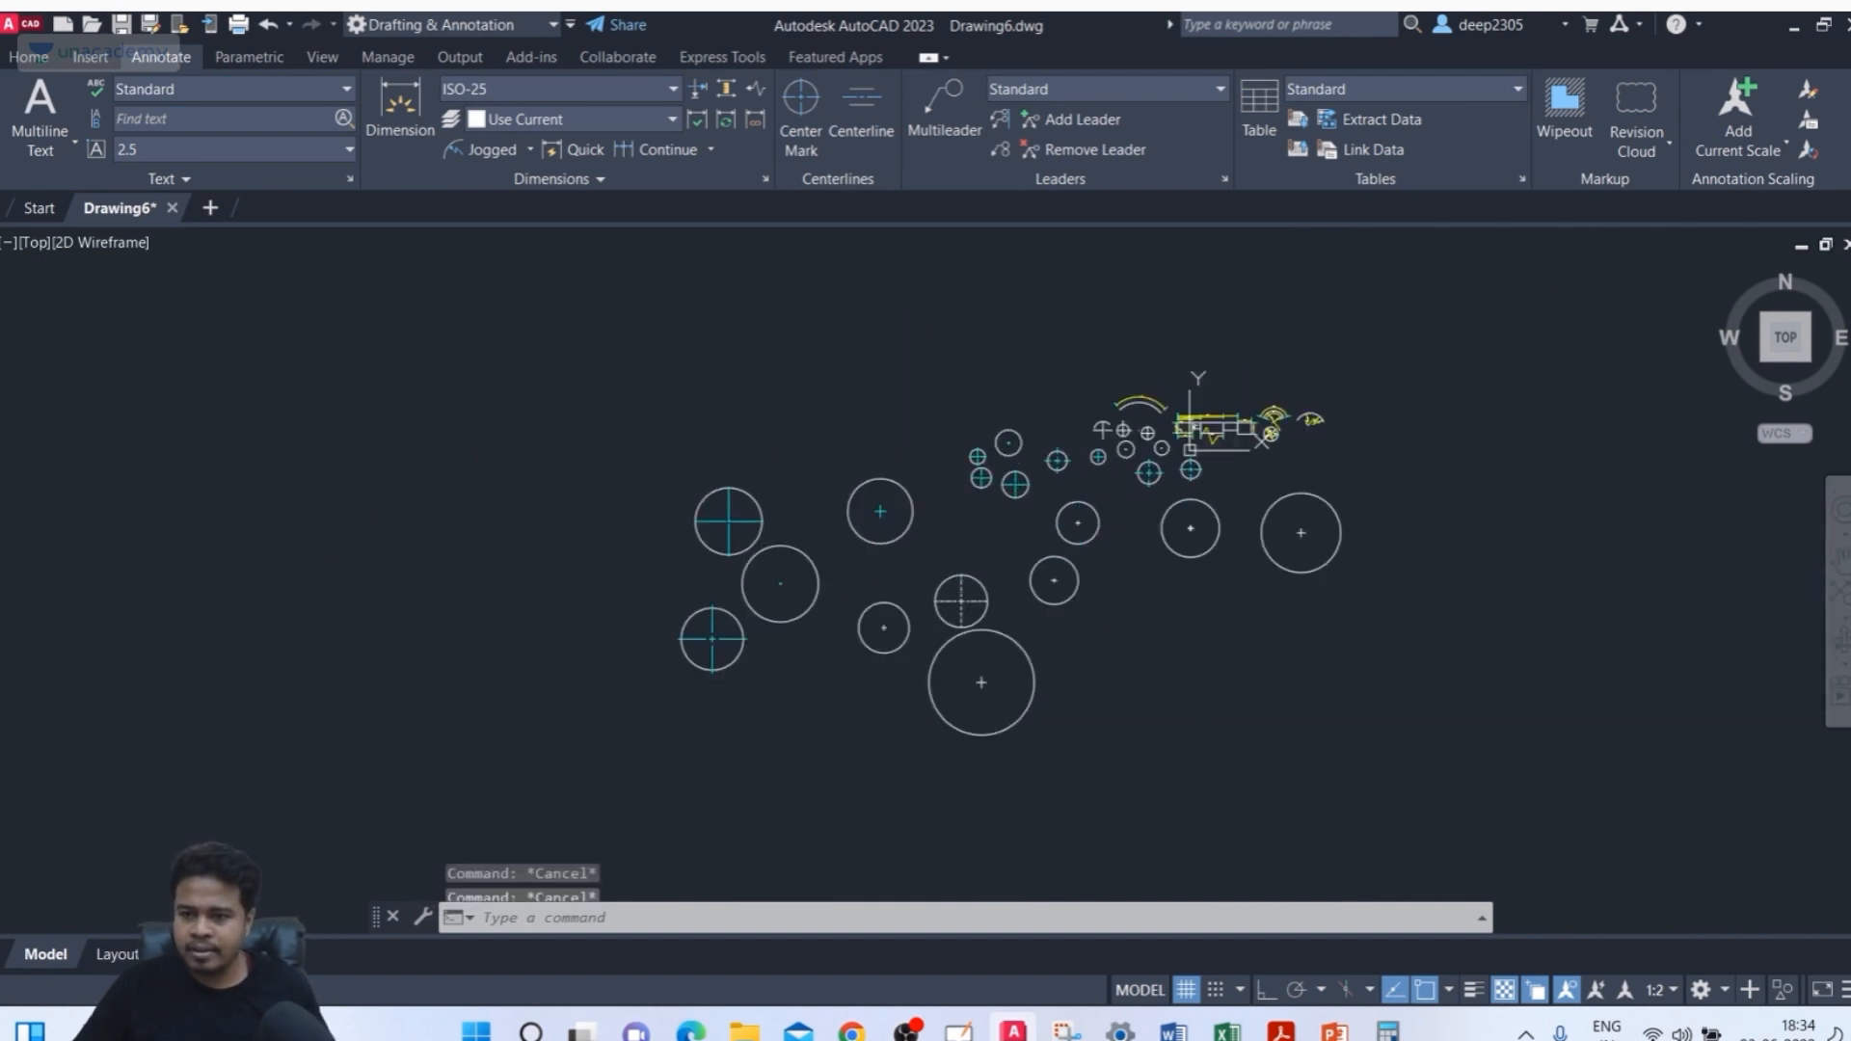
# Erase the circles and their center marks in the main cluster with a window selection
pyautogui.click(1494, 349)
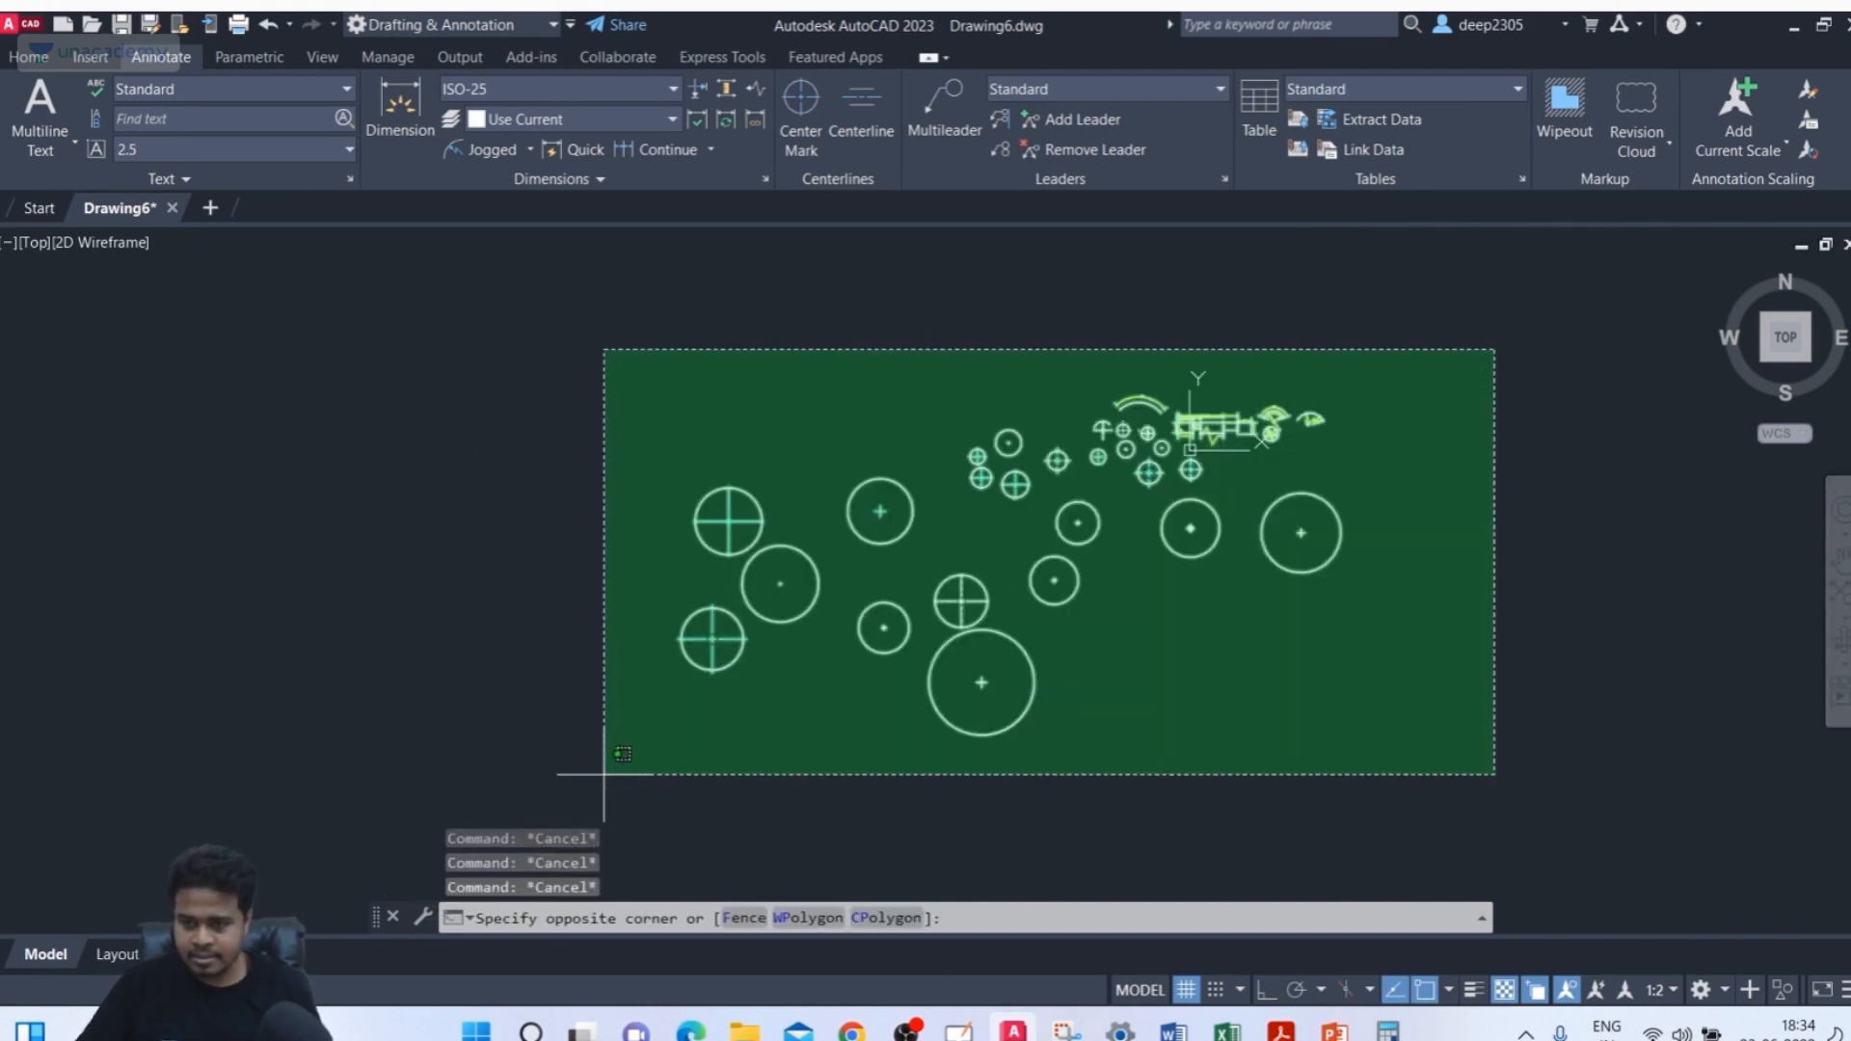
pyautogui.press('Escape')
pyautogui.moveTo(1228, 693); pyautogui.dragTo(1200, 734, button='middle')
pyautogui.click(1508, 531)
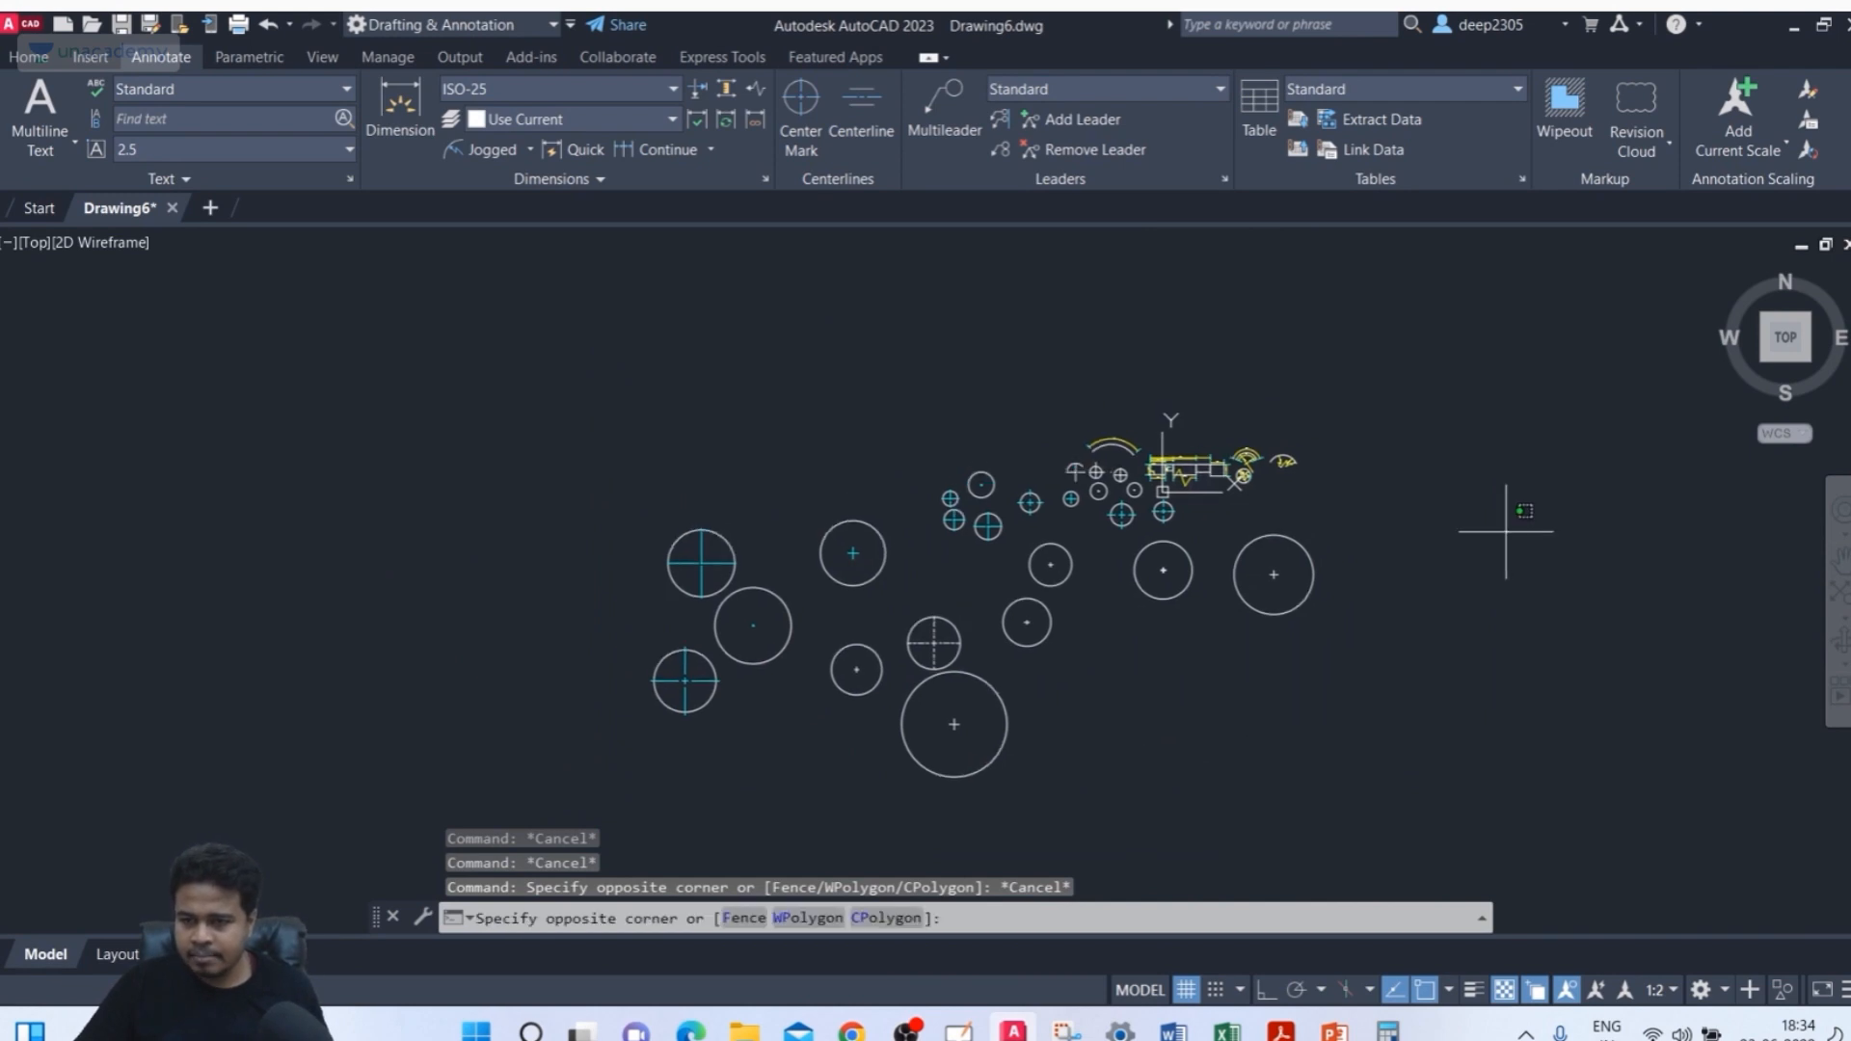
pyautogui.click(687, 798)
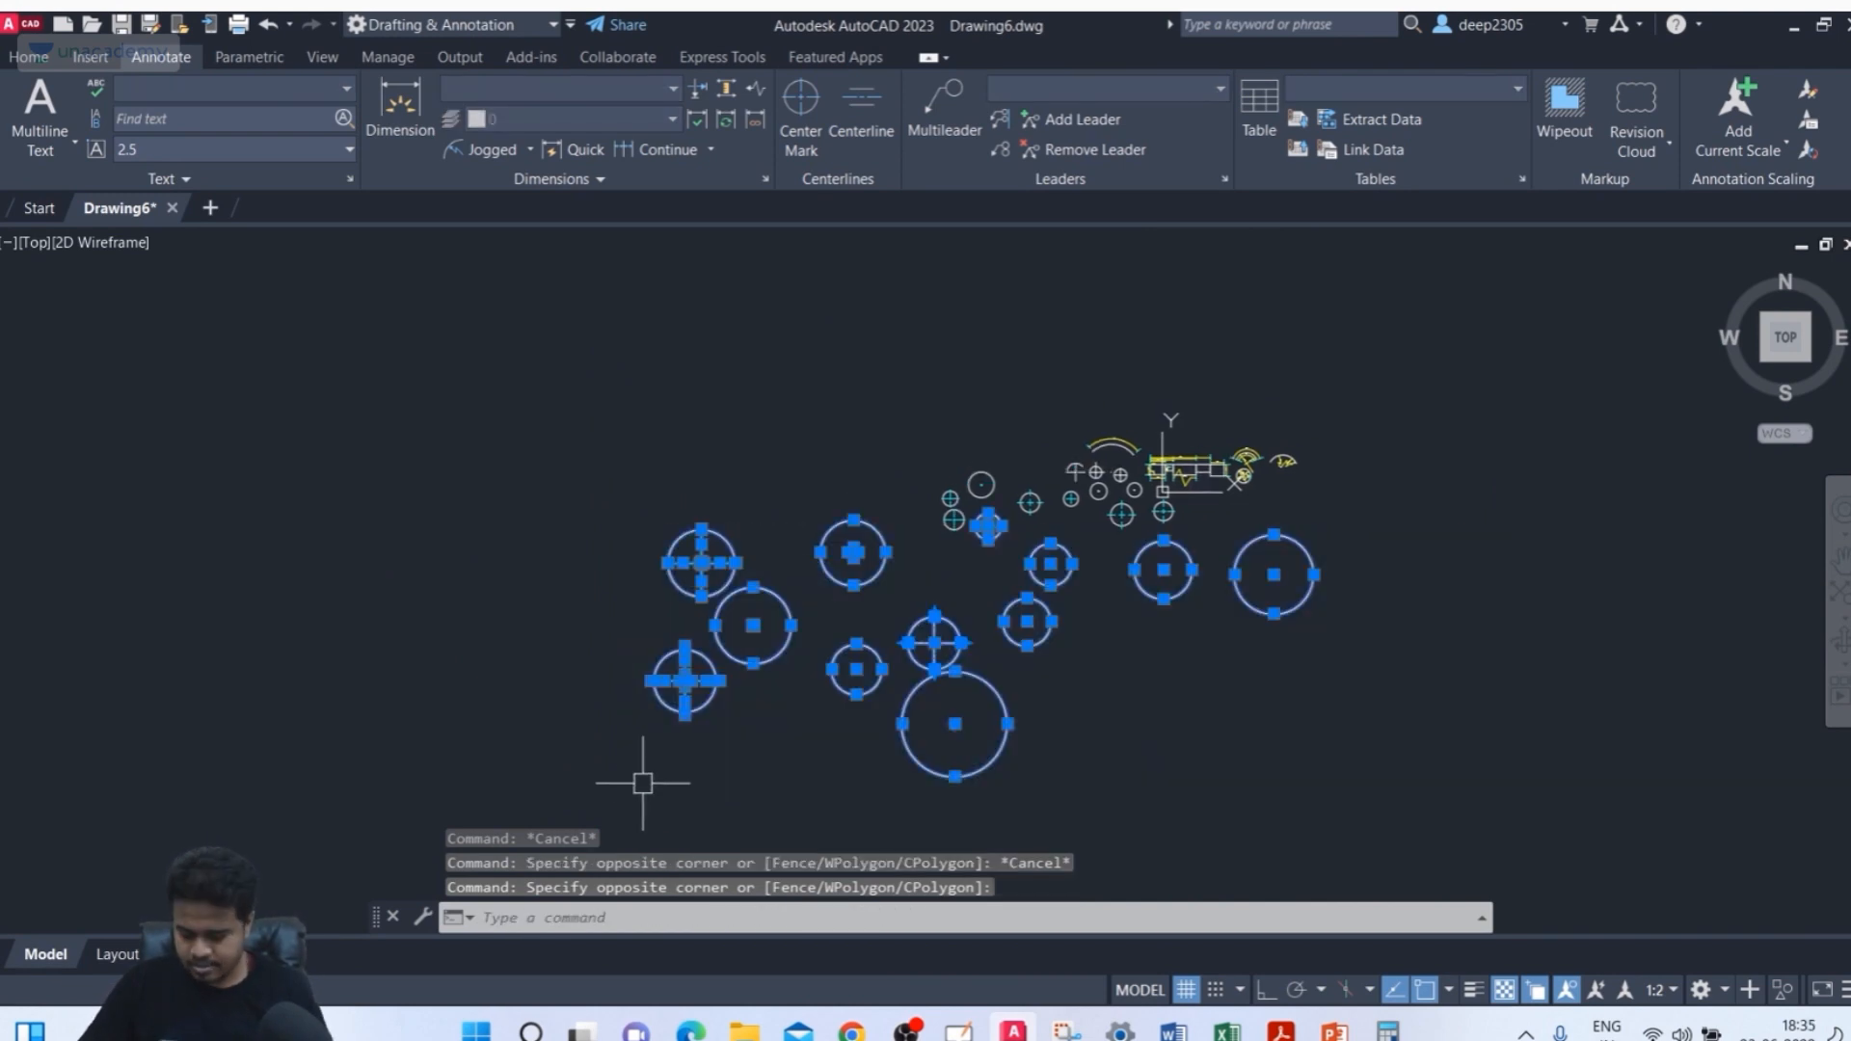
pyautogui.press('Delete')
# Erase another group of small circles and center marks with a window selection
pyautogui.scroll(3, 888, 607)
pyautogui.moveTo(1128, 429); pyautogui.dragTo(880, 661, button='middle')
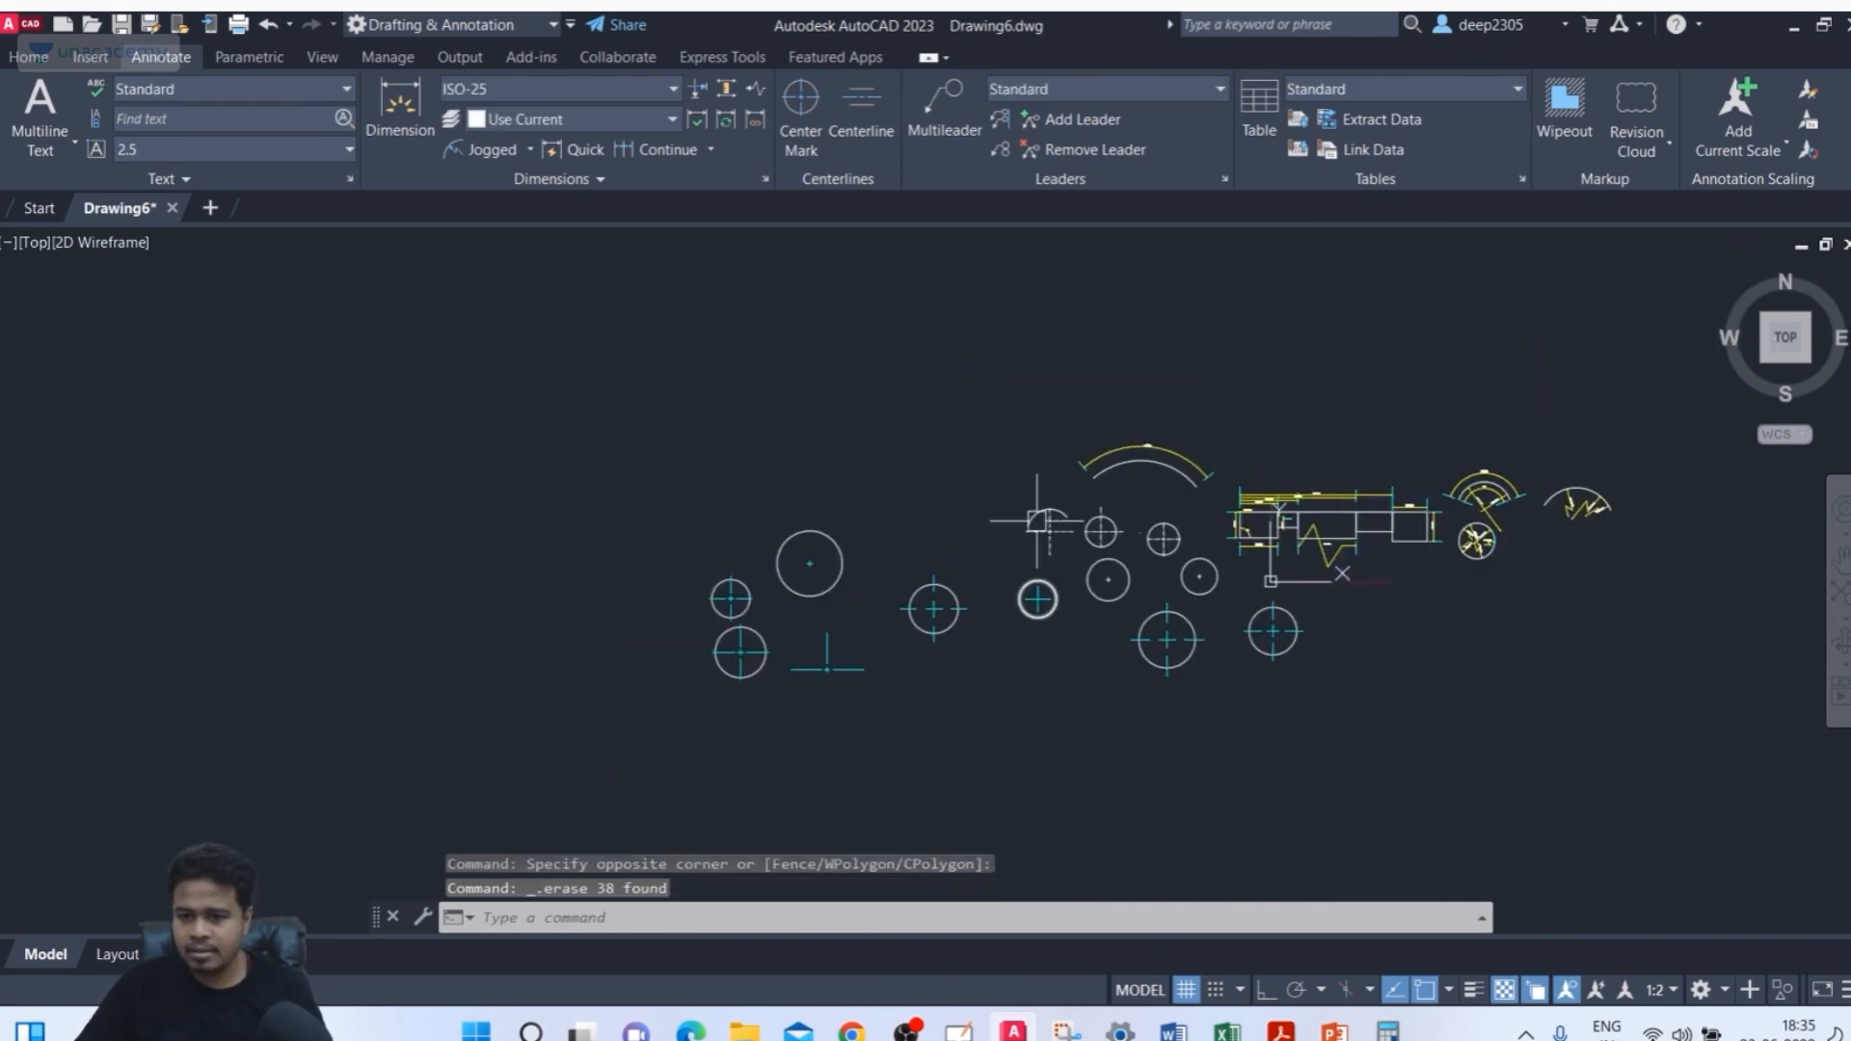
pyautogui.click(985, 491)
pyautogui.click(688, 753)
pyautogui.press('Delete')
# Open the ISO-25 dimension style for modification and review its center mark settings, then cancel and close
pyautogui.moveTo(1234, 562); pyautogui.dragTo(815, 621, button='middle')
pyautogui.scroll(4, 783, 608)
pyautogui.moveTo(757, 568)
pyautogui.mouseDown(button='middle')
pyautogui.moveTo(523, 495)
pyautogui.moveTo(568, 481)
pyautogui.mouseUp(button='middle')
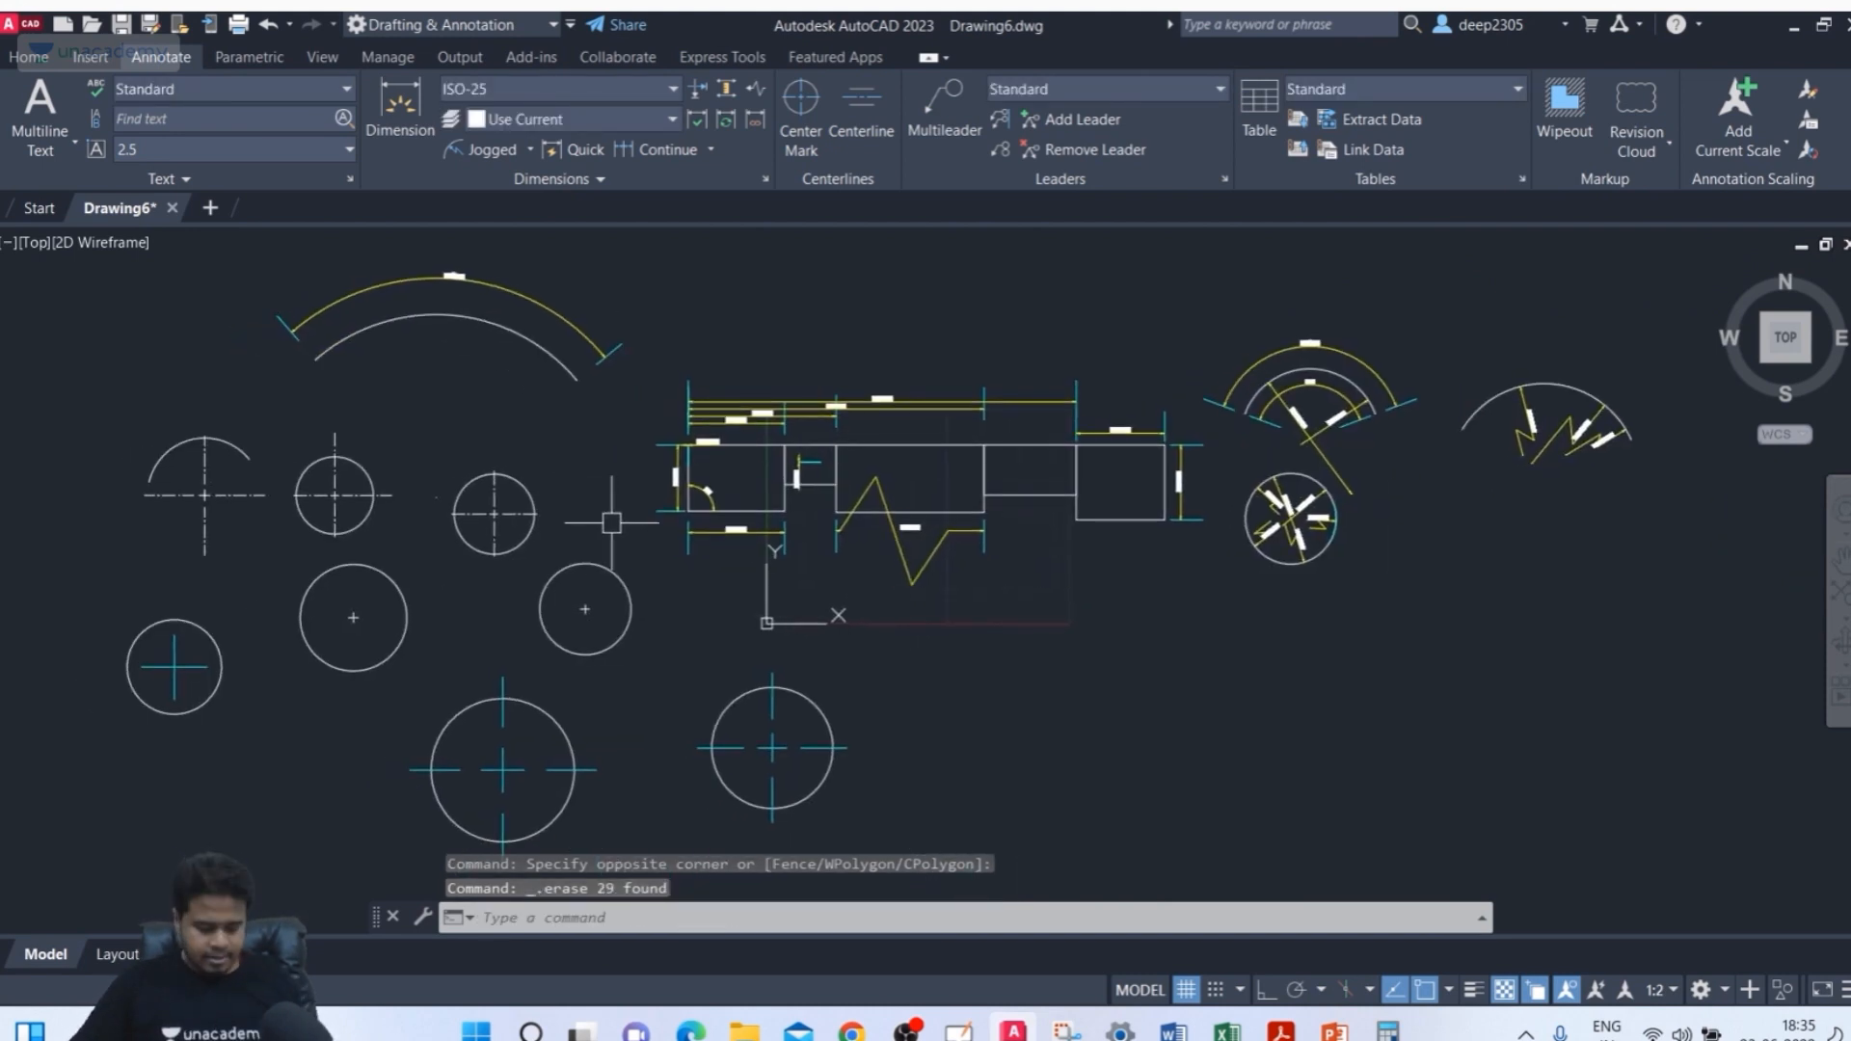
pyautogui.press('Return')
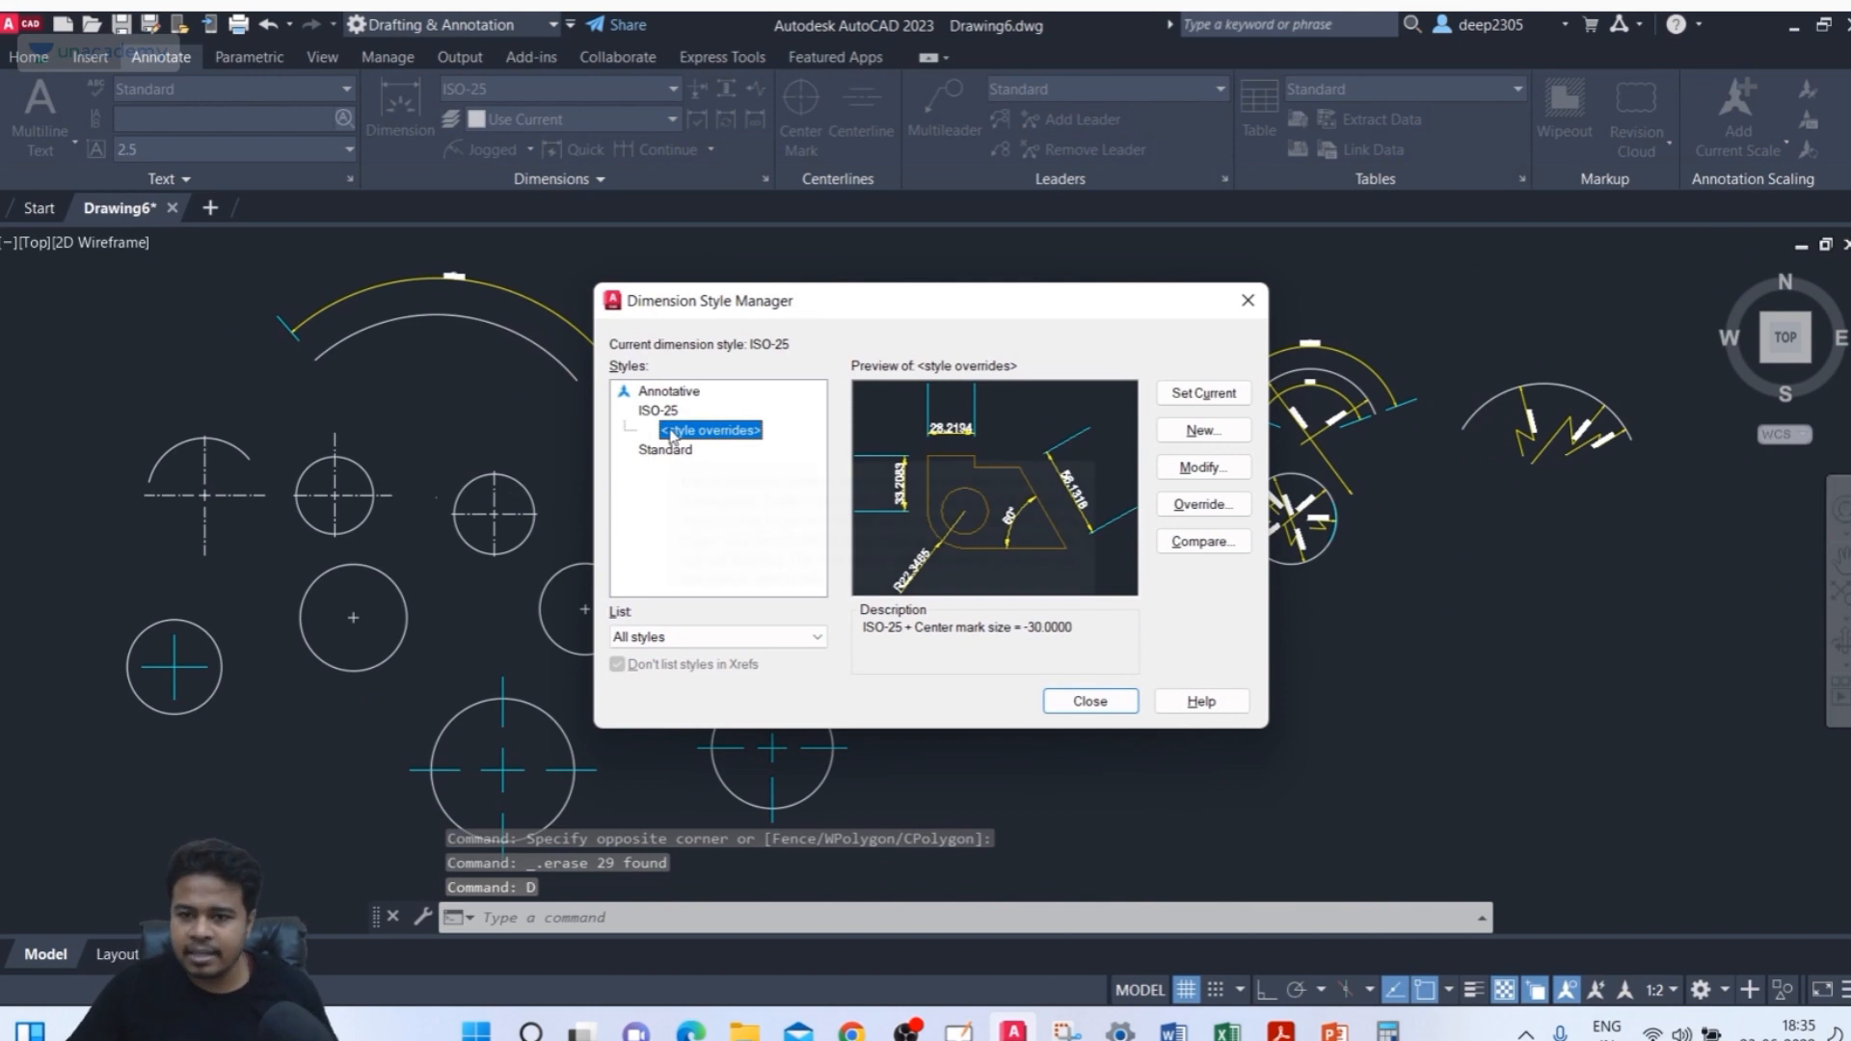
pyautogui.click(658, 411)
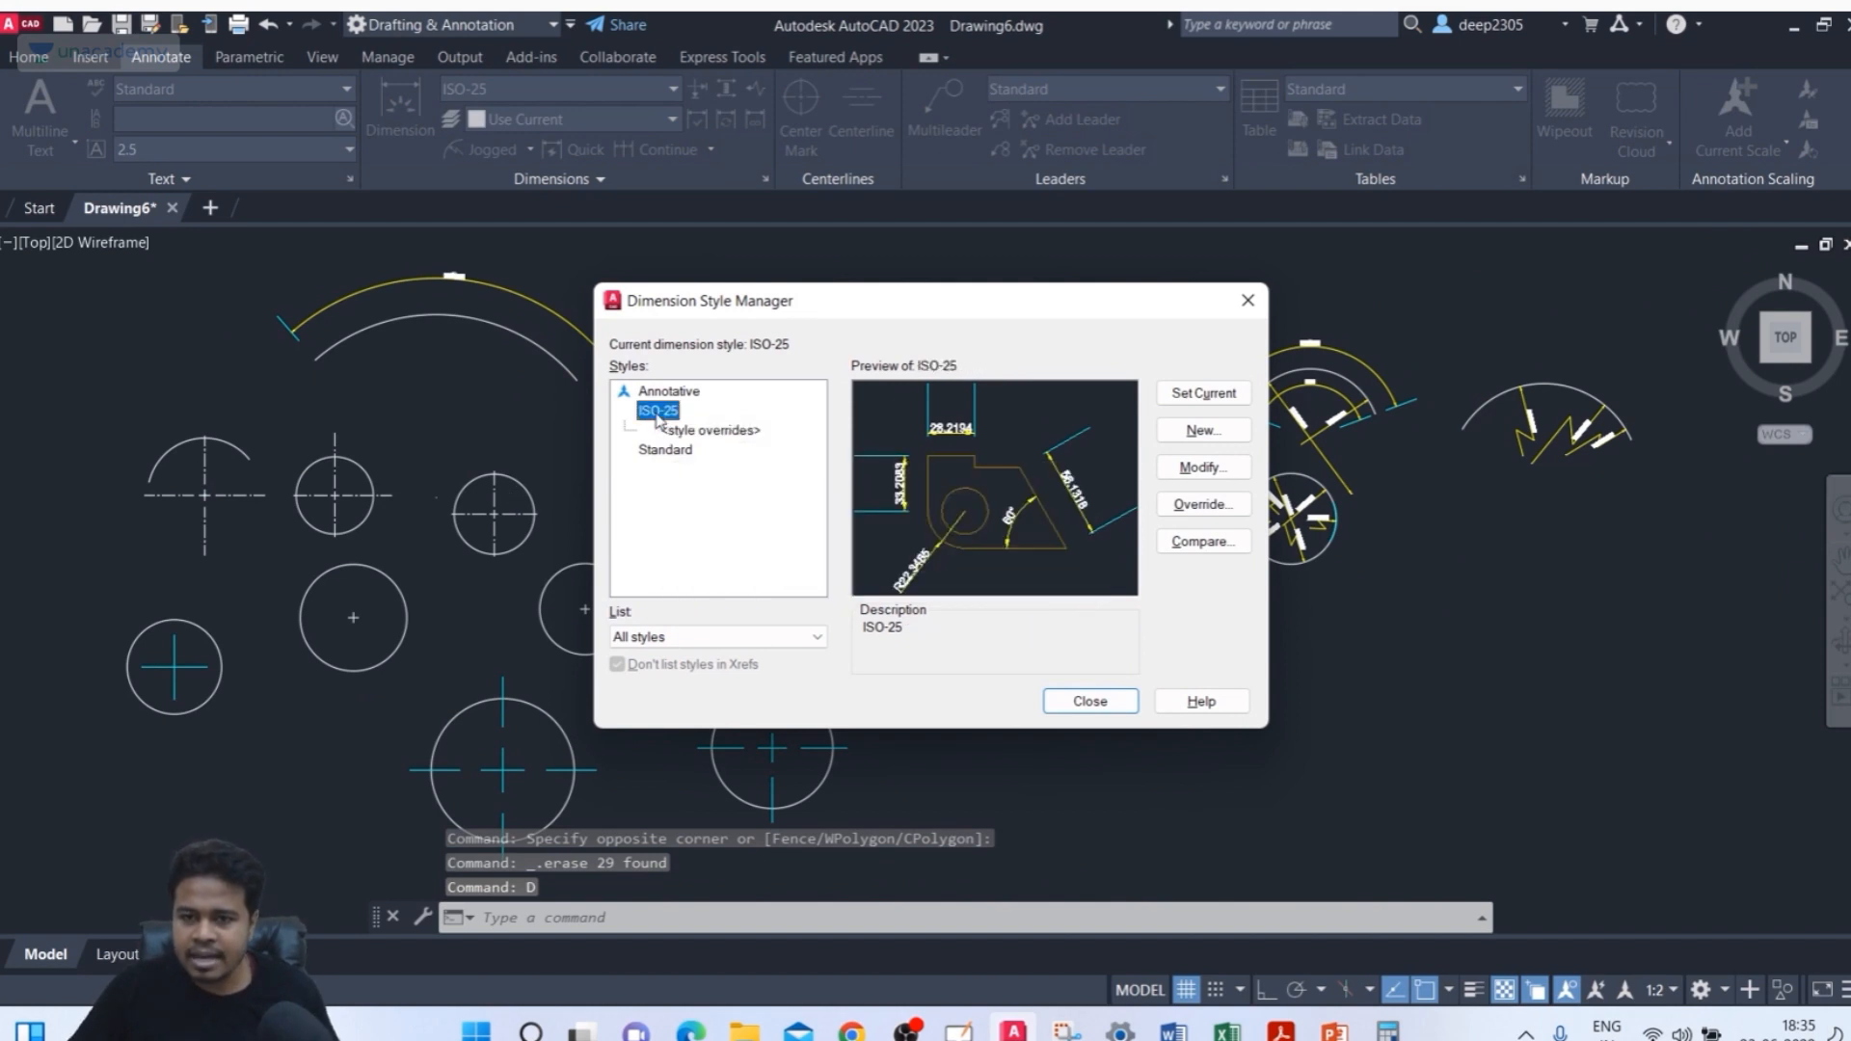
pyautogui.click(1201, 467)
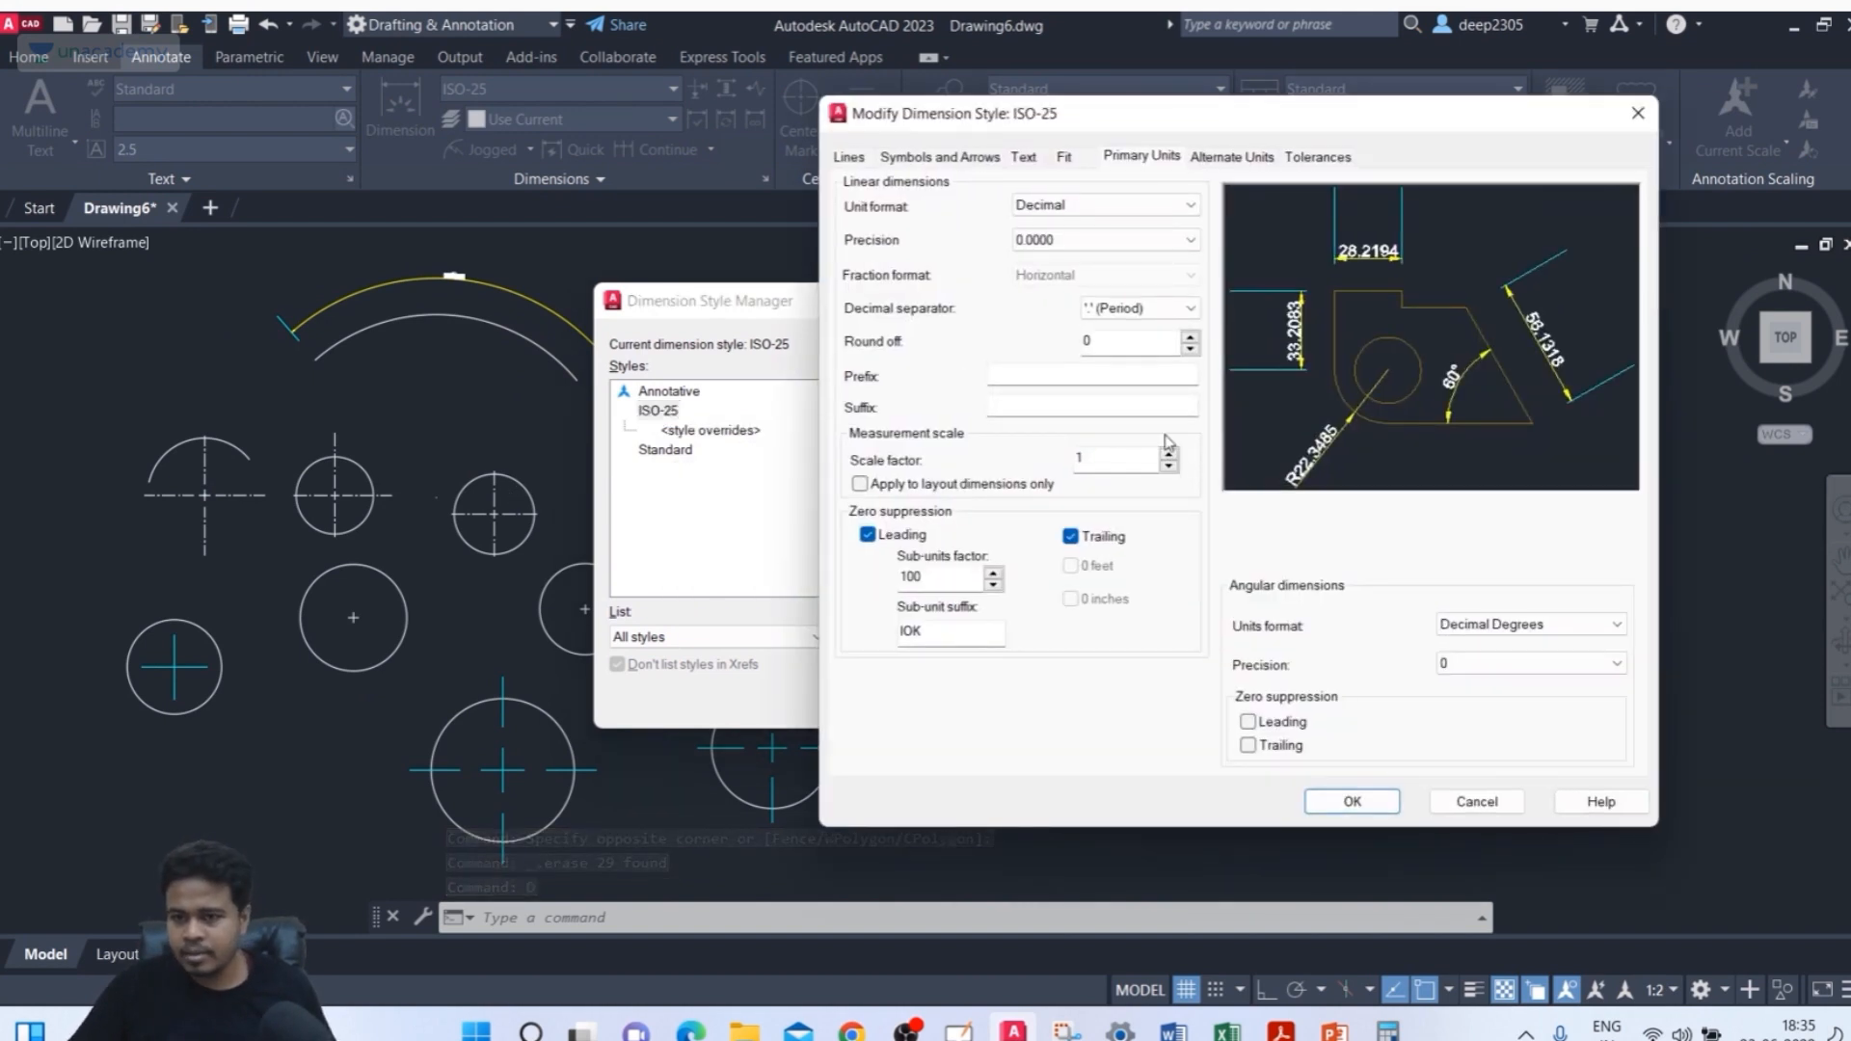
pyautogui.click(976, 161)
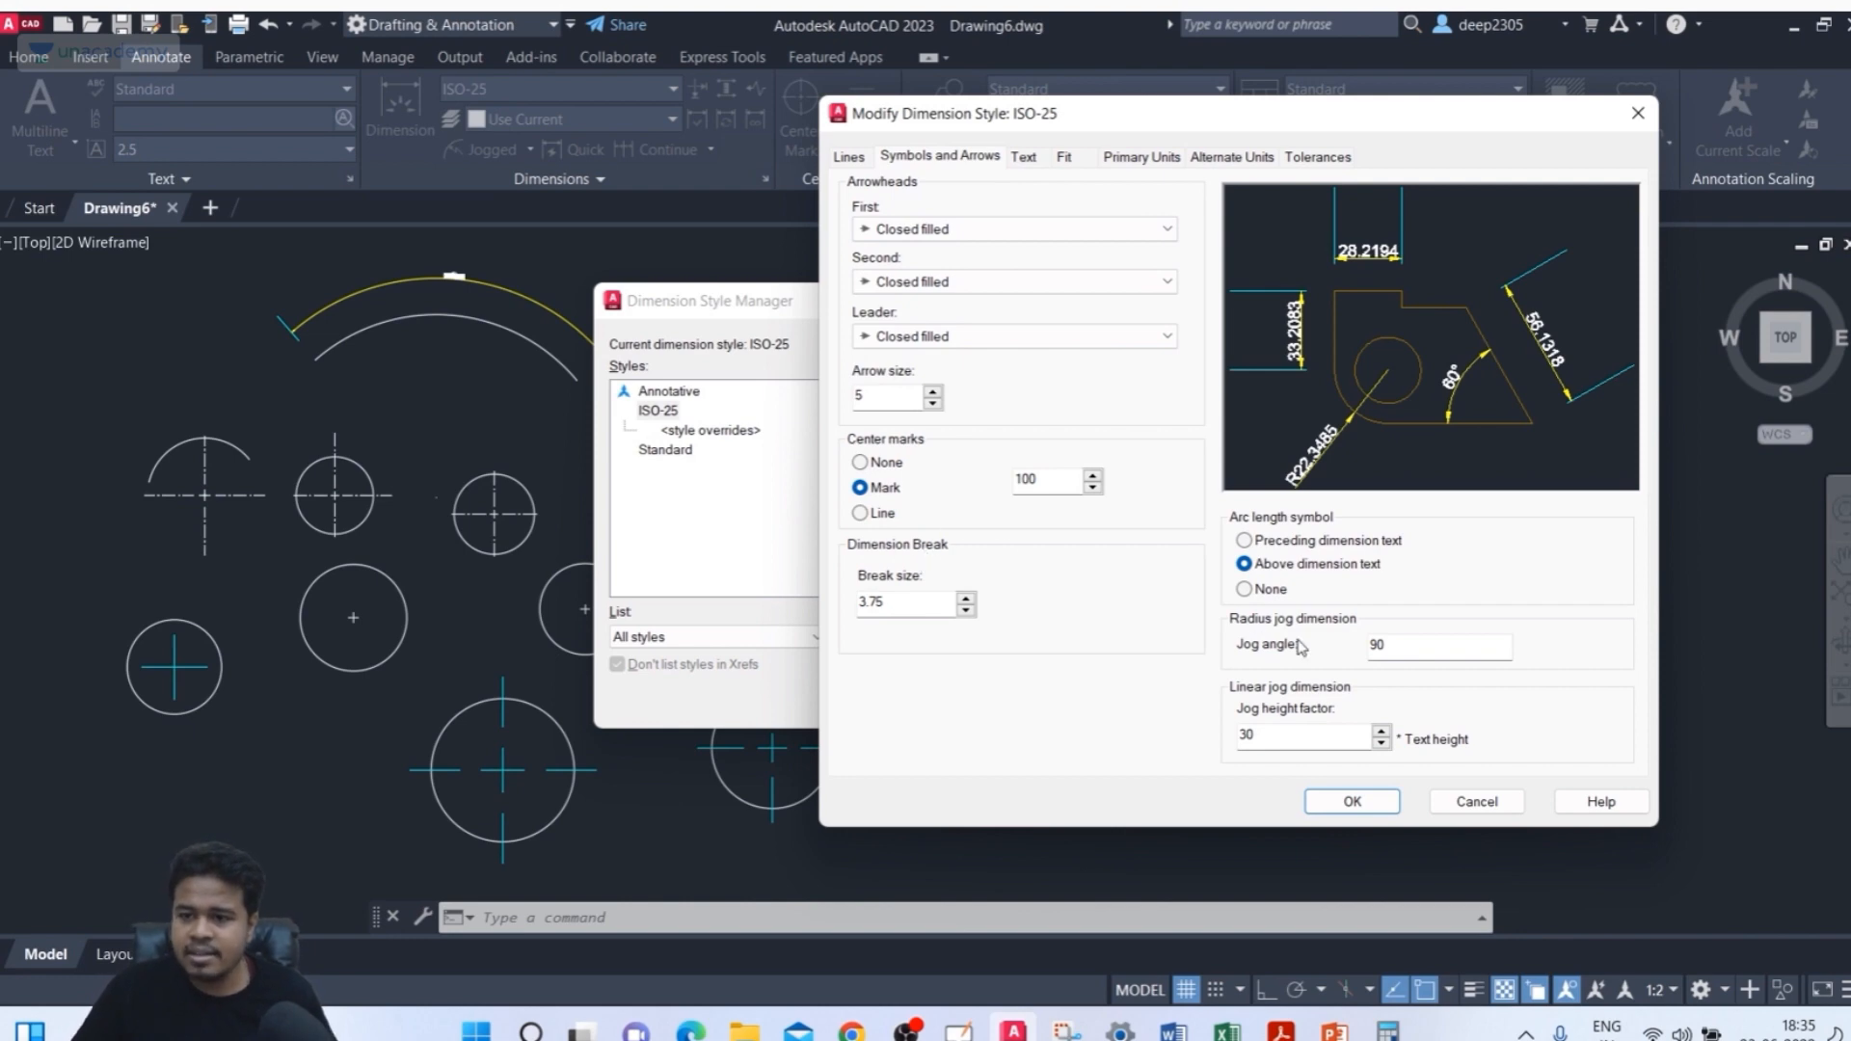
pyautogui.click(1475, 802)
pyautogui.click(1089, 701)
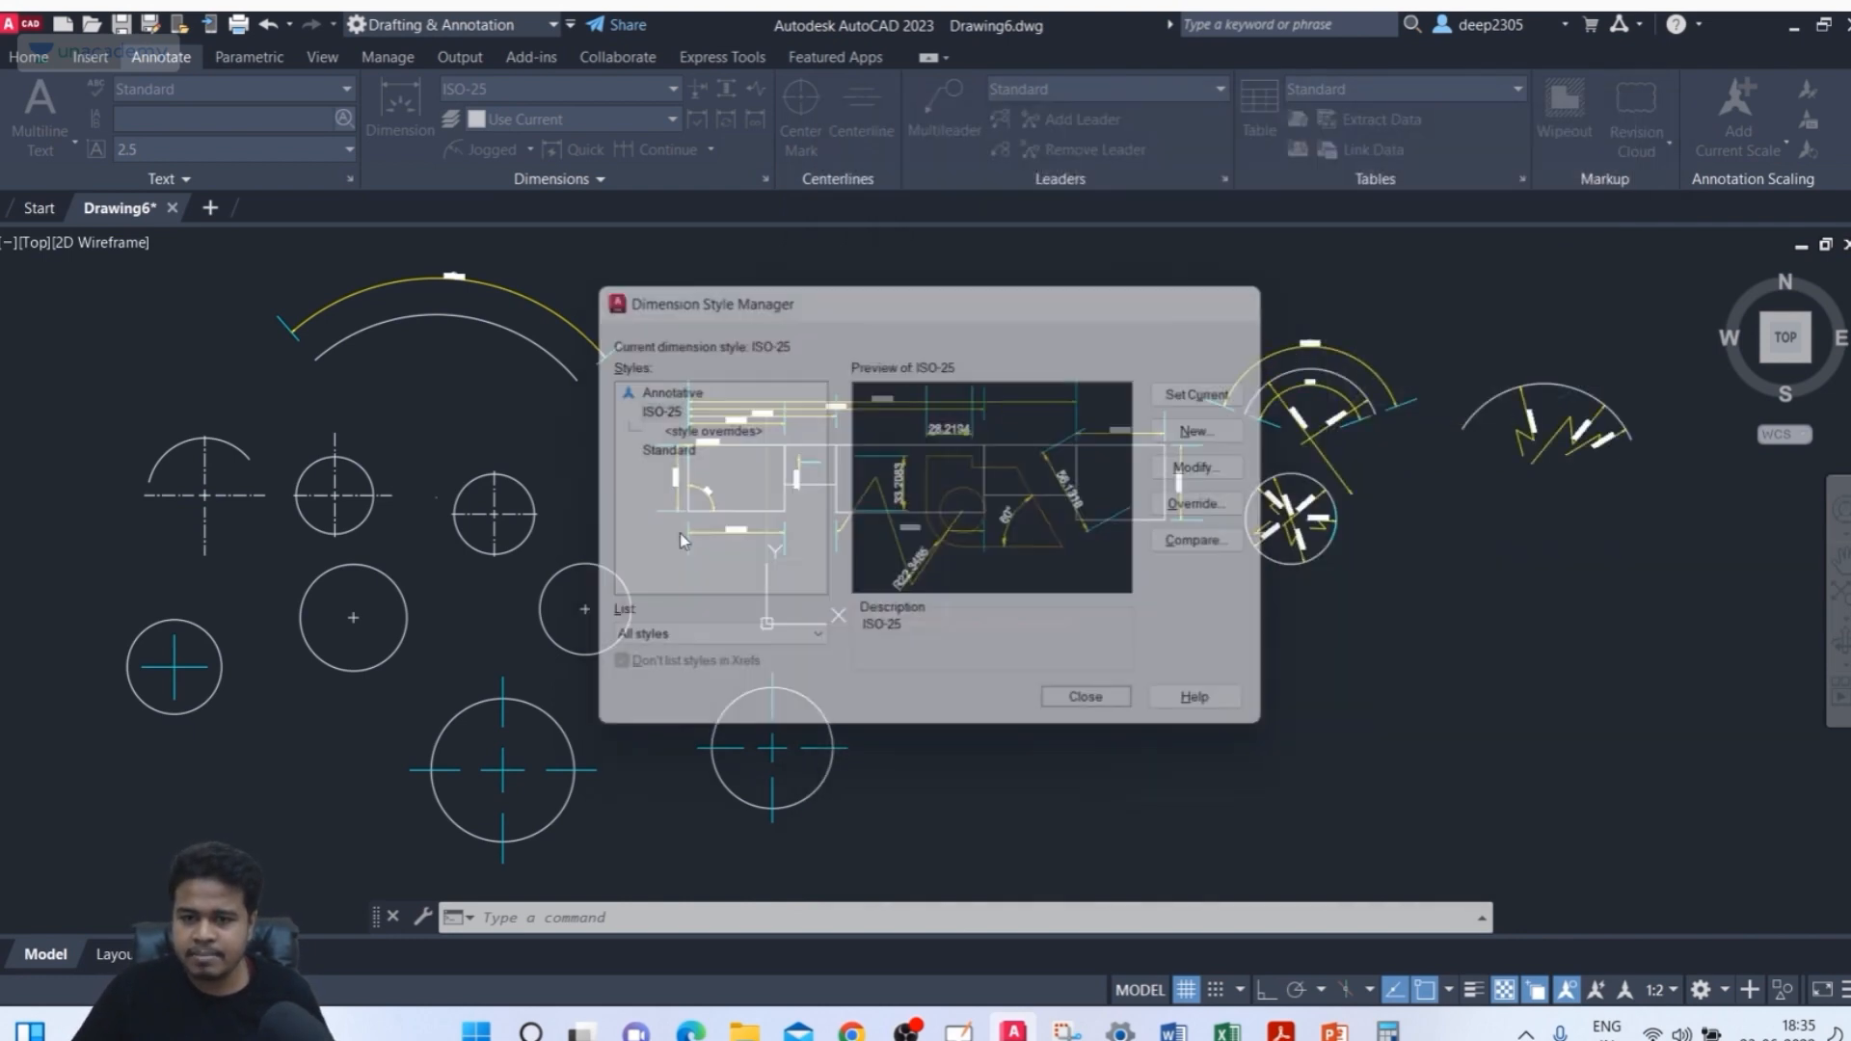
# Erase all remaining circles, center marks and dimensions with a window selection
pyautogui.moveTo(842, 406)
pyautogui.mouseDown(button='middle')
pyautogui.moveTo(1110, 374)
pyautogui.moveTo(1023, 400)
pyautogui.mouseUp(button='middle')
pyautogui.scroll(6, 887, 400)
pyautogui.scroll(-8, 905, 406)
pyautogui.click(500, 374)
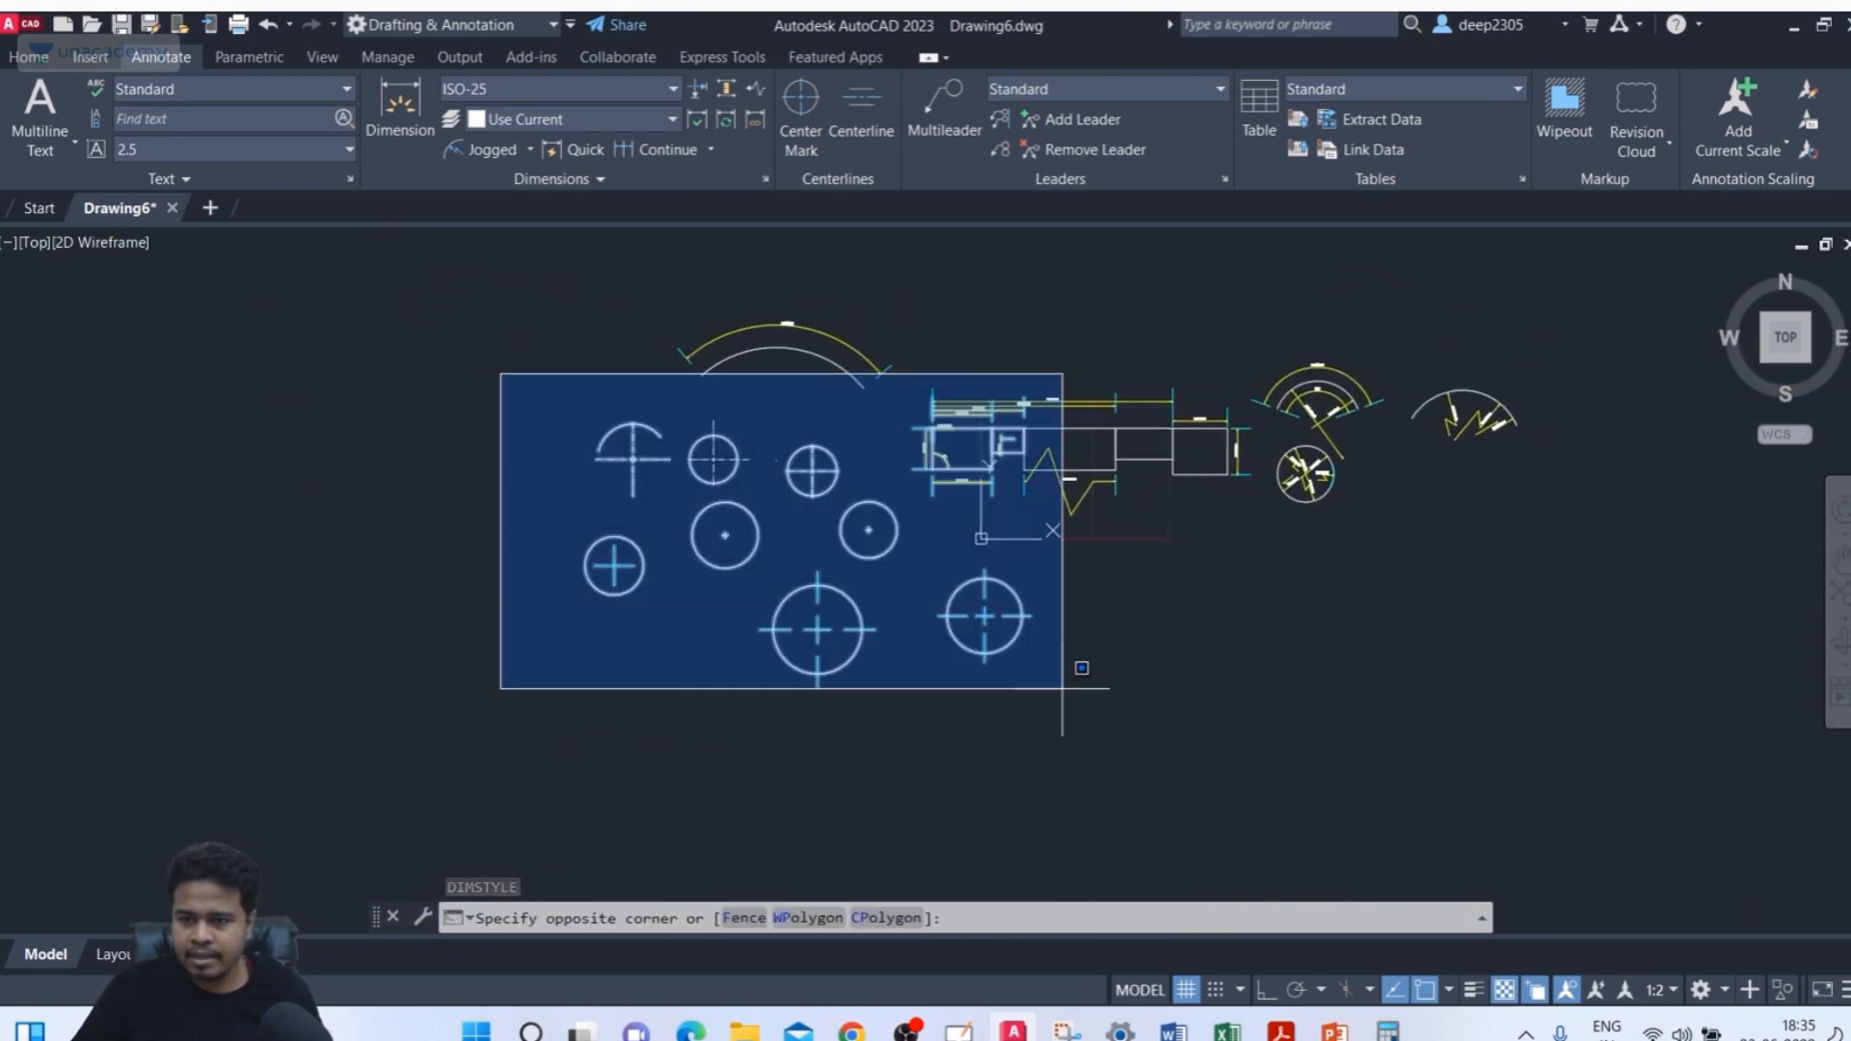
pyautogui.click(1537, 740)
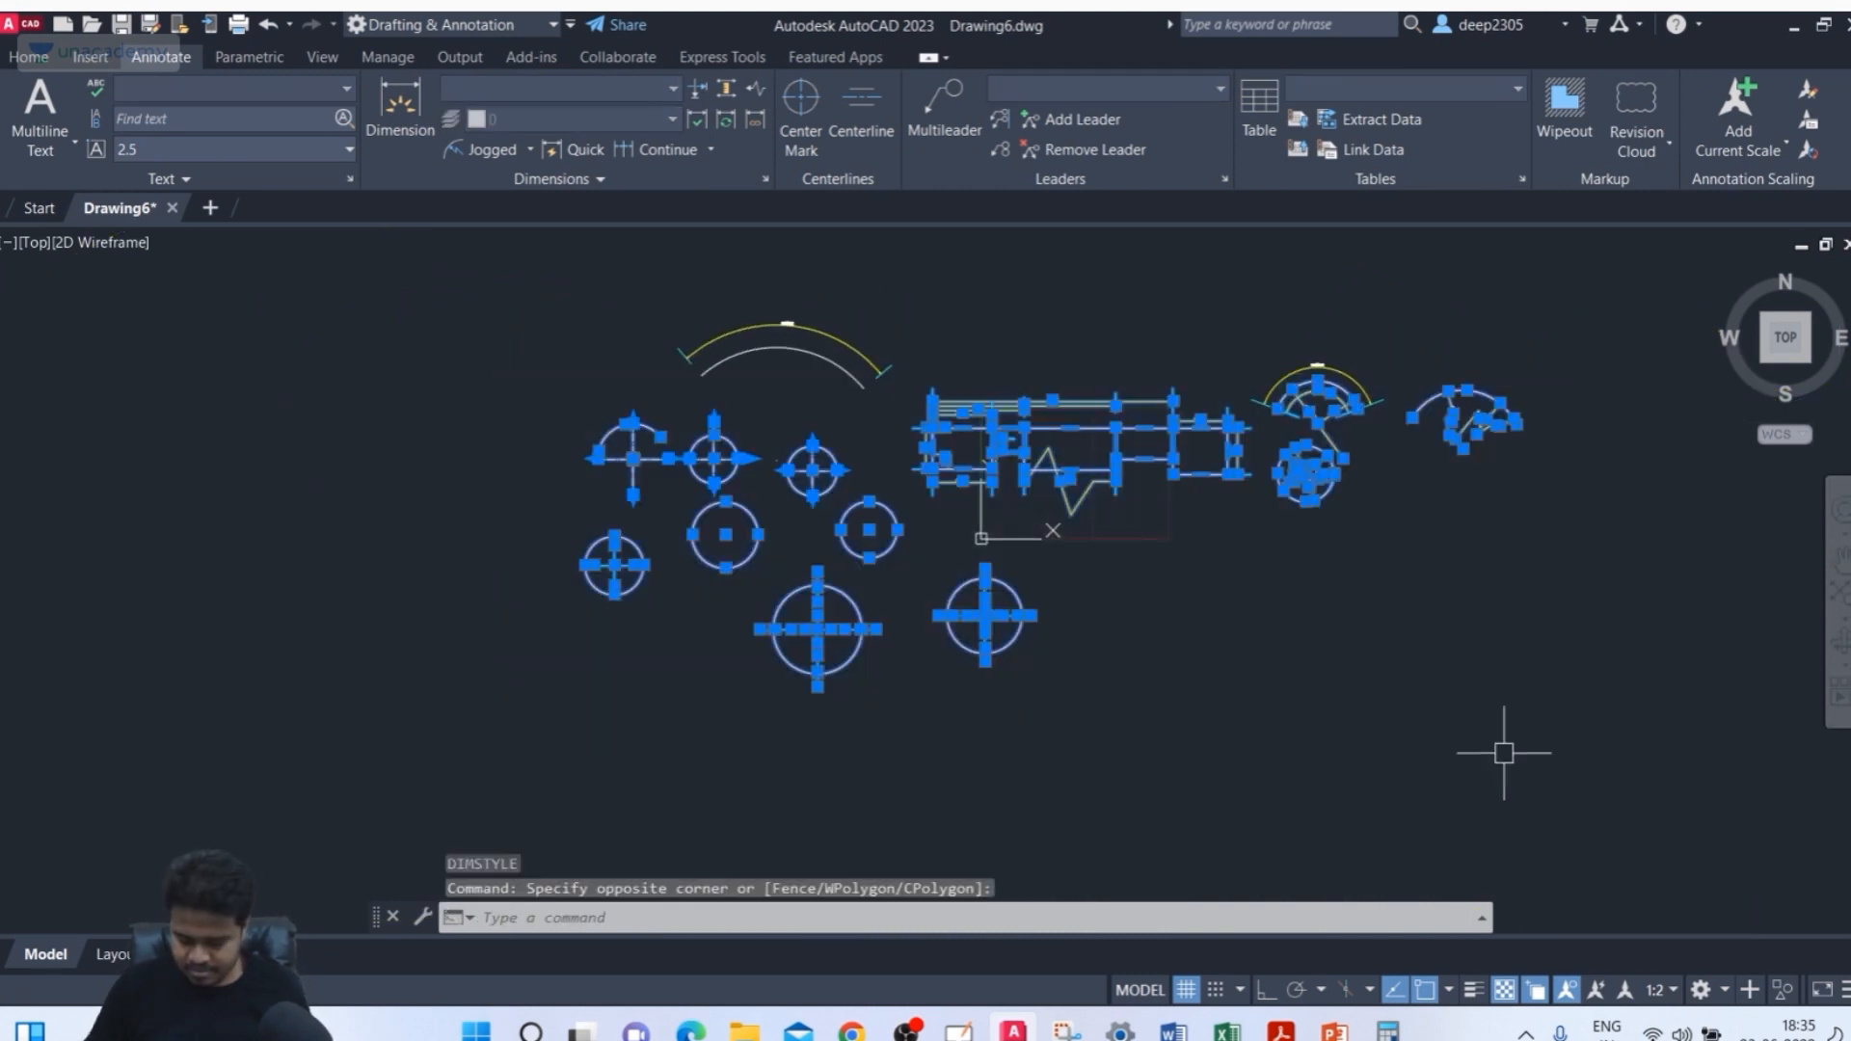
pyautogui.press('Delete')
pyautogui.press('Escape')
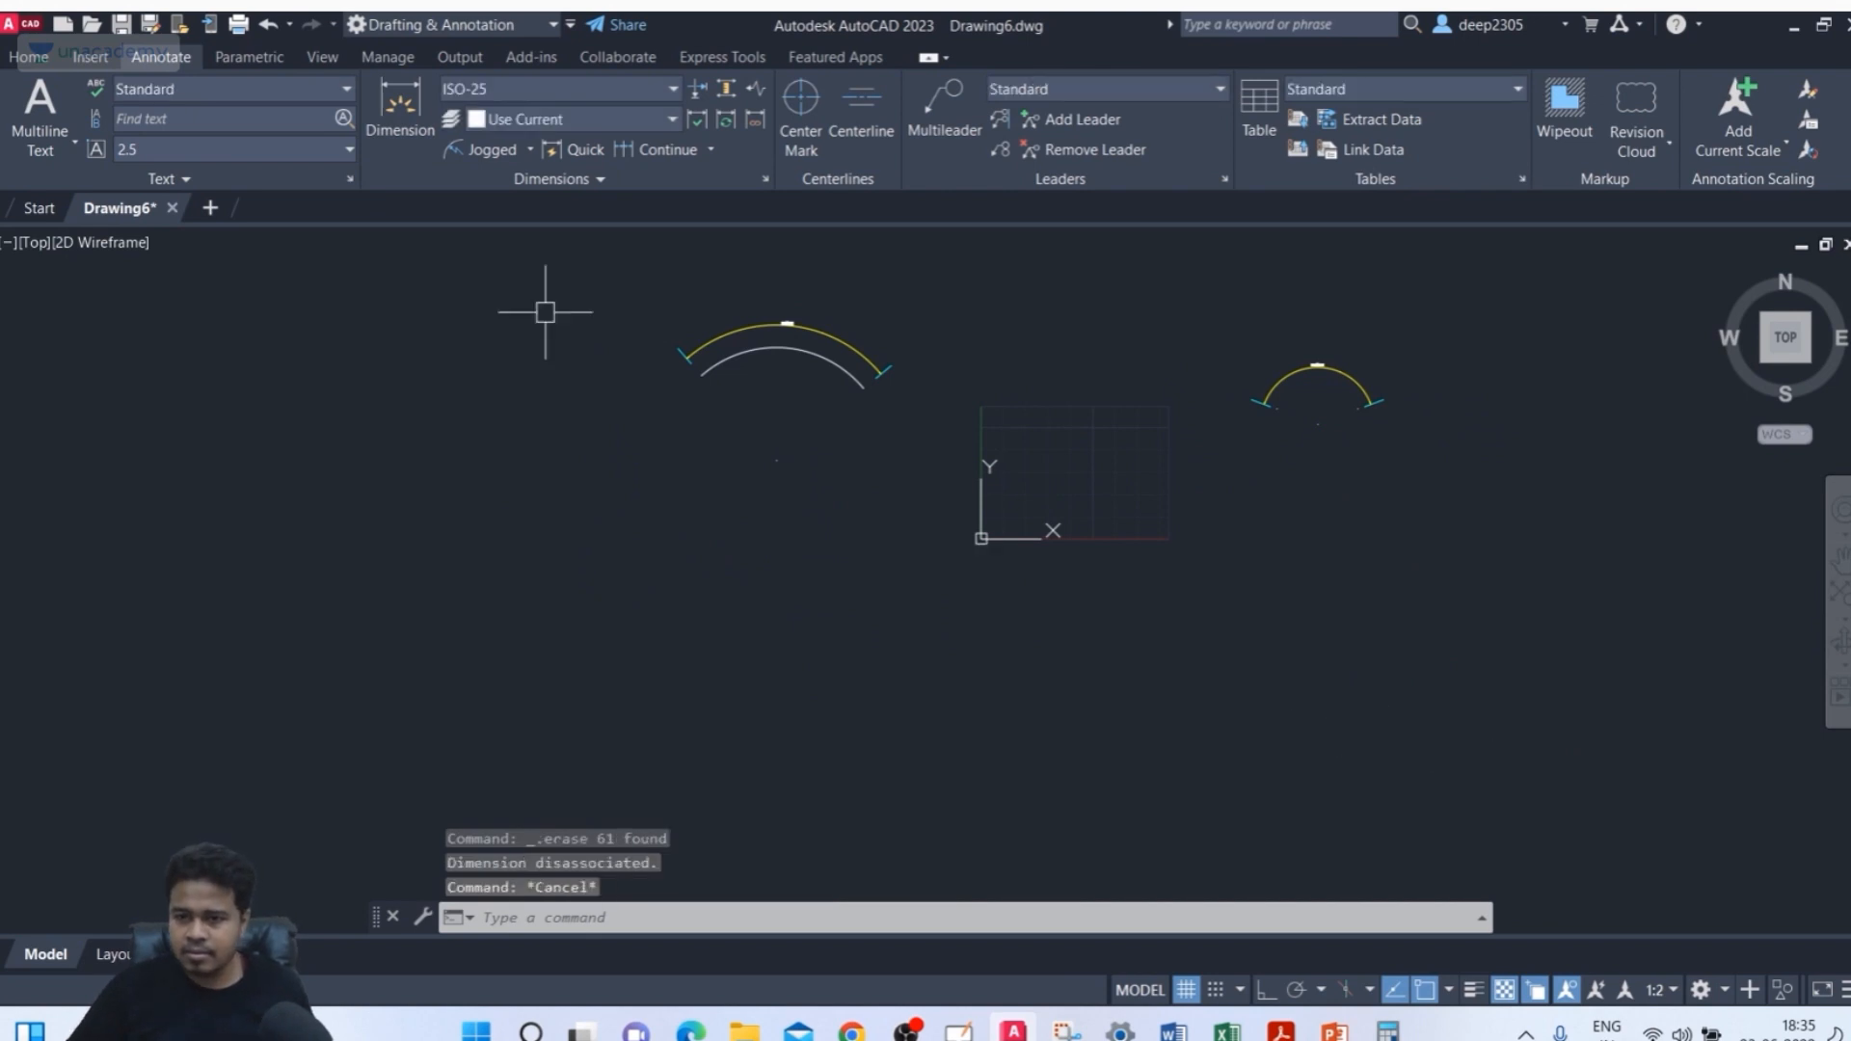
# Erase the leftover arcs and arc dimensions
pyautogui.click(517, 246)
pyautogui.click(1466, 603)
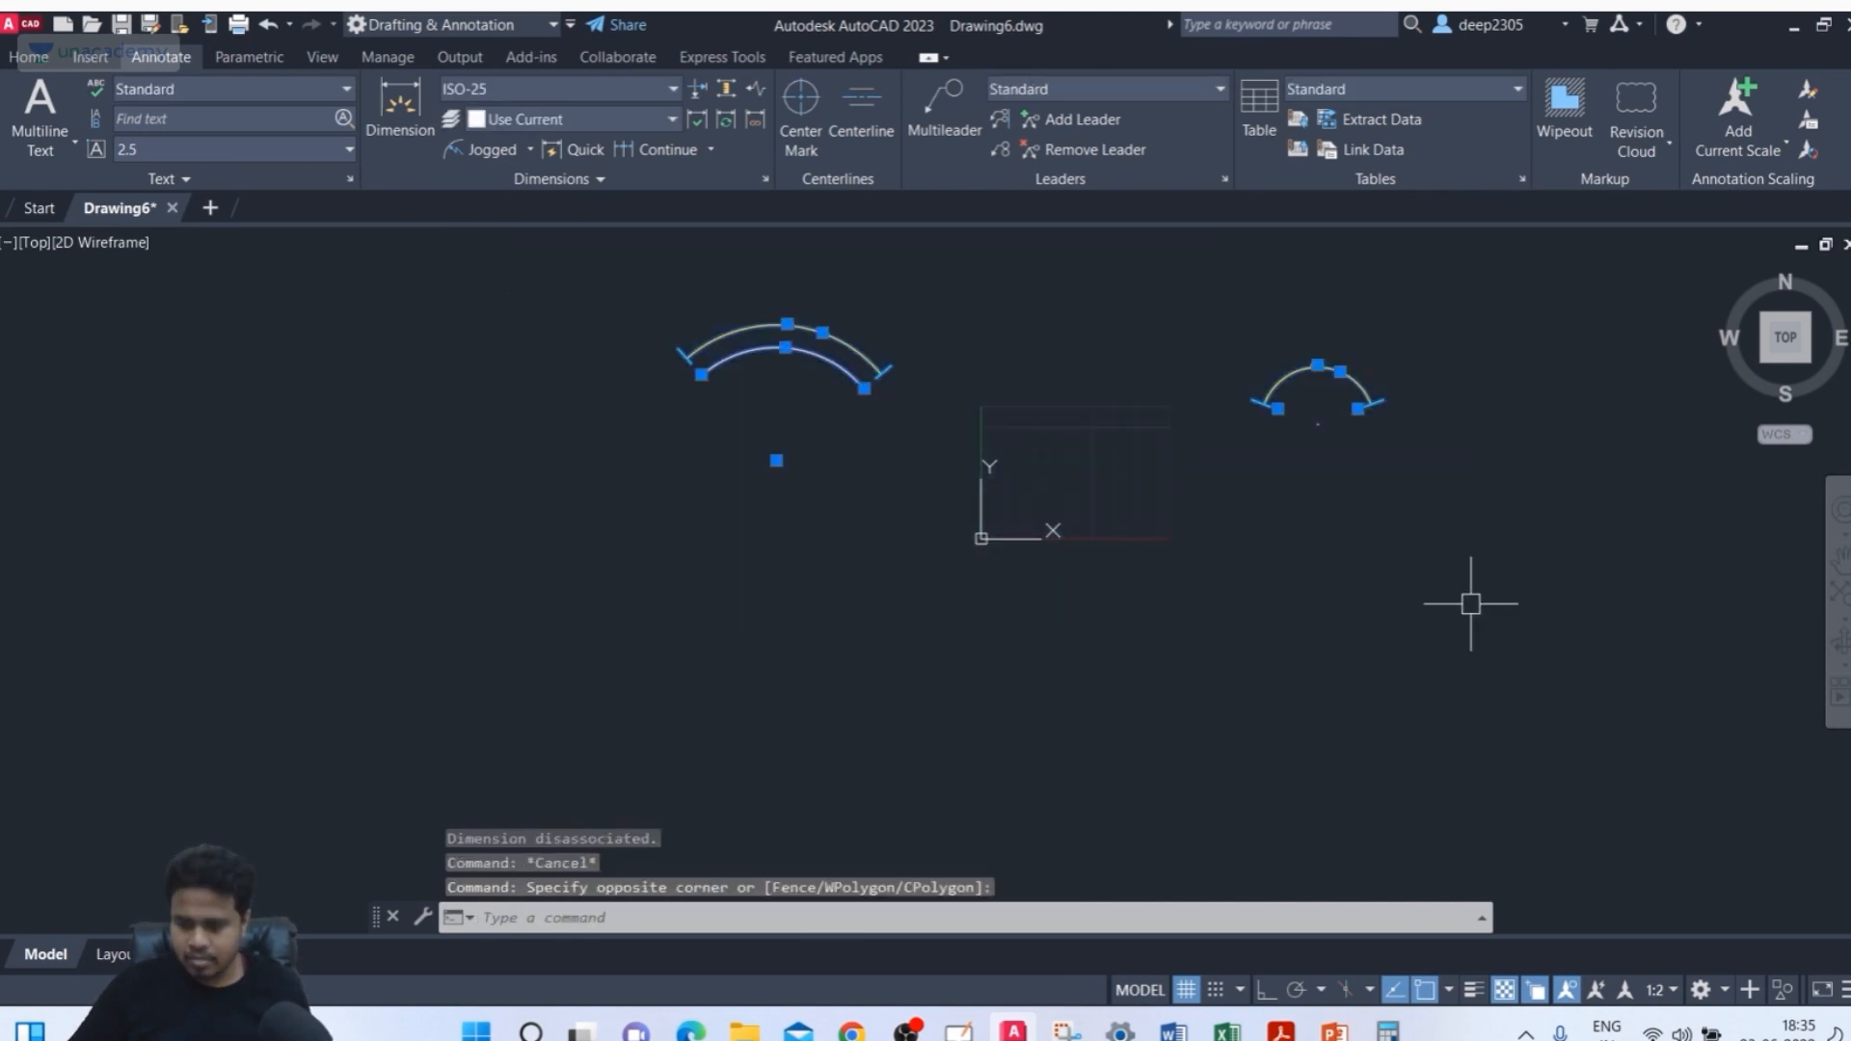
pyautogui.press('Delete')
# Zoom to all and draw a rectangle about 102 units tall in the middle of the drawing area
pyautogui.write('z')
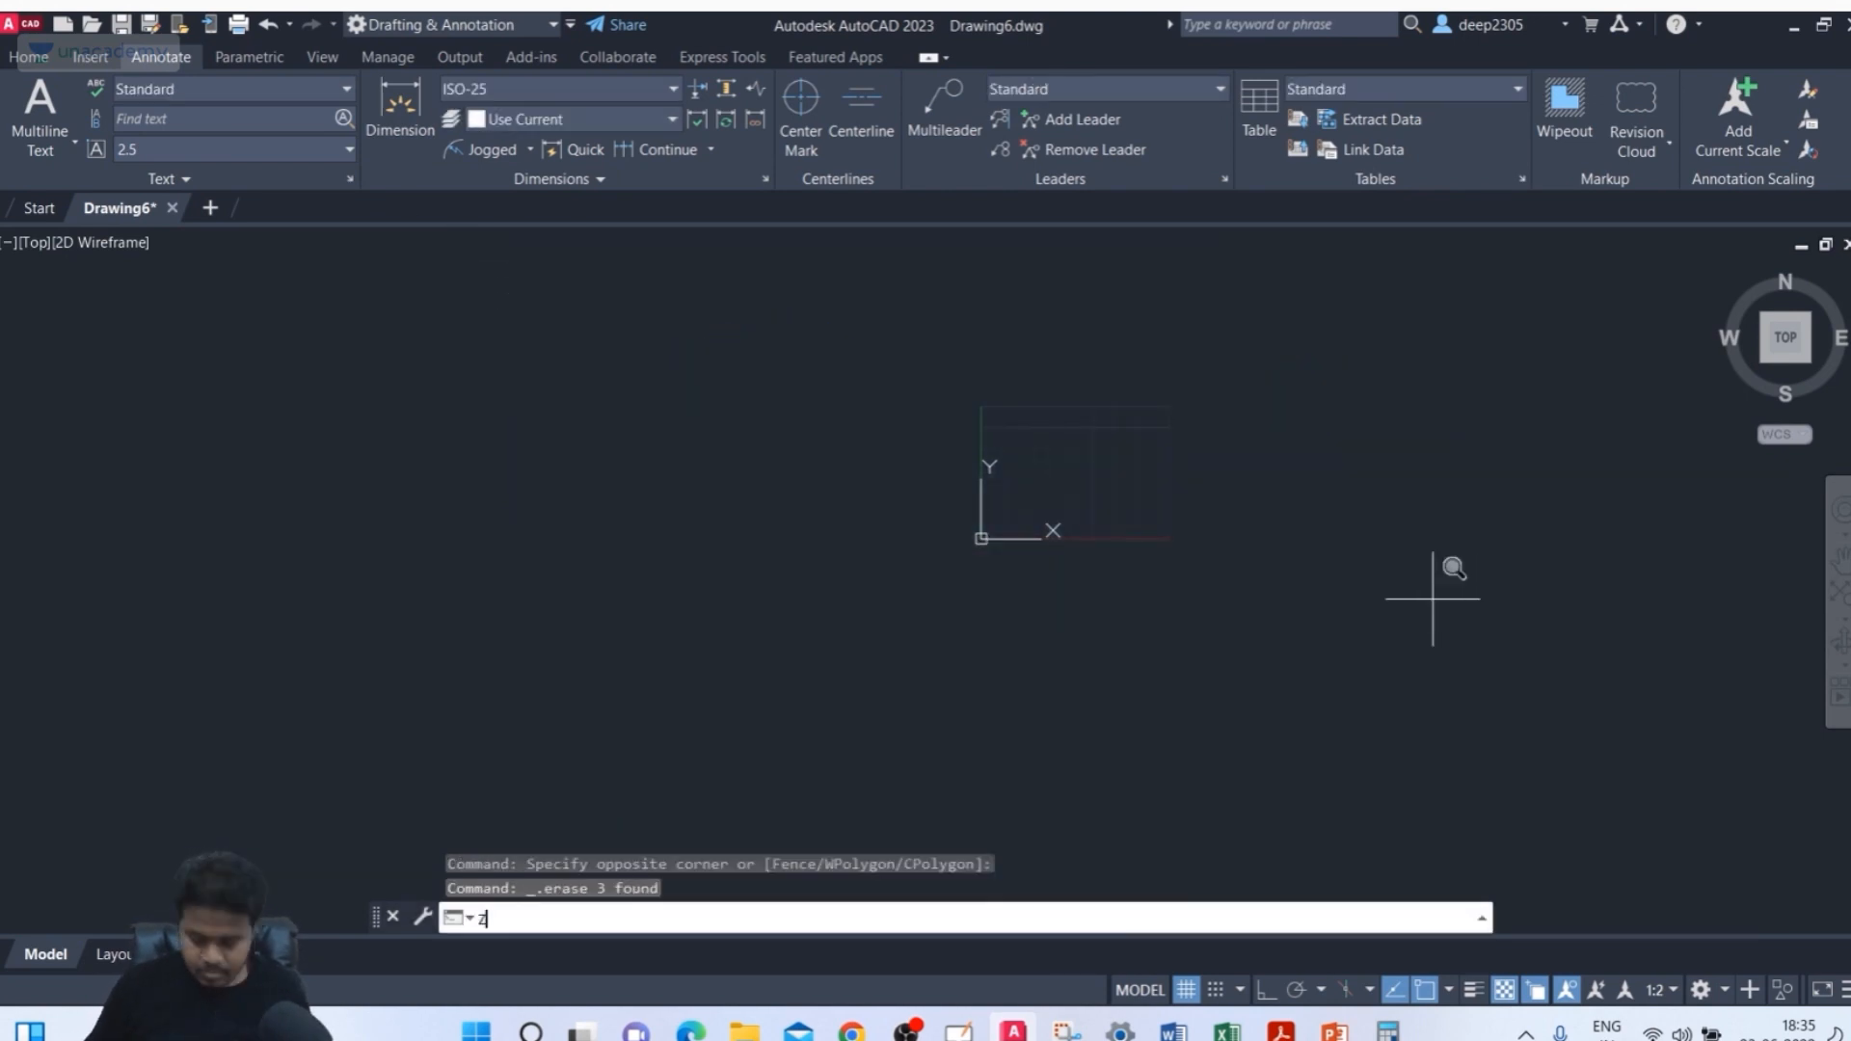
pyautogui.press('Return')
pyautogui.write('A')
pyautogui.press('Return')
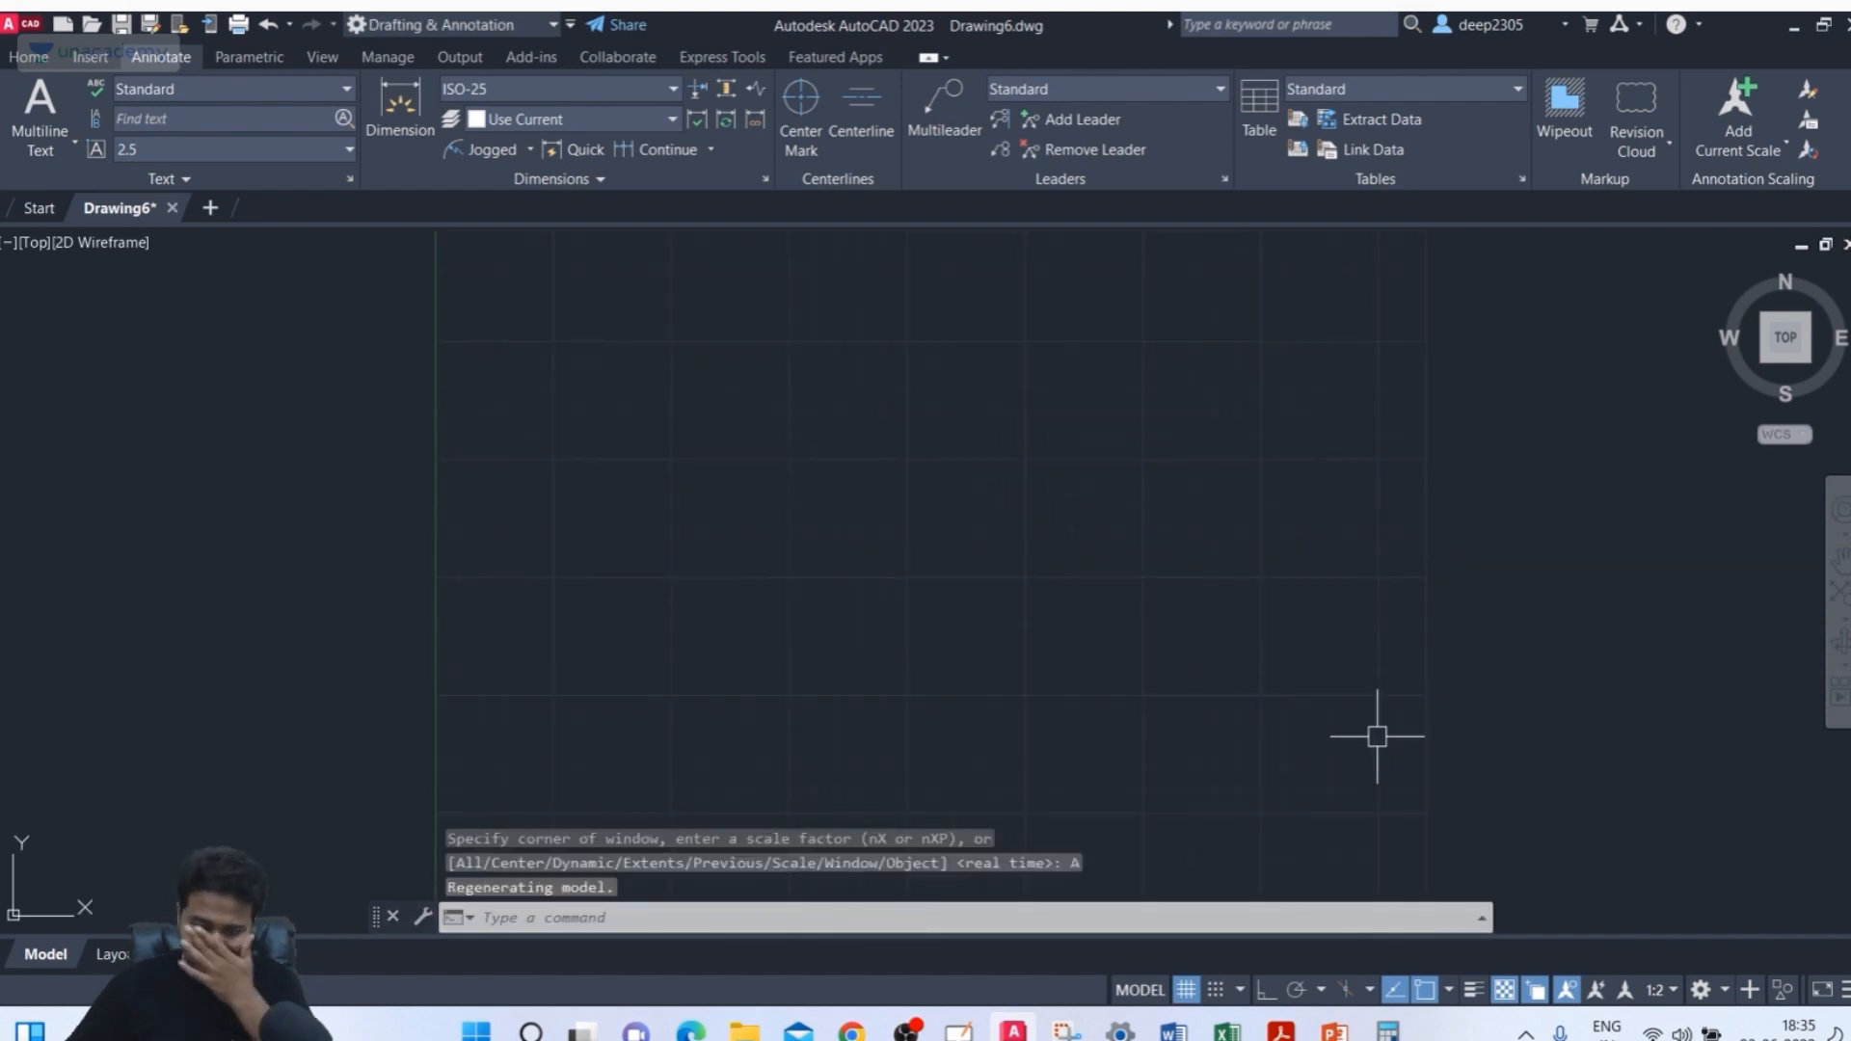
pyautogui.write('rec')
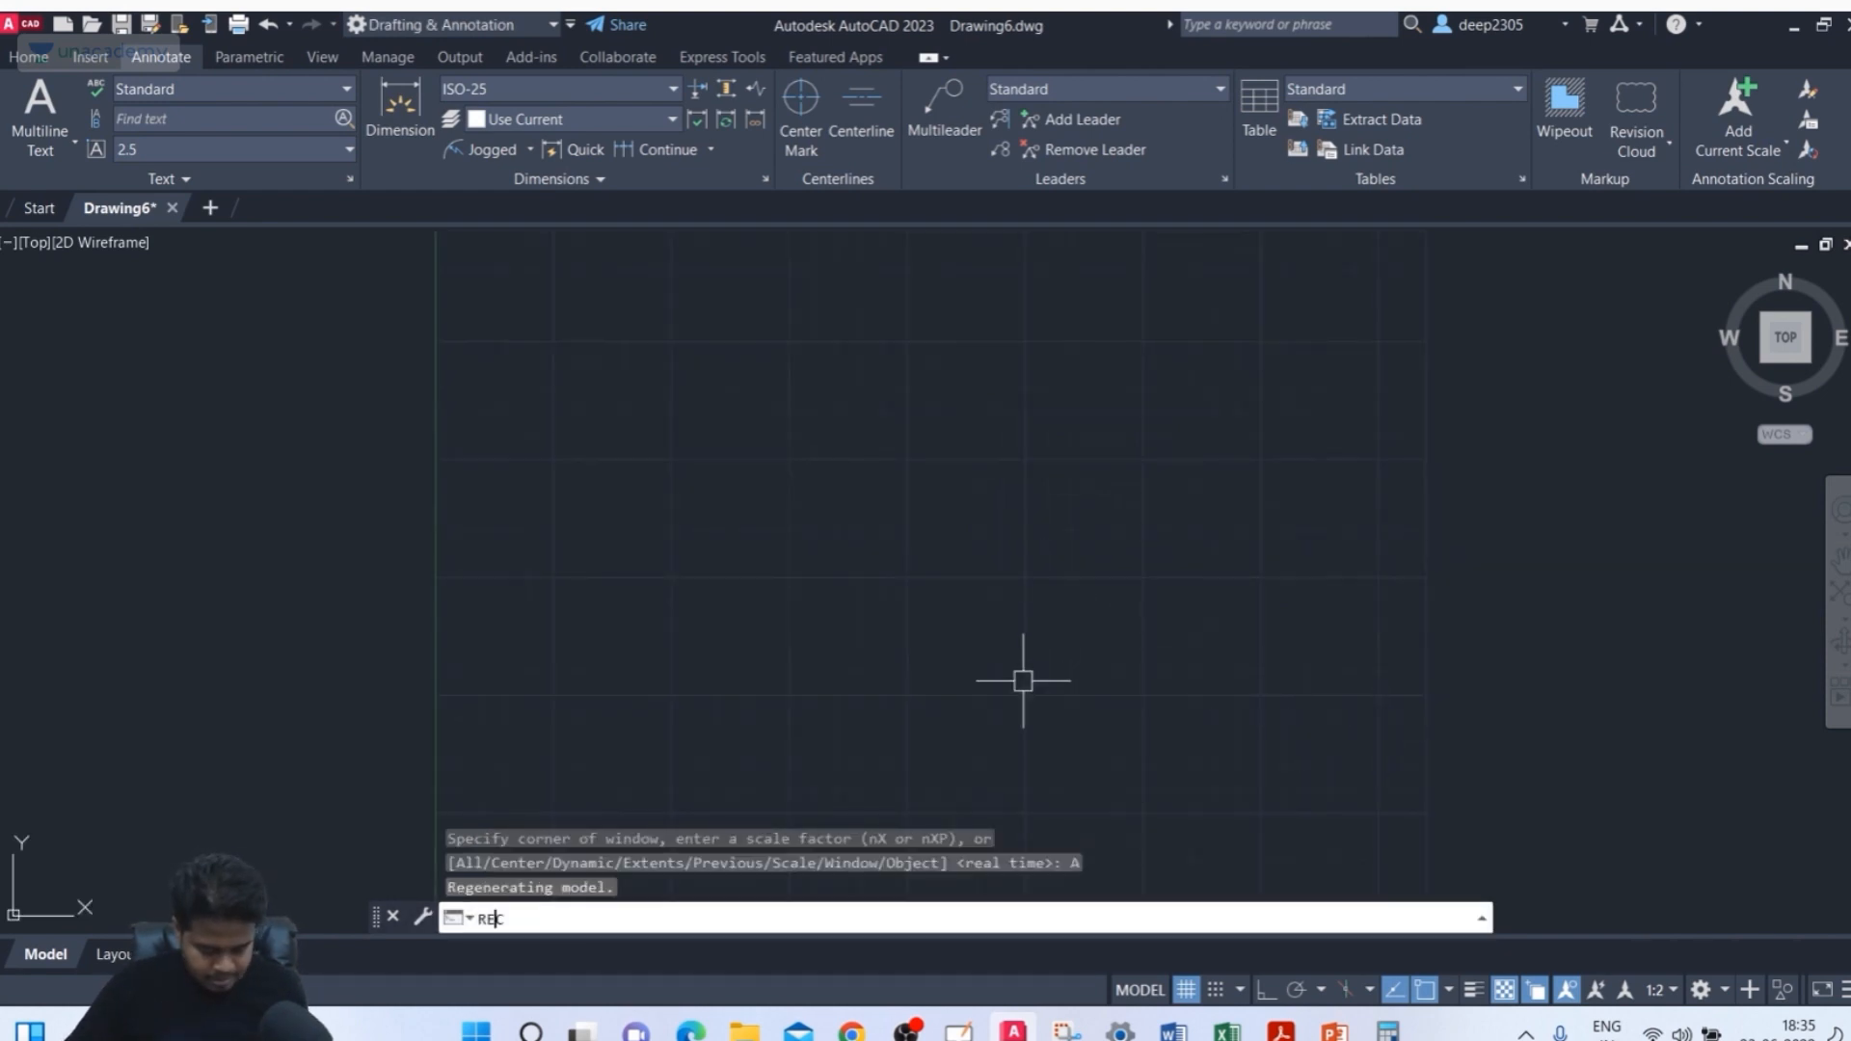
pyautogui.press('Return')
pyautogui.click(658, 437)
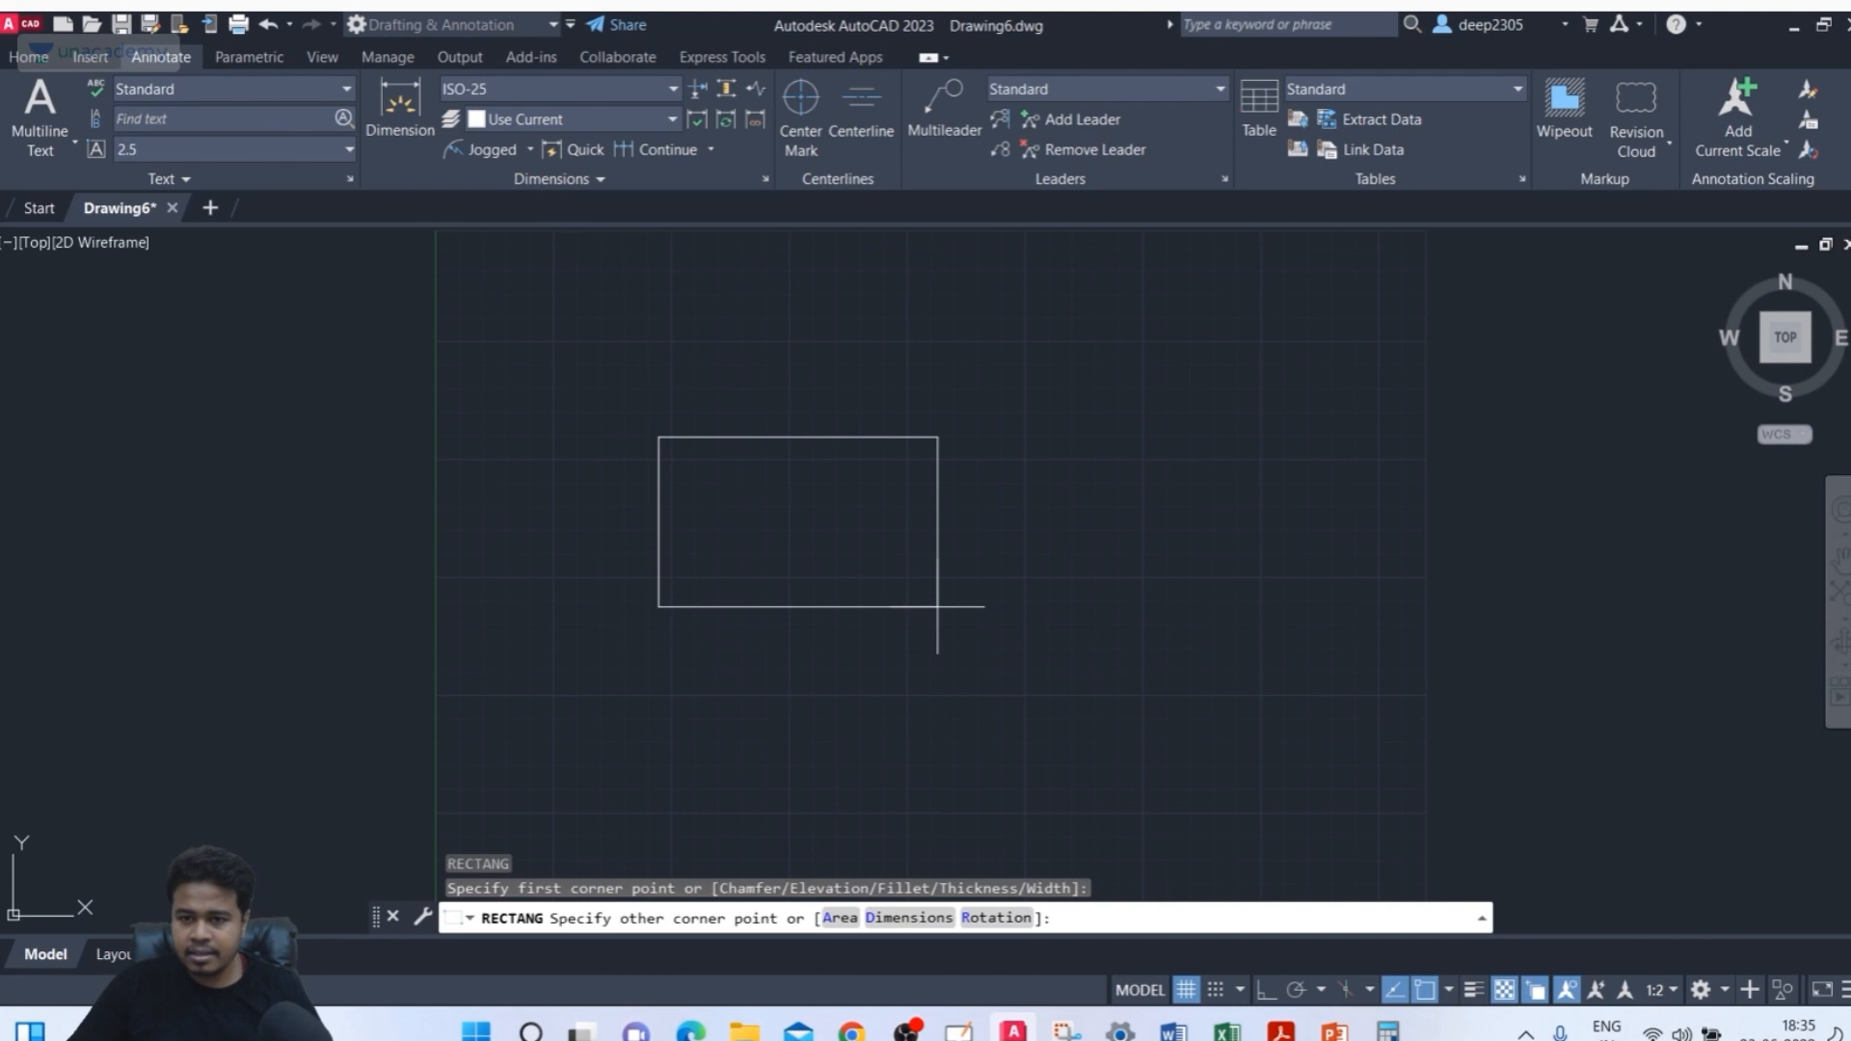
pyautogui.click(1055, 678)
# Draw a second rectangle about 99 units wide directly below the first one, aligned with its right edge
pyautogui.moveTo(1221, 647); pyautogui.dragTo(1221, 545, button='middle')
pyautogui.press('Return')
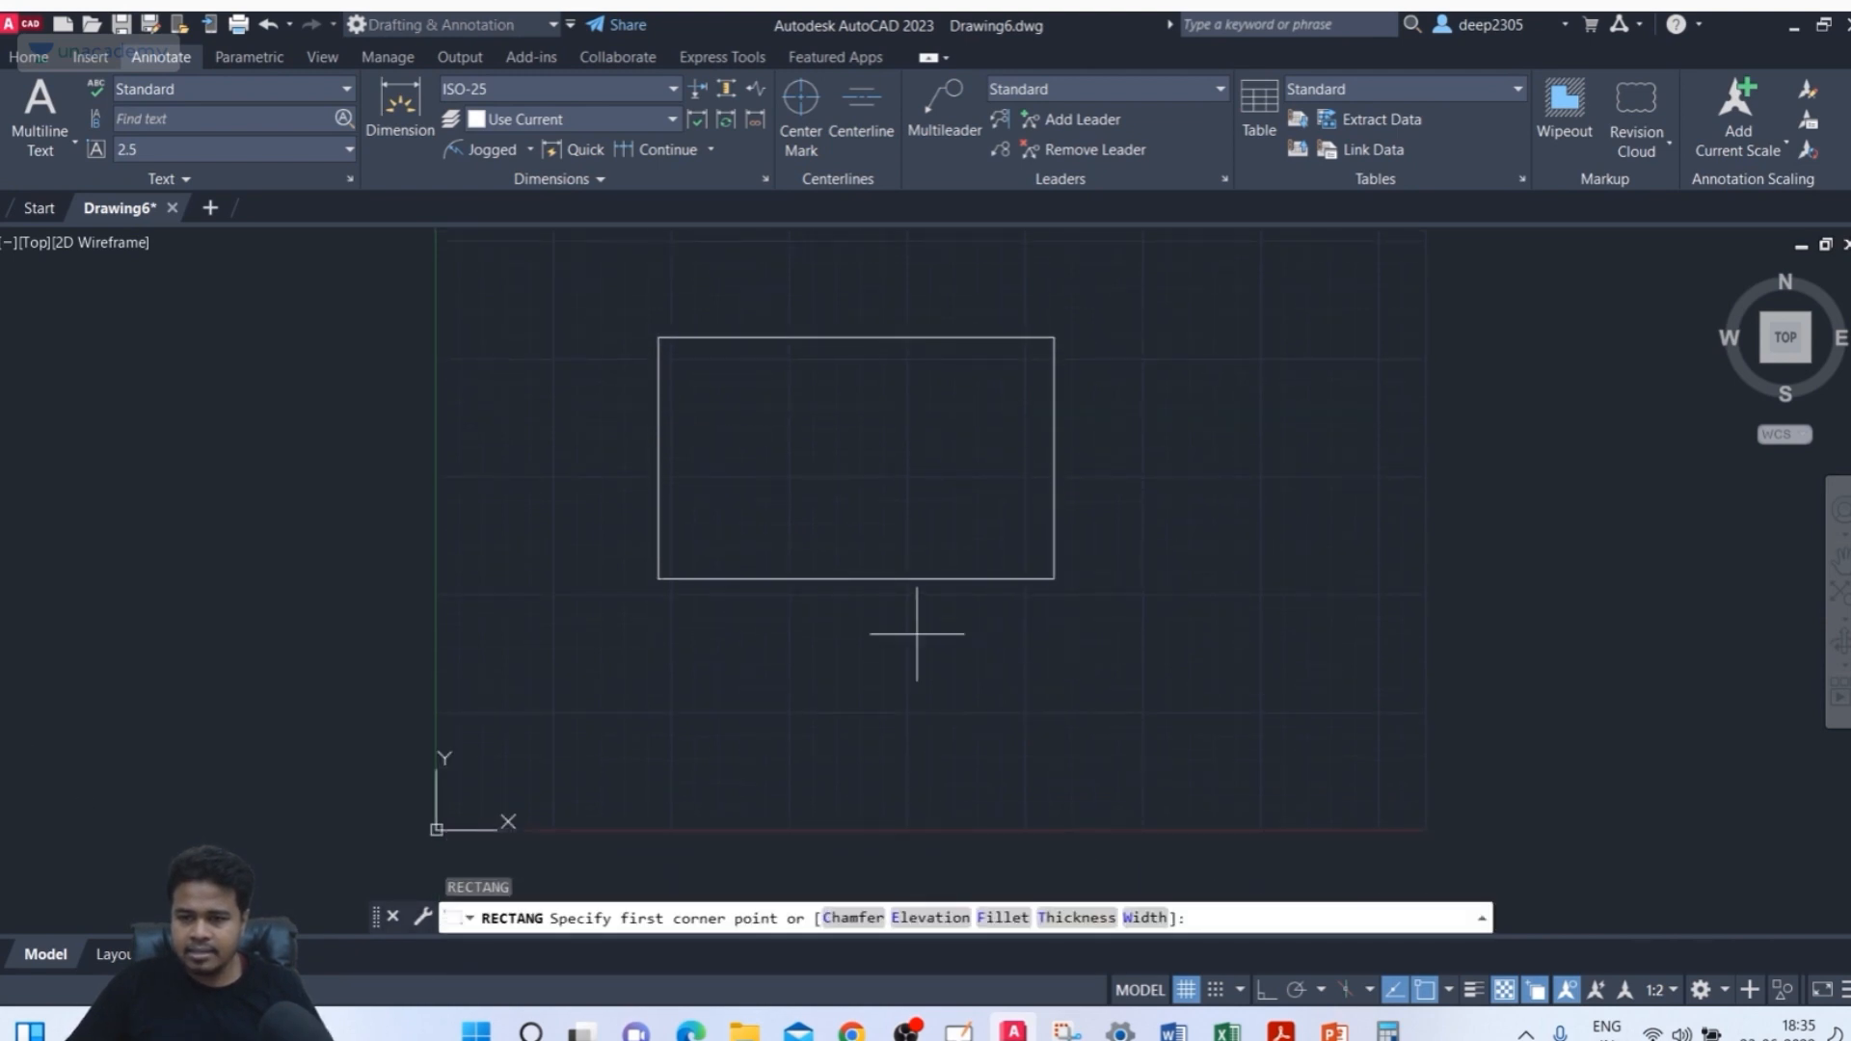
pyautogui.click(823, 578)
pyautogui.click(1056, 773)
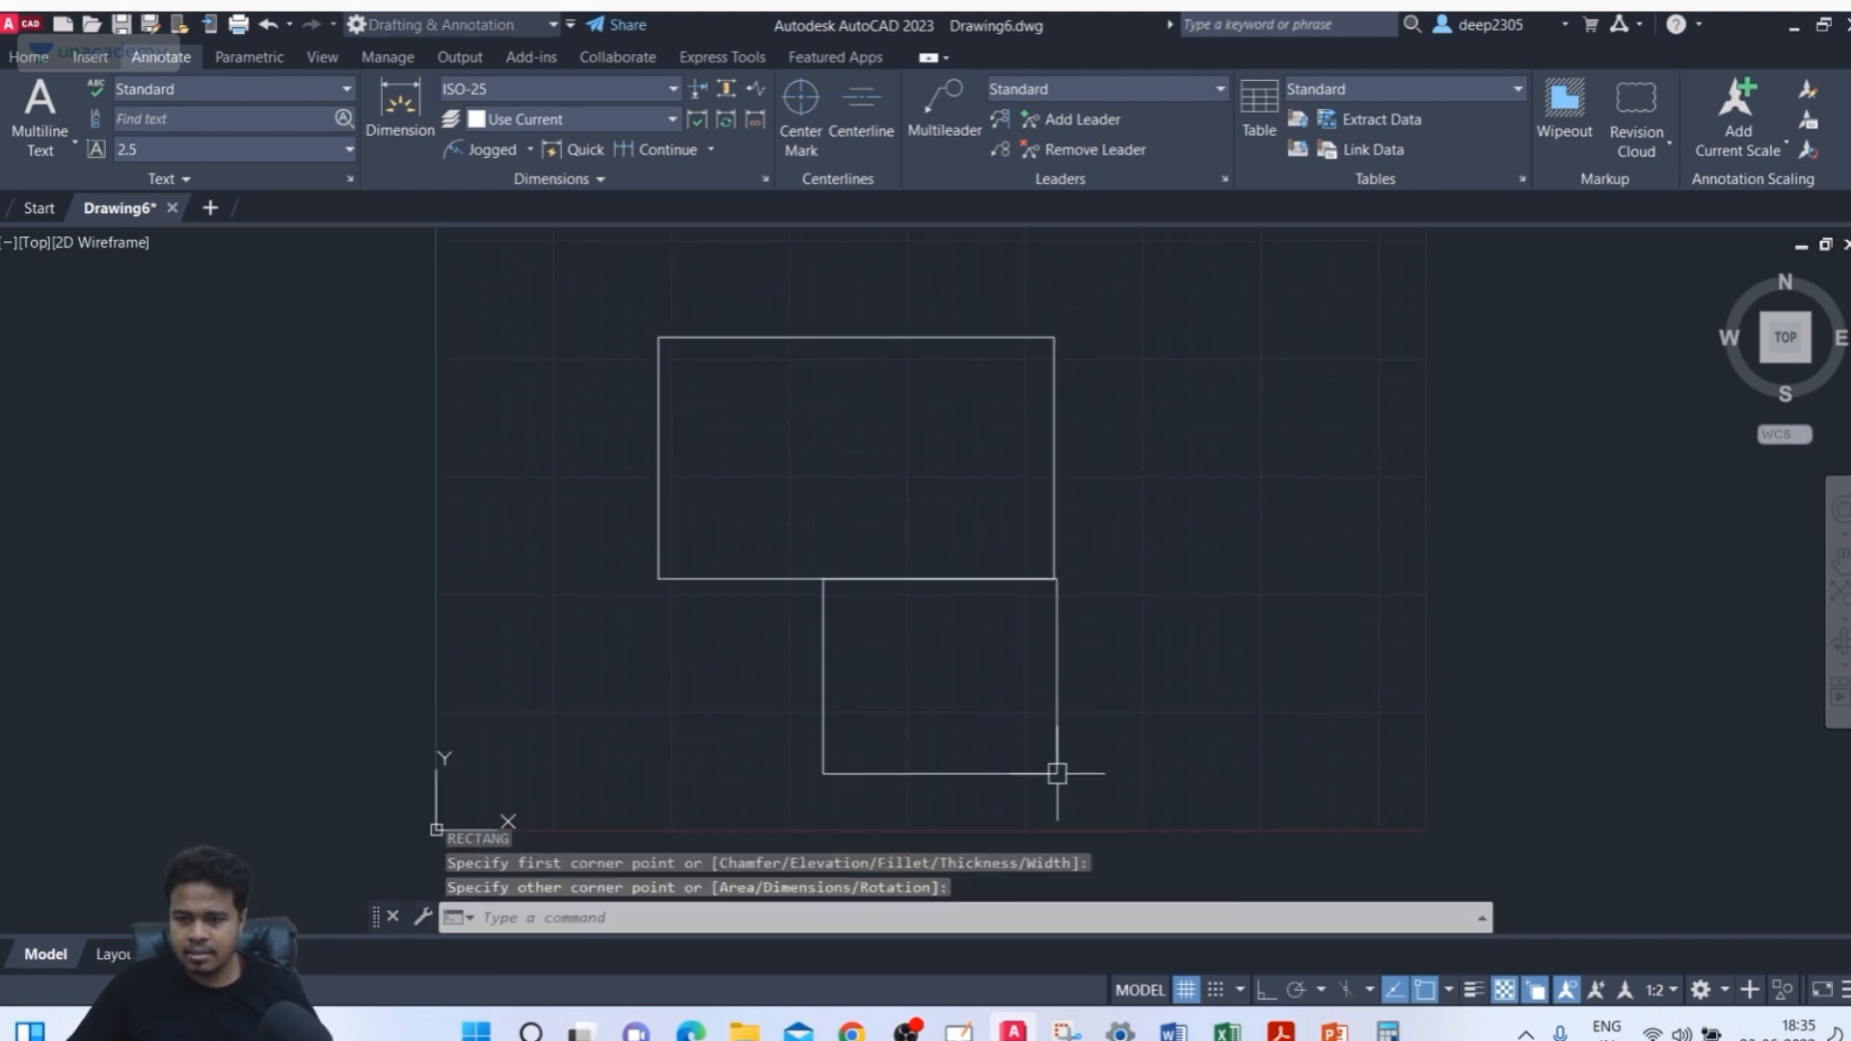
pyautogui.moveTo(1145, 622)
pyautogui.mouseDown(button='middle')
pyautogui.moveTo(1166, 582)
pyautogui.moveTo(1137, 594)
pyautogui.mouseUp(button='middle')
pyautogui.press('Escape')
pyautogui.press('Escape')
pyautogui.press('Escape')
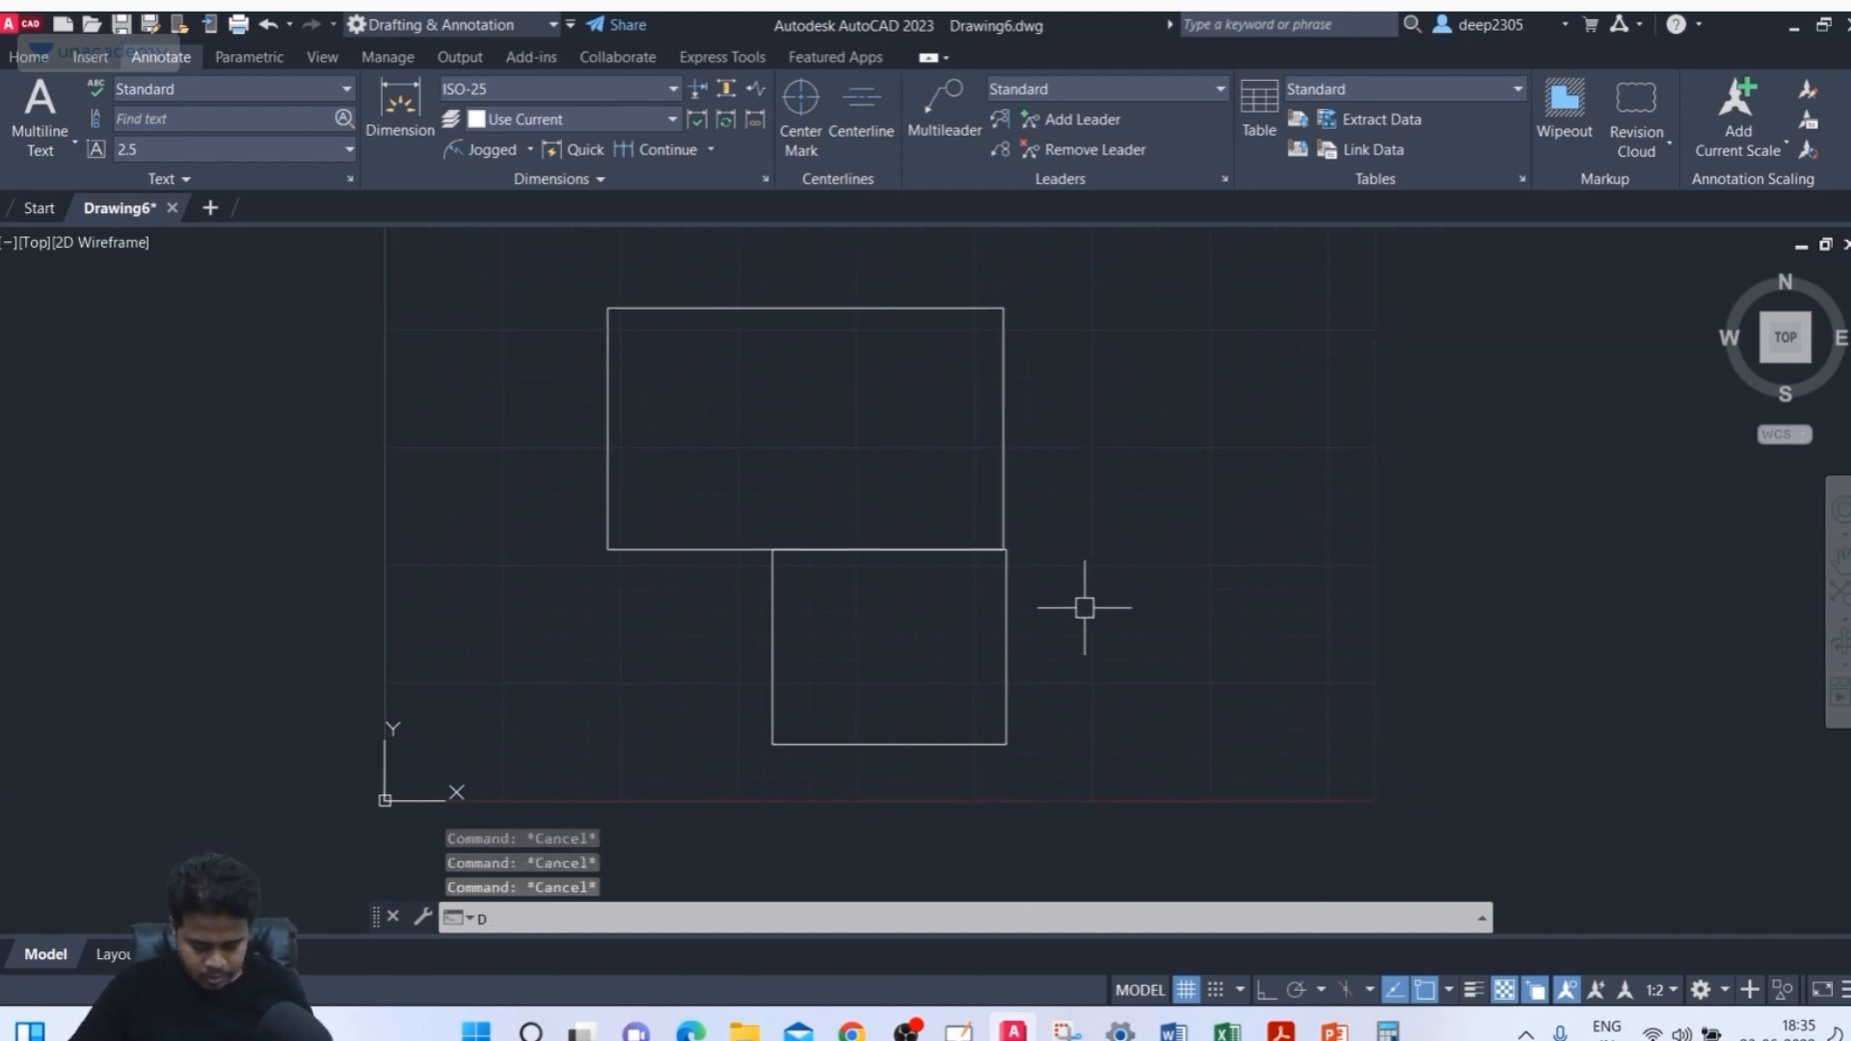
# Add a vertical dimension to the upper rectangle's right edge with the DIM command
pyautogui.write('DIM')
pyautogui.press('Return')
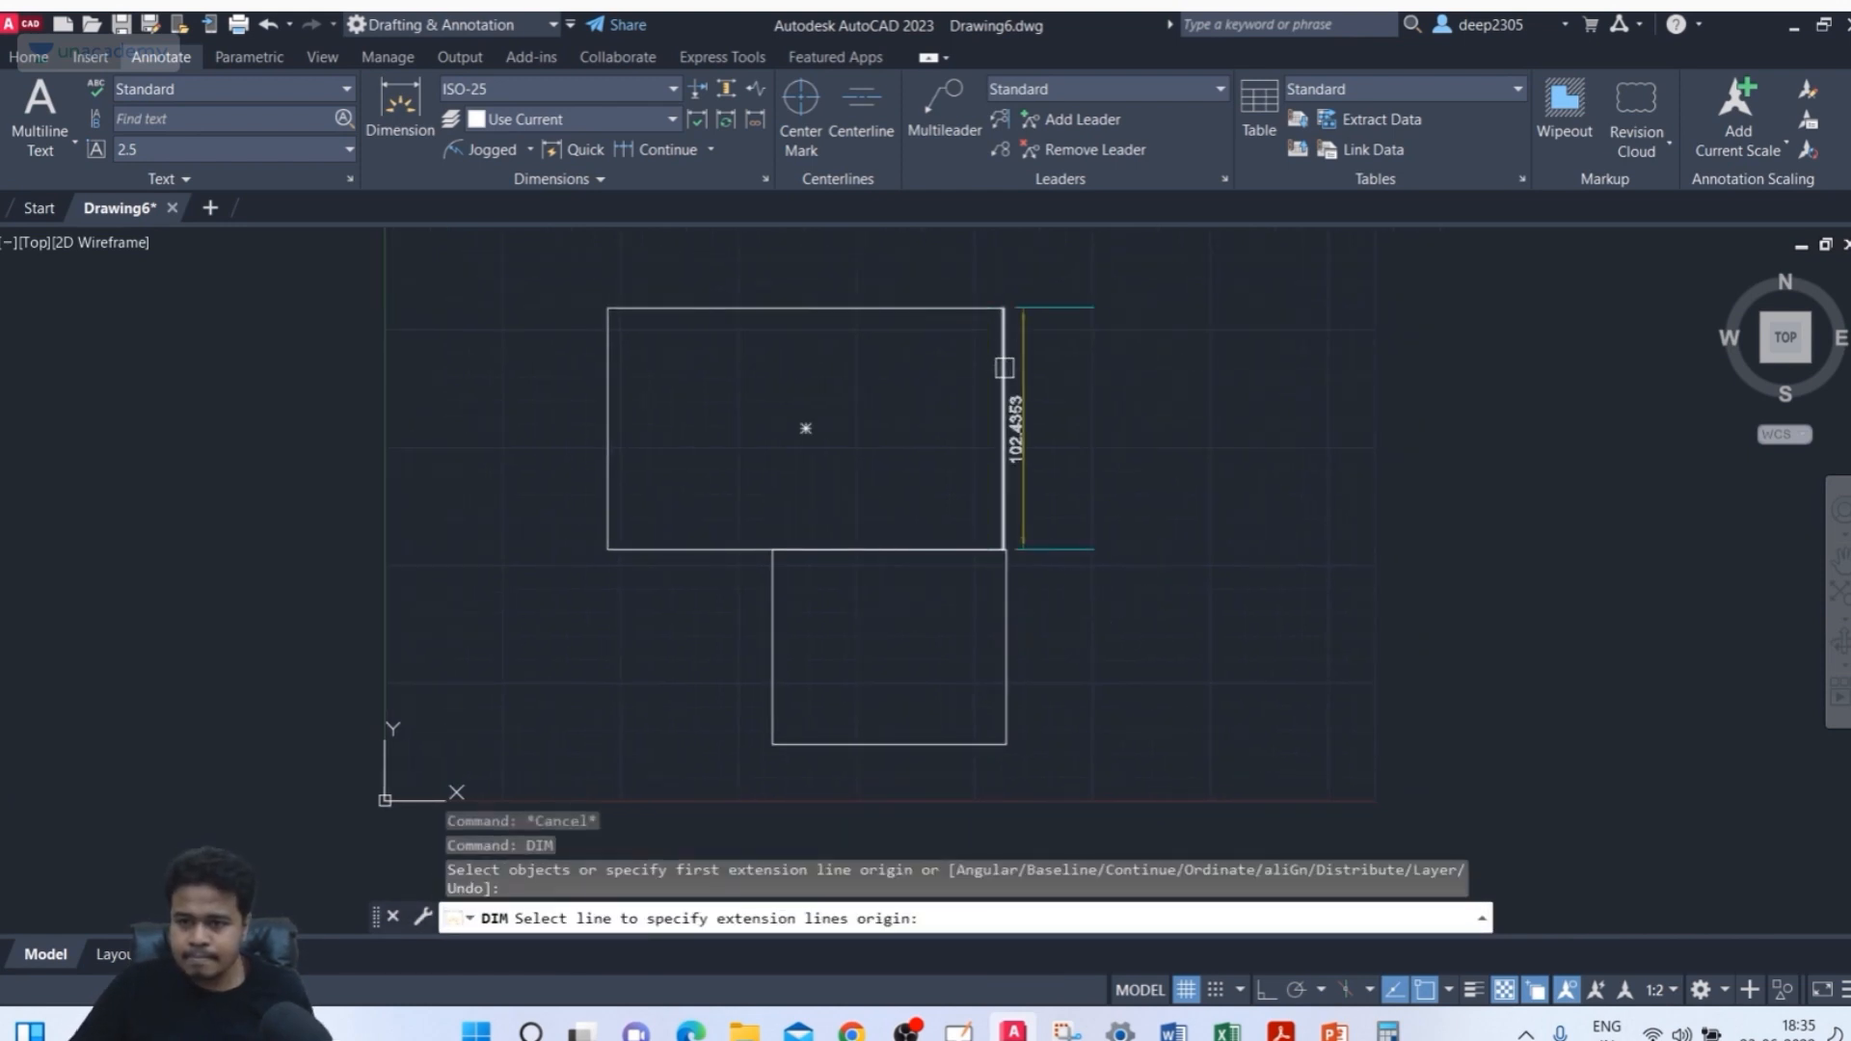
pyautogui.click(1003, 367)
pyautogui.click(1070, 429)
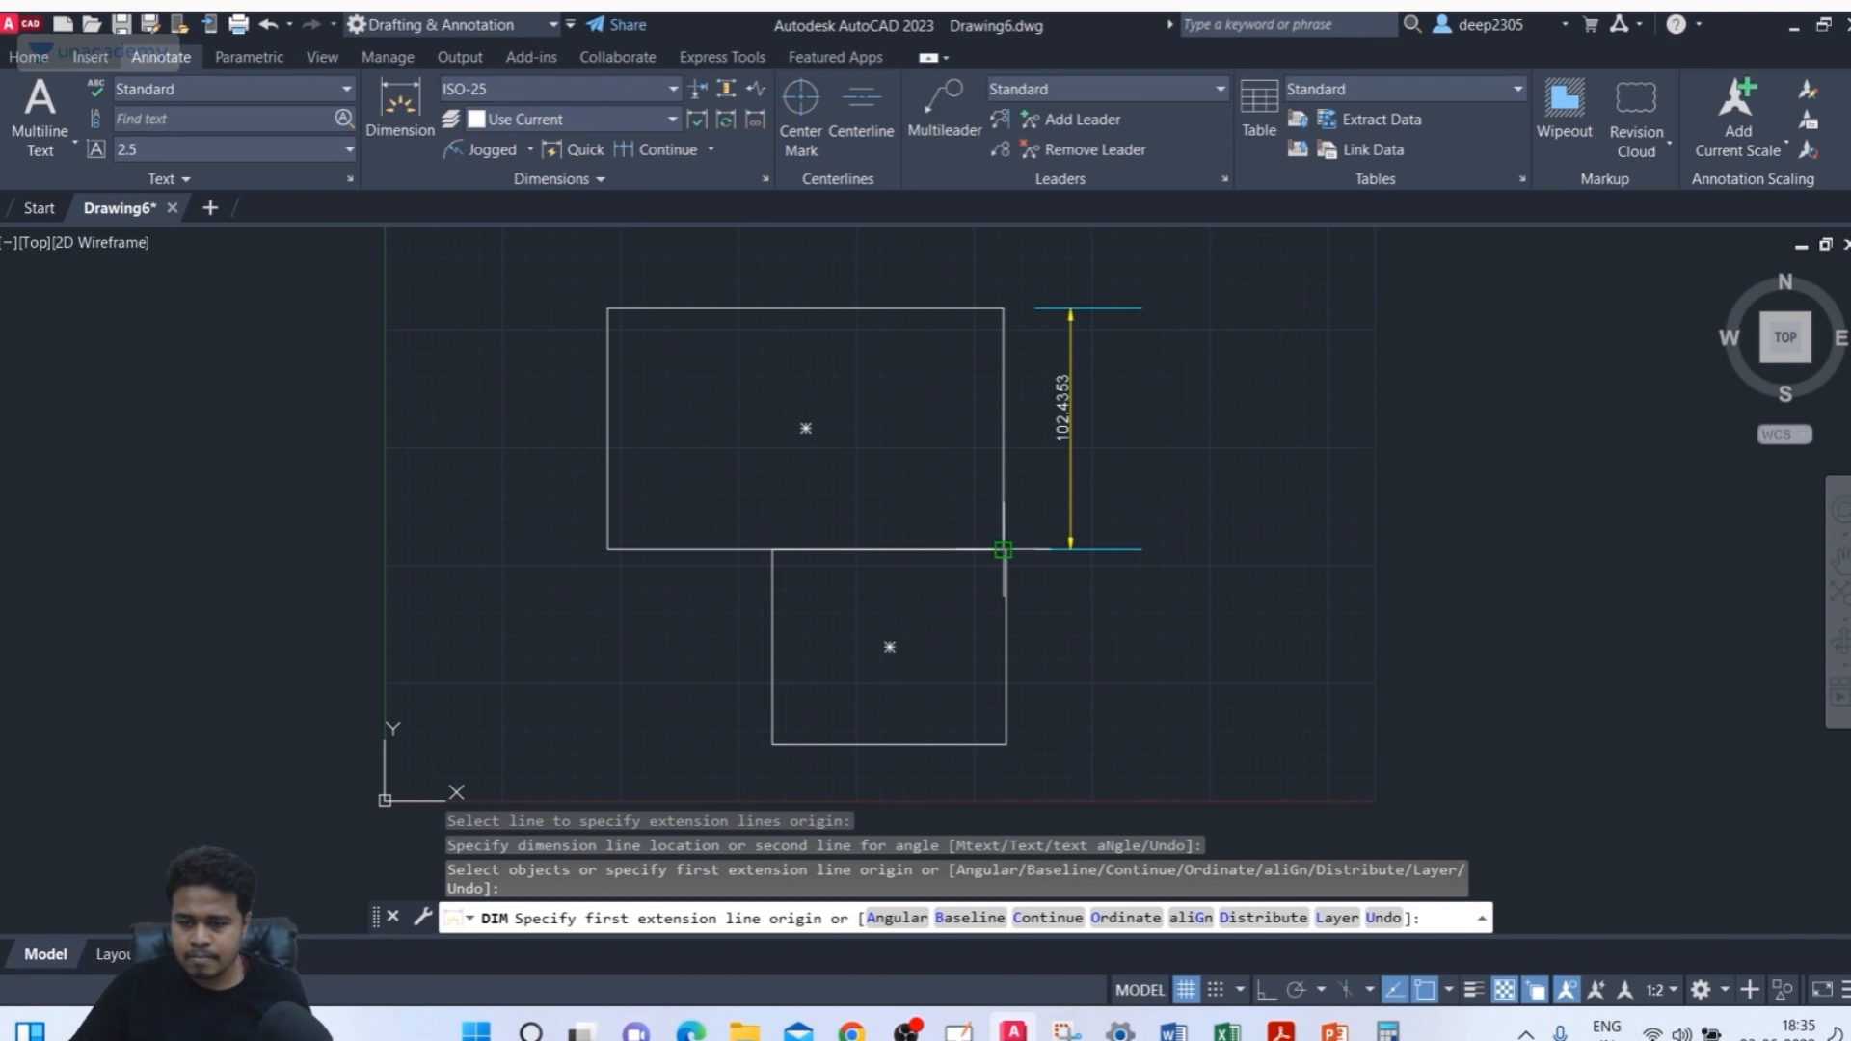
# Try to dimension the lower rectangle's top edge width
pyautogui.scroll(3, 1003, 550)
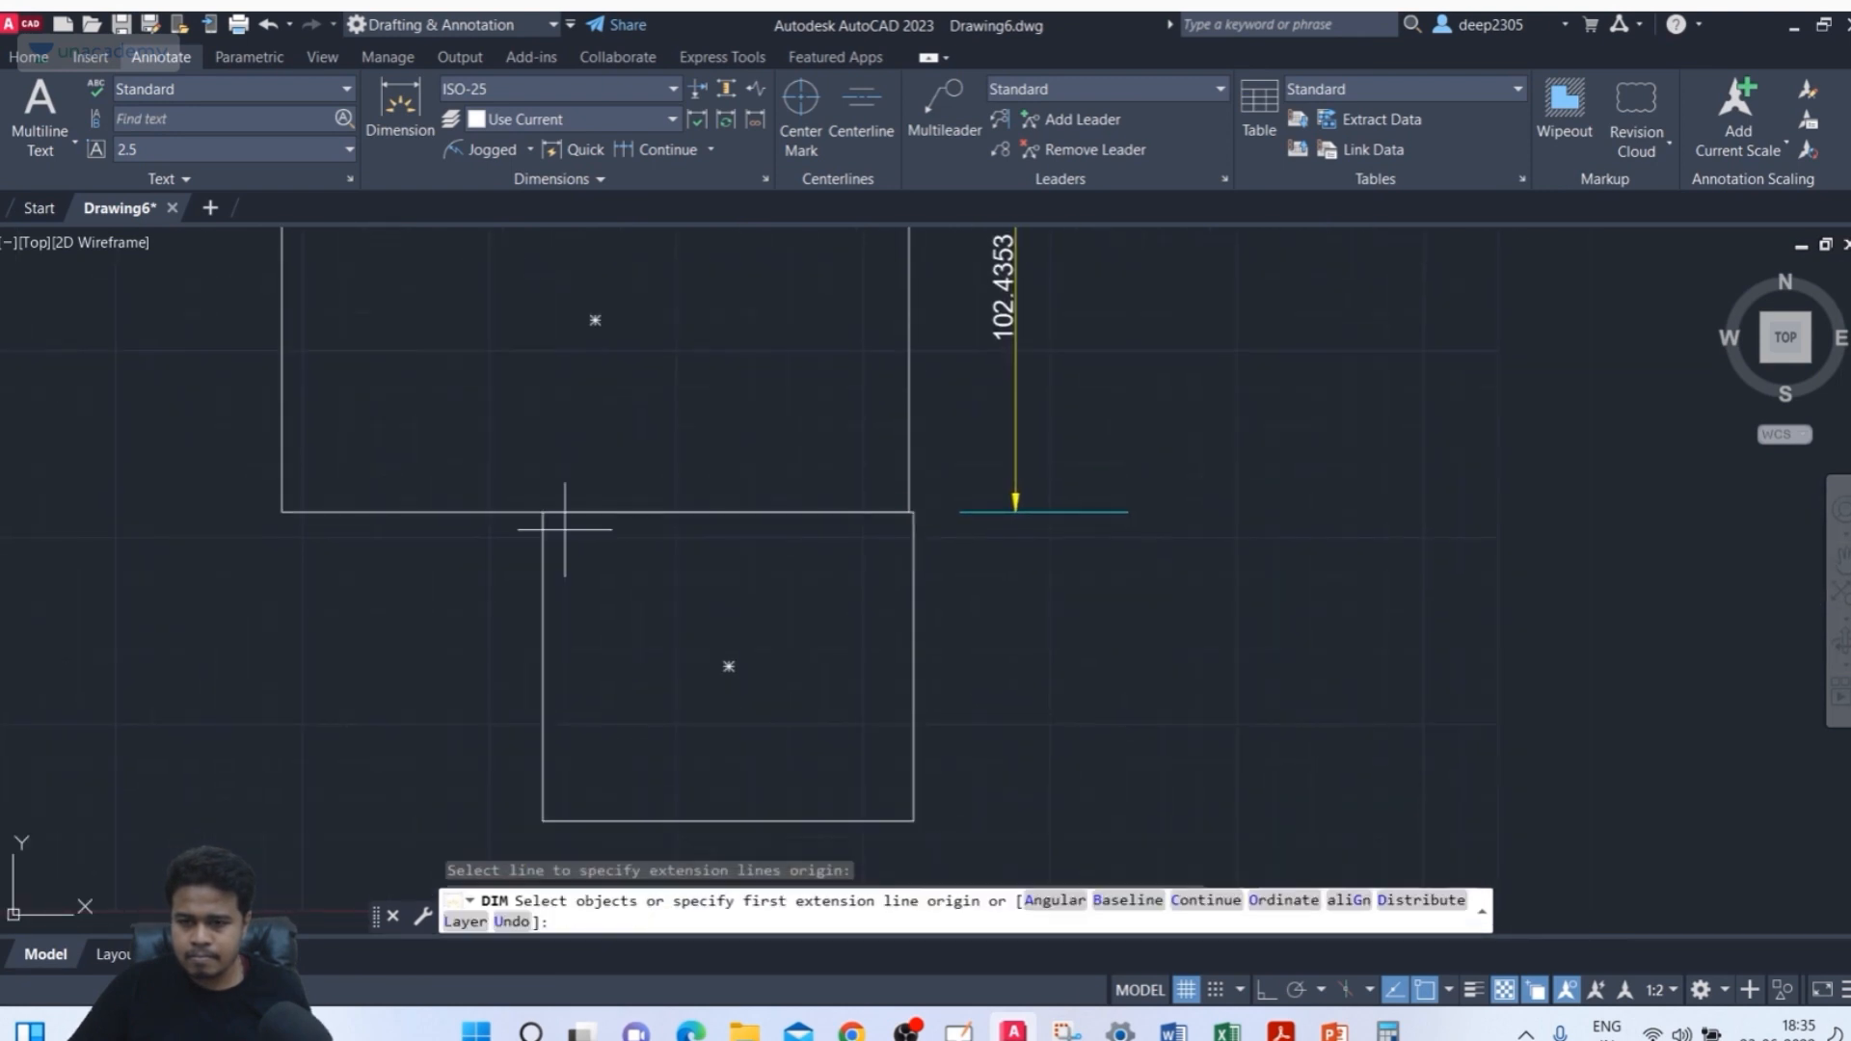
pyautogui.click(544, 512)
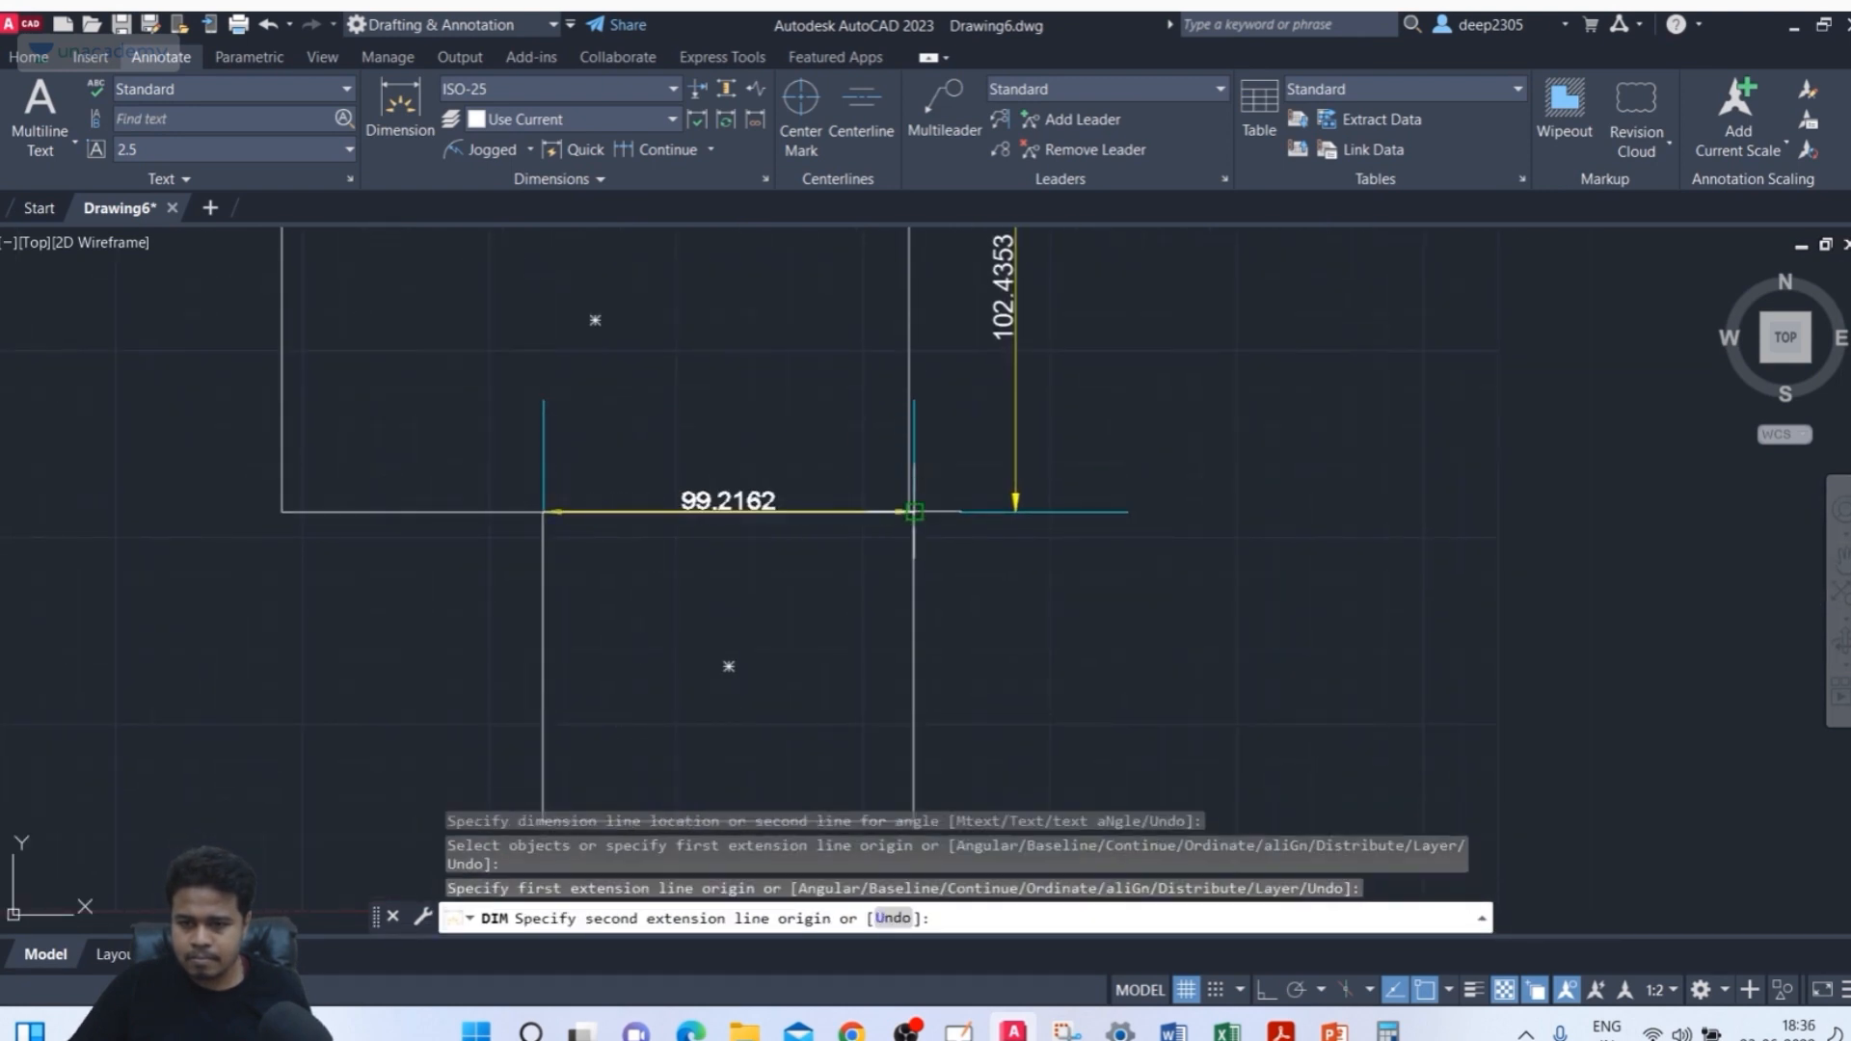
pyautogui.click(914, 512)
pyautogui.scroll(-3, 1012, 598)
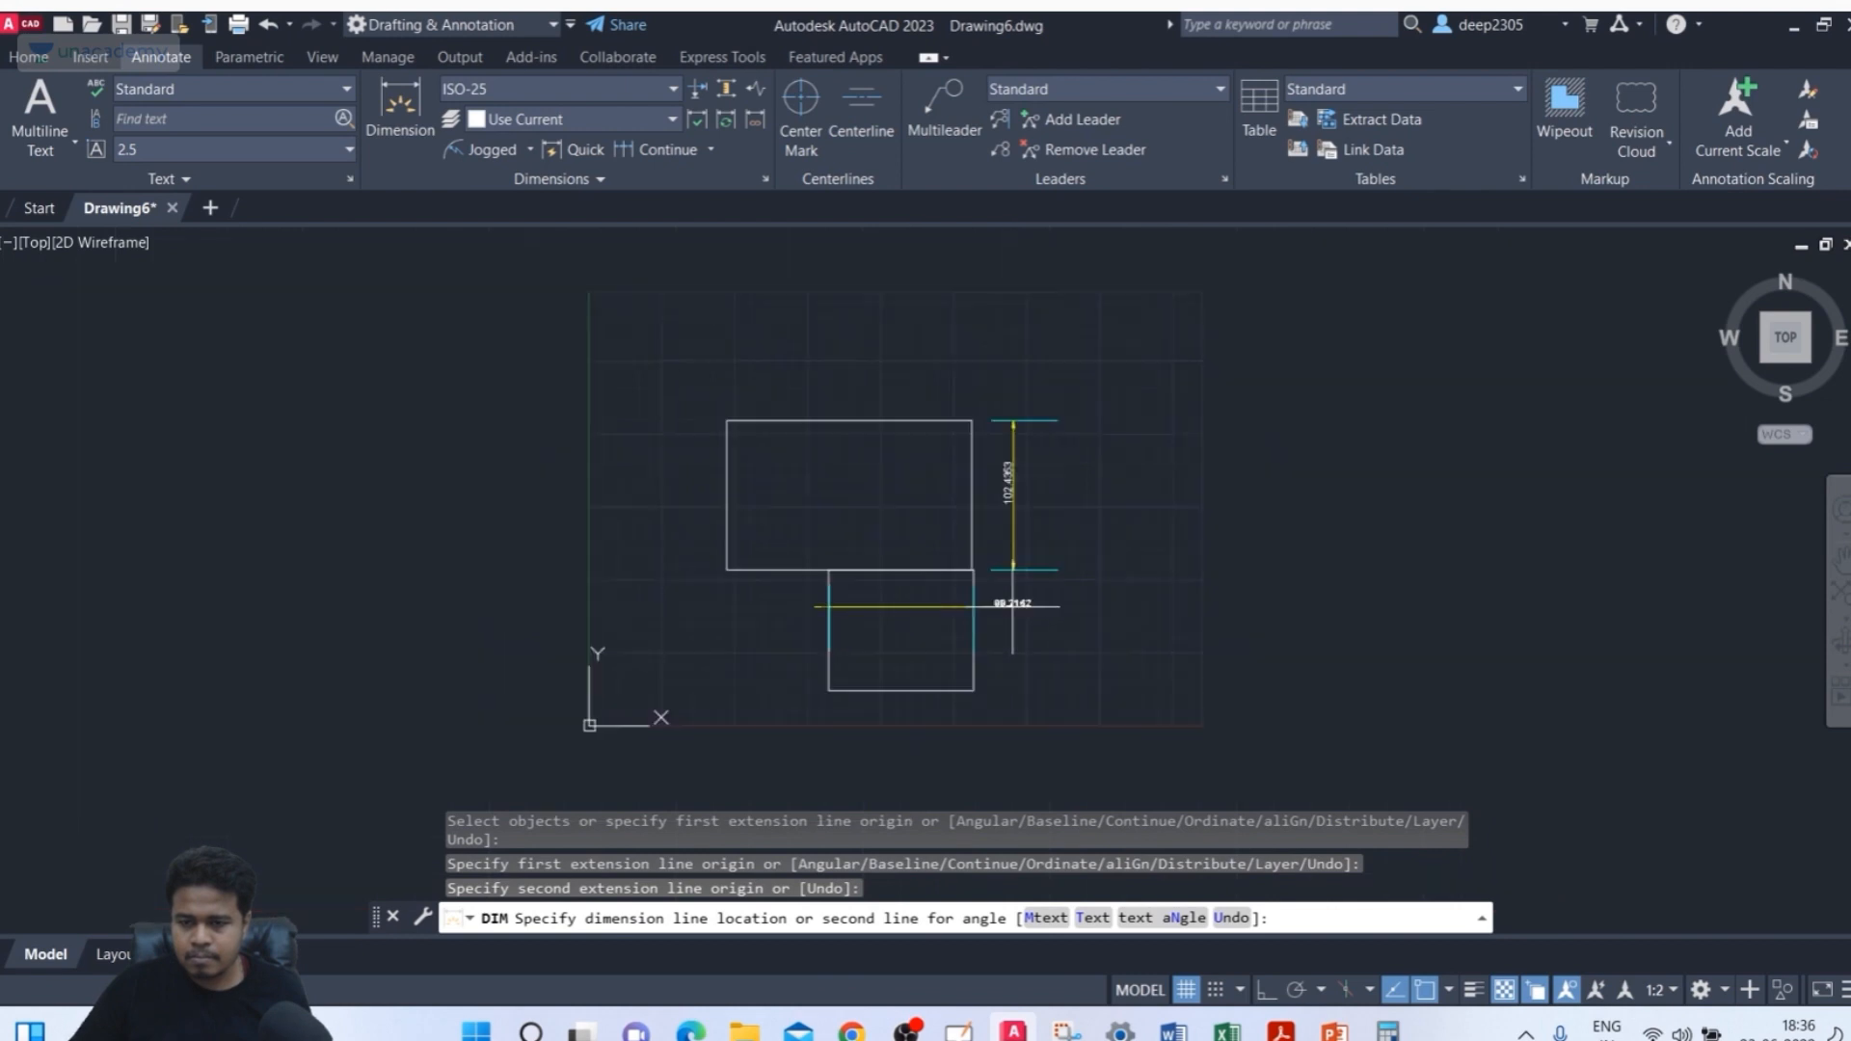
pyautogui.press('Escape')
pyautogui.scroll(3, 837, 476)
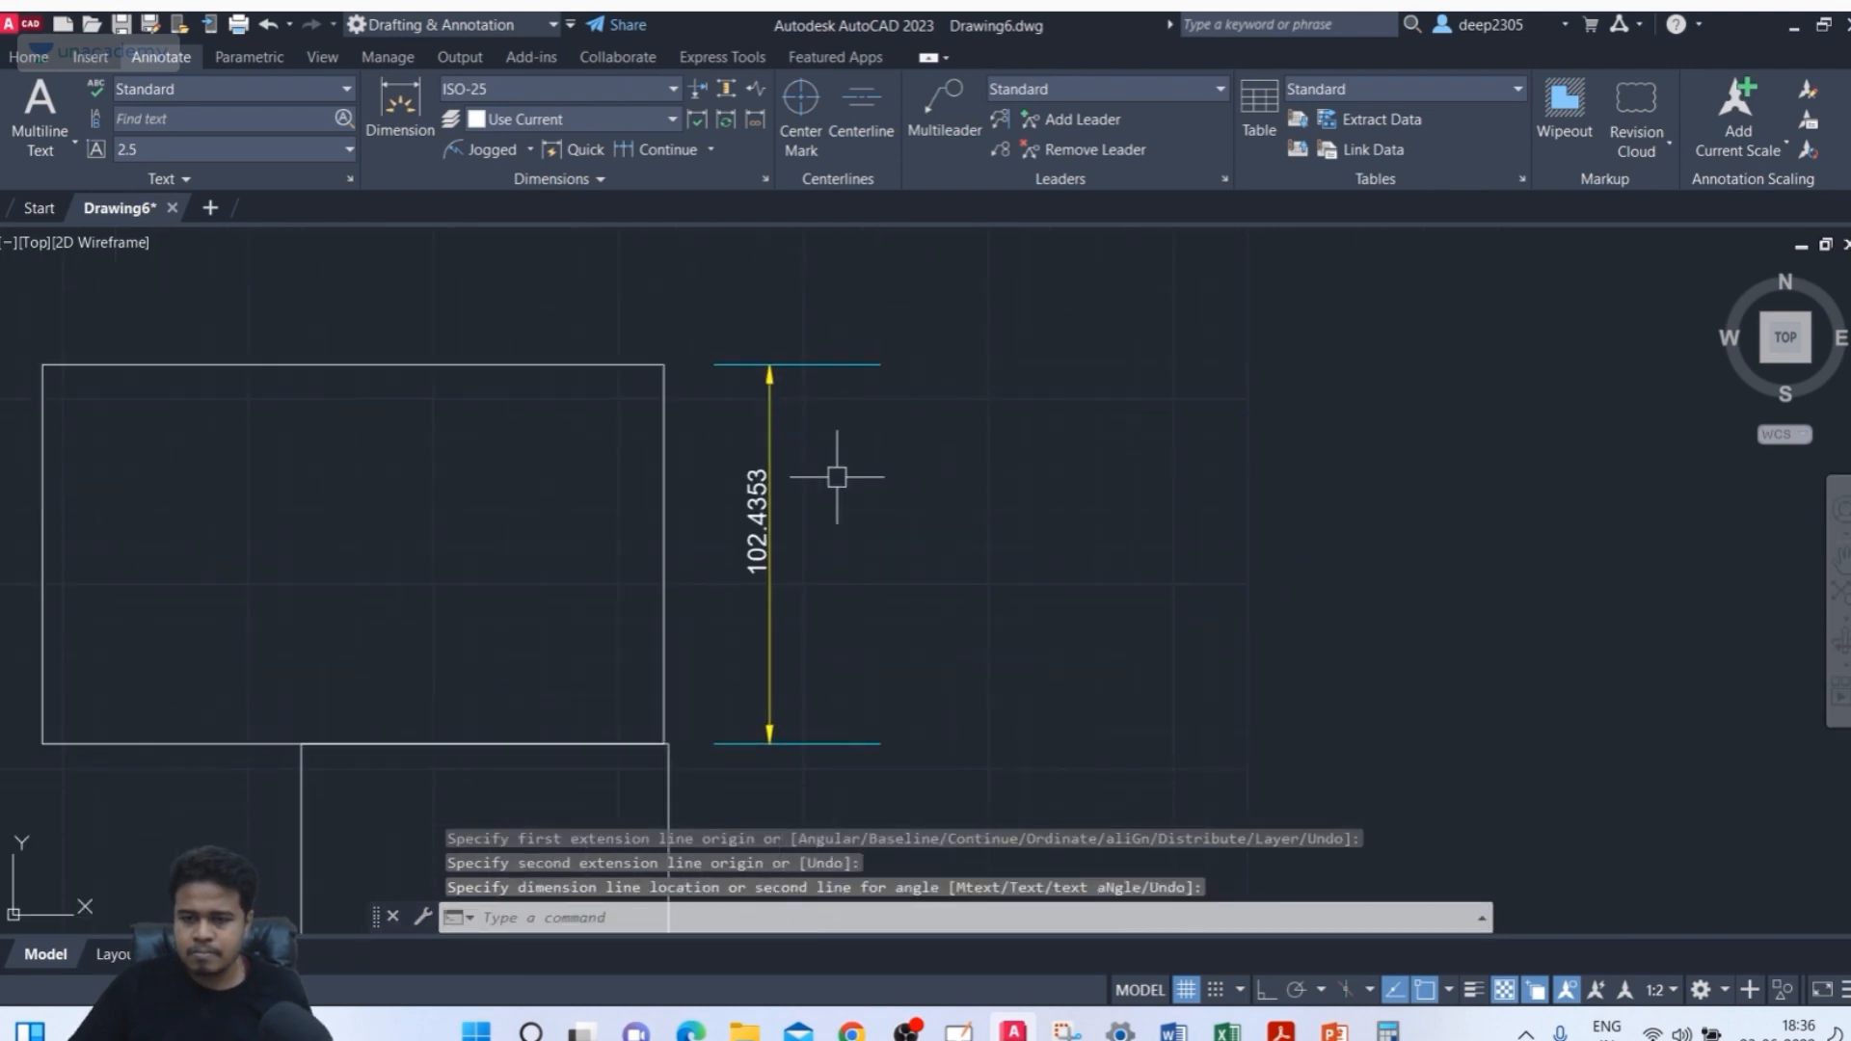
pyautogui.moveTo(837, 476); pyautogui.dragTo(806, 517, button='middle')
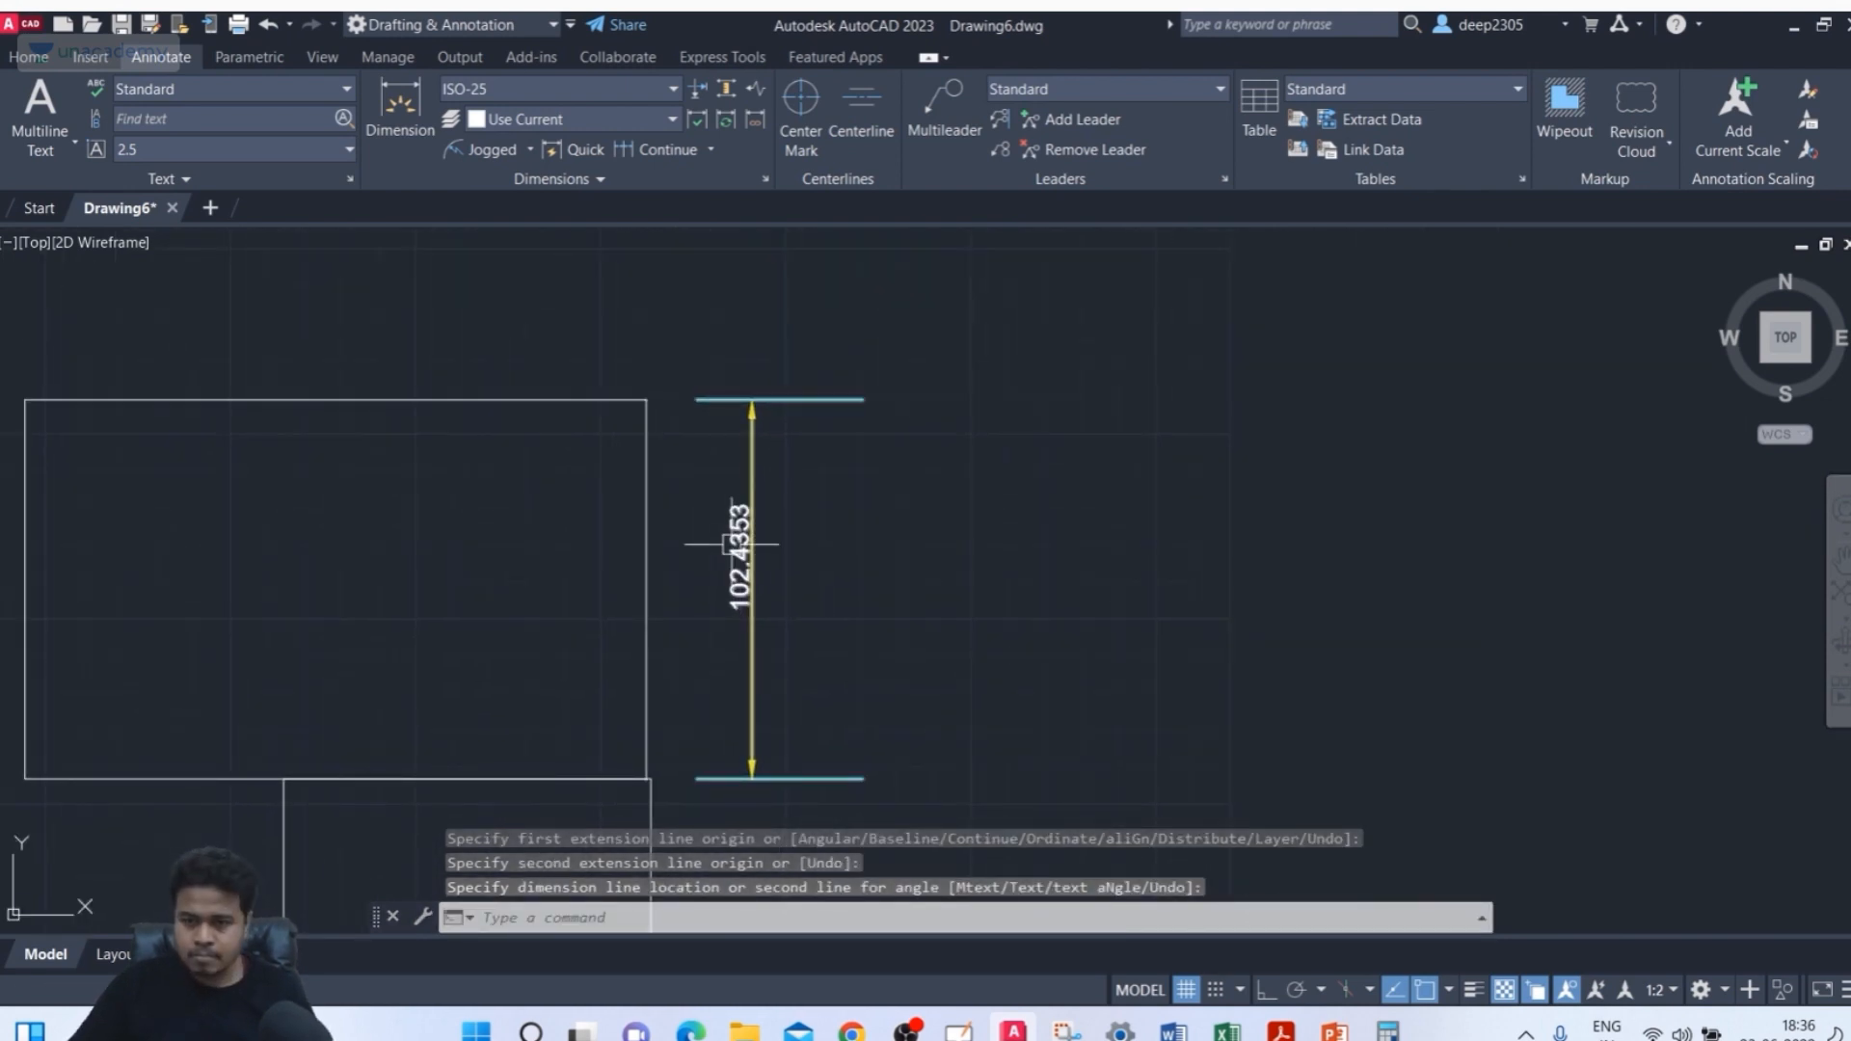
pyautogui.press('Return')
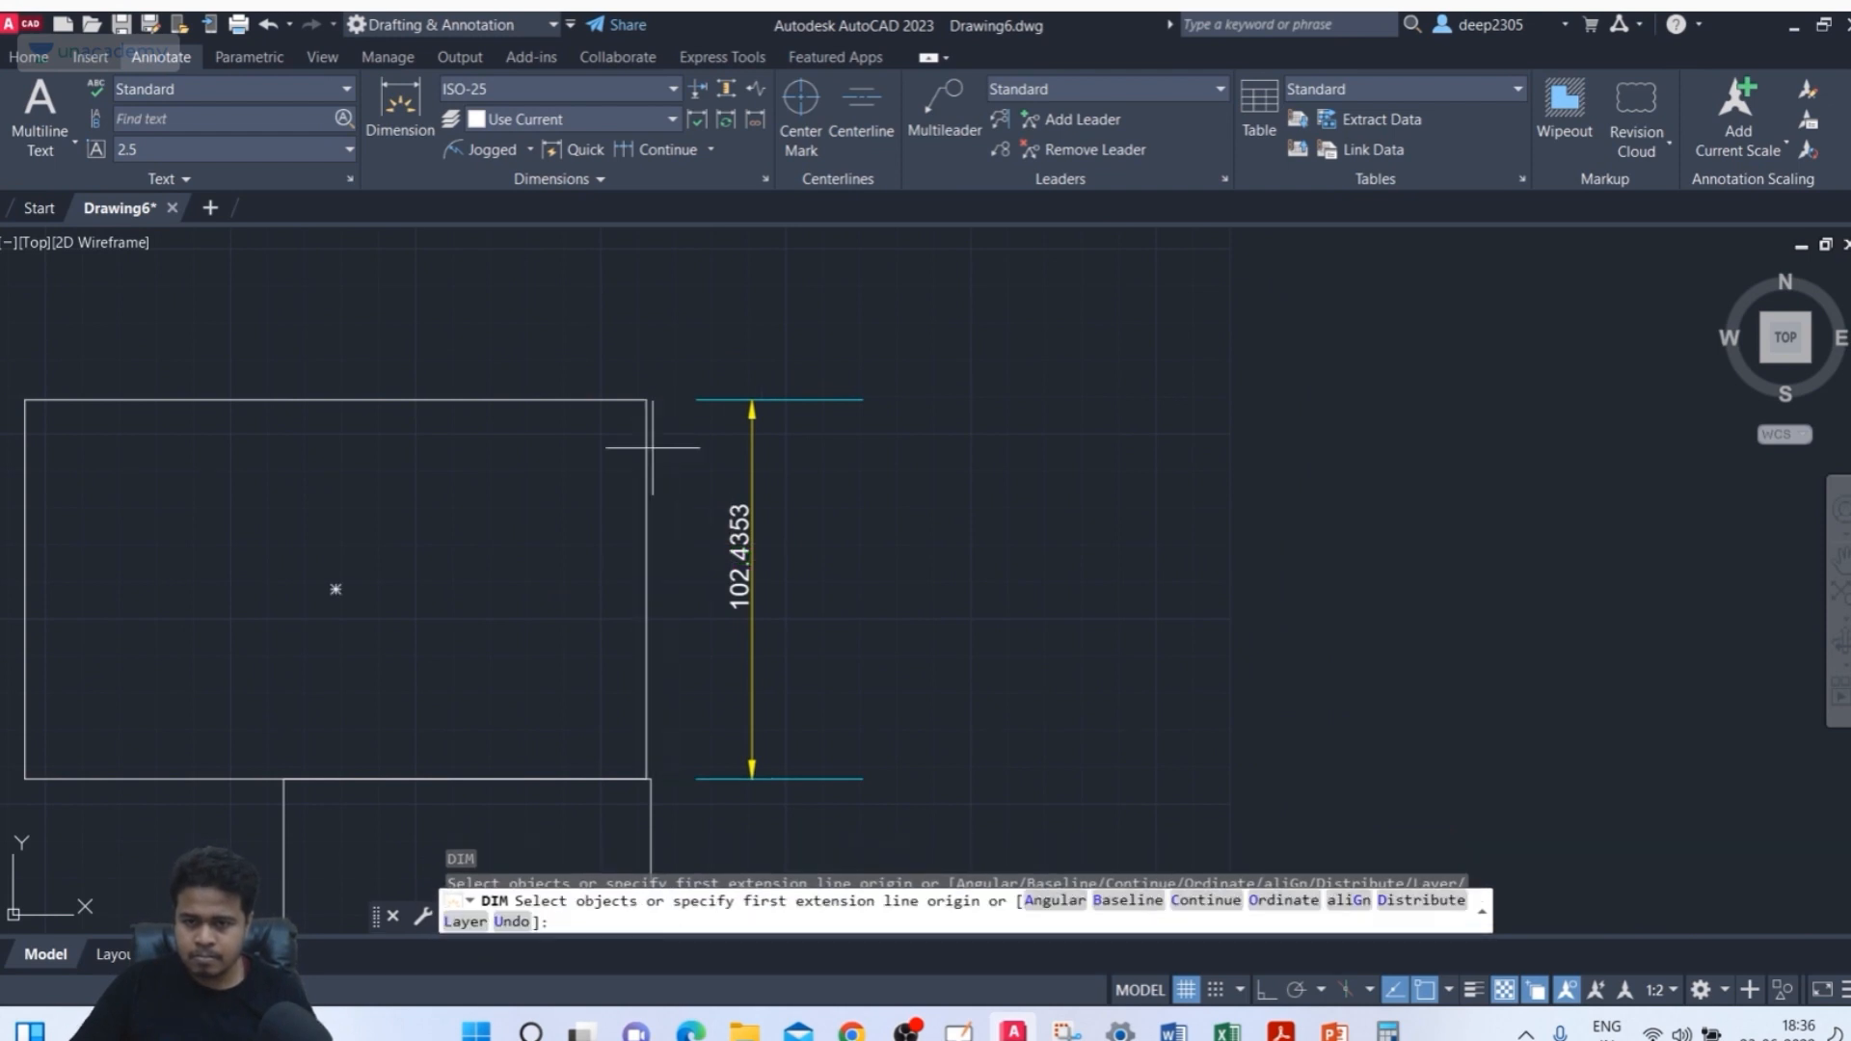
pyautogui.press('Return')
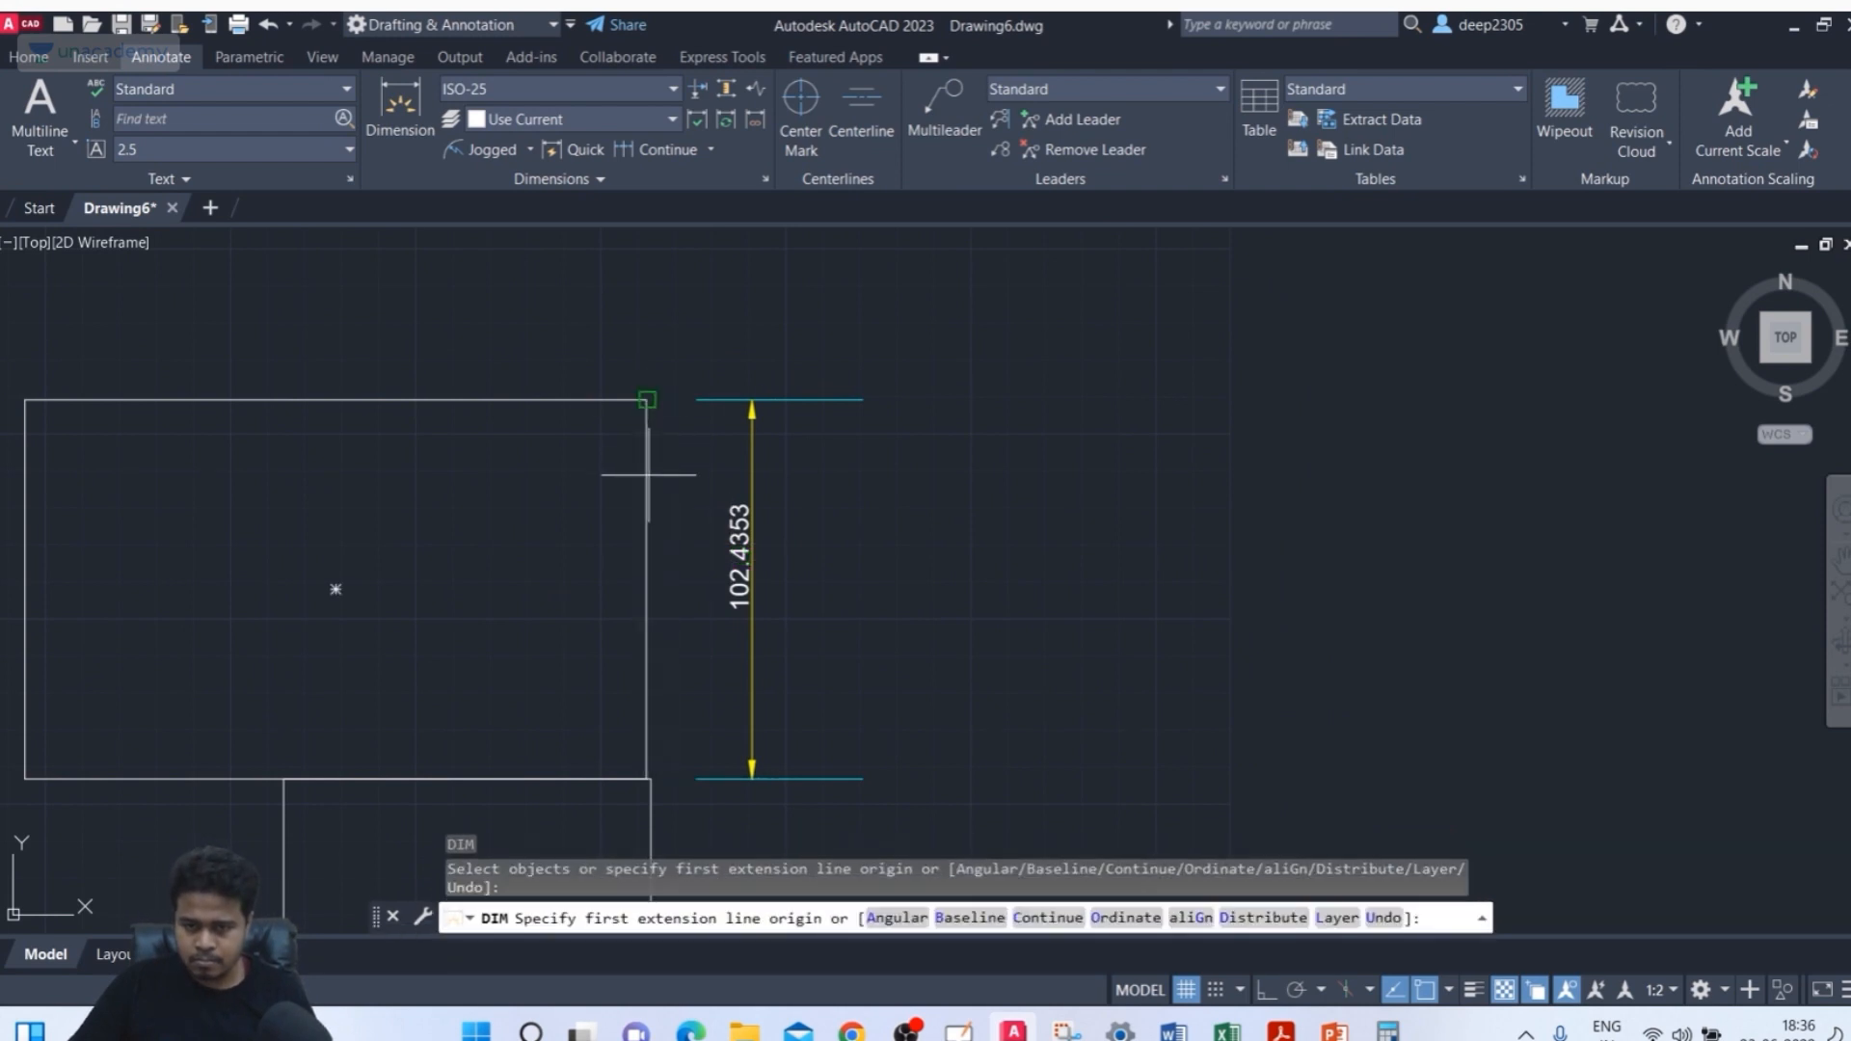
pyautogui.click(646, 588)
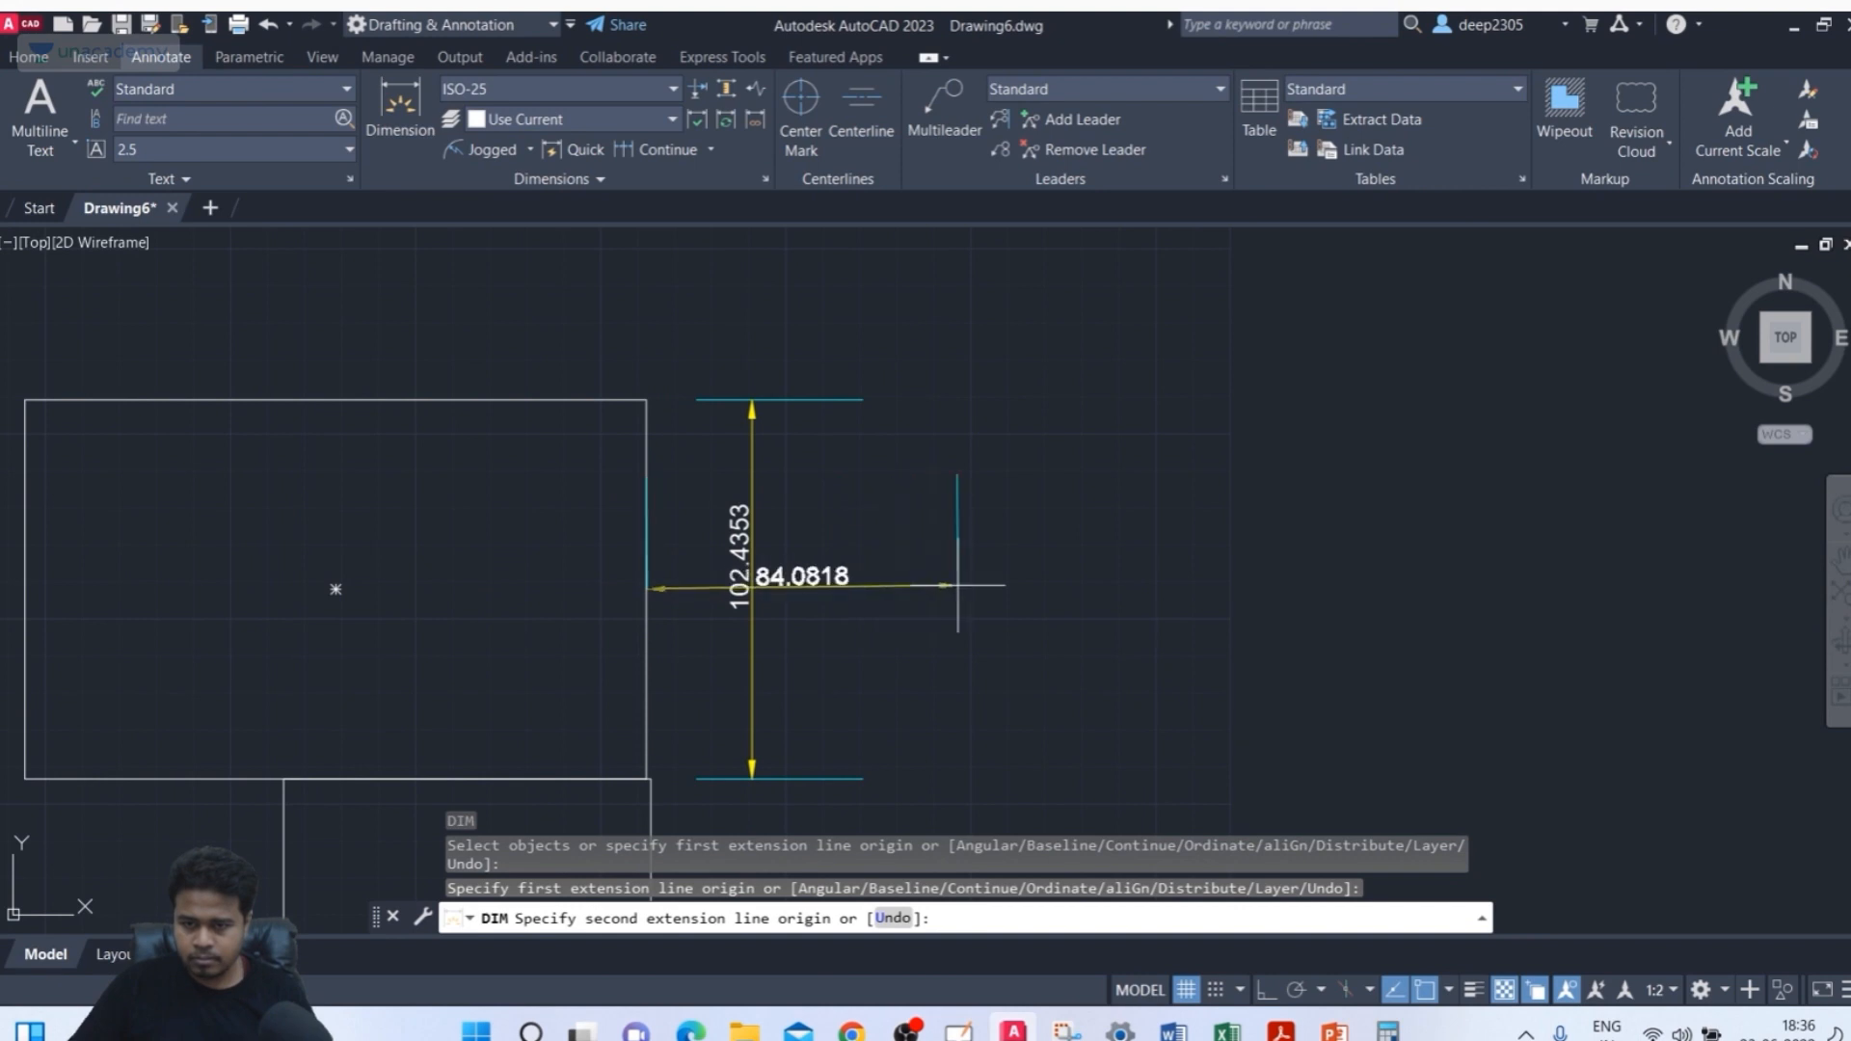
pyautogui.press('Escape')
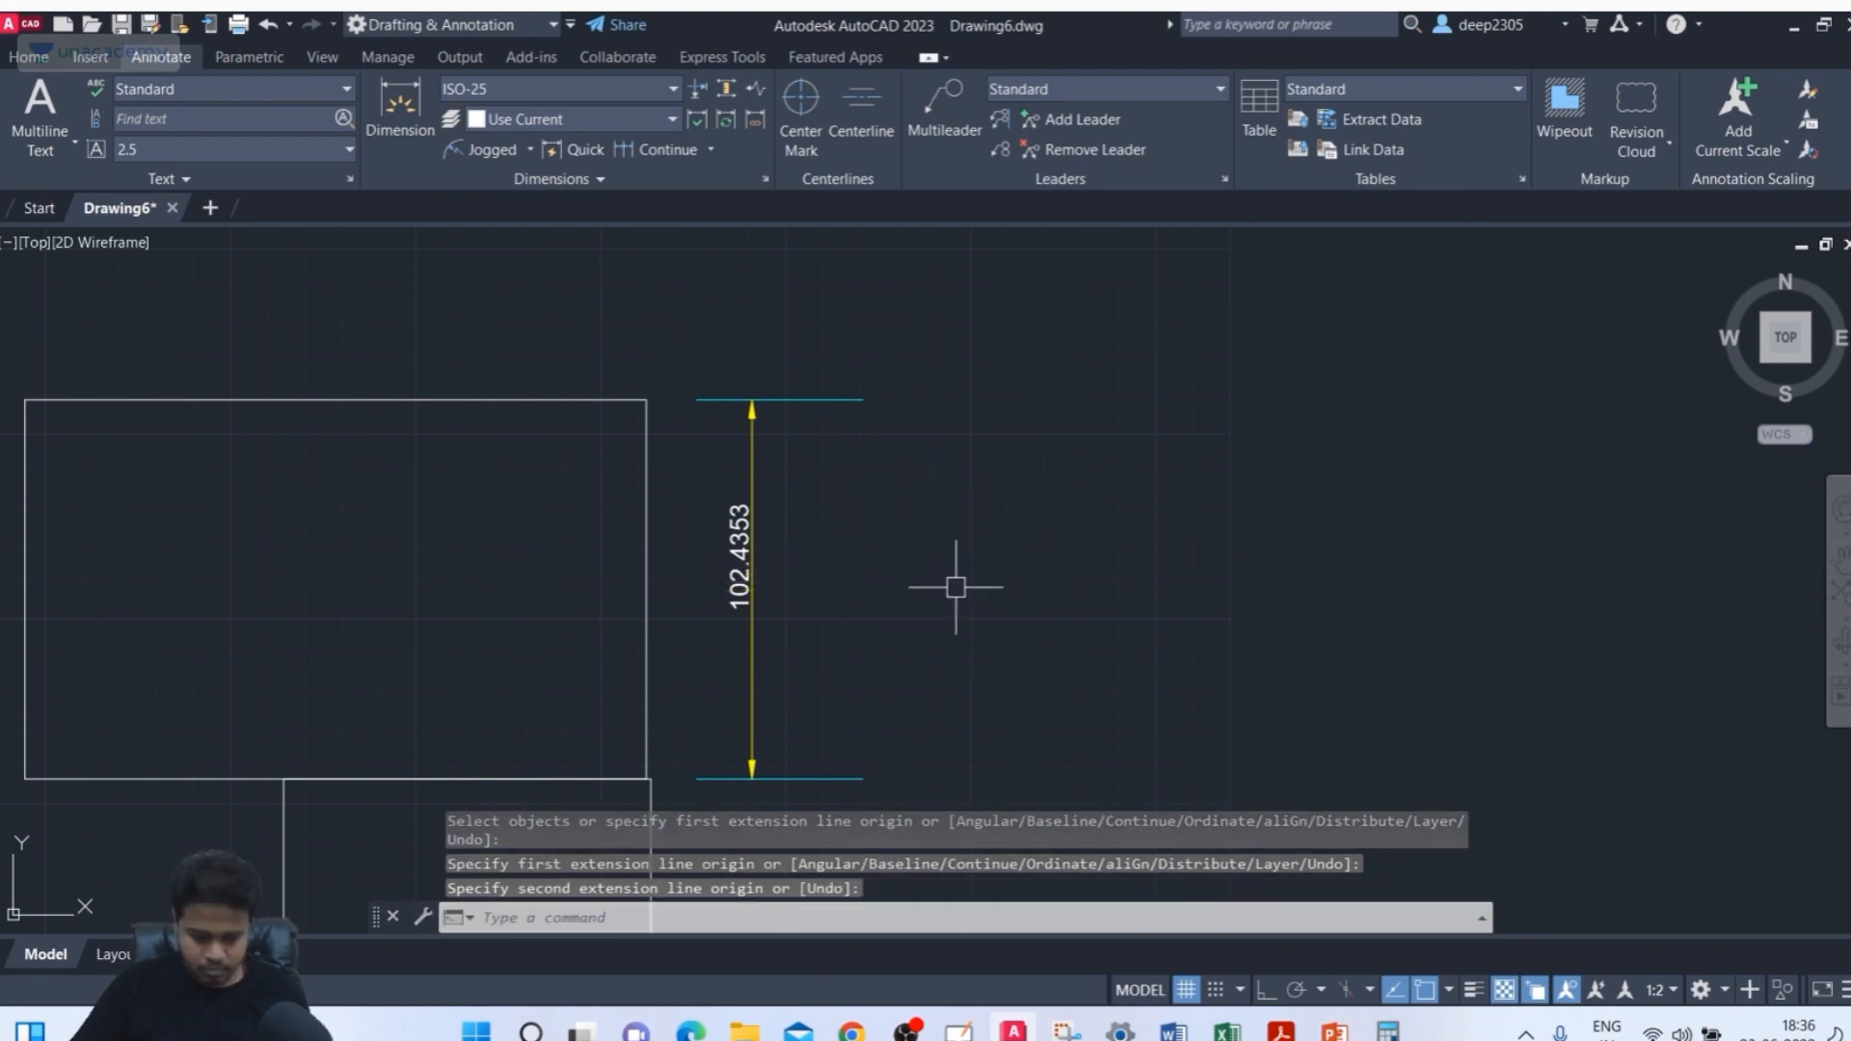
pyautogui.write('rec')
pyautogui.press('Return')
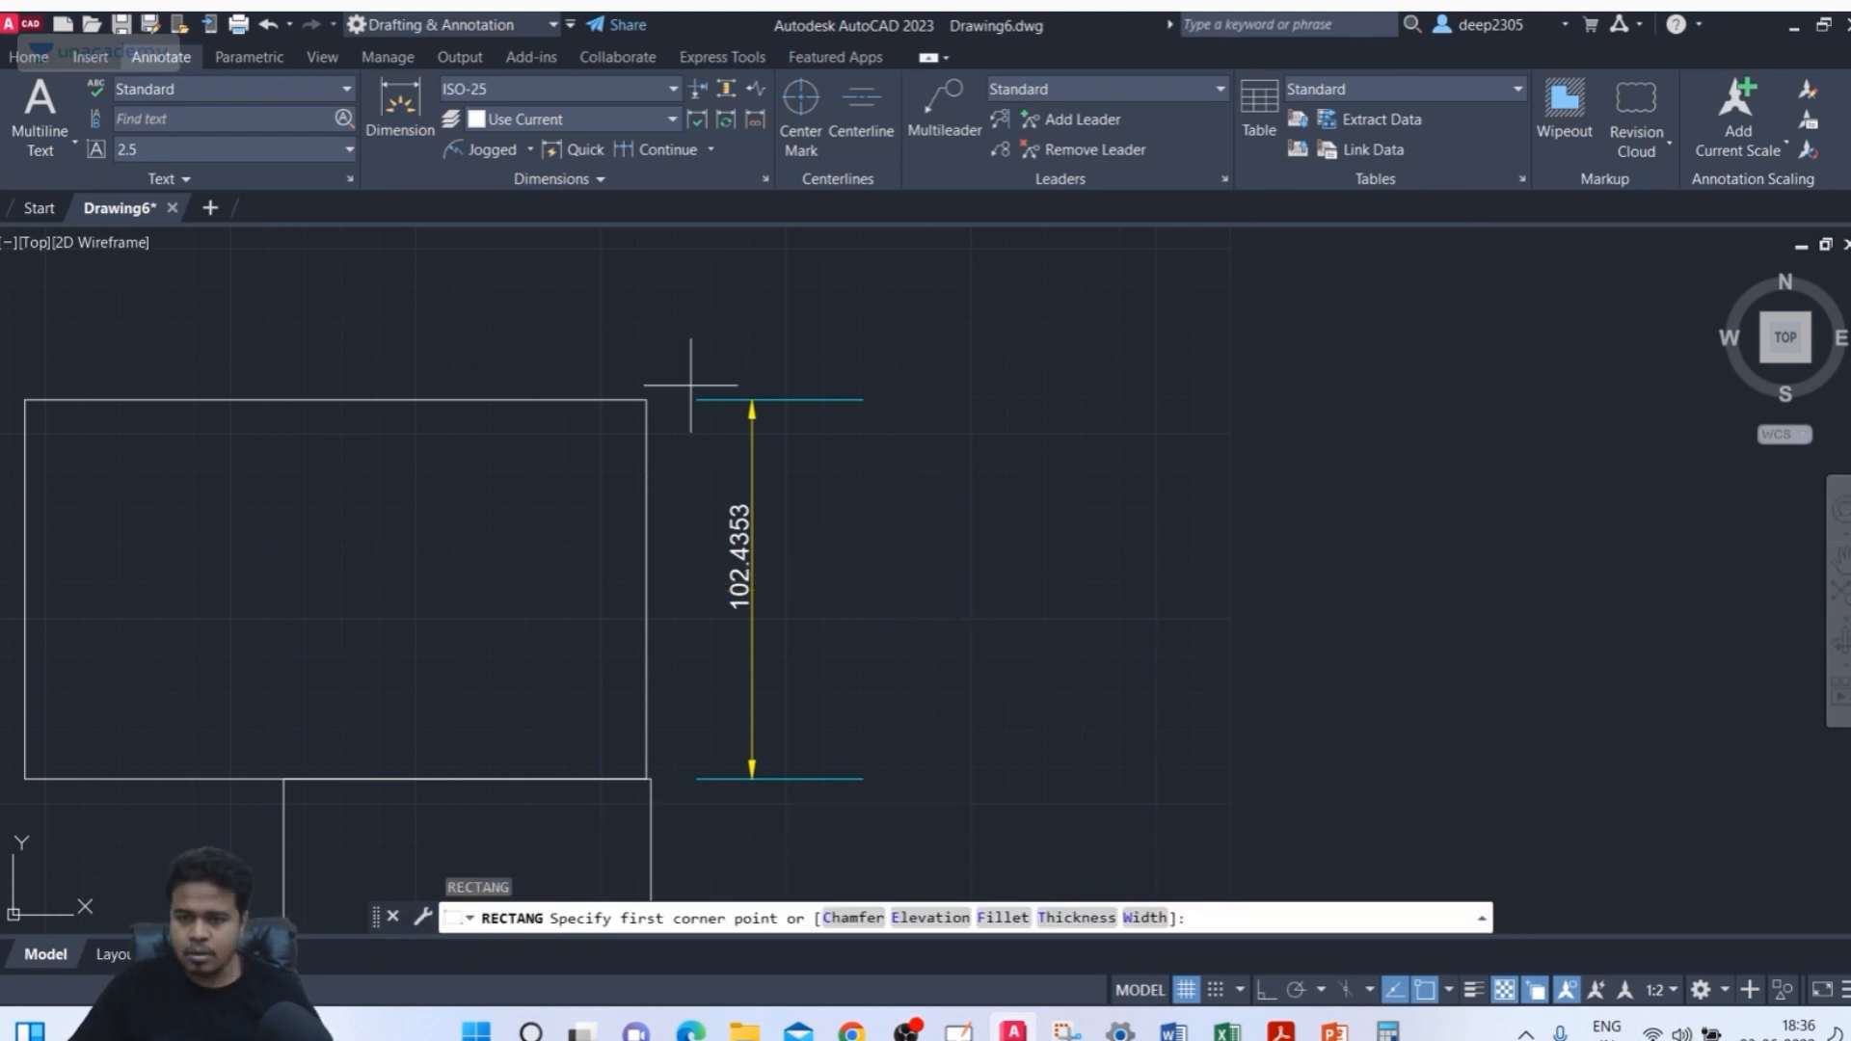
pyautogui.click(645, 398)
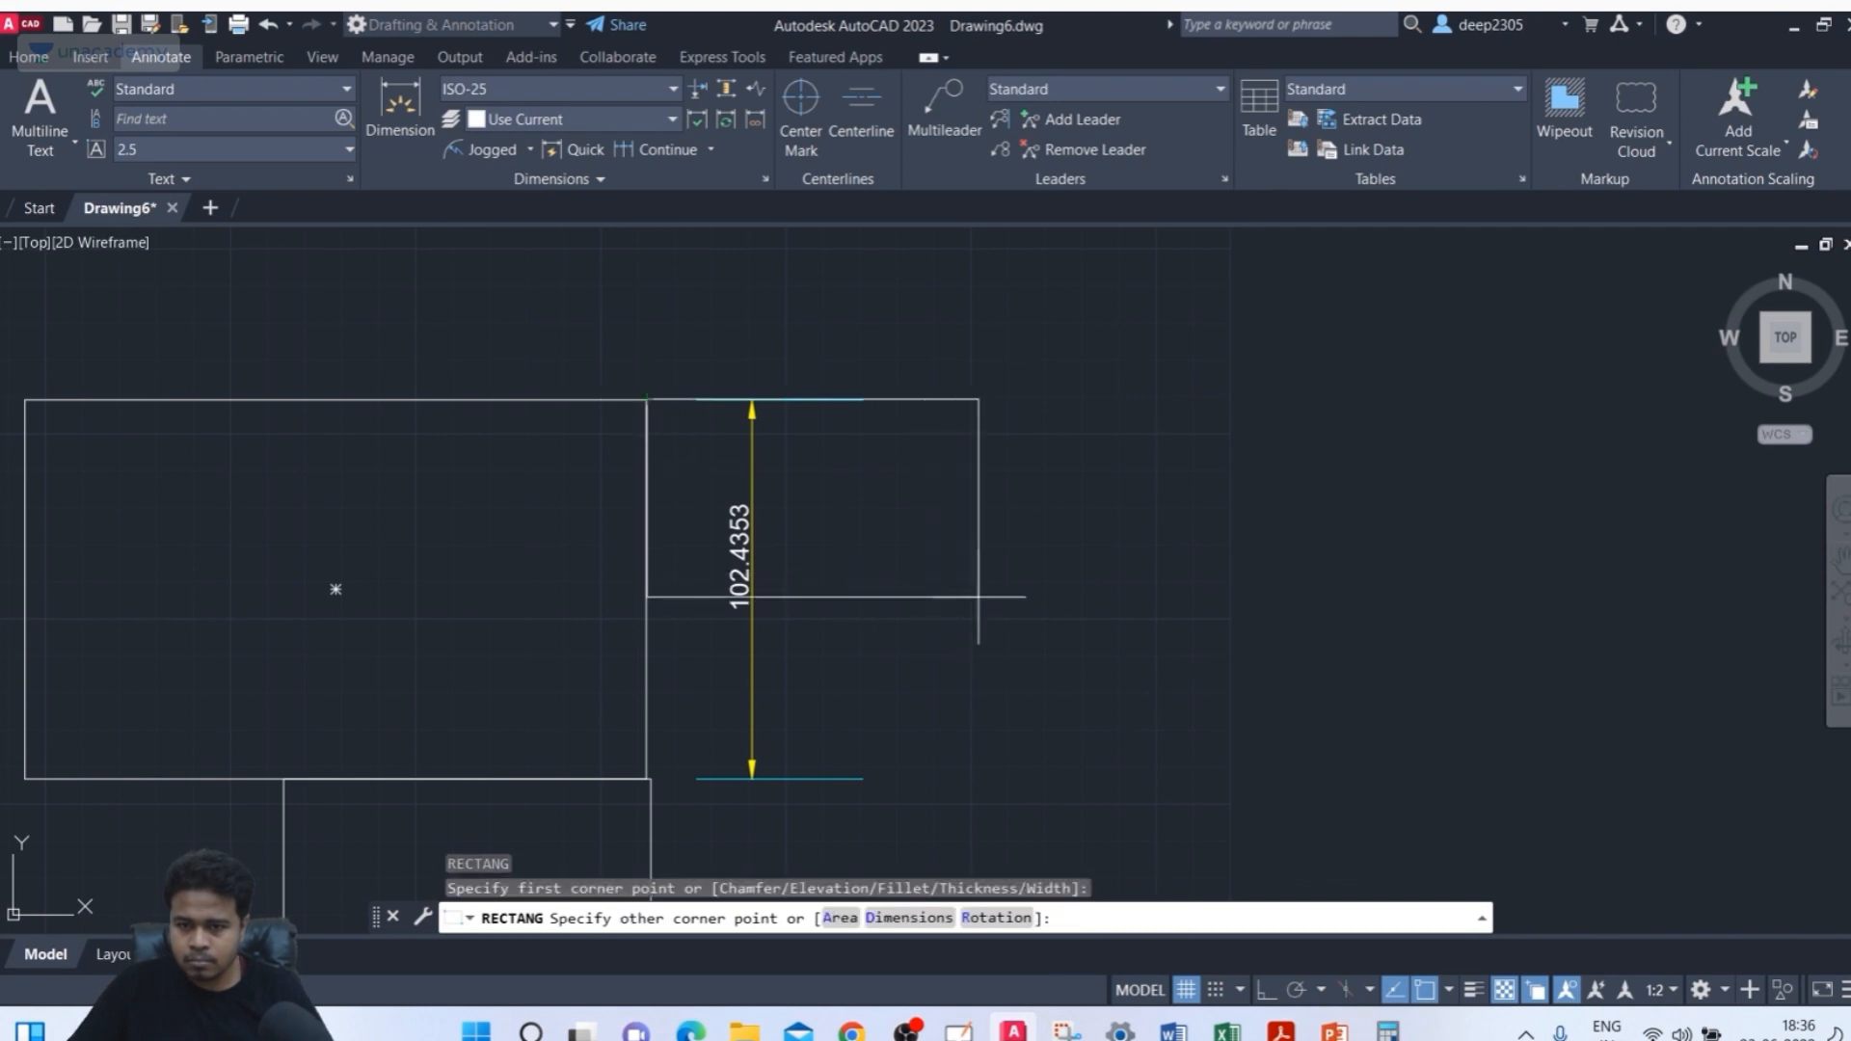
pyautogui.press('Escape')
pyautogui.moveTo(971, 569); pyautogui.dragTo(1026, 571, button='middle')
pyautogui.scroll(-2, 1026, 542)
pyautogui.press('Escape')
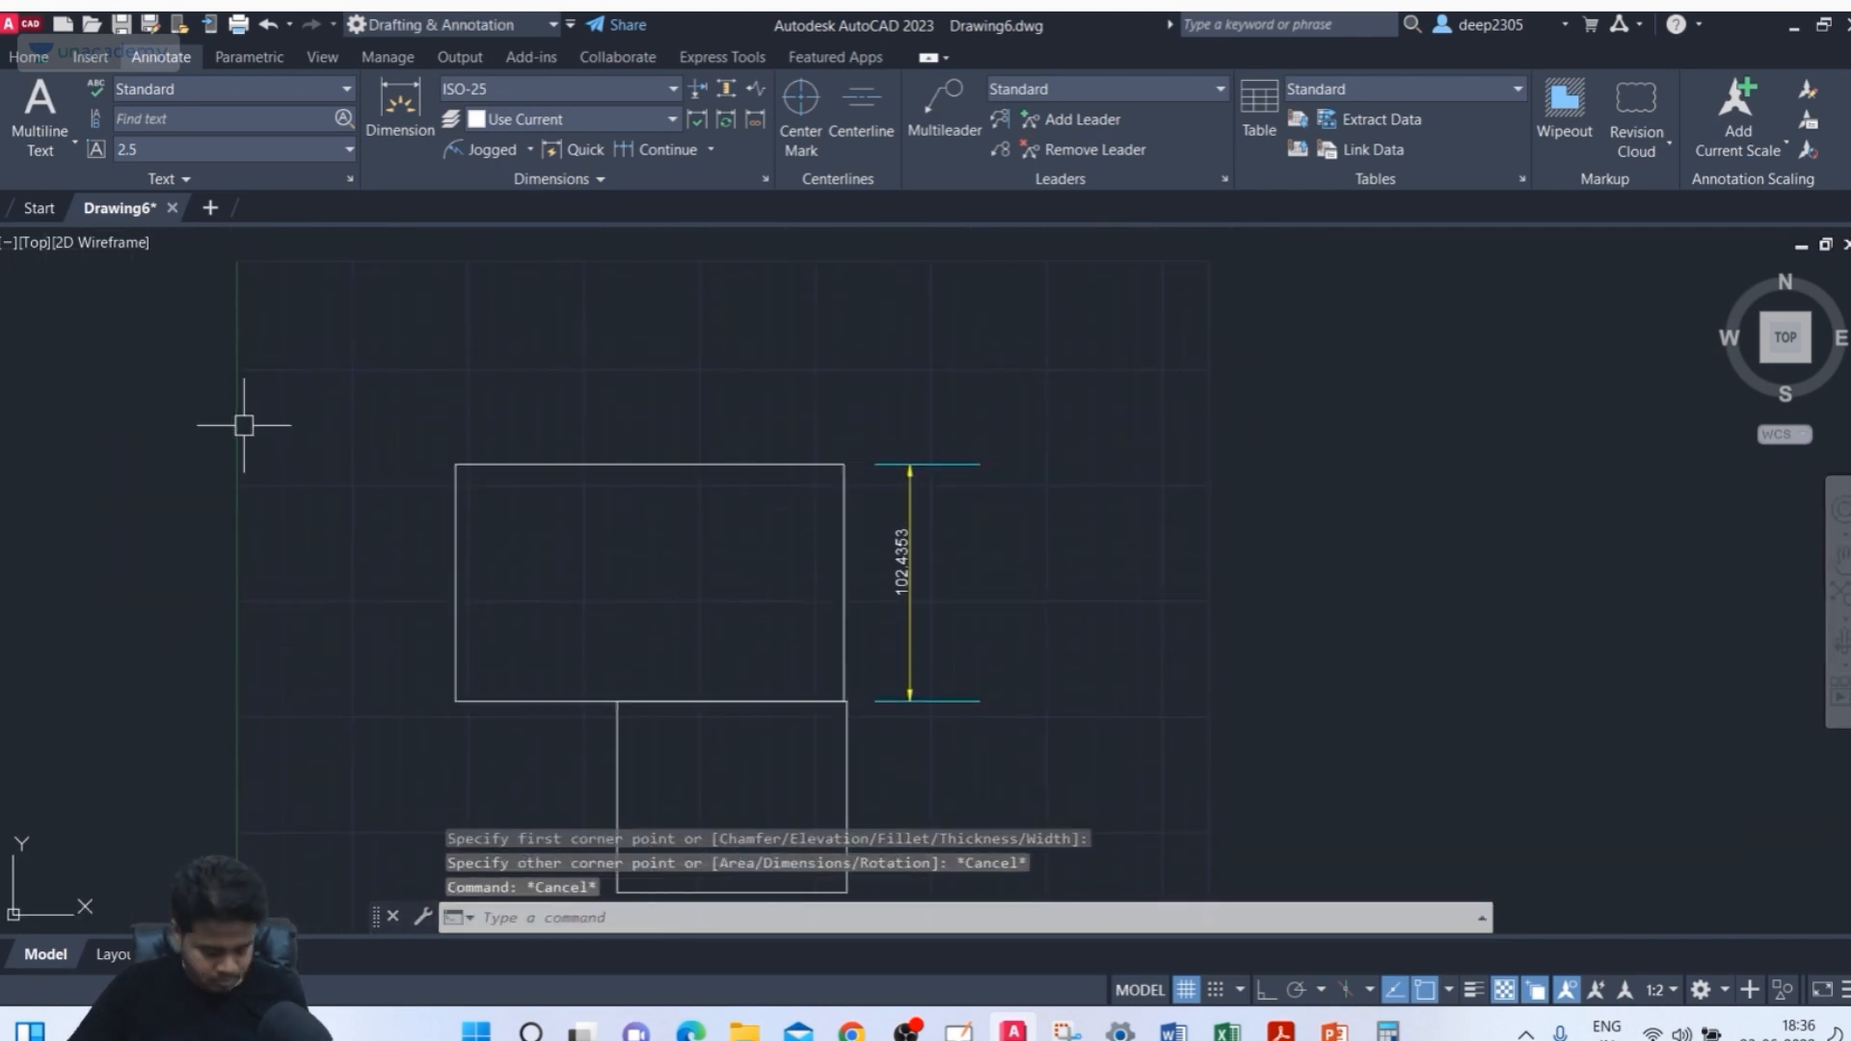
# Dimension the upper rectangle's top edge width with the DIM command, placing the dimension above it
pyautogui.write('DIM')
pyautogui.press('Return')
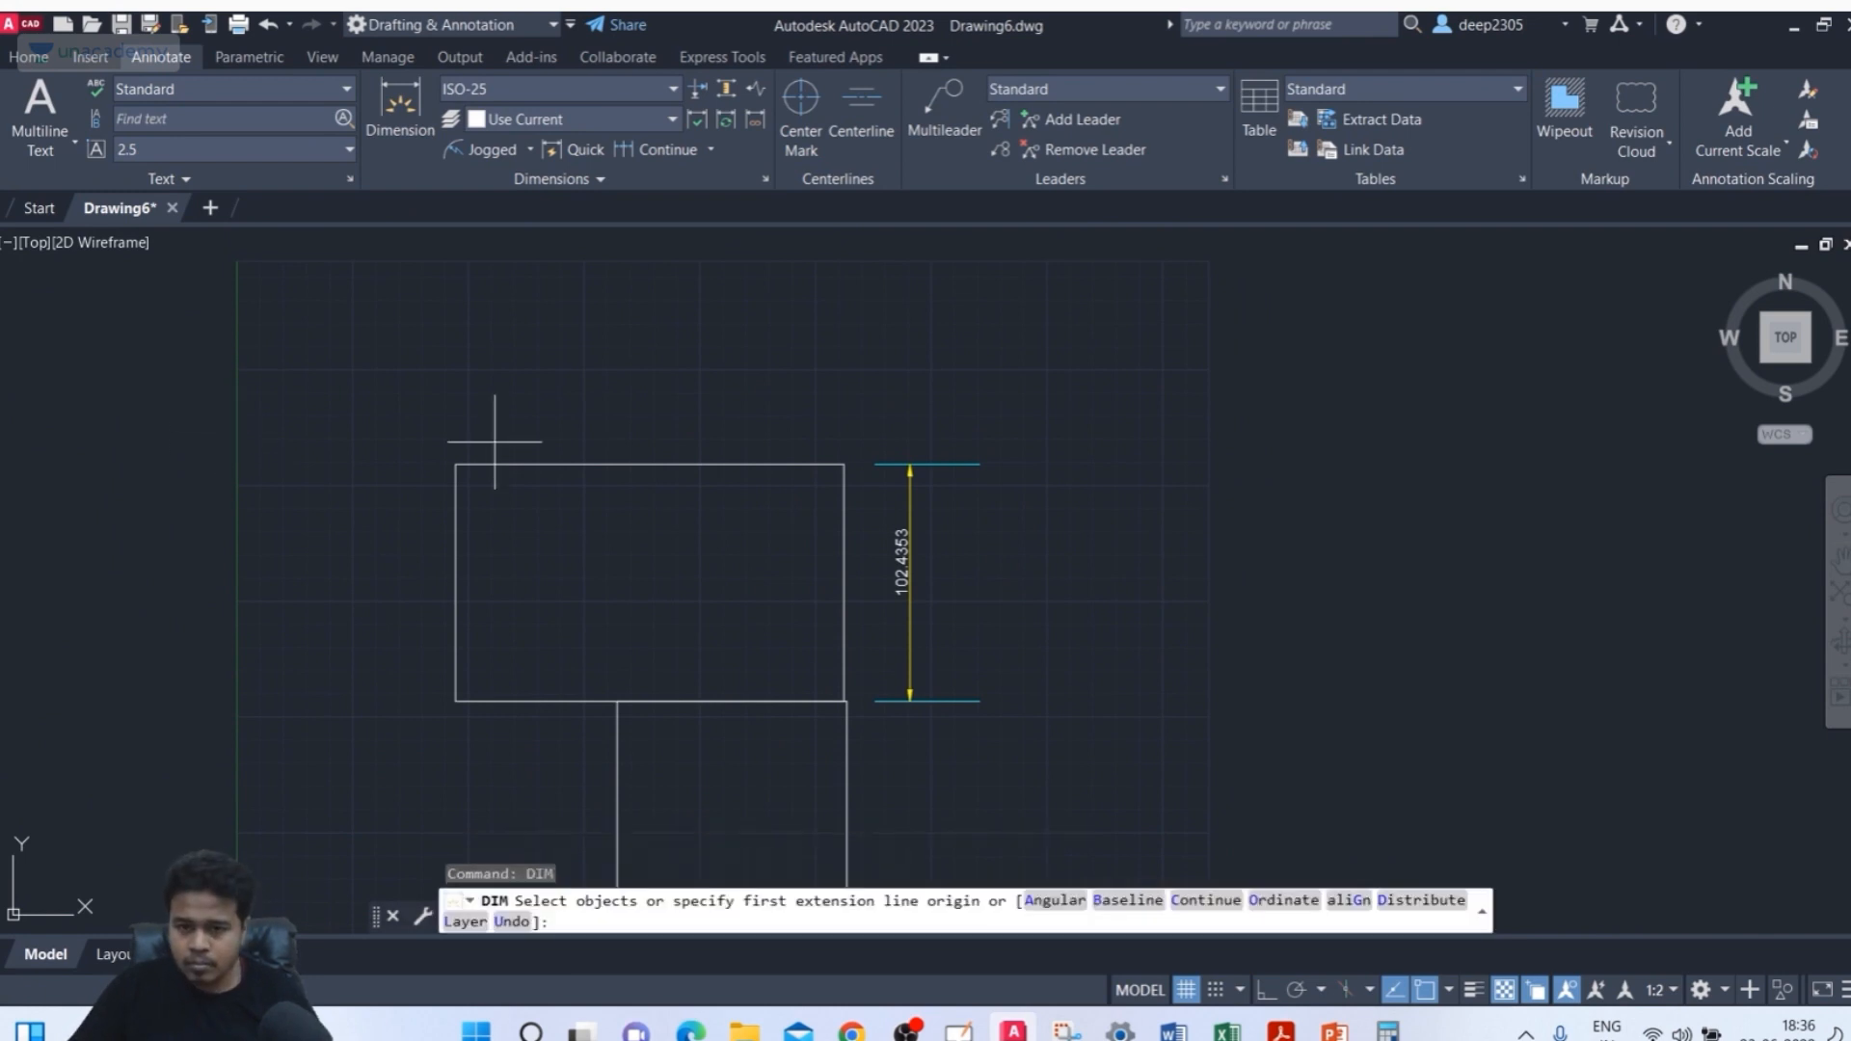
pyautogui.click(455, 465)
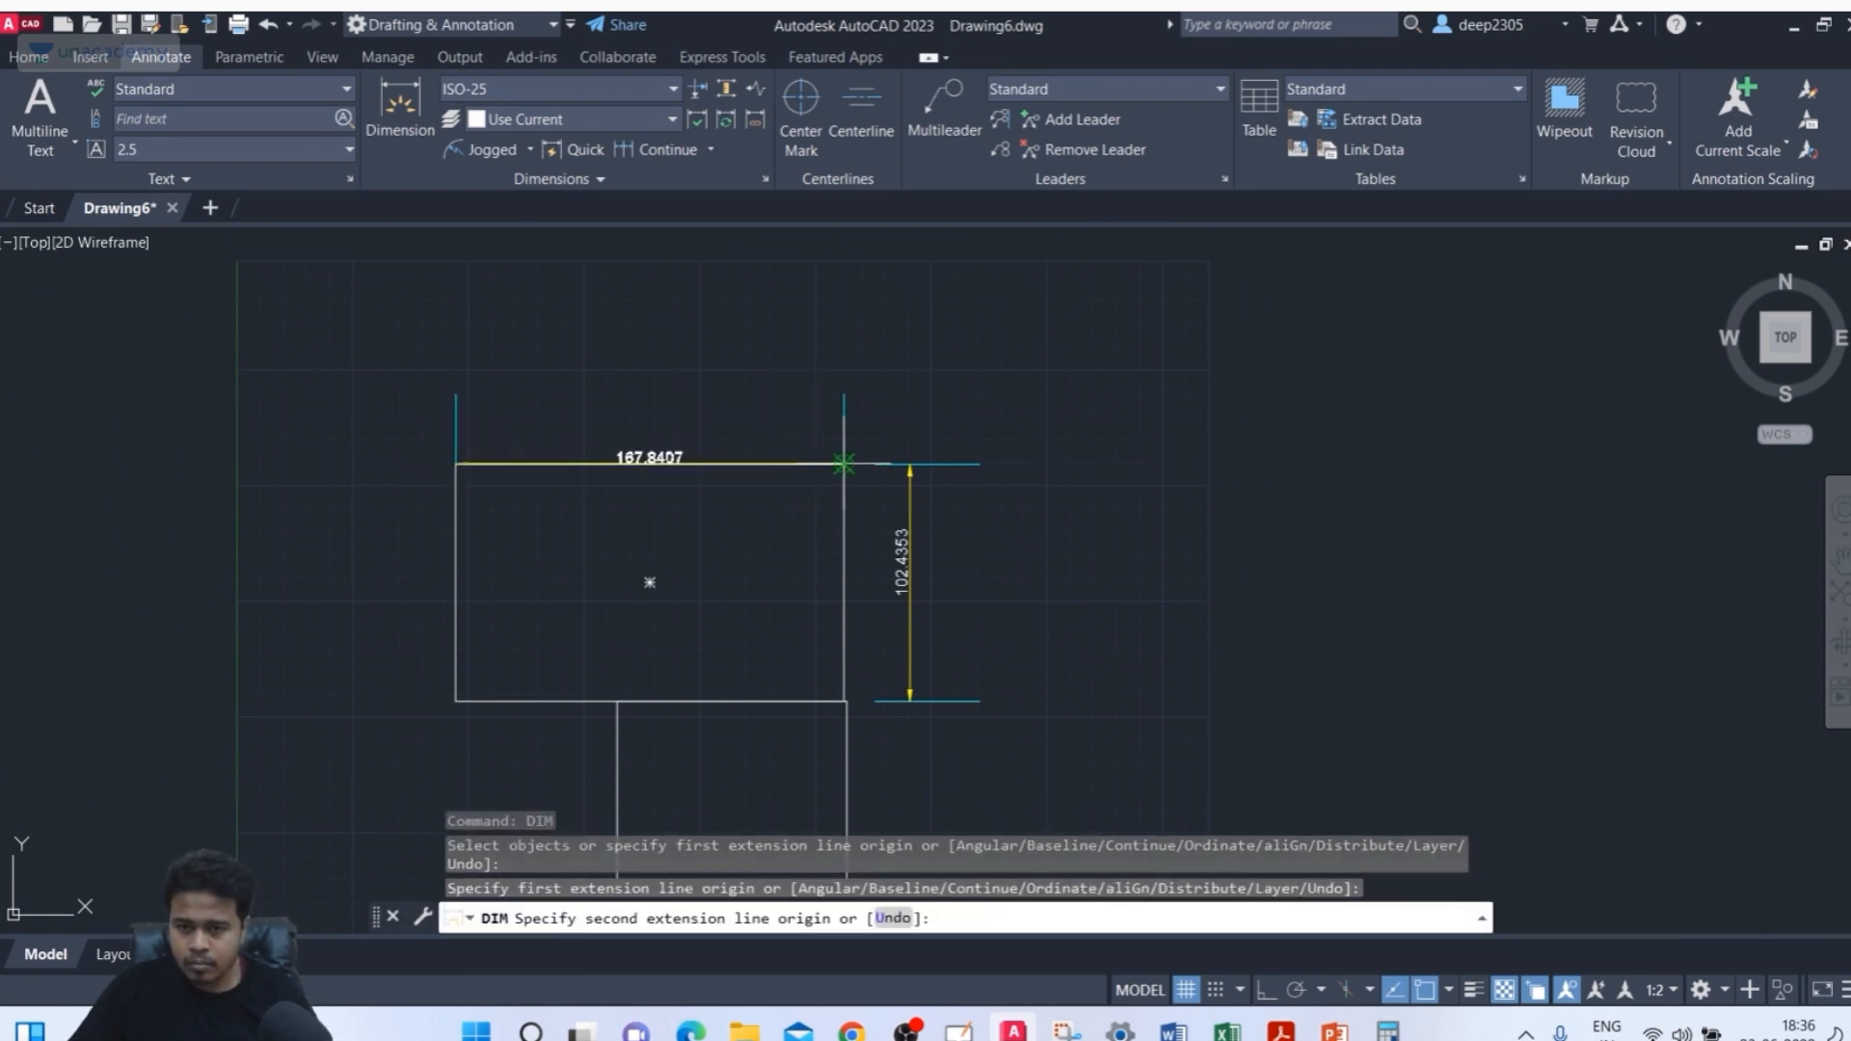
pyautogui.click(843, 464)
pyautogui.click(826, 381)
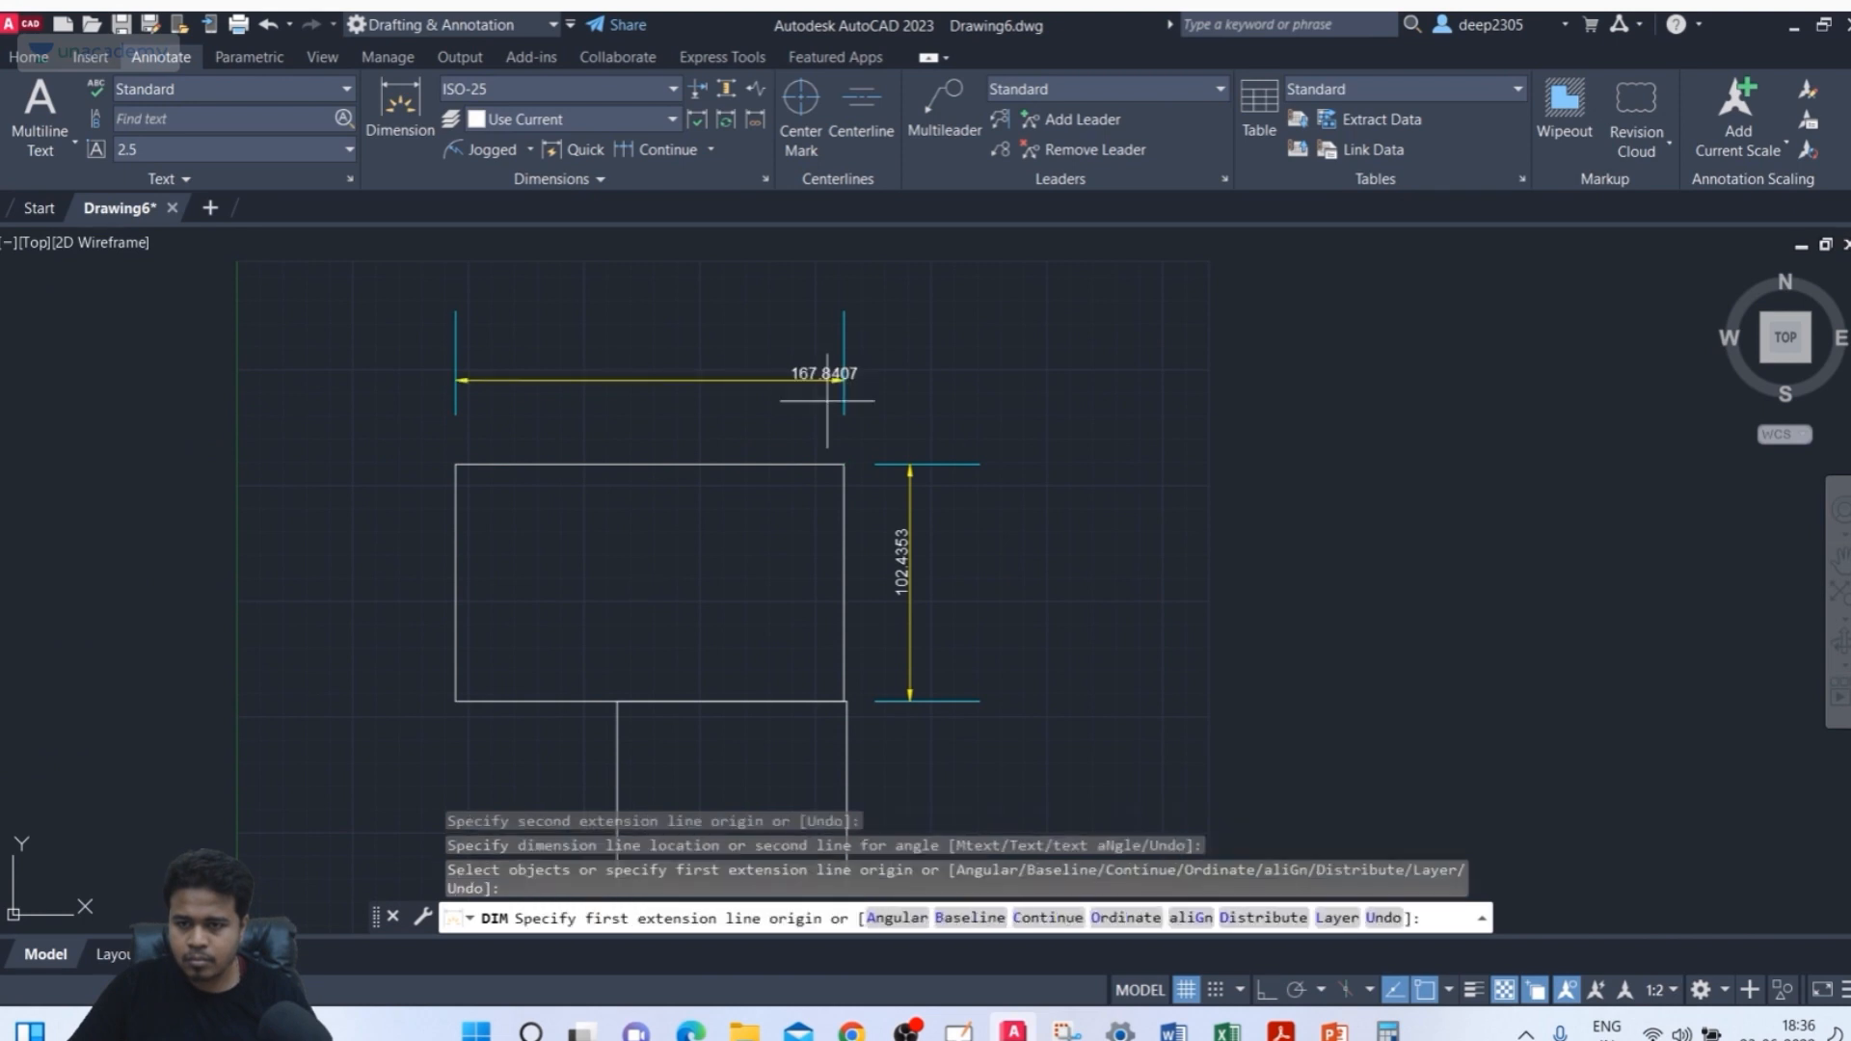
pyautogui.moveTo(1096, 415); pyautogui.dragTo(1016, 464, button='middle')
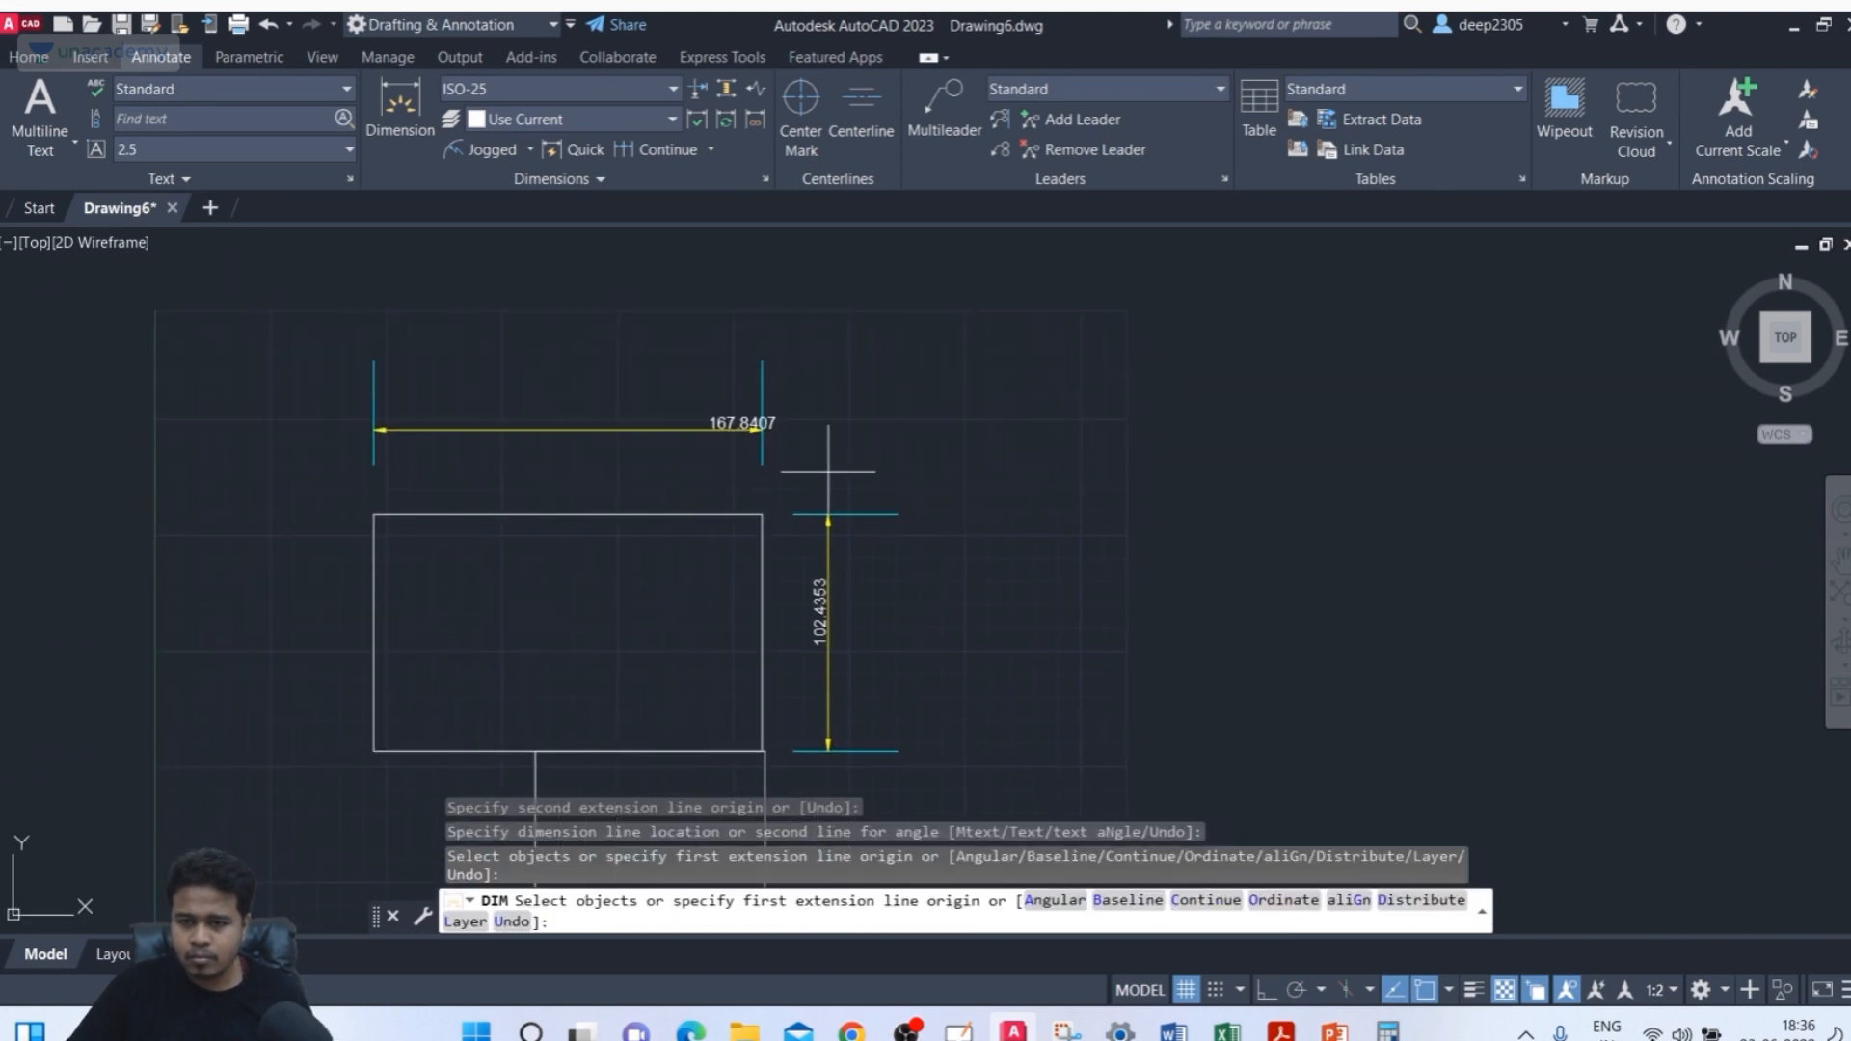
pyautogui.press('Return')
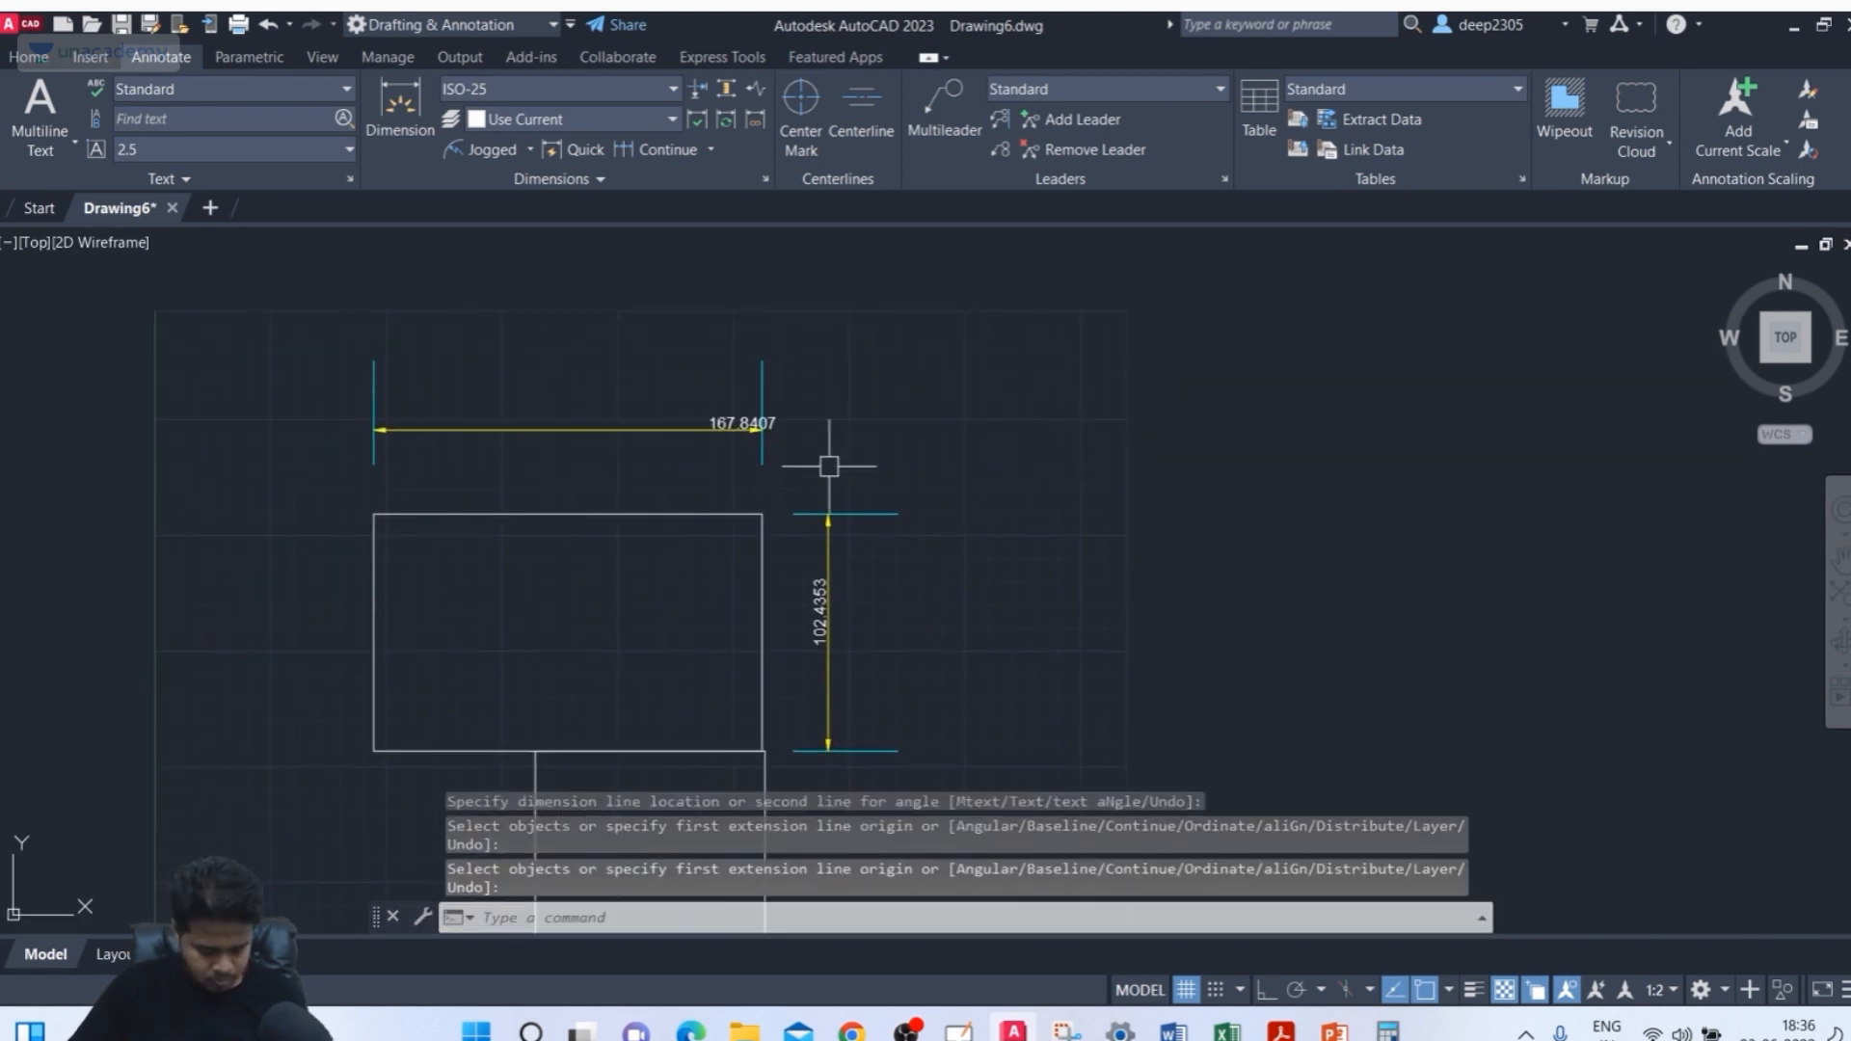
# Draw a narrow rectangle about 45 wide and 91 tall on top of the upper rectangle, starting at its top edge midpoint
pyautogui.write('rec')
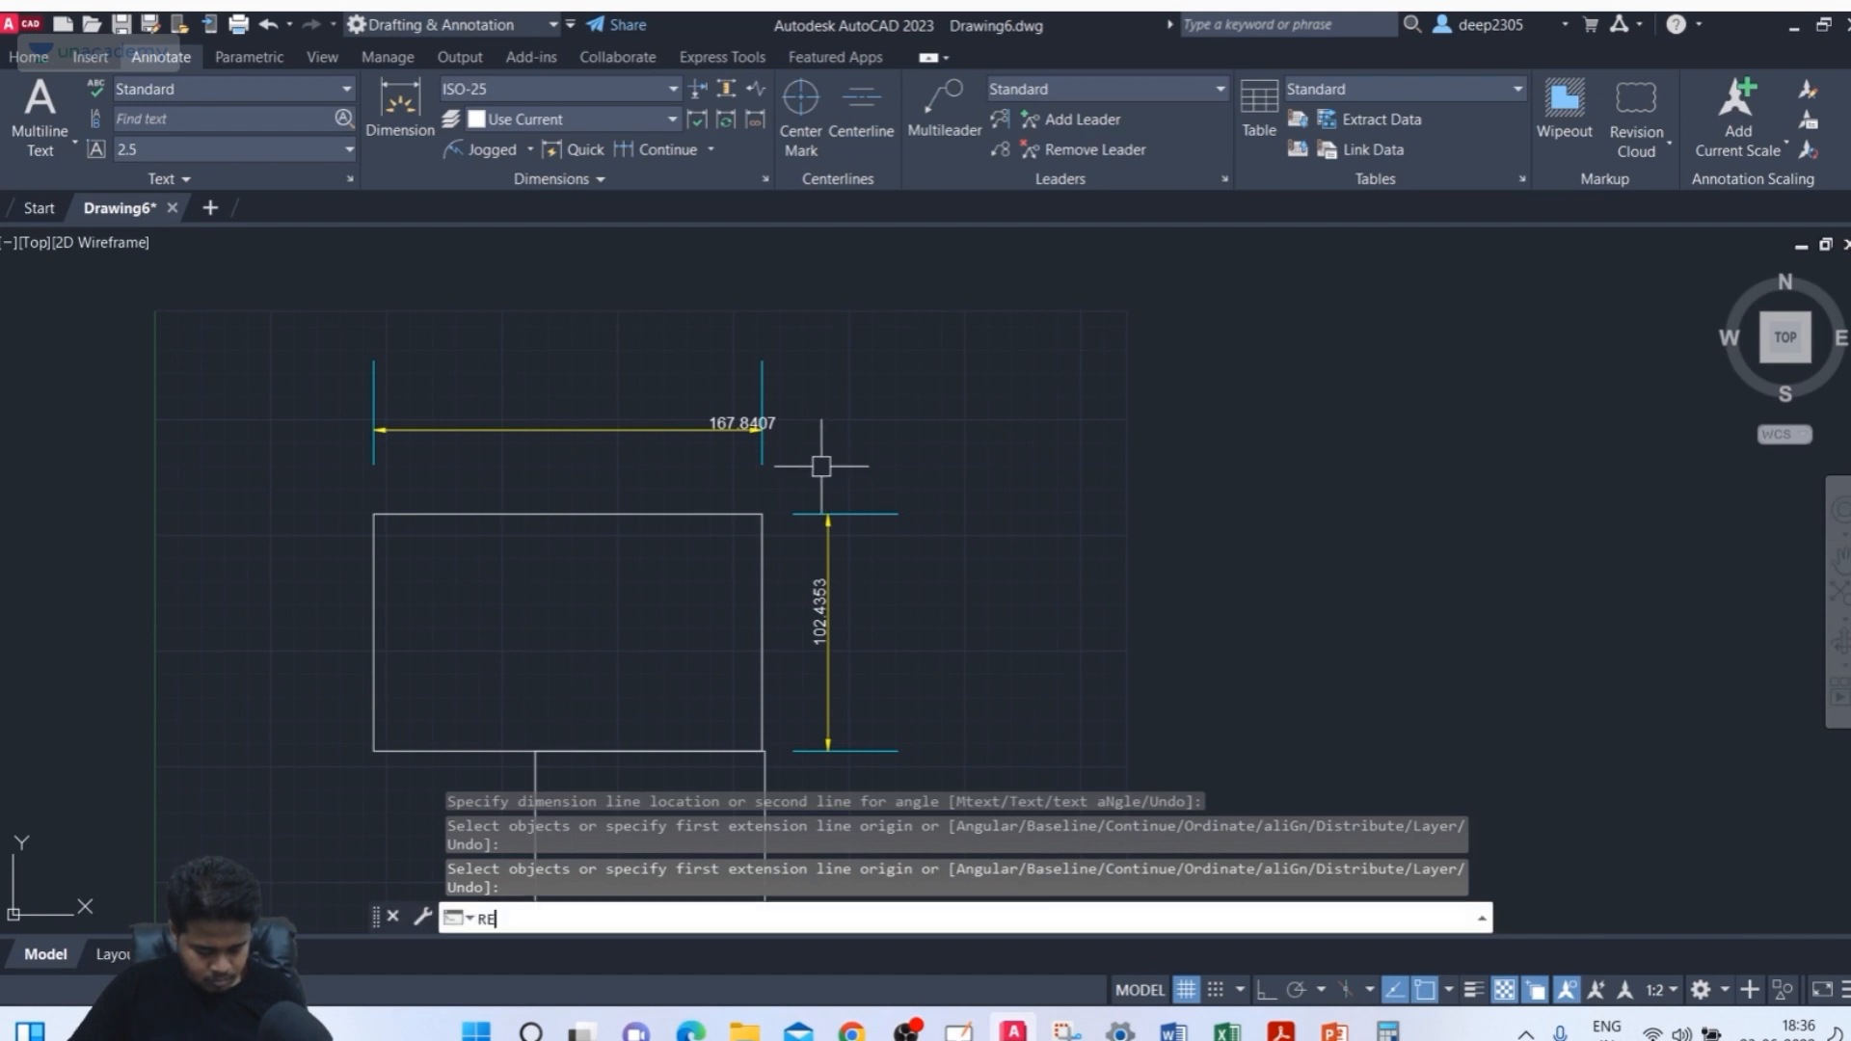
pyautogui.press('Return')
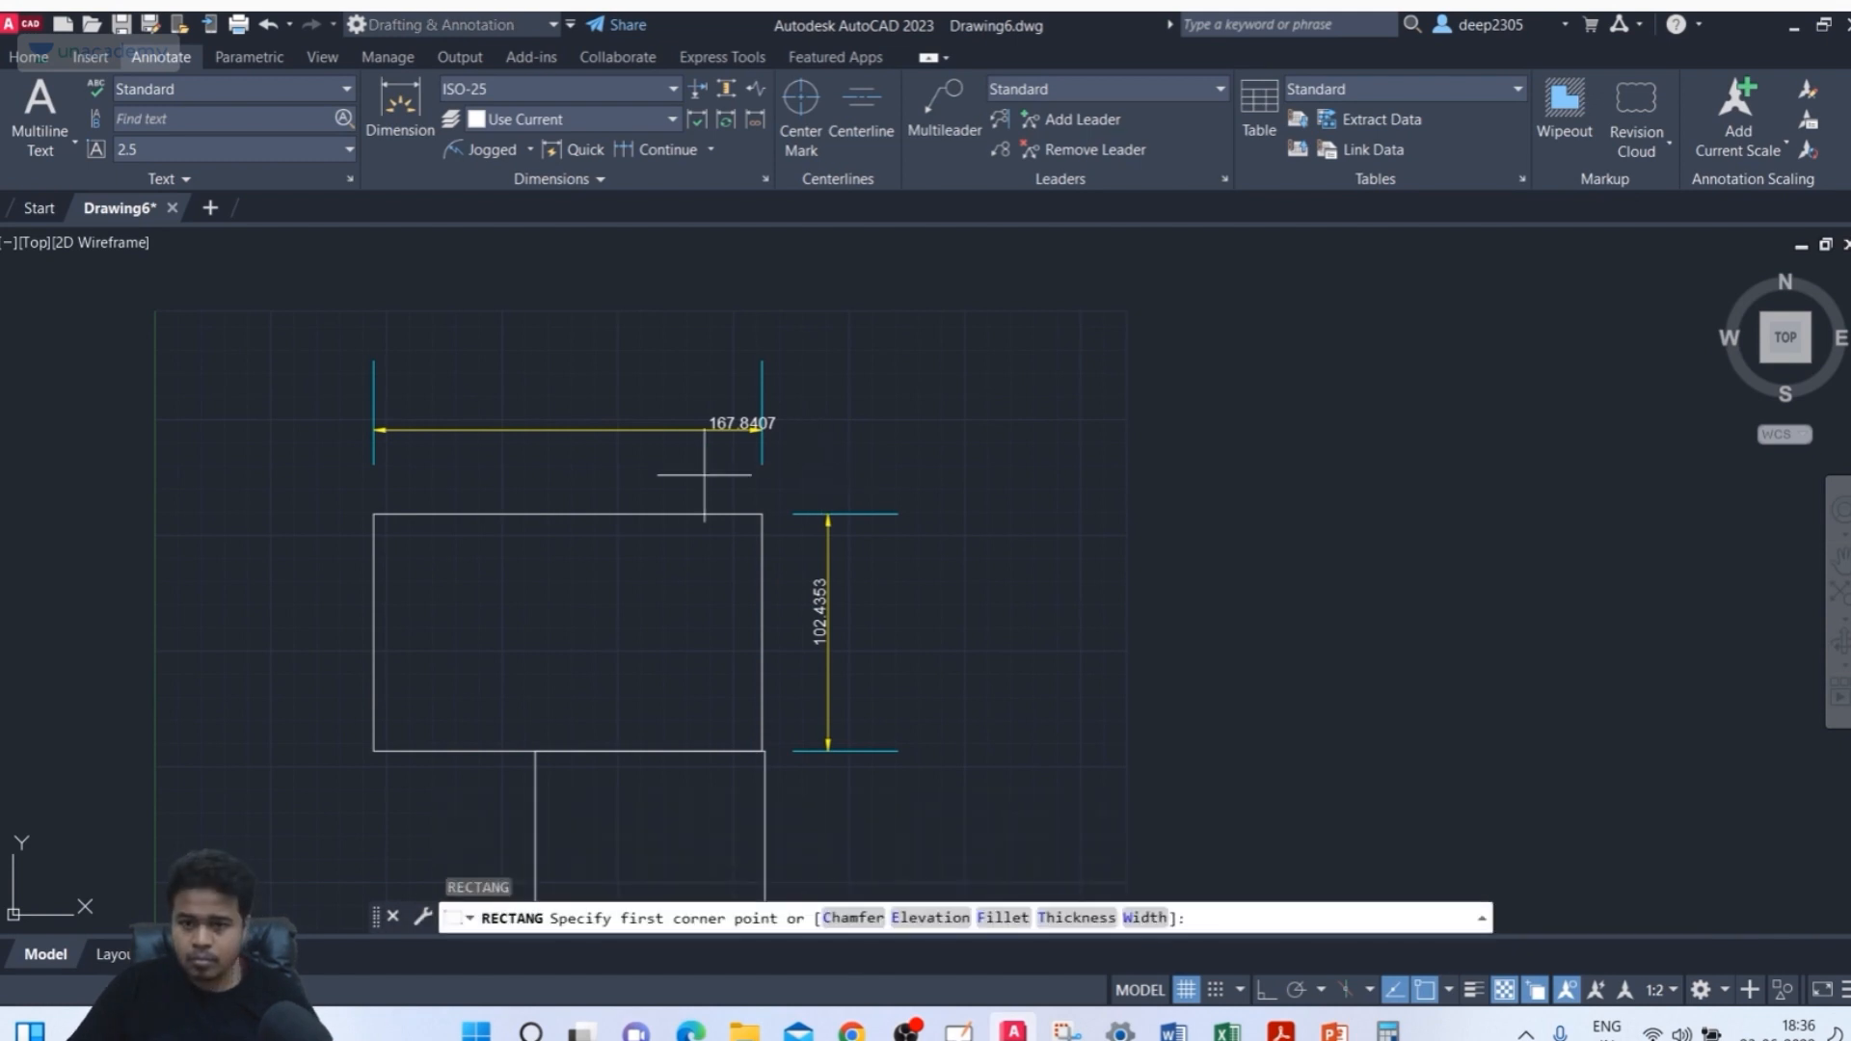
pyautogui.click(567, 512)
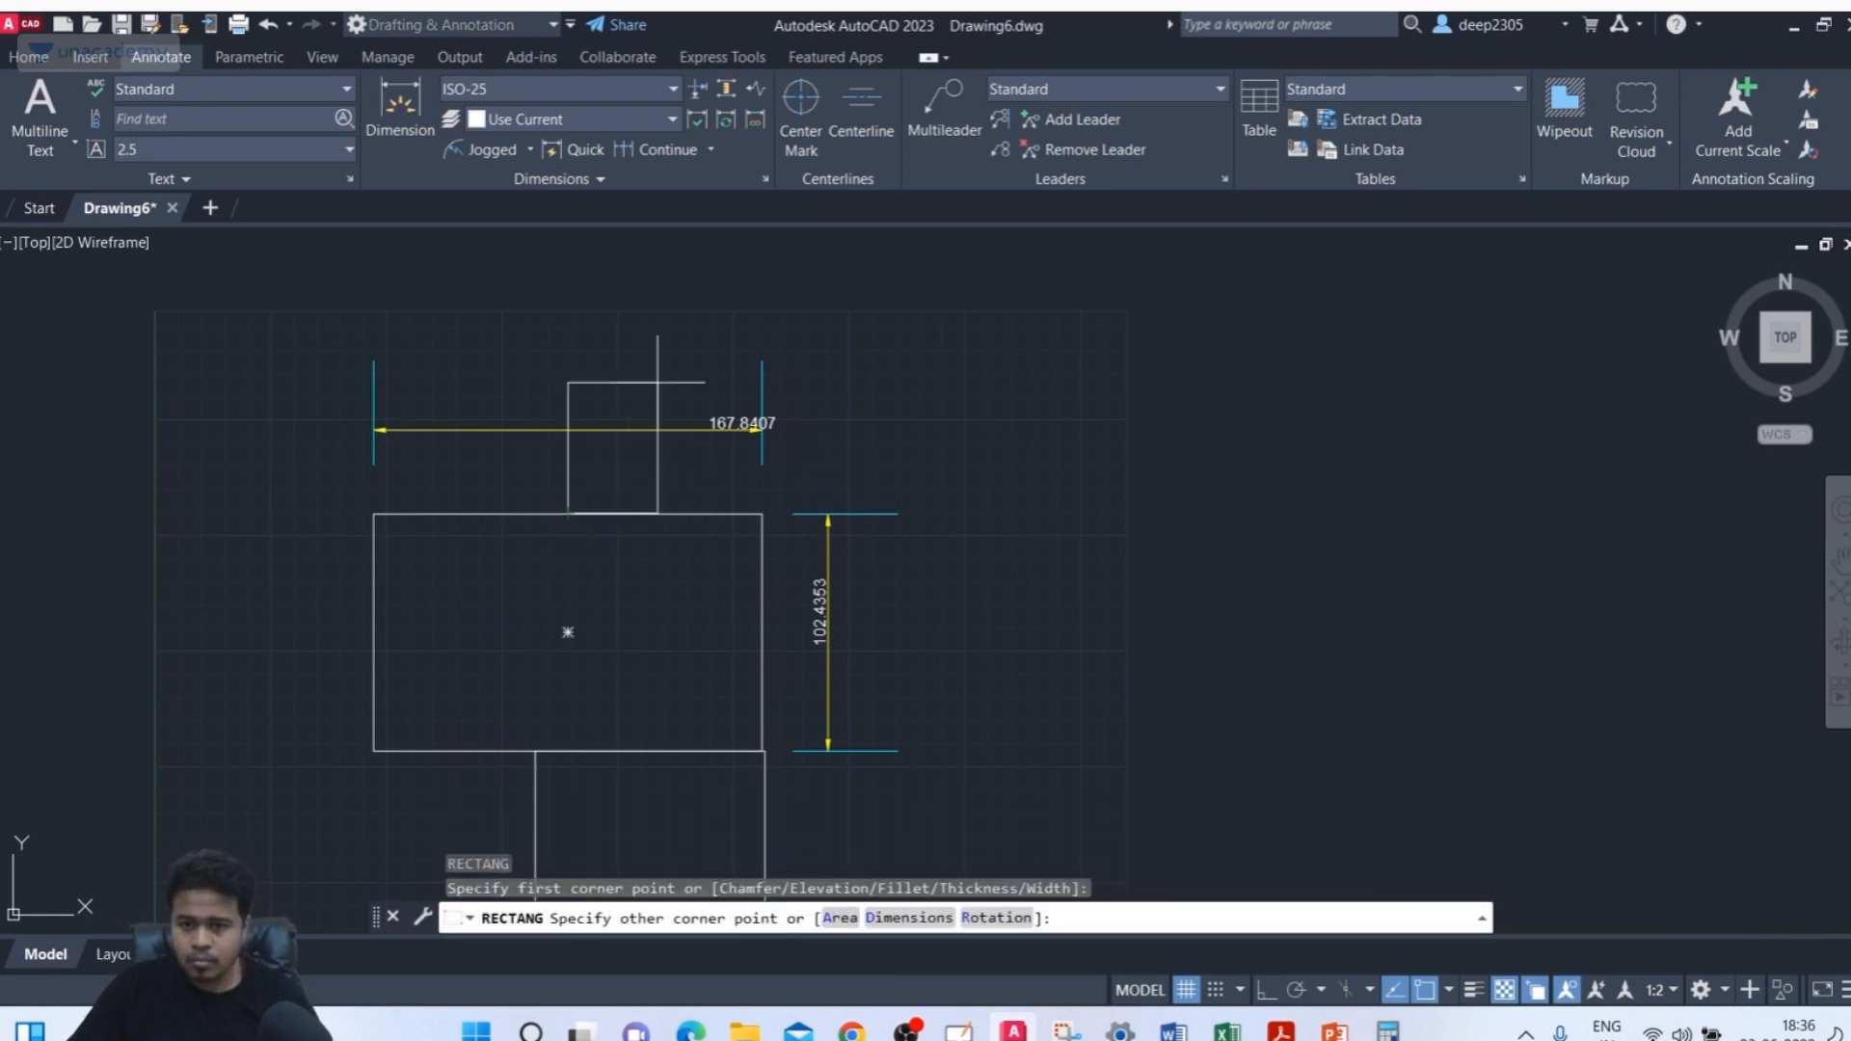
pyautogui.click(671, 306)
pyautogui.moveTo(702, 310); pyautogui.dragTo(670, 321, button='middle')
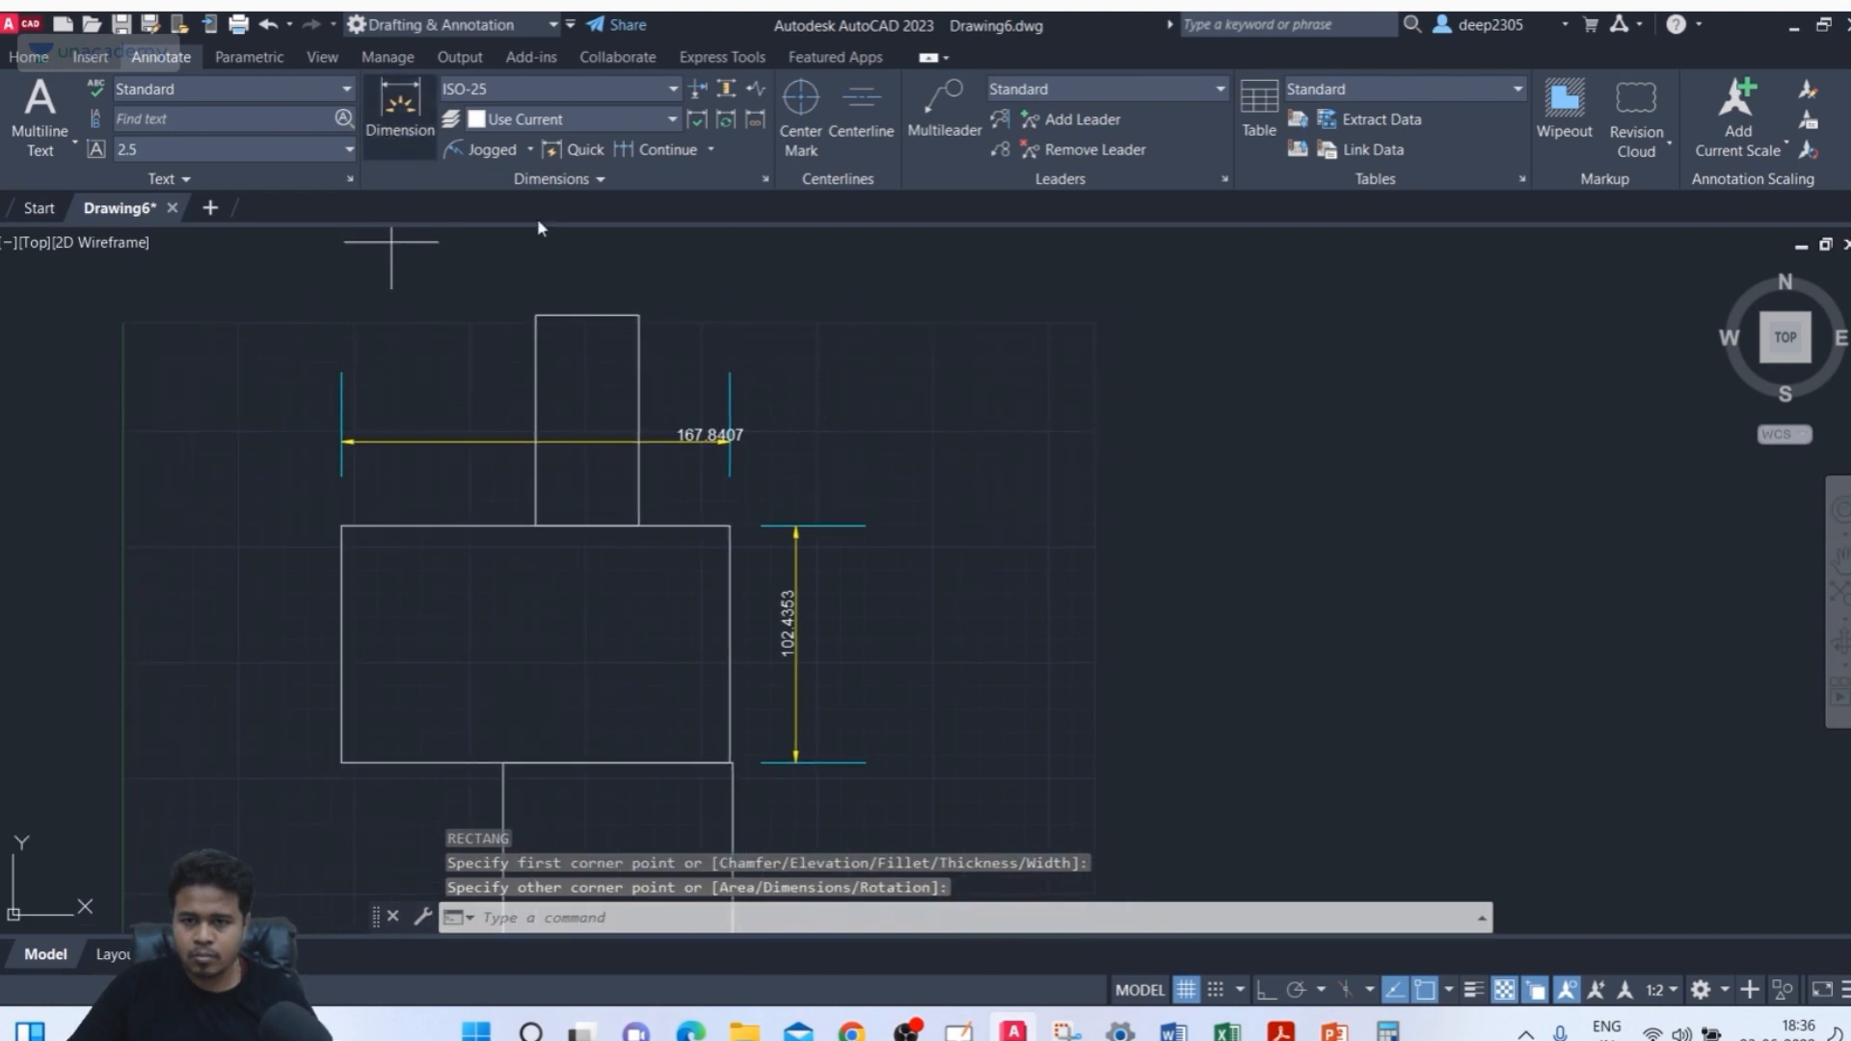
# Dimension the narrow rectangle's right edge height, placing the dimension to its right
pyautogui.click(400, 106)
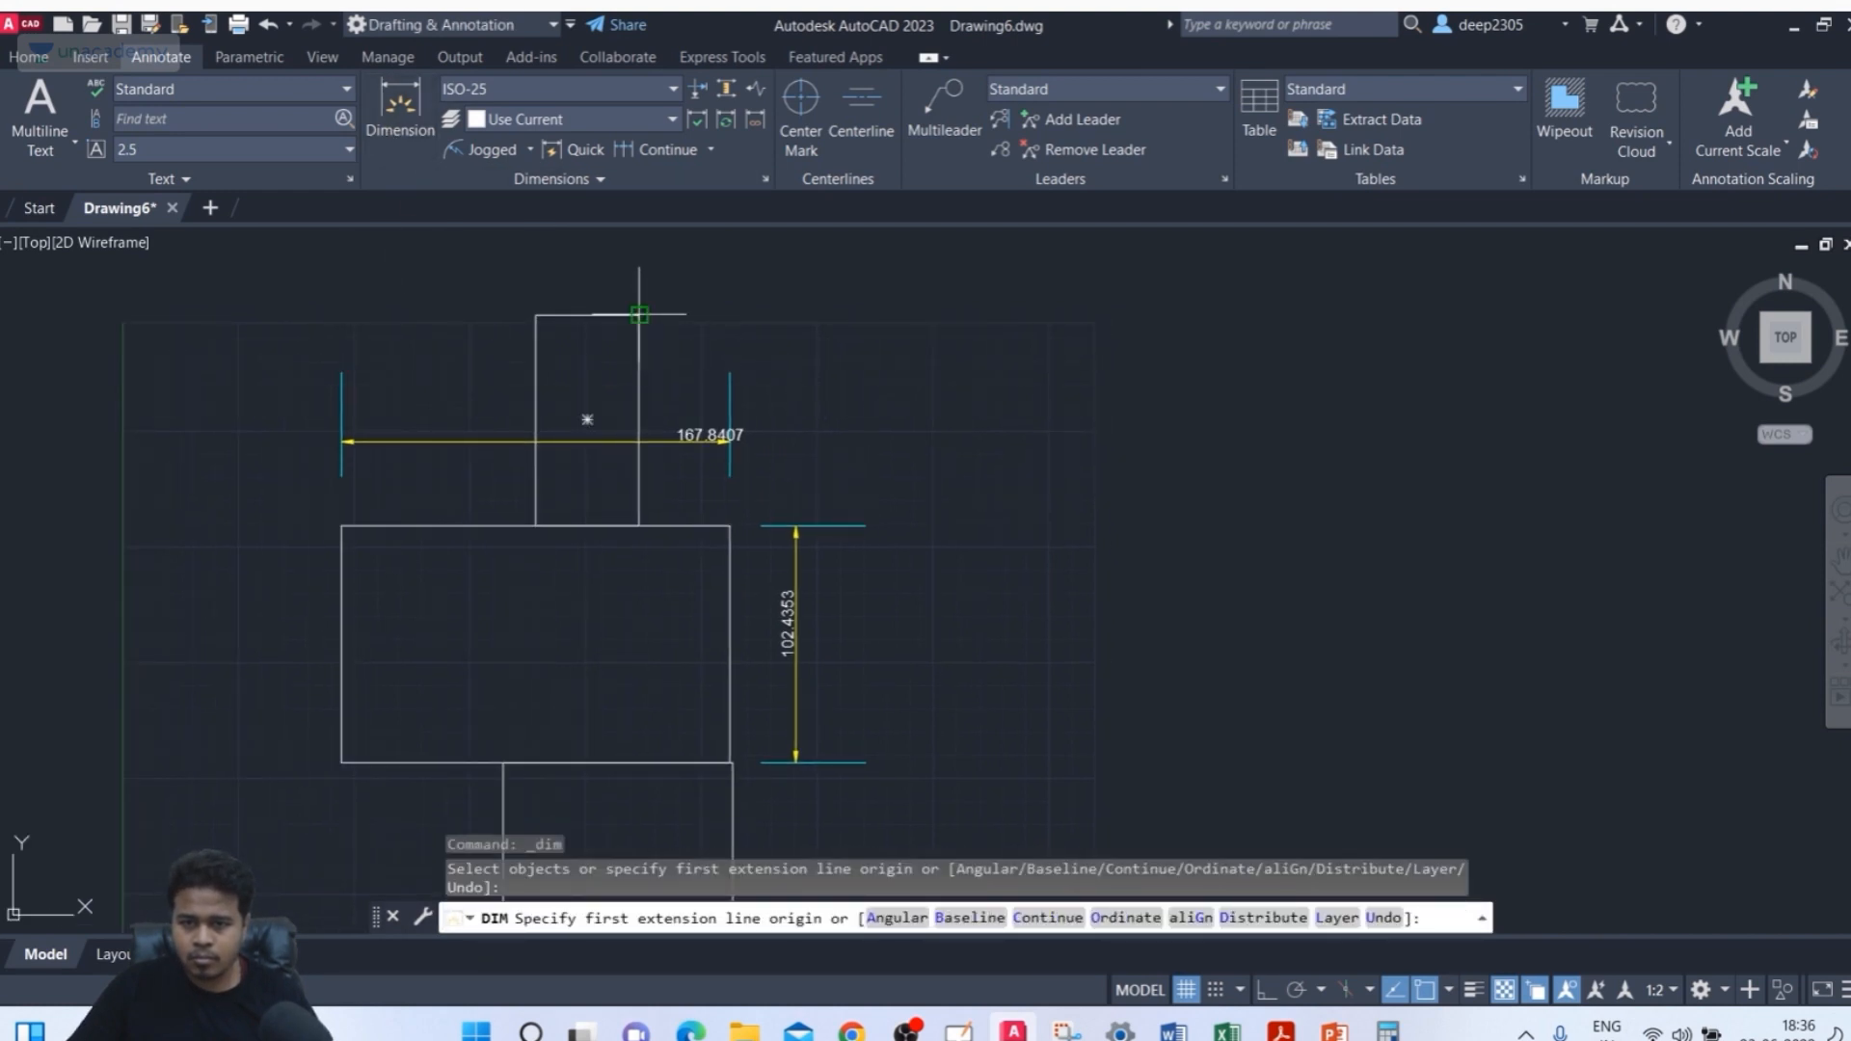
pyautogui.click(639, 314)
pyautogui.click(639, 525)
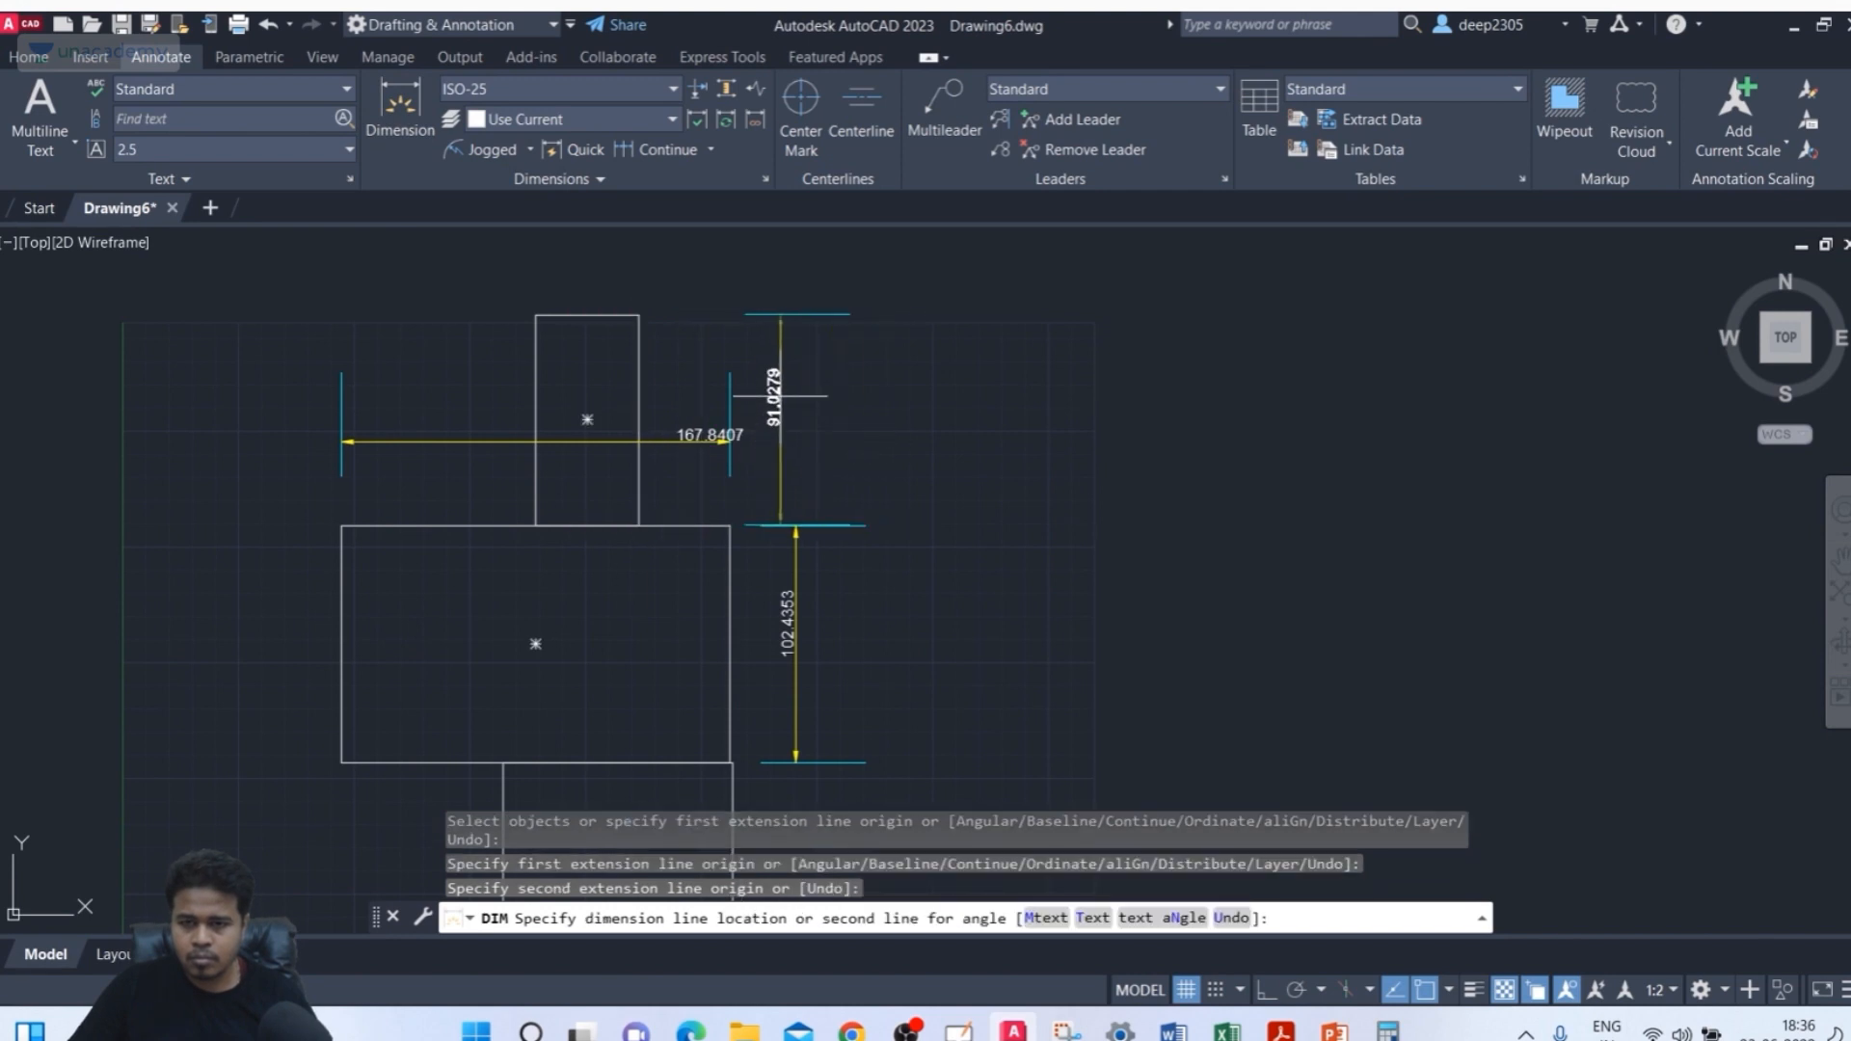
pyautogui.click(937, 391)
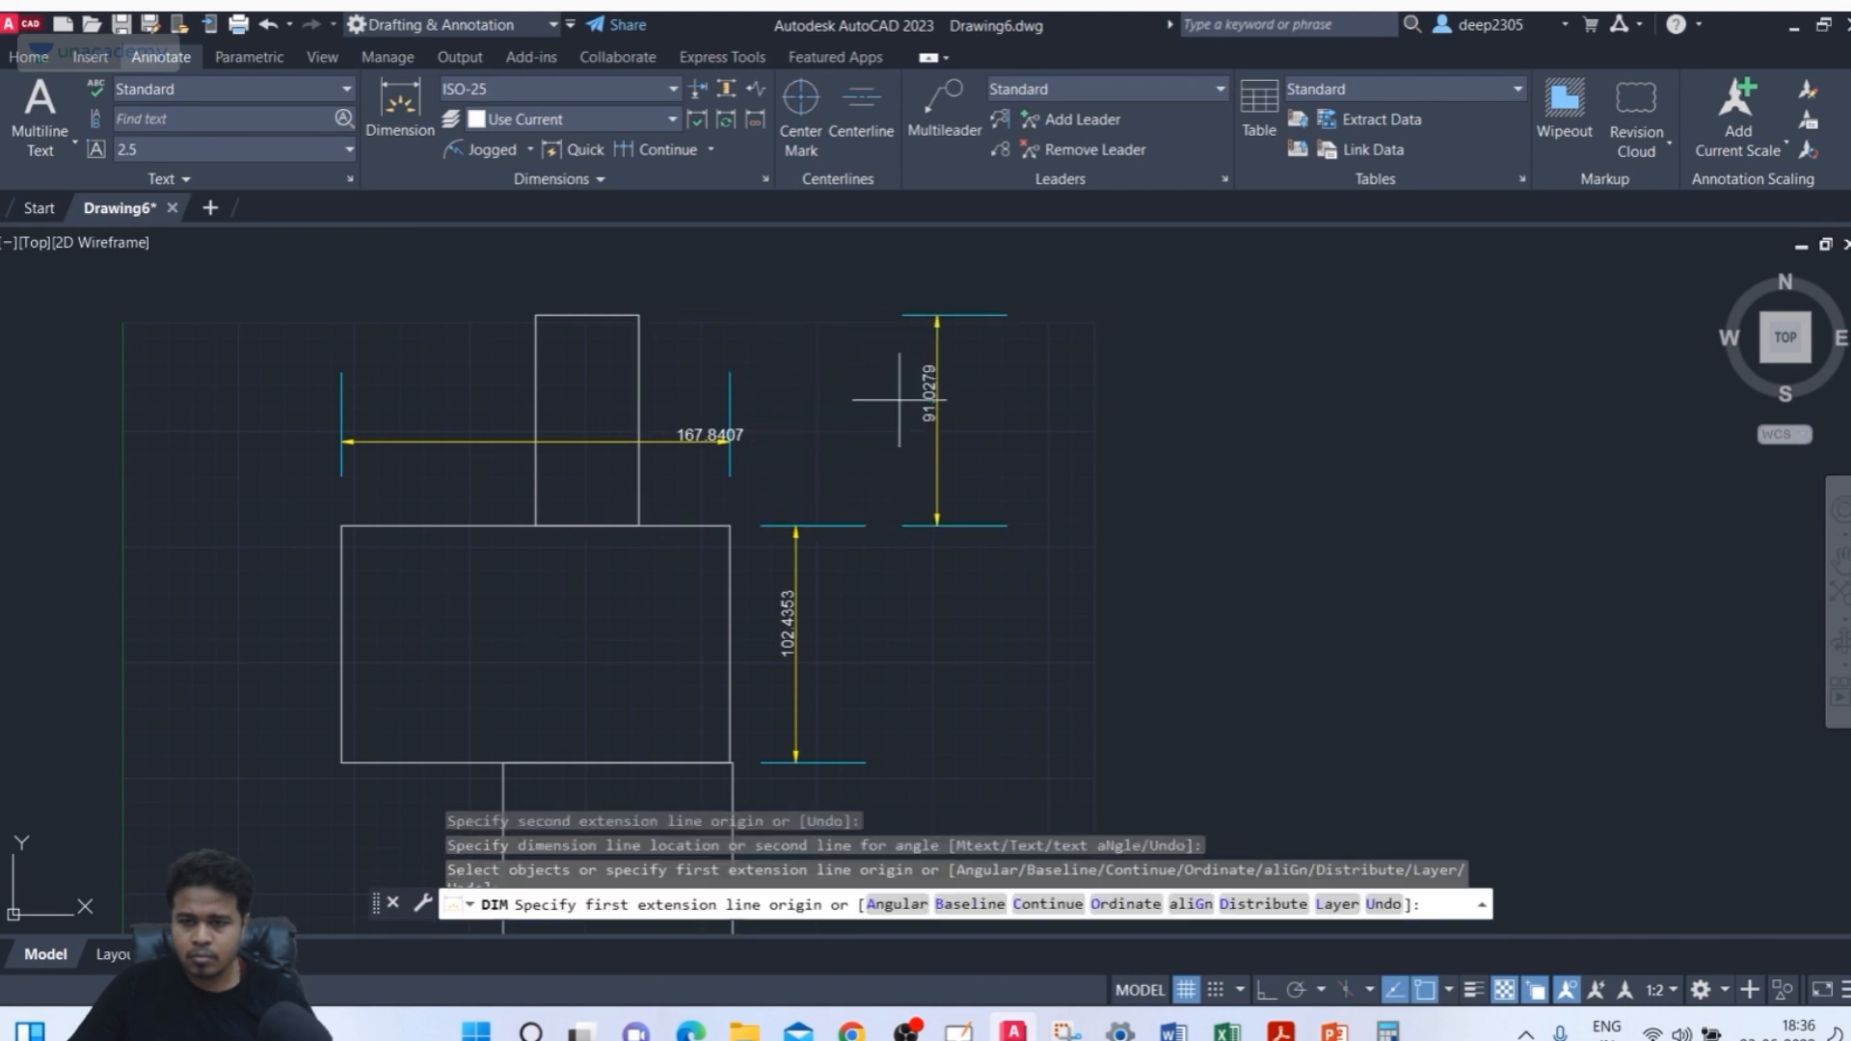
pyautogui.moveTo(771, 386); pyautogui.dragTo(730, 388, button='middle')
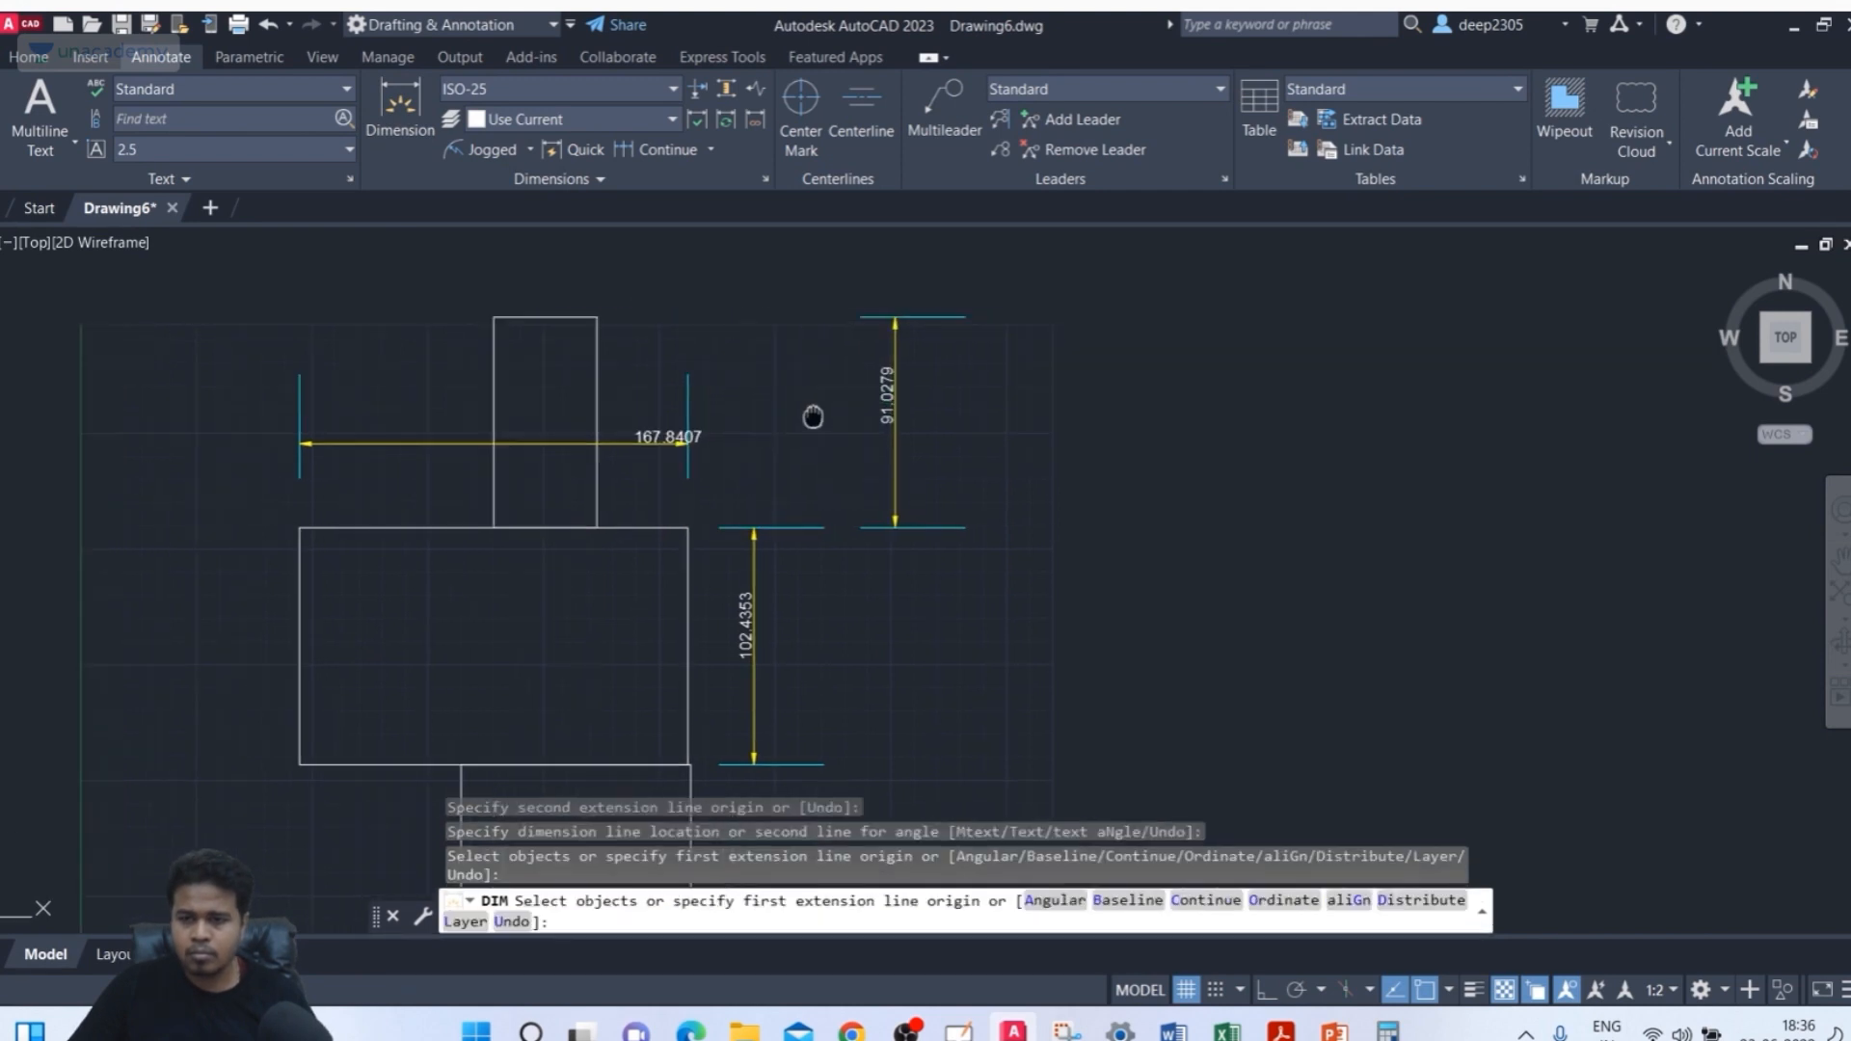
# Dimension the narrow rectangle's top edge width, placing the dimension above it
pyautogui.click(496, 314)
pyautogui.click(596, 316)
pyautogui.moveTo(632, 289); pyautogui.dragTo(631, 405, button='middle')
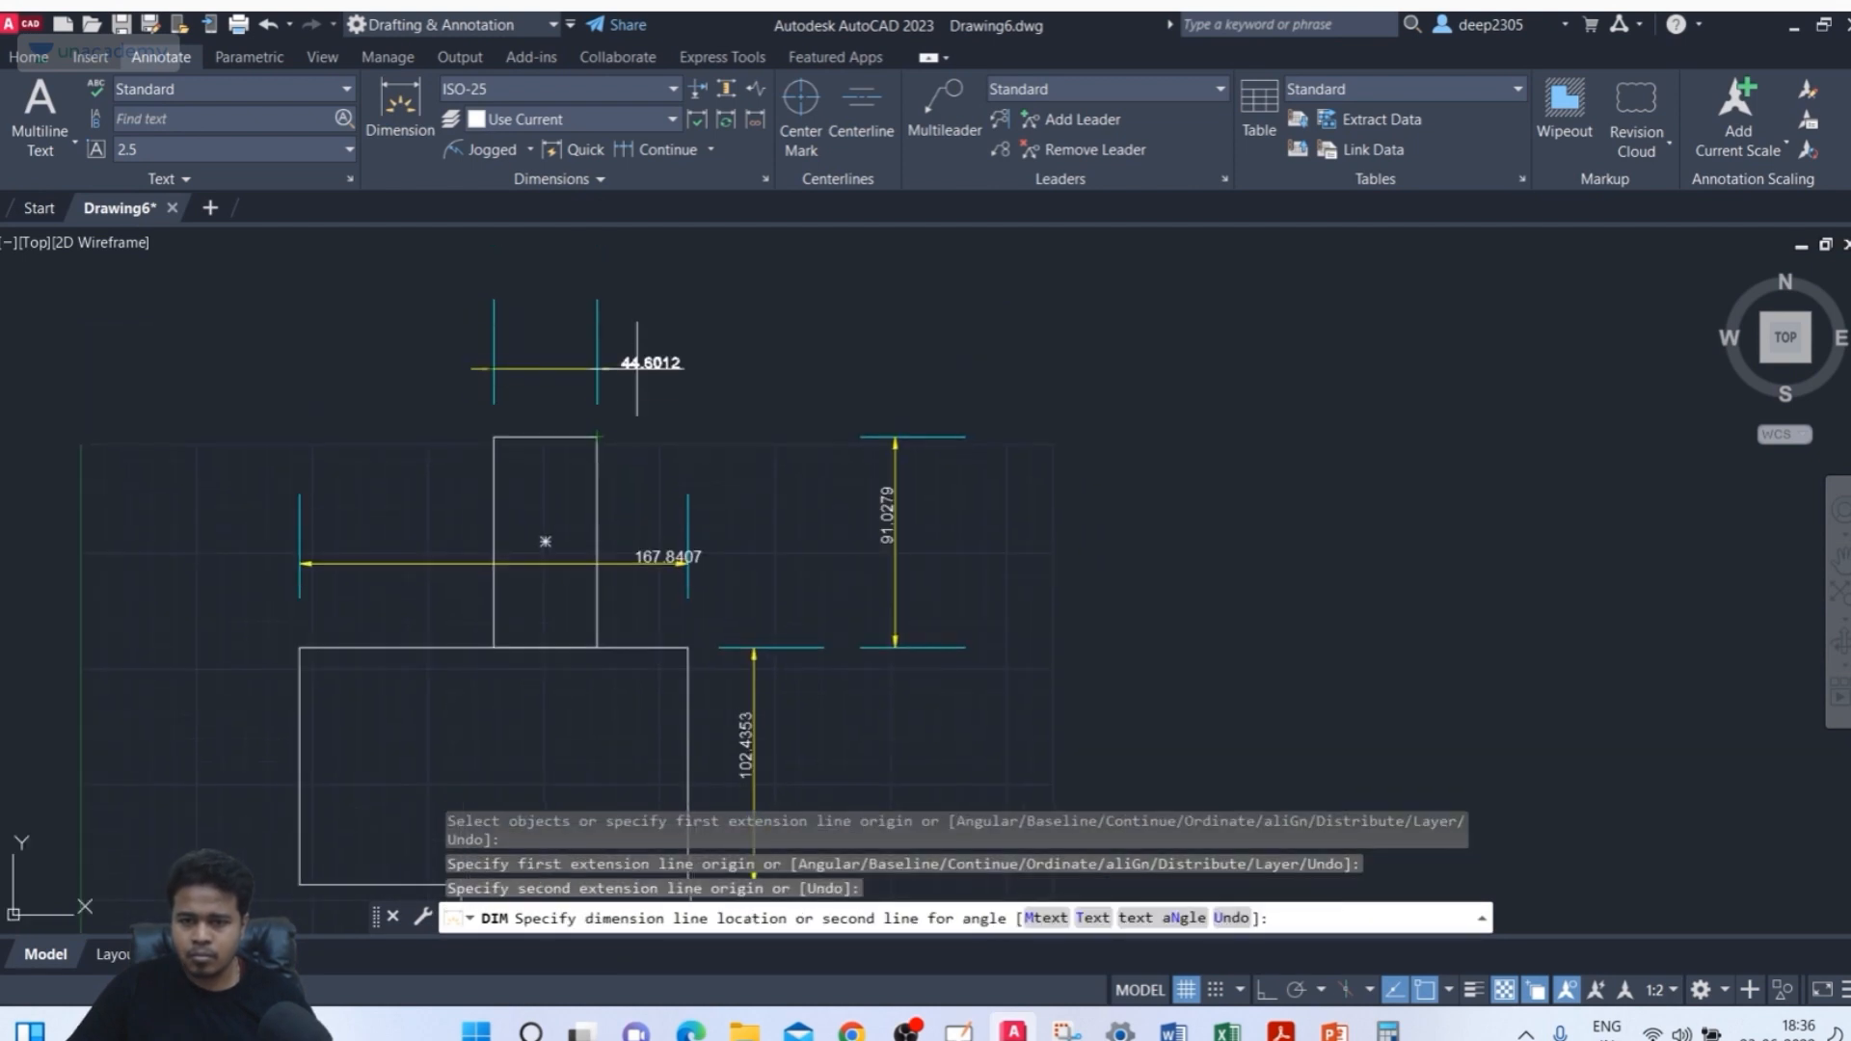
pyautogui.click(636, 362)
pyautogui.moveTo(742, 416); pyautogui.dragTo(757, 410, button='middle')
pyautogui.press('Return')
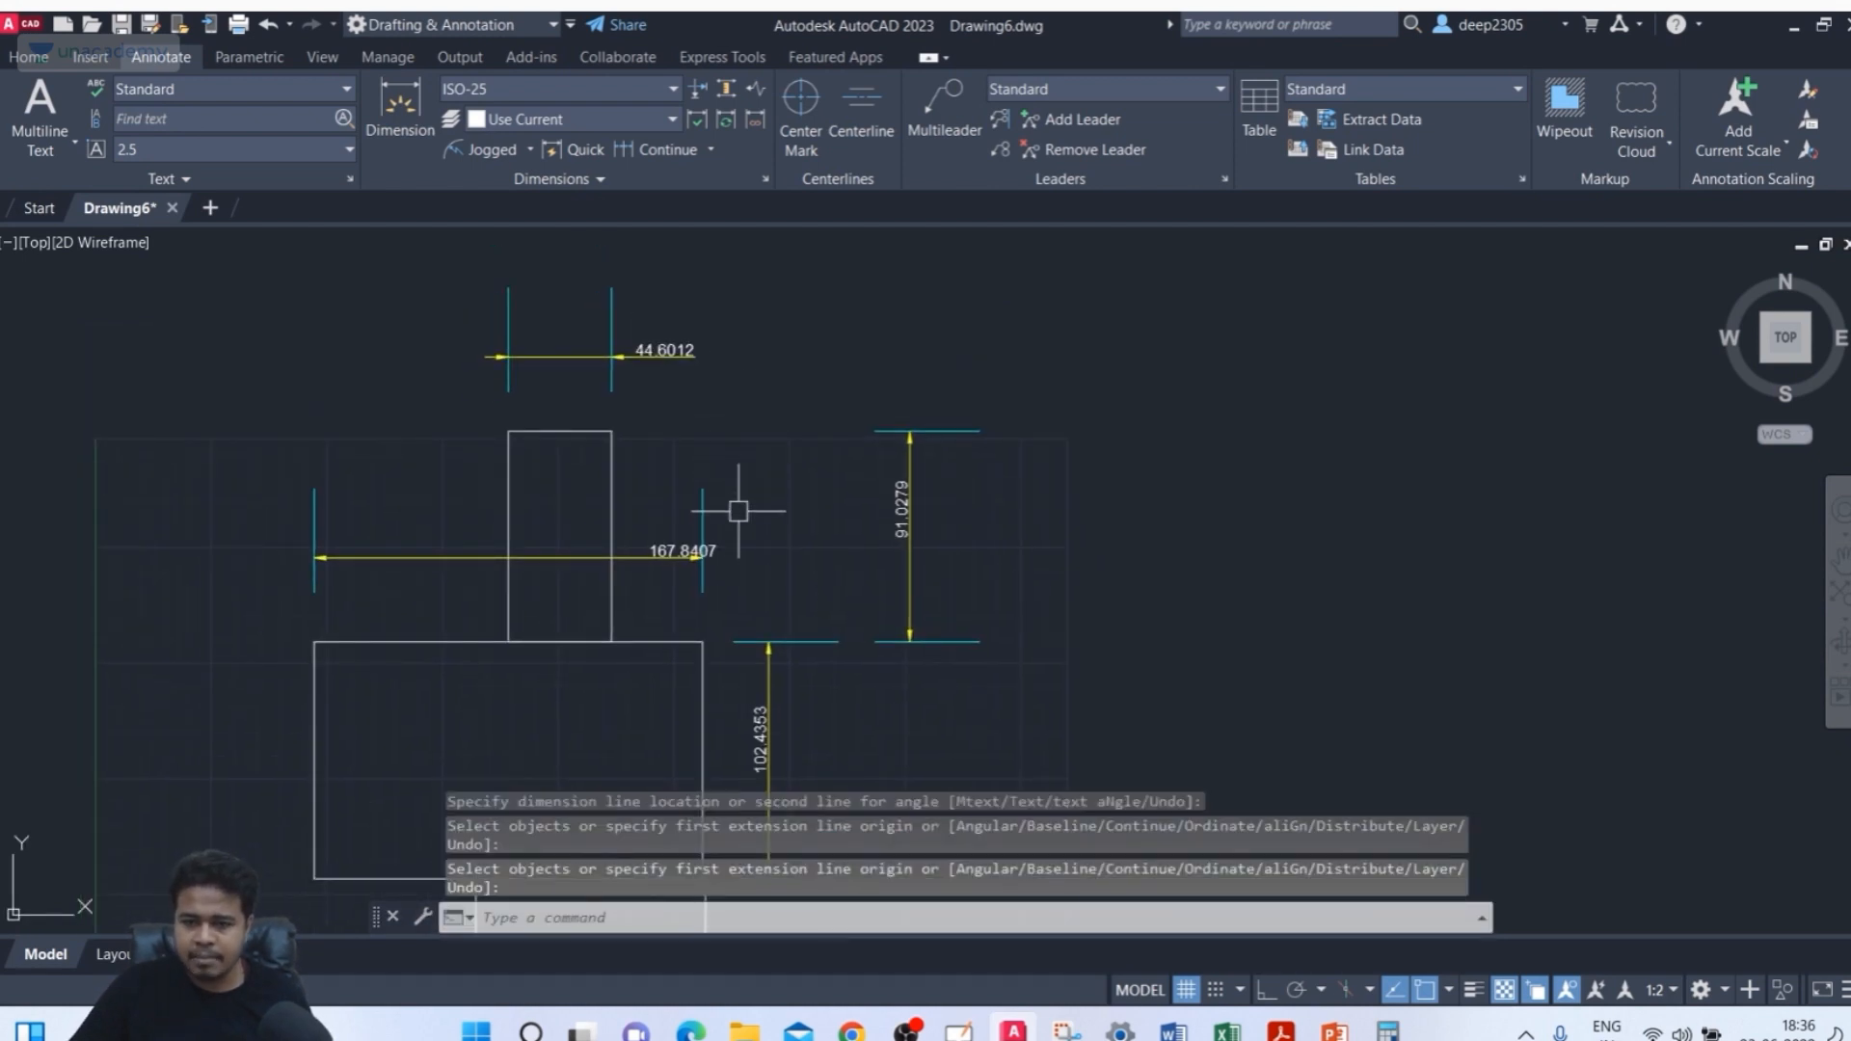
# Draw a circle with a radius of about 44 to the right of the dimensioned rectangles
pyautogui.scroll(3, 738, 511)
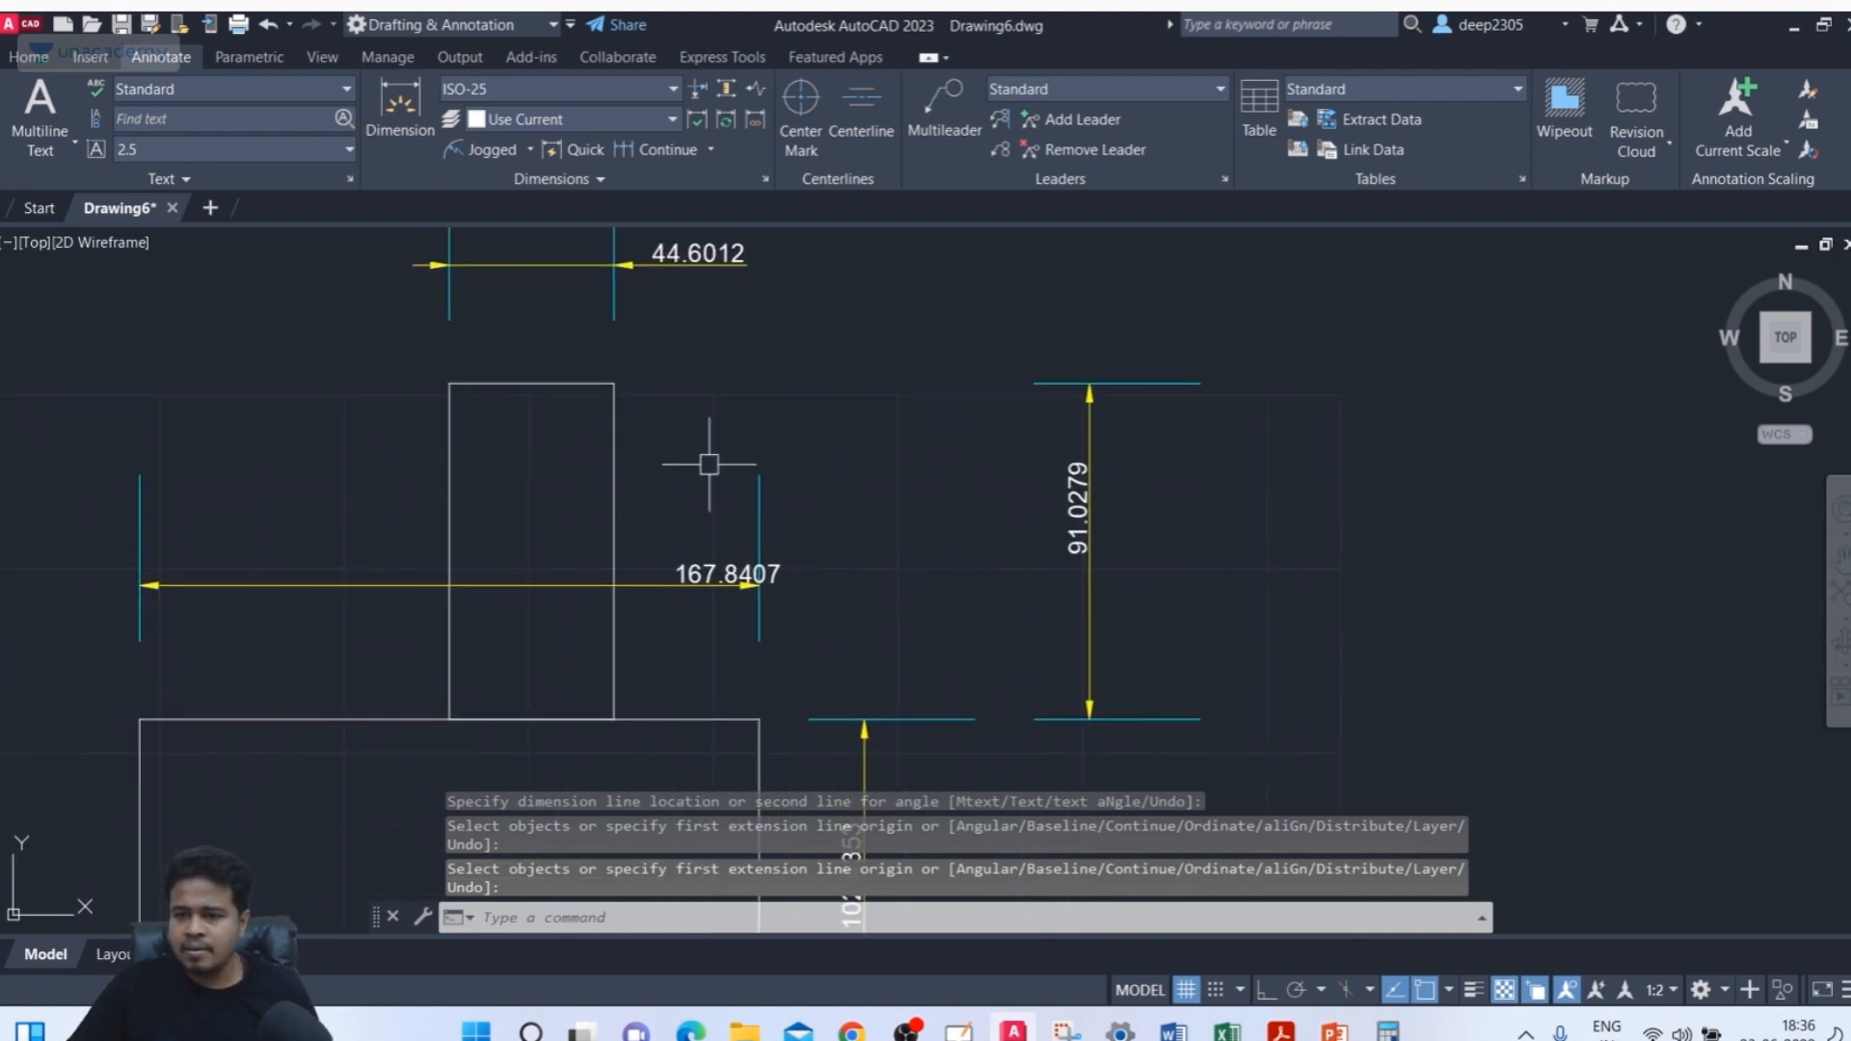
pyautogui.scroll(-3, 839, 405)
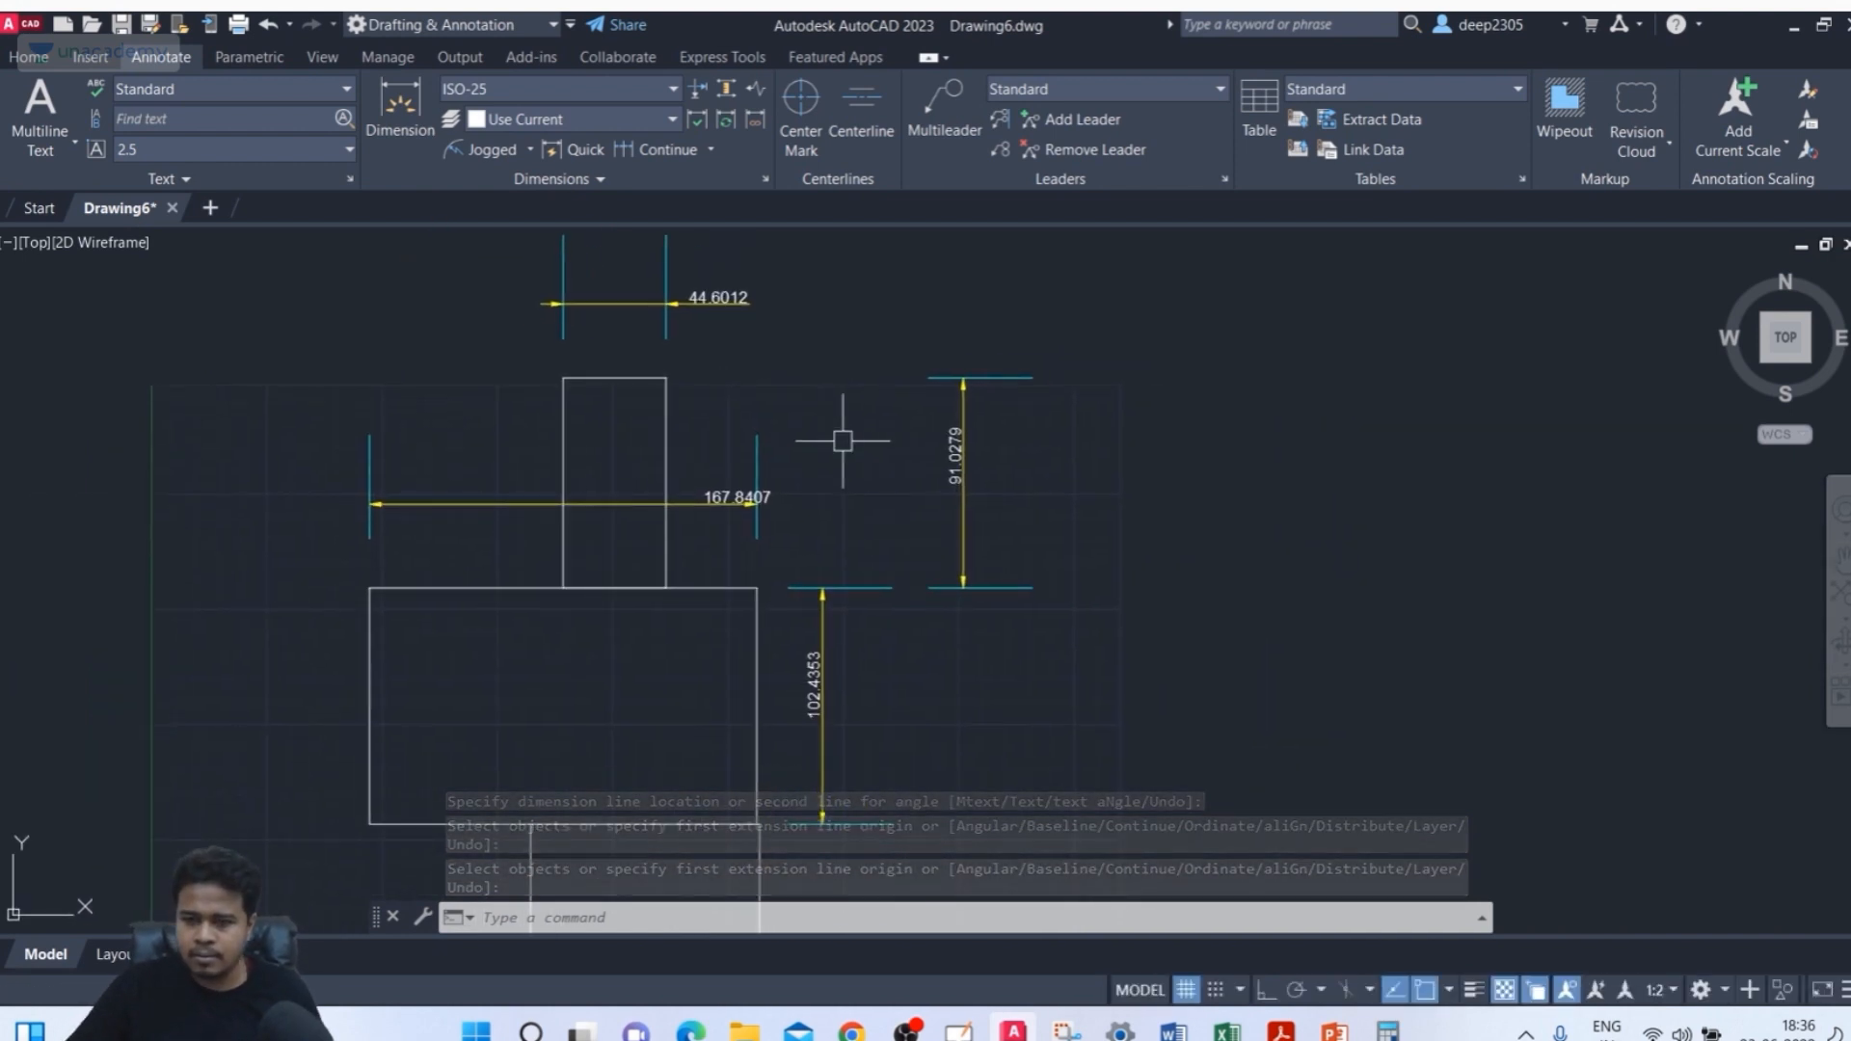
pyautogui.moveTo(966, 503); pyautogui.dragTo(950, 590, button='middle')
pyautogui.write('c')
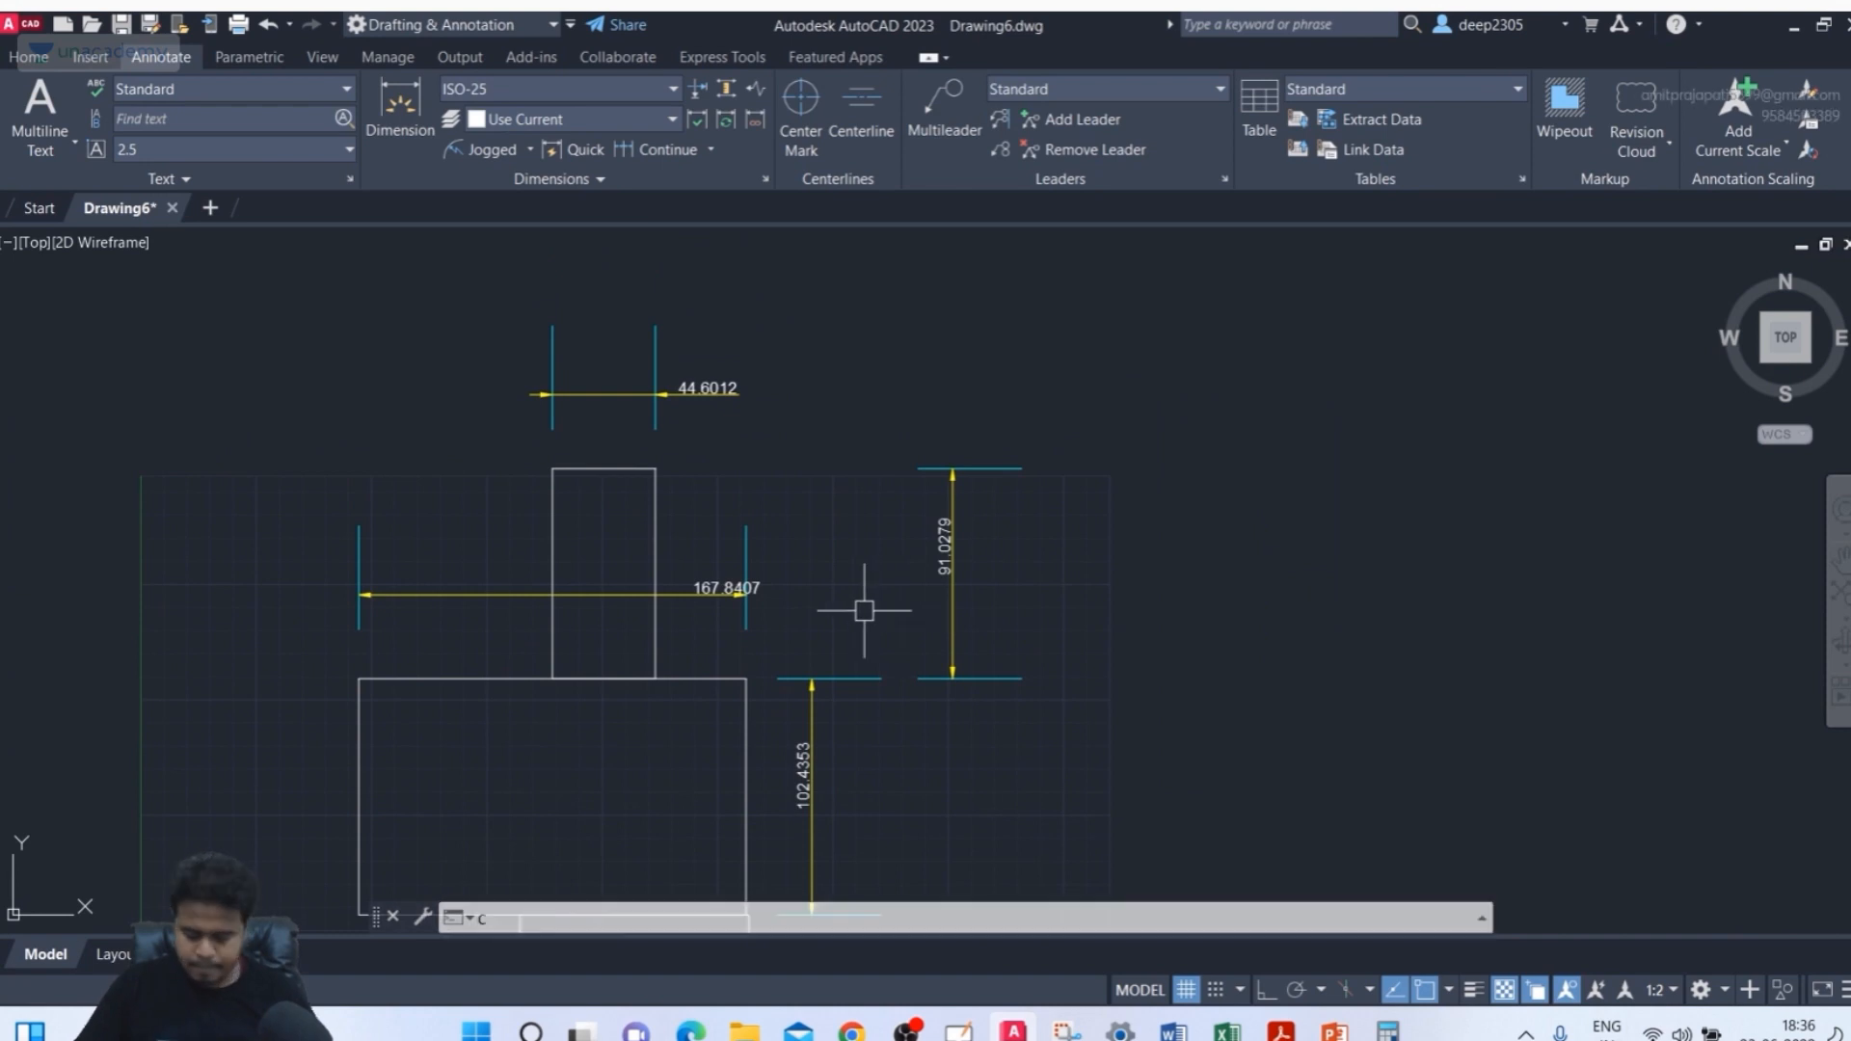
pyautogui.press('Return')
pyautogui.click(1358, 533)
pyautogui.click(1288, 613)
pyautogui.moveTo(1288, 613); pyautogui.dragTo(1150, 580, button='middle')
# Draw a rectangle from the circle's left quadrant point down and across to the width of the circle's diameter
pyautogui.write('REC')
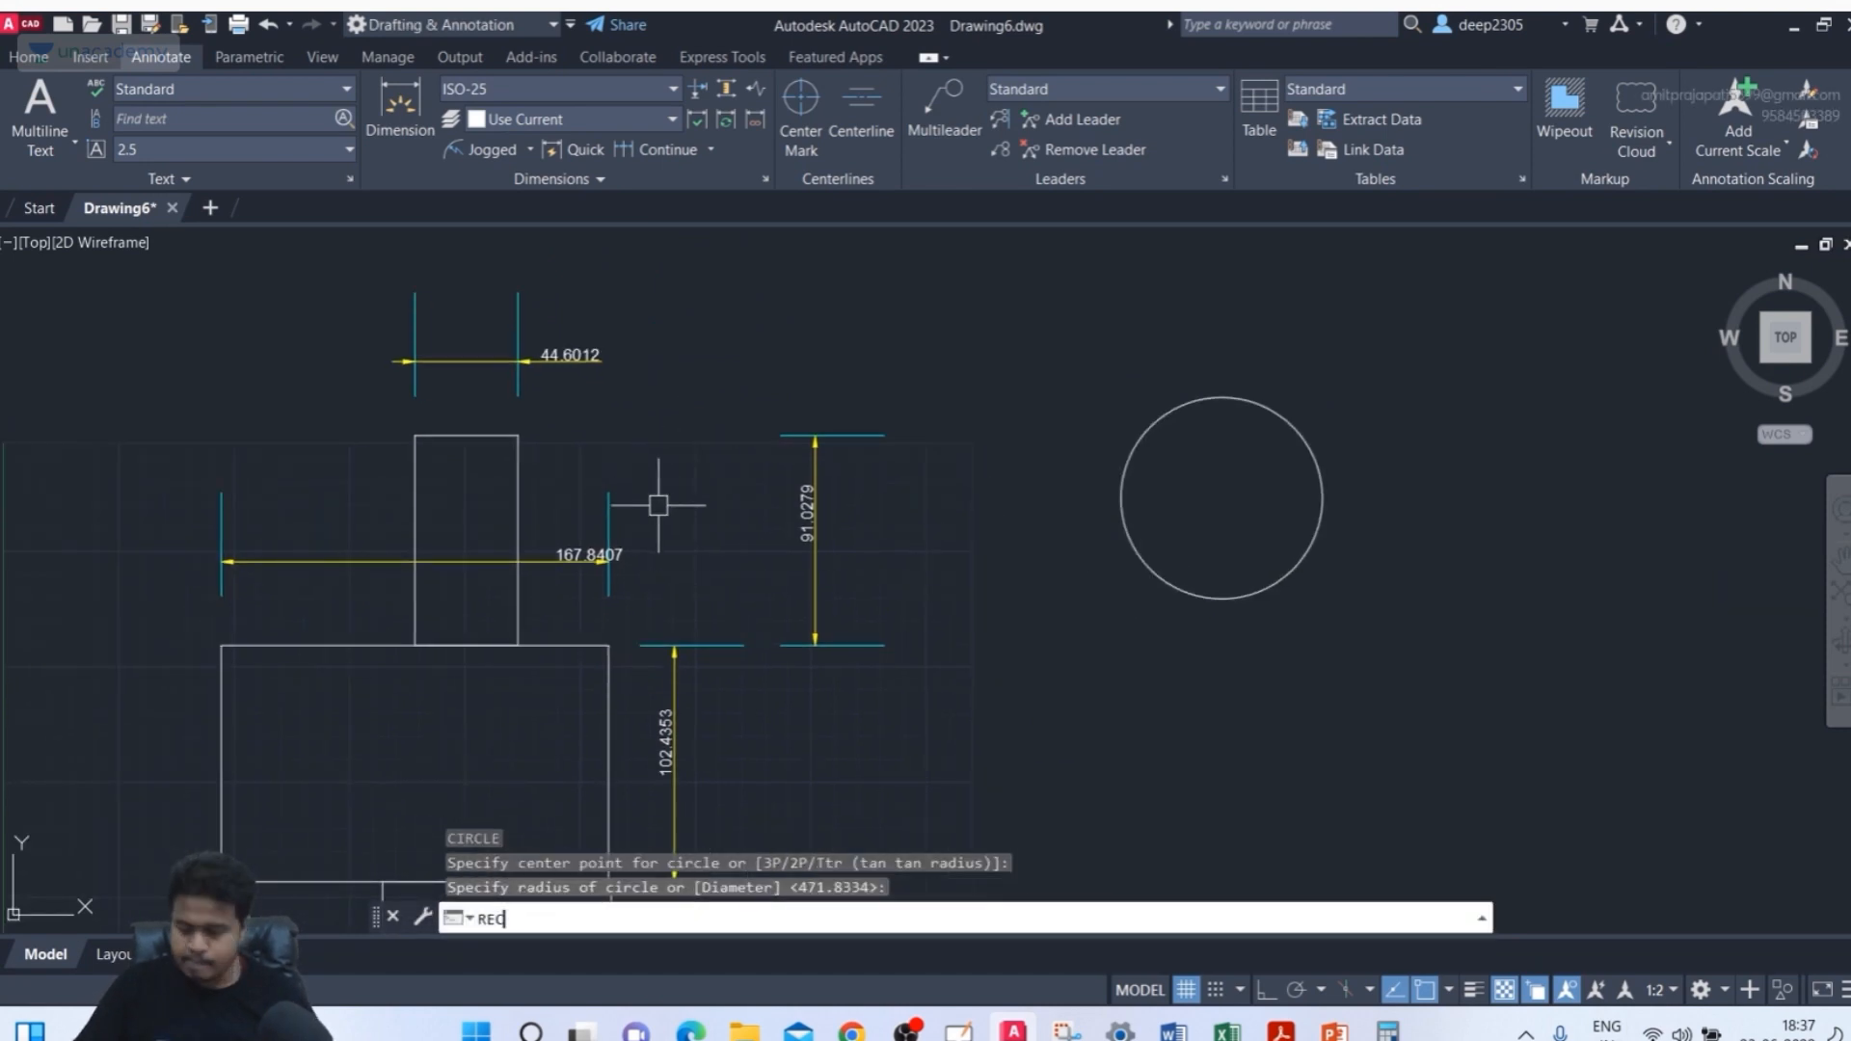
pyautogui.press('Return')
pyautogui.click(1121, 497)
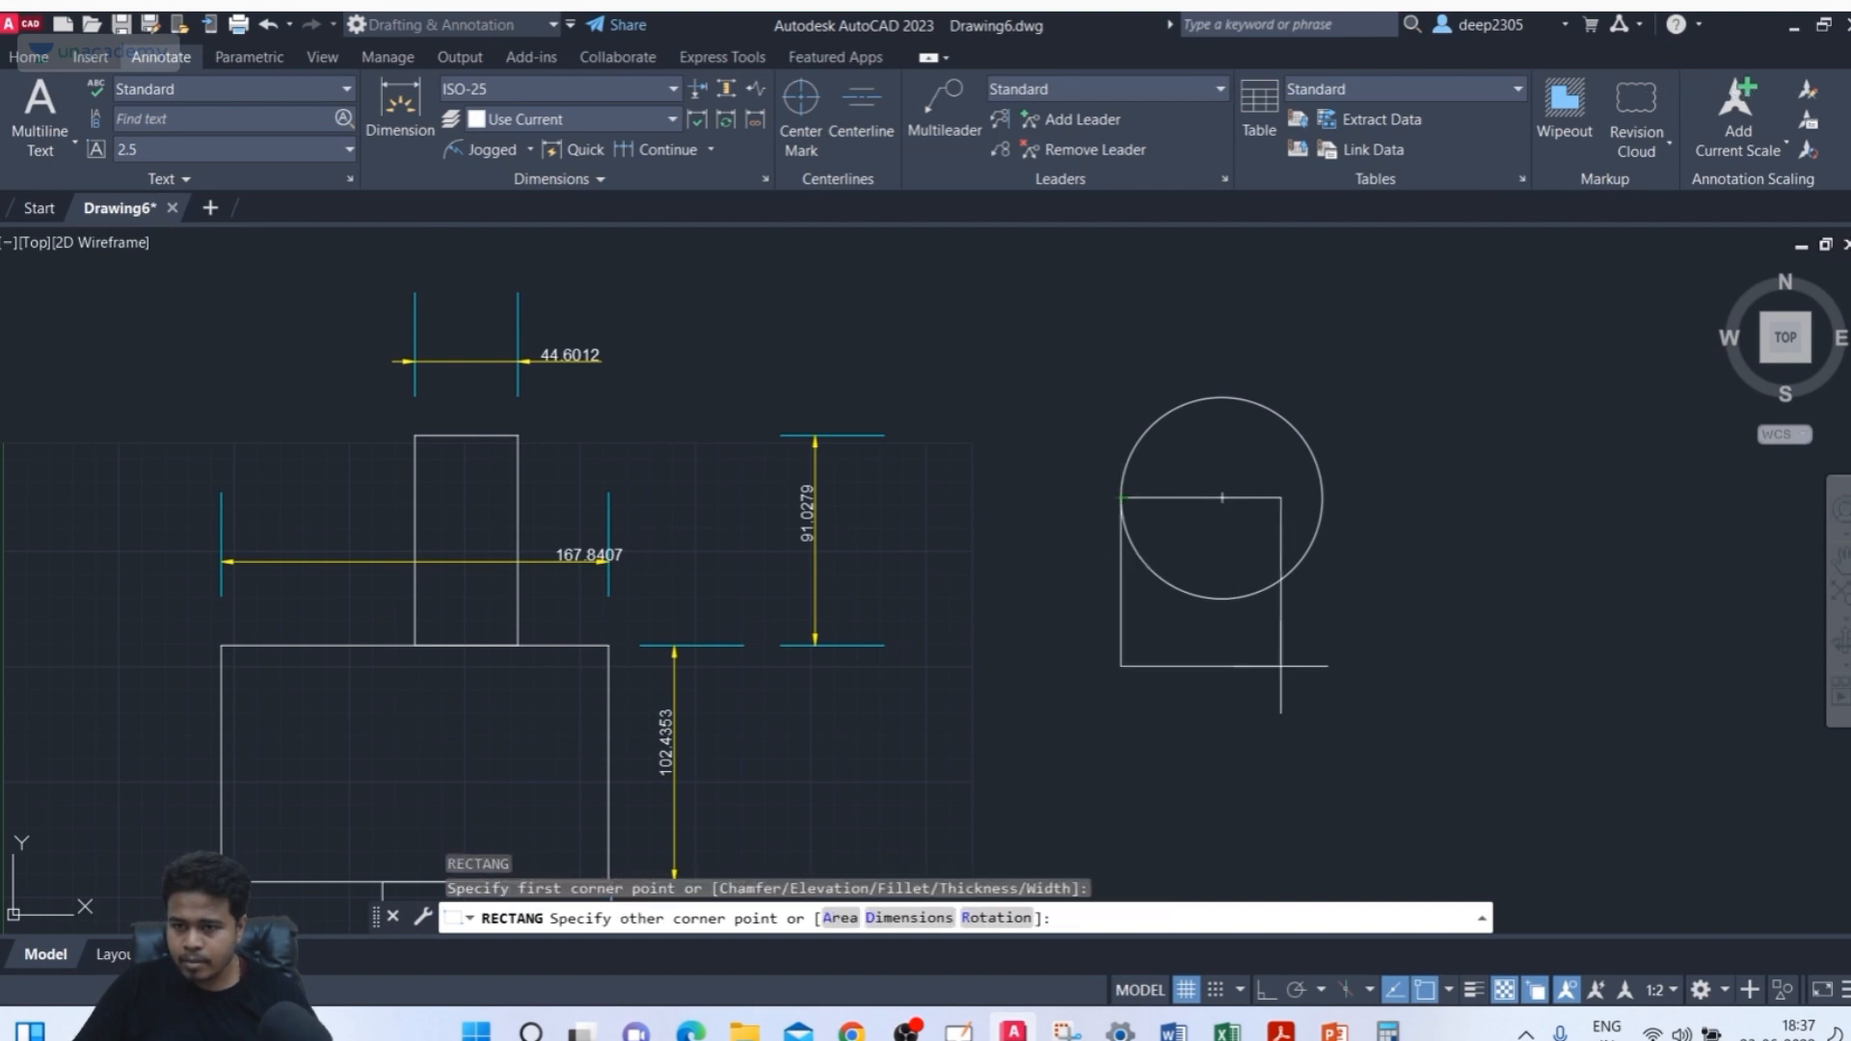
pyautogui.click(1327, 781)
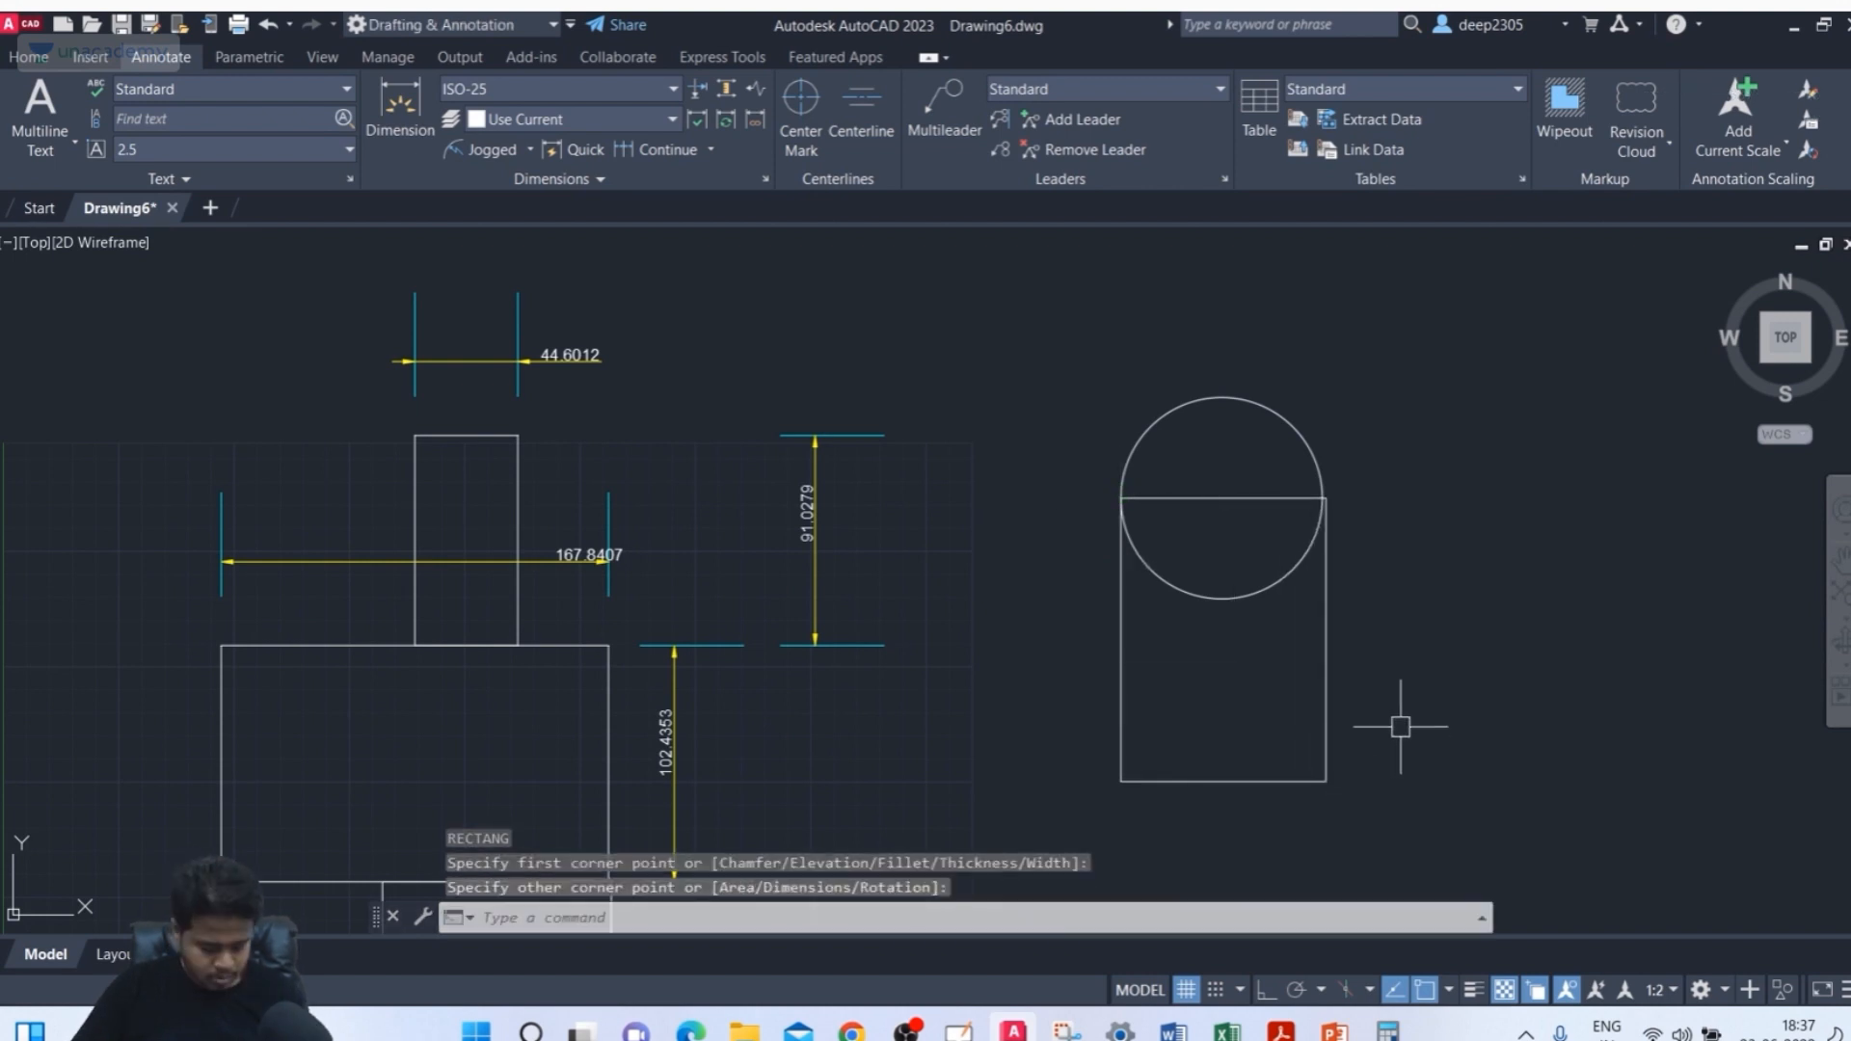
# Trim away the circle's lower half inside the rectangle to form an arched top
pyautogui.press('Escape')
pyautogui.write('TR')
pyautogui.press('Return')
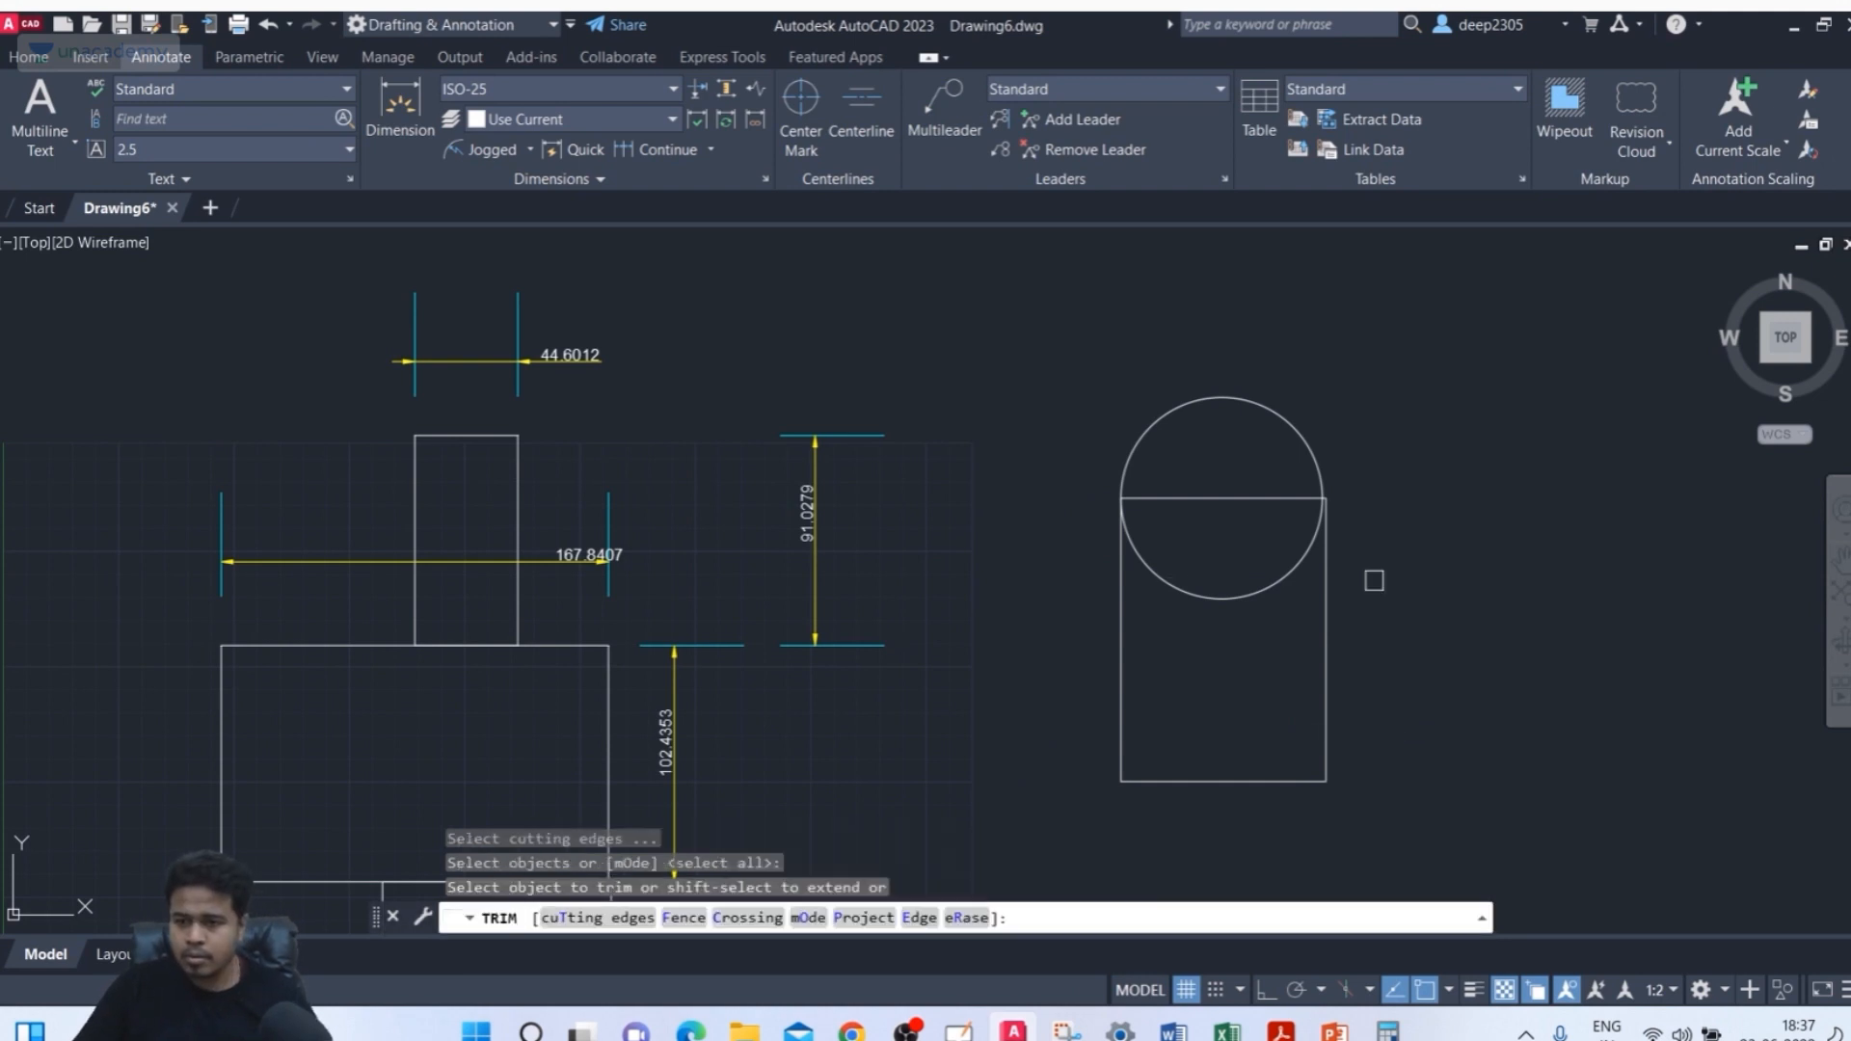
pyautogui.click(1238, 593)
pyautogui.moveTo(1305, 599); pyautogui.dragTo(1051, 552, button='middle')
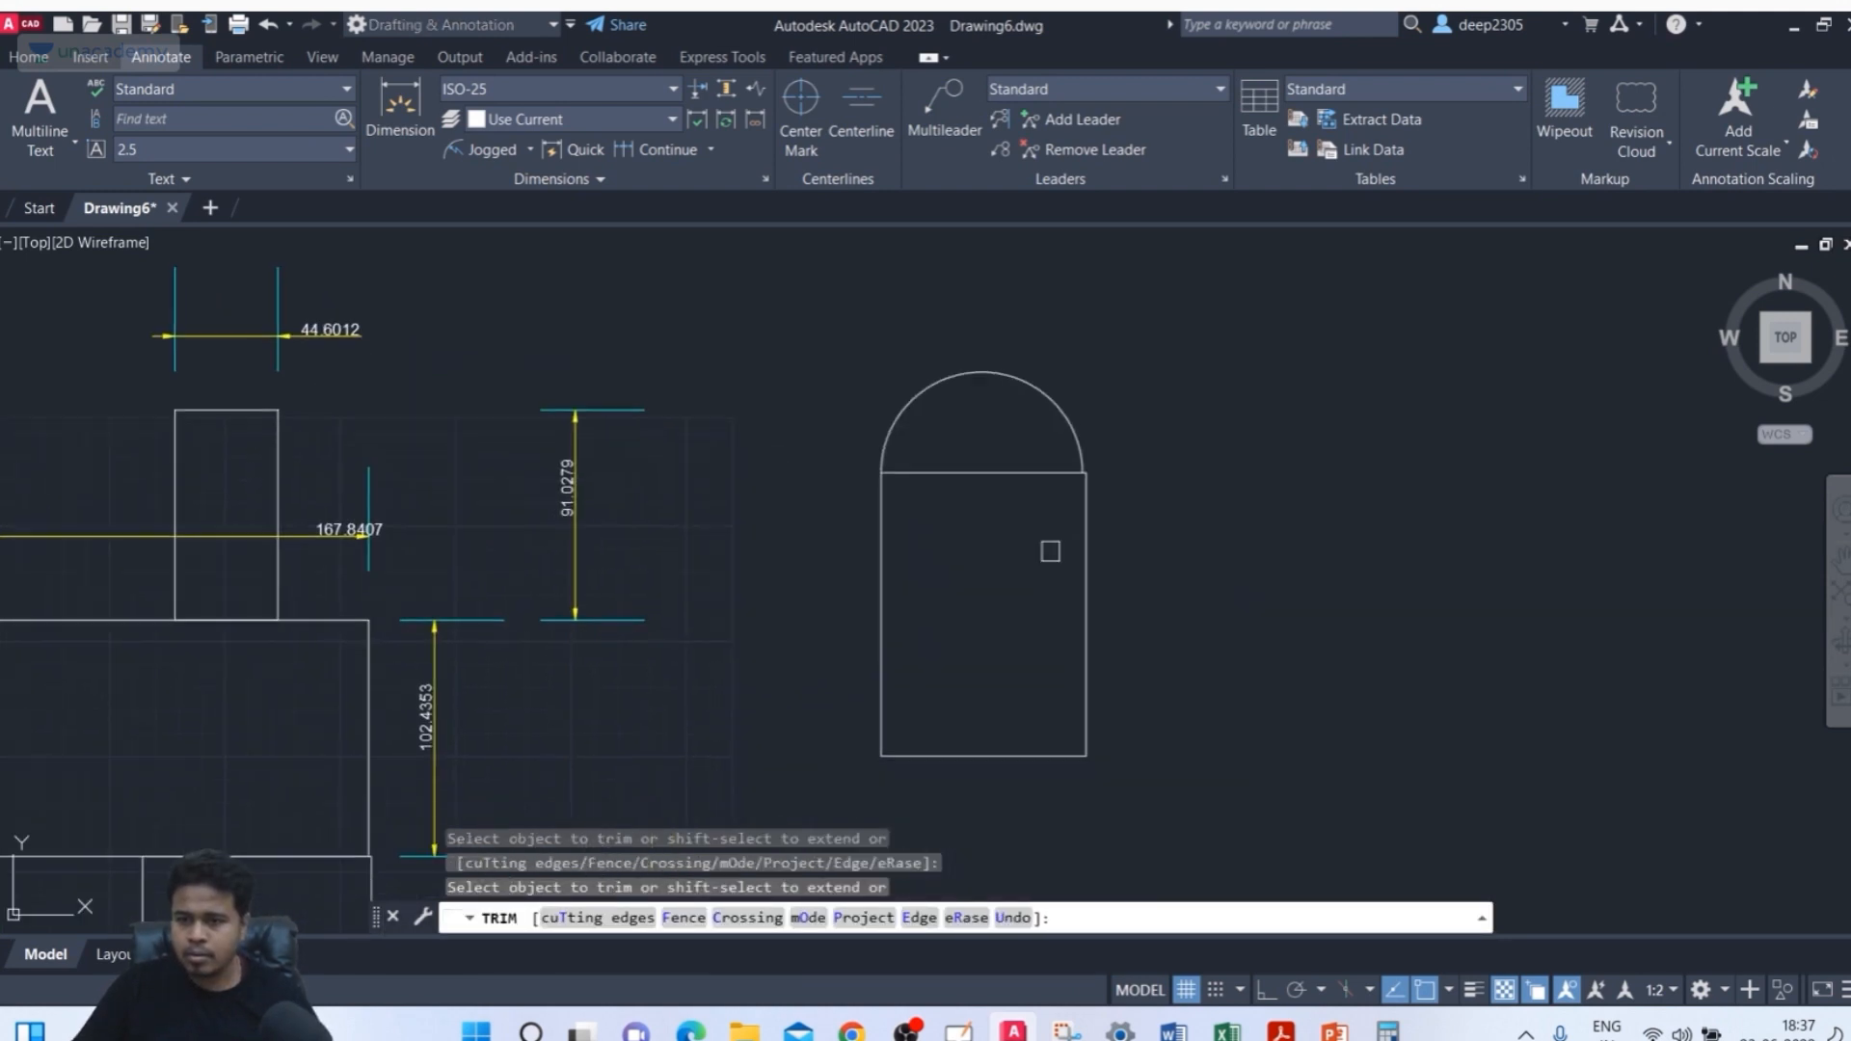
pyautogui.press('Escape')
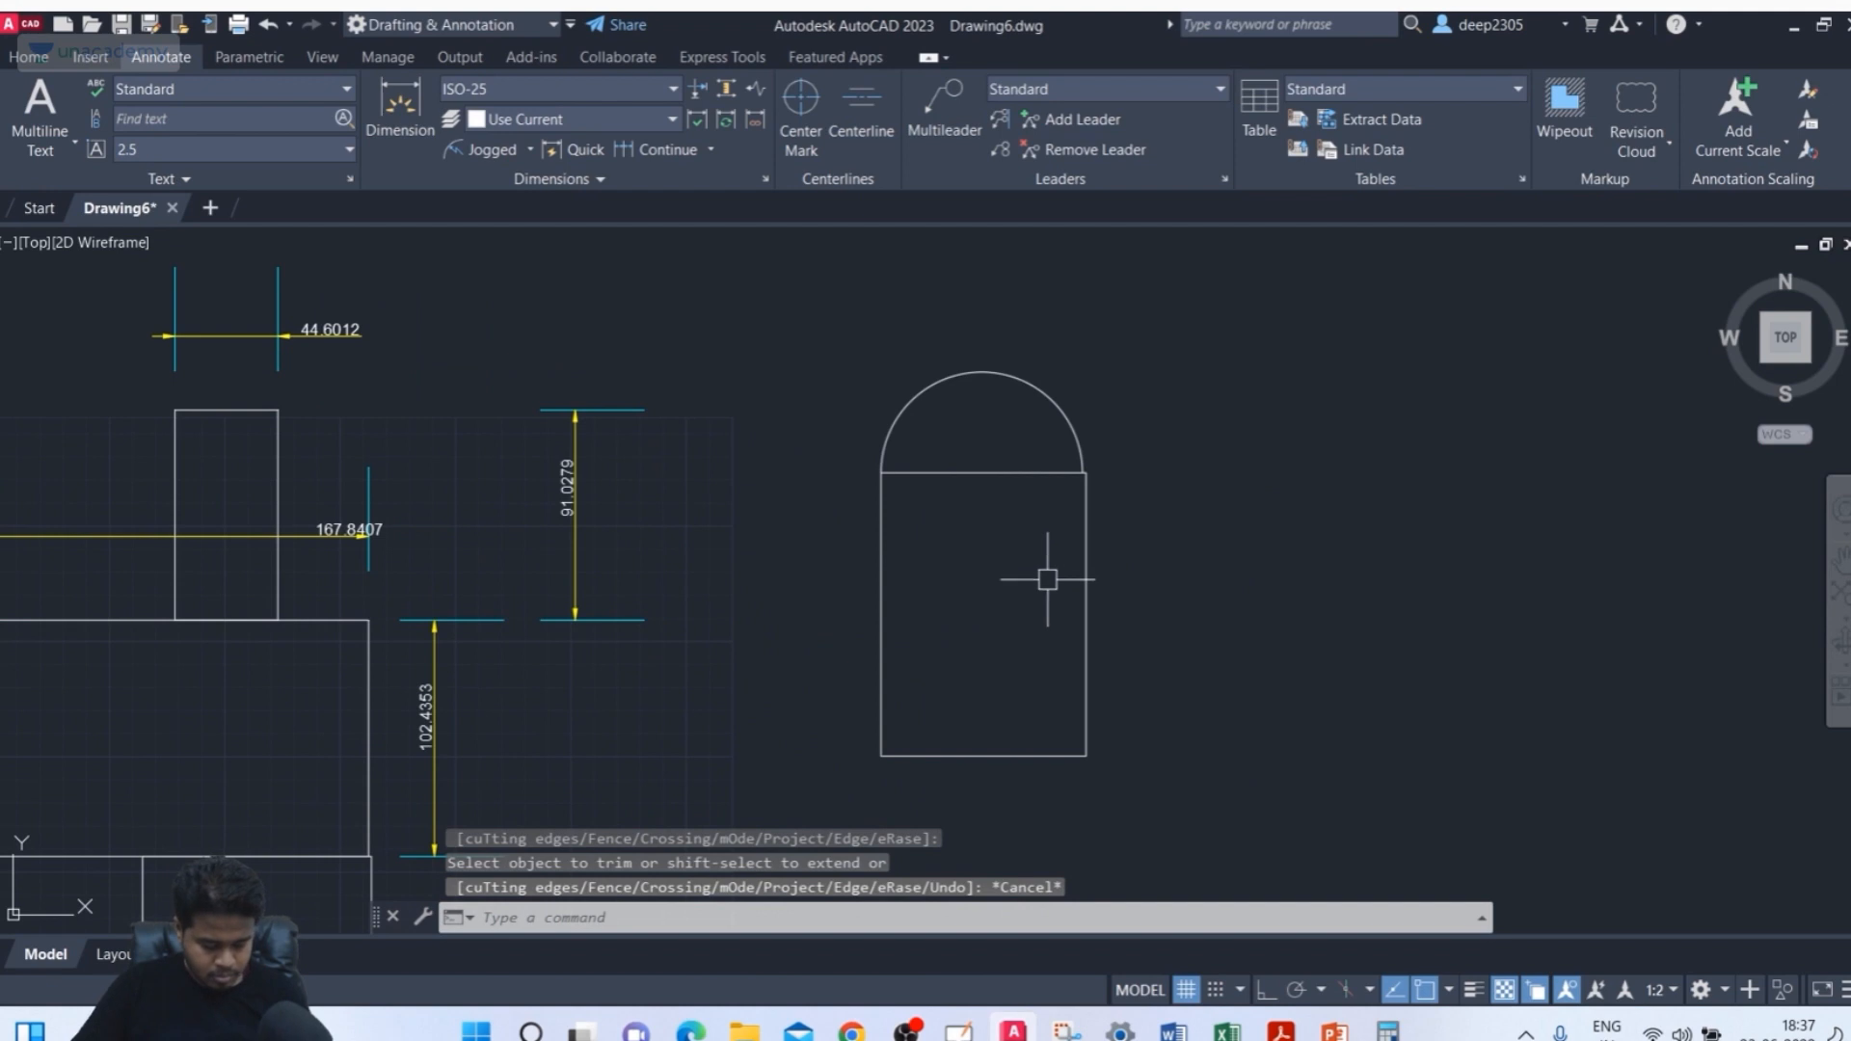
# Draw a circle centred on the rectangle's right edge, passing through its top-right corner
pyautogui.press('Return')
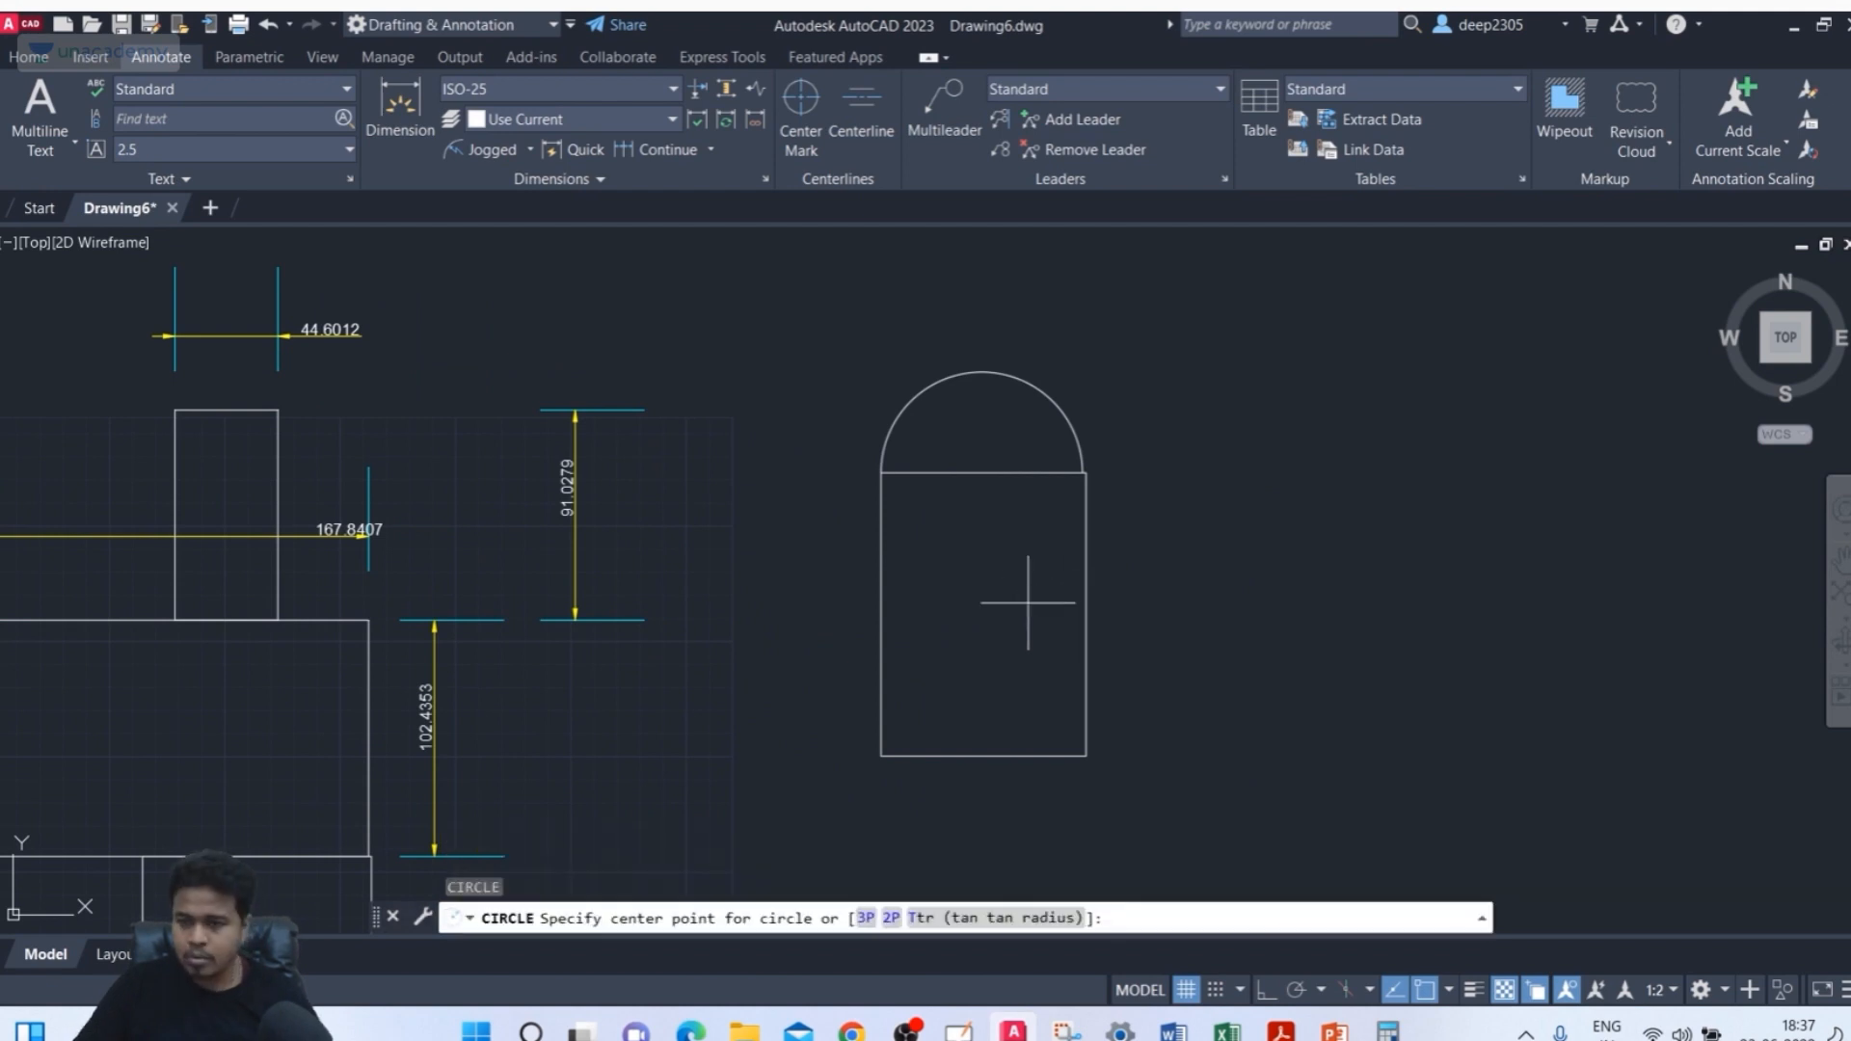
pyautogui.click(1087, 613)
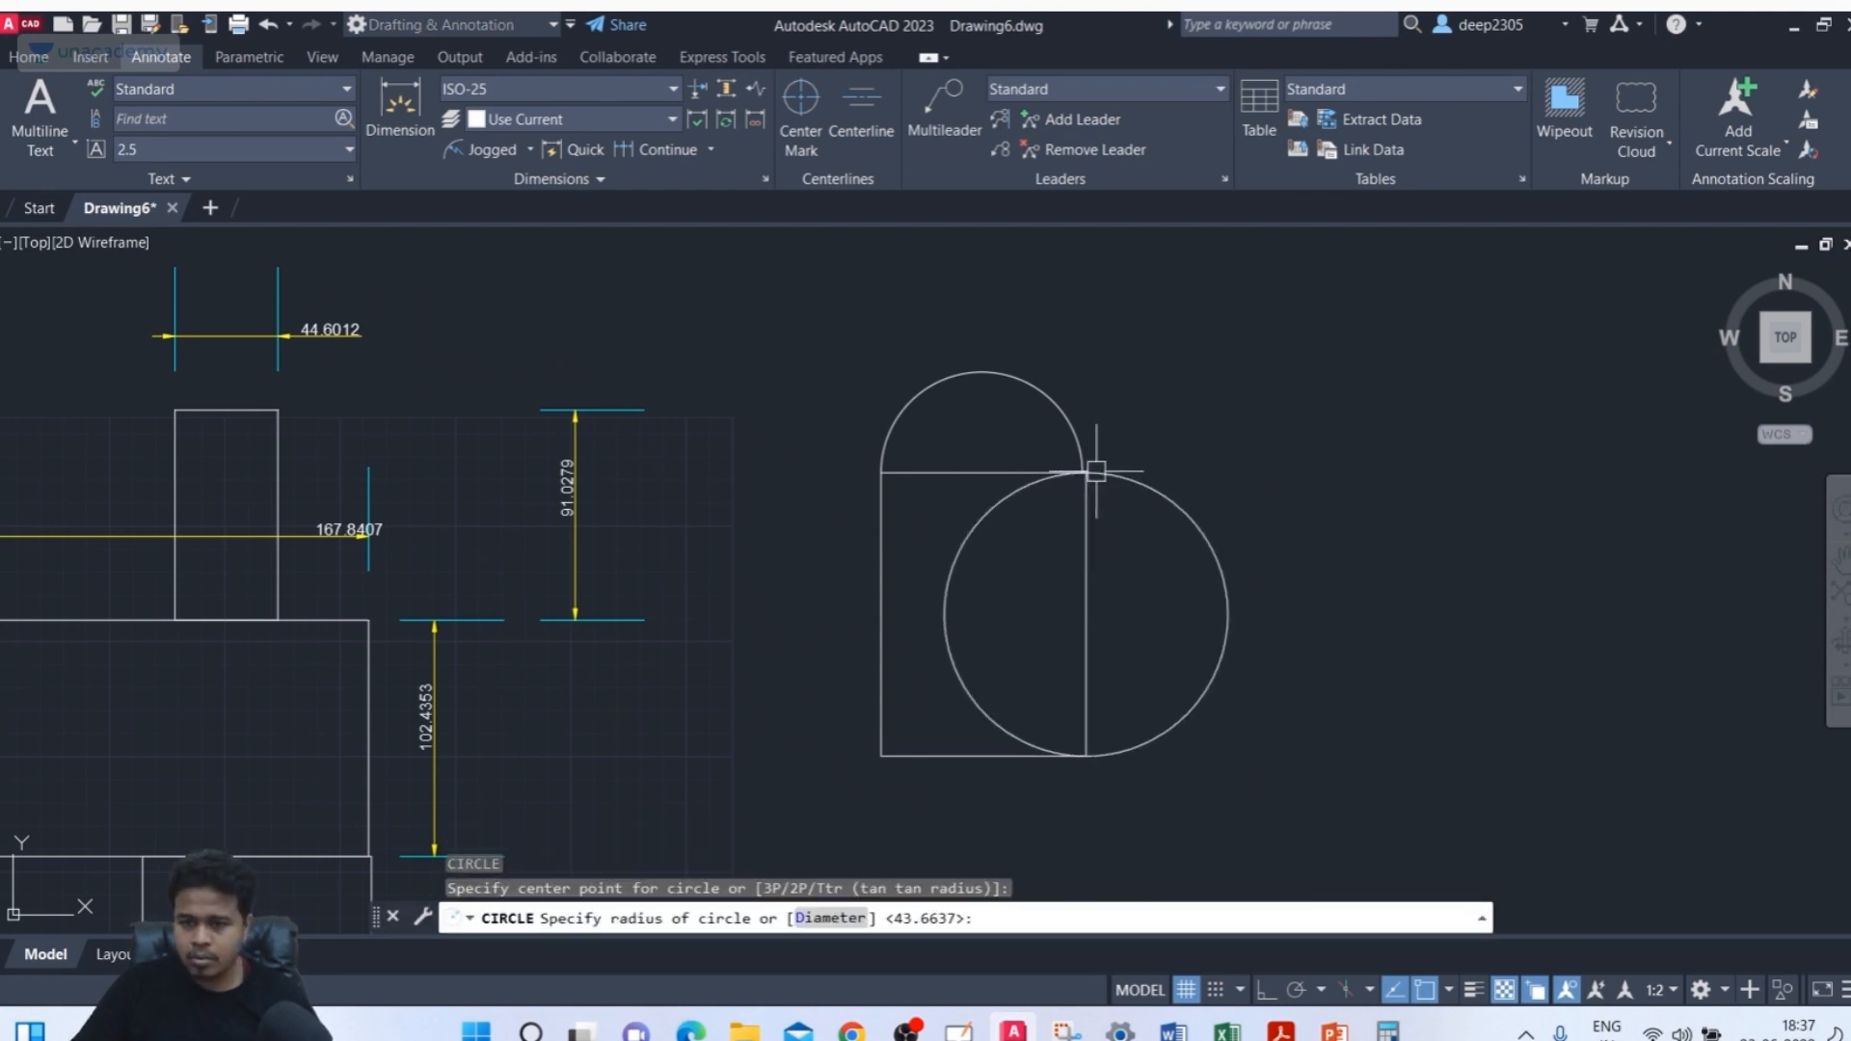
pyautogui.click(1084, 472)
pyautogui.scroll(-1, 1219, 425)
pyautogui.scroll(1, 1232, 417)
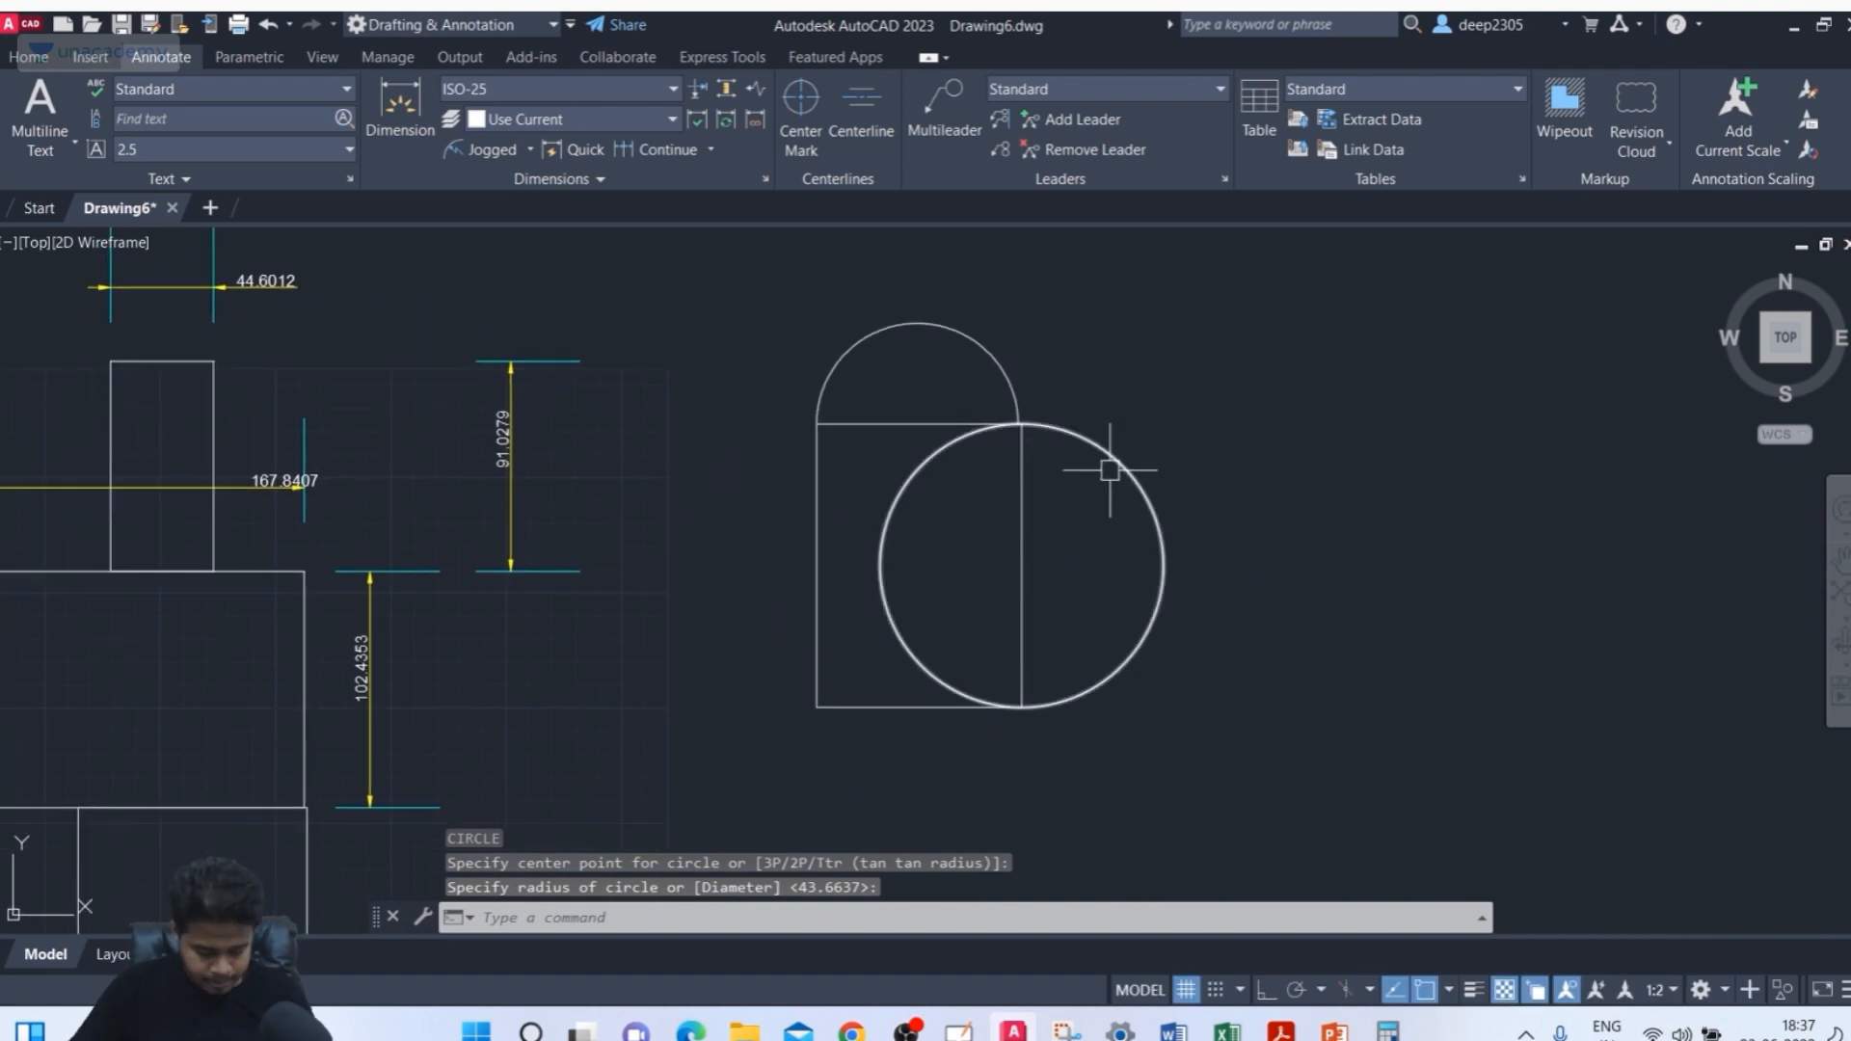
# Trim the overlapping arc and line segments of the new circle and the rectangle to form a heart shape
pyautogui.write('te cor')
pyautogui.press('Return')
pyautogui.click(1080, 528)
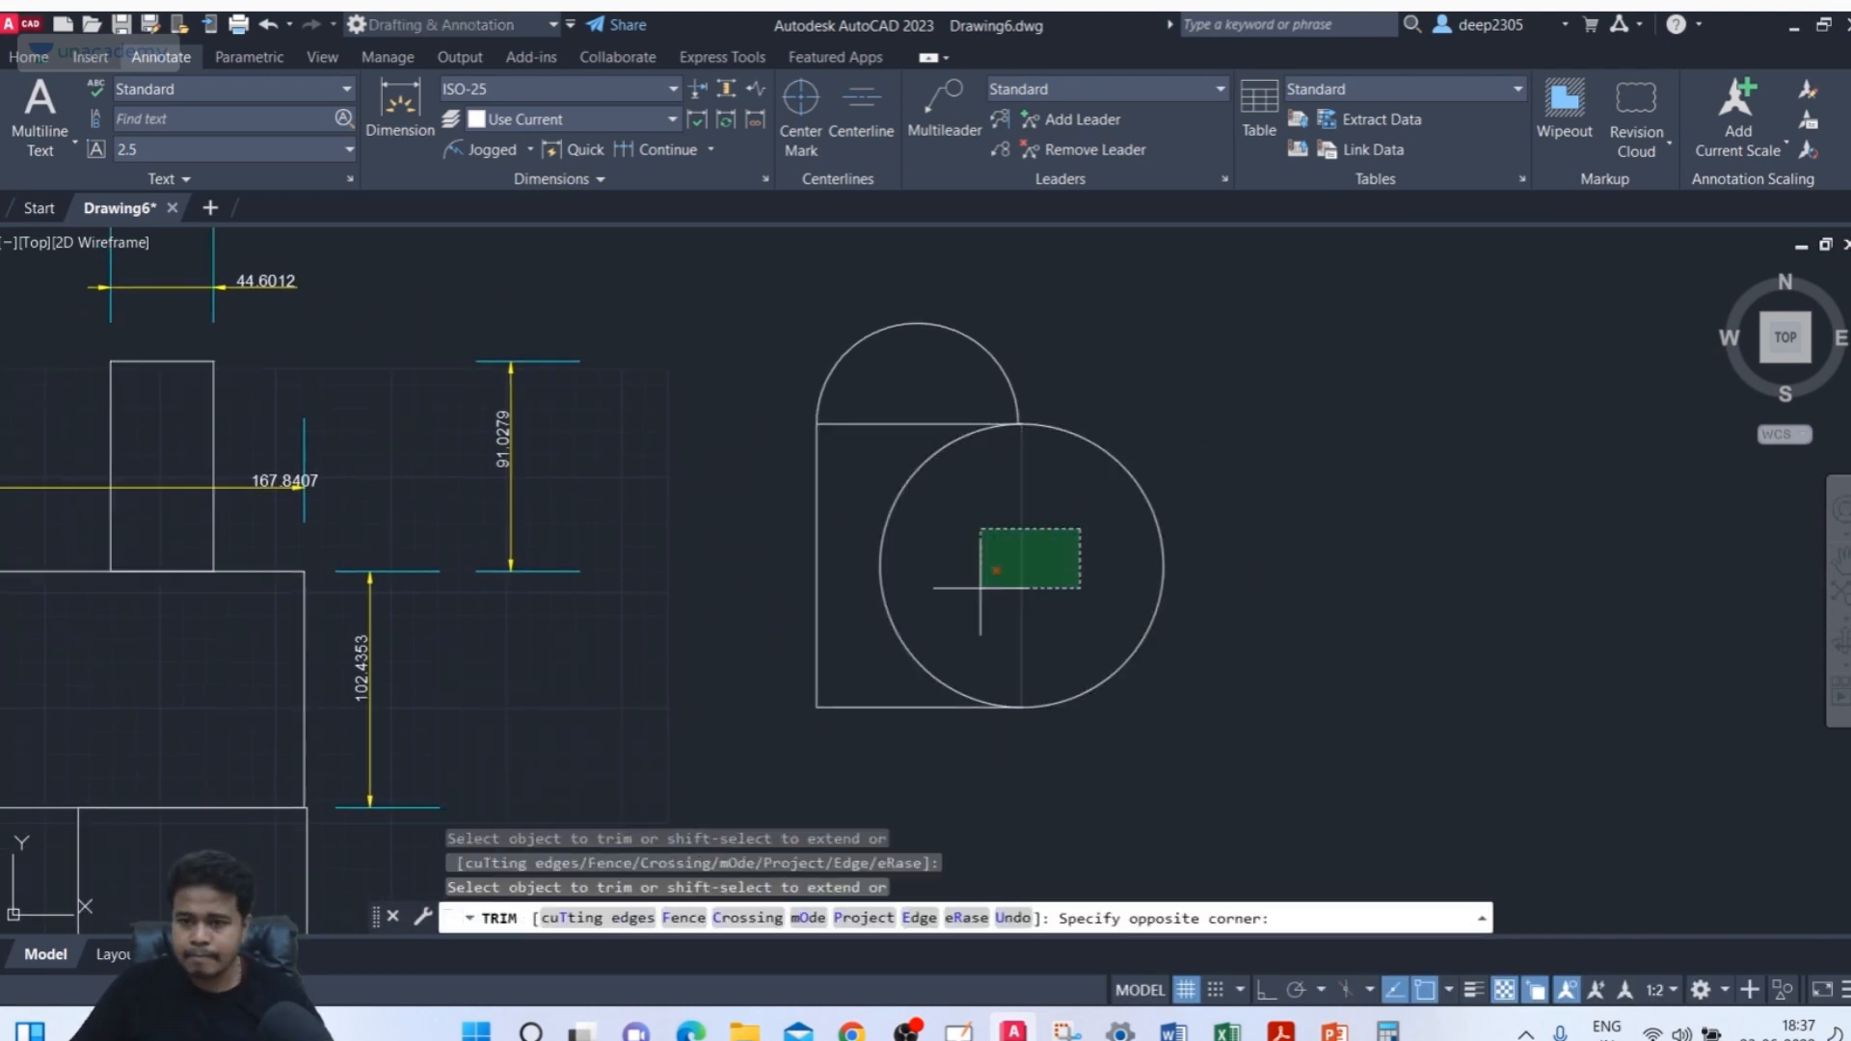
pyautogui.click(879, 622)
pyautogui.moveTo(966, 560)
pyautogui.mouseDown(button='middle')
pyautogui.moveTo(894, 530)
pyautogui.moveTo(929, 463)
pyautogui.moveTo(1050, 471)
pyautogui.mouseUp(button='middle')
pyautogui.click(877, 394)
pyautogui.press('Escape')
# Dimension the height of the heart shape's straight left edge
pyautogui.click(400, 108)
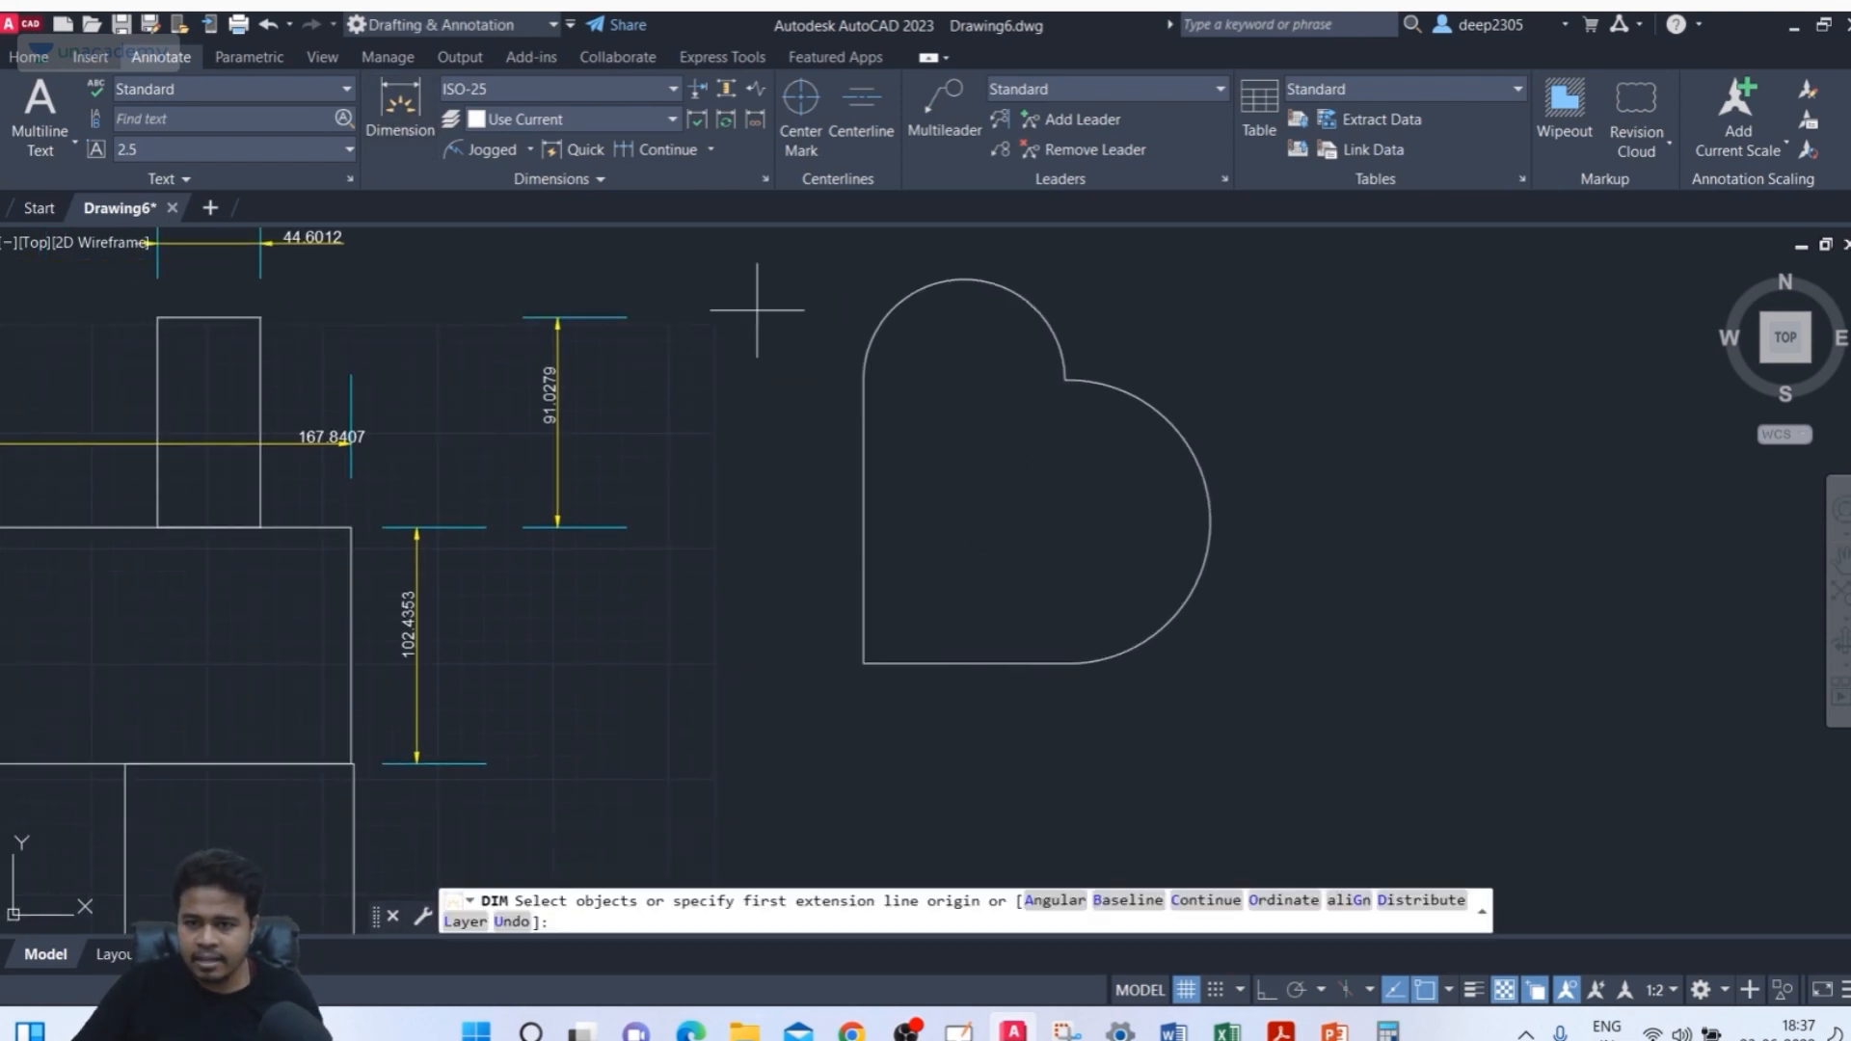
pyautogui.click(862, 381)
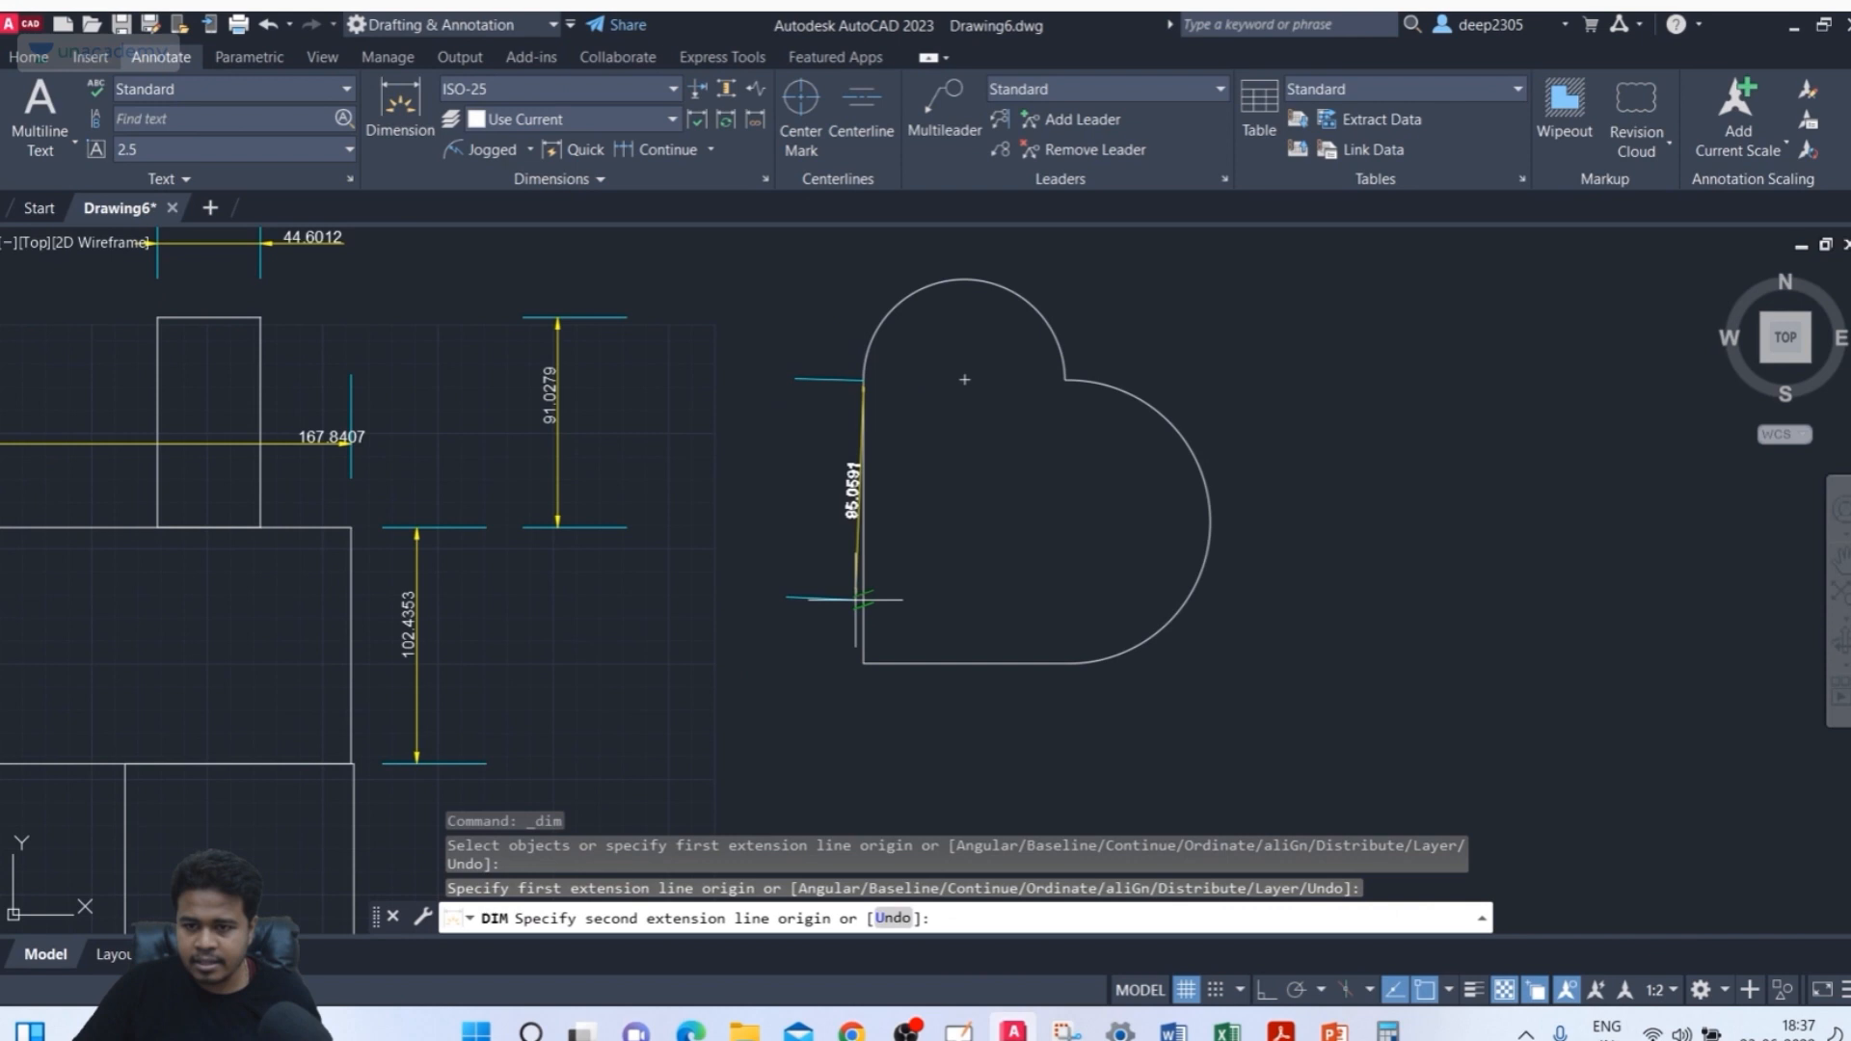
pyautogui.click(862, 662)
pyautogui.click(798, 525)
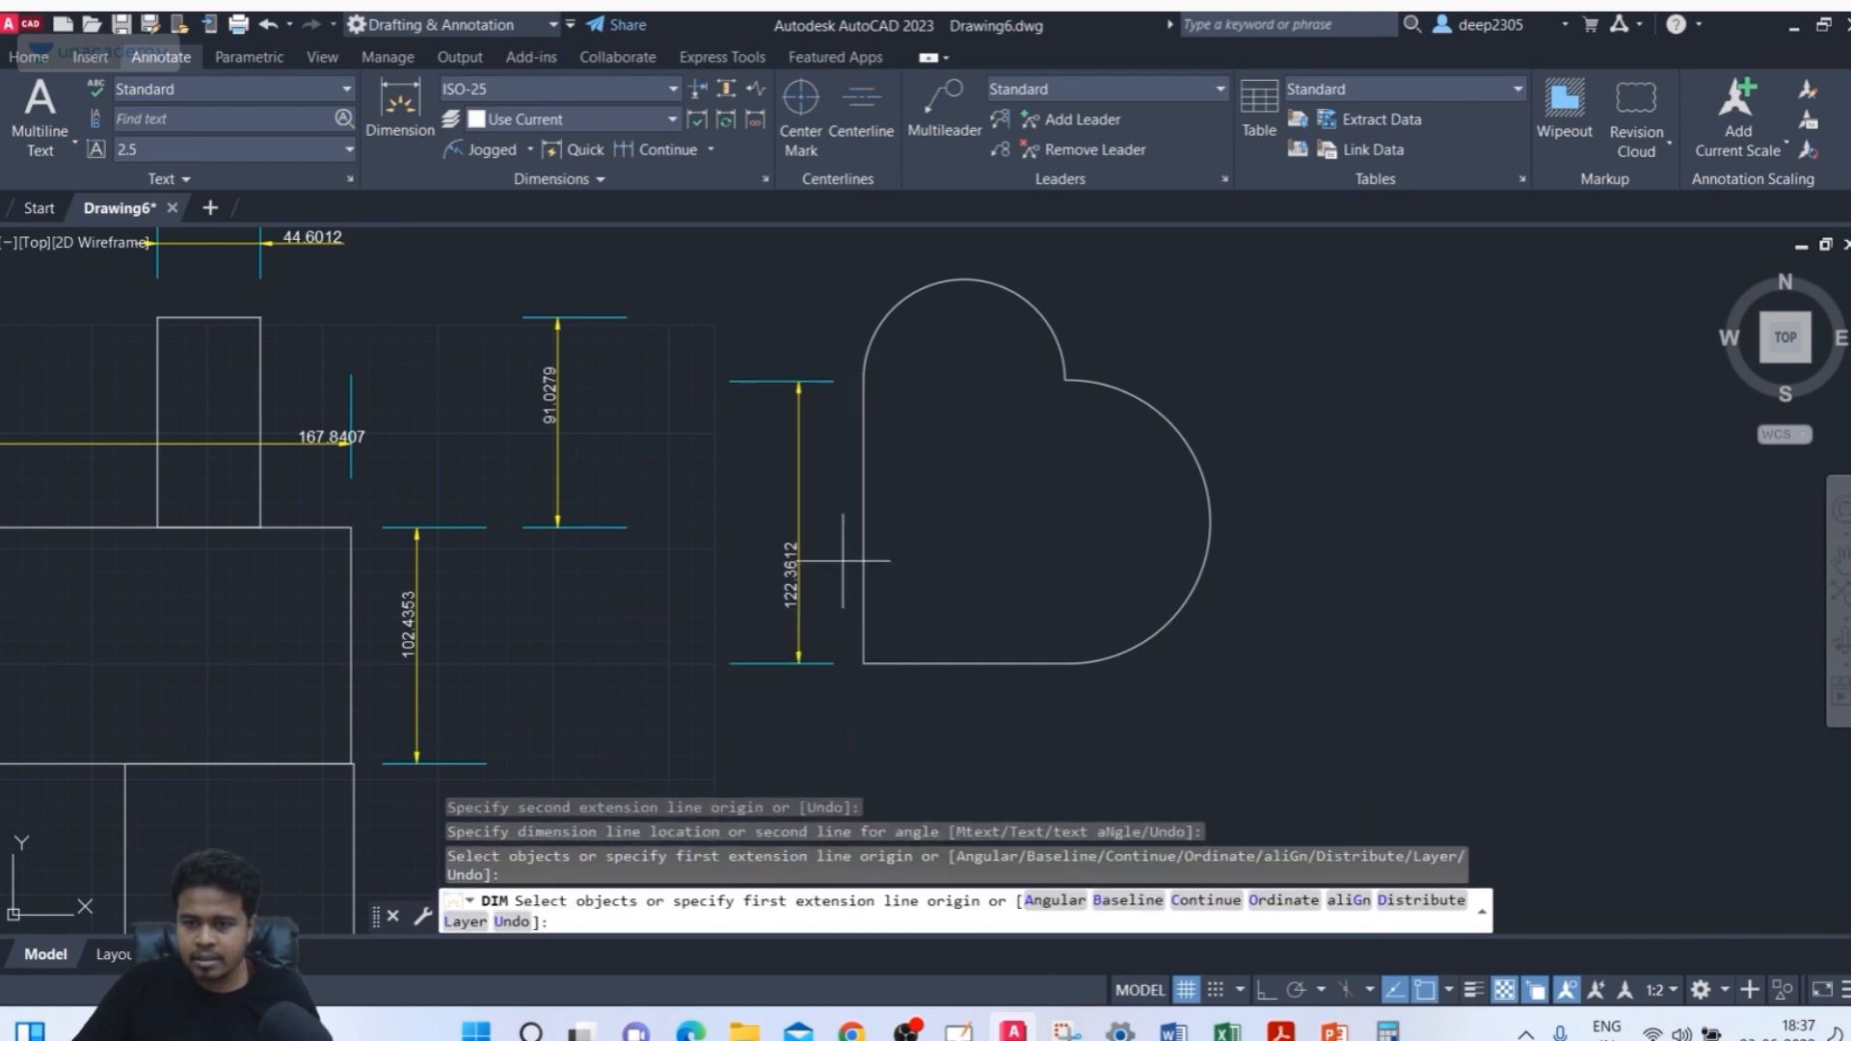
# Dimension the width of the heart's top arch, placing the dimension above it
pyautogui.click(1060, 370)
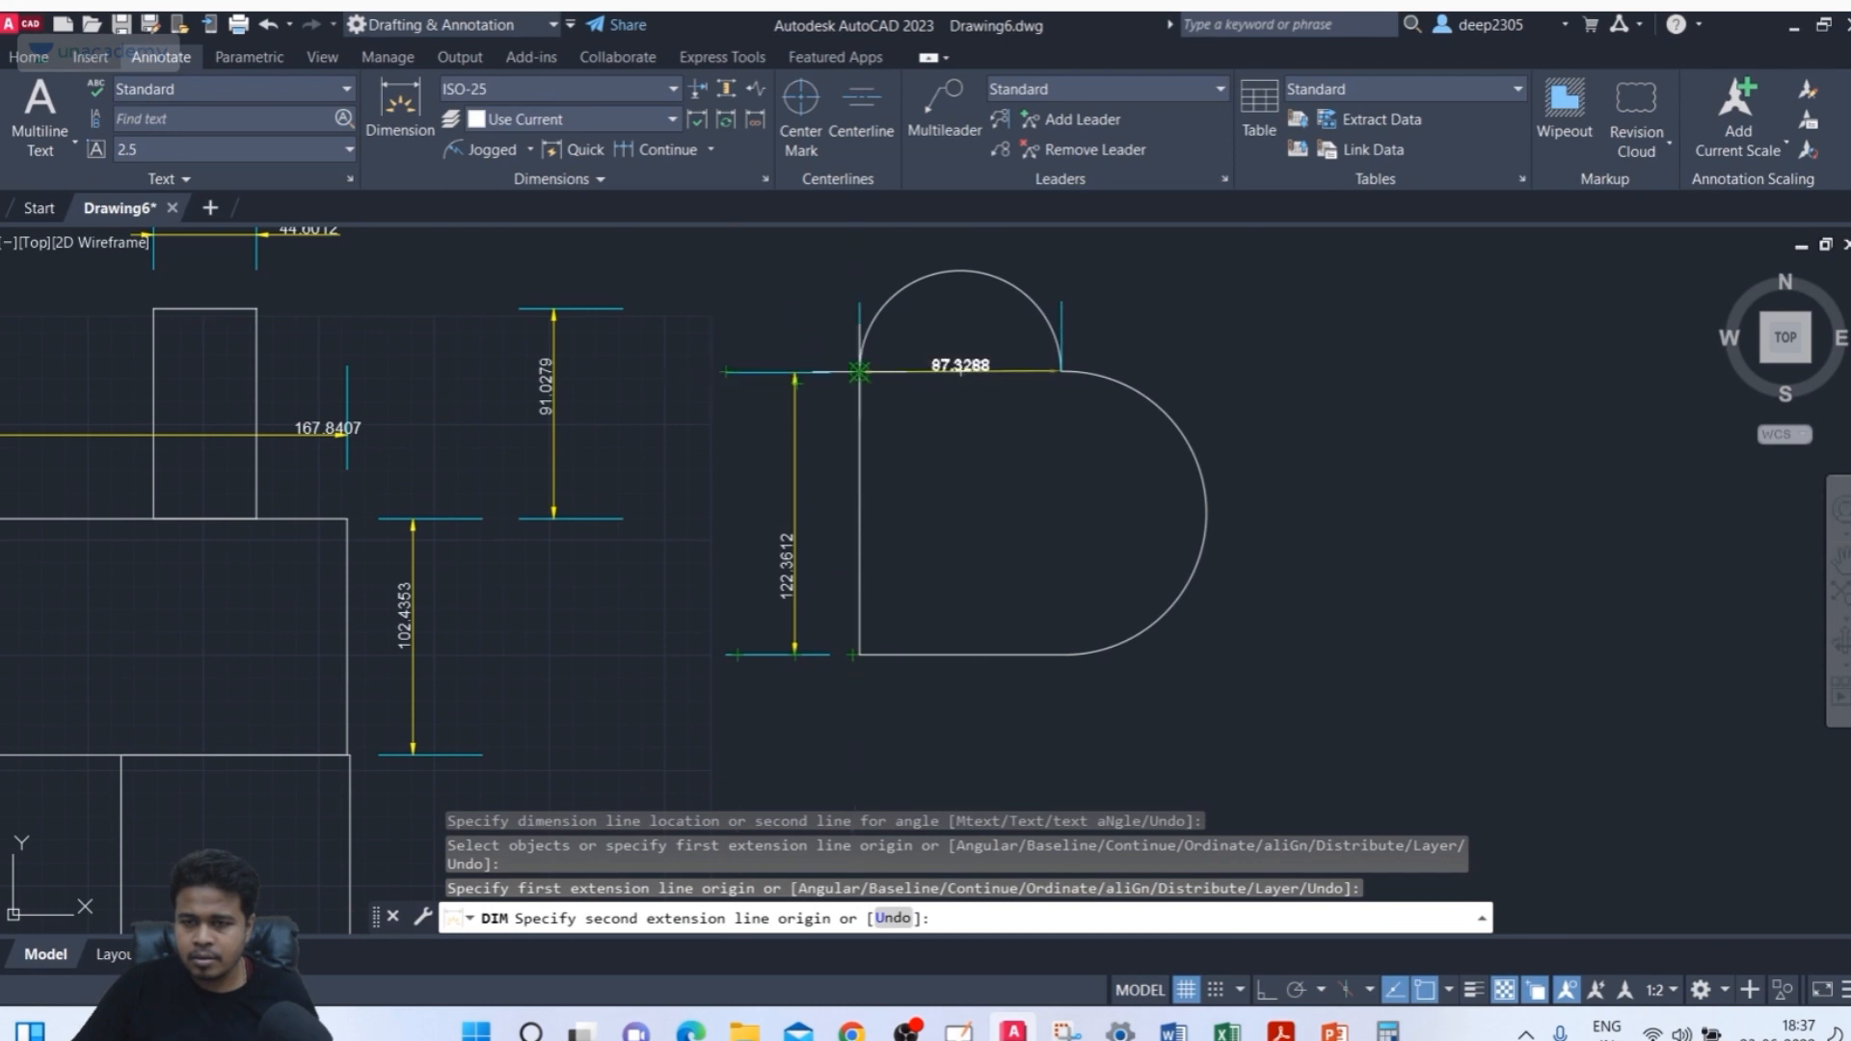
pyautogui.click(859, 371)
pyautogui.moveTo(961, 370); pyautogui.dragTo(879, 521, button='middle')
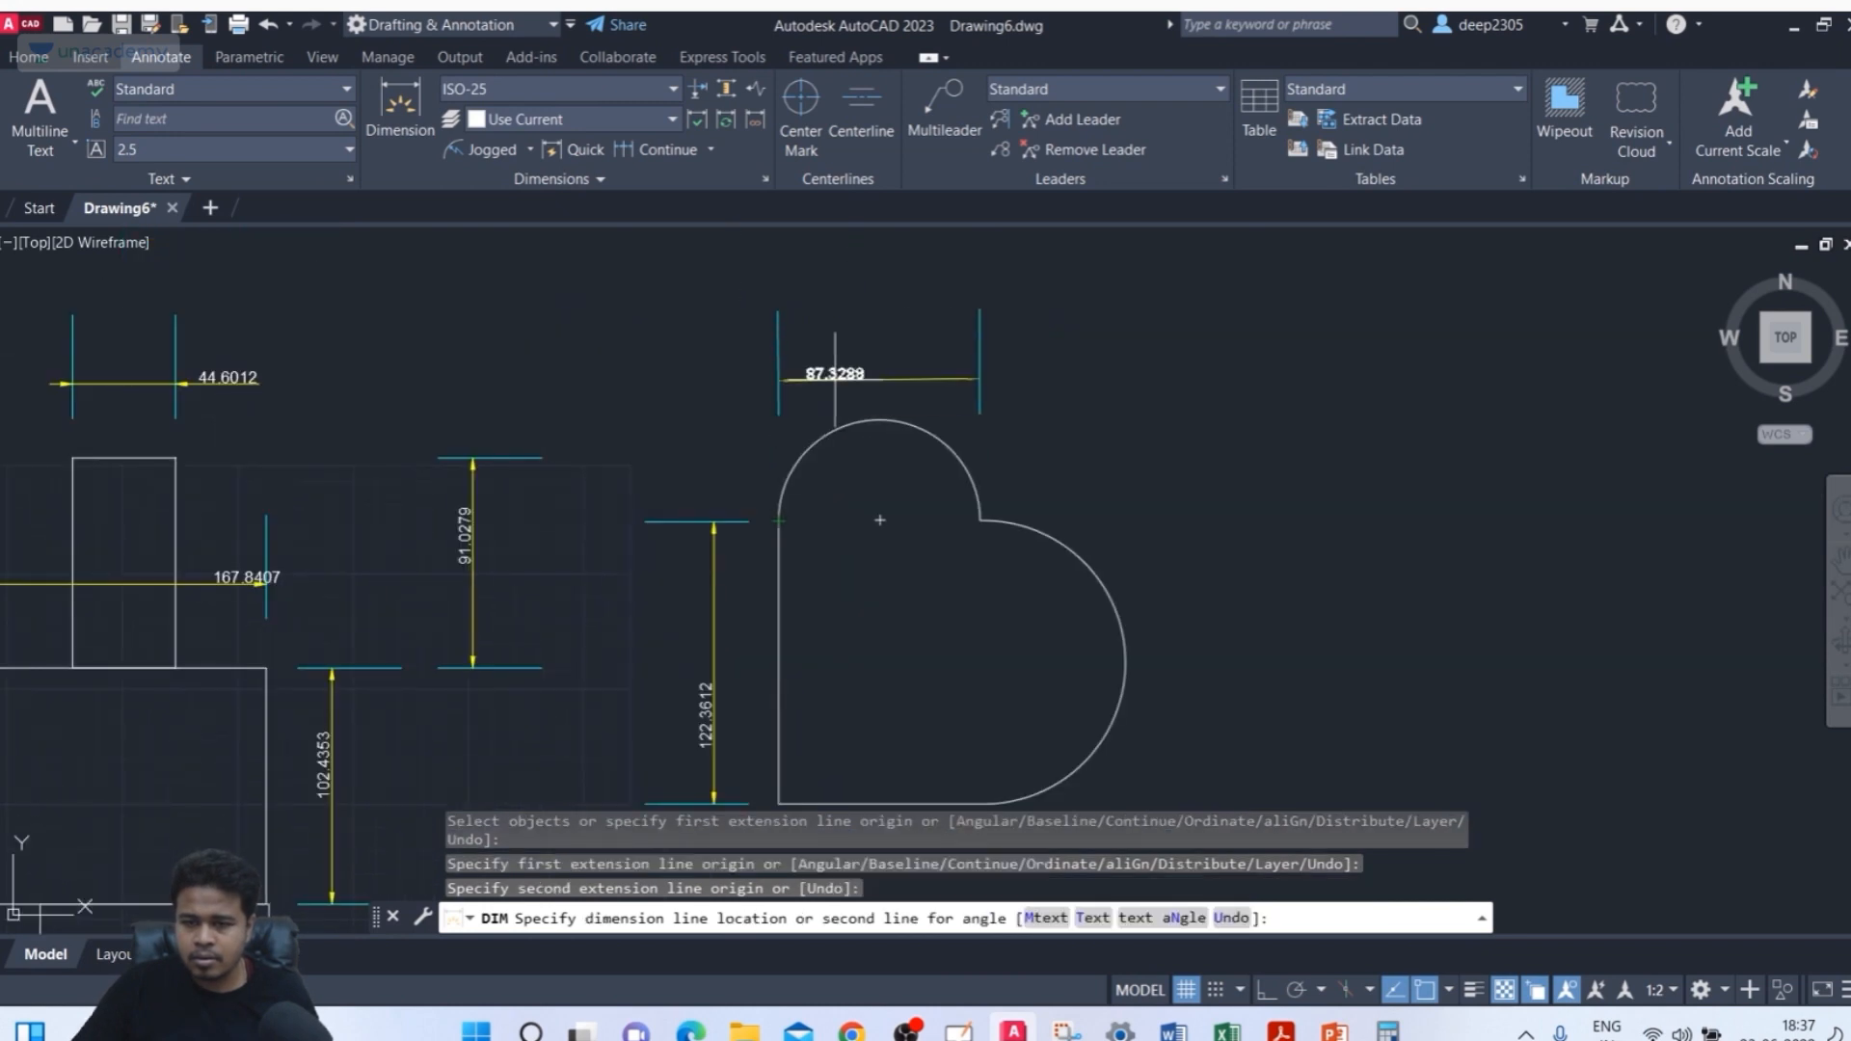
pyautogui.click(867, 377)
pyautogui.moveTo(868, 378); pyautogui.dragTo(889, 323, button='middle')
pyautogui.press('Escape')
# Add a horizontal dimension from the left edge dimension across the upper part of the heart
pyautogui.moveTo(320, 594)
pyautogui.mouseDown(button='middle')
pyautogui.moveTo(546, 529)
pyautogui.moveTo(631, 527)
pyautogui.moveTo(528, 473)
pyautogui.mouseUp(button='middle')
pyautogui.scroll(-2, 413, 541)
pyautogui.scroll(2, 541, 524)
pyautogui.moveTo(661, 603); pyautogui.dragTo(619, 678, button='middle')
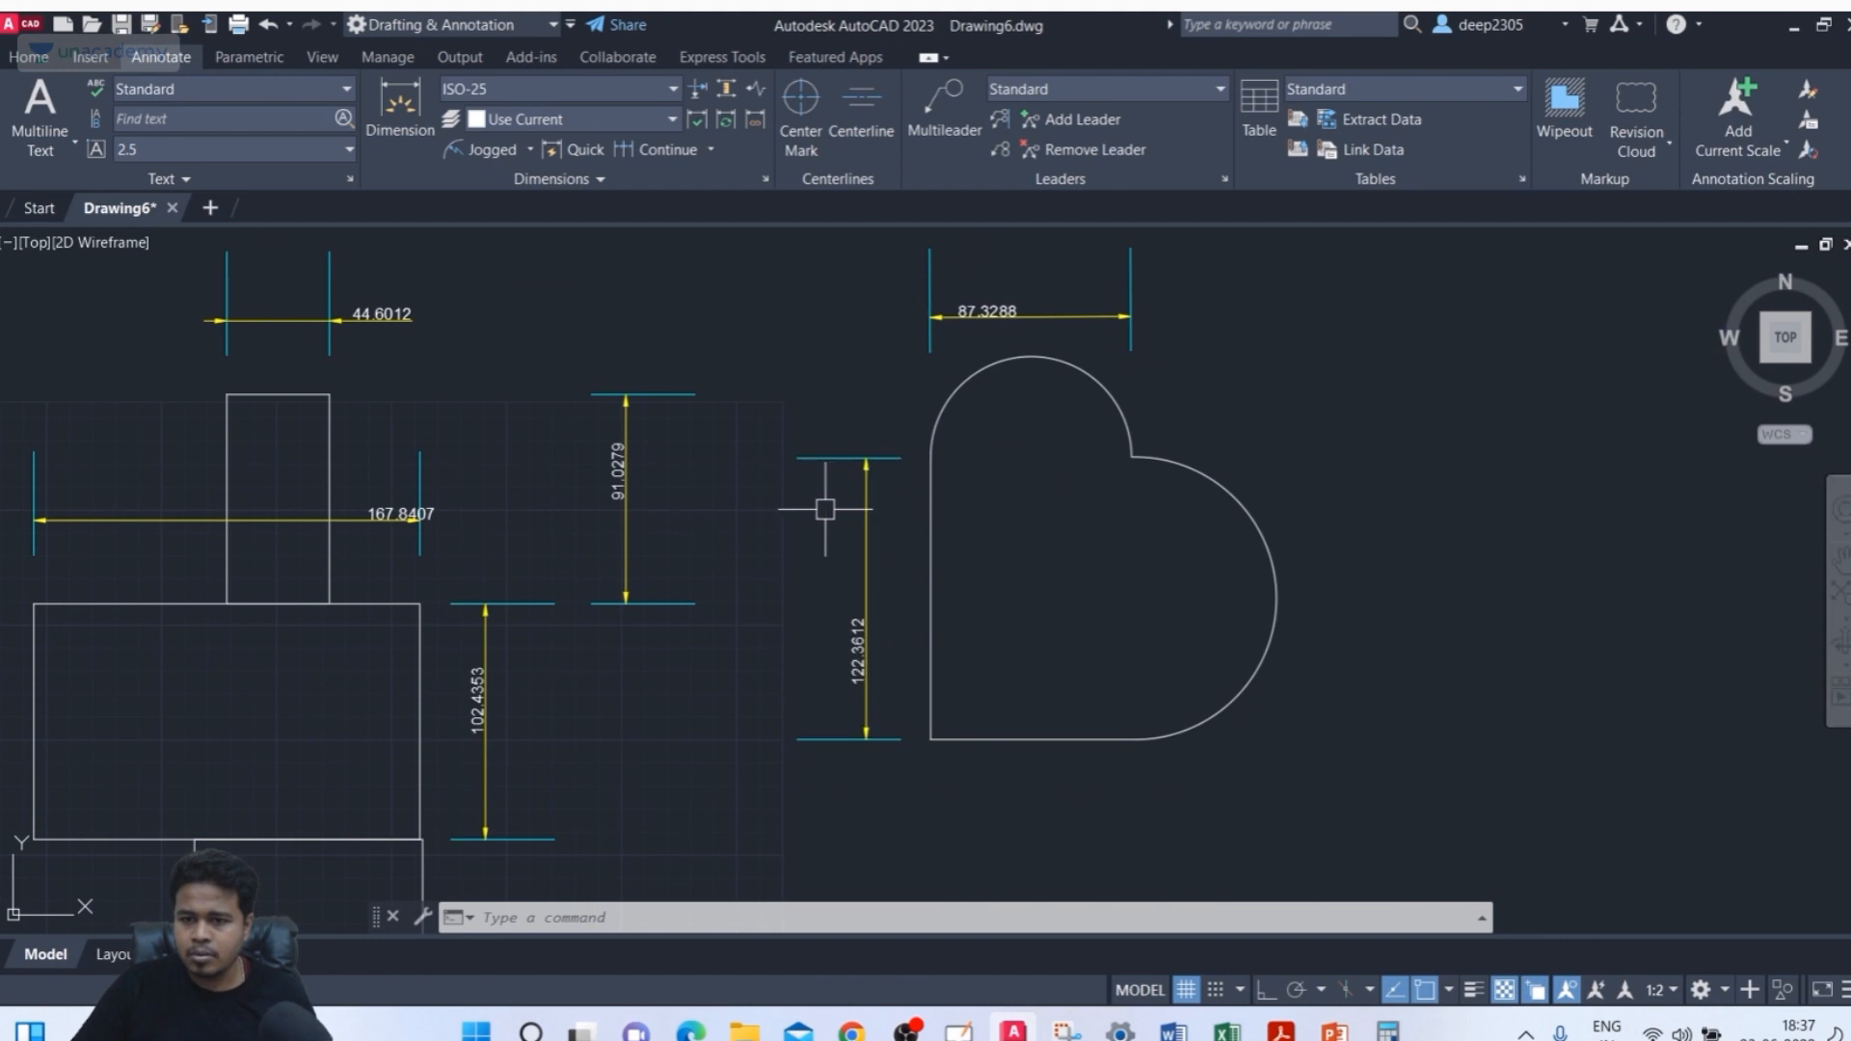
pyautogui.click(400, 106)
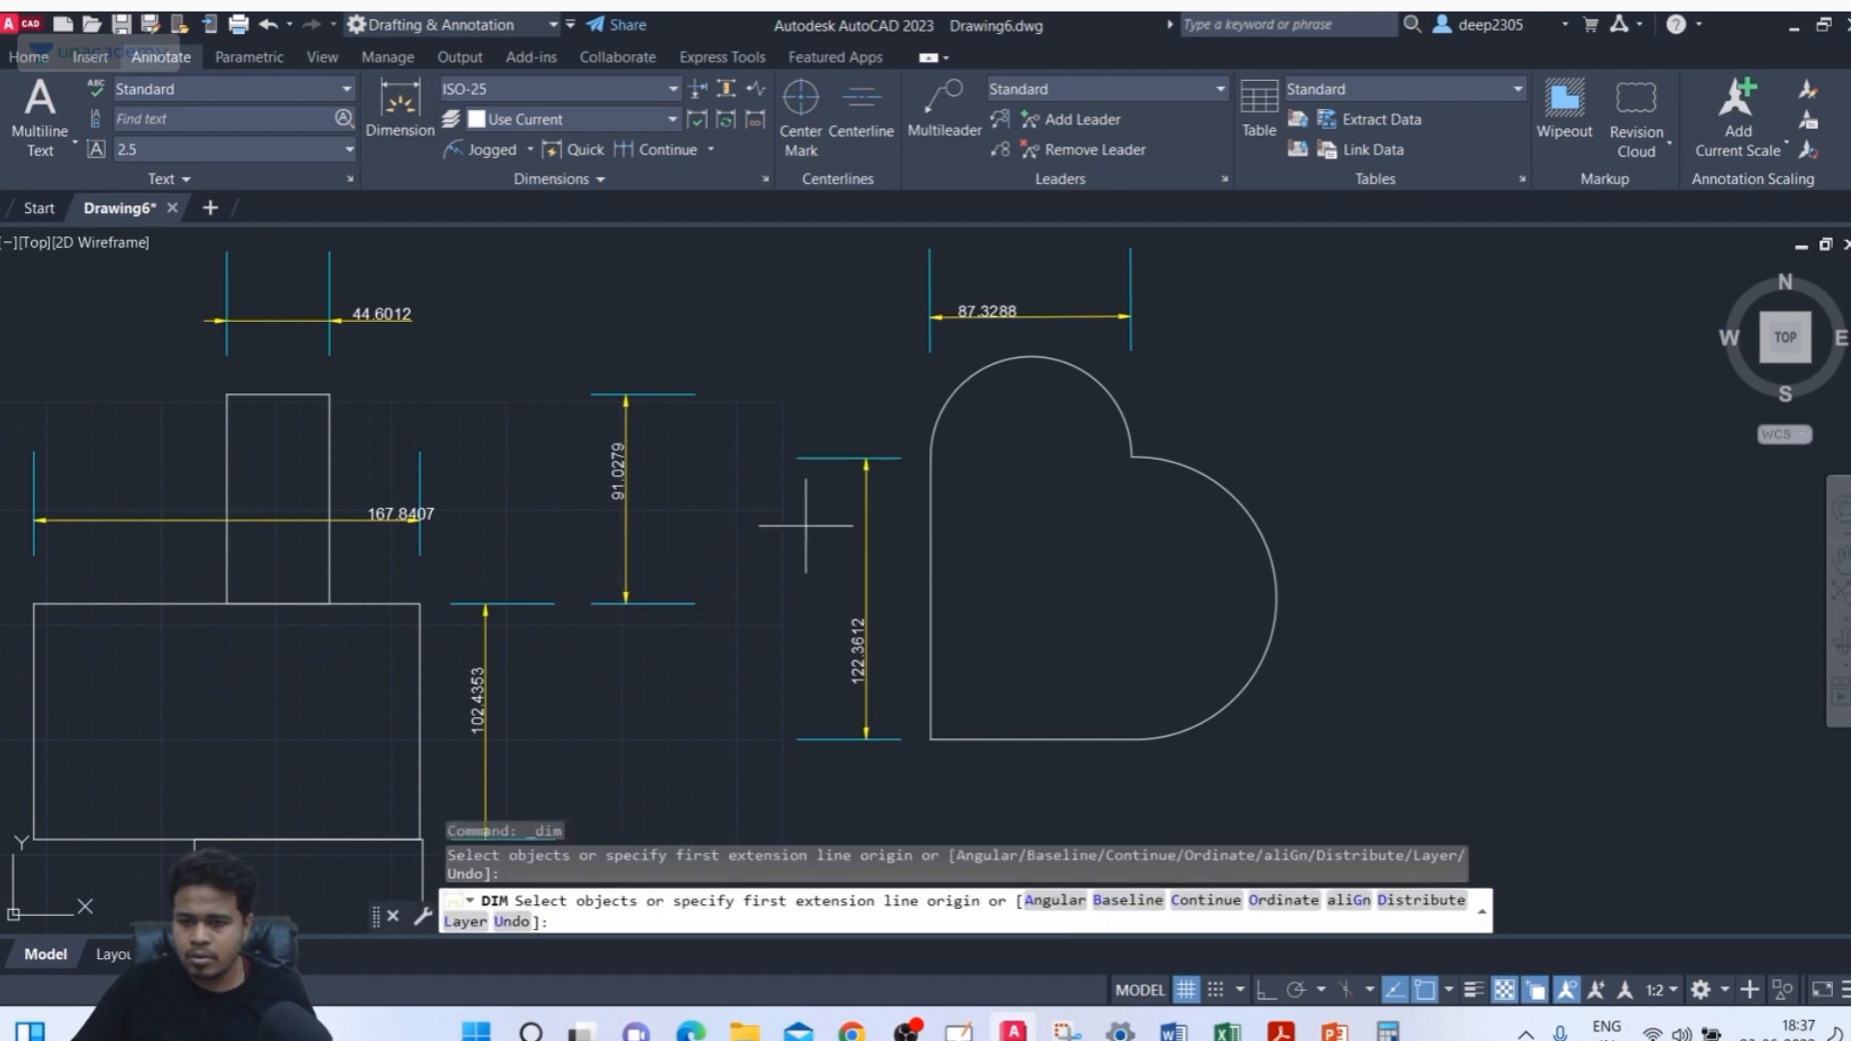
pyautogui.click(806, 461)
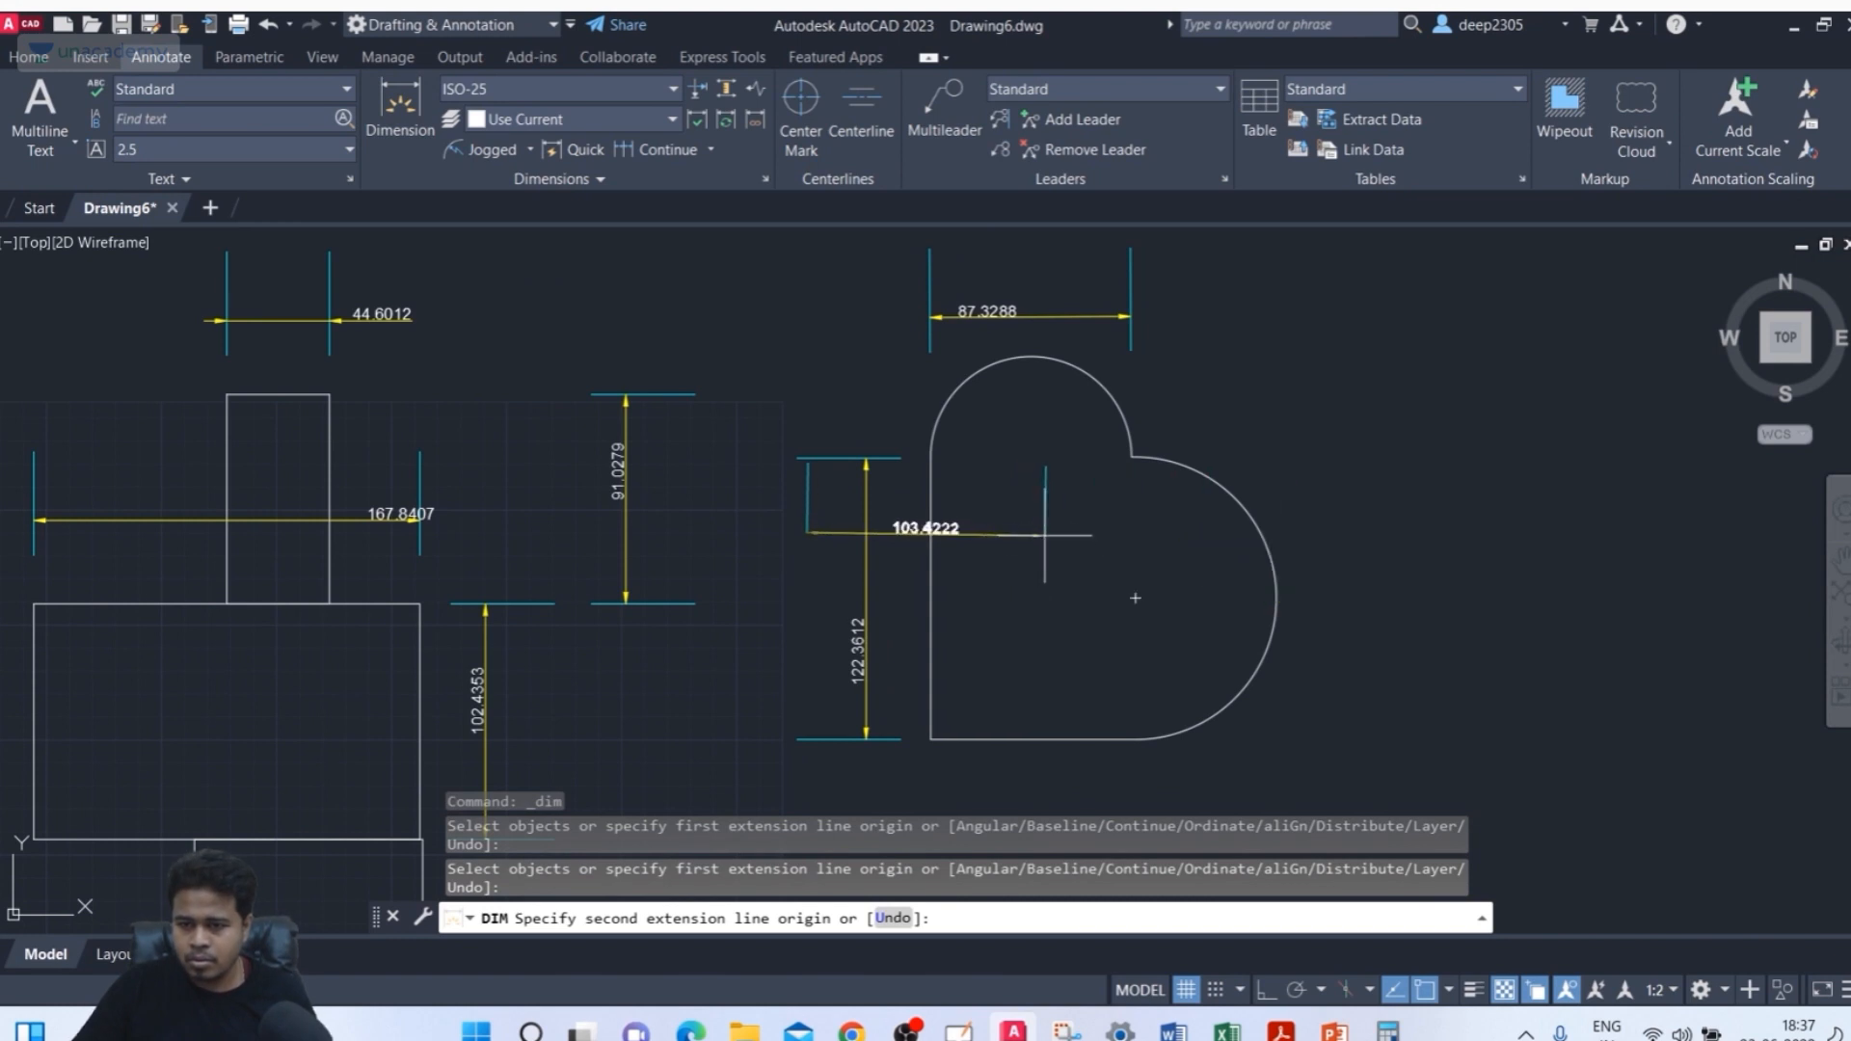
pyautogui.click(1046, 533)
pyautogui.click(1003, 476)
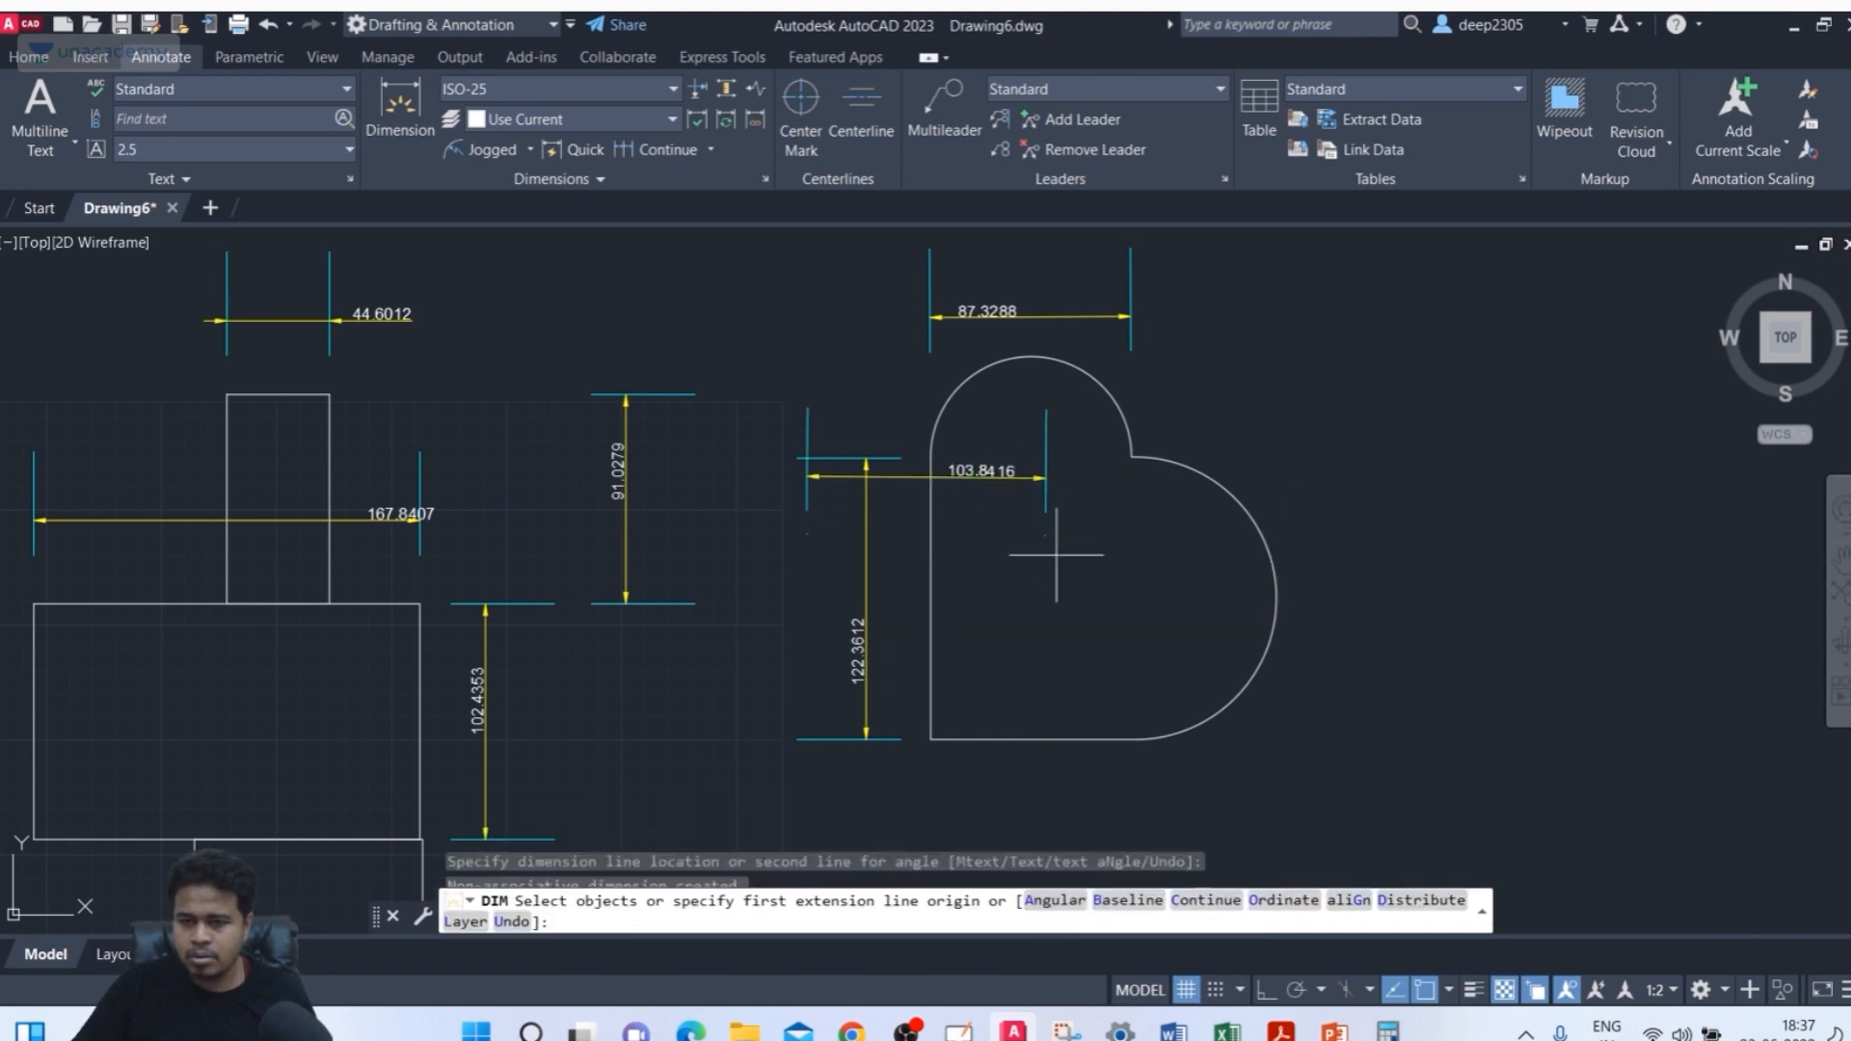
pyautogui.press('Return')
# Delete the horizontal dimension just placed across the heart's upper part
pyautogui.scroll(-3, 964, 559)
pyautogui.scroll(3, 934, 533)
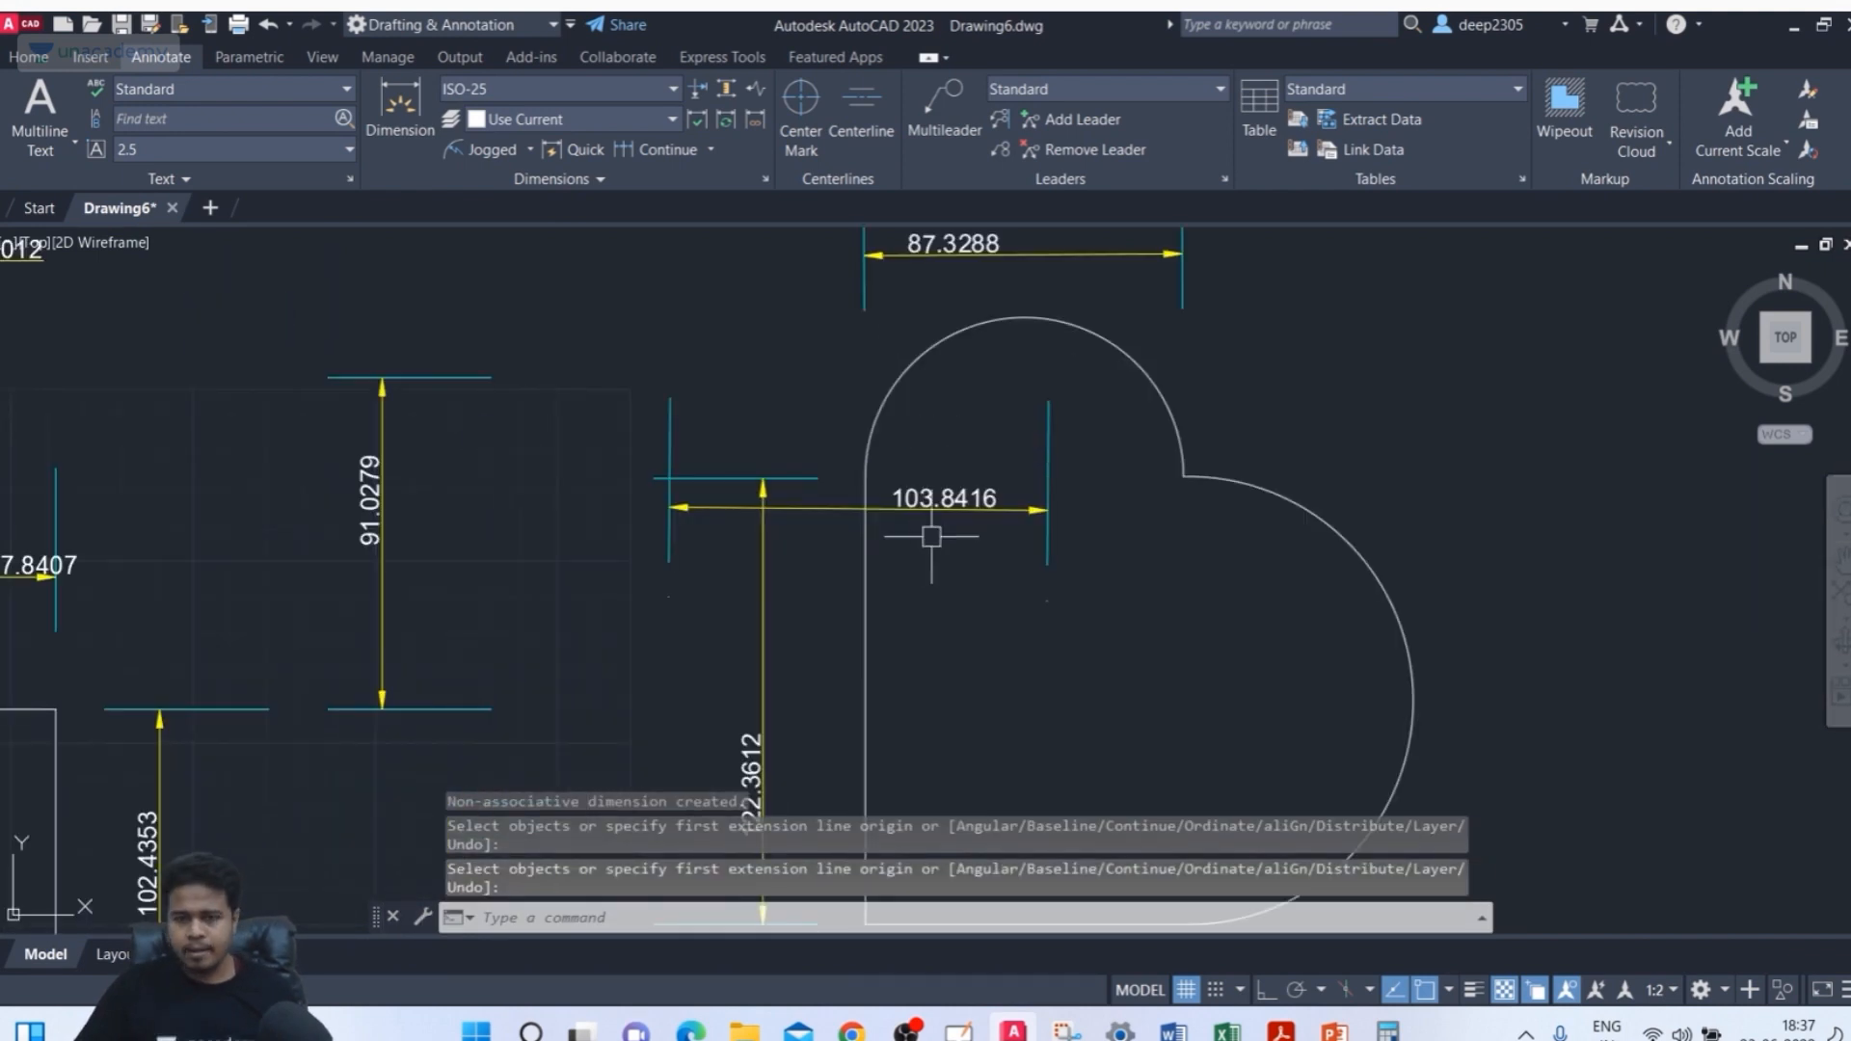
pyautogui.scroll(-3, 748, 502)
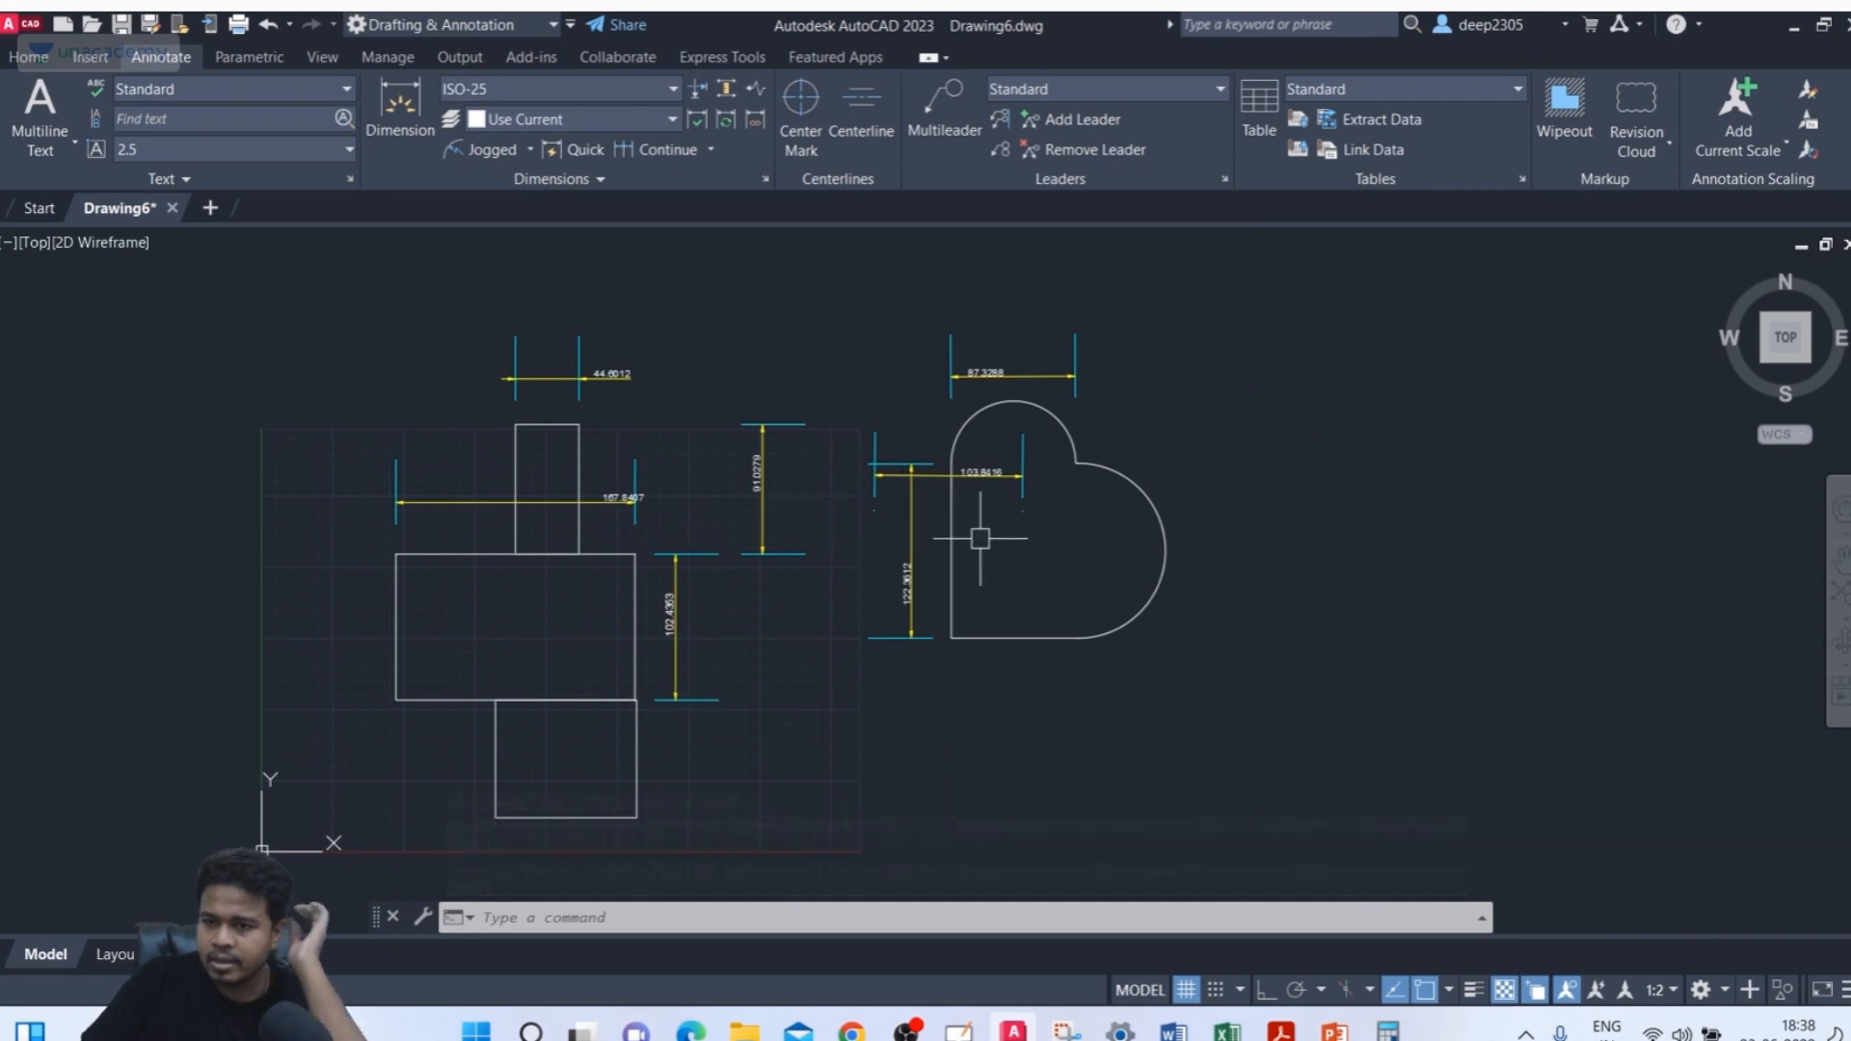
pyautogui.moveTo(973, 518); pyautogui.dragTo(967, 567, button='middle')
pyautogui.scroll(2, 967, 567)
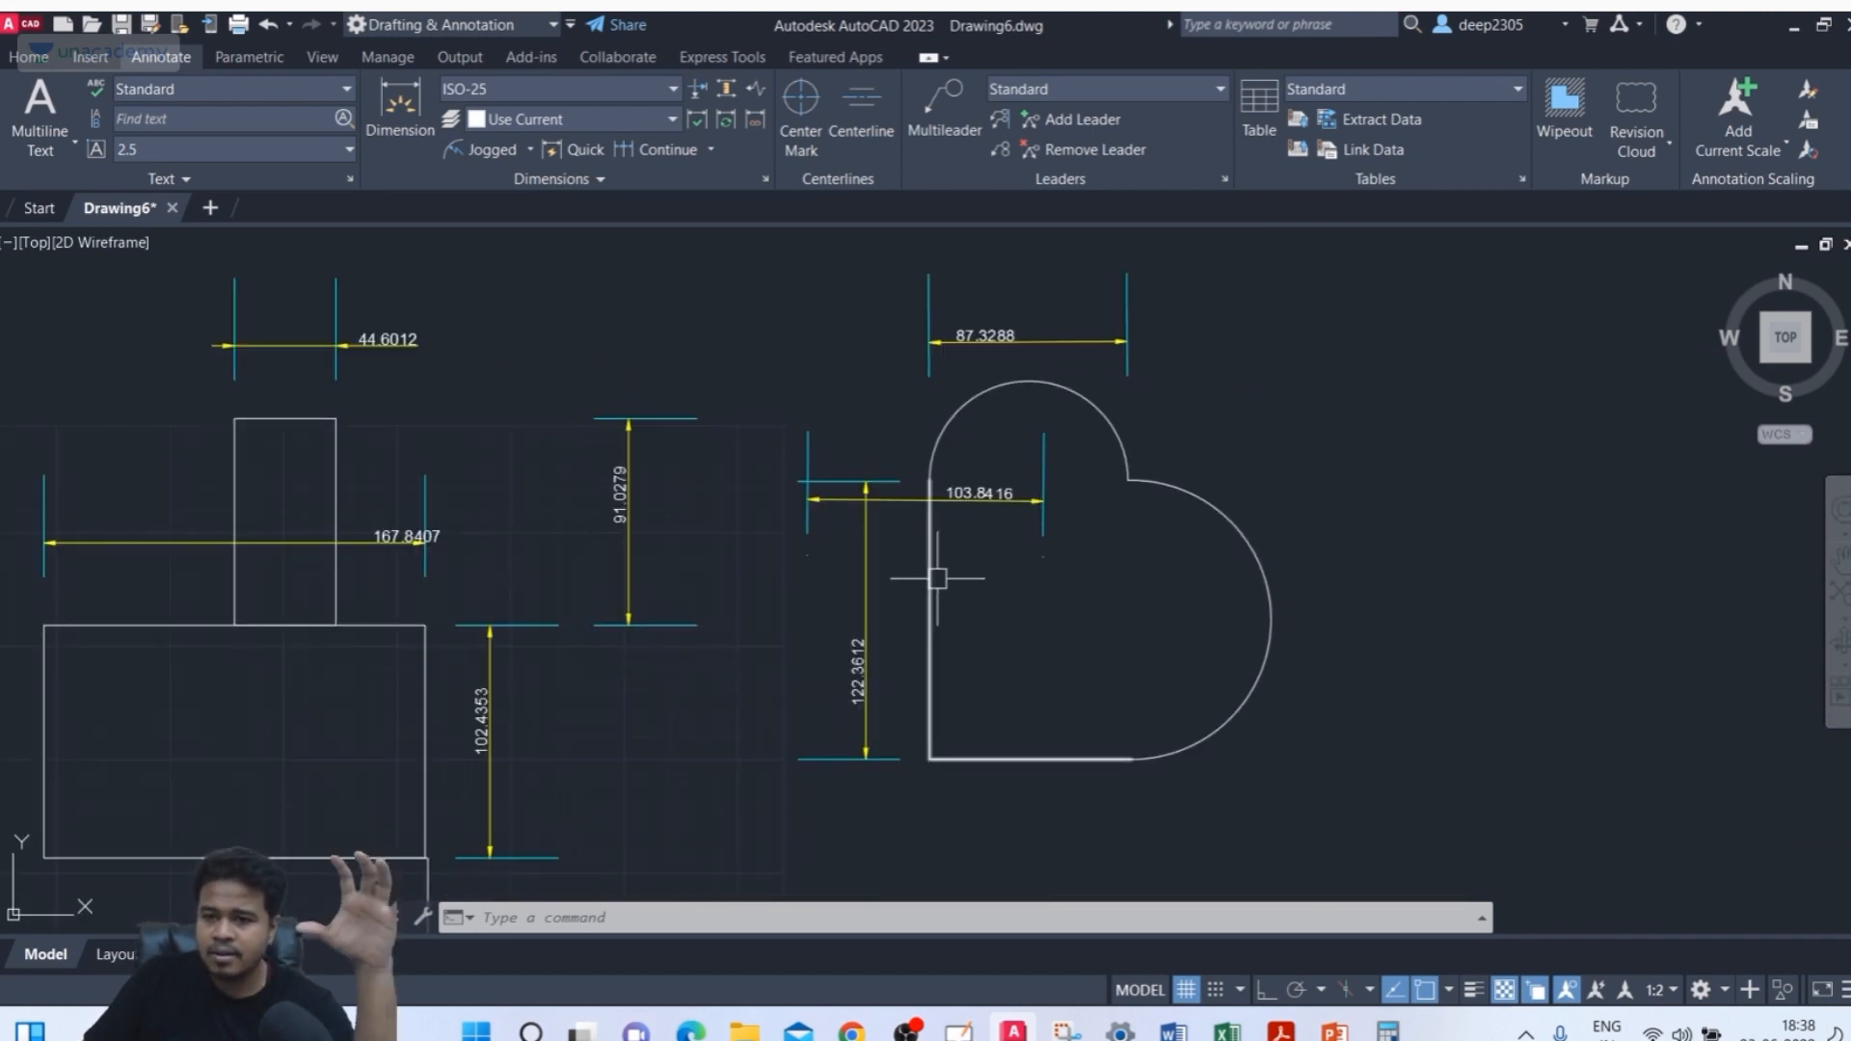
pyautogui.scroll(2, 974, 530)
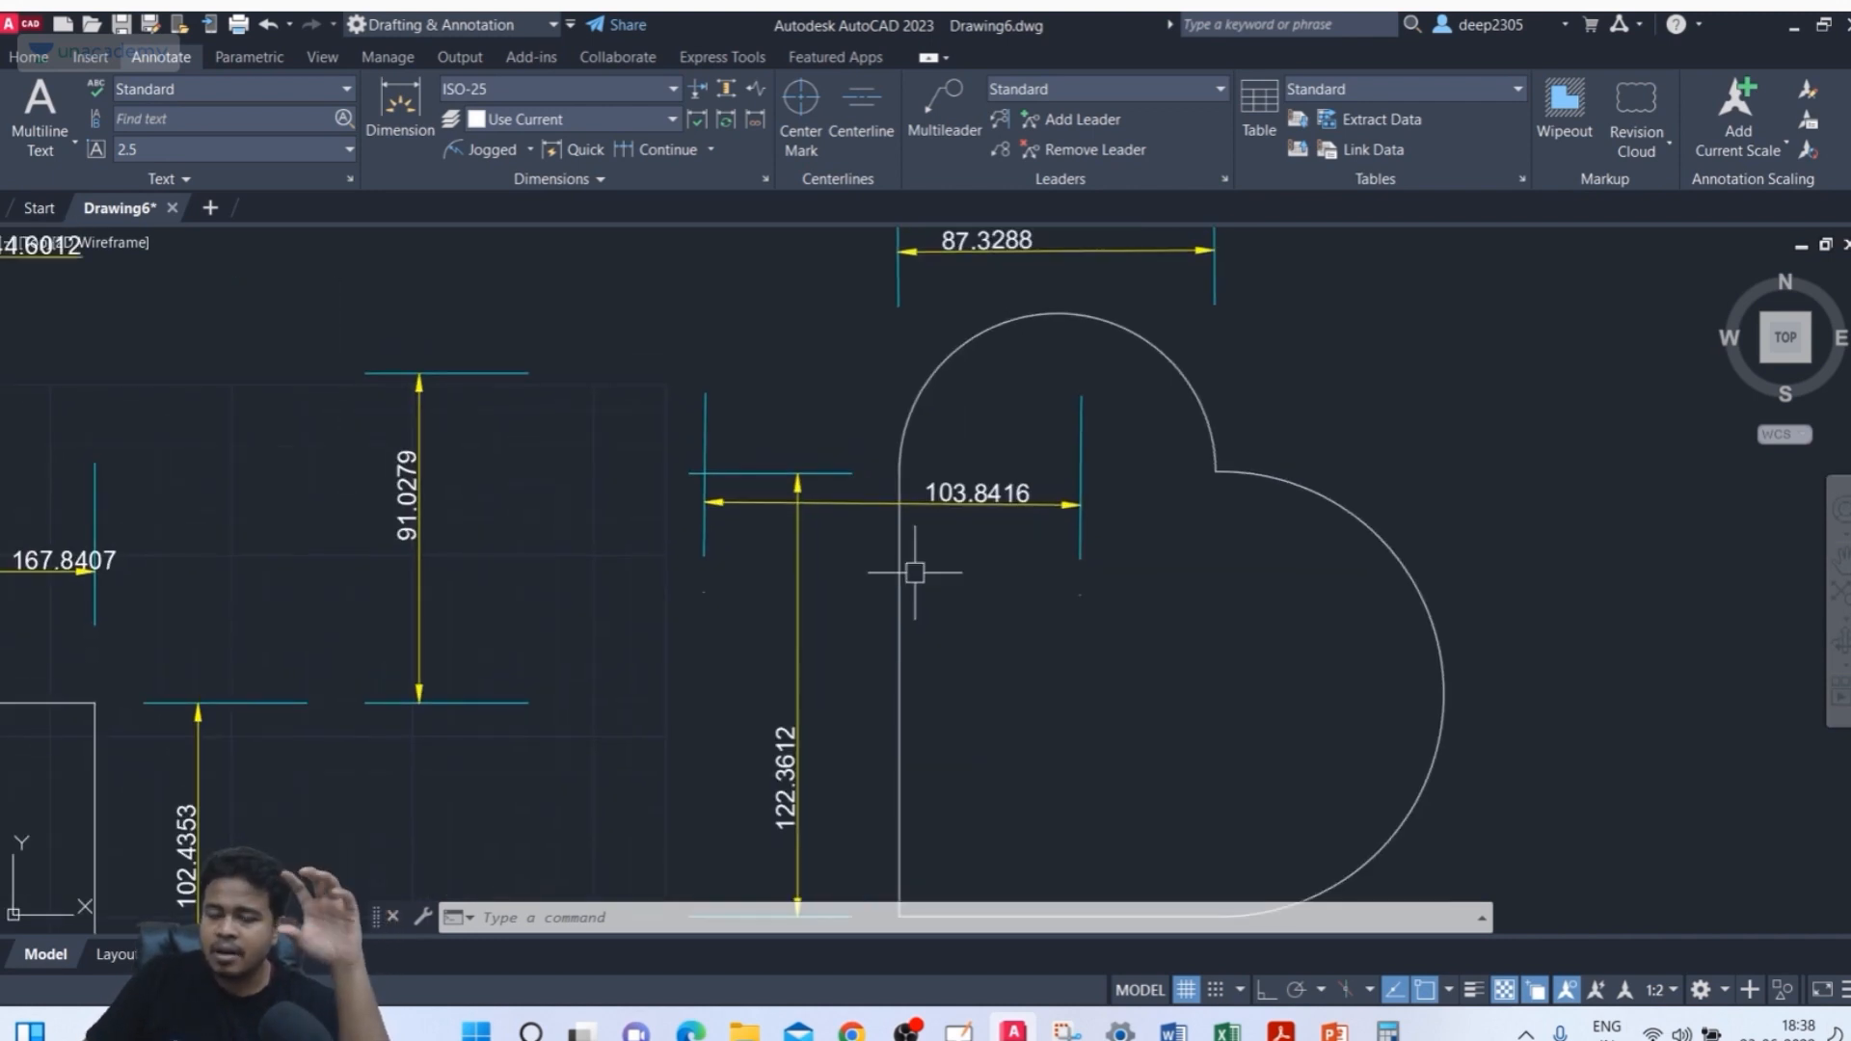
pyautogui.click(1111, 485)
pyautogui.click(1013, 542)
pyautogui.press('Delete')
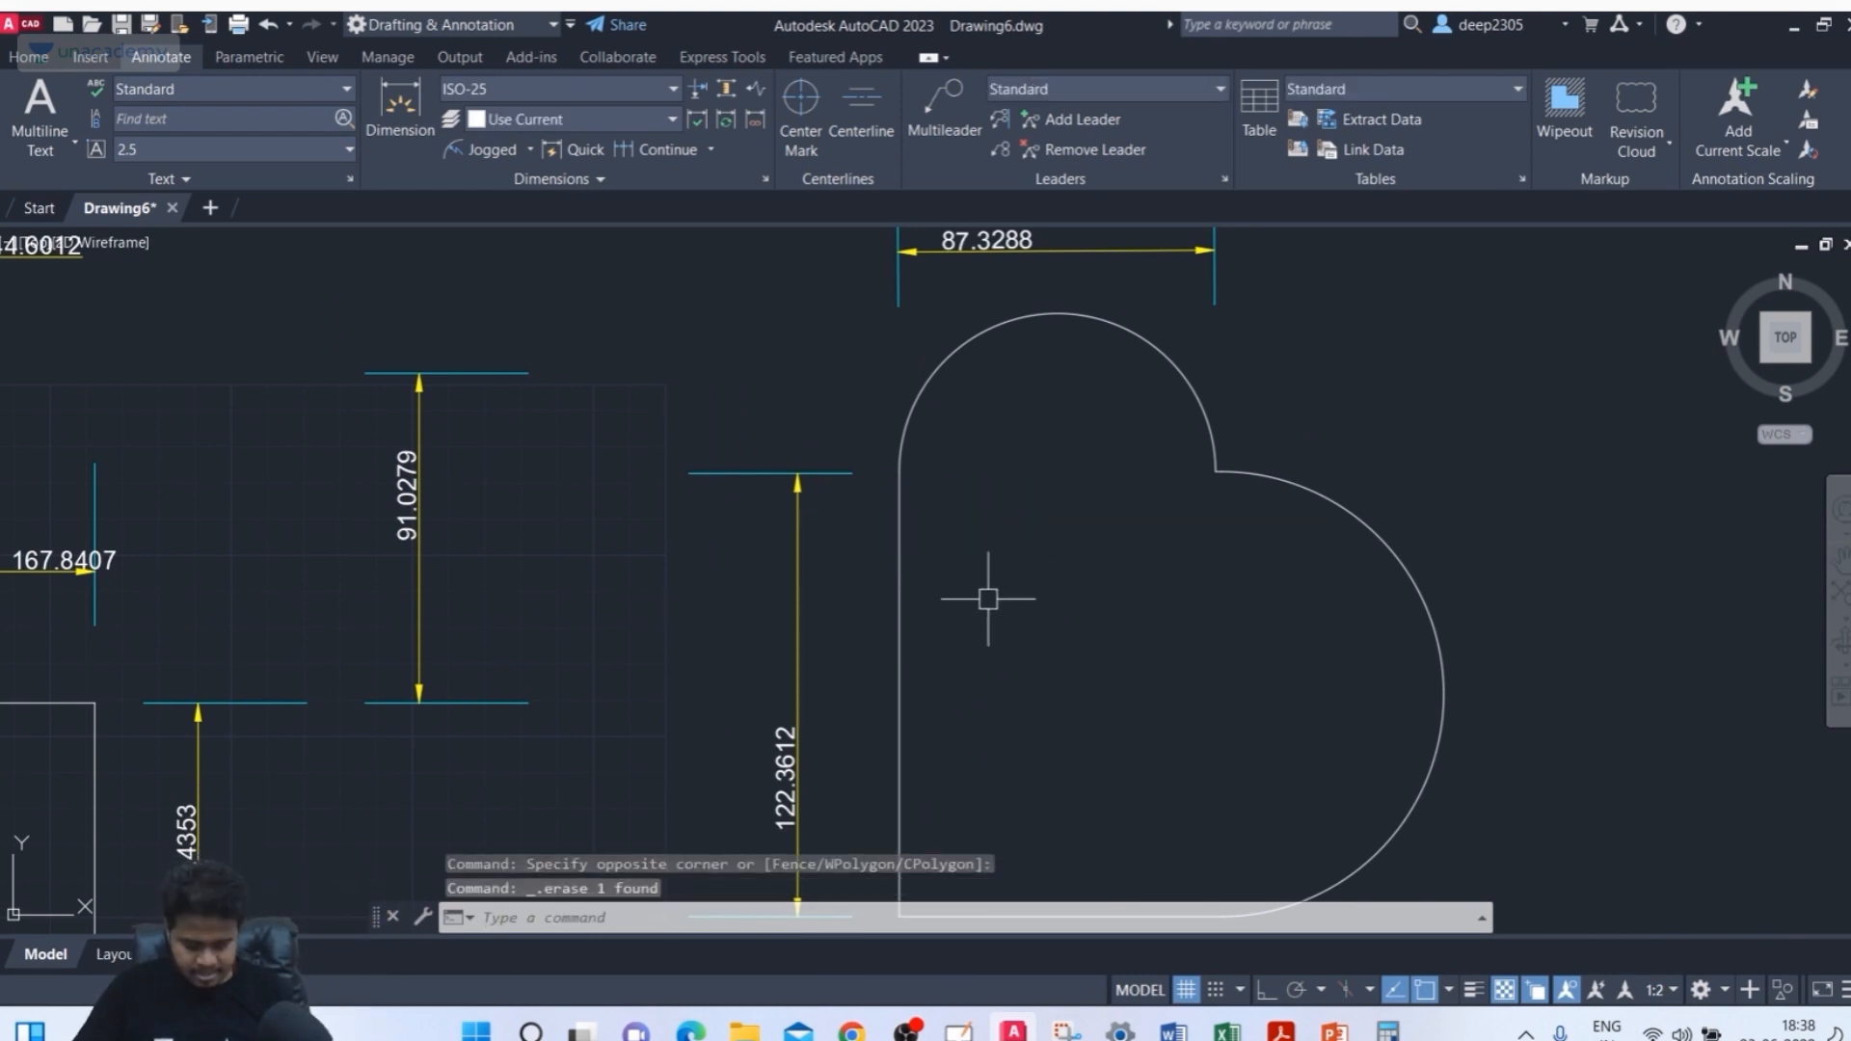
# Draw a narrow vertical rectangle to the left of the heart shape
pyautogui.write('REC')
pyautogui.press('Return')
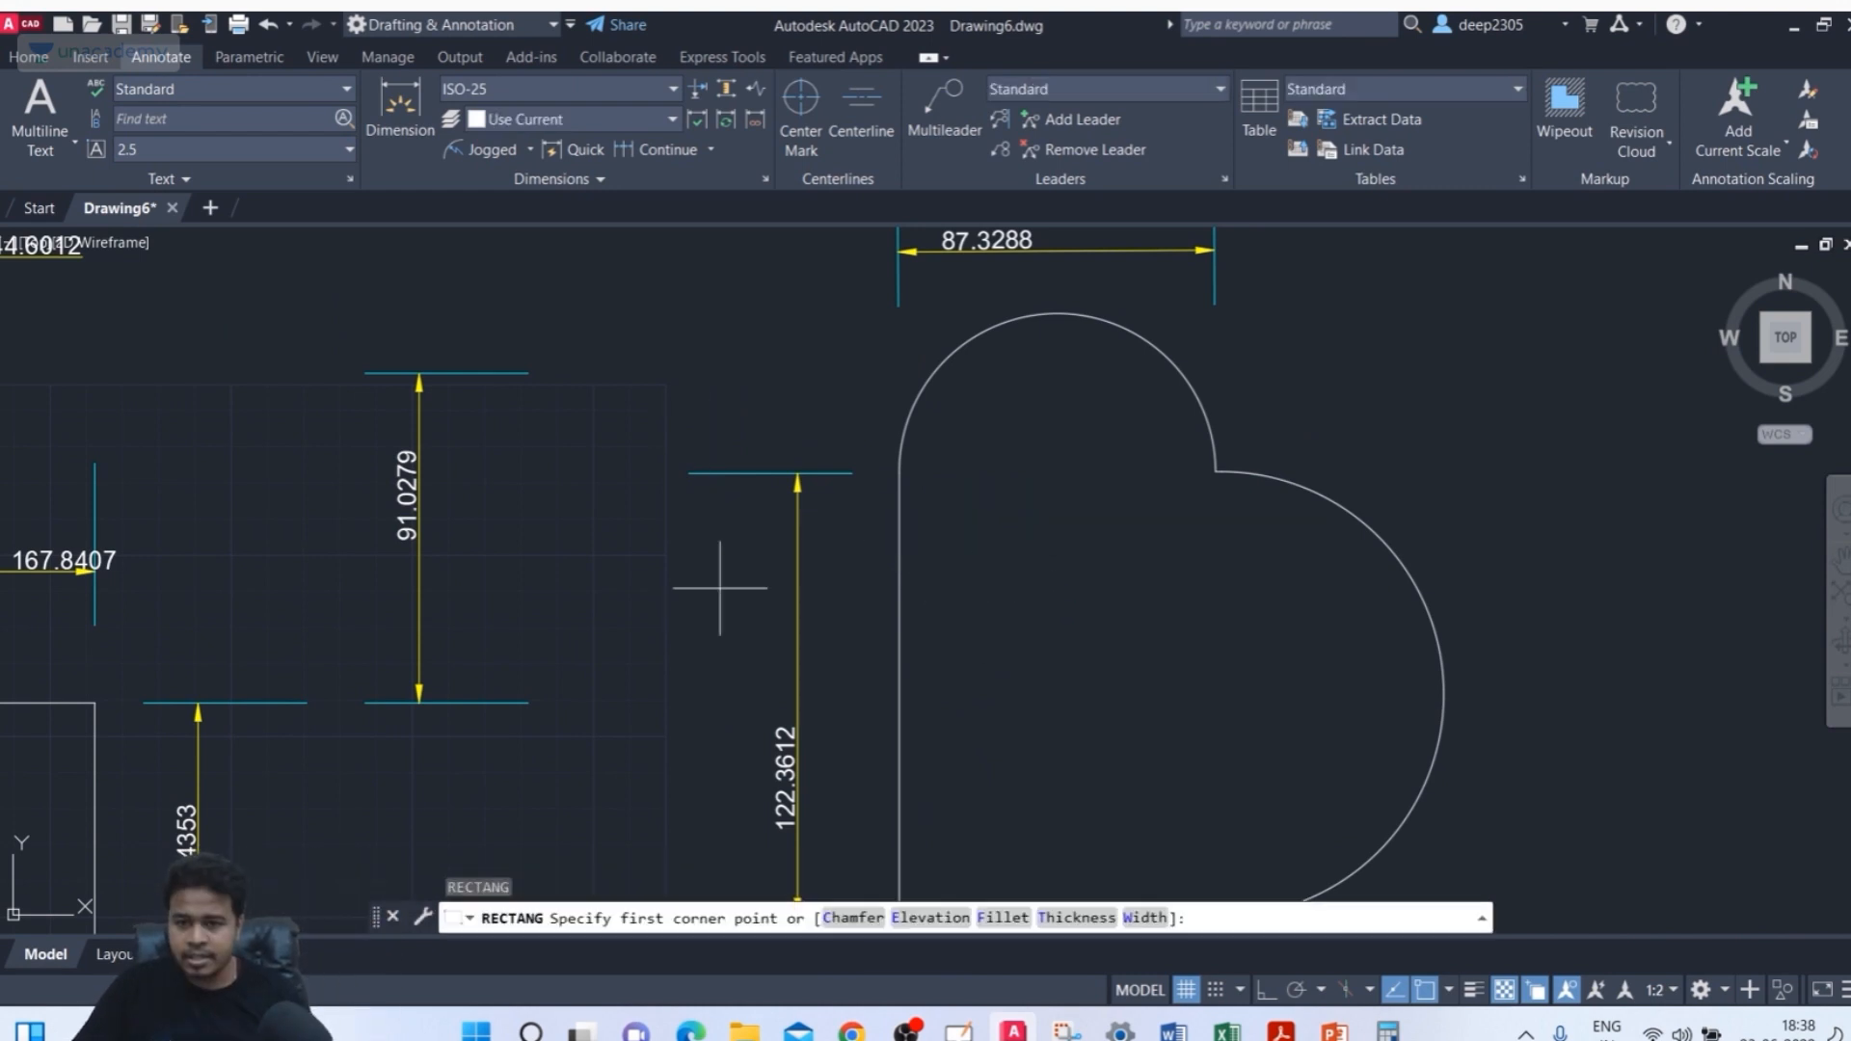
pyautogui.click(568, 466)
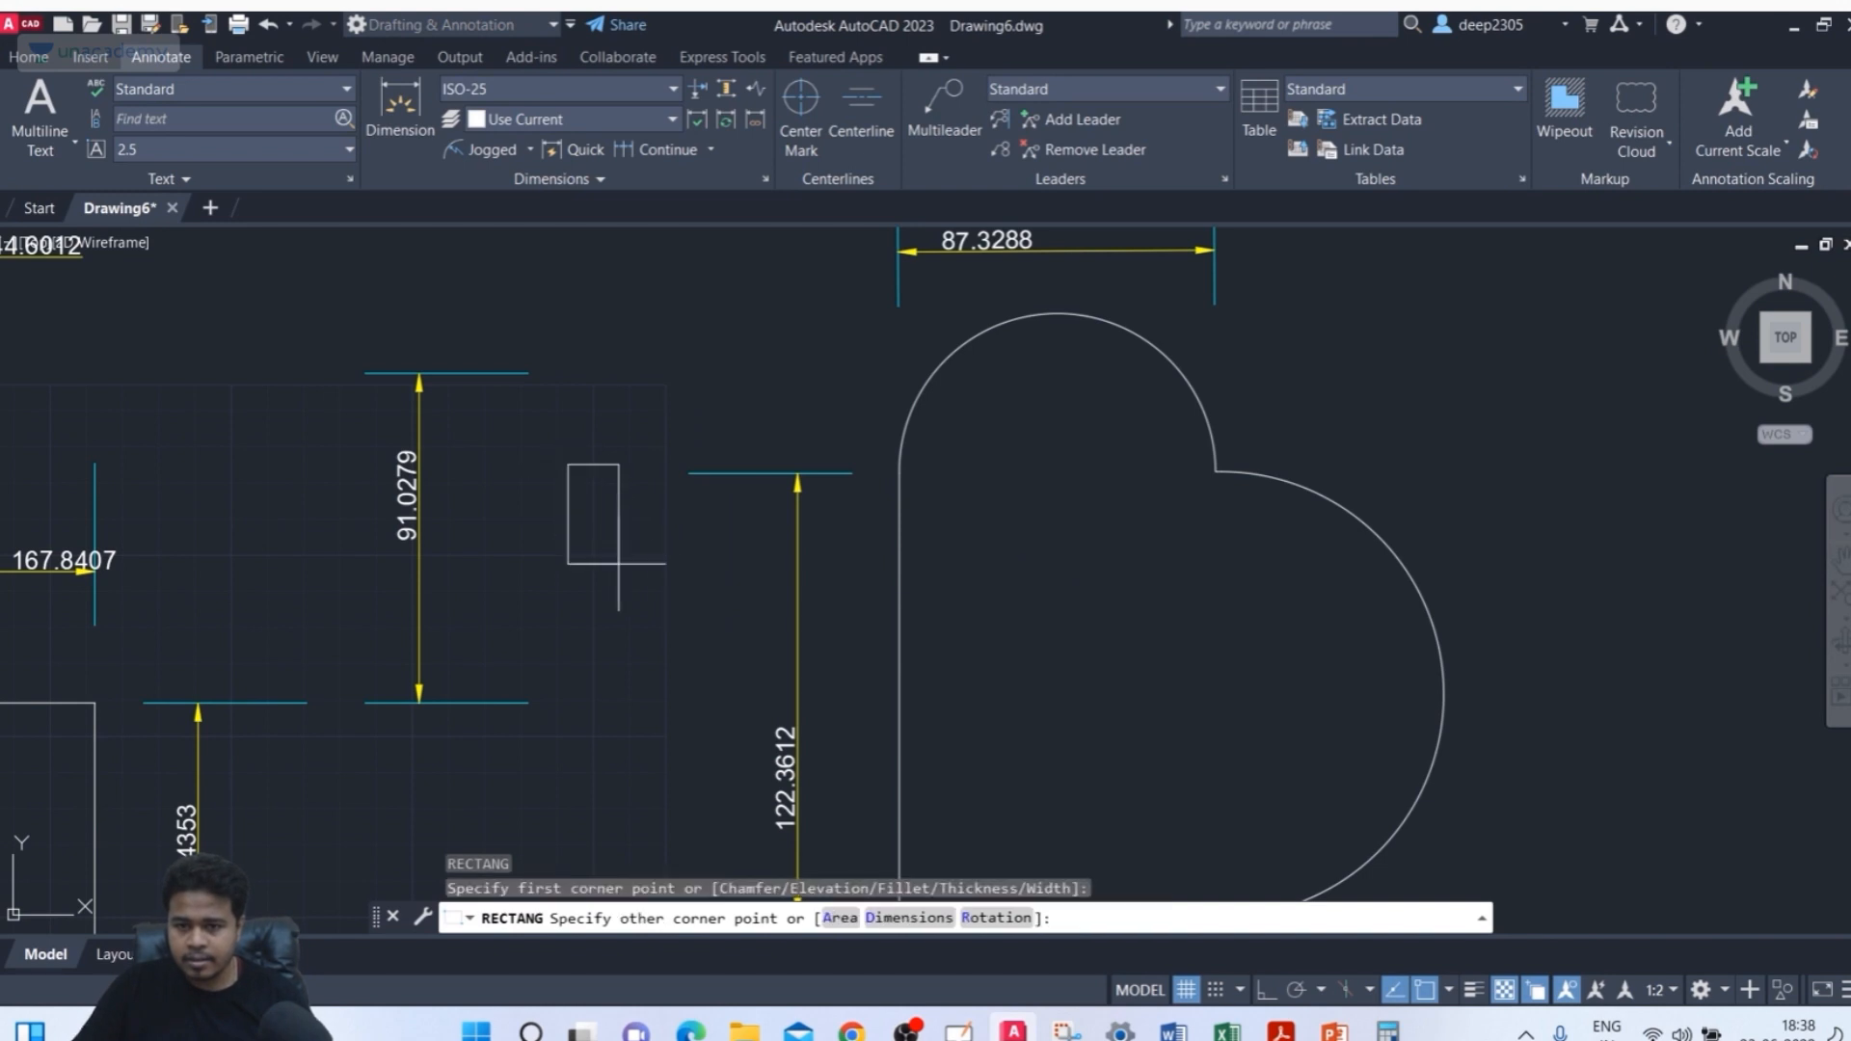
pyautogui.click(628, 645)
pyautogui.moveTo(731, 620); pyautogui.dragTo(722, 558, button='middle')
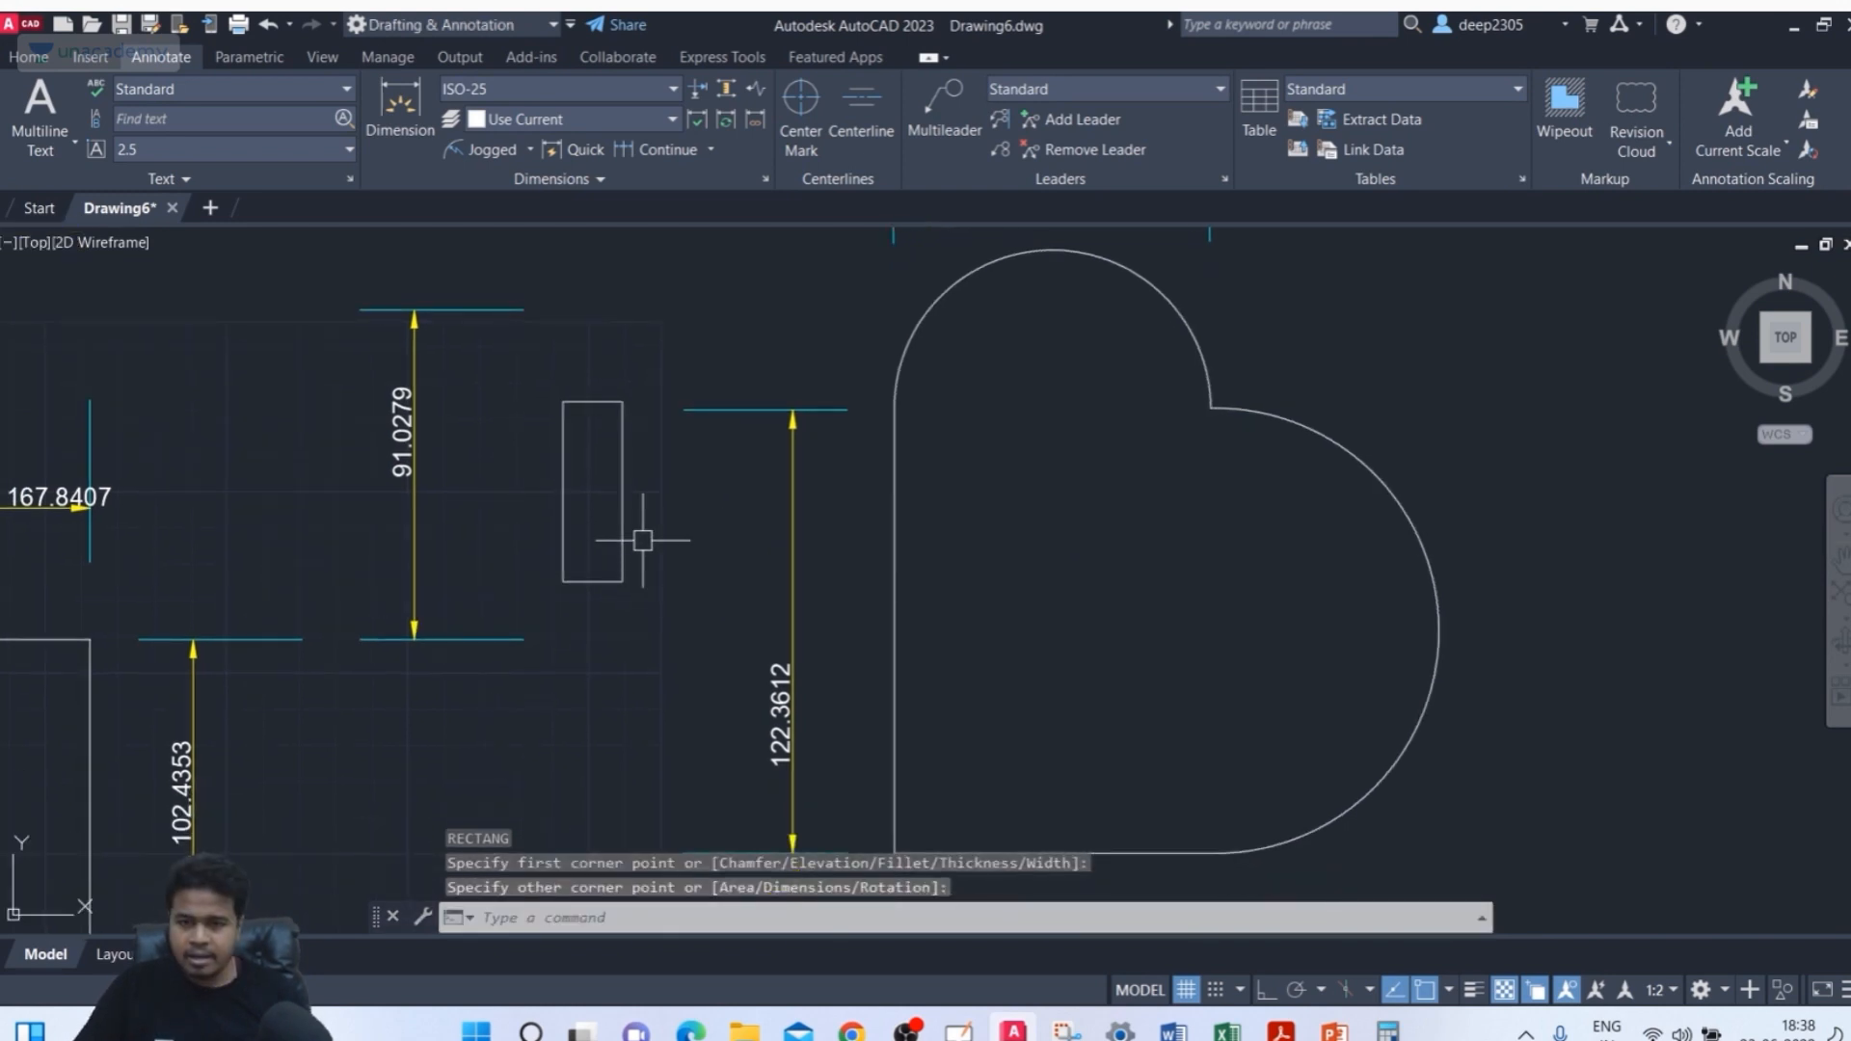
# Stretch the narrow rectangle's bottom edge downward to make it taller
pyautogui.click(608, 581)
pyautogui.click(593, 581)
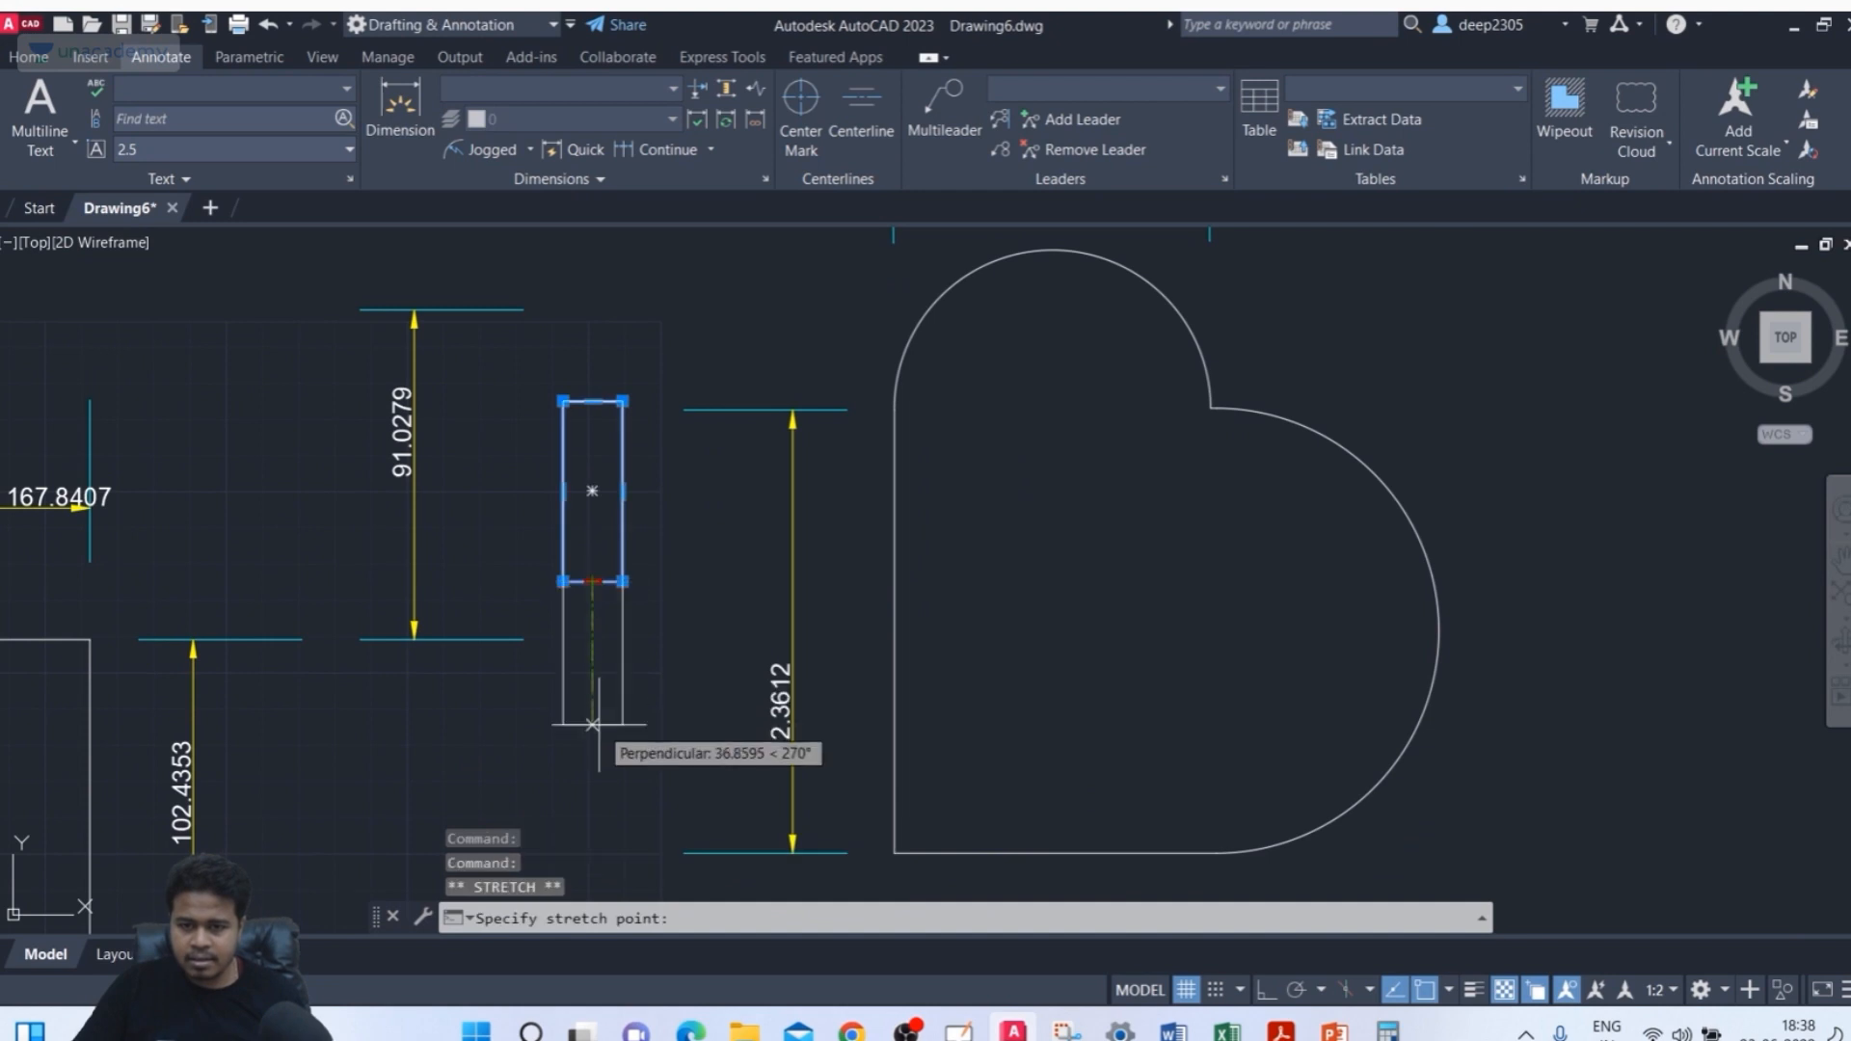
pyautogui.click(598, 742)
pyautogui.moveTo(598, 742); pyautogui.dragTo(577, 766, button='middle')
pyautogui.press('Escape')
pyautogui.press('Escape')
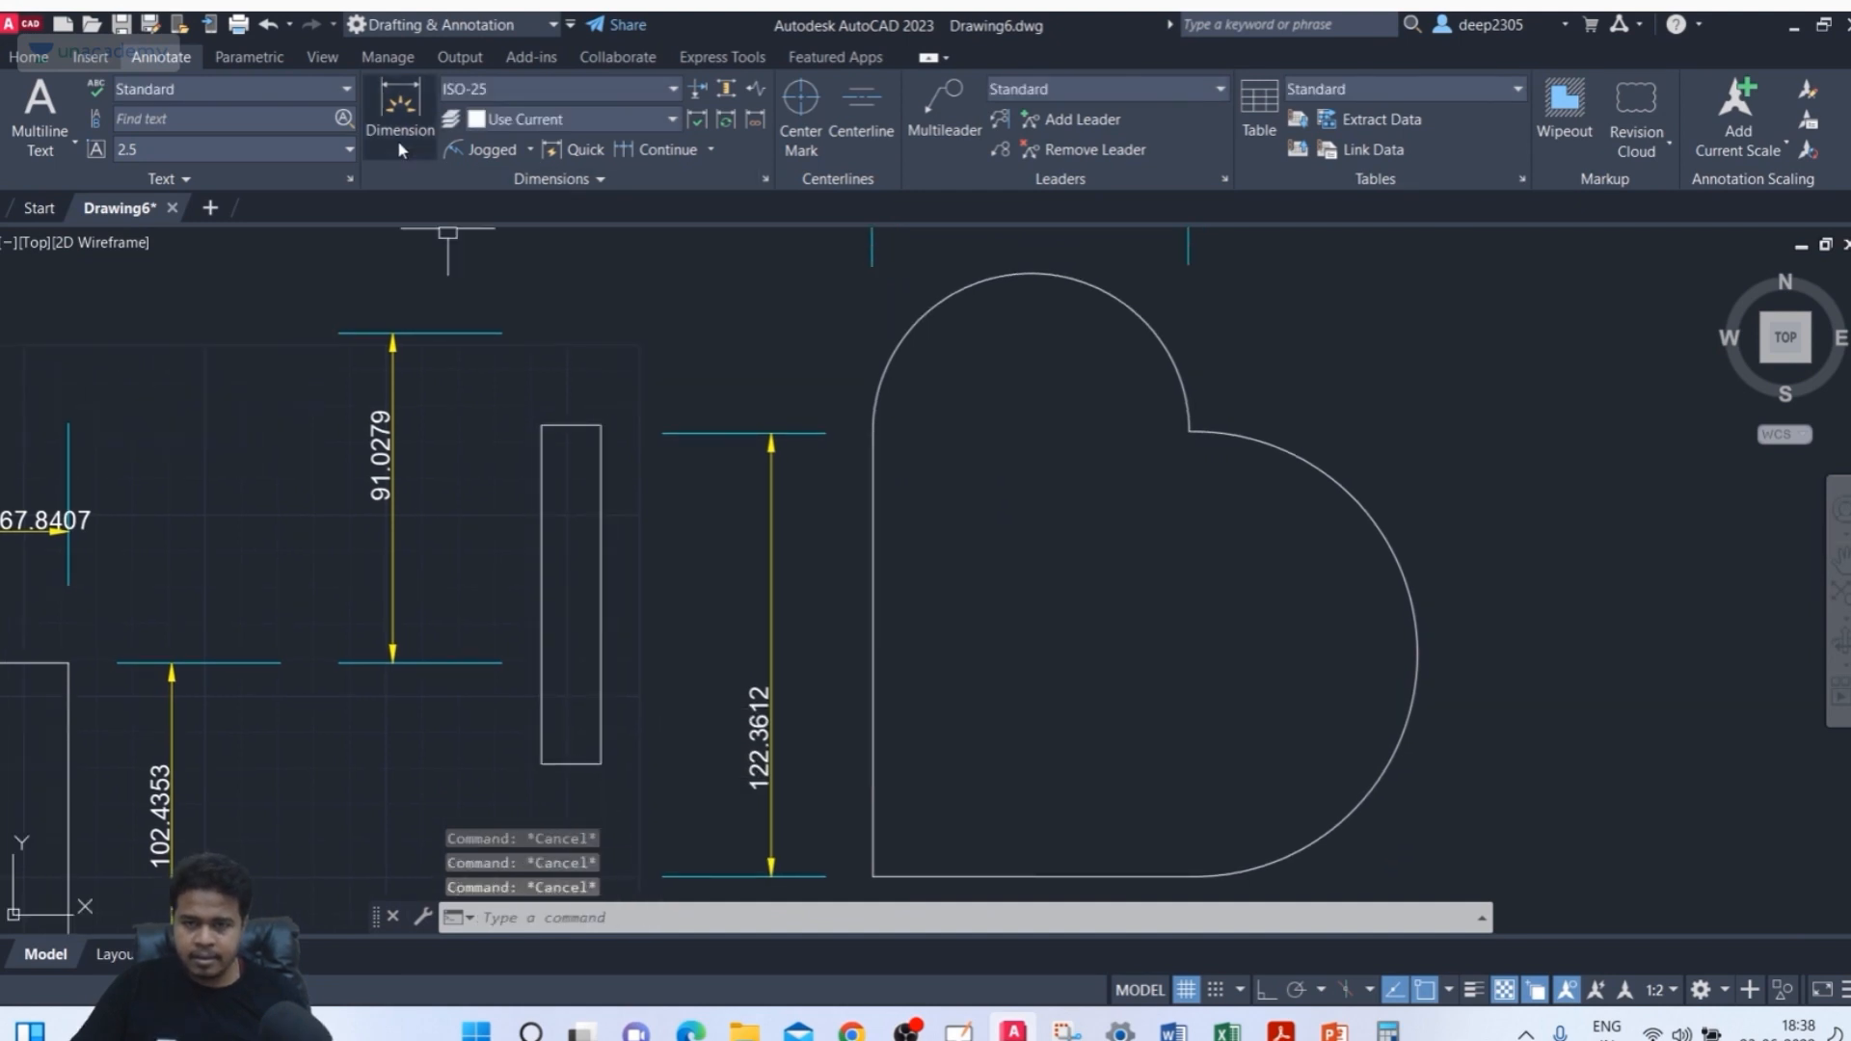
pyautogui.click(399, 107)
pyautogui.press('Return')
pyautogui.click(601, 424)
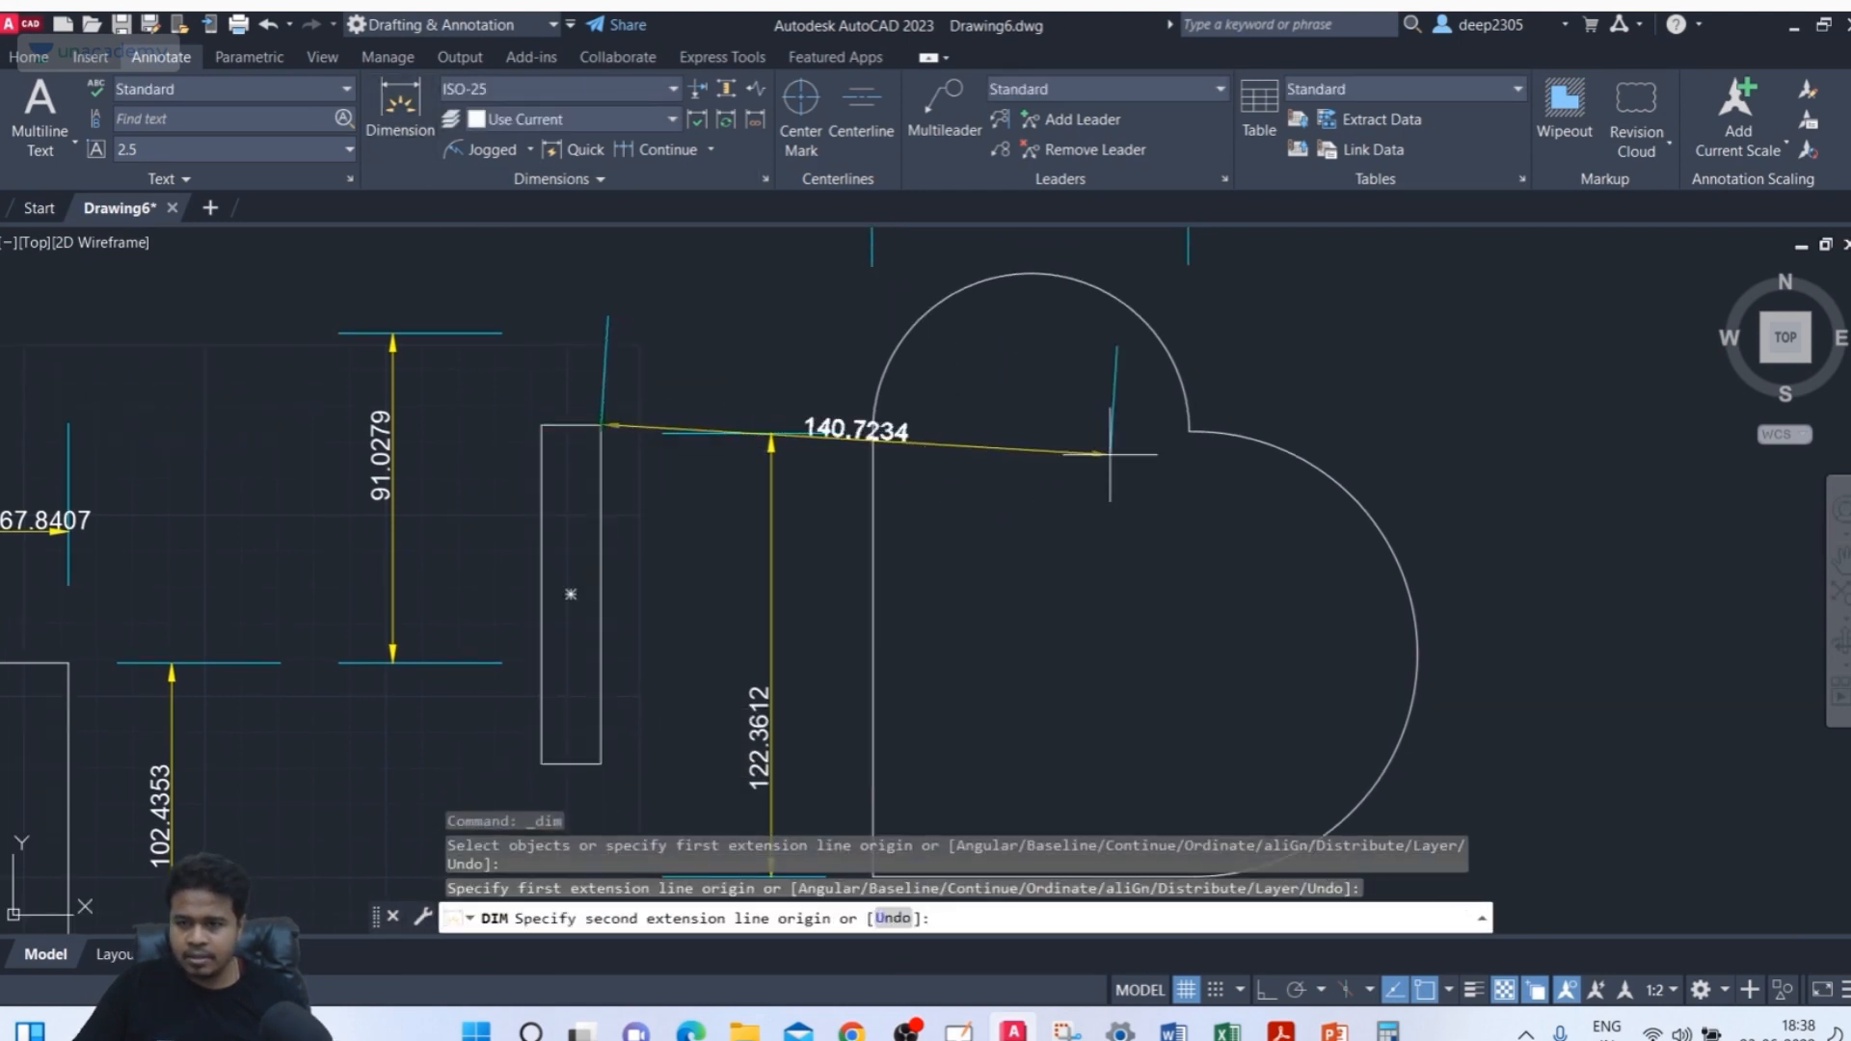
pyautogui.press('Escape')
# Dimension the horizontal distance from the rectangle's right edge to the heart's notch above it
pyautogui.click(411, 129)
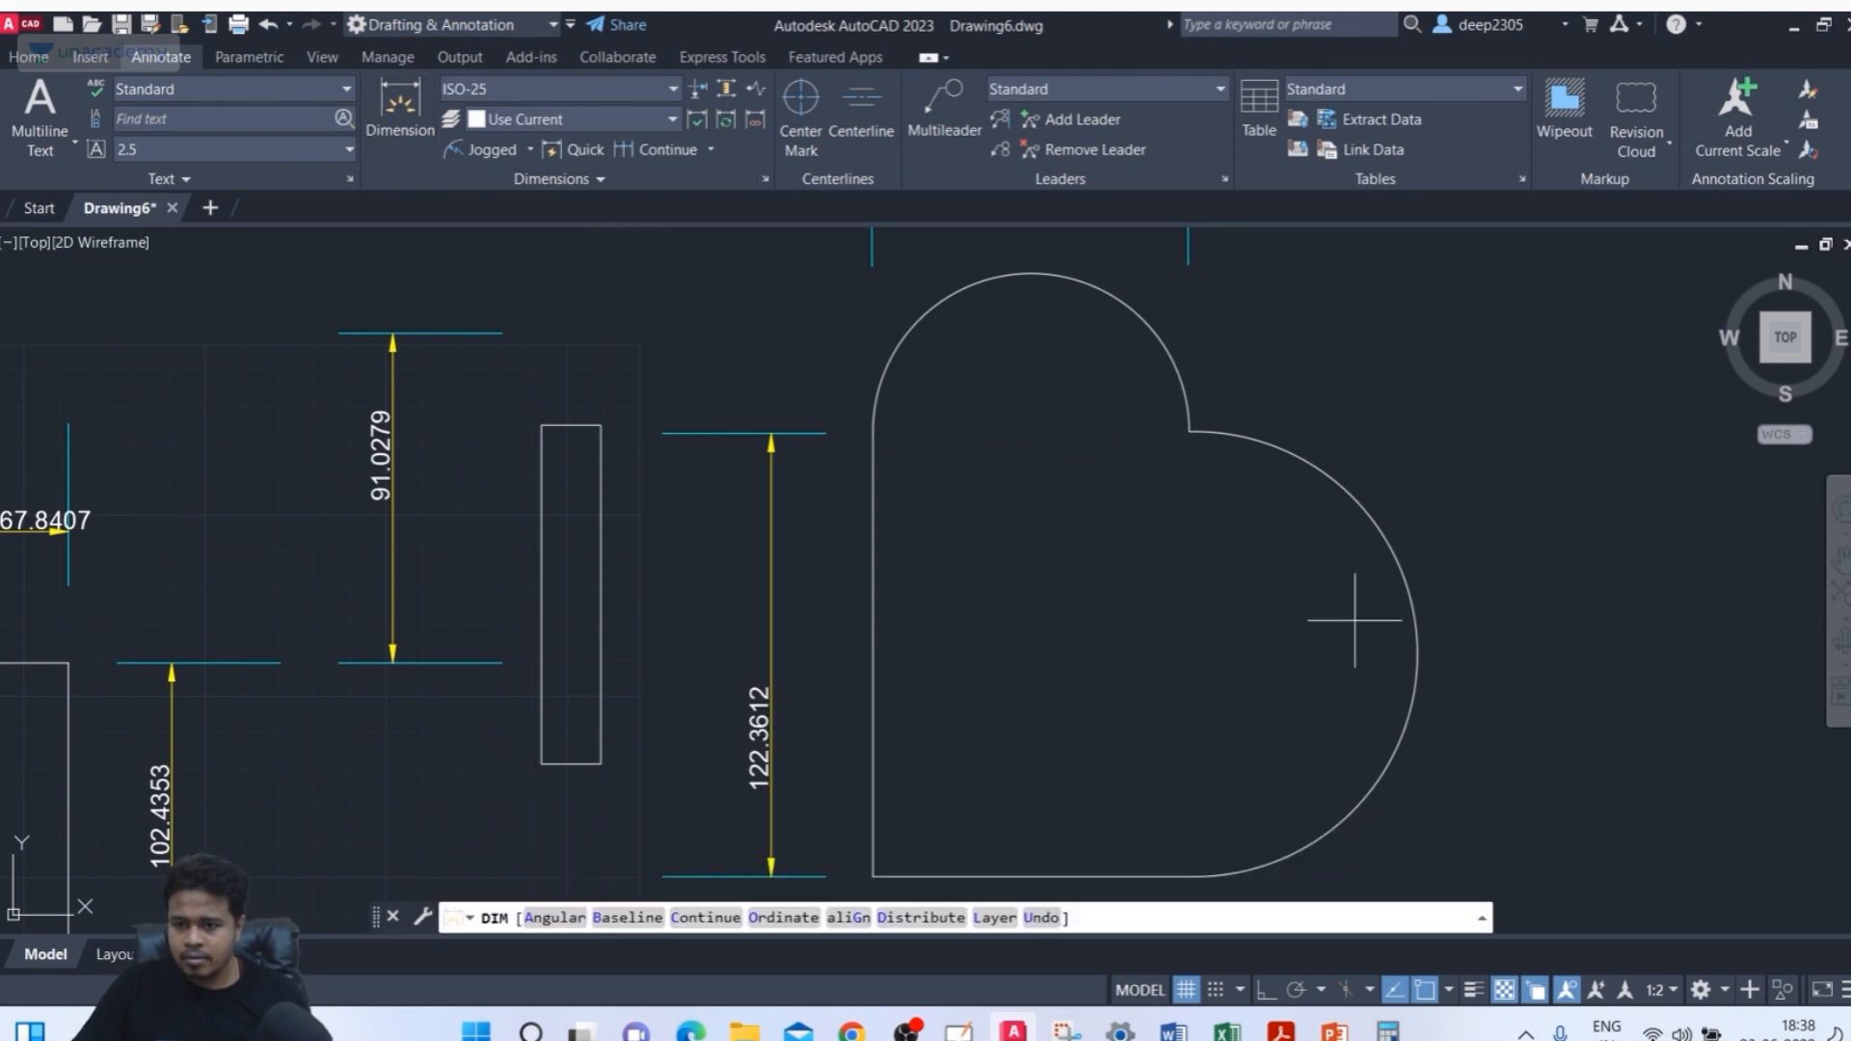
pyautogui.click(1194, 653)
pyautogui.click(598, 656)
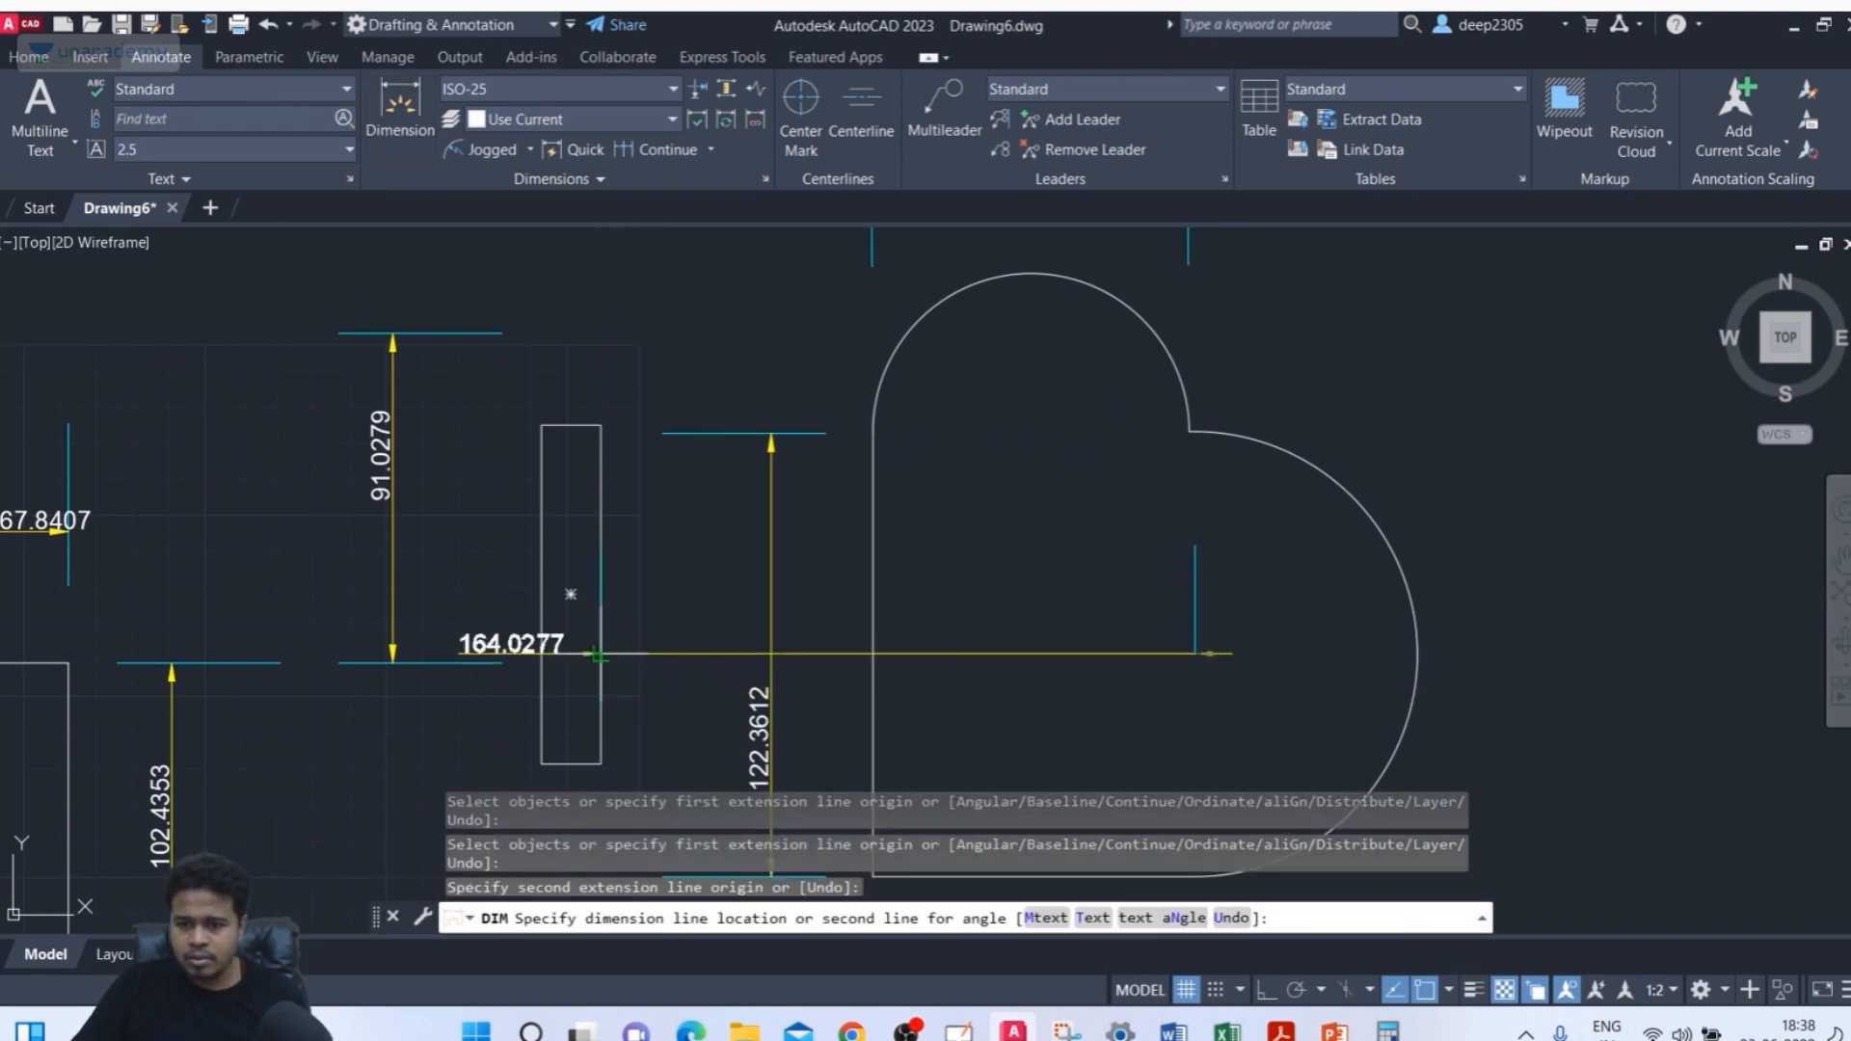
pyautogui.click(694, 366)
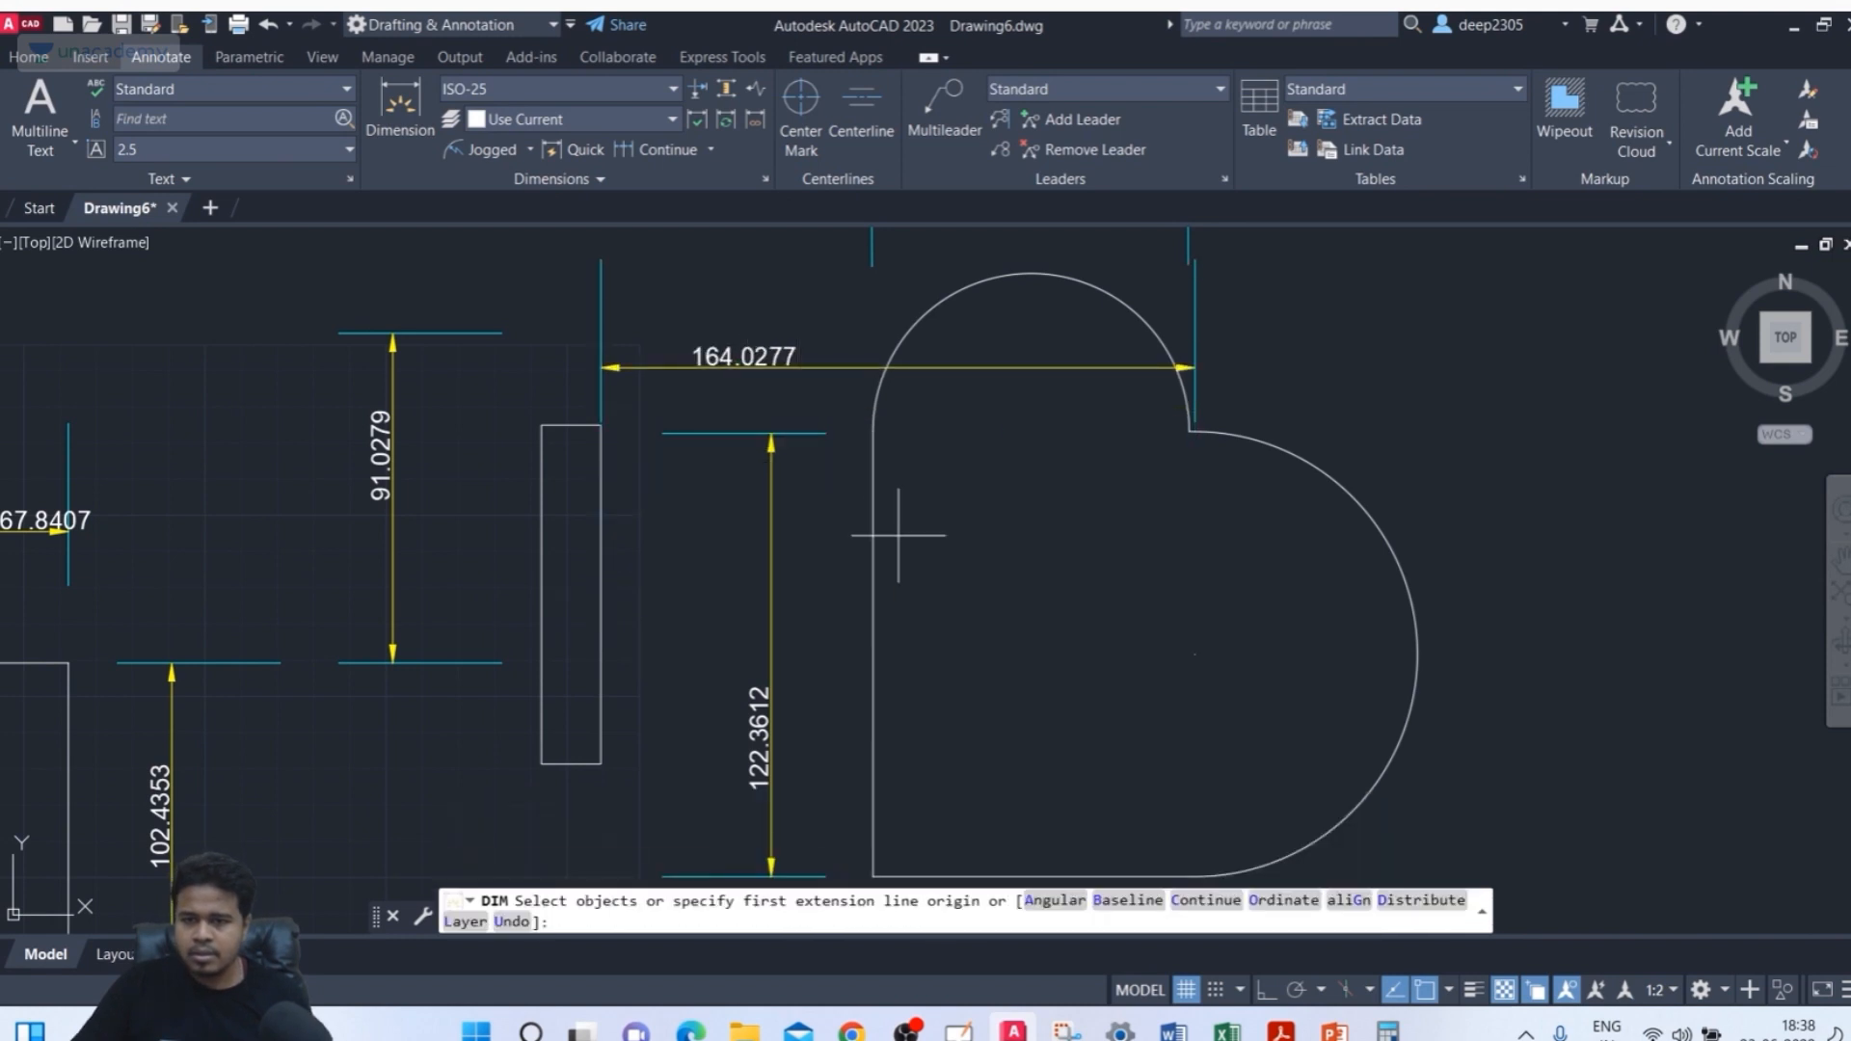
pyautogui.moveTo(1016, 623); pyautogui.dragTo(1000, 649, button='middle')
pyautogui.press('Escape')
# Widen the rectangle by stretching its right edge outward
pyautogui.moveTo(755, 516); pyautogui.dragTo(757, 514, button='middle')
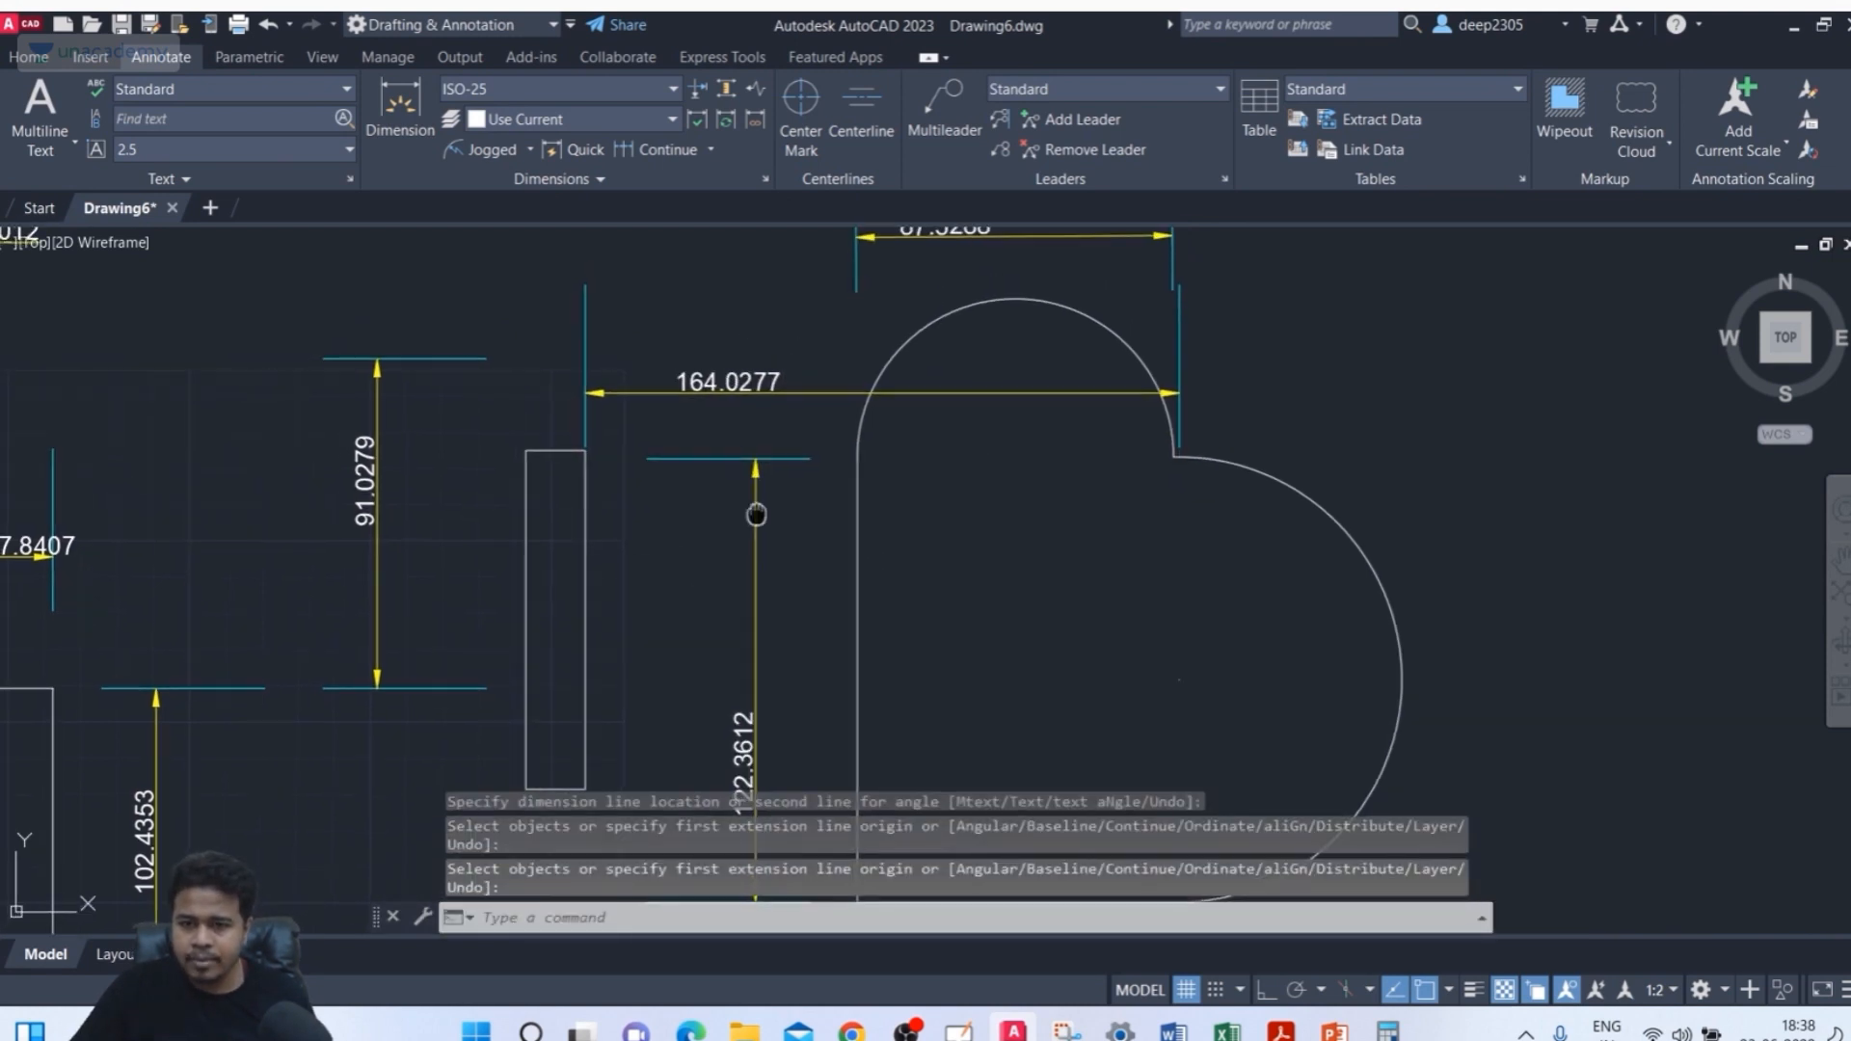
pyautogui.moveTo(641, 456); pyautogui.dragTo(644, 458, button='middle')
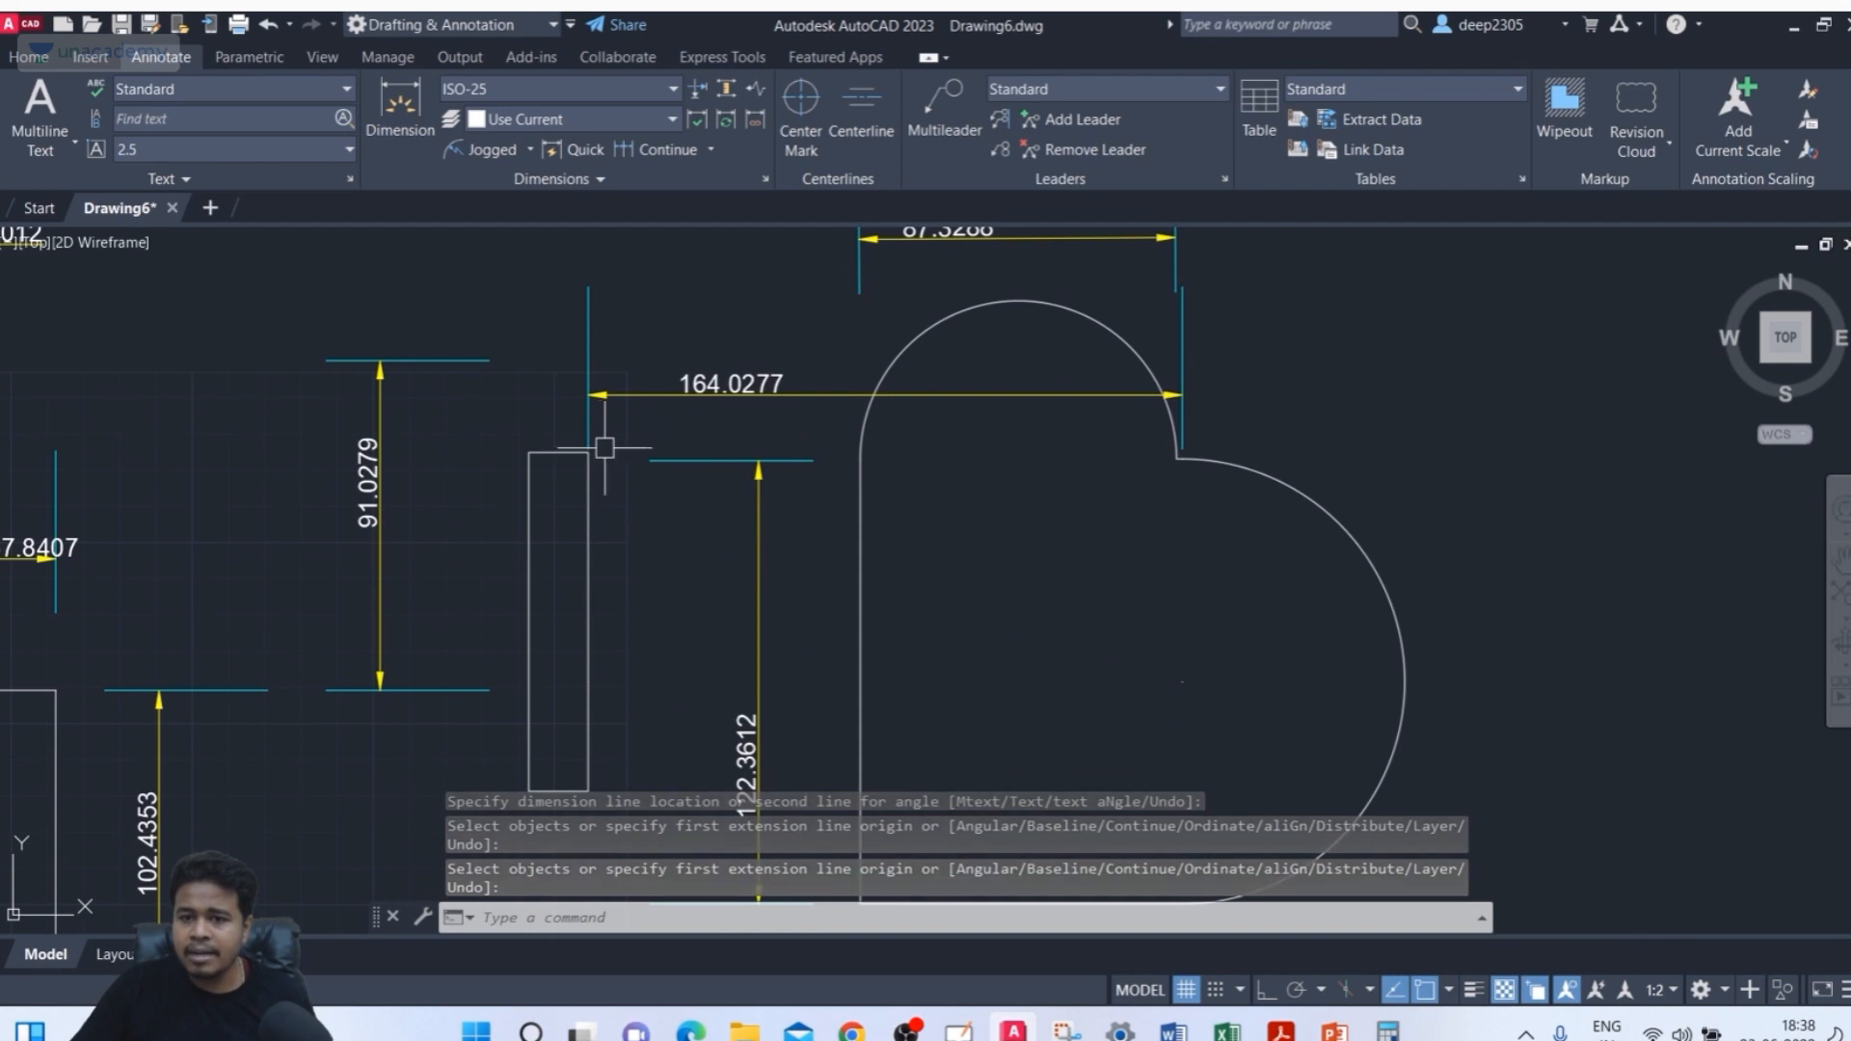
pyautogui.click(590, 625)
pyautogui.click(588, 621)
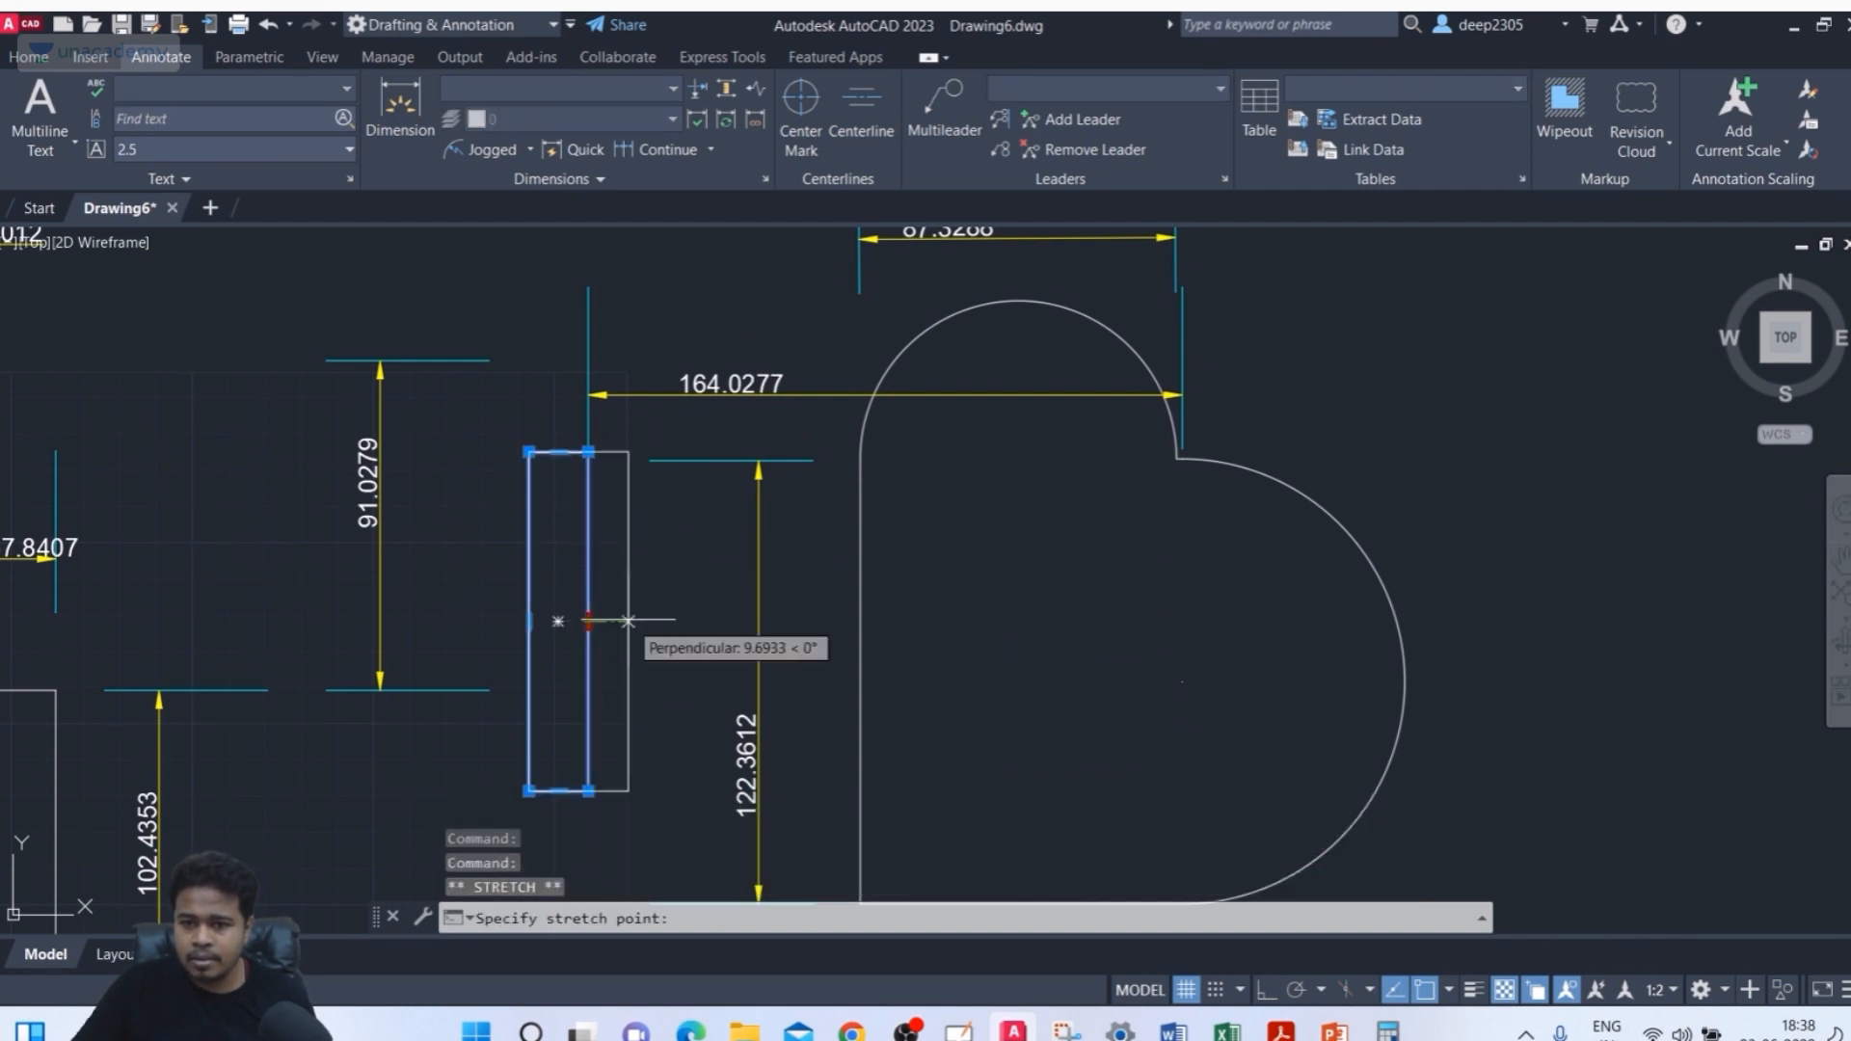
pyautogui.click(689, 621)
pyautogui.press('Escape')
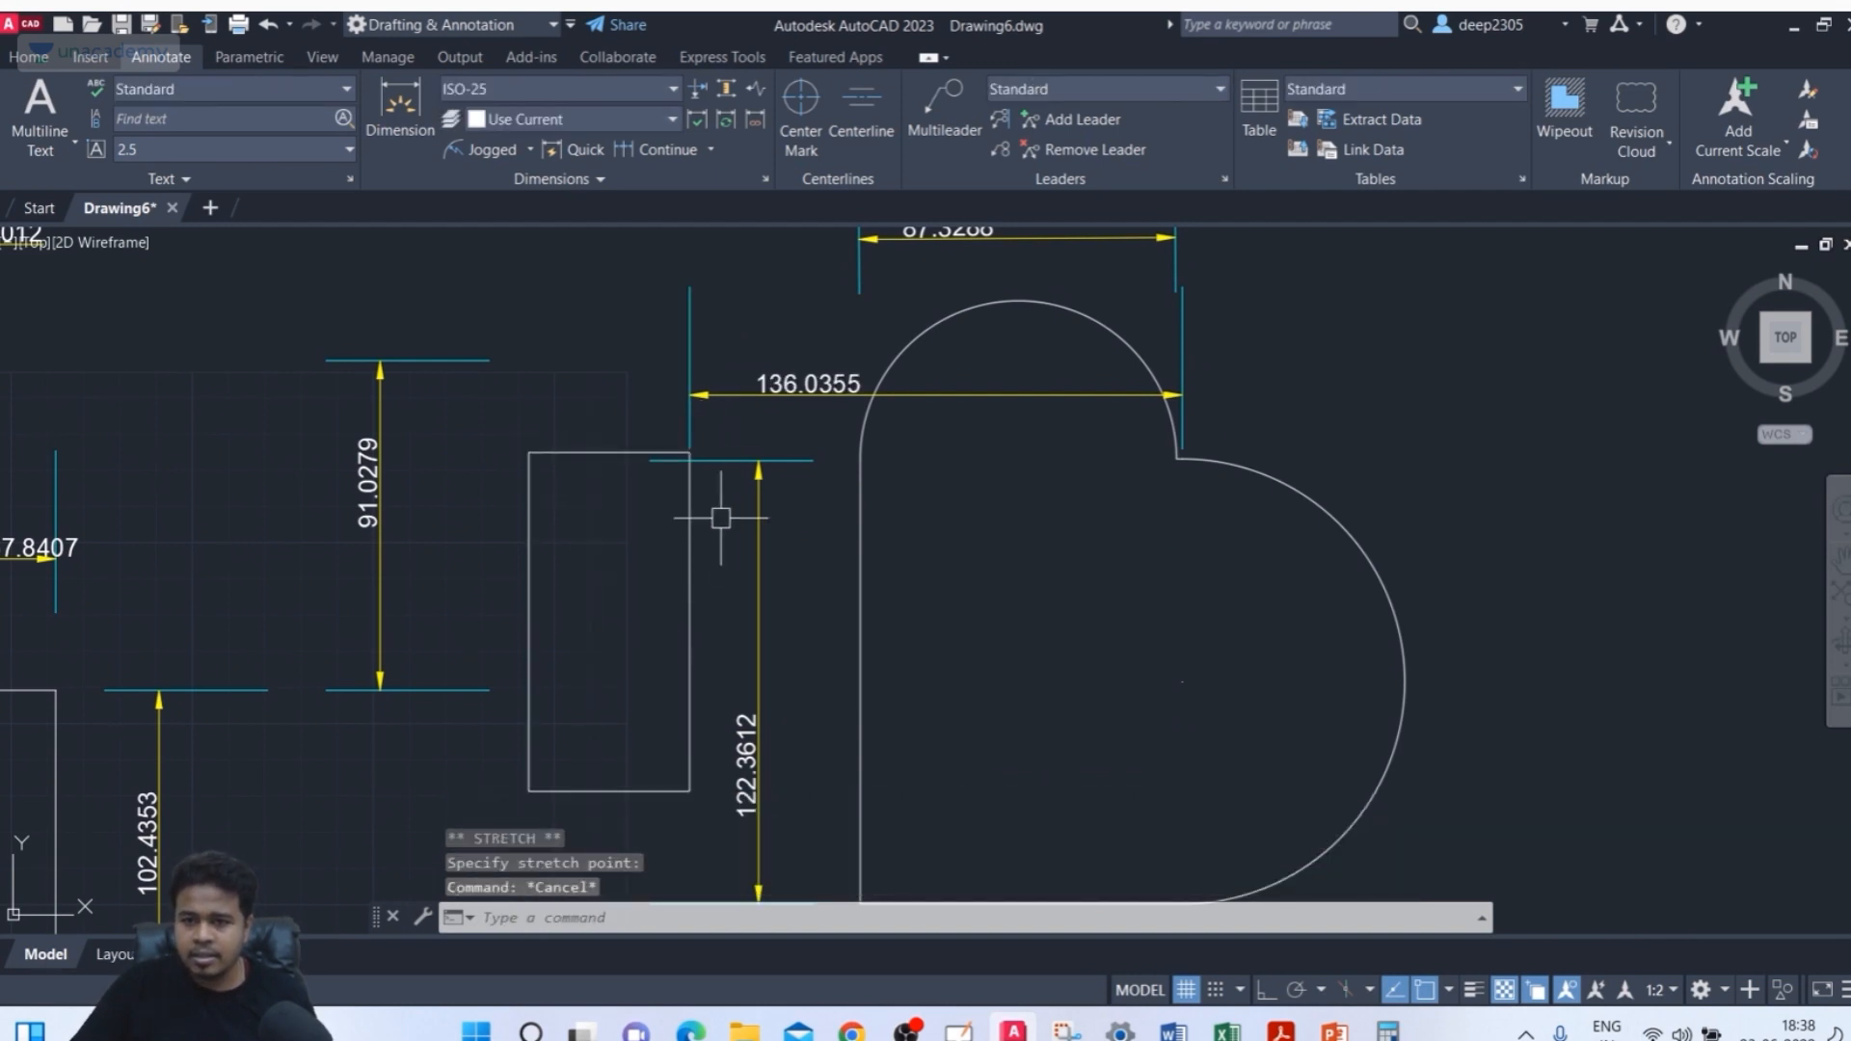
# Stretch the rectangle's top edge downward to shorten it
pyautogui.click(620, 412)
pyautogui.click(611, 463)
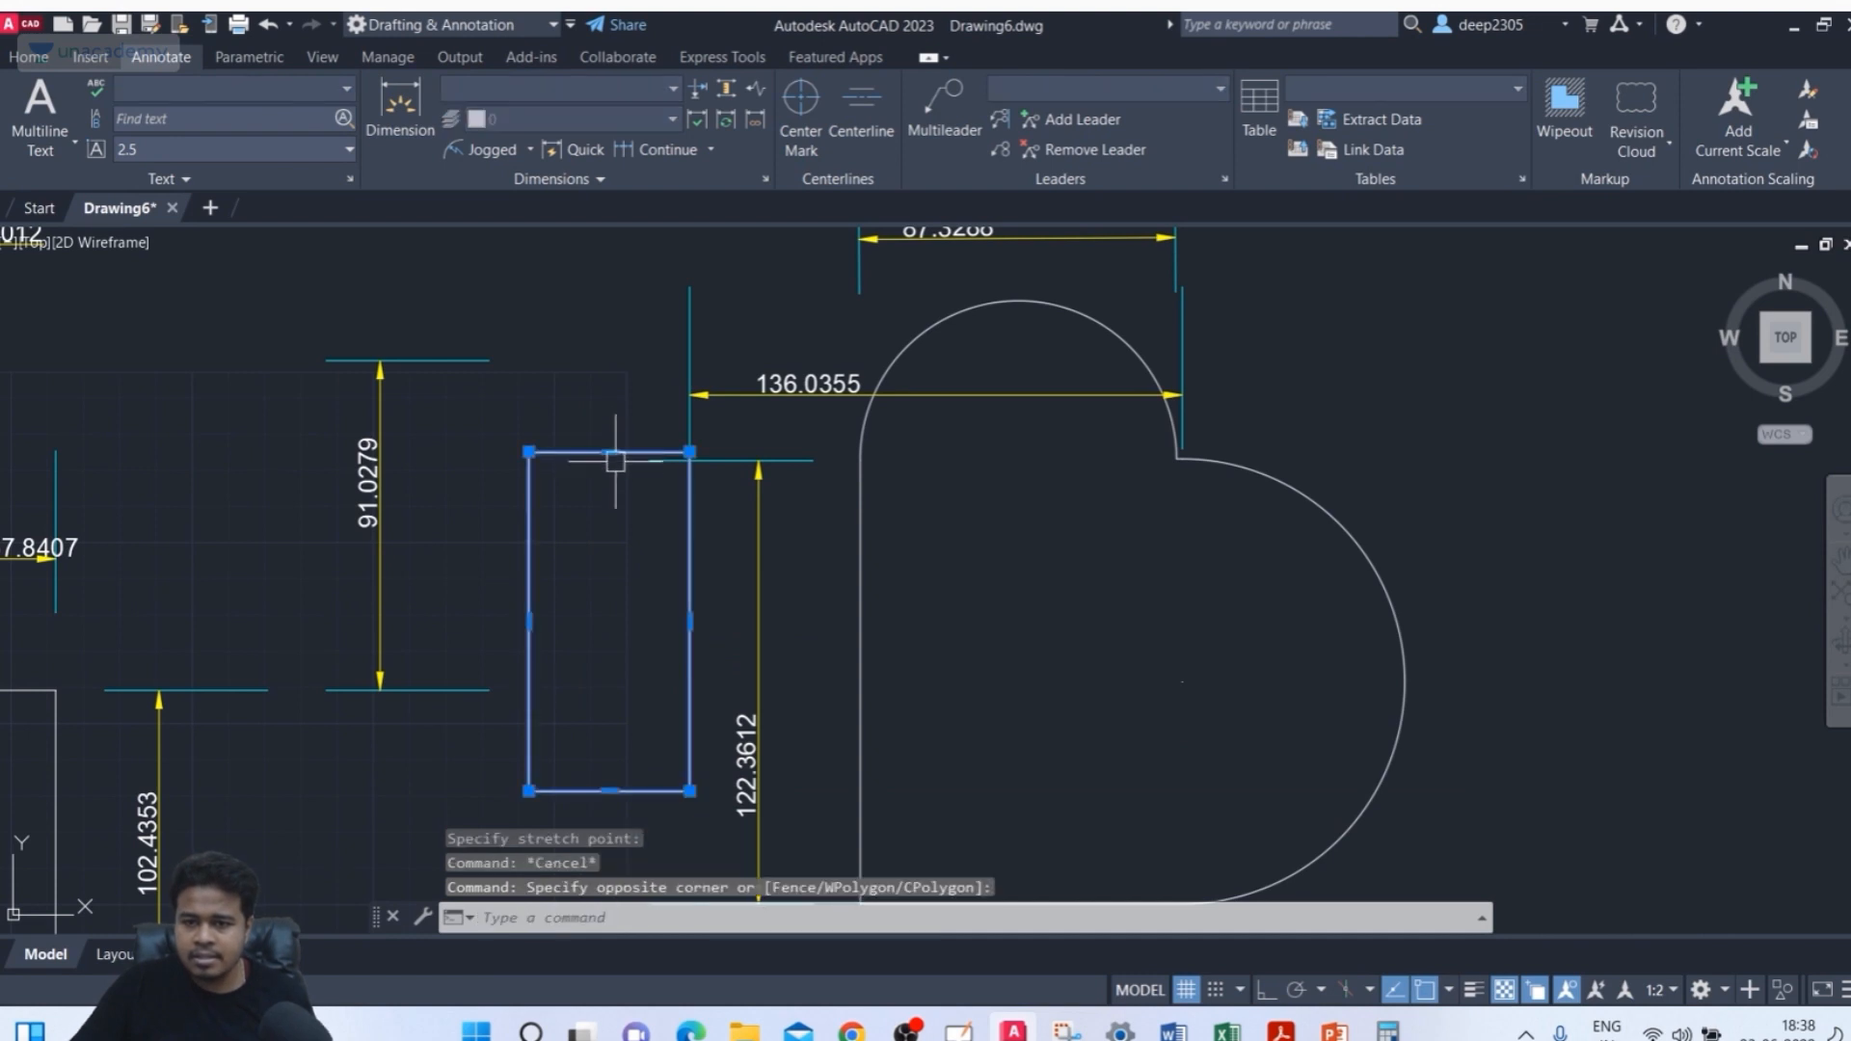
pyautogui.click(609, 452)
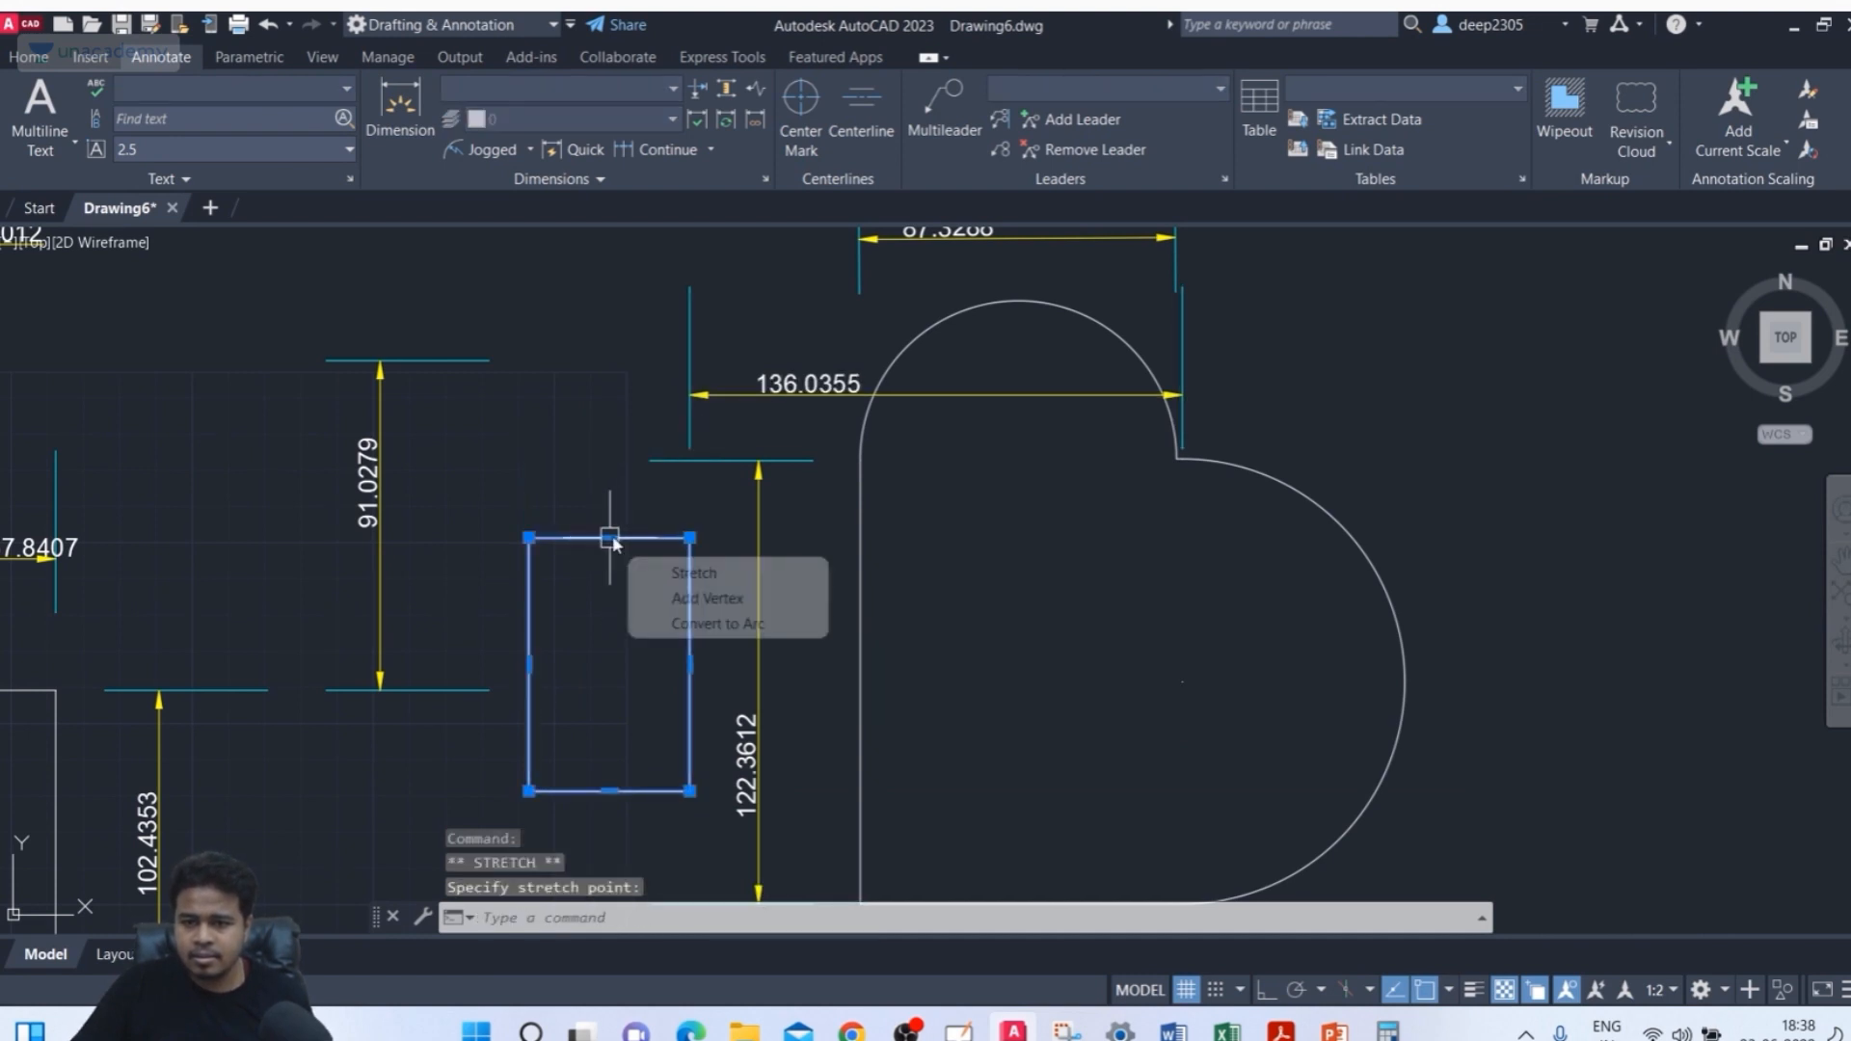
pyautogui.click(610, 538)
pyautogui.click(609, 581)
pyautogui.press('Escape')
# Move the horizontal distance dimension's line down toward the heart's notch
pyautogui.click(692, 420)
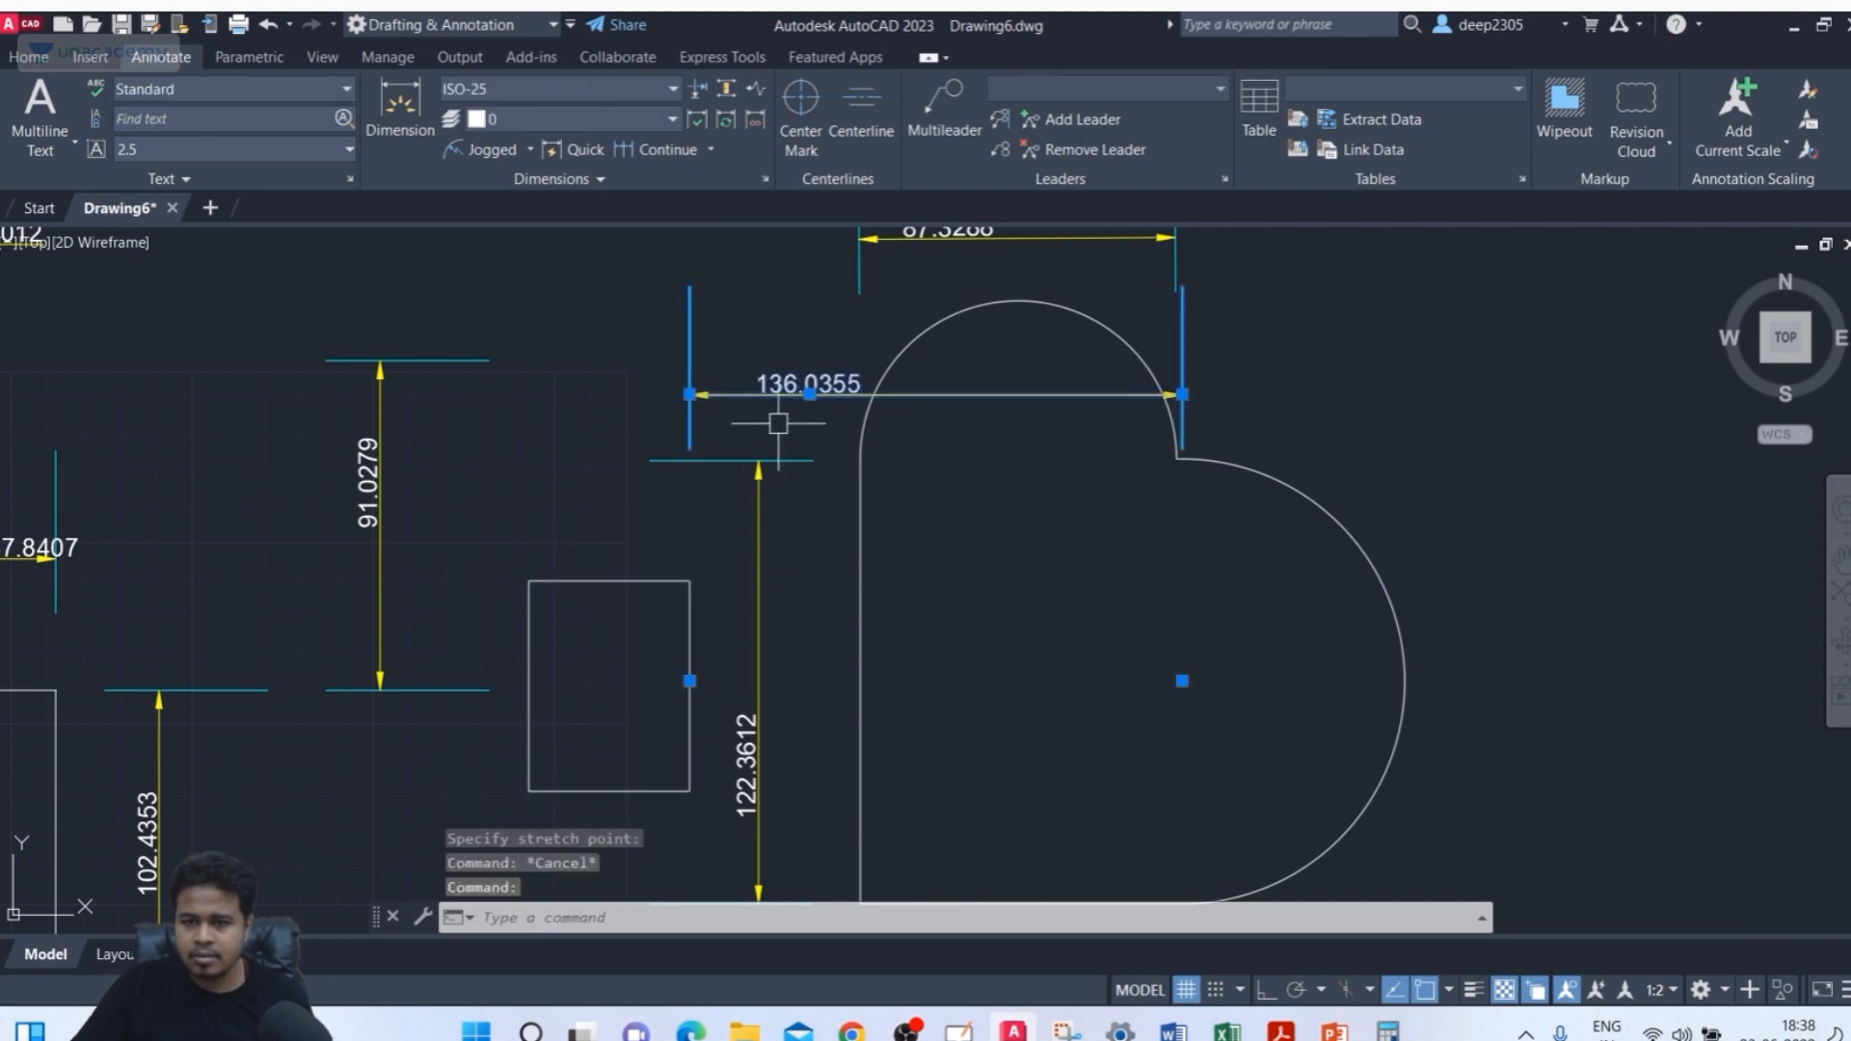
pyautogui.click(810, 393)
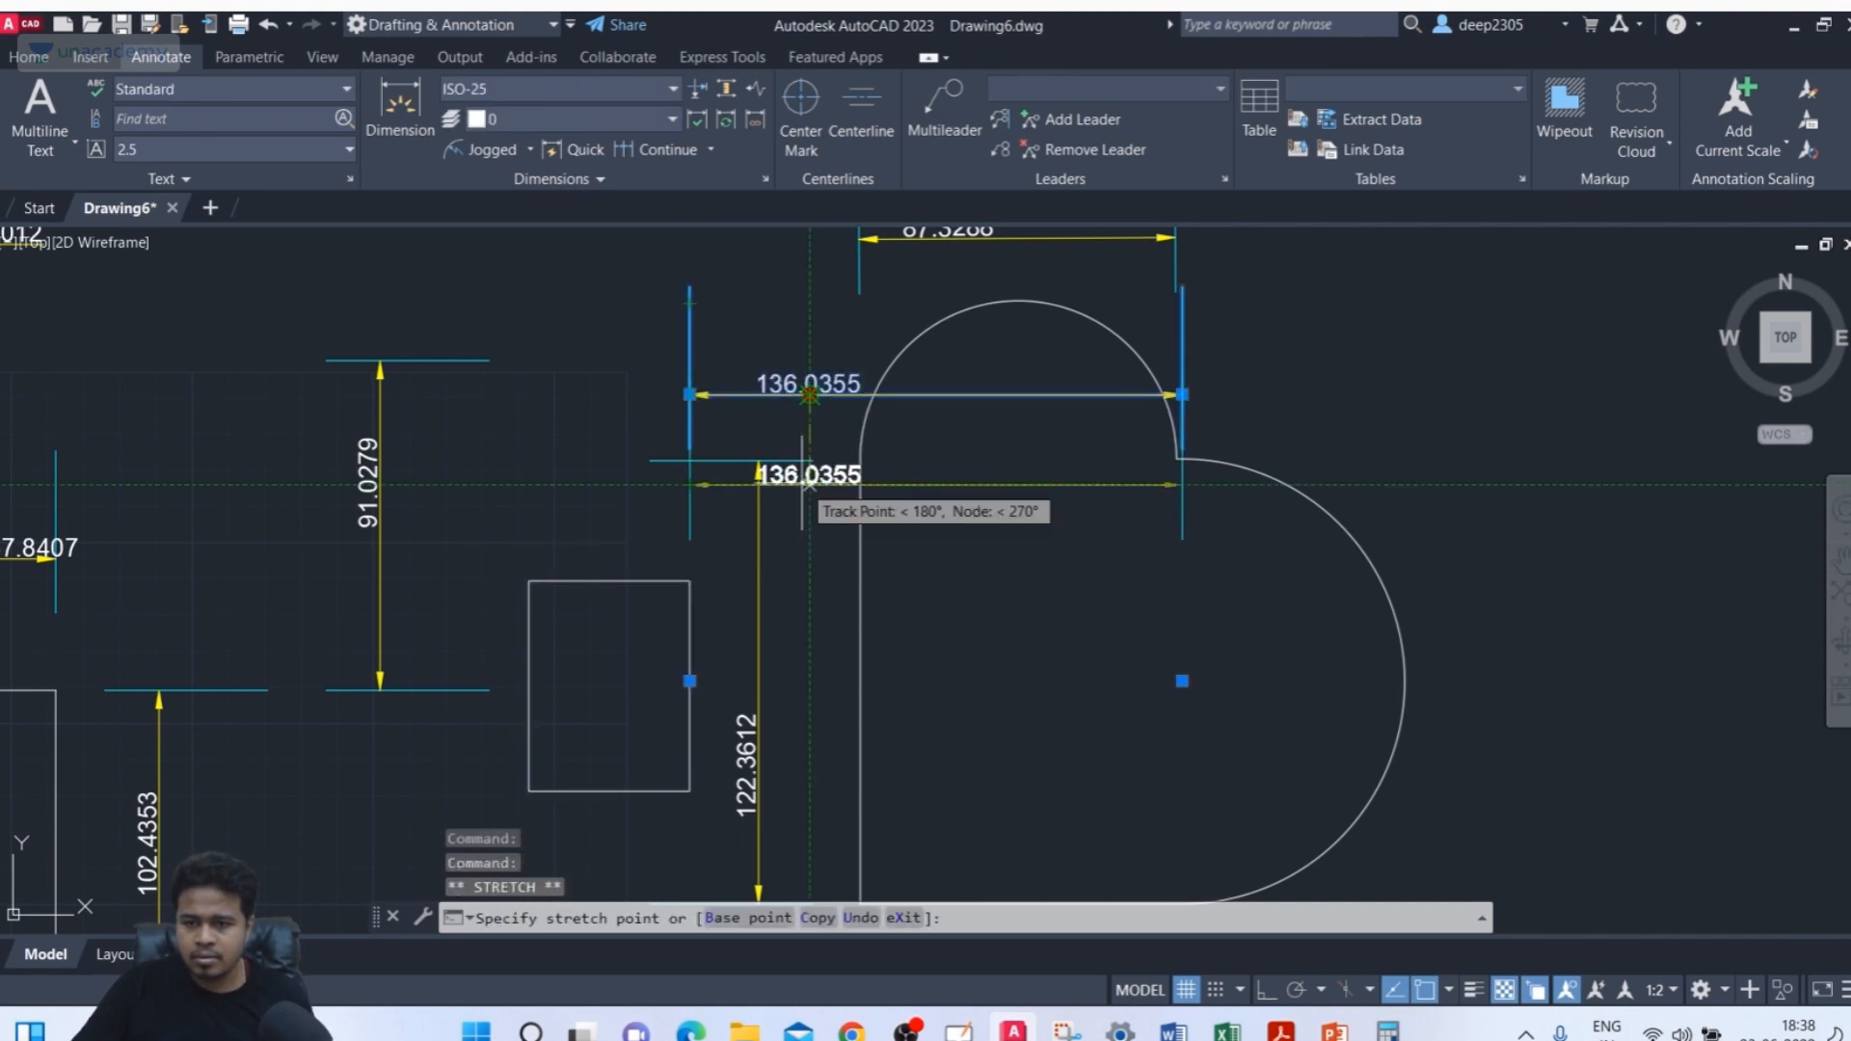
pyautogui.moveTo(946, 557); pyautogui.dragTo(888, 553, button='middle')
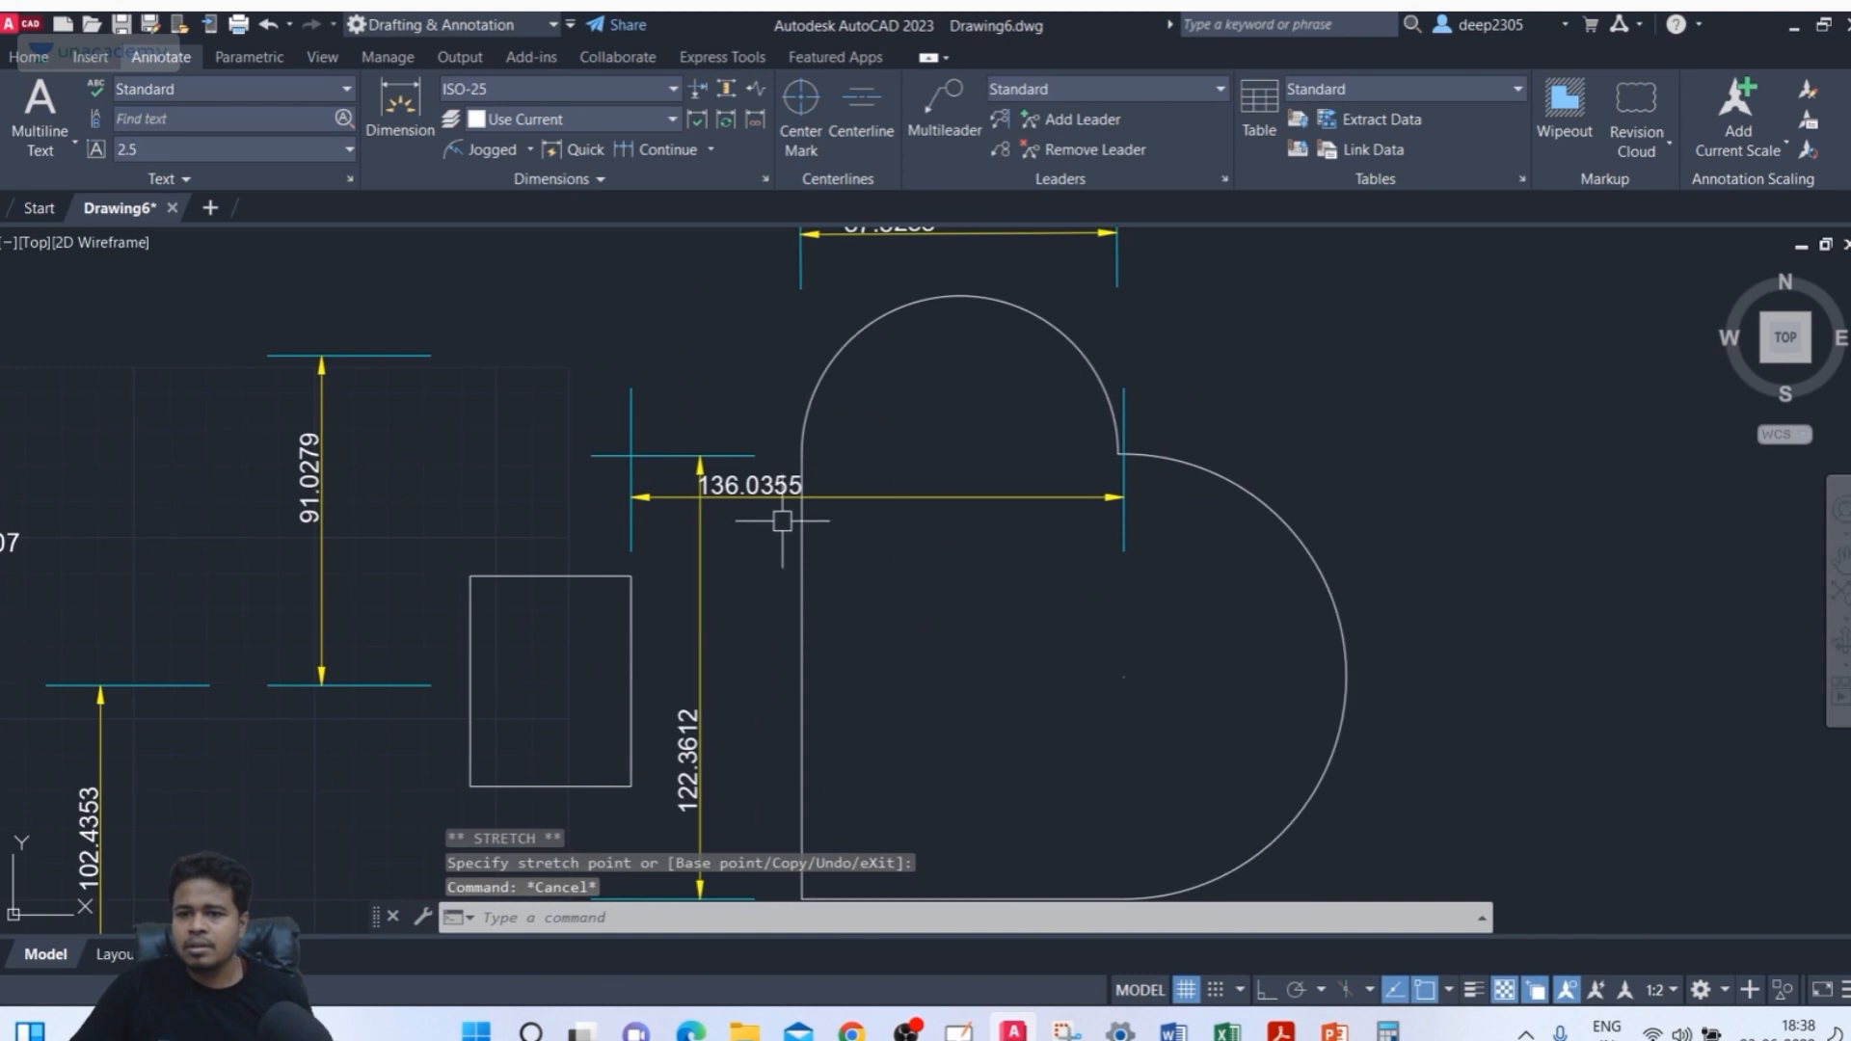
pyautogui.scroll(2, 604, 489)
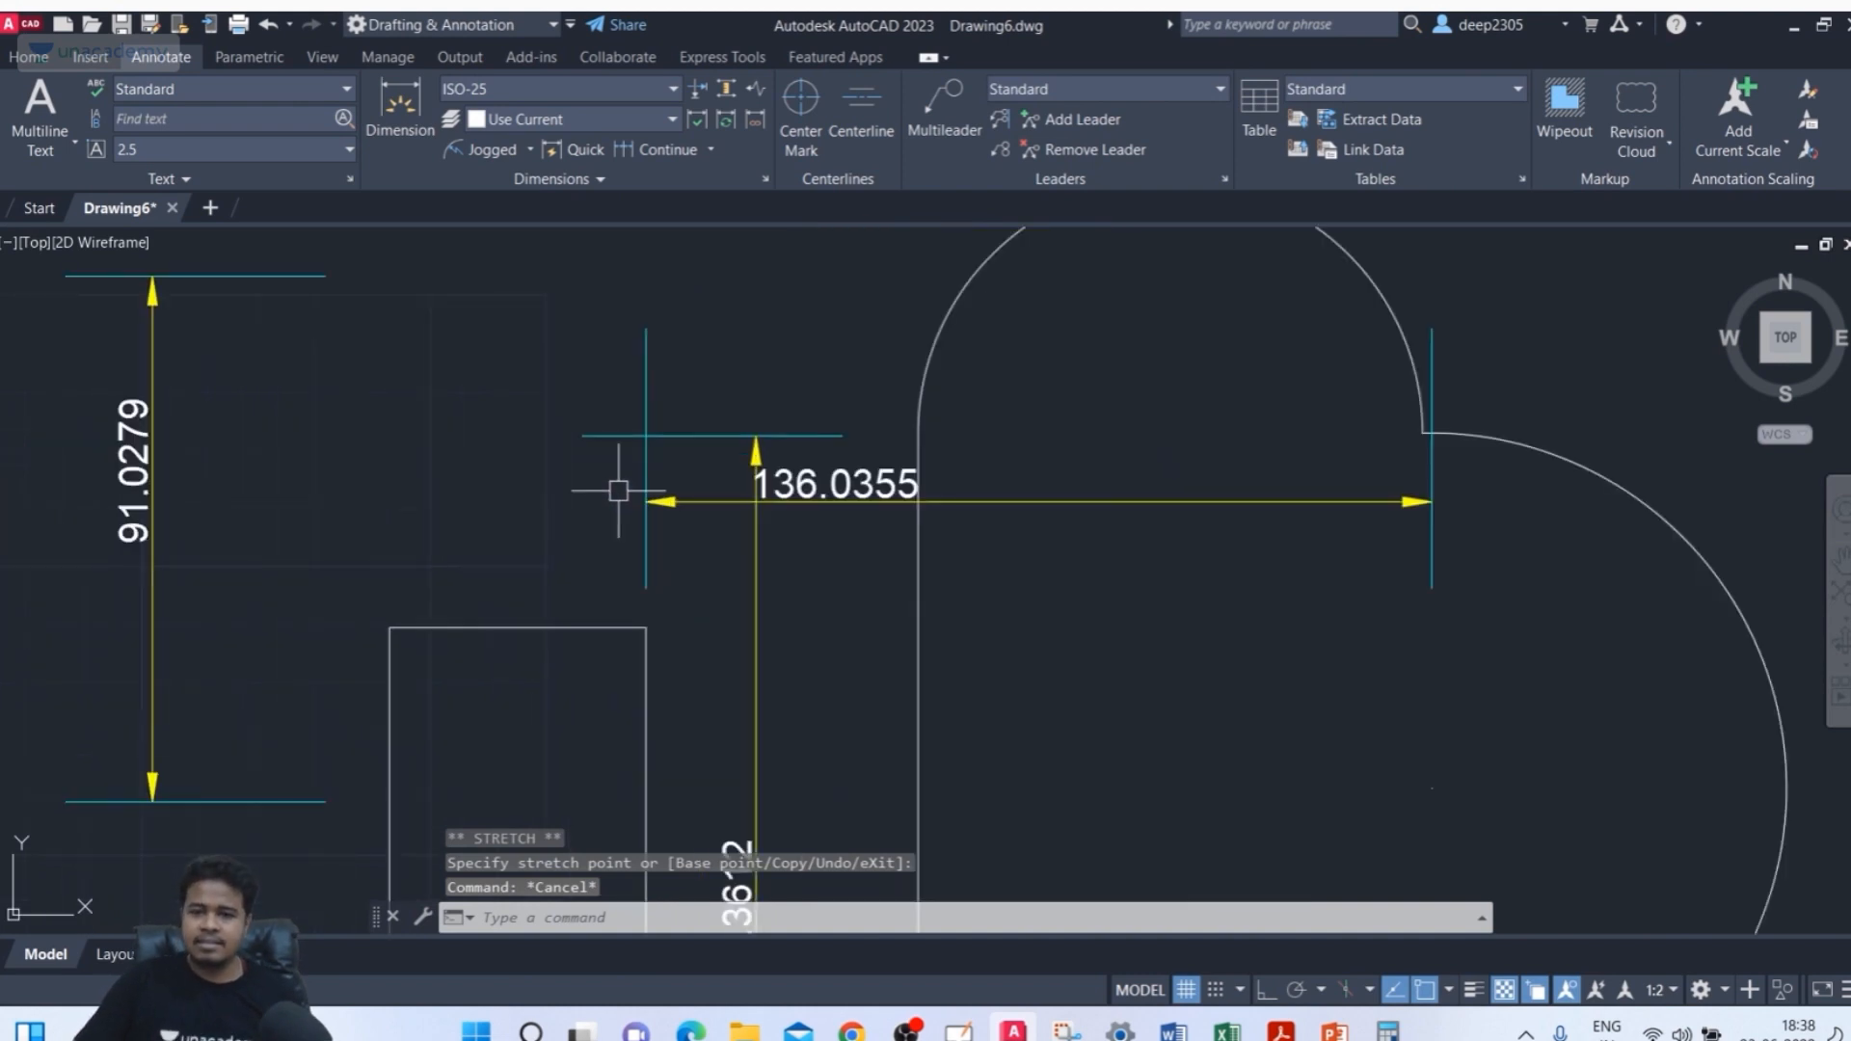
pyautogui.scroll(2, 651, 439)
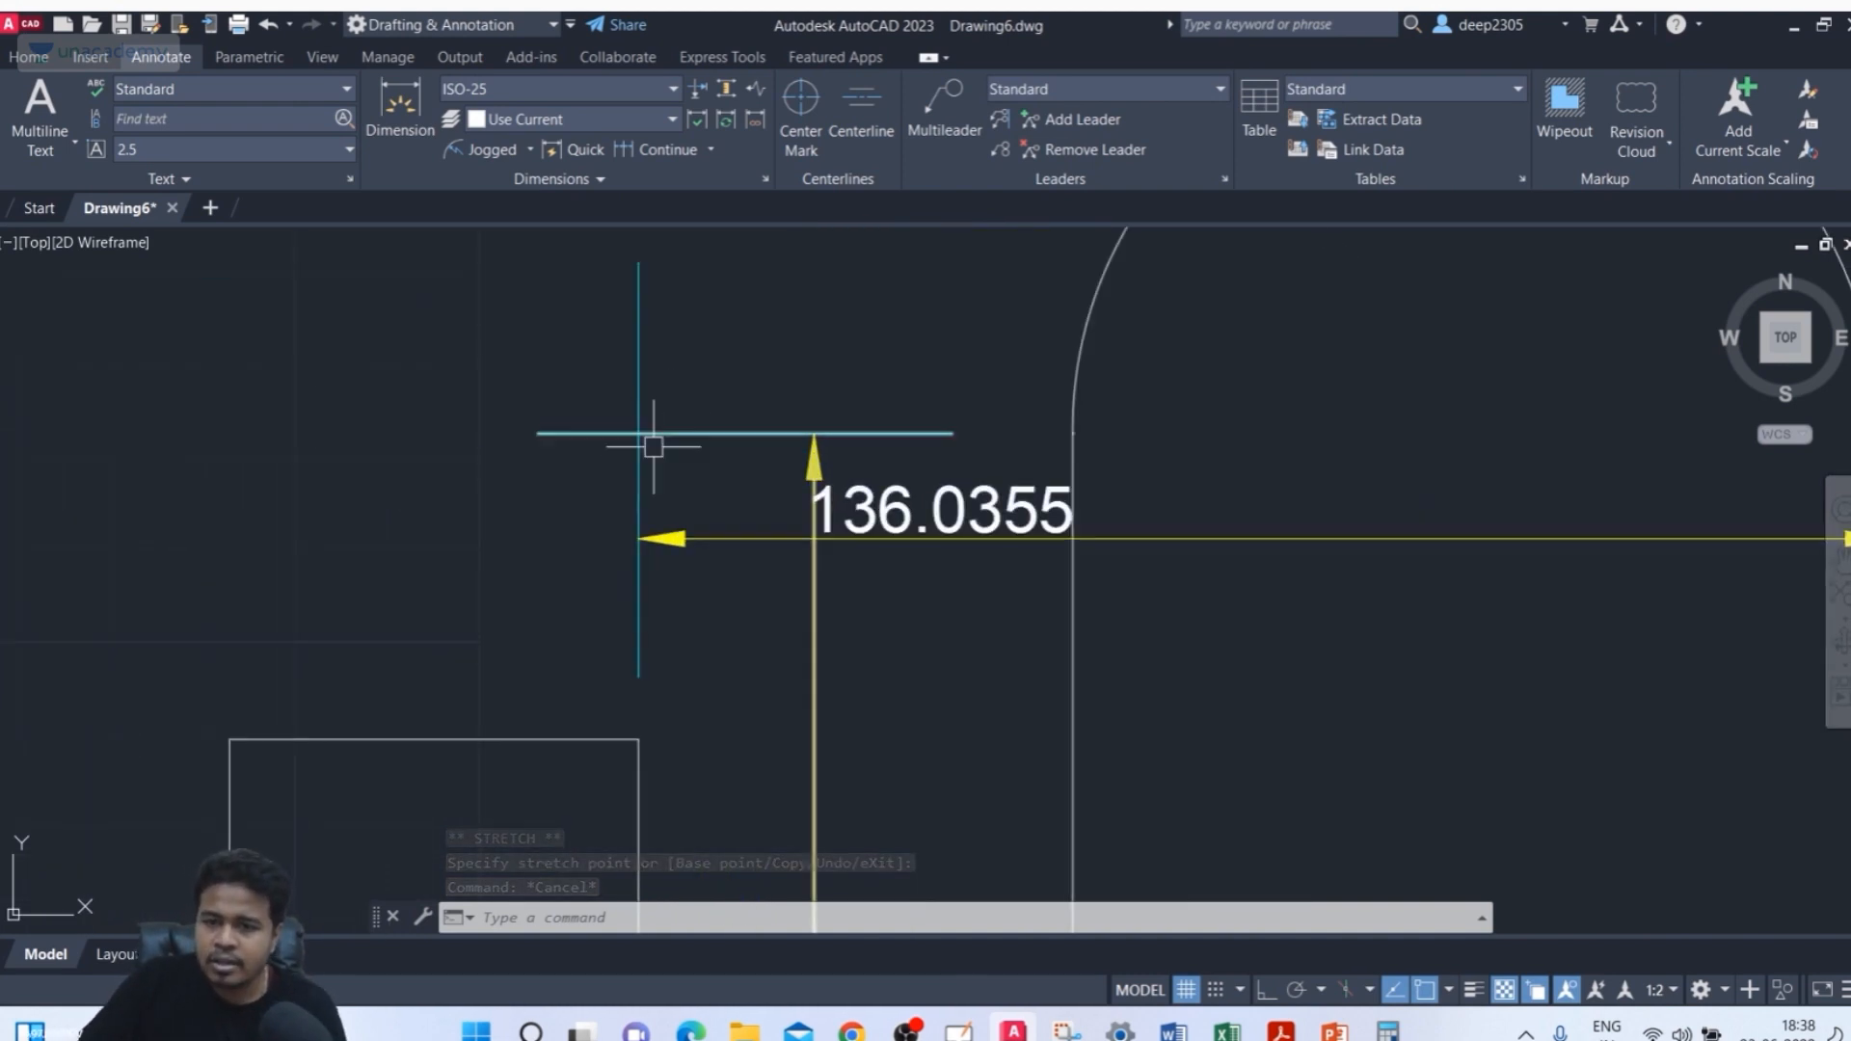
# Break the vertical dimension's top extension line where the horizontal dimension's extension line crosses it
pyautogui.scroll(-2, 620, 434)
pyautogui.moveTo(620, 459); pyautogui.dragTo(691, 479, button='middle')
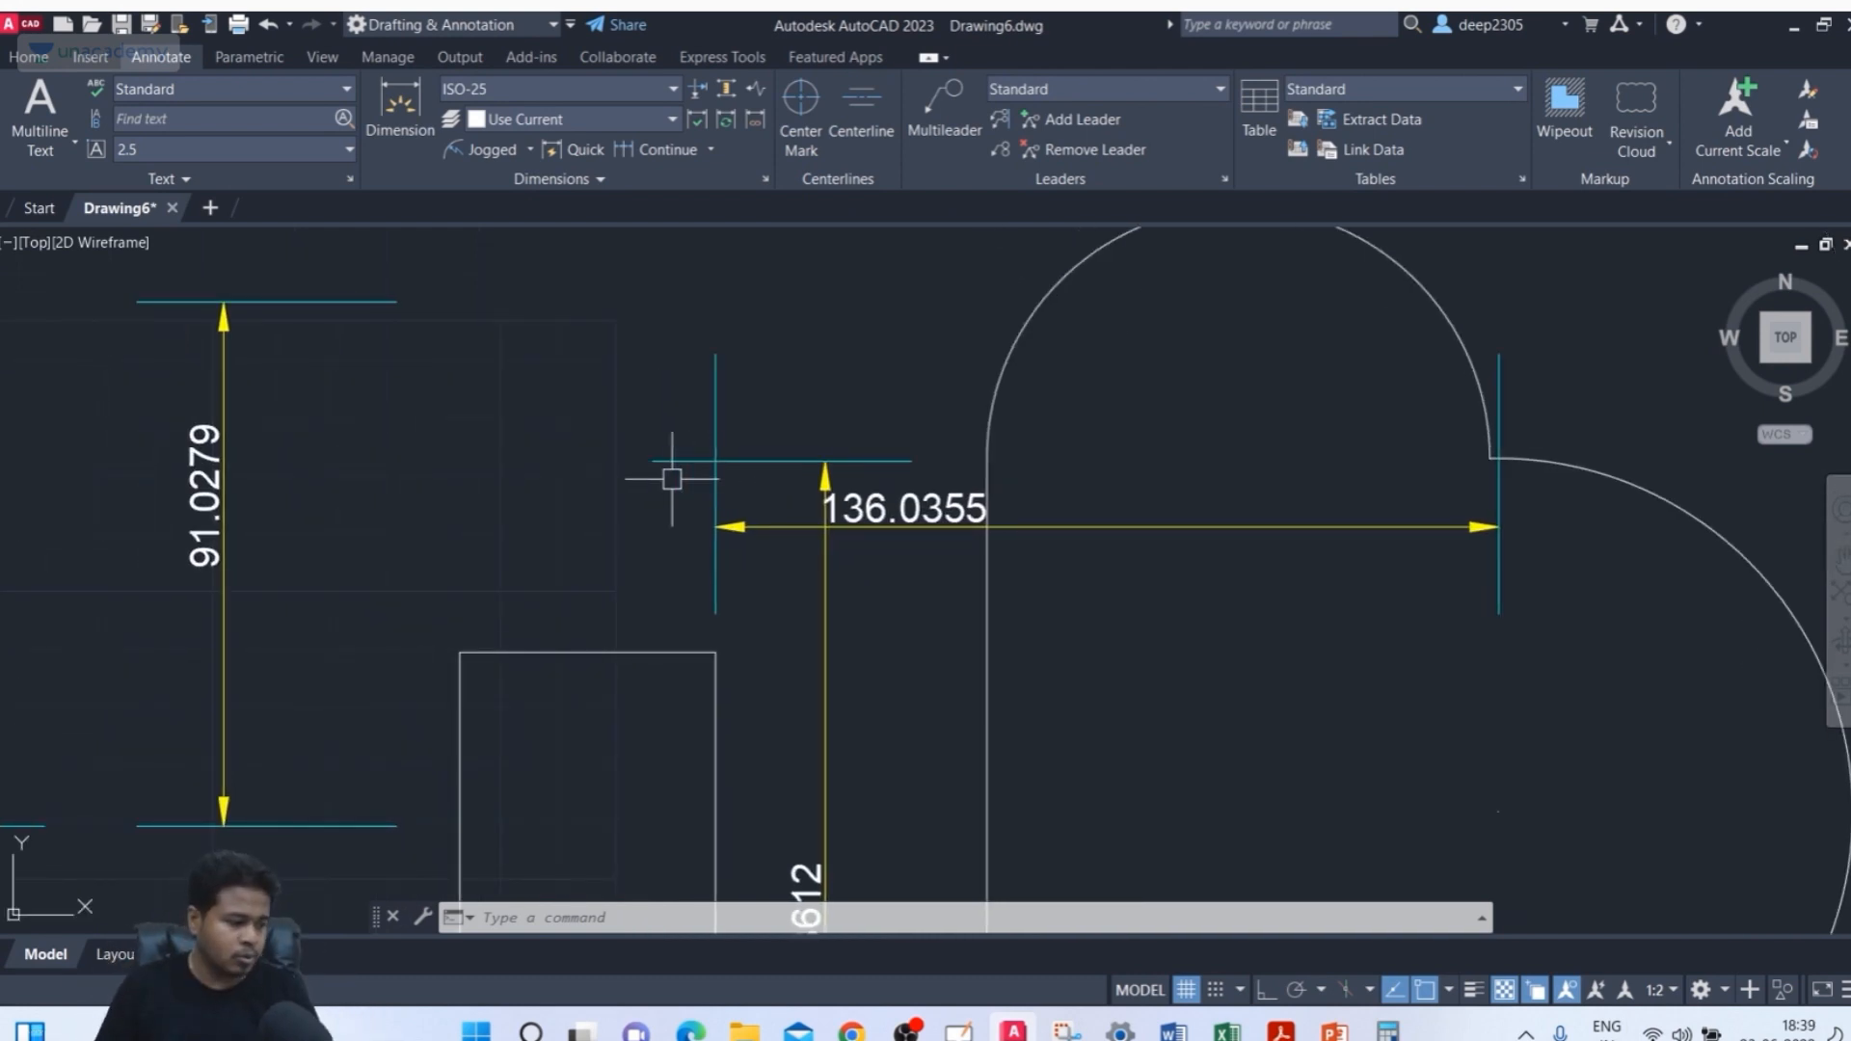
pyautogui.write('DIMBREAK')
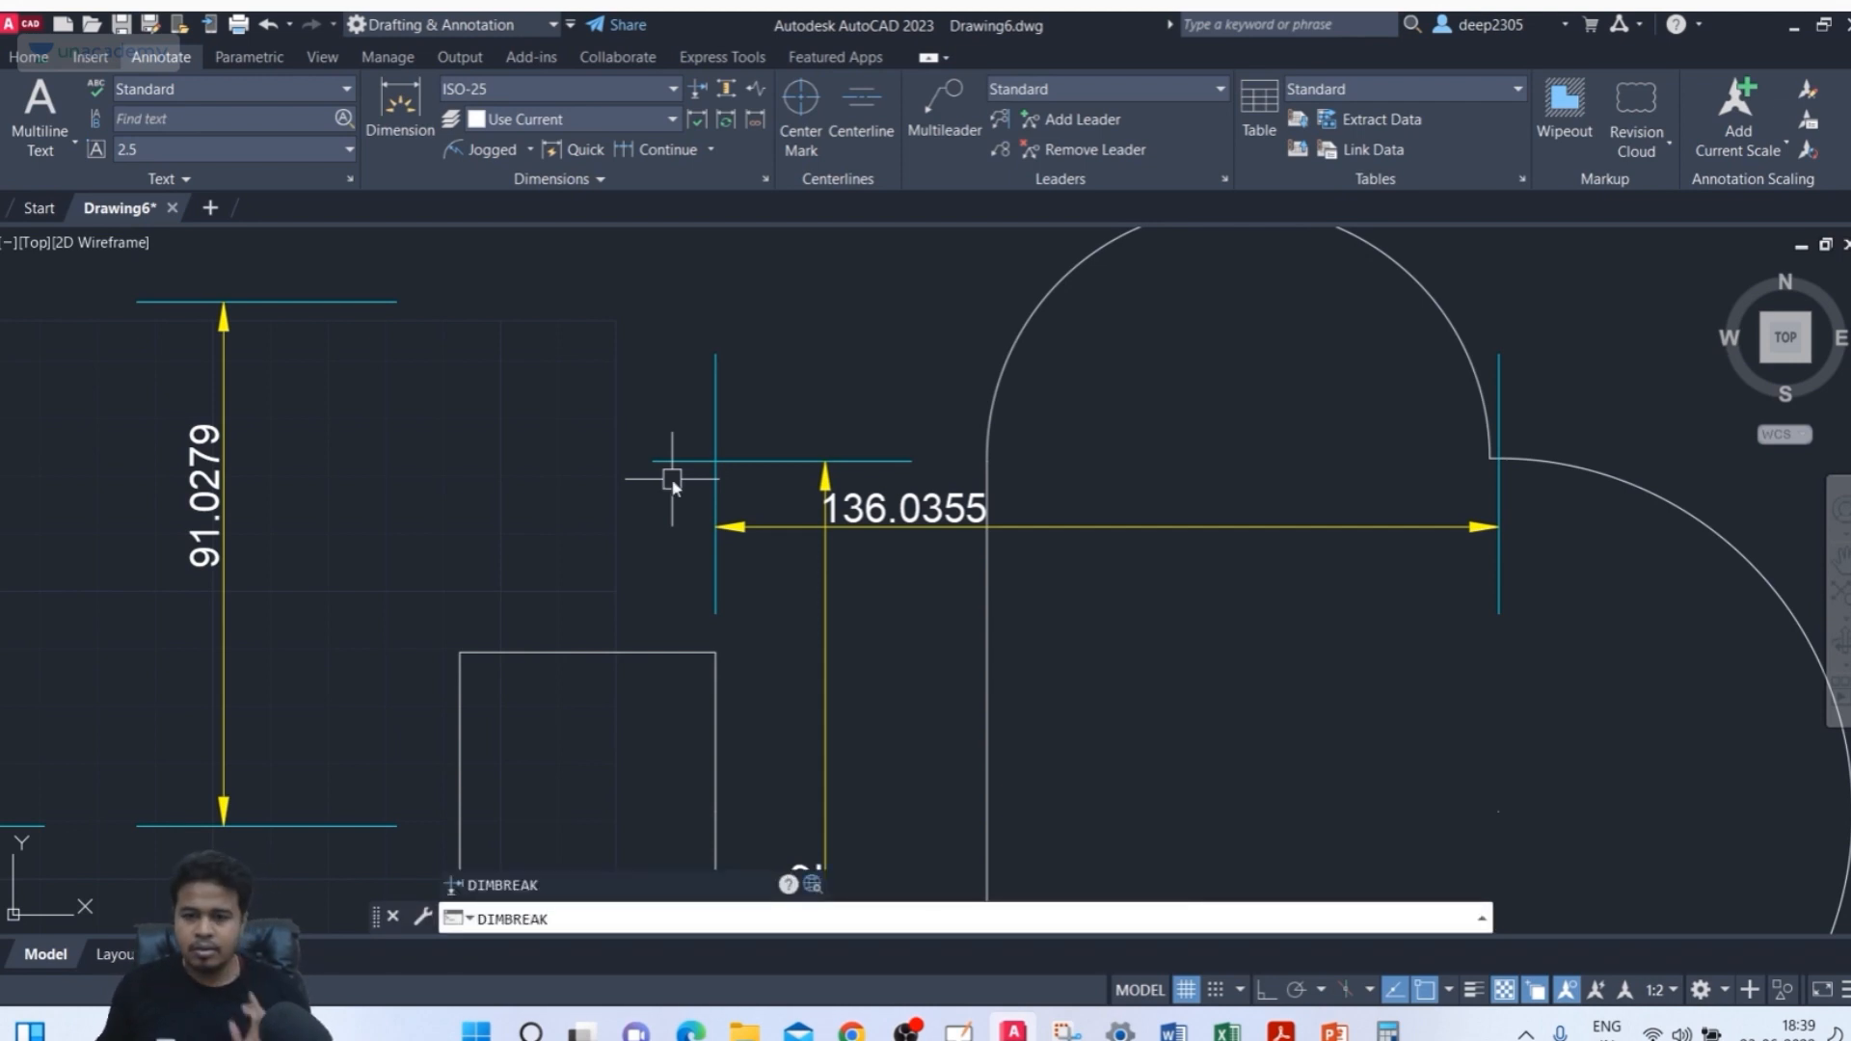
pyautogui.press('Return')
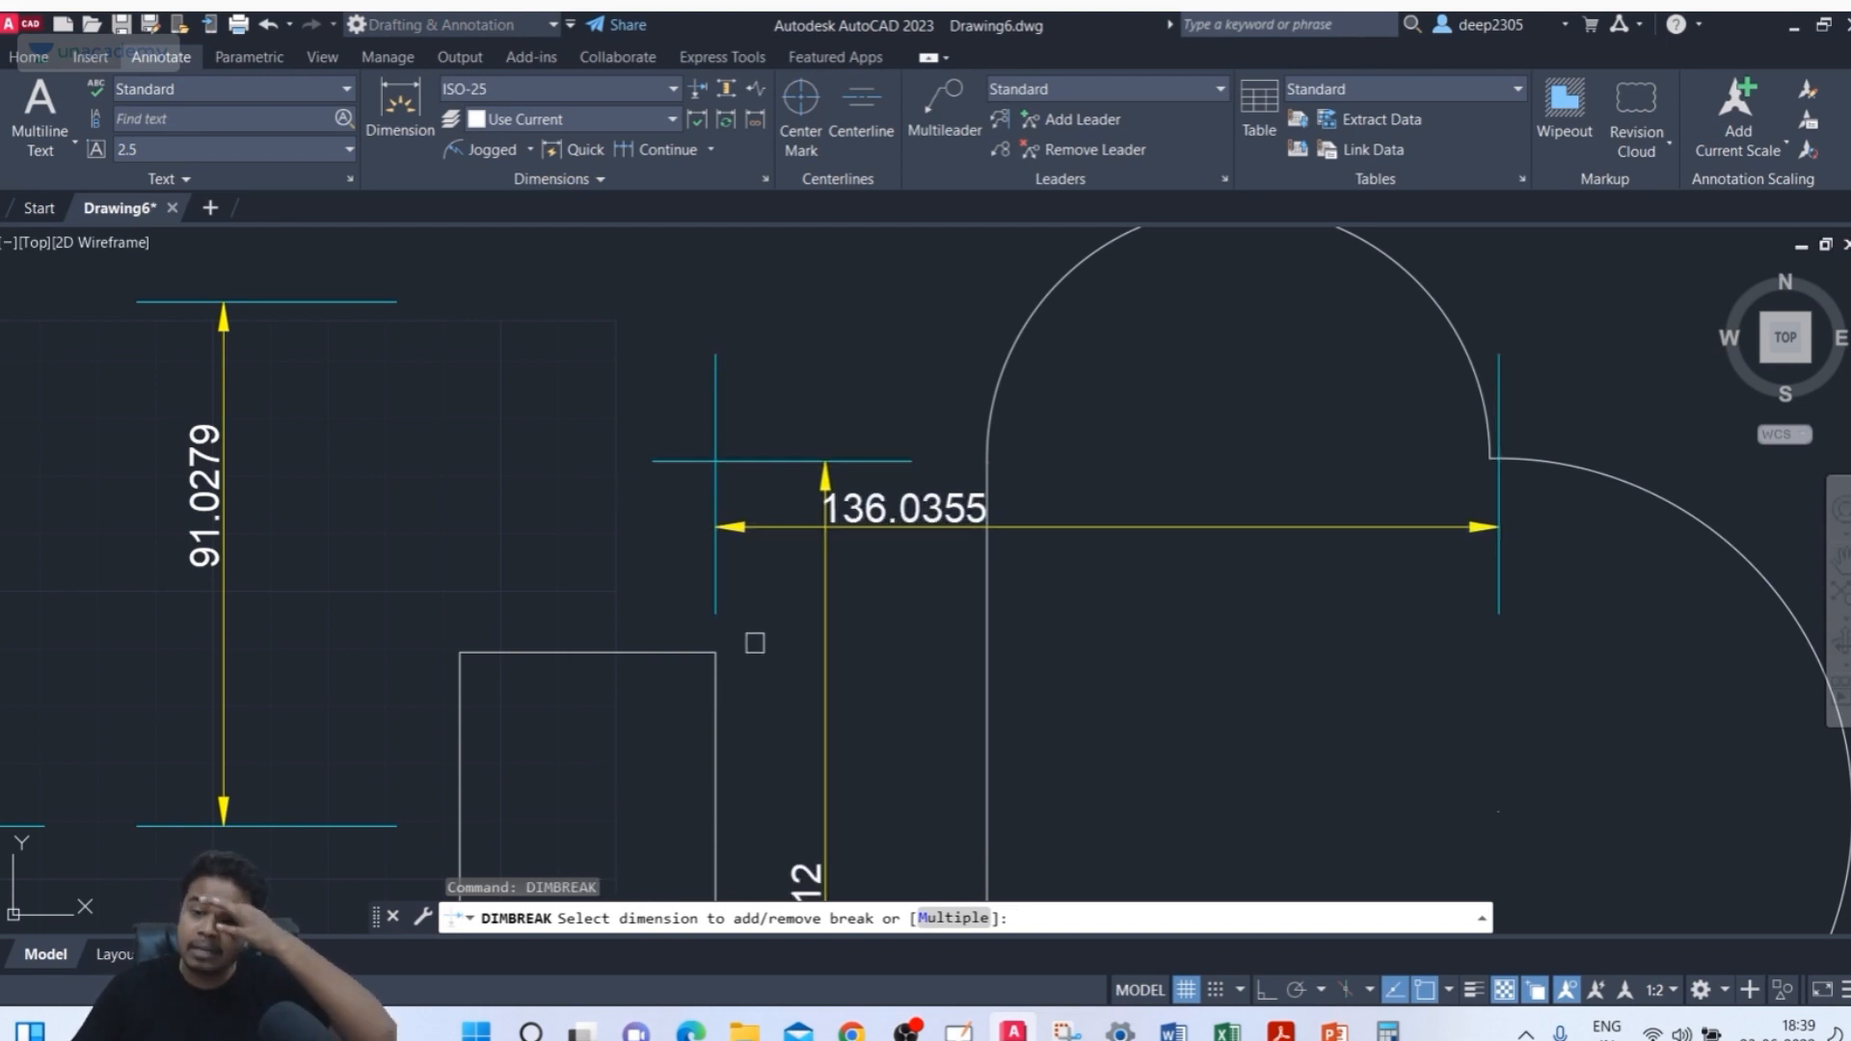
pyautogui.moveTo(750, 614); pyautogui.dragTo(734, 587, button='middle')
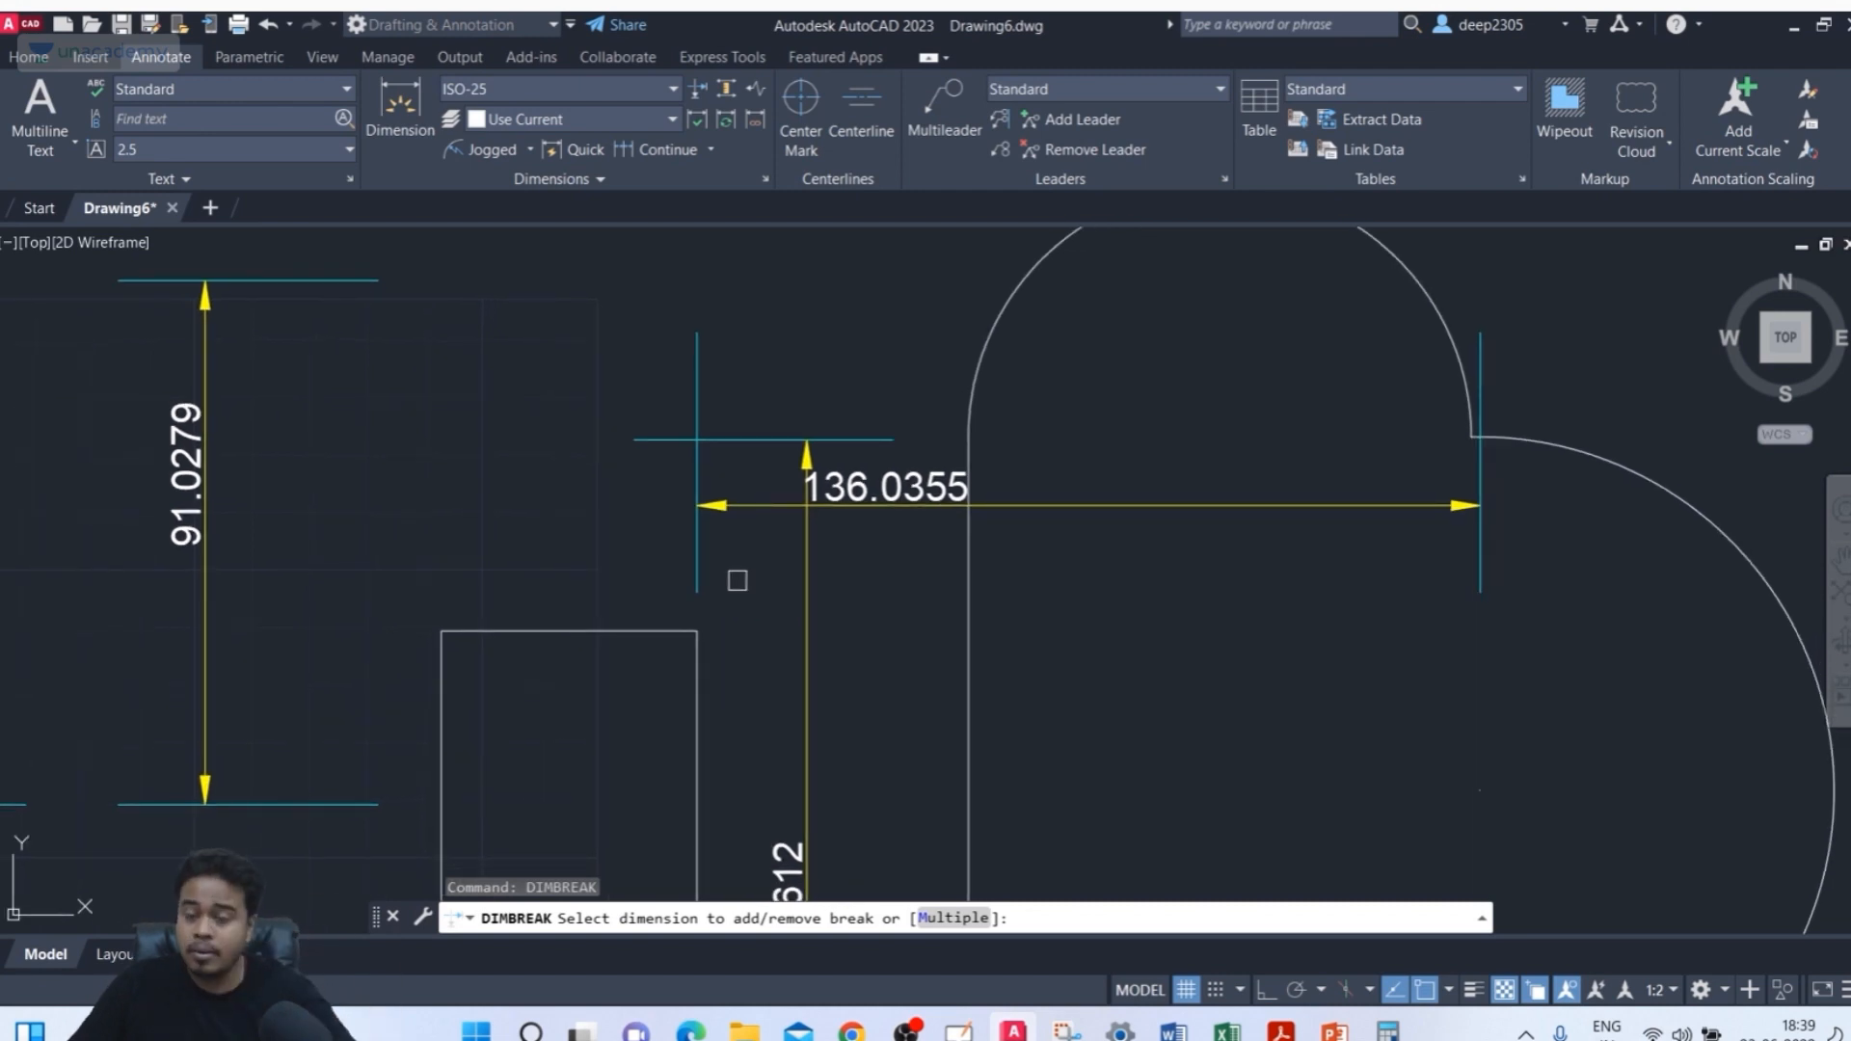
pyautogui.click(742, 442)
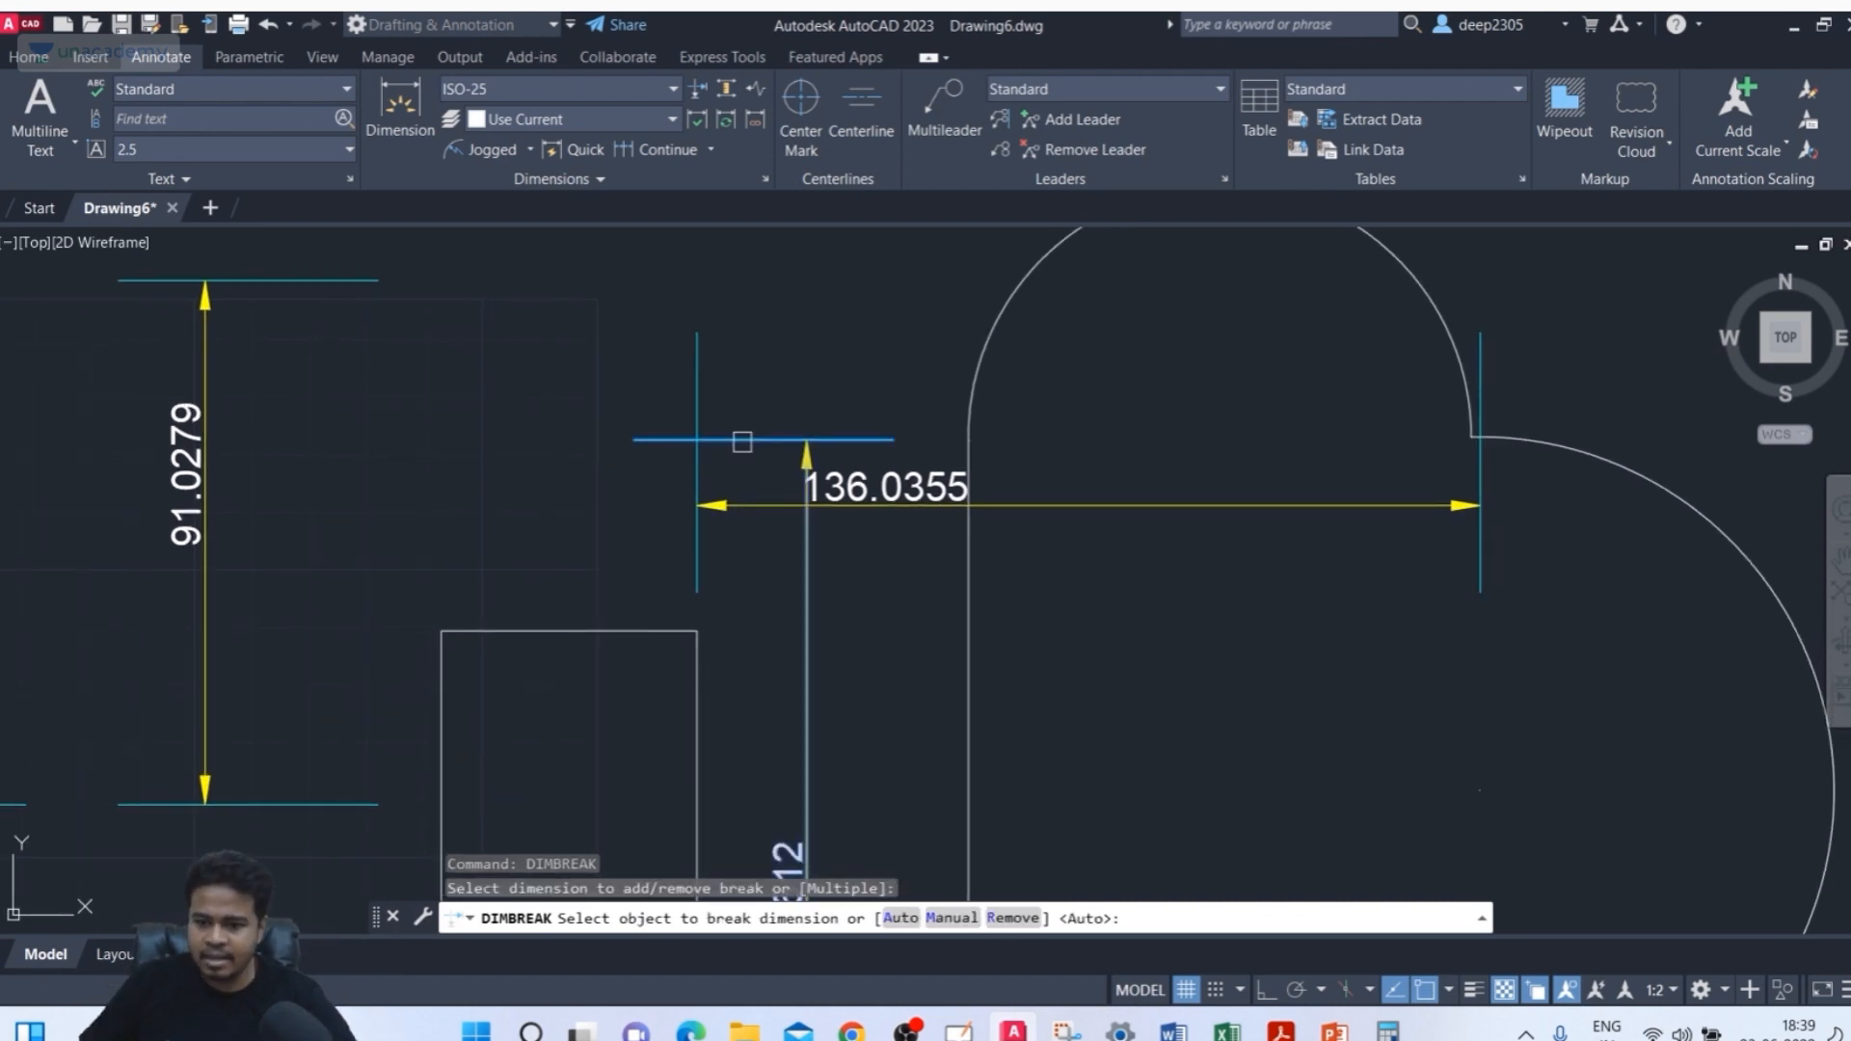
pyautogui.click(694, 388)
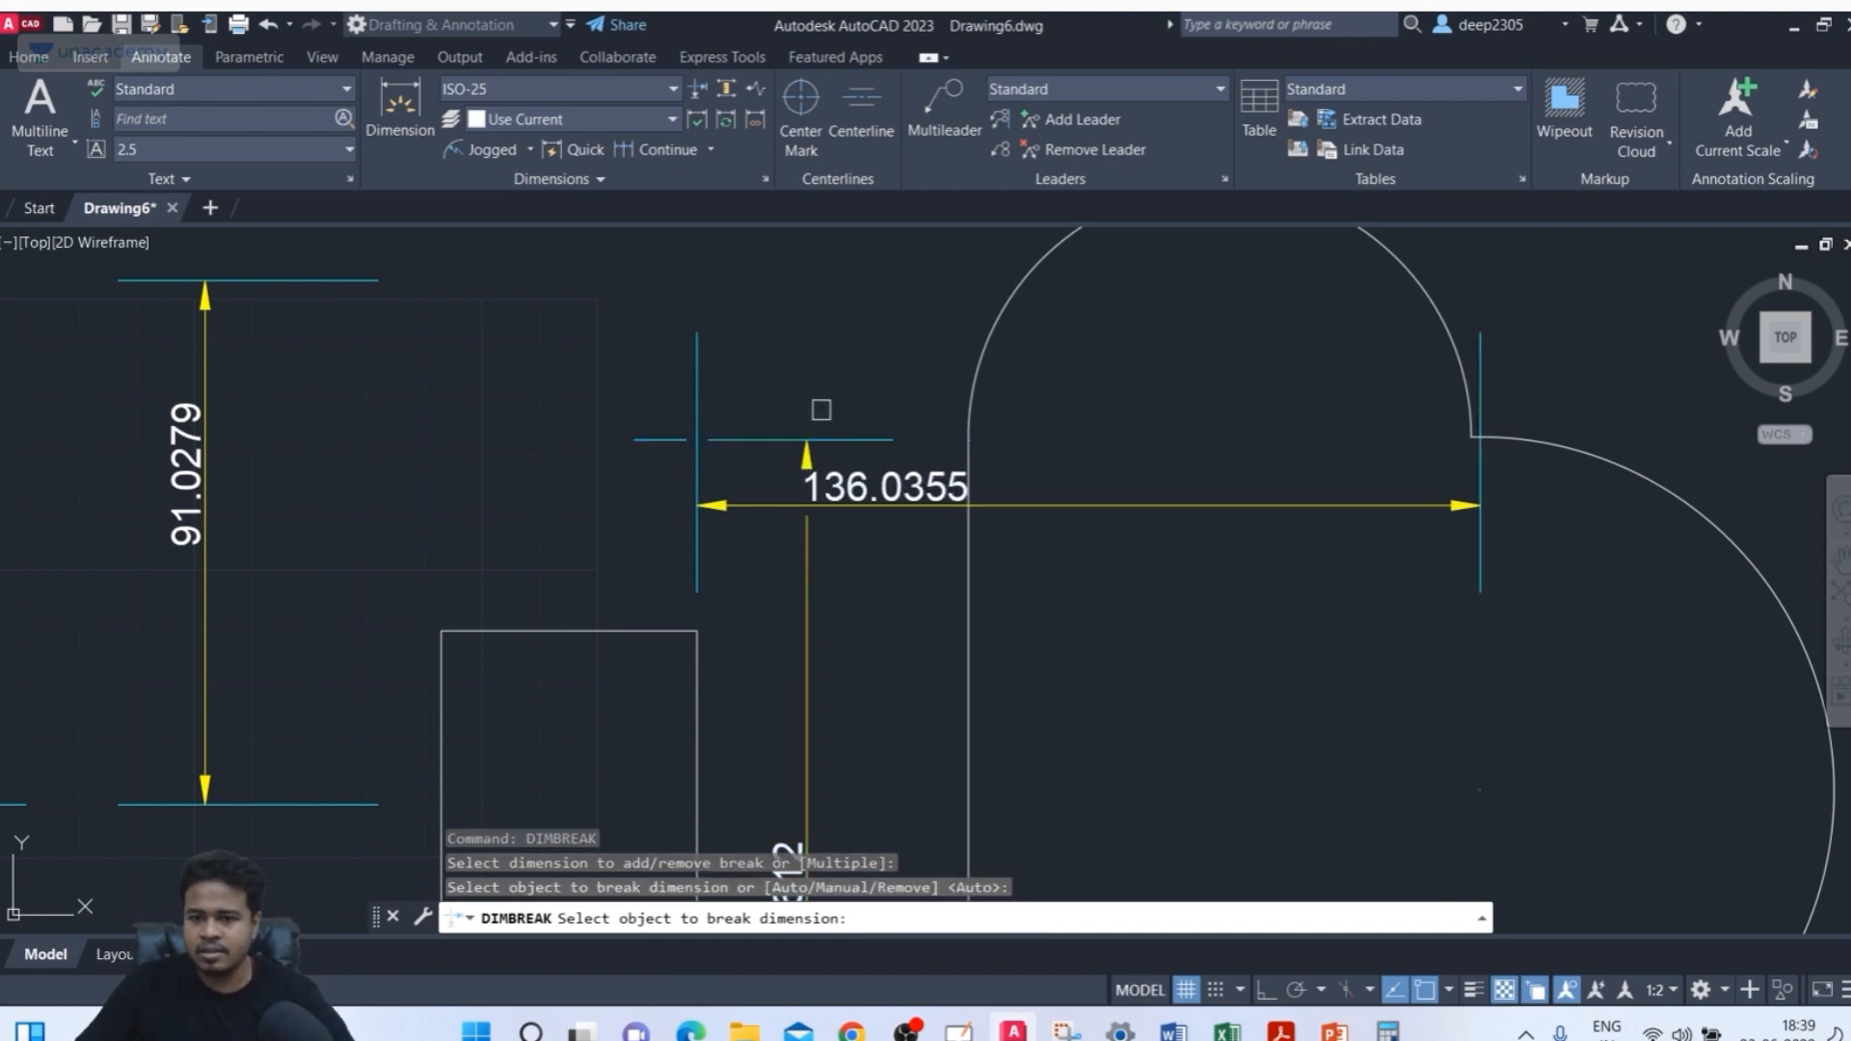
pyautogui.moveTo(821, 410); pyautogui.dragTo(818, 428, button='middle')
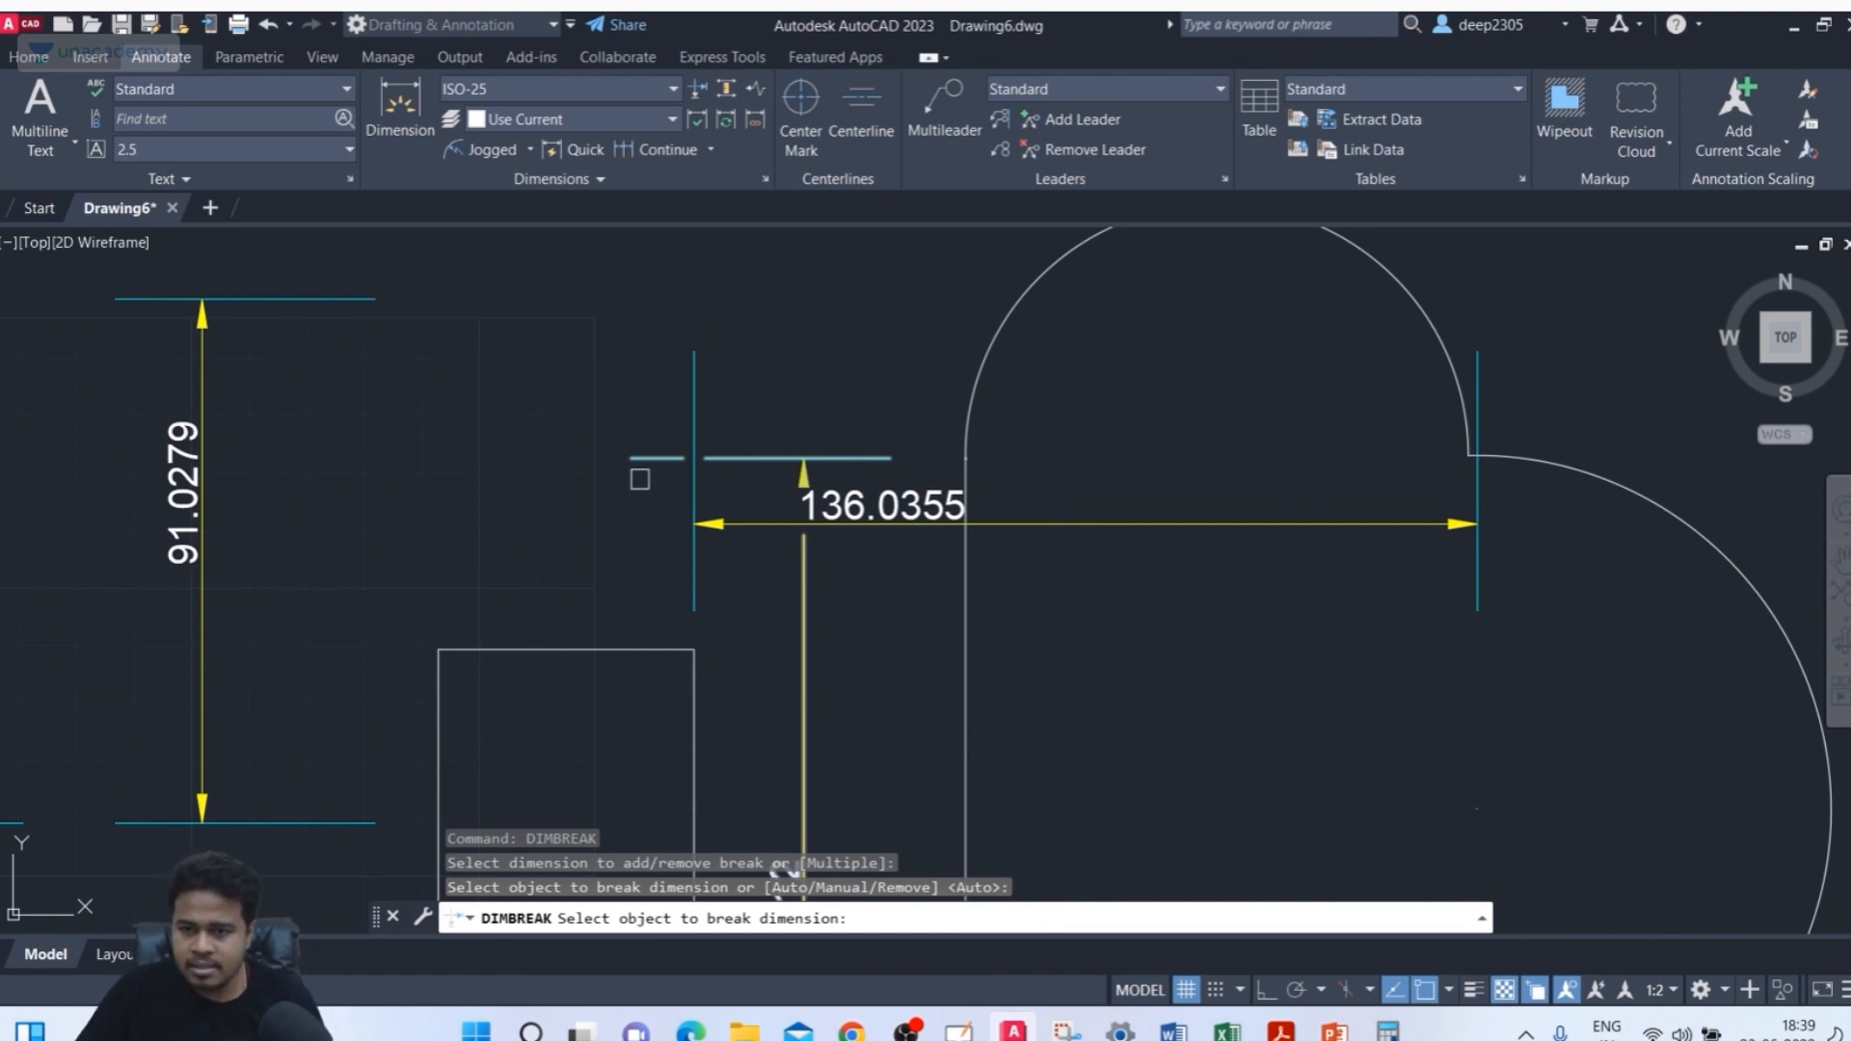
pyautogui.press('Escape')
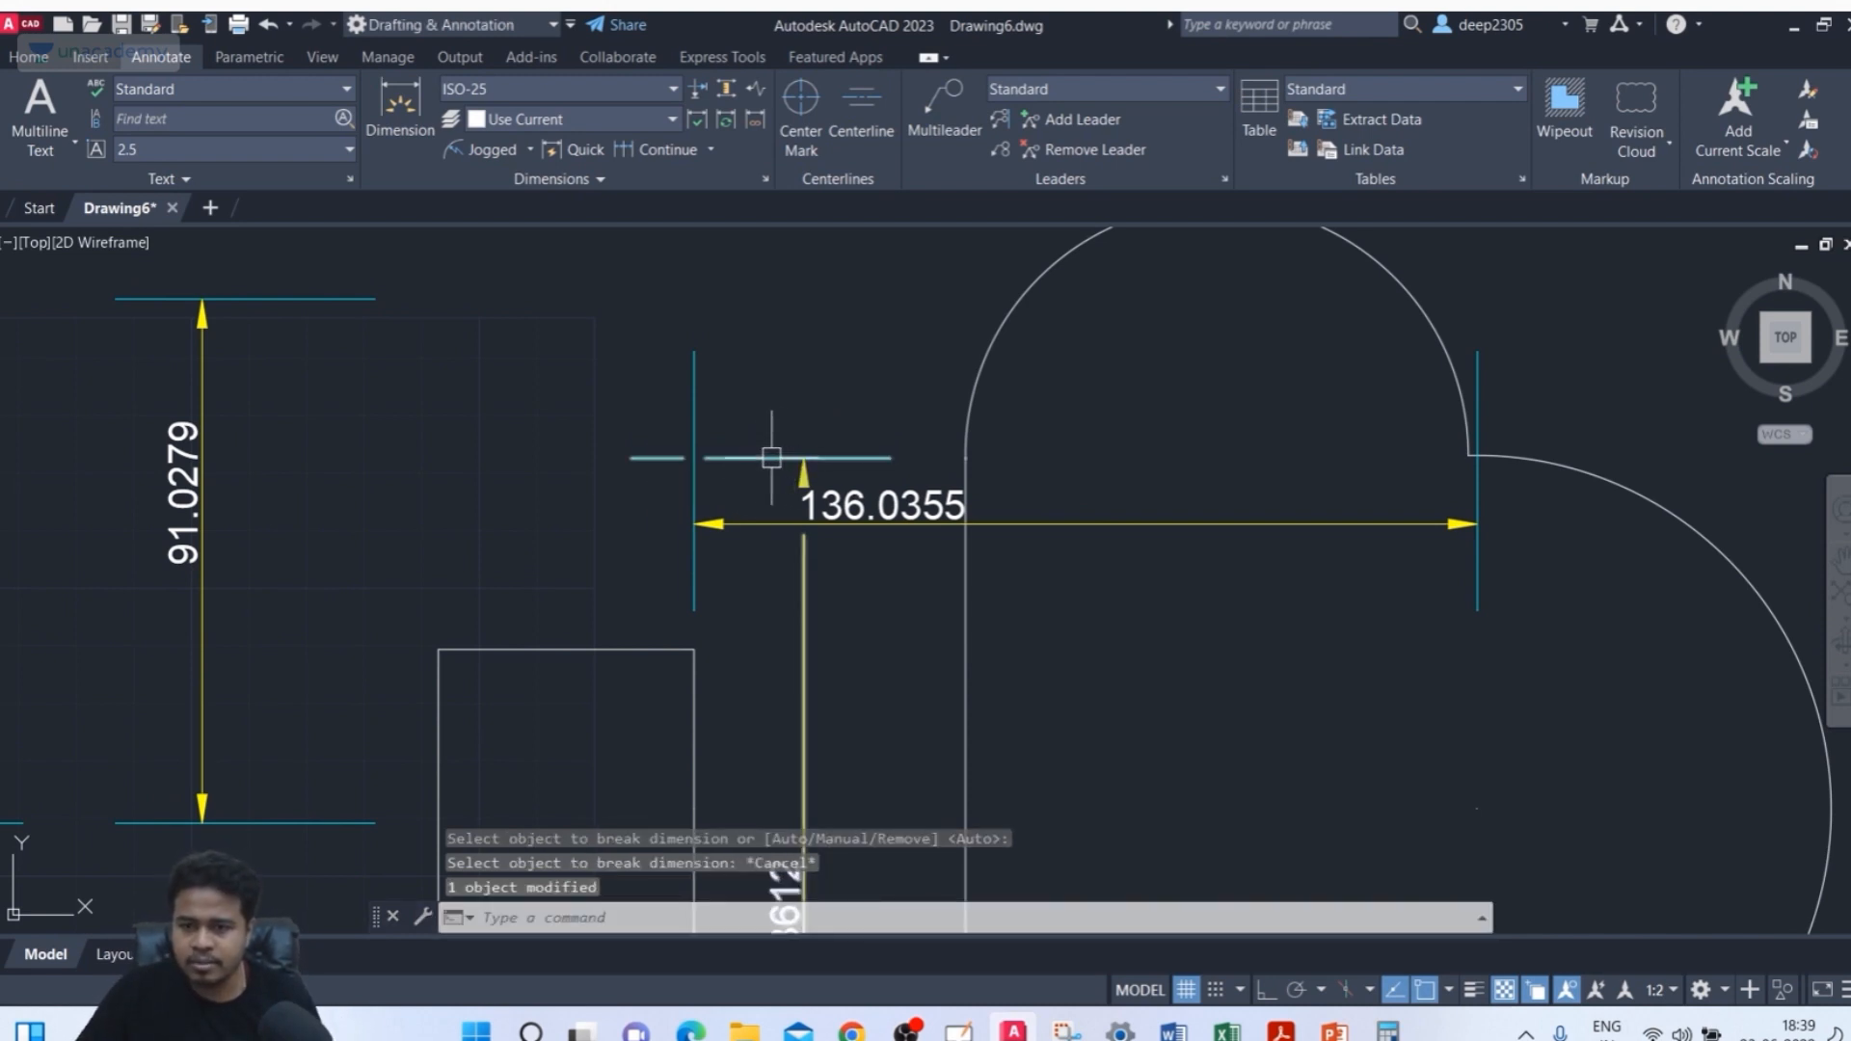
# Remove the break from the vertical dimension's top extension line
pyautogui.scroll(2, 771, 458)
pyautogui.scroll(-2, 647, 462)
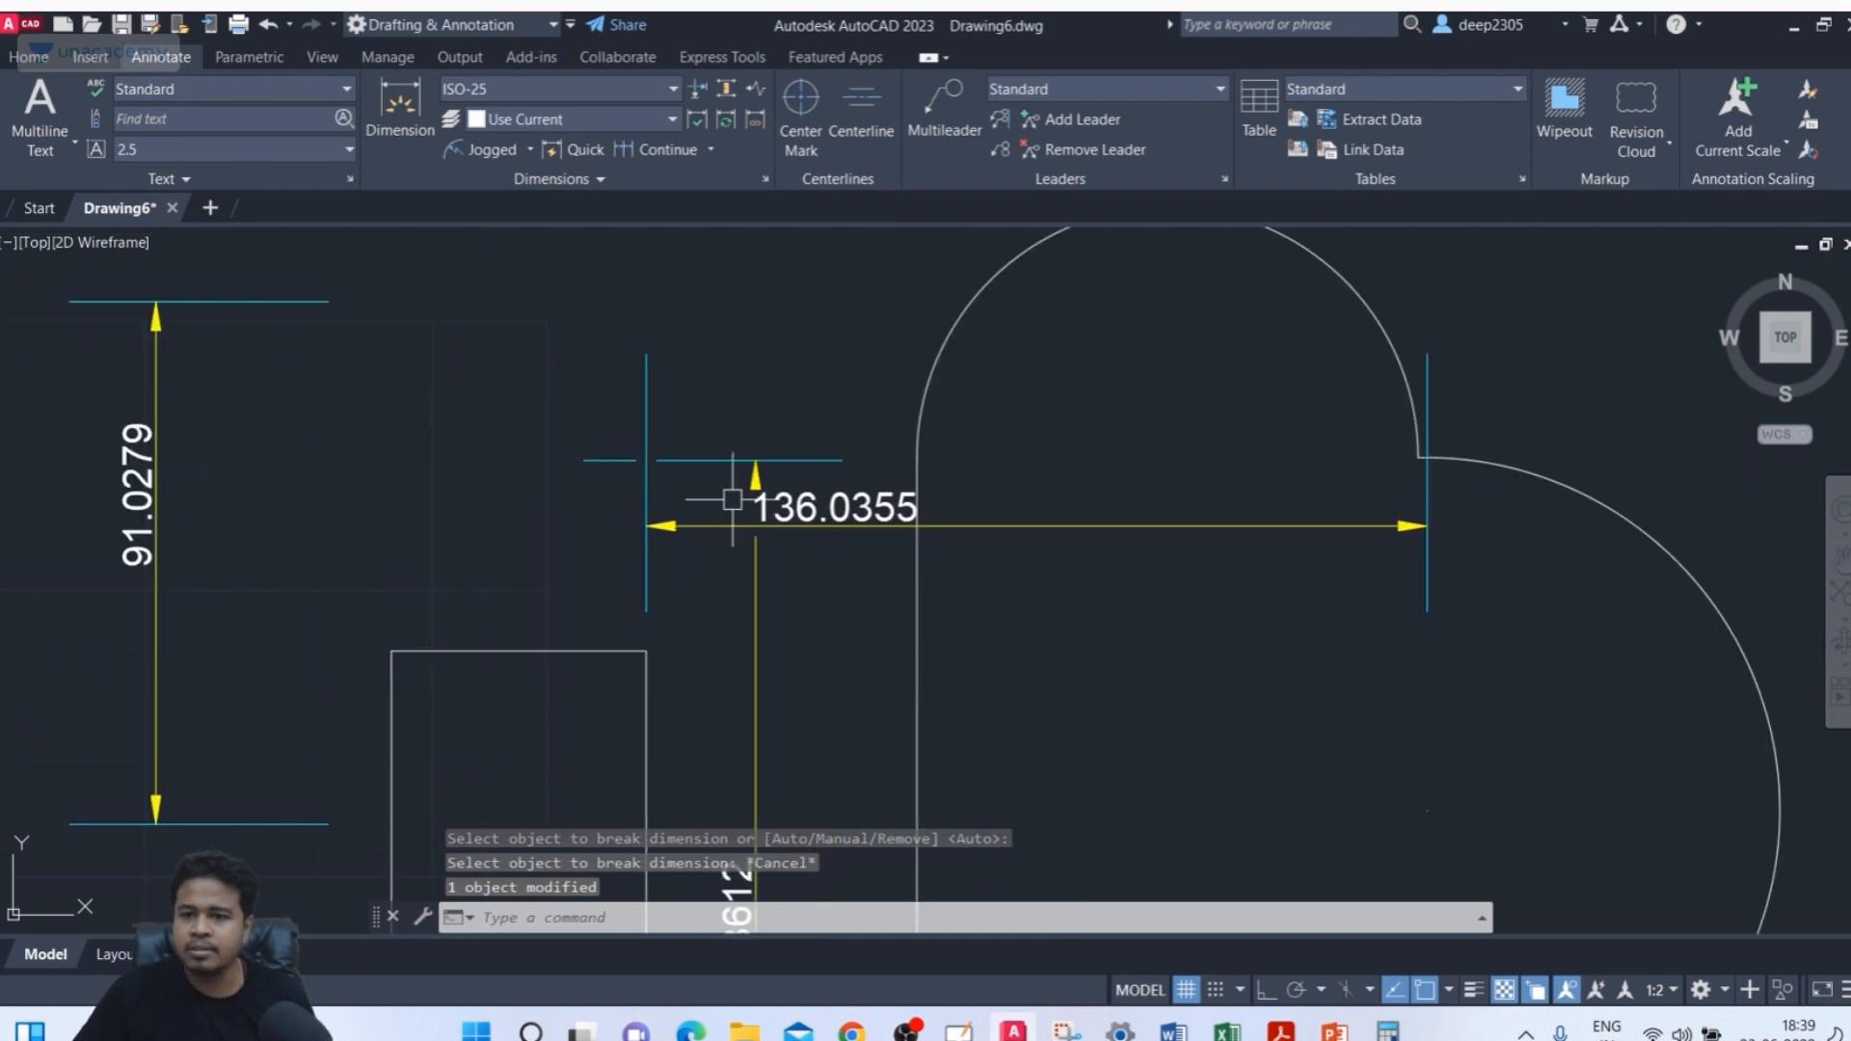
pyautogui.scroll(4, 766, 482)
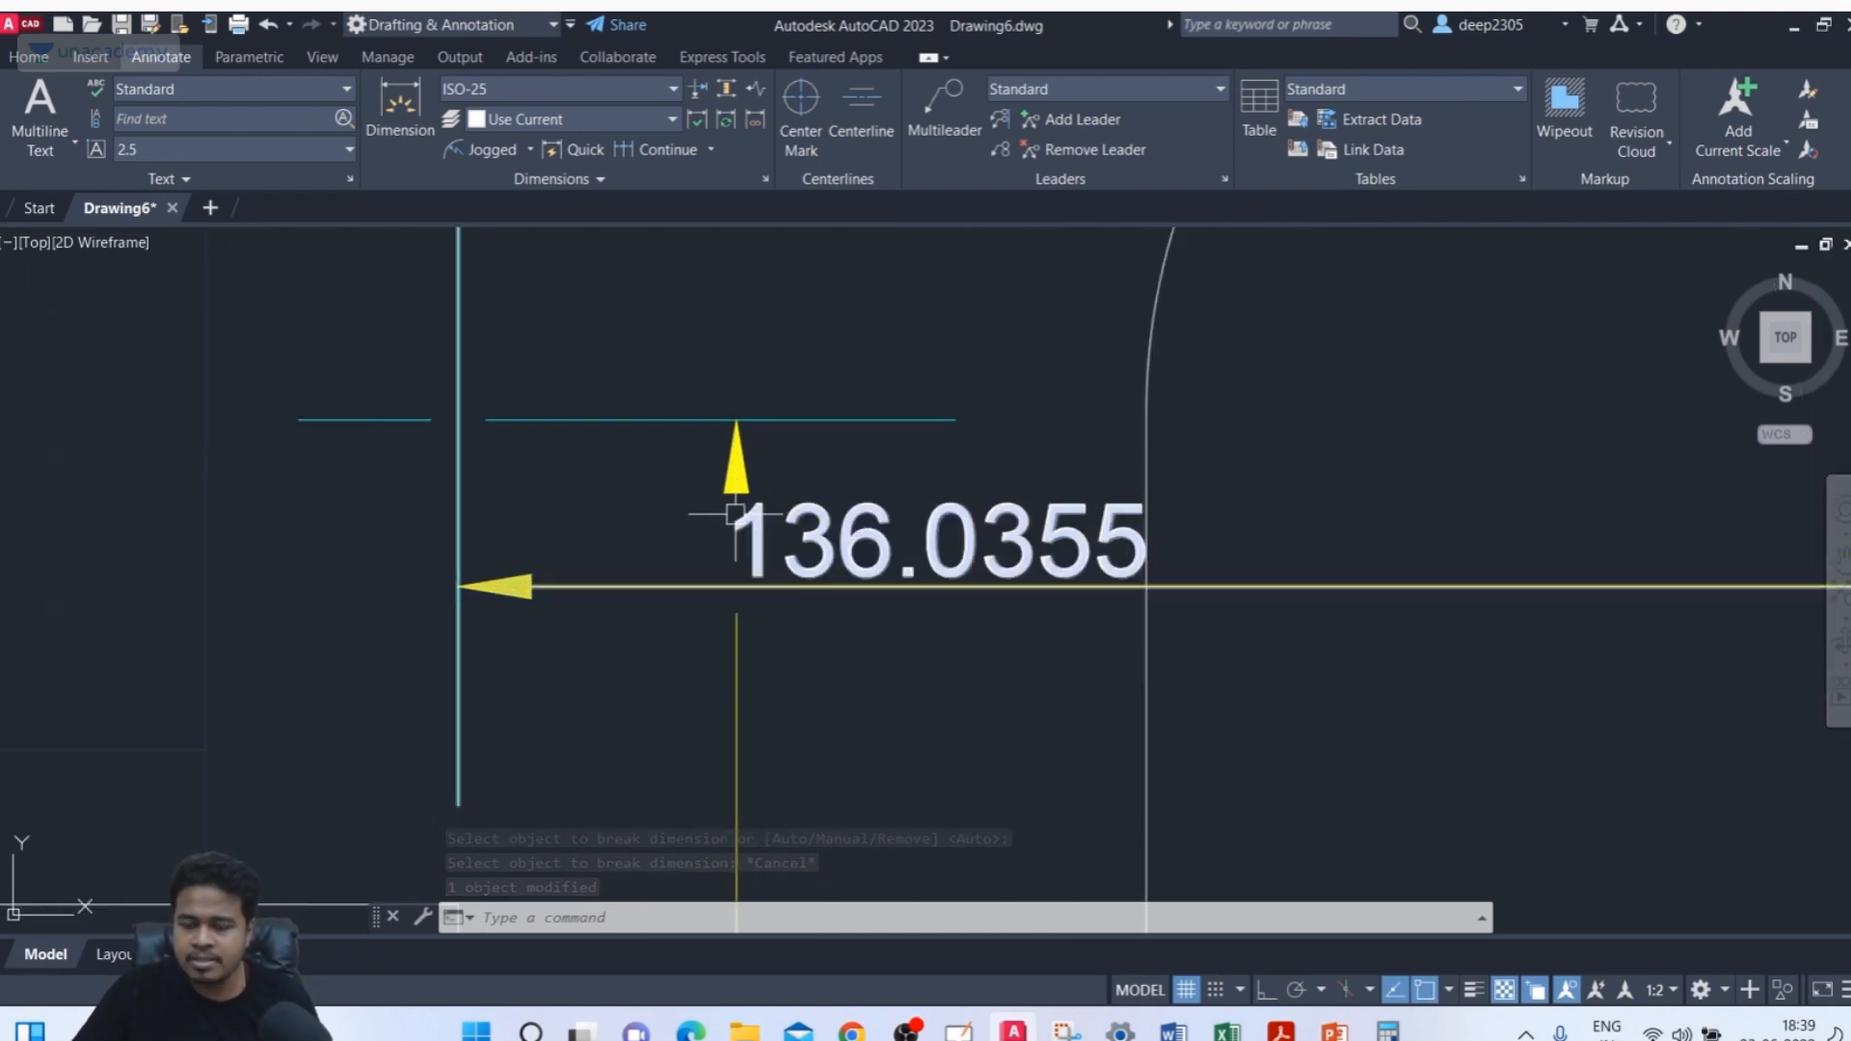
pyautogui.scroll(-4, 735, 513)
pyautogui.scroll(-4, 772, 606)
pyautogui.scroll(1, 881, 477)
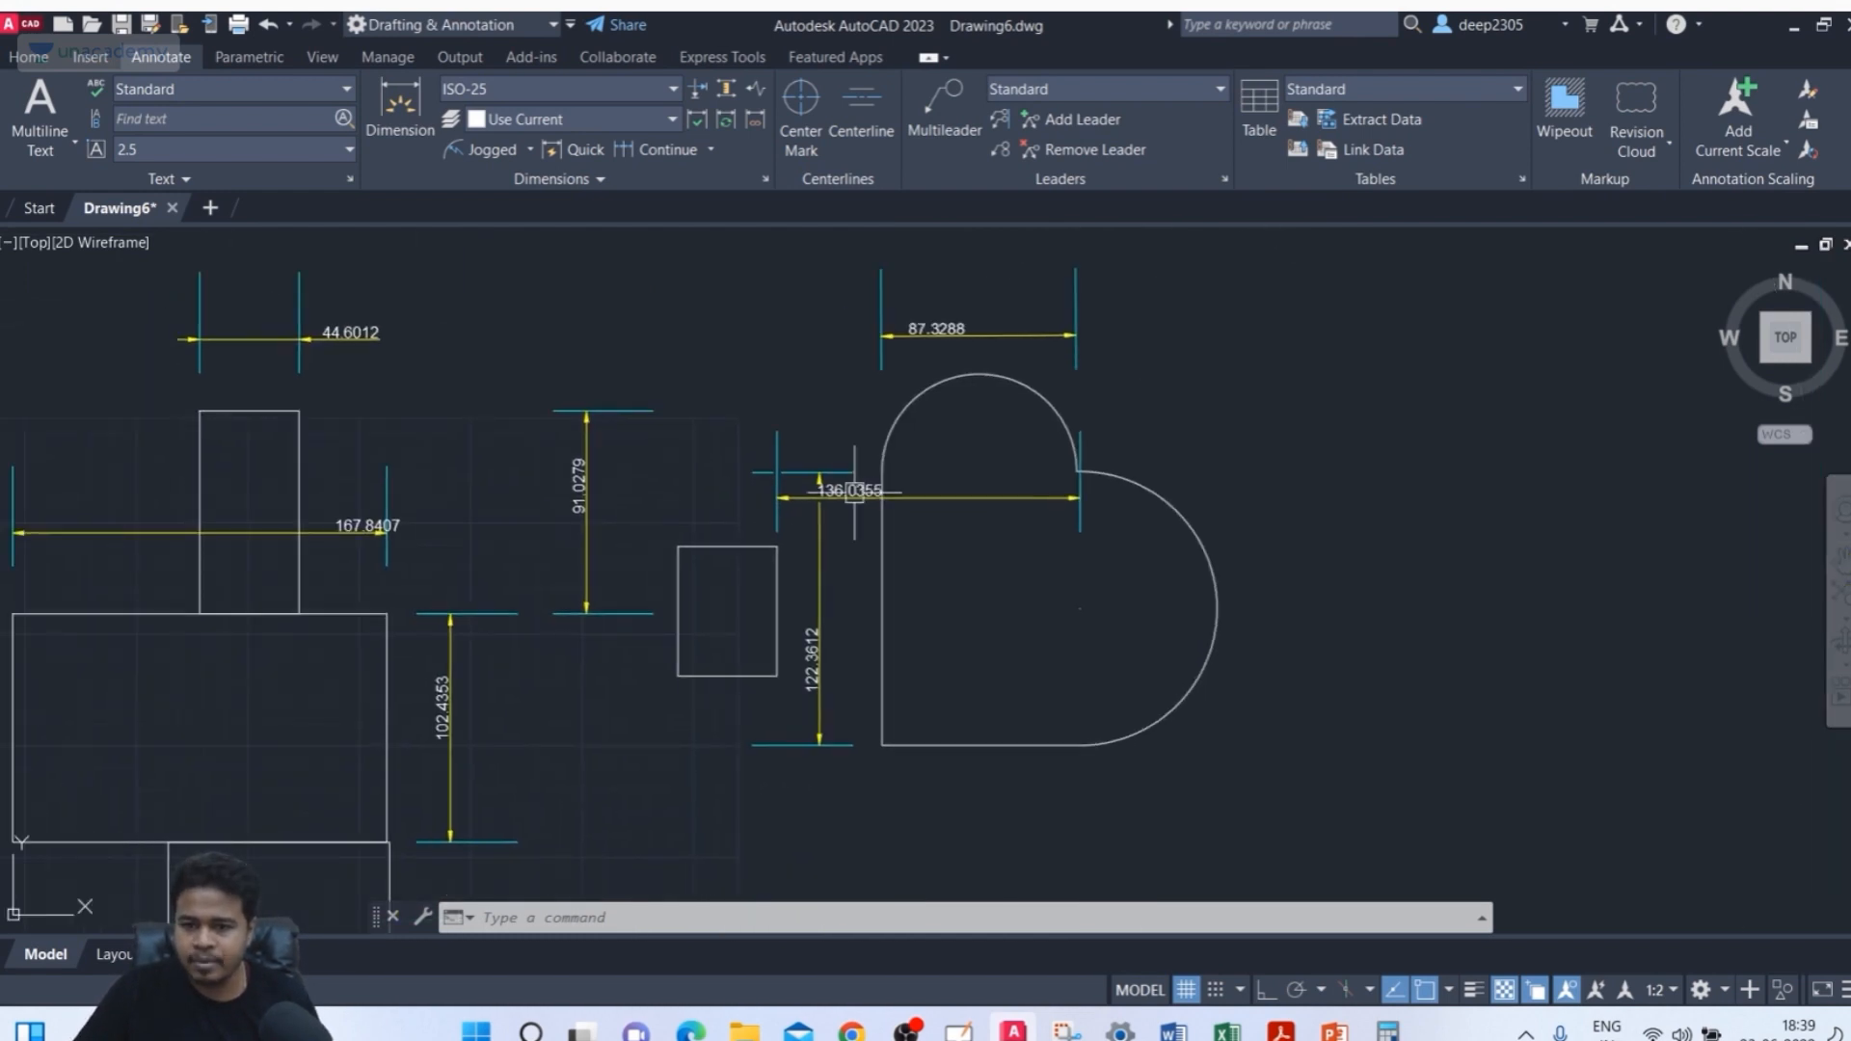
pyautogui.moveTo(882, 476); pyautogui.dragTo(925, 514, button='middle')
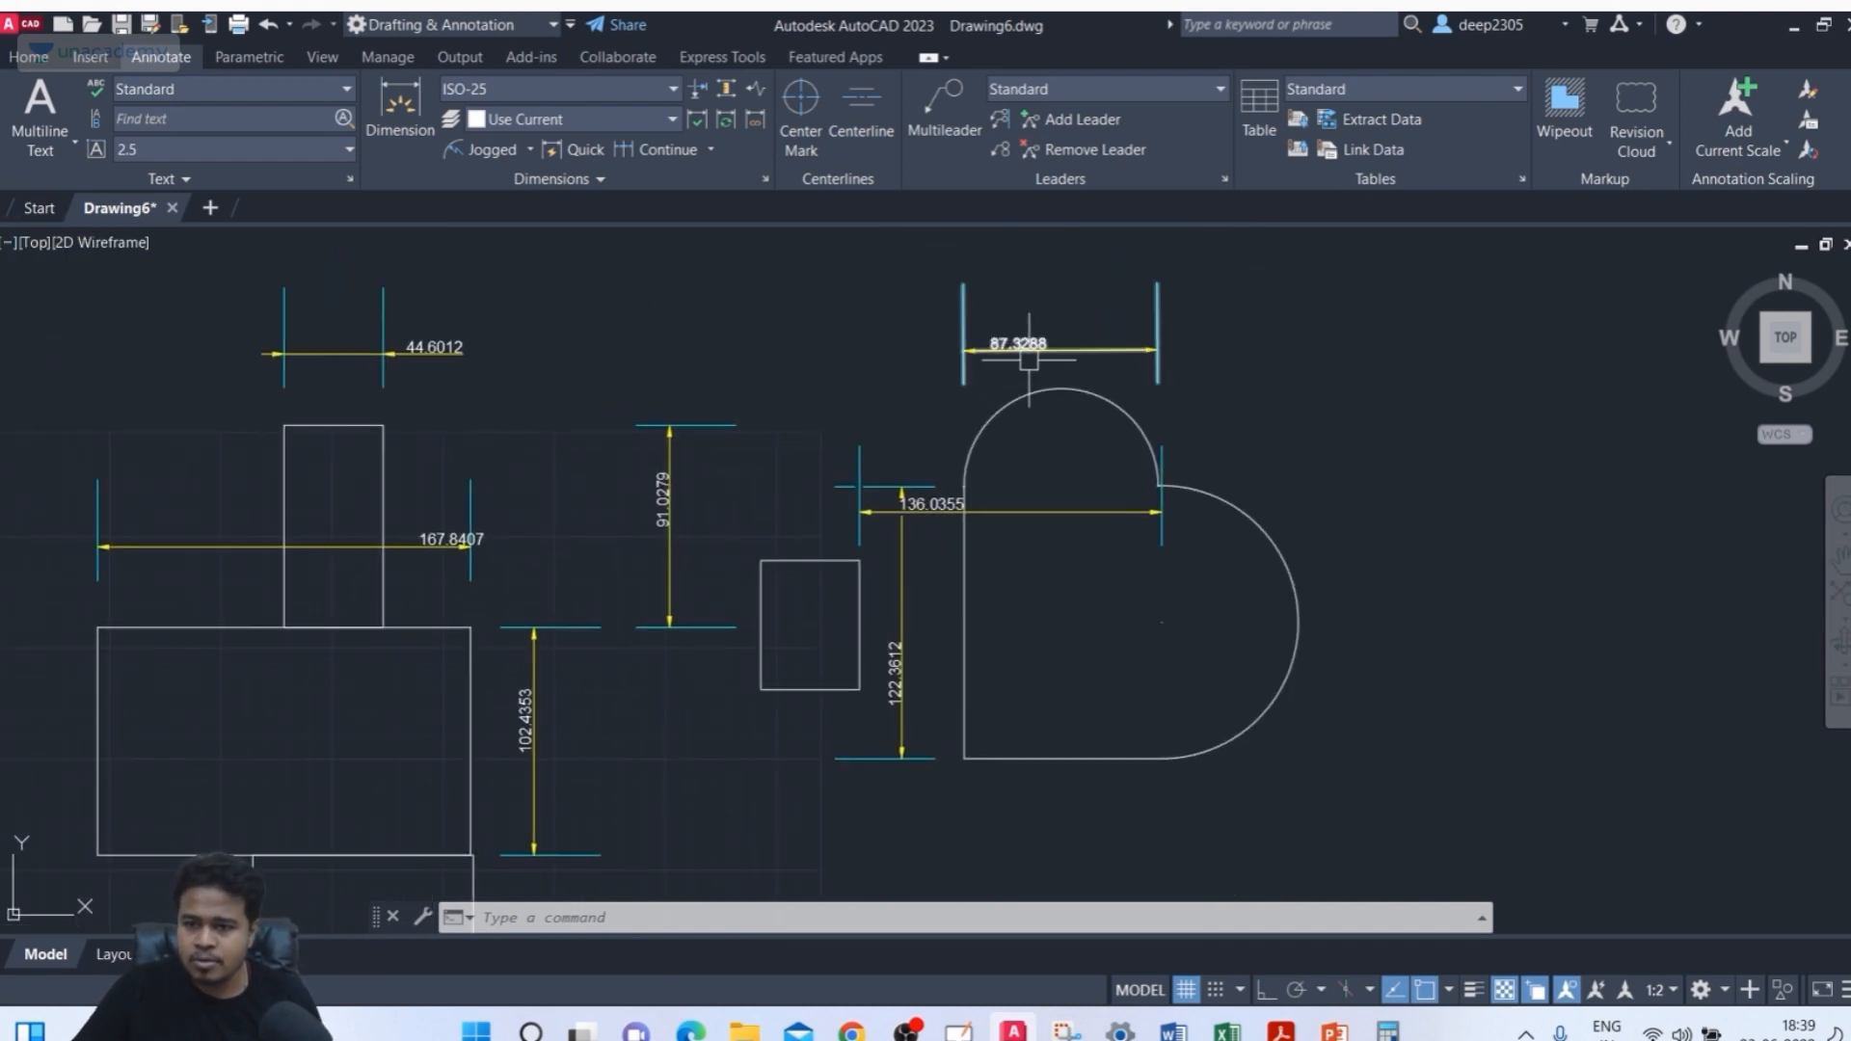
pyautogui.scroll(2, 923, 504)
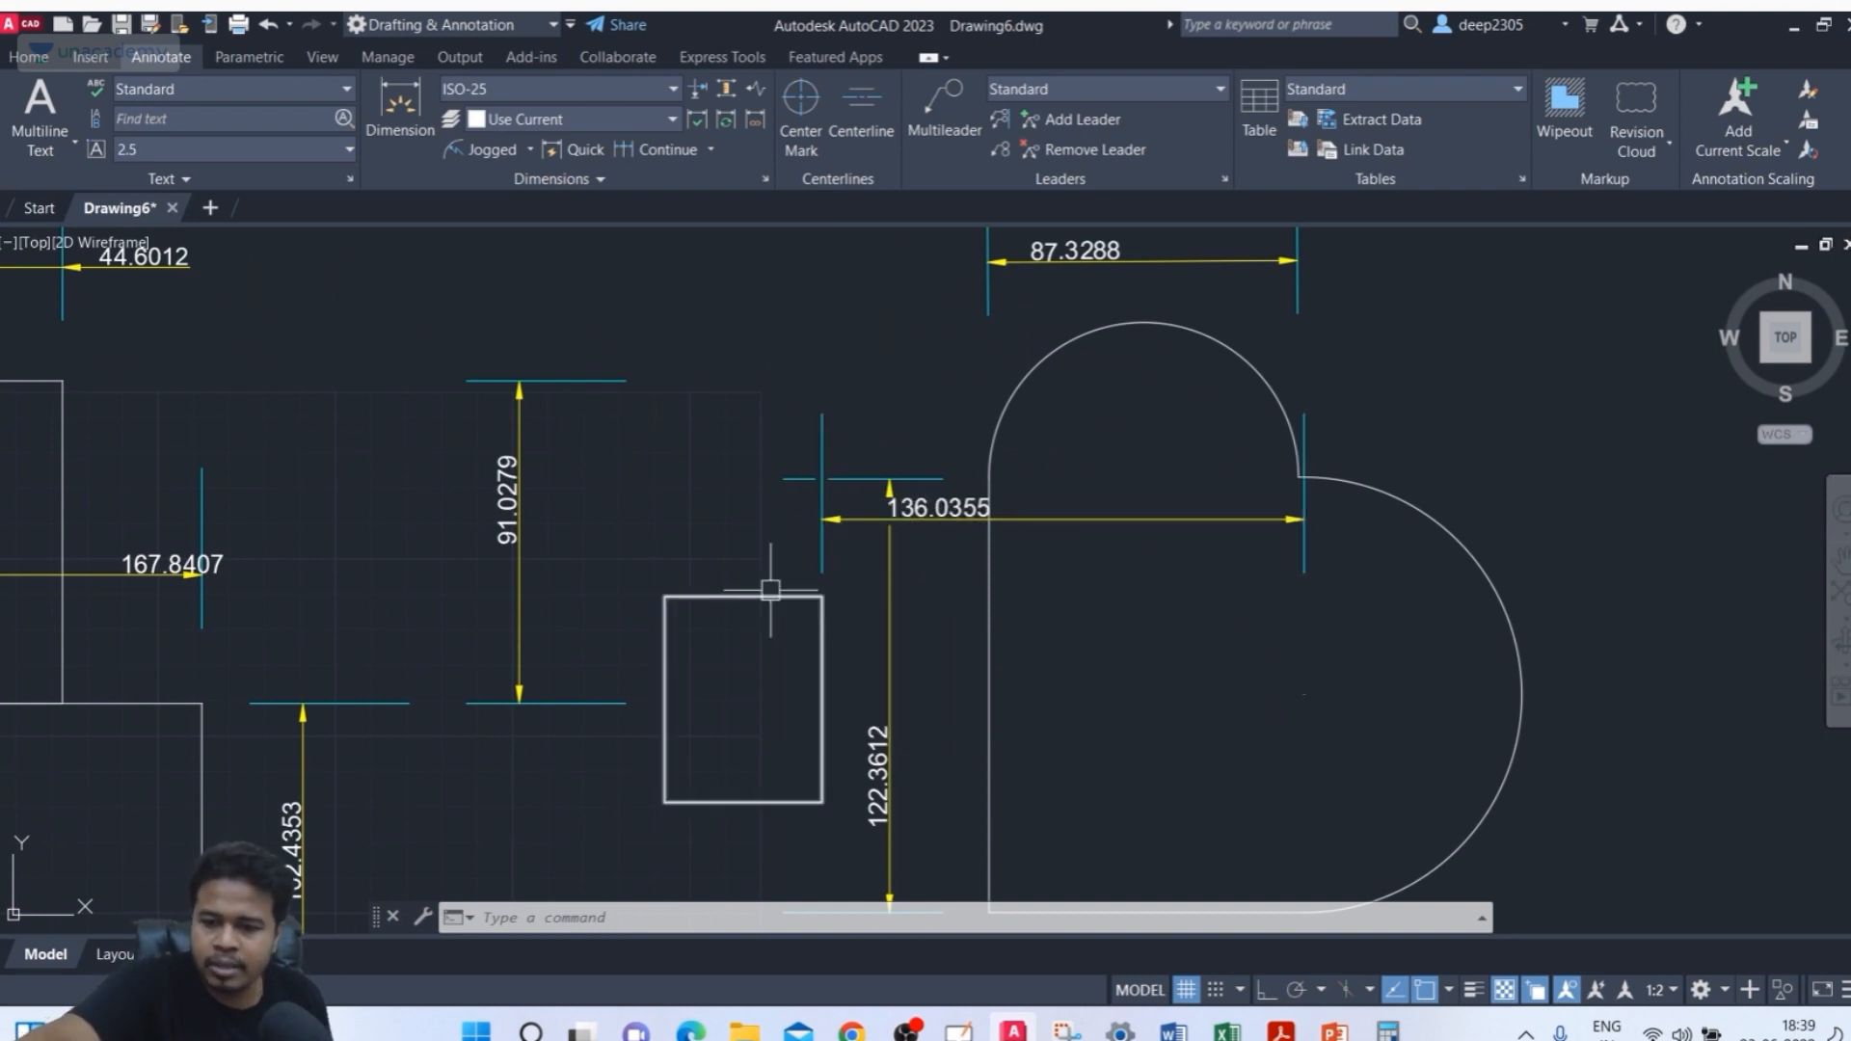
pyautogui.write('dimbreak')
pyautogui.press('Return')
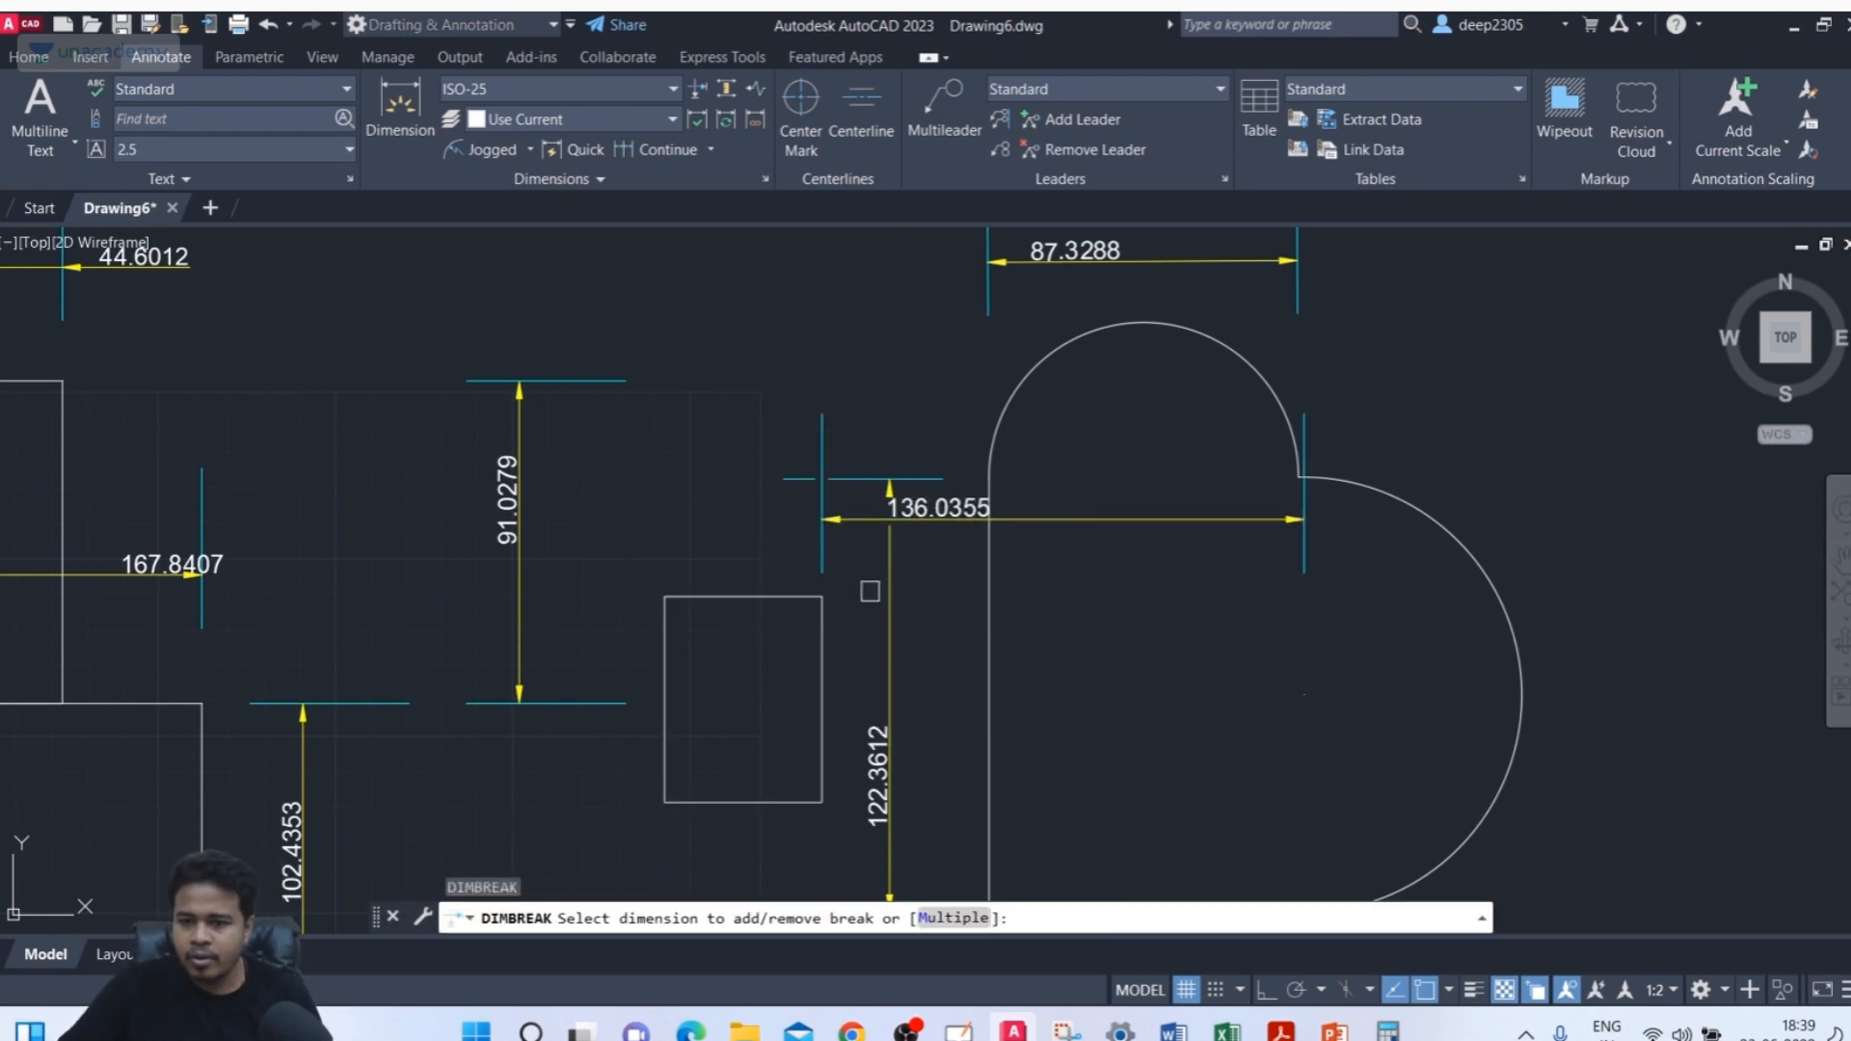
pyautogui.scroll(2, 870, 591)
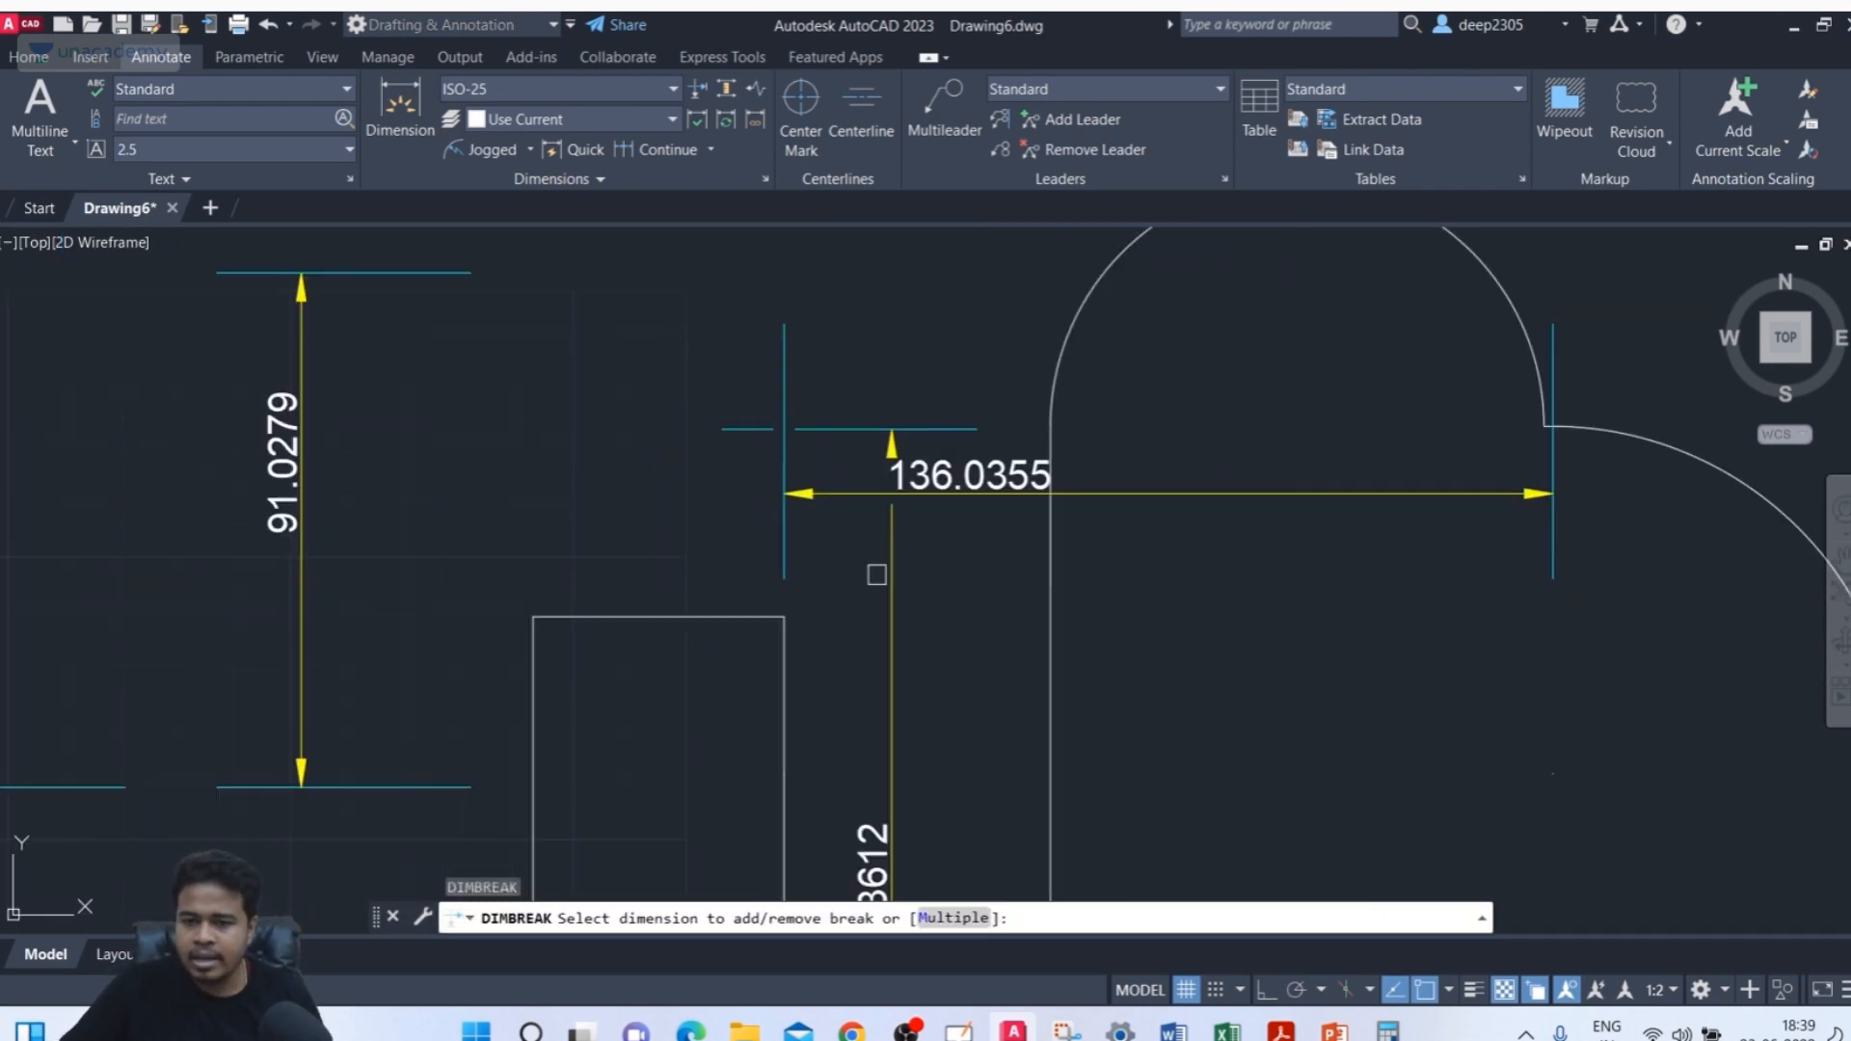
pyautogui.click(831, 432)
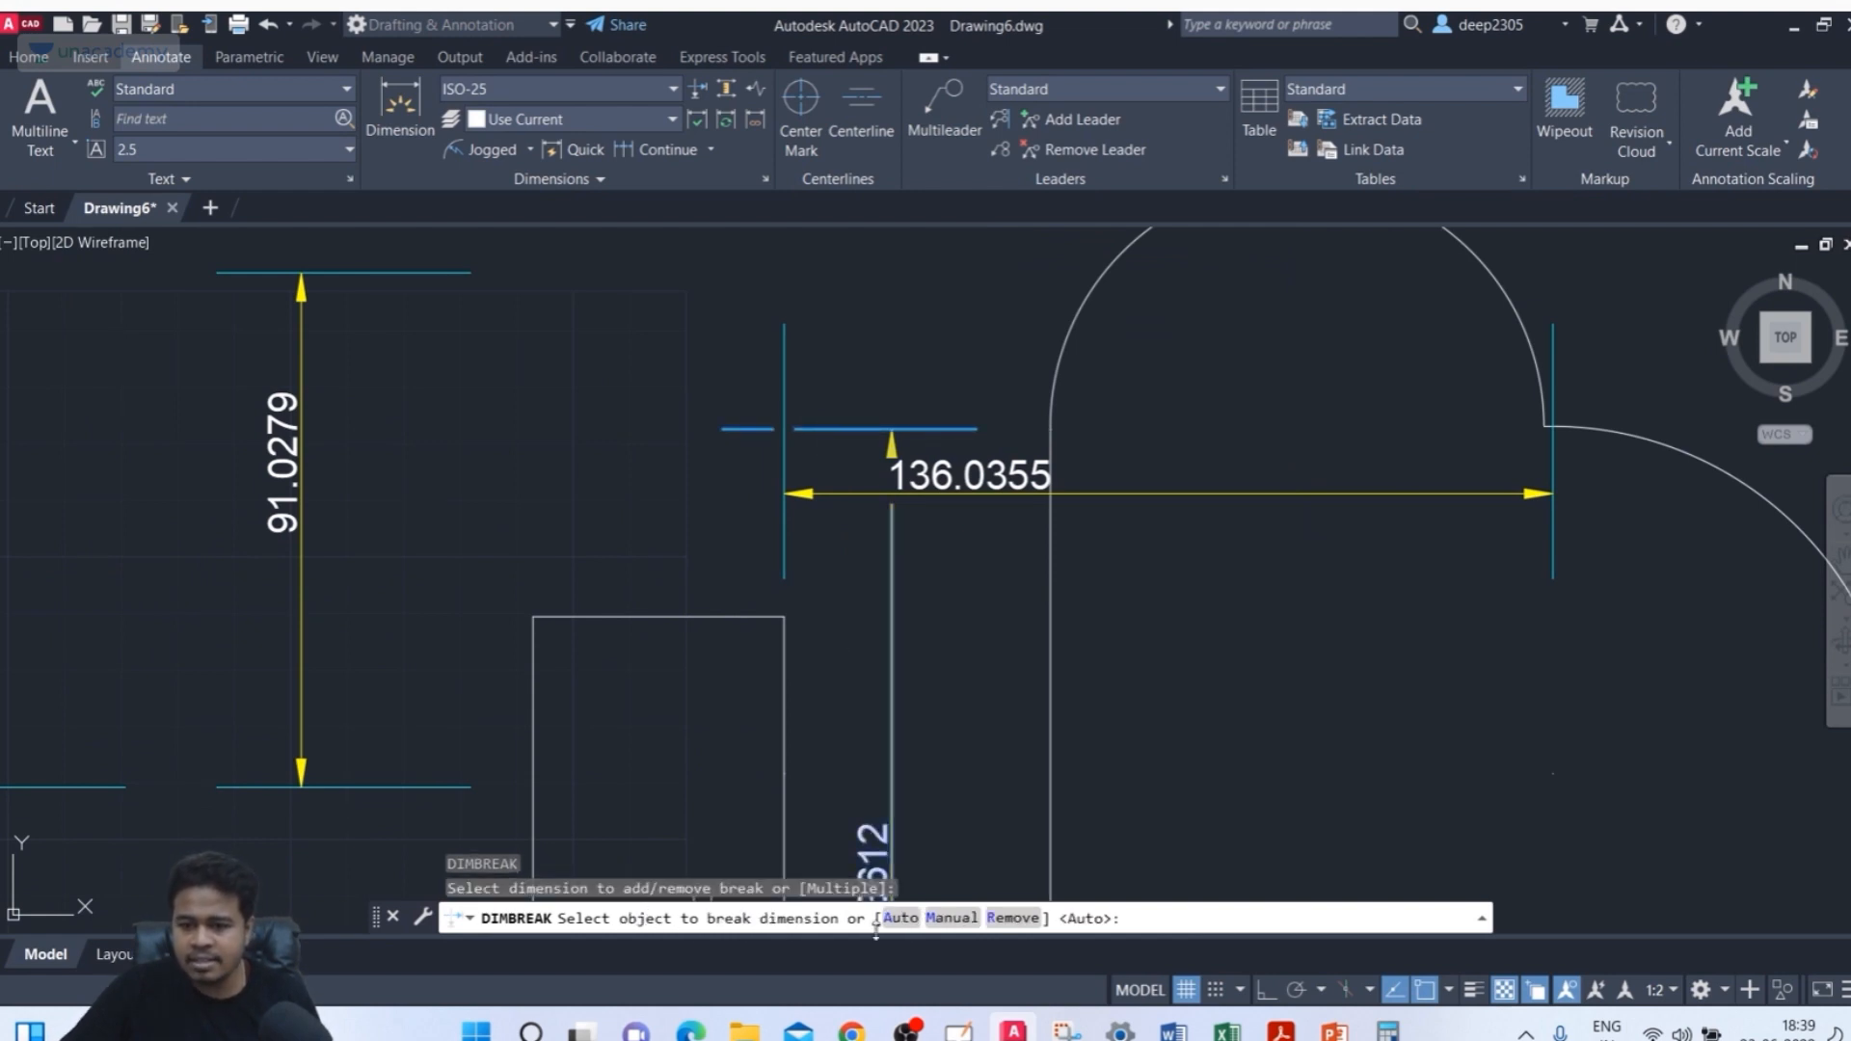
pyautogui.click(1012, 918)
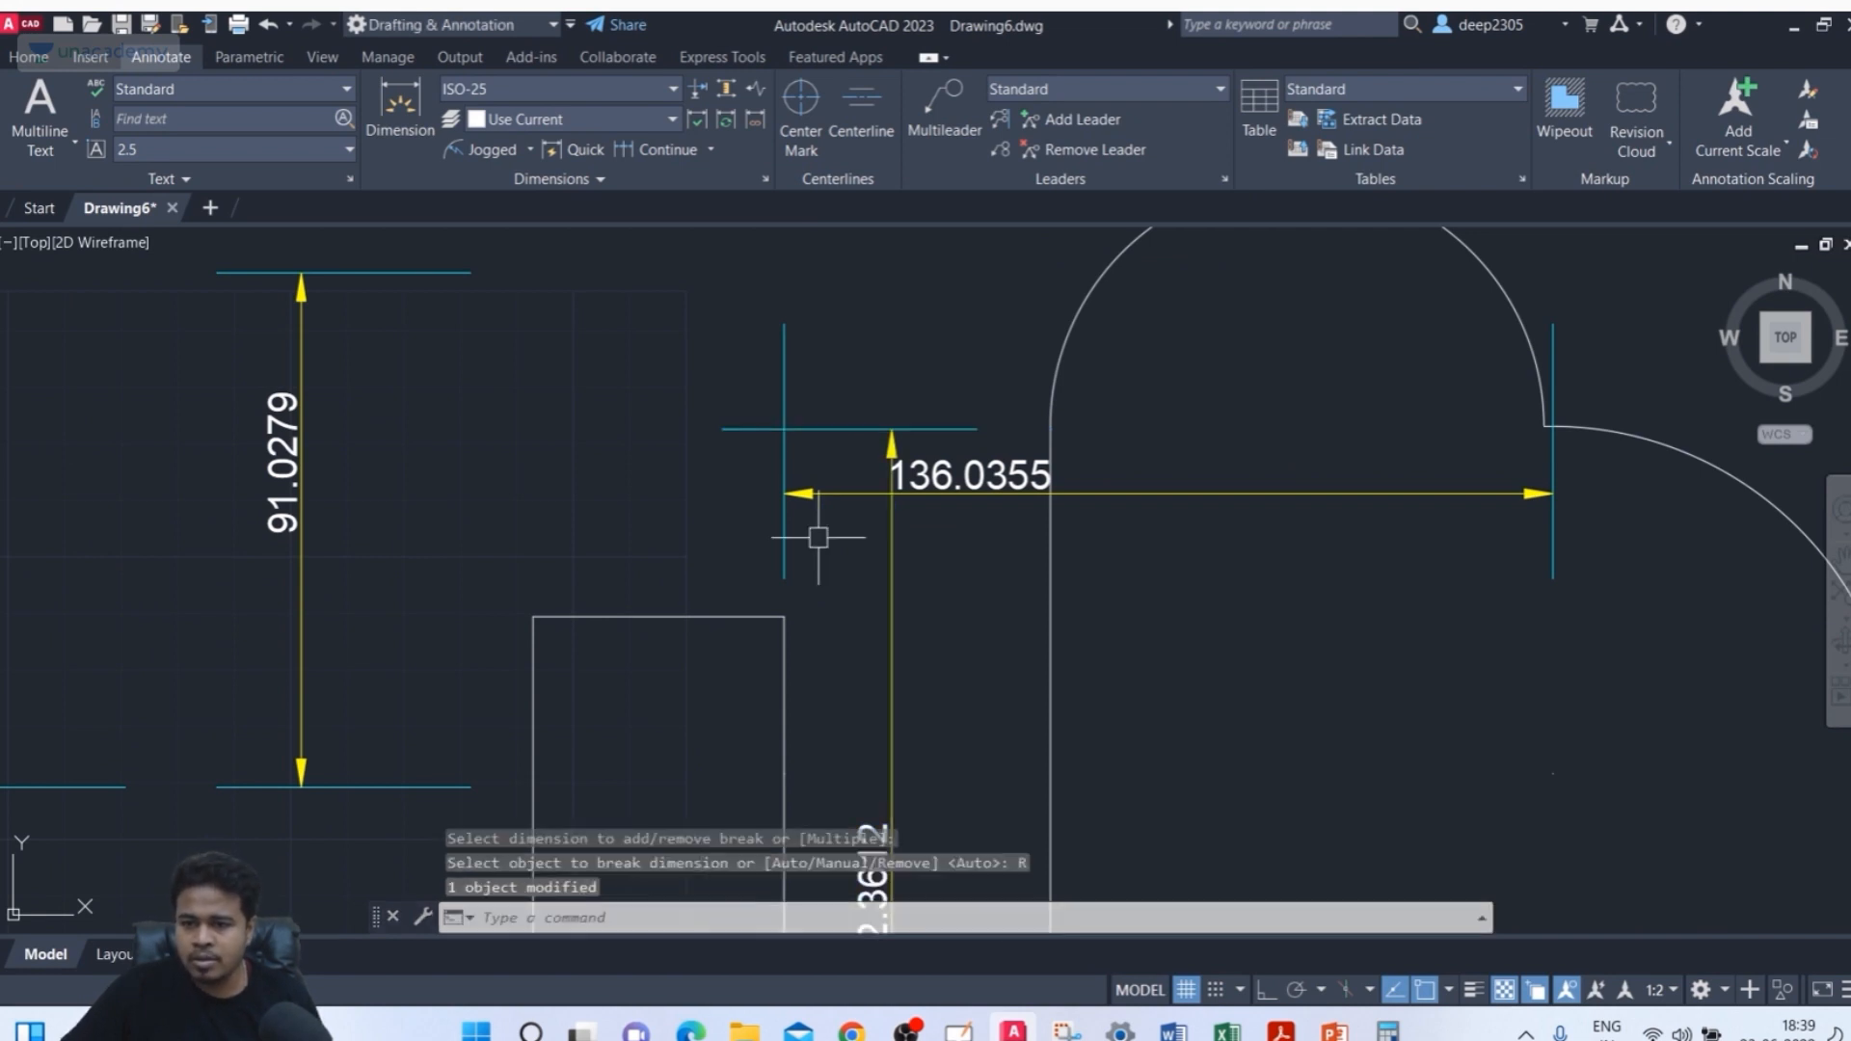
# Move the horizontal dimension's line and text down and right, below the crossing extension line
pyautogui.click(958, 493)
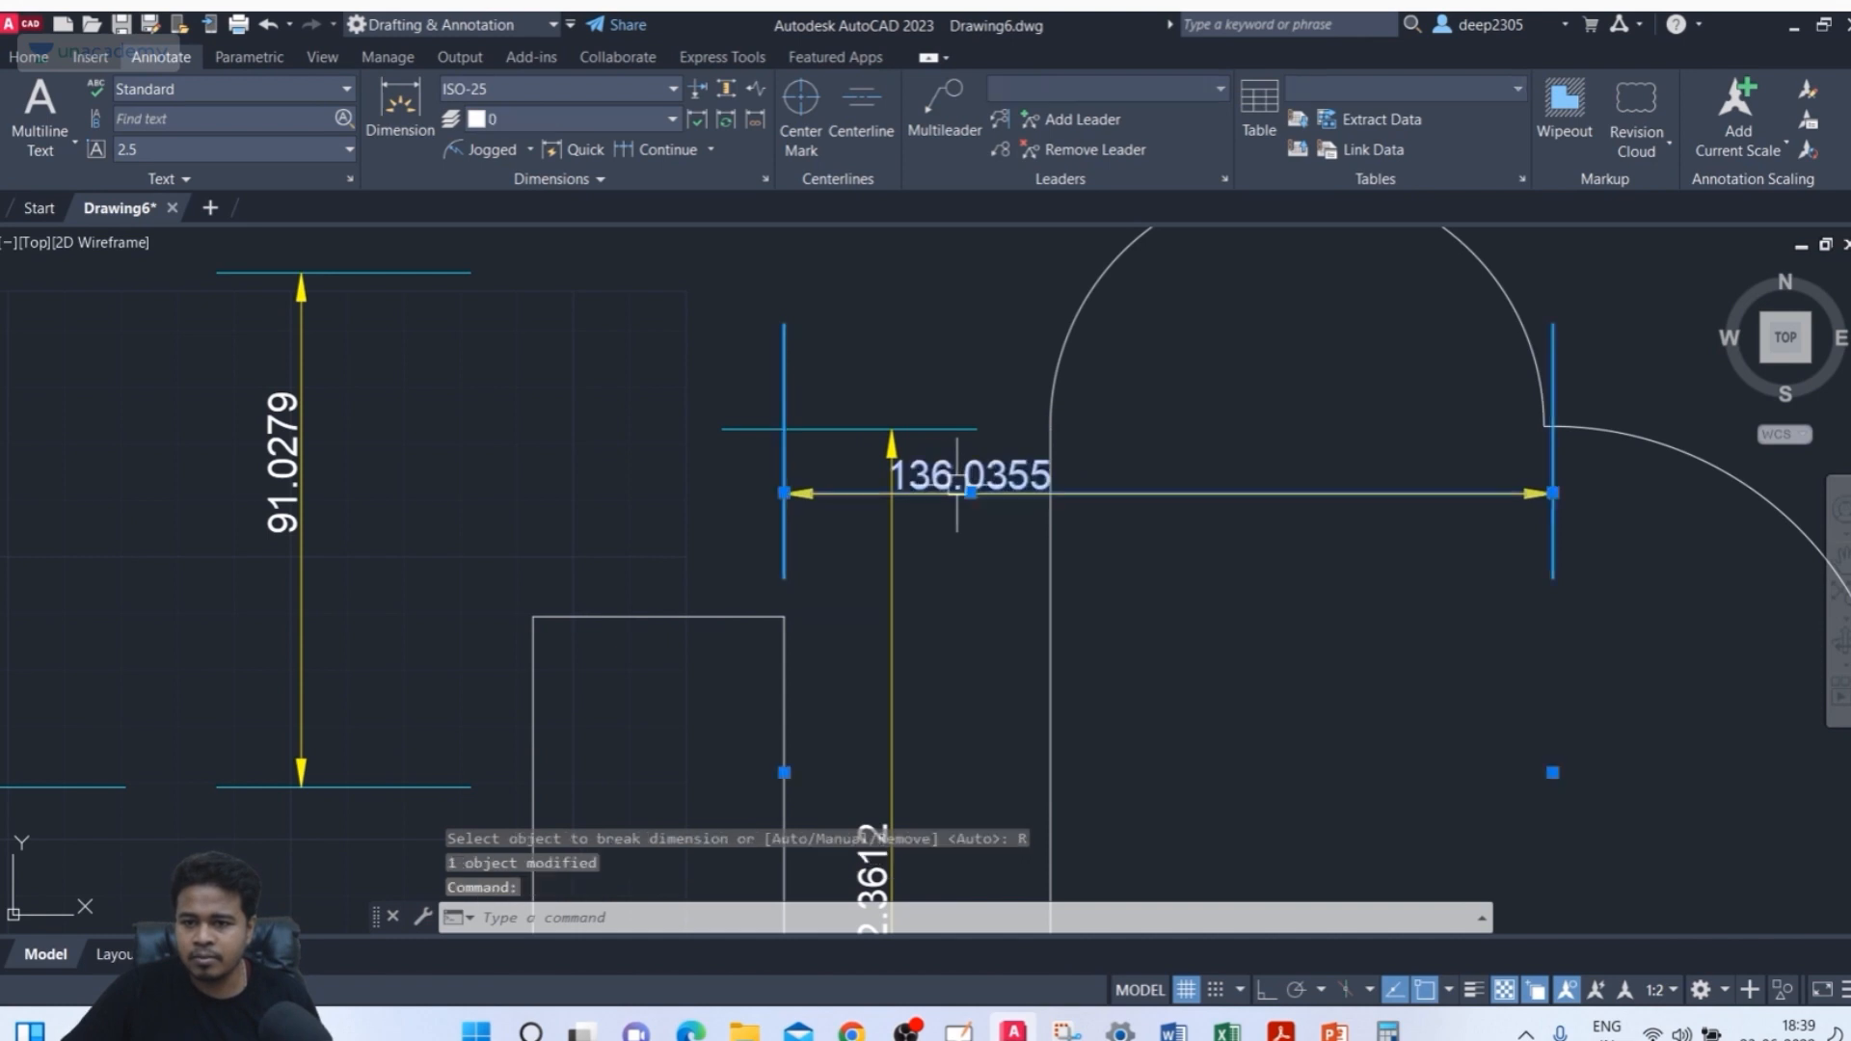
pyautogui.click(972, 492)
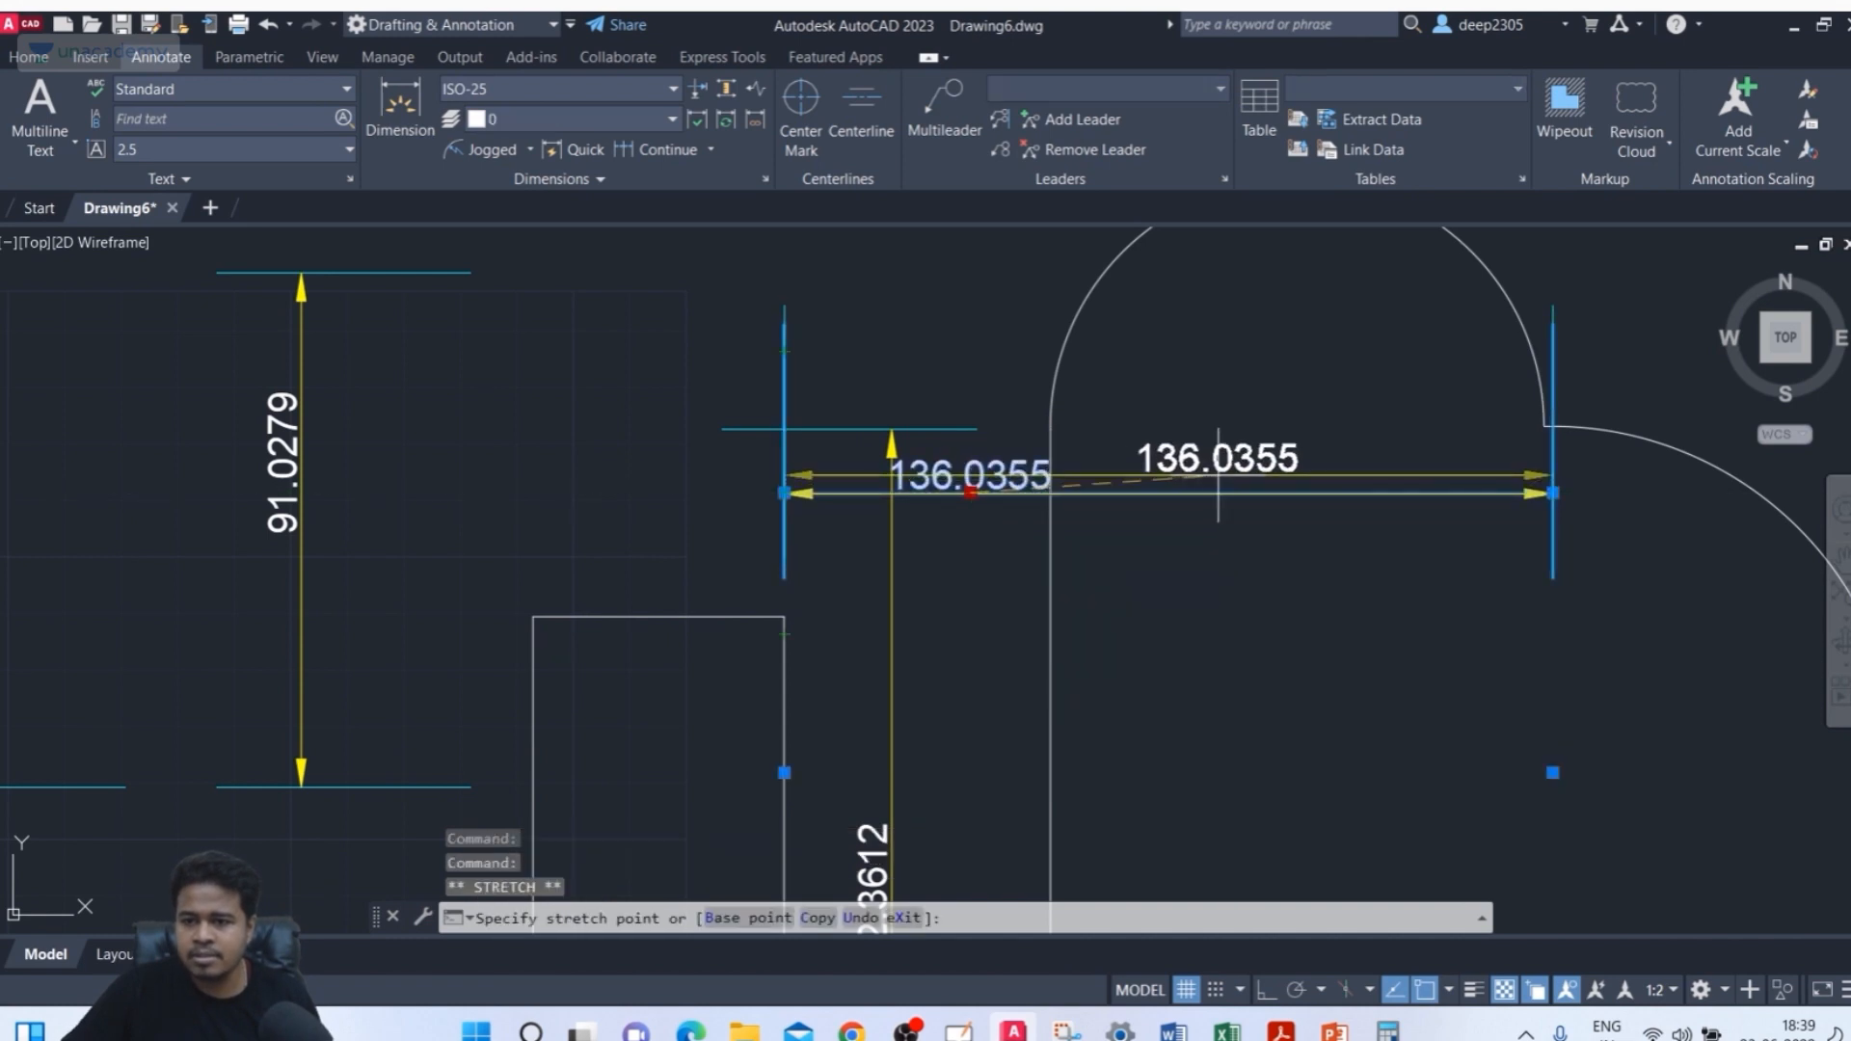
pyautogui.click(1213, 528)
pyautogui.press('Escape')
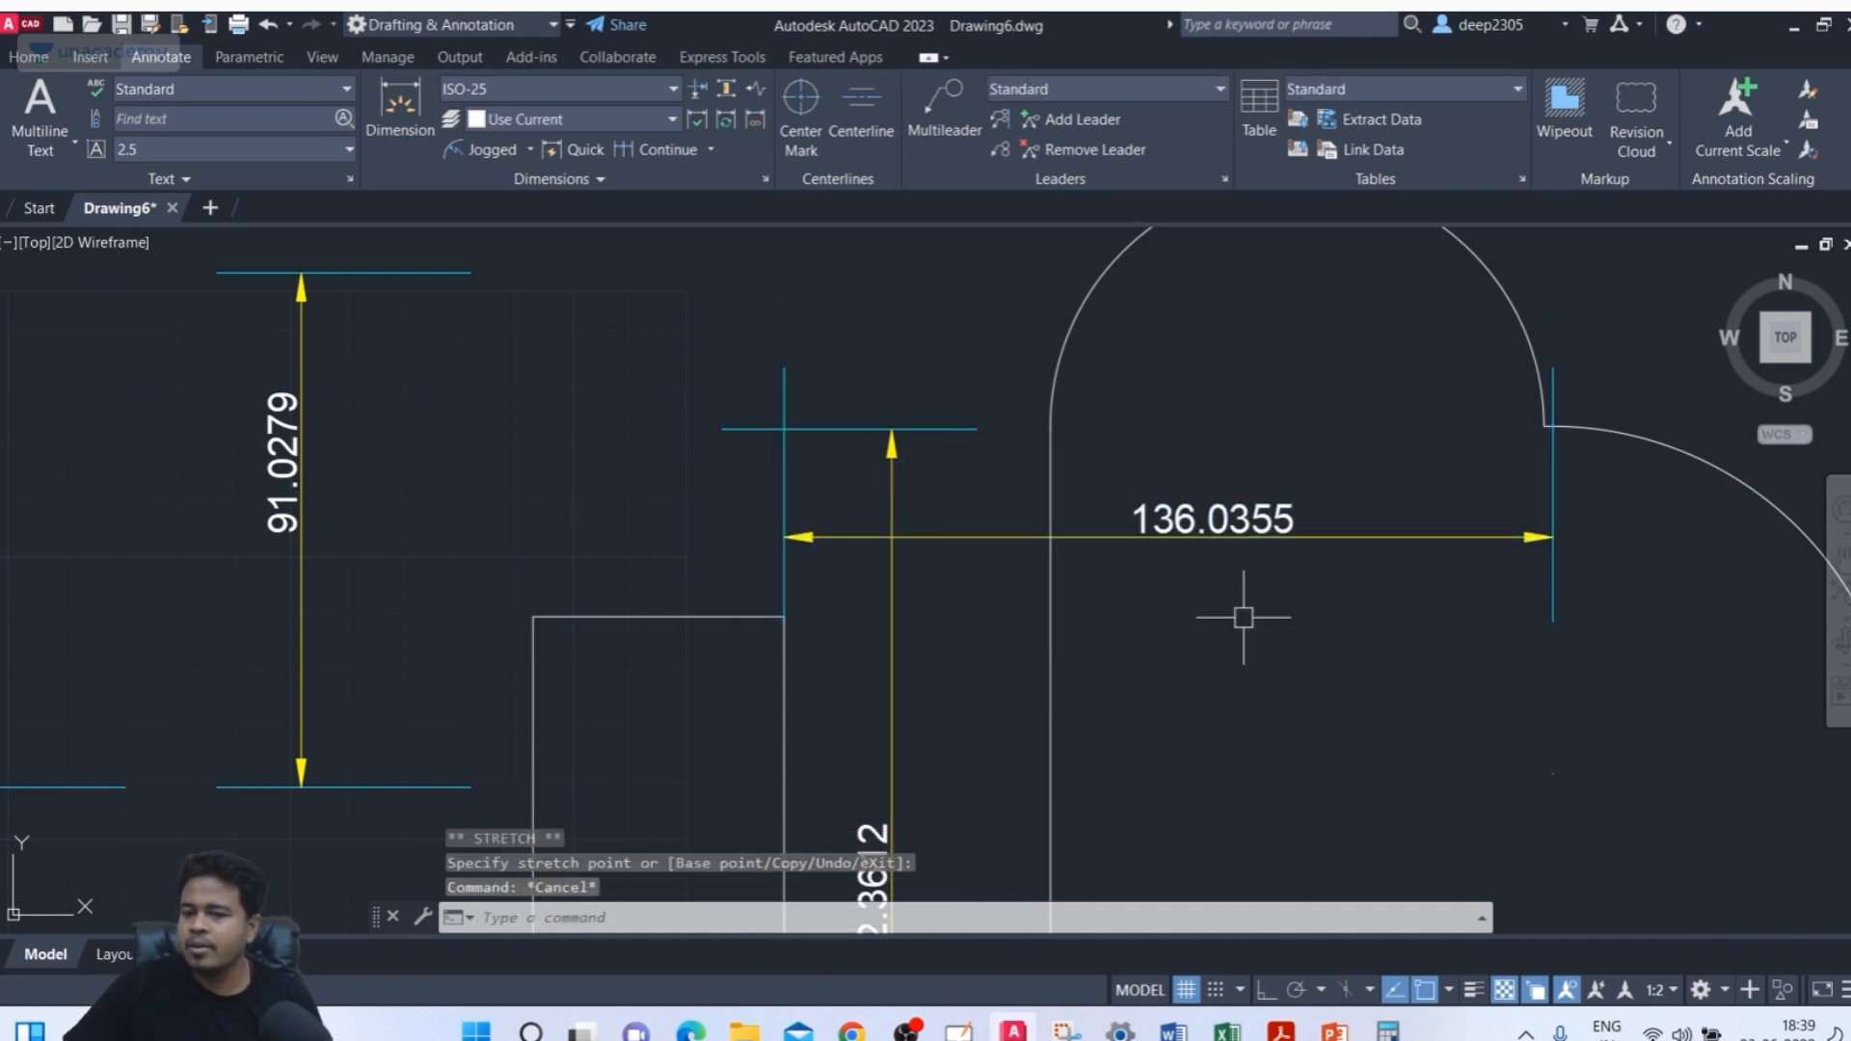
# Break the horizontal dimension's line and extension line where the vertical dimension crosses them
pyautogui.moveTo(1239, 620); pyautogui.dragTo(1264, 612, button='middle')
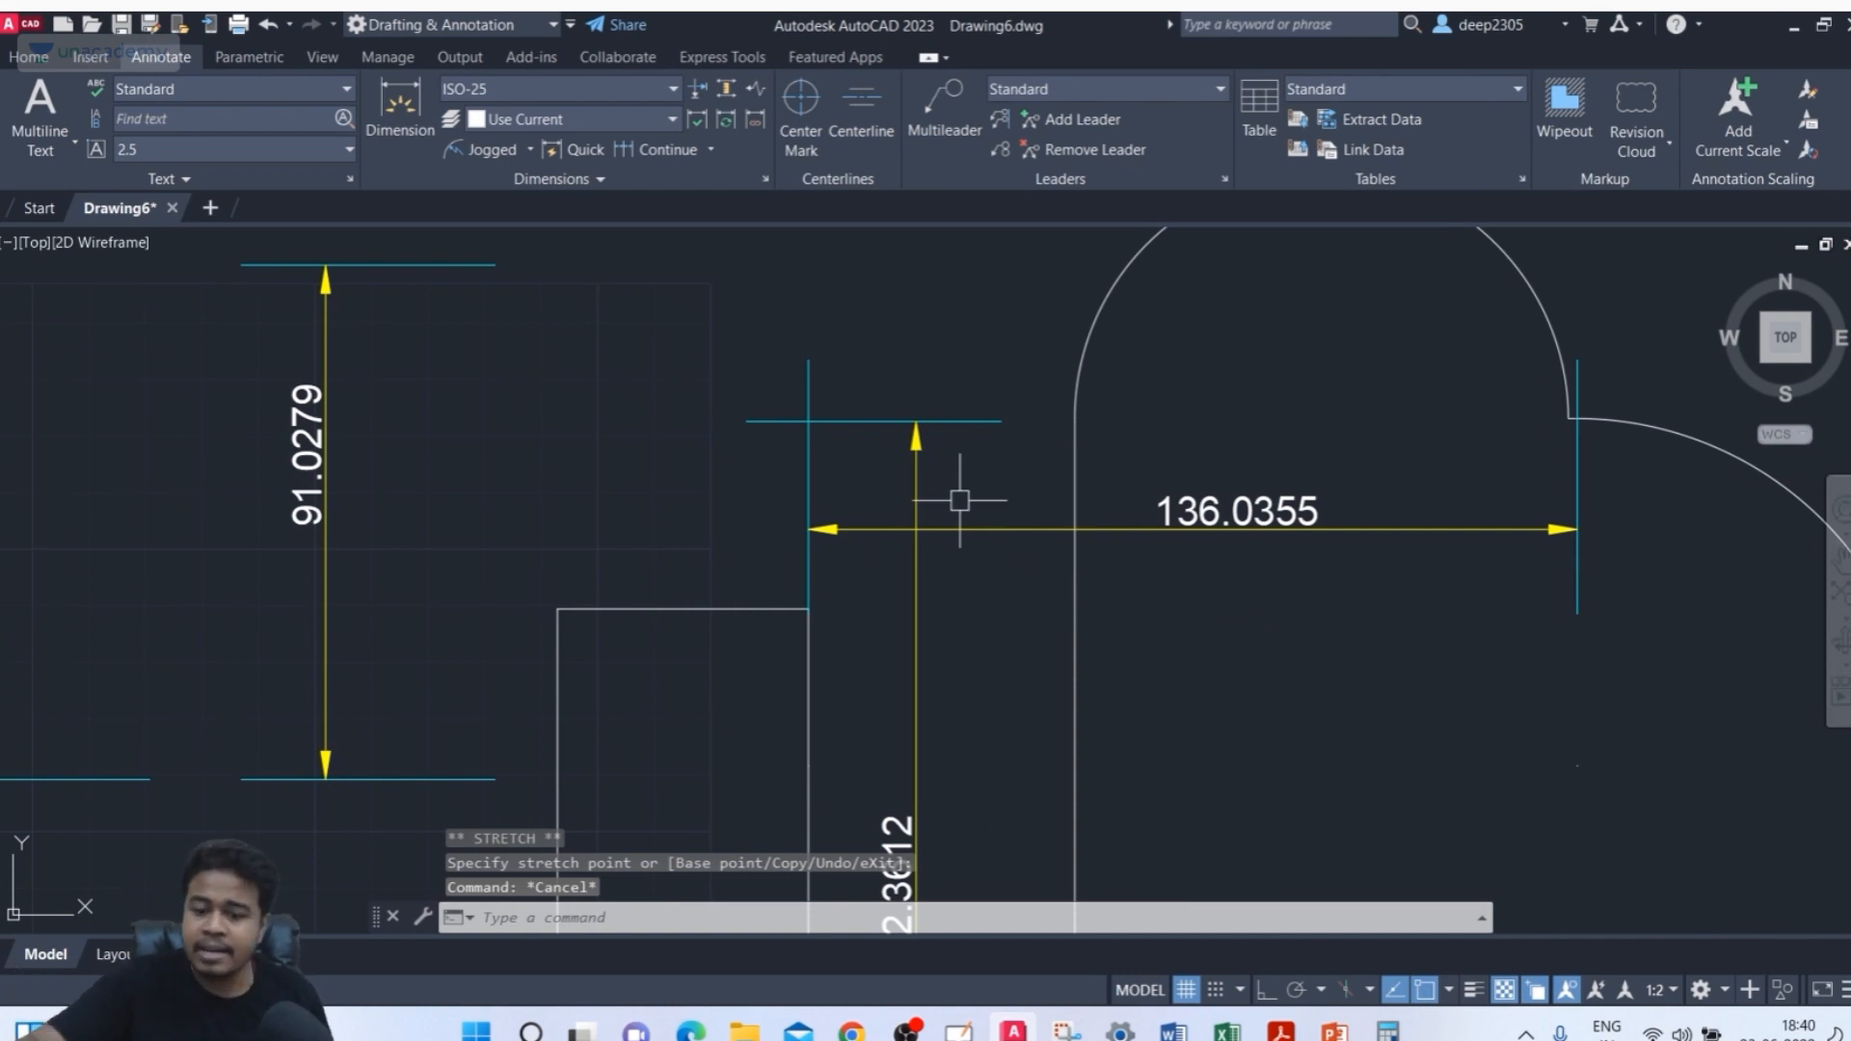
pyautogui.write('dimbreak')
pyautogui.press('Return')
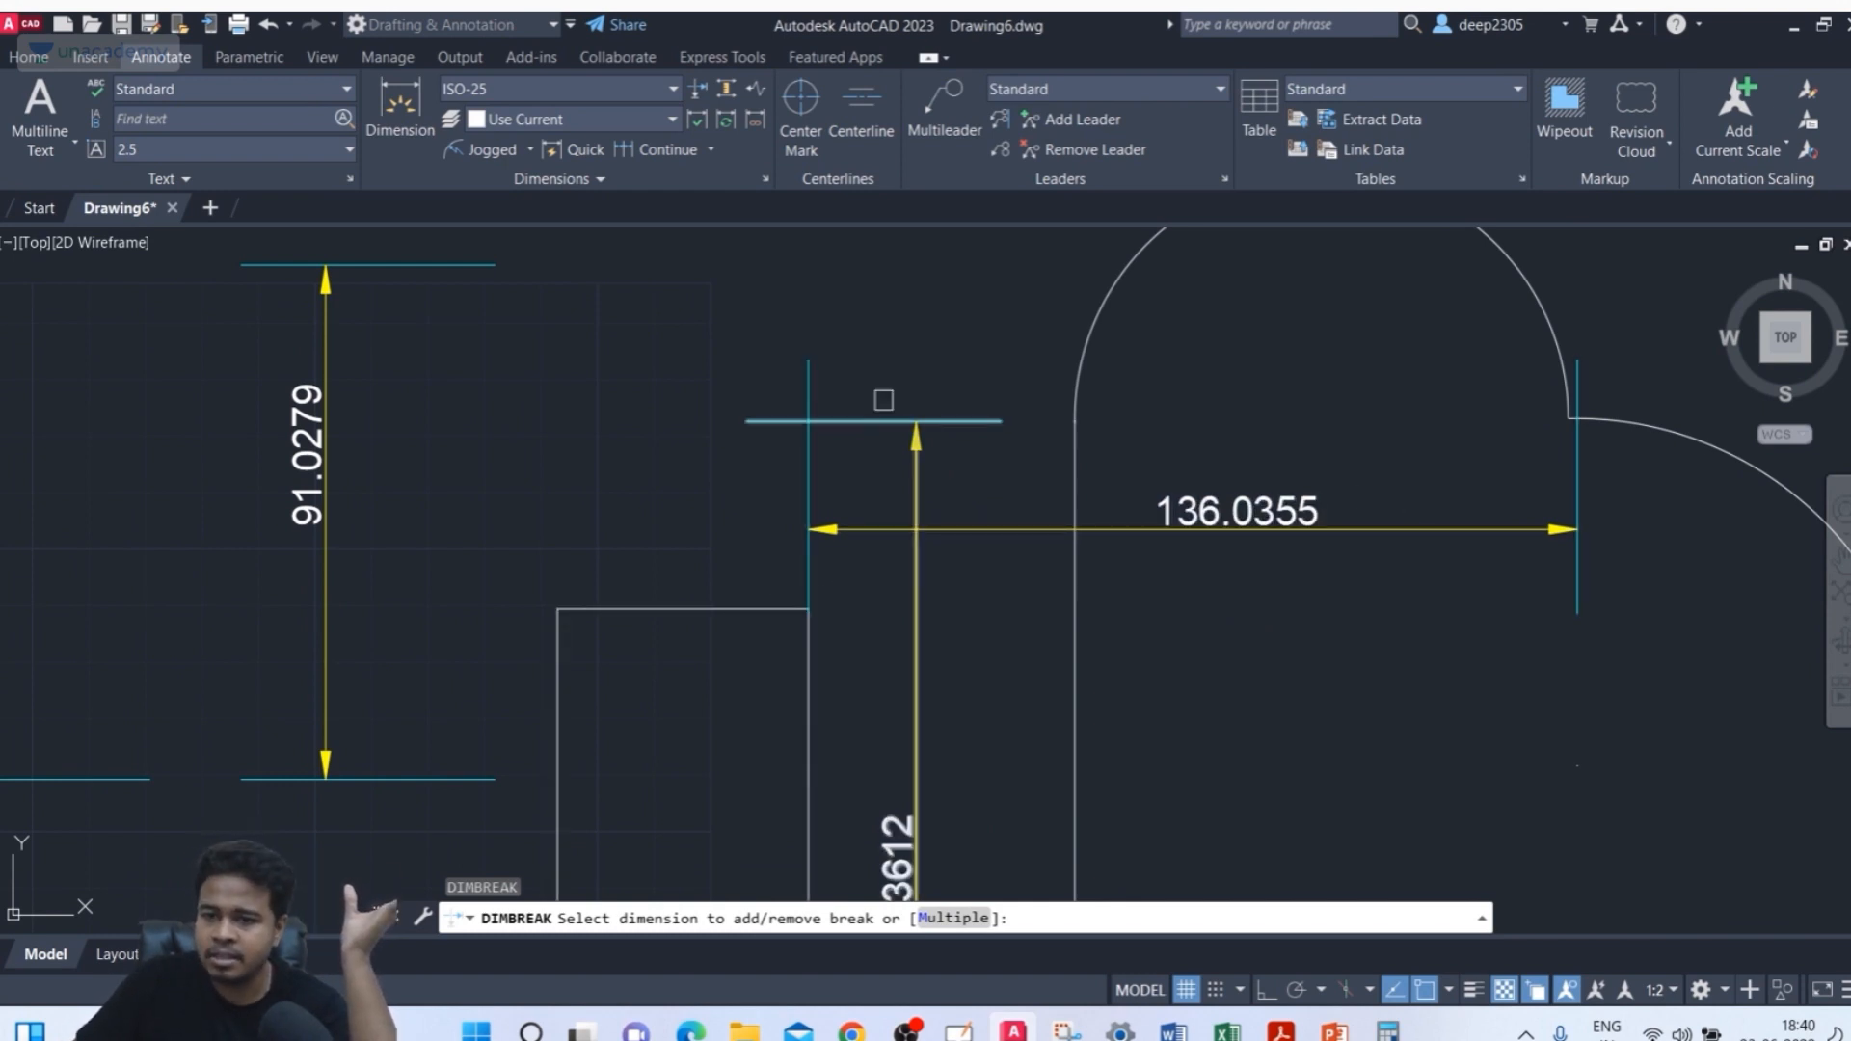
pyautogui.click(817, 372)
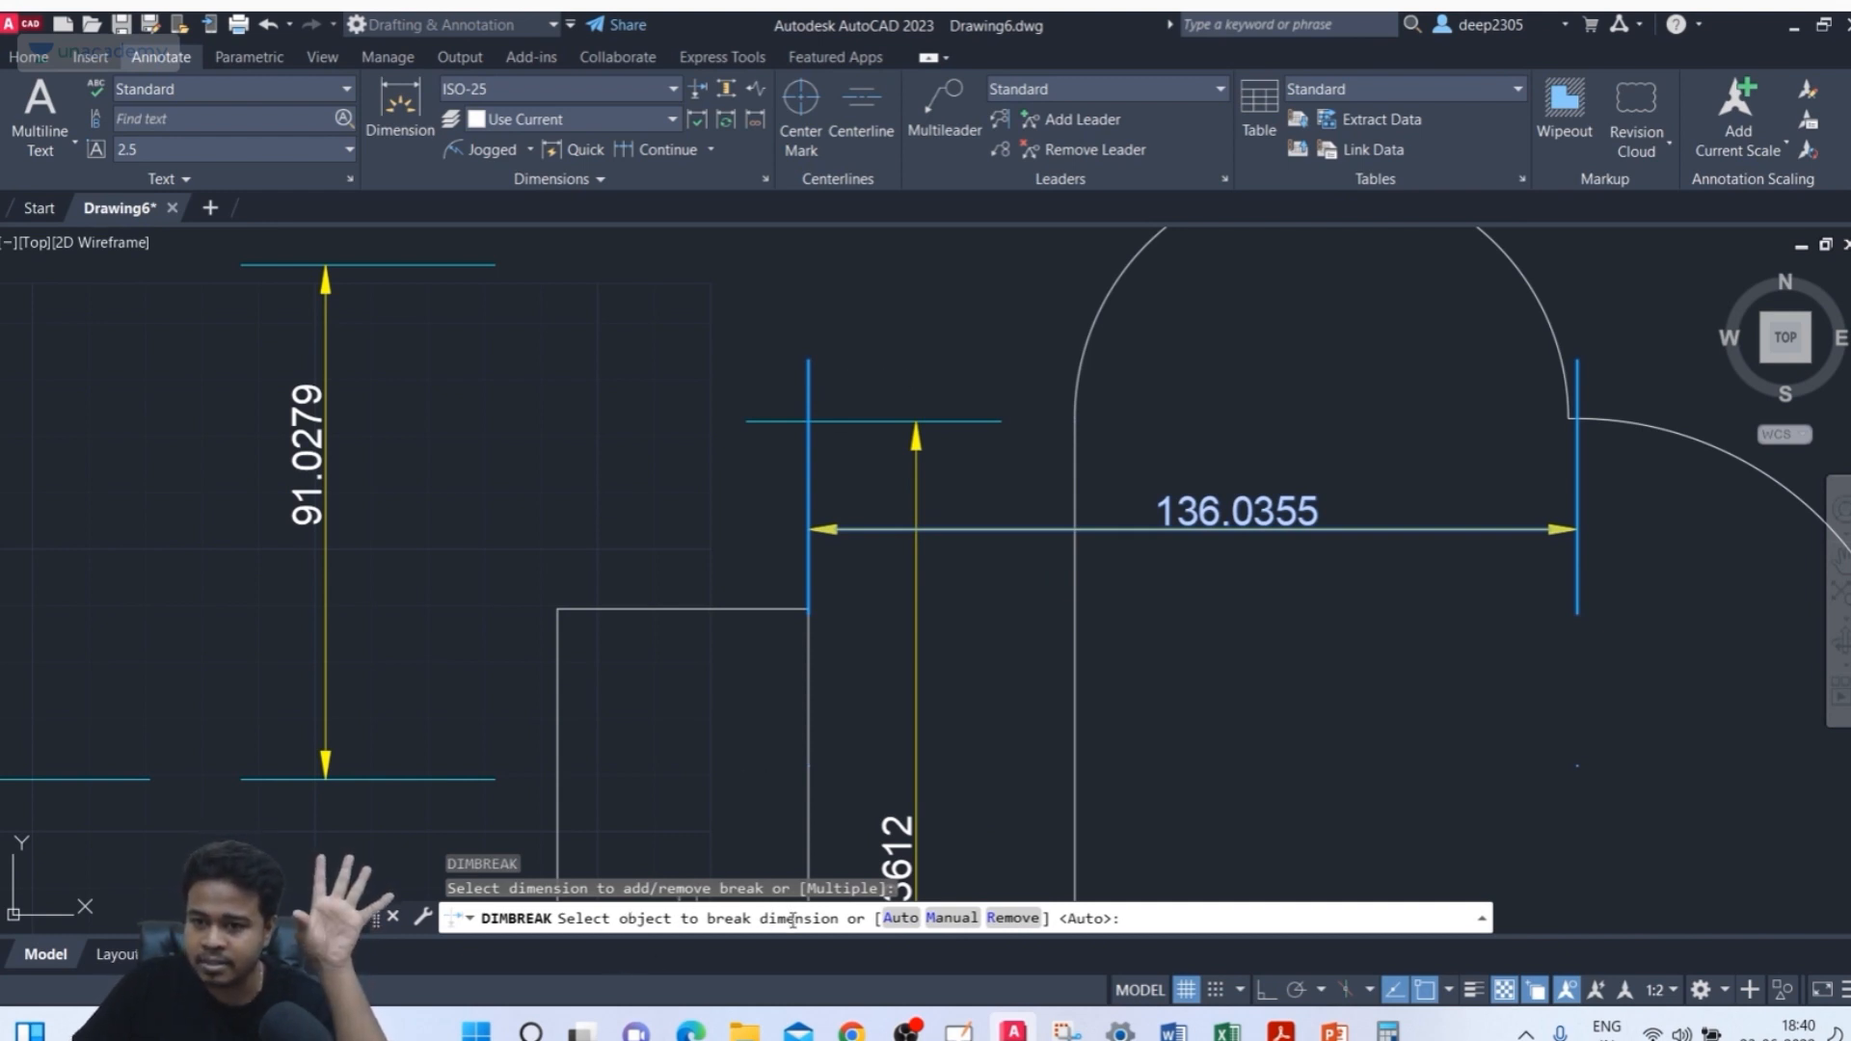
pyautogui.click(980, 423)
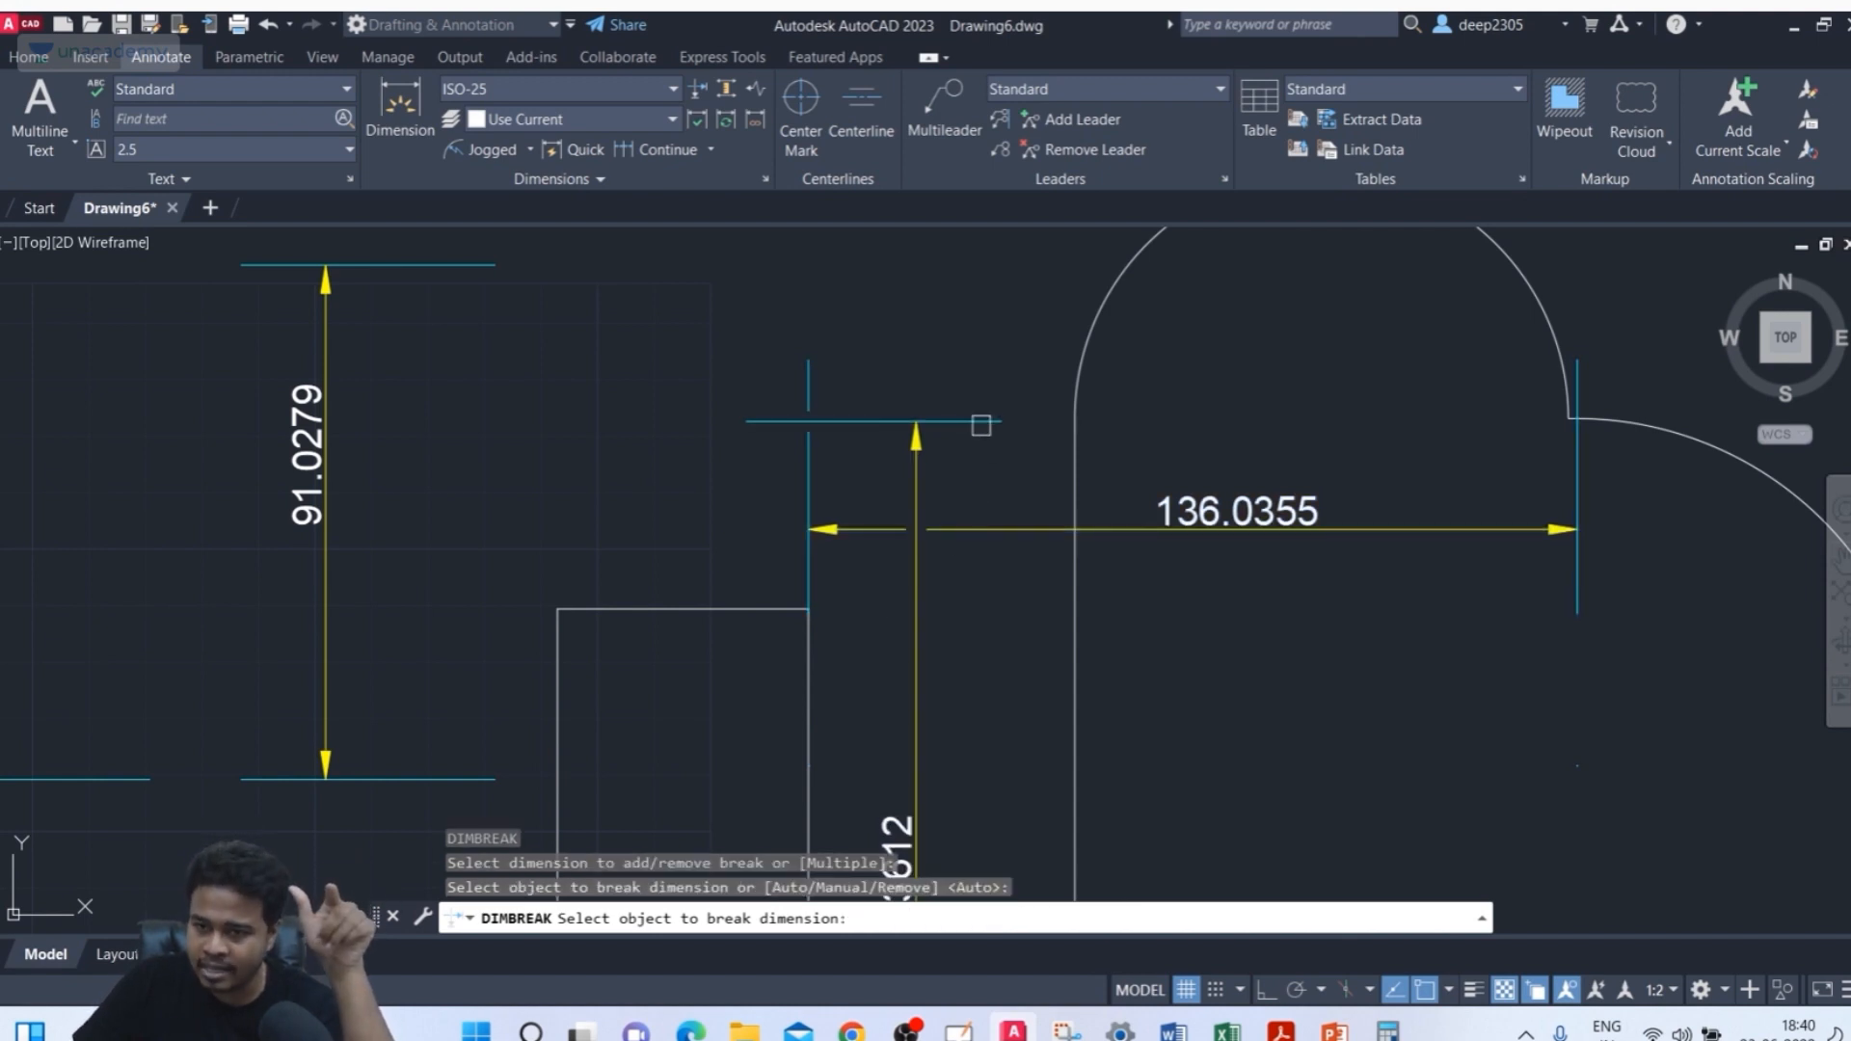
pyautogui.click(823, 422)
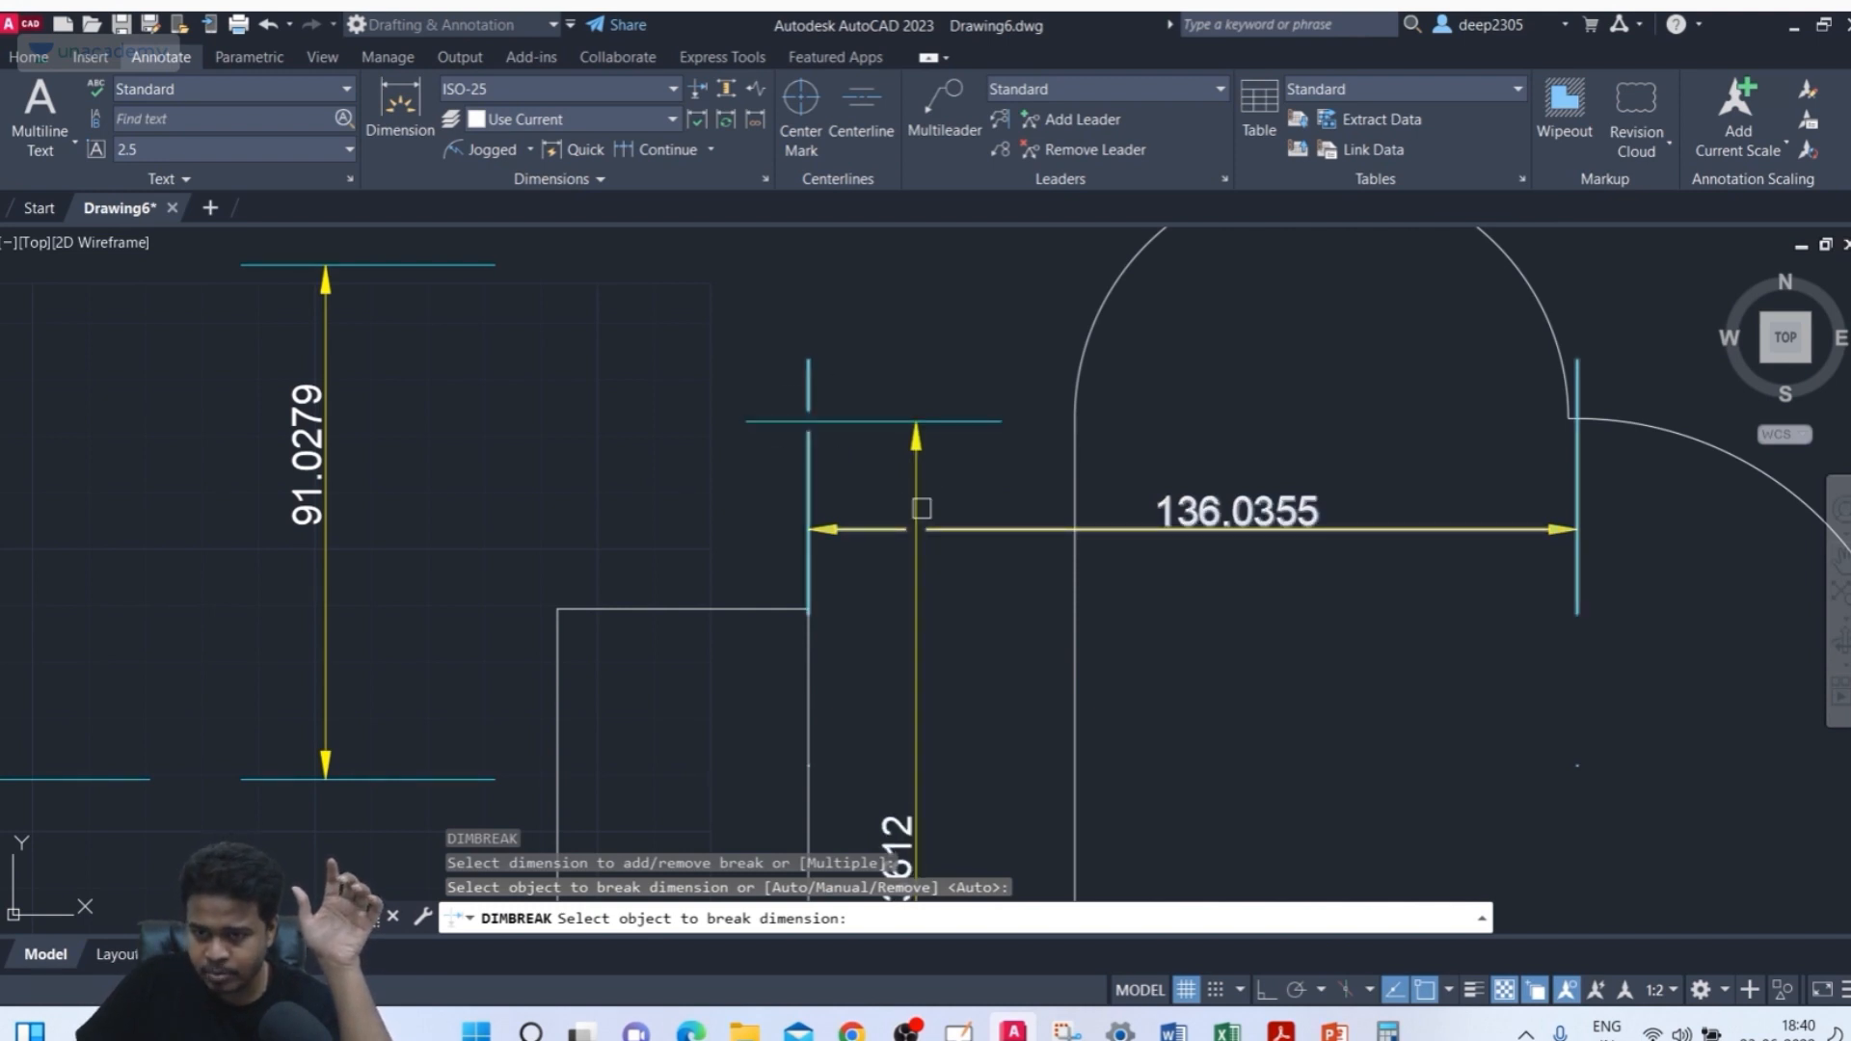
pyautogui.press('Return')
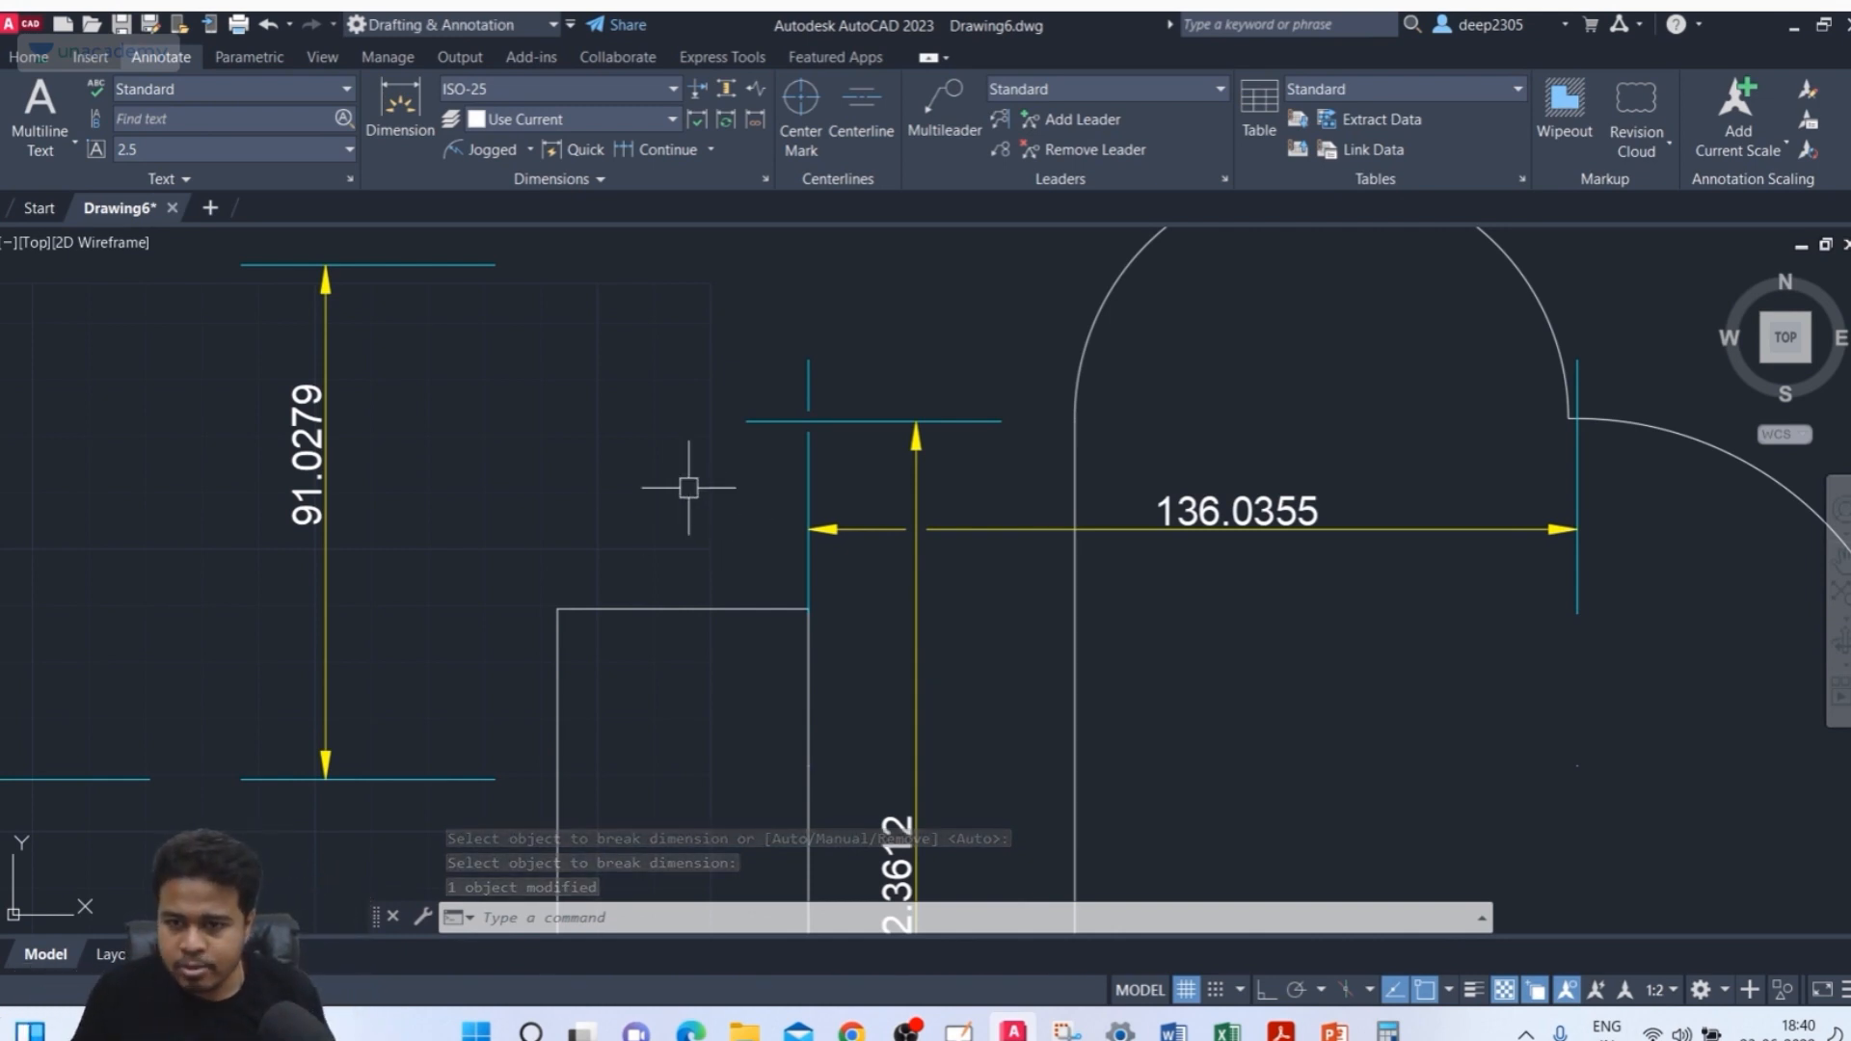
# Set the dimension break size of the ISO-25 dimension style to 10
pyautogui.scroll(4, 815, 425)
pyautogui.scroll(-4, 709, 453)
pyautogui.moveTo(733, 498); pyautogui.dragTo(755, 509, button='middle')
pyautogui.write('d')
pyautogui.press('Return')
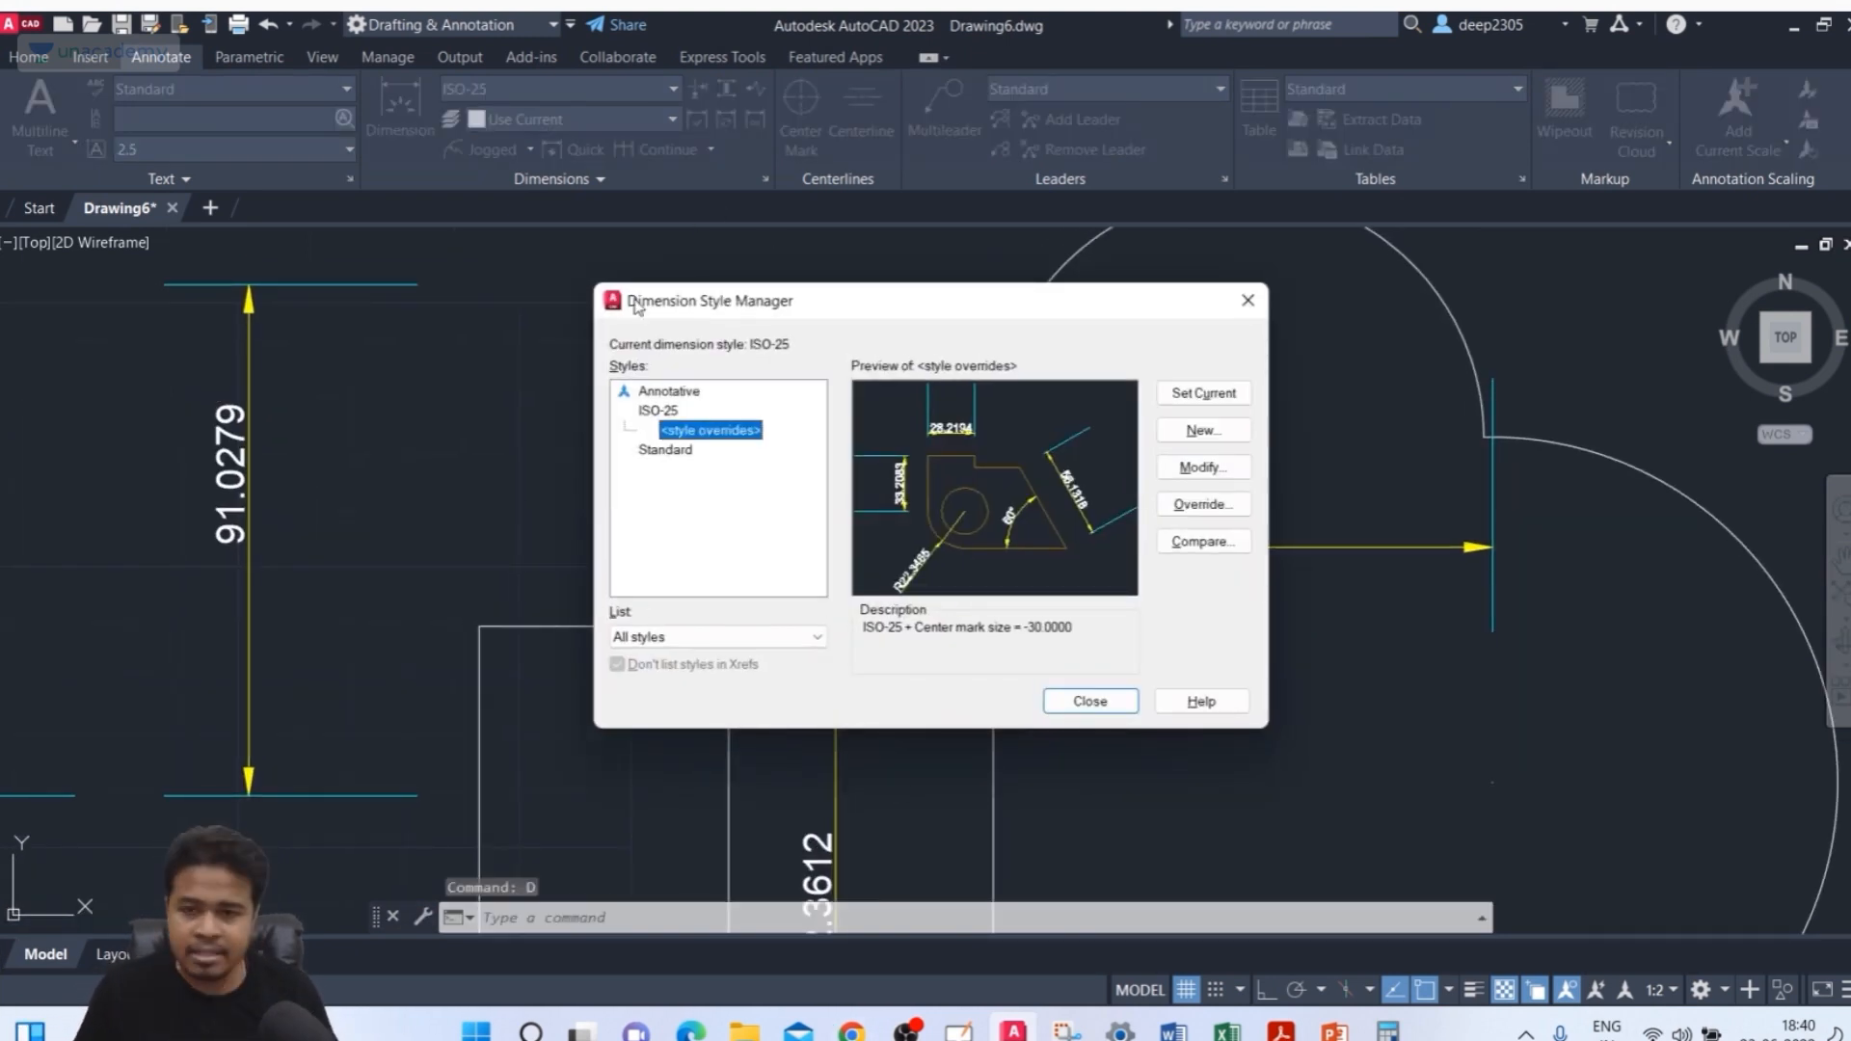
pyautogui.click(665, 412)
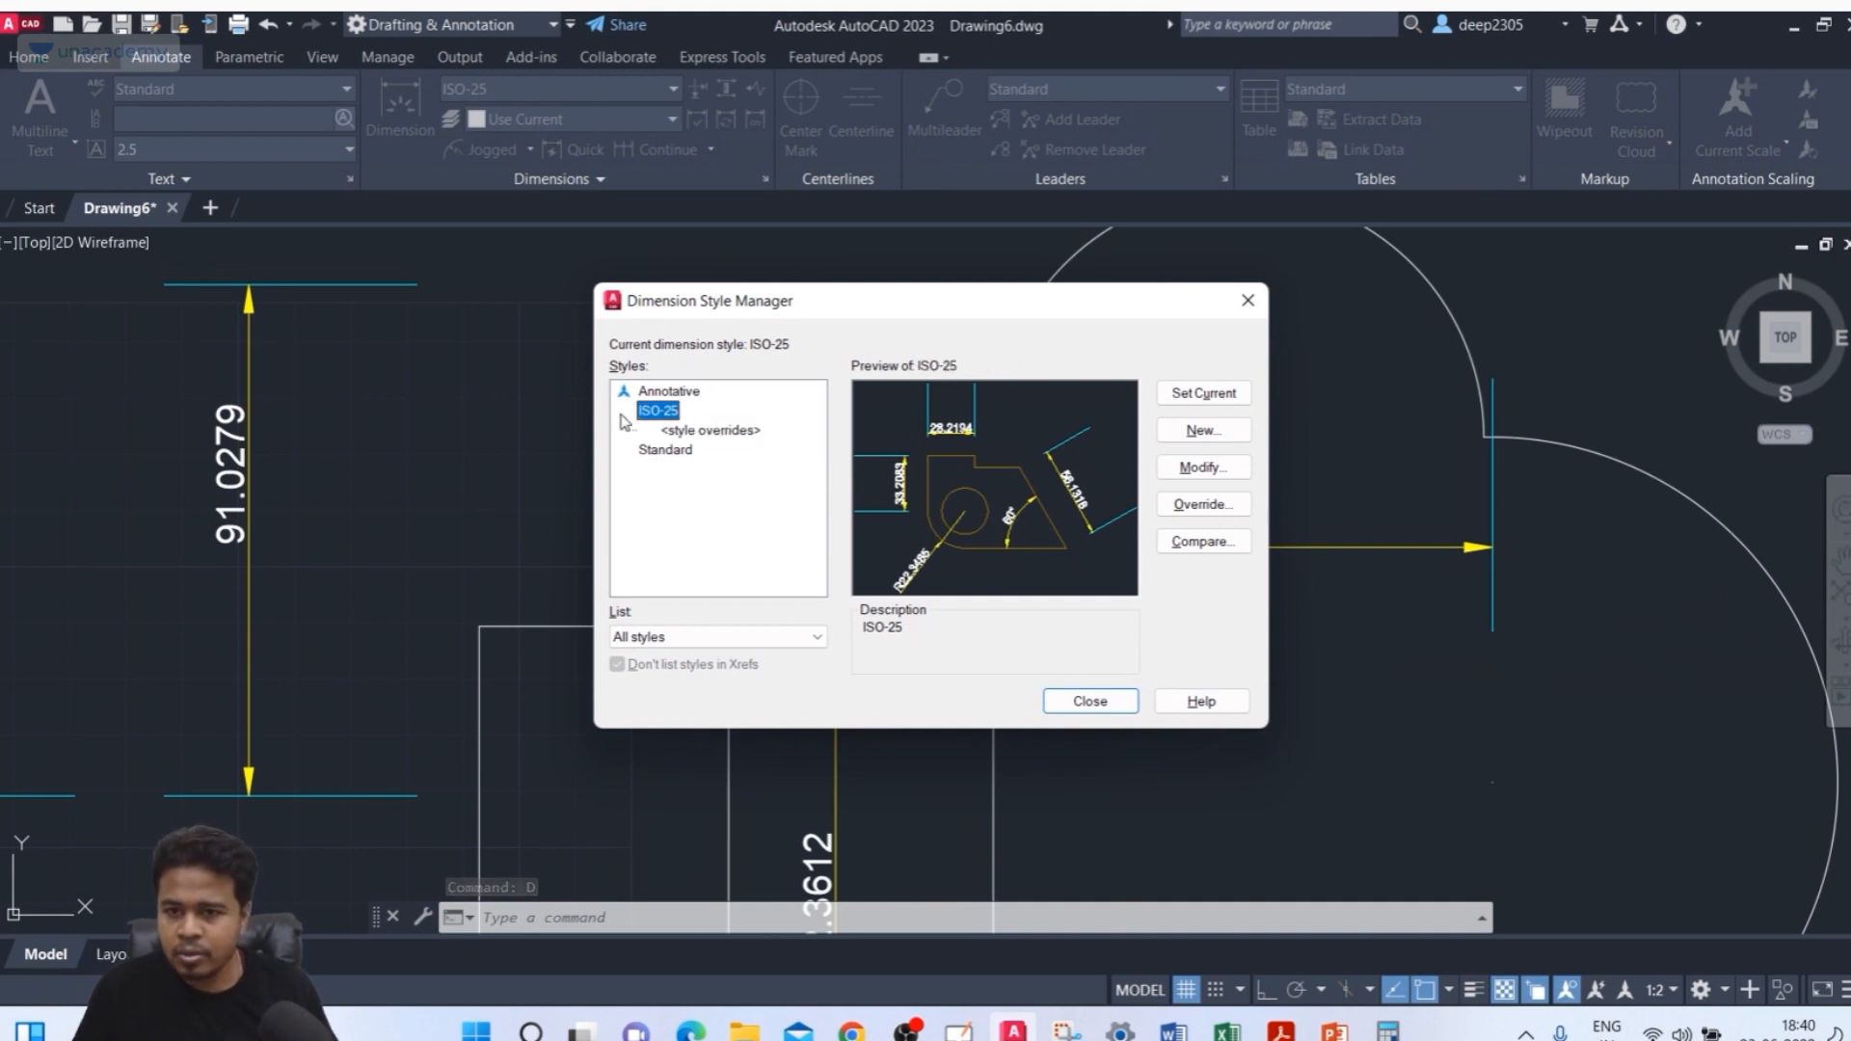
pyautogui.click(1209, 468)
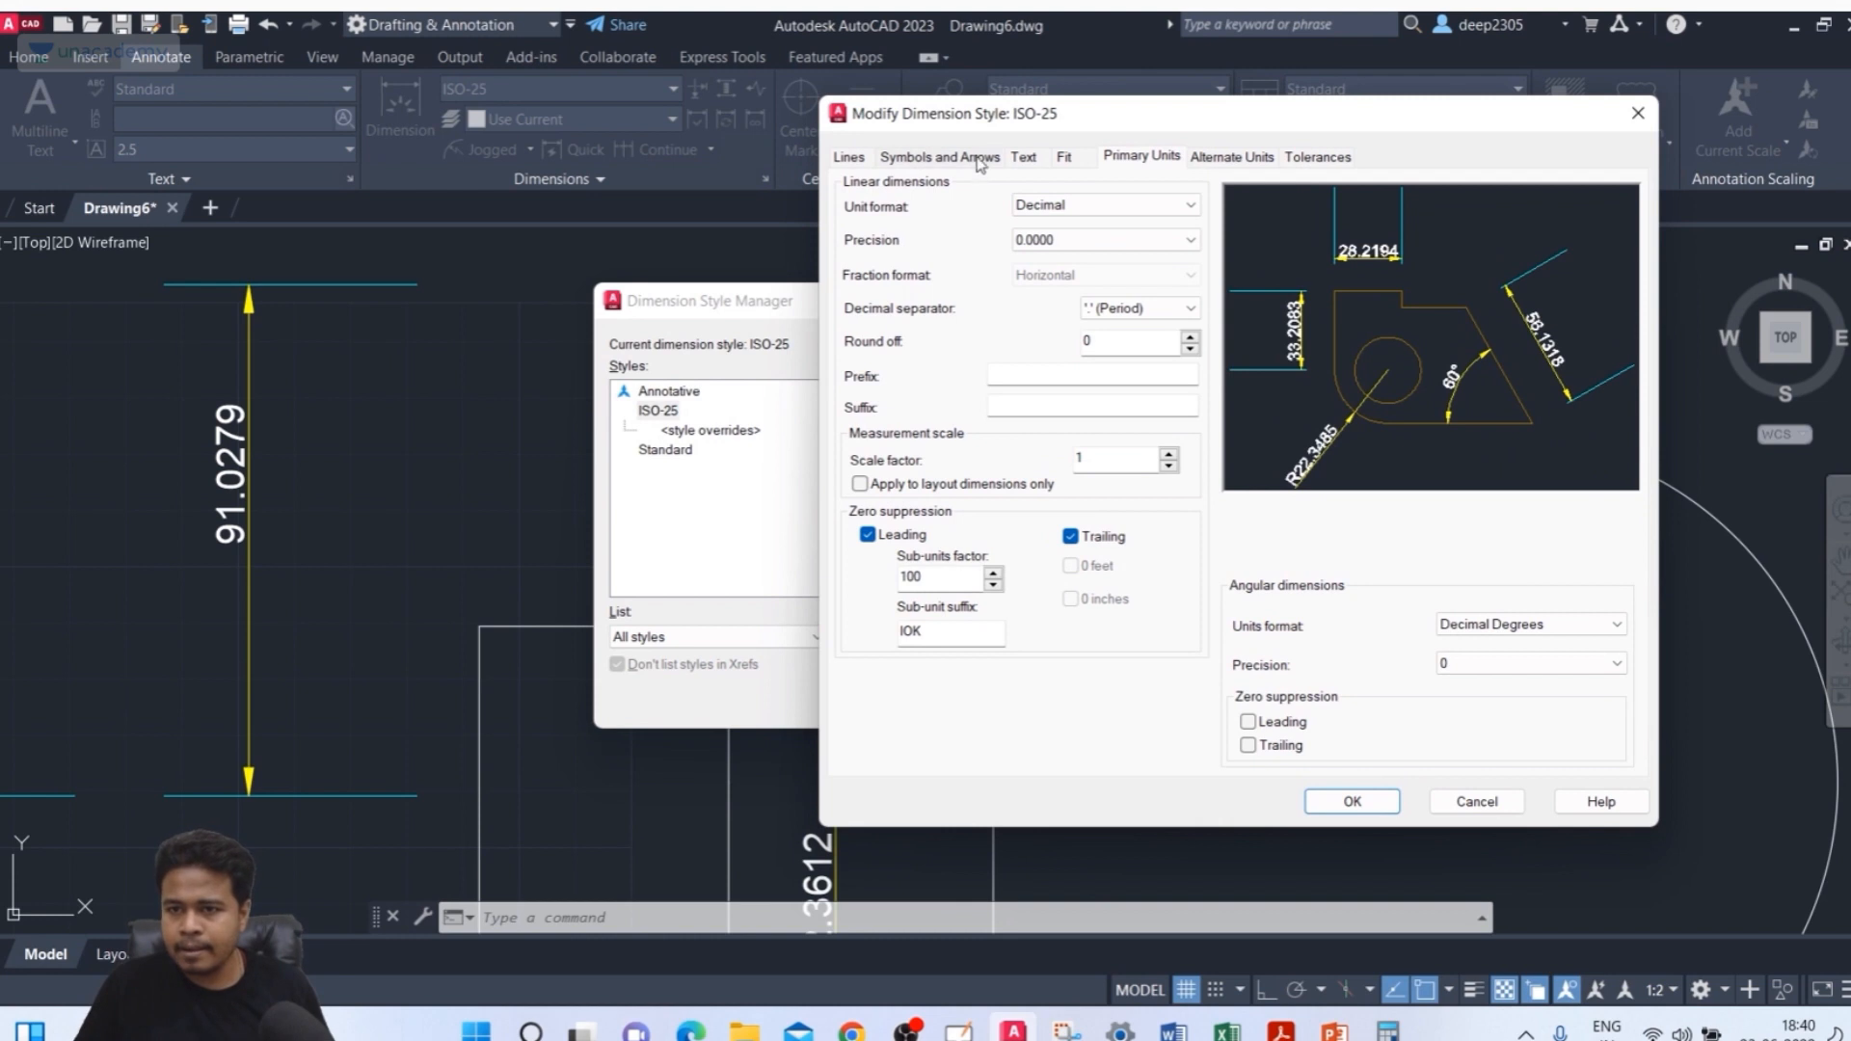
pyautogui.click(967, 164)
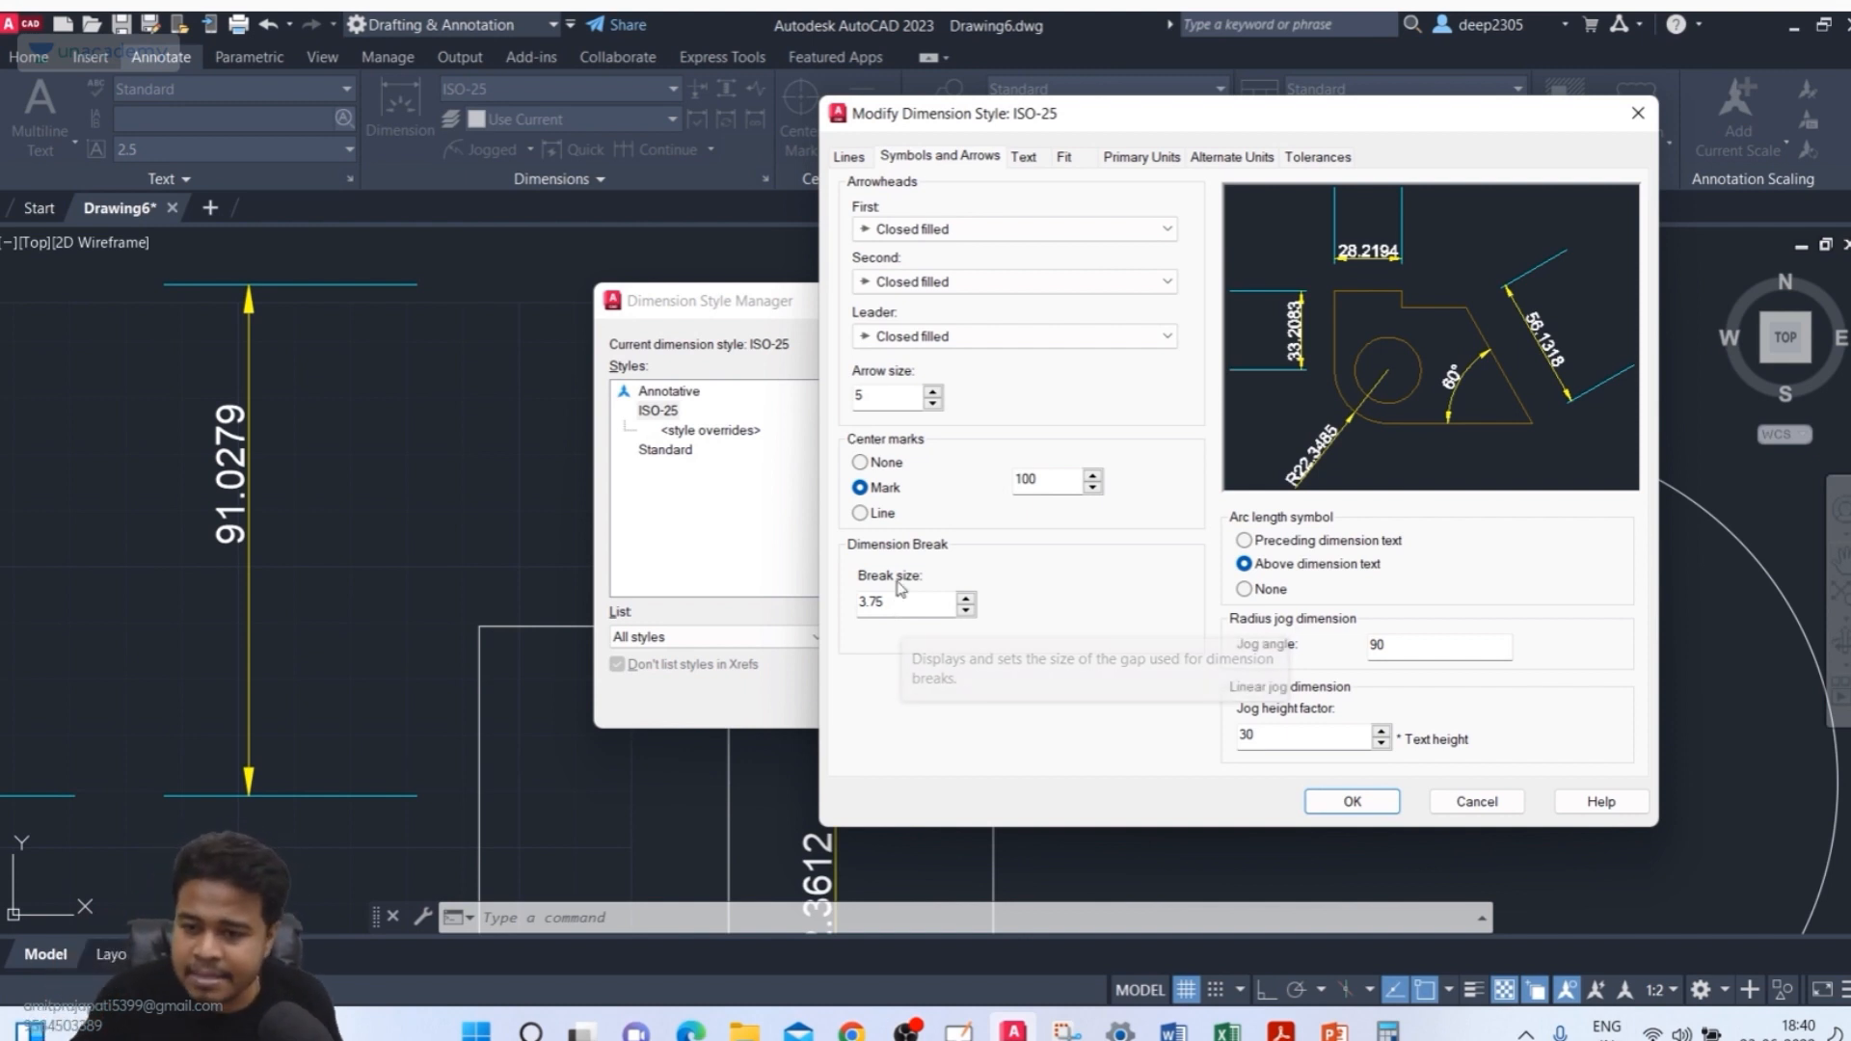
pyautogui.moveTo(903, 601); pyautogui.dragTo(798, 609)
pyautogui.write('10')
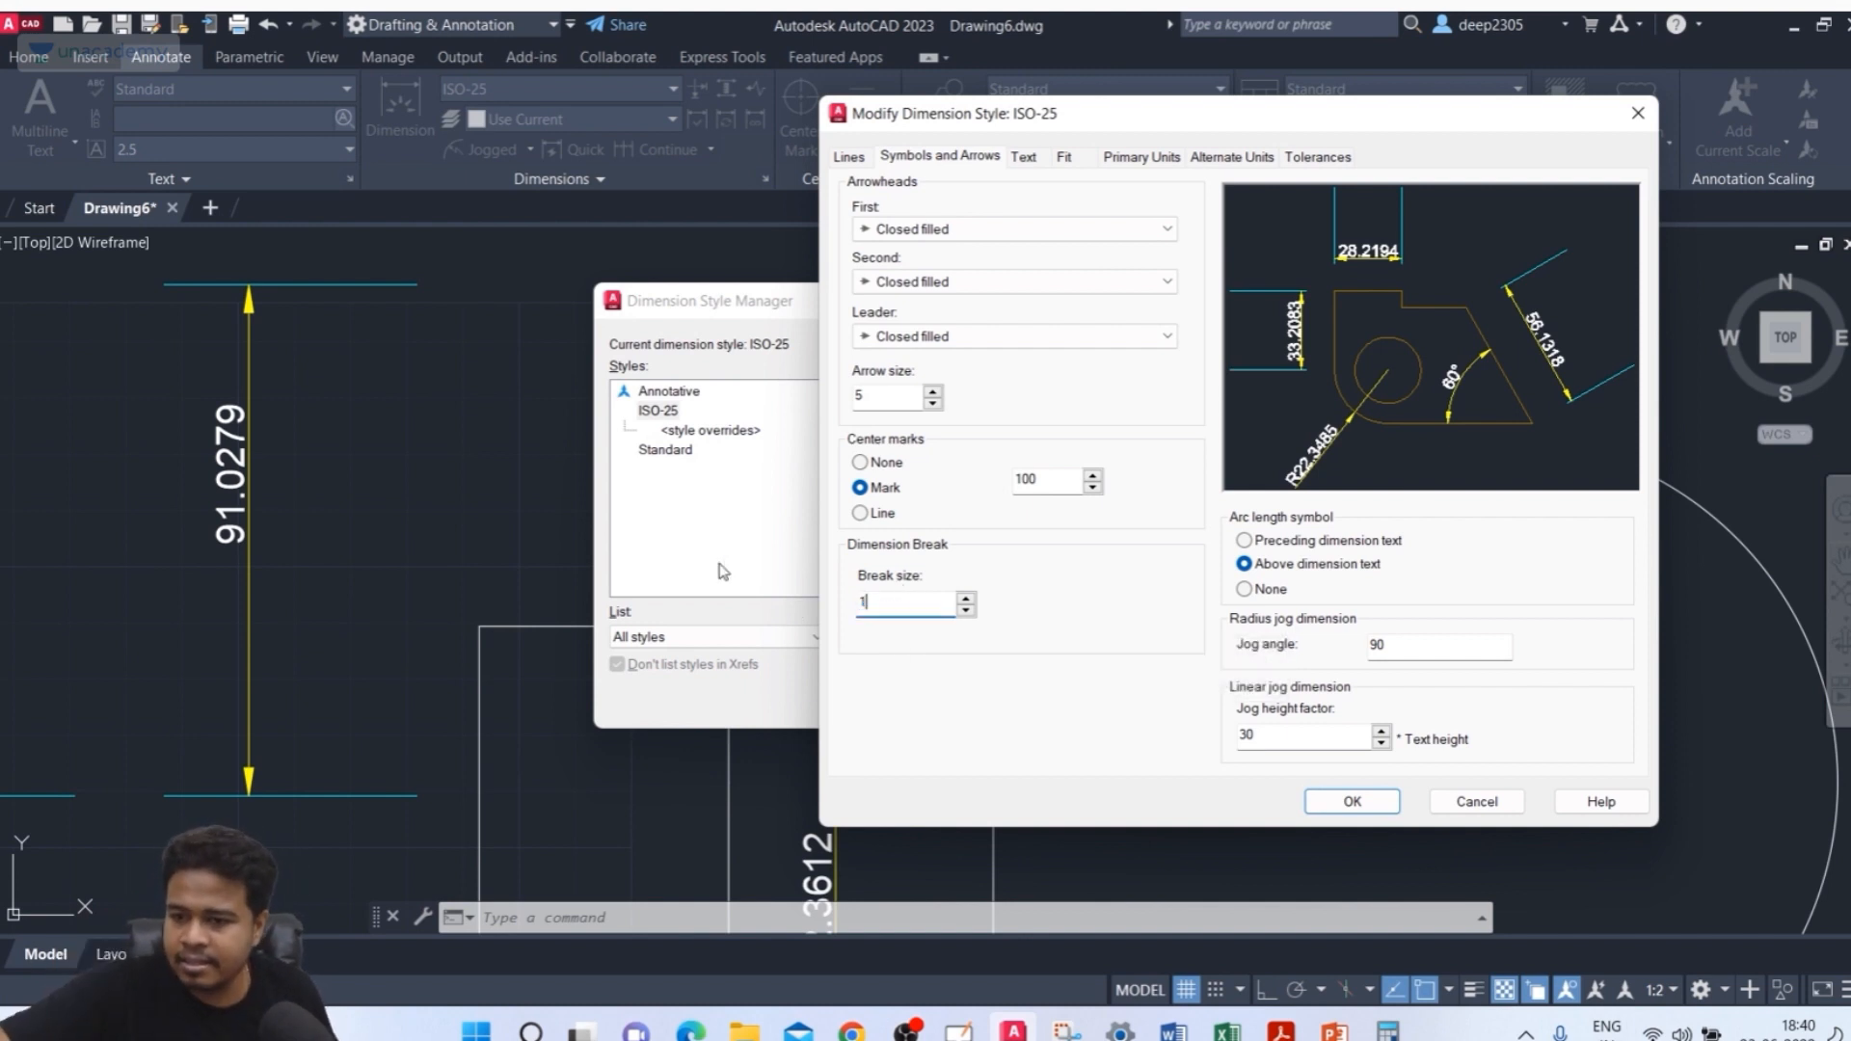
pyautogui.click(1353, 801)
pyautogui.click(1092, 701)
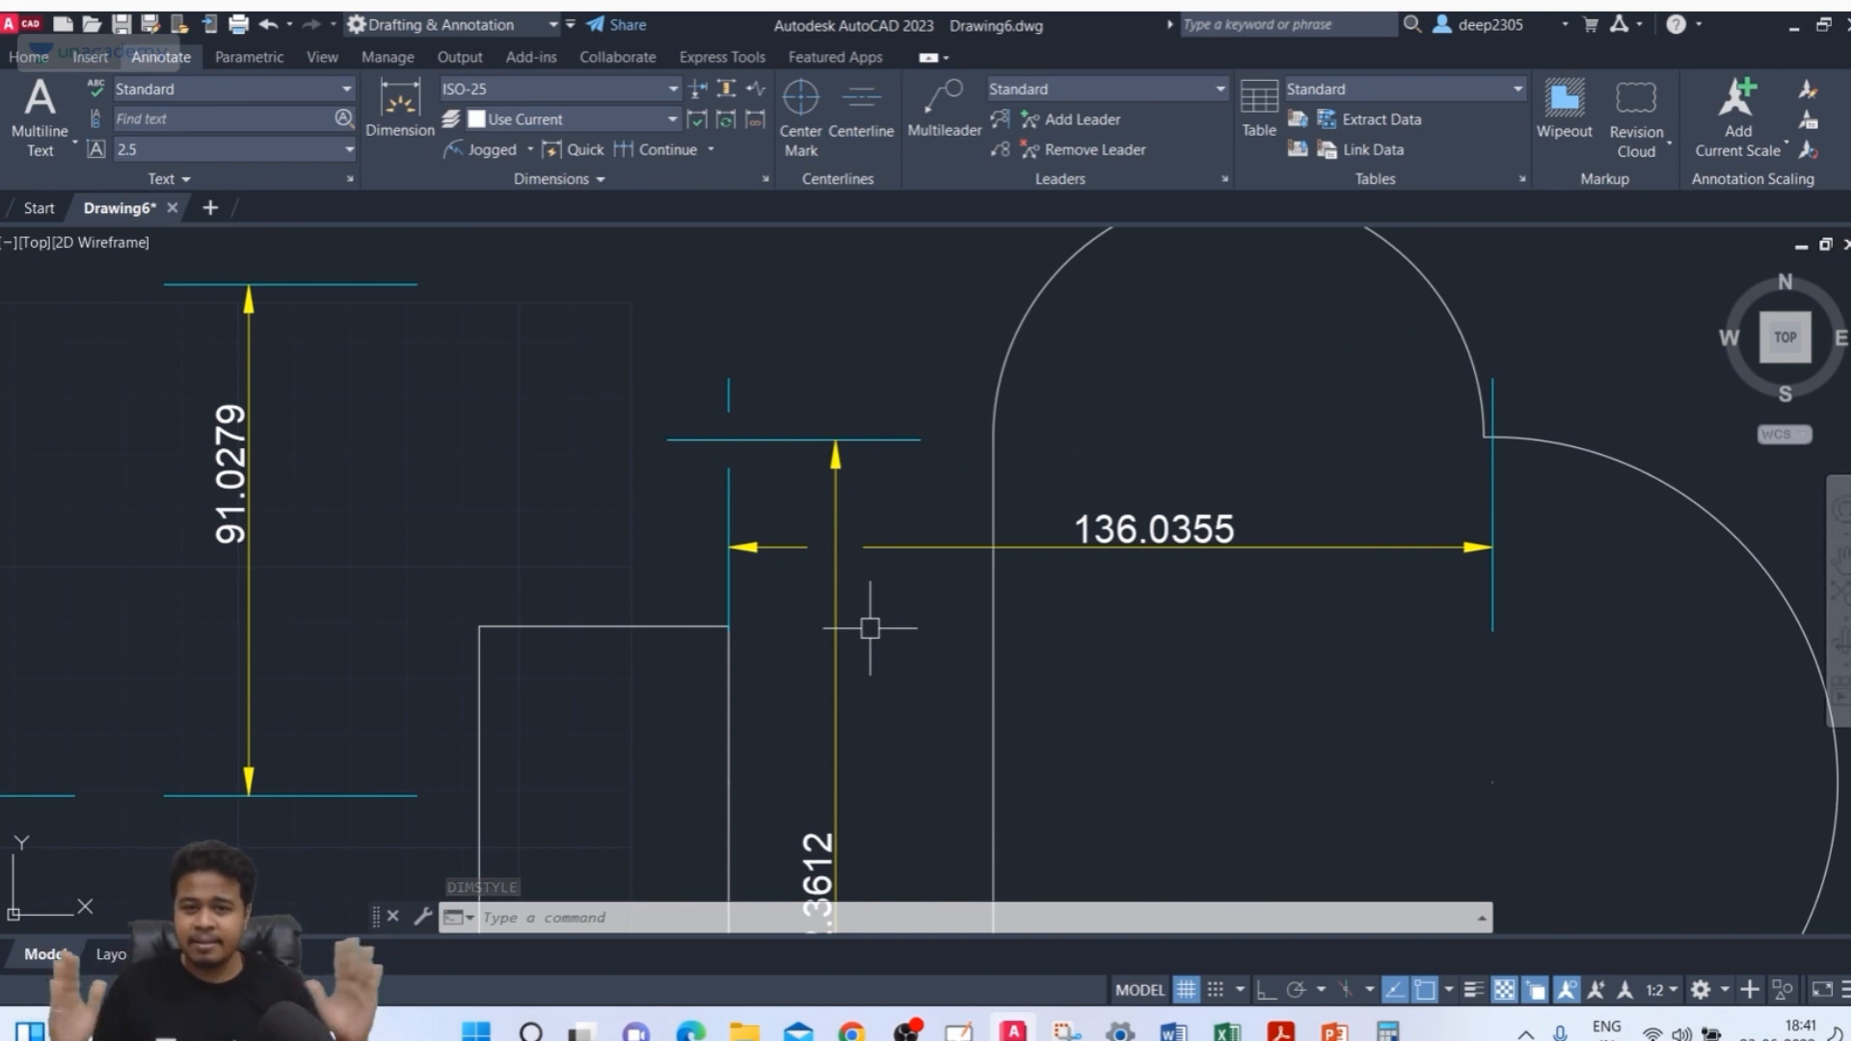
# Set the ISO-25 dimension style's break size to 30
pyautogui.write('d')
pyautogui.press('Return')
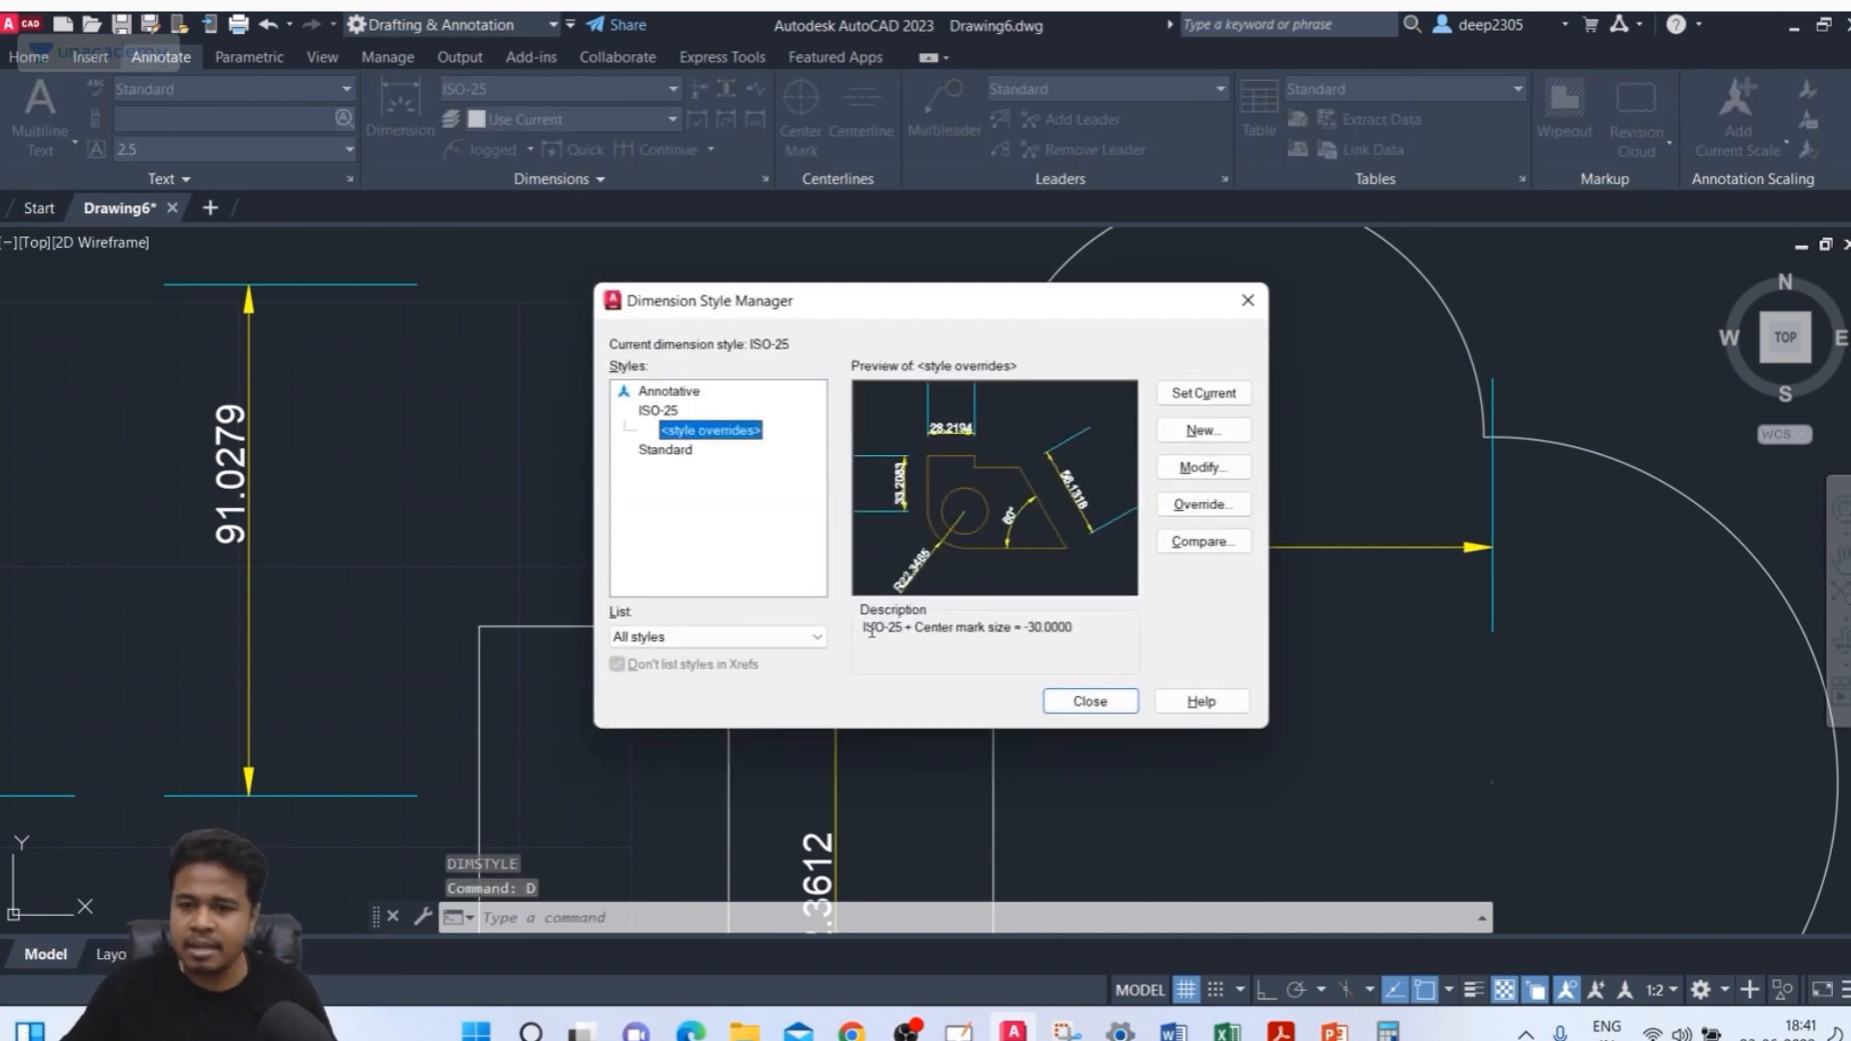
pyautogui.click(659, 410)
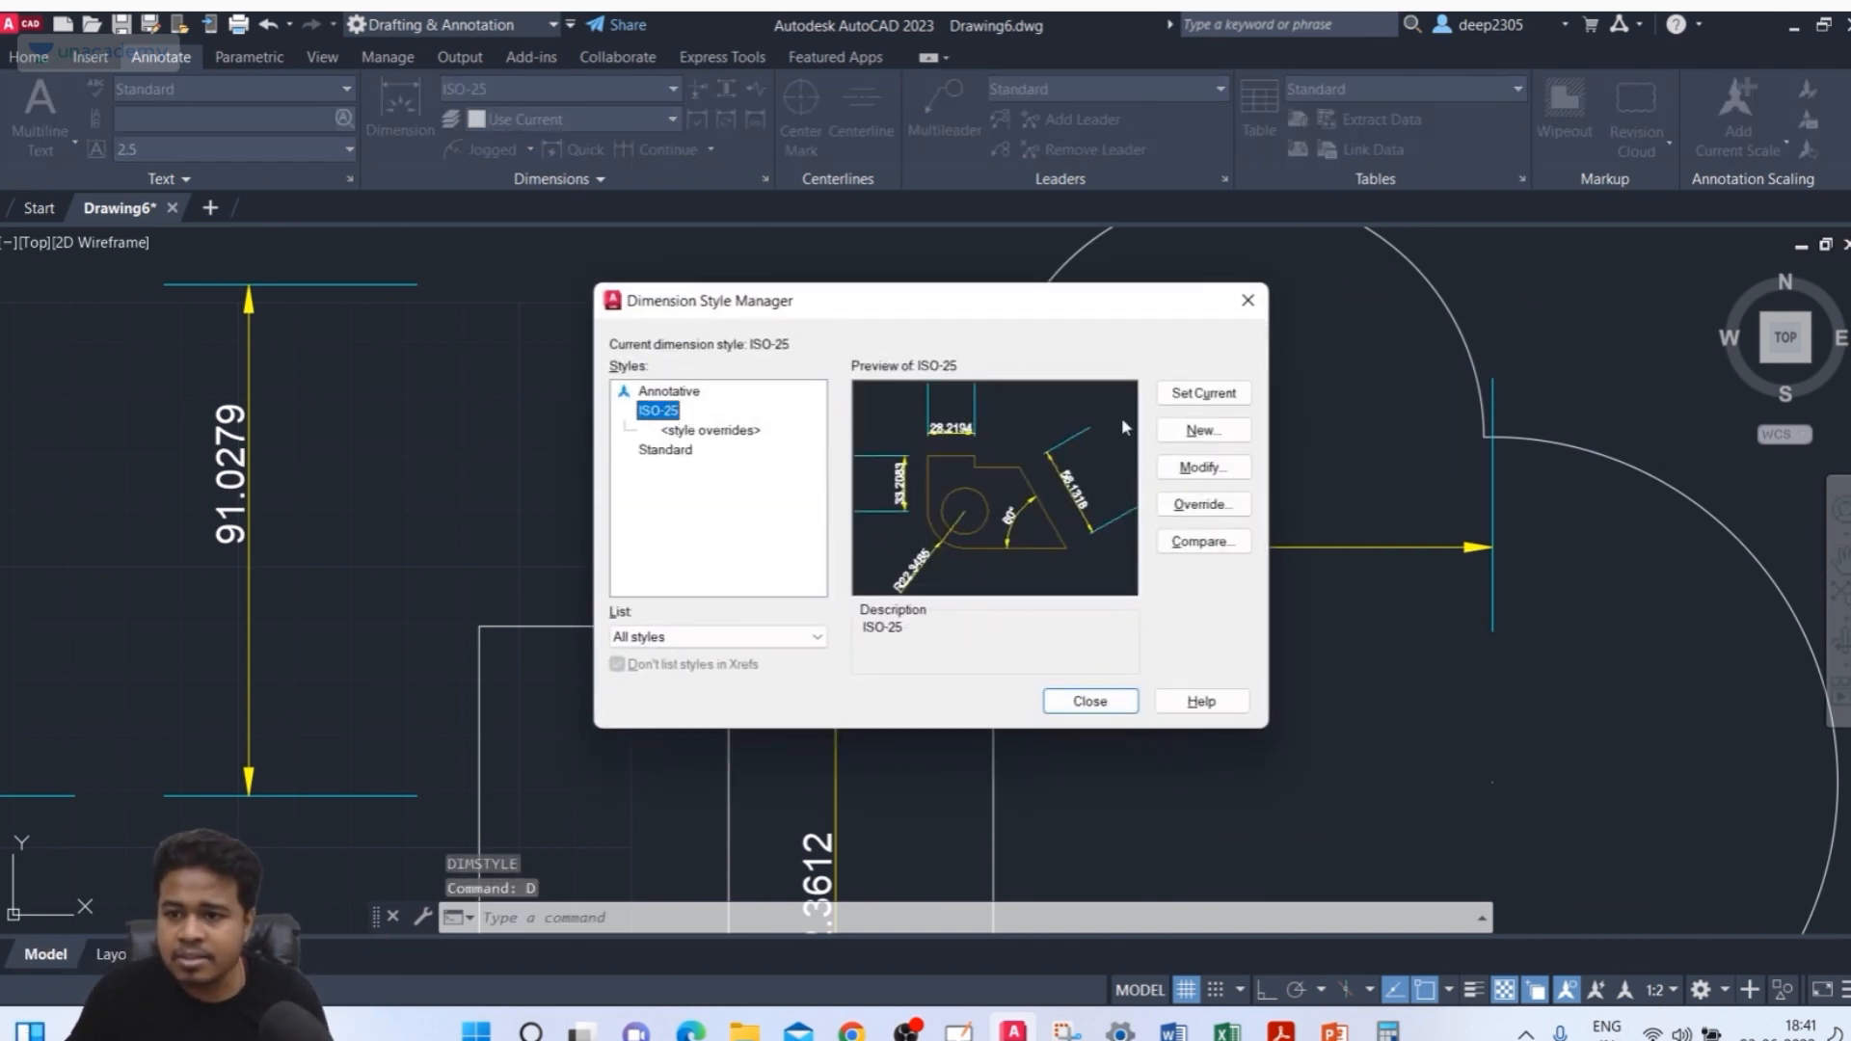
pyautogui.click(1200, 468)
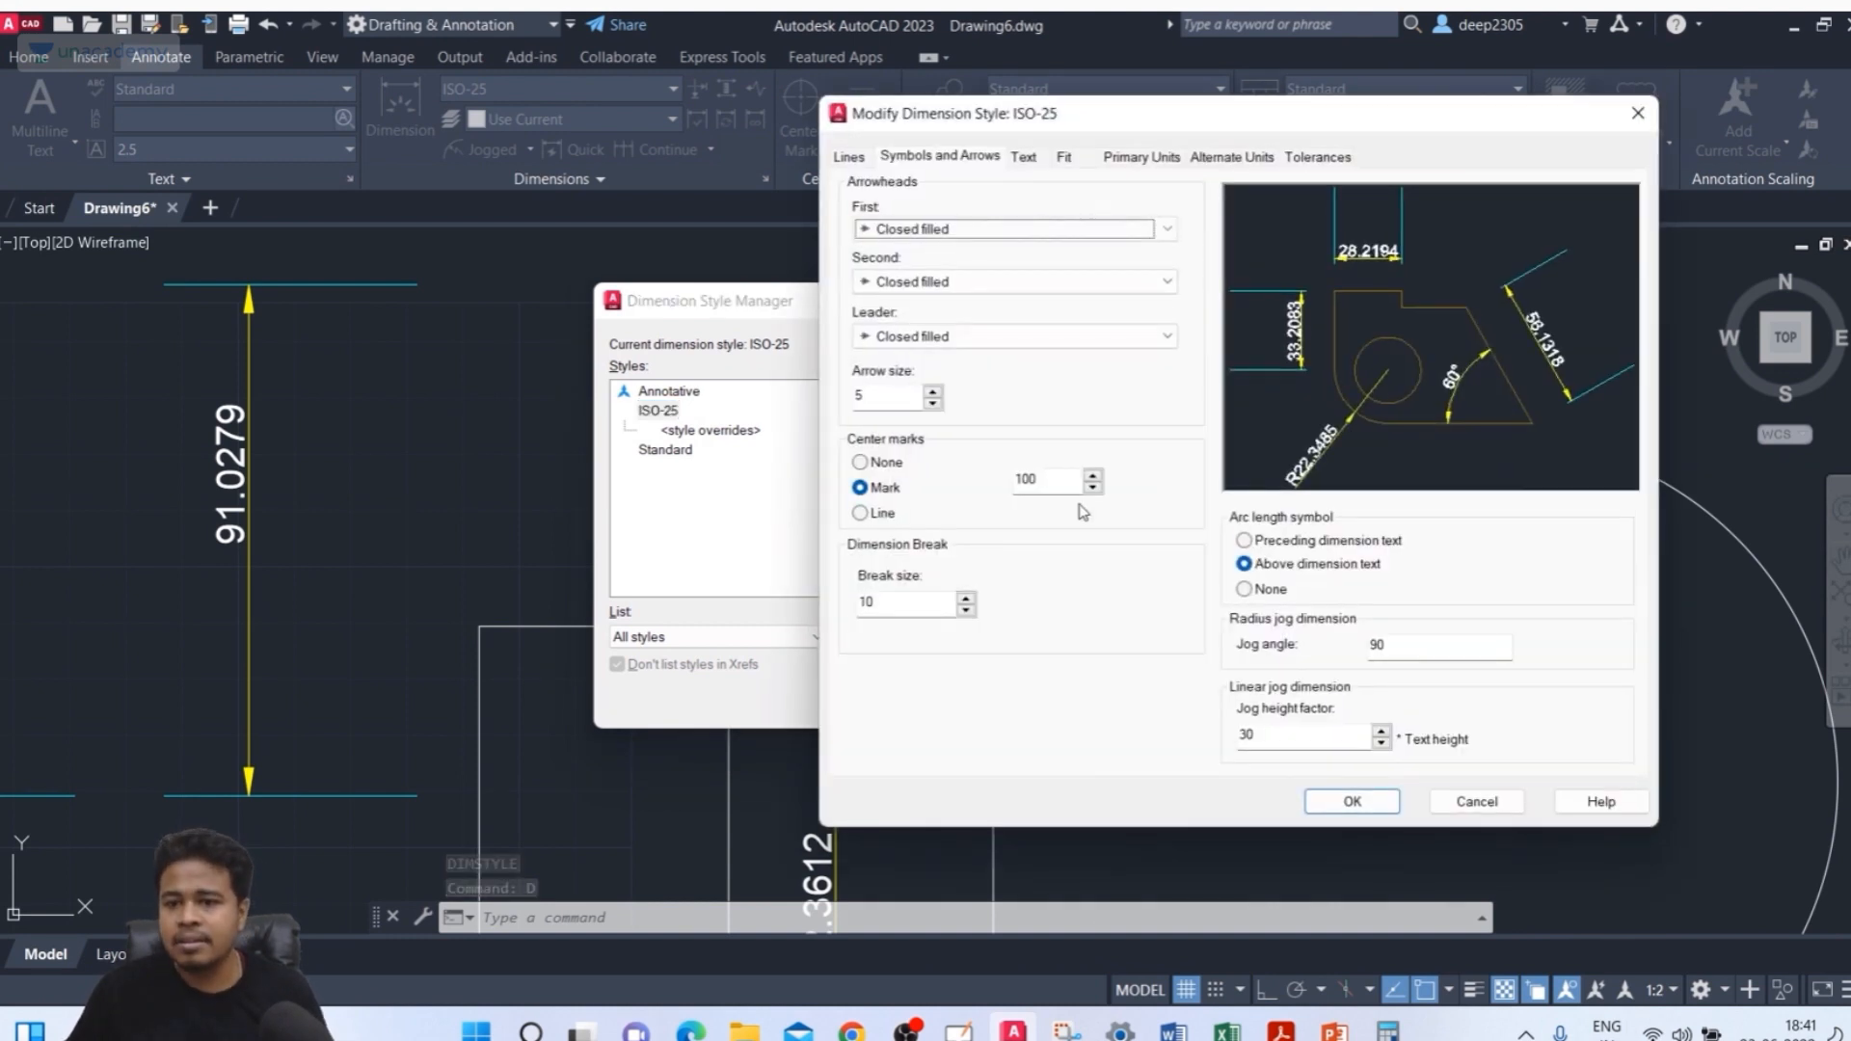
pyautogui.doubleClick(919, 603)
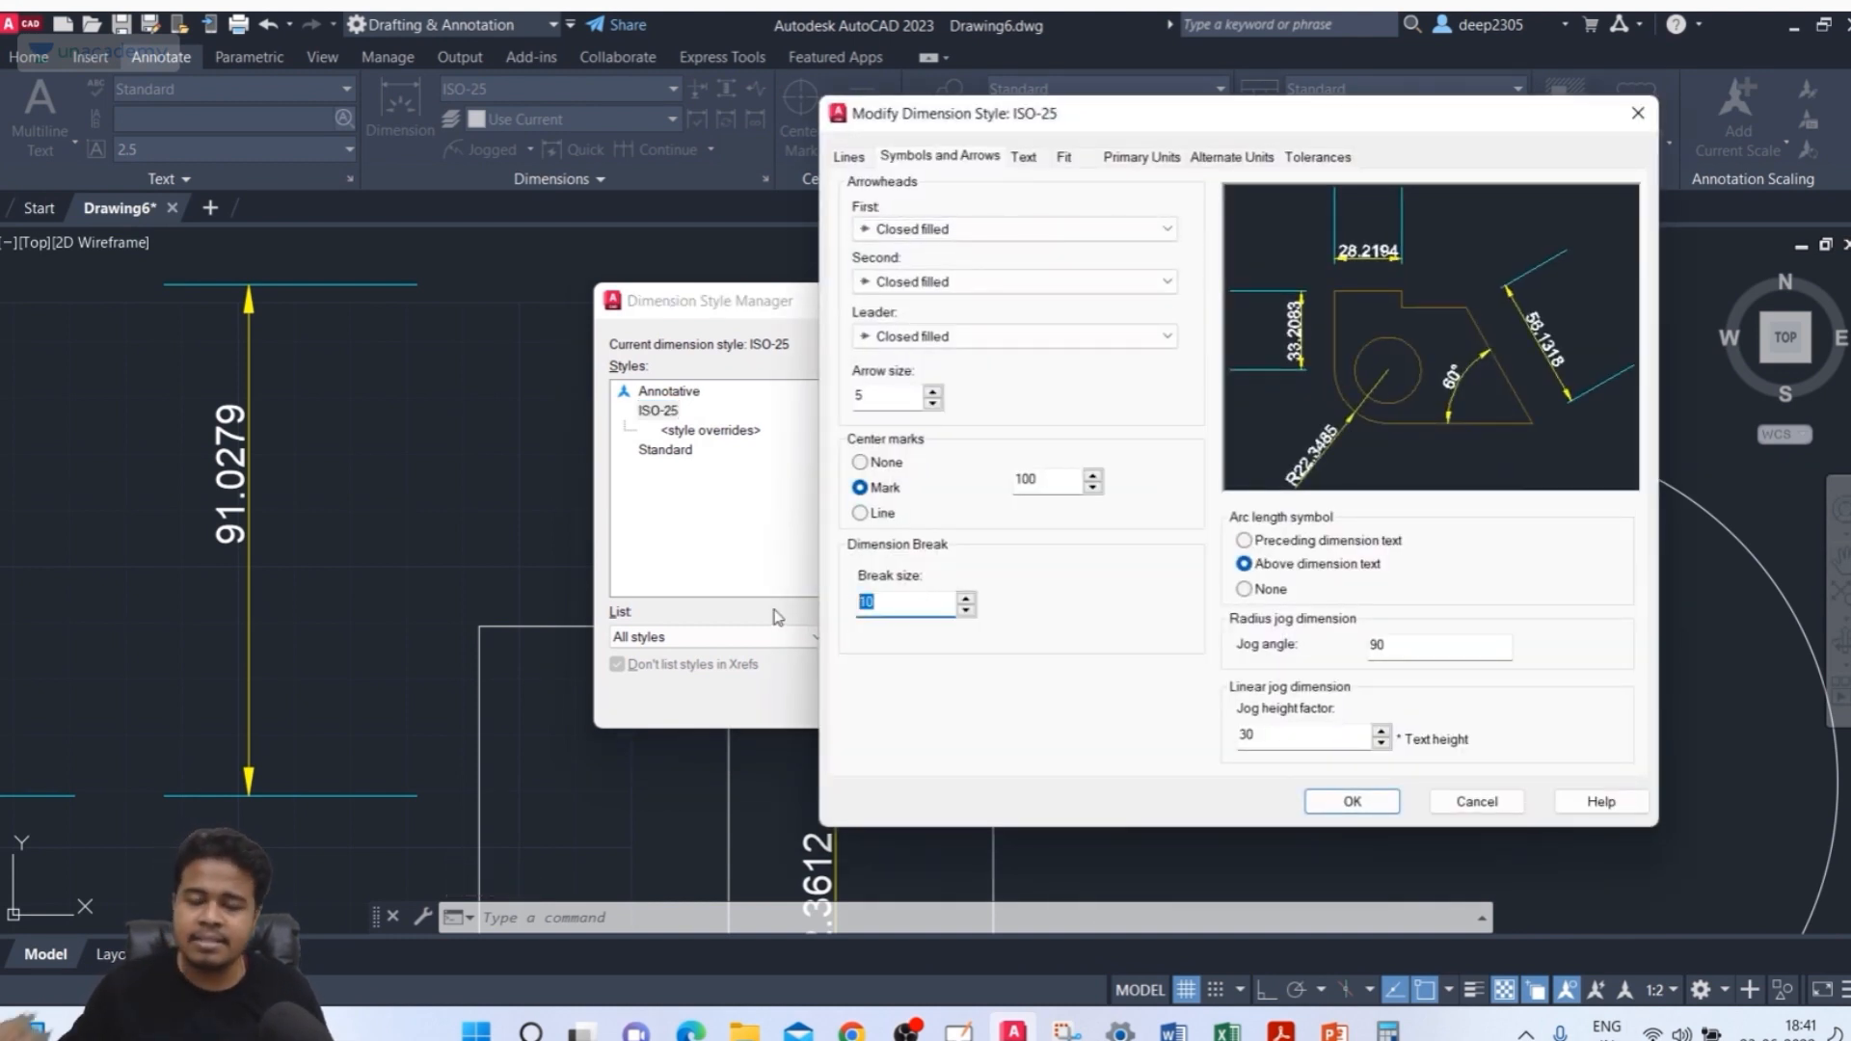
pyautogui.write('30')
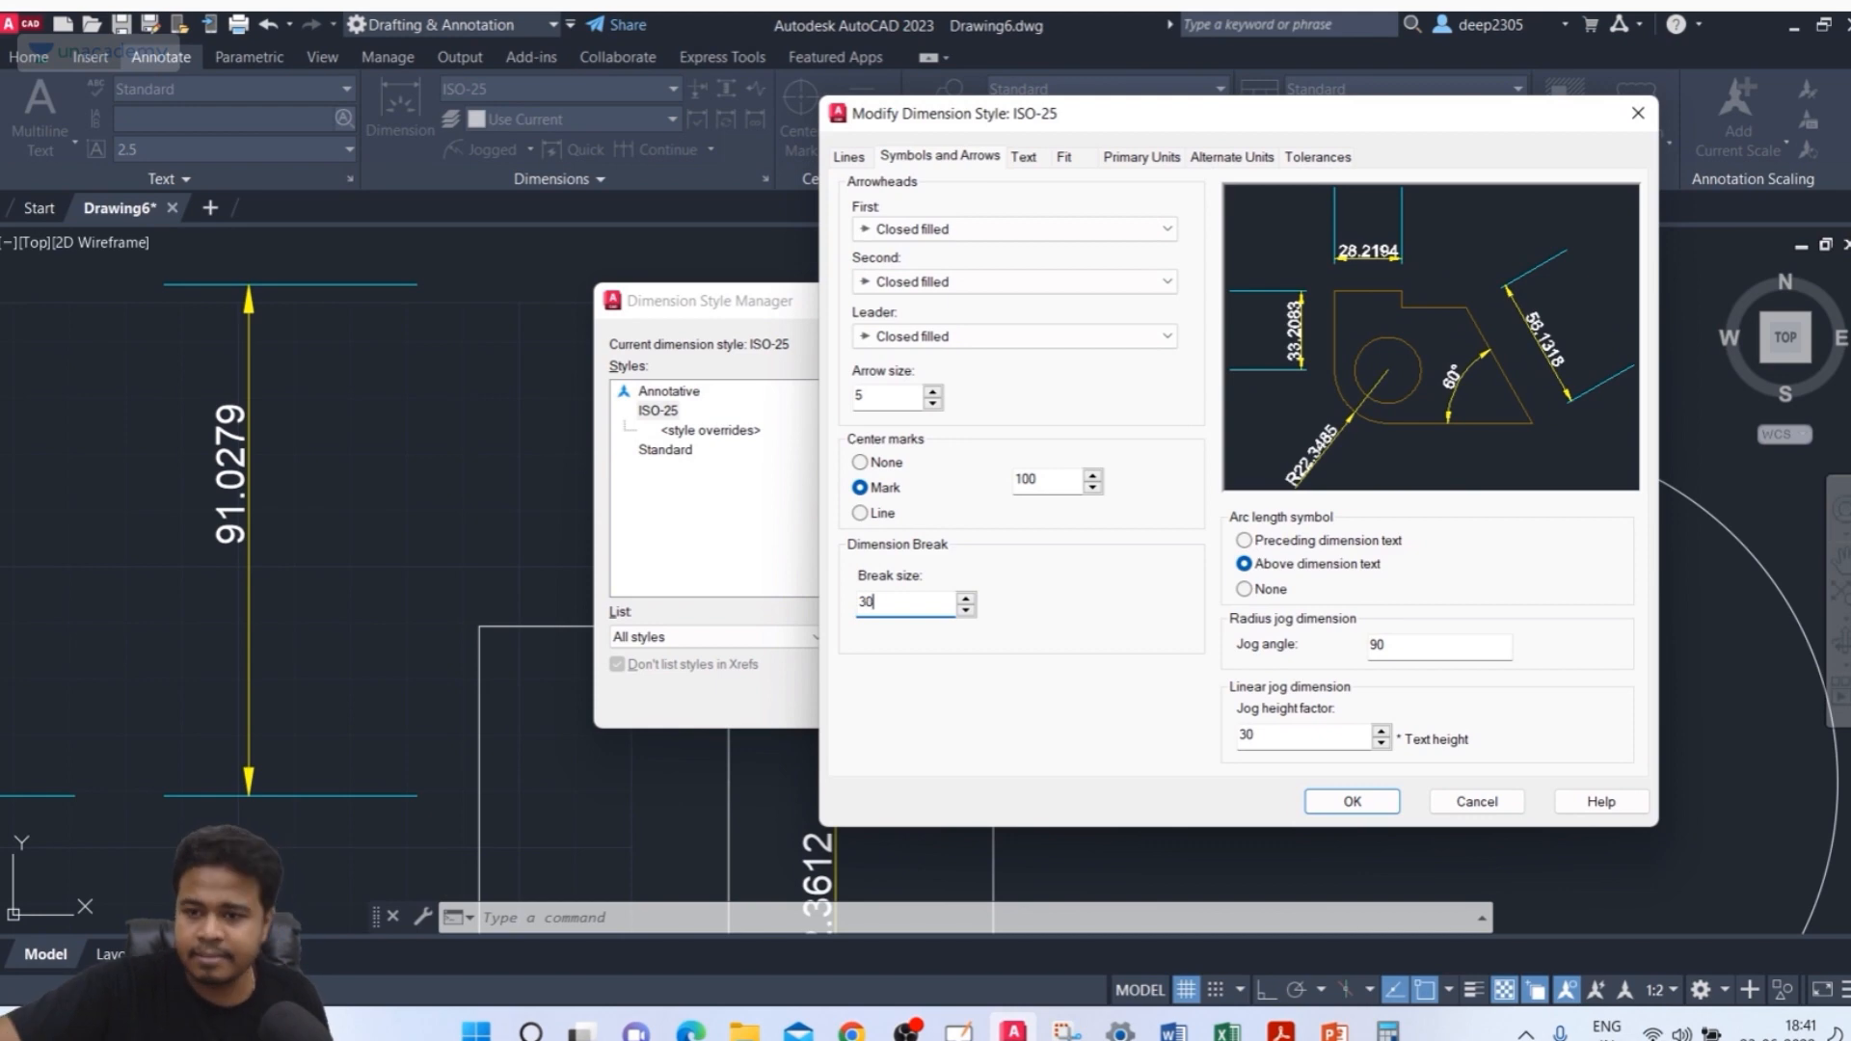
pyautogui.click(1345, 803)
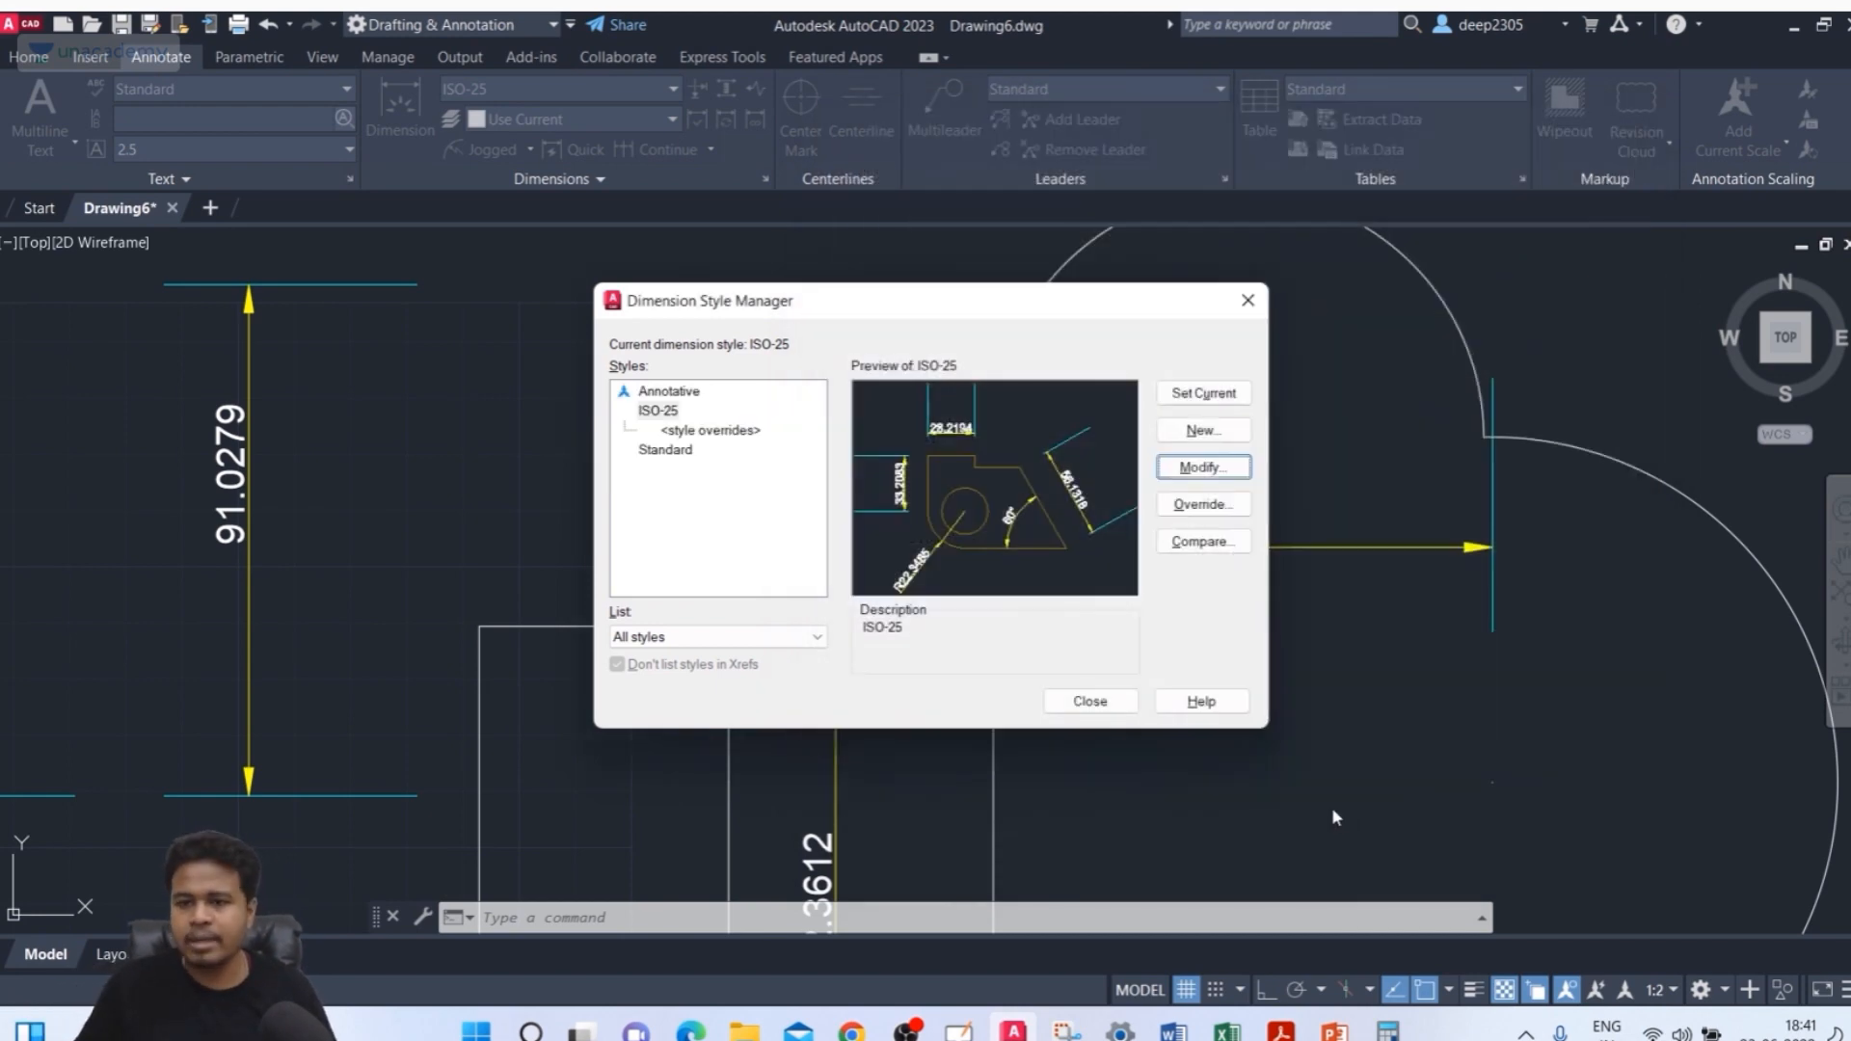
pyautogui.click(1092, 702)
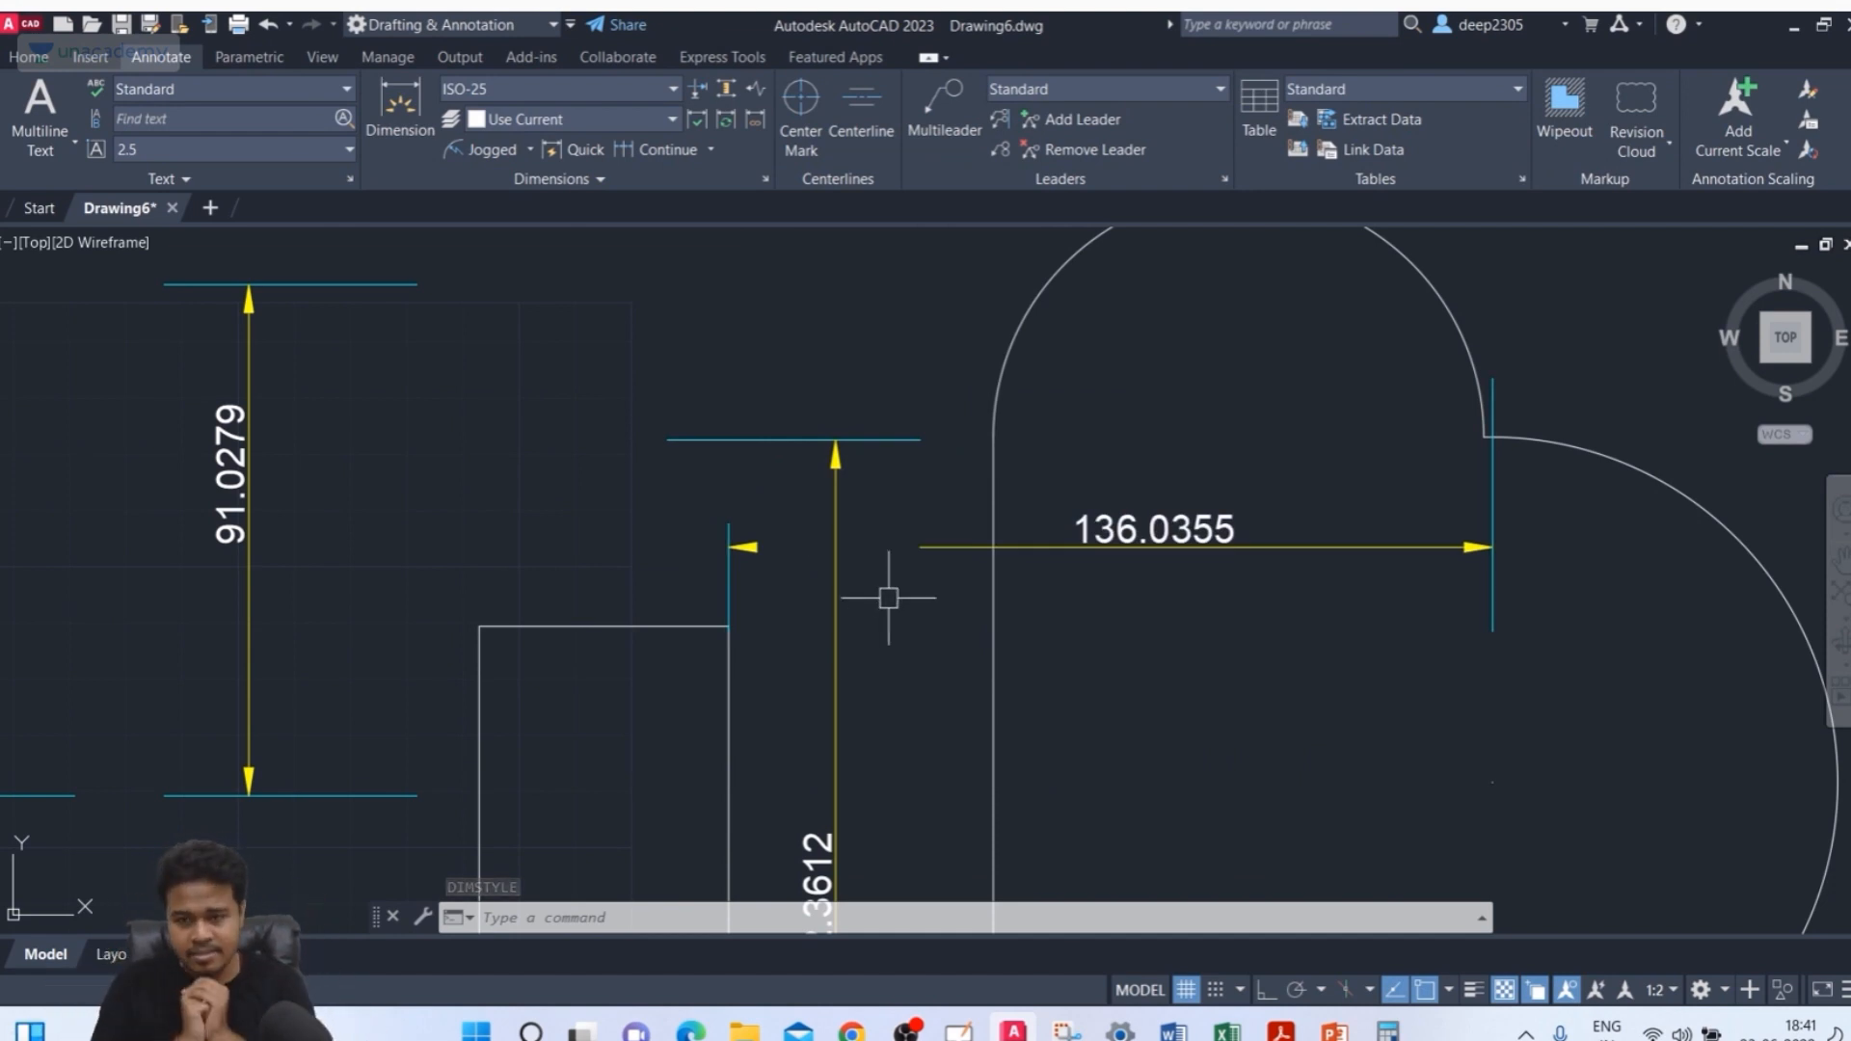
# Set the ISO-25 dimension style's break size to 5
pyautogui.write('d')
pyautogui.press('Return')
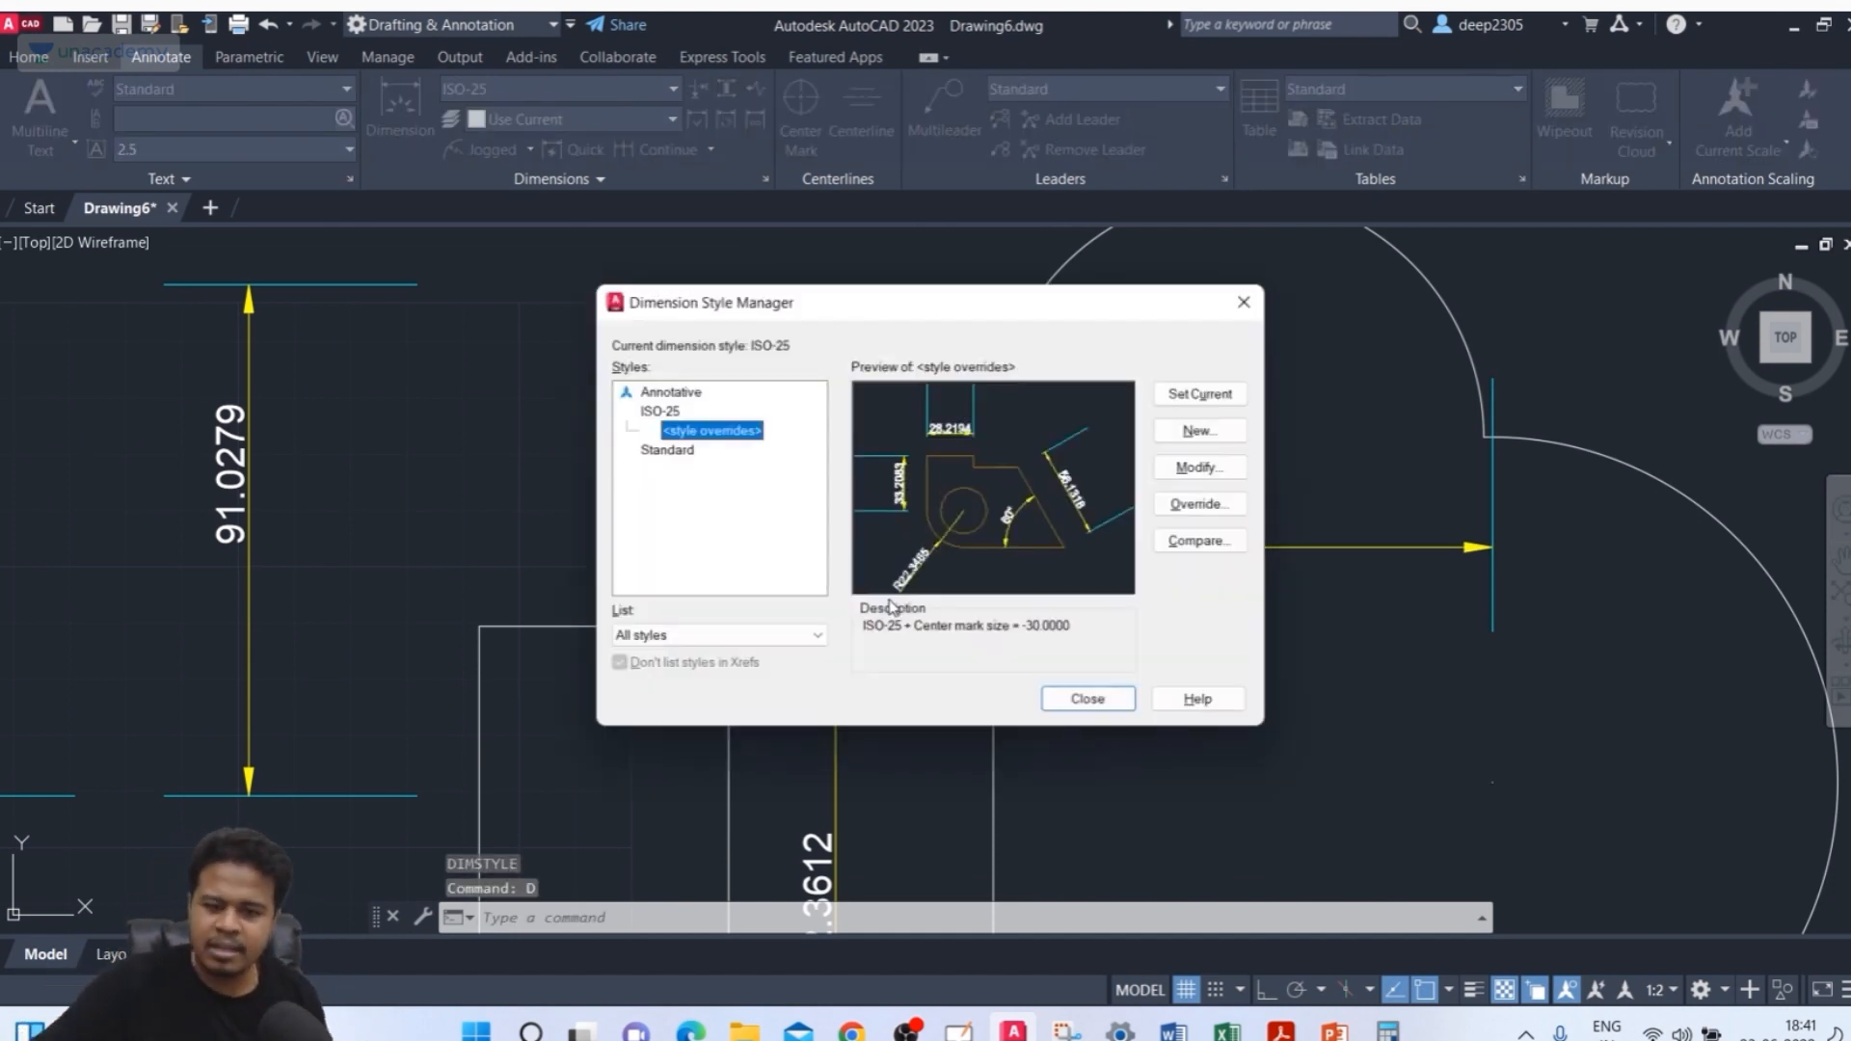
pyautogui.click(656, 415)
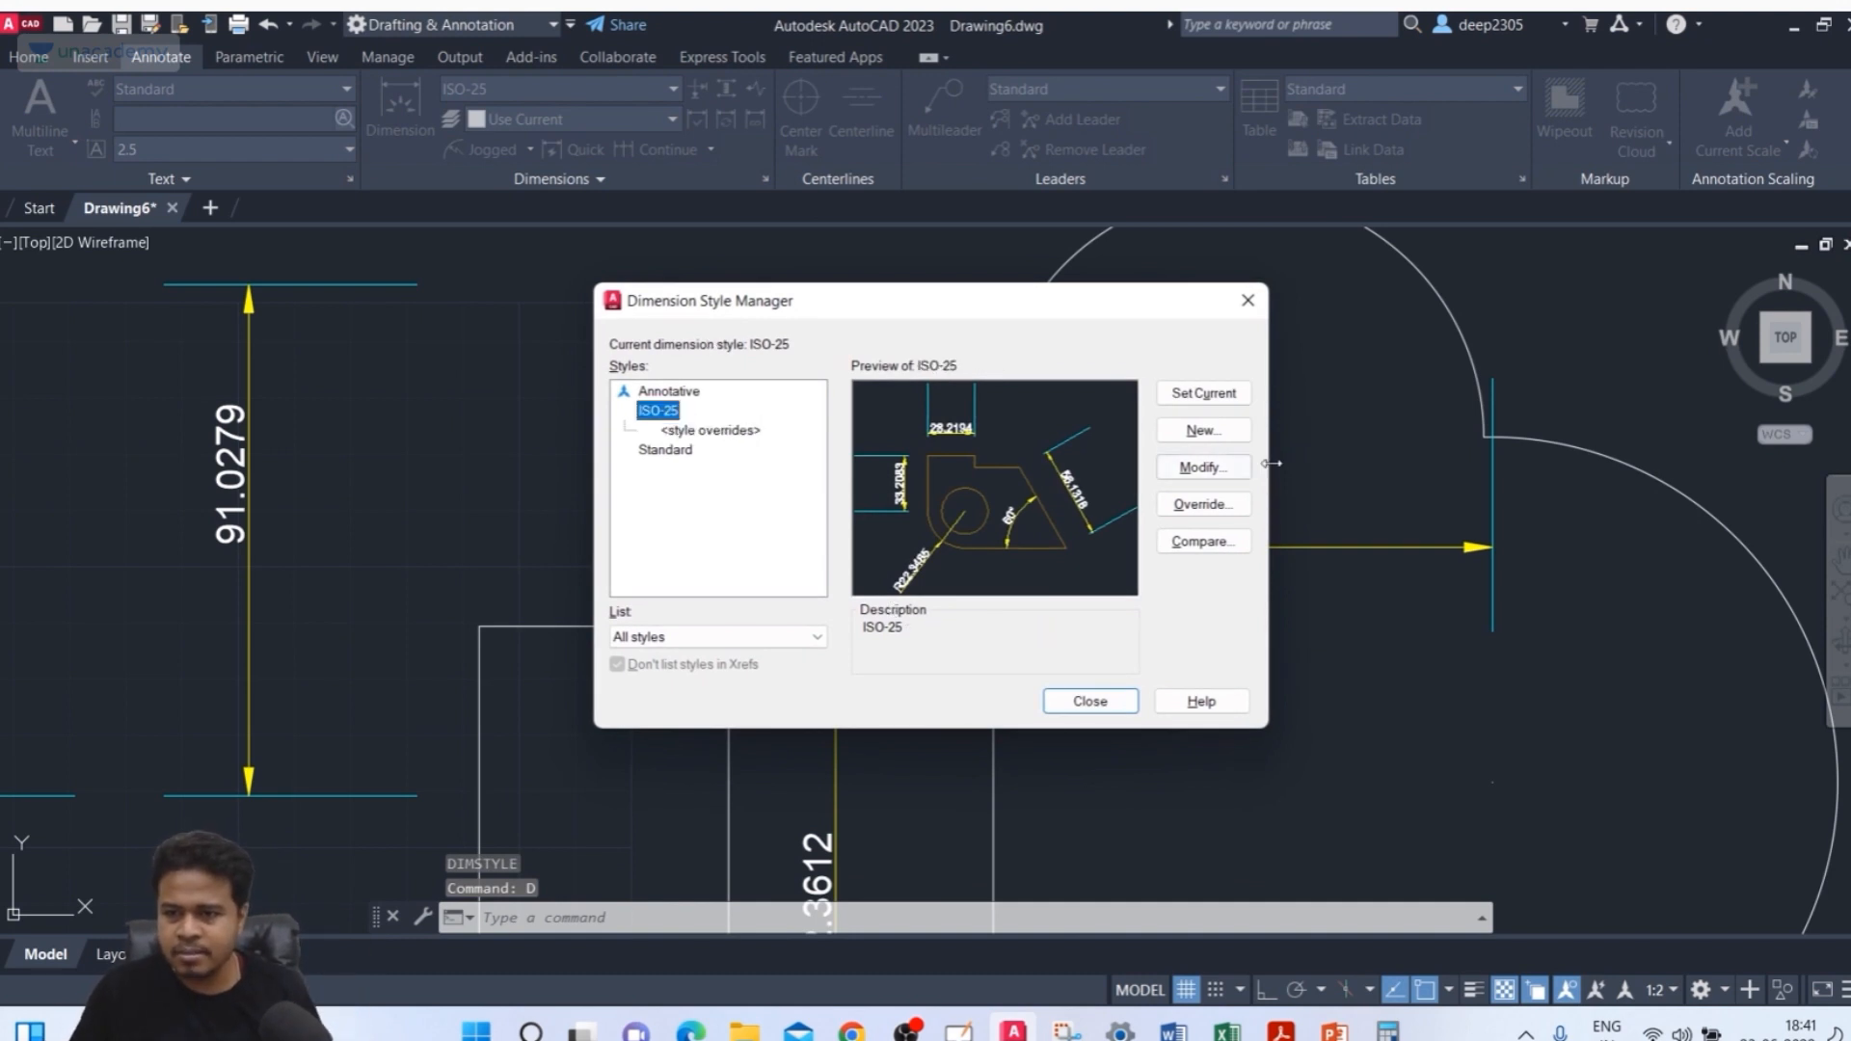
pyautogui.click(1203, 467)
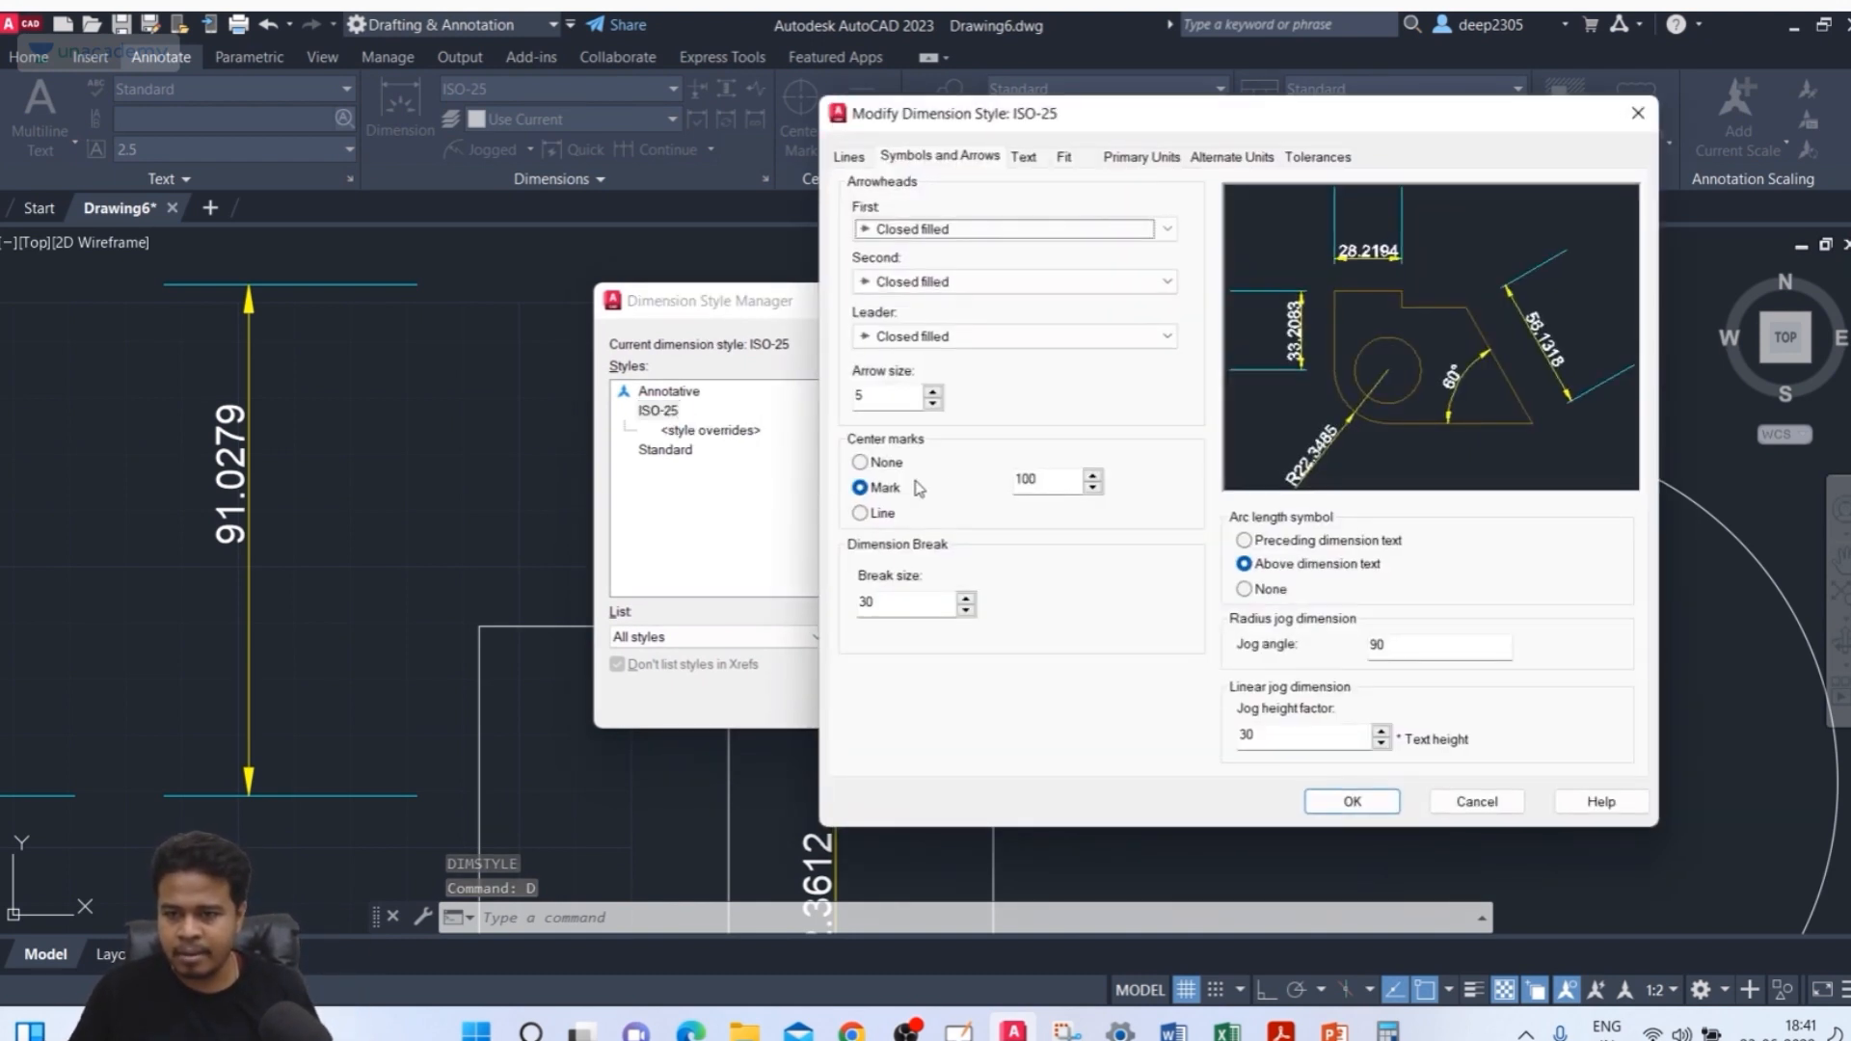
pyautogui.doubleClick(924, 604)
pyautogui.write('5')
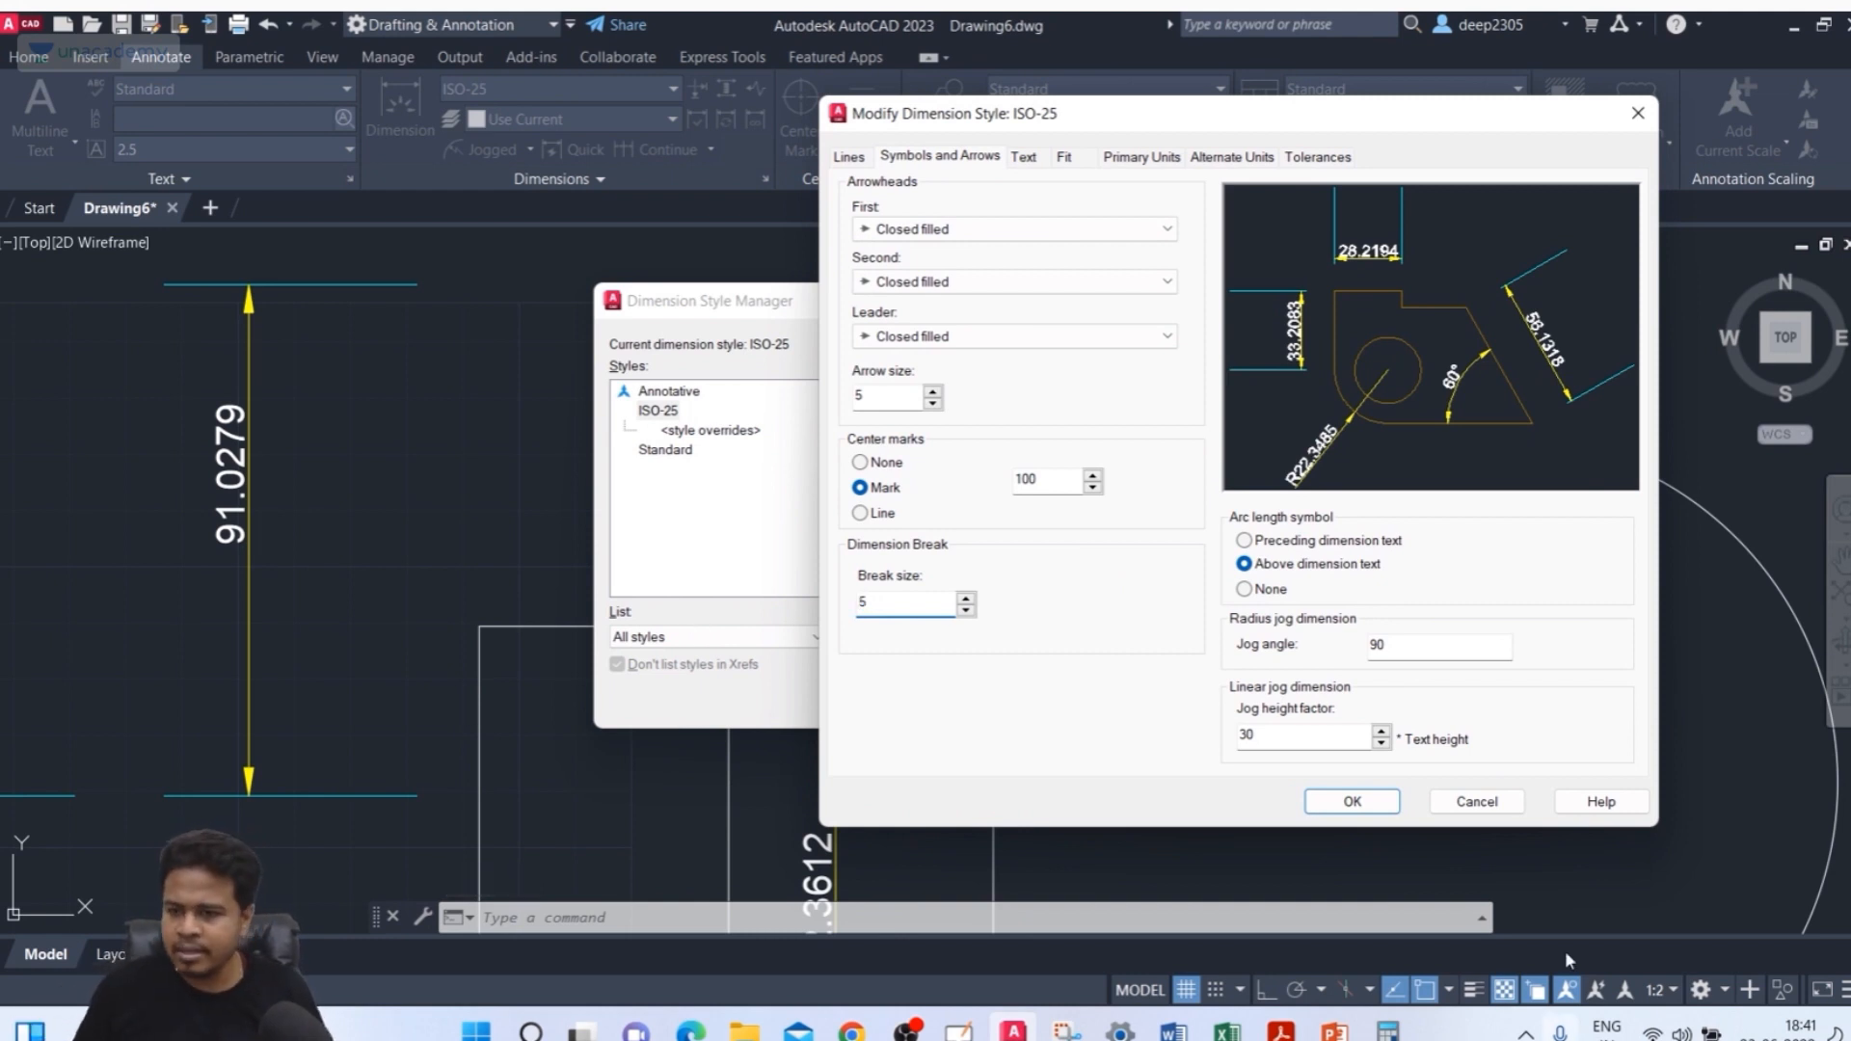
pyautogui.click(1348, 798)
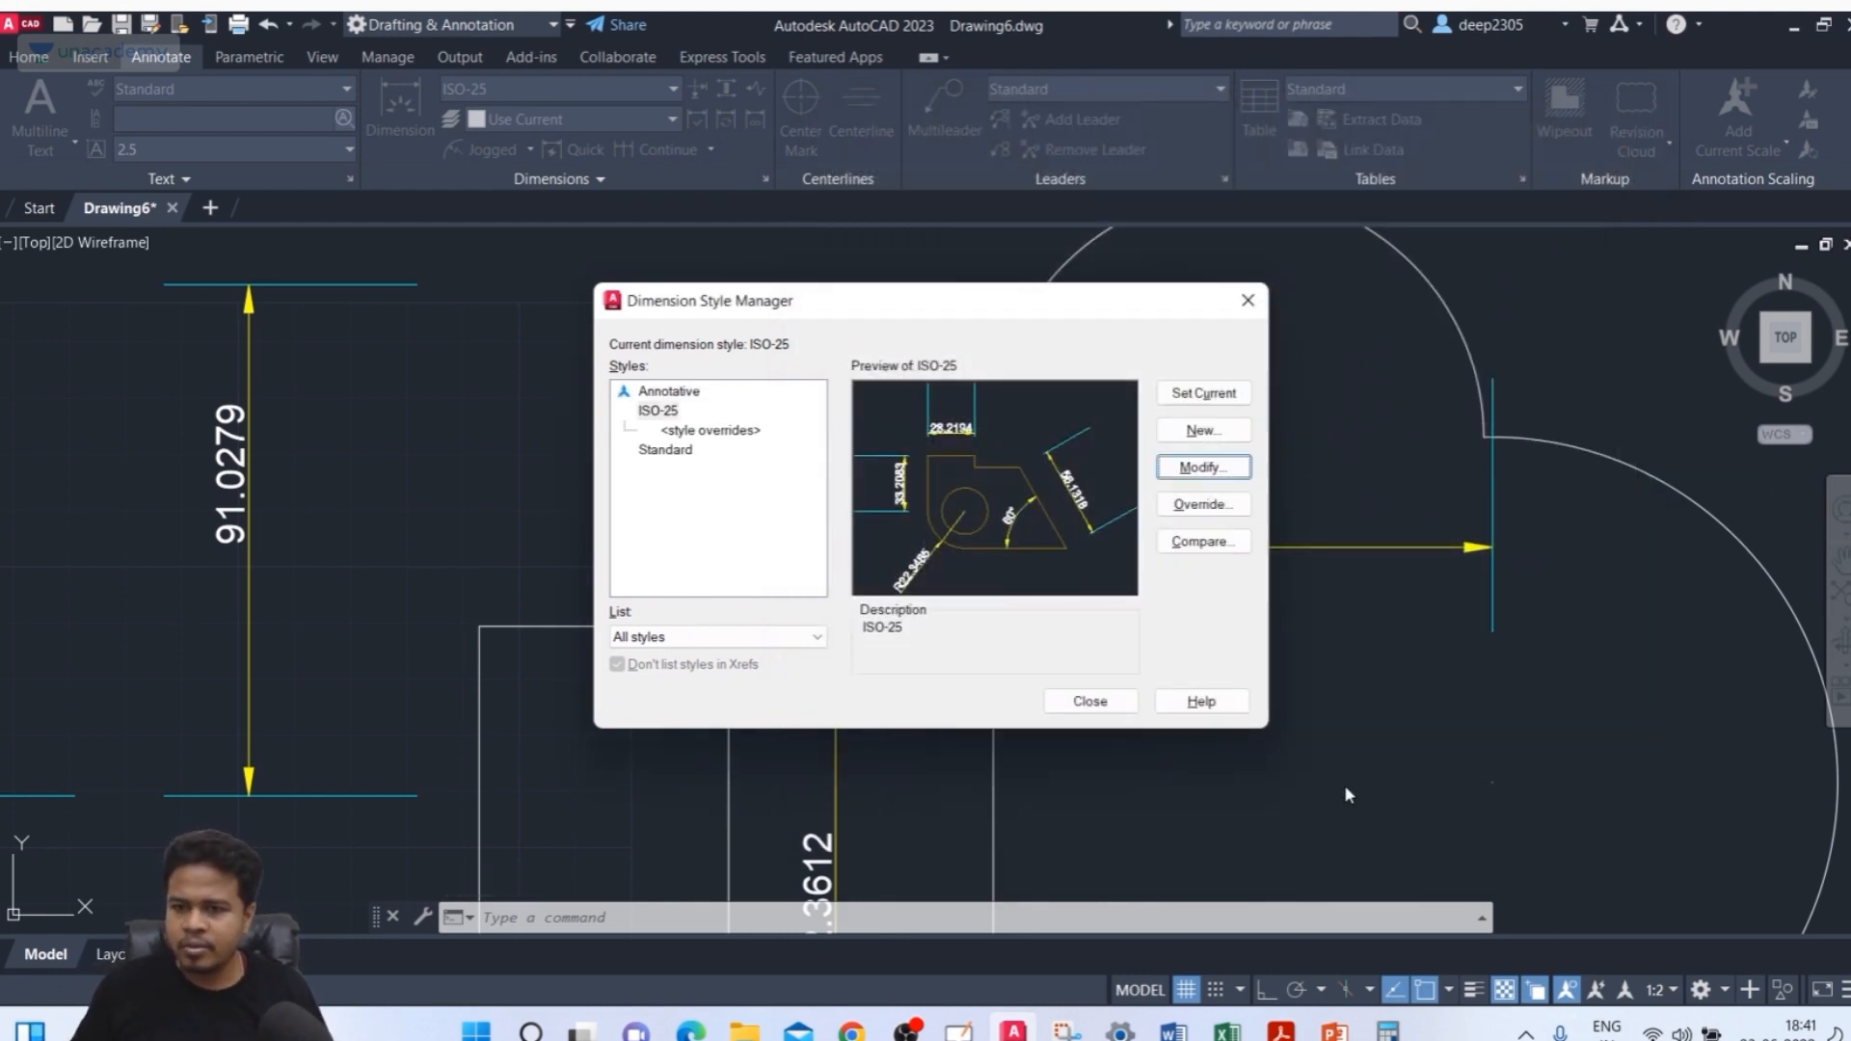
pyautogui.click(1091, 702)
pyautogui.scroll(-4, 839, 617)
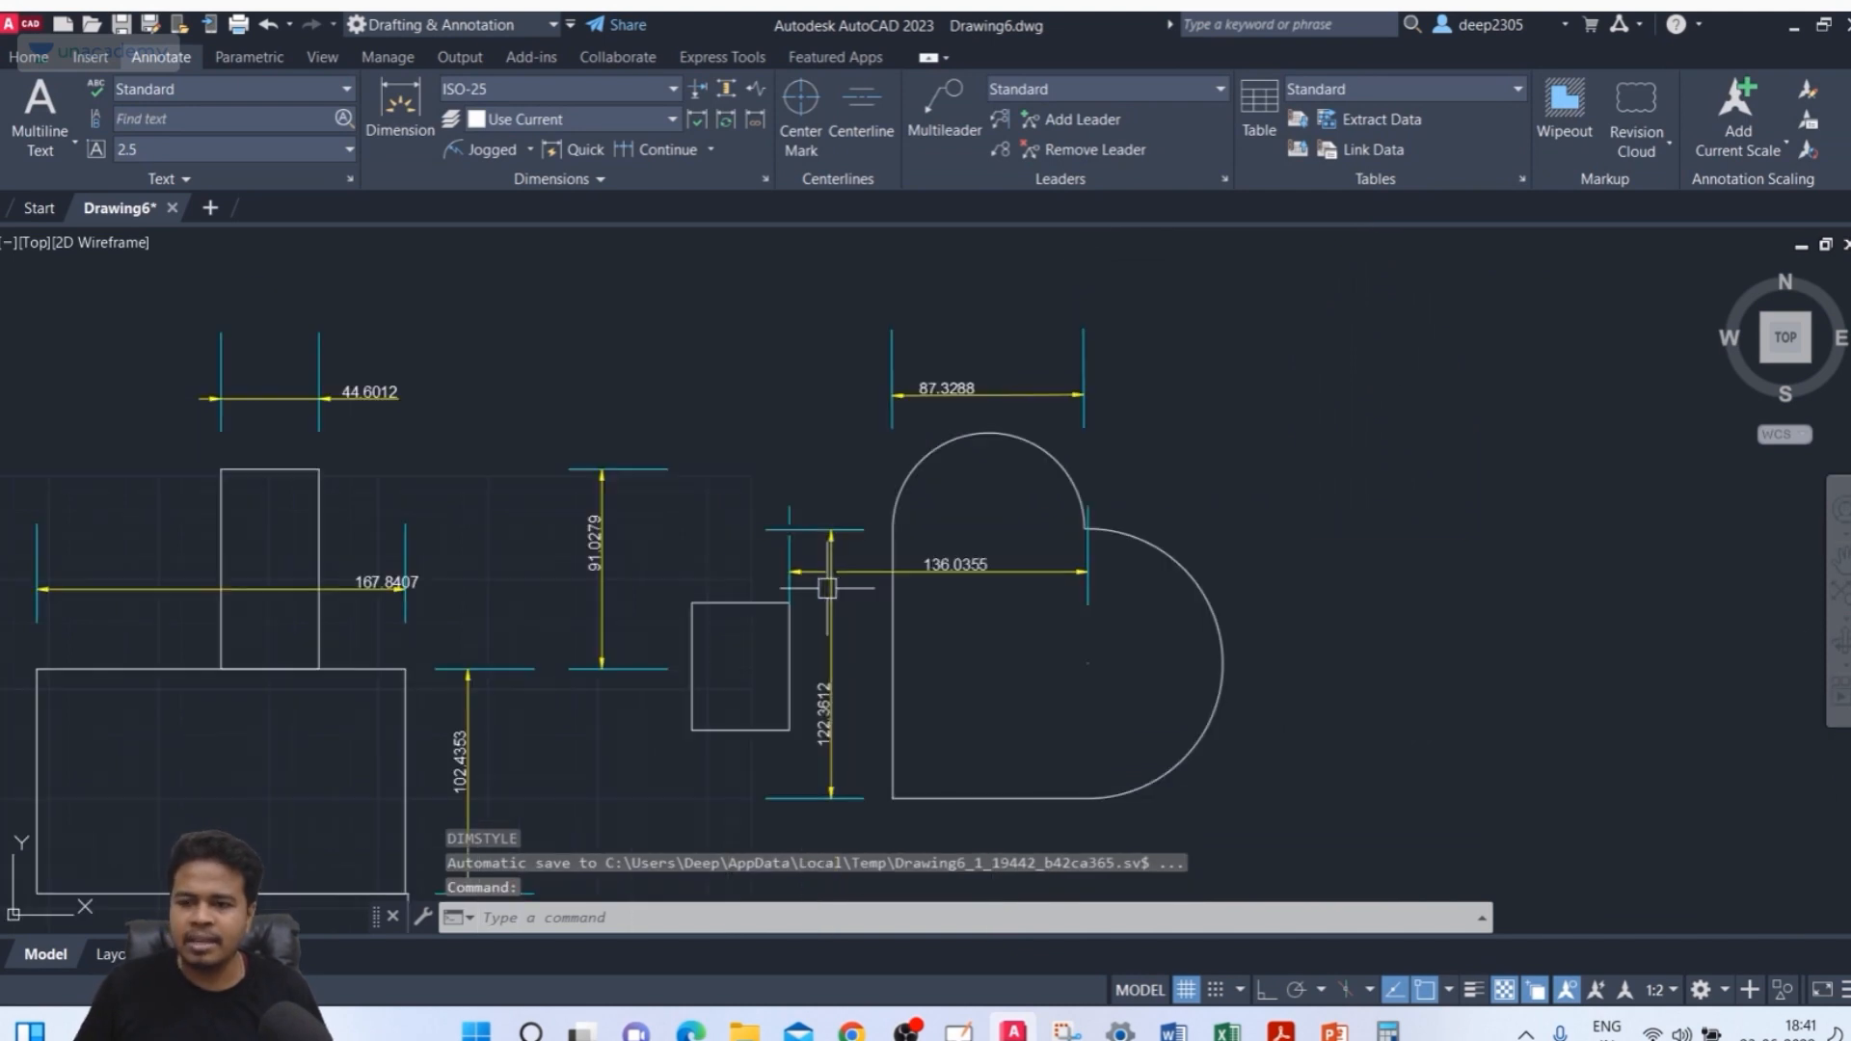
pyautogui.scroll(2, 827, 588)
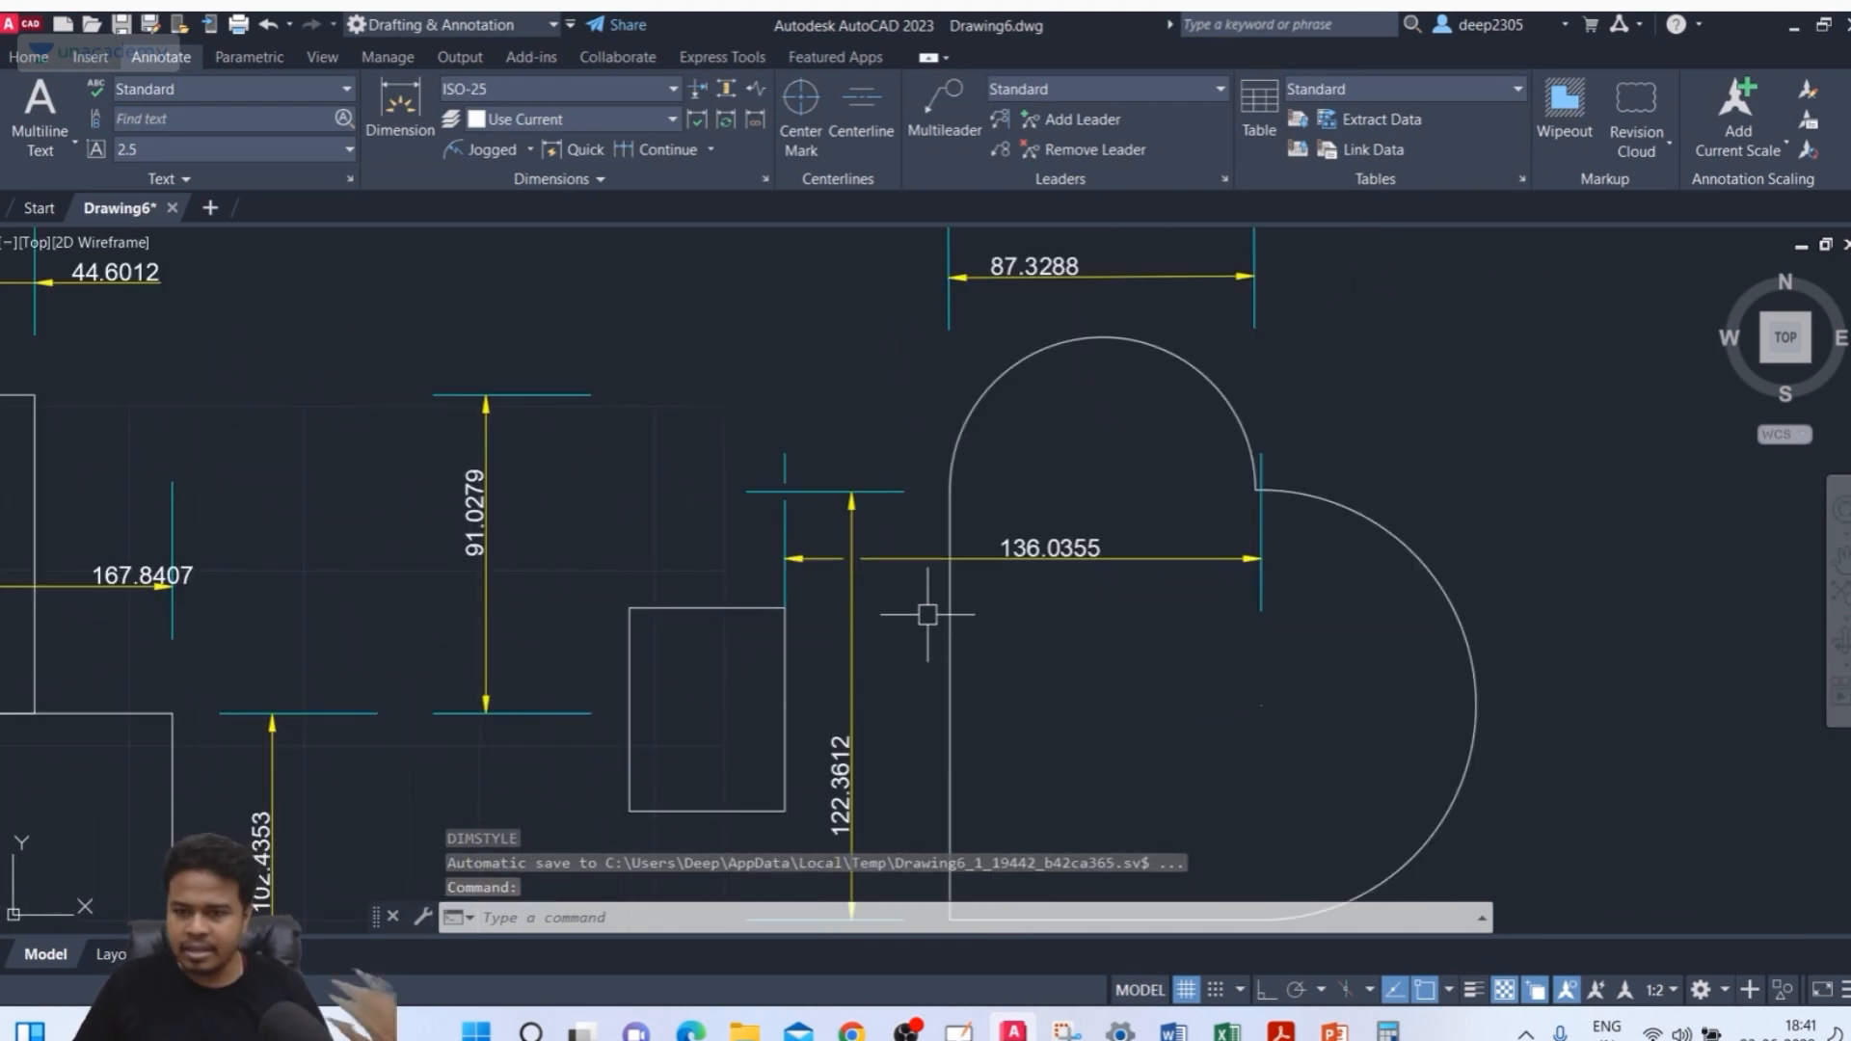
pyautogui.scroll(2, 928, 614)
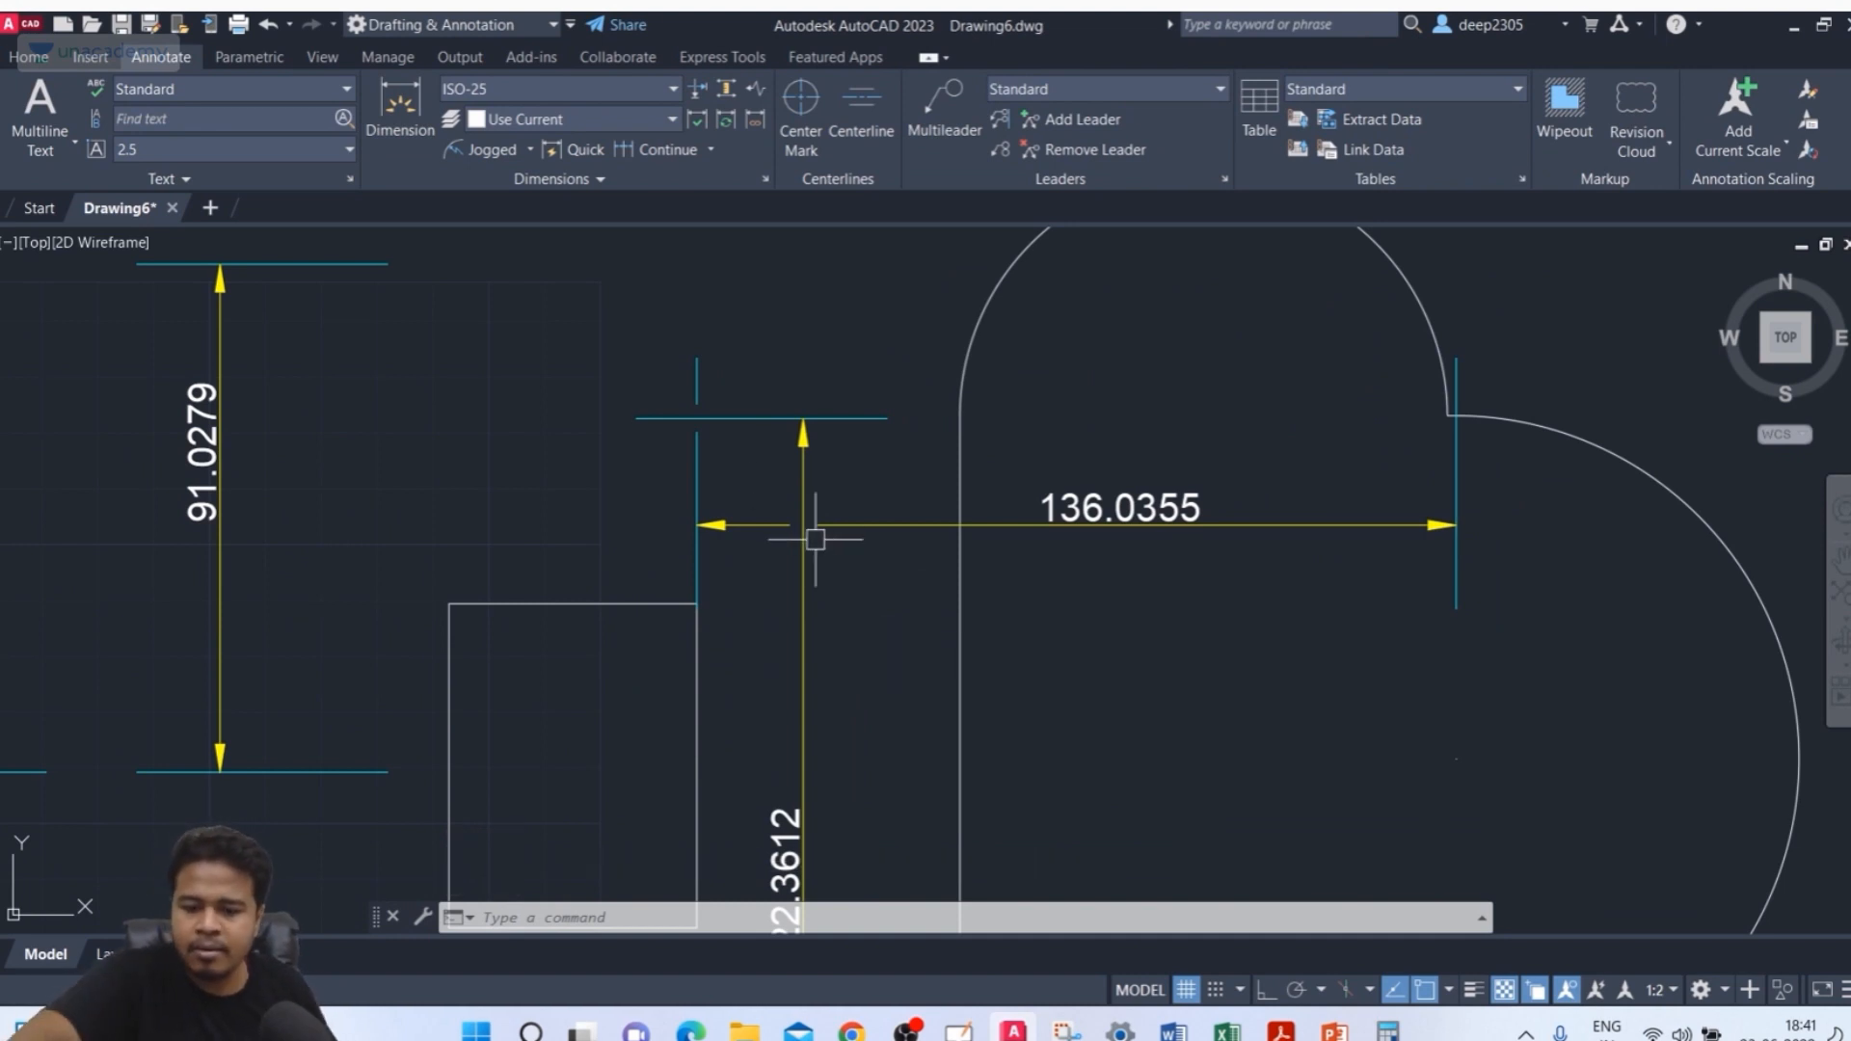
# Open the text style settings from the text options of the ISO-25 dimension style
pyautogui.write('d')
pyautogui.press('Return')
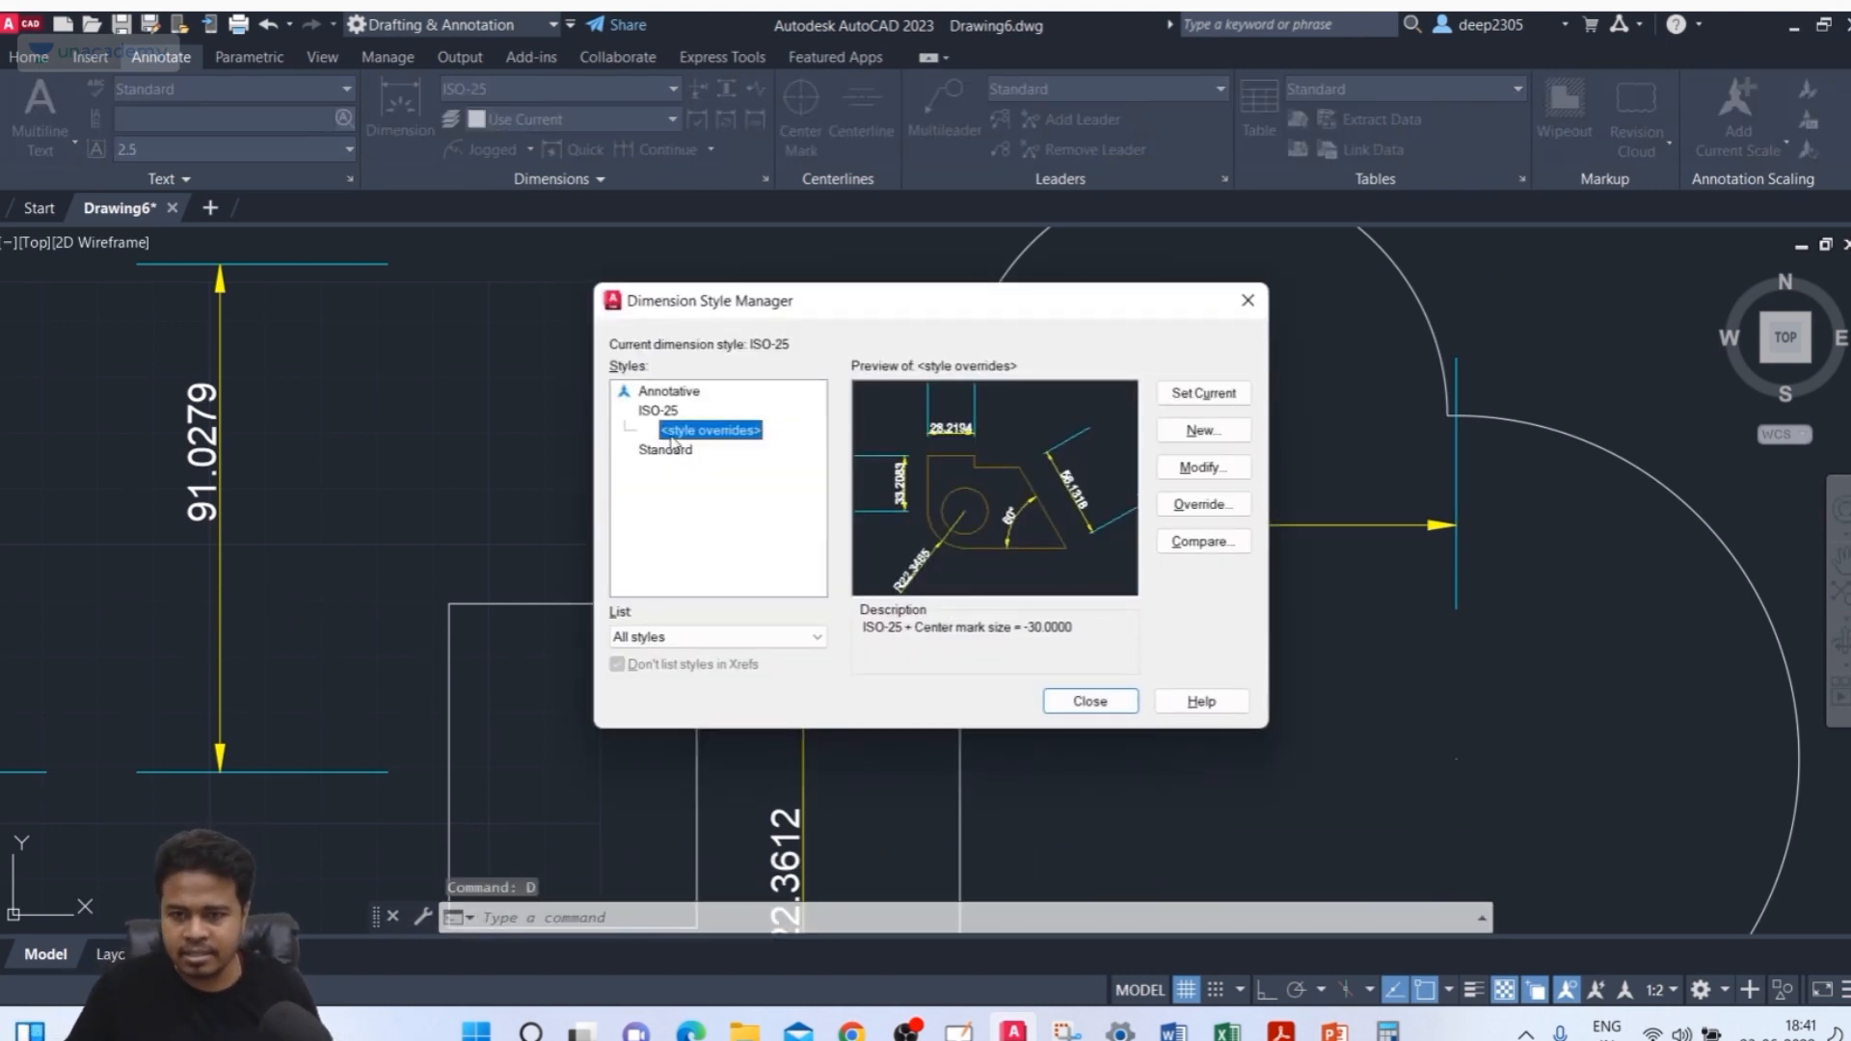
pyautogui.click(659, 411)
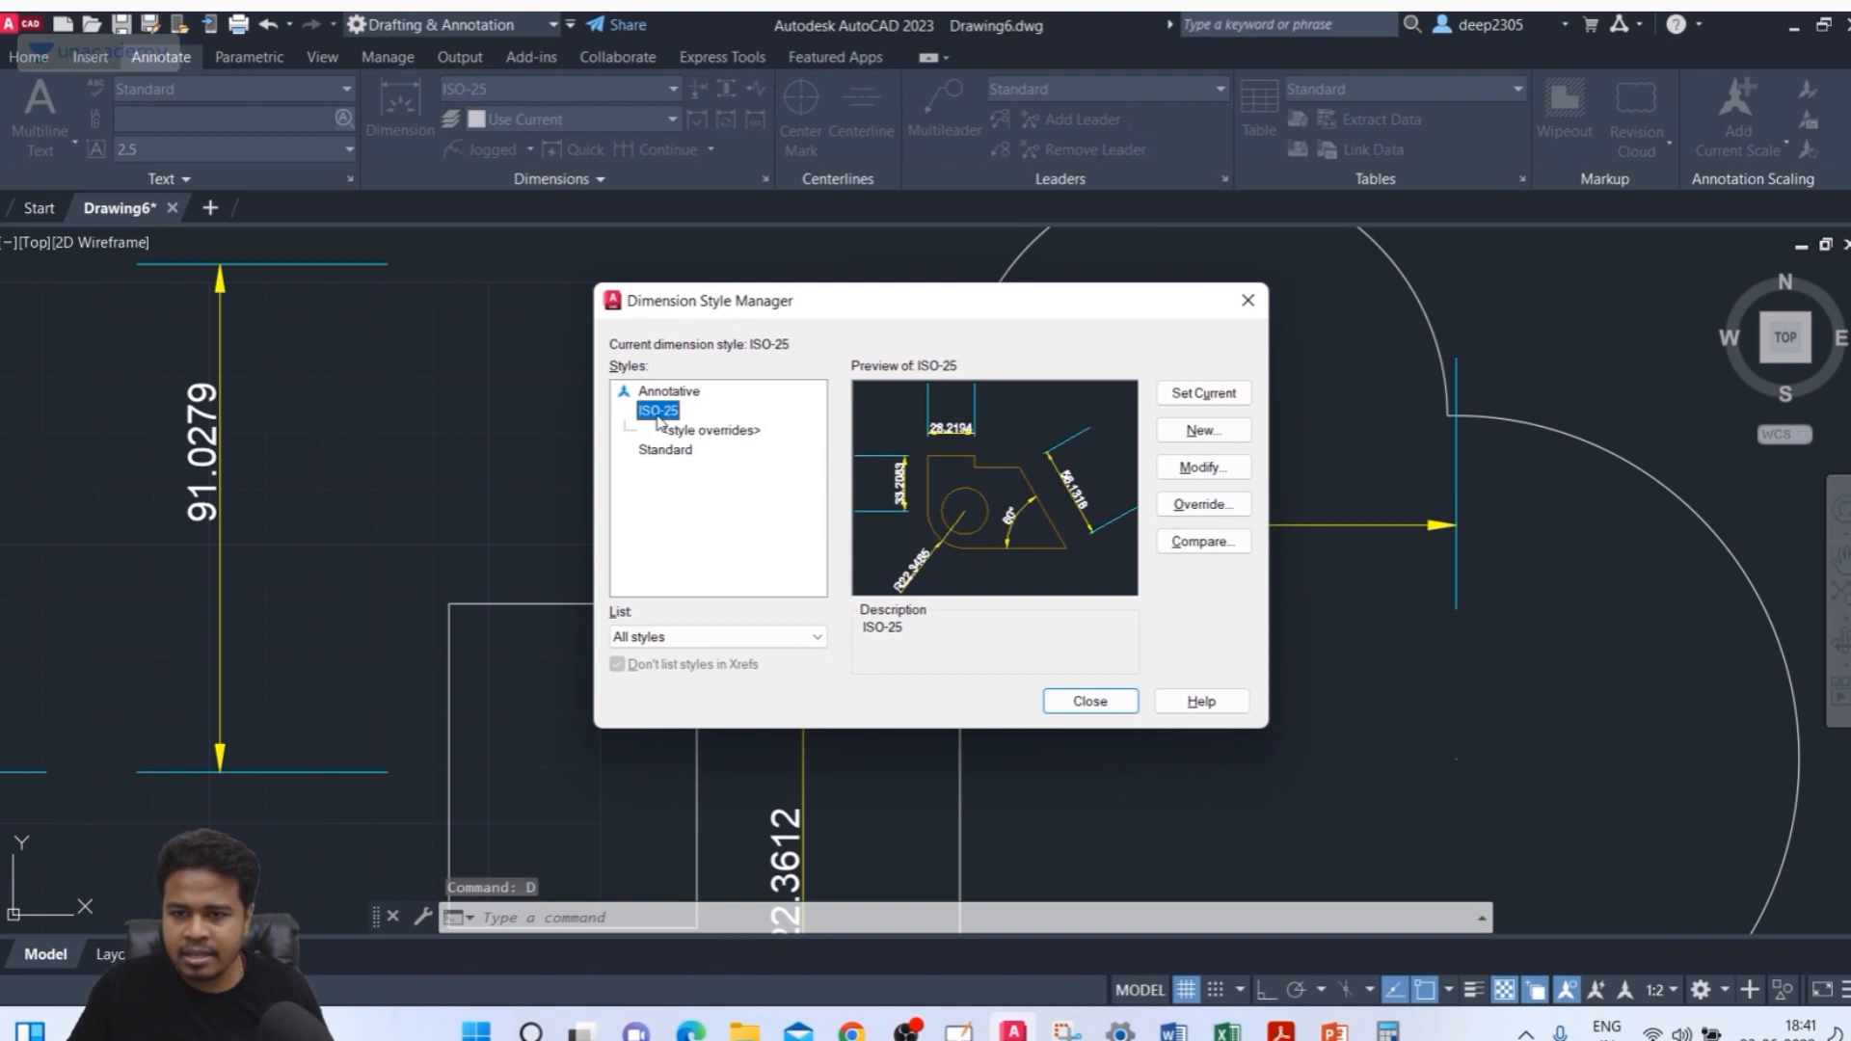
pyautogui.click(1223, 468)
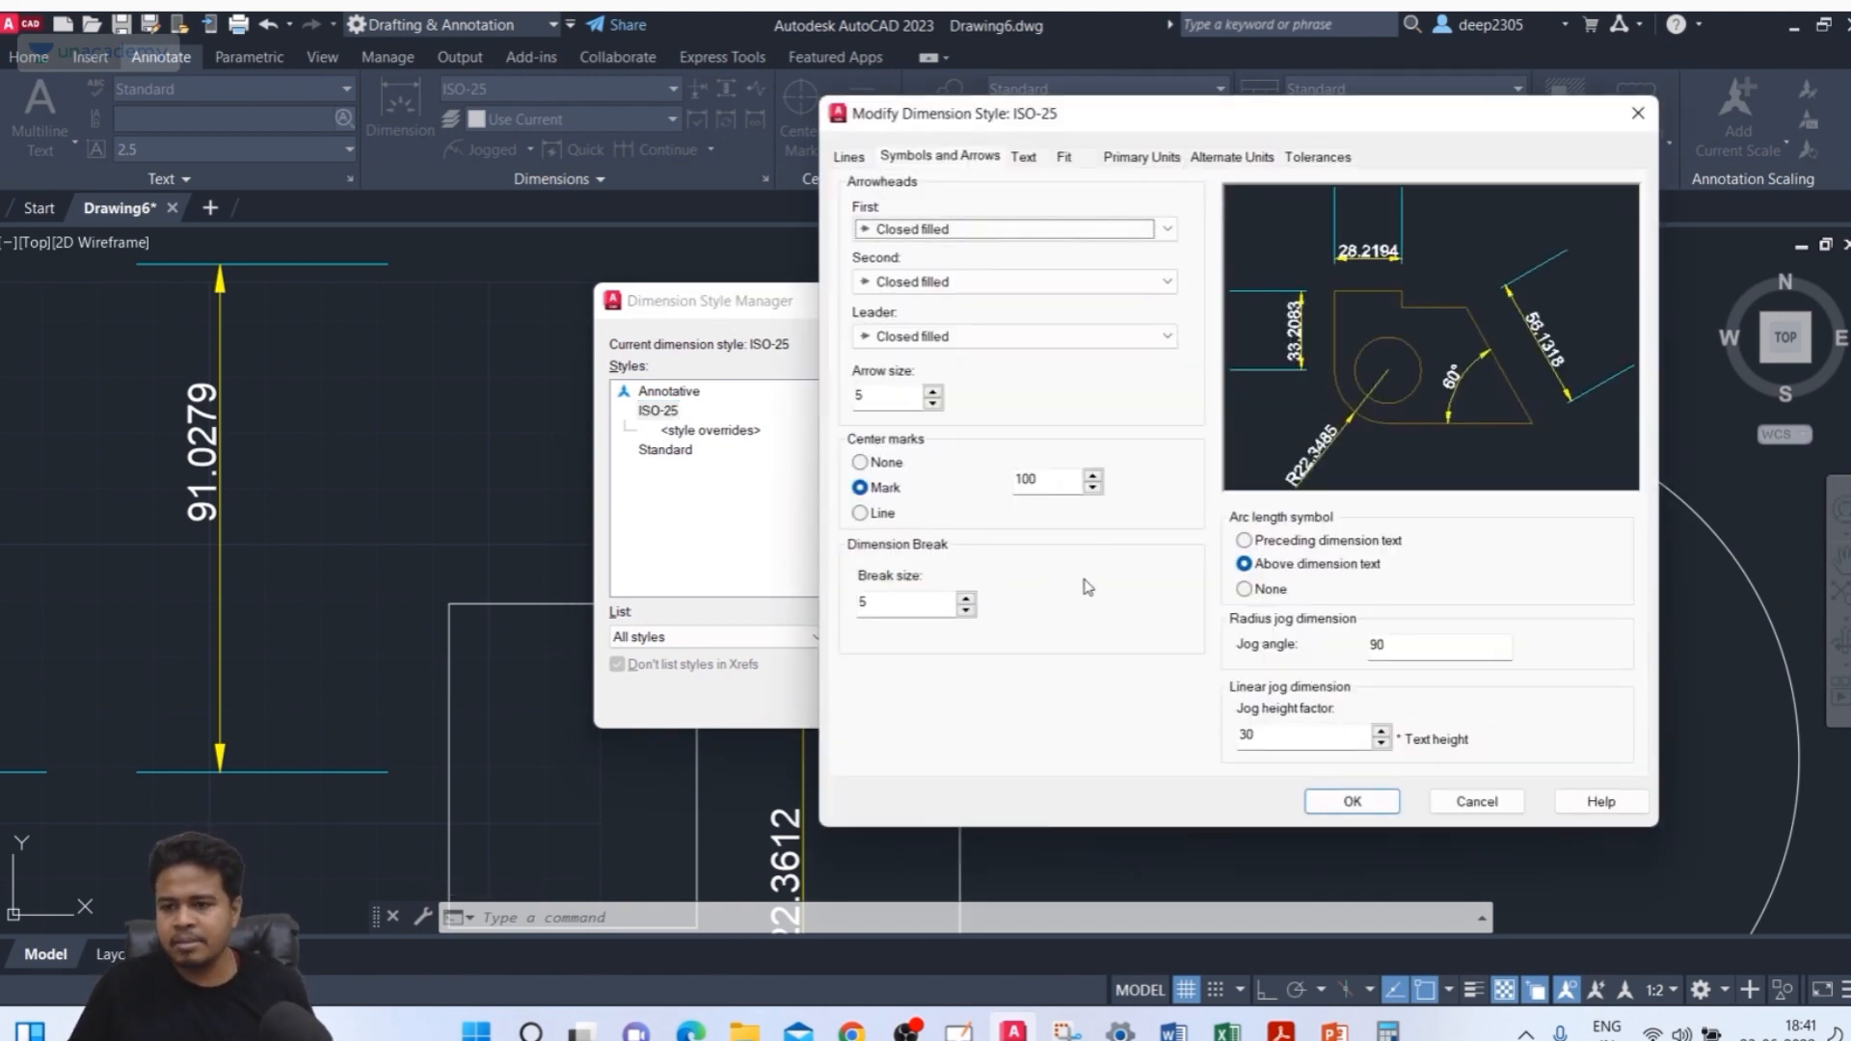
pyautogui.click(1024, 159)
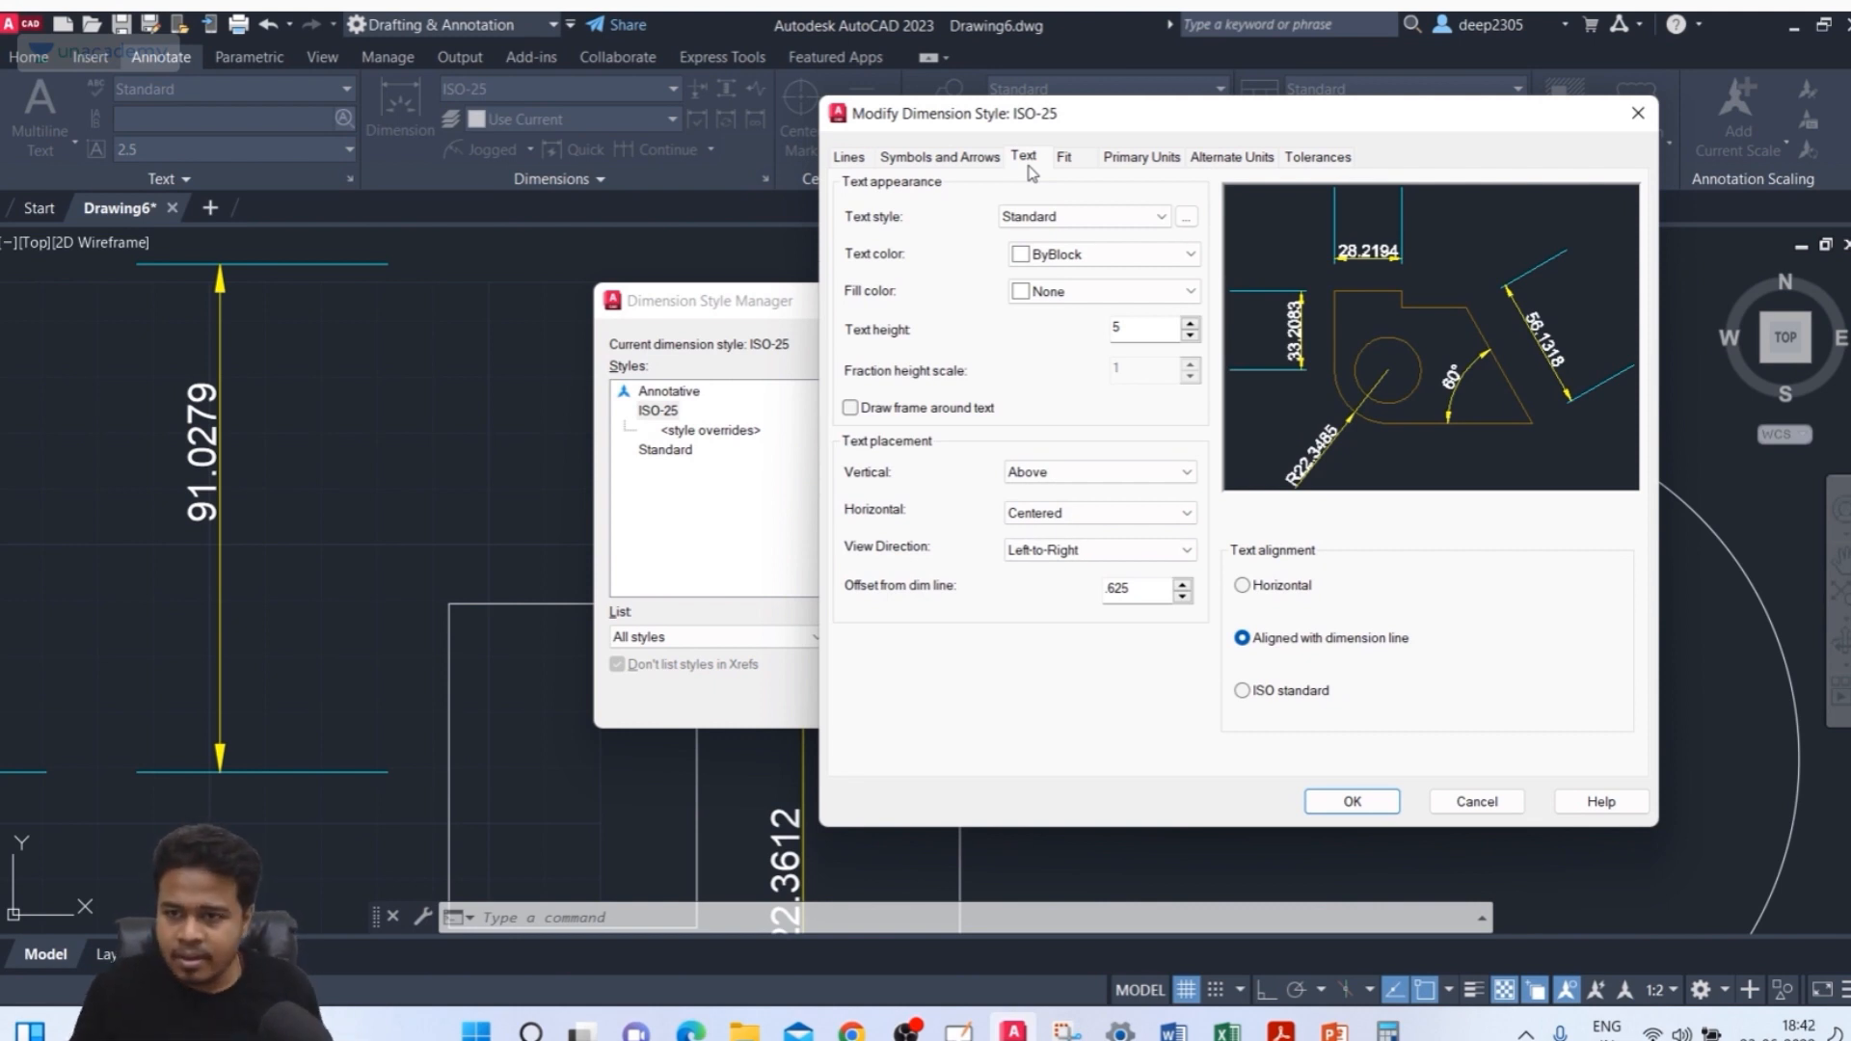
pyautogui.click(1159, 217)
pyautogui.click(1147, 232)
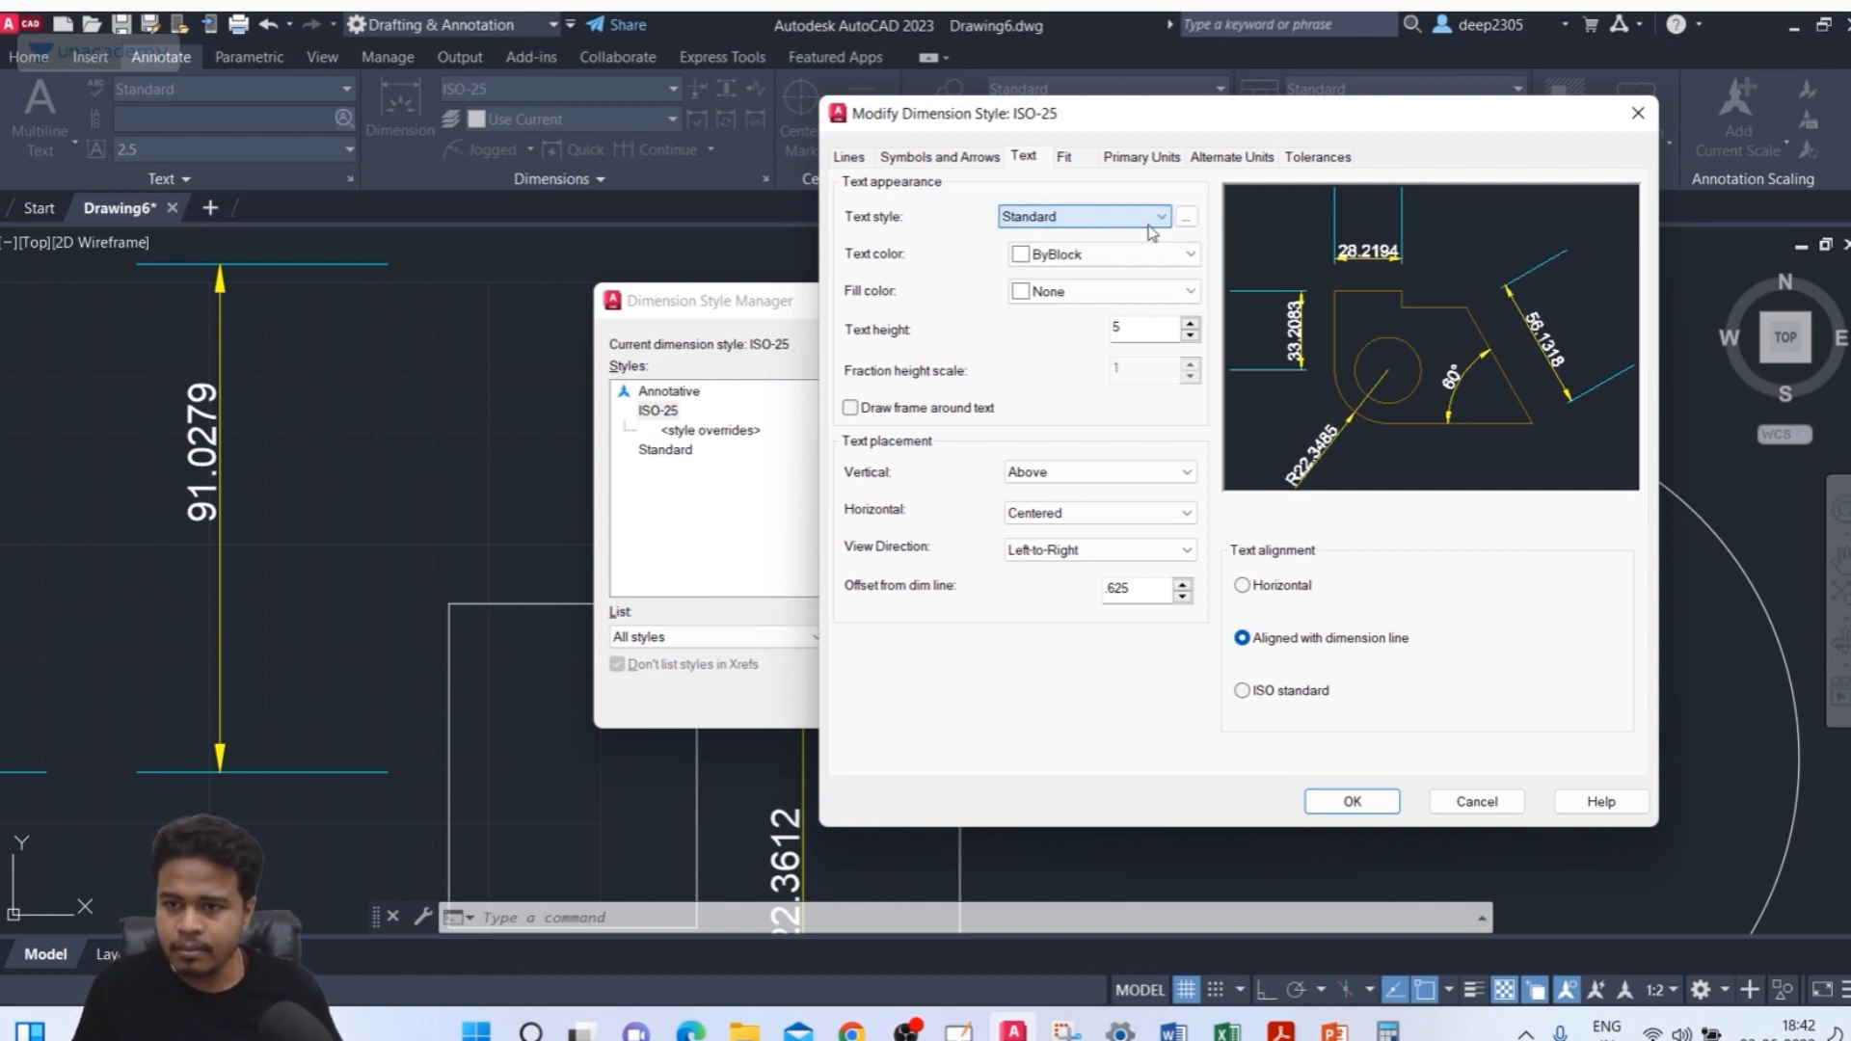
pyautogui.click(1019, 225)
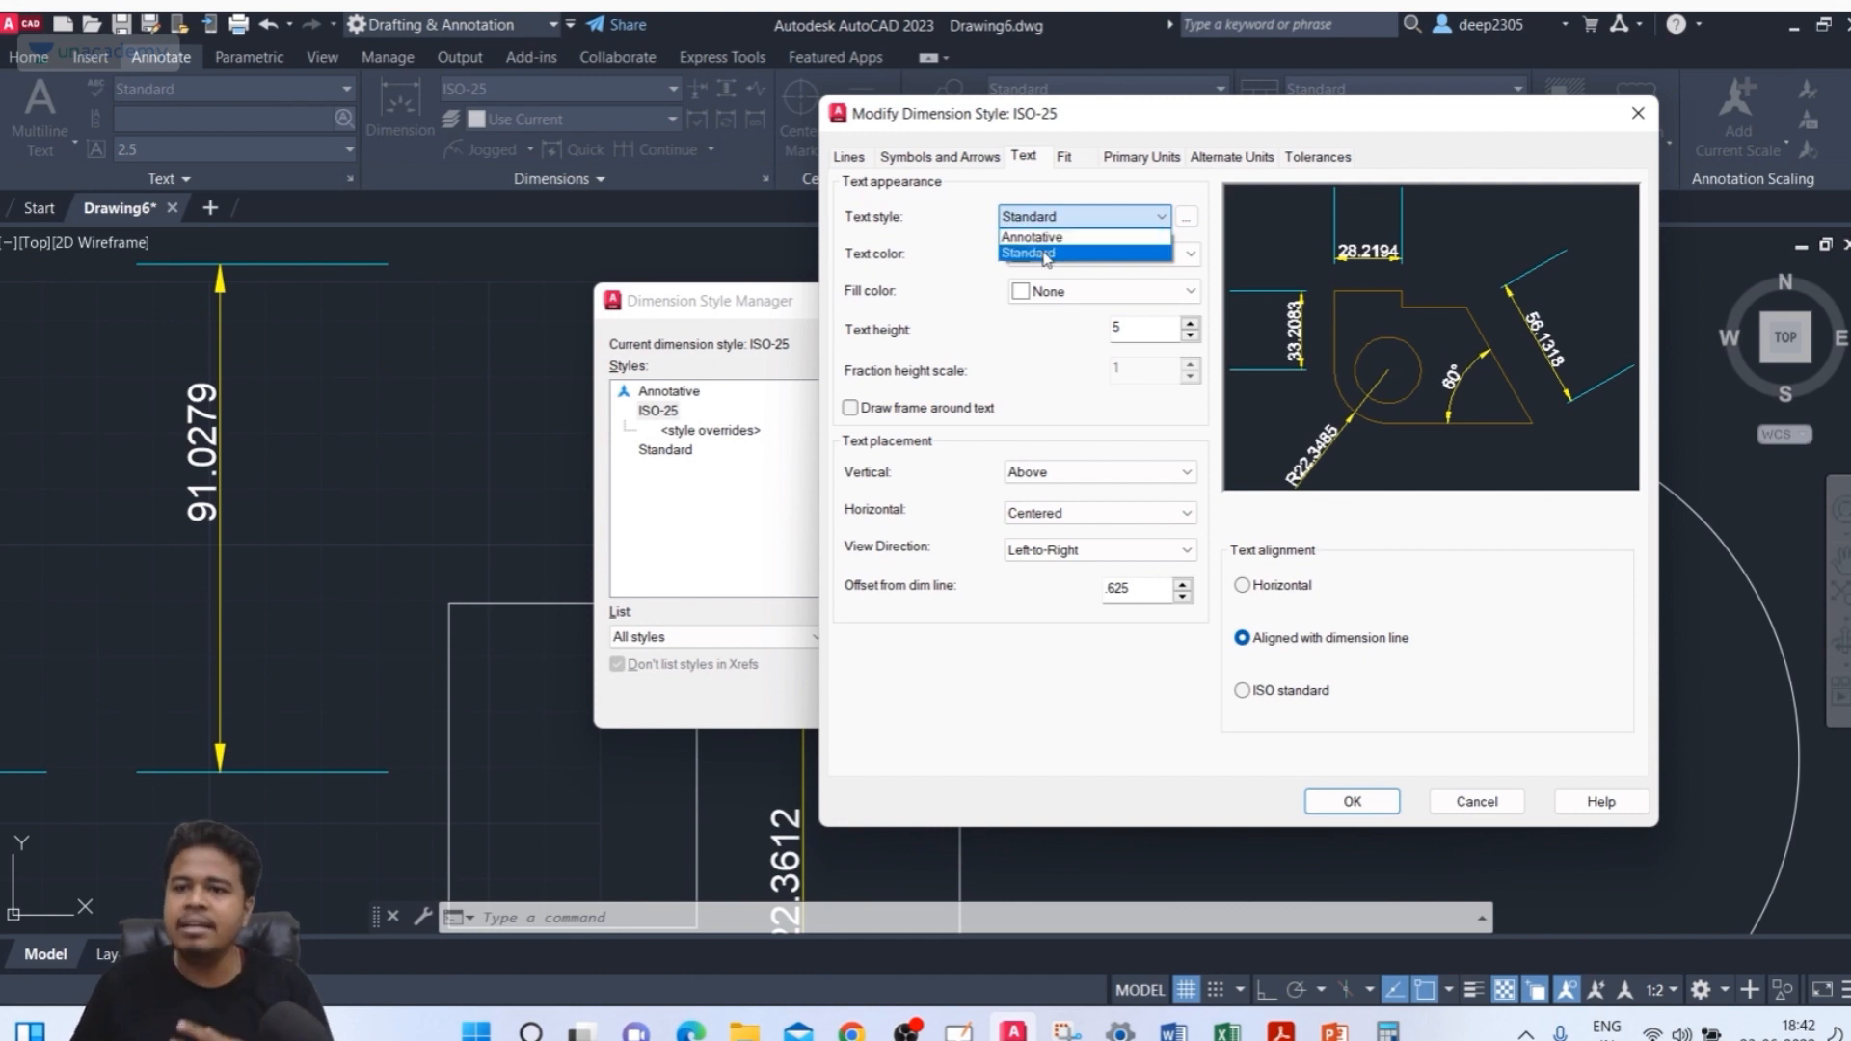
pyautogui.click(1191, 201)
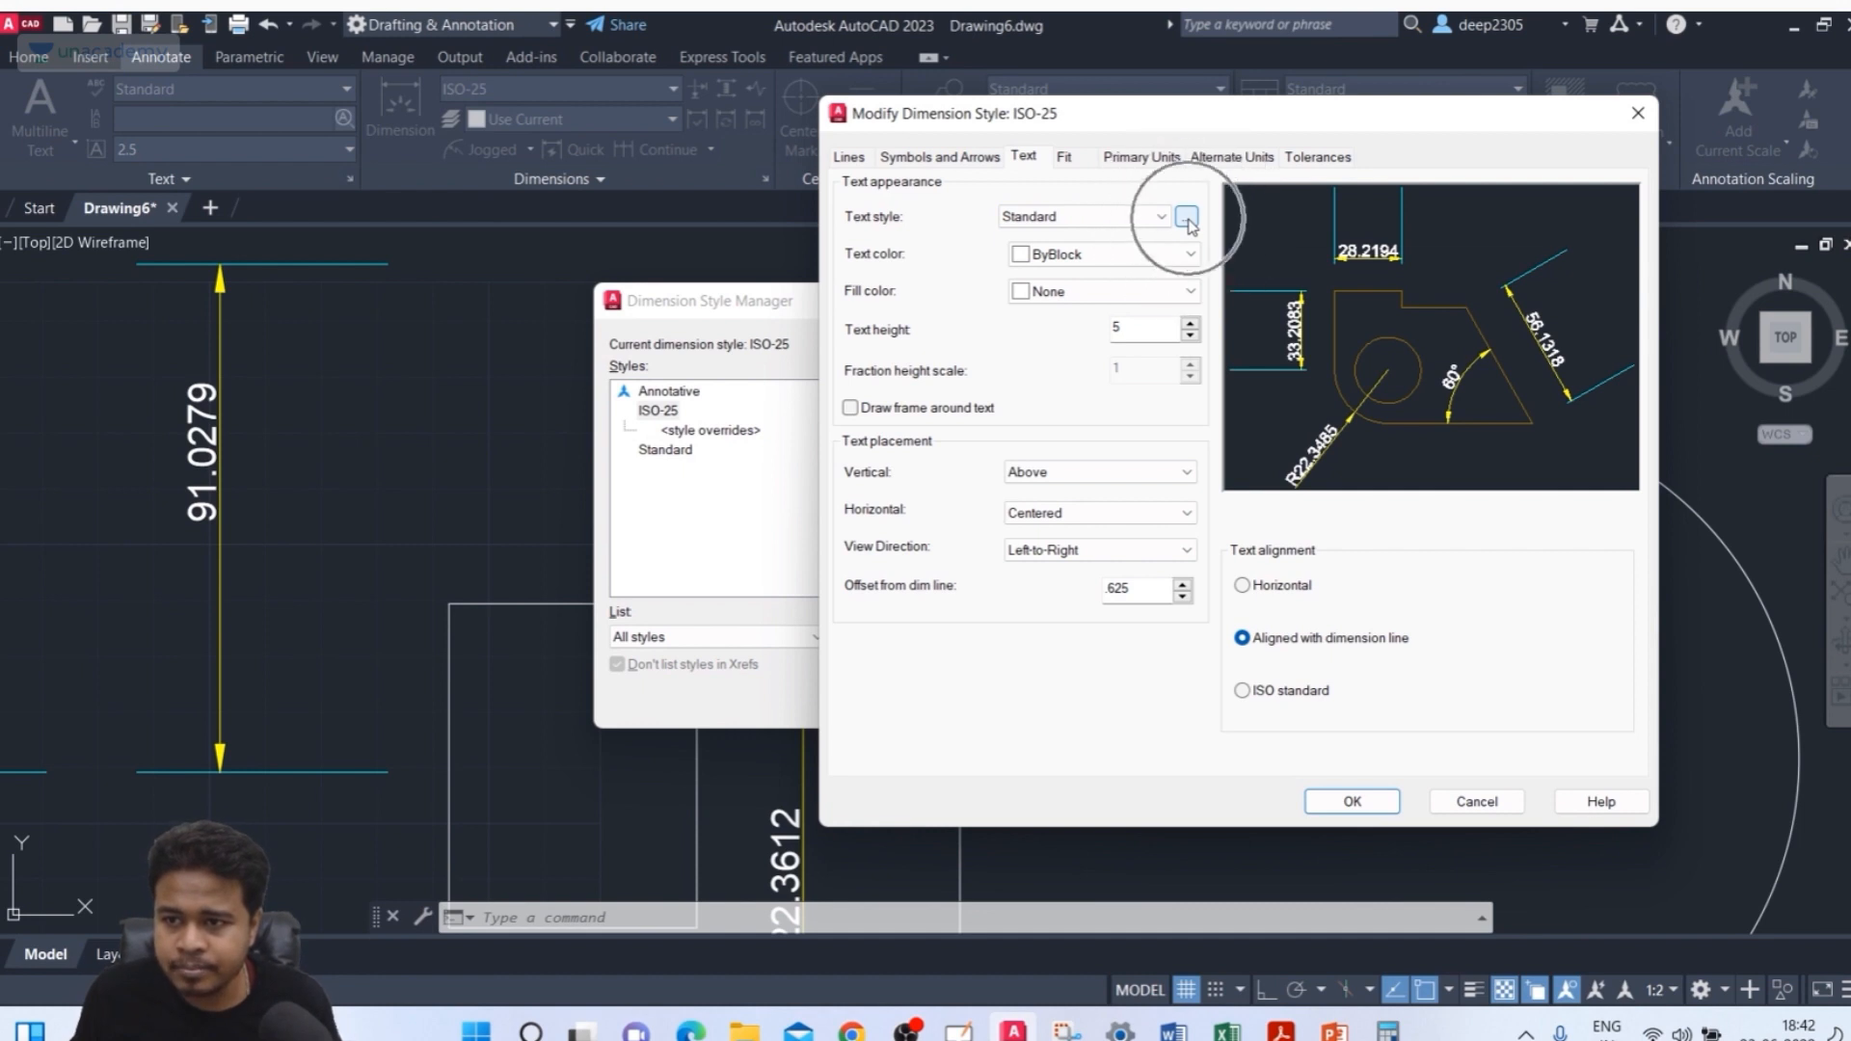
pyautogui.click(1187, 218)
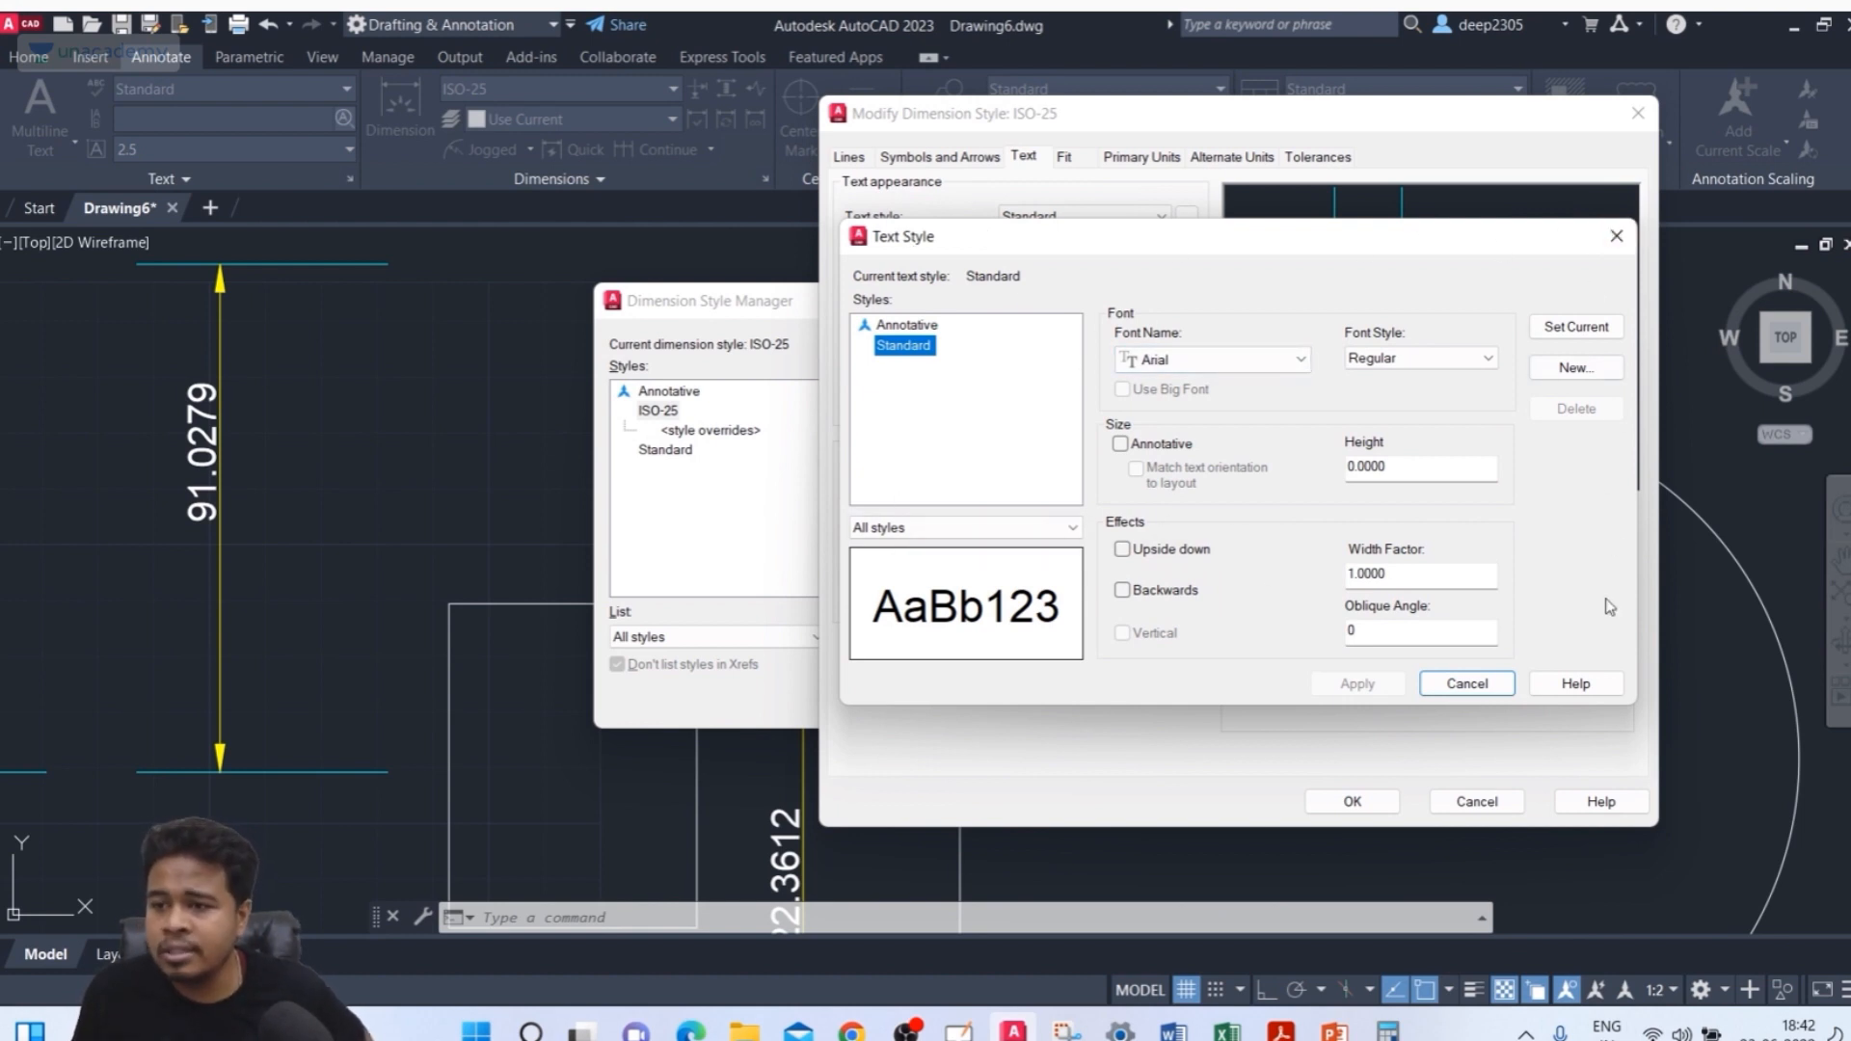
# Change the Standard text style's font to Arial Black
pyautogui.click(1215, 357)
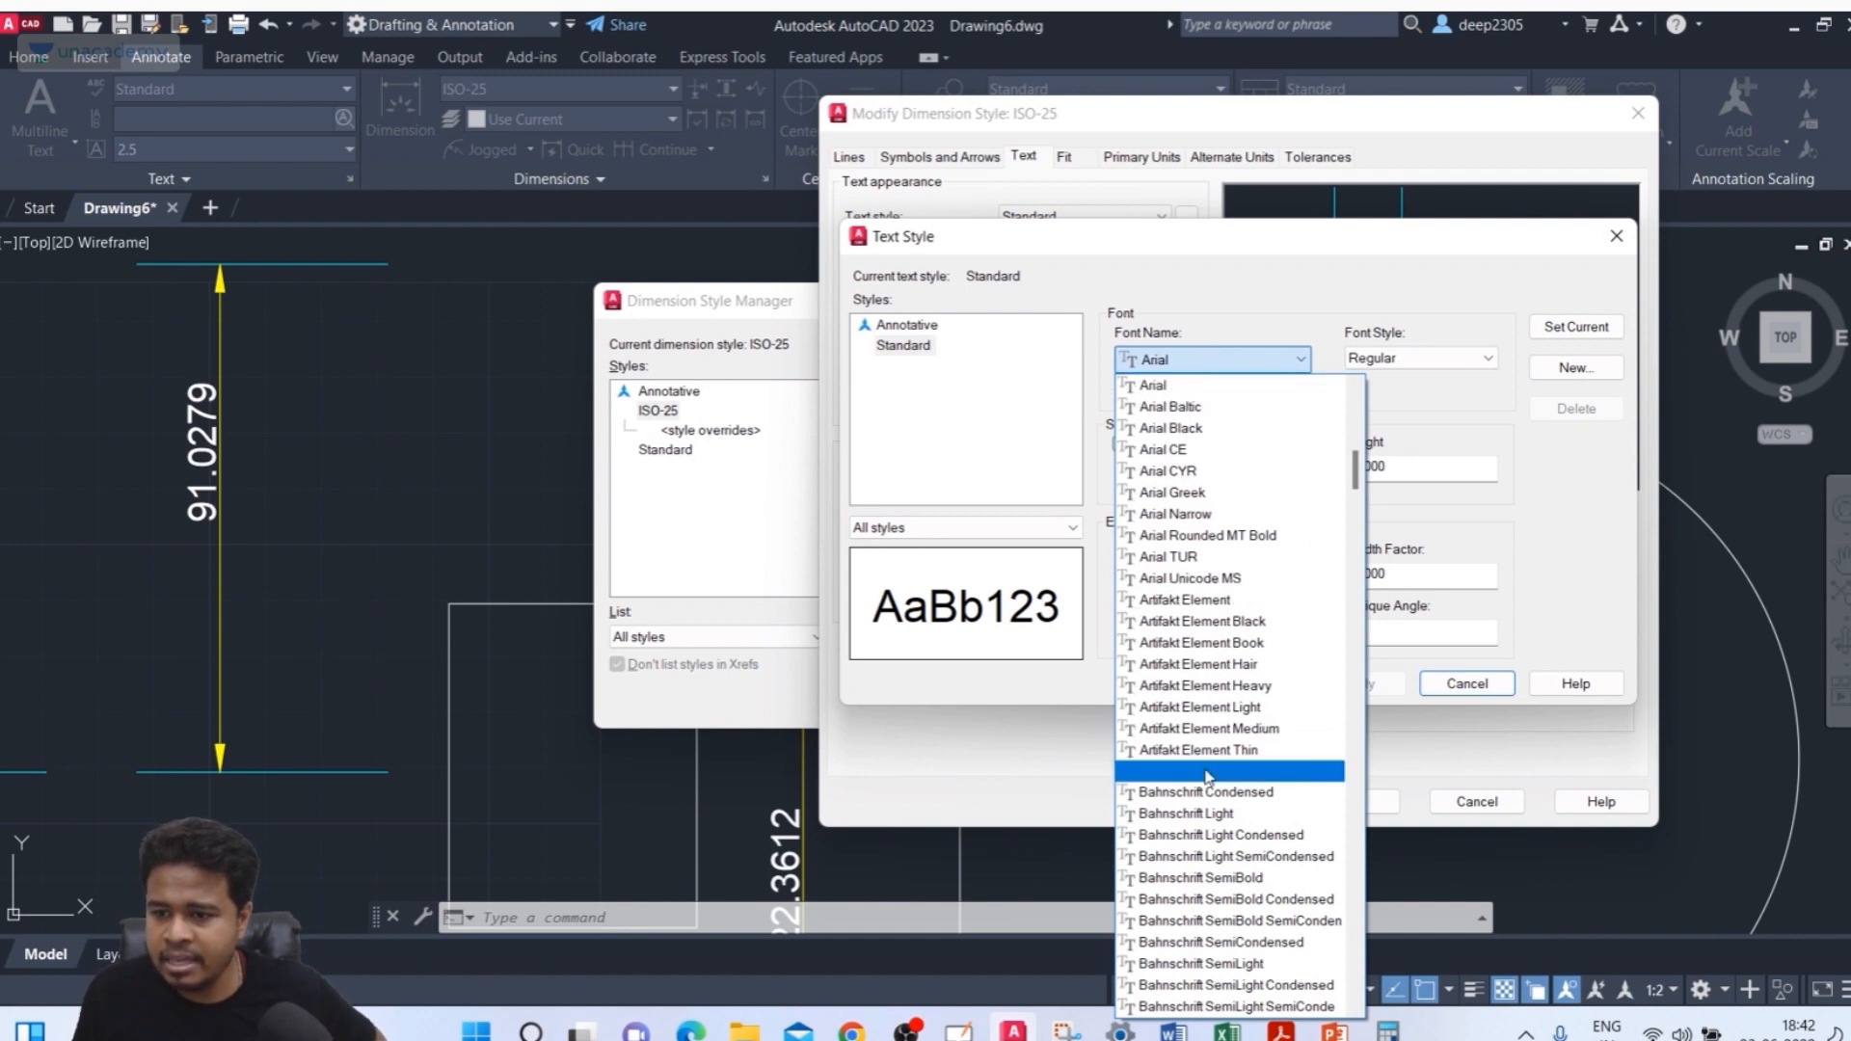
pyautogui.scroll(-5, 1249, 800)
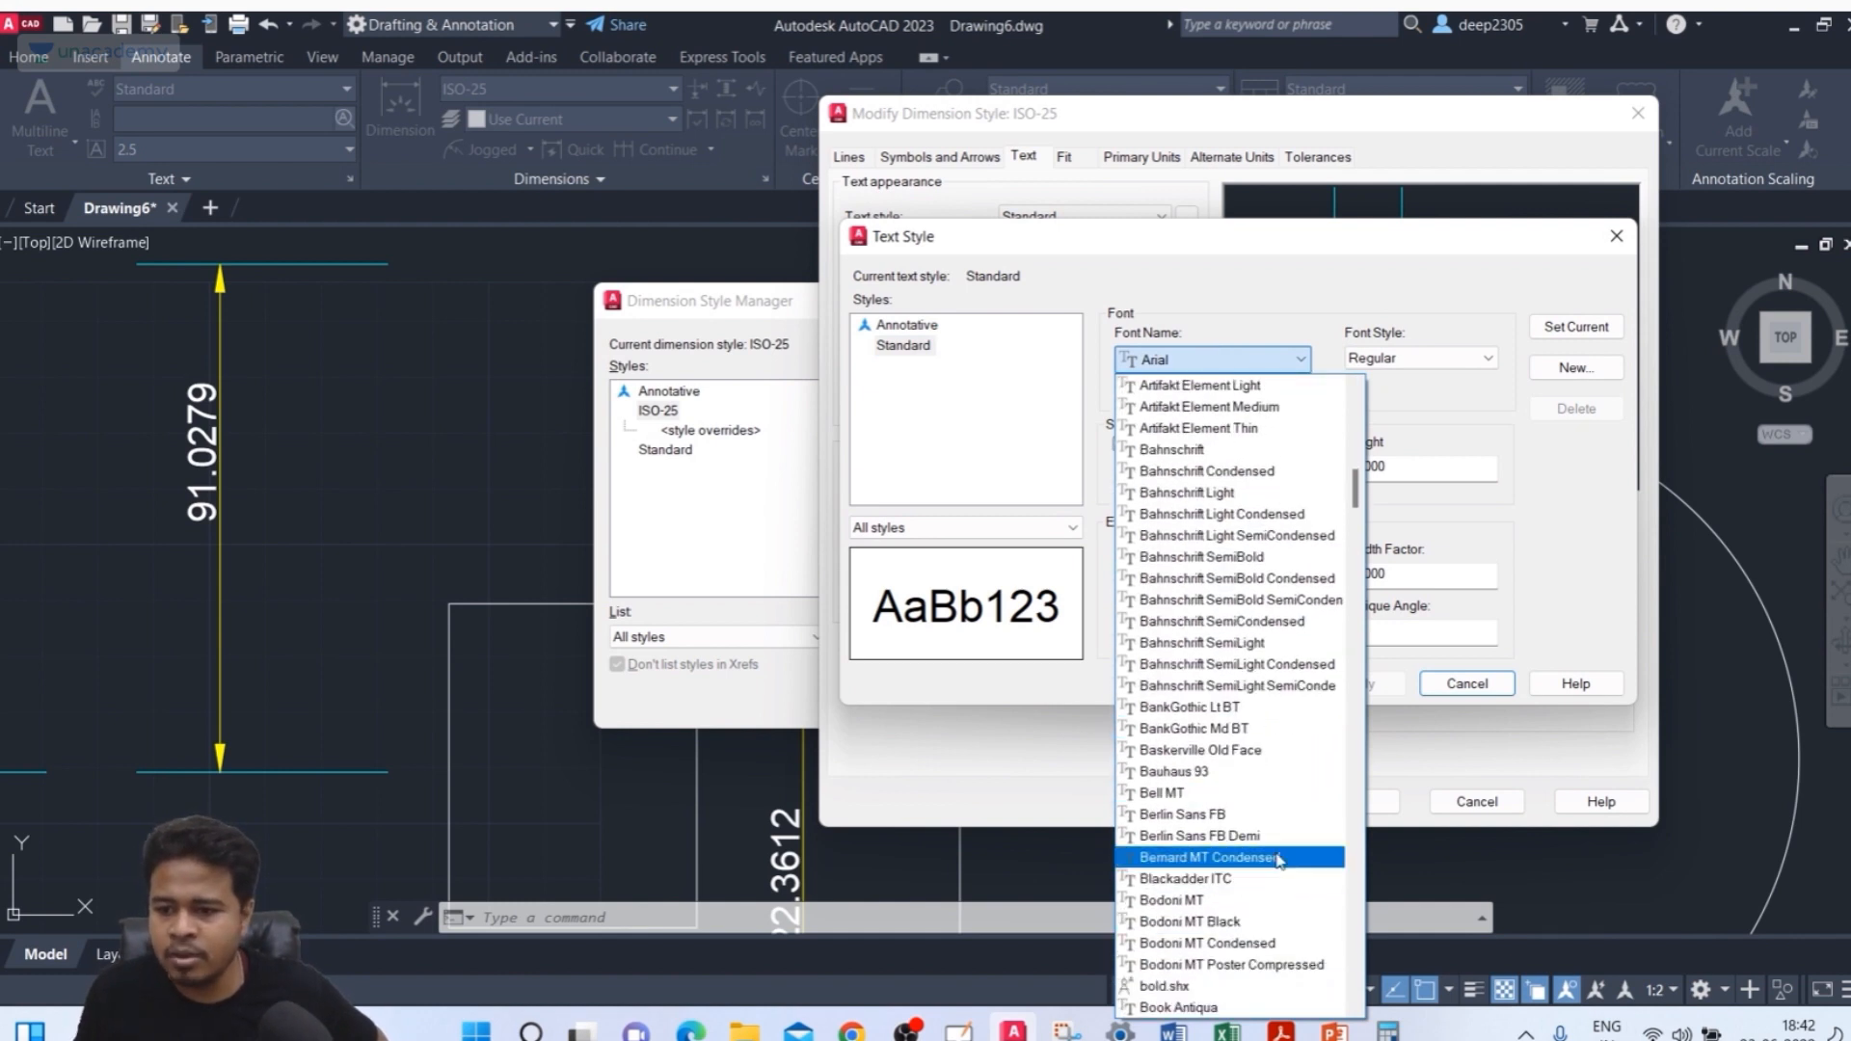
pyautogui.scroll(10, 1243, 820)
pyautogui.scroll(4, 1191, 482)
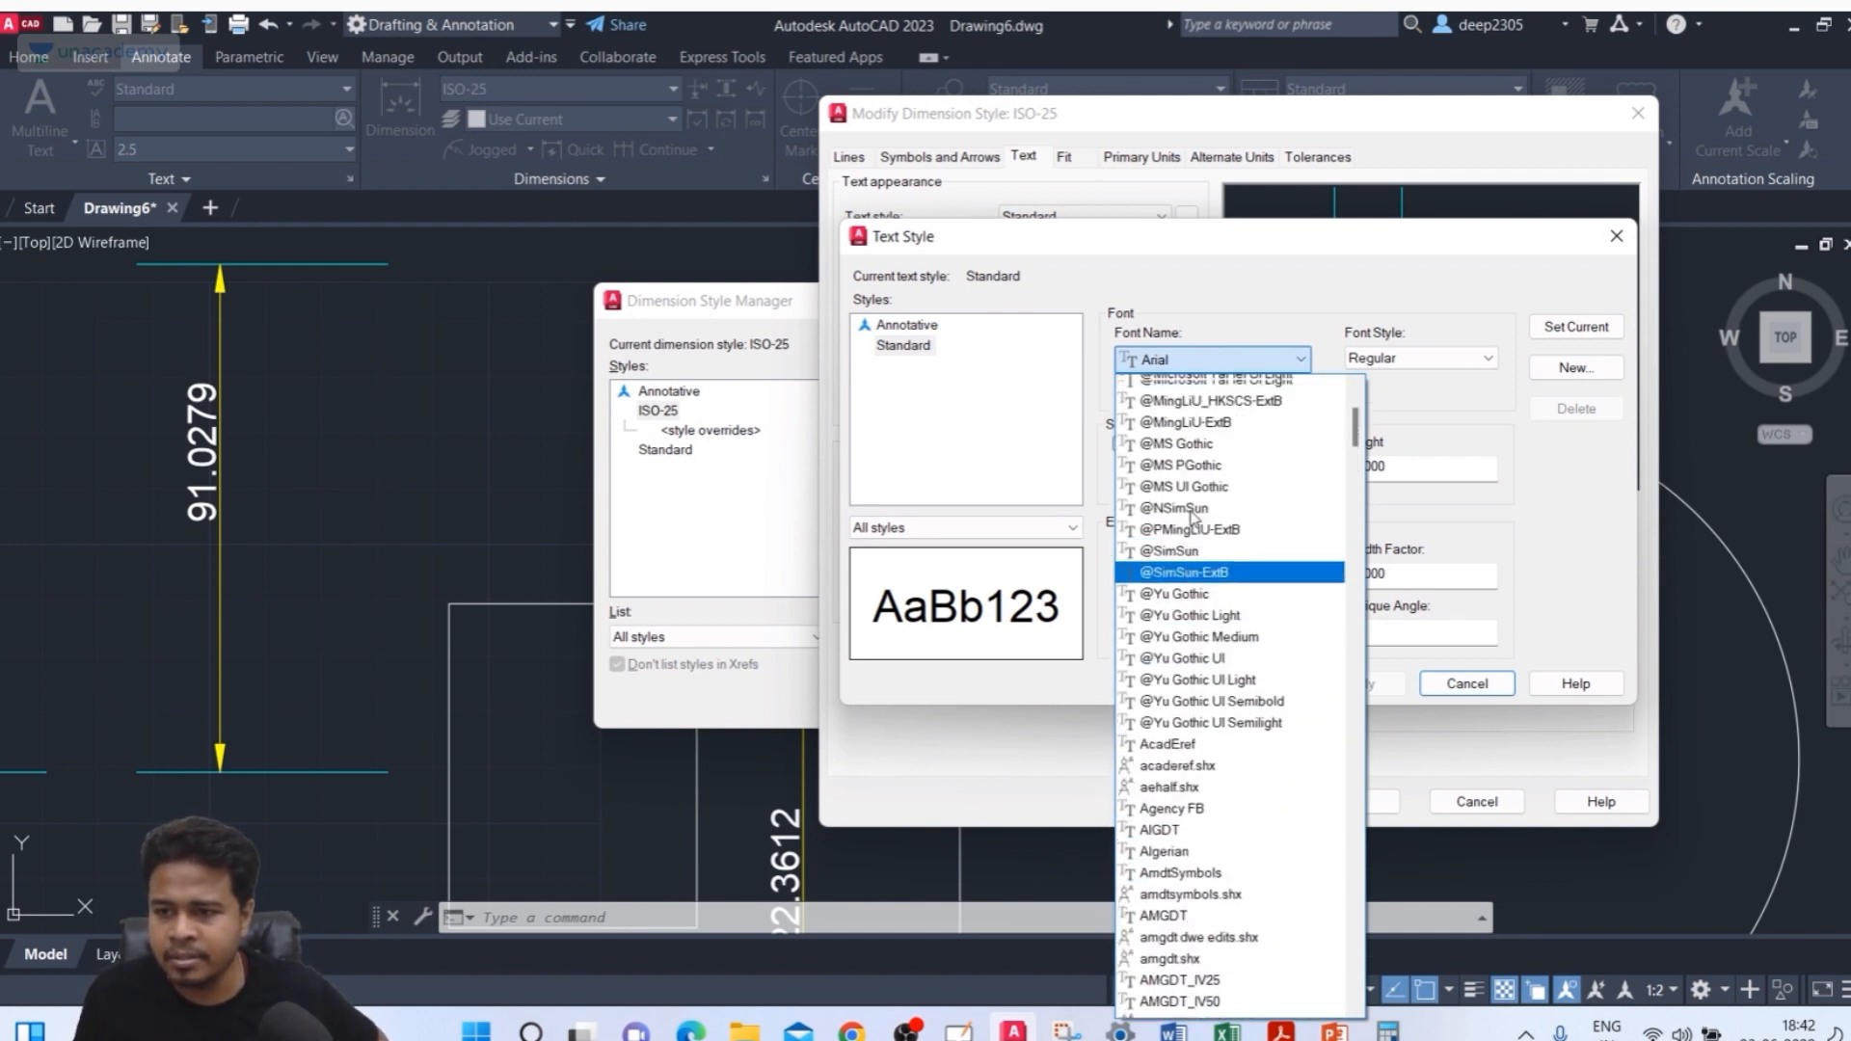
pyautogui.scroll(-12, 1195, 533)
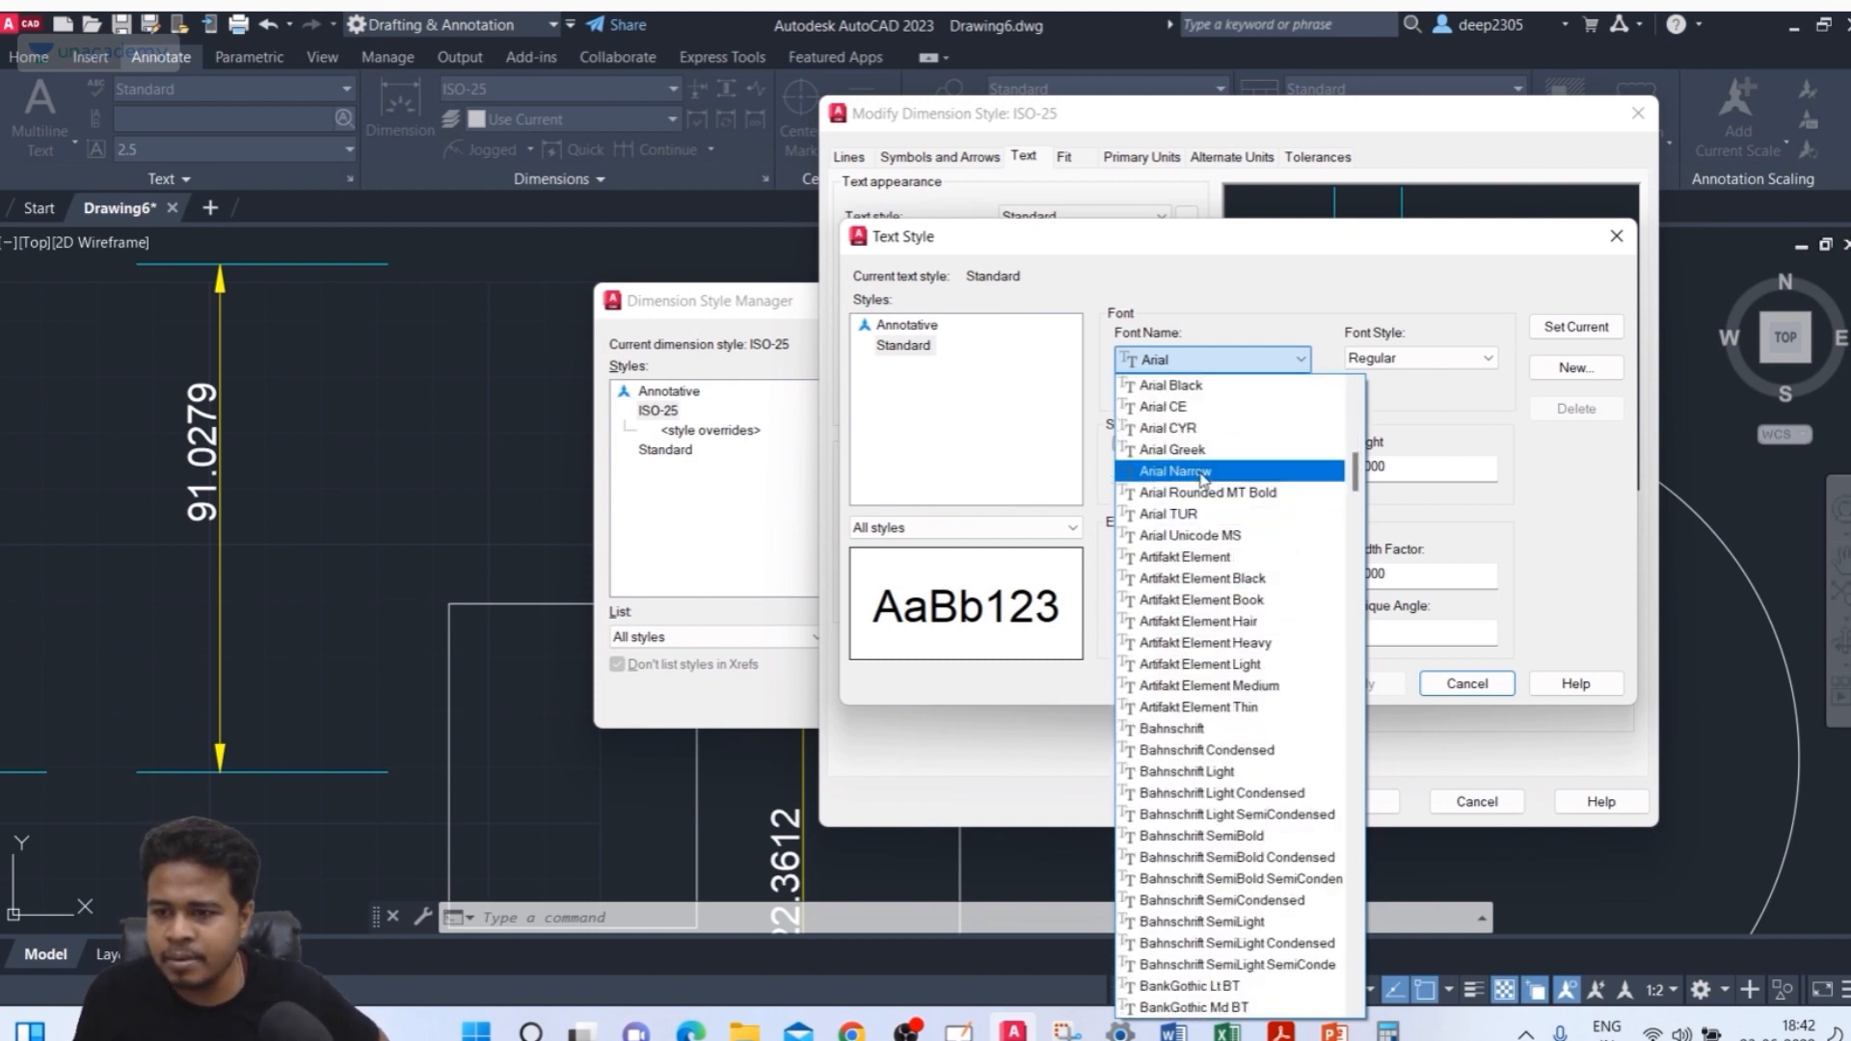
pyautogui.click(1207, 385)
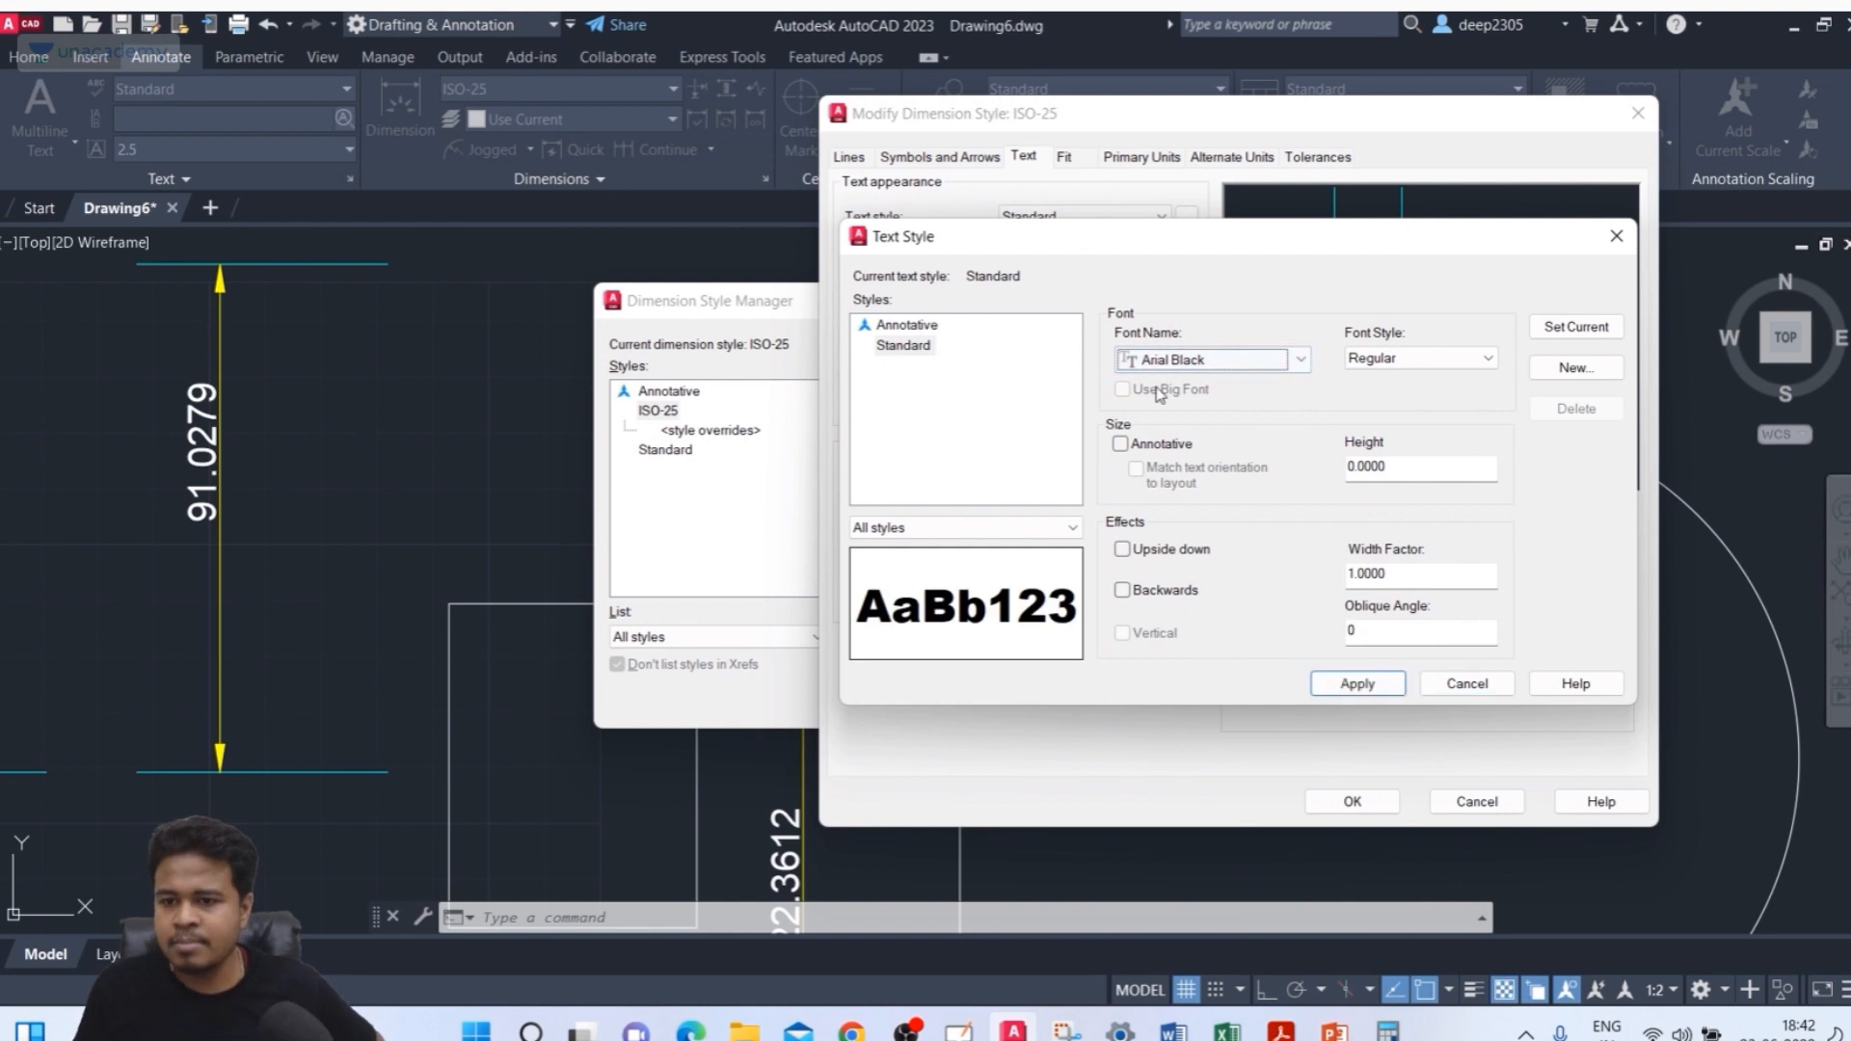
# Set the Standard text style's font back to Arial
pyautogui.click(1430, 357)
pyautogui.click(1425, 350)
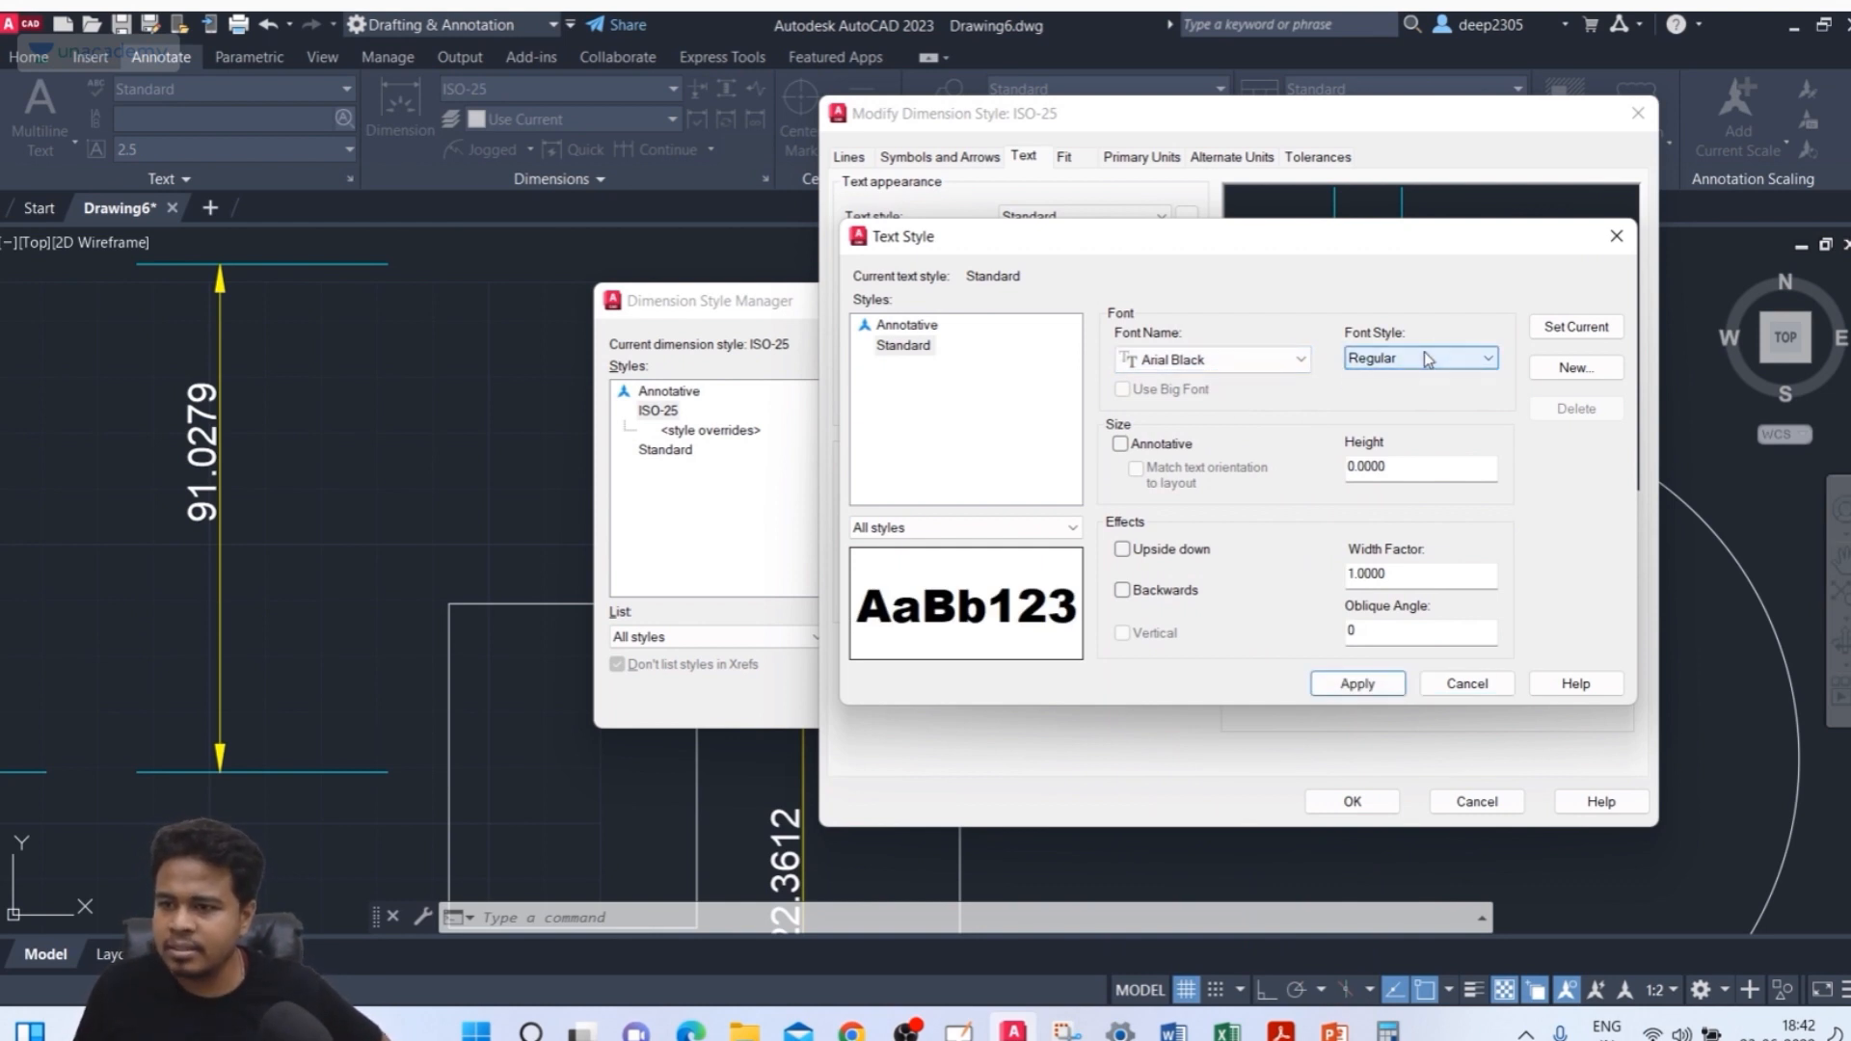
pyautogui.click(1209, 364)
pyautogui.scroll(1, 1186, 410)
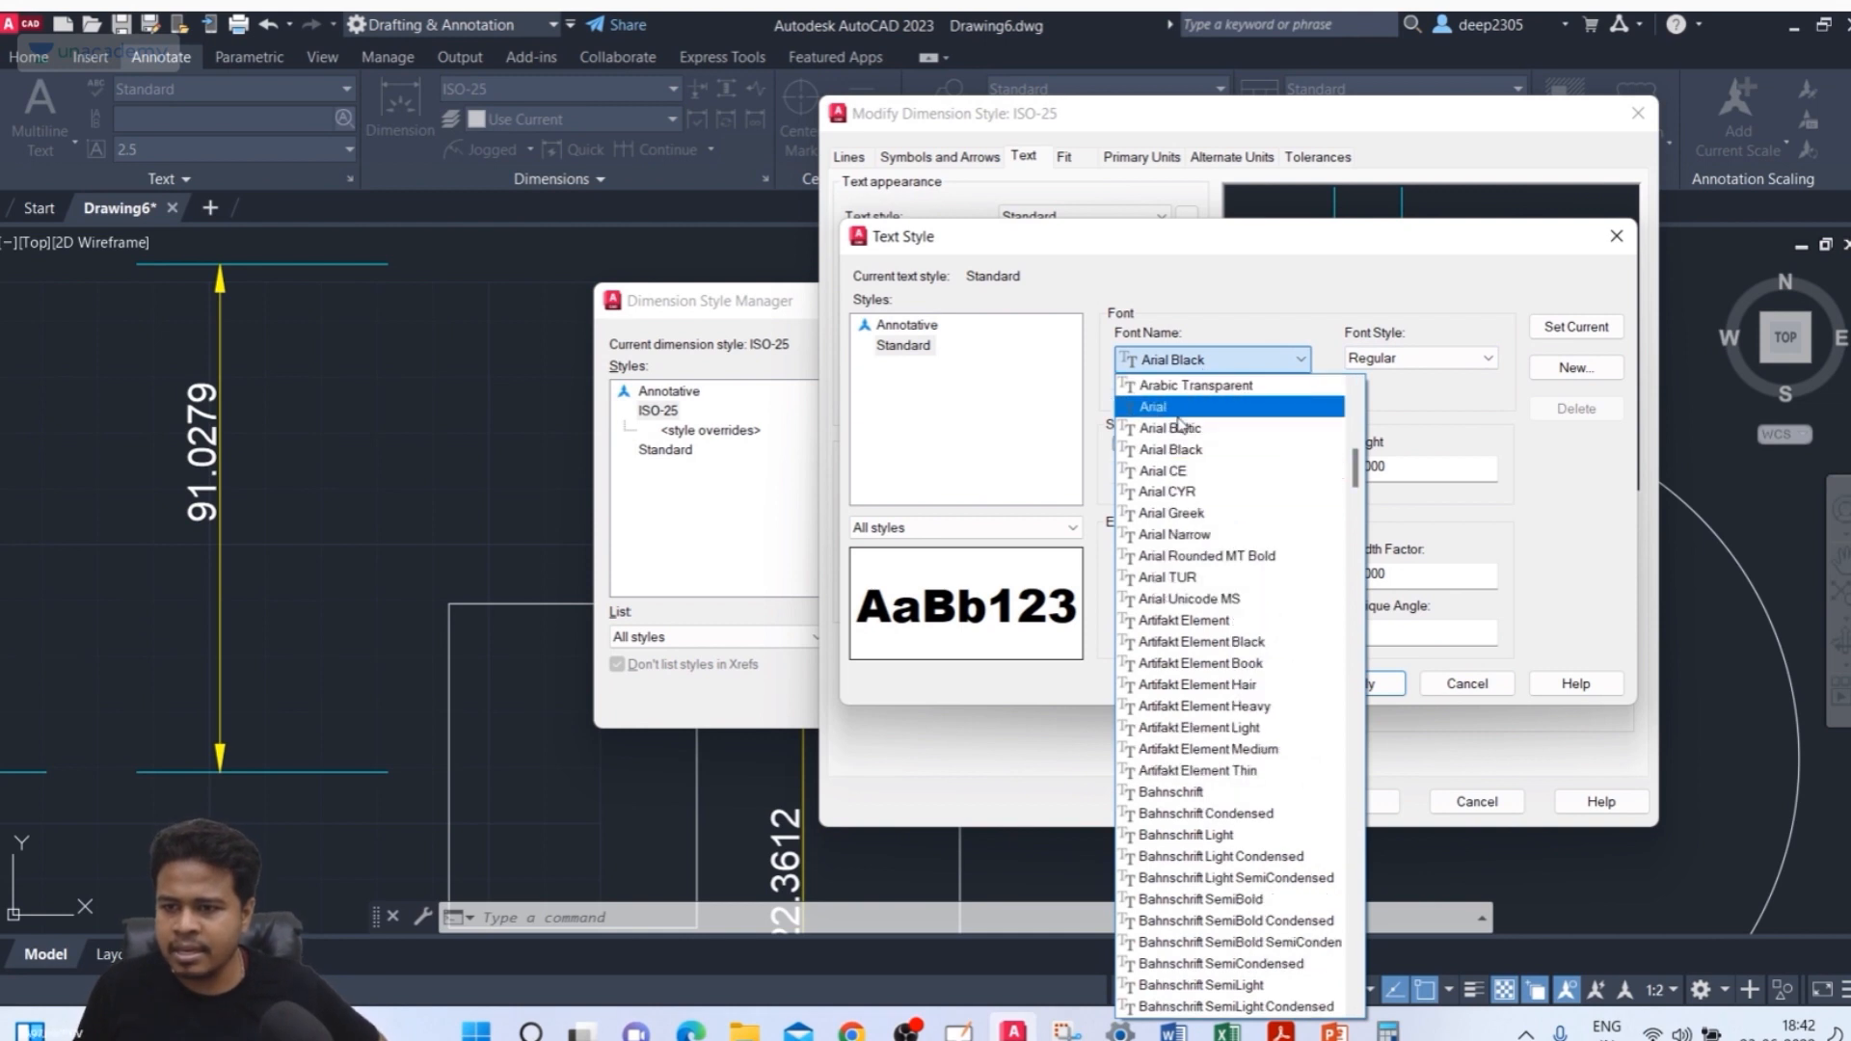
pyautogui.click(1176, 408)
# Try the Bold Italic and Bold font styles for the Standard text style, return to Regular, and cancel
pyautogui.click(1419, 358)
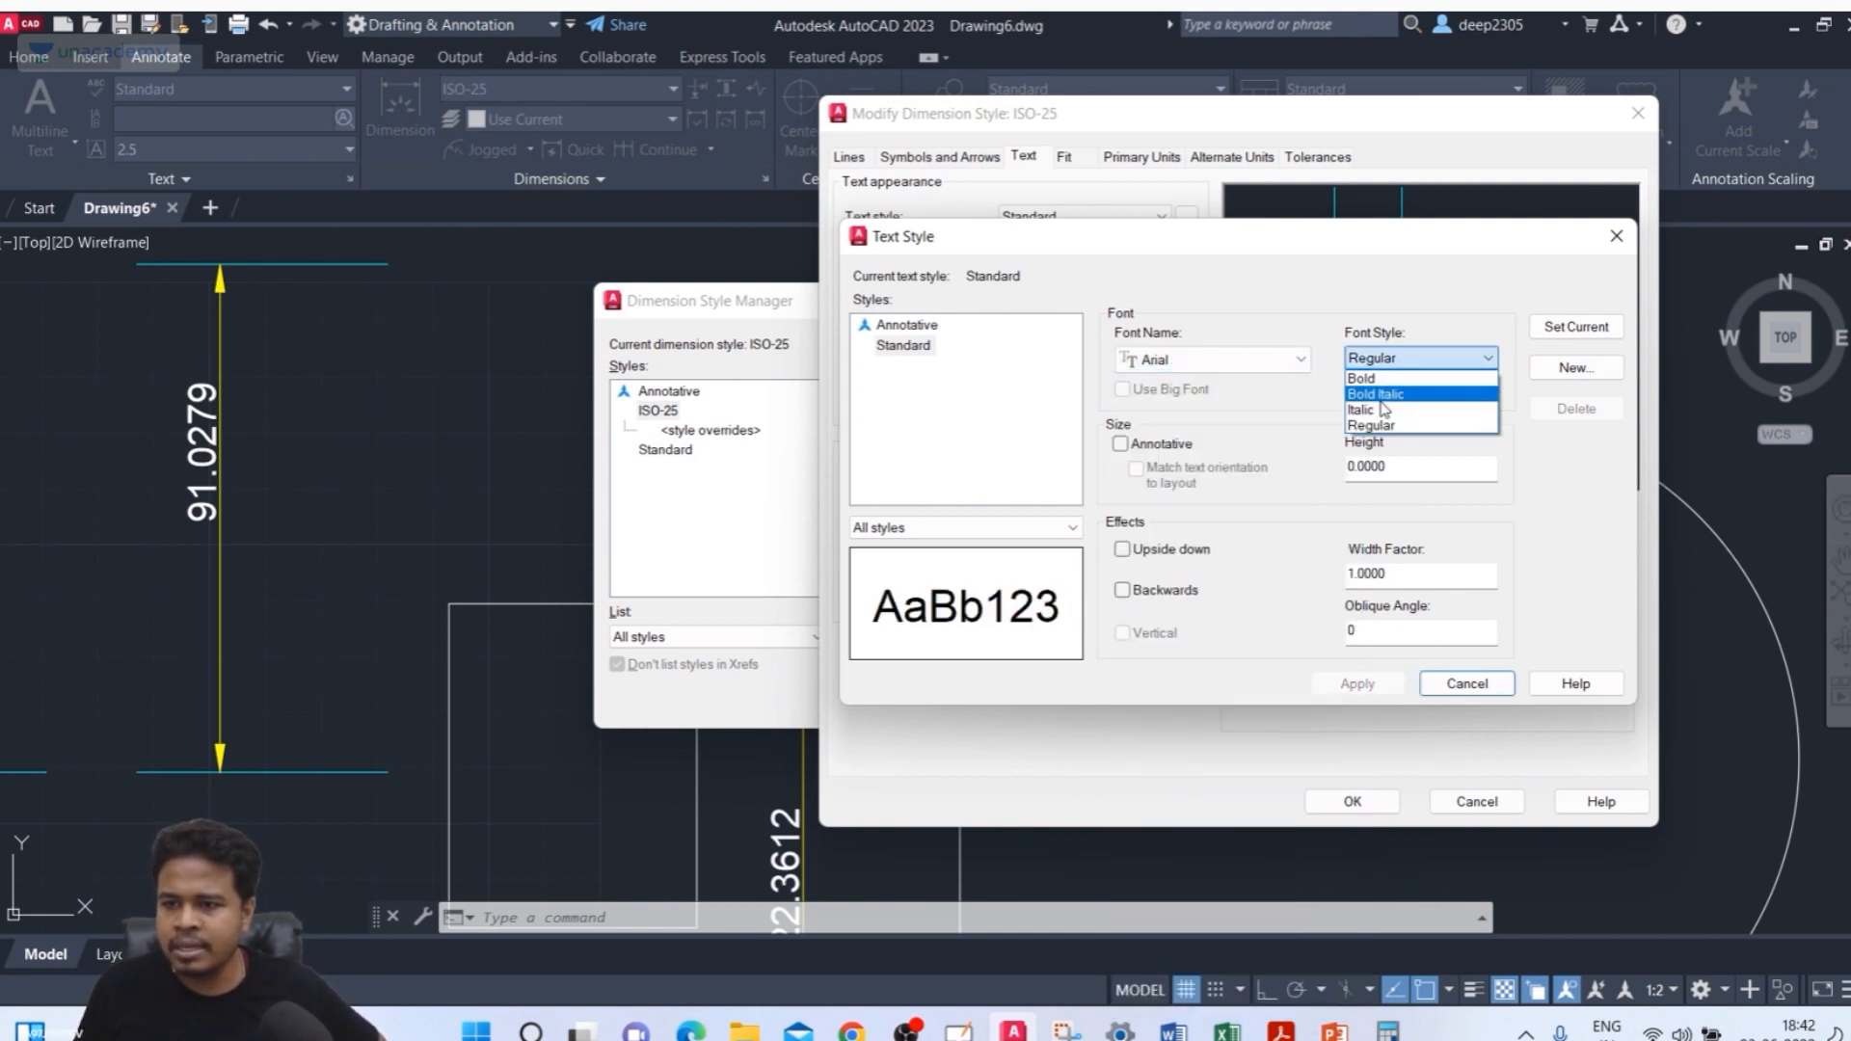
pyautogui.click(1378, 393)
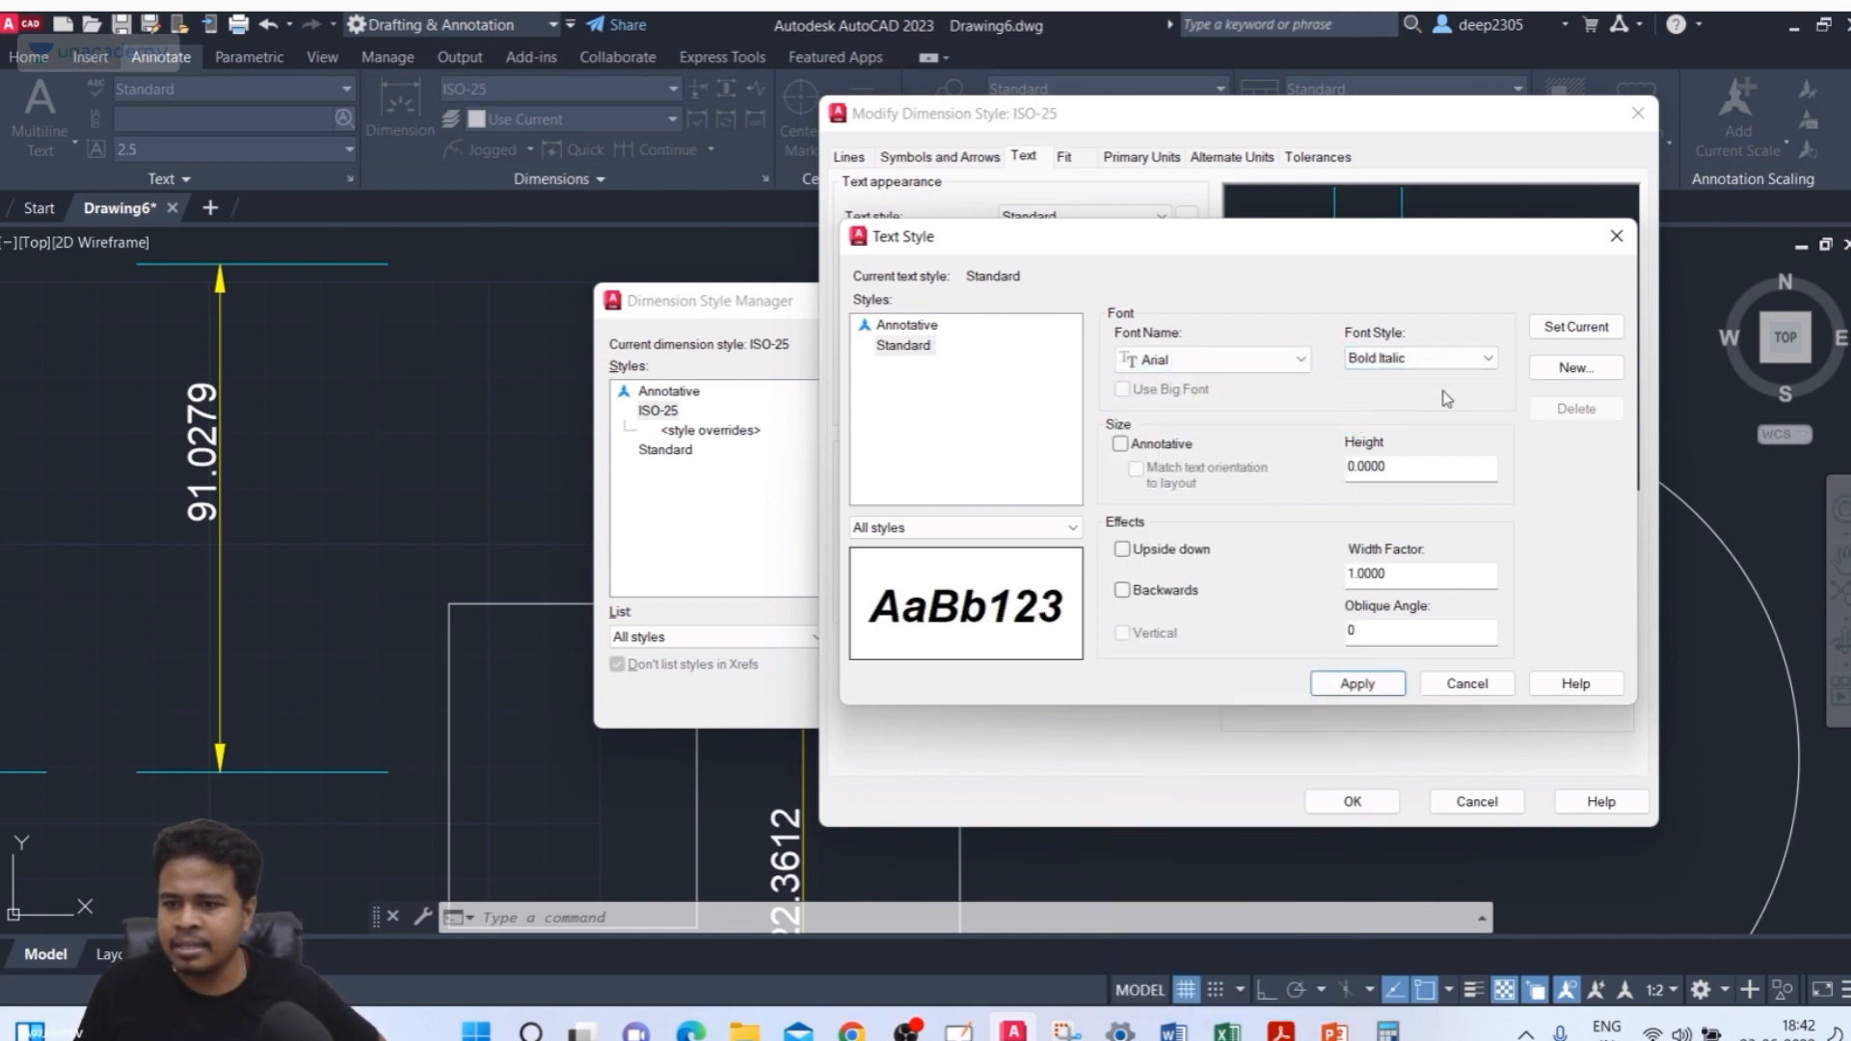
pyautogui.click(1419, 357)
pyautogui.click(1391, 389)
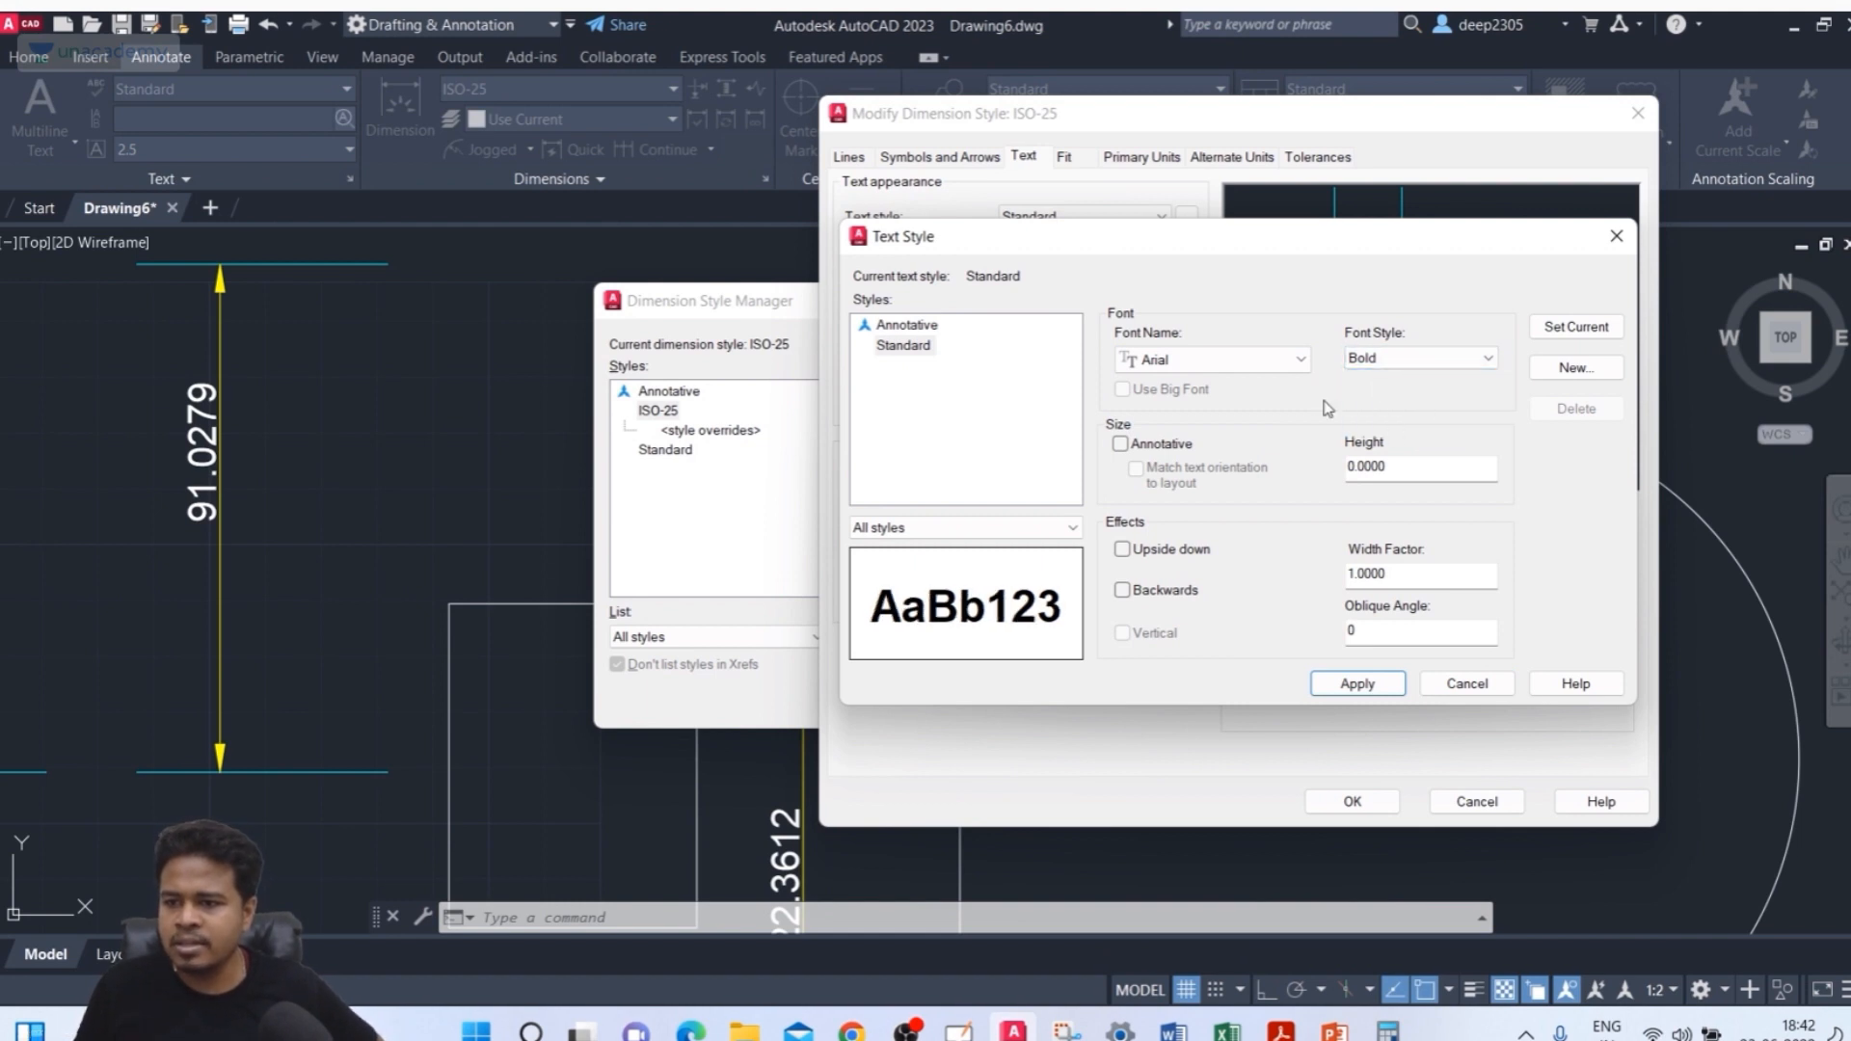
pyautogui.click(1354, 364)
pyautogui.click(1374, 431)
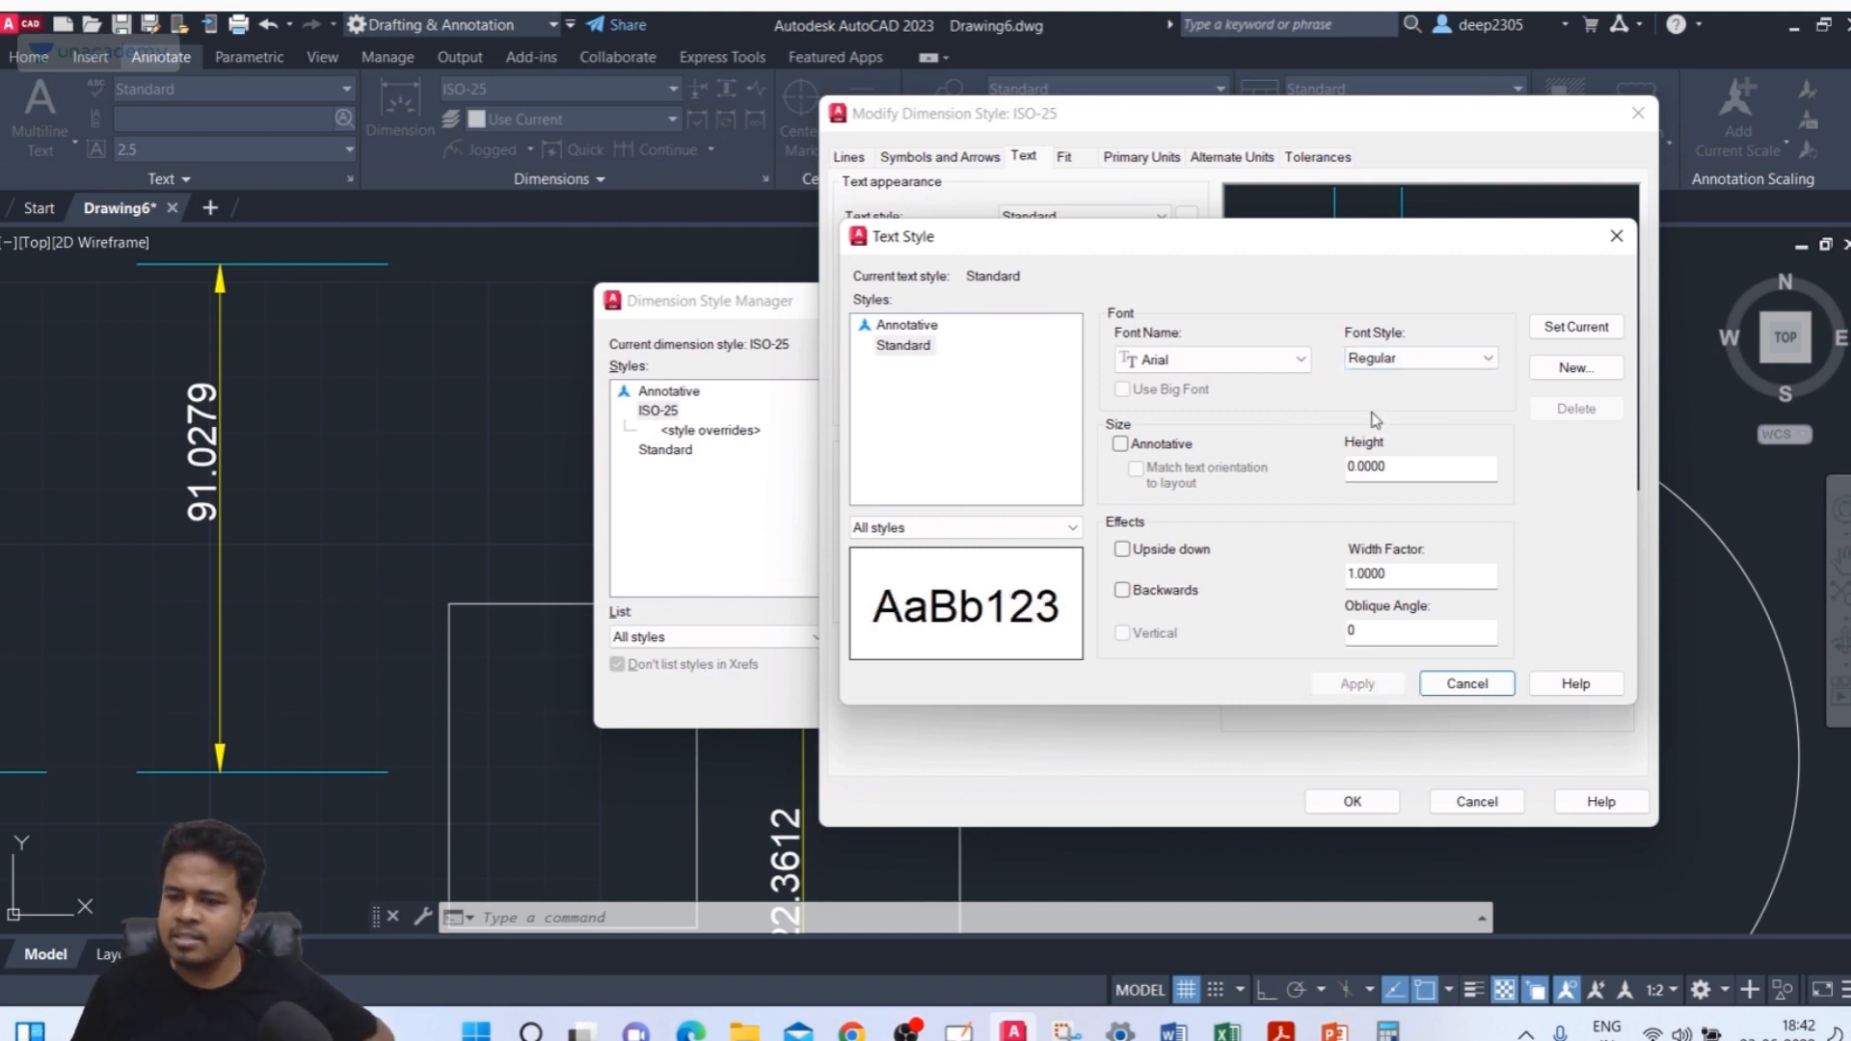
pyautogui.click(1299, 361)
pyautogui.click(1446, 368)
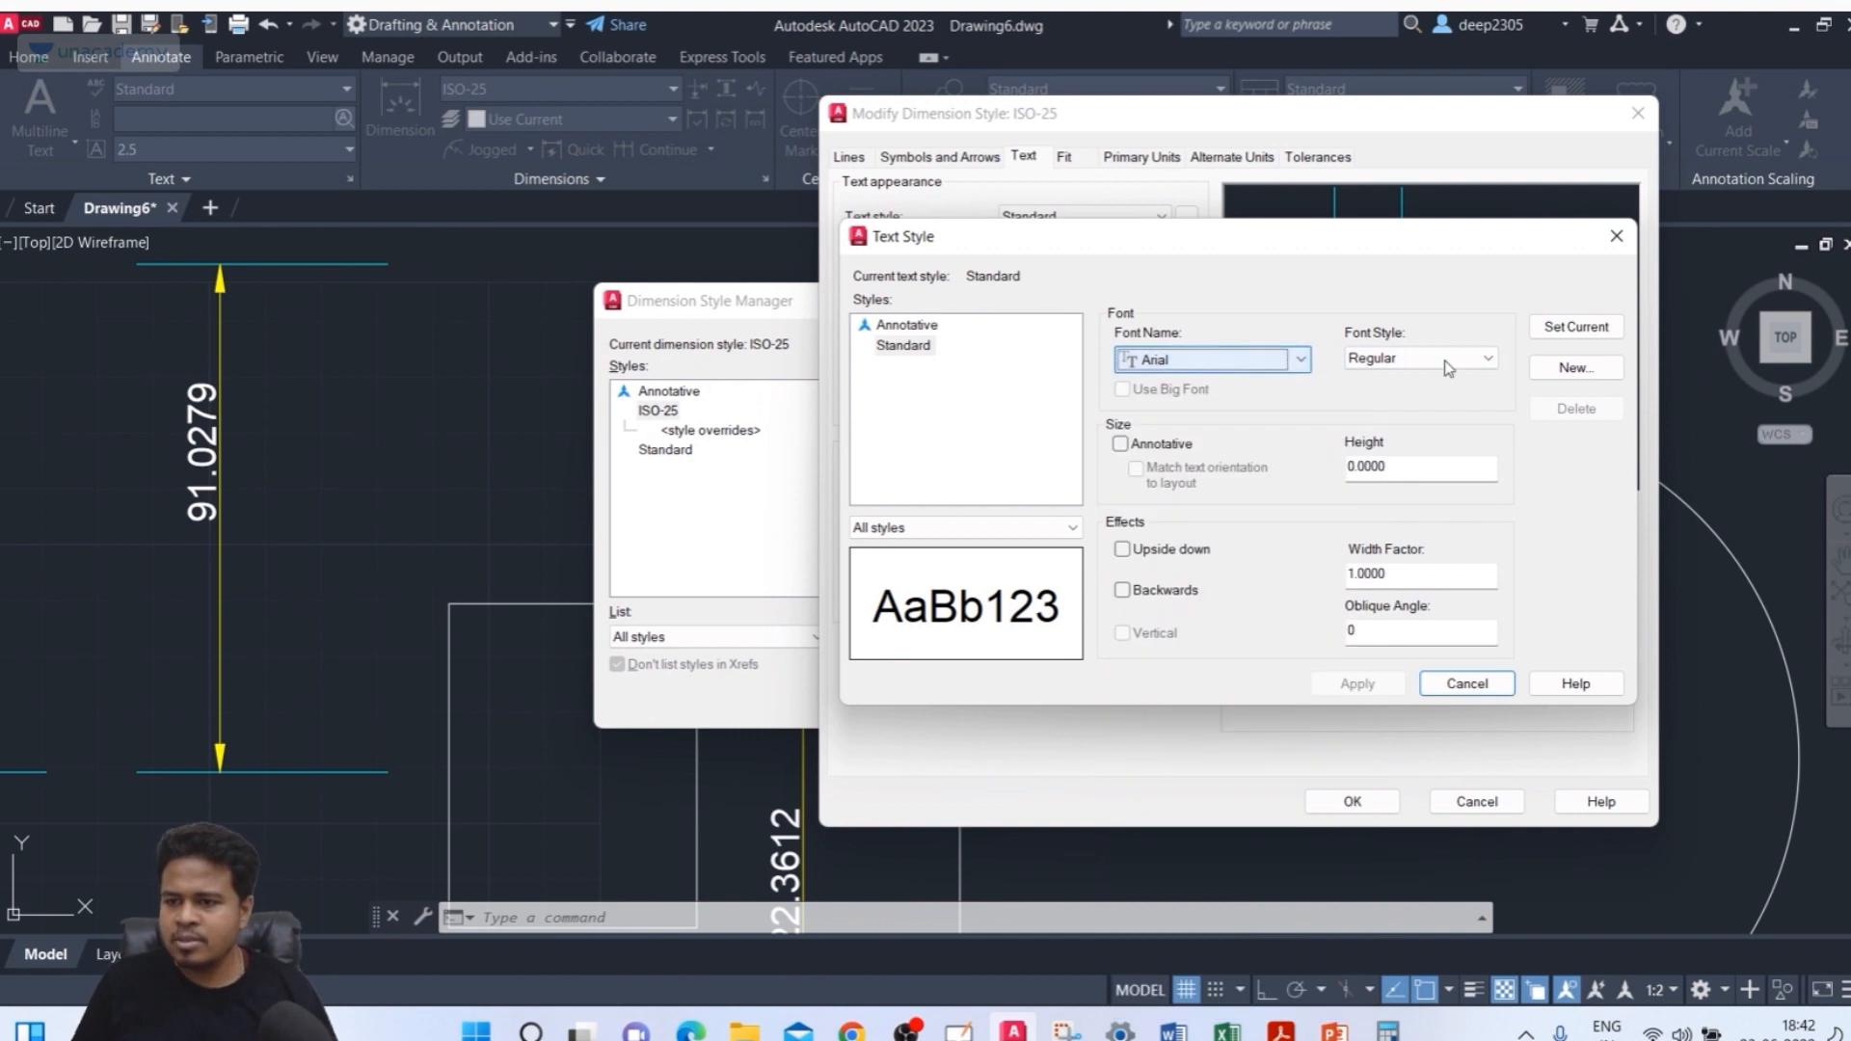
pyautogui.moveTo(1433, 479); pyautogui.dragTo(1334, 475)
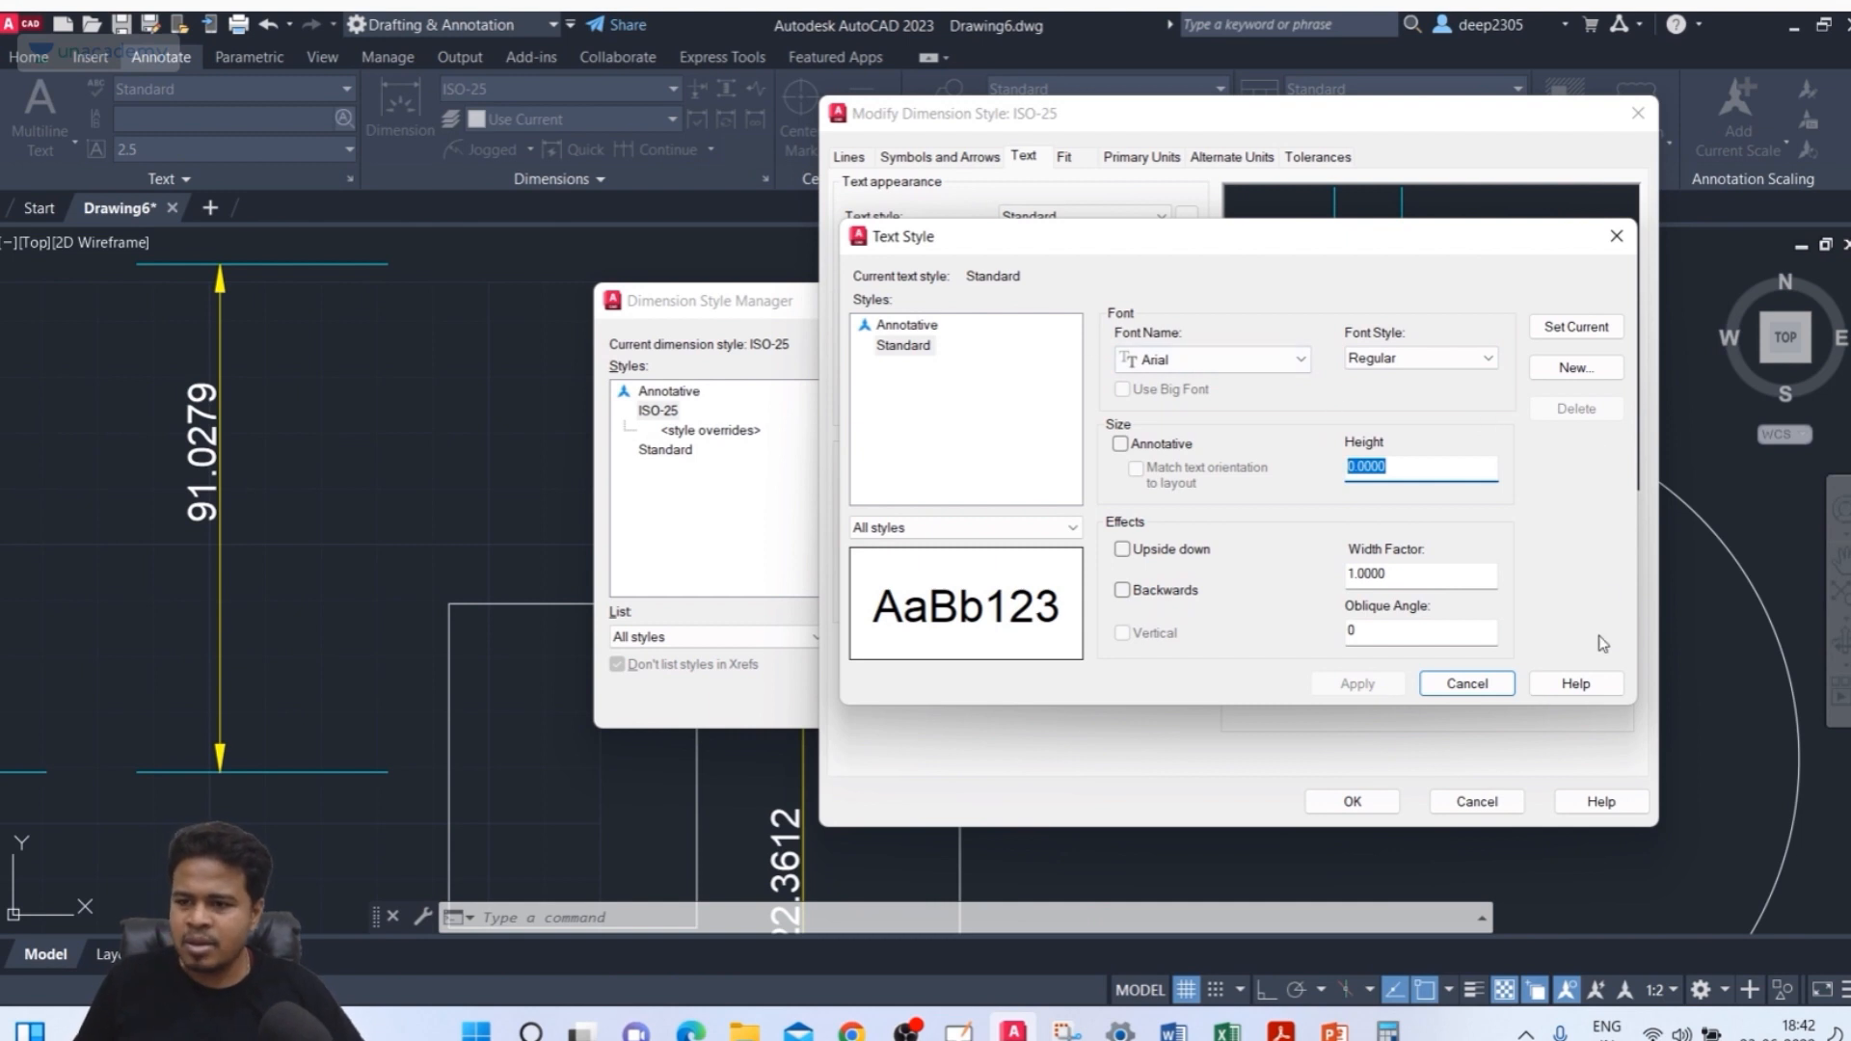
pyautogui.click(1466, 683)
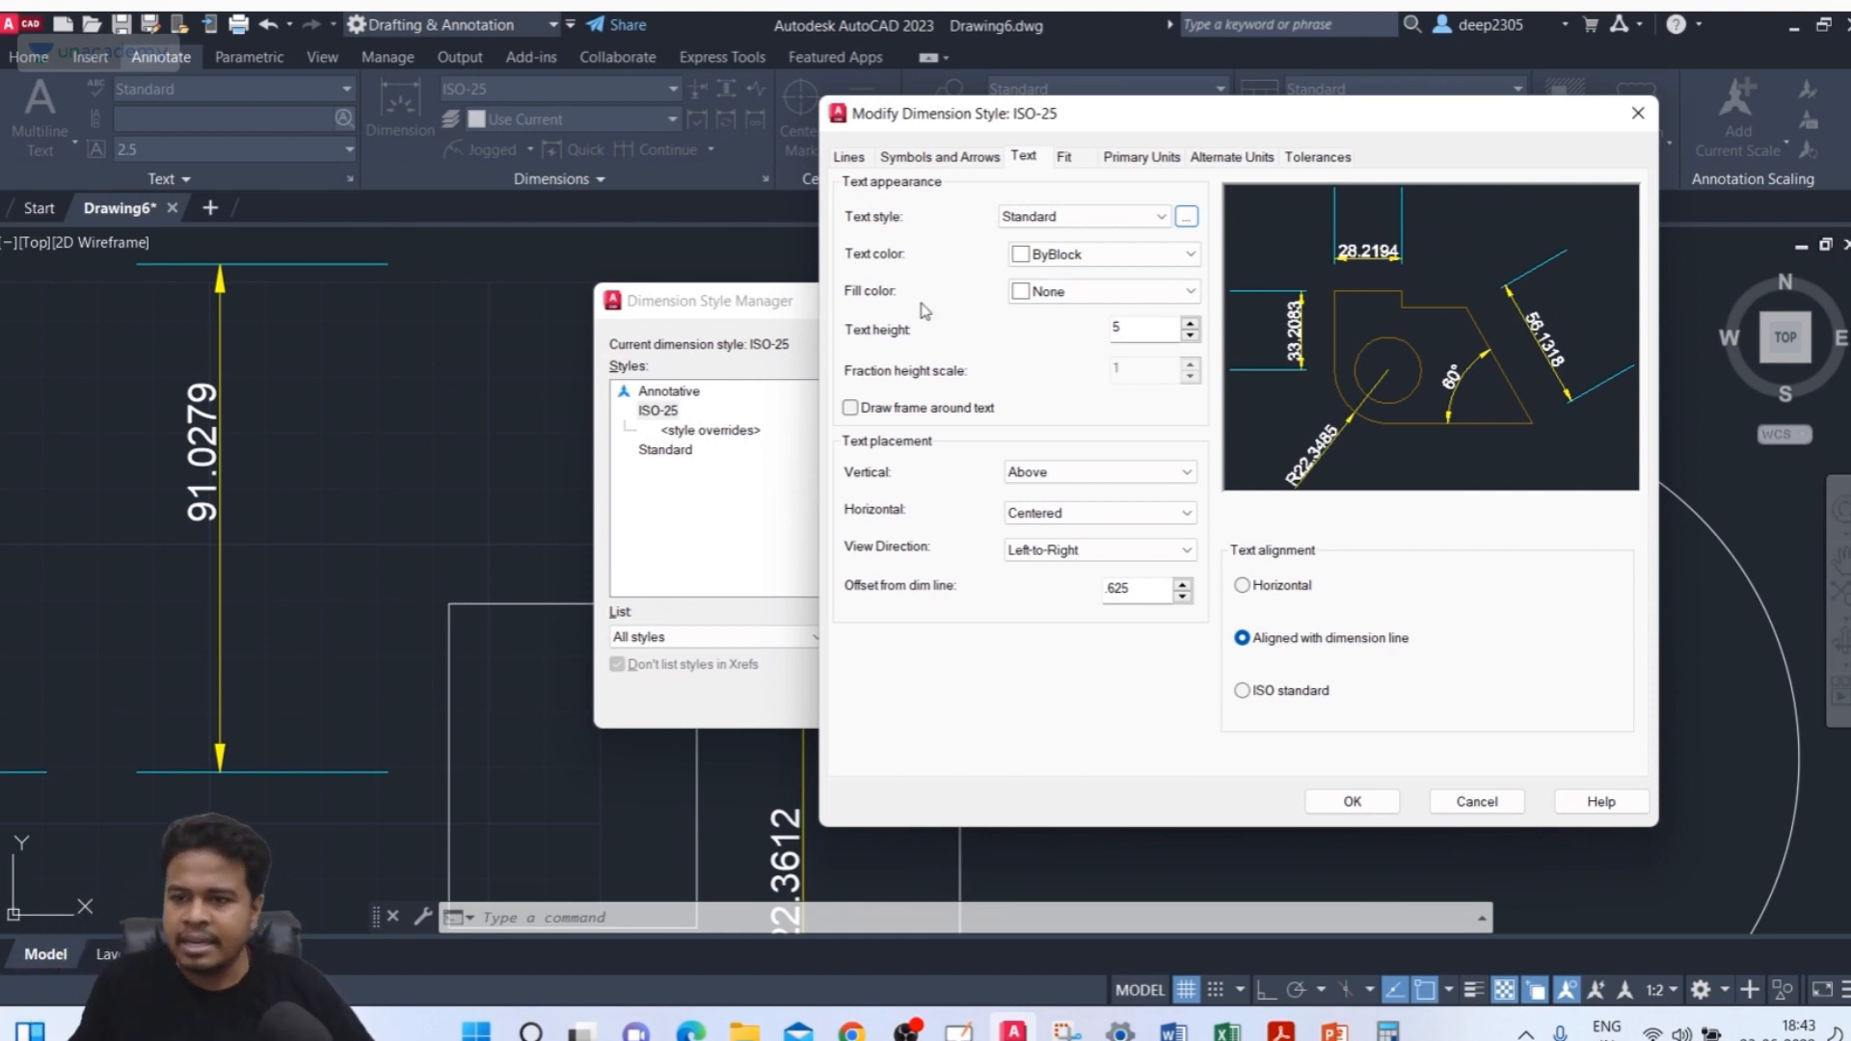
# Set the ISO-25 dimension text colour to Green
pyautogui.click(1089, 257)
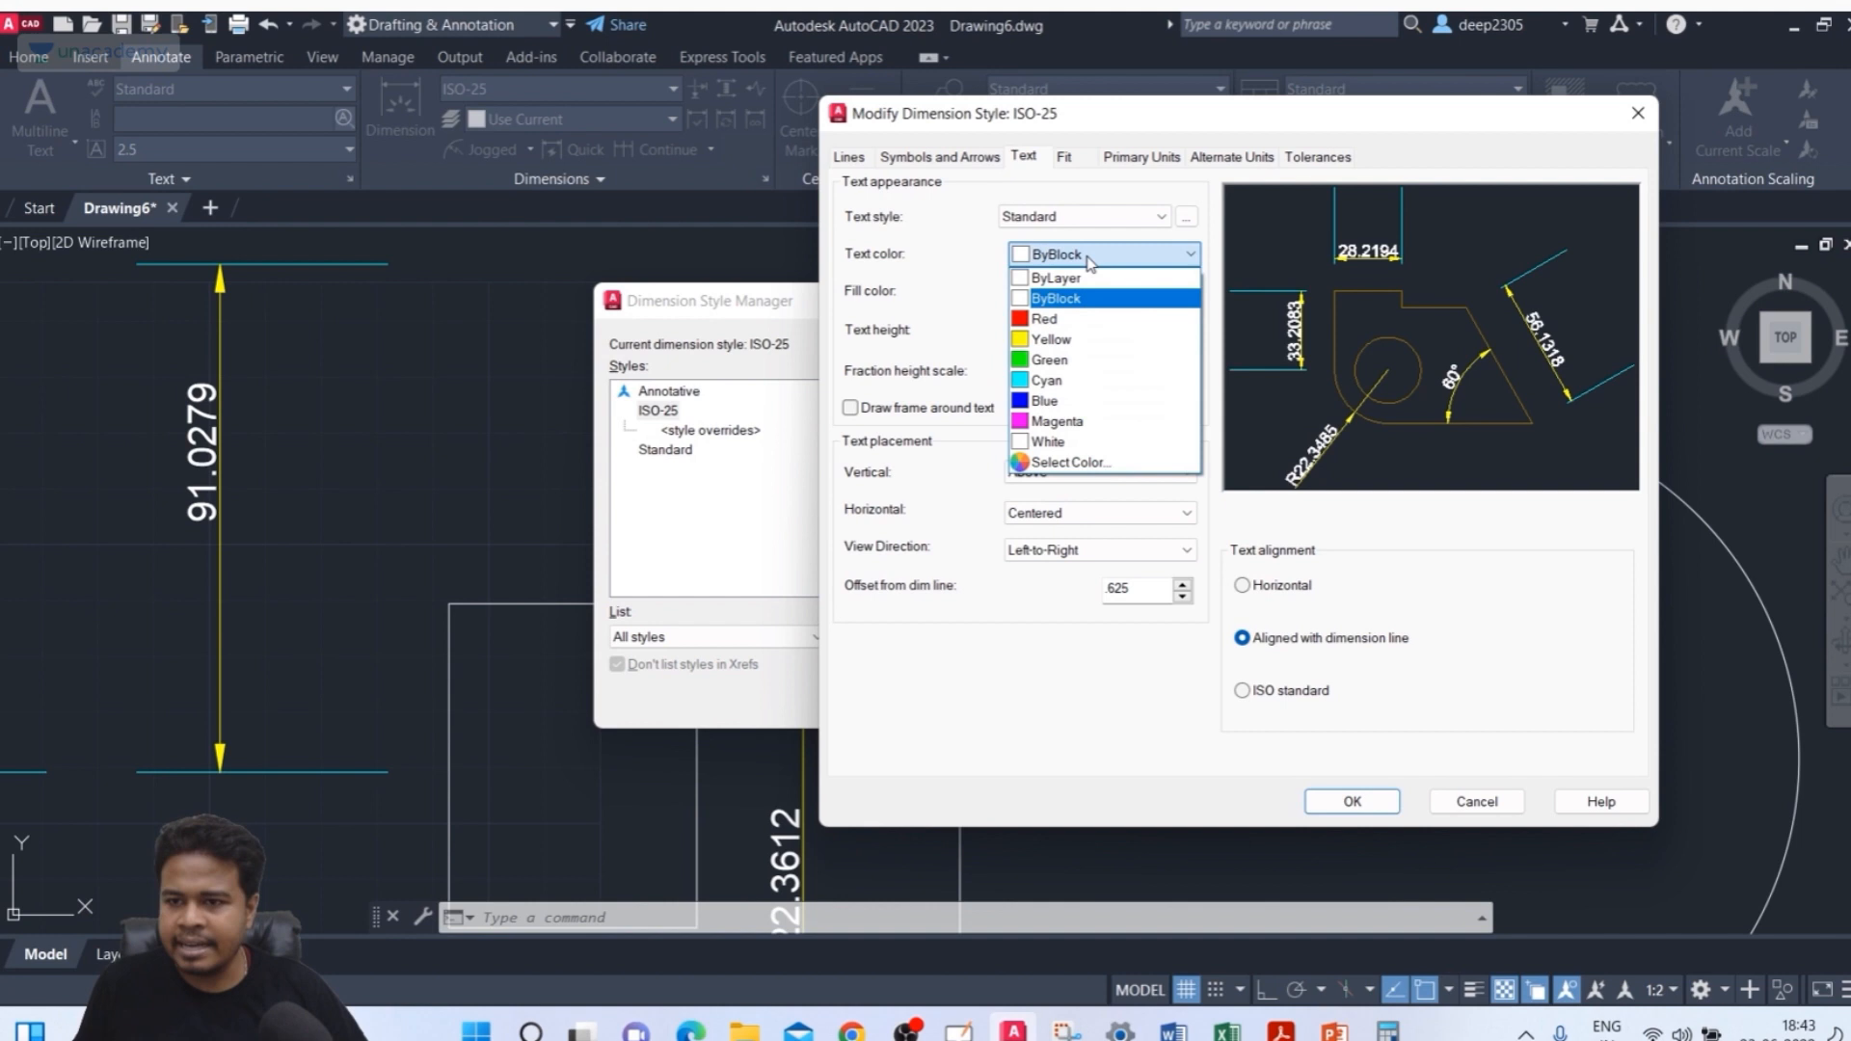
pyautogui.click(1061, 319)
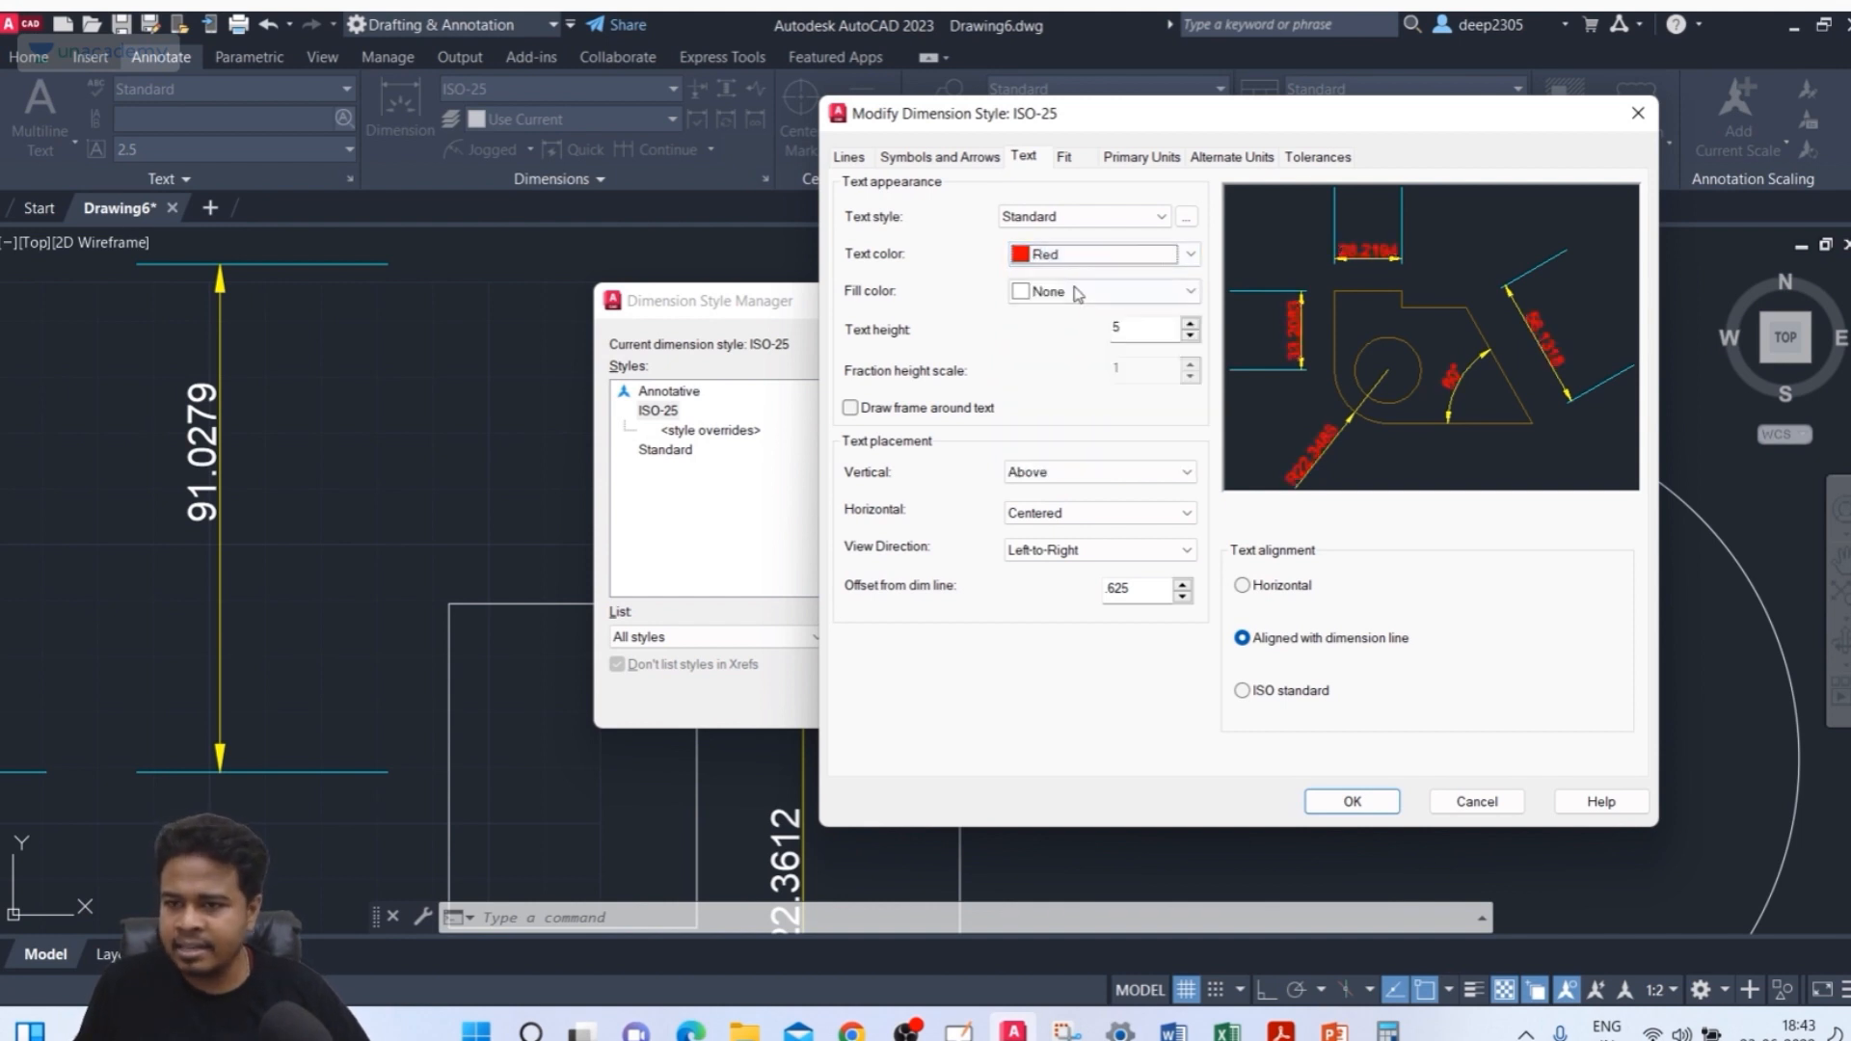
pyautogui.click(1087, 255)
pyautogui.click(1059, 365)
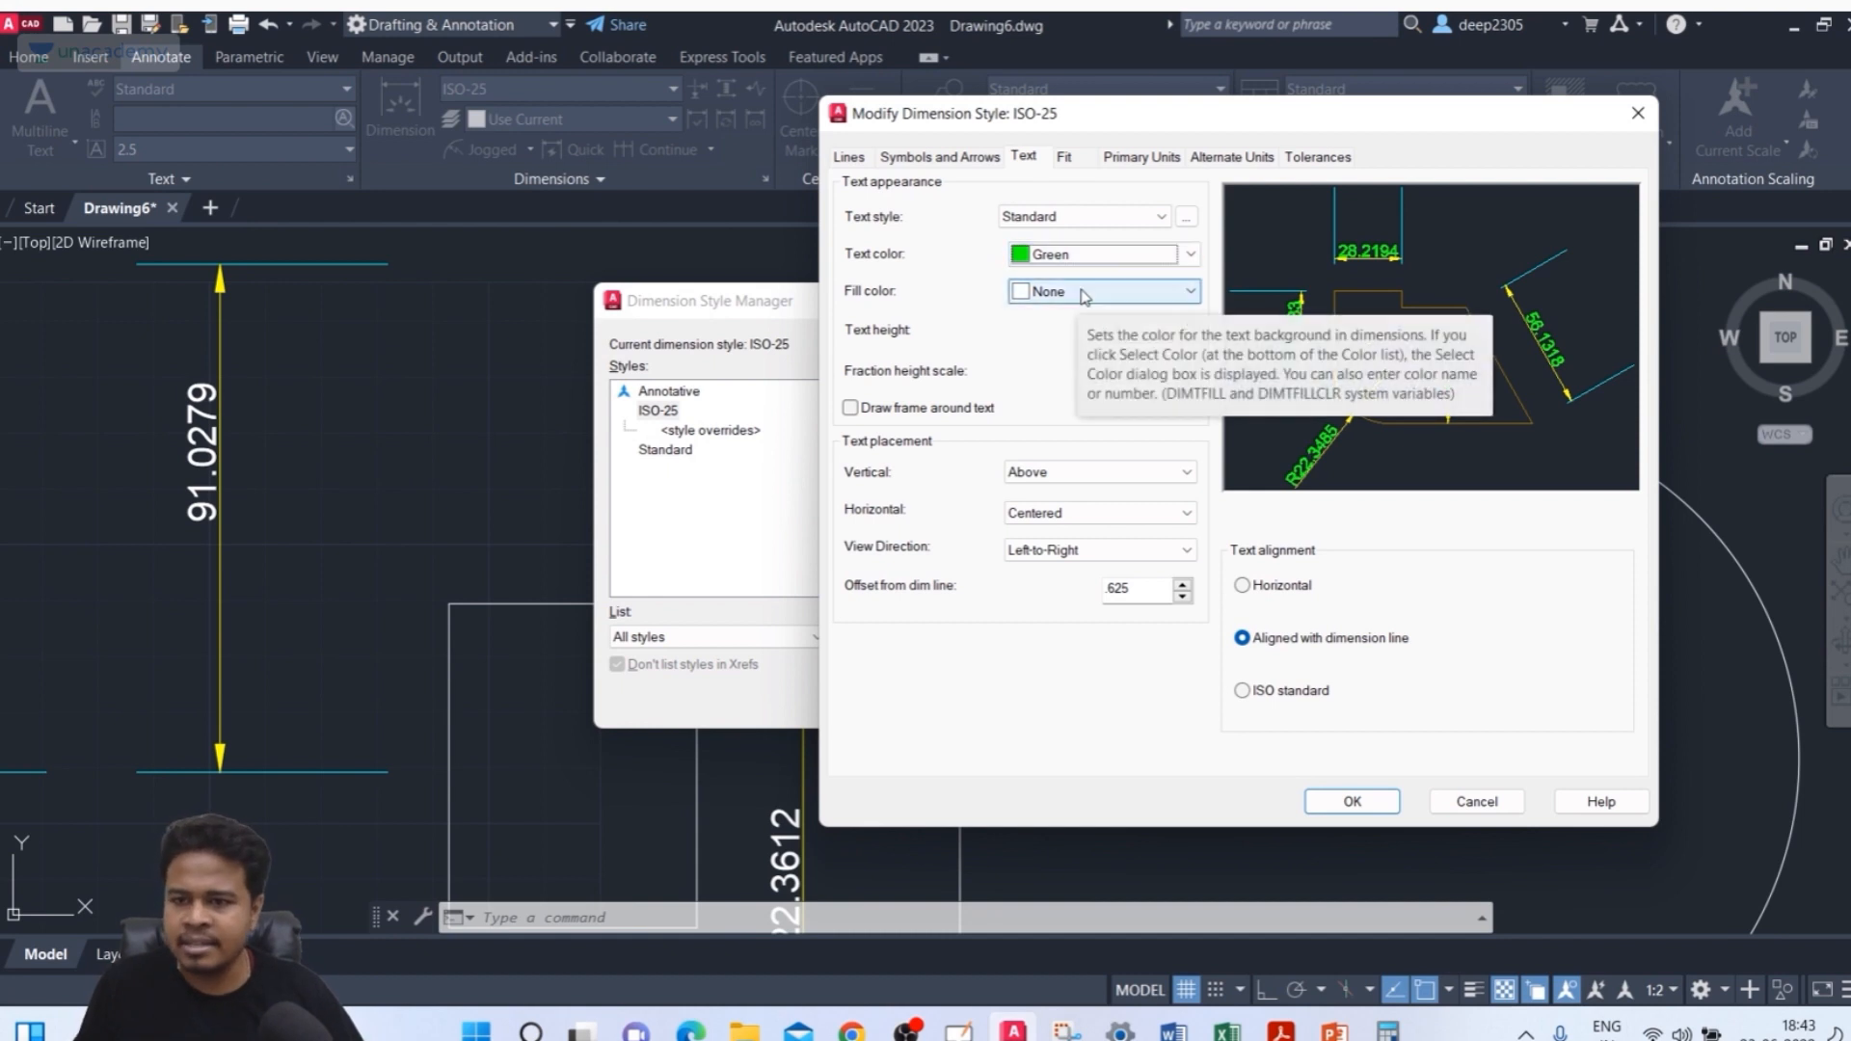
# Set the dimension text fill colour to Red and save the style, closing the dimension style manager
pyautogui.click(1084, 293)
pyautogui.click(1083, 293)
pyautogui.click(1083, 293)
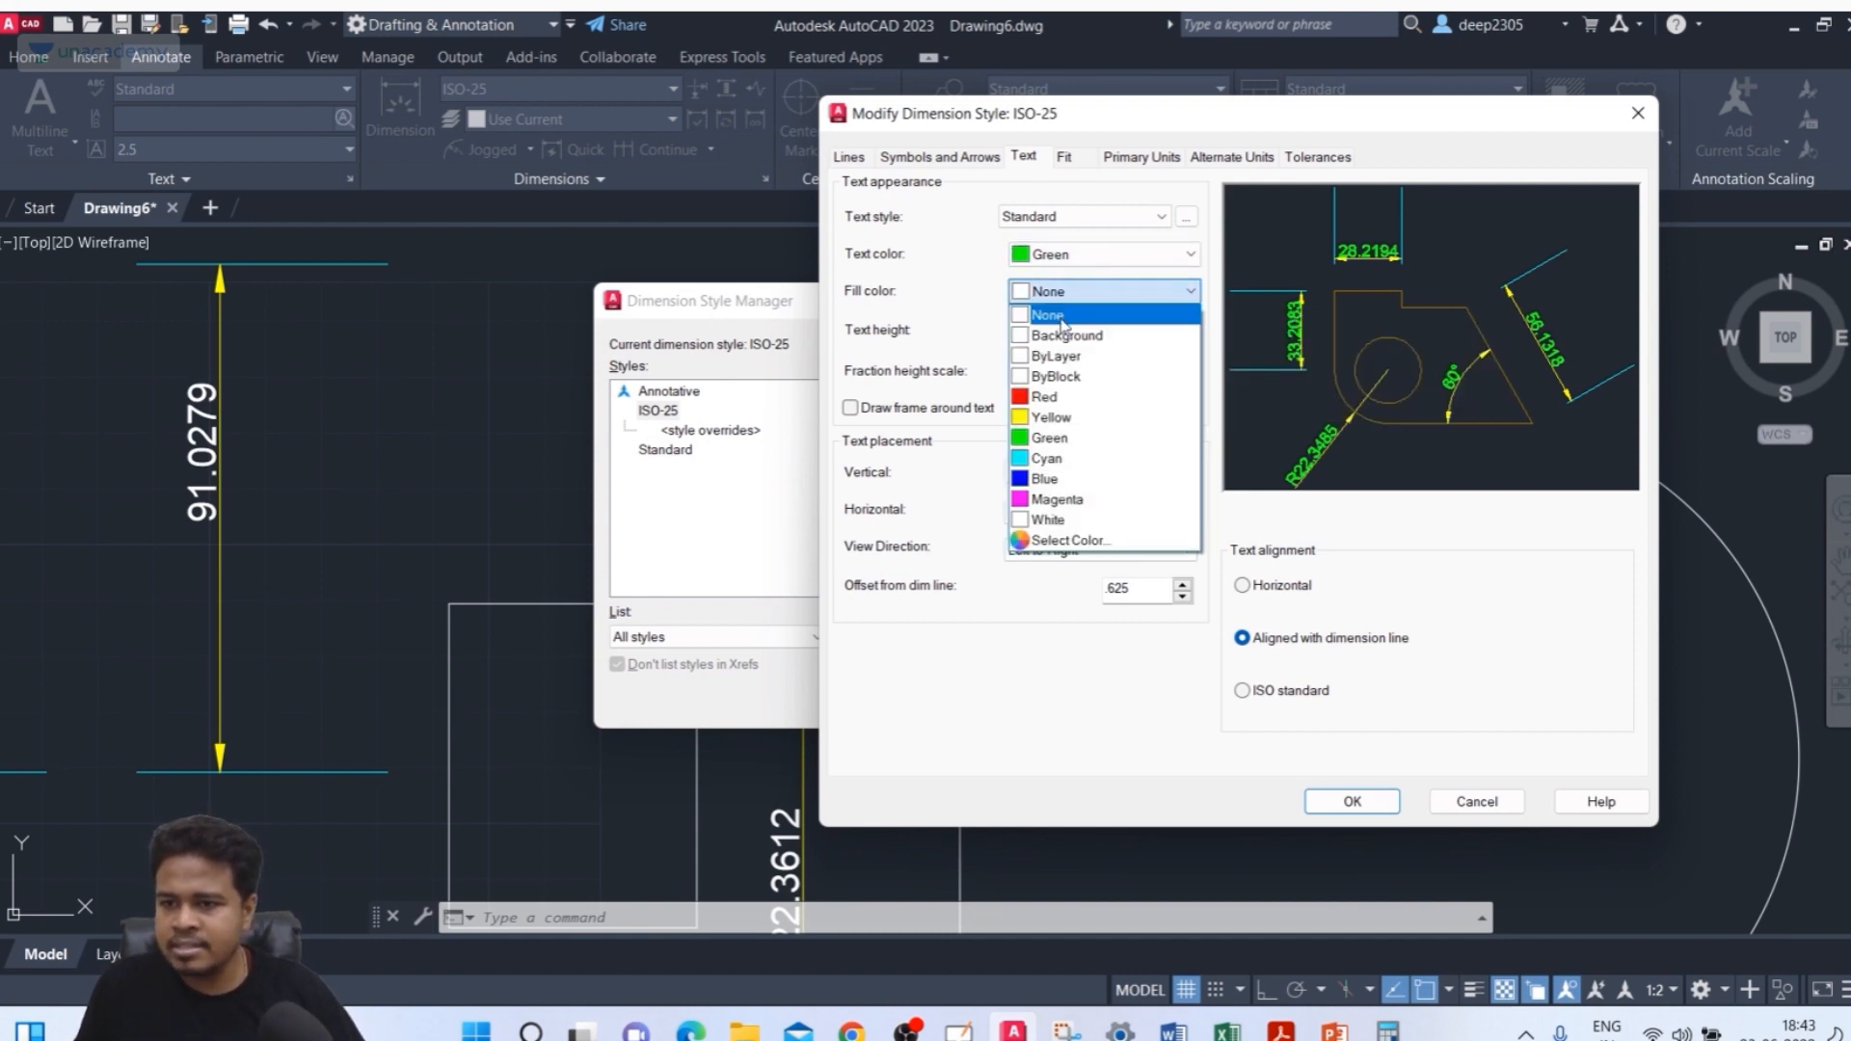
pyautogui.click(1060, 397)
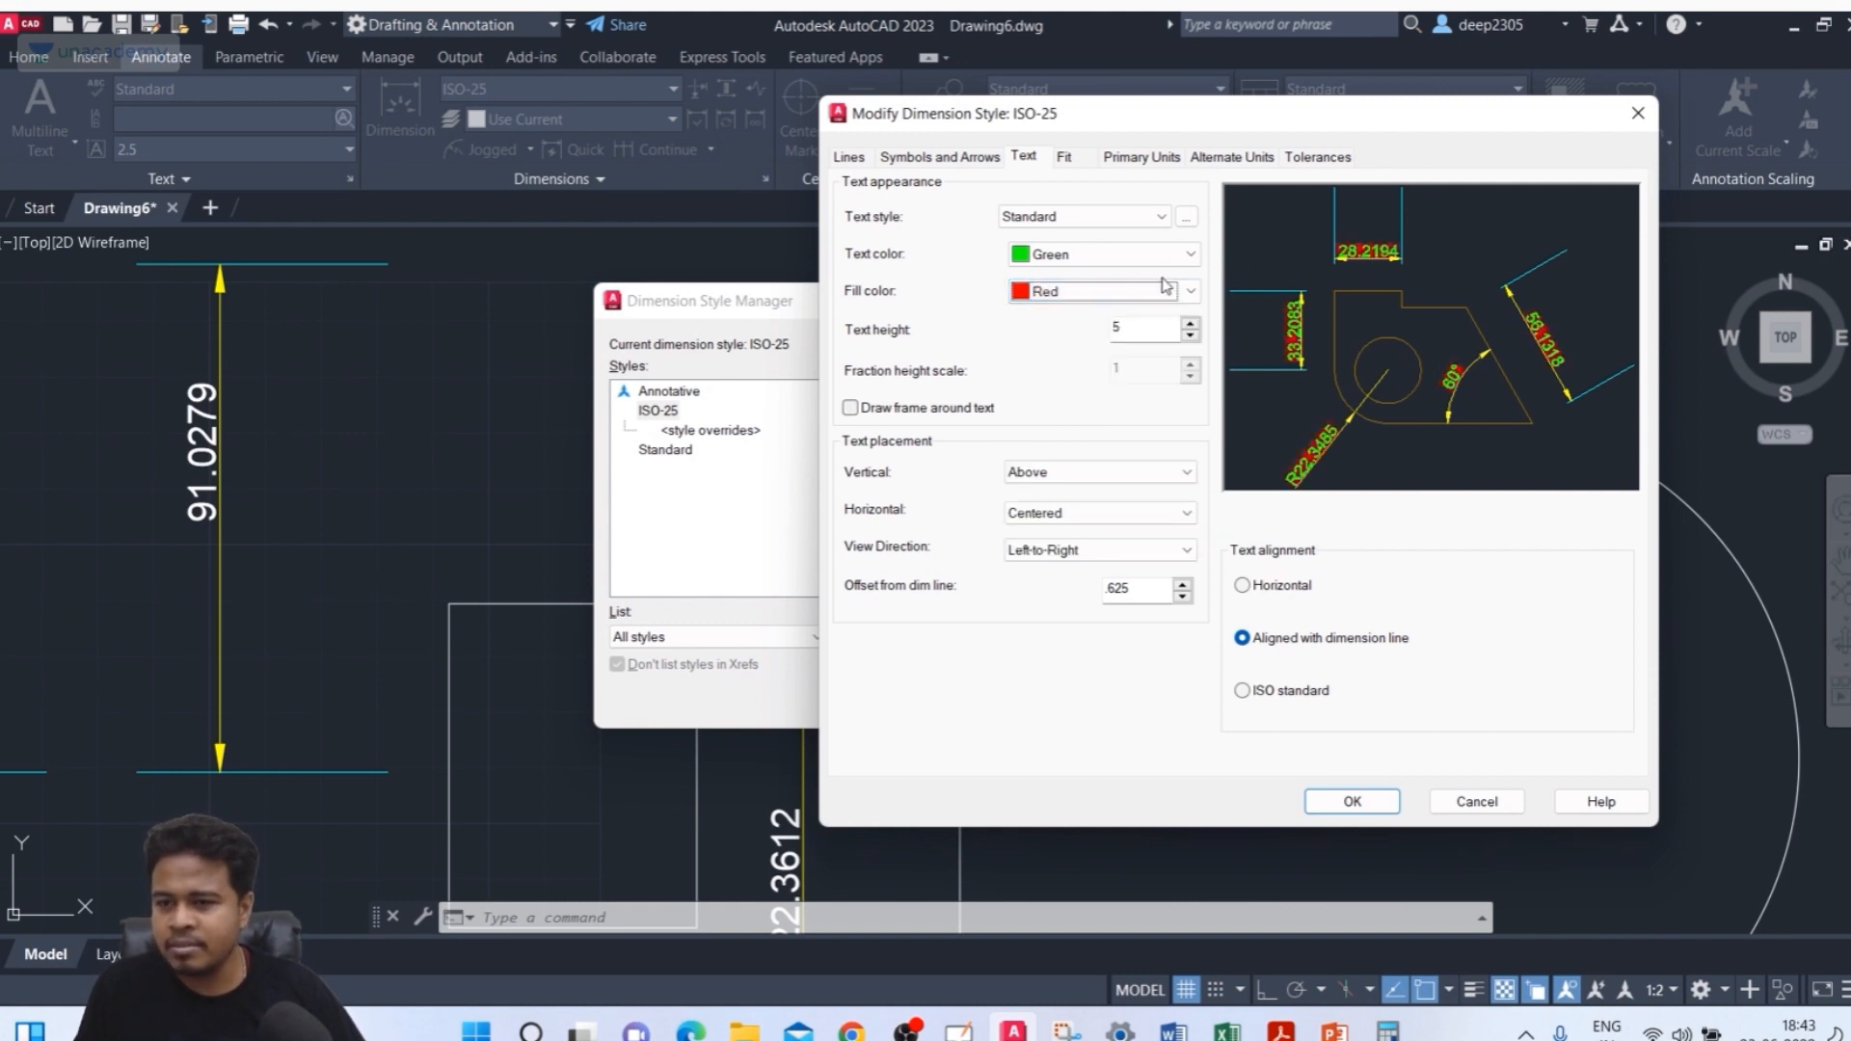
pyautogui.click(1353, 801)
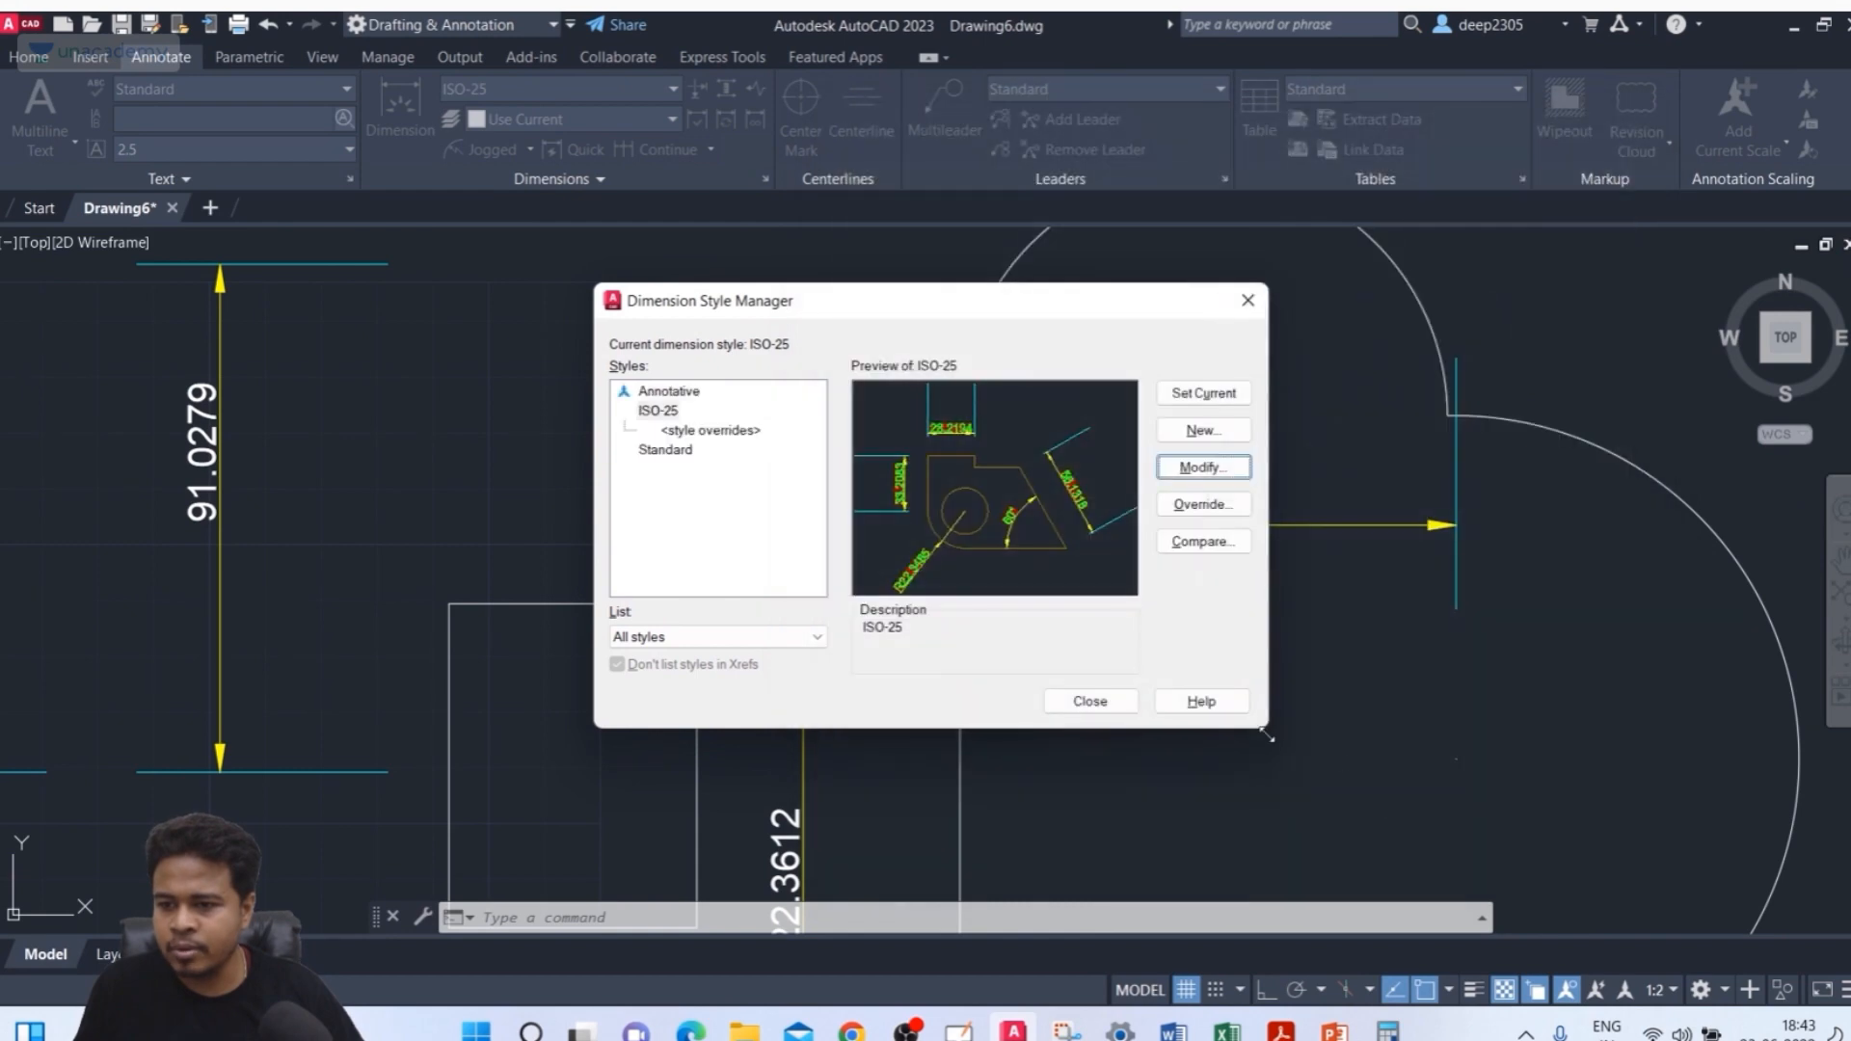
pyautogui.click(1080, 701)
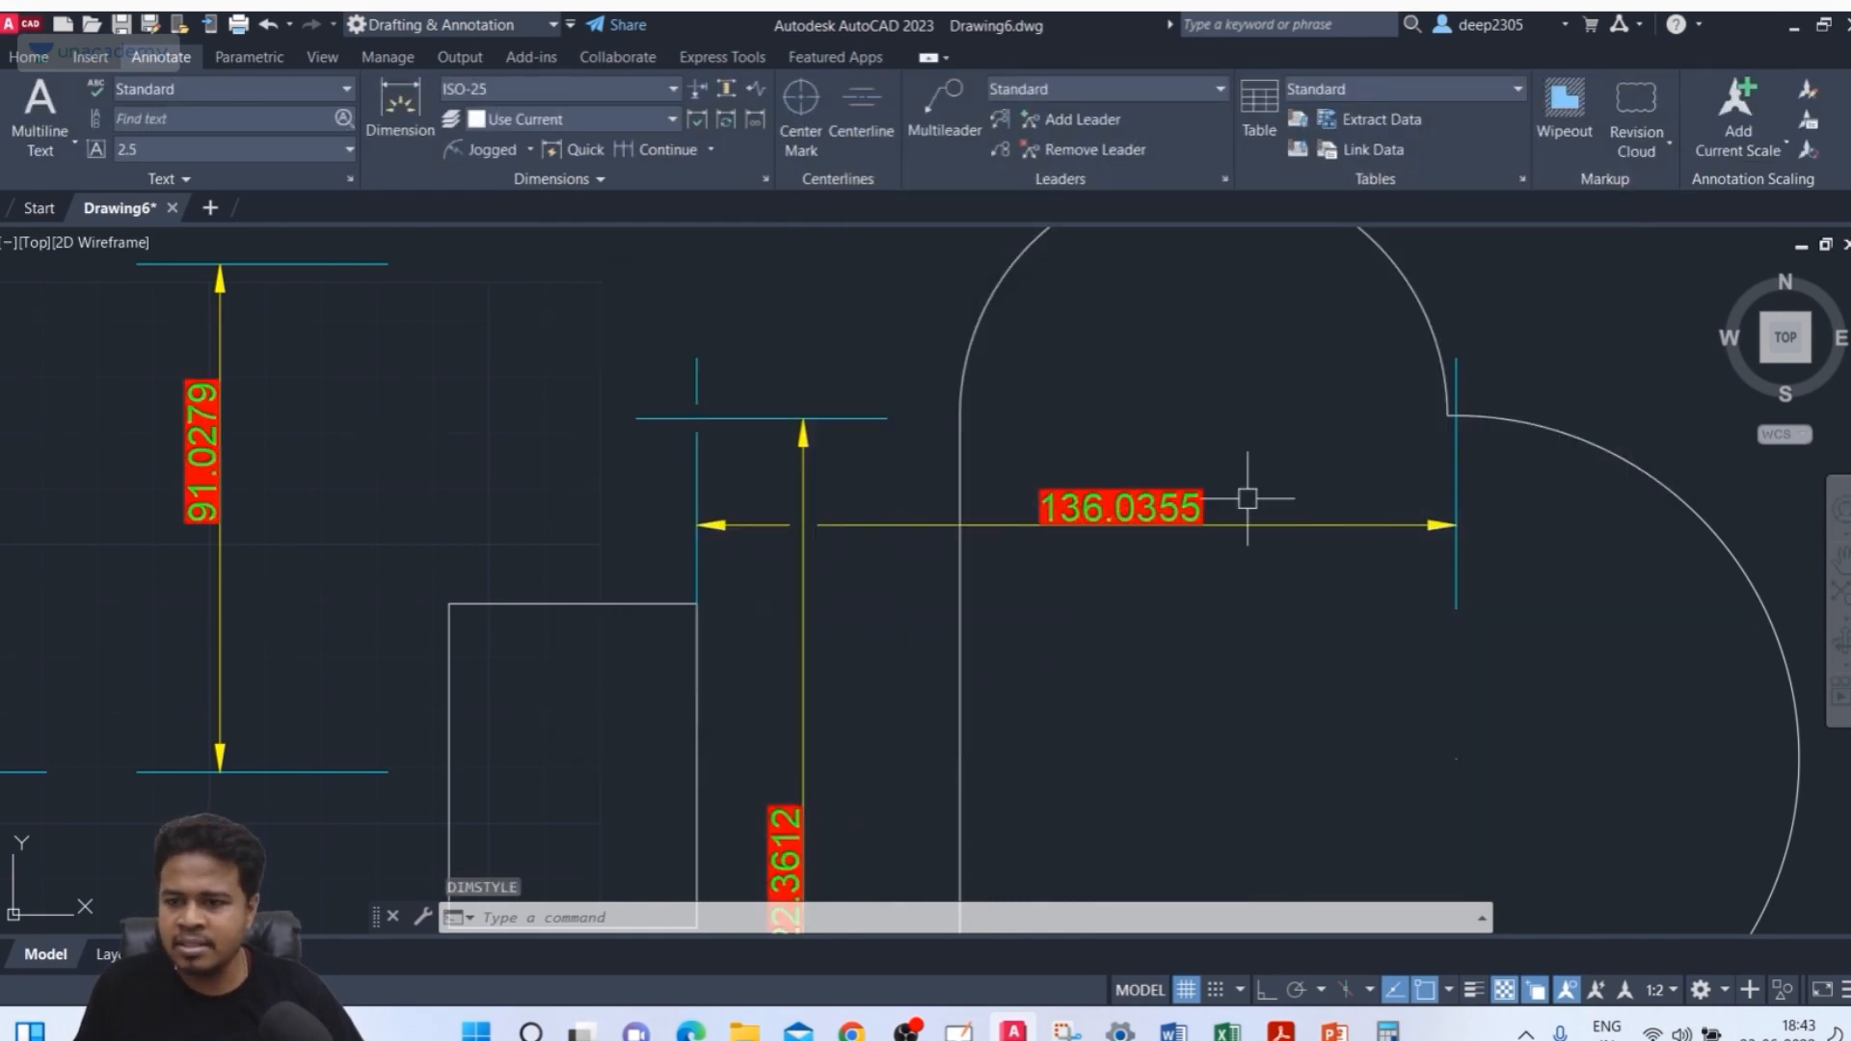
# Reopen the ISO-25 dimension style for modification and set its text fill colour to None
pyautogui.scroll(-5, 1162, 395)
pyautogui.scroll(6, 1141, 496)
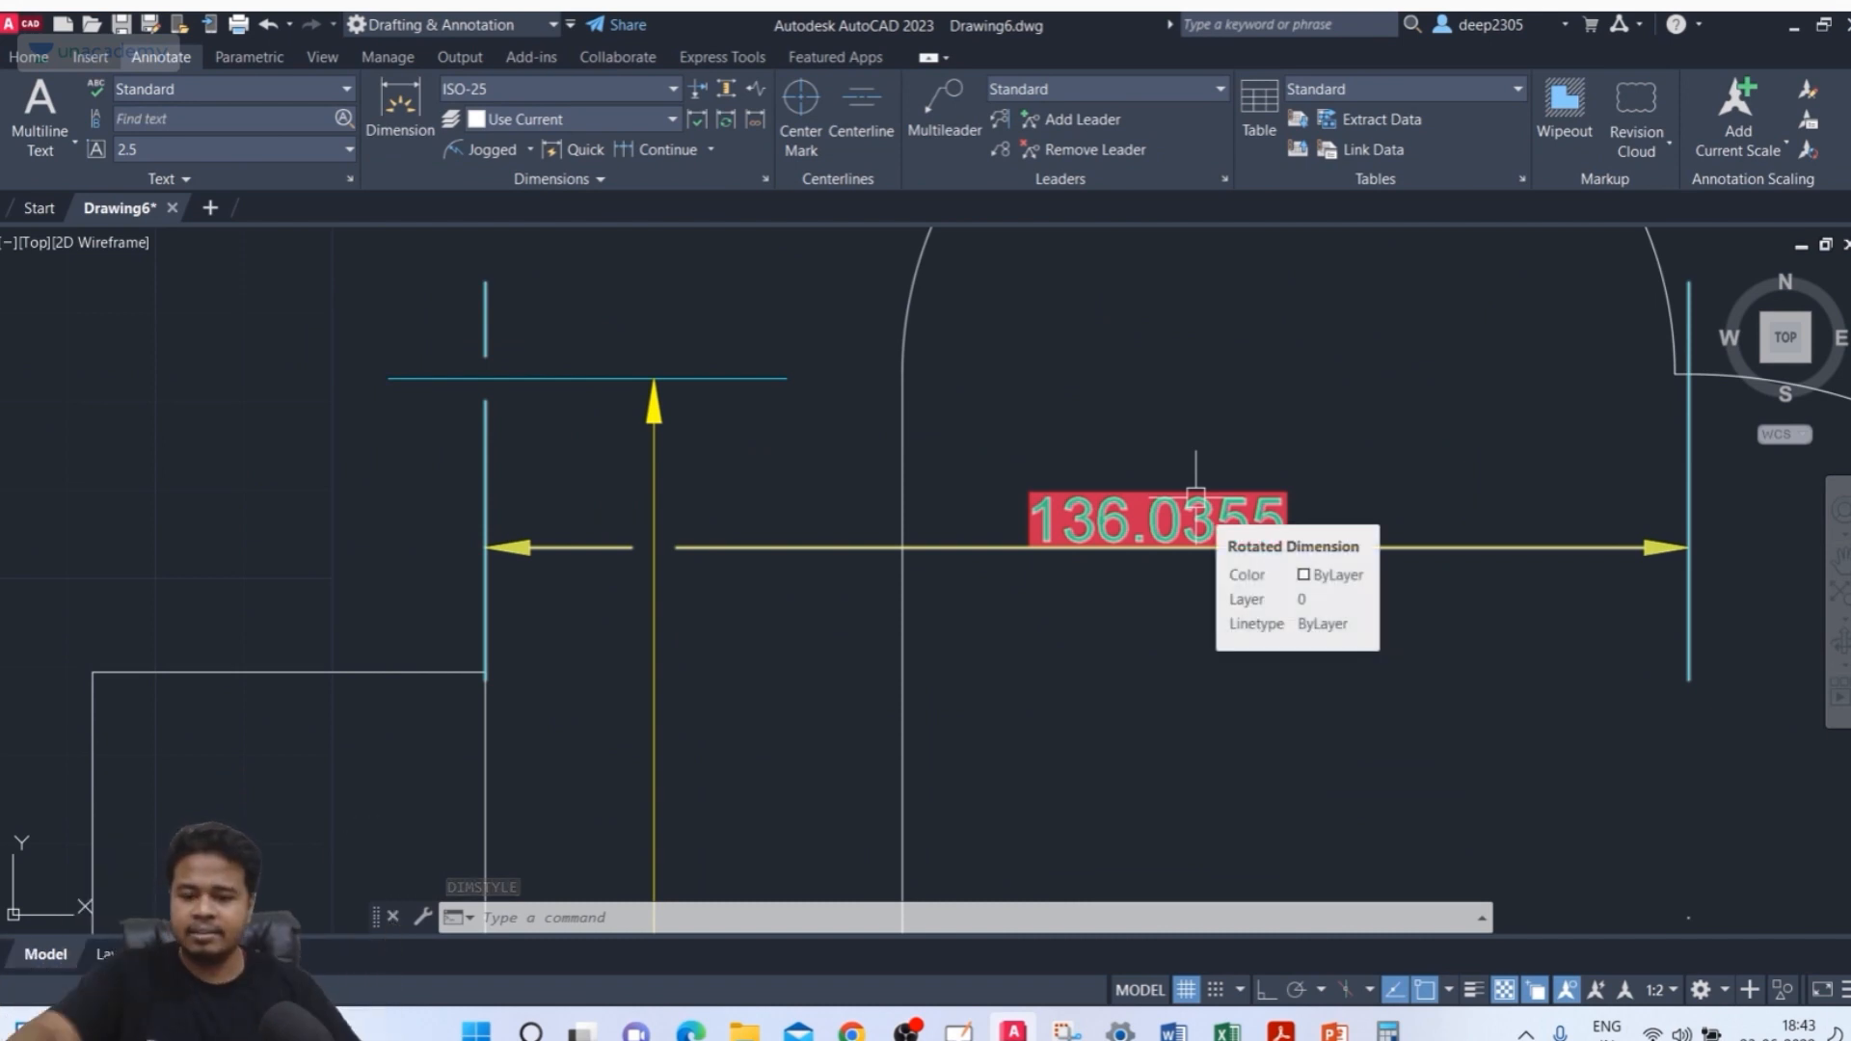
pyautogui.write('D')
pyautogui.press('Return')
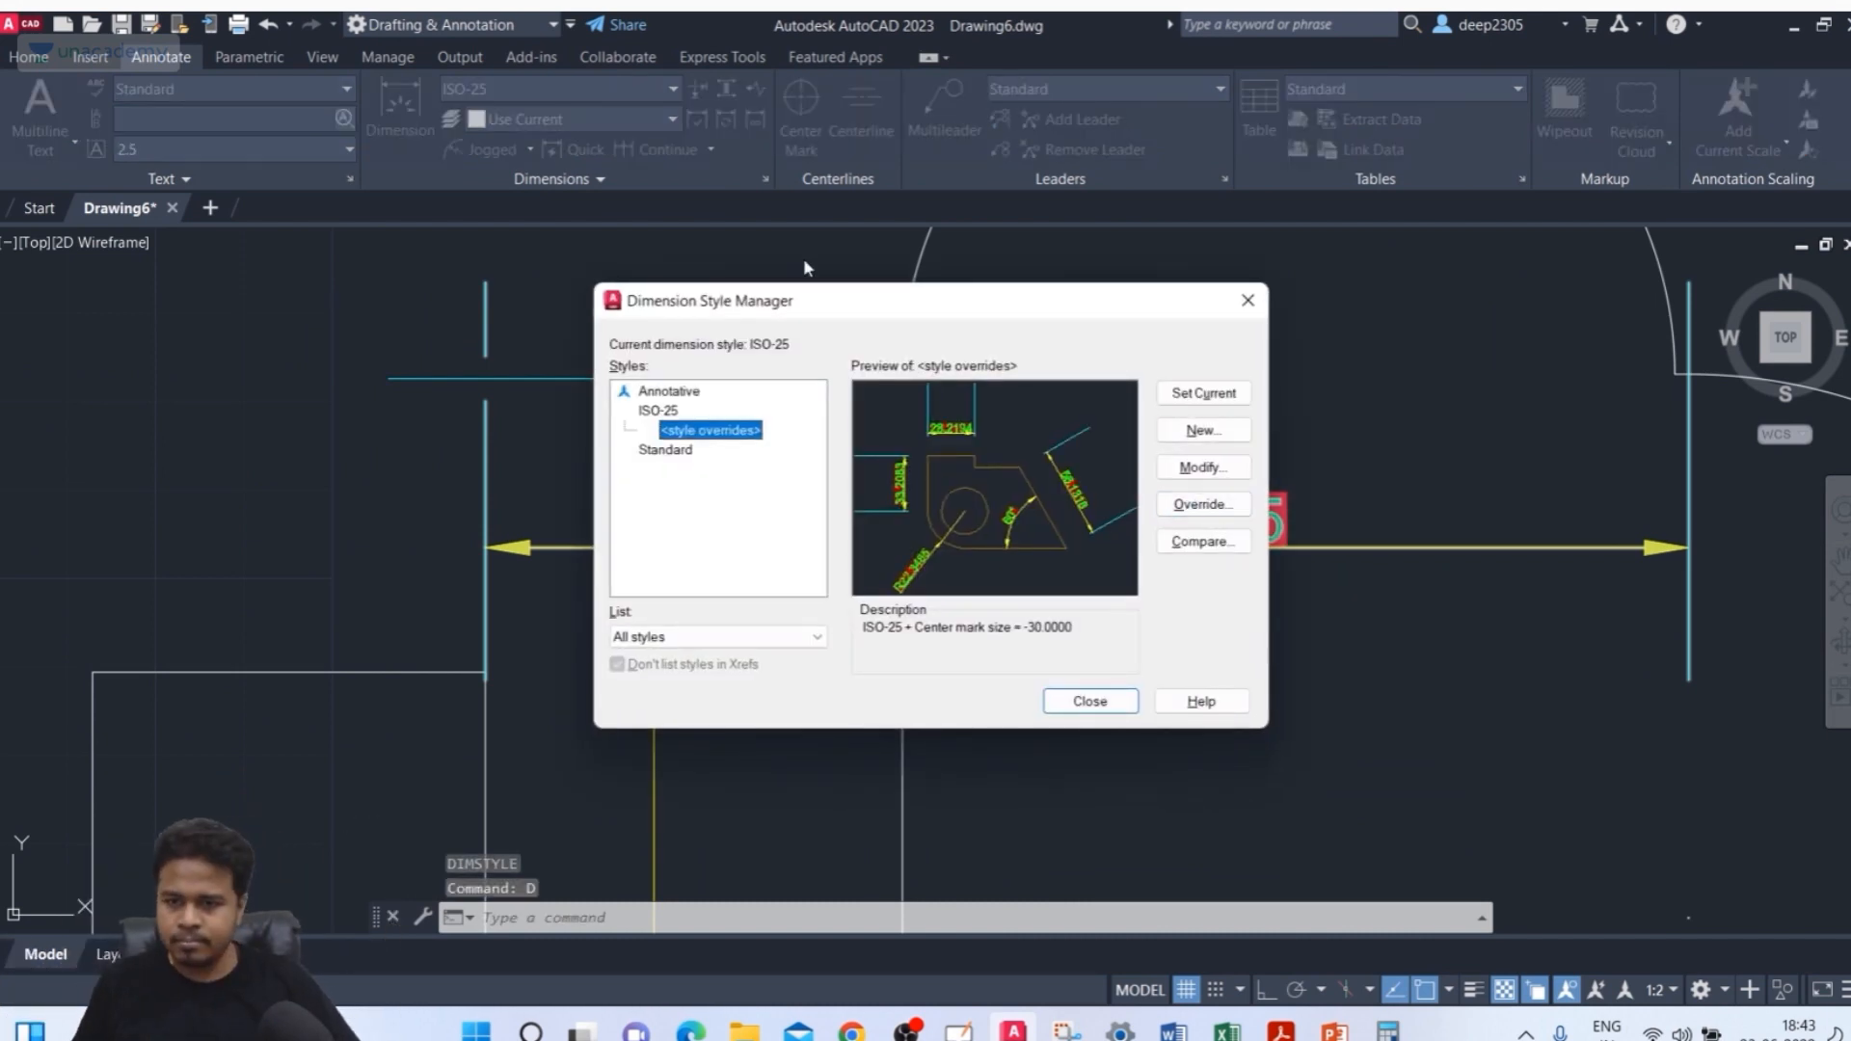
pyautogui.click(653, 413)
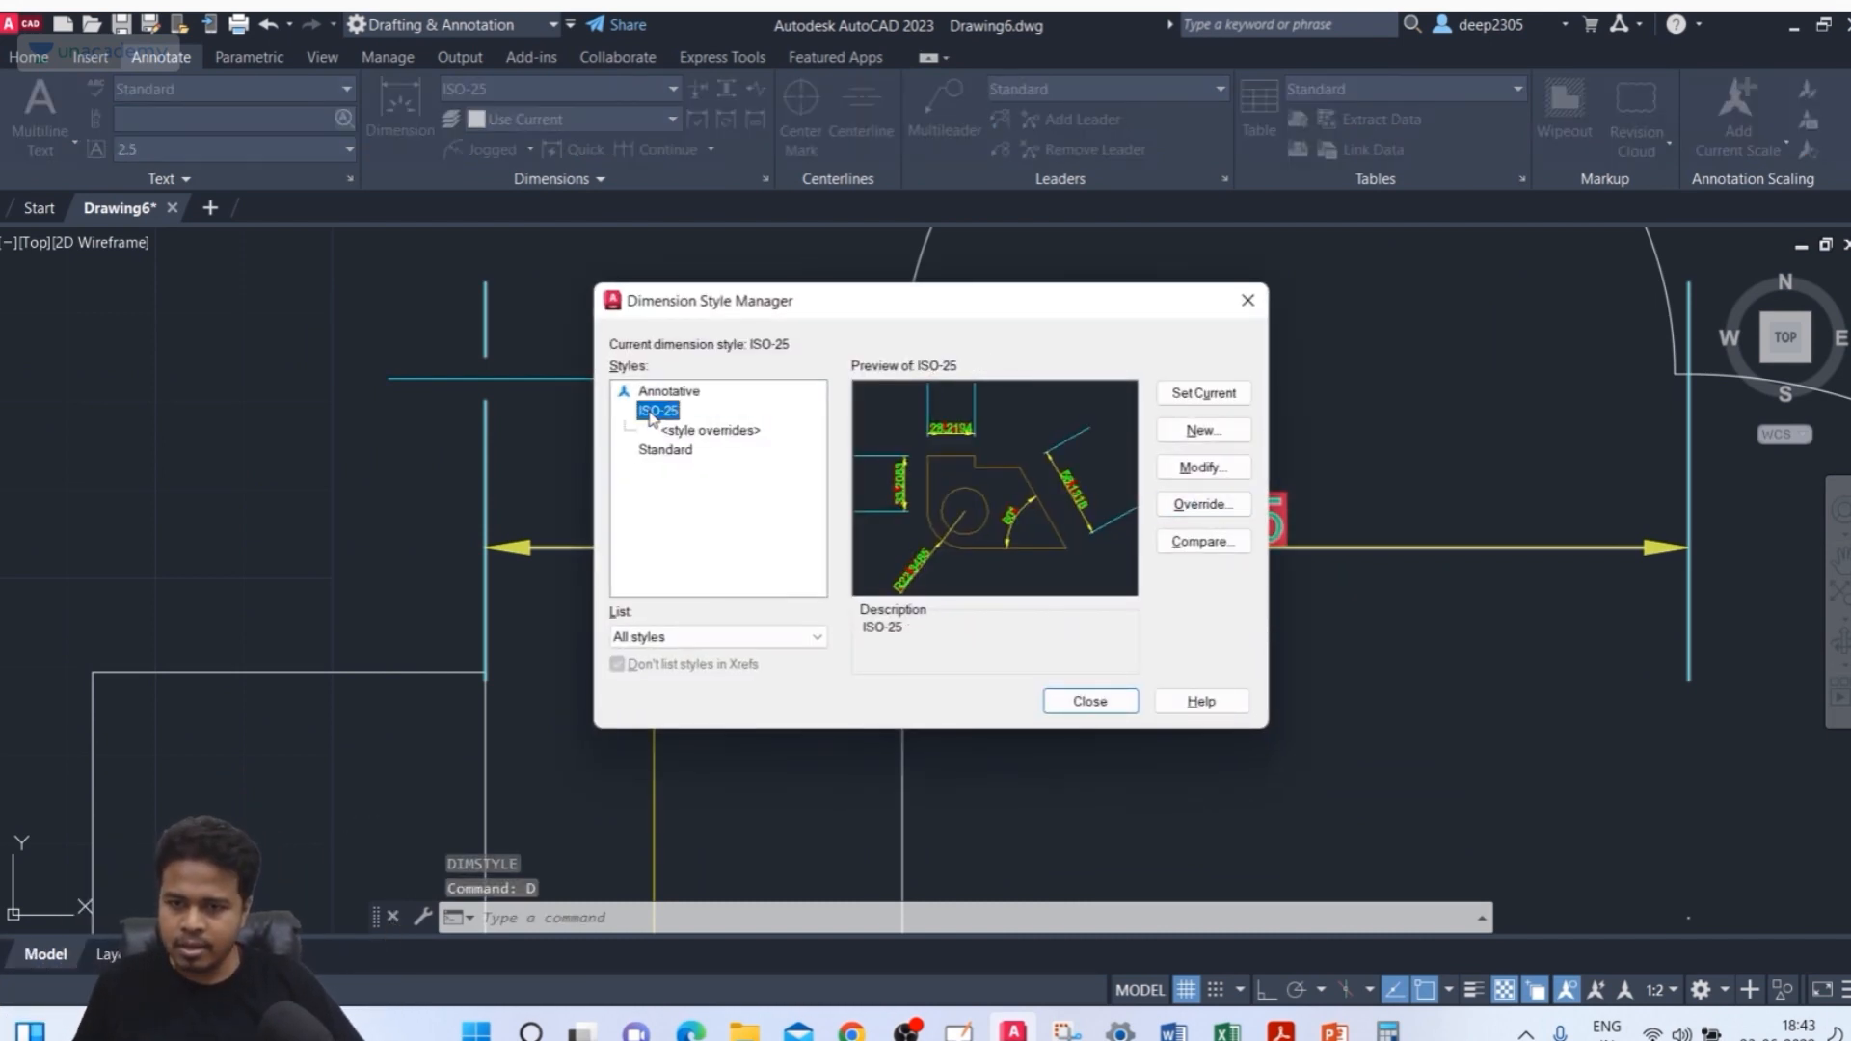
pyautogui.click(1220, 470)
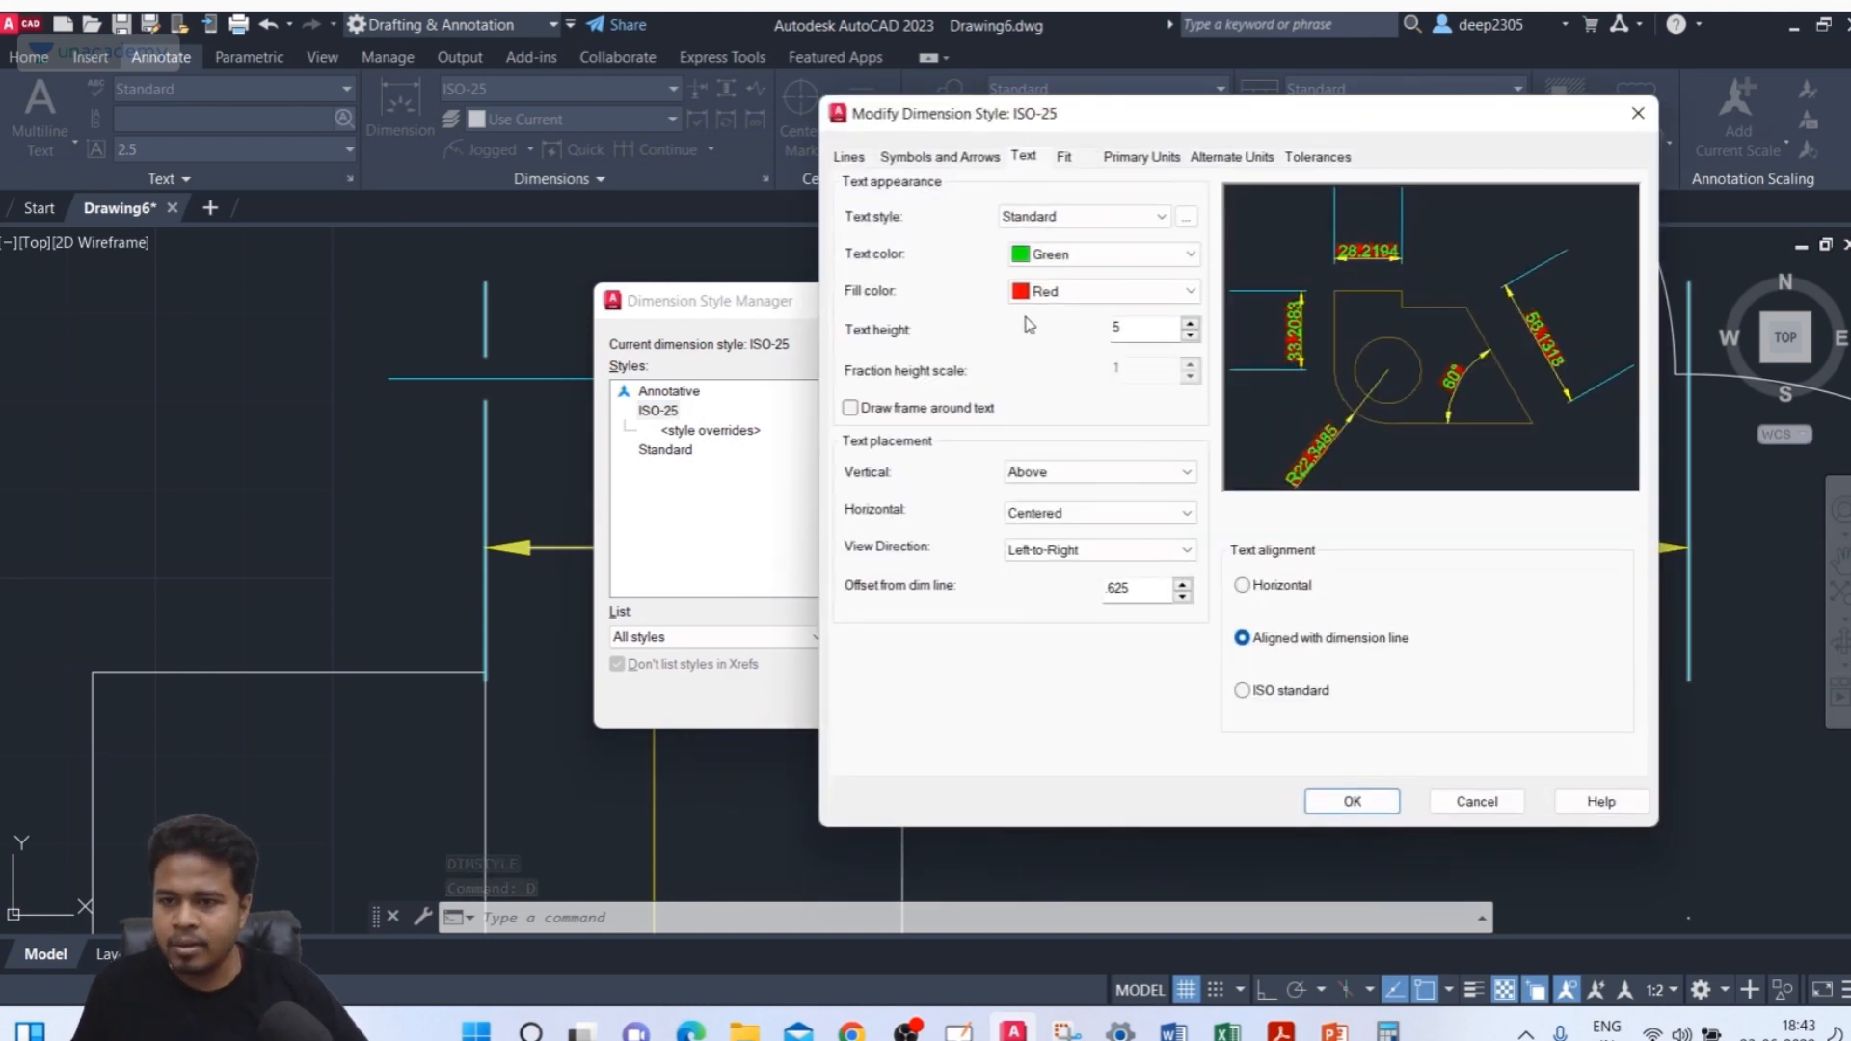
pyautogui.click(1061, 293)
pyautogui.click(1055, 315)
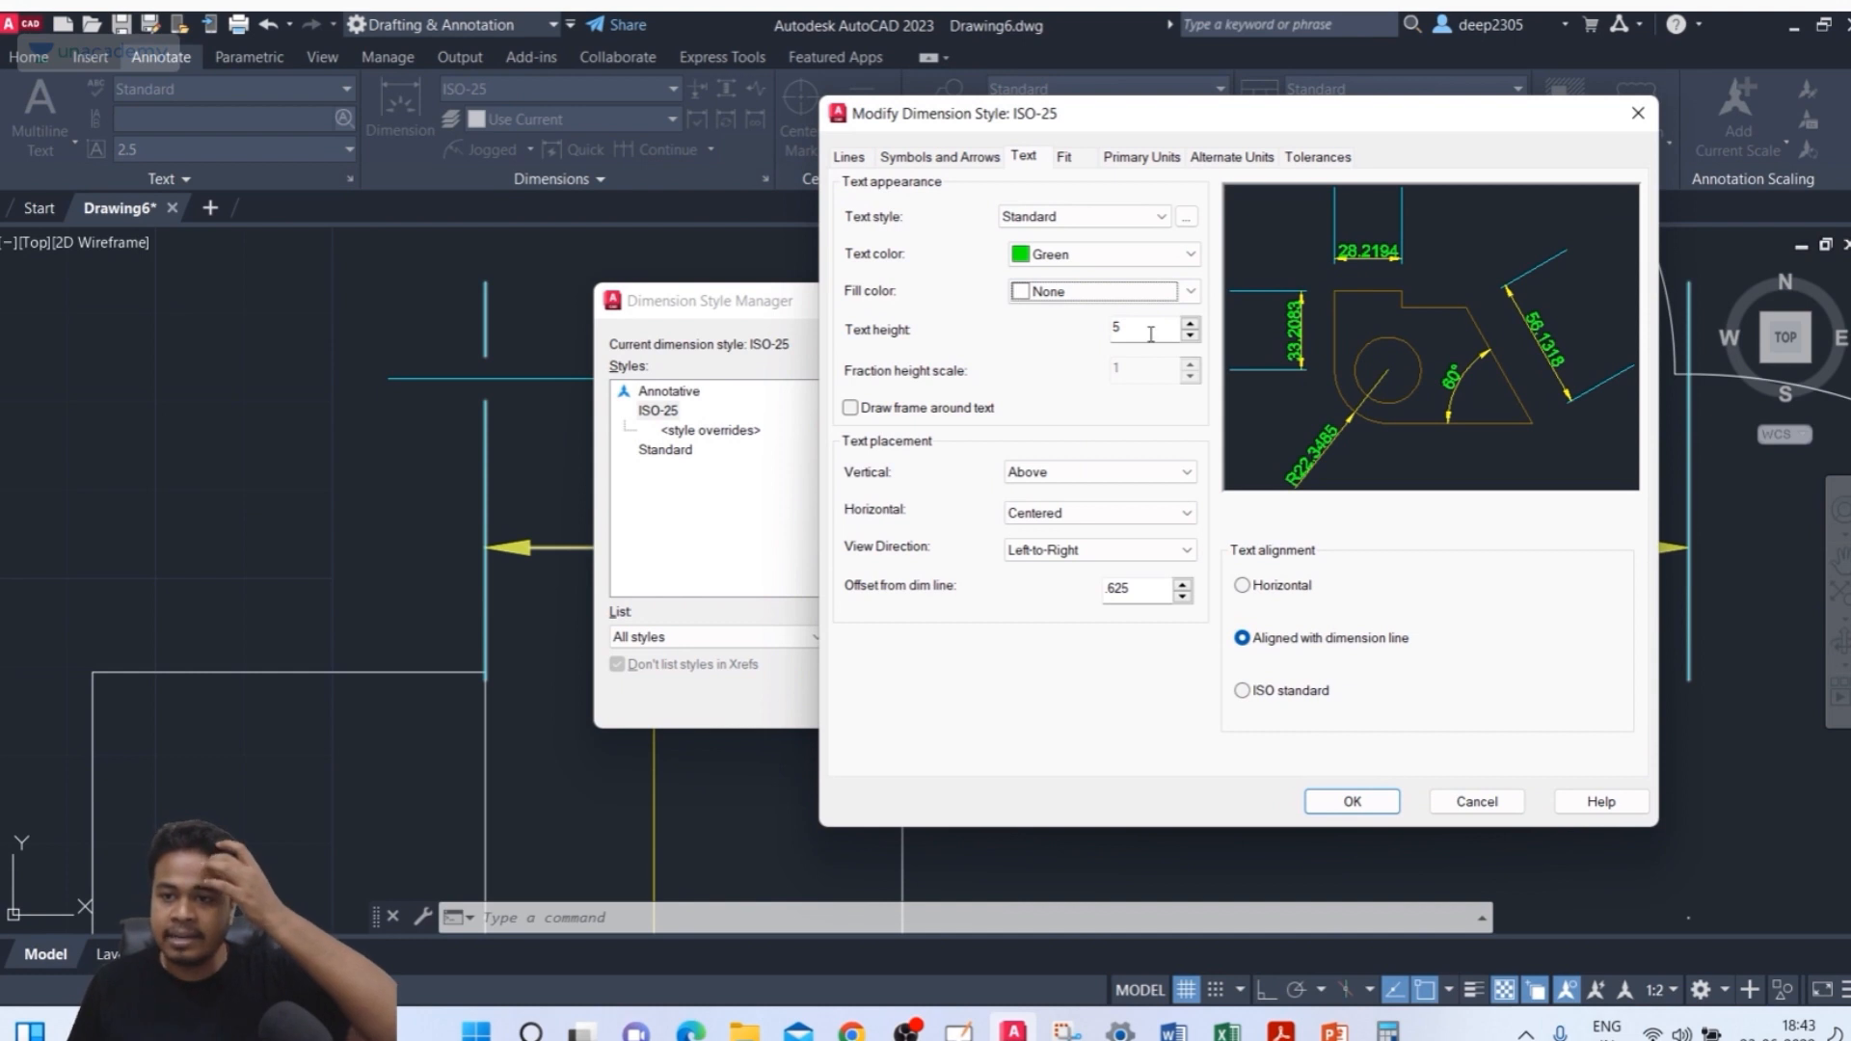
# Turn on the frame around dimension text, set the text height to 5, and save the style
pyautogui.press('Tab')
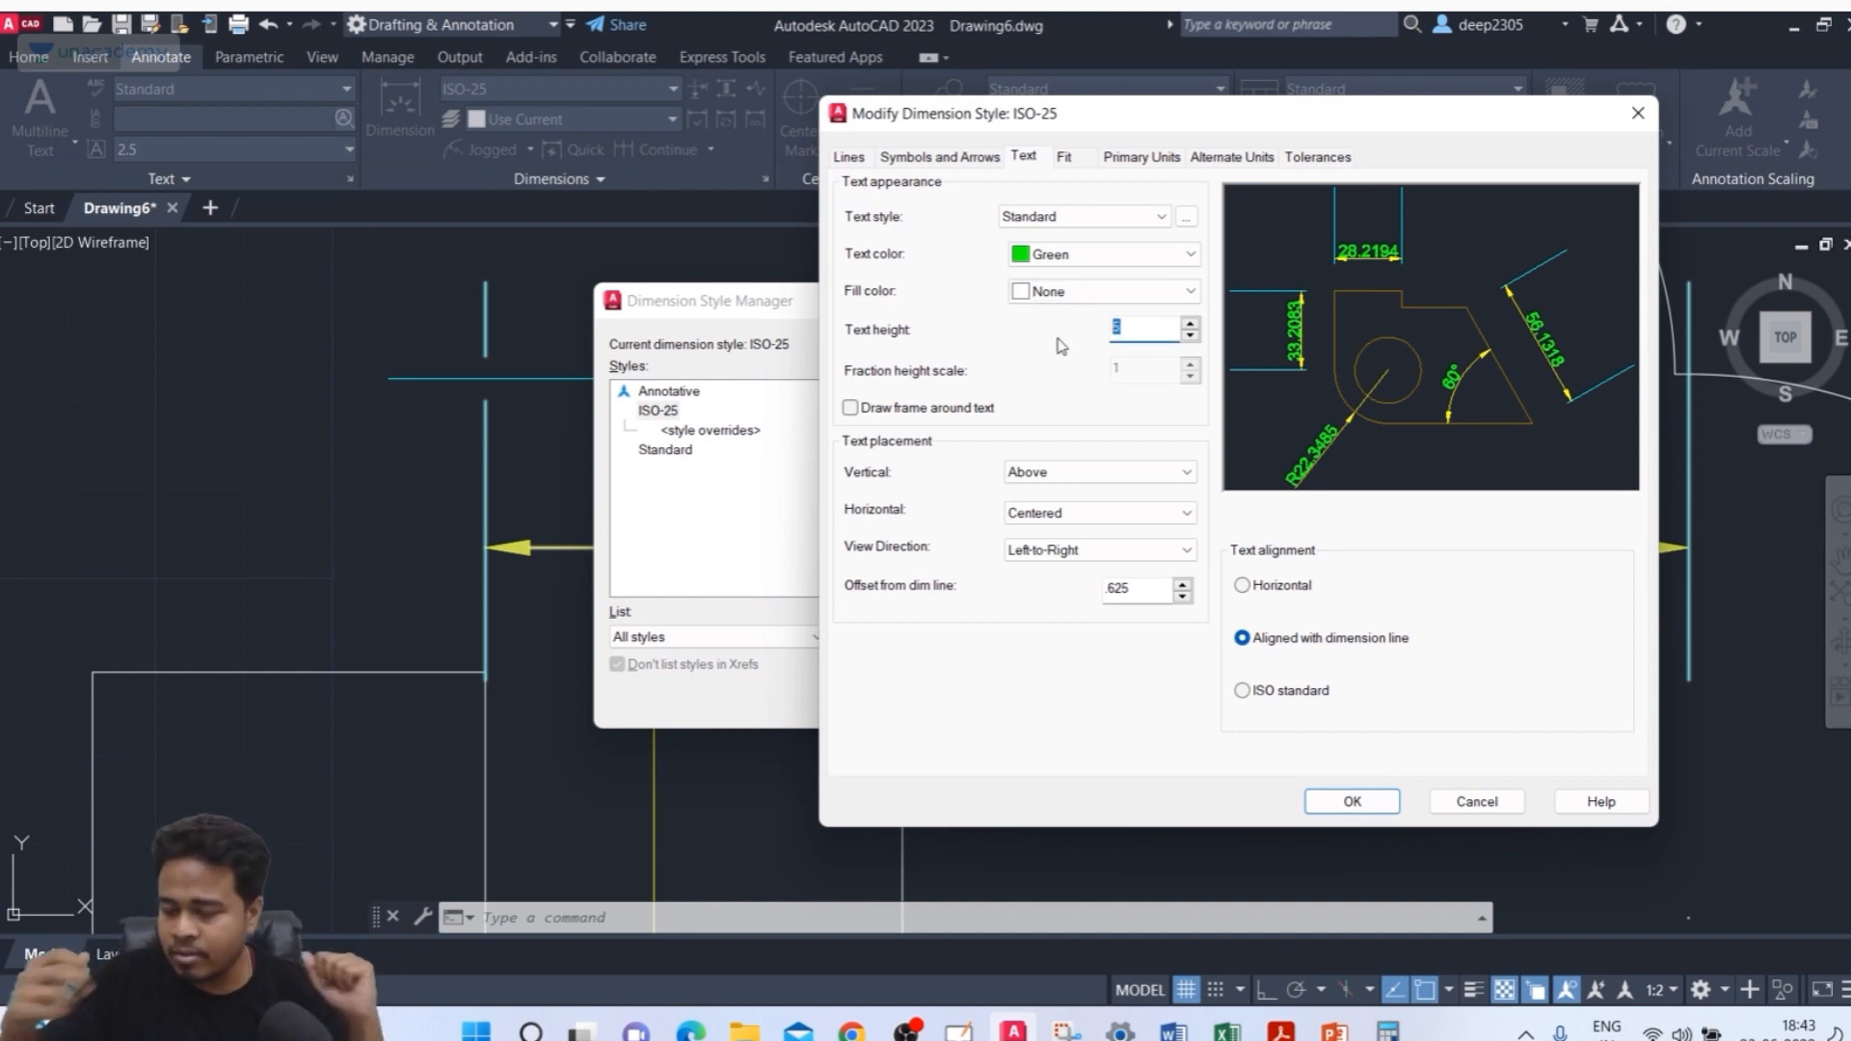
pyautogui.click(1117, 412)
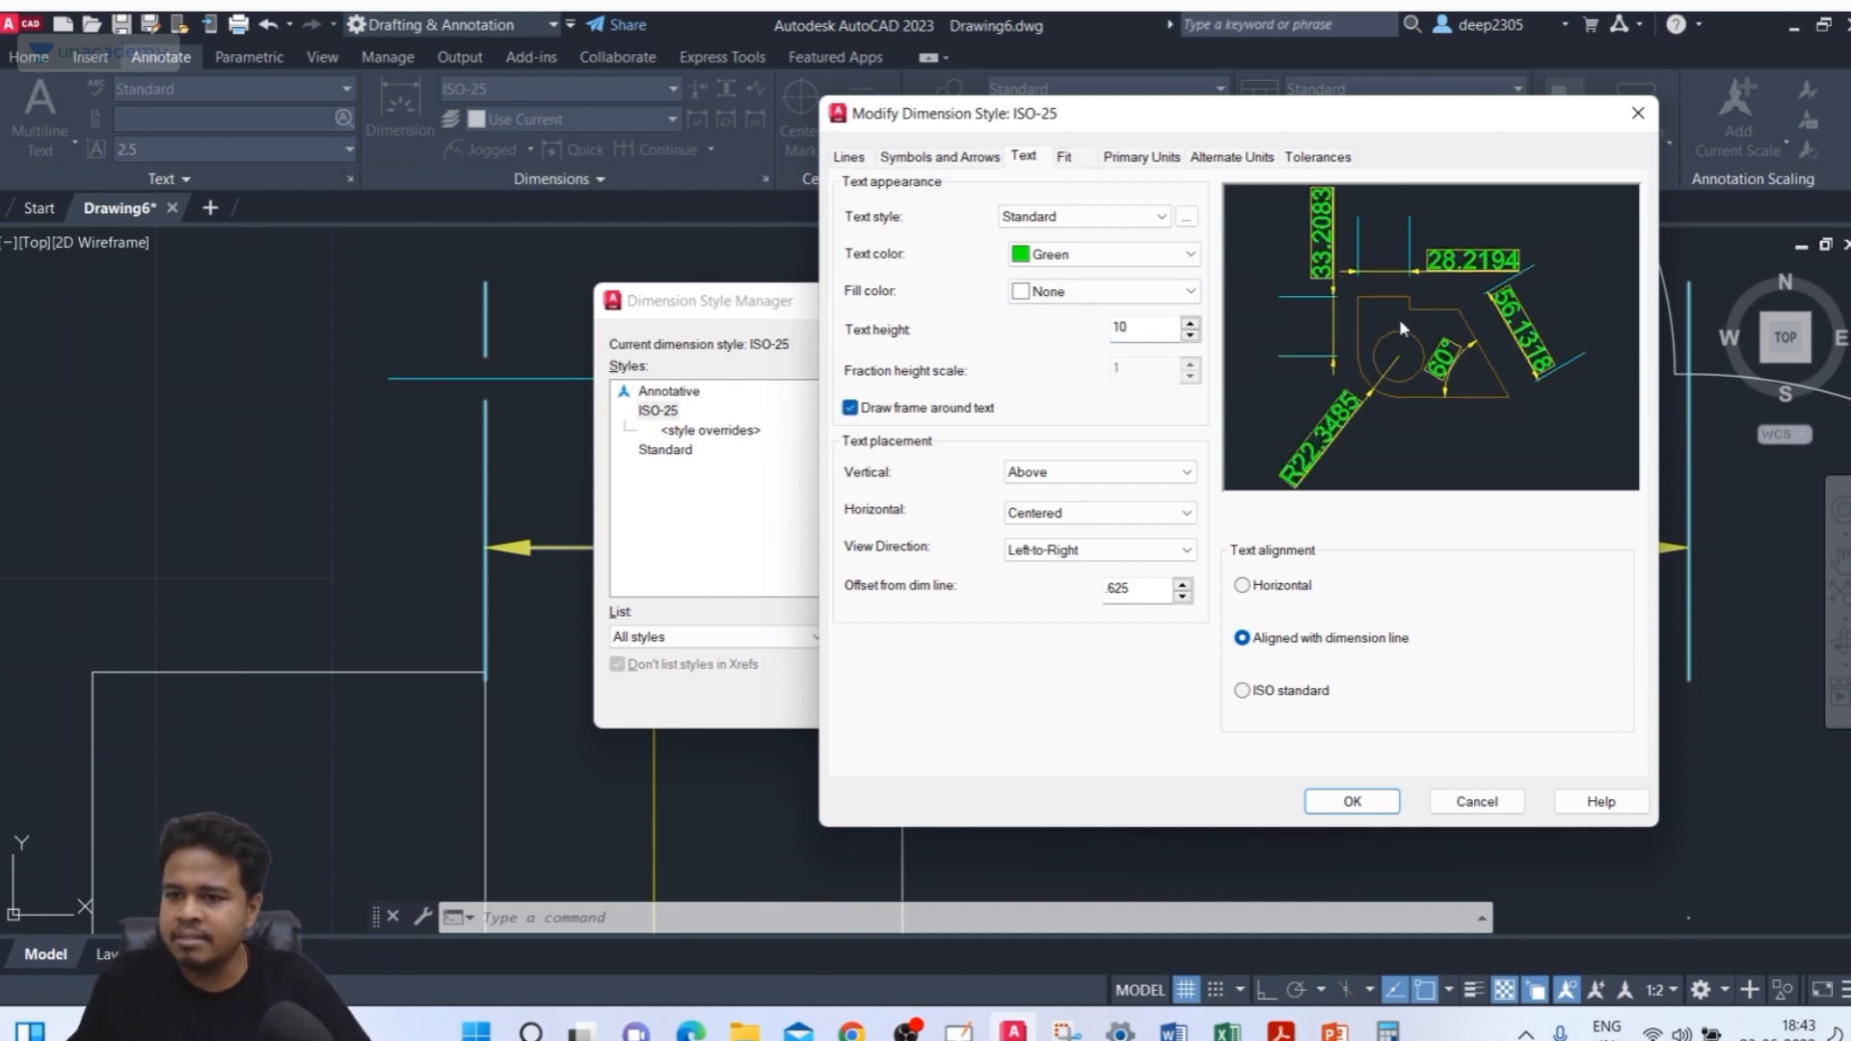
pyautogui.moveTo(1149, 329); pyautogui.dragTo(901, 330)
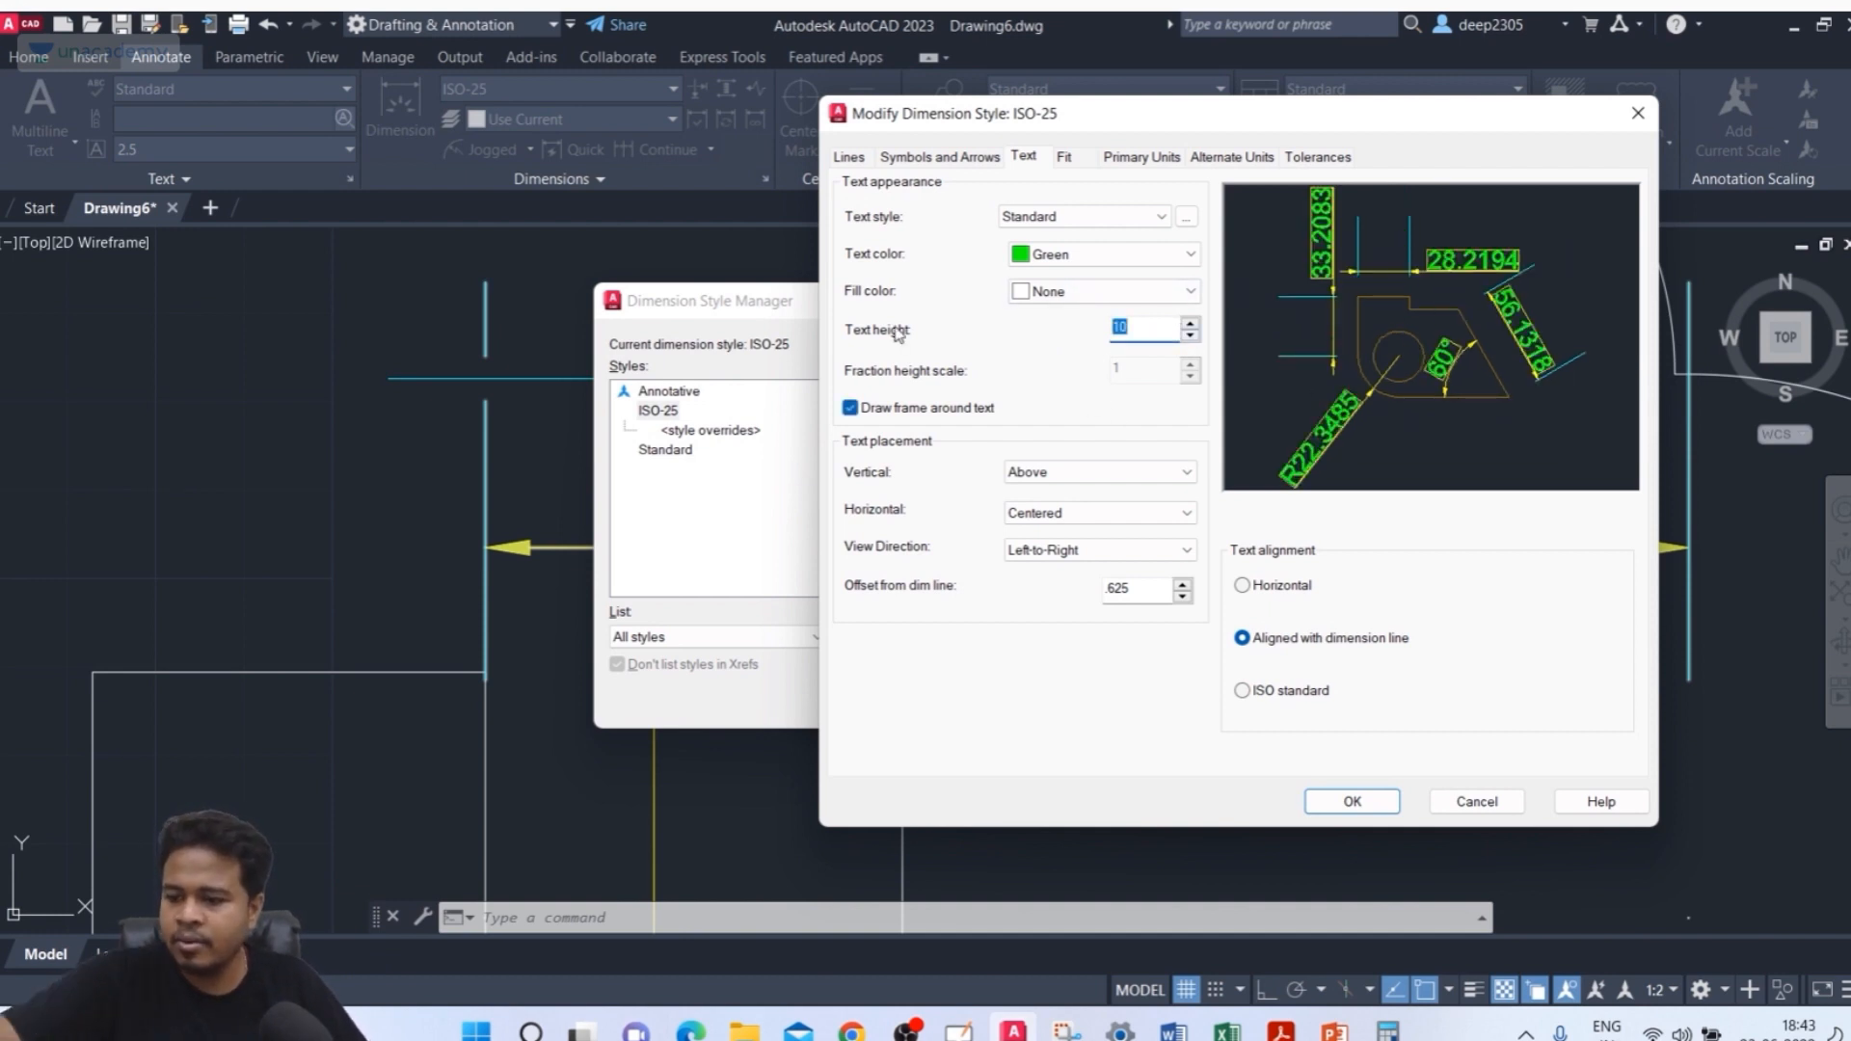
pyautogui.write('5')
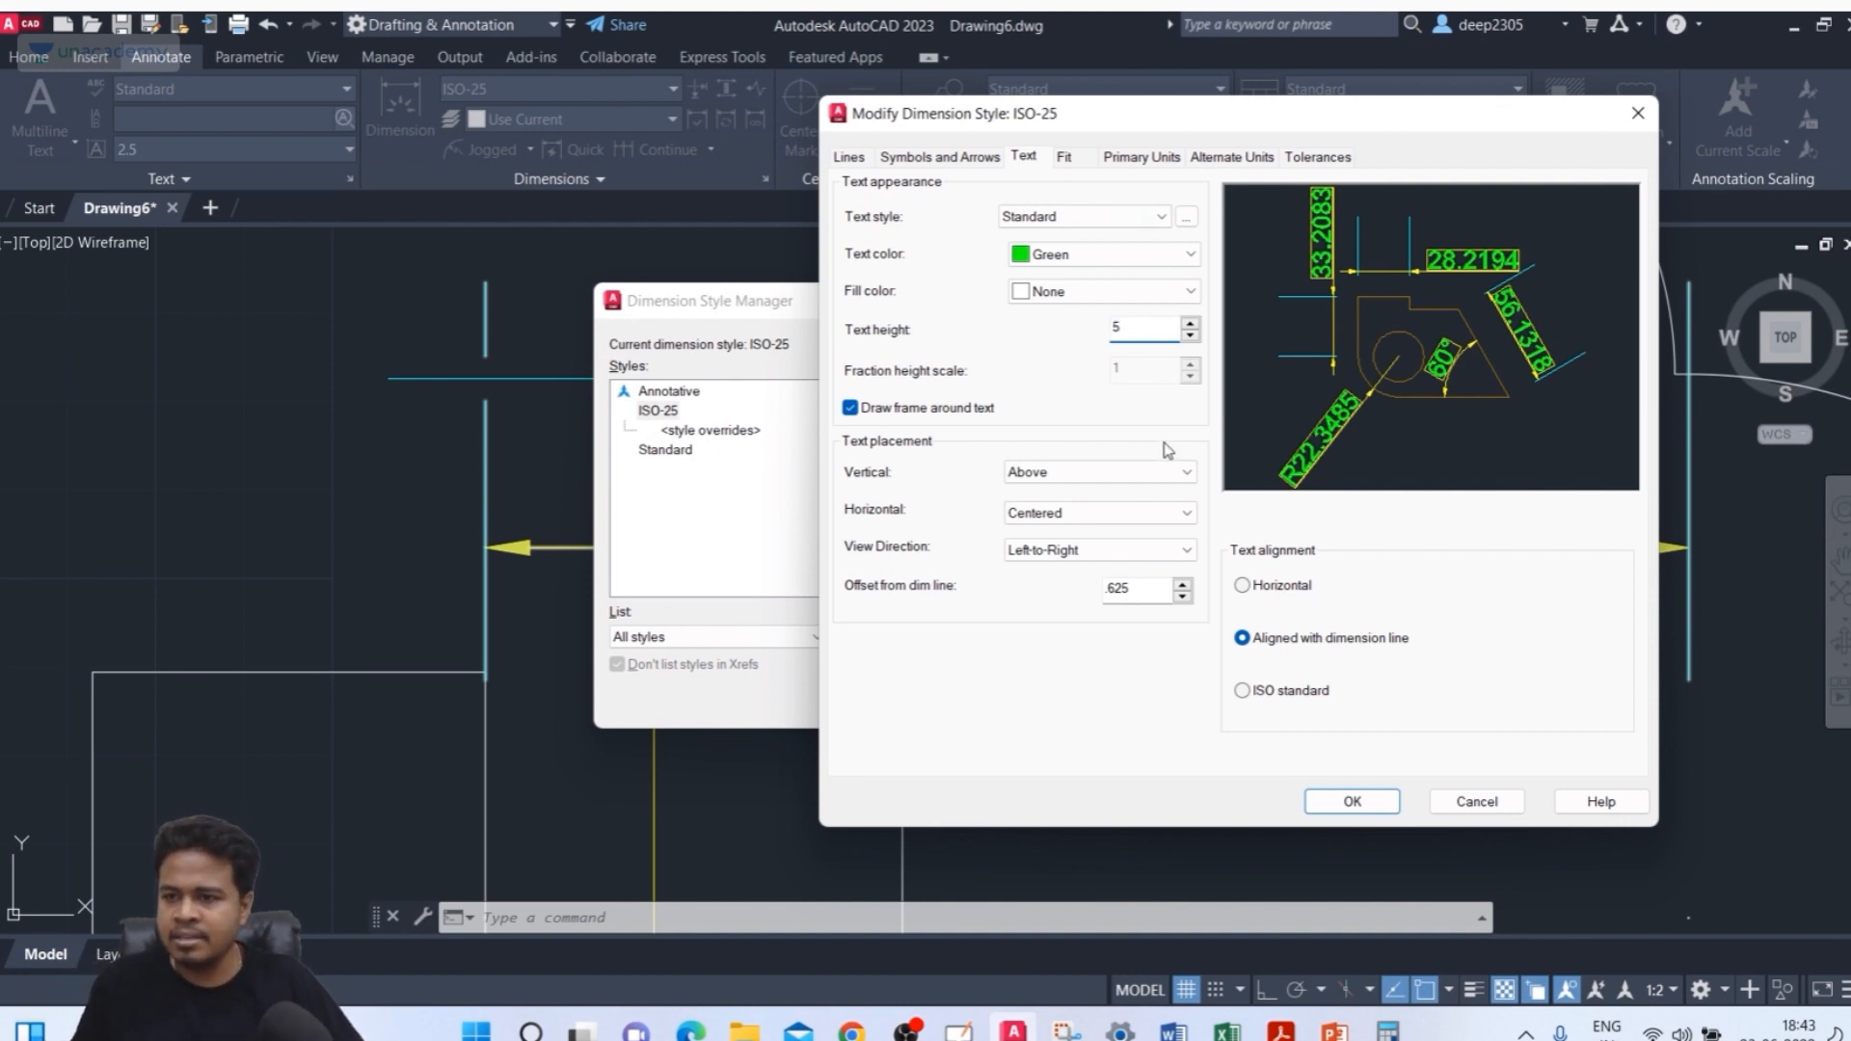
pyautogui.click(852, 413)
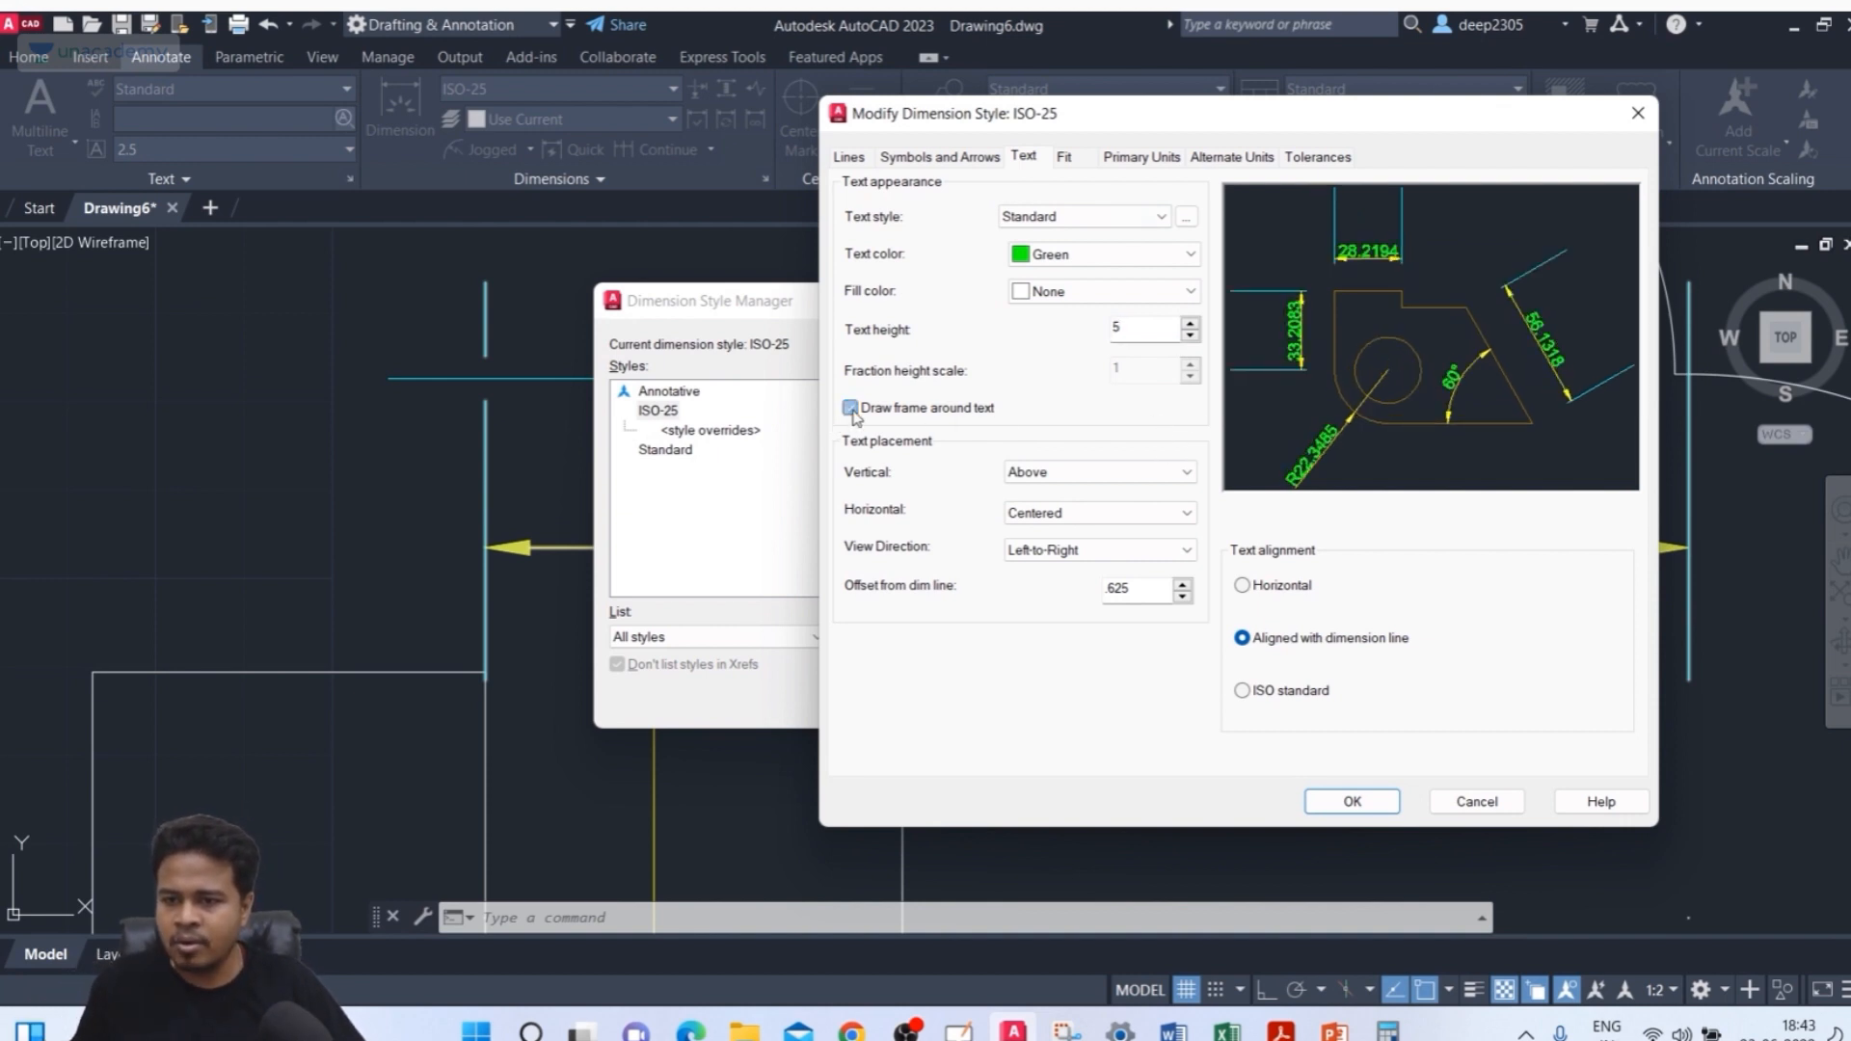
pyautogui.click(850, 408)
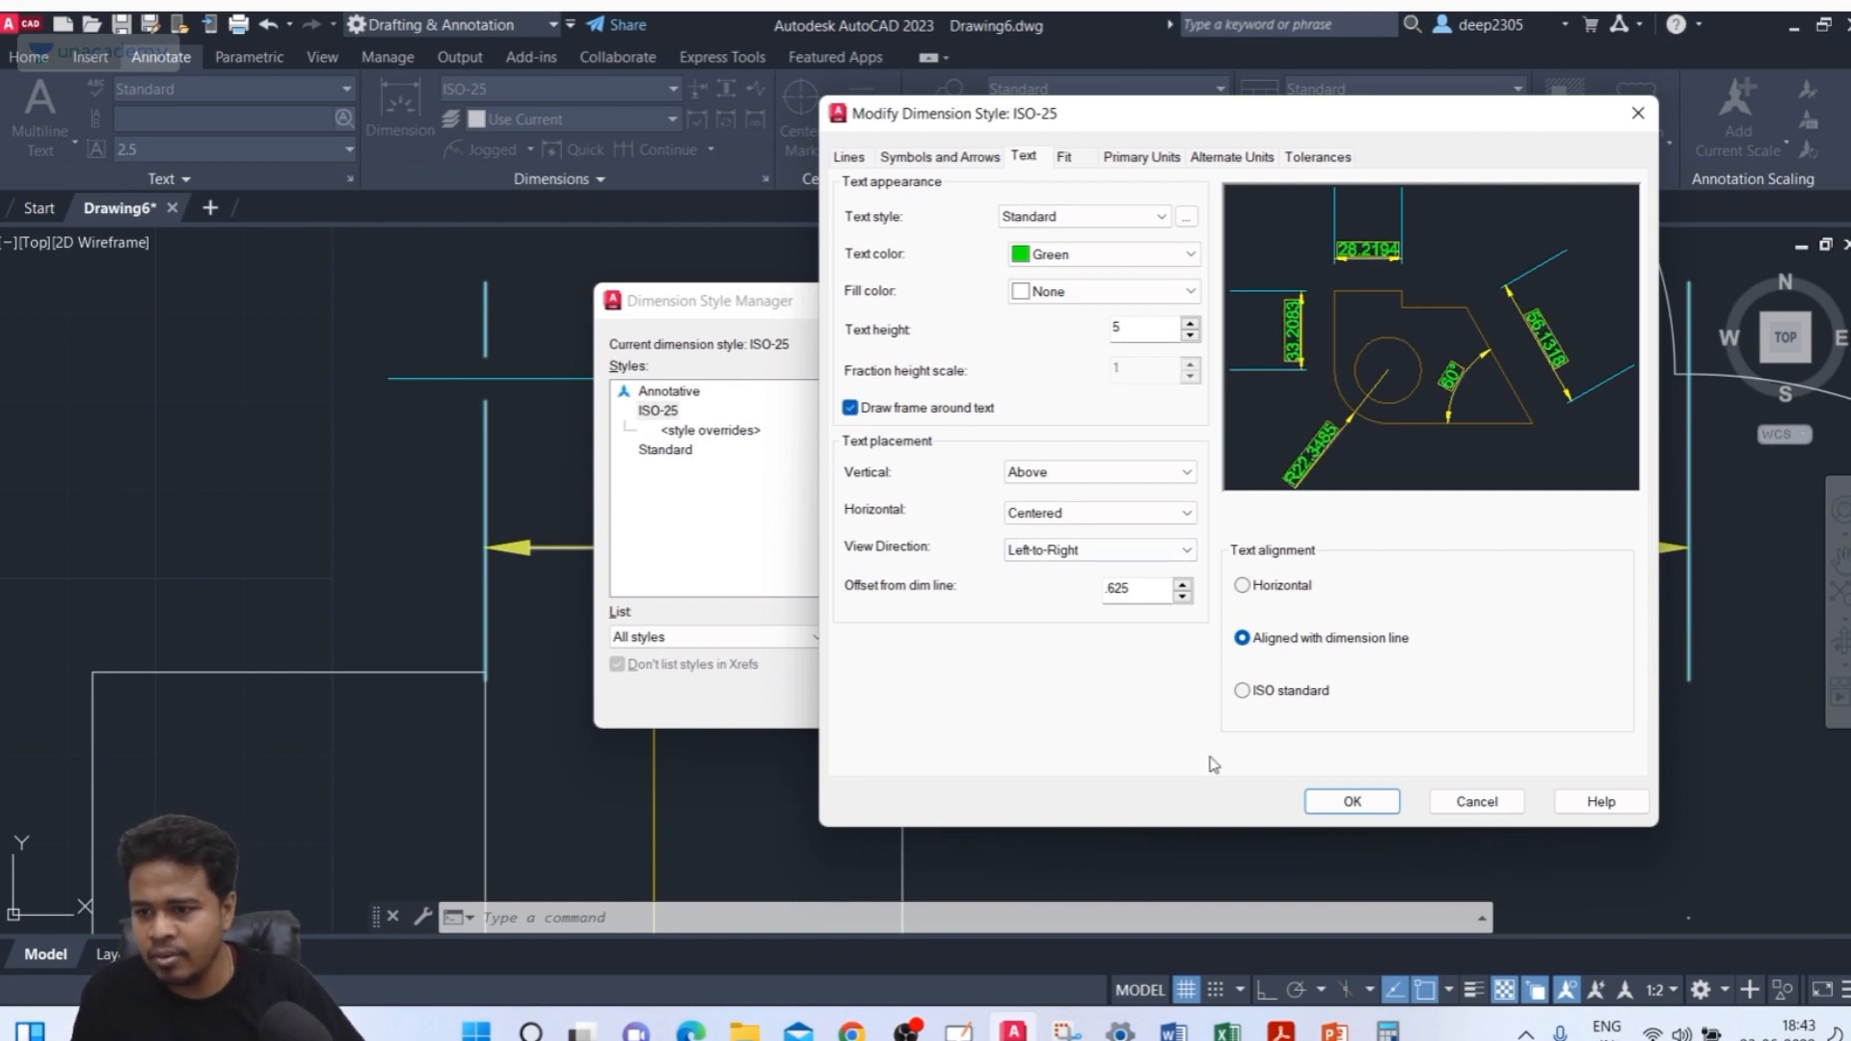
pyautogui.click(1353, 801)
pyautogui.click(1092, 700)
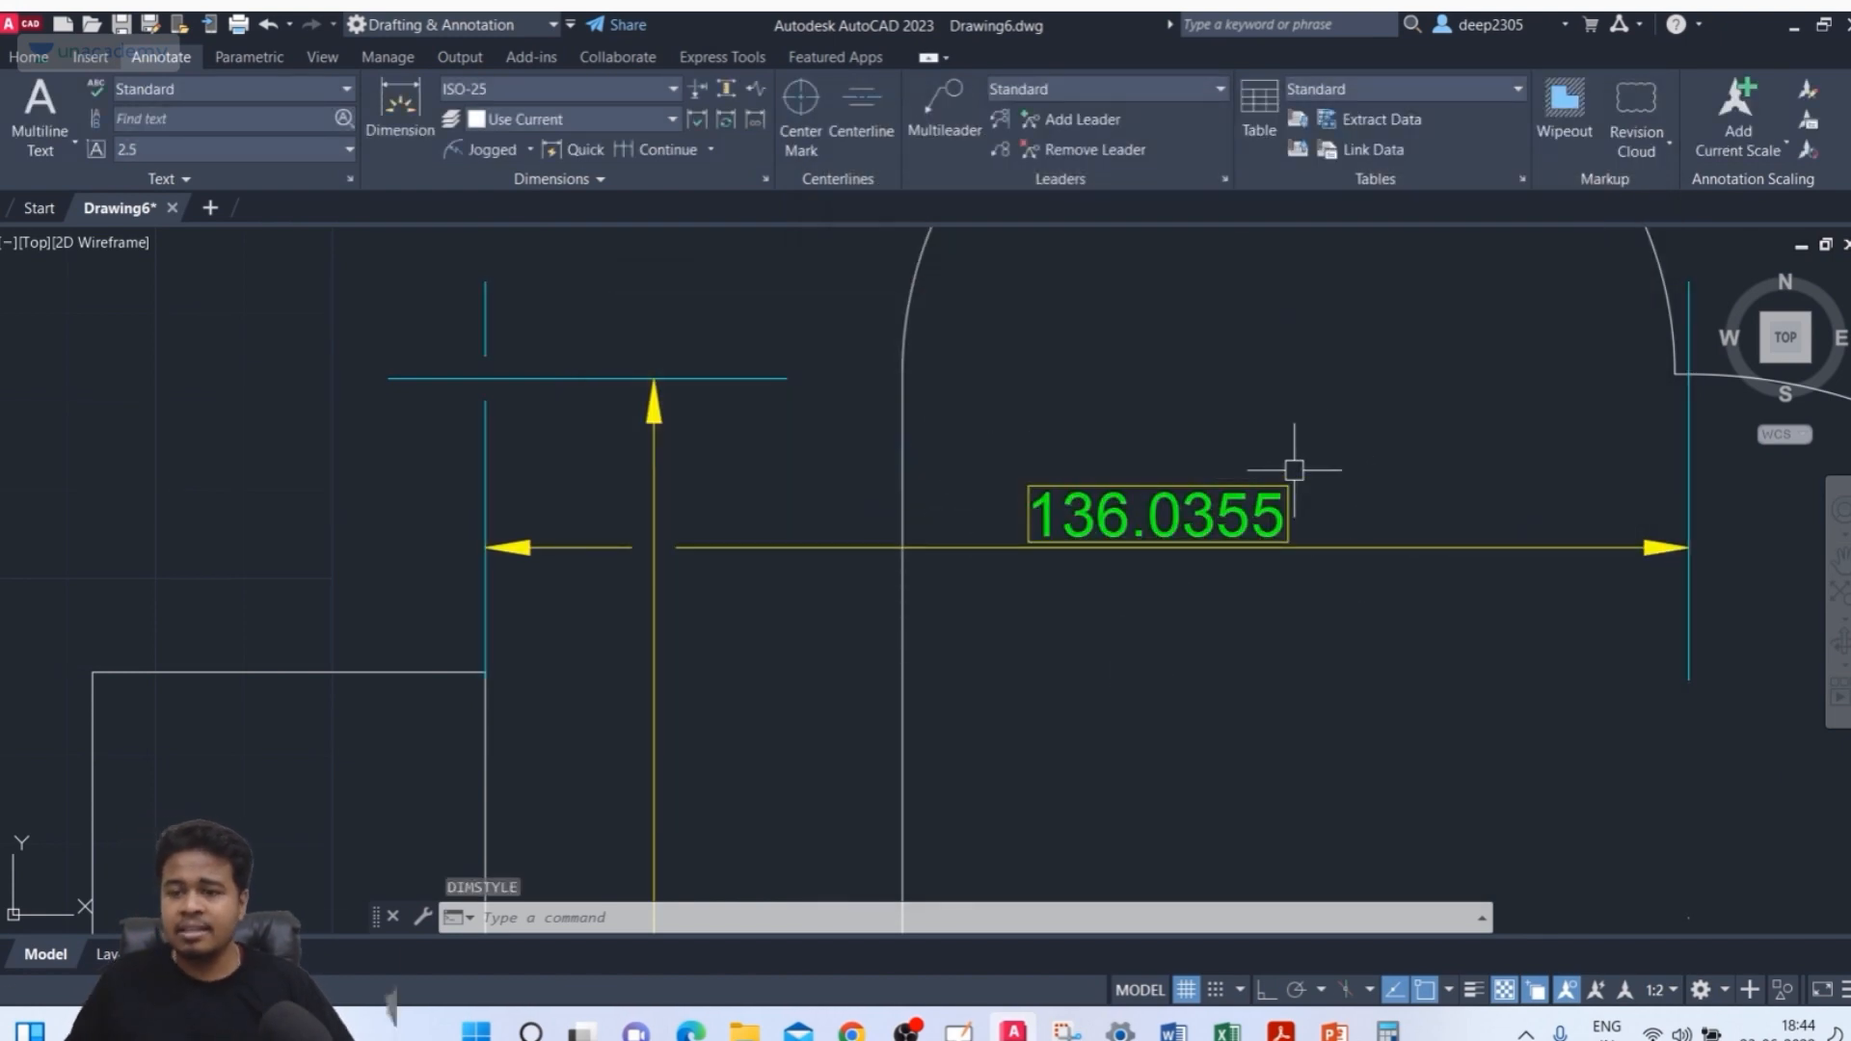
# Set the ISO-25 style's vertical text placement to Centered and save the style
pyautogui.write('d')
pyautogui.press('Return')
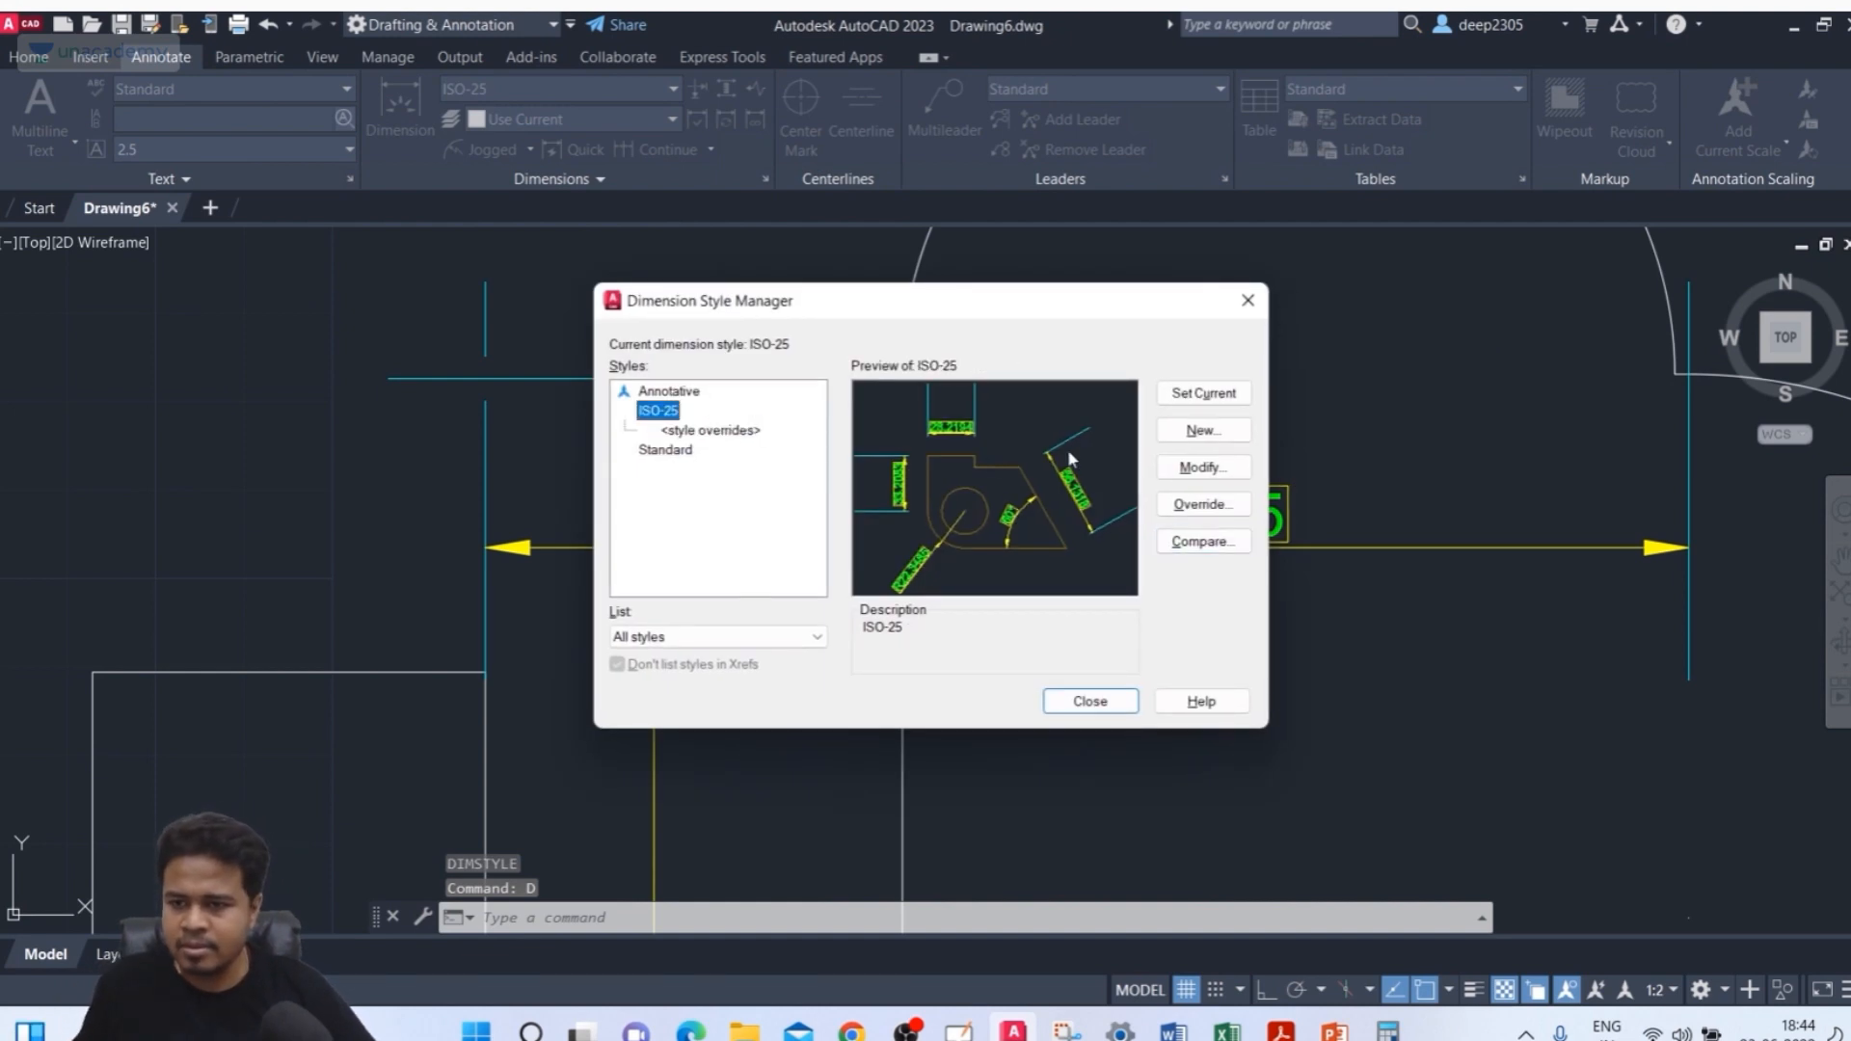
pyautogui.click(1222, 475)
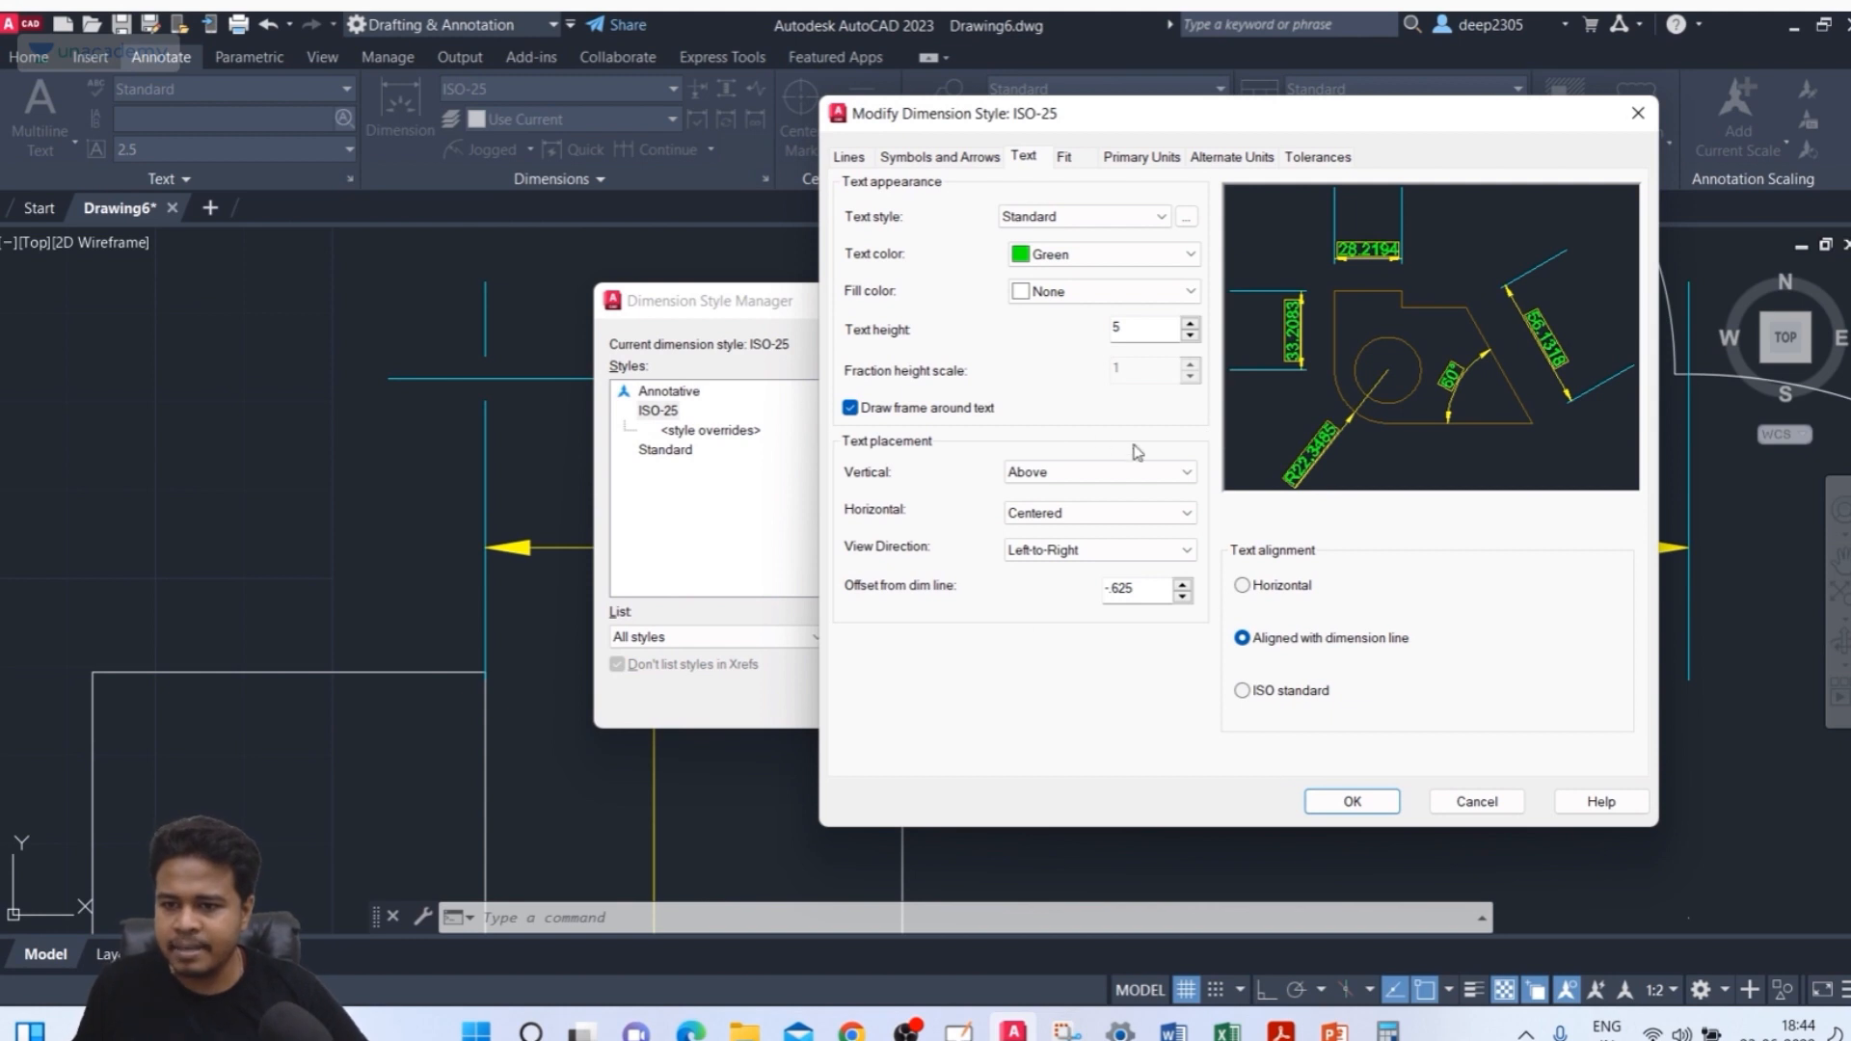
pyautogui.click(1122, 482)
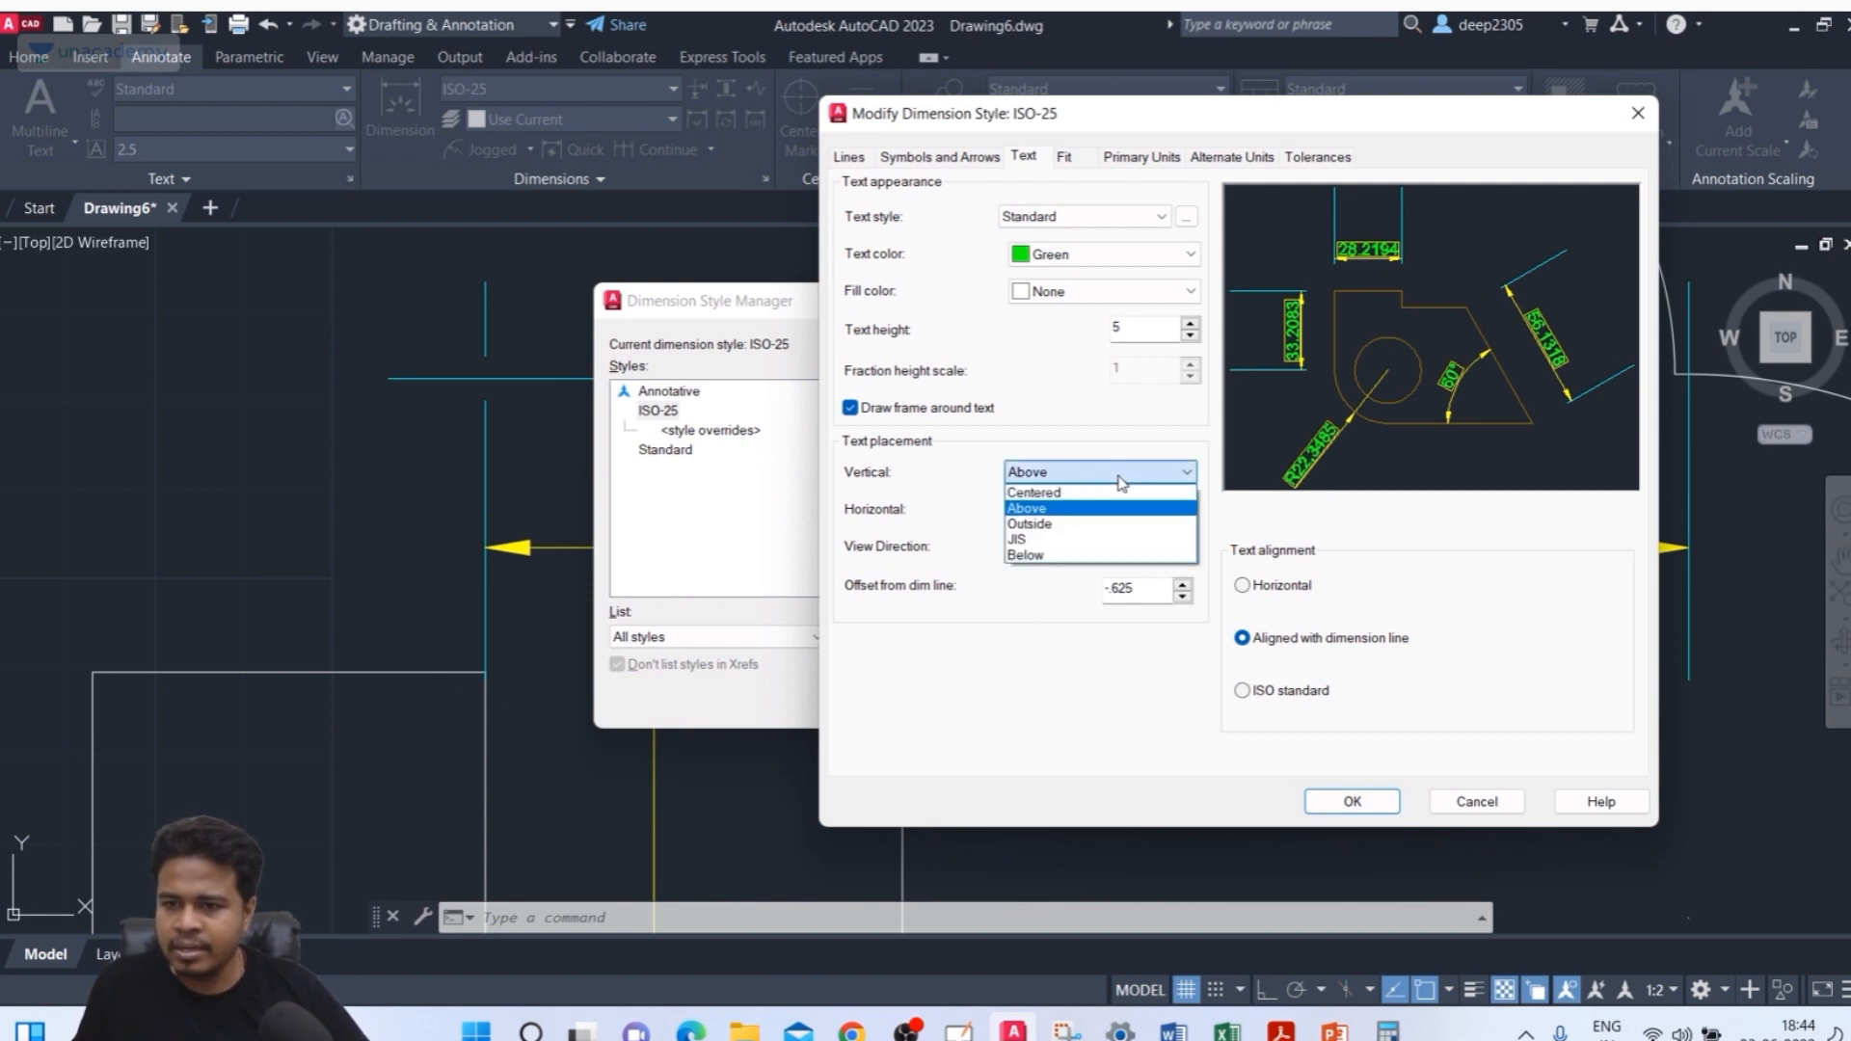
pyautogui.click(1105, 494)
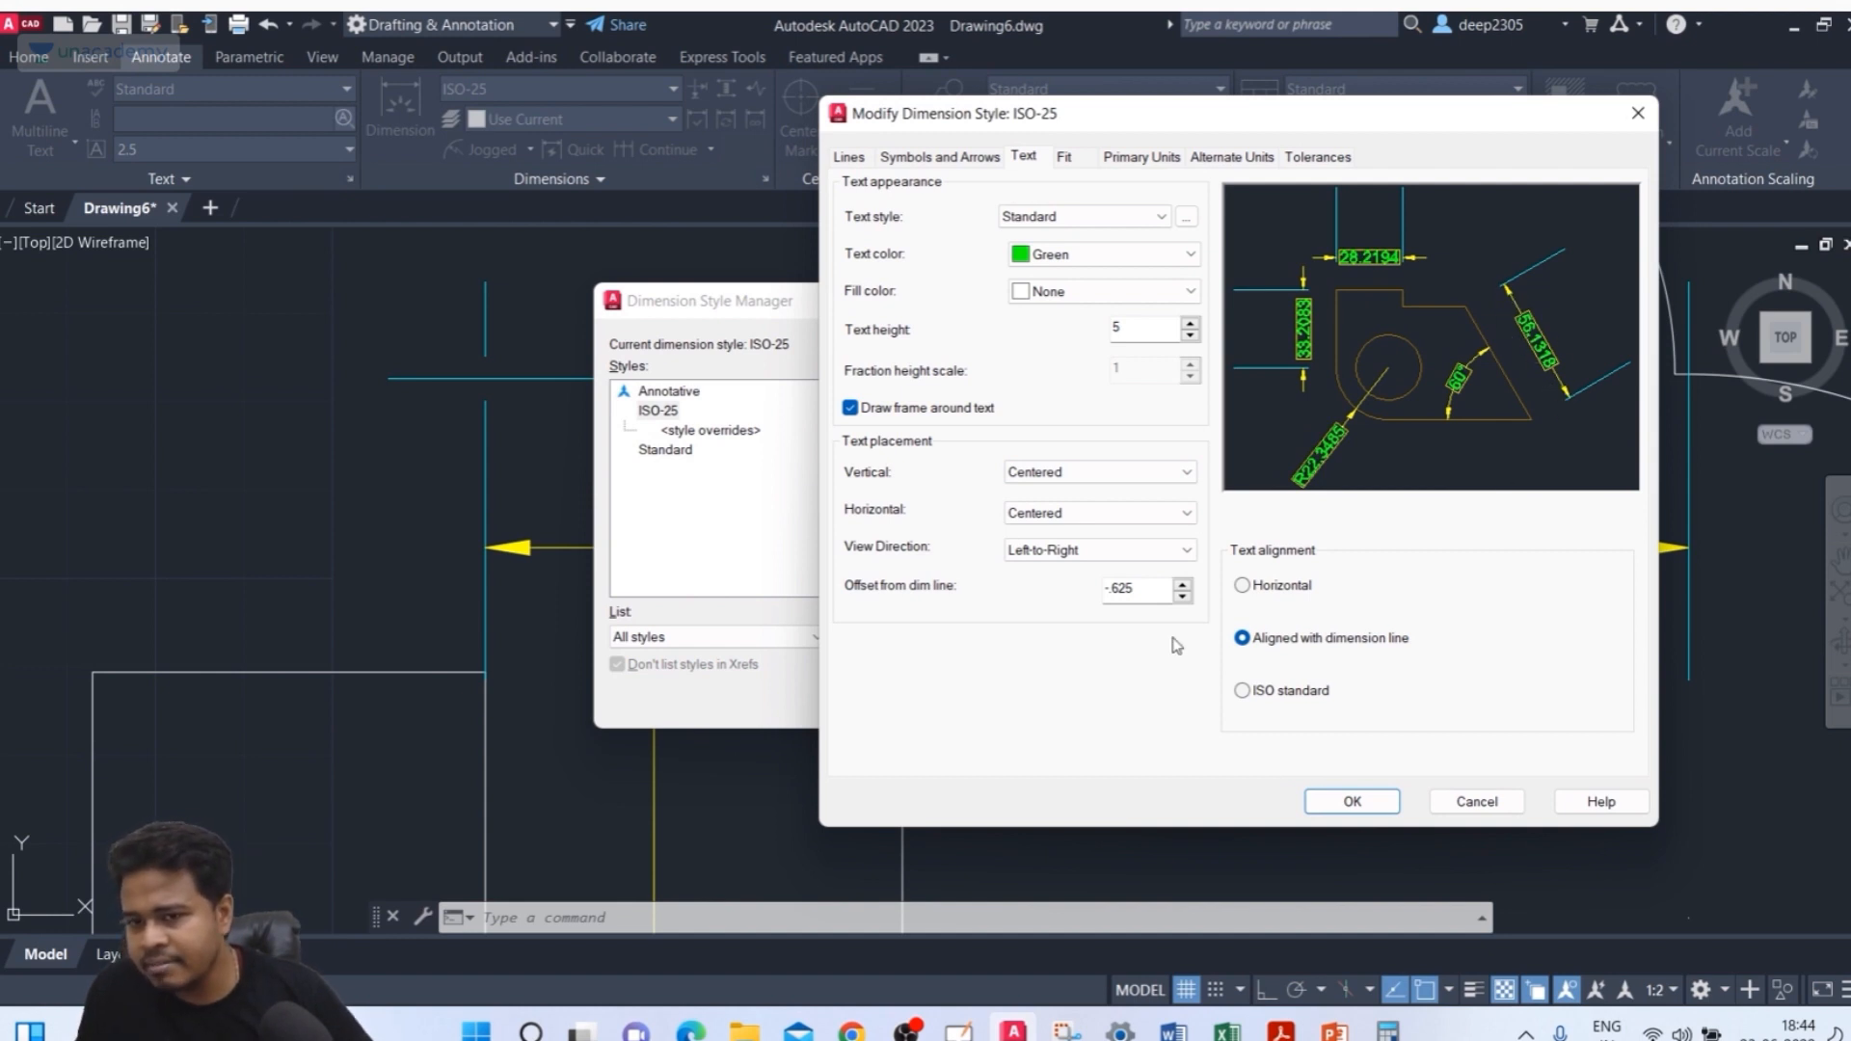
pyautogui.click(1340, 801)
pyautogui.click(1114, 710)
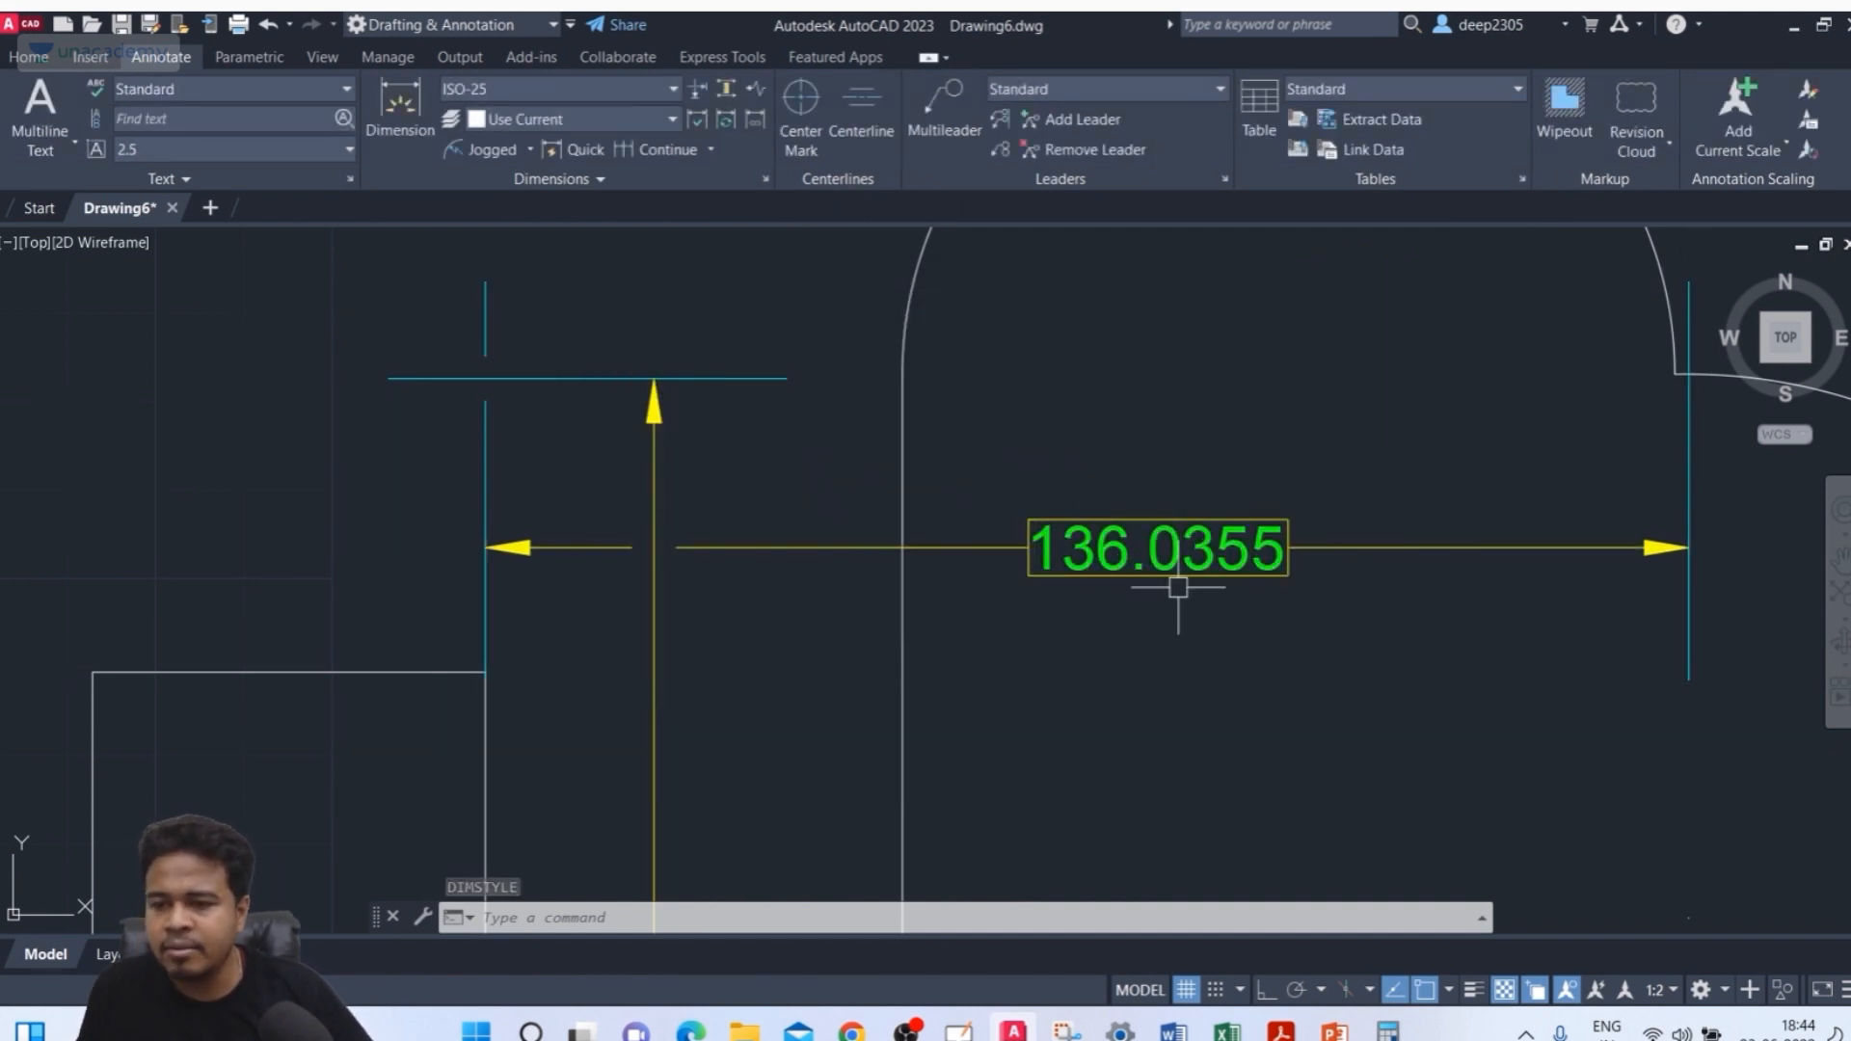
# Reopen the ISO-25 dimension style for modification and set its vertical text placement to Above
pyautogui.write('d')
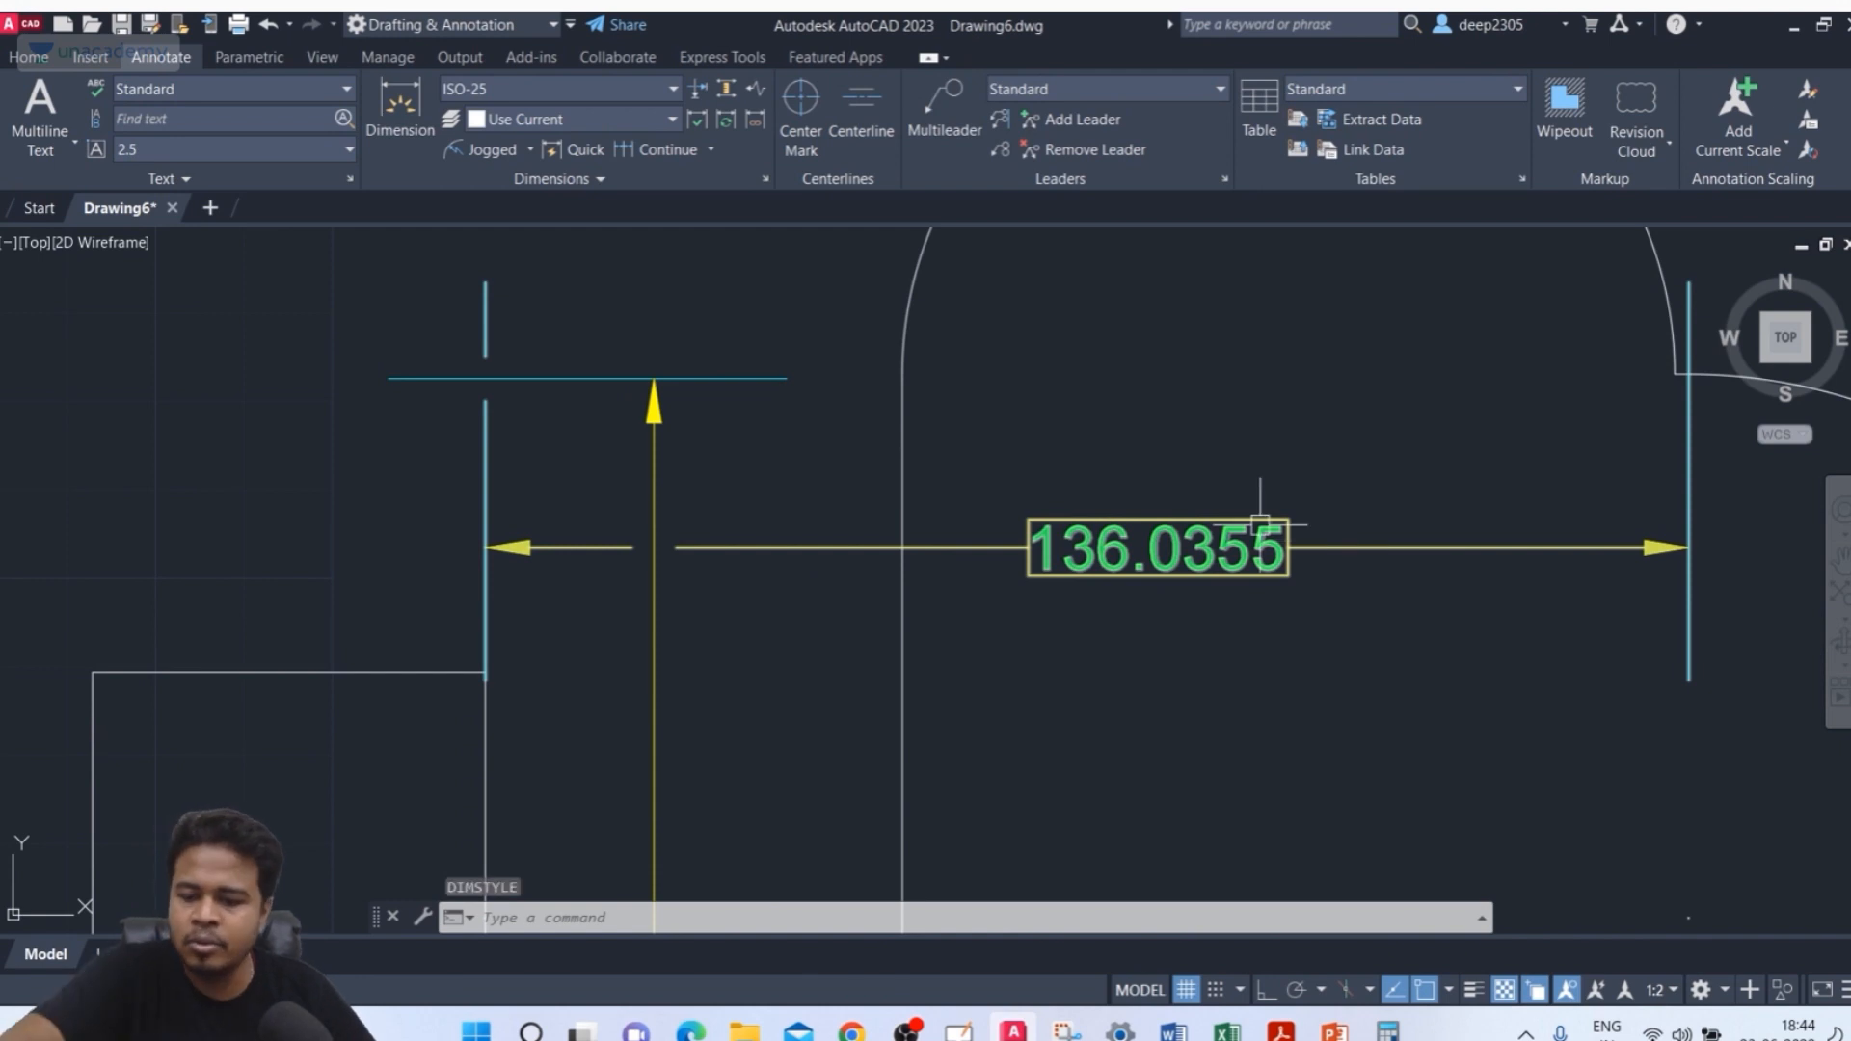
pyautogui.press('Return')
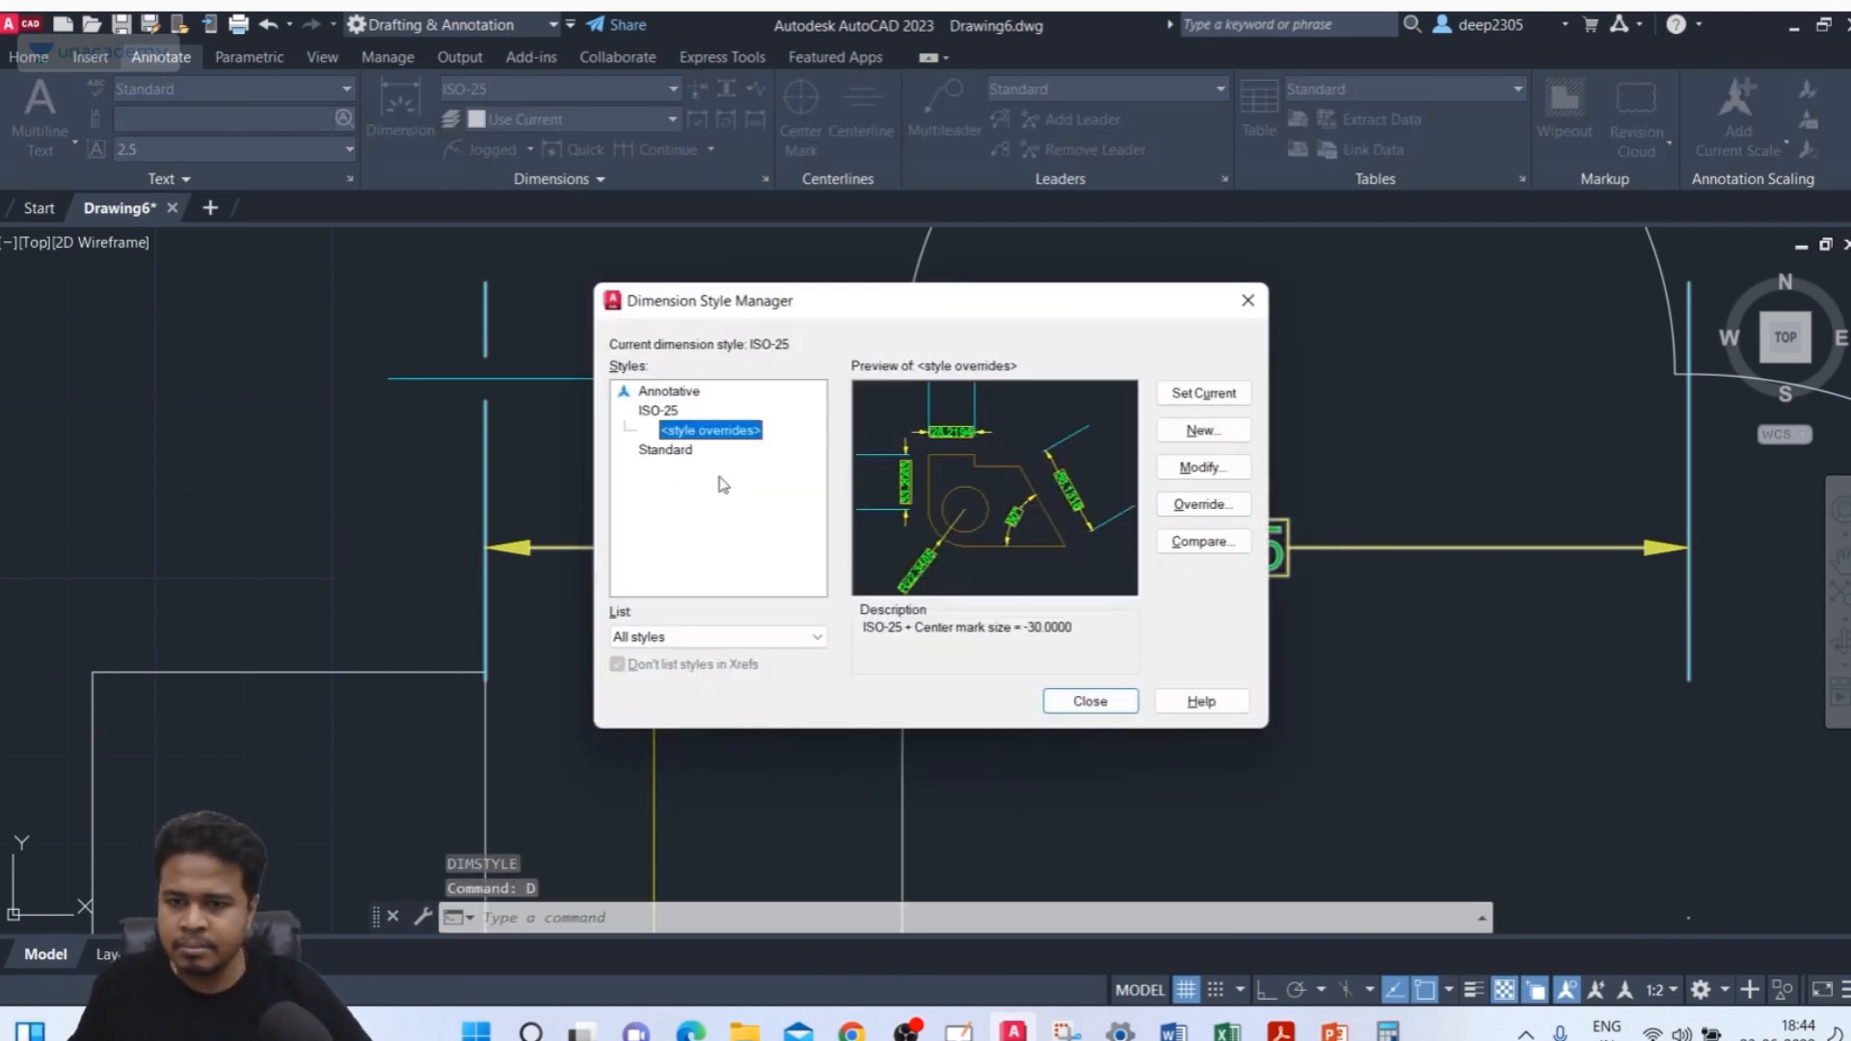
pyautogui.click(655, 413)
pyautogui.click(1181, 467)
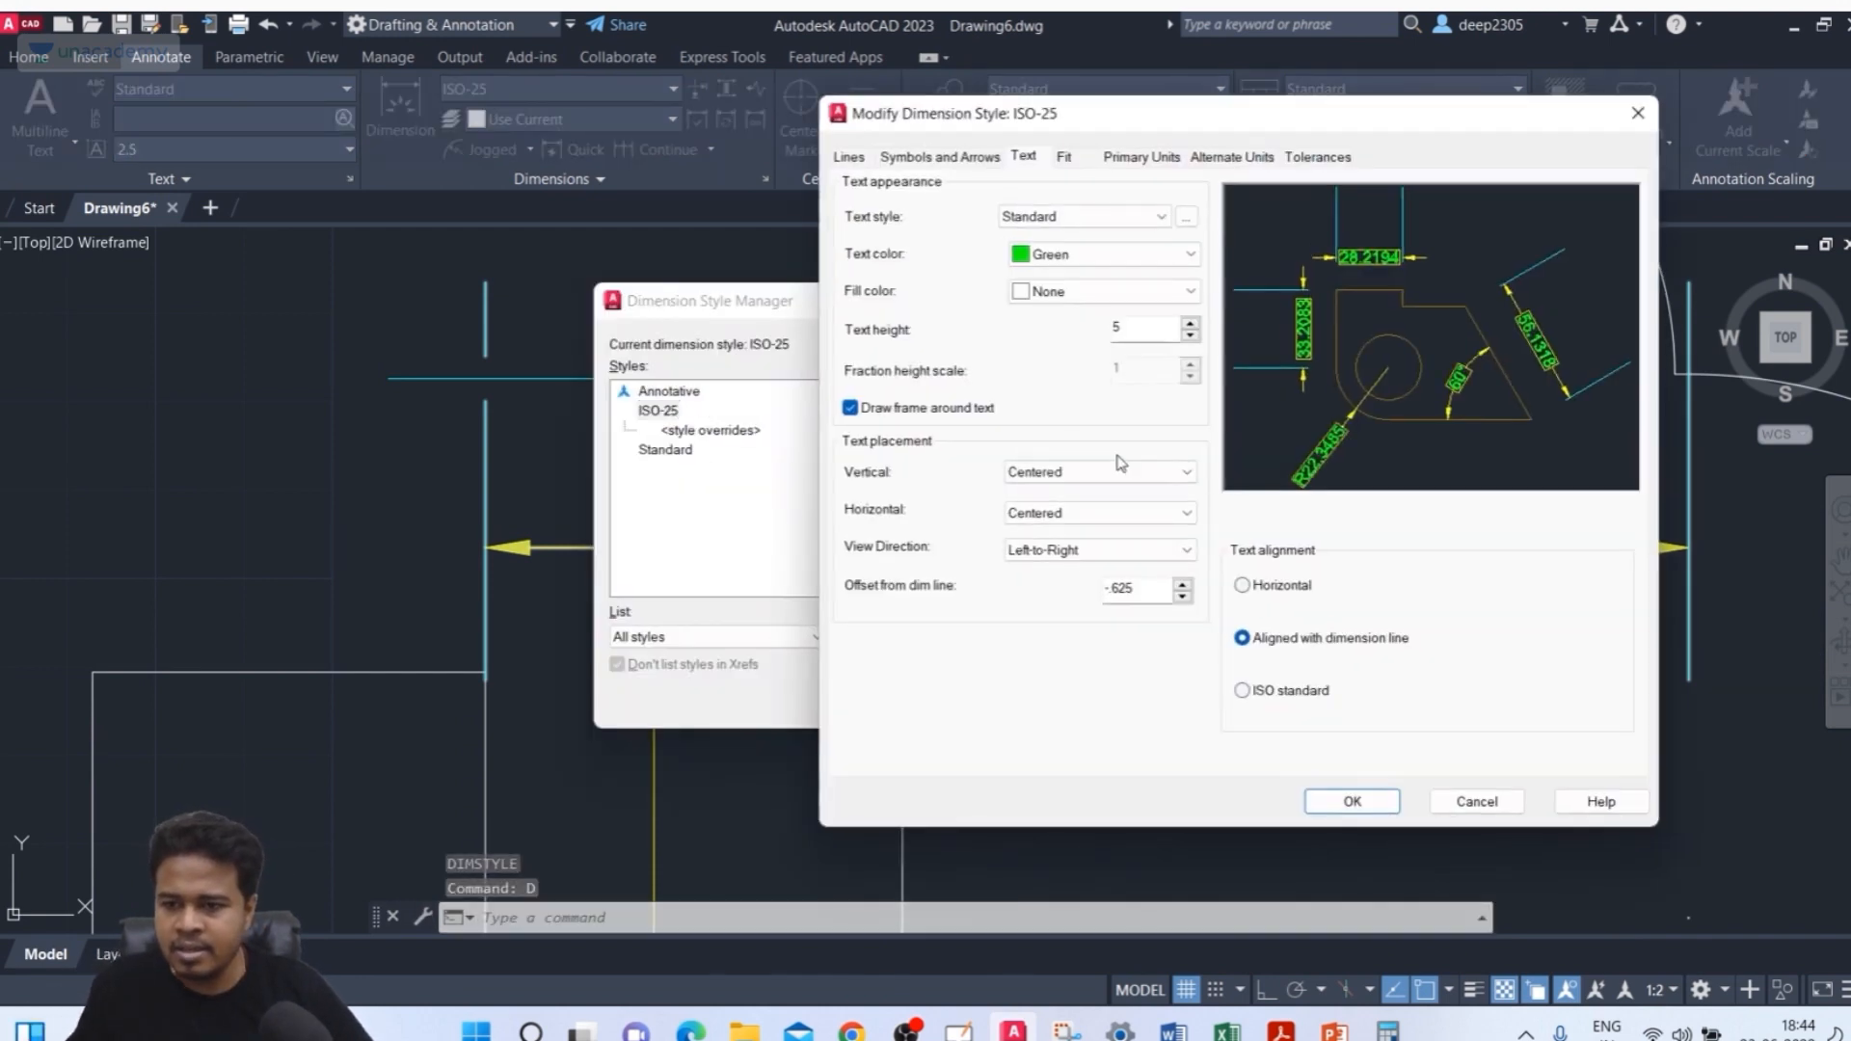
pyautogui.click(1109, 471)
pyautogui.click(1058, 556)
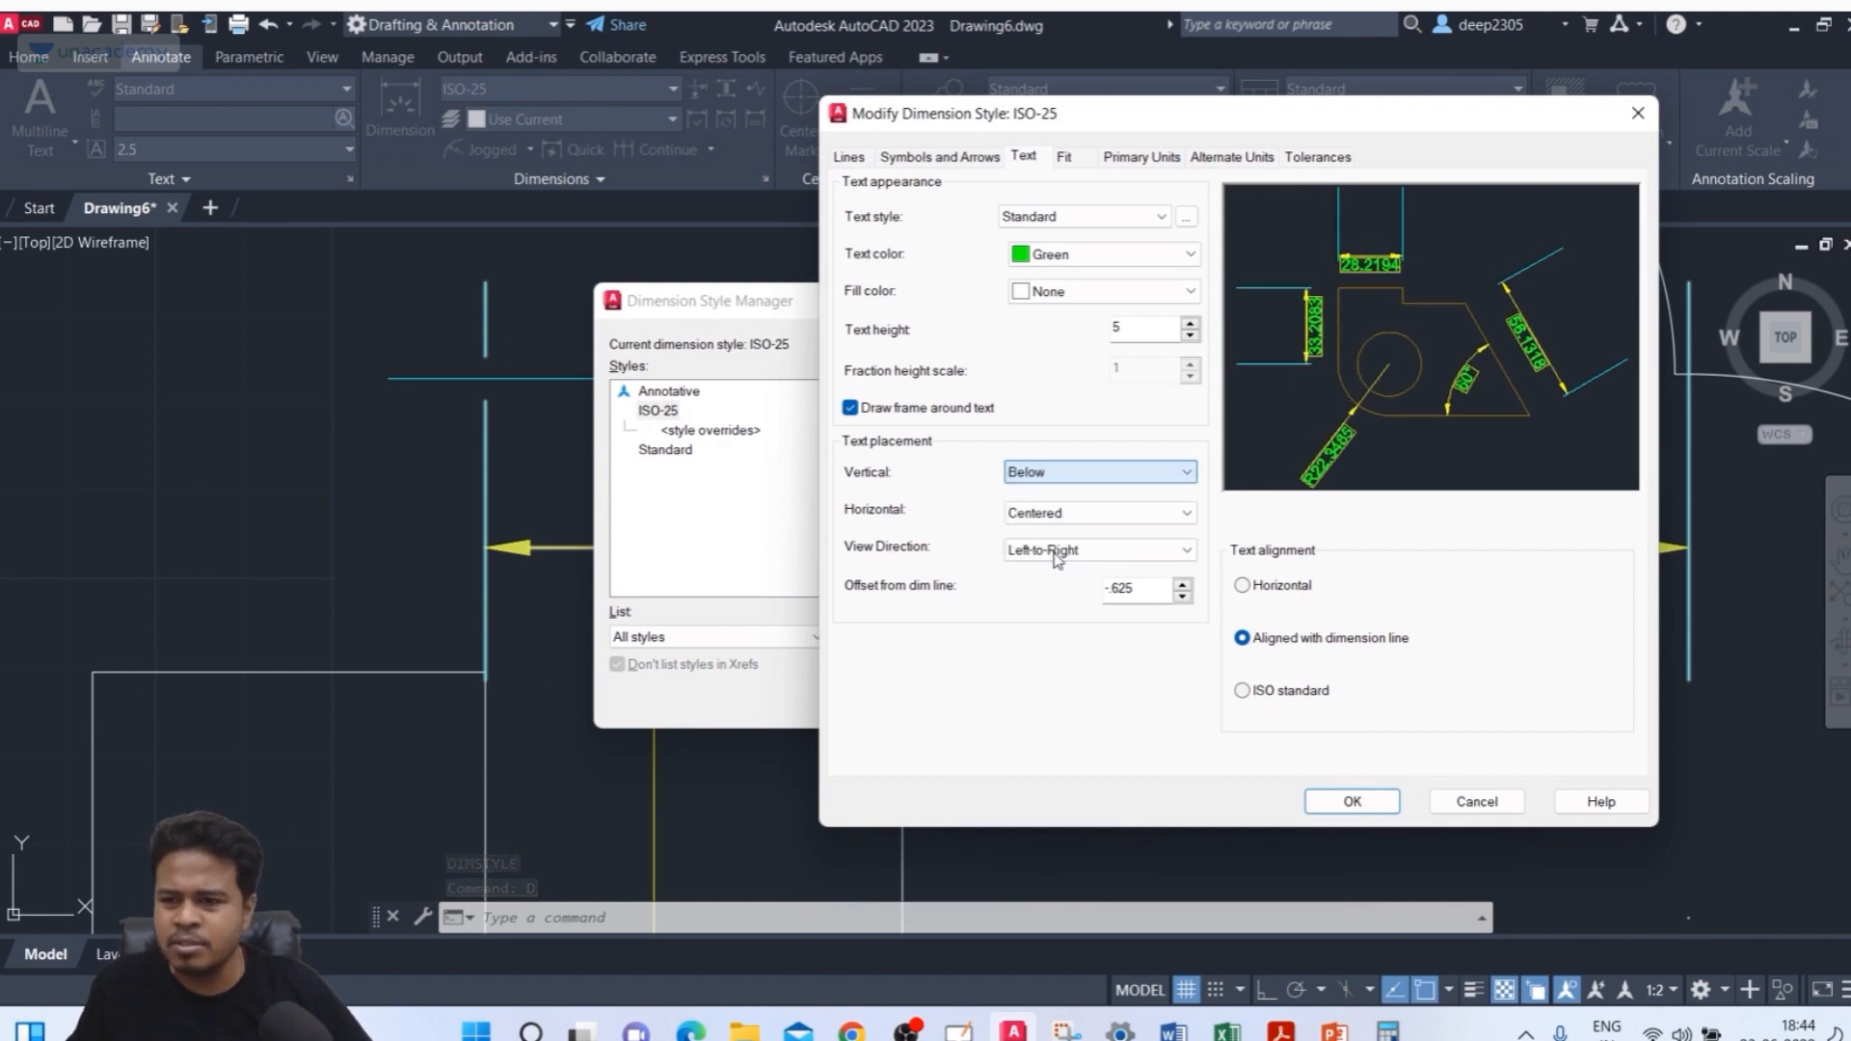
pyautogui.click(1075, 518)
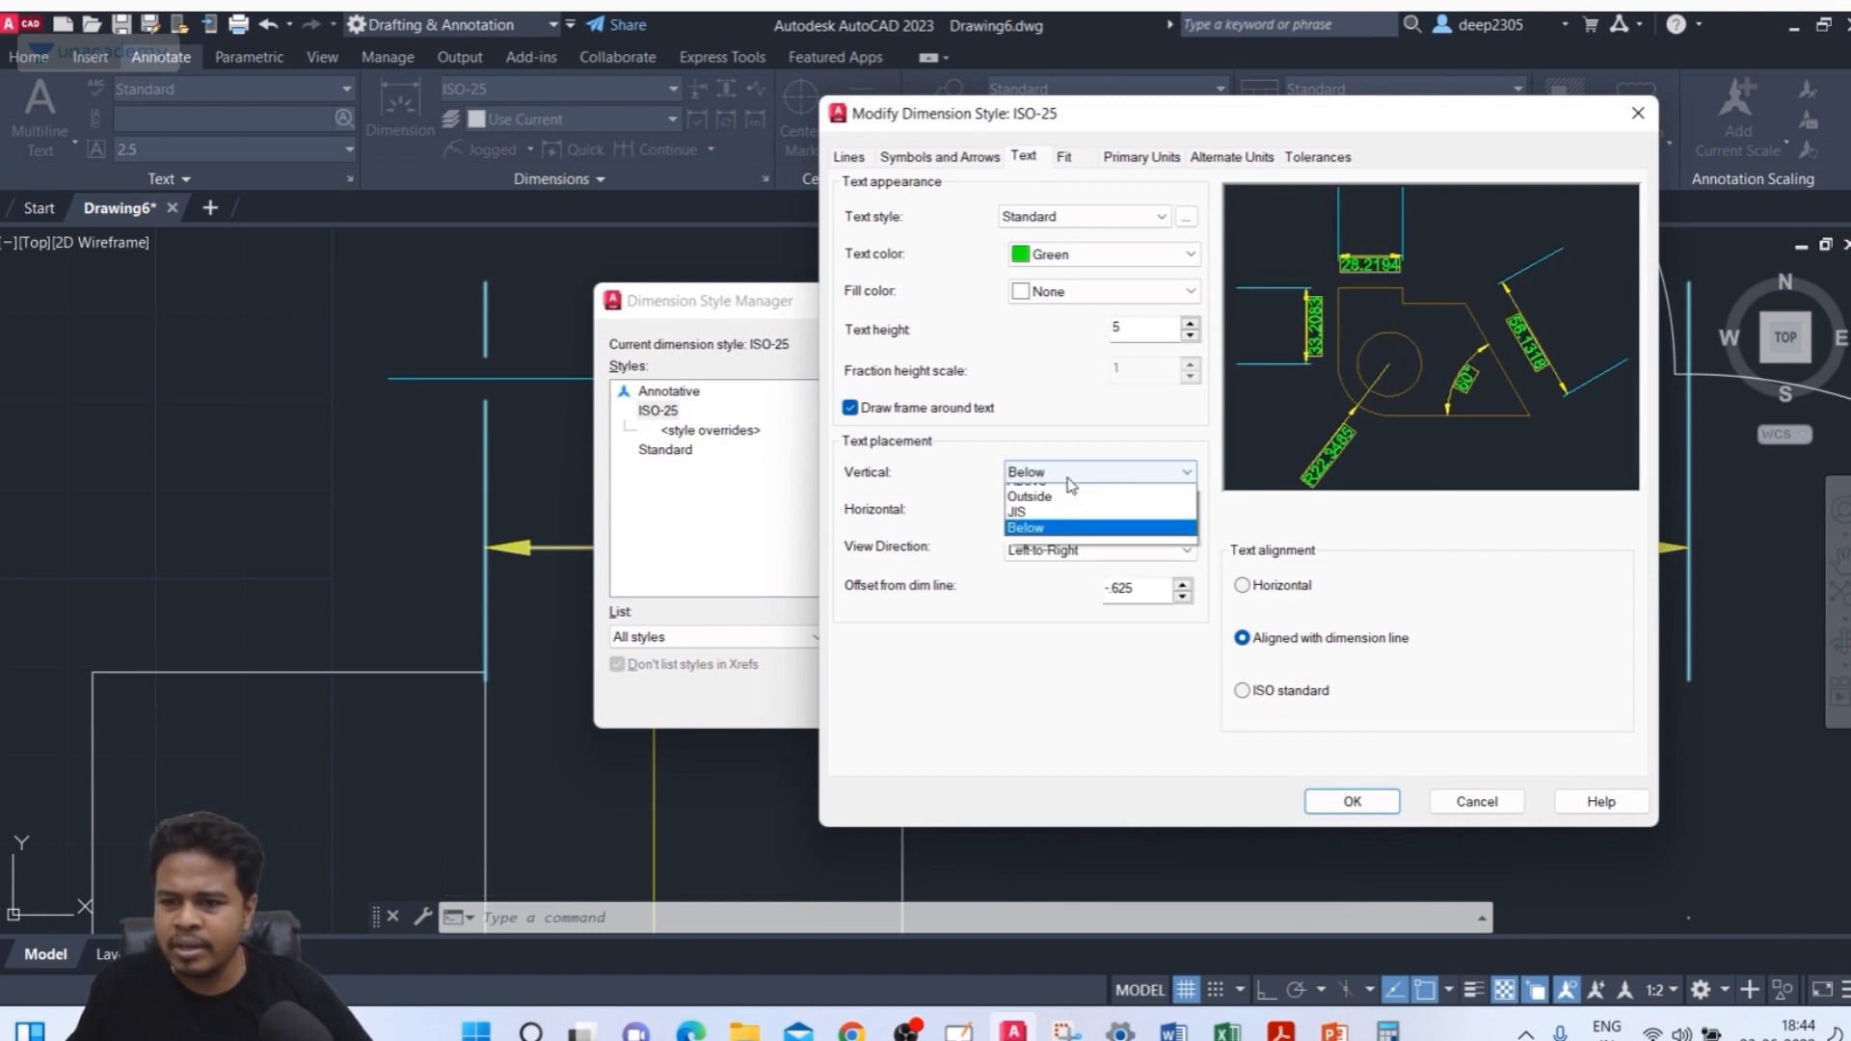
pyautogui.click(1053, 509)
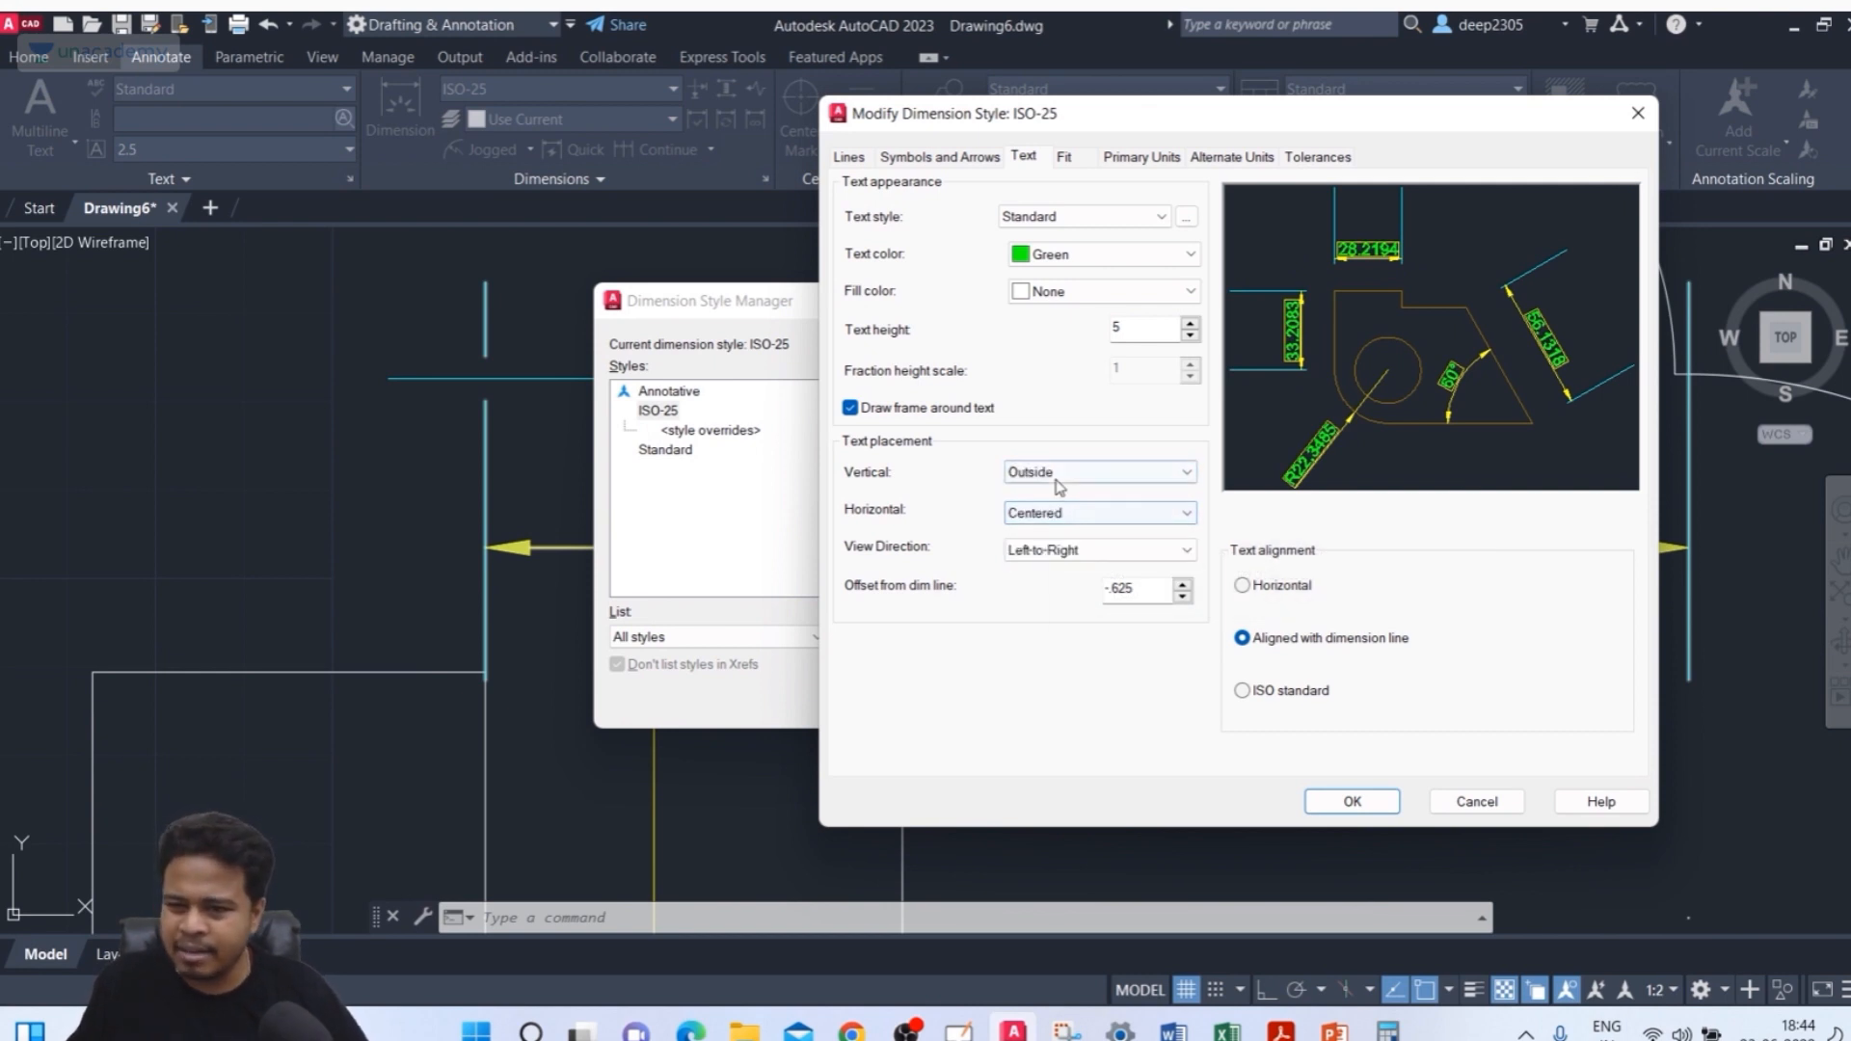
pyautogui.click(1052, 473)
pyautogui.click(1049, 498)
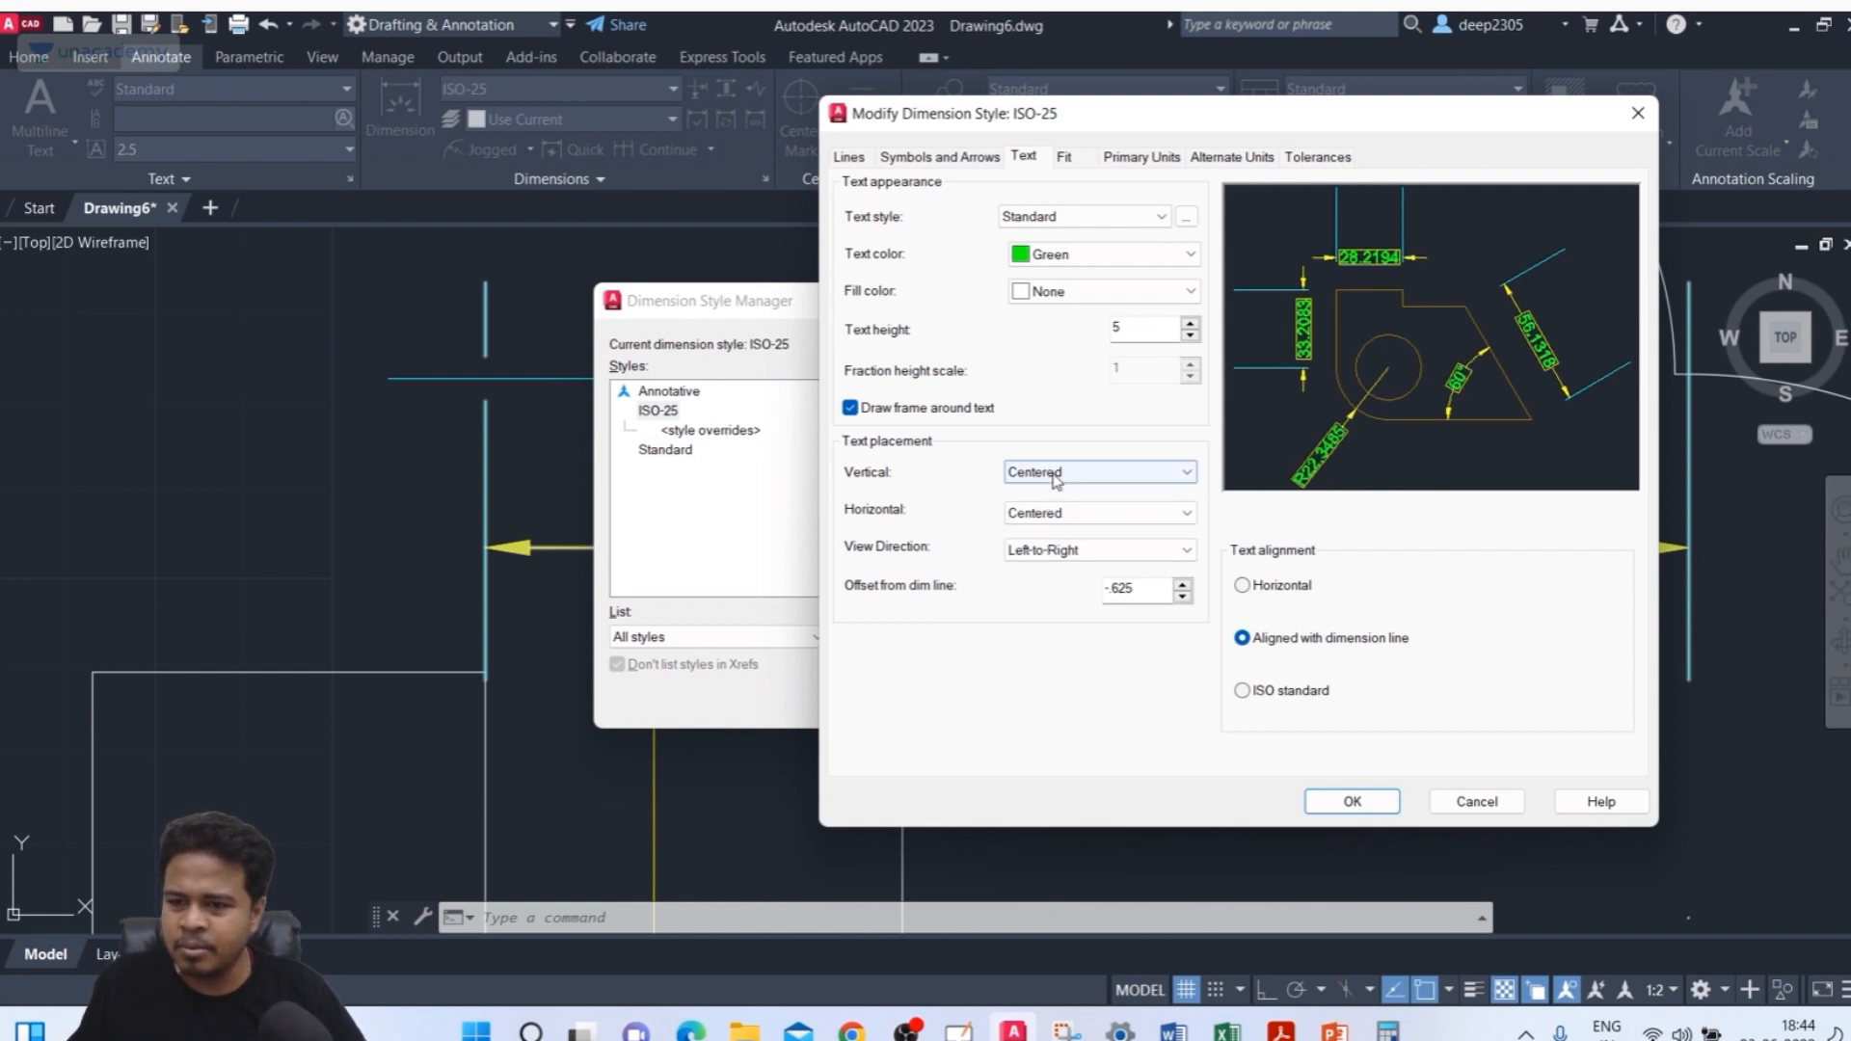
pyautogui.click(1053, 472)
pyautogui.click(1046, 508)
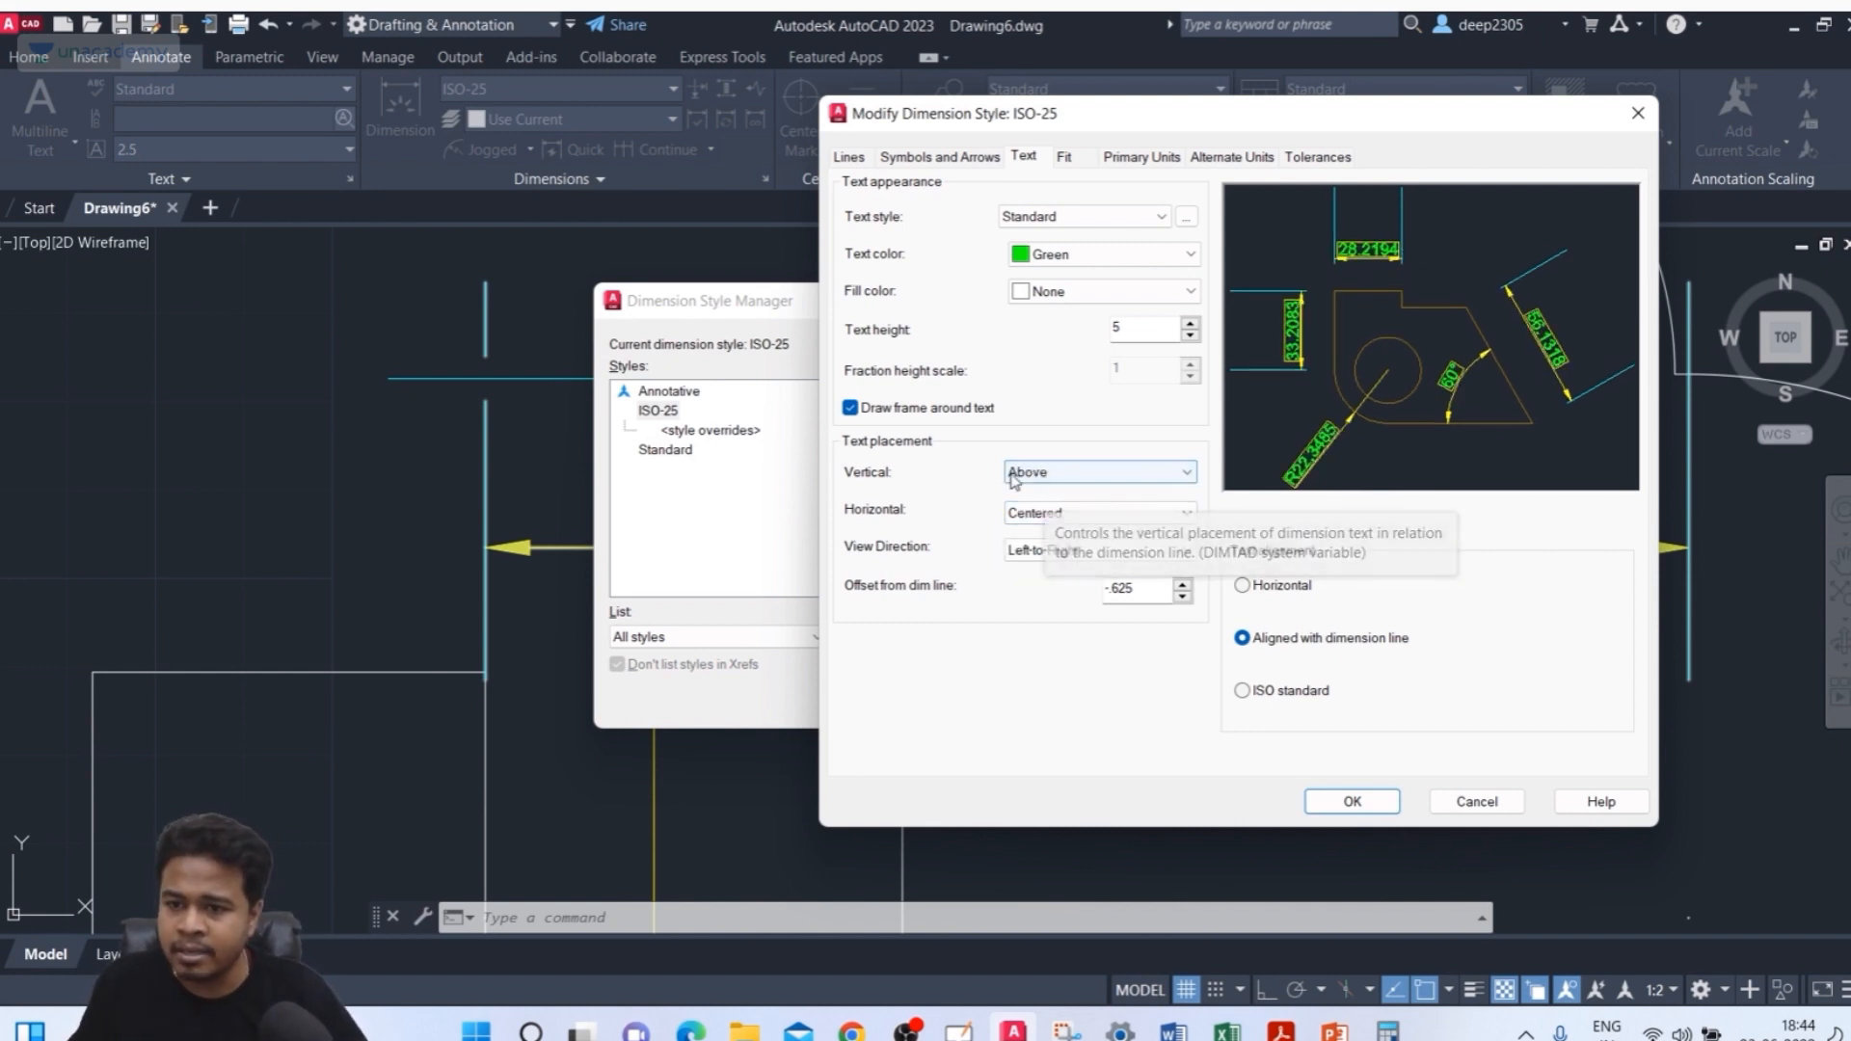
# Try the At Ext Line 1 horizontal text placement, then set it back to Centered
pyautogui.click(1107, 516)
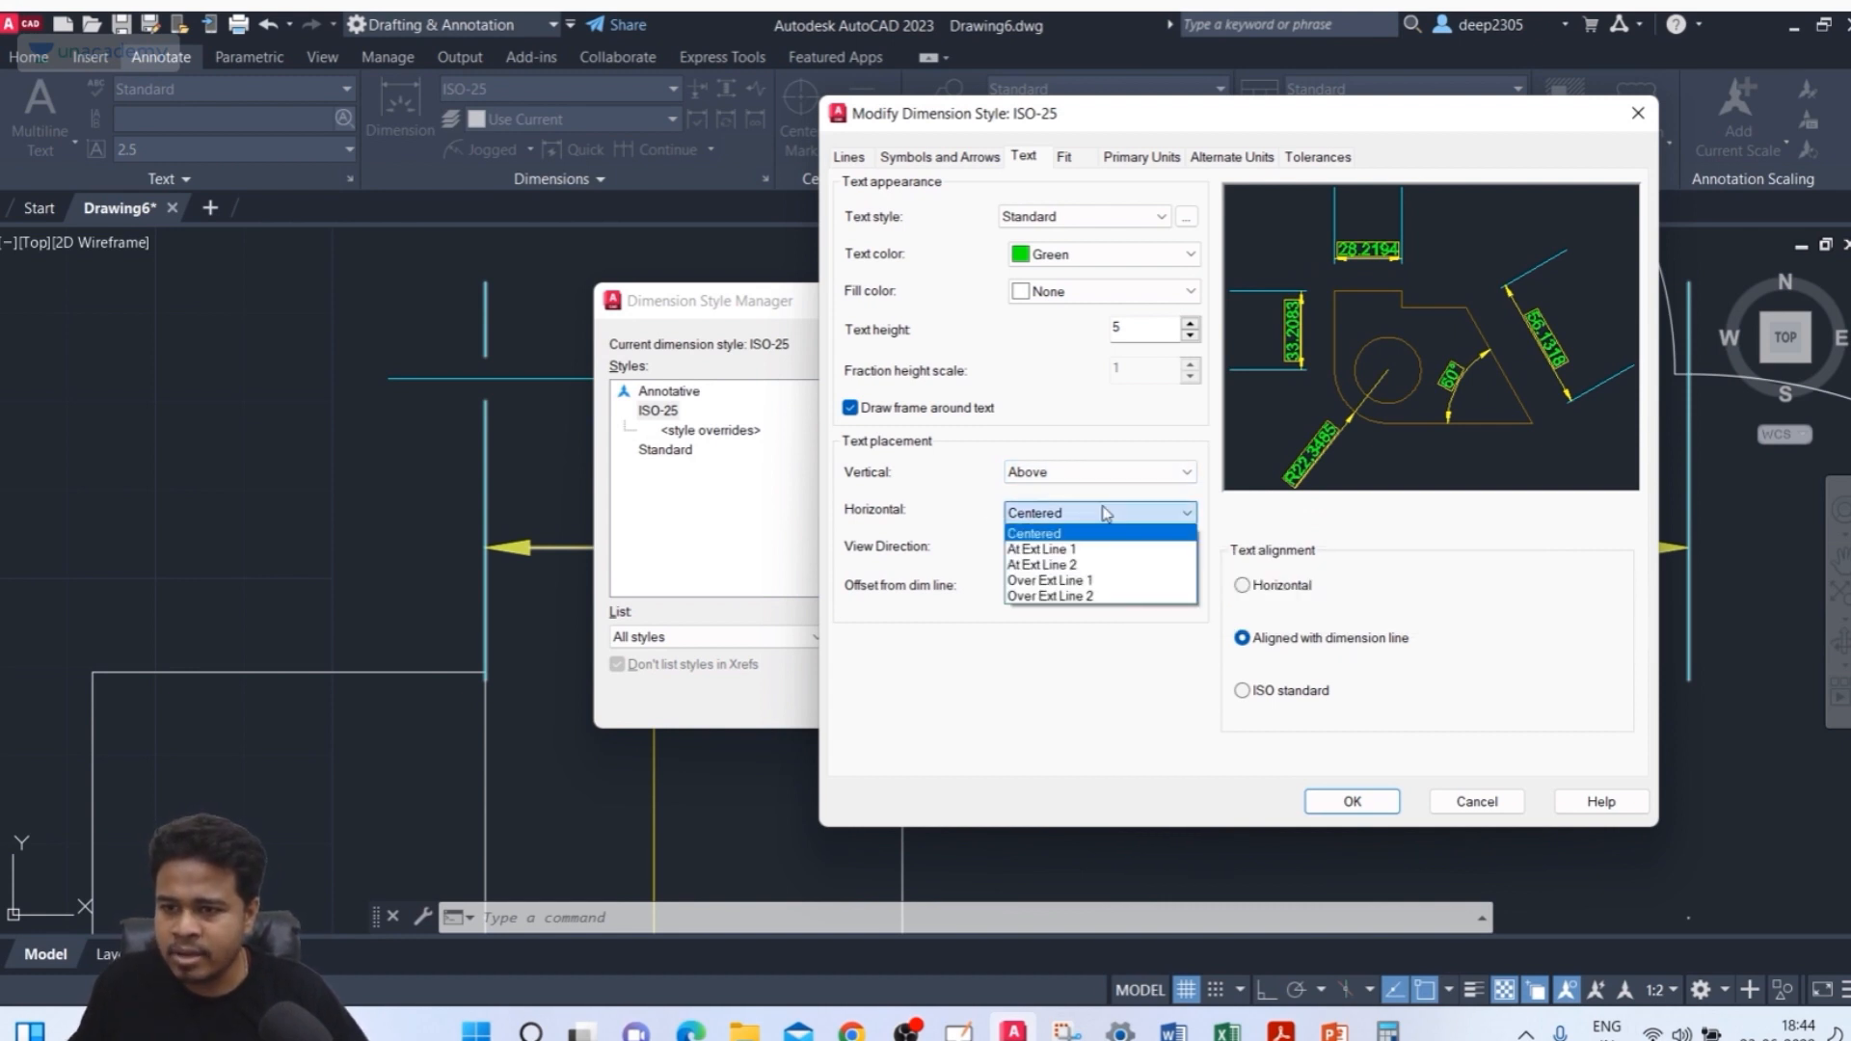
pyautogui.click(1072, 550)
pyautogui.click(1073, 513)
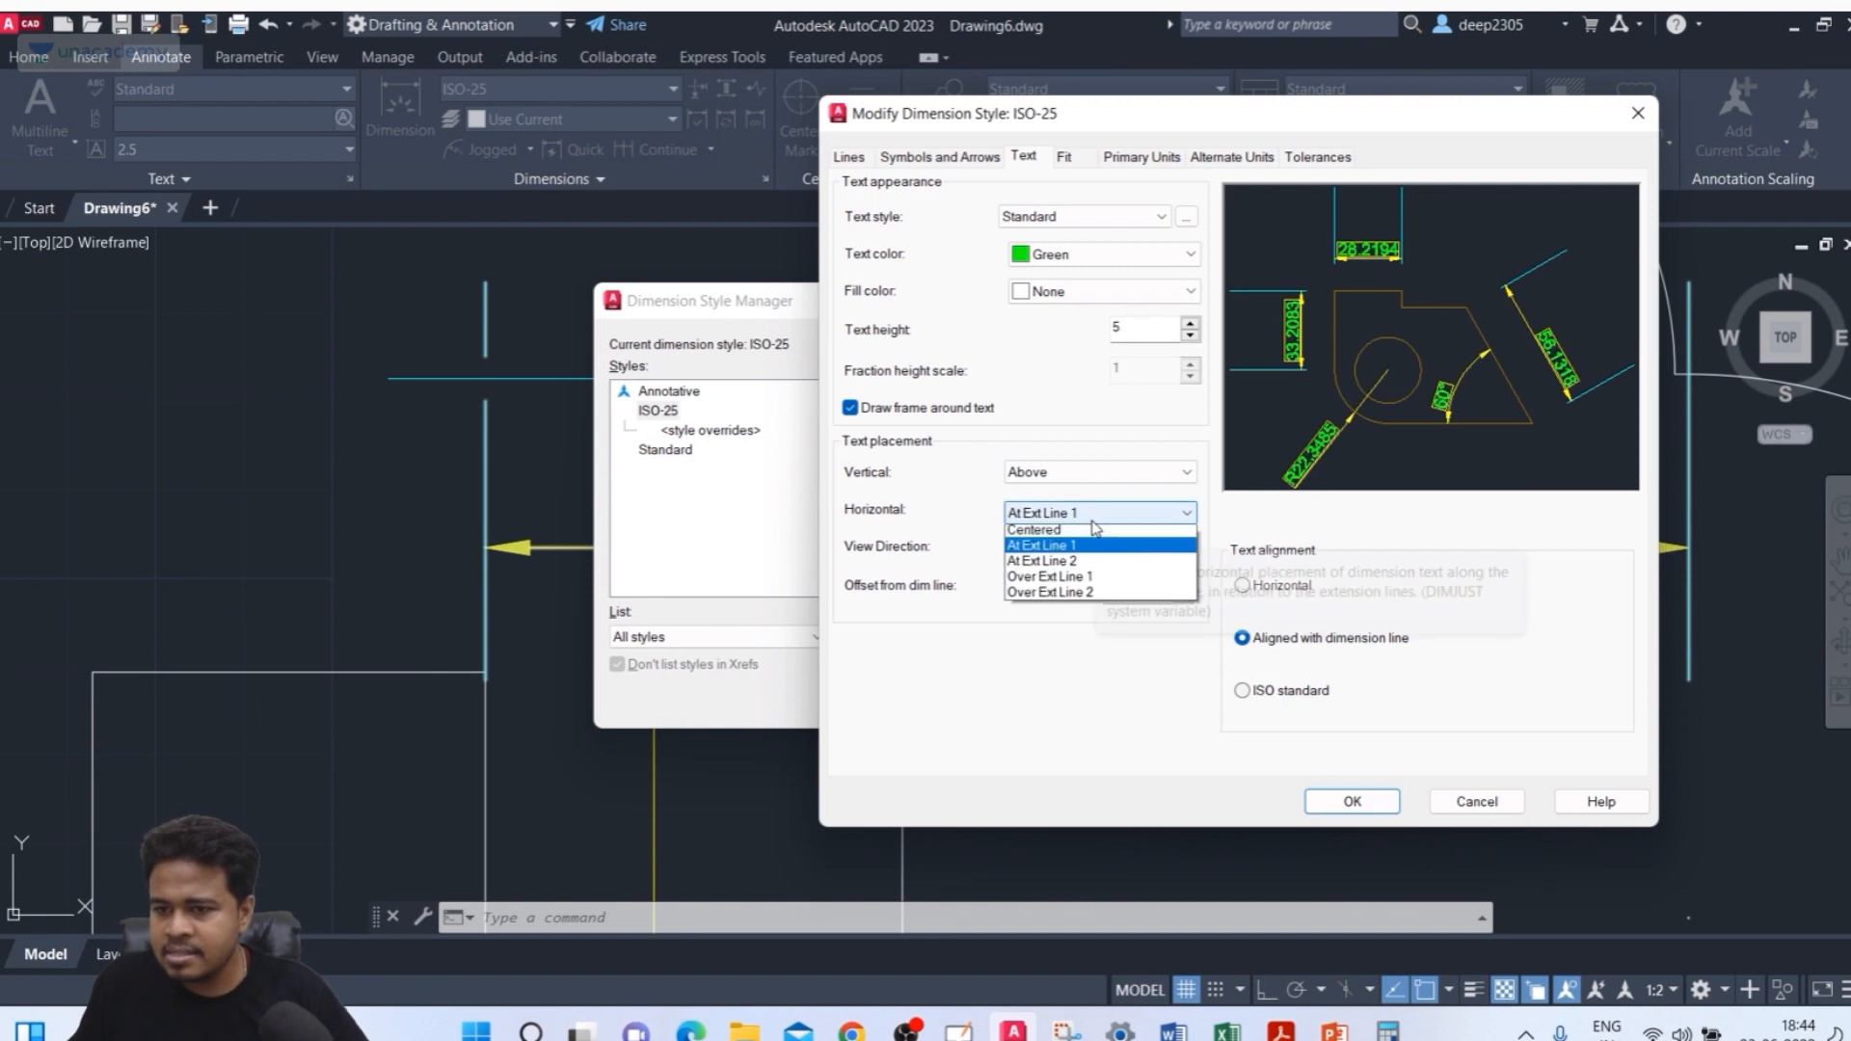
pyautogui.click(1073, 536)
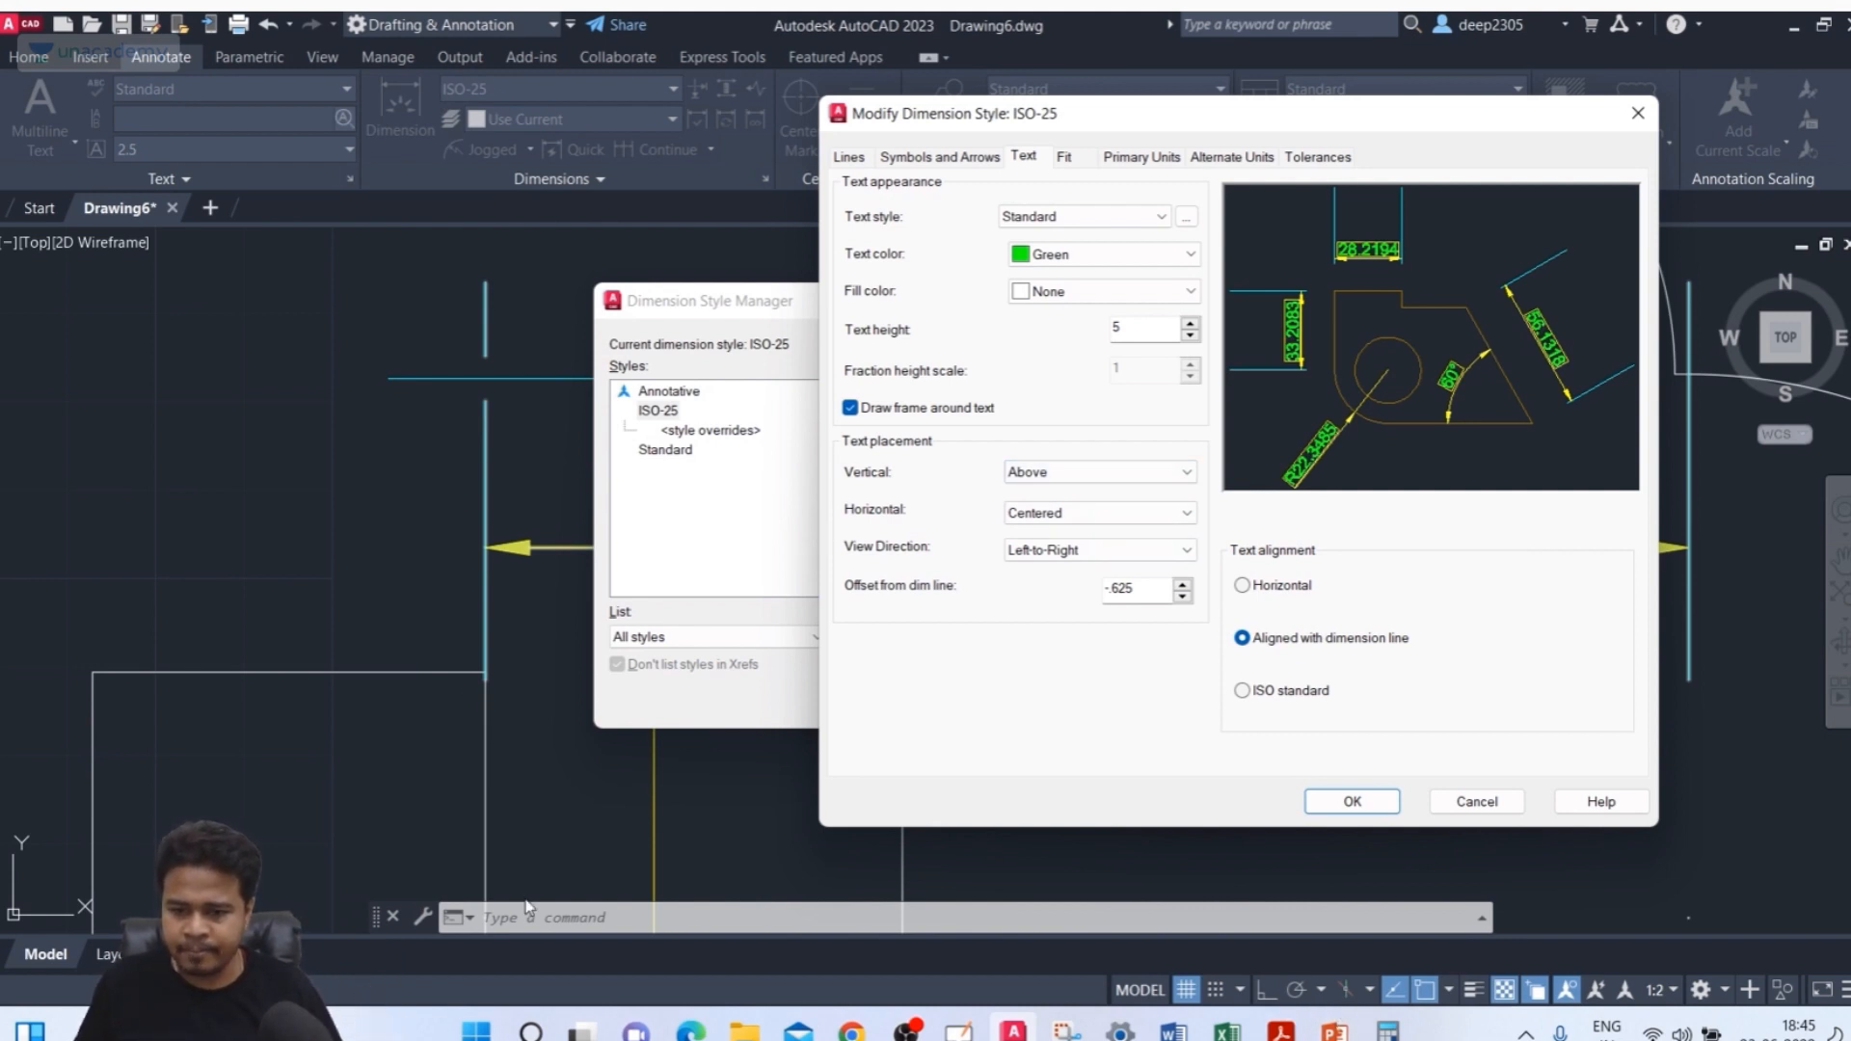
# Switch to OneNote 2016 through Windows search, dismiss the activation wizard and maximise its window
pyautogui.click(533, 1032)
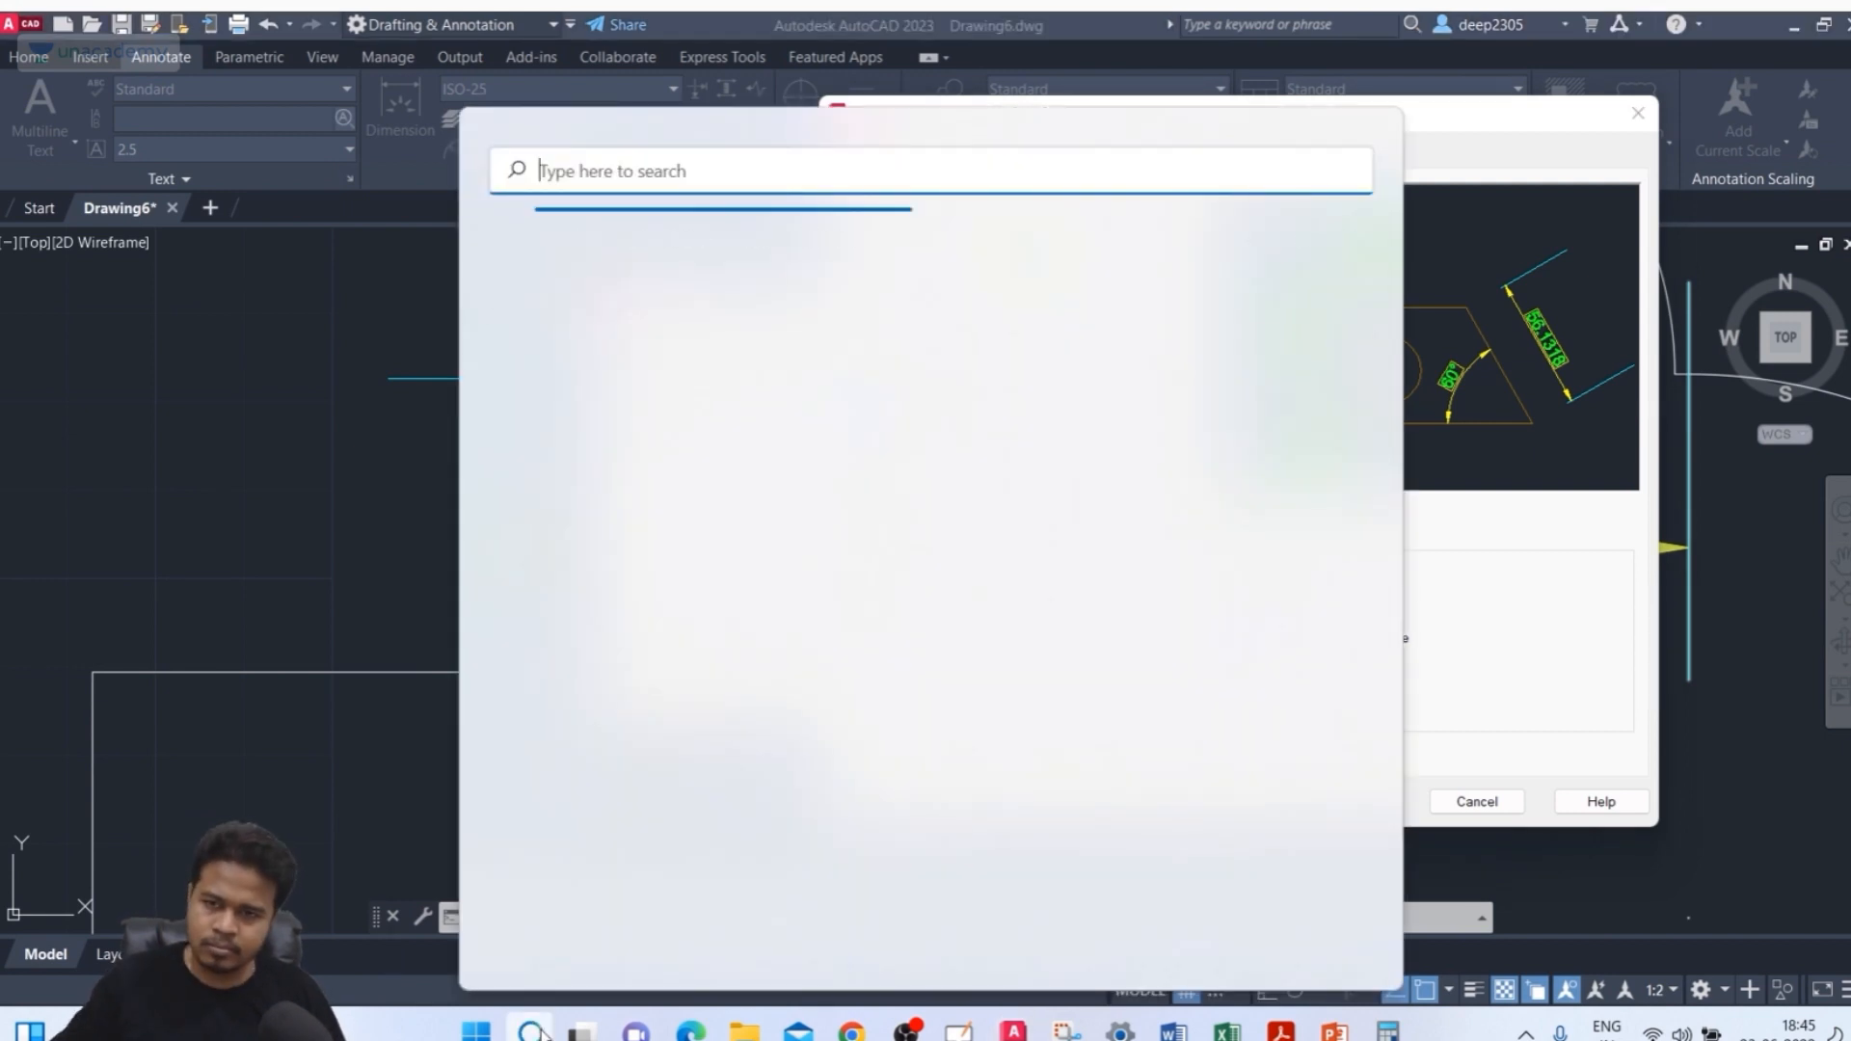
pyautogui.write('NOTE')
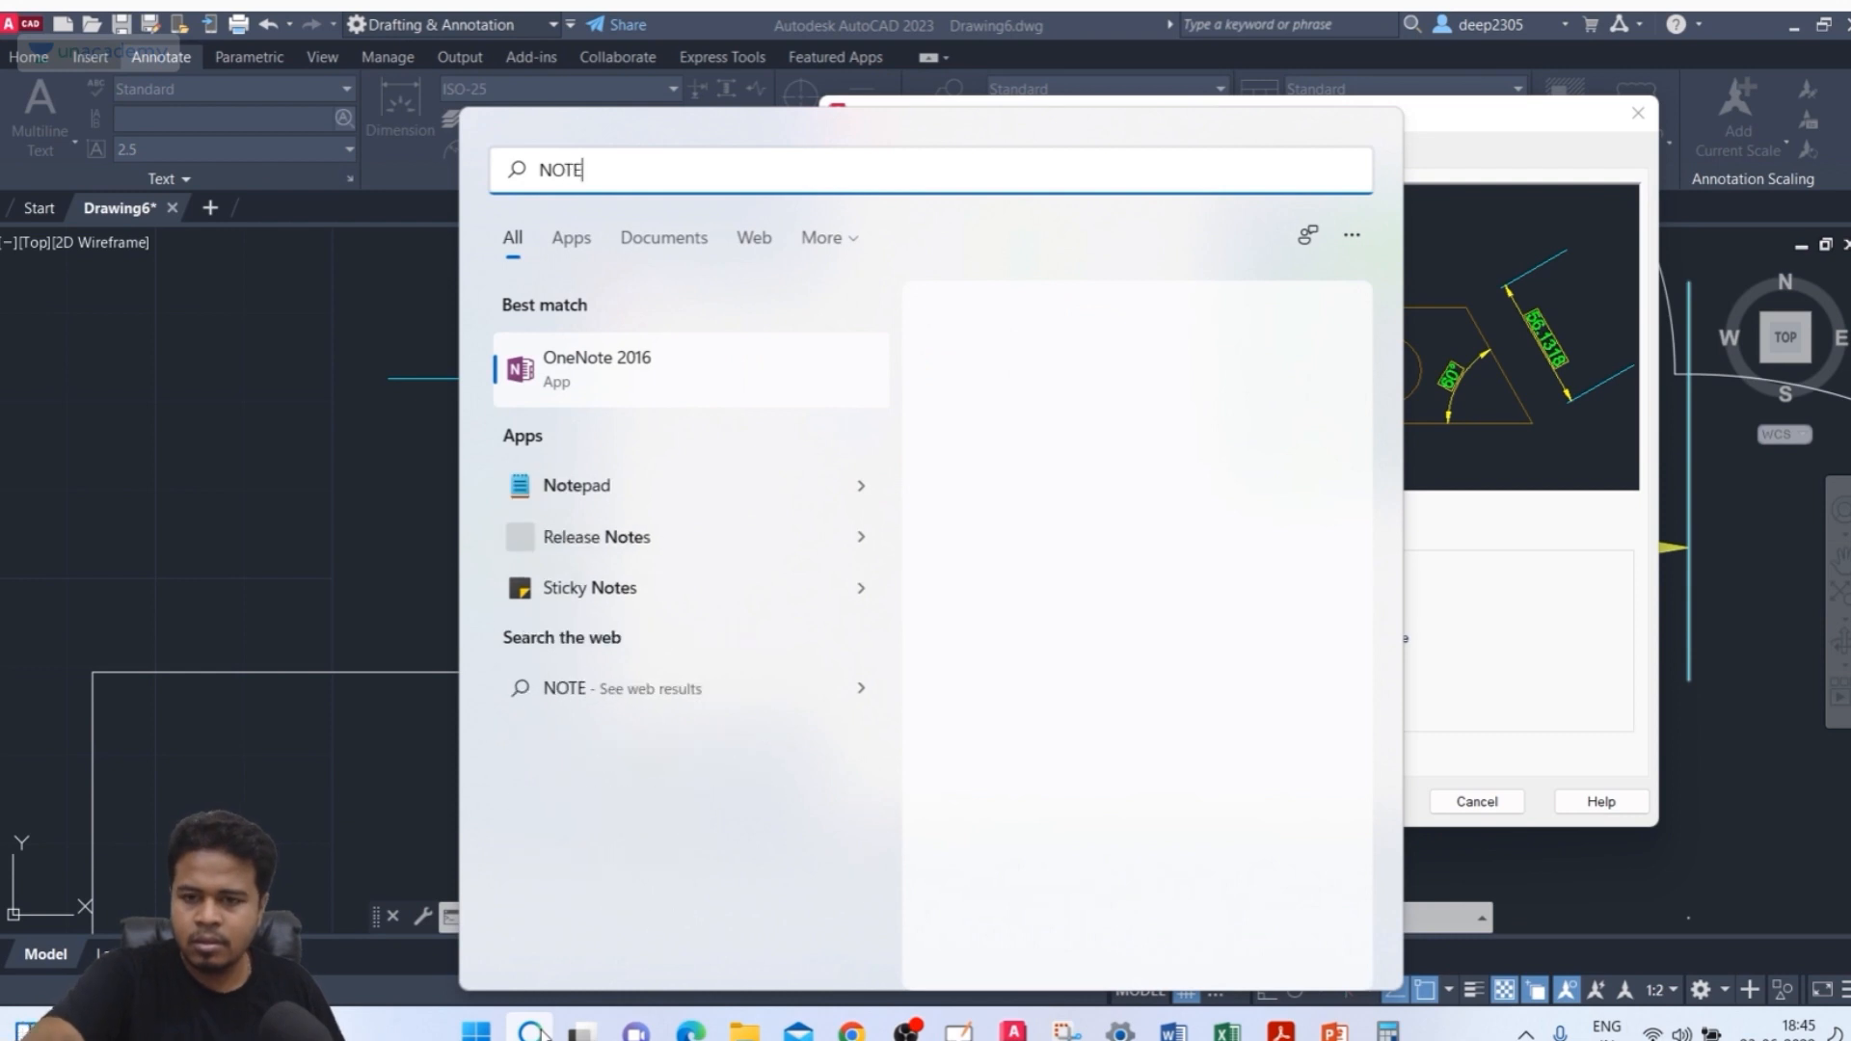
pyautogui.click(625, 377)
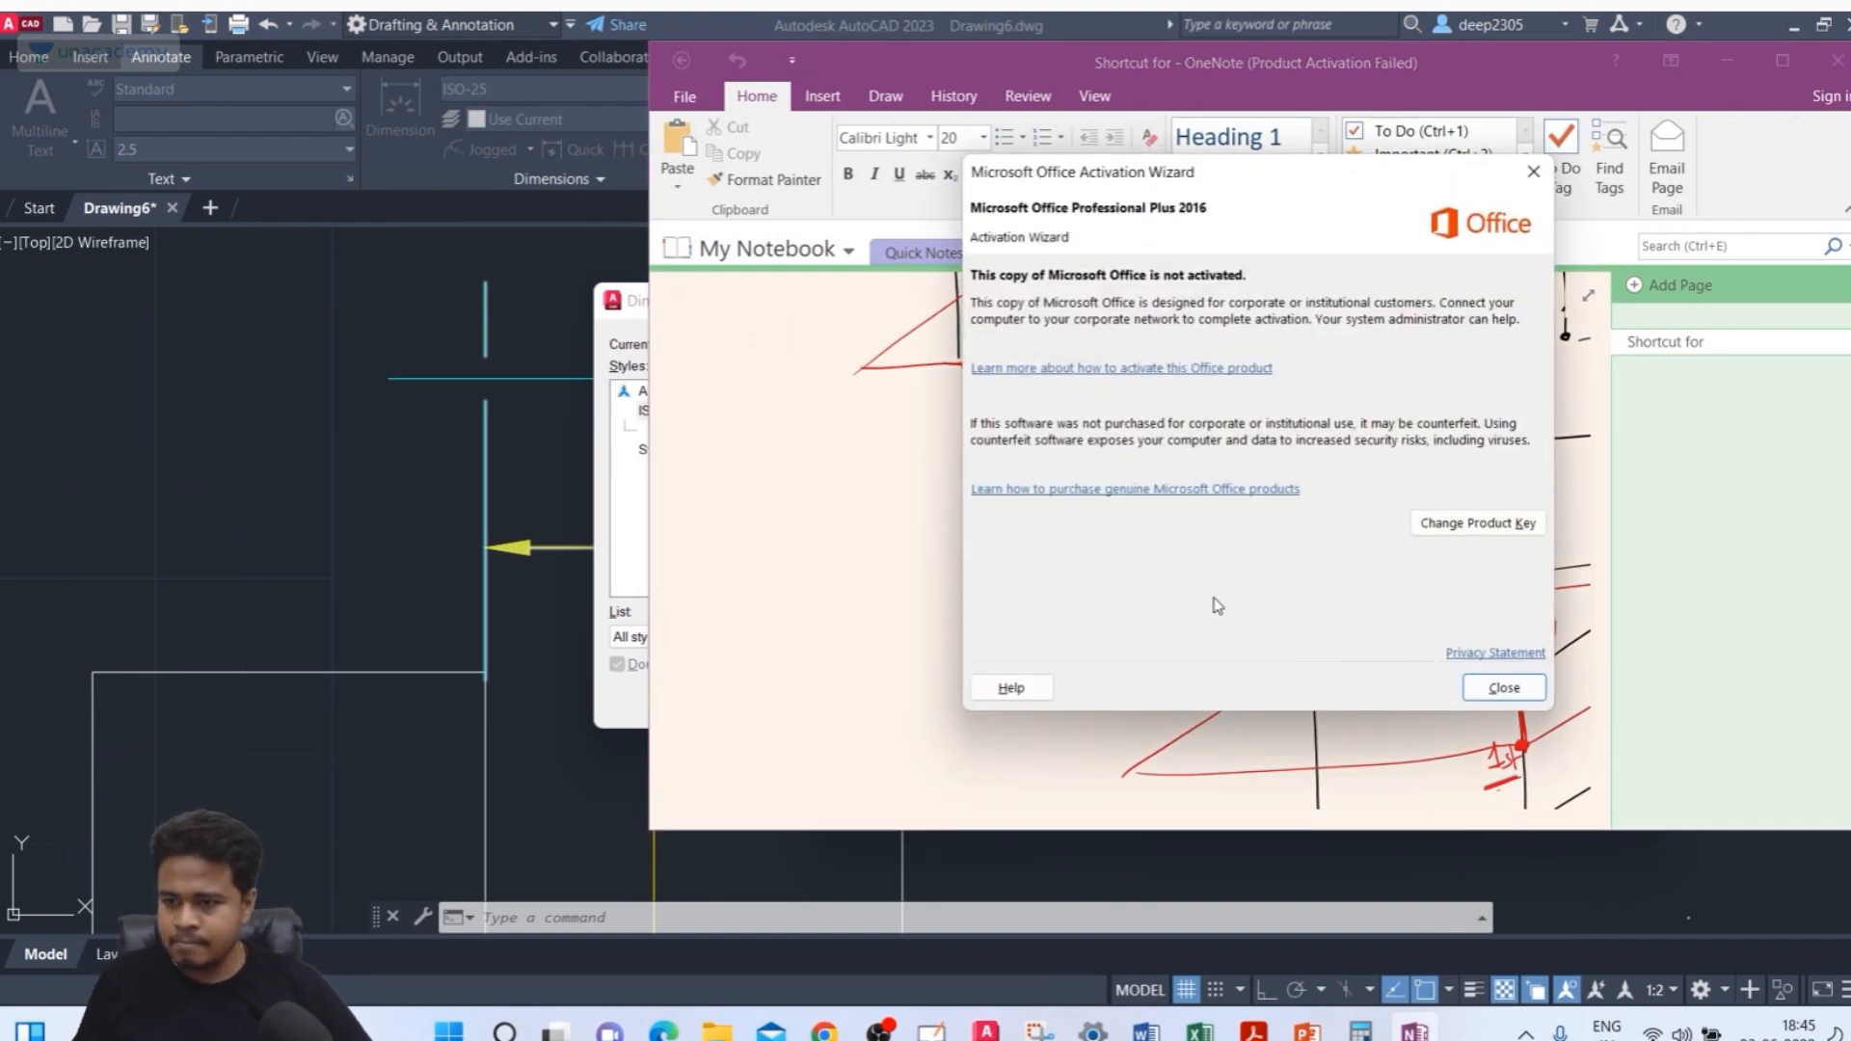
pyautogui.click(1504, 687)
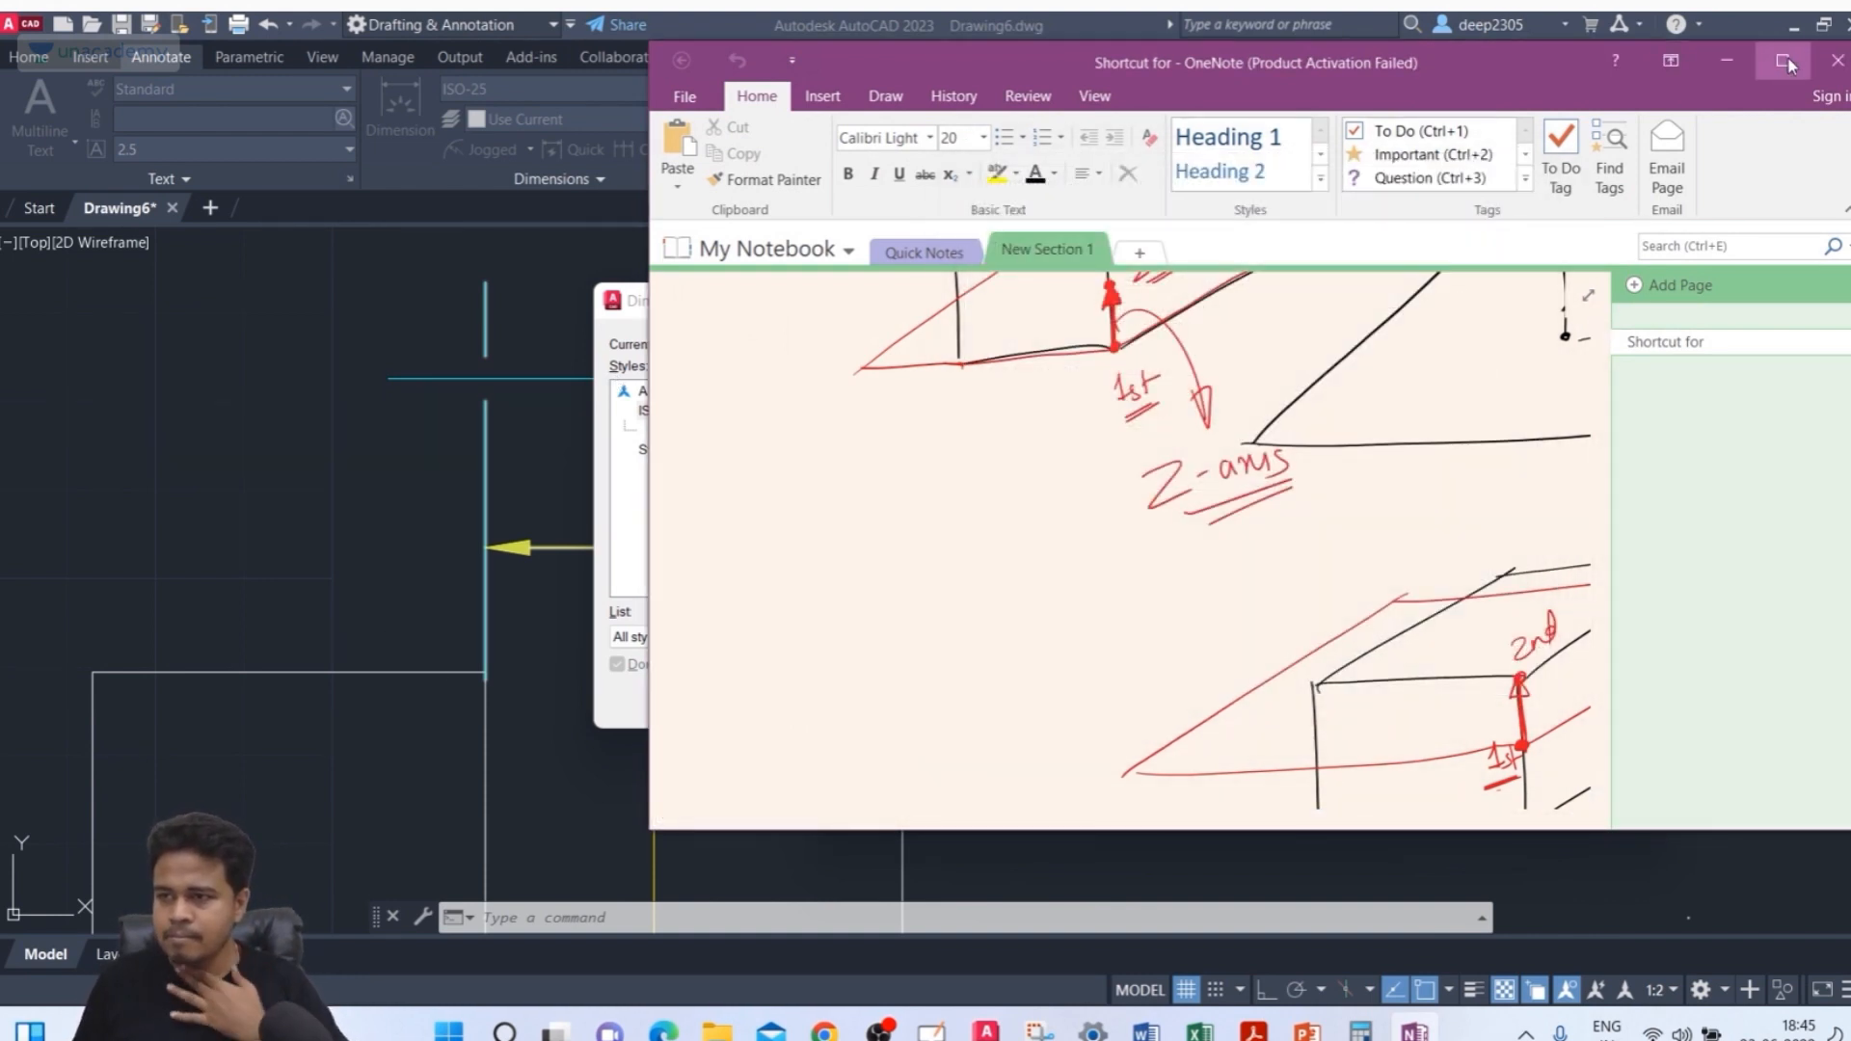
pyautogui.click(1784, 62)
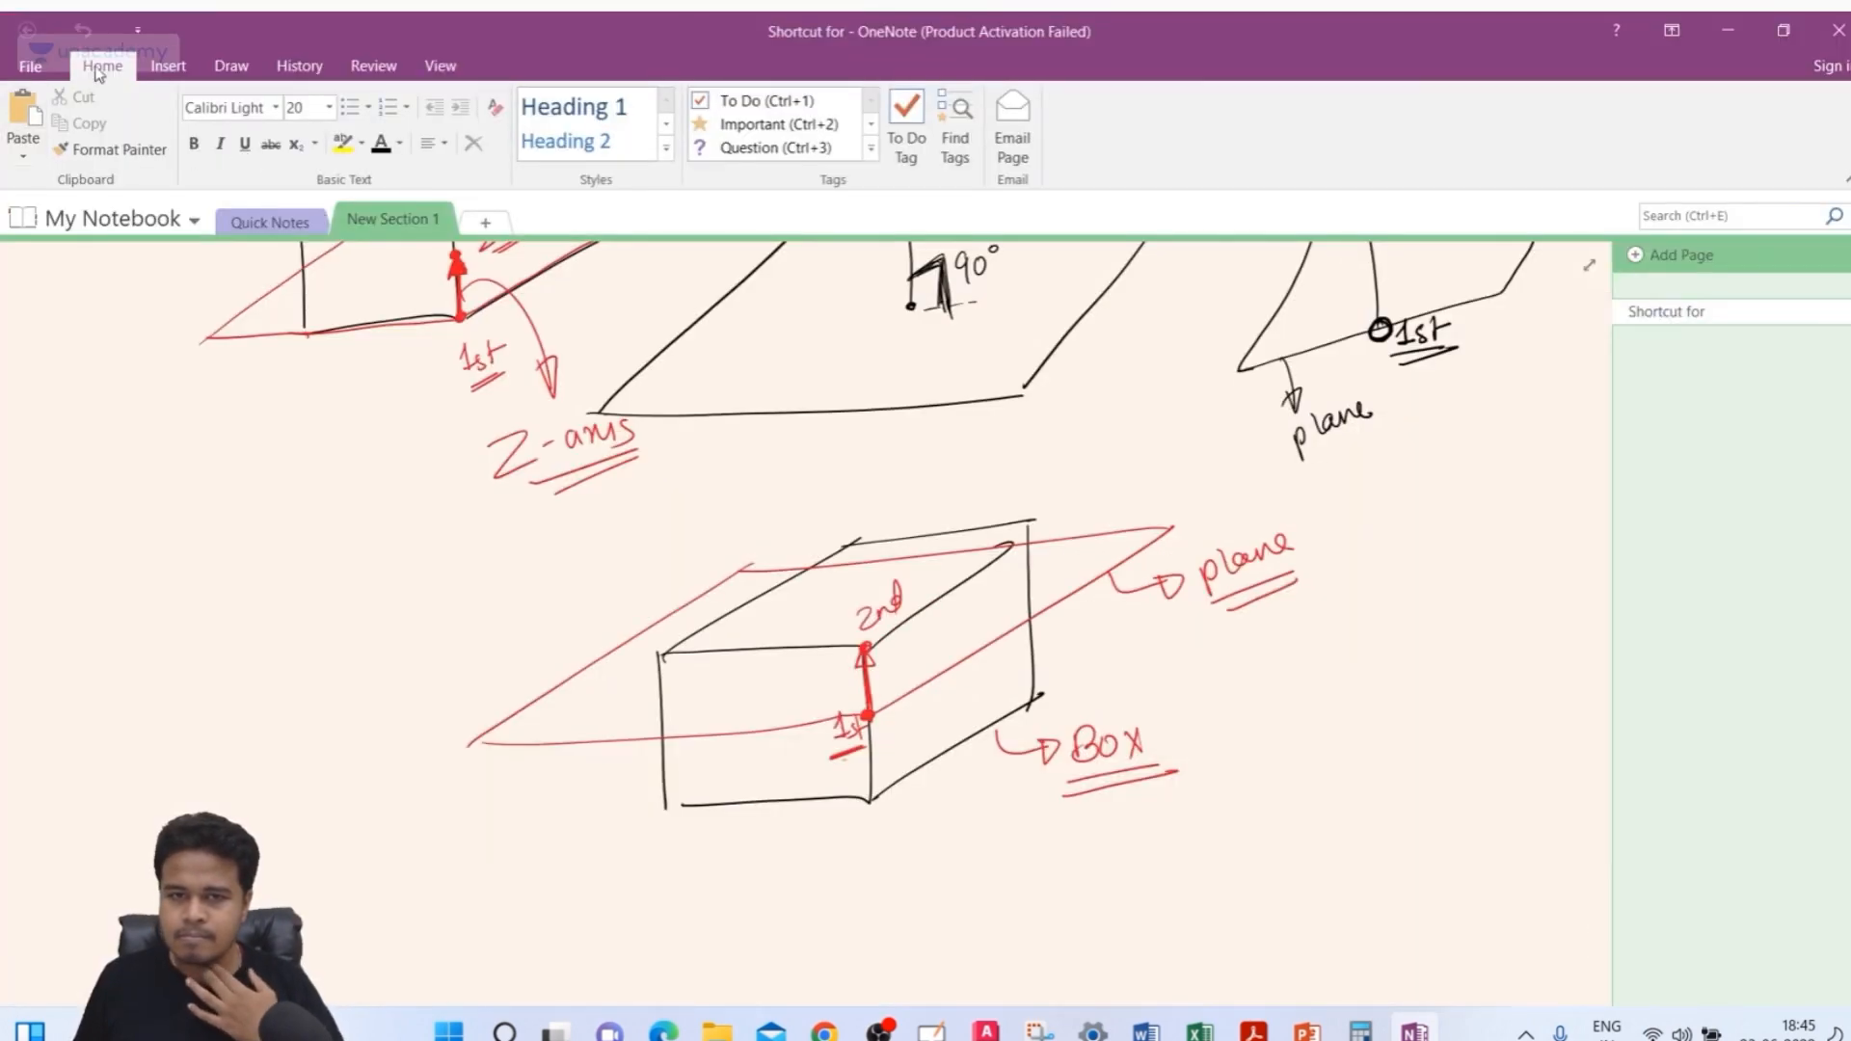
# Pan the notebook page to a blank area and draw a double-headed horizontal arrow with the black pen
pyautogui.click(232, 66)
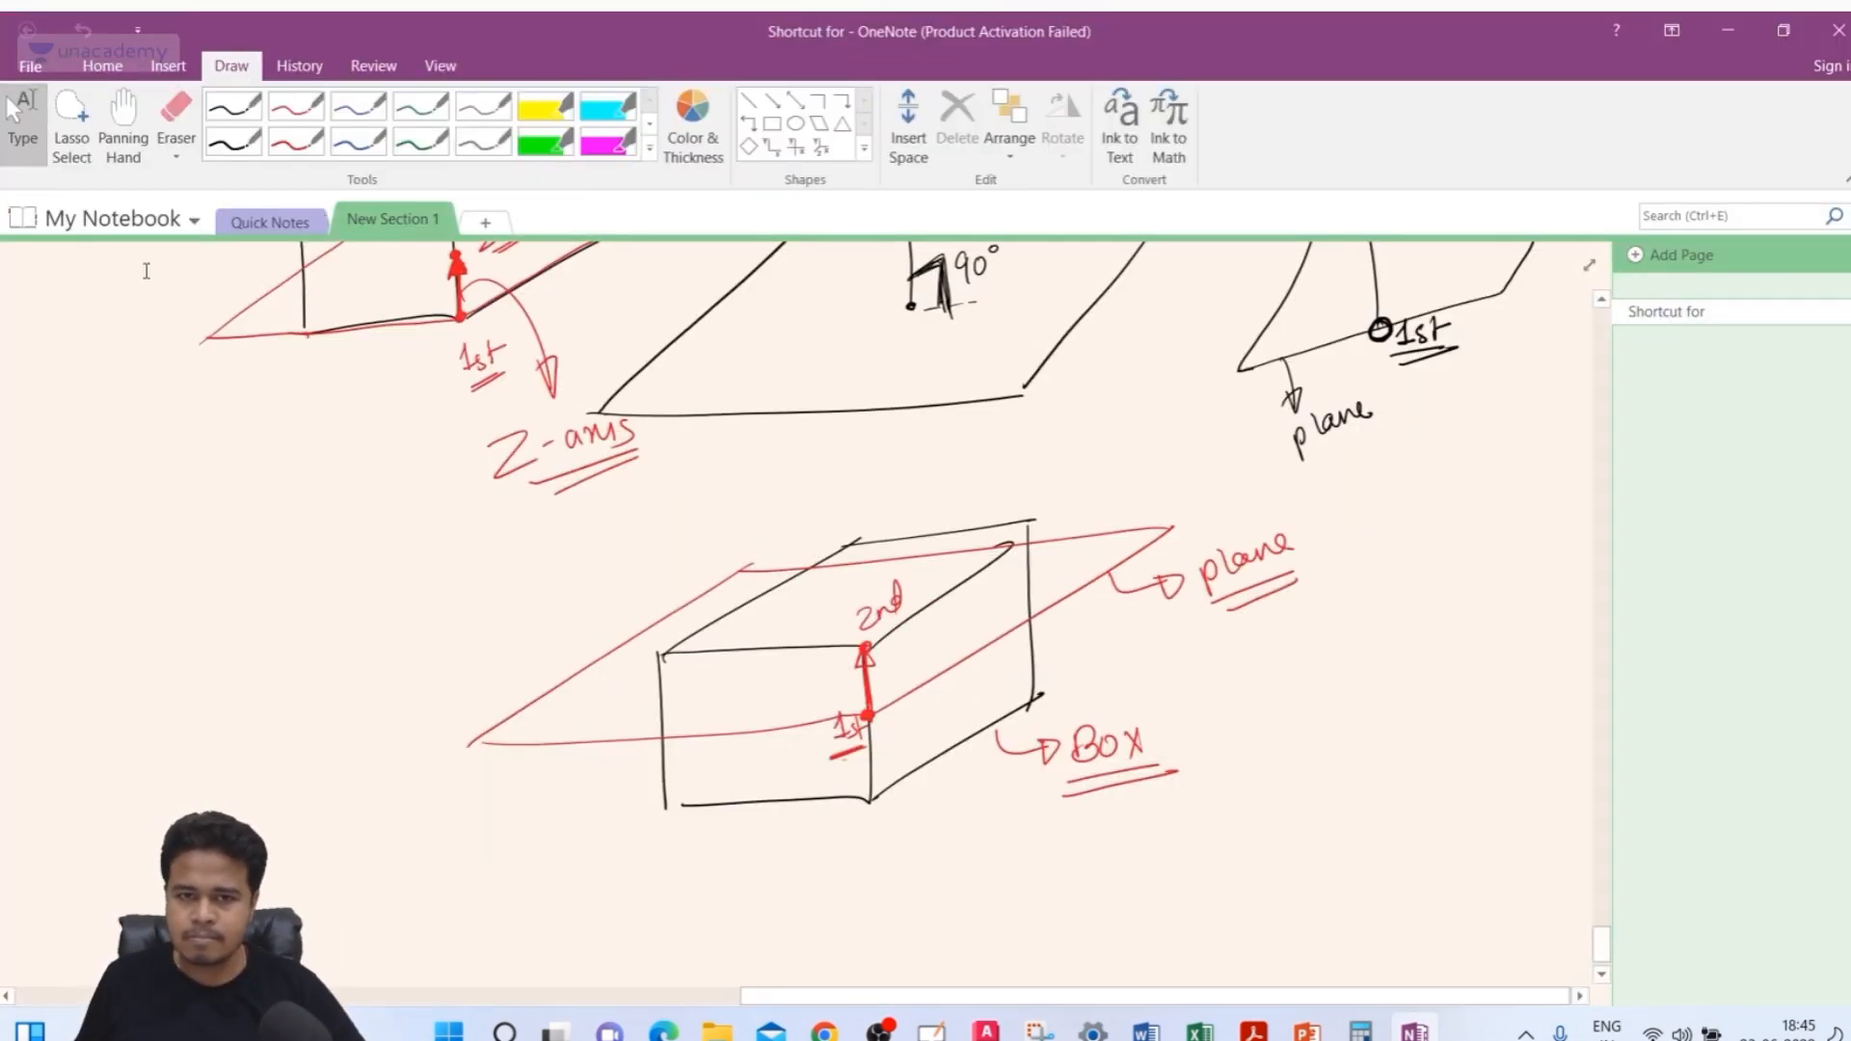
pyautogui.click(123, 126)
pyautogui.moveTo(345, 442)
pyautogui.mouseDown()
pyautogui.moveTo(345, 347)
pyautogui.moveTo(297, 258)
pyautogui.mouseUp()
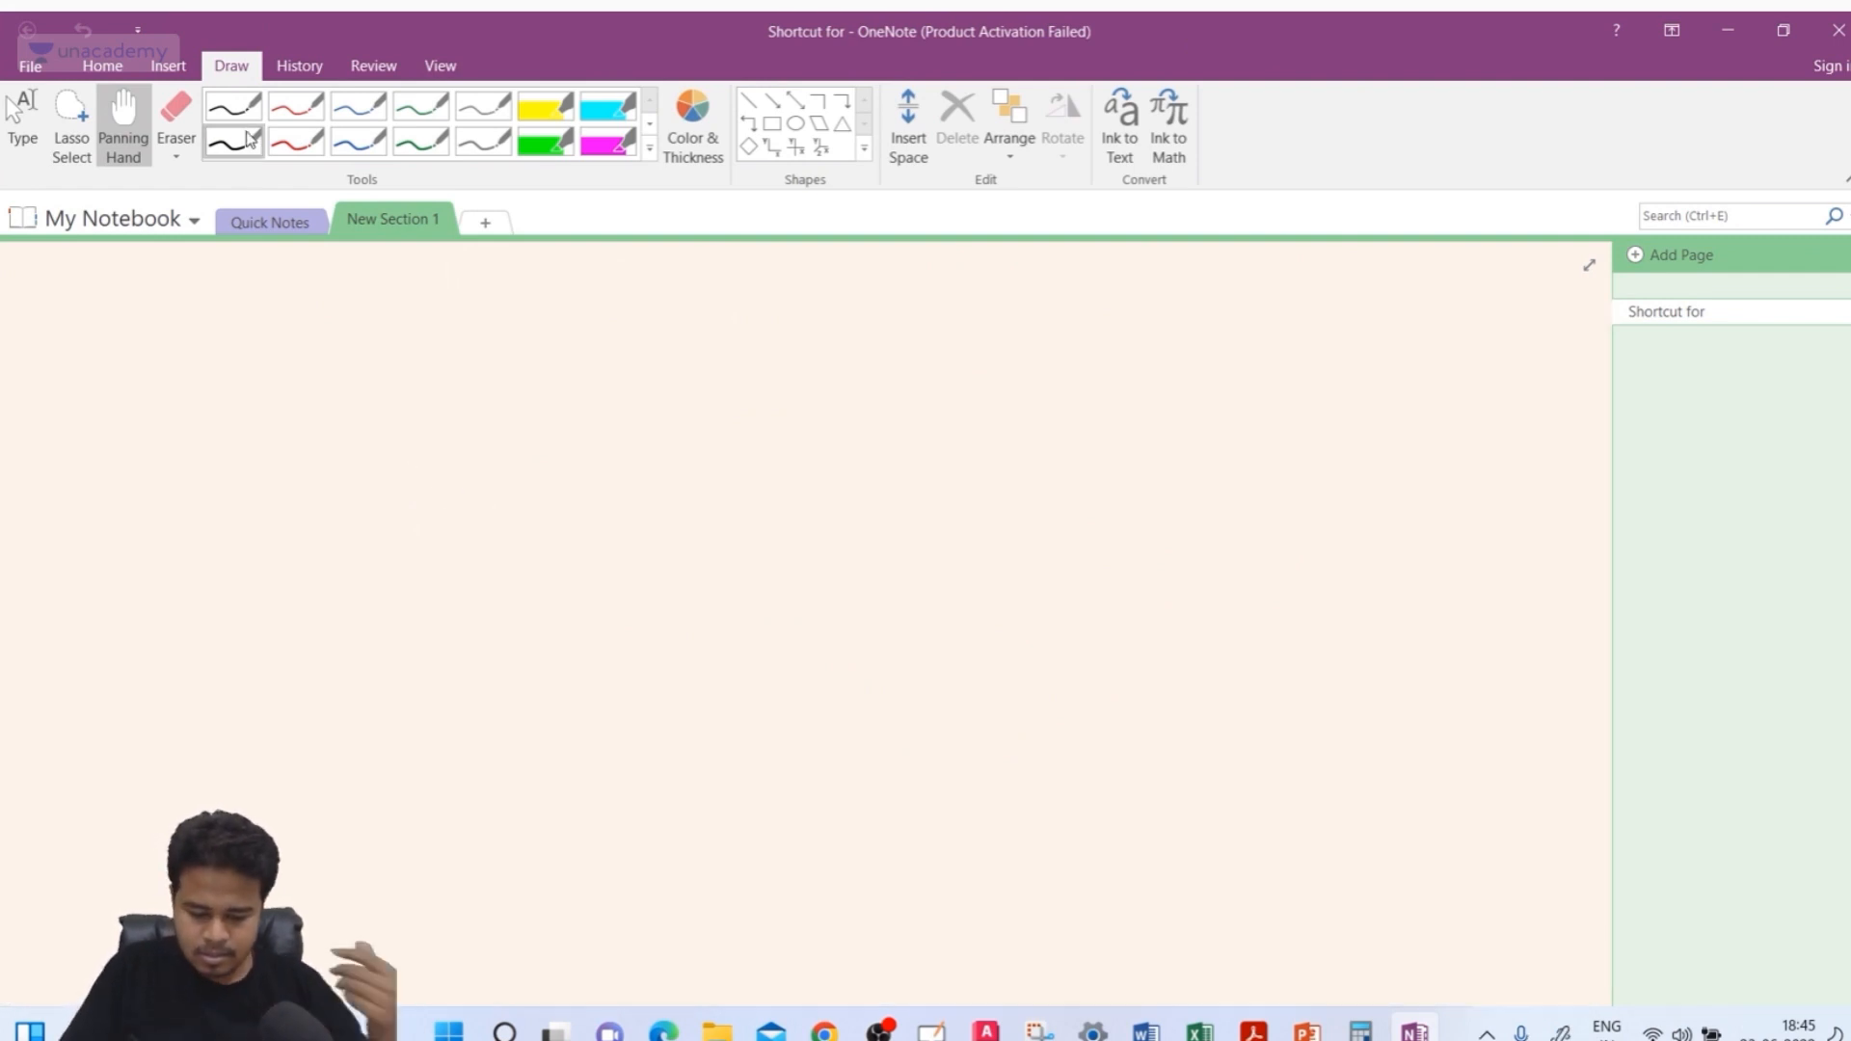
pyautogui.click(296, 143)
pyautogui.click(234, 143)
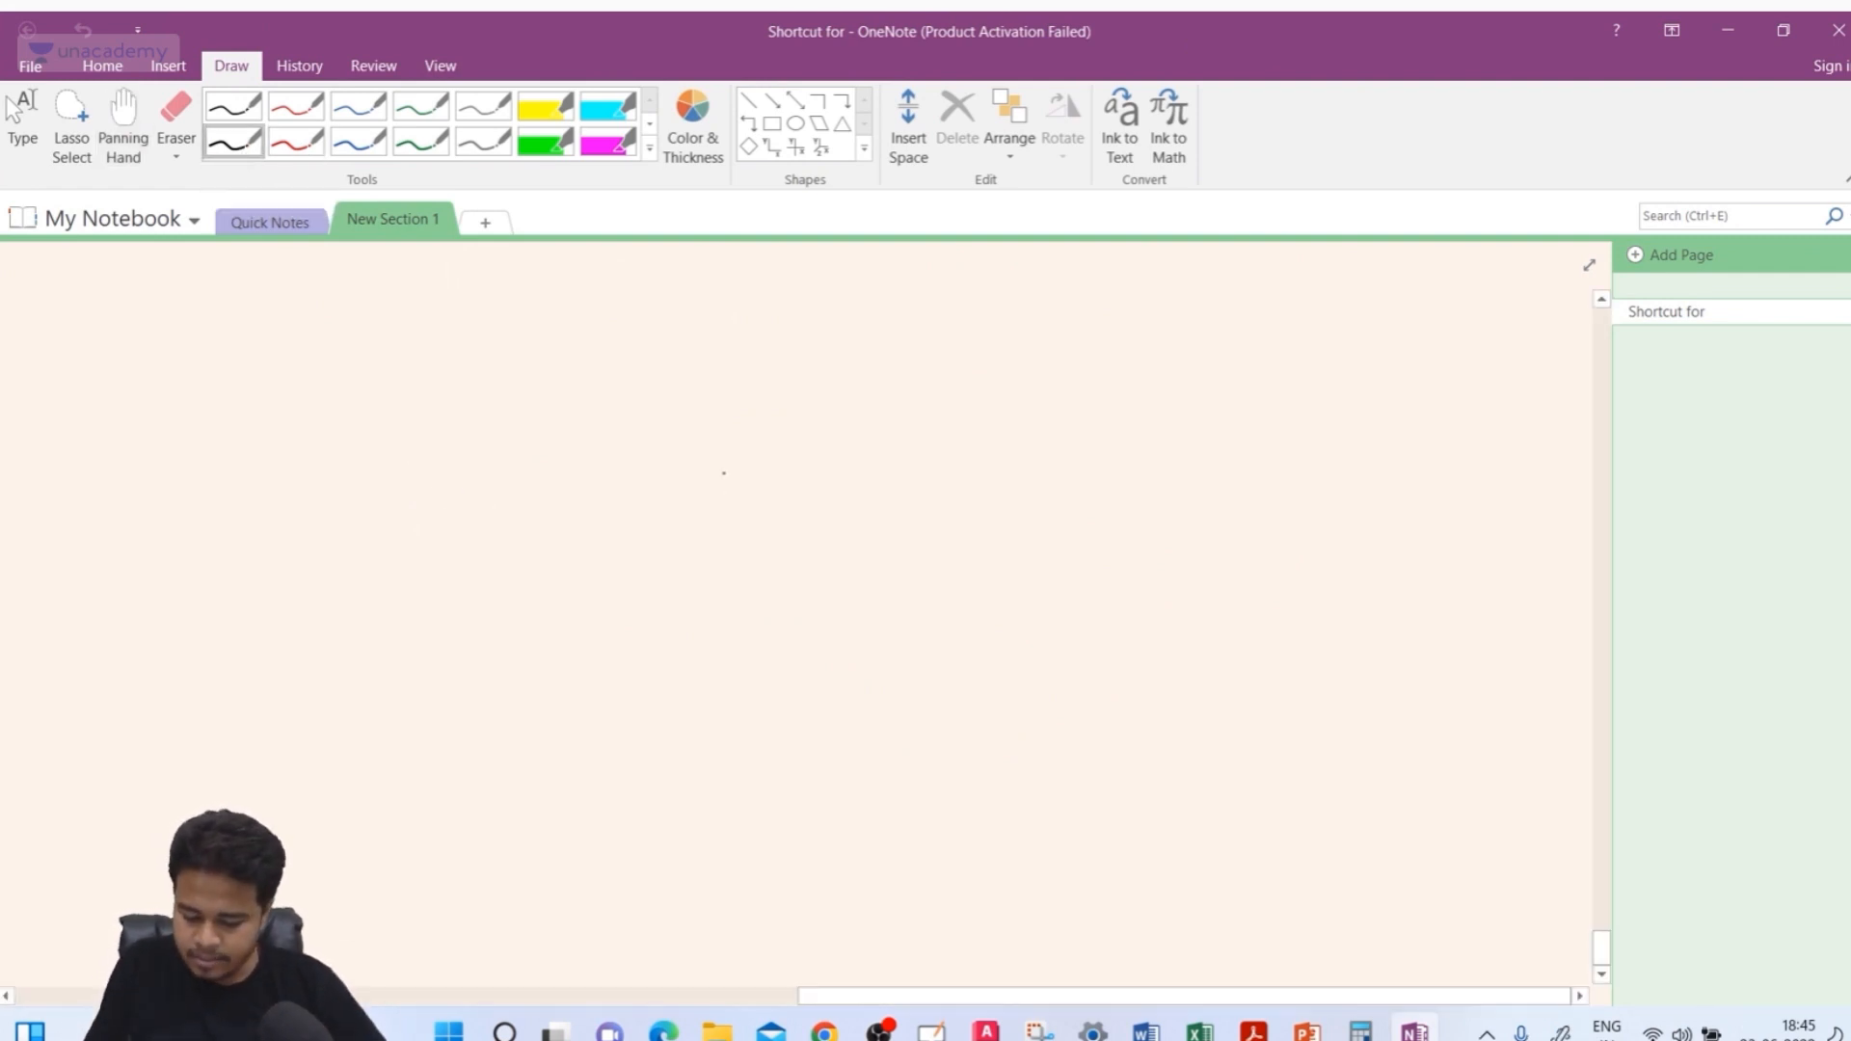
pyautogui.moveTo(721, 472); pyautogui.dragTo(1036, 443)
pyautogui.moveTo(749, 459); pyautogui.dragTo(751, 462)
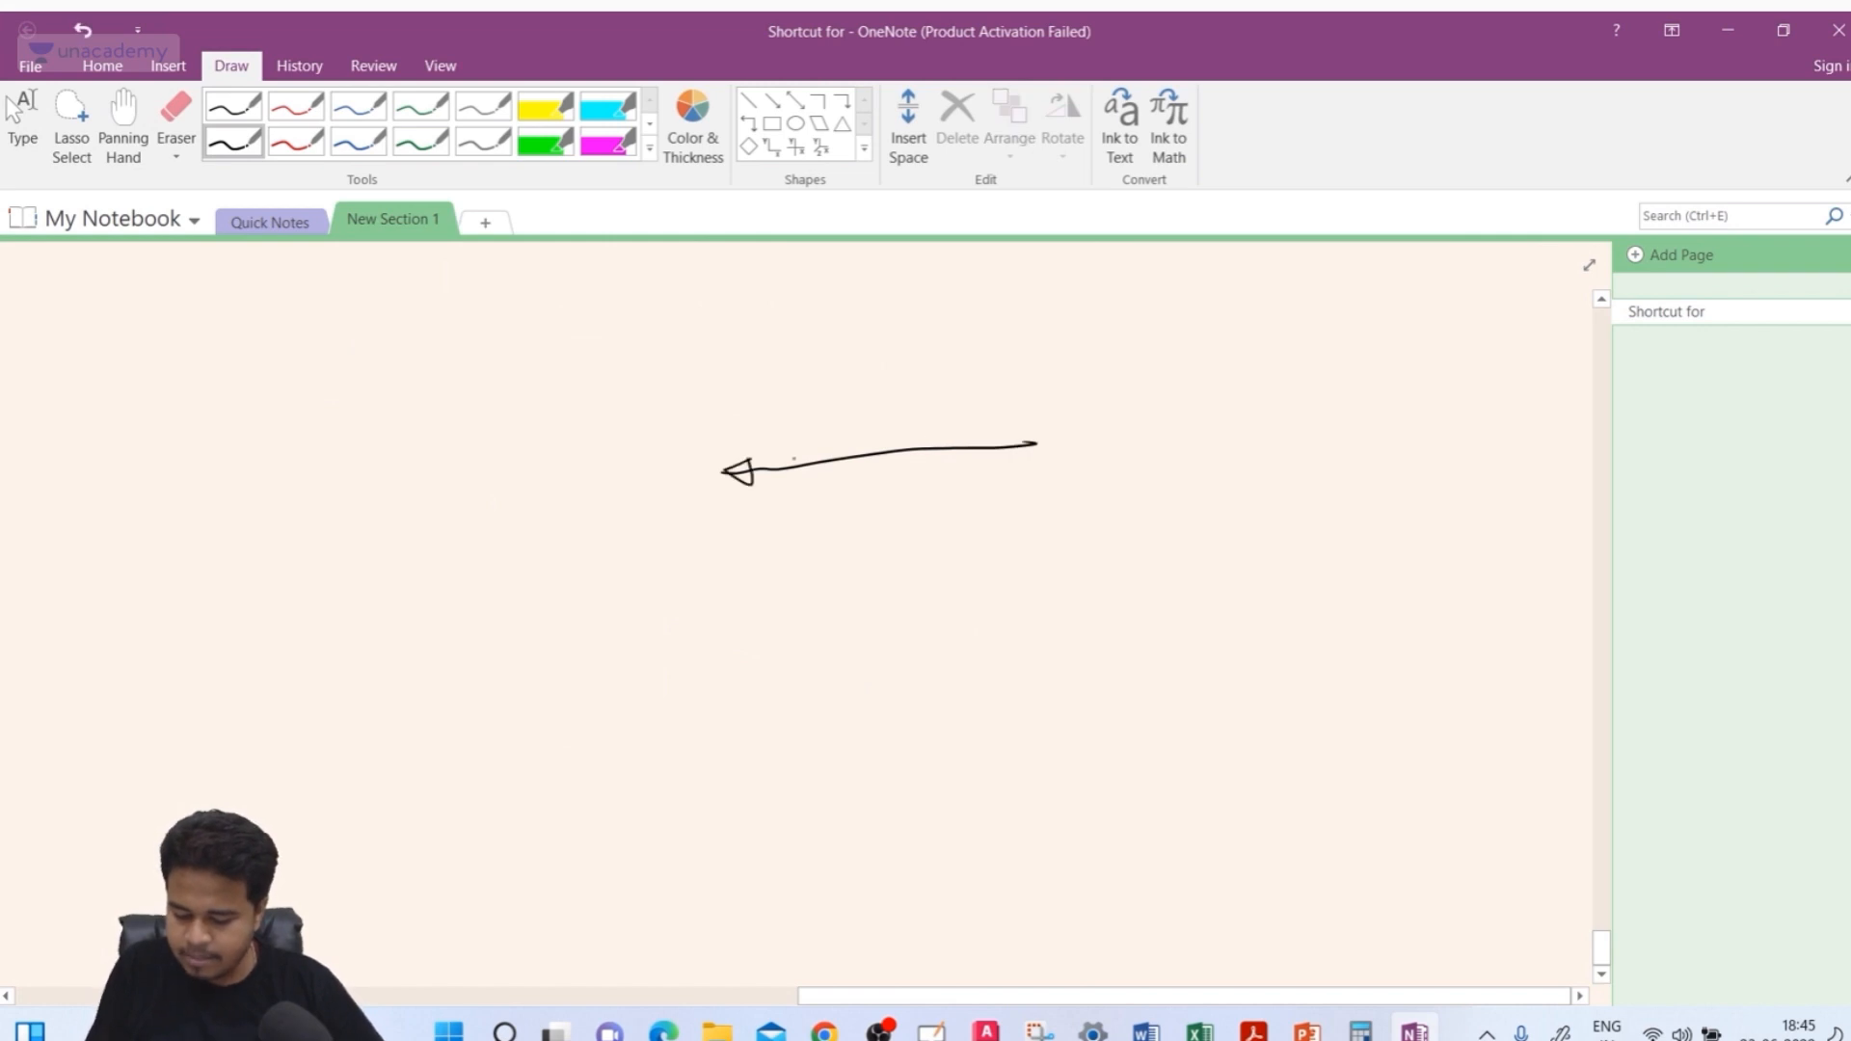
pyautogui.moveTo(1034, 445); pyautogui.dragTo(1354, 425)
pyautogui.moveTo(1330, 418)
pyautogui.mouseDown()
pyautogui.moveTo(1365, 424)
pyautogui.moveTo(1335, 436)
pyautogui.mouseUp()
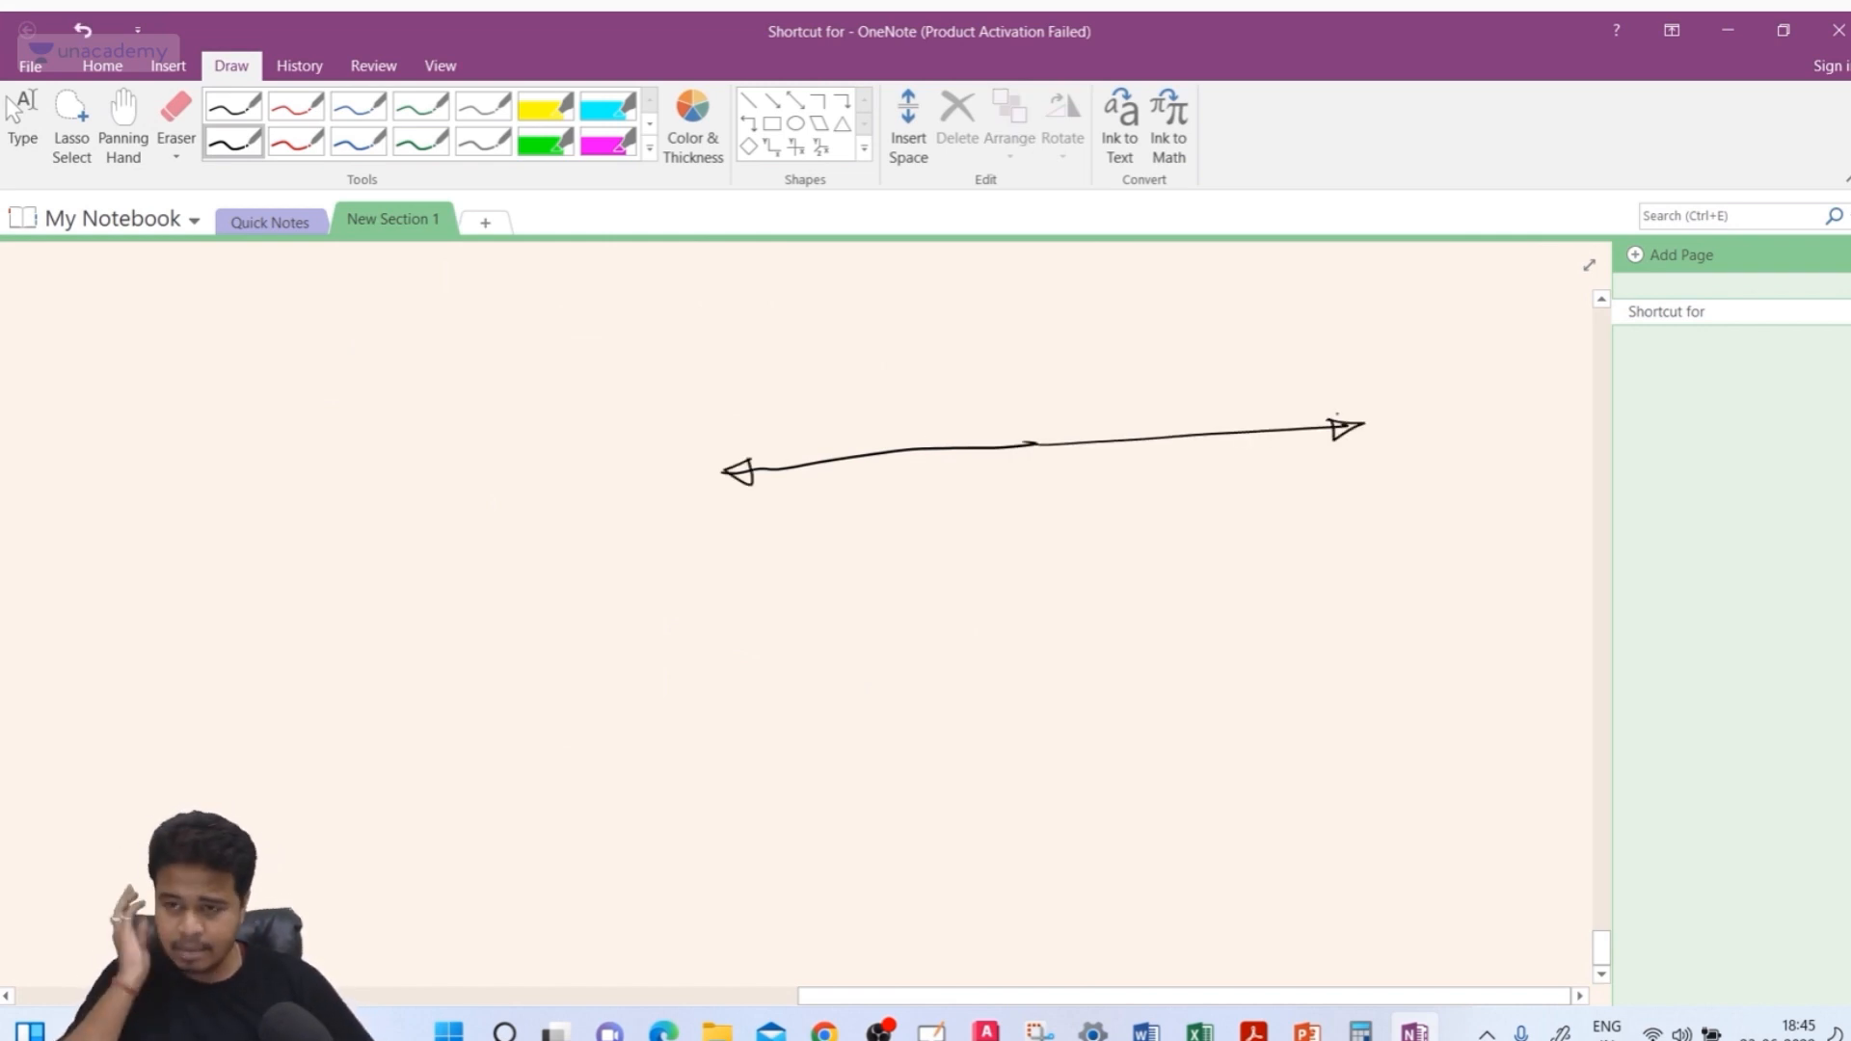
# Sketch text boxes on, above and below the arrow, plus a vertical double-headed arrow beside them
pyautogui.moveTo(971, 431)
pyautogui.mouseDown()
pyautogui.moveTo(969, 469)
pyautogui.moveTo(1067, 421)
pyautogui.moveTo(974, 475)
pyautogui.moveTo(1072, 421)
pyautogui.mouseUp()
pyautogui.moveTo(986, 478)
pyautogui.mouseDown()
pyautogui.moveTo(1068, 363)
pyautogui.moveTo(958, 373)
pyautogui.mouseUp()
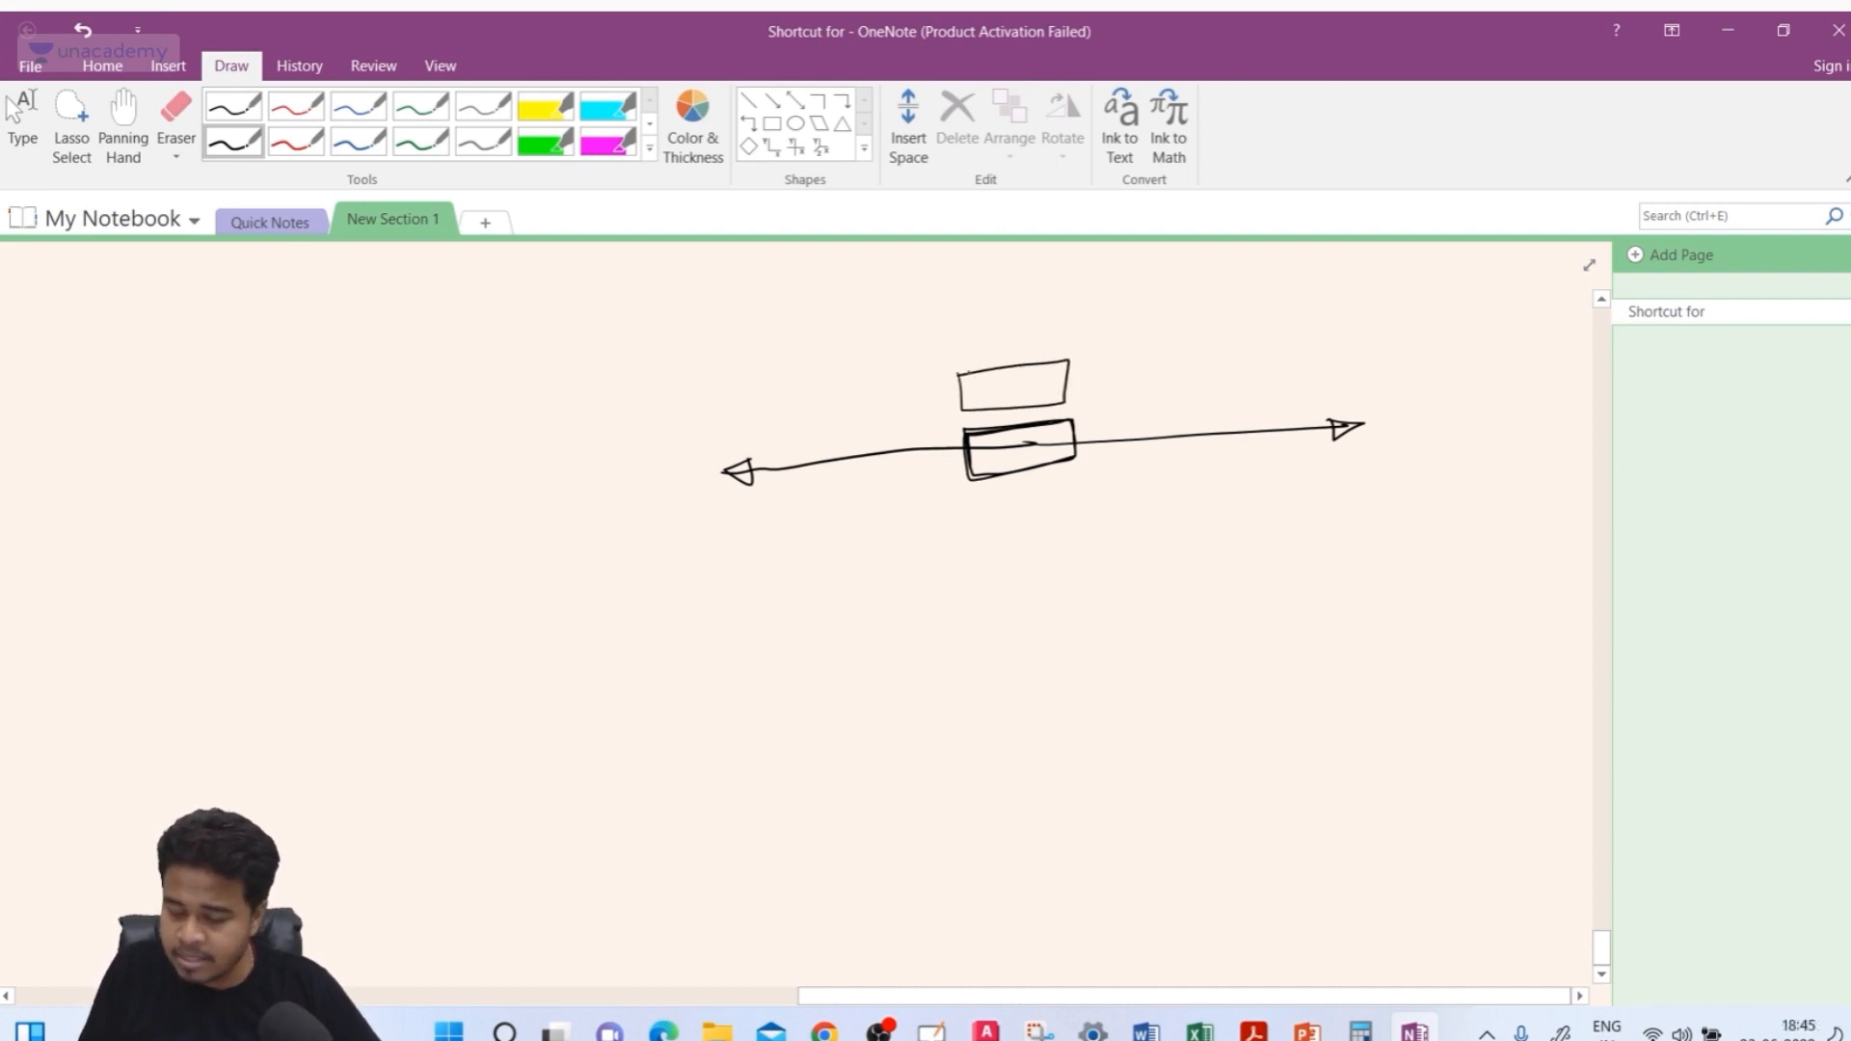
pyautogui.moveTo(981, 528)
pyautogui.mouseDown()
pyautogui.moveTo(1060, 487)
pyautogui.moveTo(984, 537)
pyautogui.mouseUp()
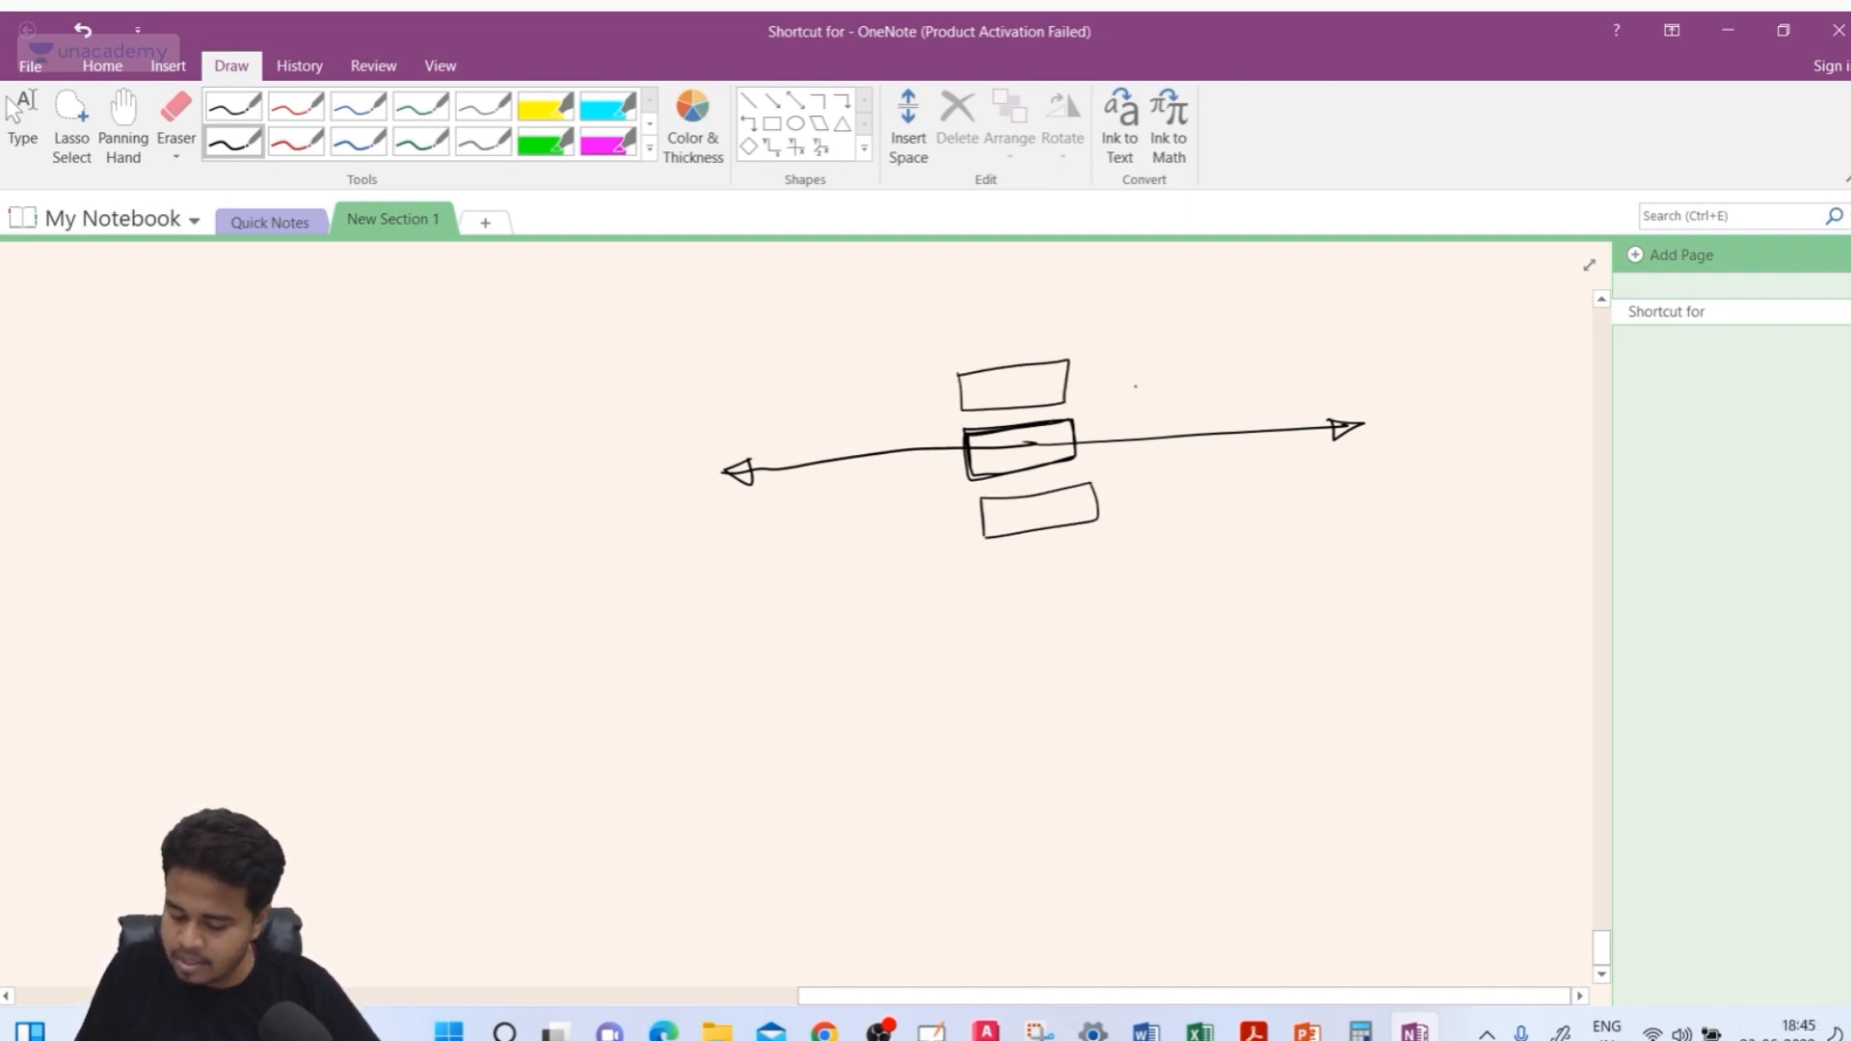
pyautogui.moveTo(1135, 365)
pyautogui.mouseDown()
pyautogui.moveTo(1139, 500)
pyautogui.moveTo(1152, 467)
pyautogui.mouseUp()
pyautogui.moveTo(1126, 397); pyautogui.dragTo(1148, 396)
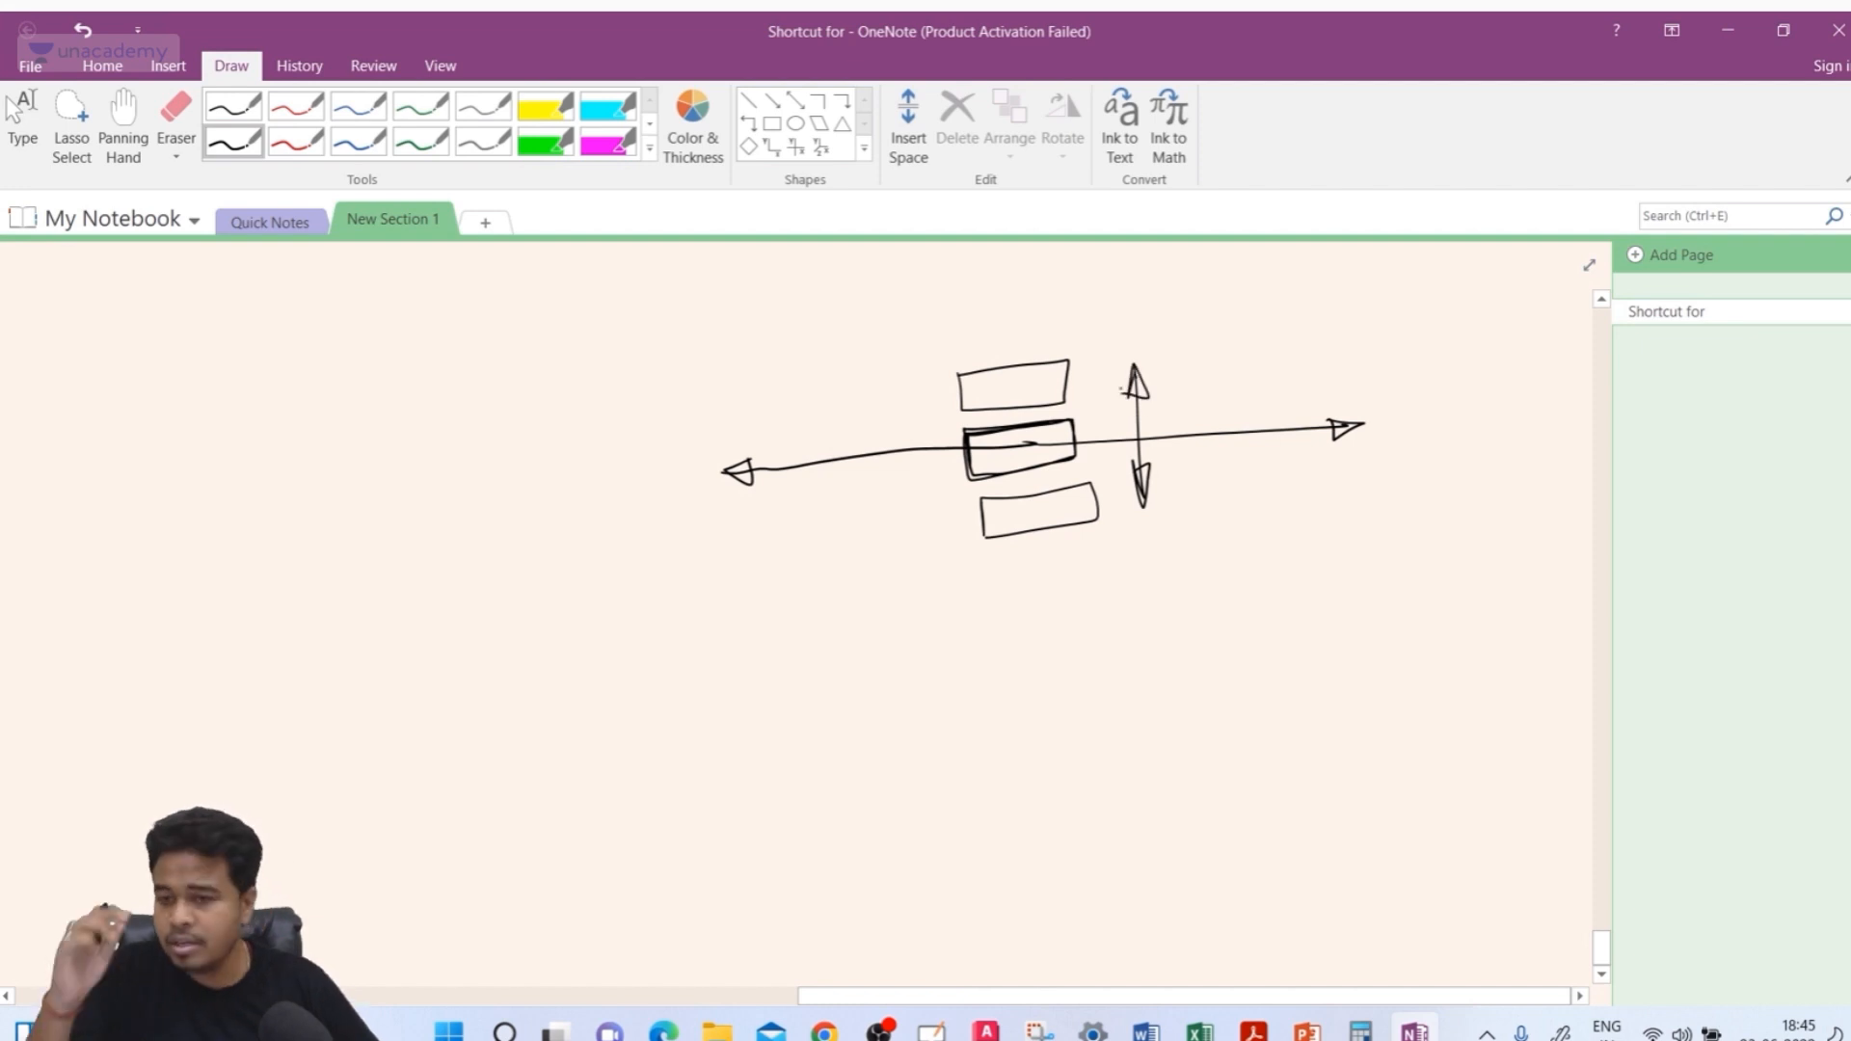
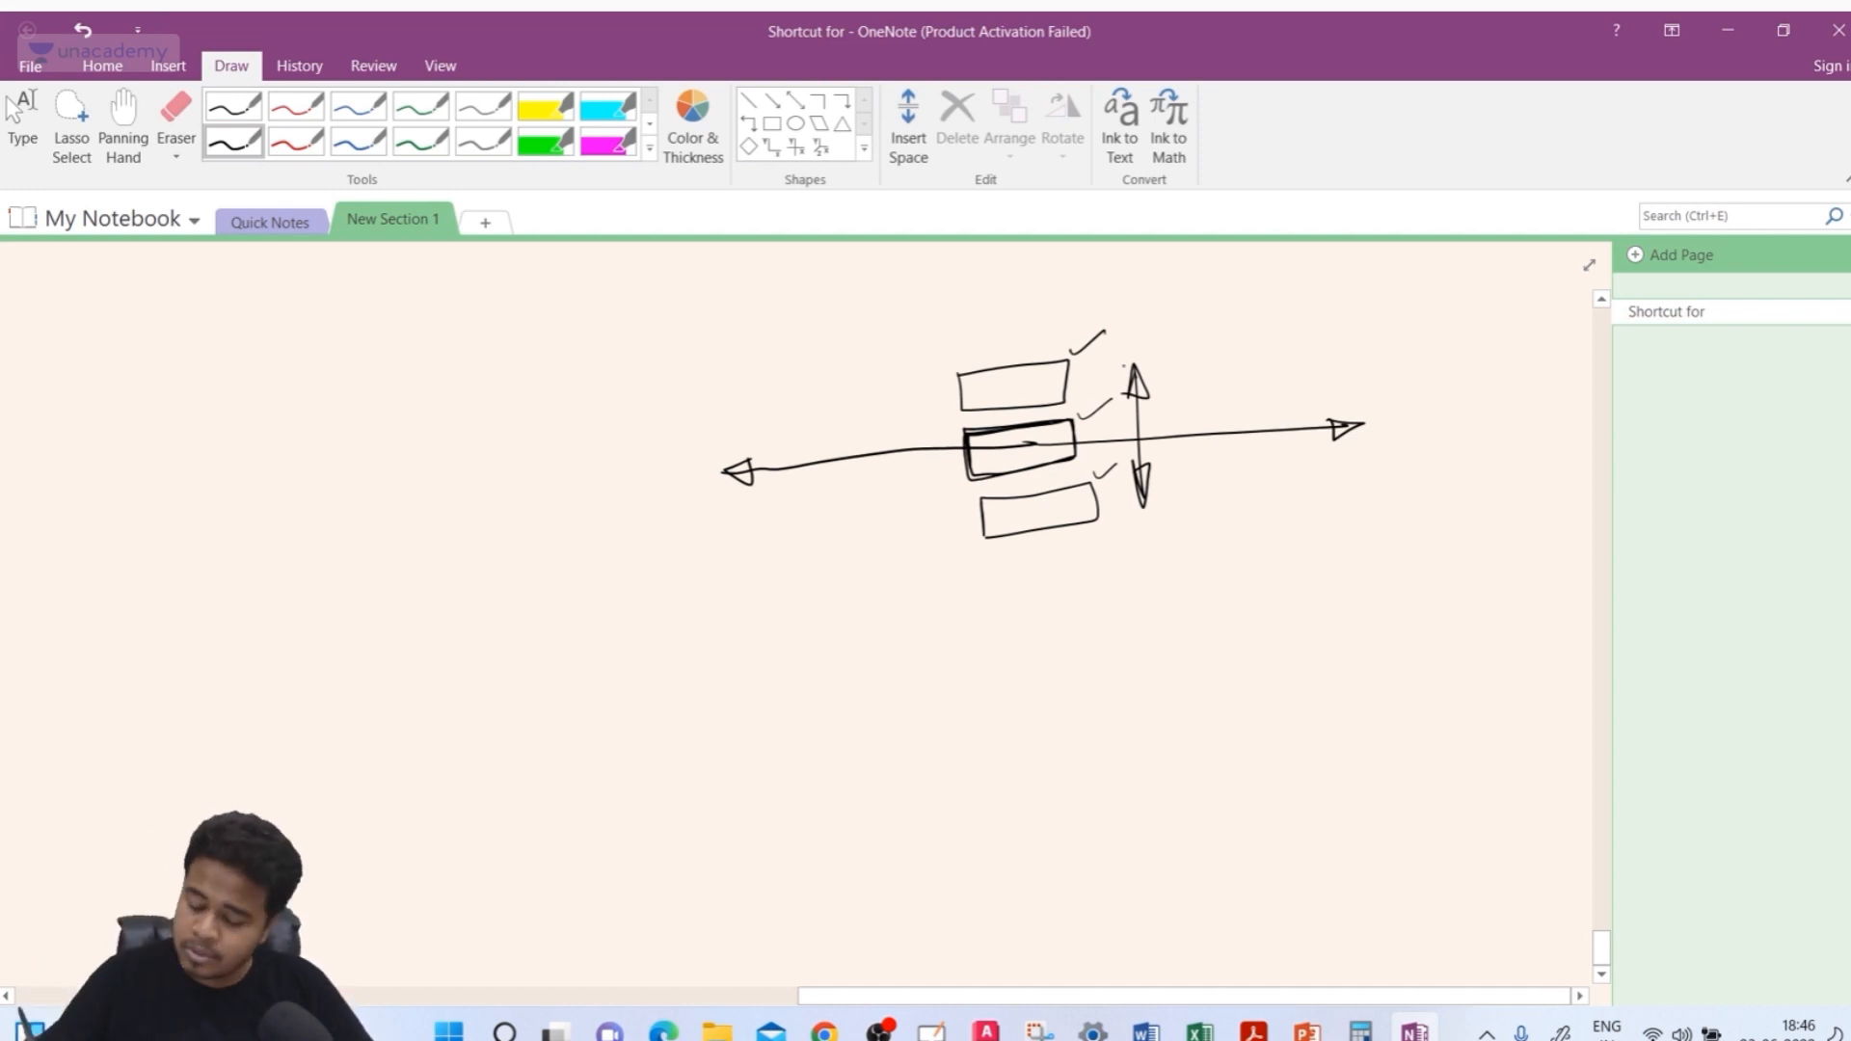
# Annotate the sketch: mark the arrow's right end, hatch the upper text box, and add small arrows outside below it
pyautogui.moveTo(1326, 404); pyautogui.dragTo(1300, 446)
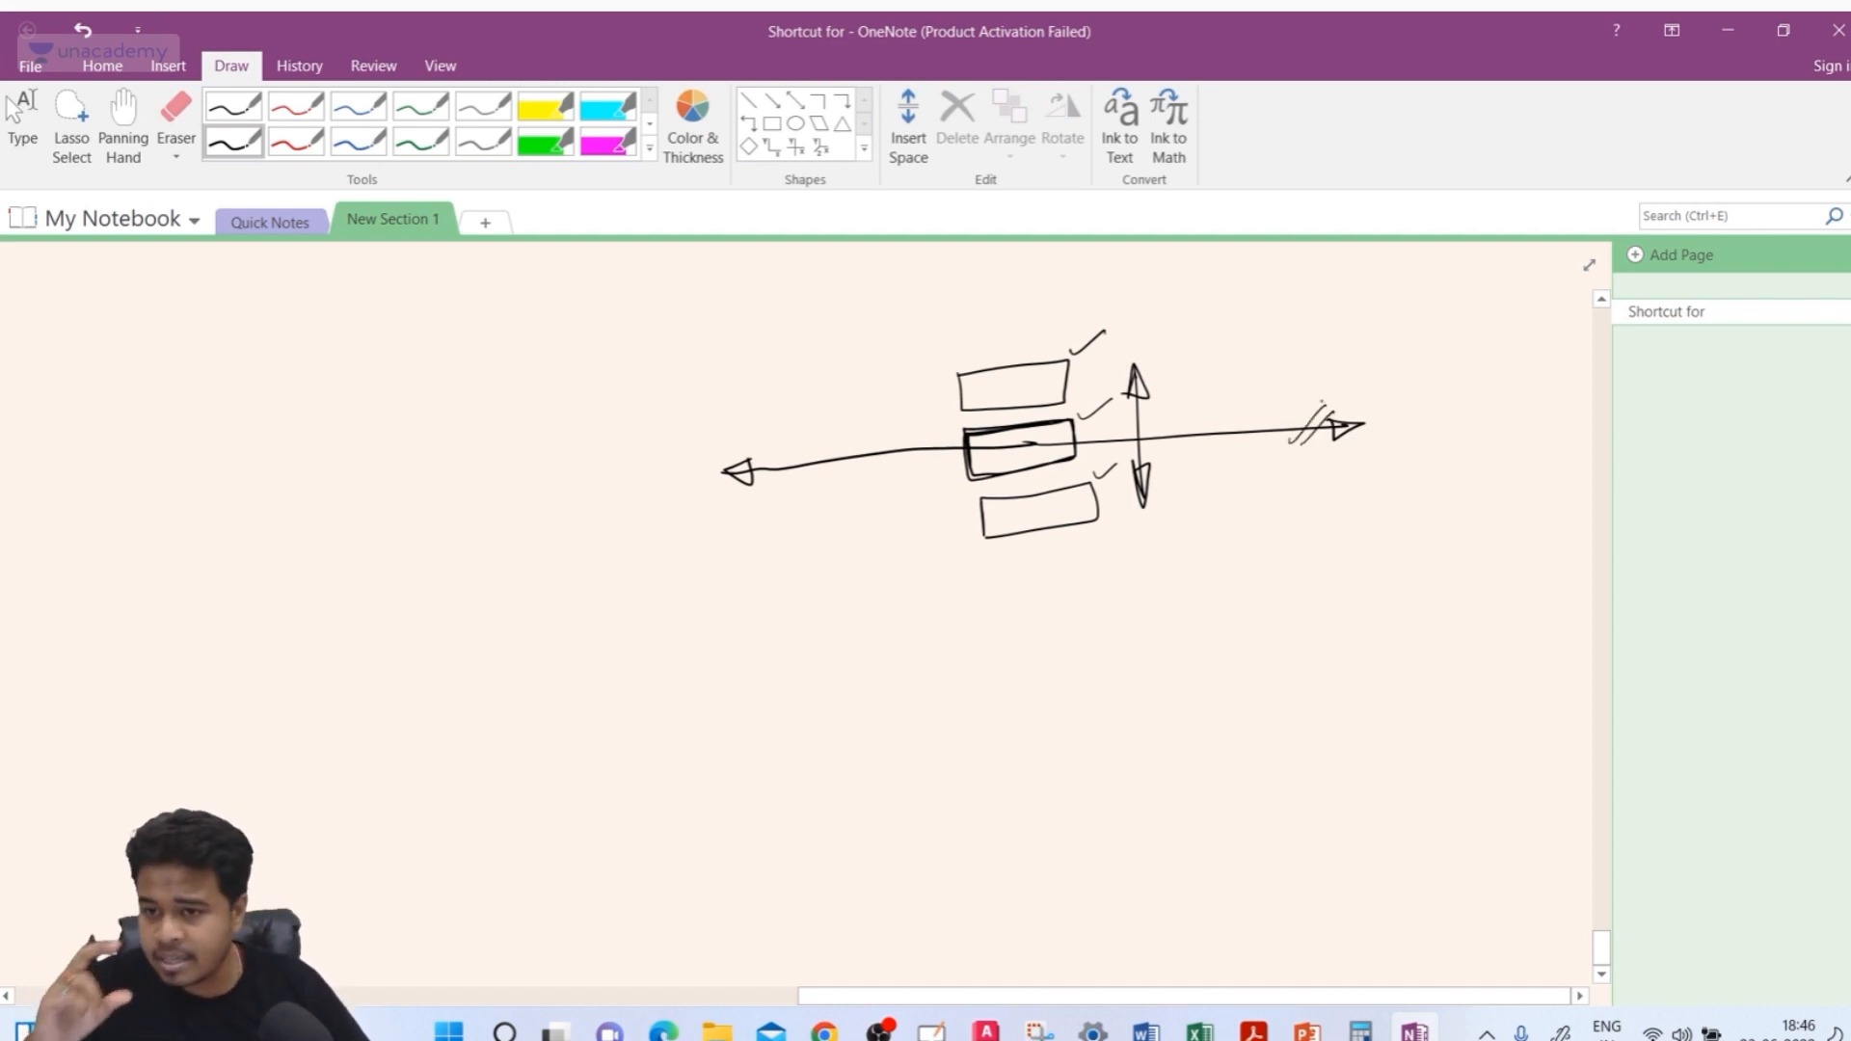
pyautogui.moveTo(1019, 369); pyautogui.dragTo(982, 405)
pyautogui.moveTo(1065, 377); pyautogui.dragTo(1013, 404)
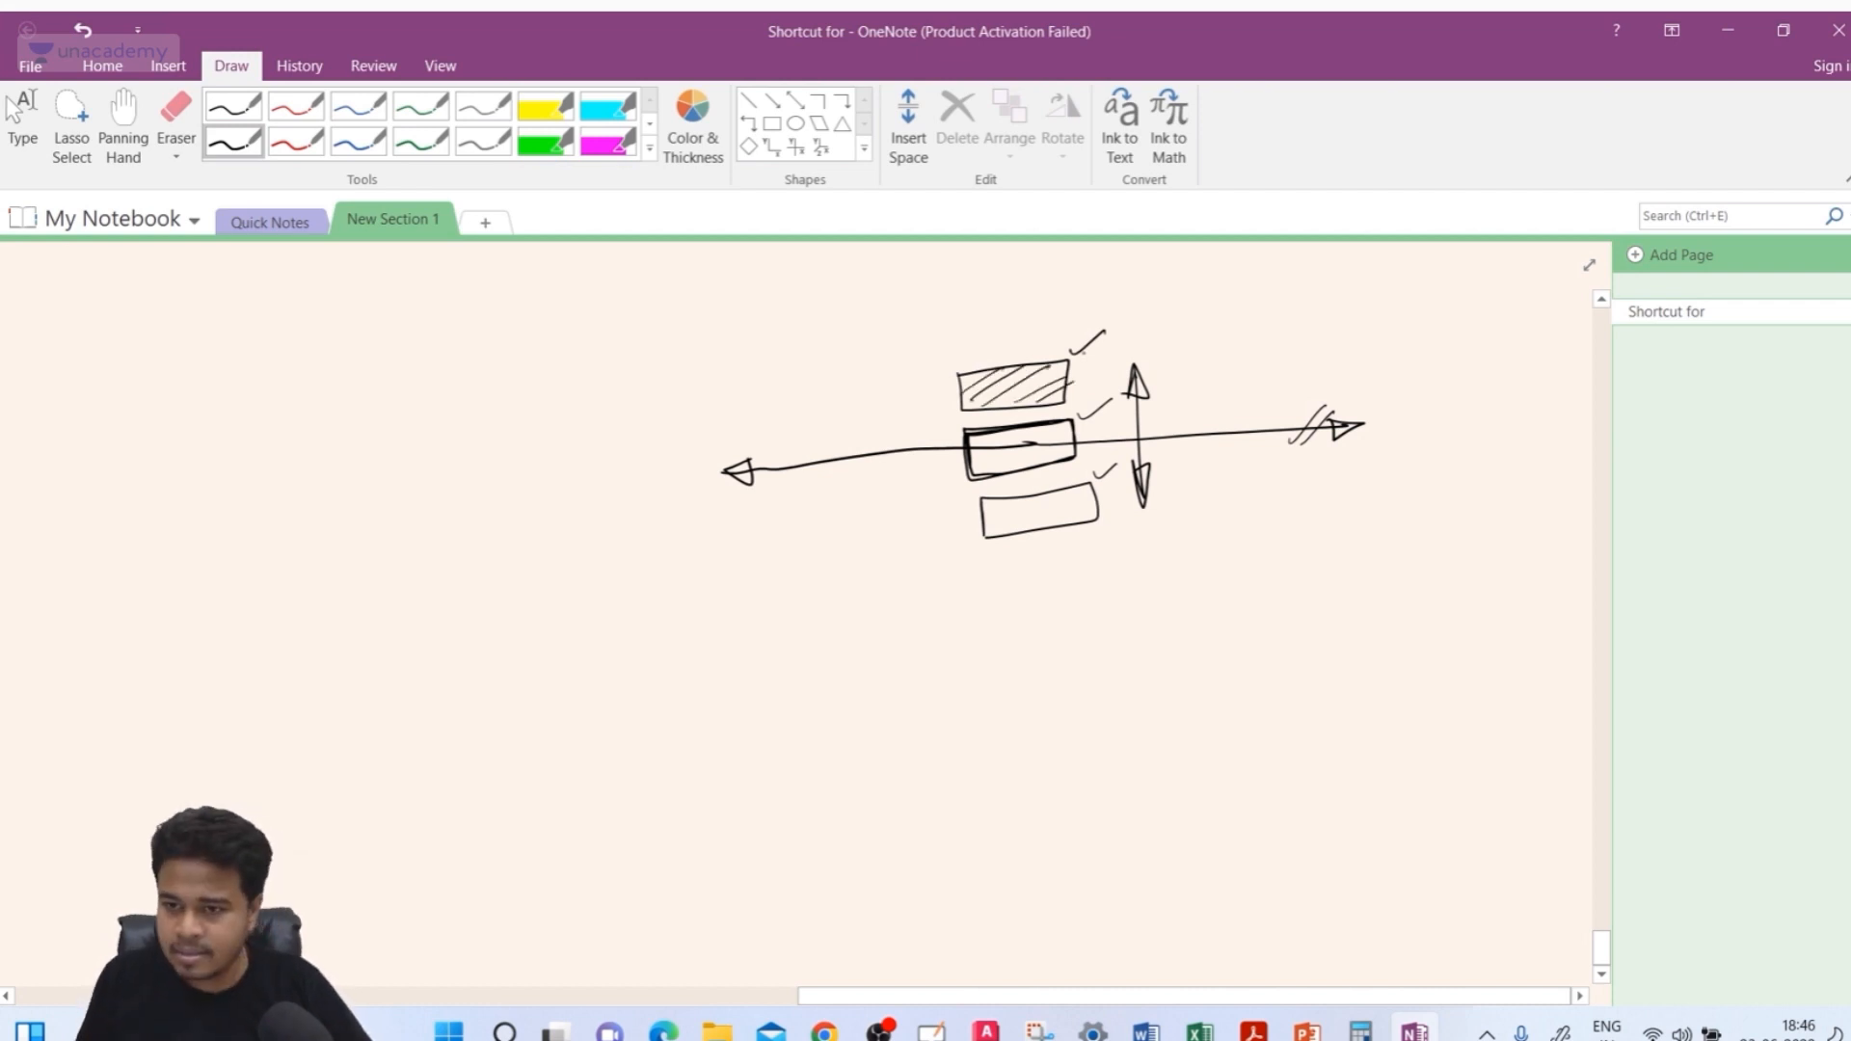
pyautogui.moveTo(895, 550)
pyautogui.mouseDown()
pyautogui.moveTo(795, 564)
pyautogui.moveTo(819, 569)
pyautogui.mouseUp()
pyautogui.moveTo(1171, 523)
pyautogui.mouseDown()
pyautogui.moveTo(1265, 518)
pyautogui.moveTo(1249, 531)
pyautogui.mouseUp()
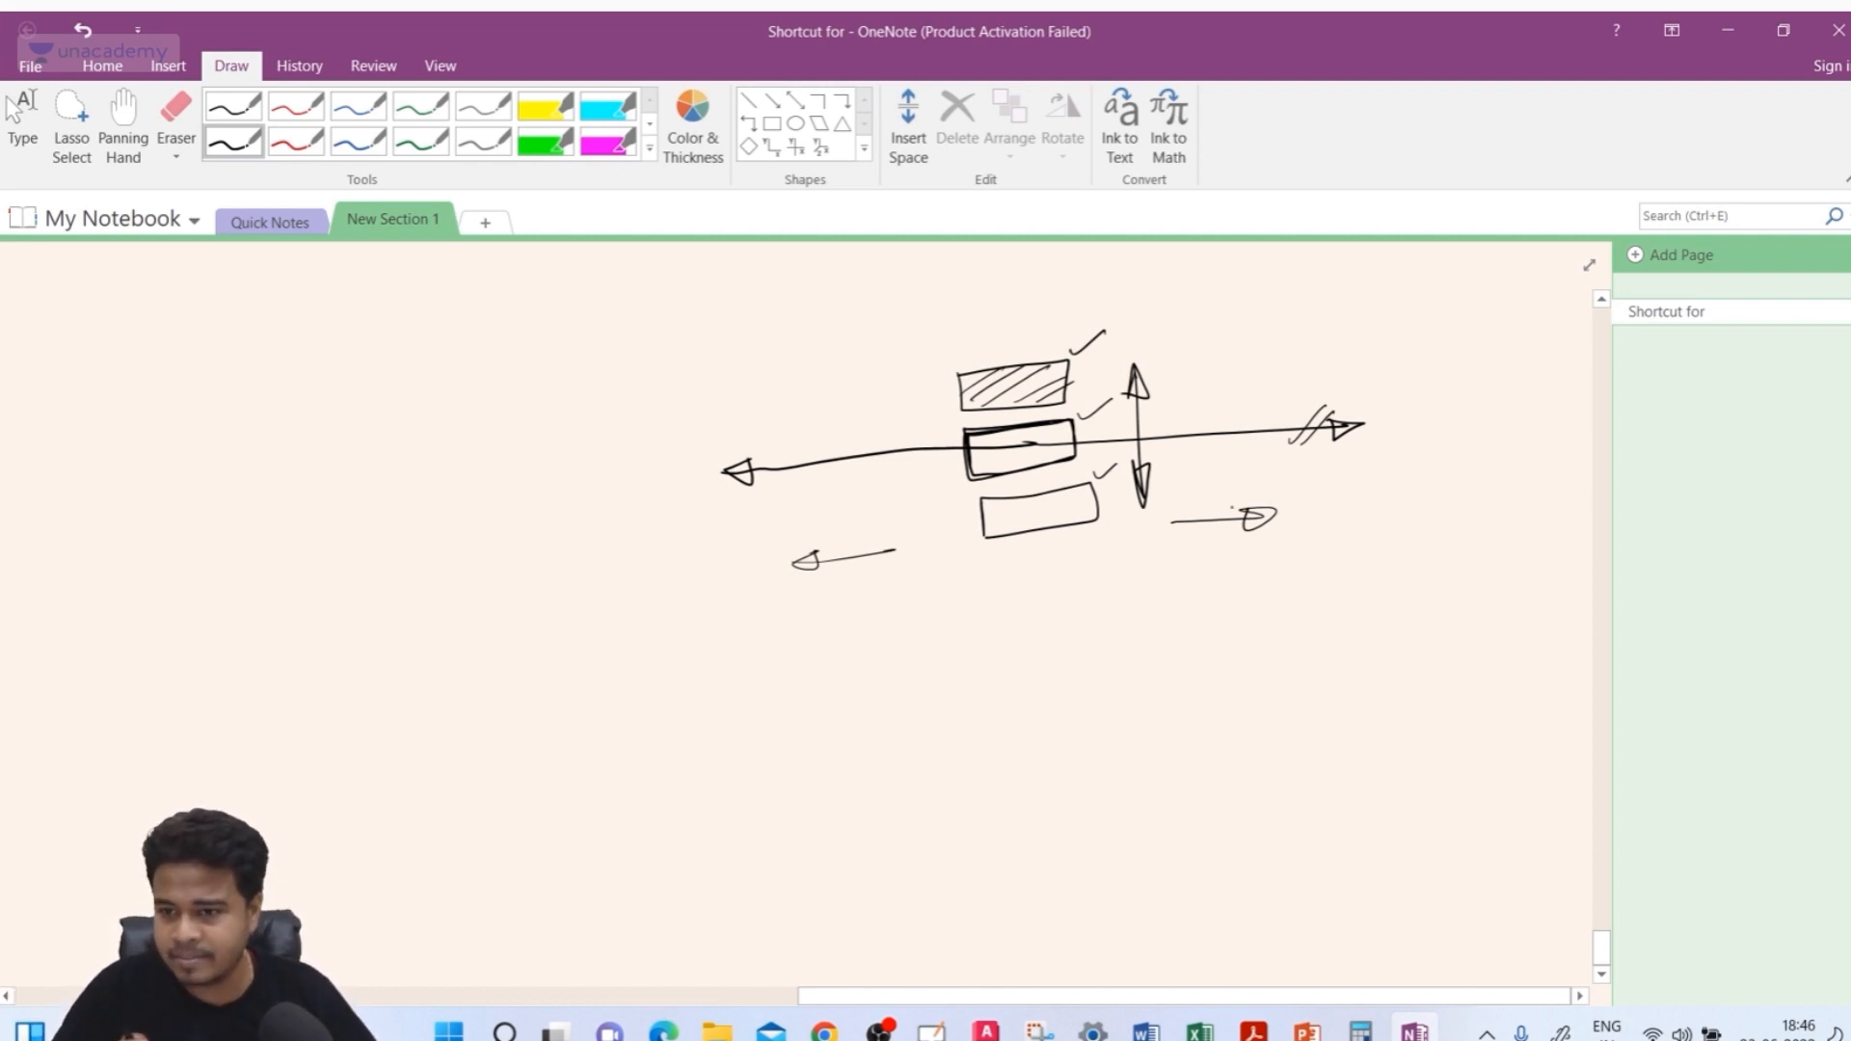
# Switch back to AutoCAD and preview the At Ext Line 1 and At Ext Line 2 horizontal text placements
pyautogui.click(985, 1030)
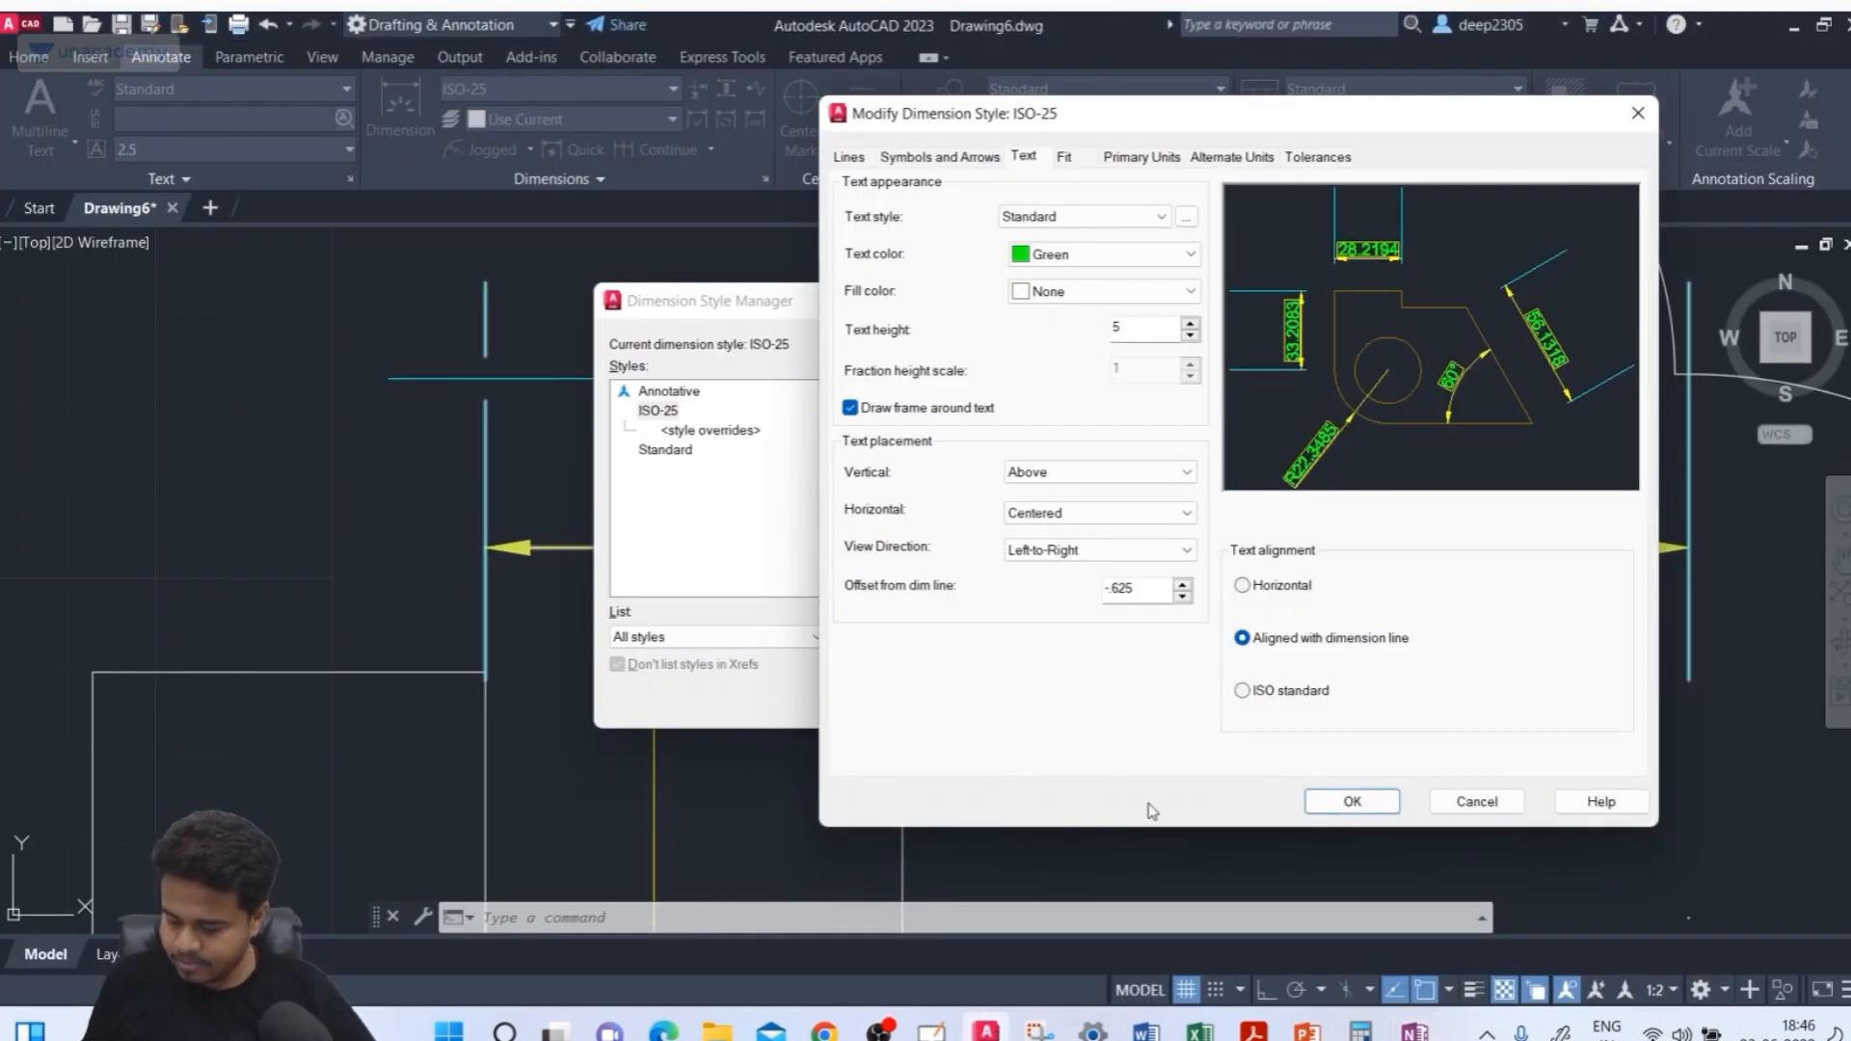
pyautogui.click(1067, 517)
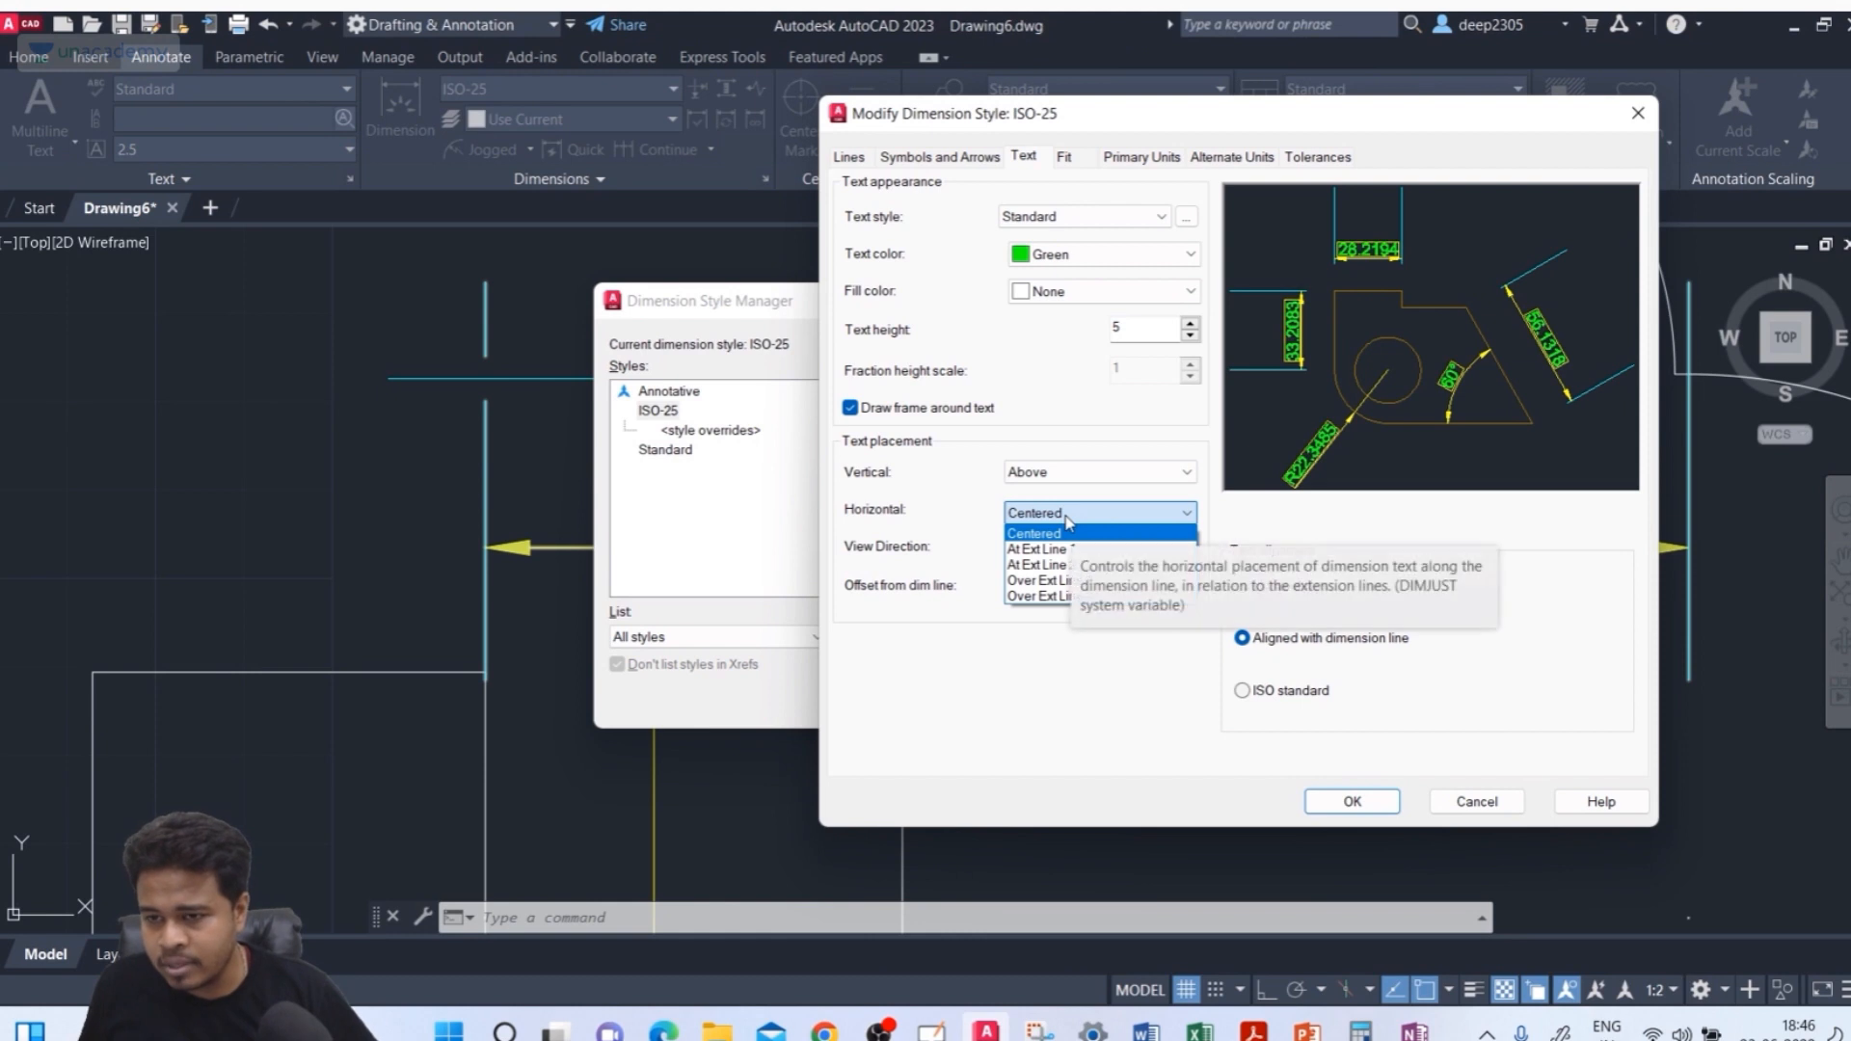
pyautogui.click(1028, 549)
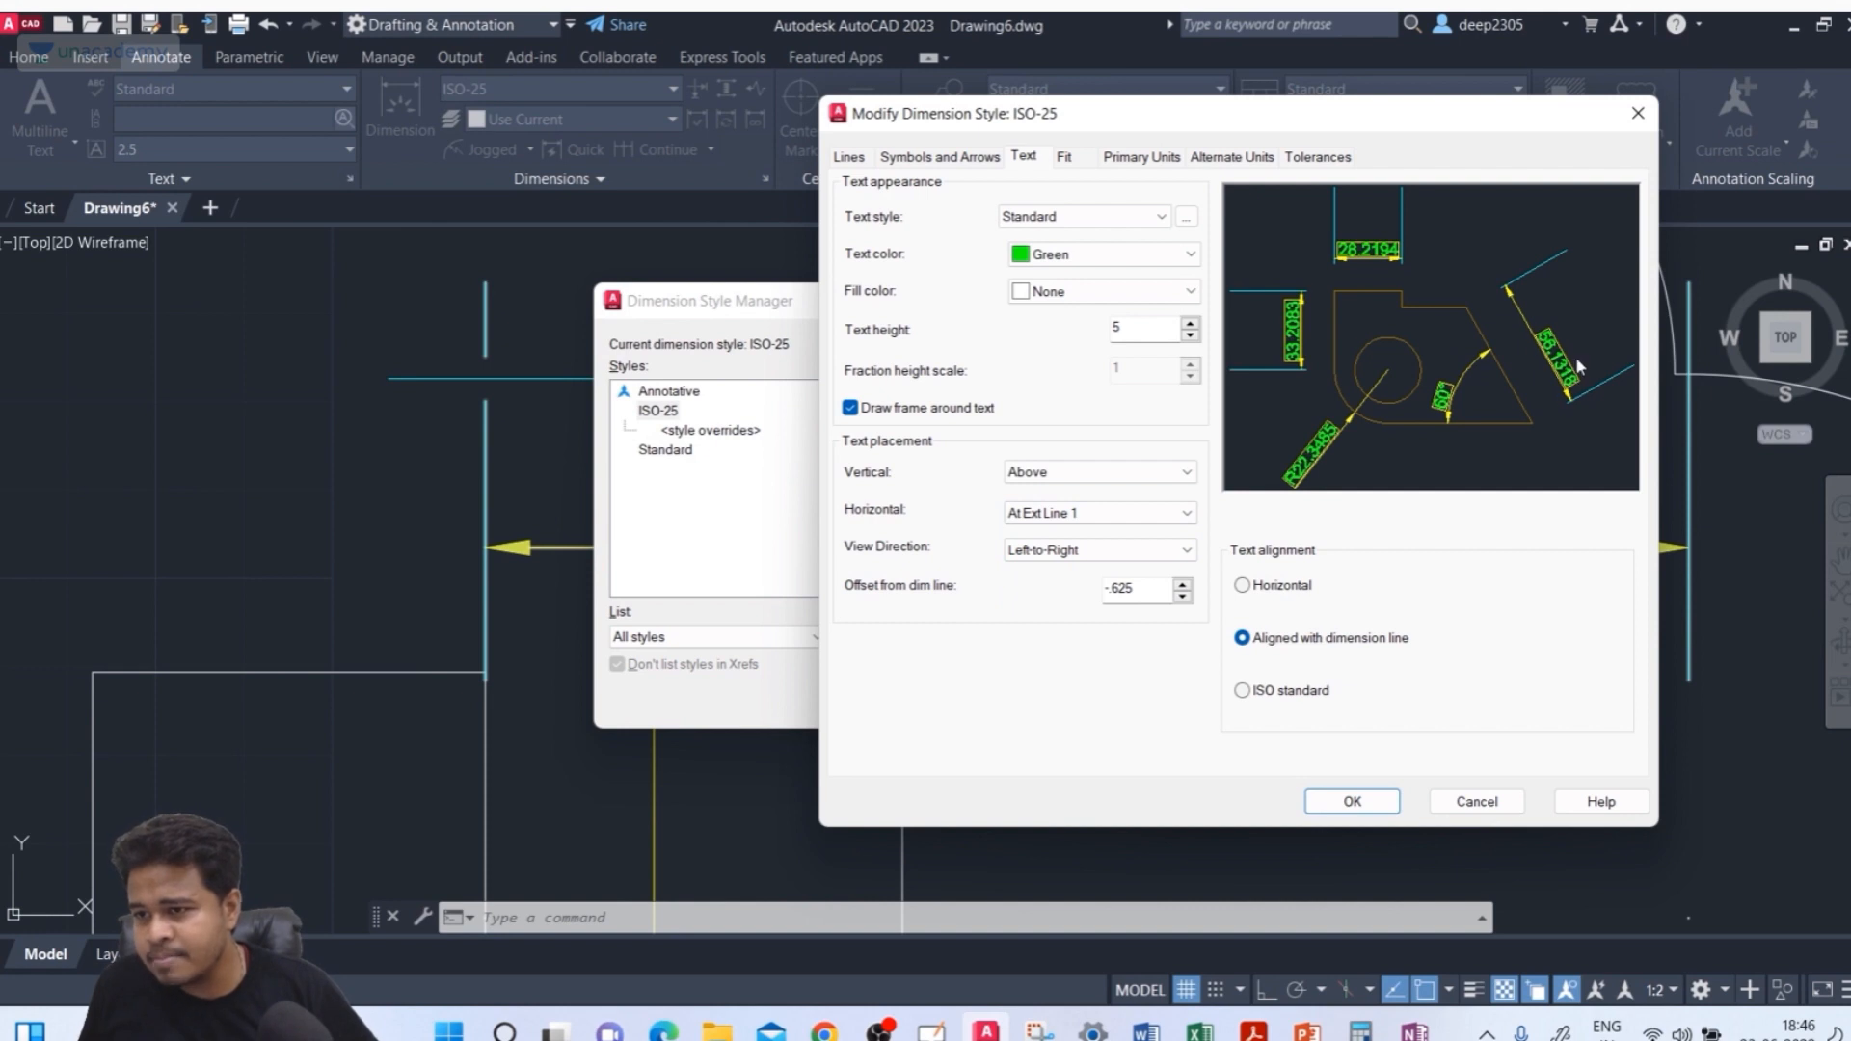
pyautogui.click(1123, 513)
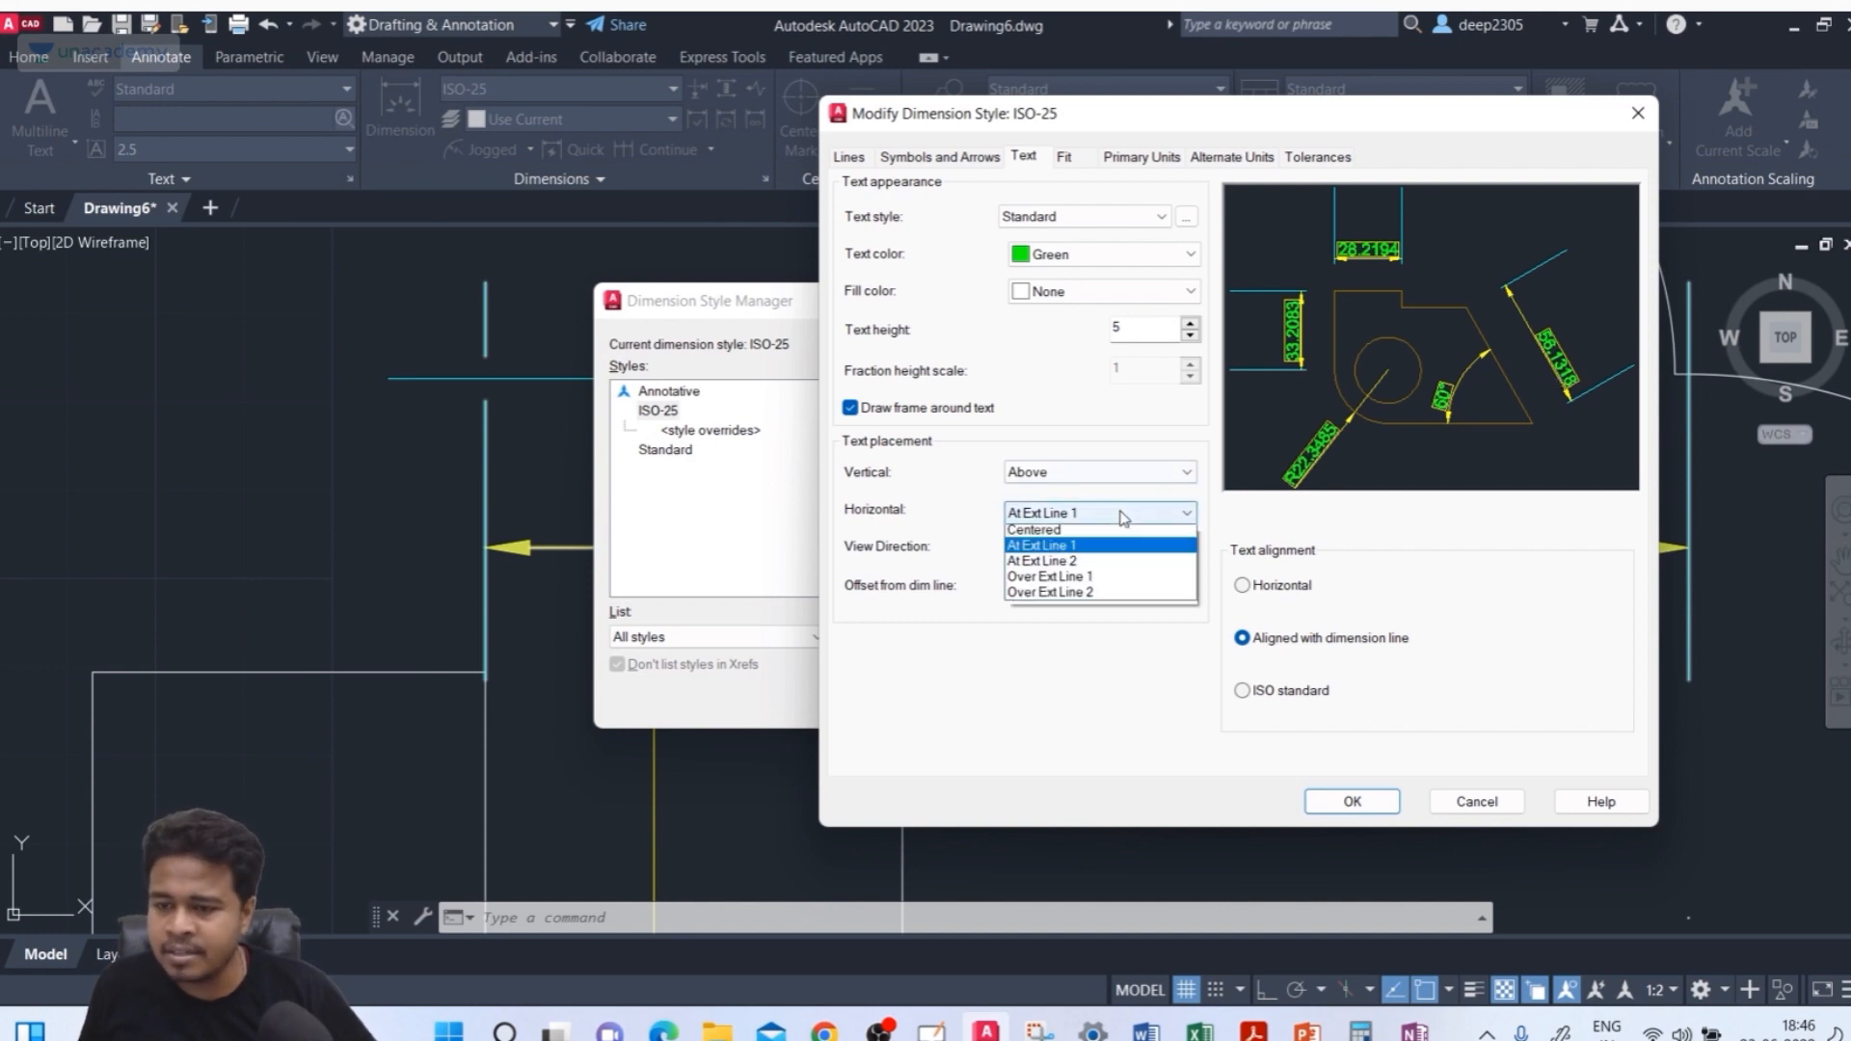
pyautogui.click(1071, 567)
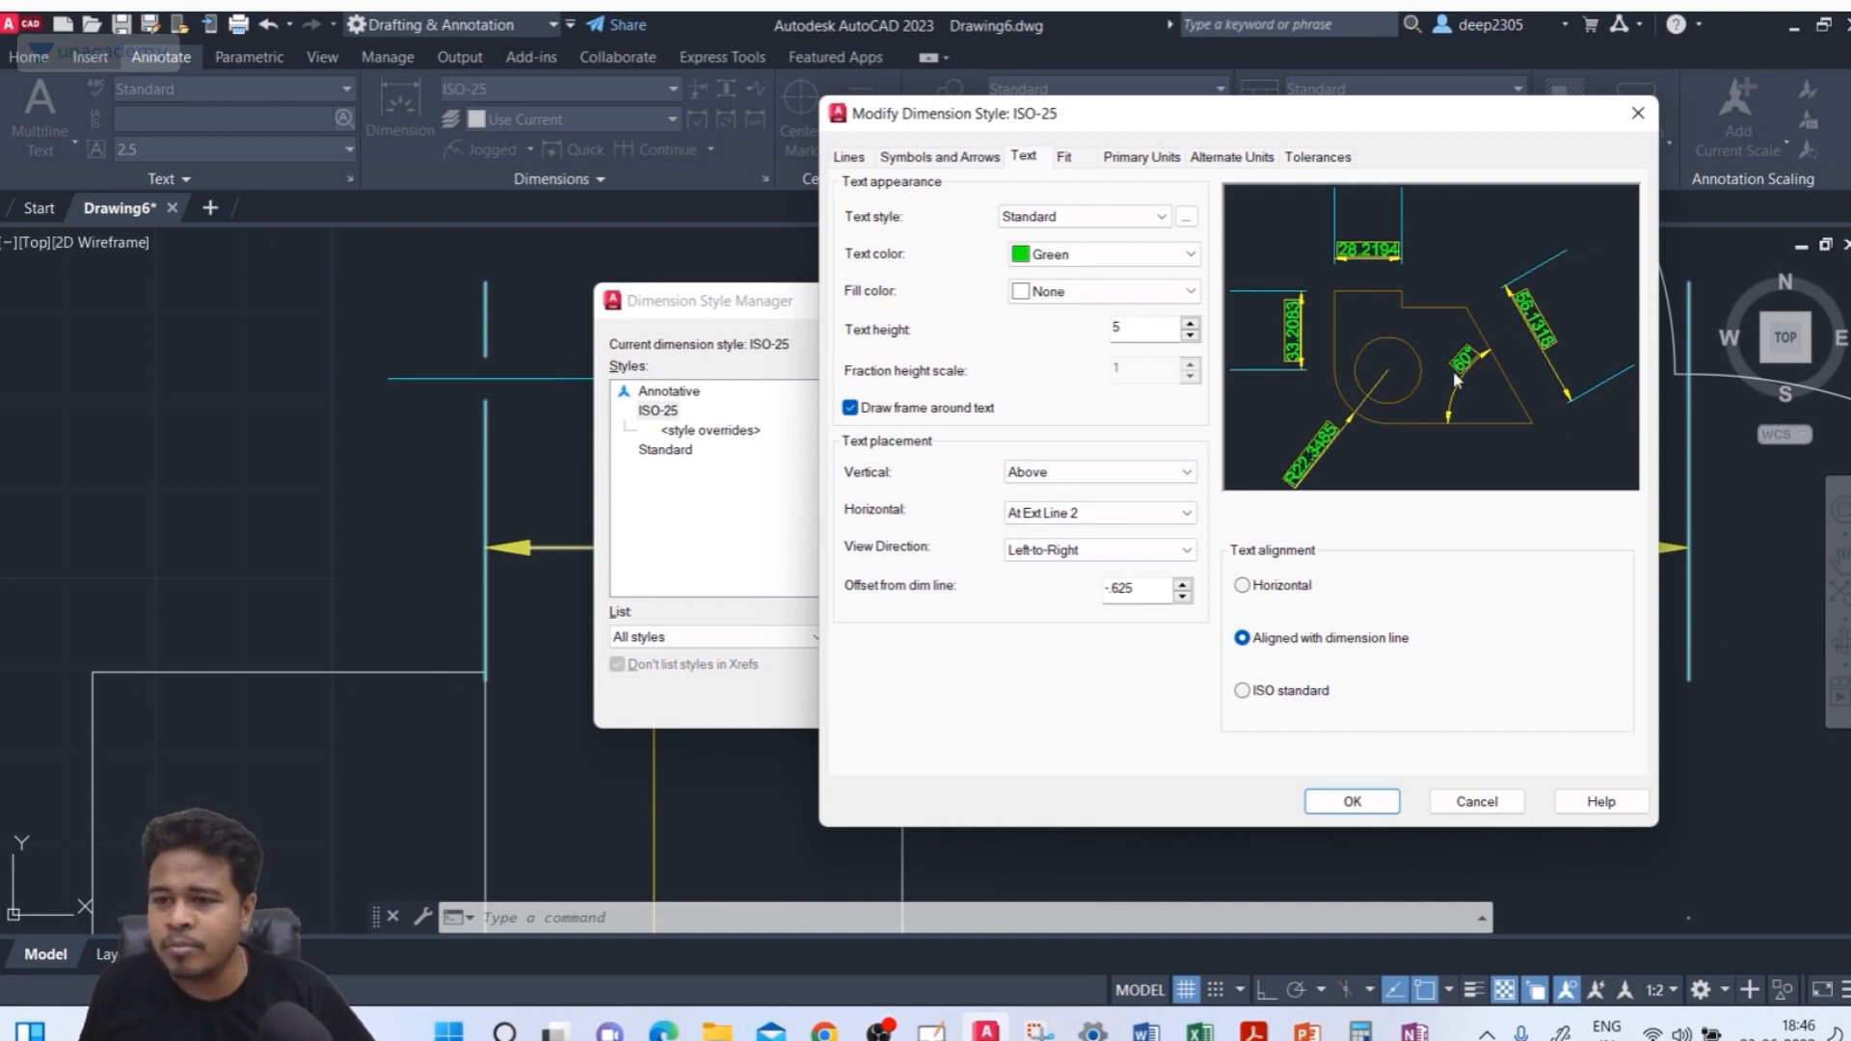
# Preview the Over Ext Line 1 and Over Ext Line 2 placements, then set horizontal placement back to Centered
pyautogui.click(1118, 512)
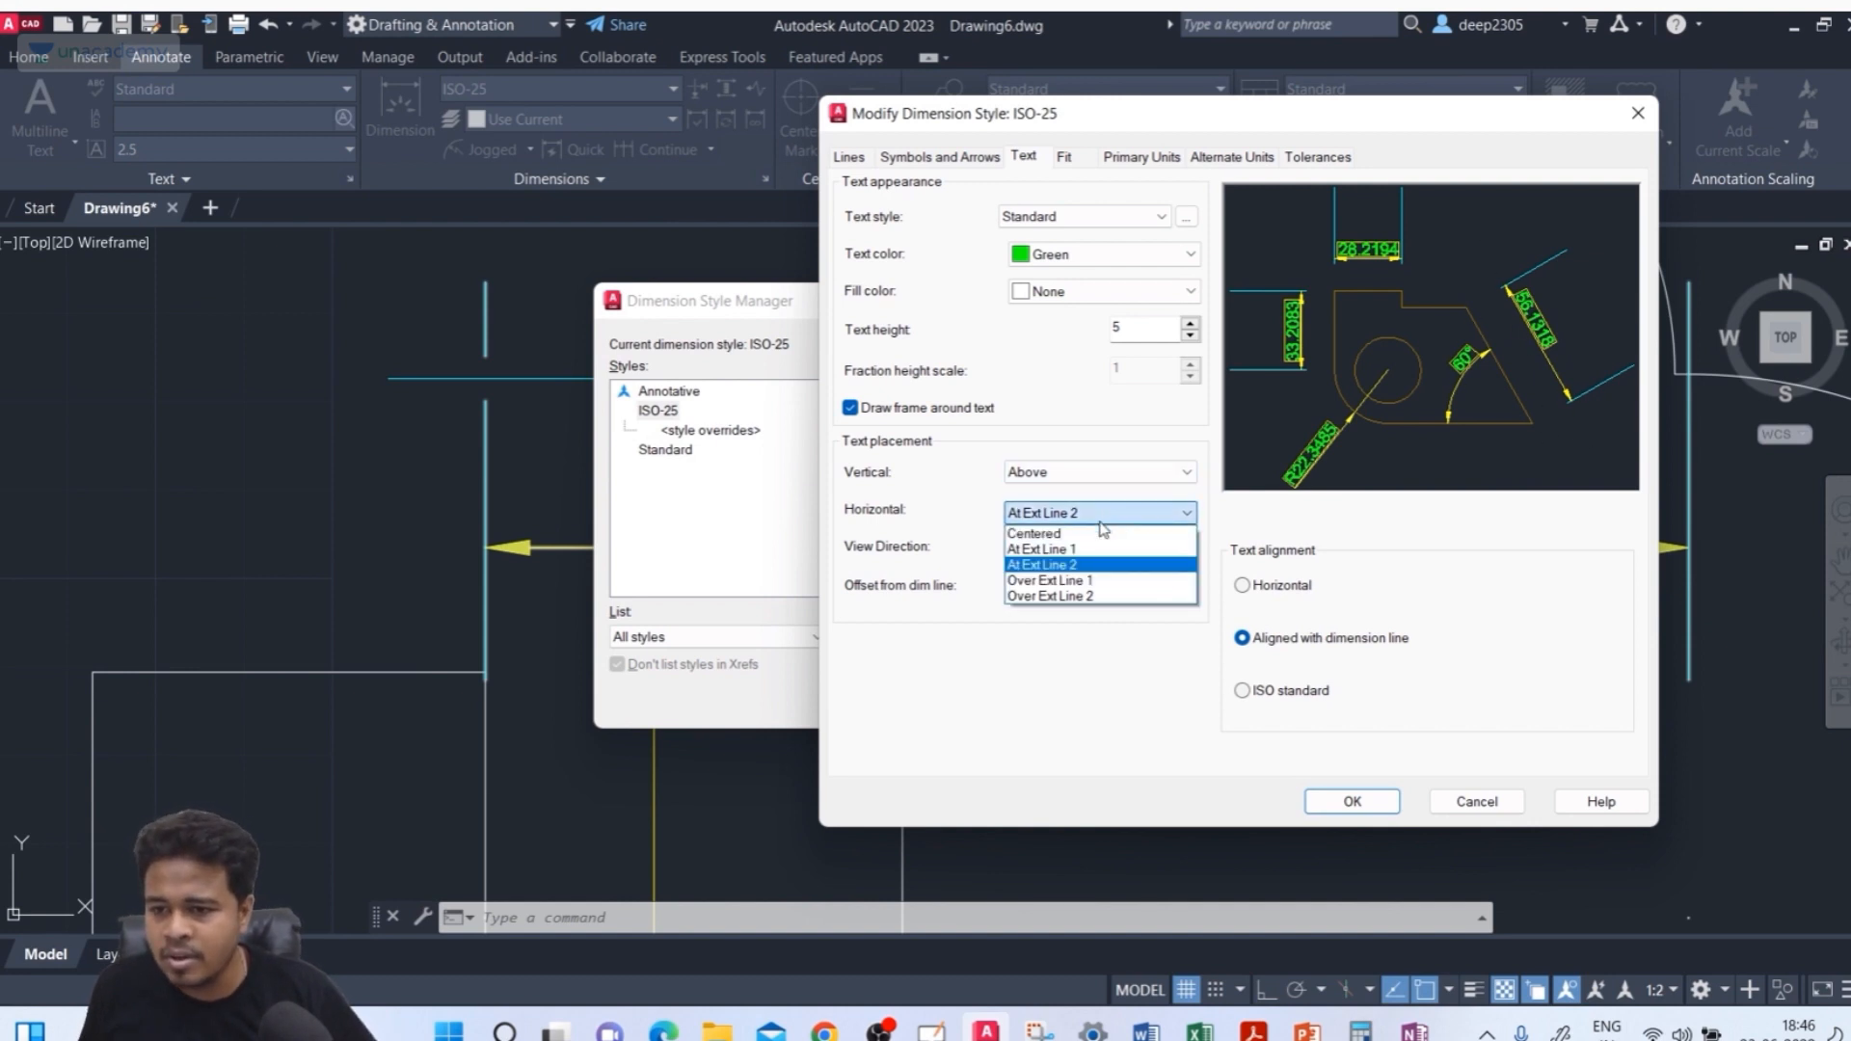
pyautogui.click(1083, 582)
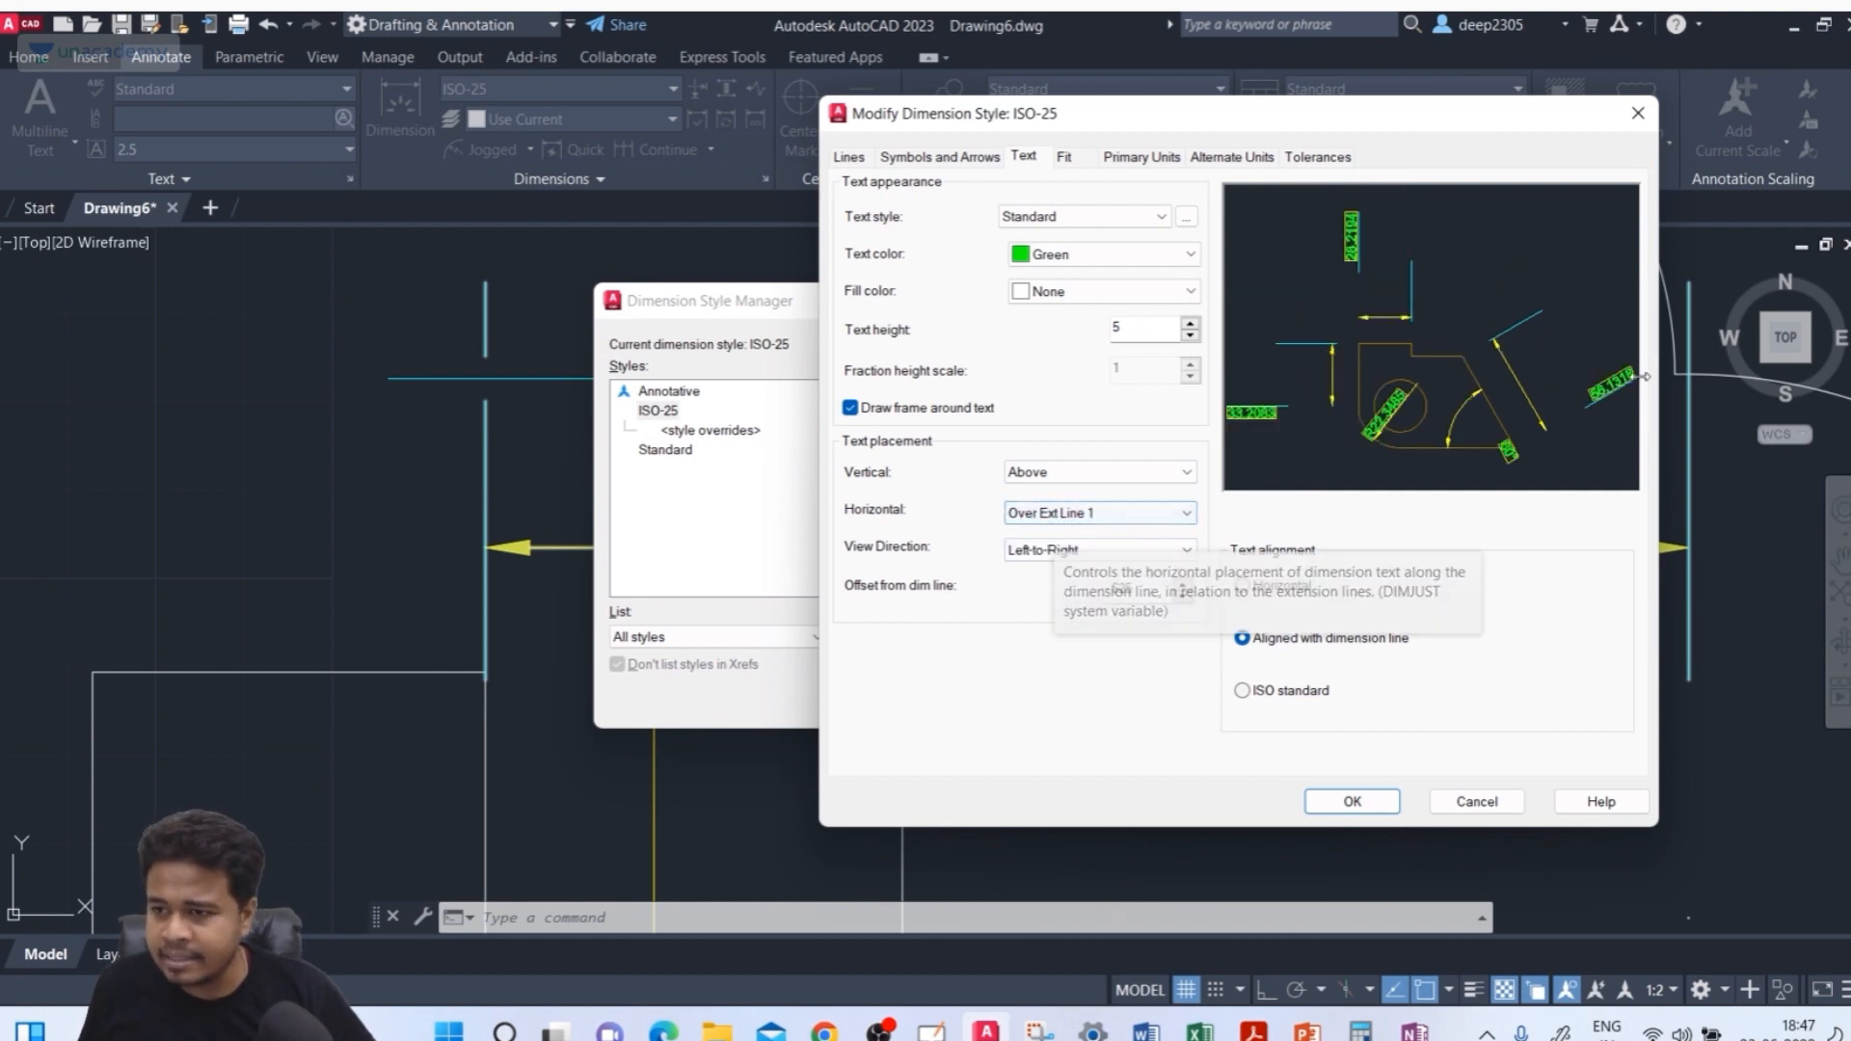
pyautogui.click(1096, 514)
pyautogui.click(1083, 597)
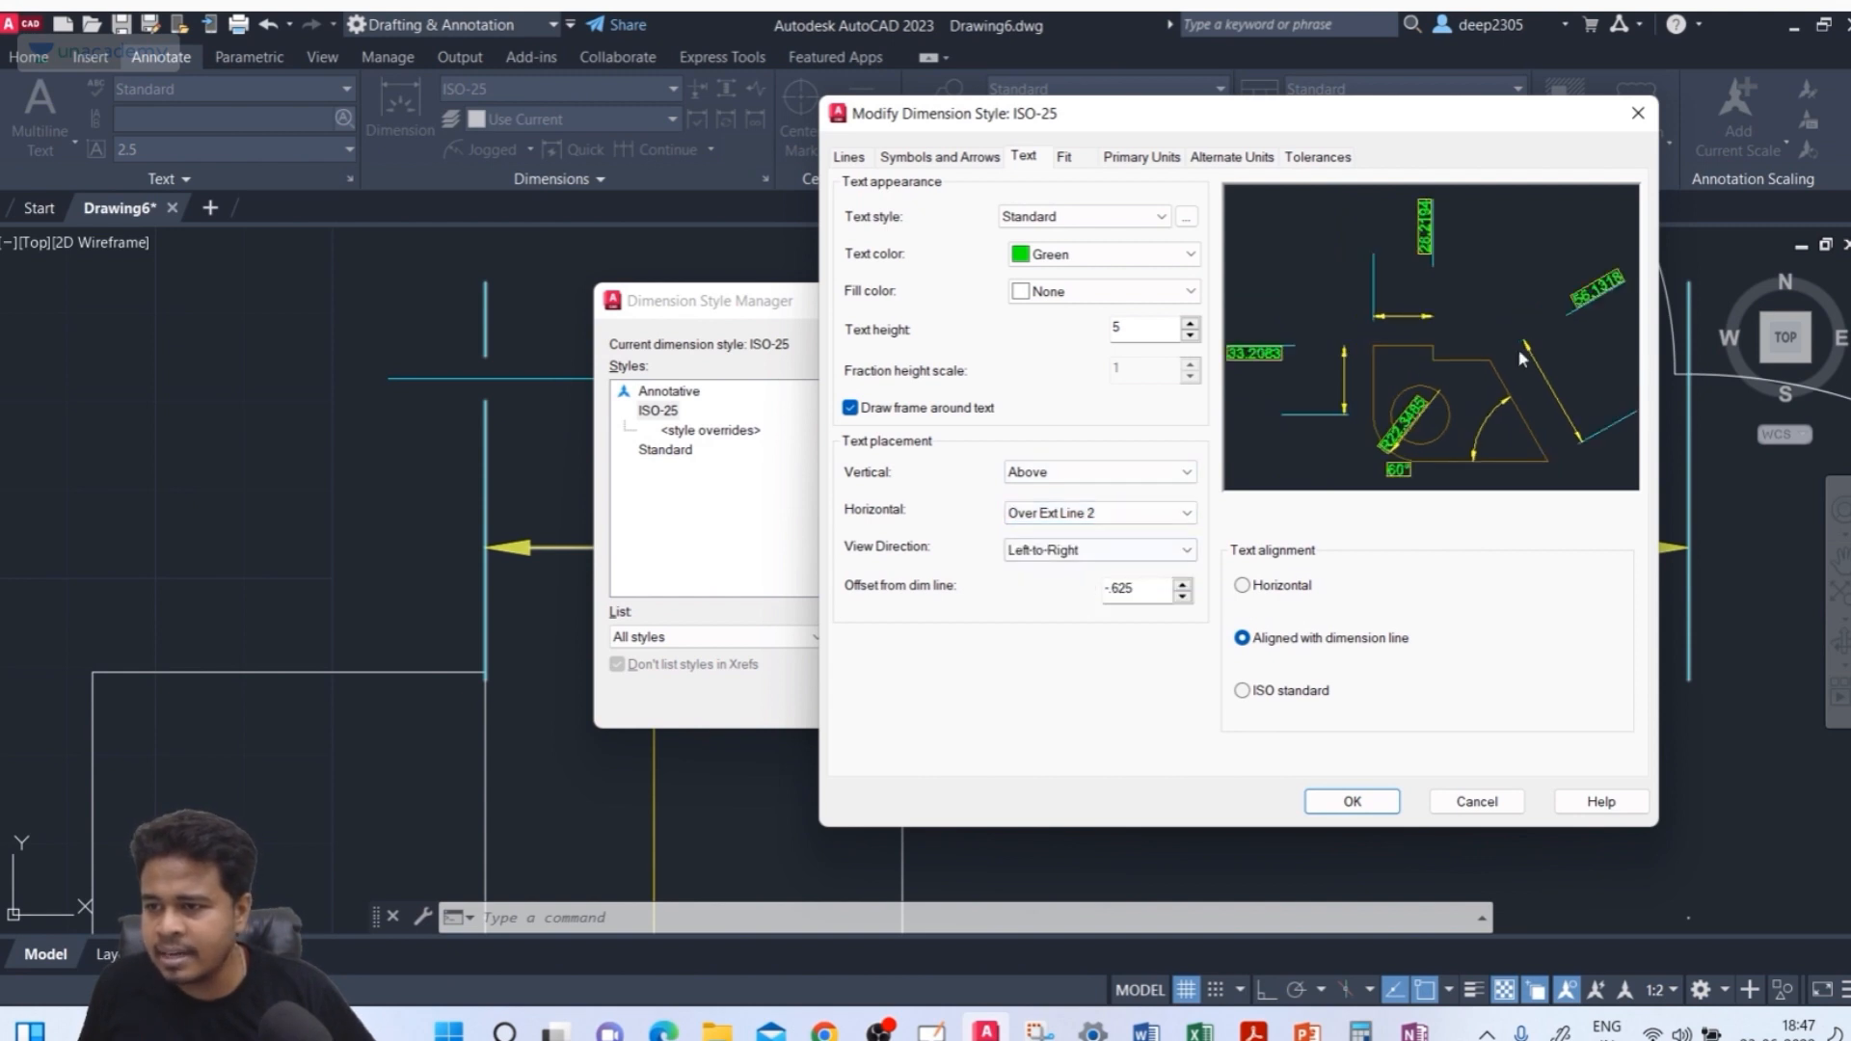
pyautogui.click(1065, 514)
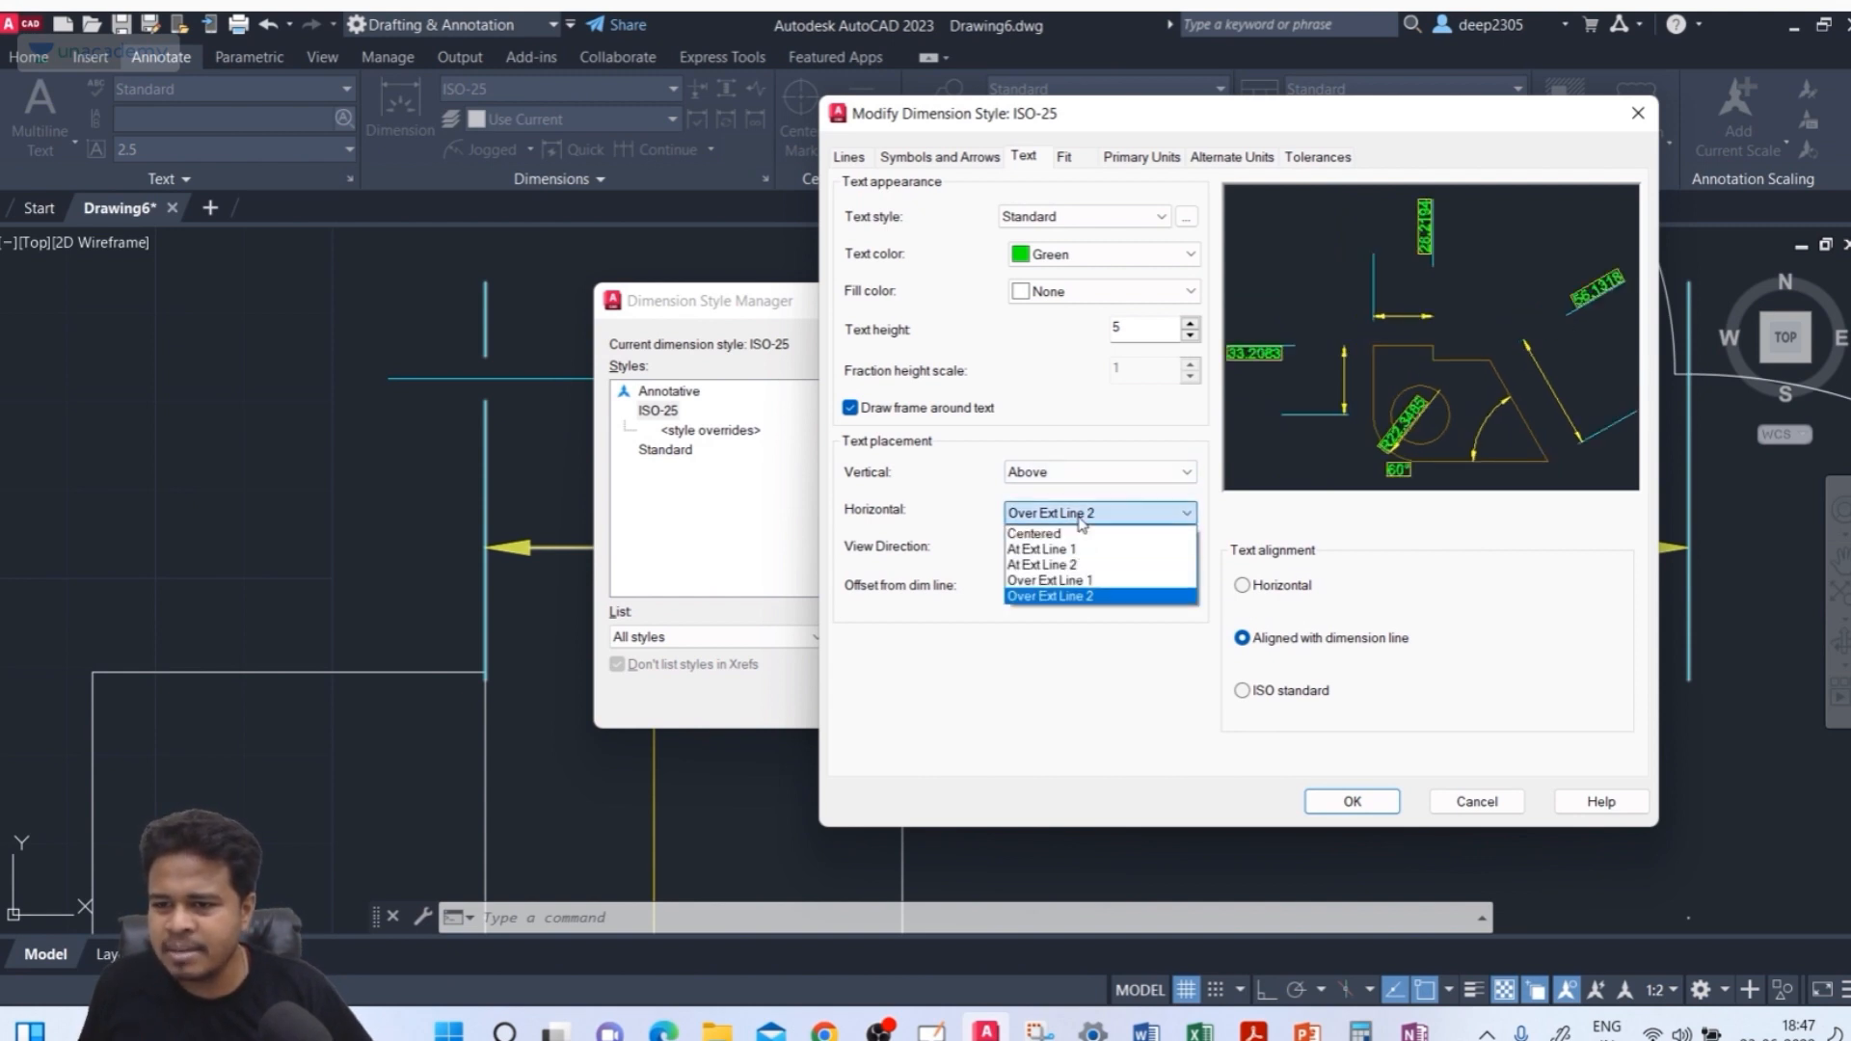
pyautogui.click(1073, 533)
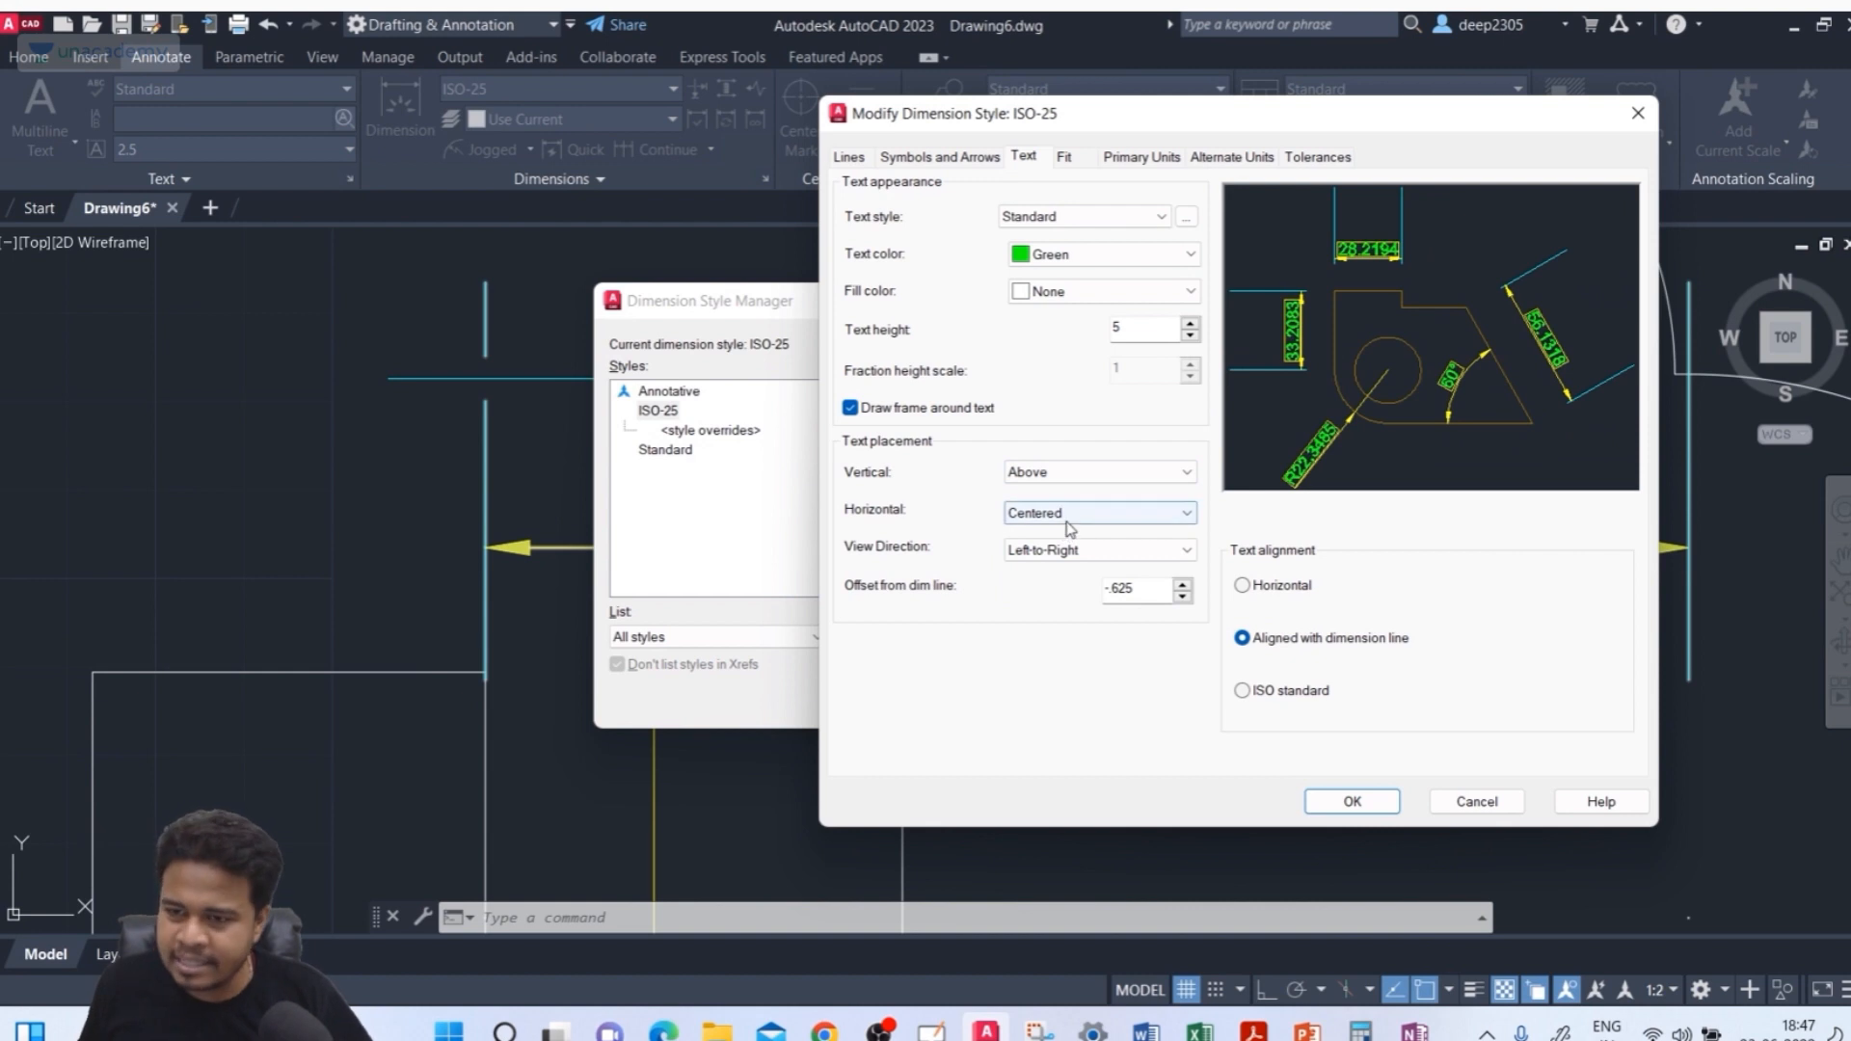
# Try the Right-to-Left view direction, then set it back to Left-to-Right
pyautogui.click(1036, 552)
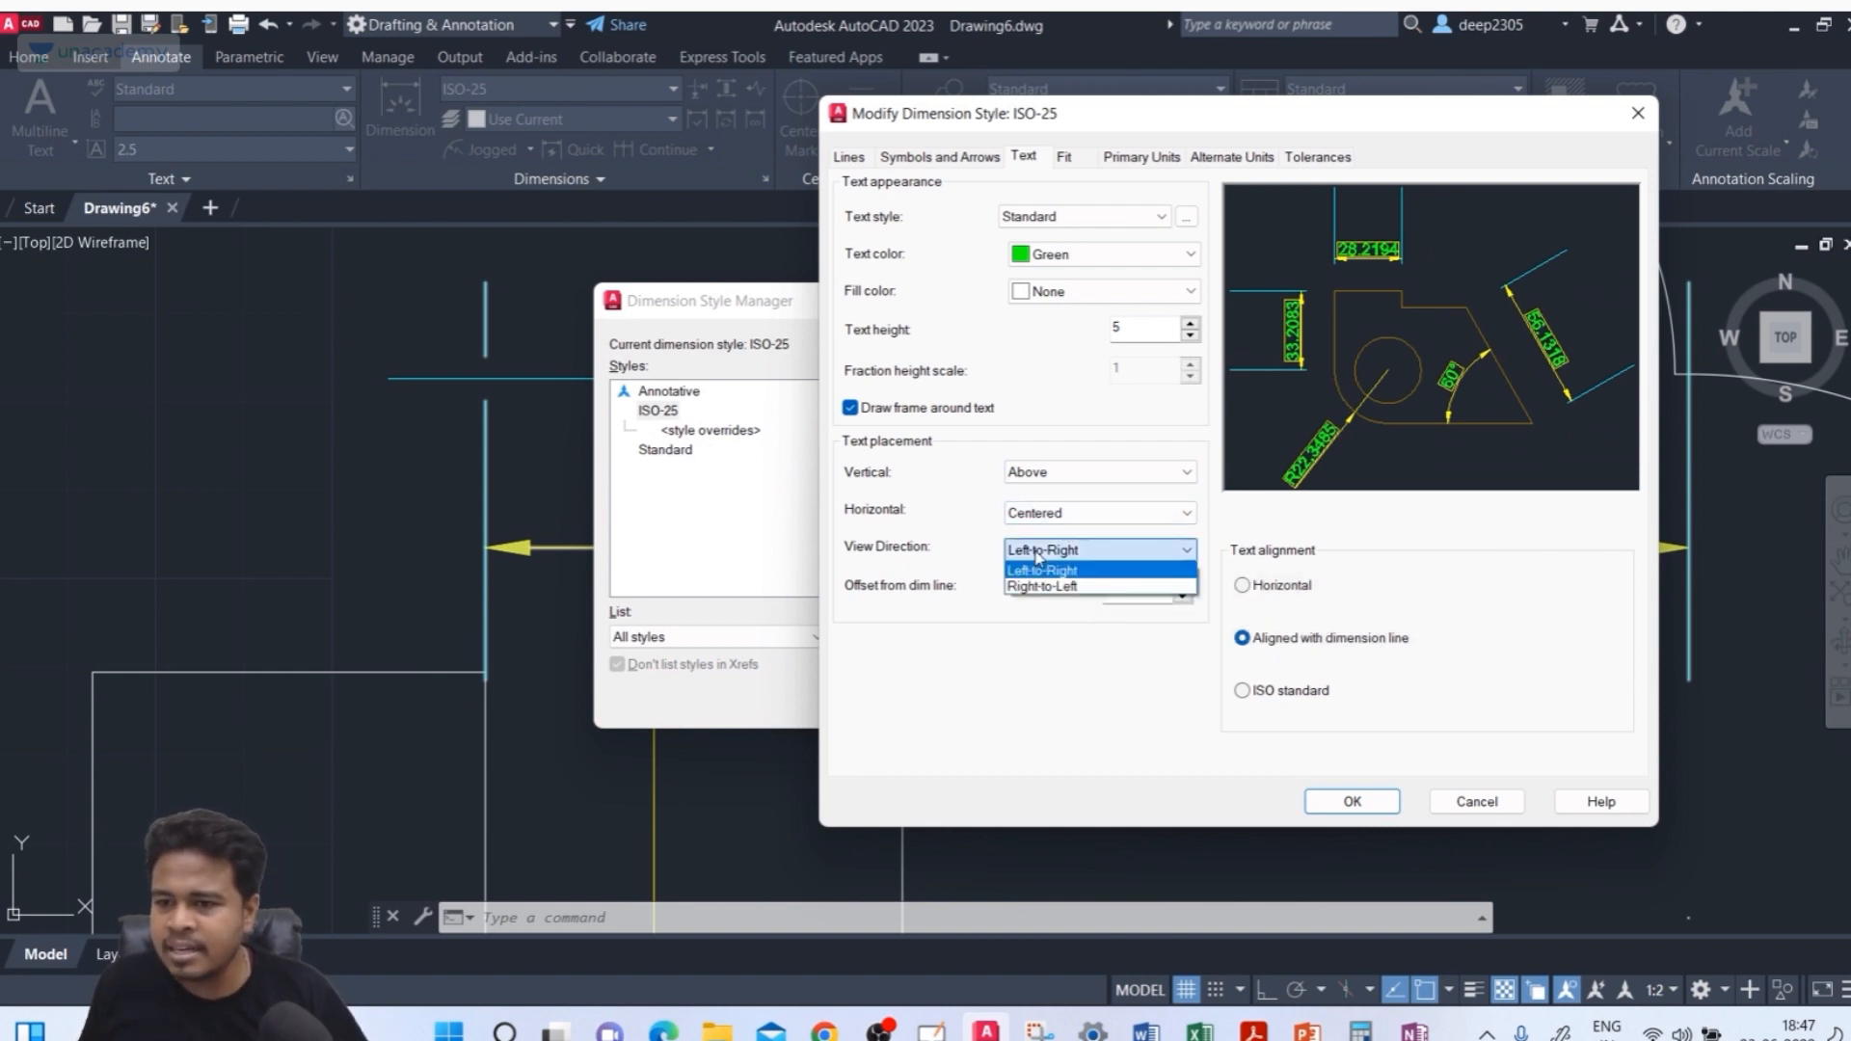
pyautogui.click(1043, 586)
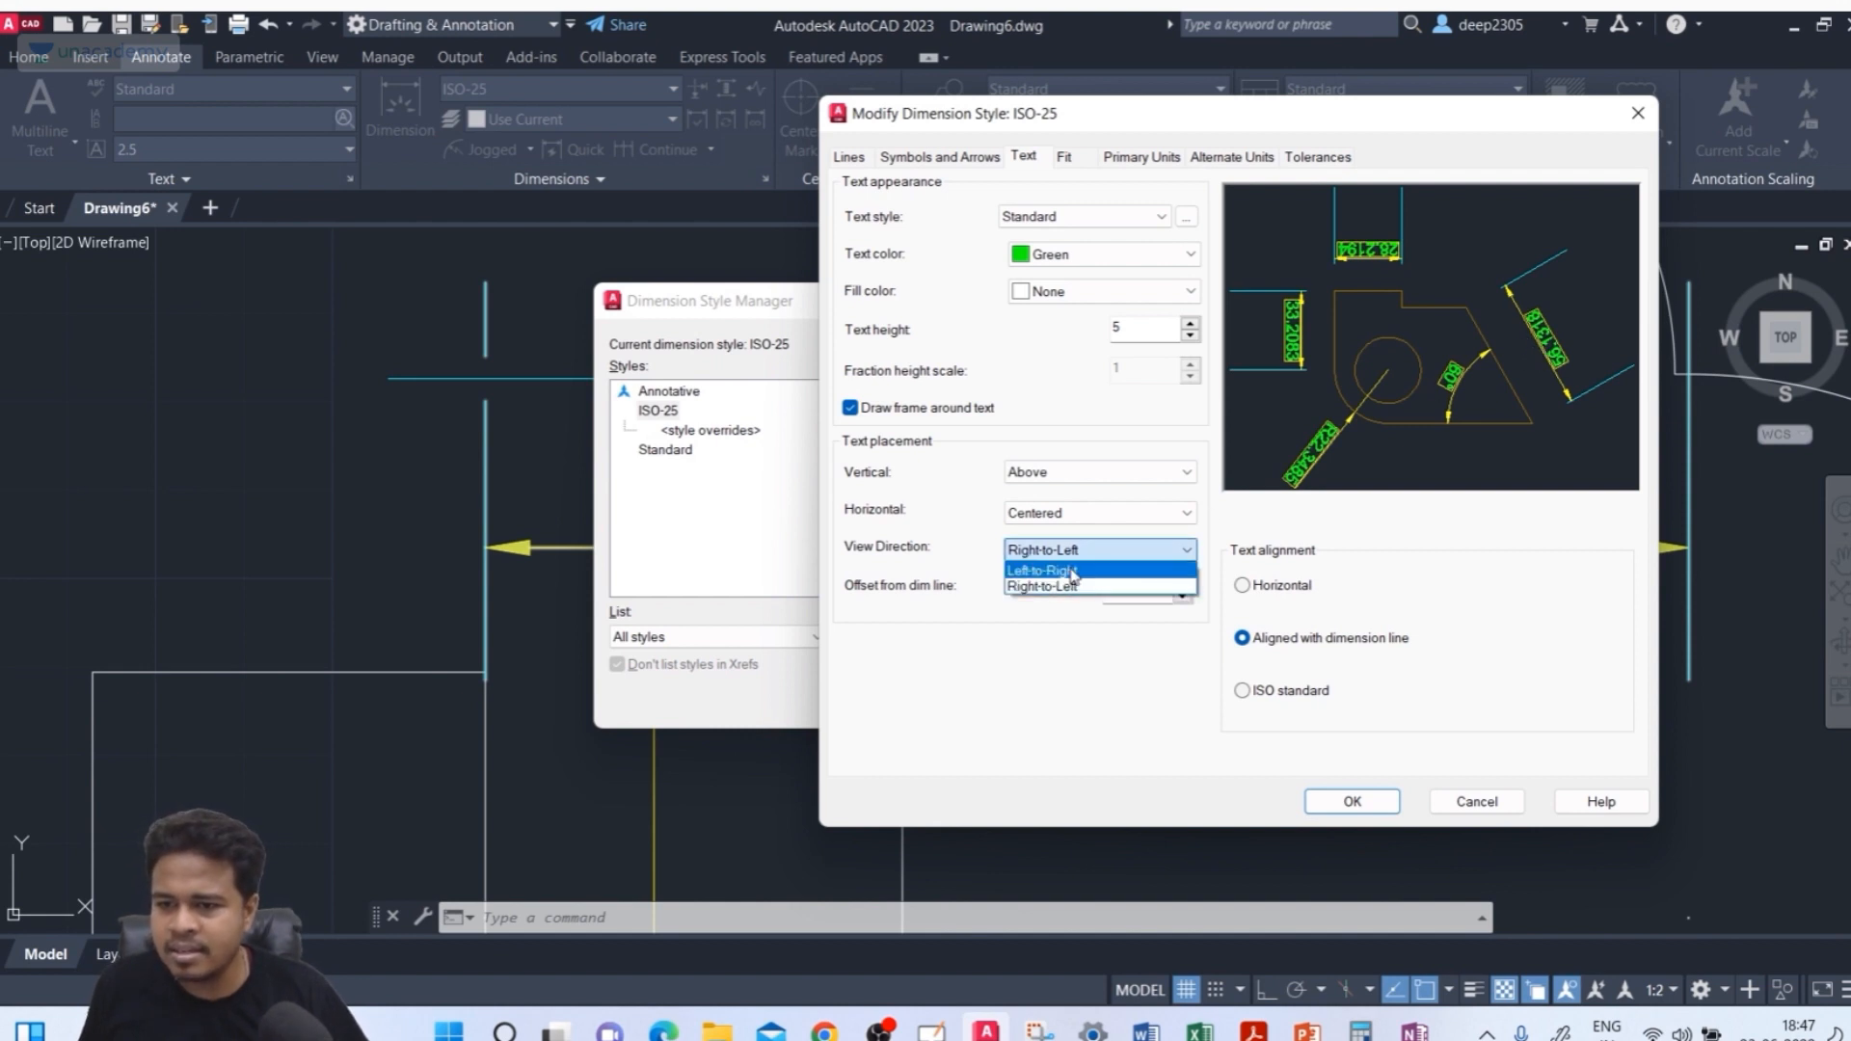
pyautogui.click(1075, 570)
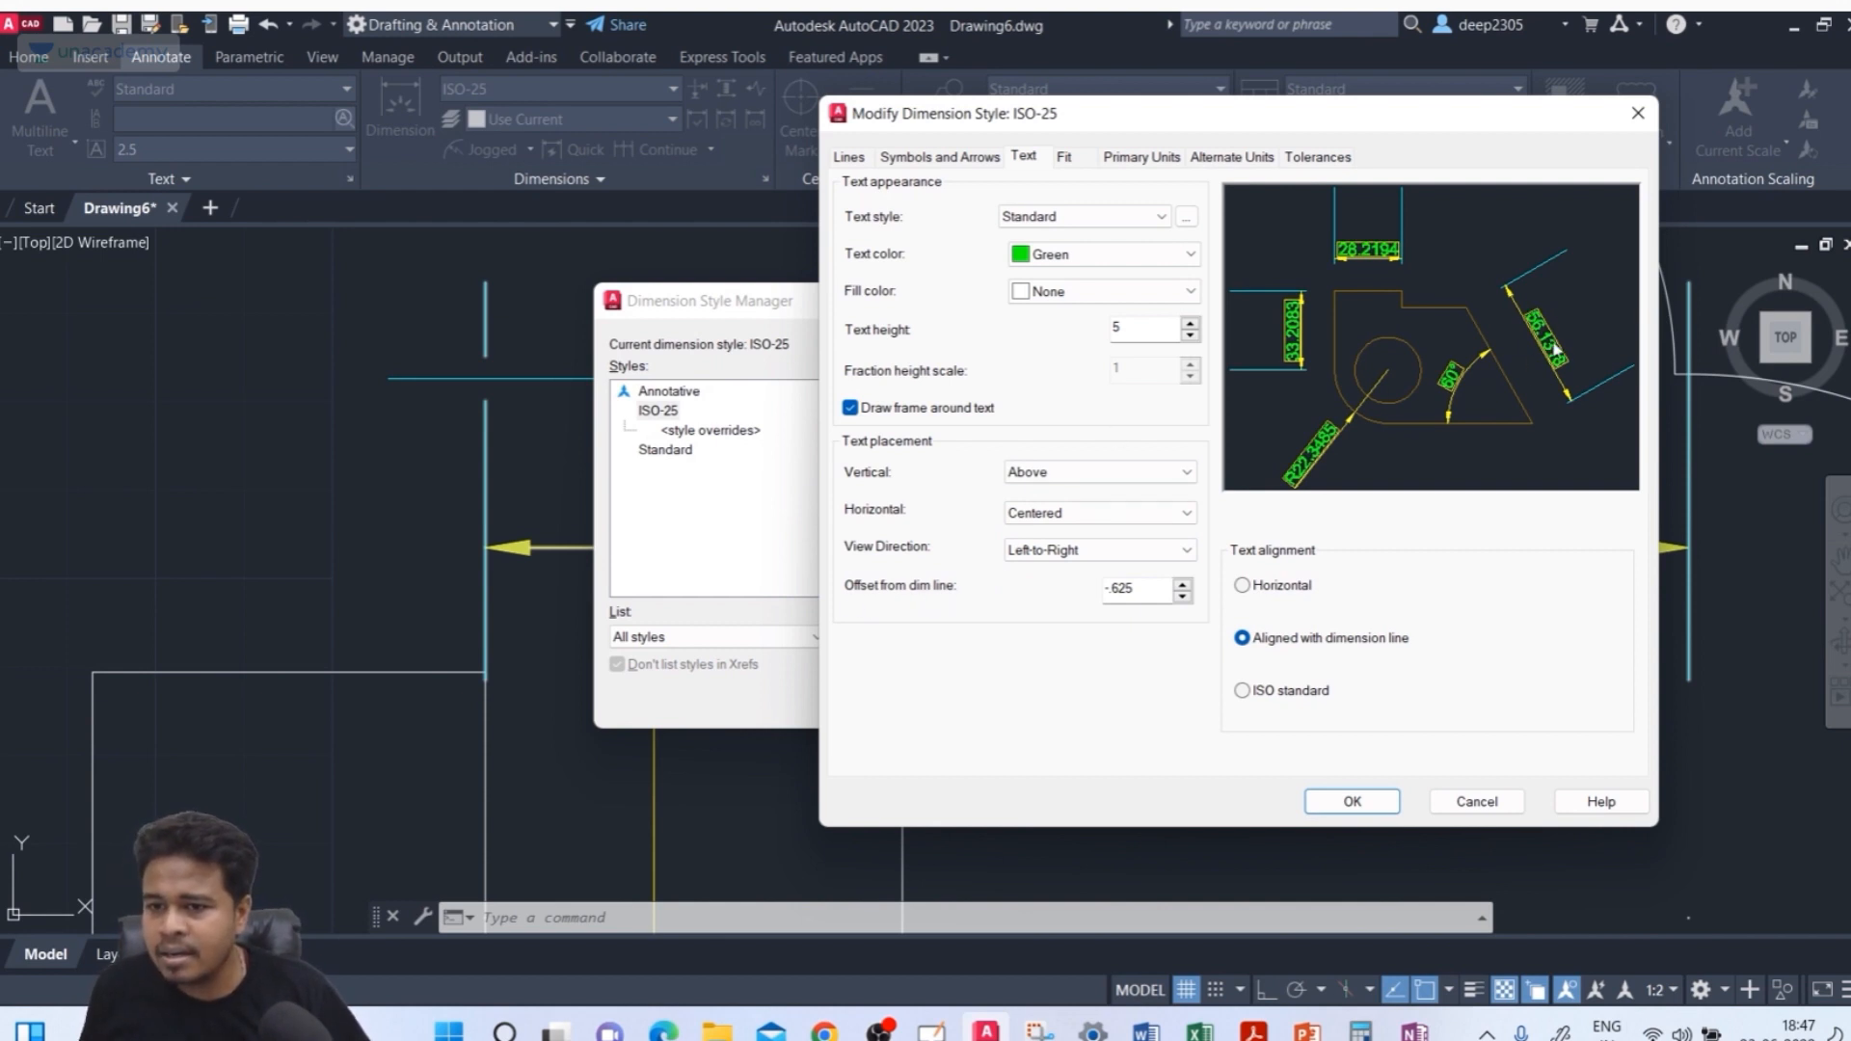
# Set the text offset from the dimension line to 5
pyautogui.doubleClick(1156, 594)
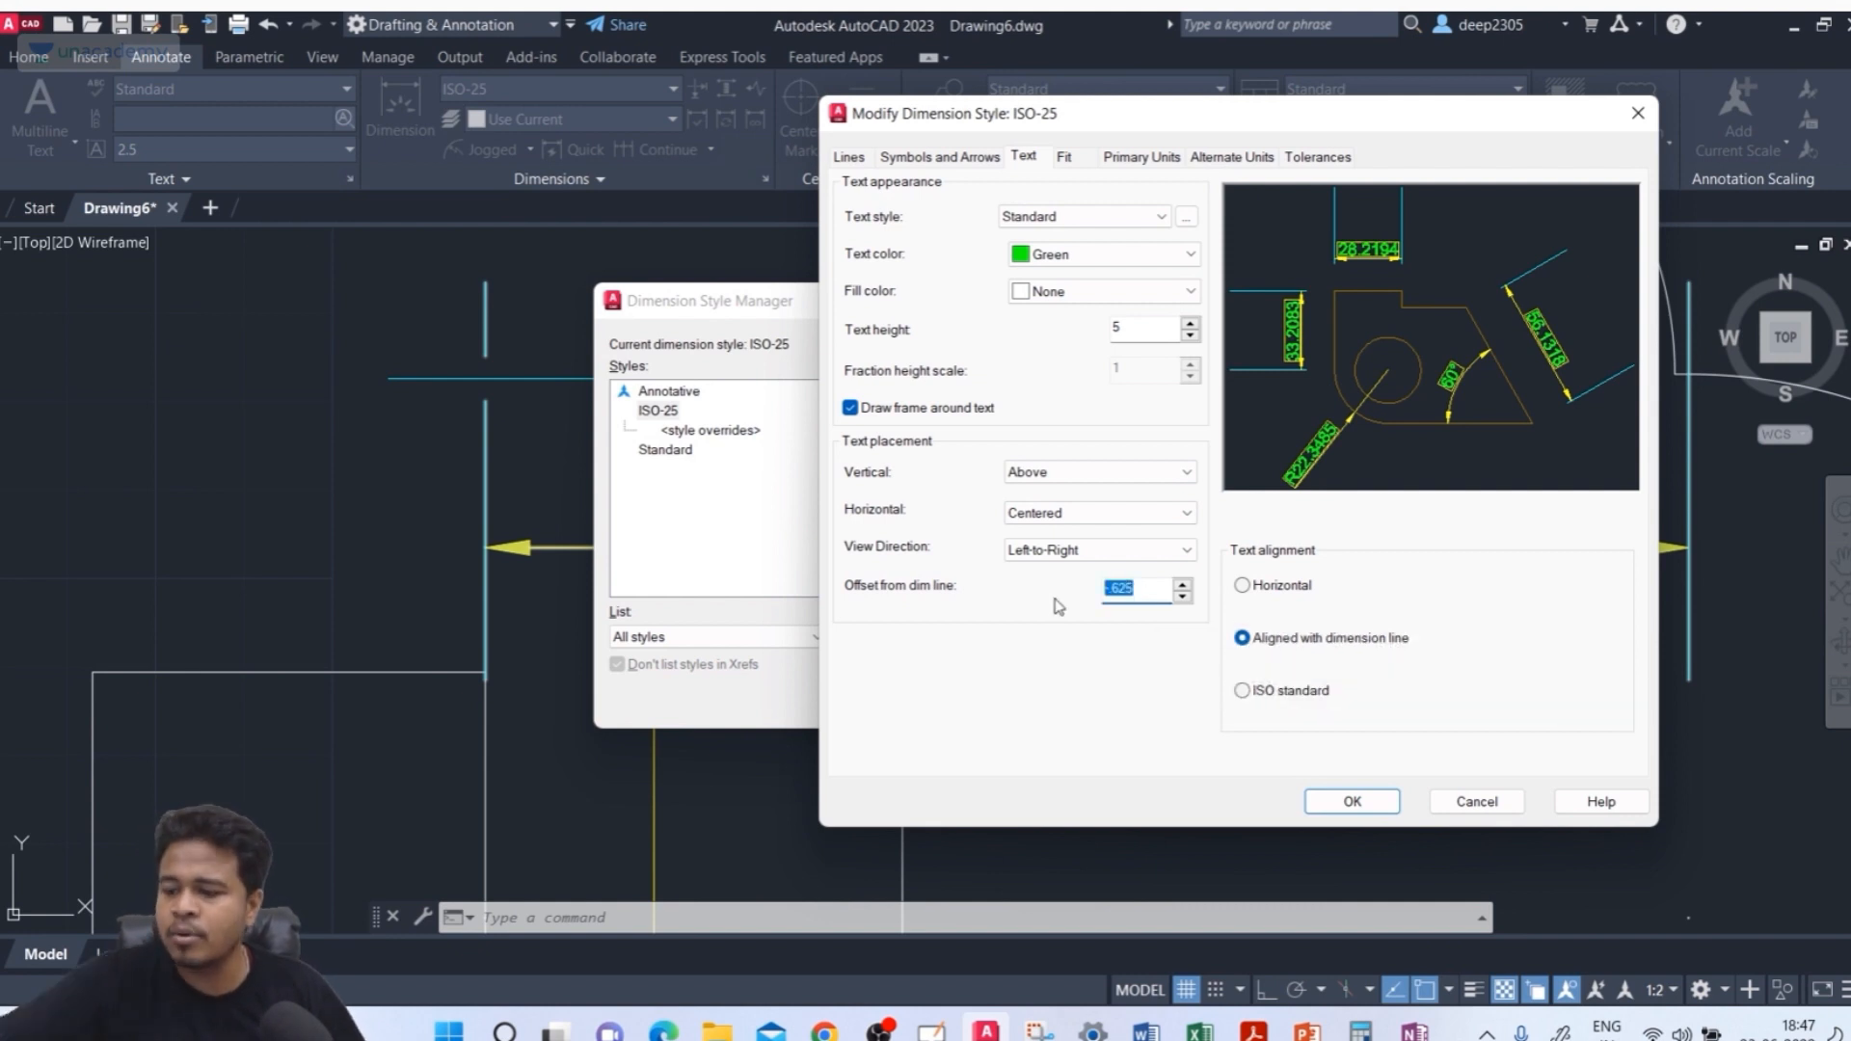
pyautogui.write('5')
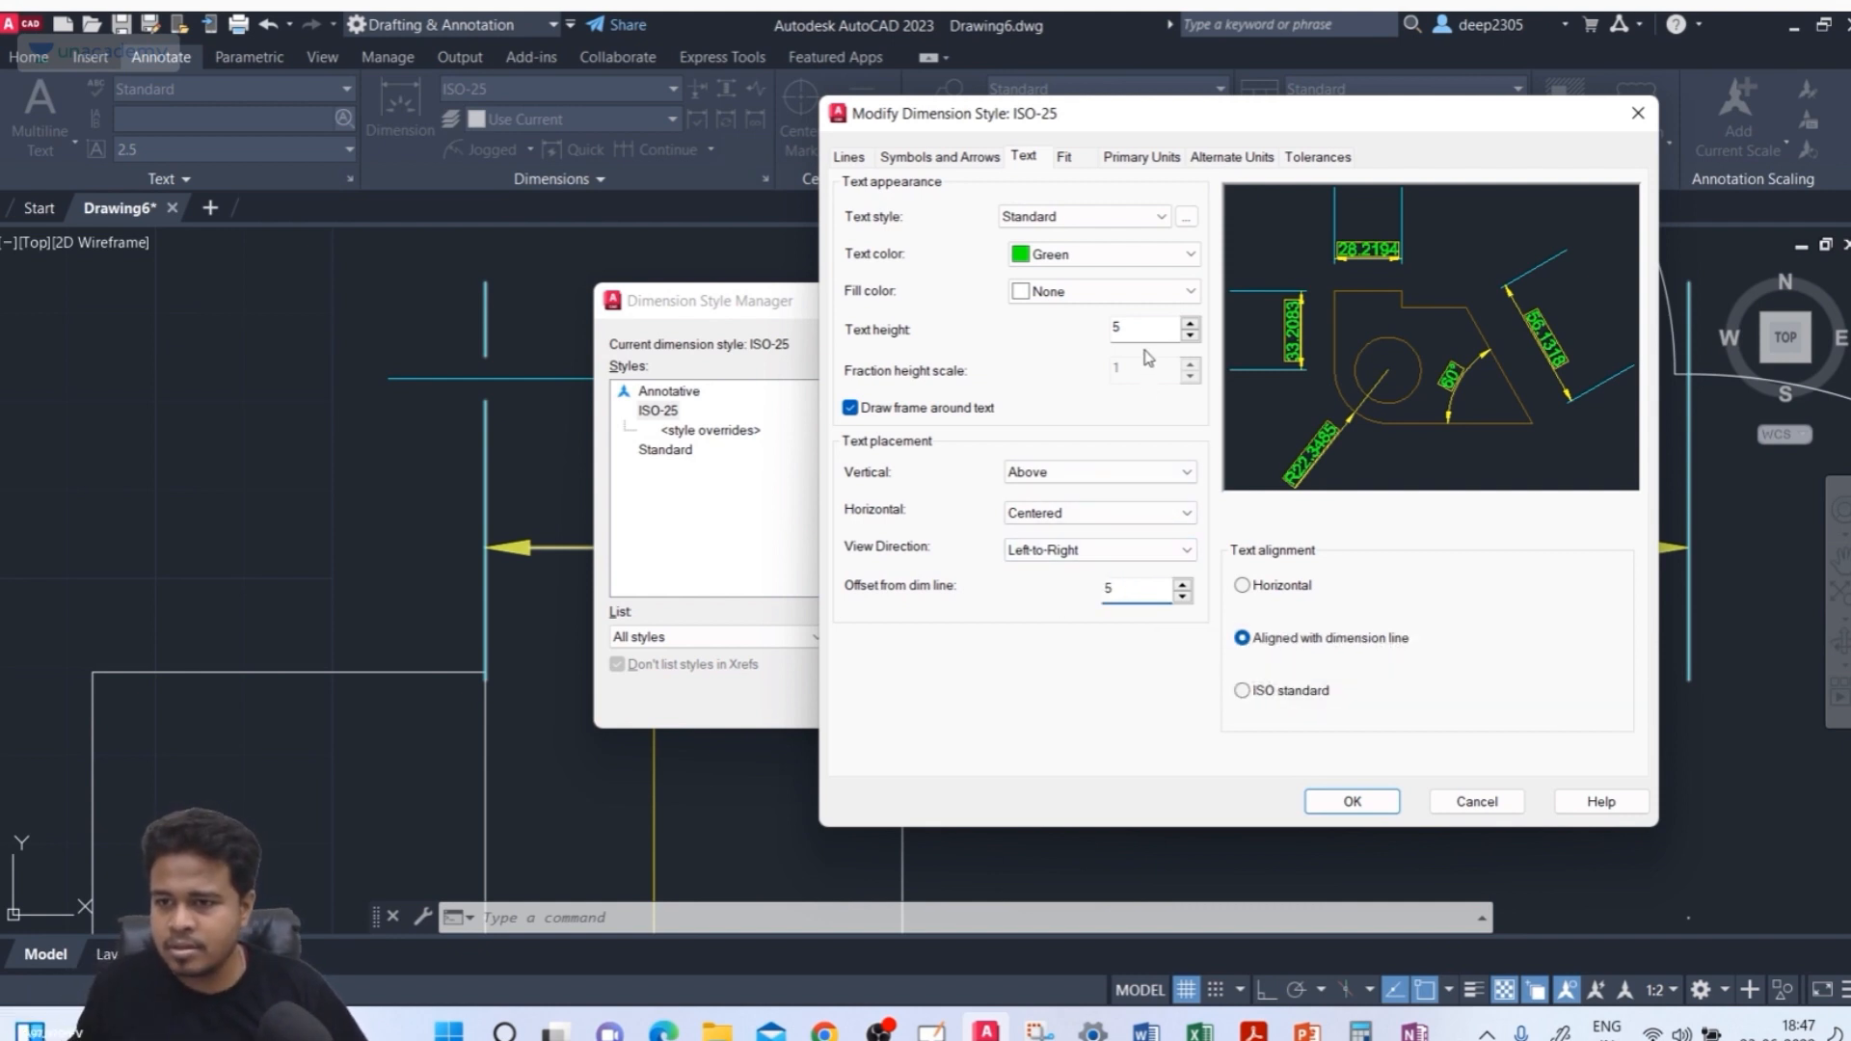
pyautogui.click(1145, 329)
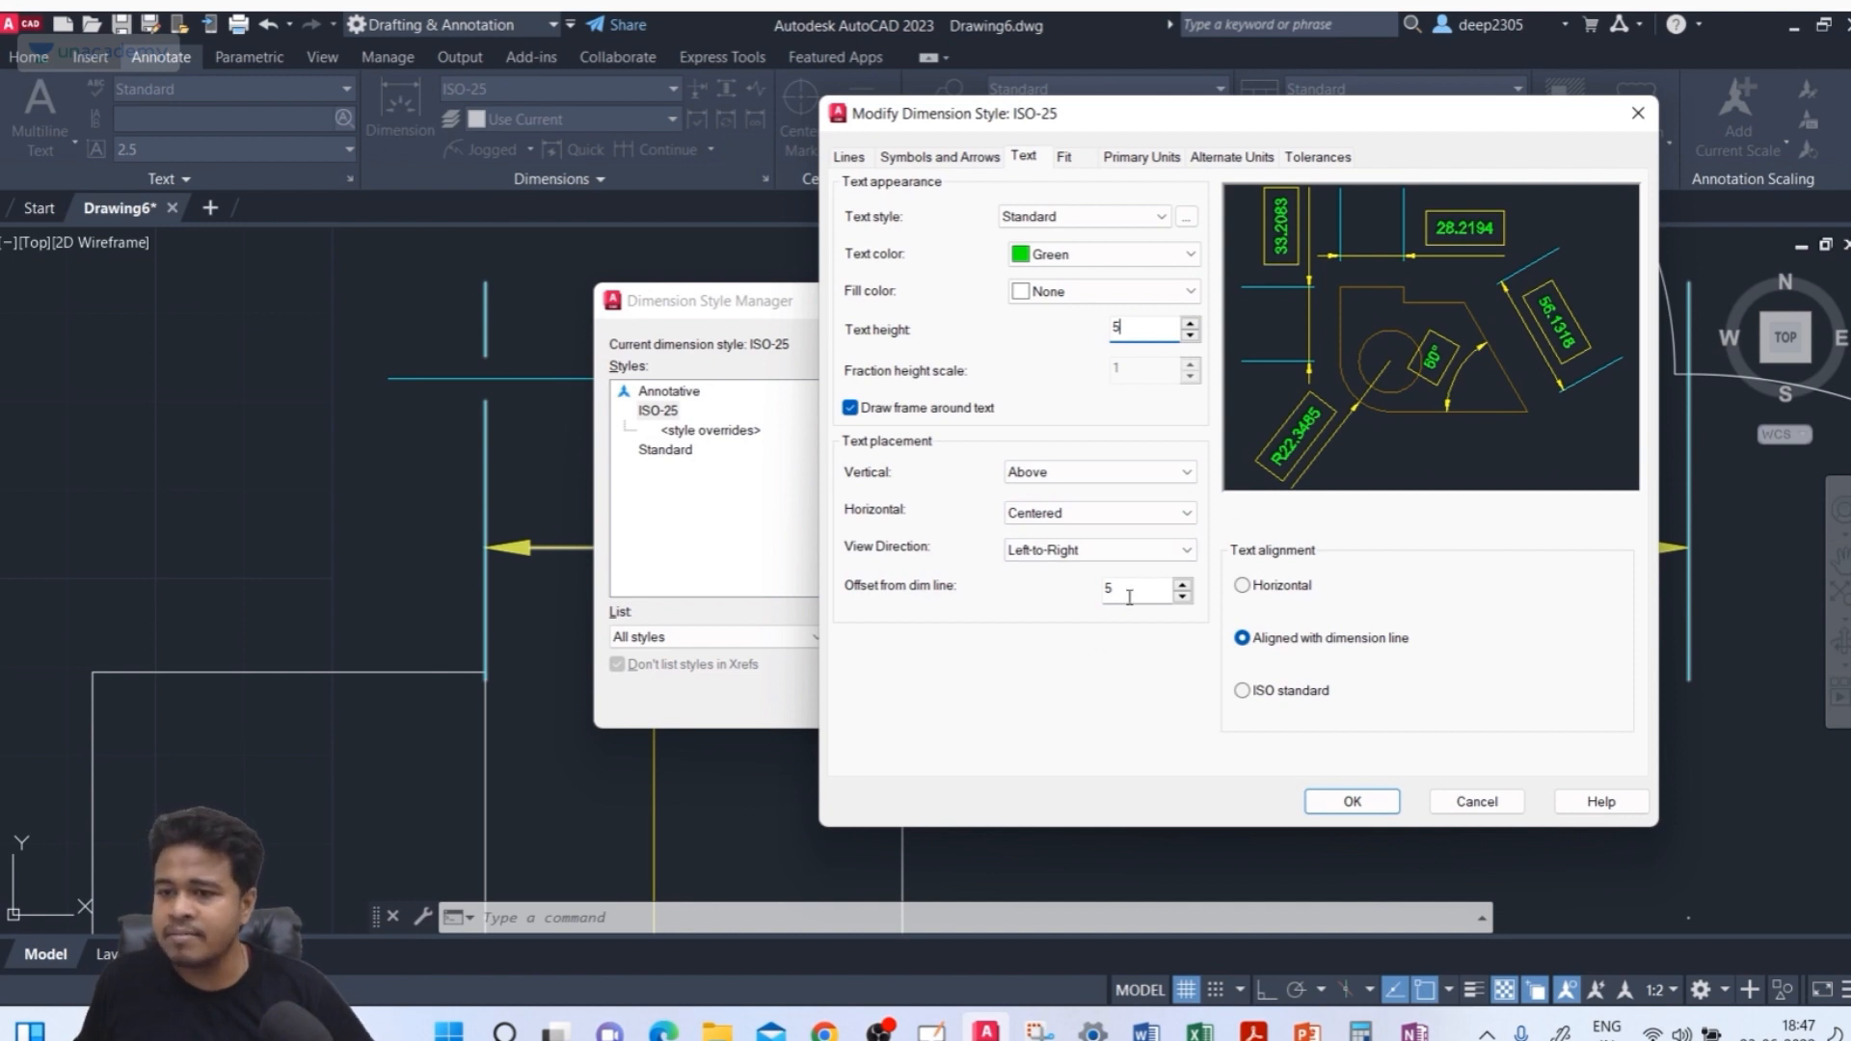
# Set the text offset from the dimension line to 1
pyautogui.moveTo(1128, 593); pyautogui.dragTo(1083, 596)
pyautogui.write('1')
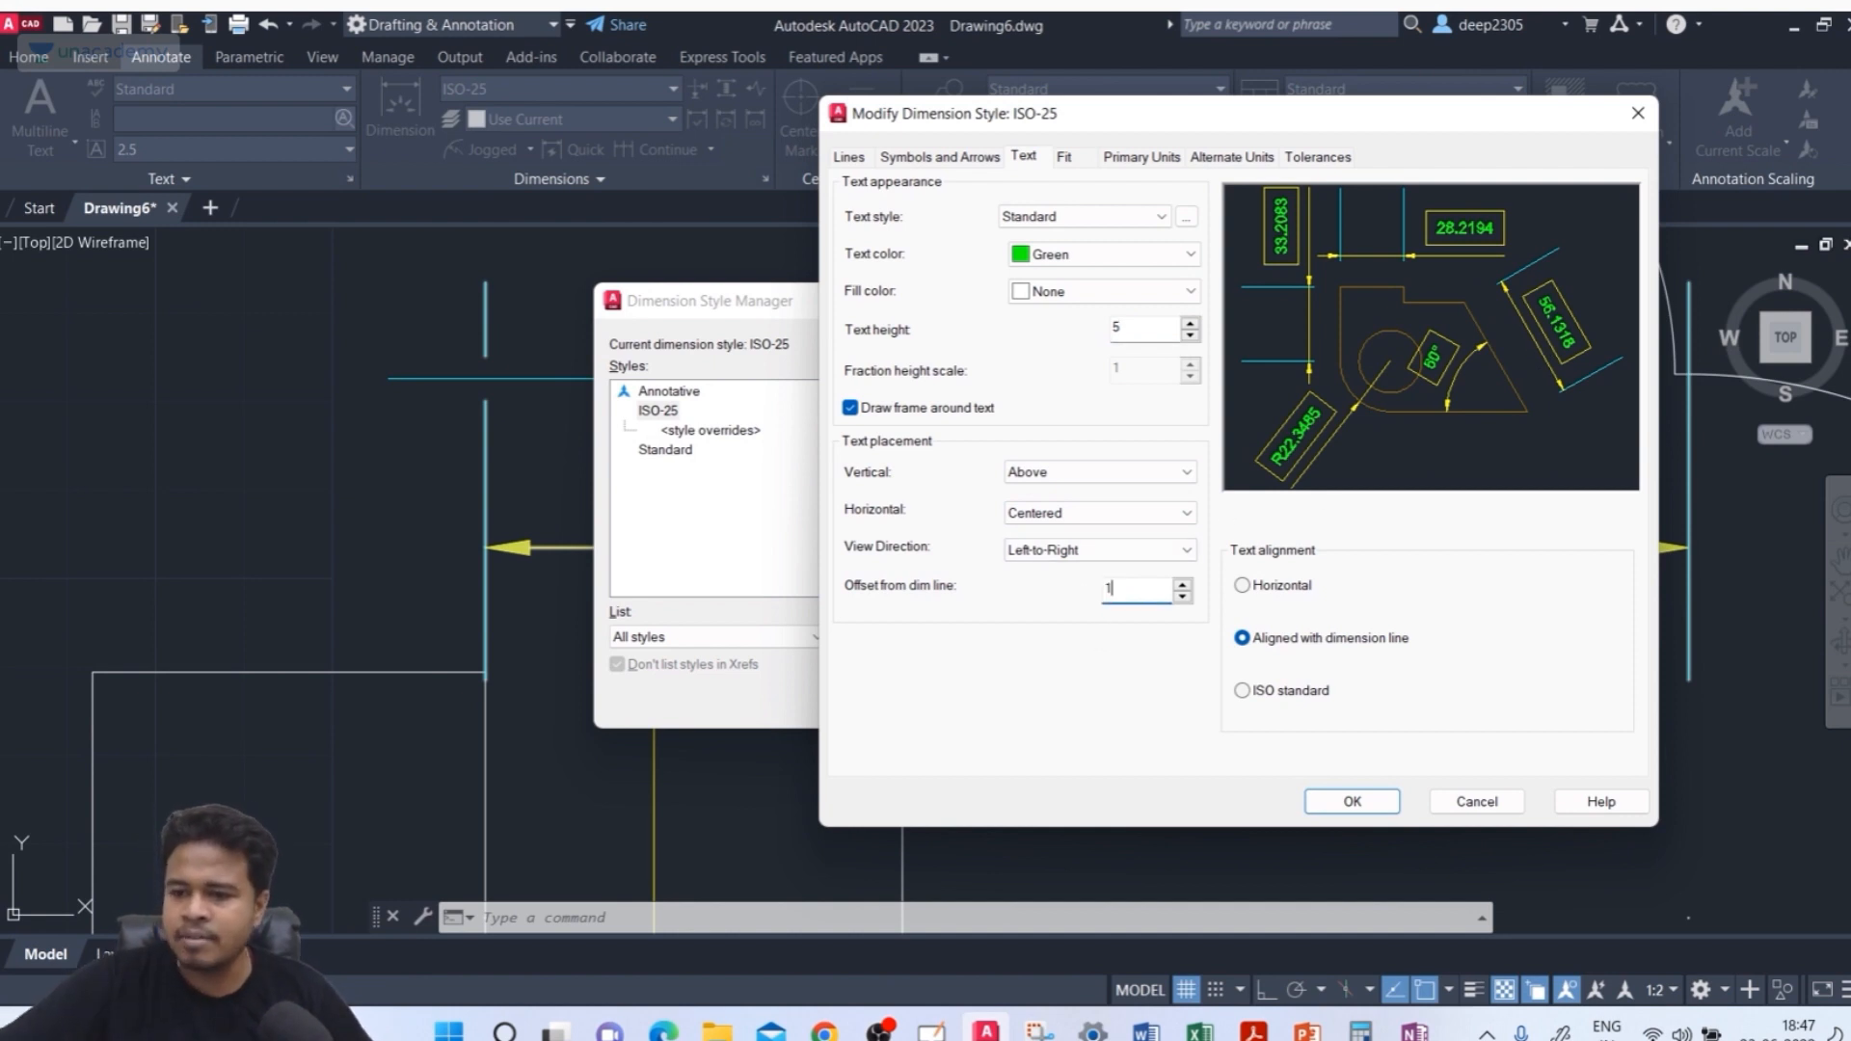
pyautogui.click(1151, 328)
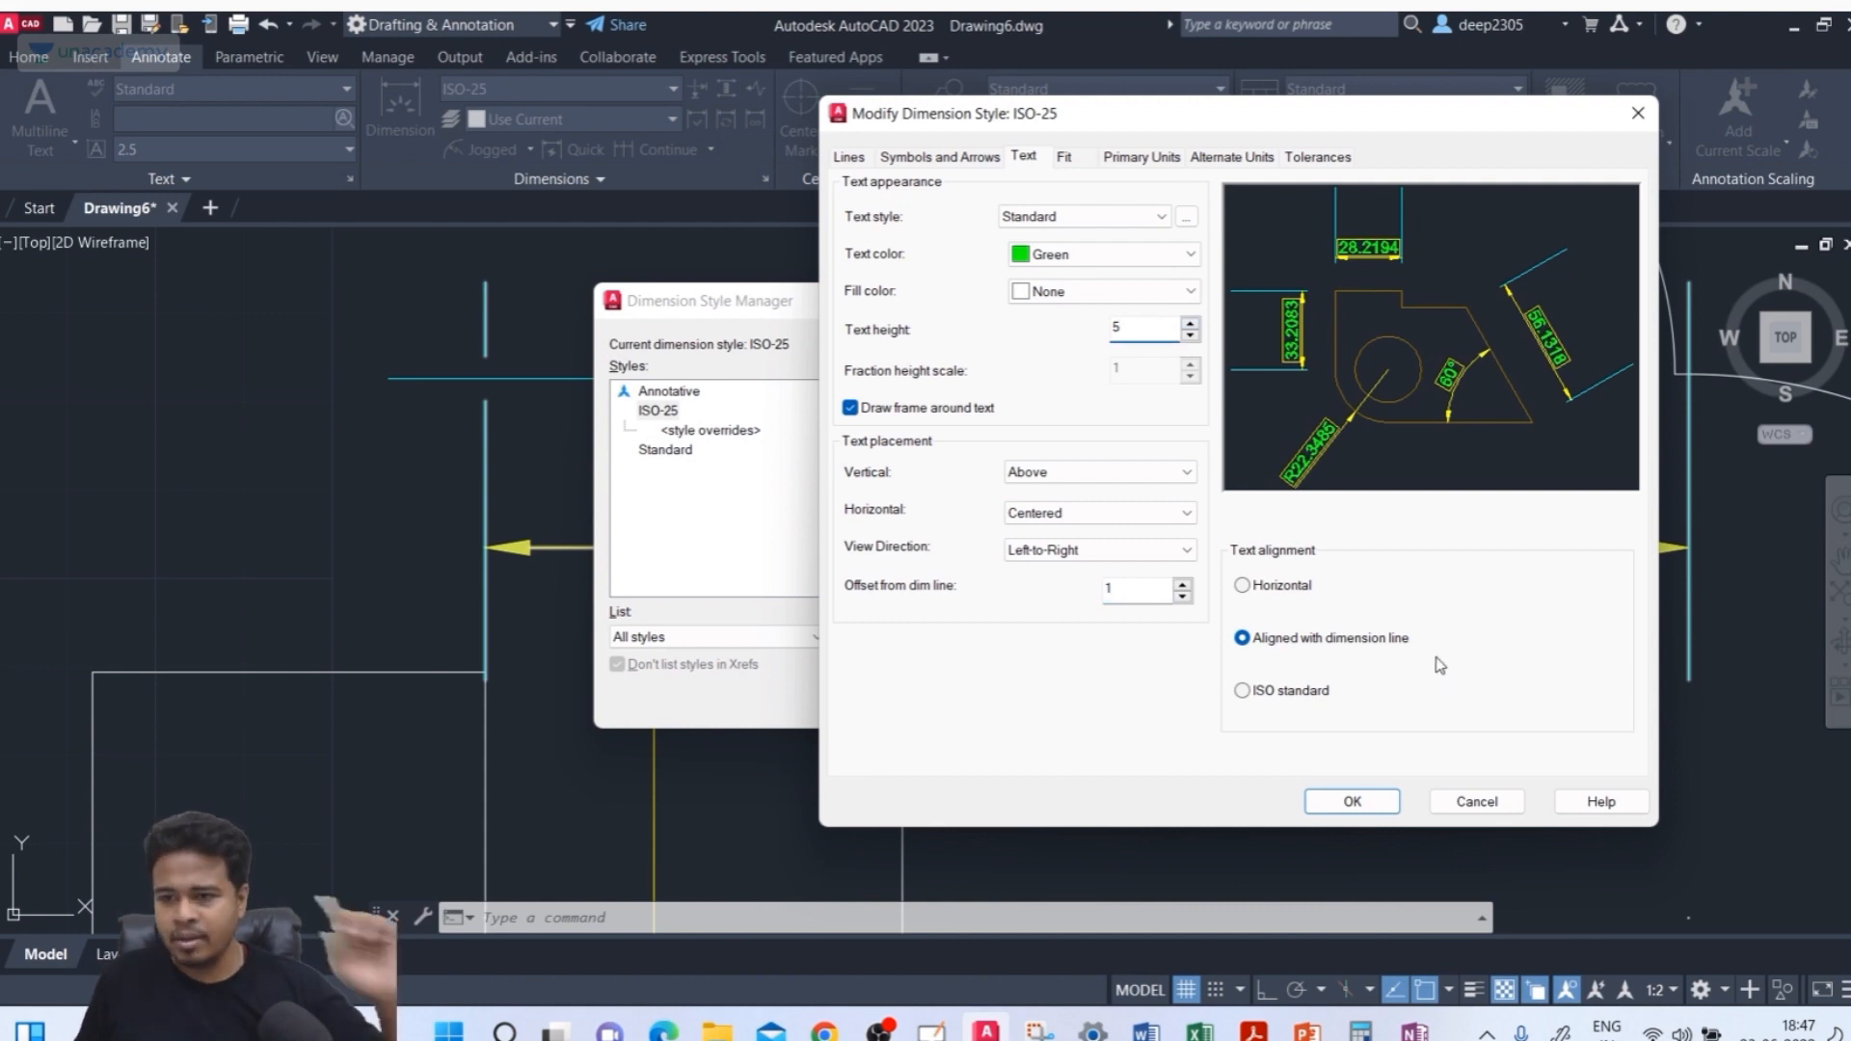
# Set text alignment to Horizontal after comparing it with Aligned with dimension line, and close both dimension style dialogs
pyautogui.click(1293, 591)
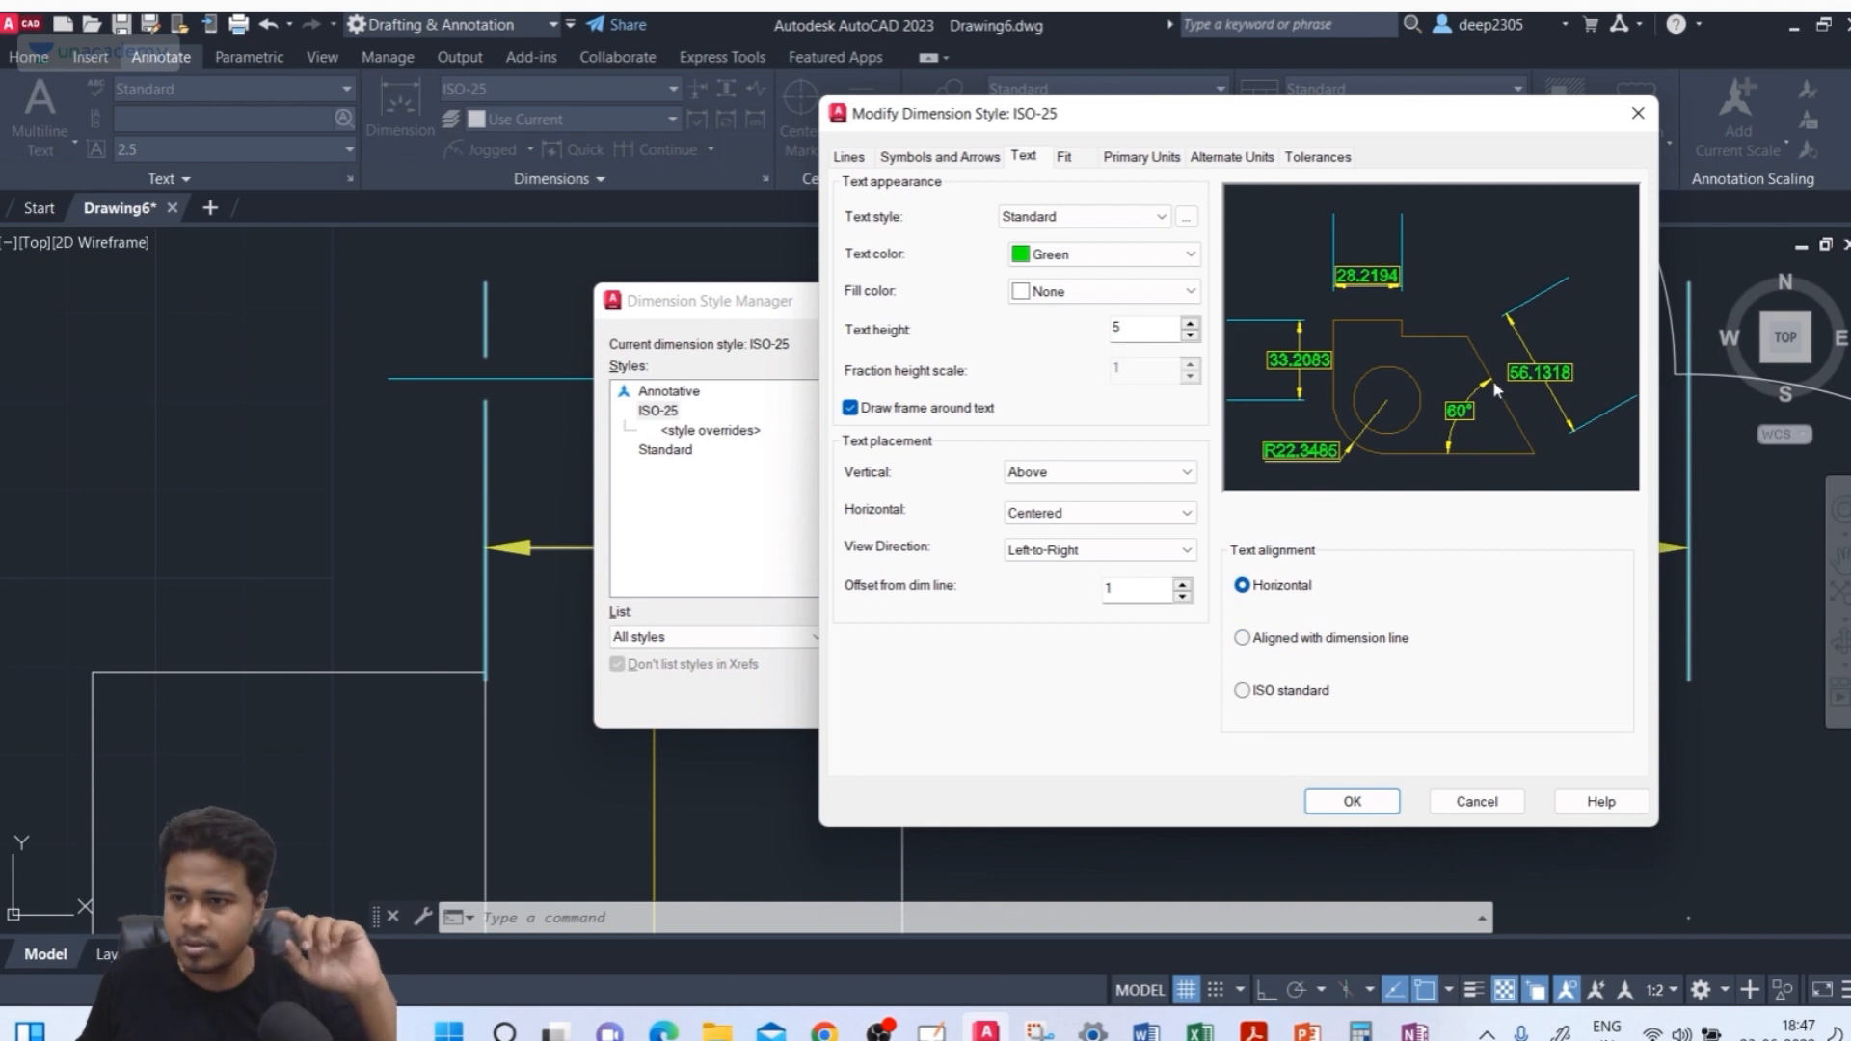
pyautogui.click(1336, 640)
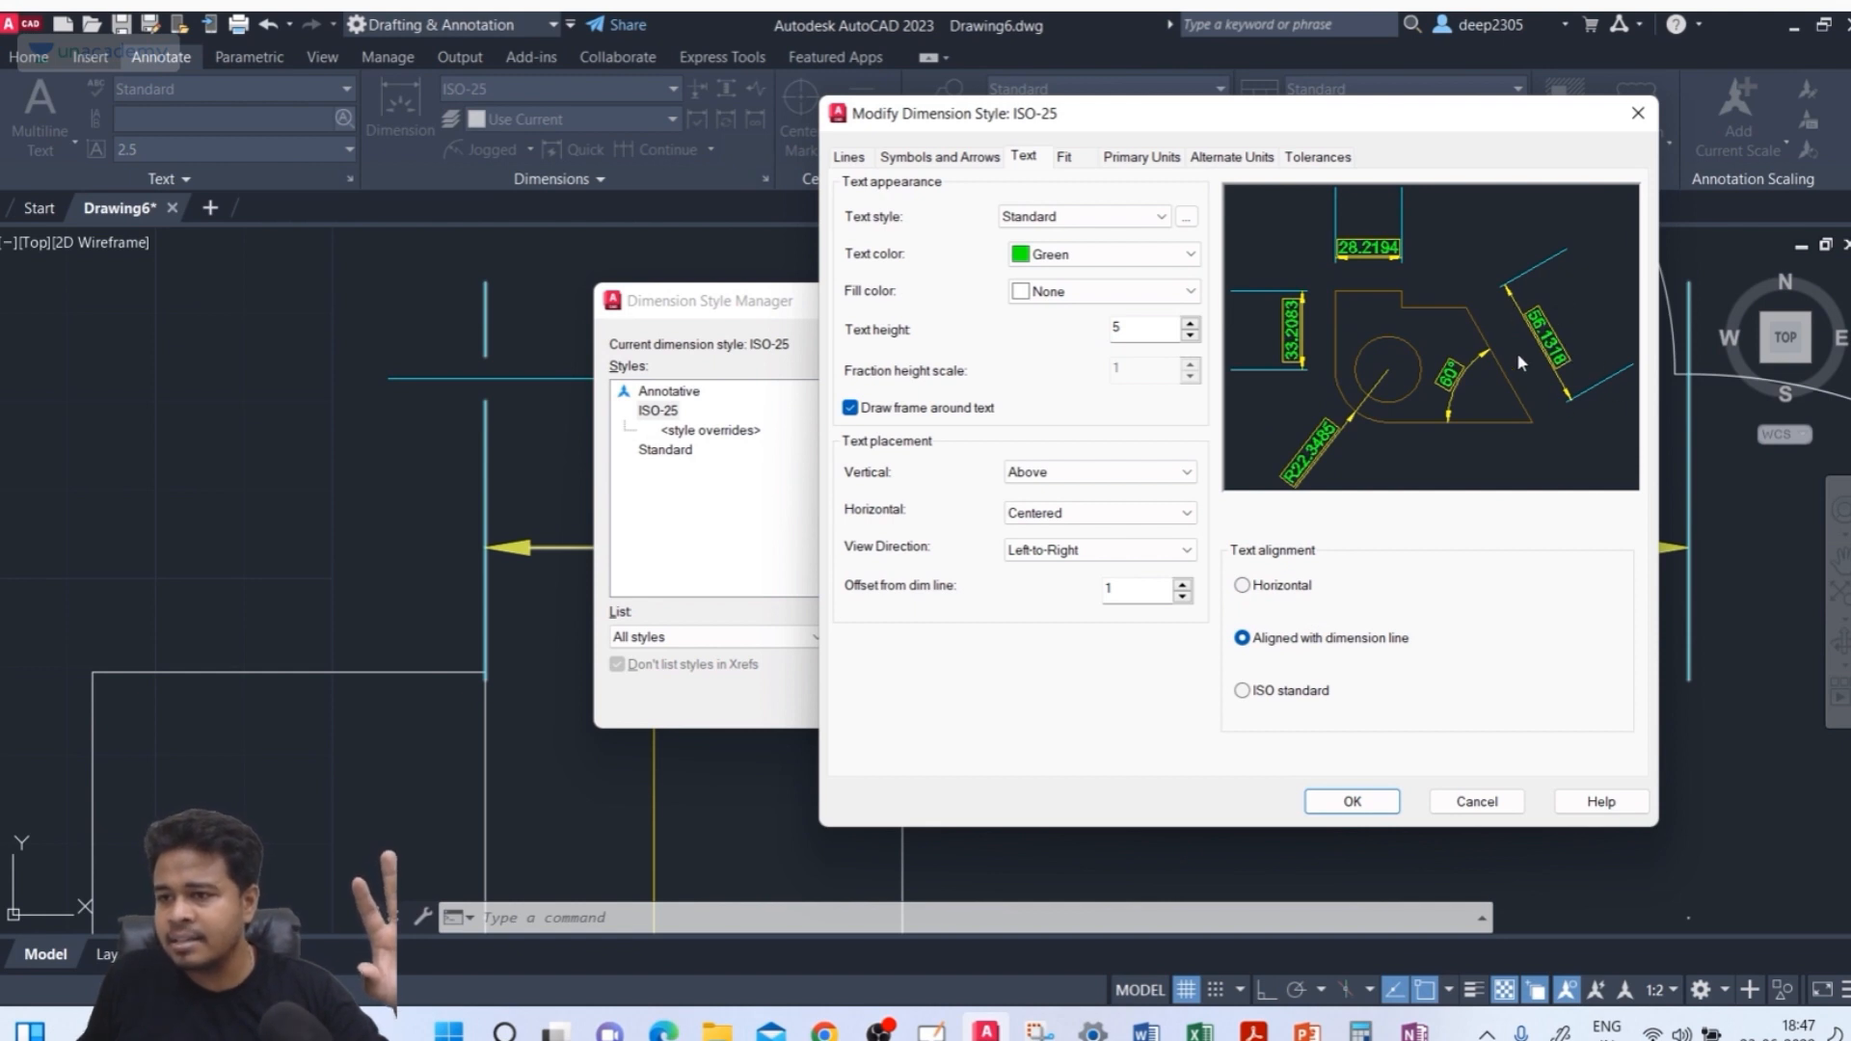
pyautogui.click(1291, 587)
pyautogui.click(1311, 639)
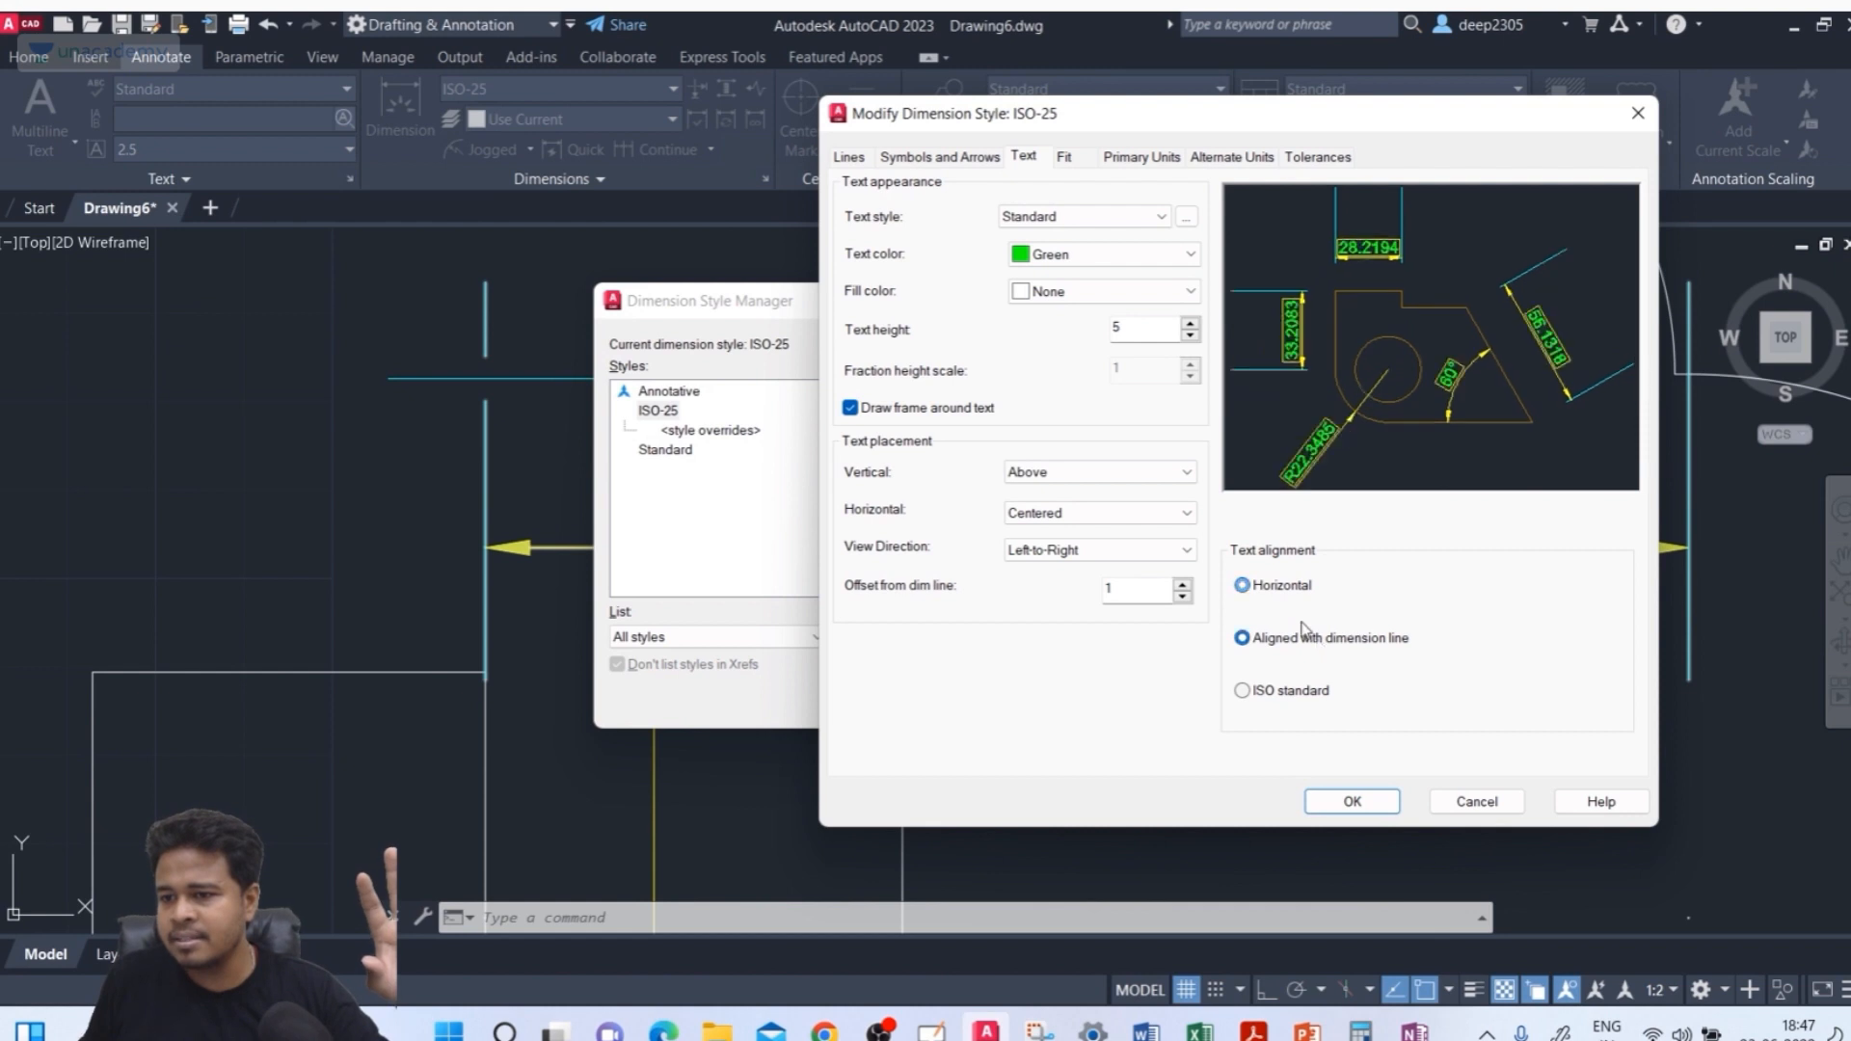
pyautogui.click(1274, 585)
pyautogui.click(1284, 638)
pyautogui.click(1275, 585)
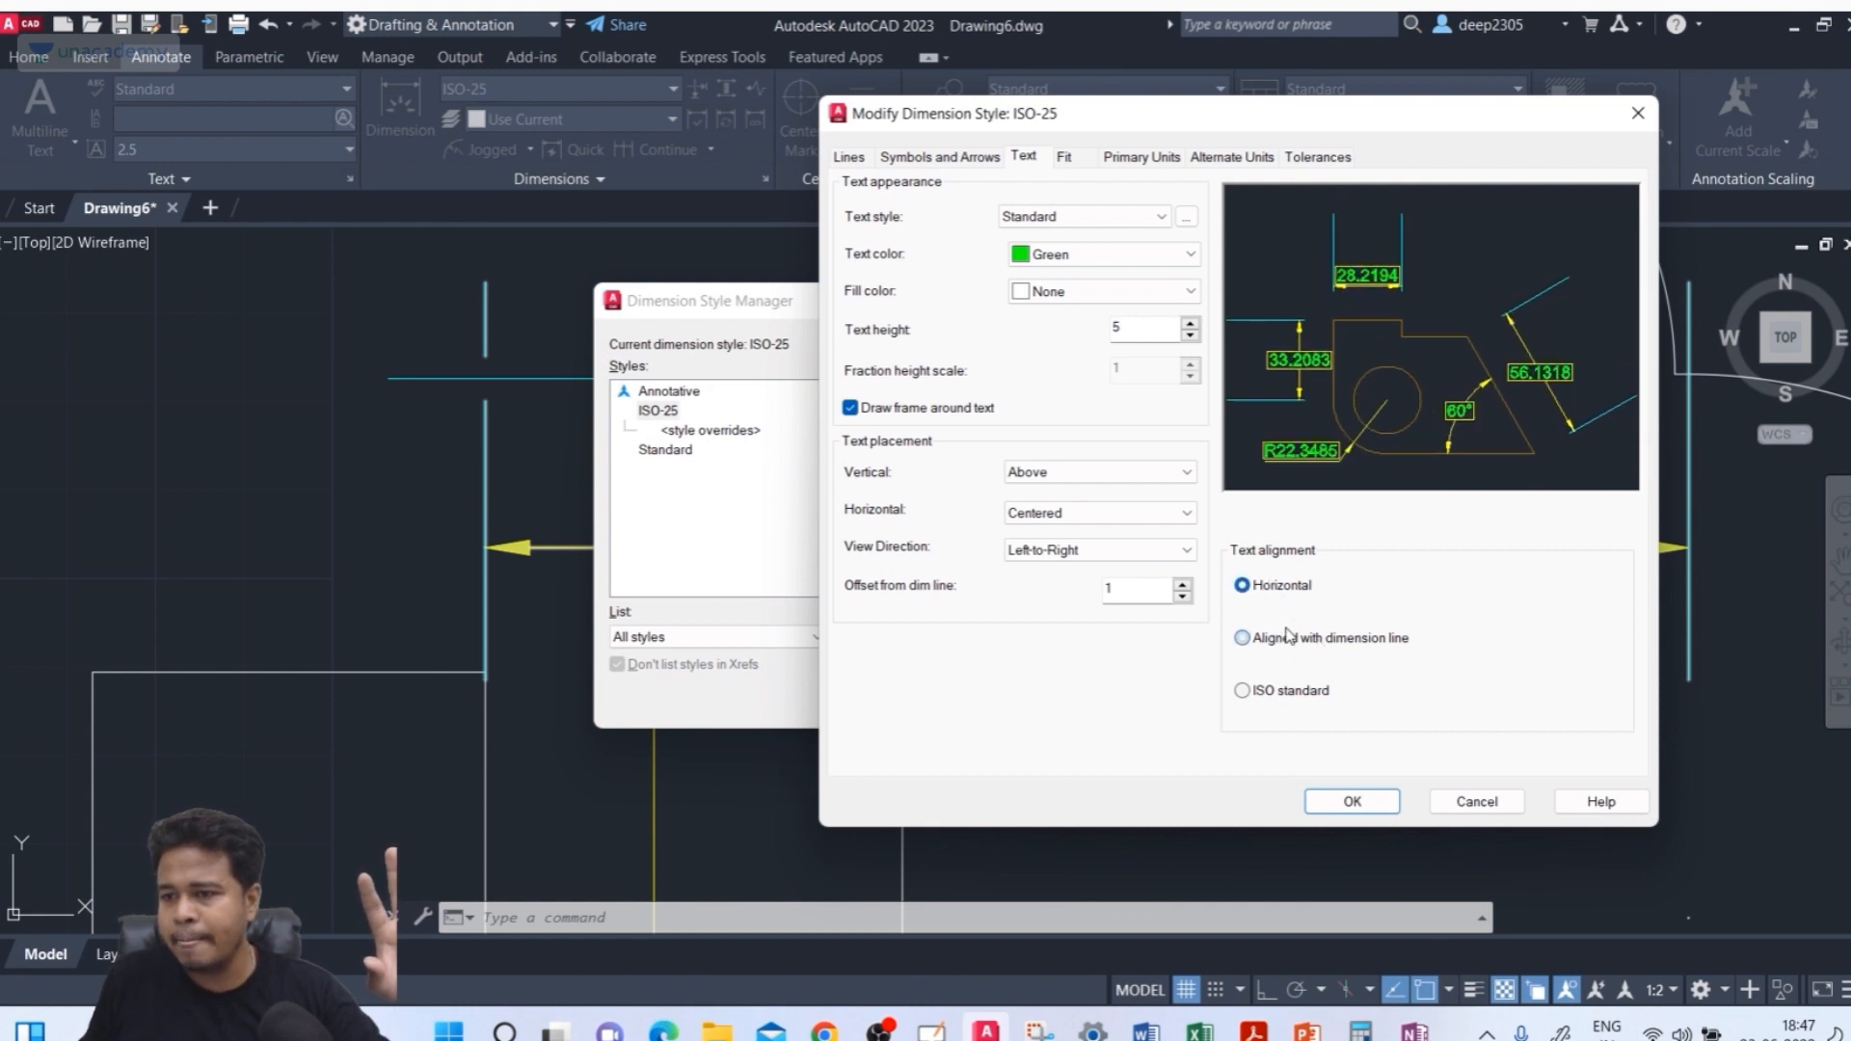
pyautogui.click(1287, 639)
pyautogui.click(1270, 589)
pyautogui.click(1272, 637)
pyautogui.click(1280, 588)
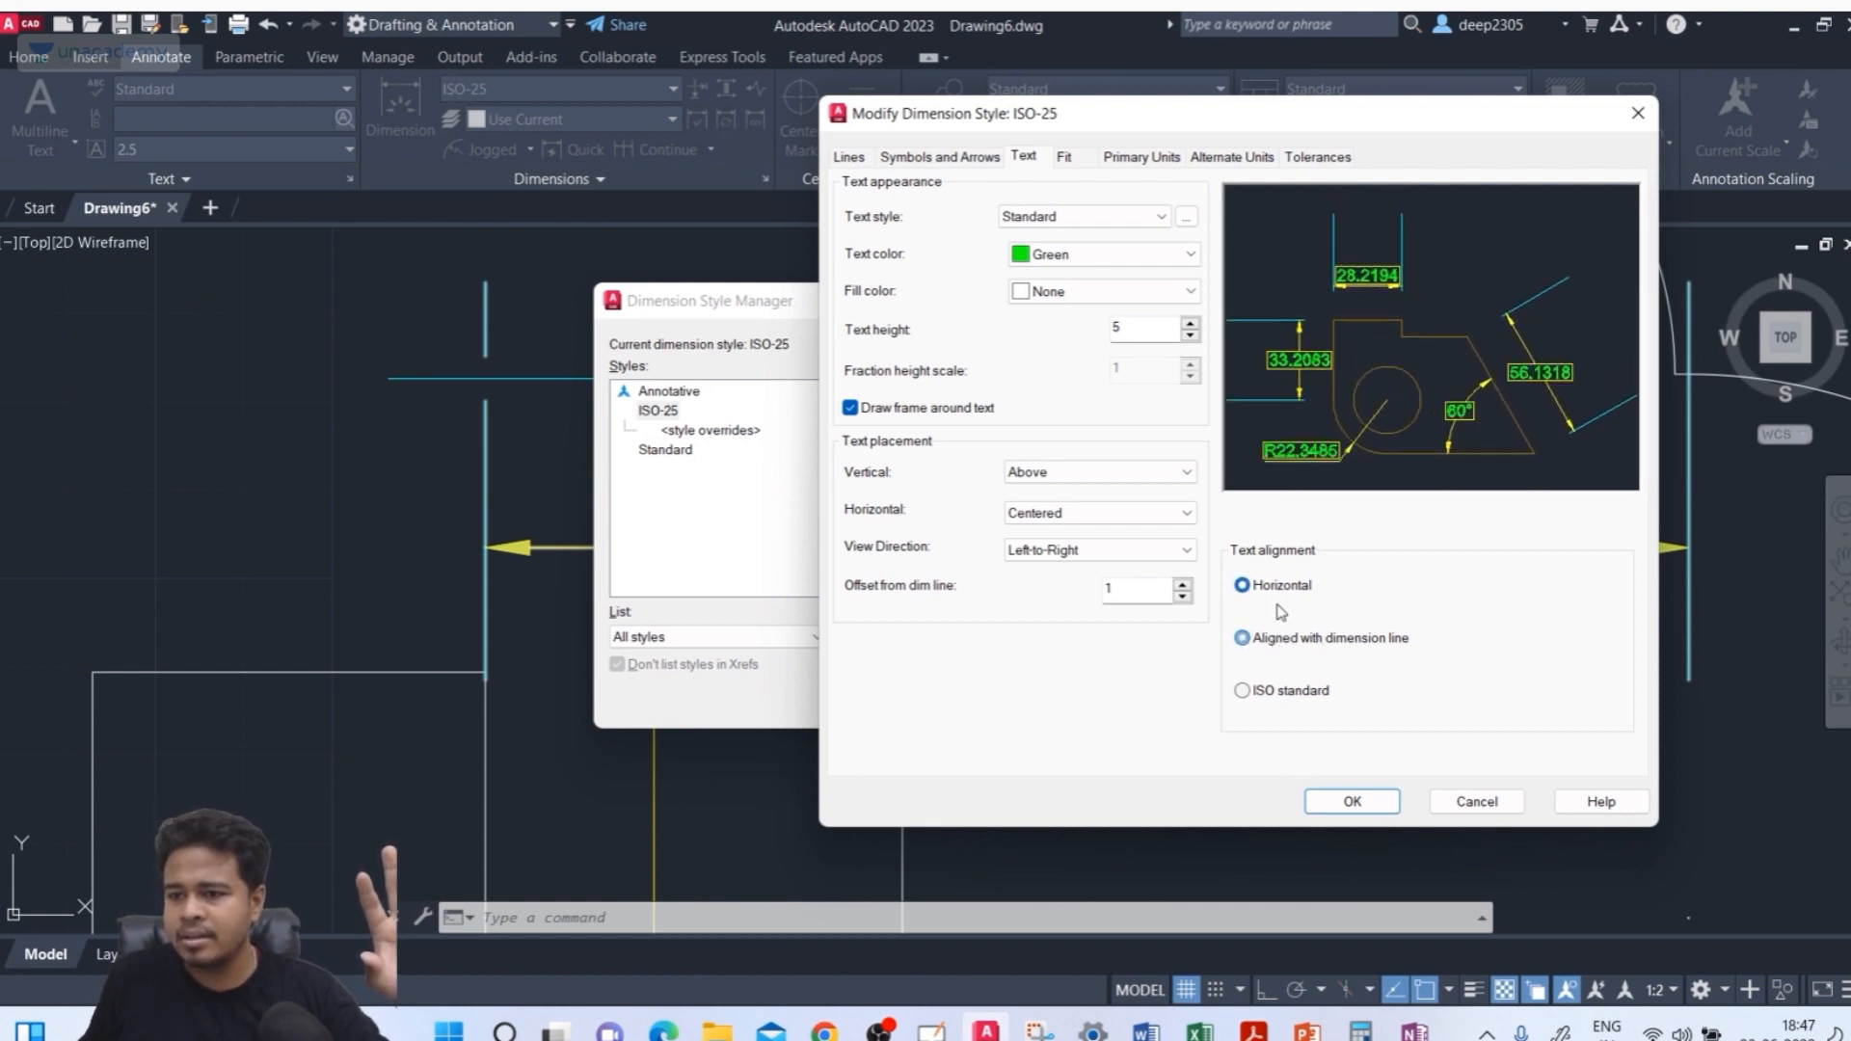
pyautogui.click(1355, 802)
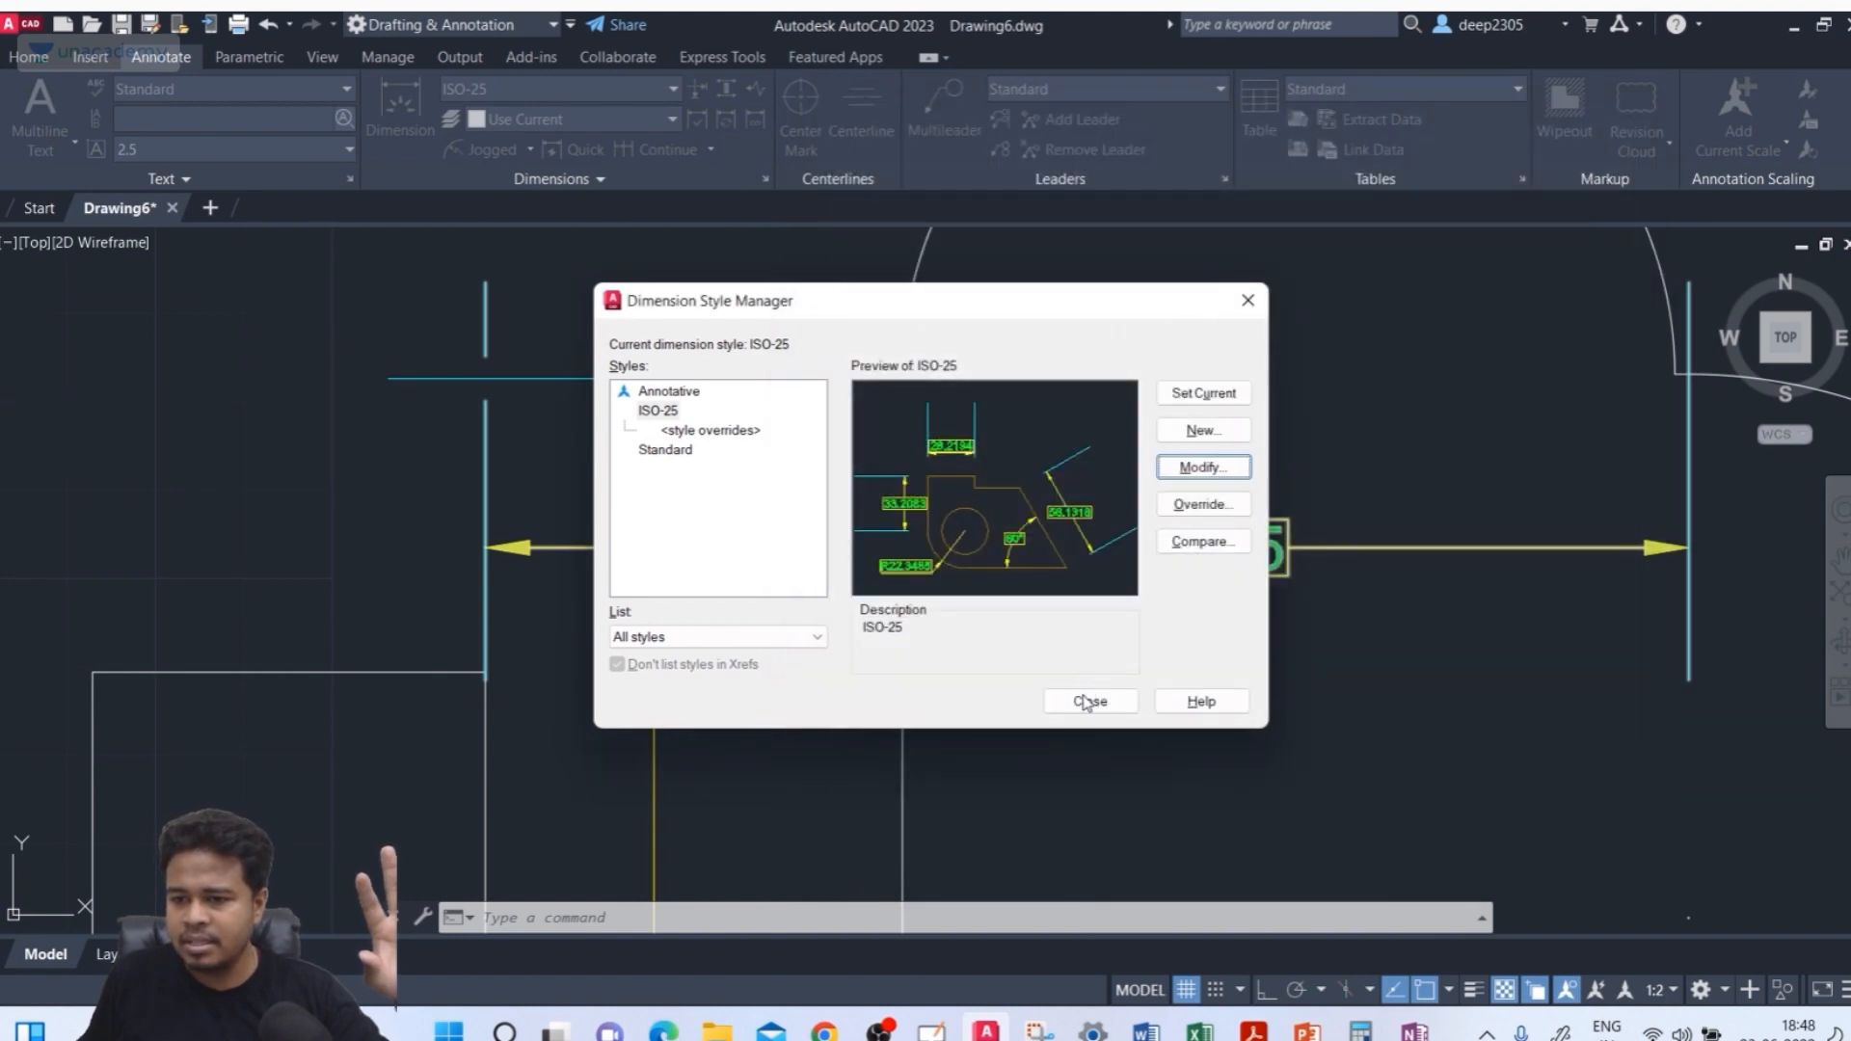
pyautogui.click(1086, 703)
# Draw a closed, tilted four-sided shape with the Line command above the existing drawing
pyautogui.scroll(-3, 1061, 487)
pyautogui.scroll(1, 994, 440)
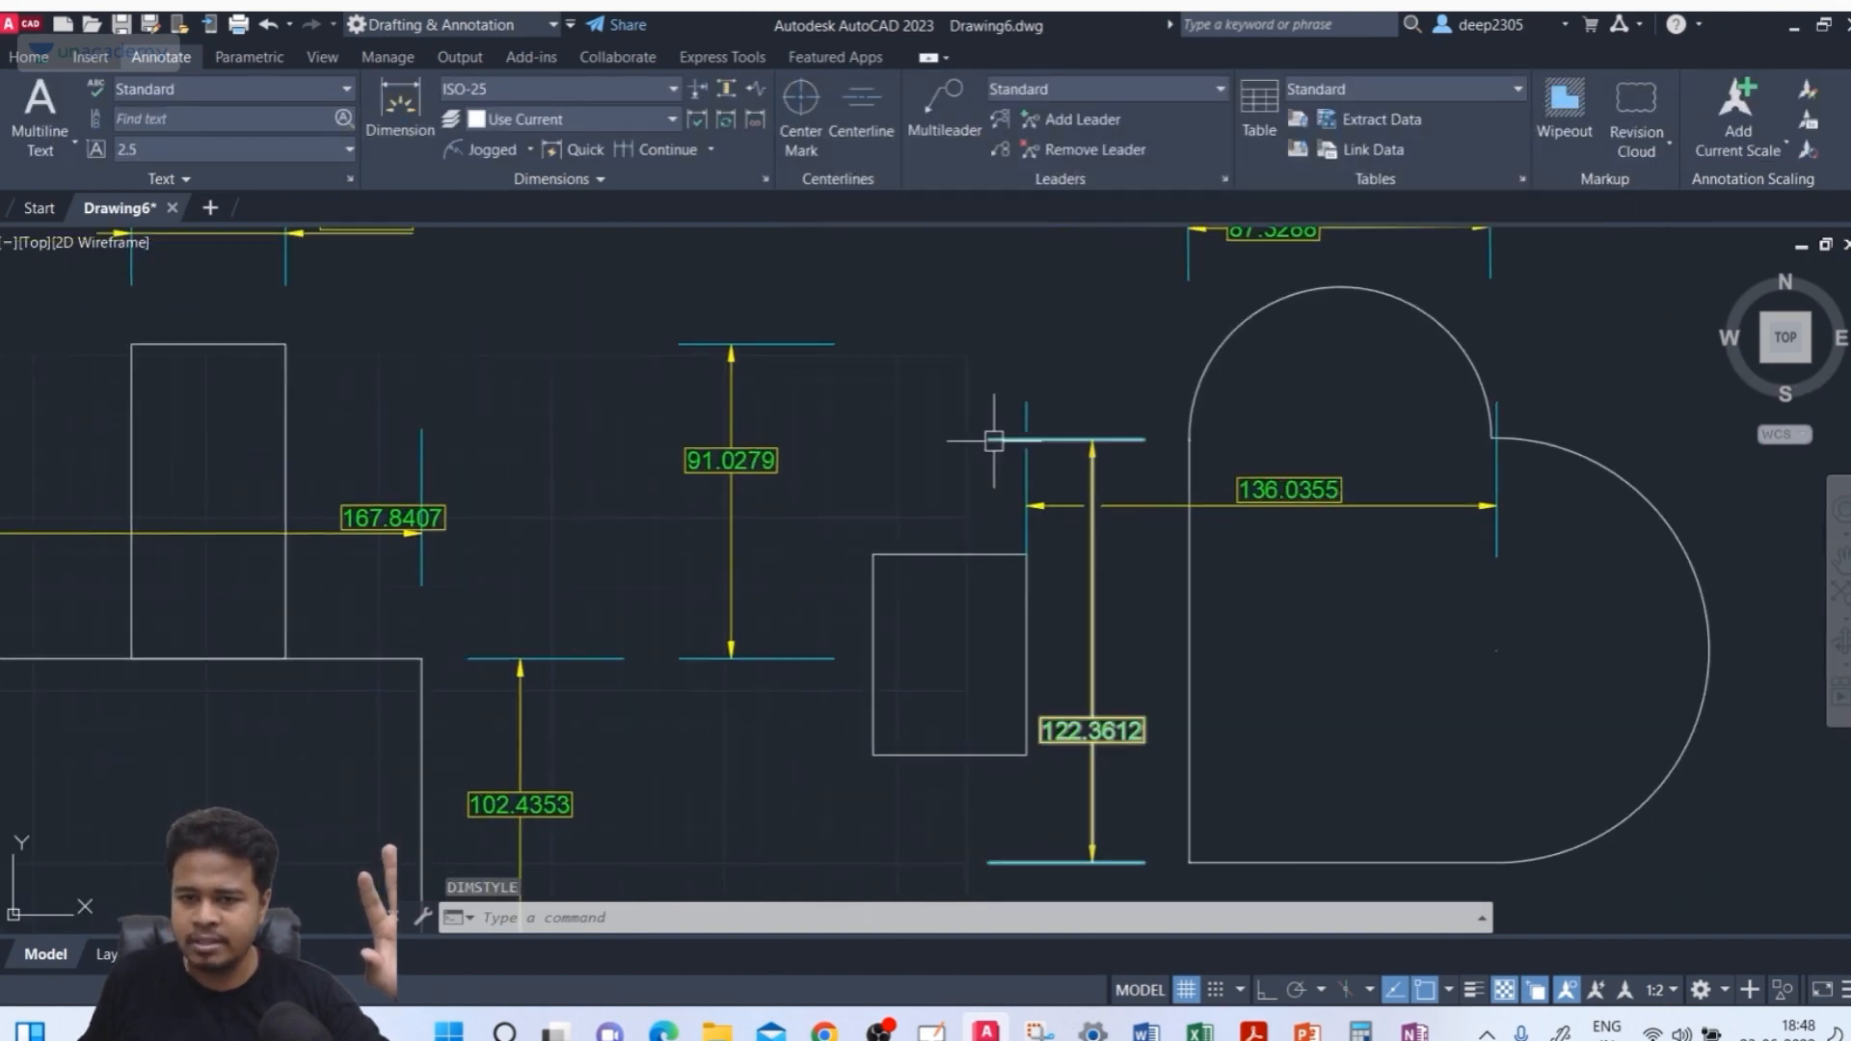
pyautogui.scroll(-3, 993, 441)
pyautogui.scroll(1, 865, 479)
pyautogui.write('l')
pyautogui.press('Return')
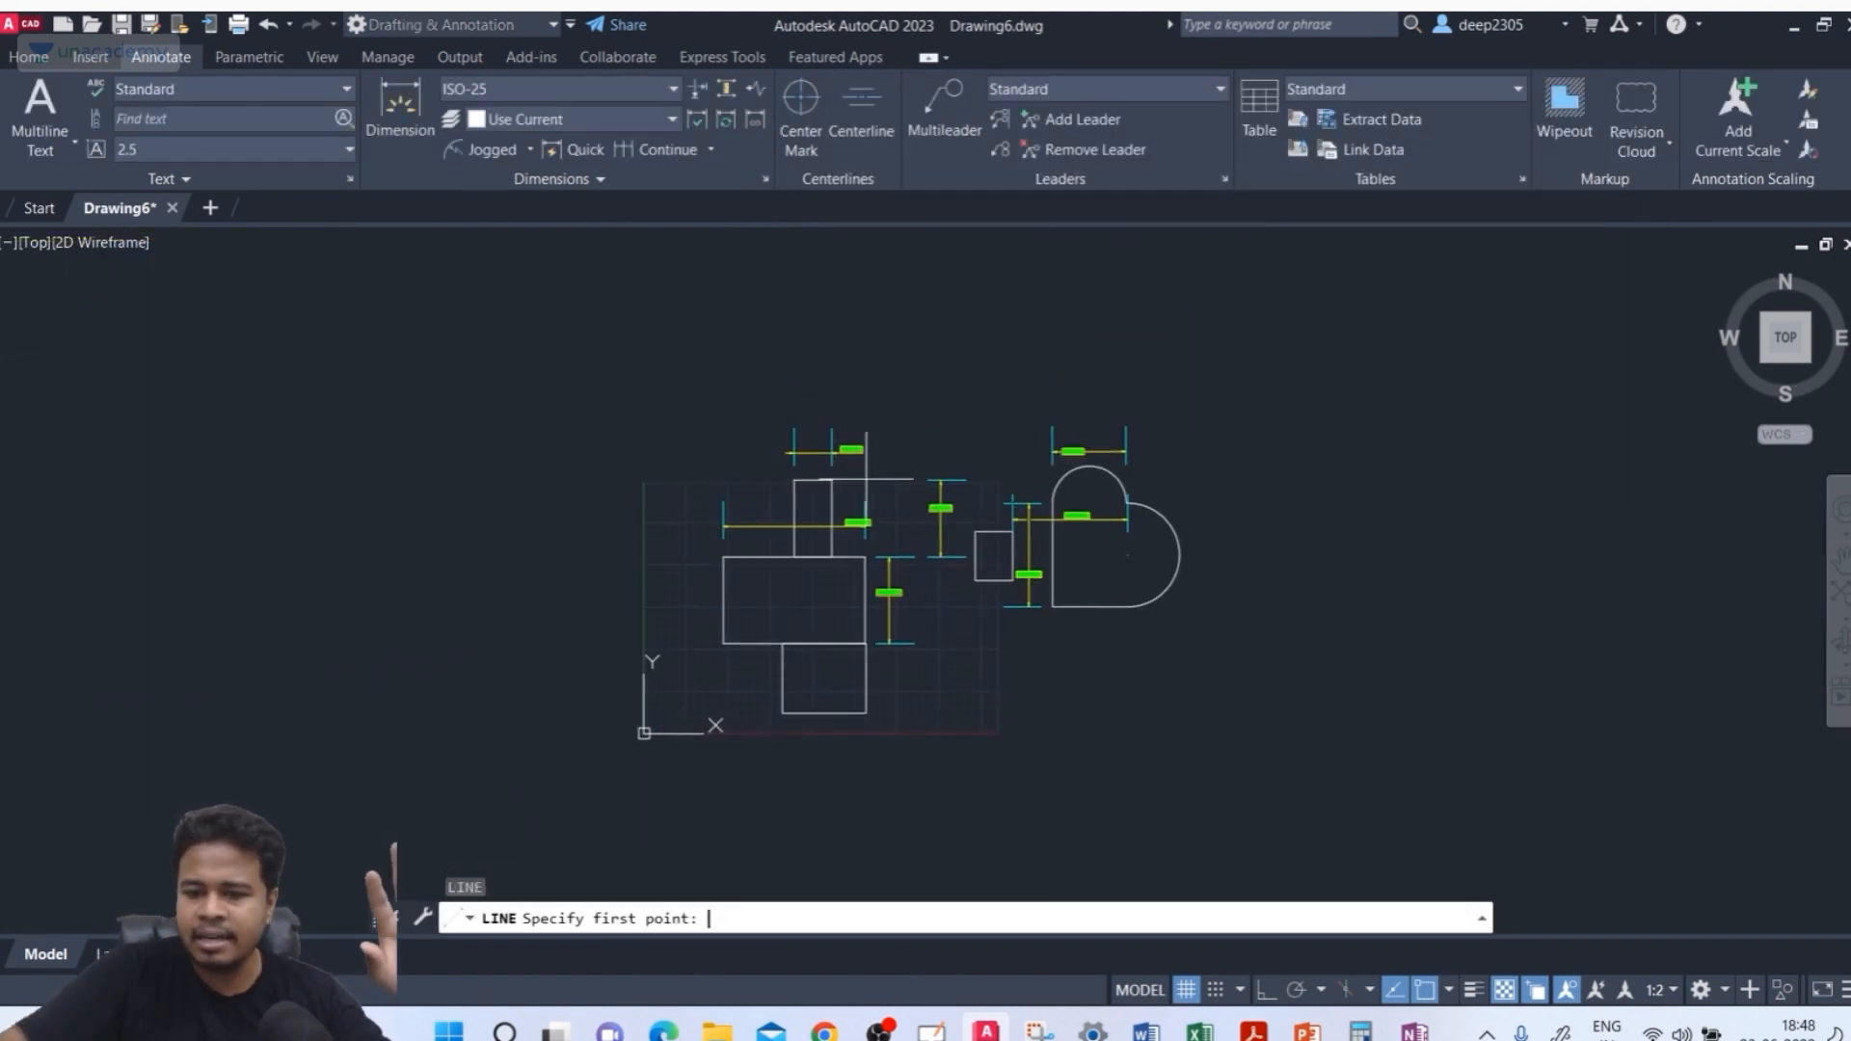
pyautogui.scroll(6, 680, 424)
pyautogui.click(607, 492)
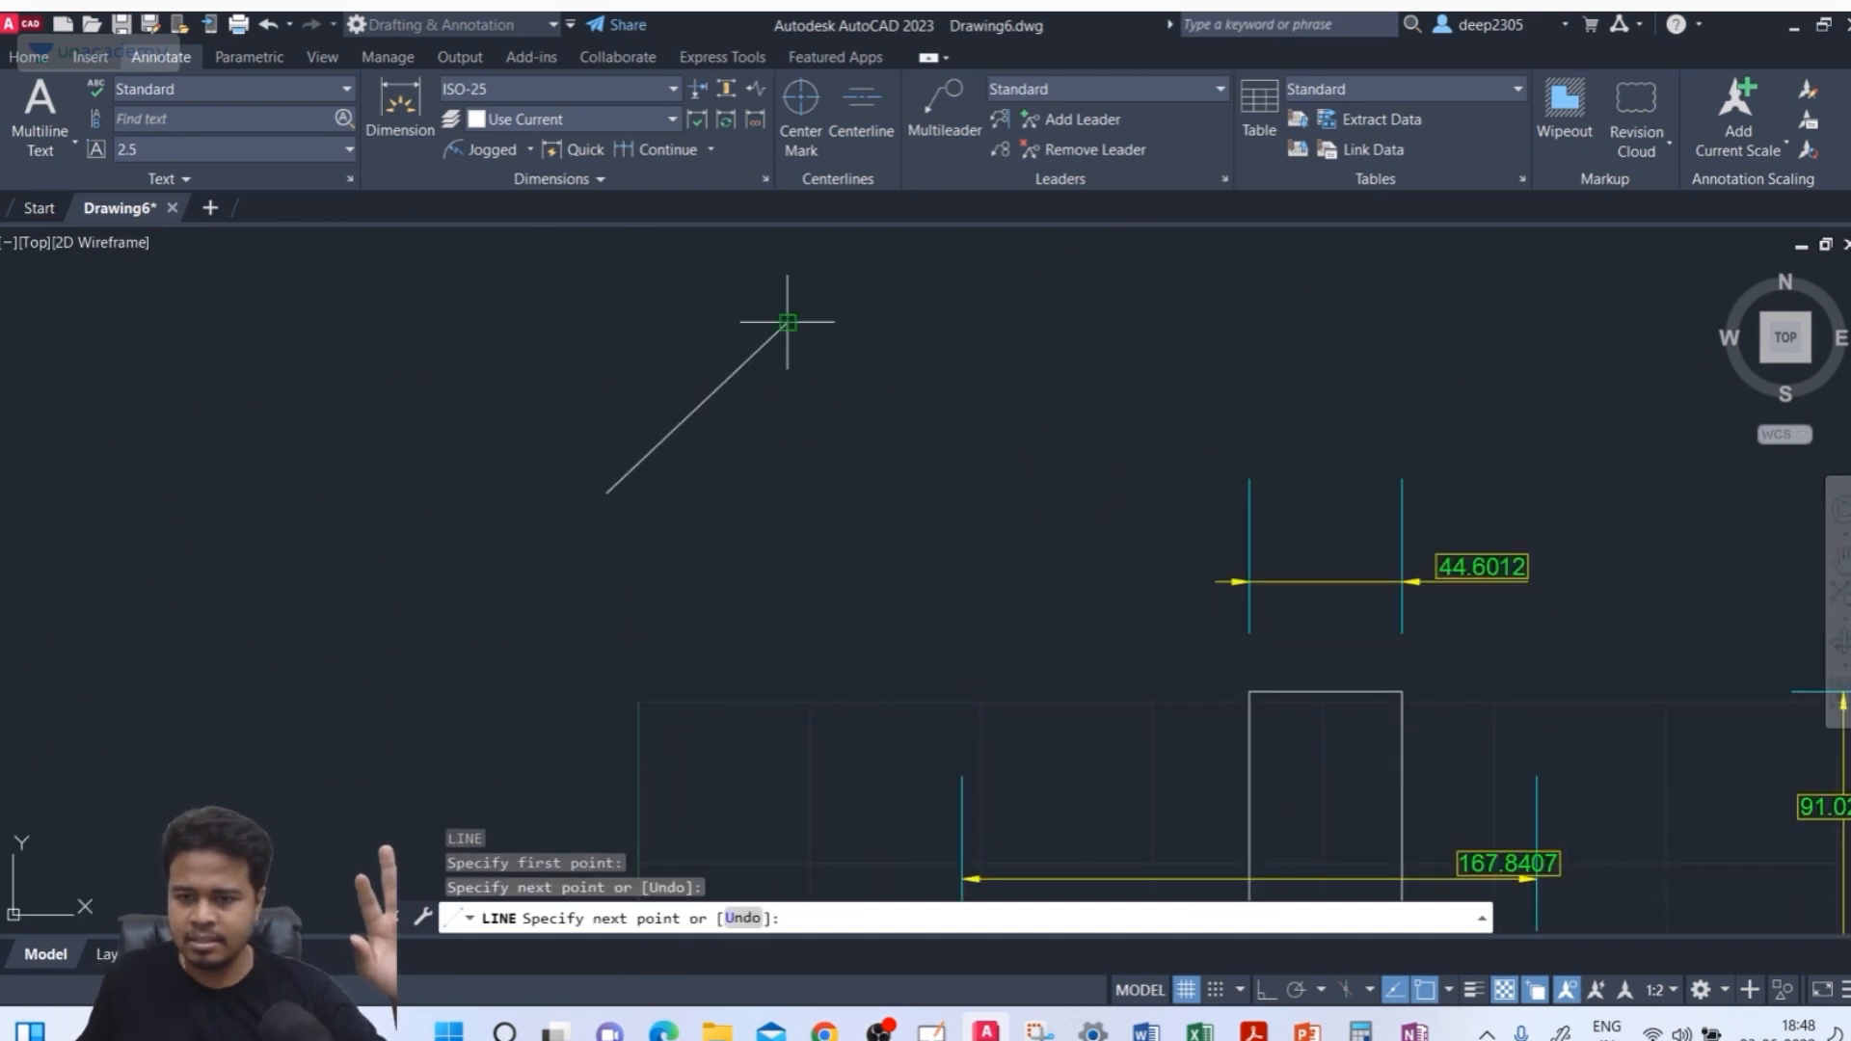
pyautogui.click(1005, 492)
pyautogui.click(909, 647)
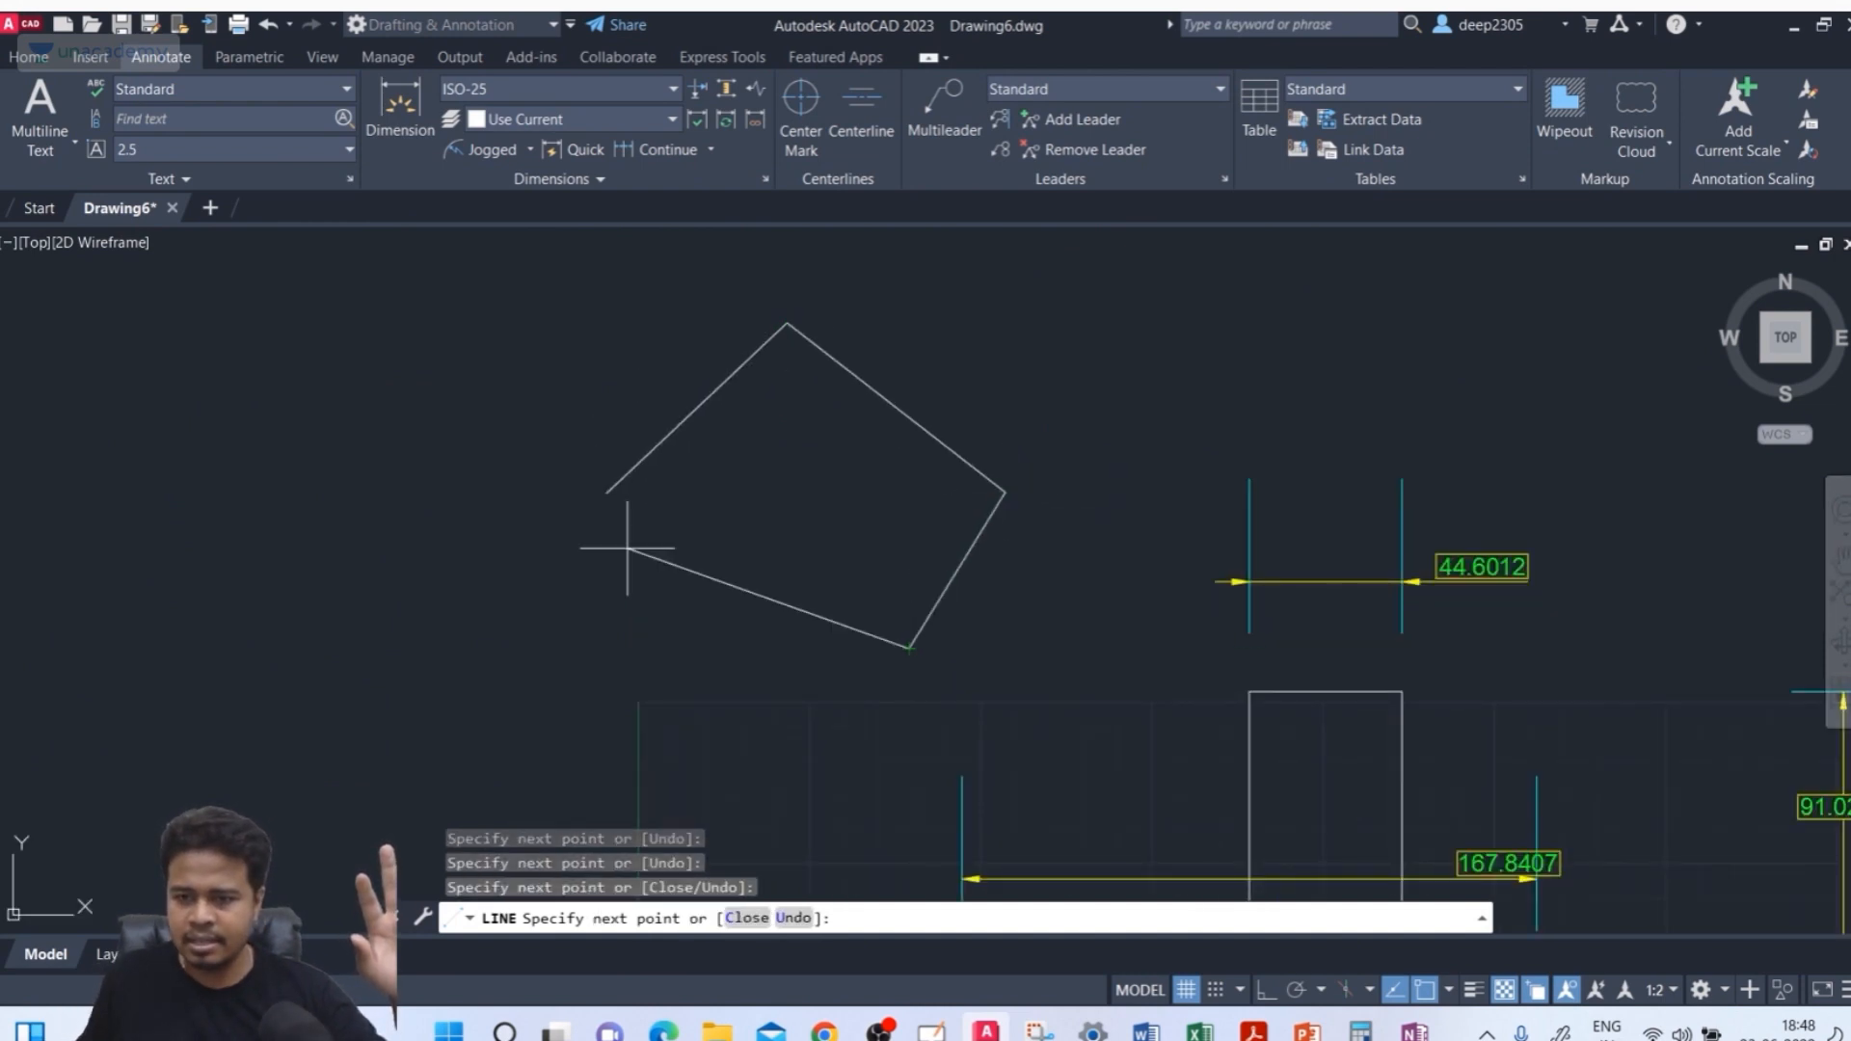
pyautogui.click(606, 492)
pyautogui.press('Return')
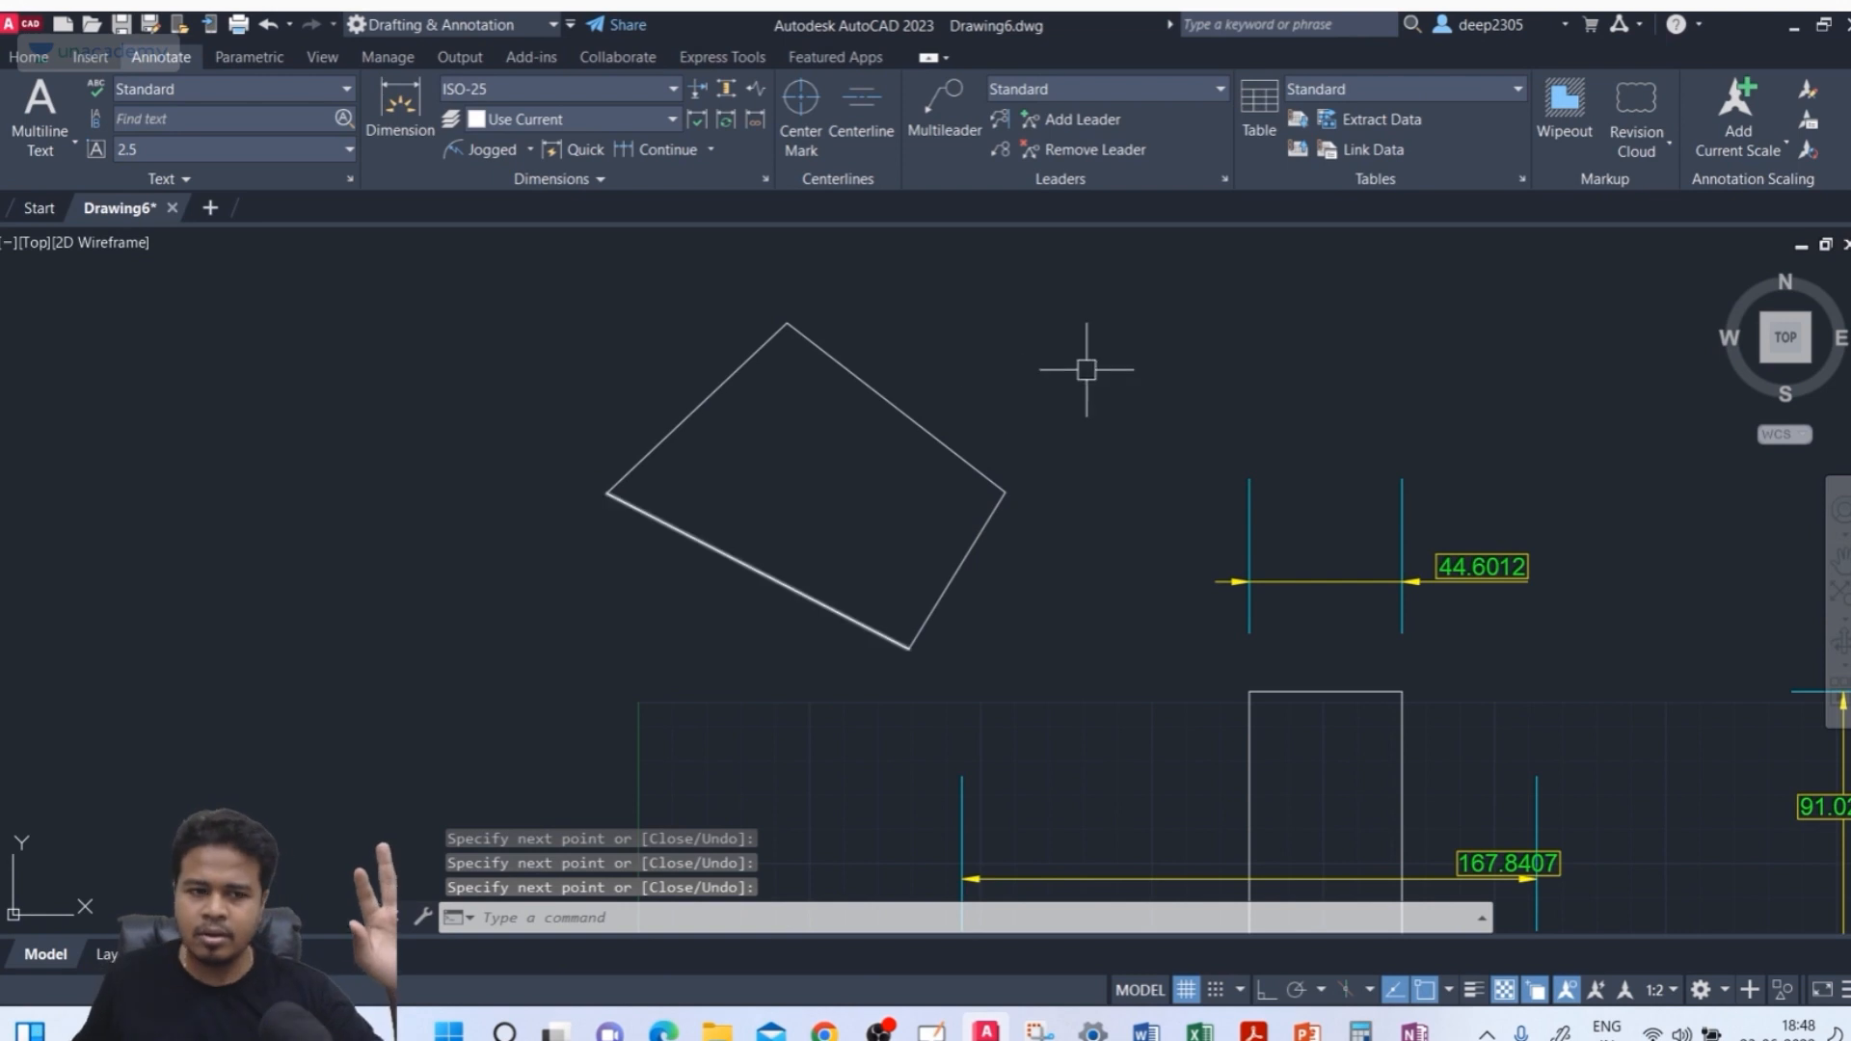
# Dimension the shape's upper-right edge with the Dimension tool
pyautogui.click(399, 108)
pyautogui.click(798, 342)
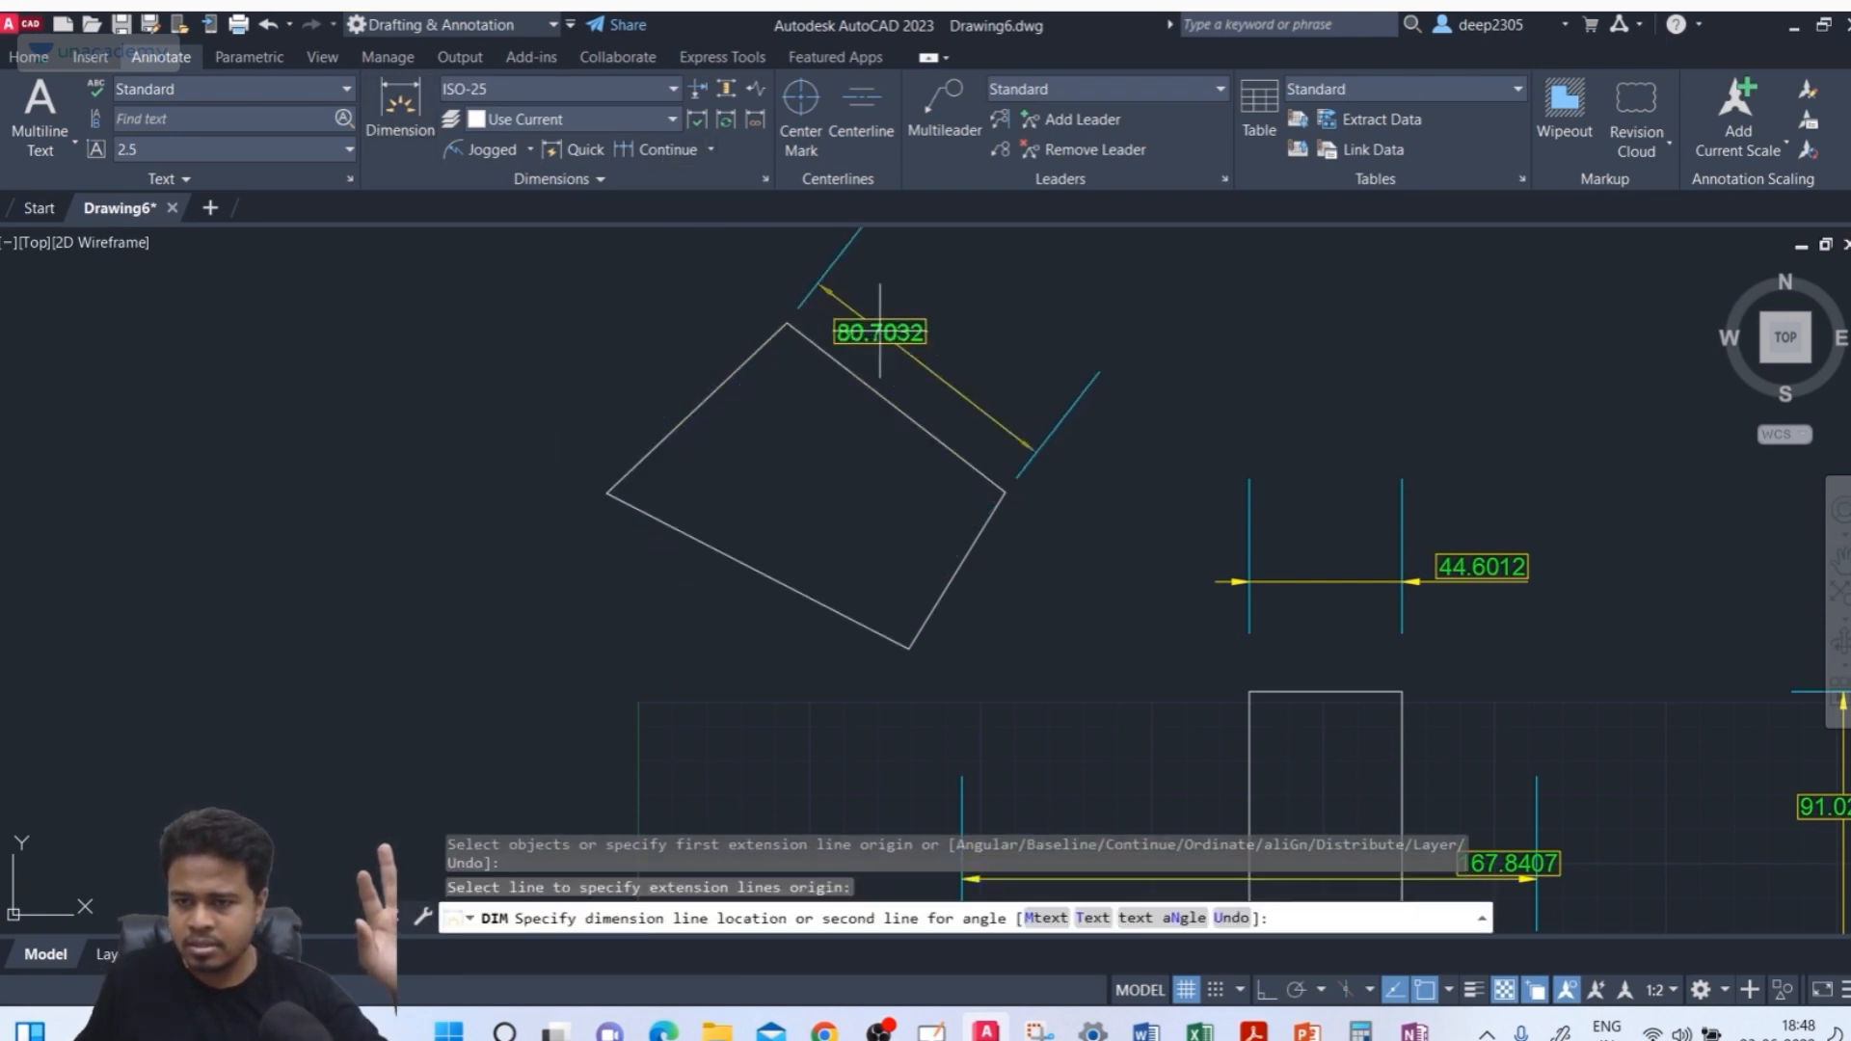
pyautogui.click(973, 308)
pyautogui.moveTo(979, 548); pyautogui.dragTo(823, 606, button='middle')
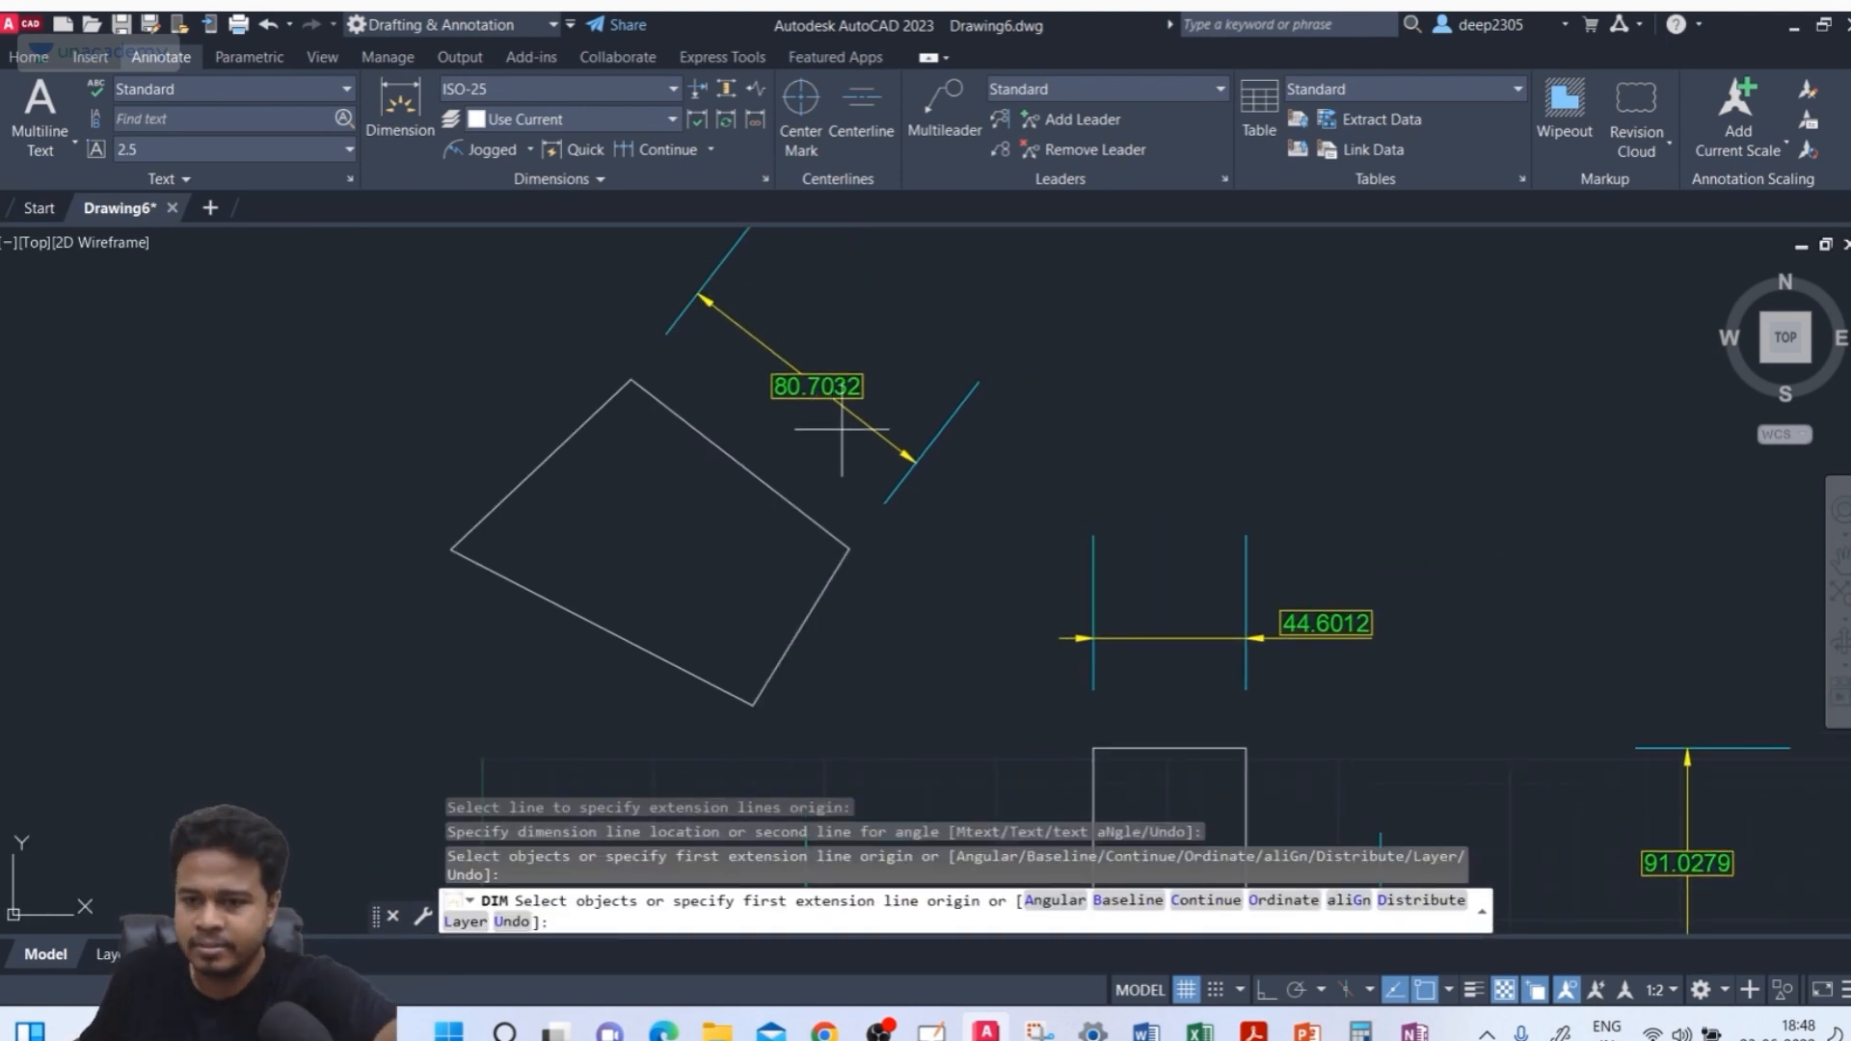
pyautogui.press('Return')
# Set the ISO-25 style's text alignment to Aligned with dimension line and close both dimension style dialogs
pyautogui.write('D')
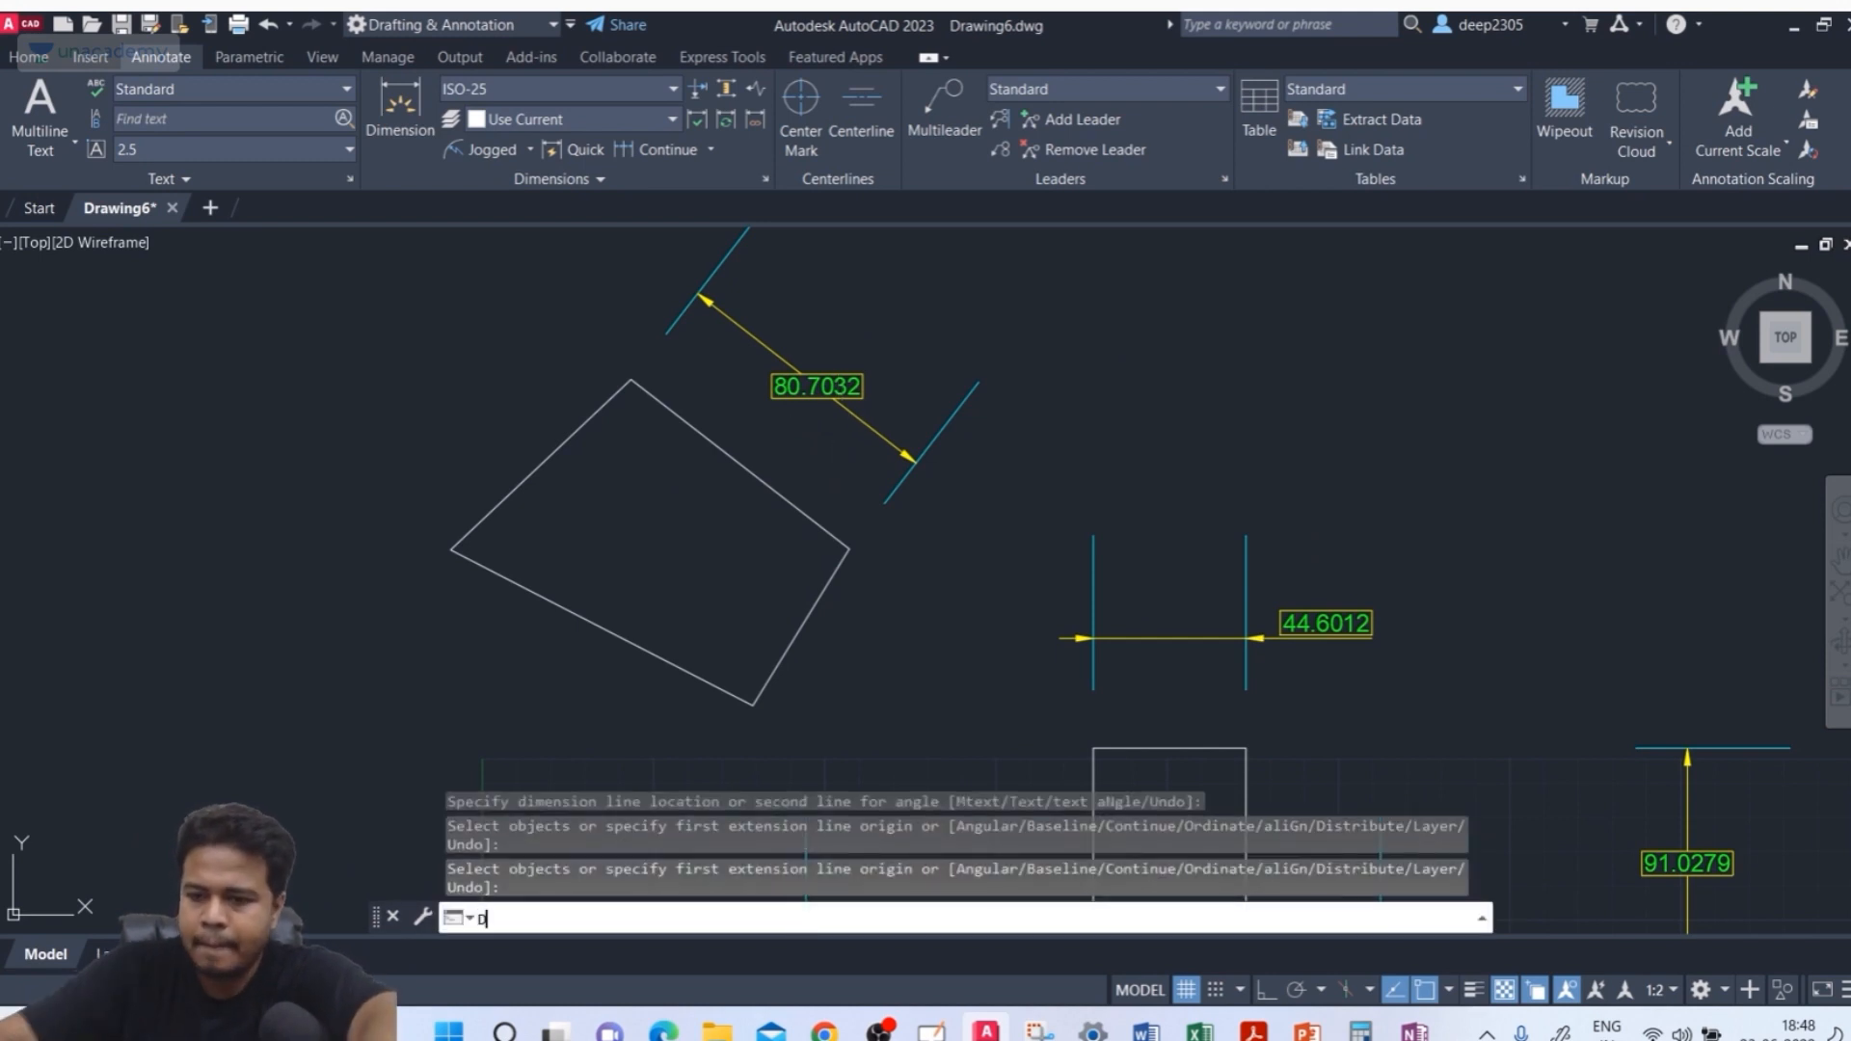
pyautogui.press('Return')
pyautogui.click(674, 413)
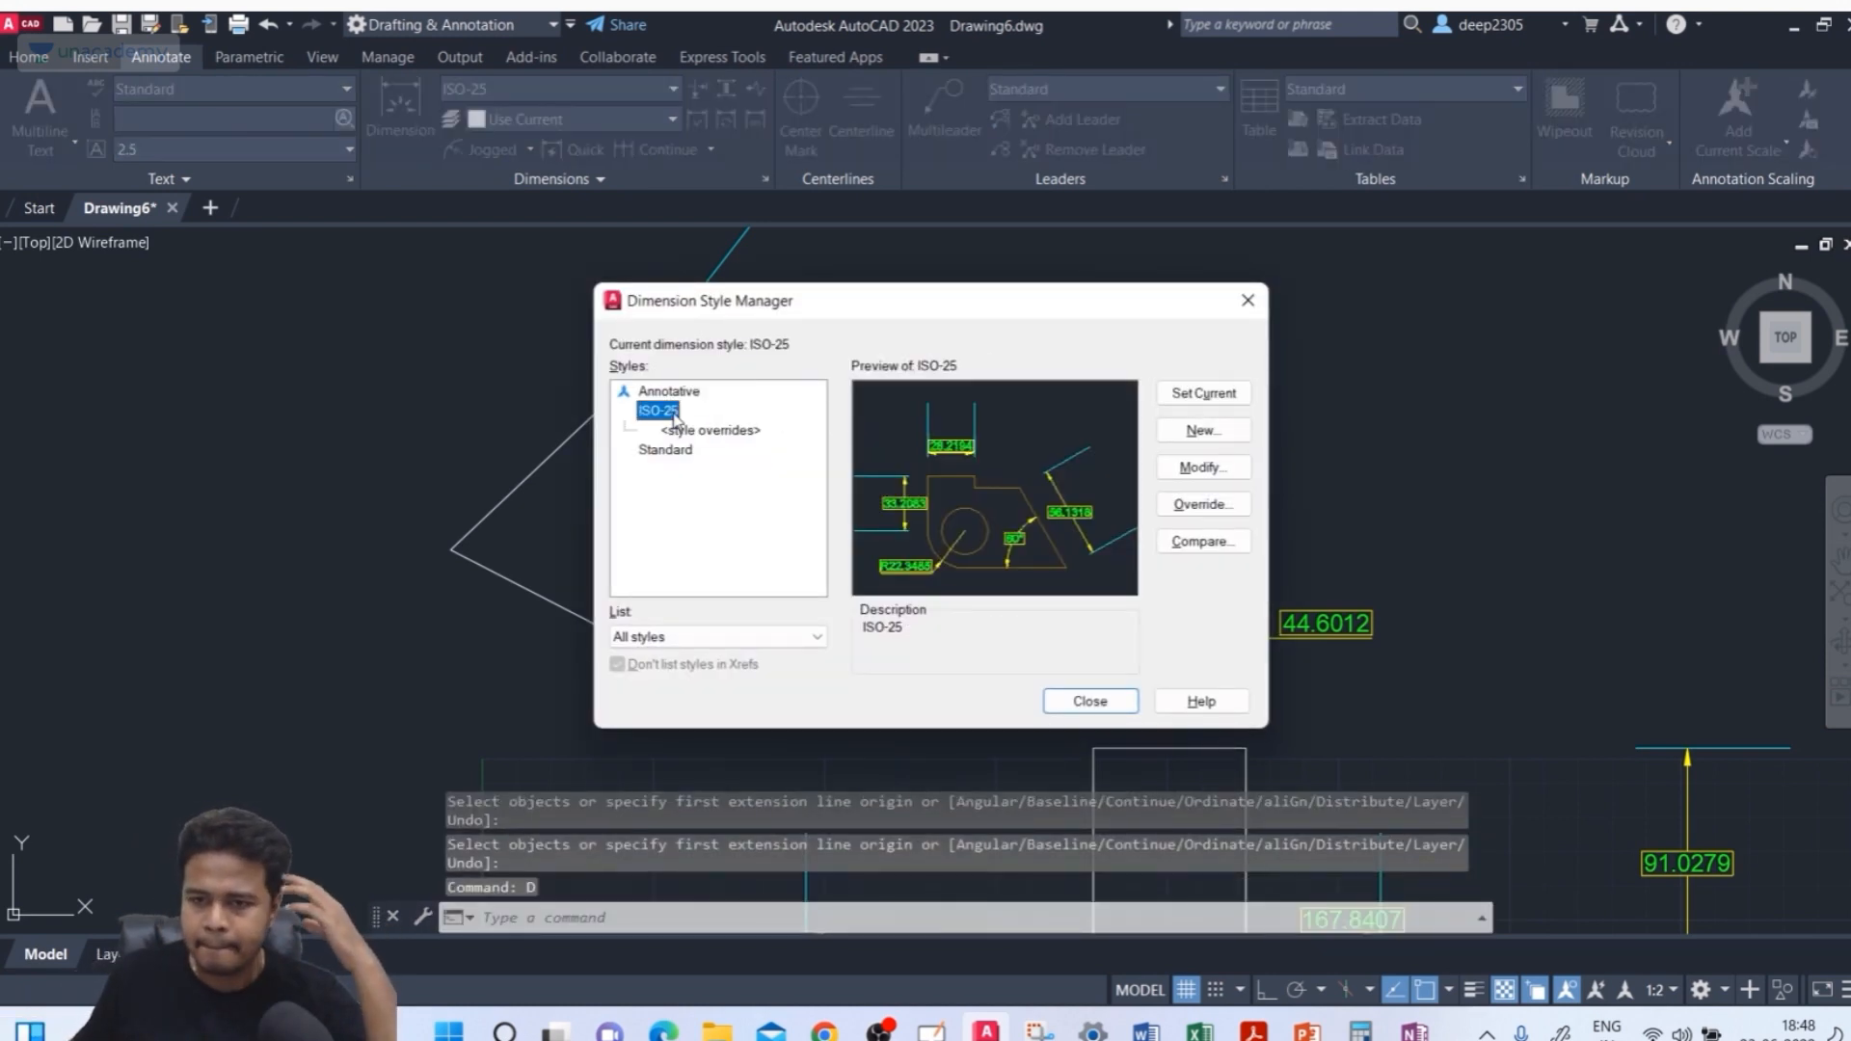
pyautogui.click(1190, 468)
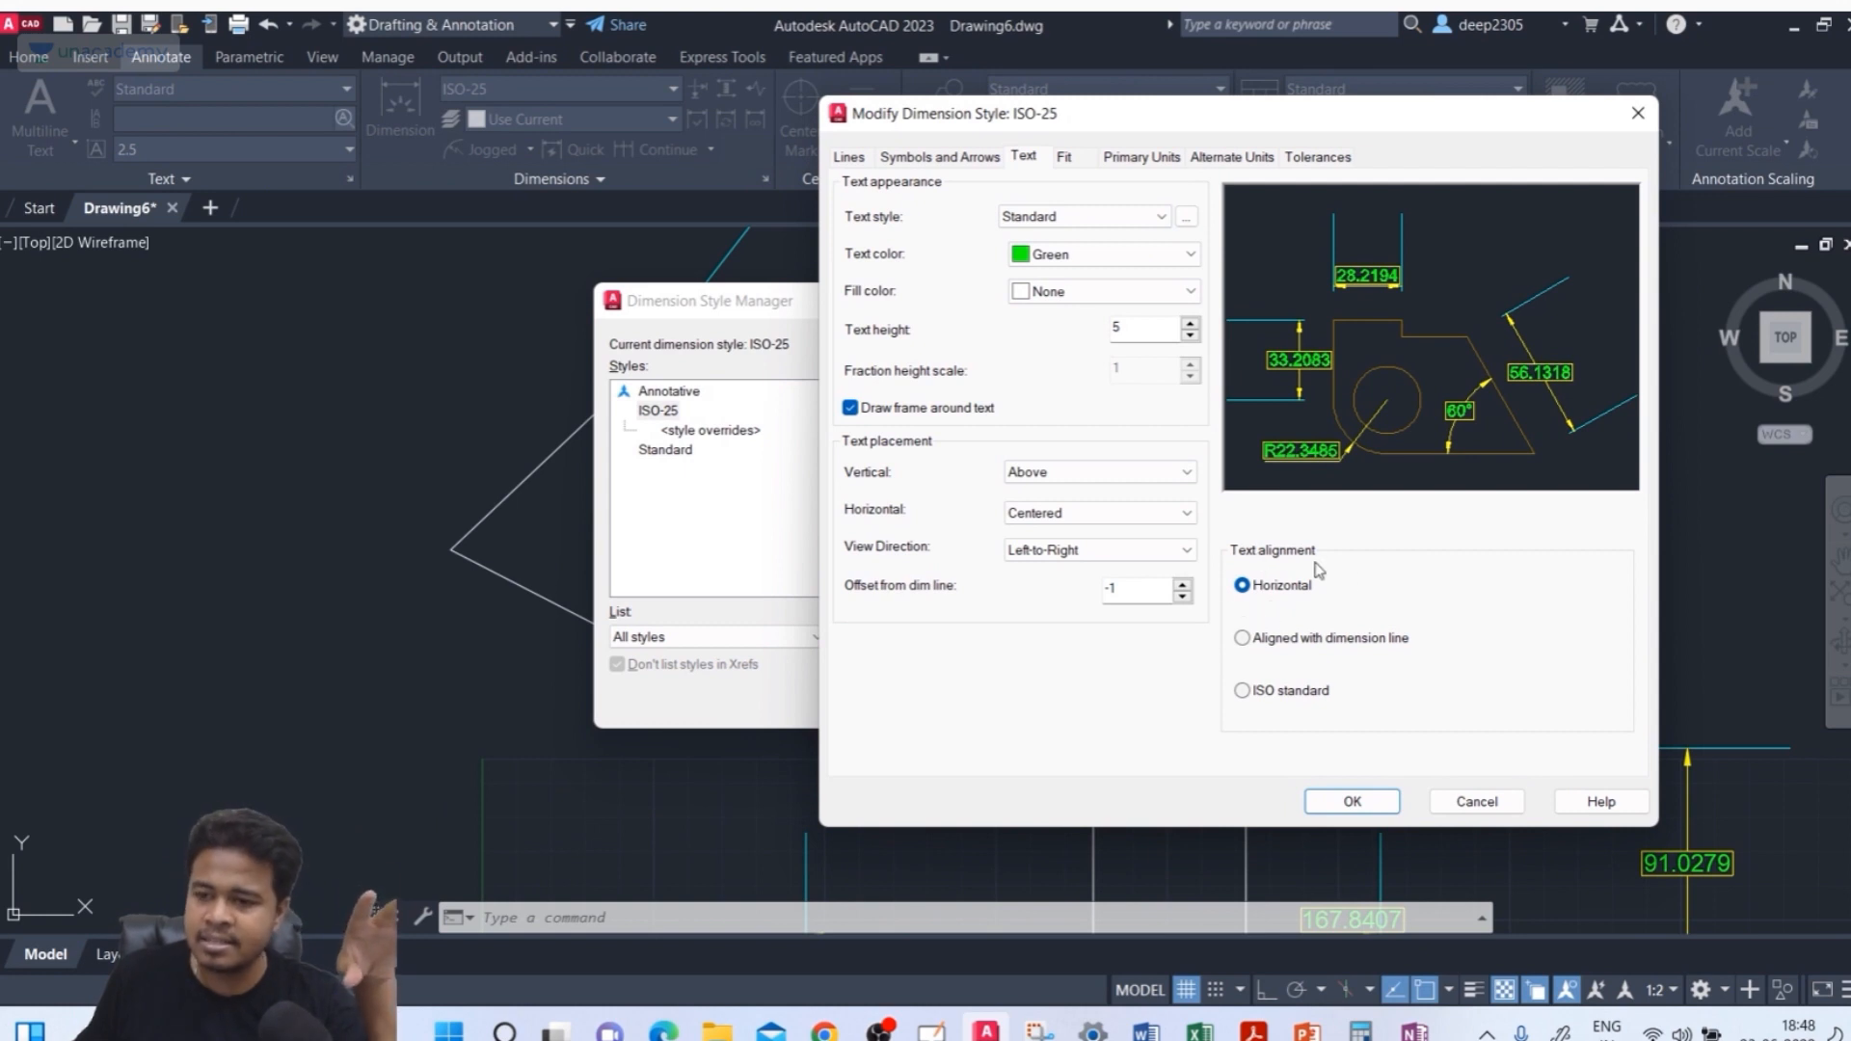
pyautogui.click(1330, 638)
pyautogui.click(1353, 801)
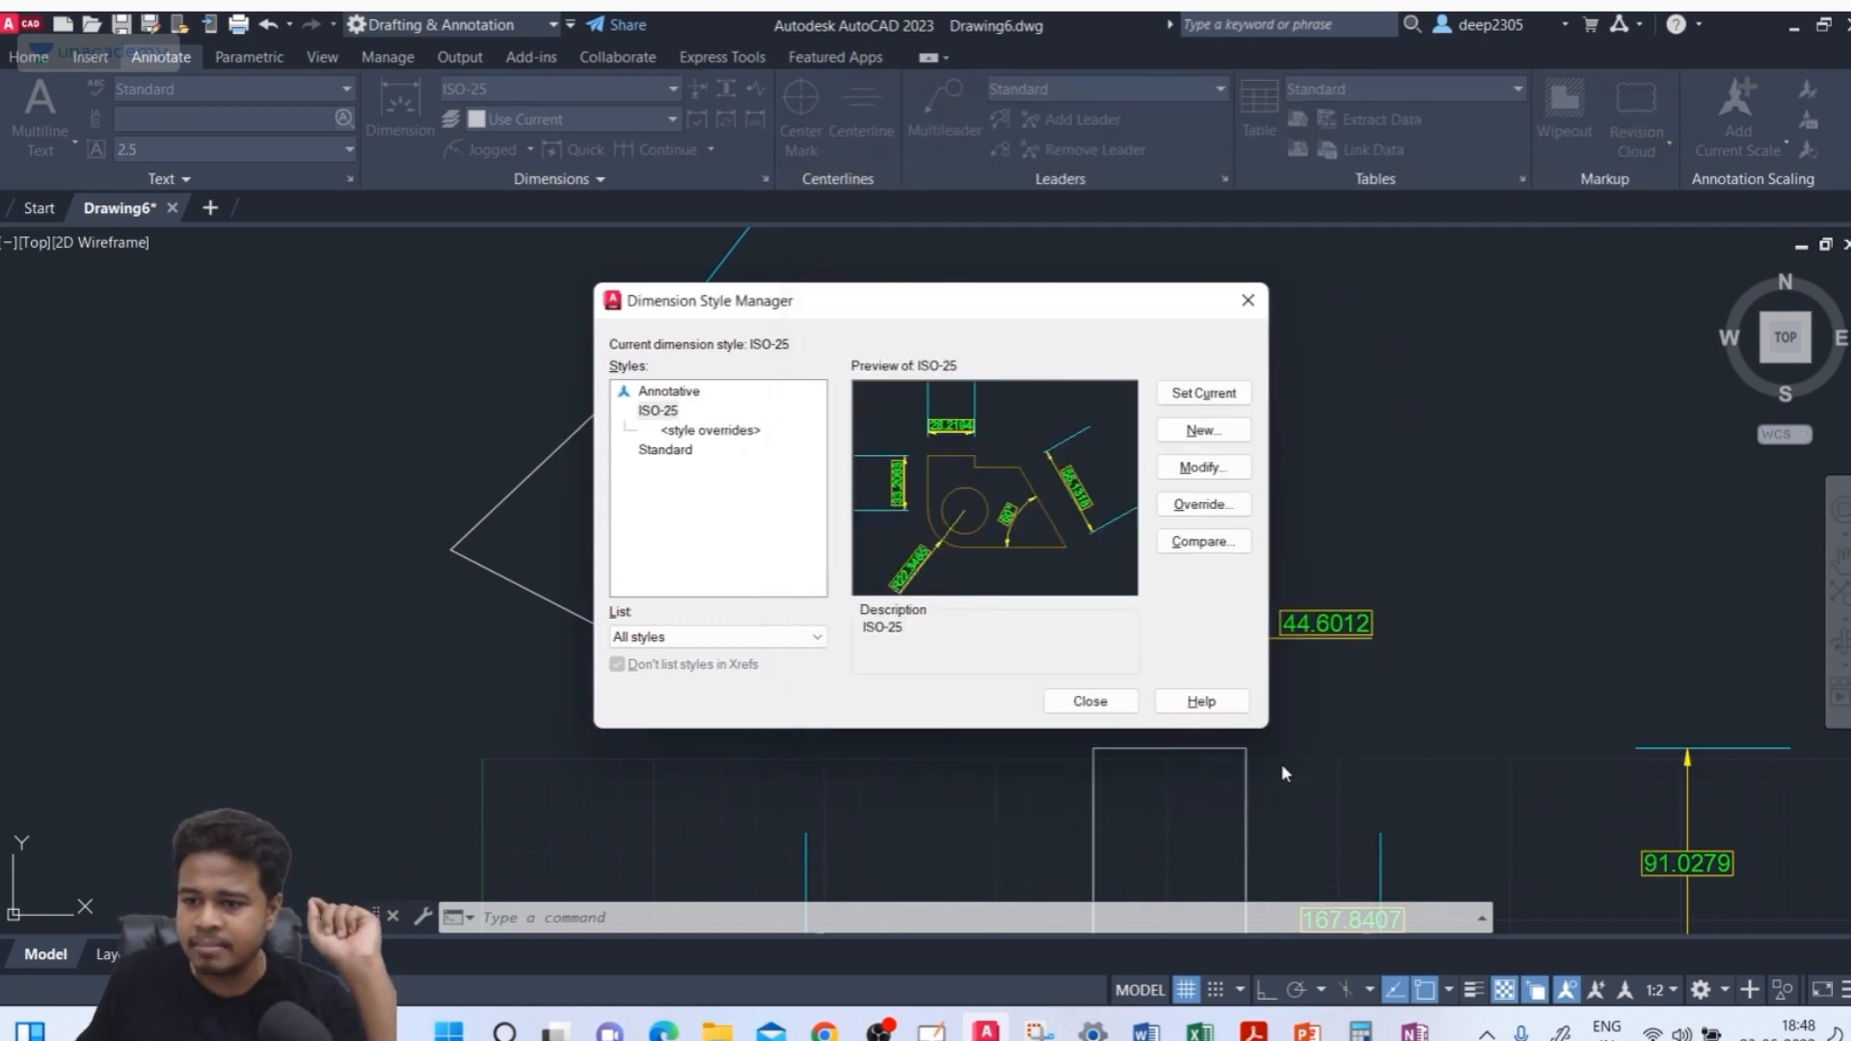
pyautogui.click(1090, 698)
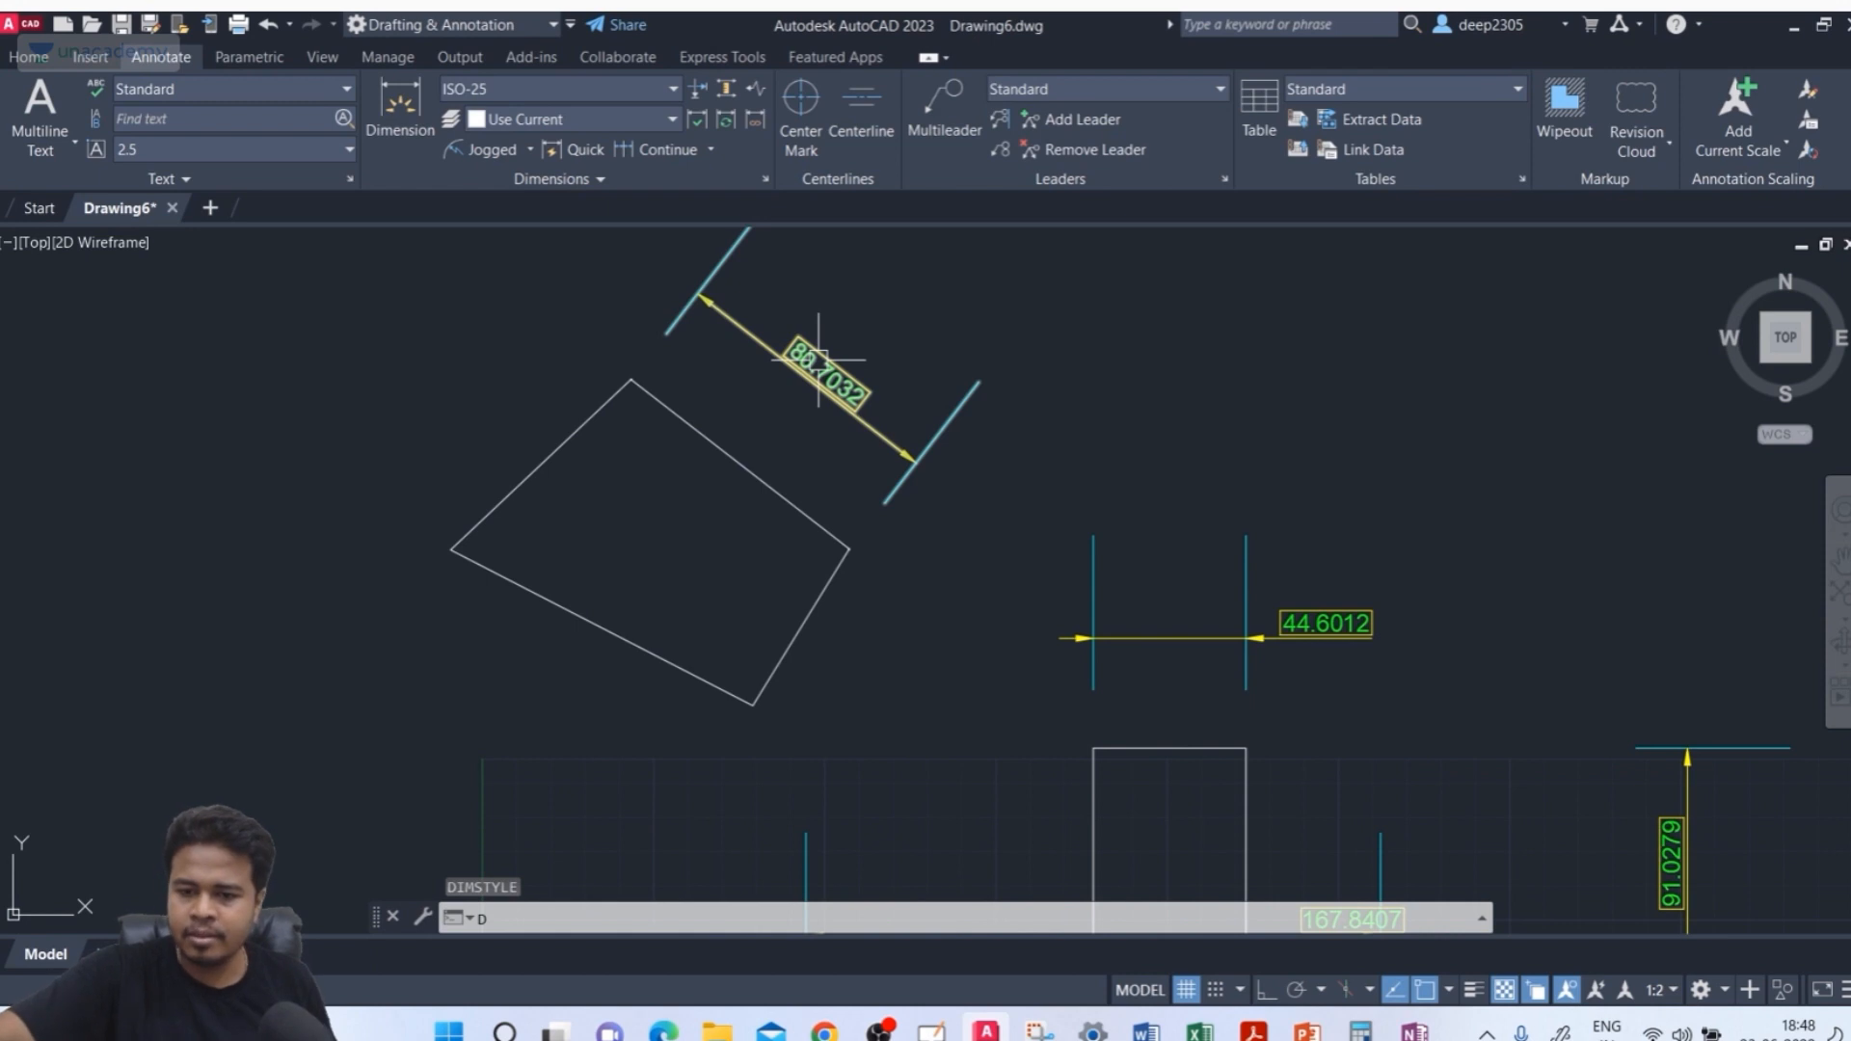
# Open the ISO-25 dimension style for modification and display its Fit settings
pyautogui.write('D')
pyautogui.press('Return')
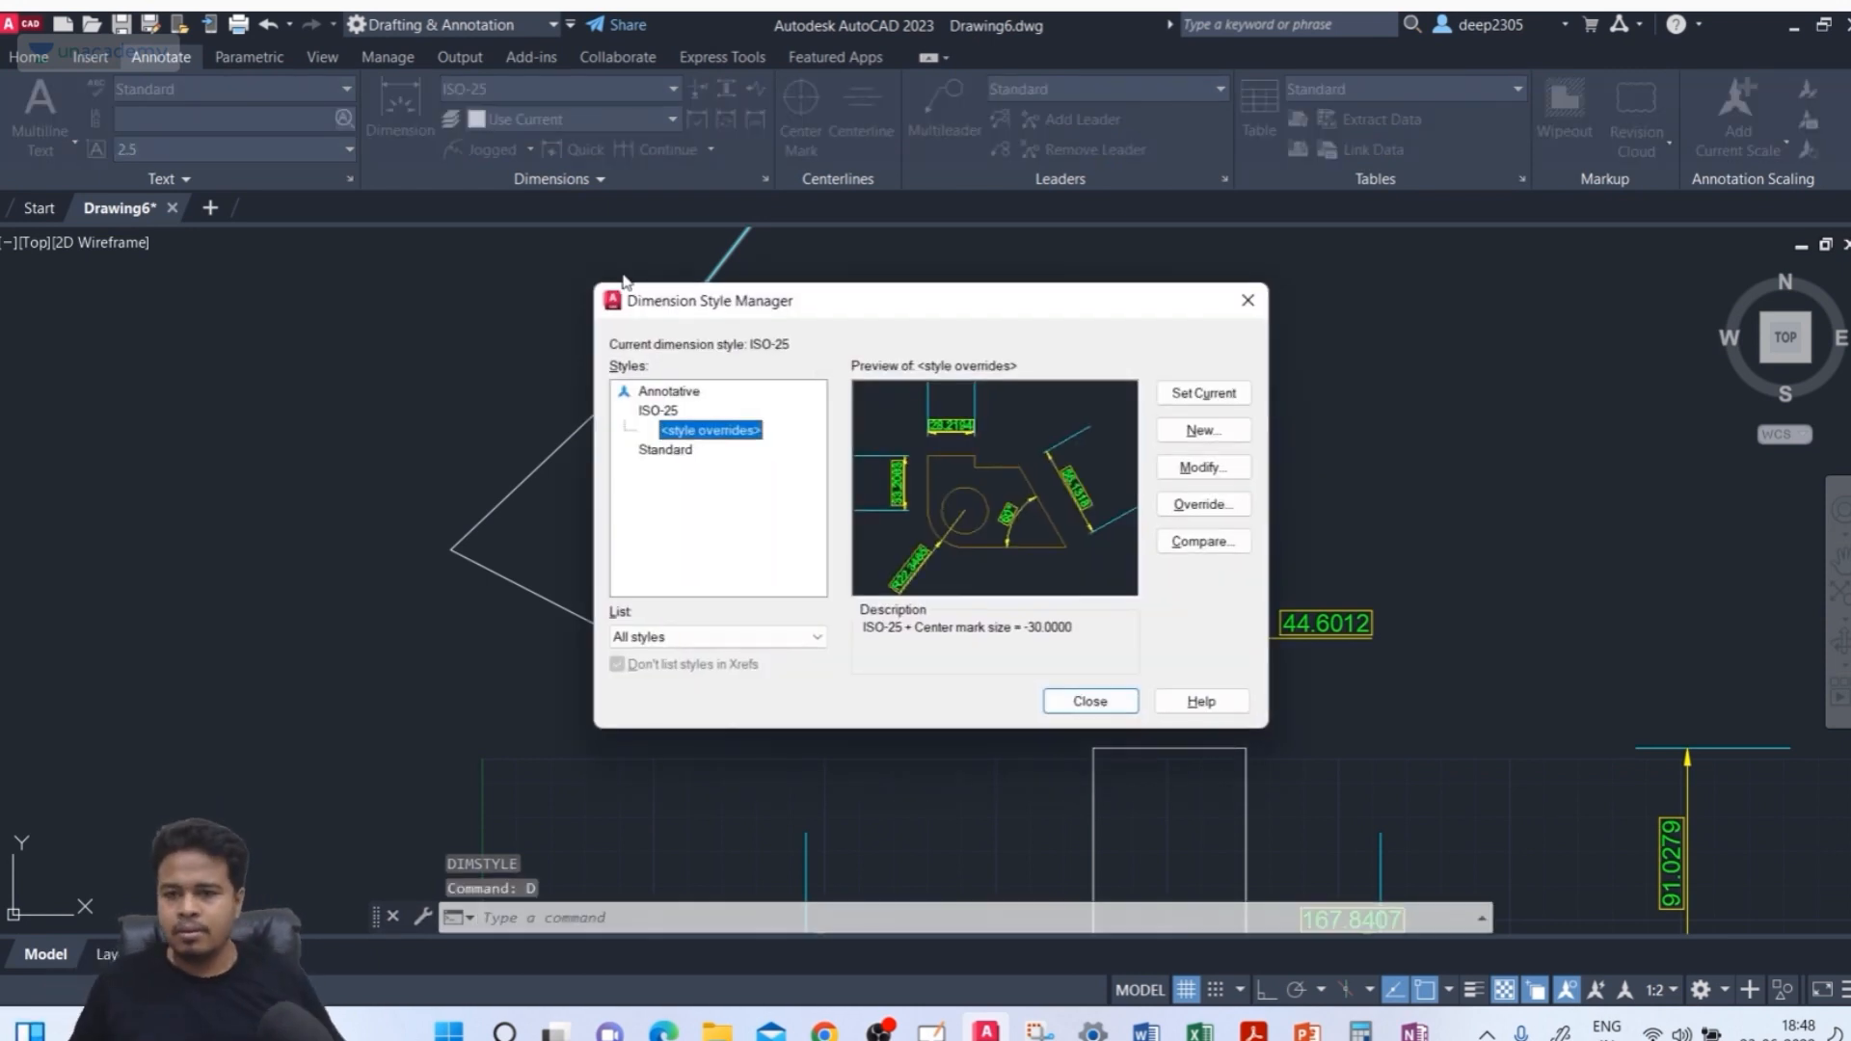
pyautogui.click(657, 410)
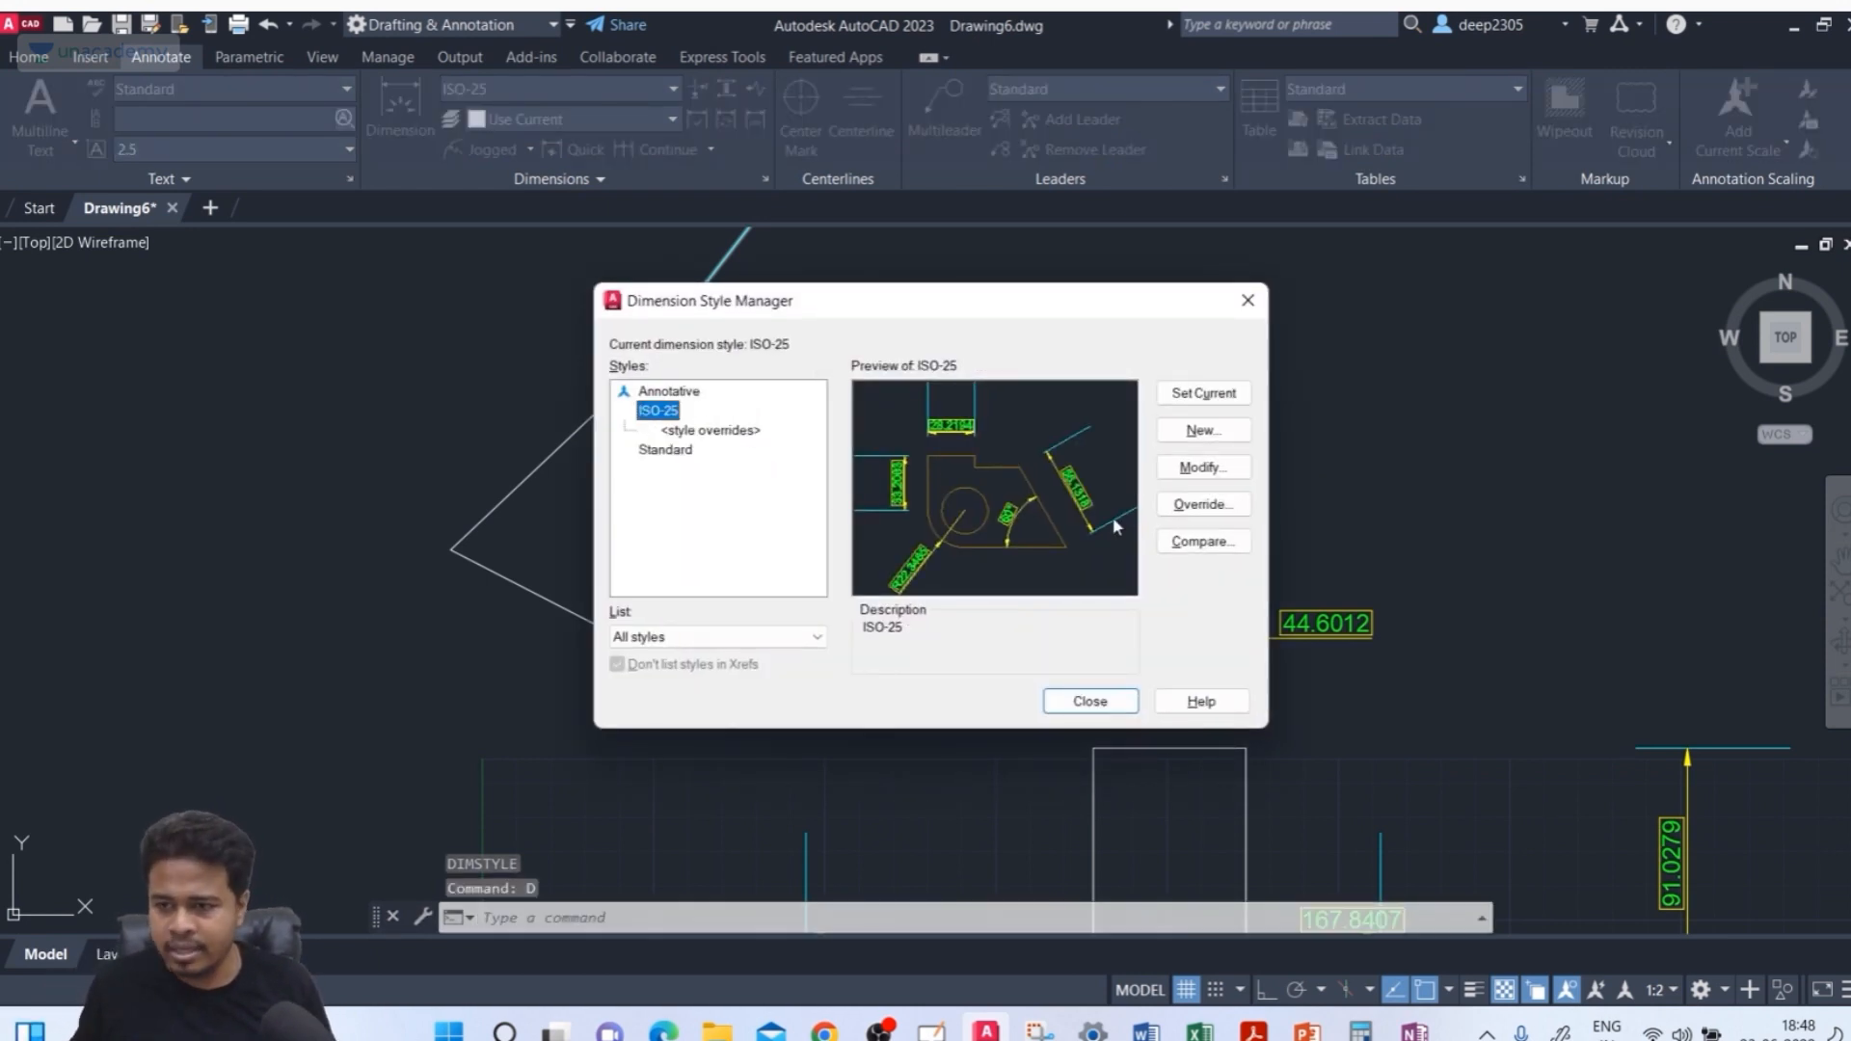
pyautogui.click(1201, 468)
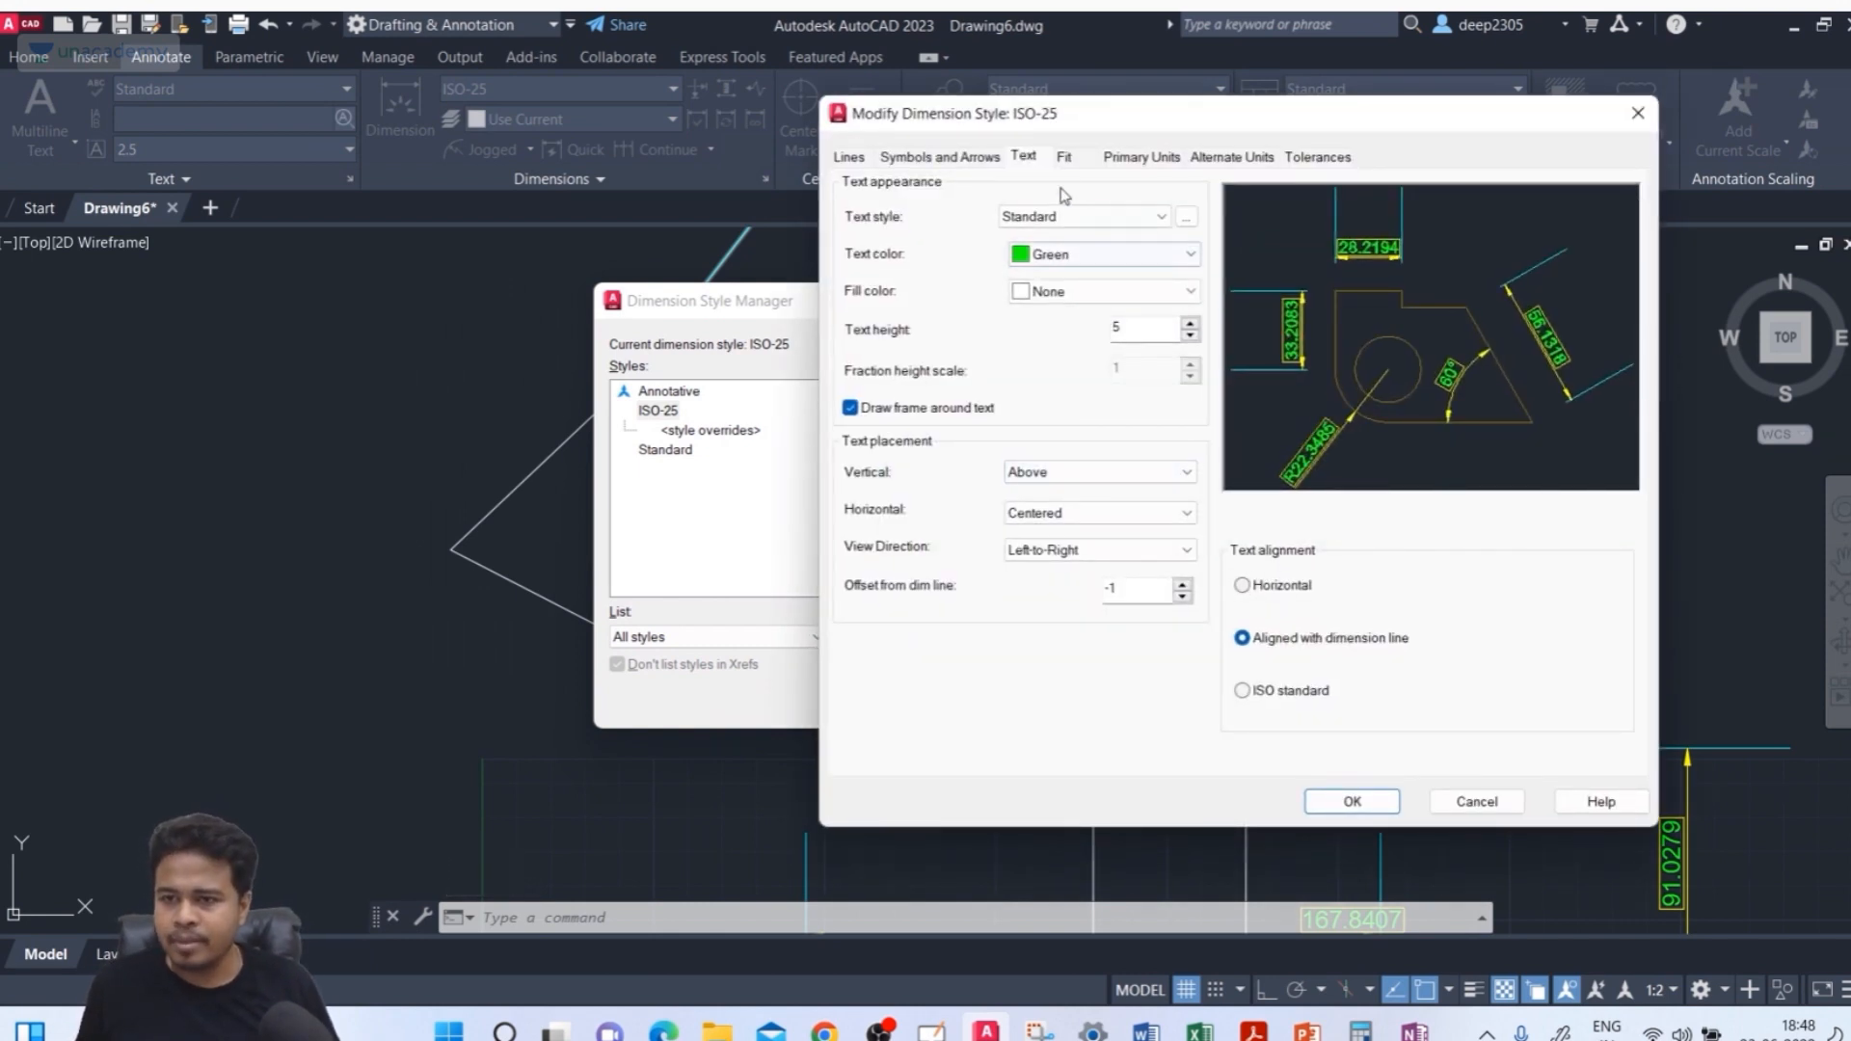
pyautogui.click(1064, 157)
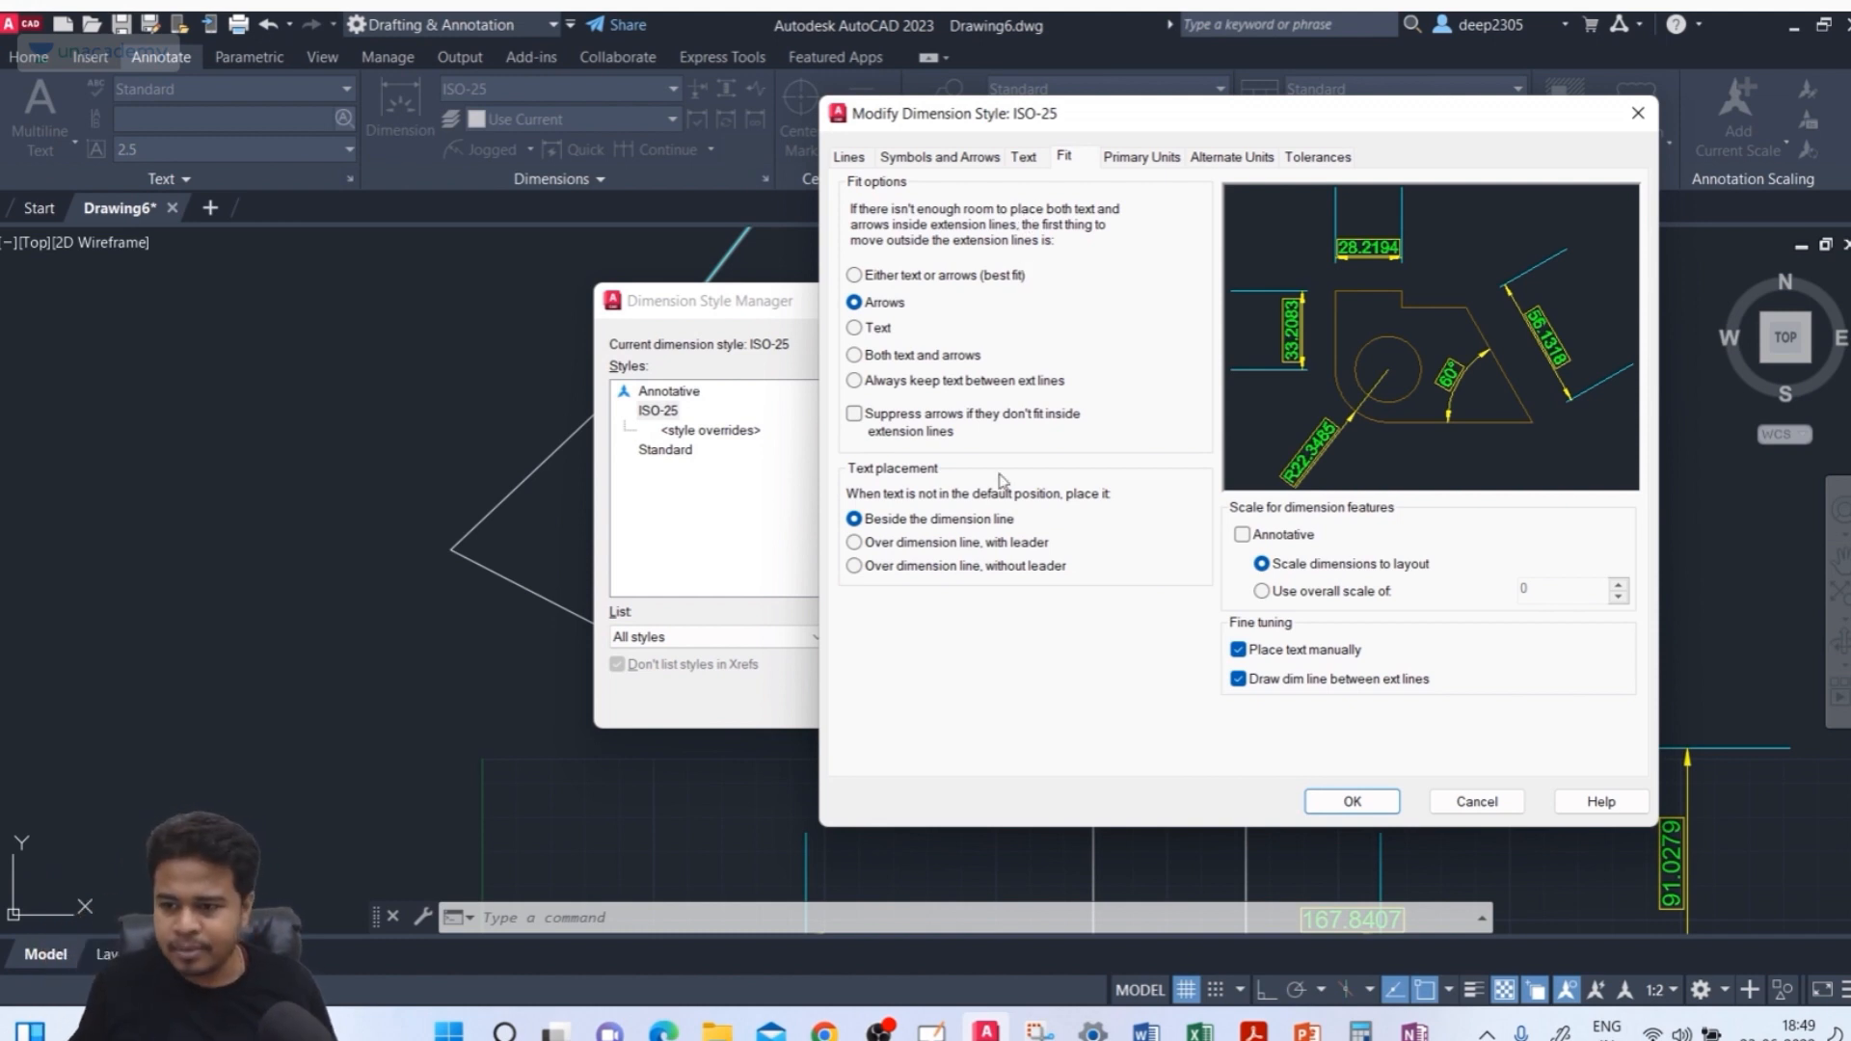
# Switch to OneNote and sketch a narrow rectangle with two extension lines and a dimension arrow below the earlier diagram
pyautogui.click(1414, 1030)
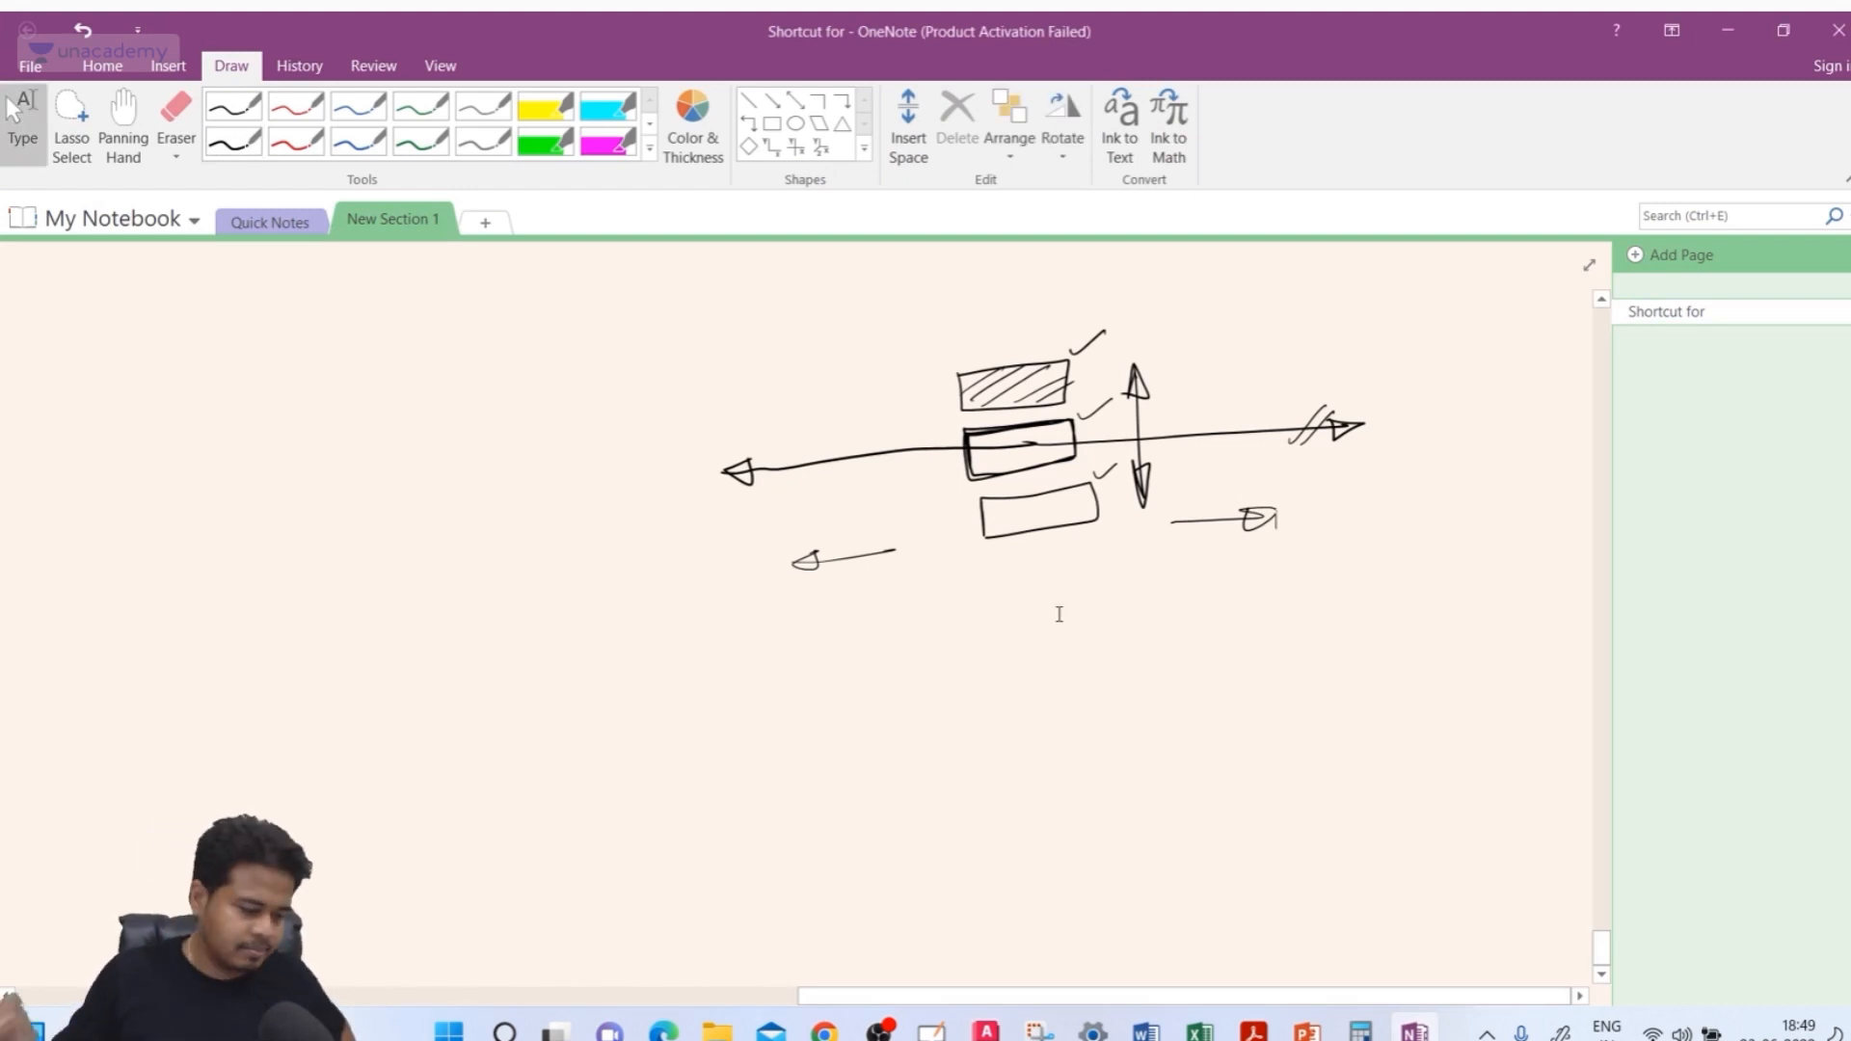
pyautogui.click(234, 140)
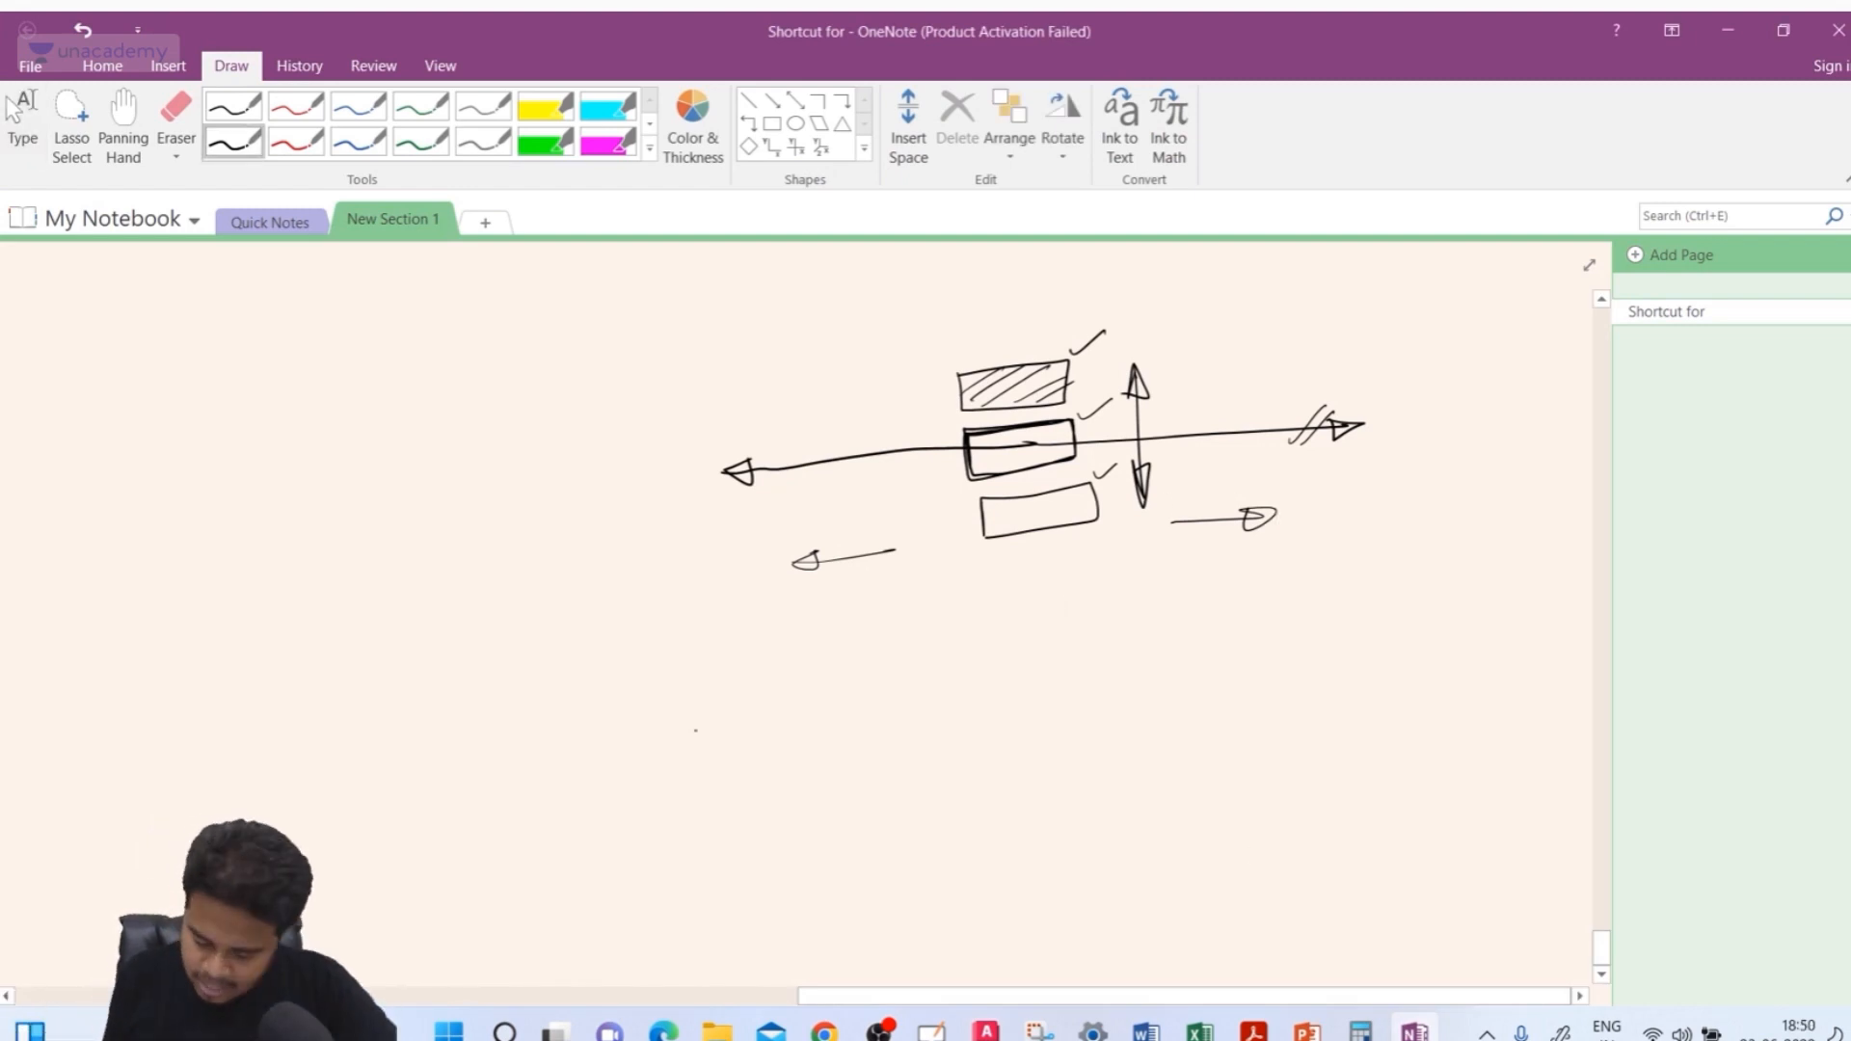
pyautogui.moveTo(718, 733); pyautogui.dragTo(702, 829)
pyautogui.moveTo(744, 769); pyautogui.dragTo(724, 829)
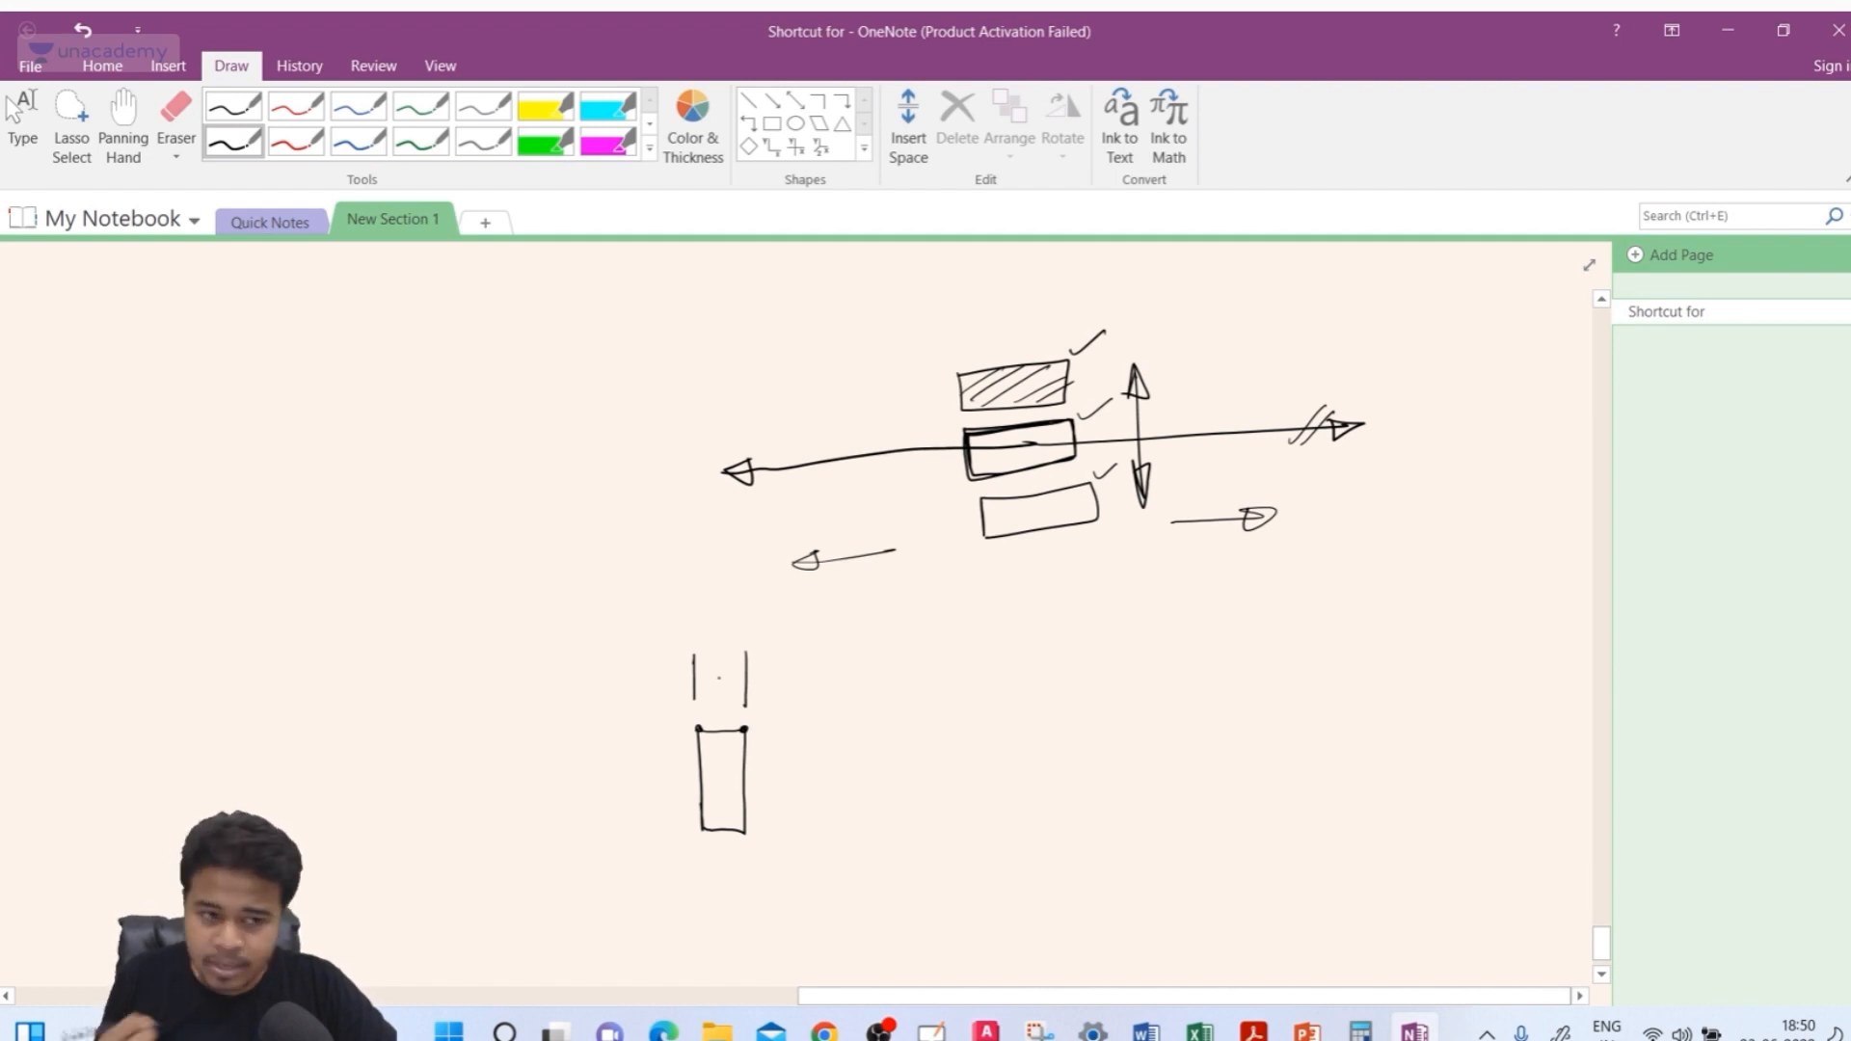
pyautogui.moveTo(746, 677); pyautogui.dragTo(846, 669)
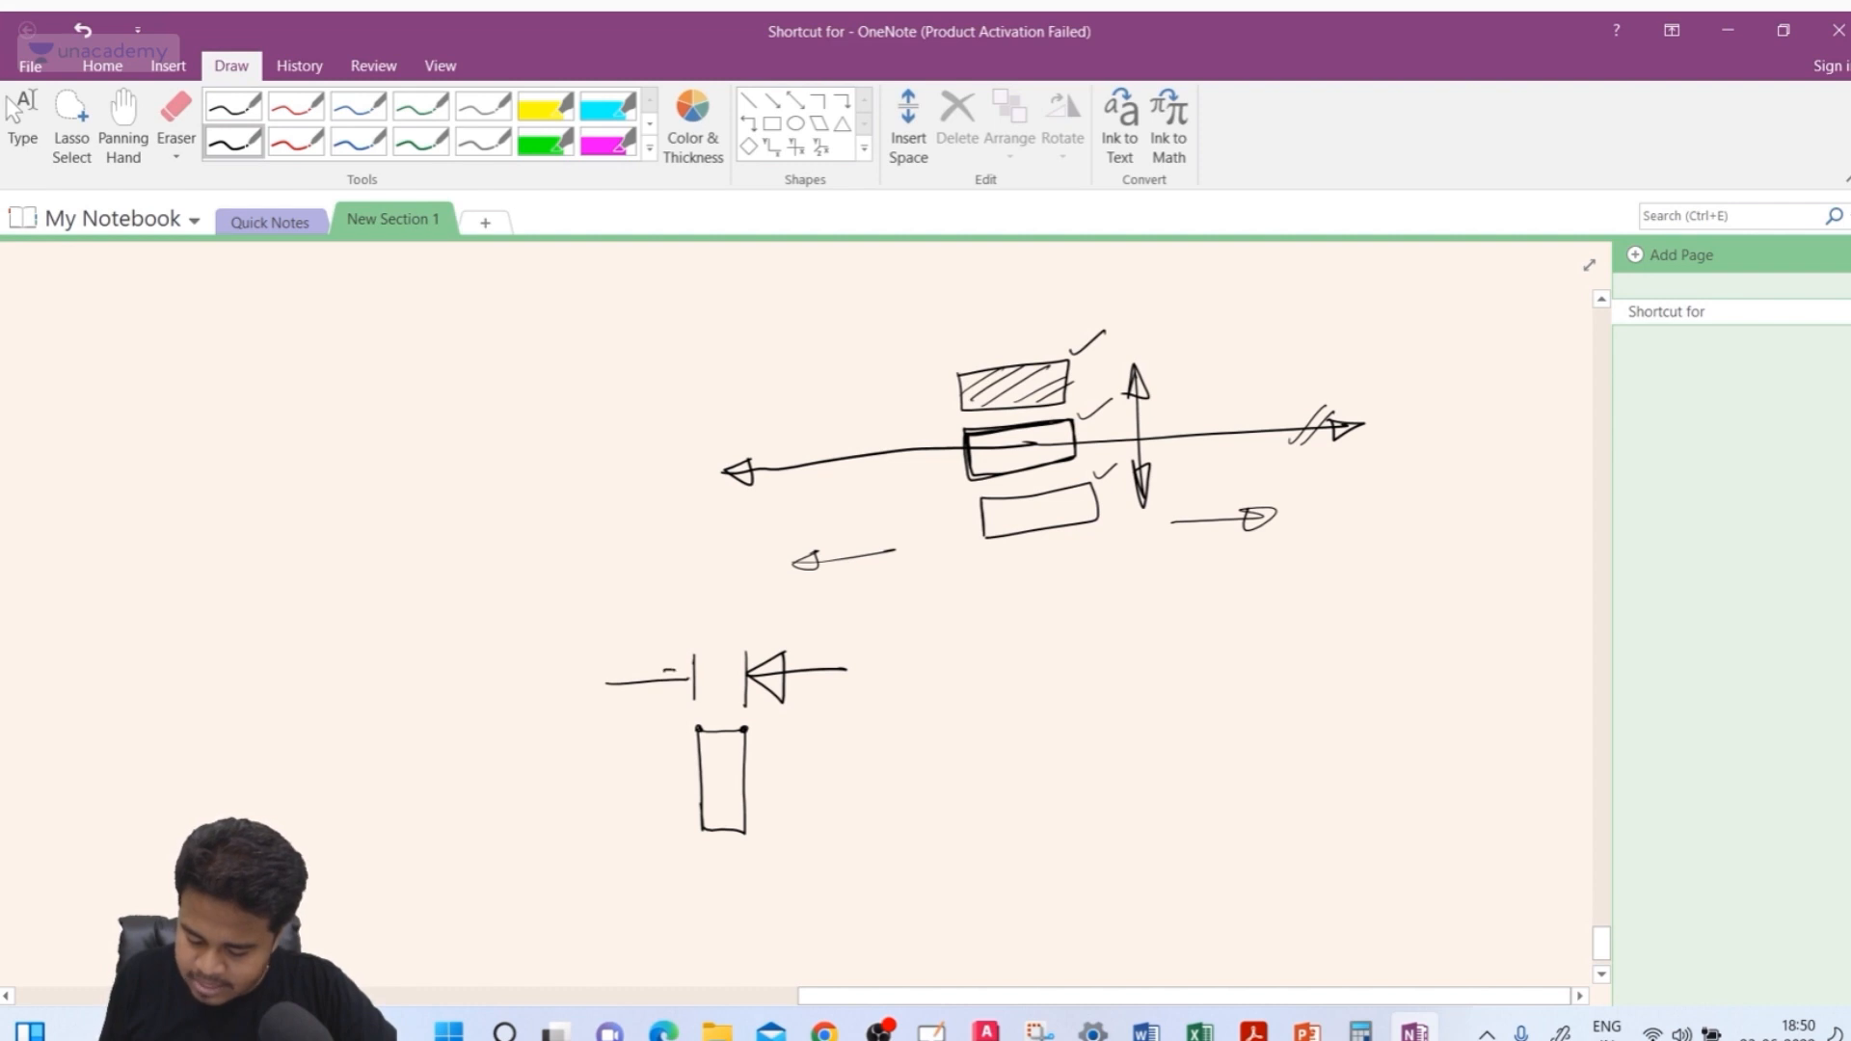
# Close and reopen OneNote, dismissing its activation dialog and maximising the window
pyautogui.hotkey('alt', 'F4')
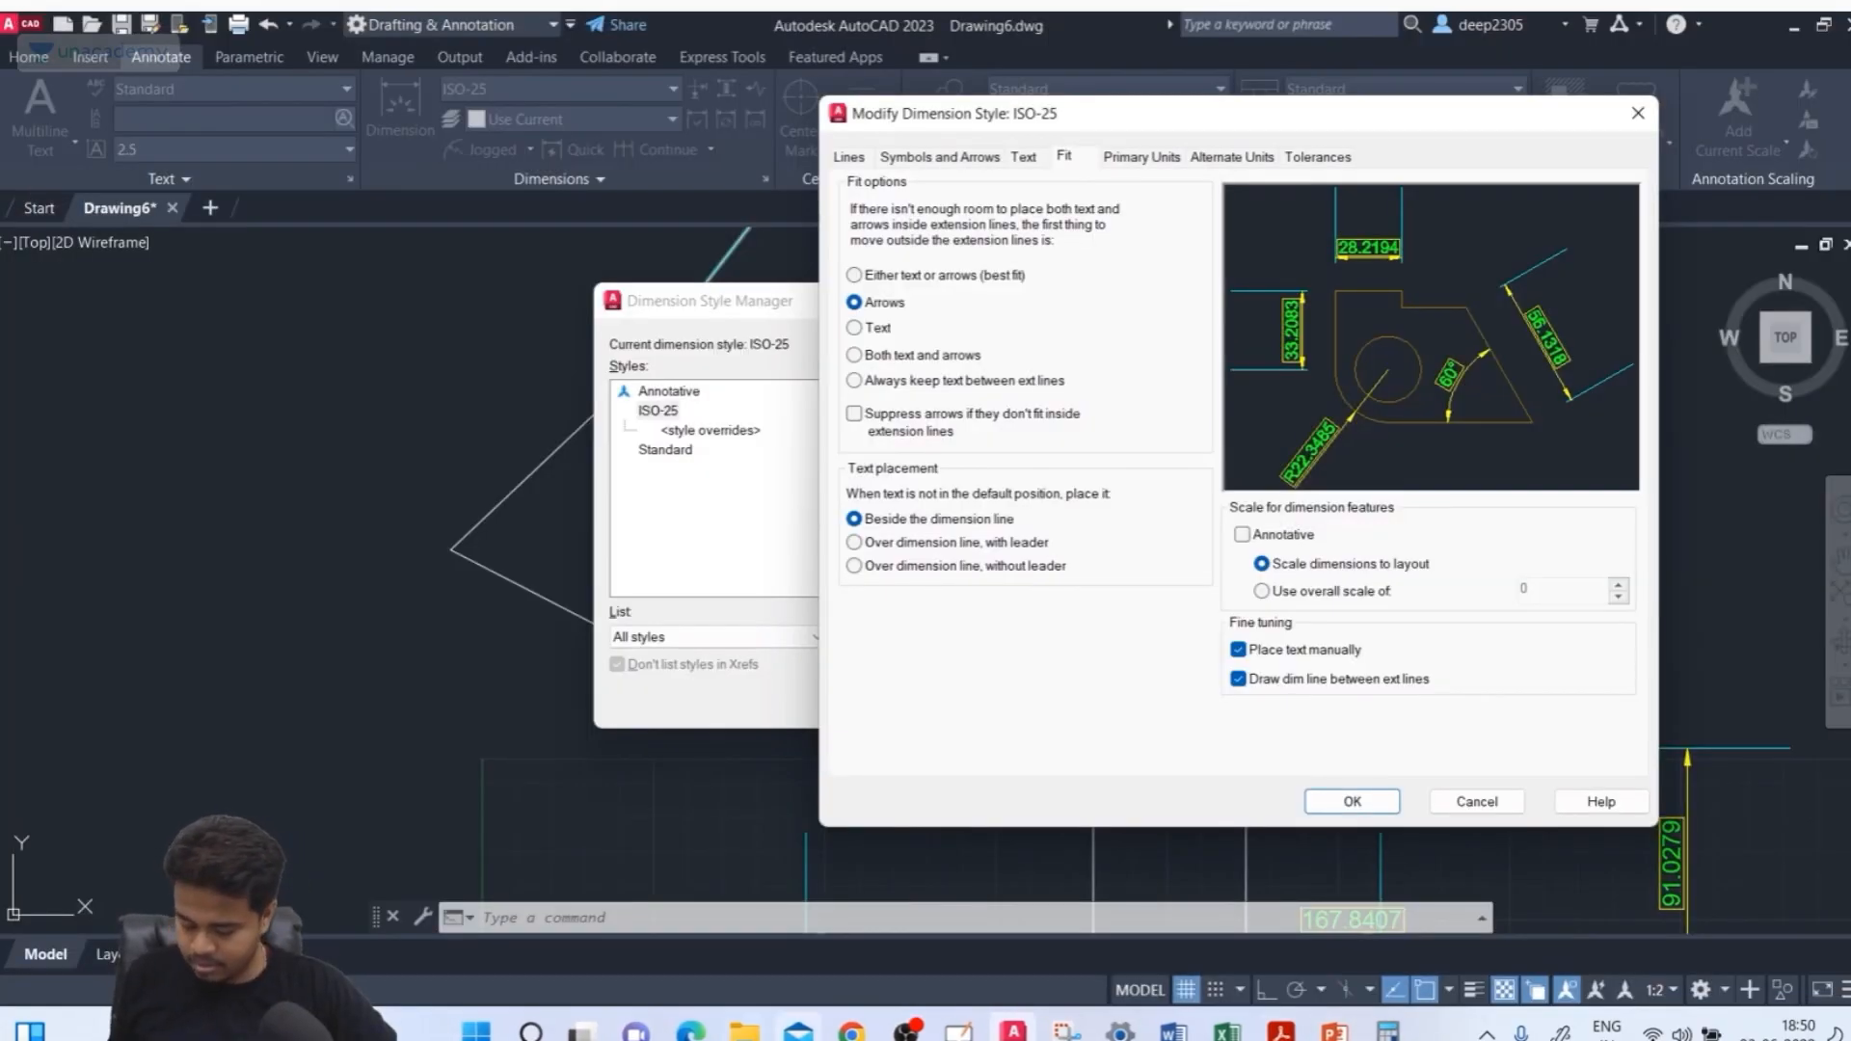
pyautogui.click(530, 1033)
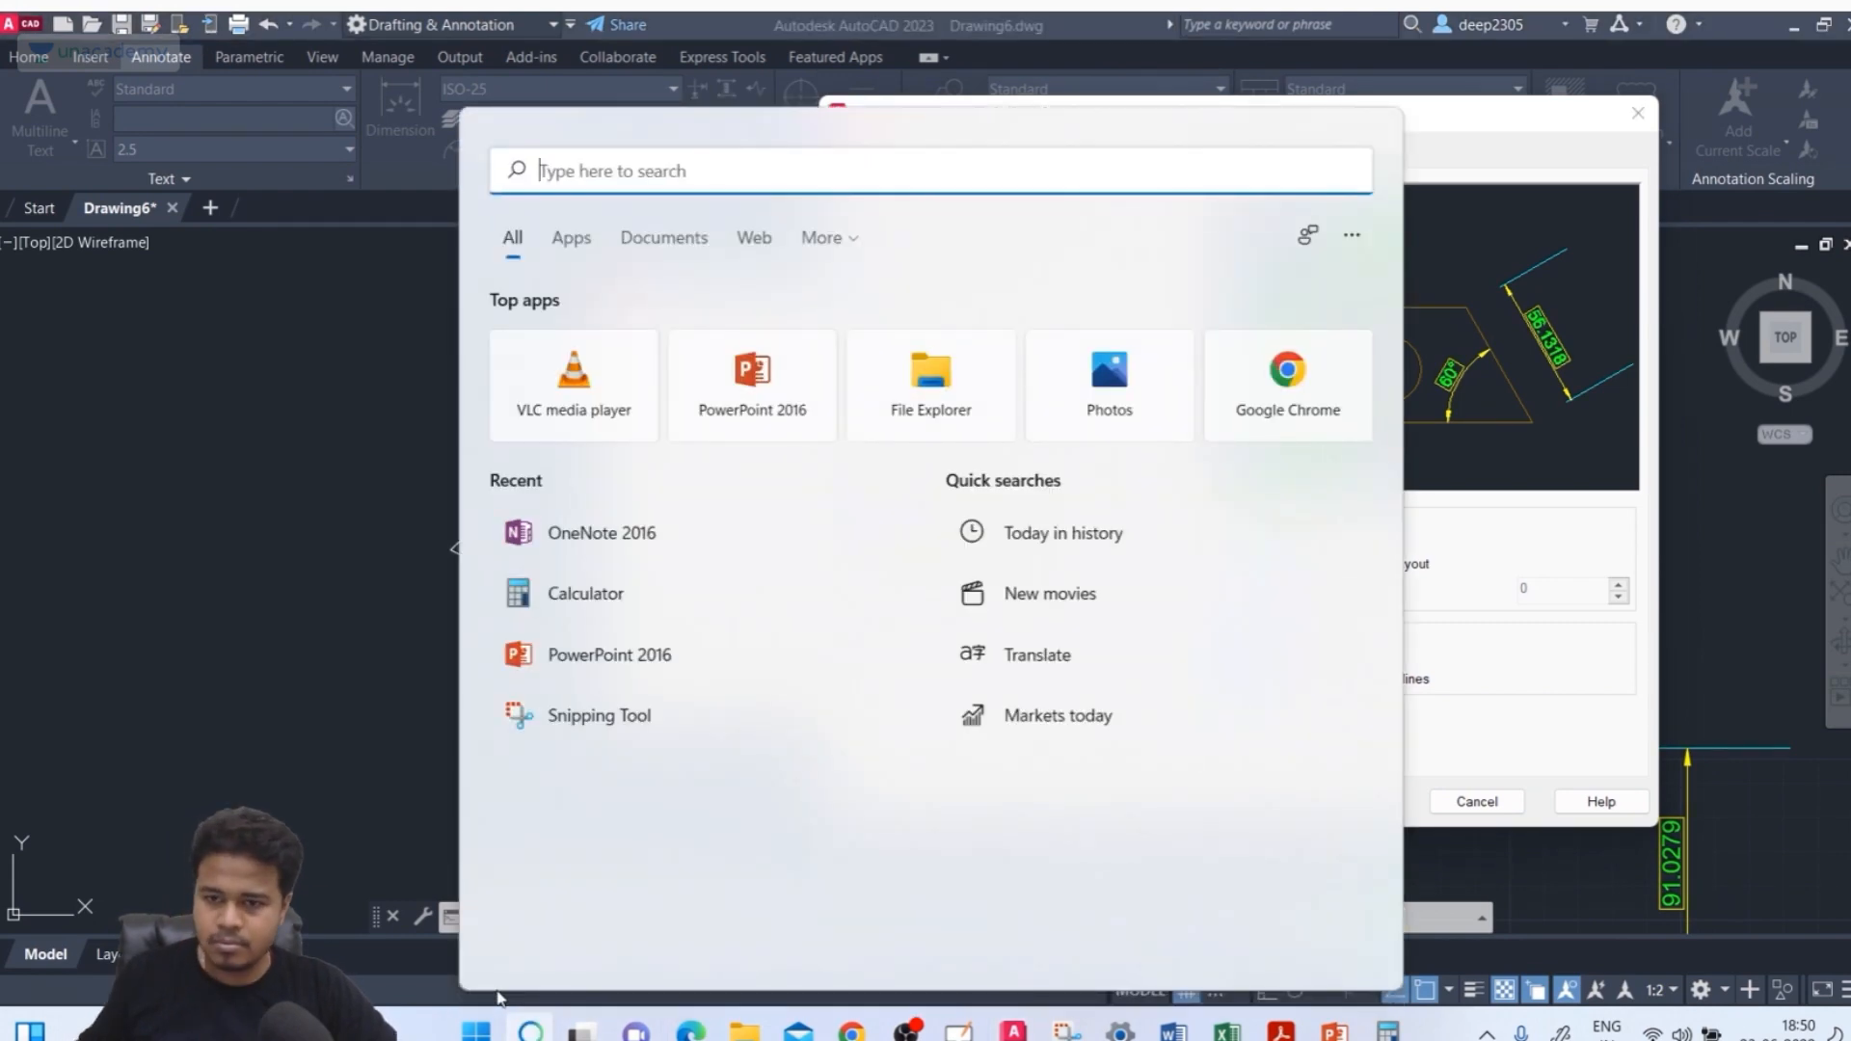
pyautogui.click(615, 533)
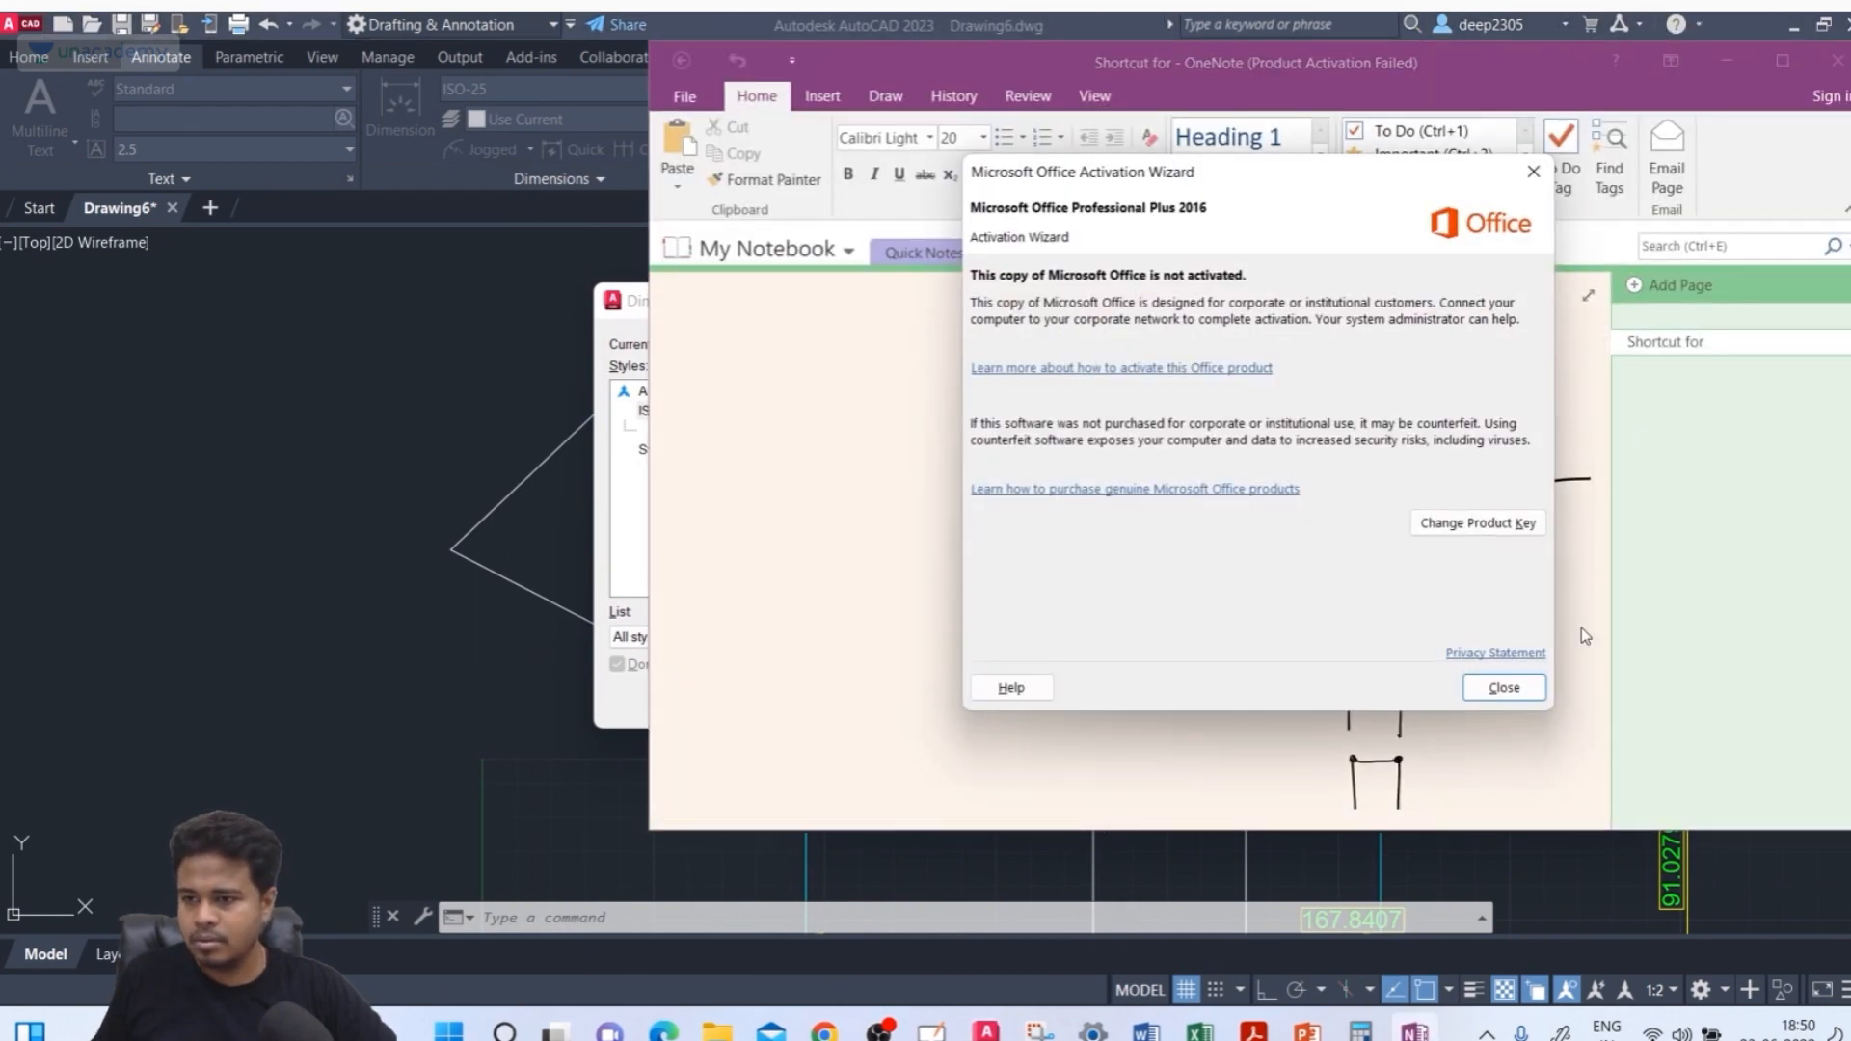
pyautogui.click(1504, 688)
pyautogui.click(1783, 61)
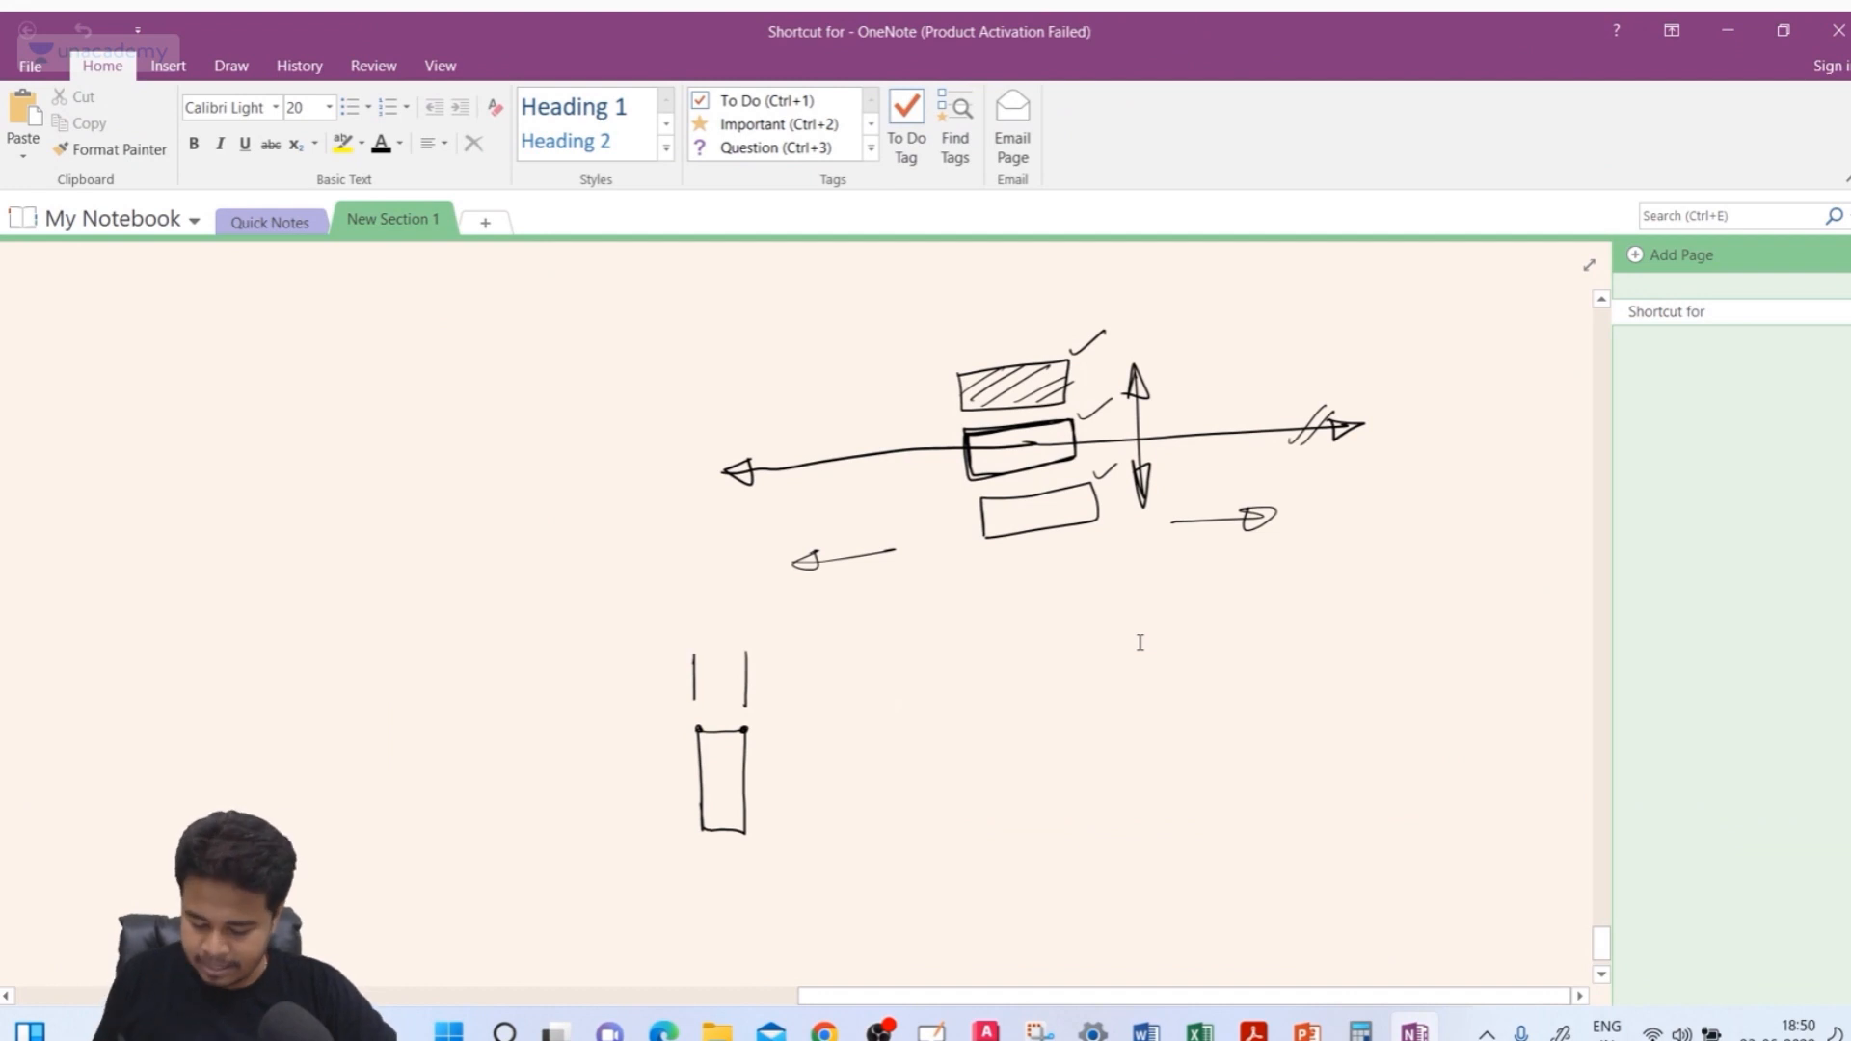
# Sketch arrows outside the extension lines with 20 between them labelled Arrow, and a 20 dimension beneath the rectangle
pyautogui.moveTo(694, 658)
pyautogui.mouseDown()
pyautogui.moveTo(695, 699)
pyautogui.moveTo(858, 672)
pyautogui.moveTo(749, 680)
pyautogui.moveTo(795, 657)
pyautogui.mouseUp()
pyautogui.moveTo(577, 690)
pyautogui.mouseDown()
pyautogui.moveTo(696, 682)
pyautogui.moveTo(661, 668)
pyautogui.moveTo(694, 704)
pyautogui.mouseUp()
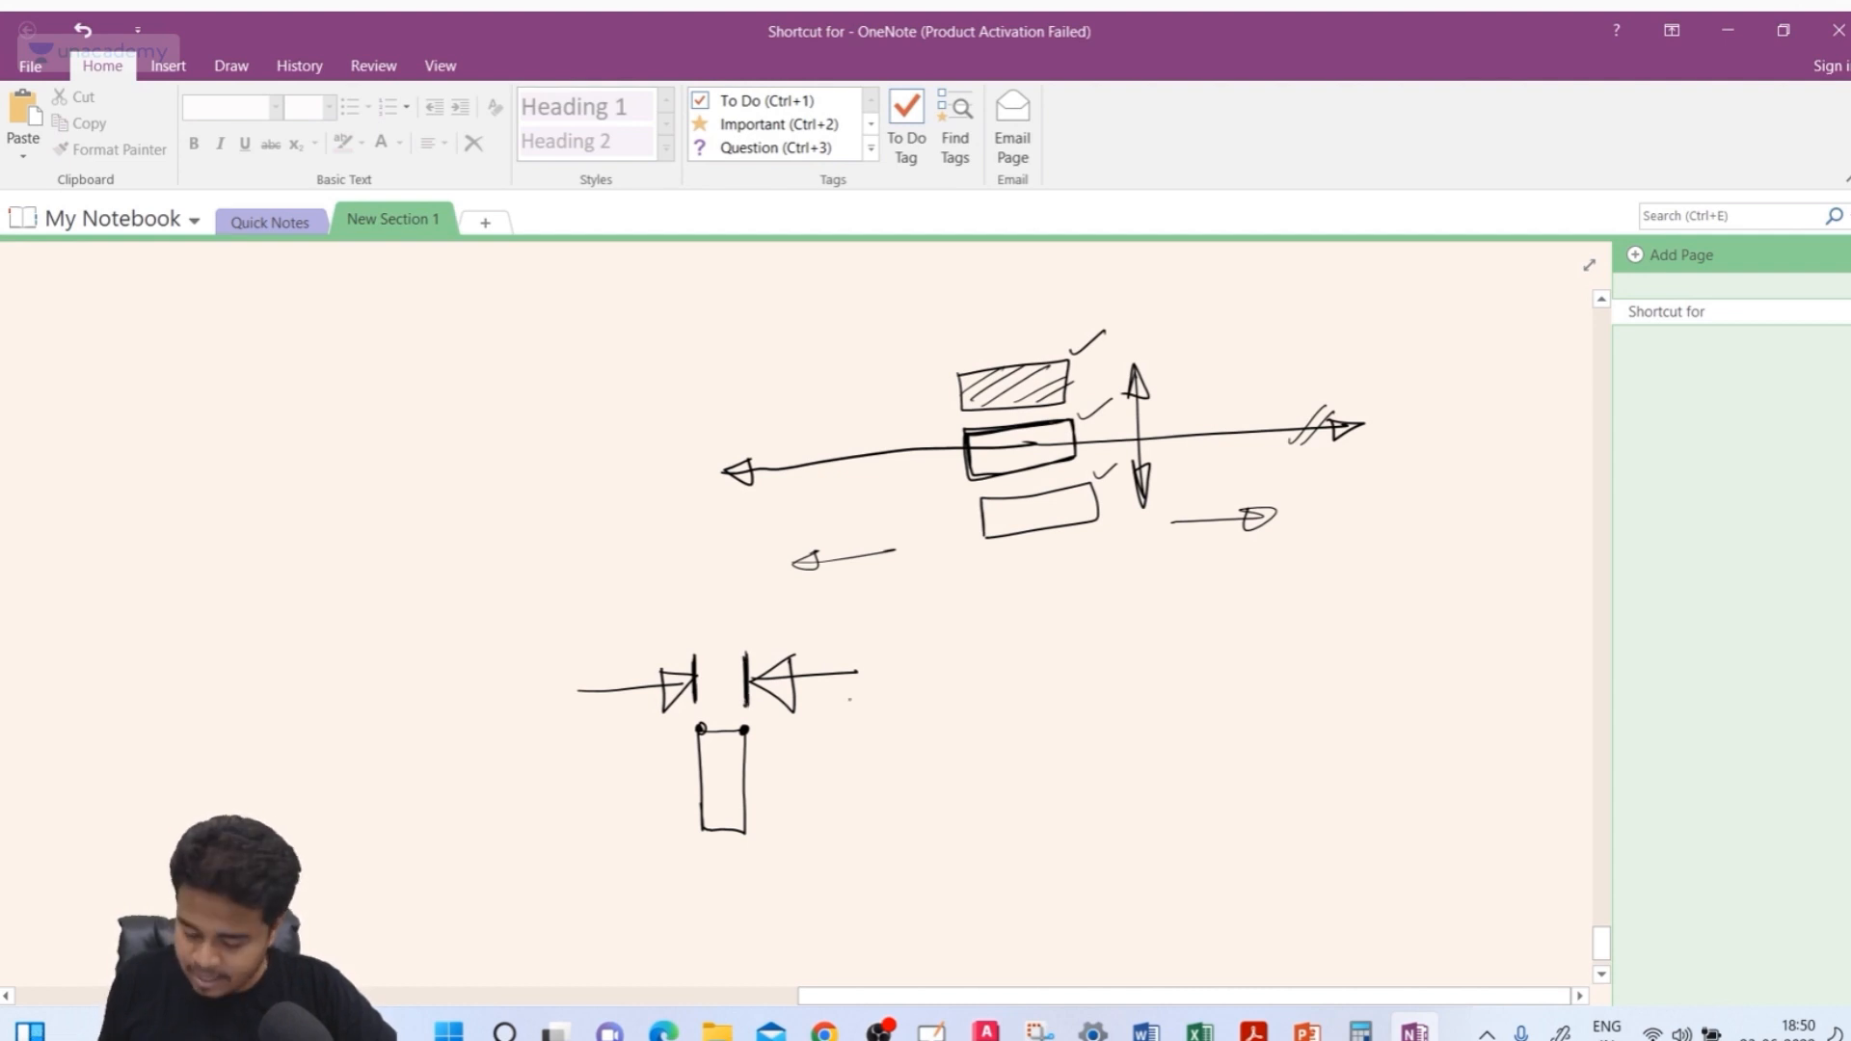
pyautogui.moveTo(851, 688); pyautogui.dragTo(876, 673)
pyautogui.moveTo(593, 716); pyautogui.dragTo(716, 692)
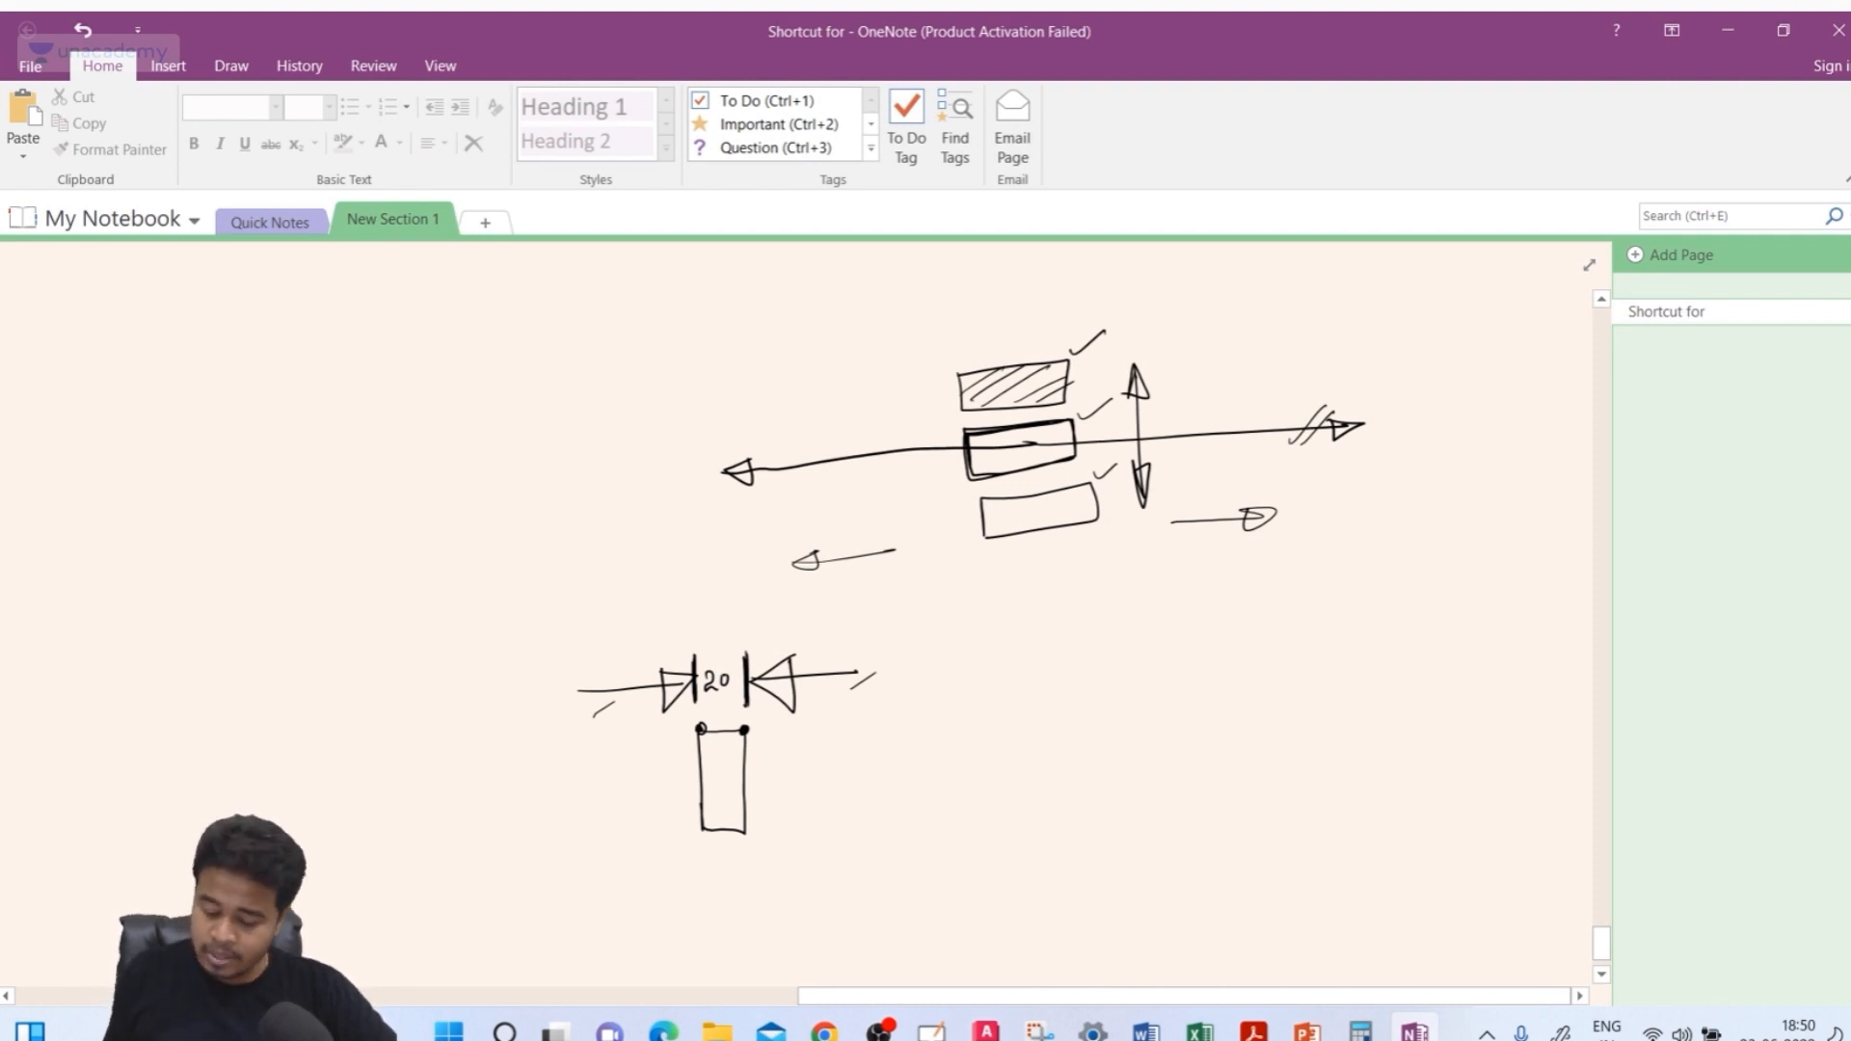
pyautogui.moveTo(782, 737); pyautogui.dragTo(829, 720)
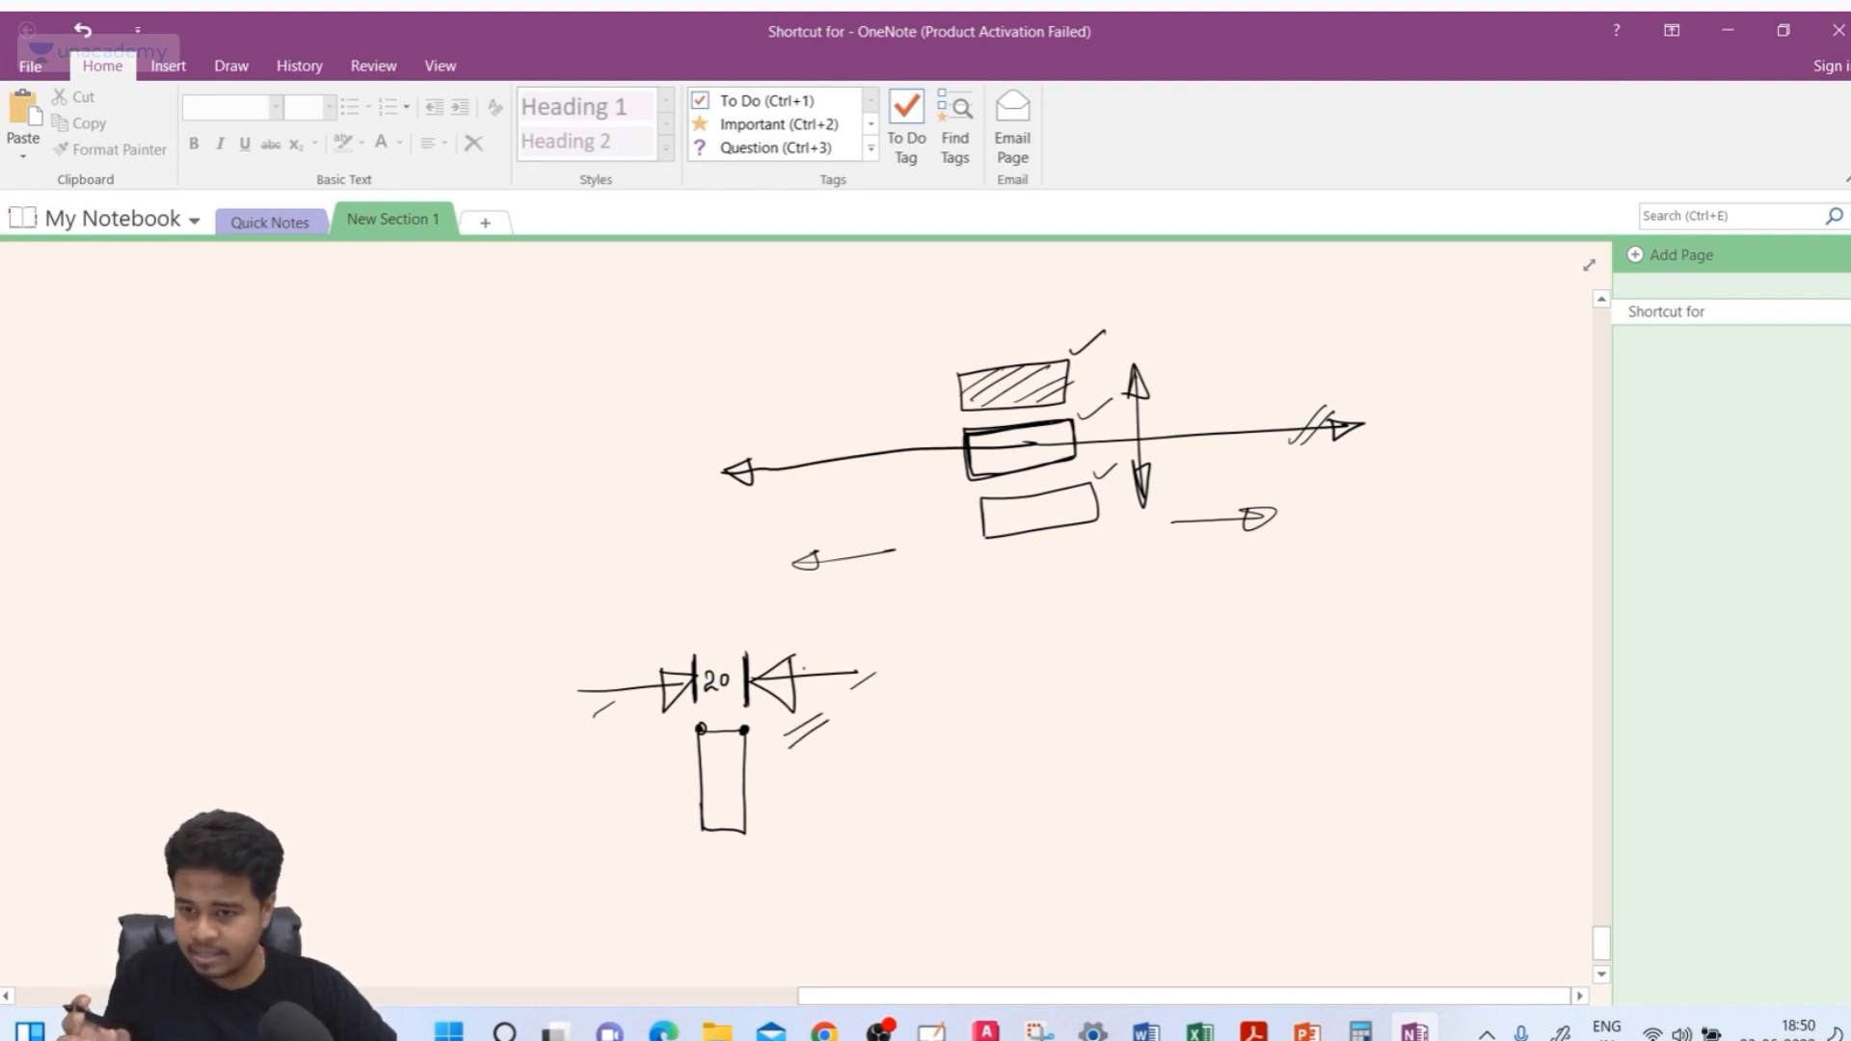
pyautogui.moveTo(697, 639); pyautogui.dragTo(780, 614)
pyautogui.moveTo(719, 646); pyautogui.dragTo(792, 638)
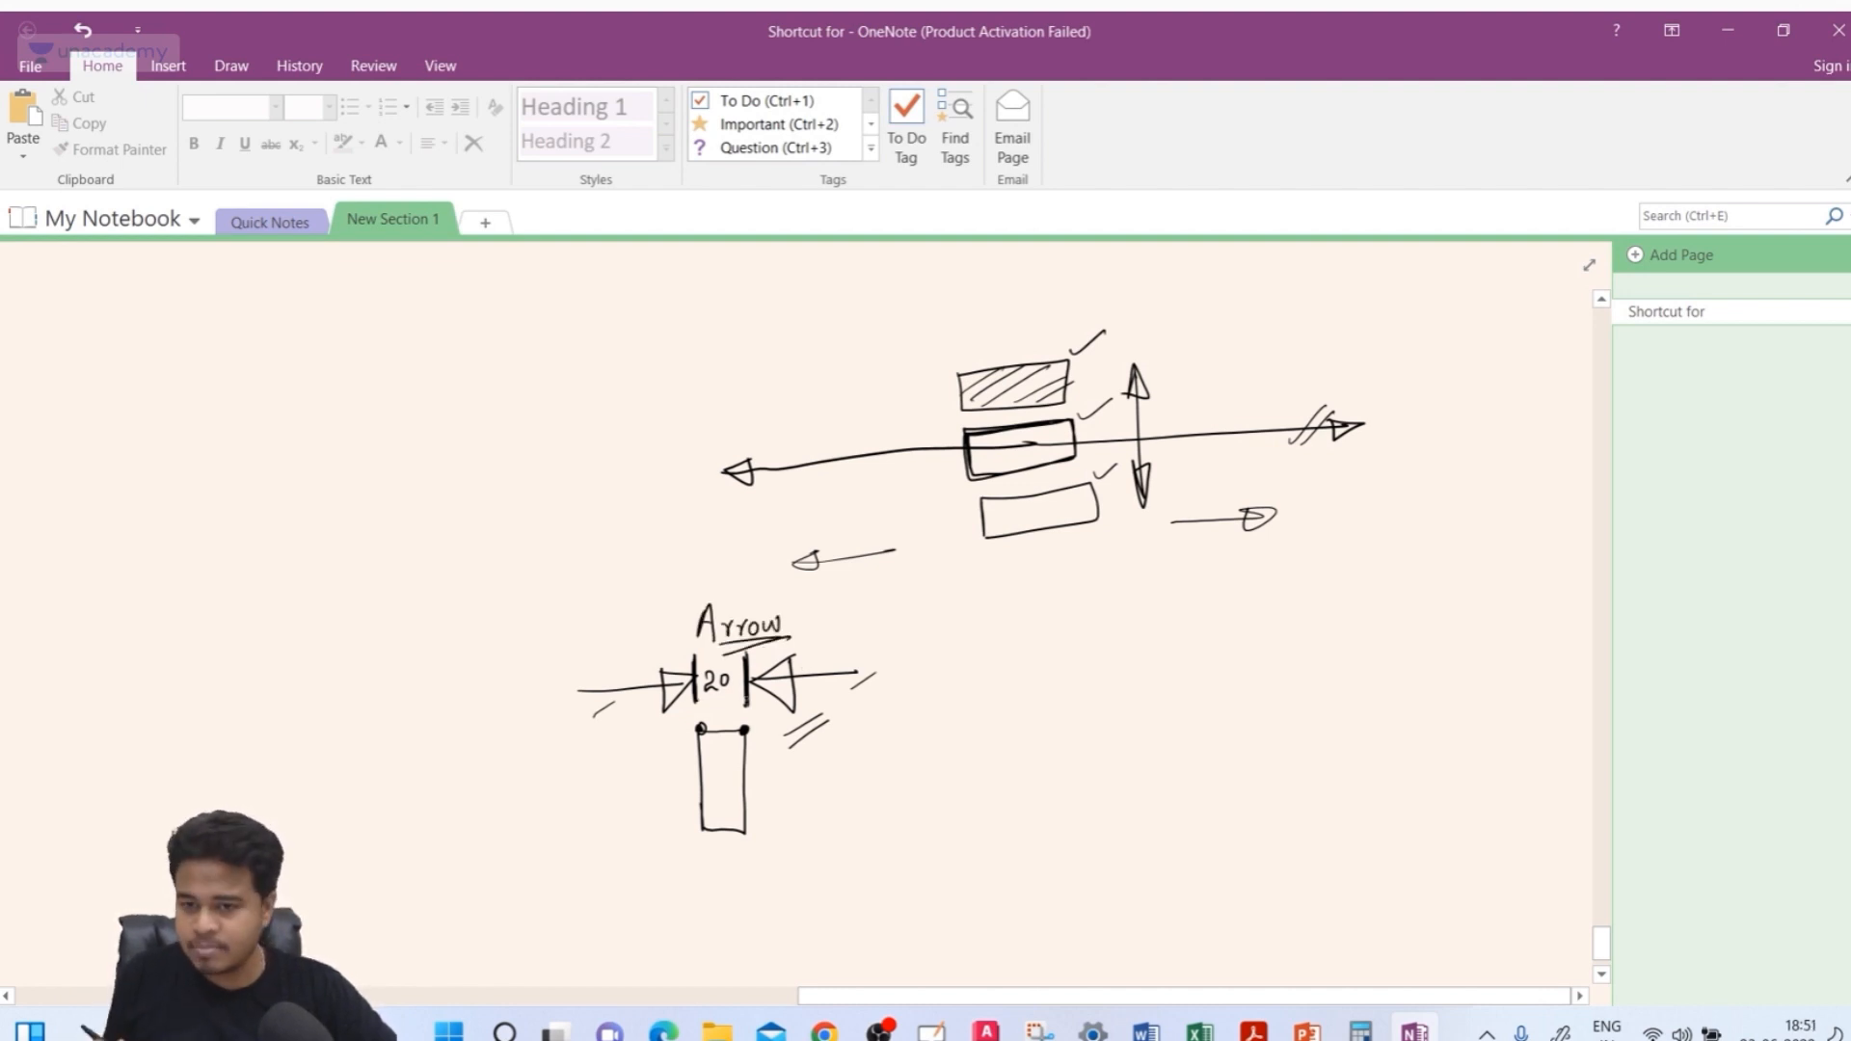
pyautogui.moveTo(701, 844)
pyautogui.mouseDown()
pyautogui.moveTo(704, 893)
pyautogui.moveTo(748, 894)
pyautogui.moveTo(742, 873)
pyautogui.mouseUp()
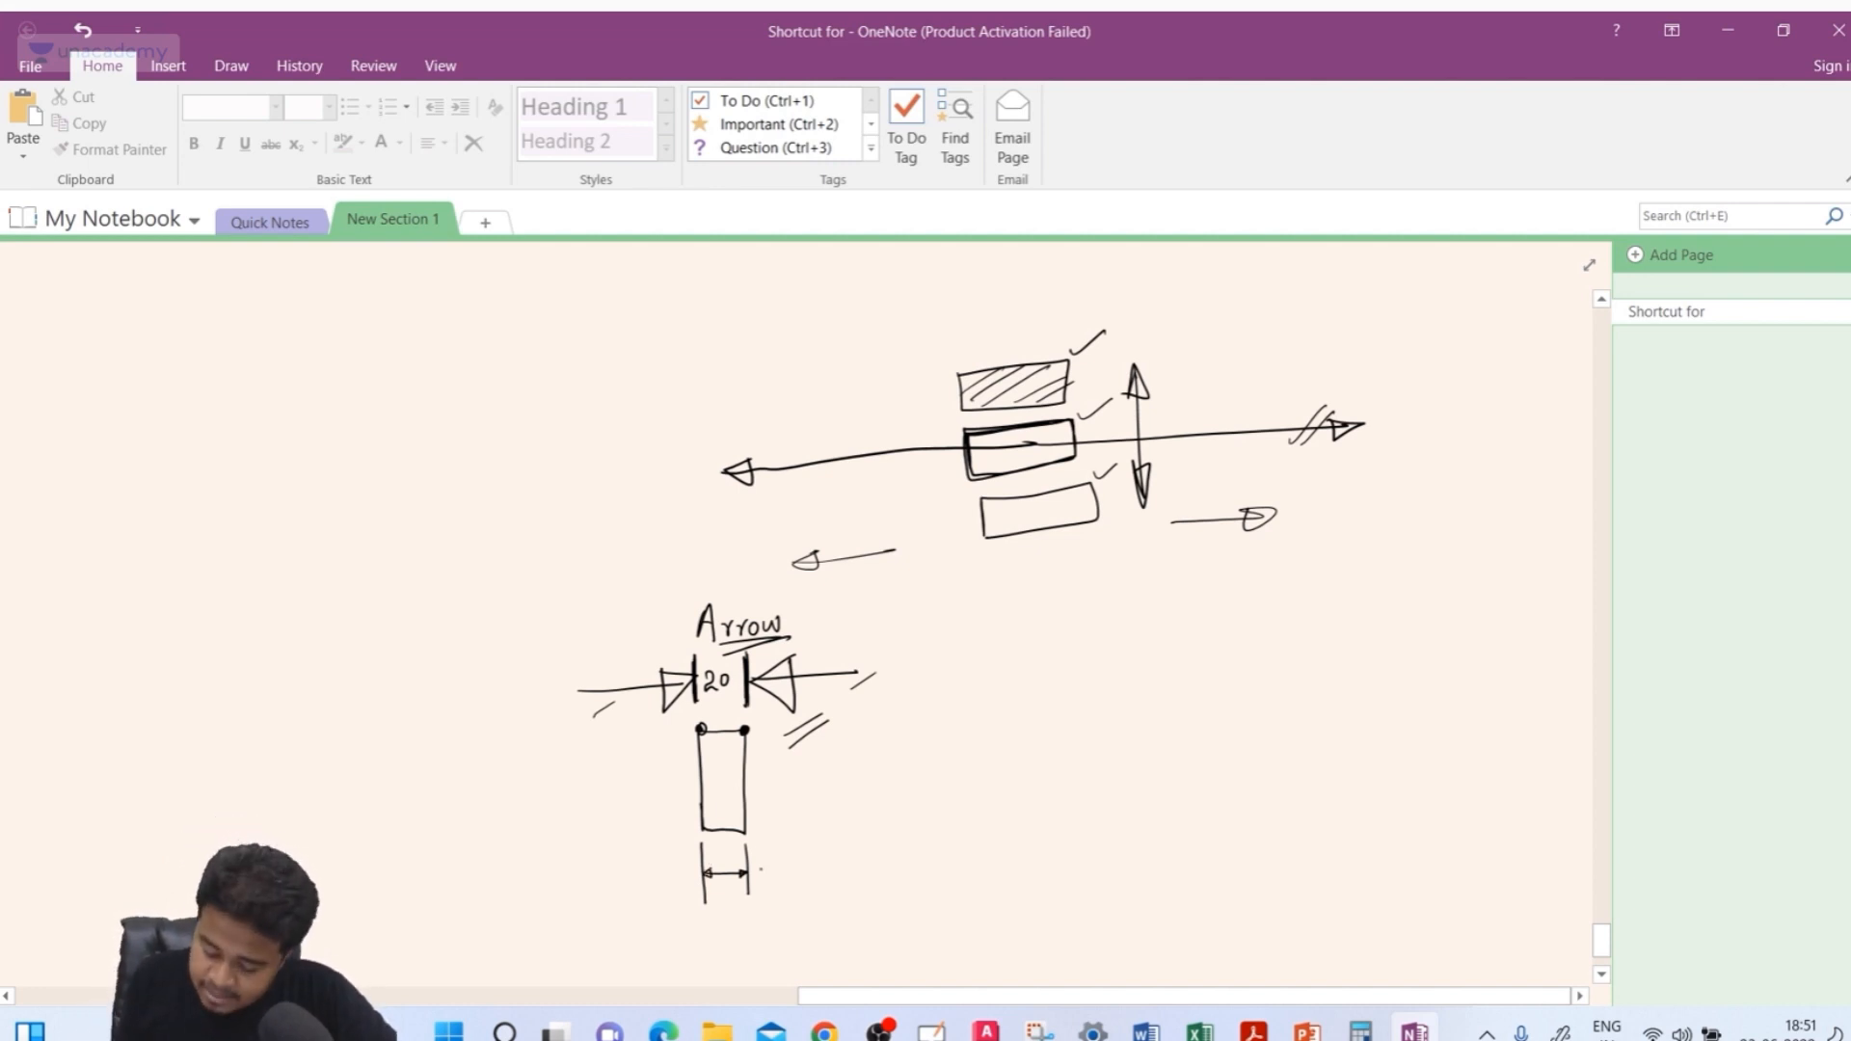
pyautogui.moveTo(757, 864); pyautogui.dragTo(778, 867)
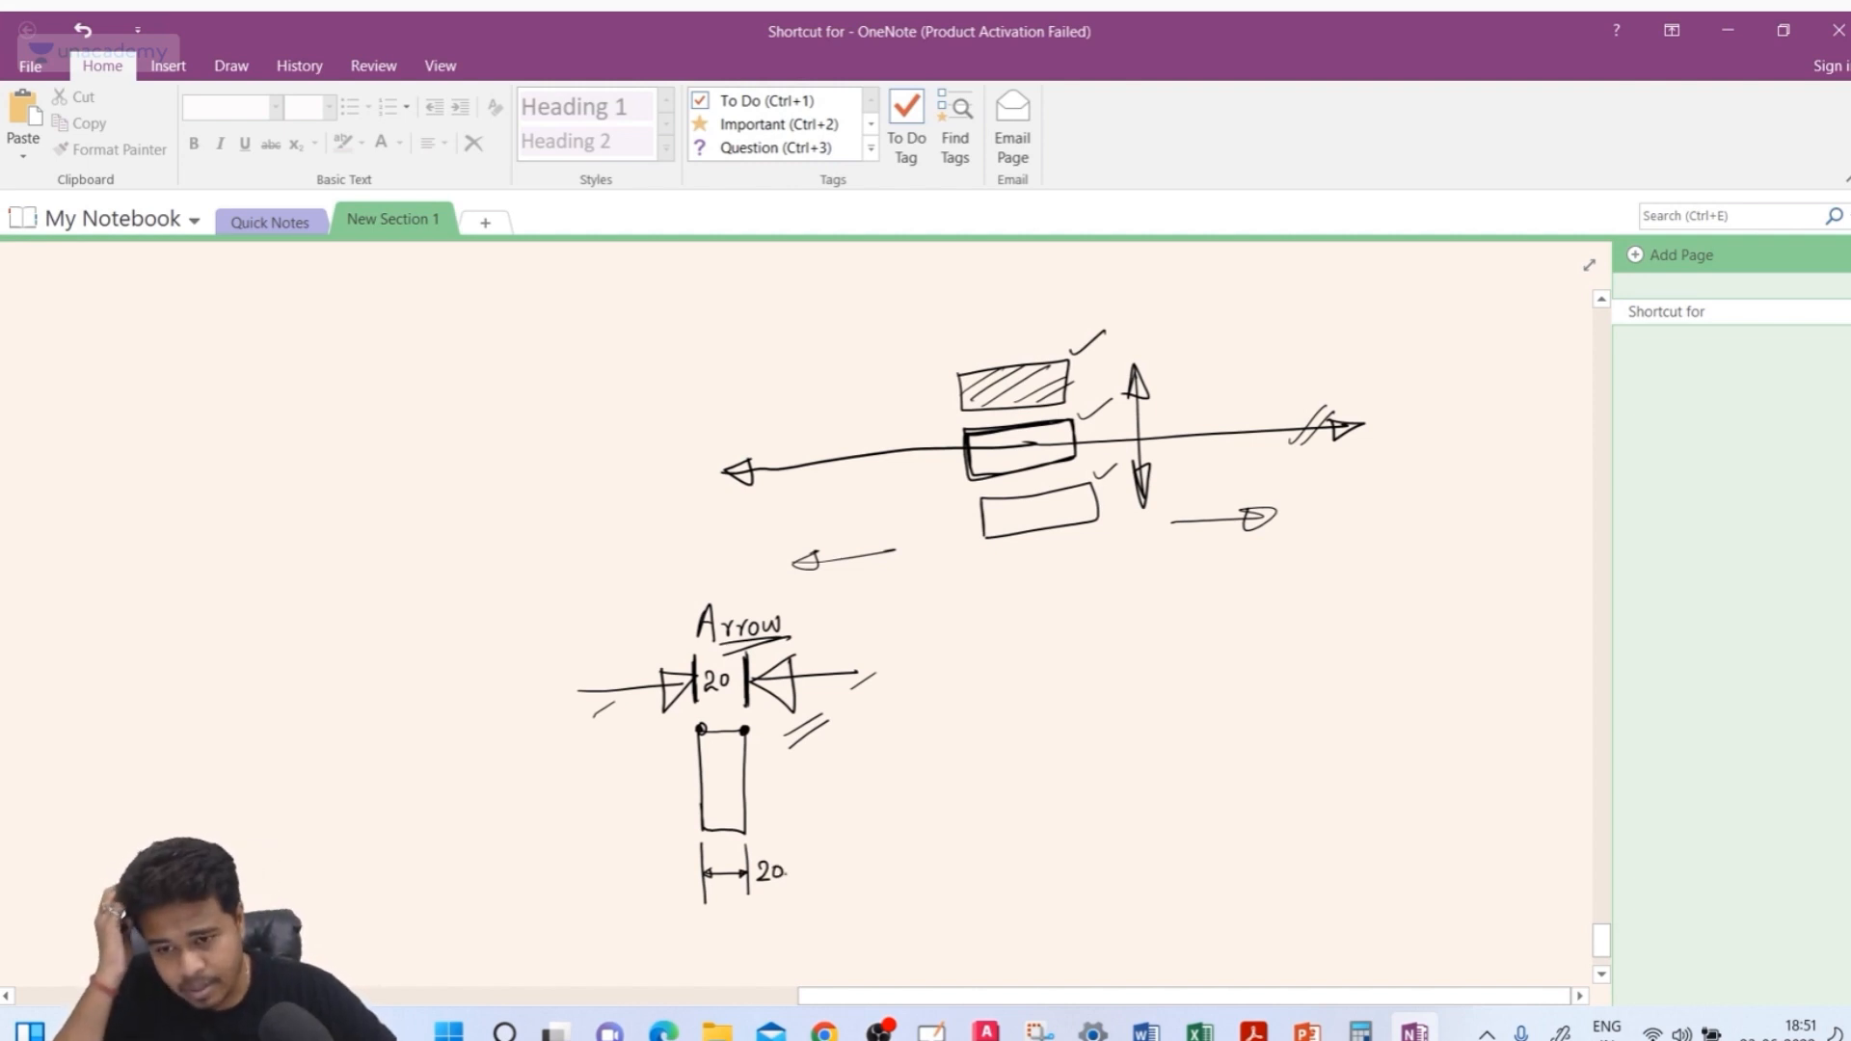
# Sketch a narrower rectangle with a cramped 20 dimension underneath, then return to the dimension style dialog
pyautogui.moveTo(920, 714); pyautogui.dragTo(929, 805)
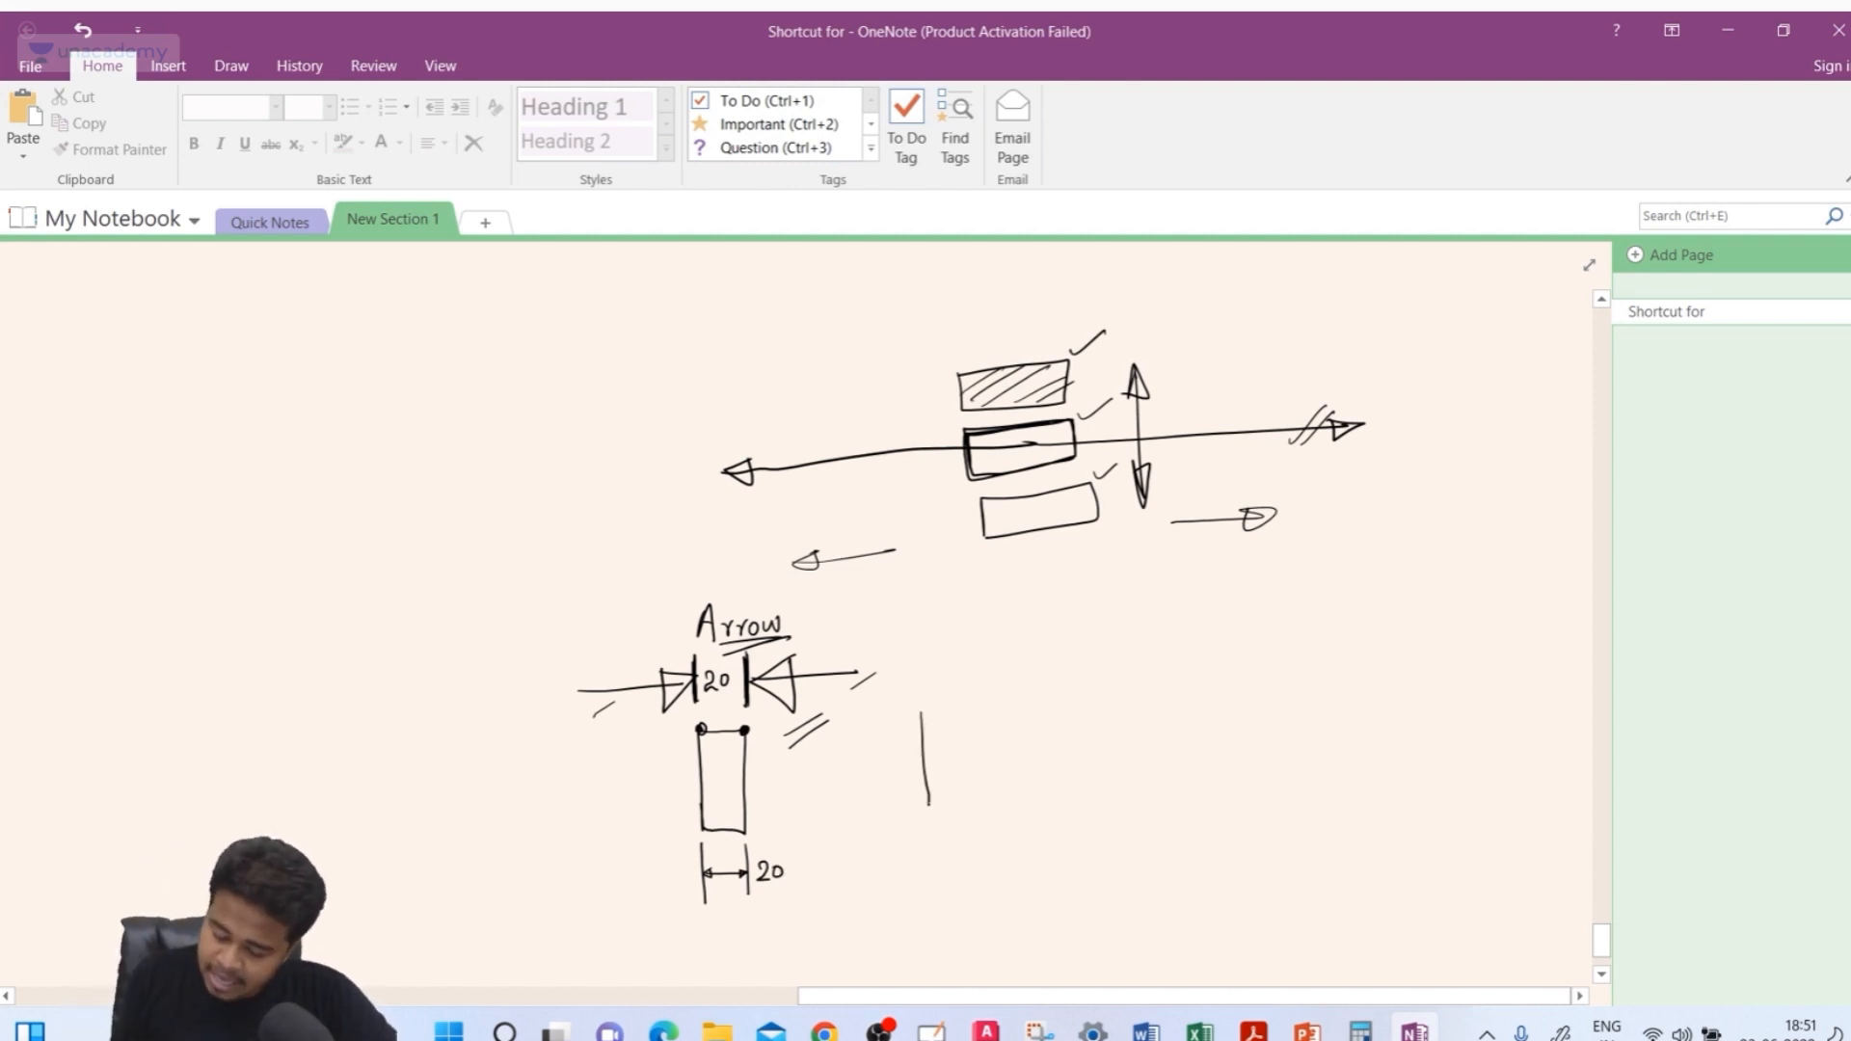
pyautogui.moveTo(923, 712)
pyautogui.mouseDown()
pyautogui.moveTo(955, 805)
pyautogui.moveTo(930, 805)
pyautogui.moveTo(929, 865)
pyautogui.moveTo(958, 865)
pyautogui.moveTo(948, 835)
pyautogui.mouseUp()
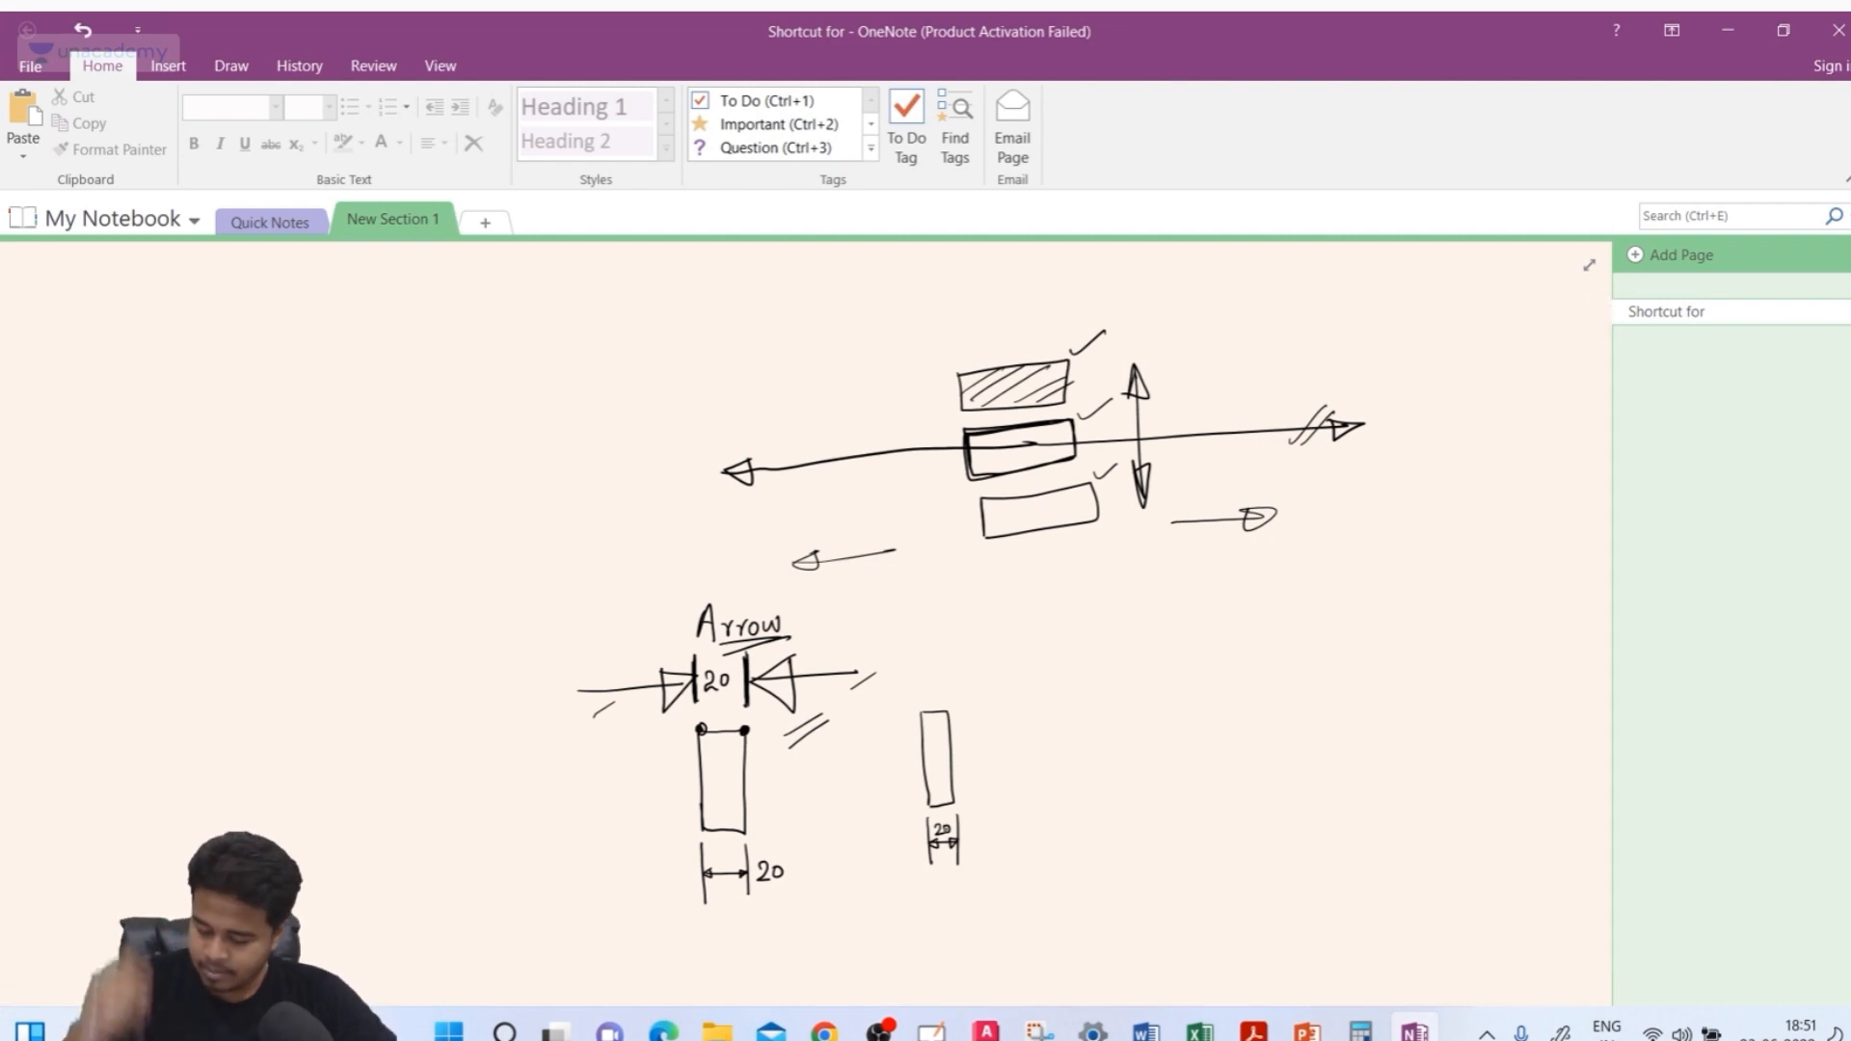
pyautogui.moveTo(954, 876); pyautogui.dragTo(981, 853)
pyautogui.moveTo(962, 879); pyautogui.dragTo(986, 854)
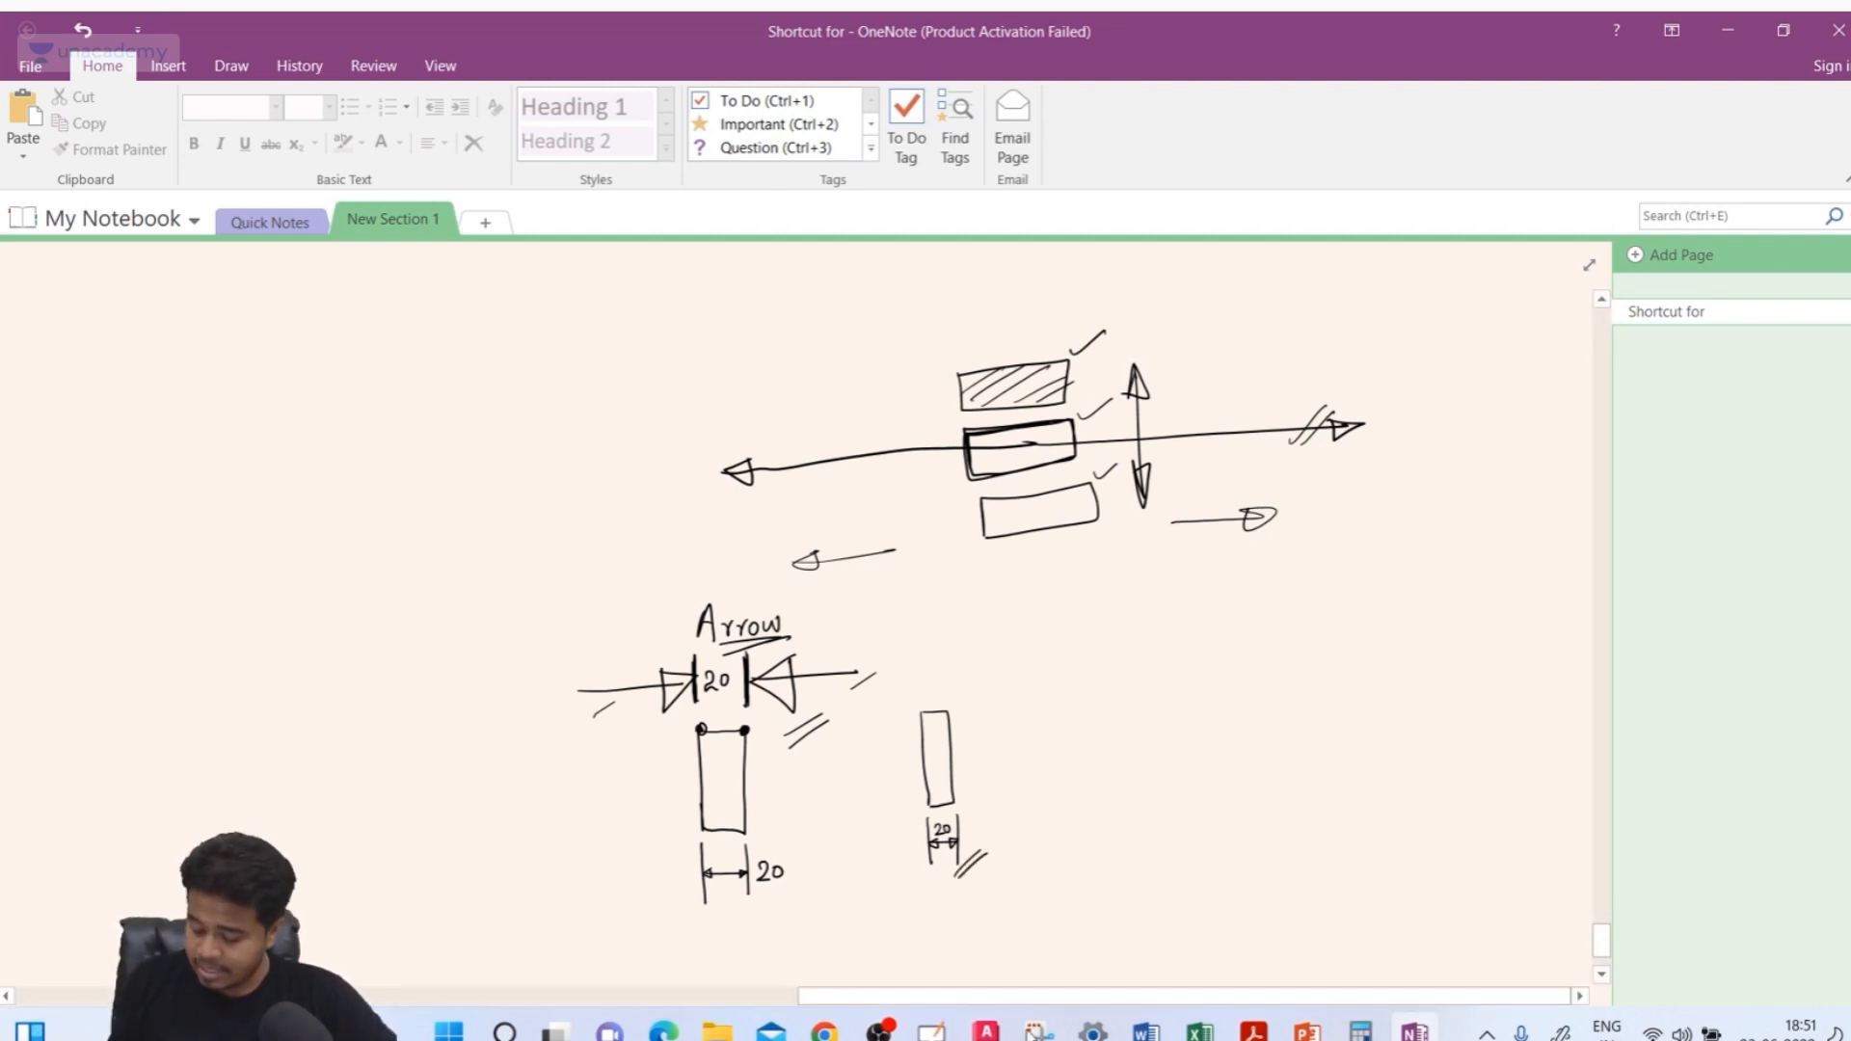
pyautogui.click(986, 1030)
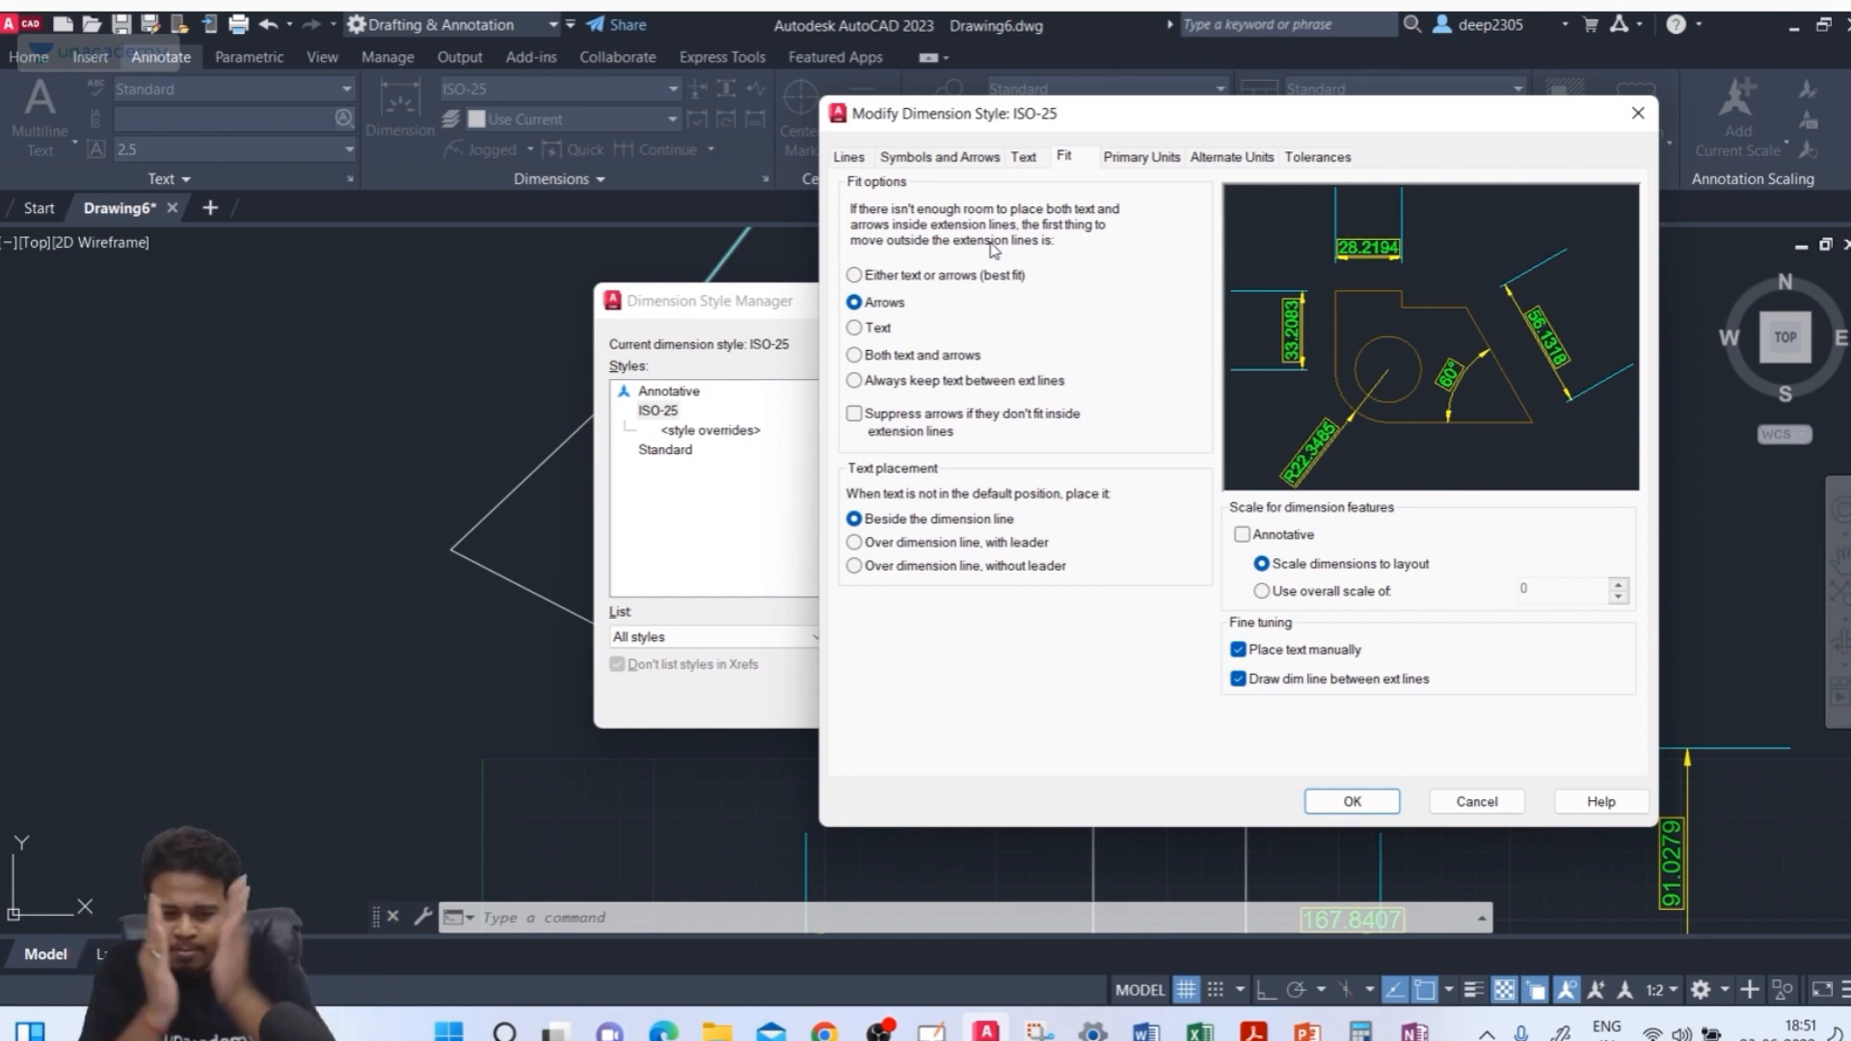
# Set the fit option to Either text or arrows (best fit) after trying the other fit options and arrow suppression
pyautogui.click(886, 277)
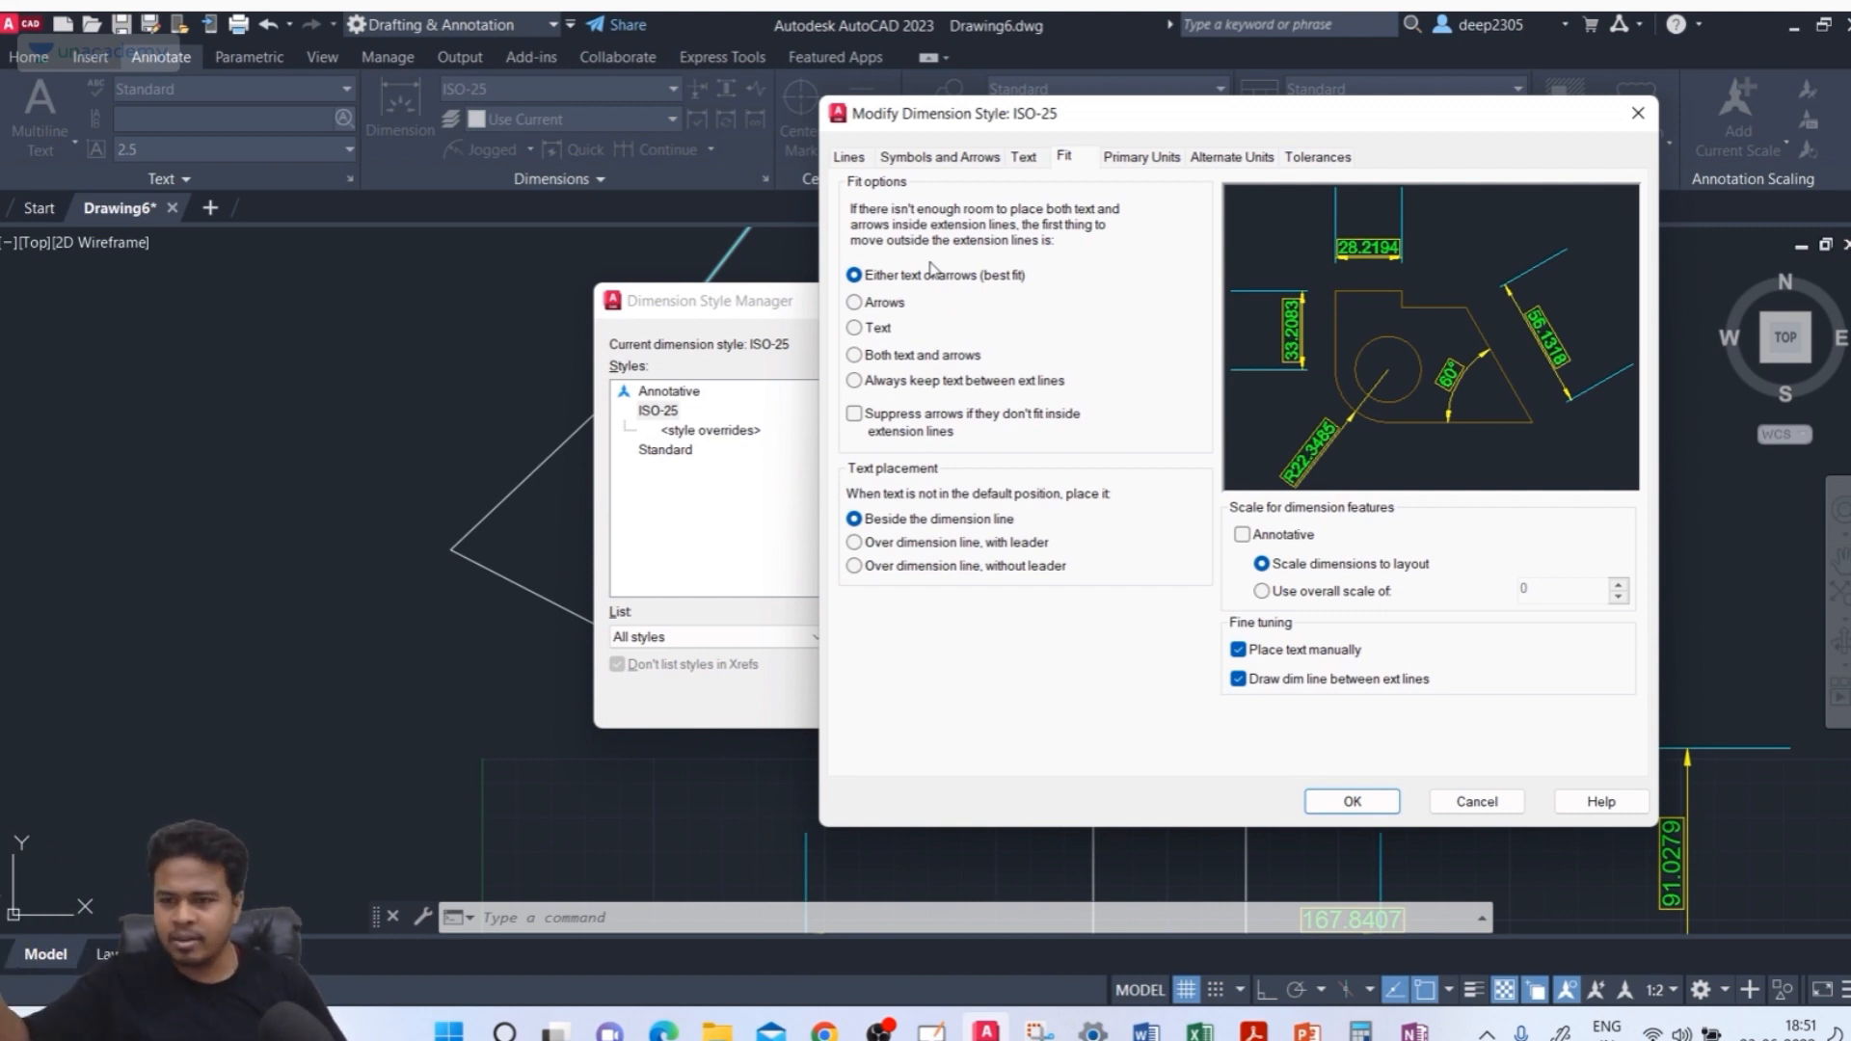
pyautogui.click(880, 358)
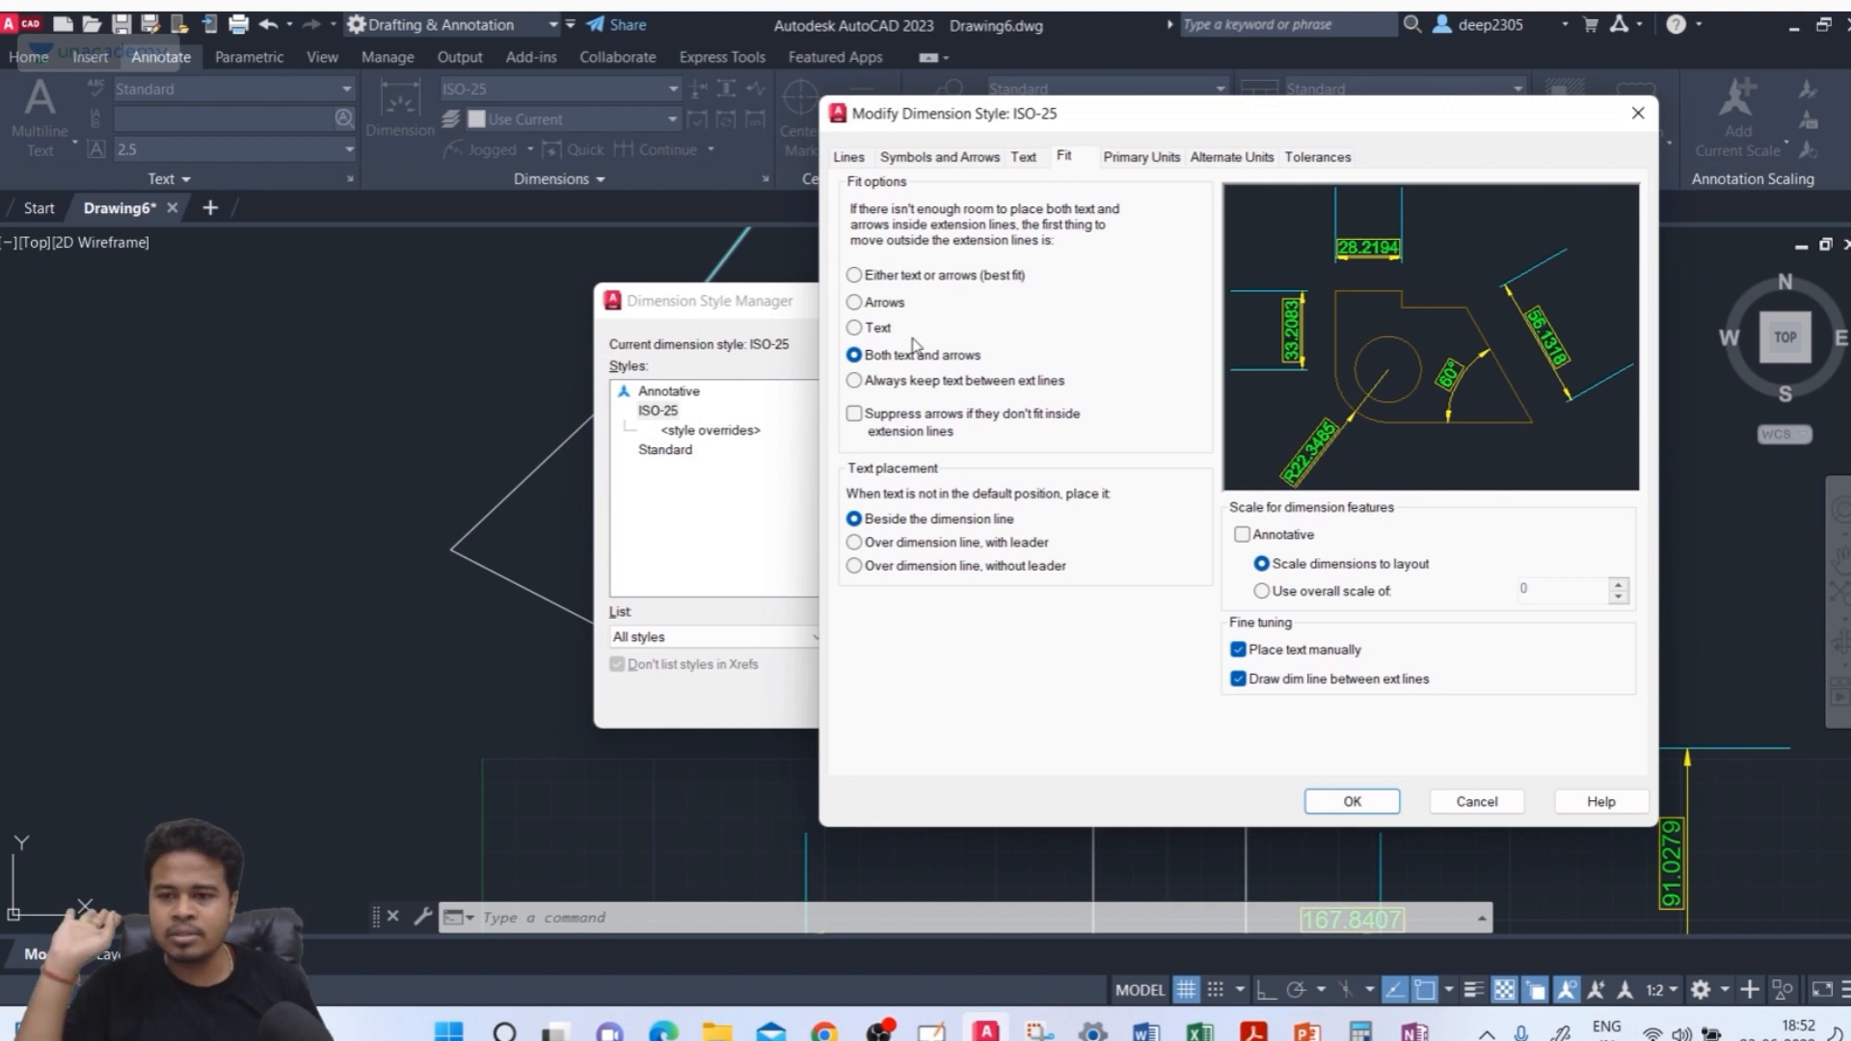
pyautogui.click(938, 384)
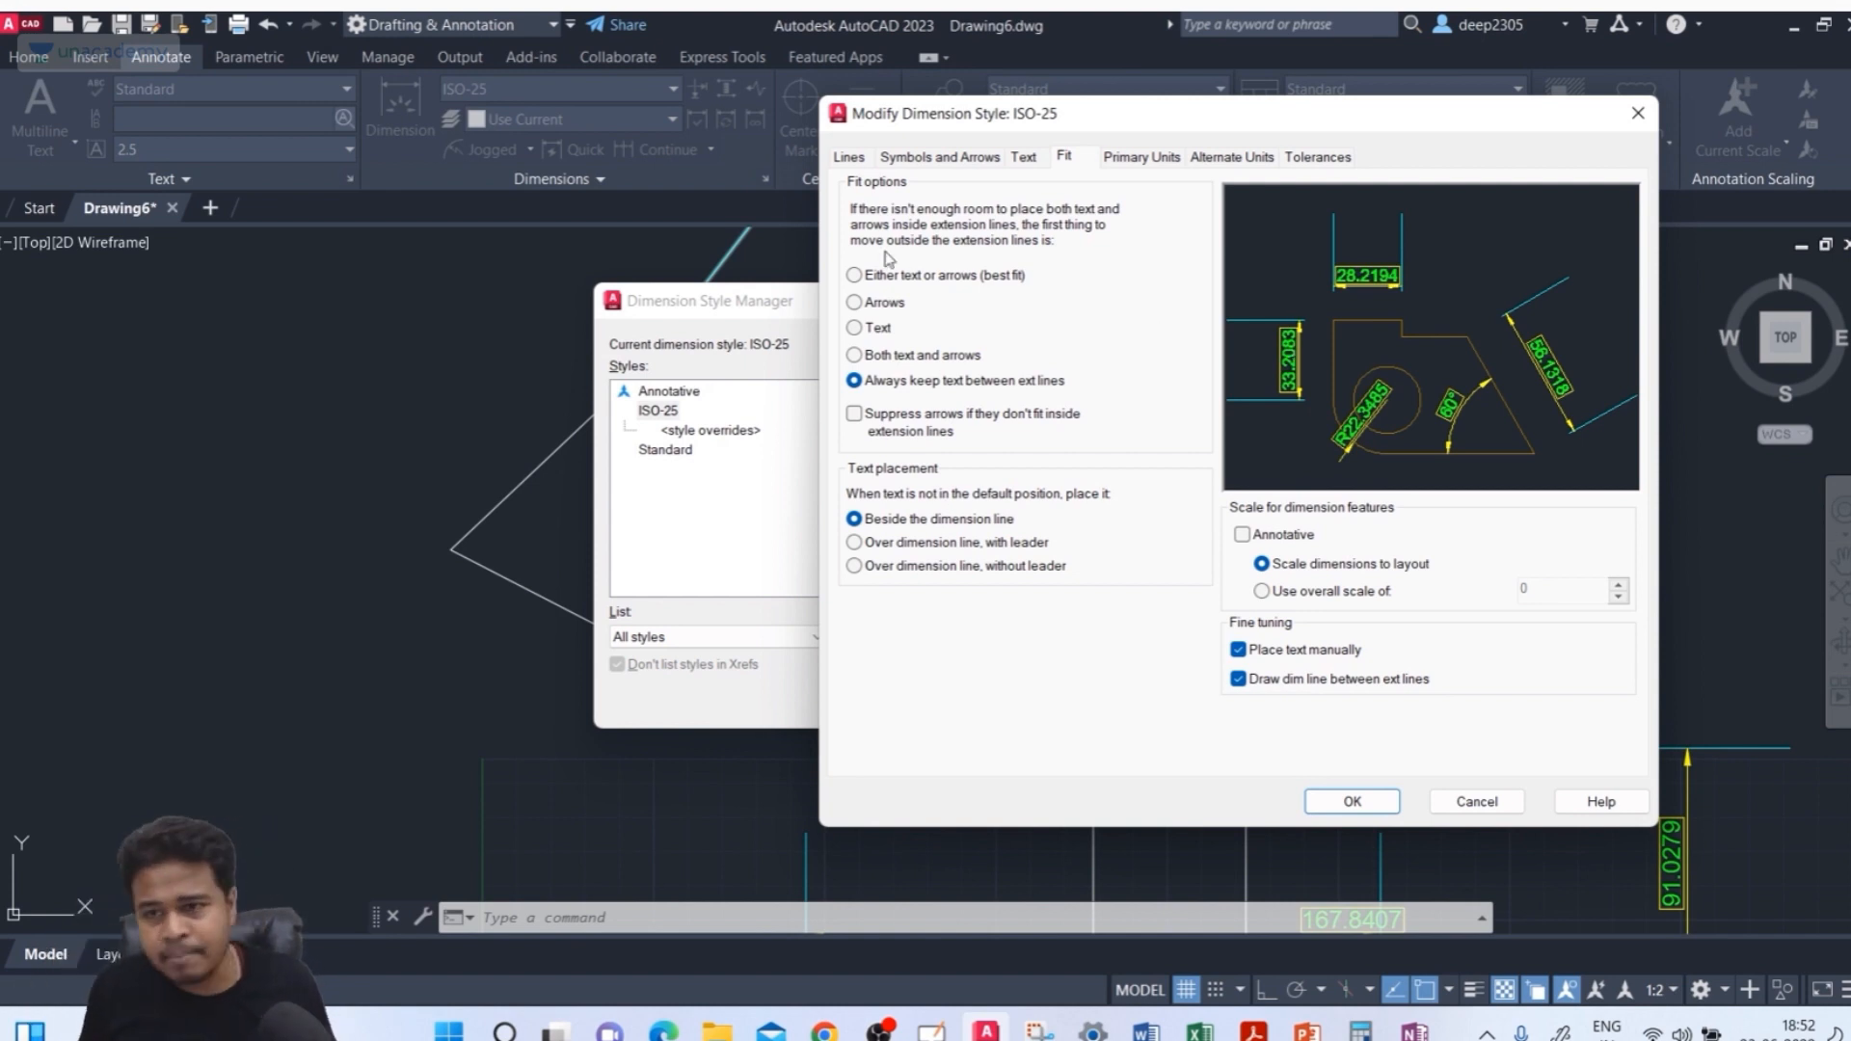
pyautogui.click(911, 275)
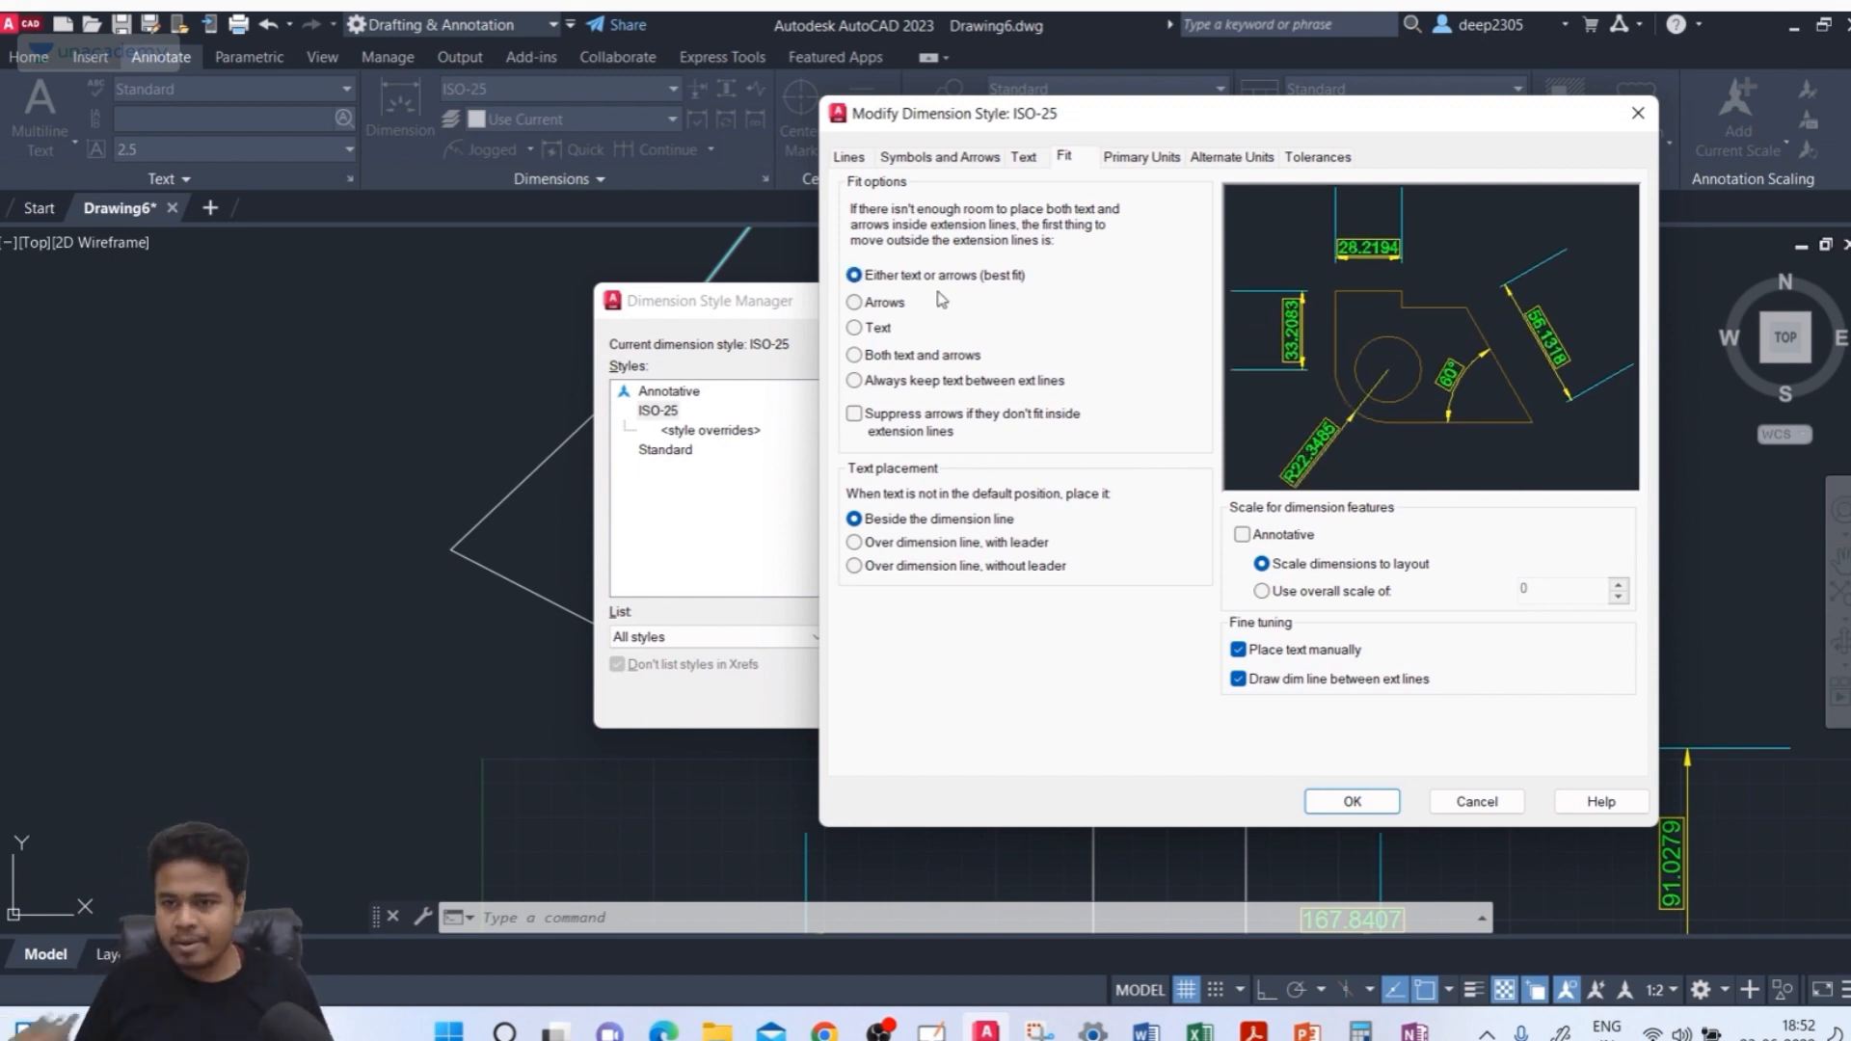
pyautogui.click(900, 381)
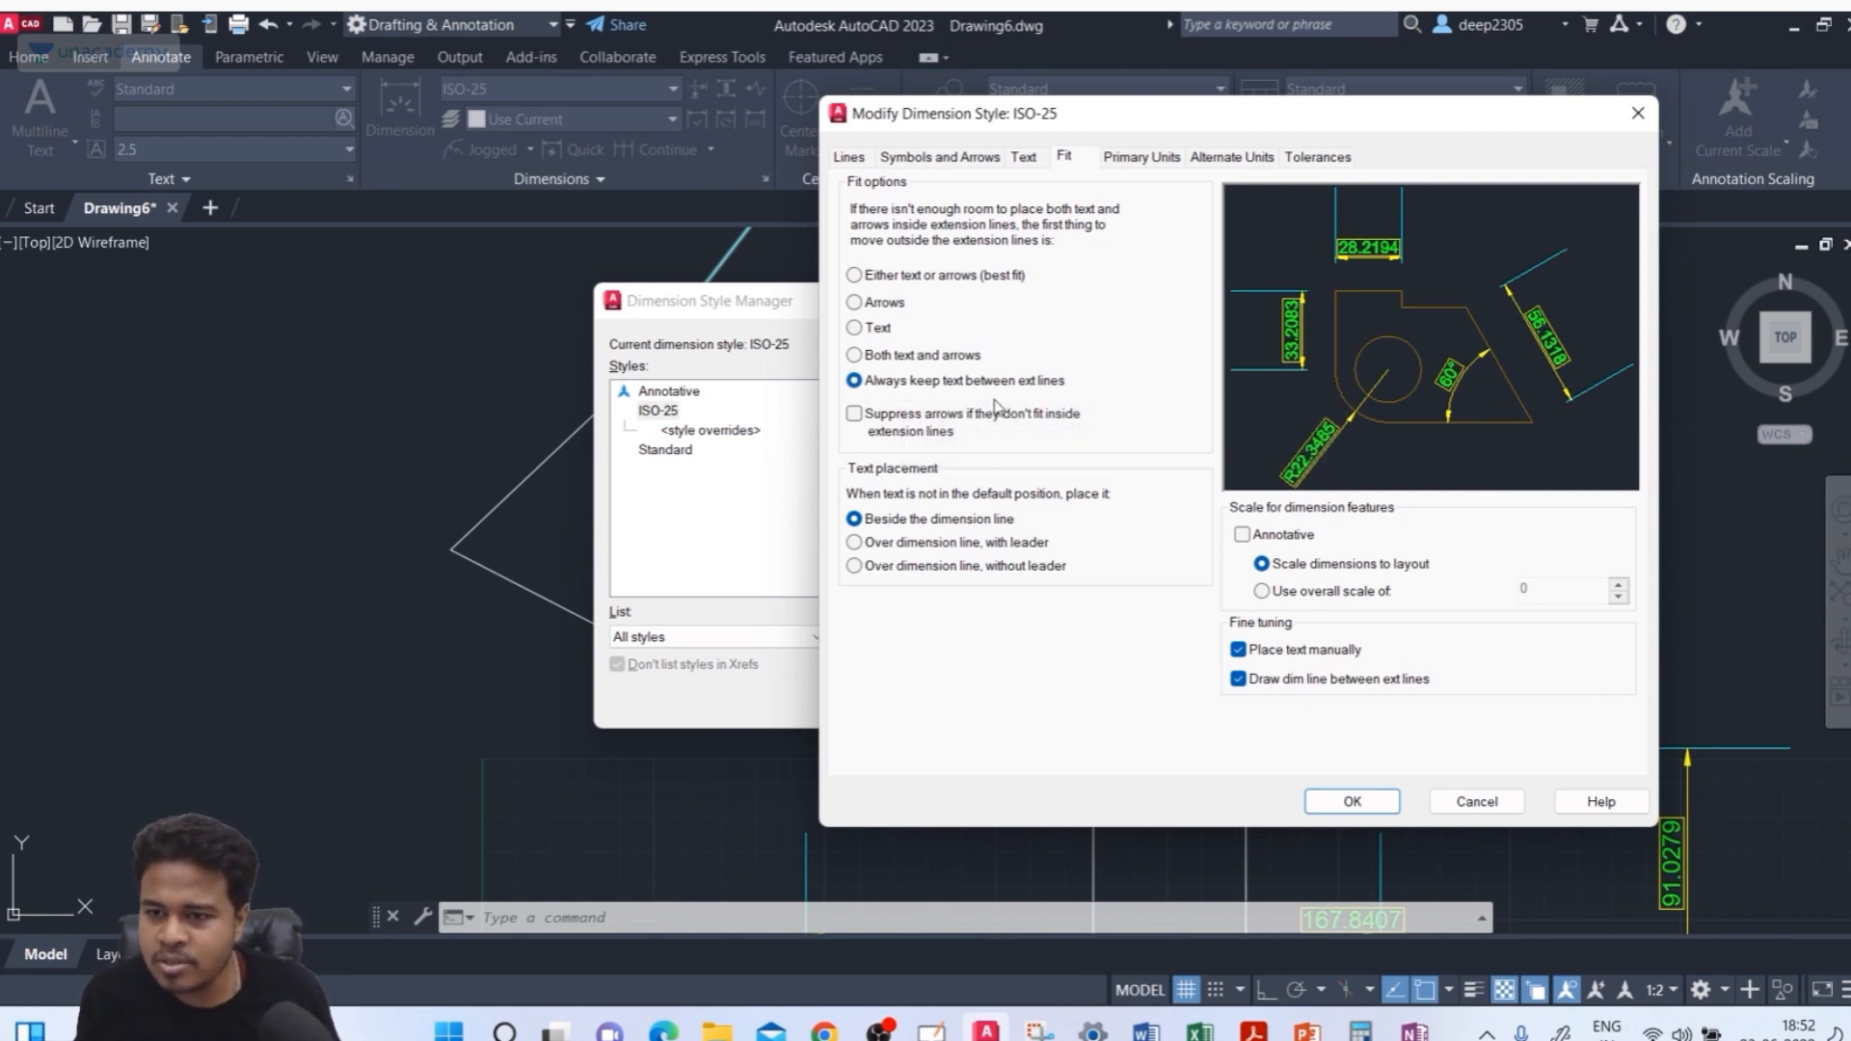
pyautogui.click(964, 279)
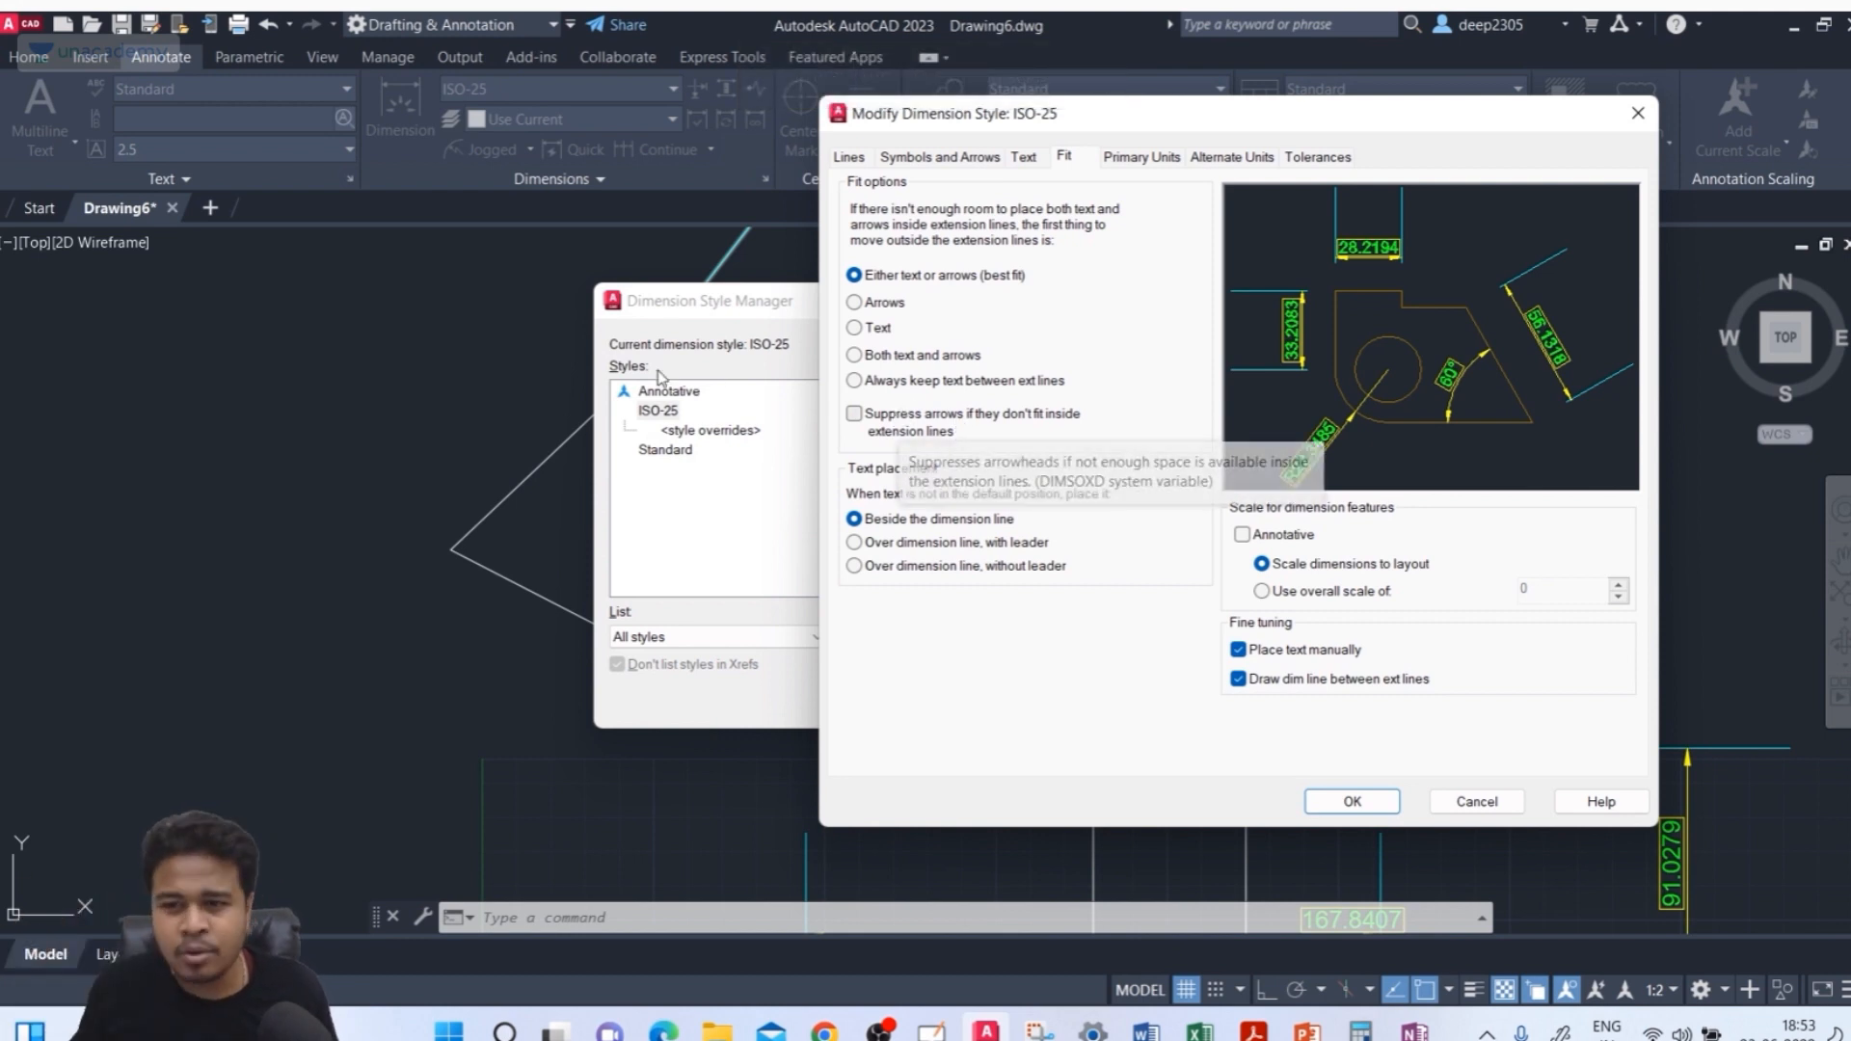
pyautogui.click(854, 413)
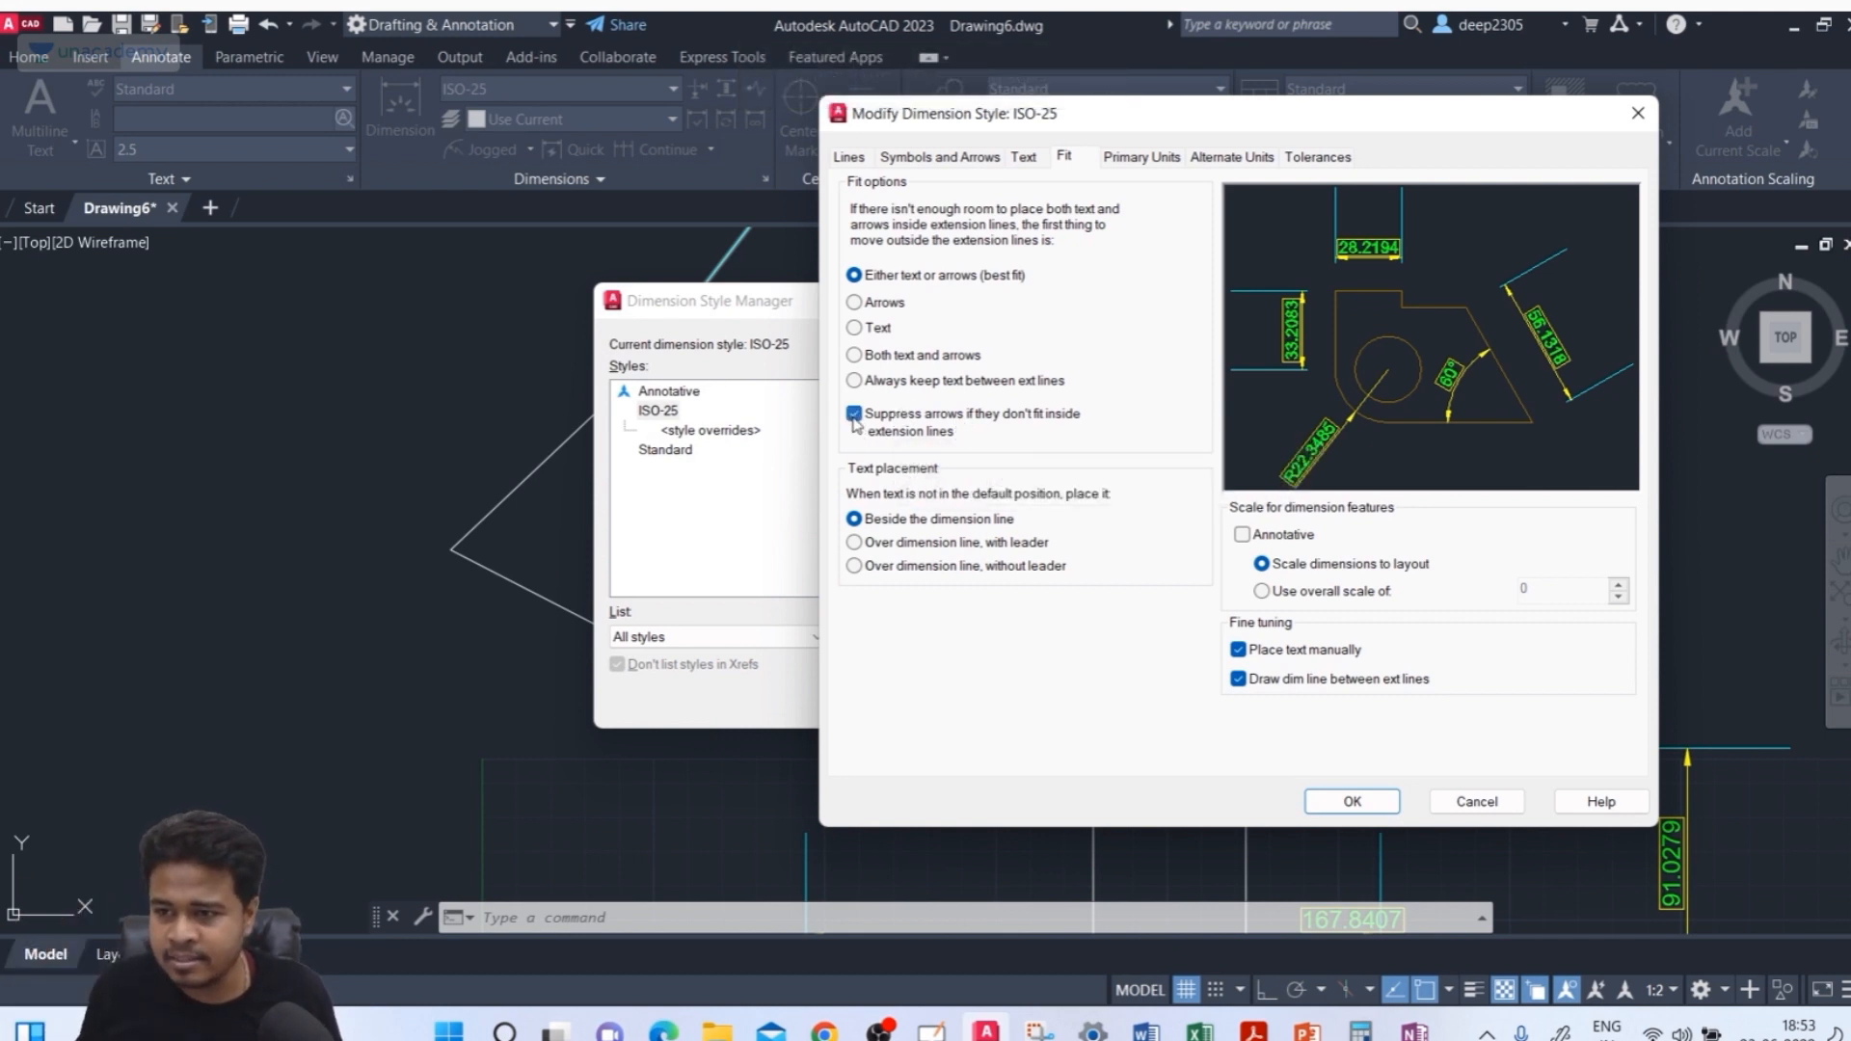
pyautogui.click(854, 413)
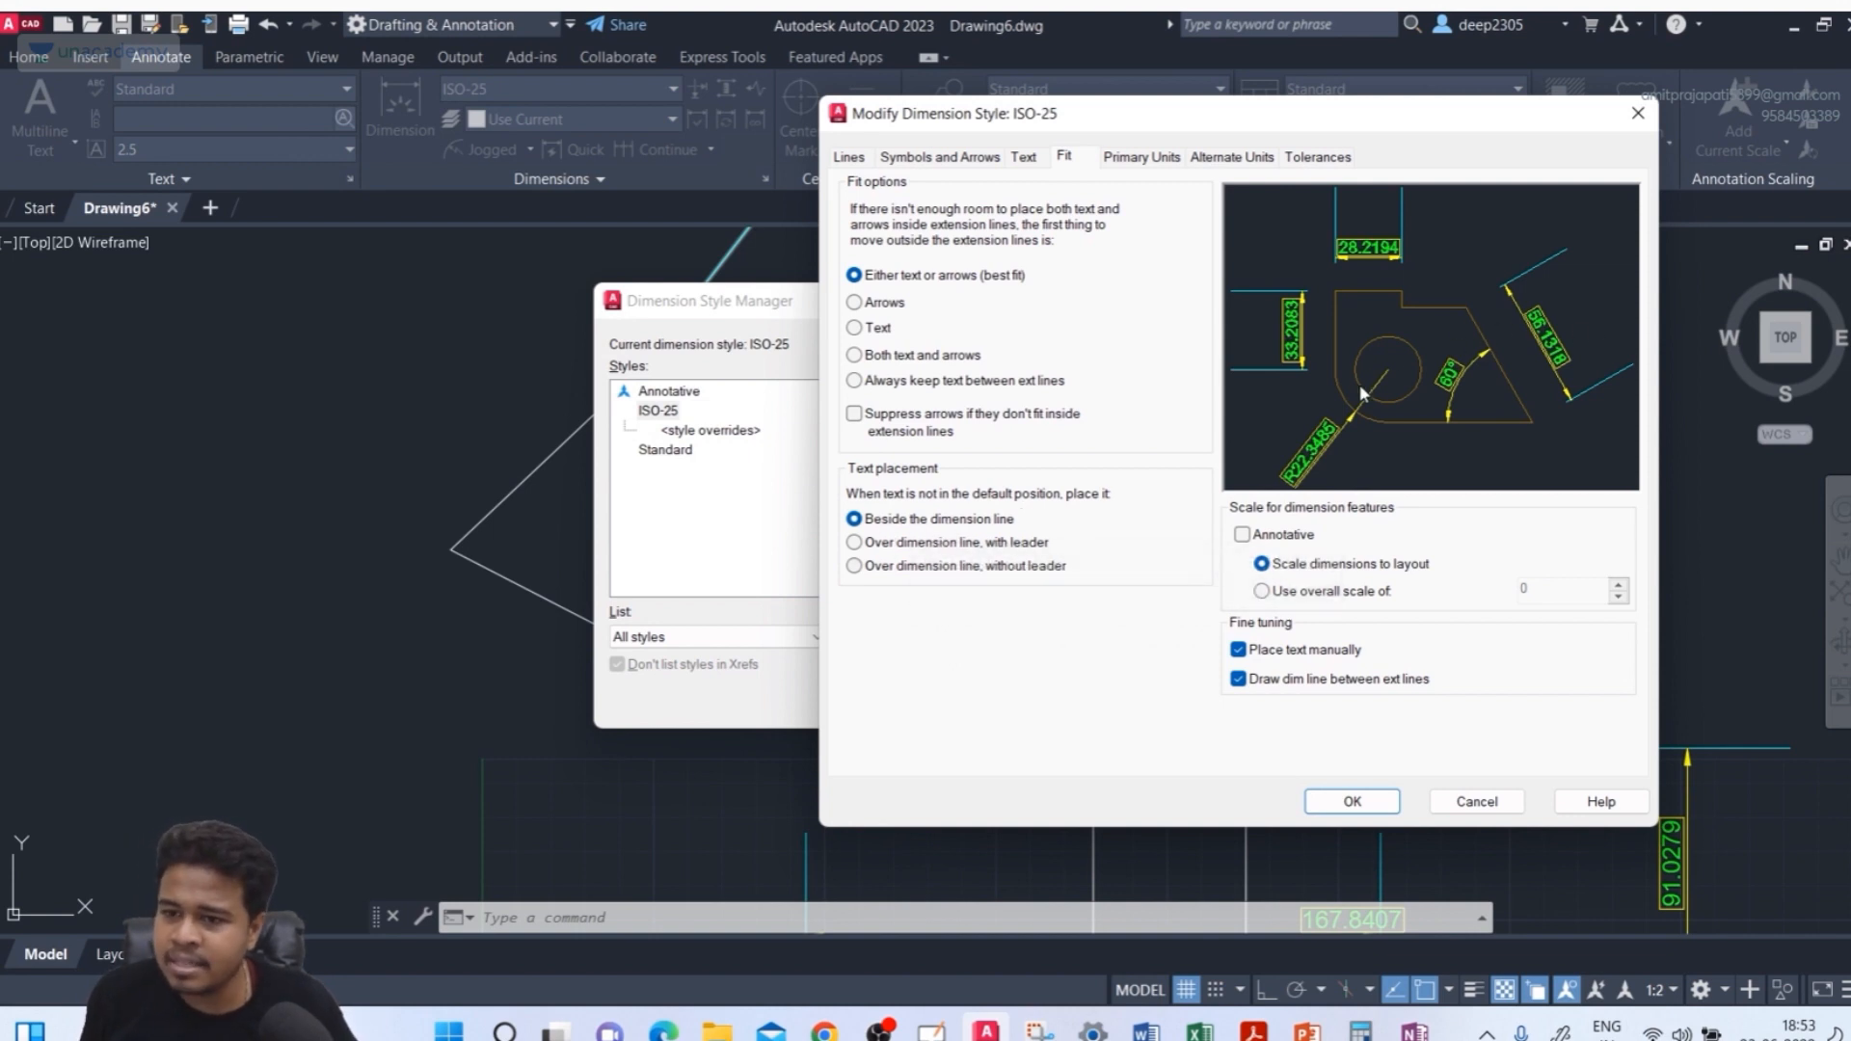
# Set text placement to Over dimension line, without leader for text moved from its default position
pyautogui.click(1020, 546)
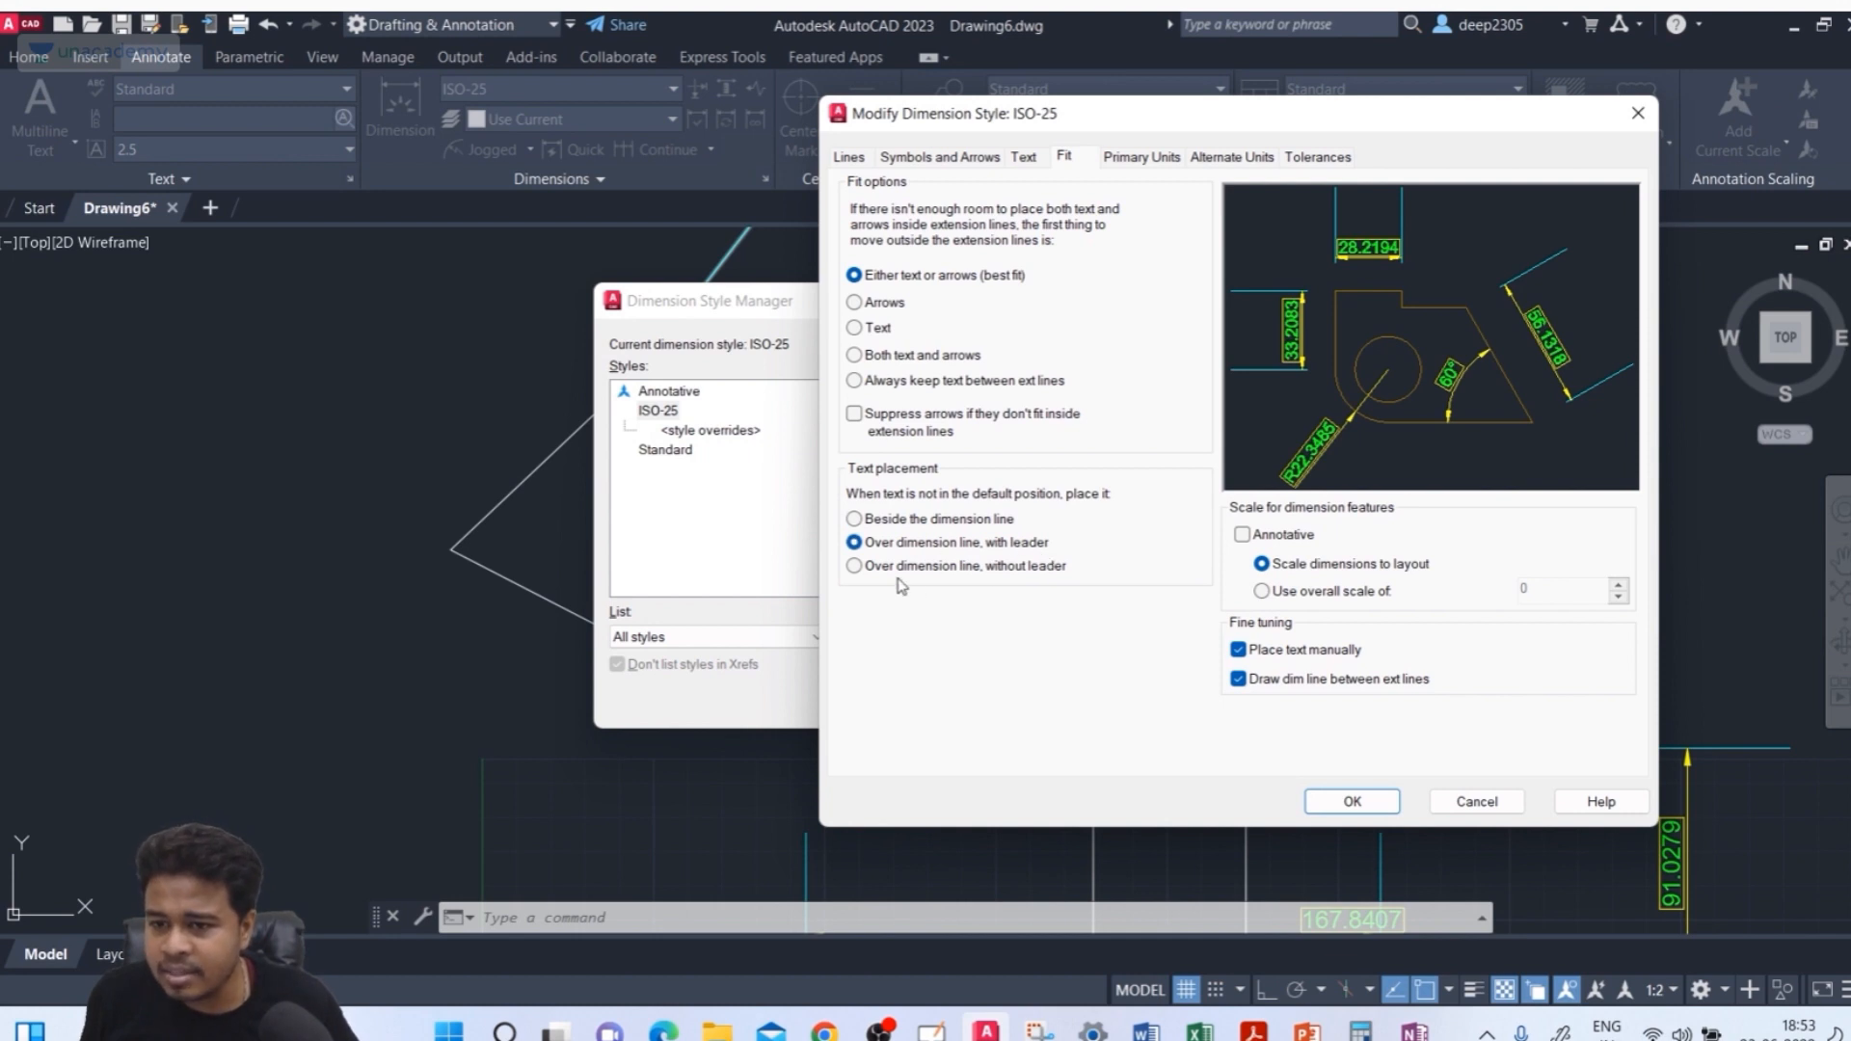
pyautogui.click(906, 566)
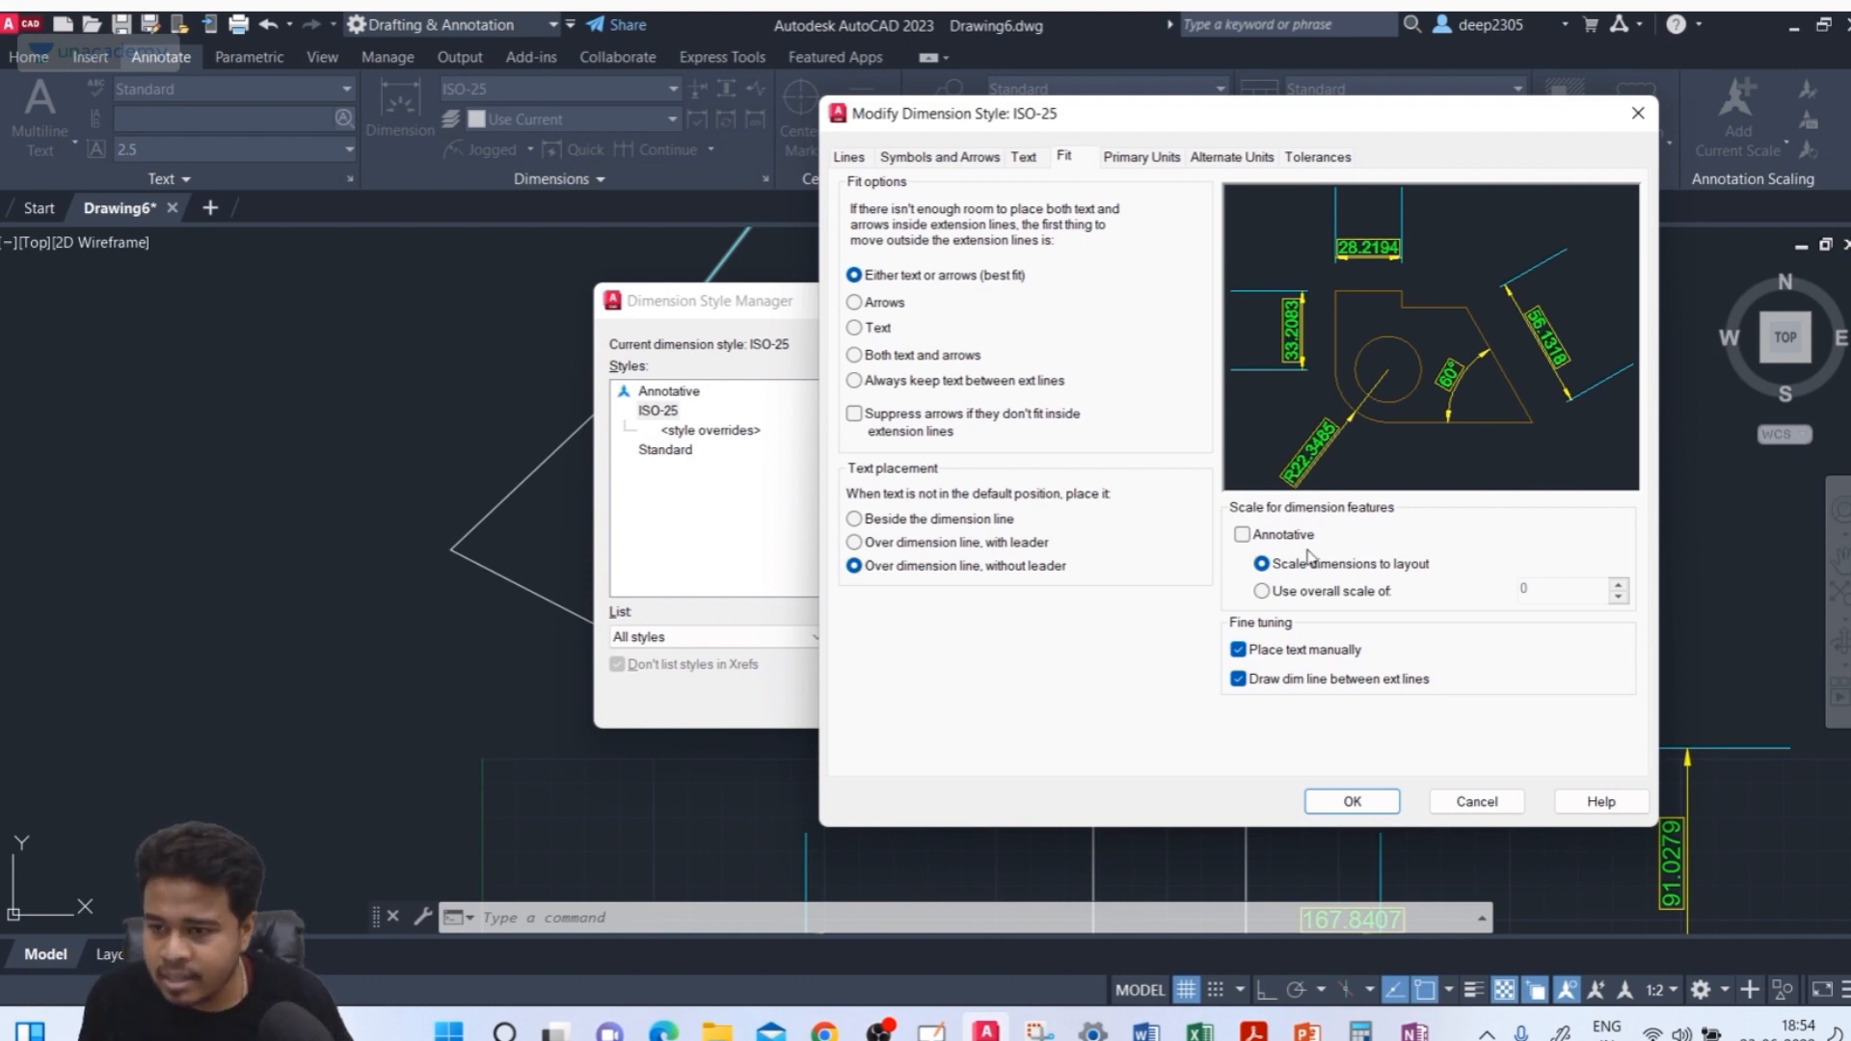
# Turn off Place text manually after trying an overall dimension scale of 2, then reset that scale to 1
pyautogui.click(1279, 595)
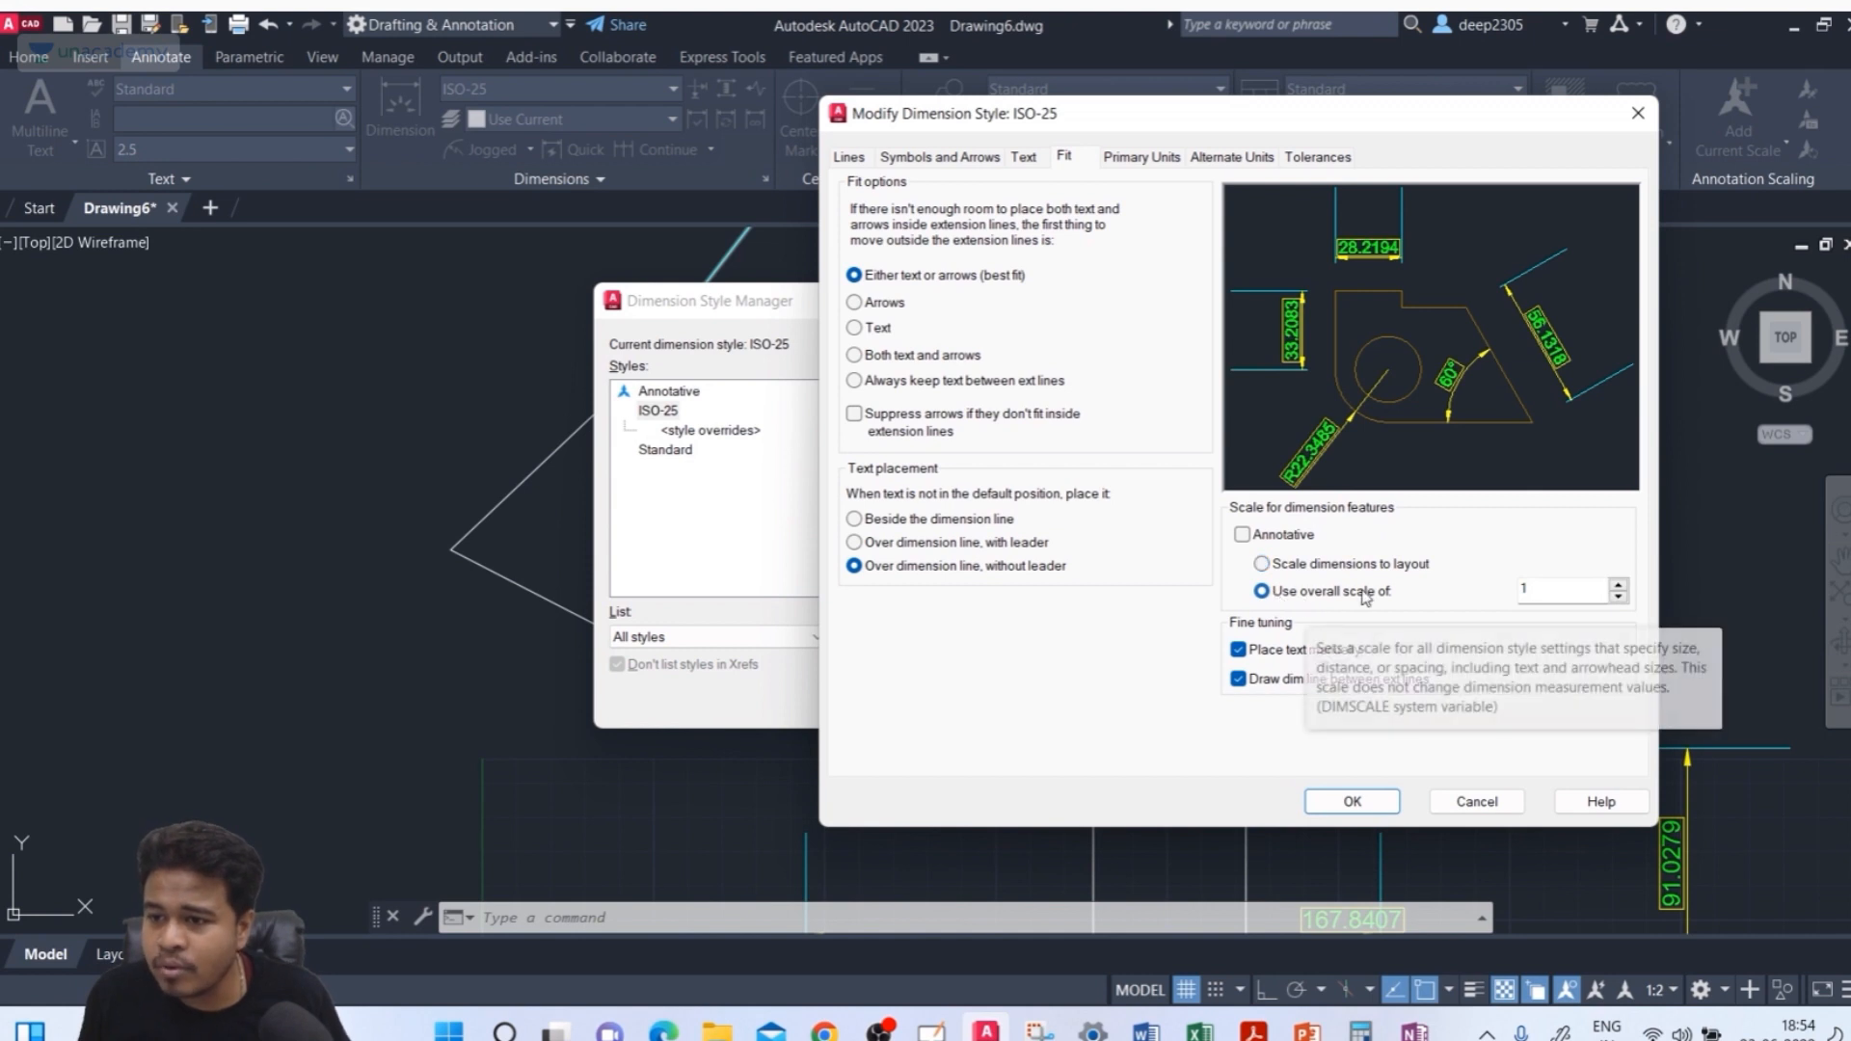
pyautogui.doubleClick(1563, 590)
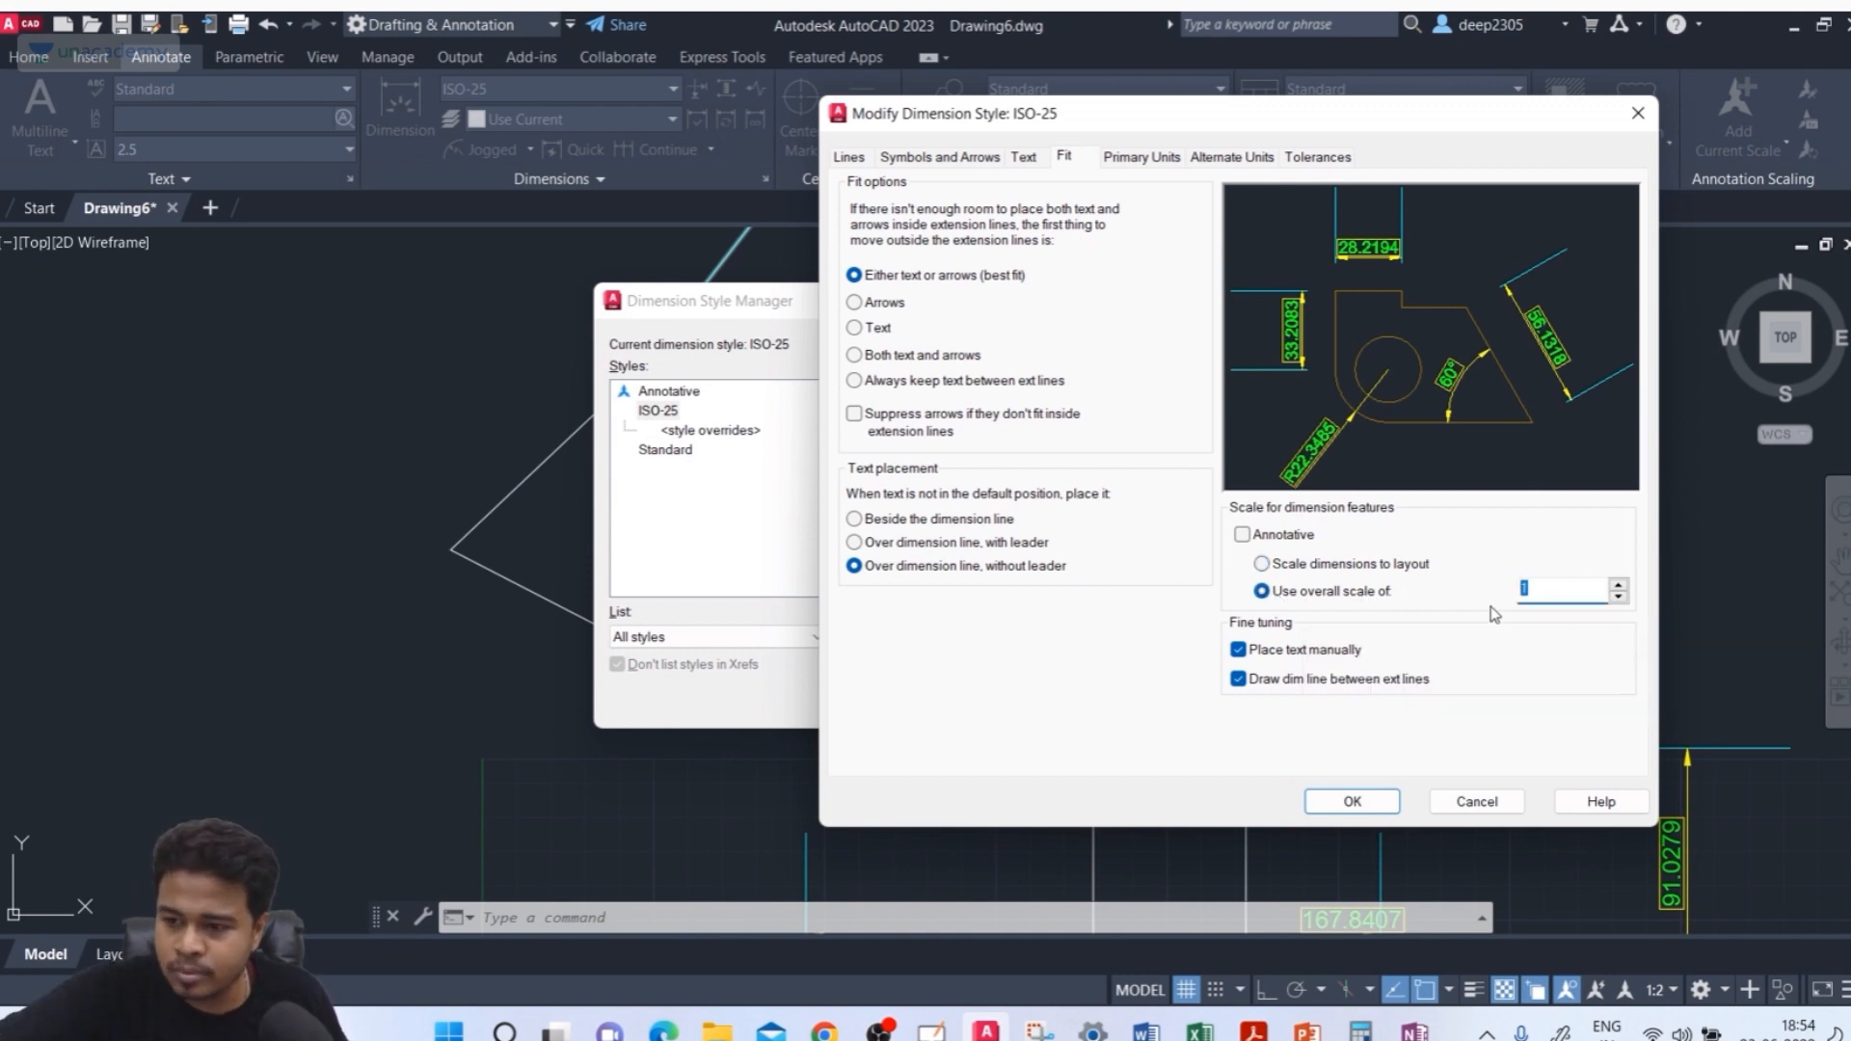
pyautogui.write('2')
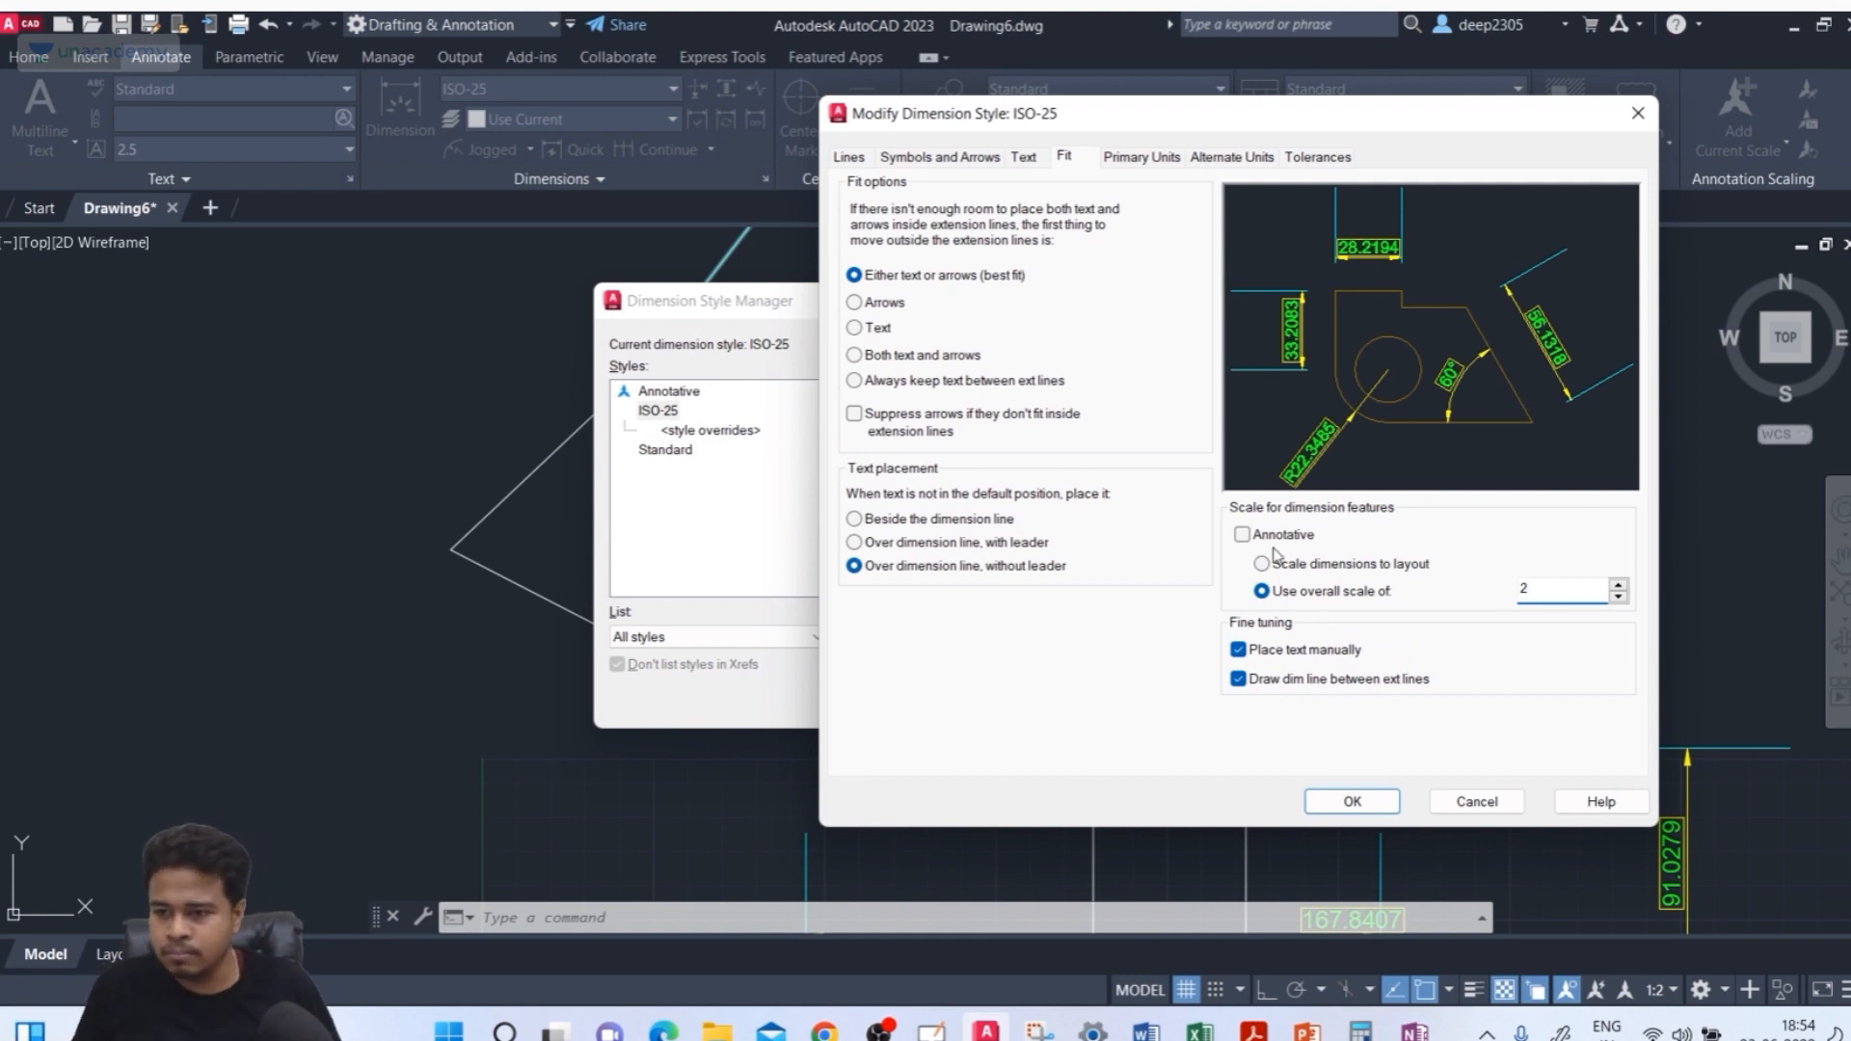
pyautogui.click(1238, 649)
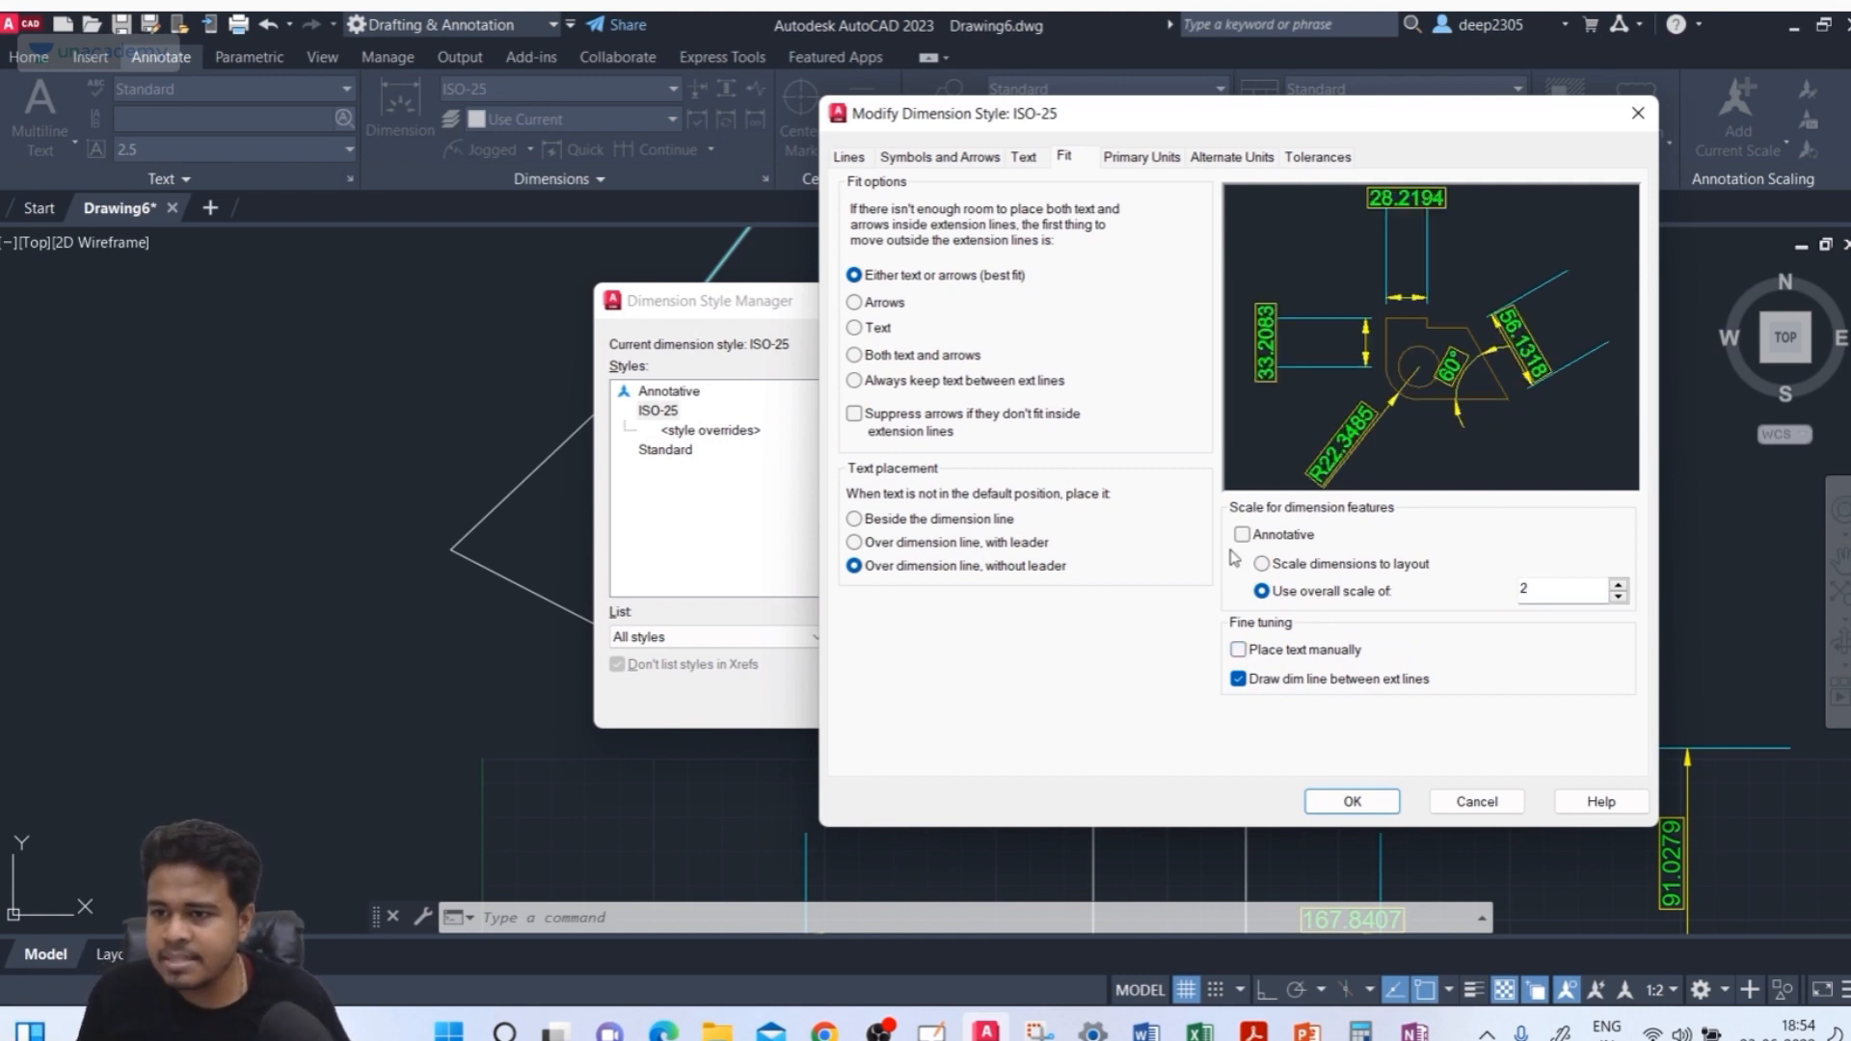
pyautogui.click(1557, 595)
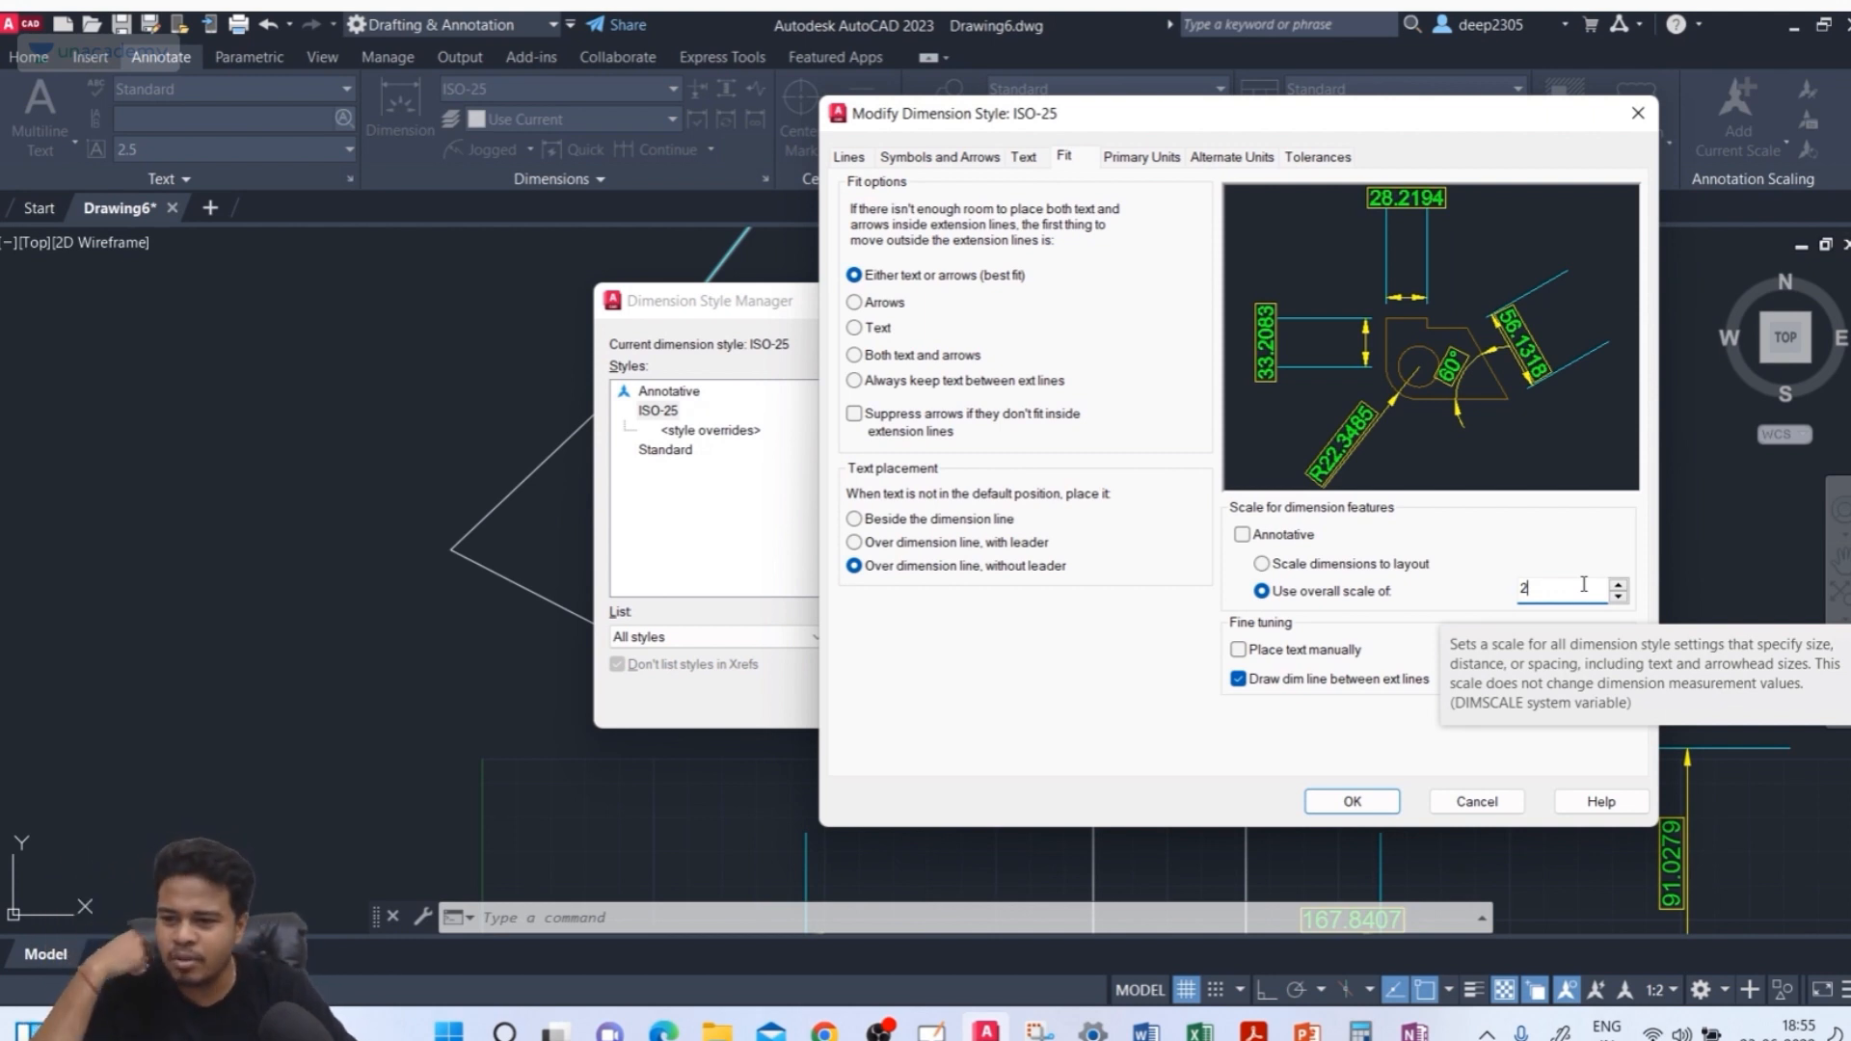
pyautogui.press('BackSpace')
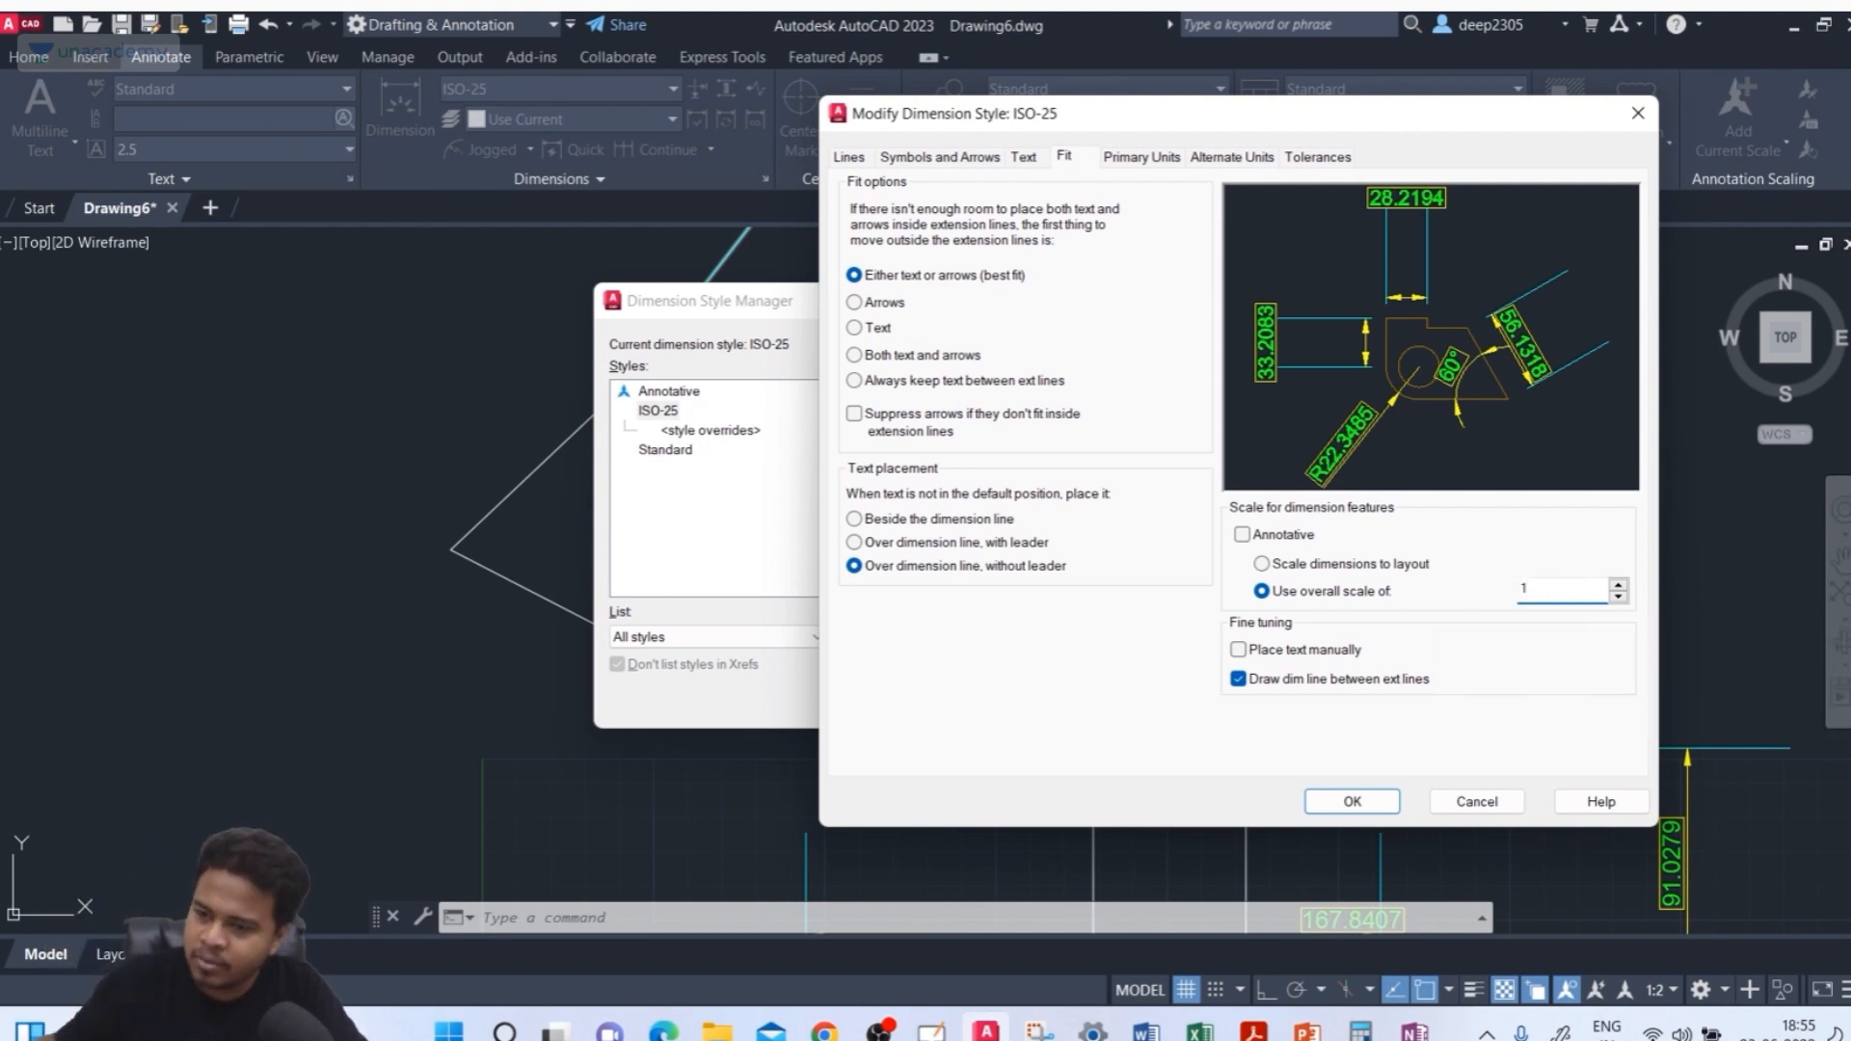
# Set the fit option to Both text and arrows and scale dimensions to layout, leaving Annotative off
pyautogui.click(1091, 357)
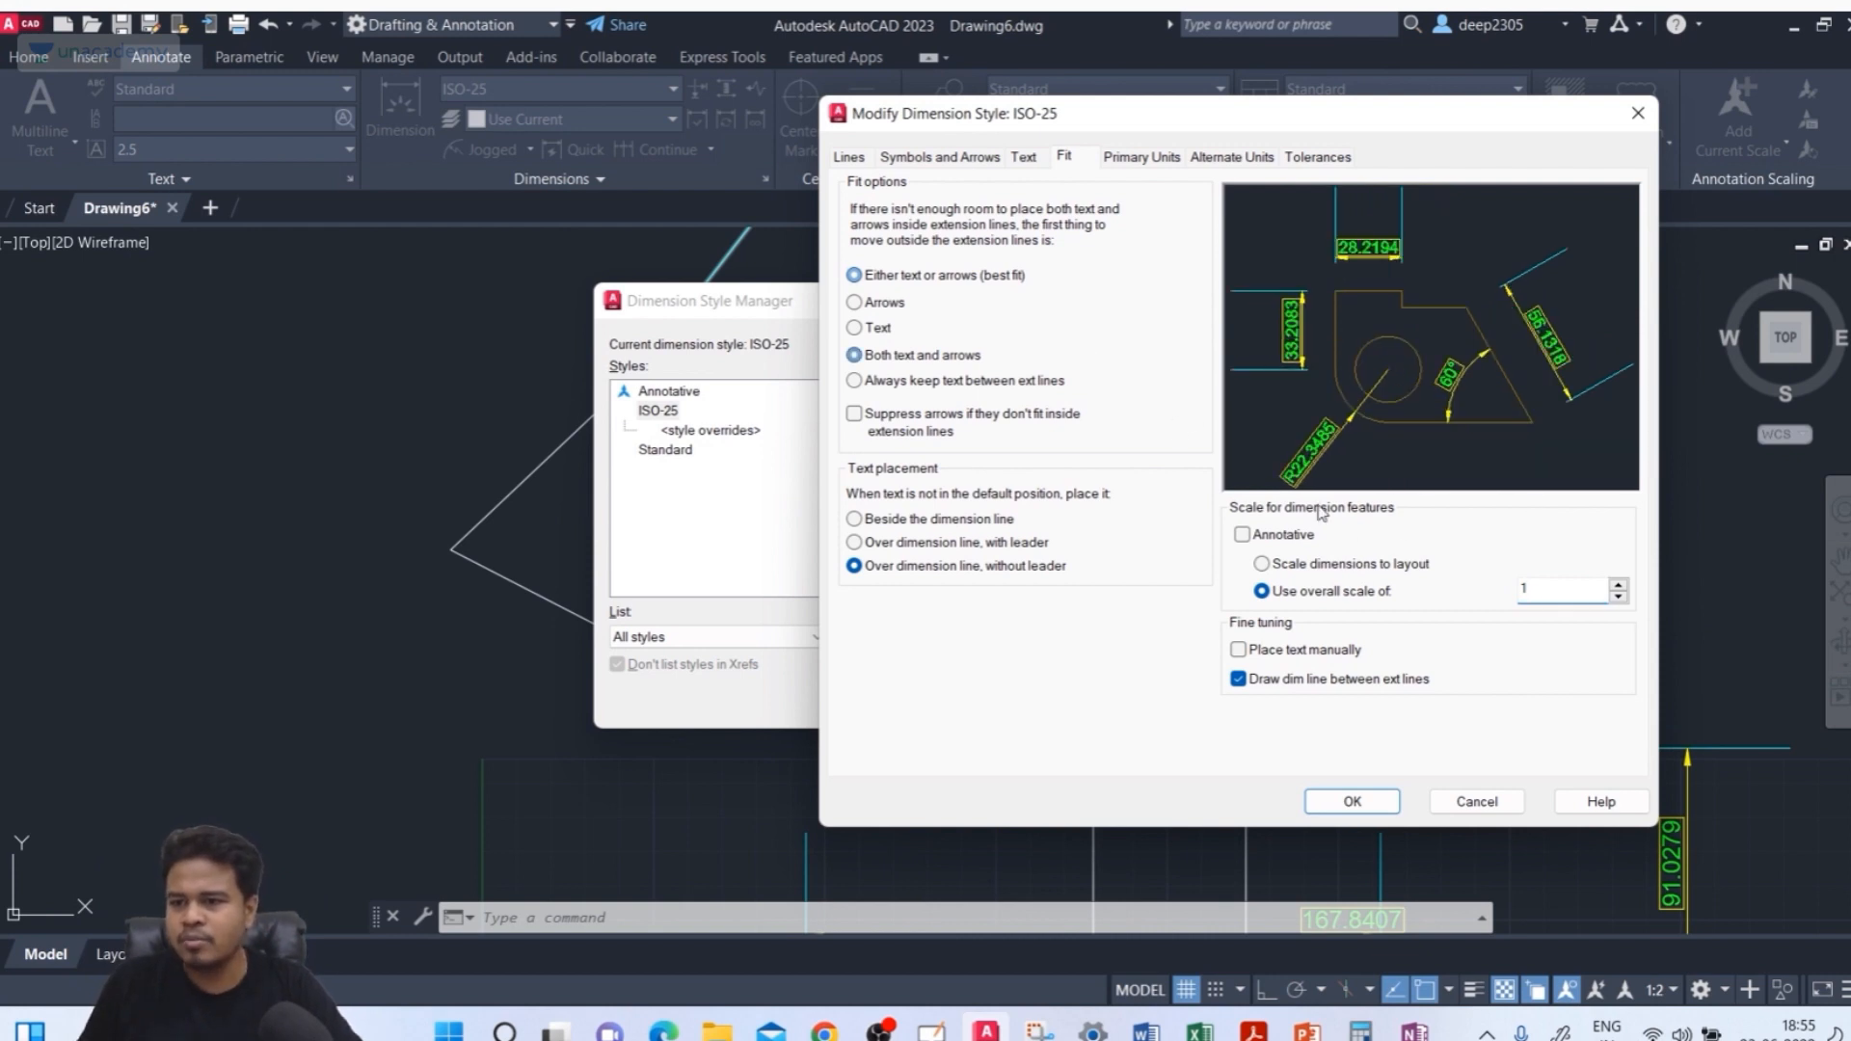
pyautogui.click(1362, 569)
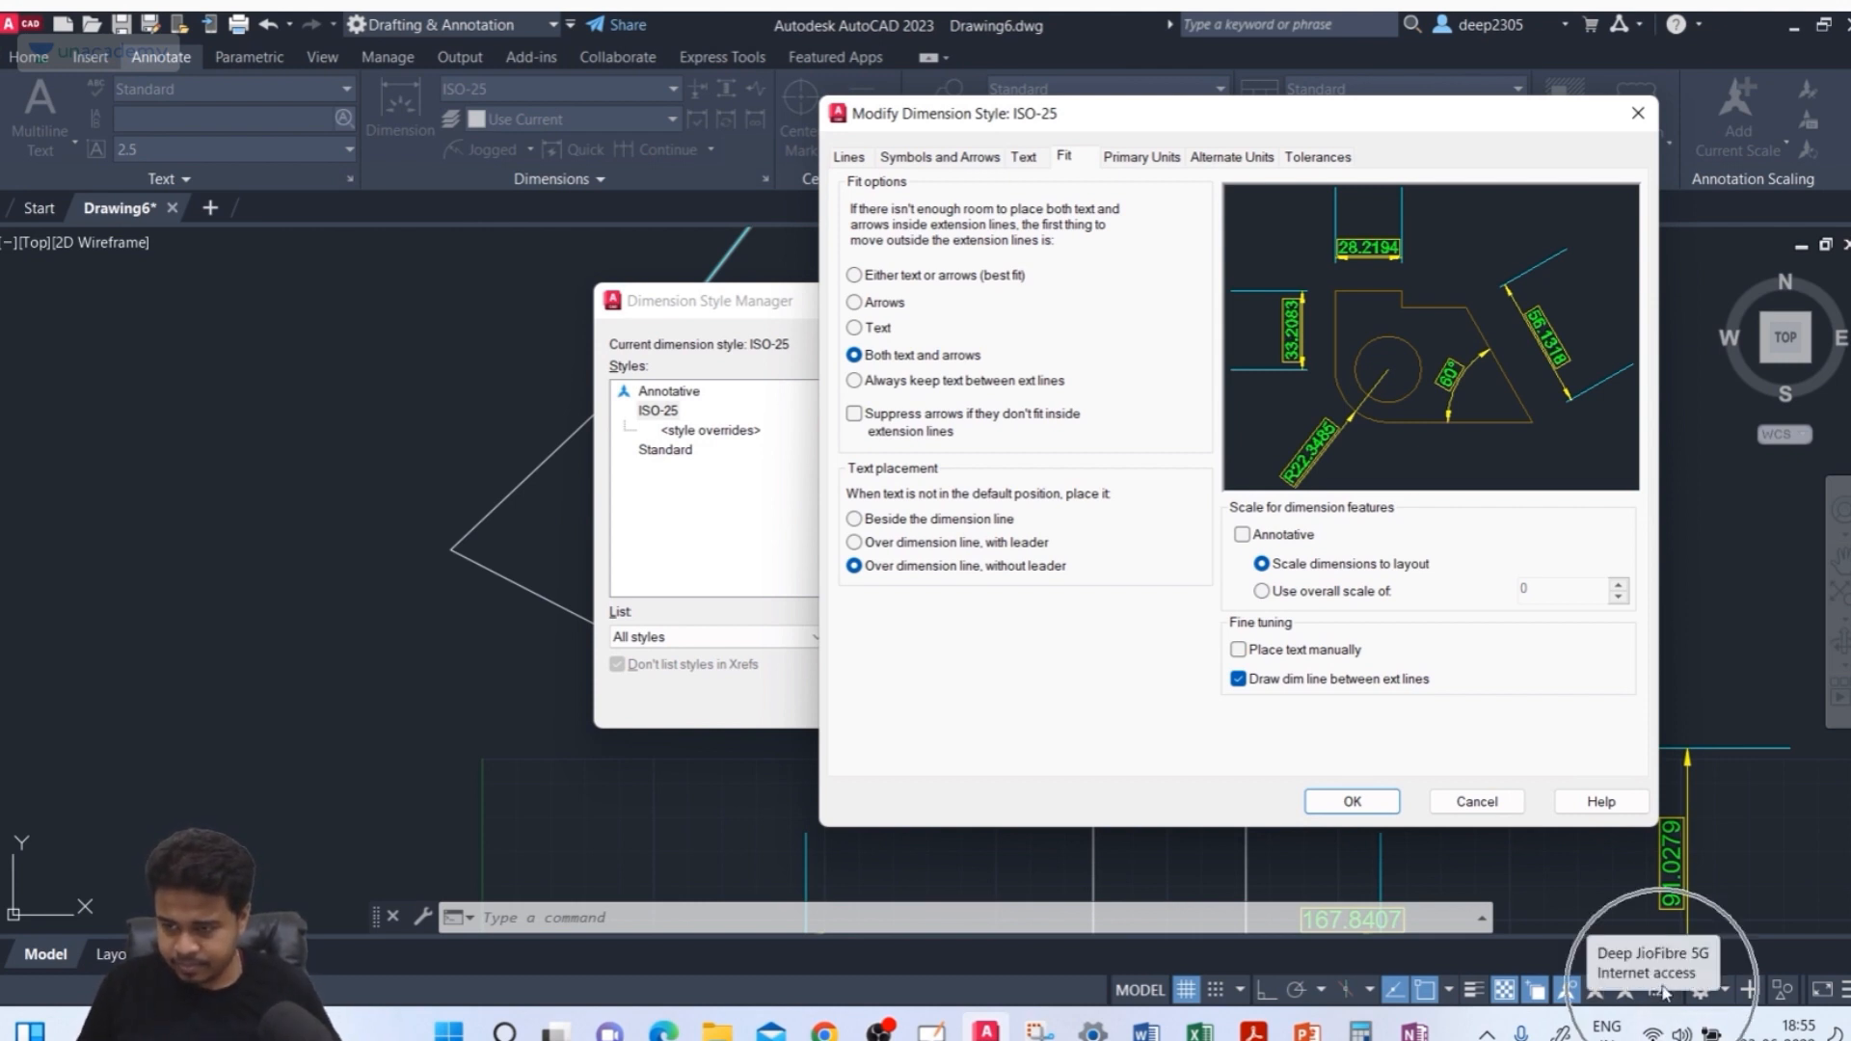
pyautogui.click(1283, 538)
pyautogui.click(1281, 538)
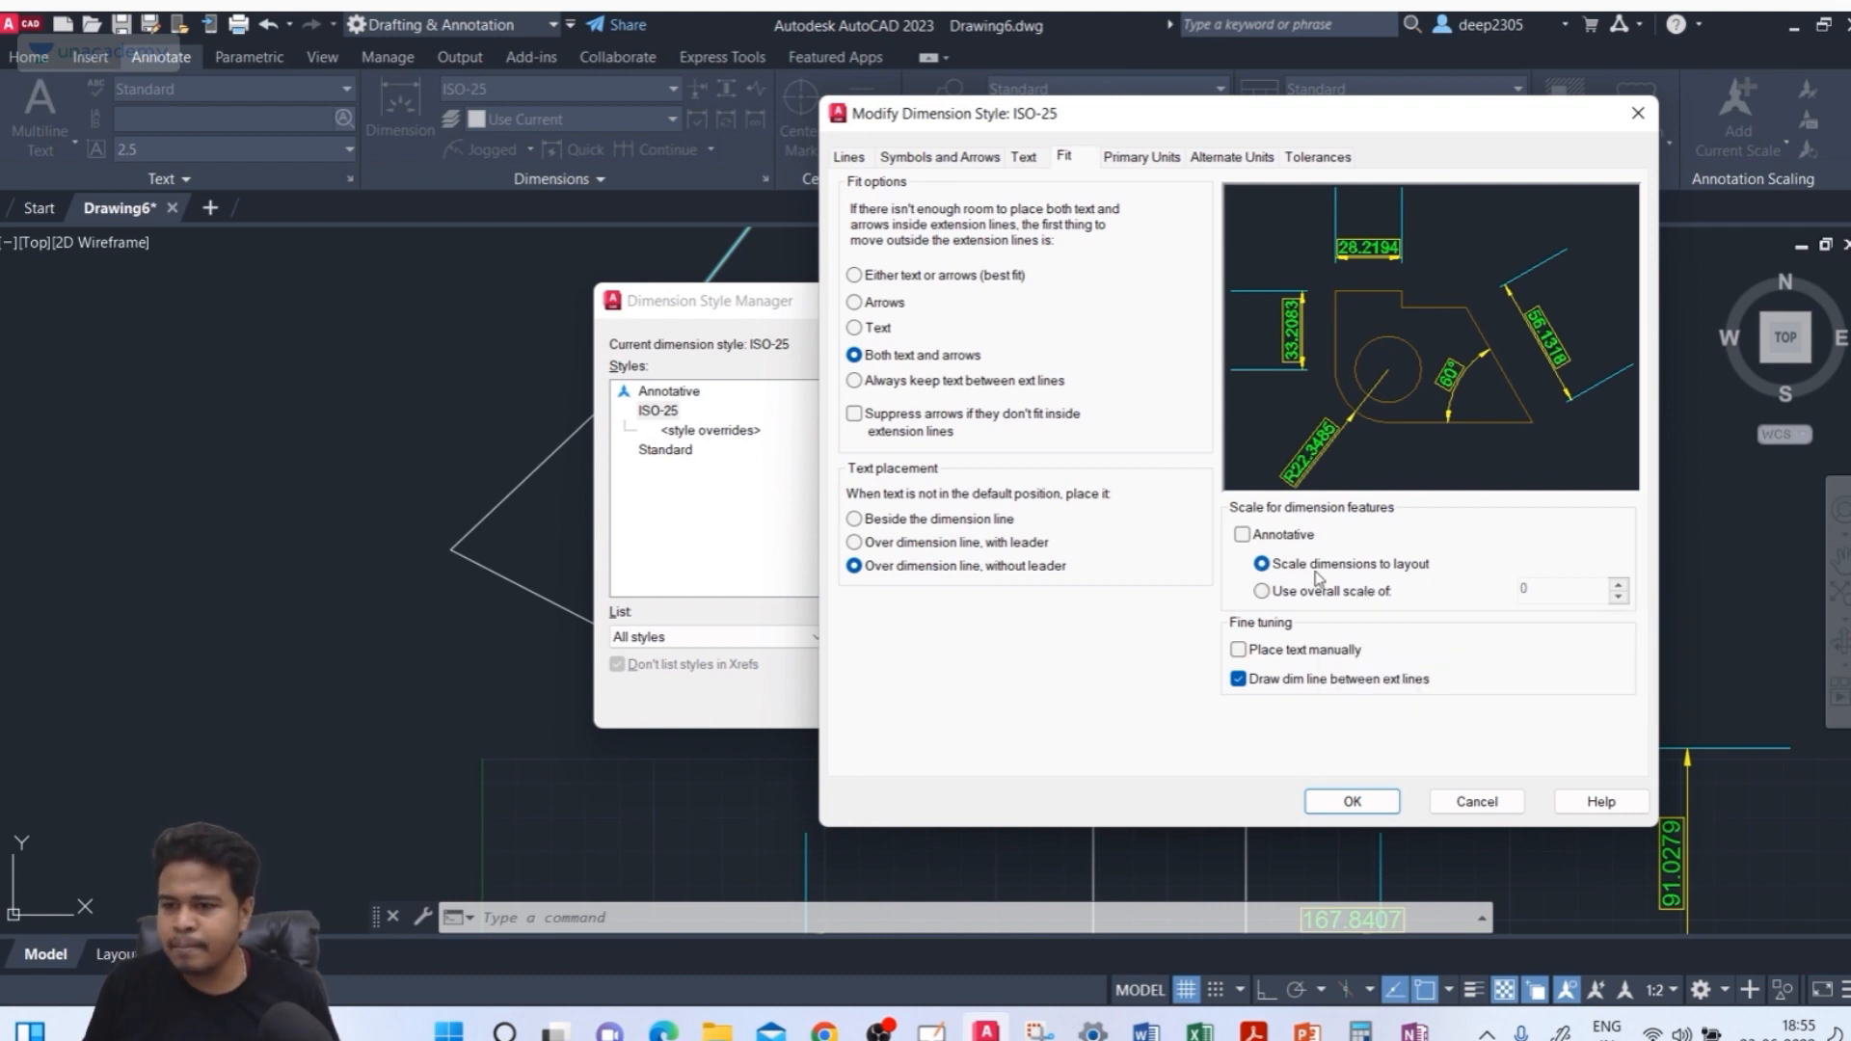
# Try linear dimension precisions of 0.00 and 0.000, then restore 0.0000
pyautogui.click(1141, 159)
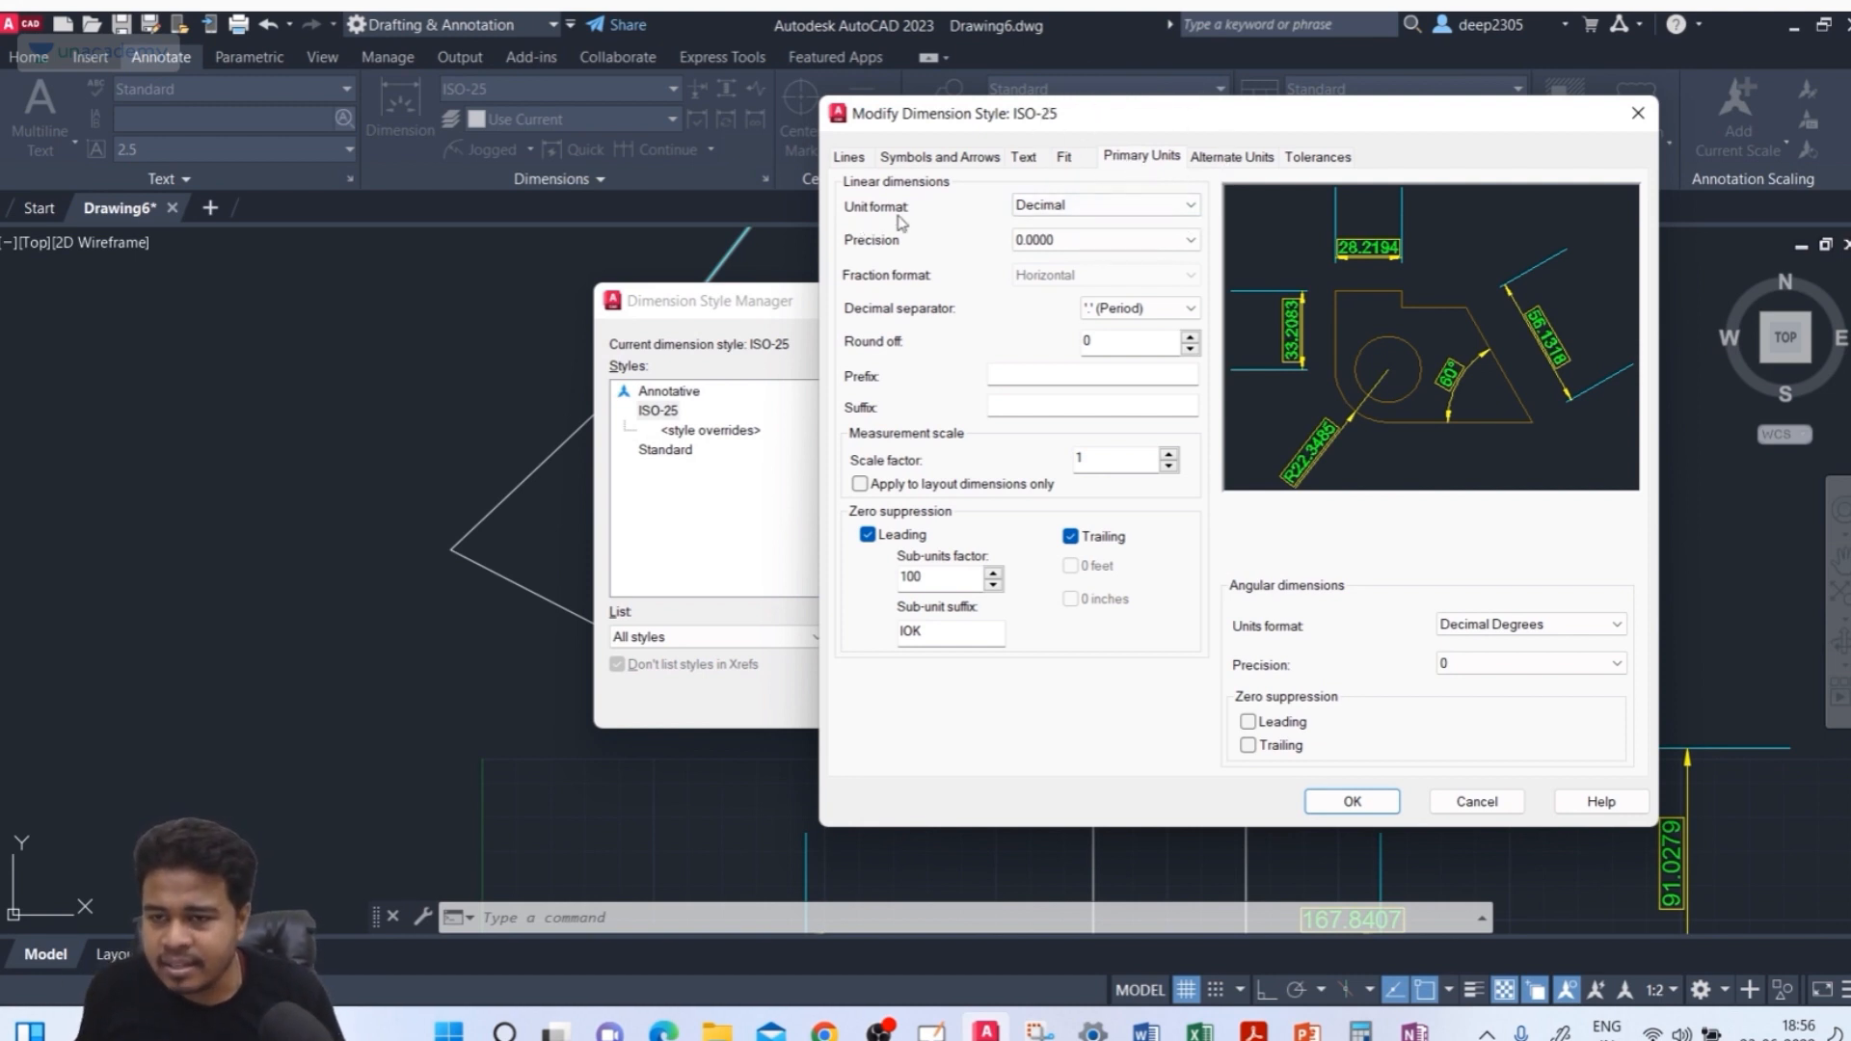
pyautogui.click(1051, 206)
pyautogui.click(1049, 241)
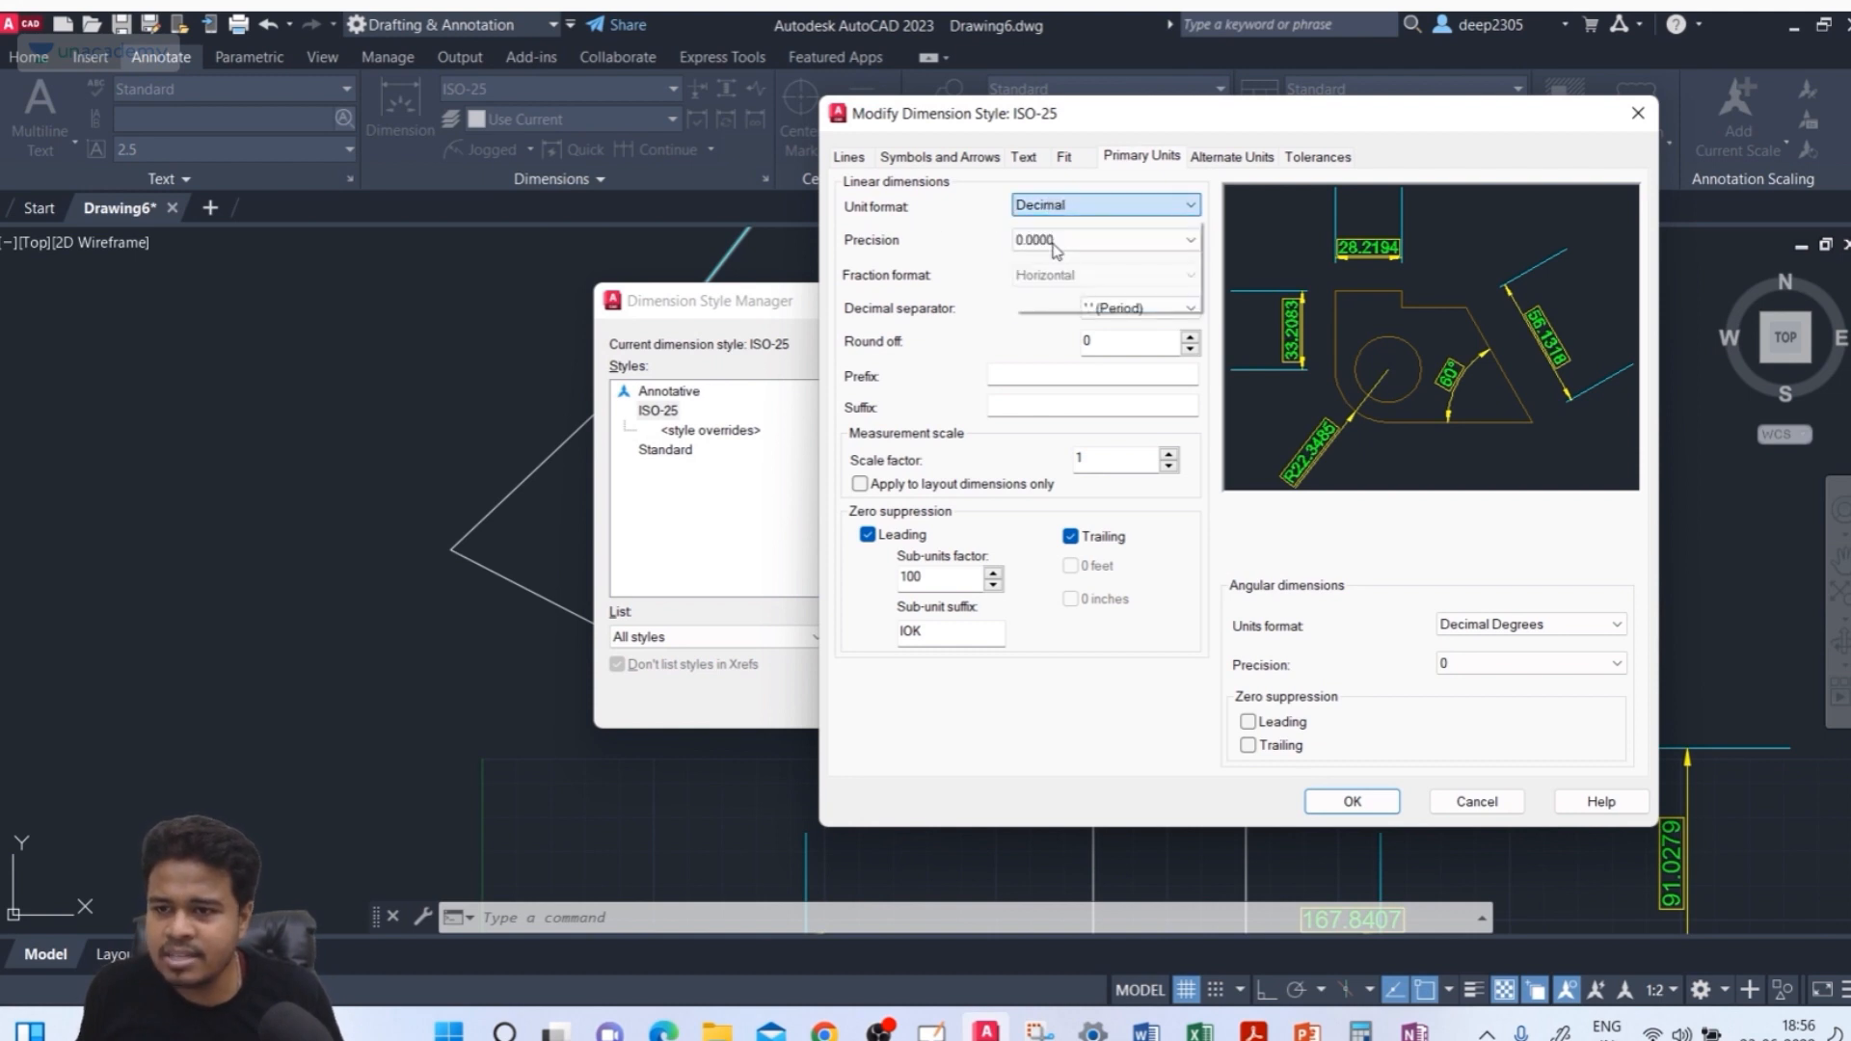
pyautogui.click(1055, 241)
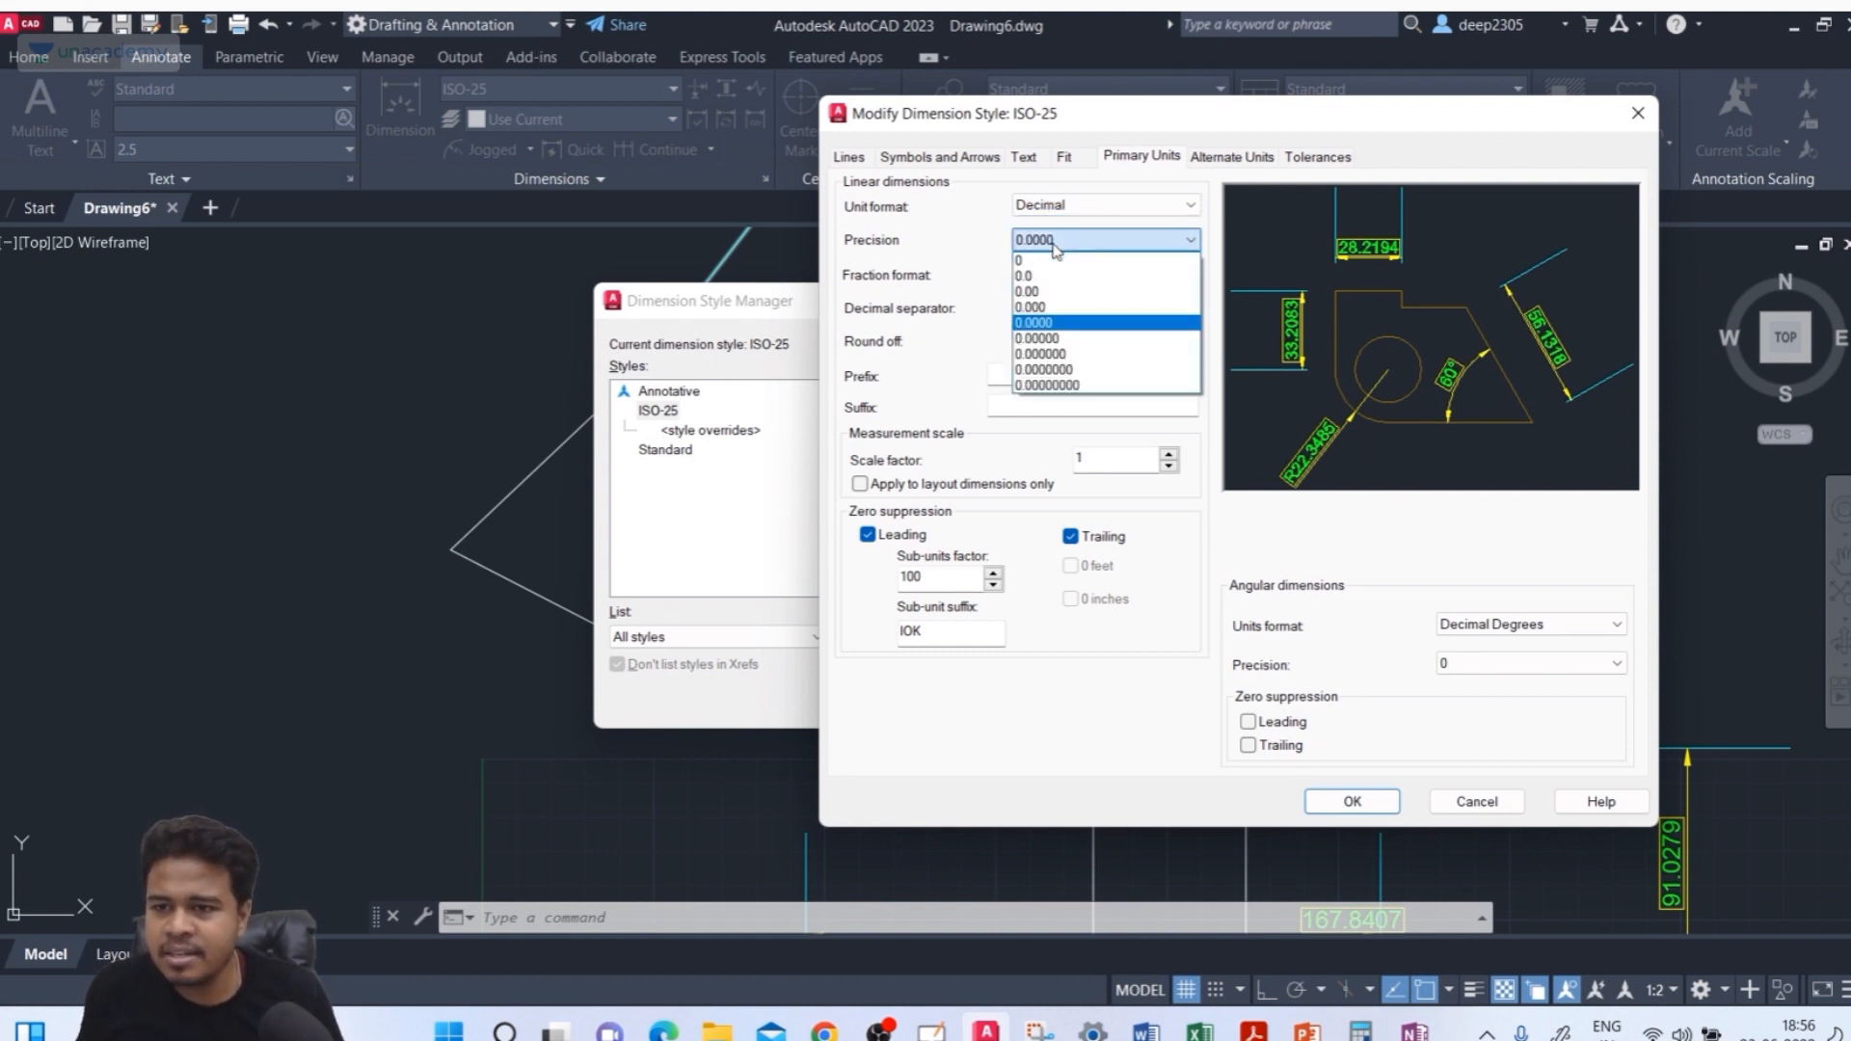
pyautogui.click(1028, 291)
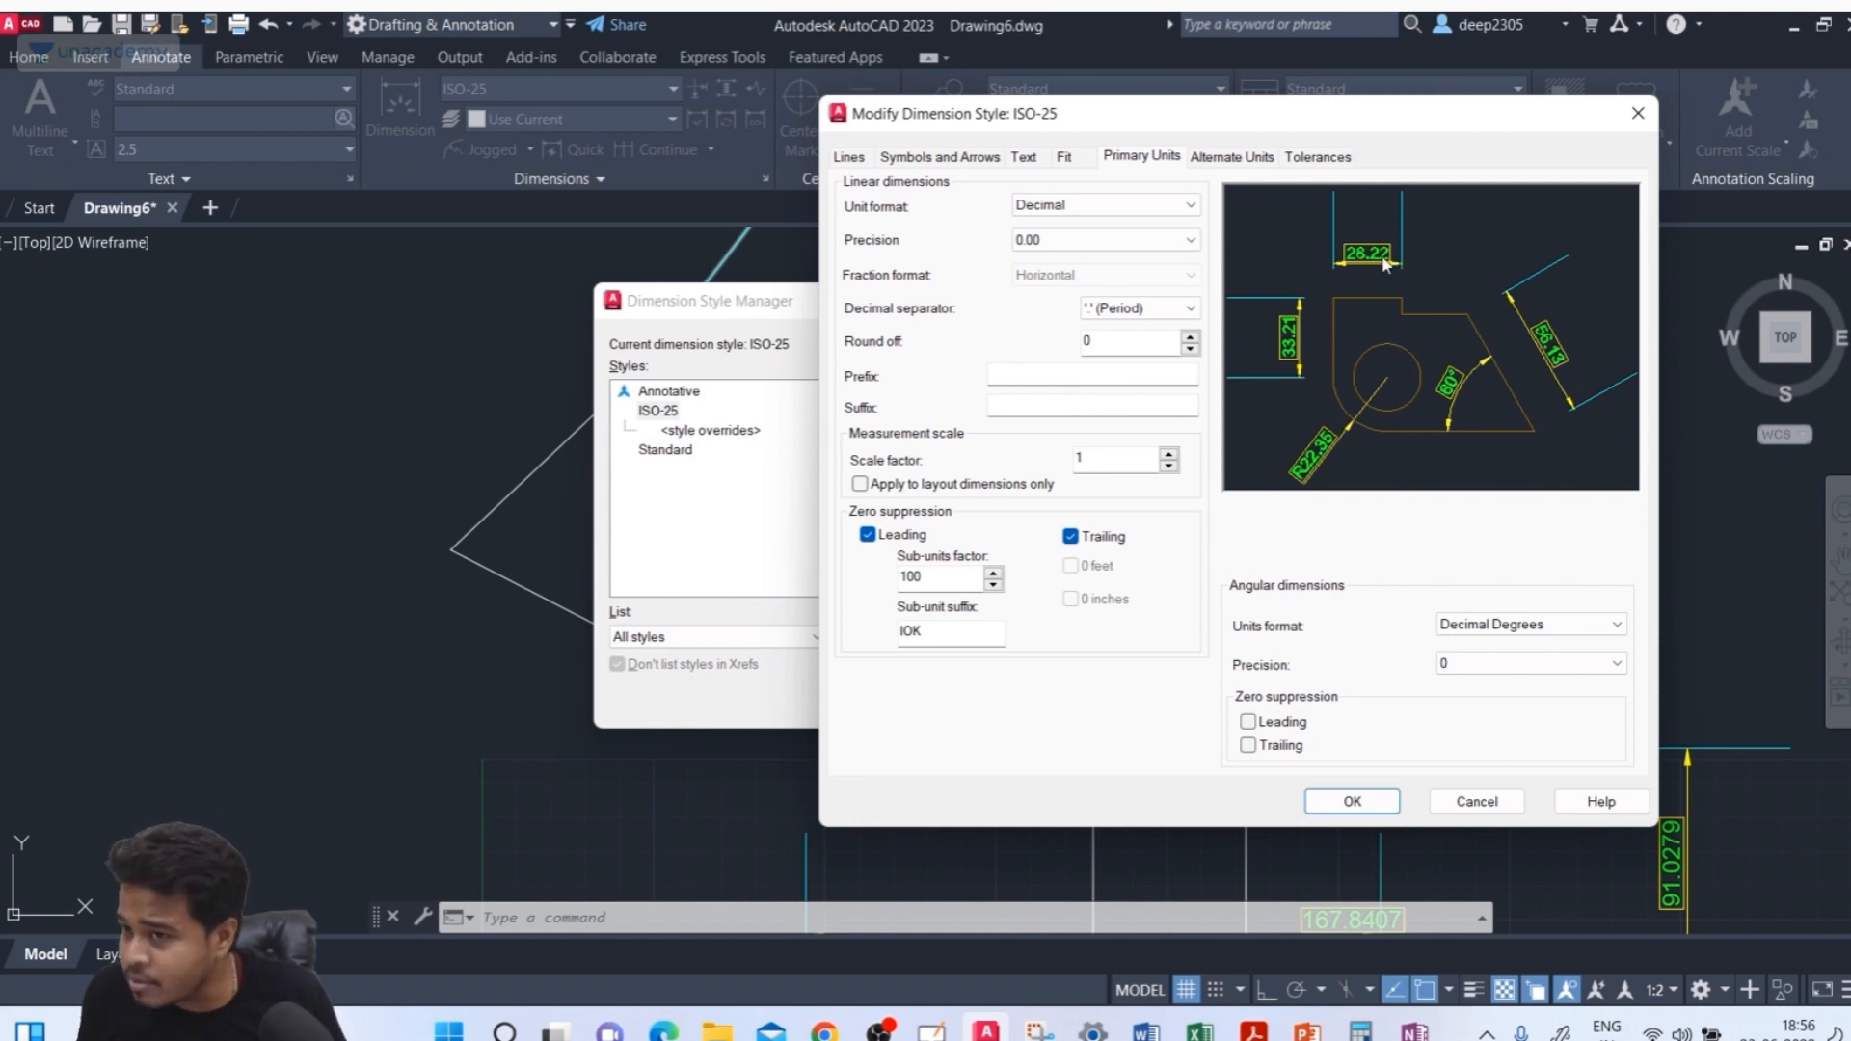
pyautogui.click(1170, 240)
pyautogui.click(1115, 302)
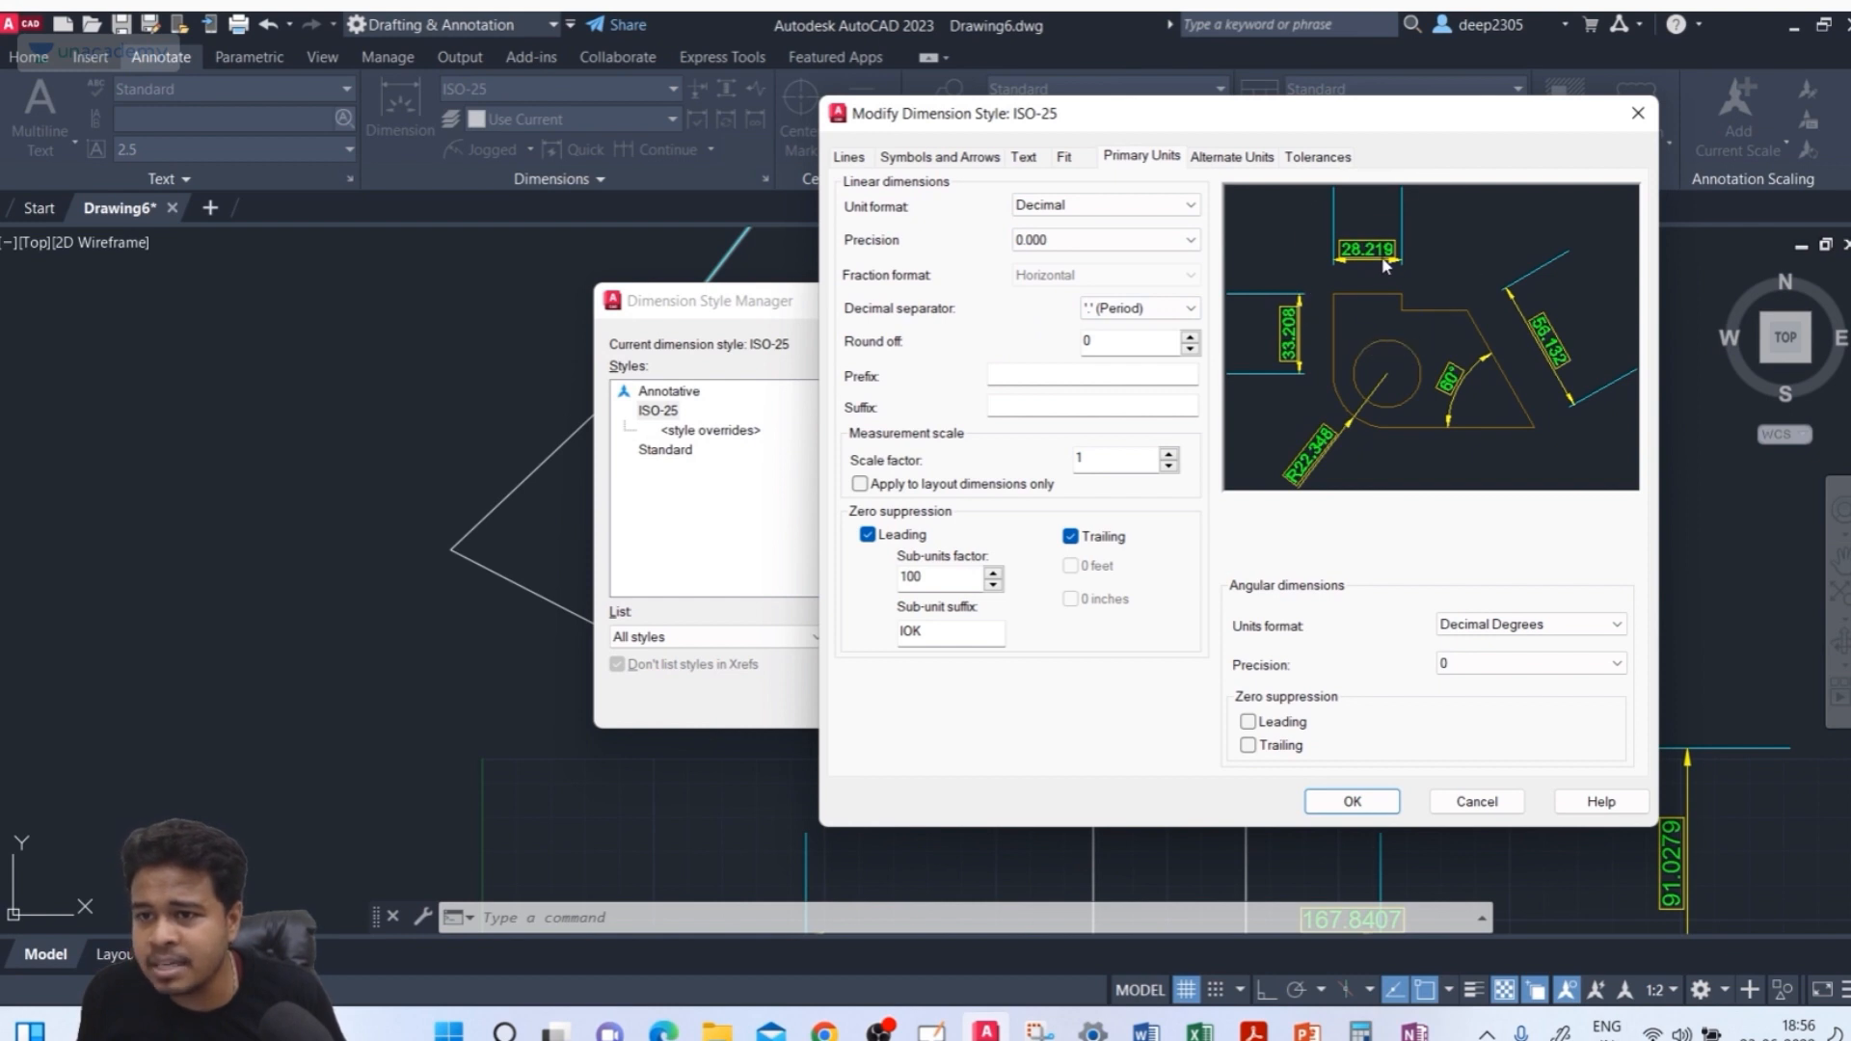
pyautogui.click(1172, 243)
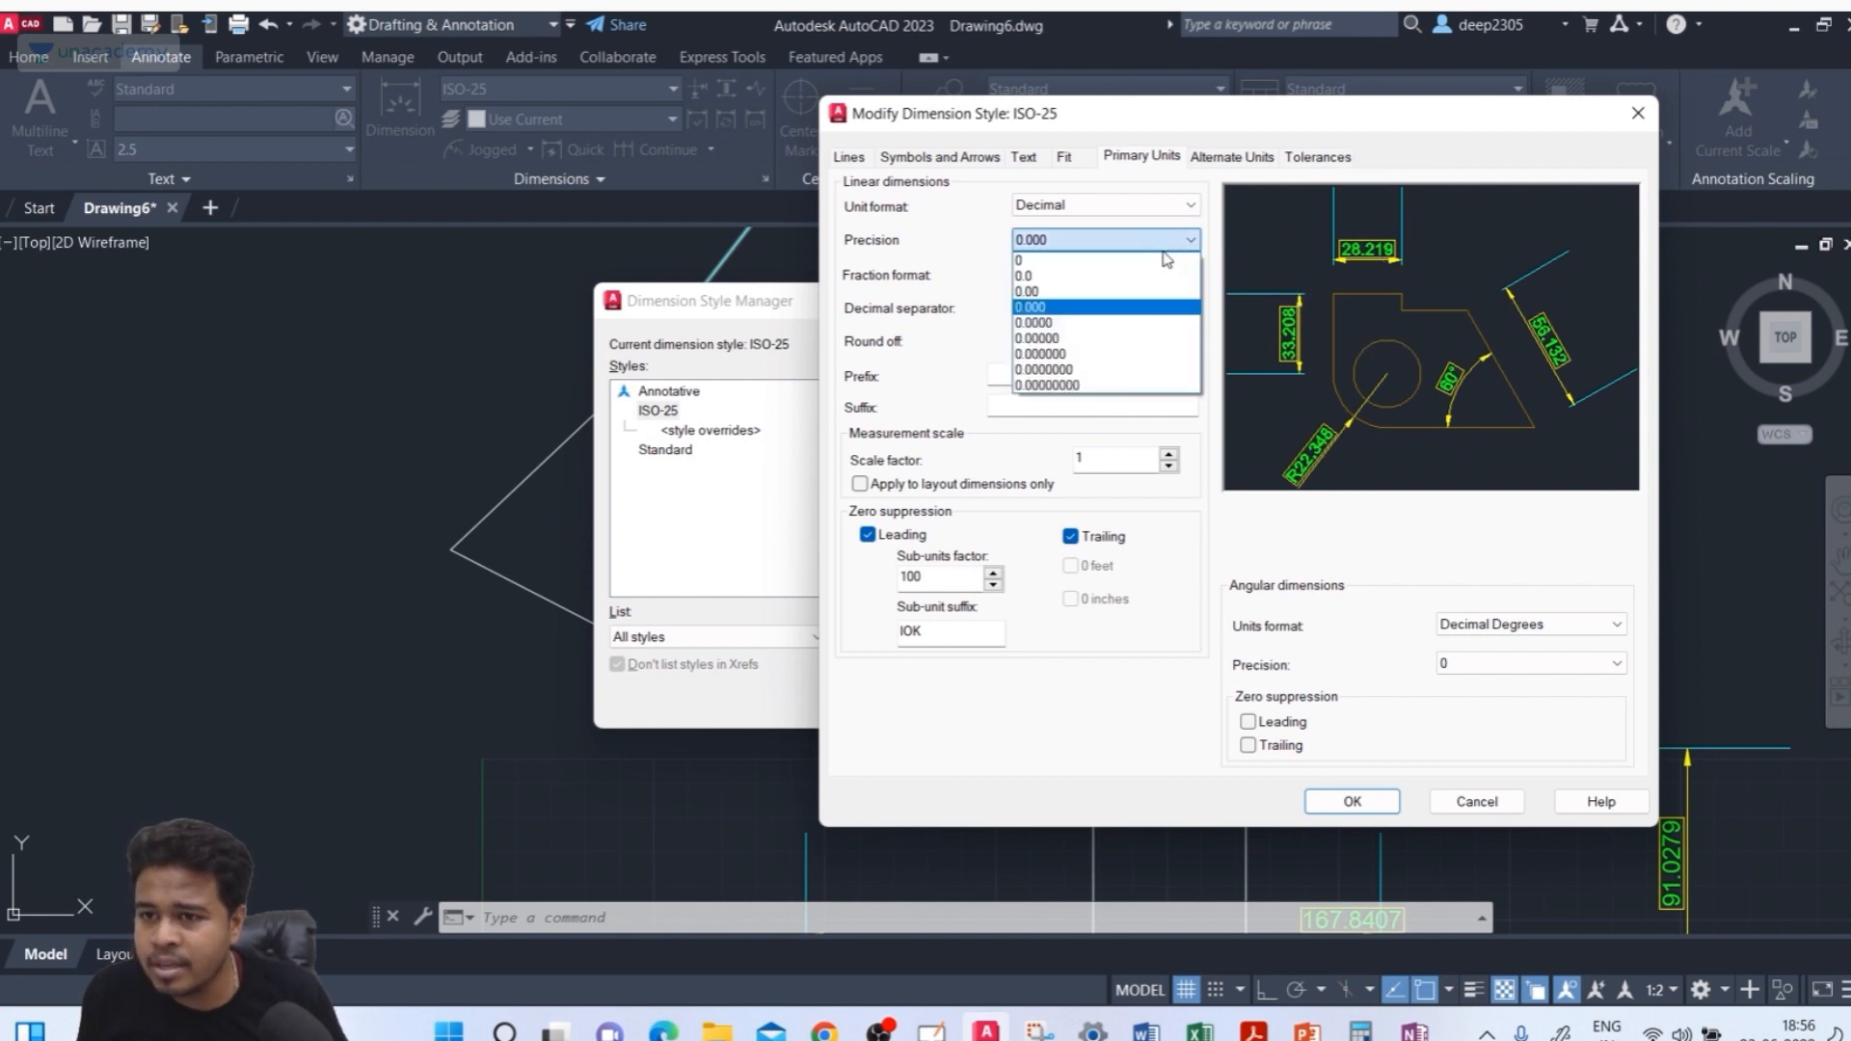
pyautogui.click(1126, 314)
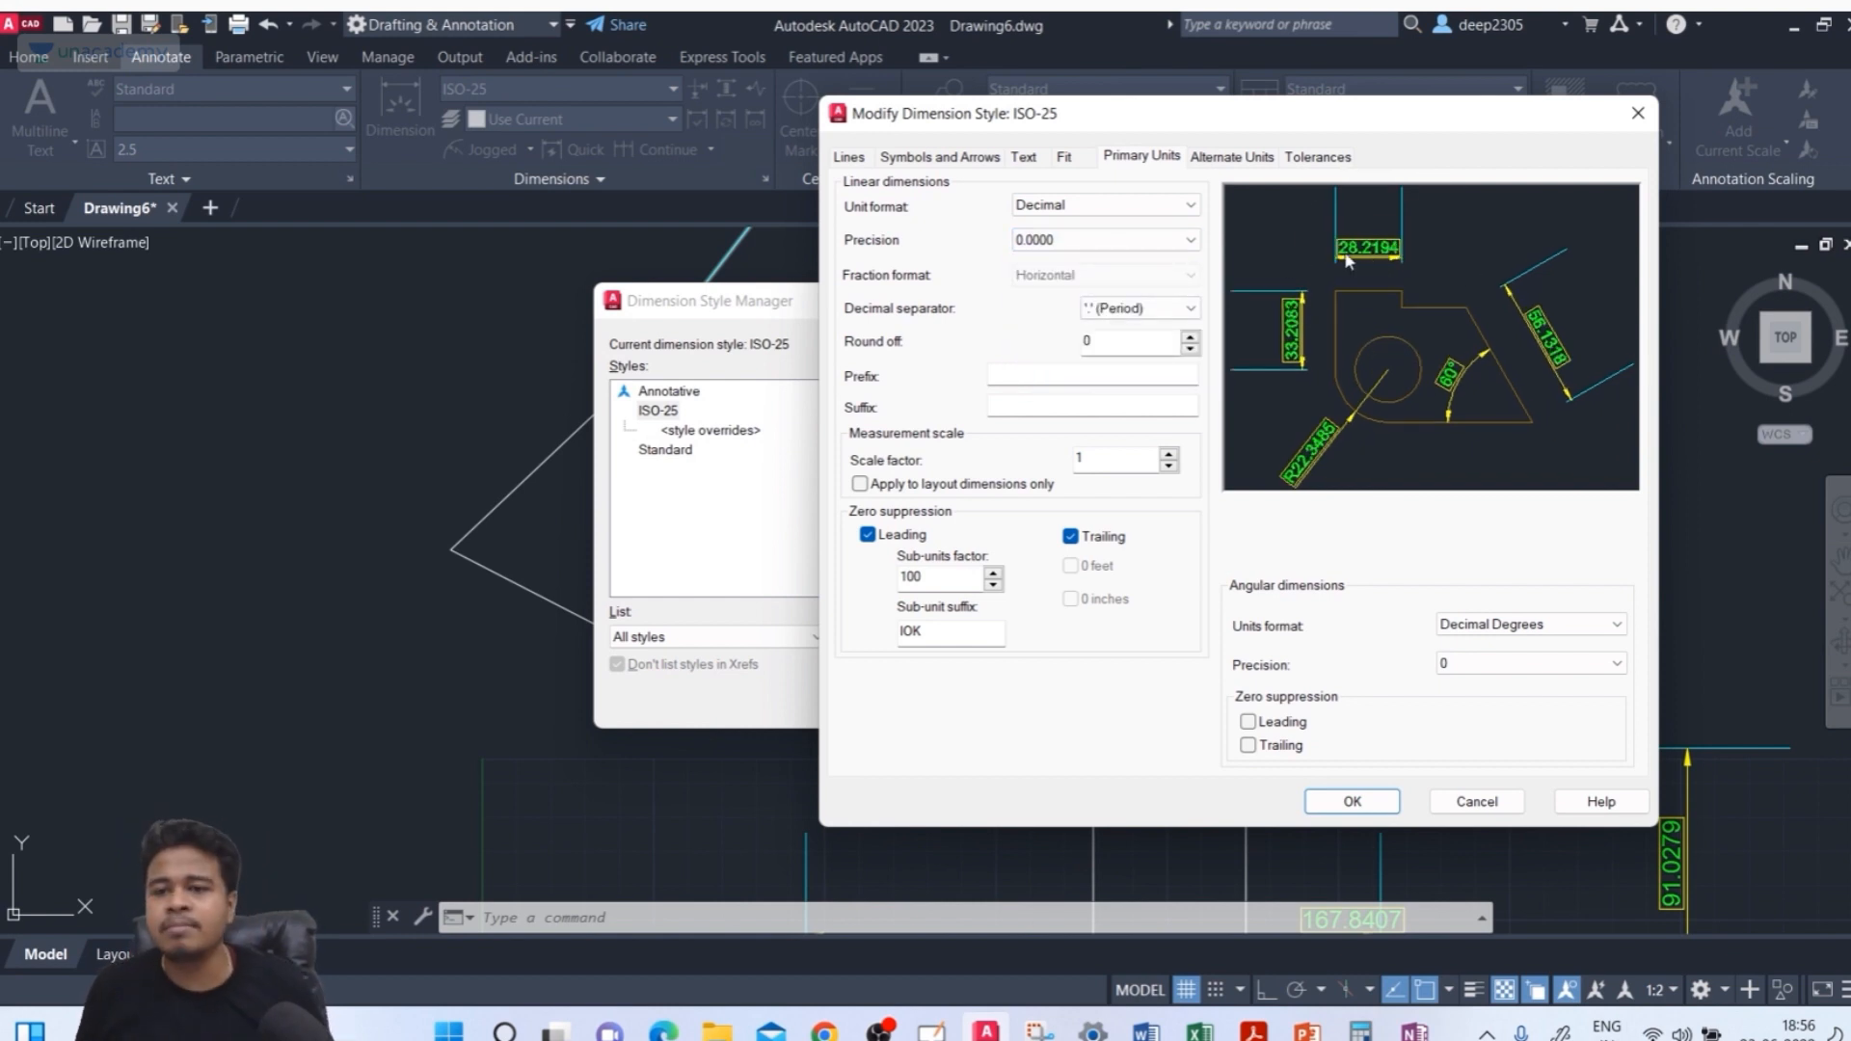
# Keep the period decimal separator and add a $ prefix to linear dimension text
pyautogui.click(1142, 309)
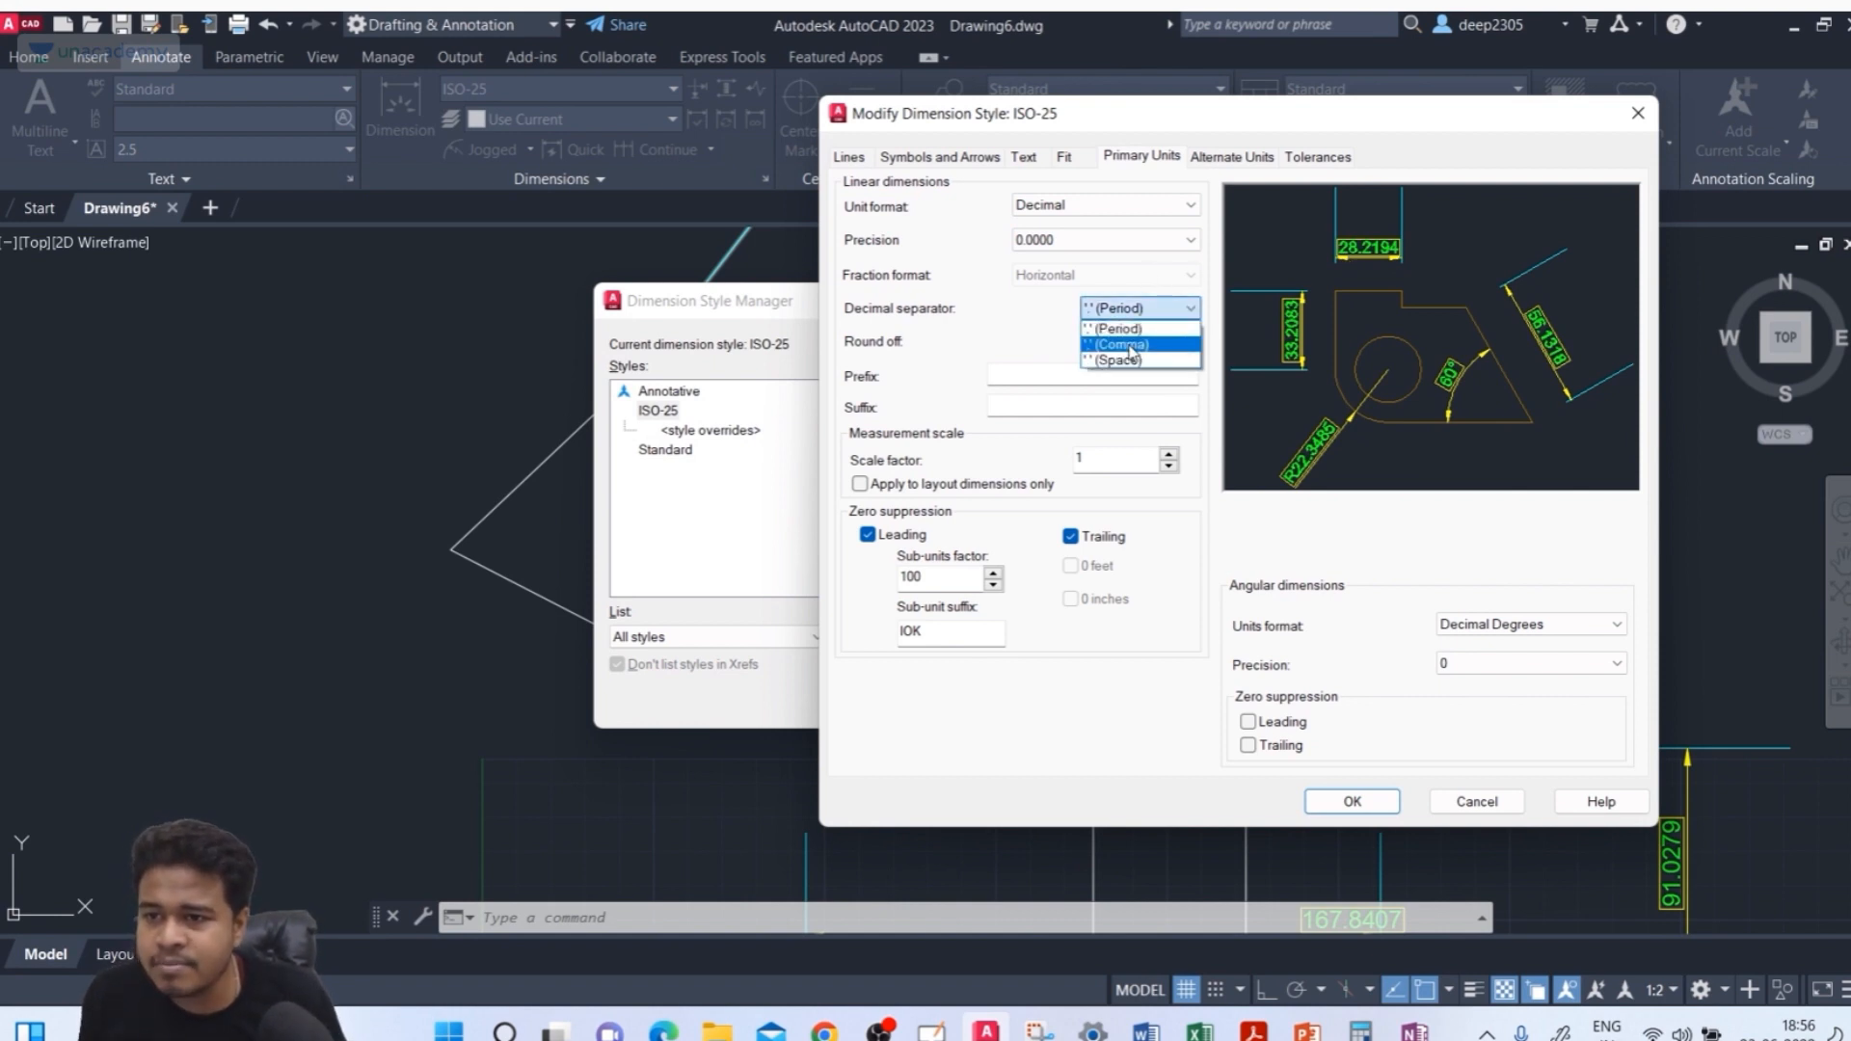
pyautogui.click(1130, 329)
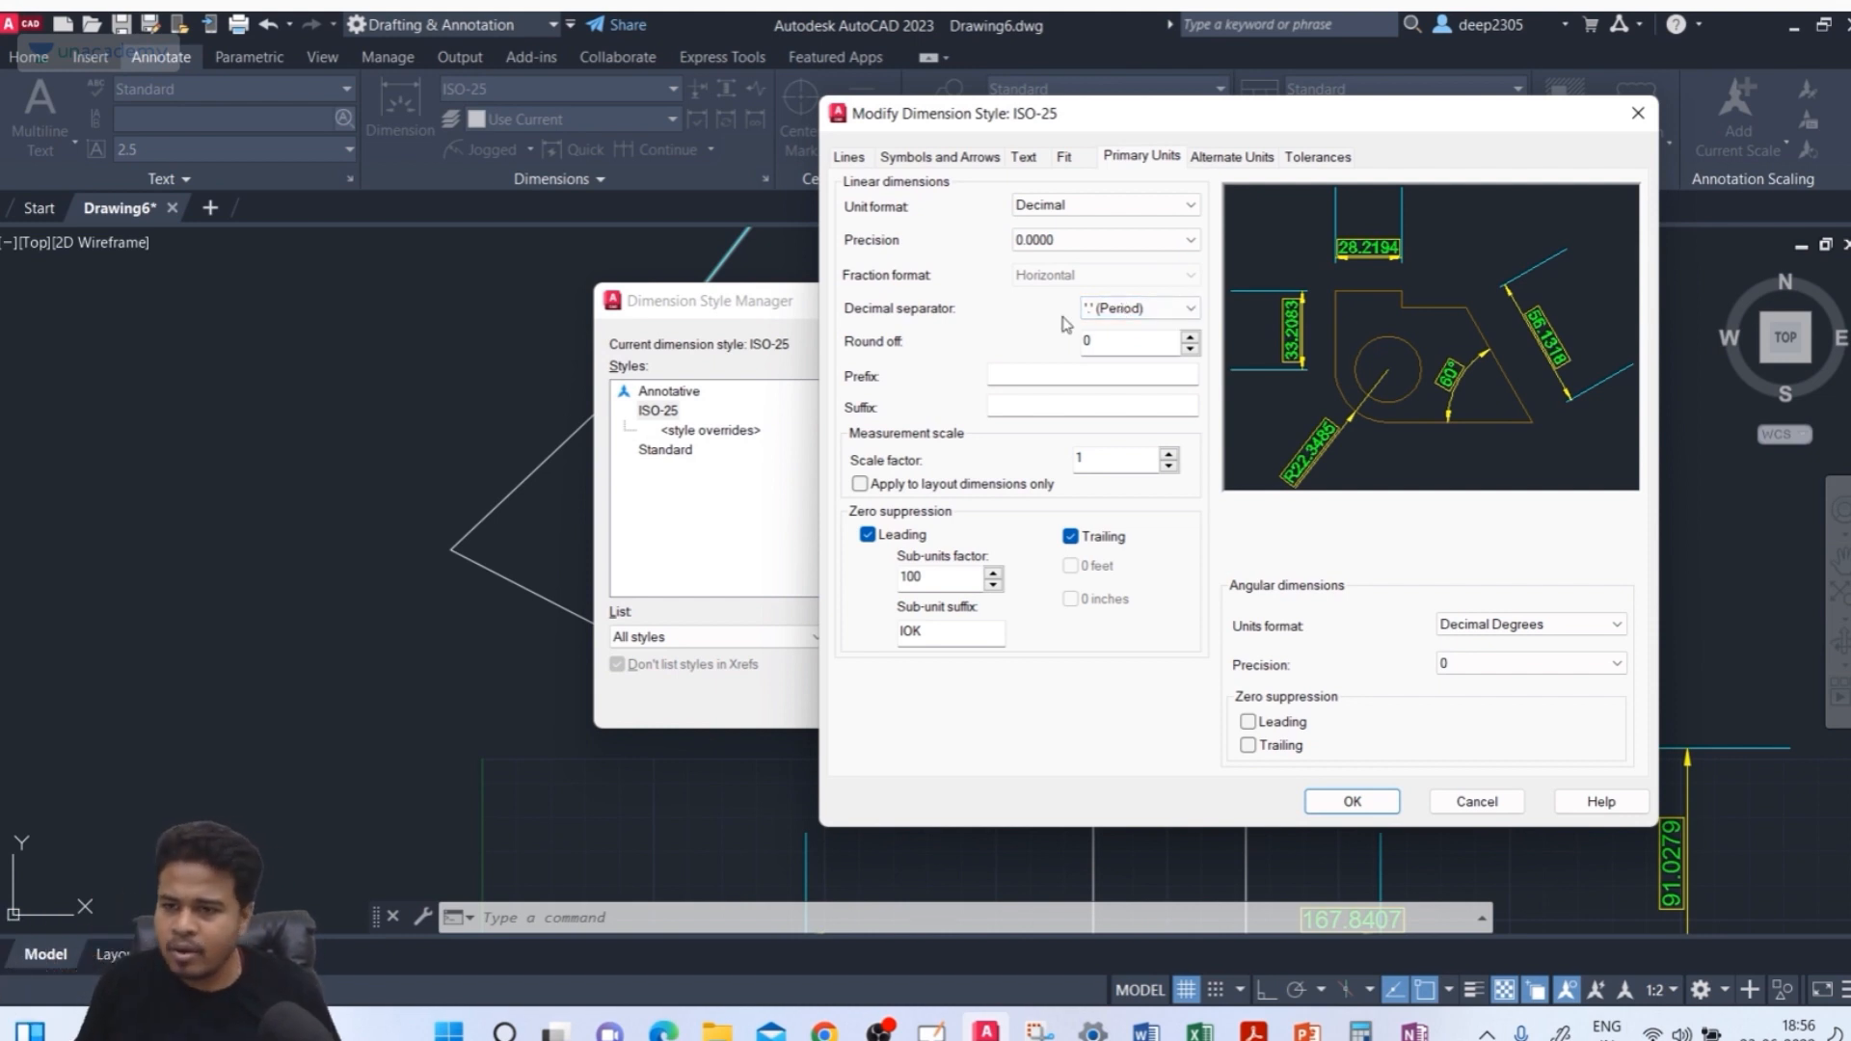
pyautogui.click(1043, 377)
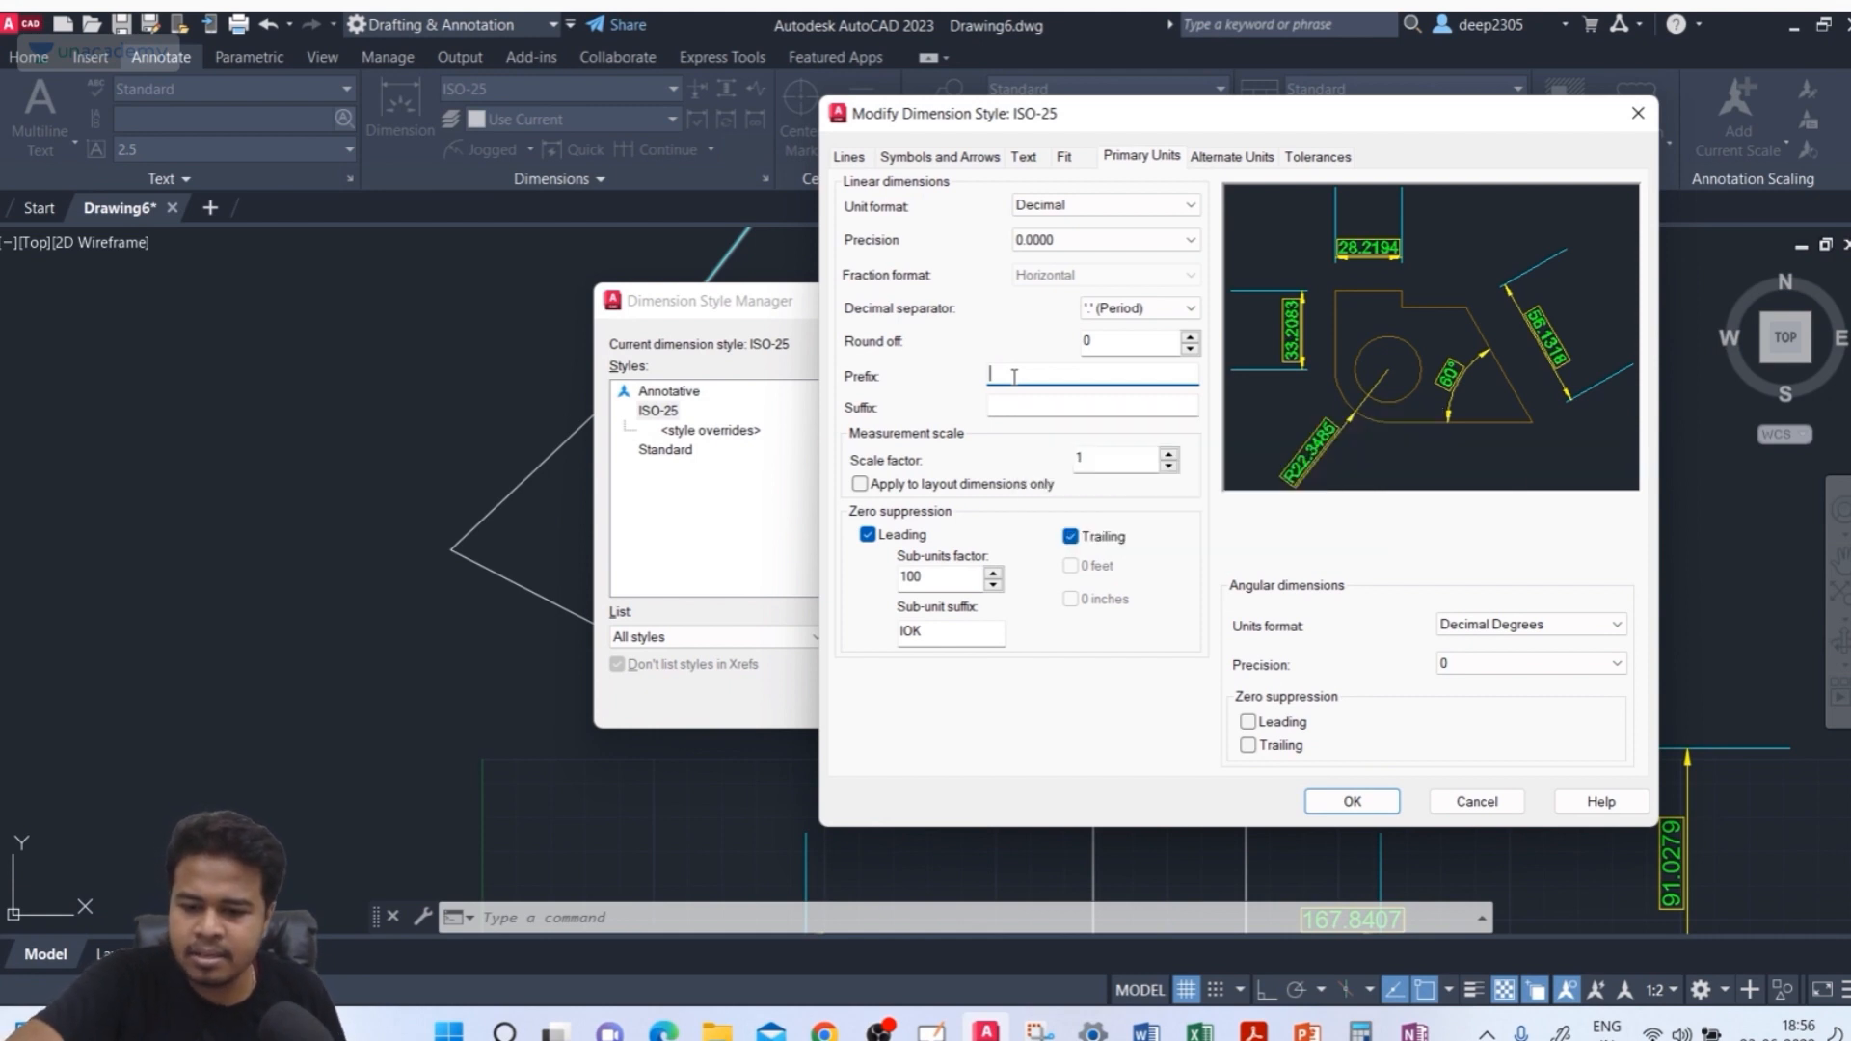
pyautogui.write('$')
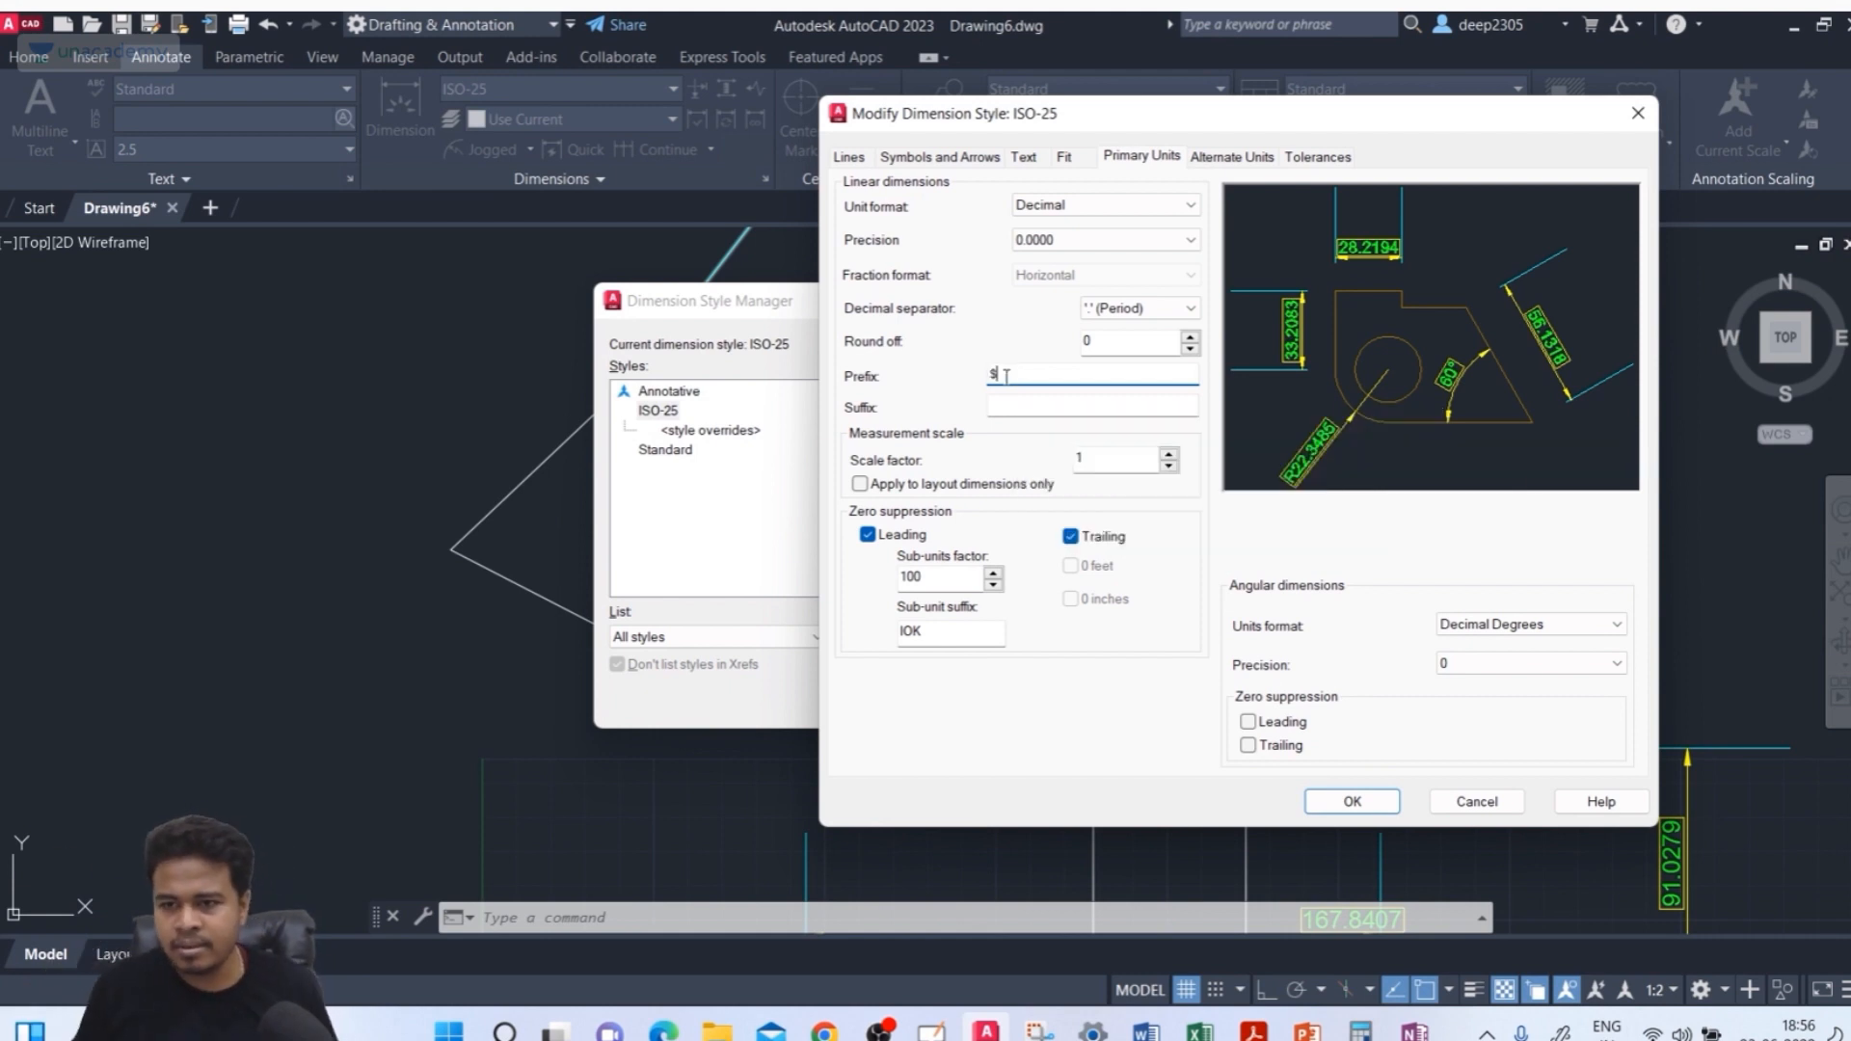
pyautogui.click(1045, 404)
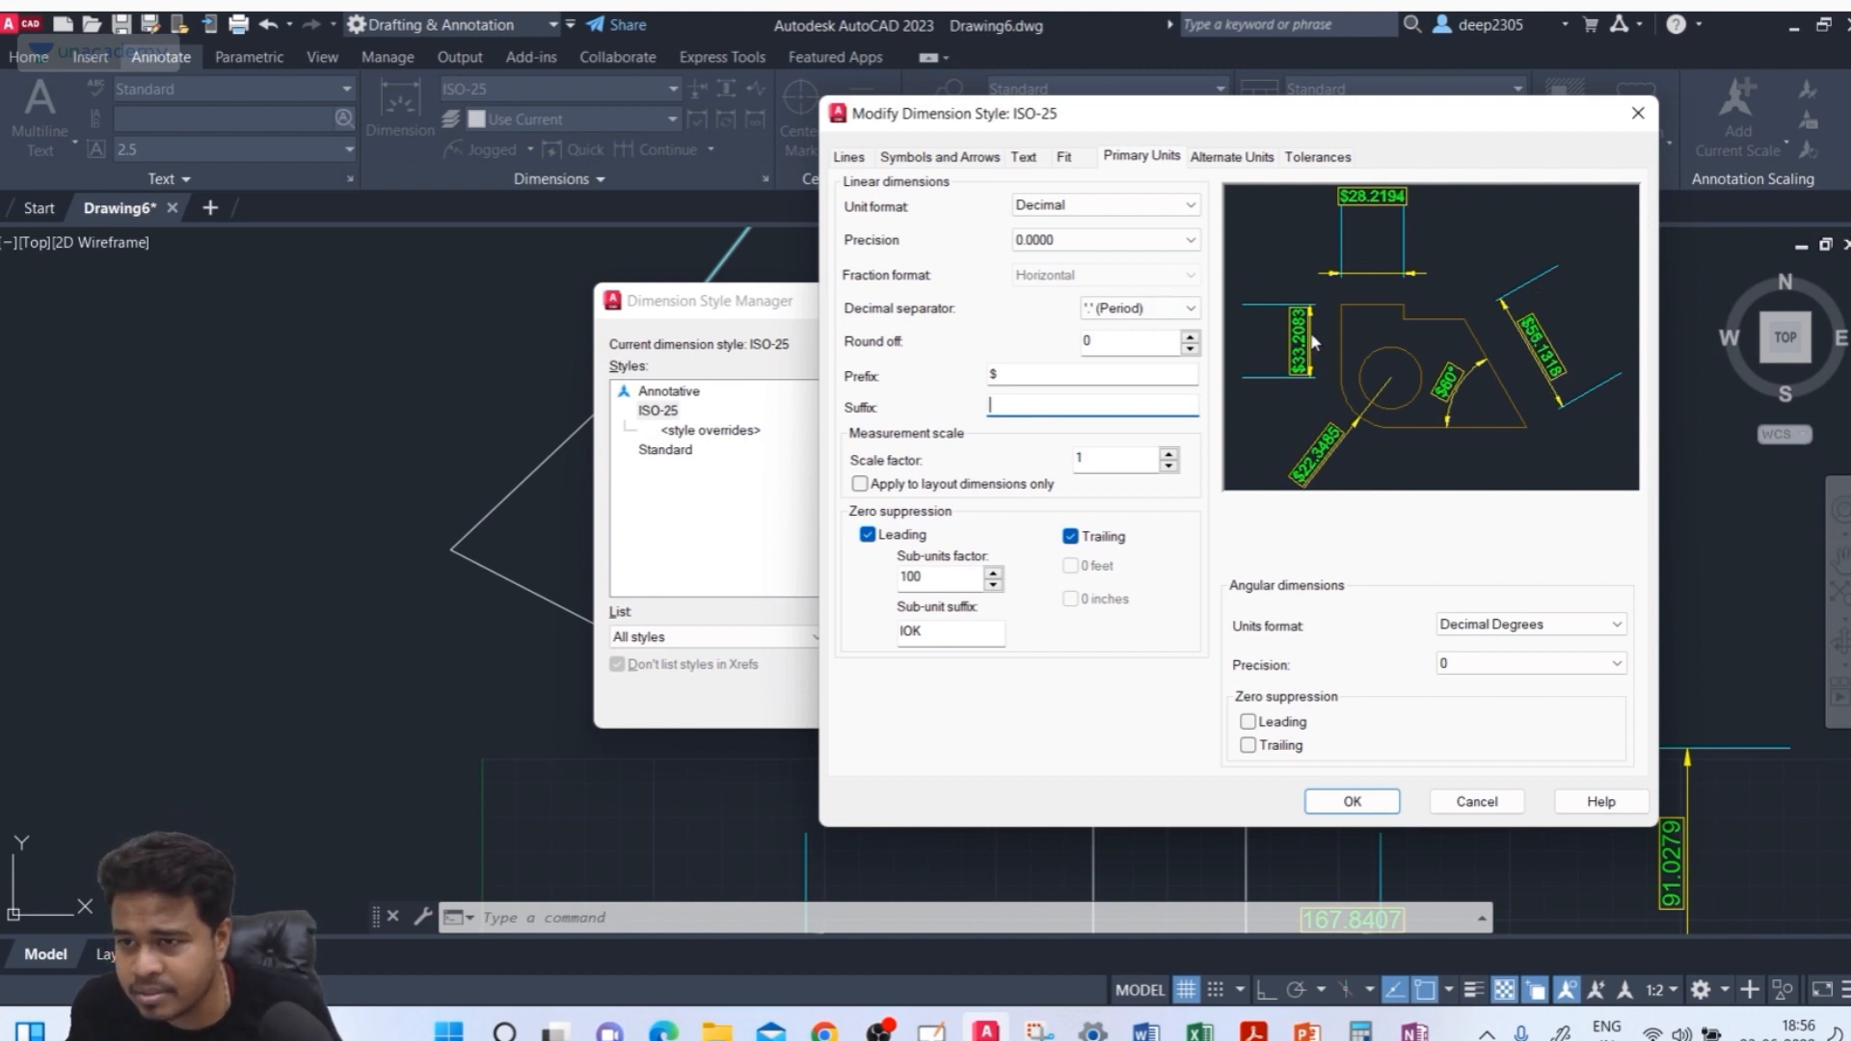
pyautogui.click(999, 373)
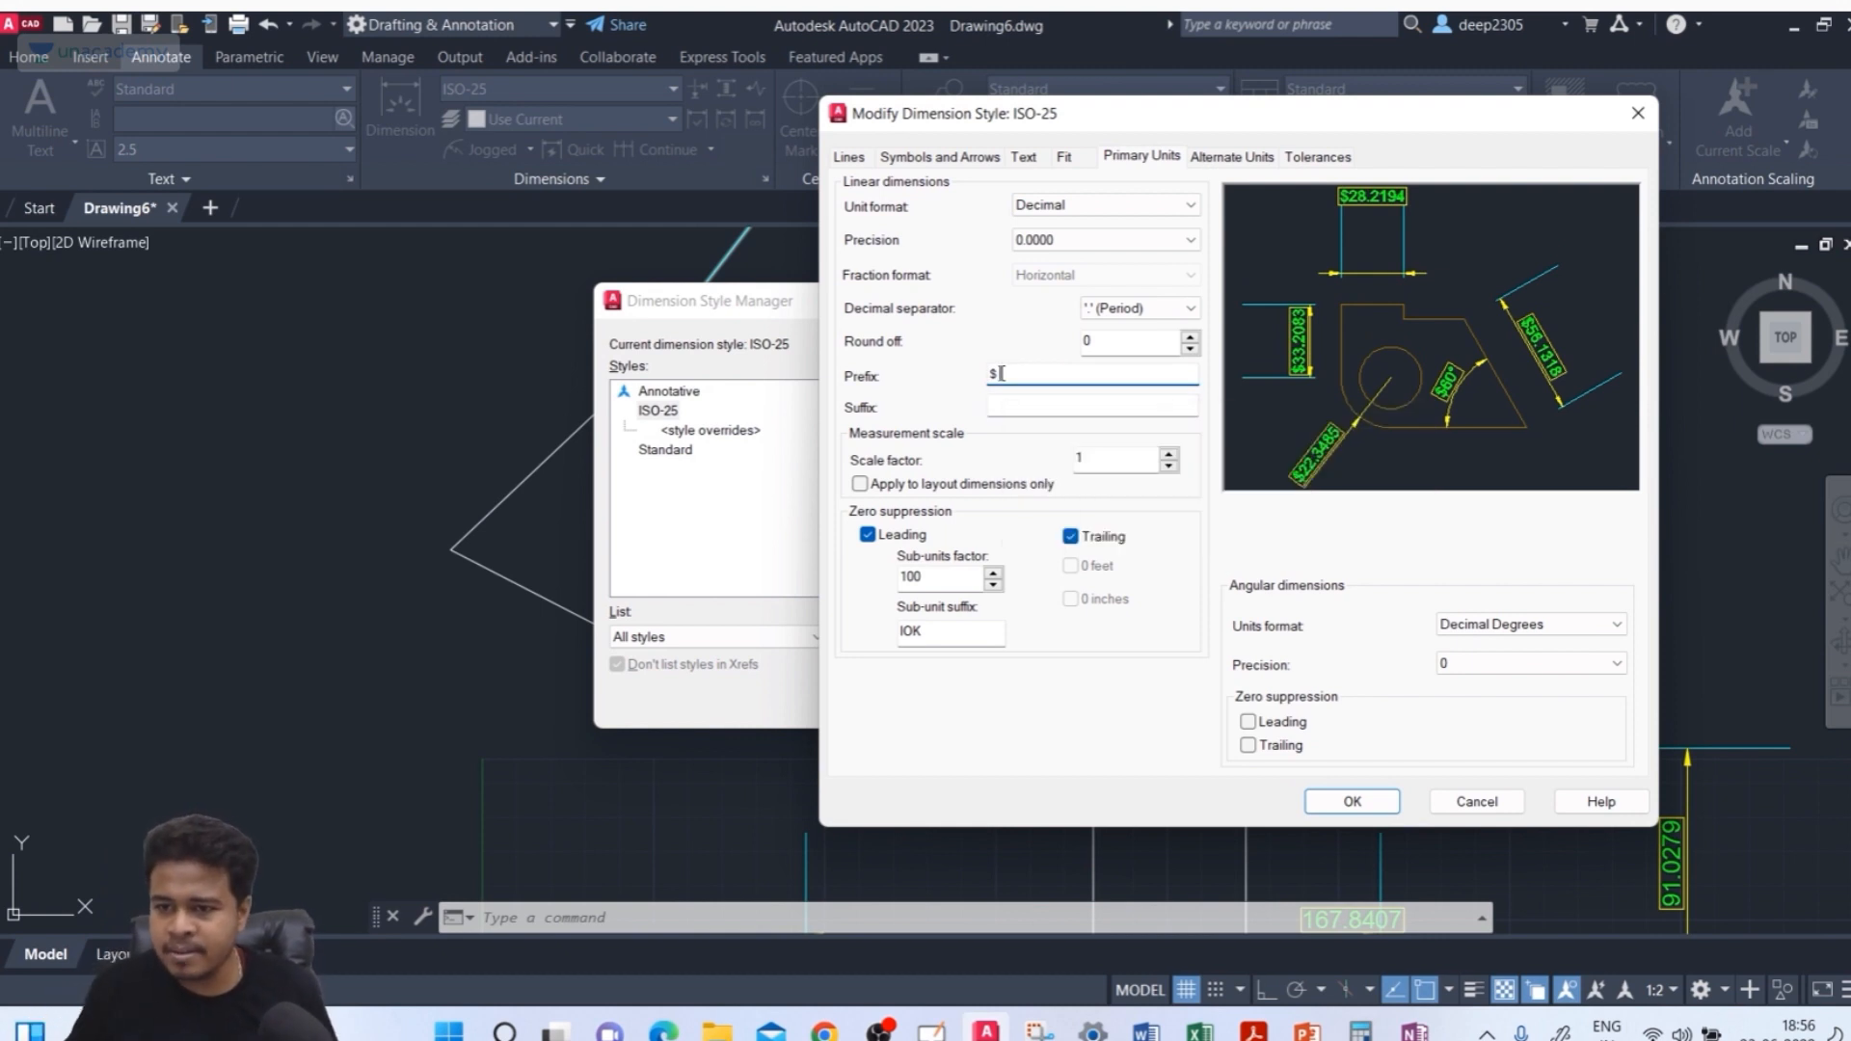
# Add an mm suffix to linear dimension text
pyautogui.click(1100, 403)
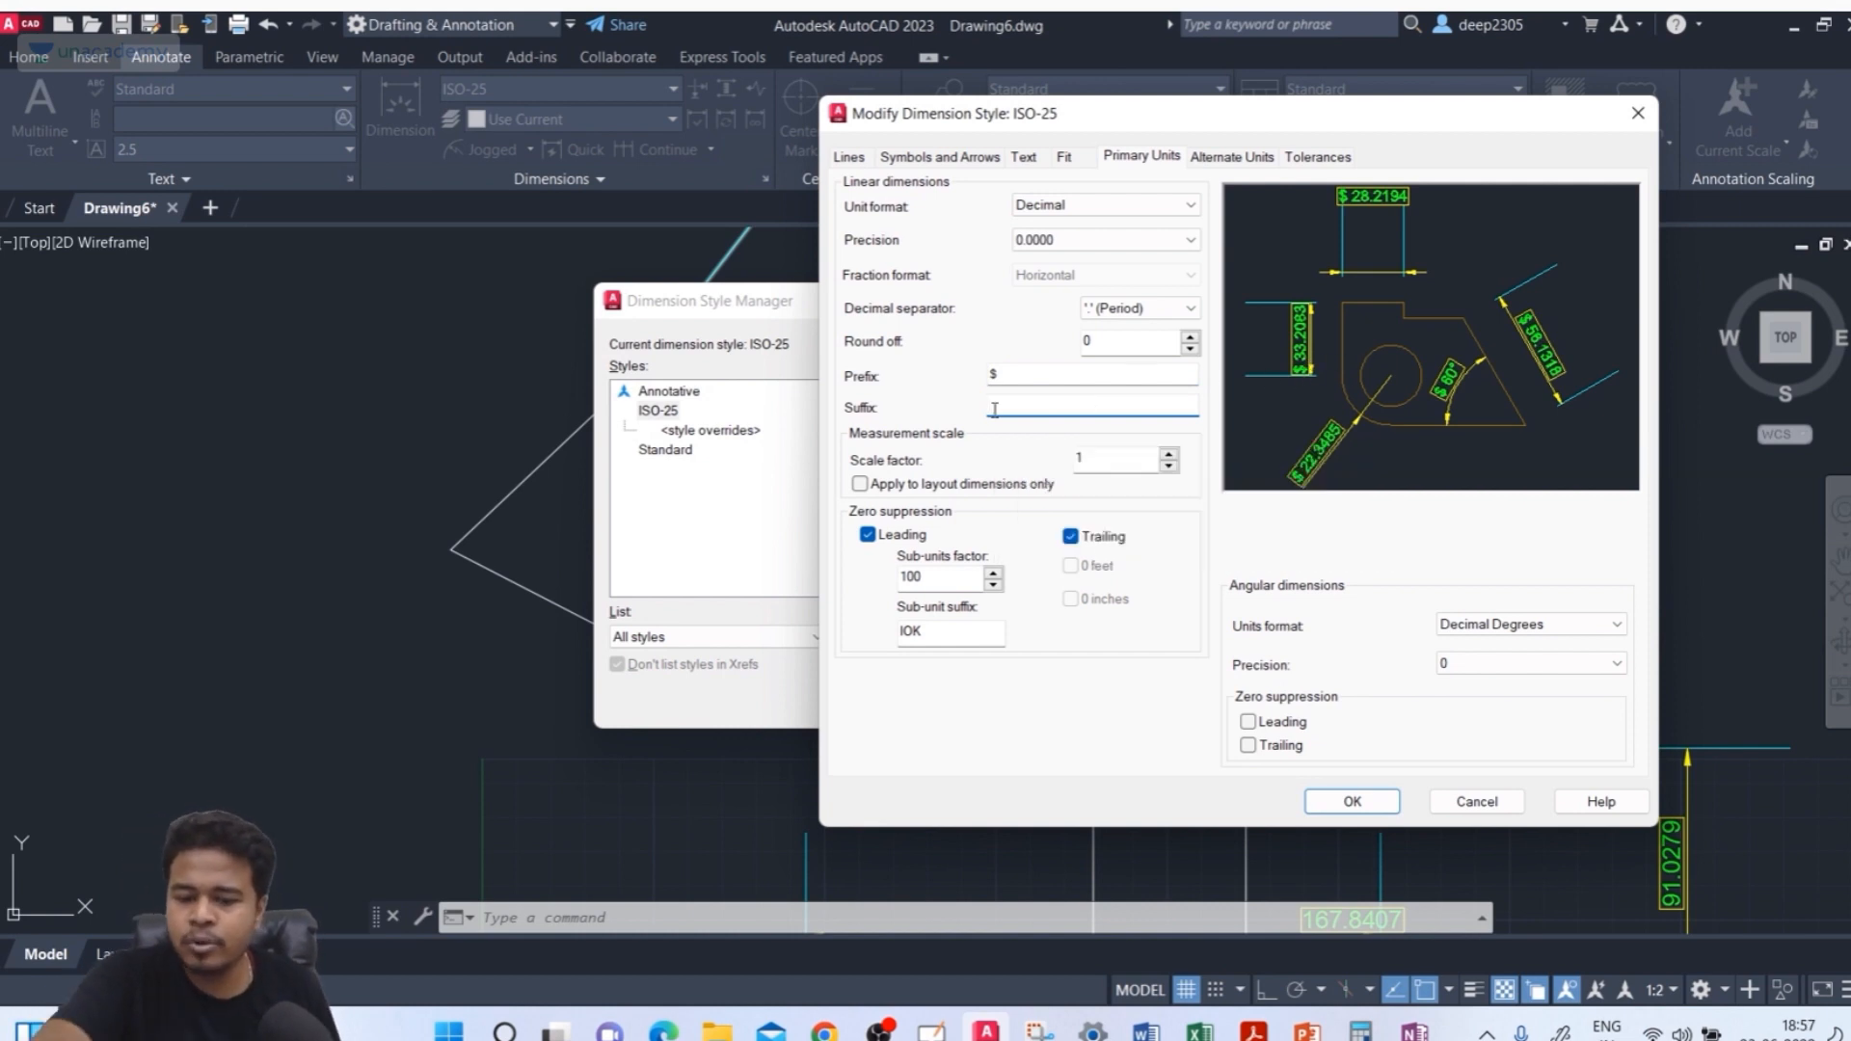
pyautogui.press('capslock')
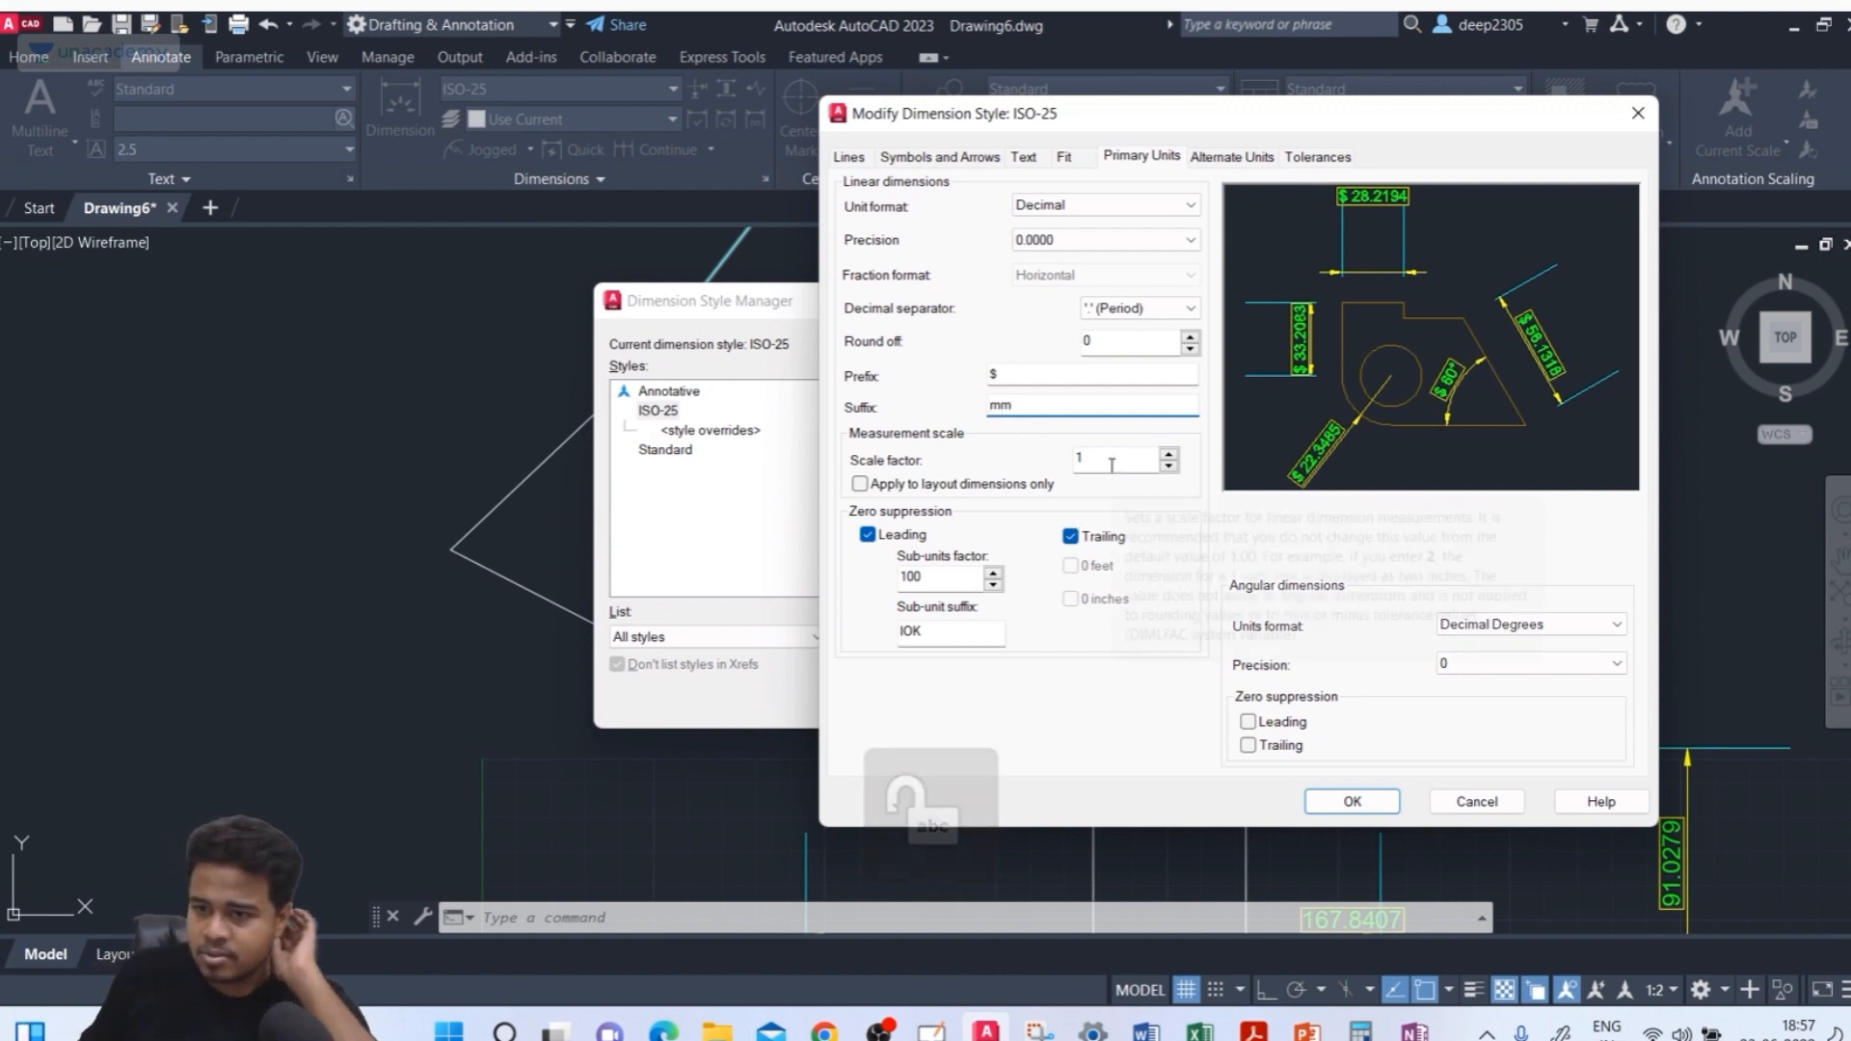
pyautogui.press('Tab')
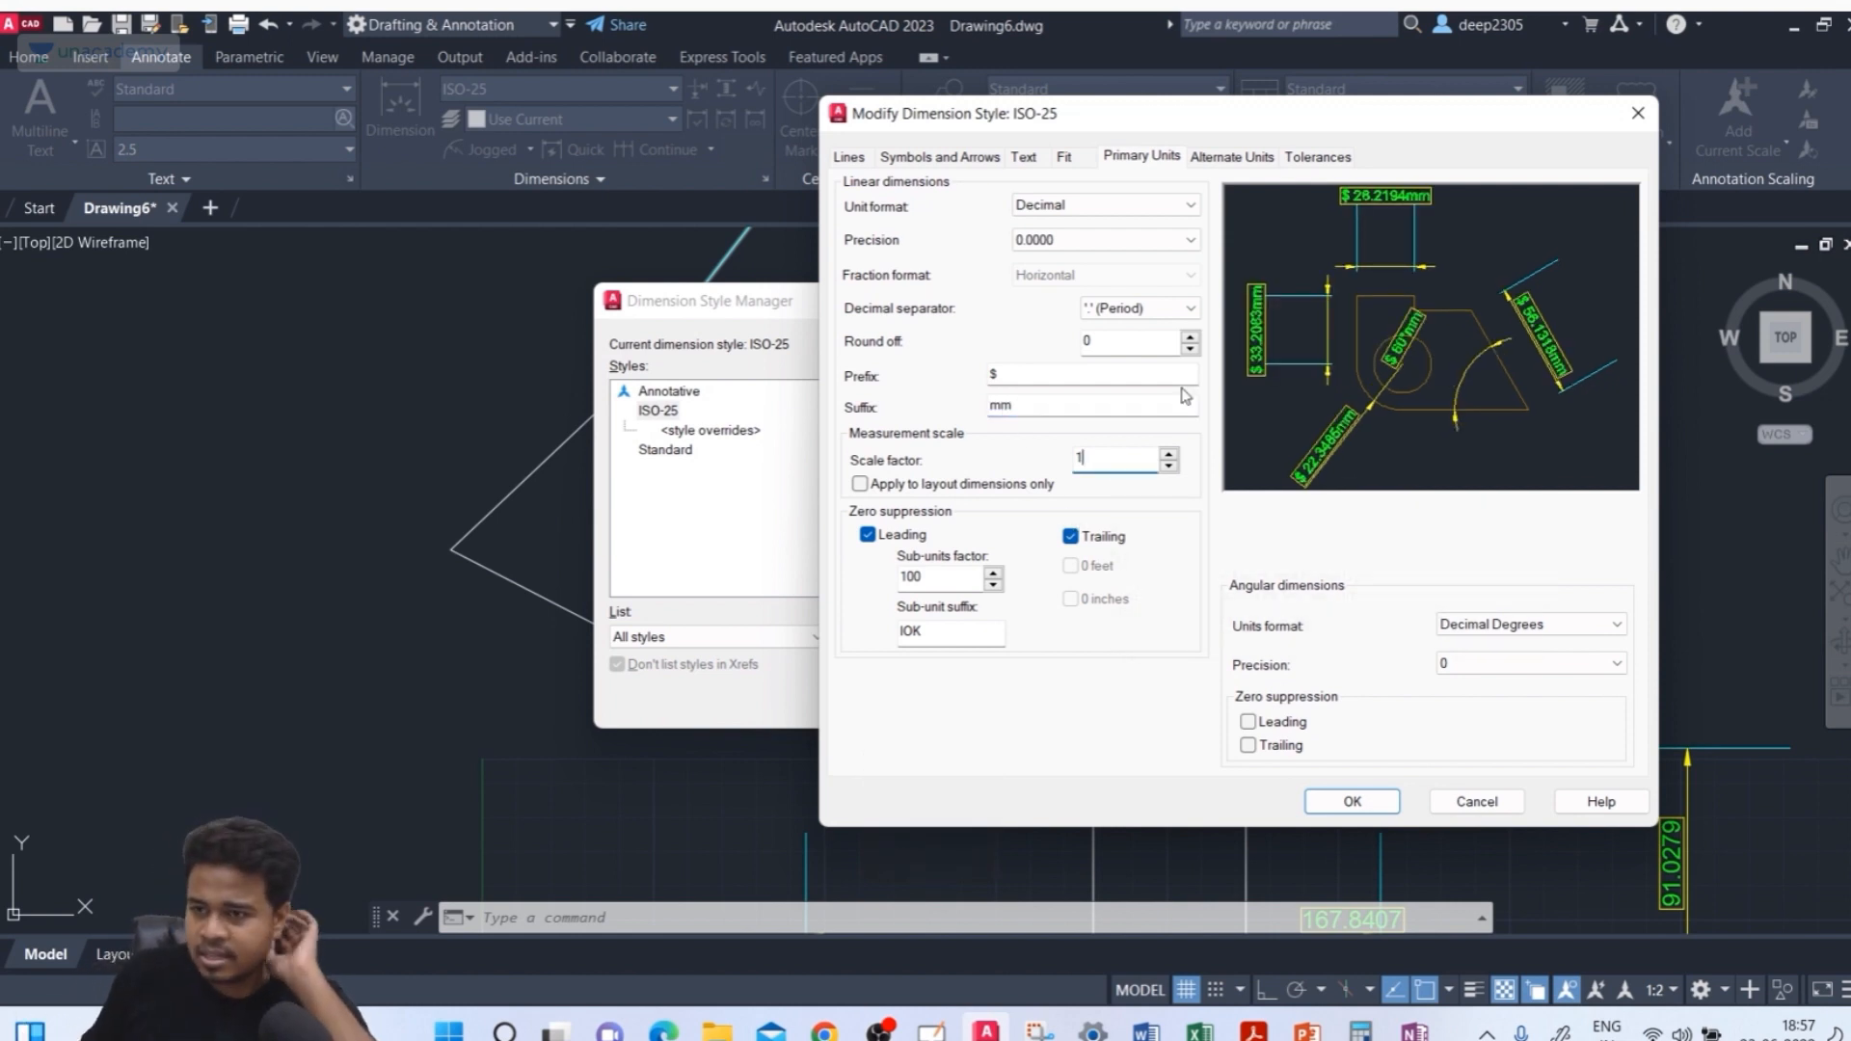
pyautogui.click(993, 409)
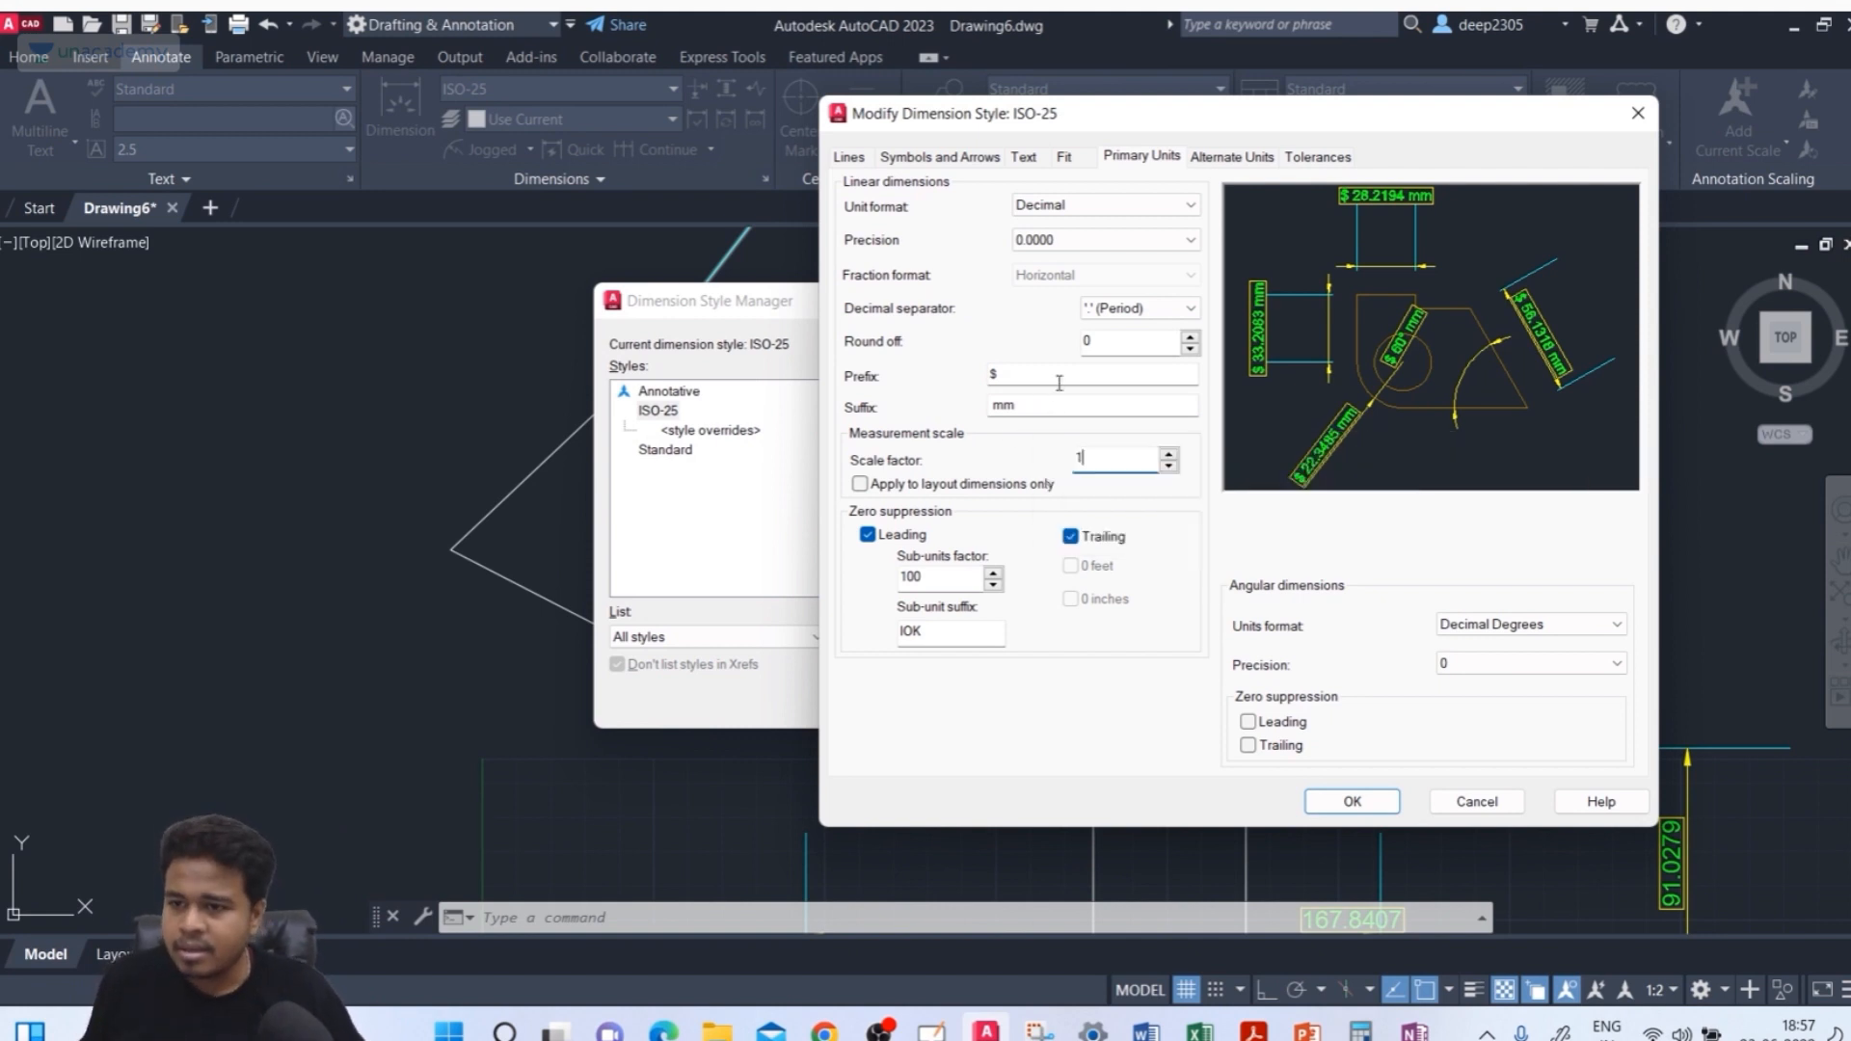
pyautogui.click(1029, 398)
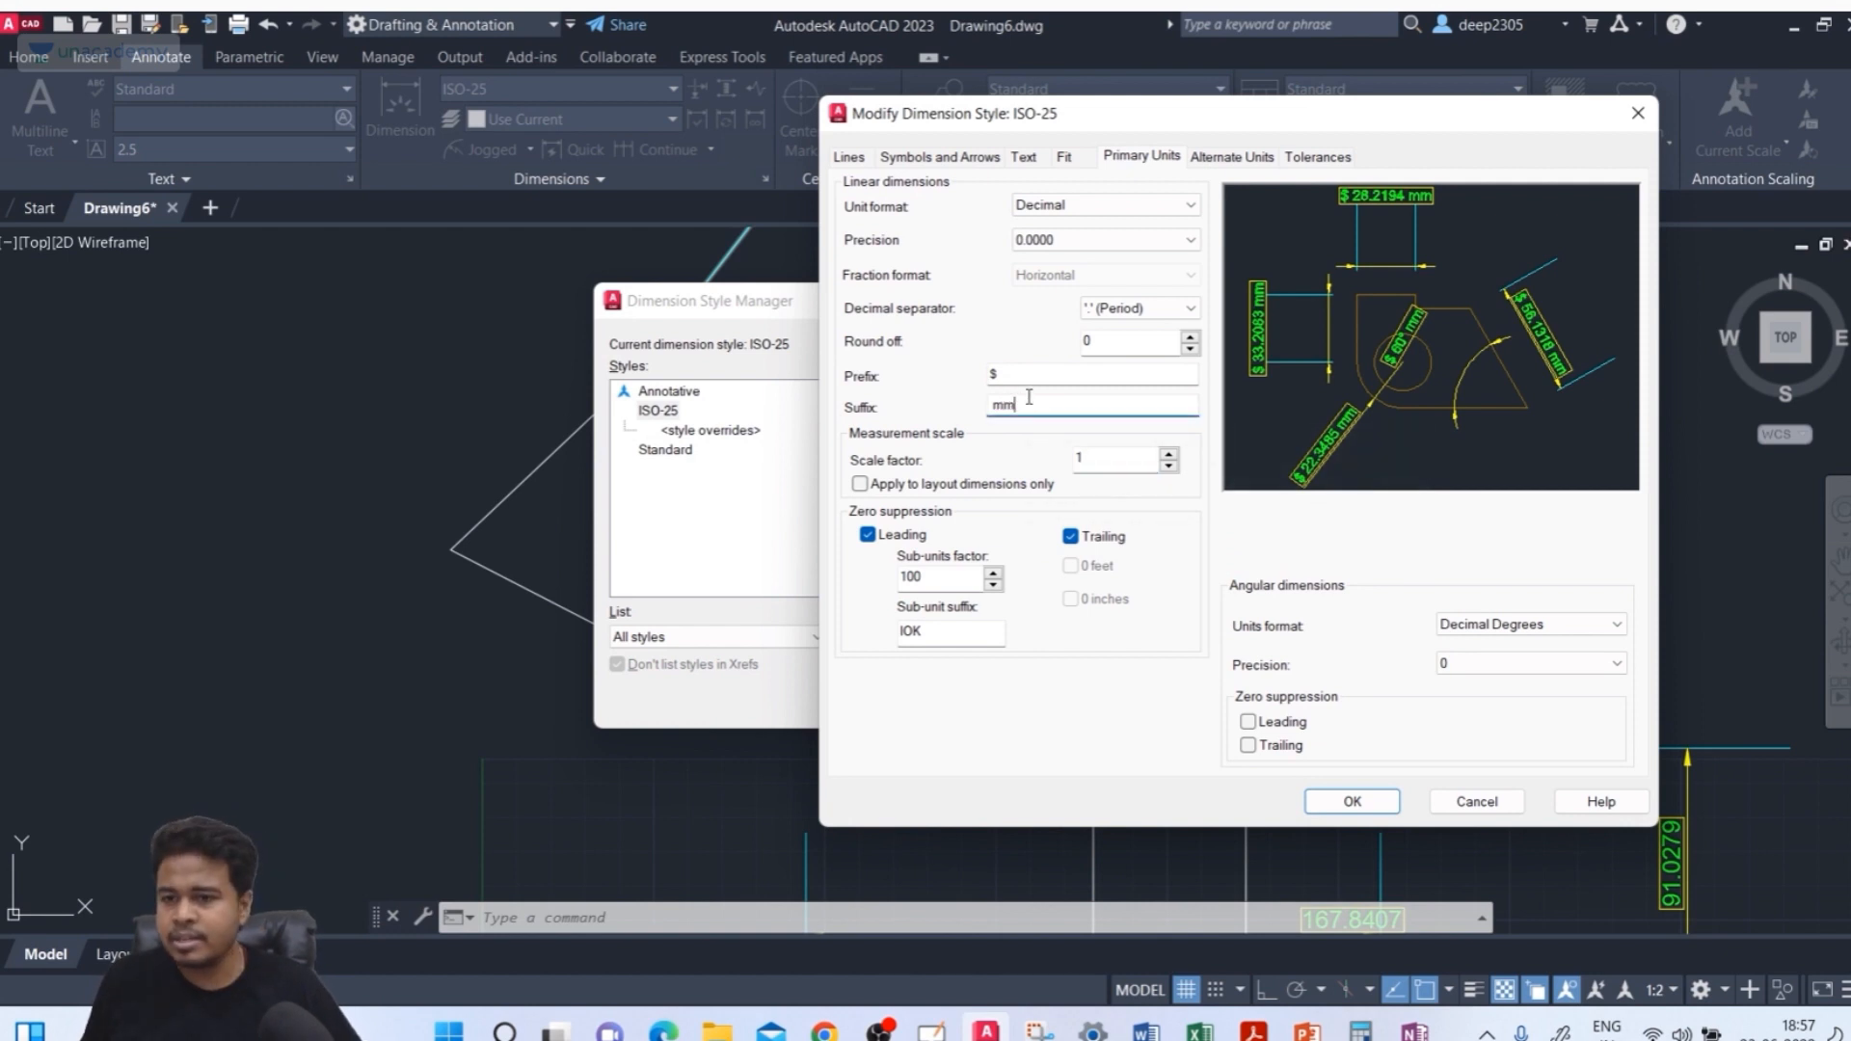
# Set the measurement scale factor to 2 and apply the changes to the ISO-25 style
pyautogui.click(911, 465)
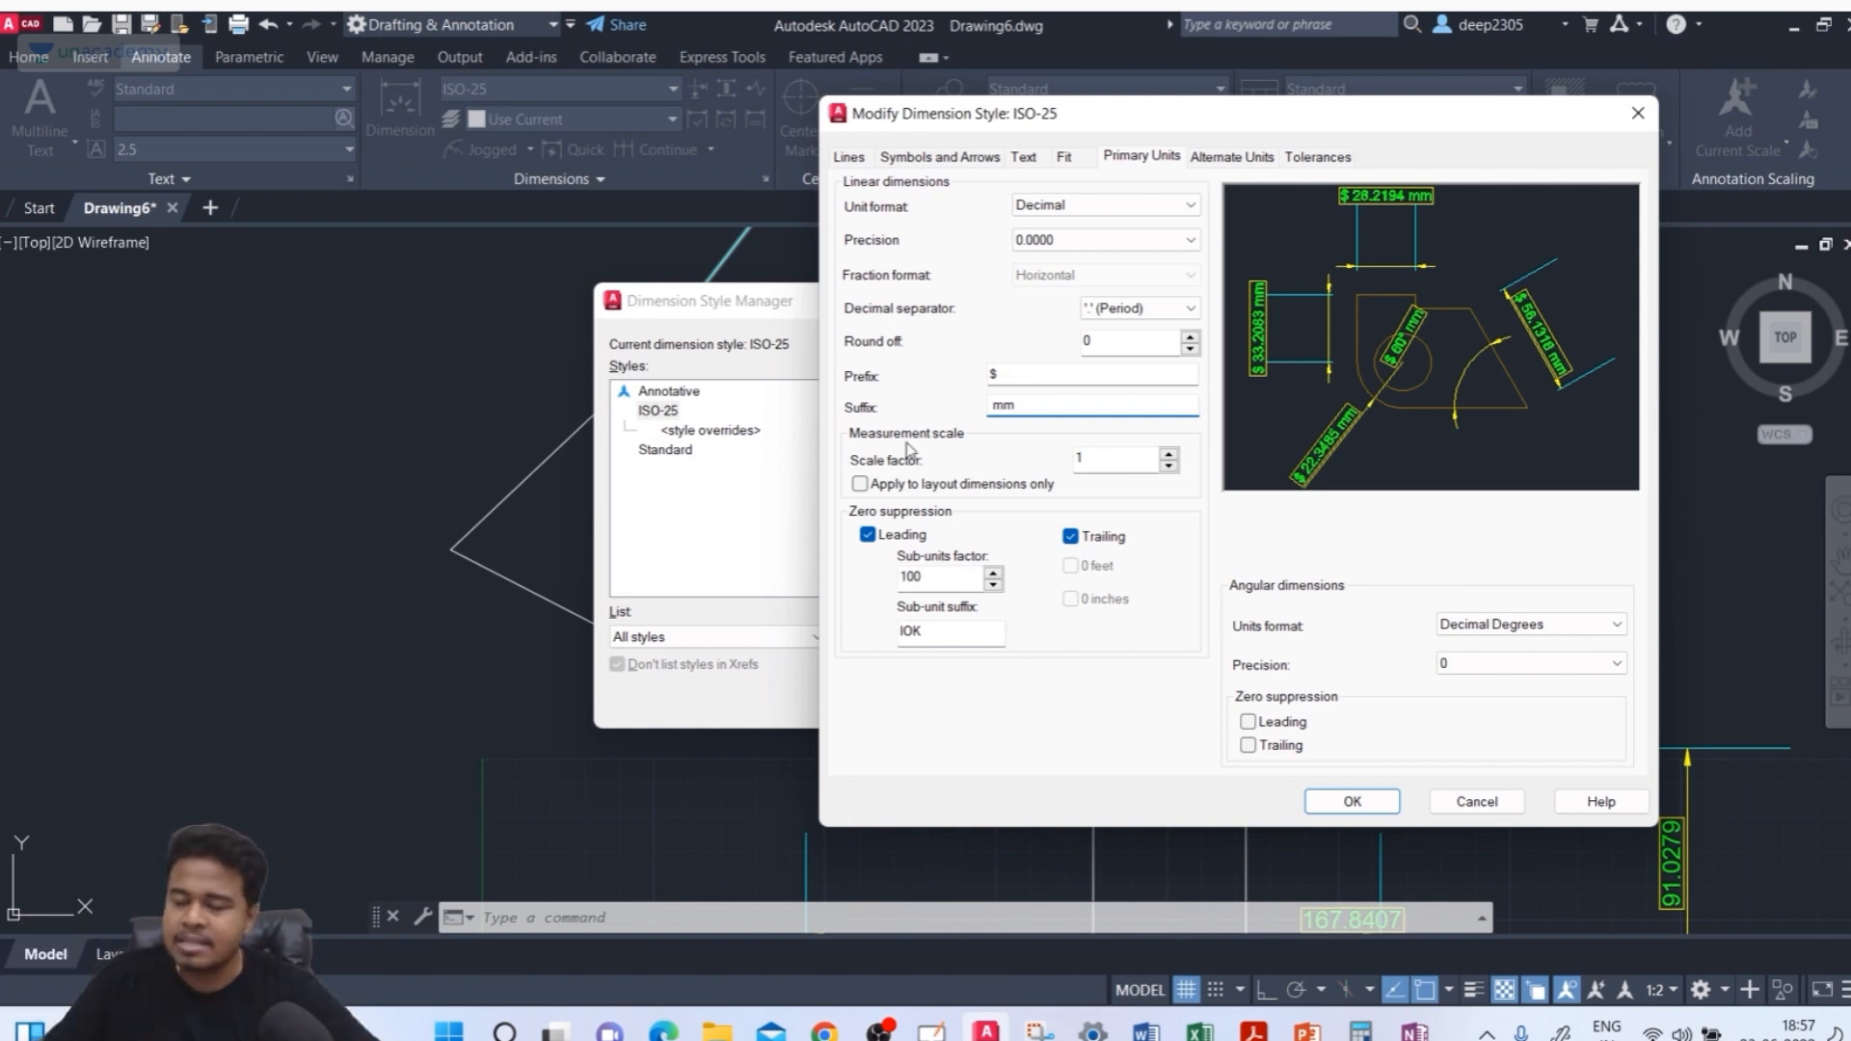
pyautogui.doubleClick(1125, 458)
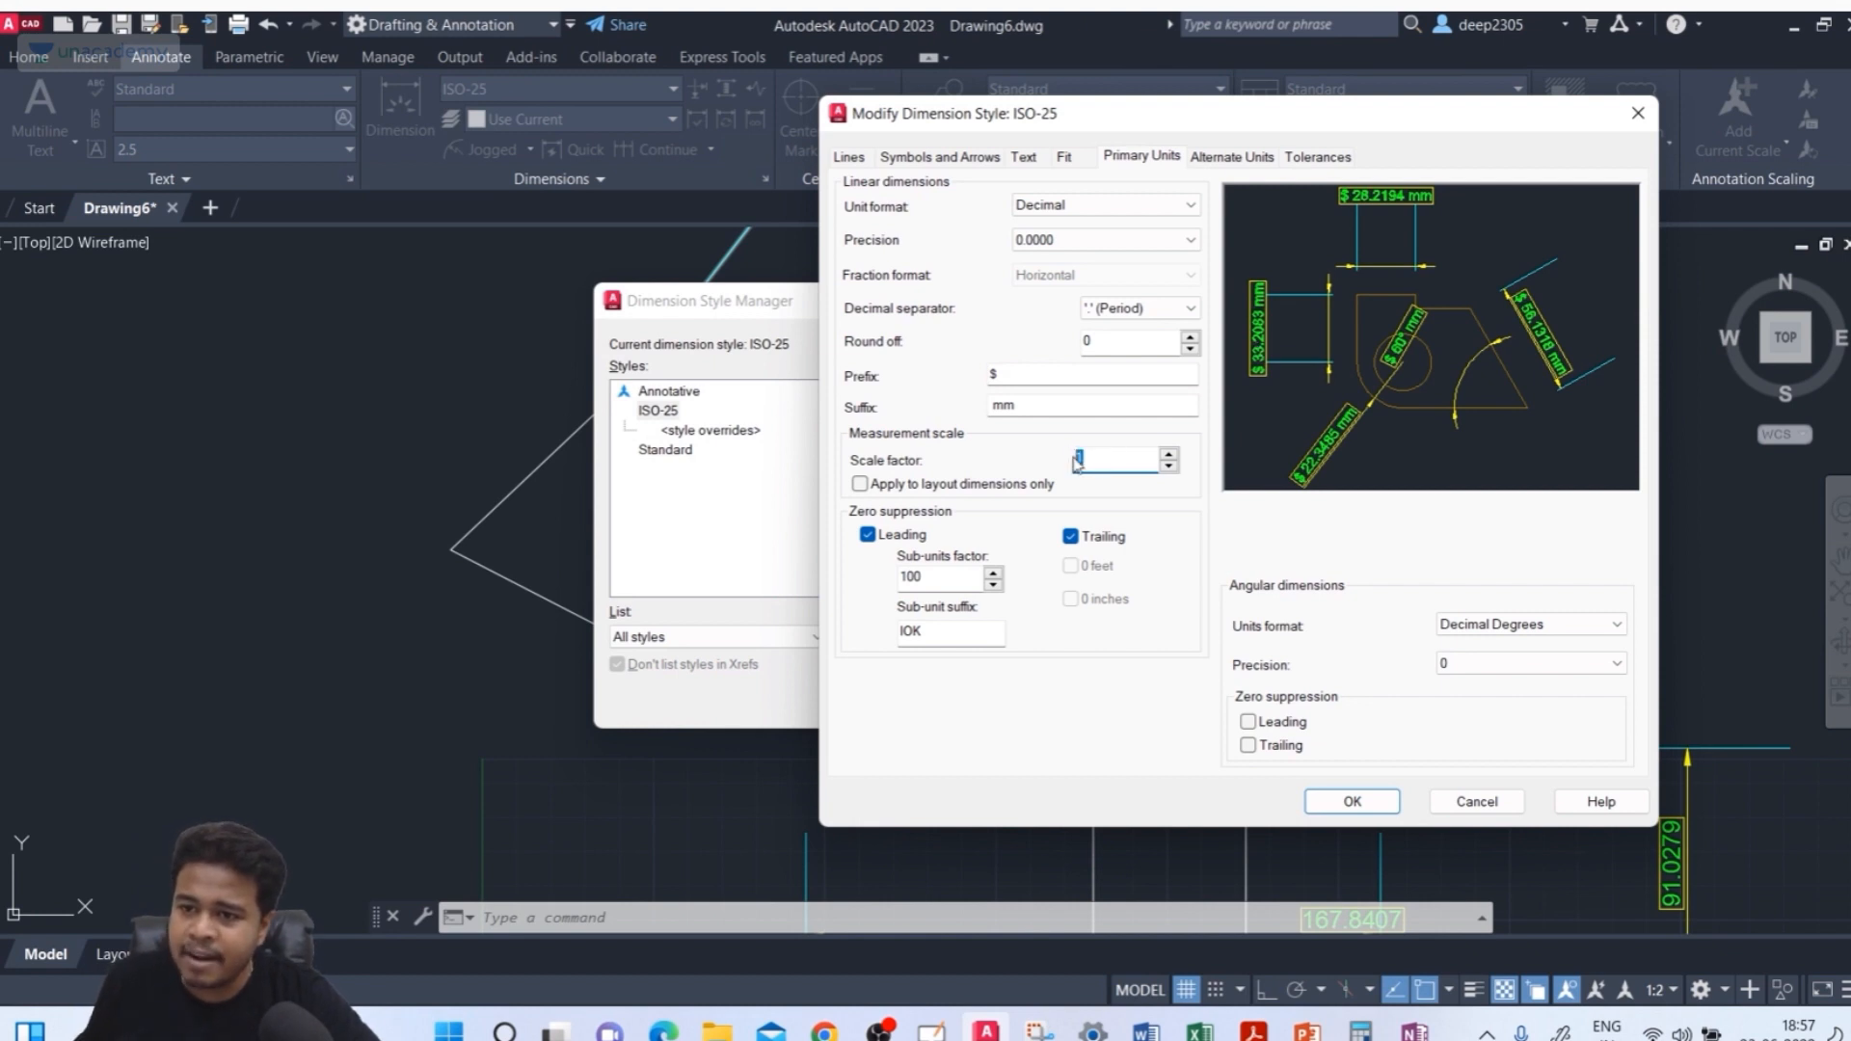
pyautogui.write('2')
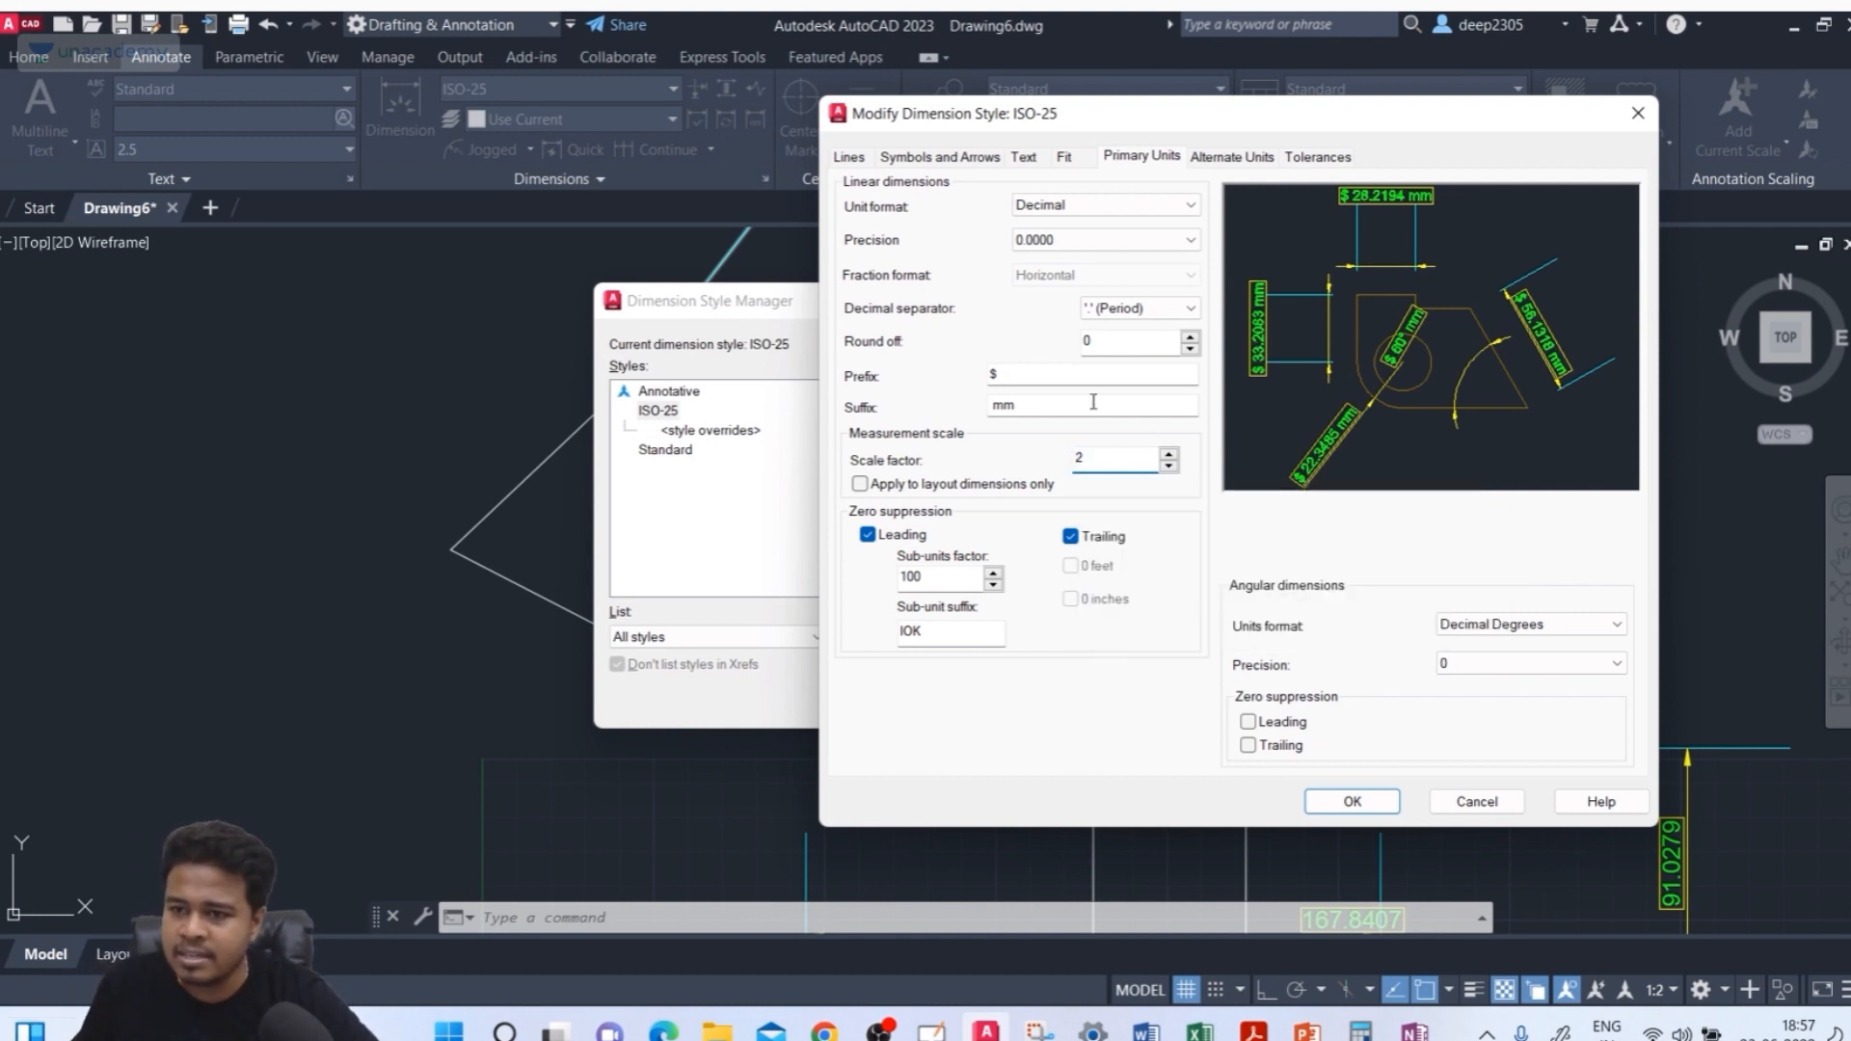
pyautogui.click(1093, 402)
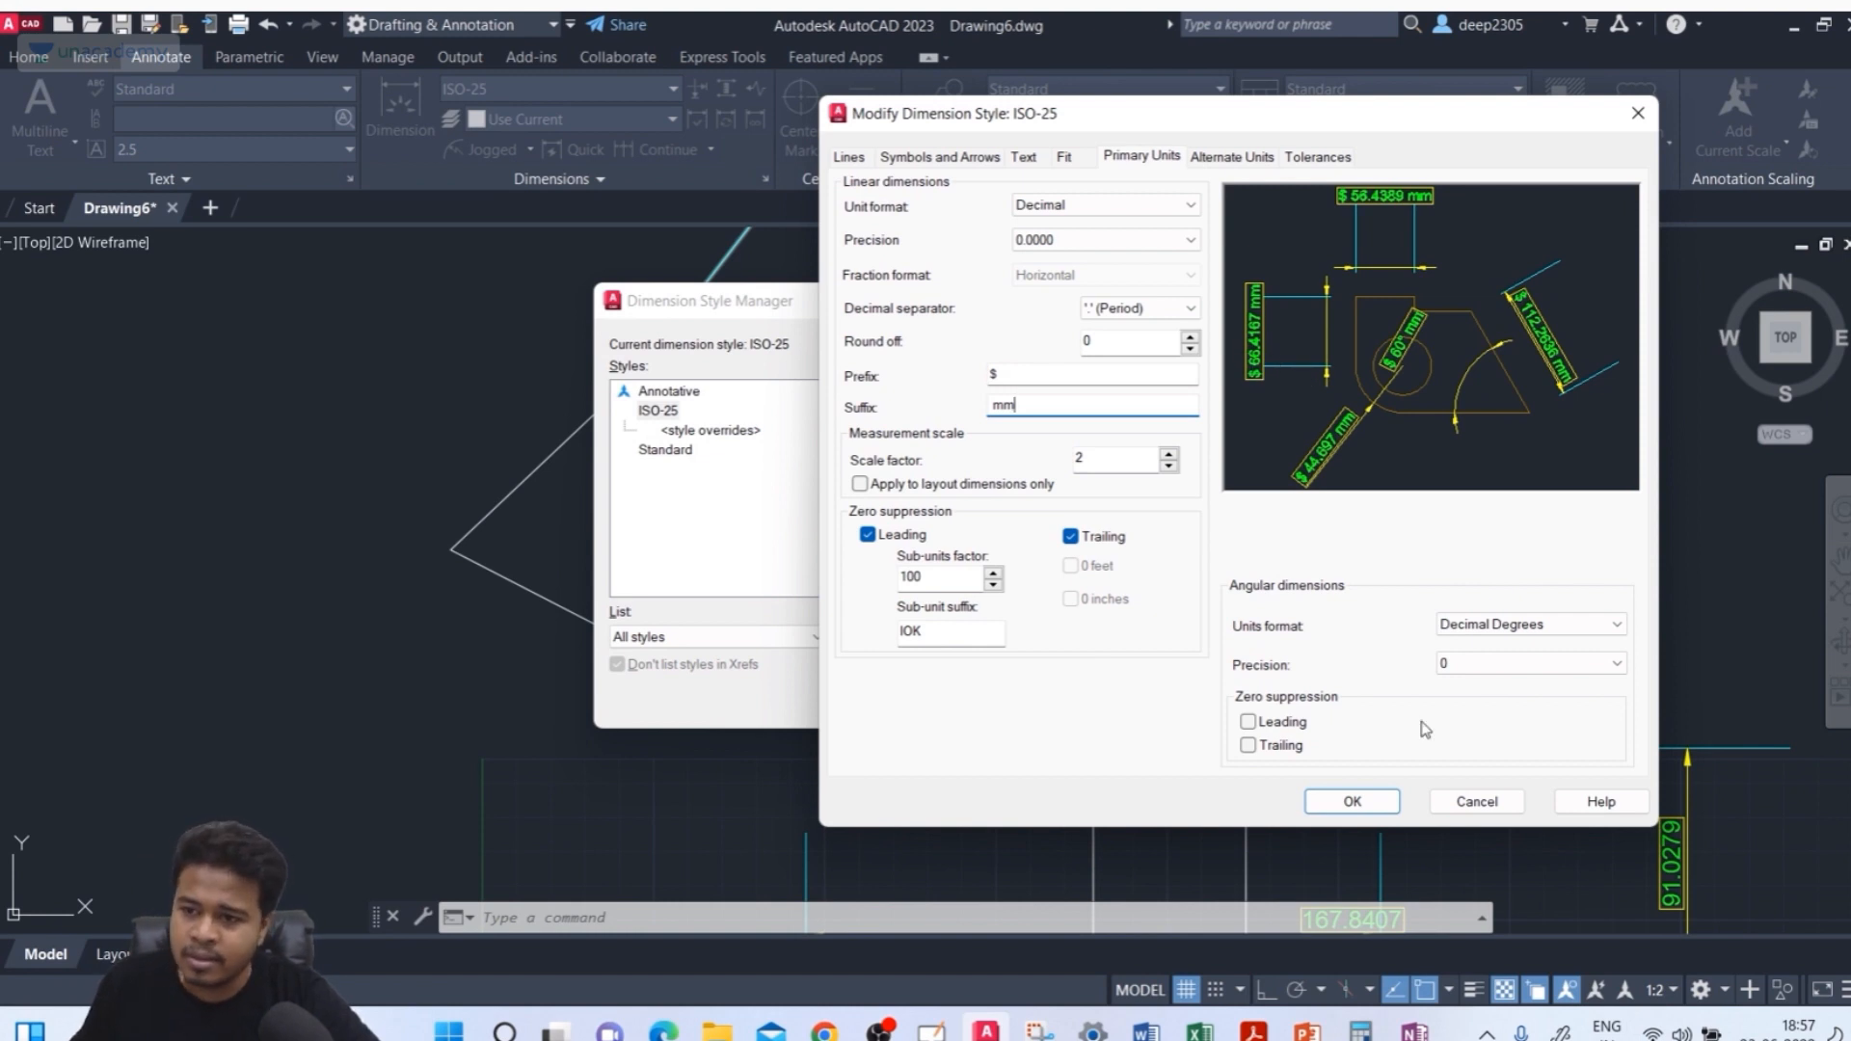
pyautogui.click(1352, 801)
pyautogui.click(1090, 703)
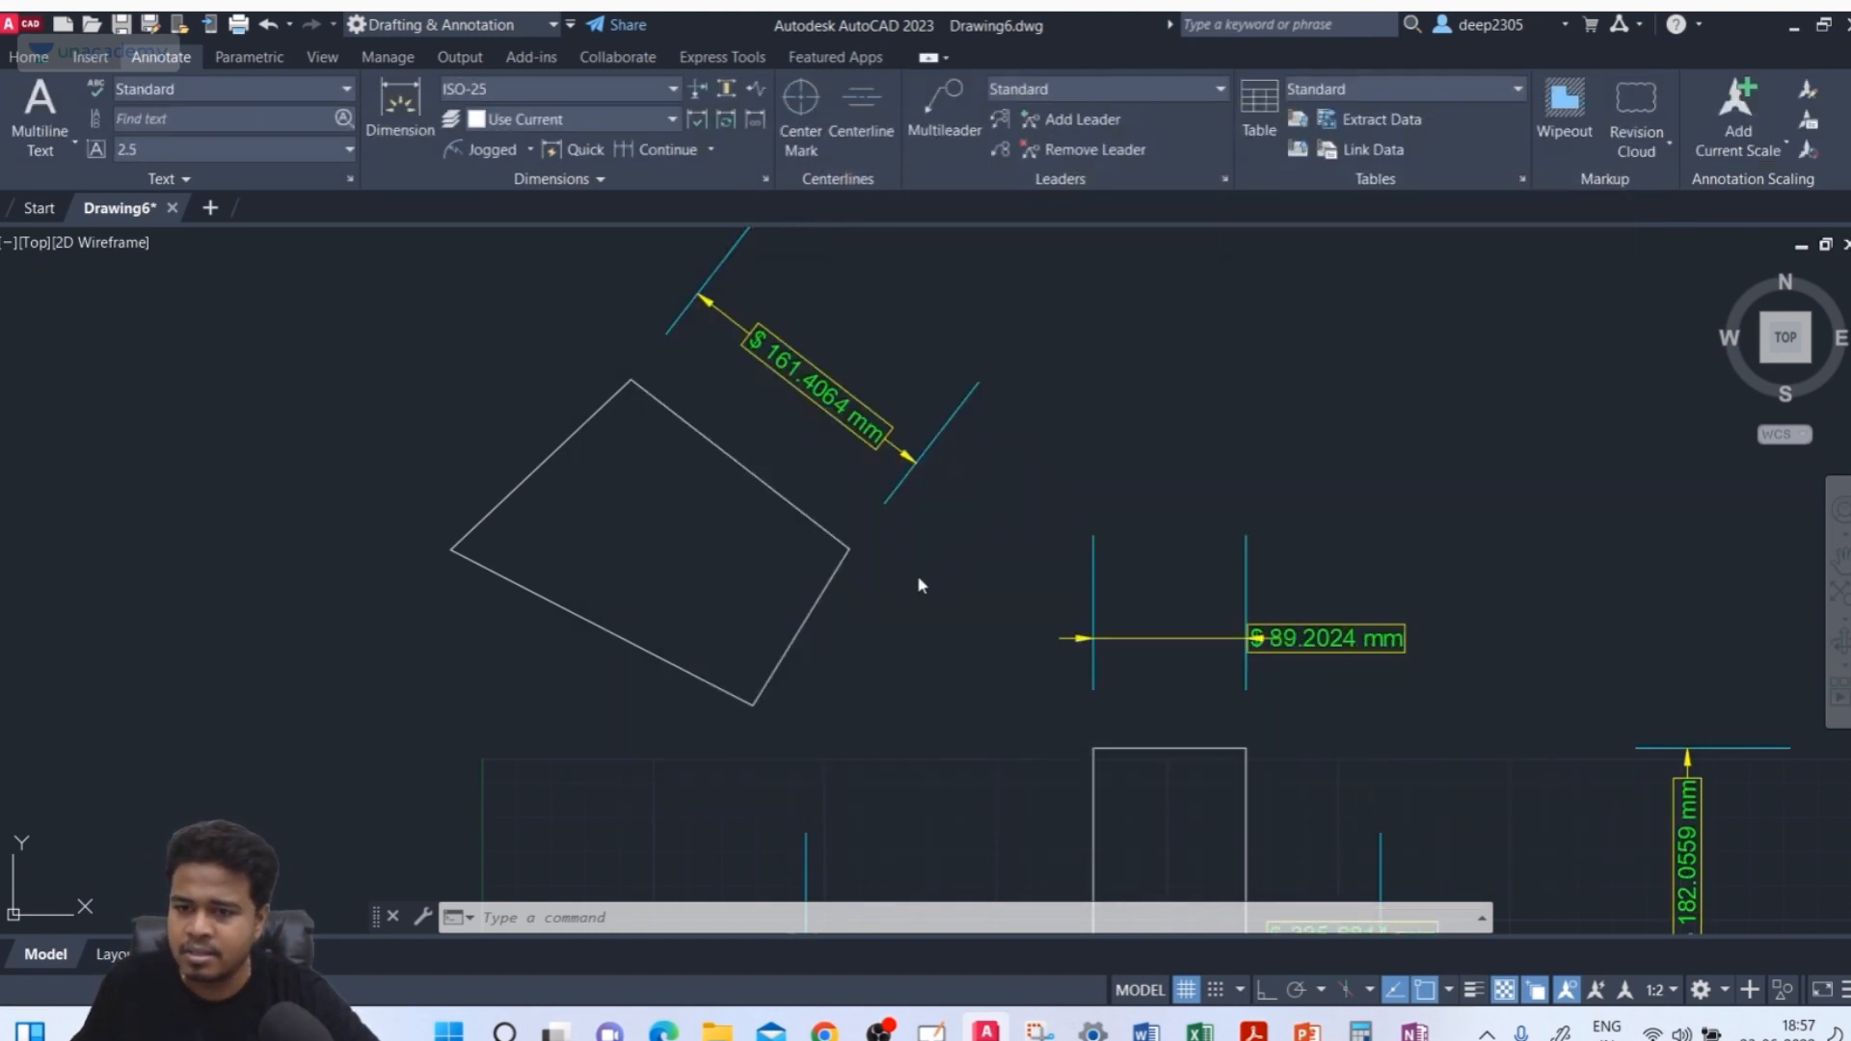
pyautogui.click(28, 57)
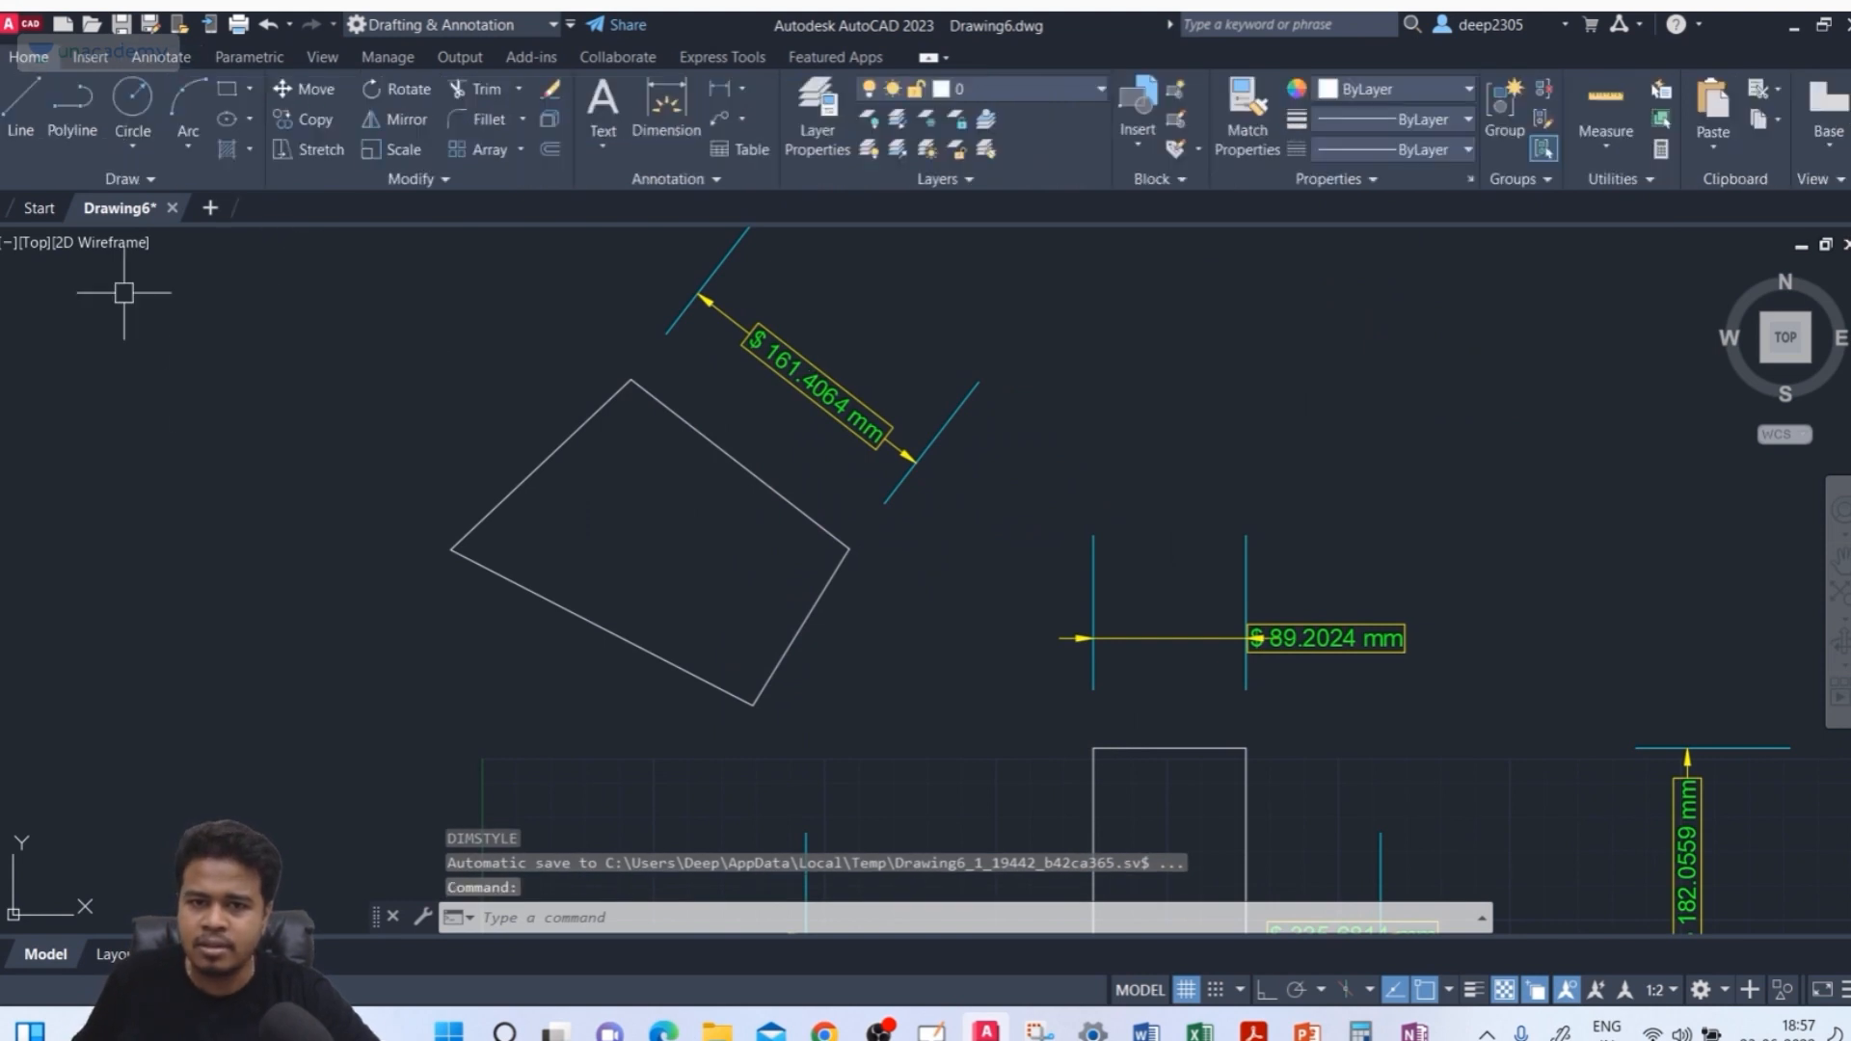
pyautogui.write('recc')
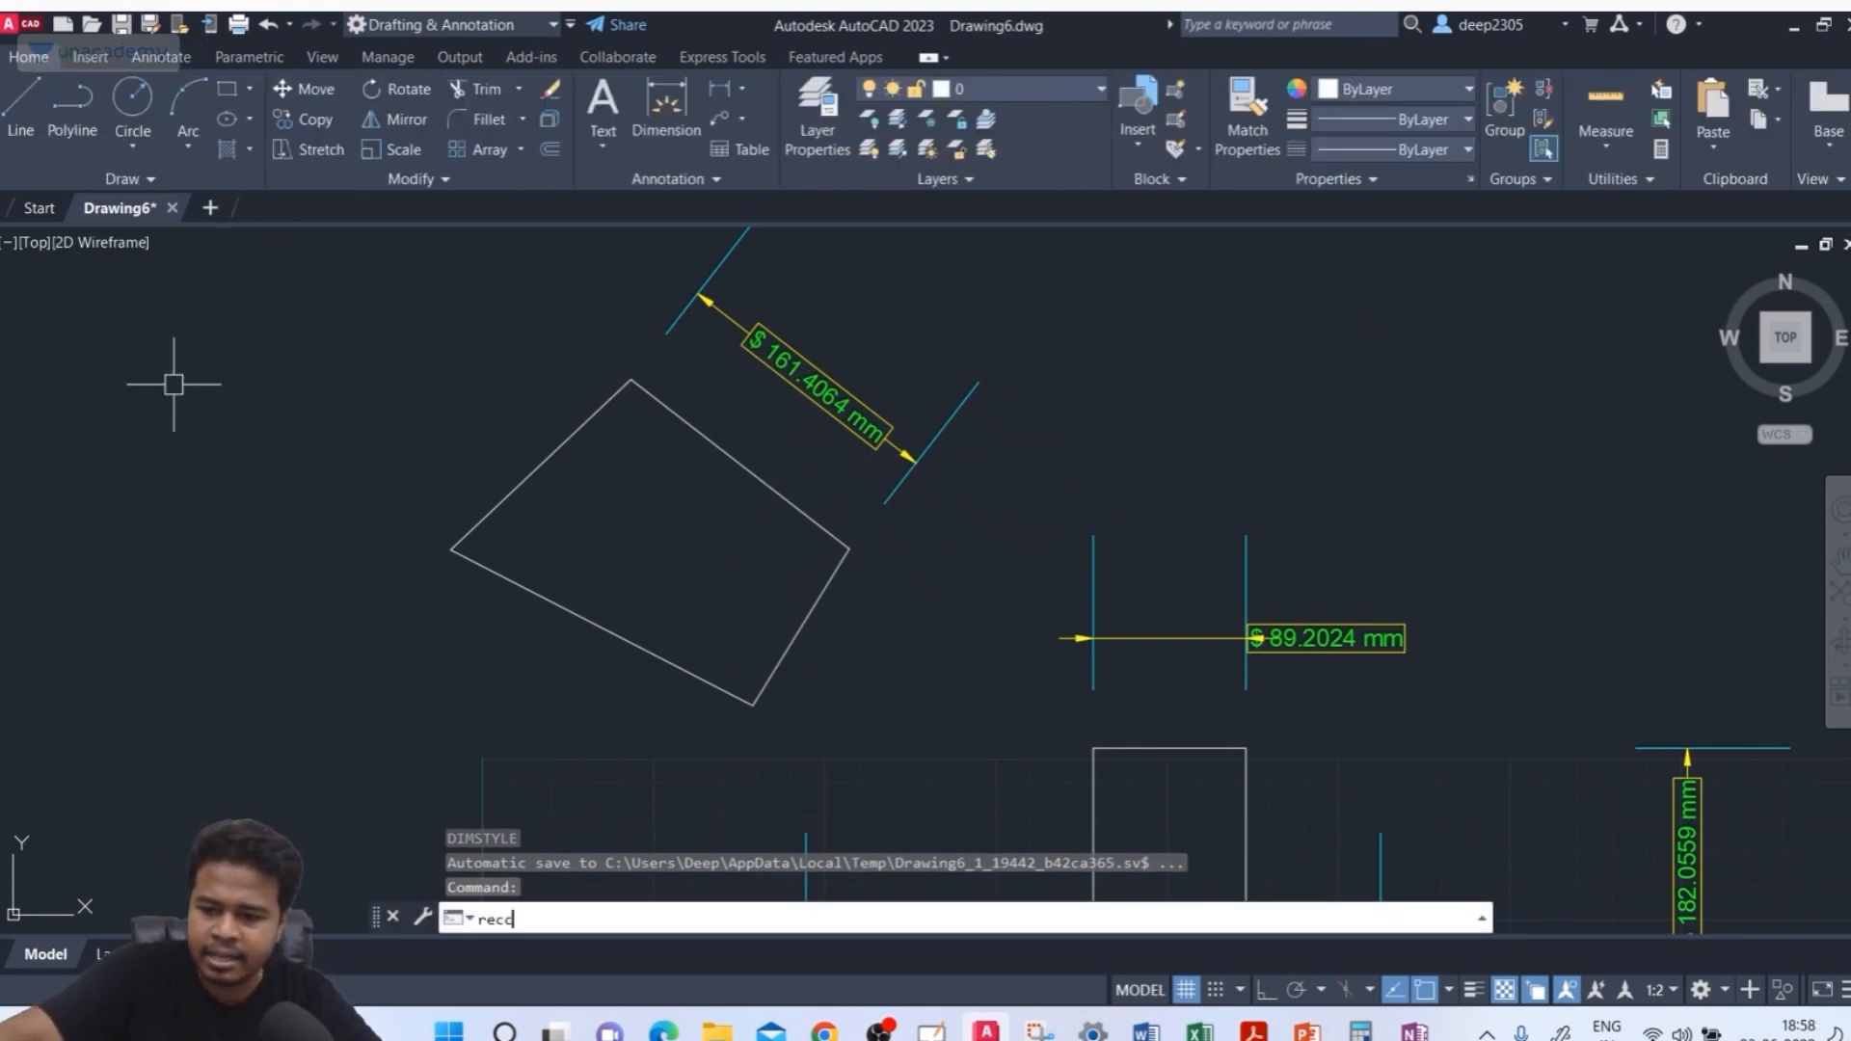
pyautogui.press('Return')
pyautogui.press('Escape')
# Draw a rectangle 200 by 100 from a corner picked left of the existing dimensions
pyautogui.write('re')
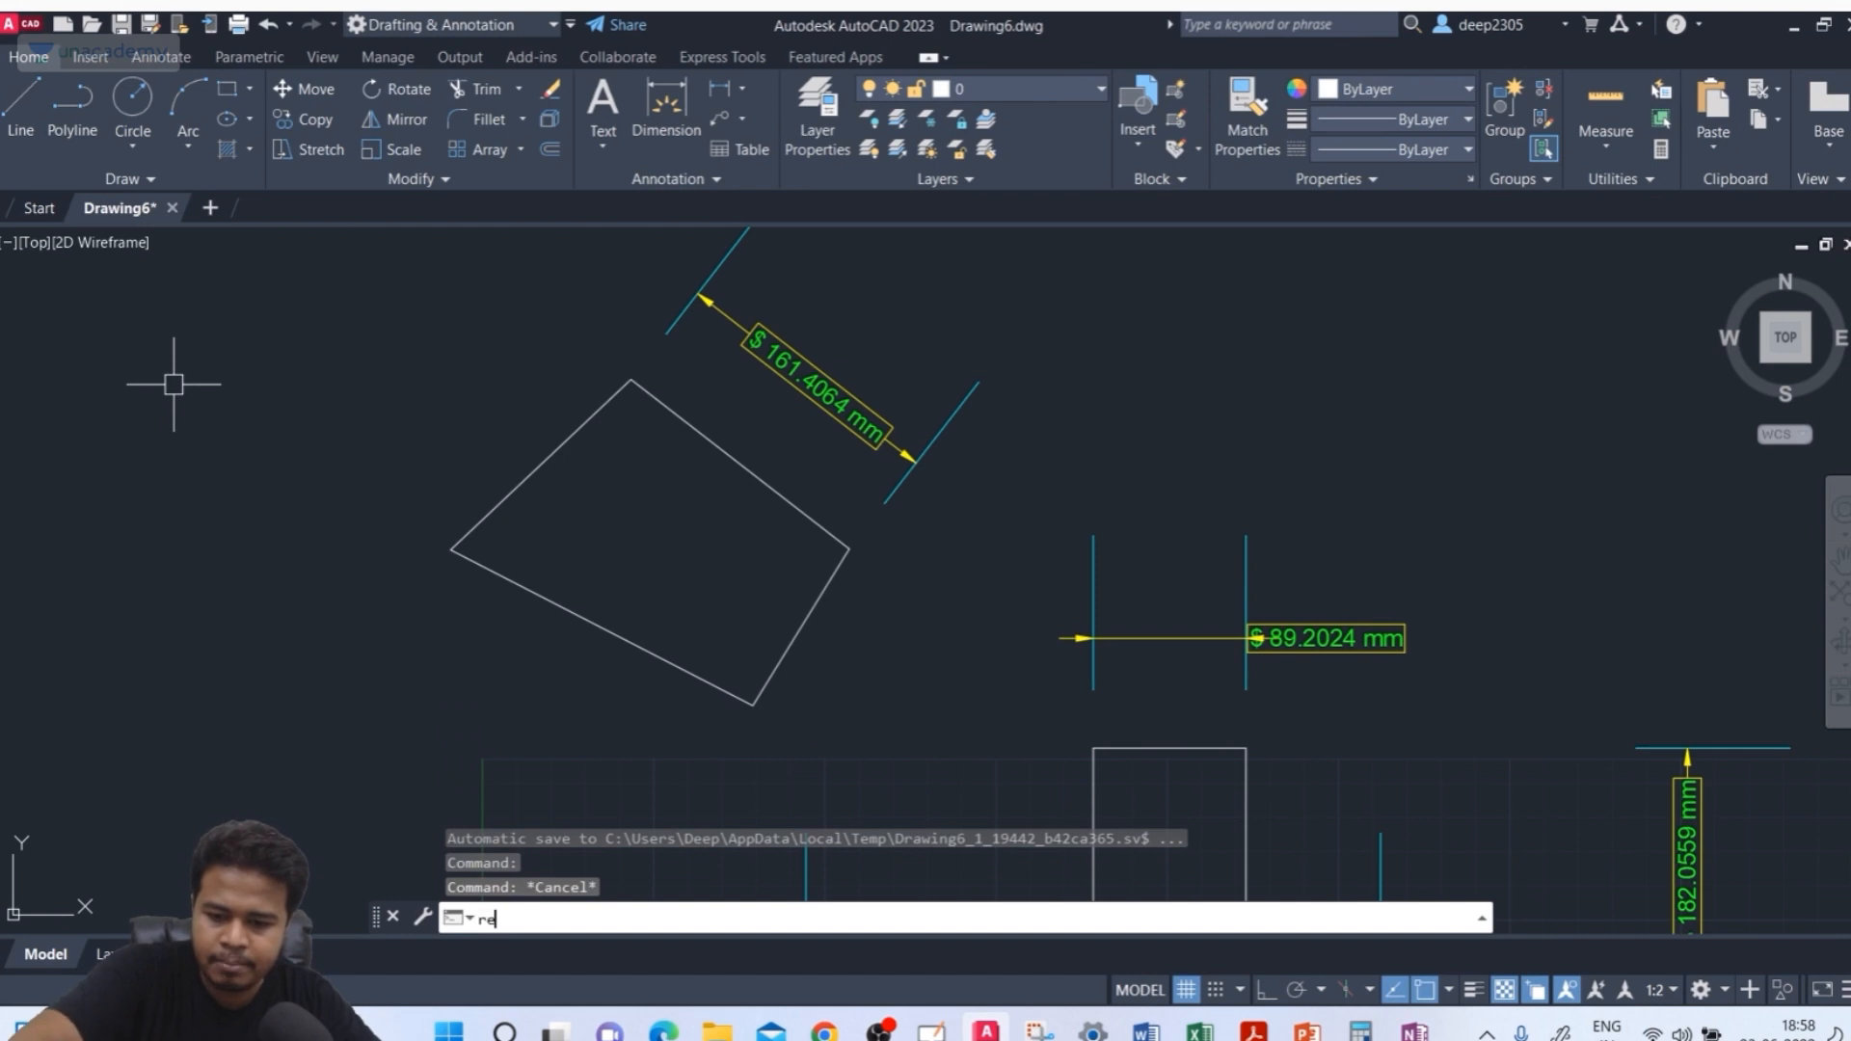
pyautogui.write('c')
pyautogui.press('Return')
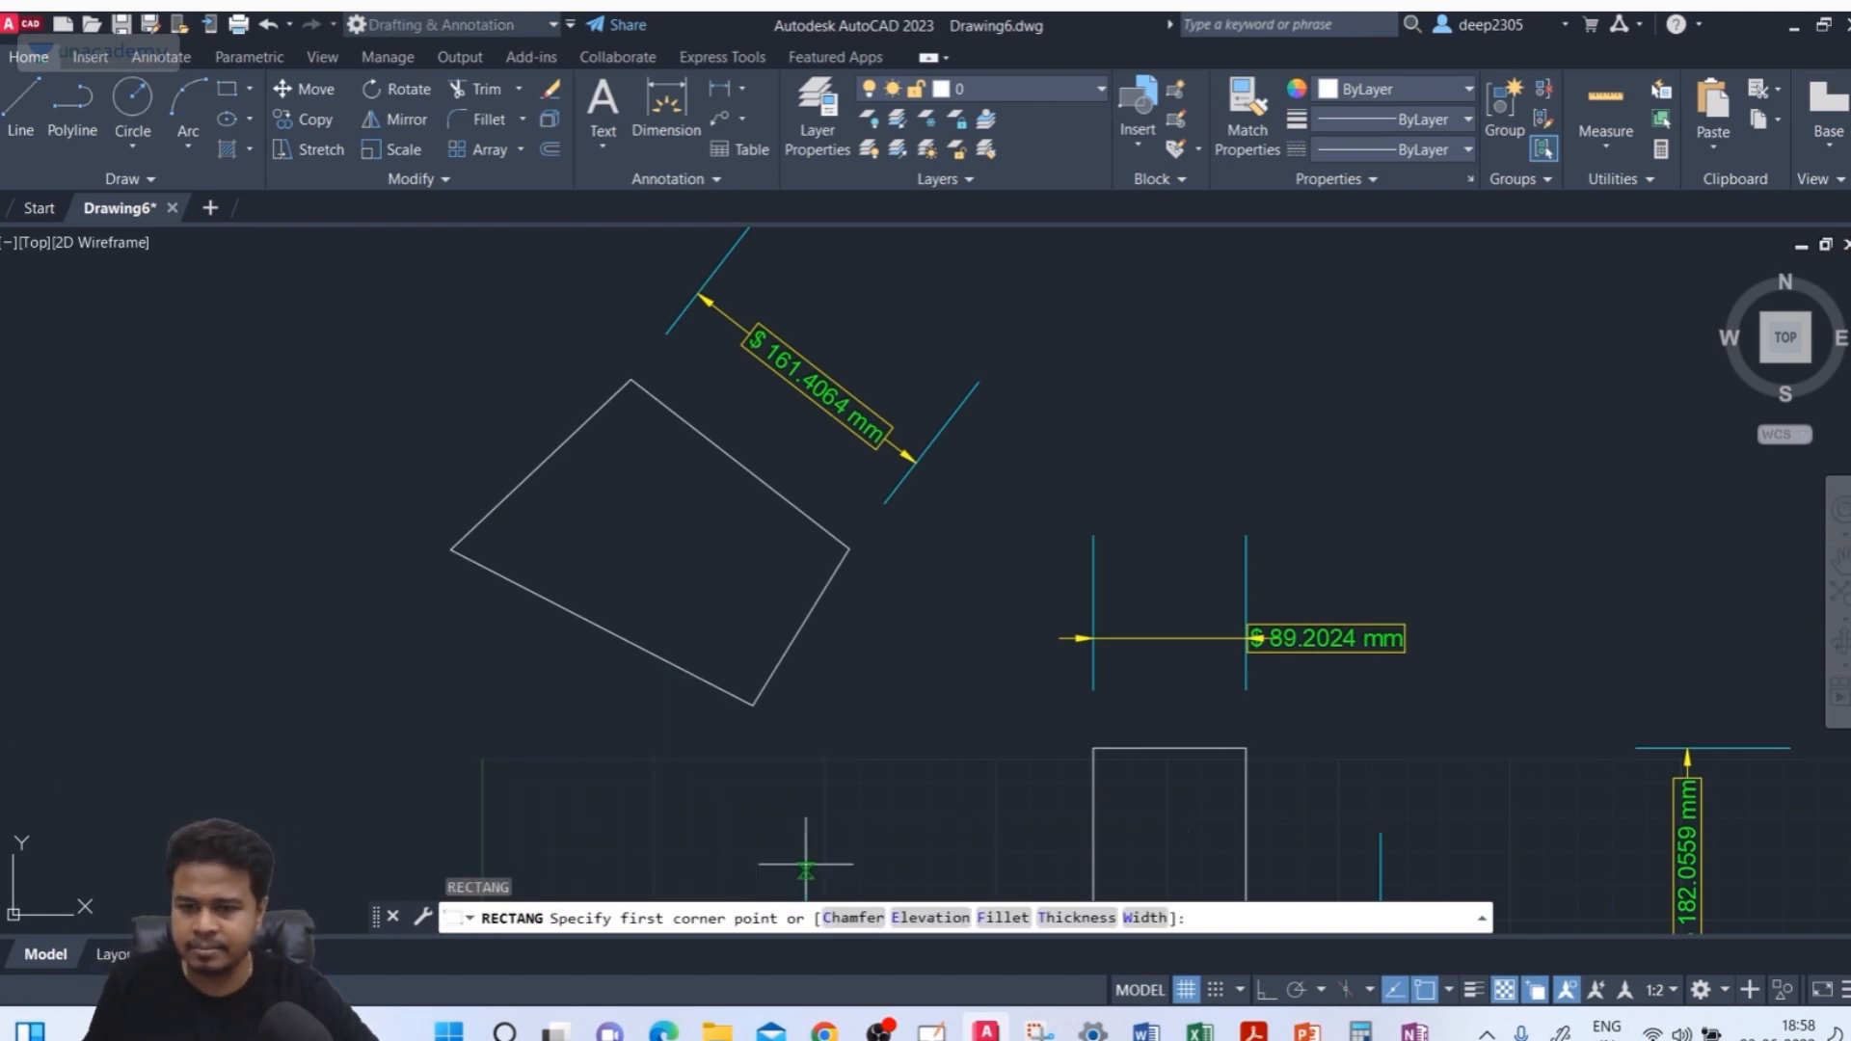
pyautogui.moveTo(806, 865); pyautogui.dragTo(537, 628, button='middle')
pyautogui.click(475, 690)
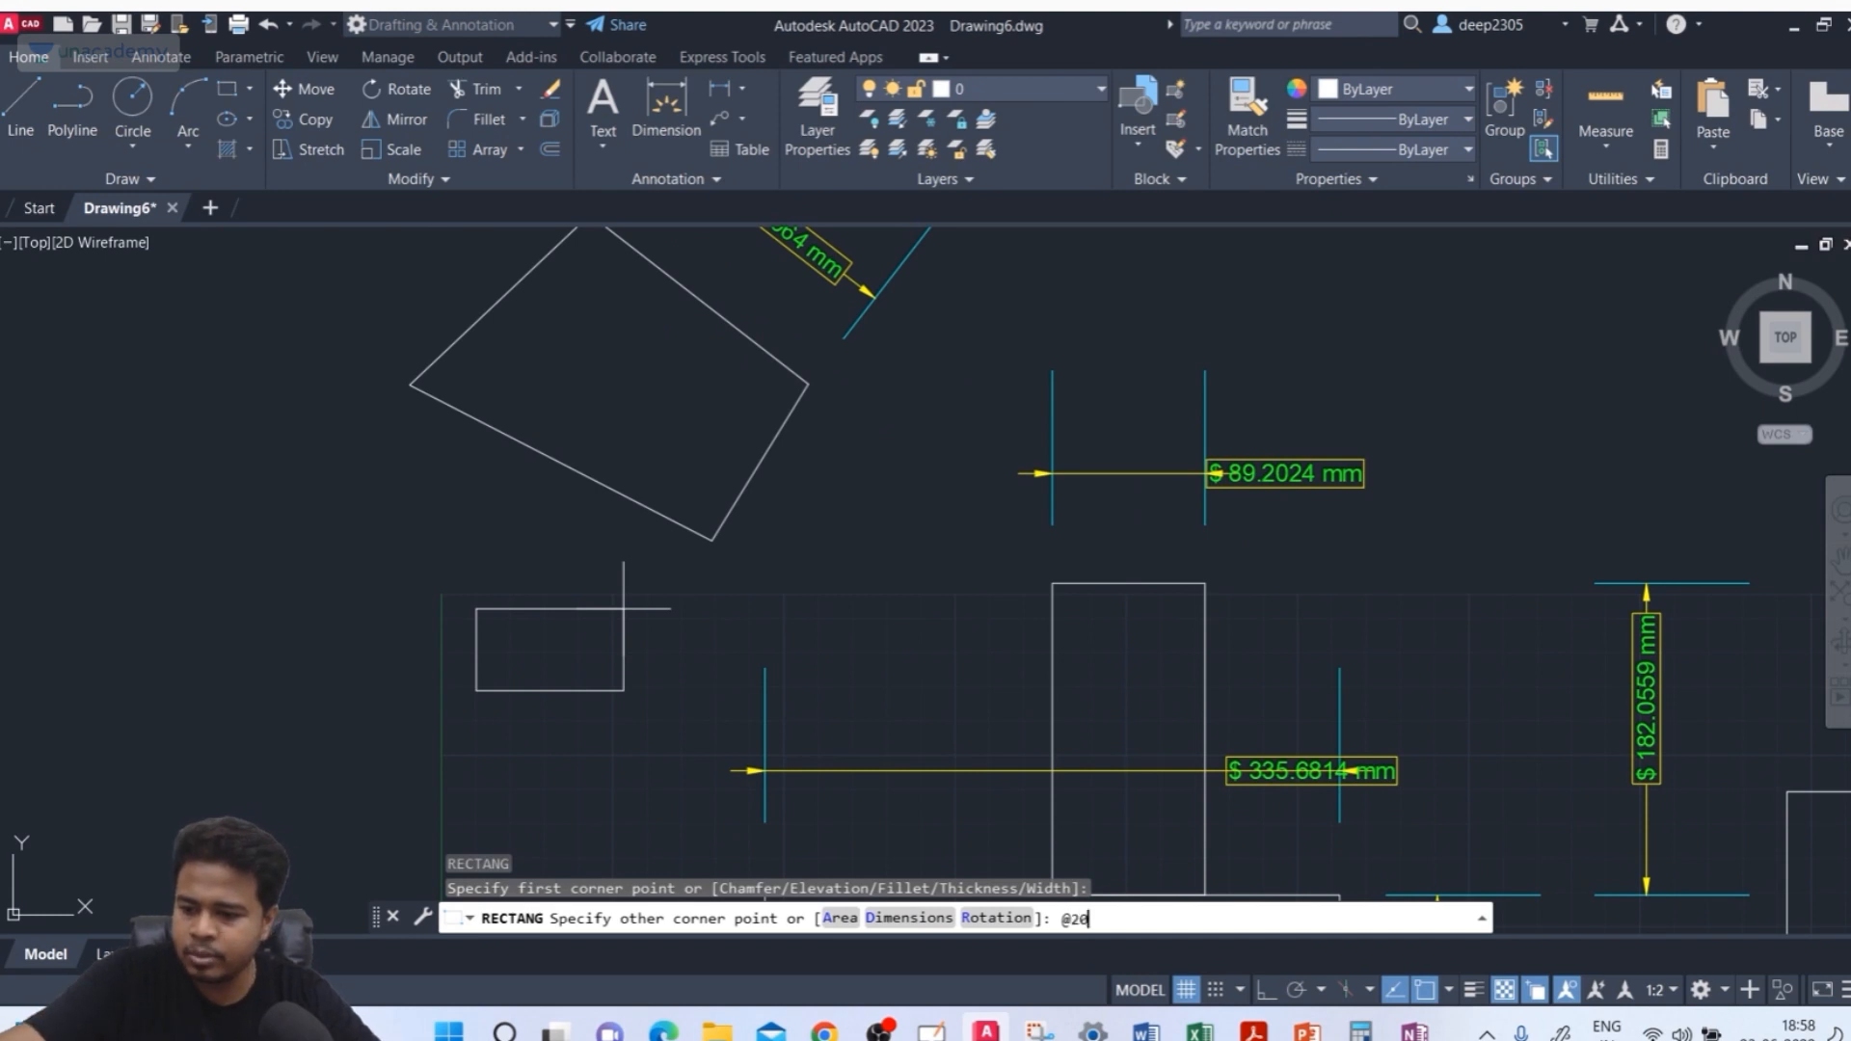
pyautogui.press('Return')
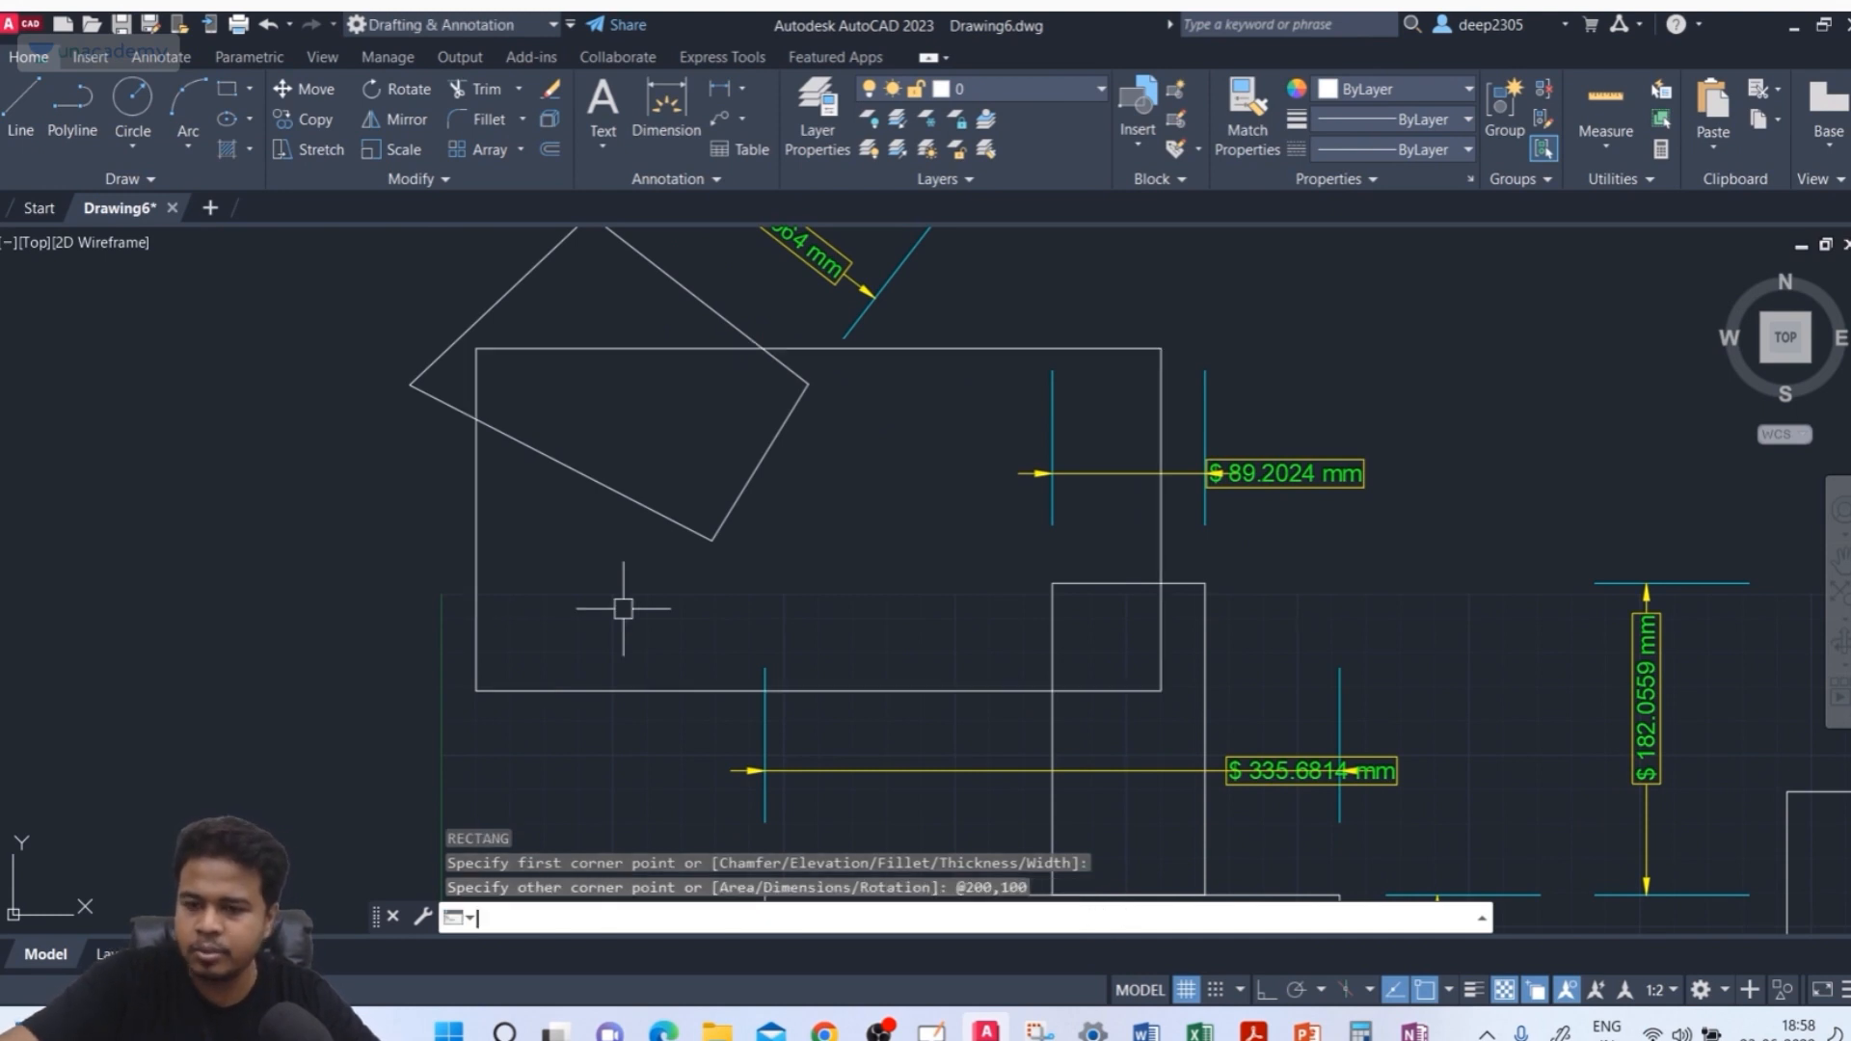
# Select the four lines of the tilted quadrilateral and delete them
pyautogui.scroll(-1, 685, 446)
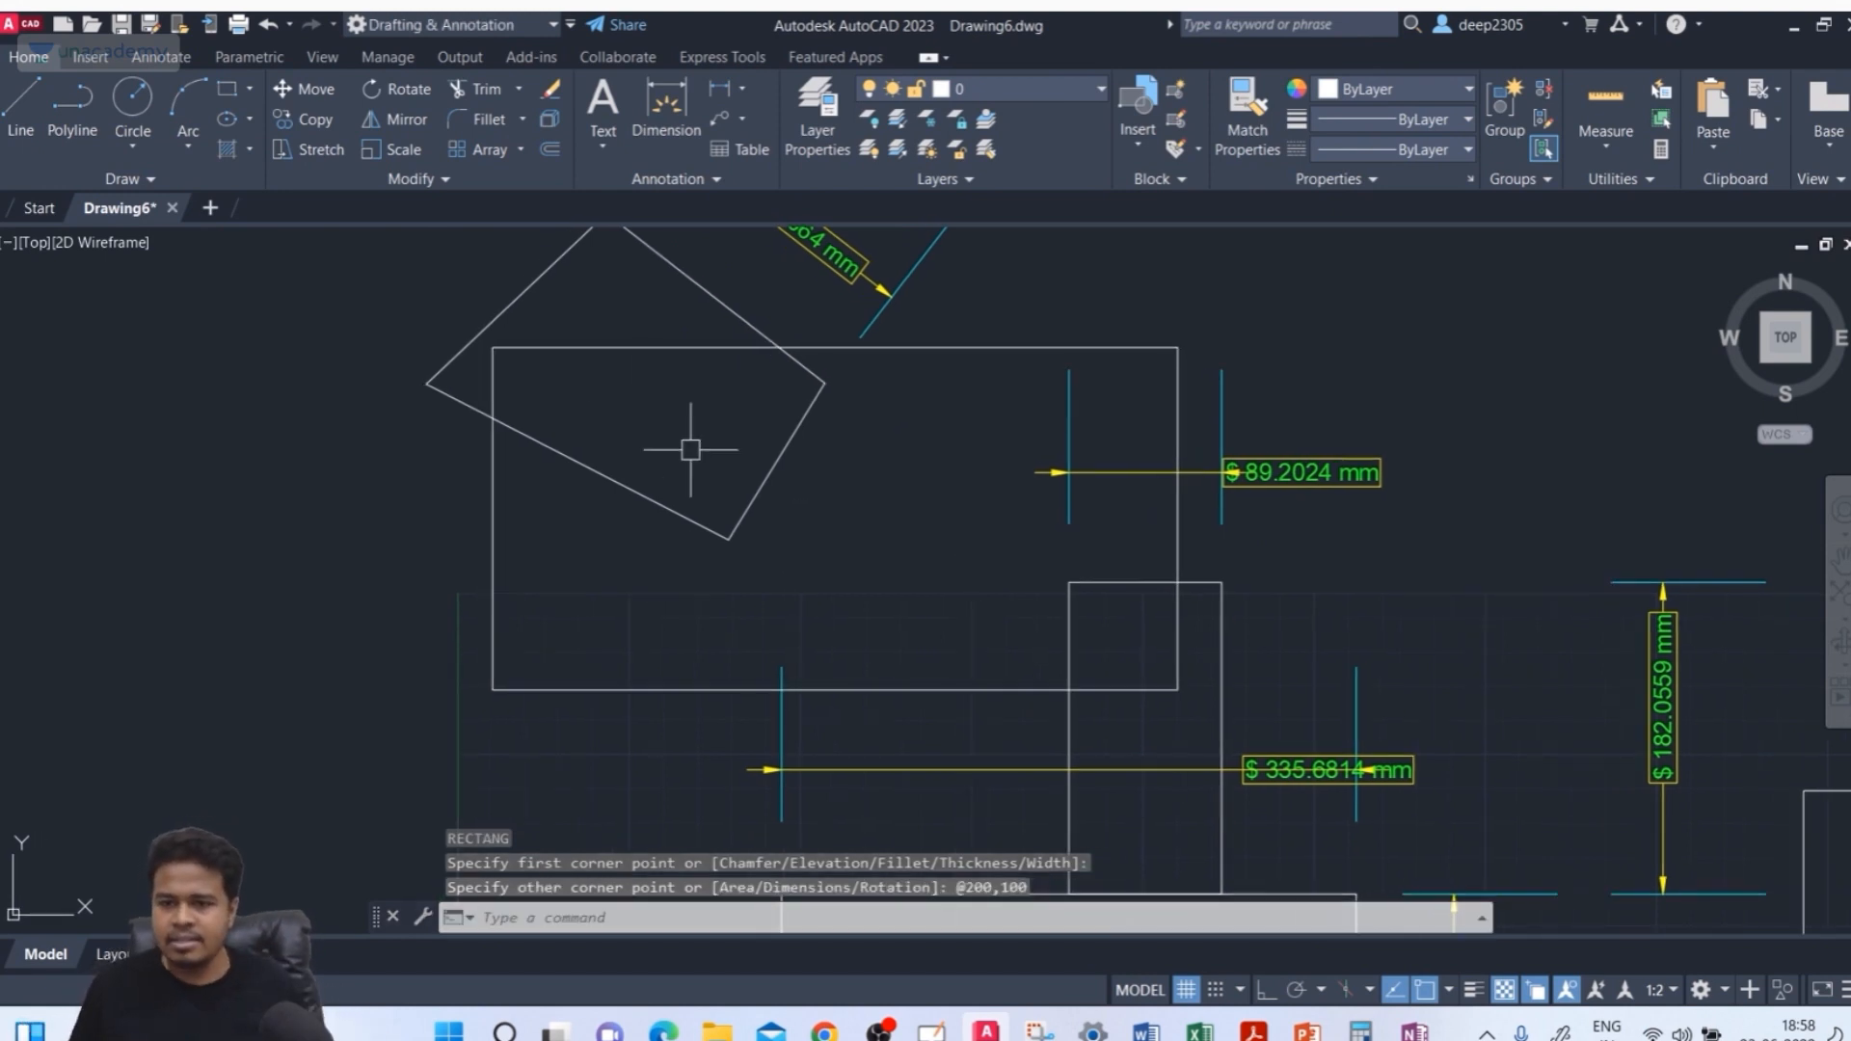
pyautogui.scroll(-1, 1124, 352)
pyautogui.scroll(1, 1124, 352)
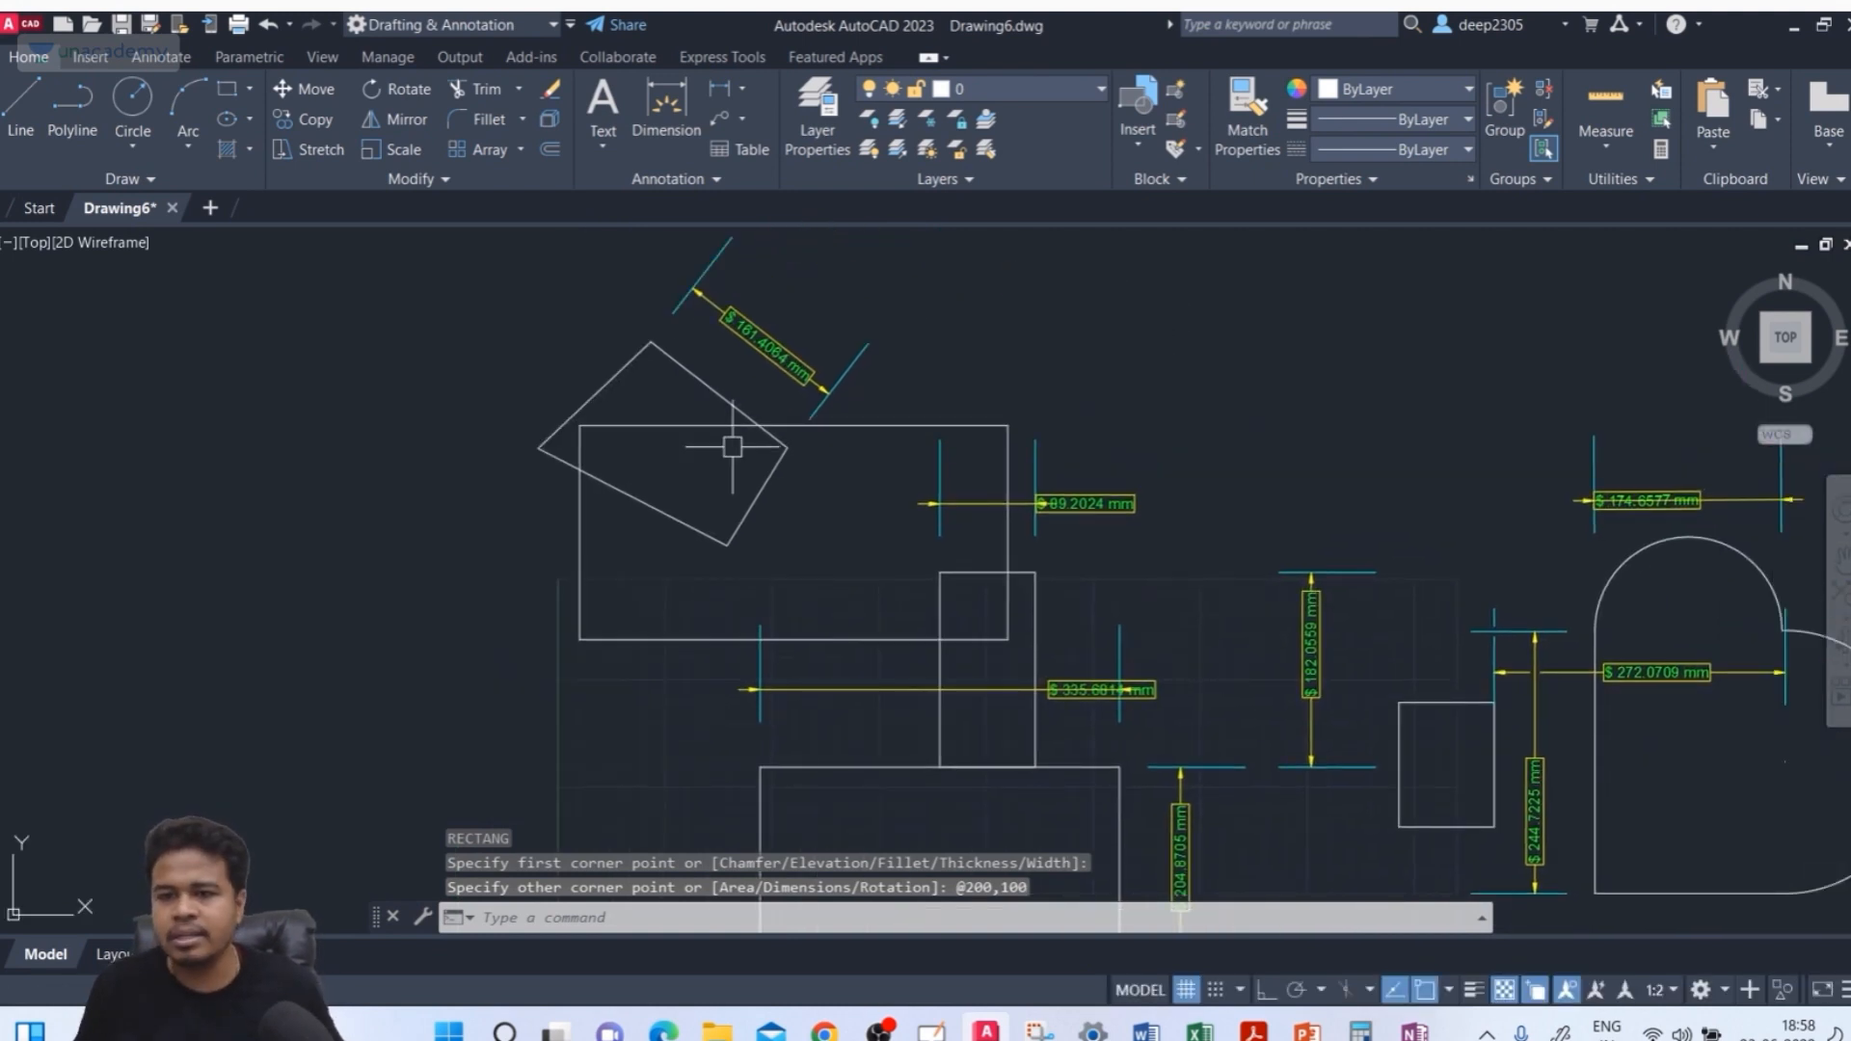
pyautogui.scroll(2, 735, 443)
pyautogui.click(615, 294)
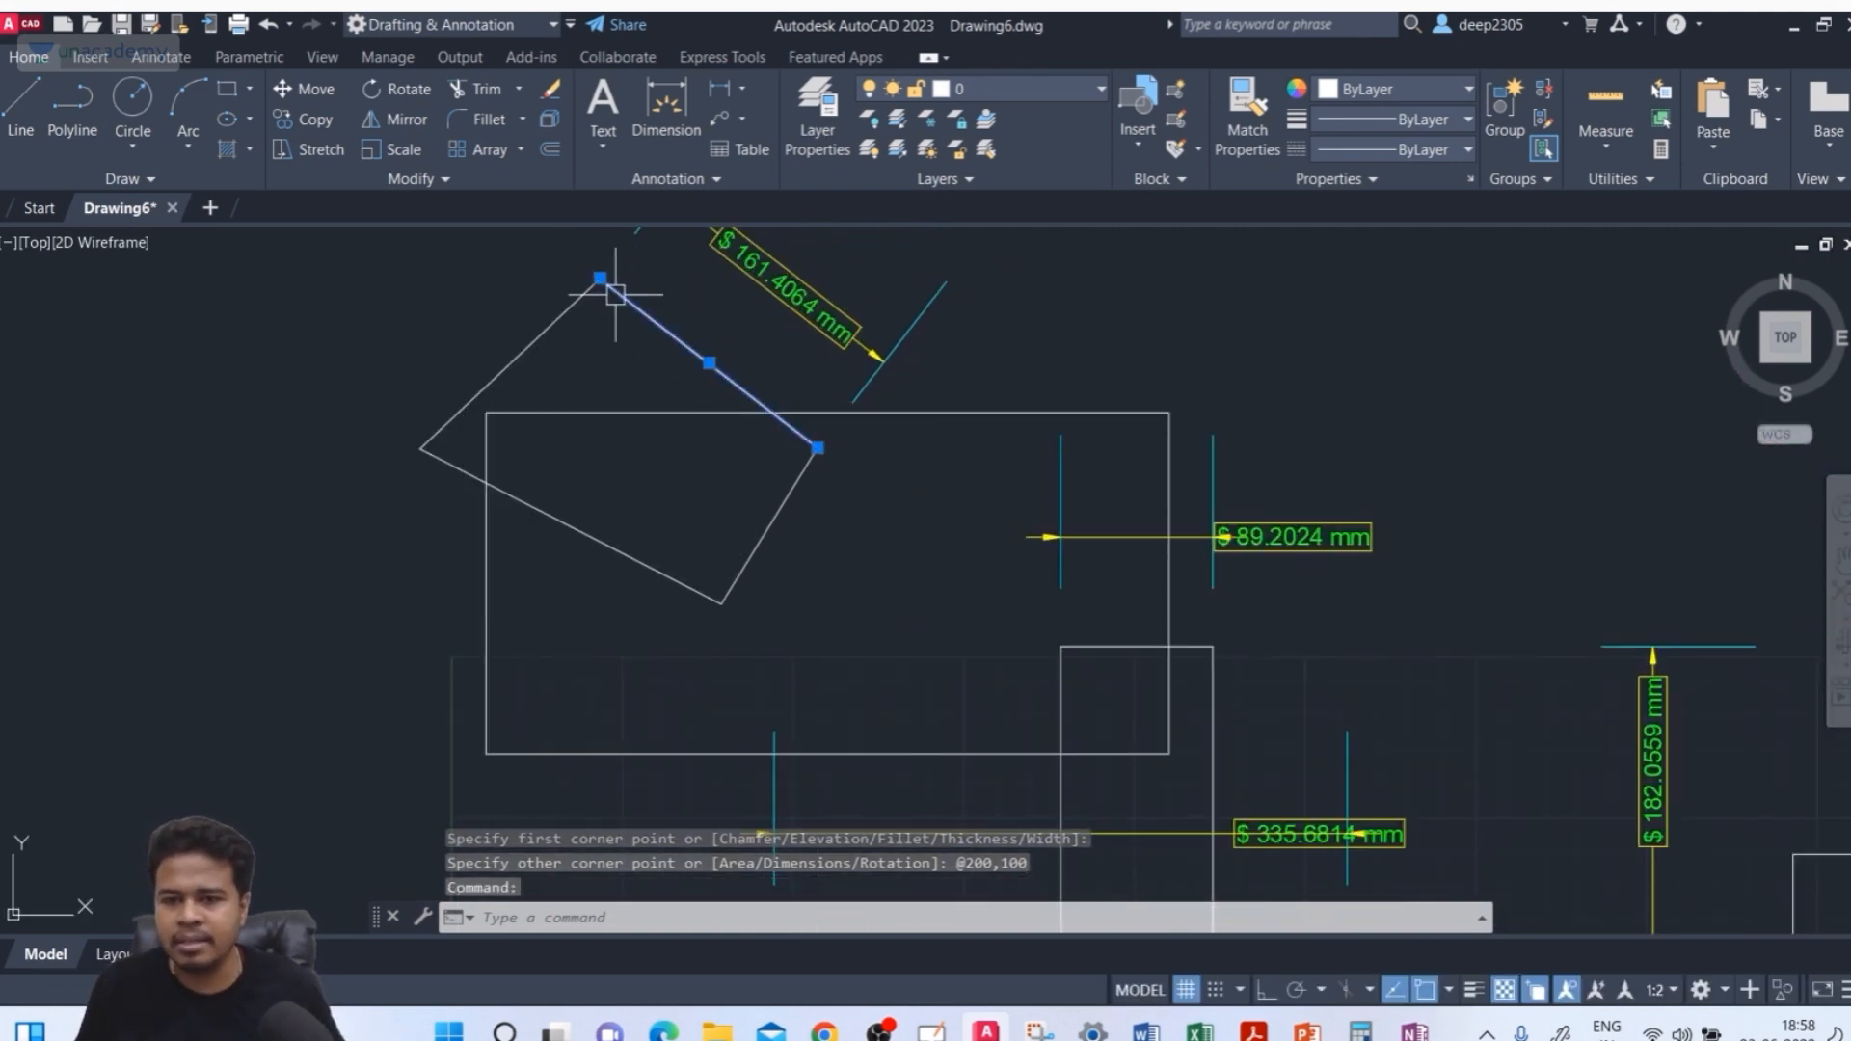
pyautogui.click(522, 360)
pyautogui.click(432, 428)
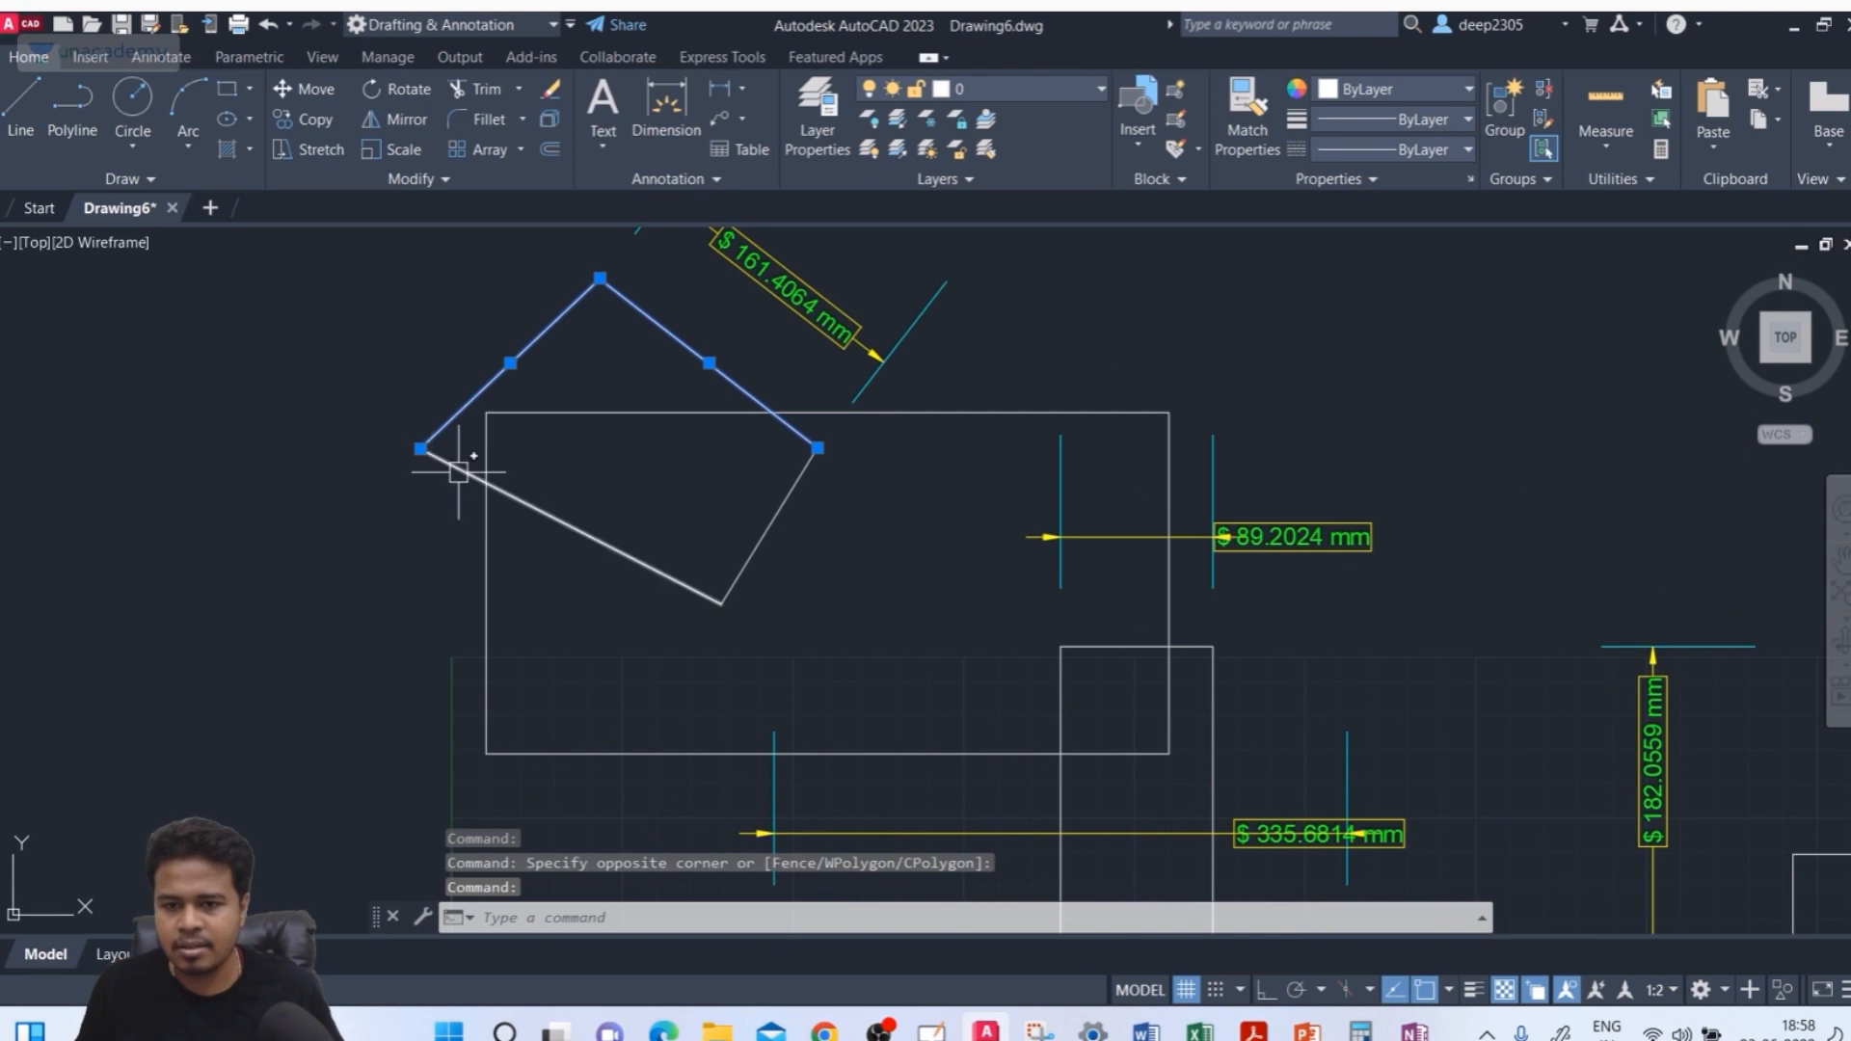
pyautogui.click(446, 462)
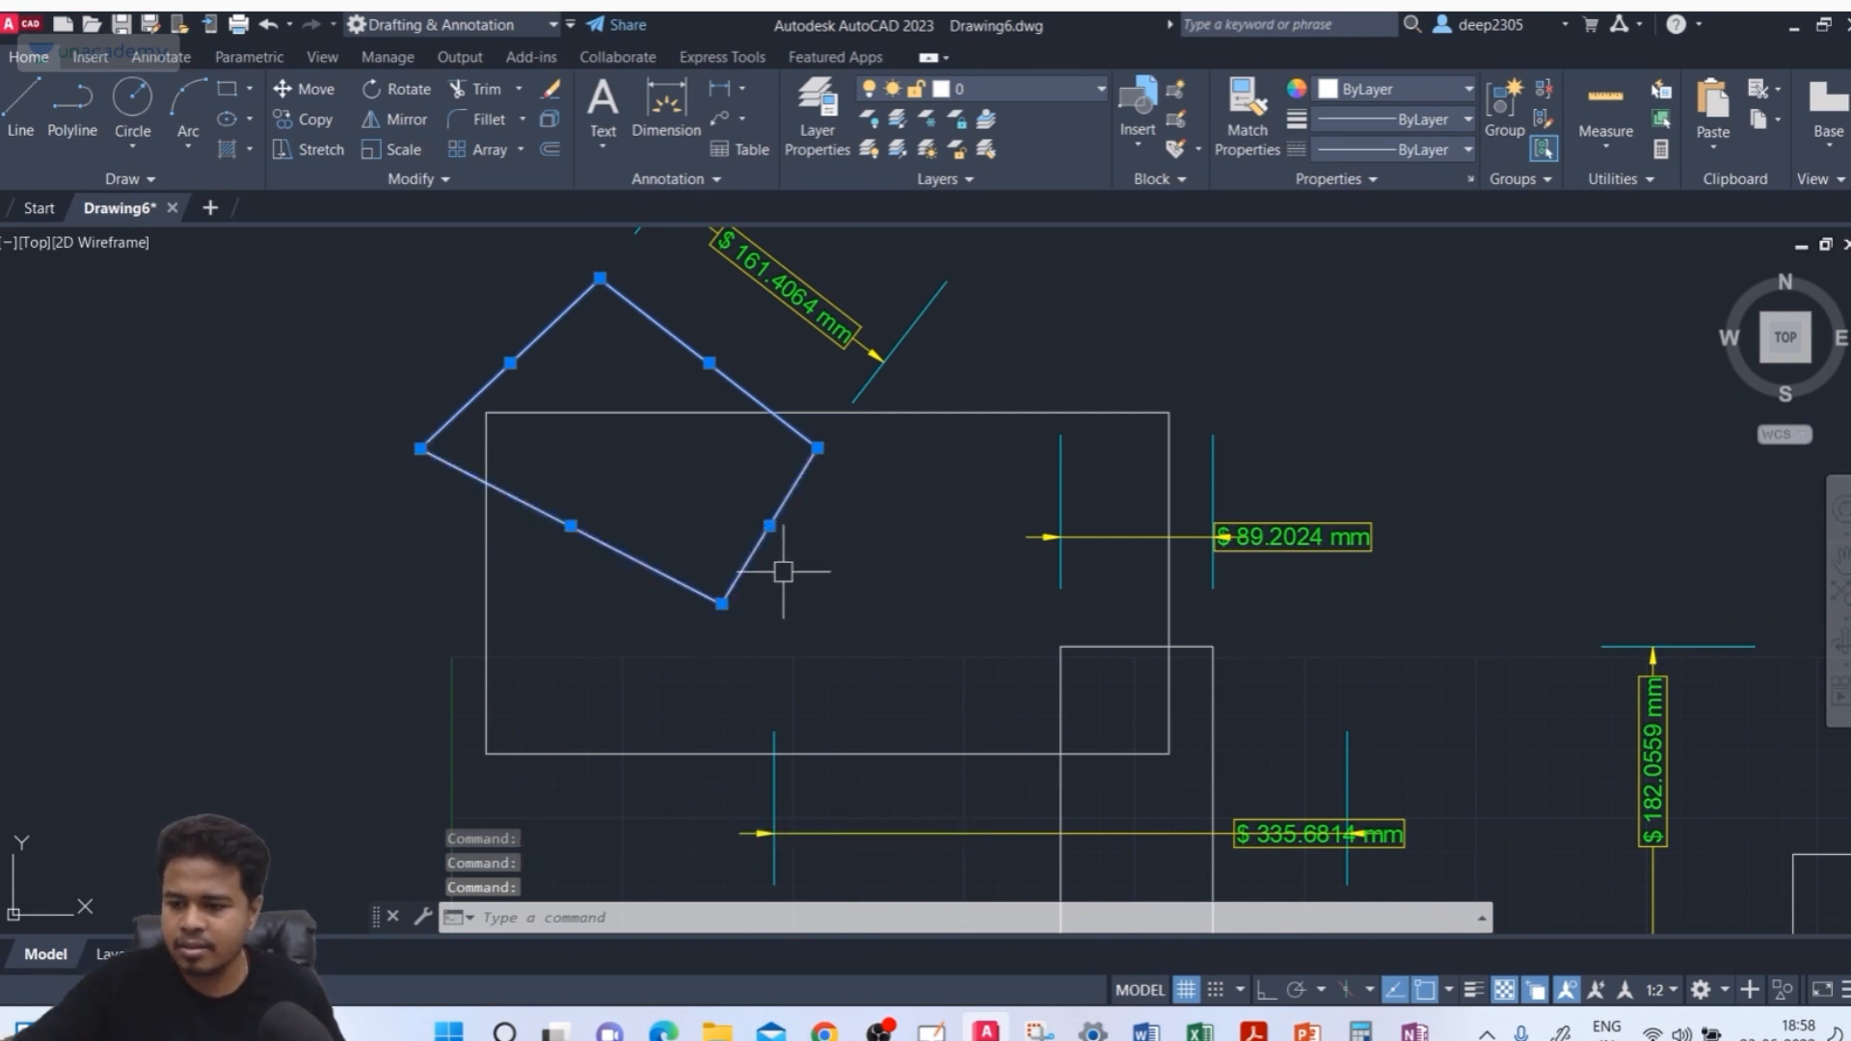
pyautogui.press('Delete')
# Set the ISO-25 style's measurement scale factor to 1 and close the dimension style manager
pyautogui.moveTo(1041, 624); pyautogui.dragTo(952, 634, button='middle')
pyautogui.press('Escape')
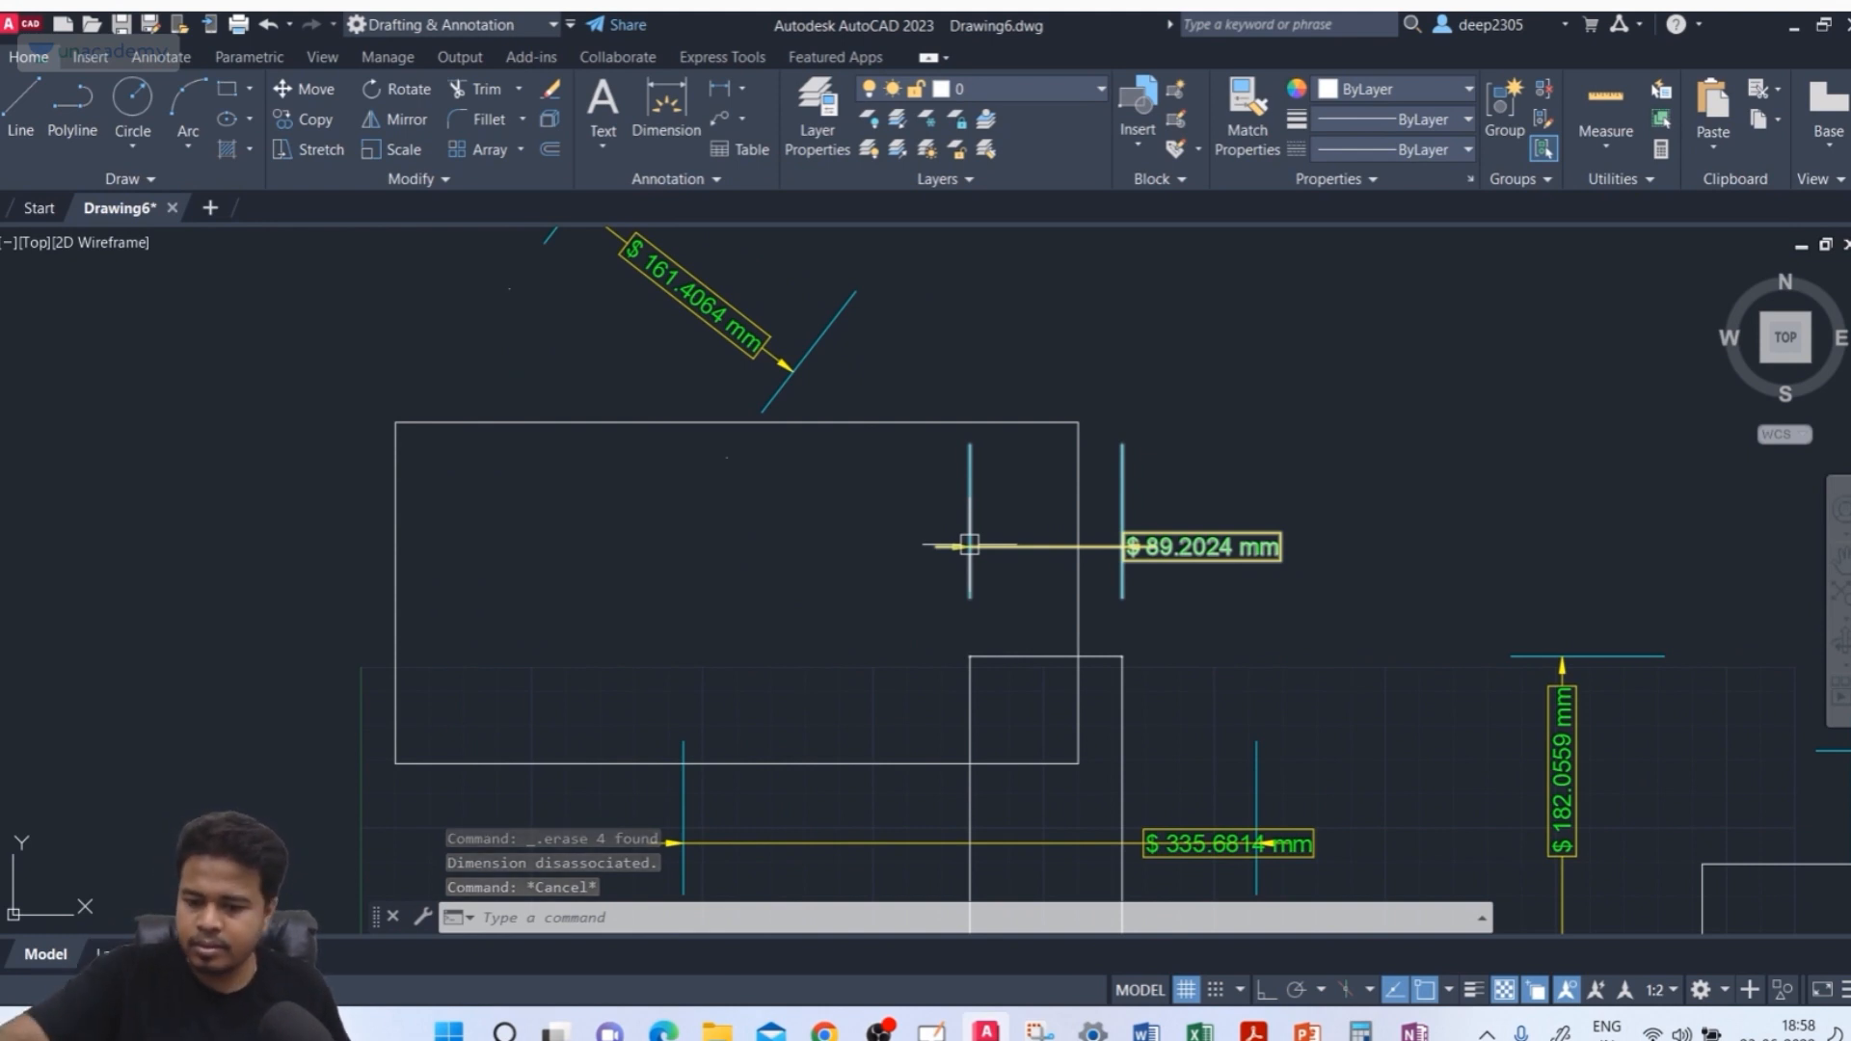
pyautogui.write('d')
pyautogui.press('Return')
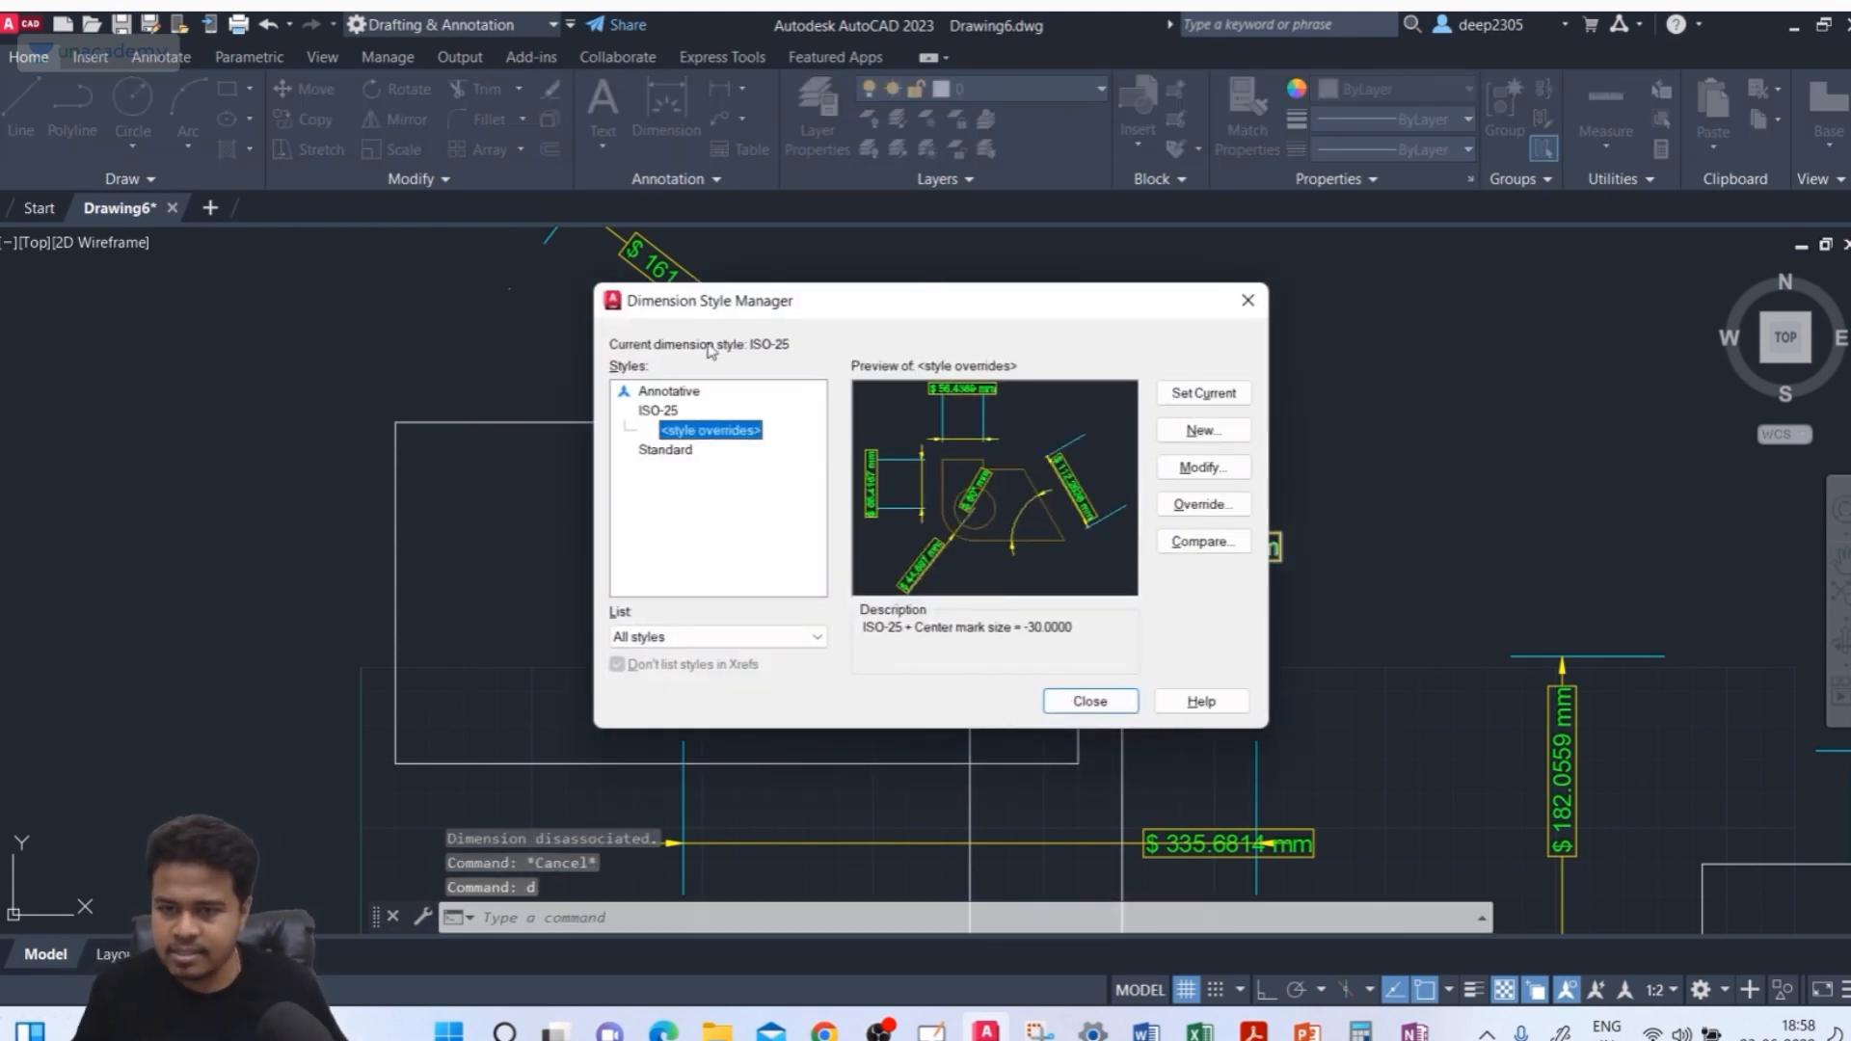
pyautogui.click(660, 413)
pyautogui.click(1207, 469)
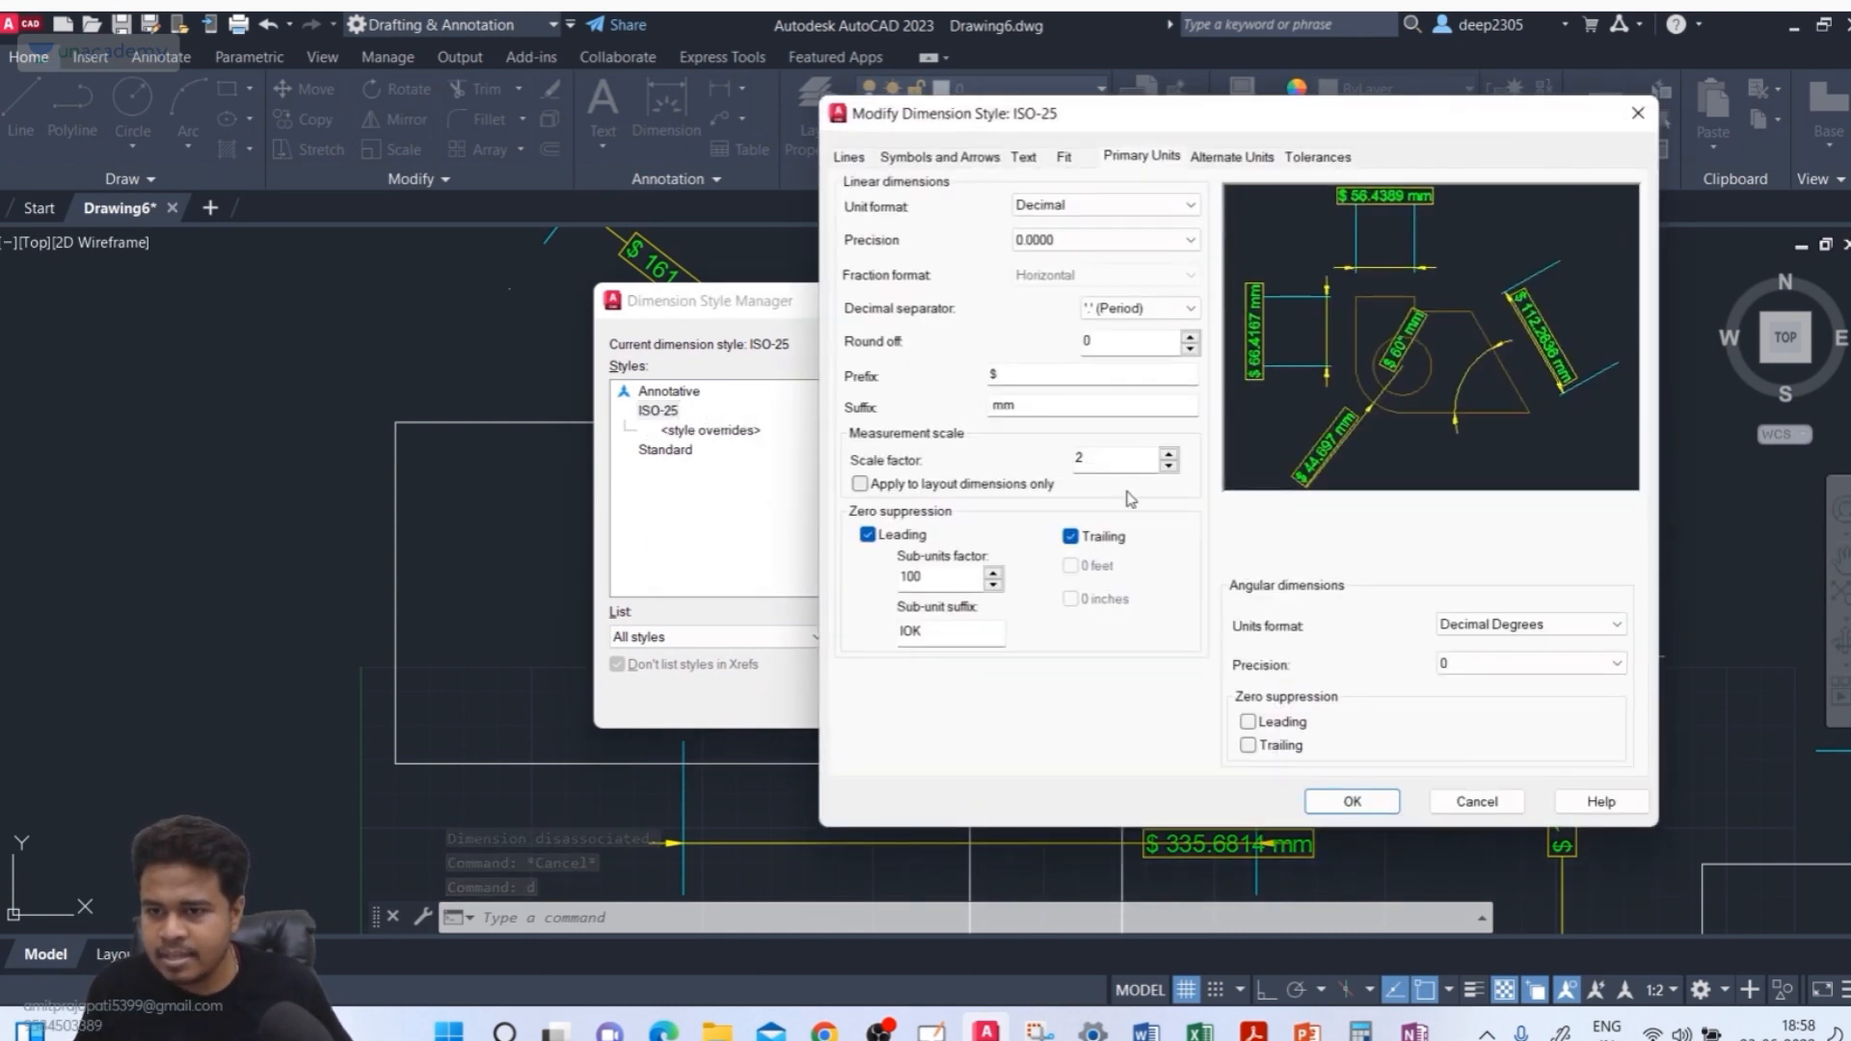
pyautogui.click(1096, 469)
pyautogui.write('1')
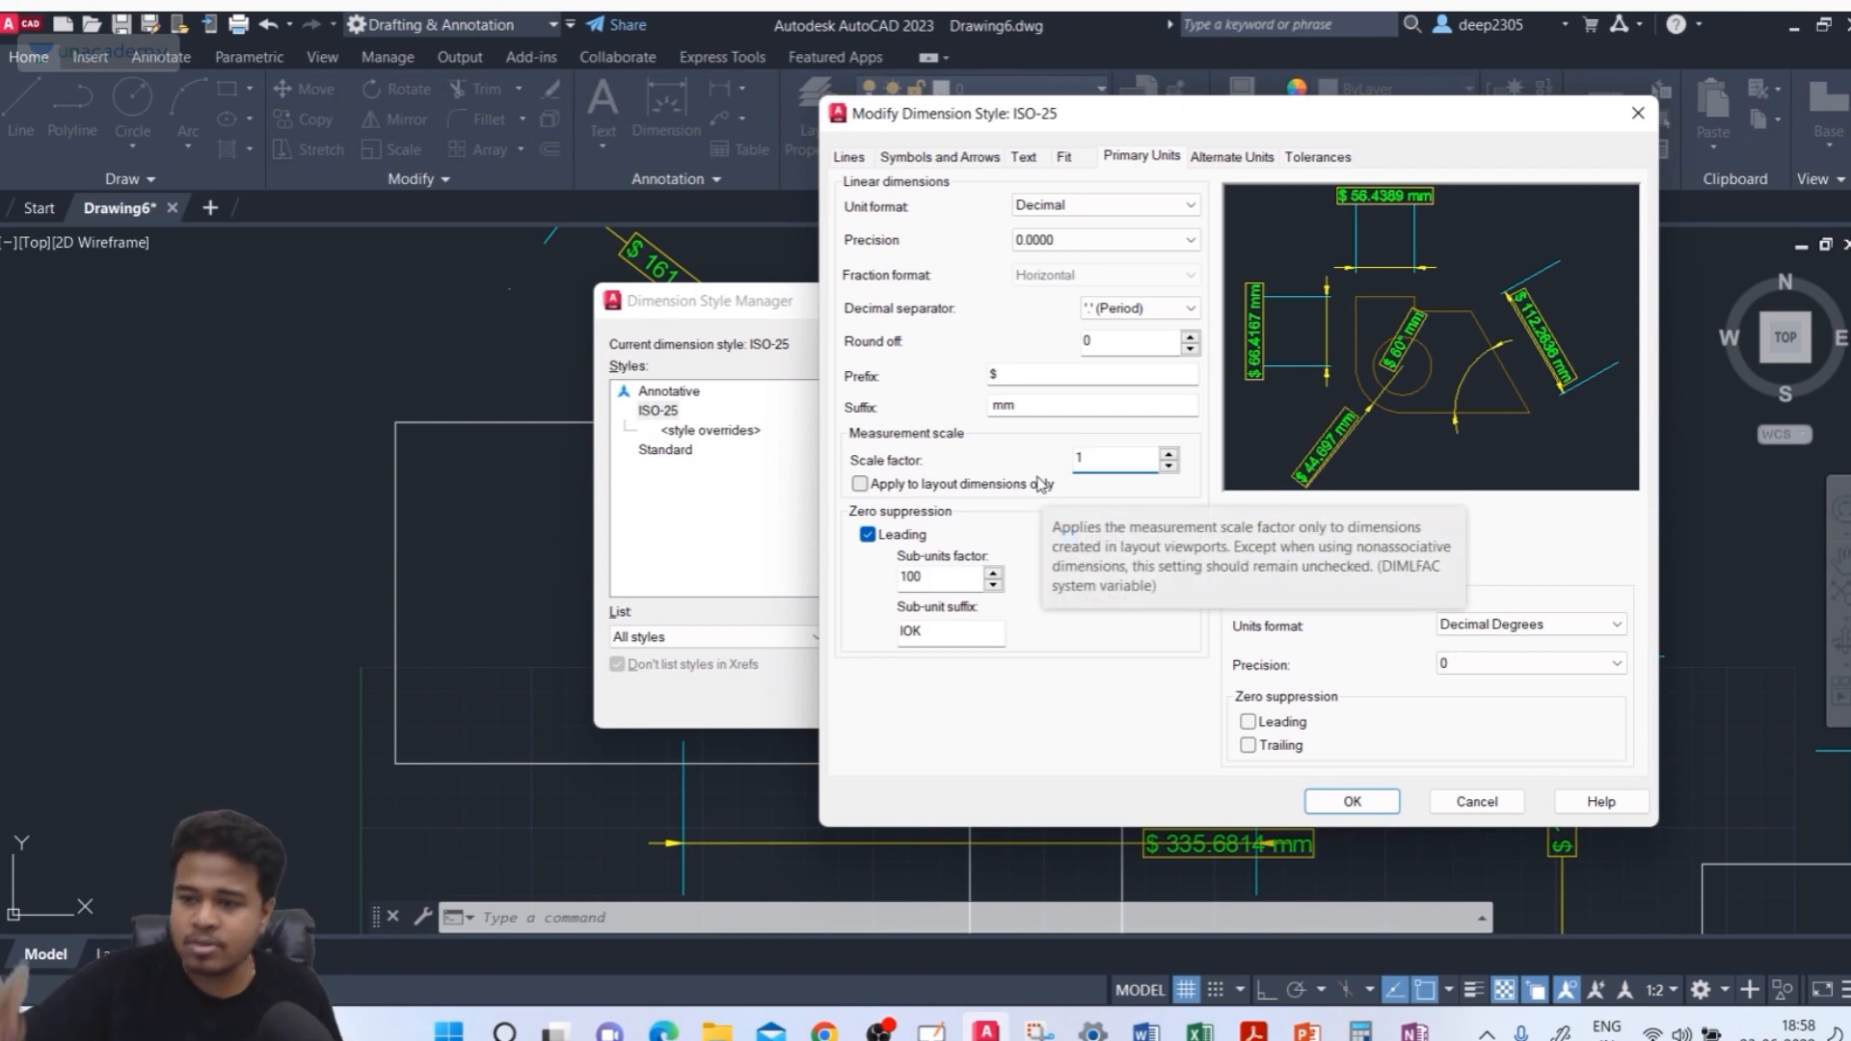
pyautogui.click(1385, 801)
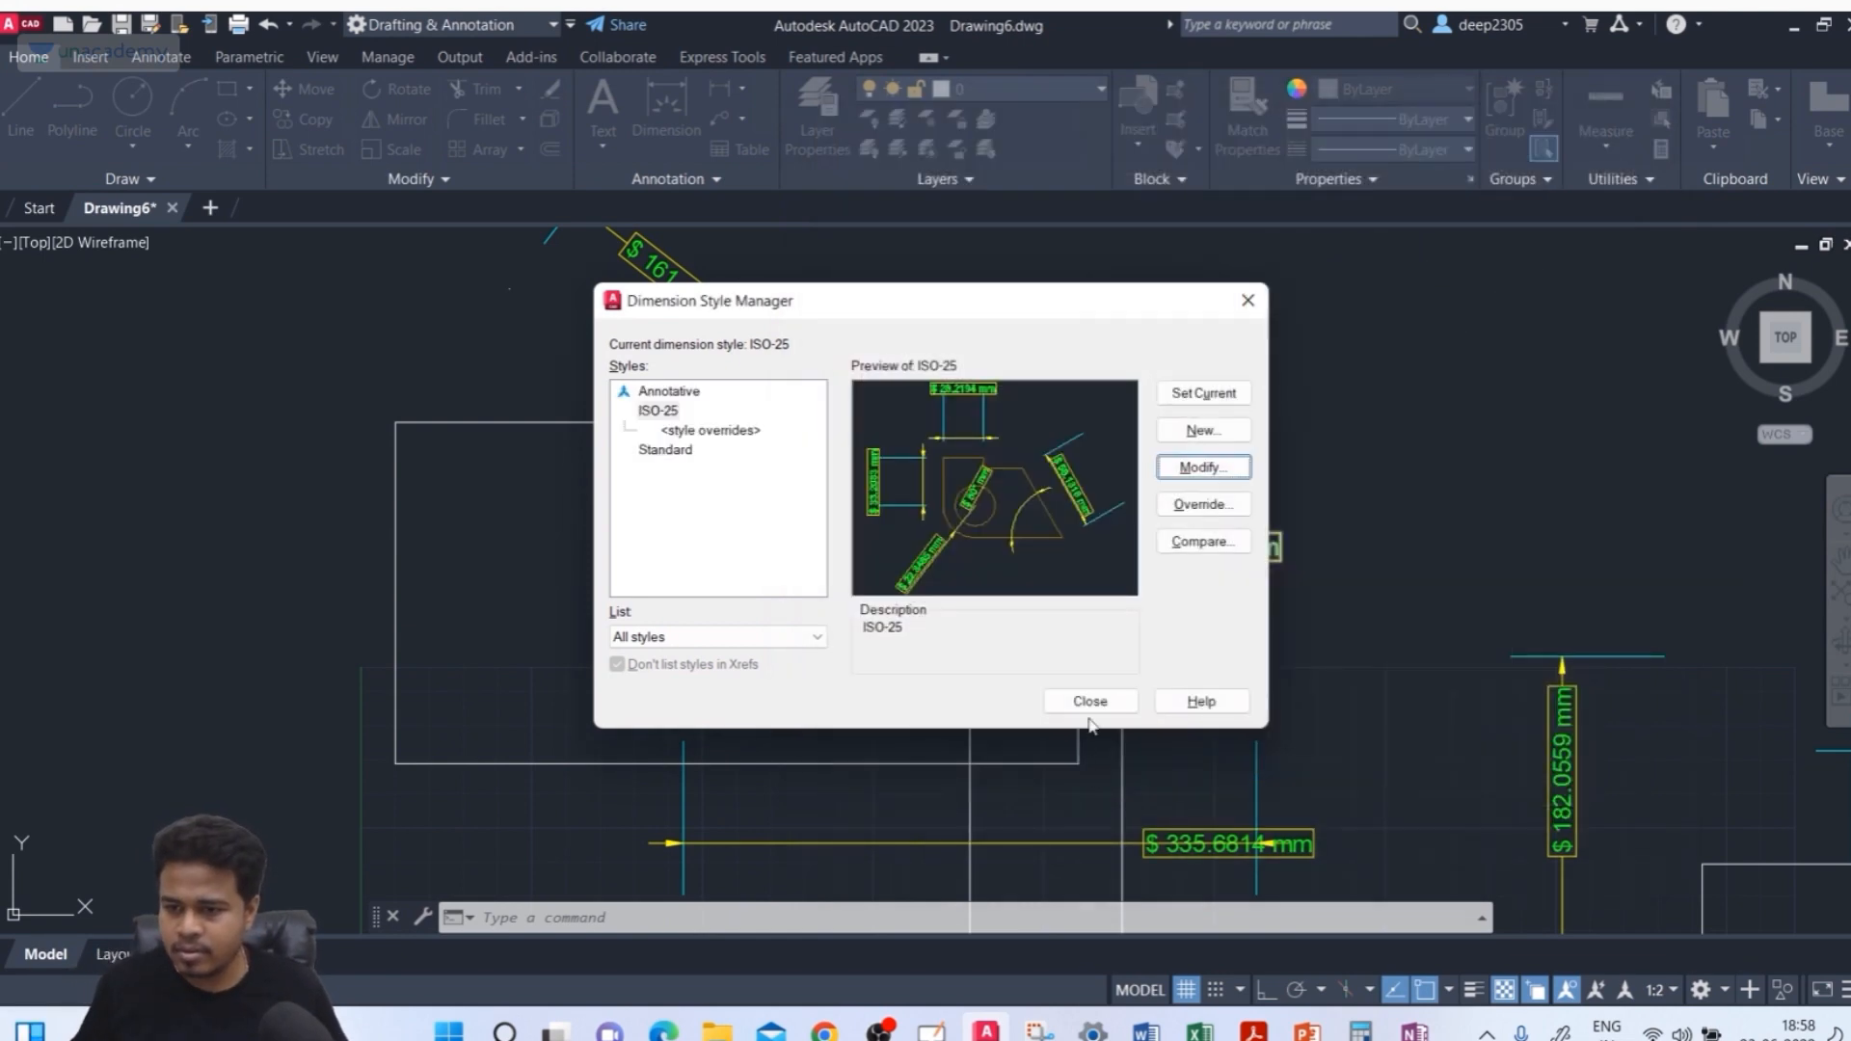
pyautogui.click(1089, 709)
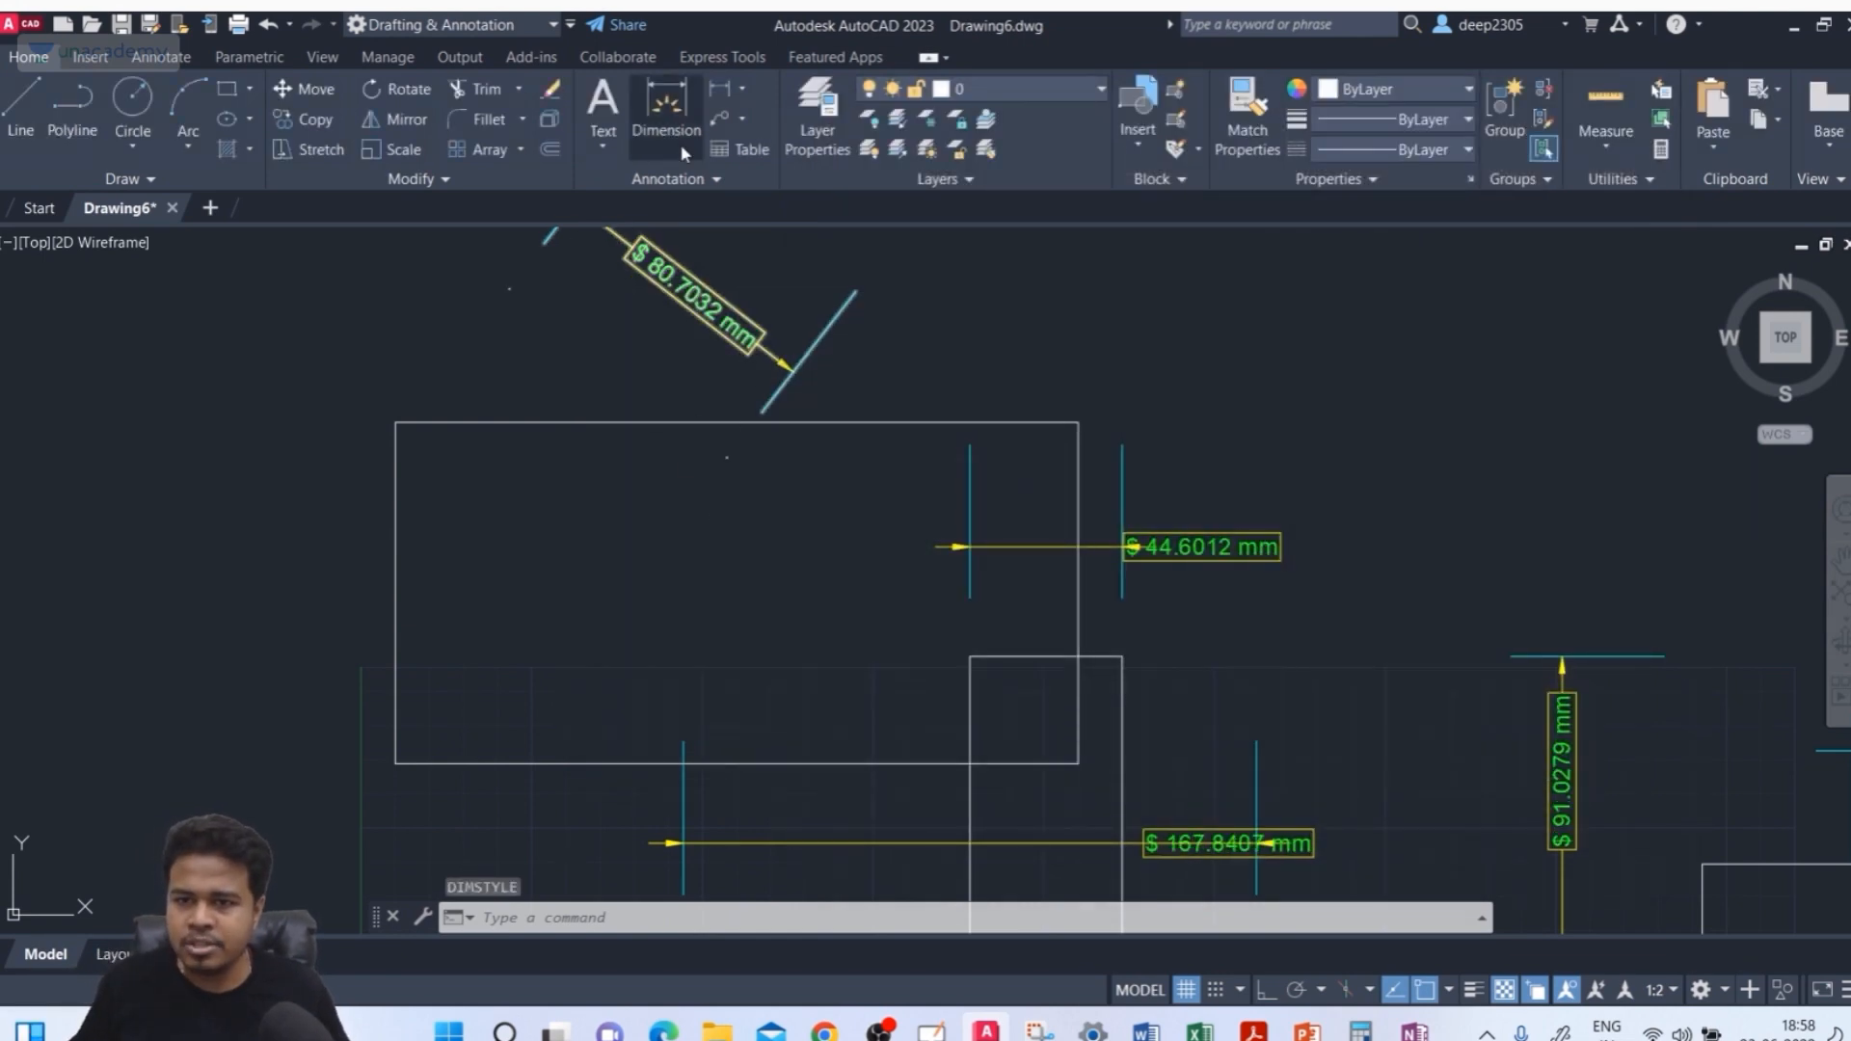
# Dimension the new rectangle's top edge, placing the dimension line above it
pyautogui.click(682, 153)
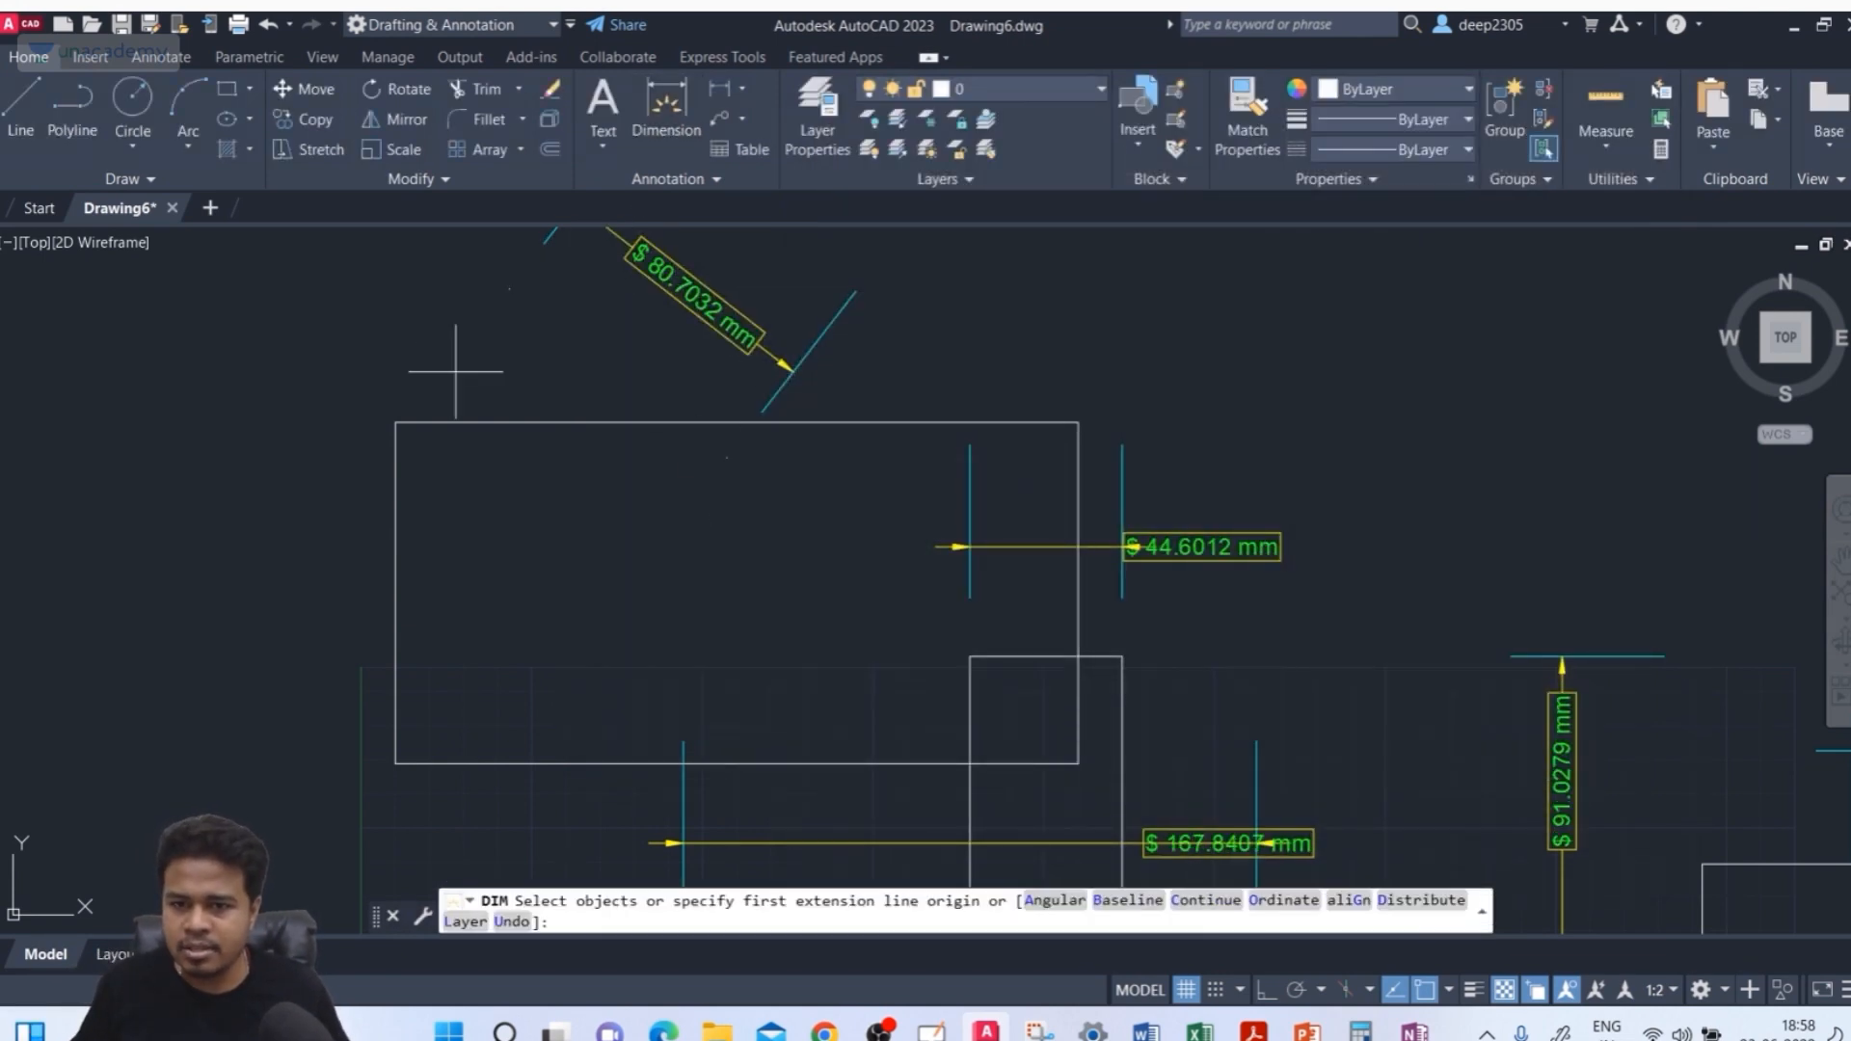
pyautogui.click(528, 422)
pyautogui.click(588, 358)
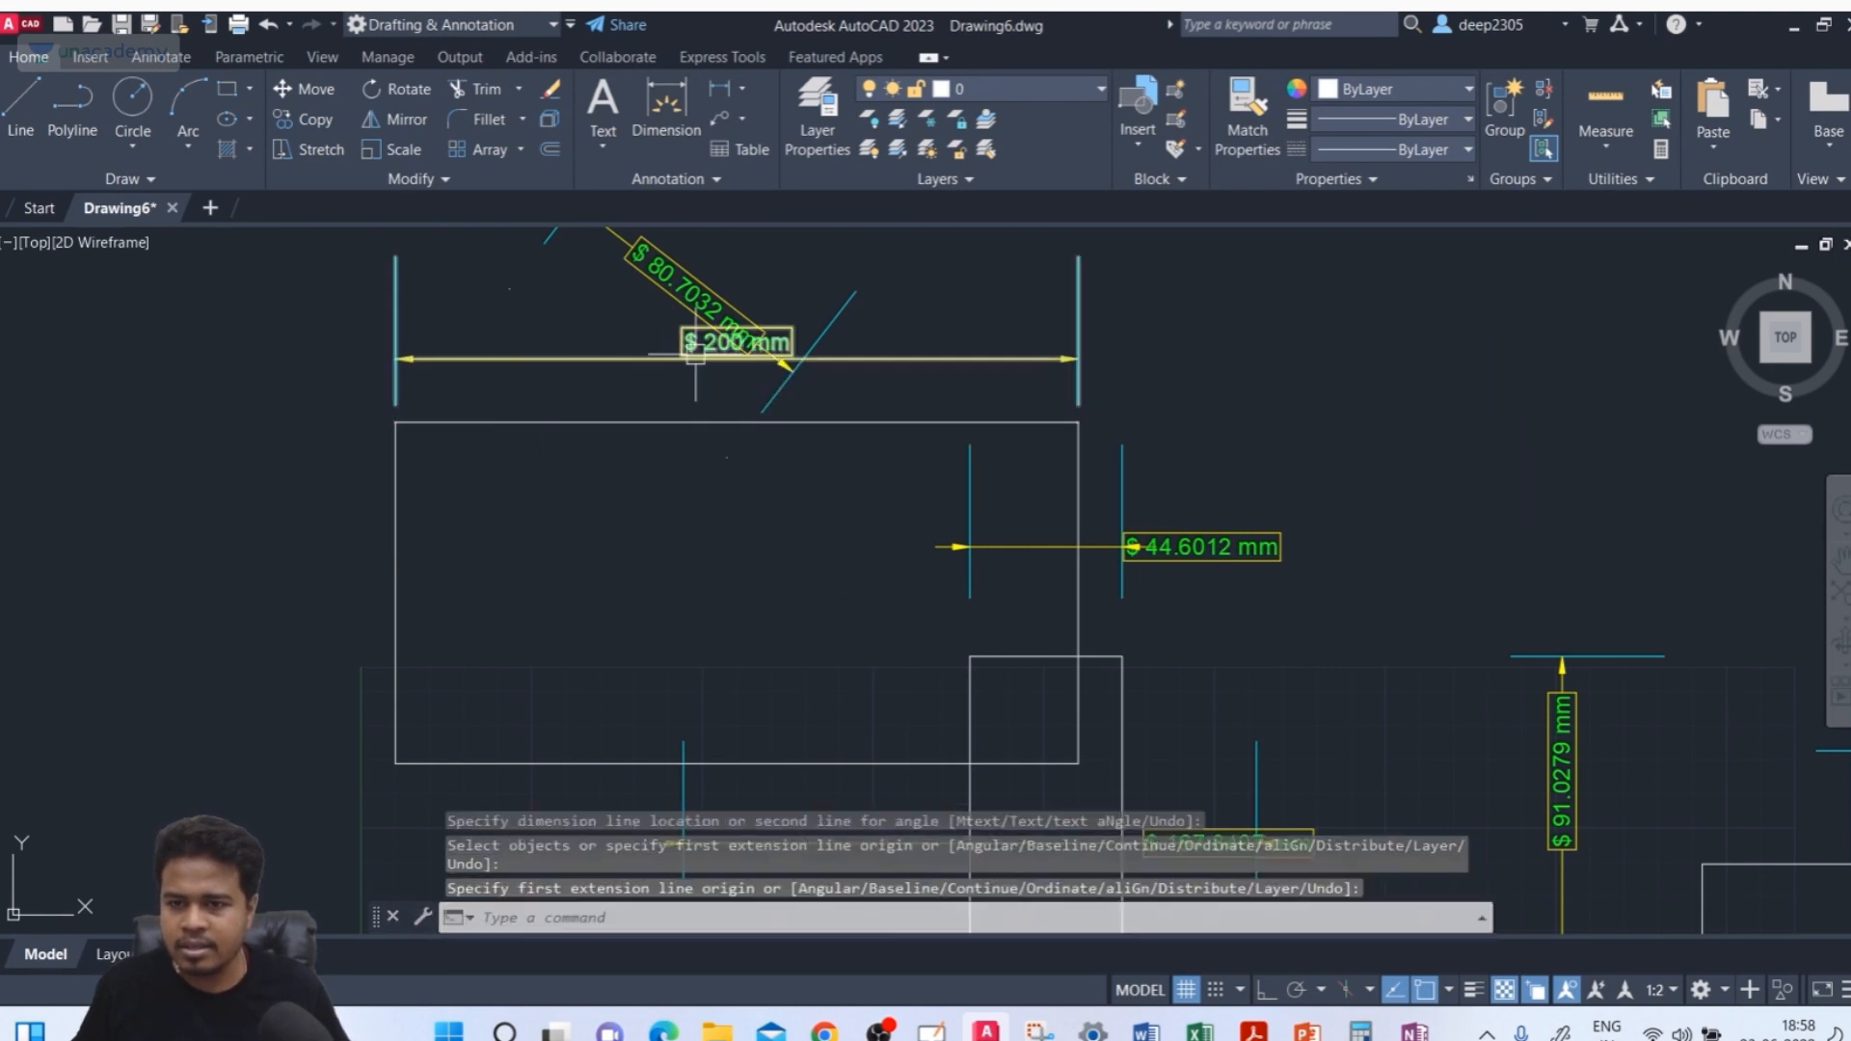
pyautogui.scroll(4, 695, 355)
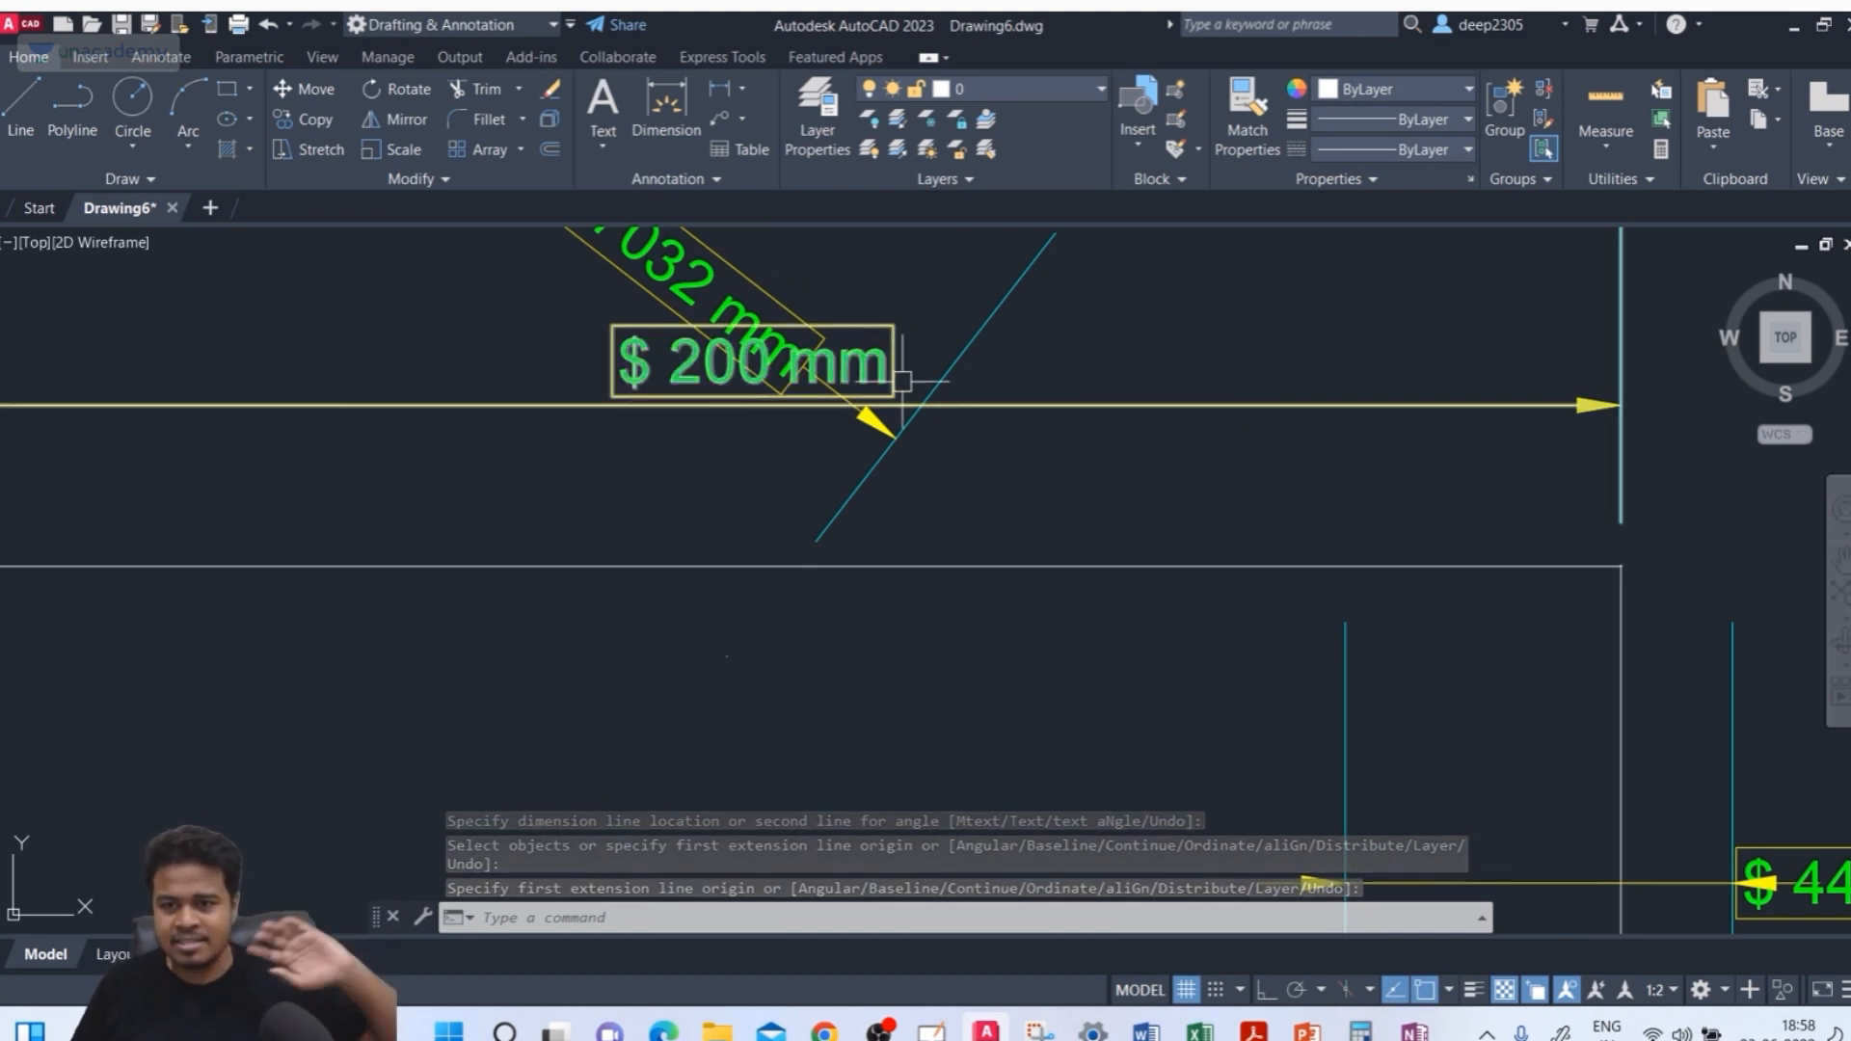
pyautogui.press('Escape')
# Delete the leftover aligned dimension from the removed quadrilateral
pyautogui.scroll(-4, 848, 415)
pyautogui.click(783, 355)
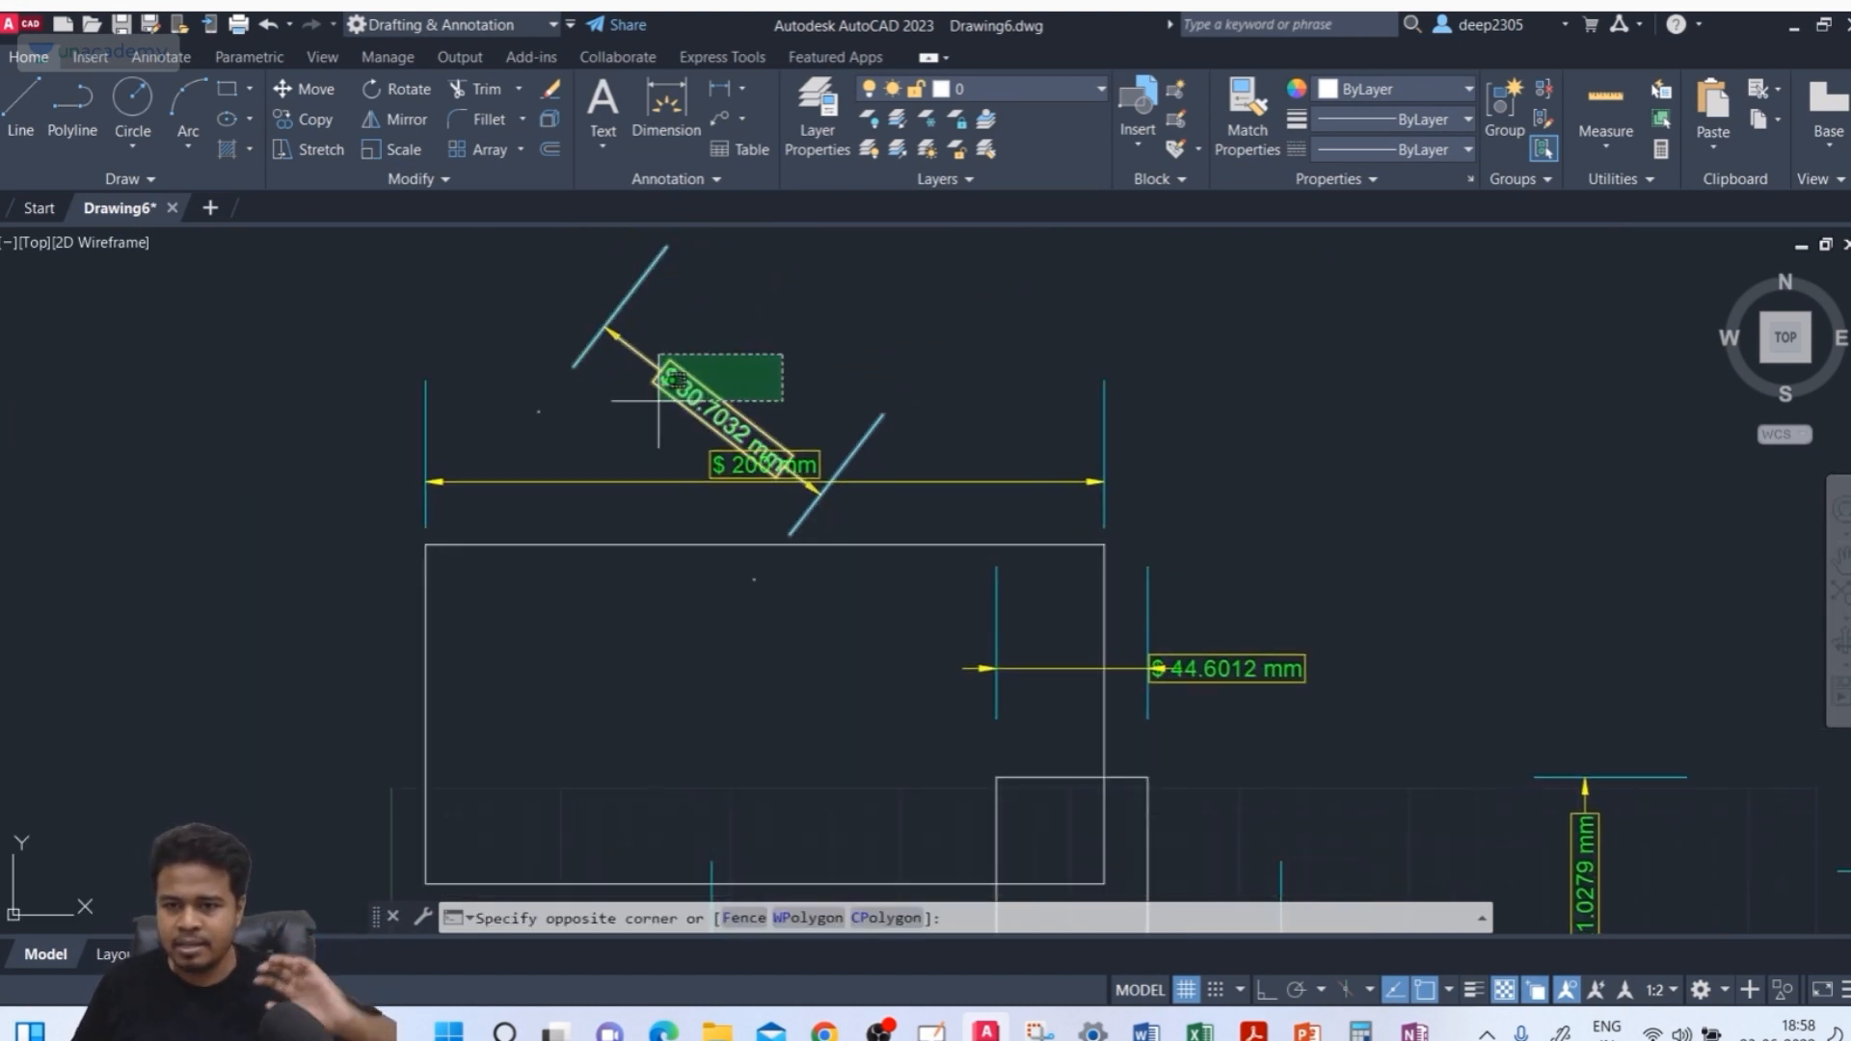
pyautogui.click(655, 400)
pyautogui.press('Delete')
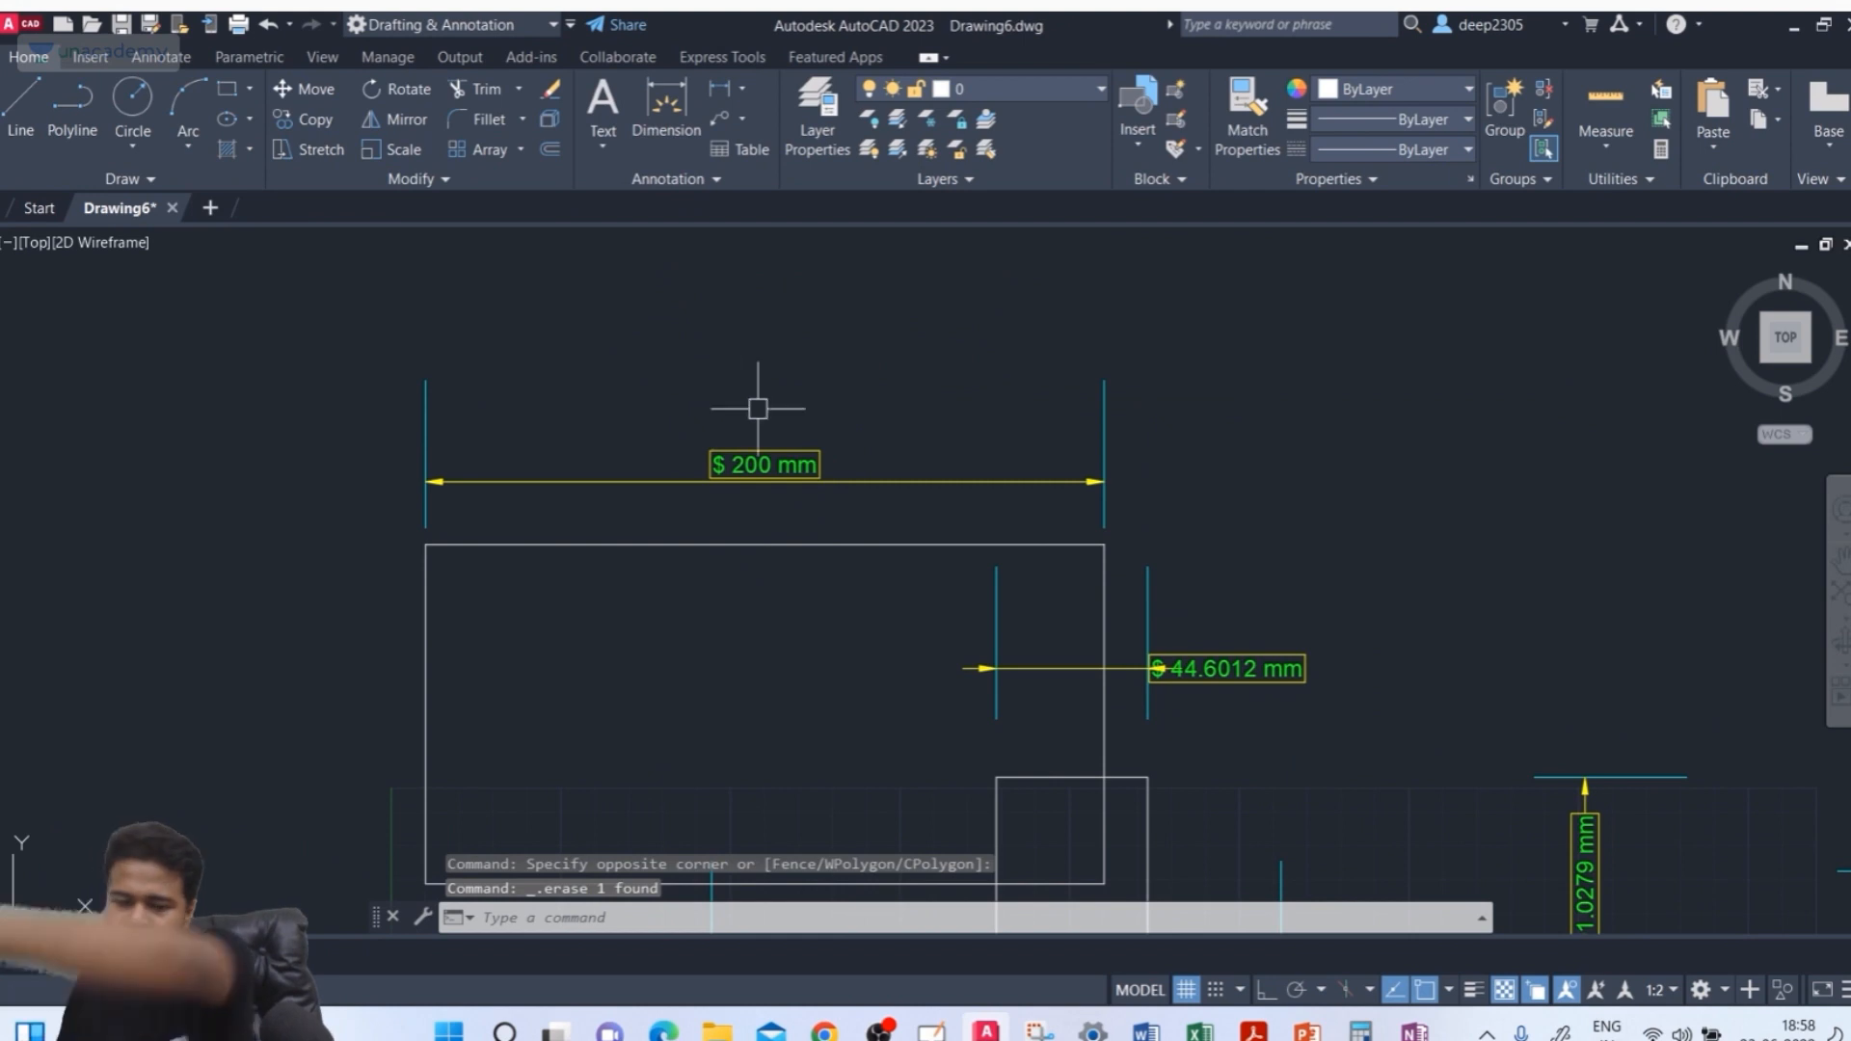
# Set the ISO-25 style's measurement scale factor to 2 and close the dimension style manager
pyautogui.moveTo(685, 492)
pyautogui.mouseDown(button='middle')
pyautogui.moveTo(710, 405)
pyautogui.moveTo(694, 460)
pyautogui.mouseUp(button='middle')
pyautogui.press('Escape')
pyautogui.write('d')
pyautogui.press('Return')
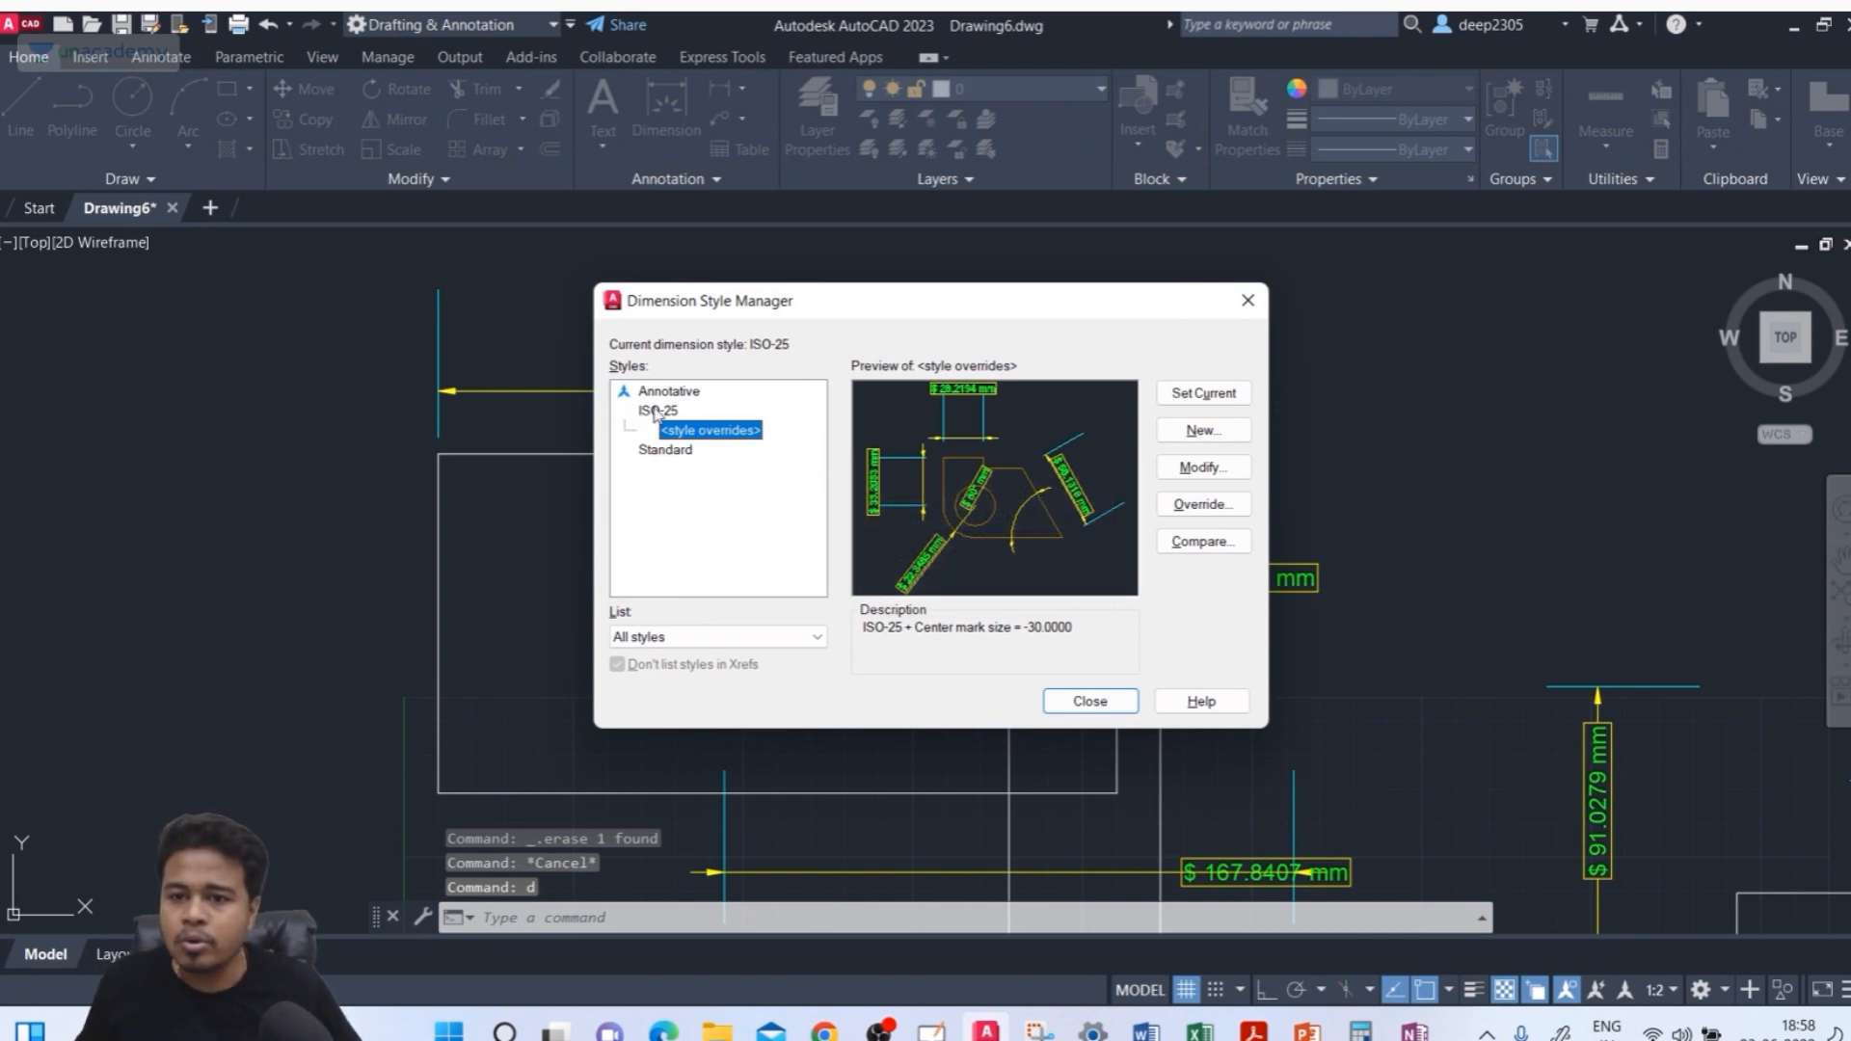
pyautogui.click(696, 410)
pyautogui.click(1184, 468)
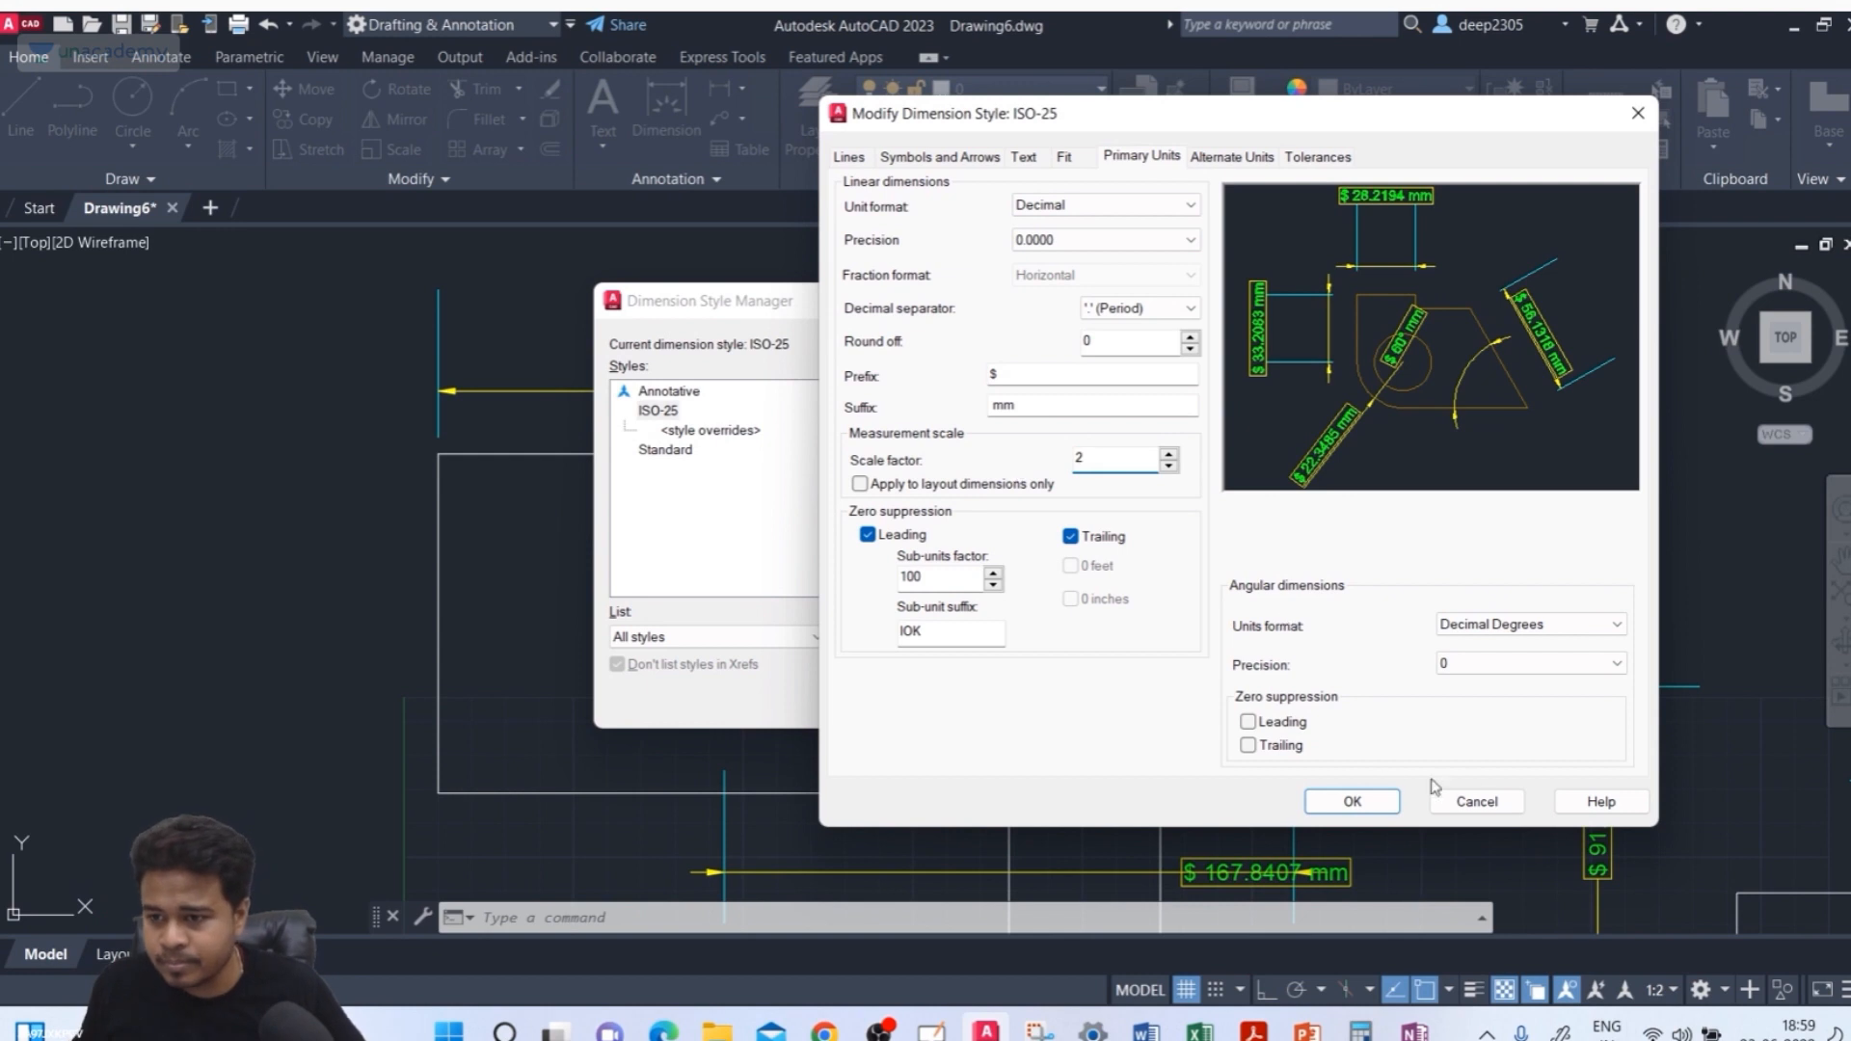
pyautogui.click(1355, 801)
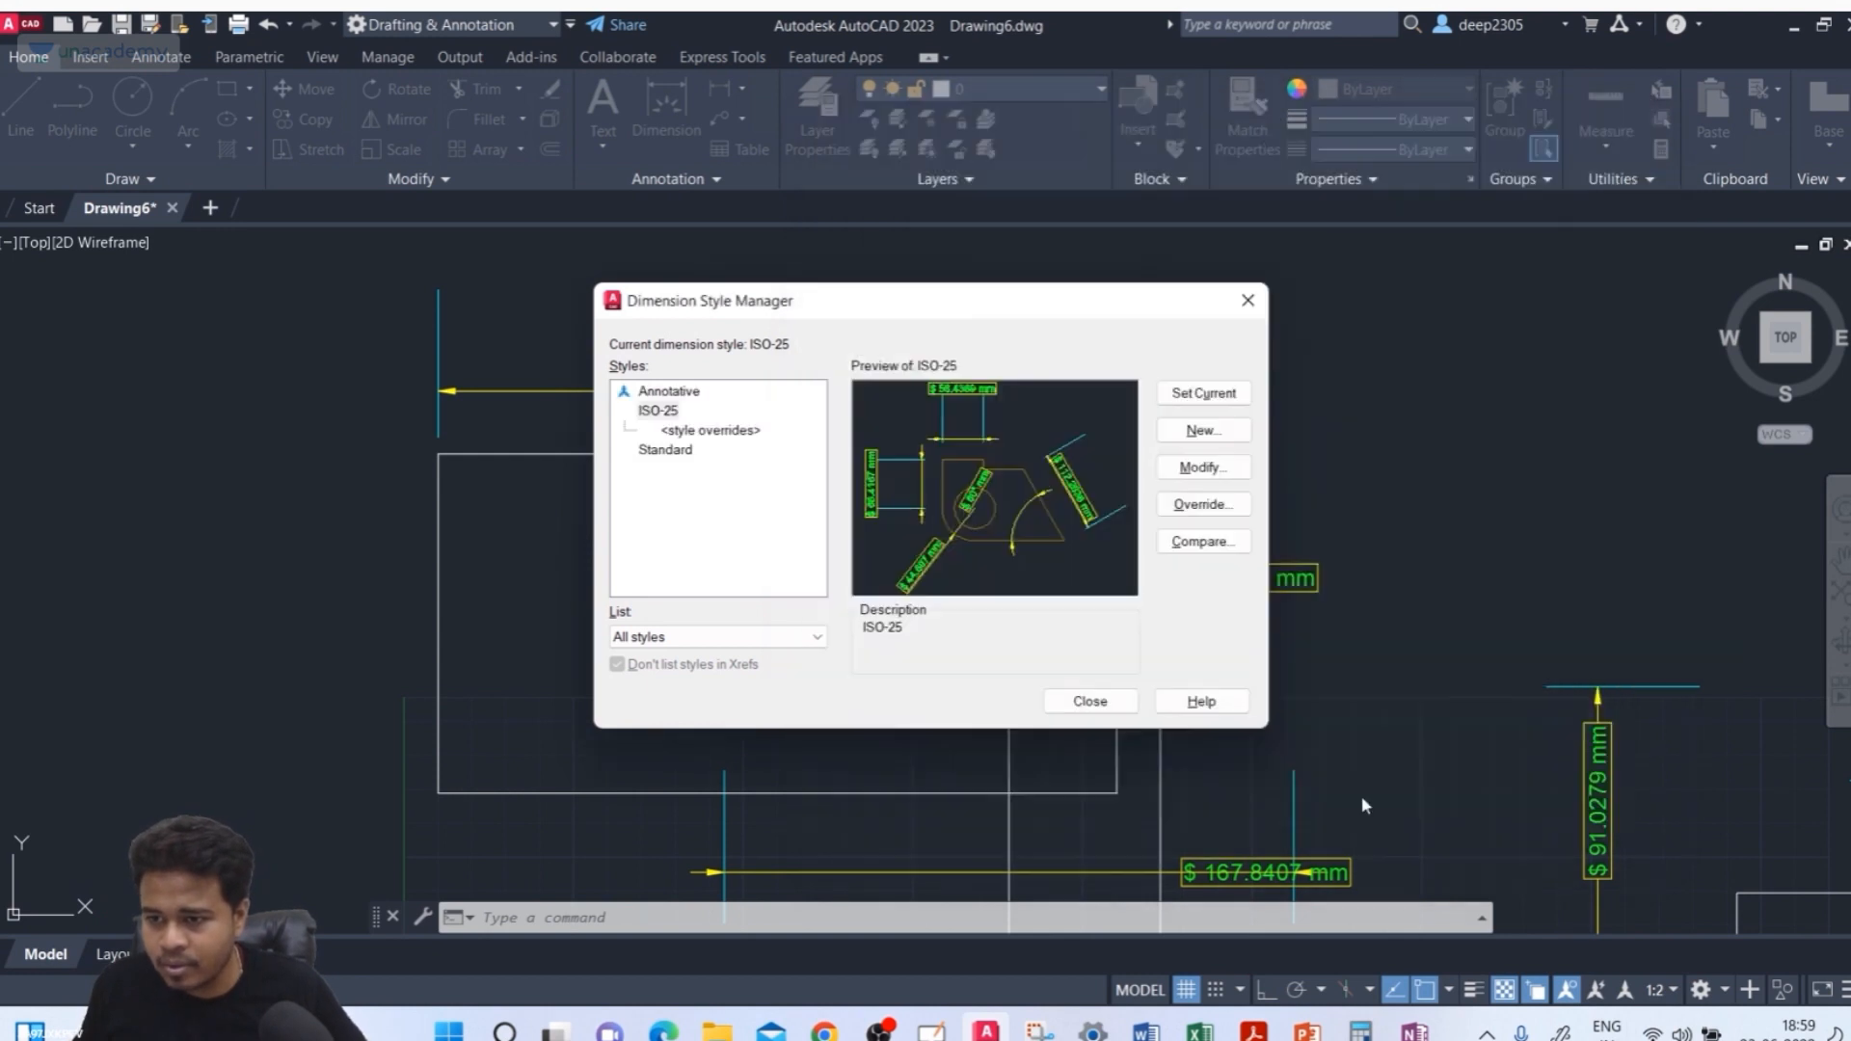
pyautogui.click(1089, 702)
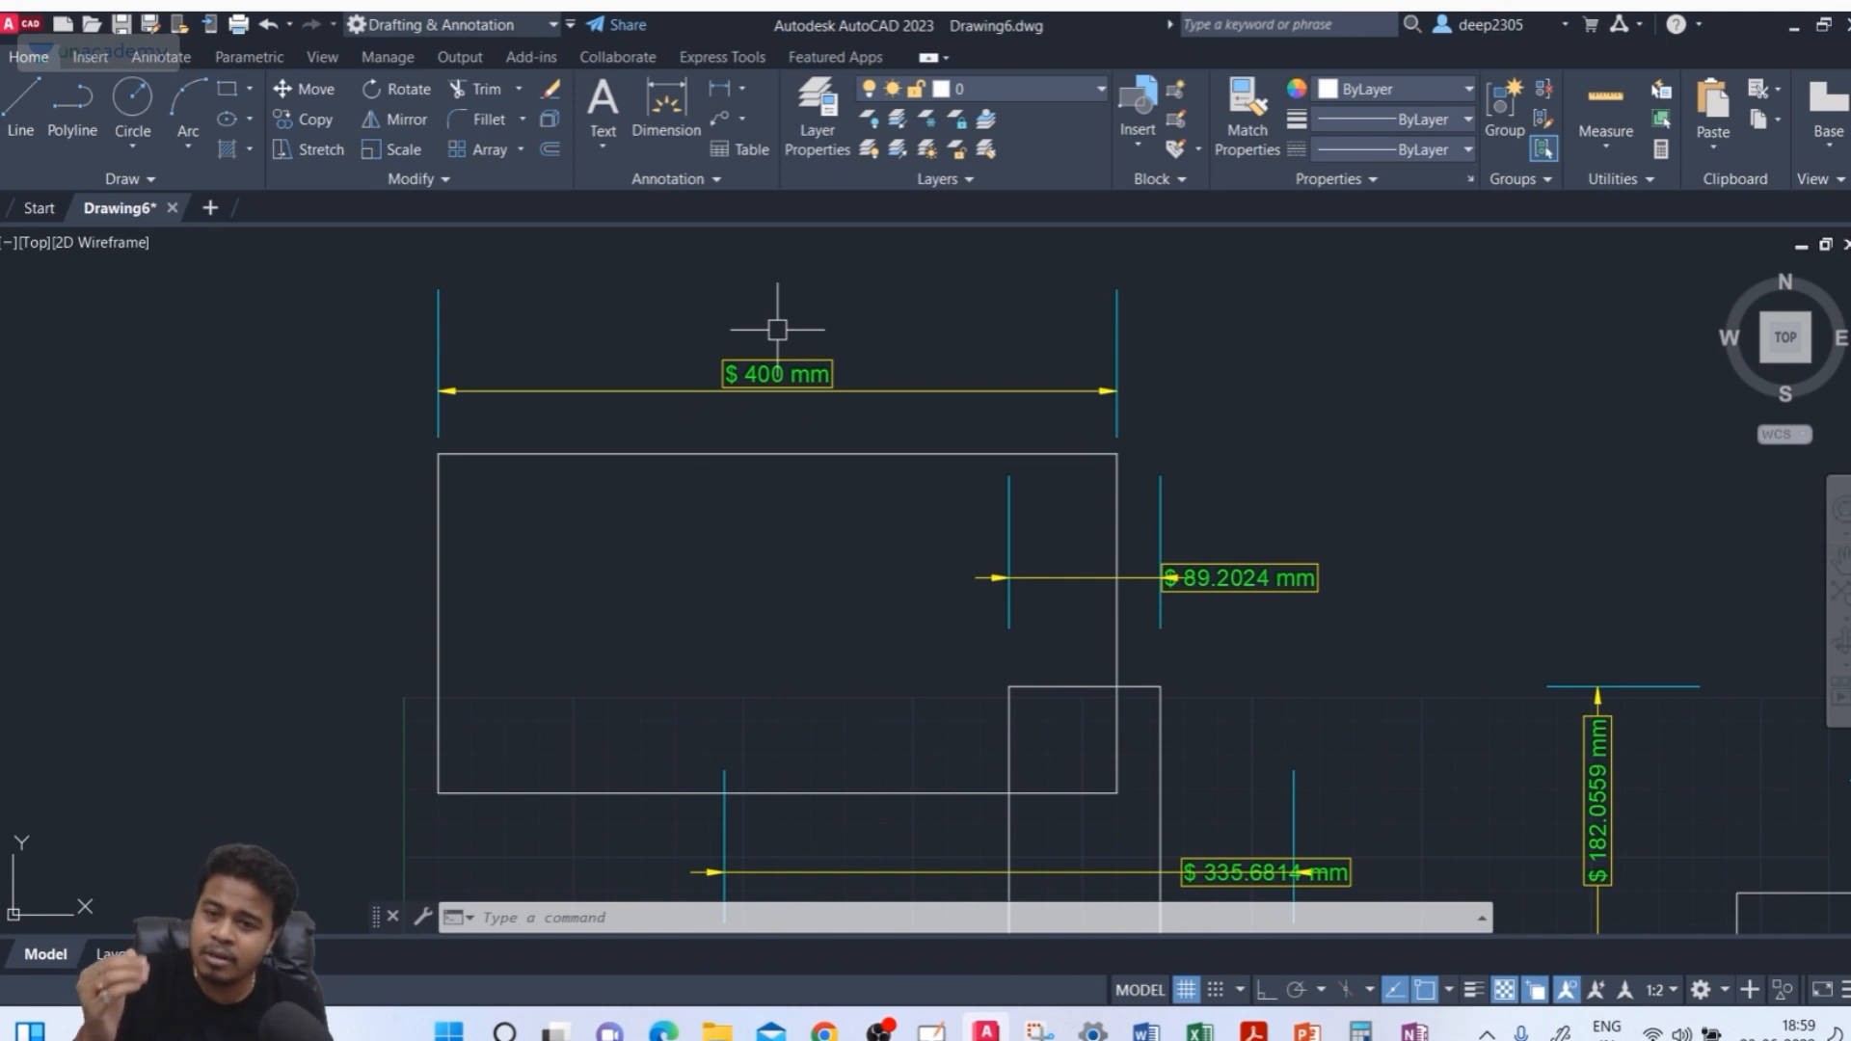
# Enable applying the ISO-25 scale factor to layout dimensions only, then close the style manager
pyautogui.write('d')
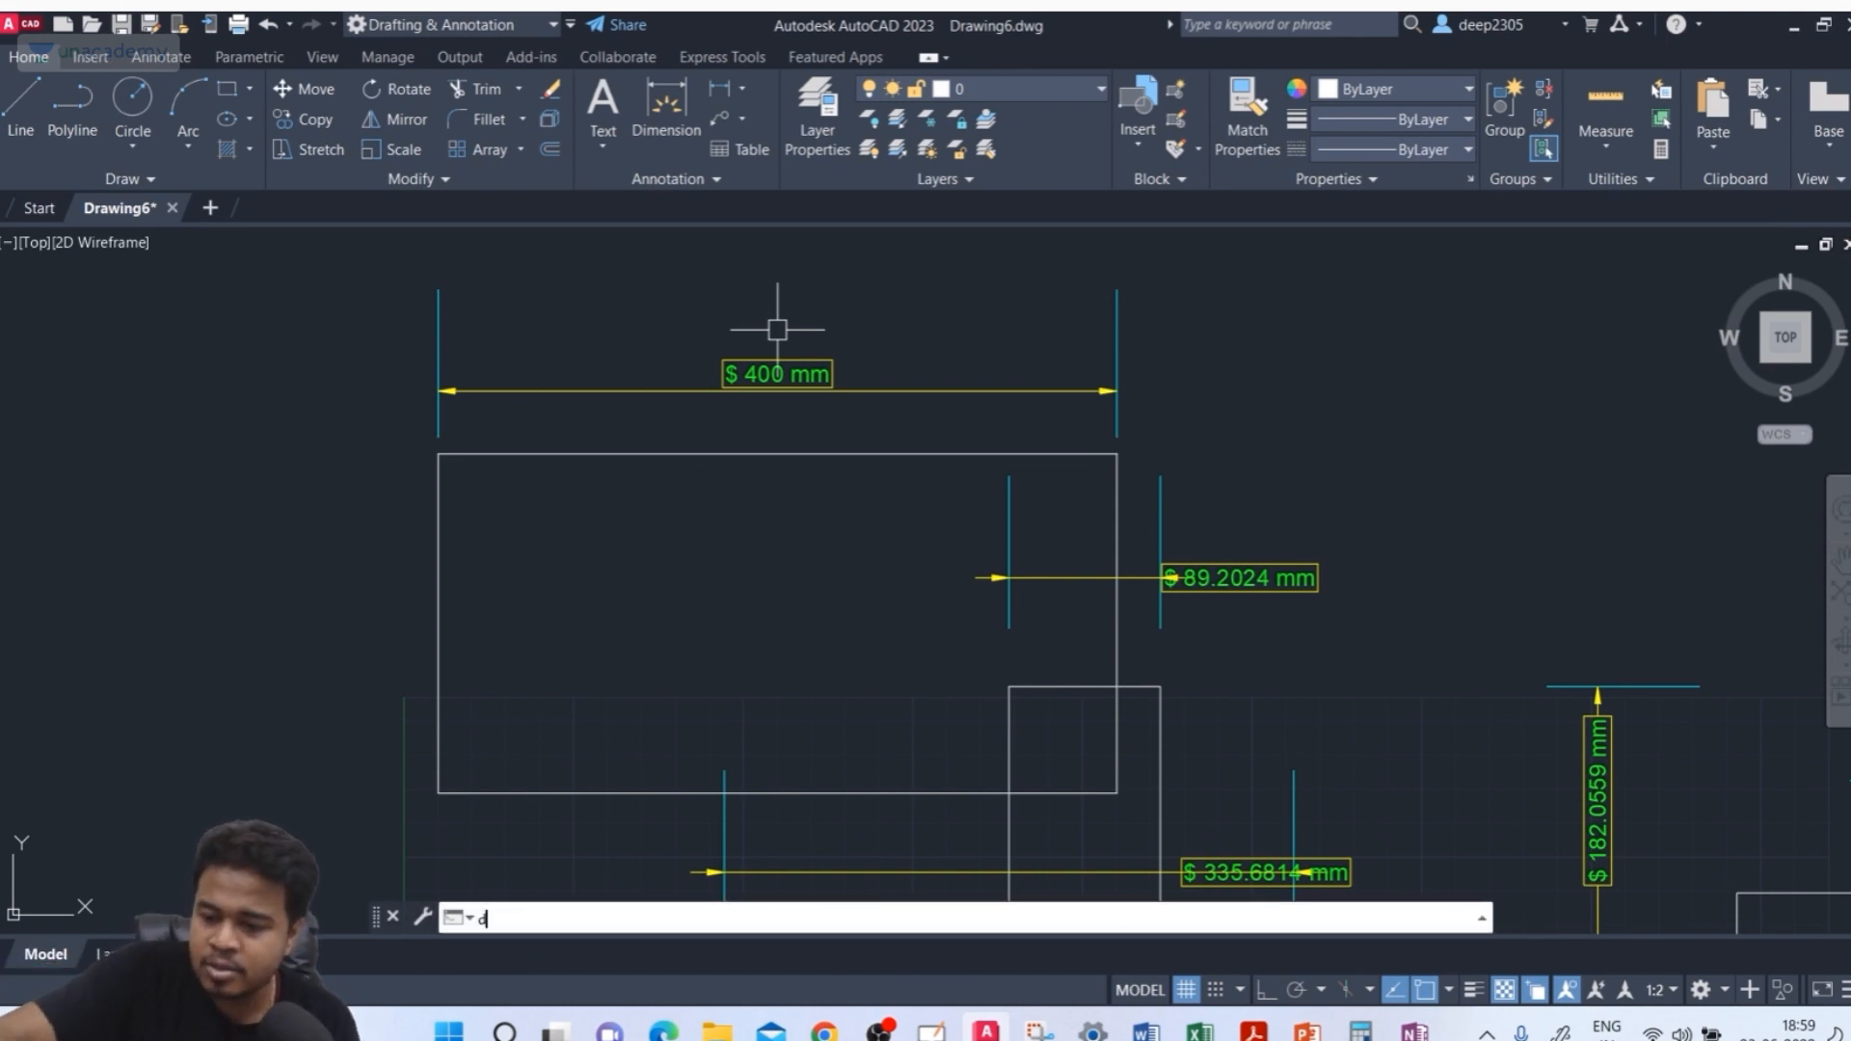
pyautogui.press('Return')
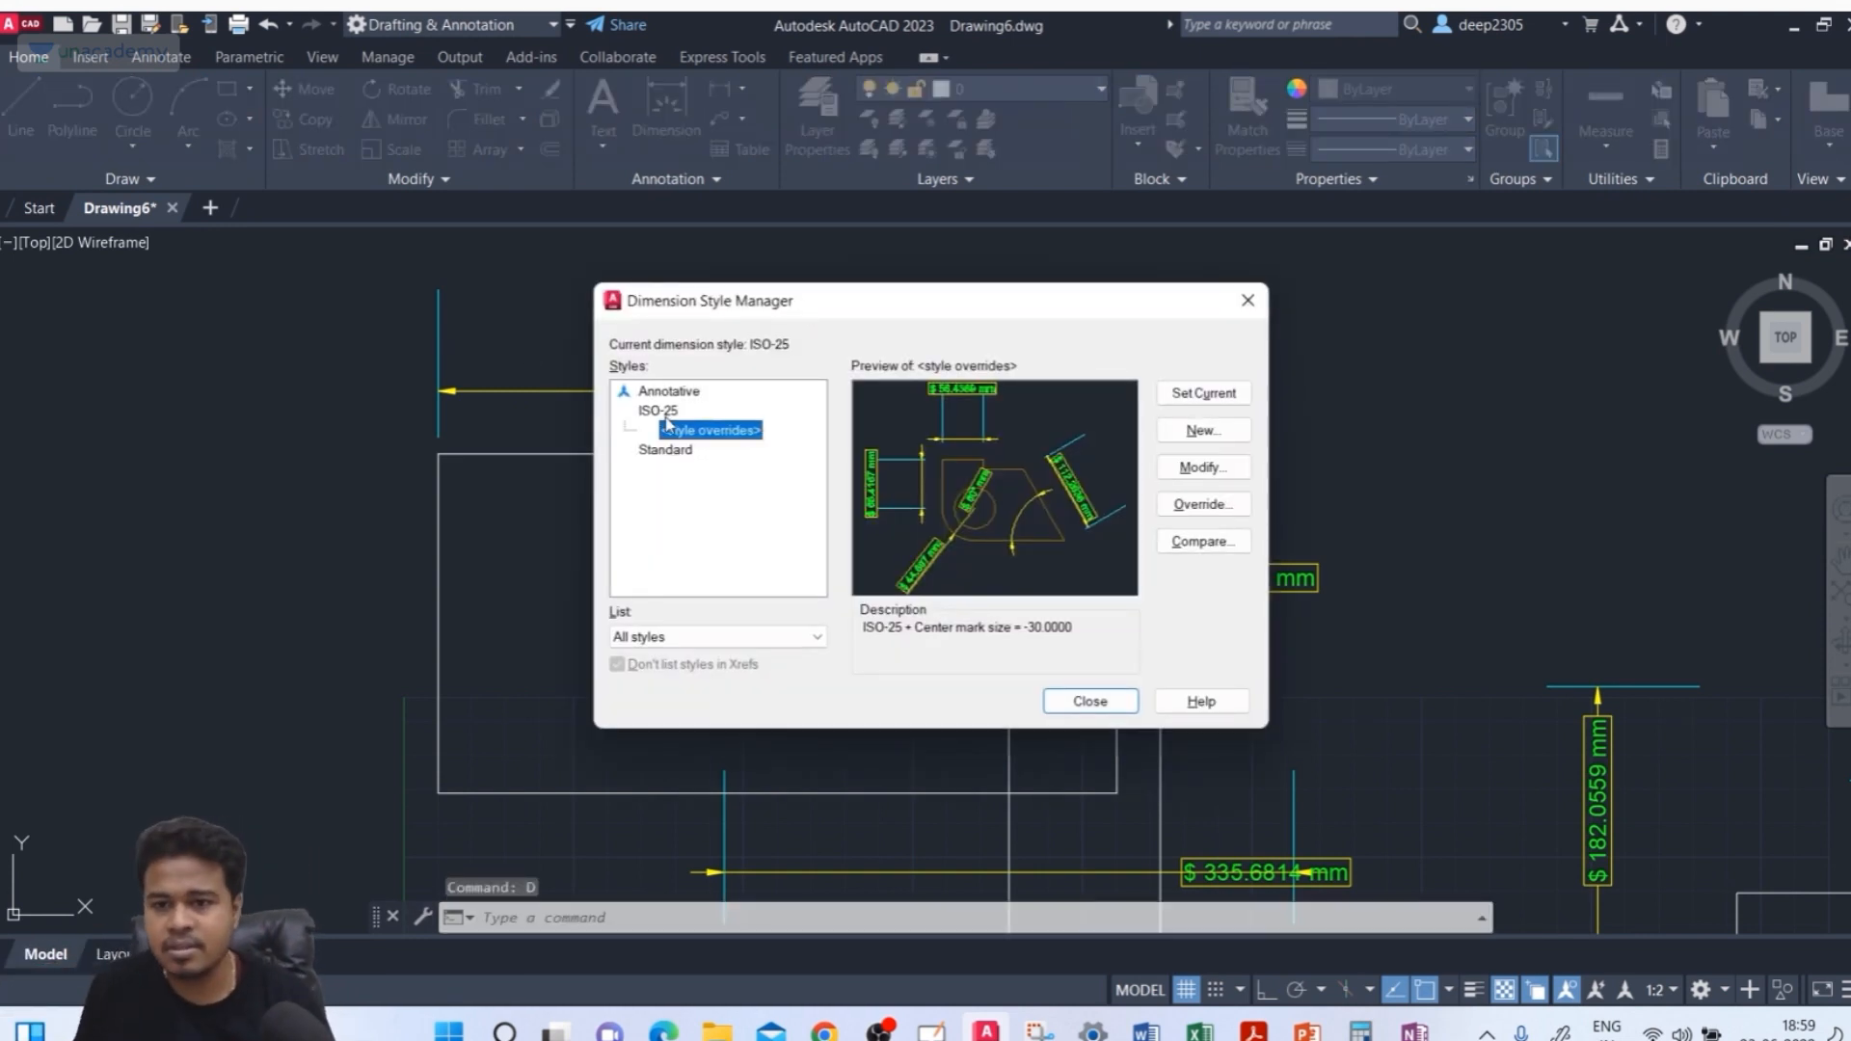
pyautogui.click(665, 415)
pyautogui.click(1212, 473)
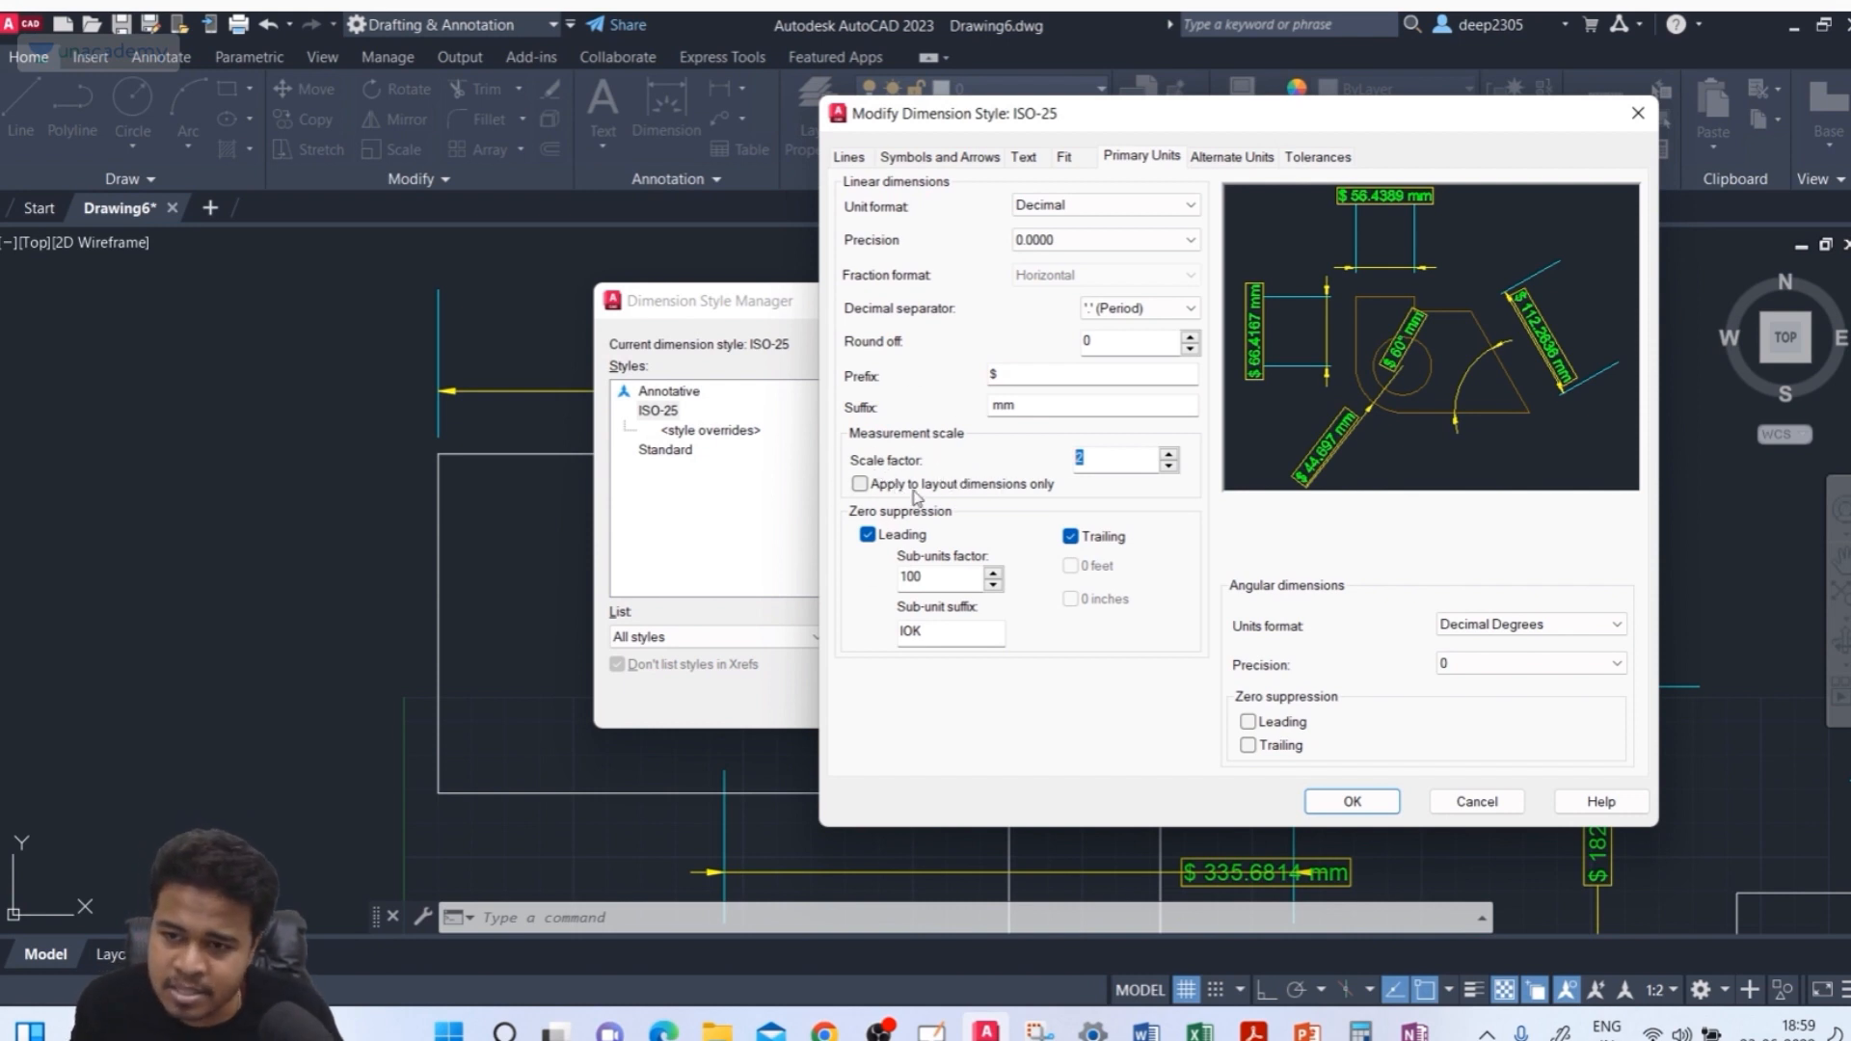
pyautogui.click(872, 488)
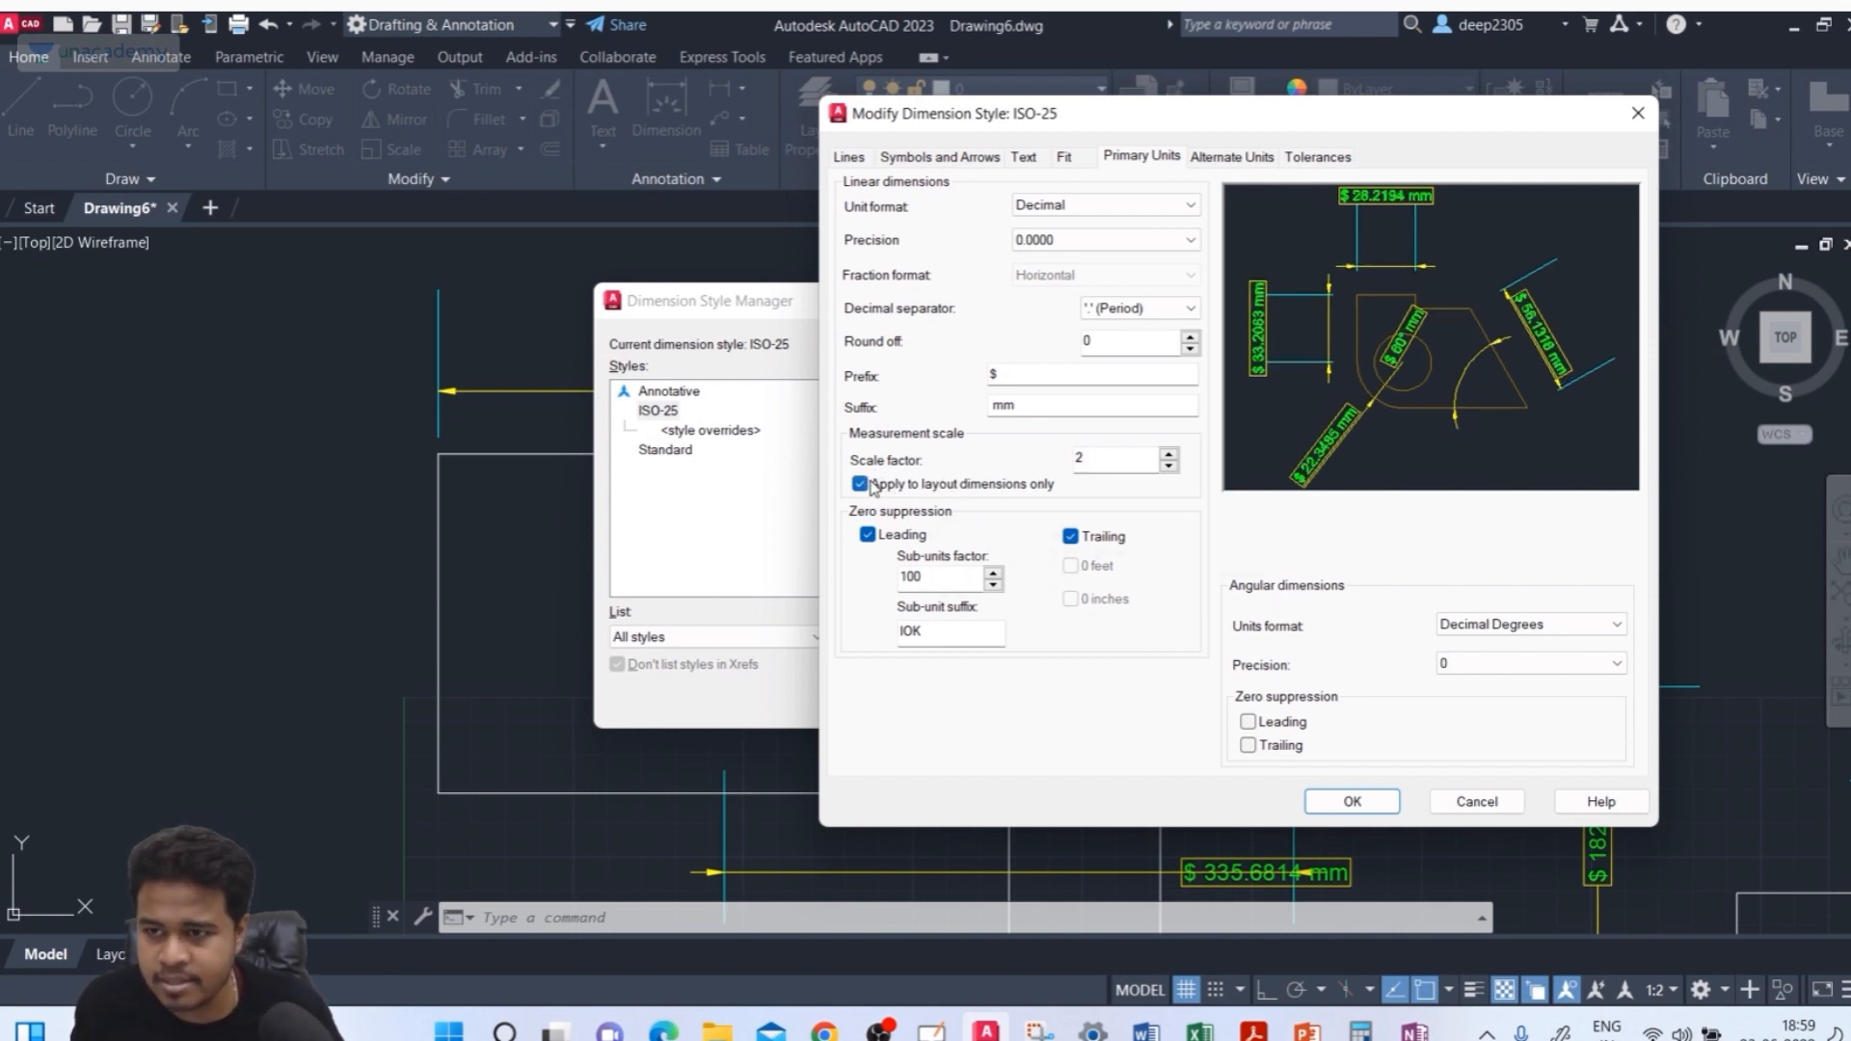
pyautogui.click(1352, 802)
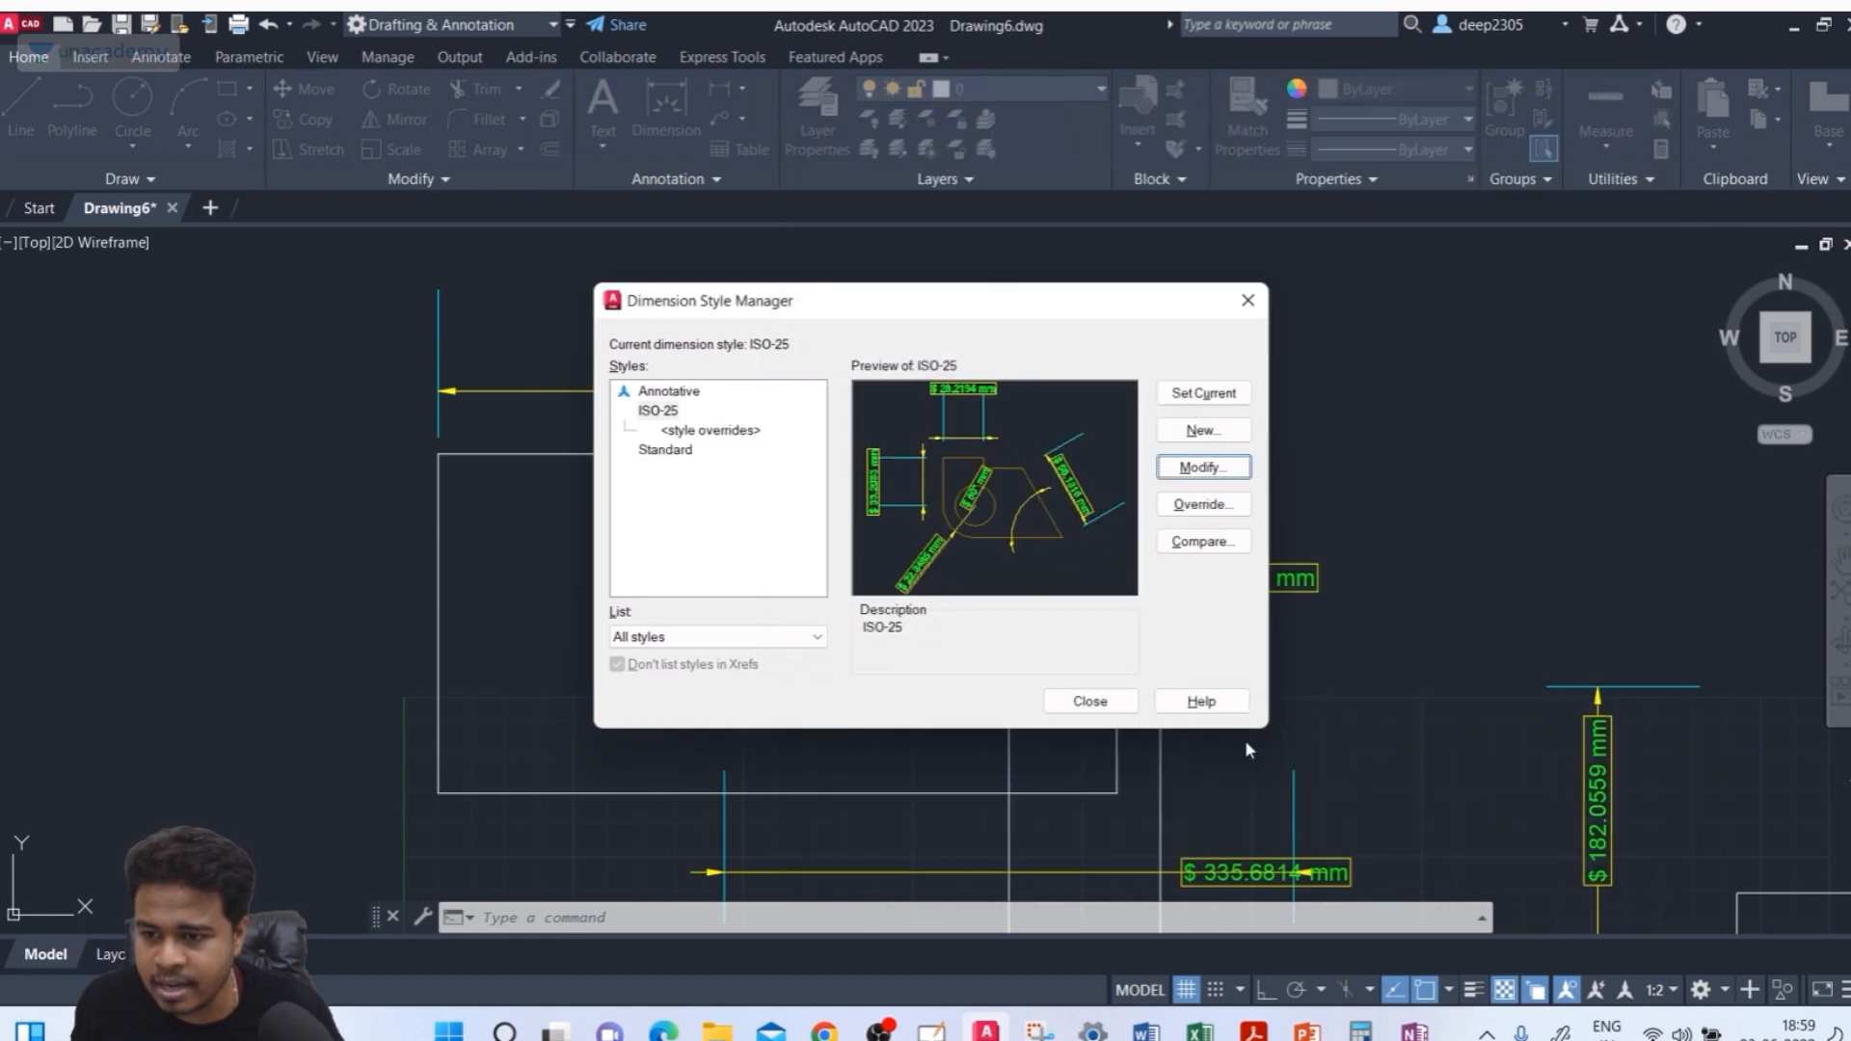
pyautogui.click(1090, 702)
# In the layout, dimension the top rectangle's top edge, placing the dimension line above the existing dimension
pyautogui.scroll(2, 761, 386)
pyautogui.scroll(-2, 743, 328)
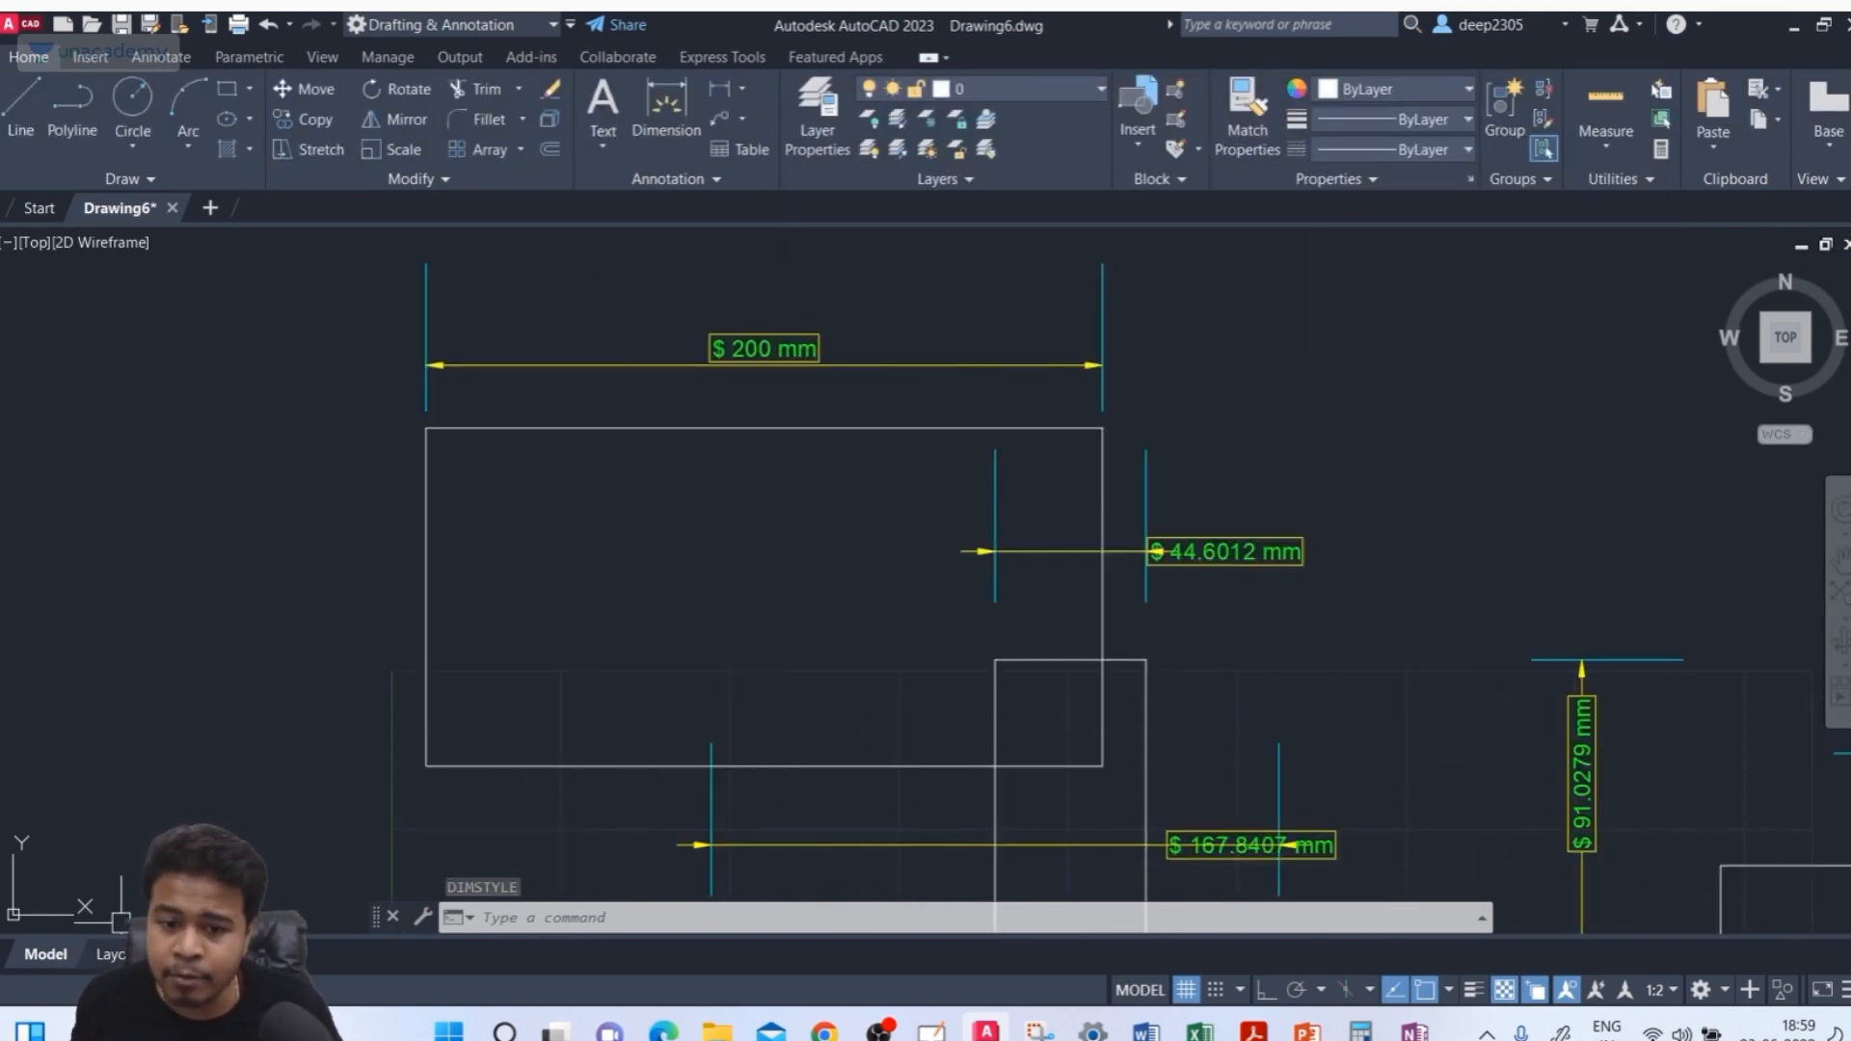
pyautogui.click(112, 955)
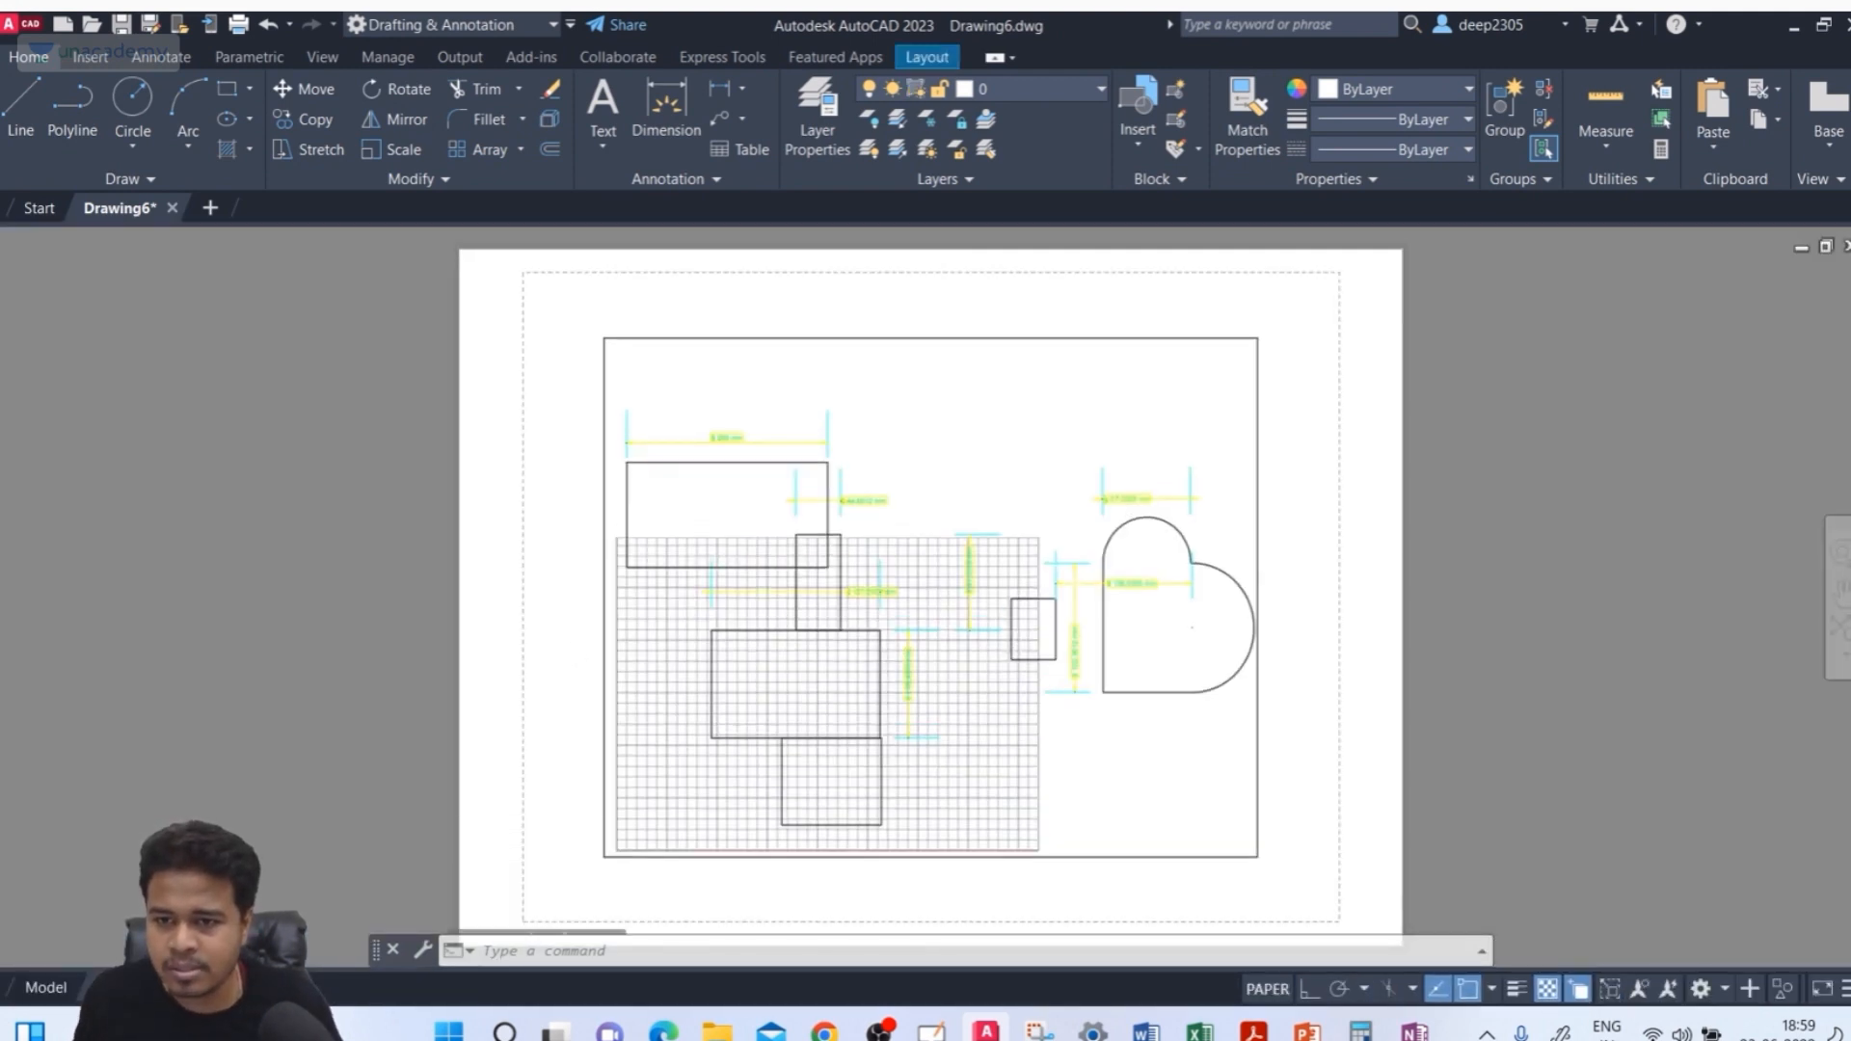
pyautogui.scroll(4, 718, 435)
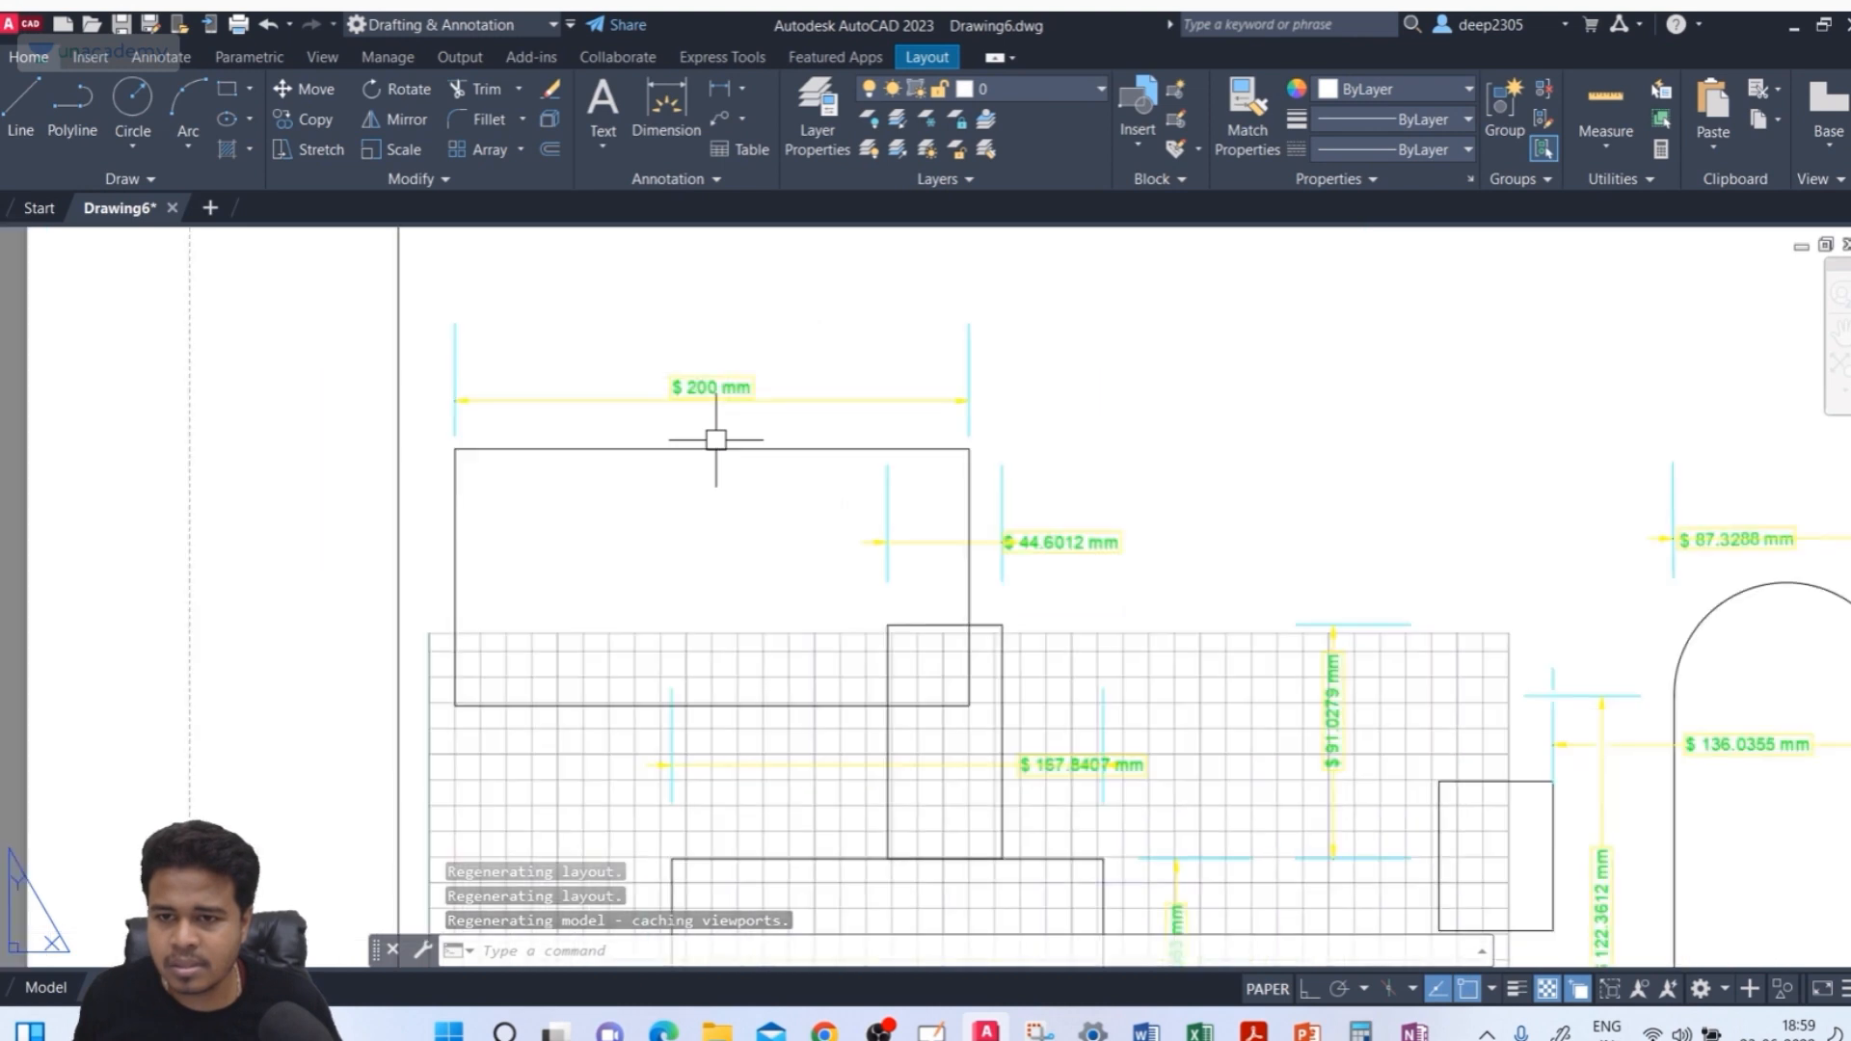
pyautogui.click(686, 130)
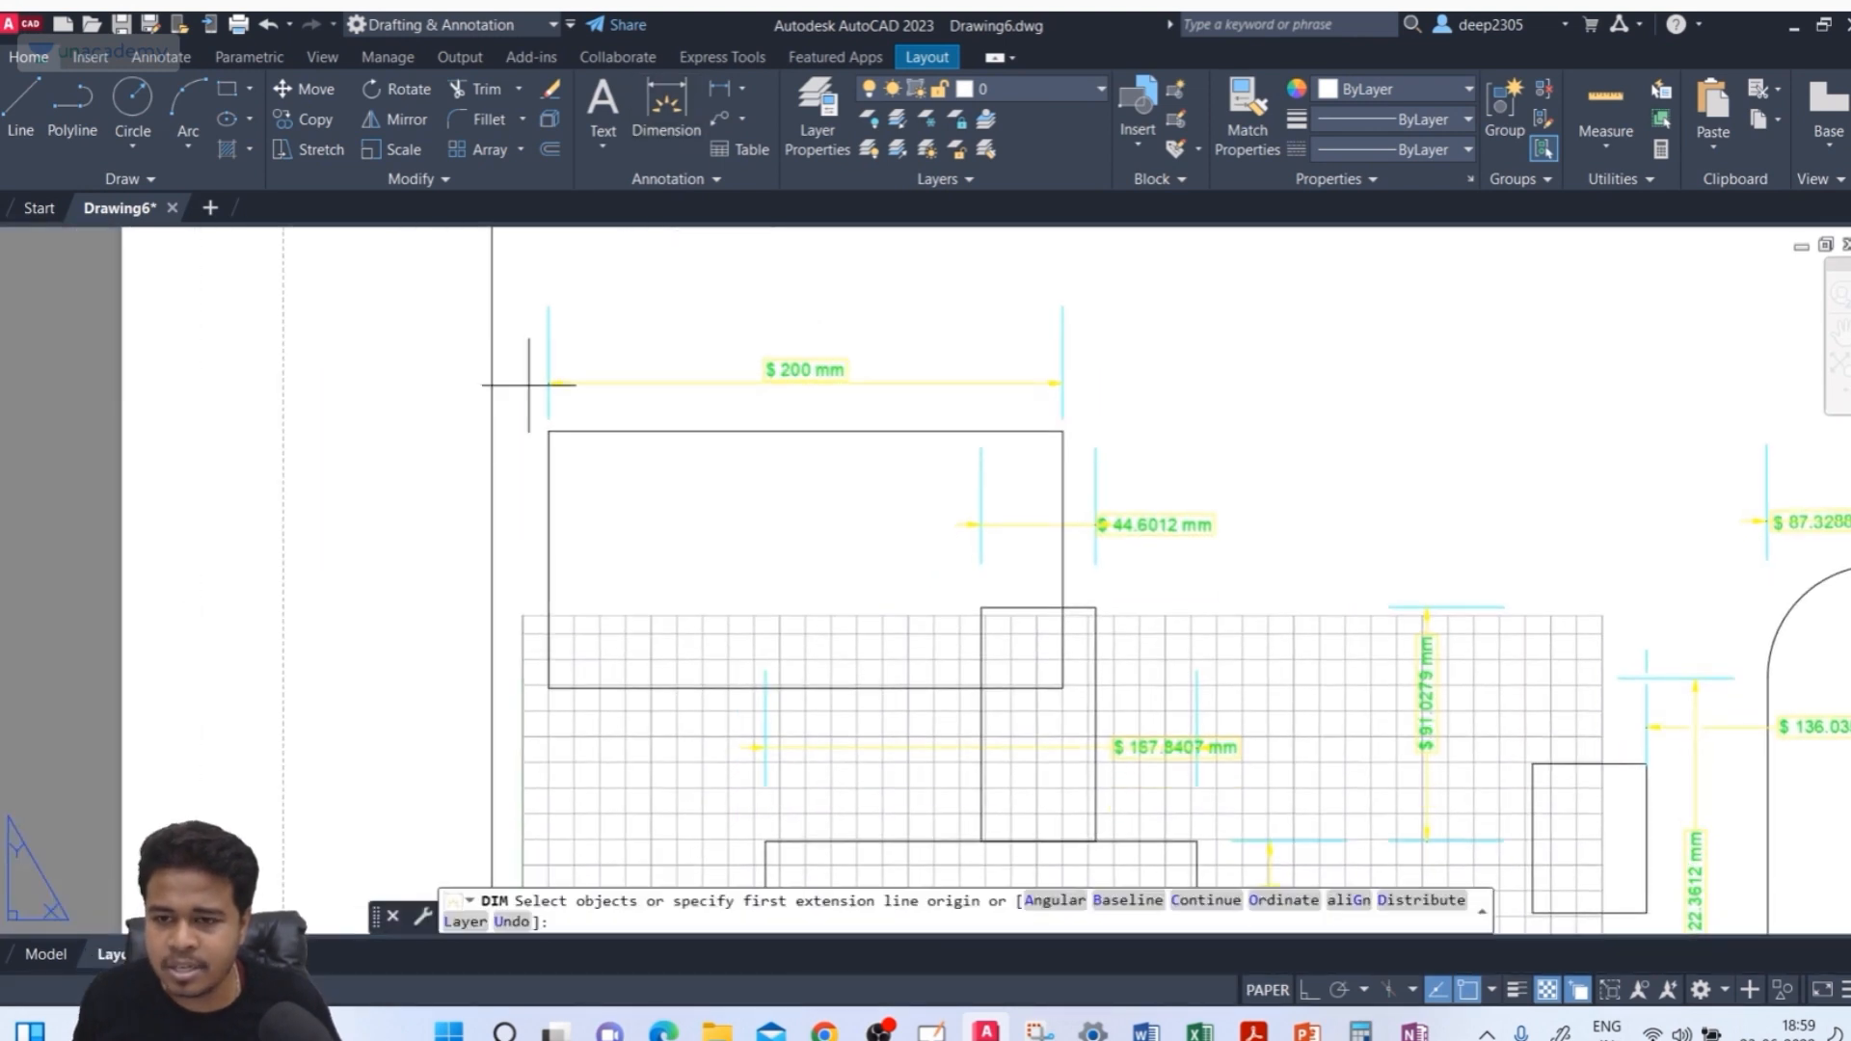
pyautogui.click(550, 431)
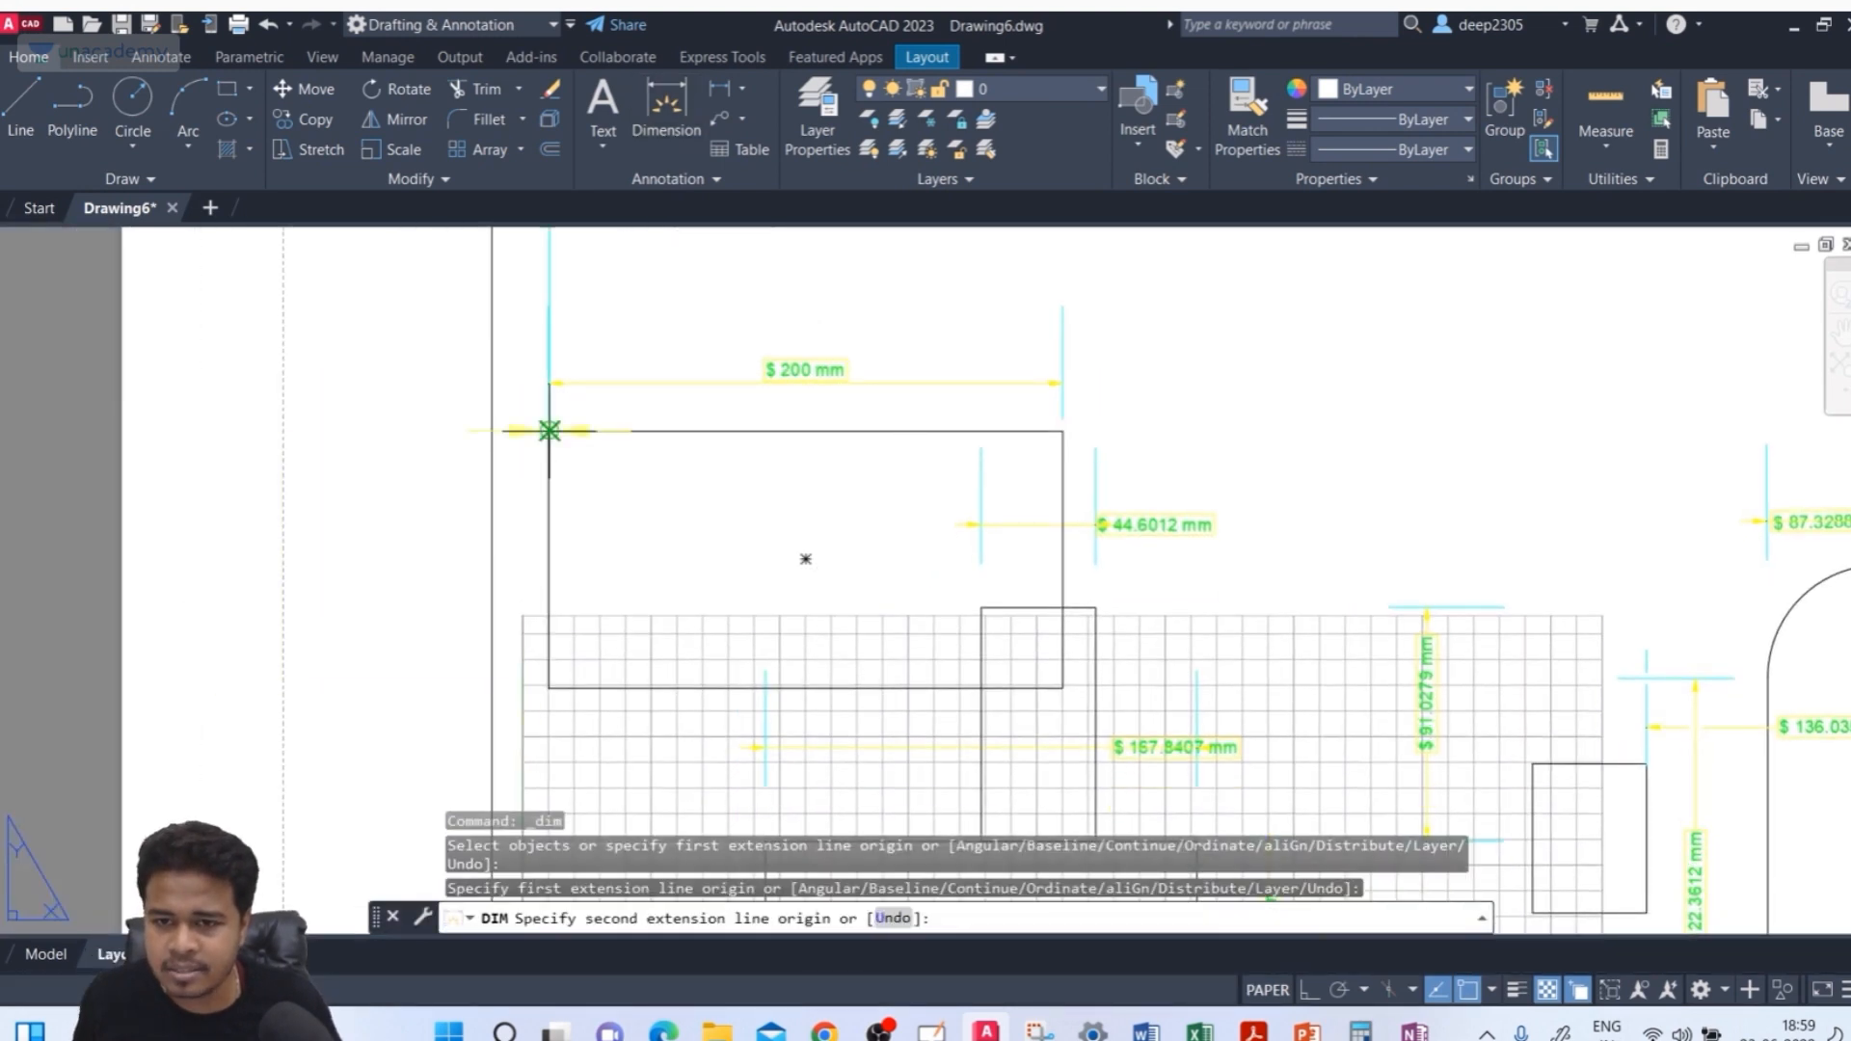
pyautogui.click(1062, 431)
pyautogui.click(983, 310)
pyautogui.moveTo(969, 385); pyautogui.dragTo(953, 462, button='middle')
pyautogui.write('b')
pyautogui.press('Return')
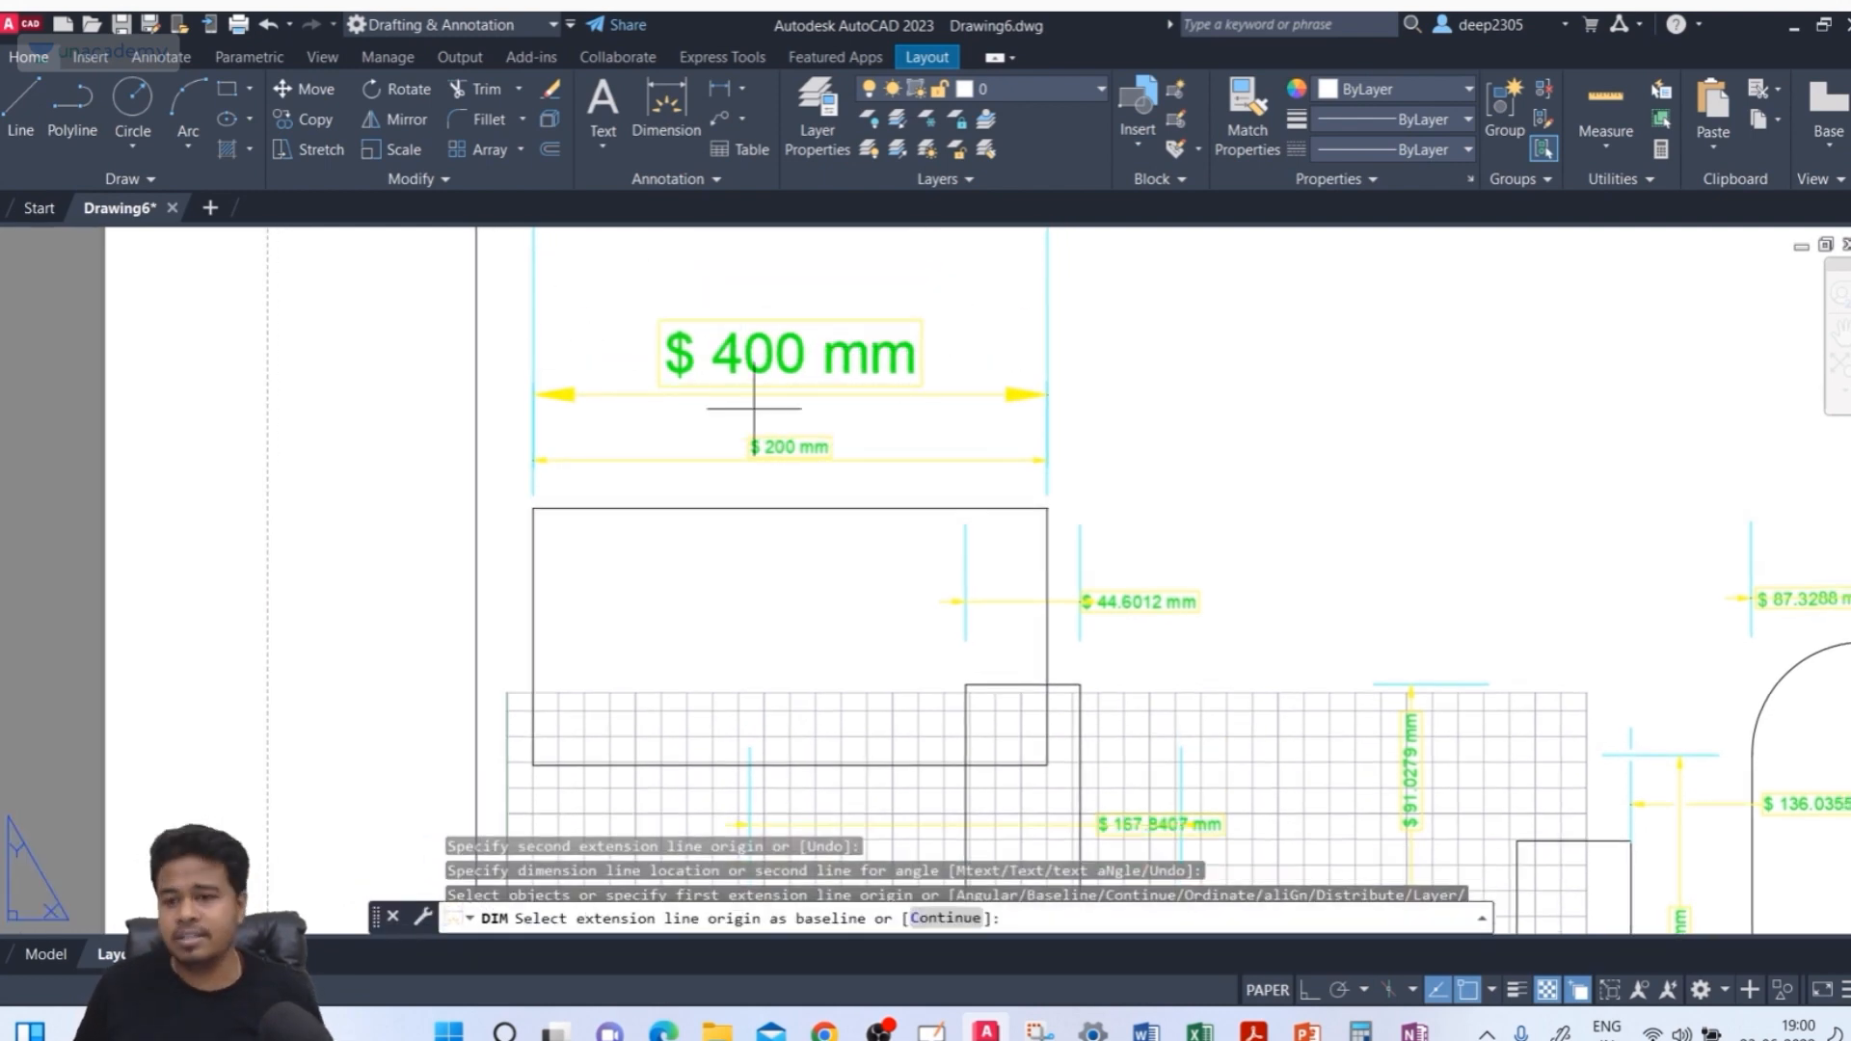
pyautogui.press('Escape')
pyautogui.scroll(-2, 754, 407)
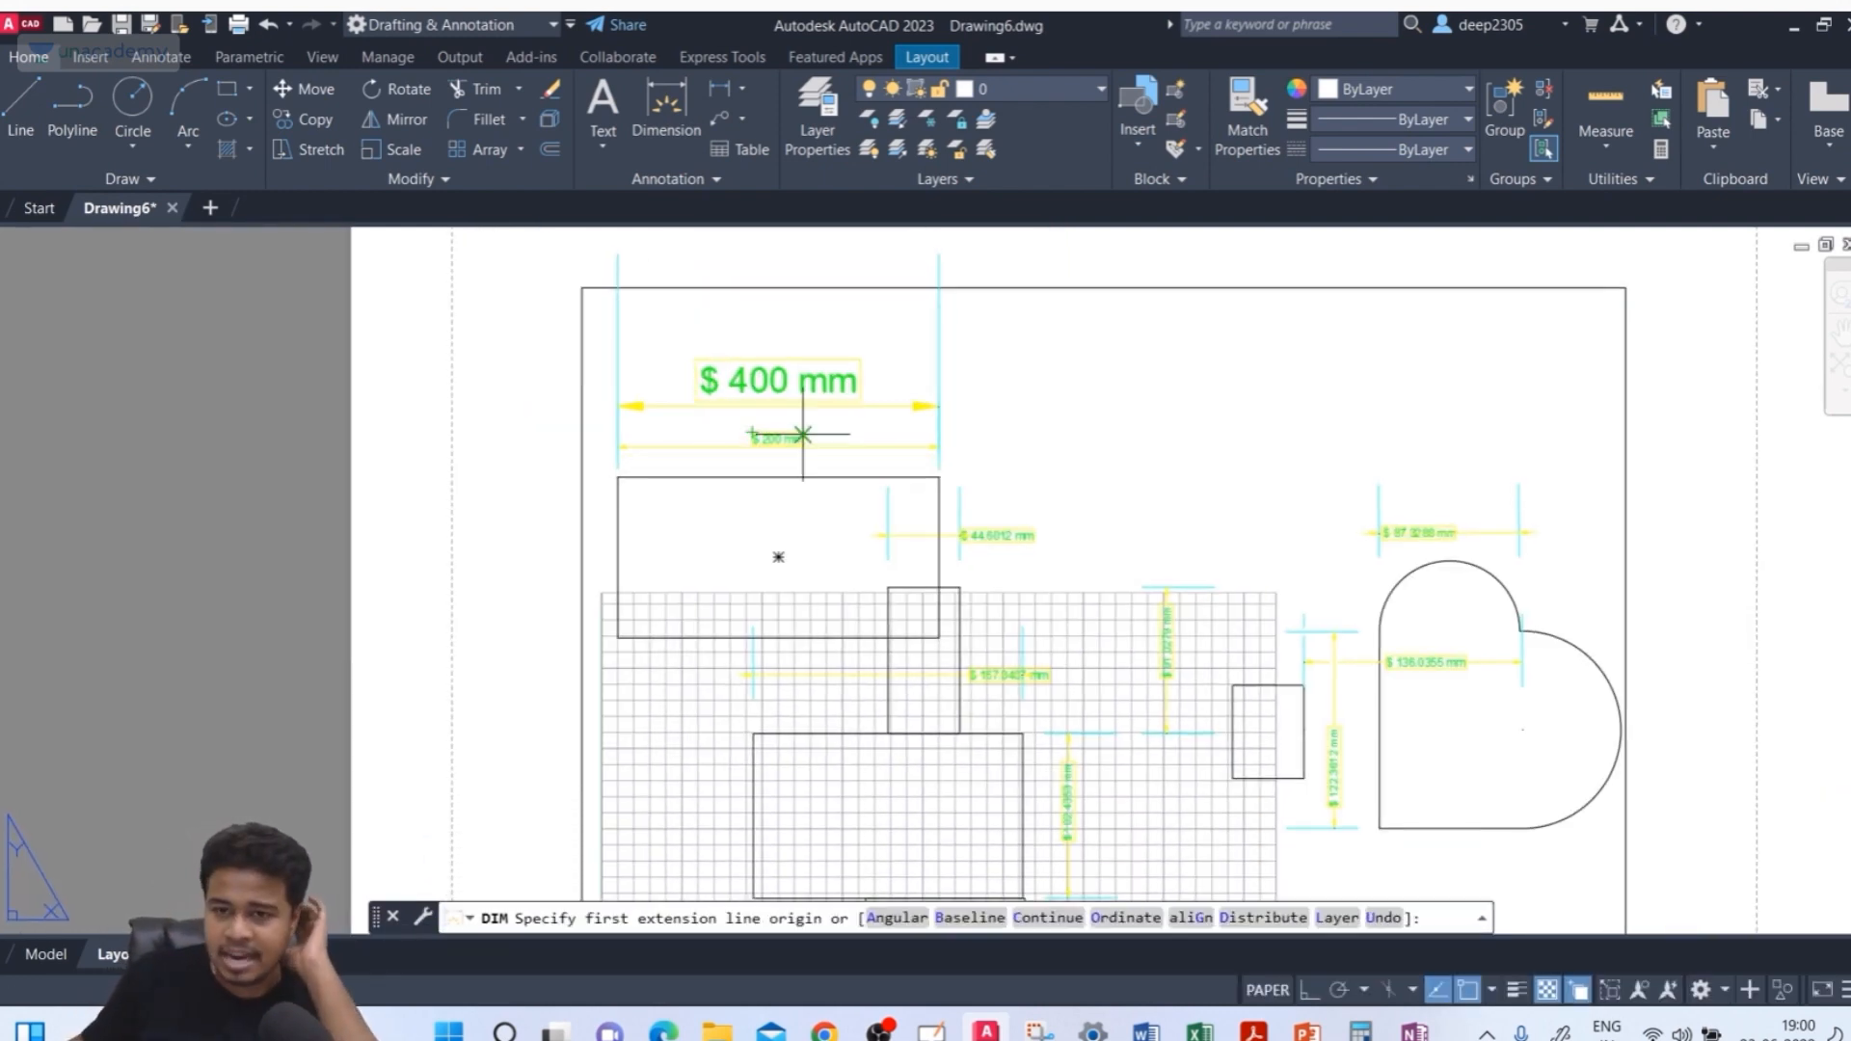
pyautogui.write('b')
pyautogui.press('Return')
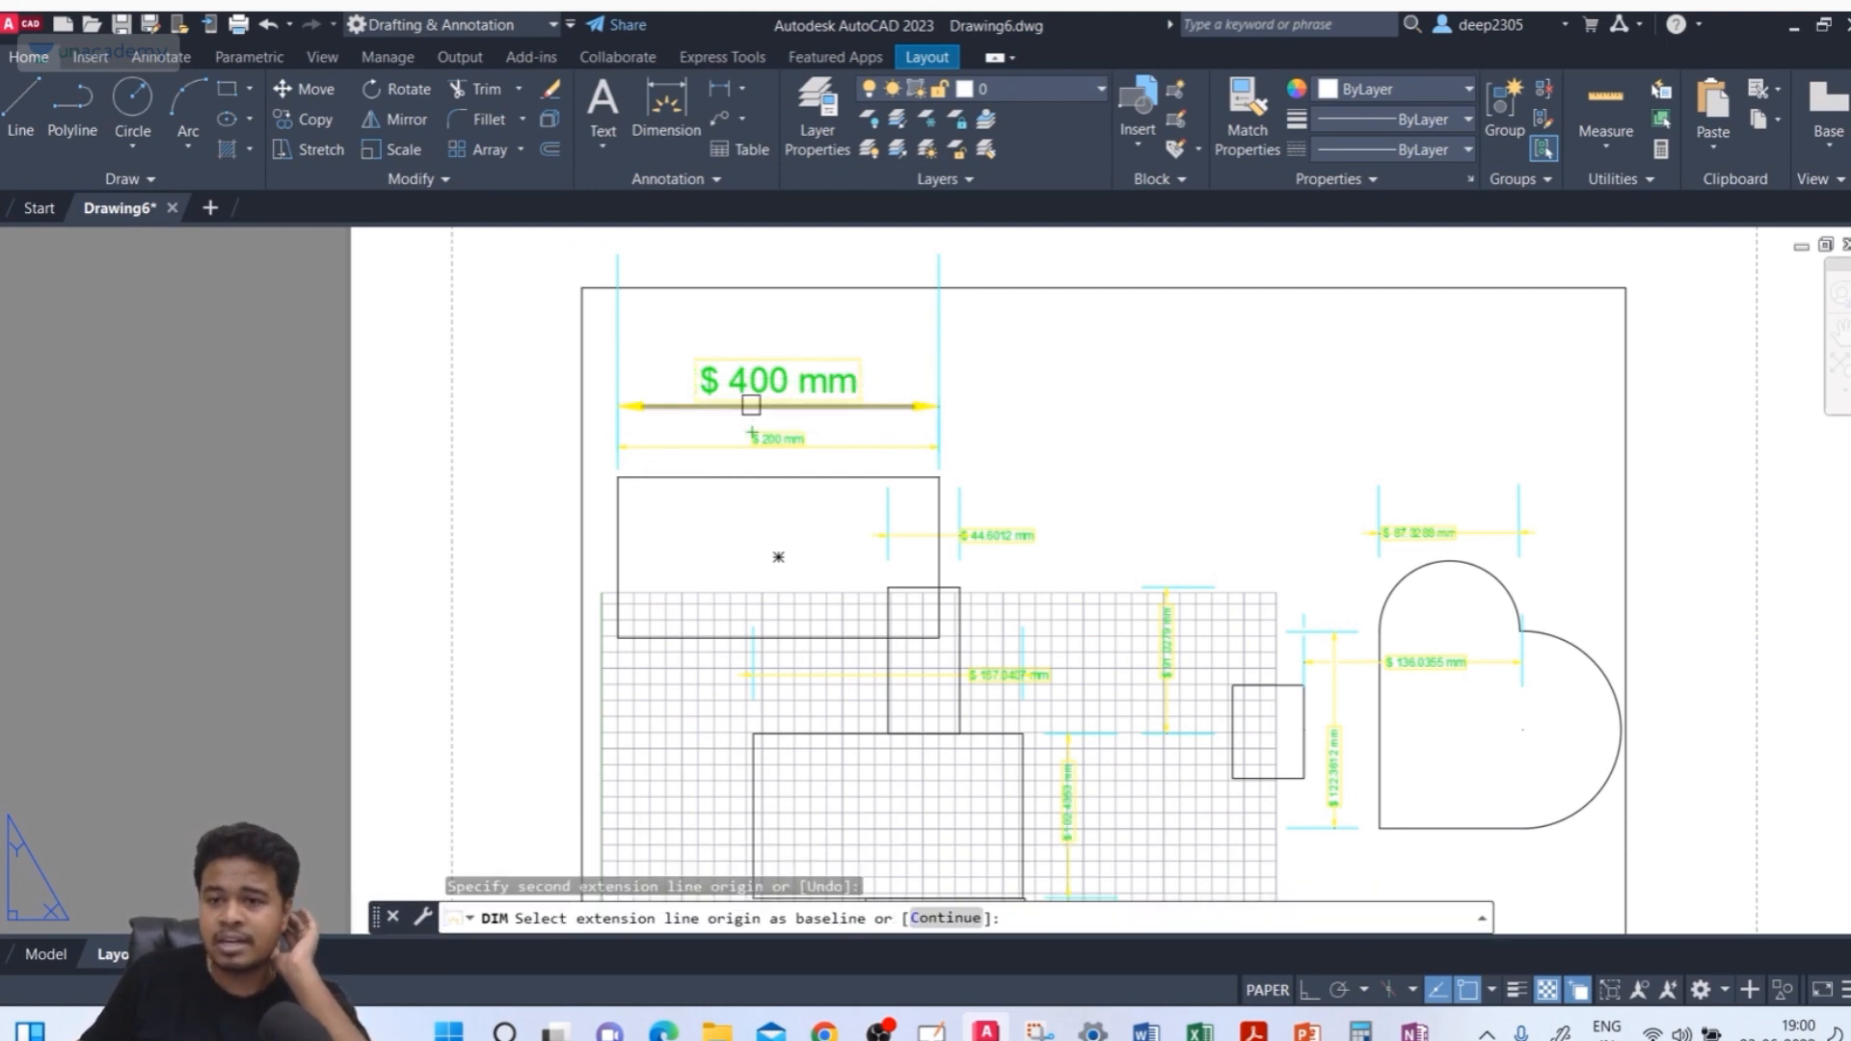
pyautogui.press('Escape')
pyautogui.scroll(3, 751, 404)
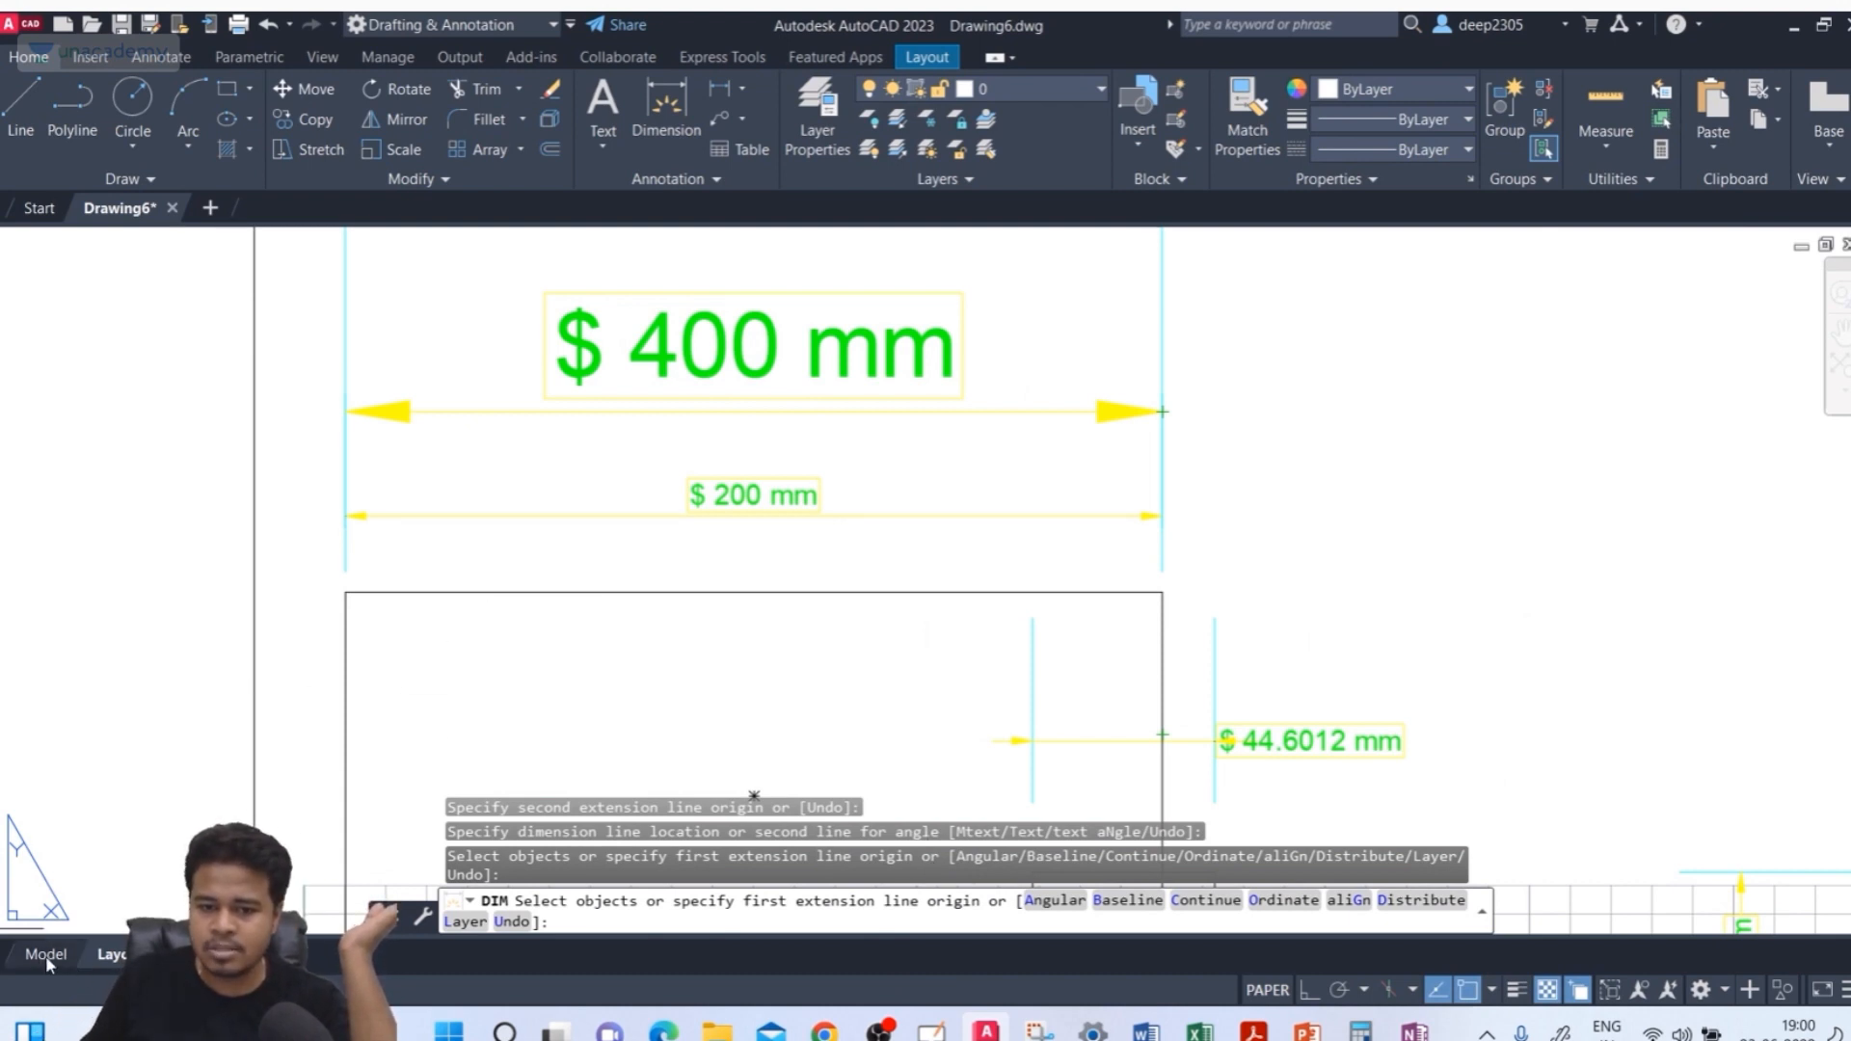
pyautogui.scroll(-5, 665, 511)
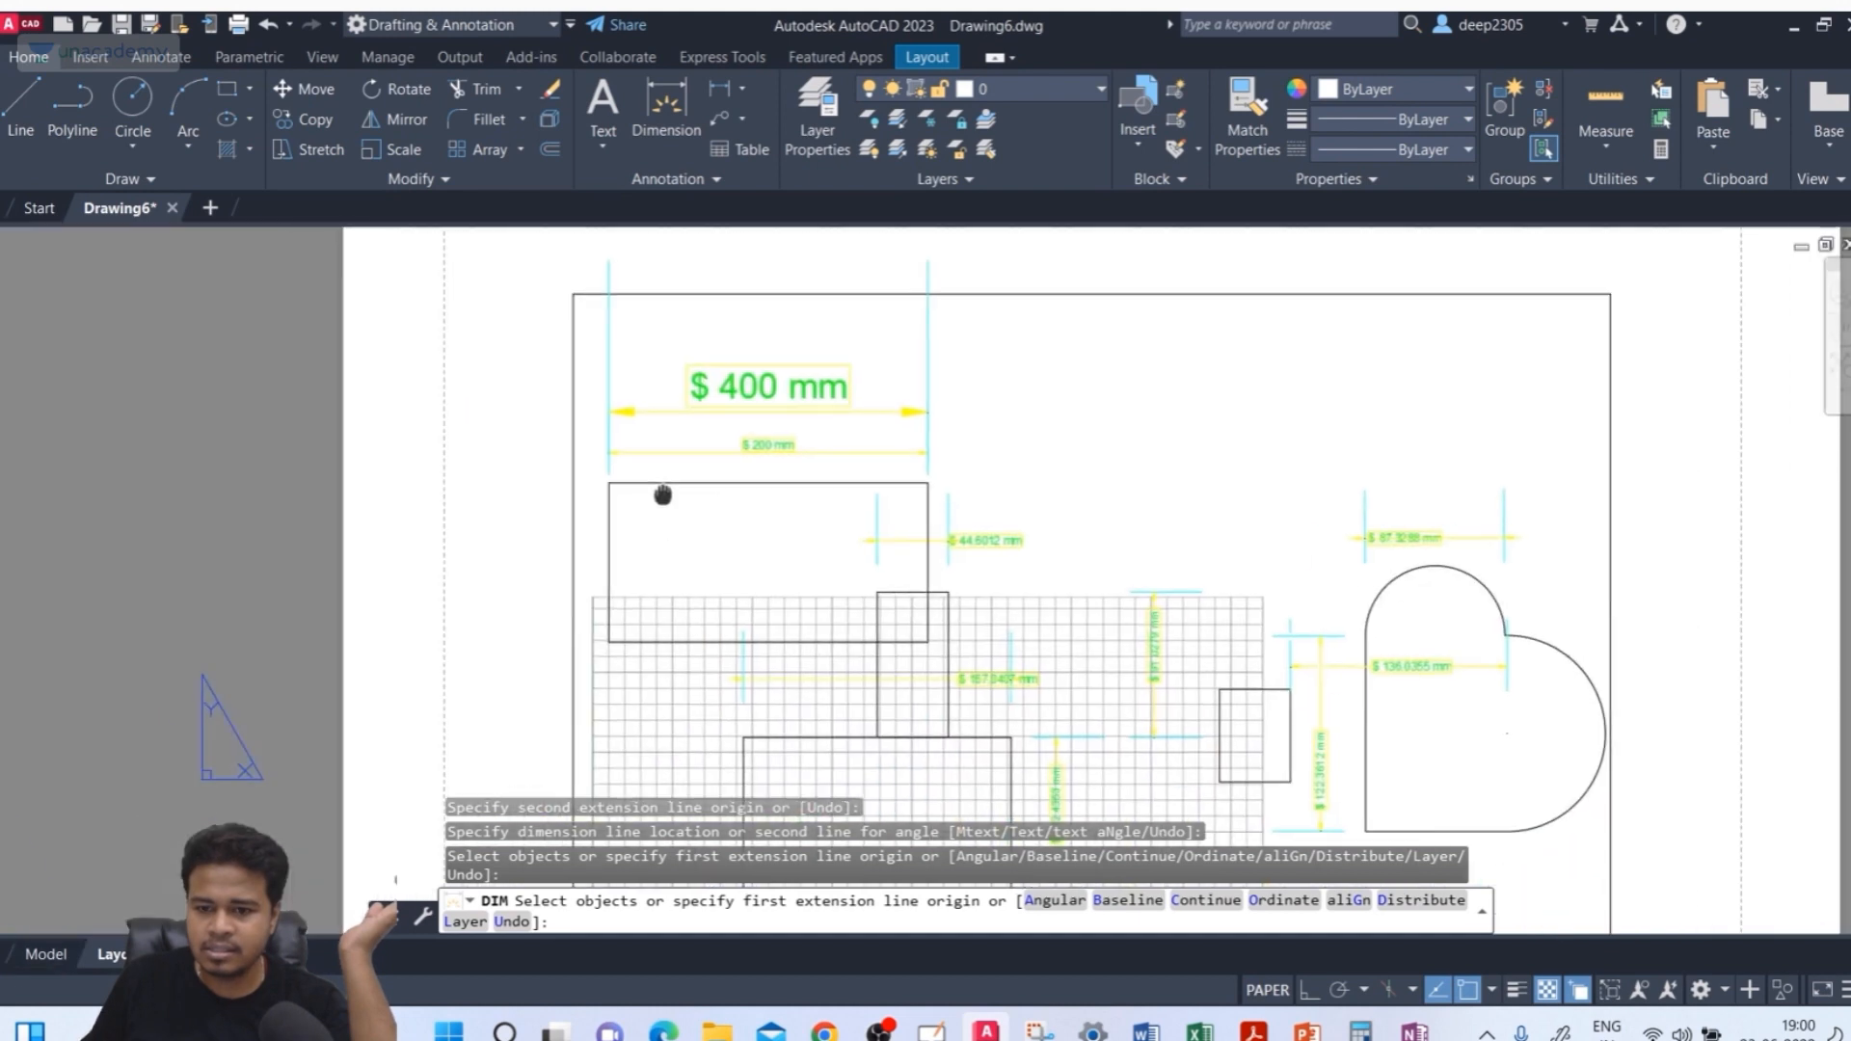
pyautogui.press('Escape')
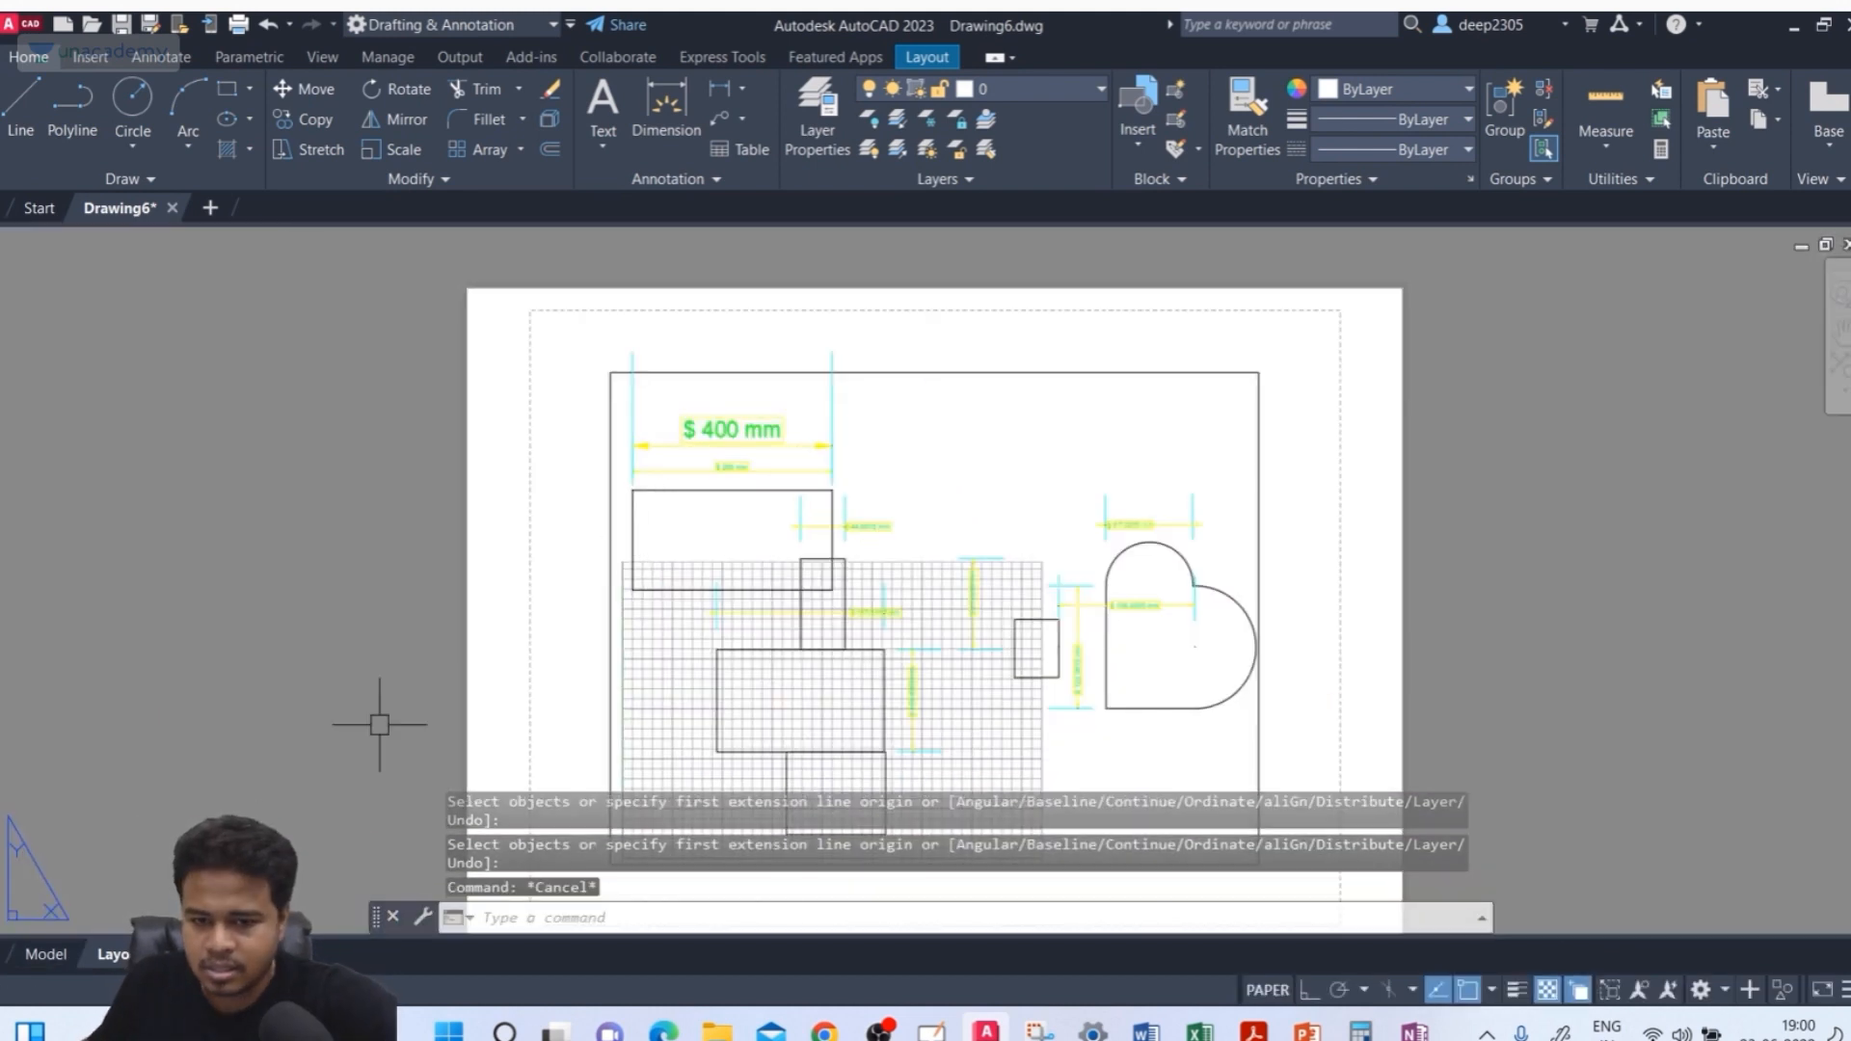
# Back in model space, set the ISO-25 style's measurement scale factor to 1 and turn off applying it to layout dimensions only
pyautogui.click(37, 962)
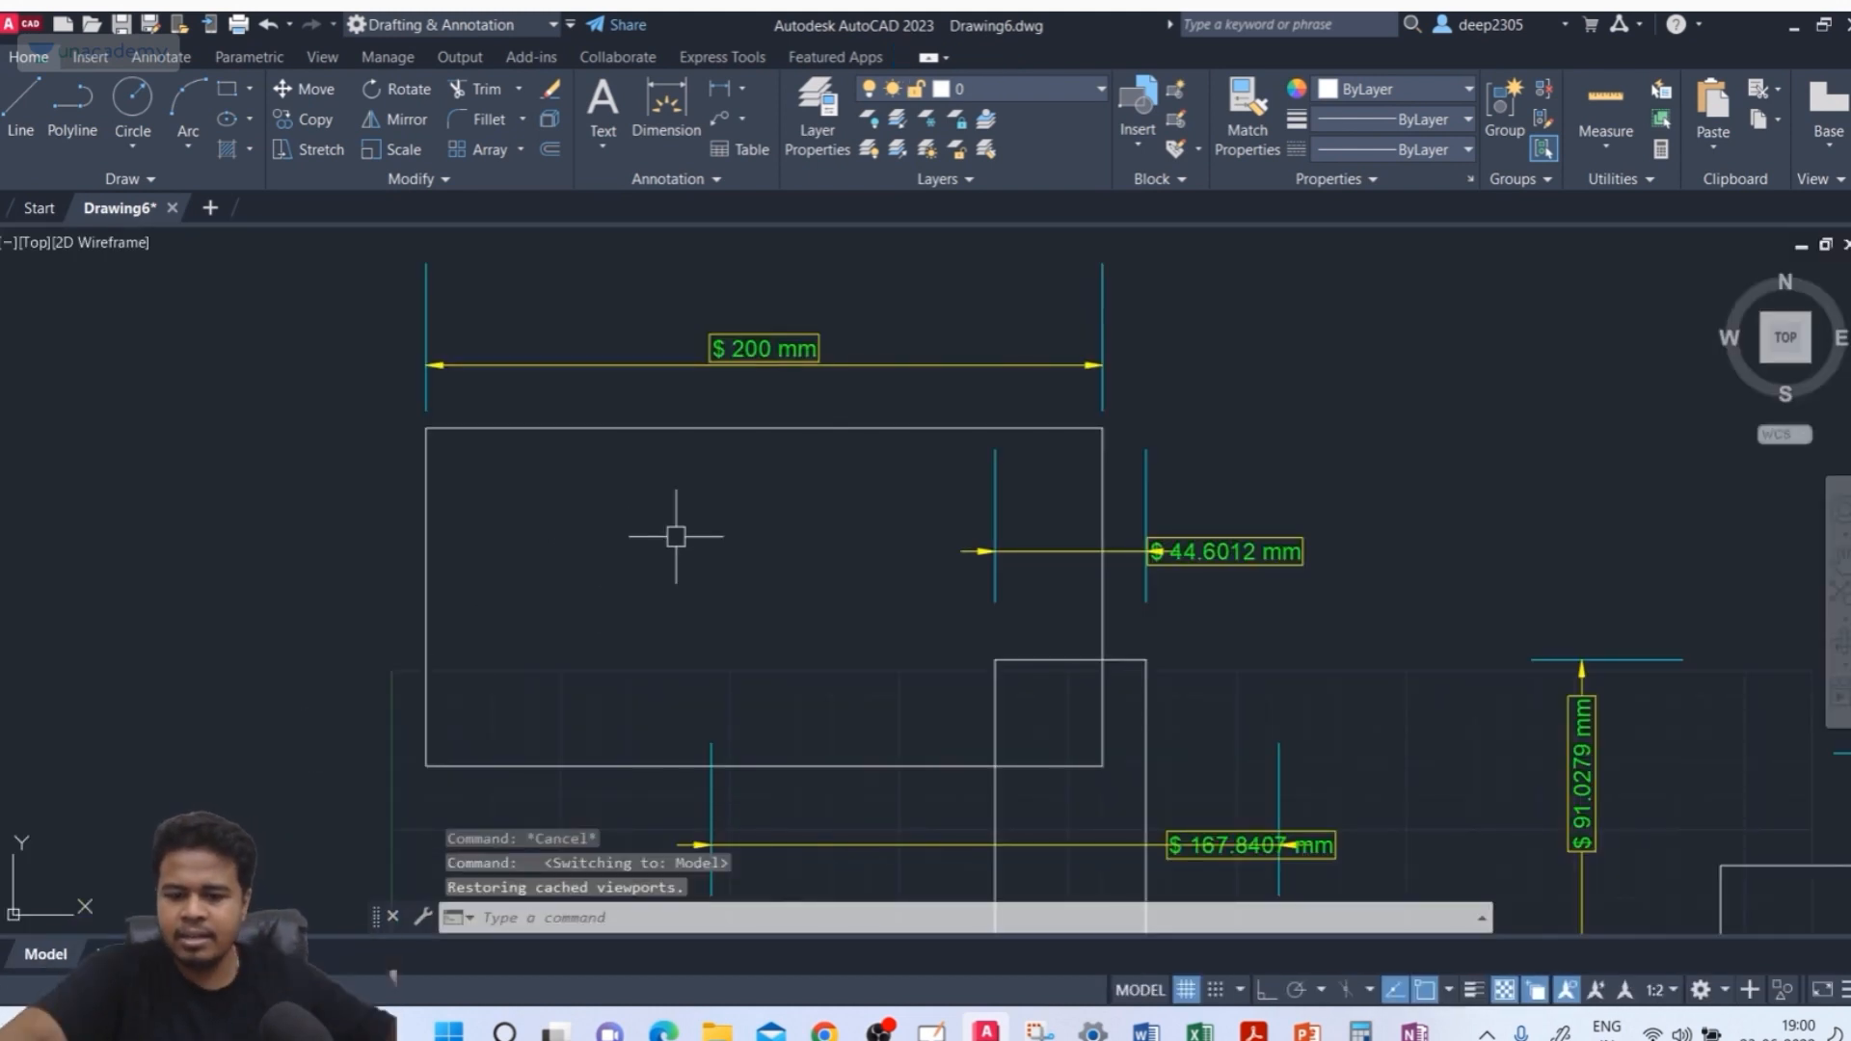
pyautogui.write('D')
pyautogui.press('Return')
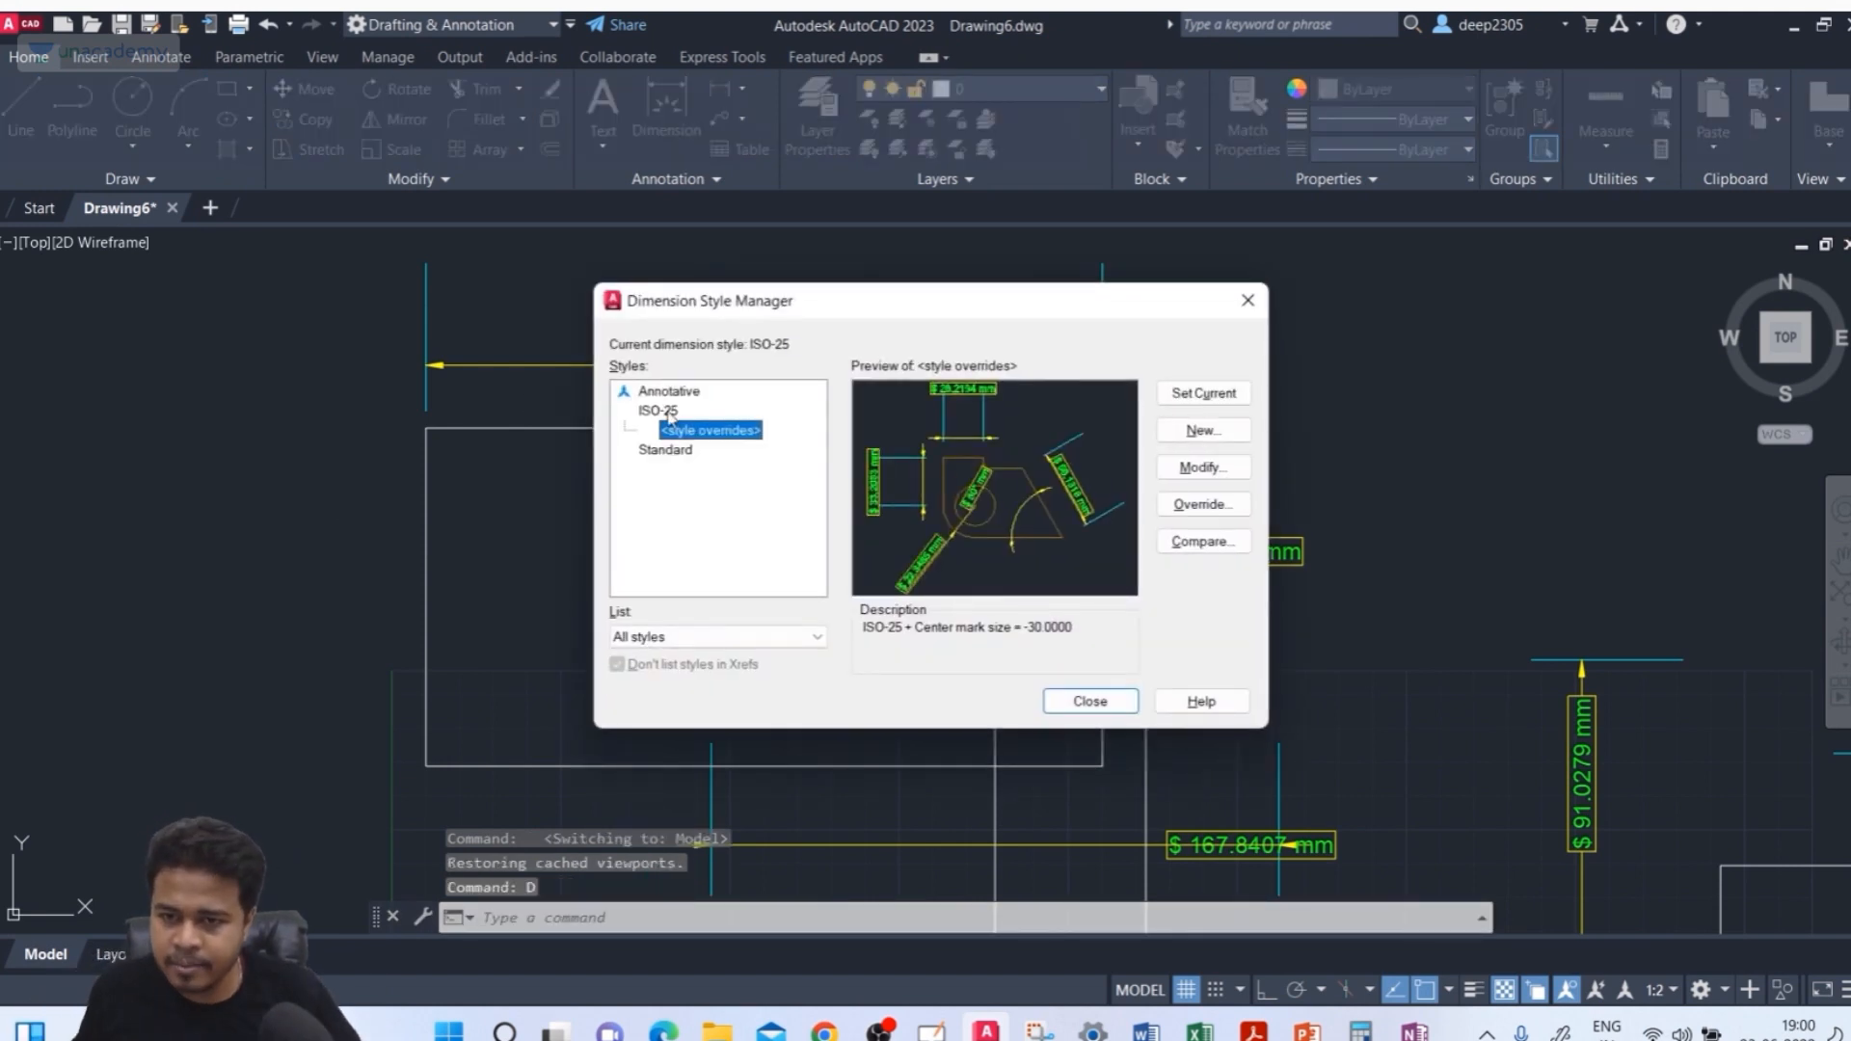
pyautogui.click(668, 412)
pyautogui.click(1214, 470)
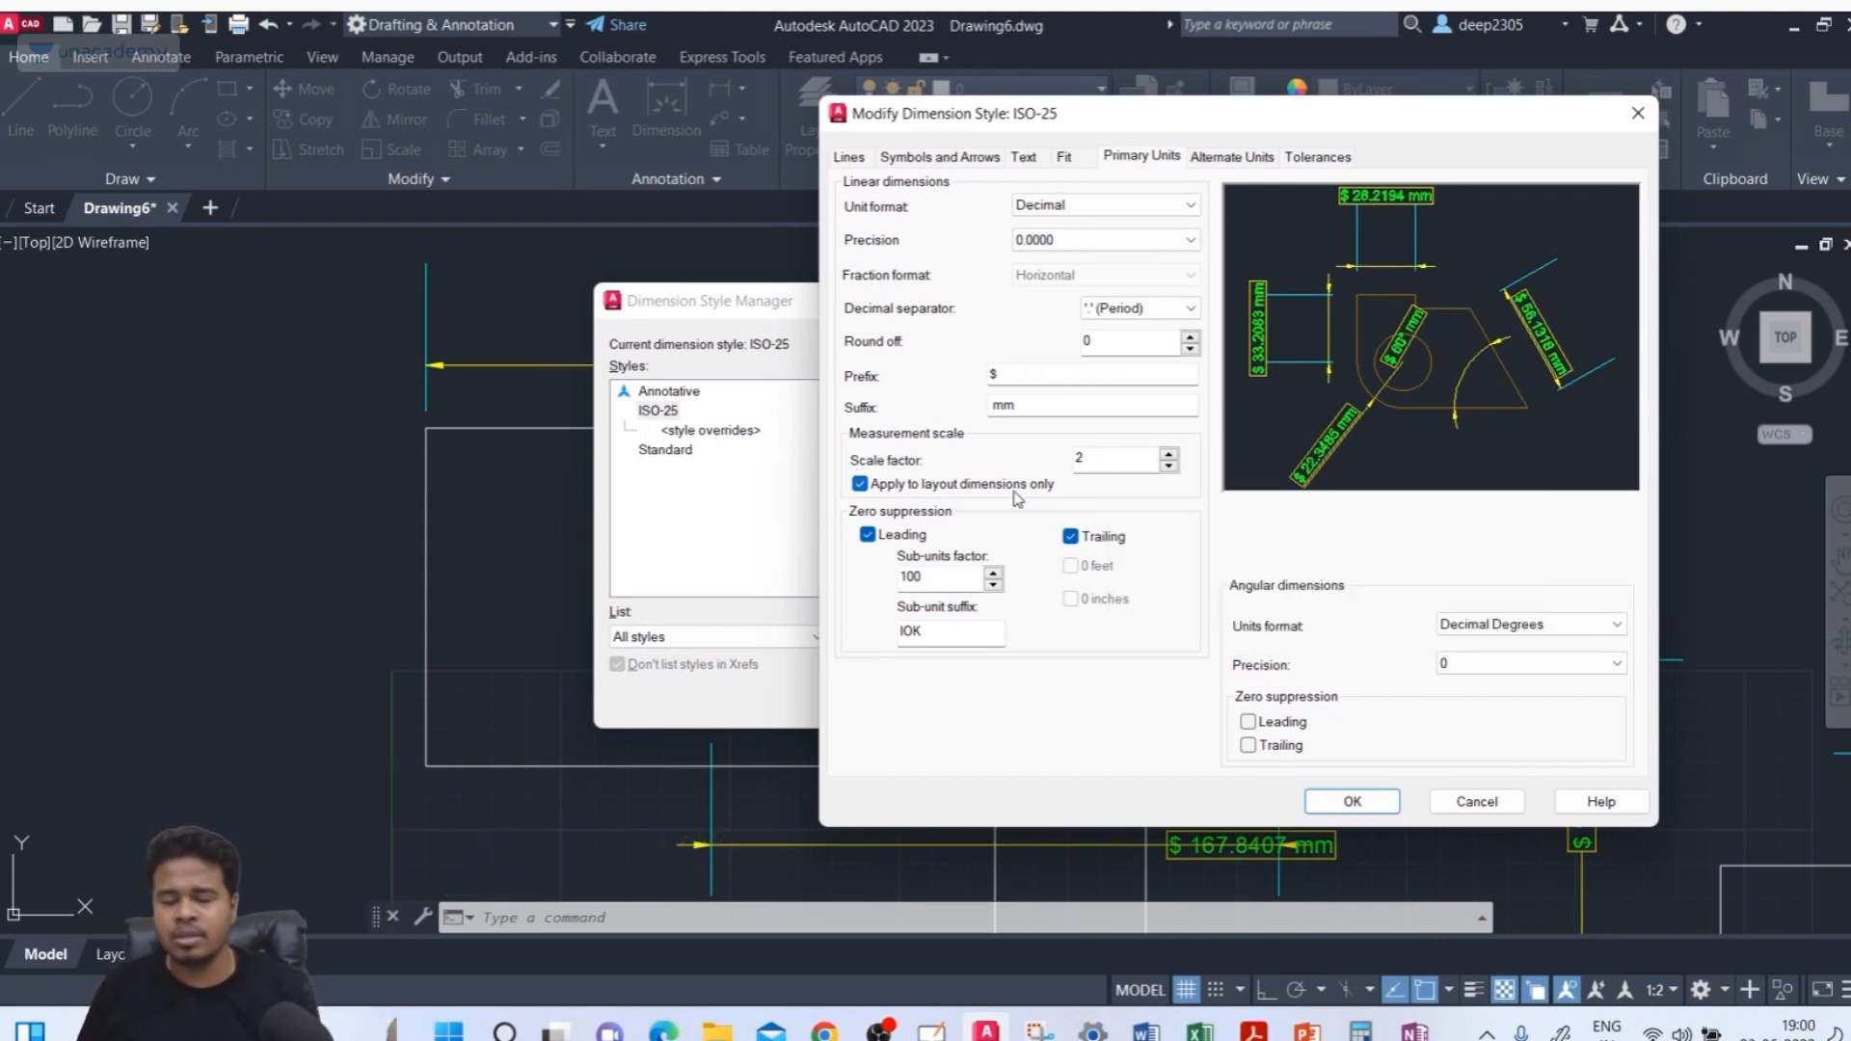
pyautogui.moveTo(1018, 499)
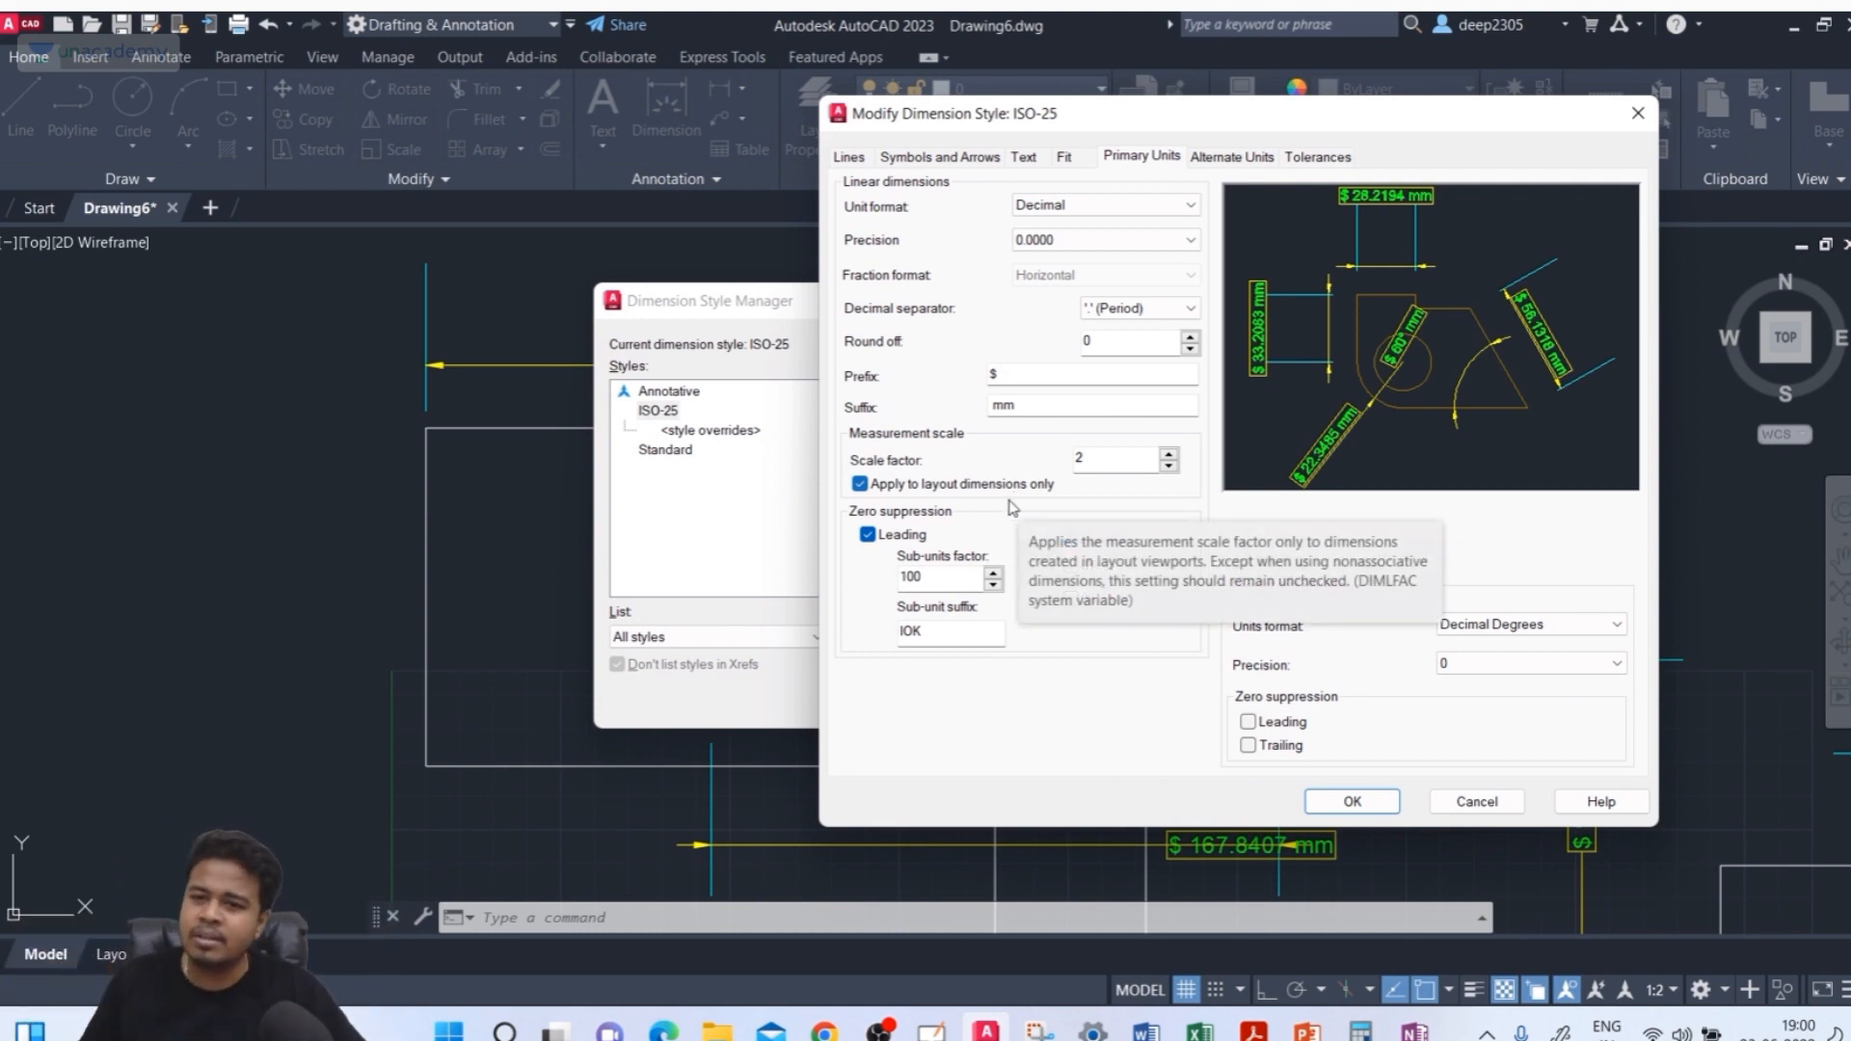
pyautogui.doubleClick(1063, 461)
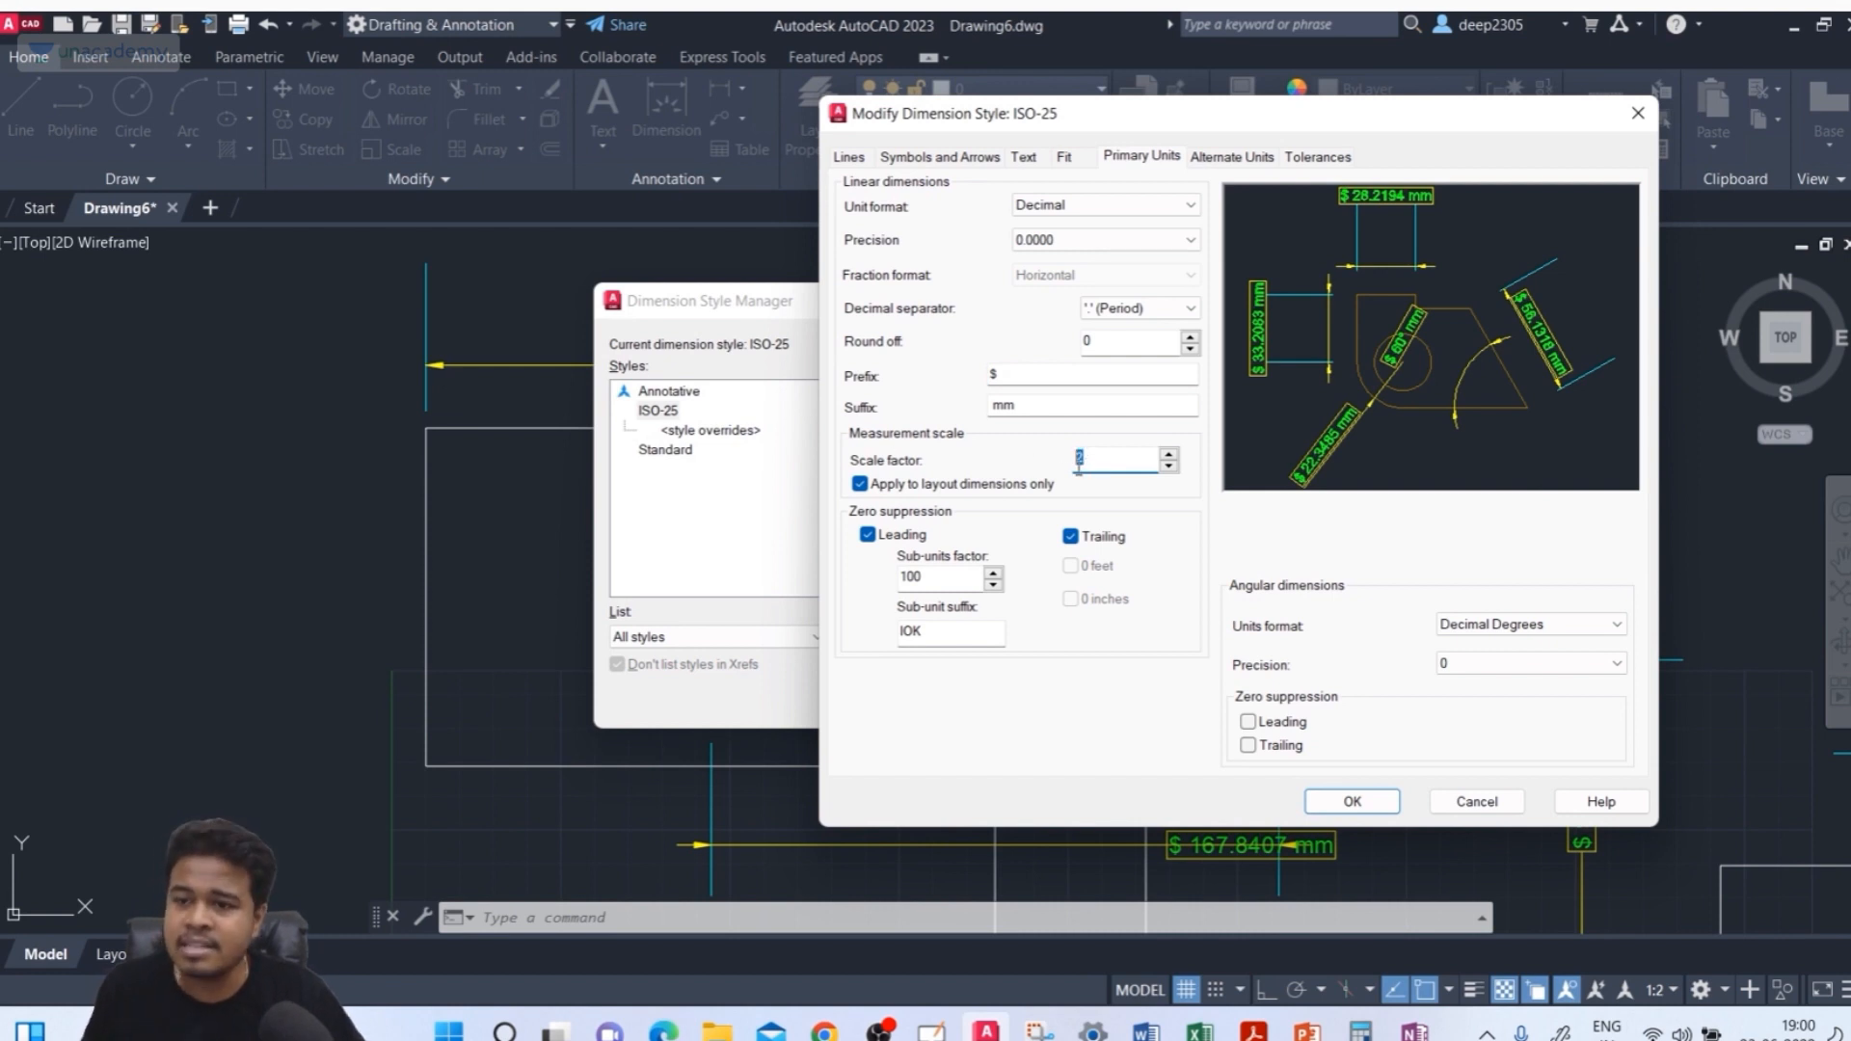
pyautogui.write('1')
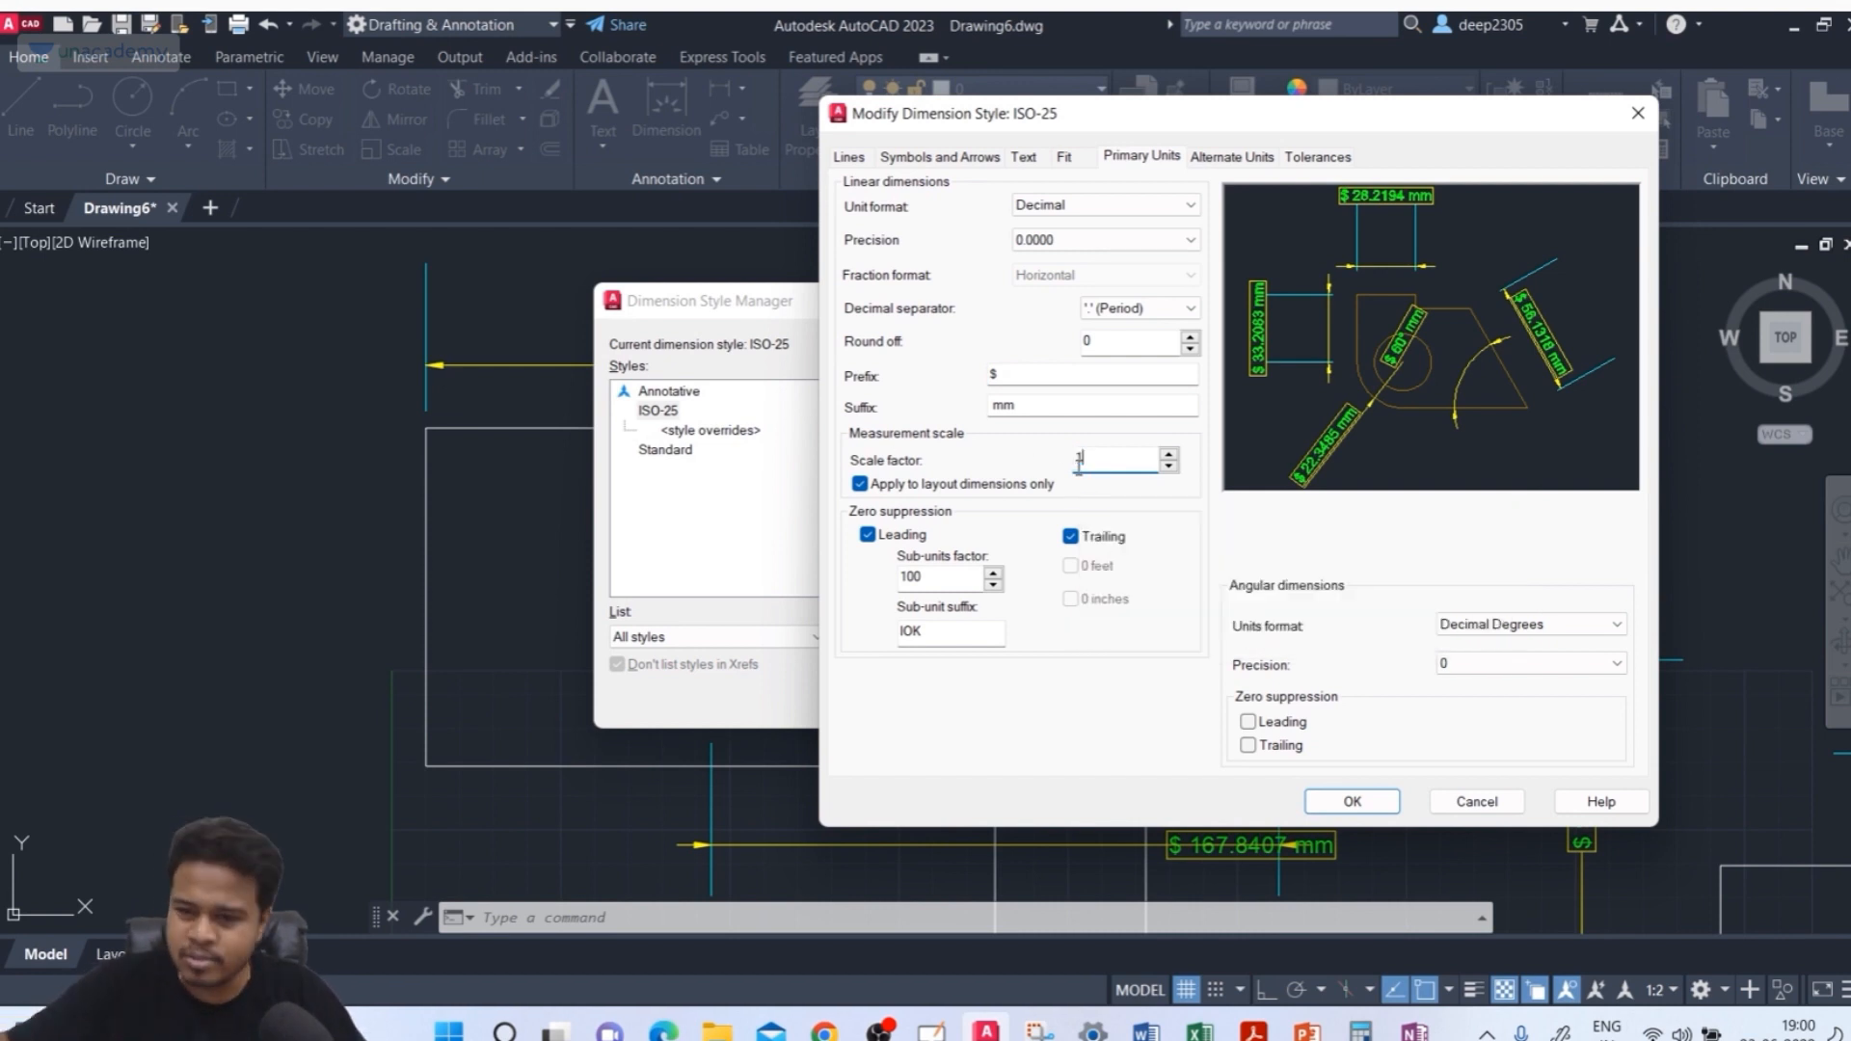
pyautogui.click(983, 485)
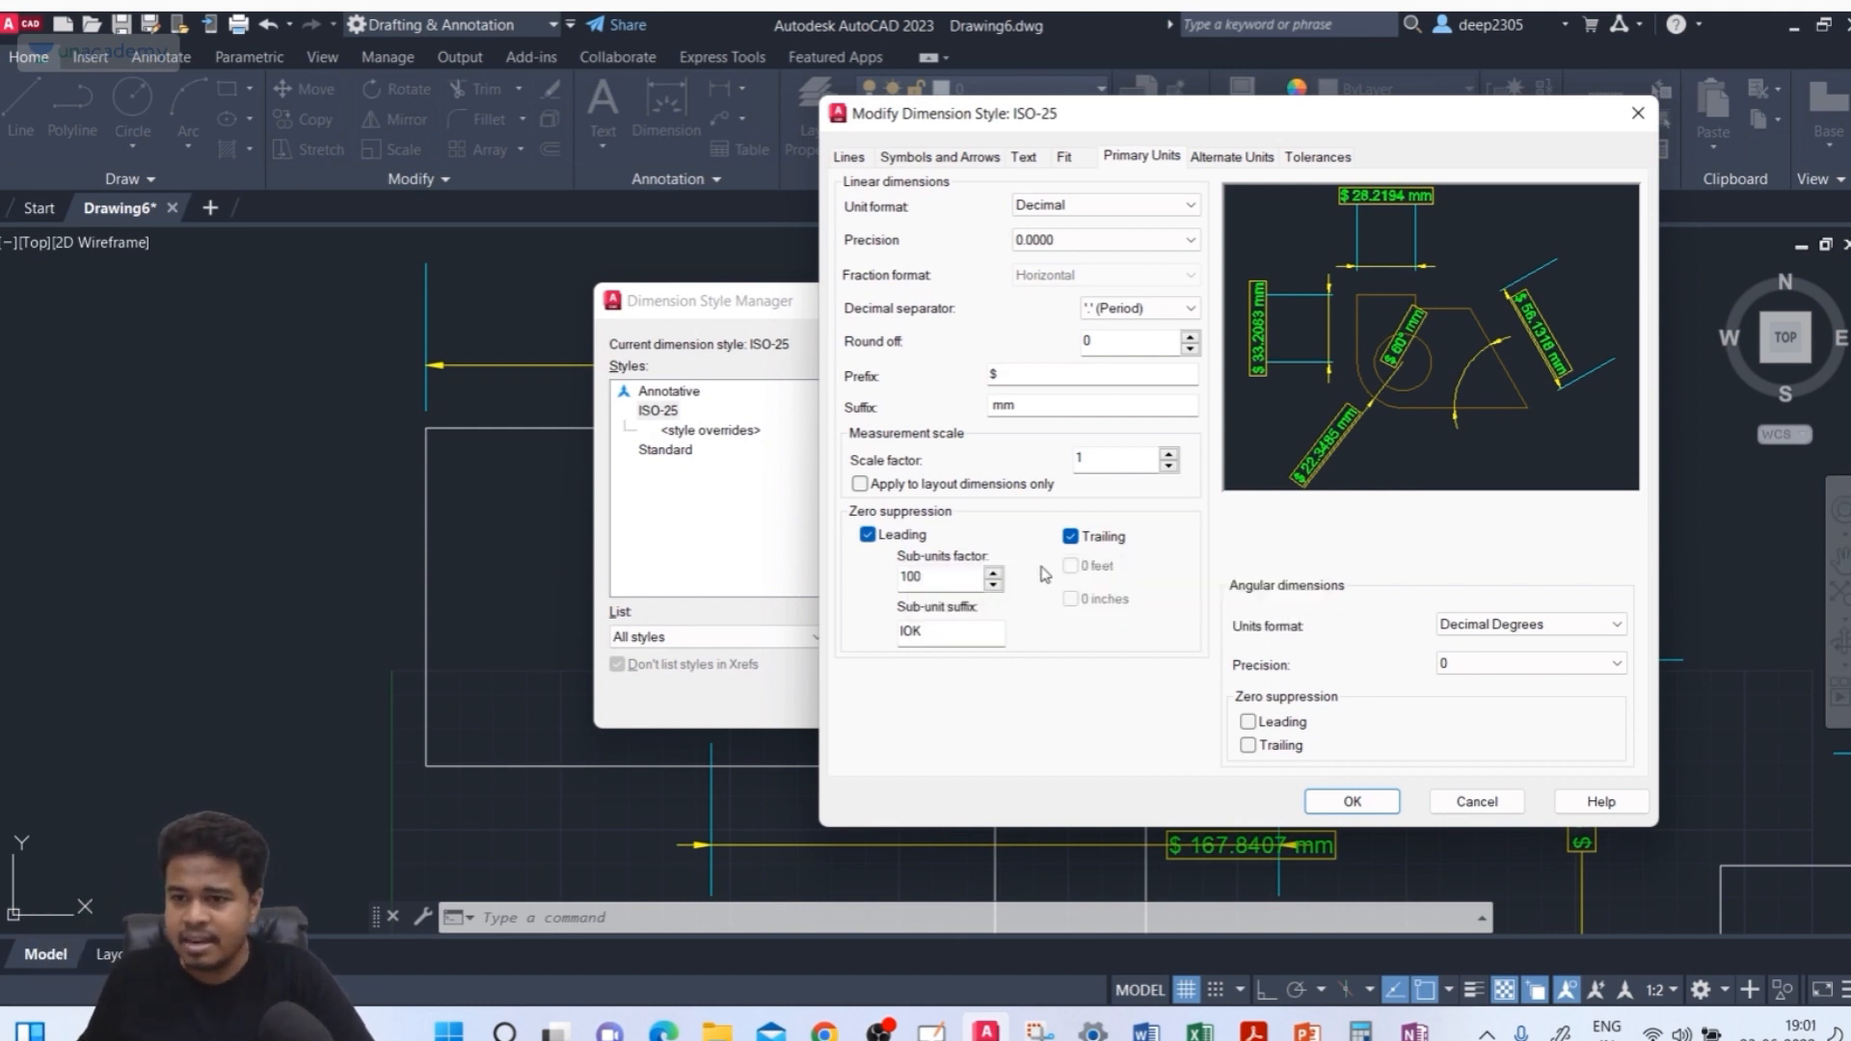
# Switch to OneNote and sketch the value 2.3000 with its zeros circled and labelled Trailing
pyautogui.click(1414, 1030)
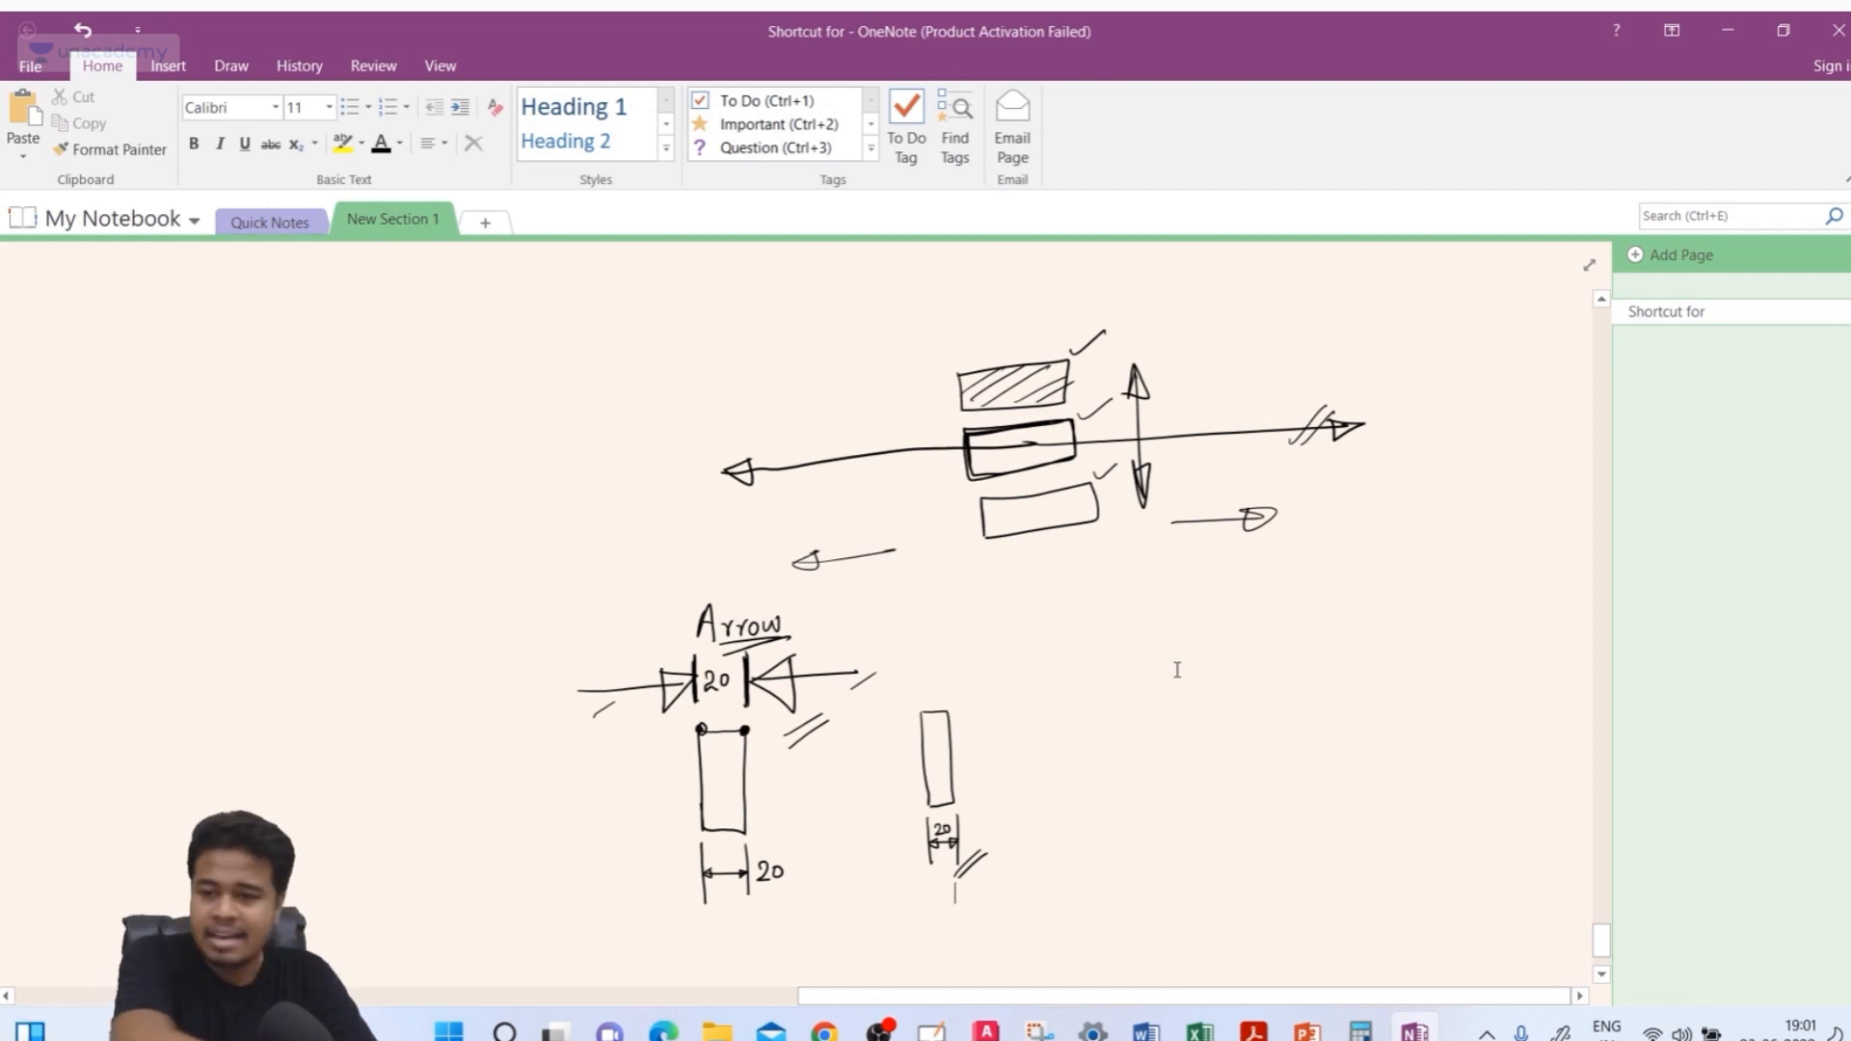
pyautogui.moveTo(1045, 617); pyautogui.dragTo(1050, 640)
pyautogui.click(1055, 633)
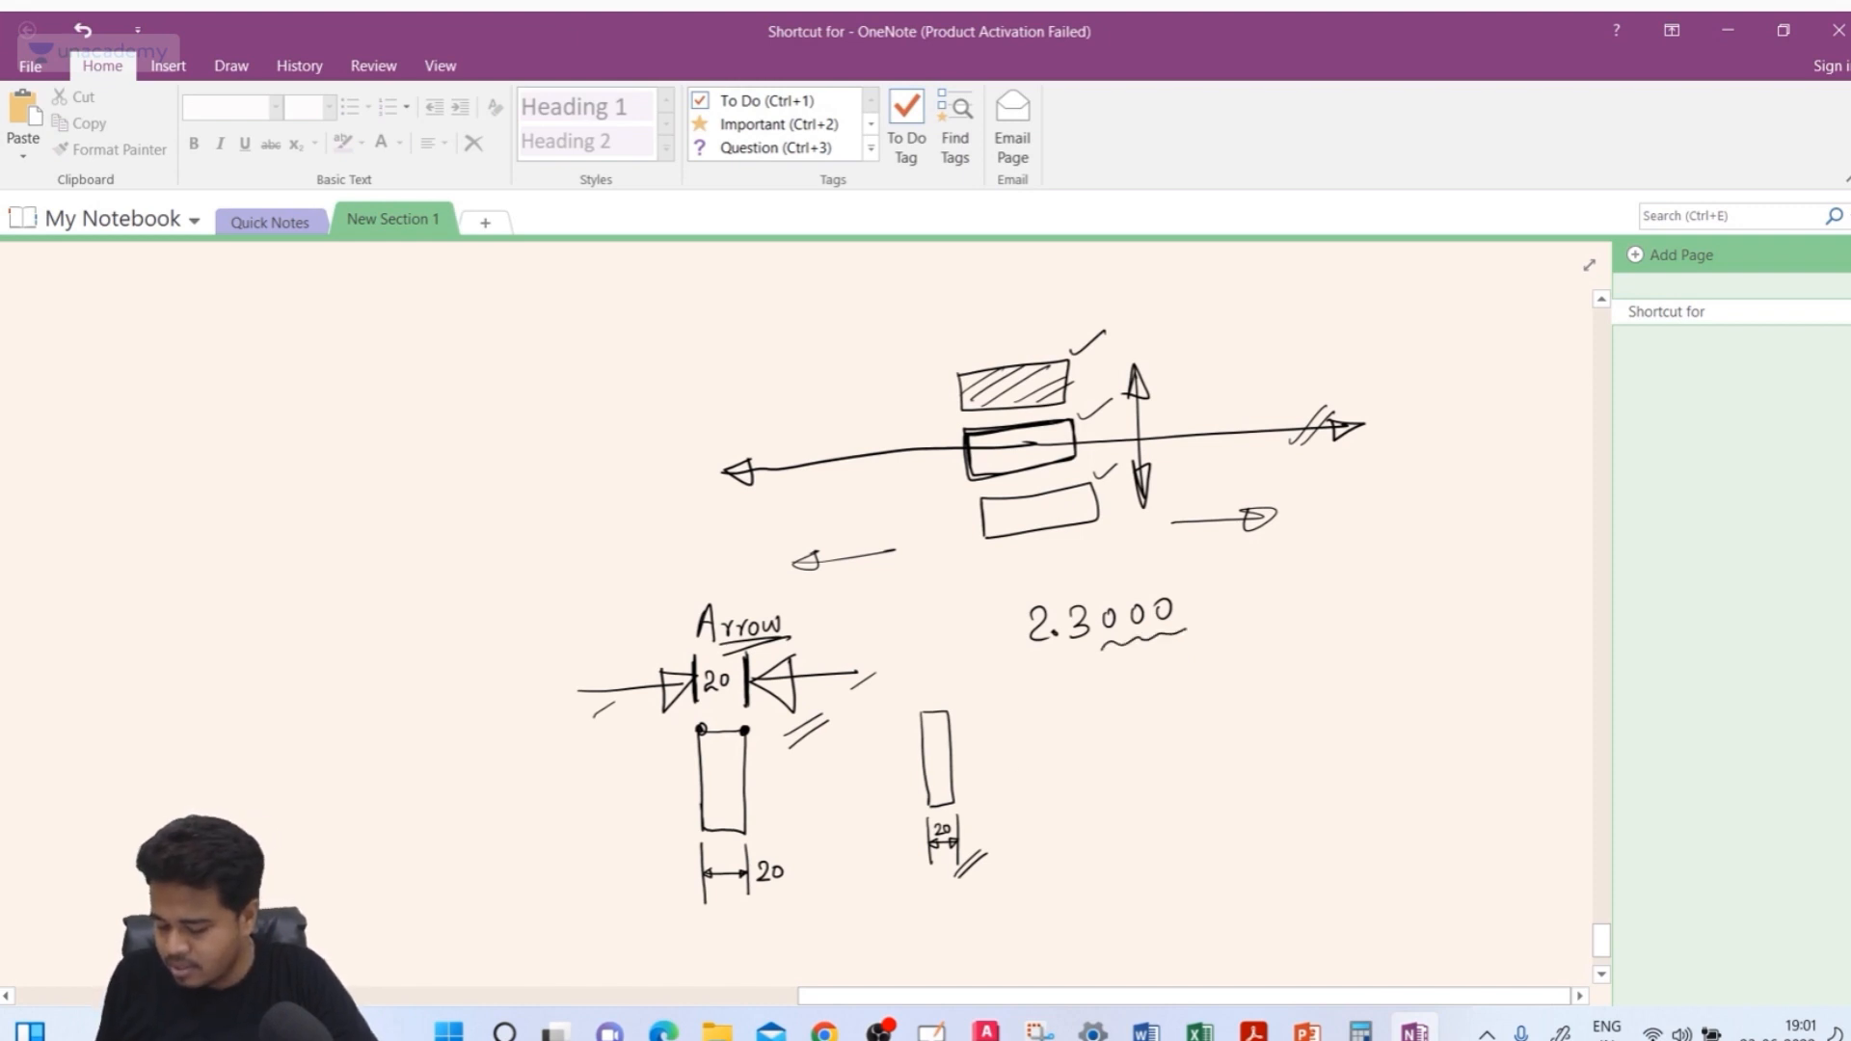
pyautogui.moveTo(1198, 622)
pyautogui.mouseDown()
pyautogui.moveTo(1060, 571)
pyautogui.moveTo(1119, 644)
pyautogui.mouseUp()
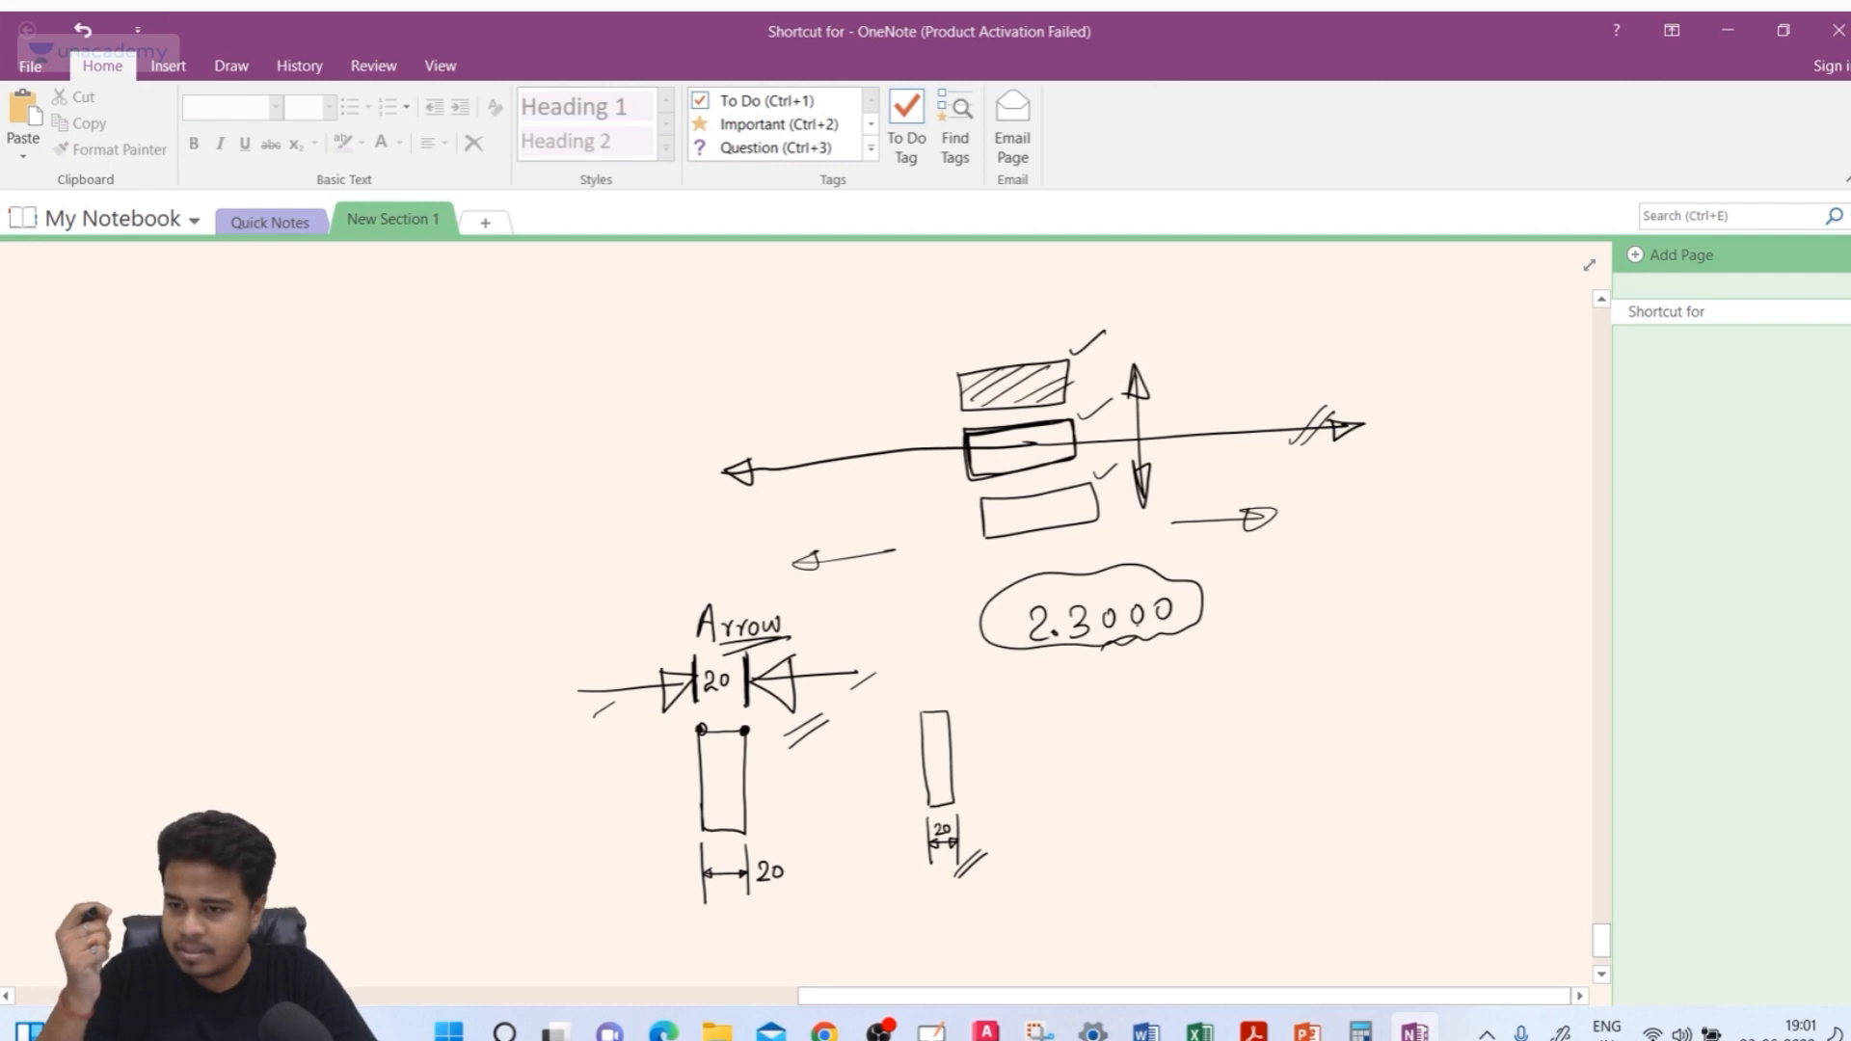
pyautogui.moveTo(1100, 642); pyautogui.dragTo(1205, 663)
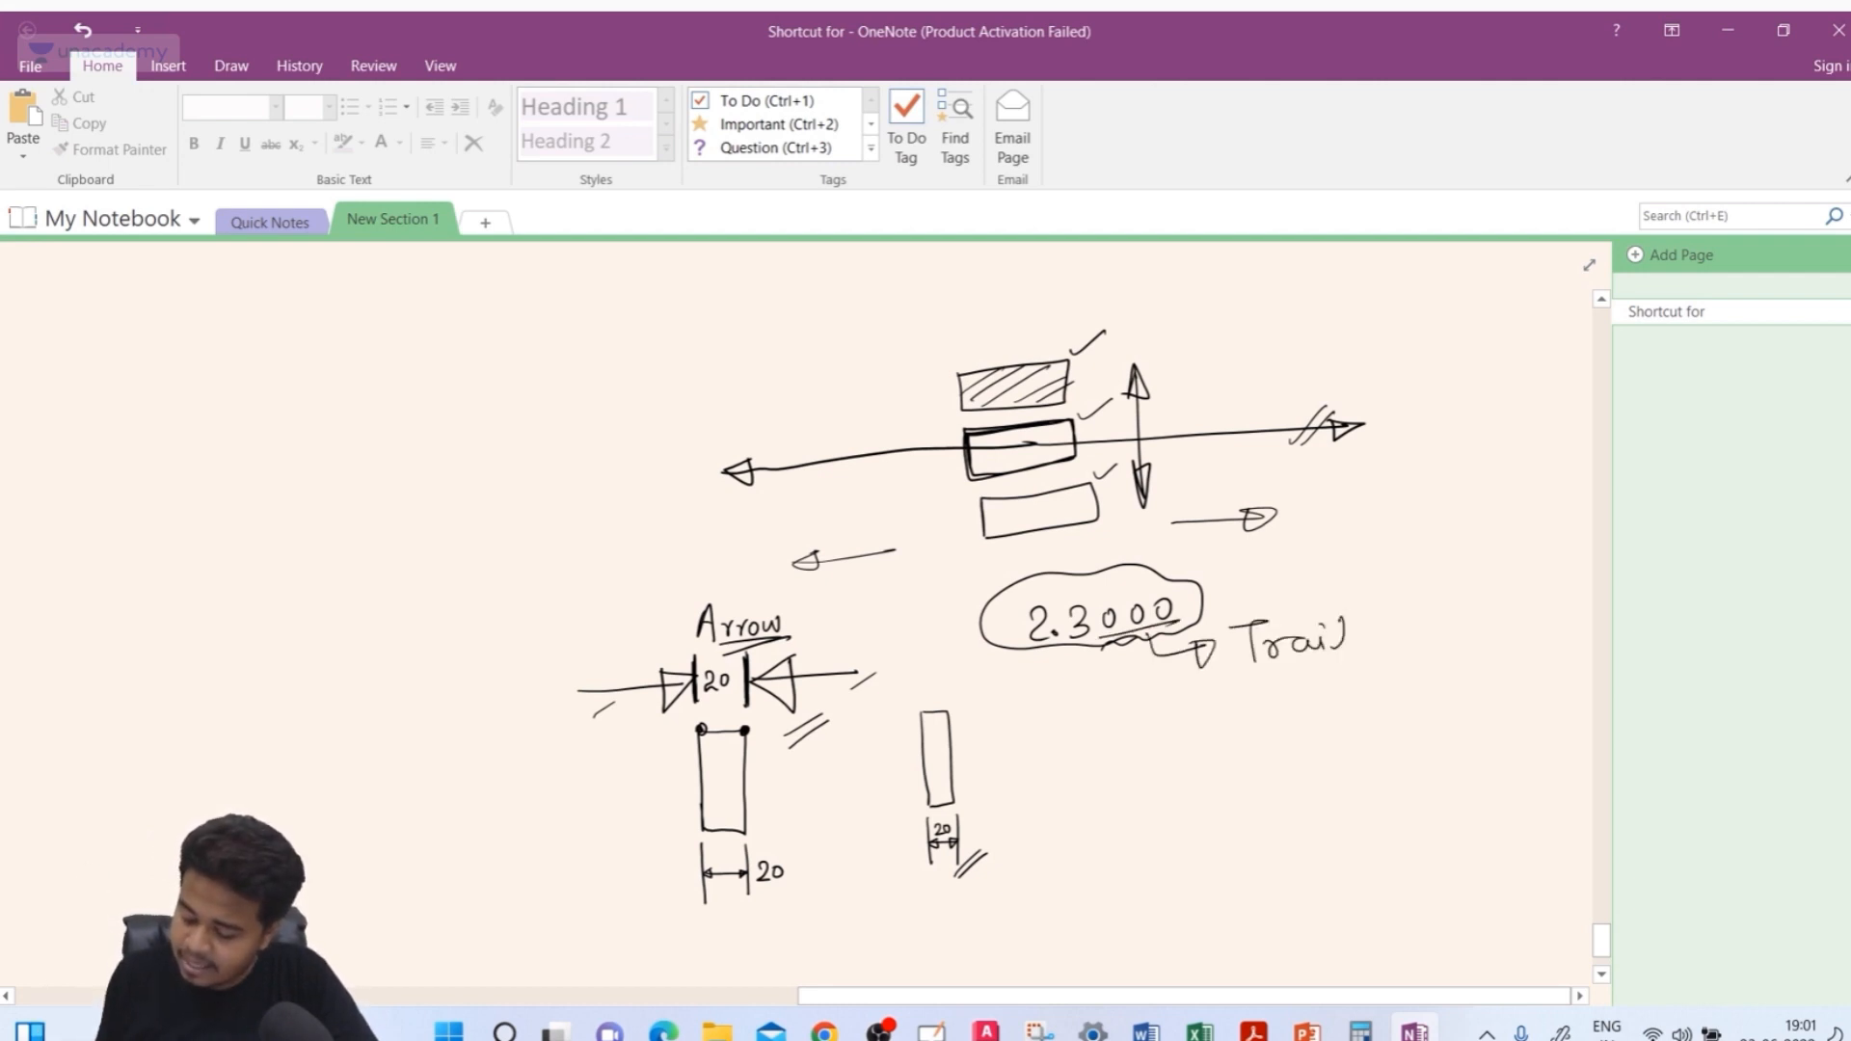
pyautogui.moveTo(1413, 632); pyautogui.dragTo(1419, 658)
pyautogui.moveTo(1254, 686); pyautogui.dragTo(1431, 667)
pyautogui.moveTo(1255, 712); pyautogui.dragTo(1424, 681)
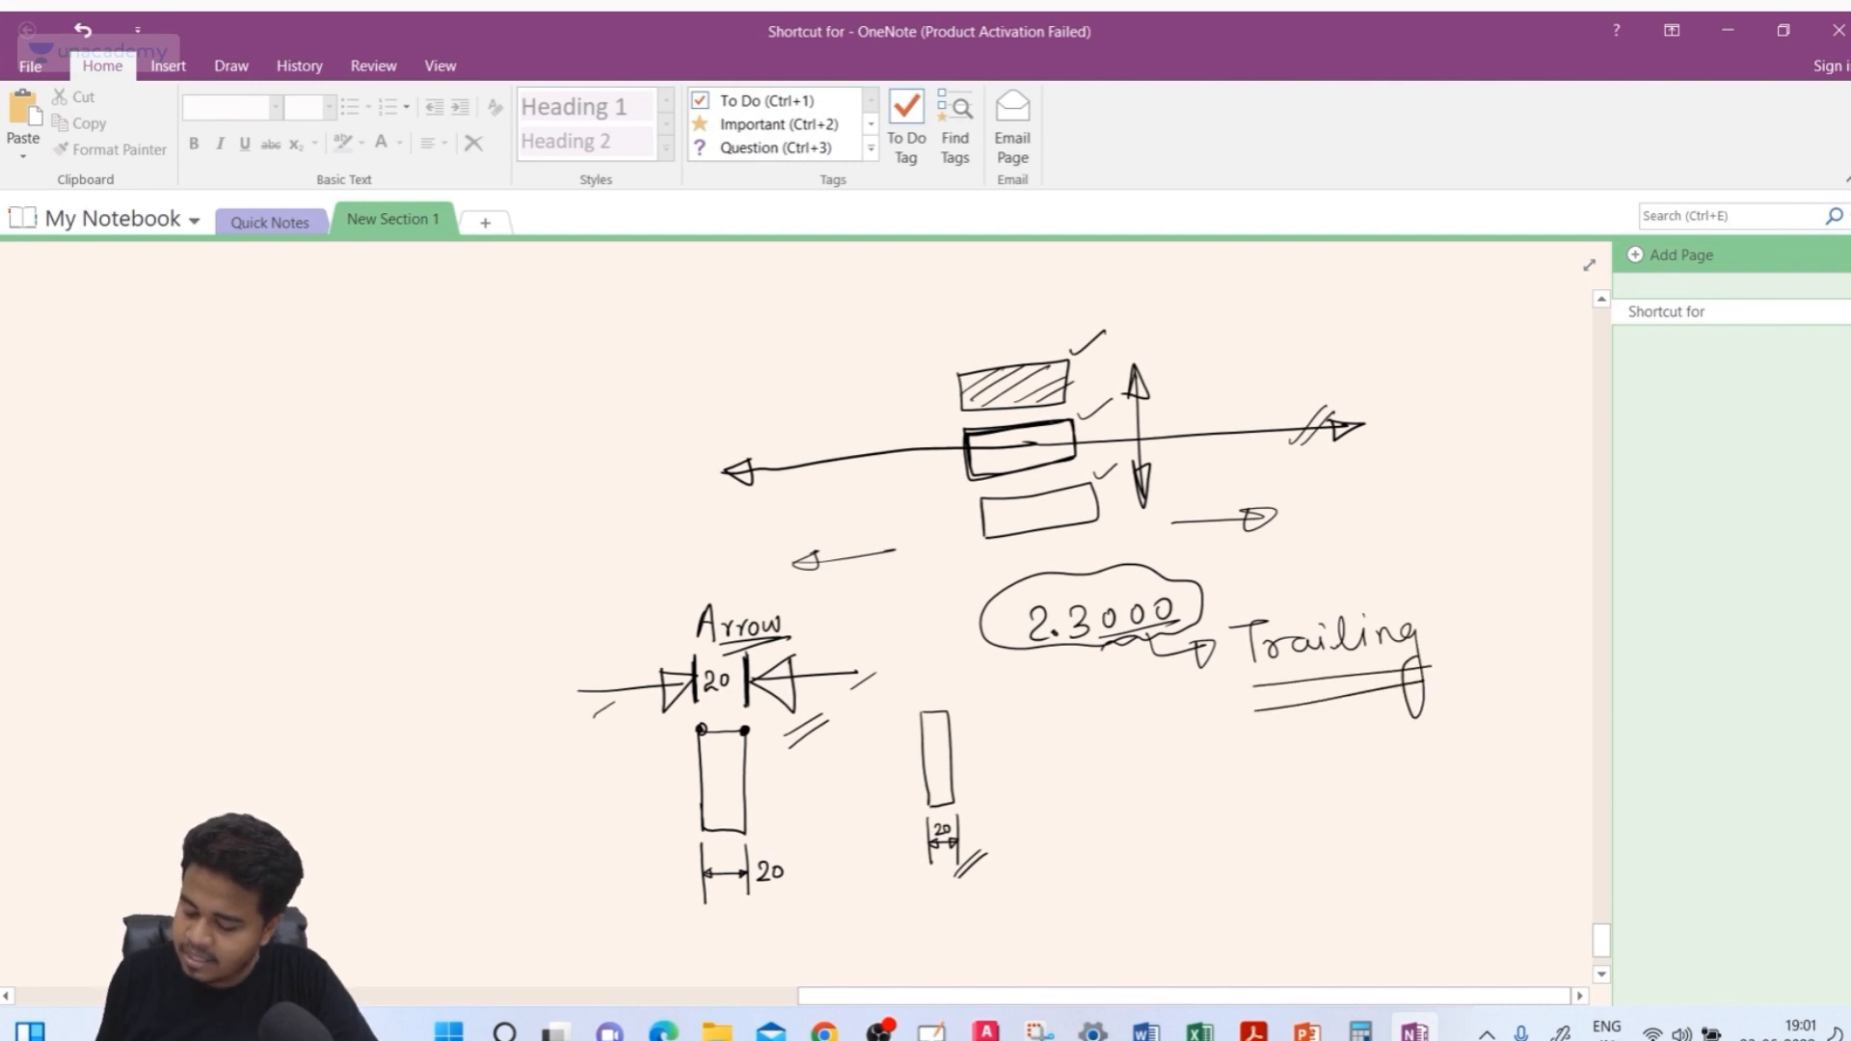
pyautogui.moveTo(1108, 607); pyautogui.dragTo(1097, 644)
pyautogui.moveTo(1109, 648); pyautogui.dragTo(1194, 626)
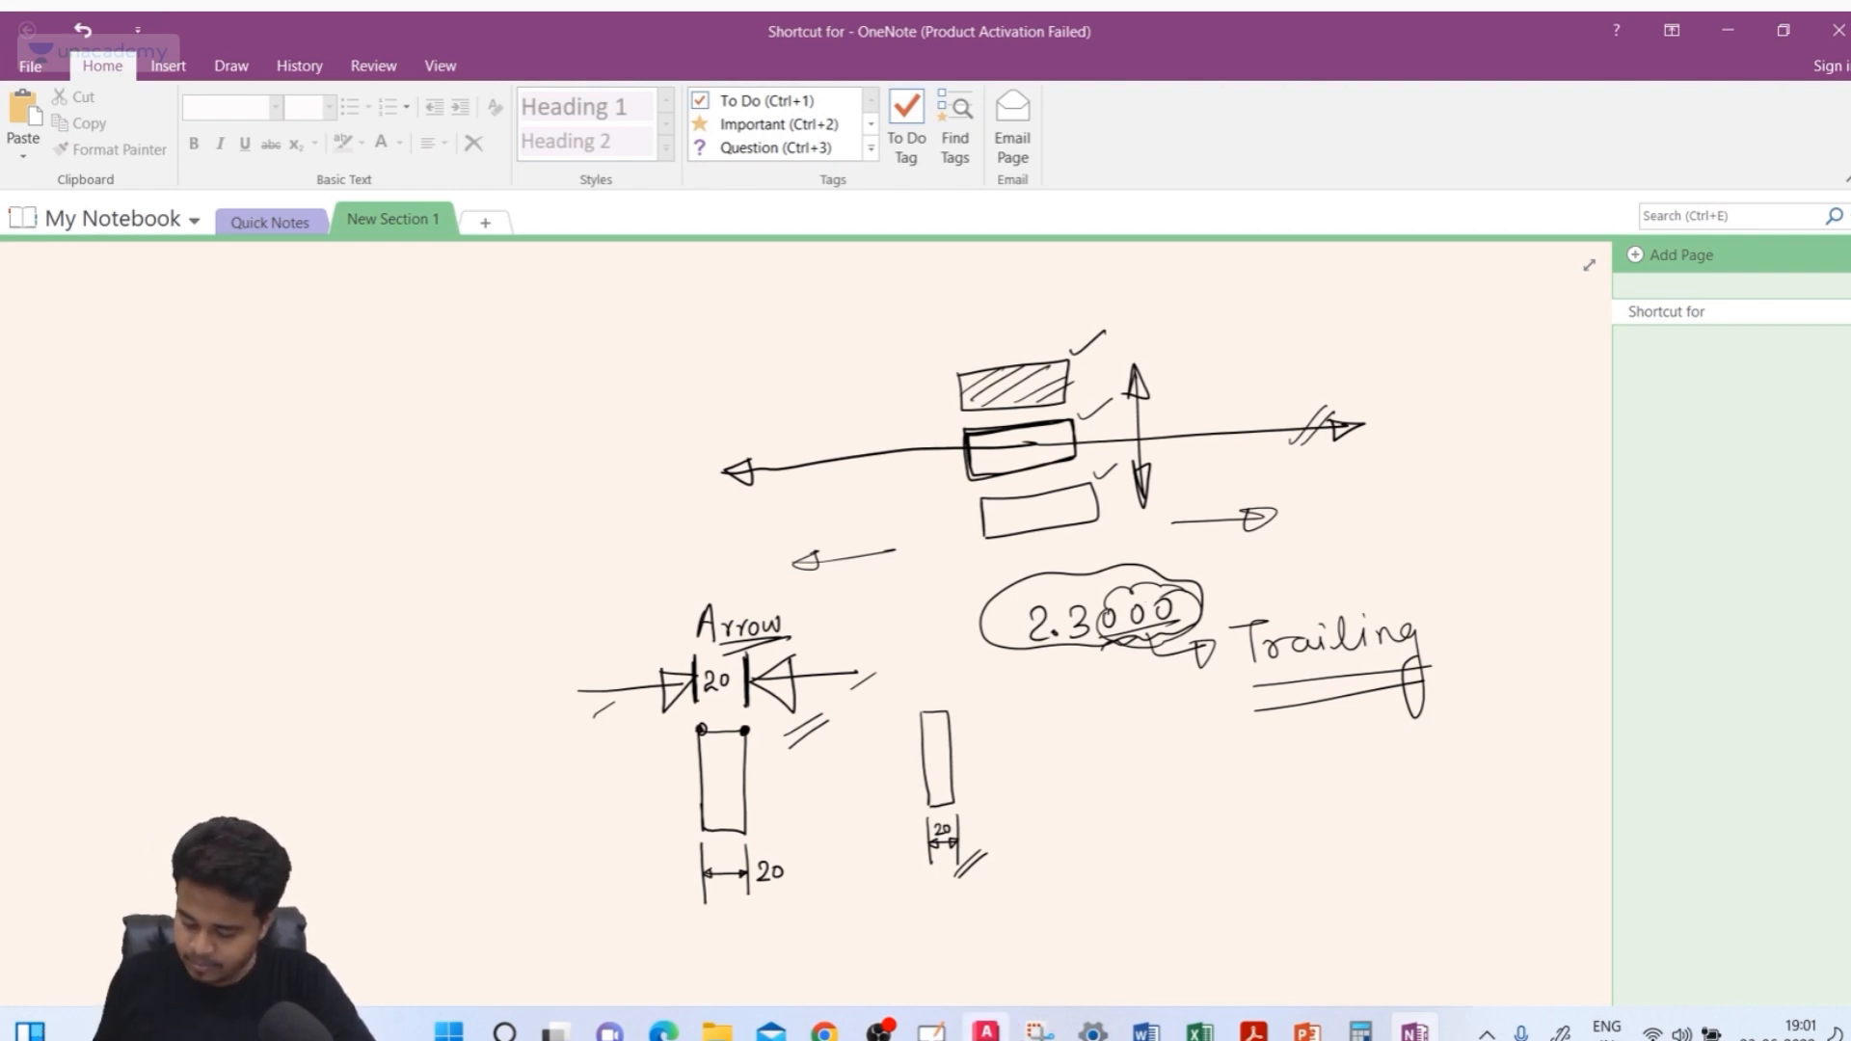
# Return to AutoCAD, turn off trailing zero suppression in the ISO-25 style and close the style manager
pyautogui.click(986, 1030)
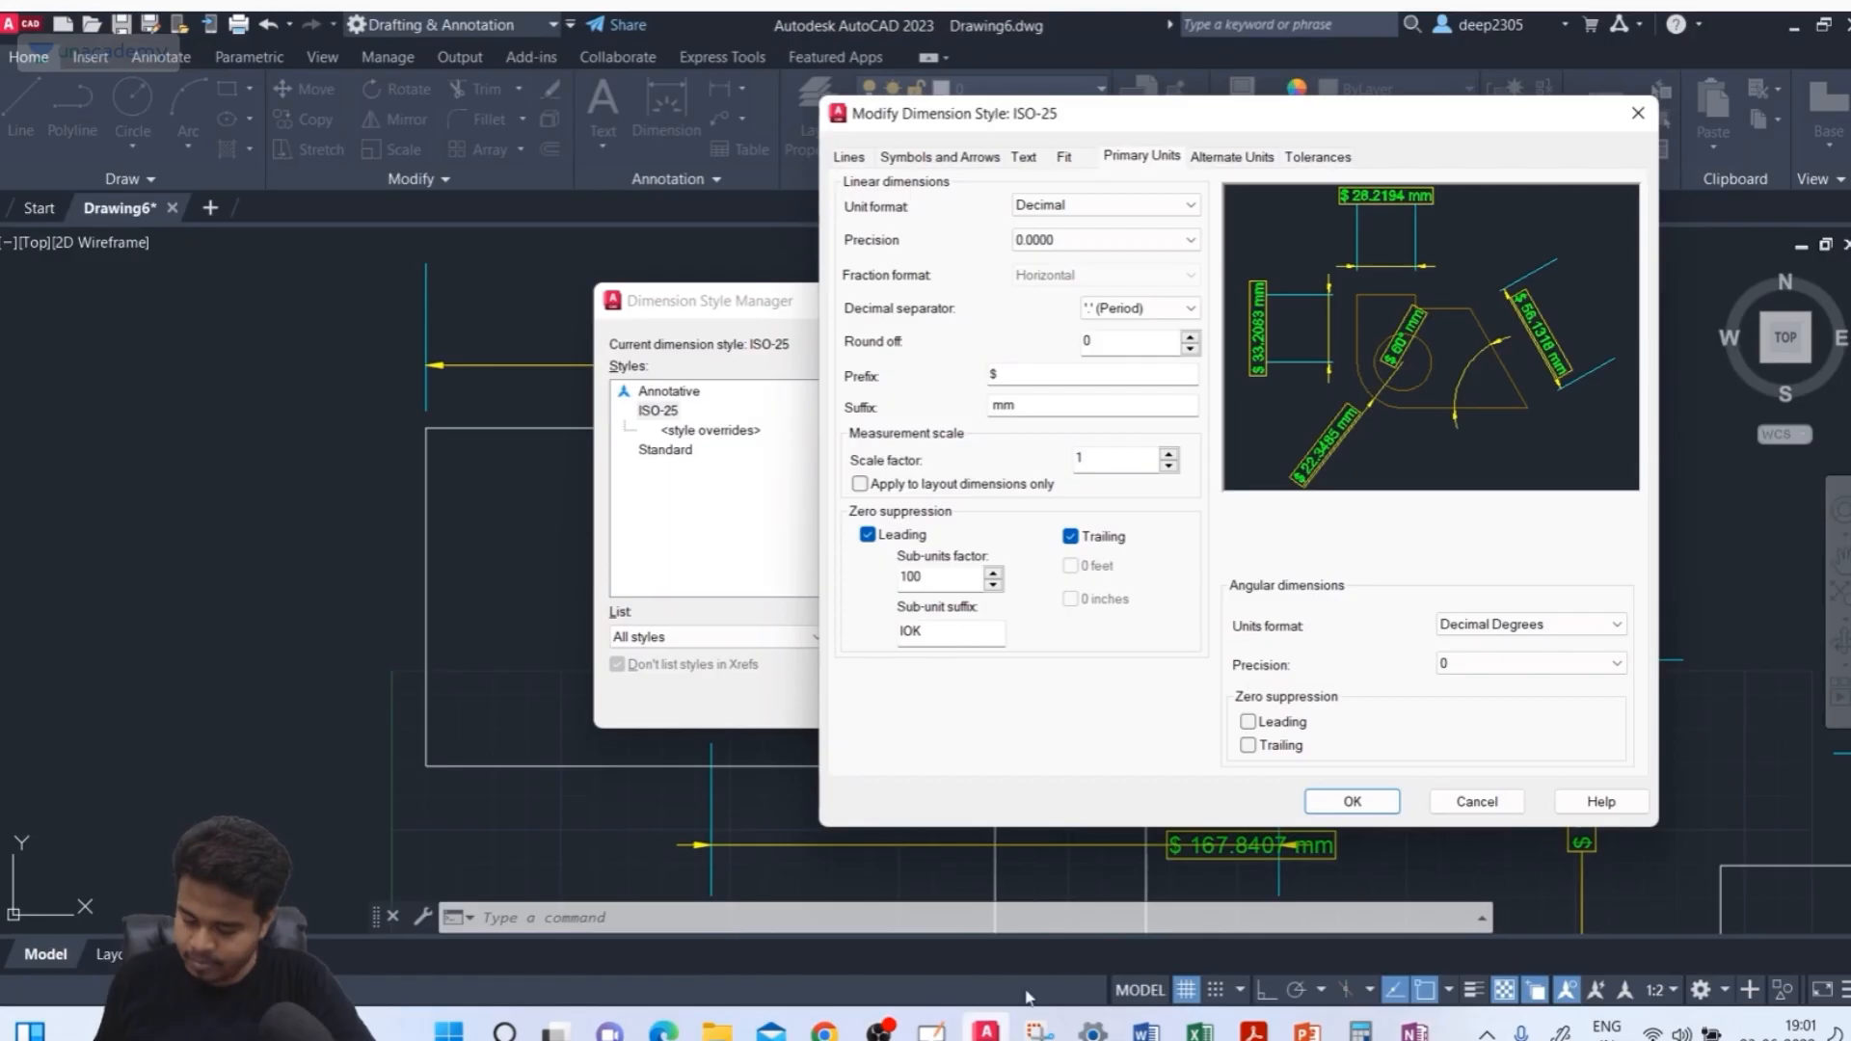
pyautogui.click(1074, 538)
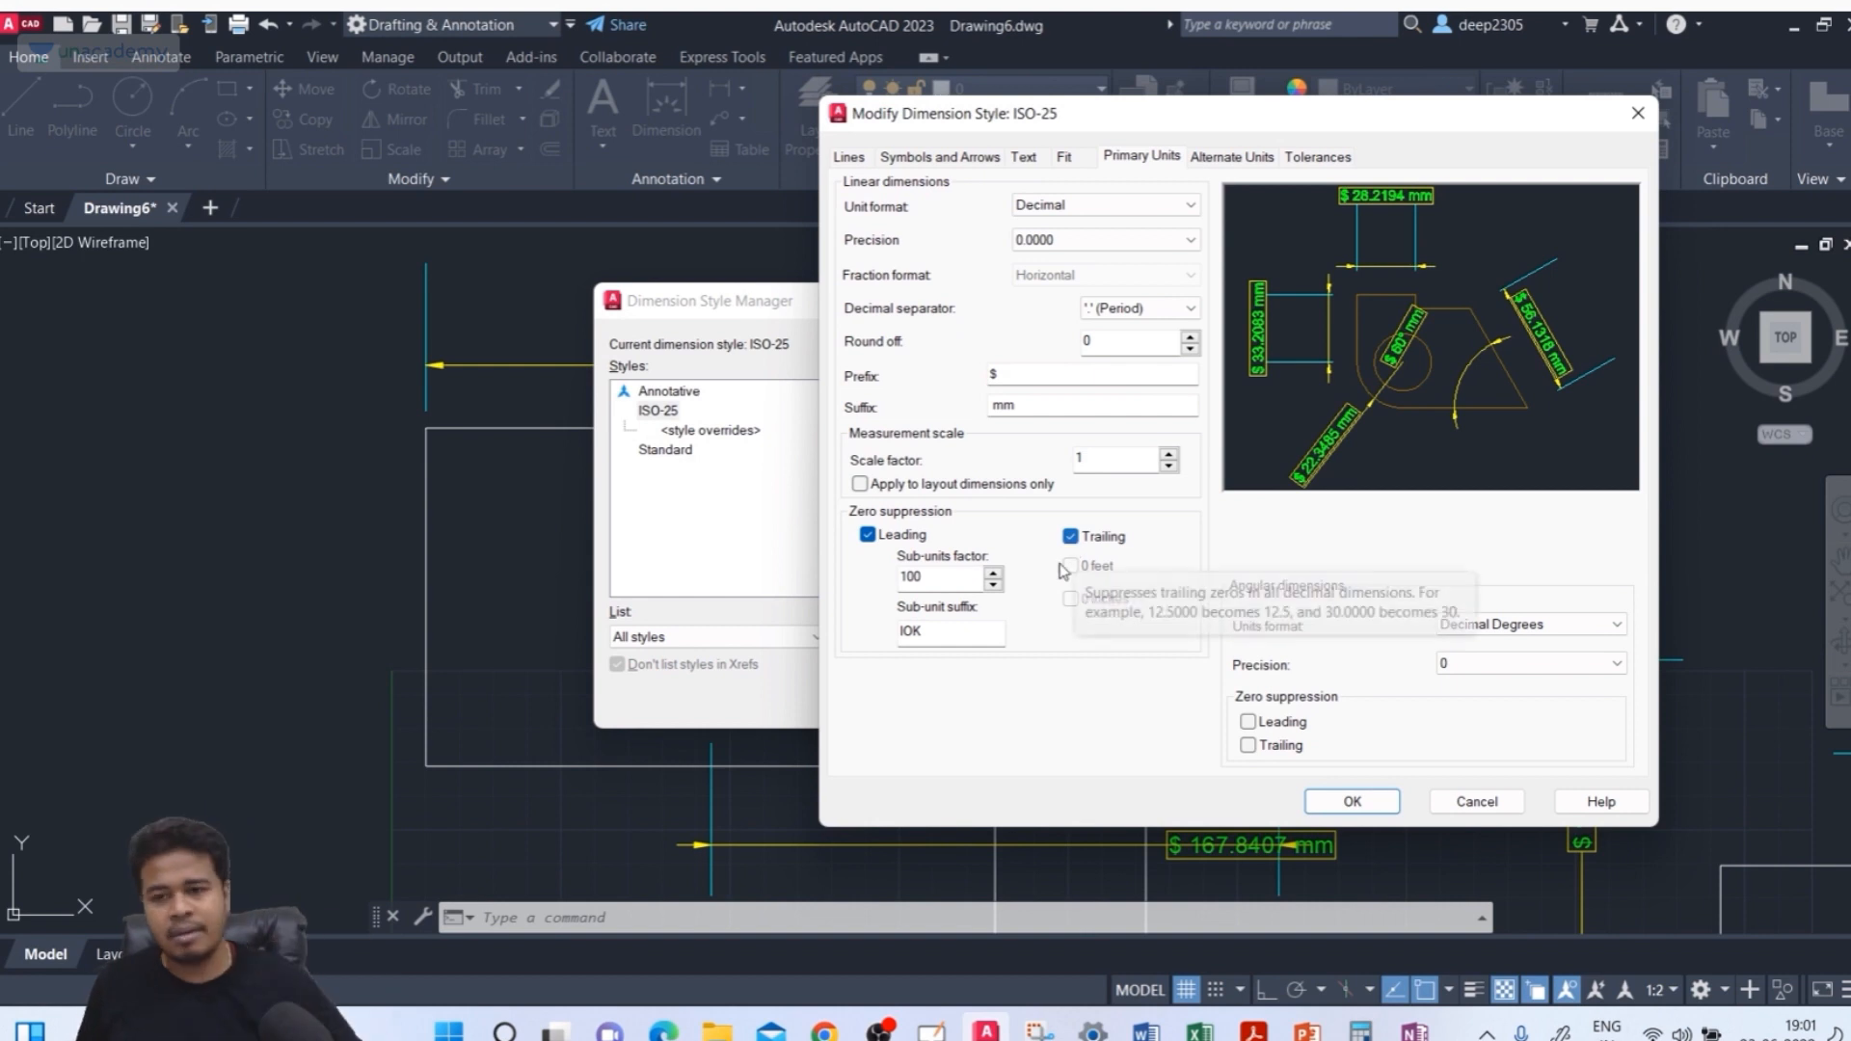
pyautogui.click(1100, 545)
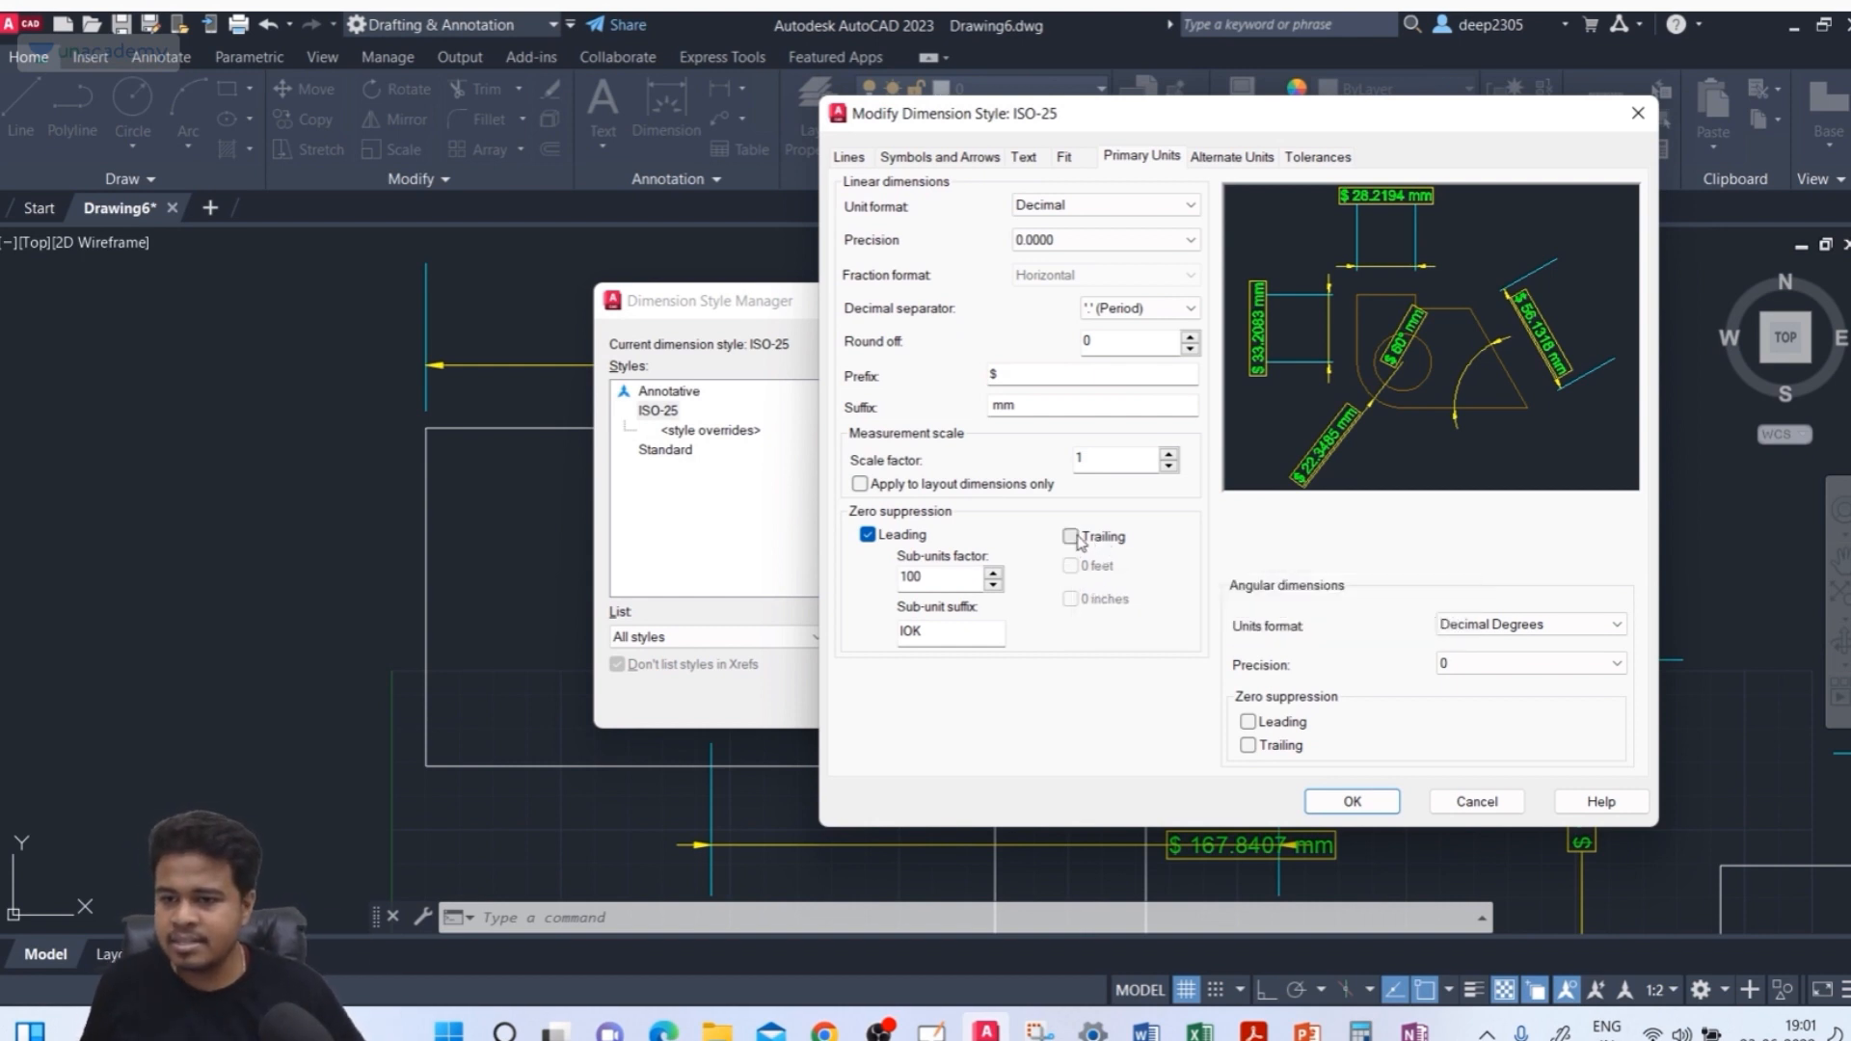
pyautogui.click(1352, 801)
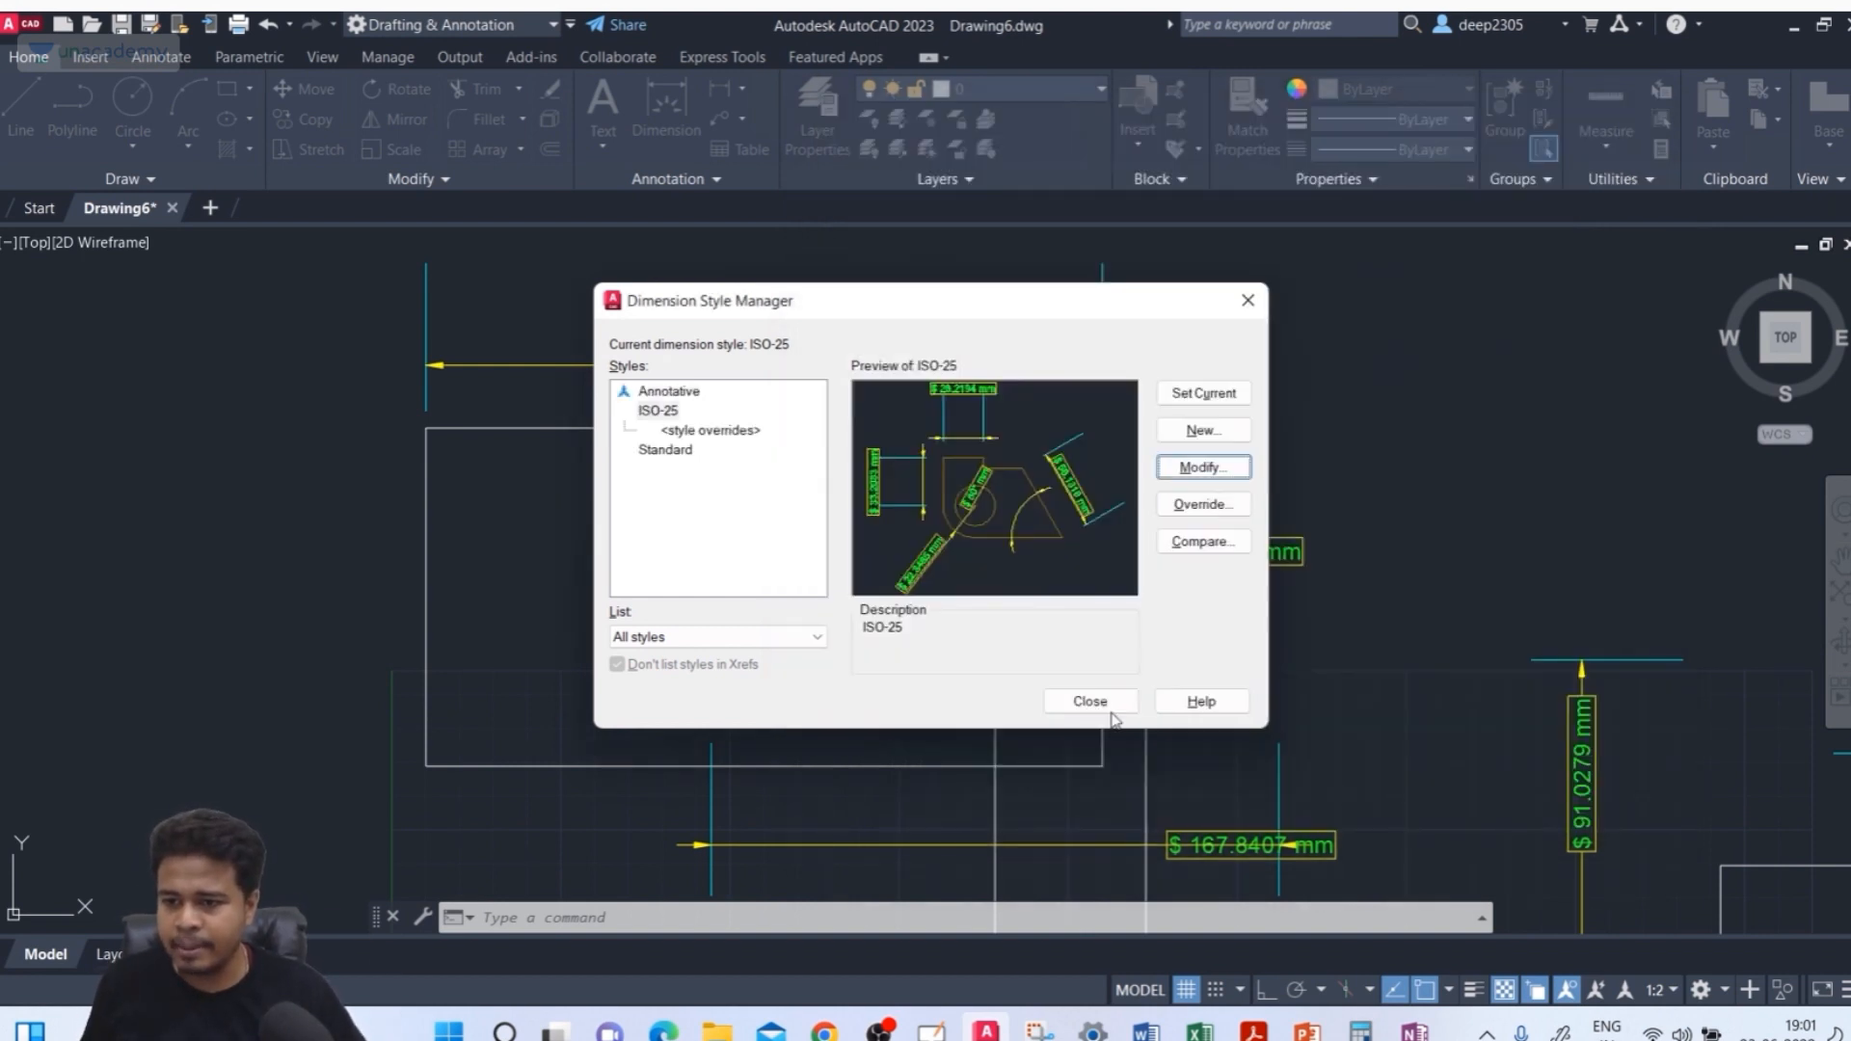
pyautogui.click(1104, 703)
# Turn trailing zero suppression back on in the ISO-25 style's primary units and confirm the change
pyautogui.scroll(2, 781, 309)
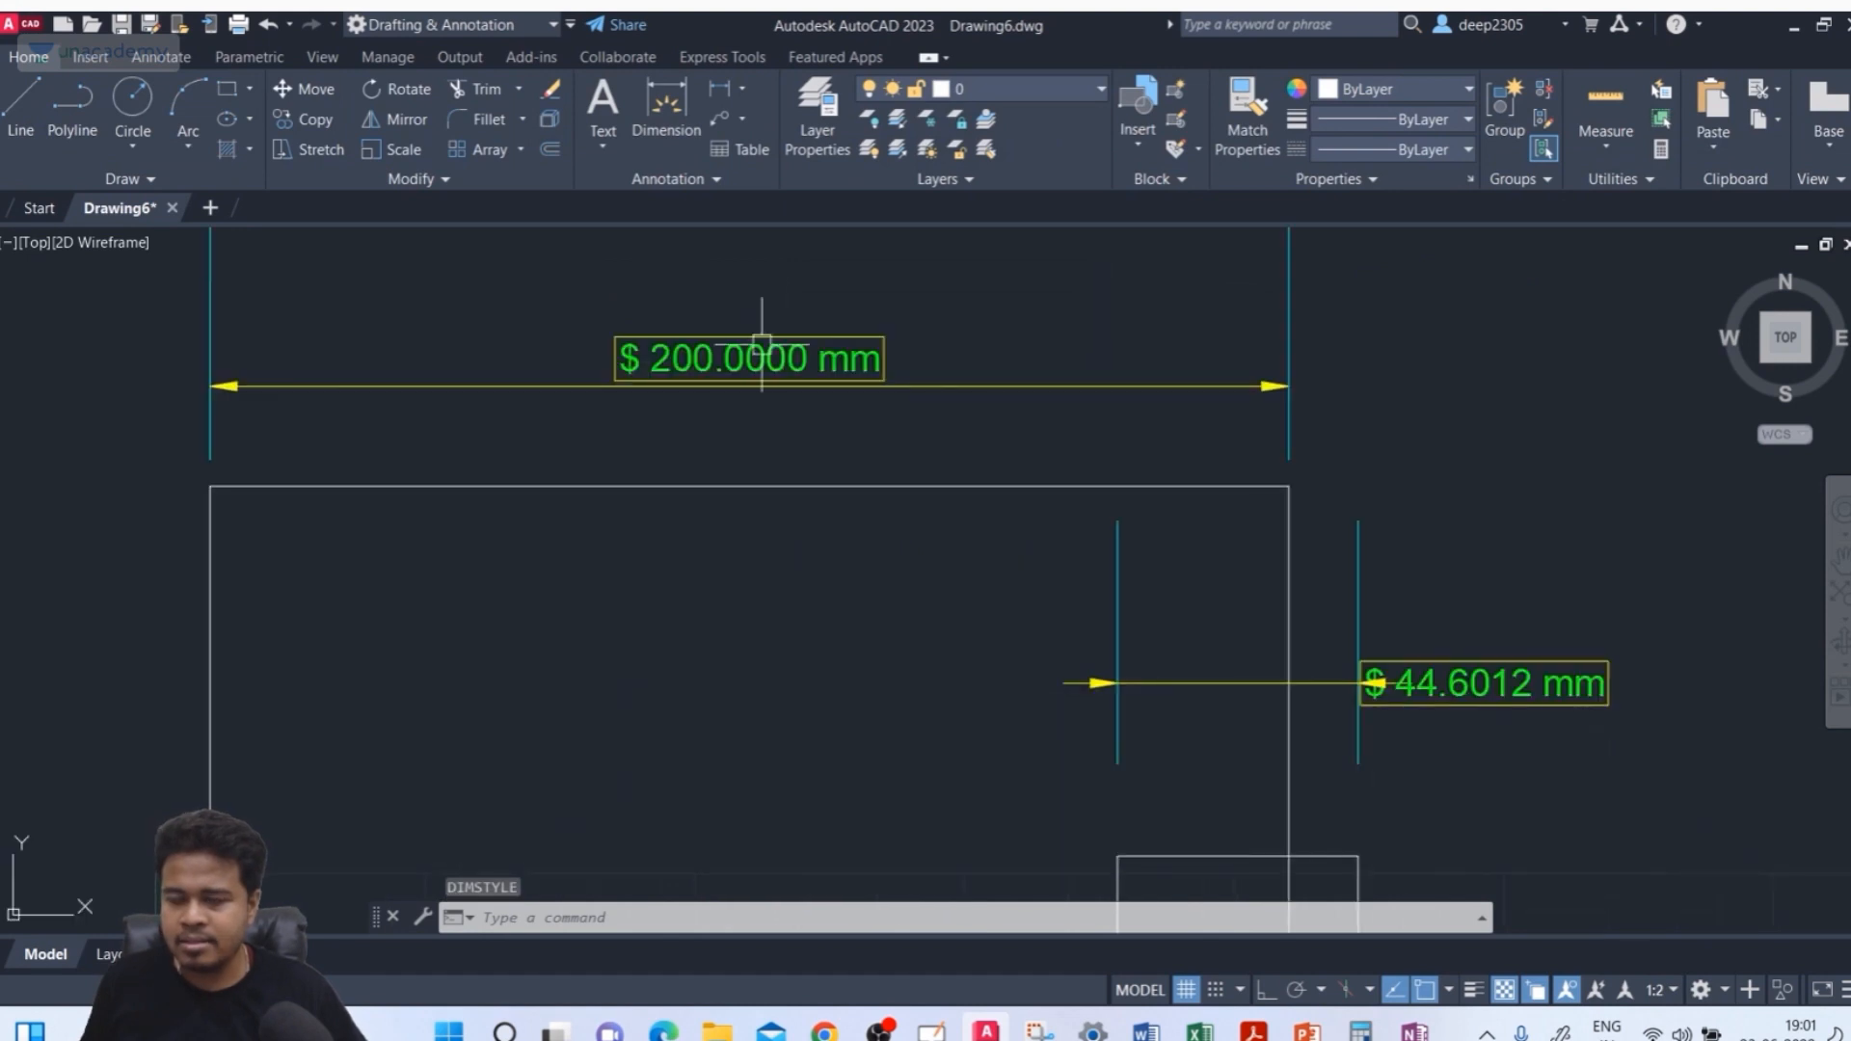
pyautogui.scroll(2, 718, 371)
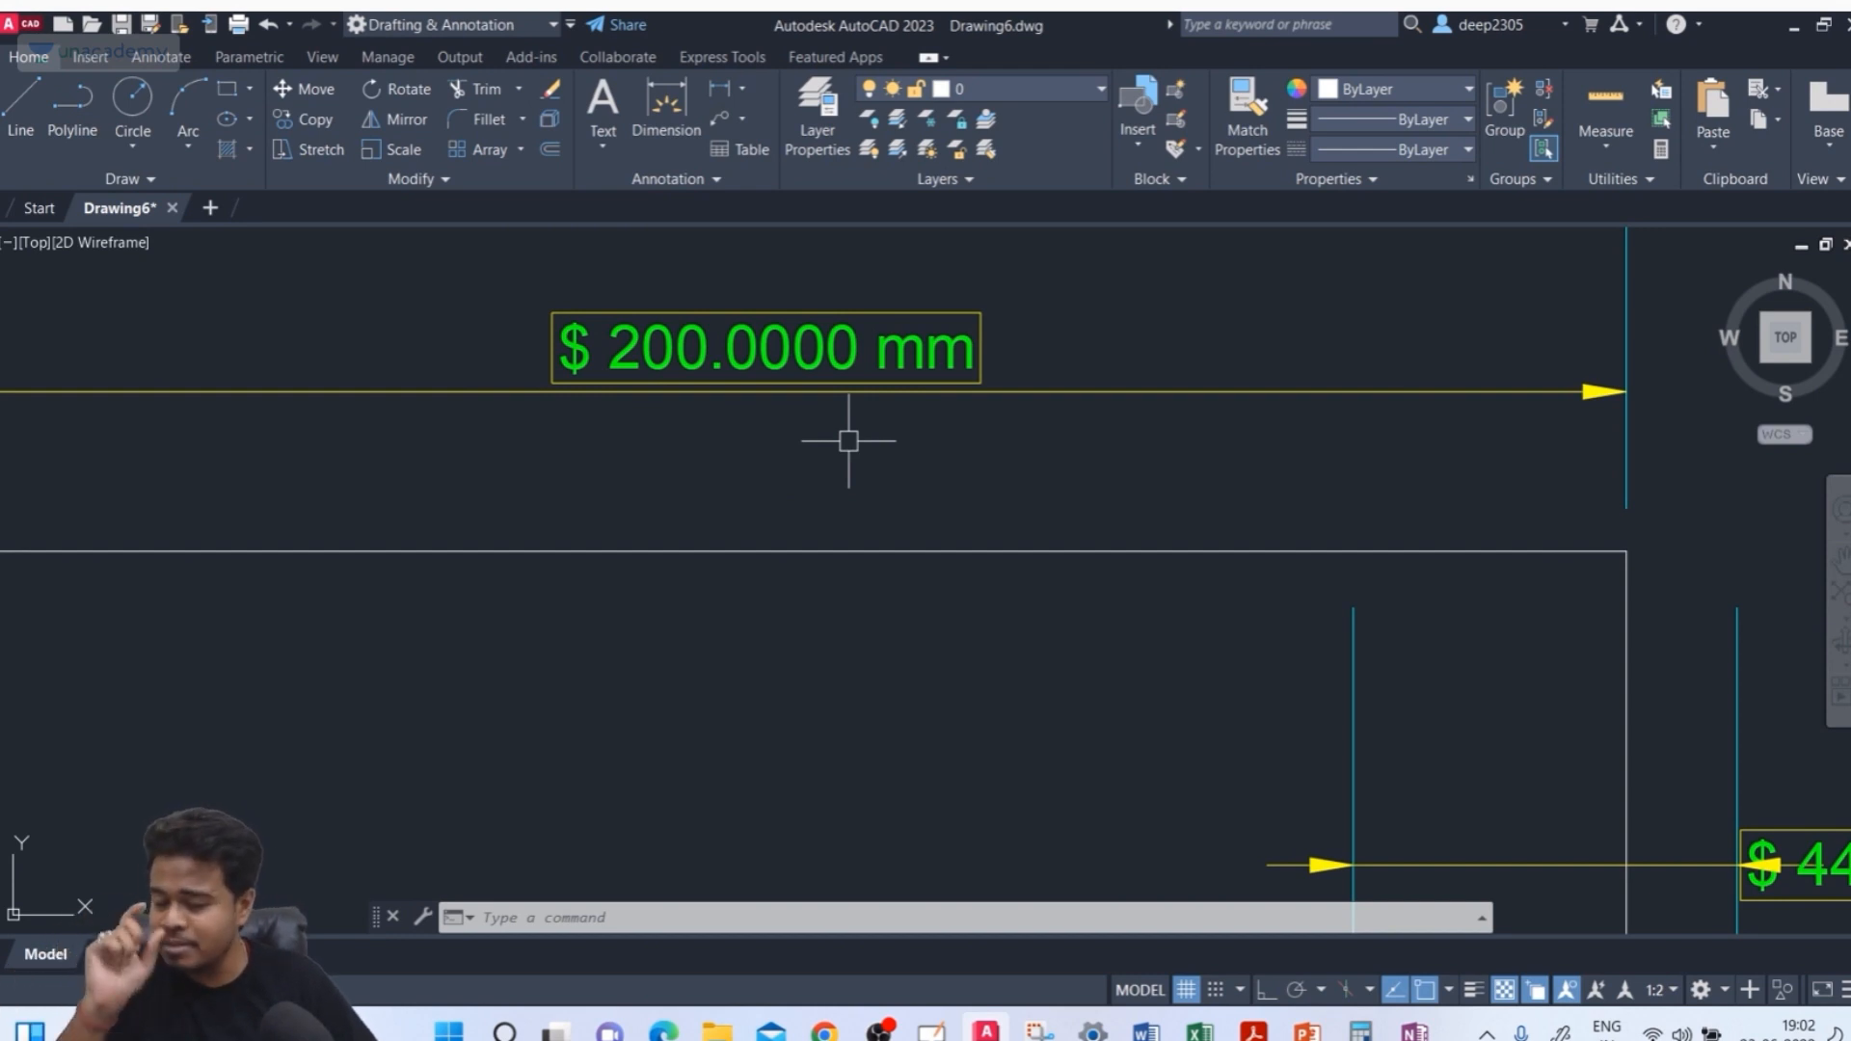
pyautogui.write('d')
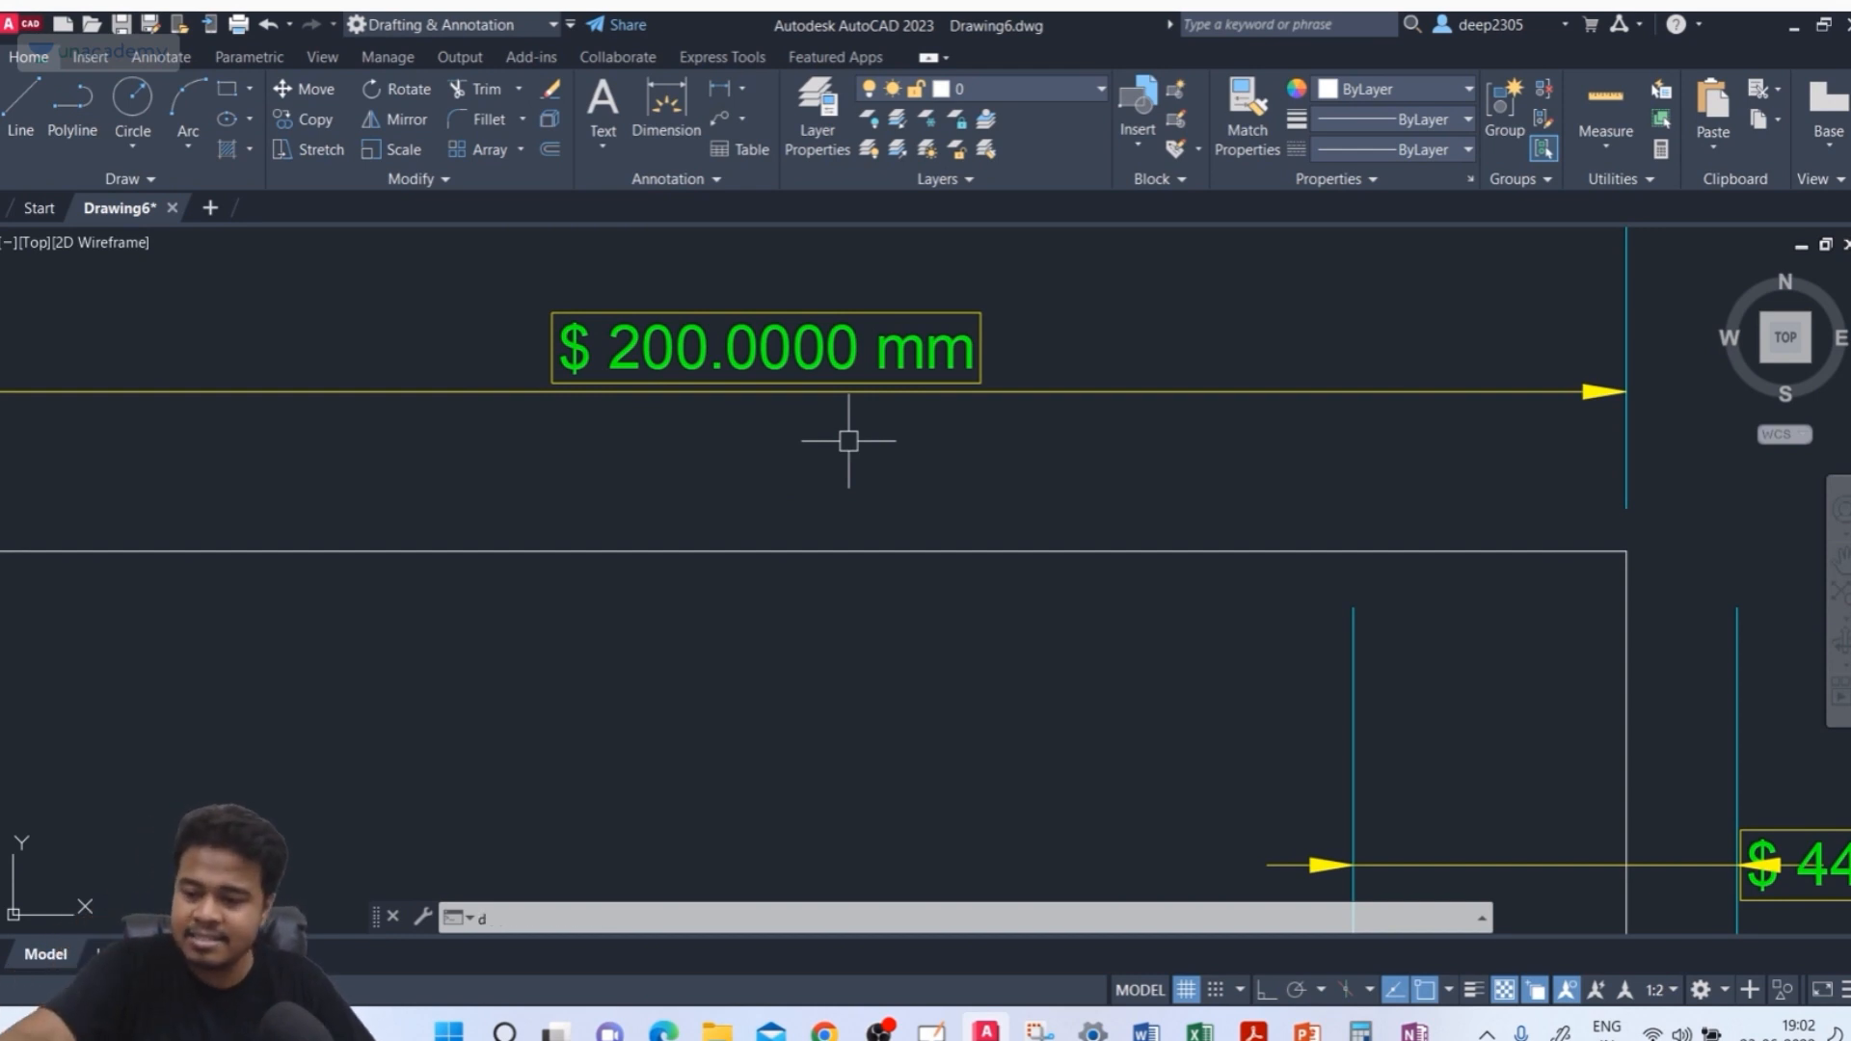
pyautogui.press('Return')
pyautogui.click(641, 415)
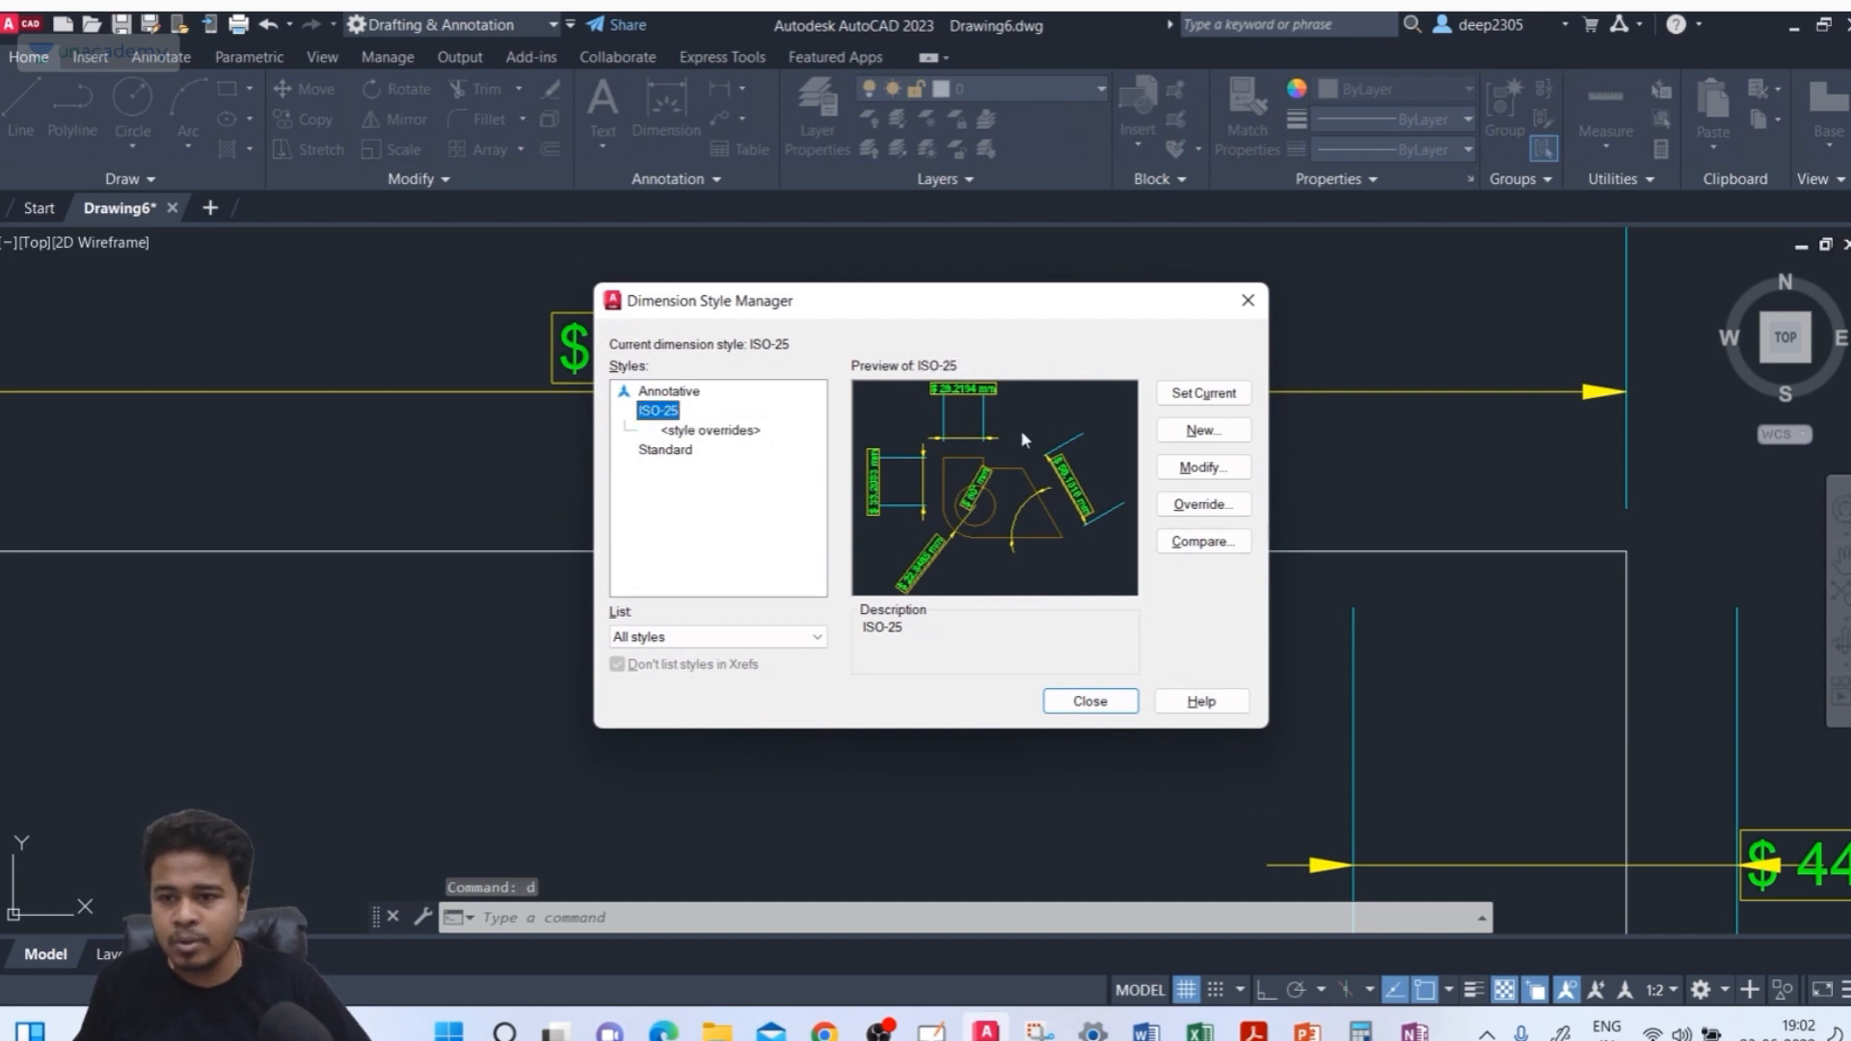
pyautogui.click(1167, 470)
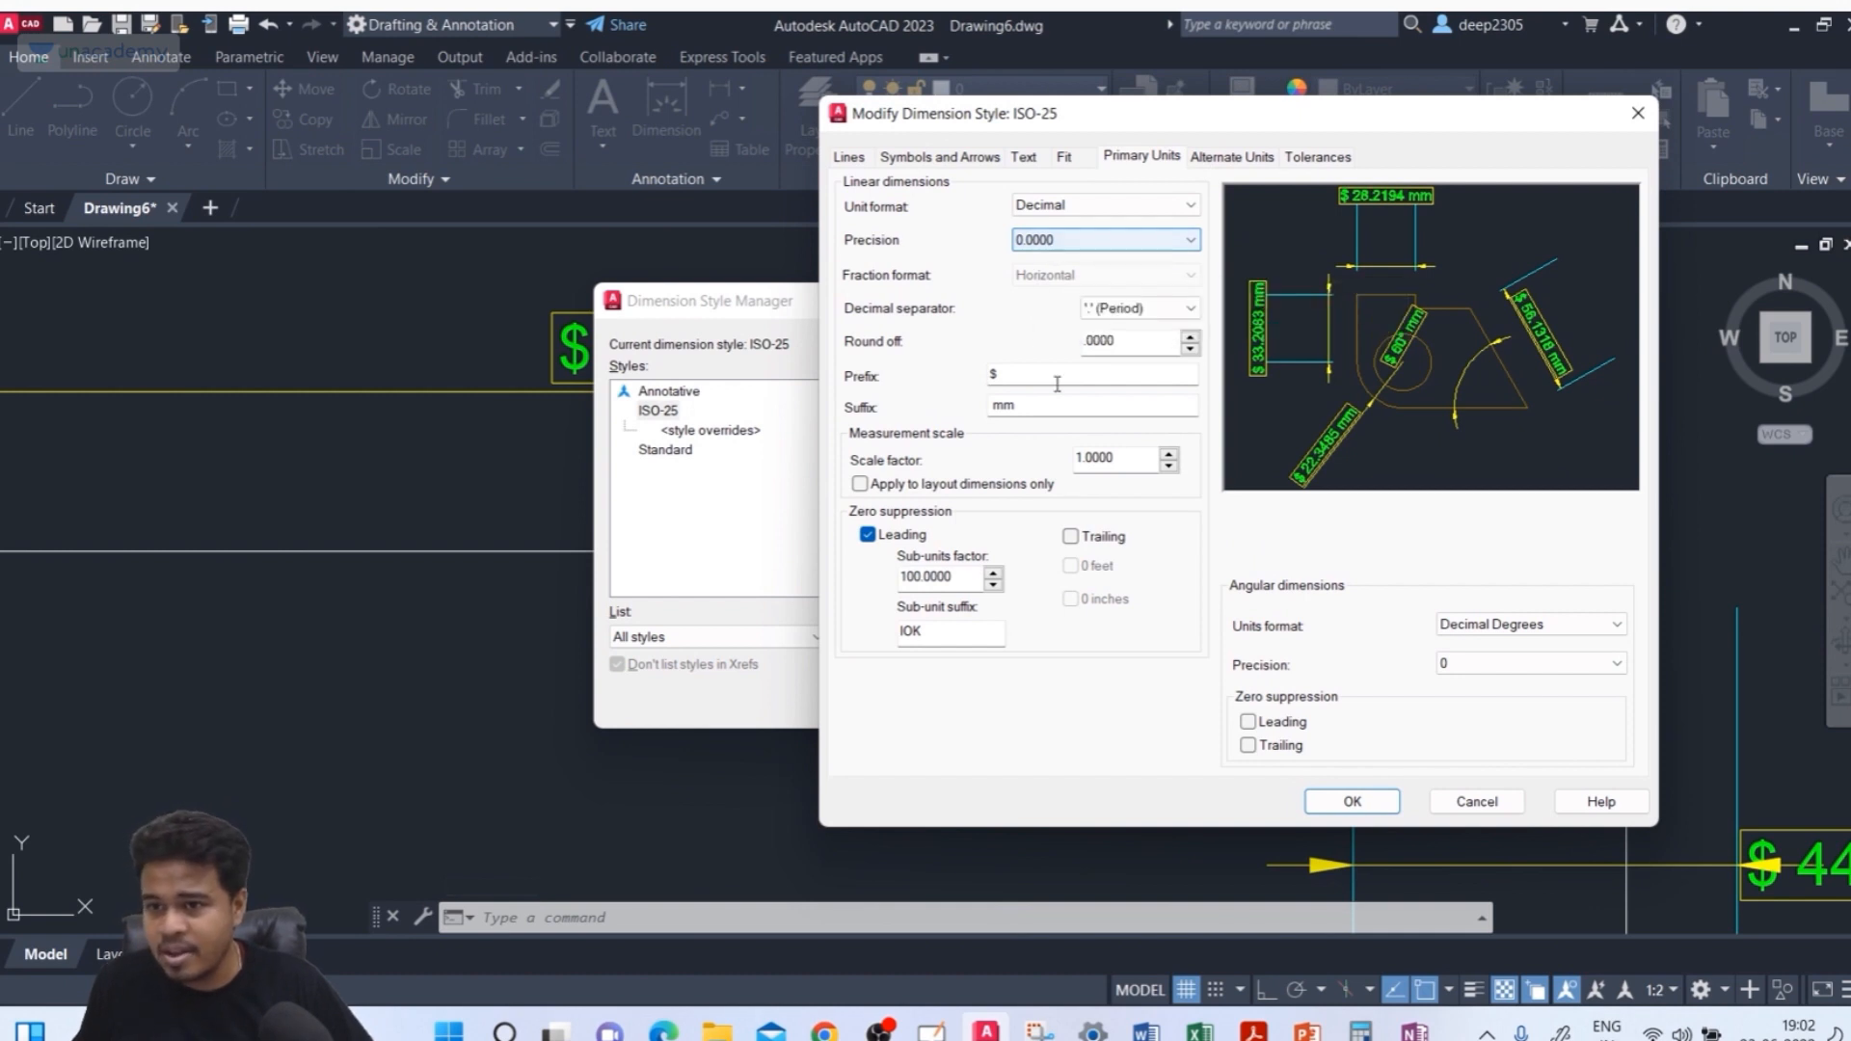
pyautogui.click(1086, 547)
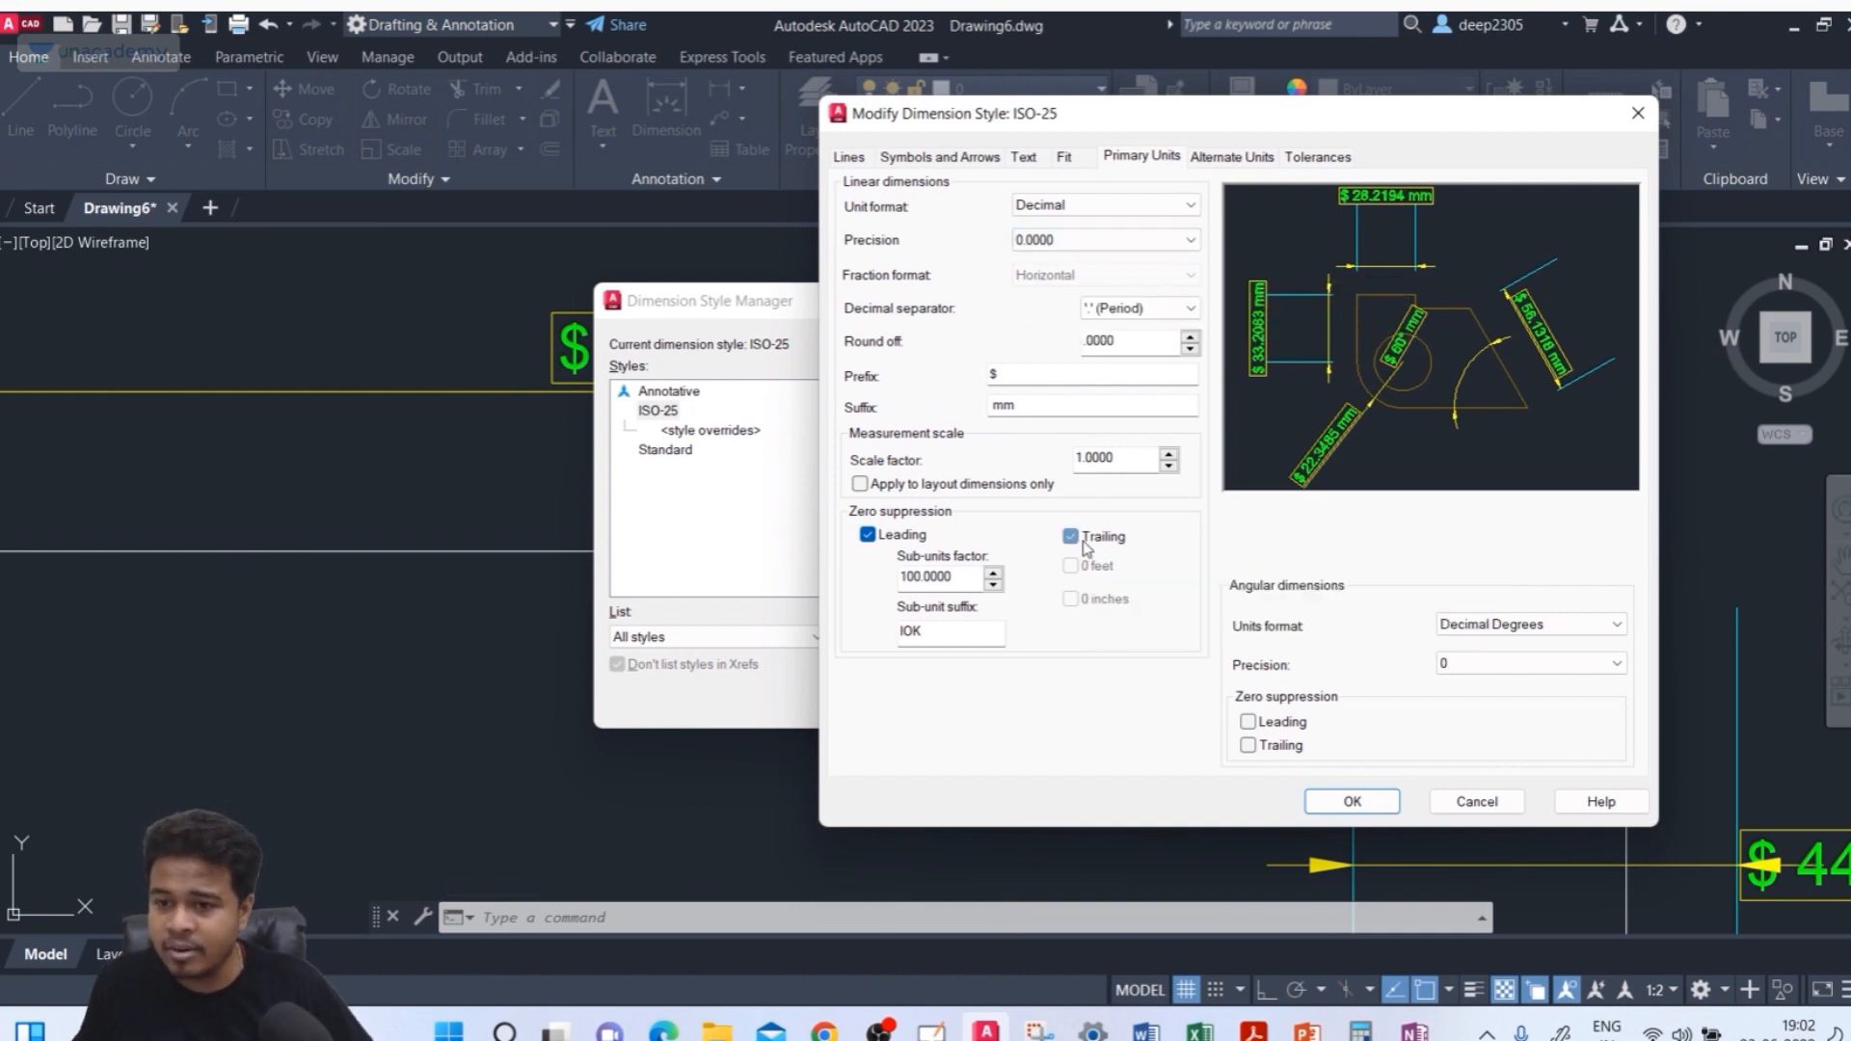
pyautogui.click(1374, 804)
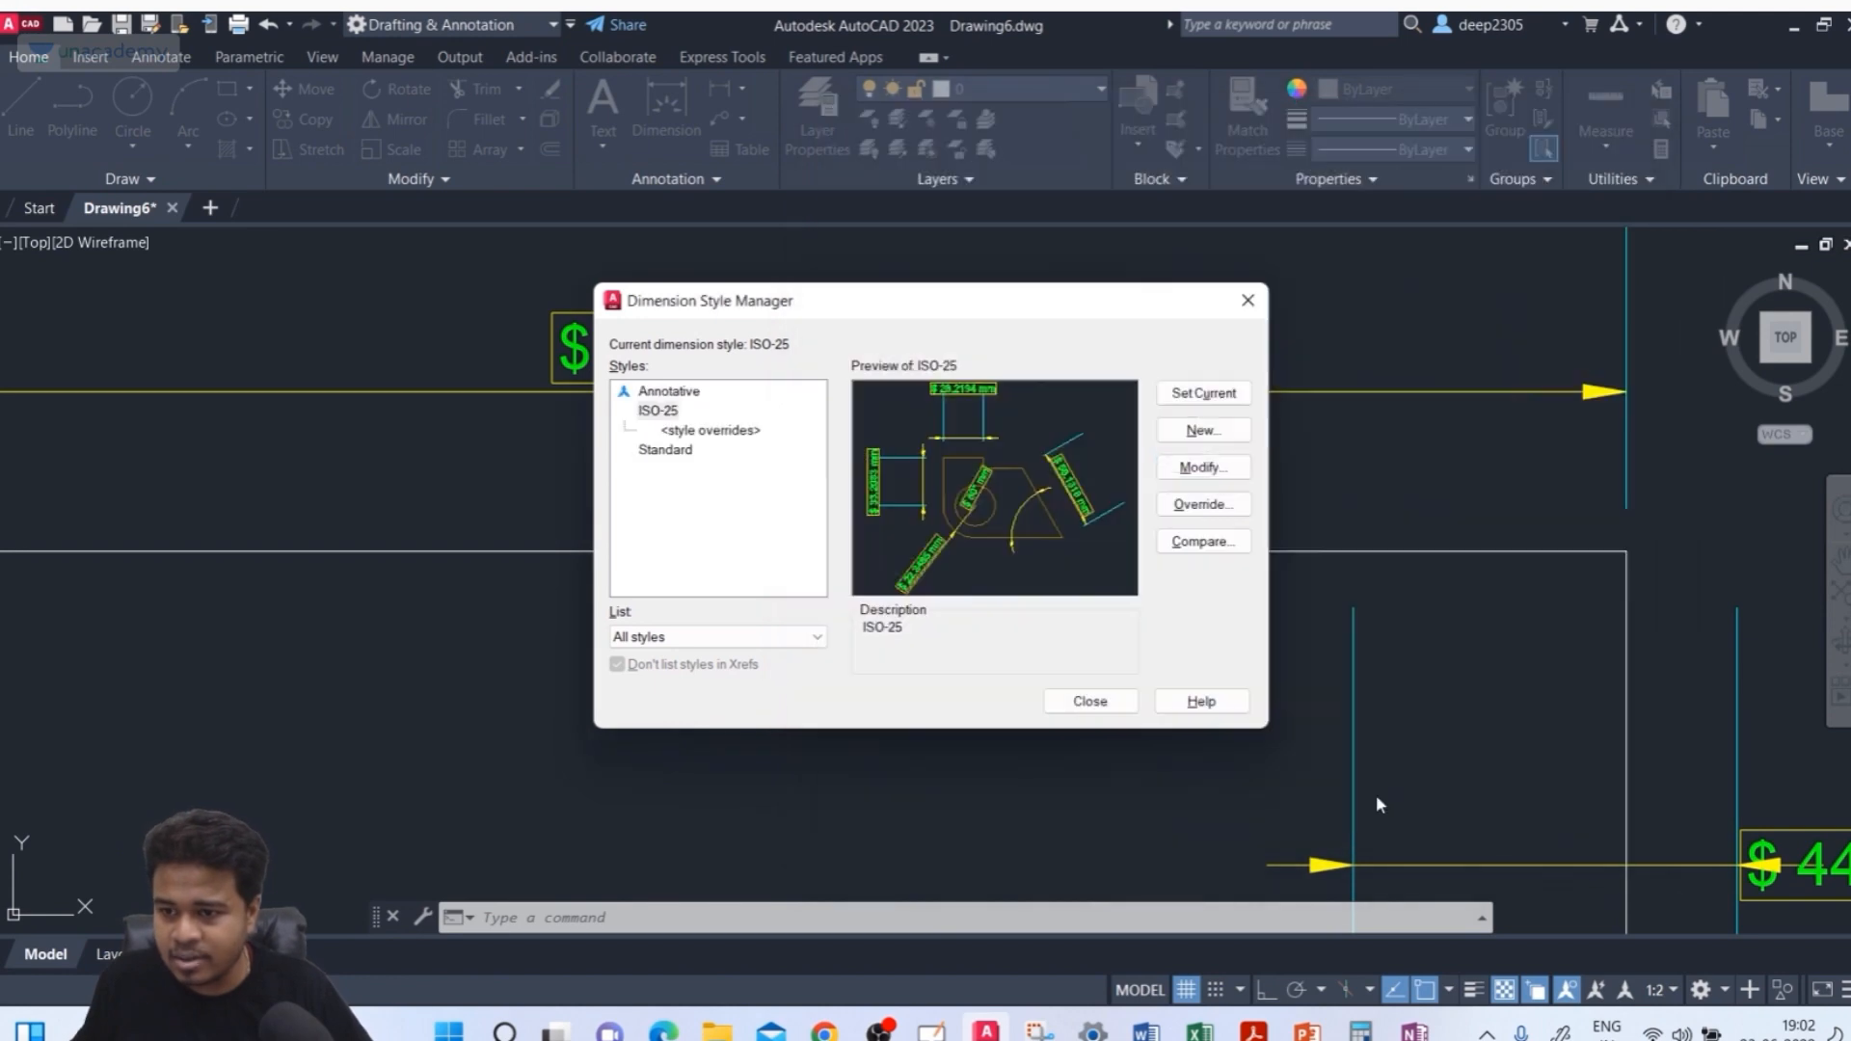
# Reopen the ISO-25 style's primary units, set the sub-units factor to 1, clear the sub-unit suffix, and close the style manager
pyautogui.click(1126, 701)
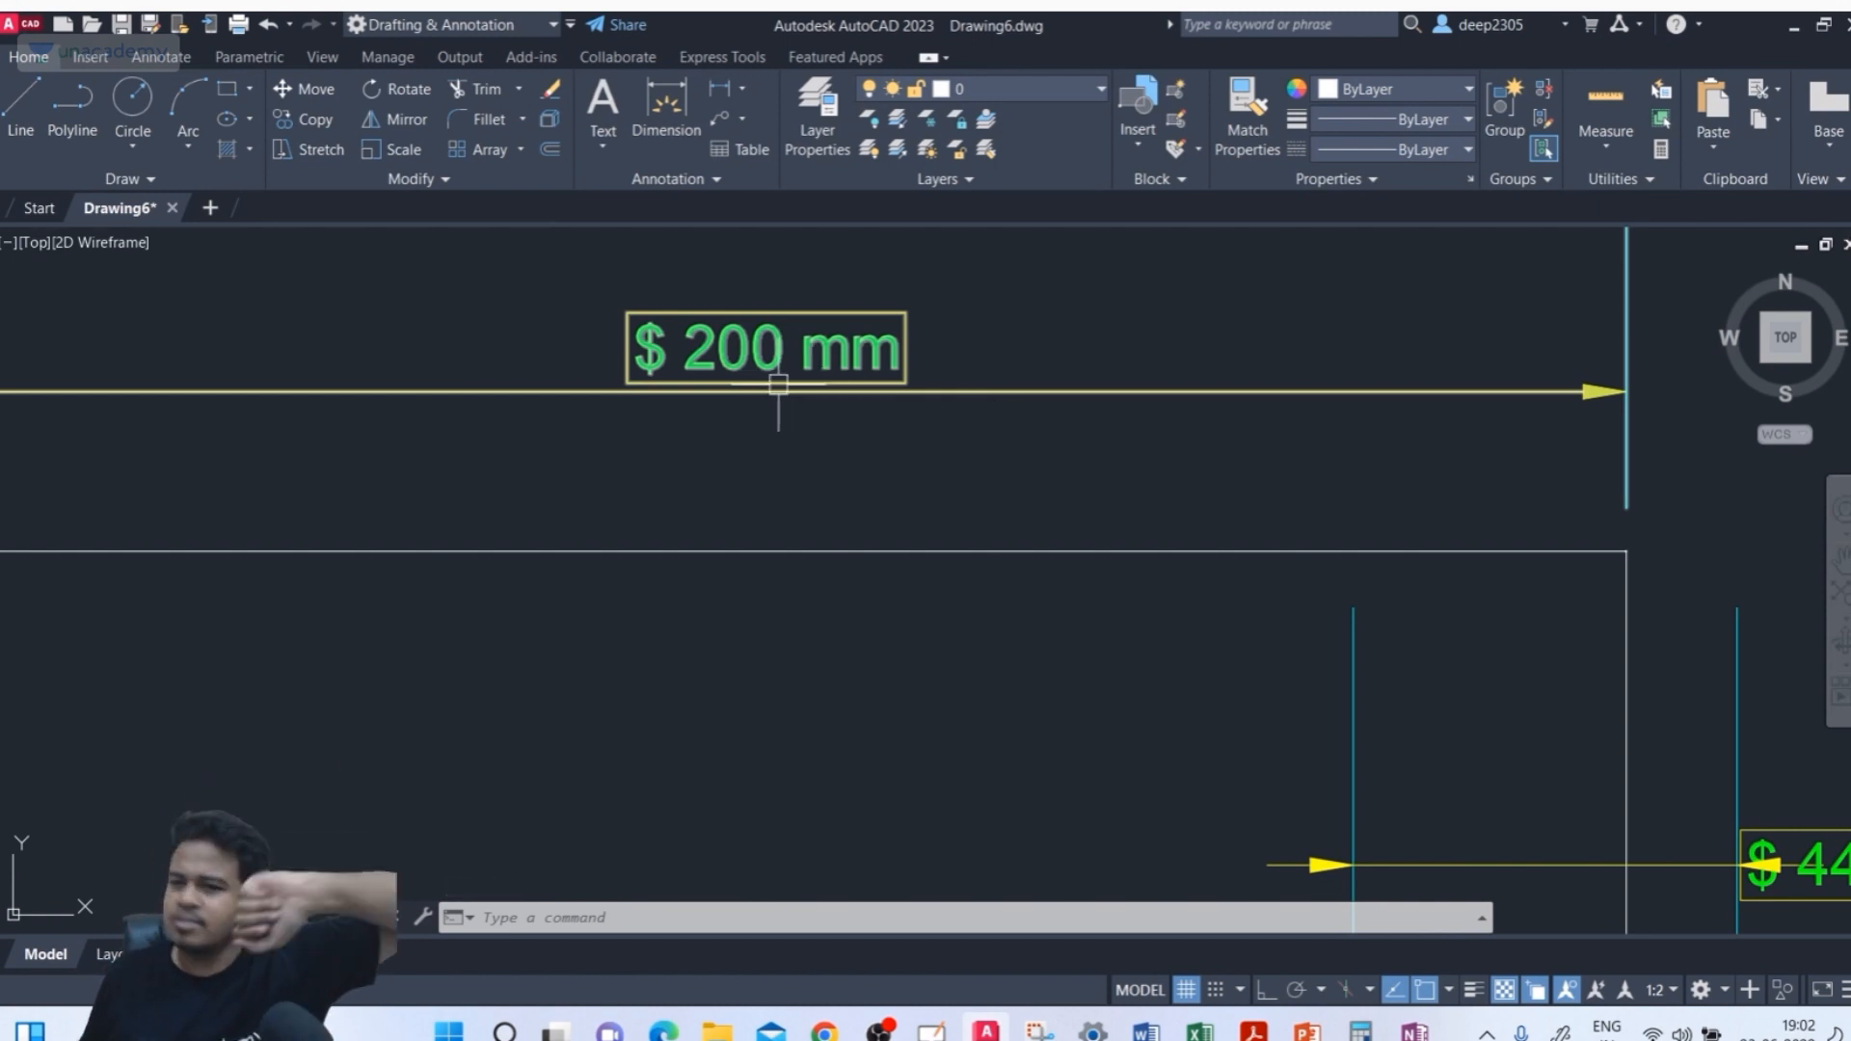
pyautogui.write('d')
pyautogui.press('Return')
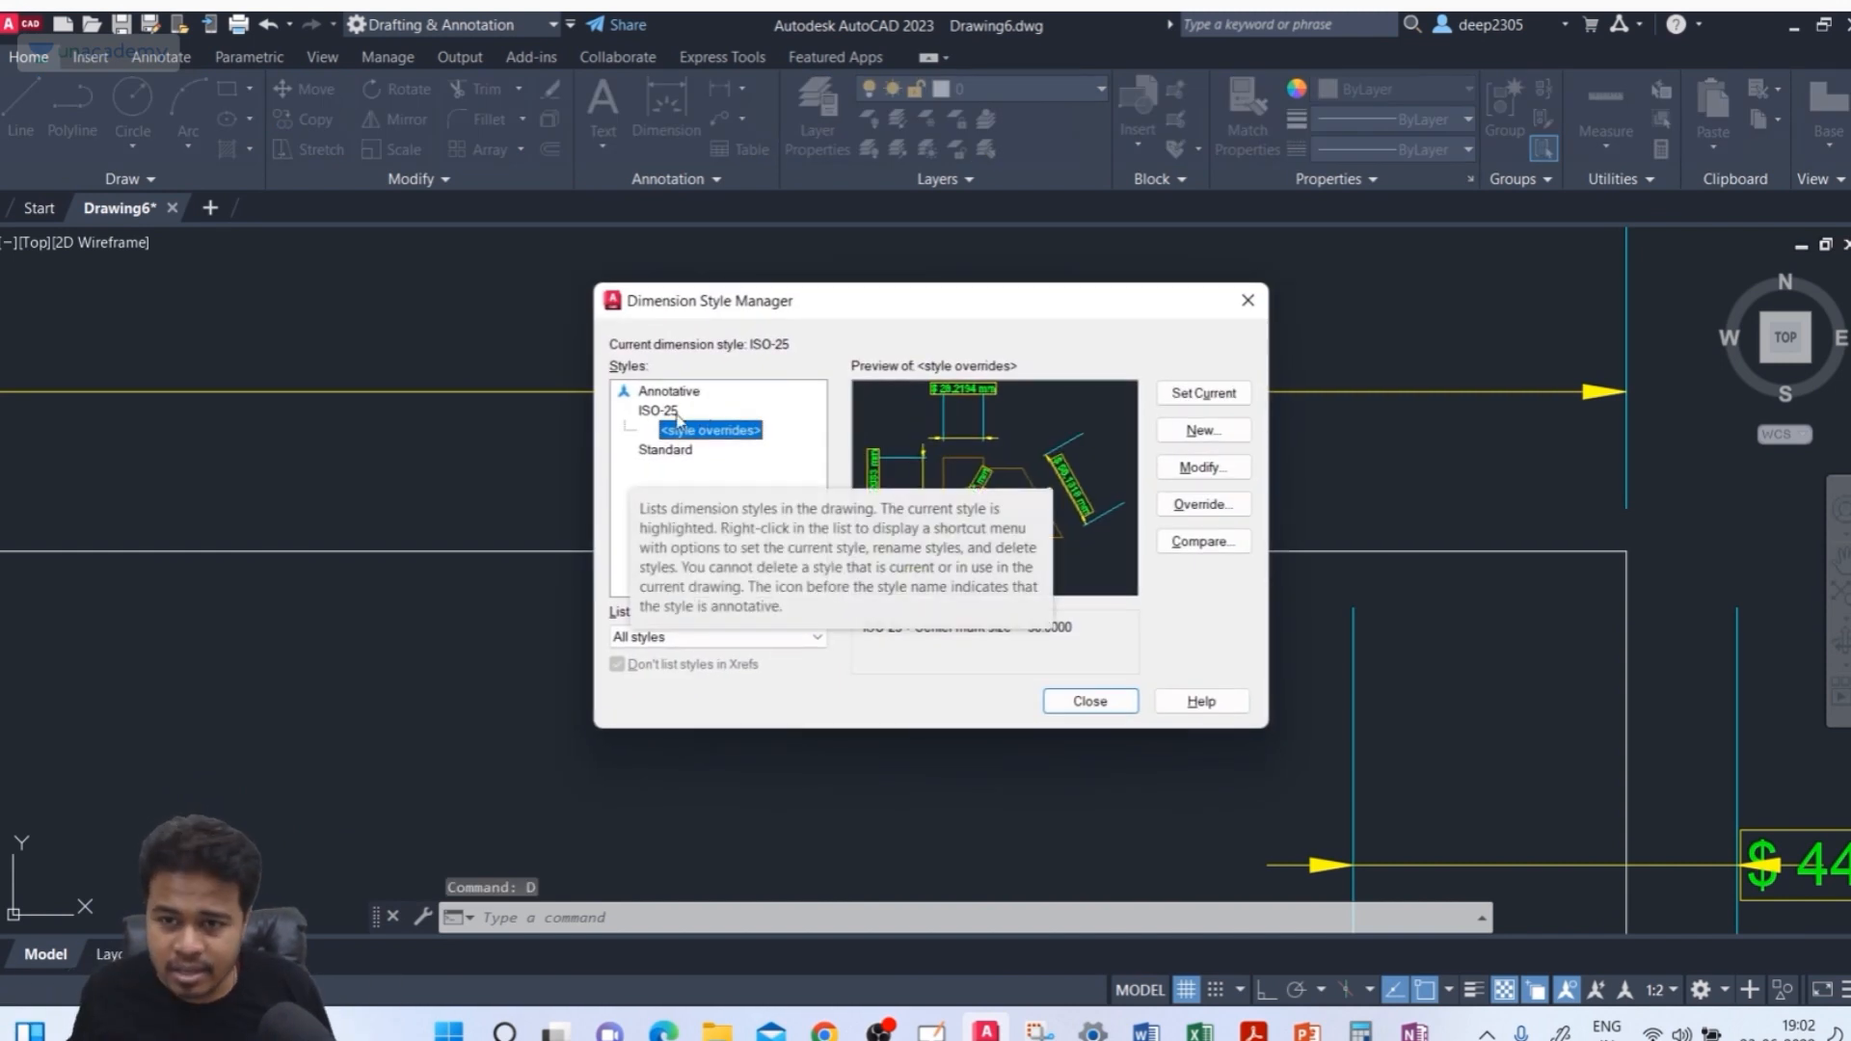
pyautogui.click(696, 413)
pyautogui.click(1160, 469)
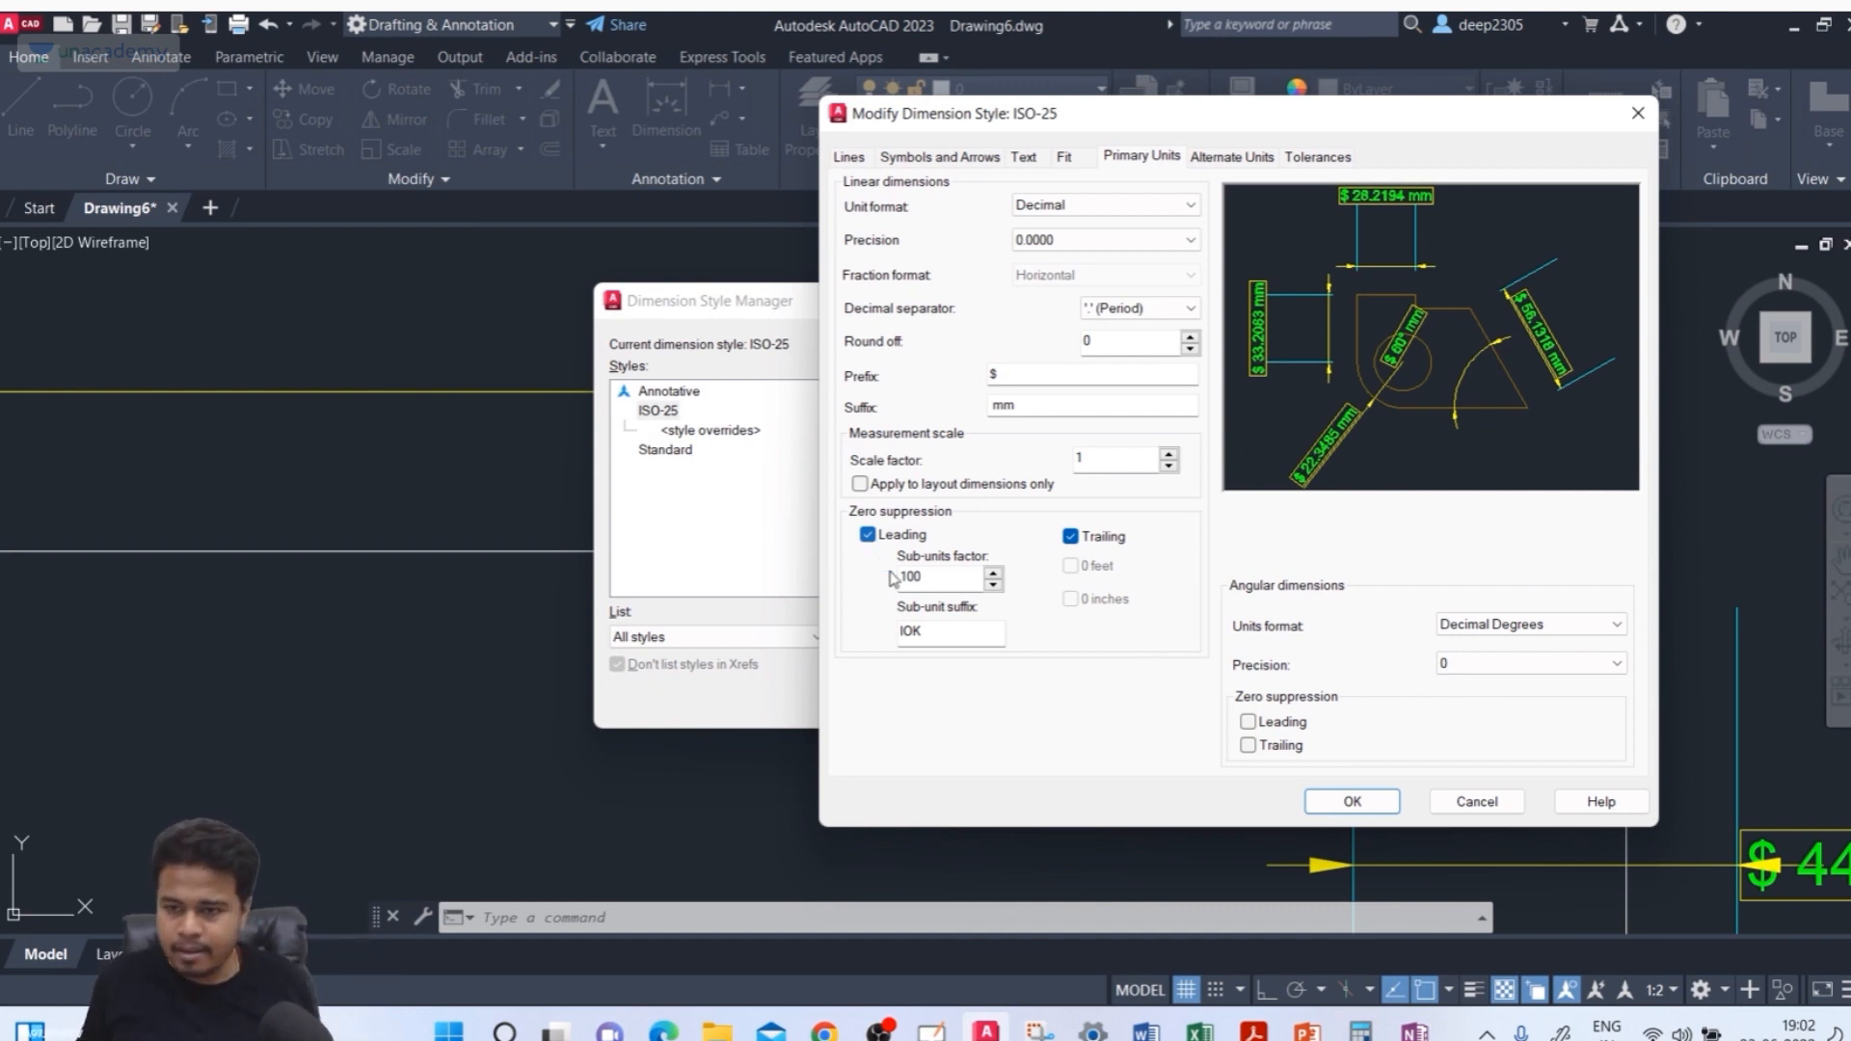
pyautogui.moveTo(944, 583); pyautogui.dragTo(873, 587)
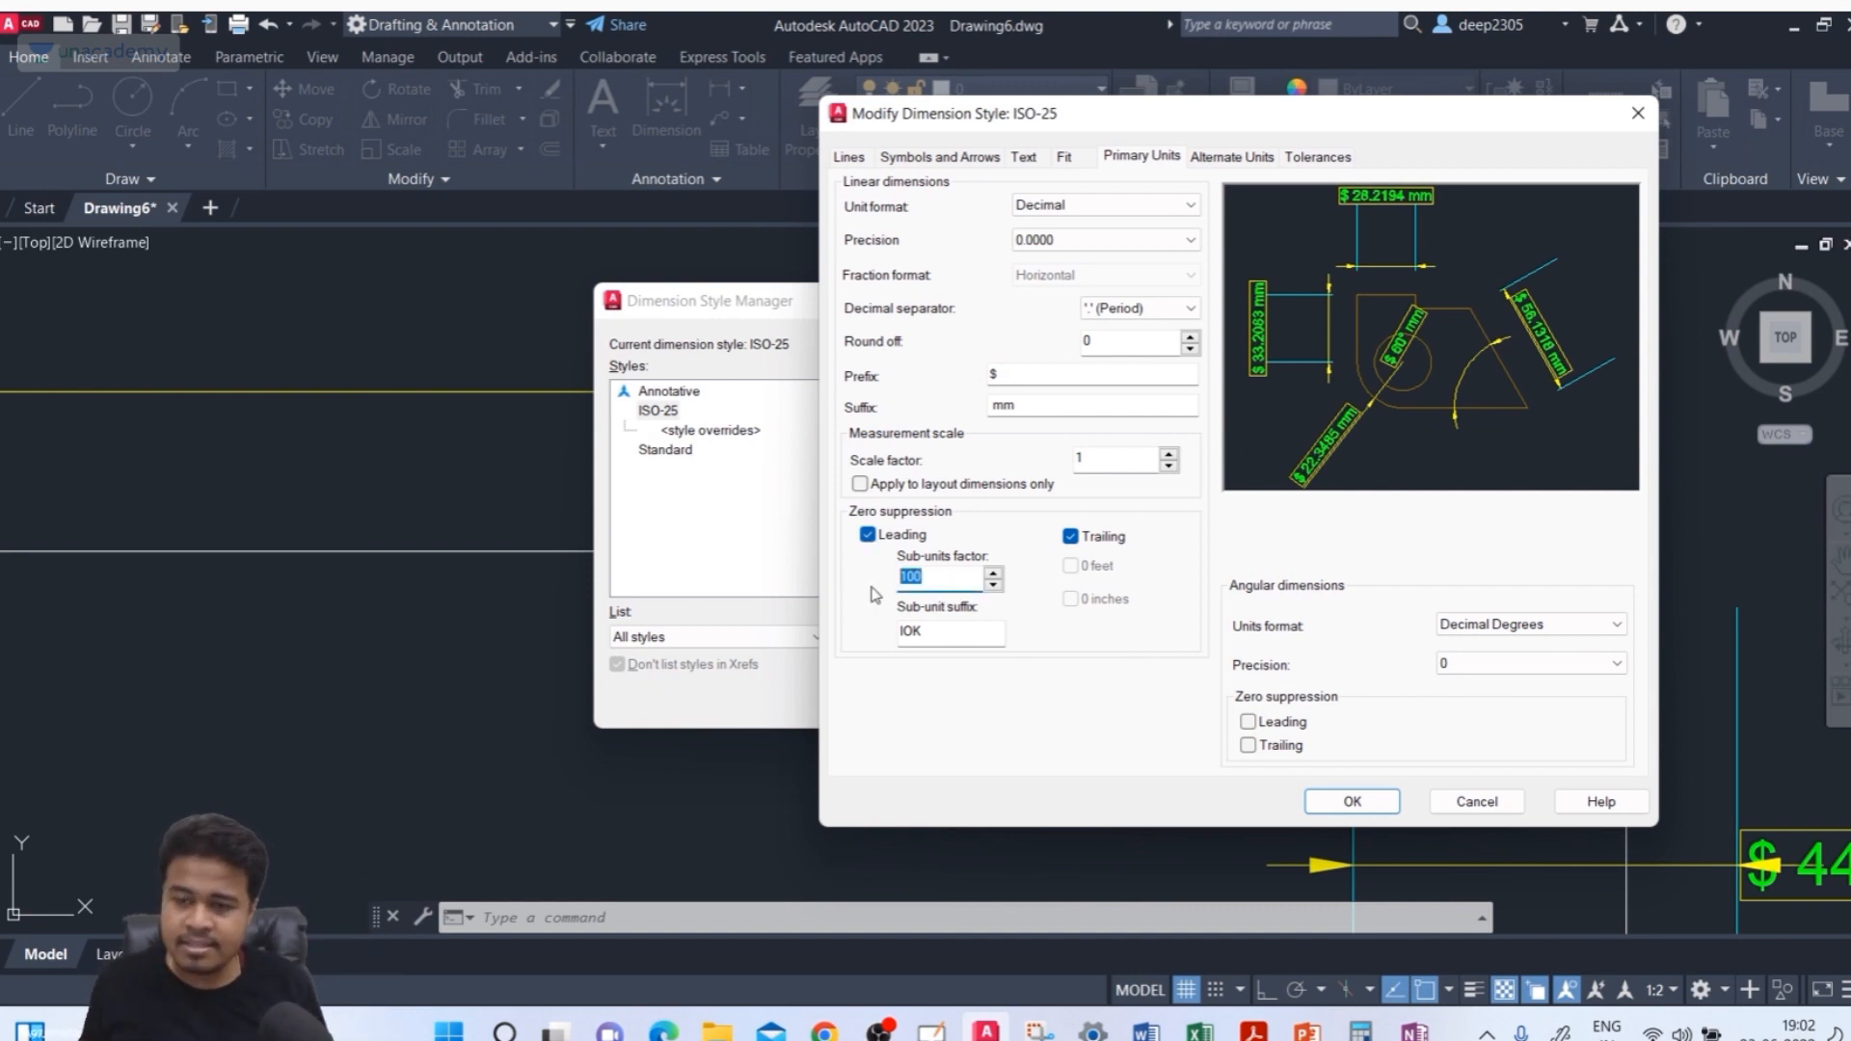
pyautogui.write('1')
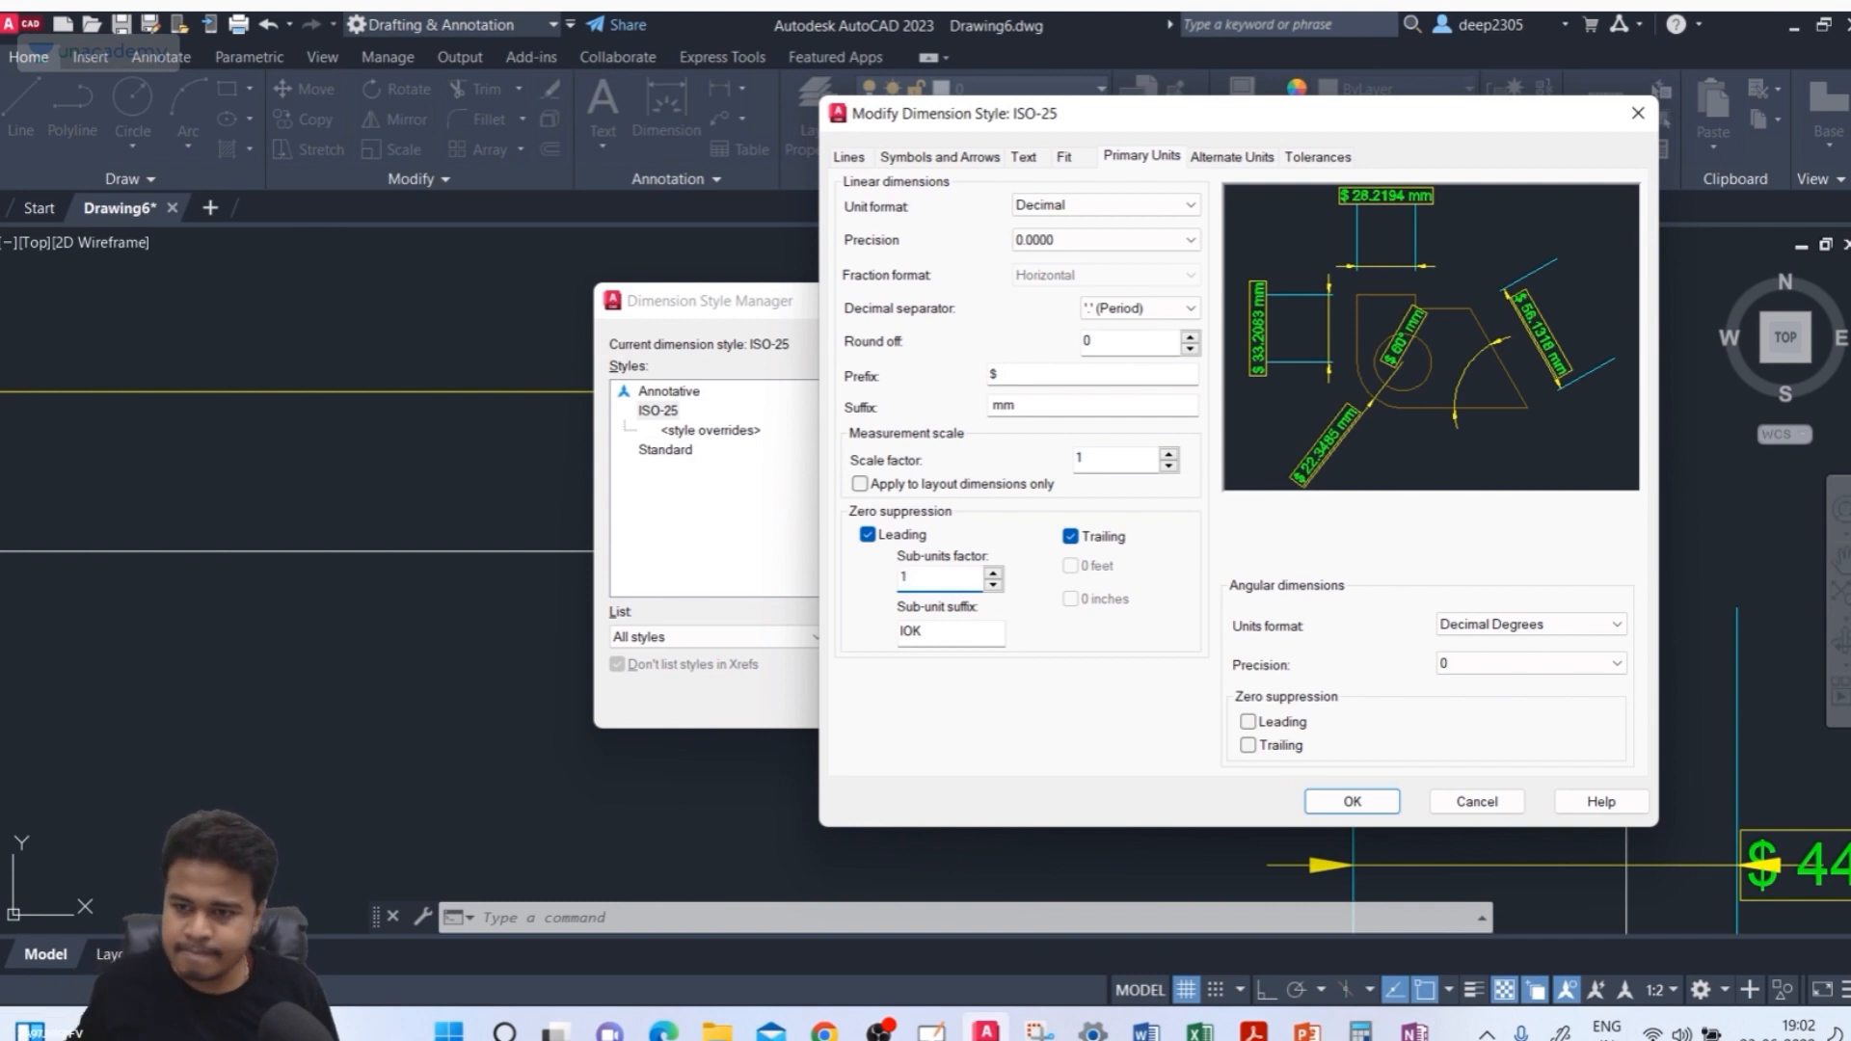
pyautogui.moveTo(952, 631); pyautogui.dragTo(872, 643)
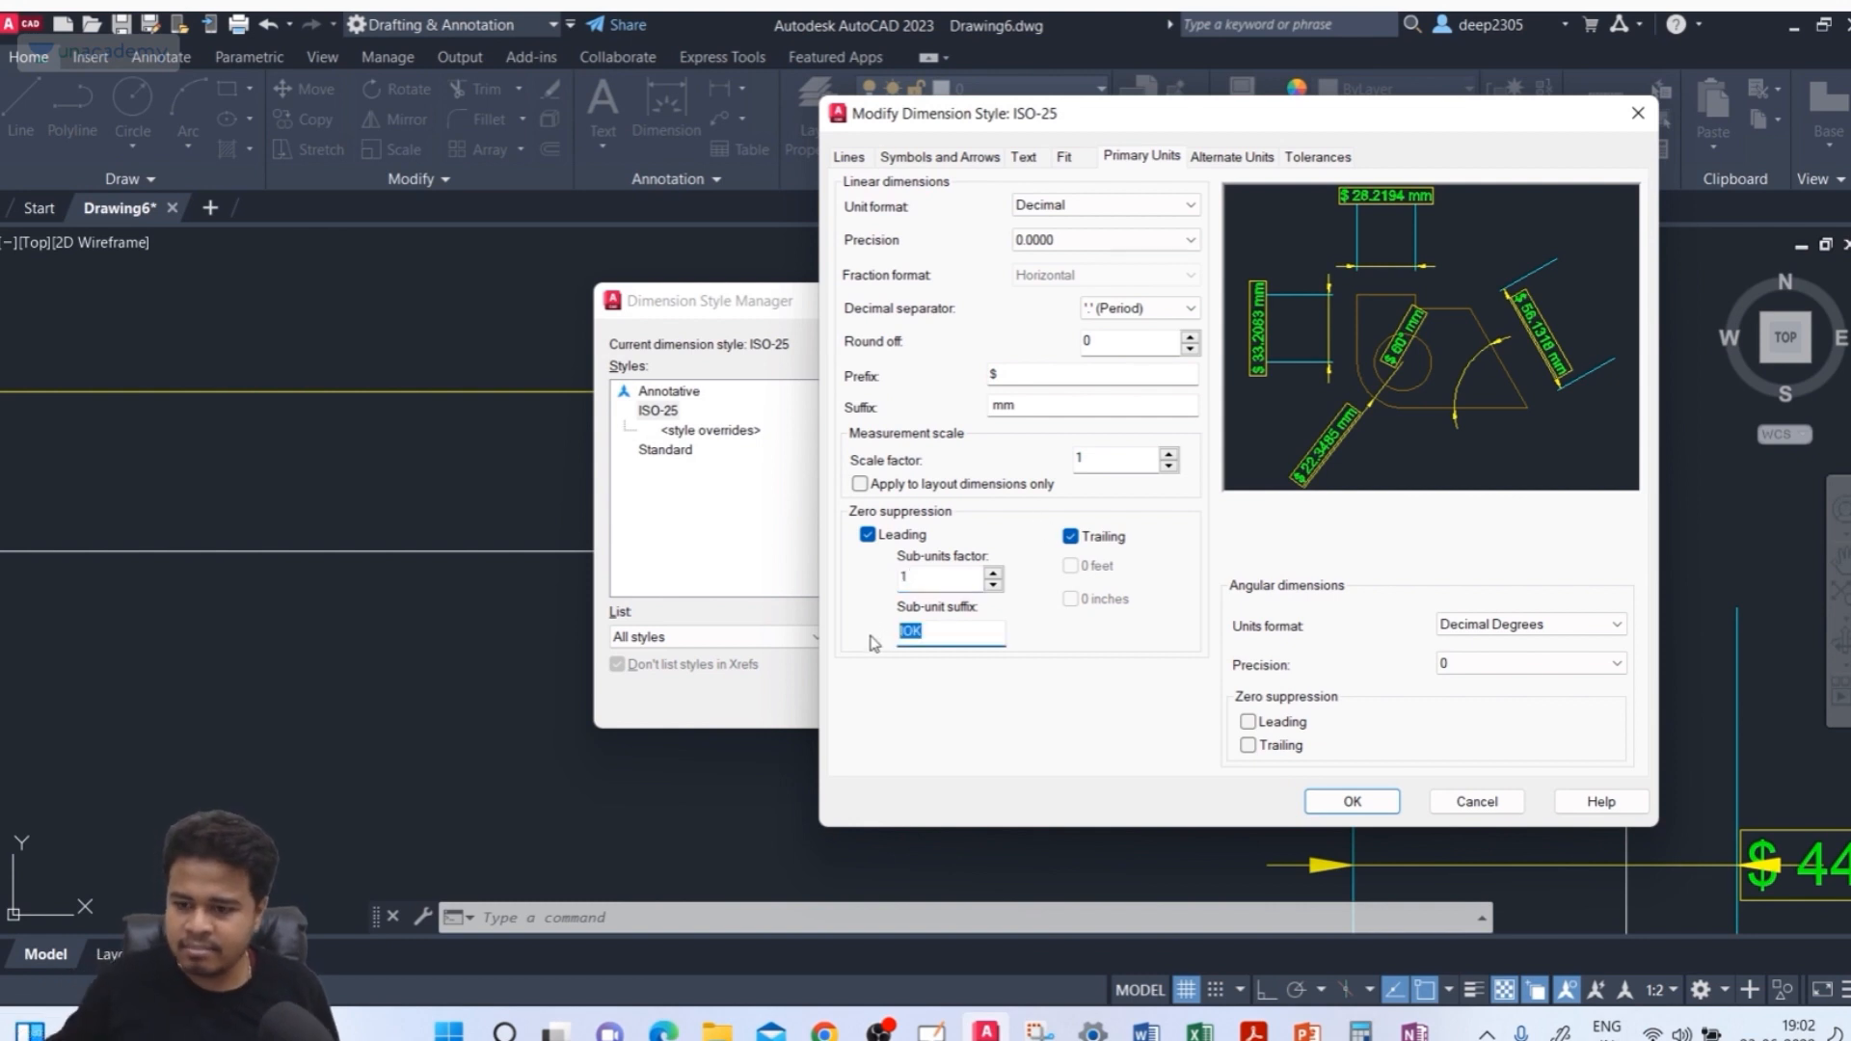
pyautogui.press('BackSpace')
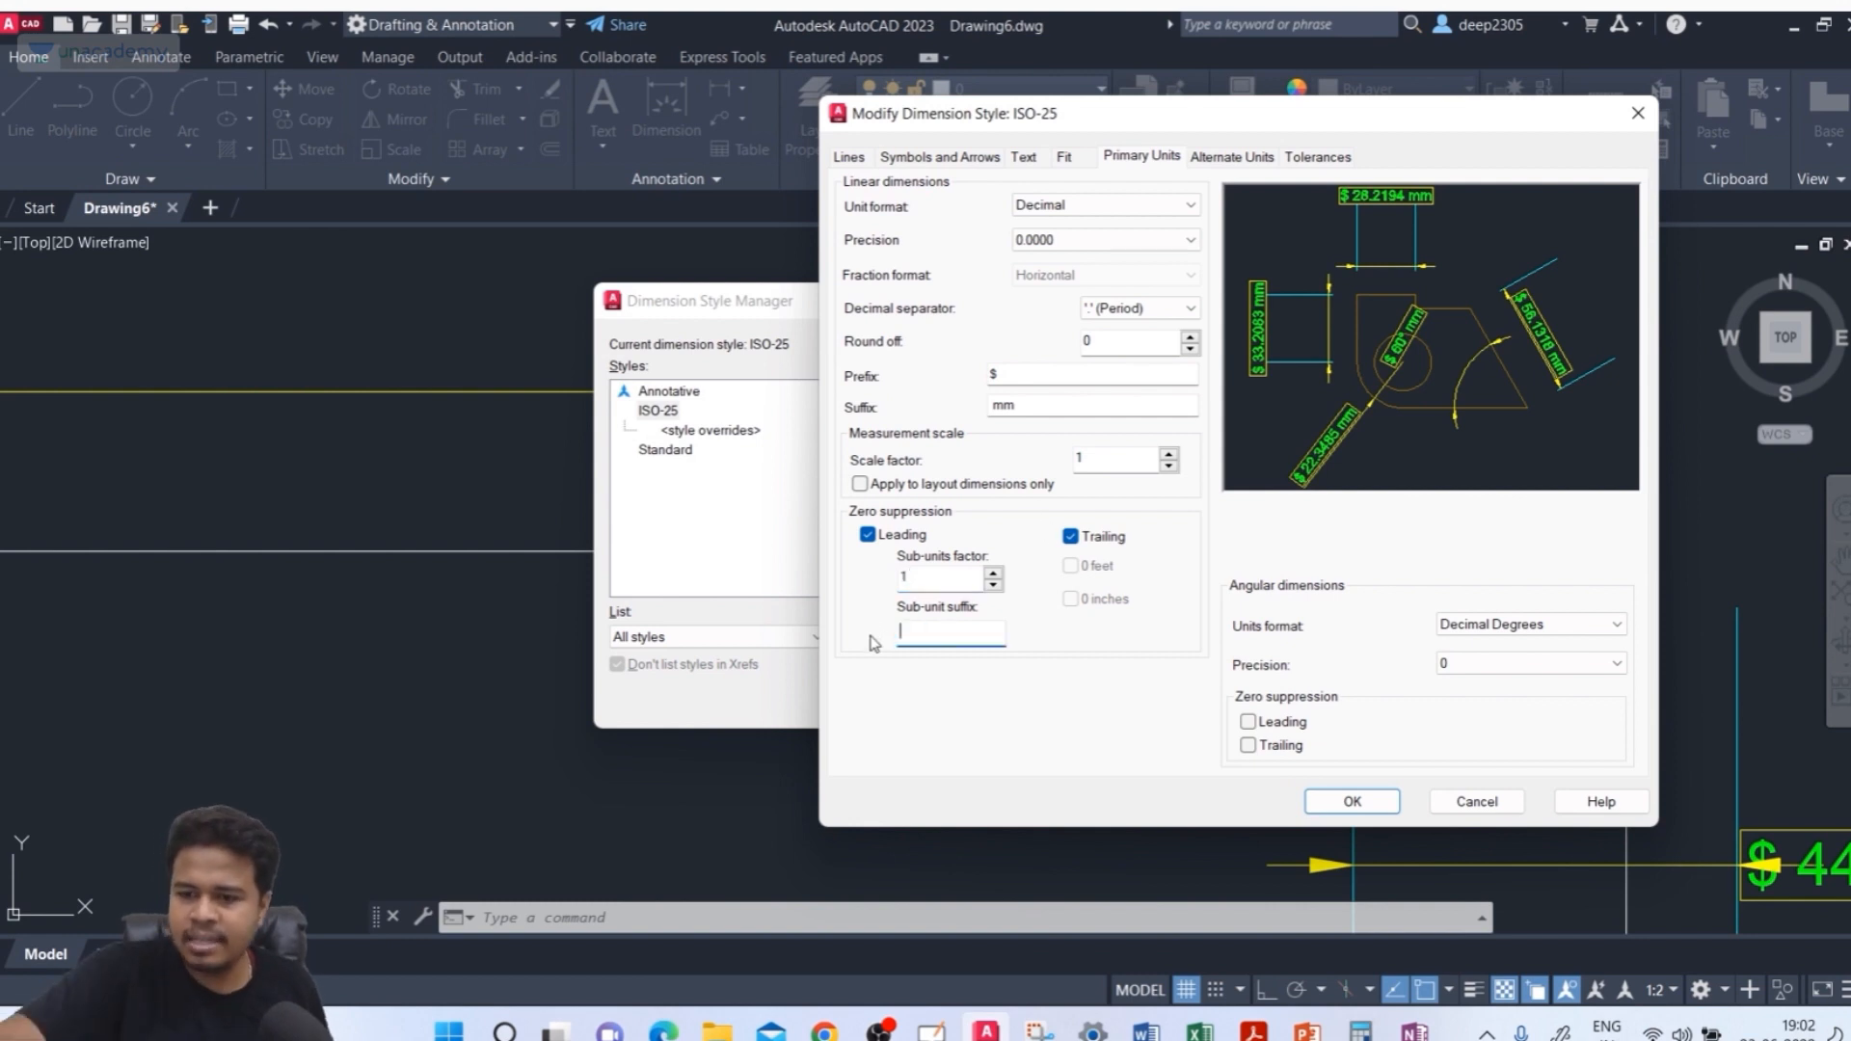
pyautogui.click(923, 582)
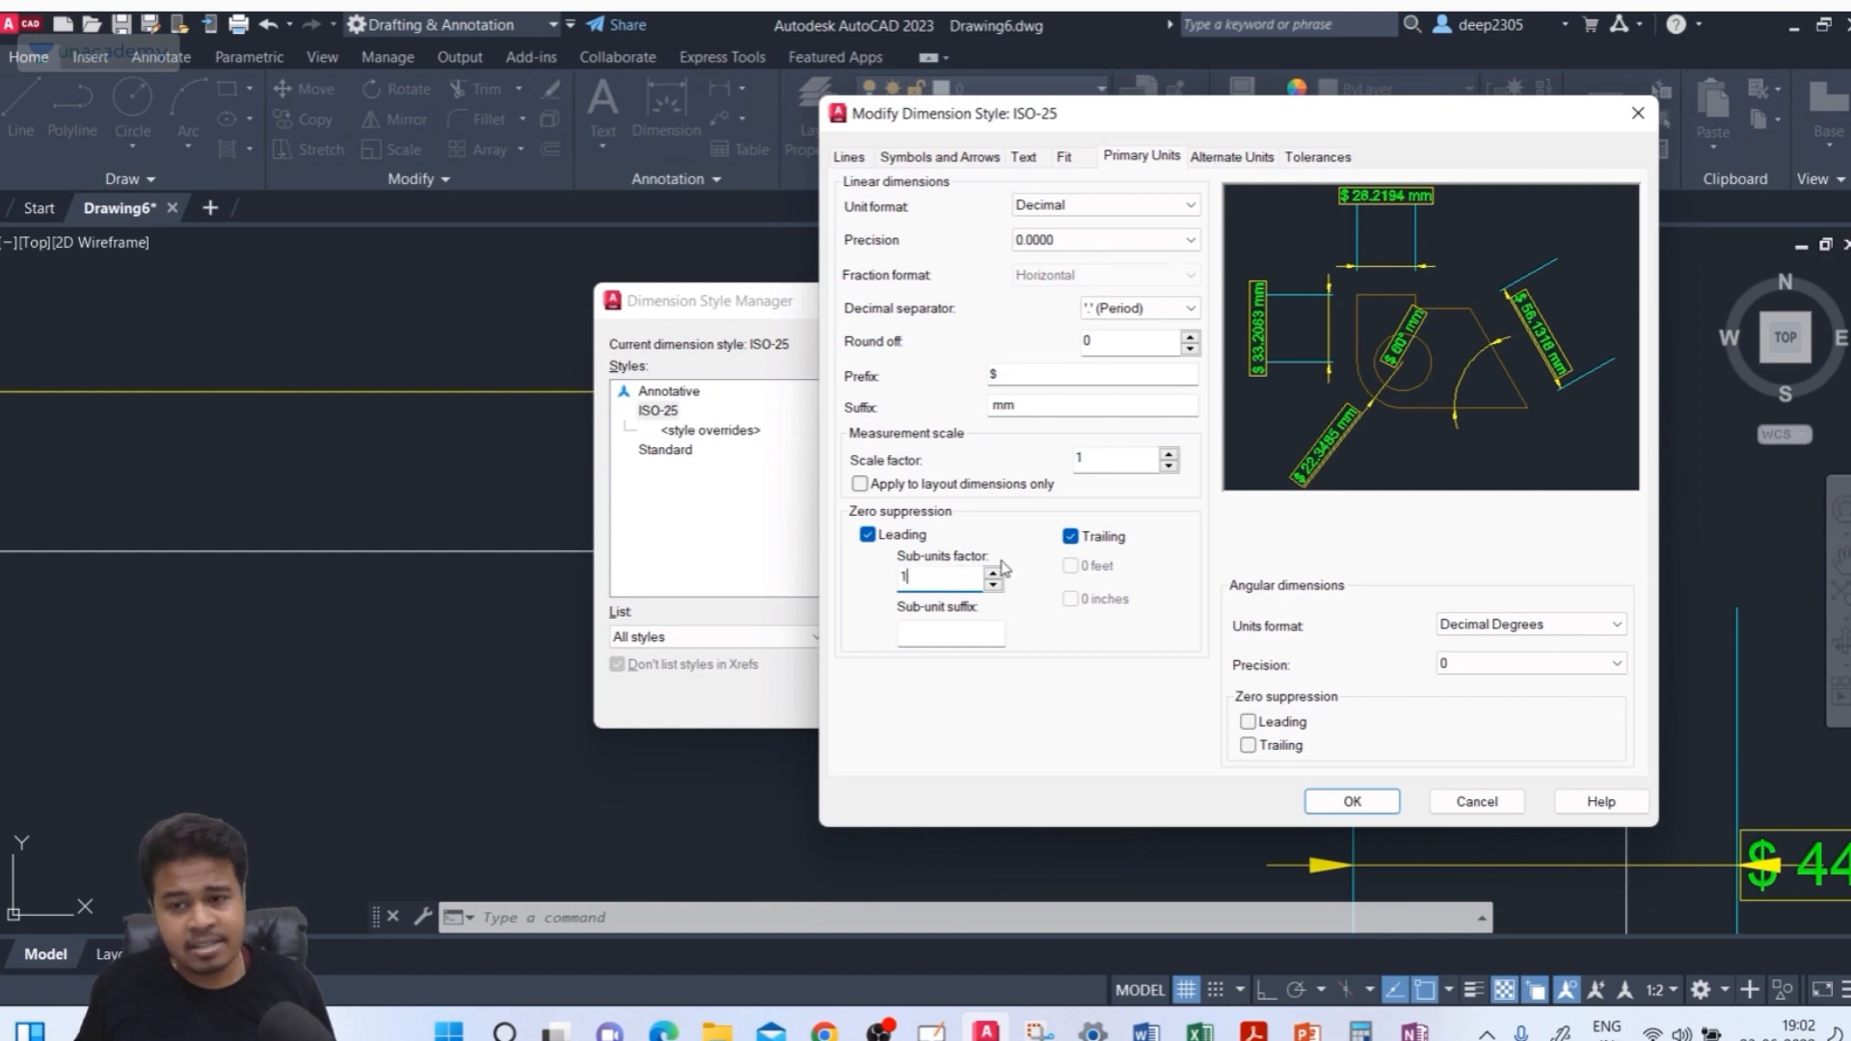
pyautogui.click(1332, 800)
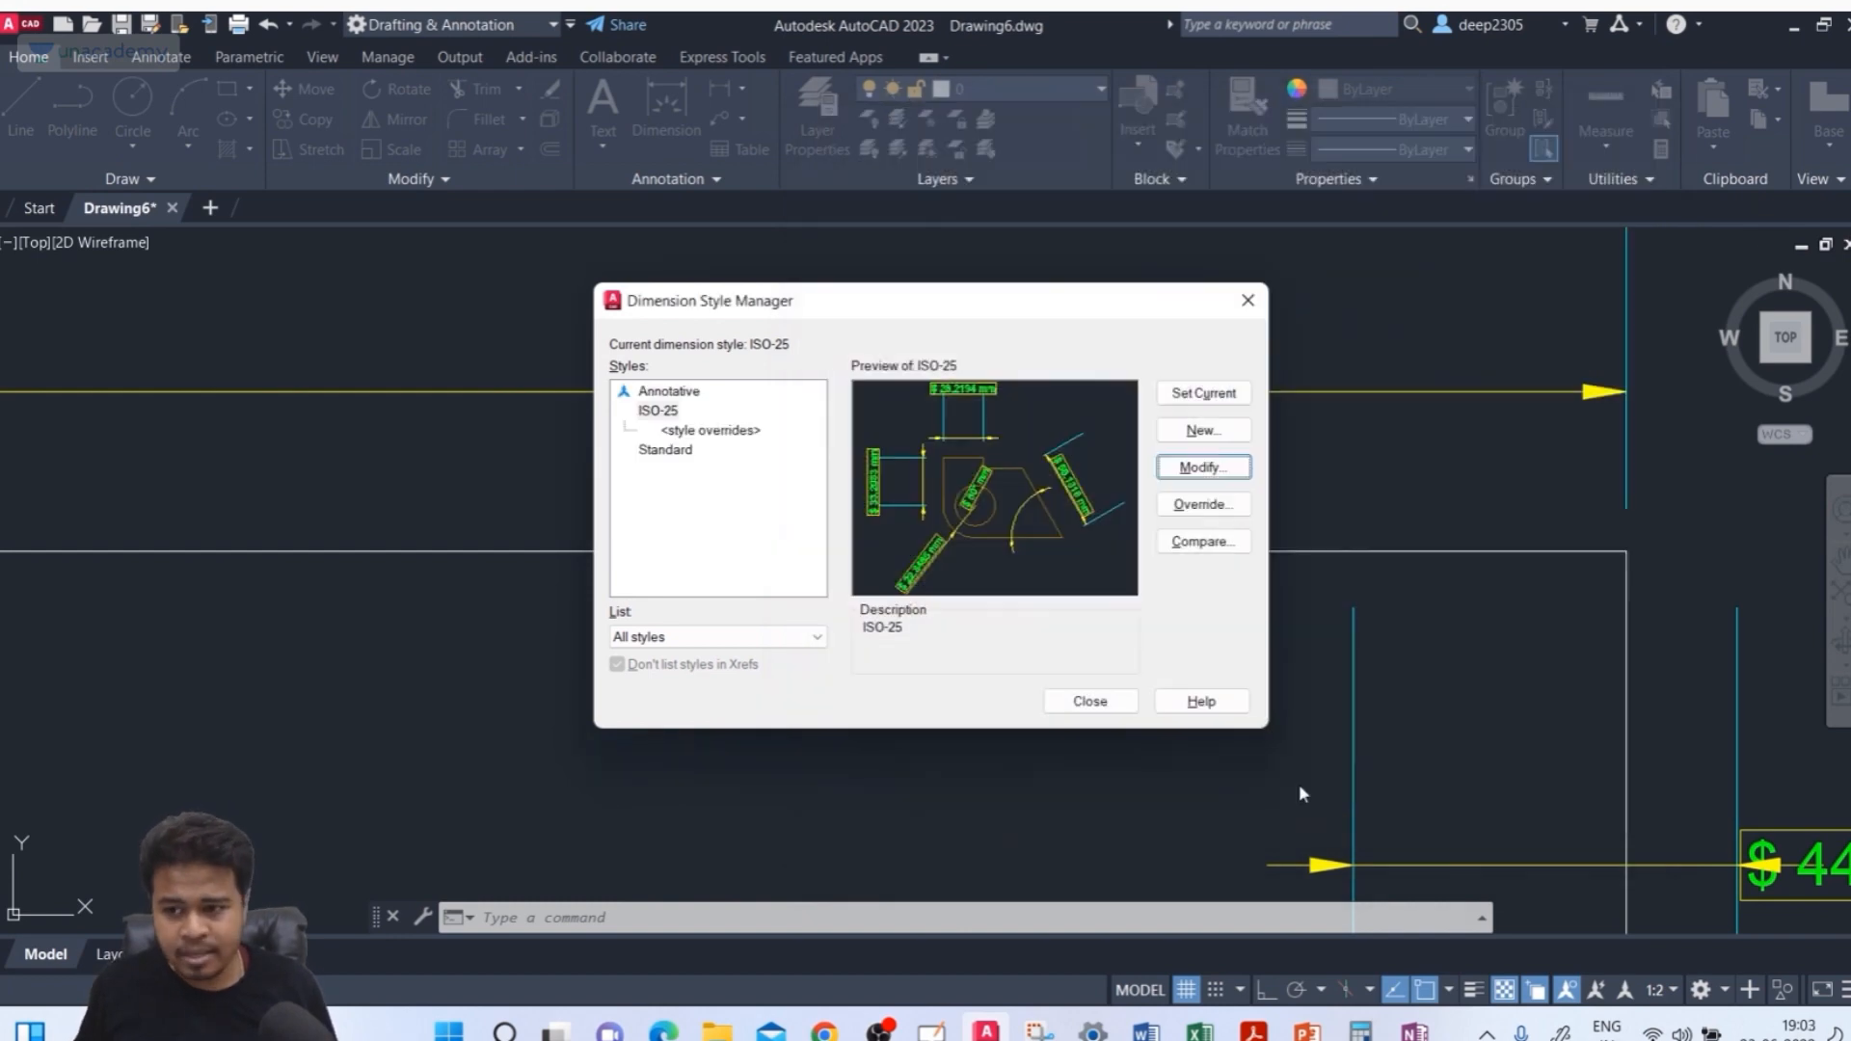
pyautogui.click(1098, 713)
# Add a linear dimension across the very short gap between two closely spaced vertical lines in the drawing
pyautogui.scroll(-6, 730, 481)
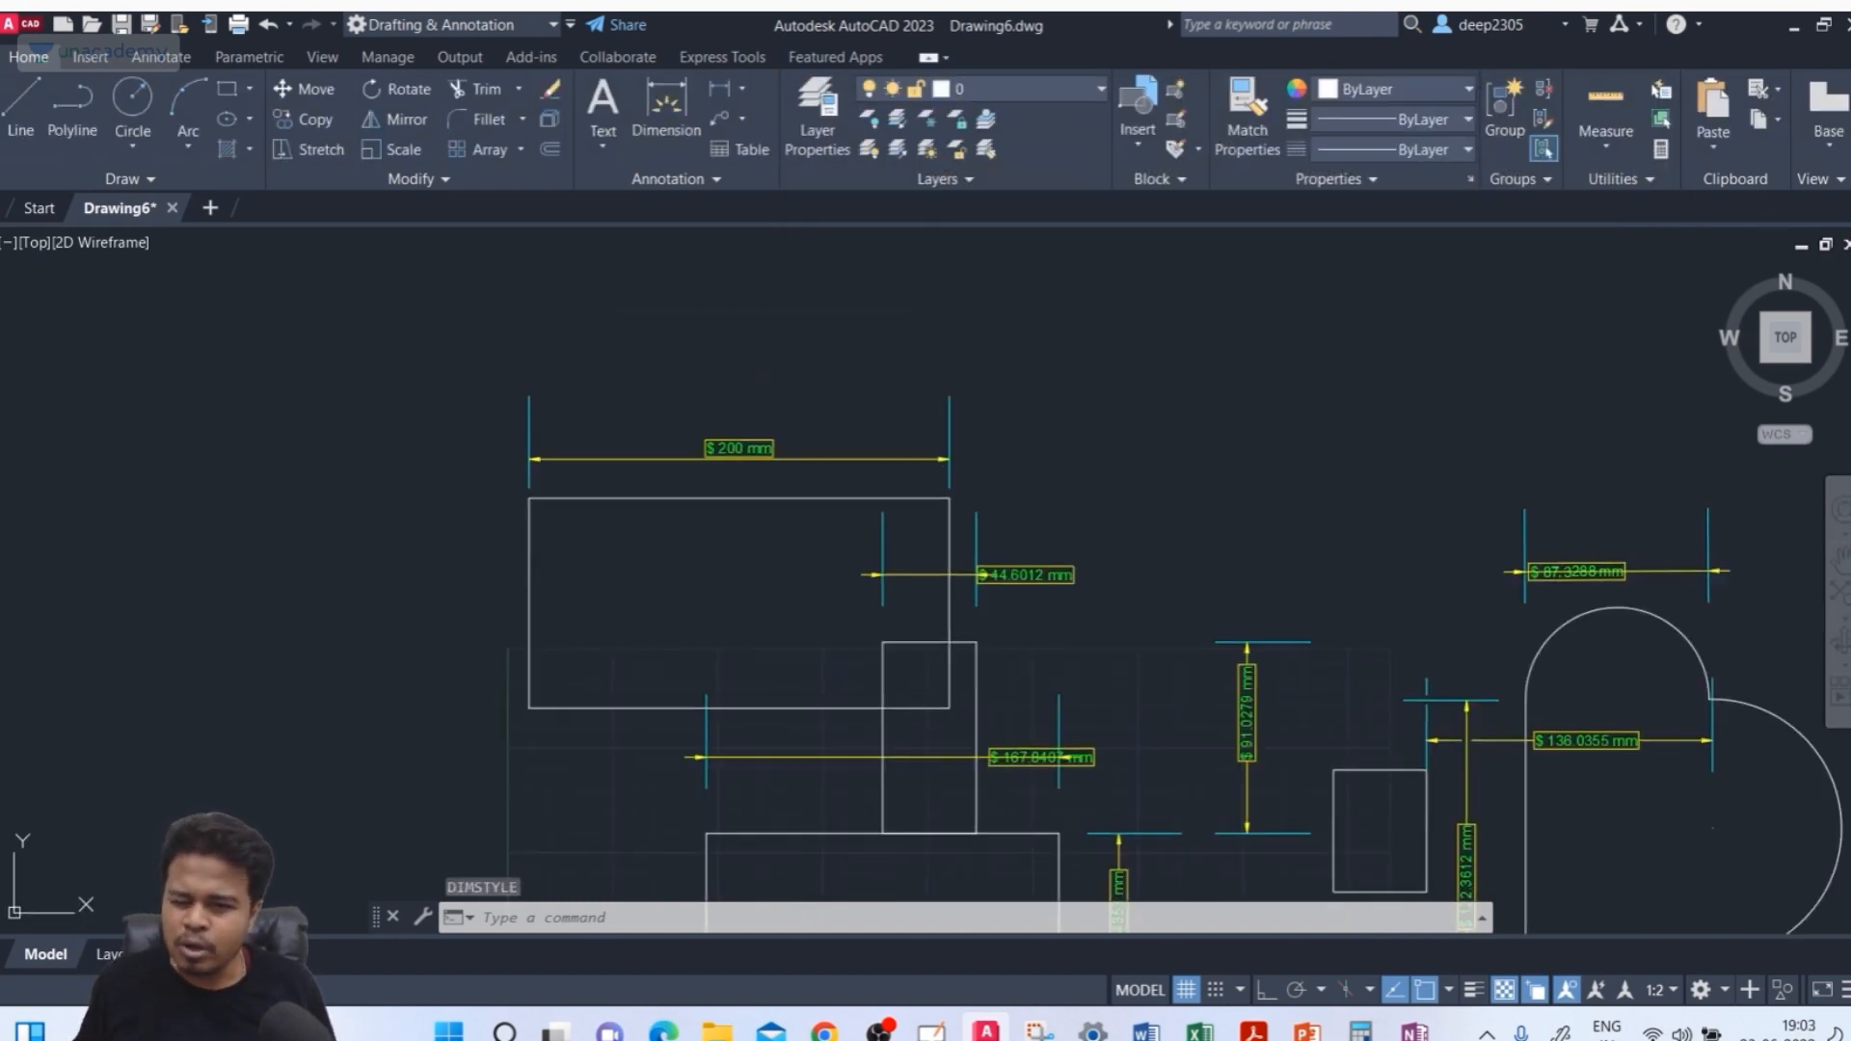
pyautogui.moveTo(626, 546); pyautogui.dragTo(653, 499, button='middle')
pyautogui.click(666, 104)
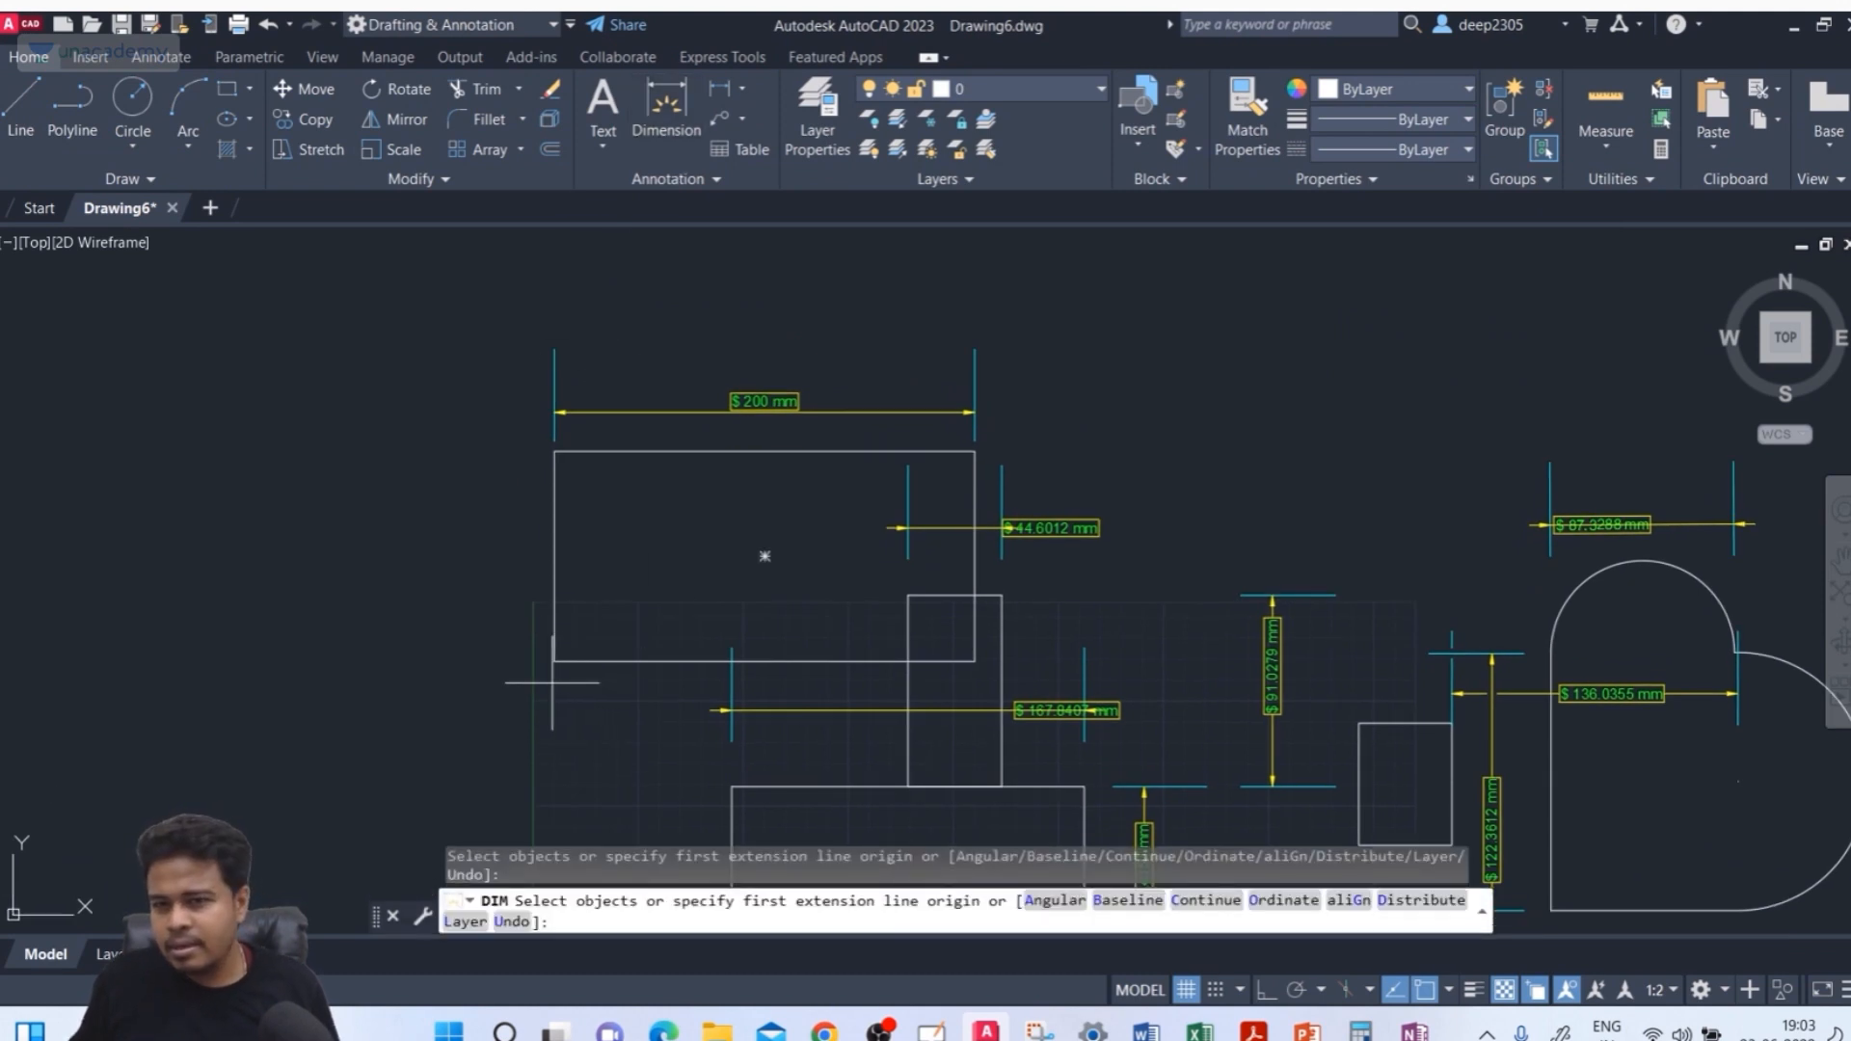
pyautogui.scroll(6, 552, 682)
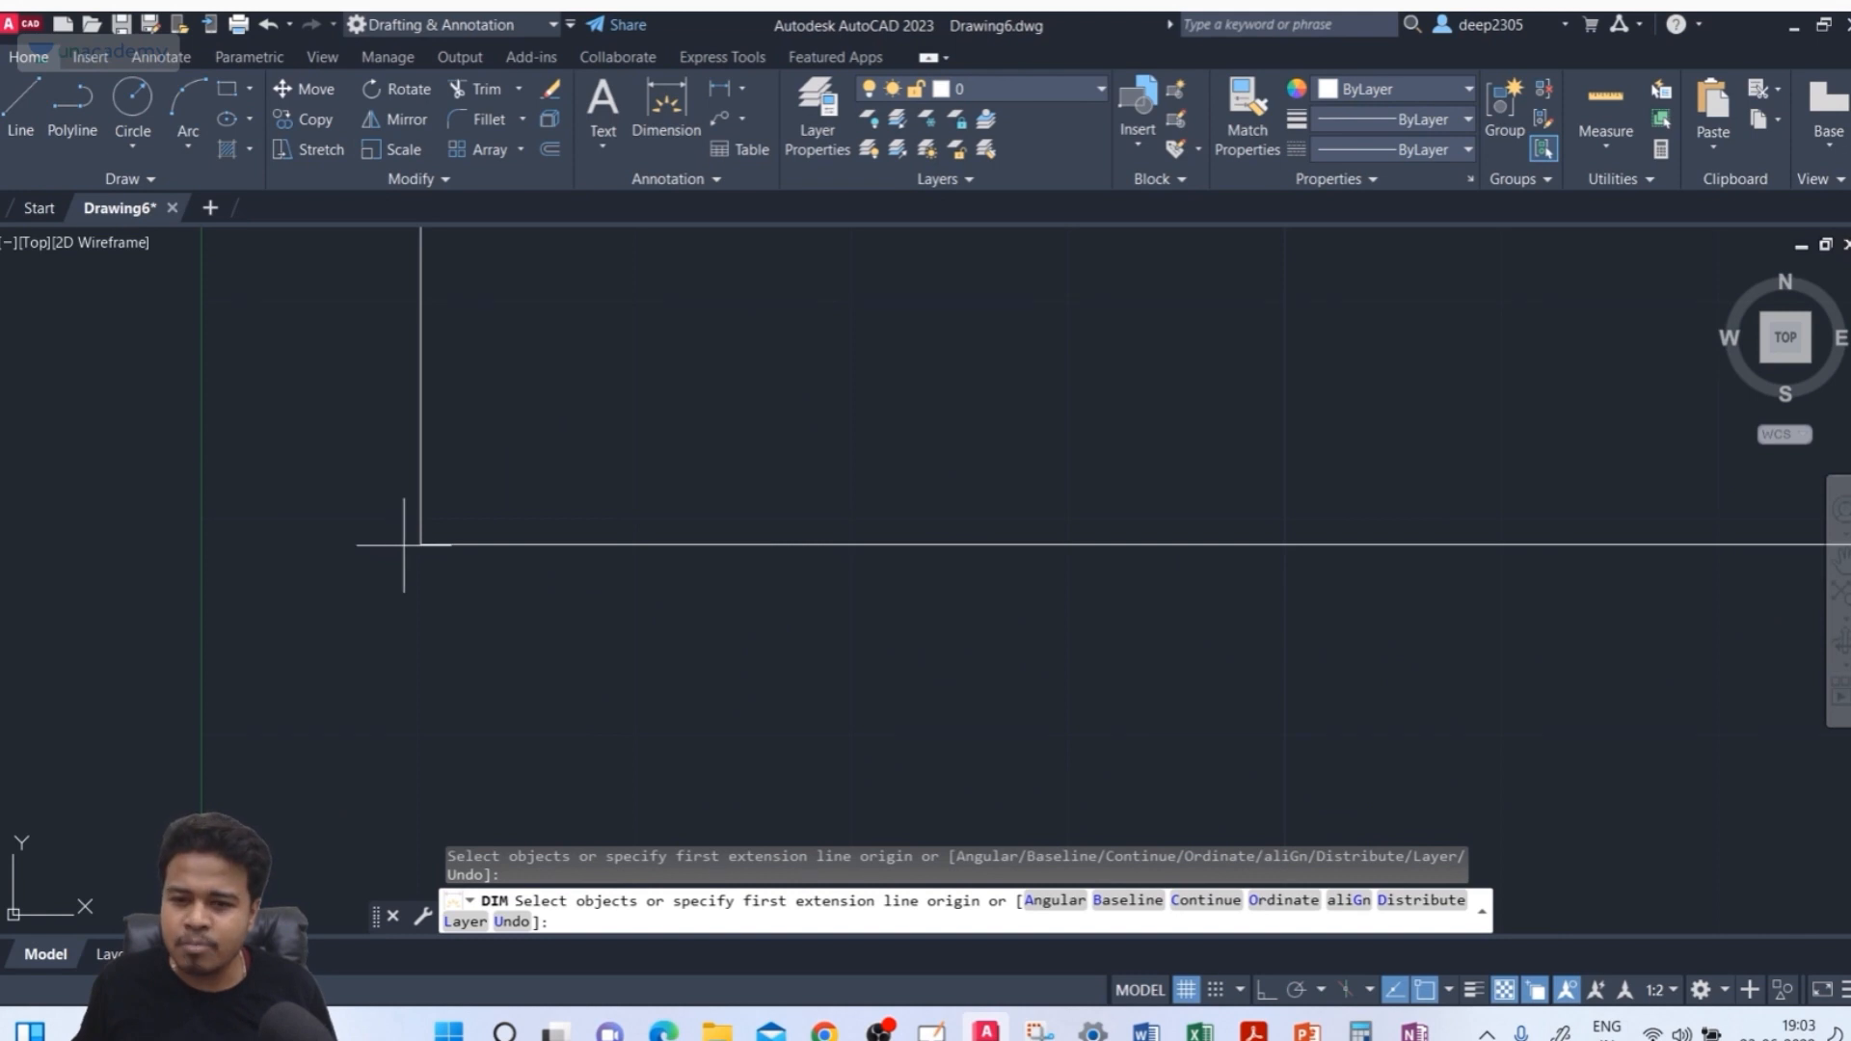
pyautogui.click(420, 545)
pyautogui.scroll(-3, 426, 540)
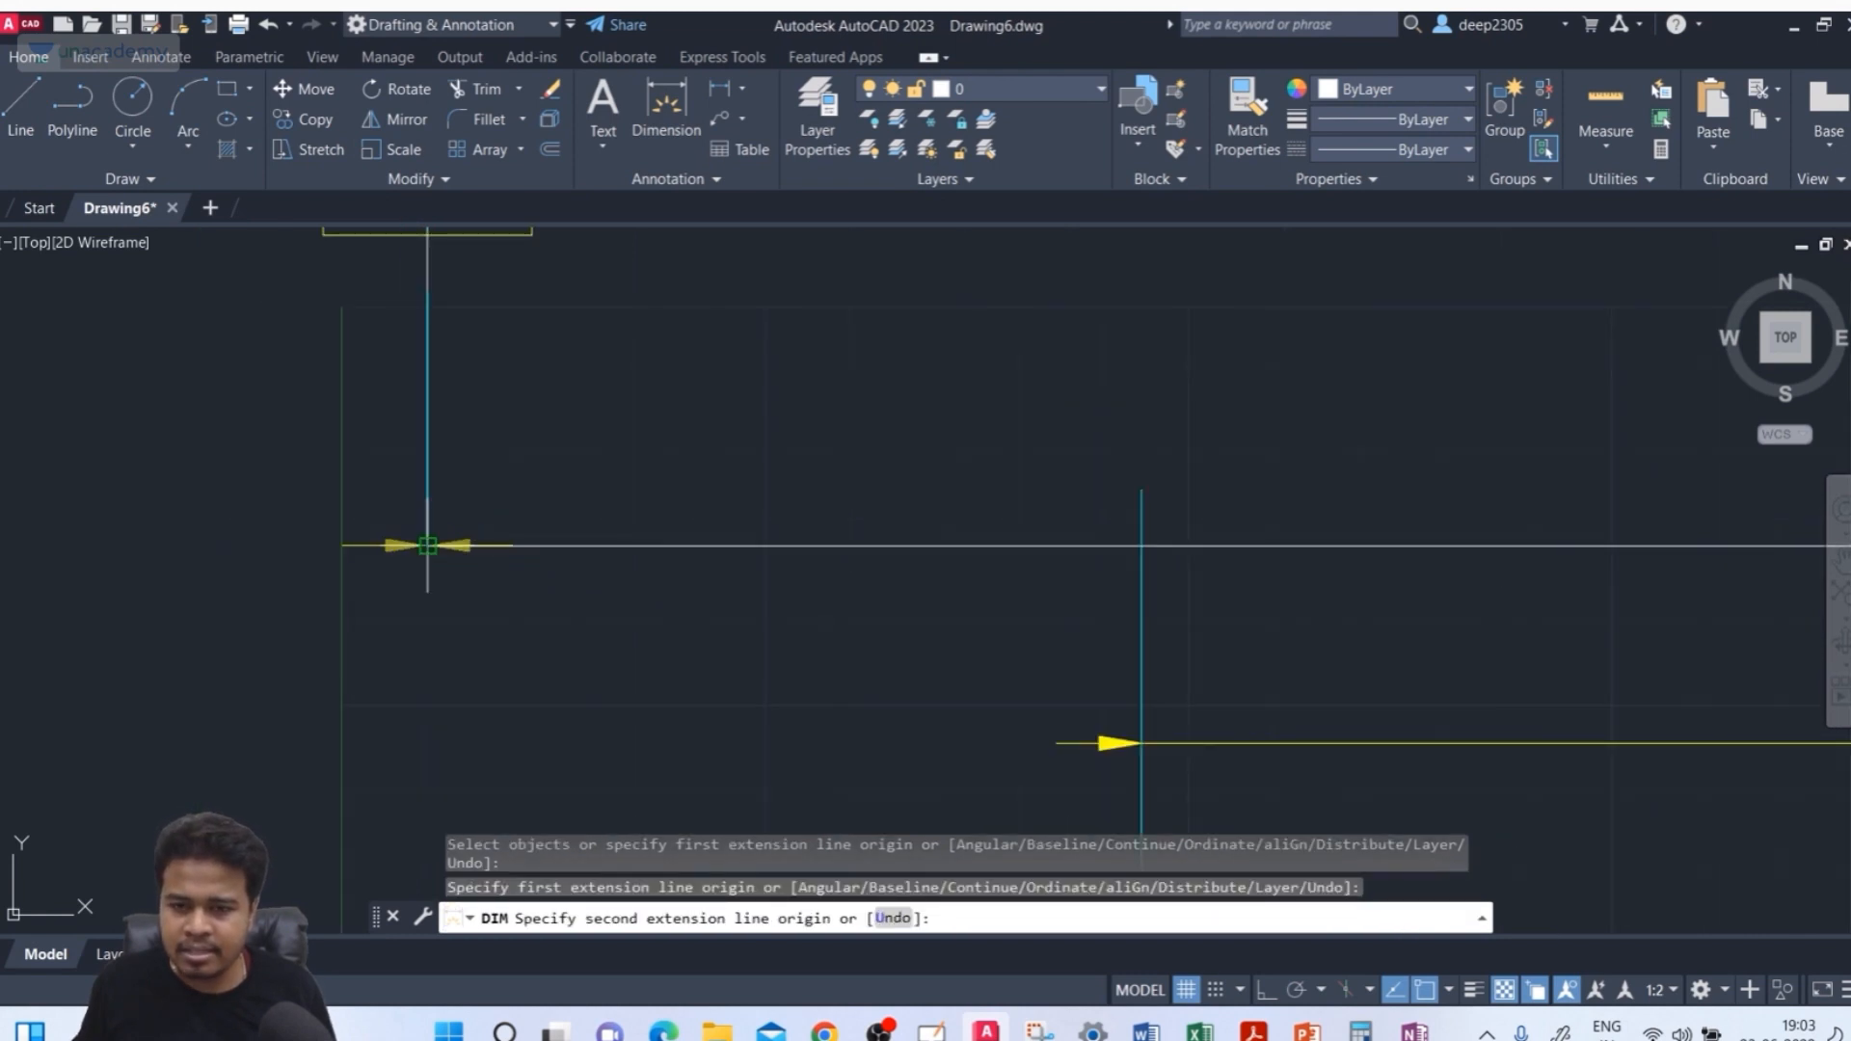
pyautogui.moveTo(427, 546); pyautogui.dragTo(470, 659, button='middle')
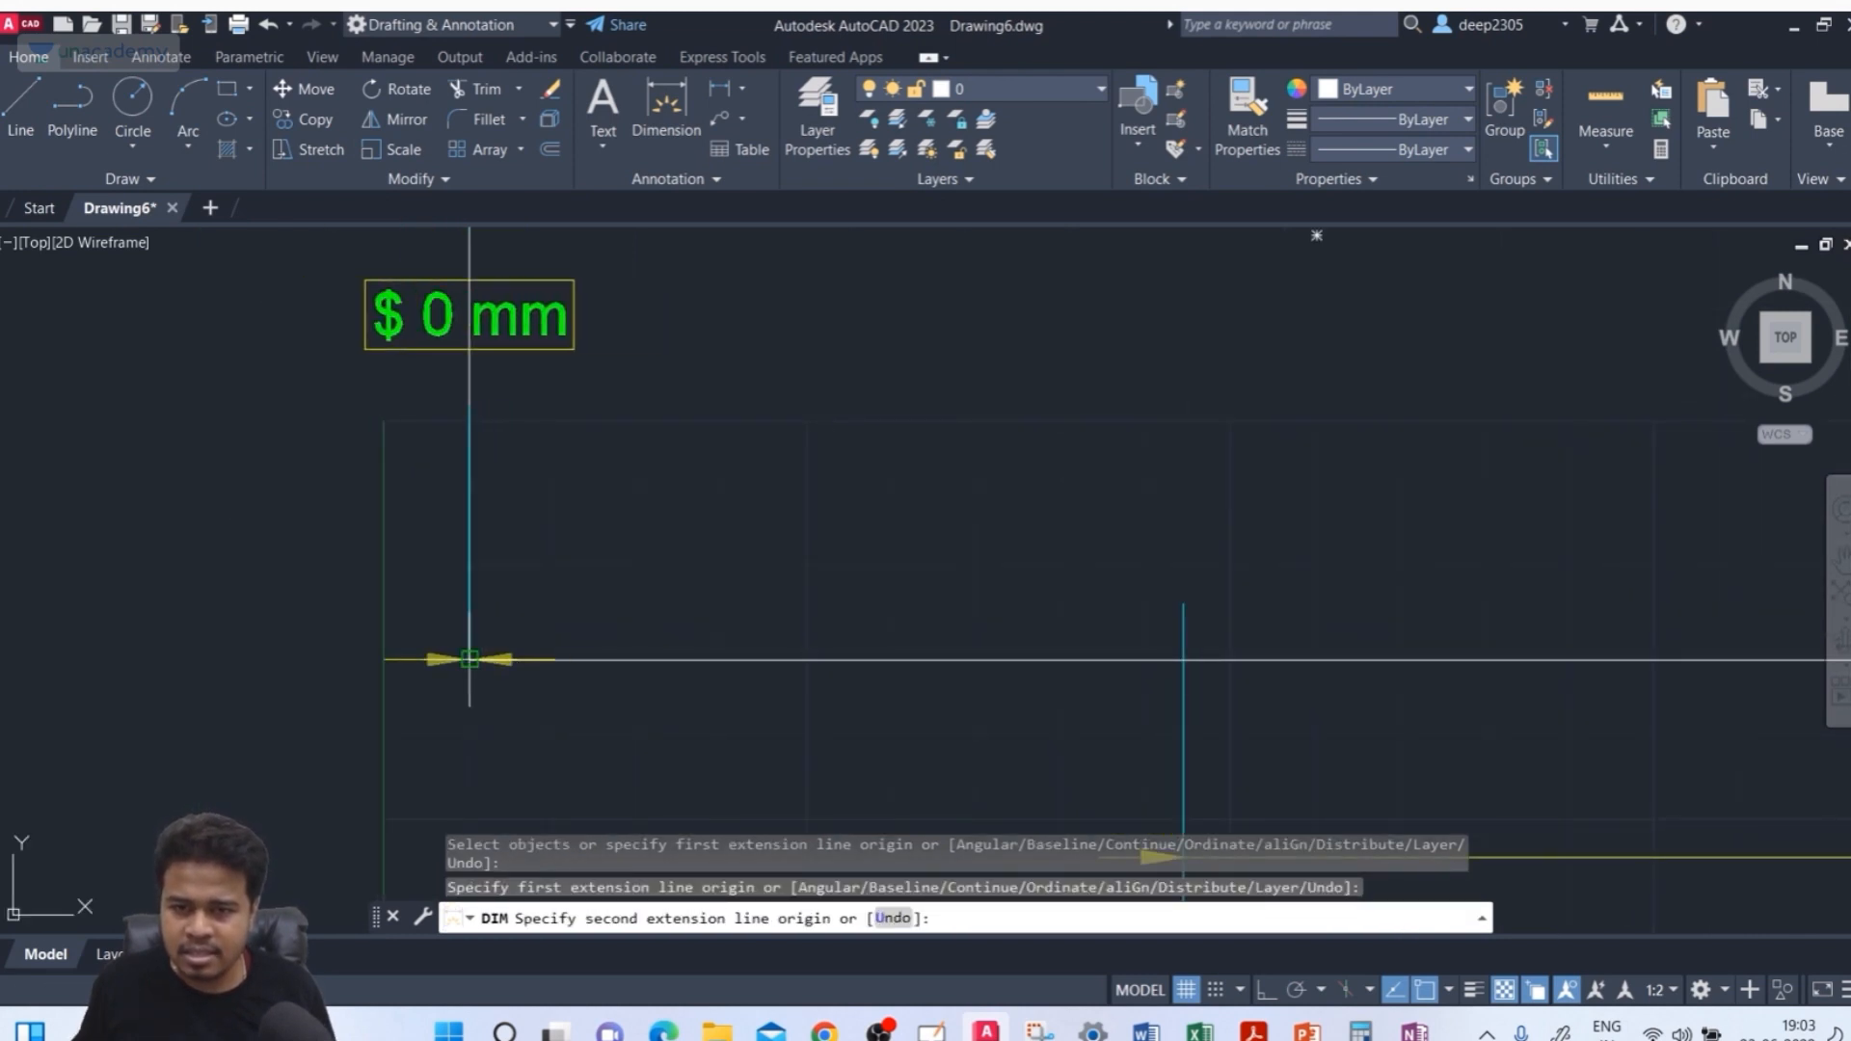
pyautogui.scroll(2, 470, 659)
pyautogui.scroll(-2, 475, 659)
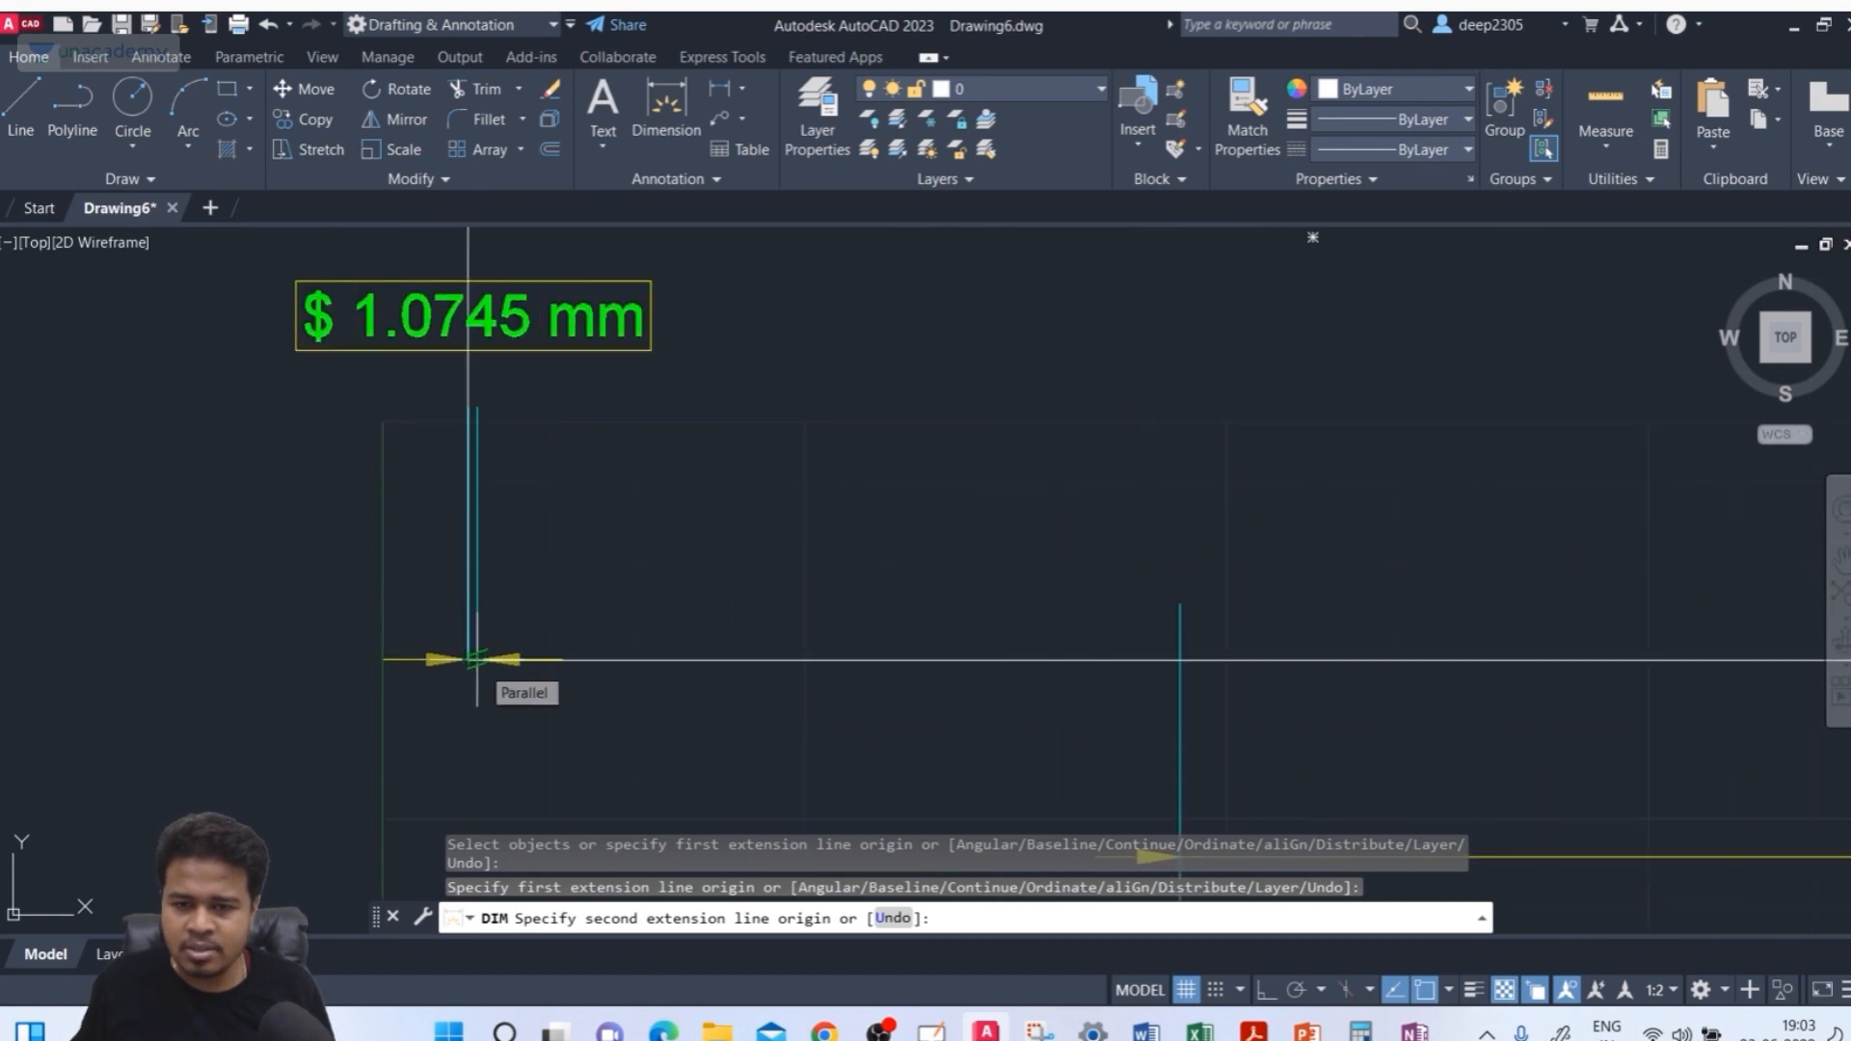
pyautogui.scroll(9, 476, 659)
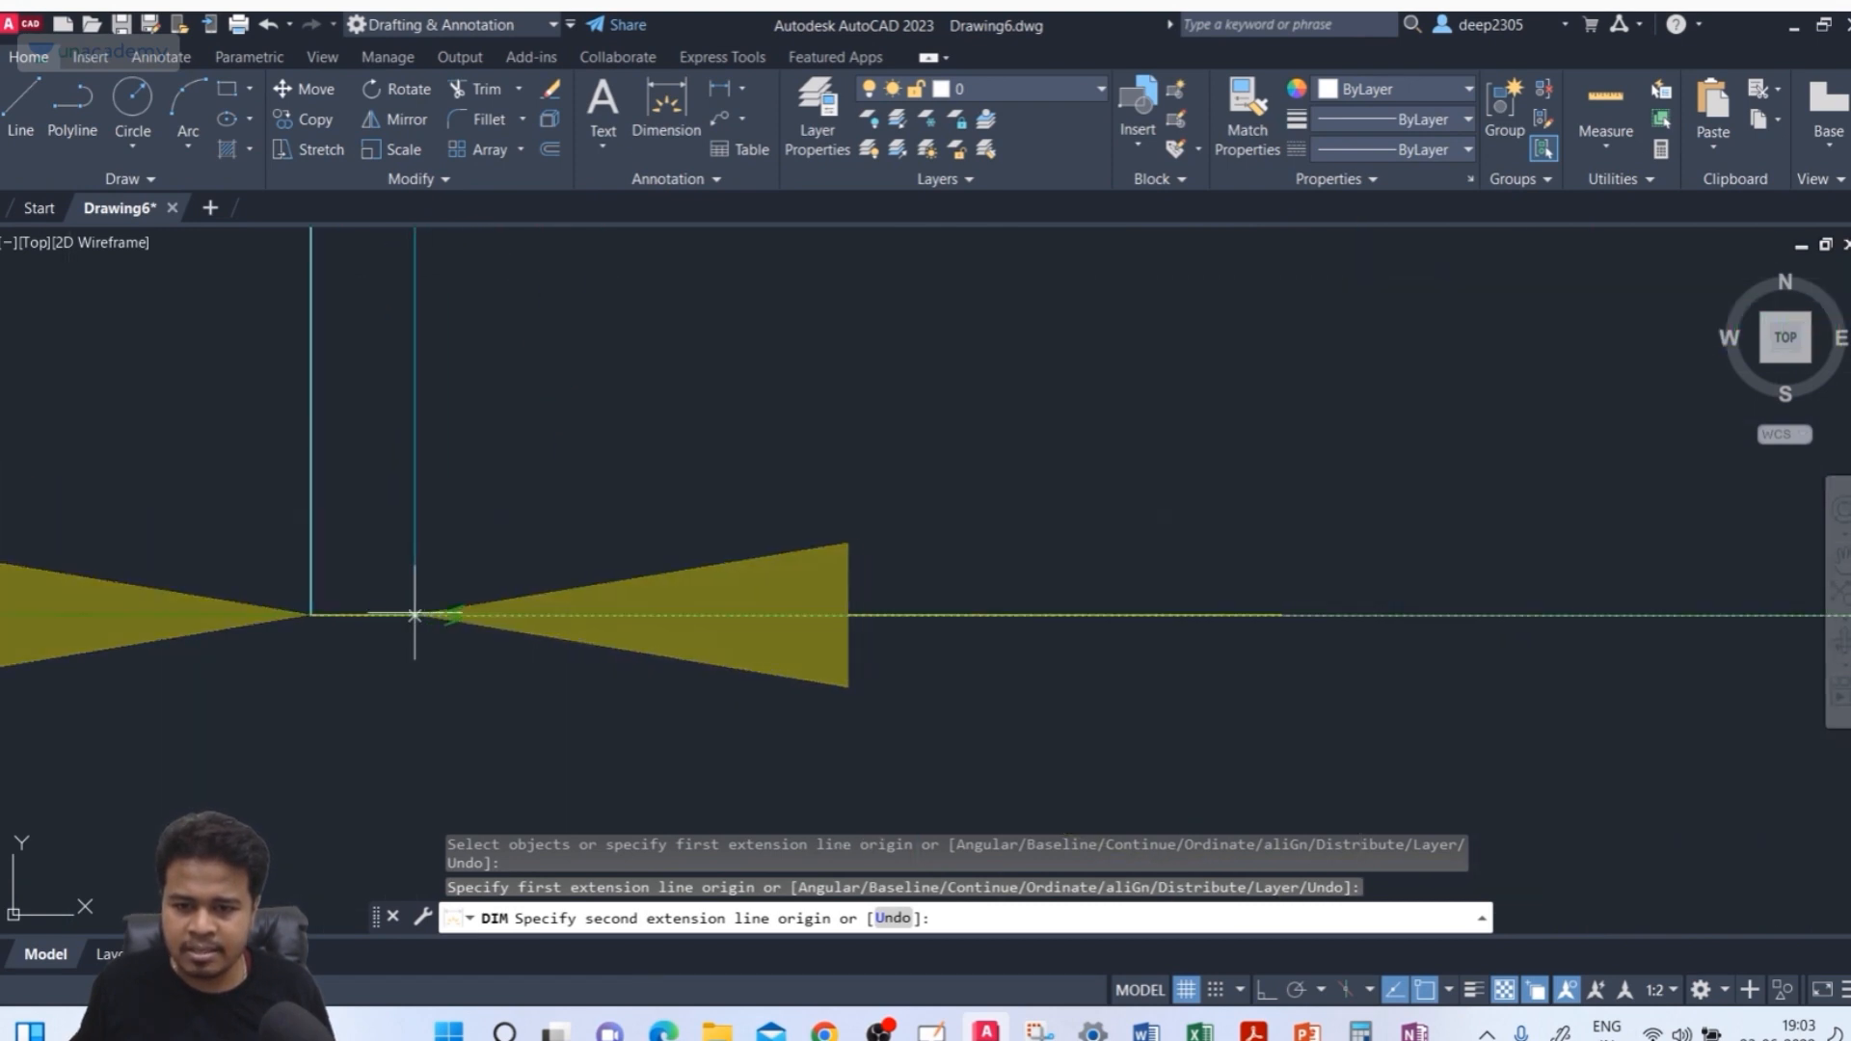
pyautogui.click(349, 615)
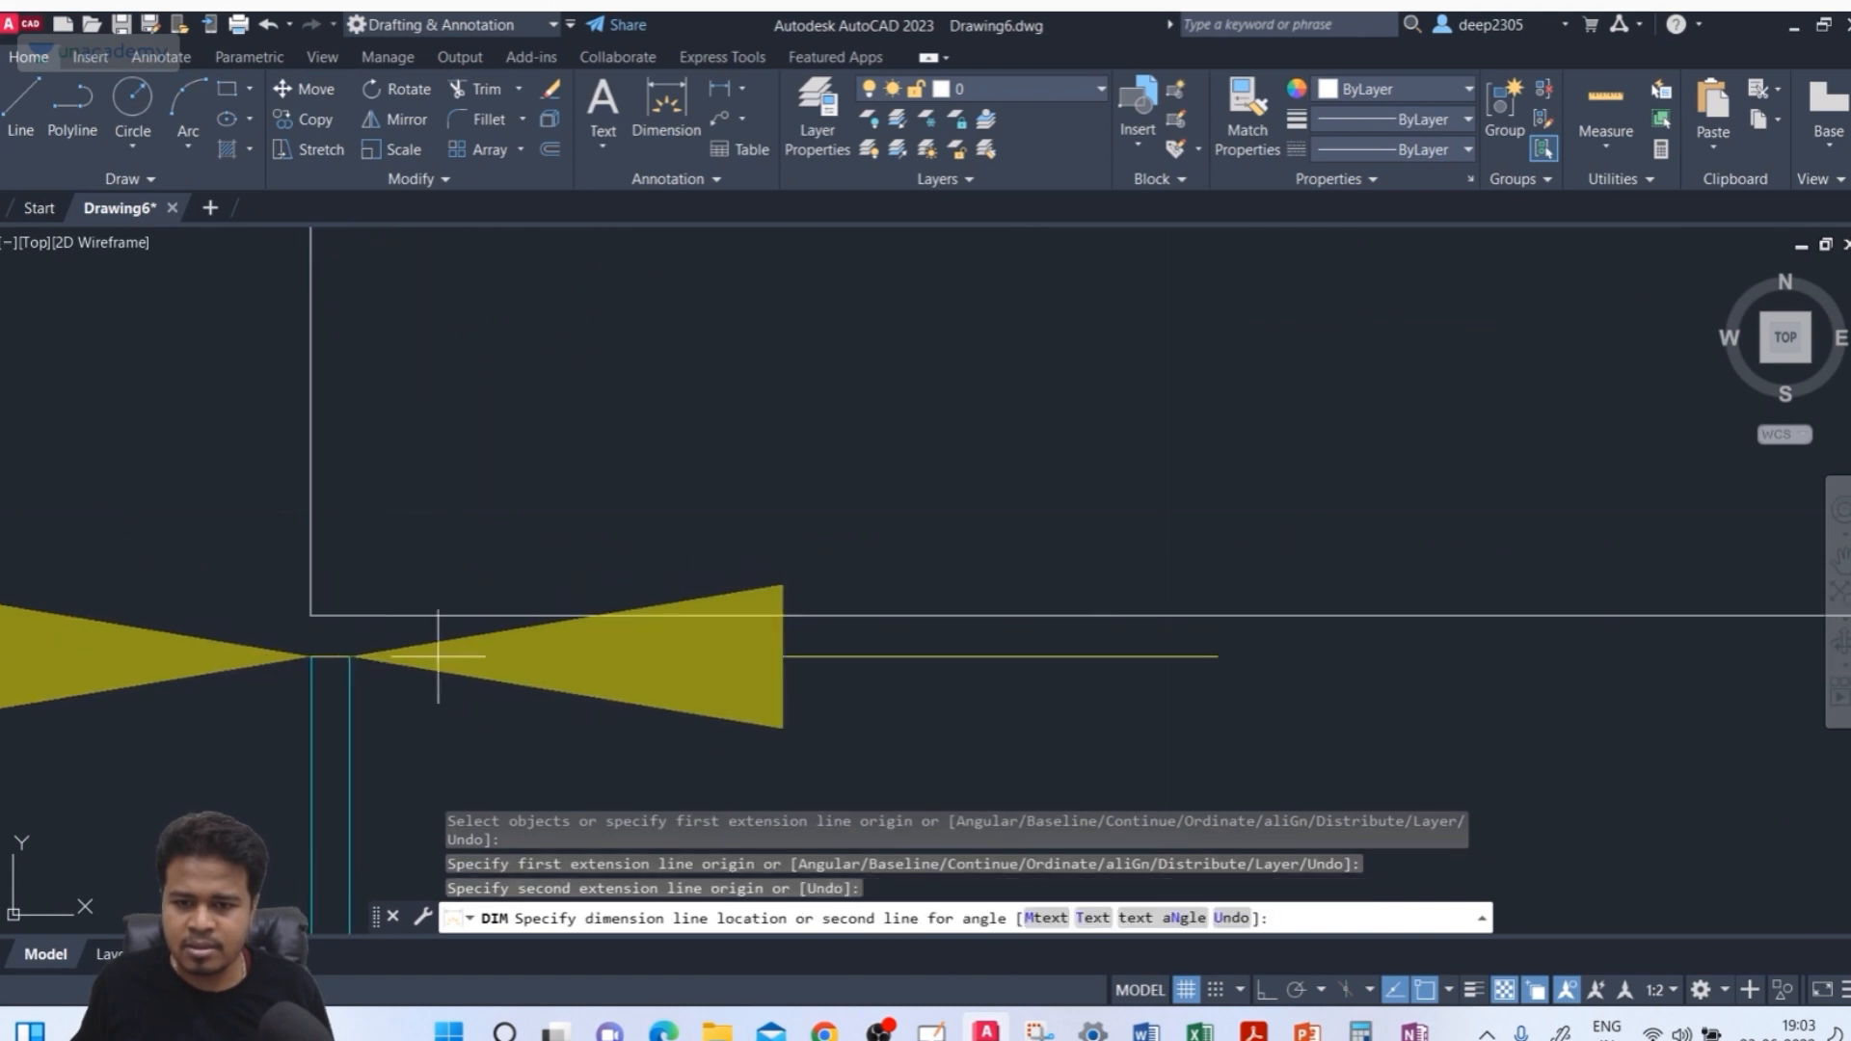
pyautogui.click(495, 666)
pyautogui.scroll(-8, 474, 632)
pyautogui.moveTo(470, 583); pyautogui.dragTo(576, 278, button='middle')
pyautogui.moveTo(643, 564); pyautogui.dragTo(707, 344, button='middle')
pyautogui.press('Return')
pyautogui.press('Return')
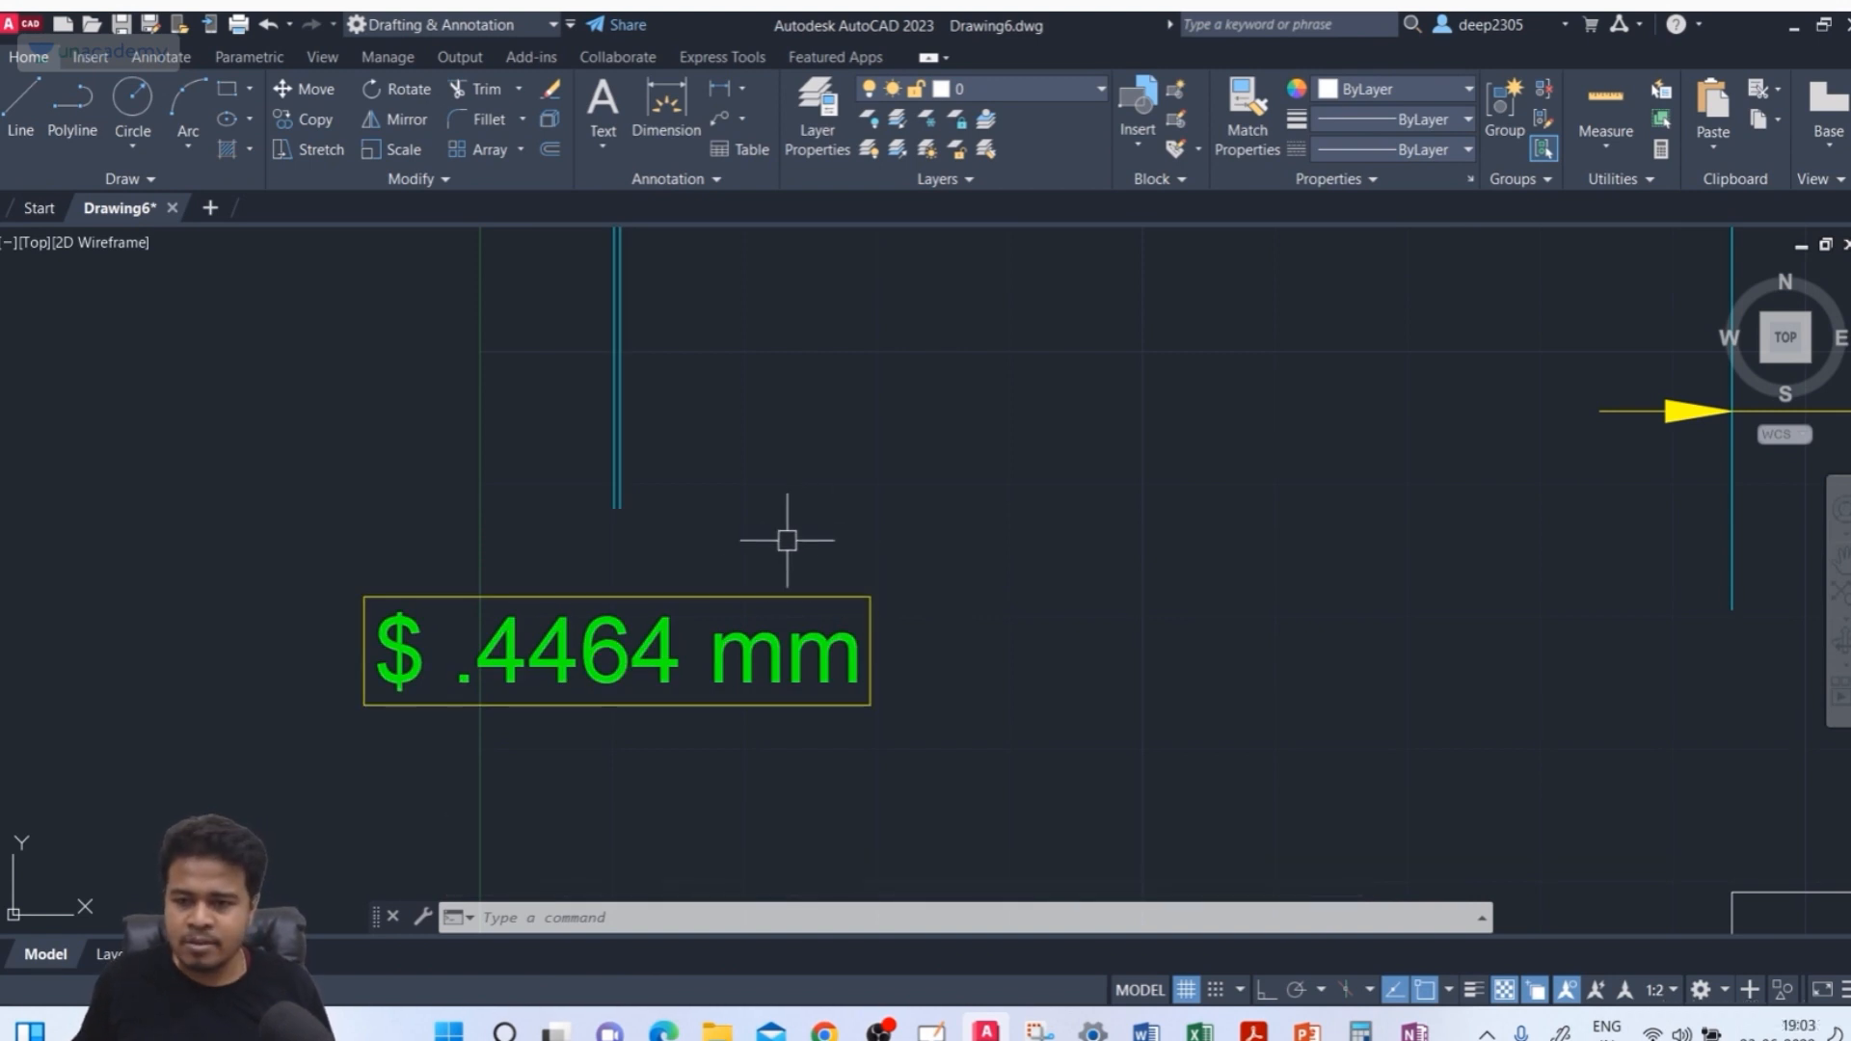
# Open the ISO-25 style for modification and clear its primary units prefix and suffix
pyautogui.write('d')
pyautogui.press('Return')
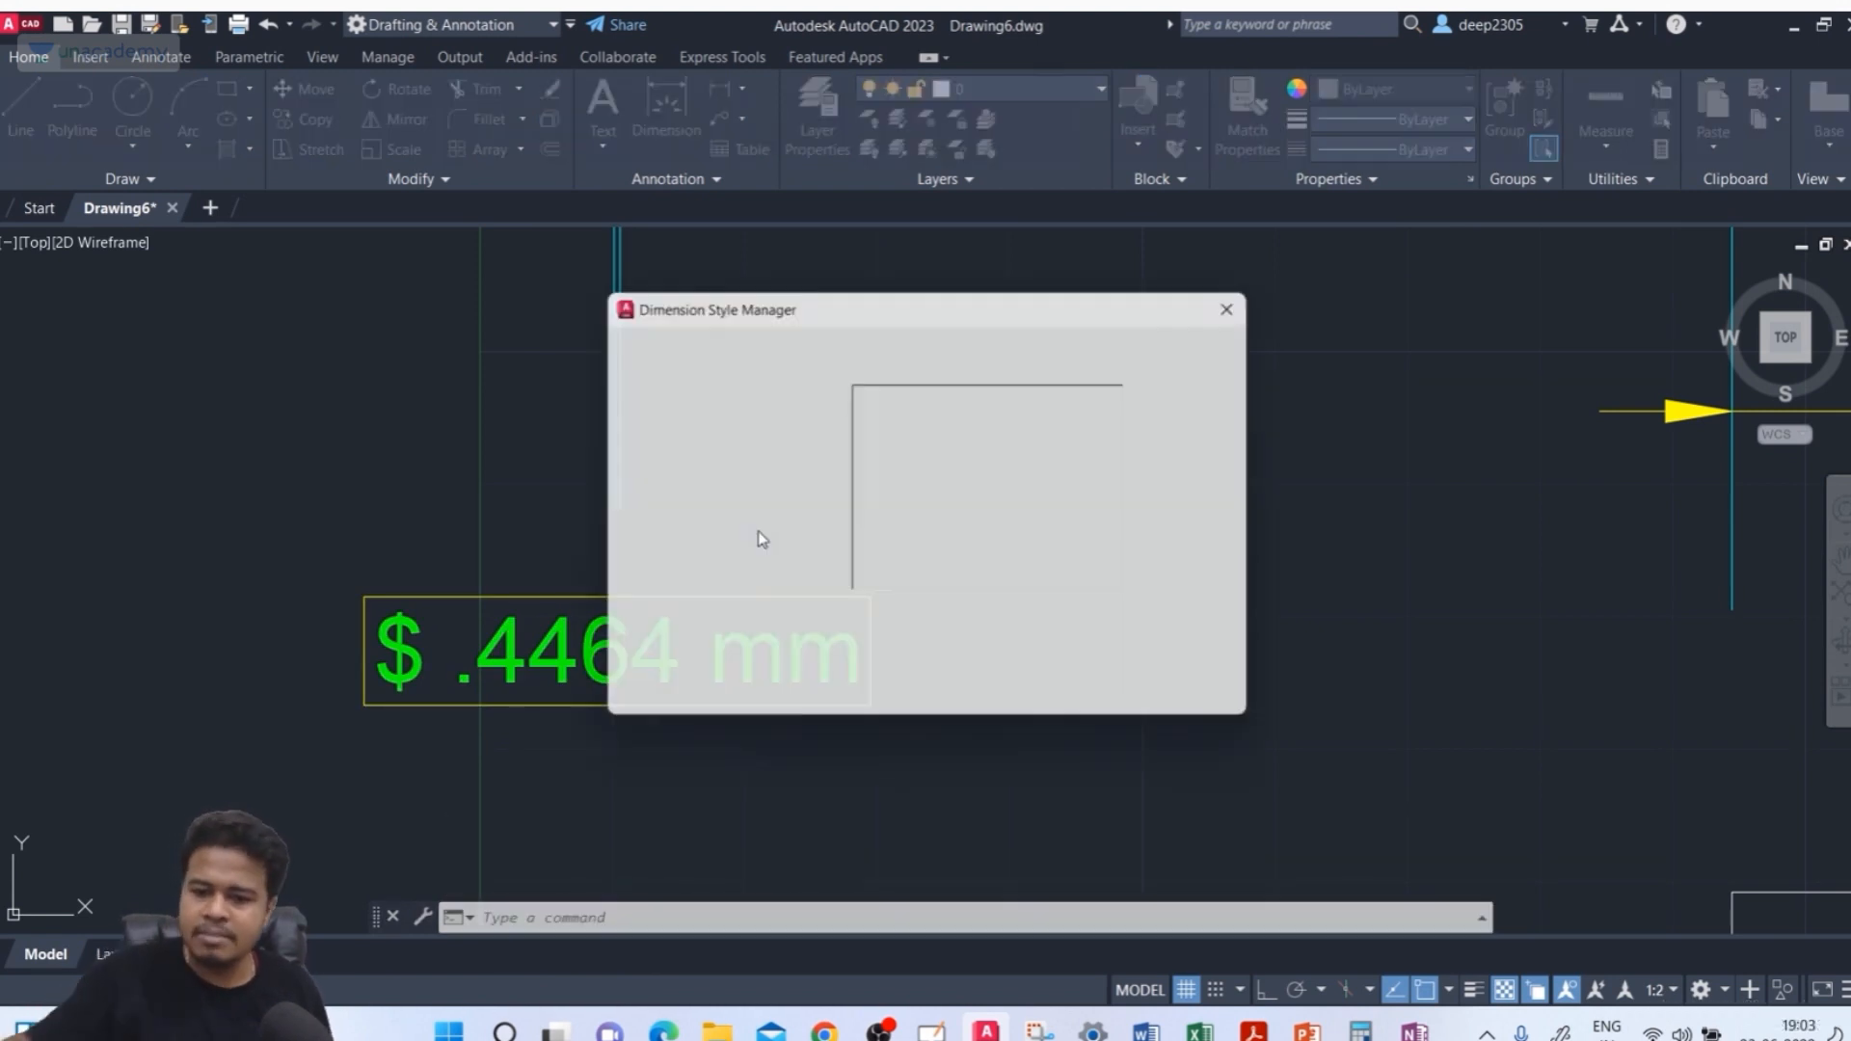
pyautogui.click(663, 409)
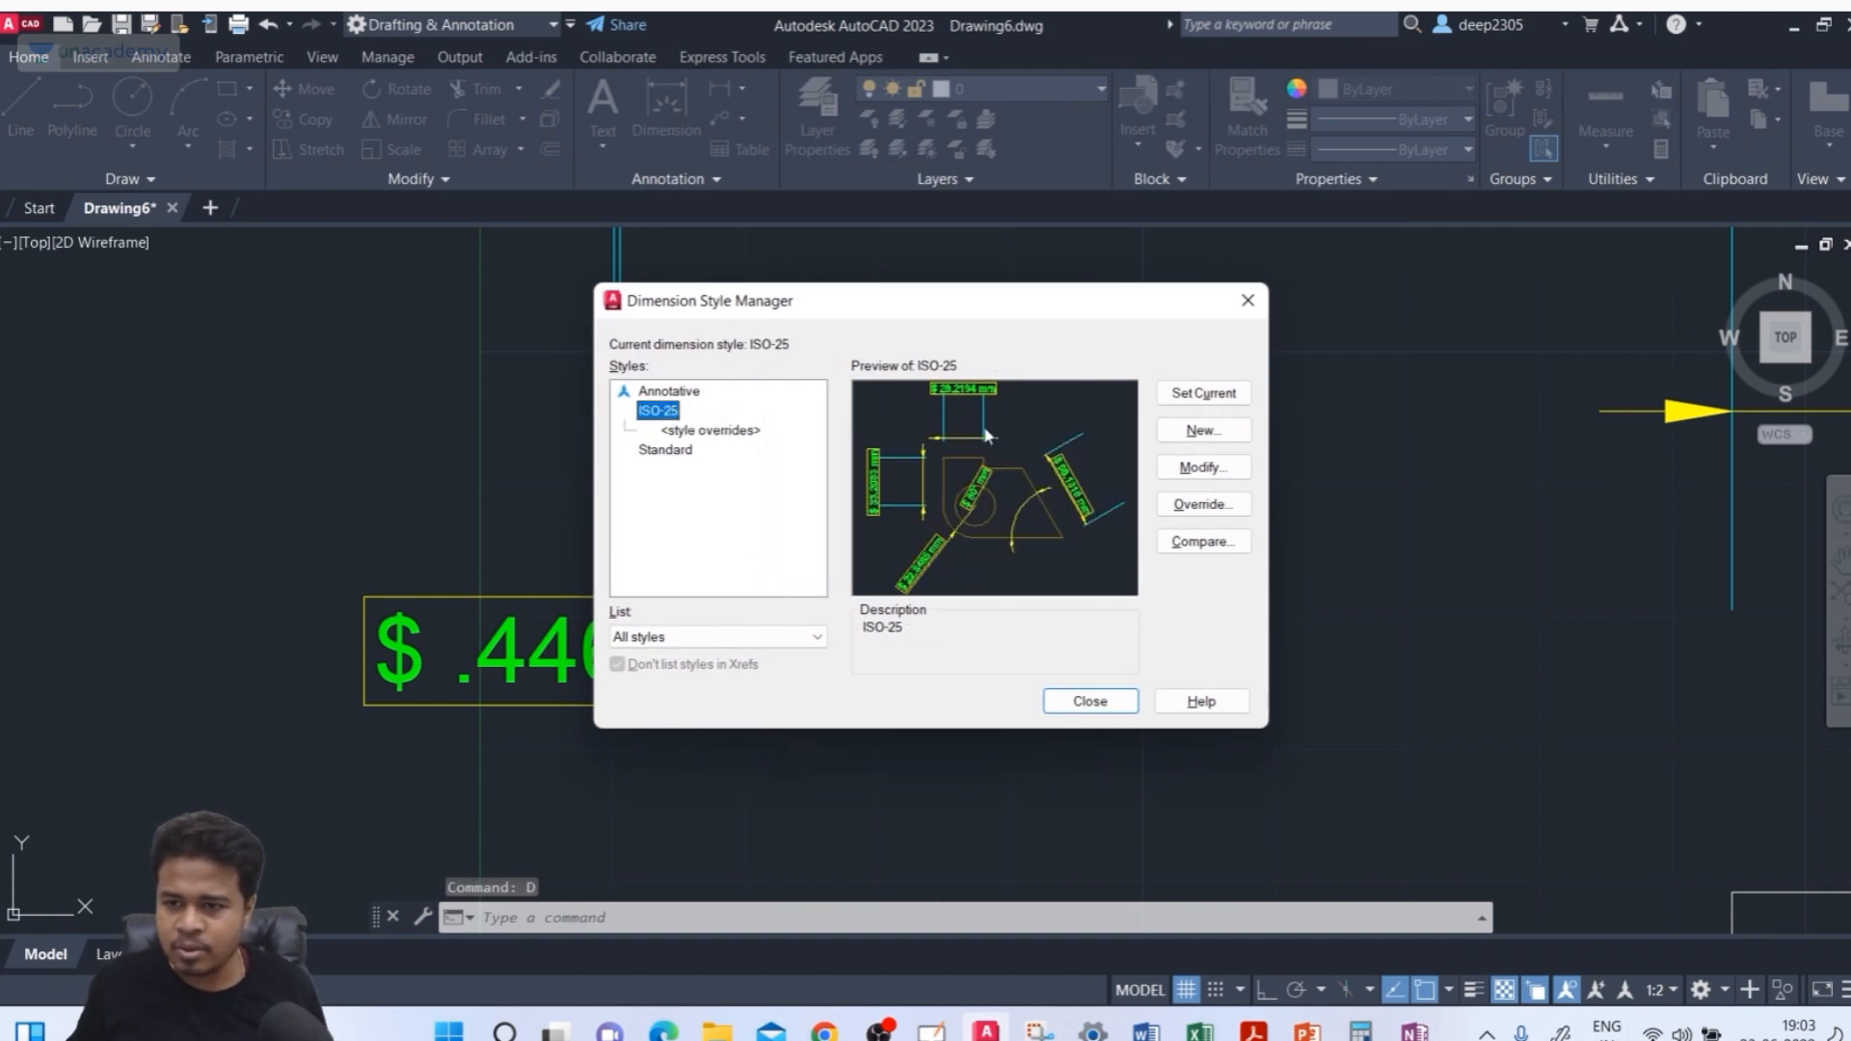
pyautogui.click(1171, 471)
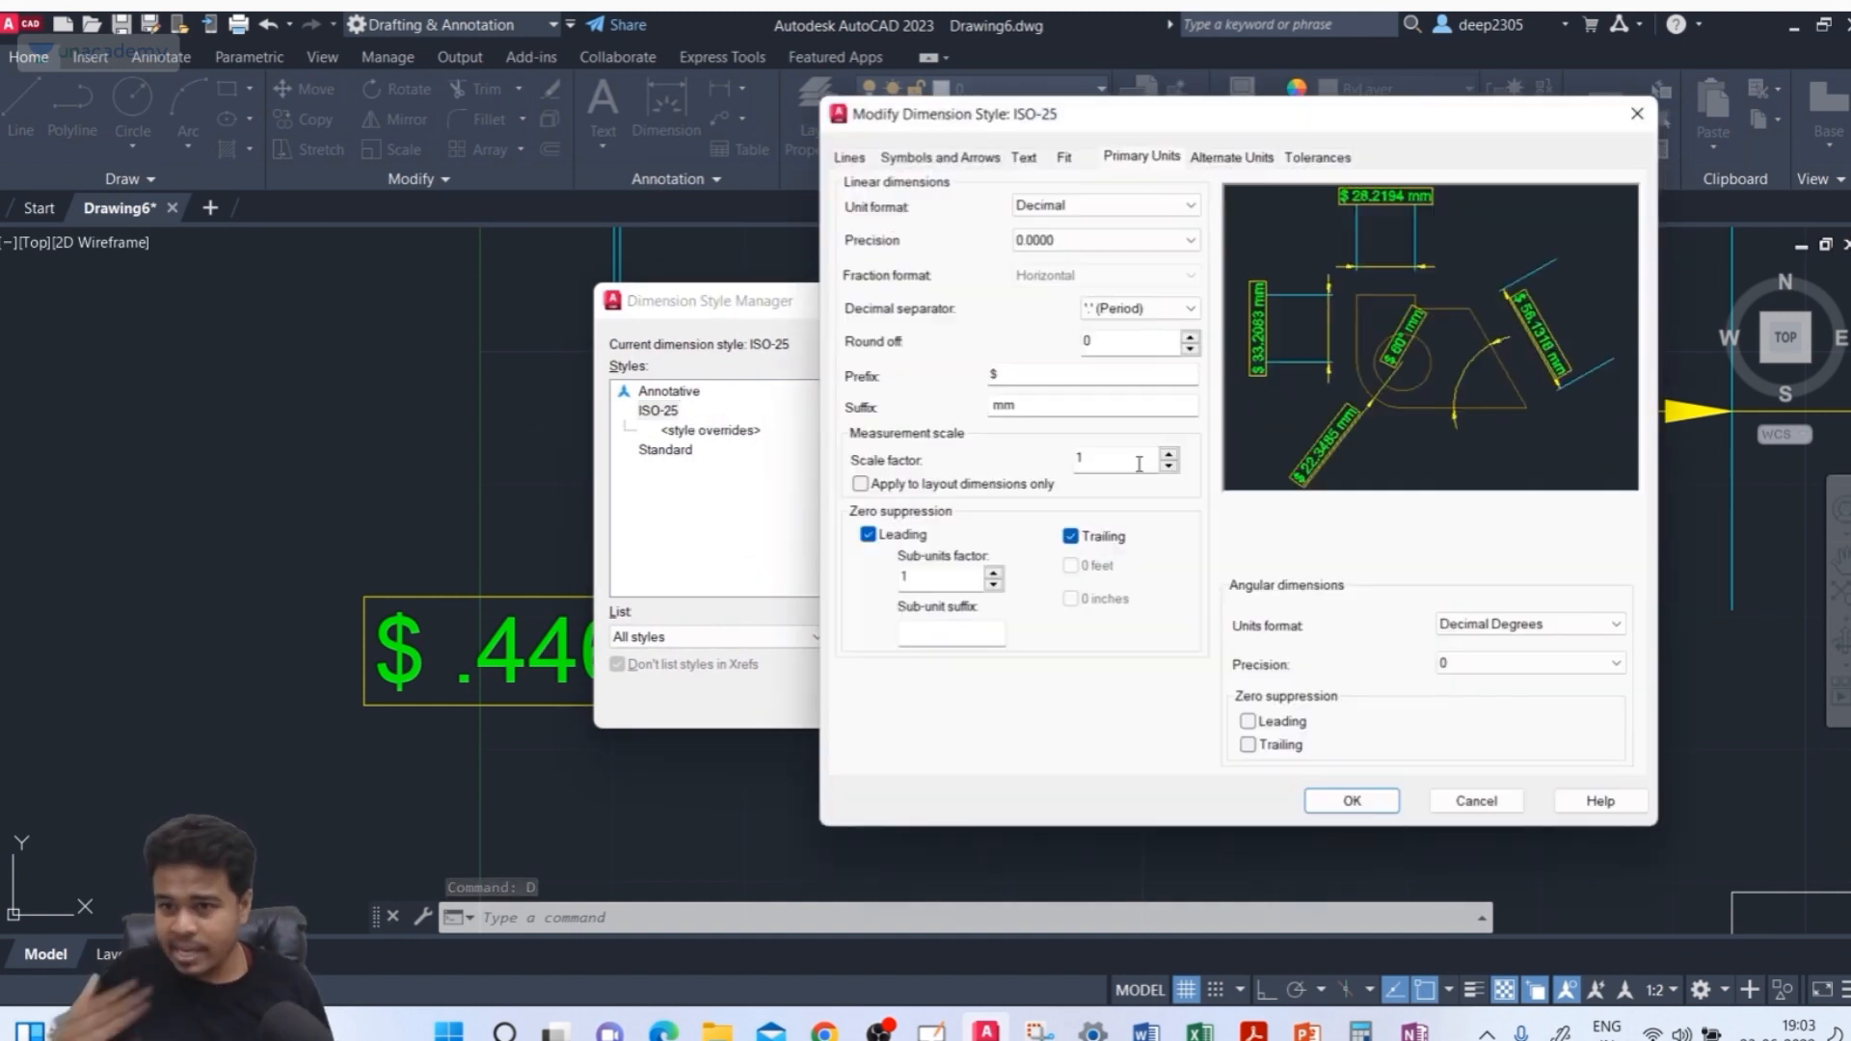
pyautogui.moveTo(1011, 377); pyautogui.dragTo(612, 355)
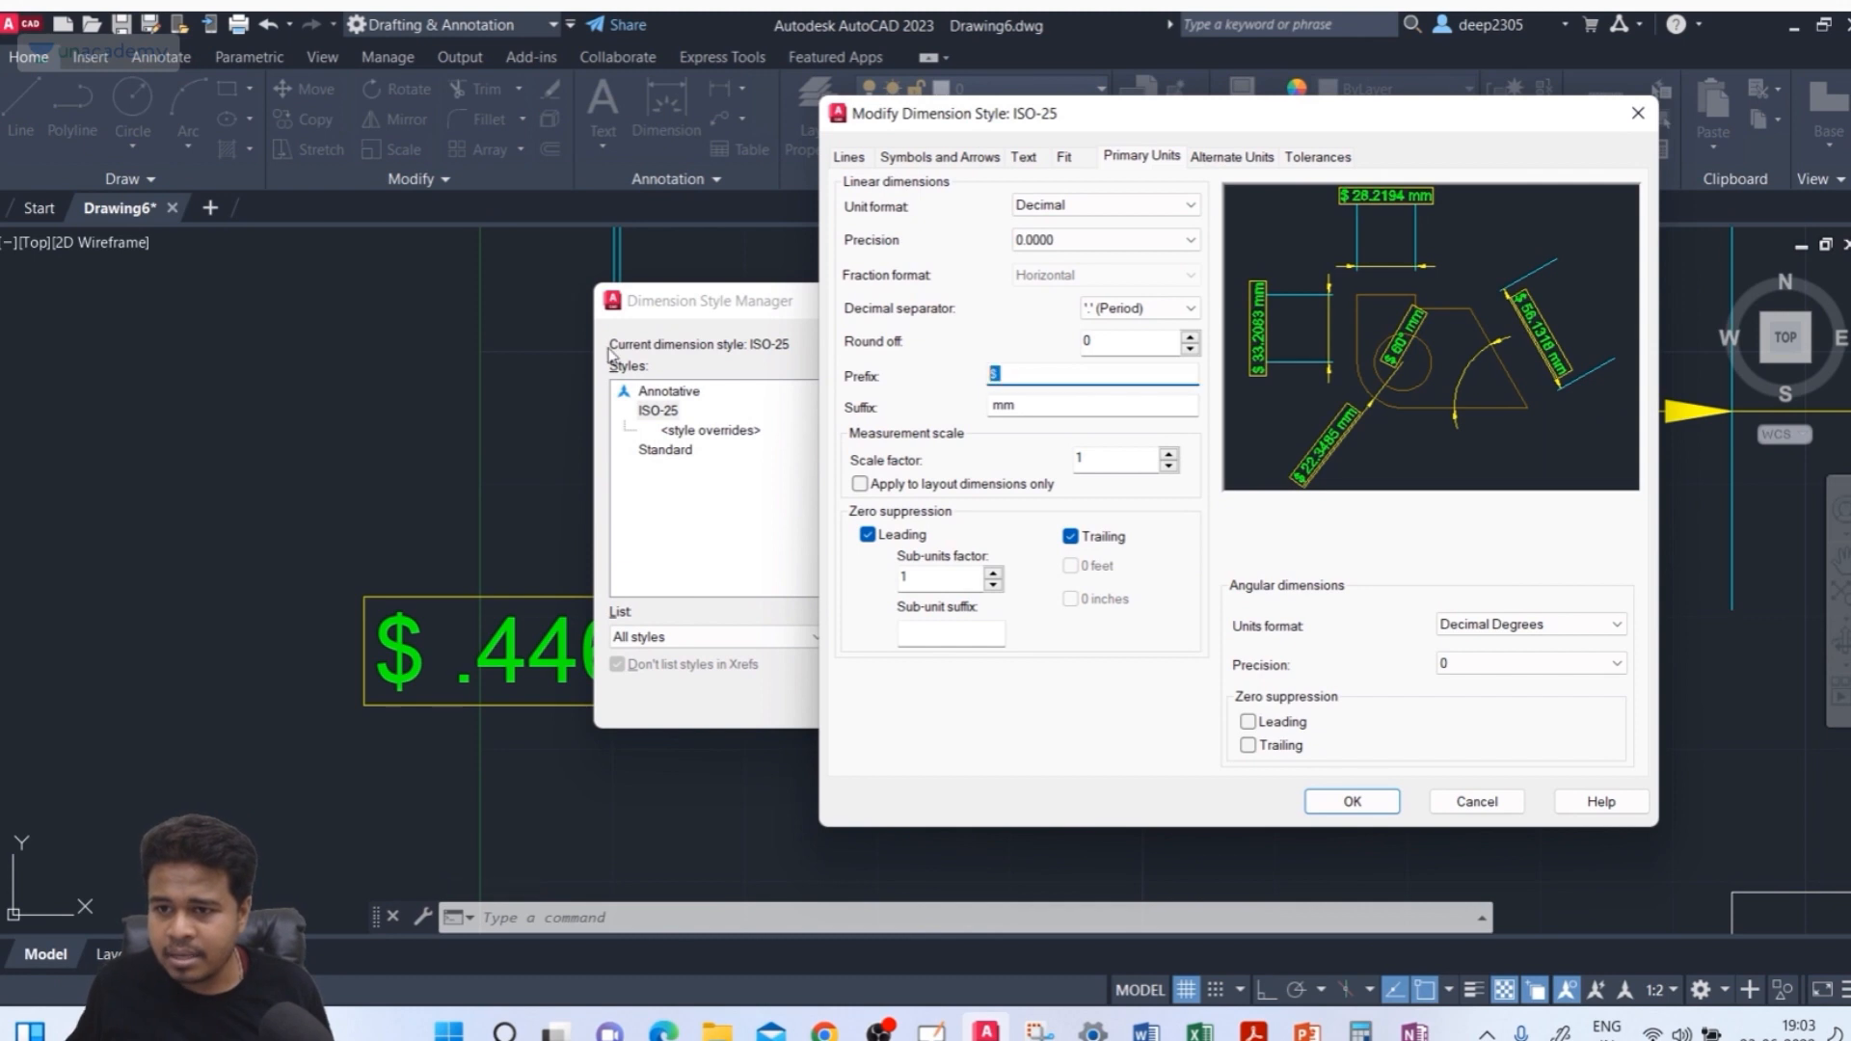
pyautogui.press('BackSpace')
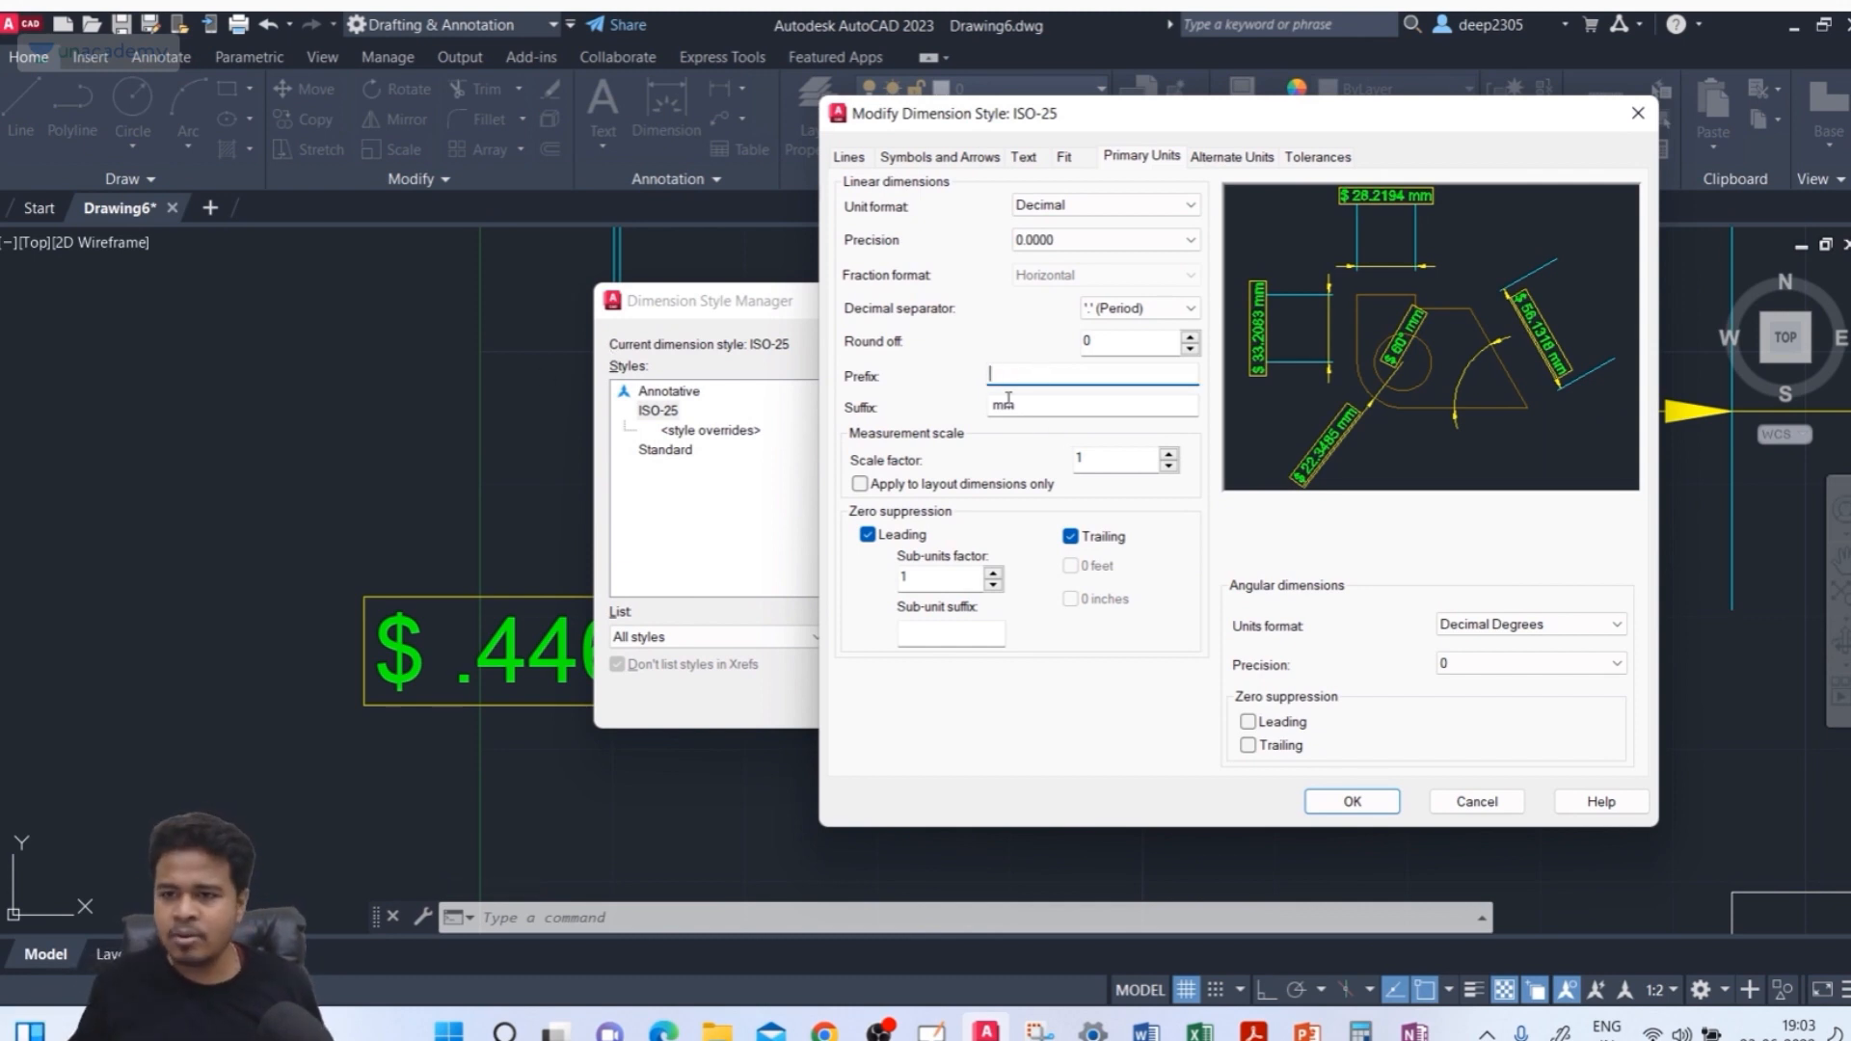
pyautogui.moveTo(1034, 406); pyautogui.dragTo(703, 401)
pyautogui.press('BackSpace')
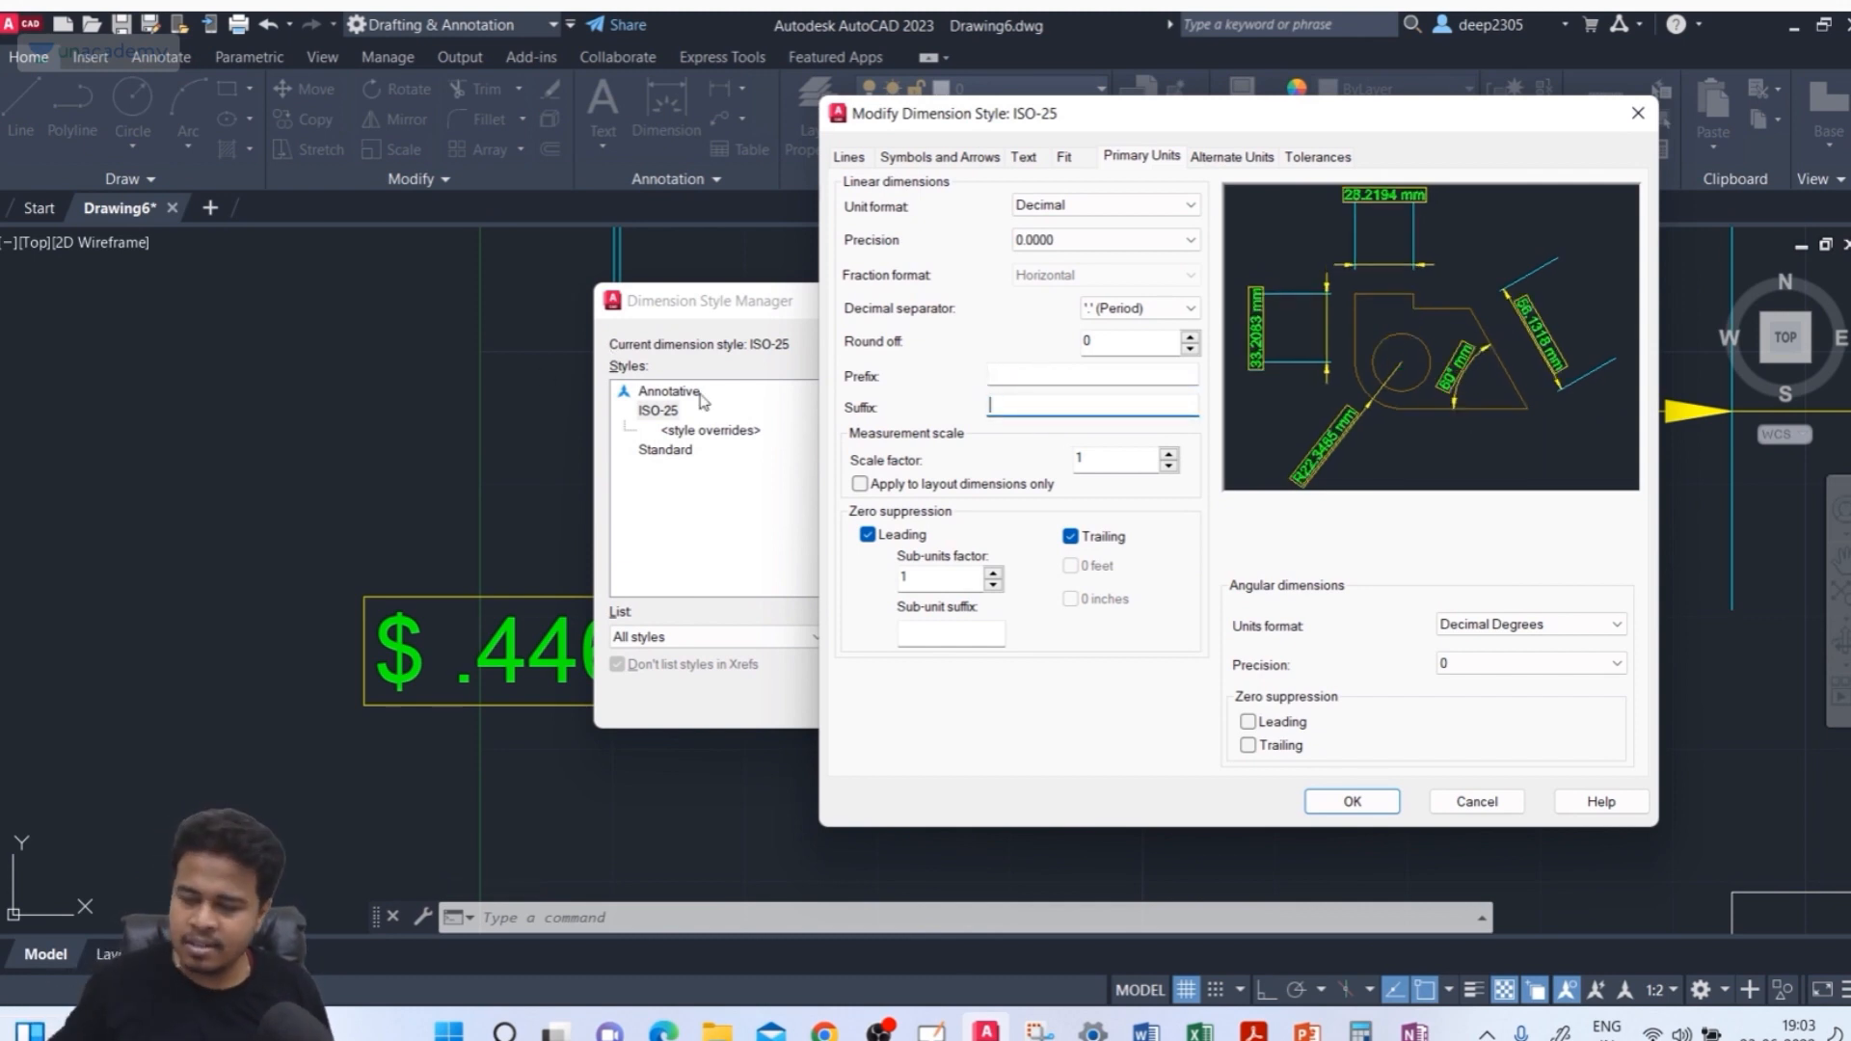
# Set the sub-units factor to 10 and the sub-unit suffix to multiplied by 10, then confirm and close the style manager
pyautogui.click(1135, 458)
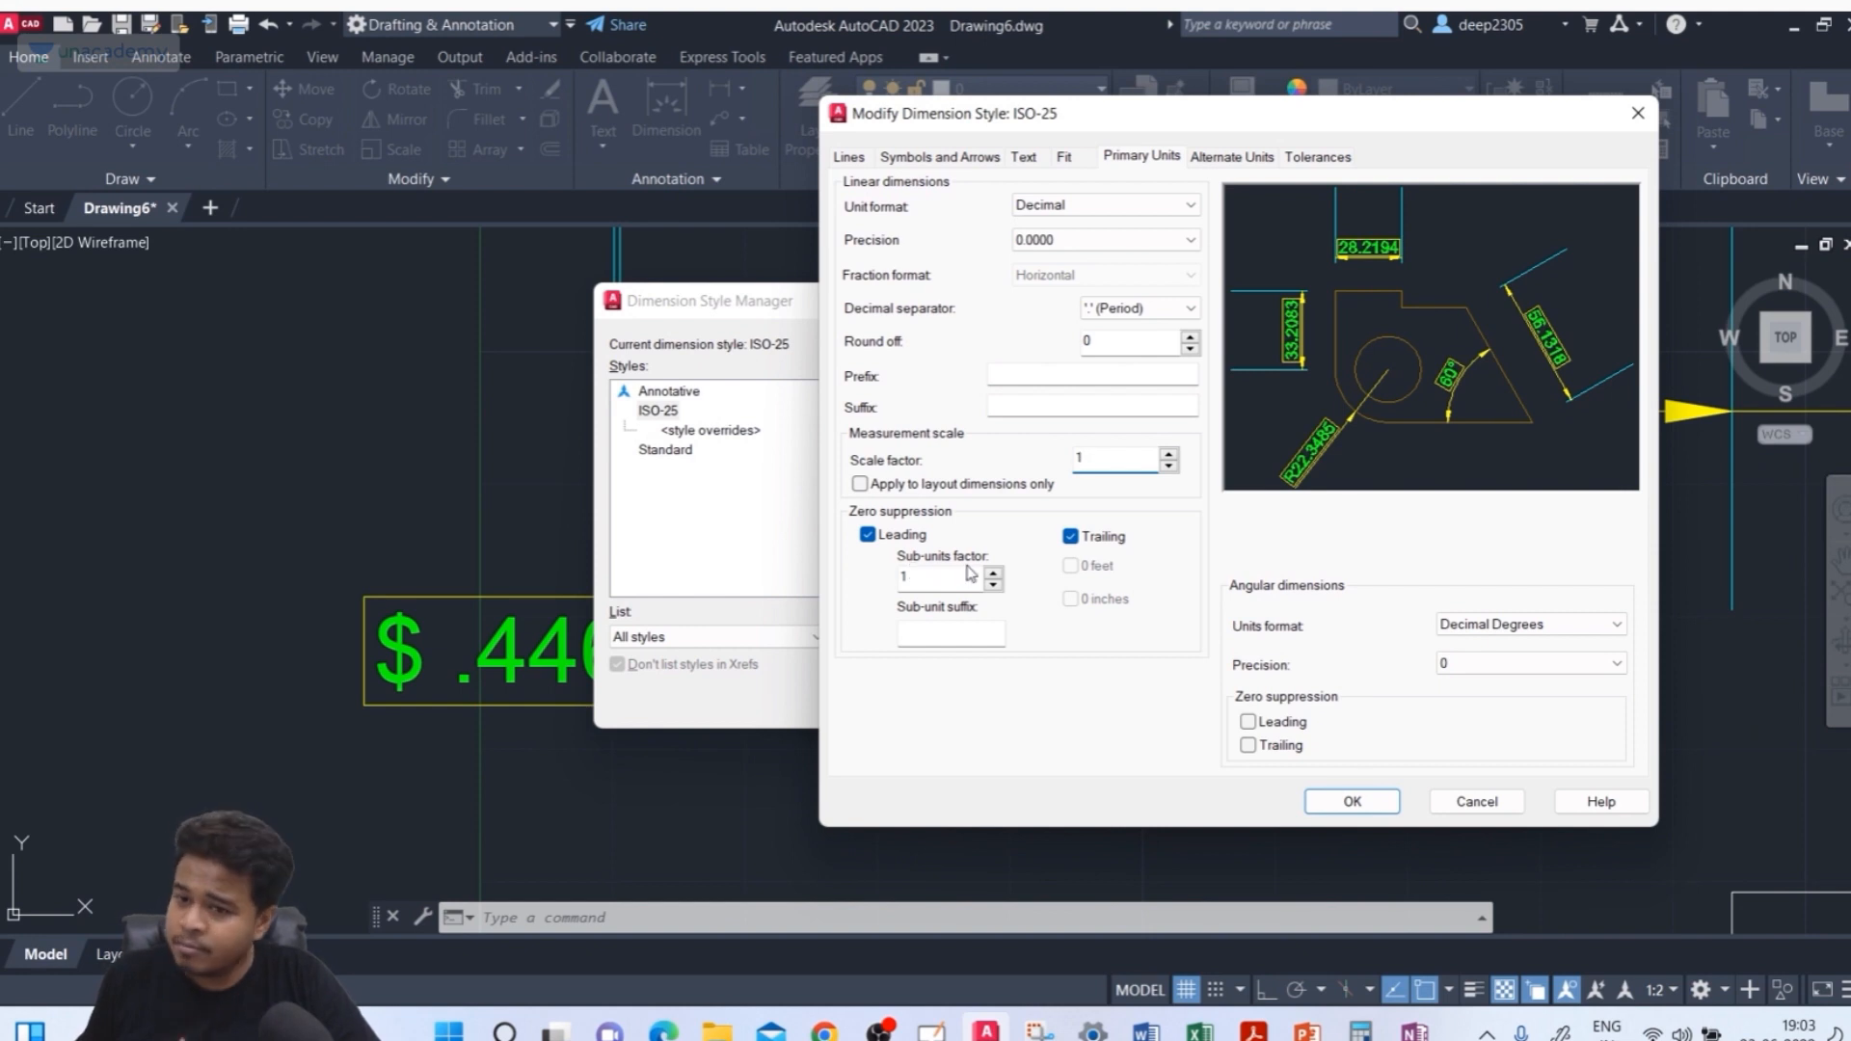
pyautogui.doubleClick(920, 580)
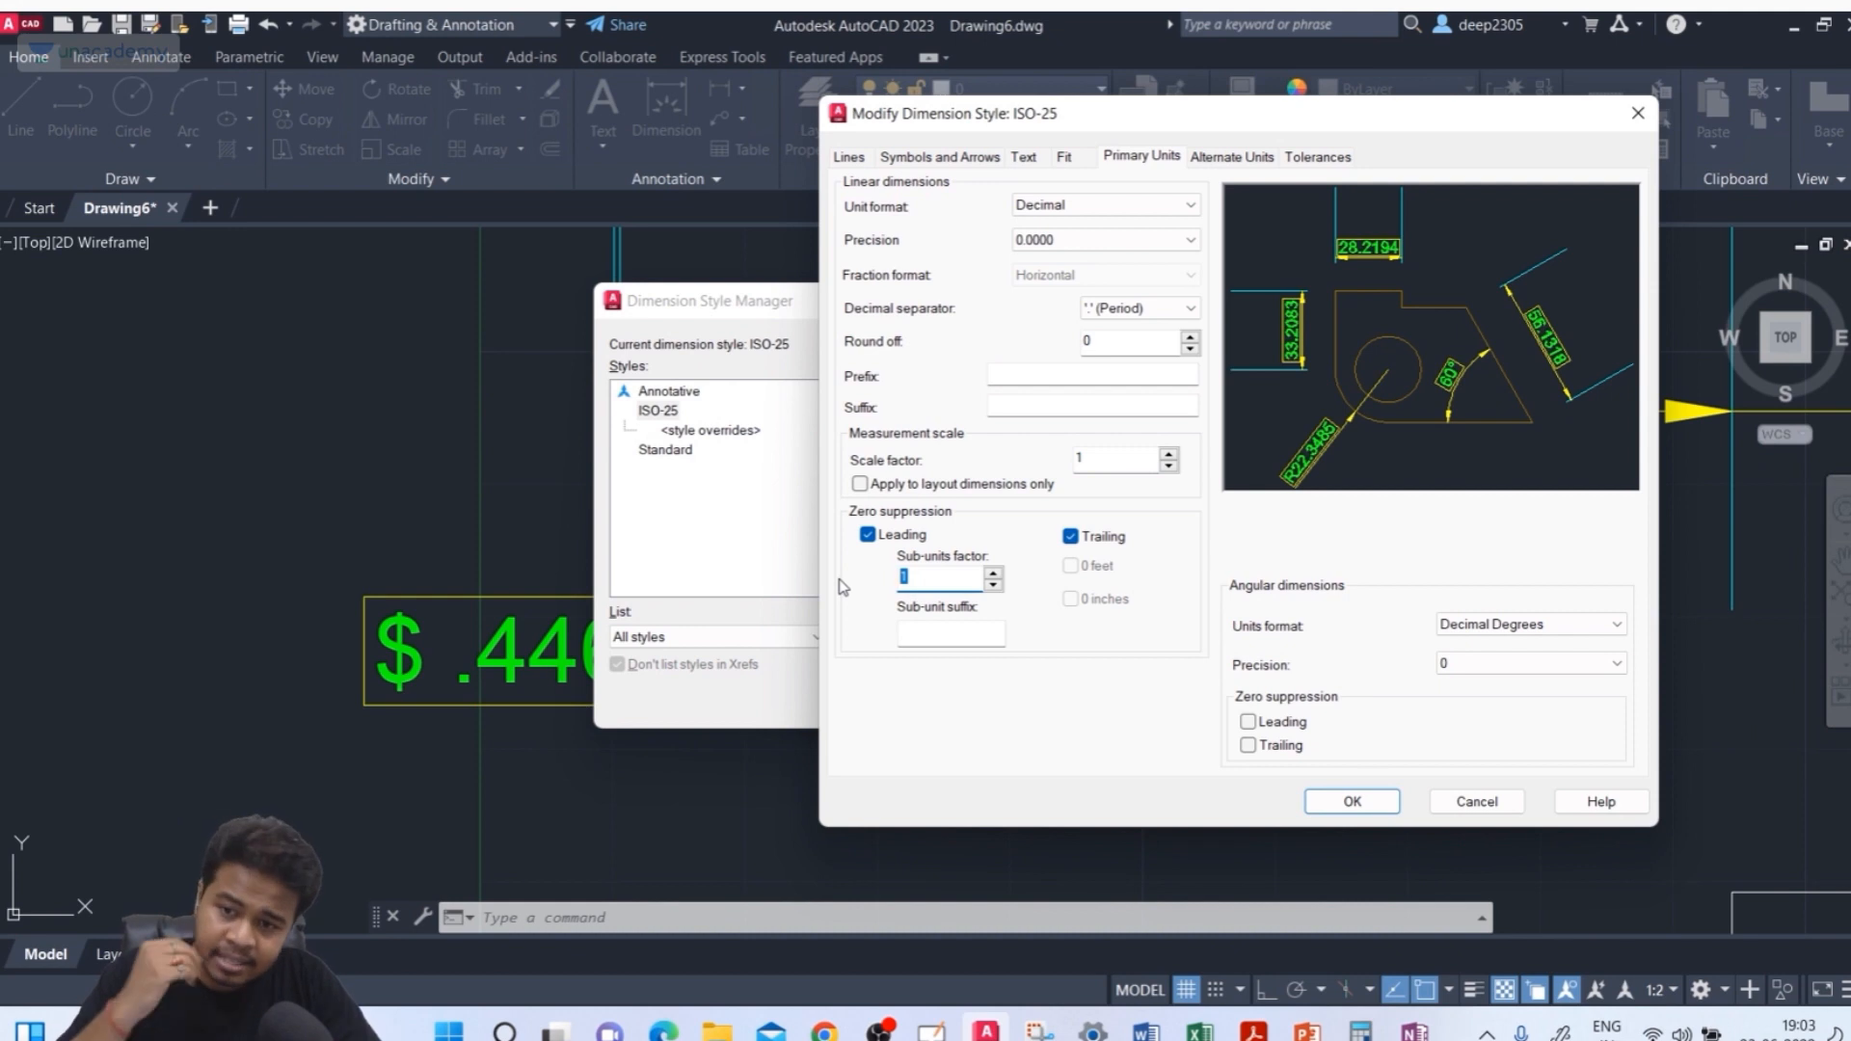
pyautogui.write('10')
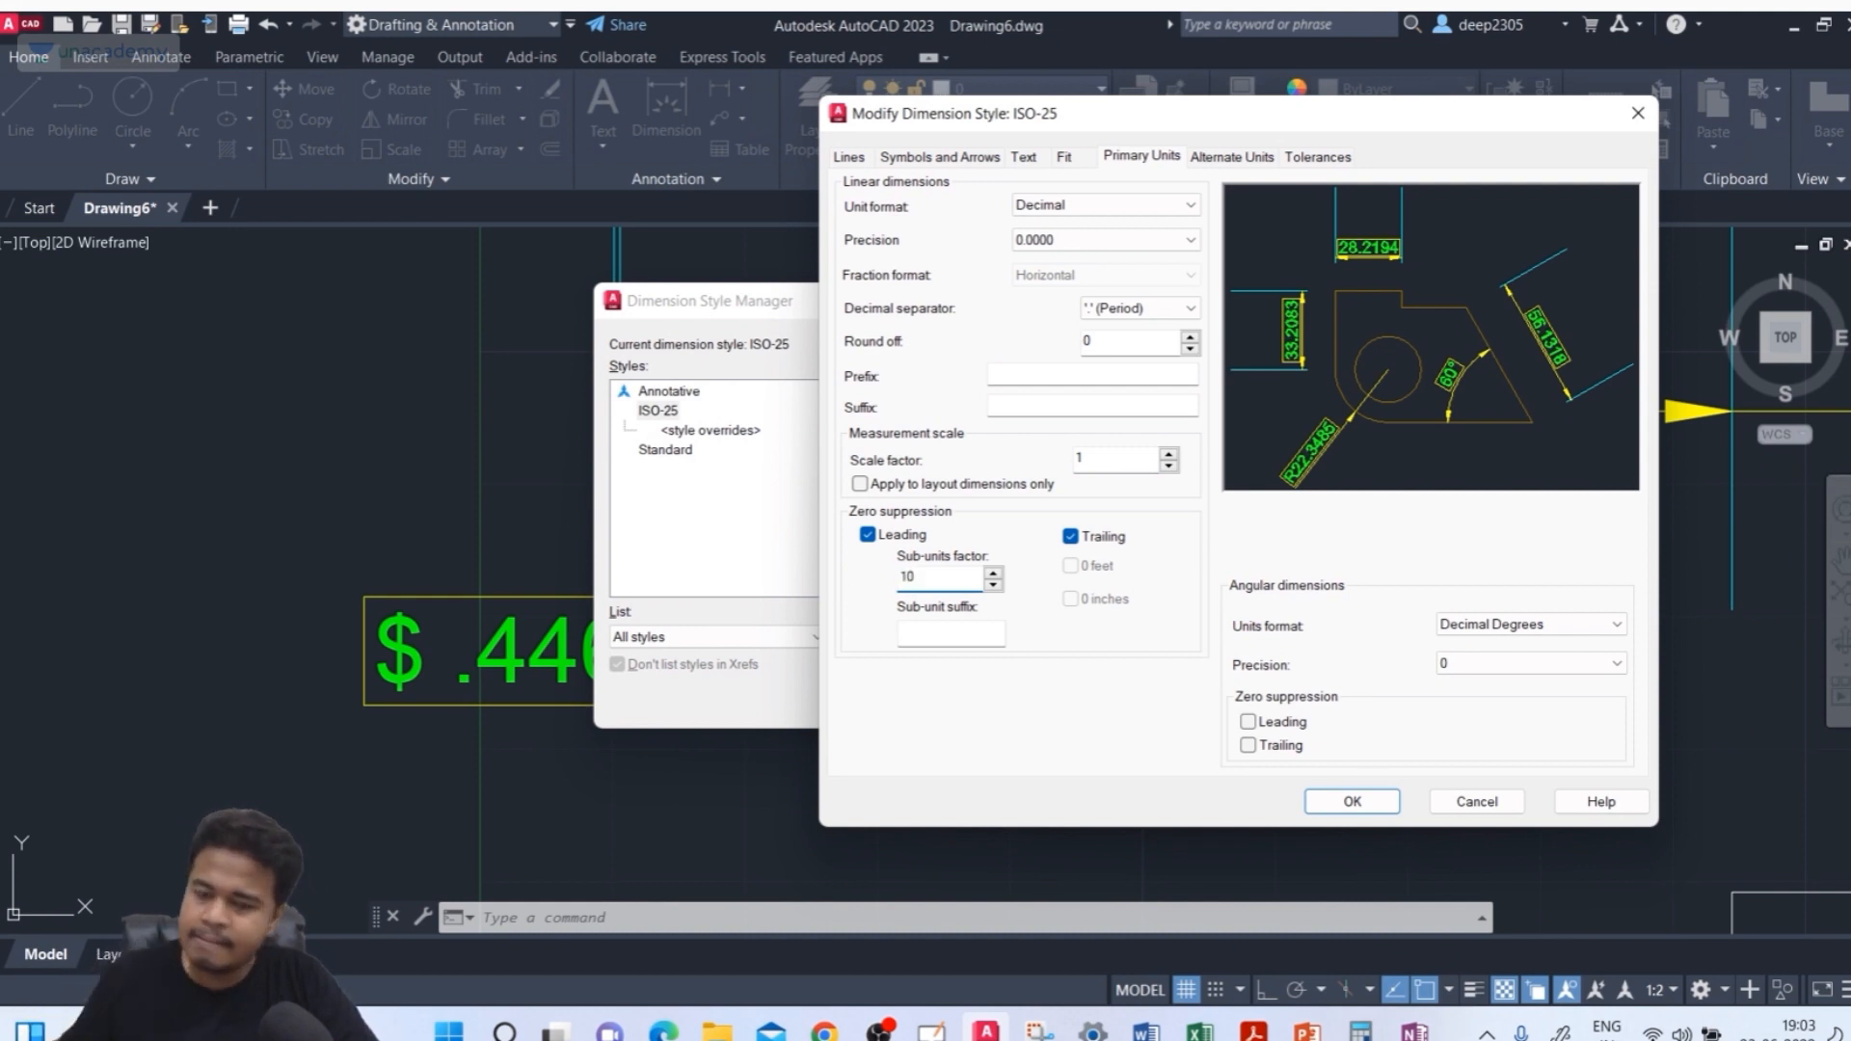
pyautogui.click(928, 634)
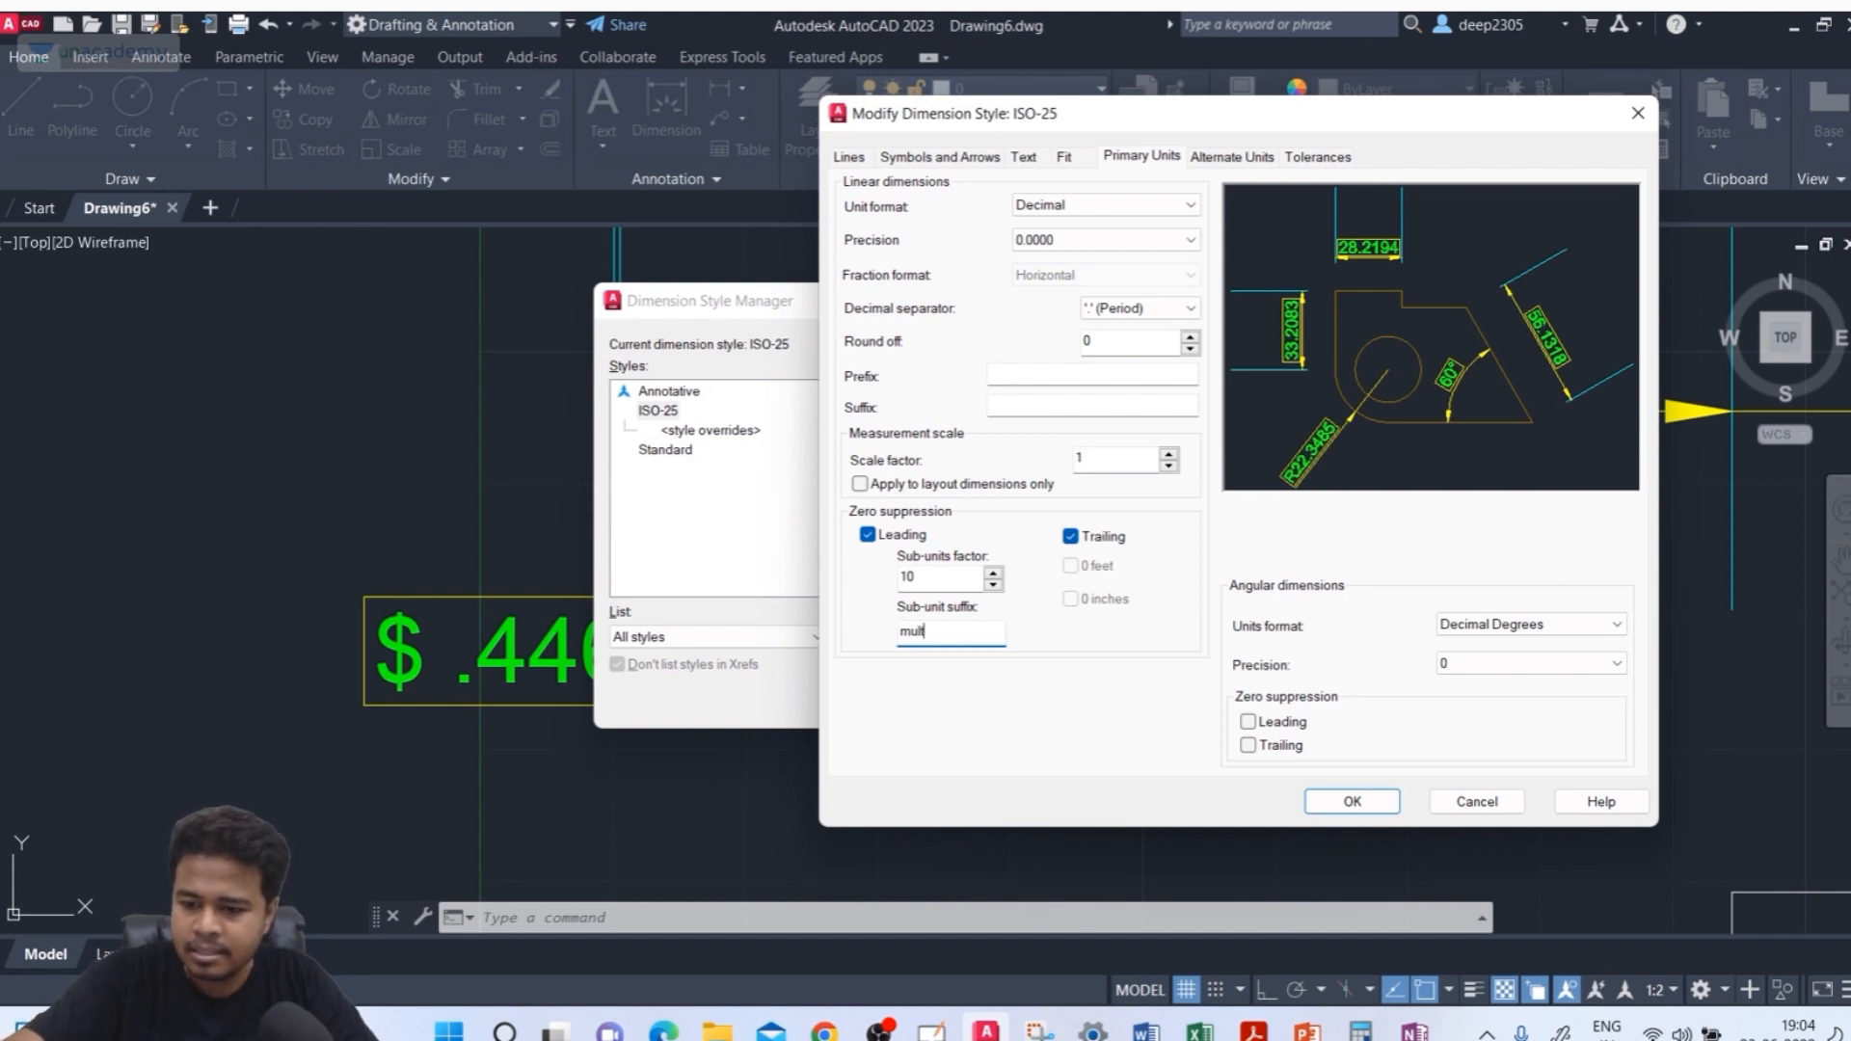
pyautogui.write('ed by 10')
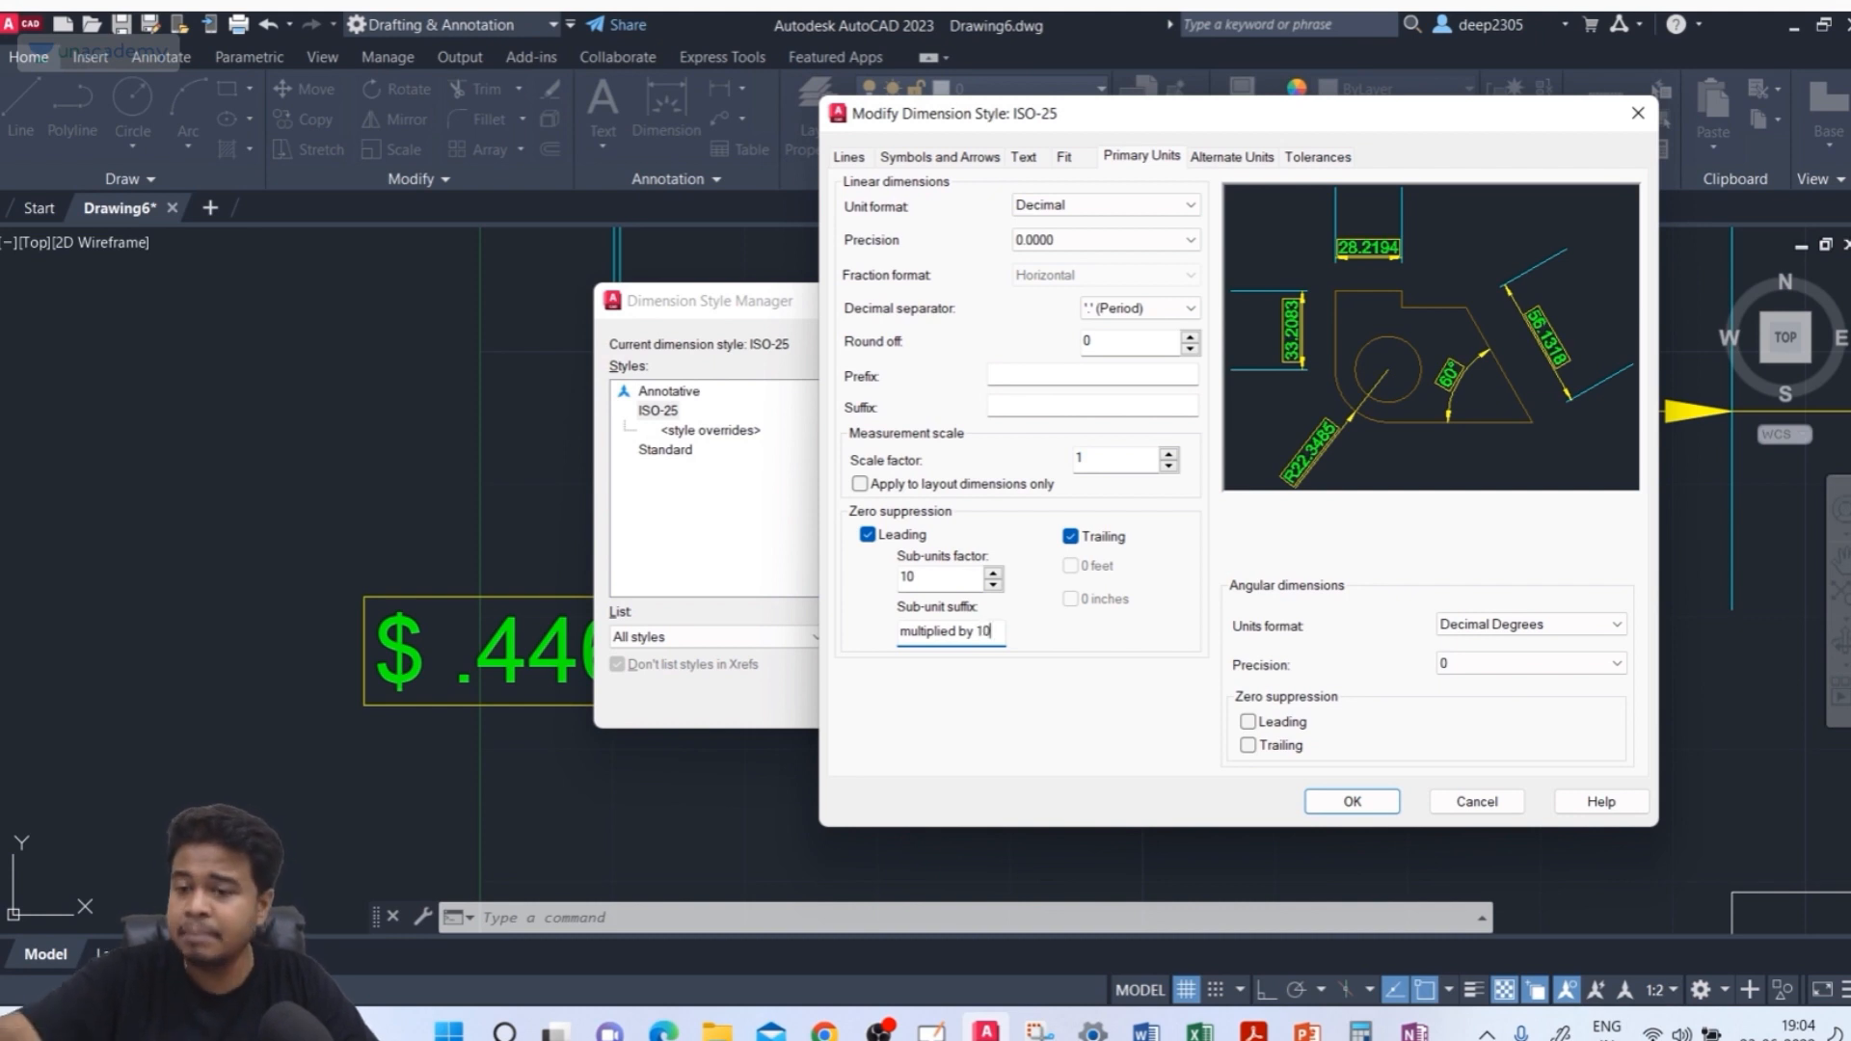
pyautogui.click(1353, 801)
pyautogui.click(1089, 701)
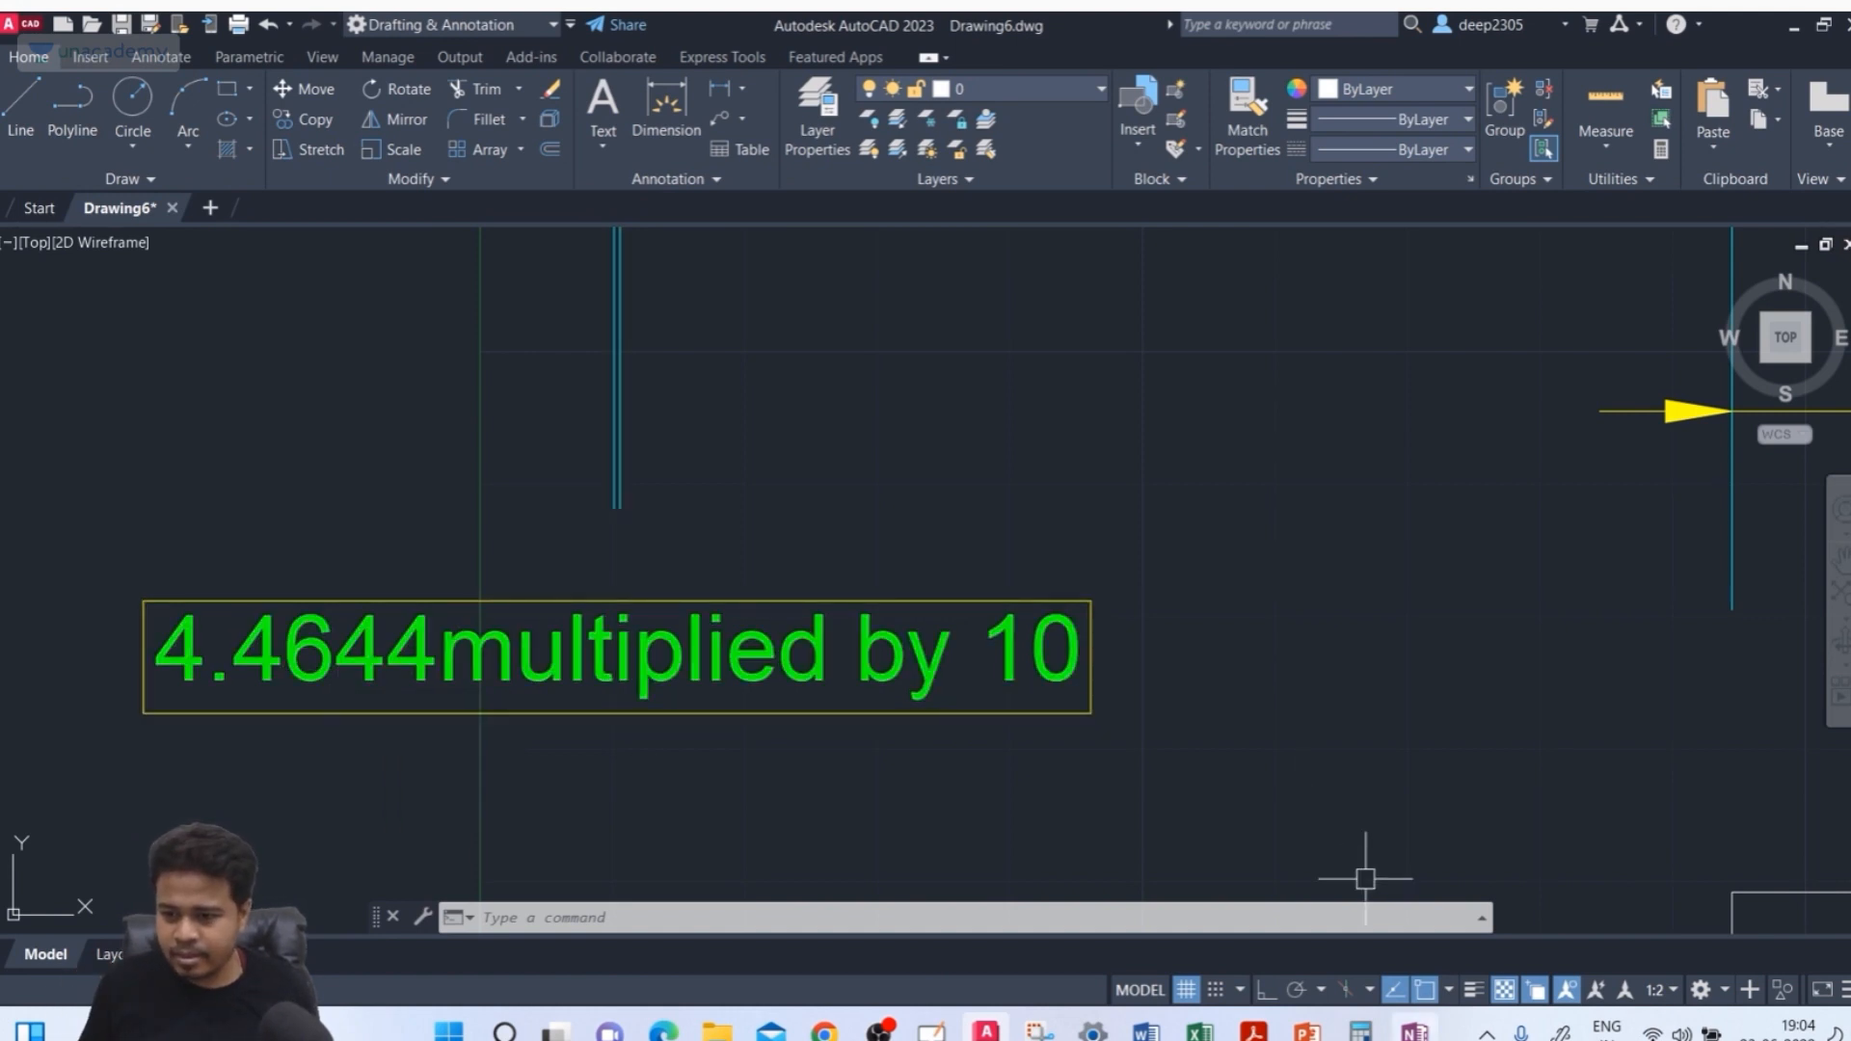
# Switch to OneNote and sketch a circled 10, a circled 0.446 and a ticked box labelled Leading
pyautogui.click(1414, 1030)
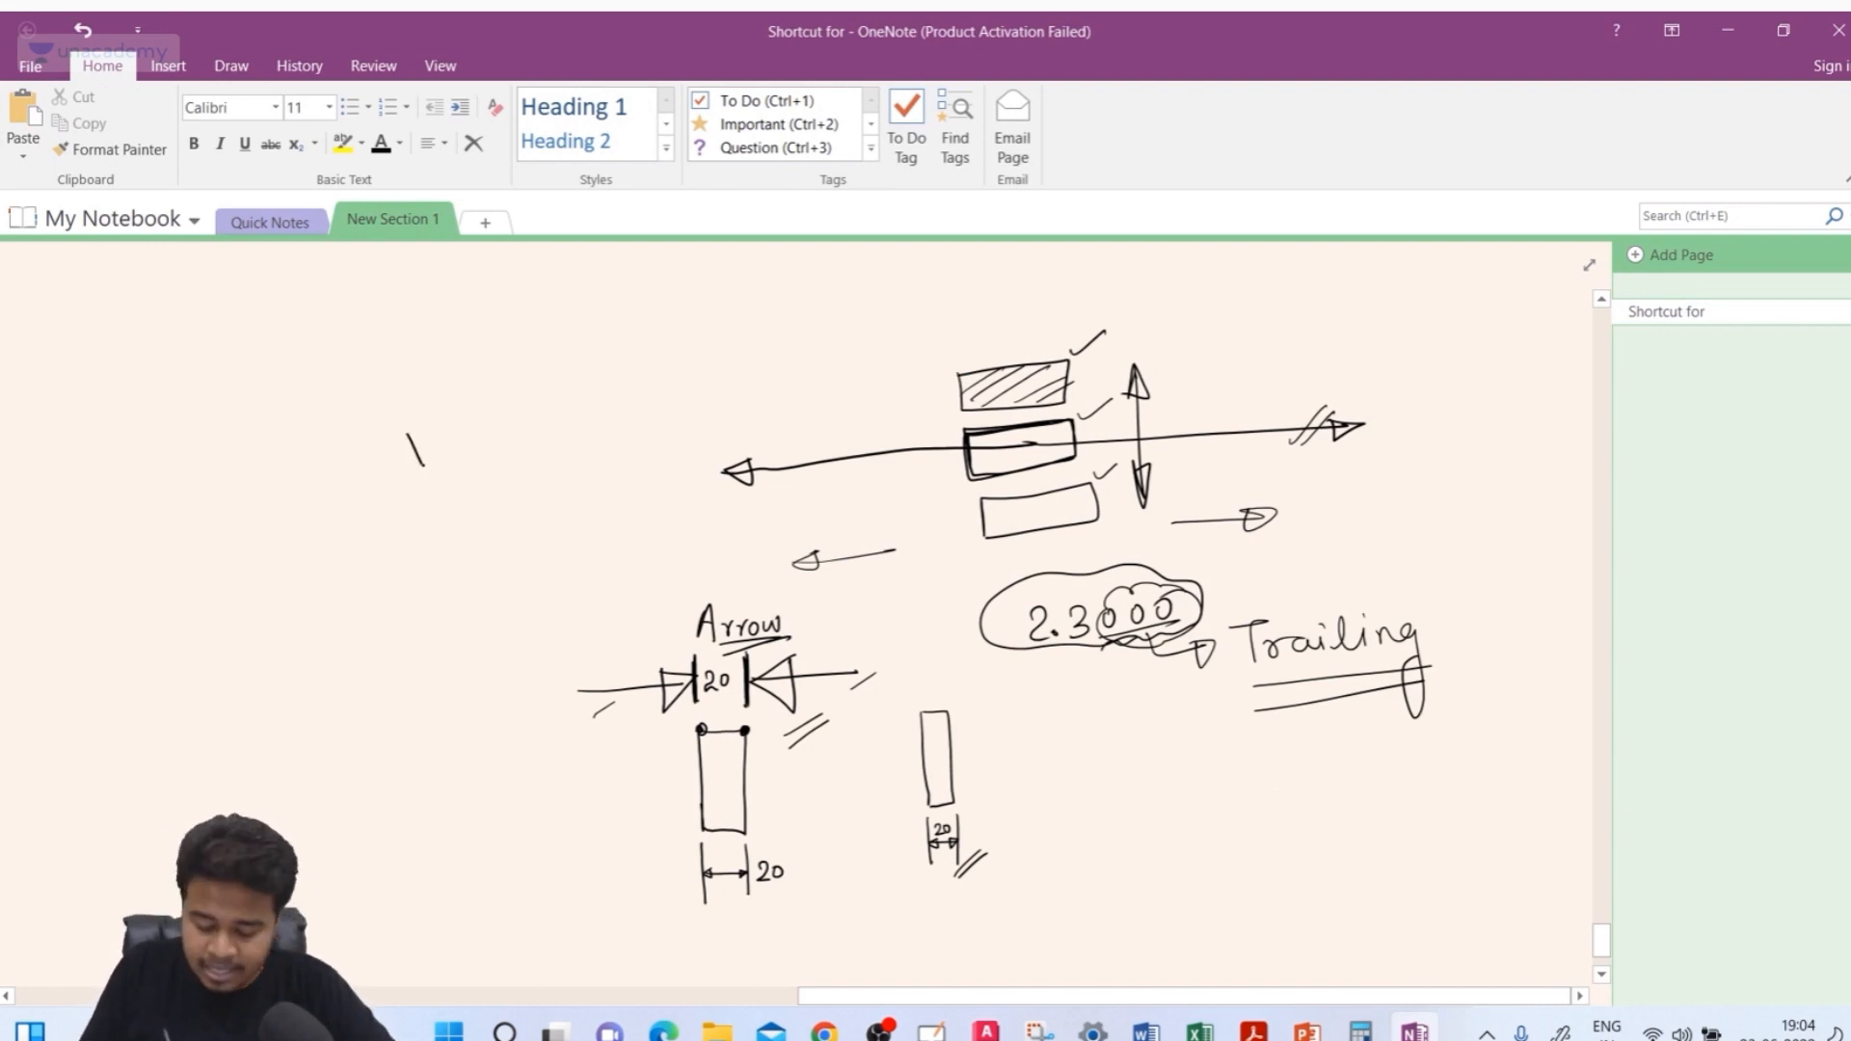
pyautogui.moveTo(430, 425); pyautogui.dragTo(403, 413)
pyautogui.moveTo(409, 542); pyautogui.dragTo(434, 545)
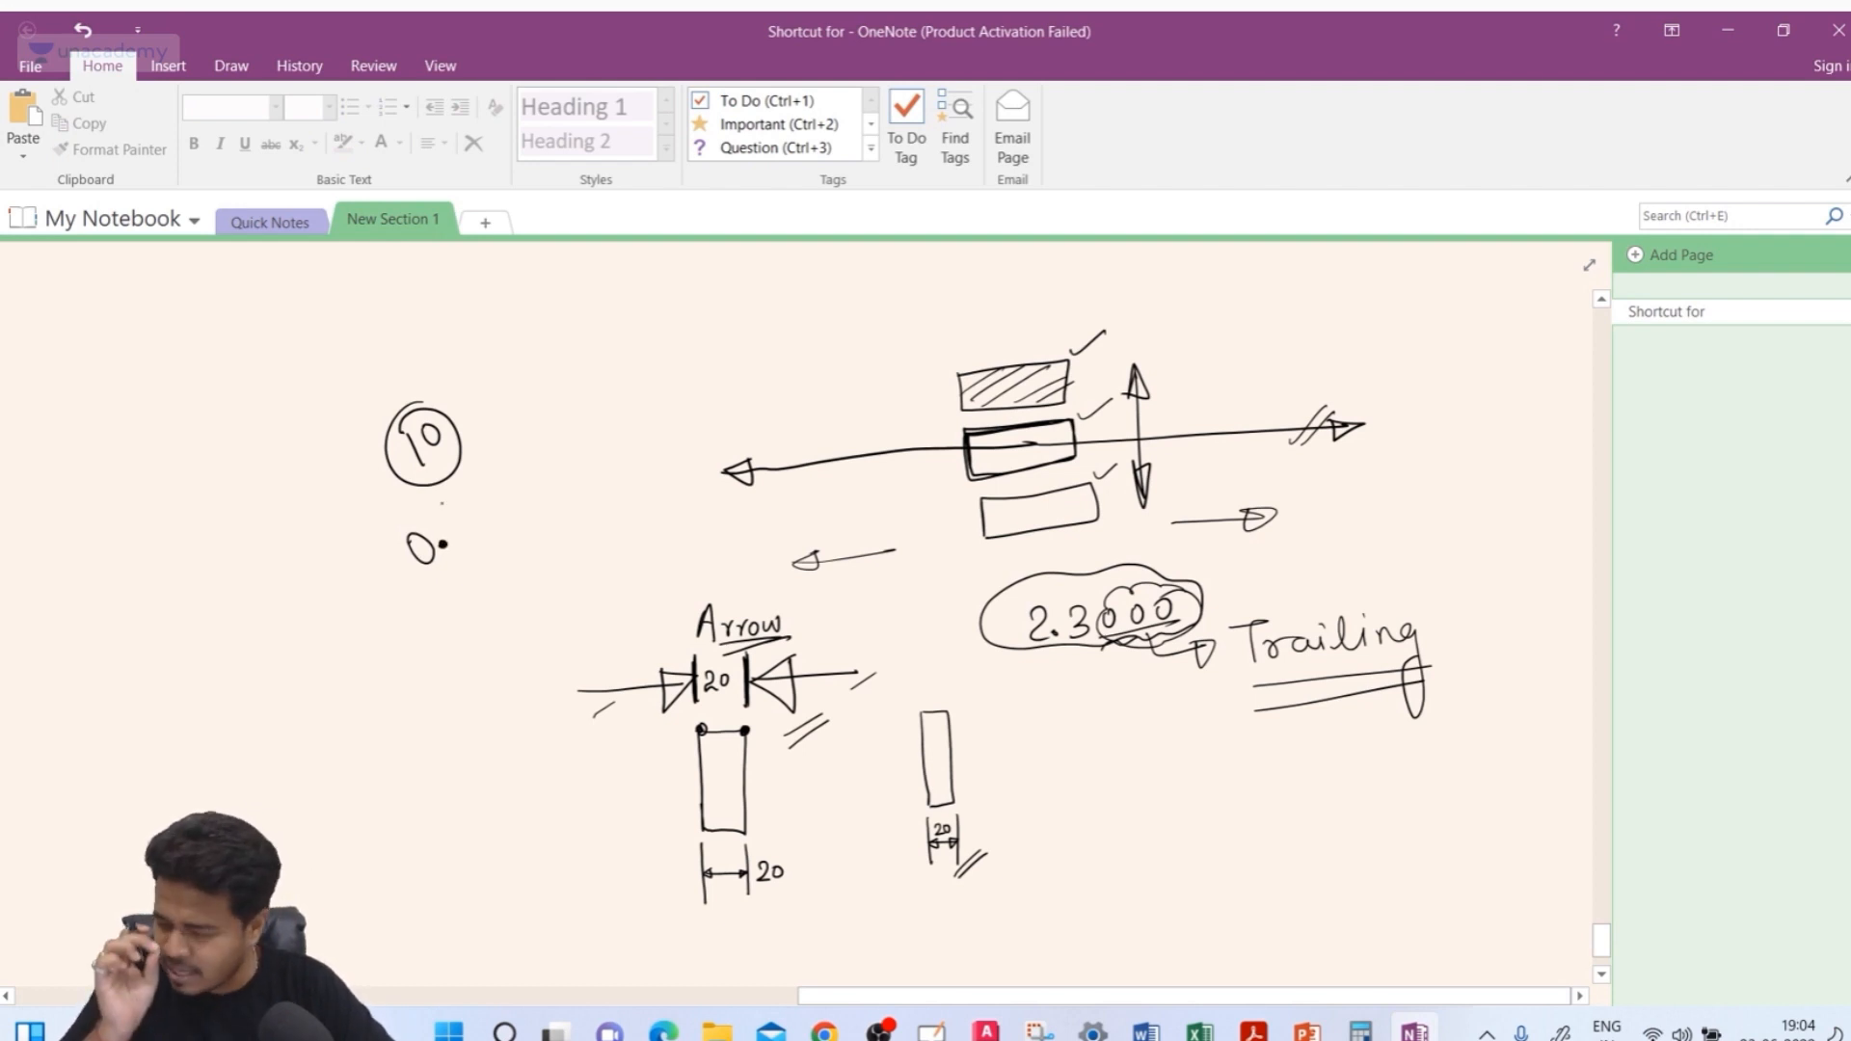
pyautogui.moveTo(458, 508); pyautogui.dragTo(484, 527)
pyautogui.moveTo(472, 515); pyautogui.dragTo(473, 537)
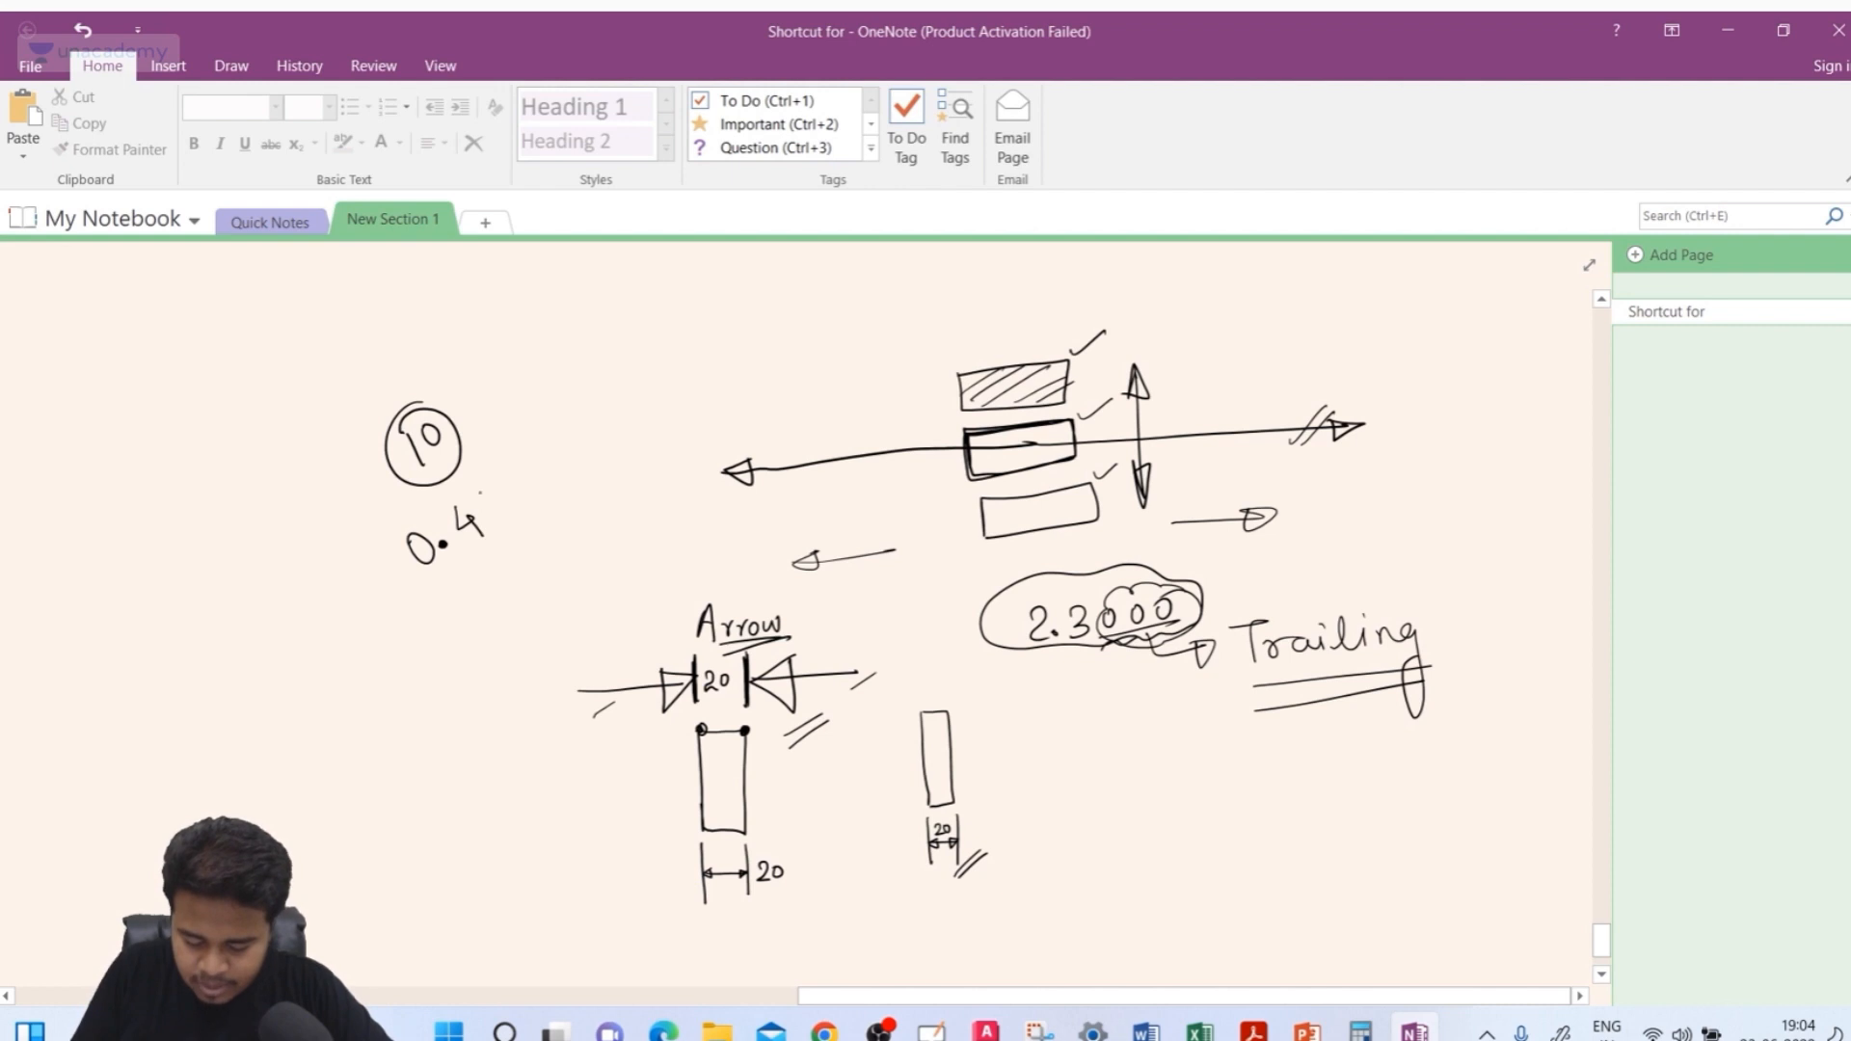
pyautogui.moveTo(508, 473); pyautogui.dragTo(503, 494)
pyautogui.moveTo(524, 477)
pyautogui.mouseDown()
pyautogui.moveTo(482, 593)
pyautogui.moveTo(438, 493)
pyautogui.mouseUp()
pyautogui.moveTo(458, 599); pyautogui.dragTo(496, 557)
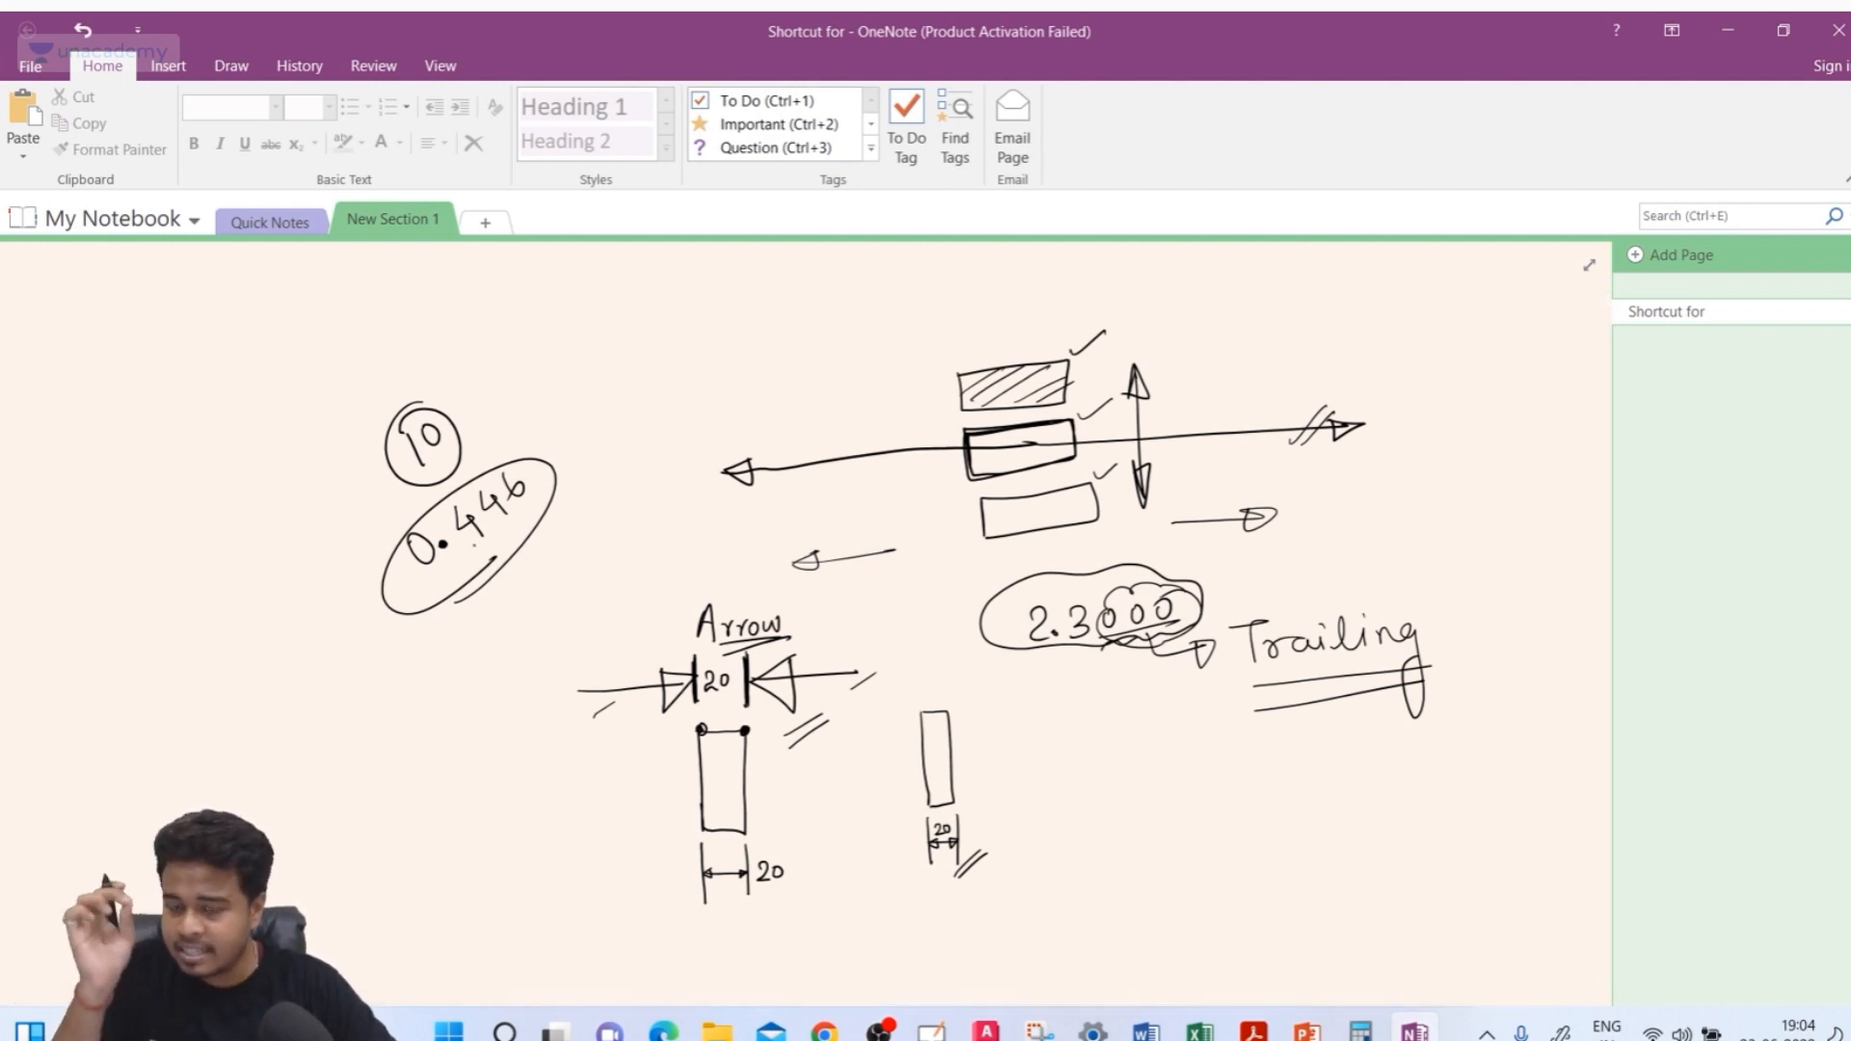
pyautogui.moveTo(522, 353)
pyautogui.mouseDown()
pyautogui.moveTo(604, 328)
pyautogui.moveTo(596, 397)
pyautogui.mouseUp()
pyautogui.moveTo(407, 346)
pyautogui.mouseDown()
pyautogui.moveTo(447, 337)
pyautogui.moveTo(399, 386)
pyautogui.mouseUp()
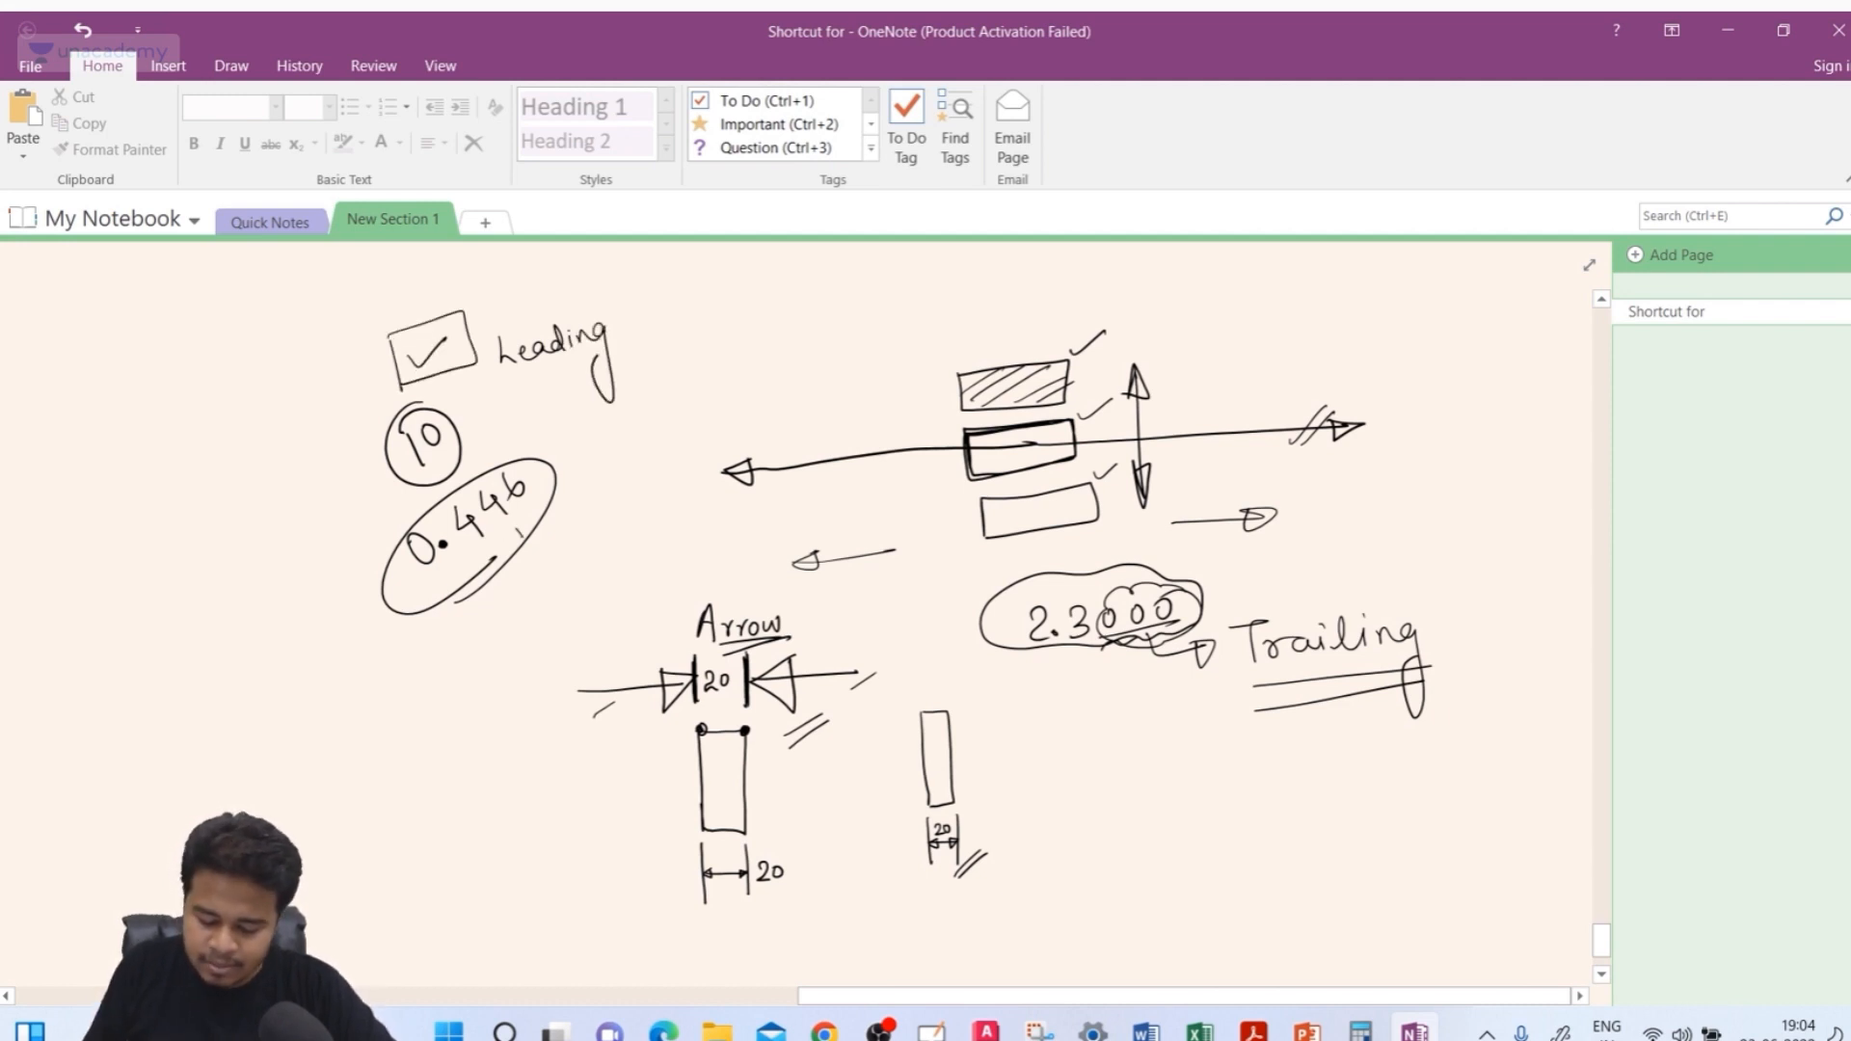
# Sketch arrows linking 0.446 and 10, and write 4.46 and multiplied by 10 beside them
pyautogui.moveTo(521, 536); pyautogui.dragTo(542, 567)
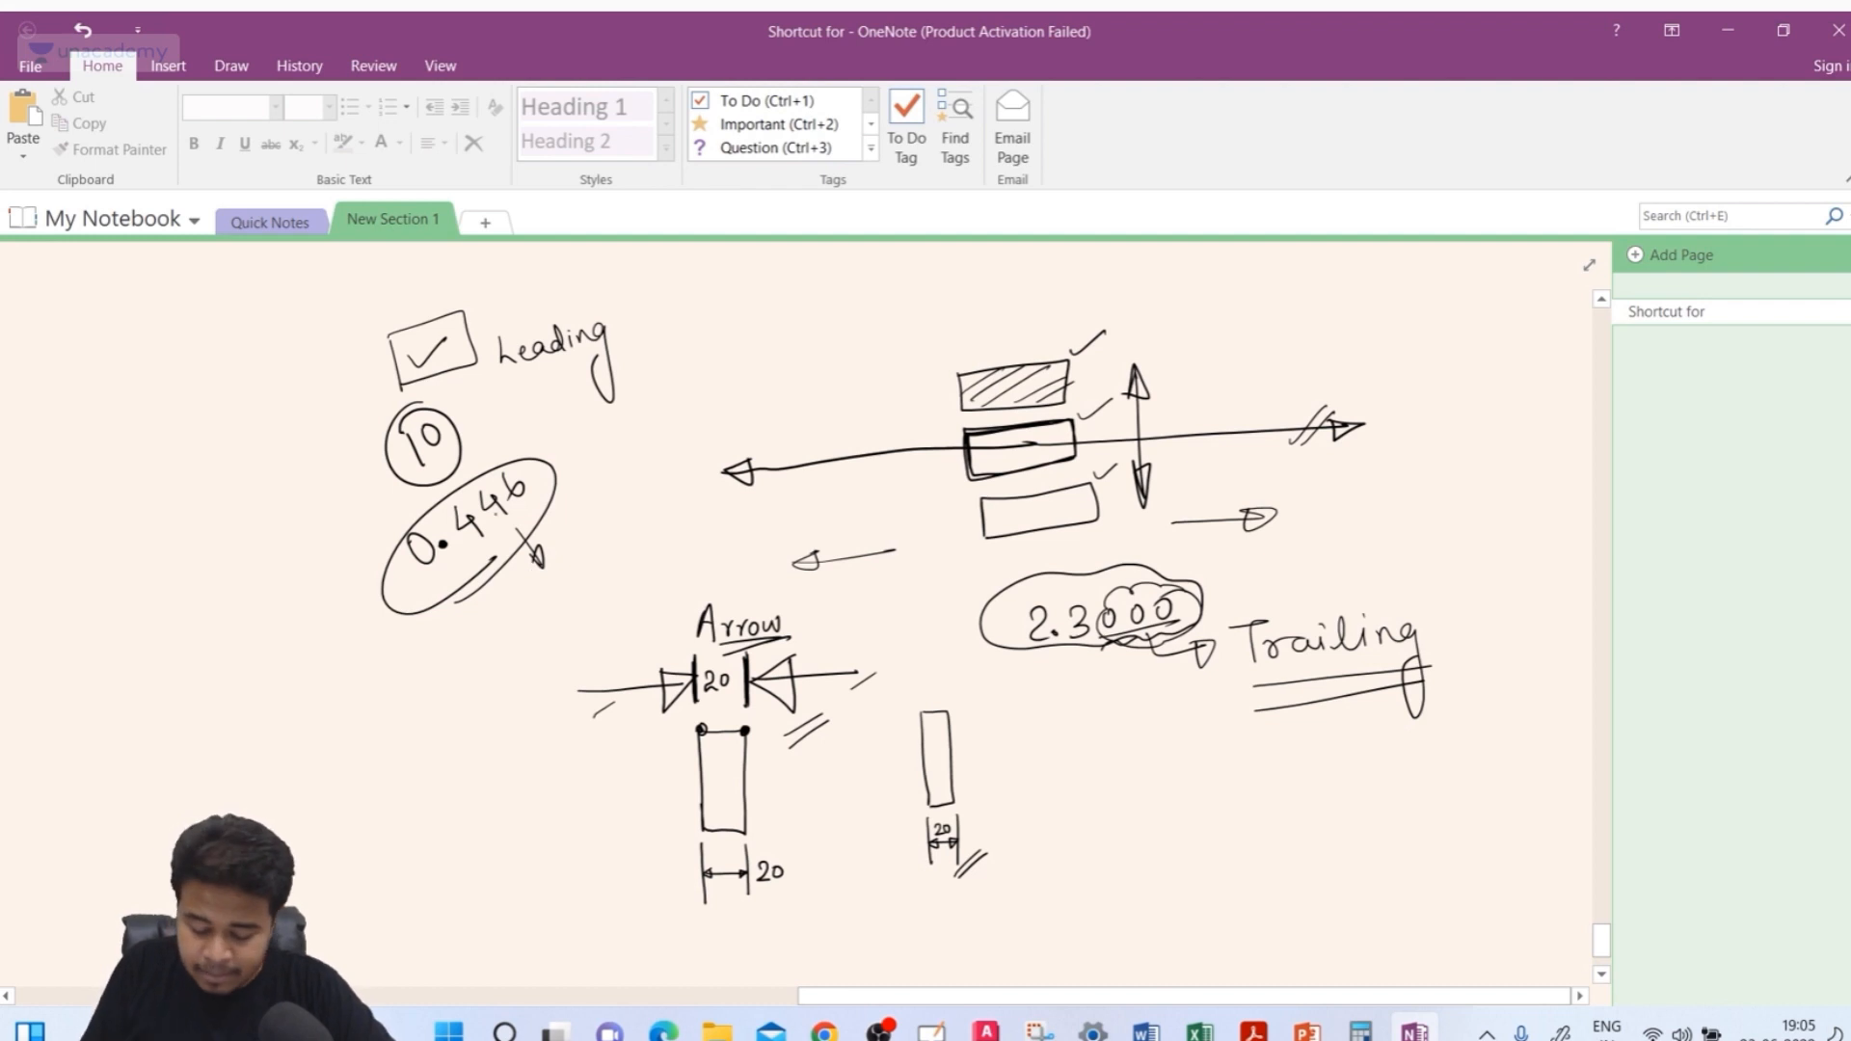
pyautogui.moveTo(556, 478)
pyautogui.mouseDown()
pyautogui.moveTo(565, 424)
pyautogui.moveTo(492, 431)
pyautogui.mouseUp()
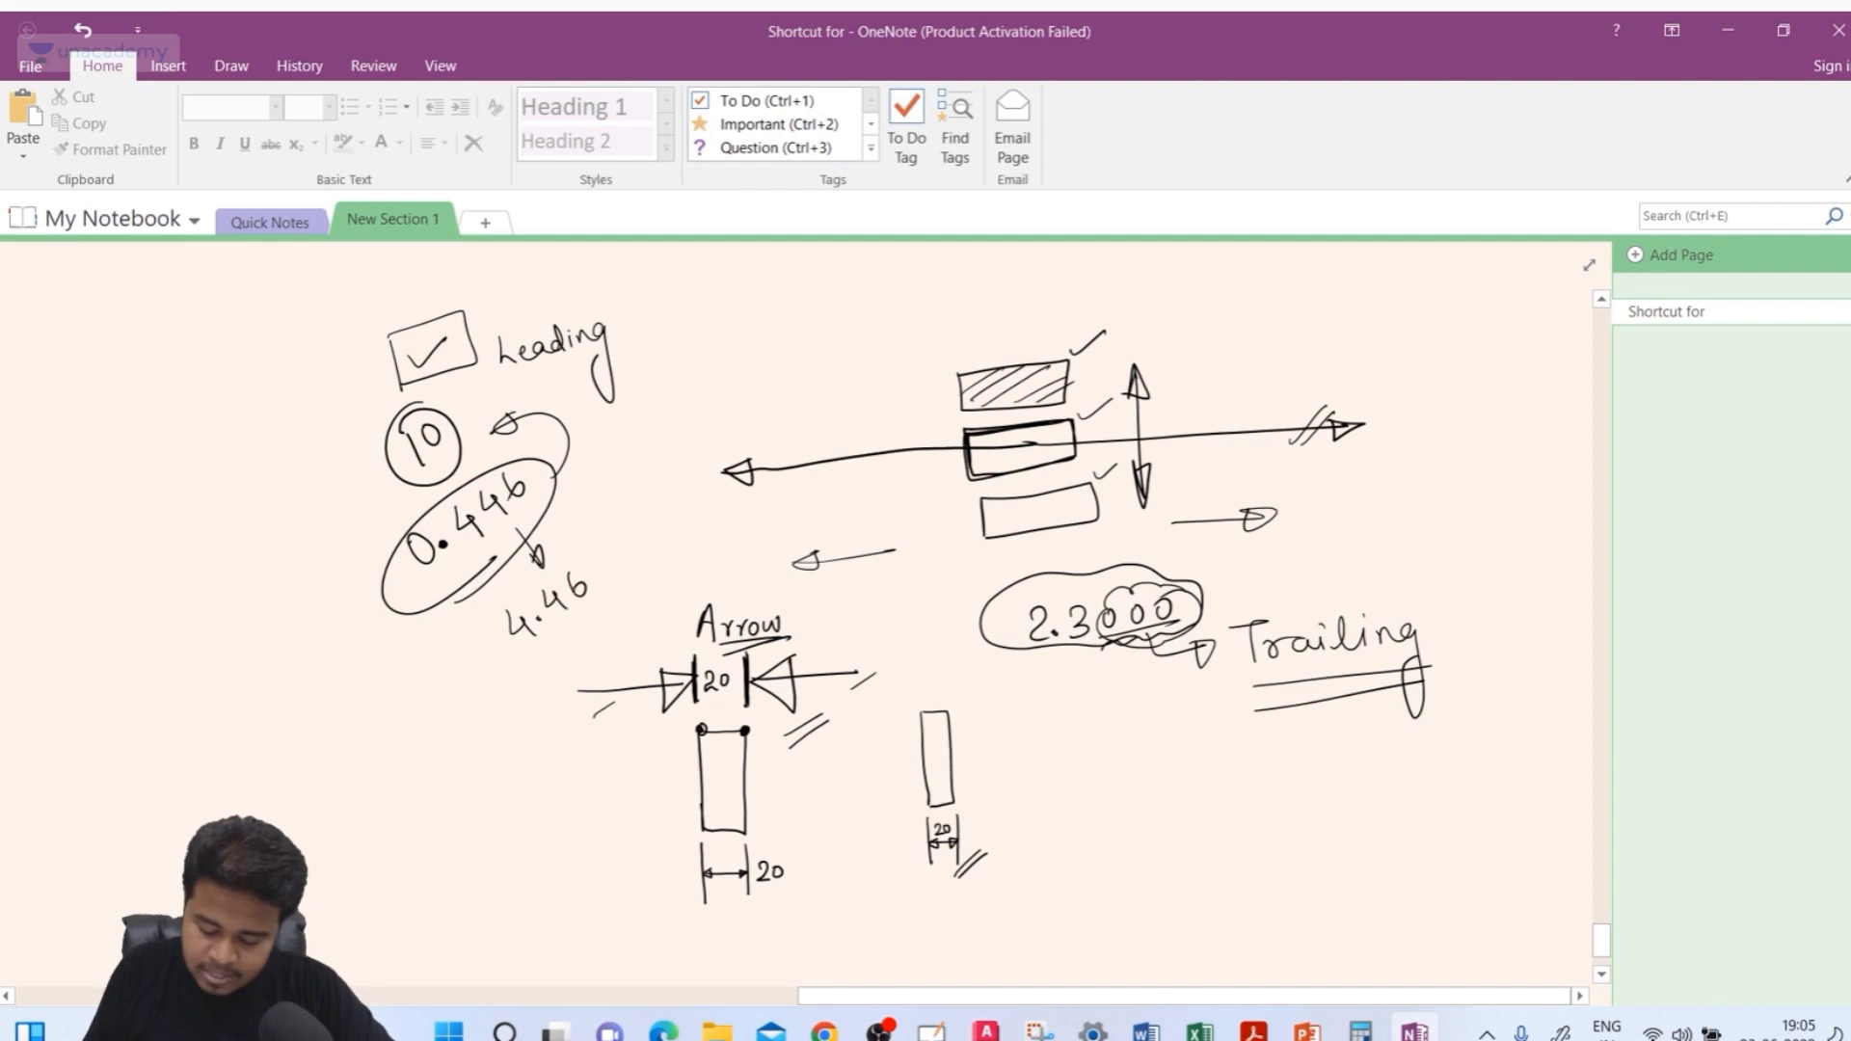
pyautogui.moveTo(518, 658); pyautogui.dragTo(604, 603)
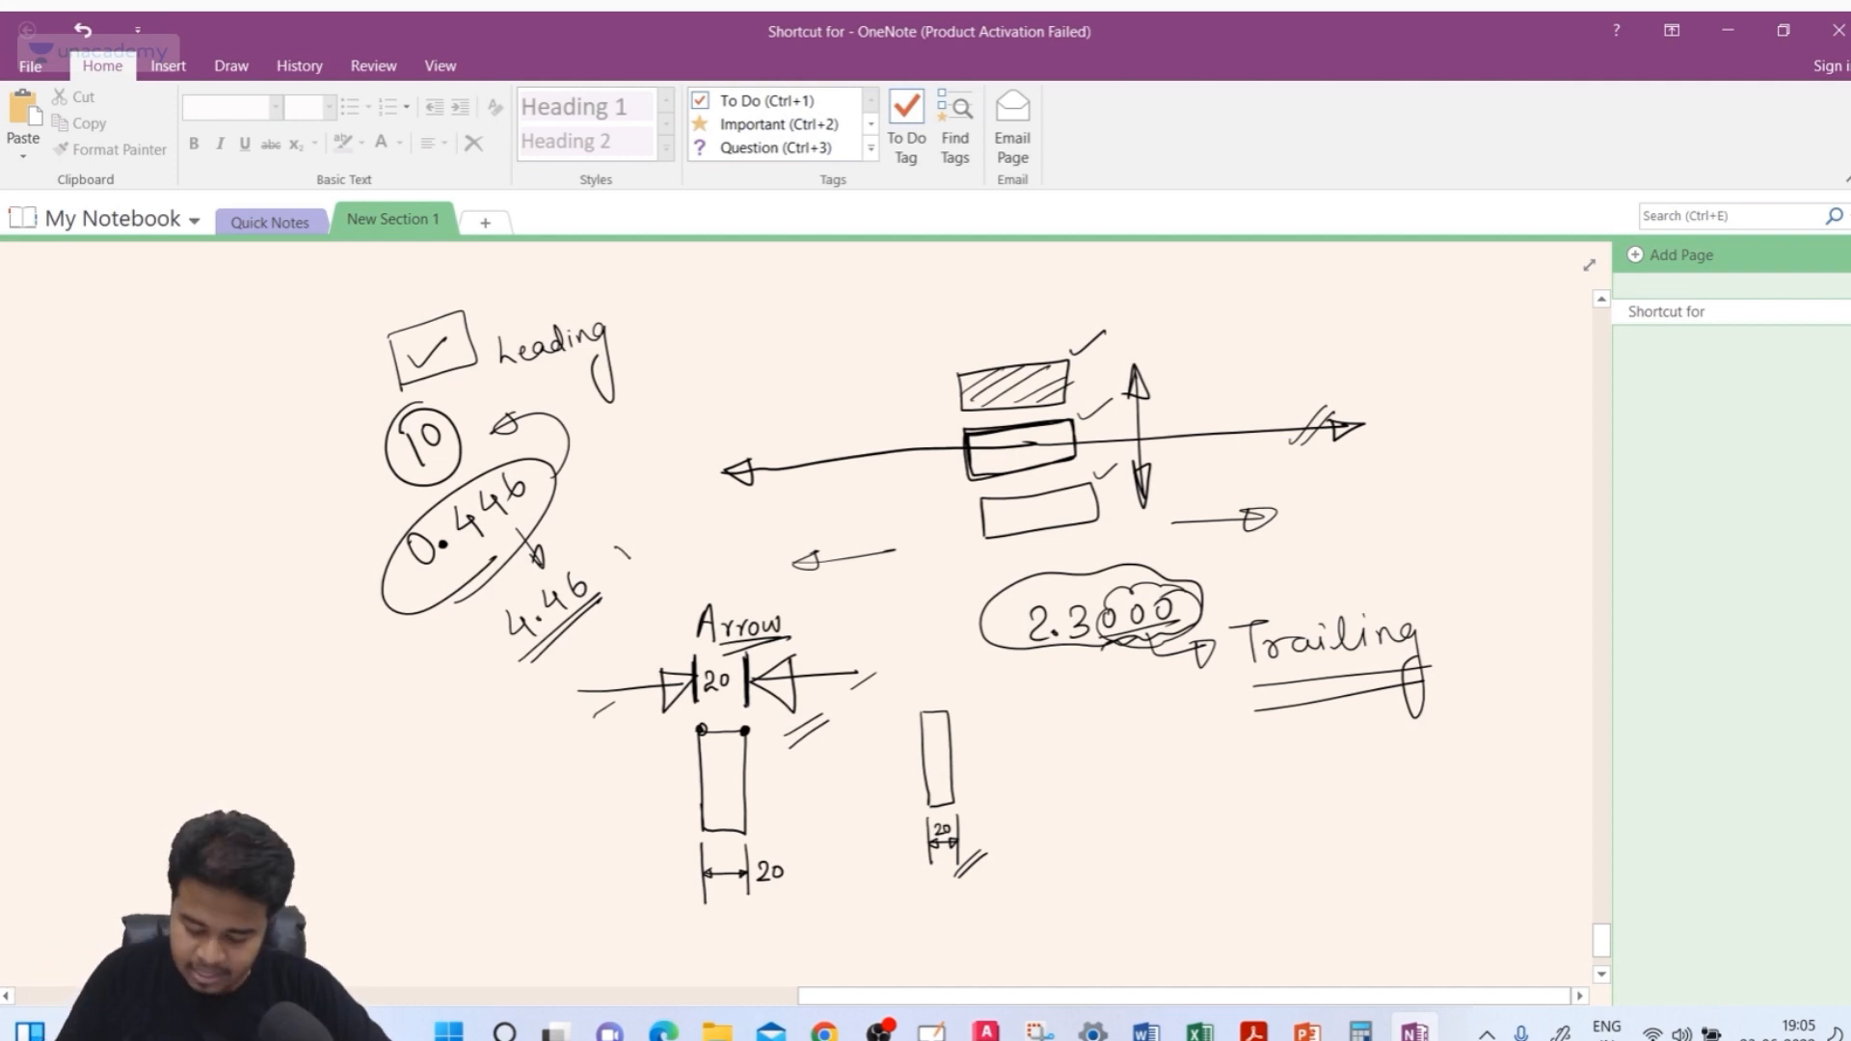
pyautogui.moveTo(622, 554)
pyautogui.mouseDown()
pyautogui.moveTo(727, 424)
pyautogui.moveTo(783, 394)
pyautogui.mouseUp()
pyautogui.moveTo(650, 572); pyautogui.dragTo(820, 379)
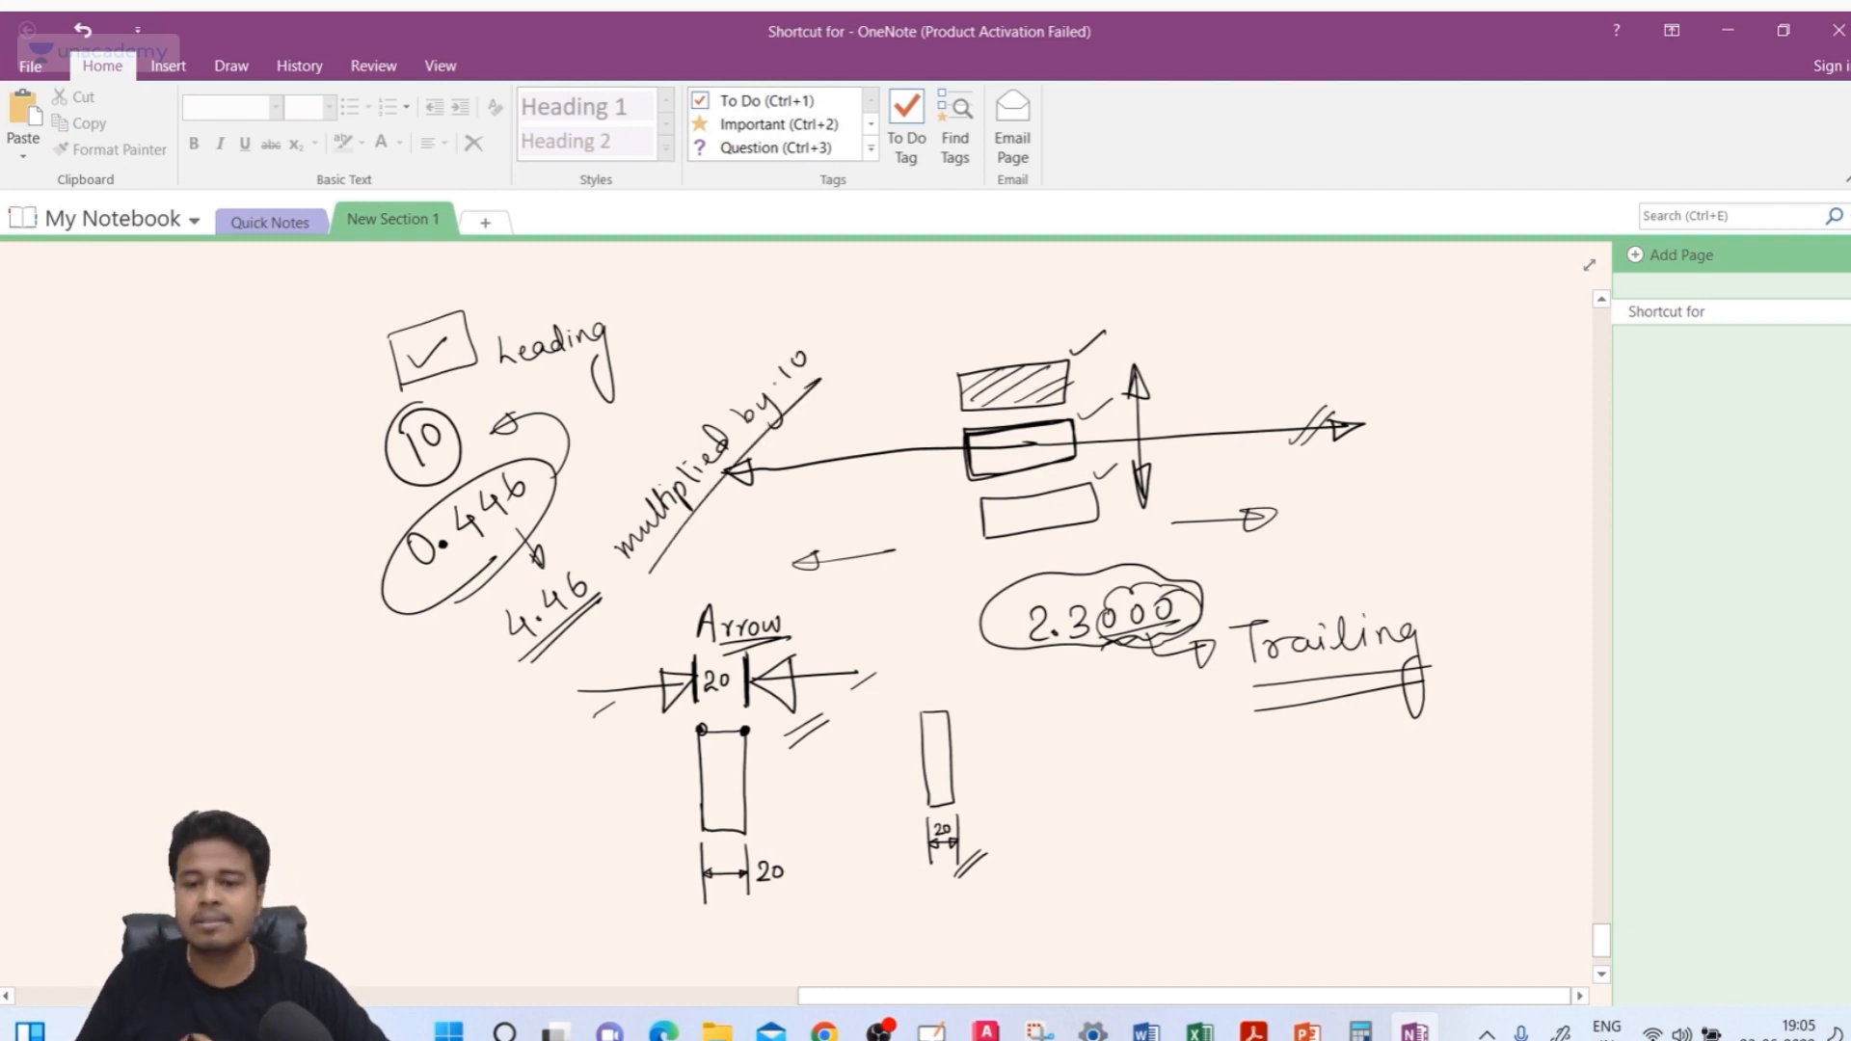
# Return to AutoCAD and erase the dimension labelled multiplied by 10
pyautogui.click(986, 1029)
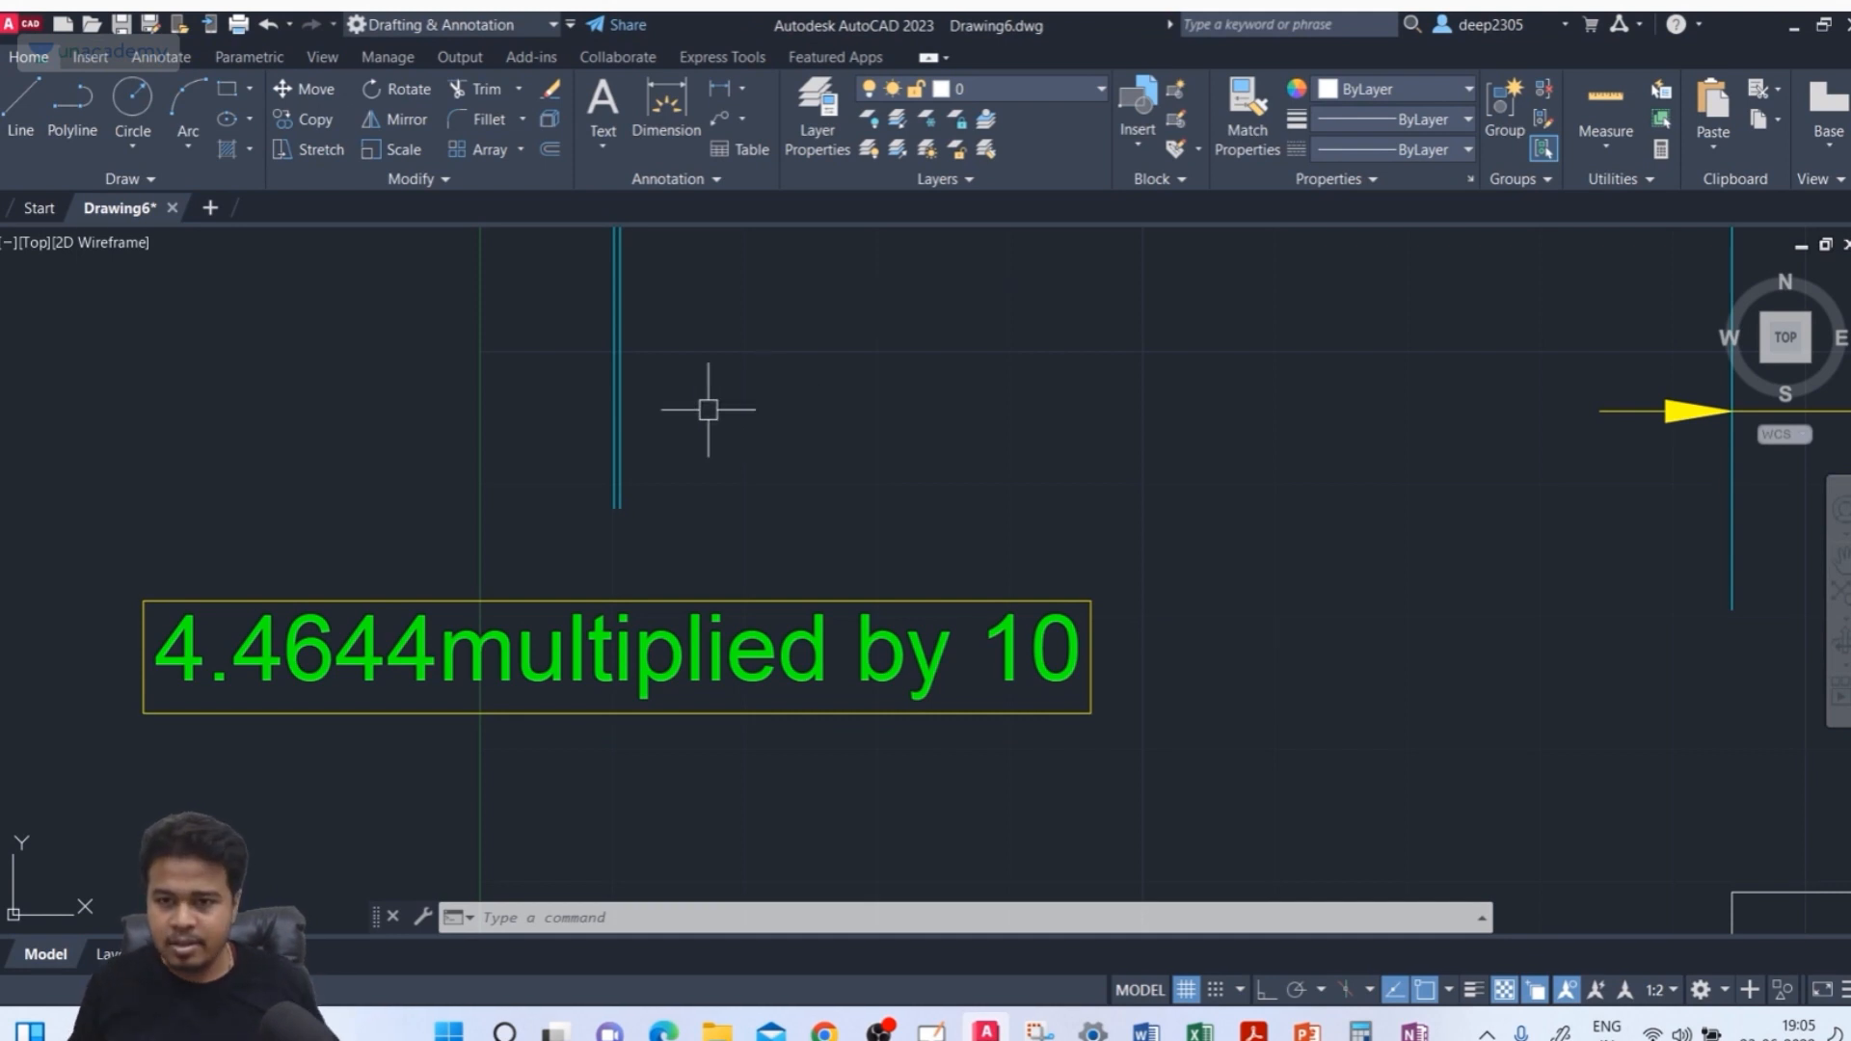
pyautogui.moveTo(720, 385); pyautogui.dragTo(743, 412, button='middle')
pyautogui.click(744, 400)
pyautogui.click(474, 462)
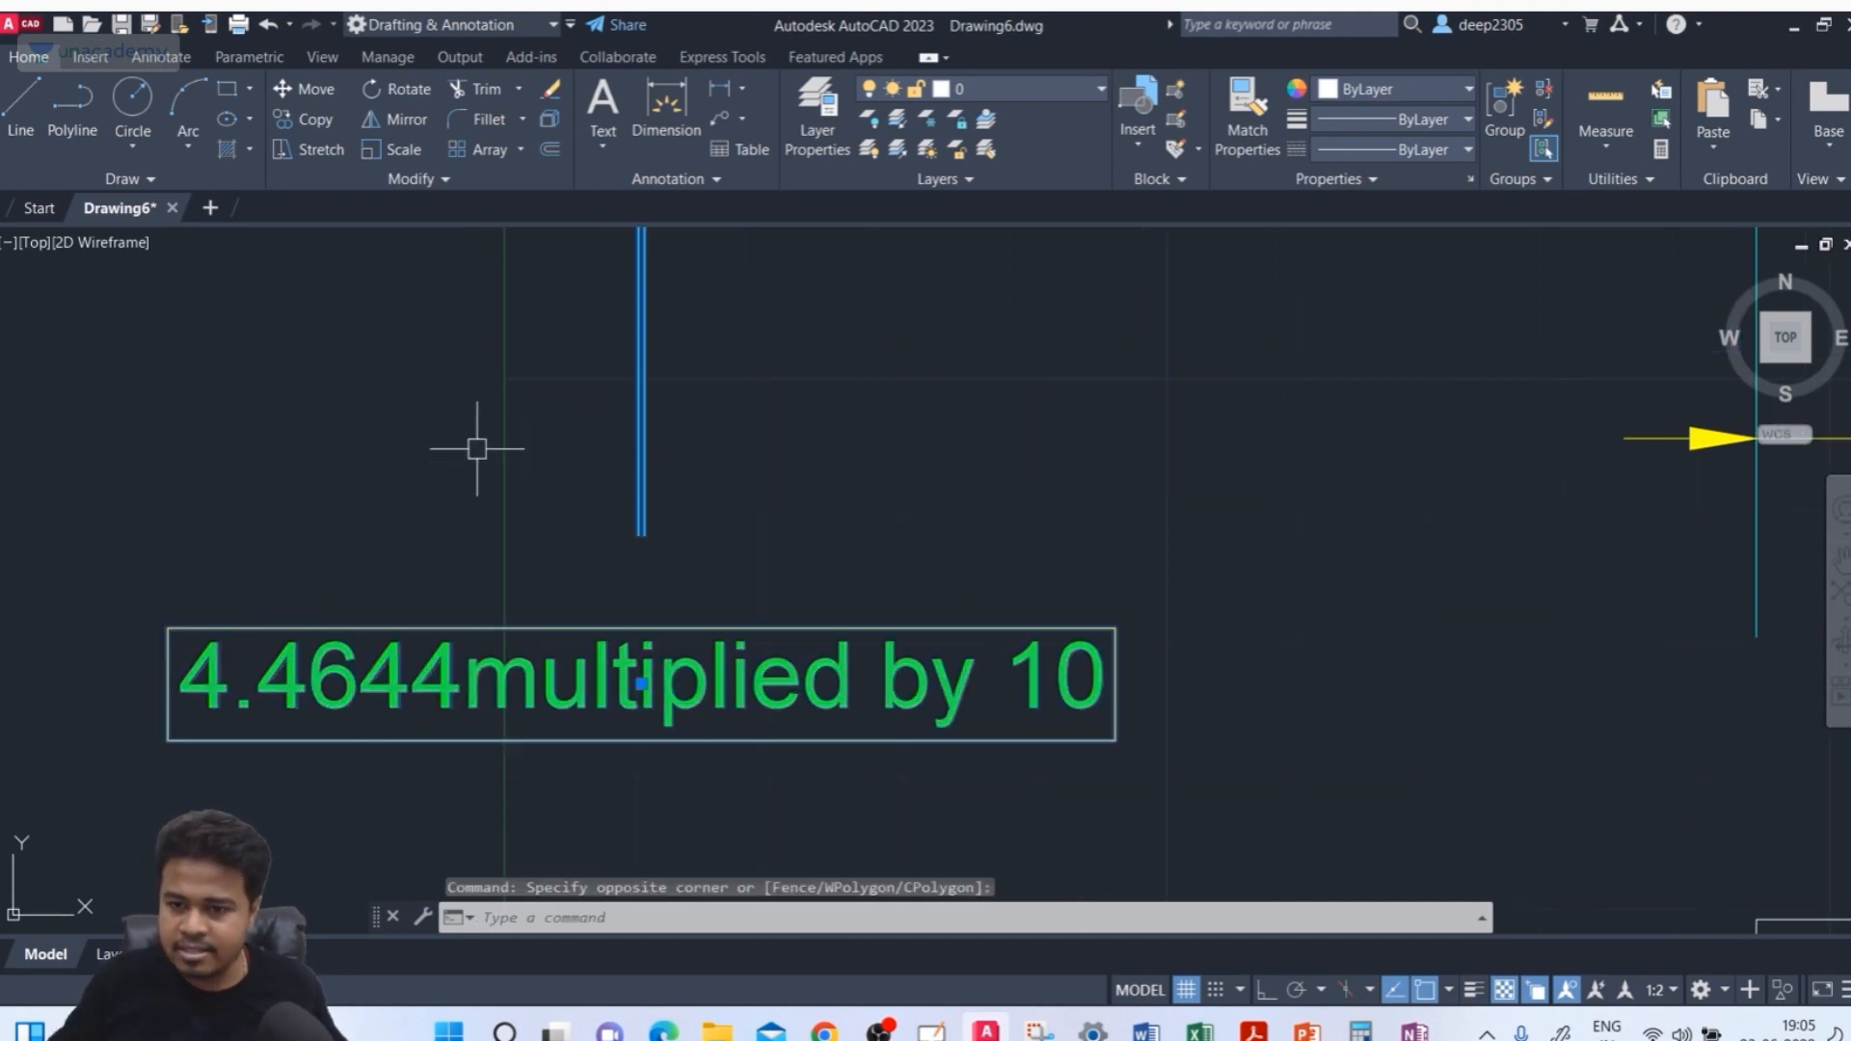
pyautogui.press('Escape')
pyautogui.click(644, 392)
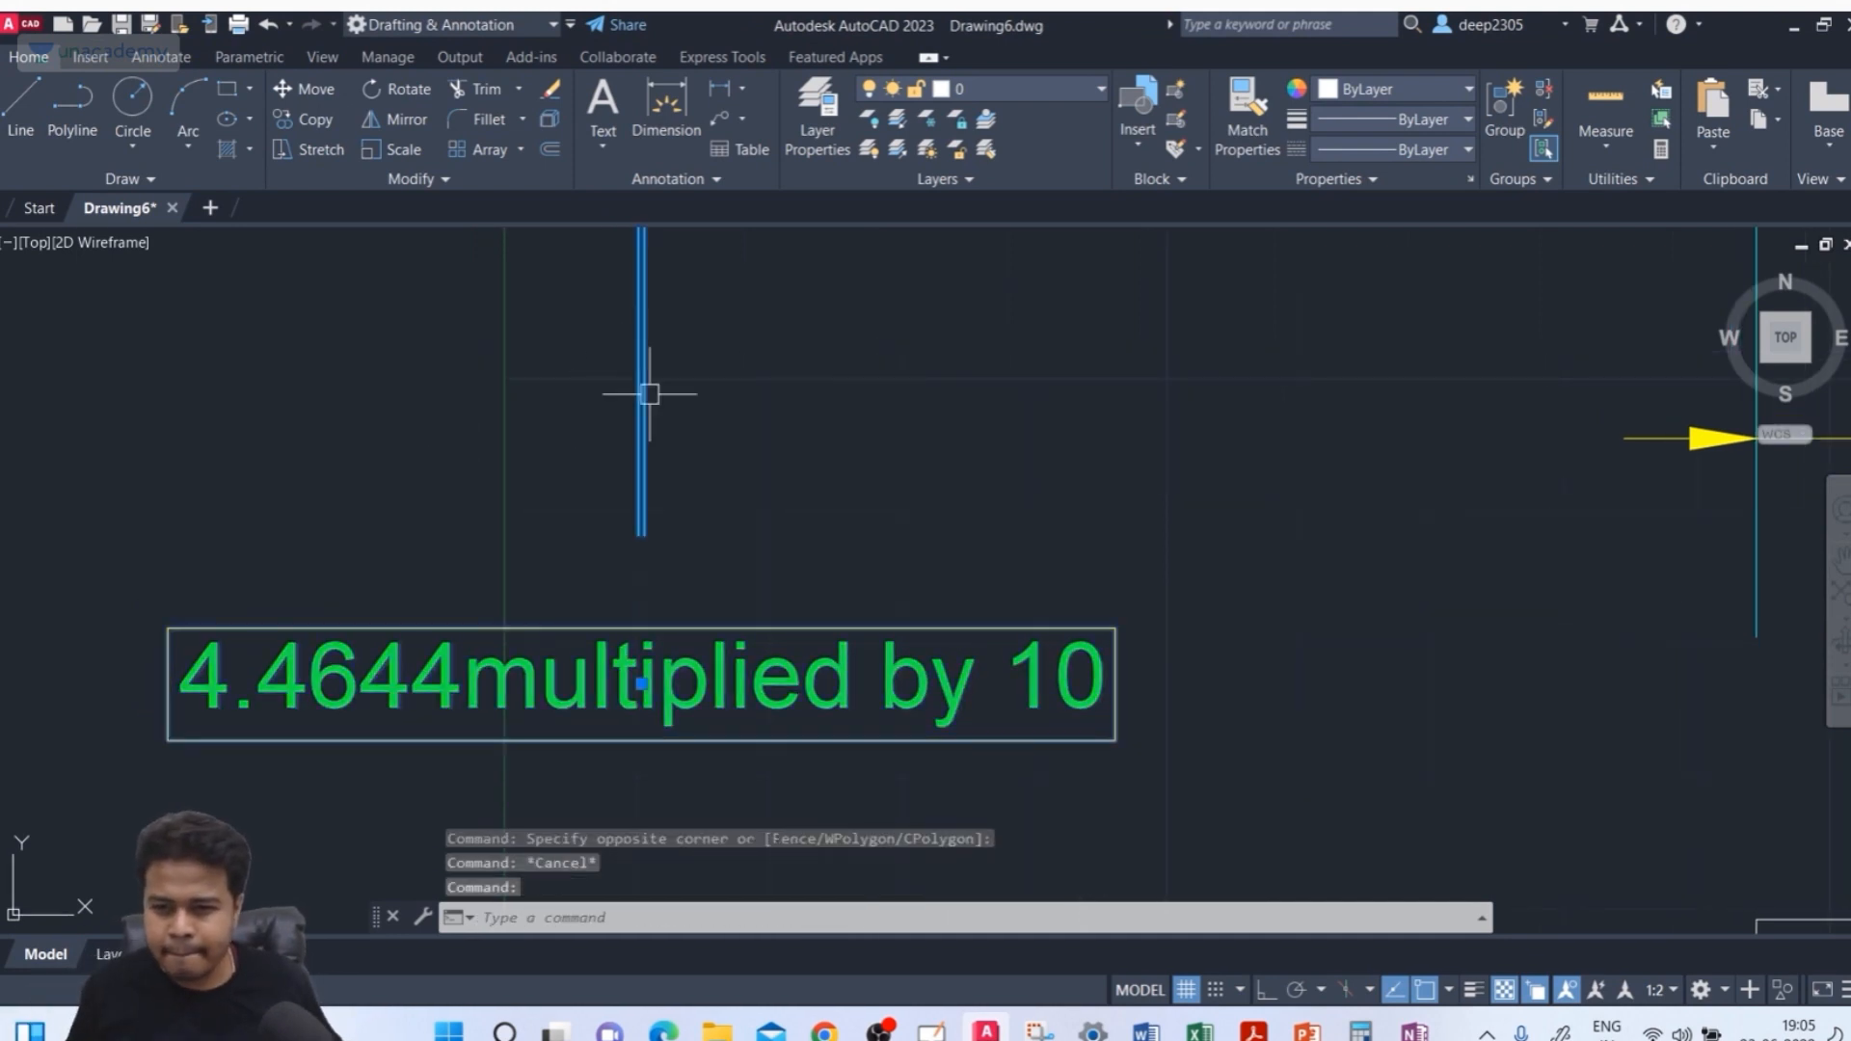
pyautogui.press('Delete')
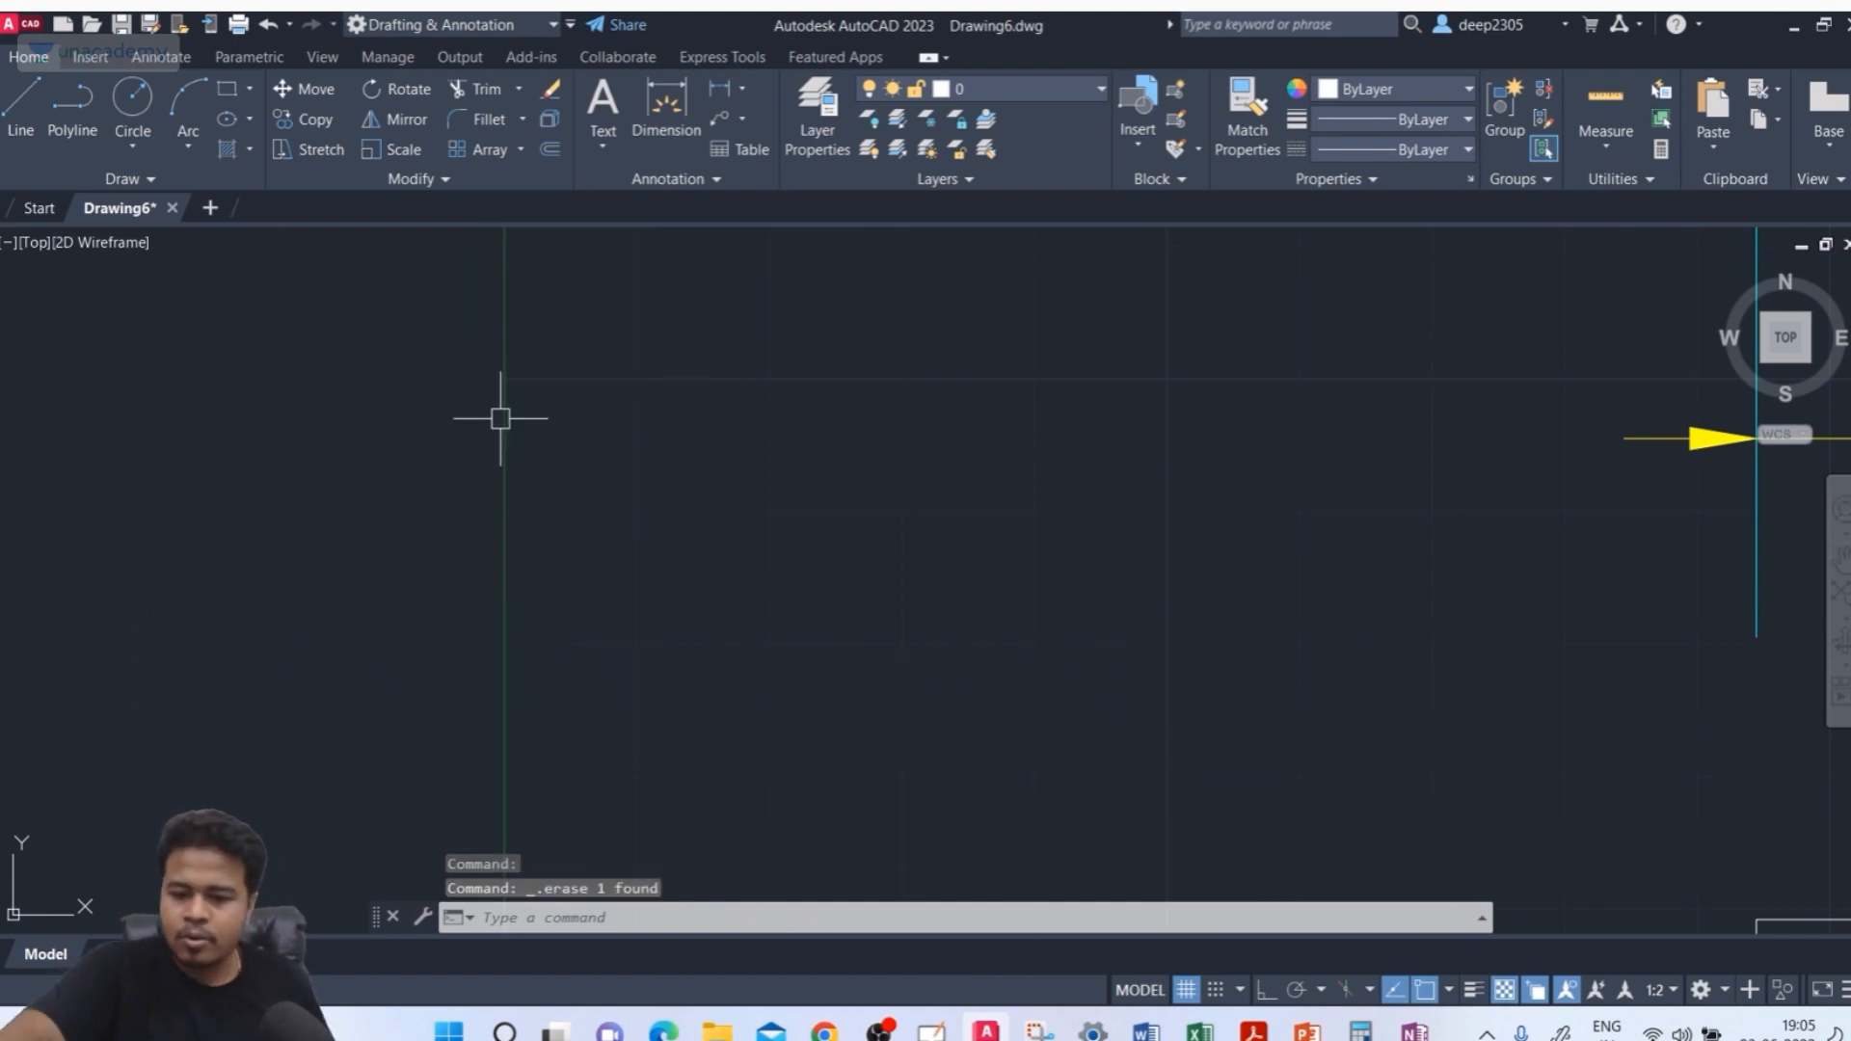
# Modify the ISO-25 style: set the sub-units factor to 100 and the sub-unit suffix to multiplied by 100, then close
pyautogui.write('d')
pyautogui.press('Return')
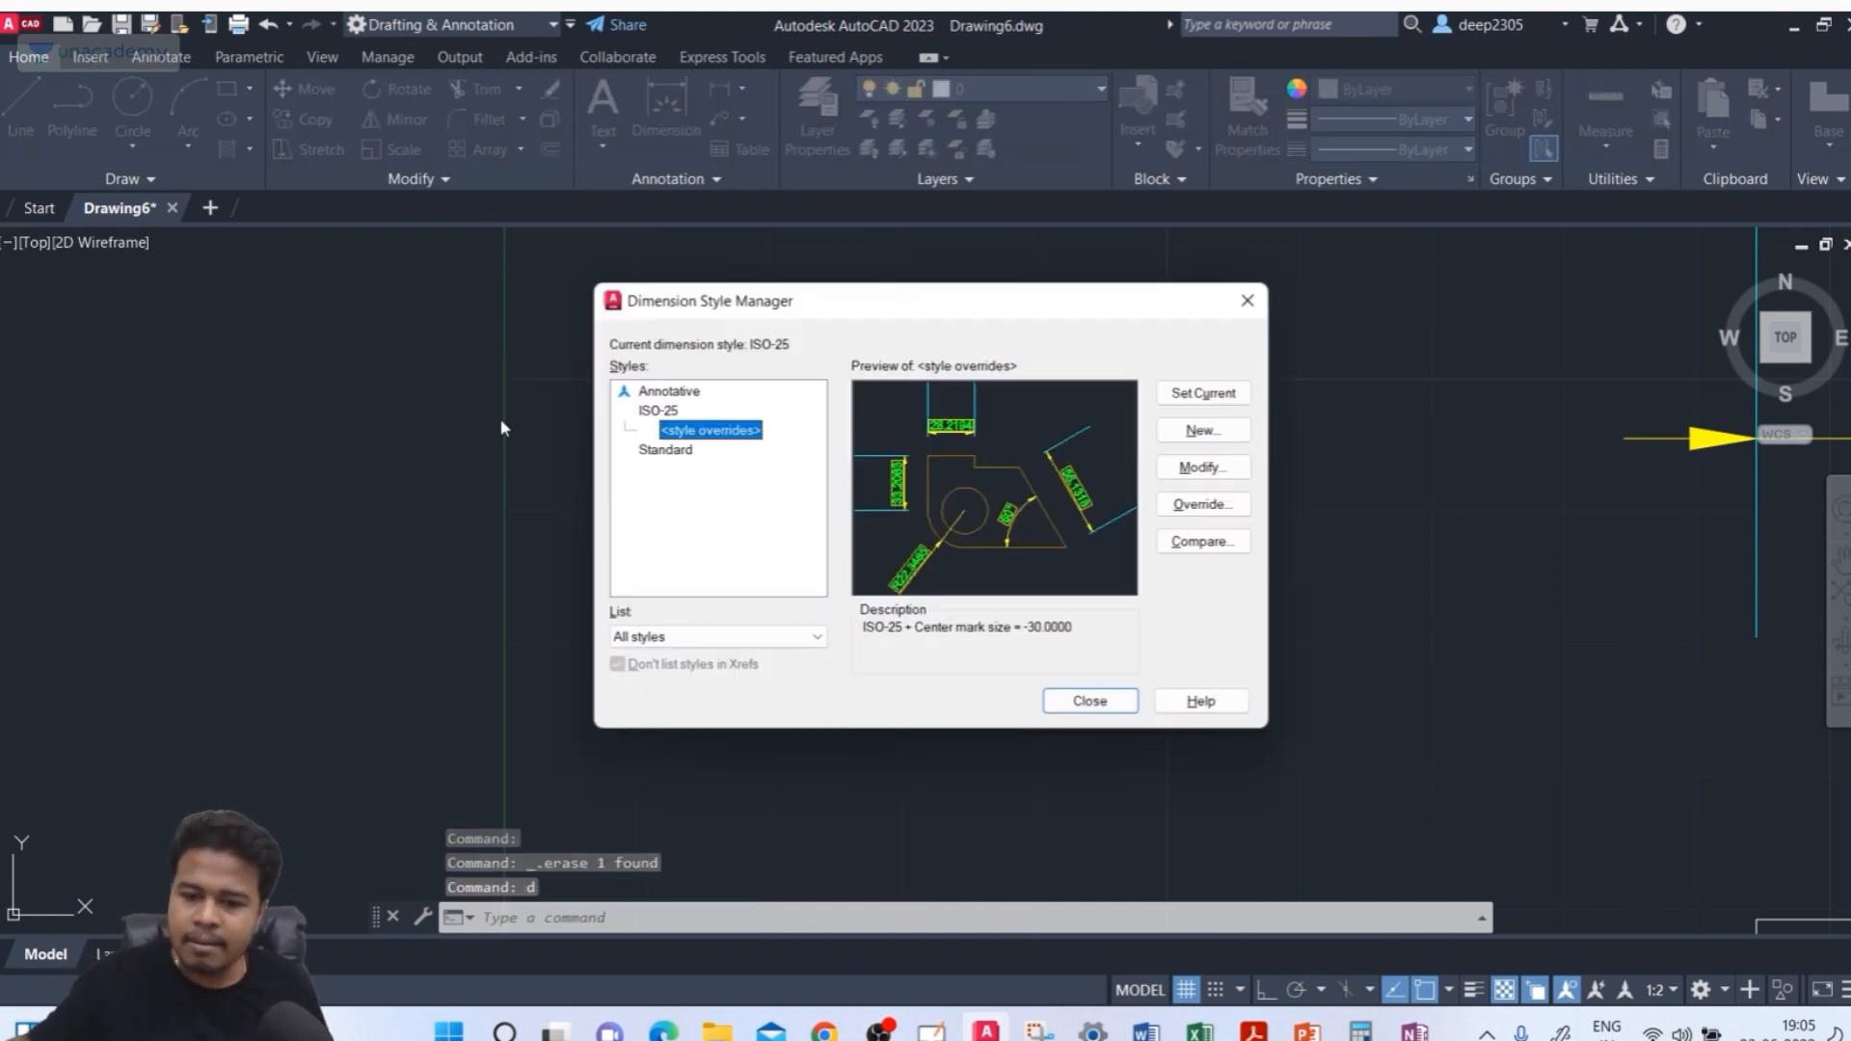
pyautogui.click(655, 410)
pyautogui.click(1201, 468)
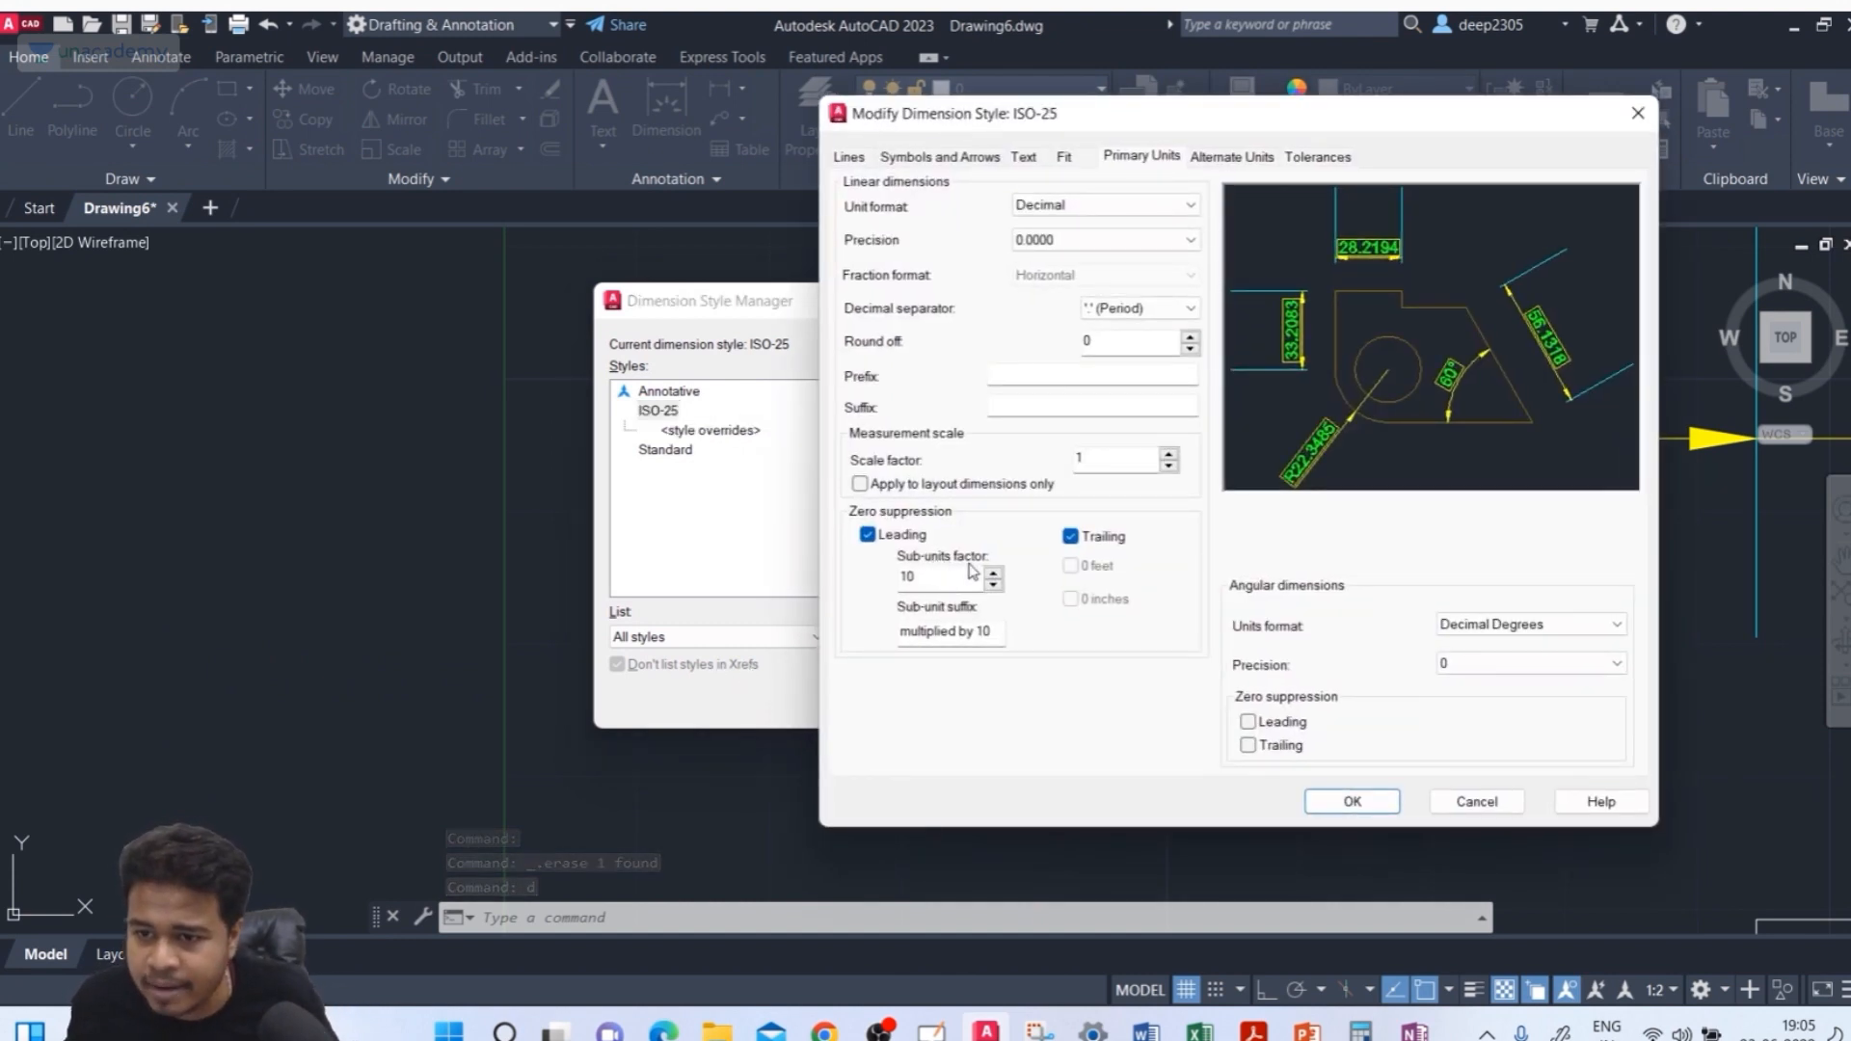
pyautogui.doubleClick(908, 576)
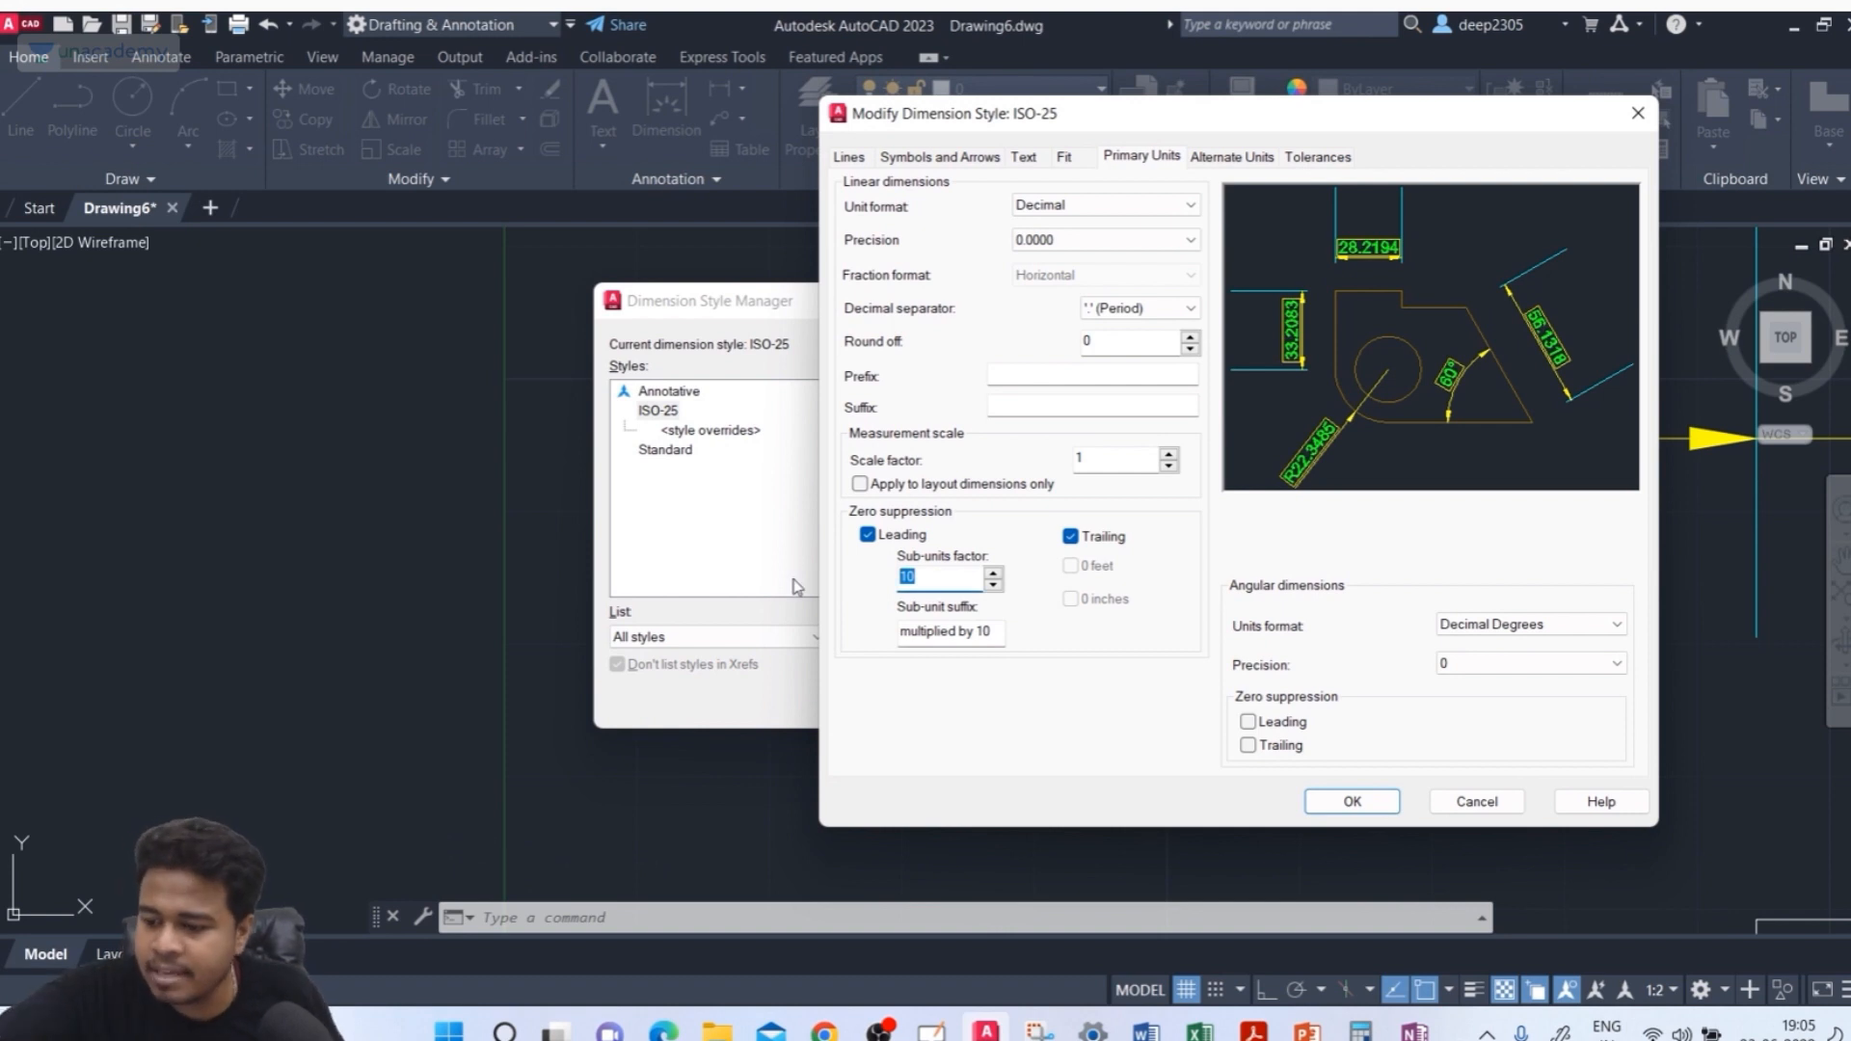
pyautogui.write('100')
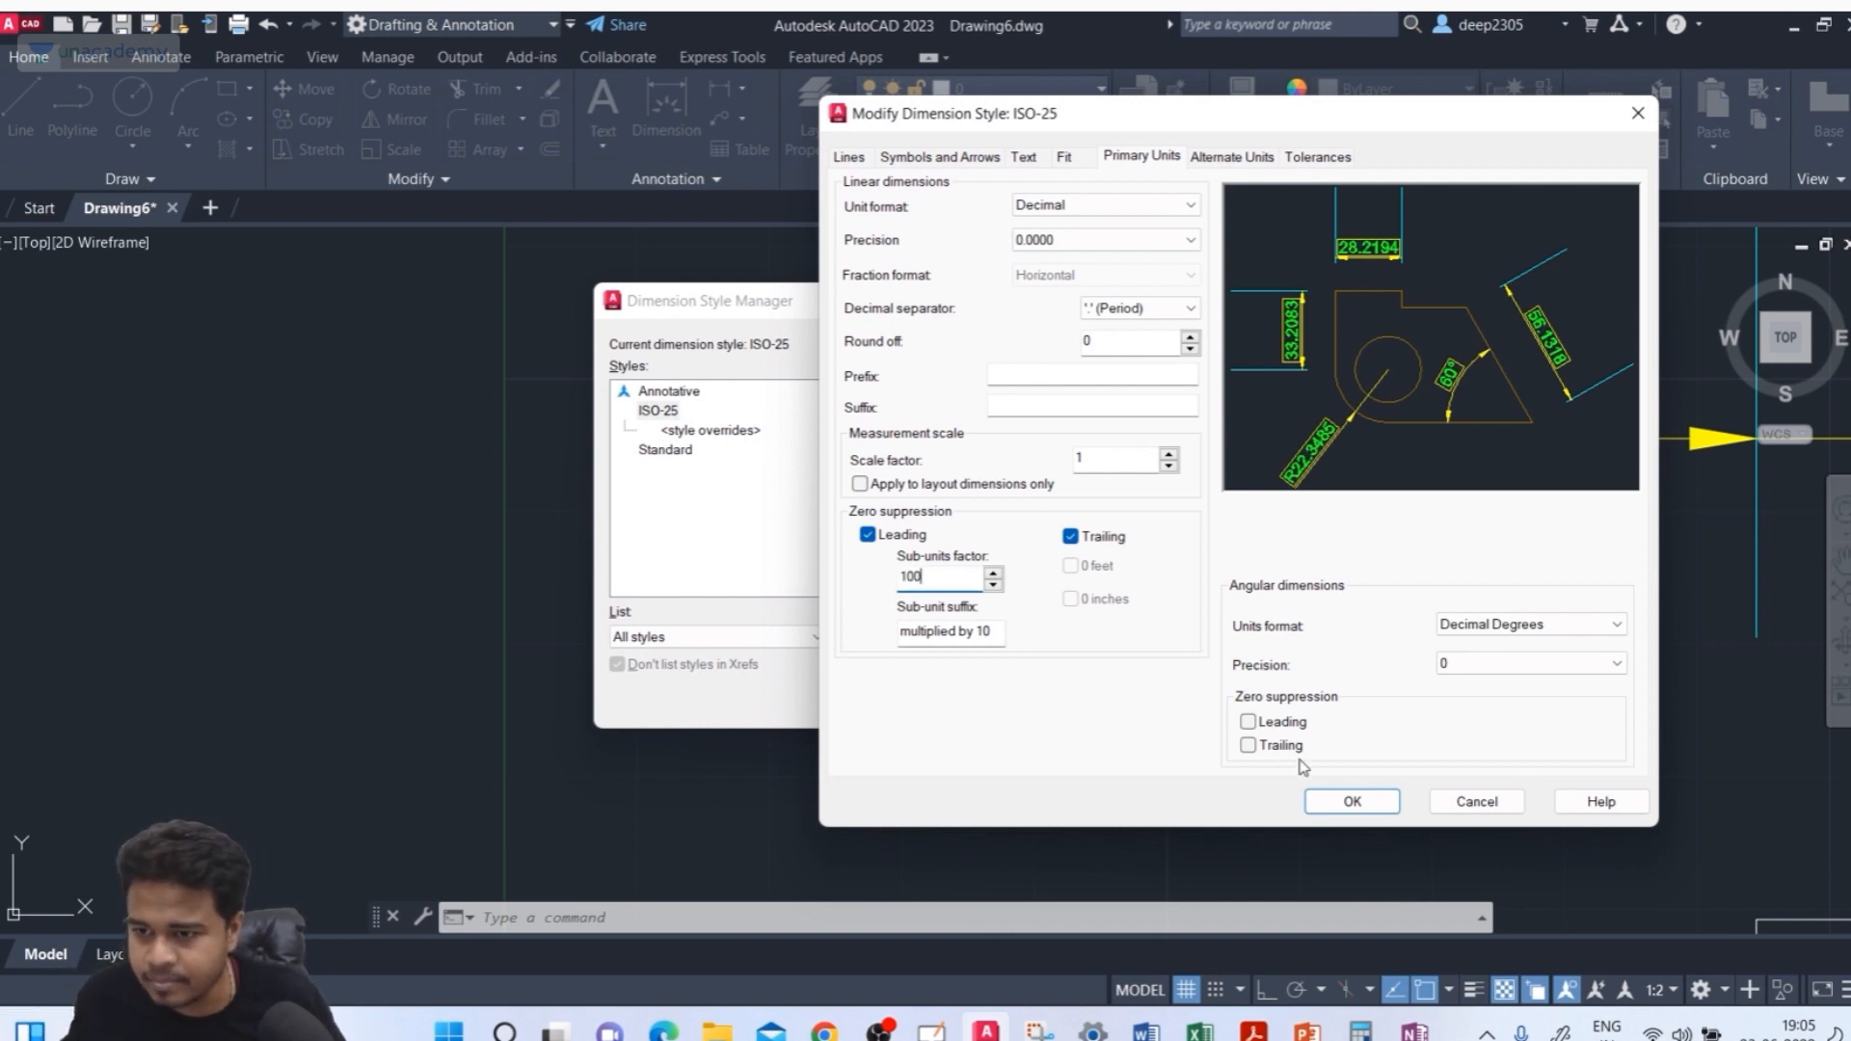
pyautogui.click(1002, 632)
pyautogui.write('0')
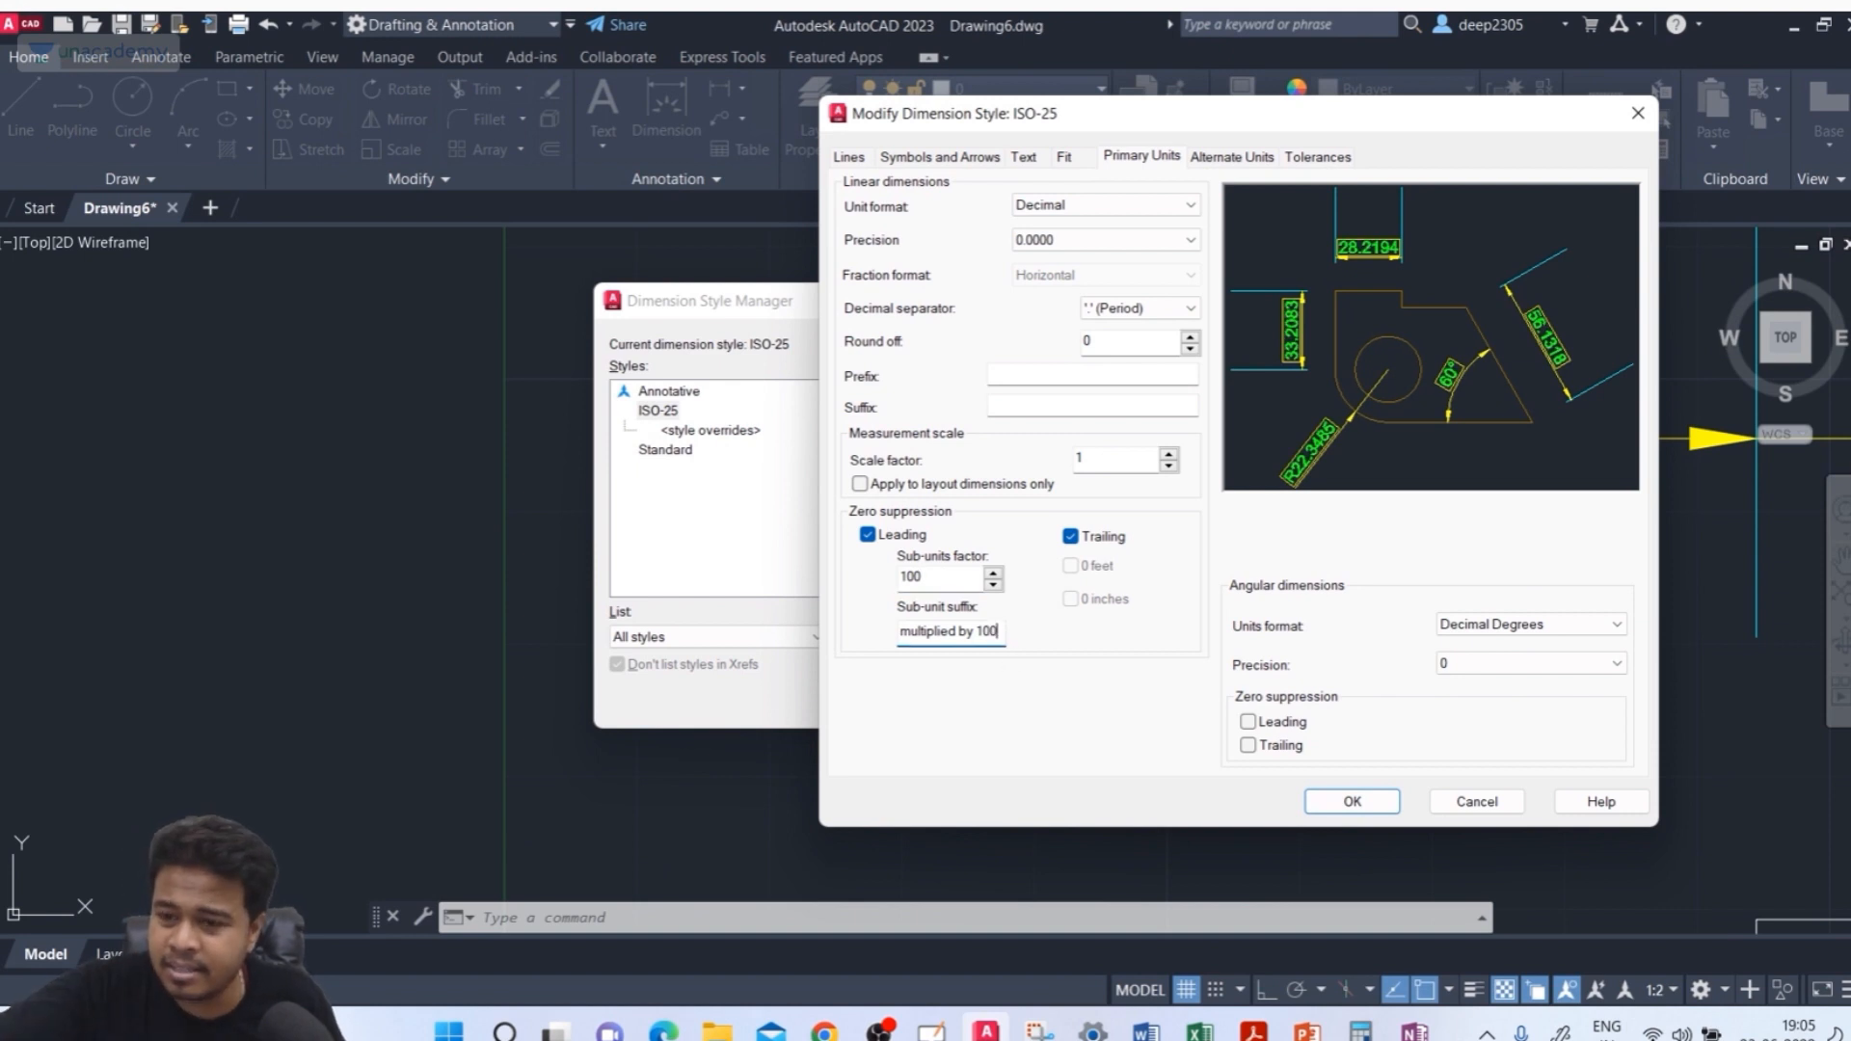
pyautogui.click(1361, 801)
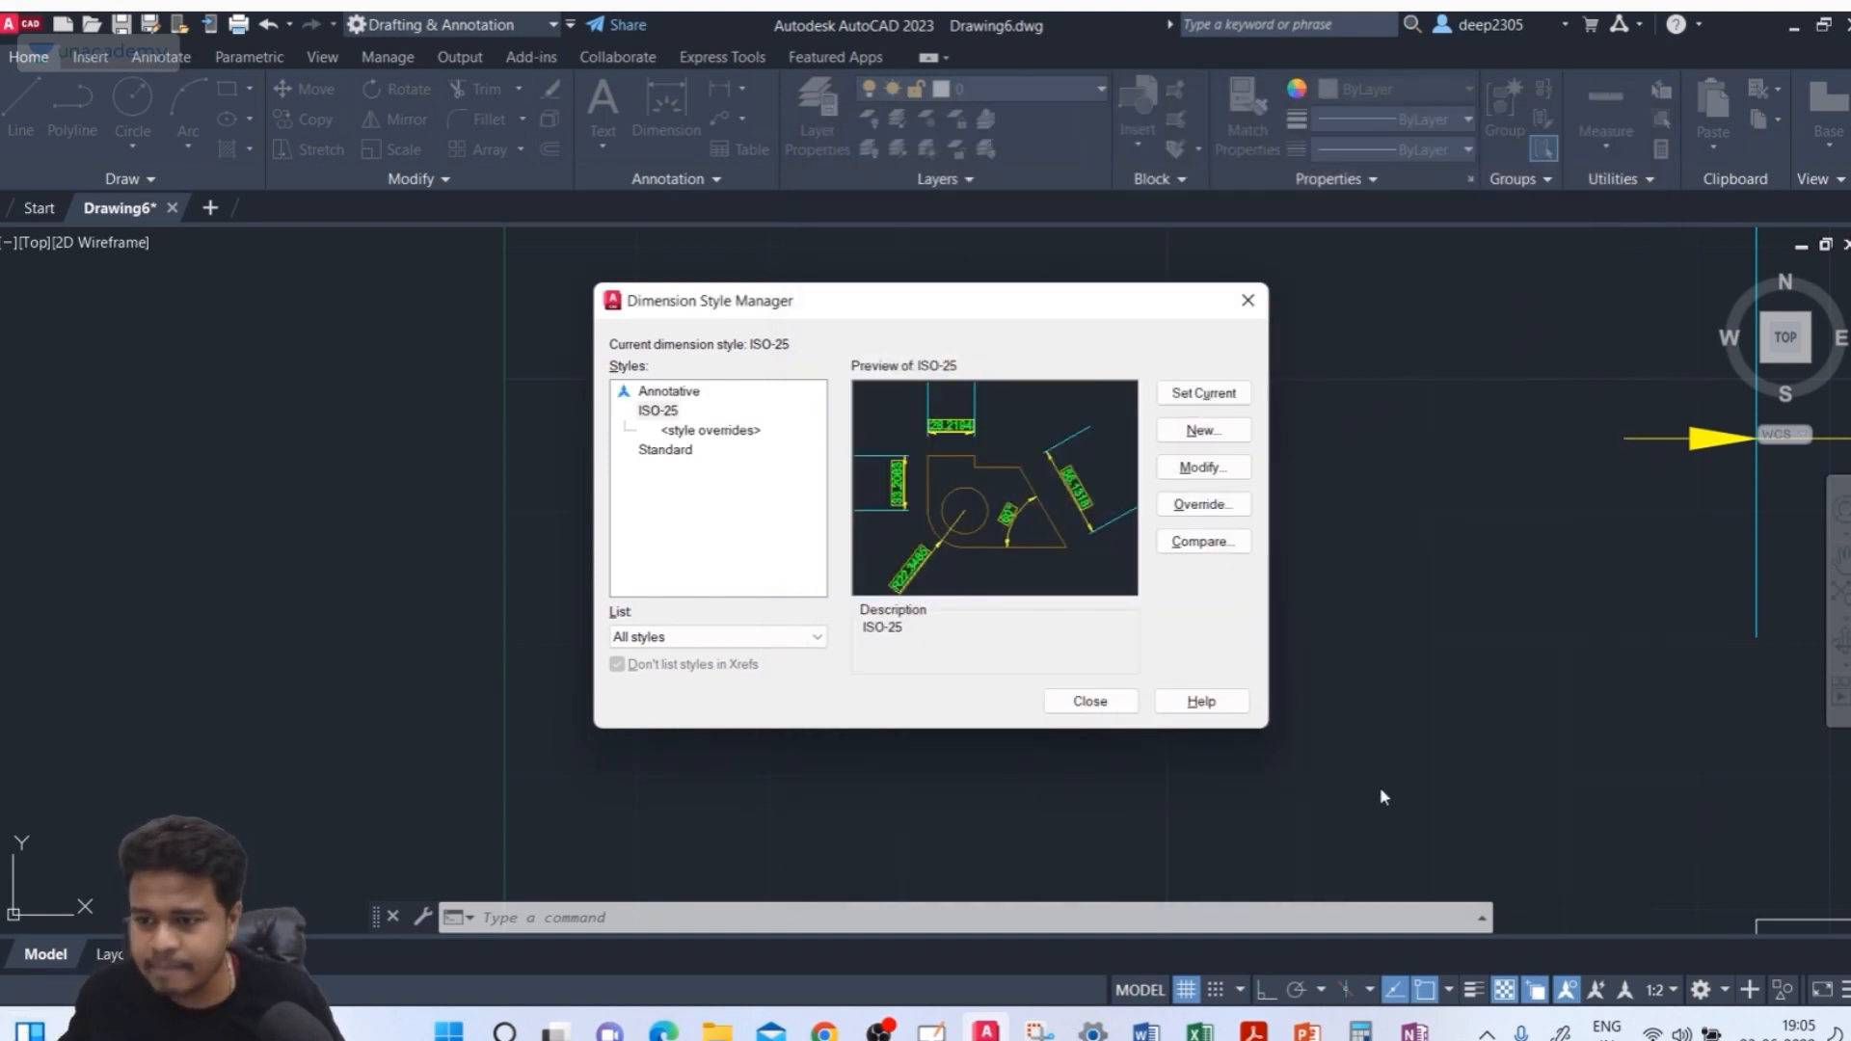
pyautogui.click(1100, 702)
# Add a linear dimension across the very short gap between the two closely spaced vertical lines
pyautogui.scroll(-6, 832, 554)
pyautogui.moveTo(833, 553); pyautogui.dragTo(662, 634, button='middle')
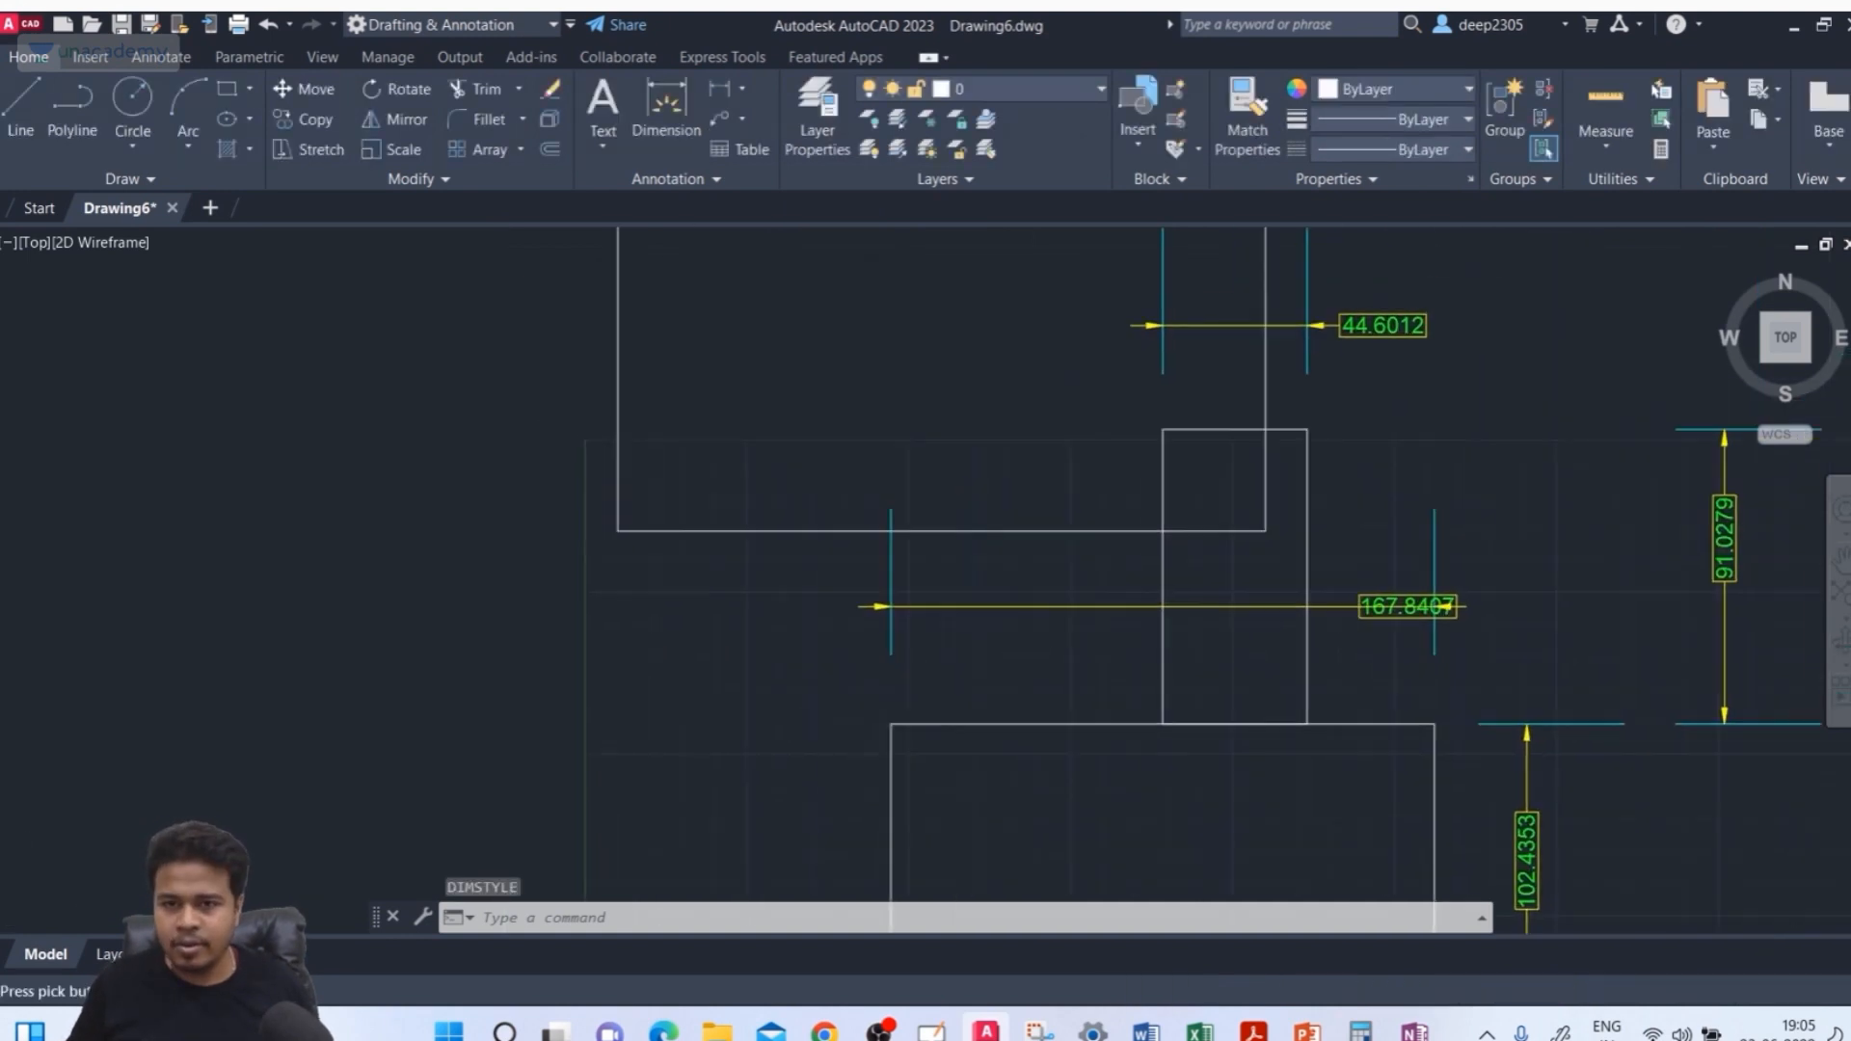
pyautogui.click(665, 108)
pyautogui.scroll(2, 661, 482)
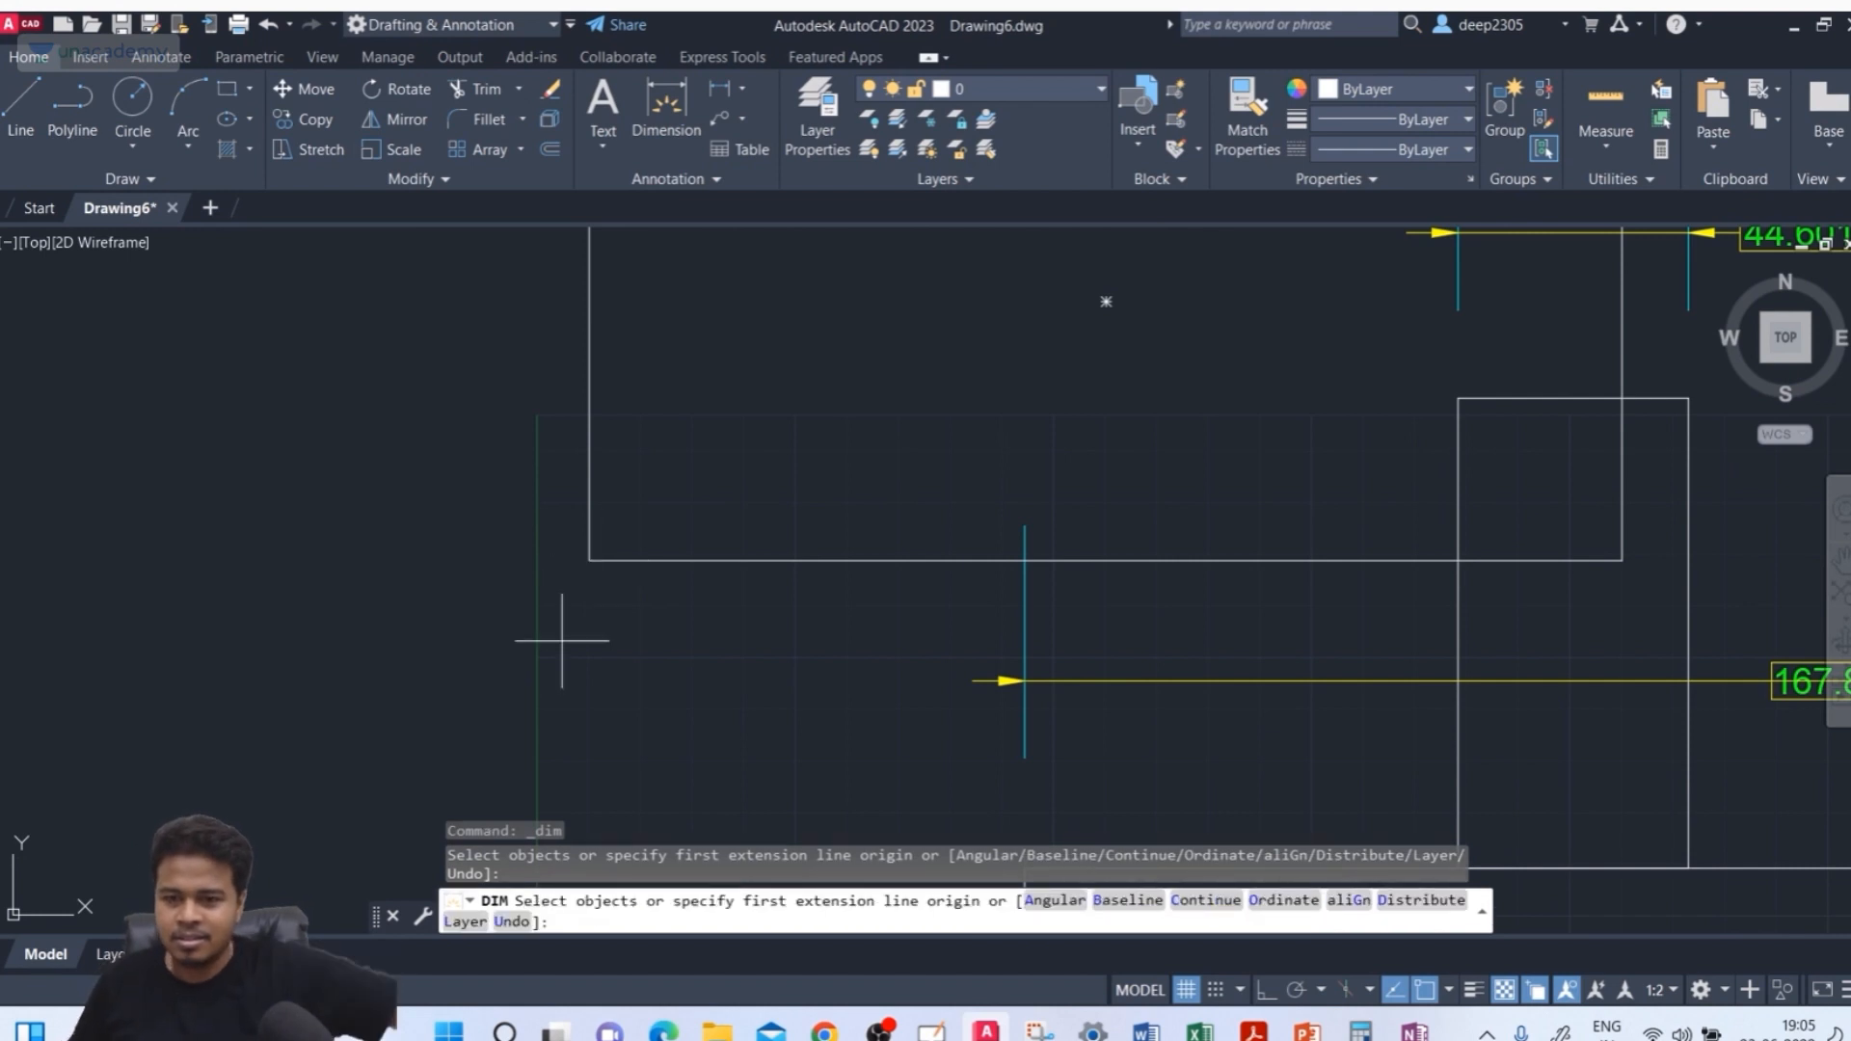
pyautogui.scroll(3, 574, 613)
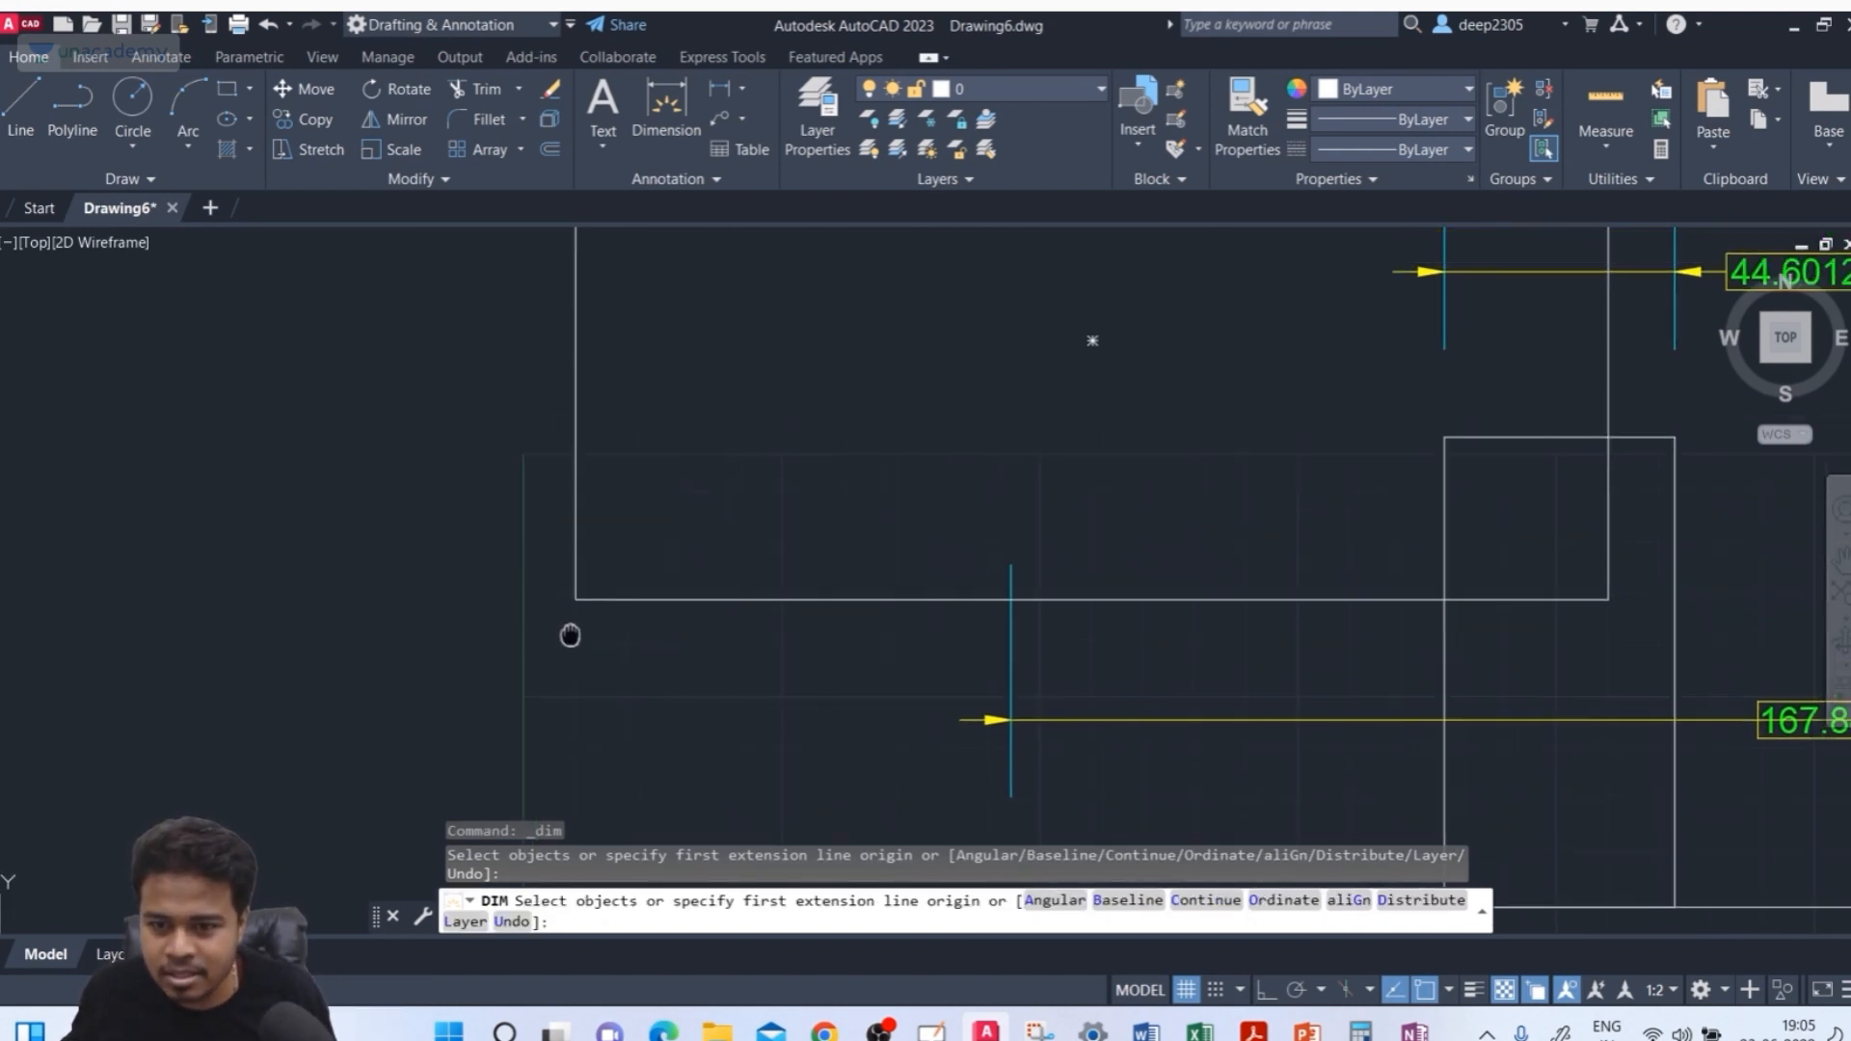
pyautogui.click(576, 580)
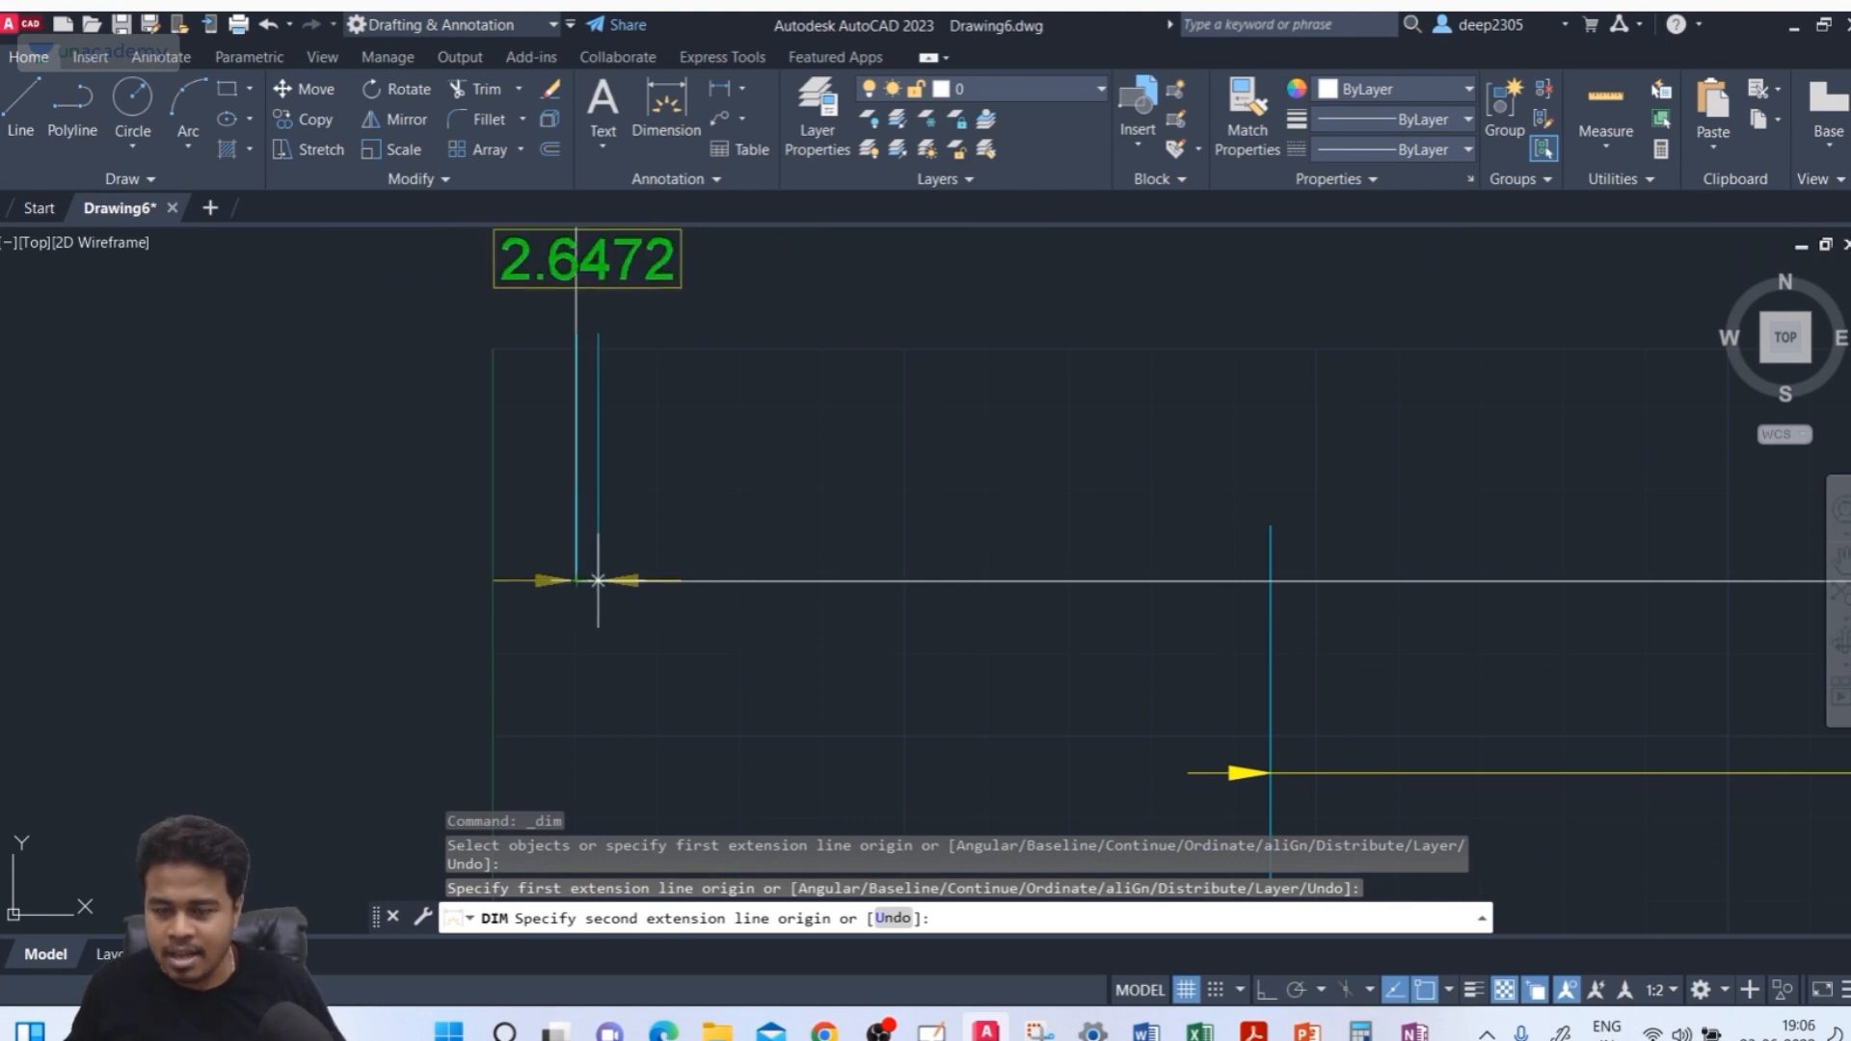
pyautogui.scroll(-2, 604, 580)
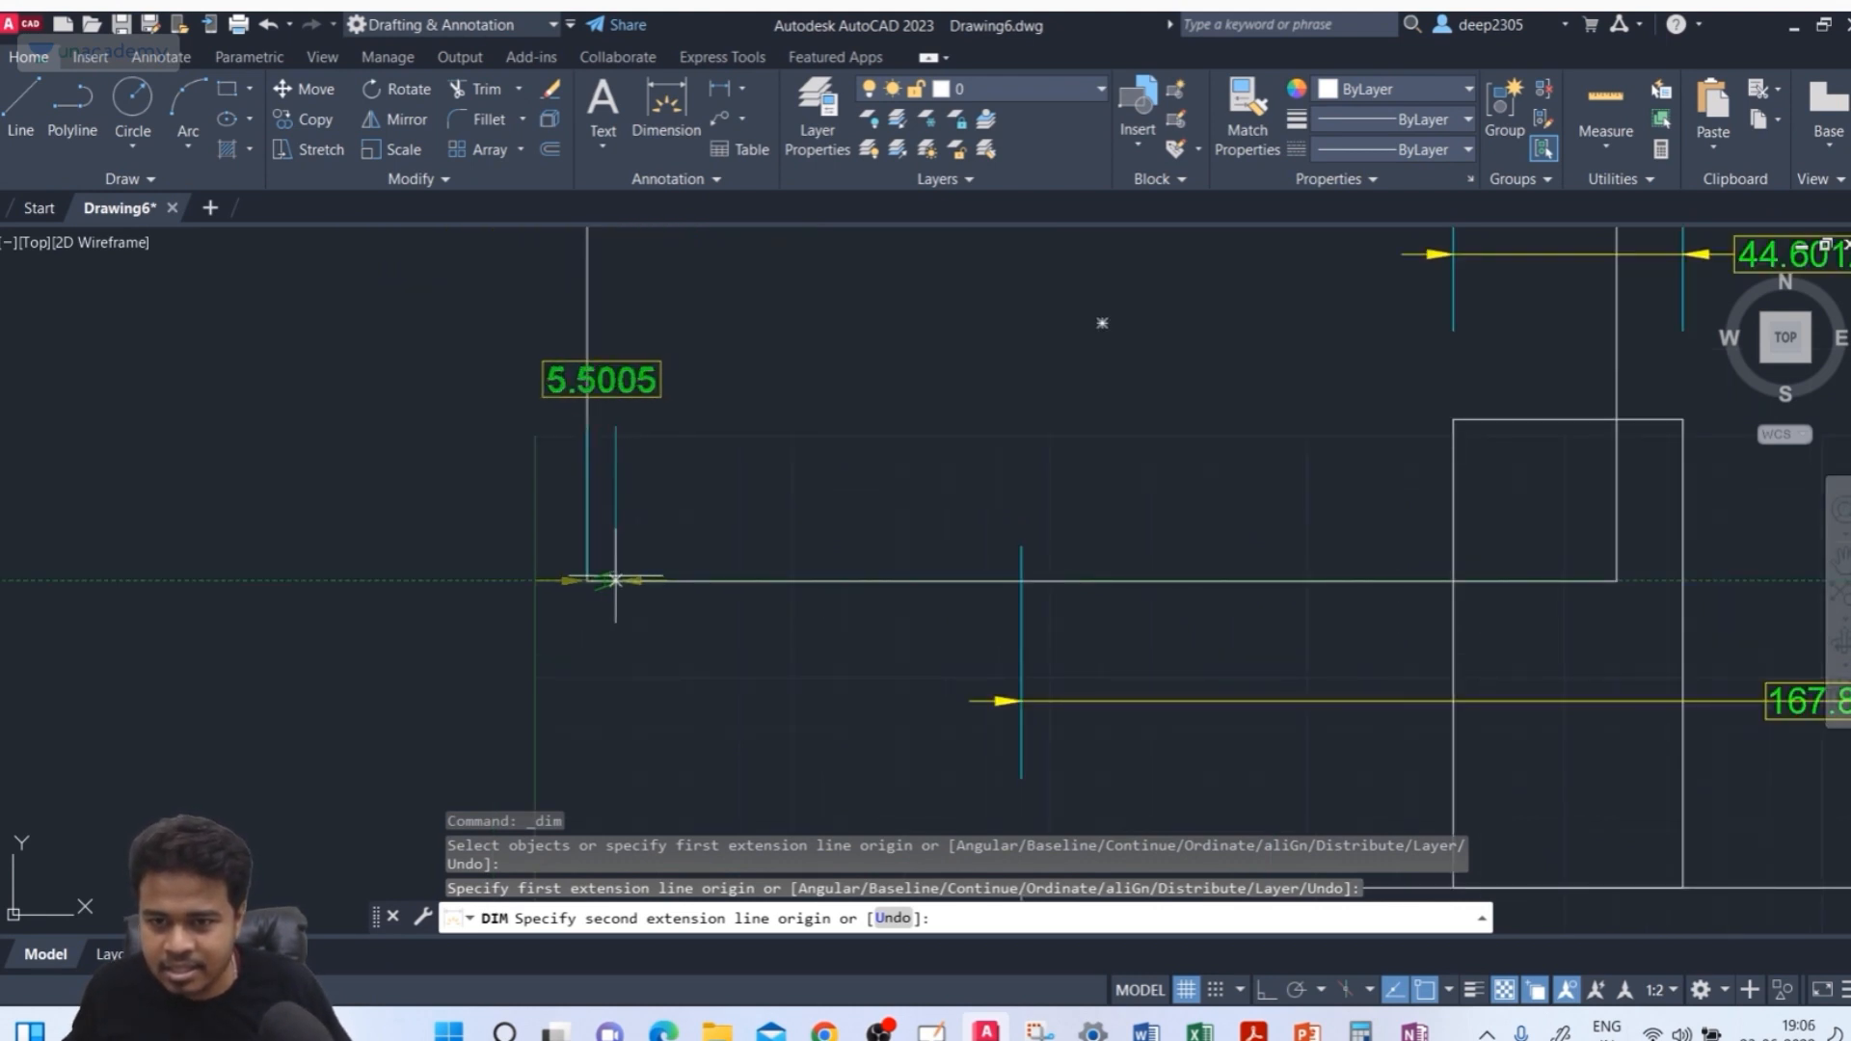
pyautogui.scroll(5, 613, 578)
pyautogui.scroll(3, 615, 577)
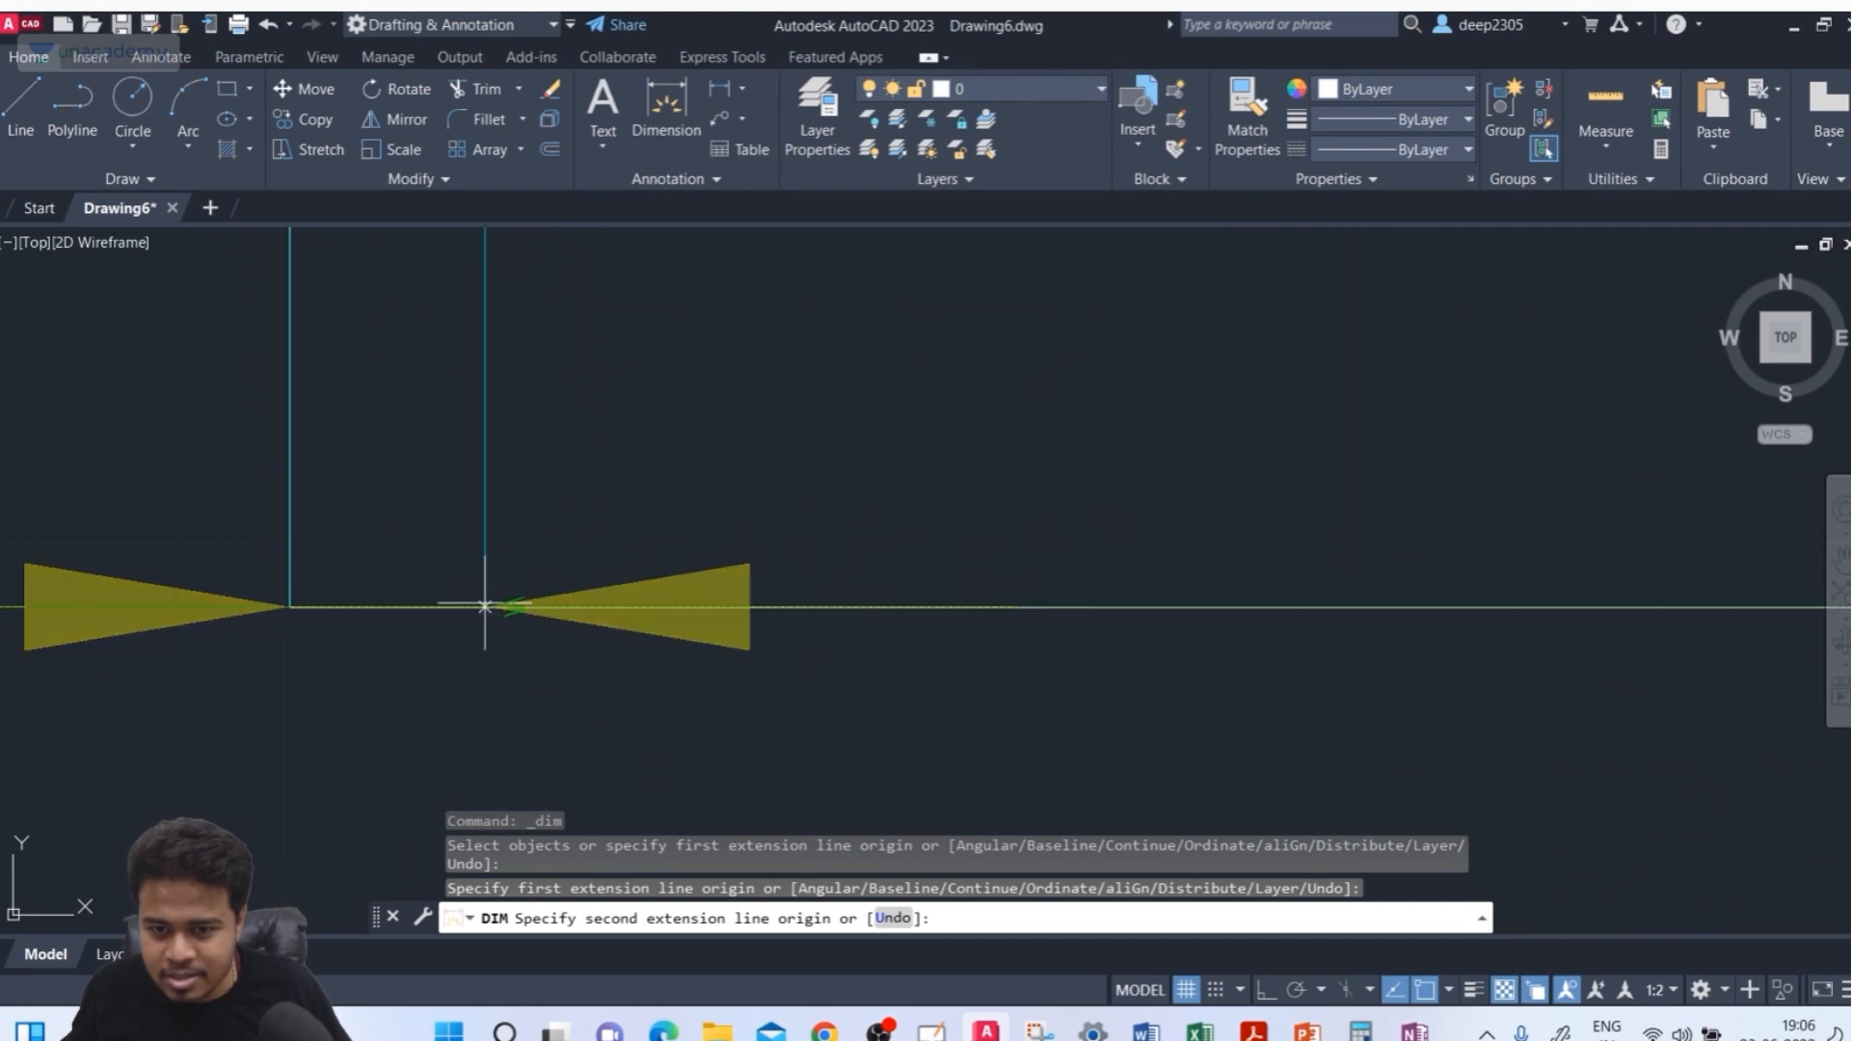
pyautogui.scroll(5, 322, 607)
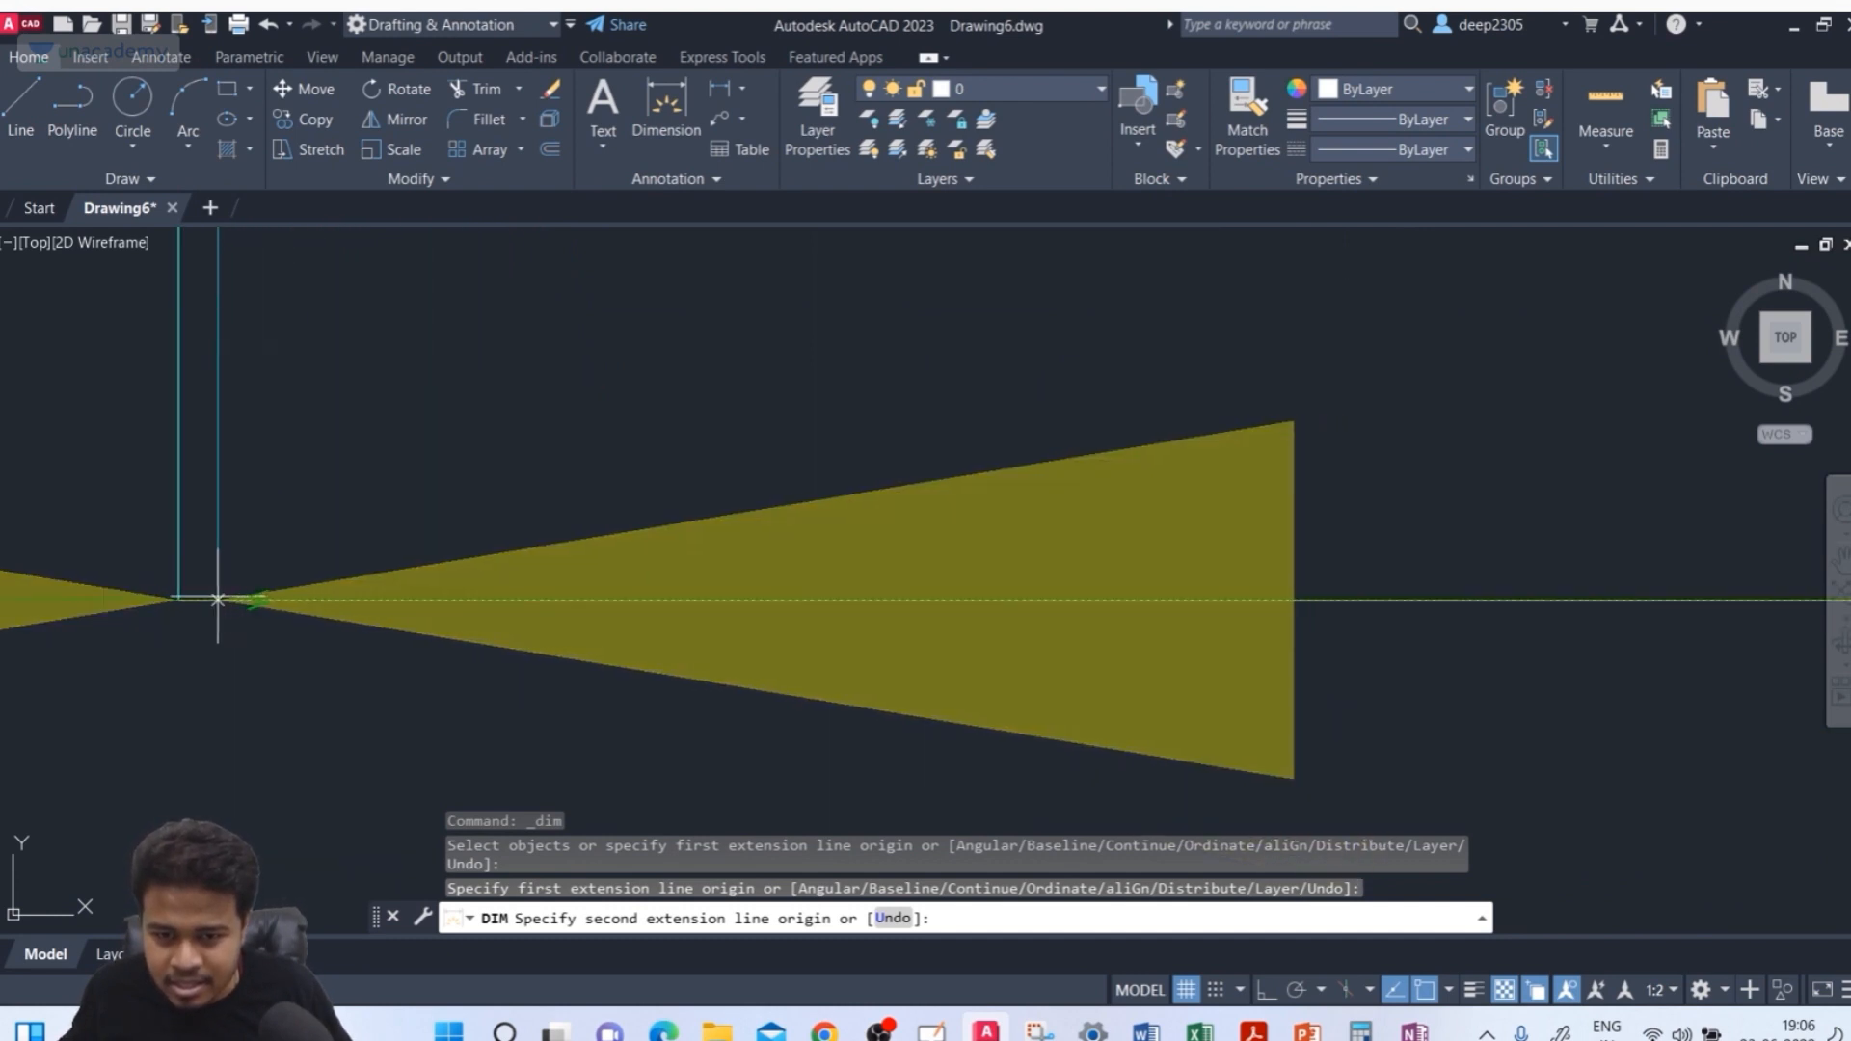
pyautogui.click(218, 600)
pyautogui.scroll(-8, 371, 661)
pyautogui.moveTo(373, 662); pyautogui.dragTo(450, 409, button='middle')
pyautogui.click(453, 468)
pyautogui.scroll(-7, 527, 487)
pyautogui.moveTo(535, 546); pyautogui.dragTo(568, 438, button='middle')
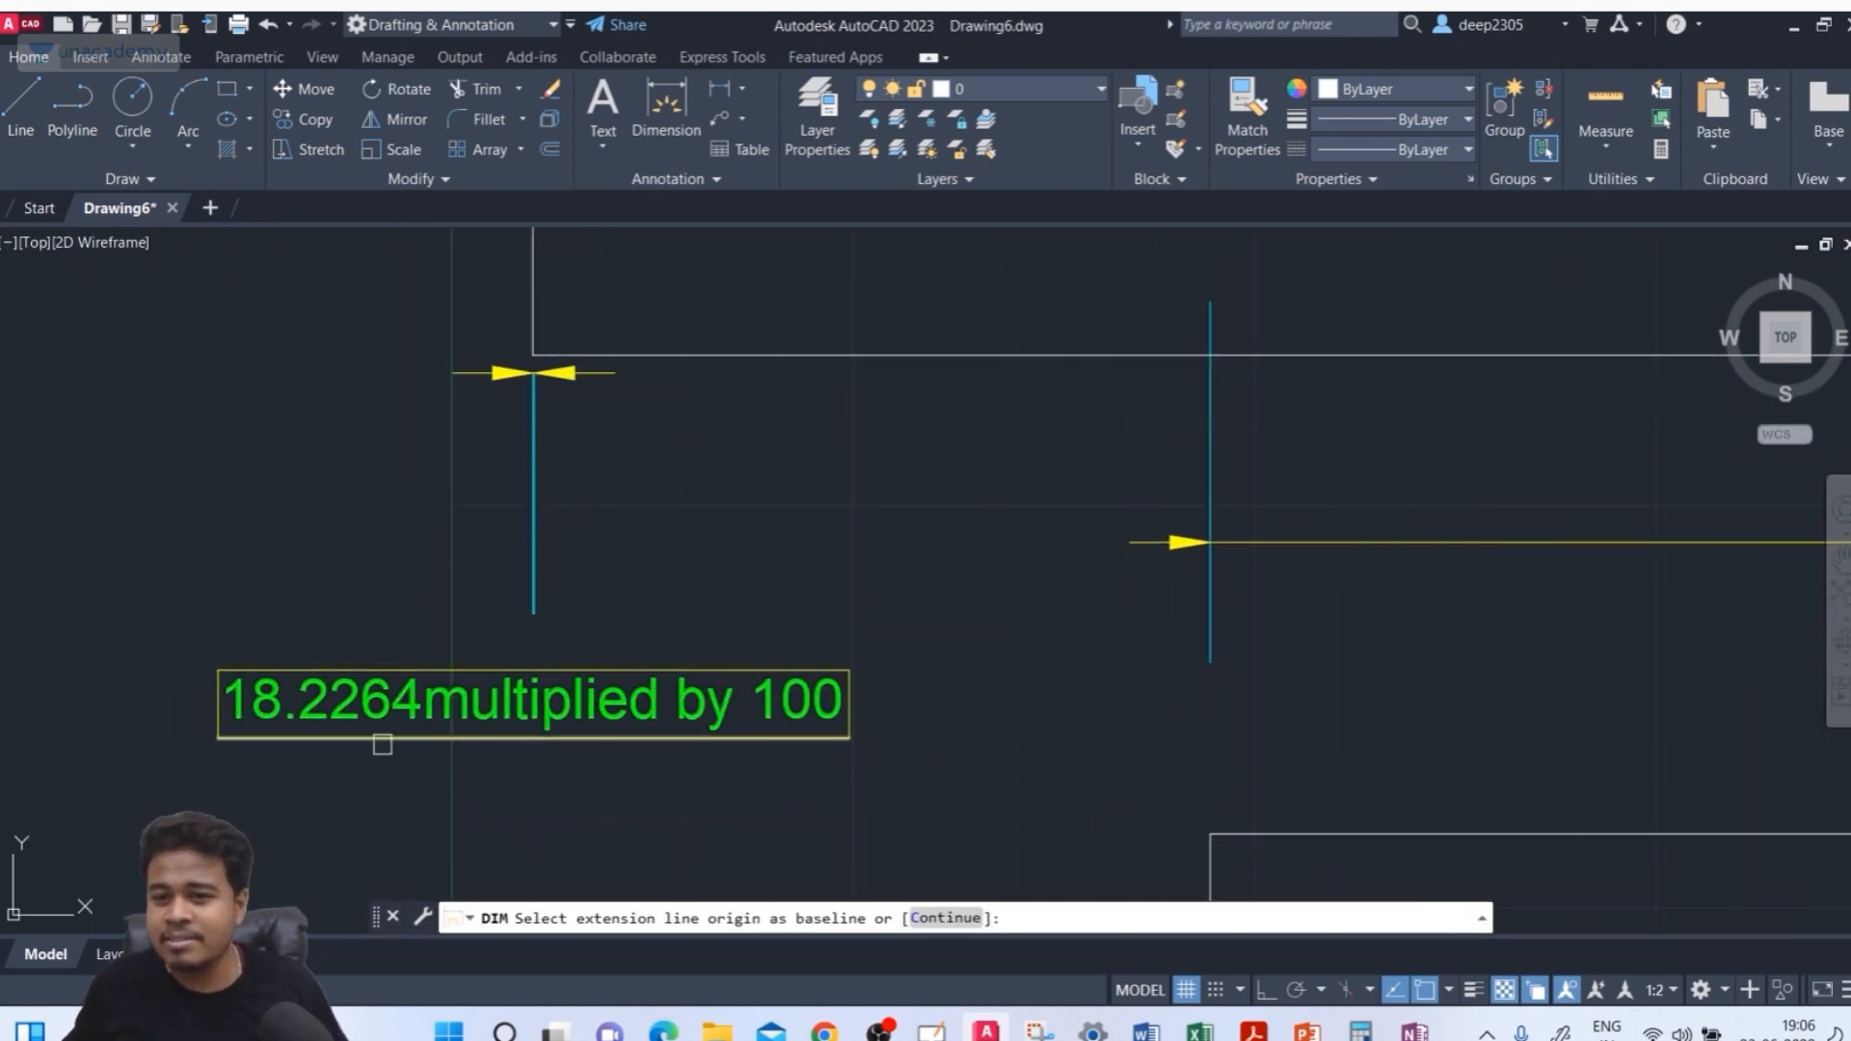
pyautogui.press('Escape')
pyautogui.press('Escape')
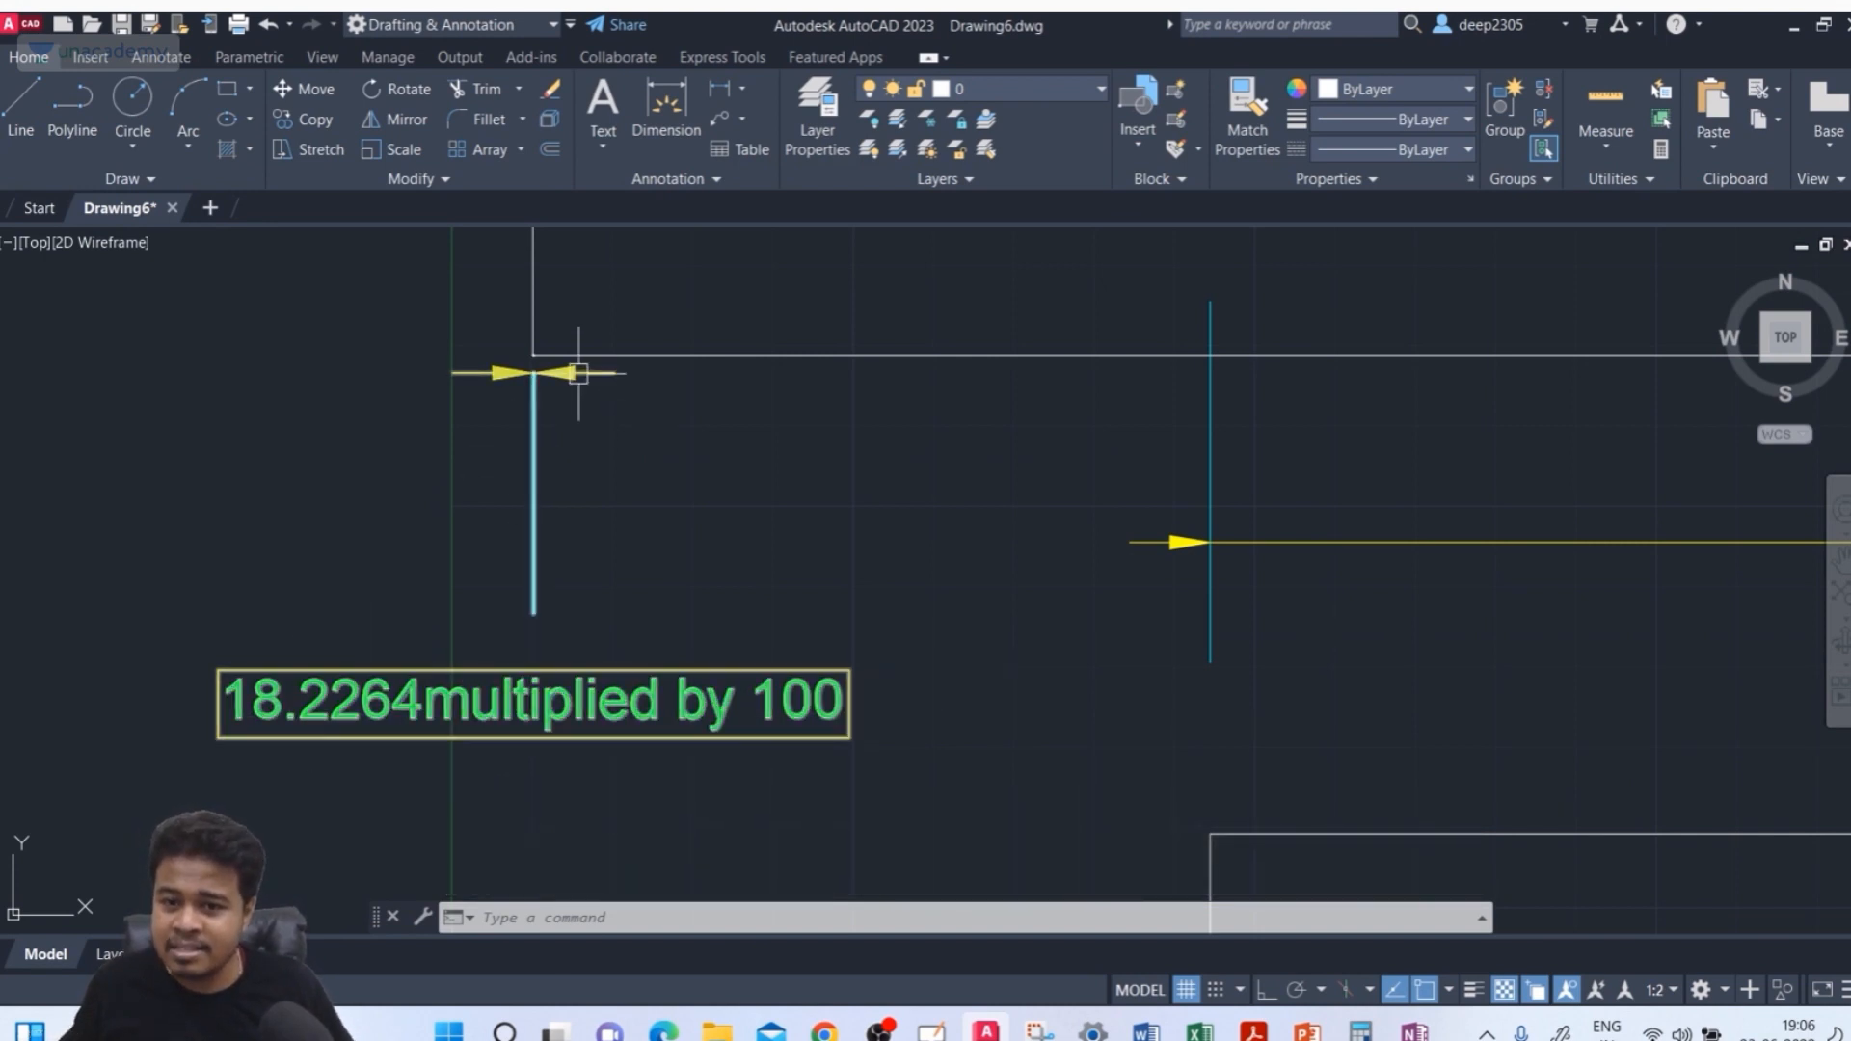
# Add another linear dimension across the narrow gap between the two closely spaced vertical lines
pyautogui.scroll(5, 549, 366)
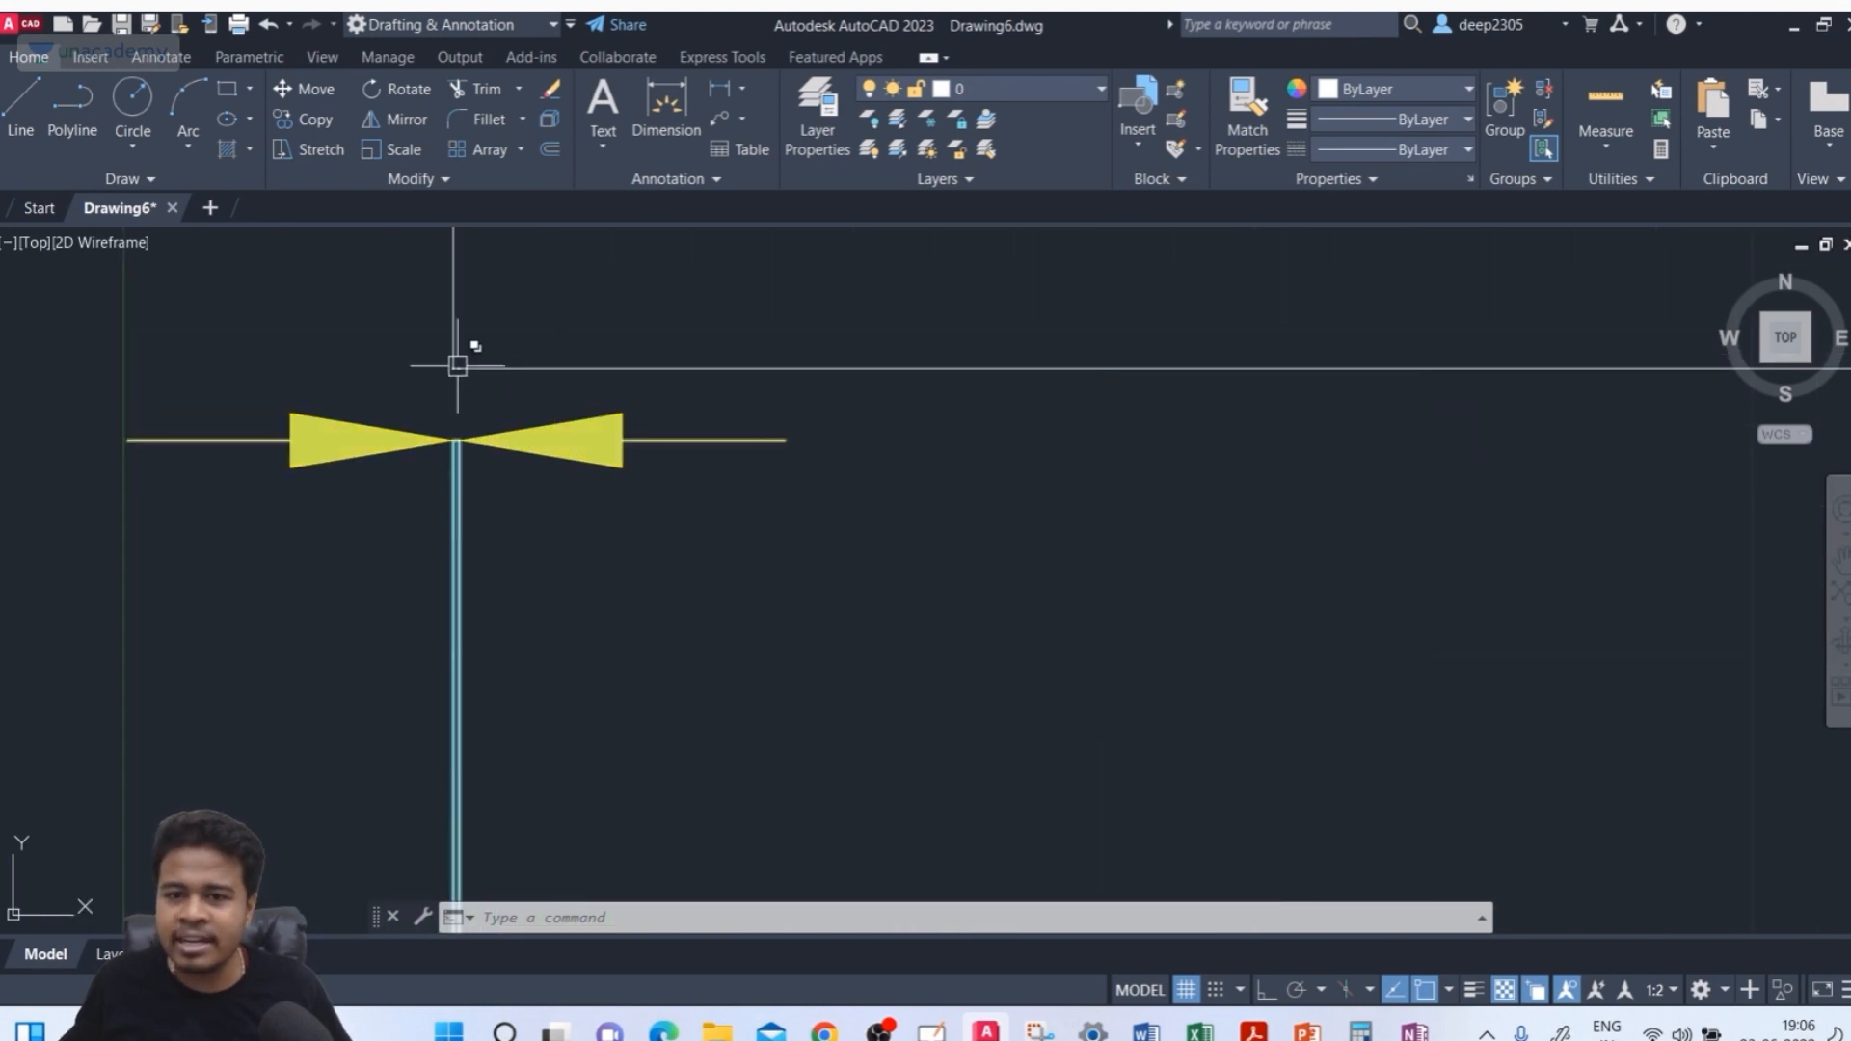
pyautogui.scroll(-5, 457, 364)
pyautogui.click(644, 140)
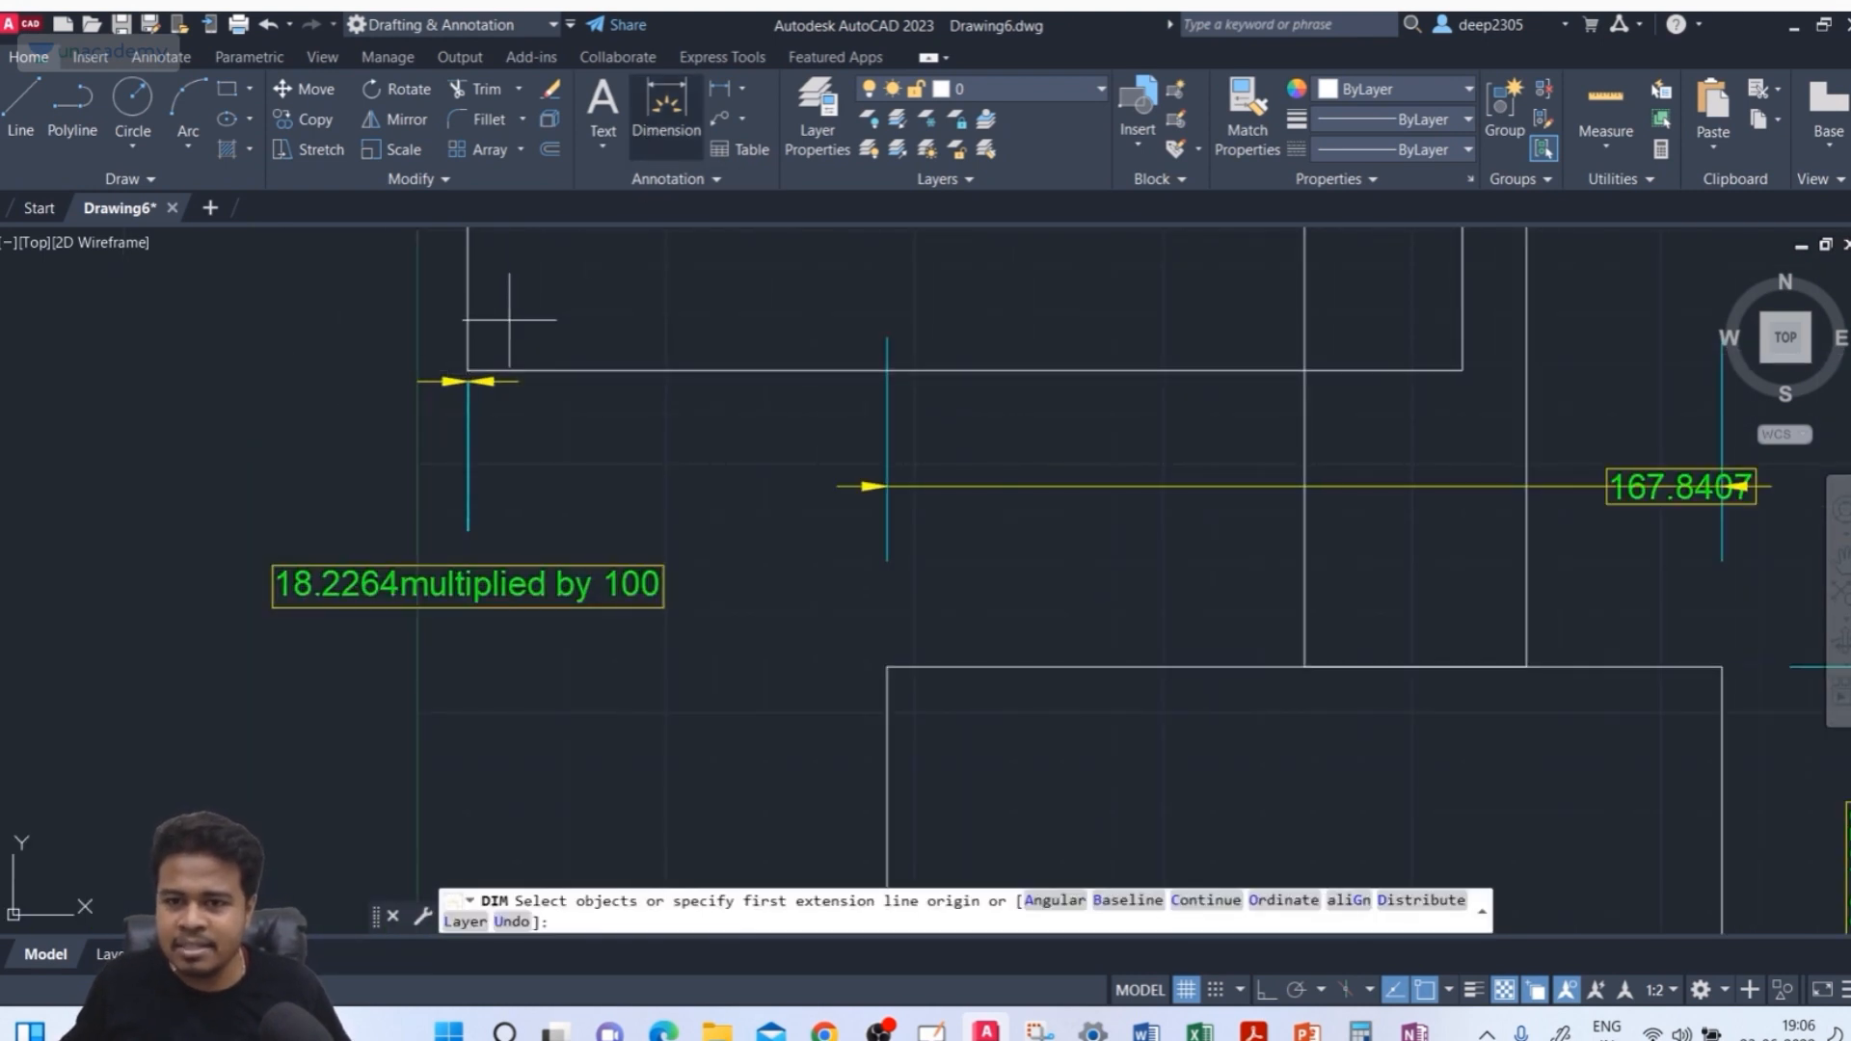
pyautogui.click(469, 371)
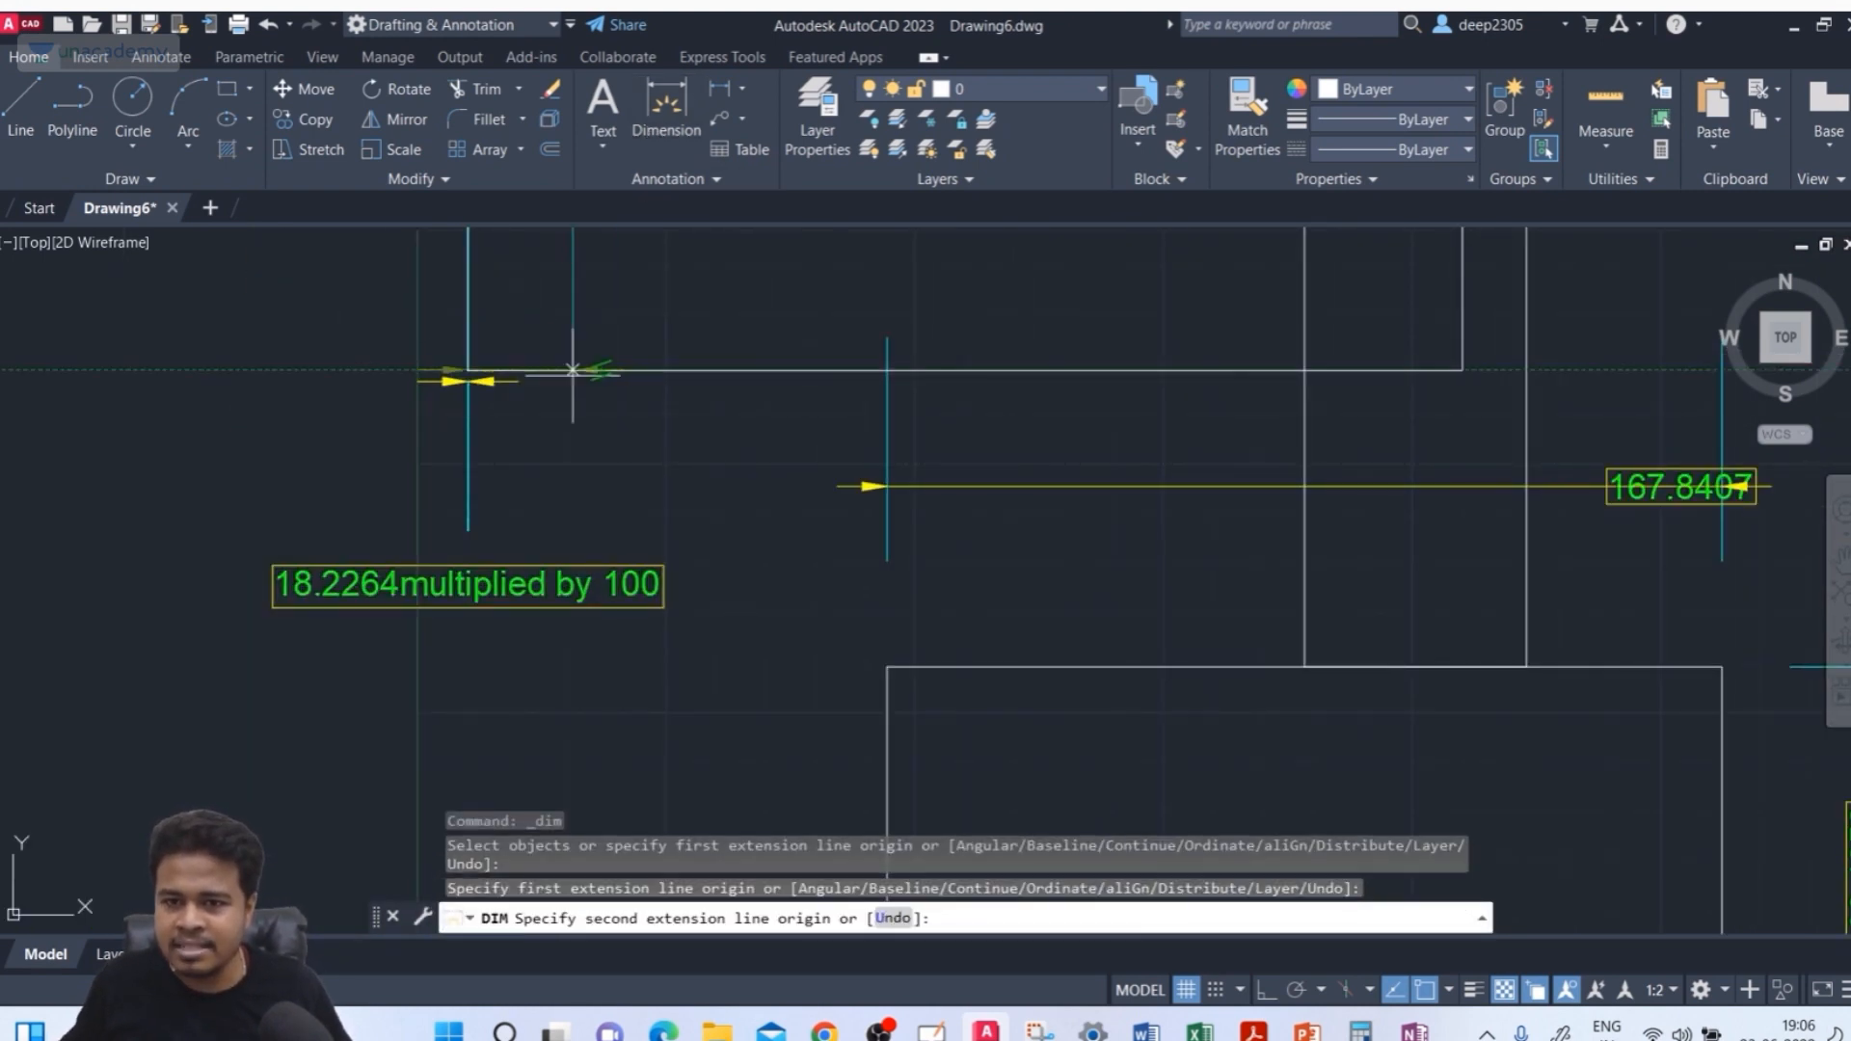
pyautogui.scroll(3, 513, 364)
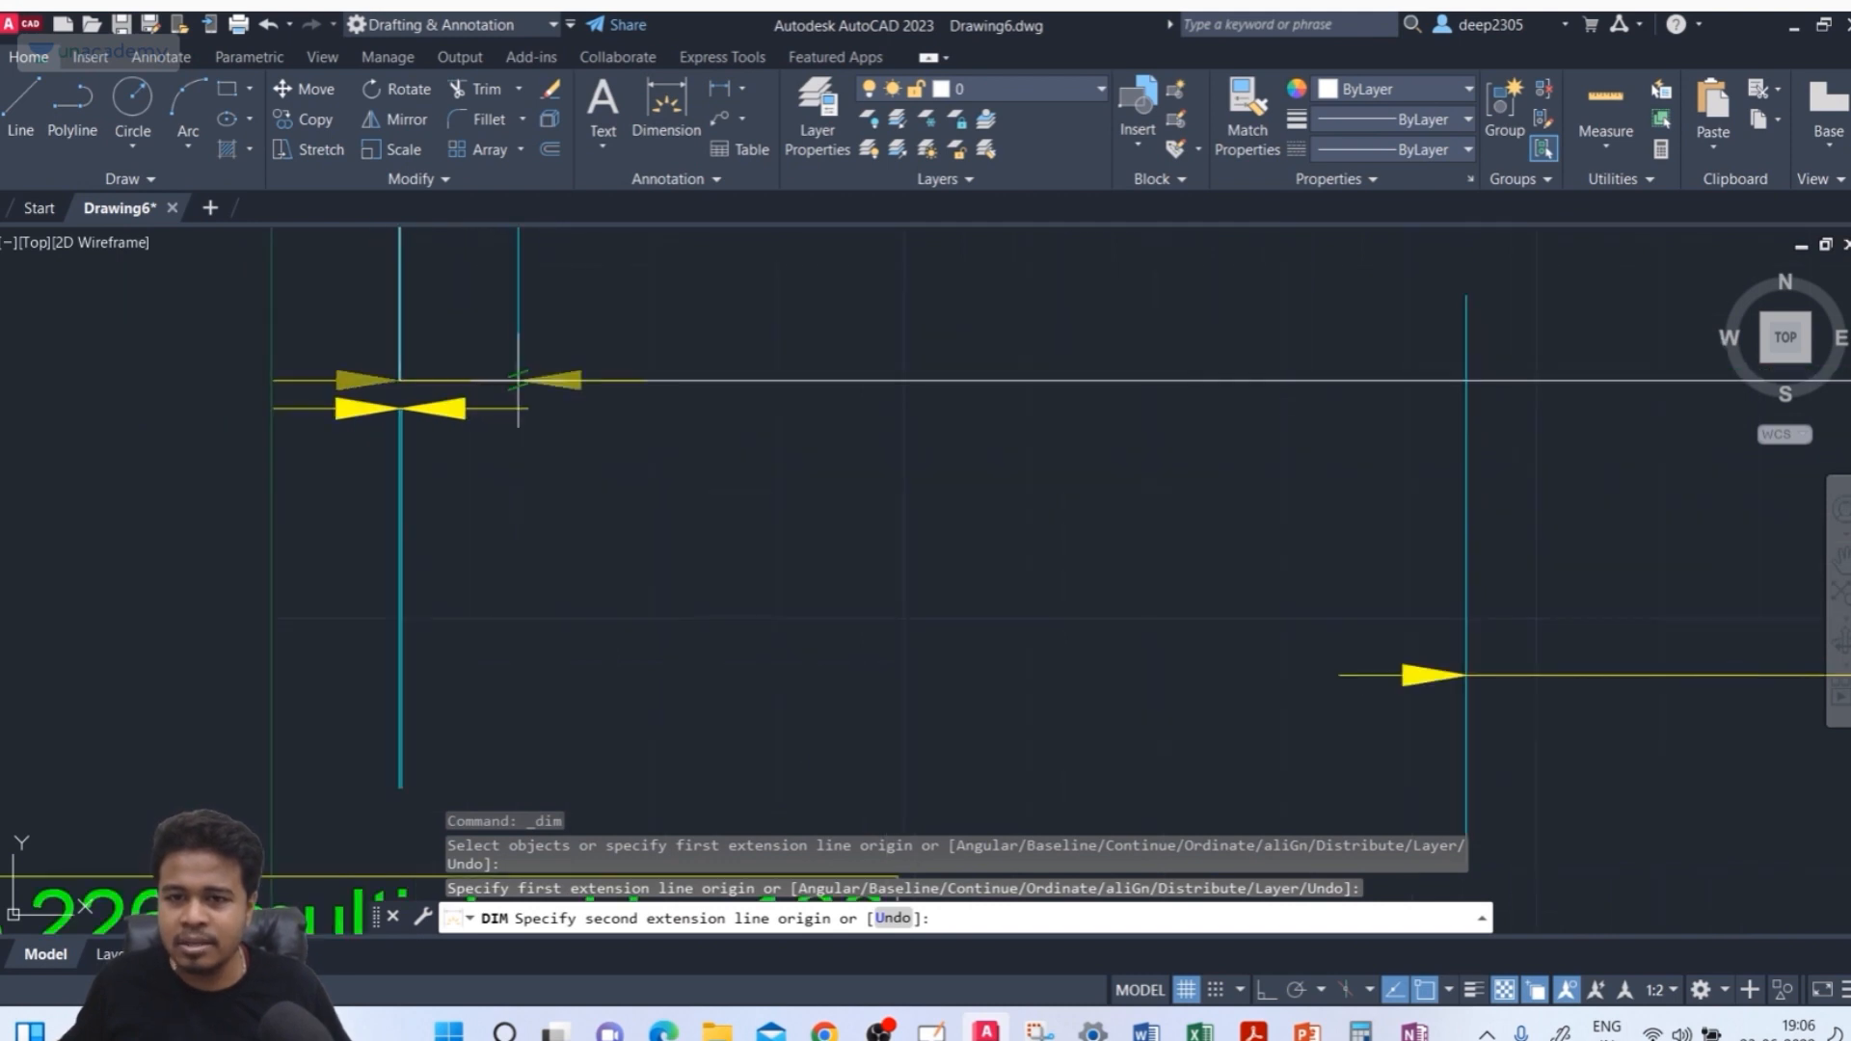
pyautogui.scroll(-3, 518, 381)
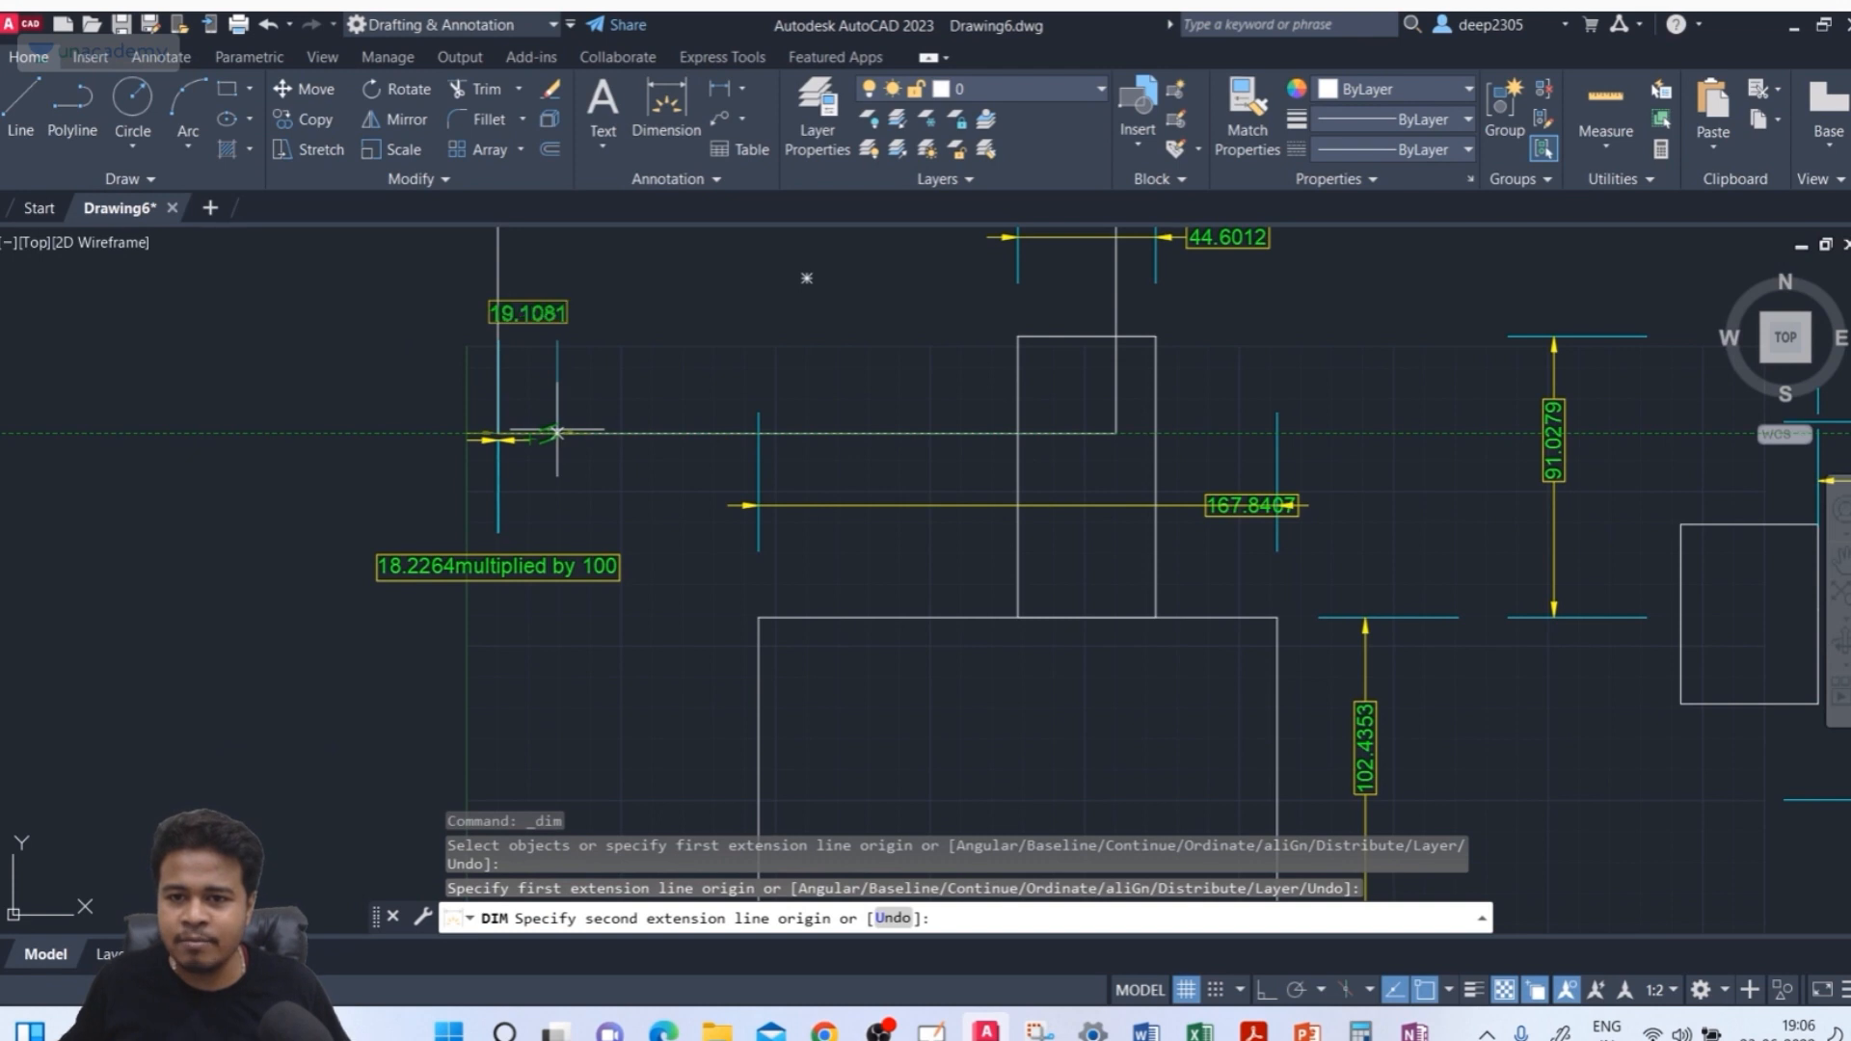
pyautogui.scroll(2, 558, 433)
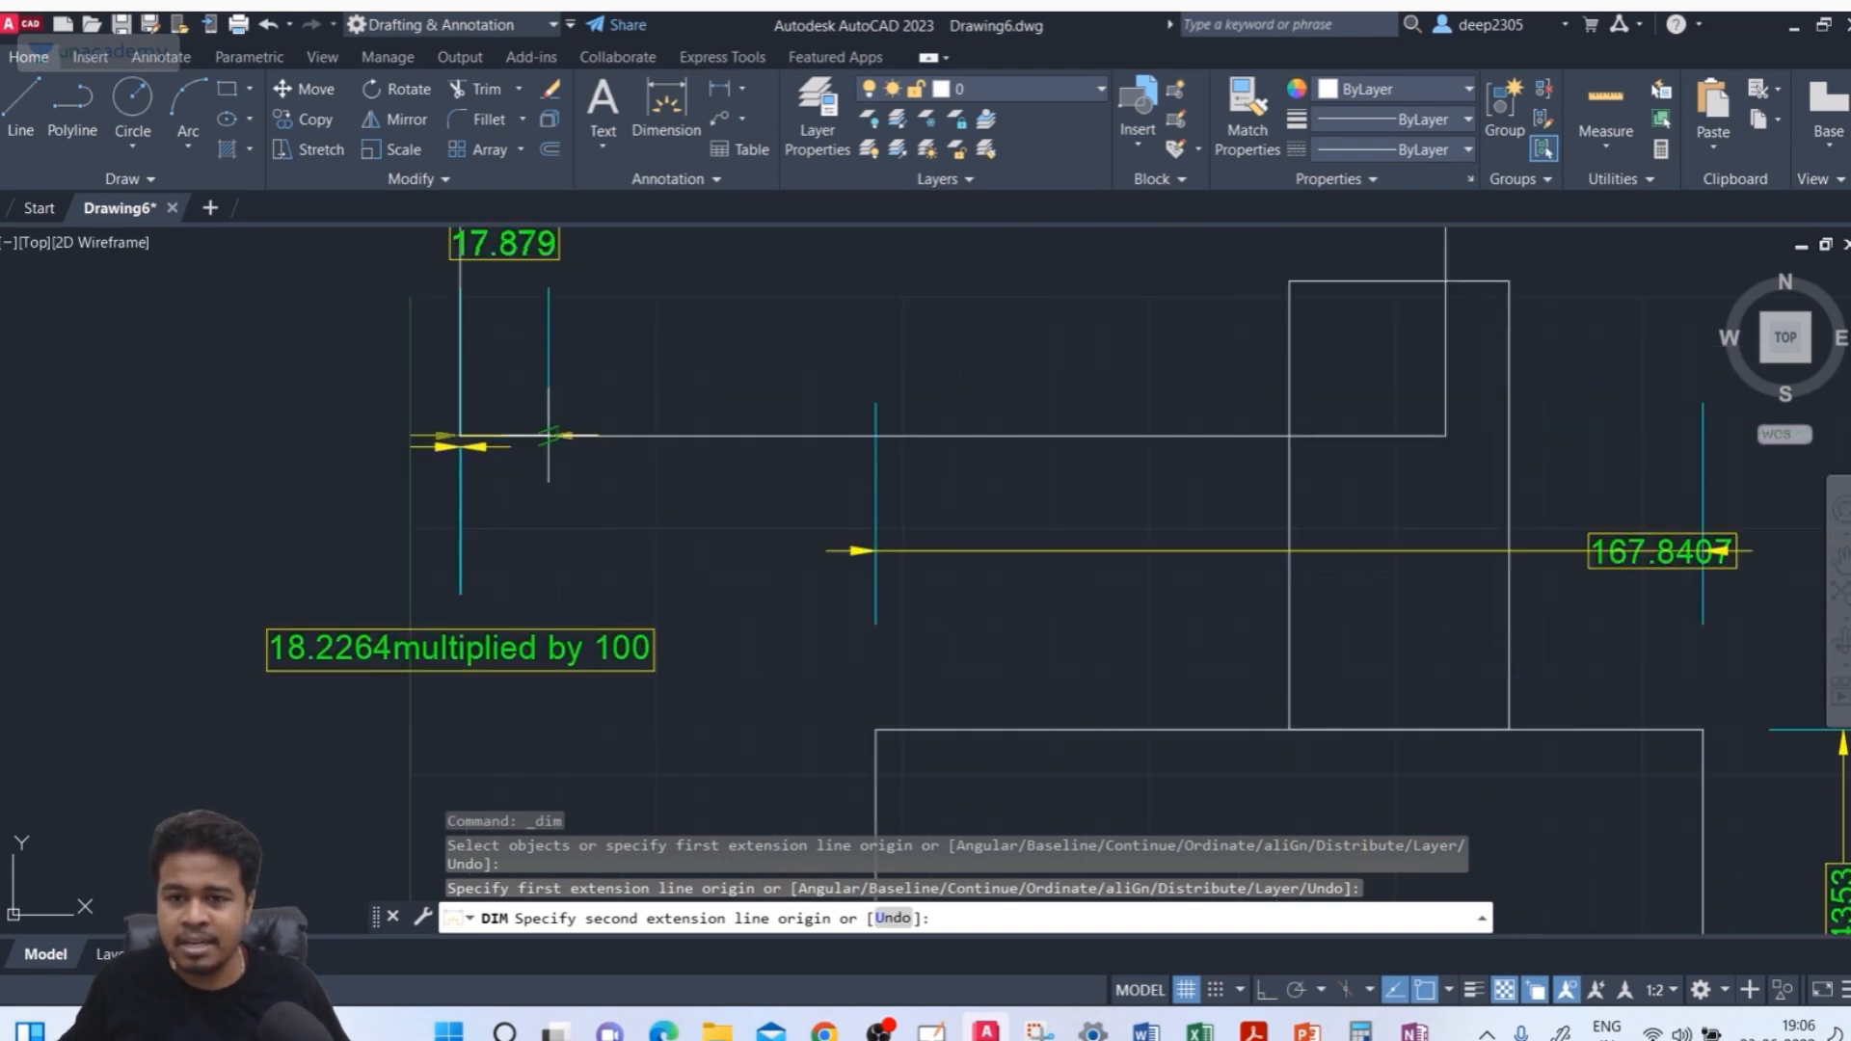
pyautogui.scroll(4, 500, 433)
pyautogui.scroll(-4, 497, 432)
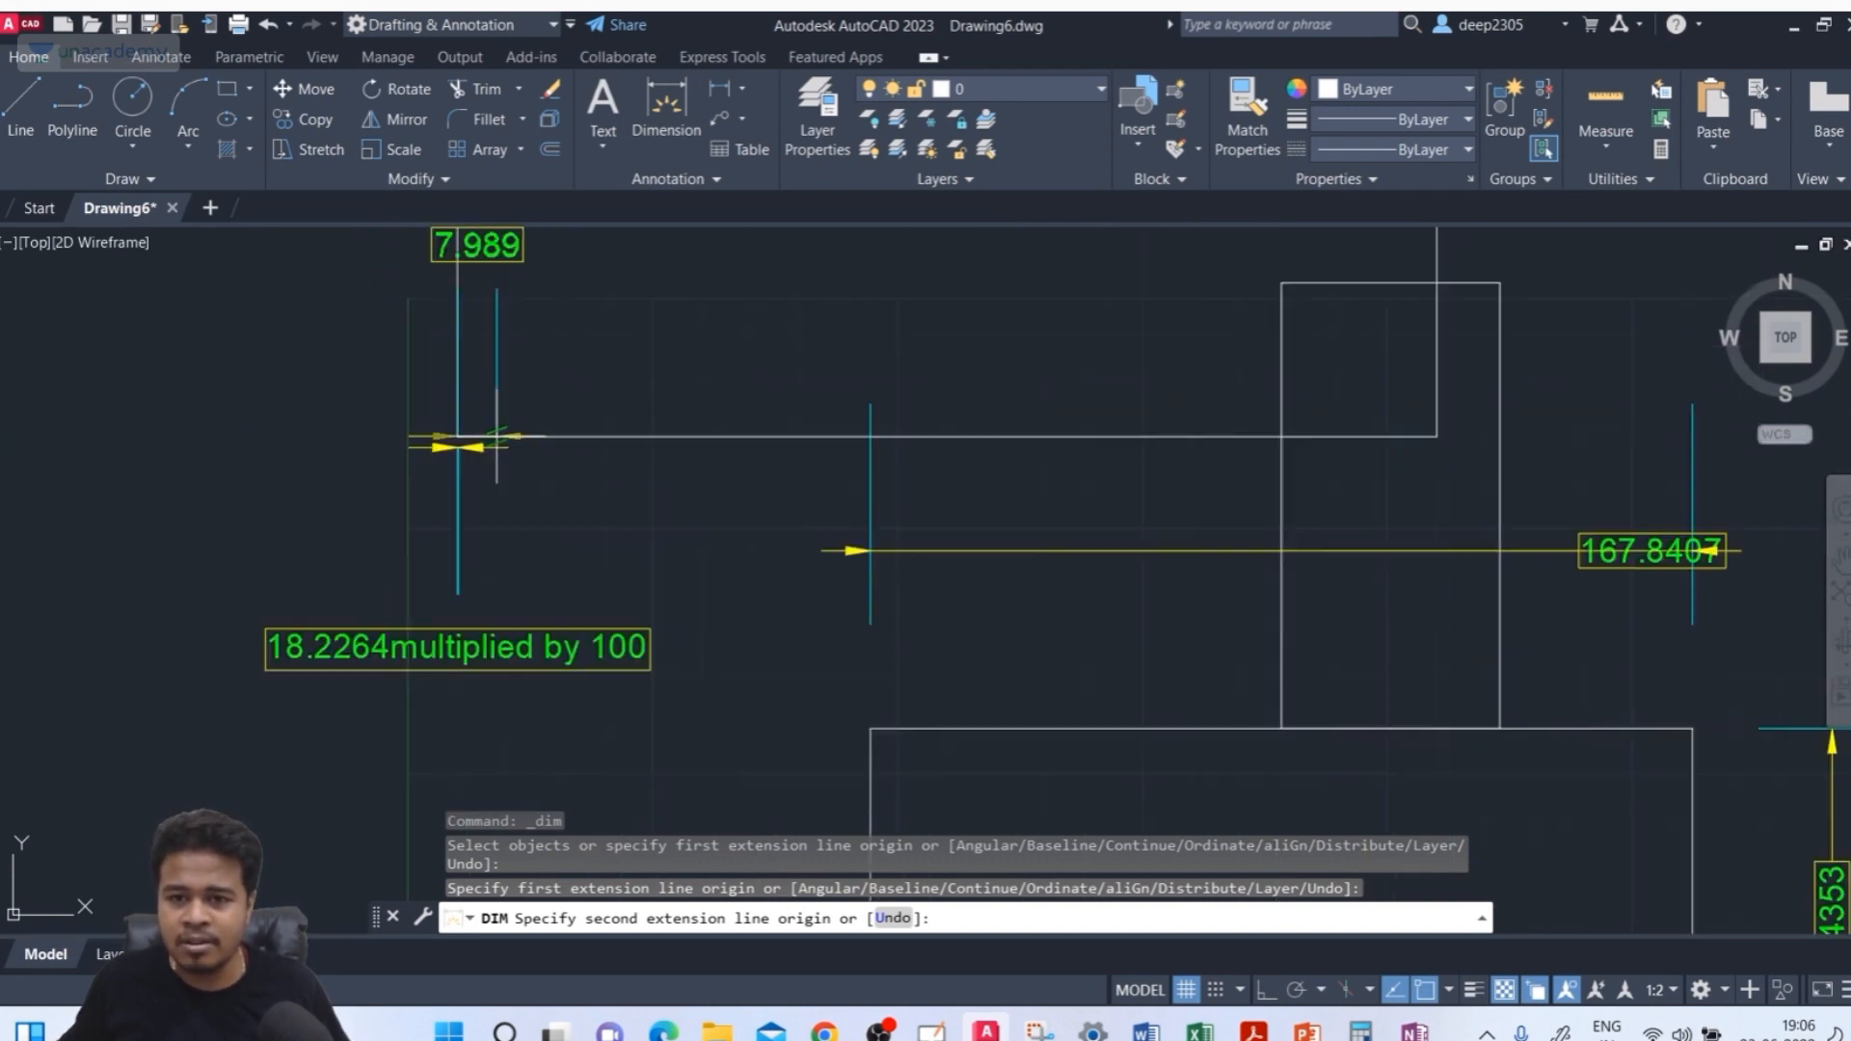
pyautogui.moveTo(496, 436); pyautogui.dragTo(525, 515, button='middle')
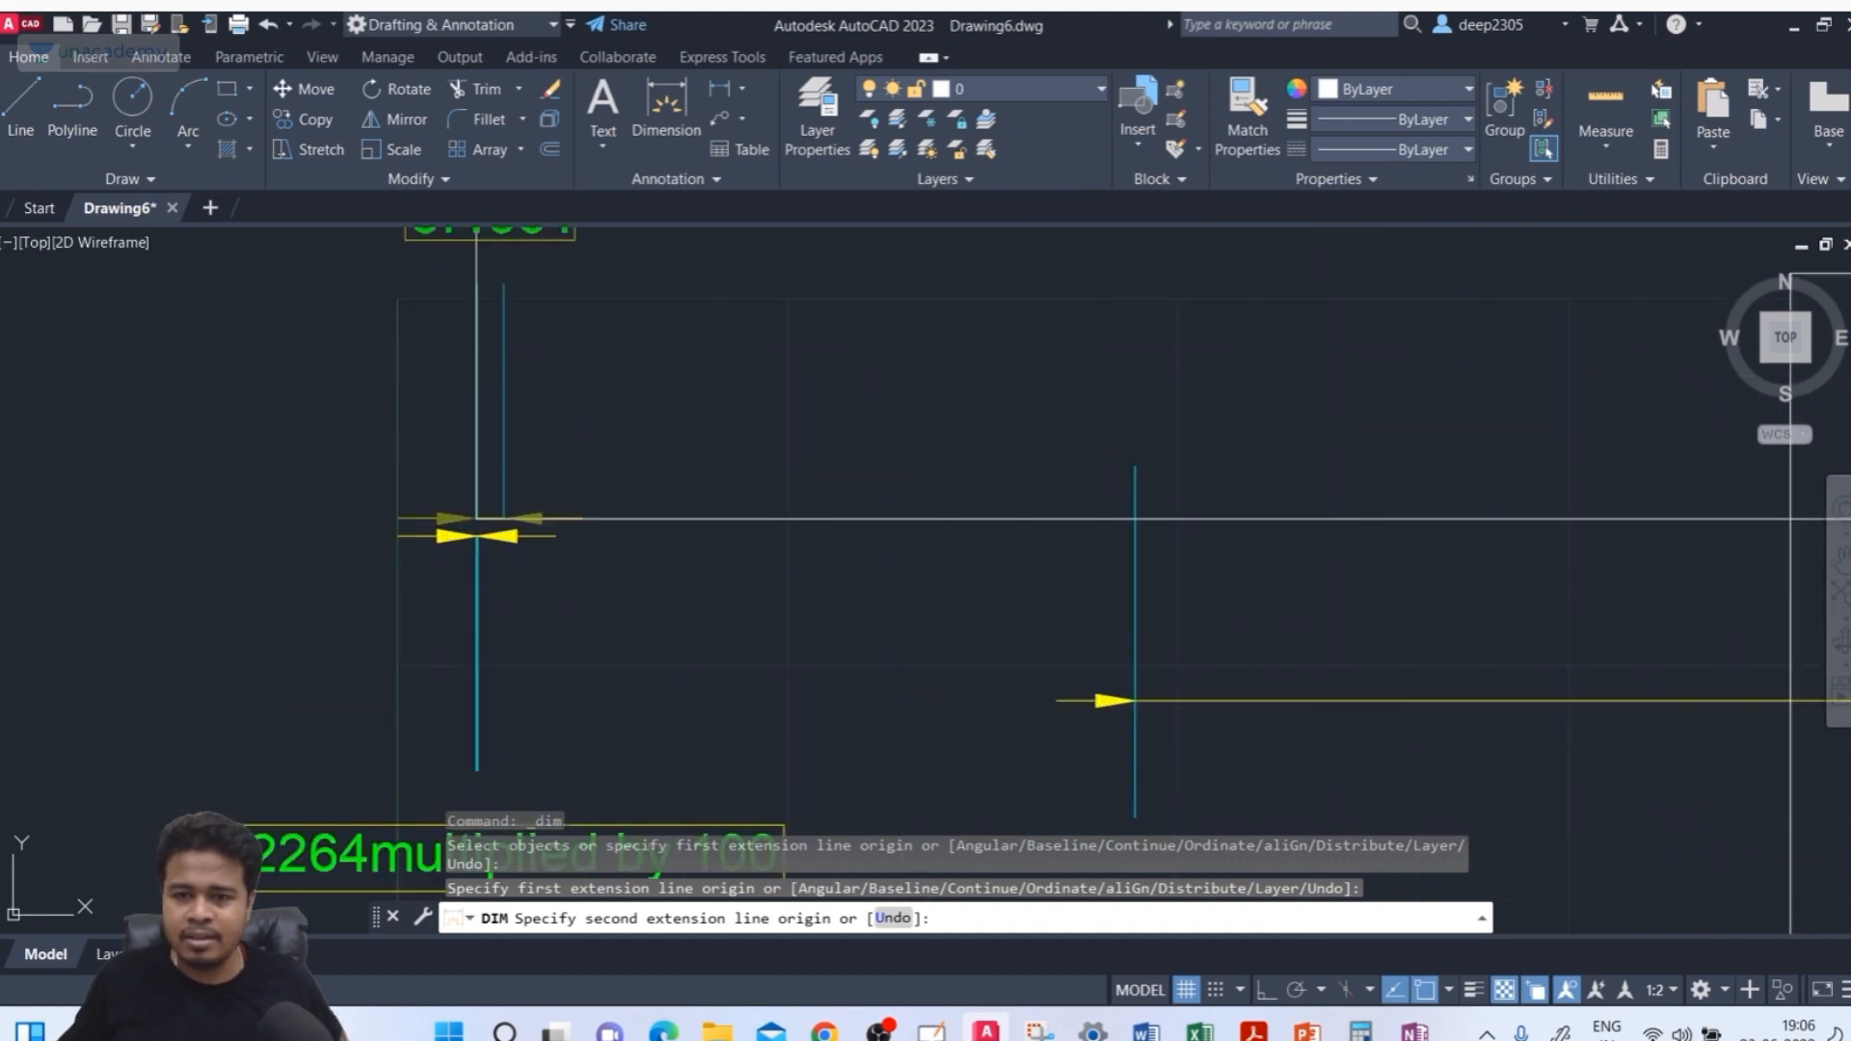
pyautogui.scroll(2, 505, 513)
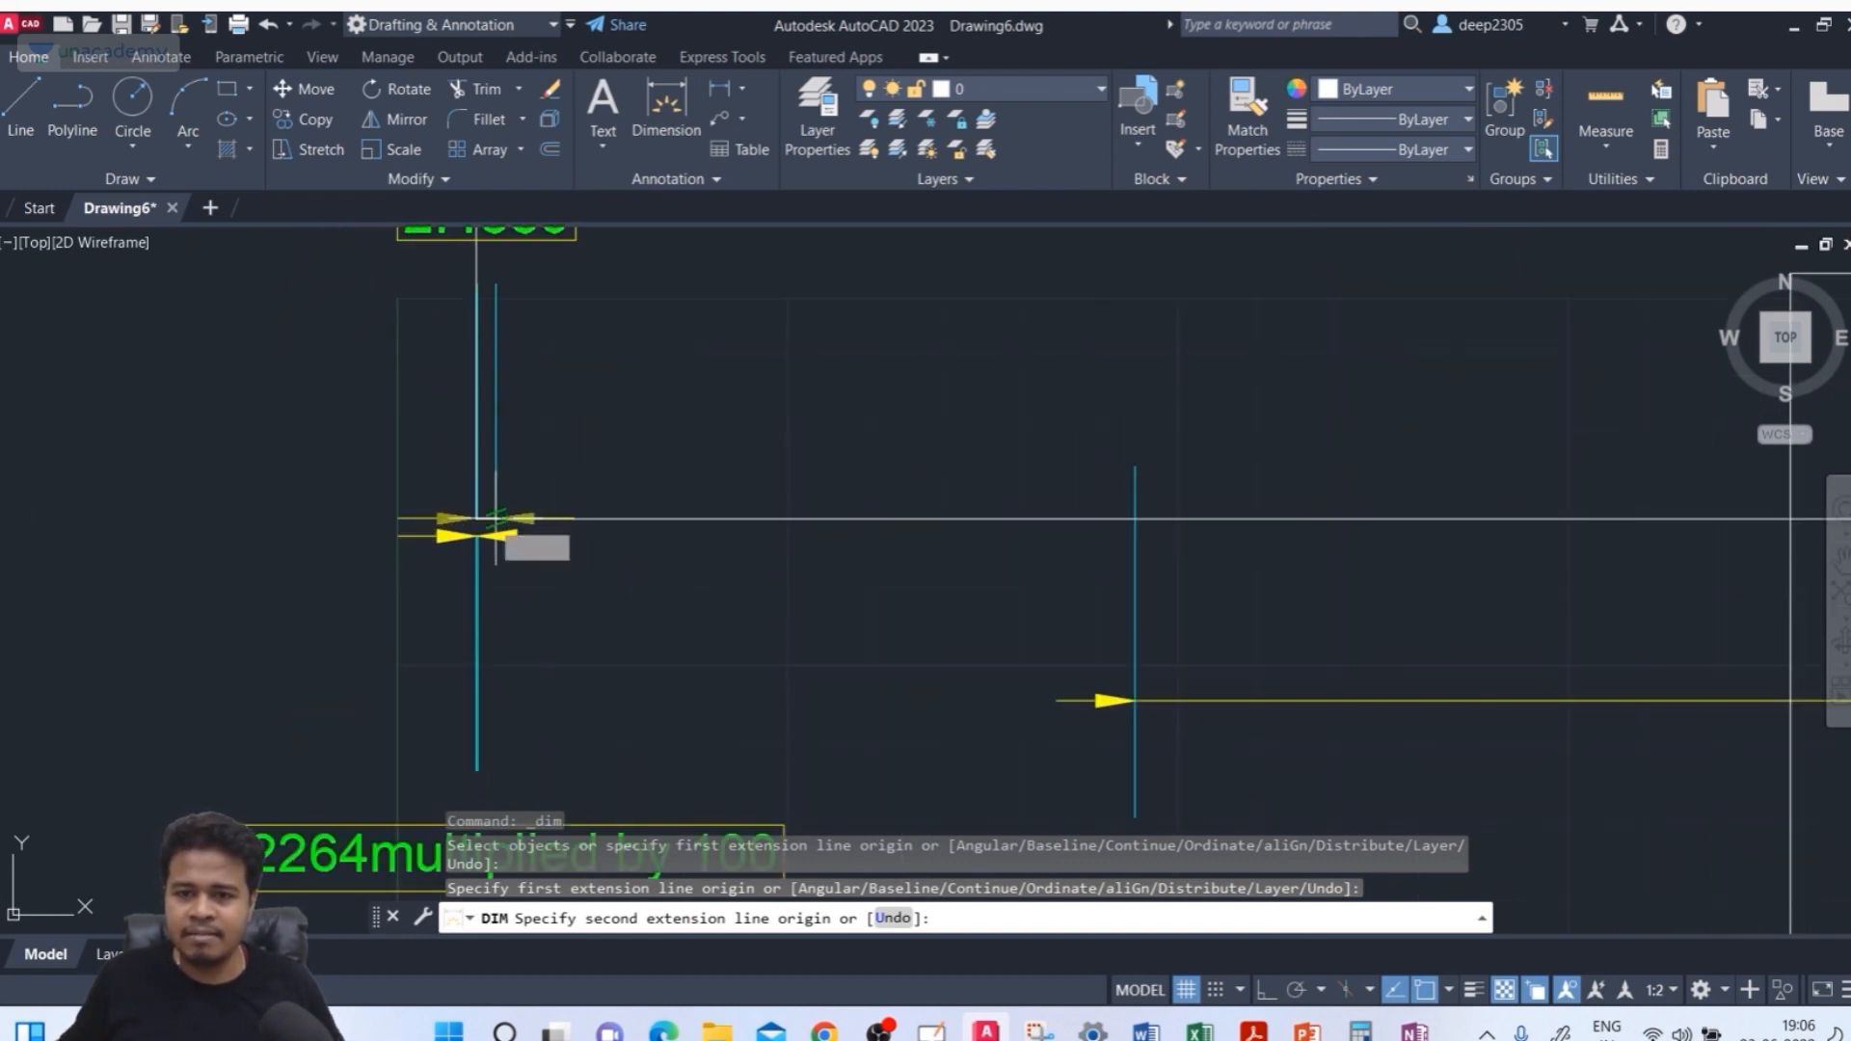
pyautogui.moveTo(476, 519); pyautogui.dragTo(492, 721, button='middle')
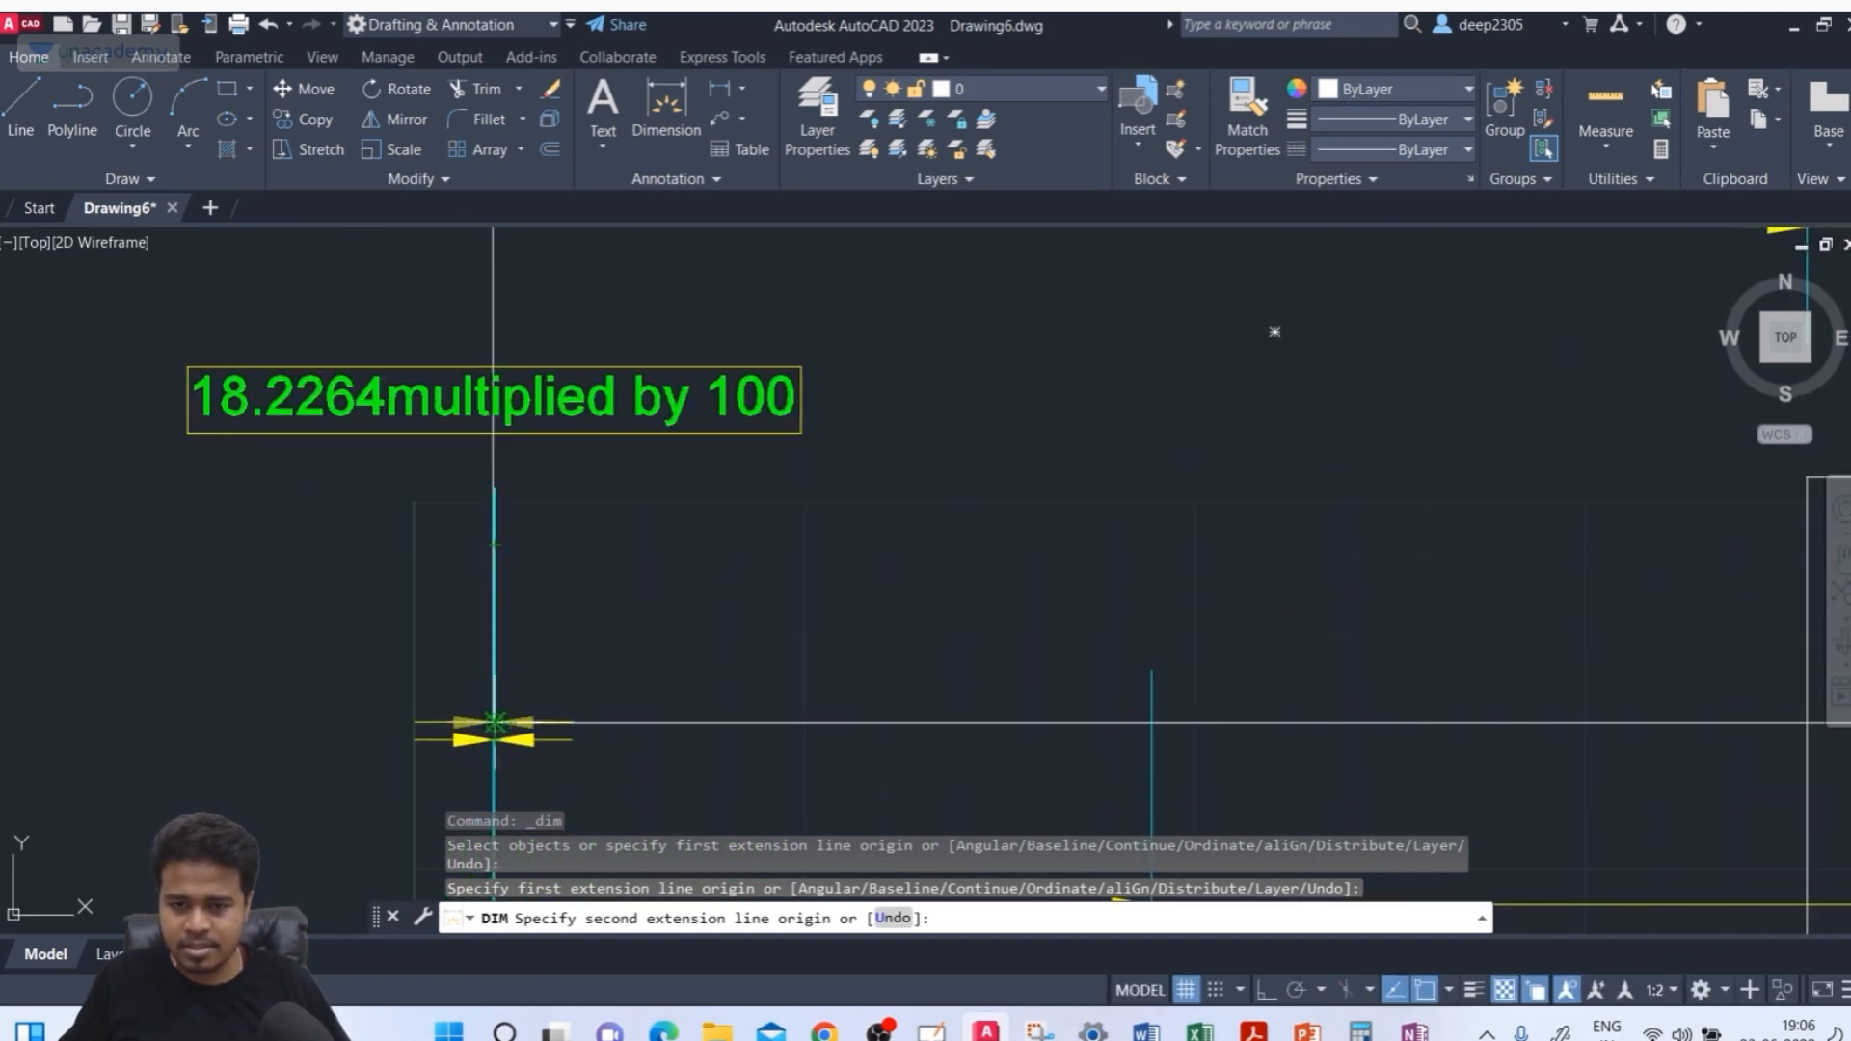
pyautogui.scroll(8, 494, 723)
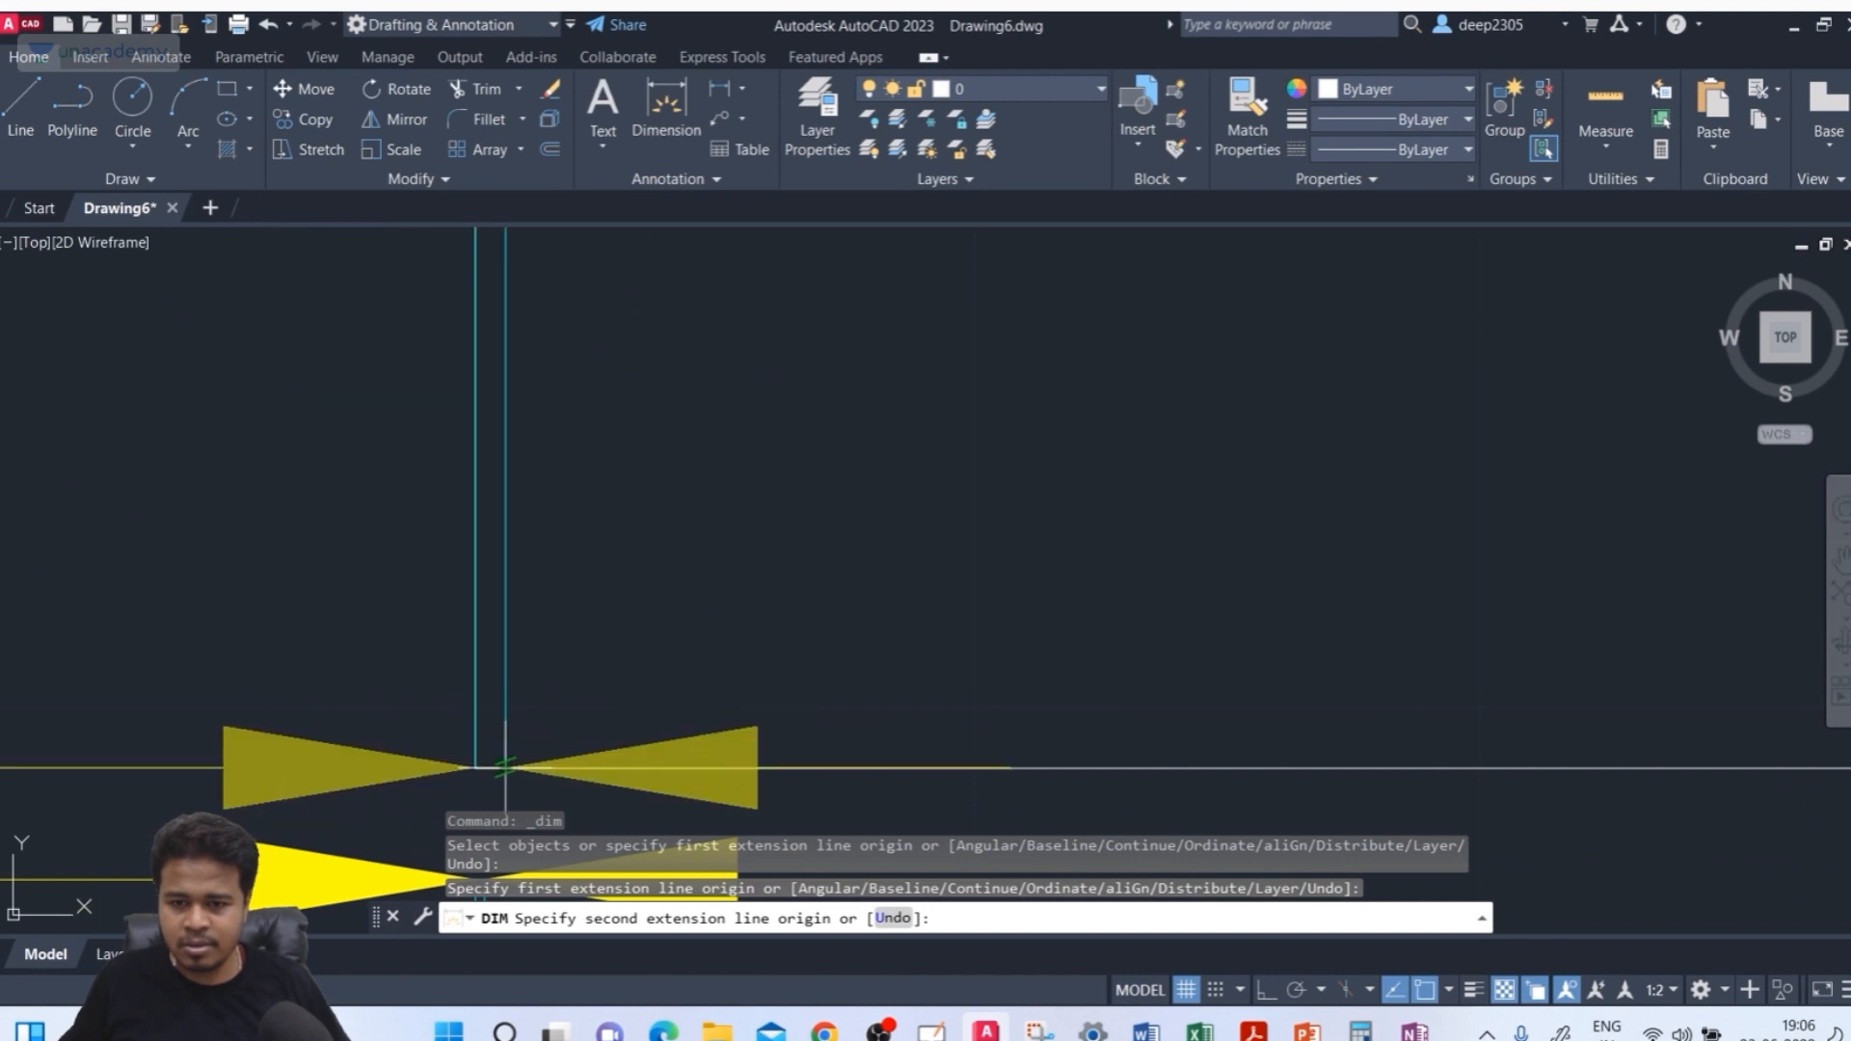
pyautogui.scroll(-5, 505, 767)
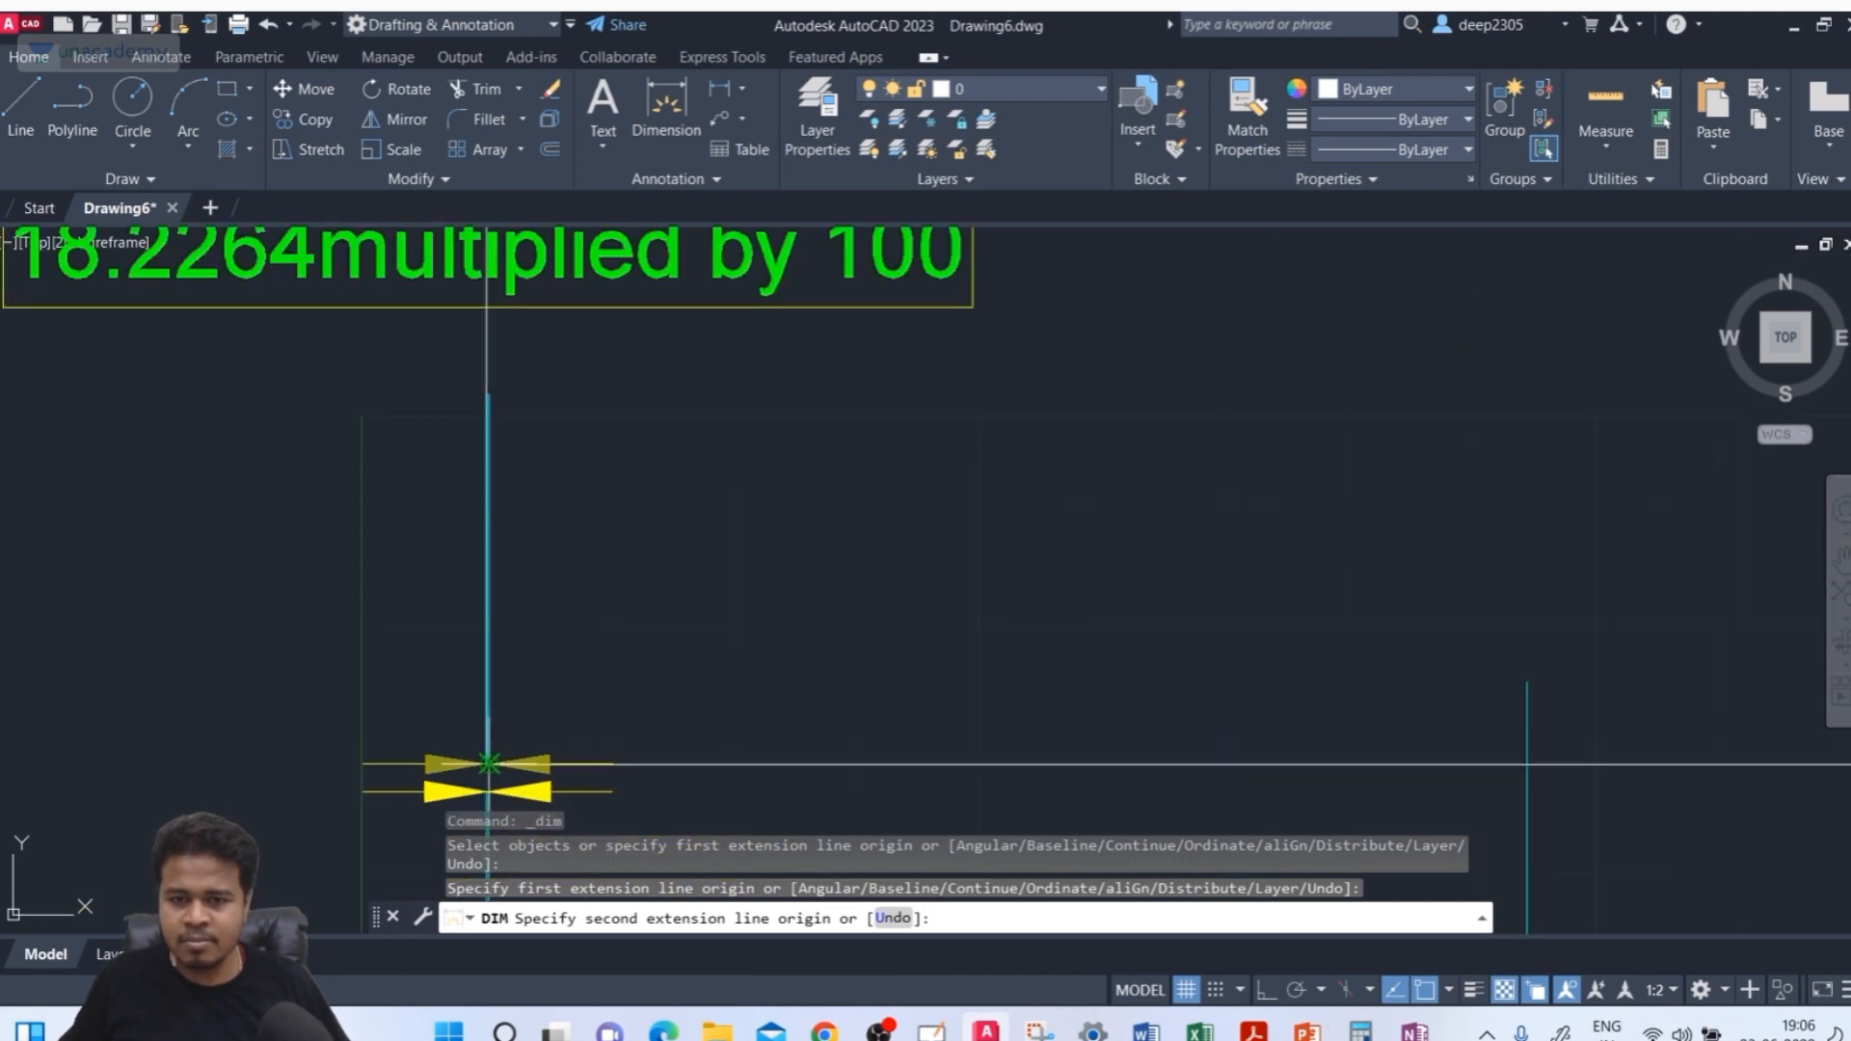
pyautogui.scroll(6, 489, 765)
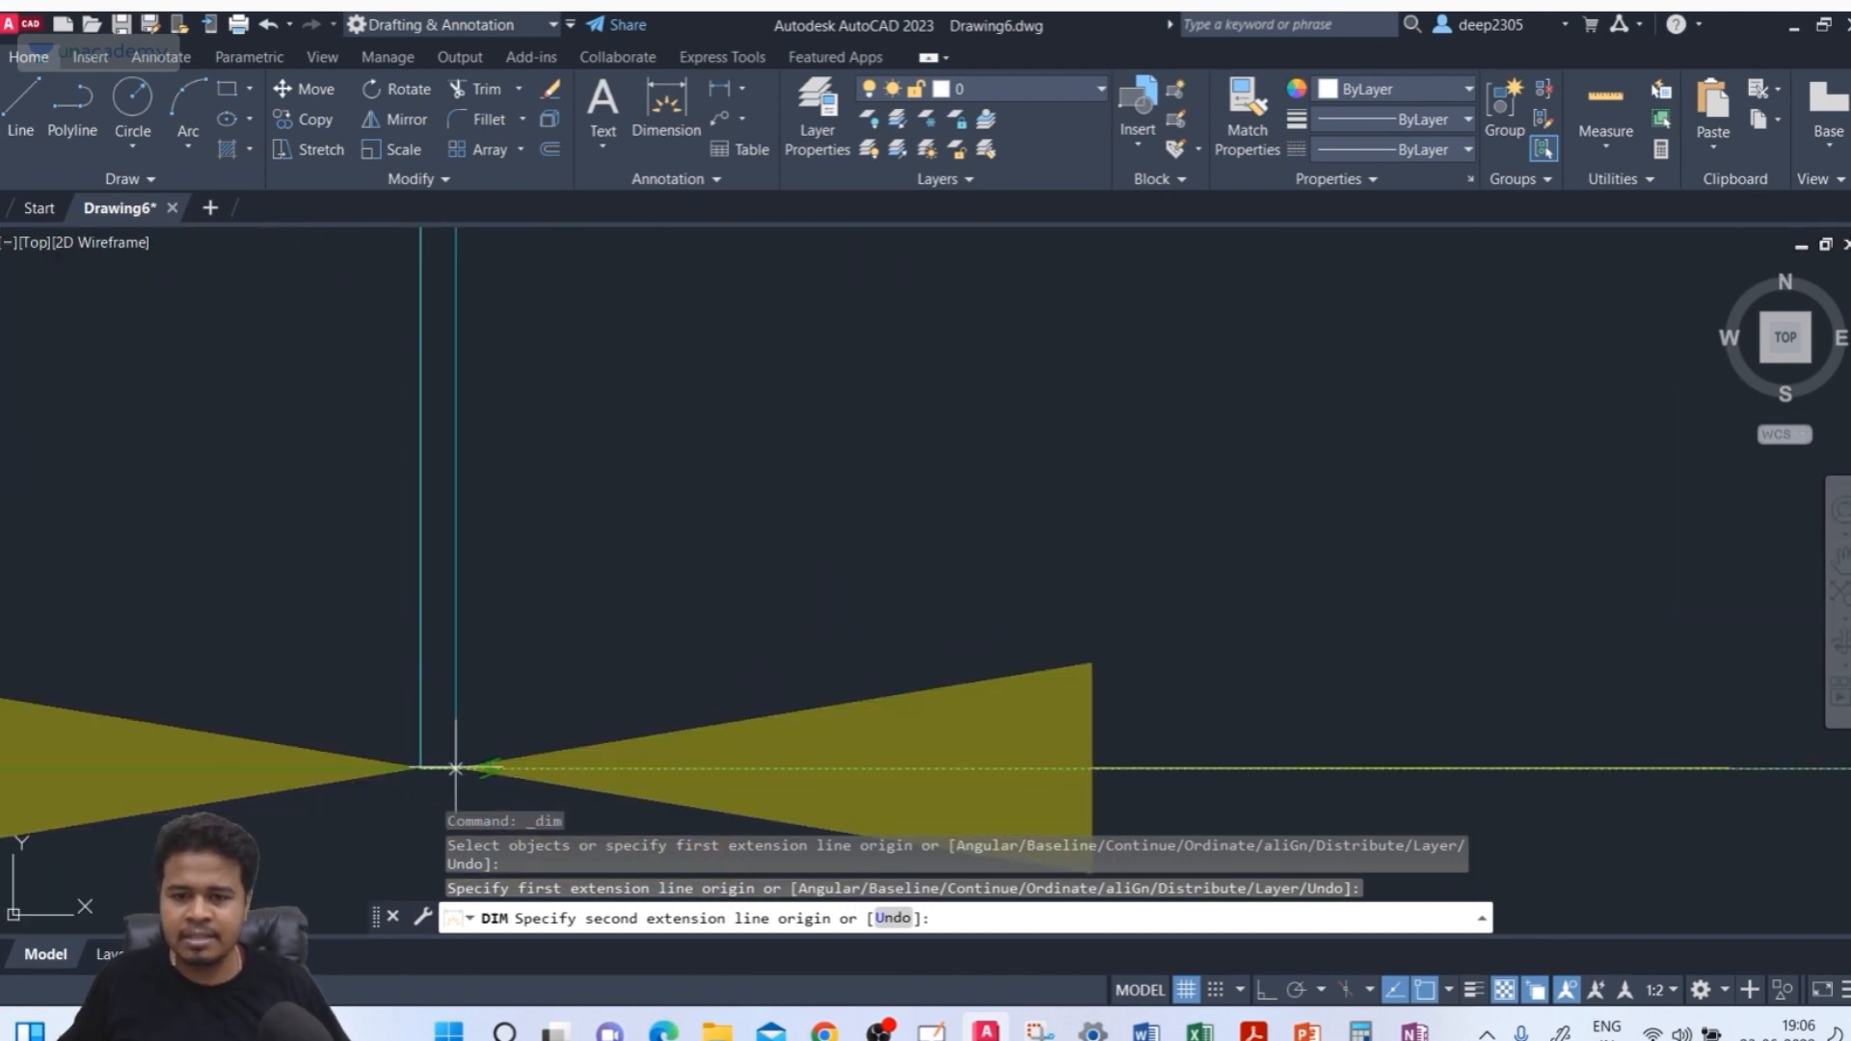
pyautogui.click(455, 768)
pyautogui.scroll(-5, 540, 655)
pyautogui.moveTo(575, 549); pyautogui.dragTo(576, 758, button='middle')
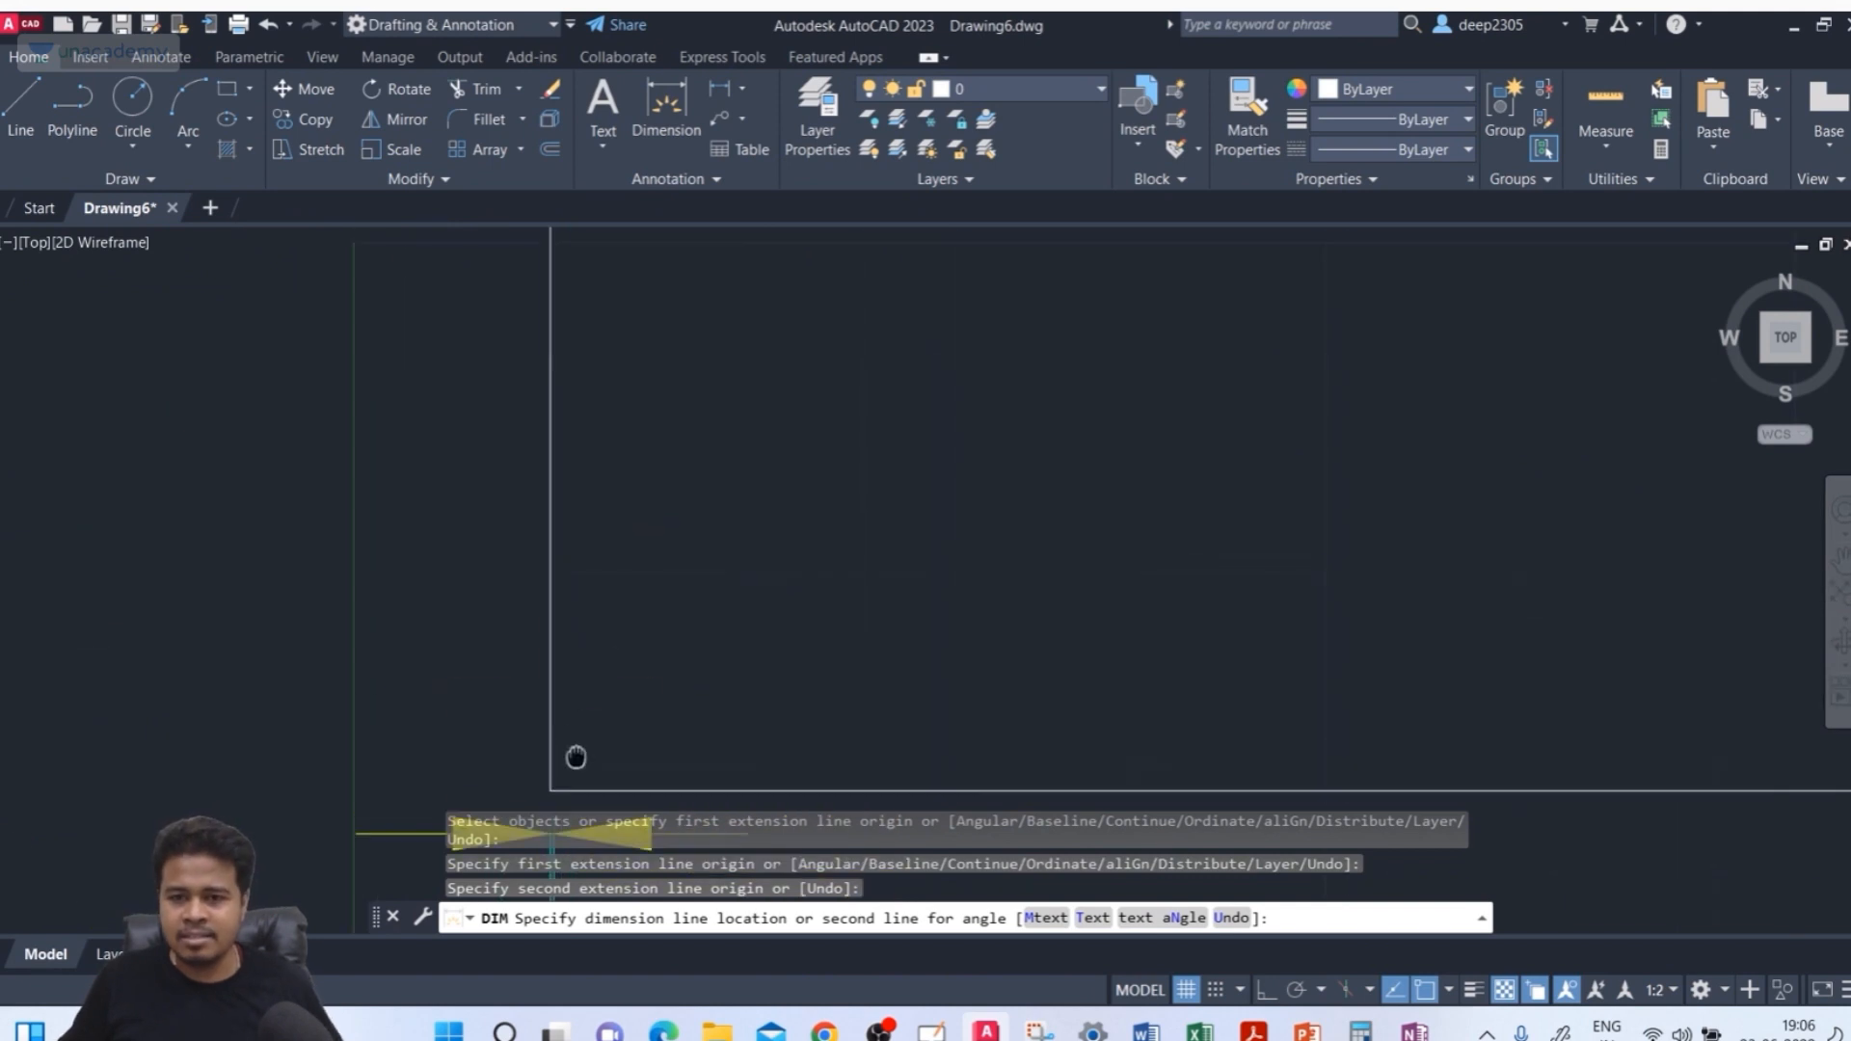
pyautogui.click(719, 497)
pyautogui.scroll(-5, 922, 500)
pyautogui.moveTo(920, 501); pyautogui.dragTo(827, 584, button='middle')
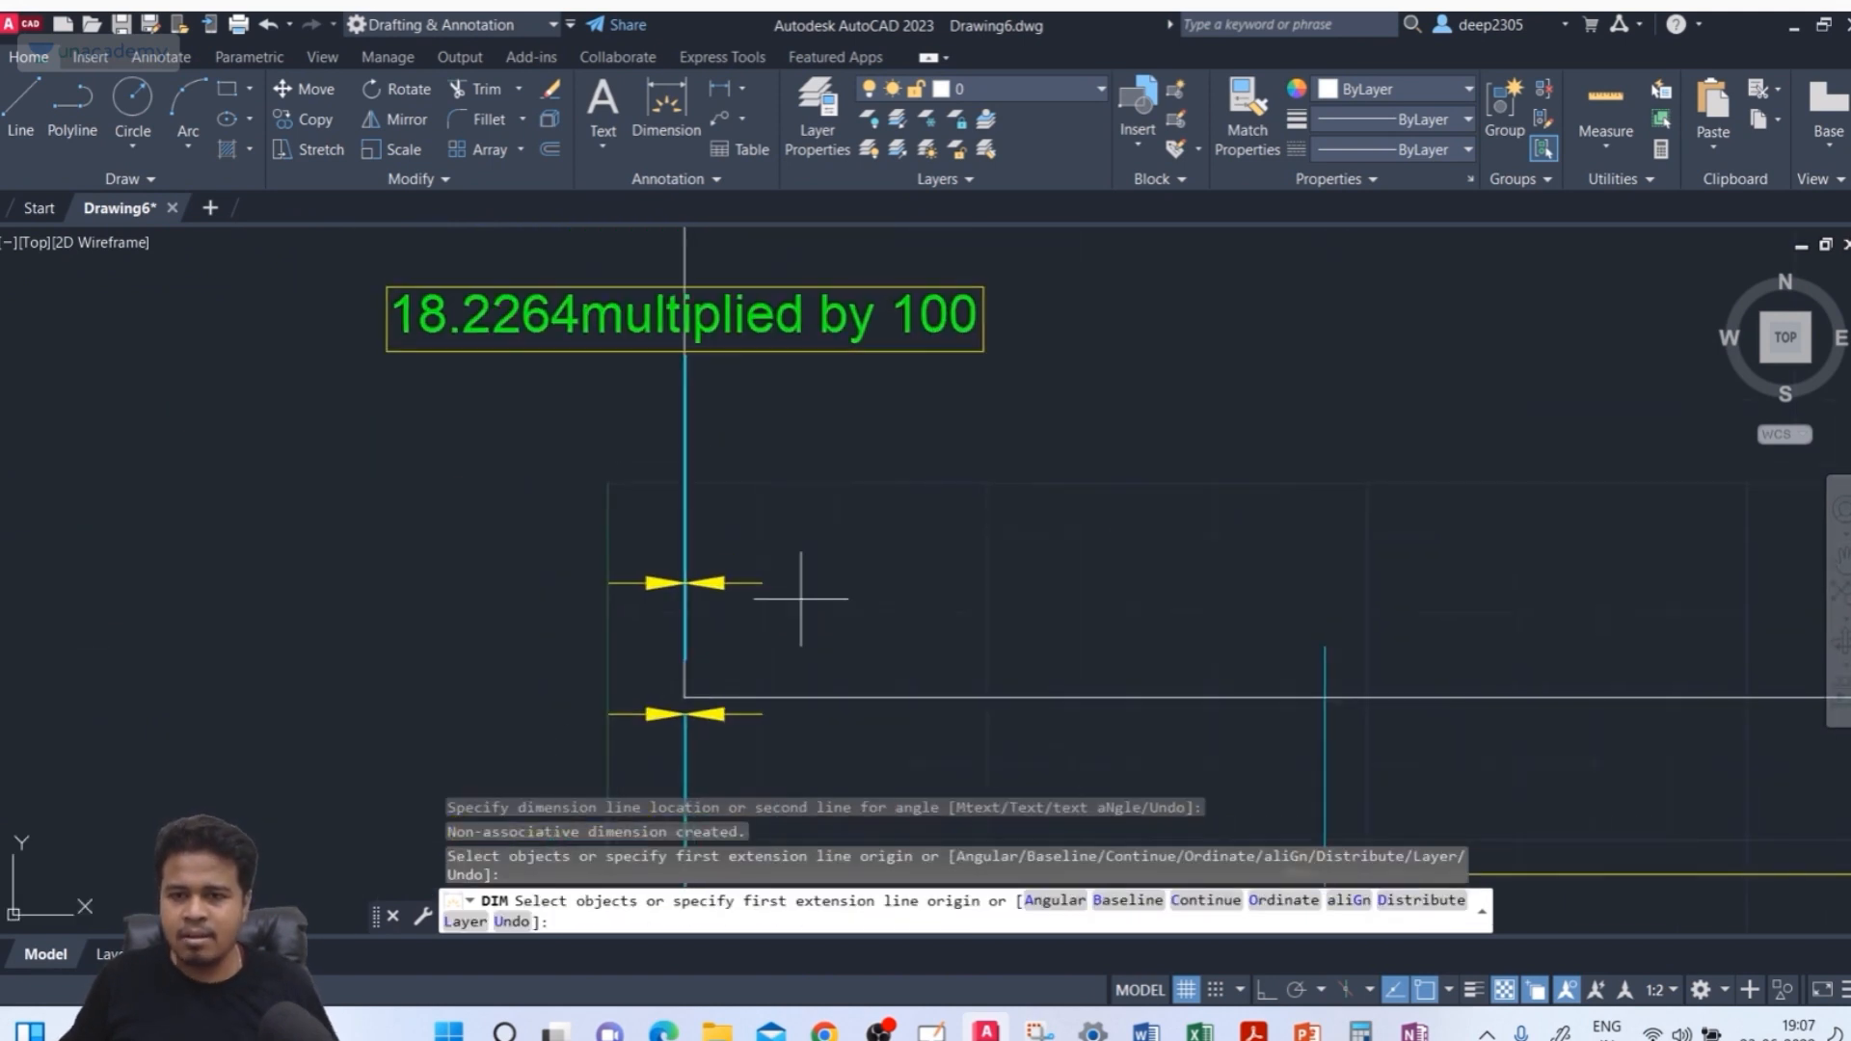
# Erase the newly added linear dimension
pyautogui.press('Escape')
pyautogui.click(1058, 301)
pyautogui.click(886, 372)
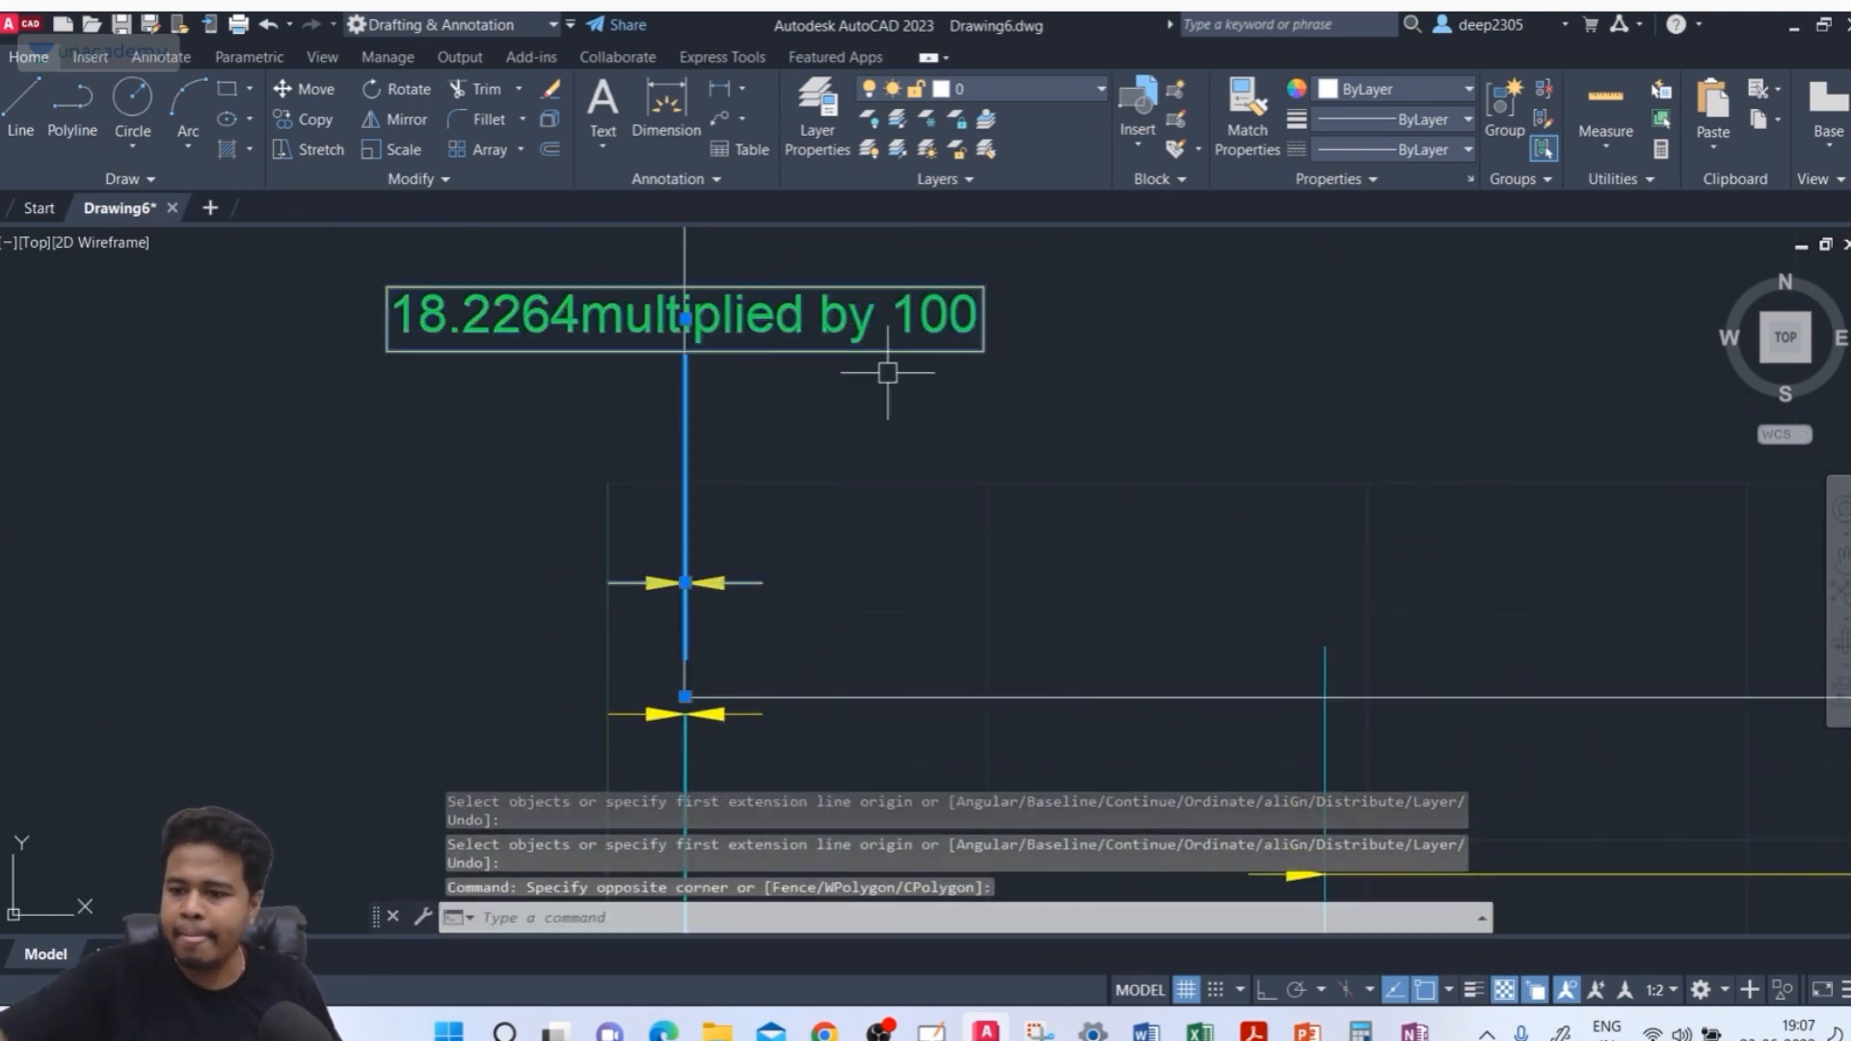
pyautogui.press('Delete')
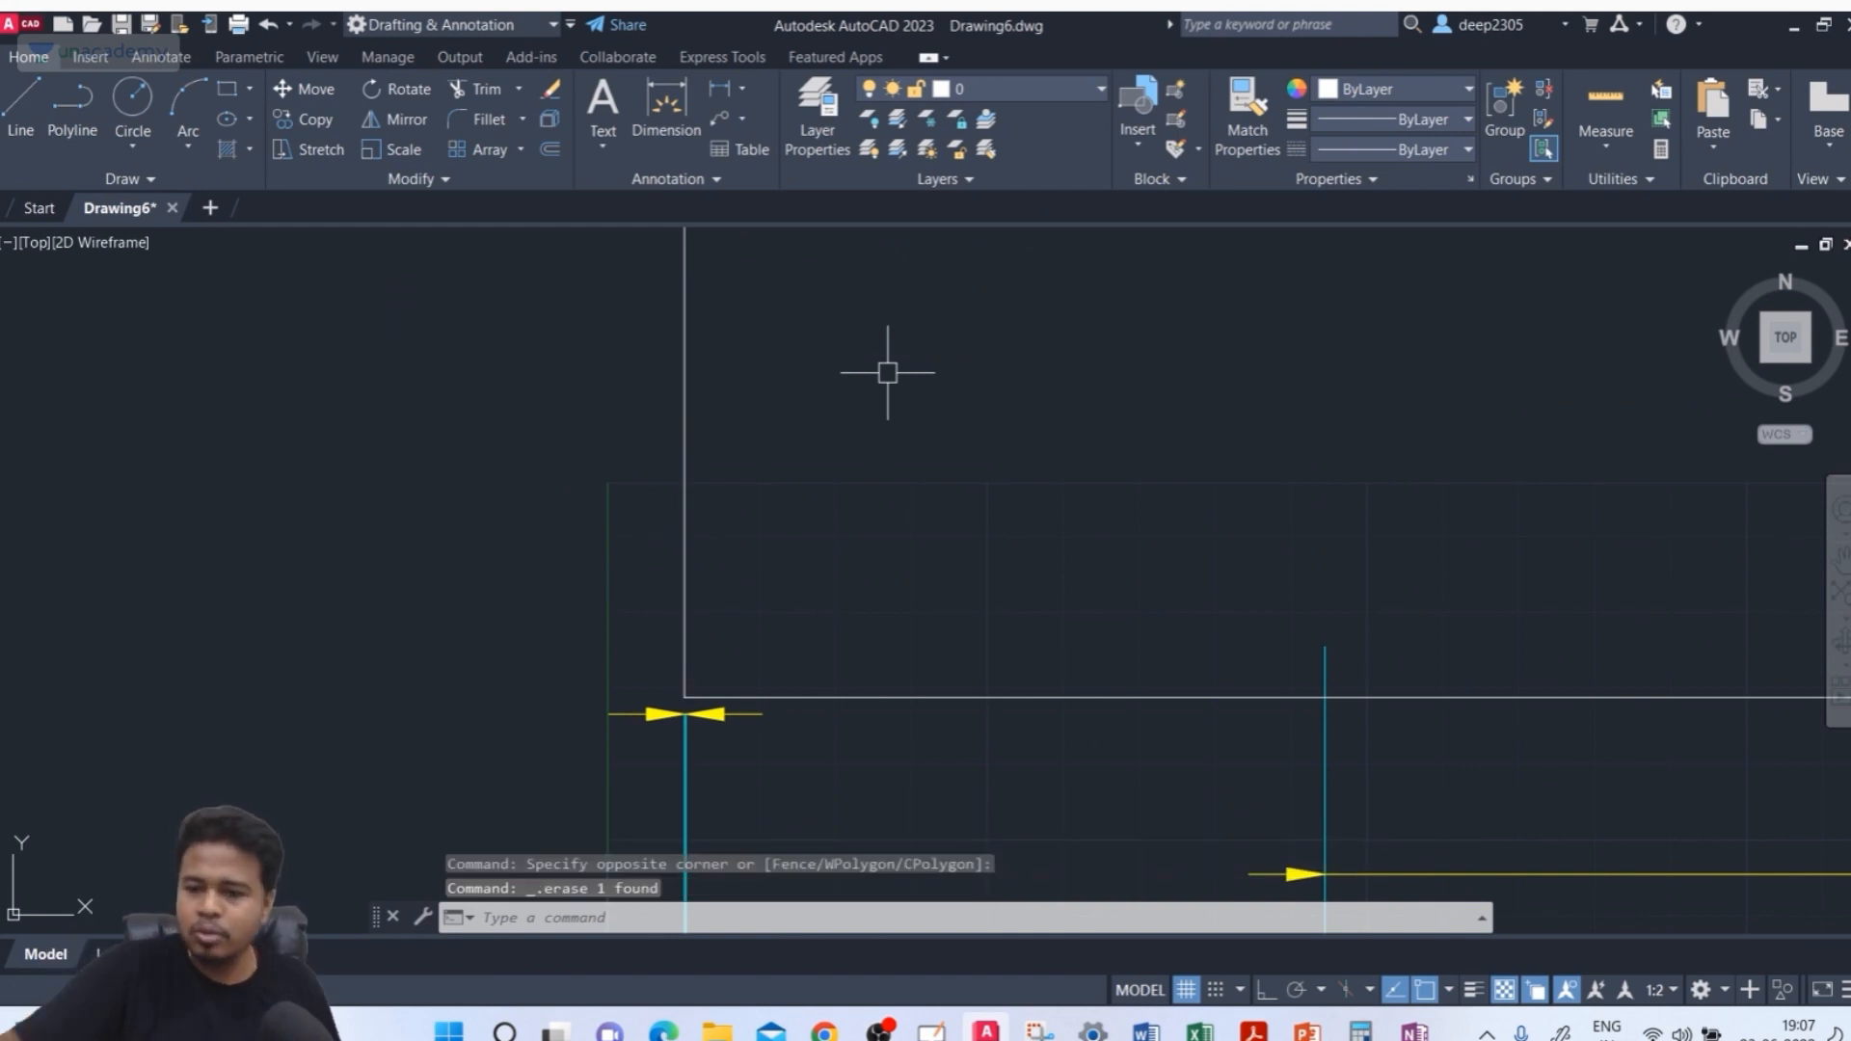
# Modify the ISO-25 style: set the sub-units factor to 1000 and the sub-unit suffix to @@, then close
pyautogui.moveTo(850, 484)
pyautogui.mouseDown(button='middle')
pyautogui.moveTo(714, 372)
pyautogui.moveTo(683, 280)
pyautogui.mouseUp(button='middle')
pyautogui.moveTo(644, 638); pyautogui.dragTo(667, 602, button='middle')
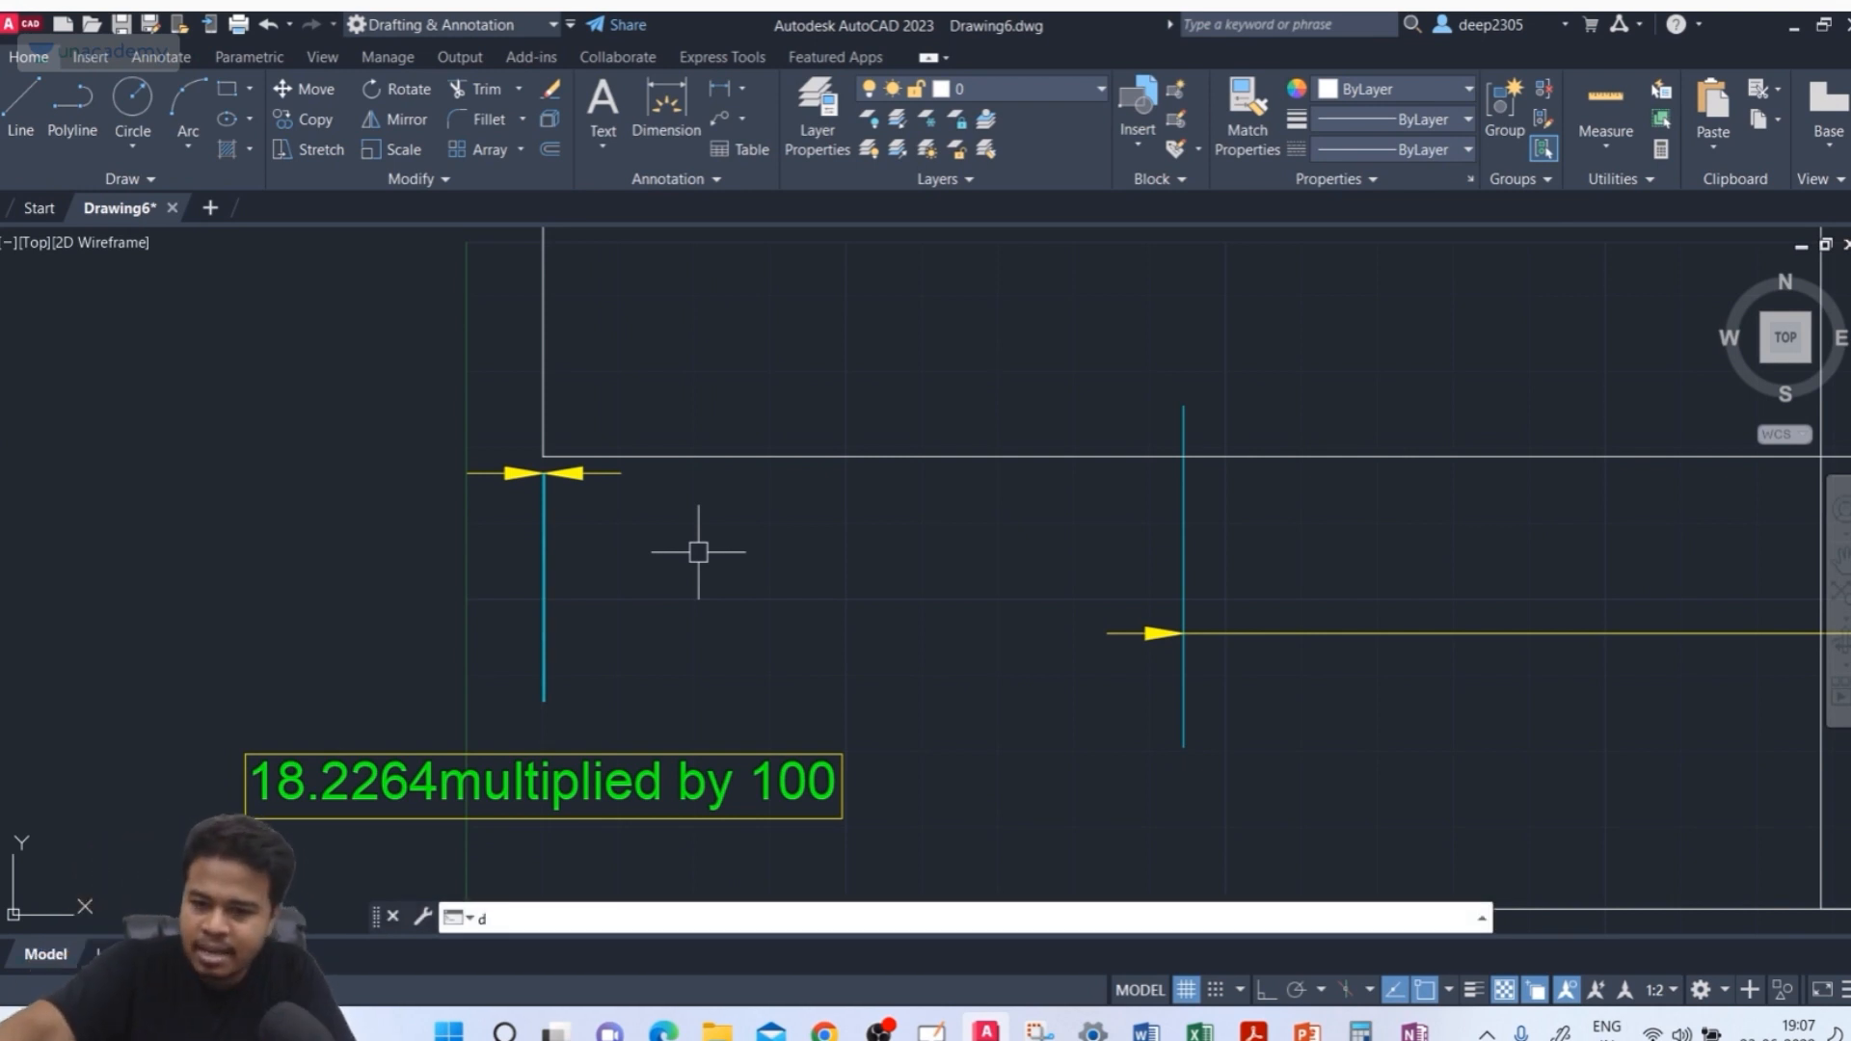
pyautogui.press('Return')
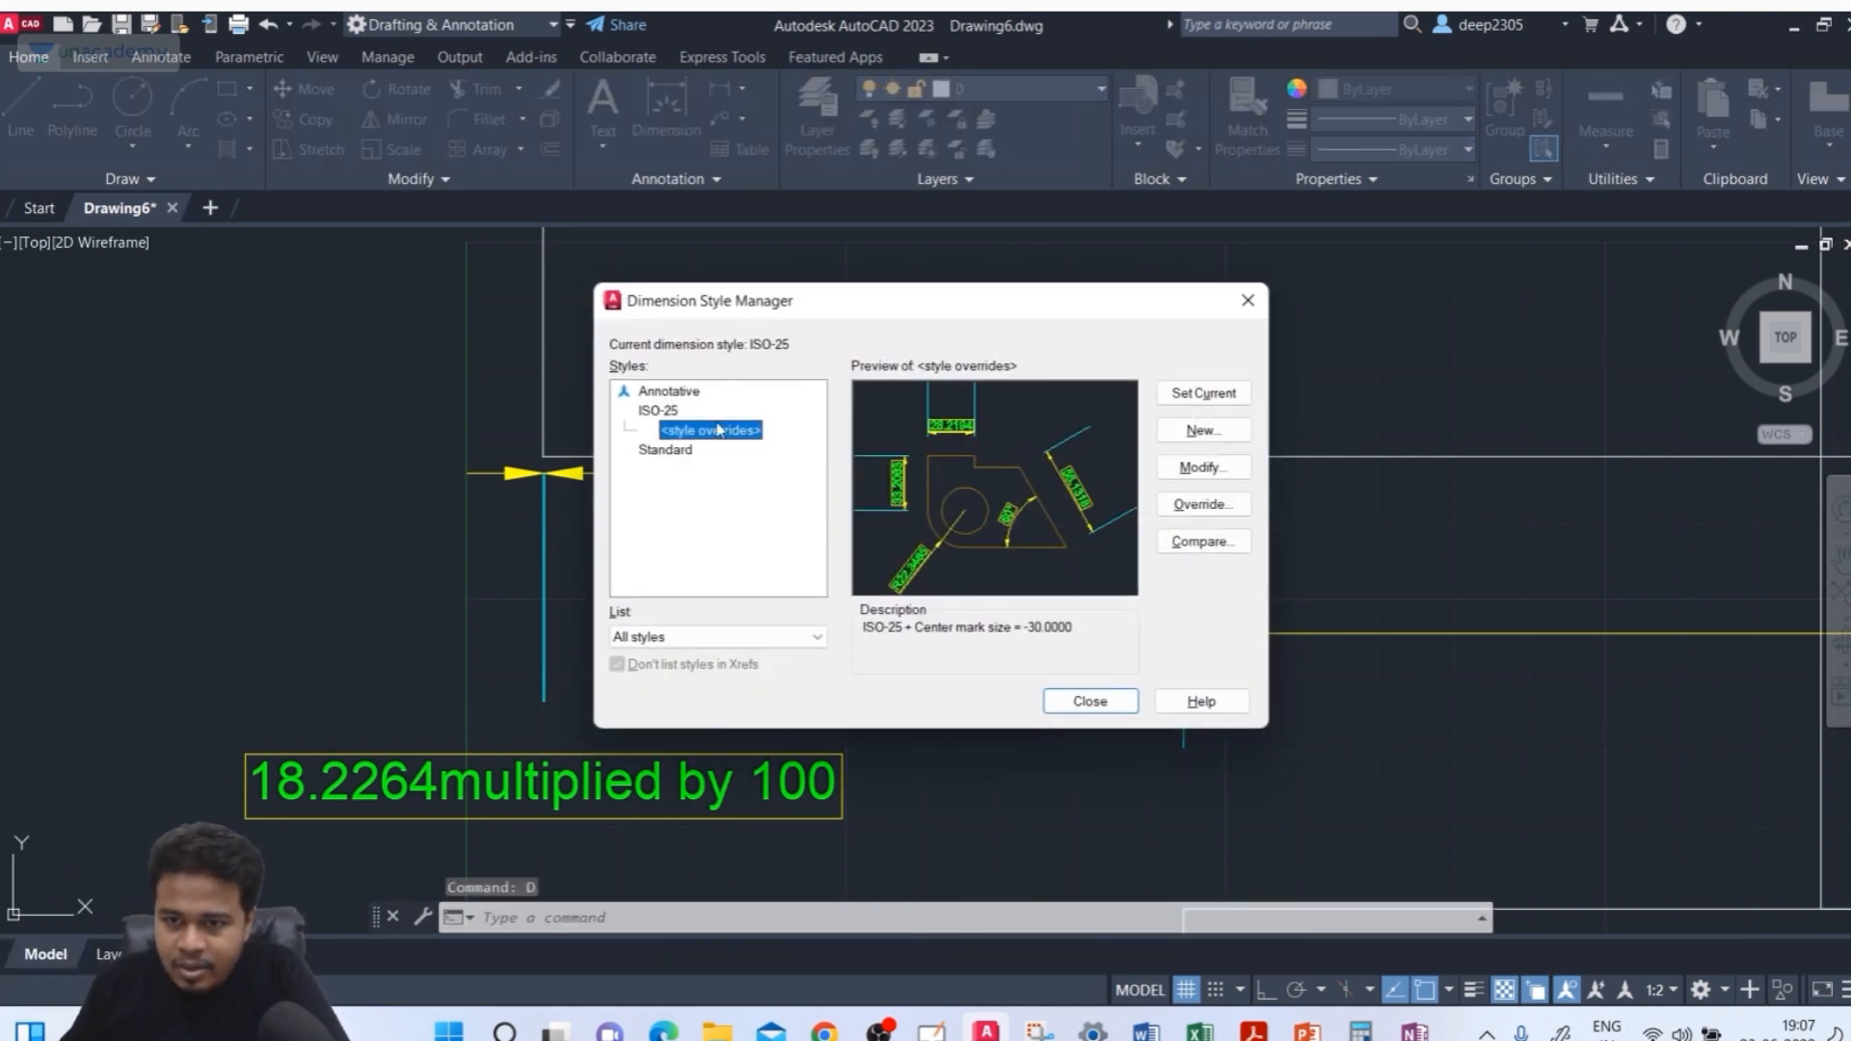
pyautogui.click(675, 412)
pyautogui.click(1204, 470)
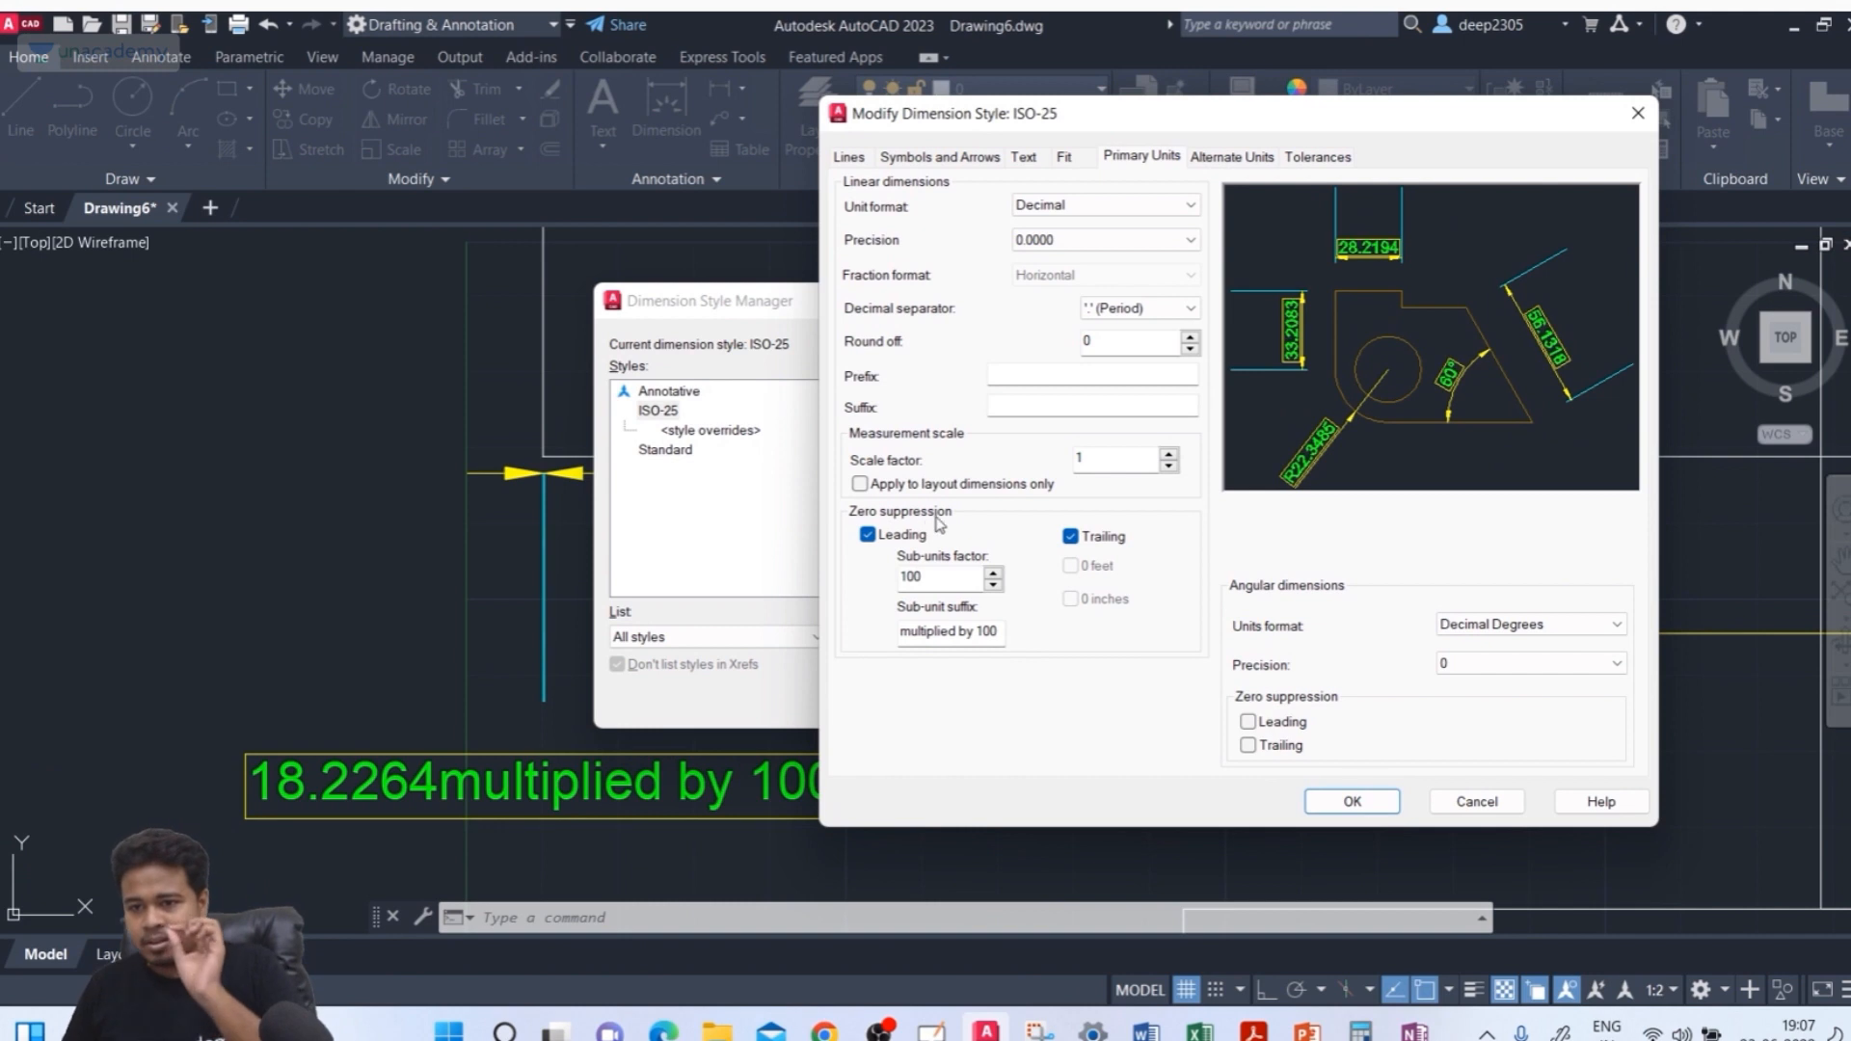
pyautogui.doubleClick(940, 579)
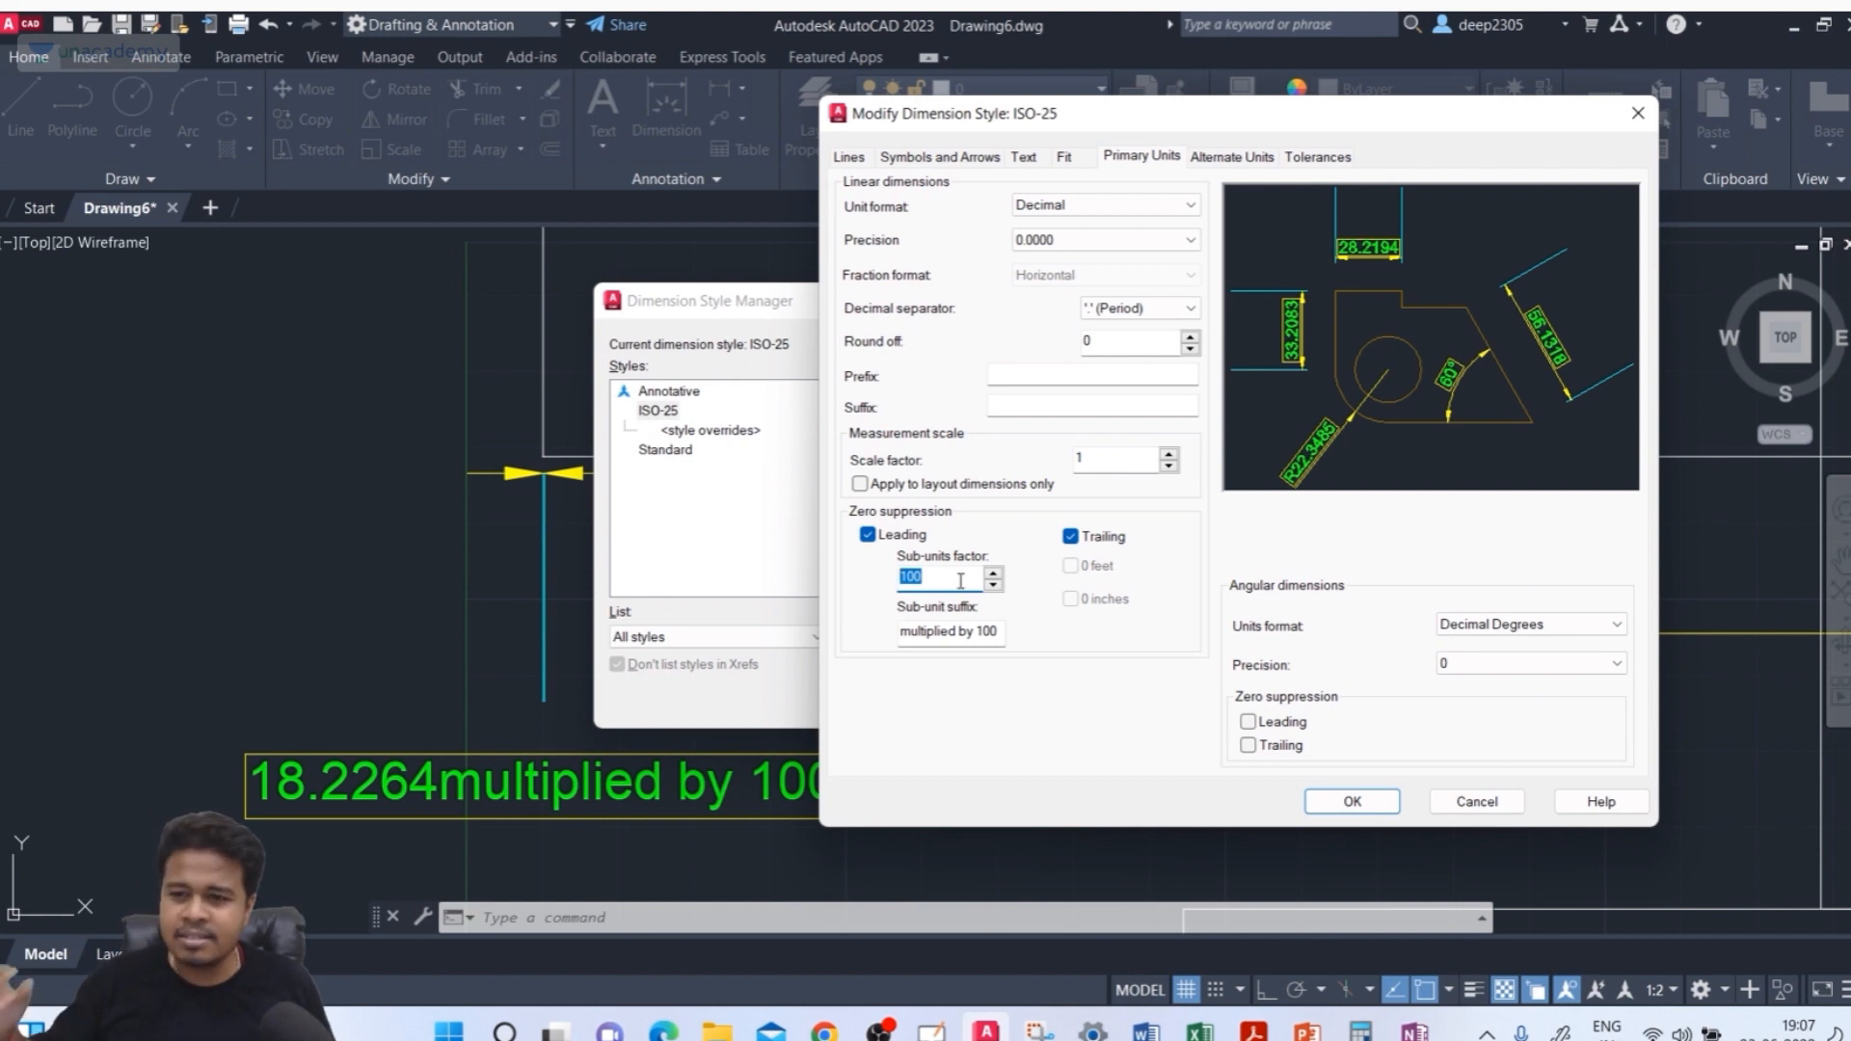
pyautogui.write('1')
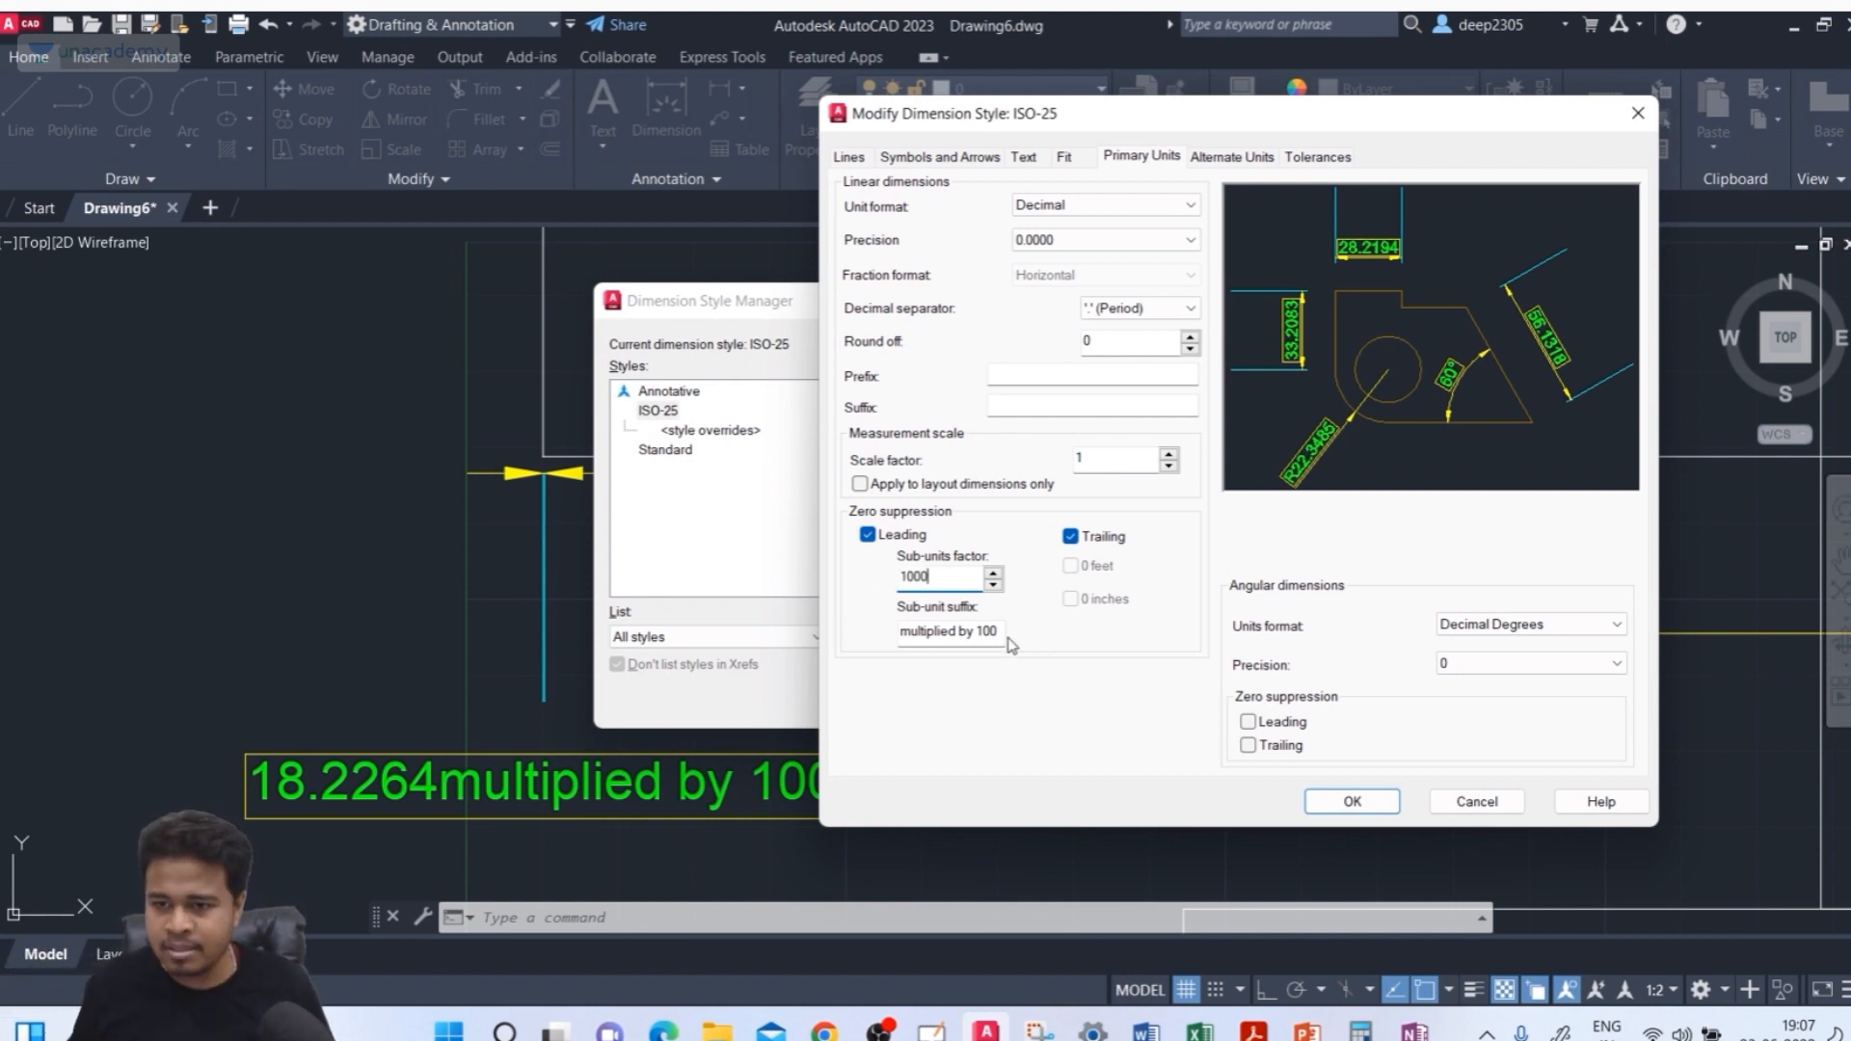
pyautogui.press('Tab')
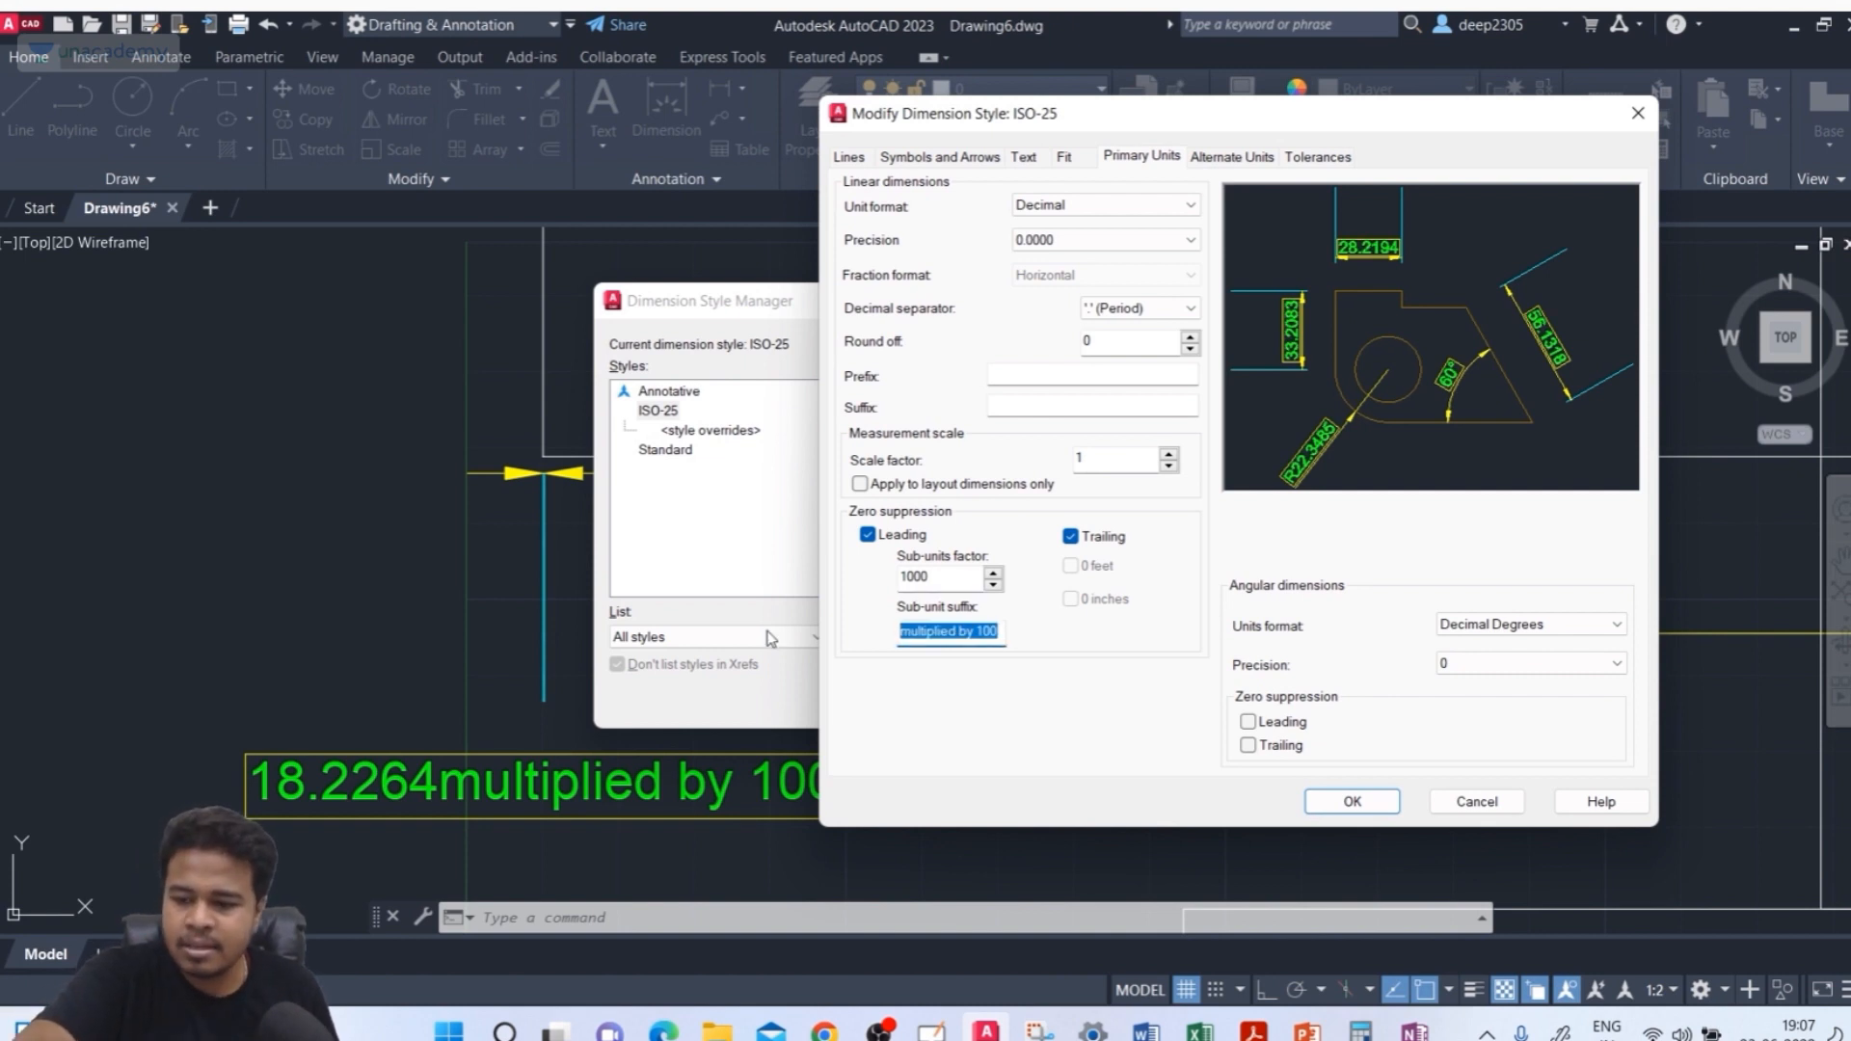
pyautogui.write('@@')
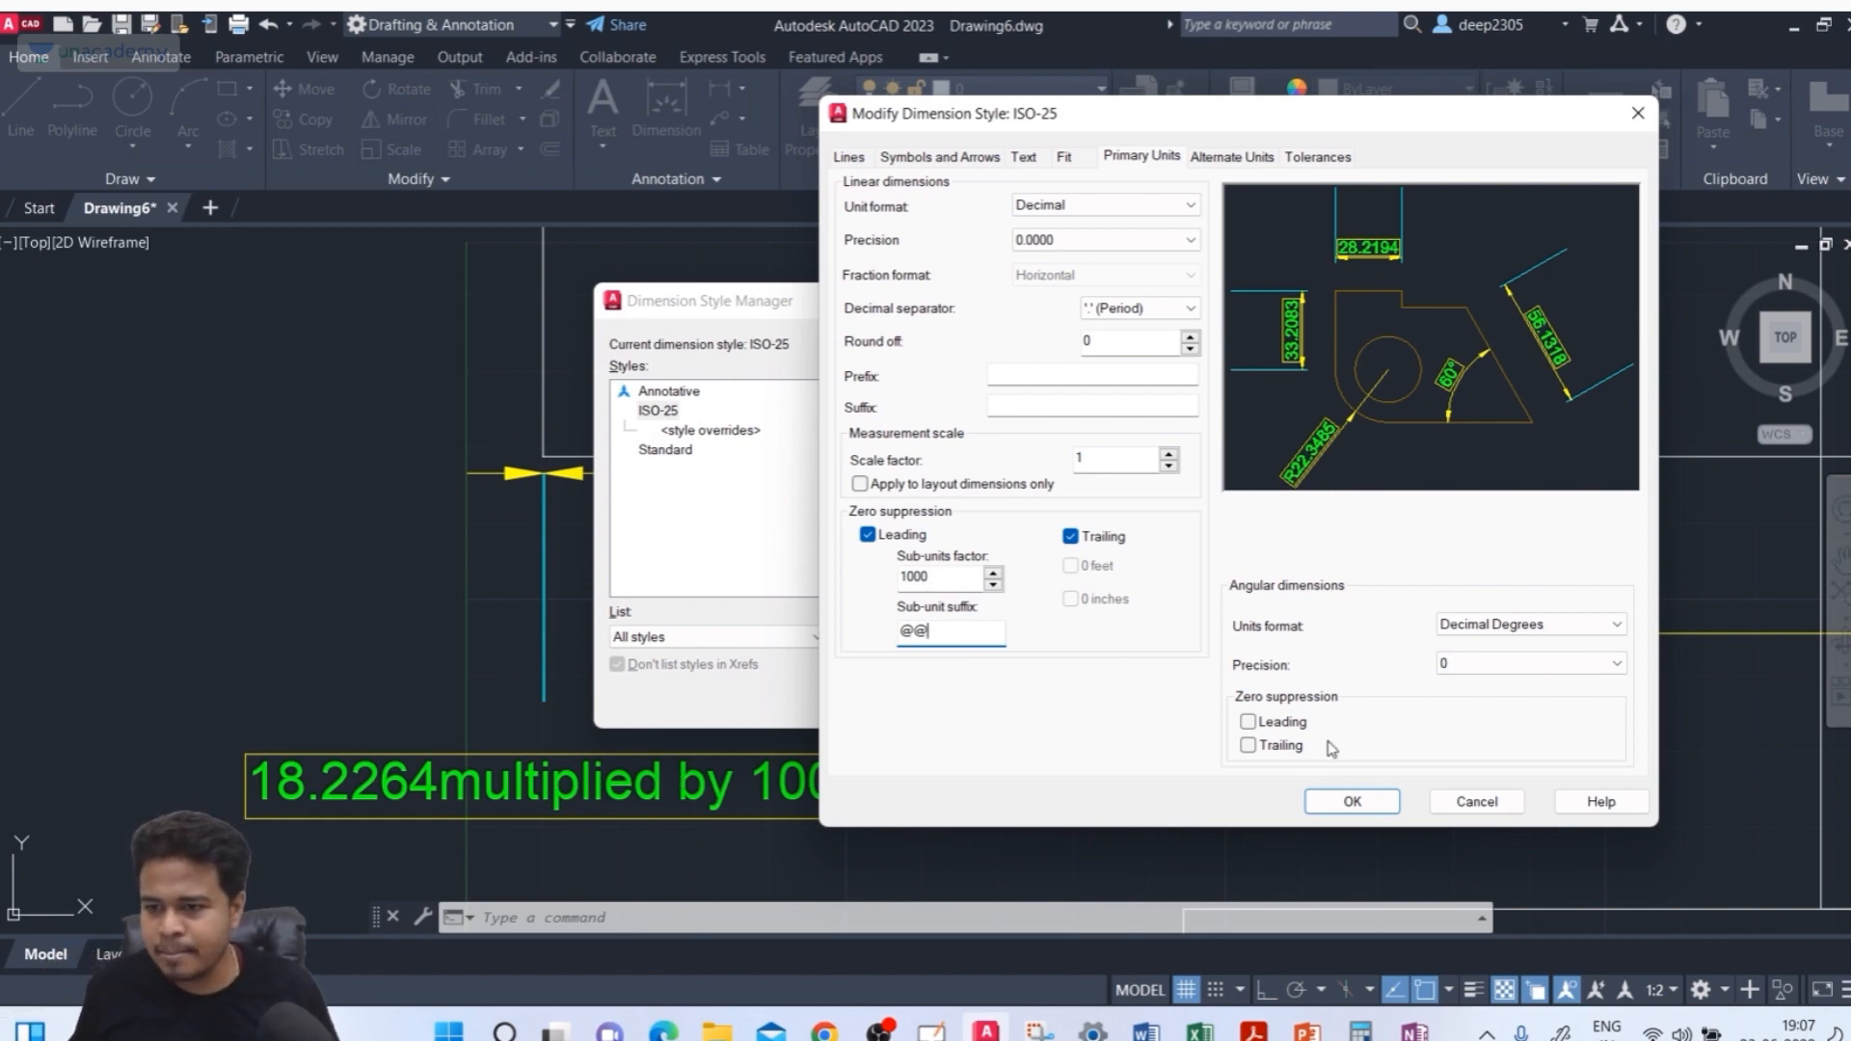
pyautogui.click(1352, 801)
pyautogui.click(1085, 708)
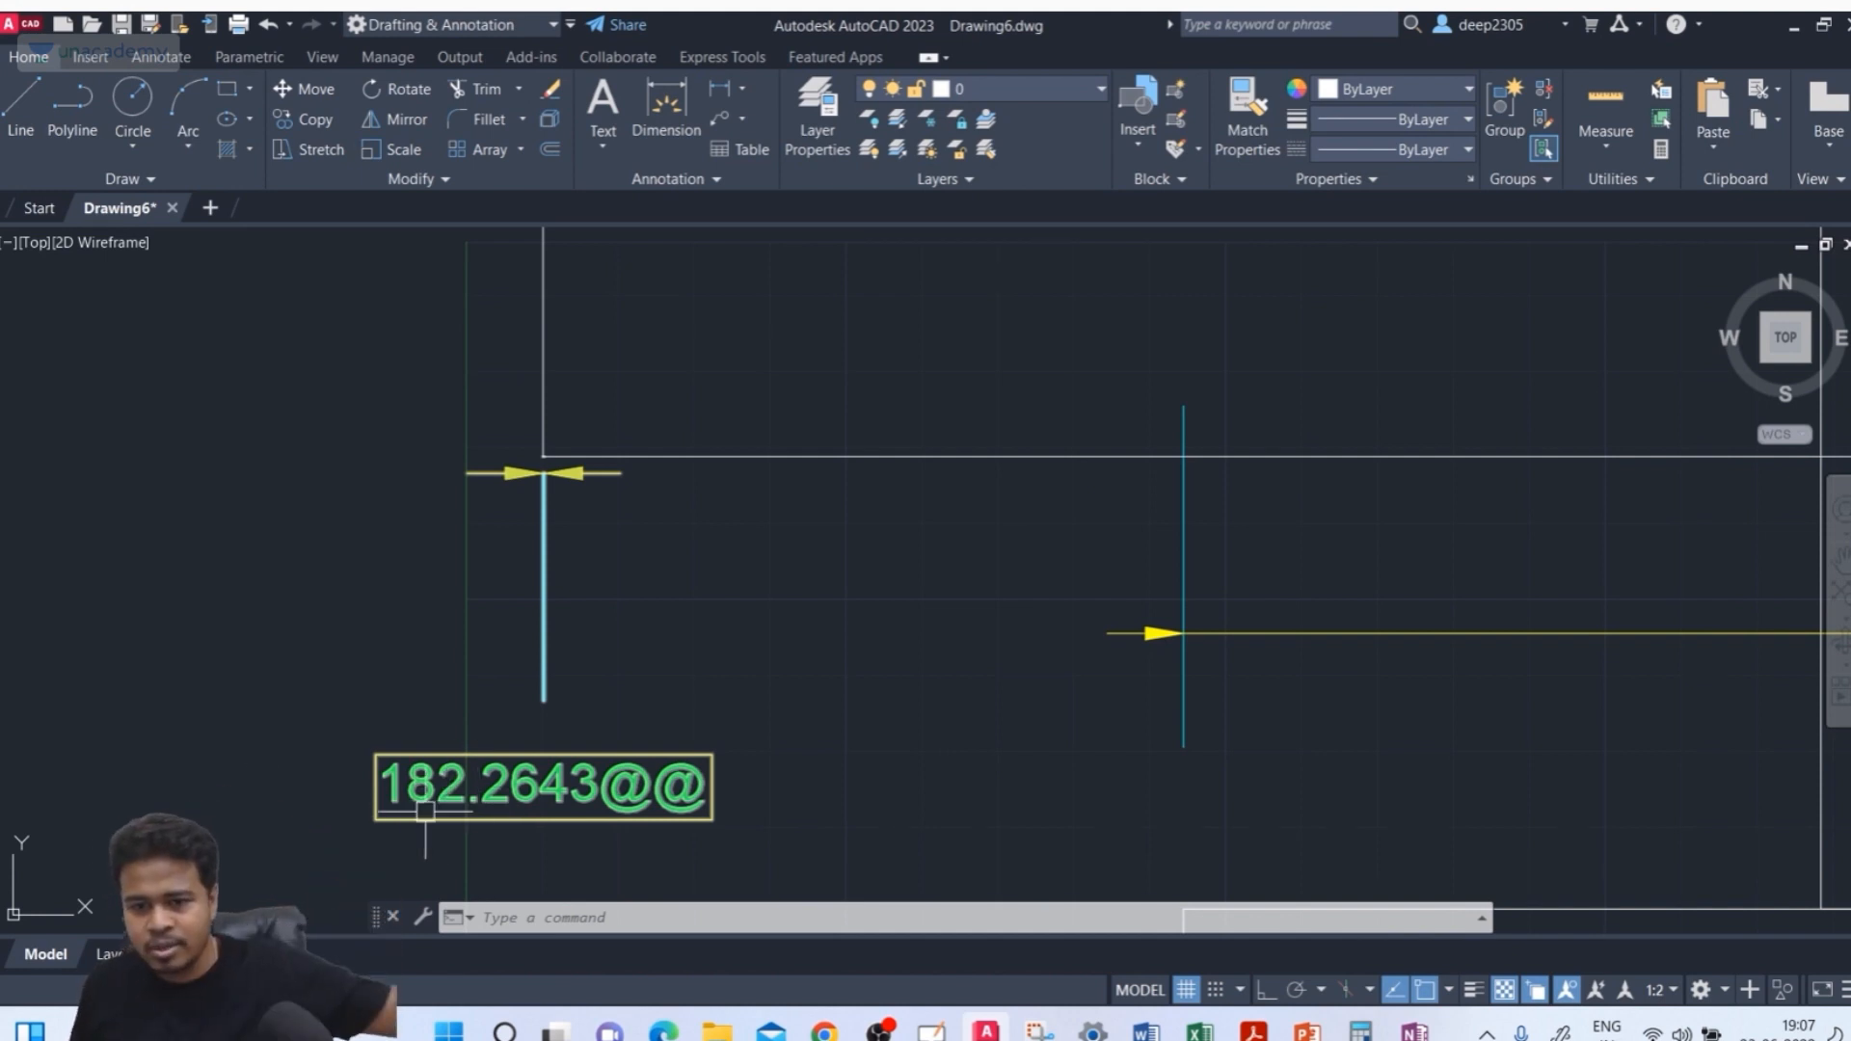
# Modify the ISO-25 style's primary units to turn off leading zero suppression, then close
pyautogui.scroll(5, 567, 464)
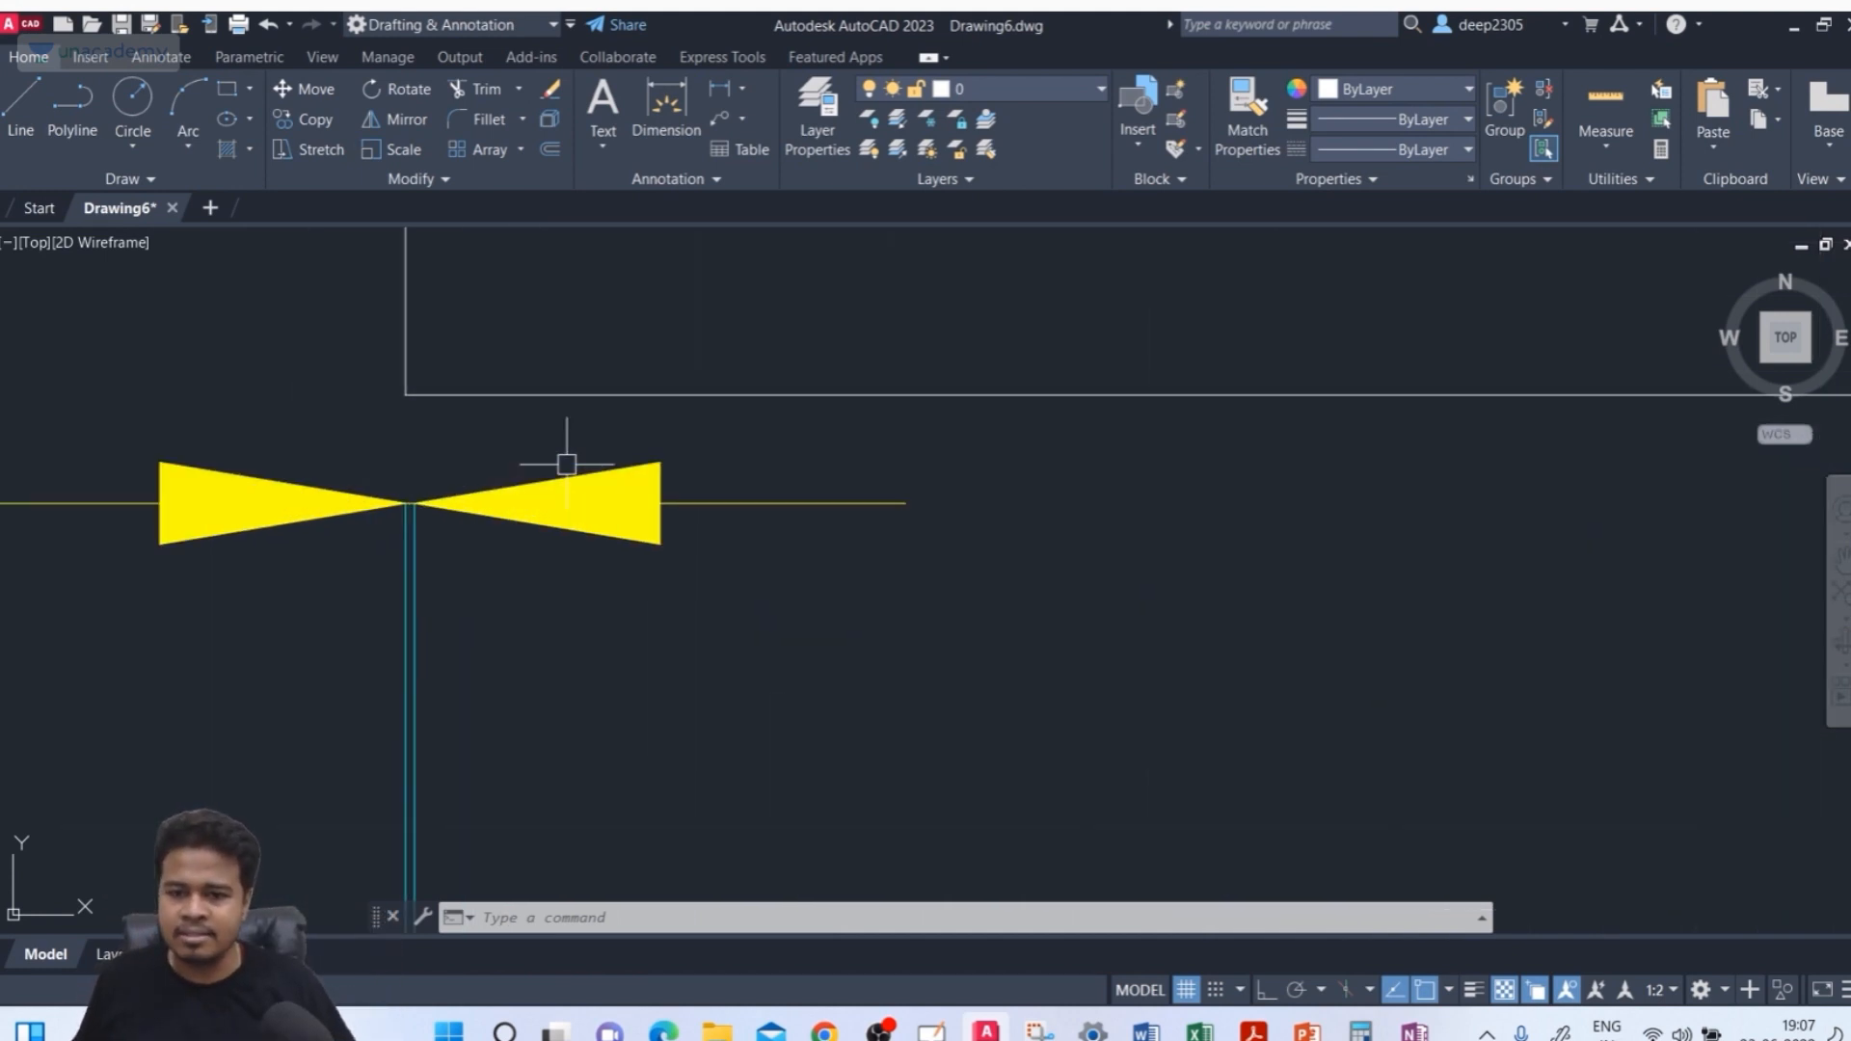
pyautogui.scroll(2, 376, 392)
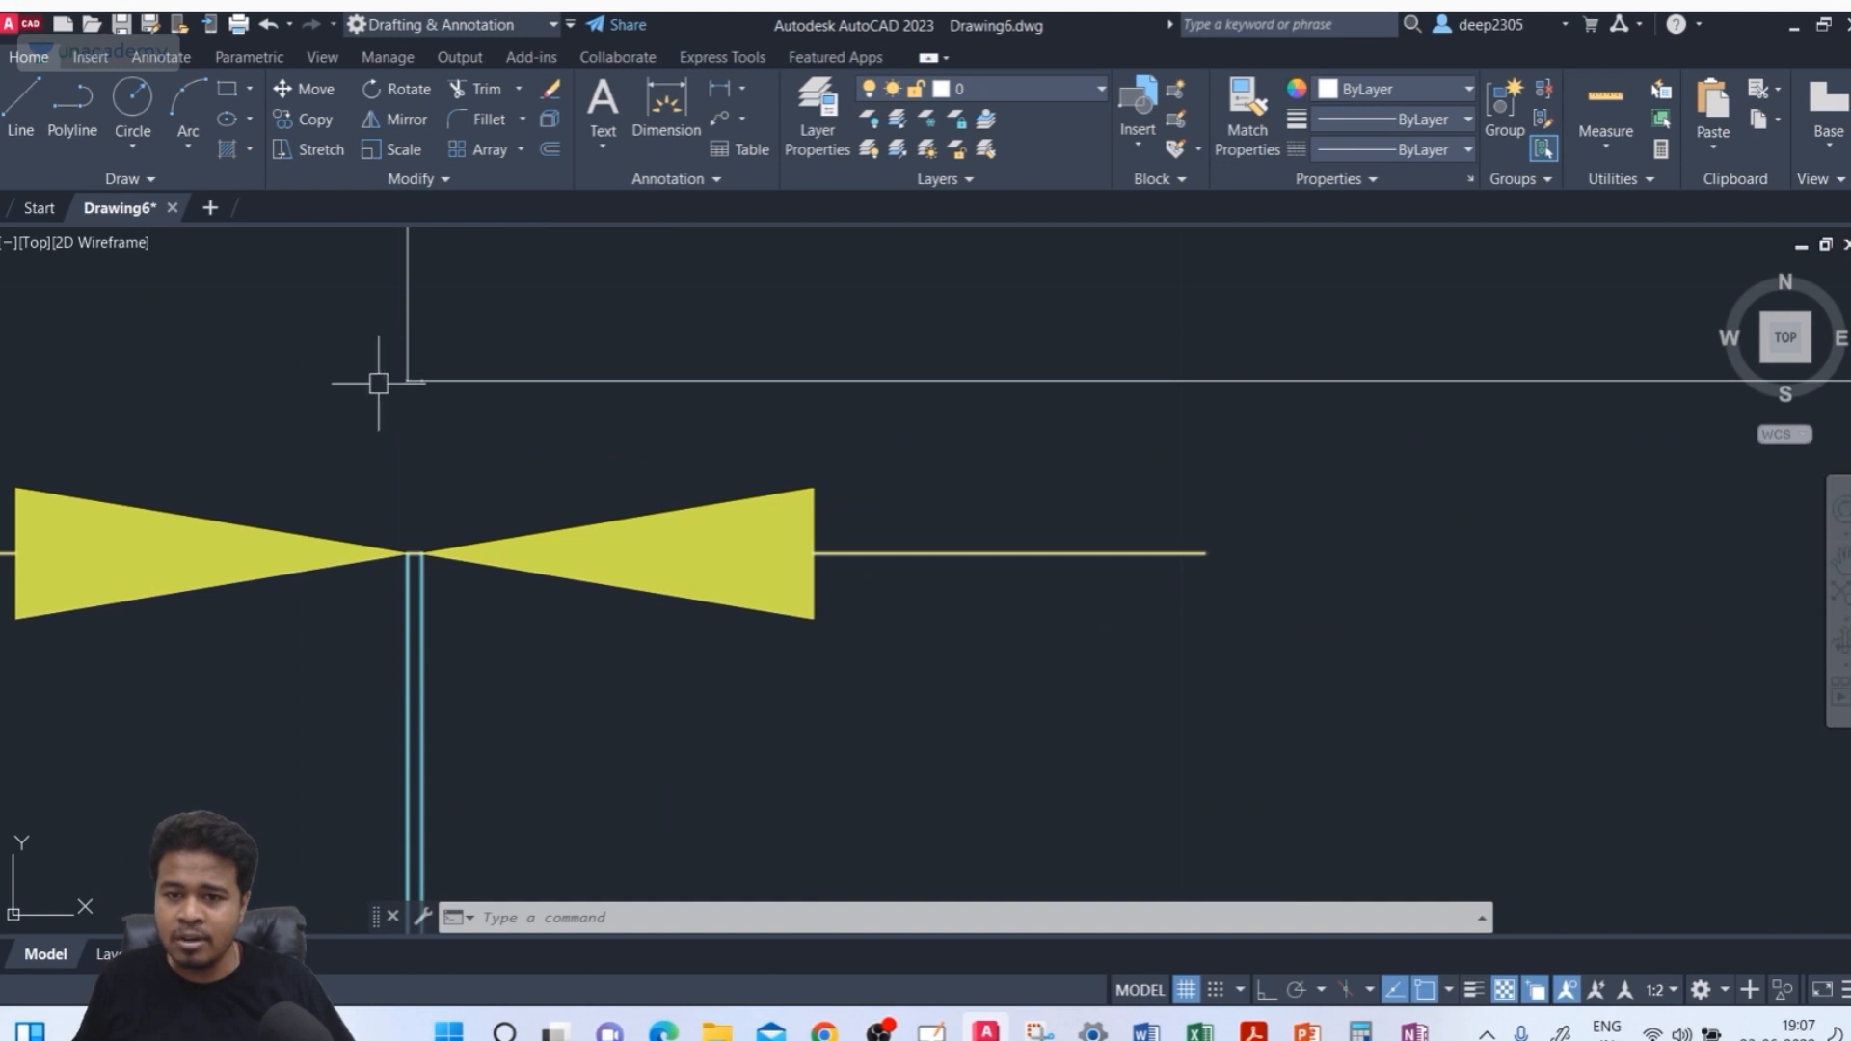
pyautogui.scroll(4, 385, 376)
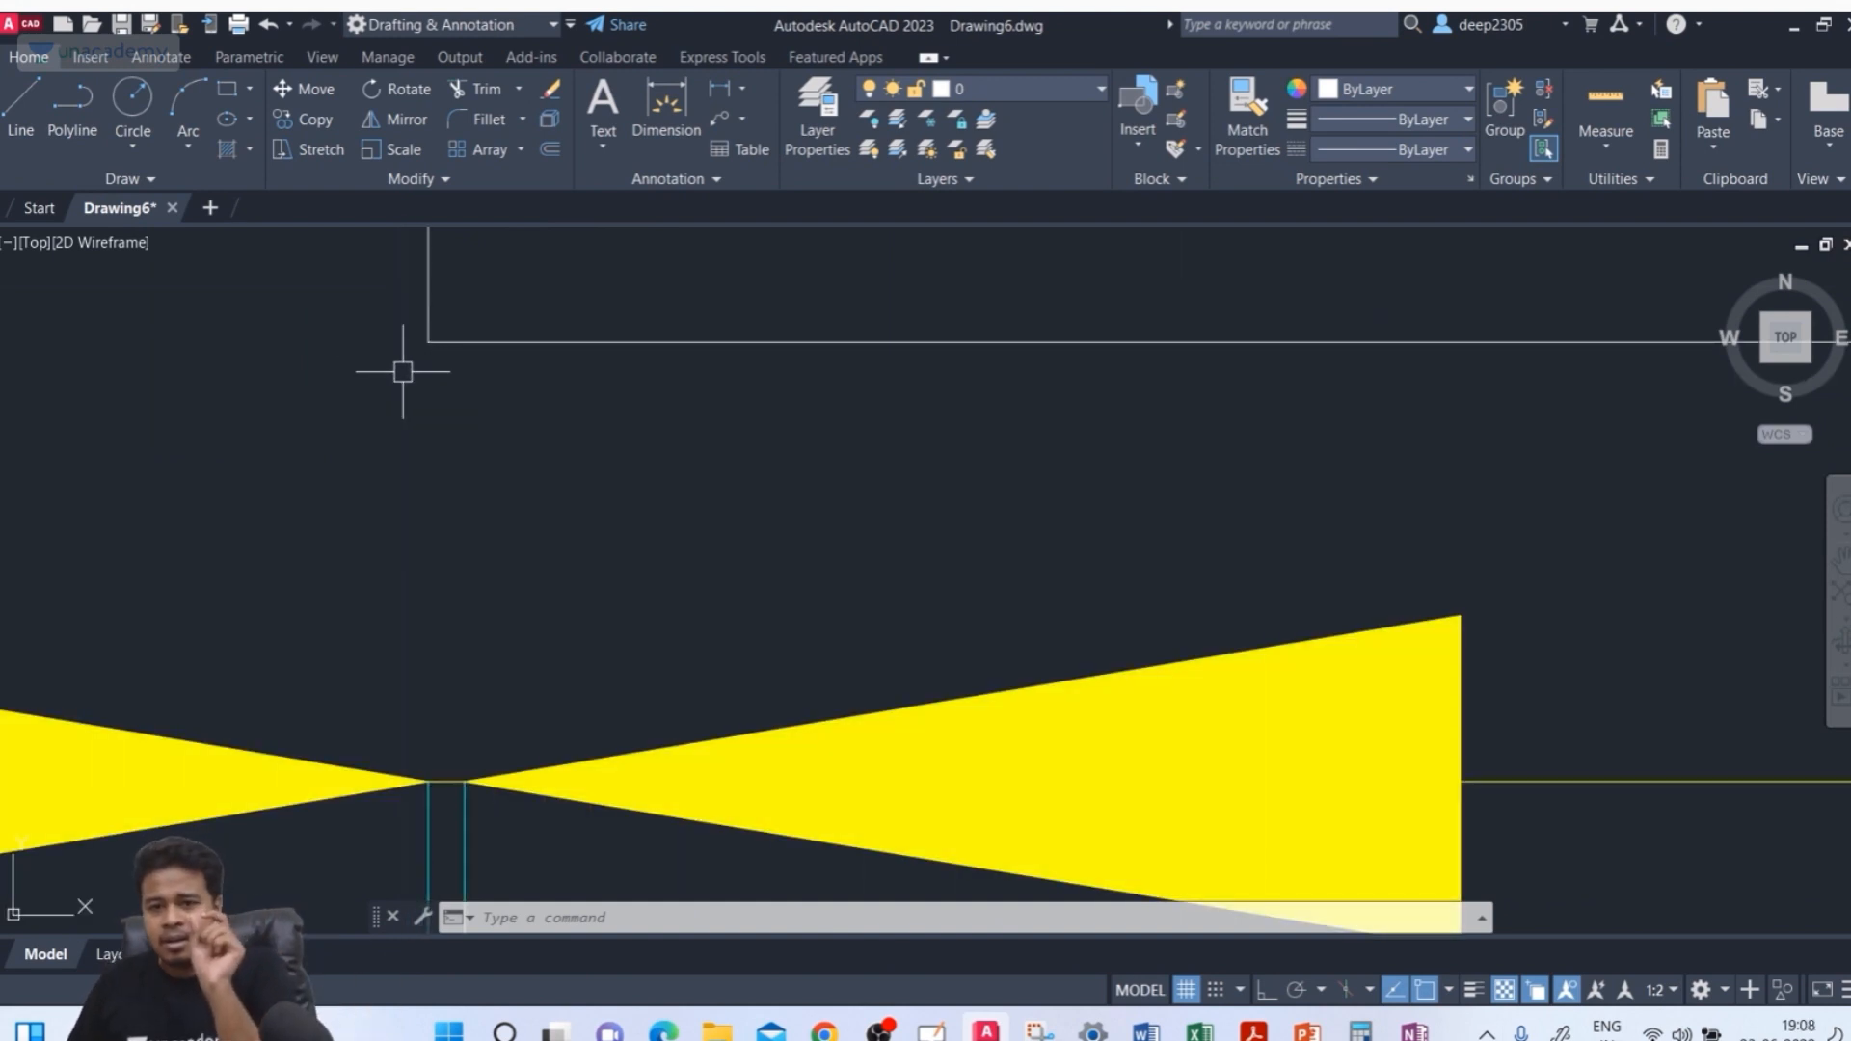
pyautogui.scroll(10, 402, 395)
pyautogui.moveTo(338, 789); pyautogui.dragTo(395, 621, button='middle')
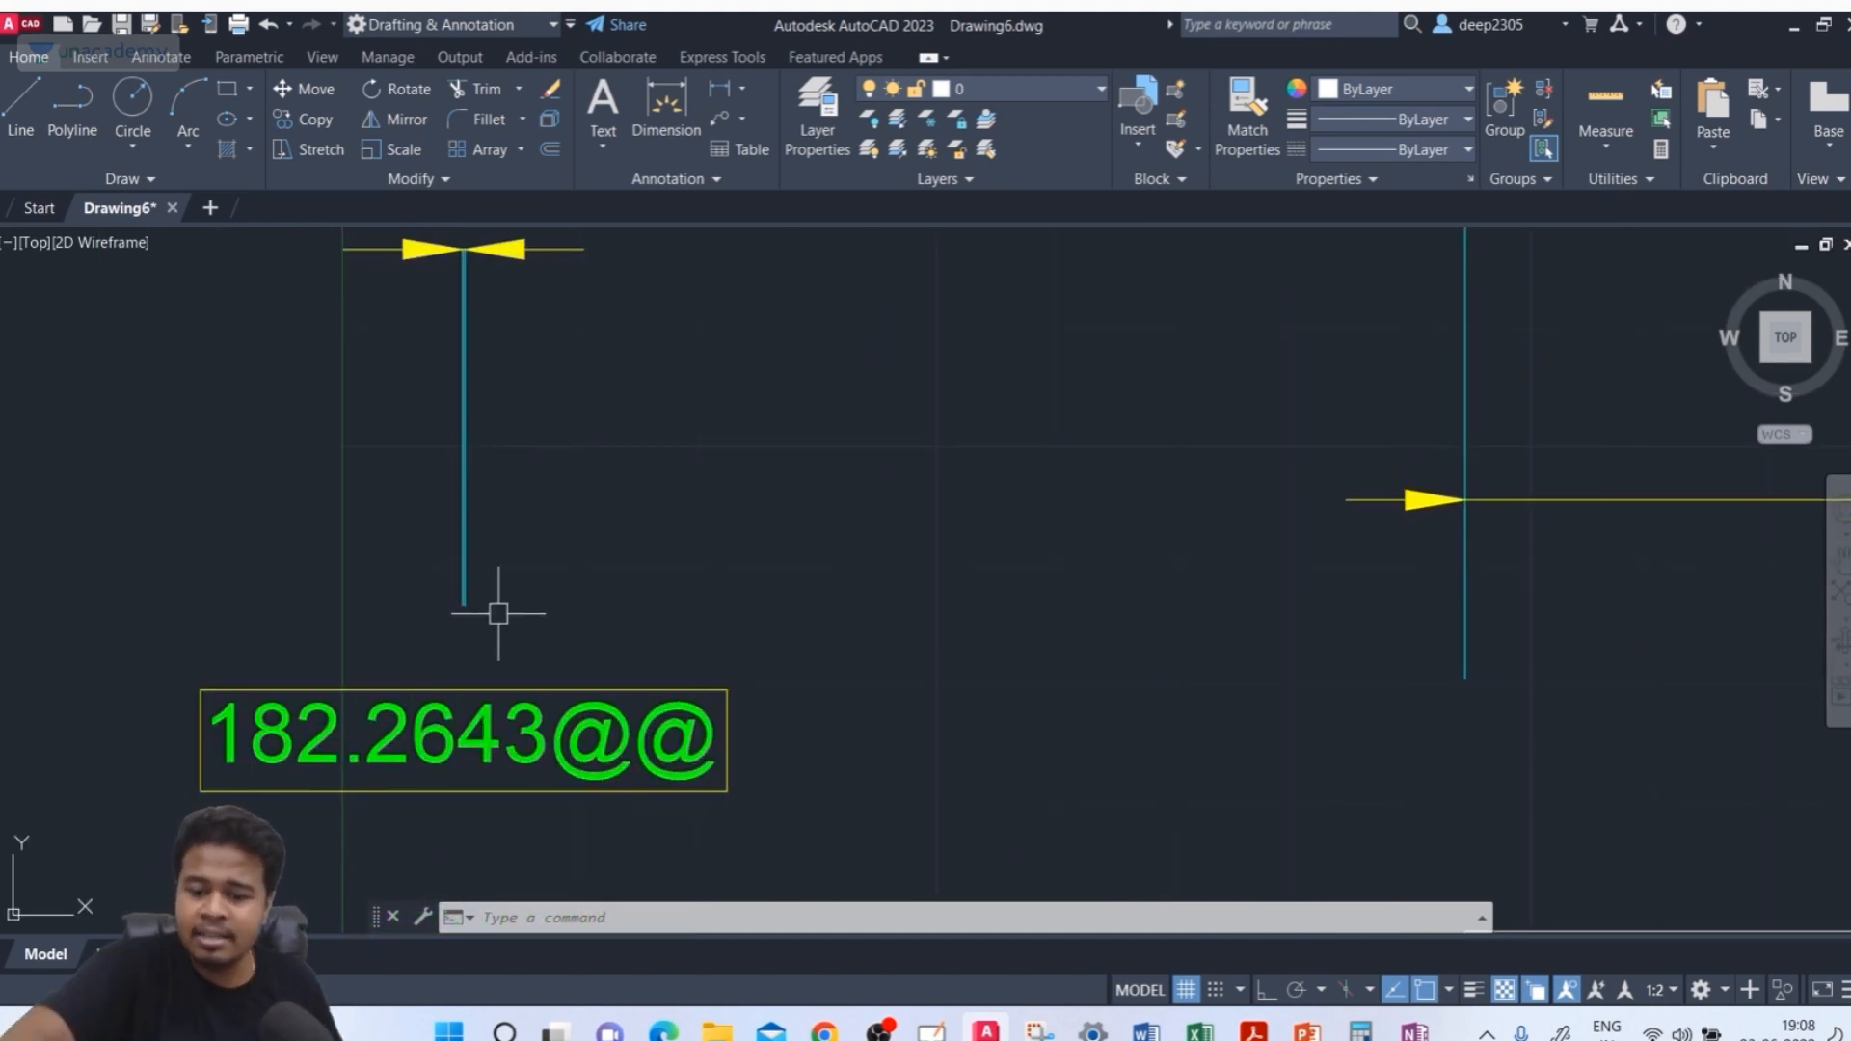
pyautogui.write('d')
pyautogui.press('Return')
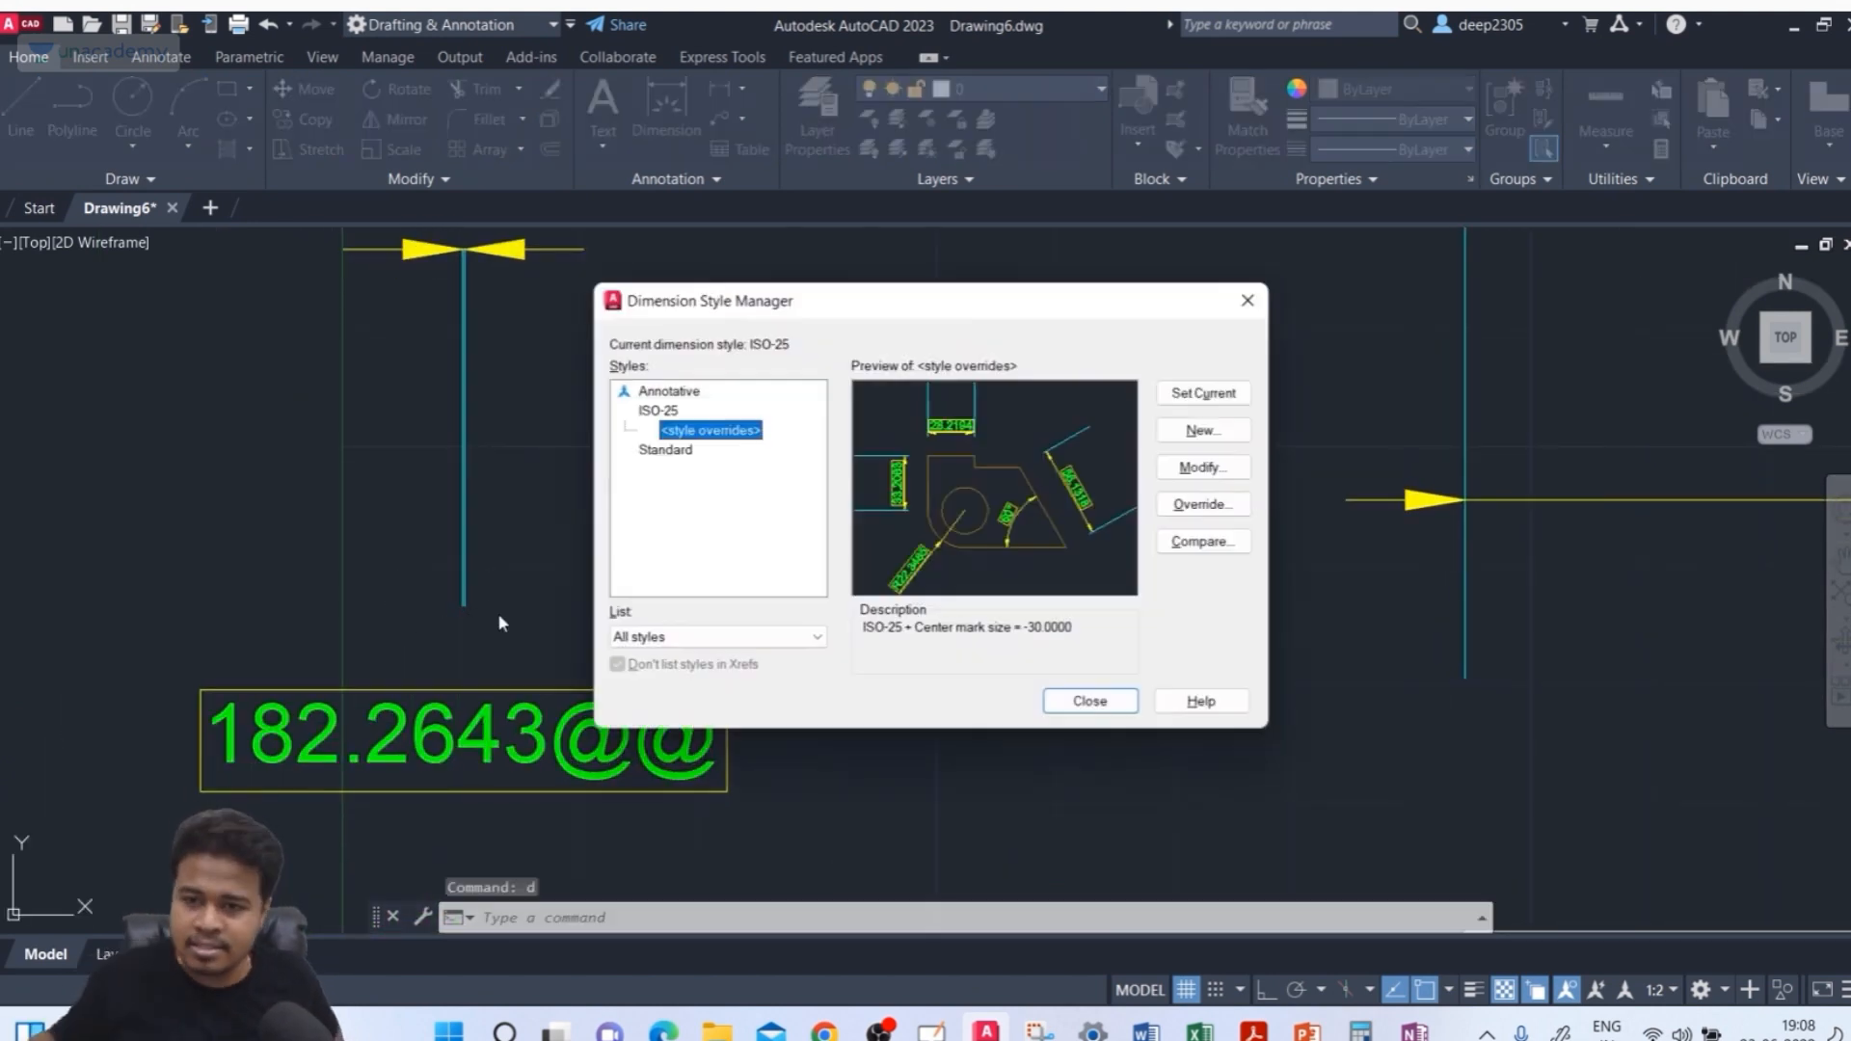
pyautogui.click(648, 411)
pyautogui.click(1203, 468)
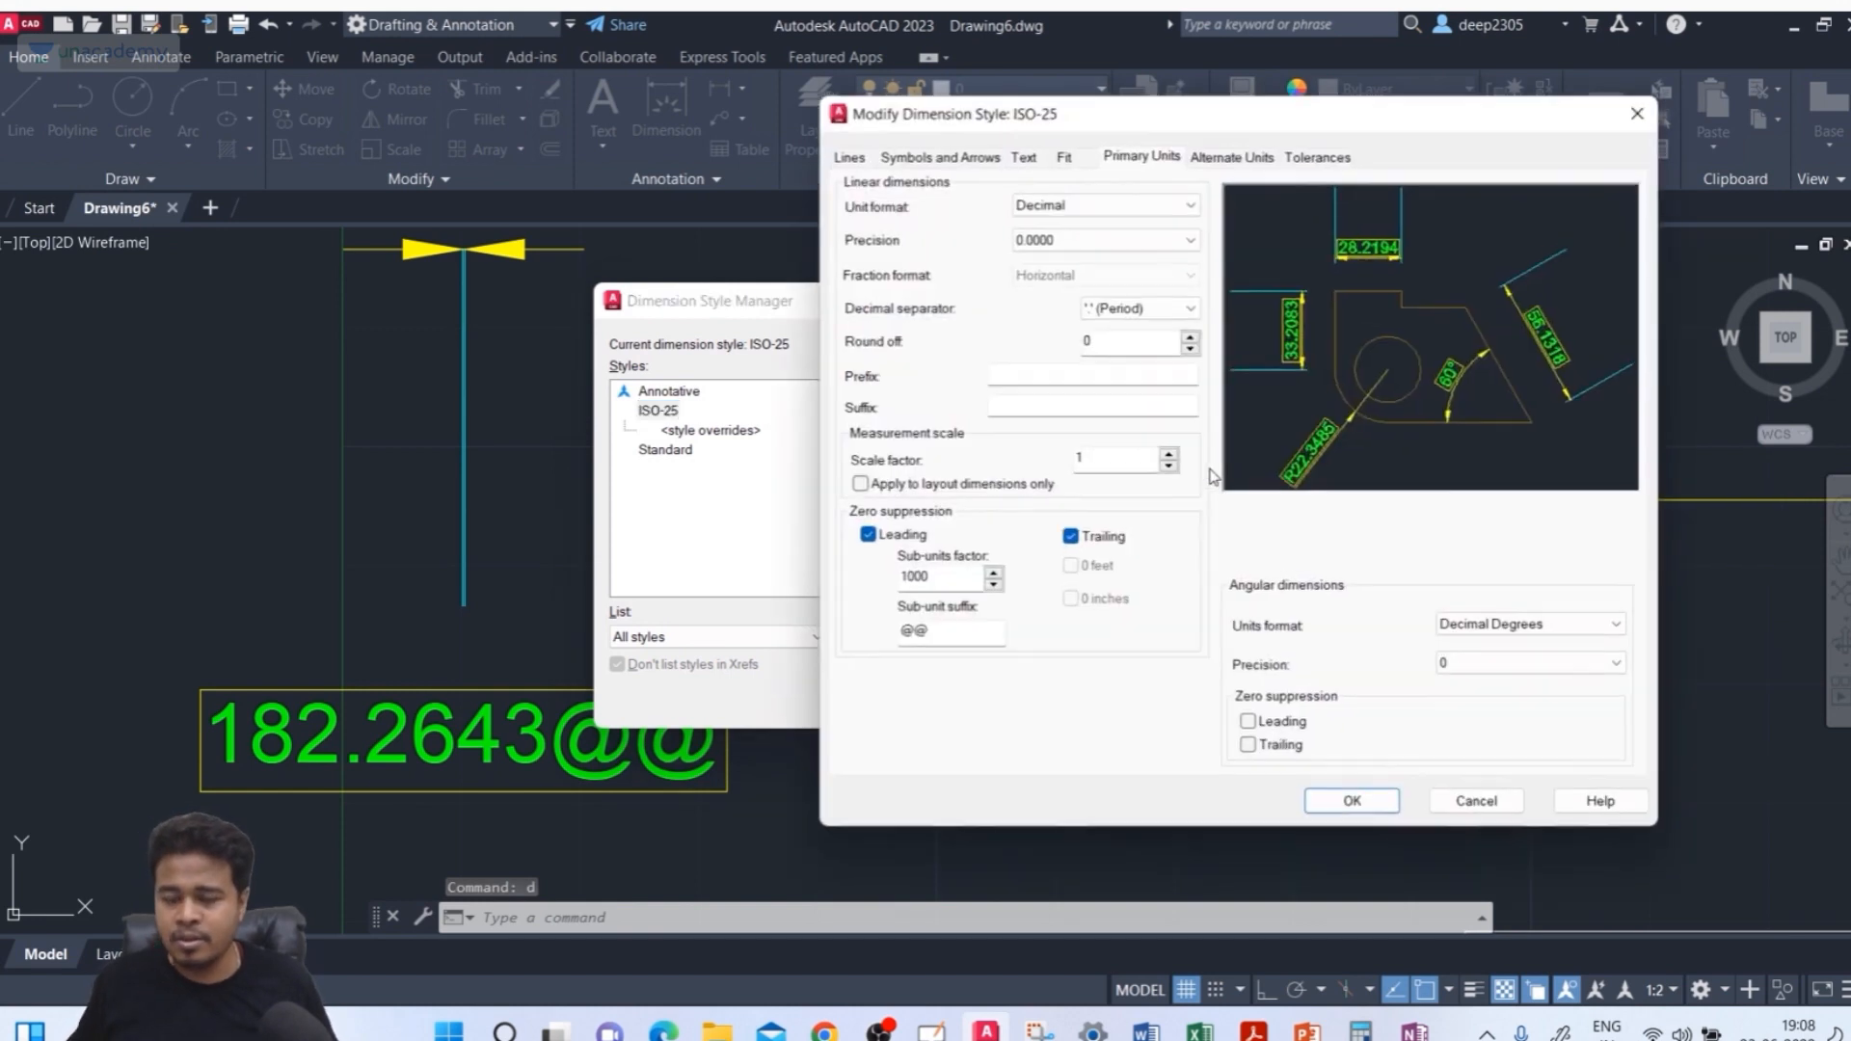
pyautogui.click(868, 535)
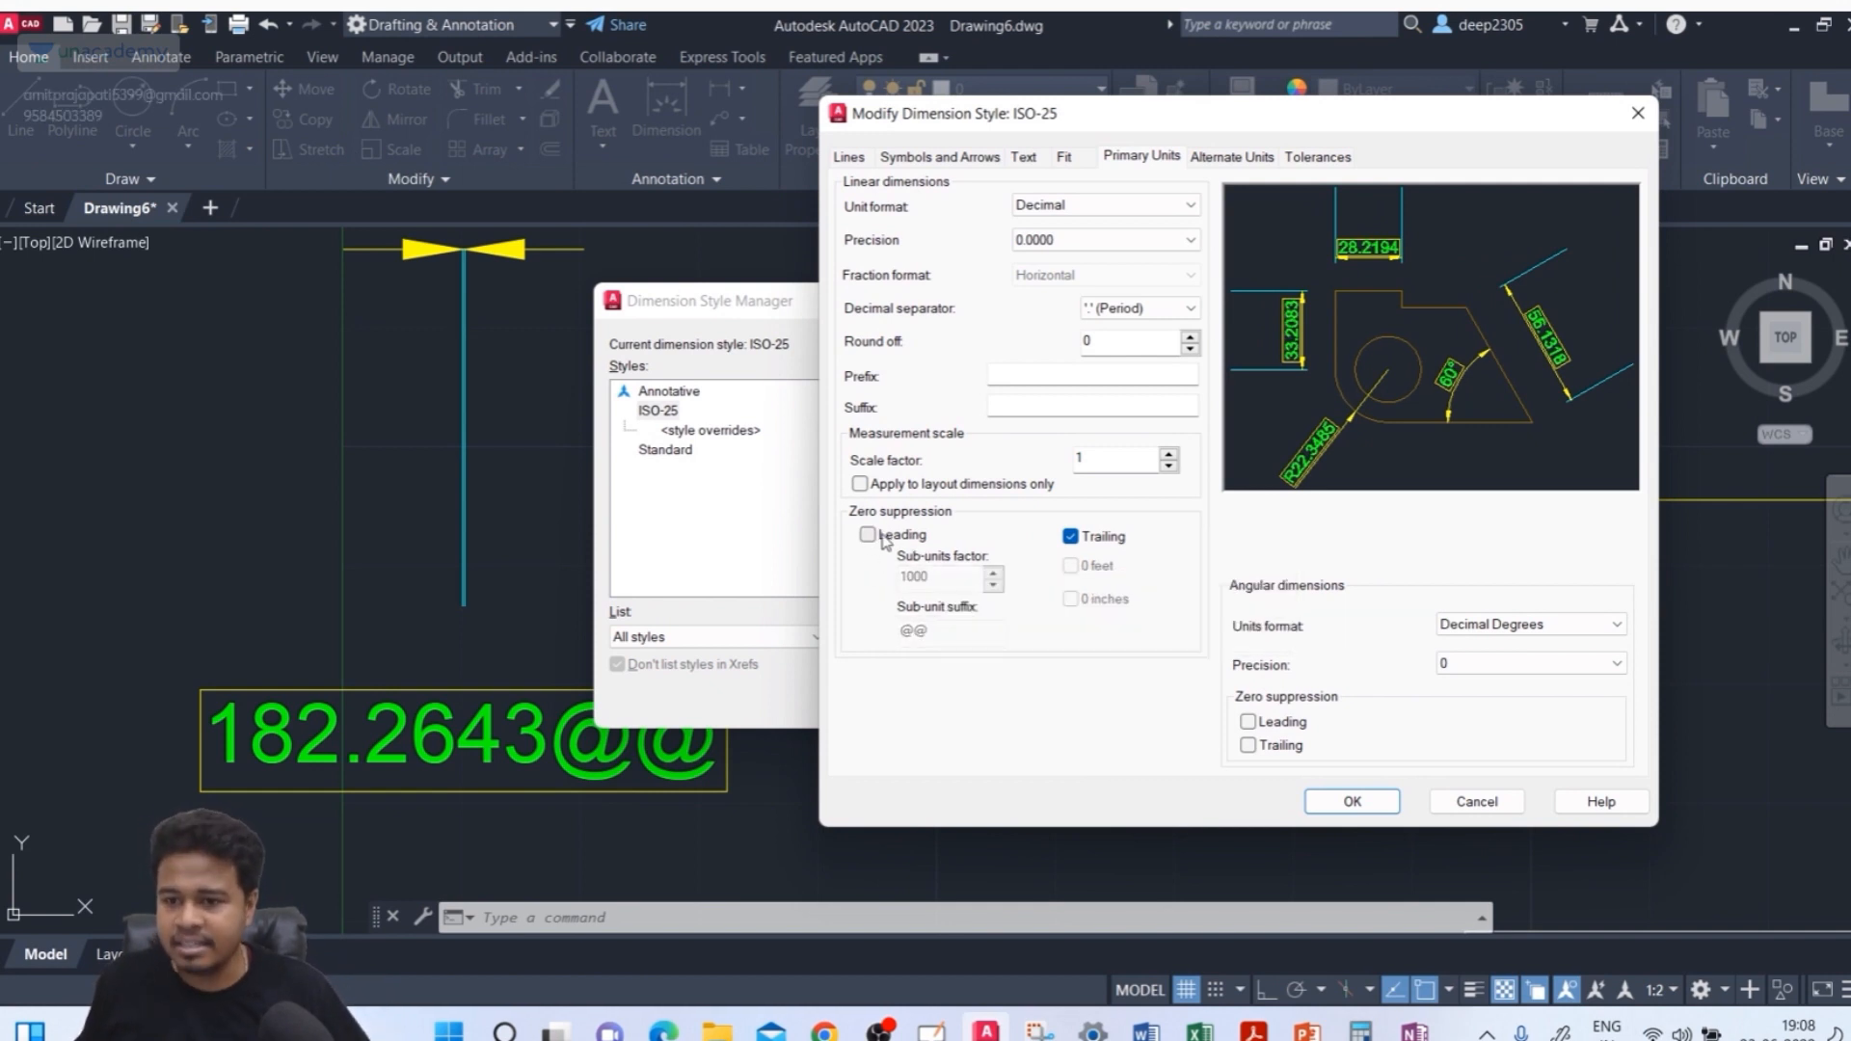
pyautogui.click(1336, 799)
pyautogui.click(1090, 707)
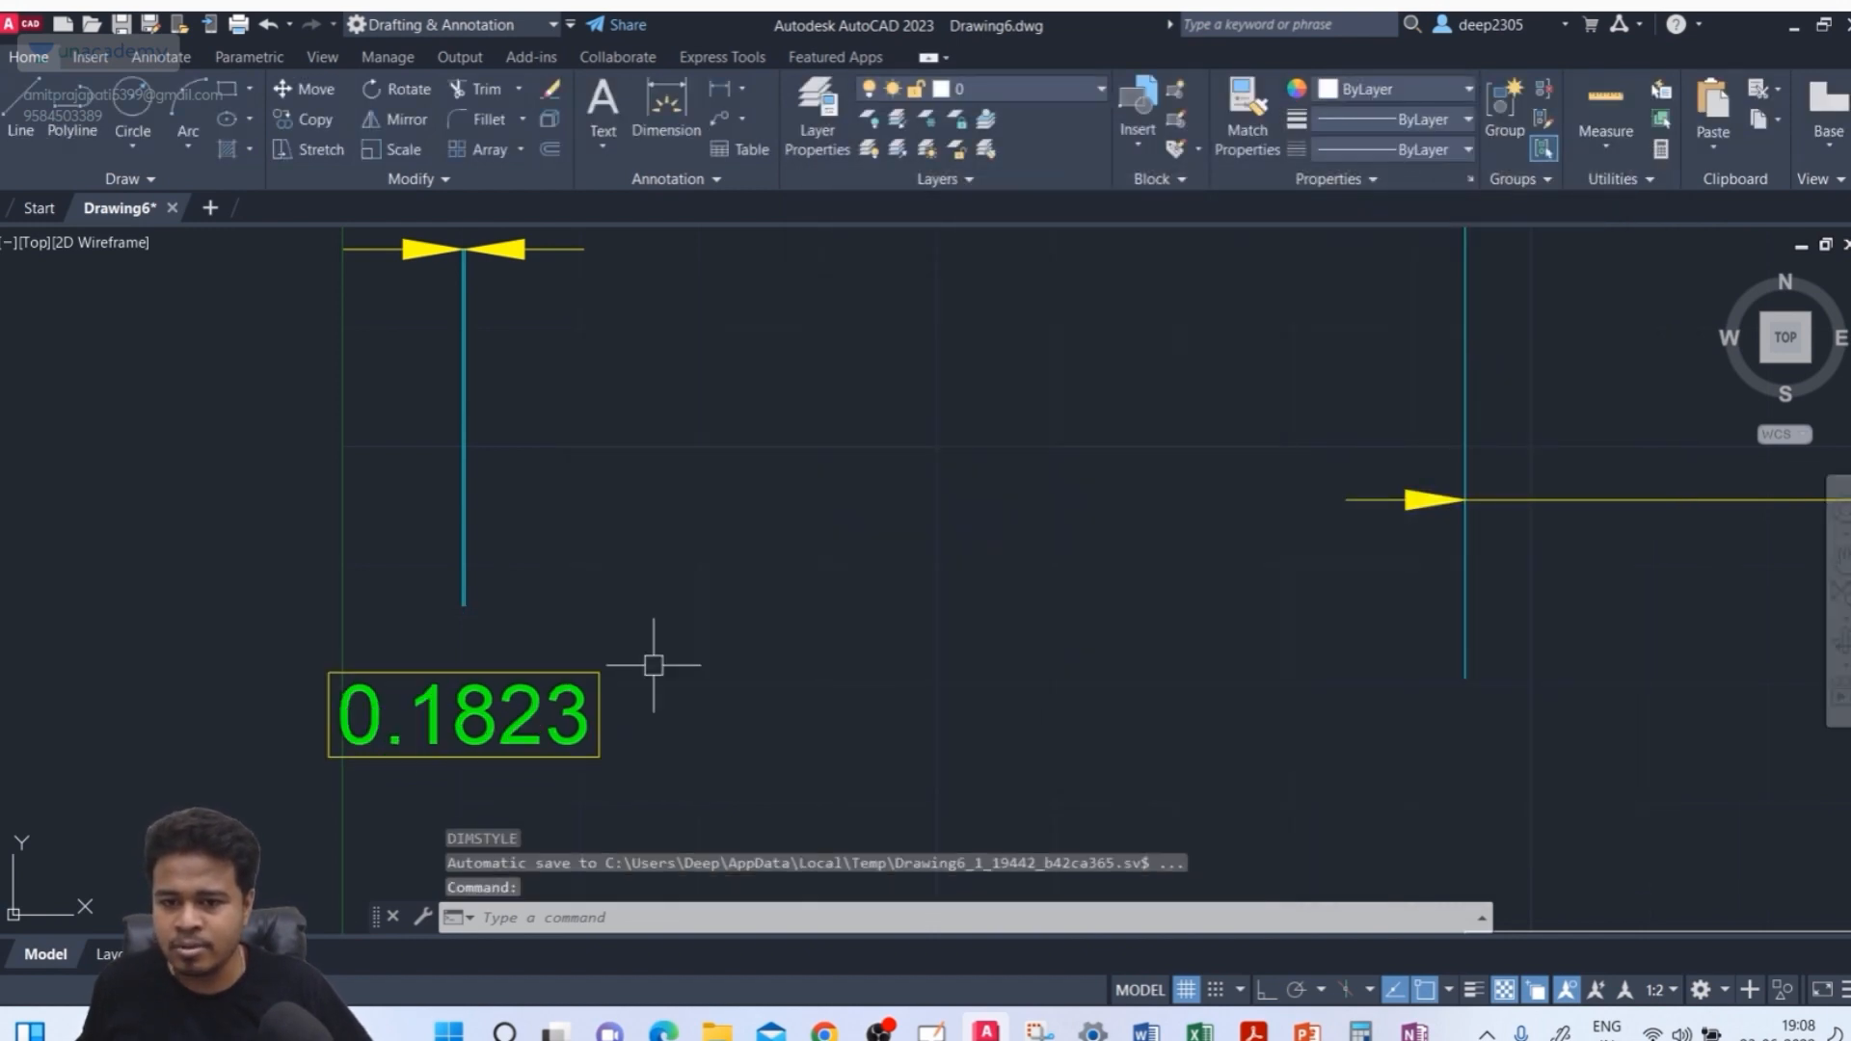
pyautogui.moveTo(547, 360); pyautogui.dragTo(555, 455, button='middle')
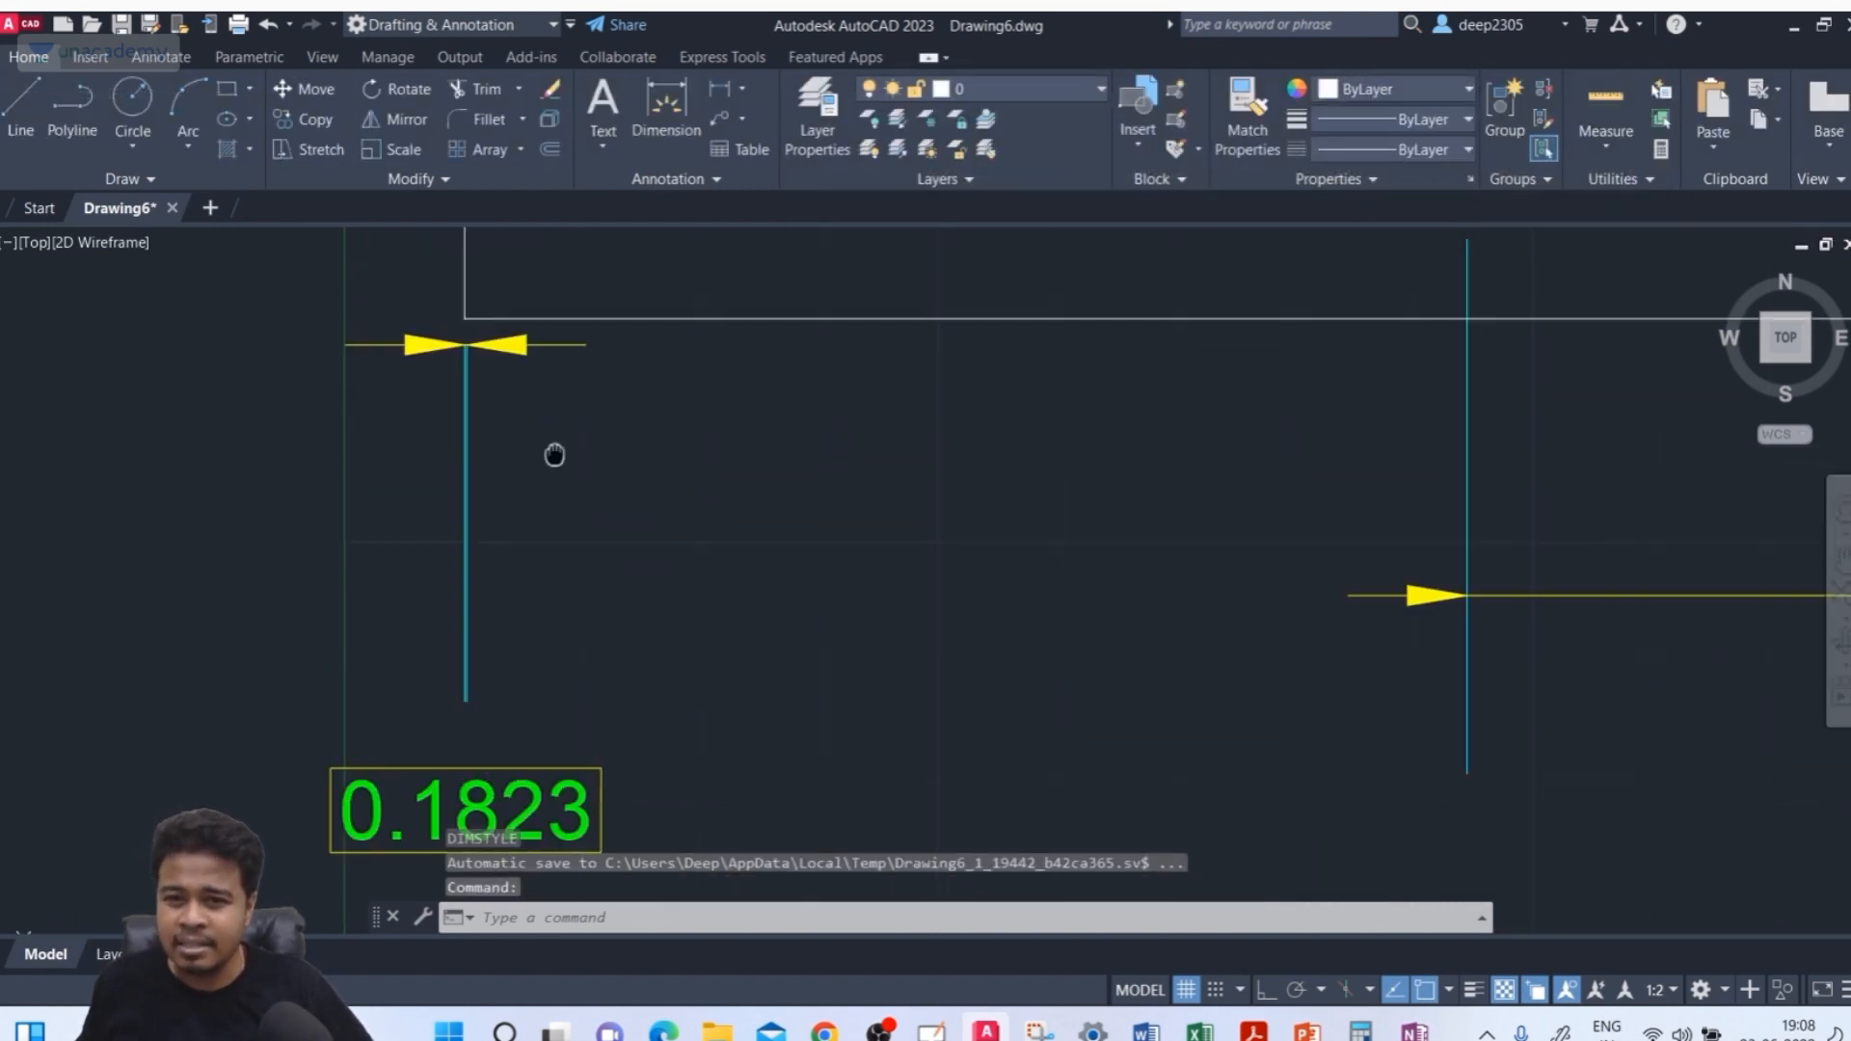
pyautogui.moveTo(475, 725); pyautogui.dragTo(467, 649, button='middle')
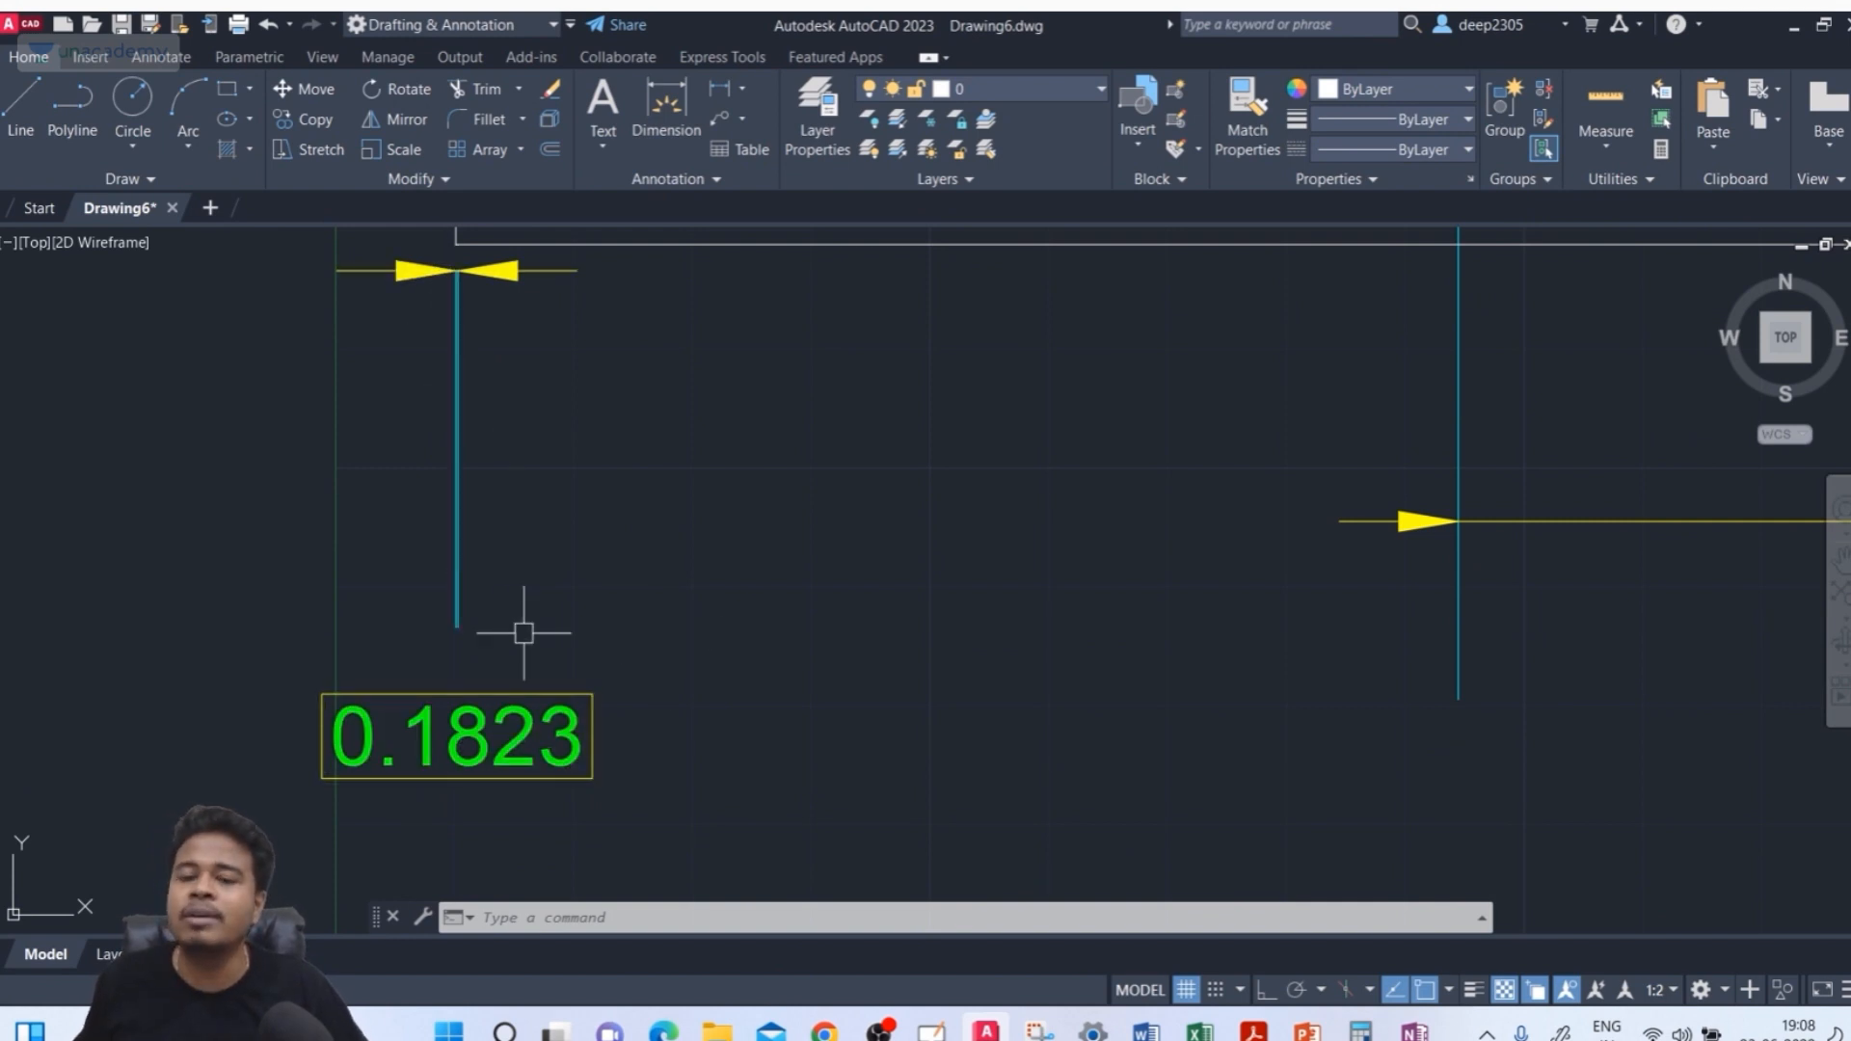
# Modify the ISO-25 style: turn on leading zero suppression, set the sub-units factor to 1, clear the sub-unit suffix, then close
pyautogui.write('d')
pyautogui.press('Return')
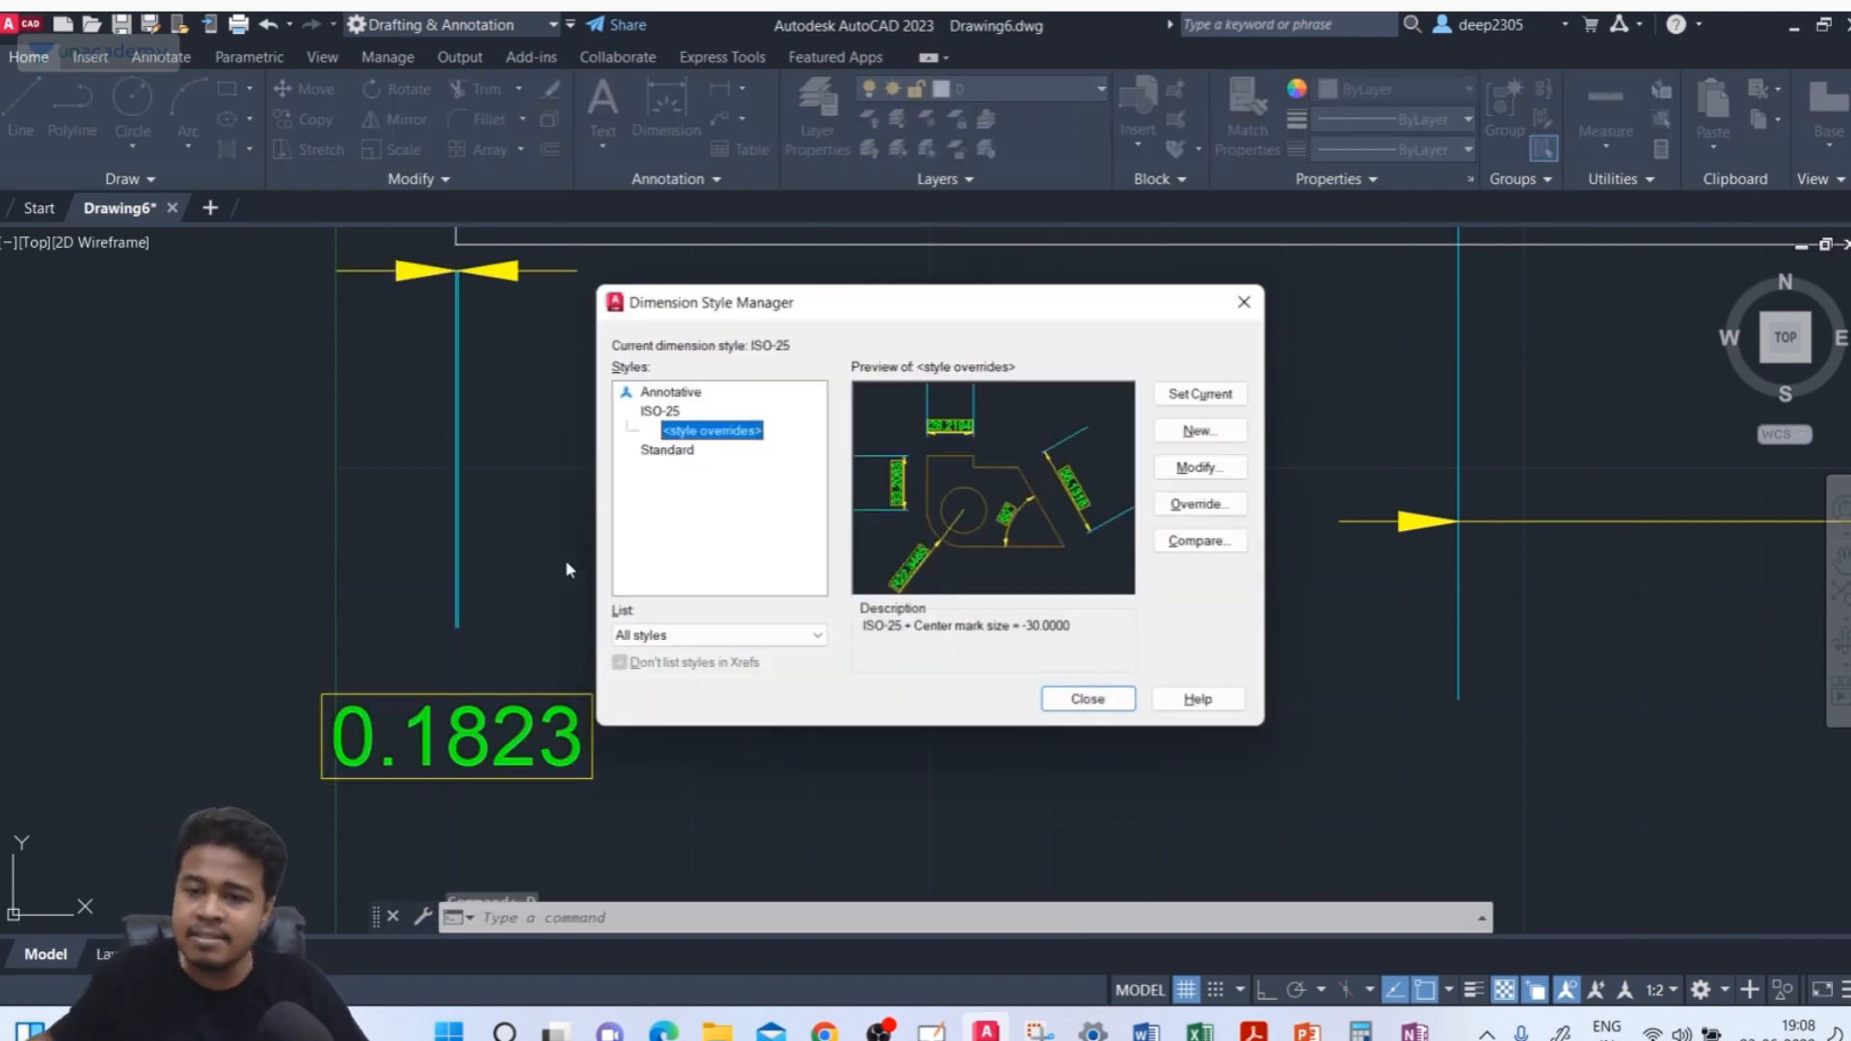
pyautogui.click(670, 412)
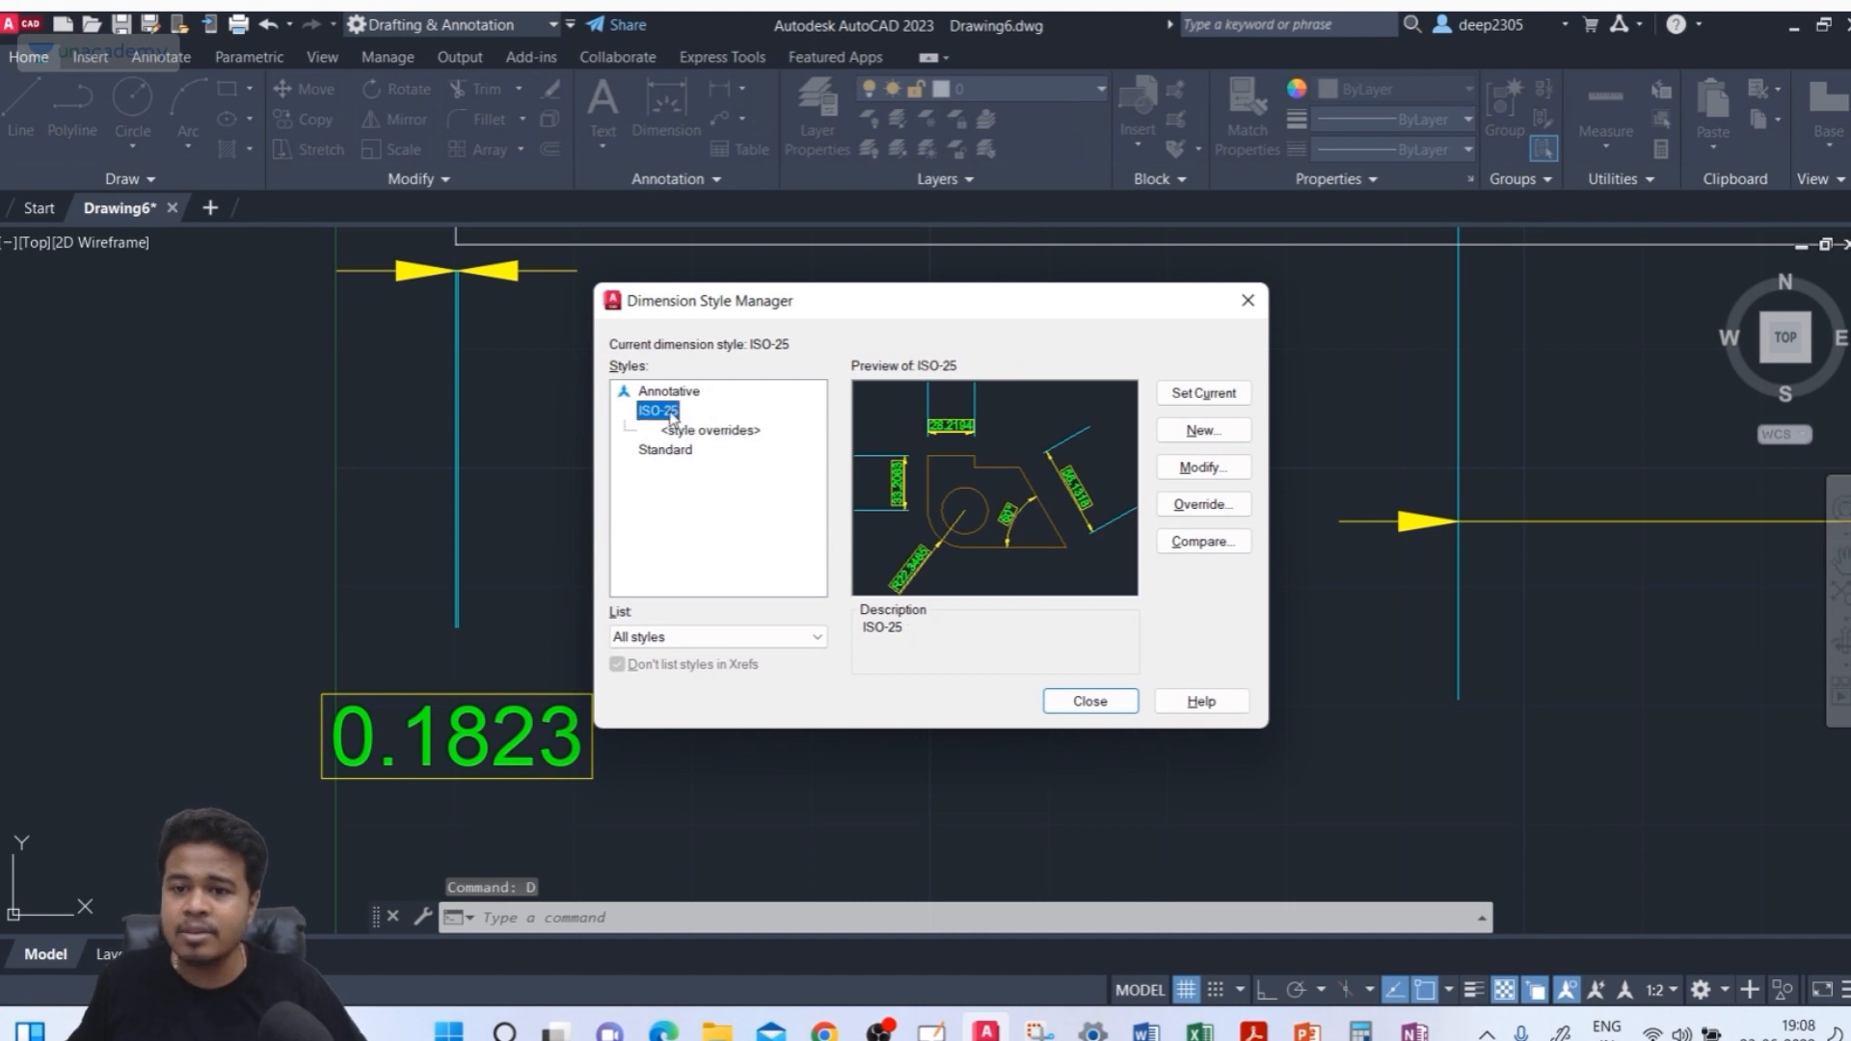
pyautogui.click(1215, 469)
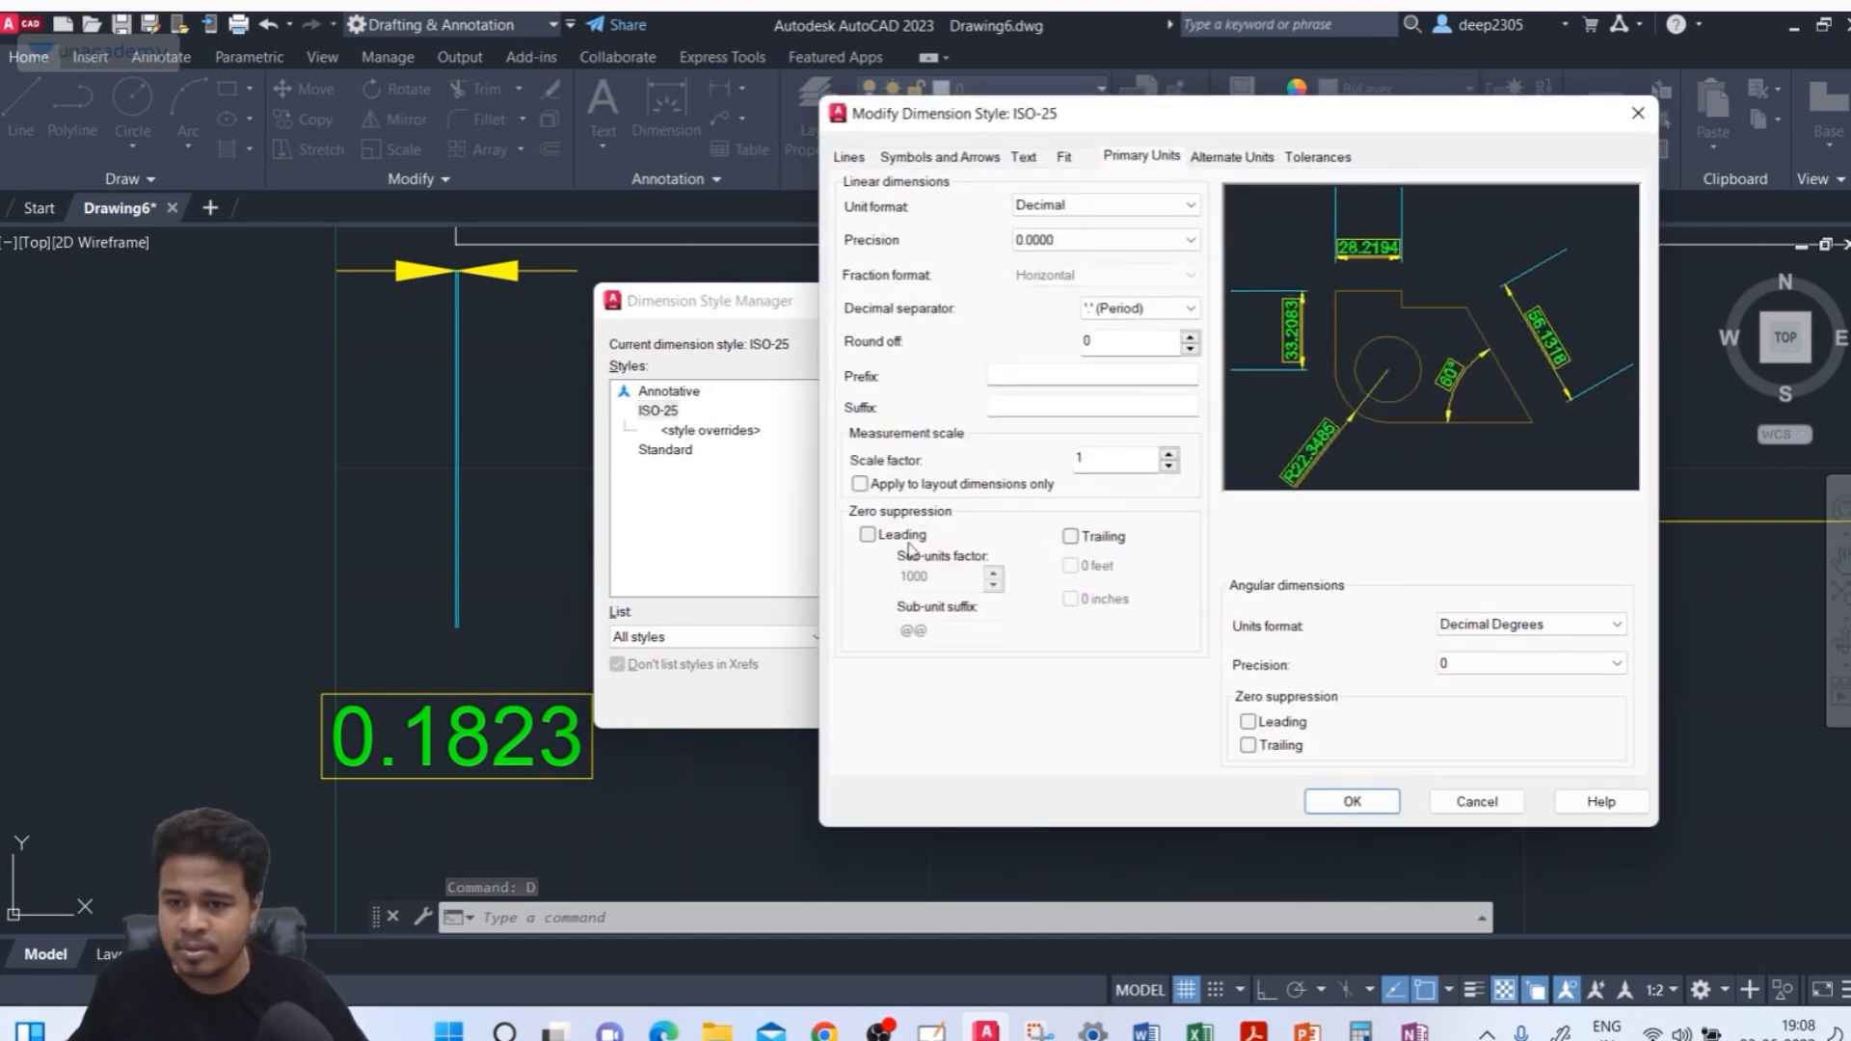
pyautogui.click(900, 536)
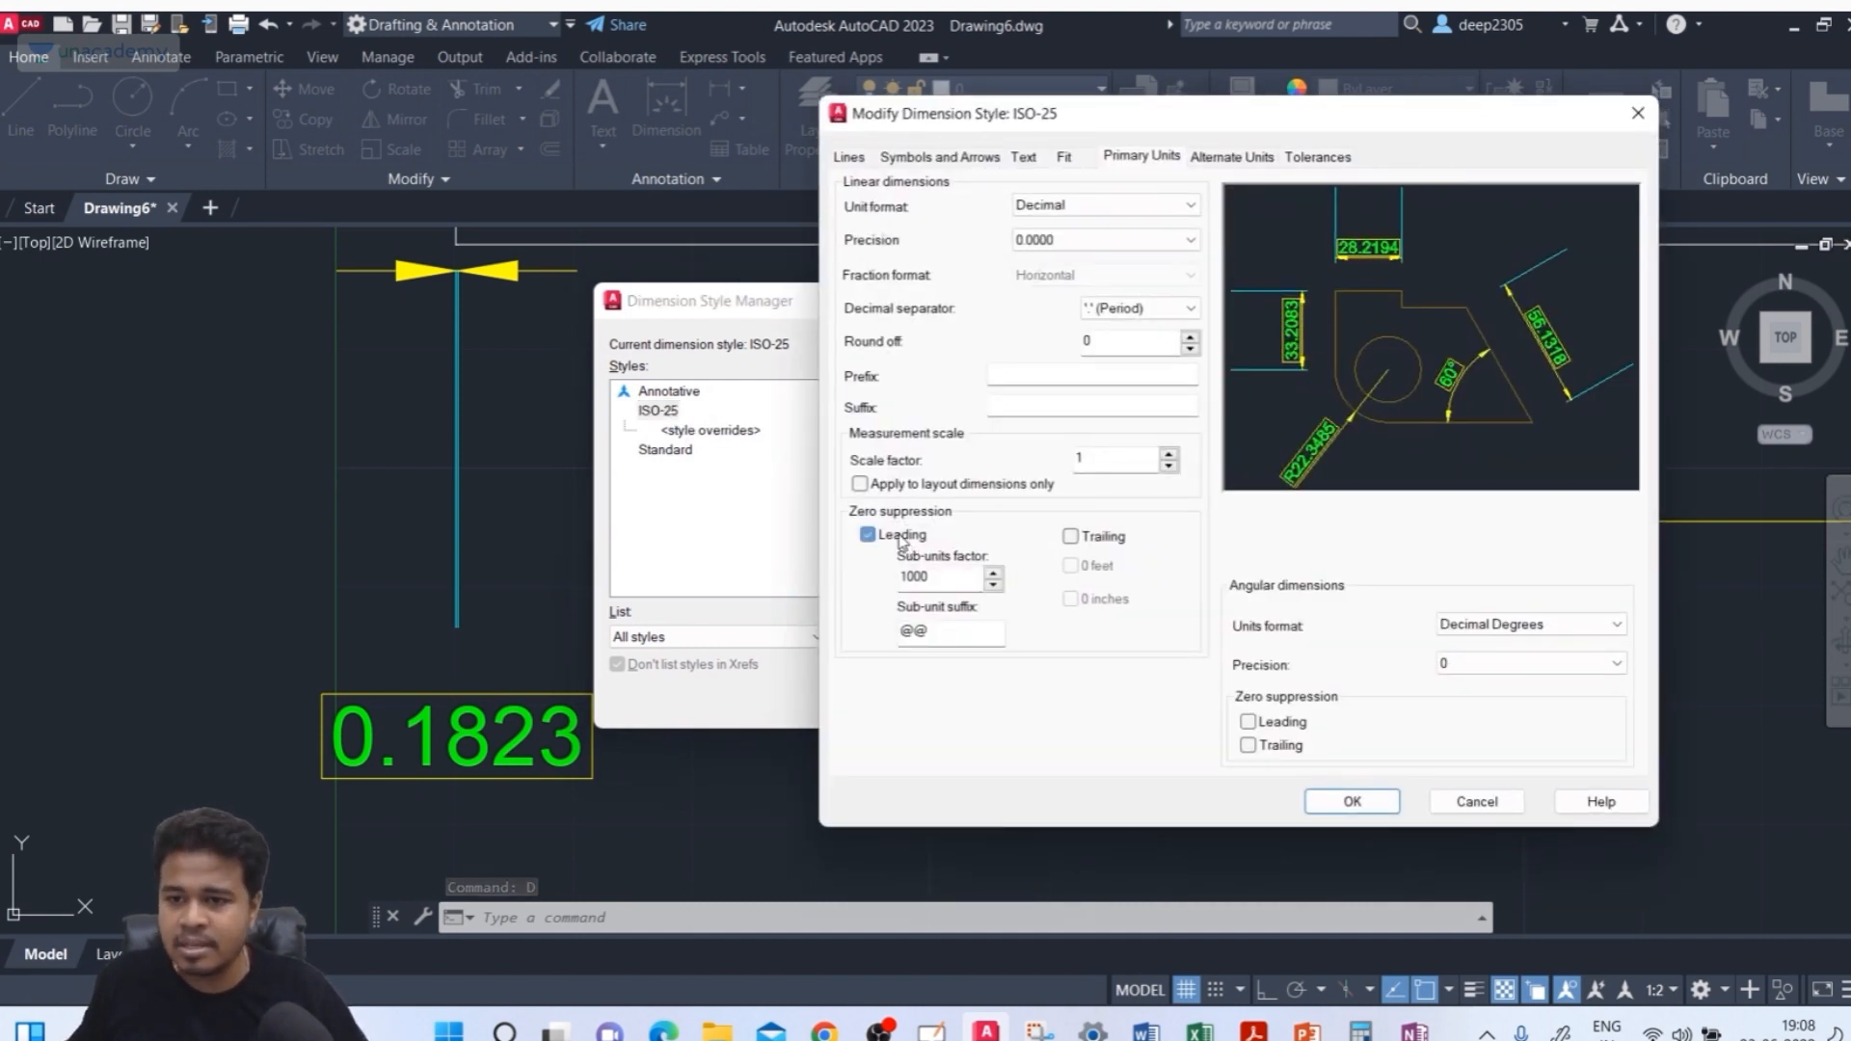
pyautogui.doubleClick(954, 579)
pyautogui.write('1')
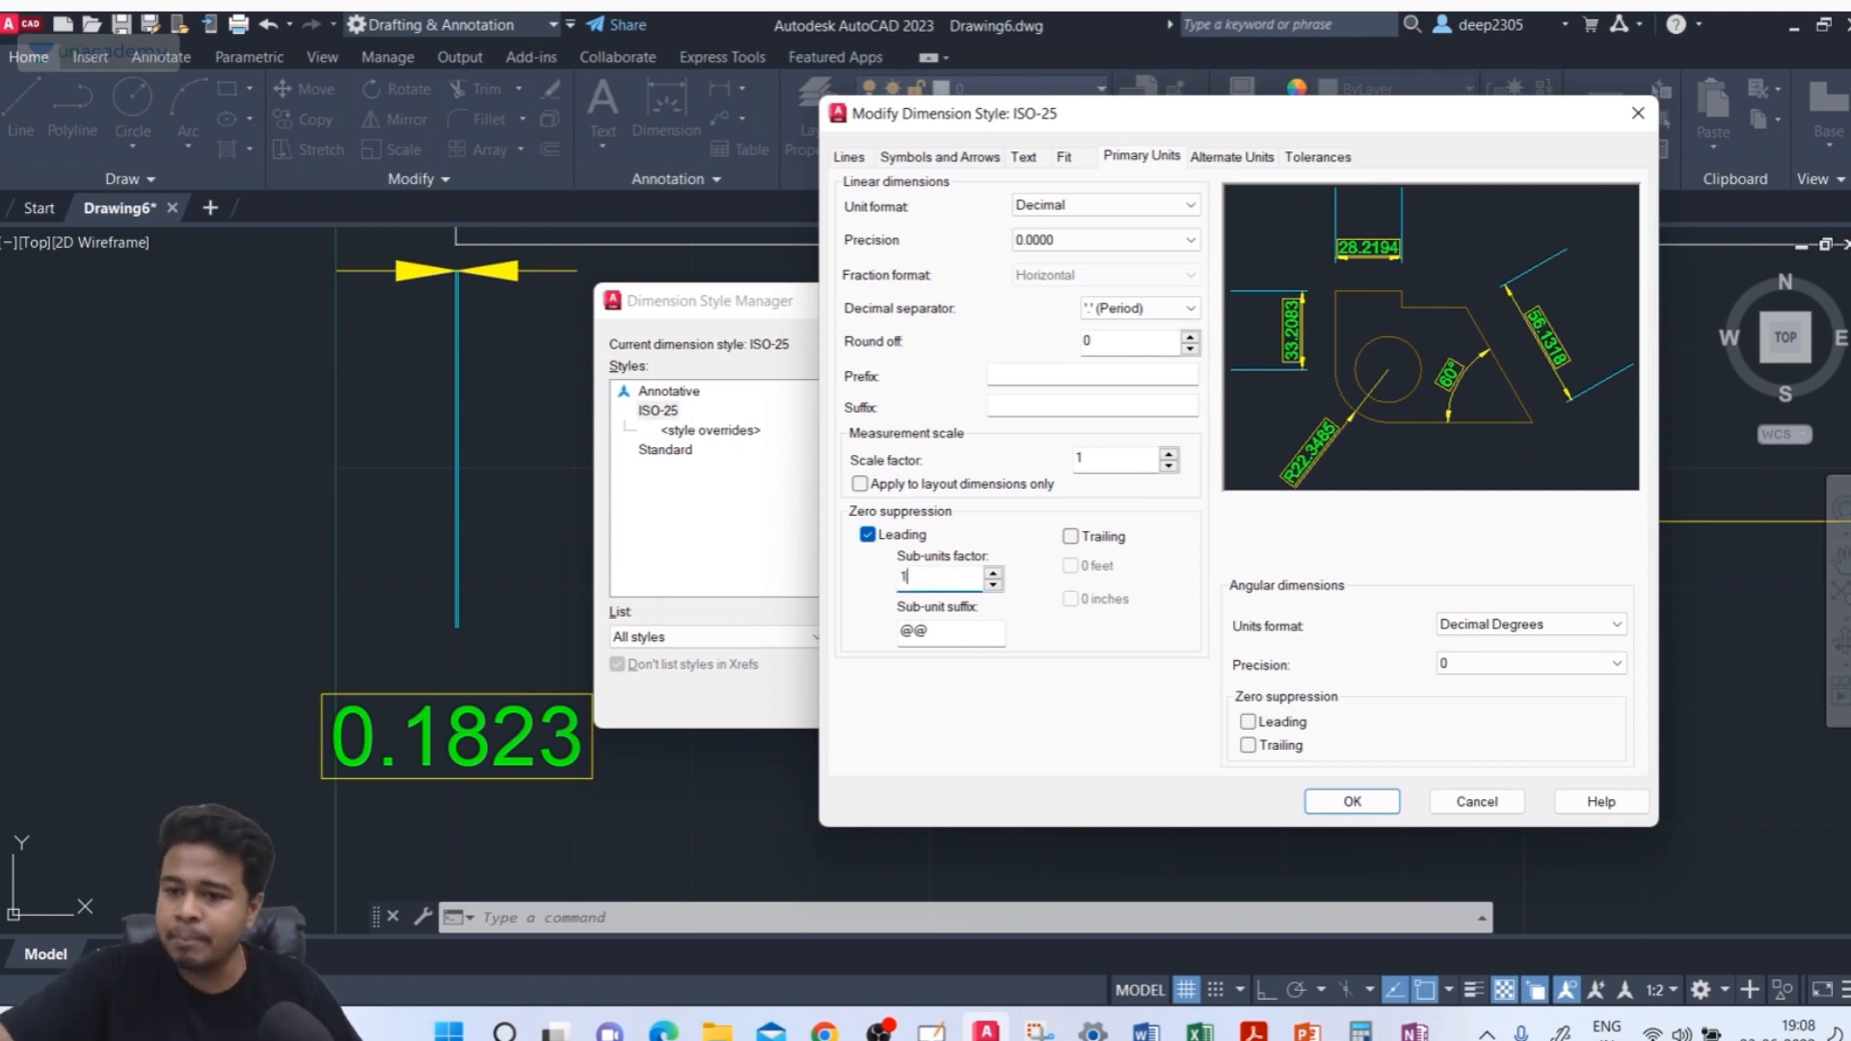
pyautogui.doubleClick(973, 636)
pyautogui.press('BackSpace')
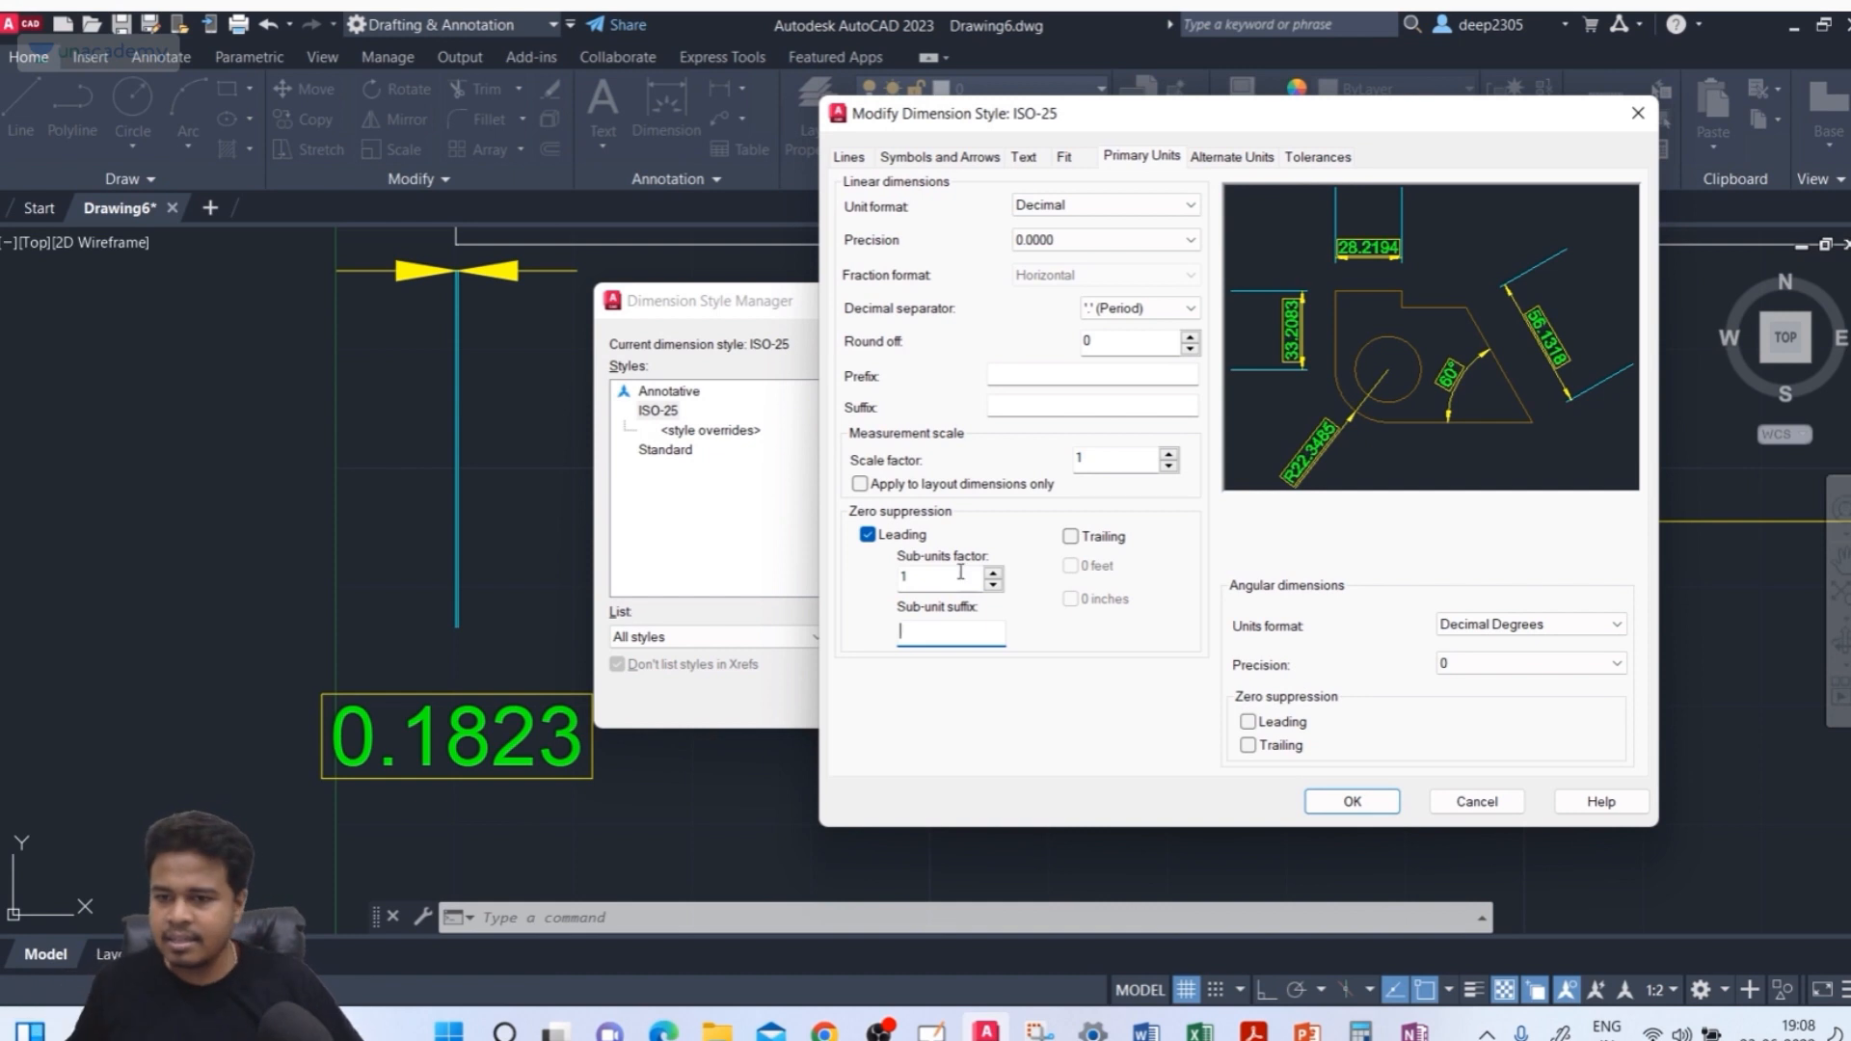
pyautogui.click(1359, 805)
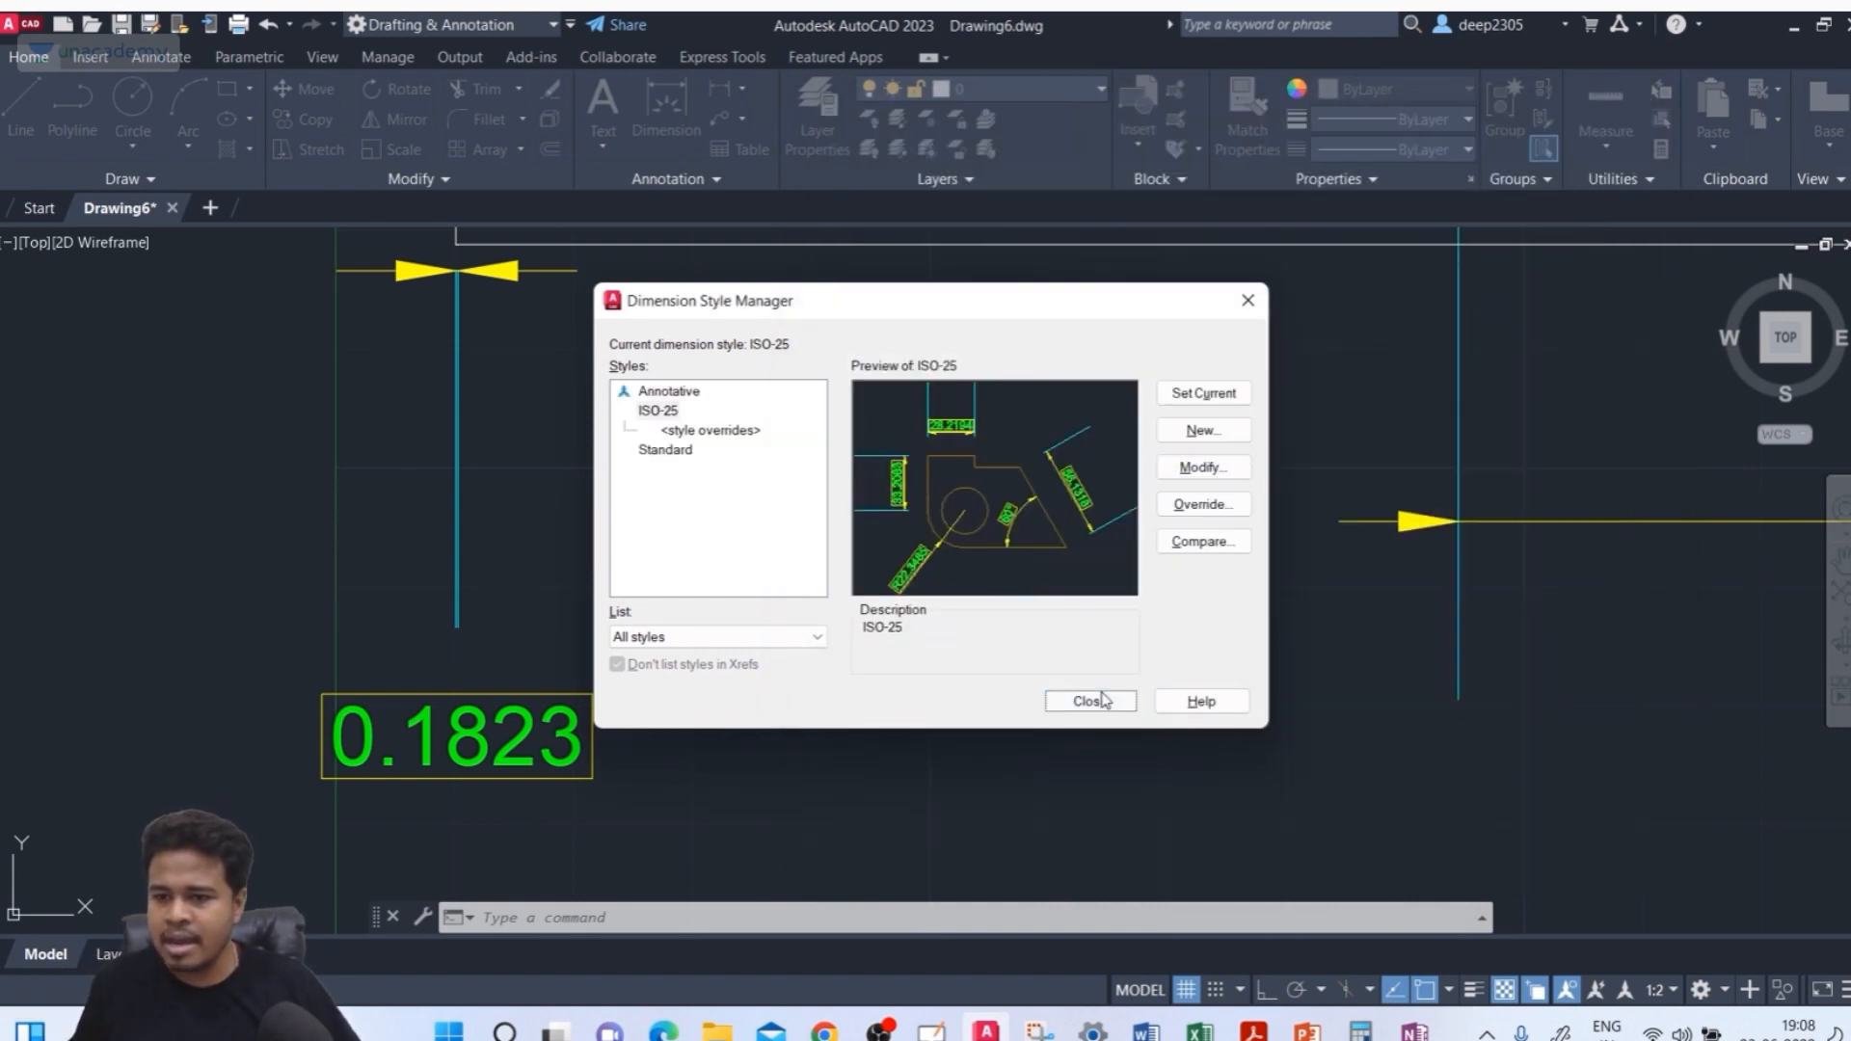
pyautogui.click(1091, 701)
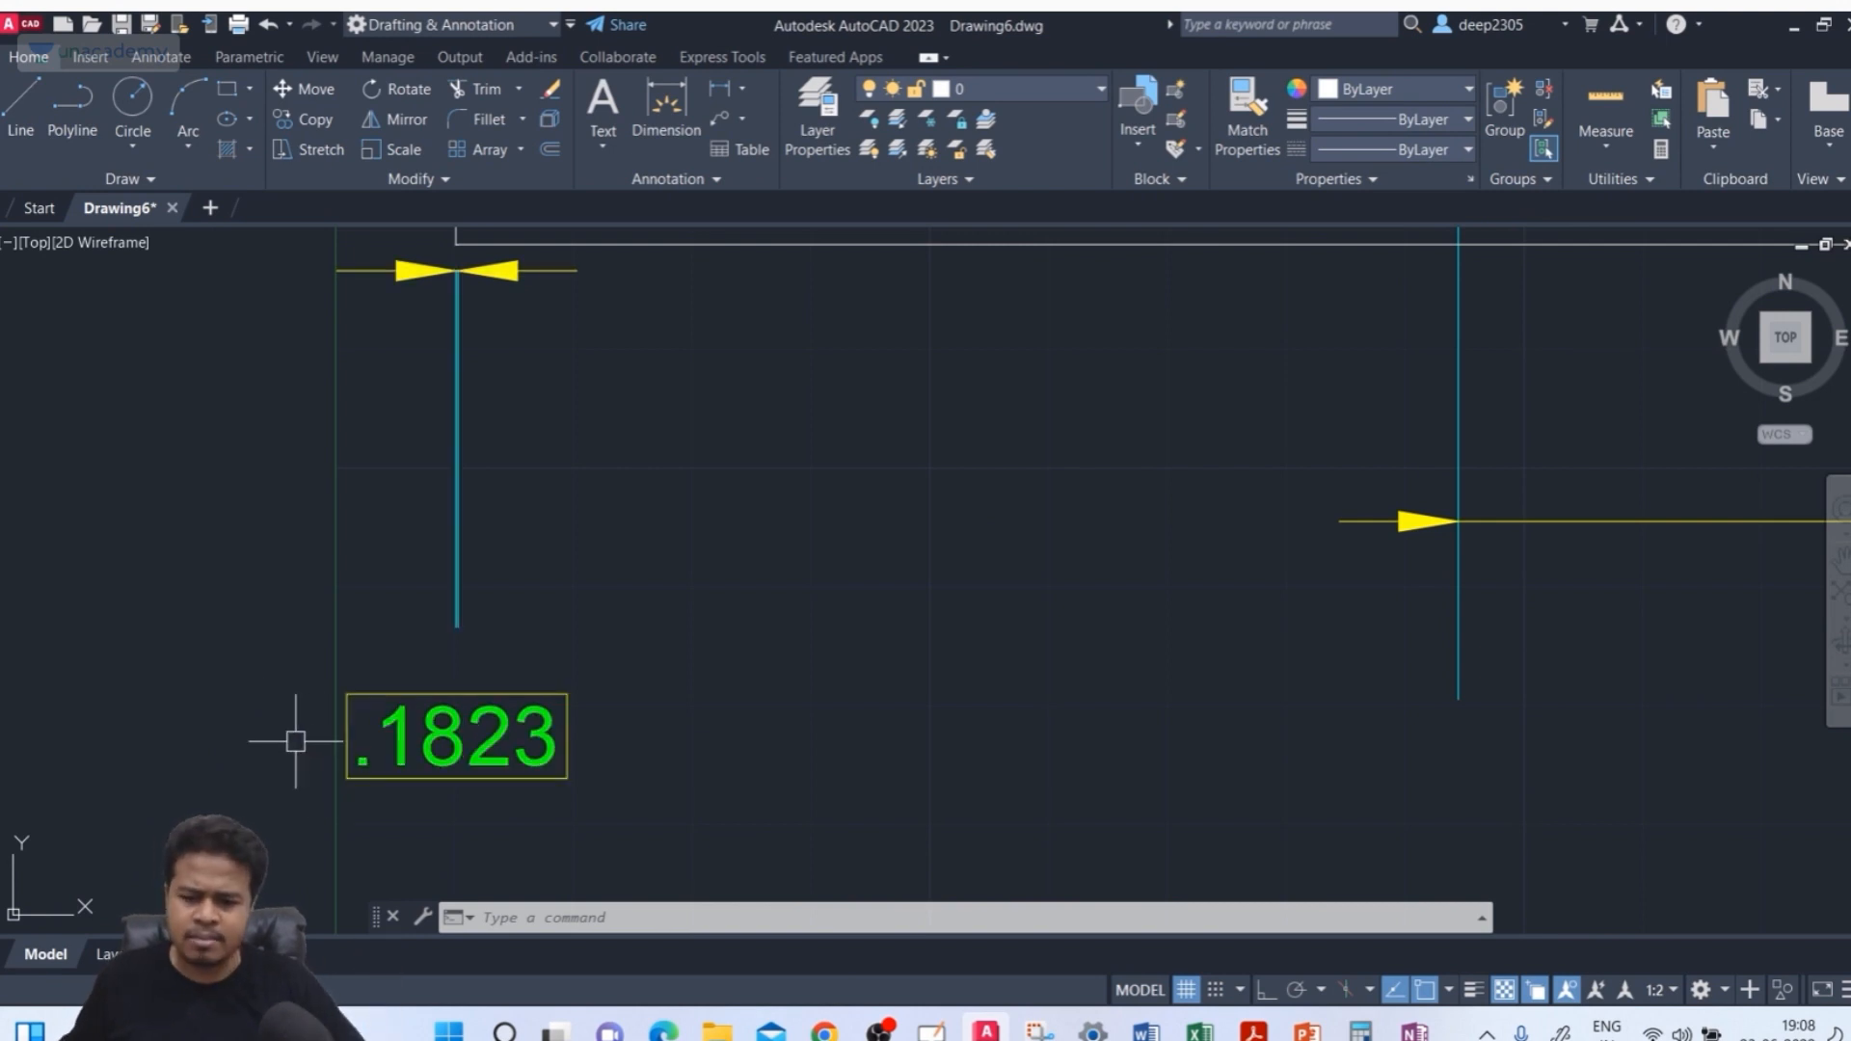
# Turn leading zero suppression back off in the ISO-25 style's primary units and close the style manager
pyautogui.write('d')
pyautogui.press('Return')
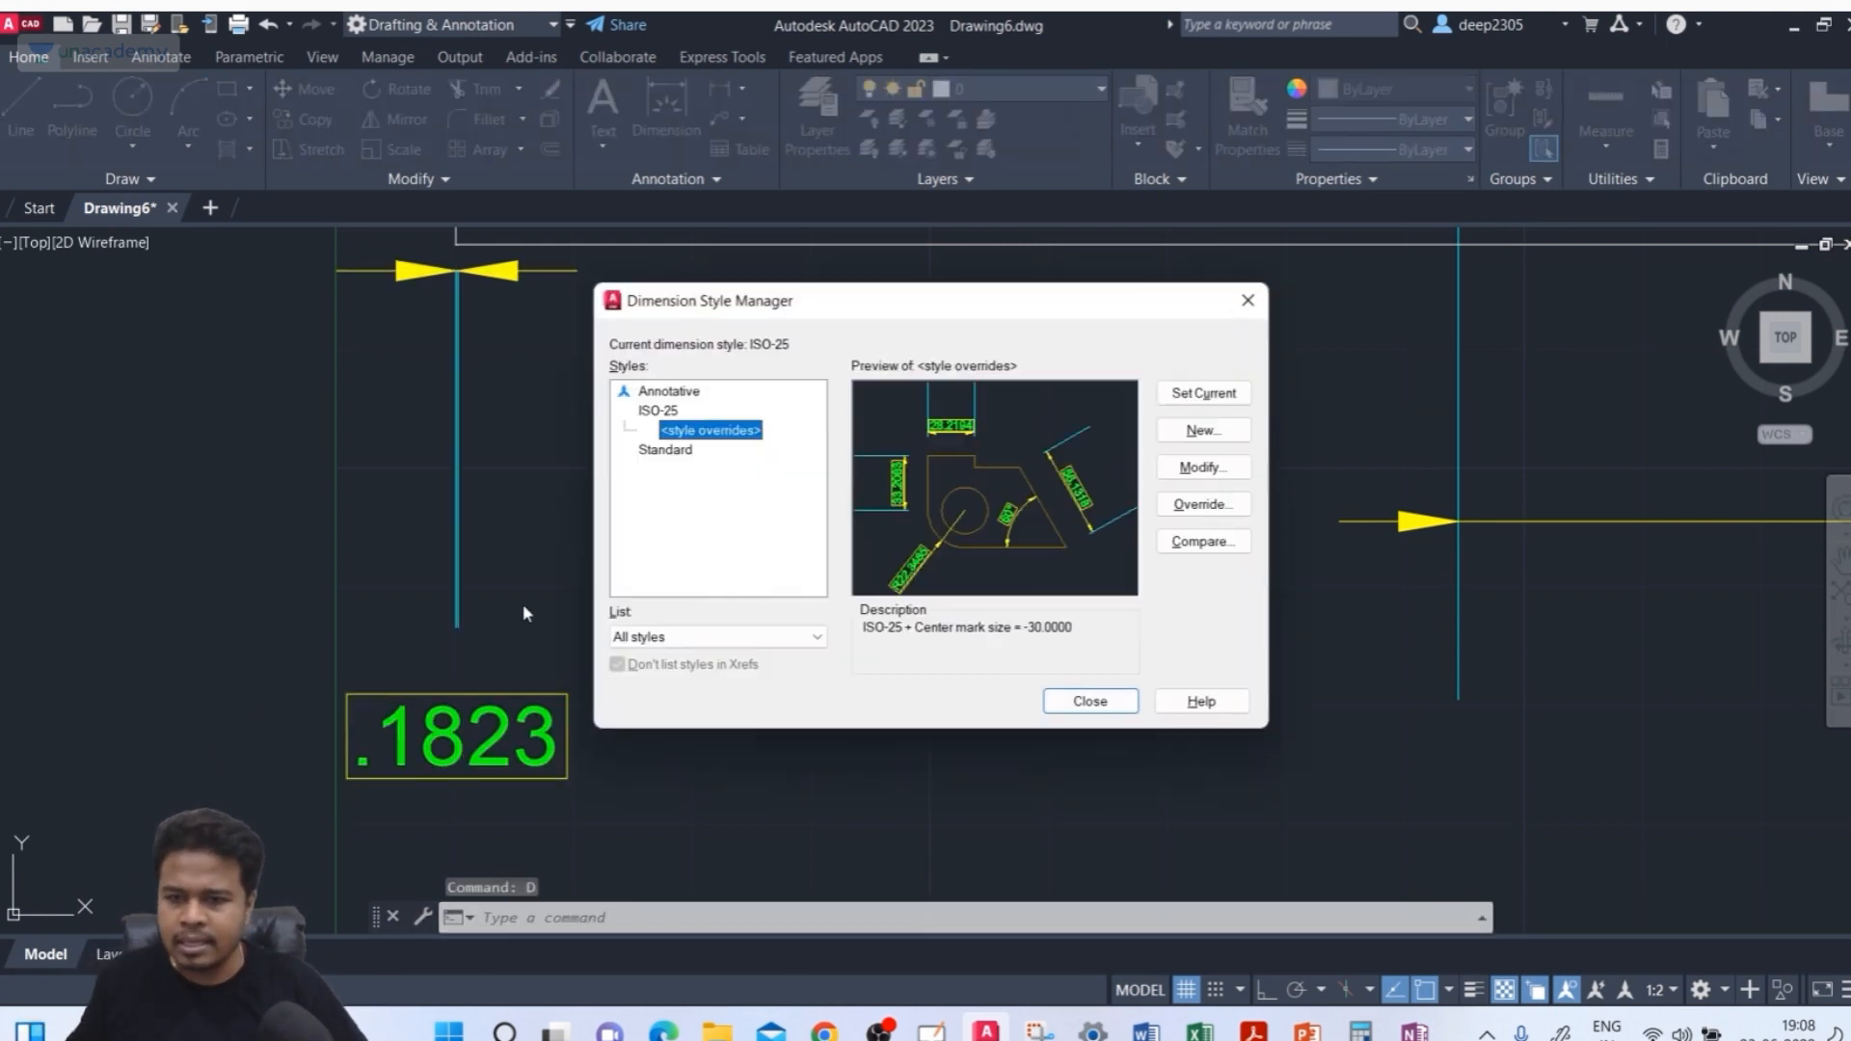
pyautogui.click(659, 410)
pyautogui.click(1205, 468)
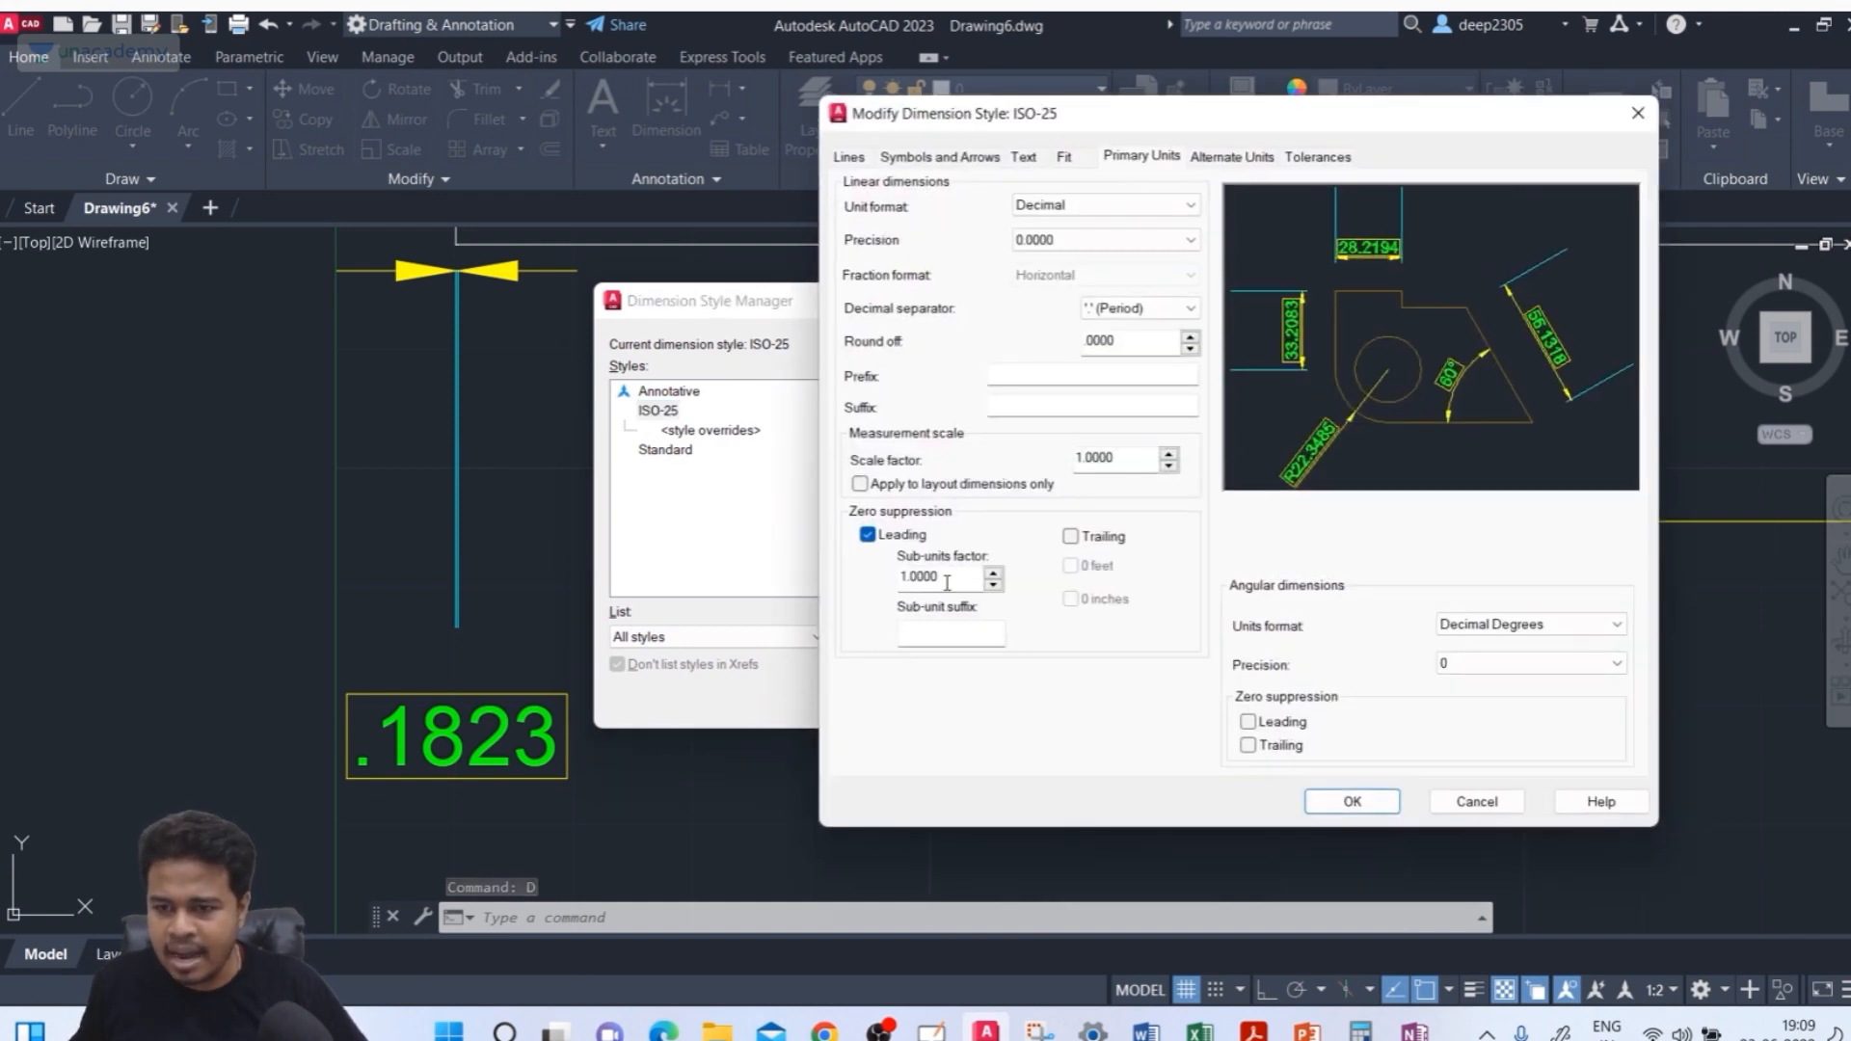
pyautogui.click(869, 536)
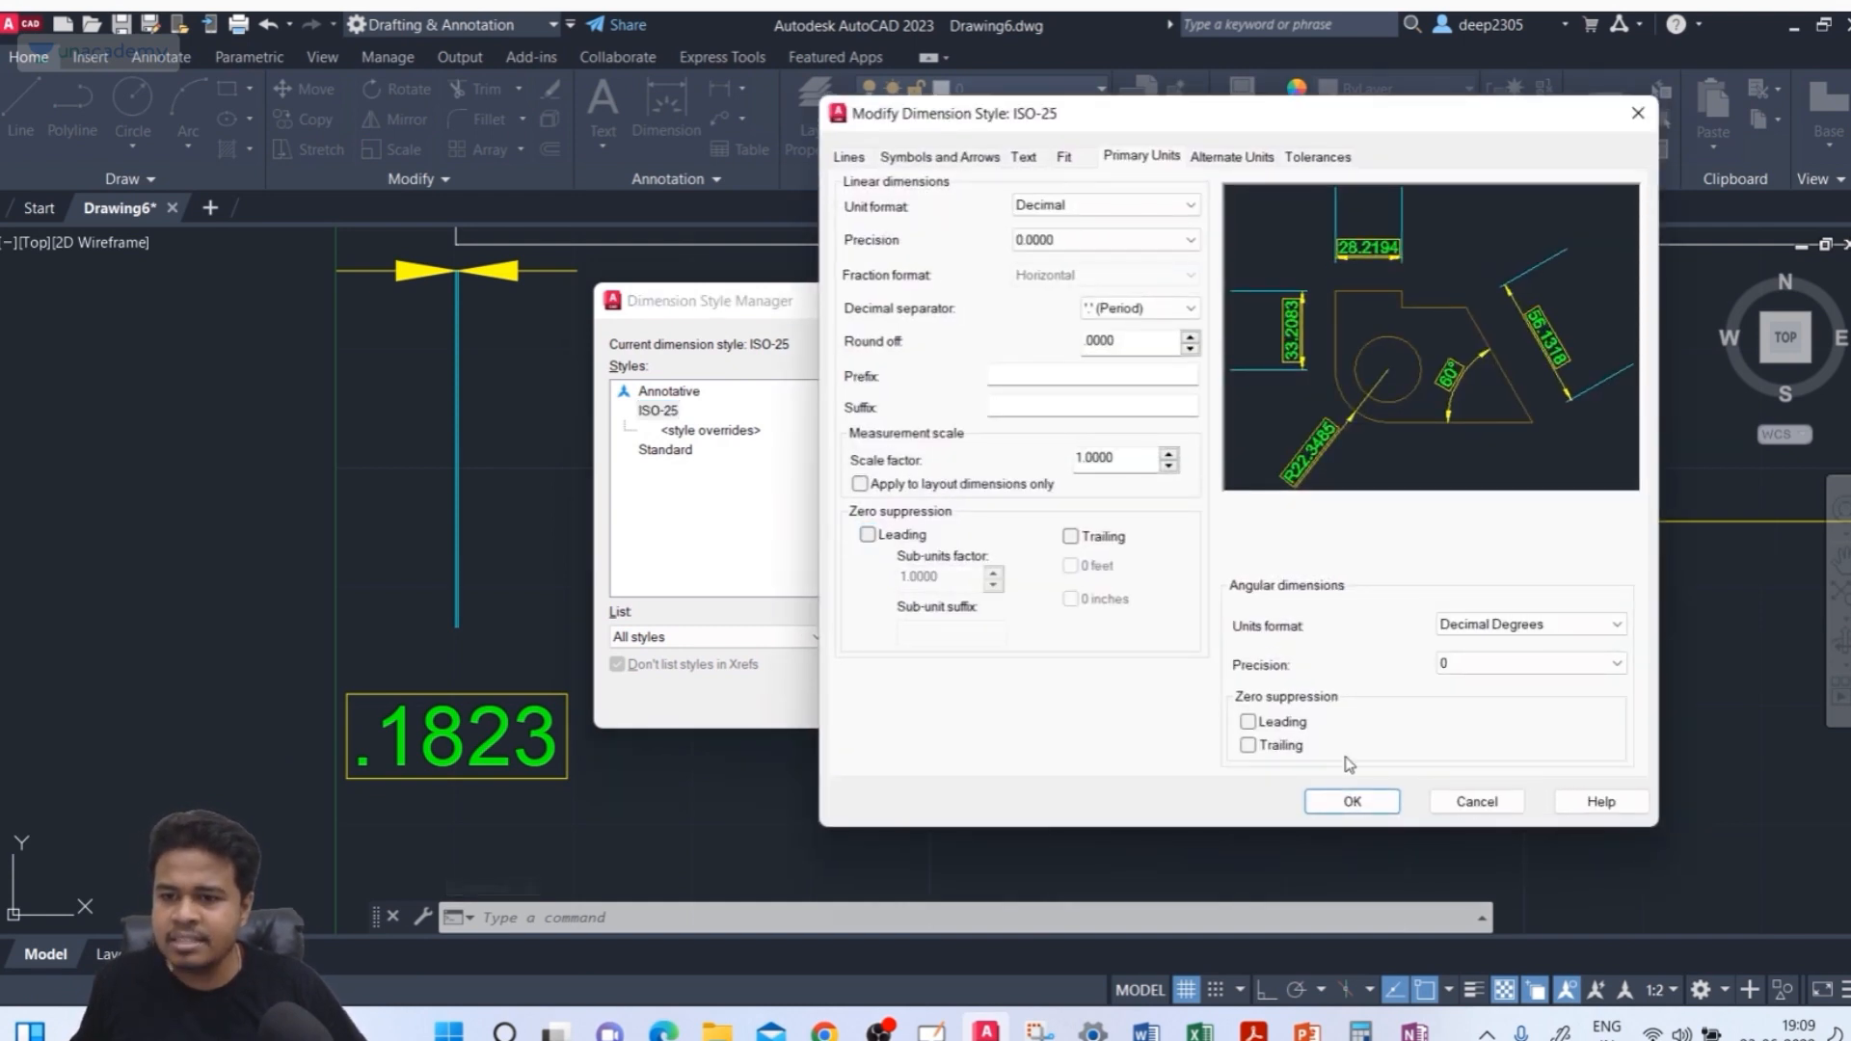
pyautogui.click(1353, 802)
pyautogui.click(1089, 702)
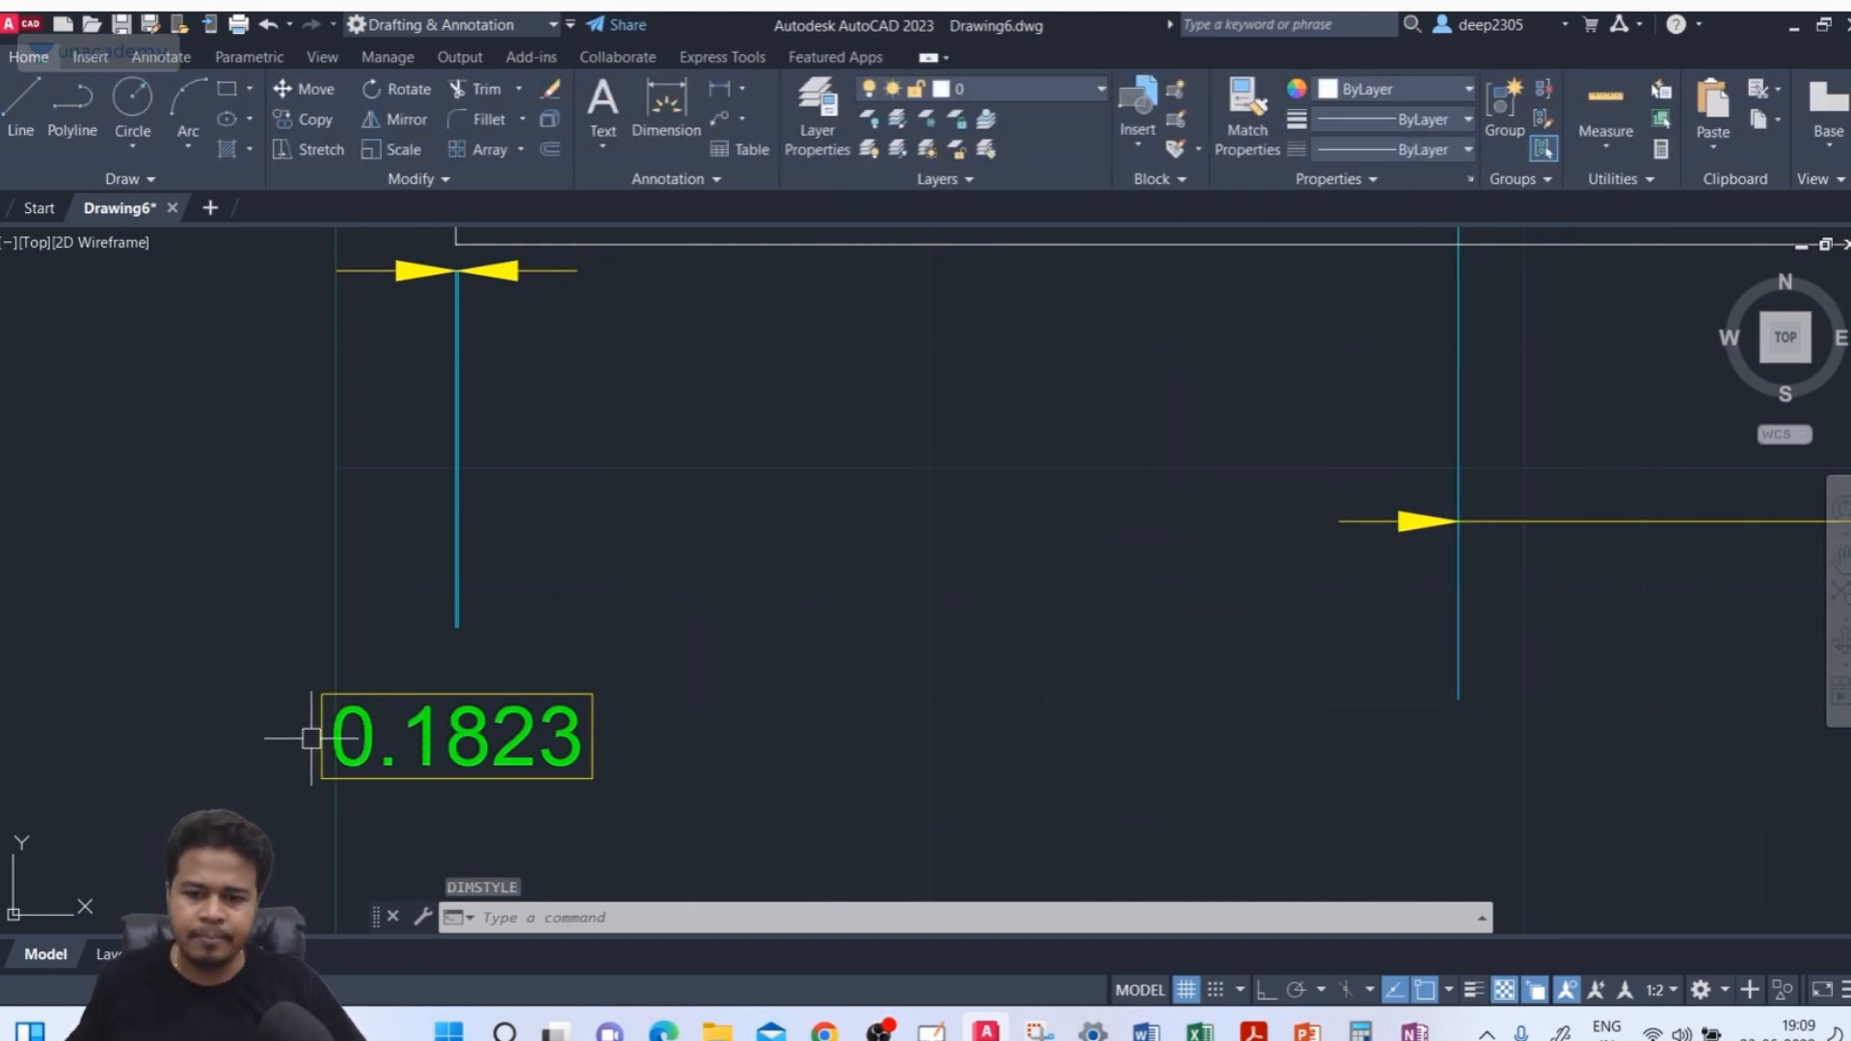
# Modify the ISO-25 style: turn on leading zero suppression, set the sub-units factor to 100 and the sub-unit suffix to * 100, then close
pyautogui.write('d')
pyautogui.press('Return')
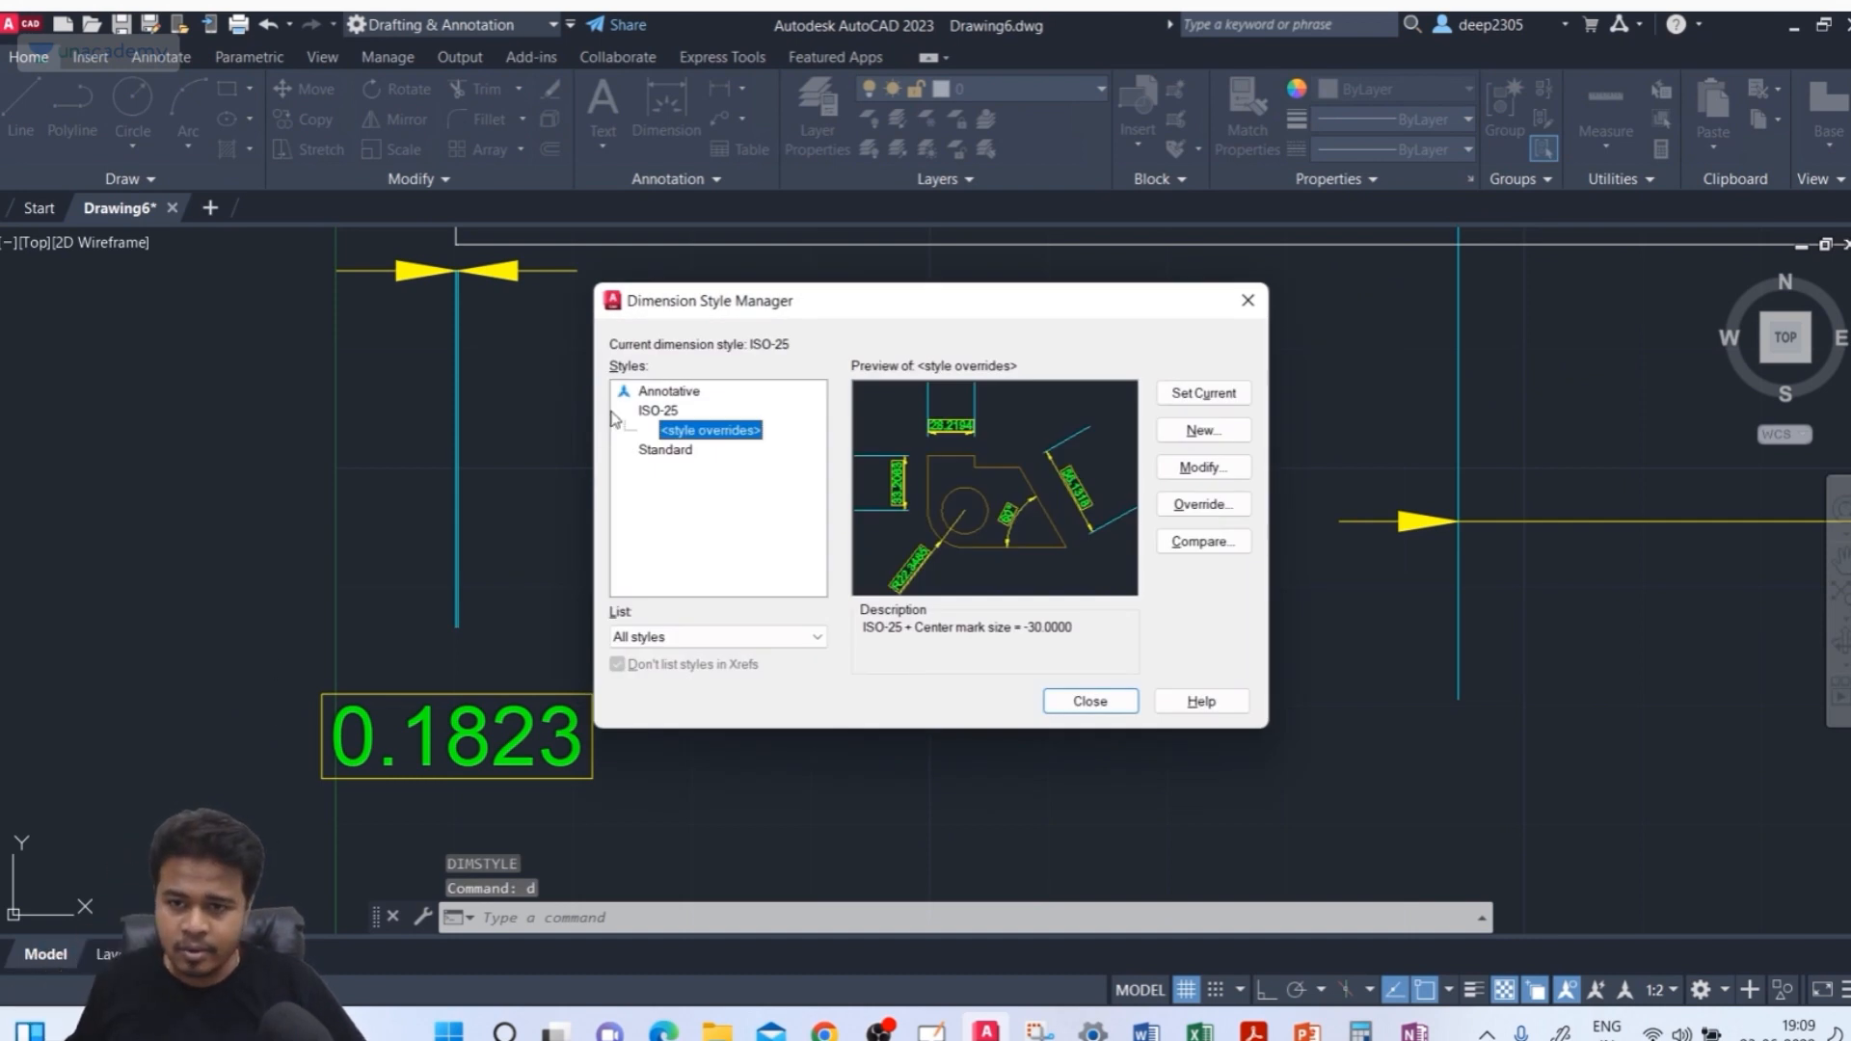
pyautogui.click(658, 410)
pyautogui.click(1200, 467)
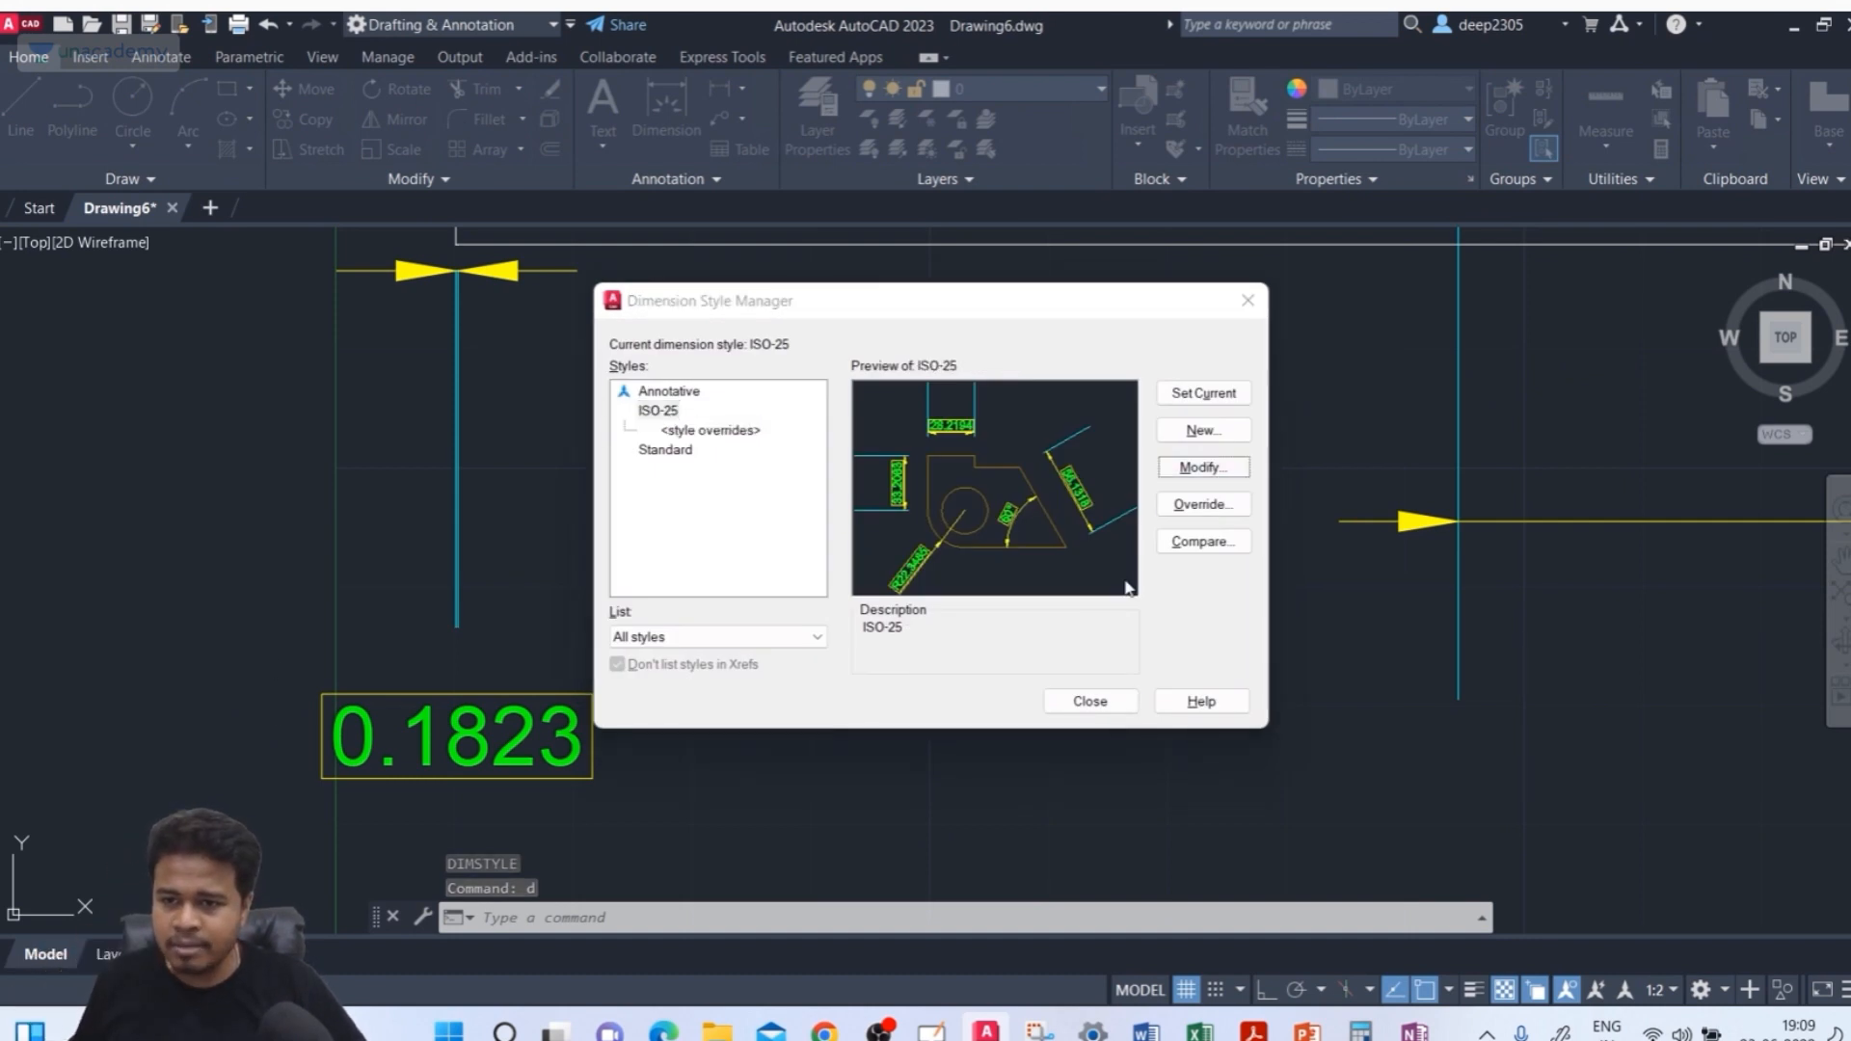
pyautogui.click(898, 540)
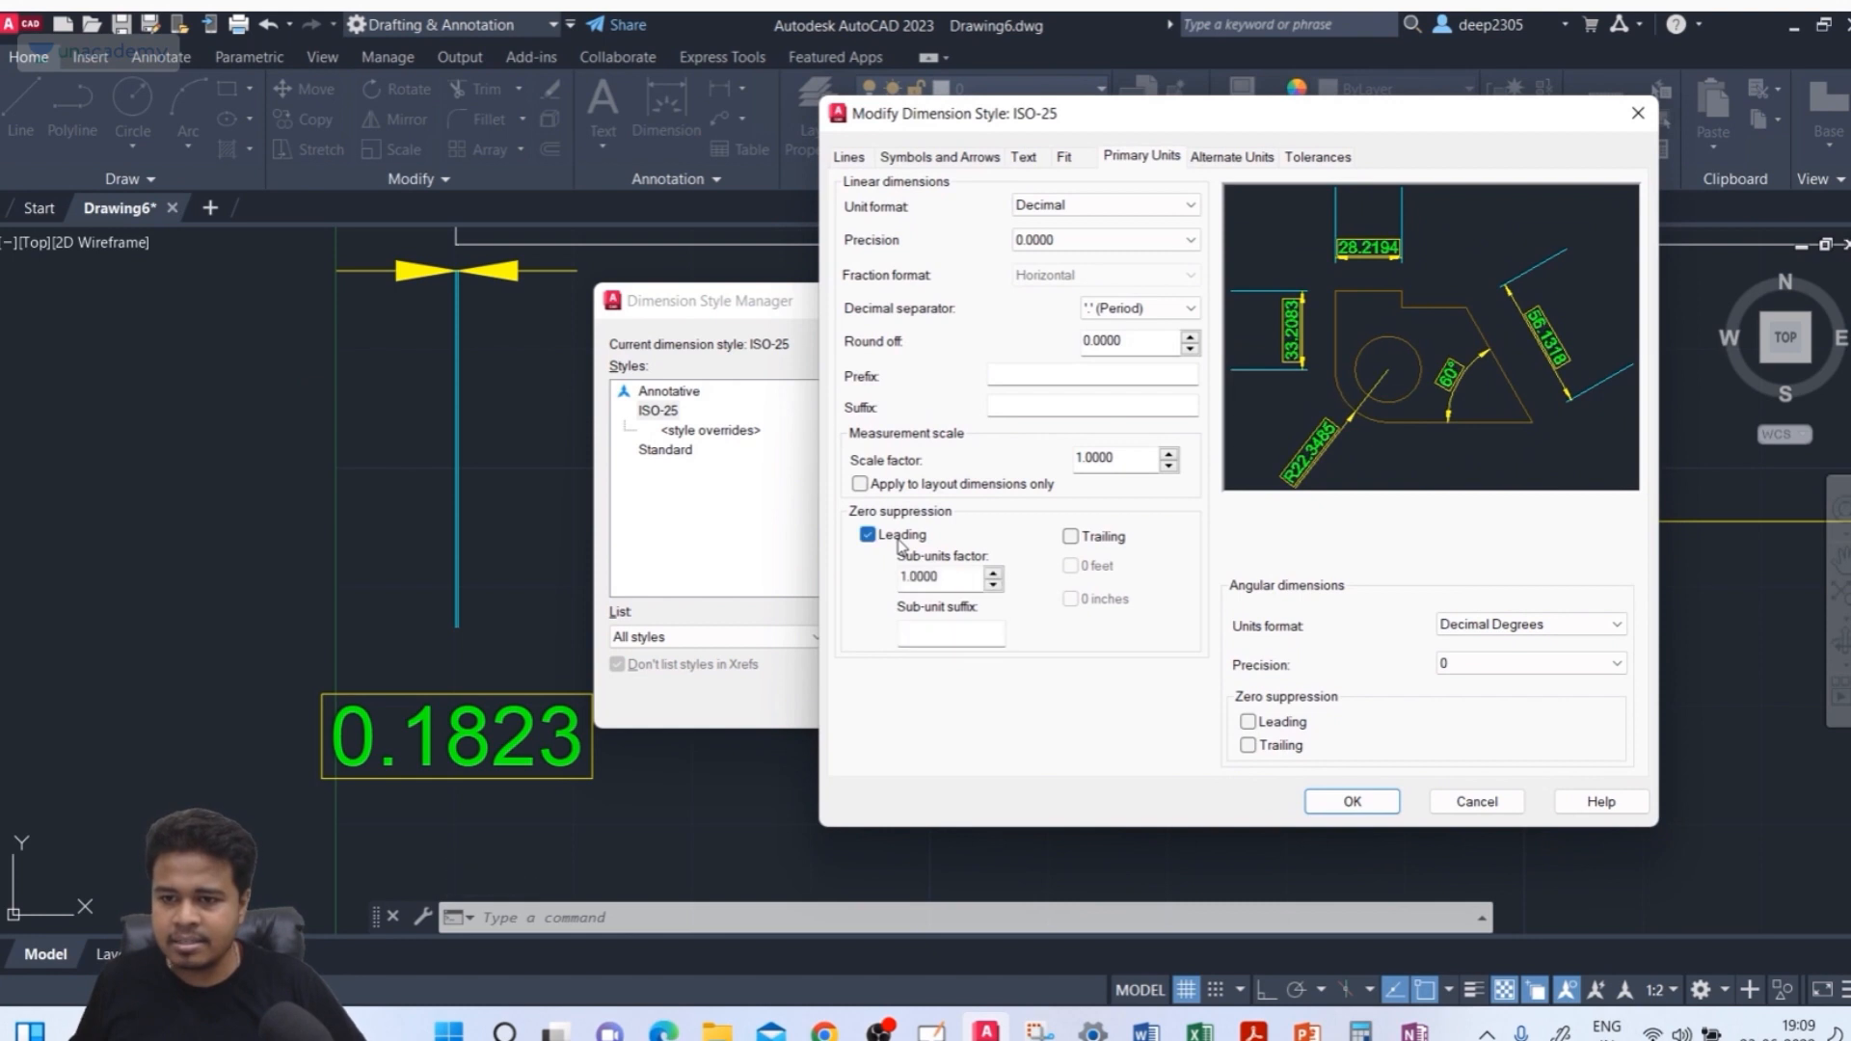
pyautogui.doubleClick(927, 574)
pyautogui.write('1')
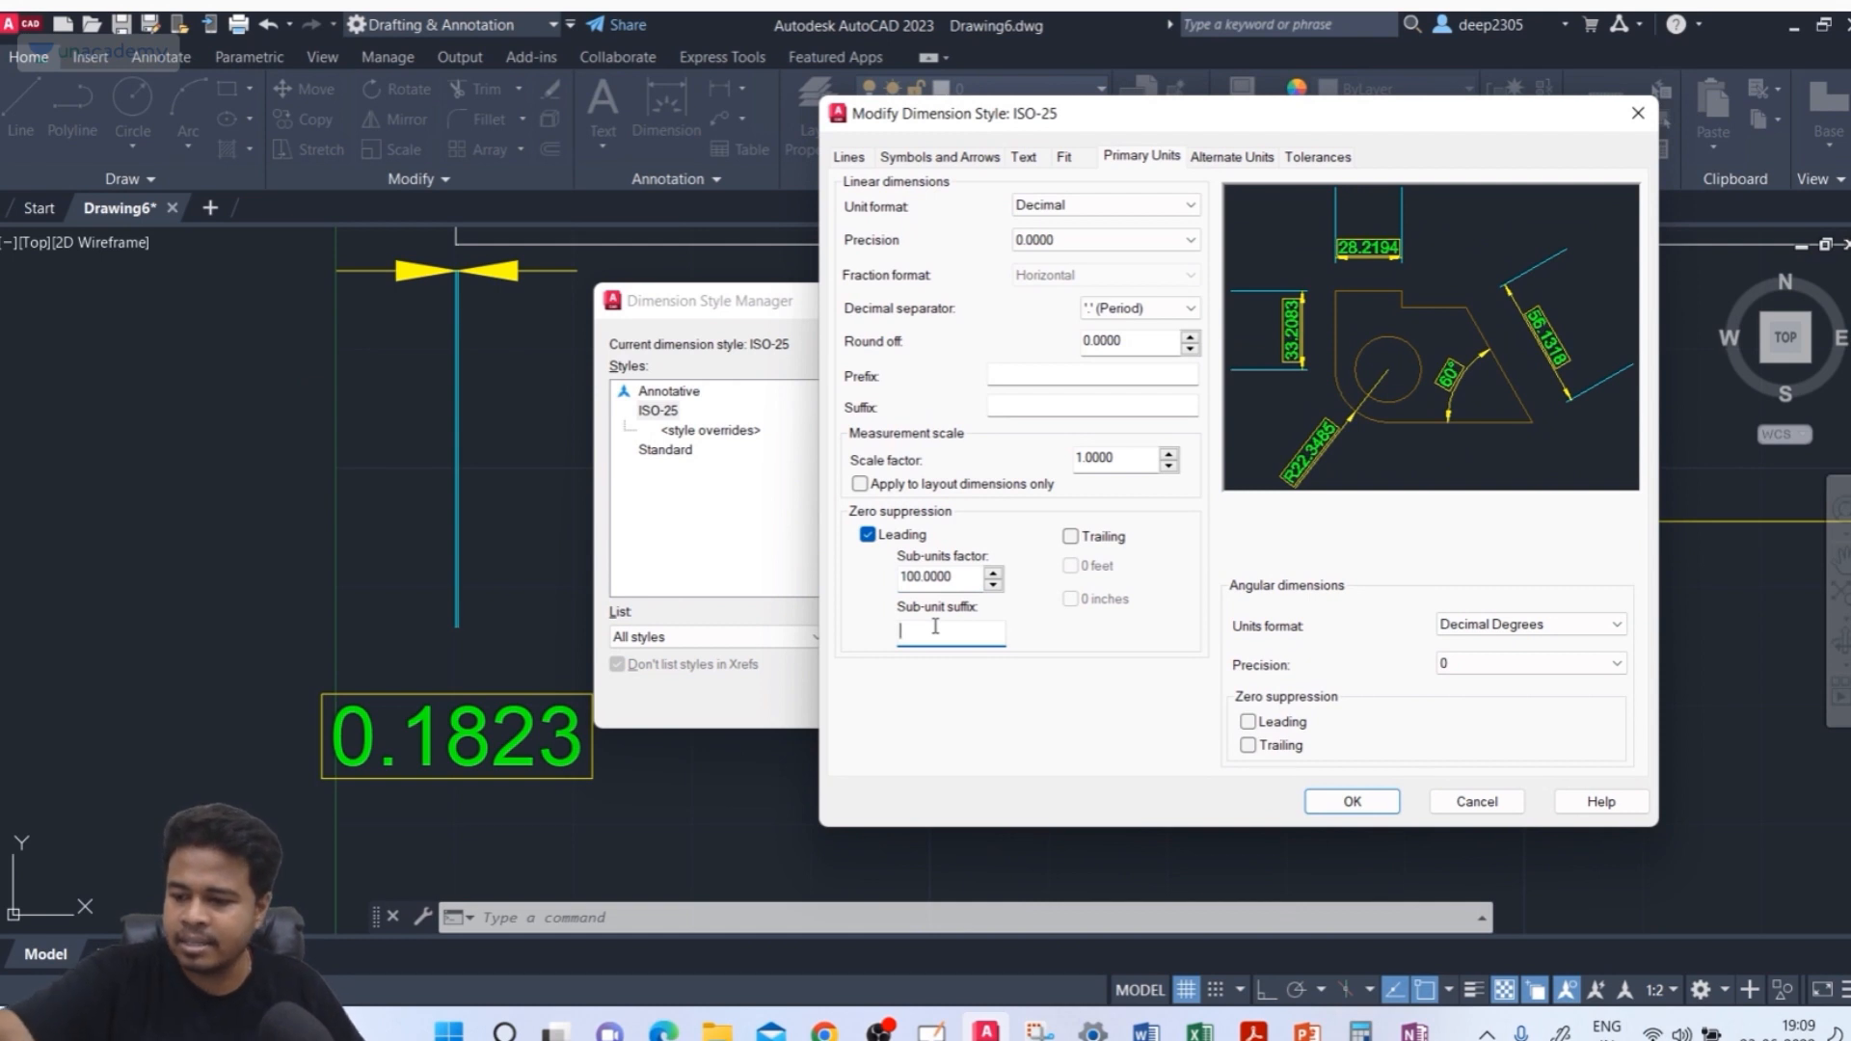
pyautogui.write('"1000')
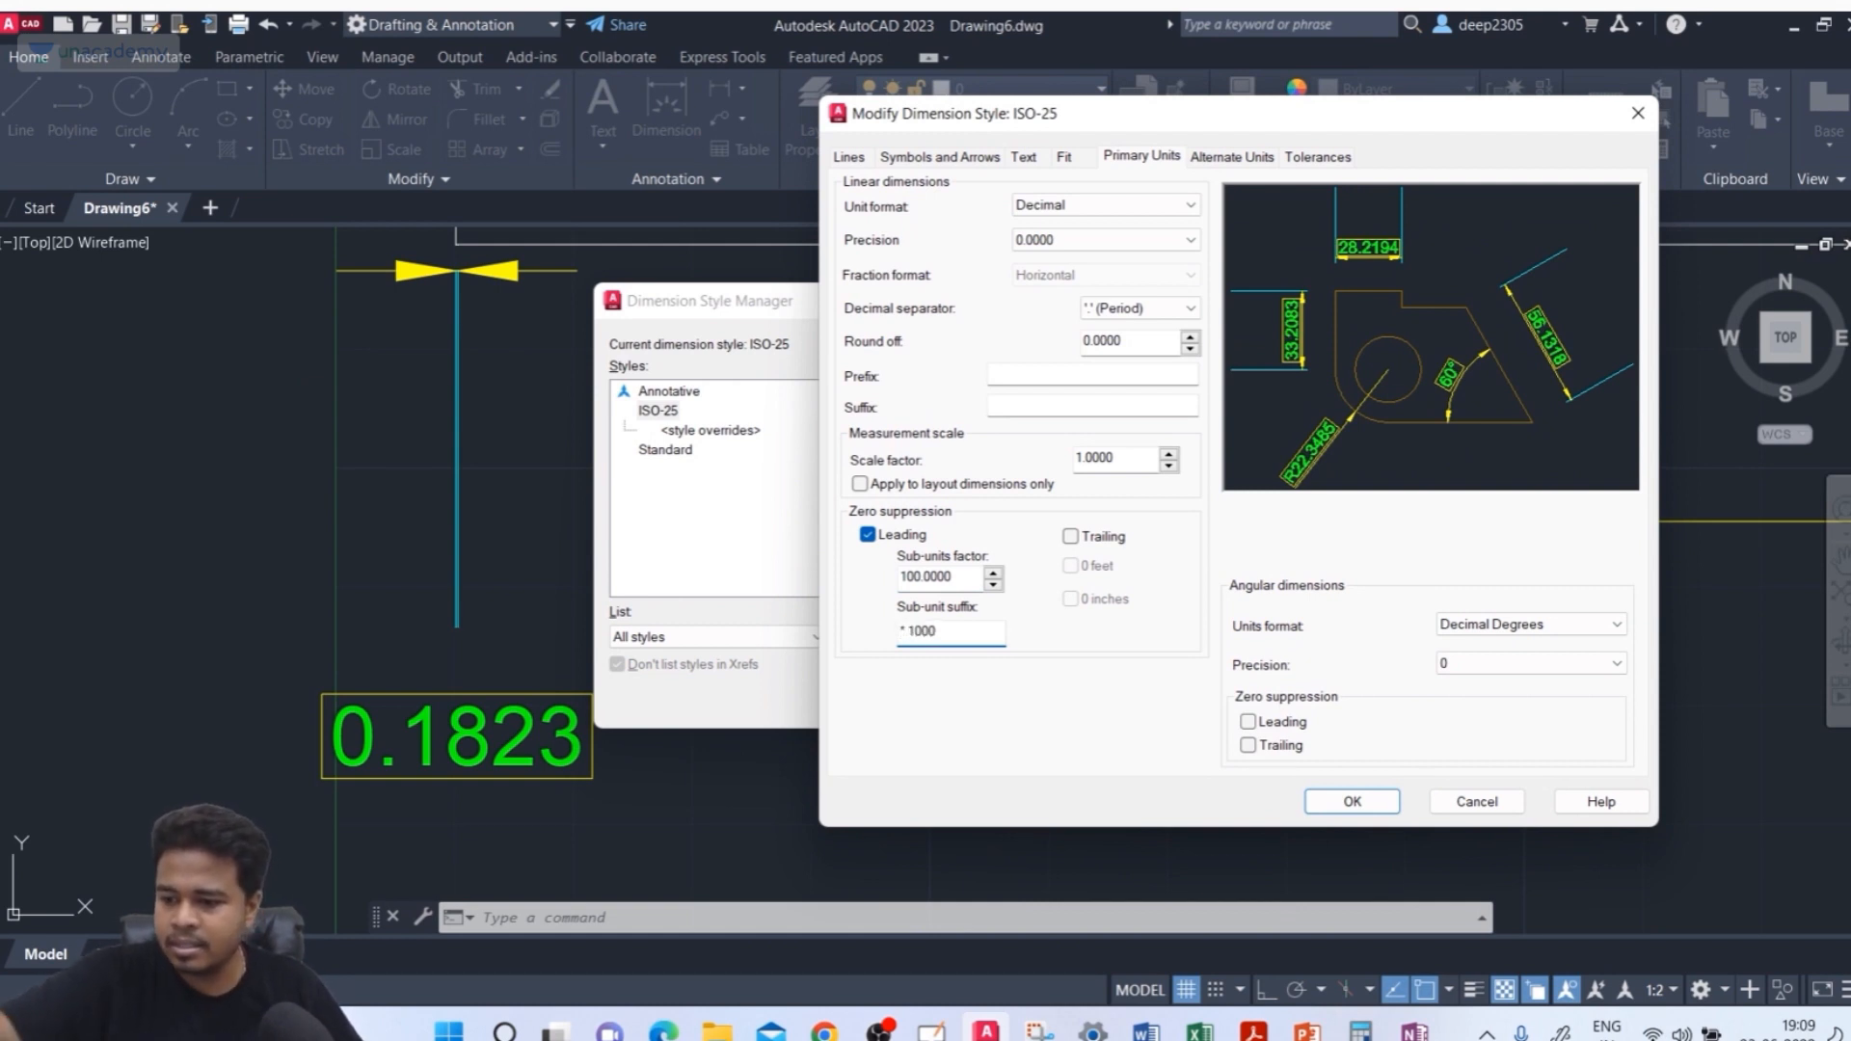
pyautogui.press('BackSpace')
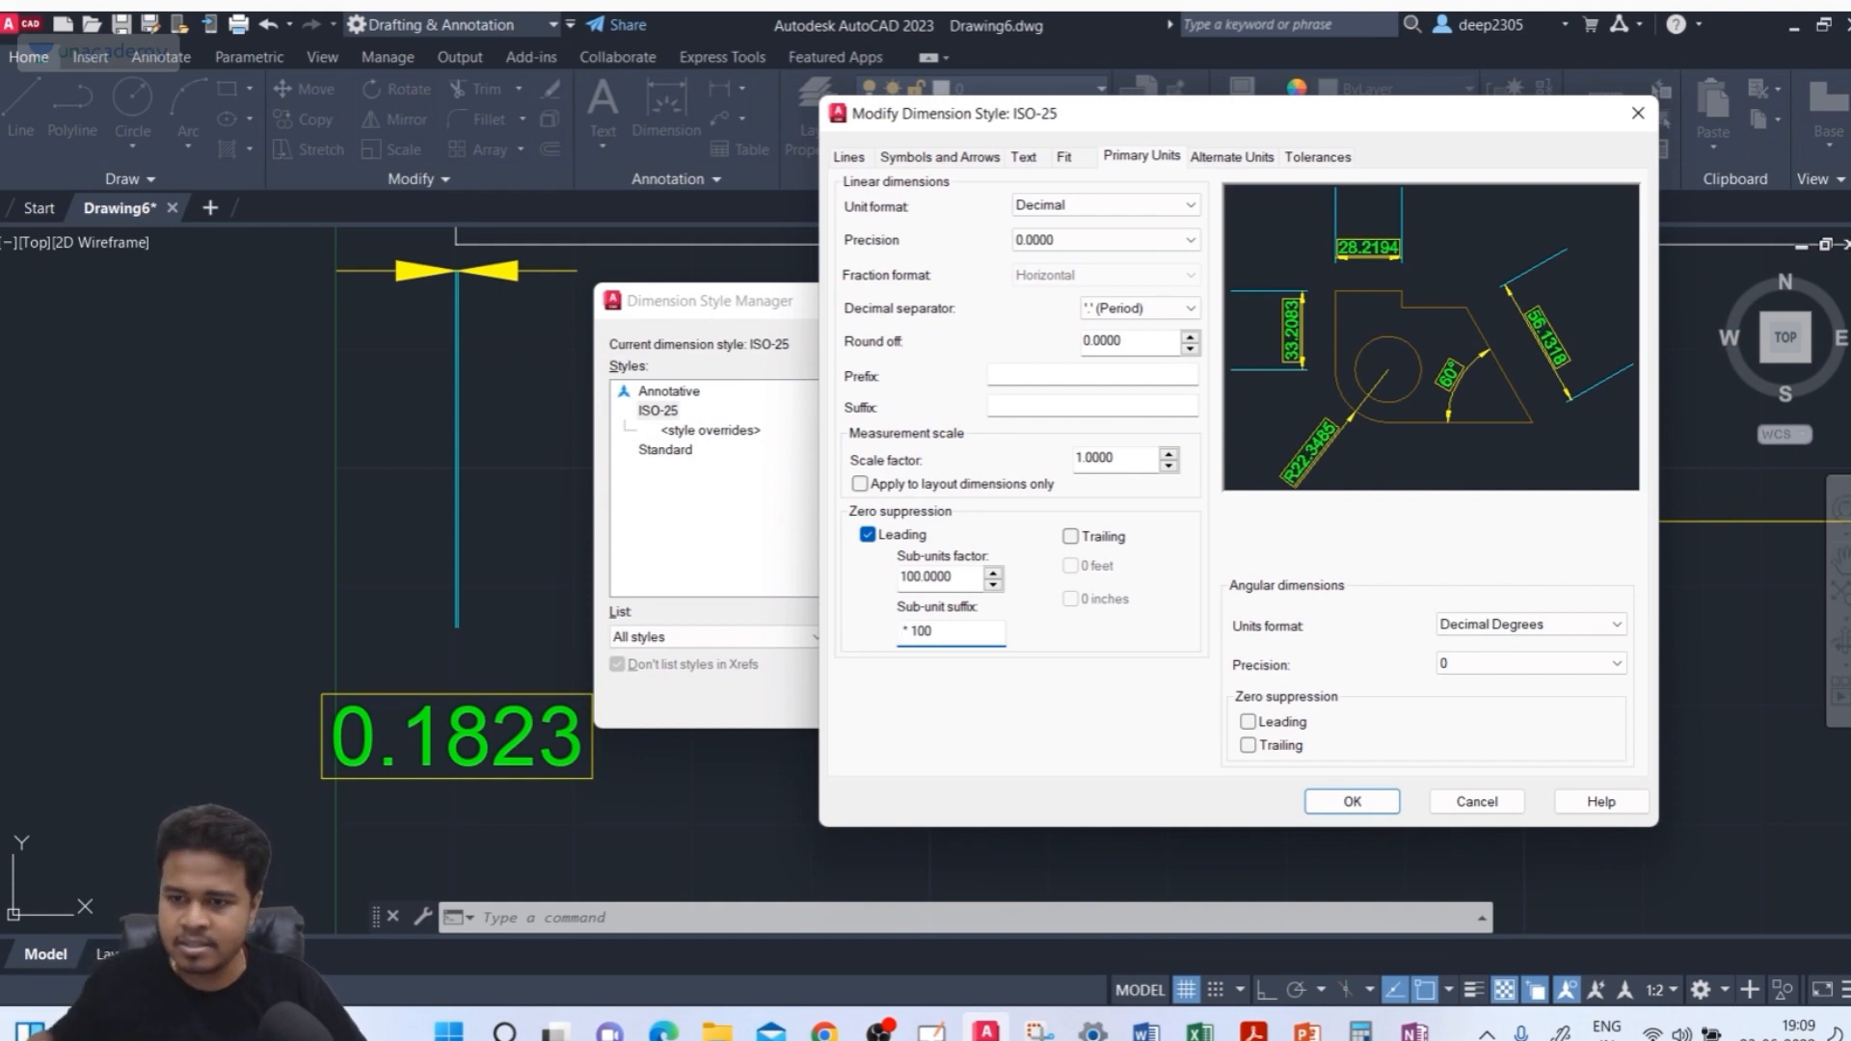
pyautogui.click(1352, 801)
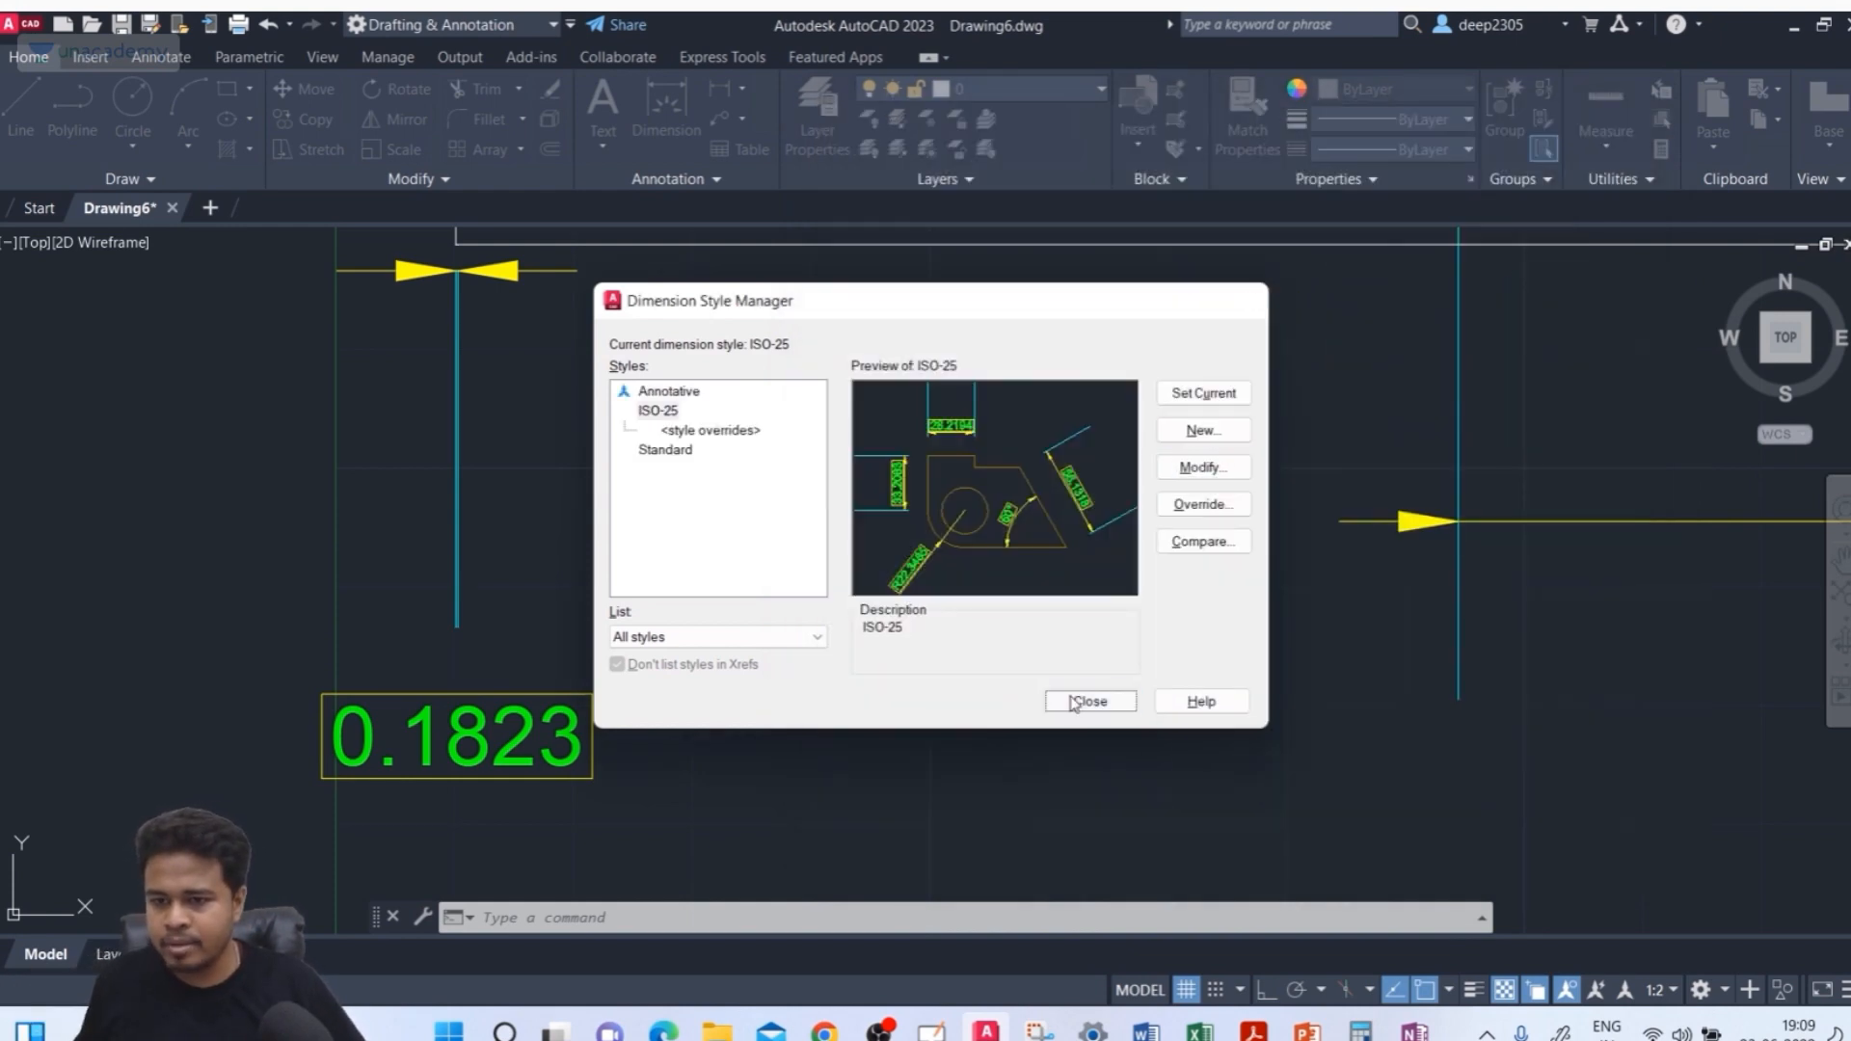
pyautogui.click(1089, 703)
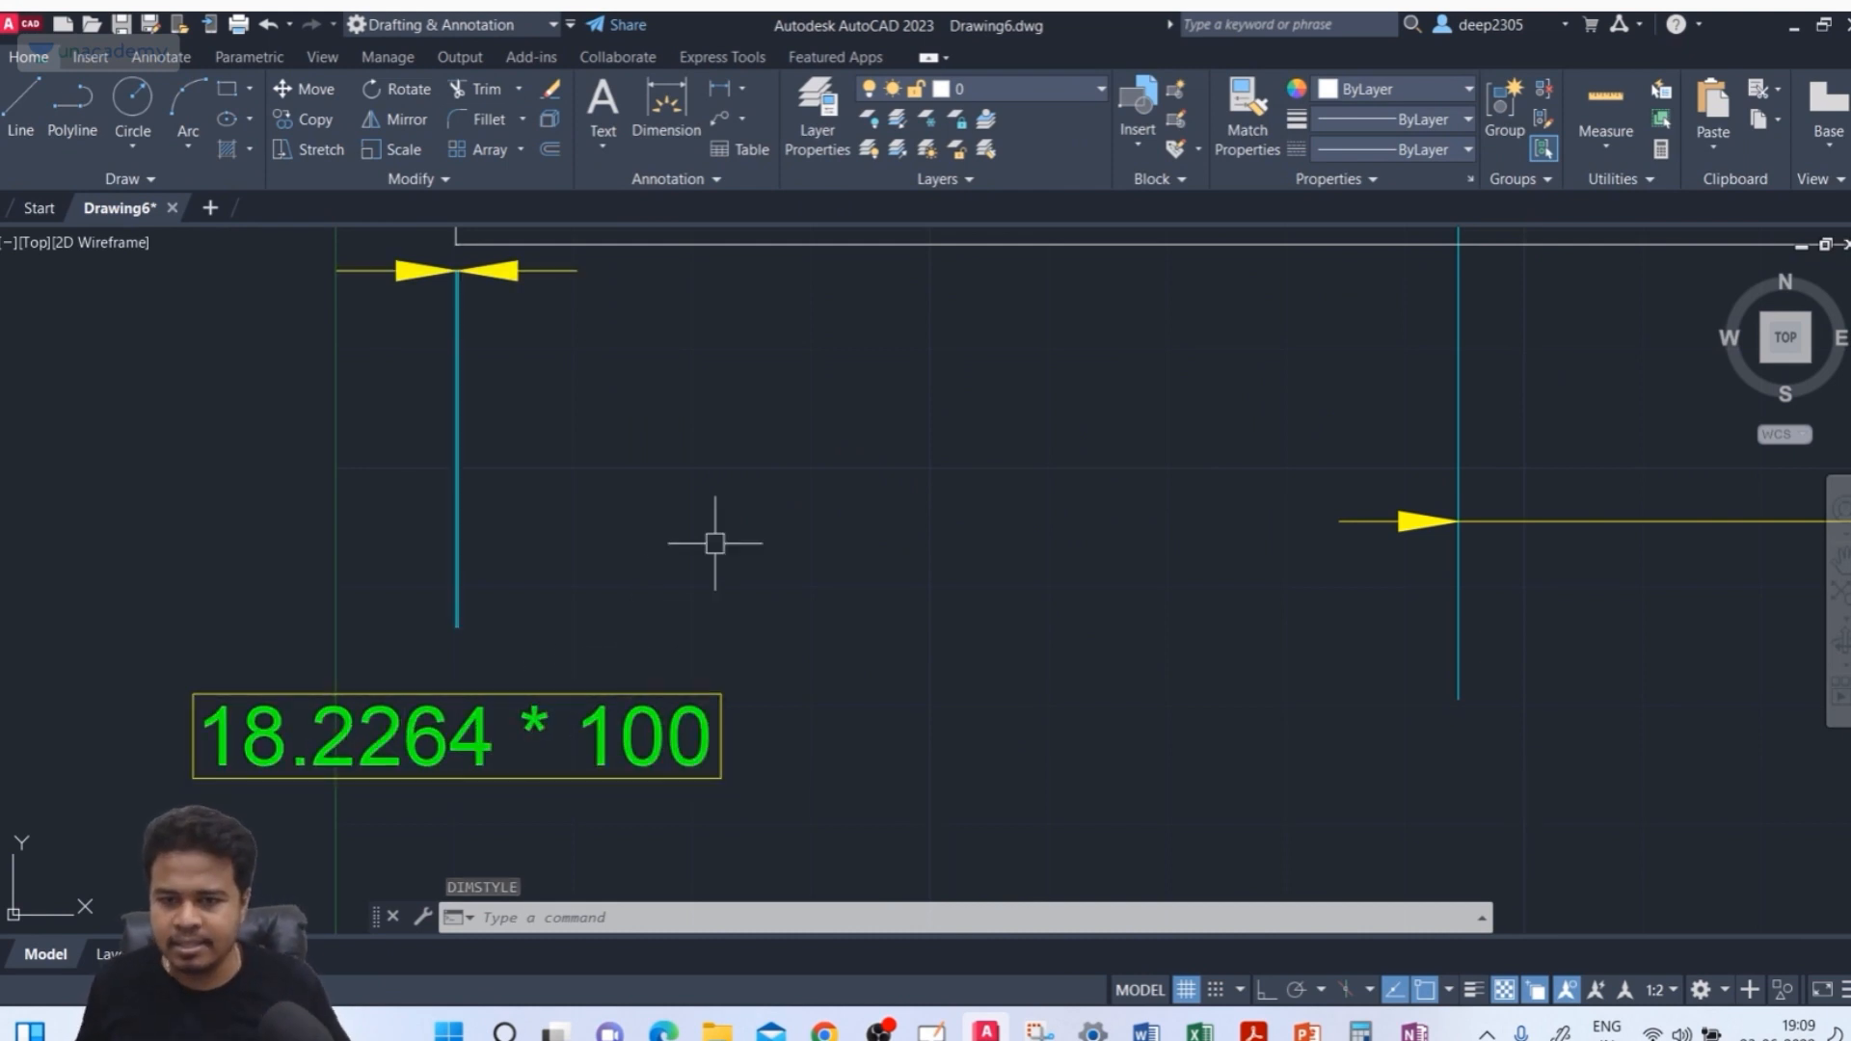
# Reopen the ISO-25 style's primary units and turn on trailing zero suppression for linear dimensions
pyautogui.scroll(-5, 715, 537)
pyautogui.moveTo(720, 549); pyautogui.dragTo(694, 566, button='middle')
pyautogui.press('Escape')
pyautogui.press('Escape')
pyautogui.press('Escape')
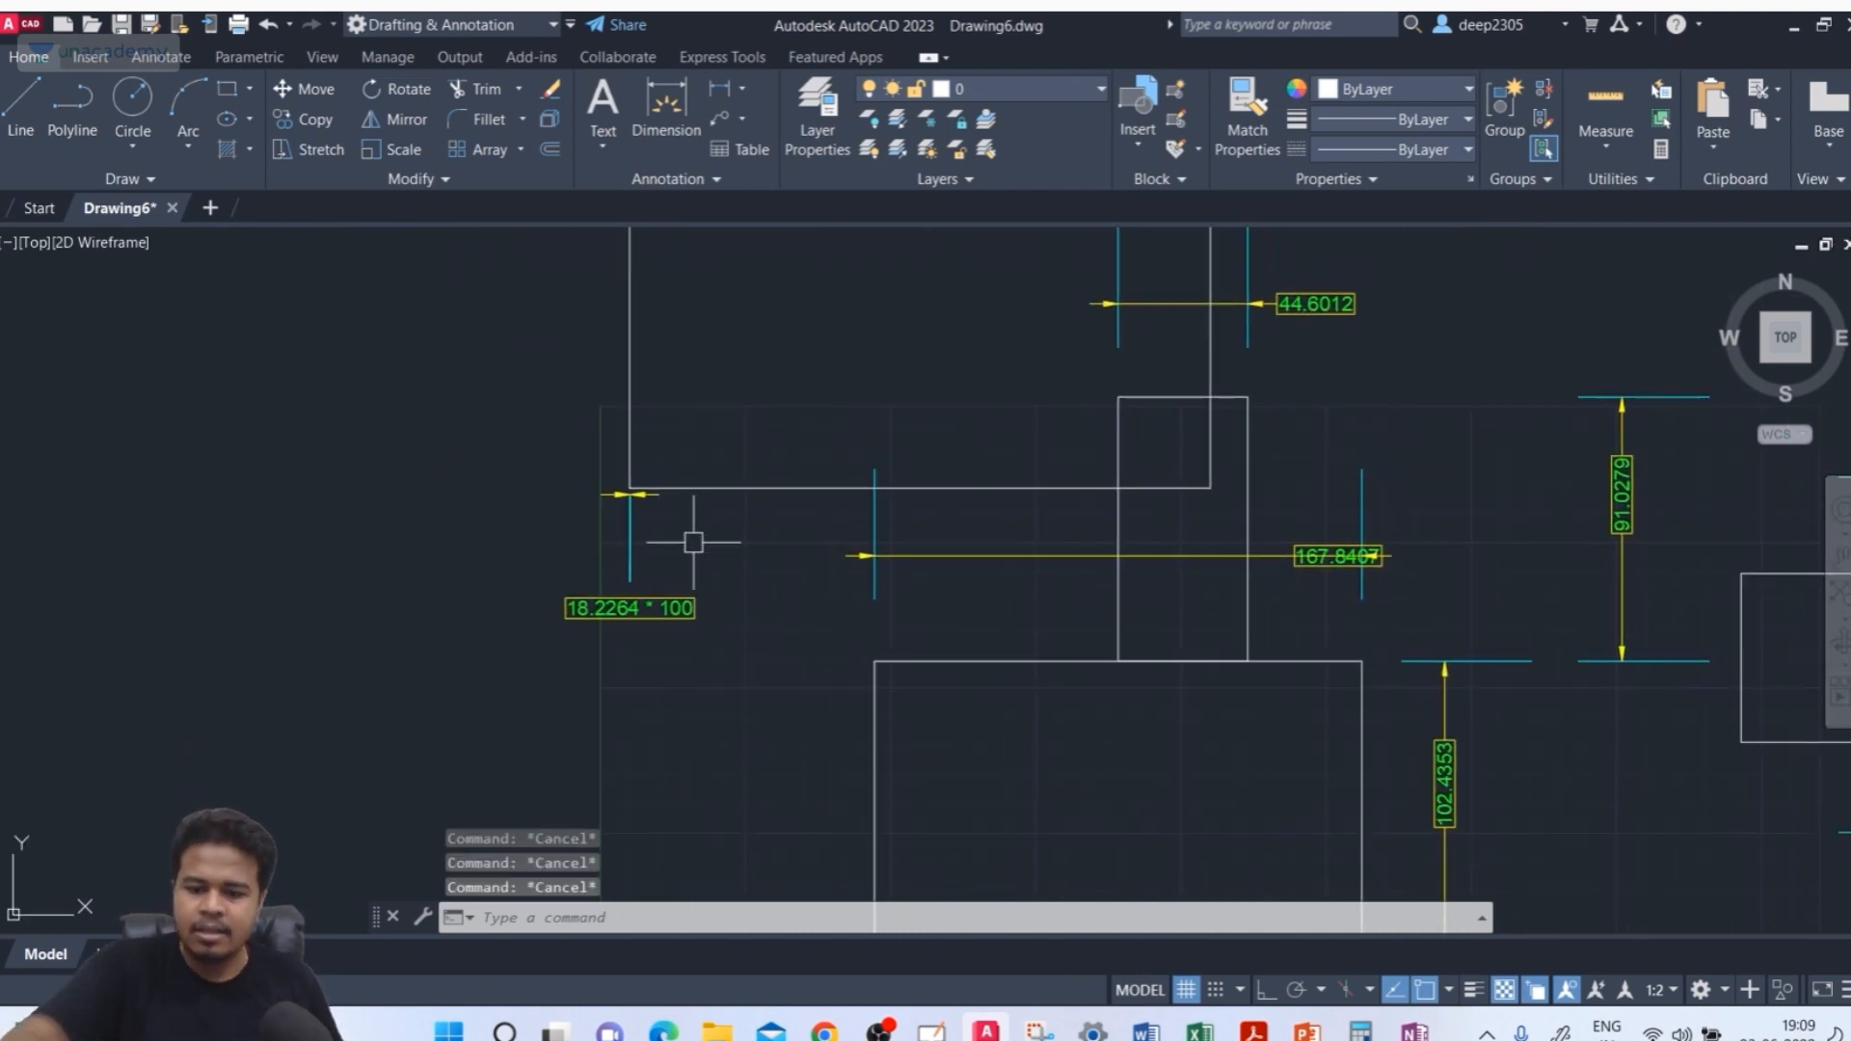
pyautogui.write('d')
pyautogui.press('Return')
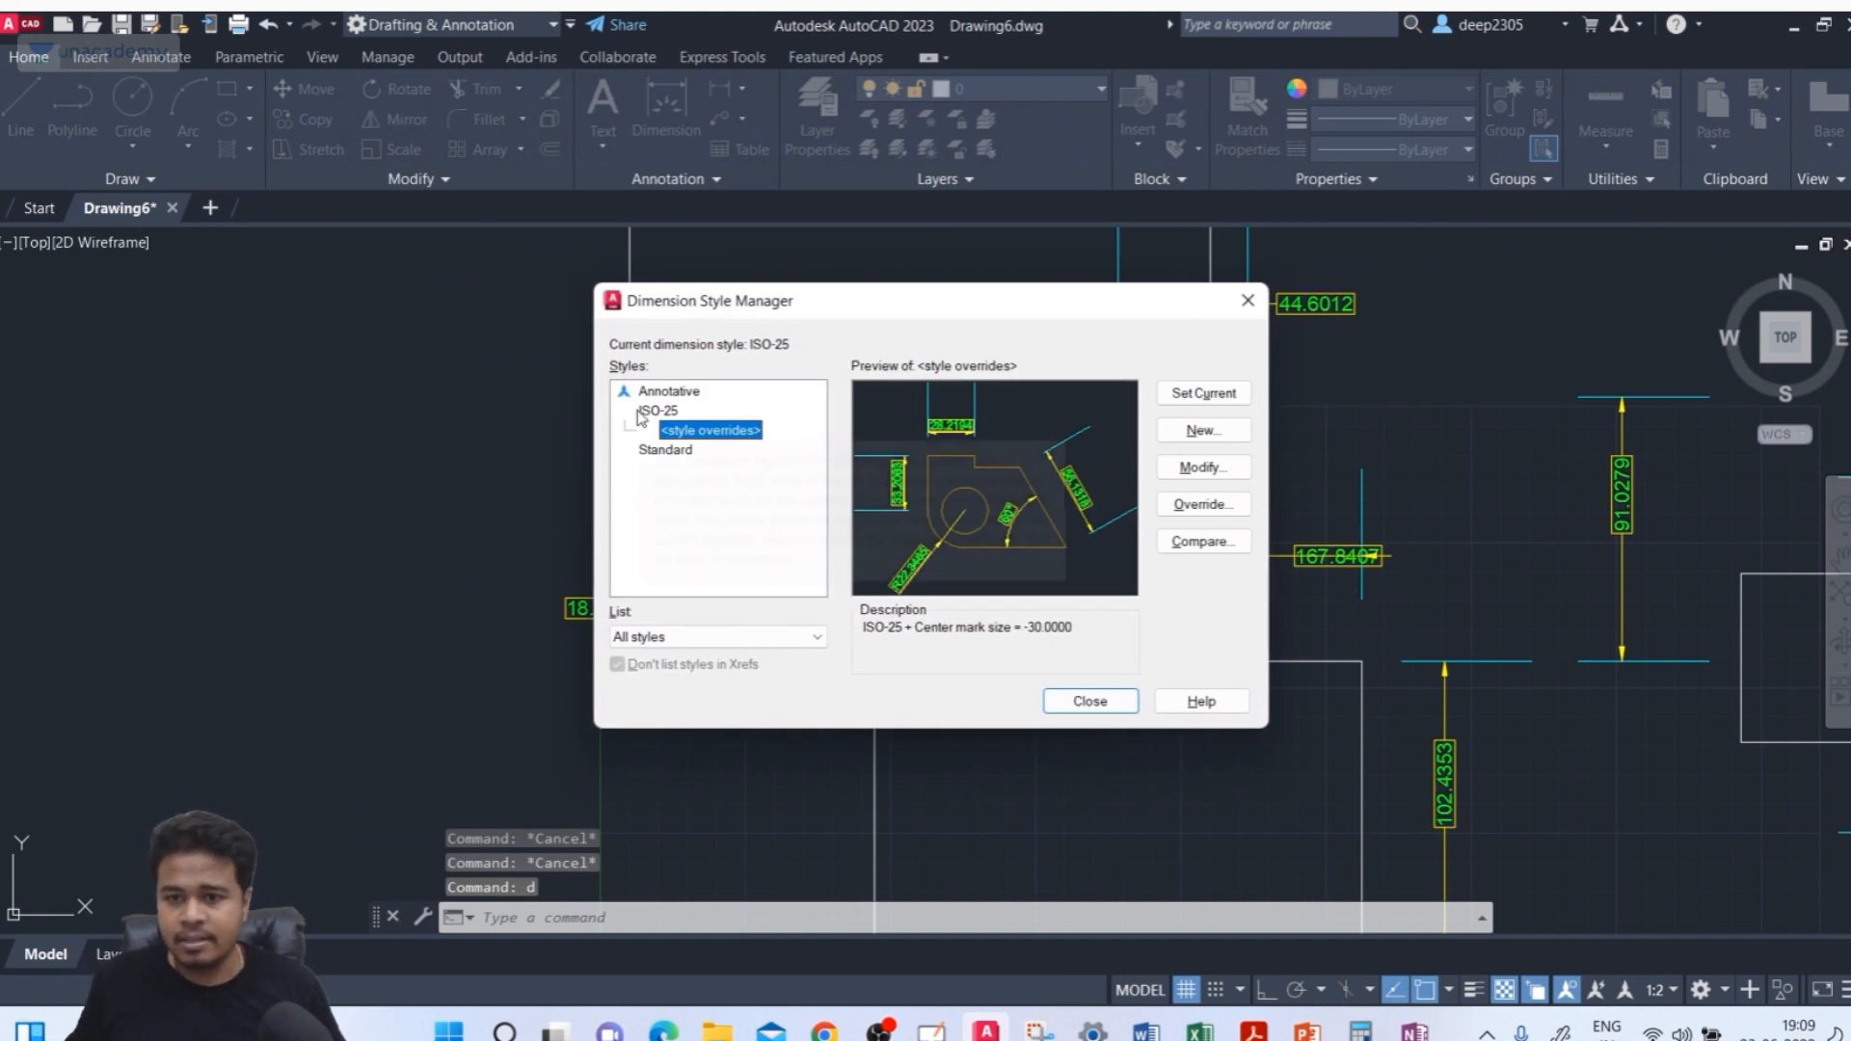
pyautogui.click(1202, 468)
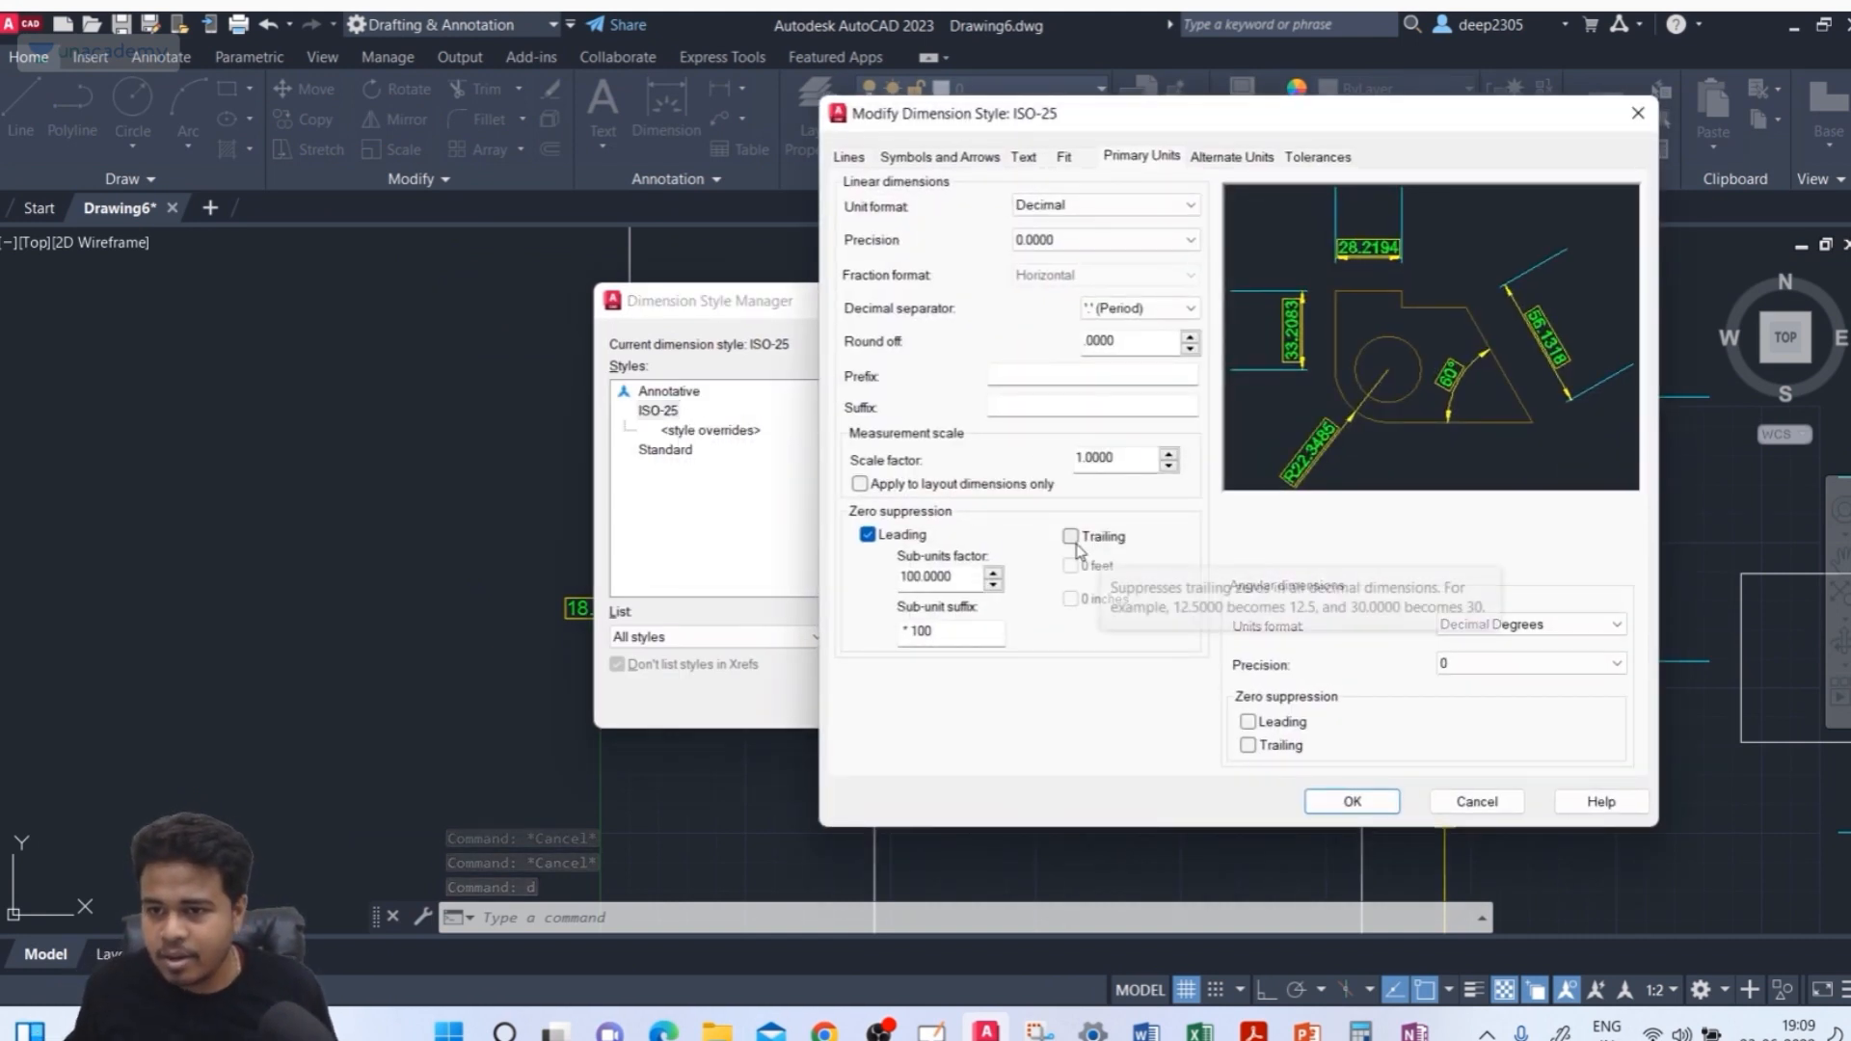
pyautogui.click(1072, 538)
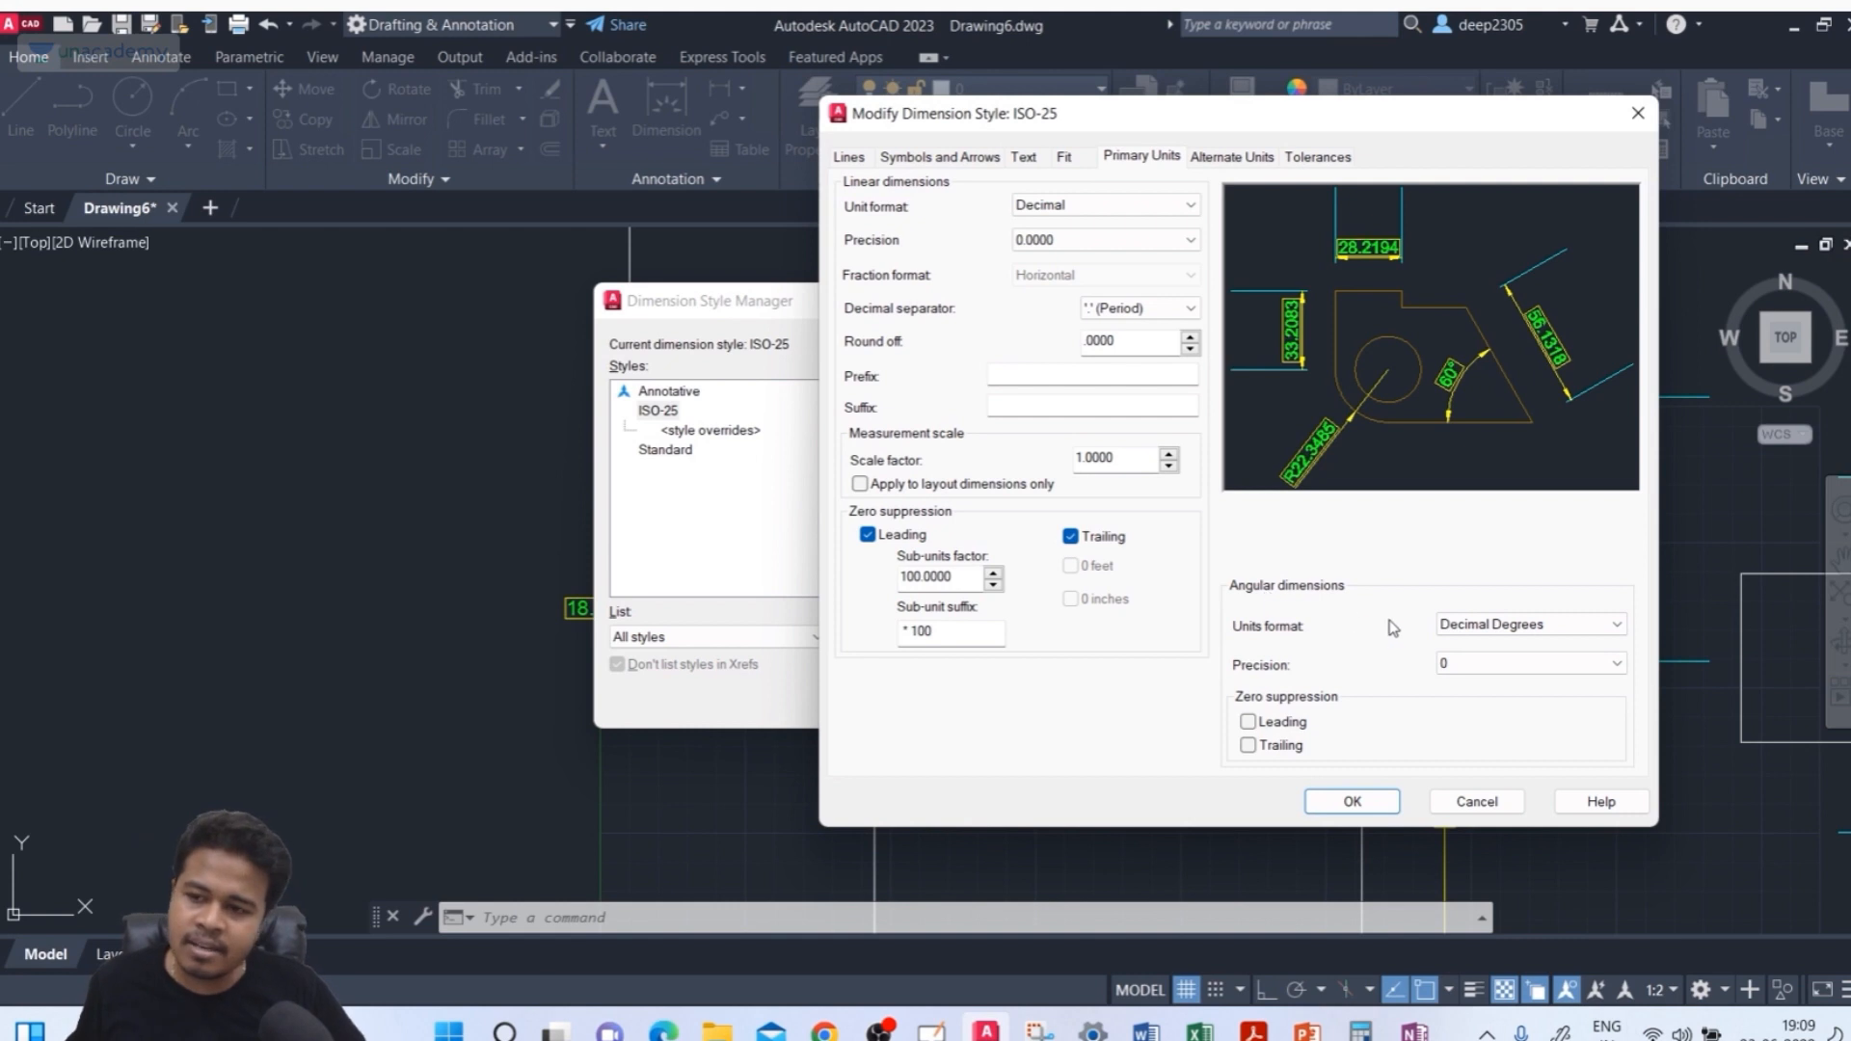
# Set the angular dimension precision to 0.00 and turn on leading and trailing zero suppression for angular dimensions
pyautogui.click(1500, 665)
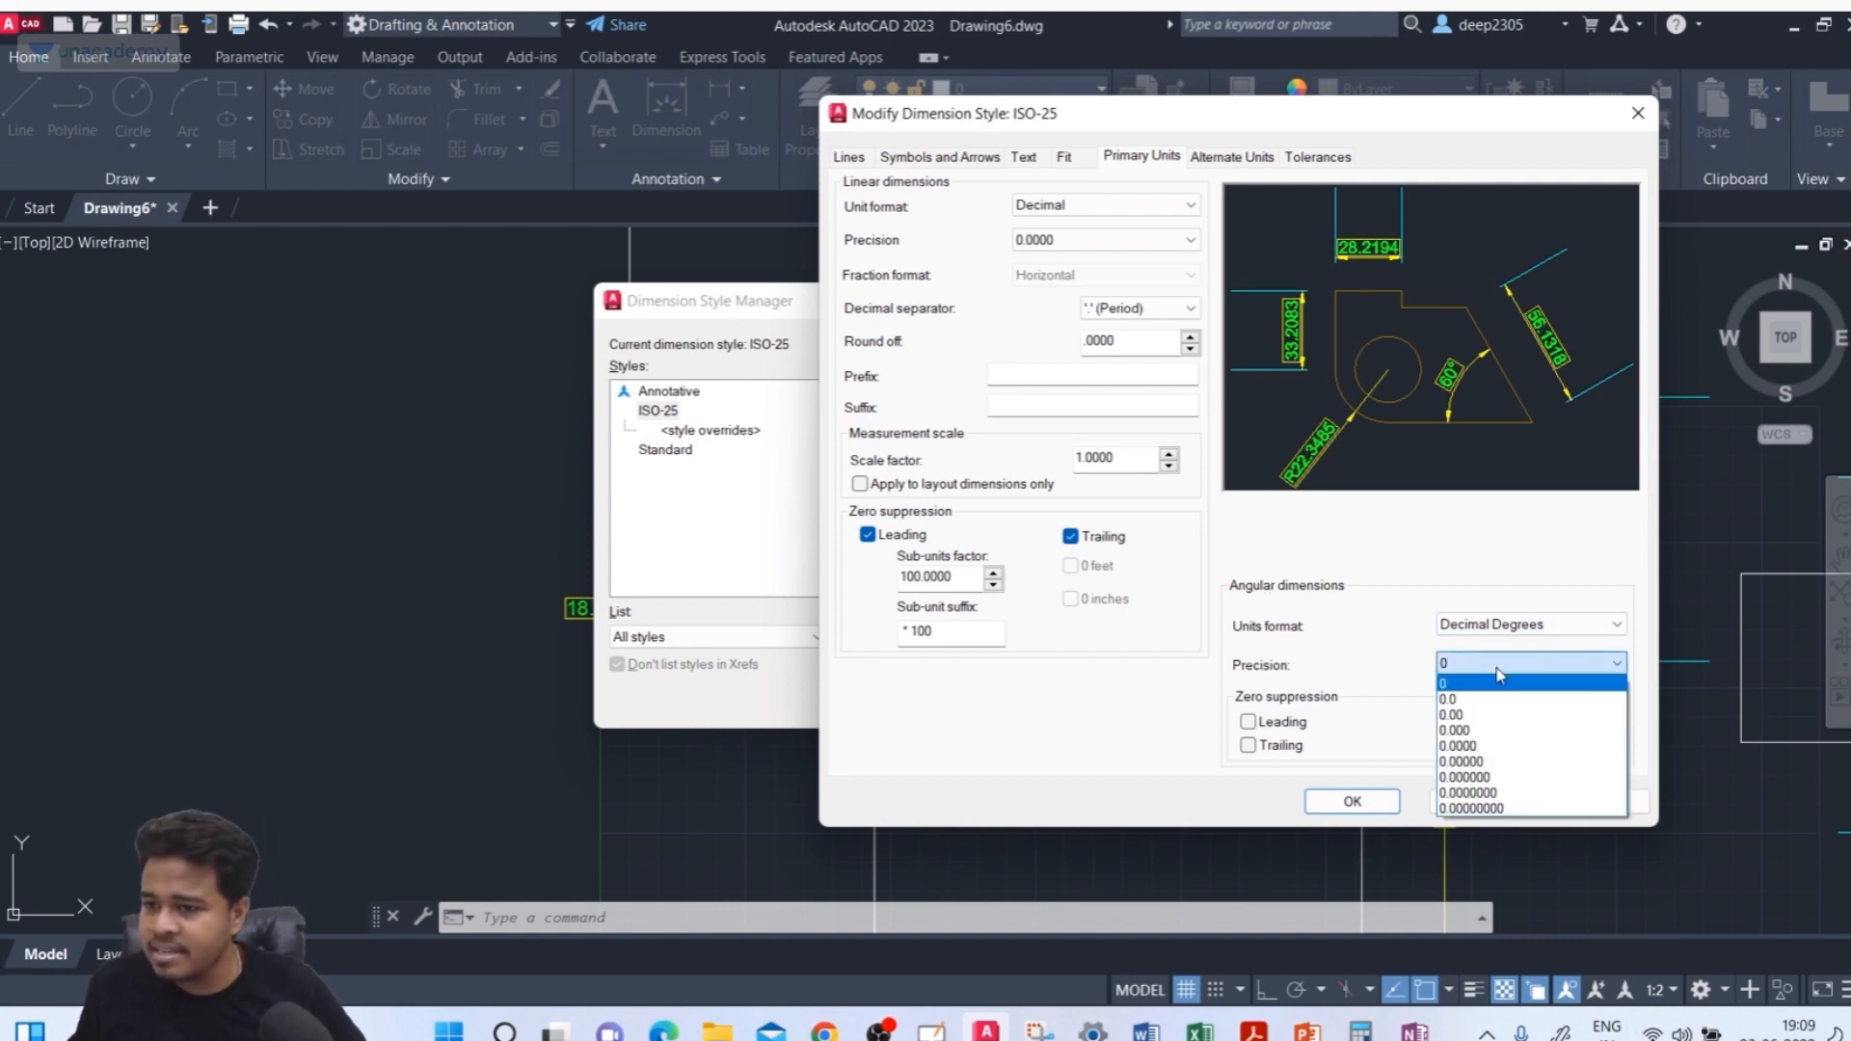
pyautogui.click(1477, 716)
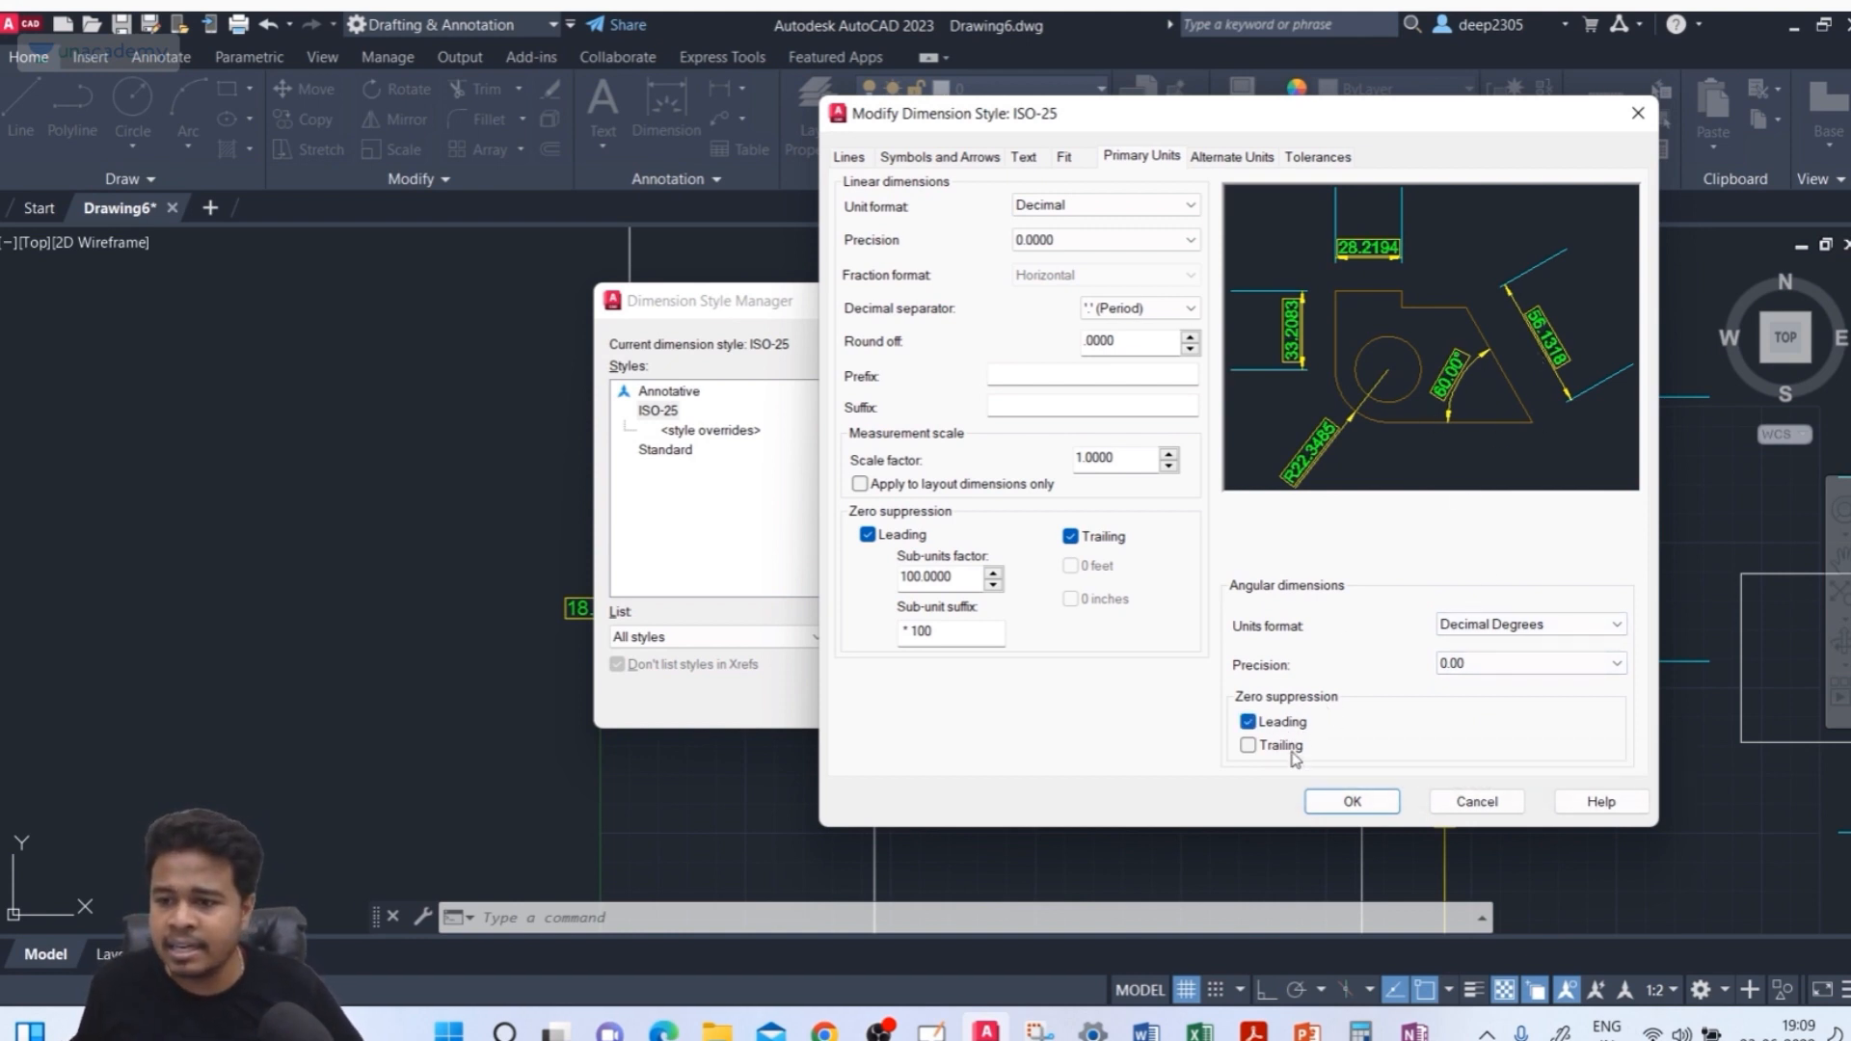
pyautogui.click(1282, 746)
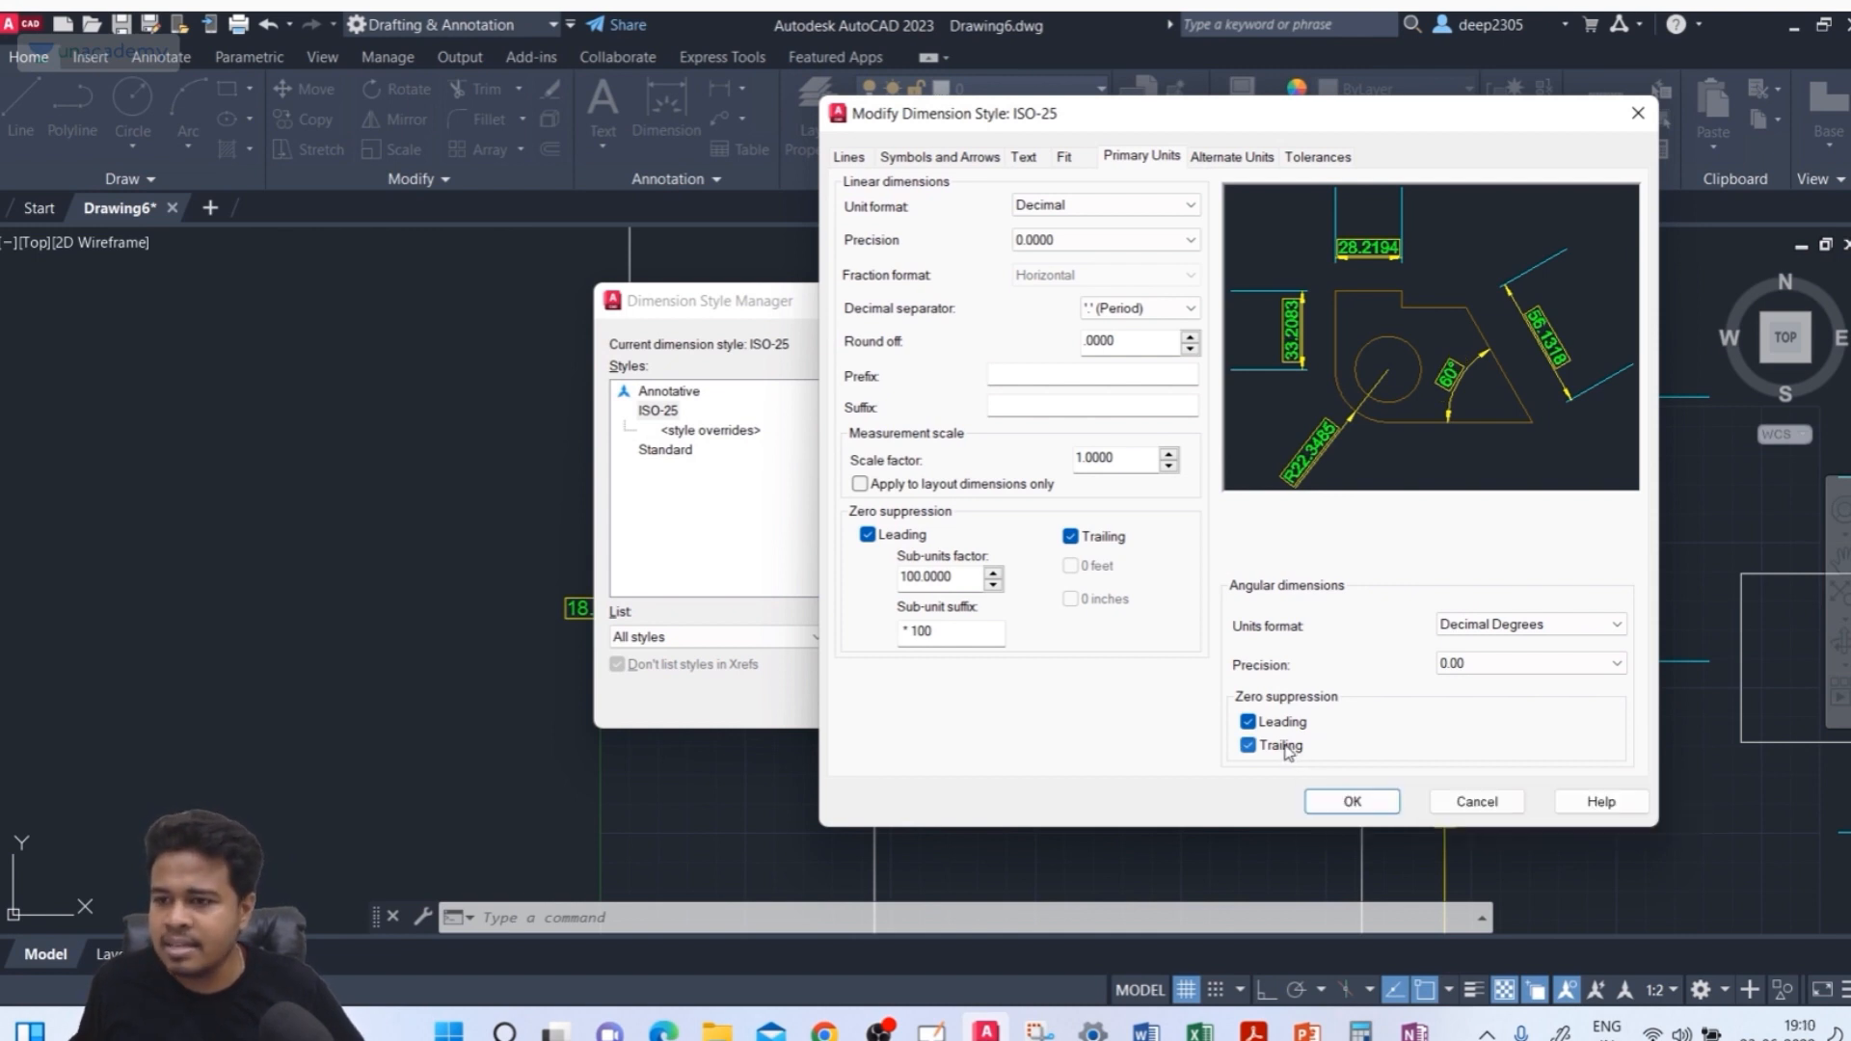
pyautogui.click(1290, 752)
pyautogui.click(1286, 750)
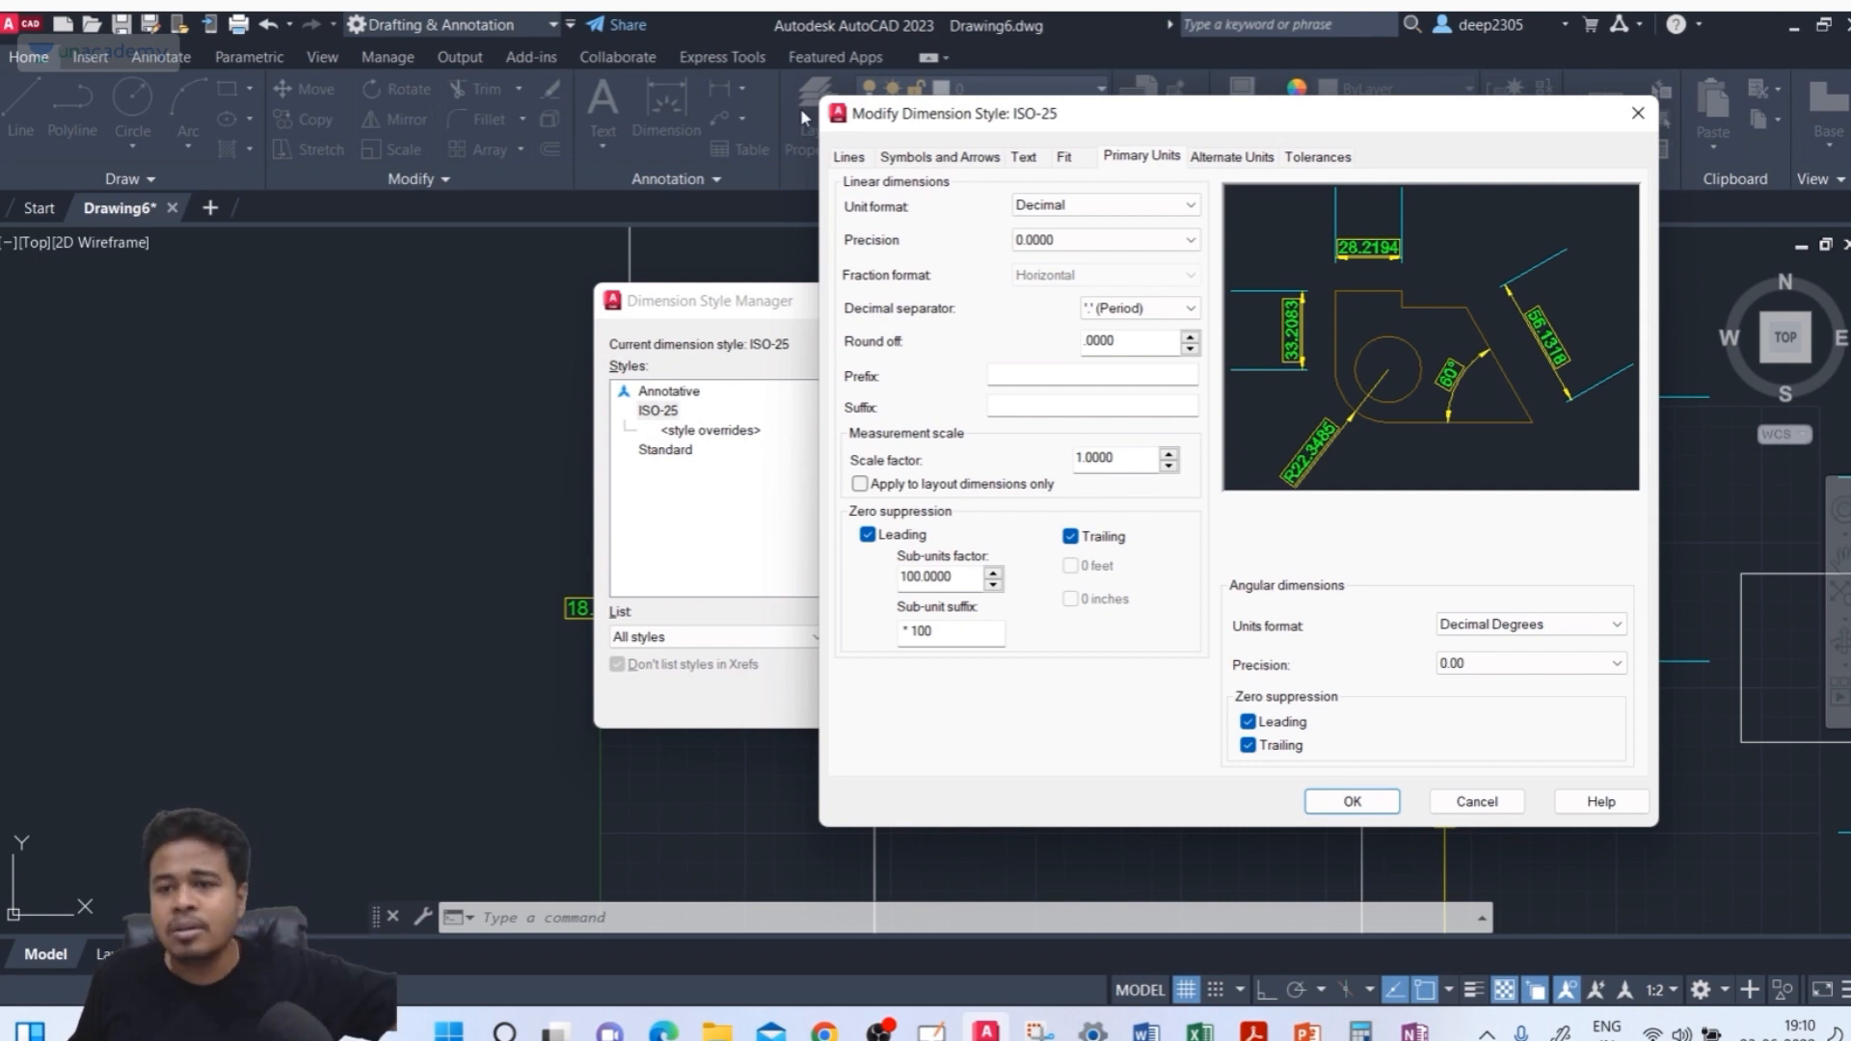
pyautogui.click(1290, 748)
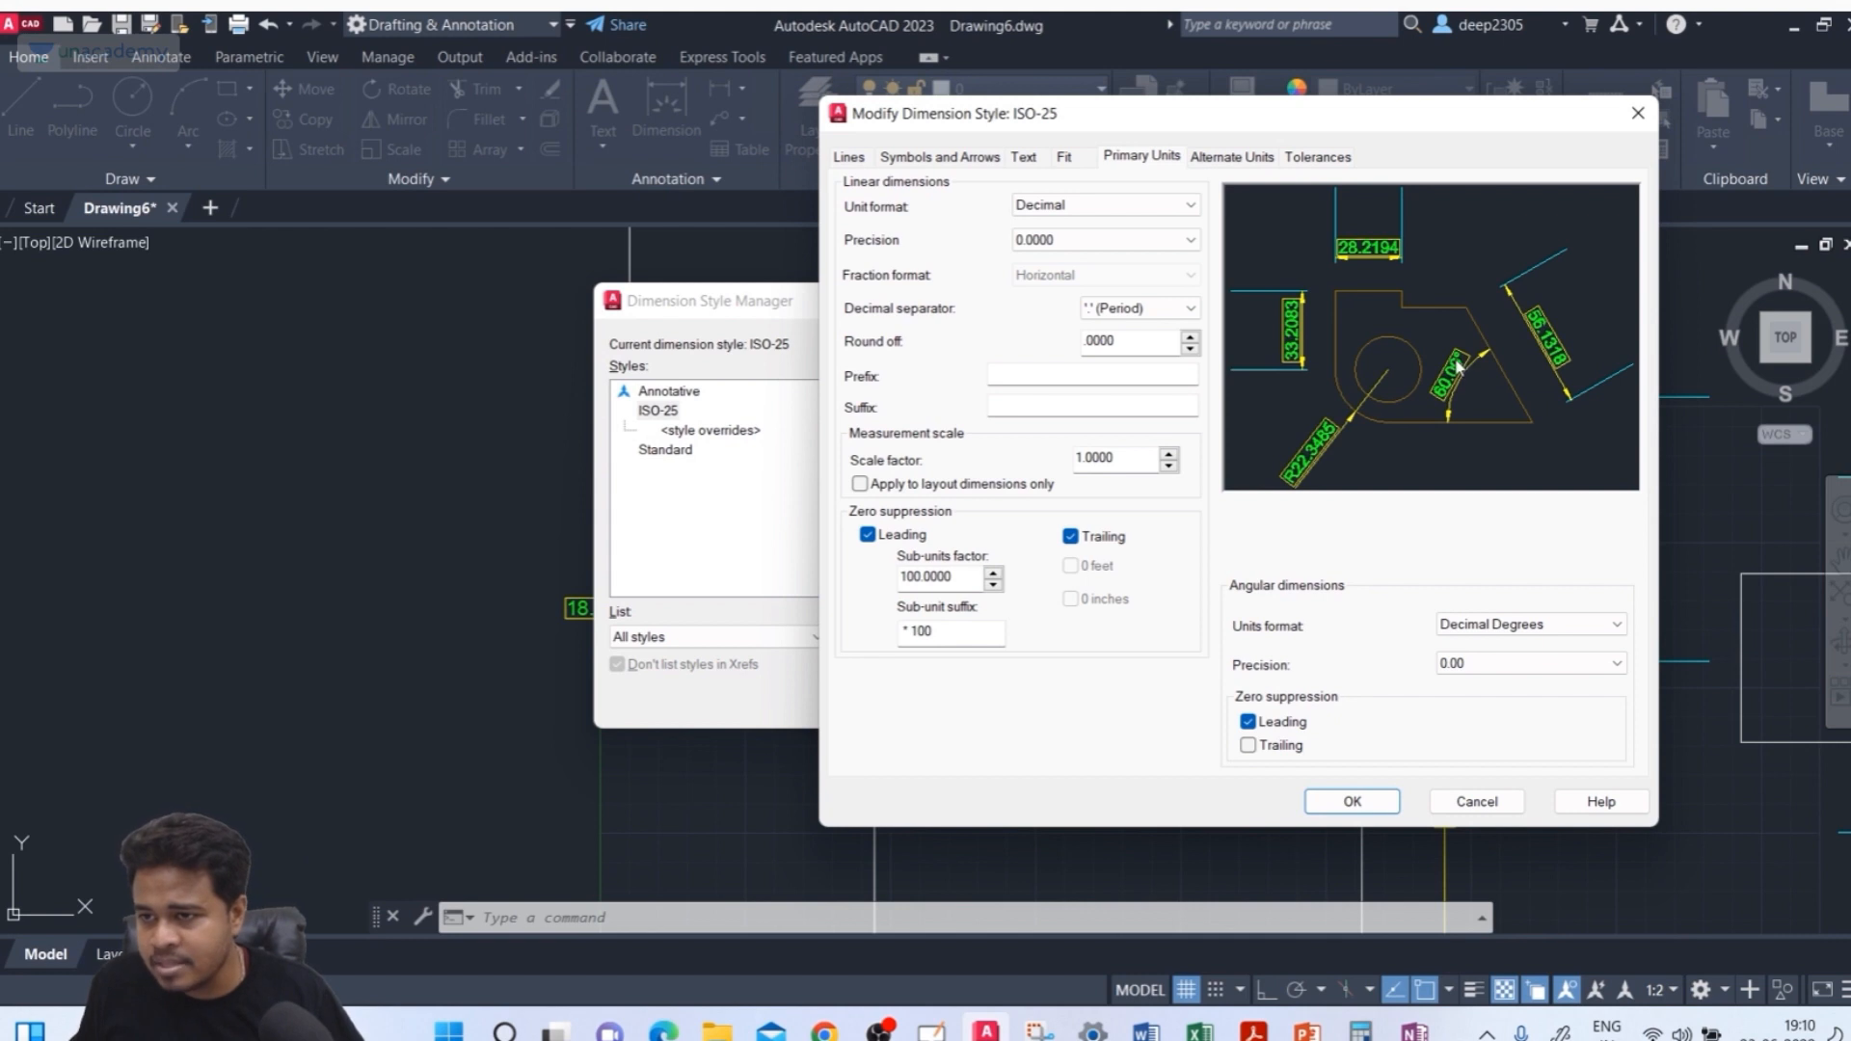
pyautogui.click(1270, 749)
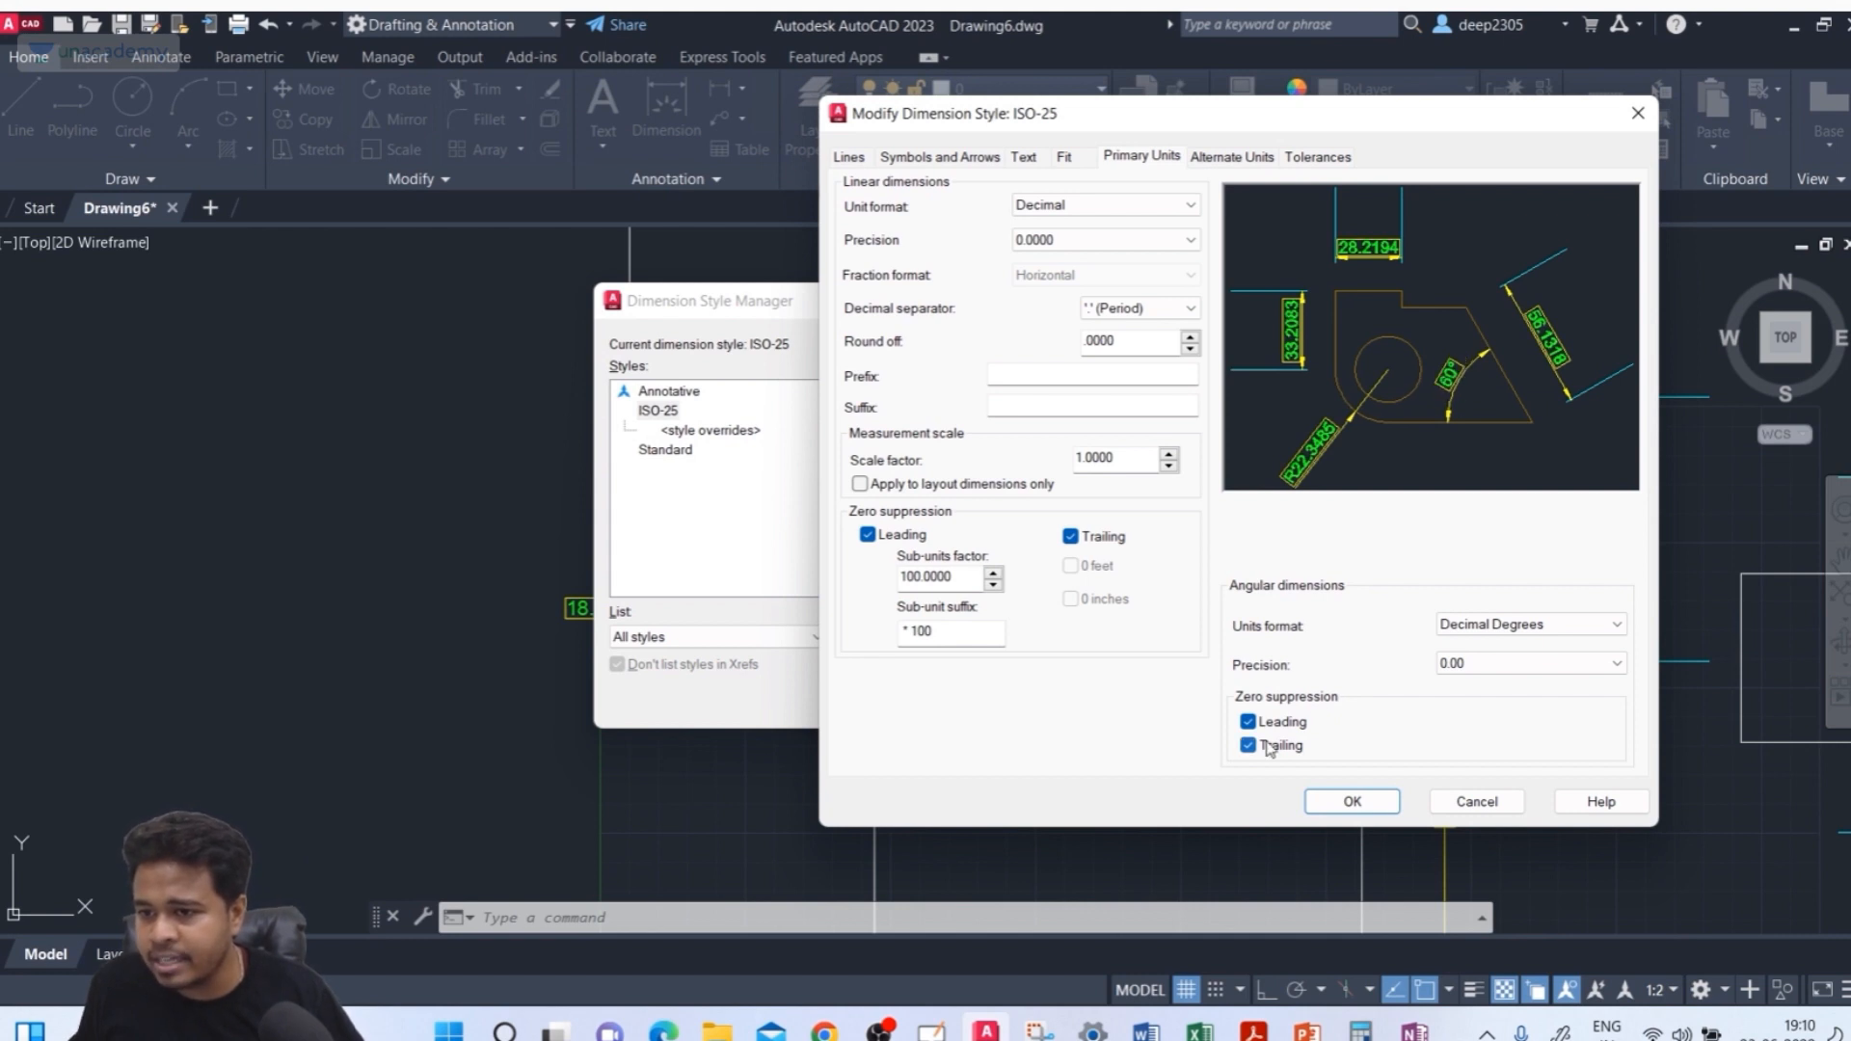
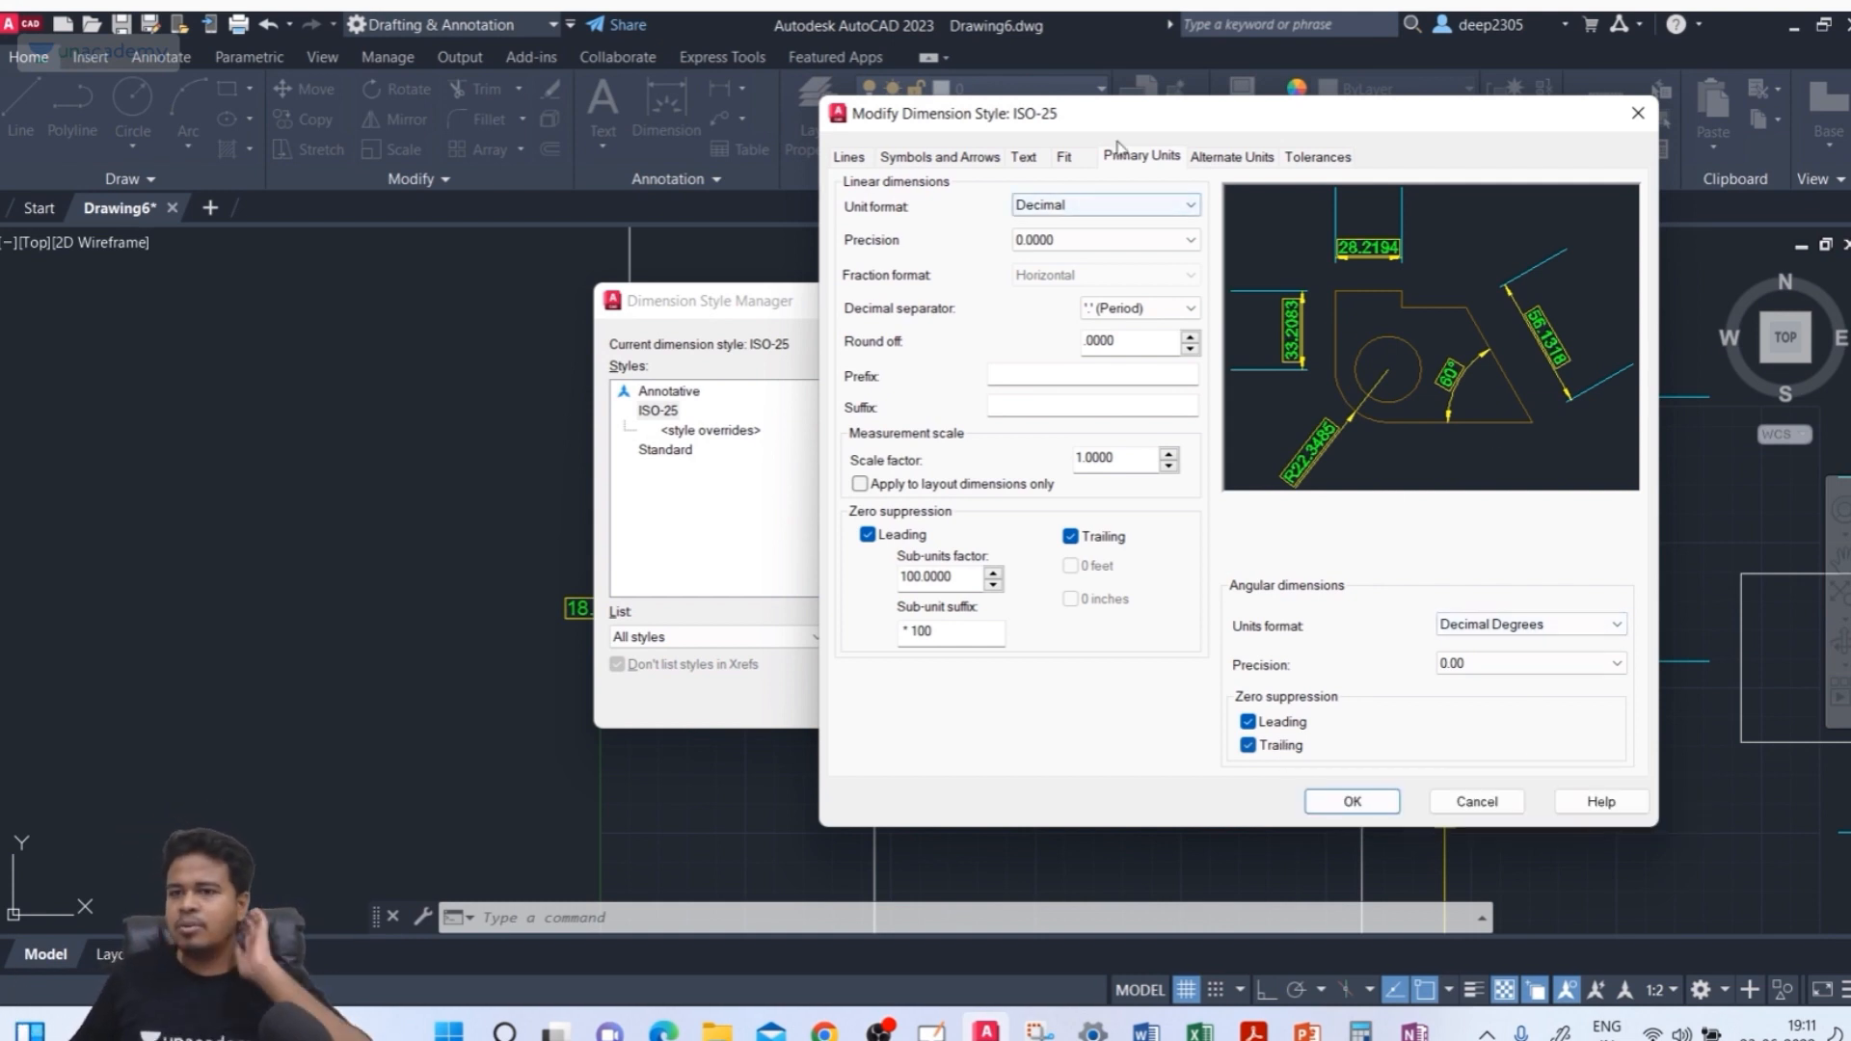
# Turn on display of alternate units in the ISO-25 style
pyautogui.click(1218, 158)
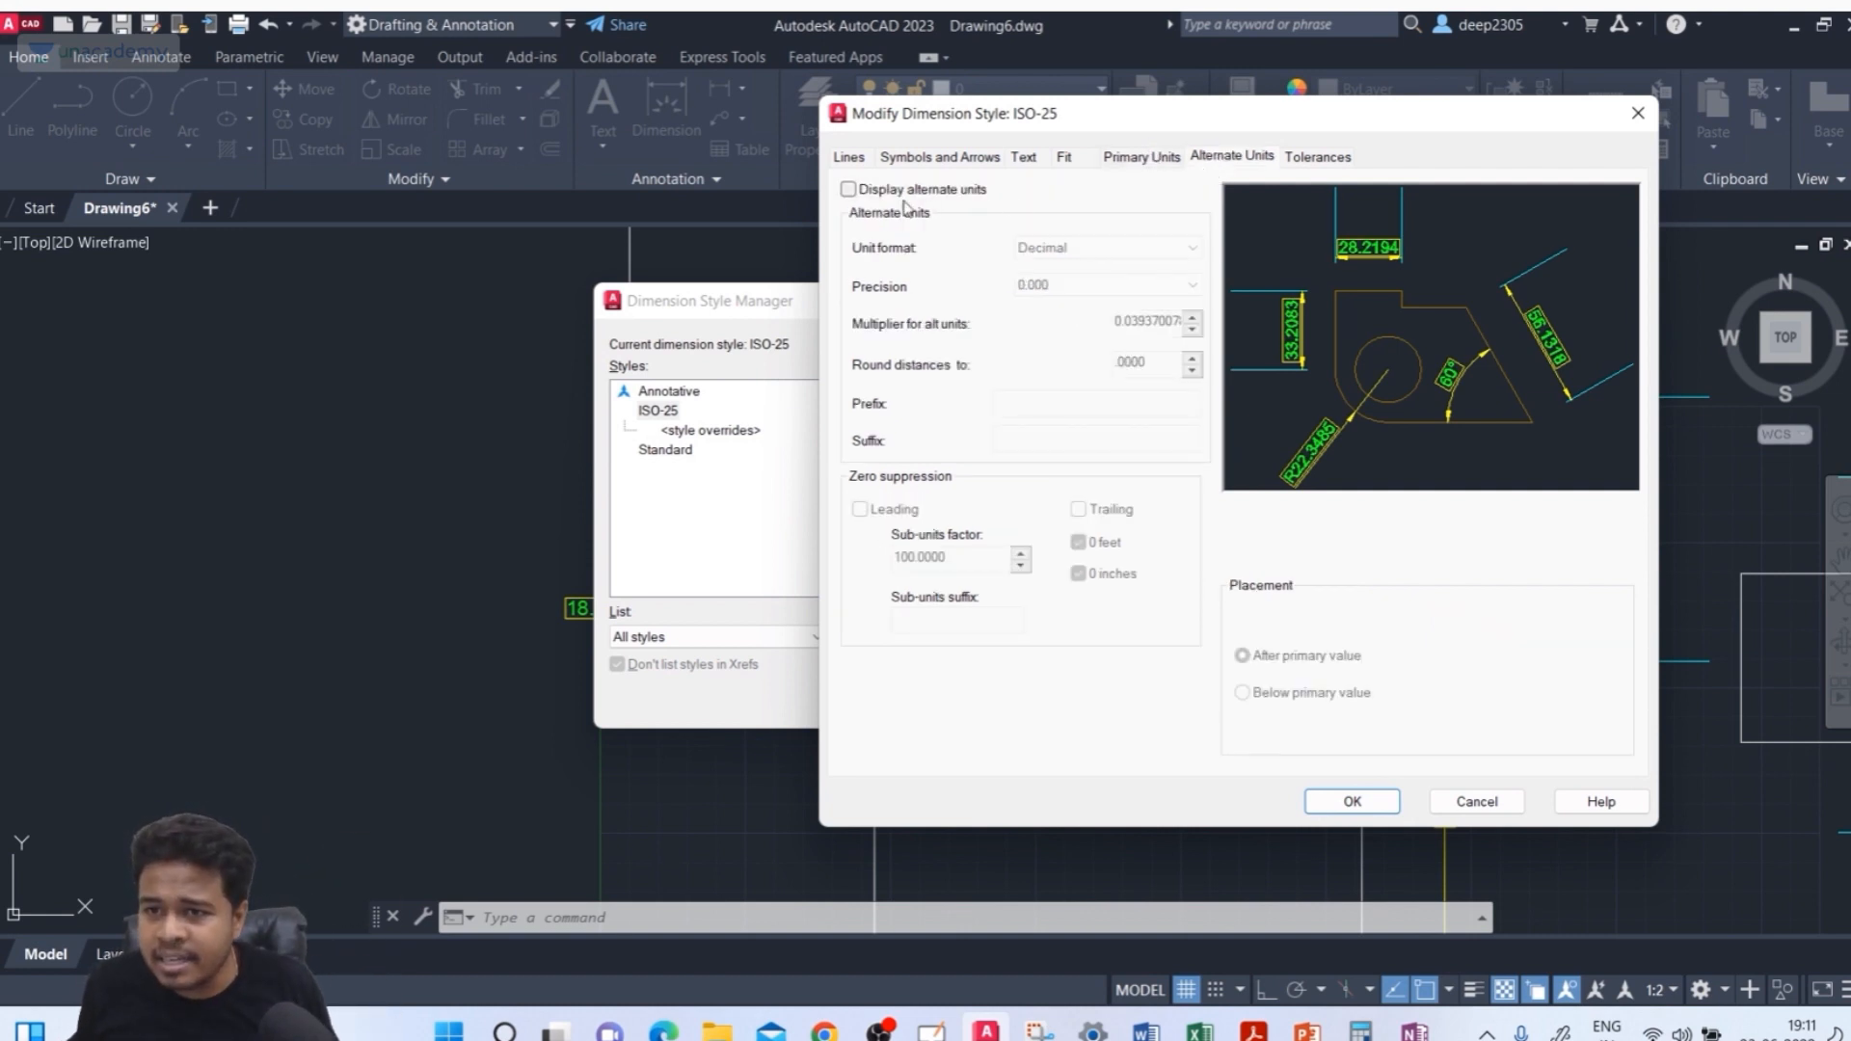
pyautogui.click(852, 192)
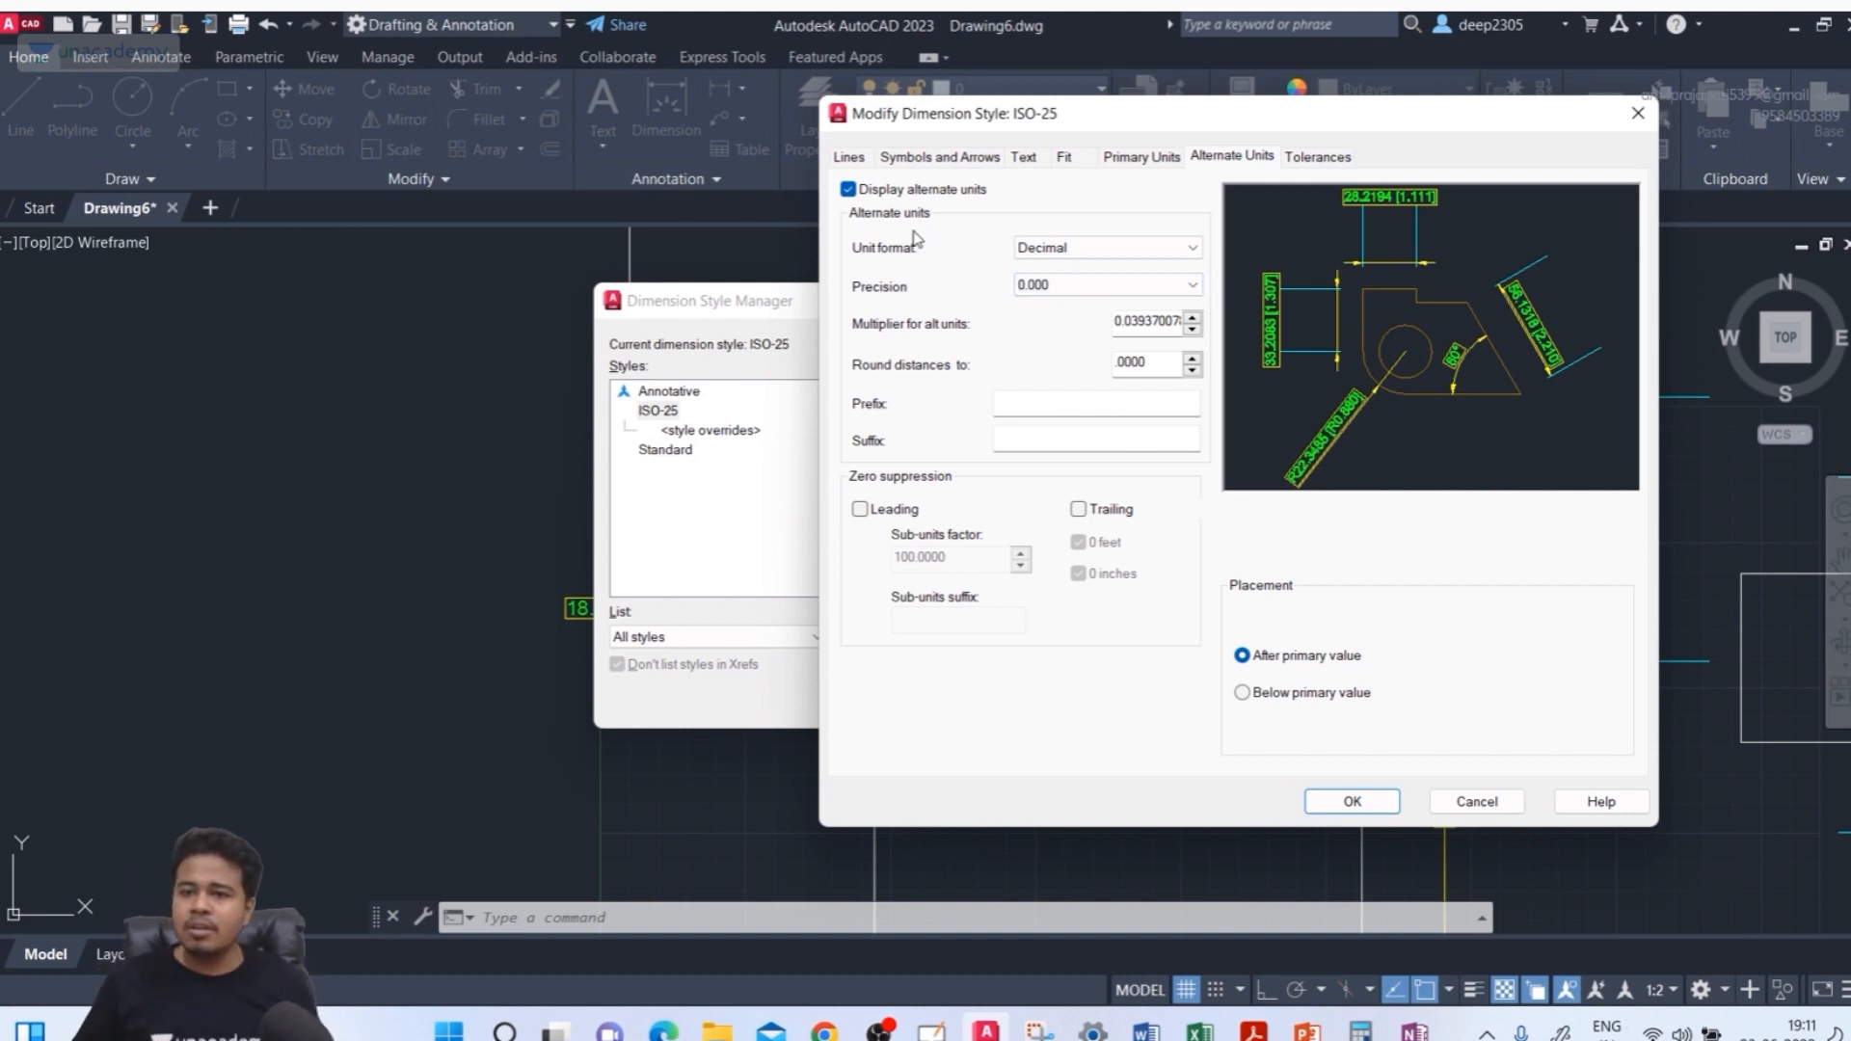
# Try the Architectural unit format for the alternate units
pyautogui.click(1073, 246)
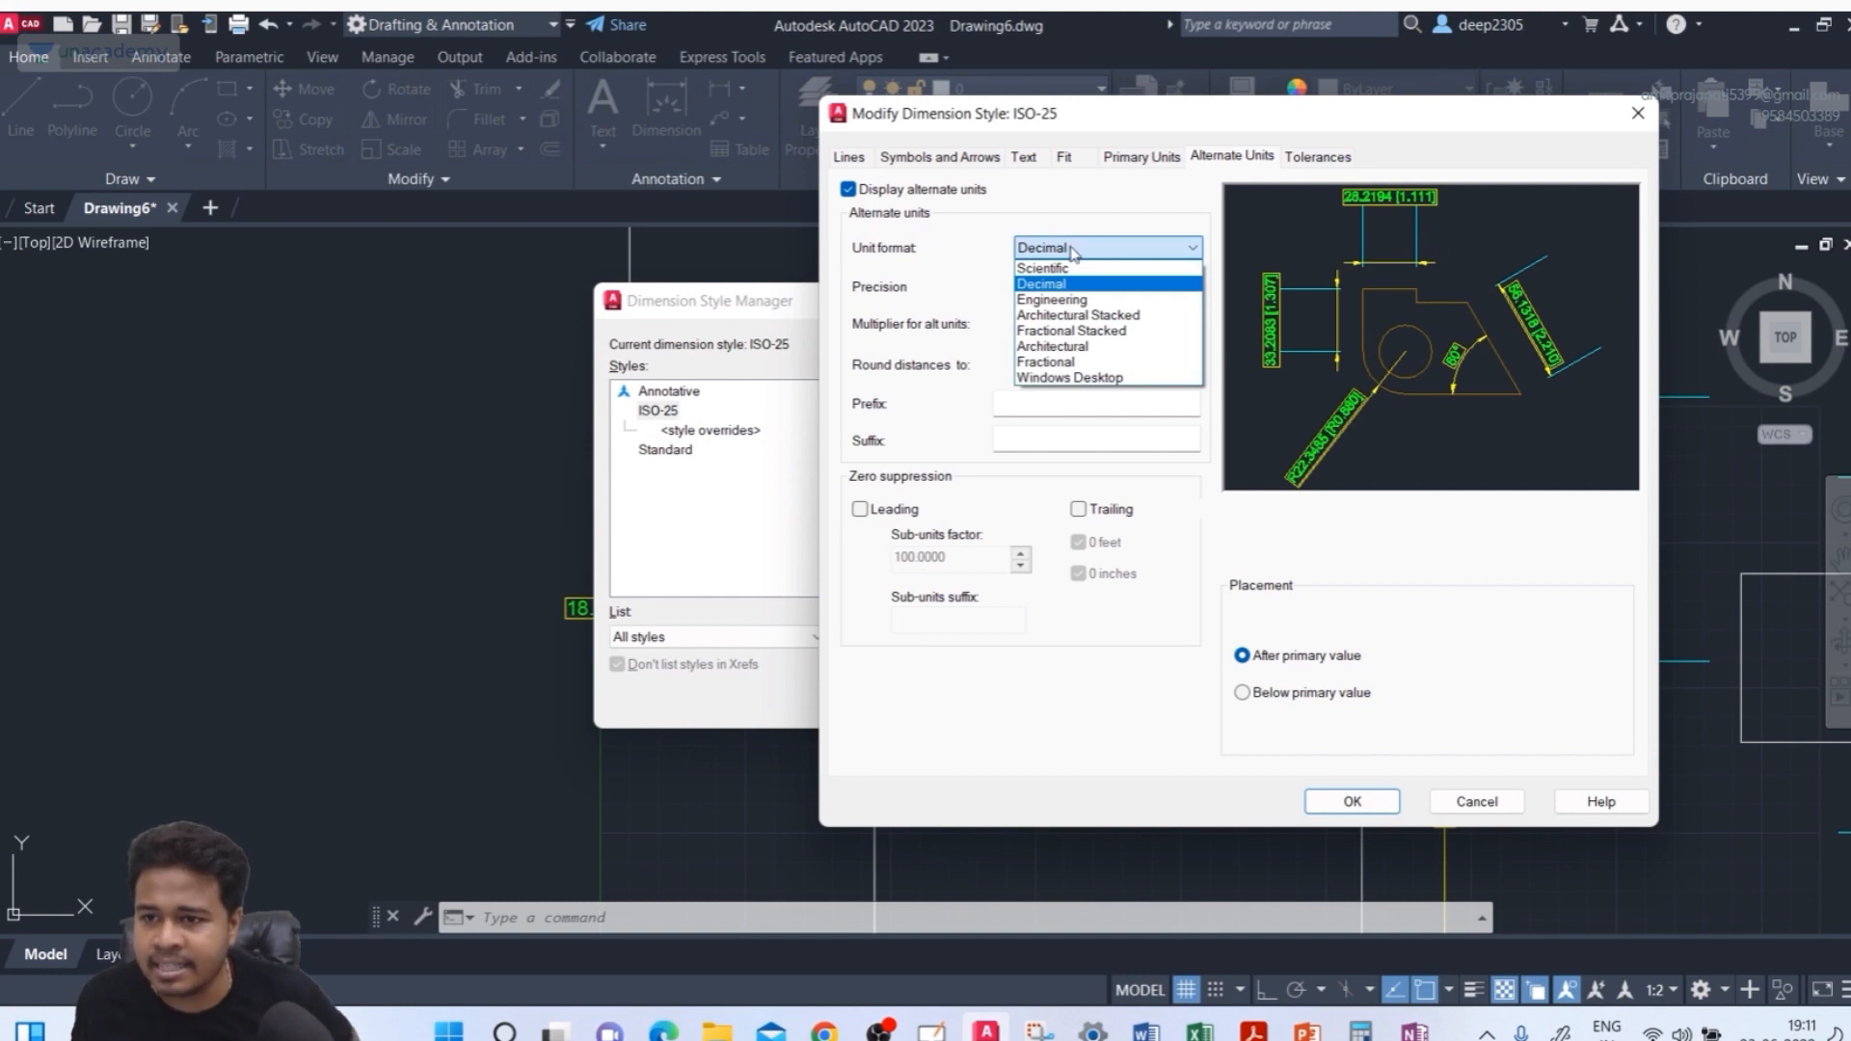
pyautogui.click(1060, 345)
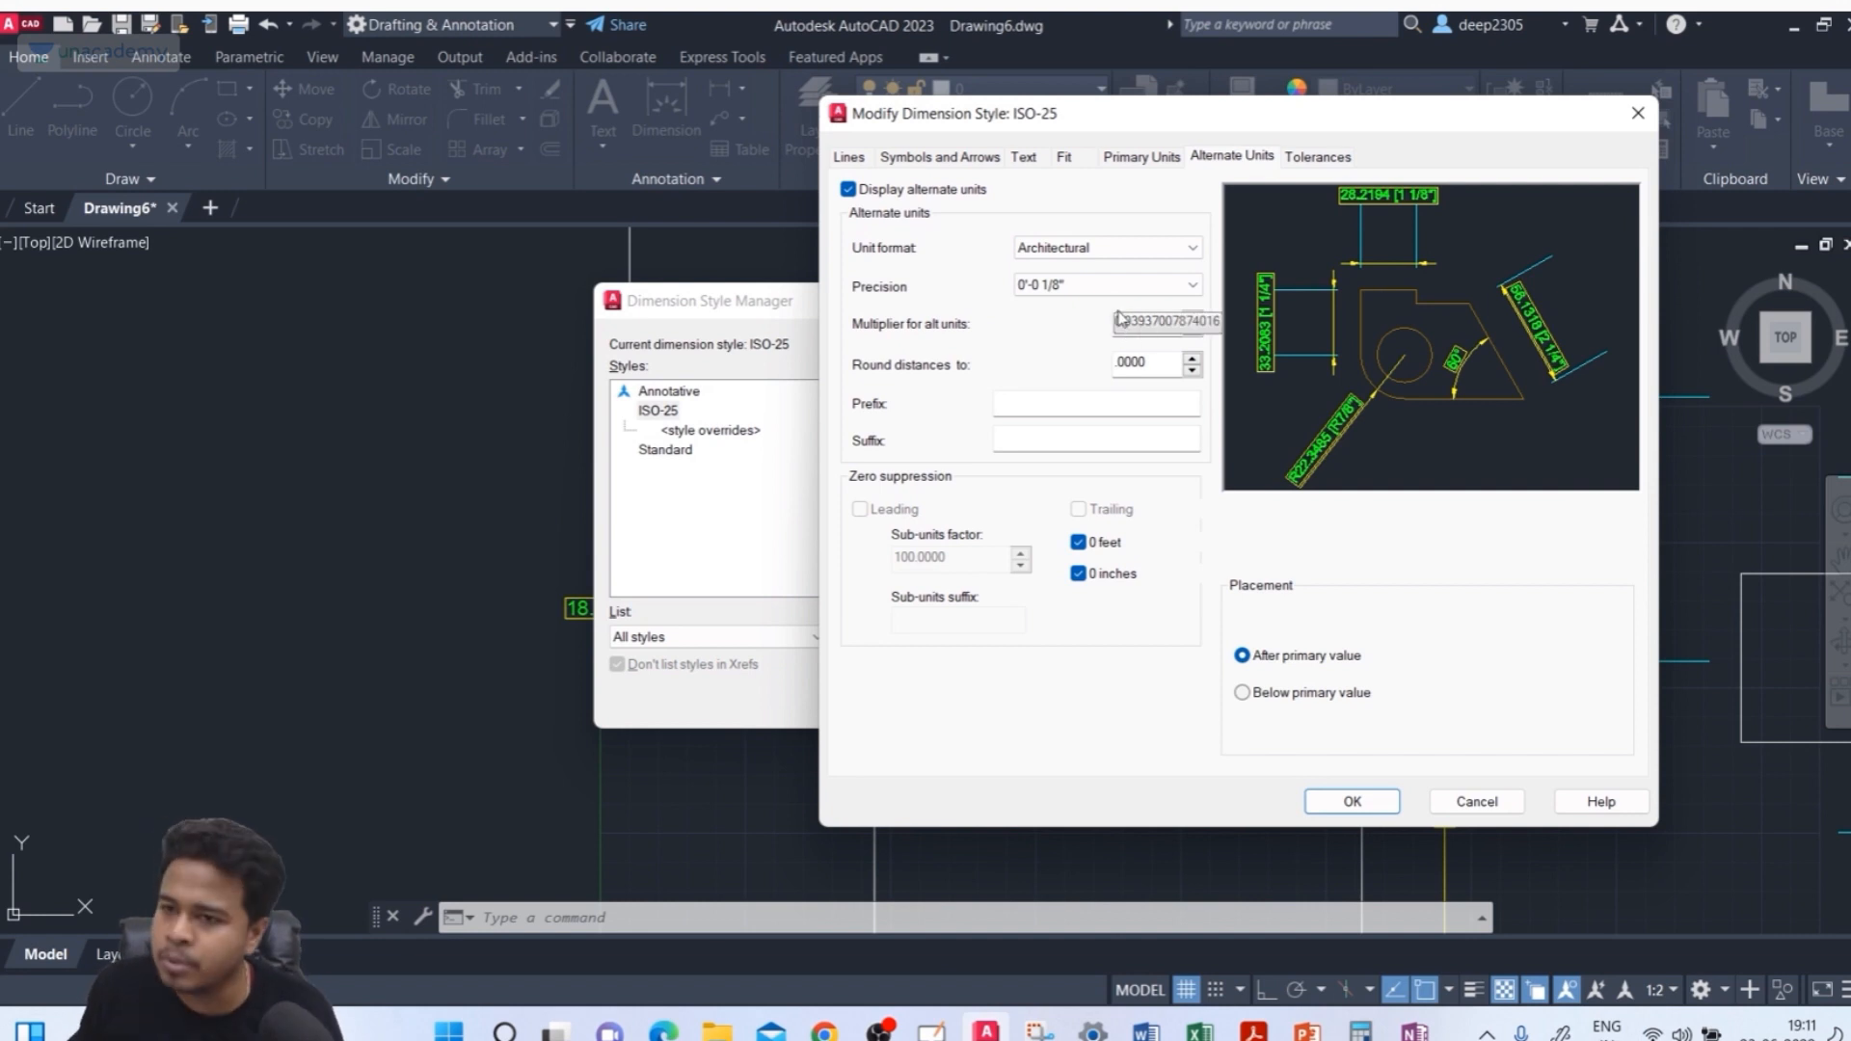
pyautogui.click(1105, 250)
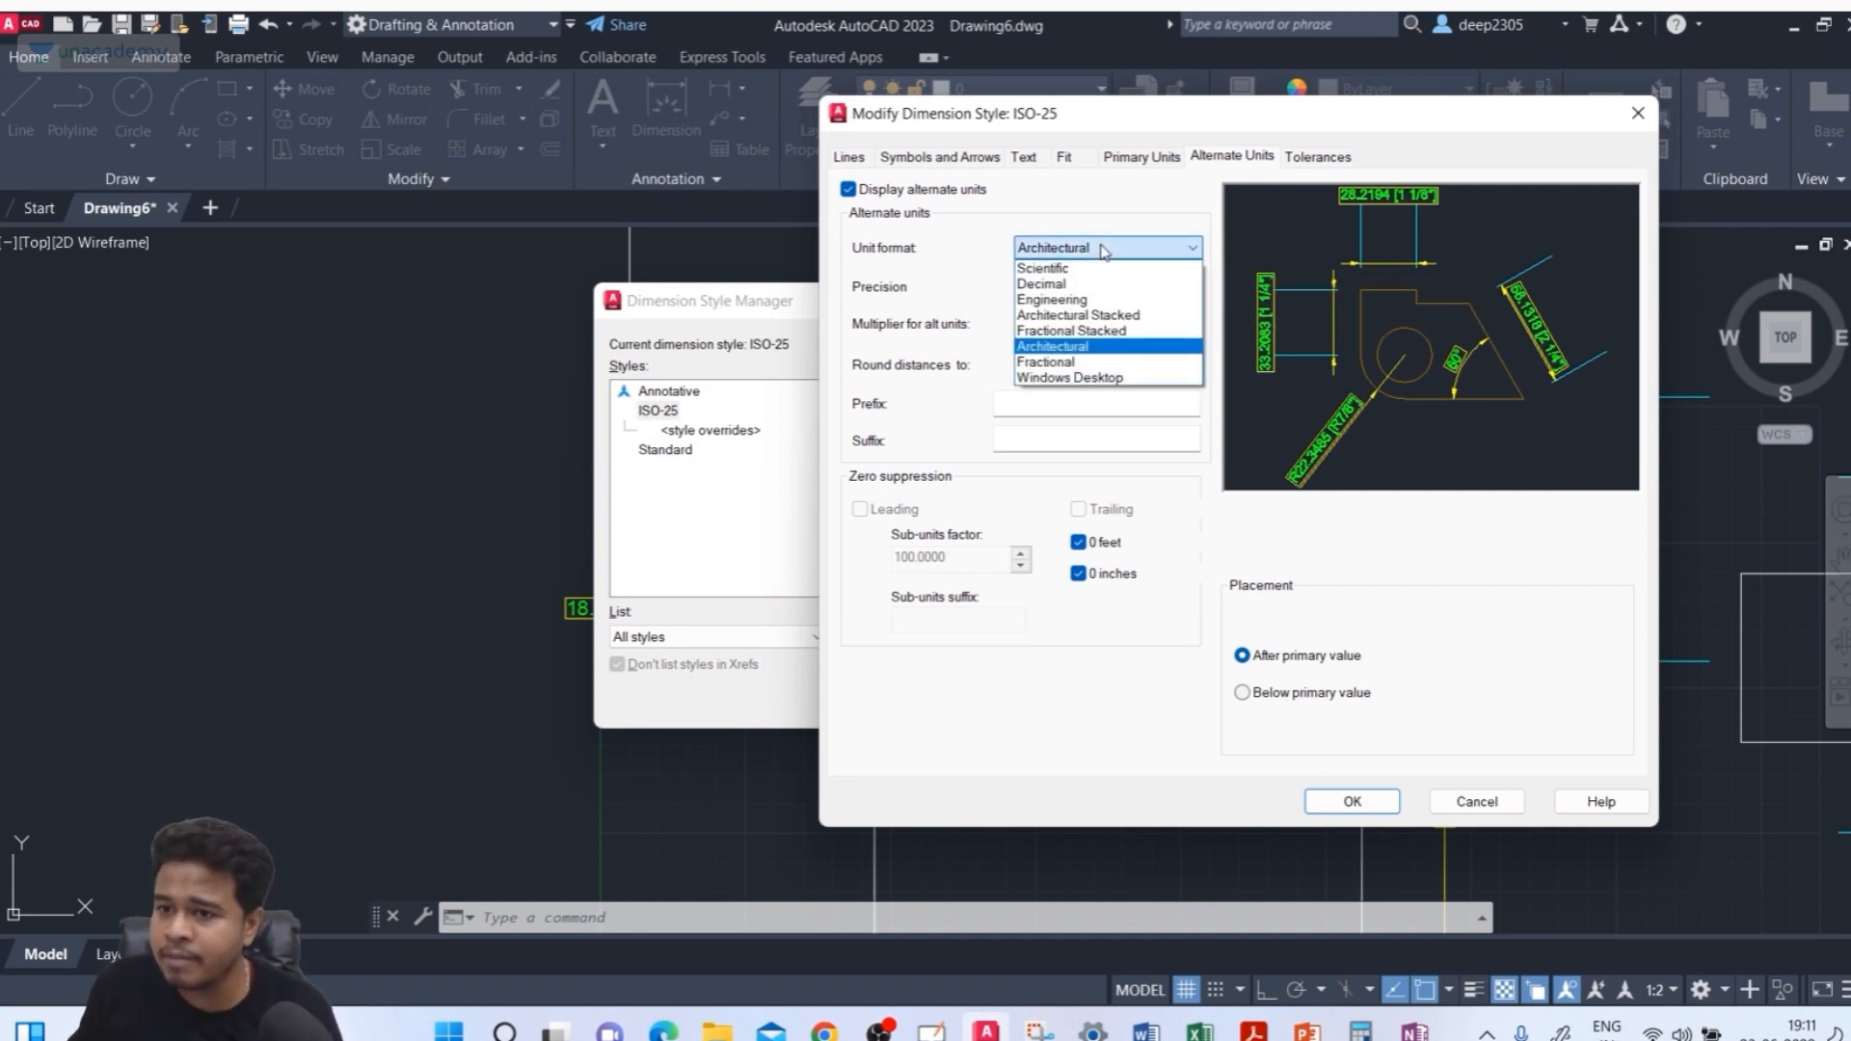
pyautogui.click(1075, 351)
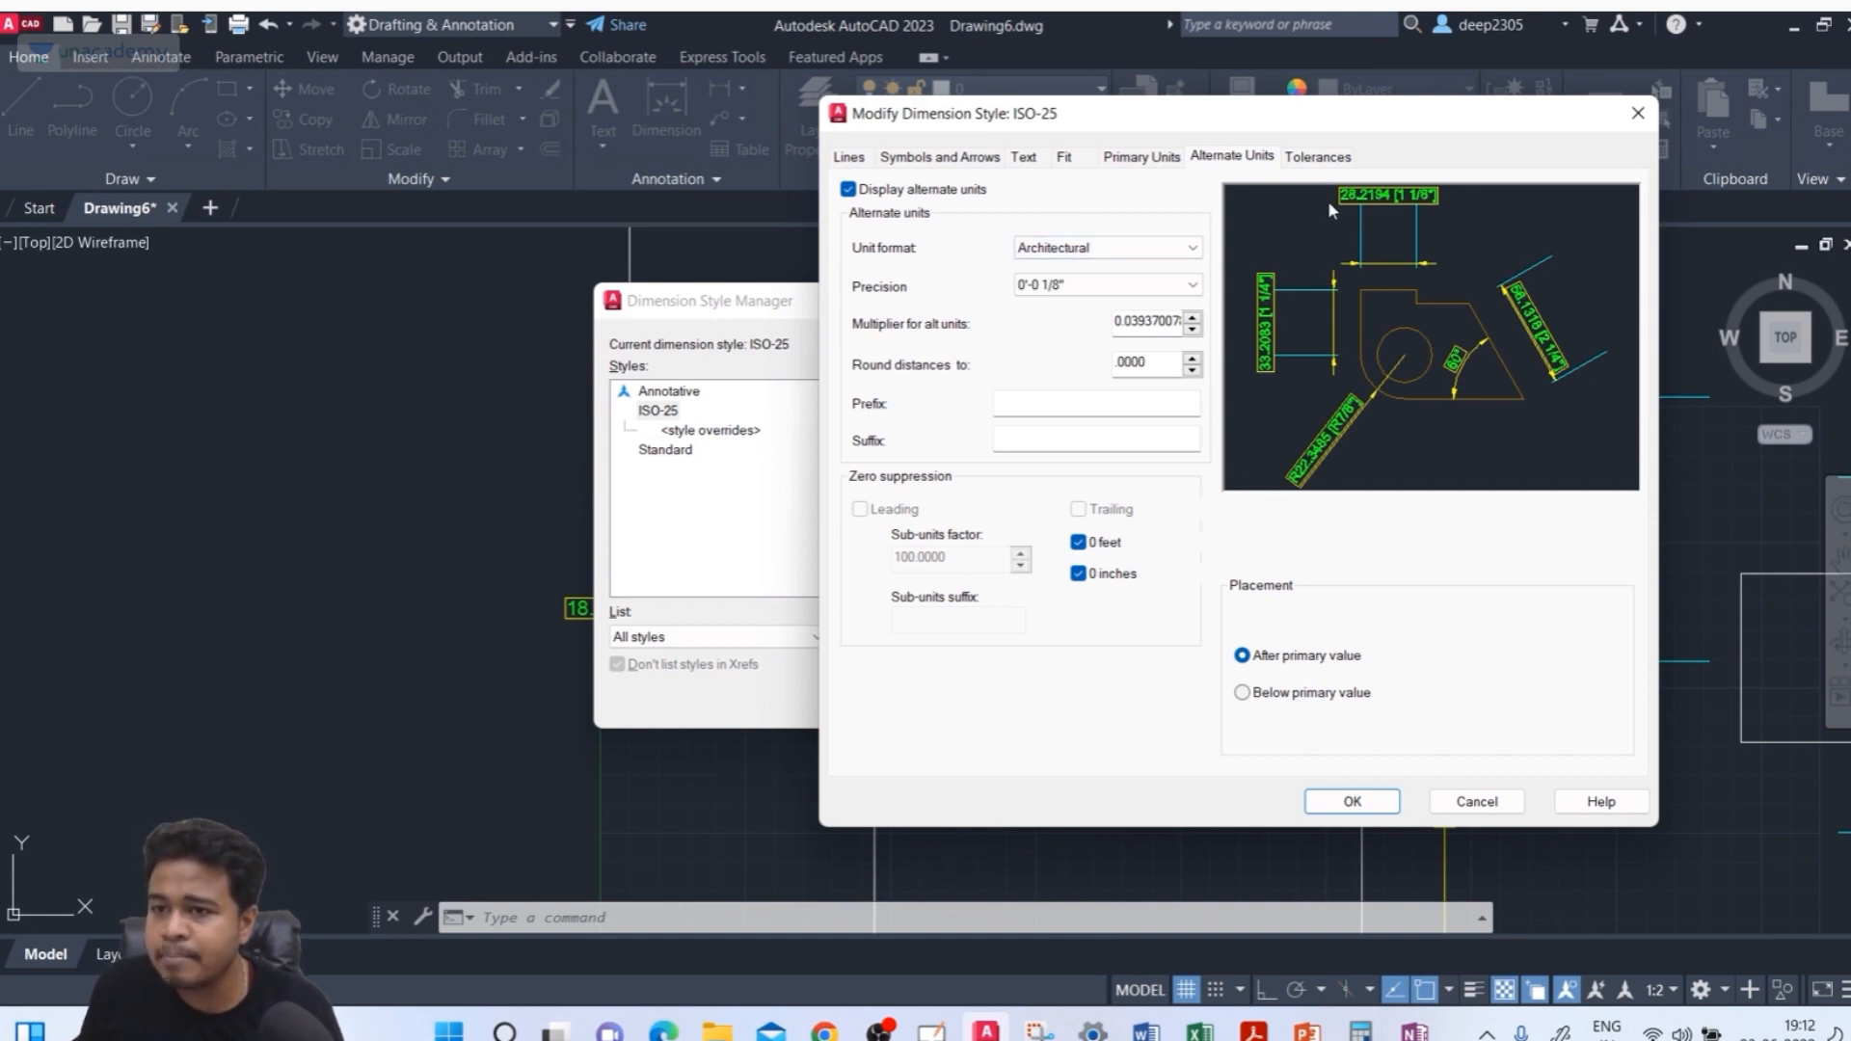
# Set the alternate unit format back to Decimal
pyautogui.click(1142, 156)
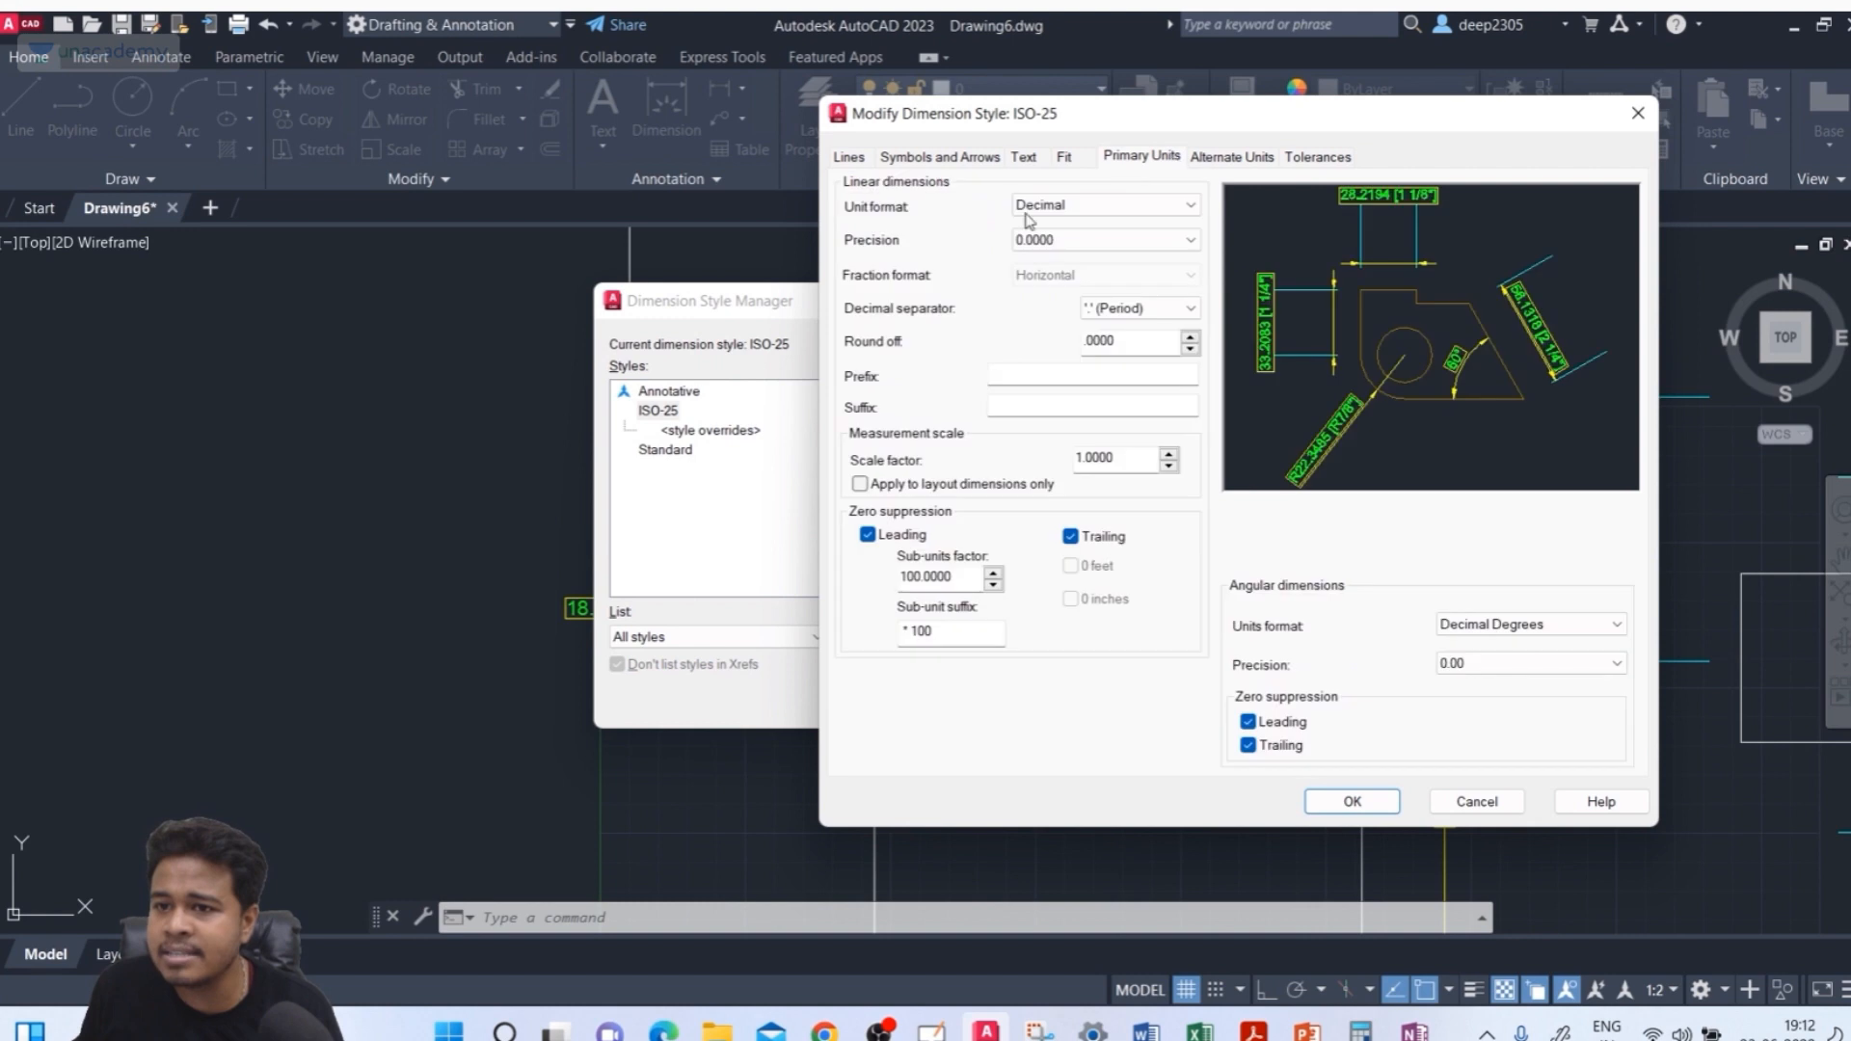
pyautogui.click(1232, 156)
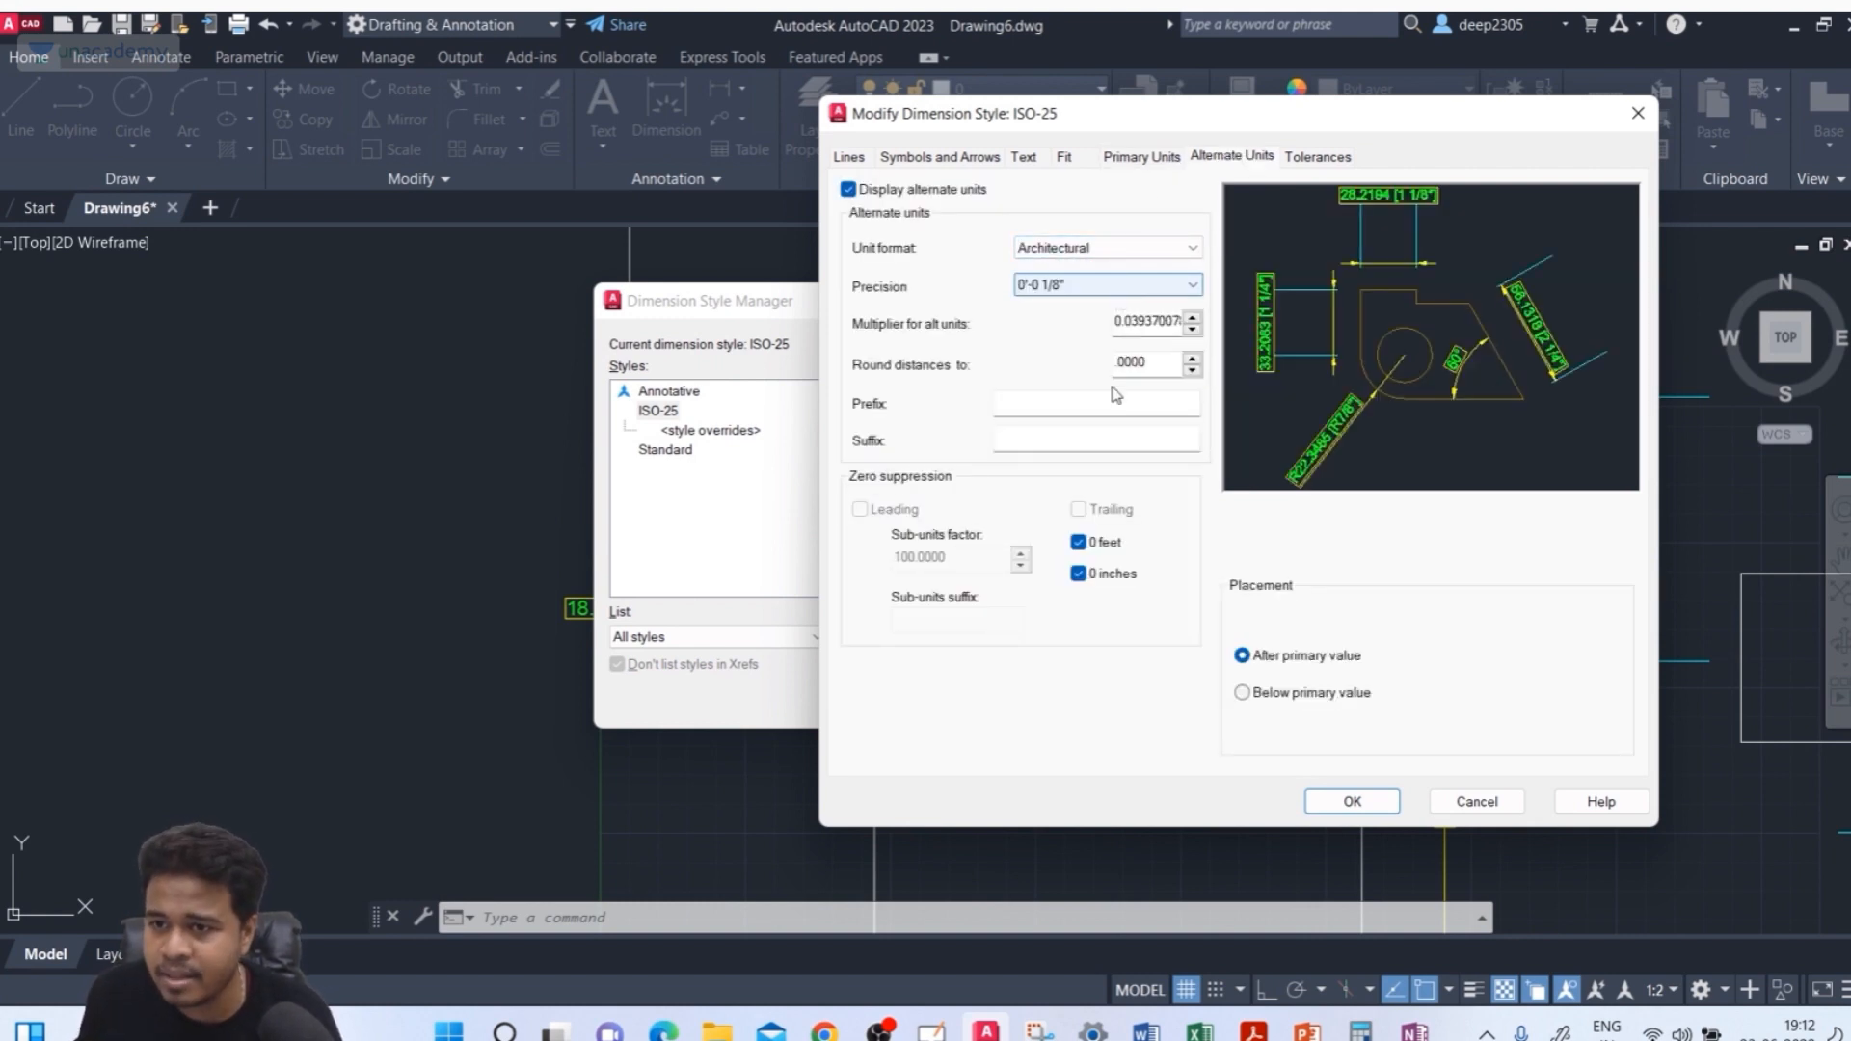
pyautogui.click(1090, 414)
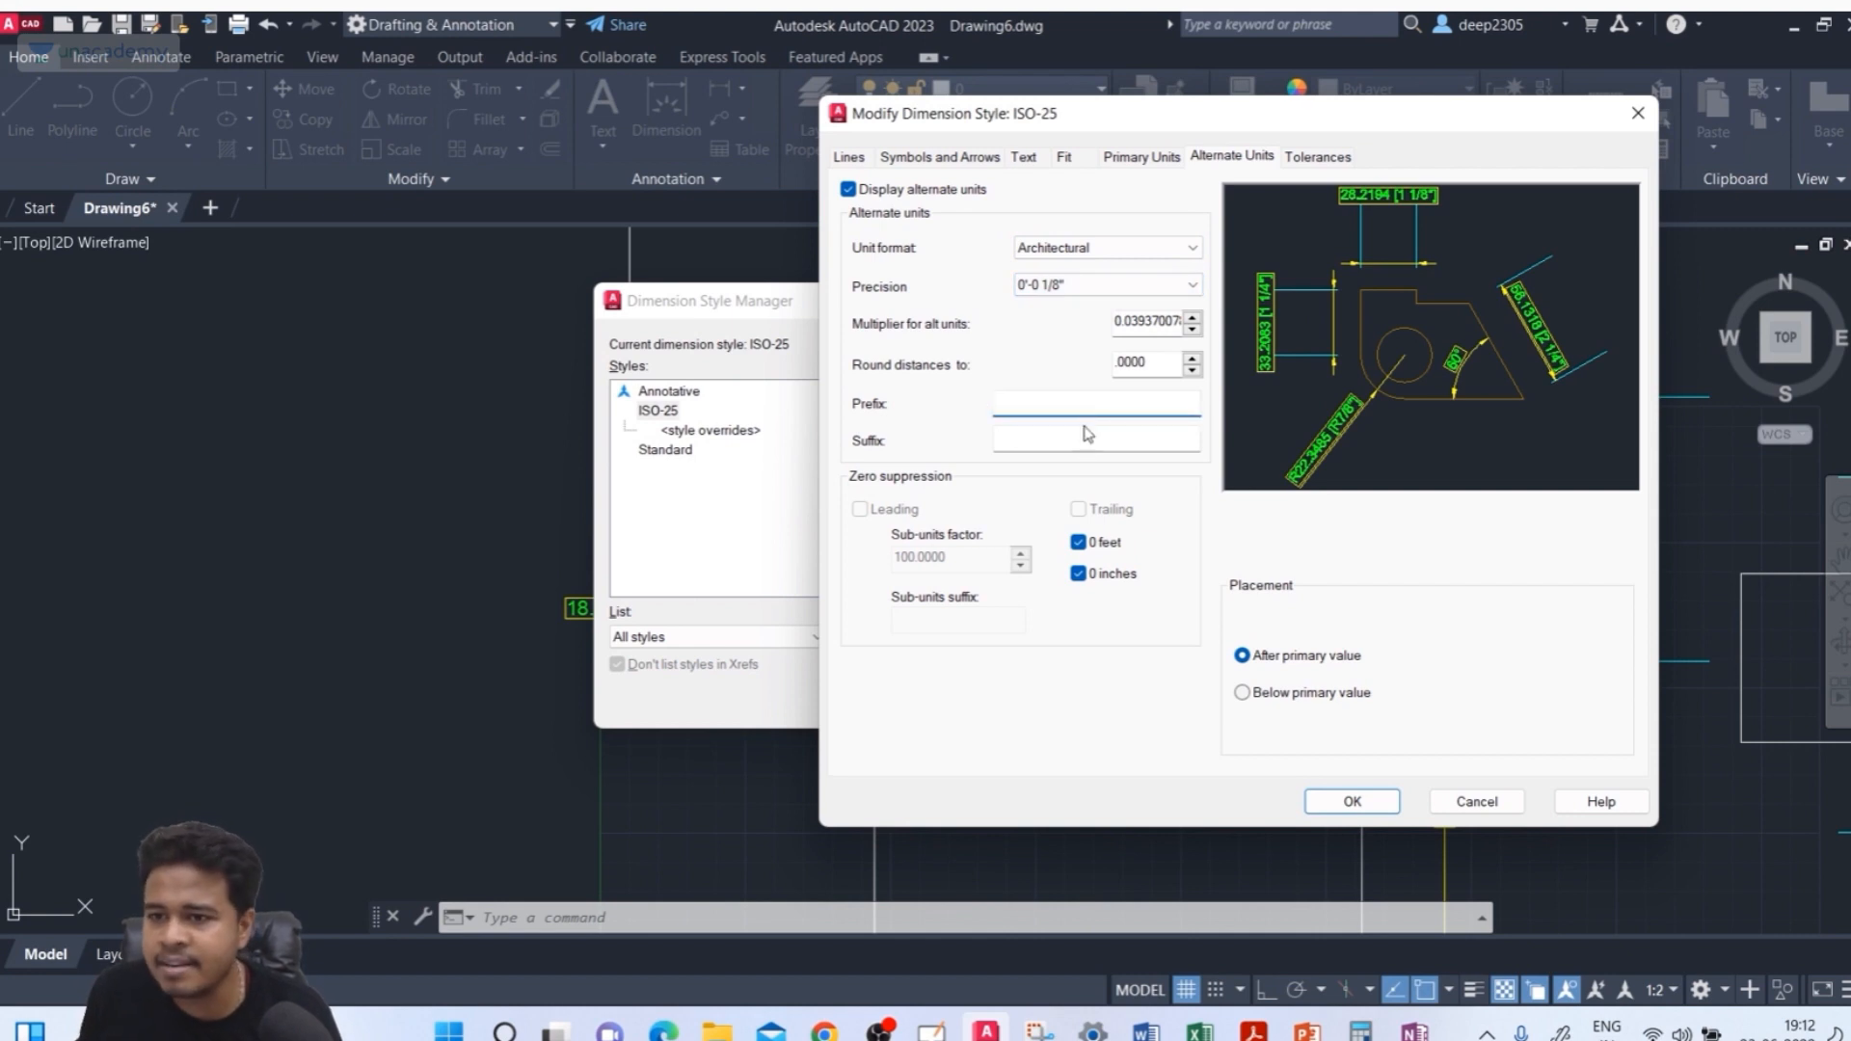
pyautogui.click(1091, 451)
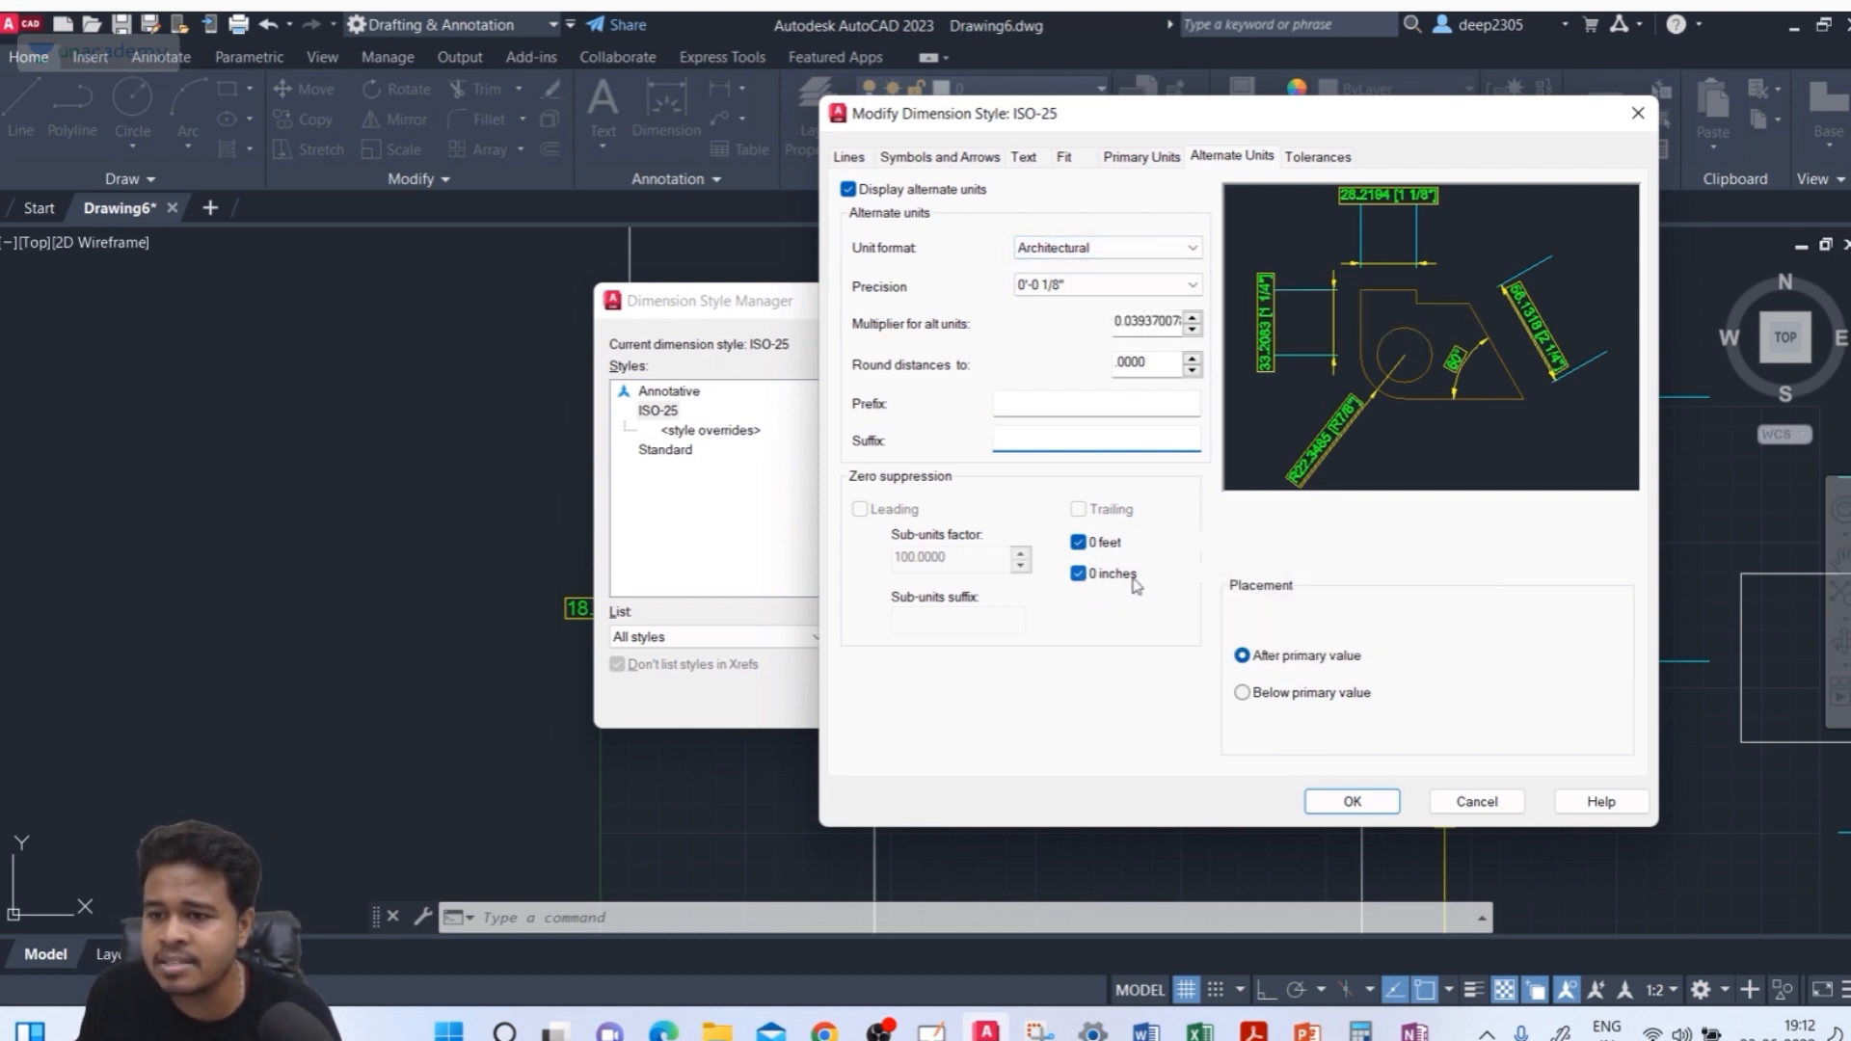
pyautogui.click(1060, 248)
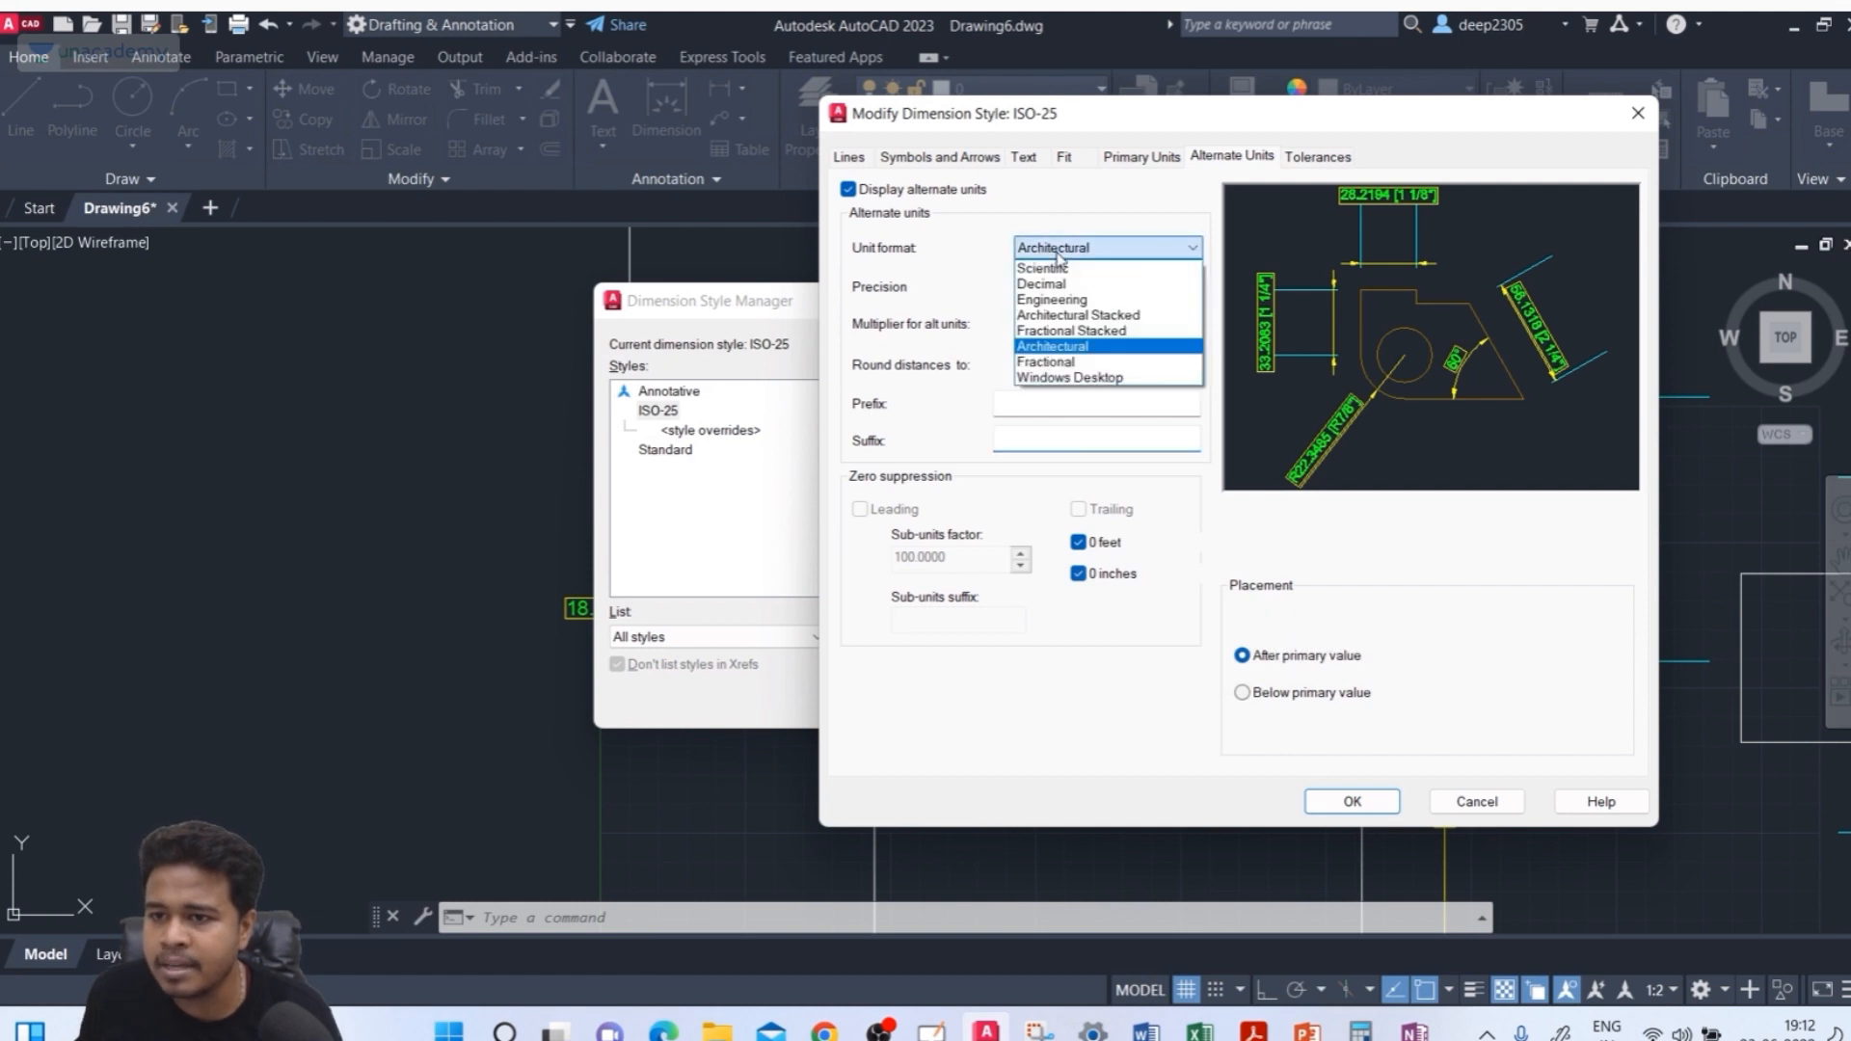
pyautogui.click(1057, 283)
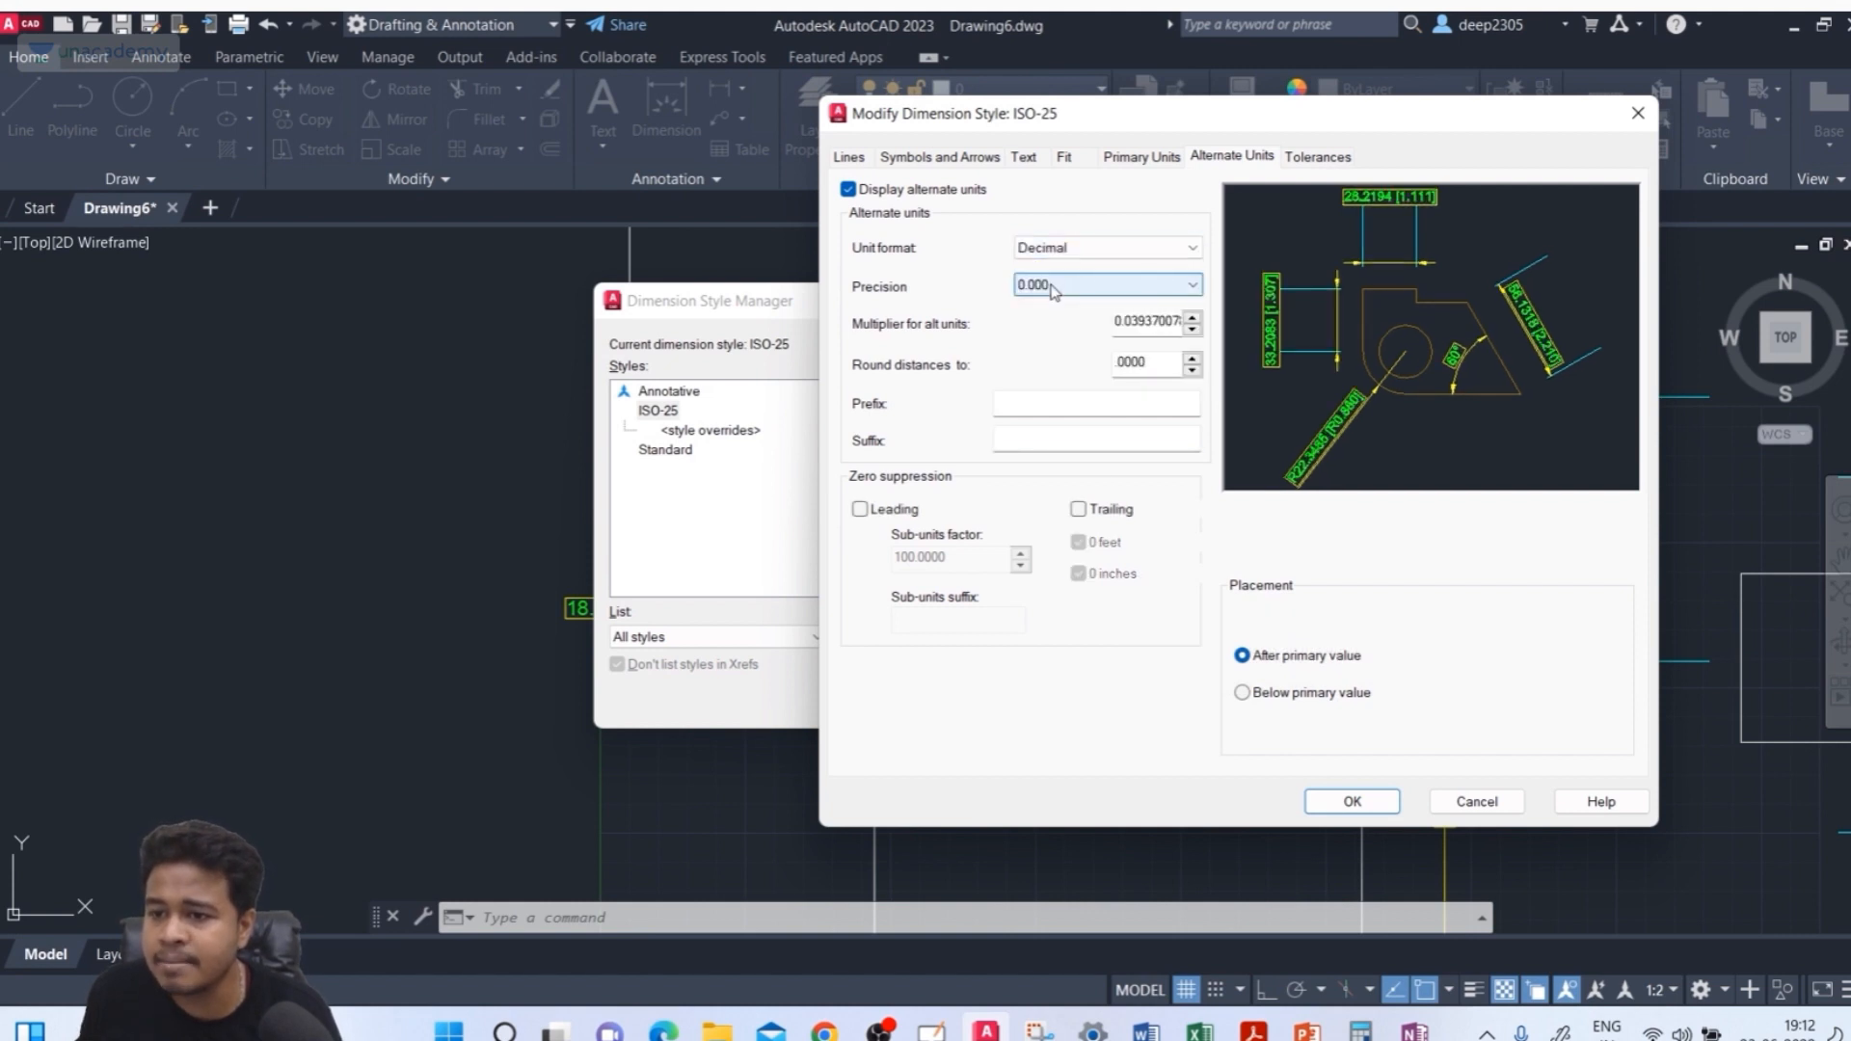
# Try leading zero suppression for the alternate units
pyautogui.click(914, 509)
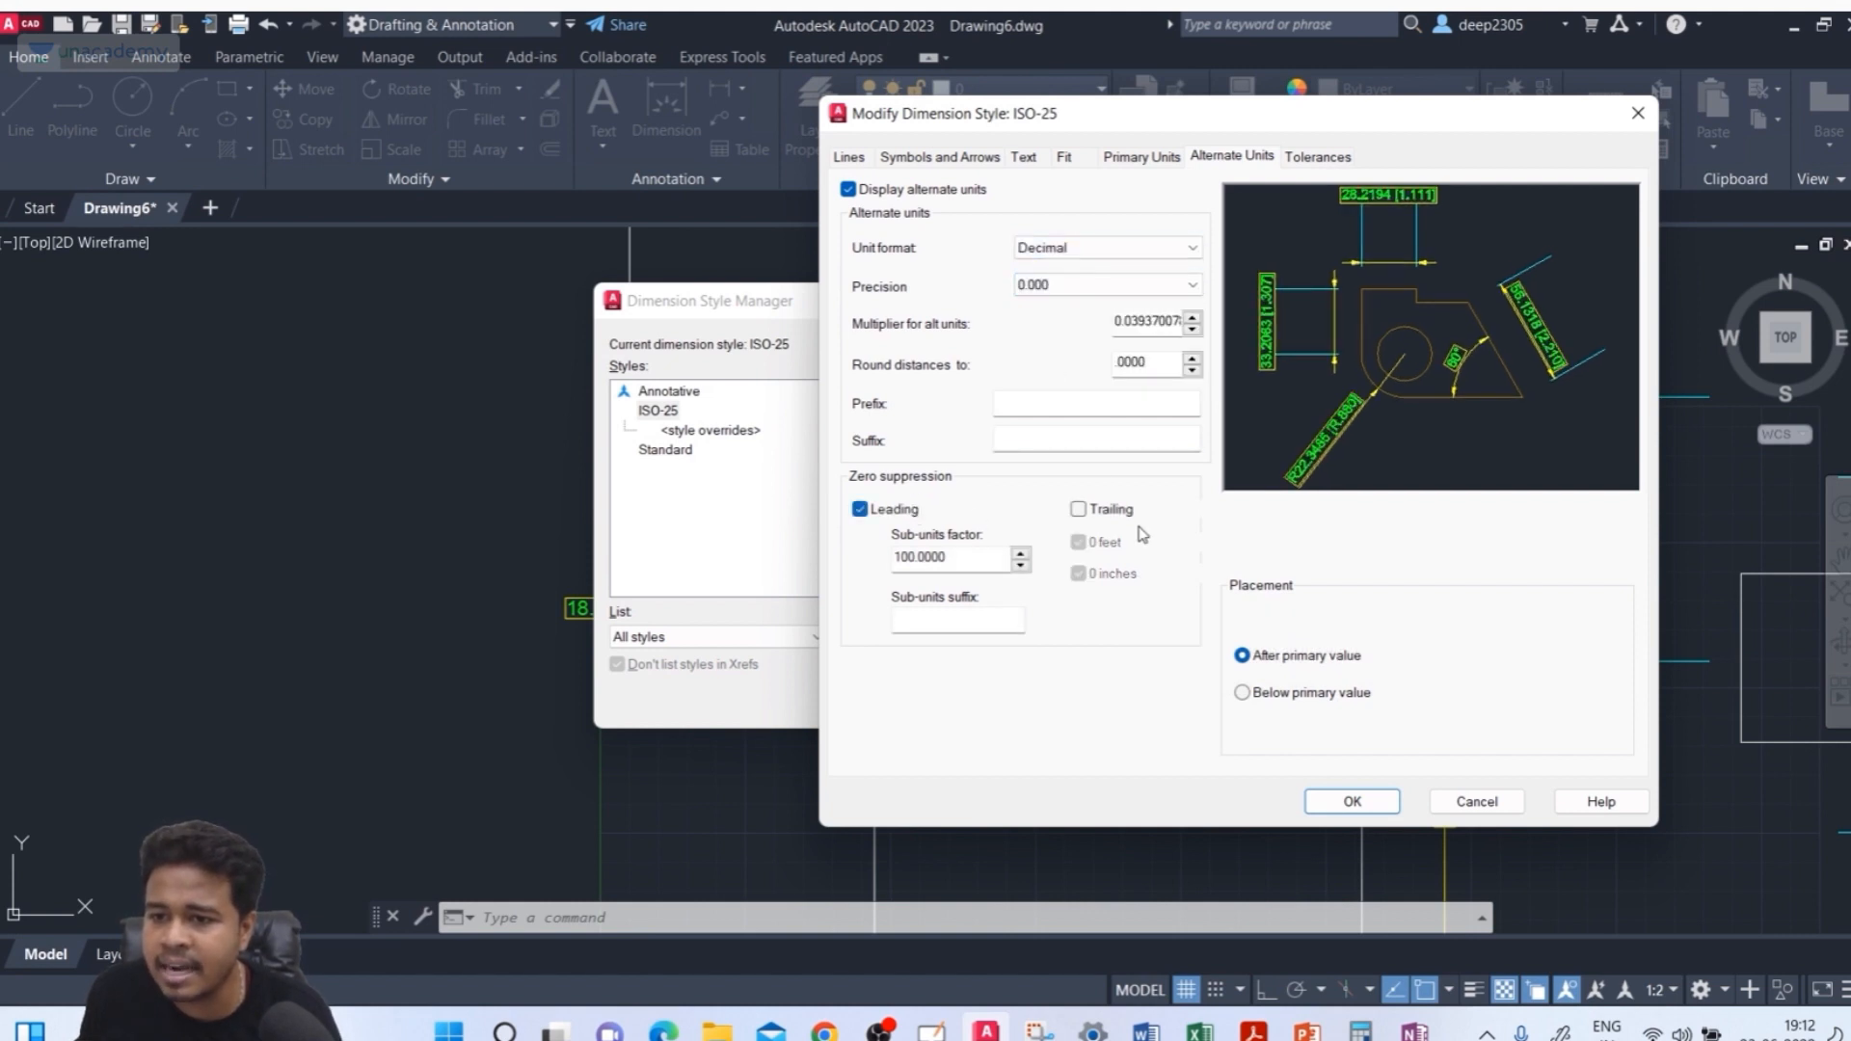
pyautogui.click(1079, 509)
pyautogui.click(1130, 518)
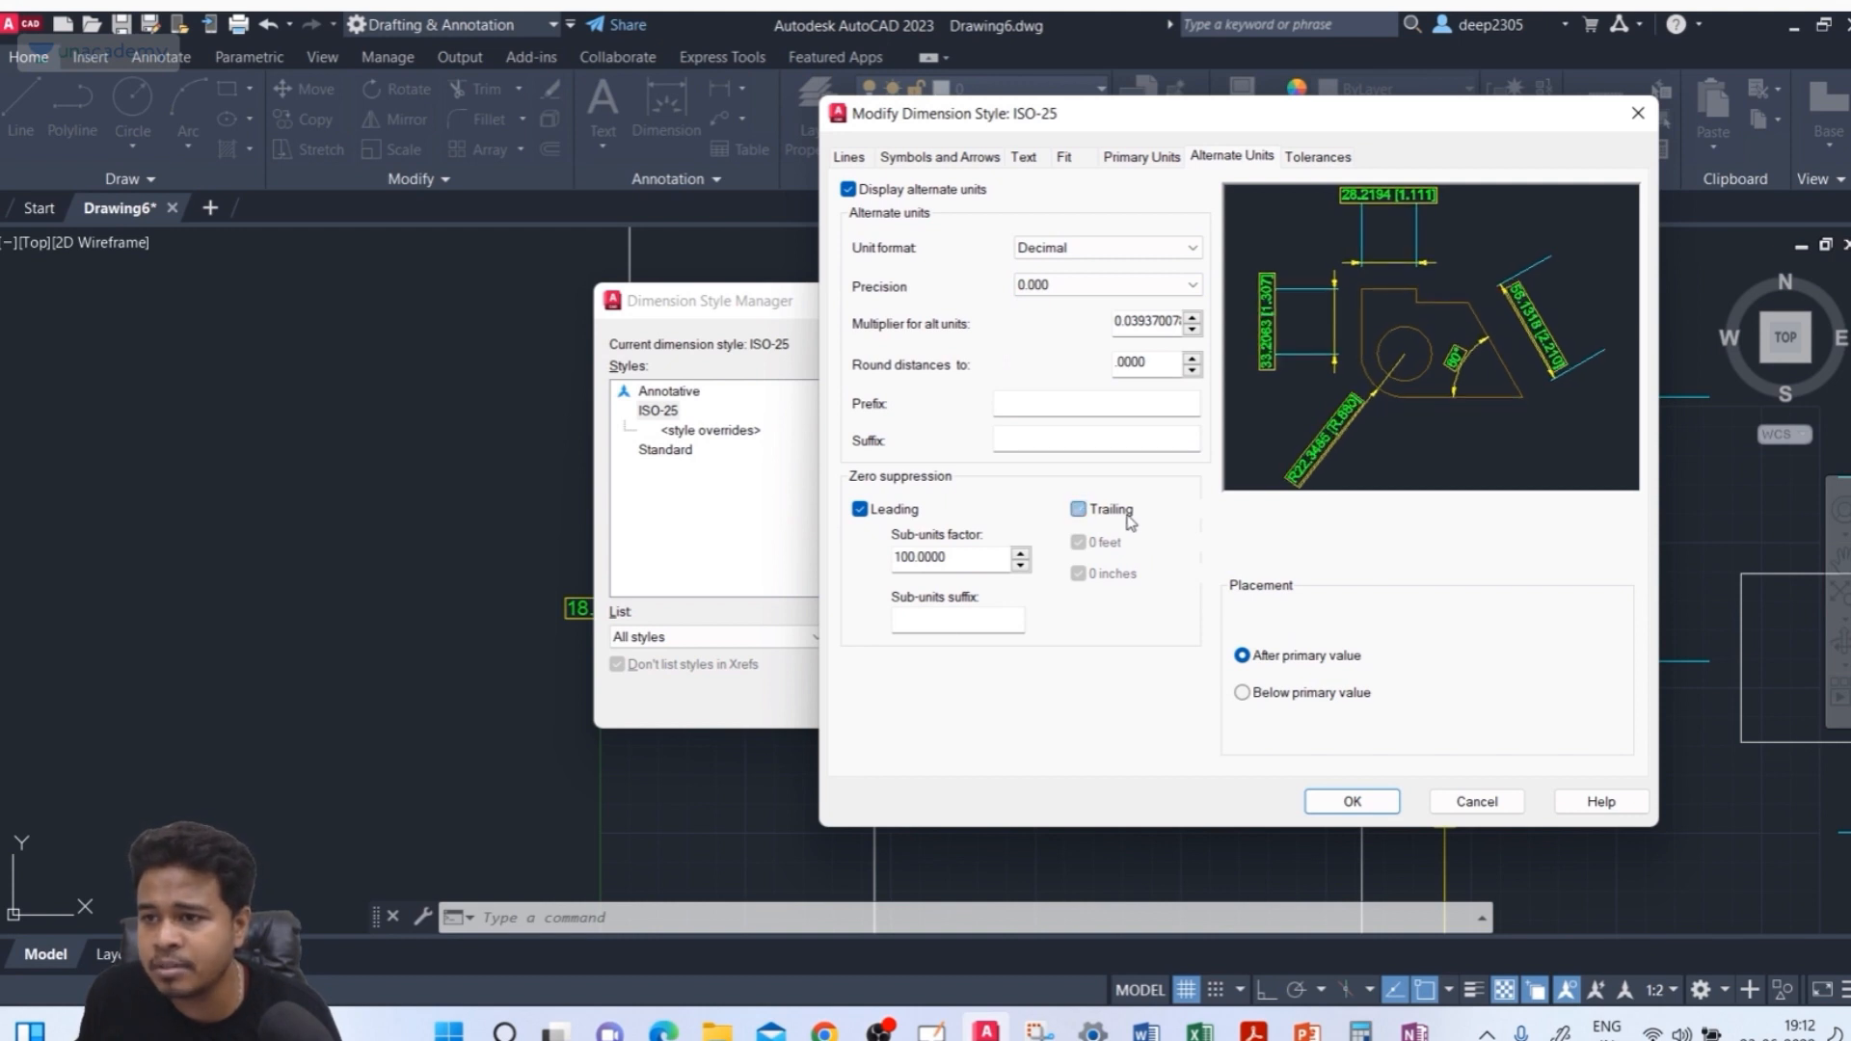
pyautogui.click(885, 518)
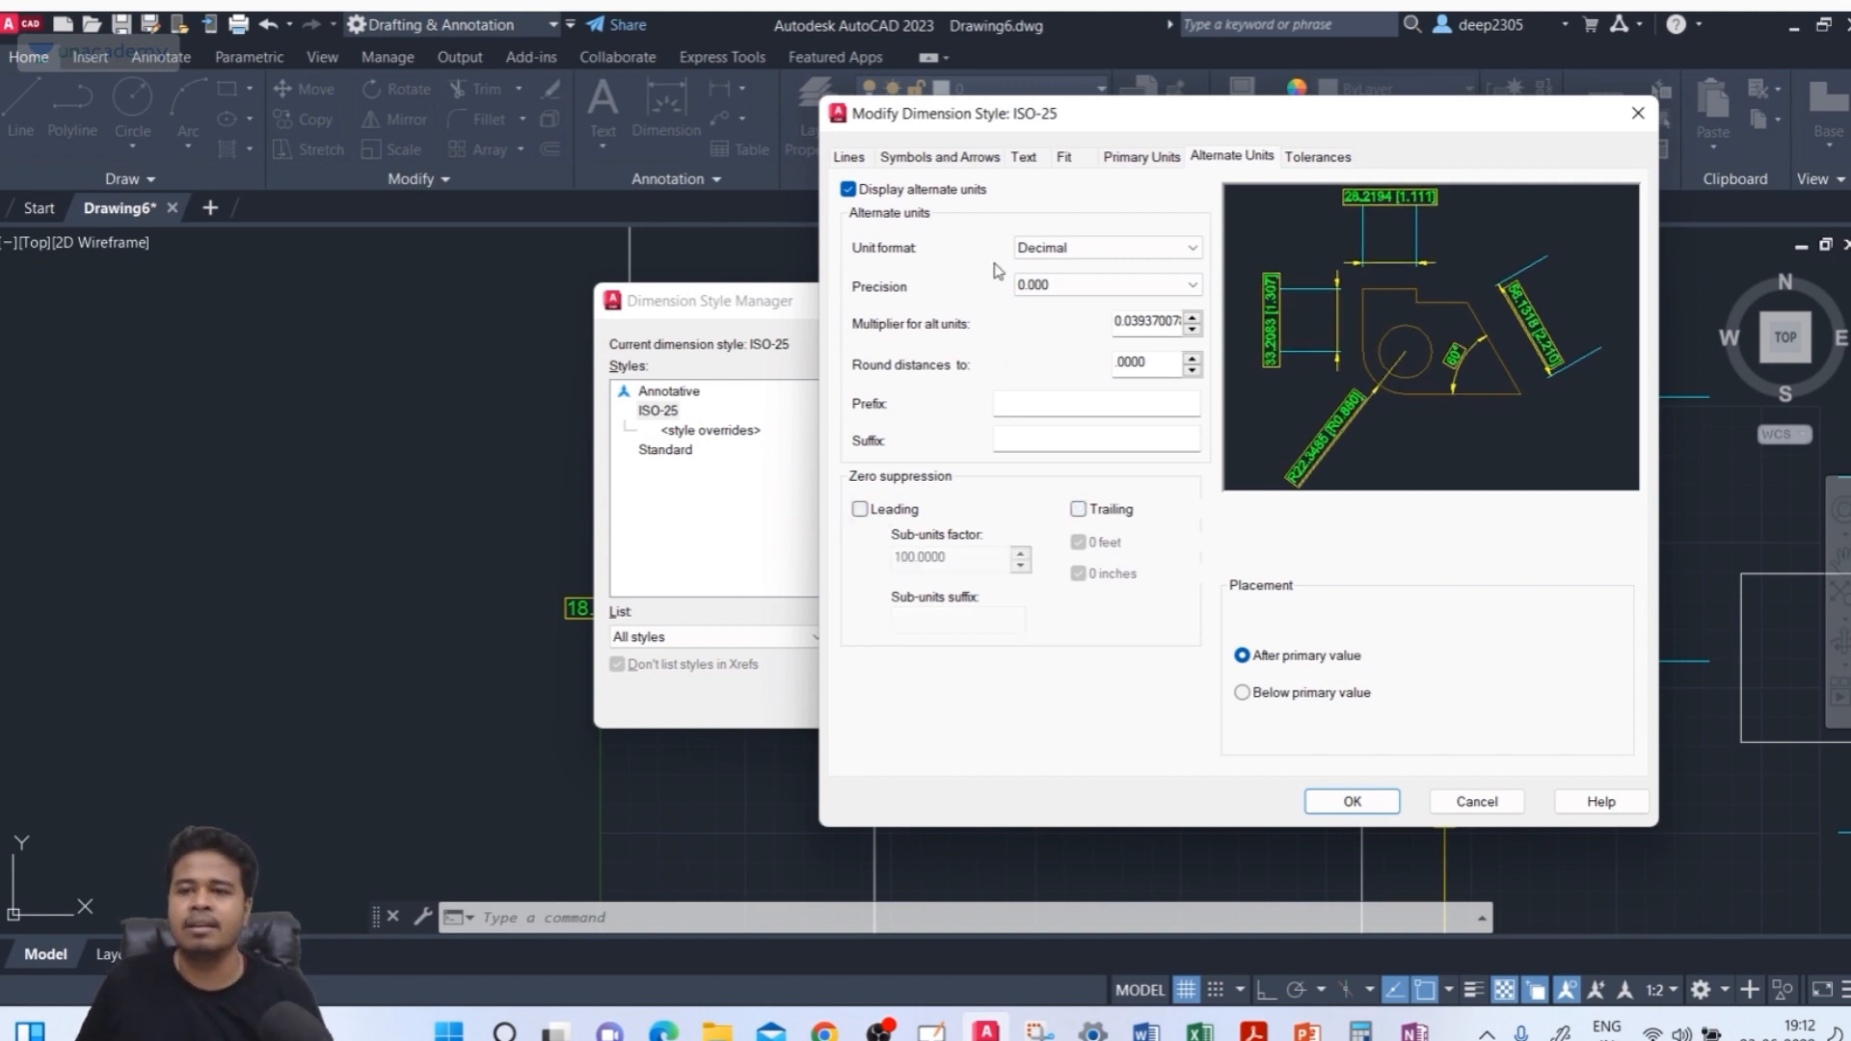
# Set the primary units suffix to mm
pyautogui.click(1141, 158)
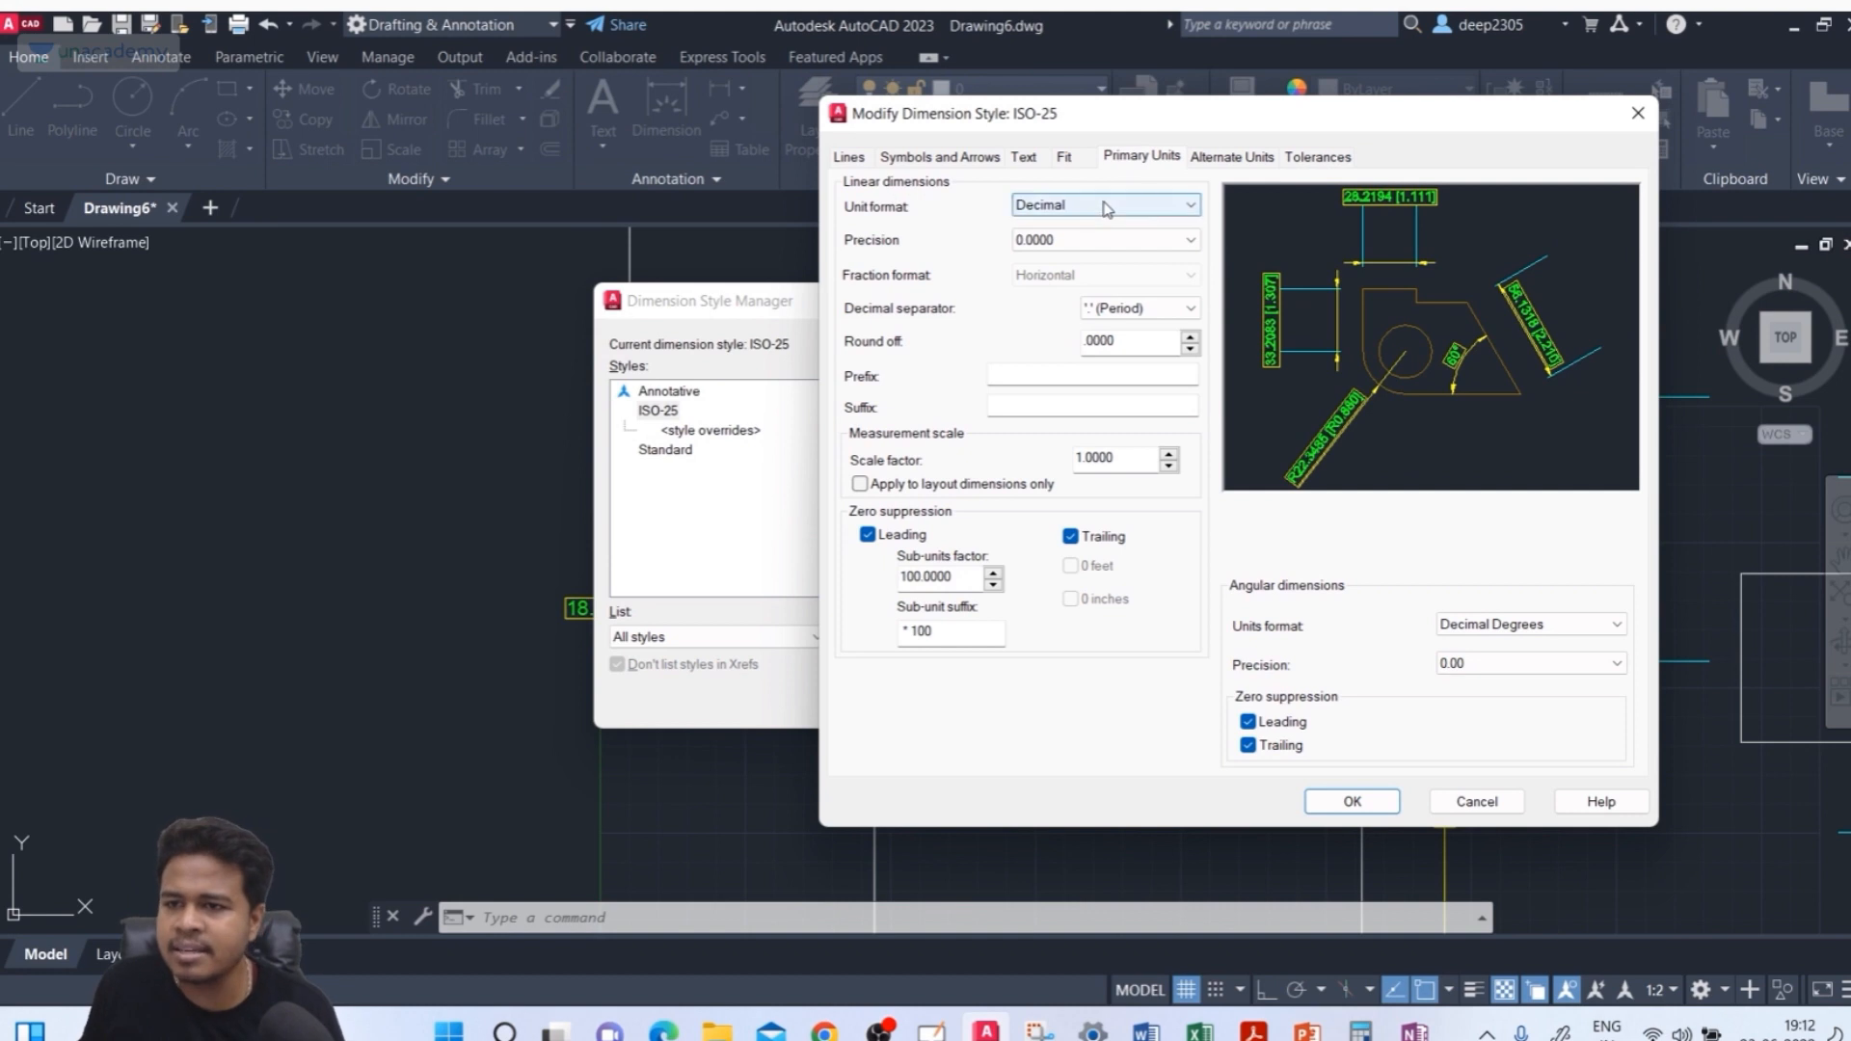
pyautogui.click(1105, 207)
pyautogui.click(1105, 204)
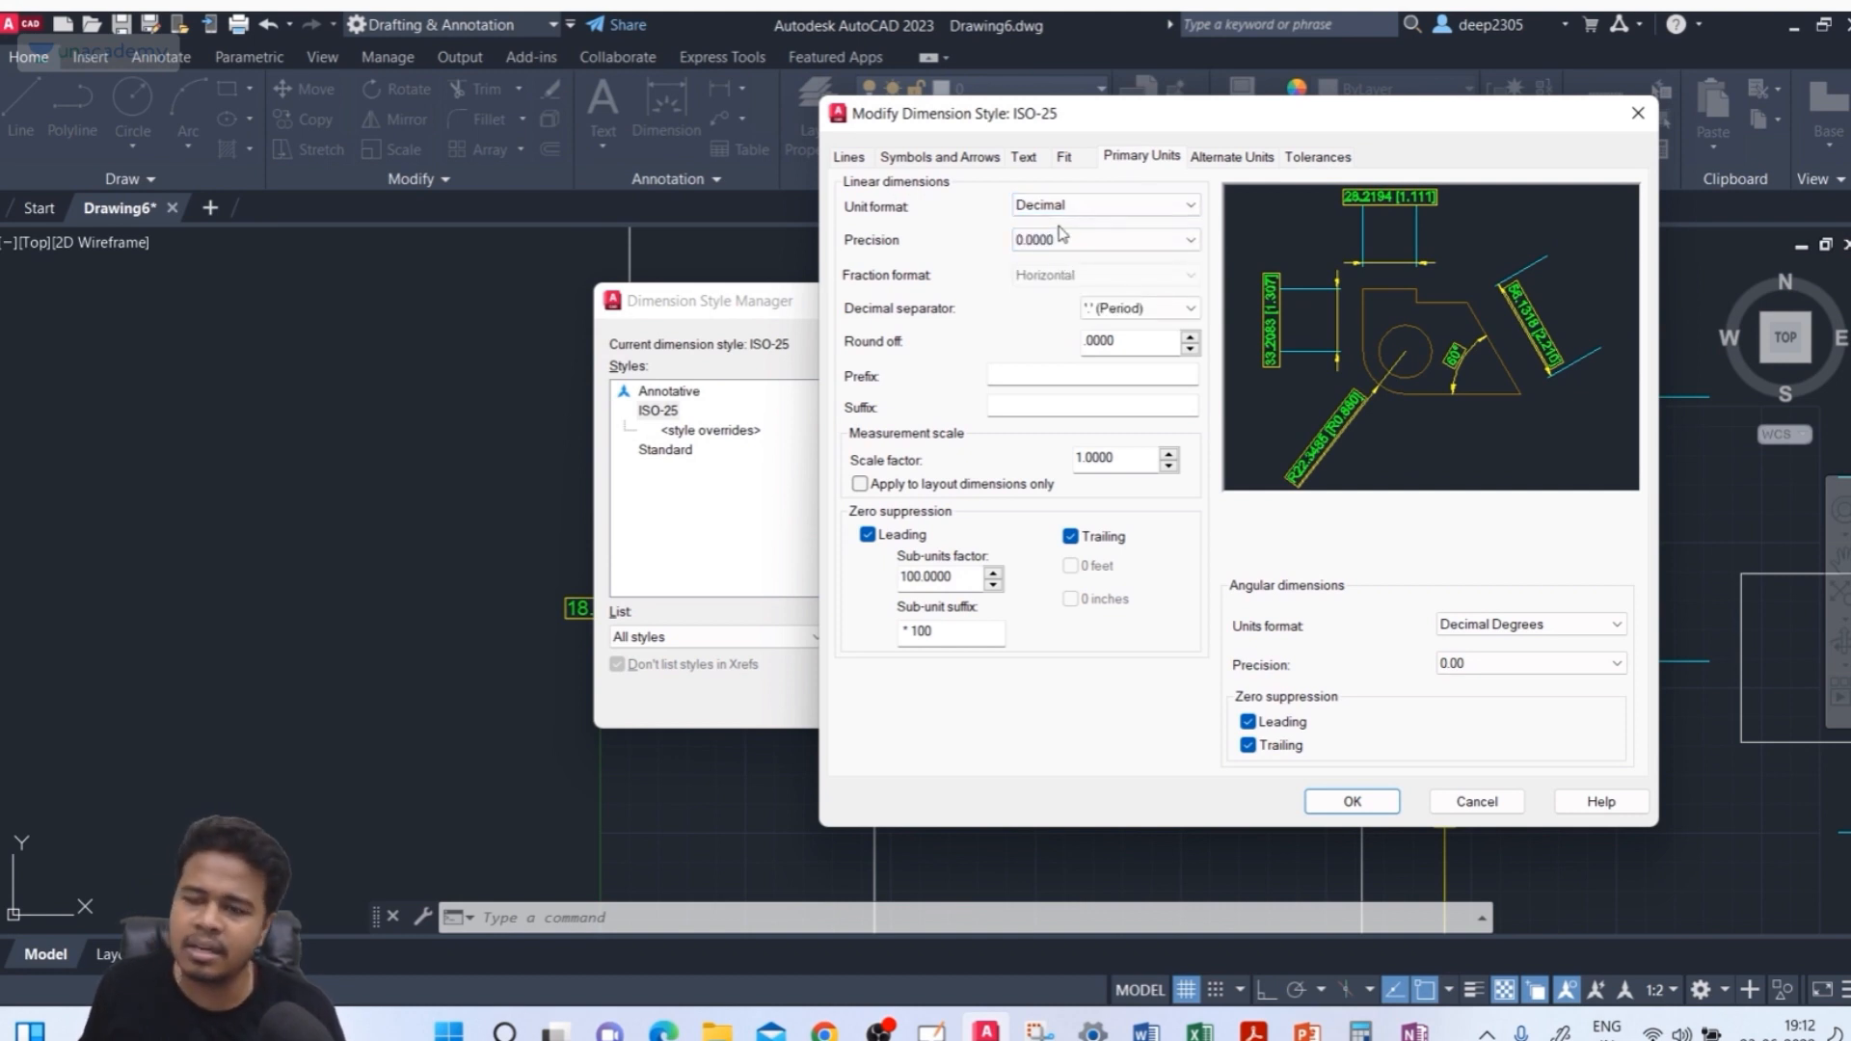
pyautogui.click(1032, 396)
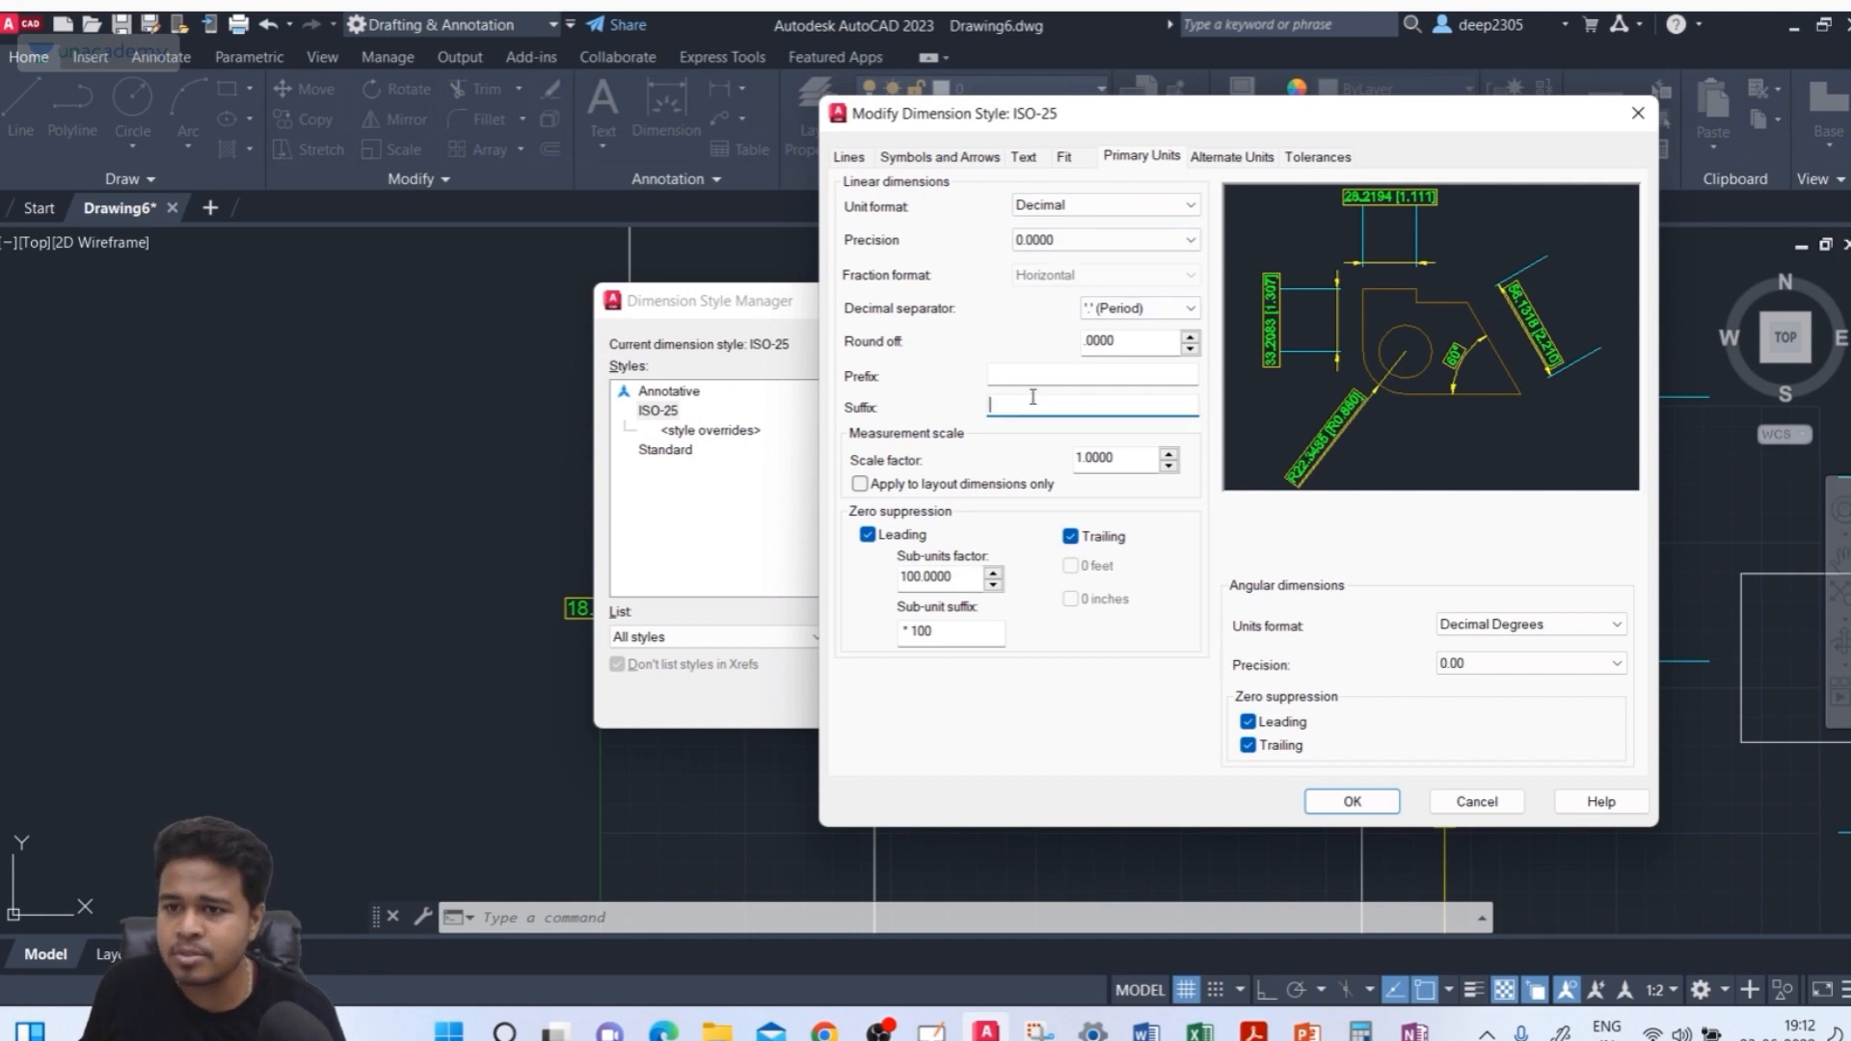
pyautogui.write('mm')
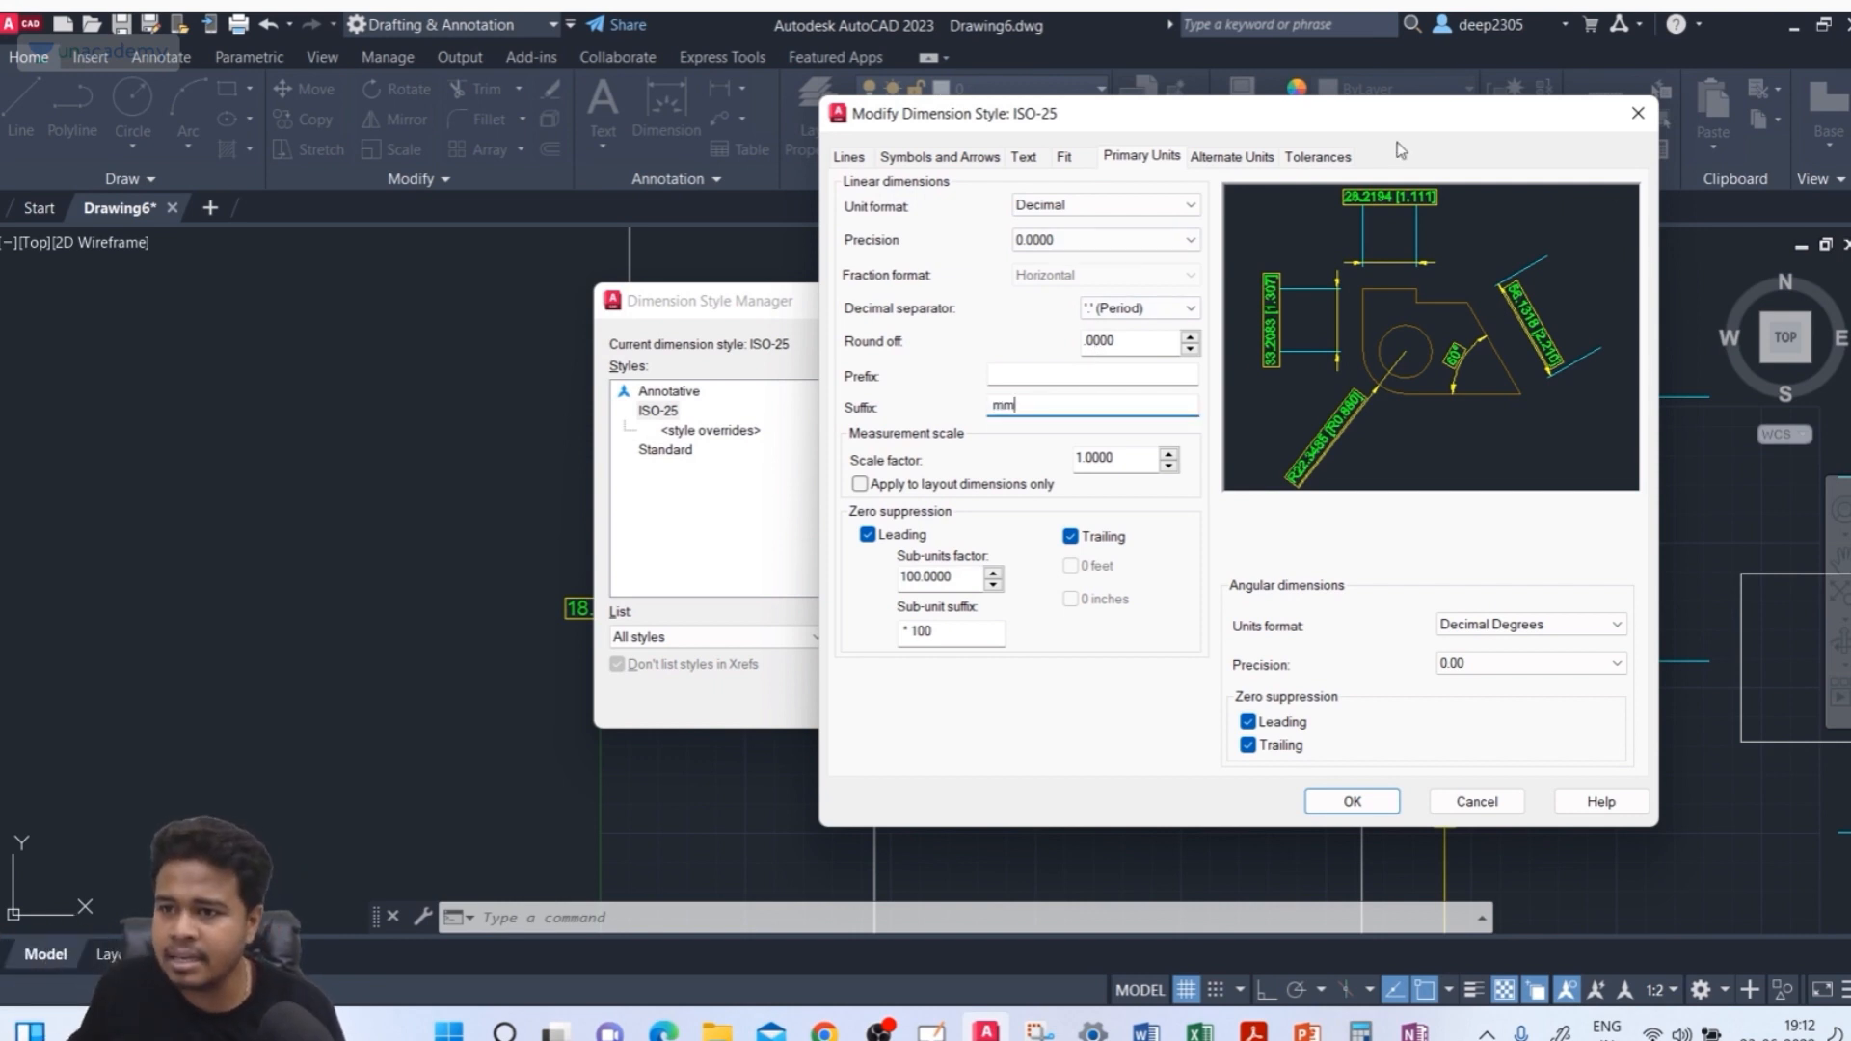
# Set the alternate units suffix to m
pyautogui.click(1237, 158)
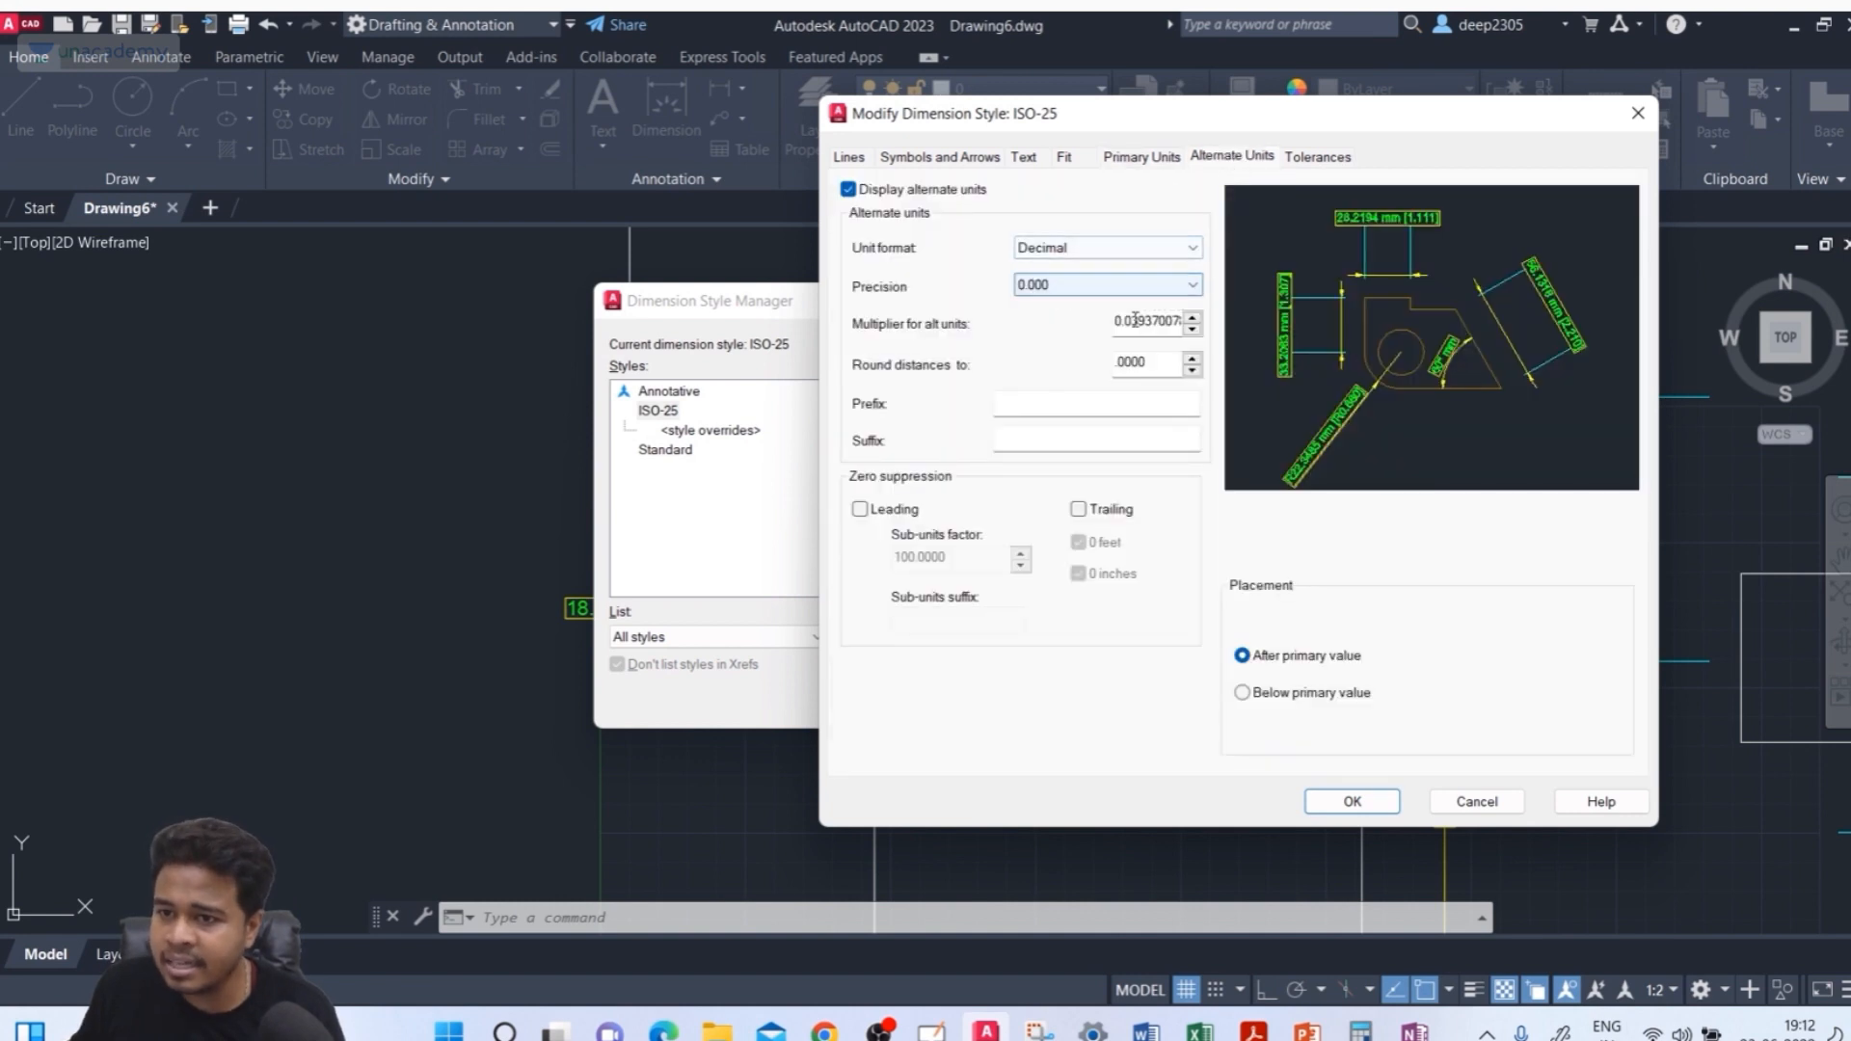
pyautogui.click(1021, 436)
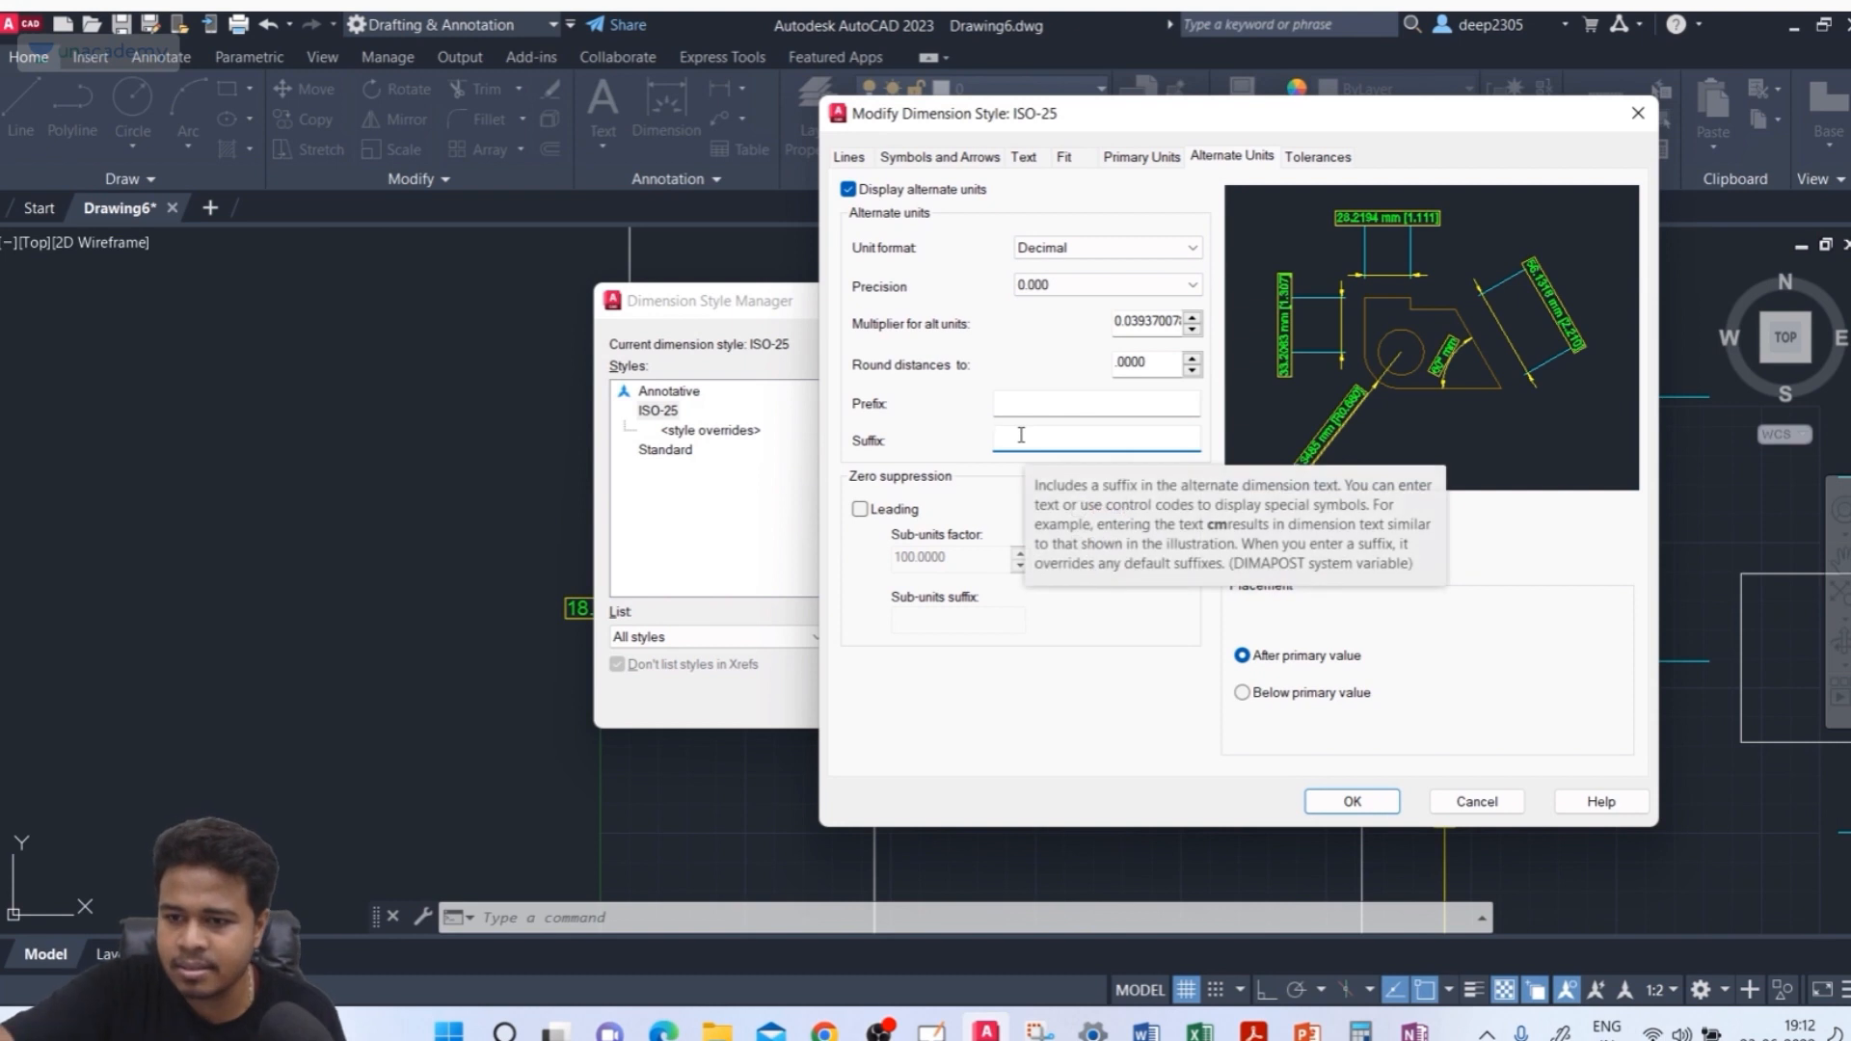
pyautogui.write('m')
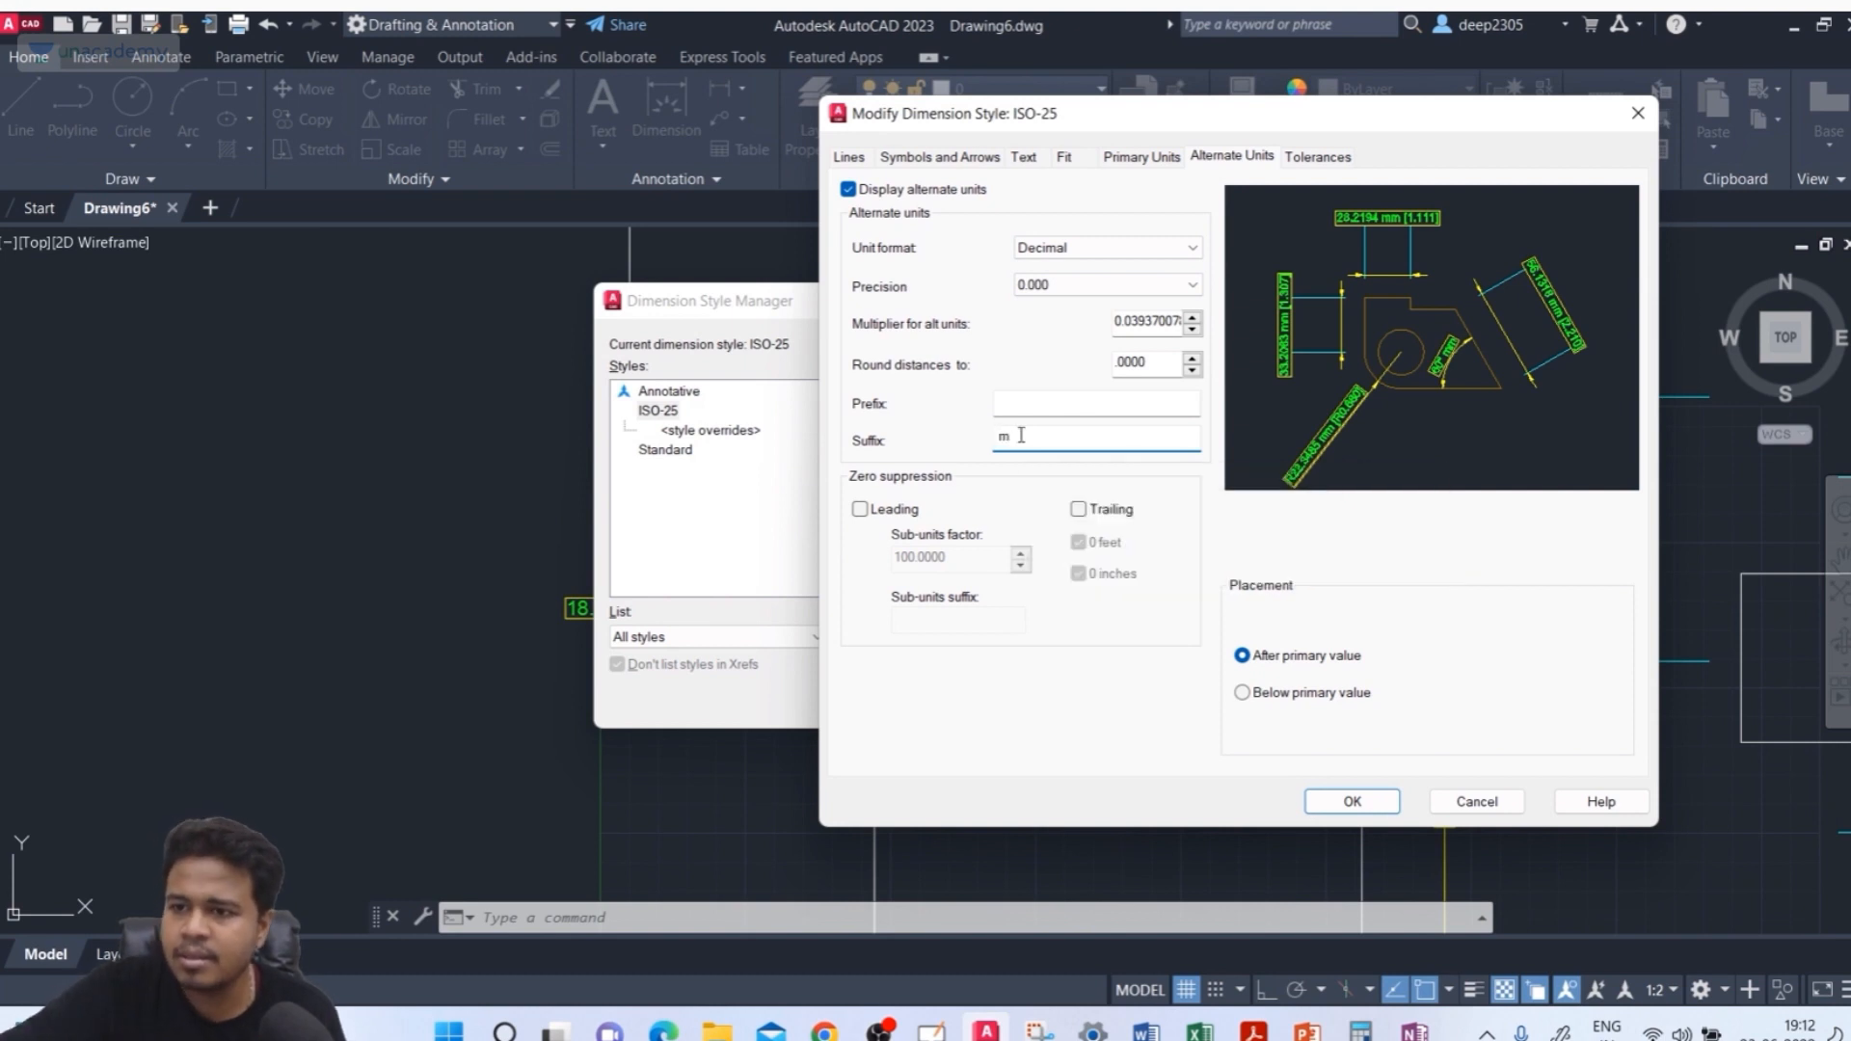
# Set the multiplier for alternate units to 0.001 and close the style dialogs
pyautogui.click(1118, 326)
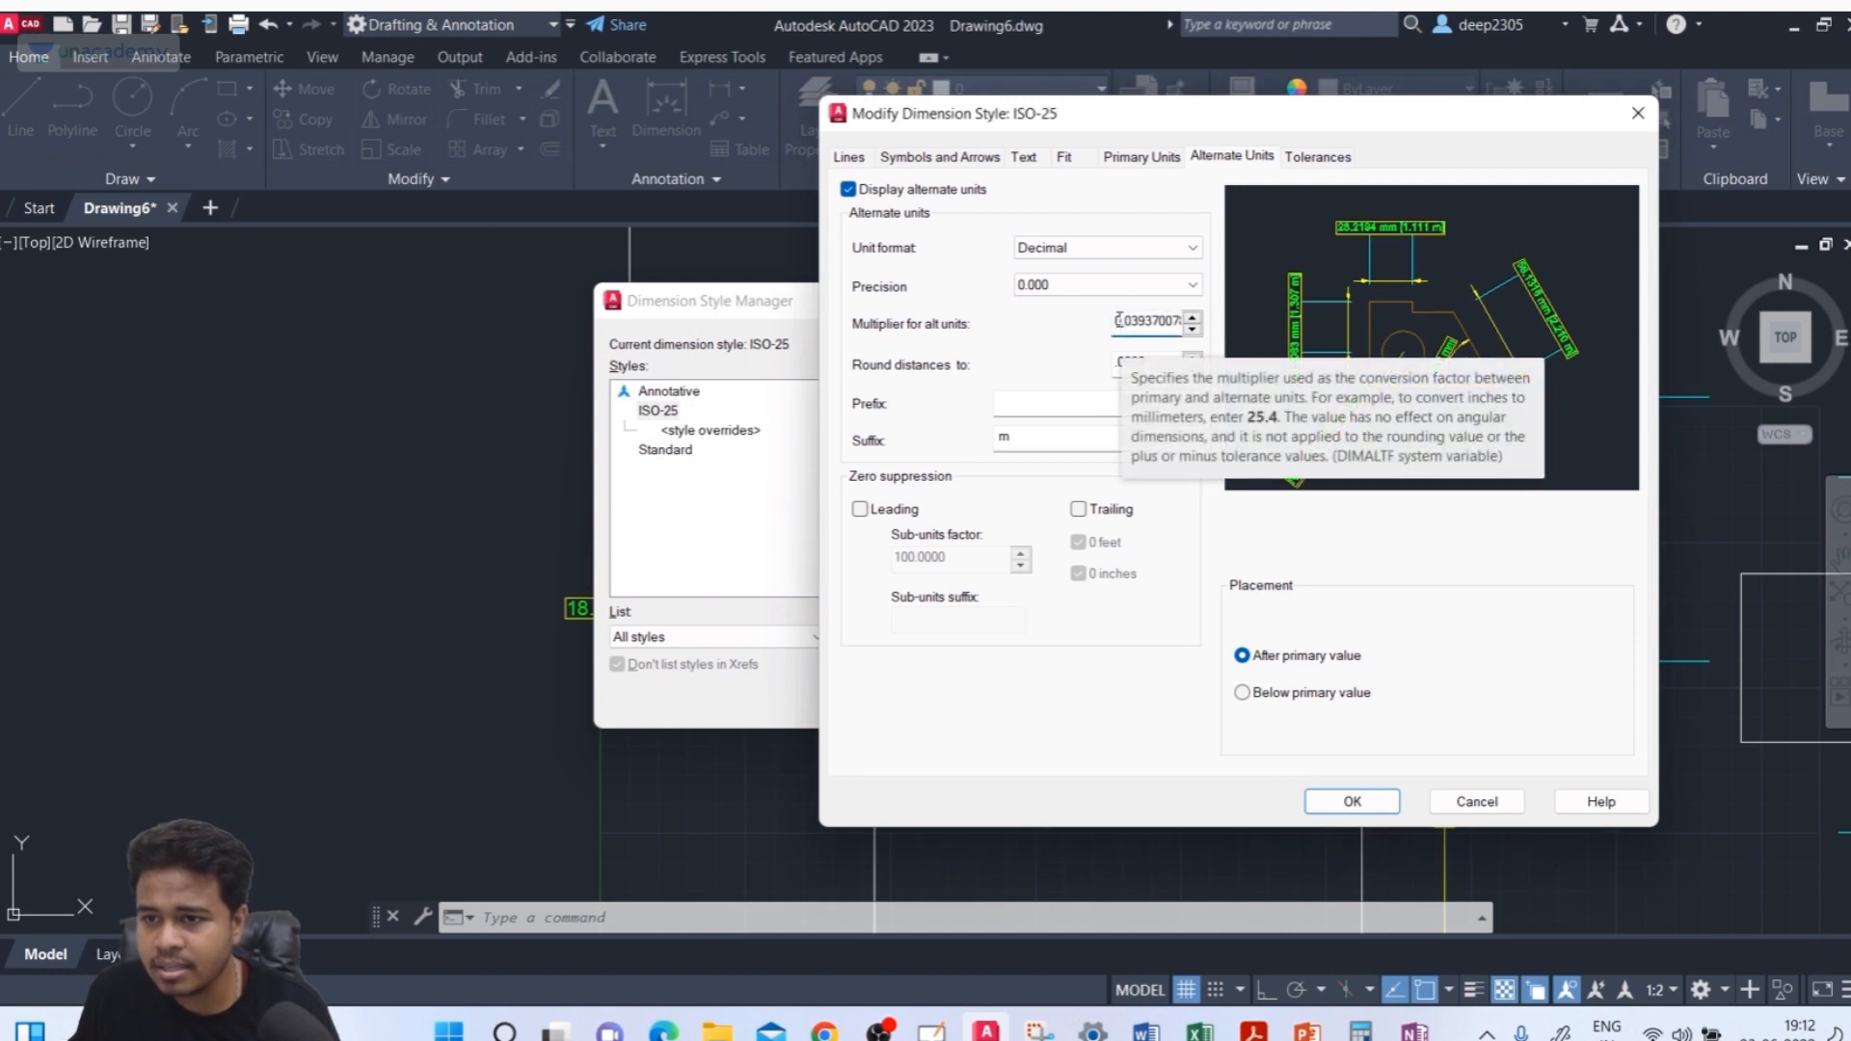
pyautogui.click(1120, 322)
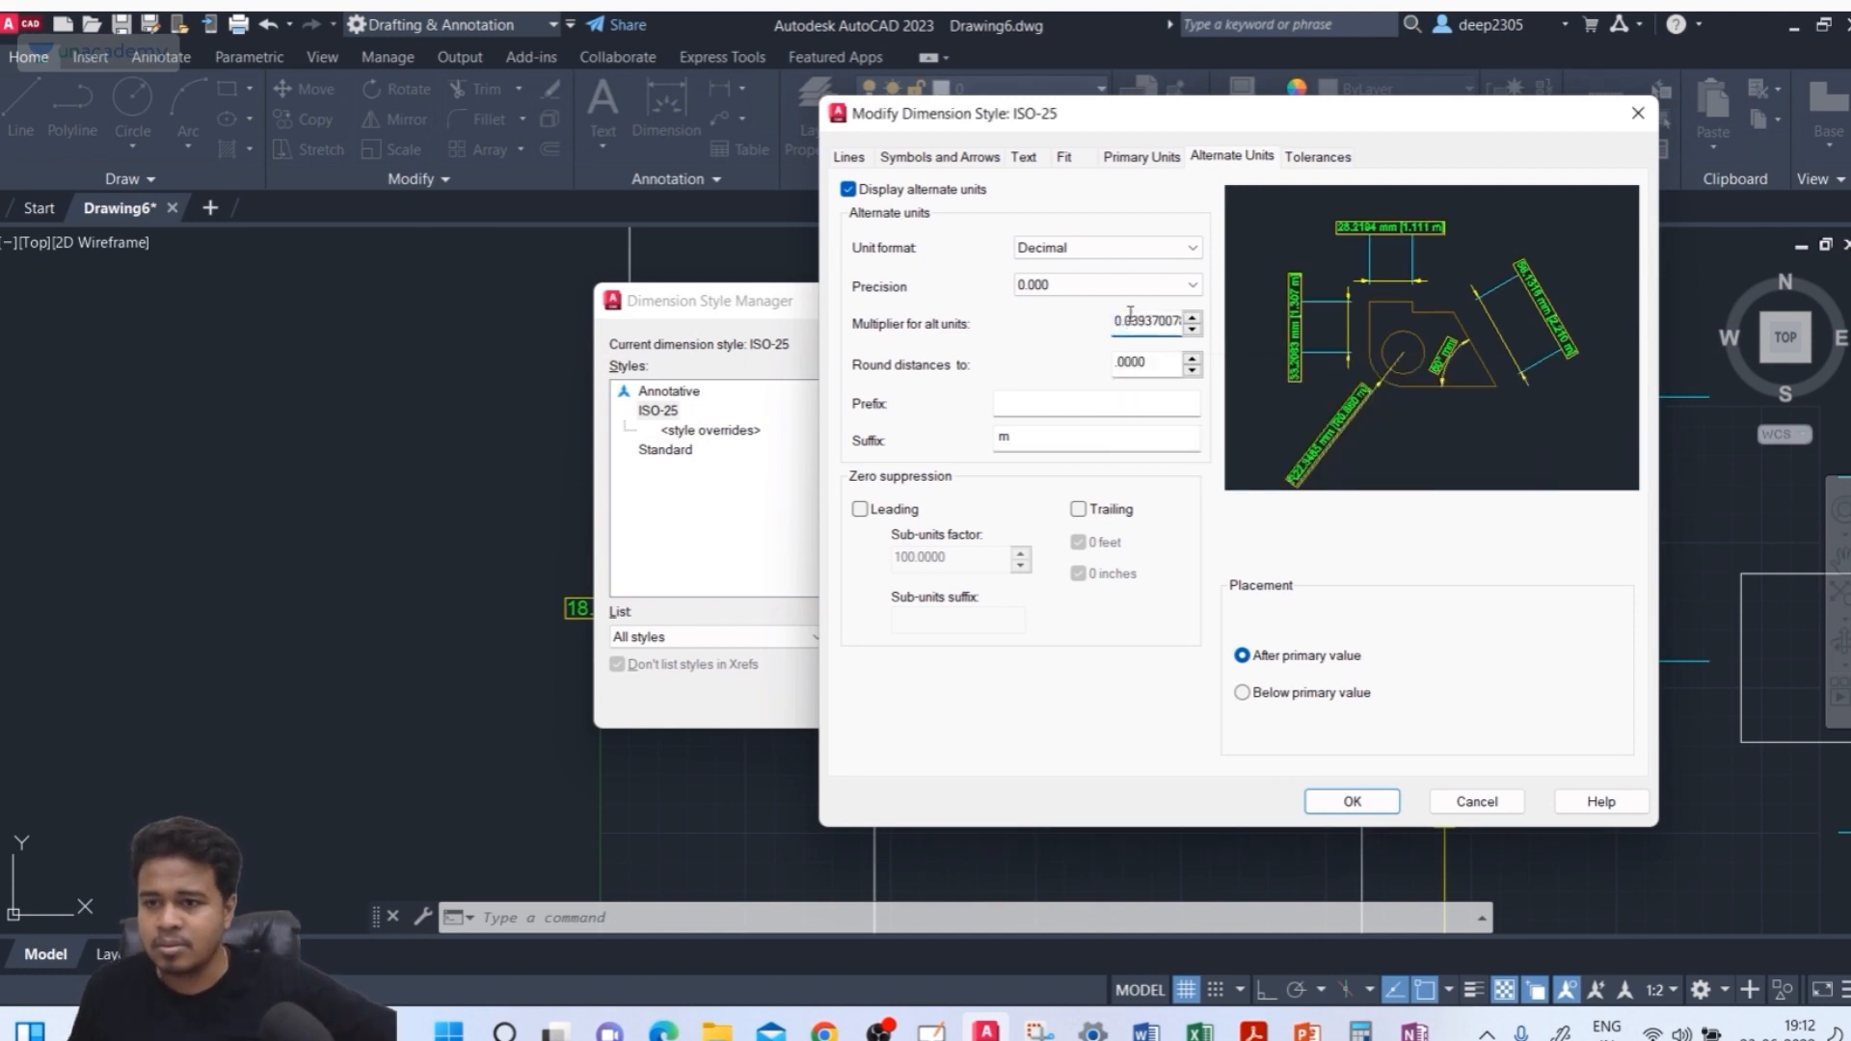
pyautogui.moveTo(1115, 322); pyautogui.dragTo(1211, 337)
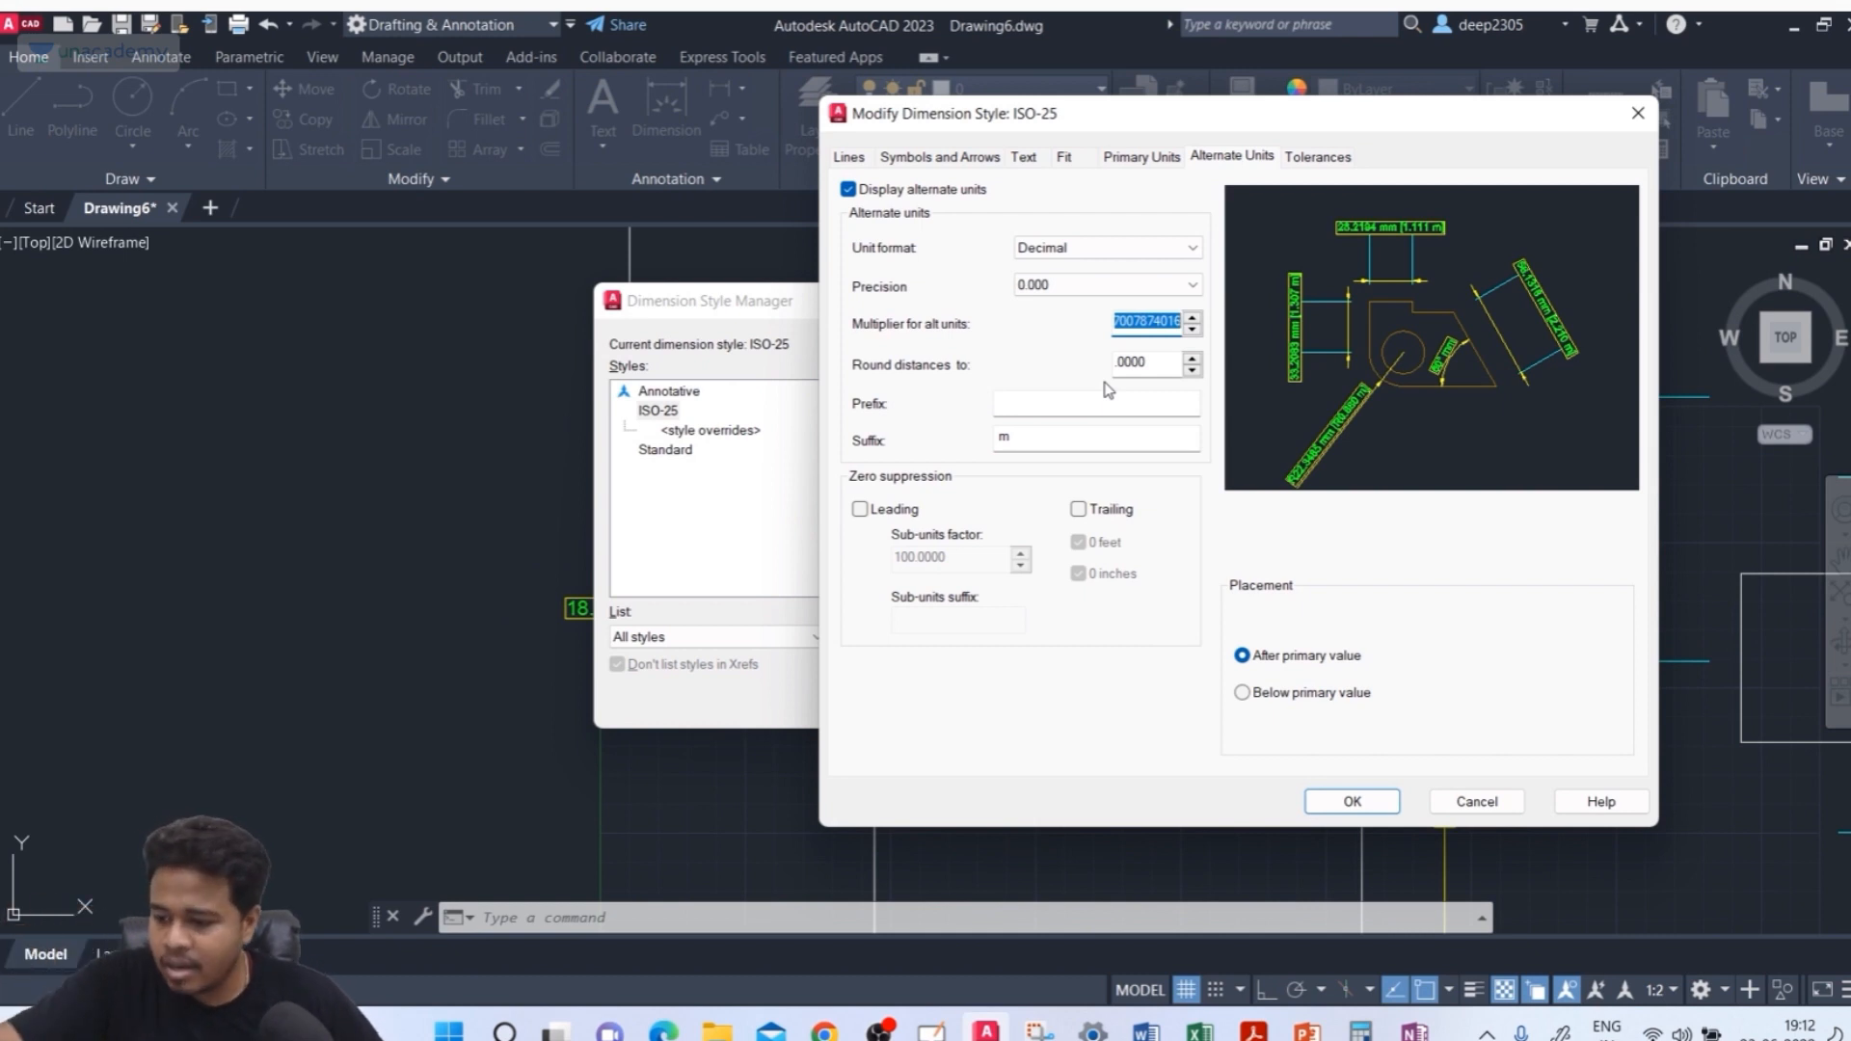
pyautogui.write('0.001')
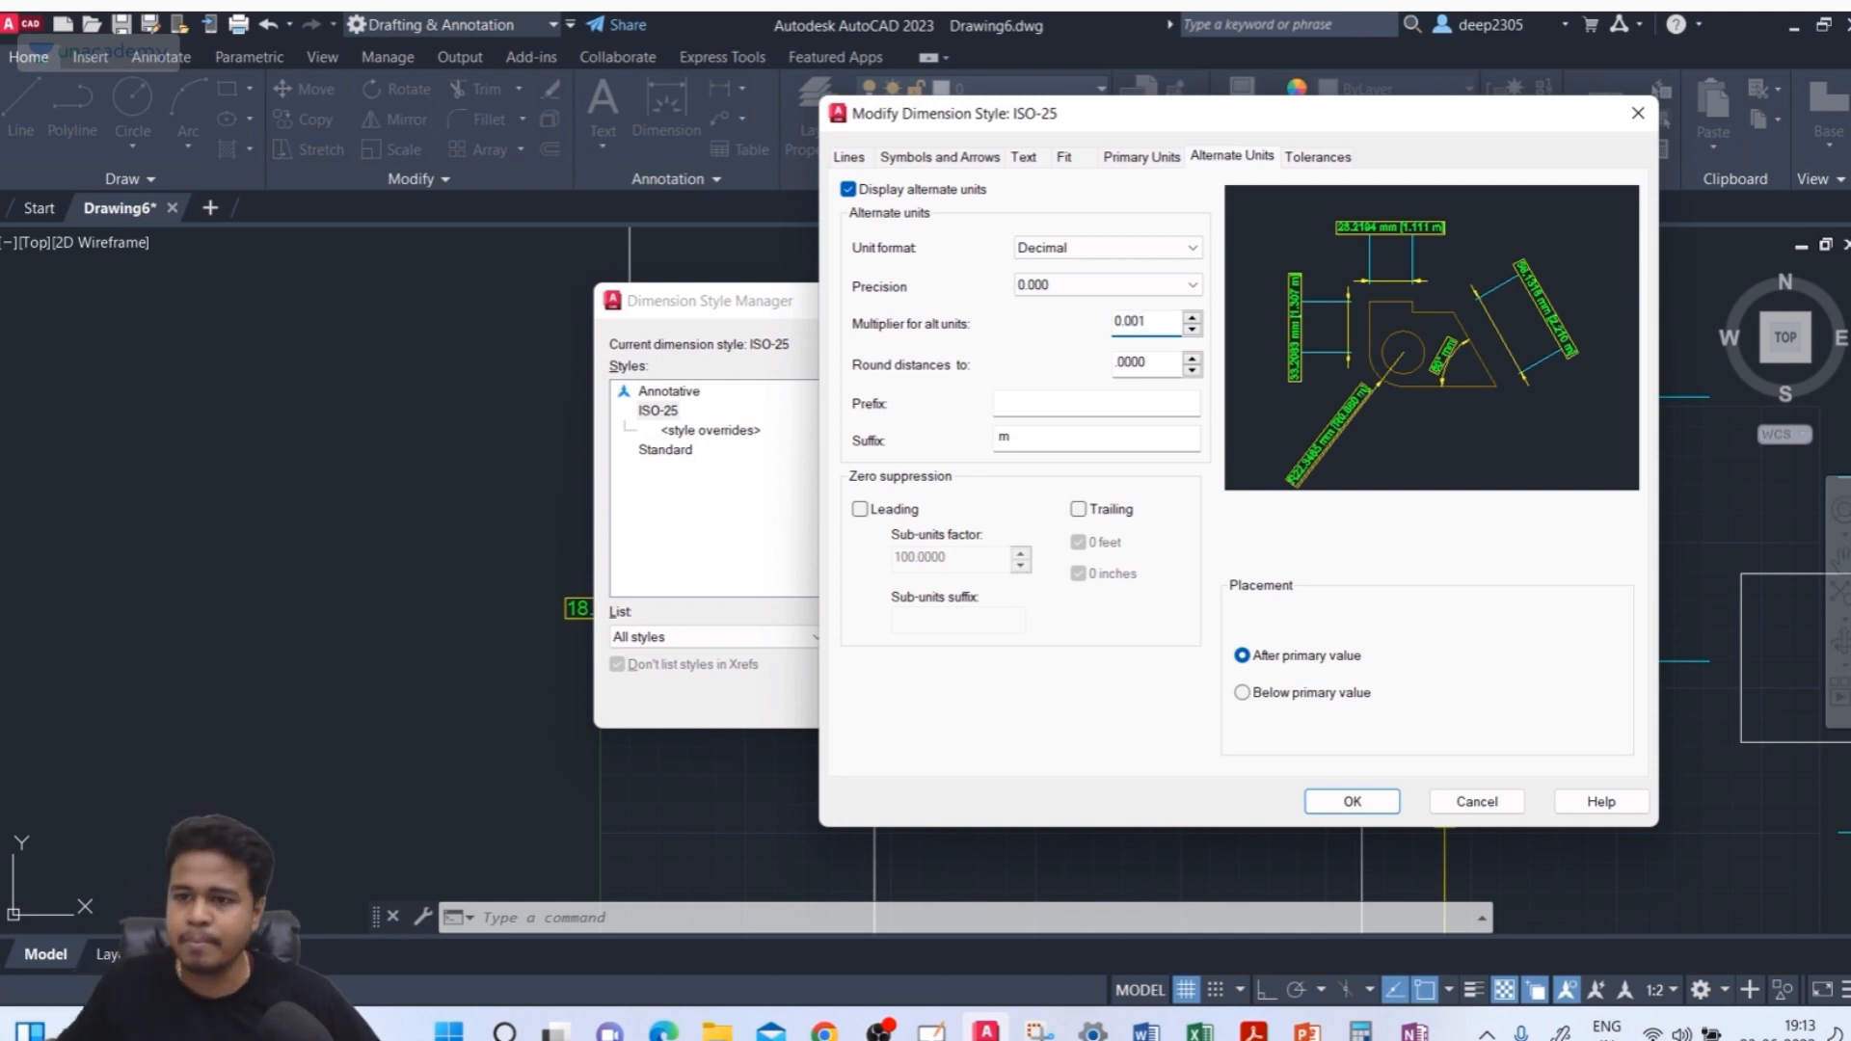
pyautogui.click(1105, 444)
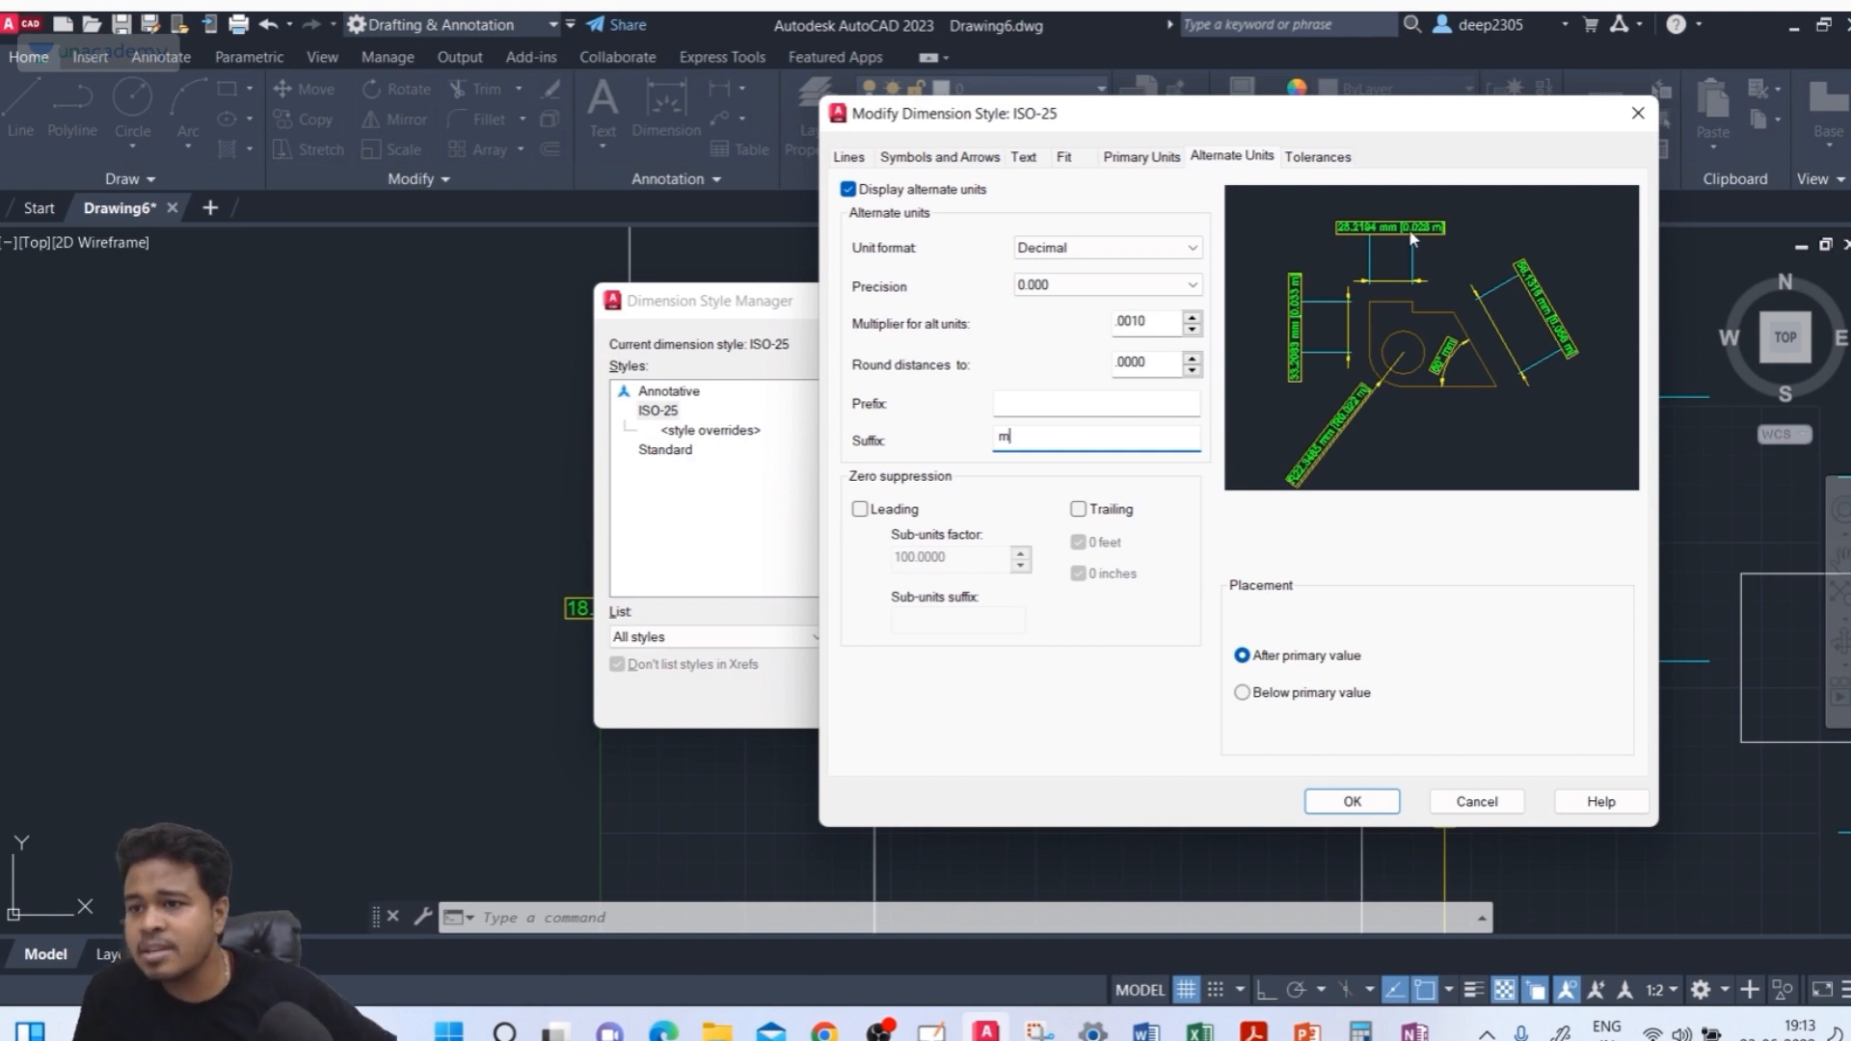
pyautogui.click(1353, 801)
pyautogui.click(1090, 703)
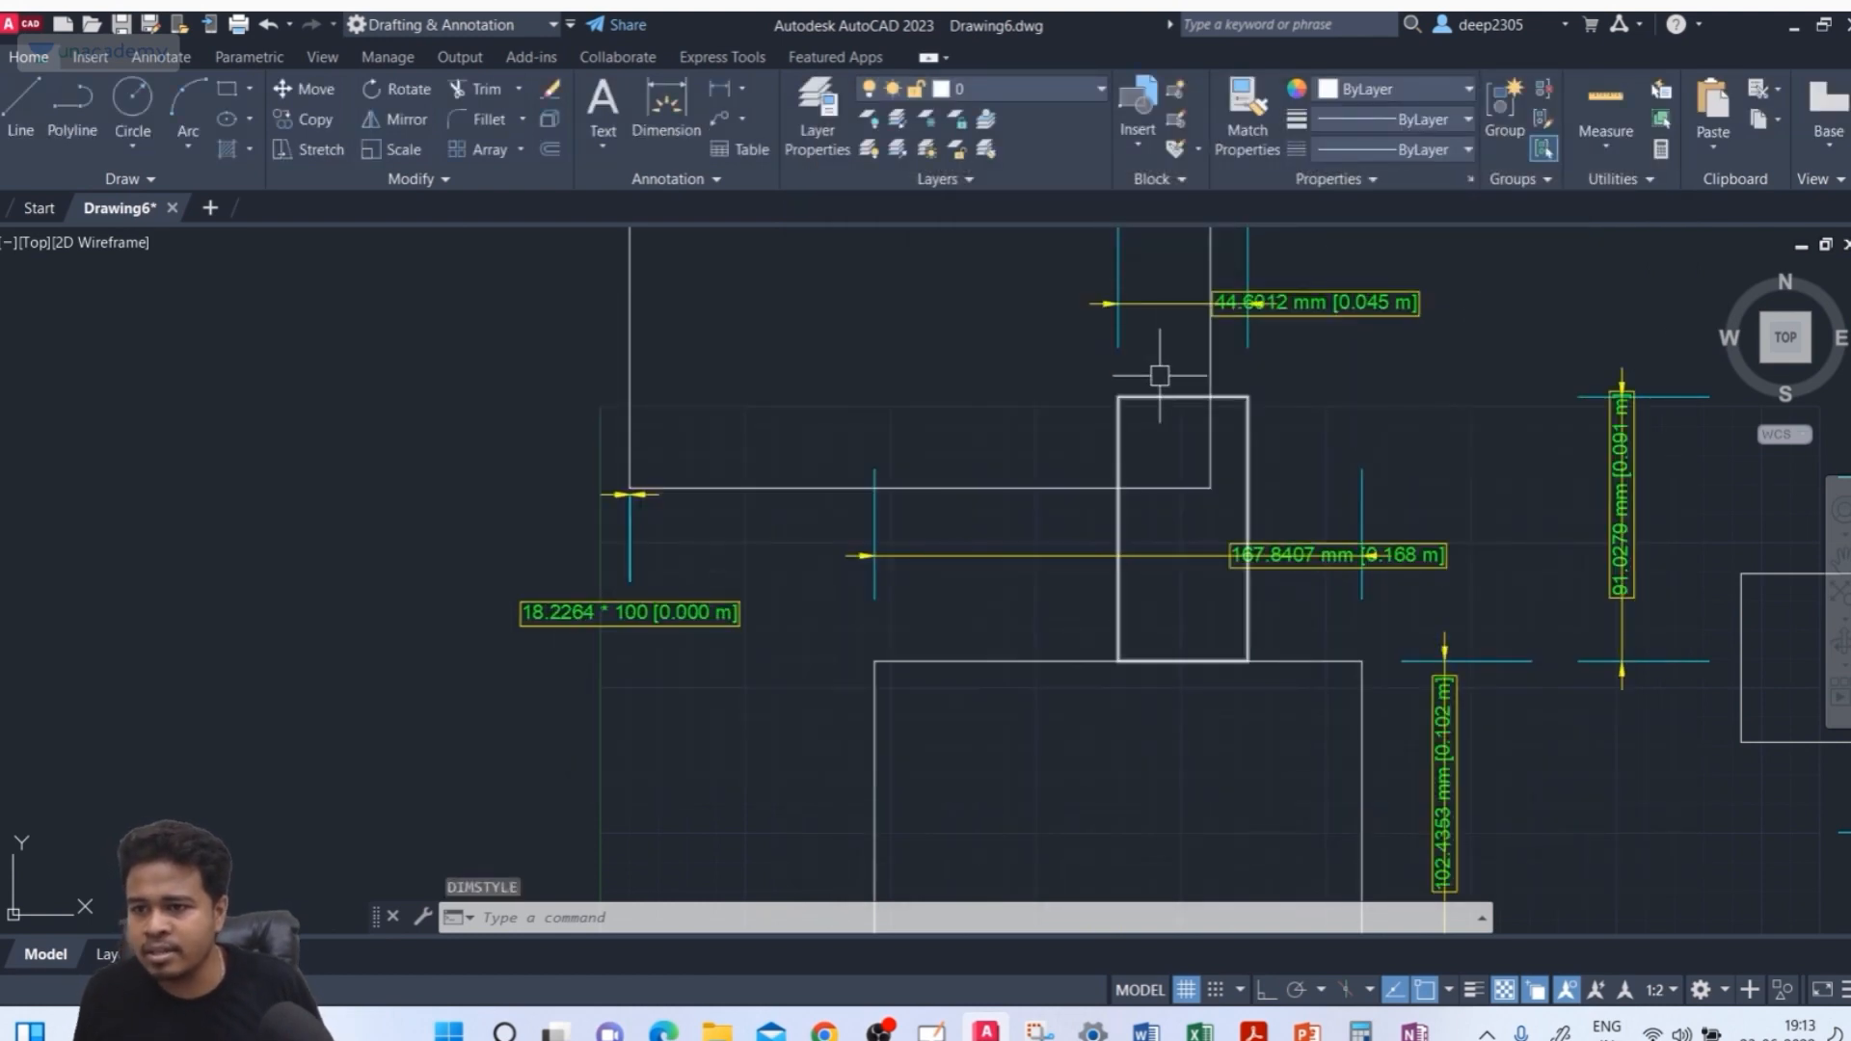
# Examine the drawing's dimensions showing primary and alternate unit values
pyautogui.moveTo(1159, 377); pyautogui.dragTo(1030, 472, button='middle')
pyautogui.scroll(3, 445, 761)
pyautogui.scroll(-3, 465, 709)
pyautogui.moveTo(740, 535)
pyautogui.mouseDown(button='middle')
pyautogui.moveTo(405, 685)
pyautogui.moveTo(364, 732)
pyautogui.mouseUp(button='middle')
pyautogui.moveTo(479, 437)
pyautogui.mouseDown(button='middle')
pyautogui.moveTo(756, 479)
pyautogui.moveTo(720, 496)
pyautogui.mouseUp(button='middle')
pyautogui.scroll(4, 576, 462)
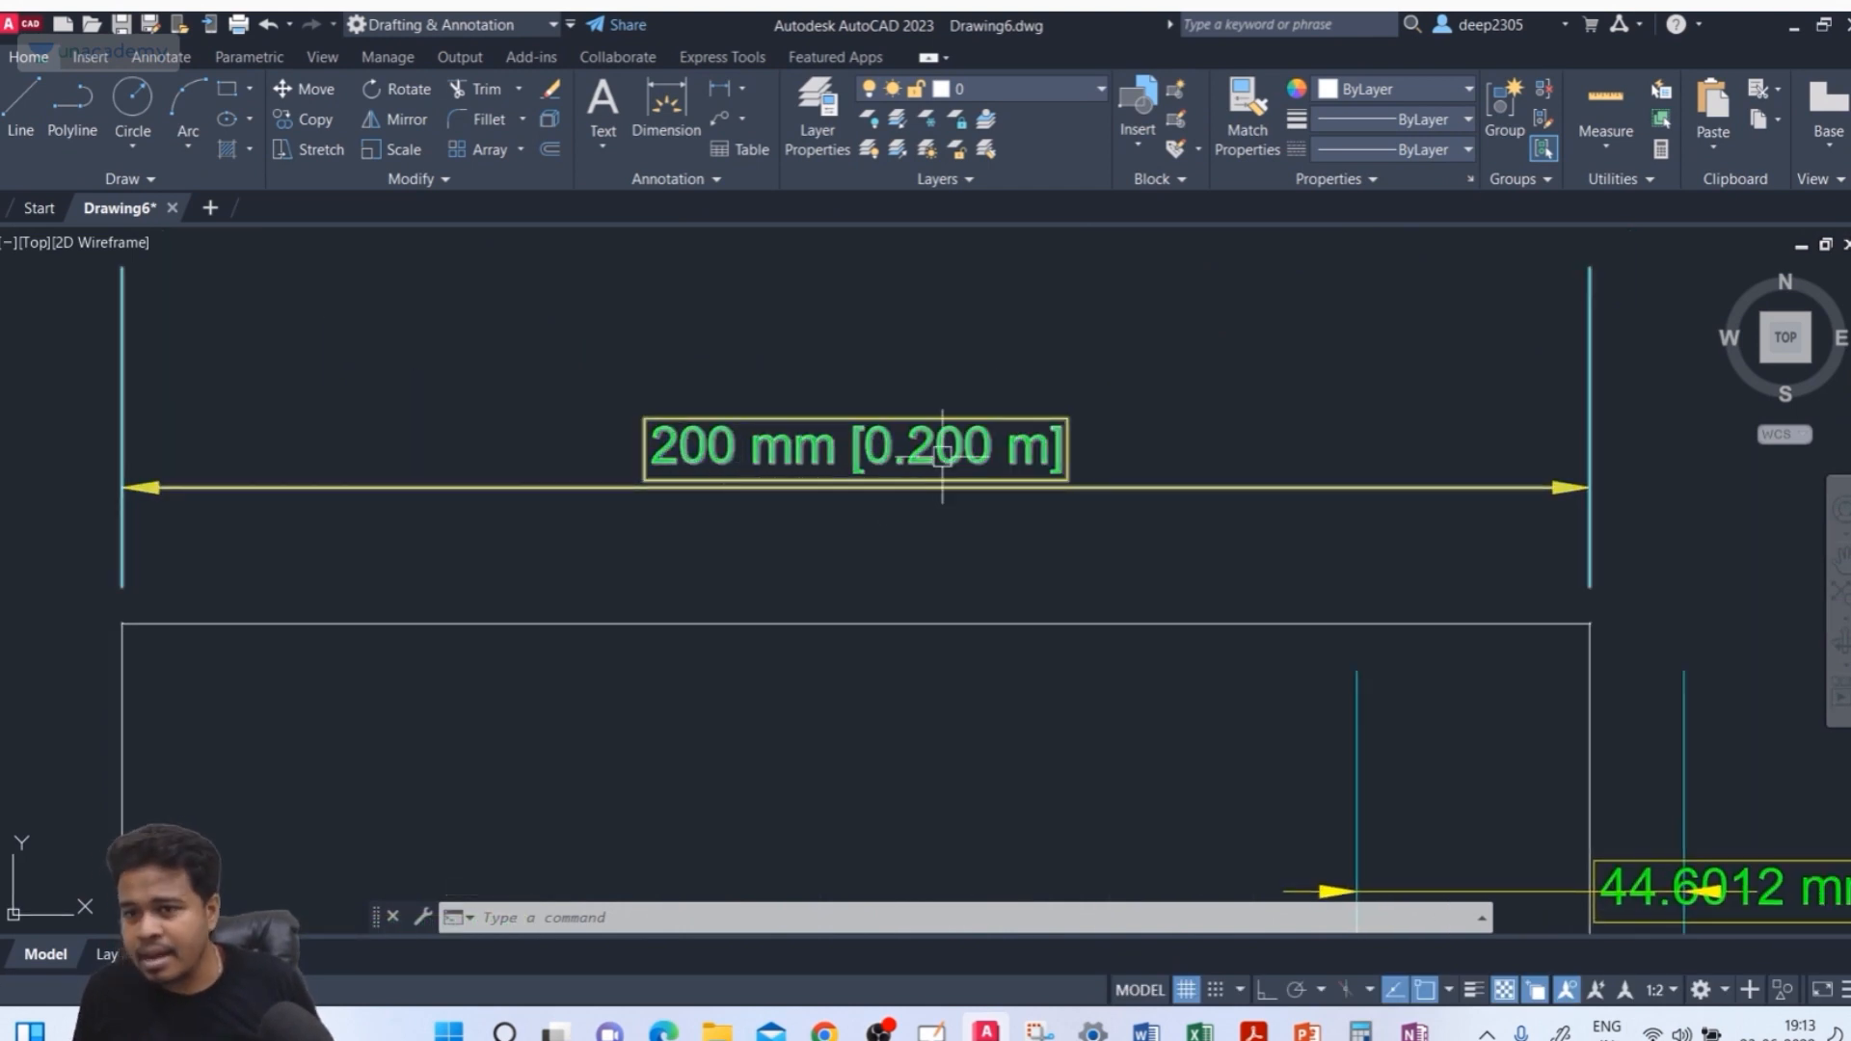
# Open the ISO-25 dimension style for modification and place alternate units below the primary value
pyautogui.press('ctrl')
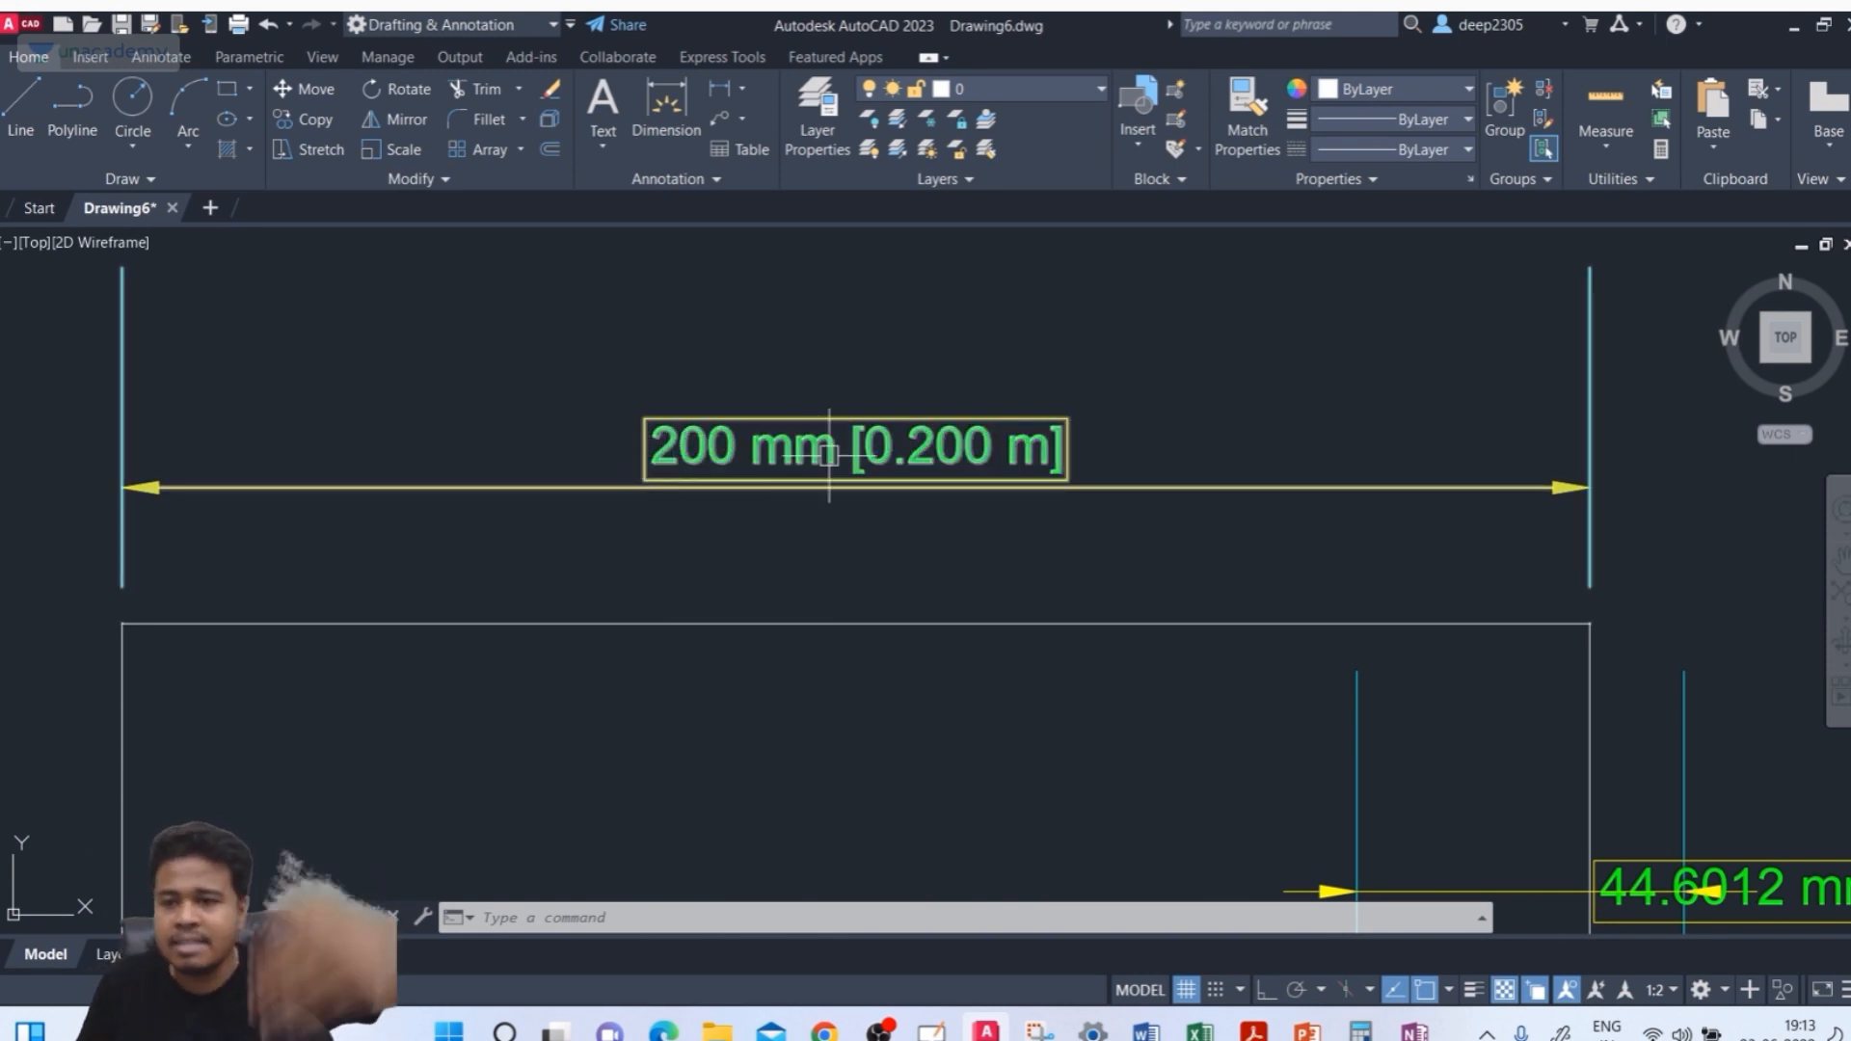
pyautogui.write('d')
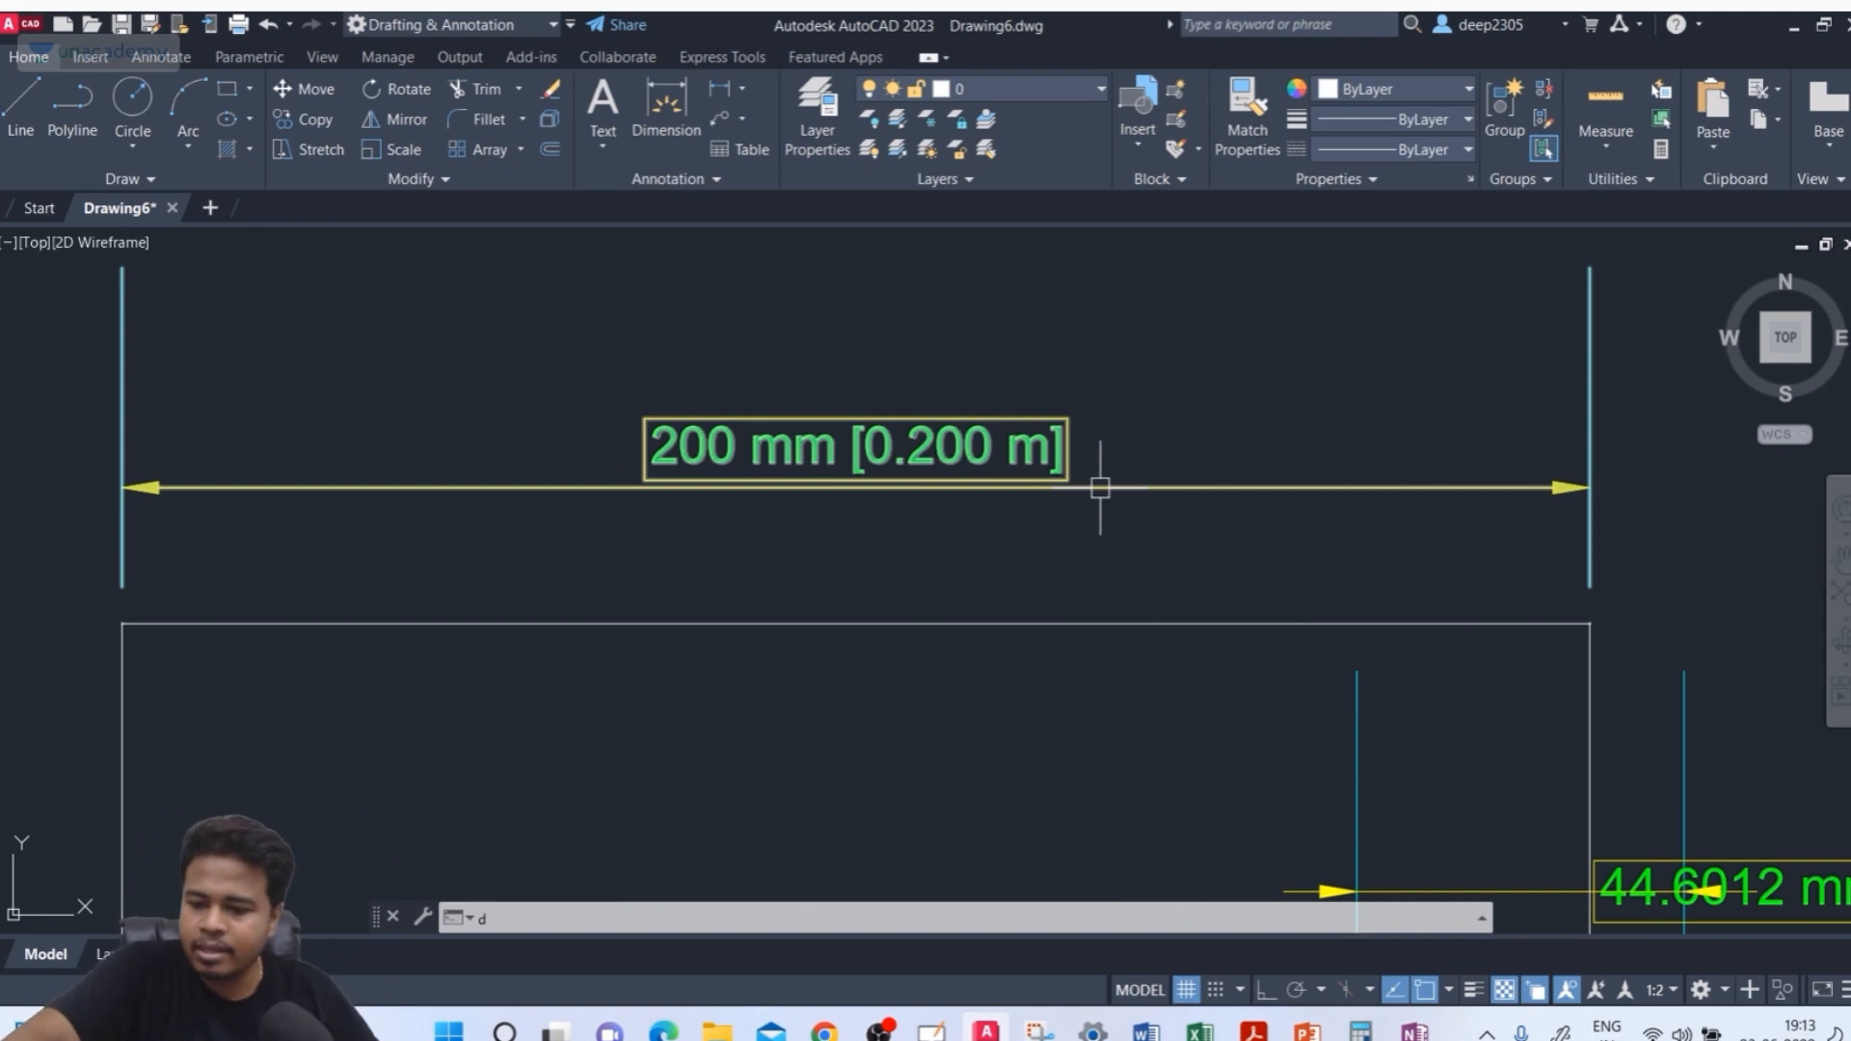
pyautogui.press('Return')
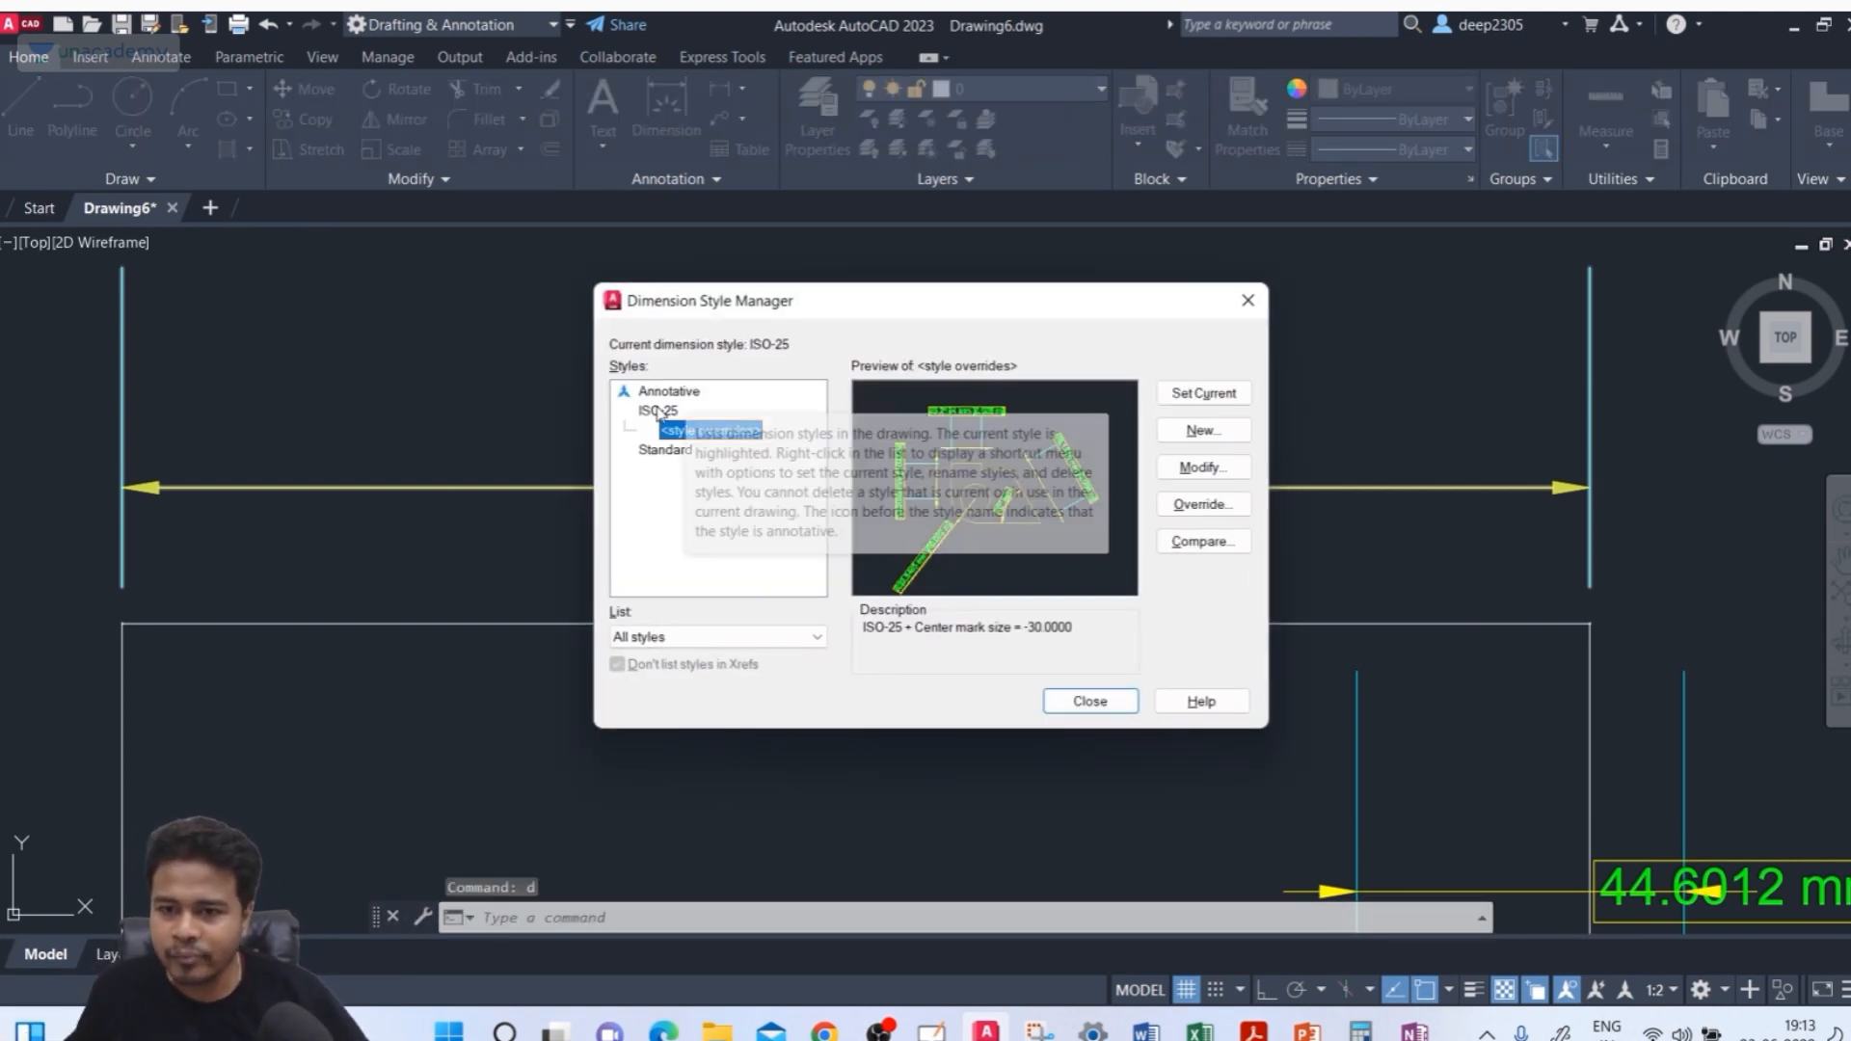
pyautogui.click(659, 411)
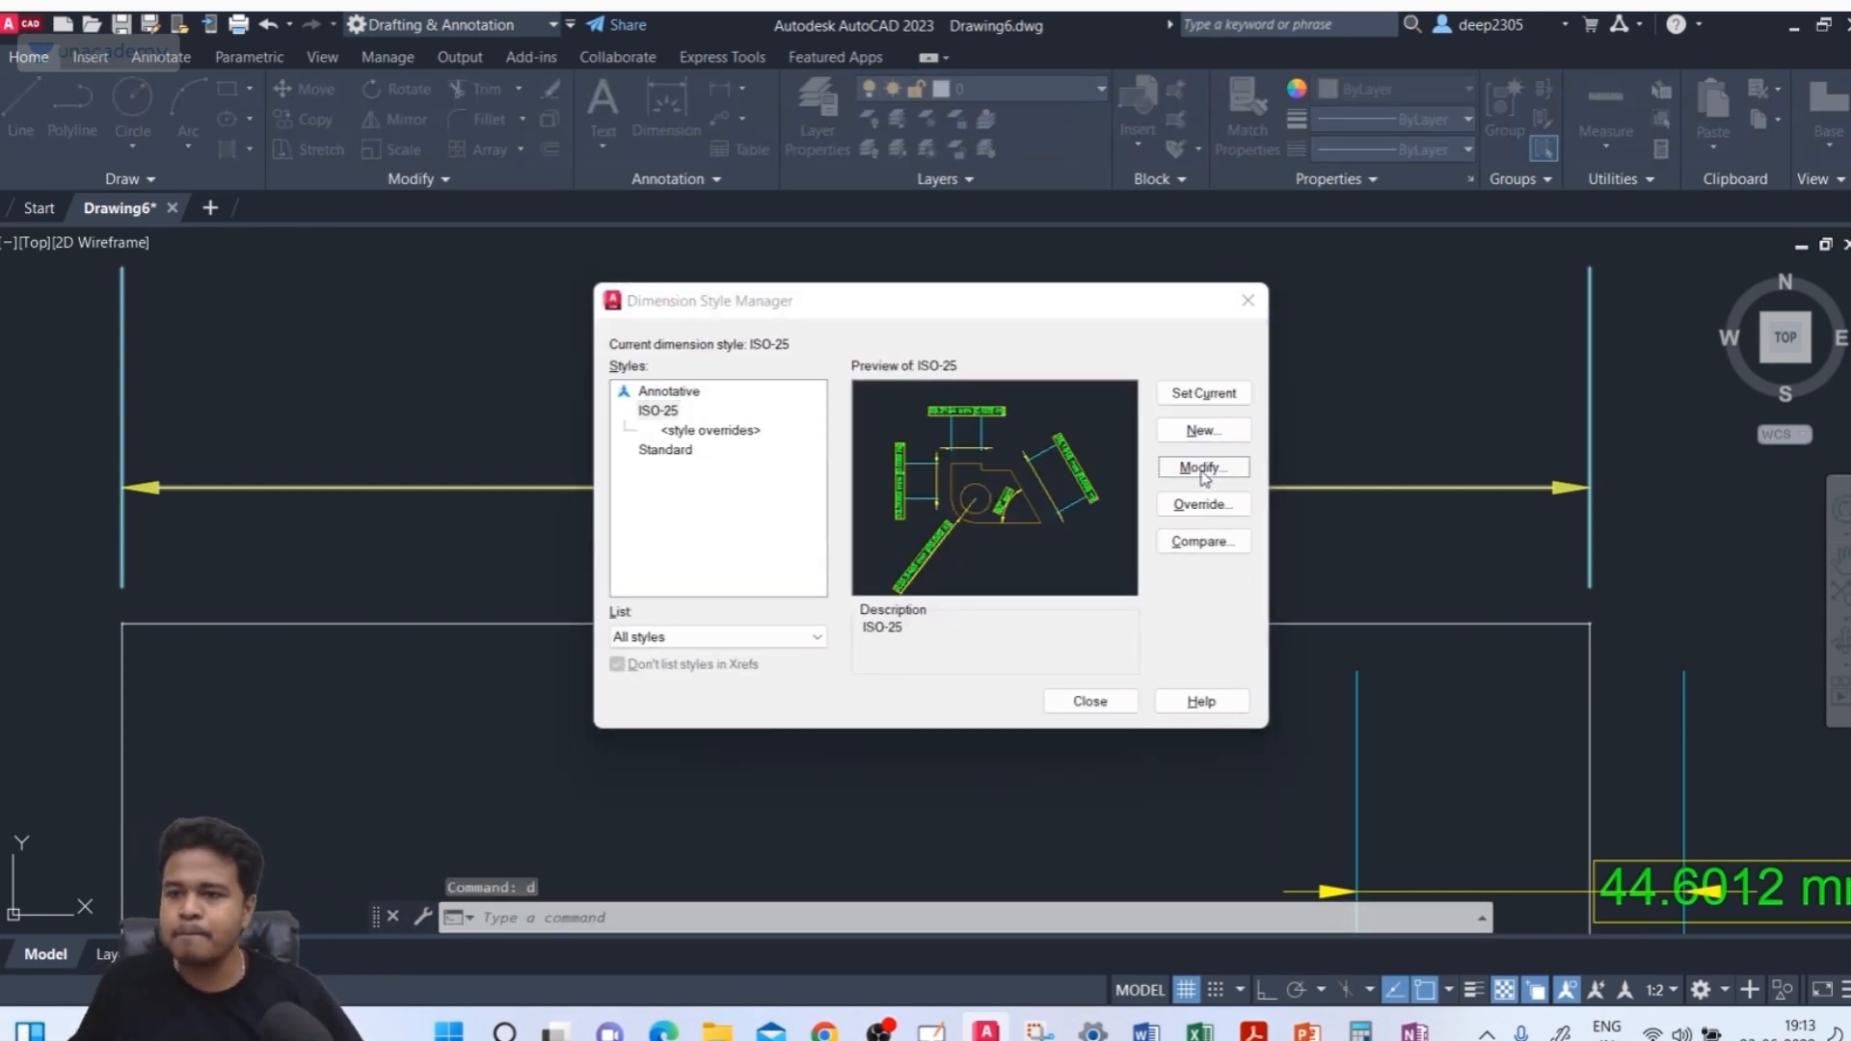
pyautogui.click(1214, 469)
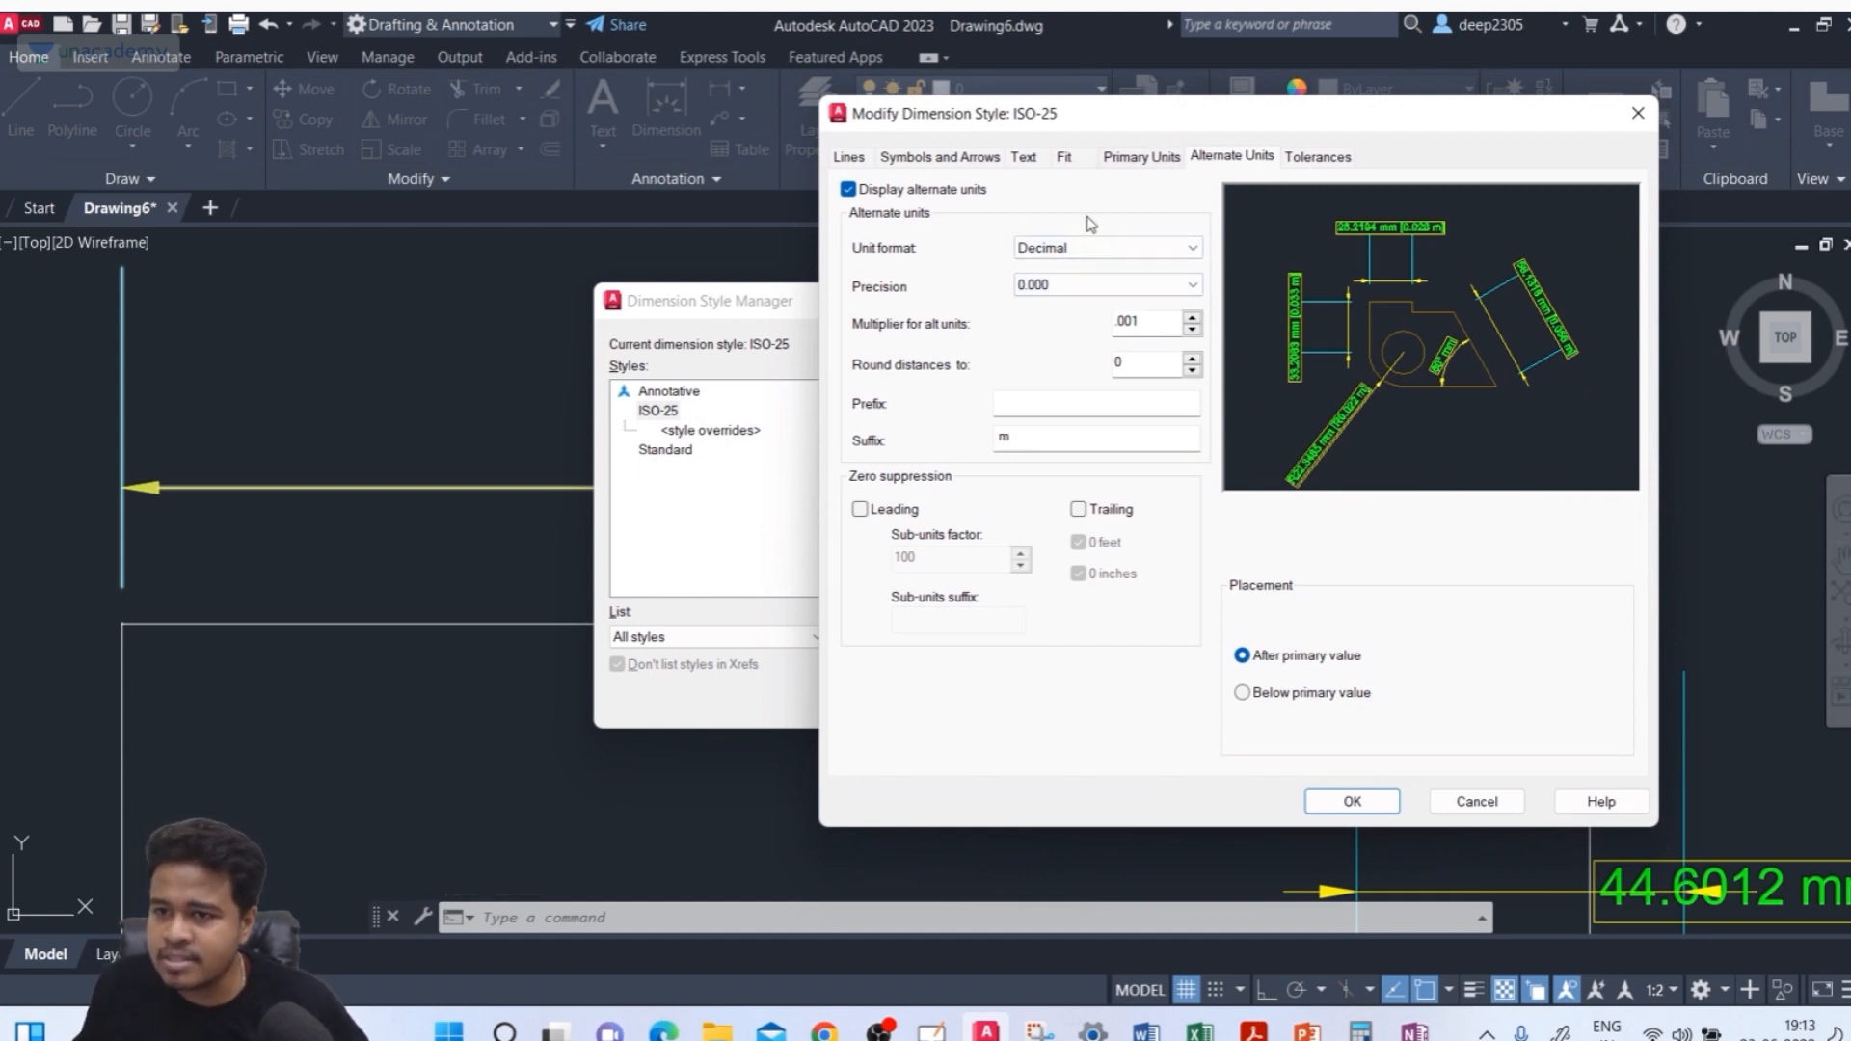
pyautogui.click(1028, 442)
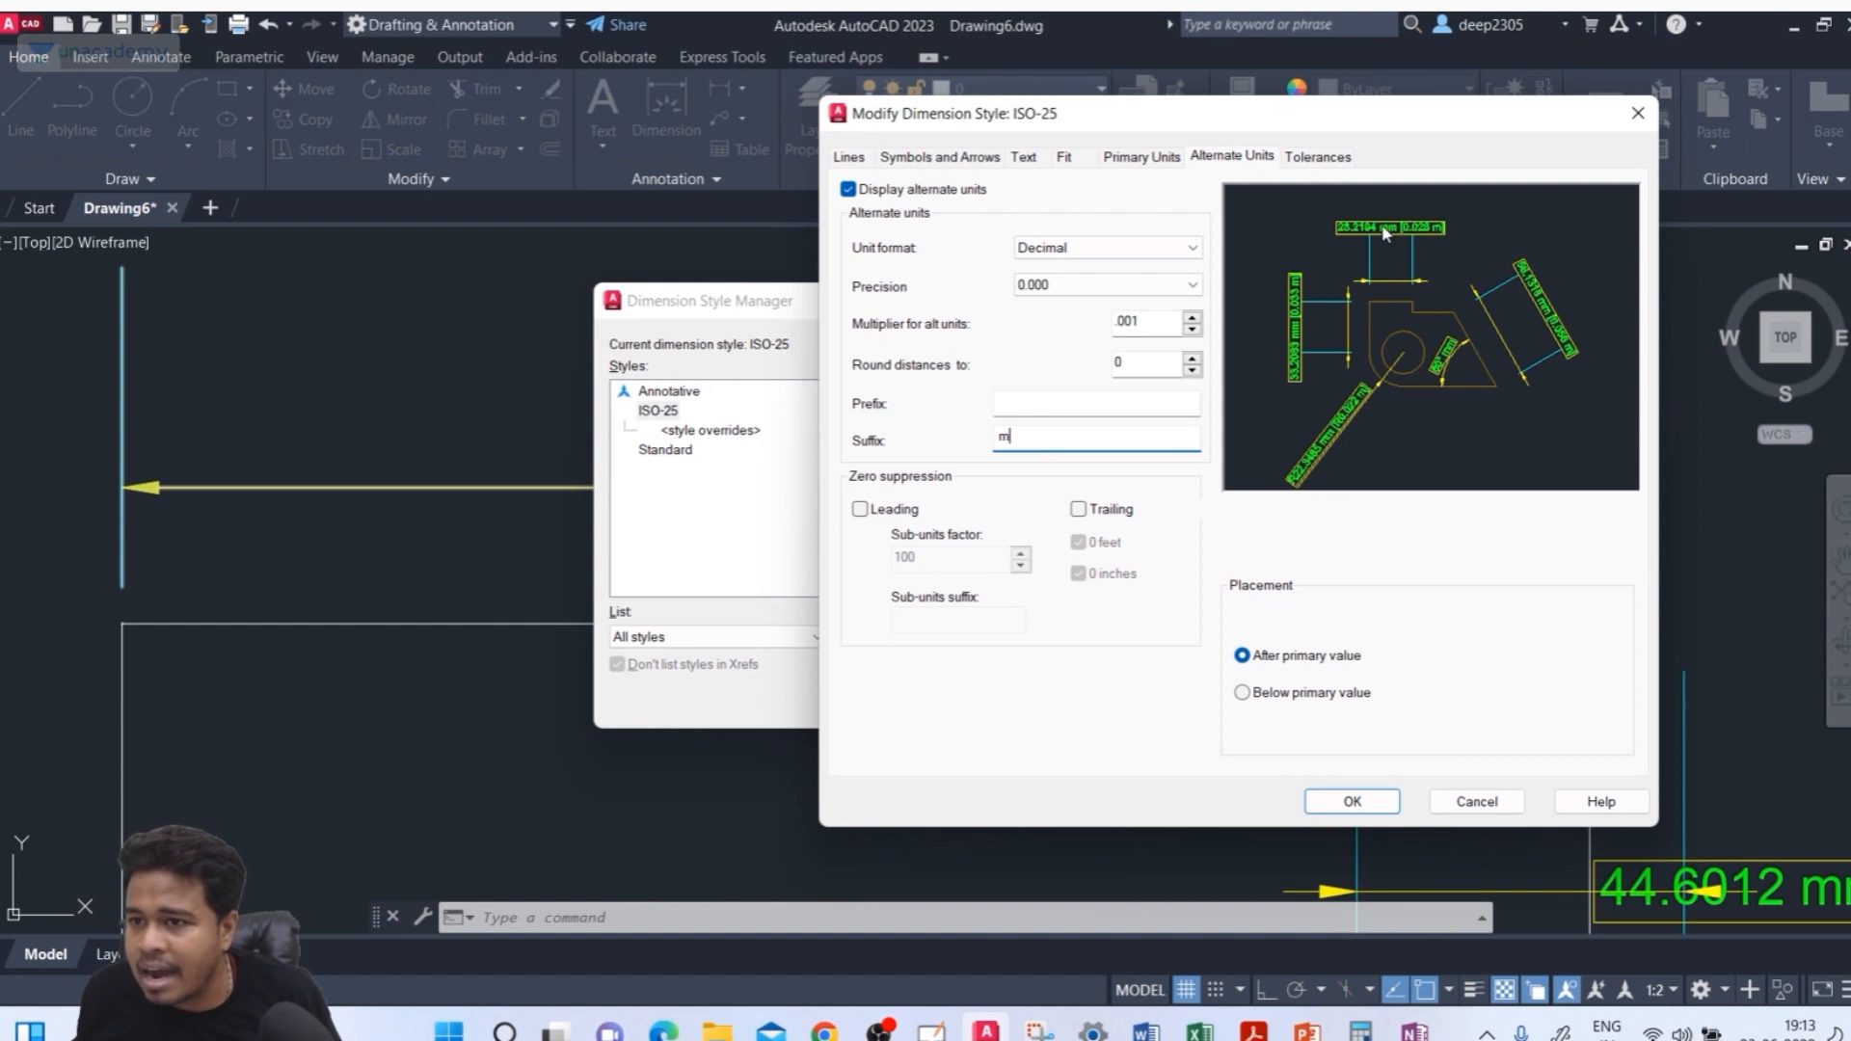
pyautogui.click(1306, 696)
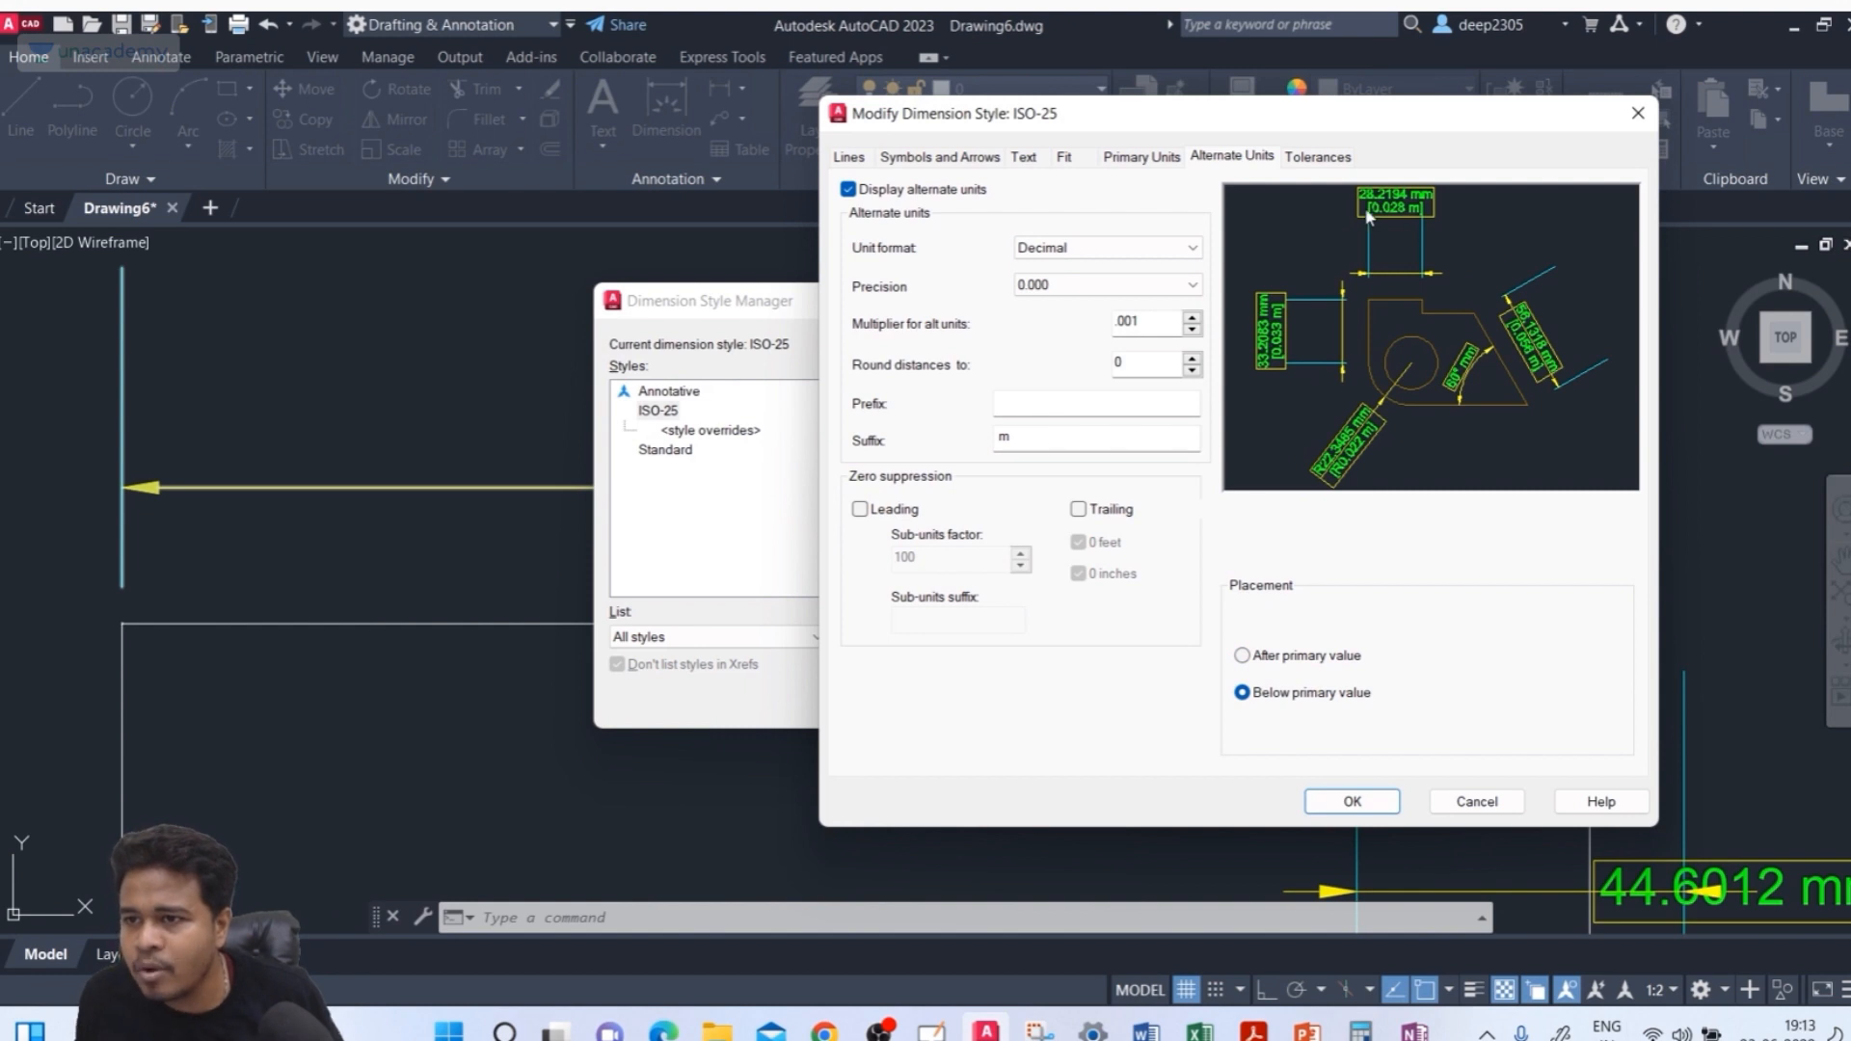
# Set the alternate units suffix to cm and the multiplier for alternate units to 1
pyautogui.click(1143, 321)
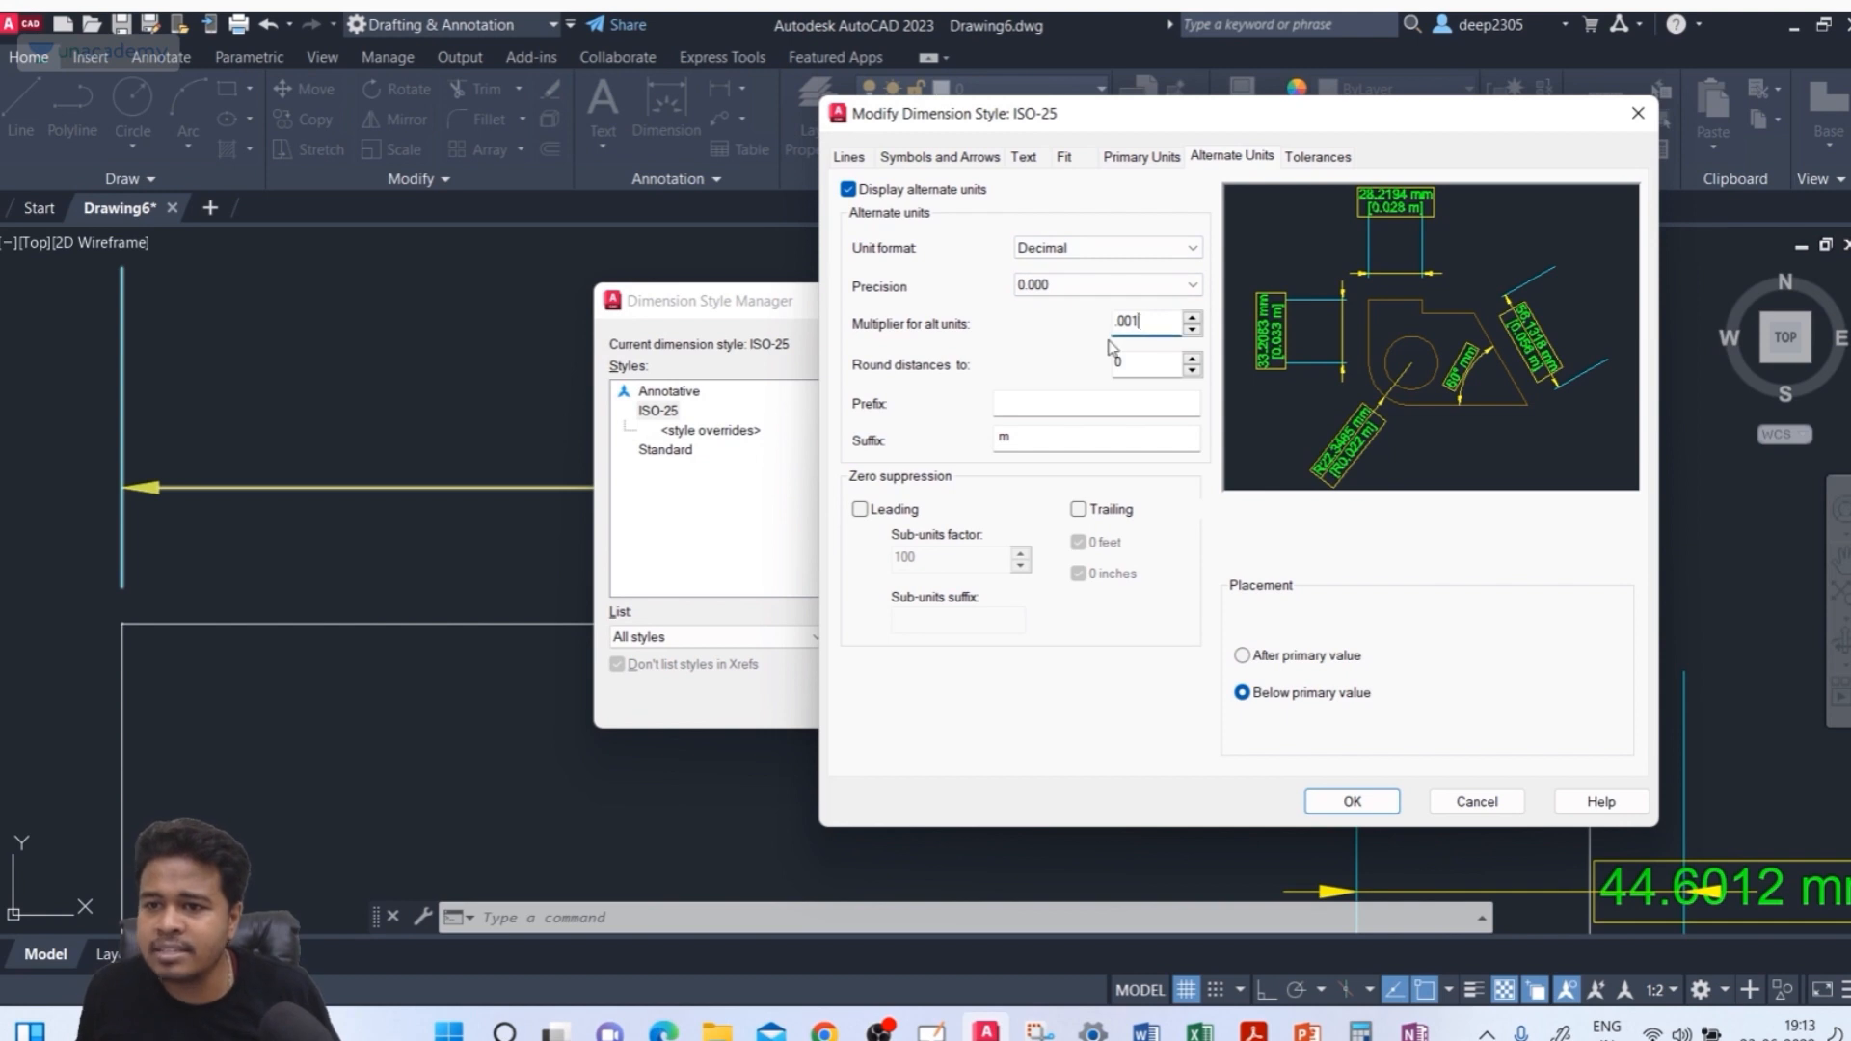
pyautogui.click(1001, 438)
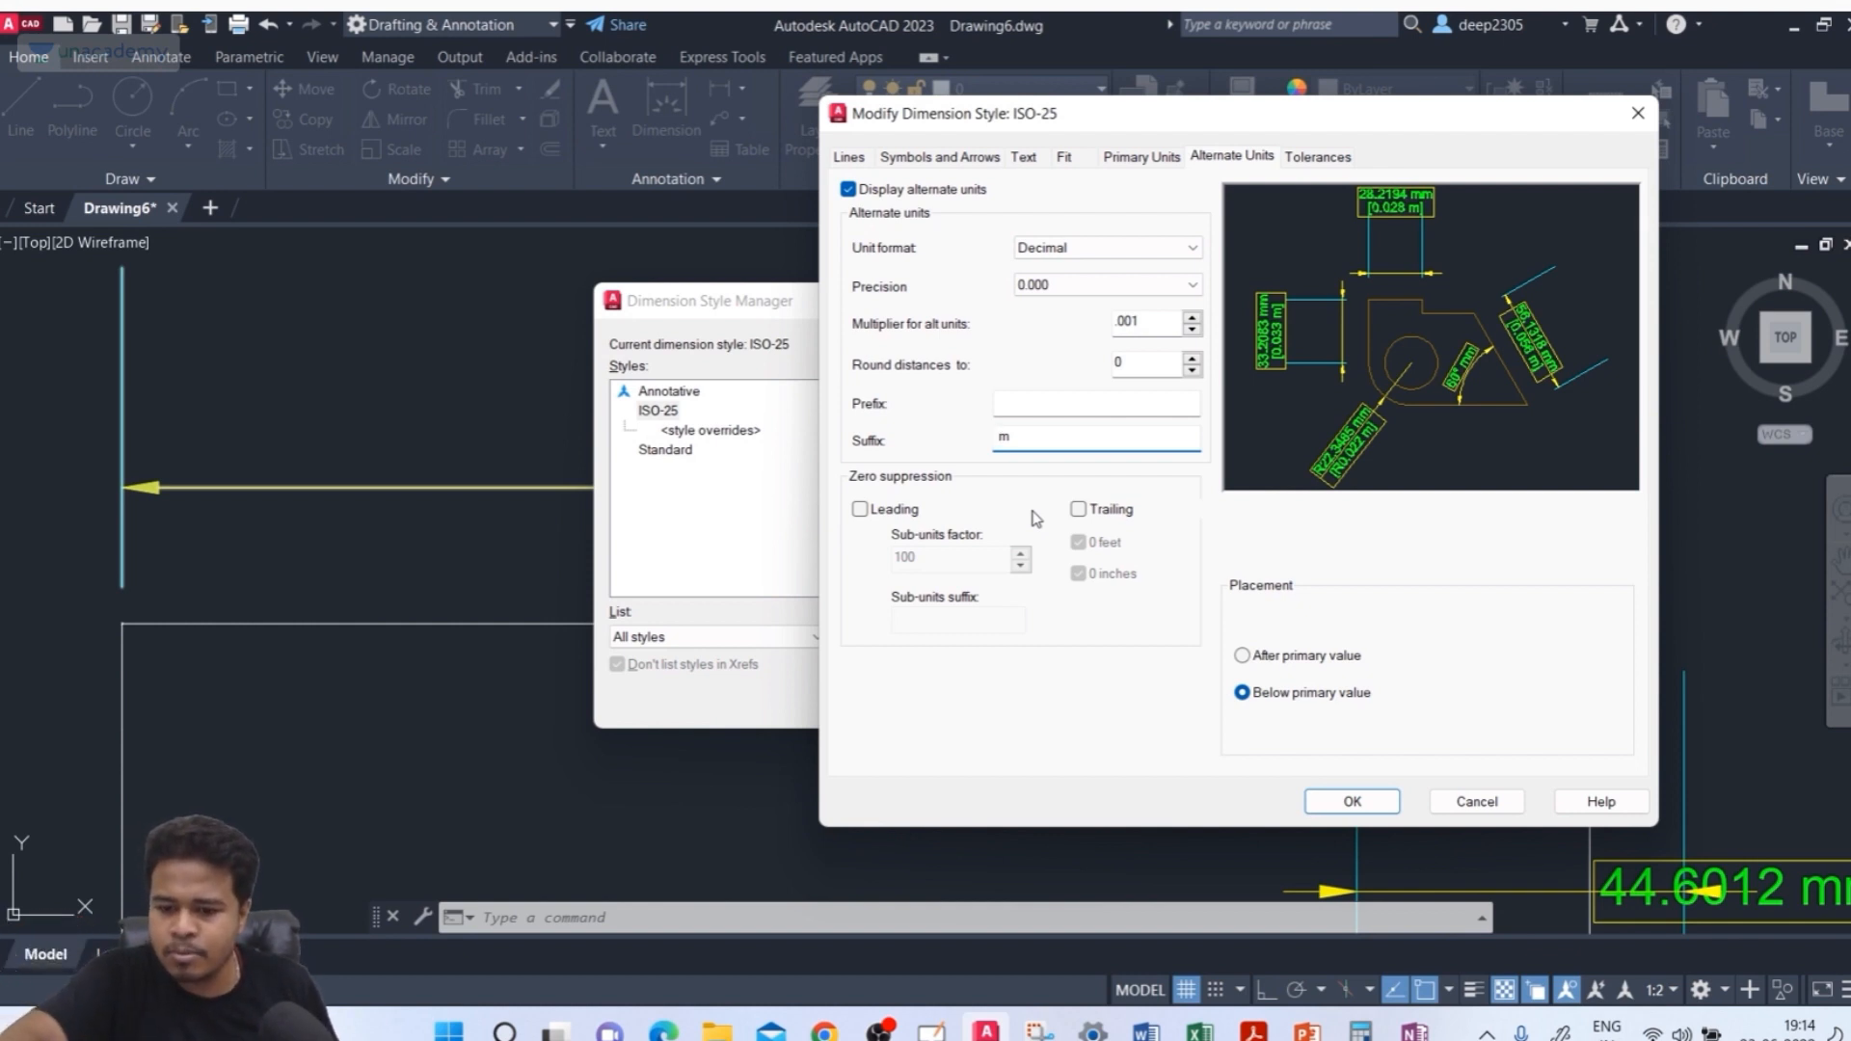
pyautogui.write('c')
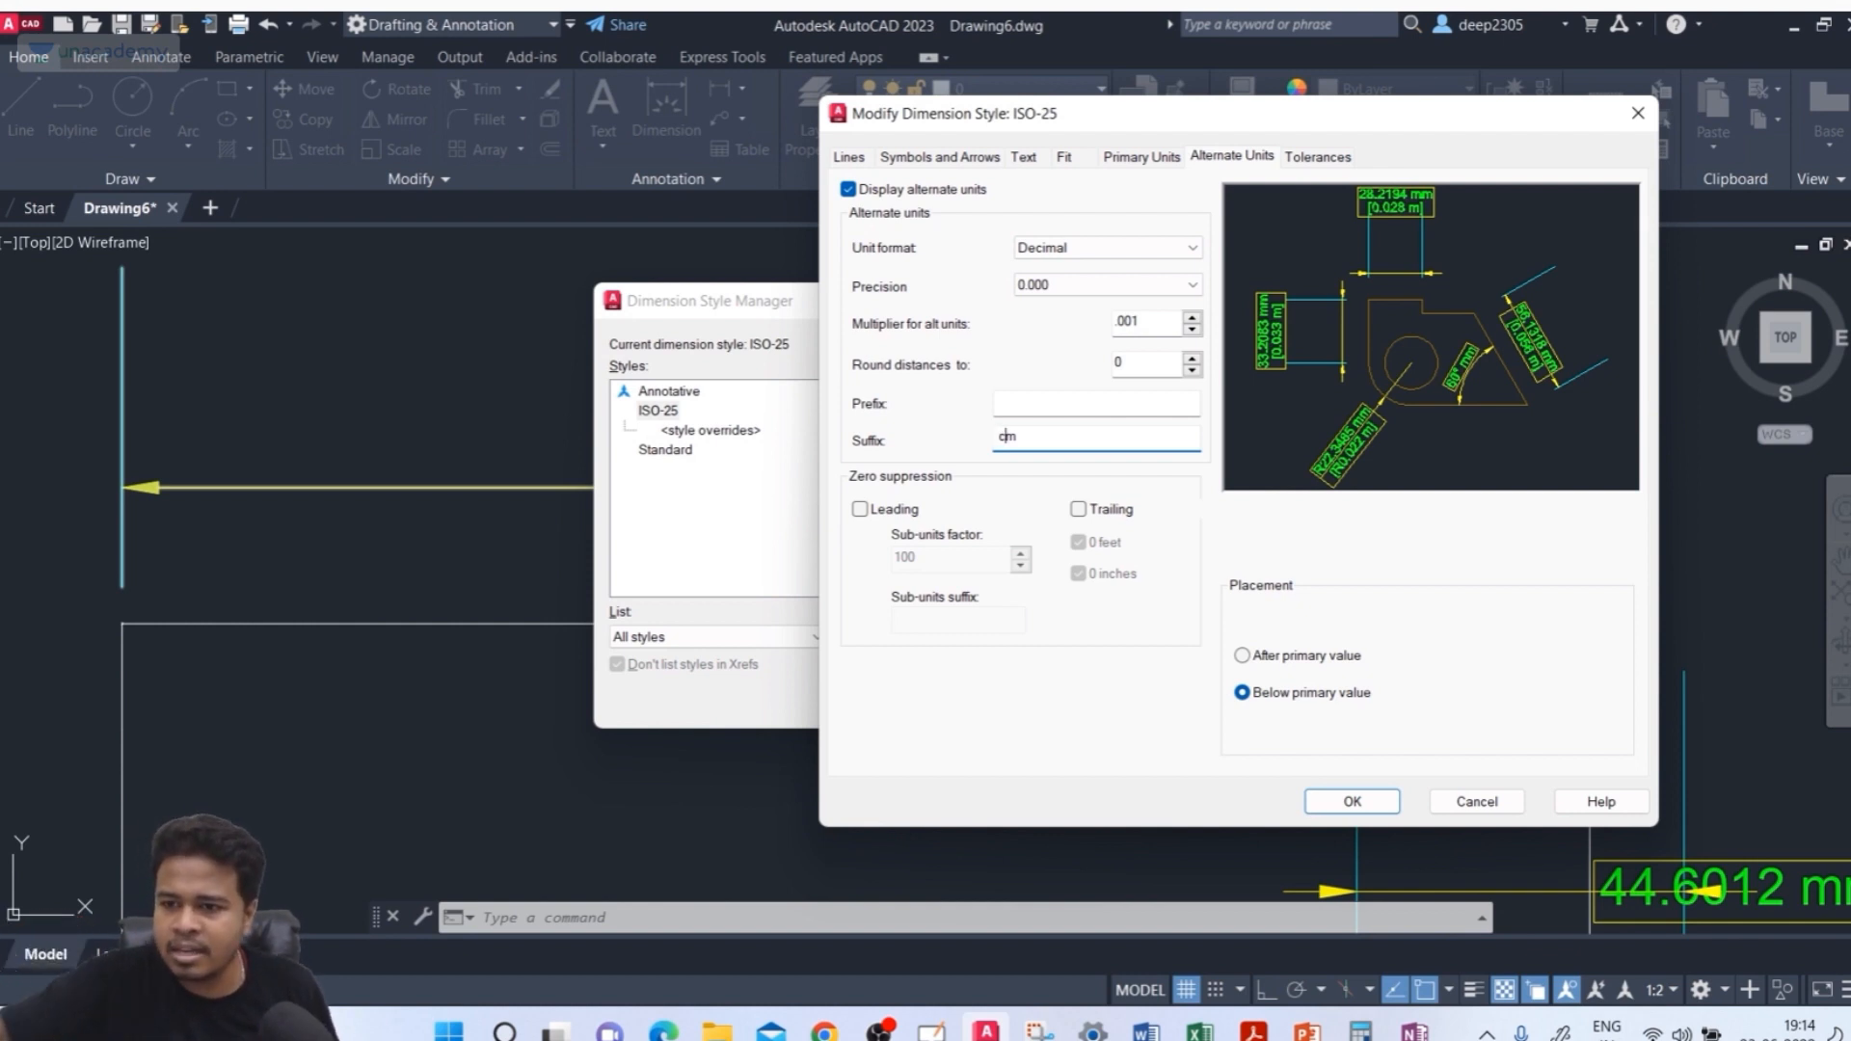
pyautogui.click(1169, 324)
pyautogui.press('BackSpace')
pyautogui.write('1')
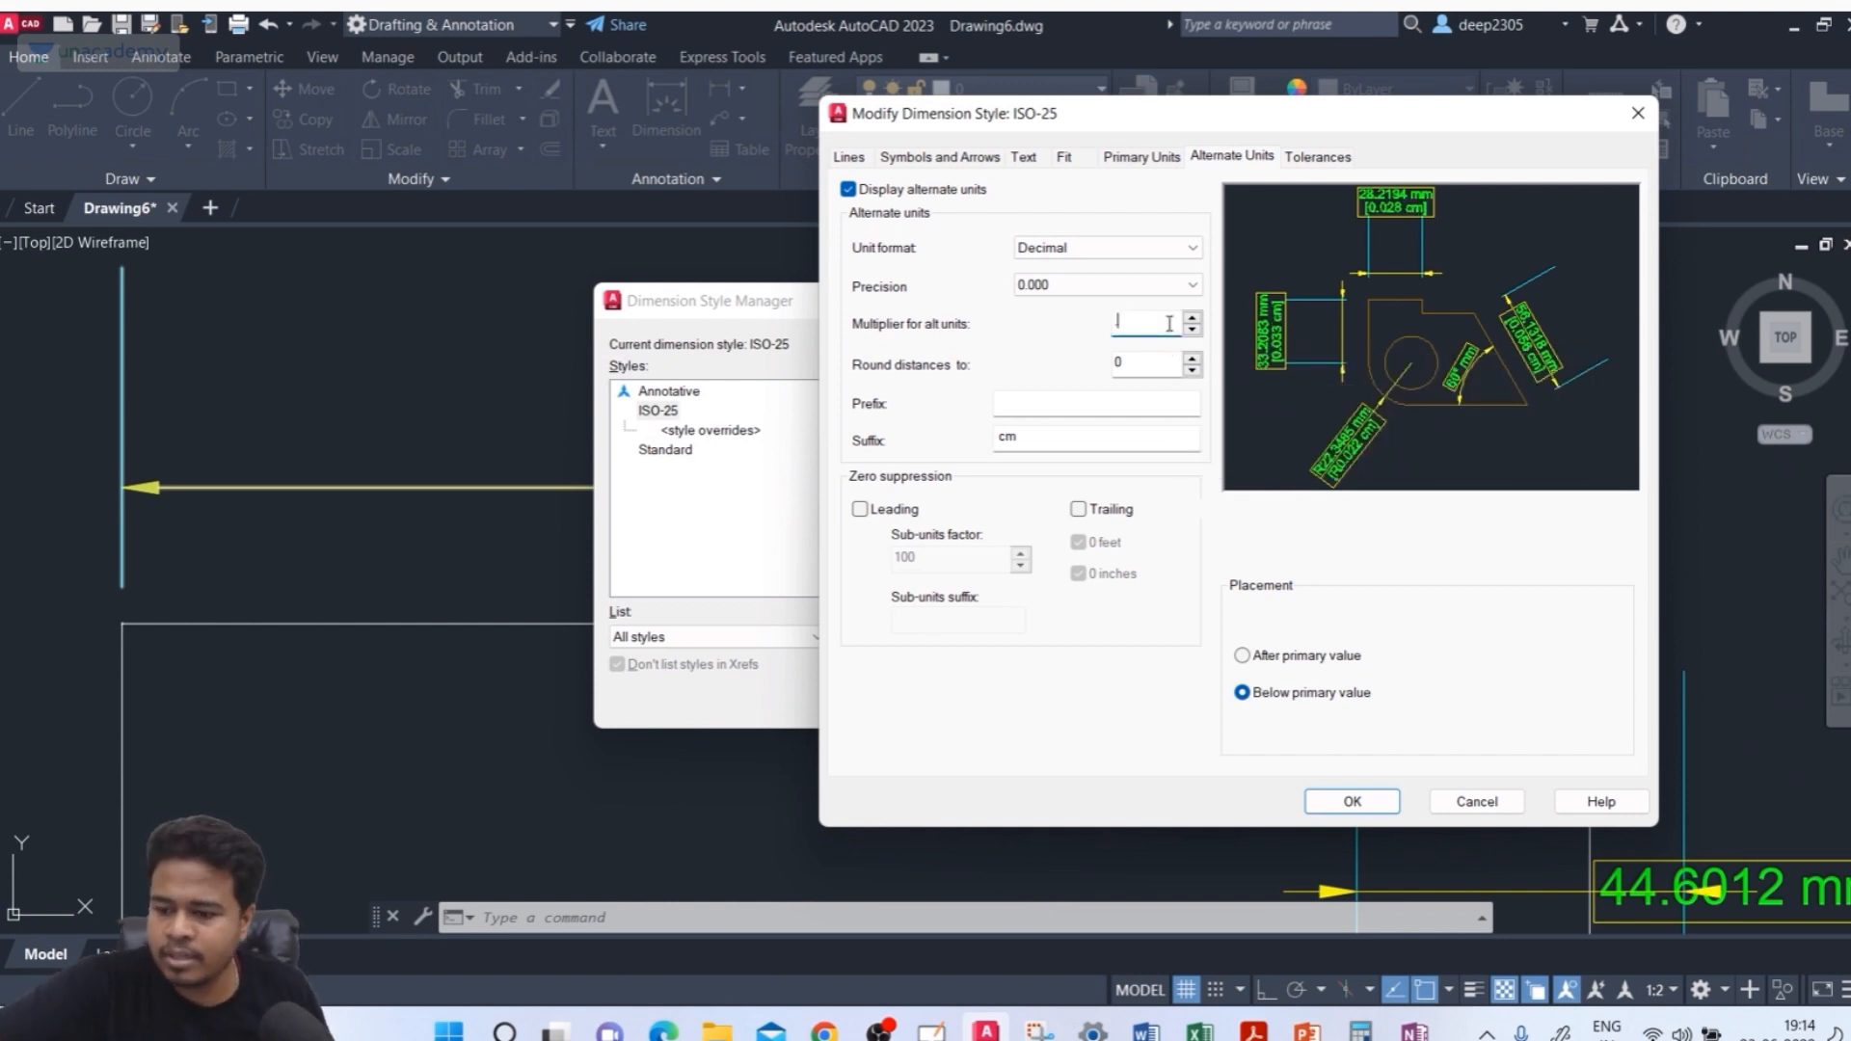
# Set the primary units suffix to m
pyautogui.click(1149, 156)
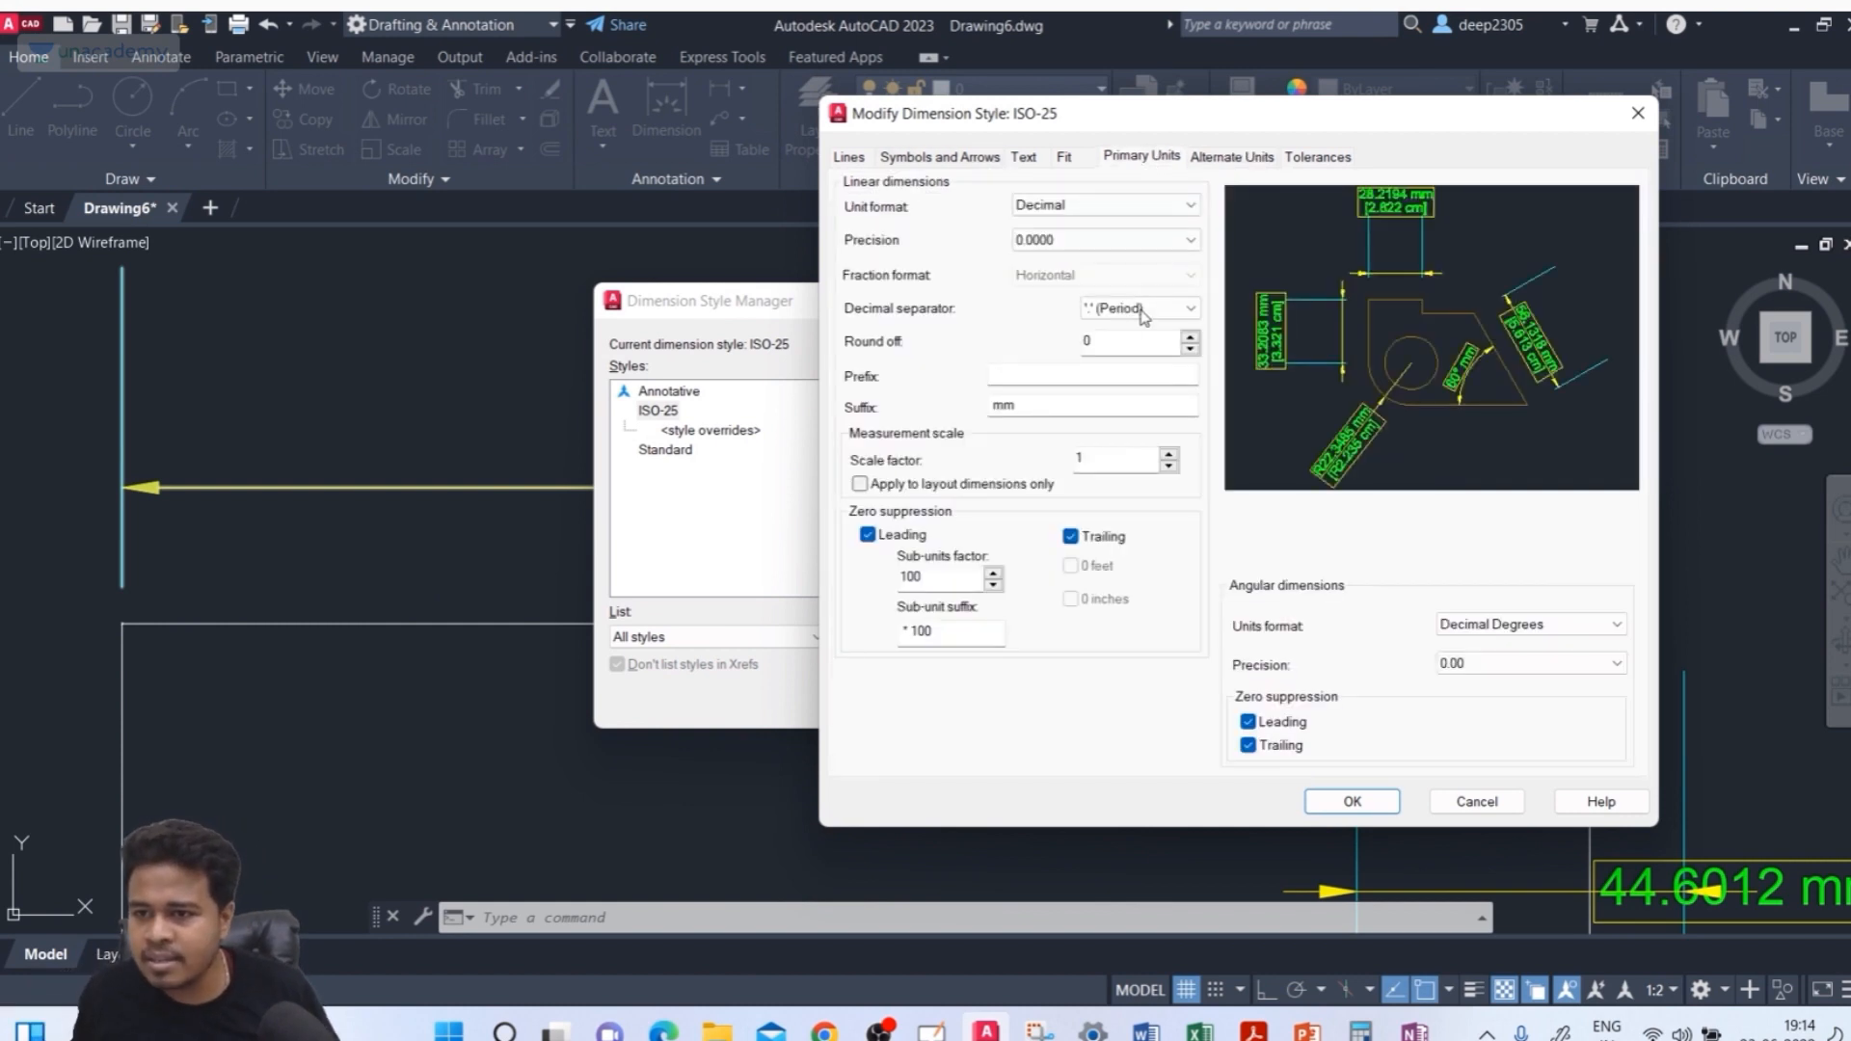
pyautogui.click(1035, 405)
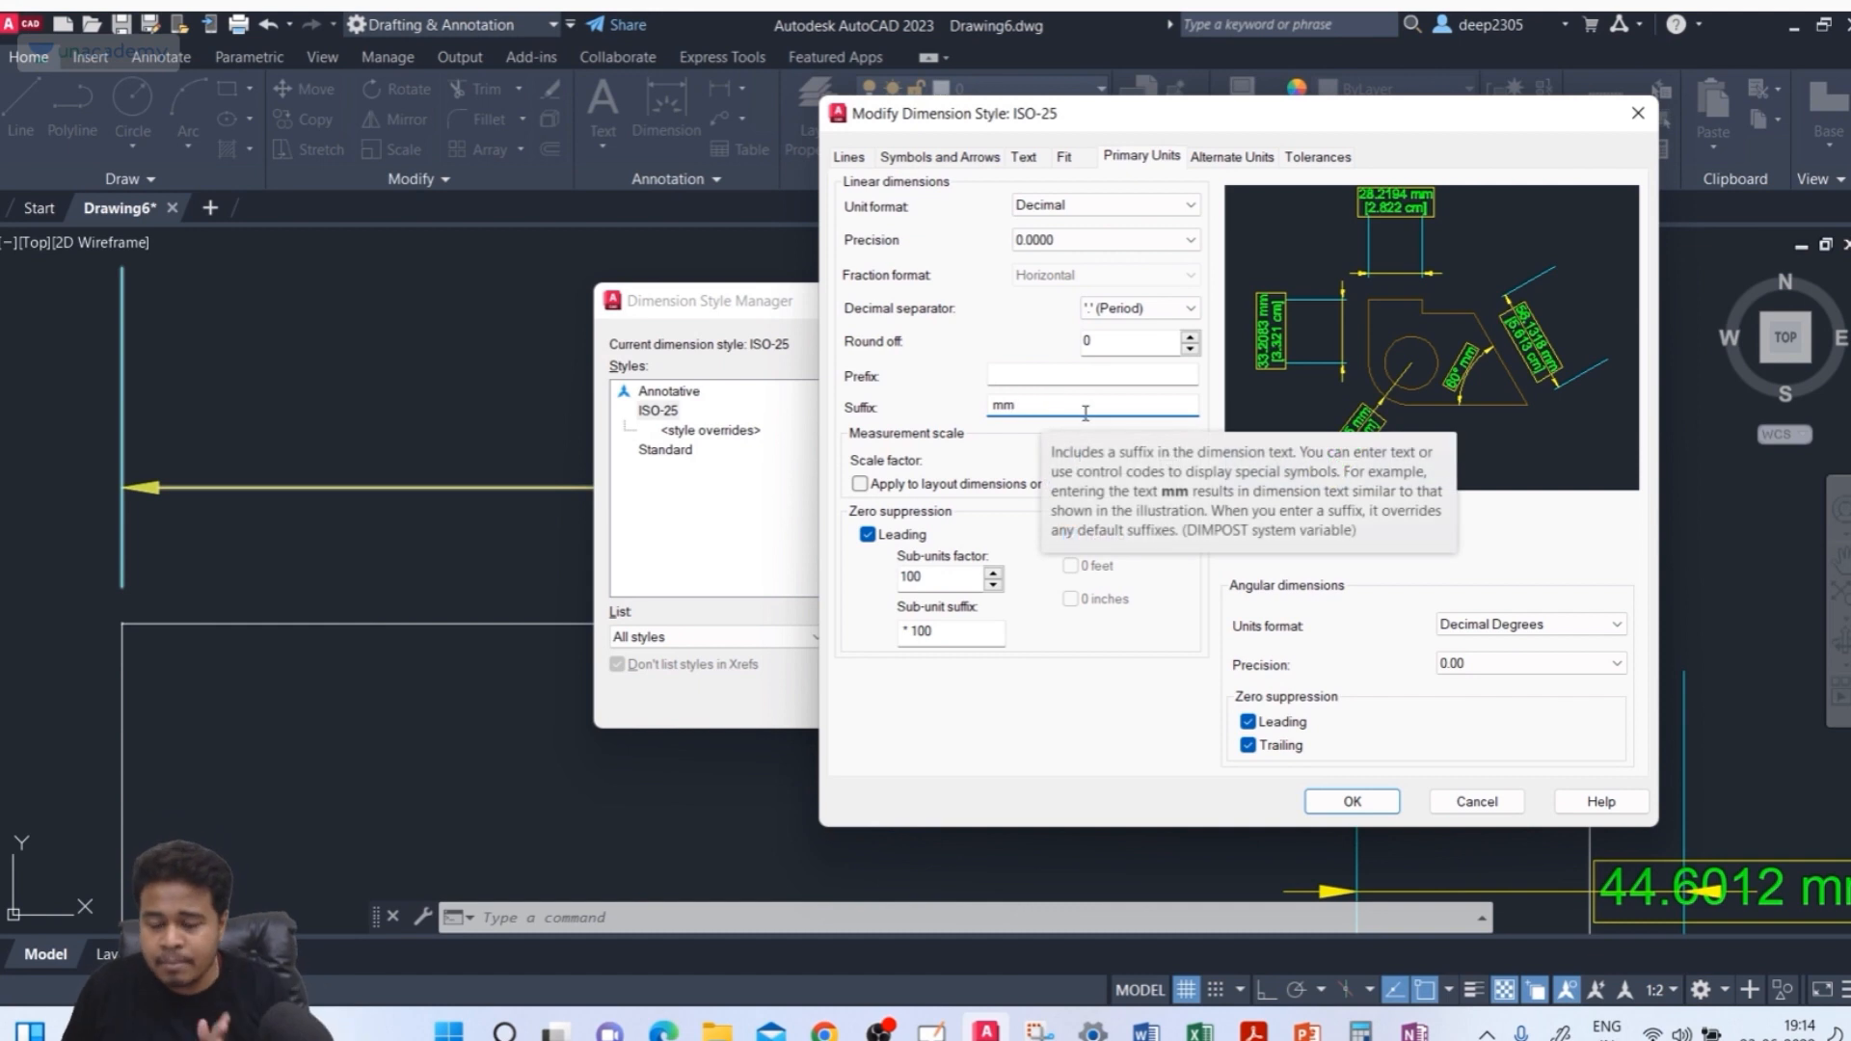
pyautogui.click(1232, 156)
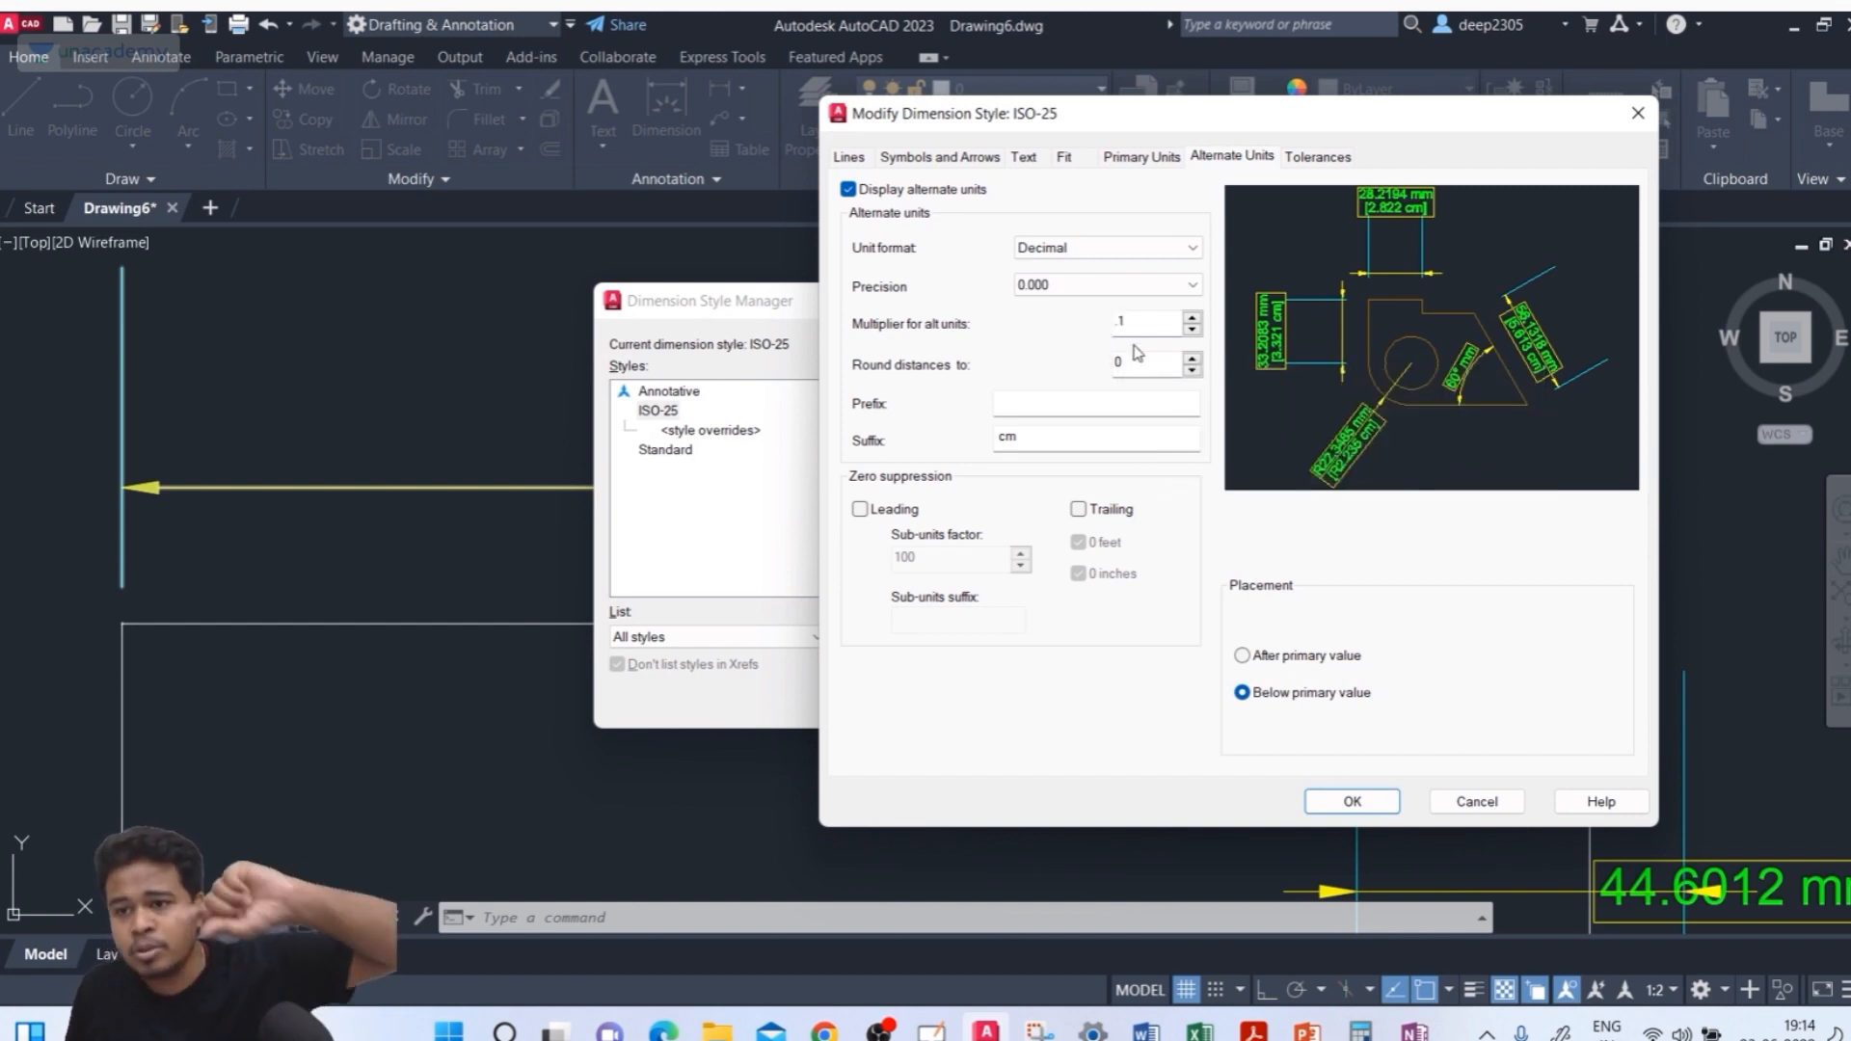
pyautogui.click(1139, 157)
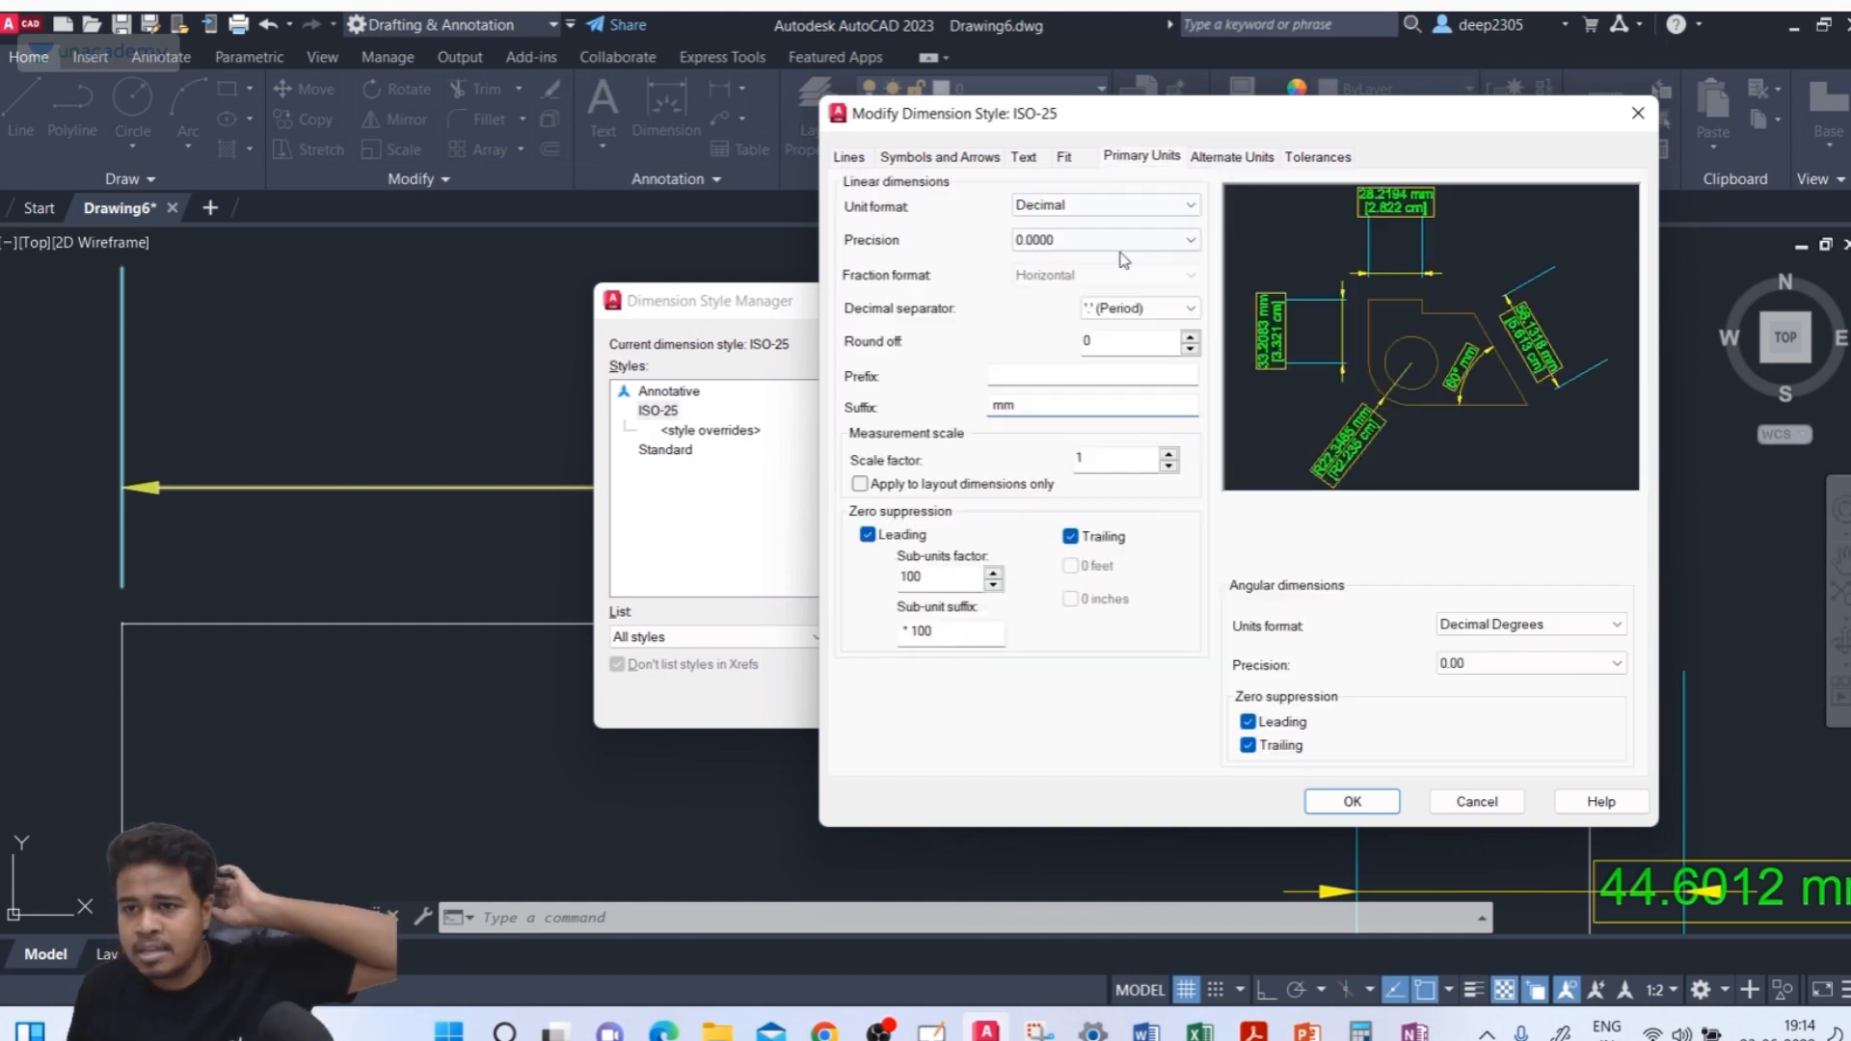
pyautogui.doubleClick(1044, 408)
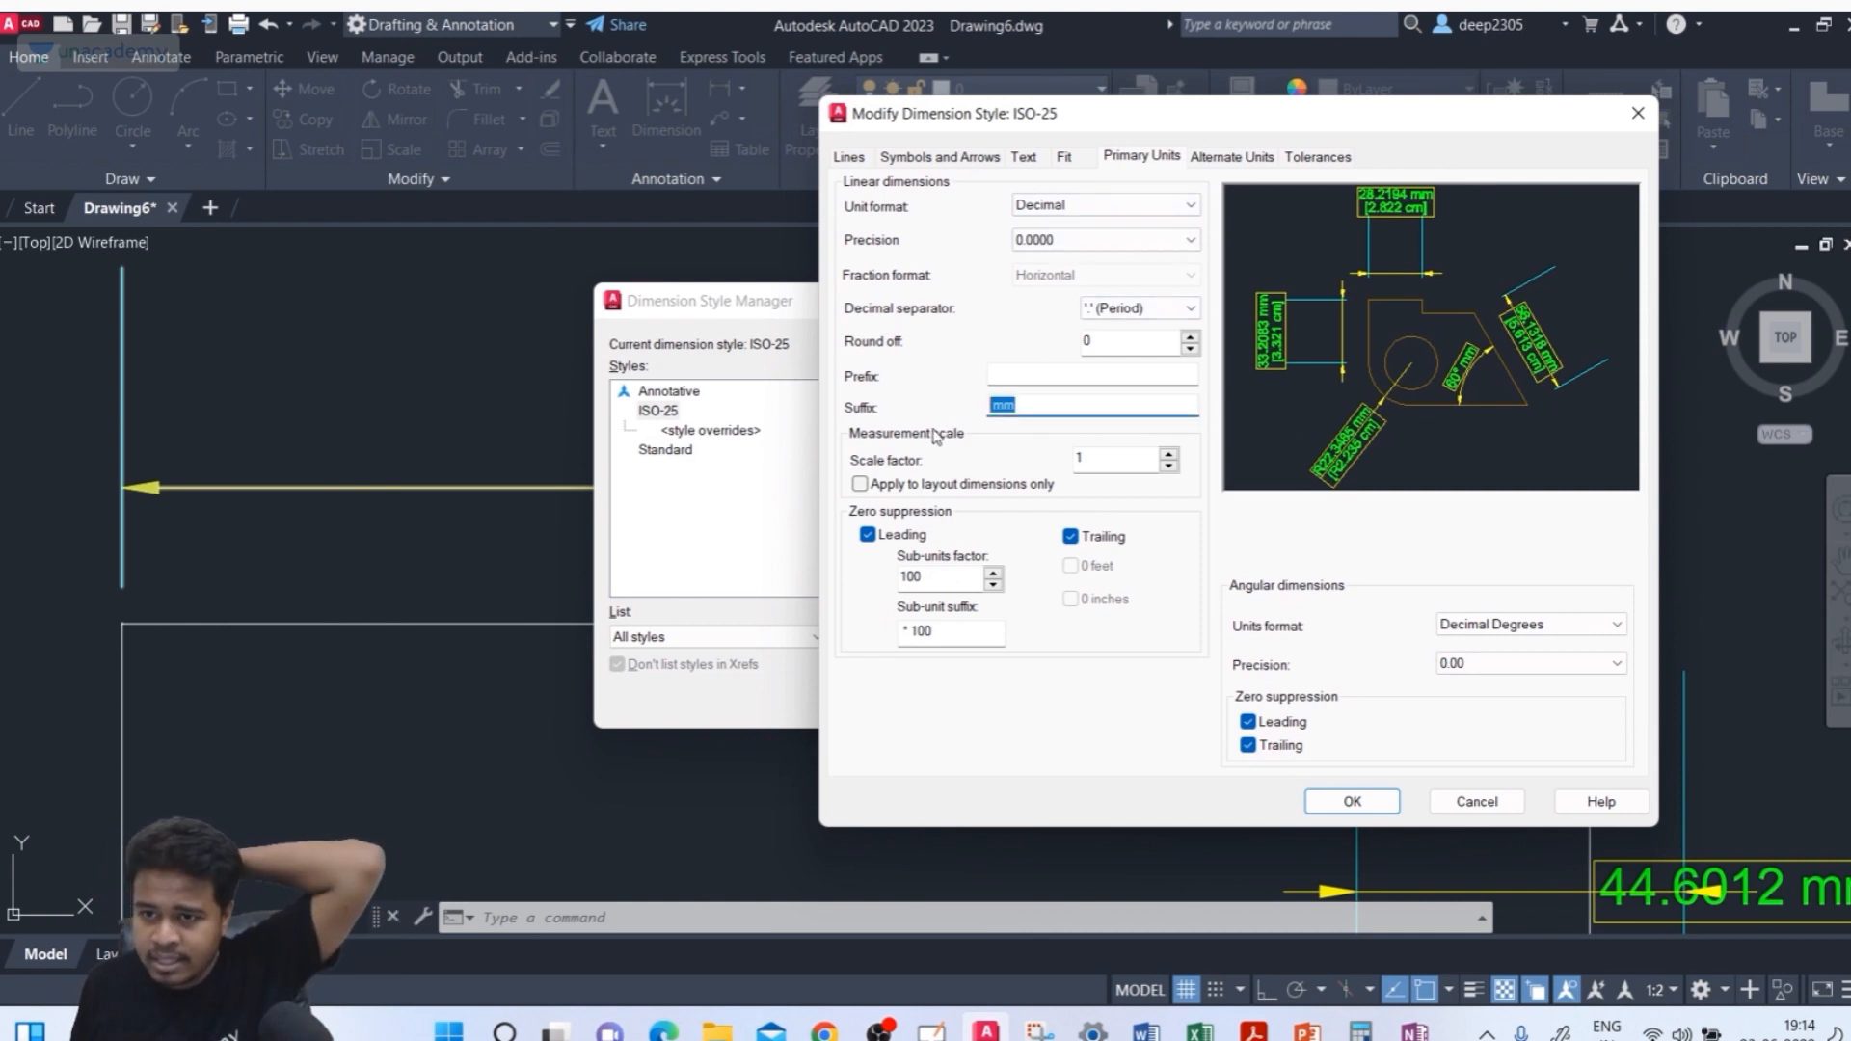
pyautogui.write('m')
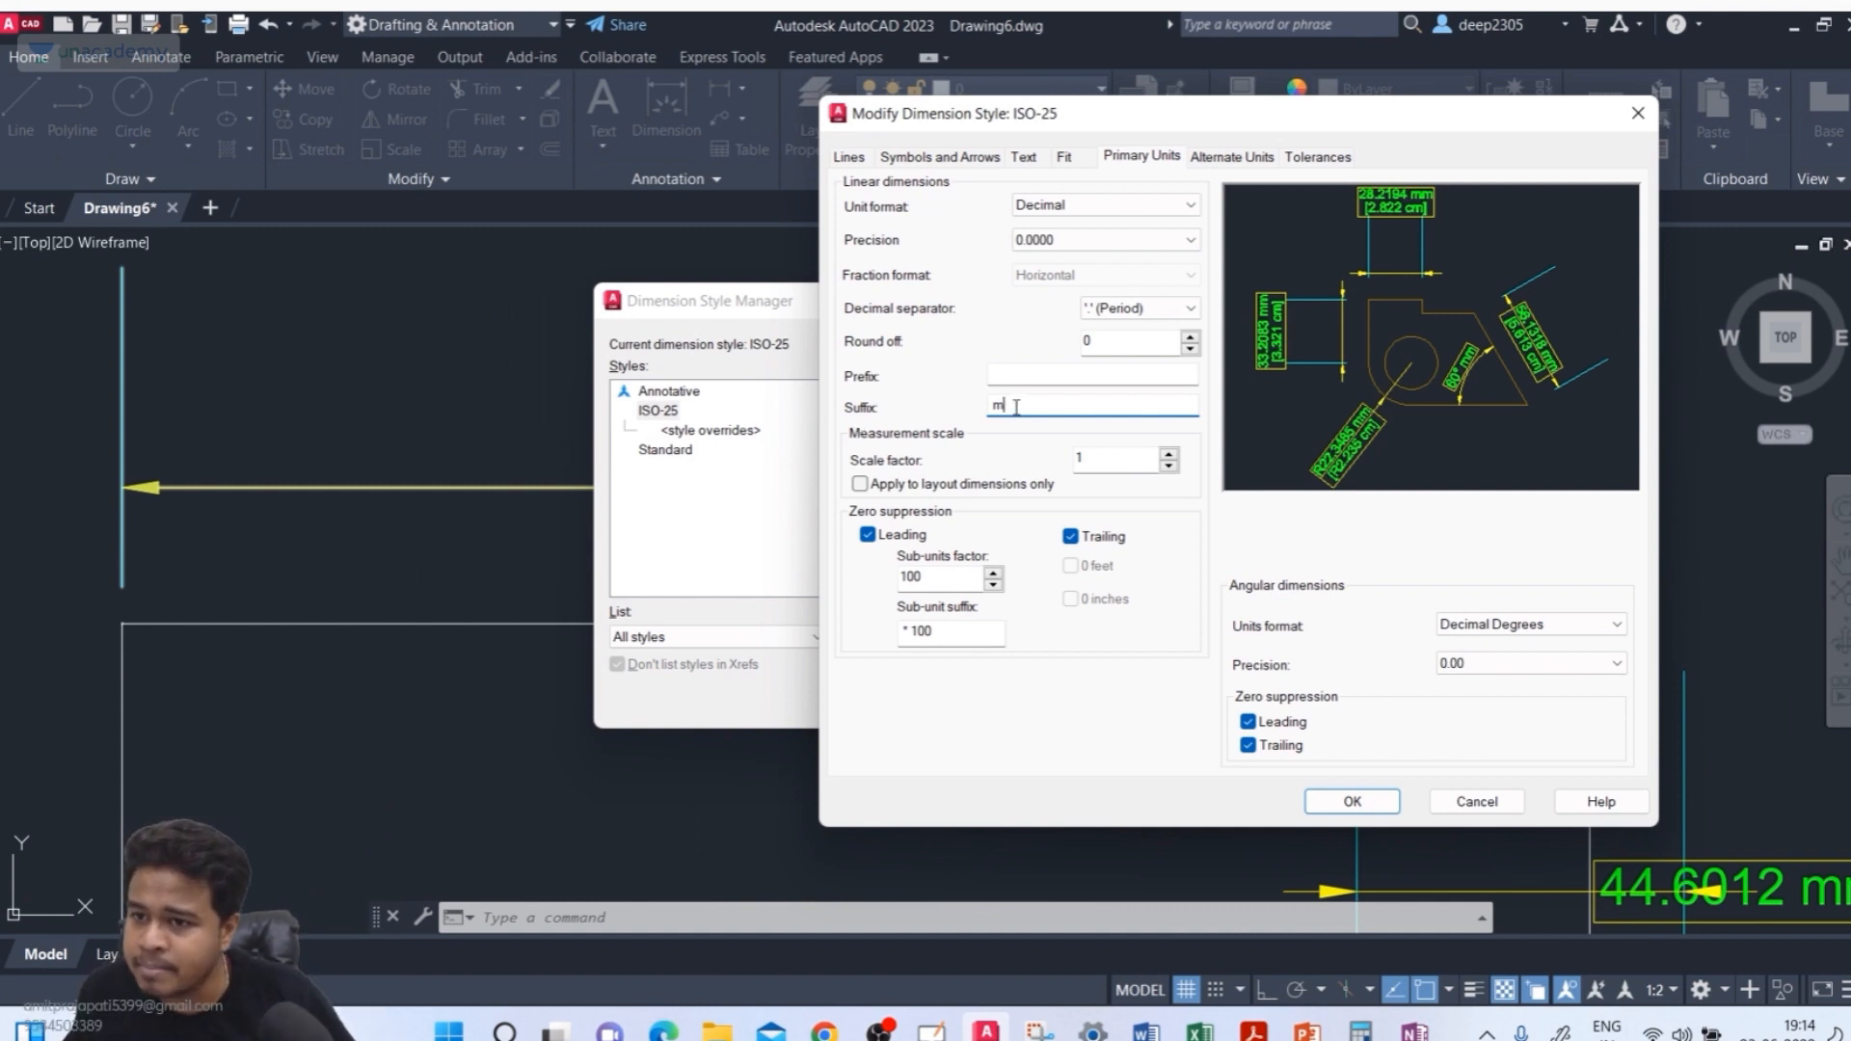
# Set the alternate units multiplier to 1000 and suffix to mm, and close the style dialogs
pyautogui.click(1232, 155)
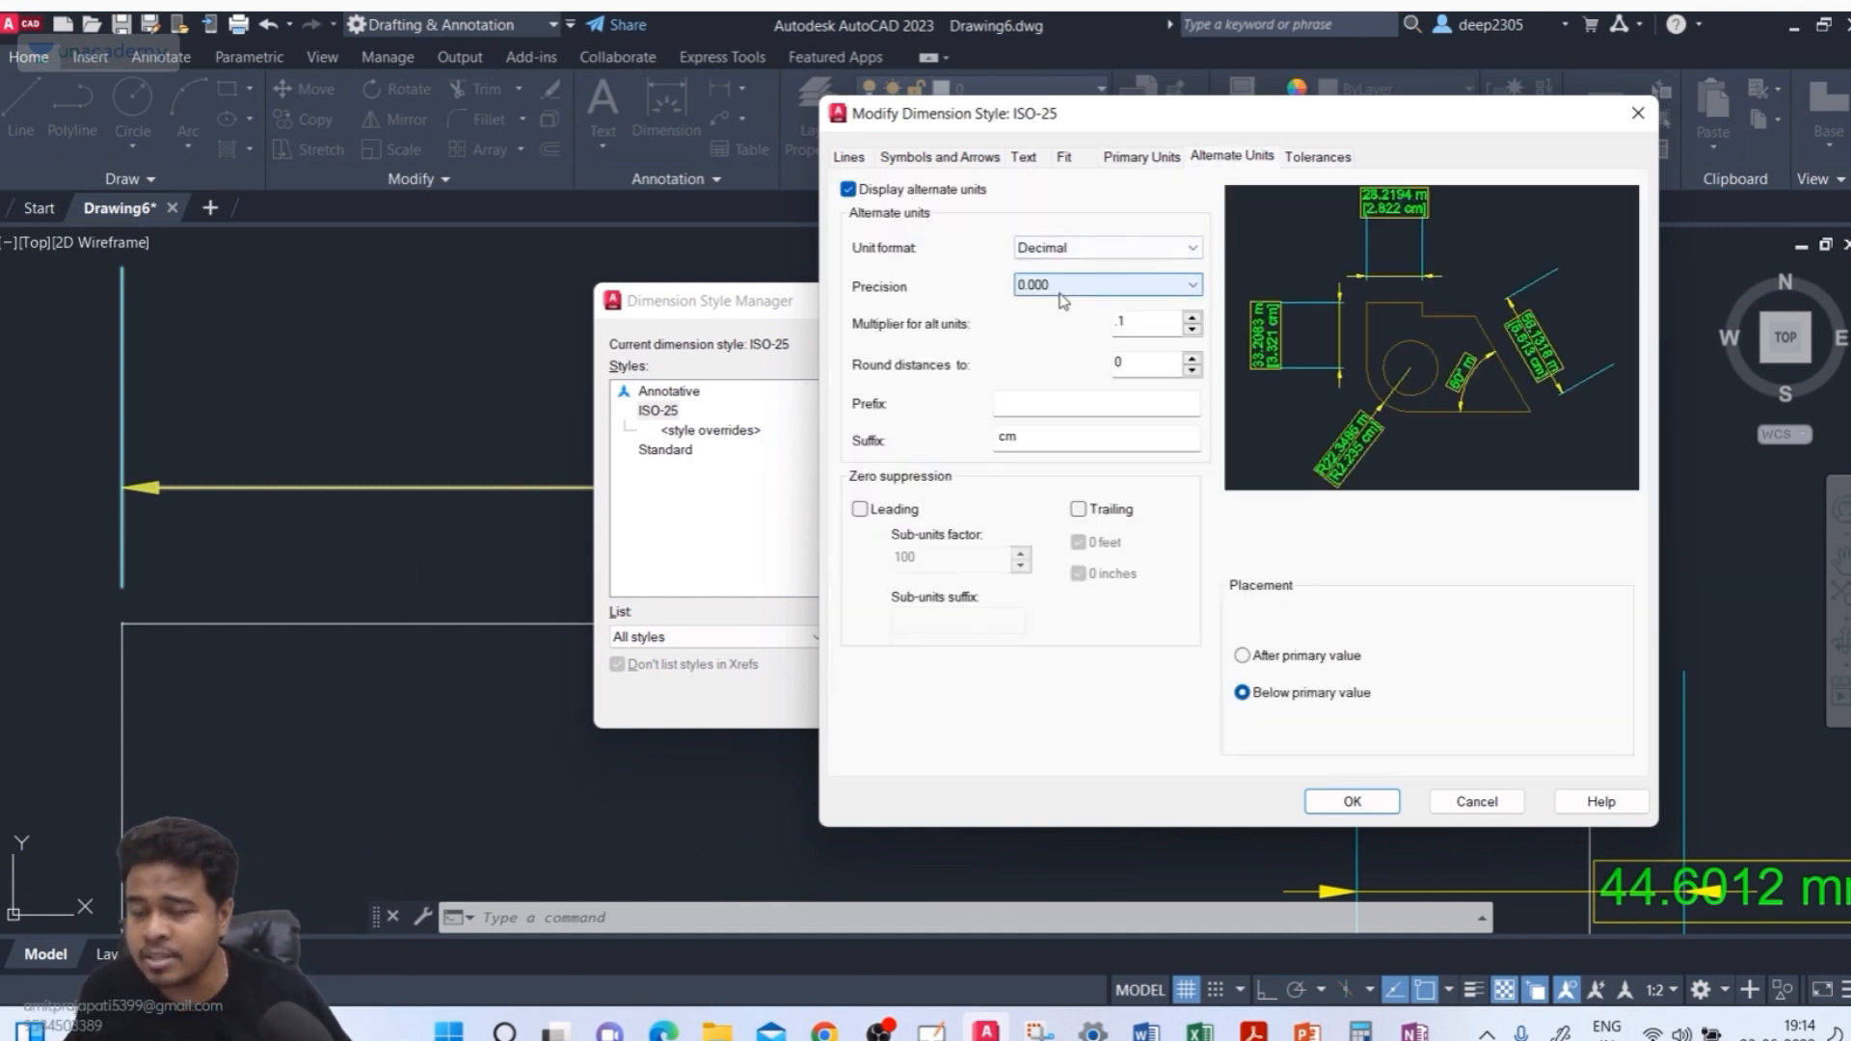
pyautogui.doubleClick(1147, 319)
pyautogui.write('1')
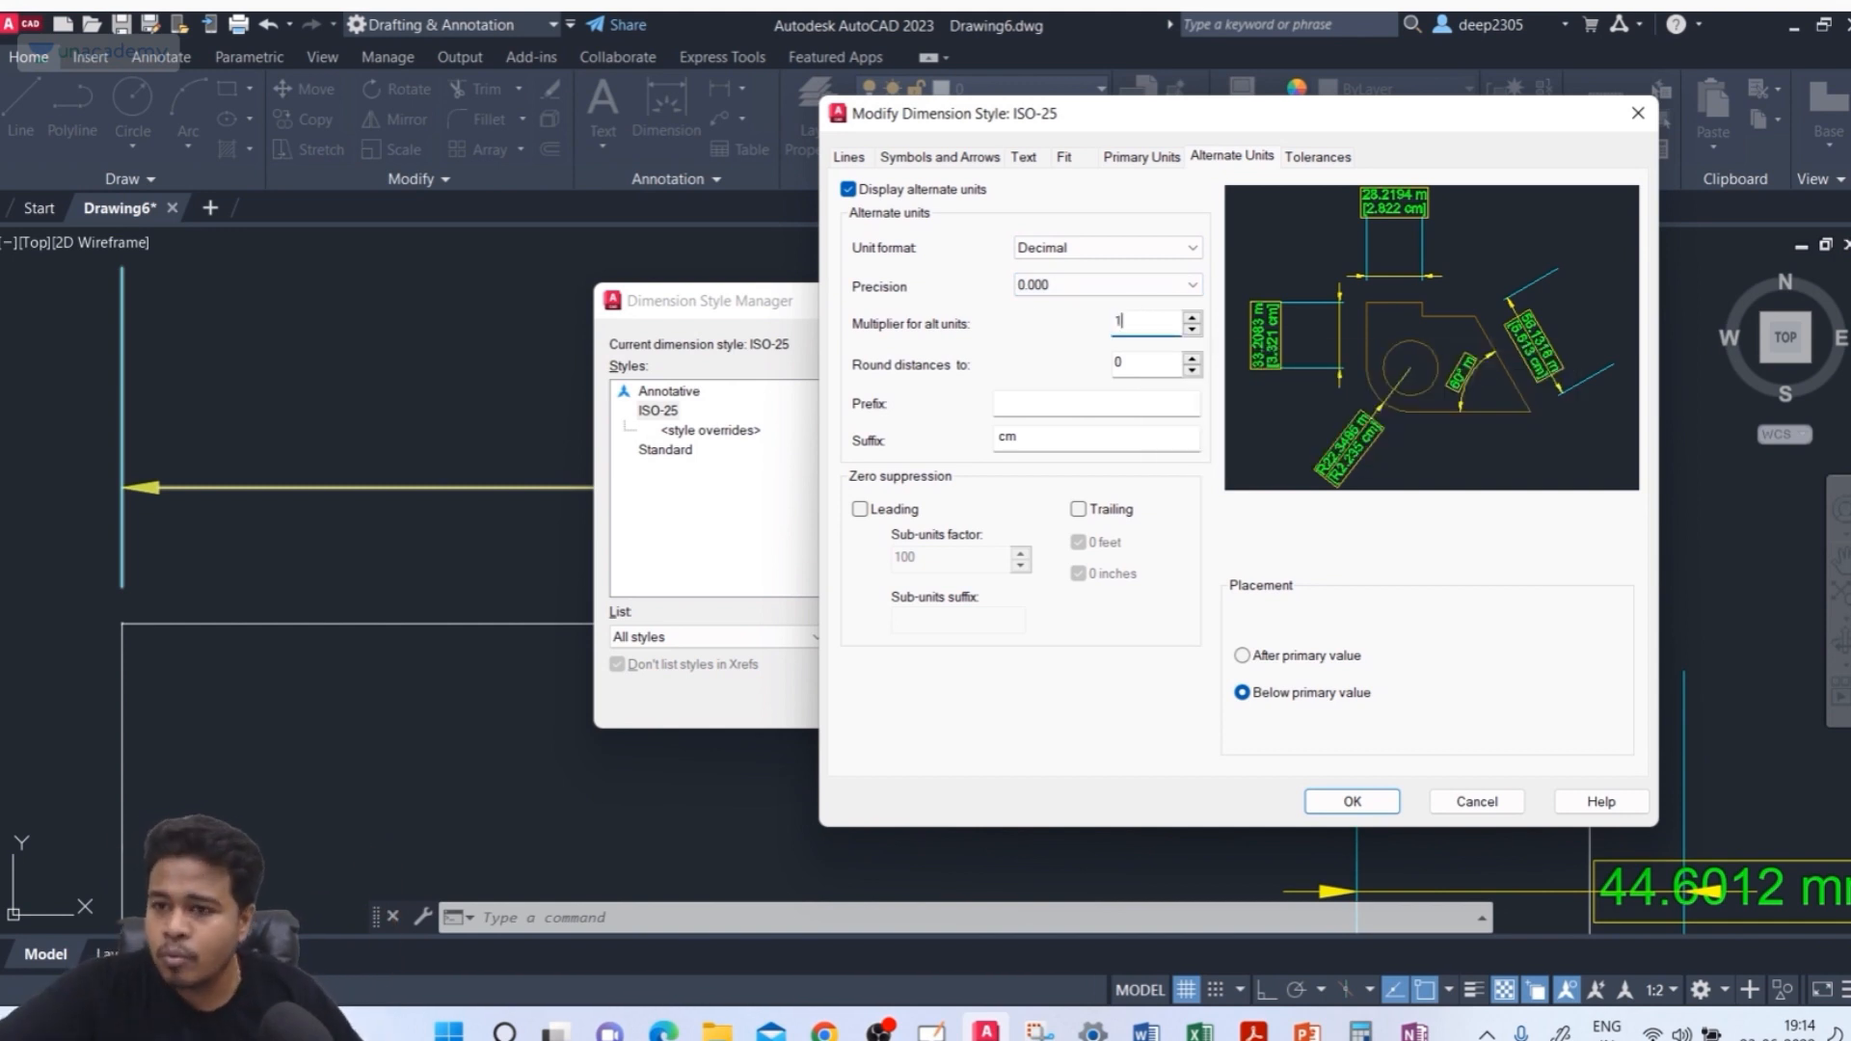
pyautogui.doubleClick(1003, 438)
pyautogui.write('m')
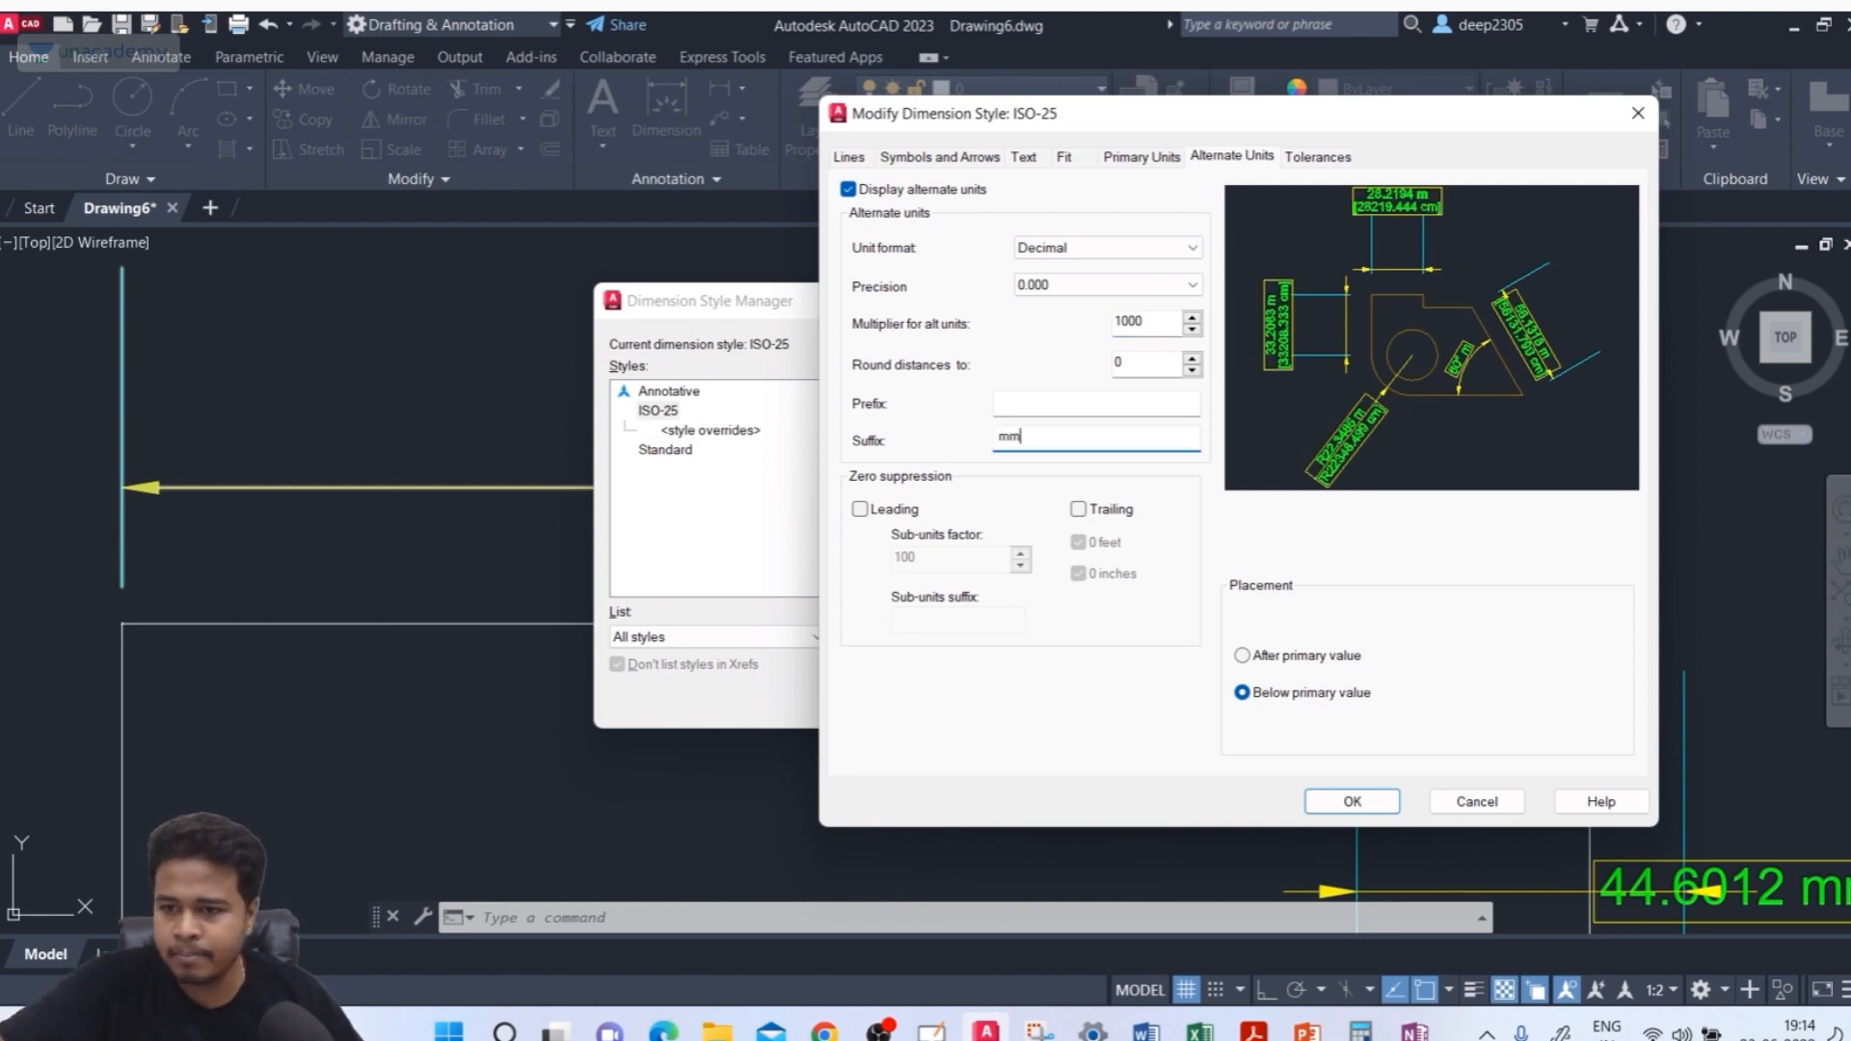
pyautogui.click(1147, 158)
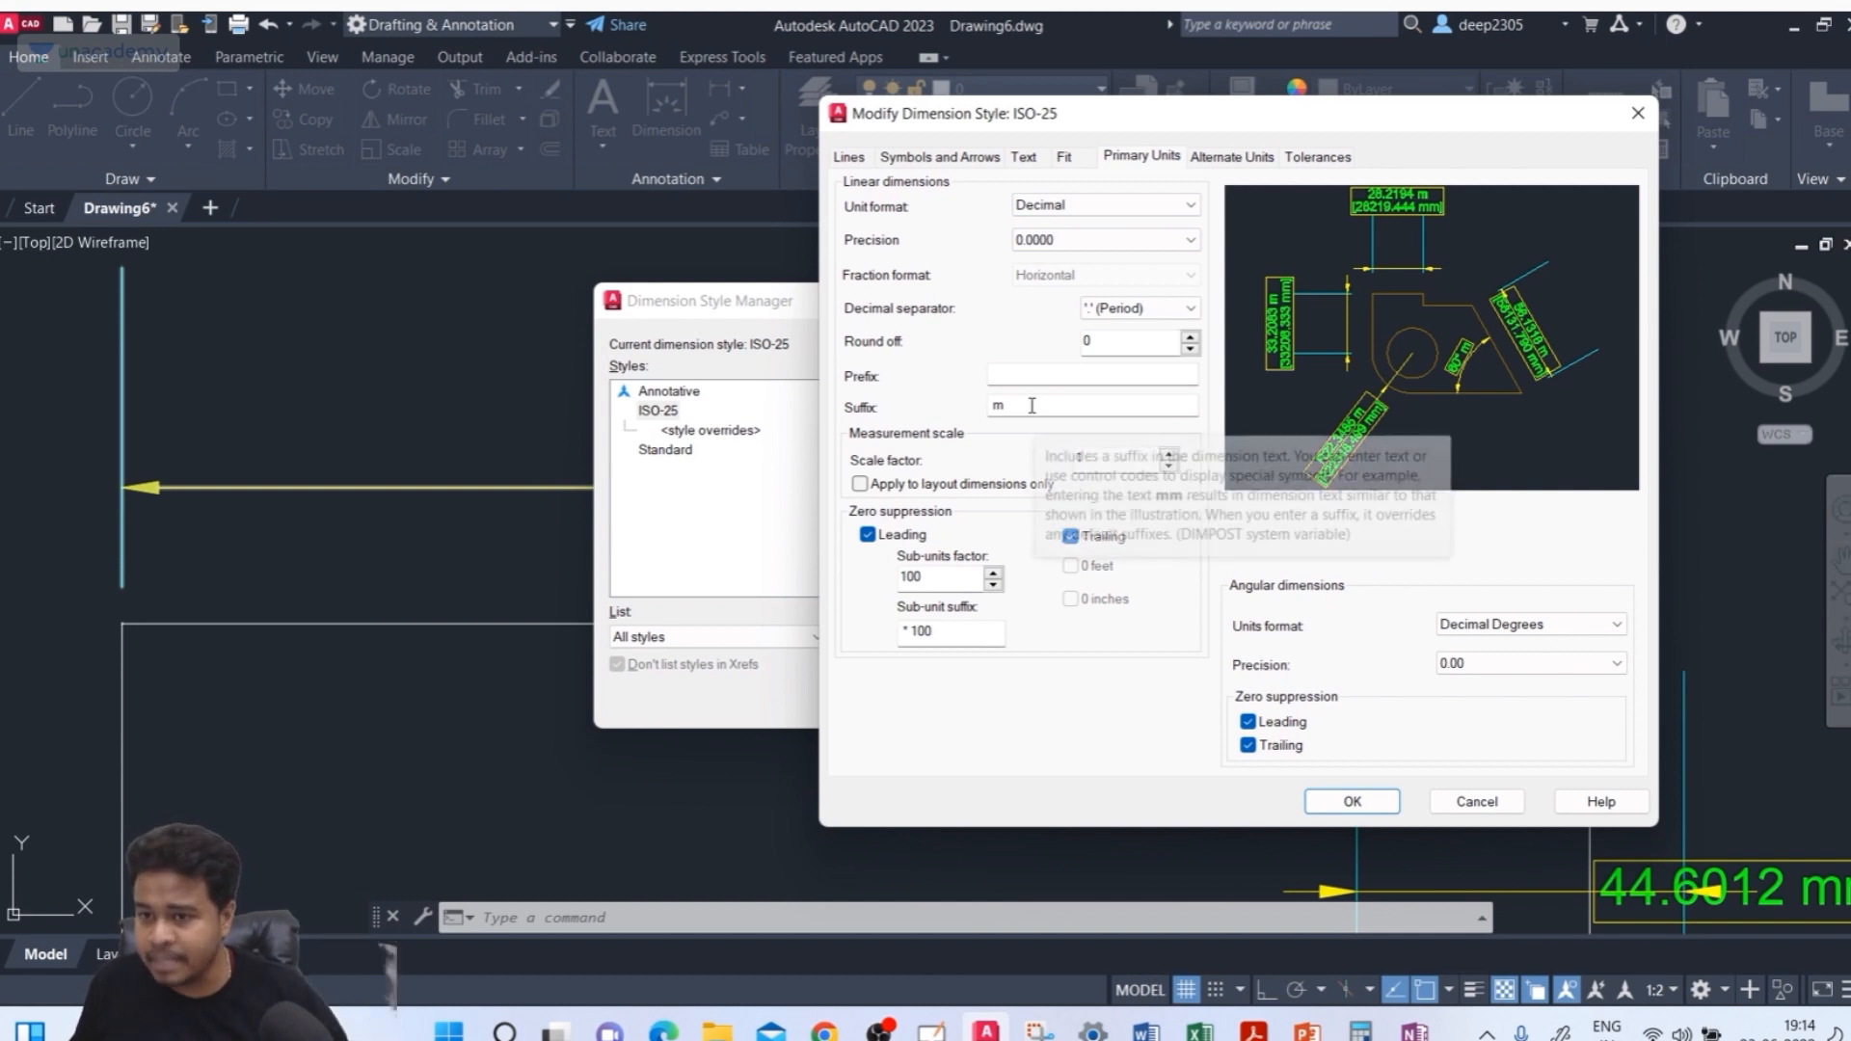
pyautogui.click(1234, 159)
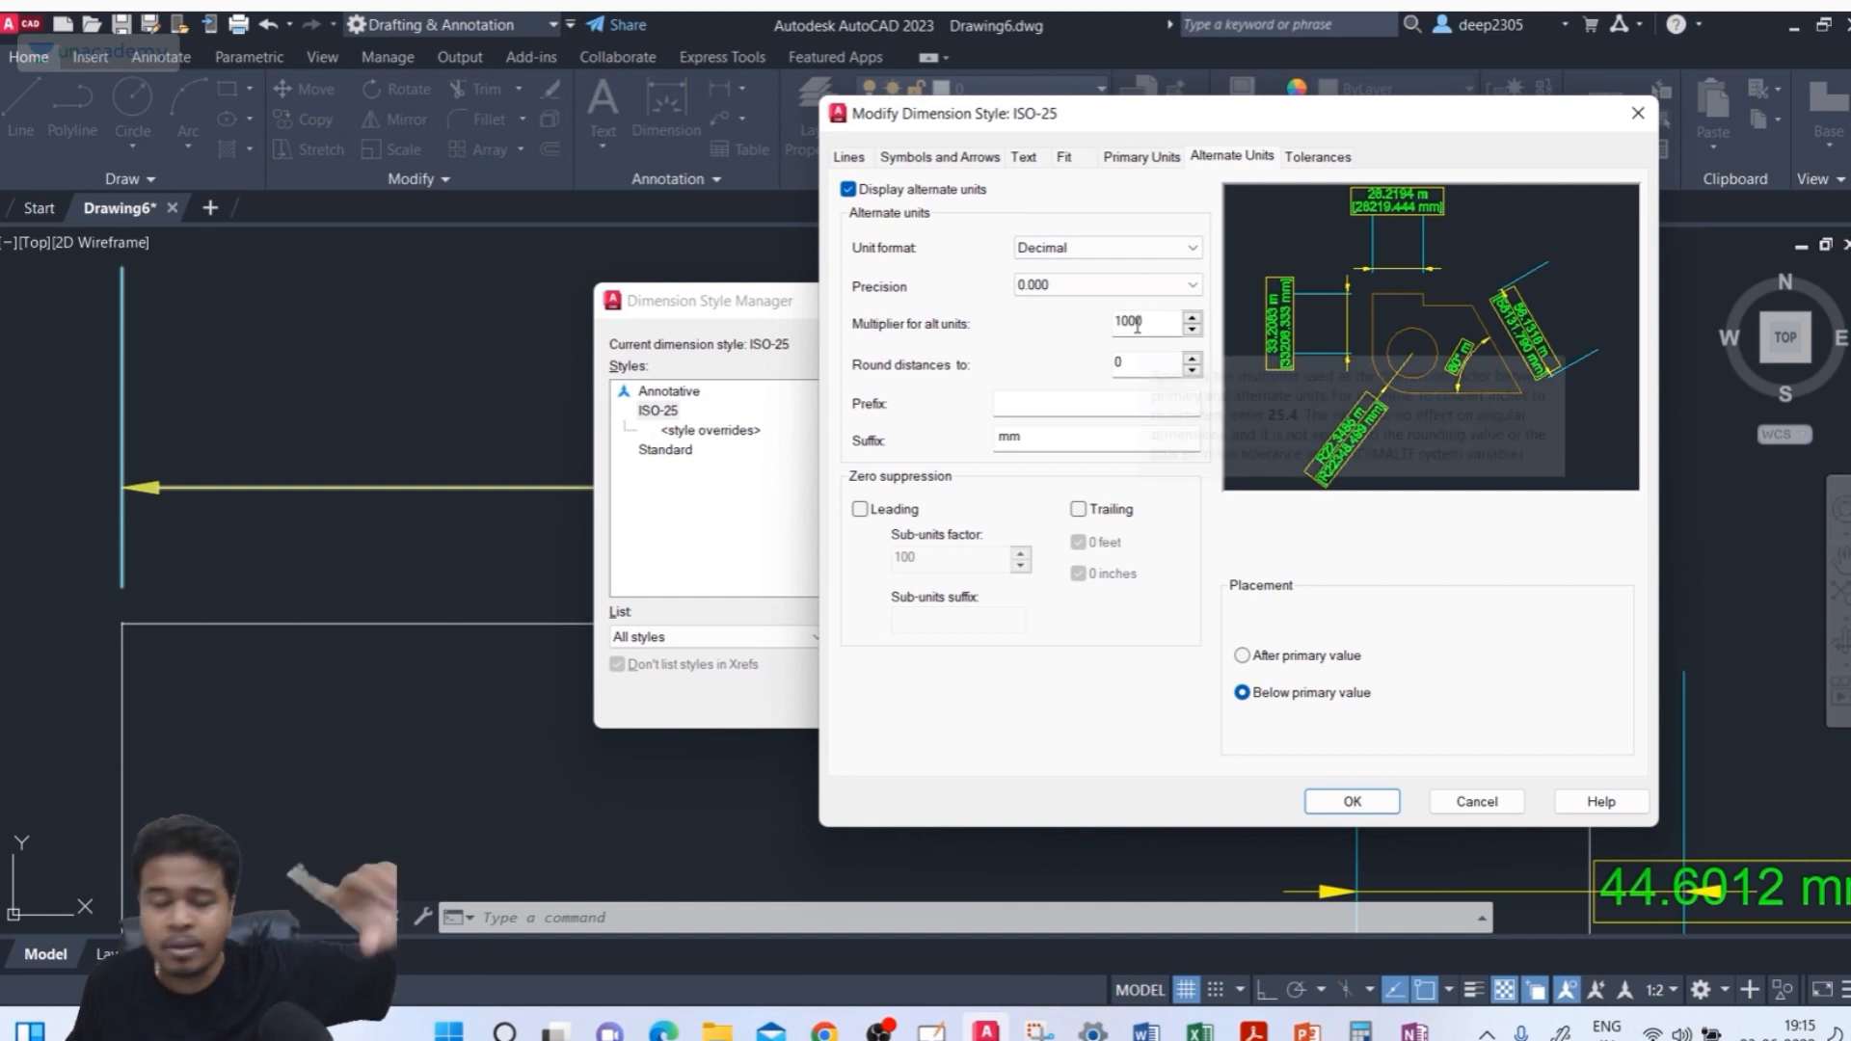
pyautogui.moveTo(1140, 326)
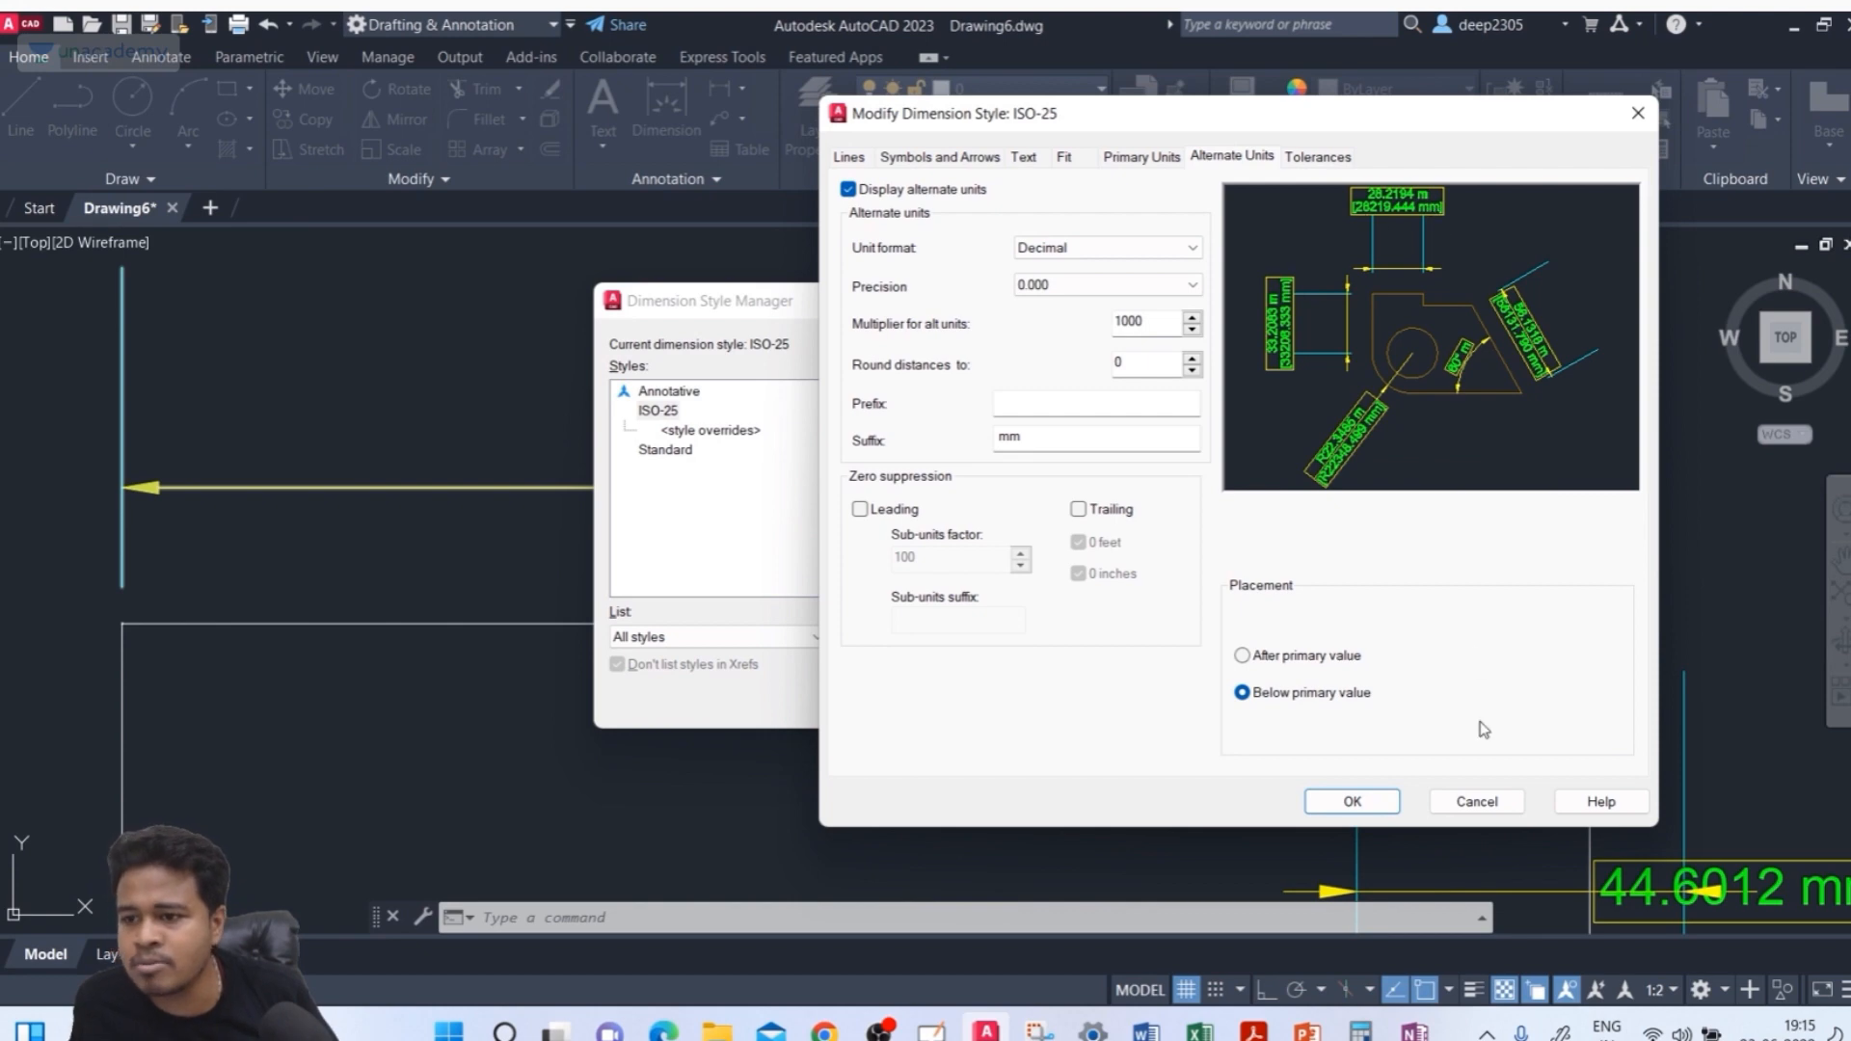
pyautogui.click(1354, 801)
pyautogui.click(1091, 701)
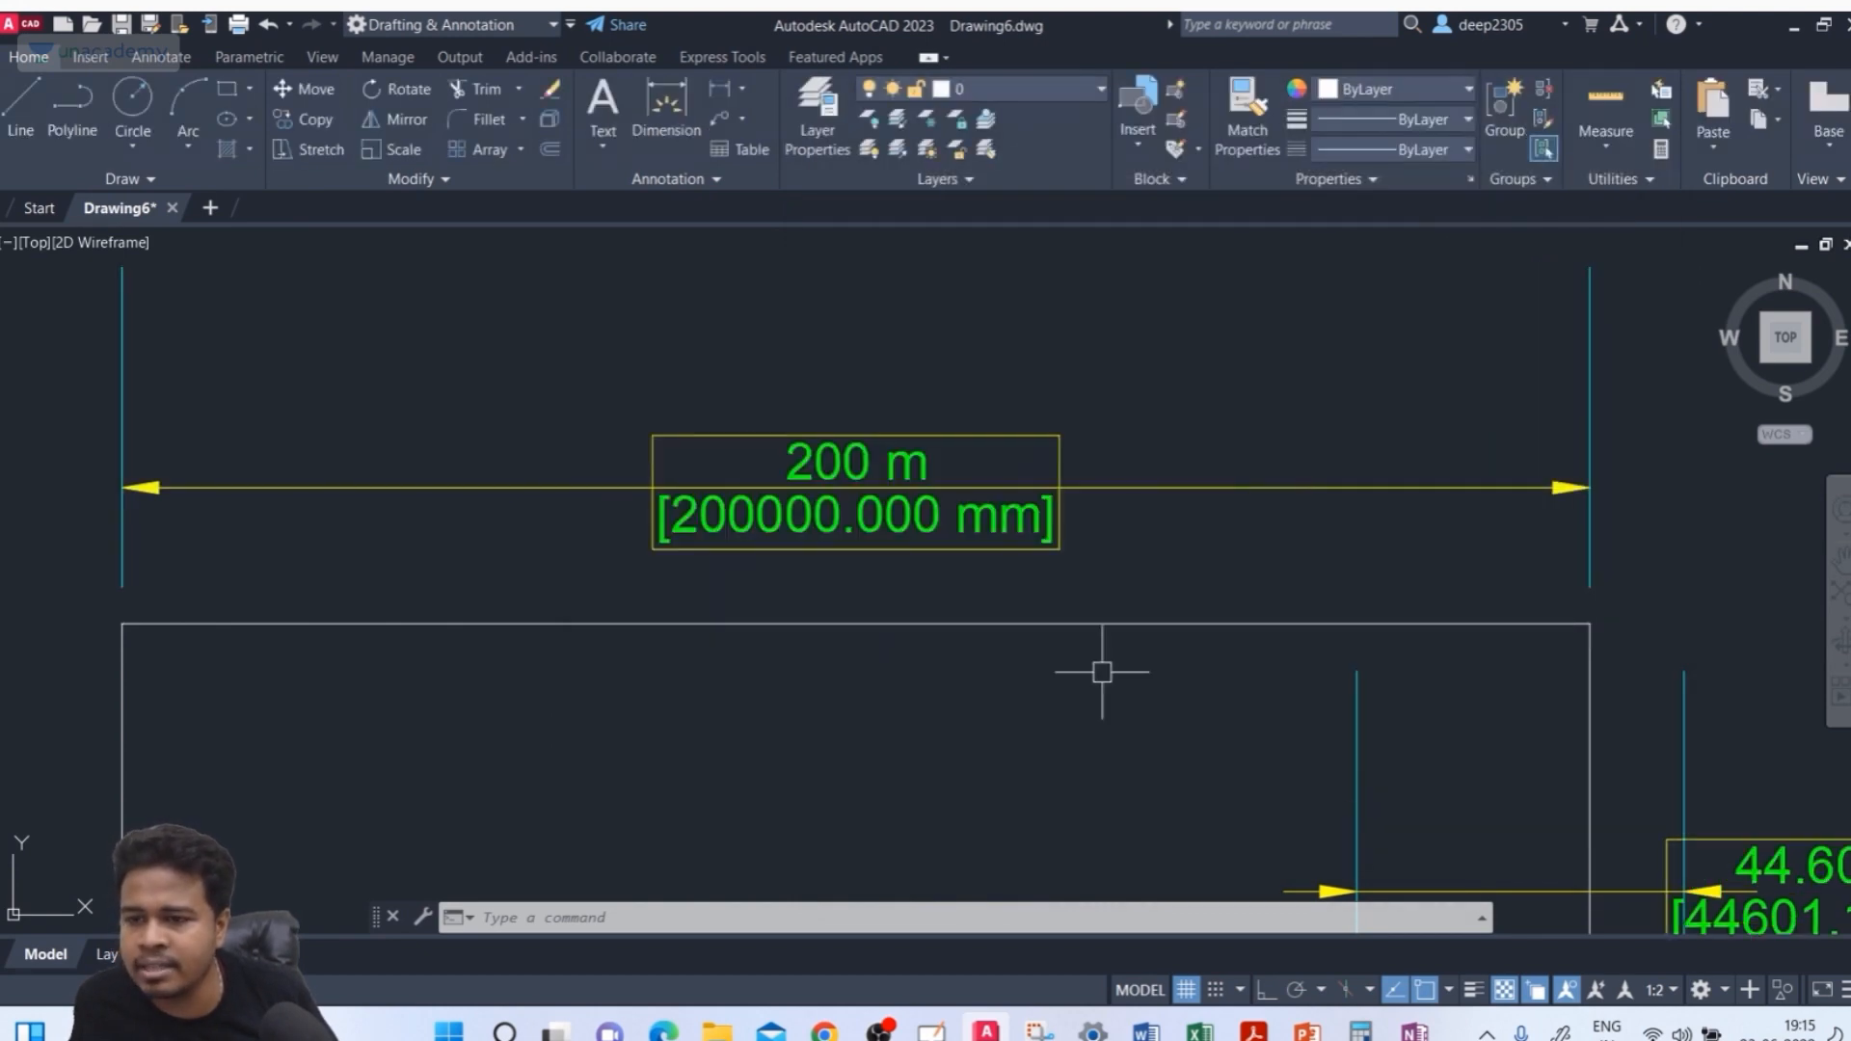
# Examine the dimension text showing primary and alternate values in the drawing
pyautogui.scroll(2, 800, 477)
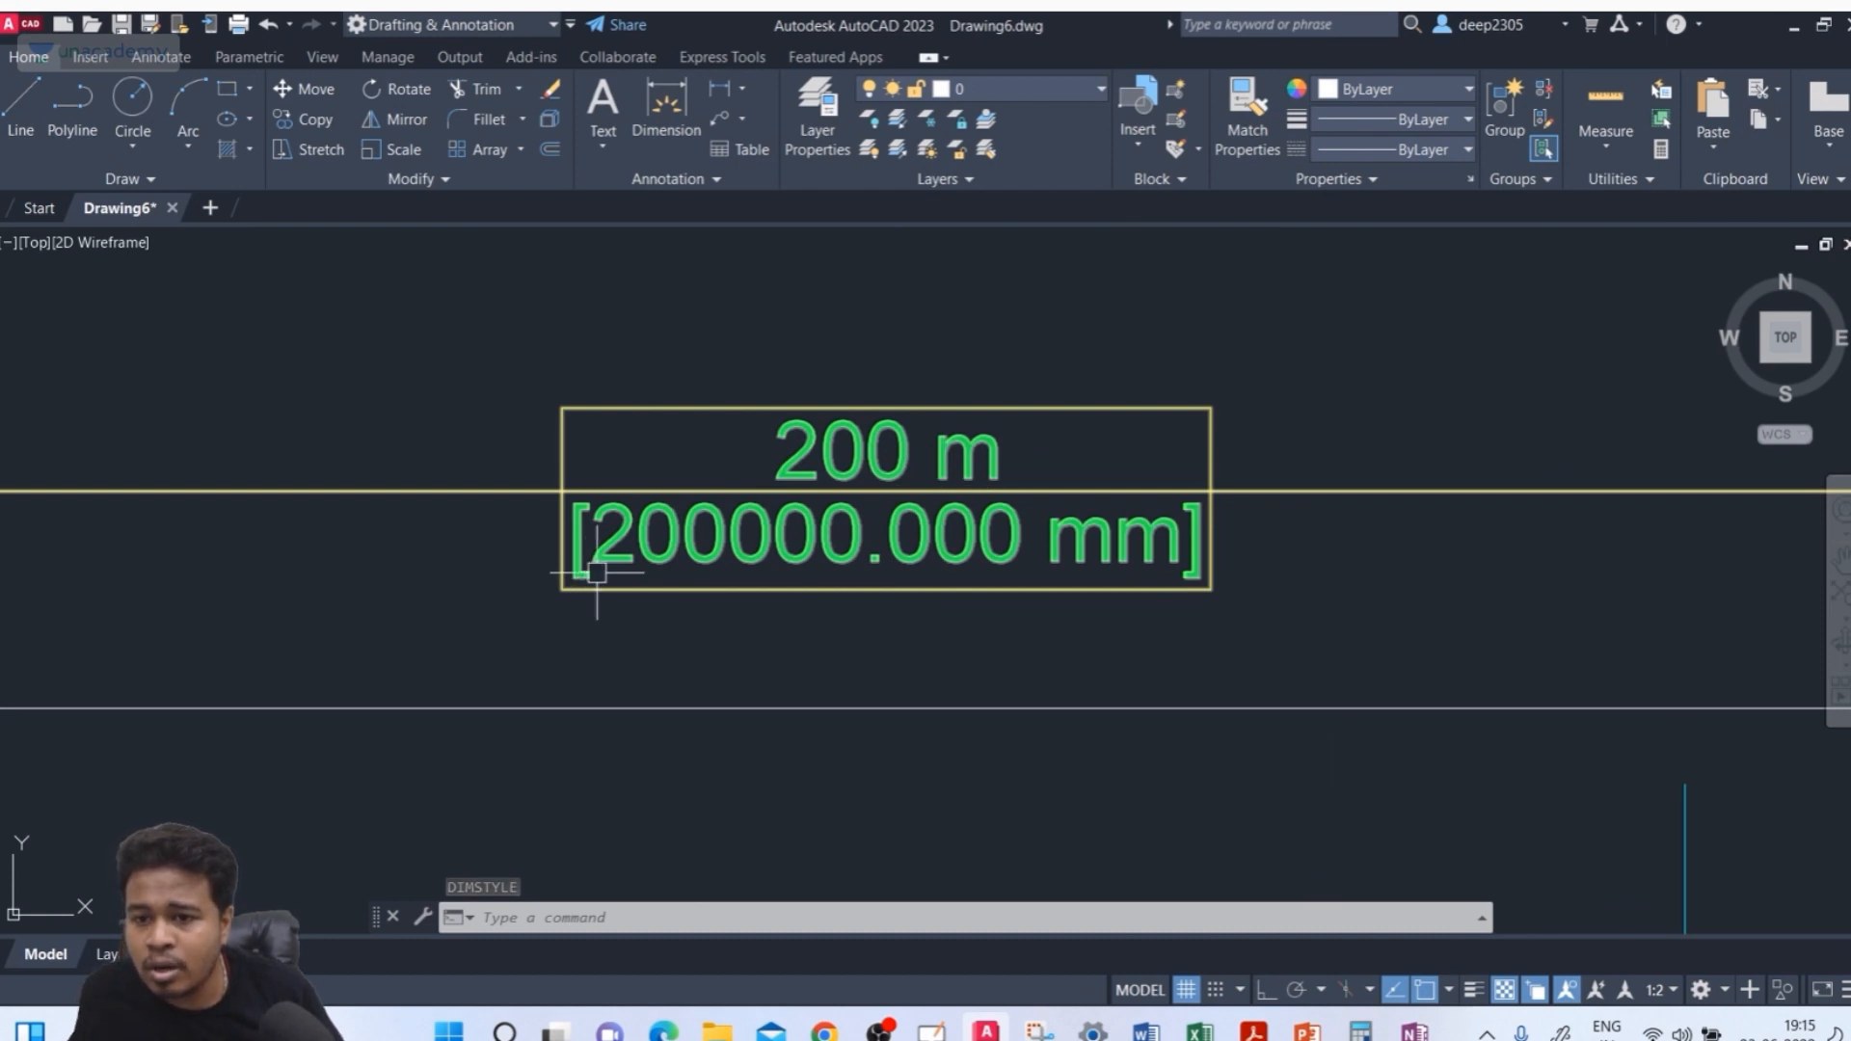
pyautogui.scroll(-3, 1101, 409)
pyautogui.scroll(-2, 1100, 409)
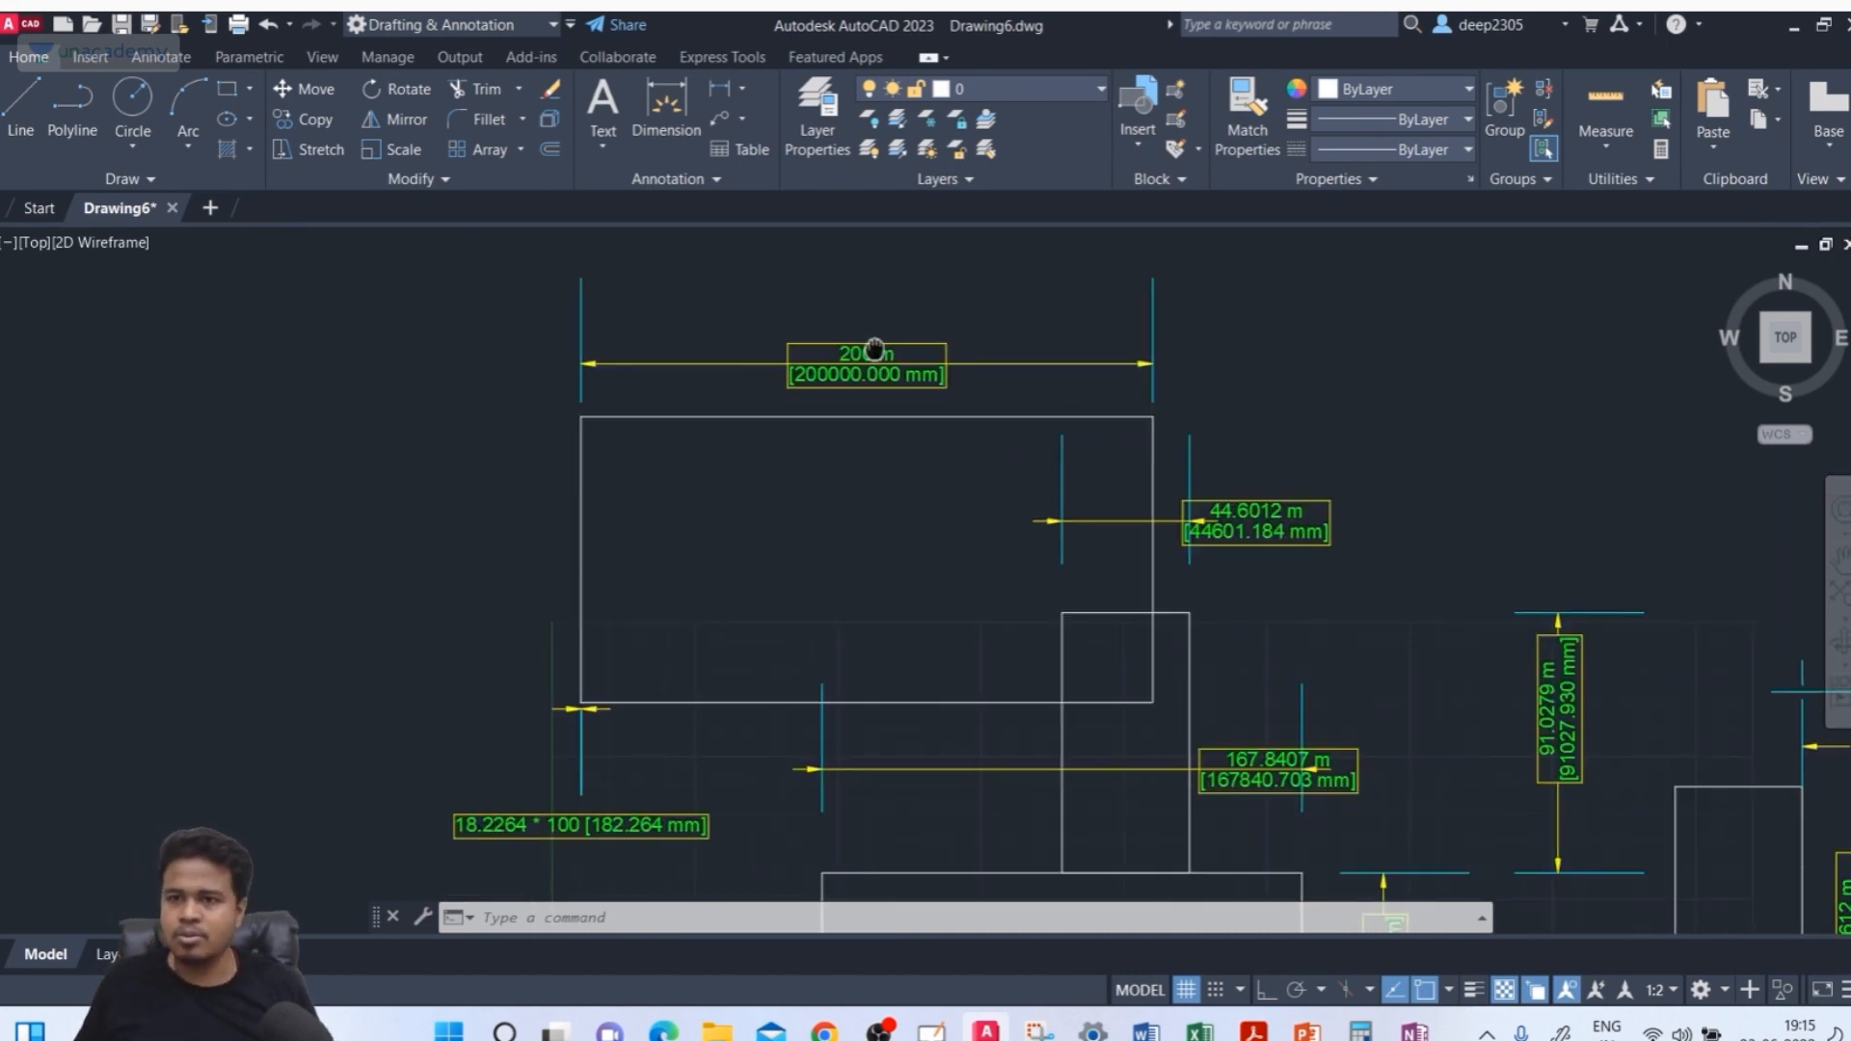
# Review the ISO-25 style's primary and alternate units settings and close the style manager
pyautogui.press('Escape')
pyautogui.write('d')
pyautogui.press('Return')
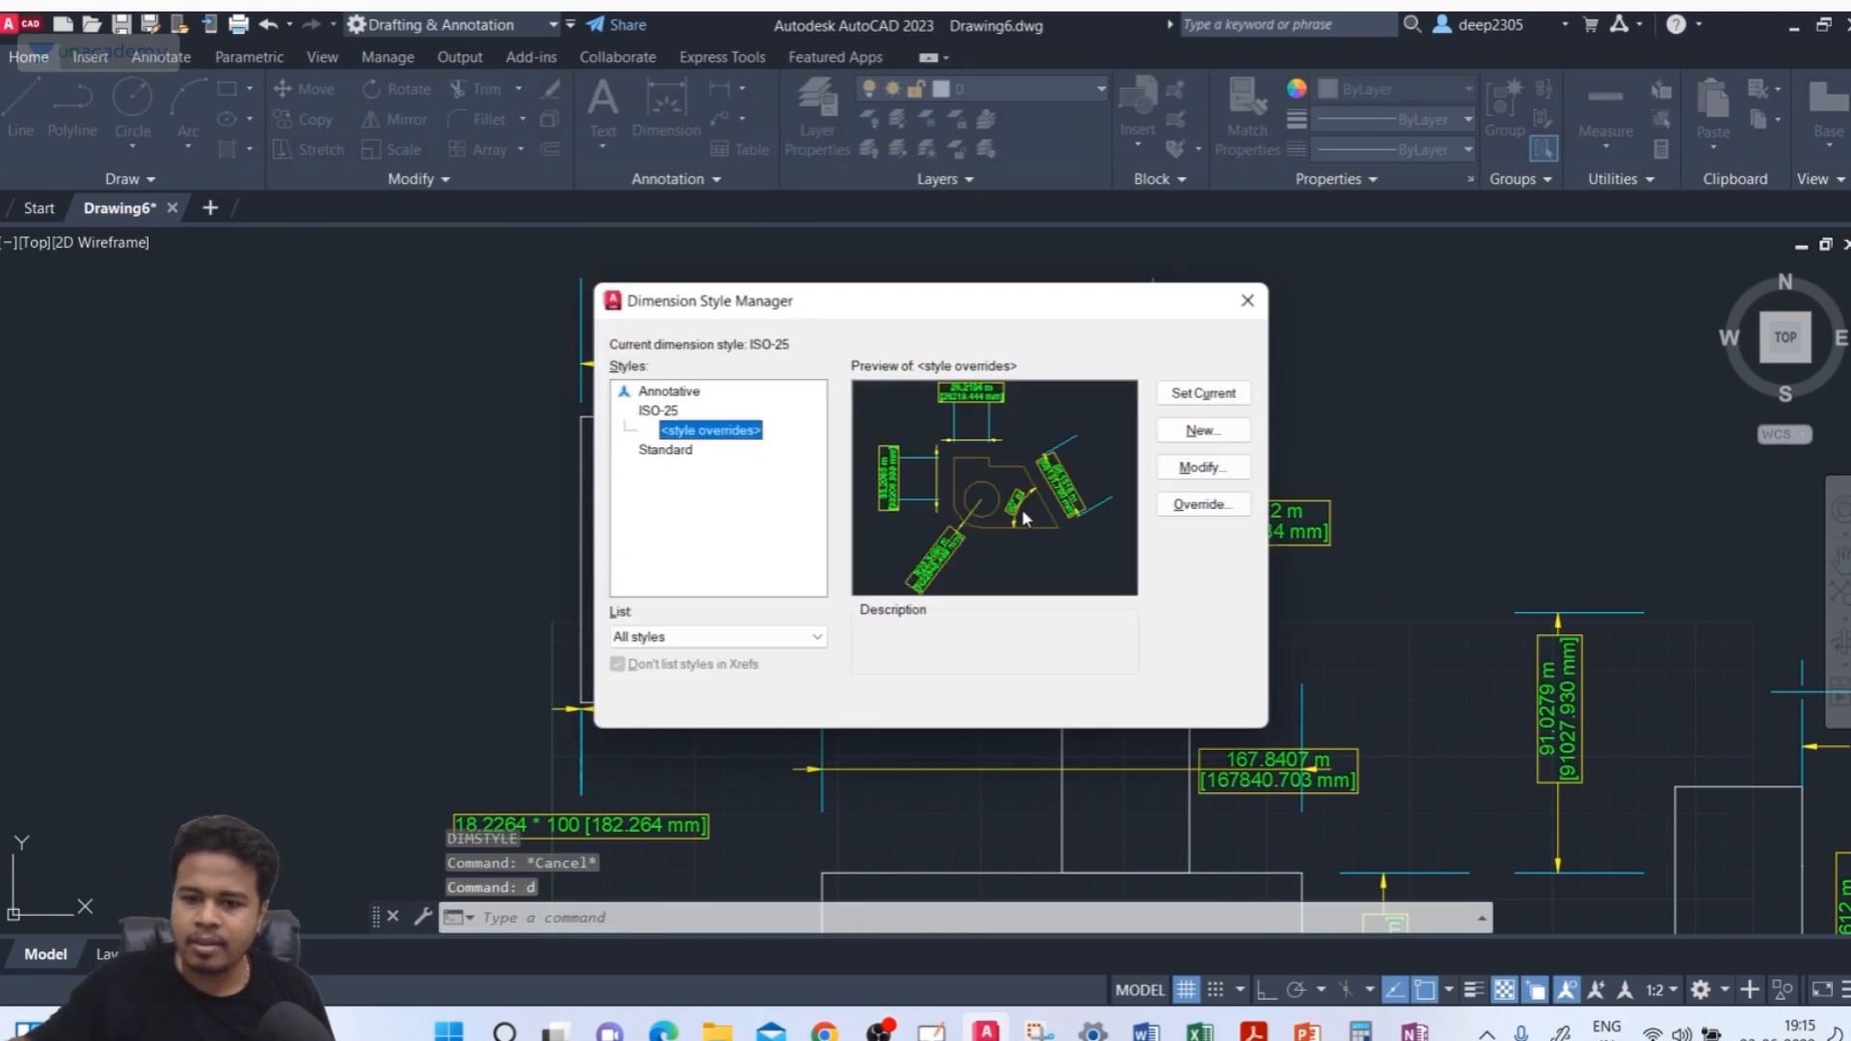
pyautogui.click(659, 411)
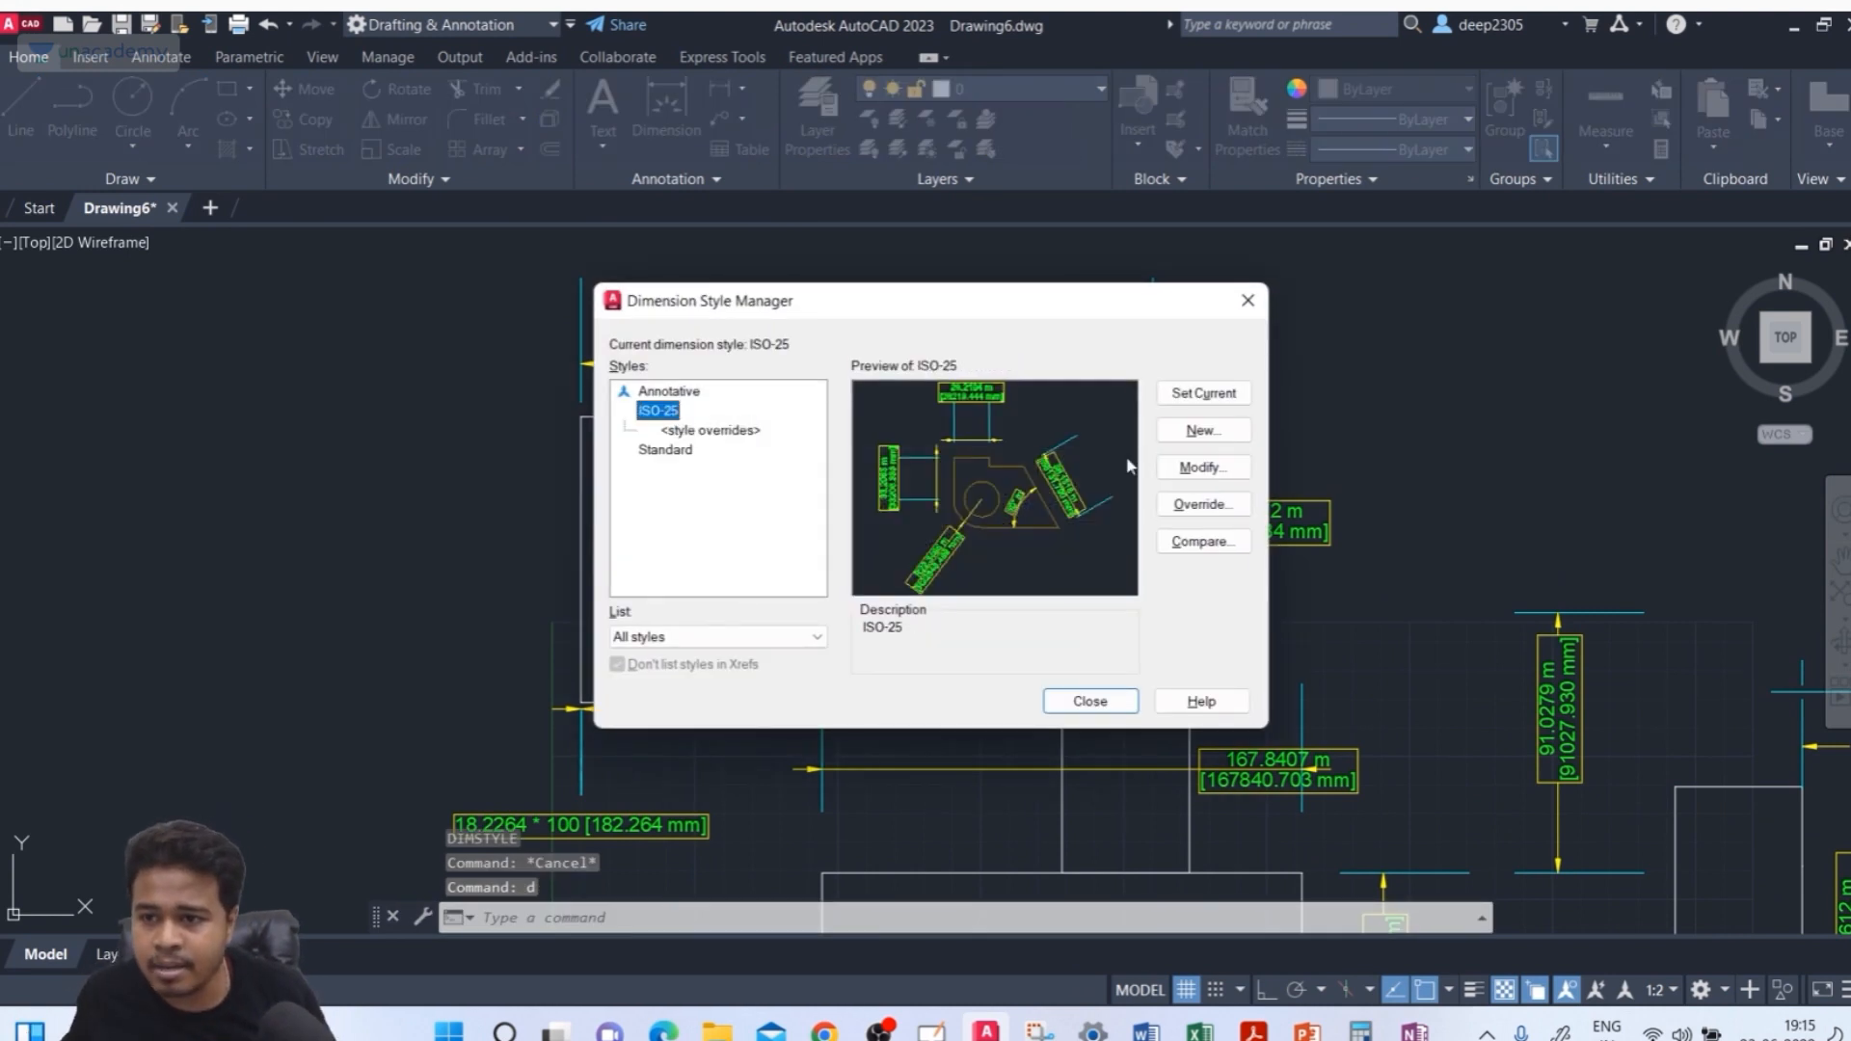
pyautogui.click(1232, 470)
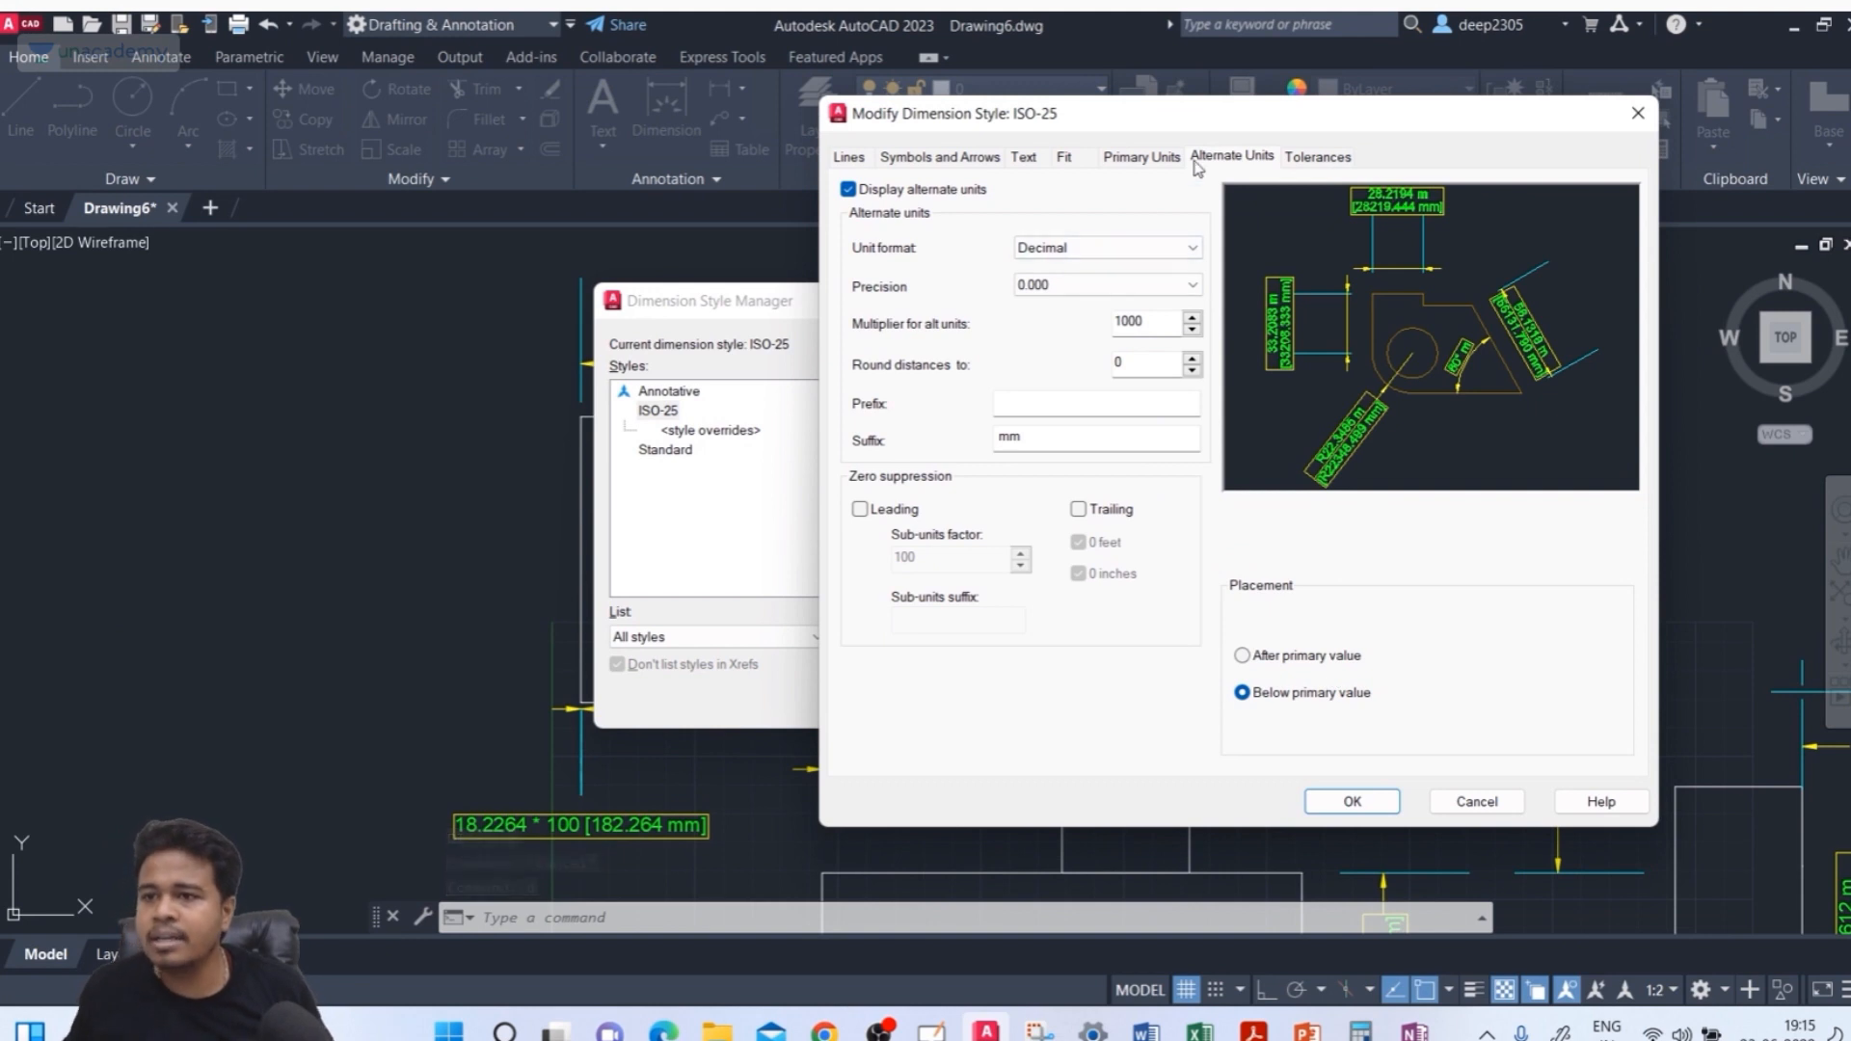
pyautogui.click(1128, 155)
pyautogui.click(1236, 154)
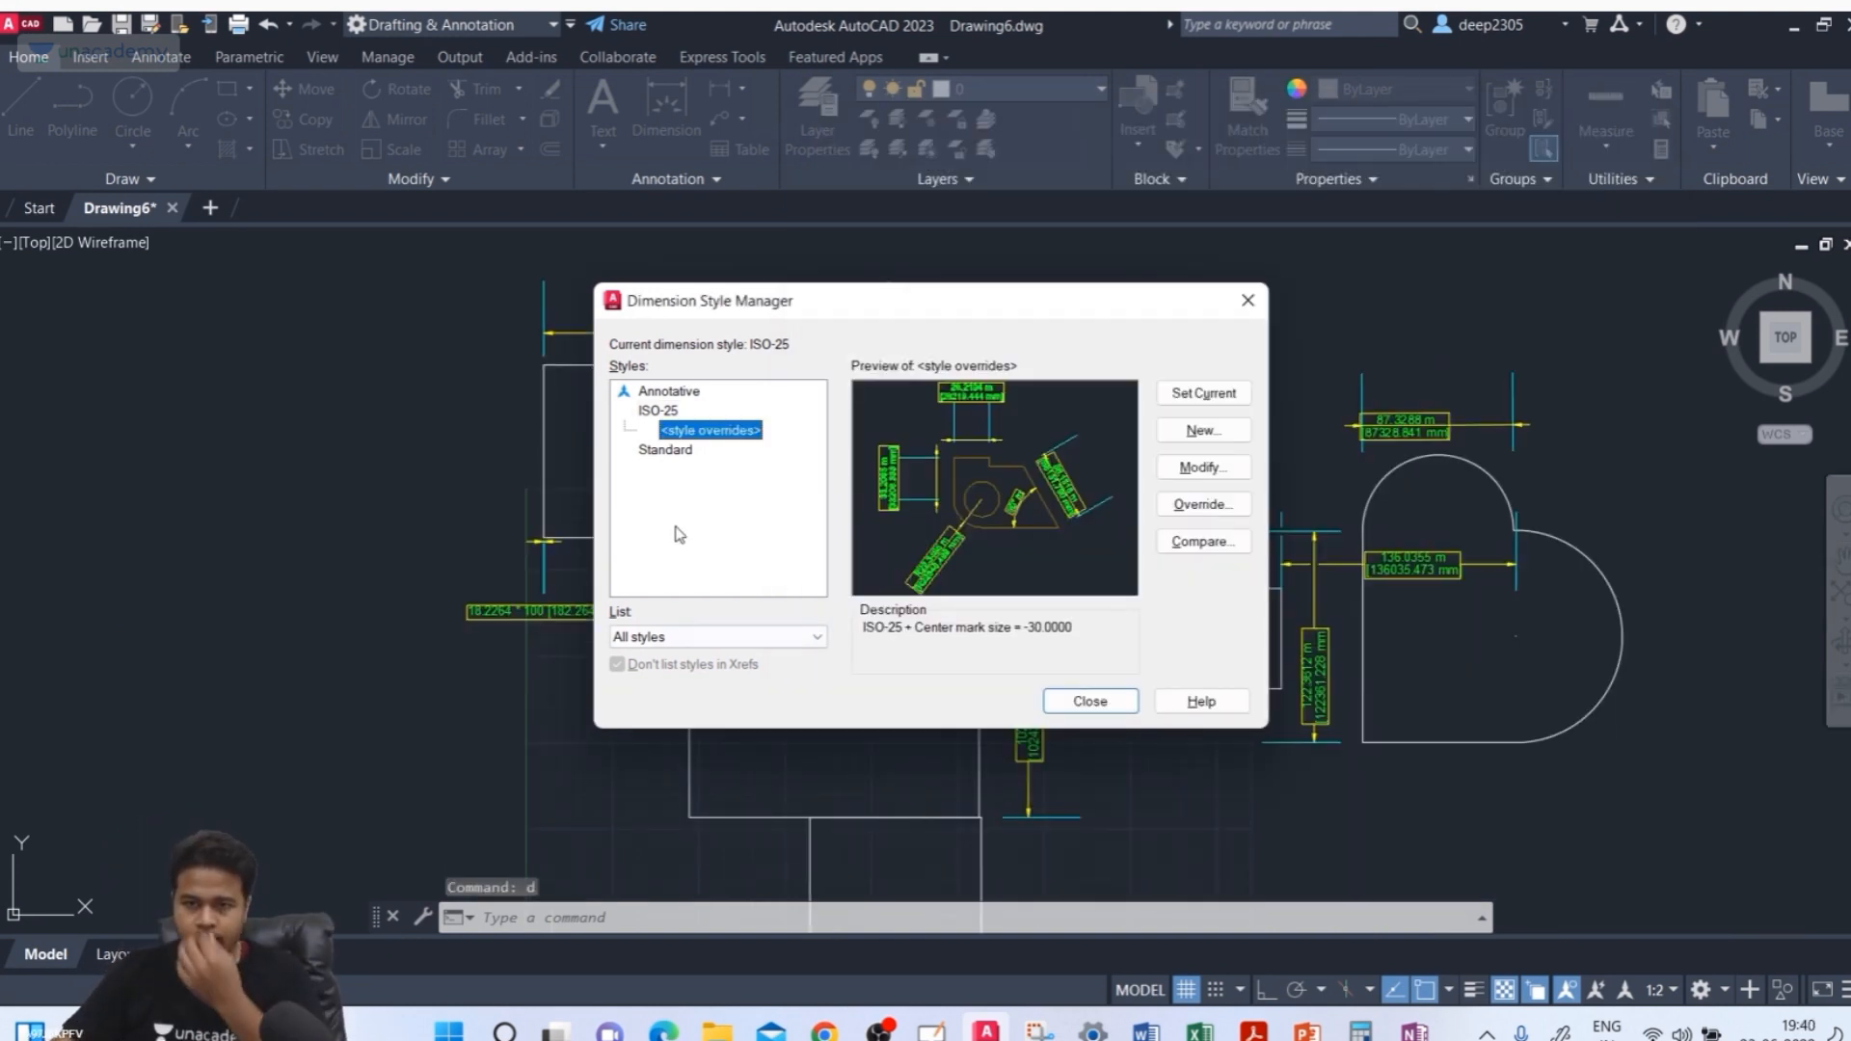
pyautogui.click(1247, 300)
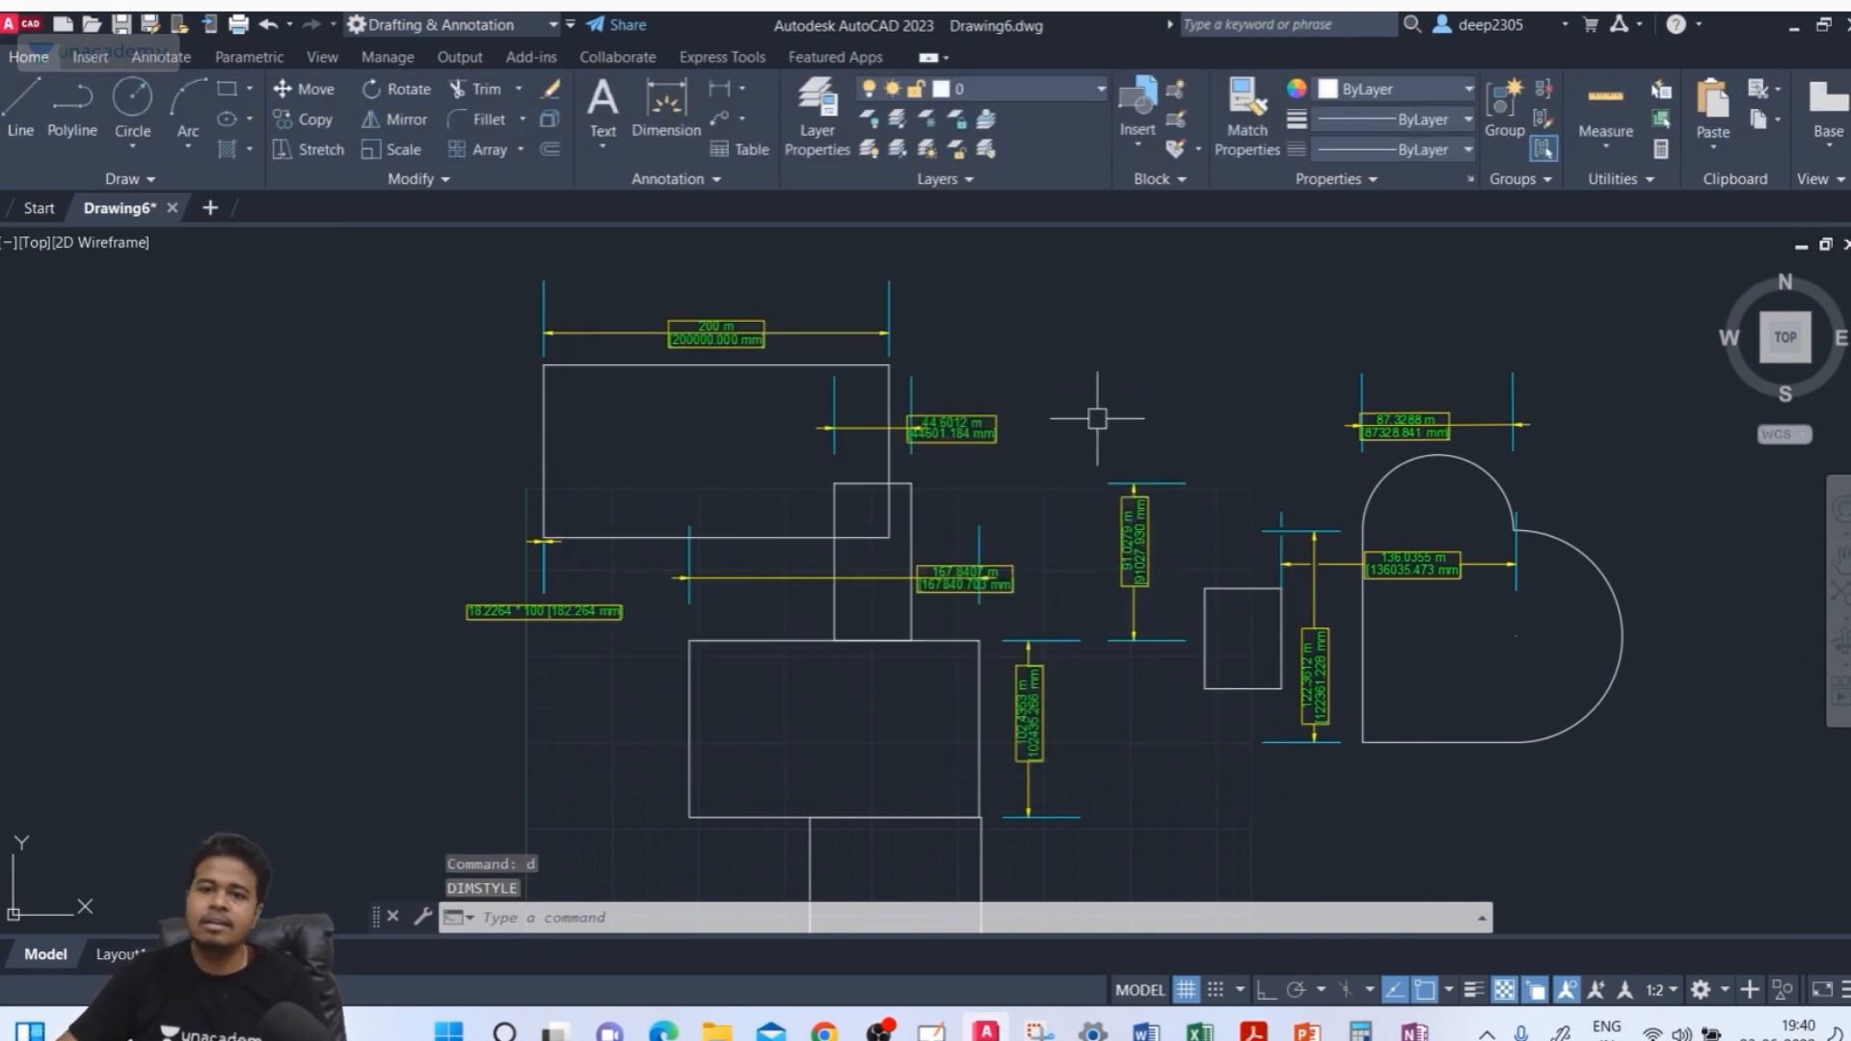
# Open the ISO-25 dimension style for modification and set its tolerance method to Symmetrical
pyautogui.write('d')
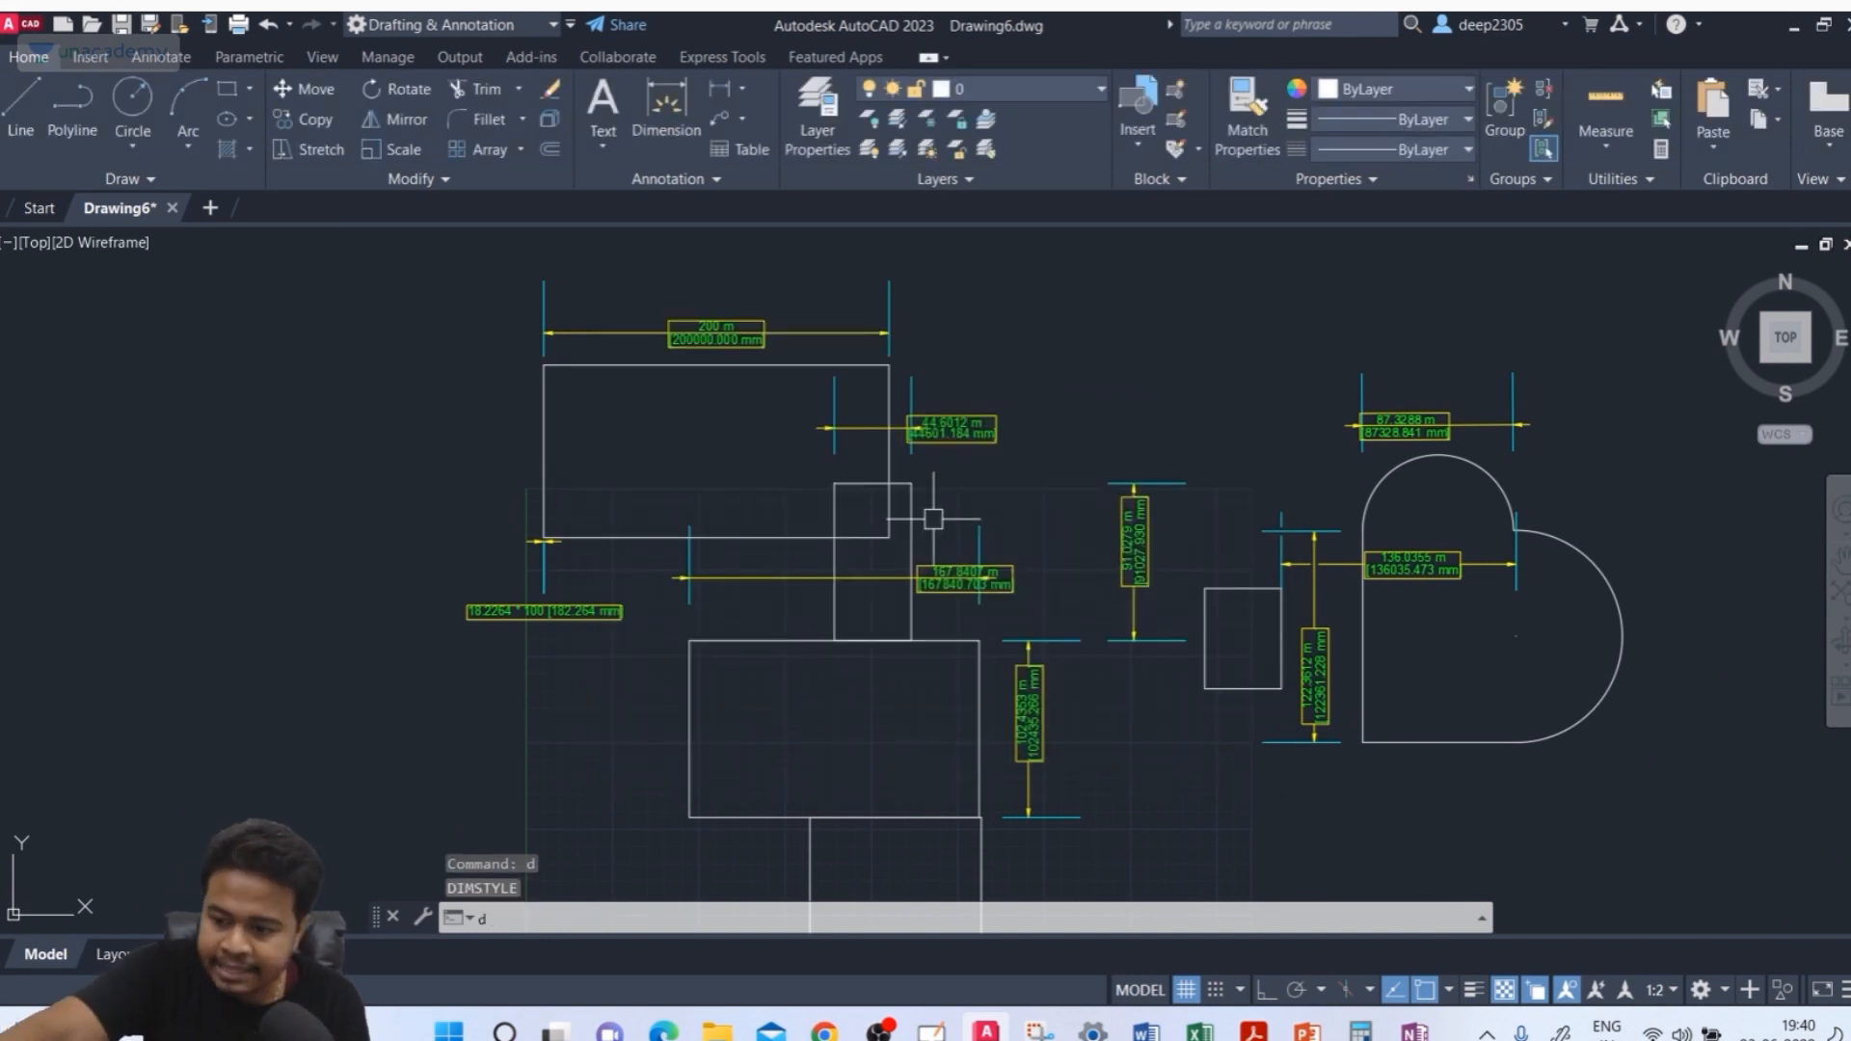
pyautogui.press('Return')
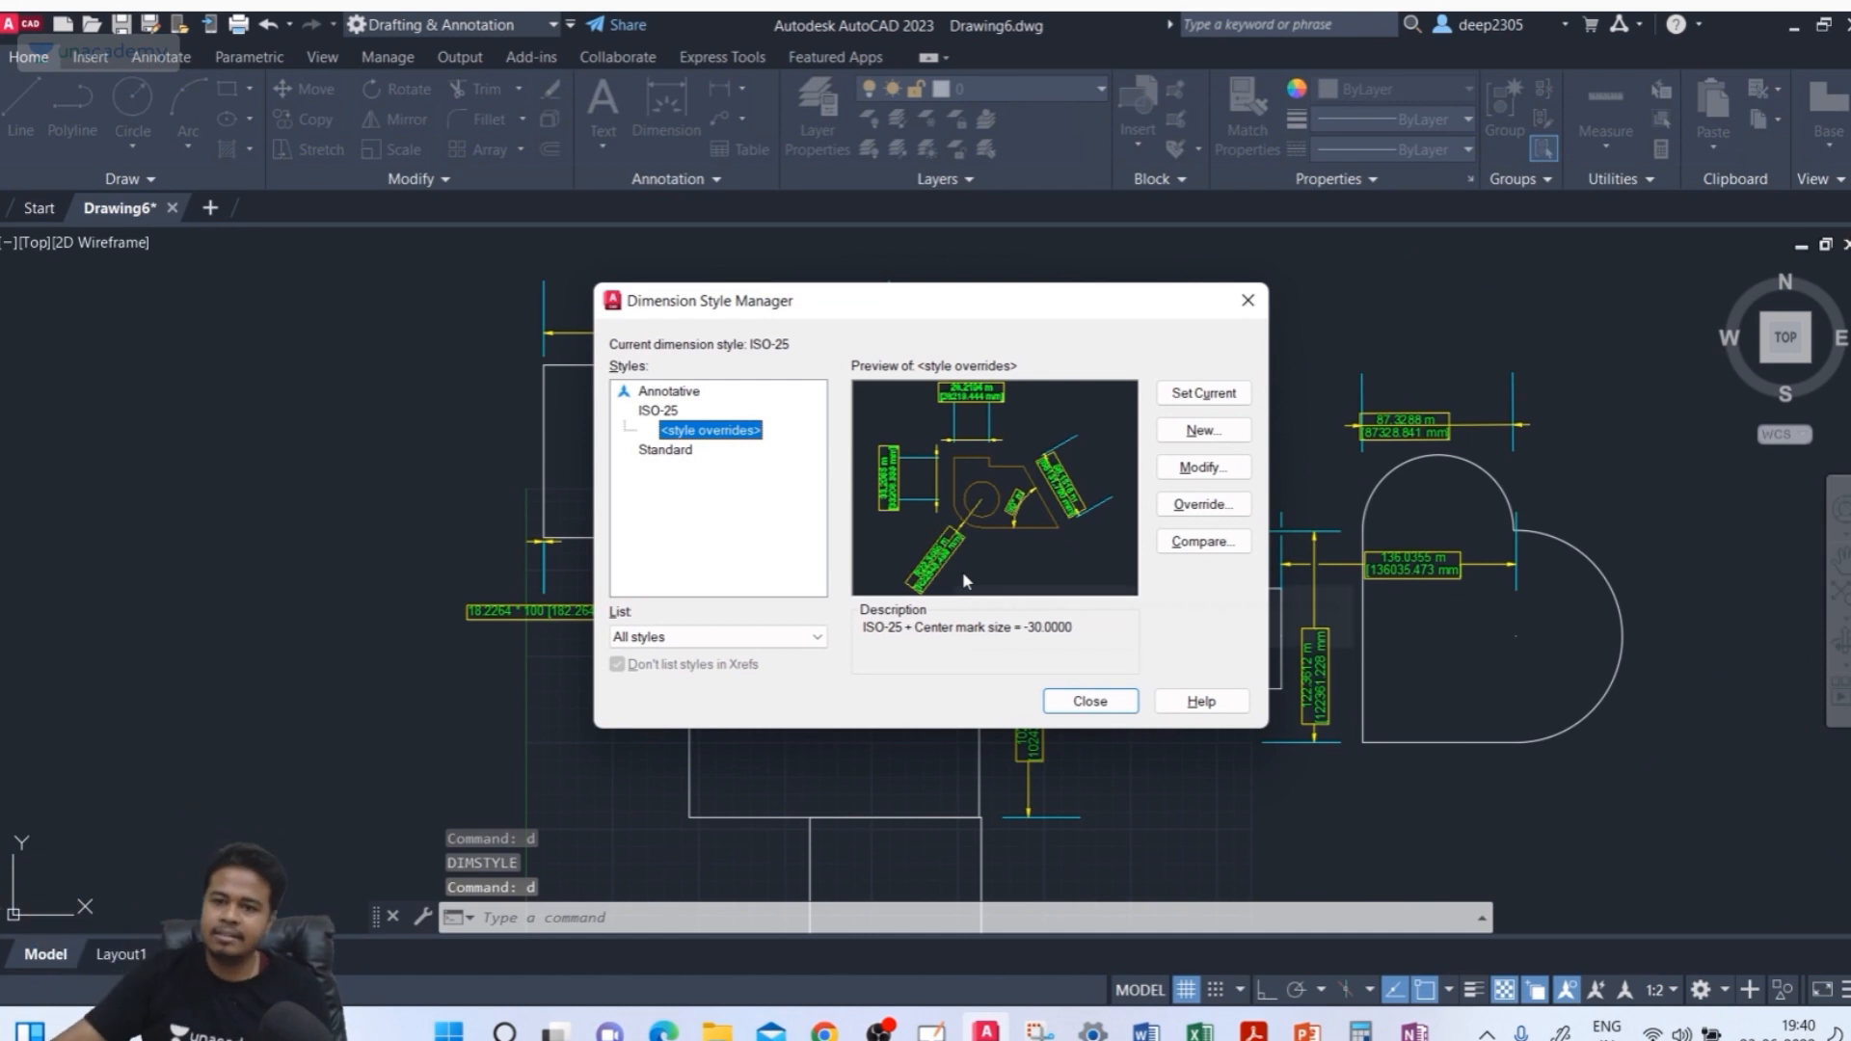
pyautogui.click(662, 411)
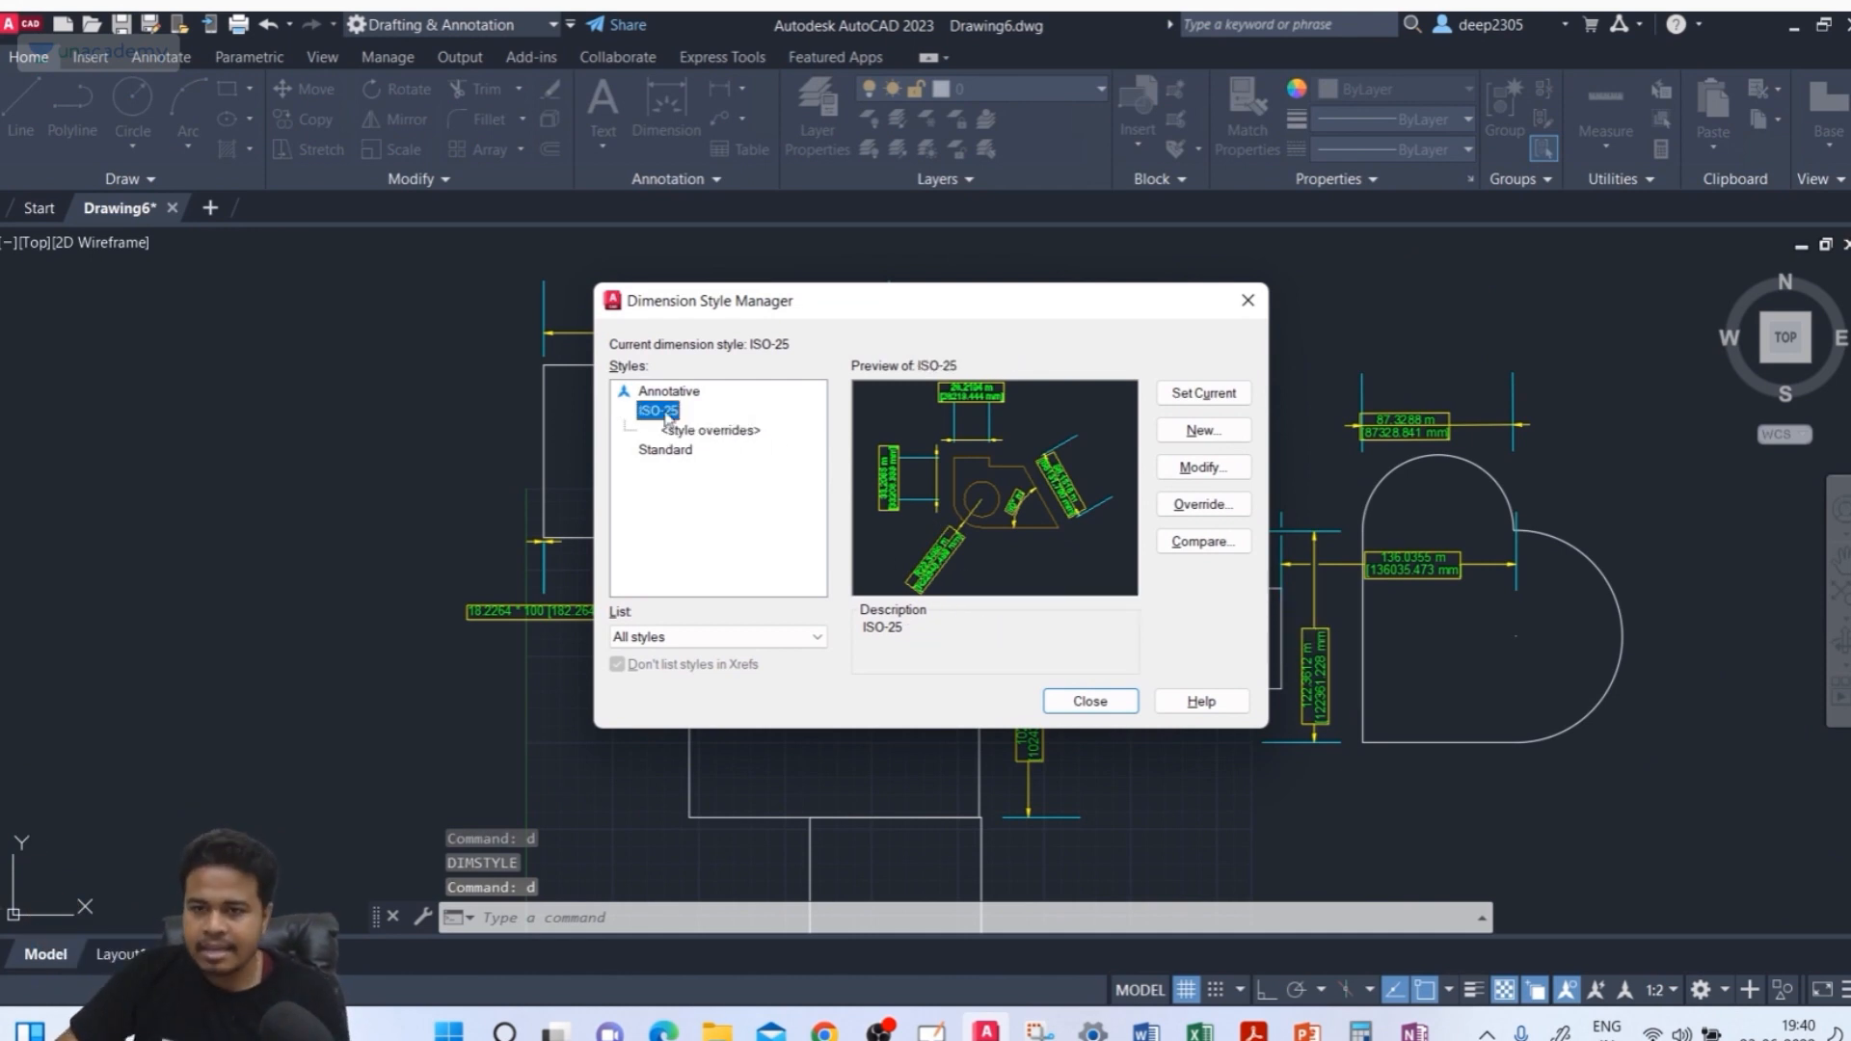
pyautogui.click(1216, 471)
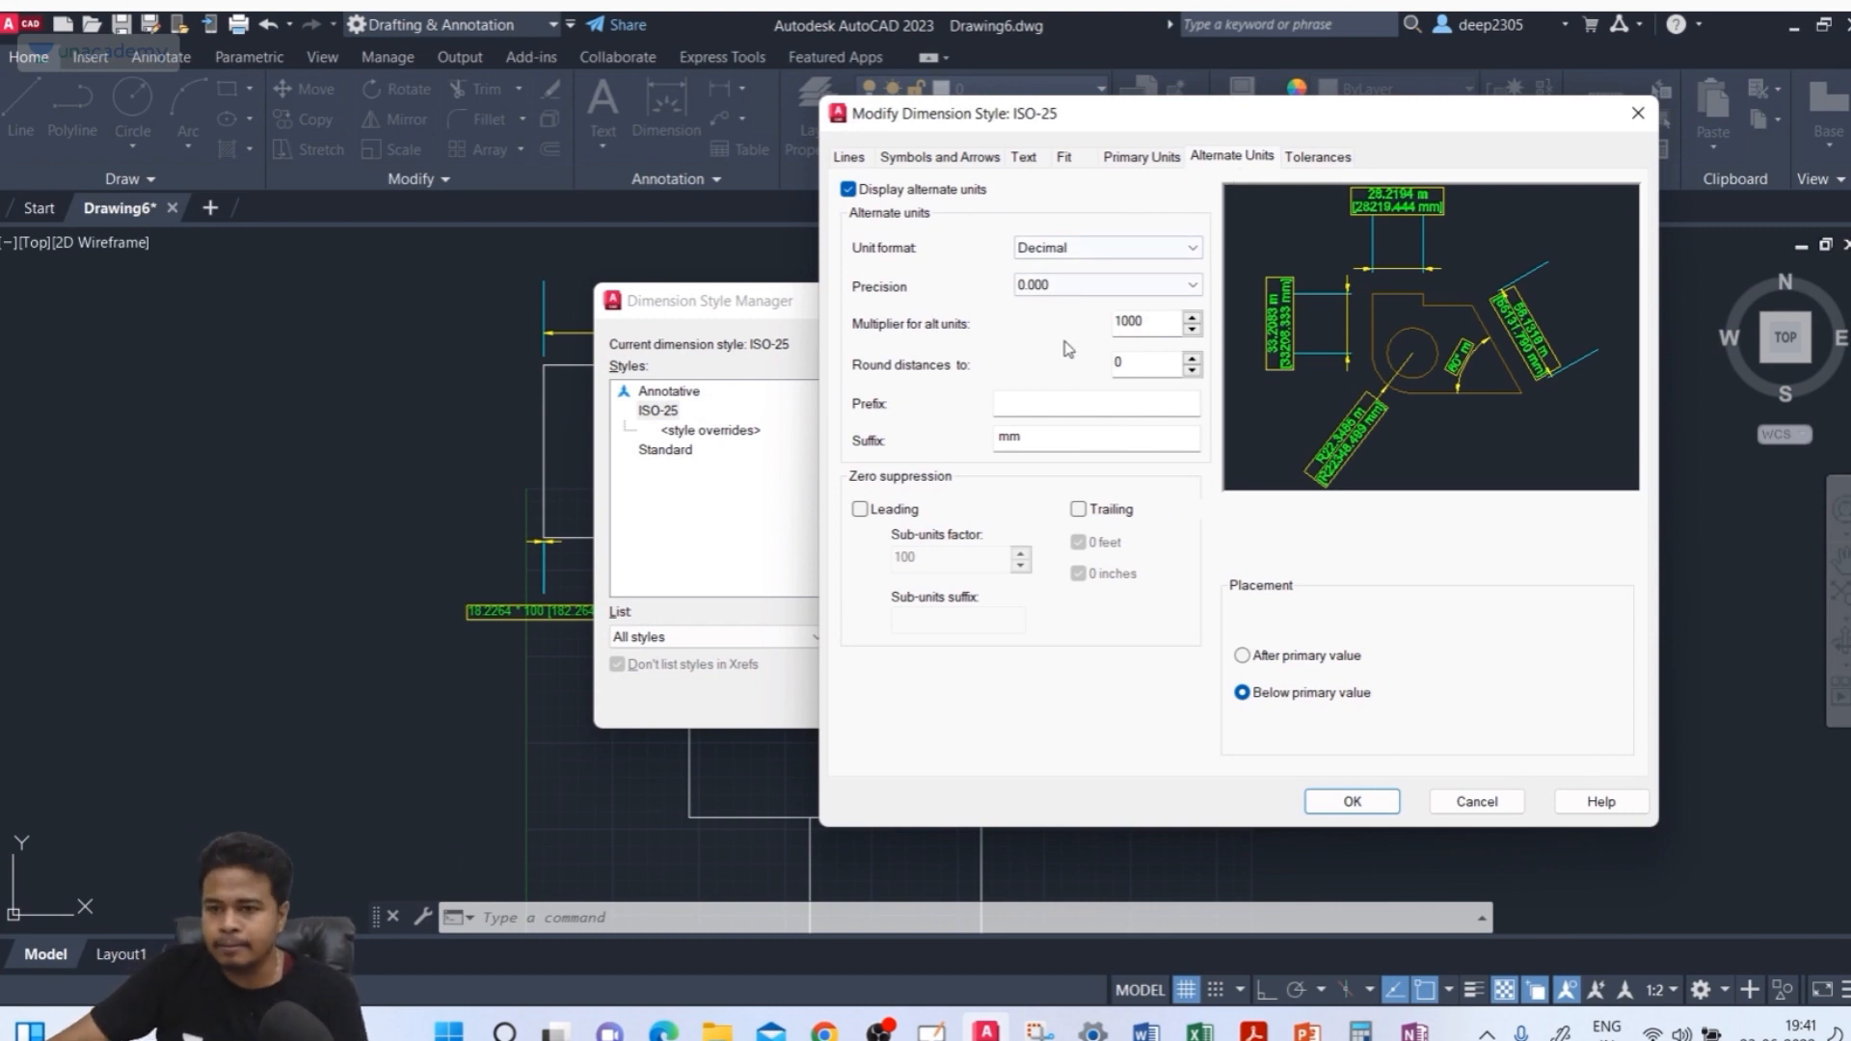
pyautogui.click(1317, 157)
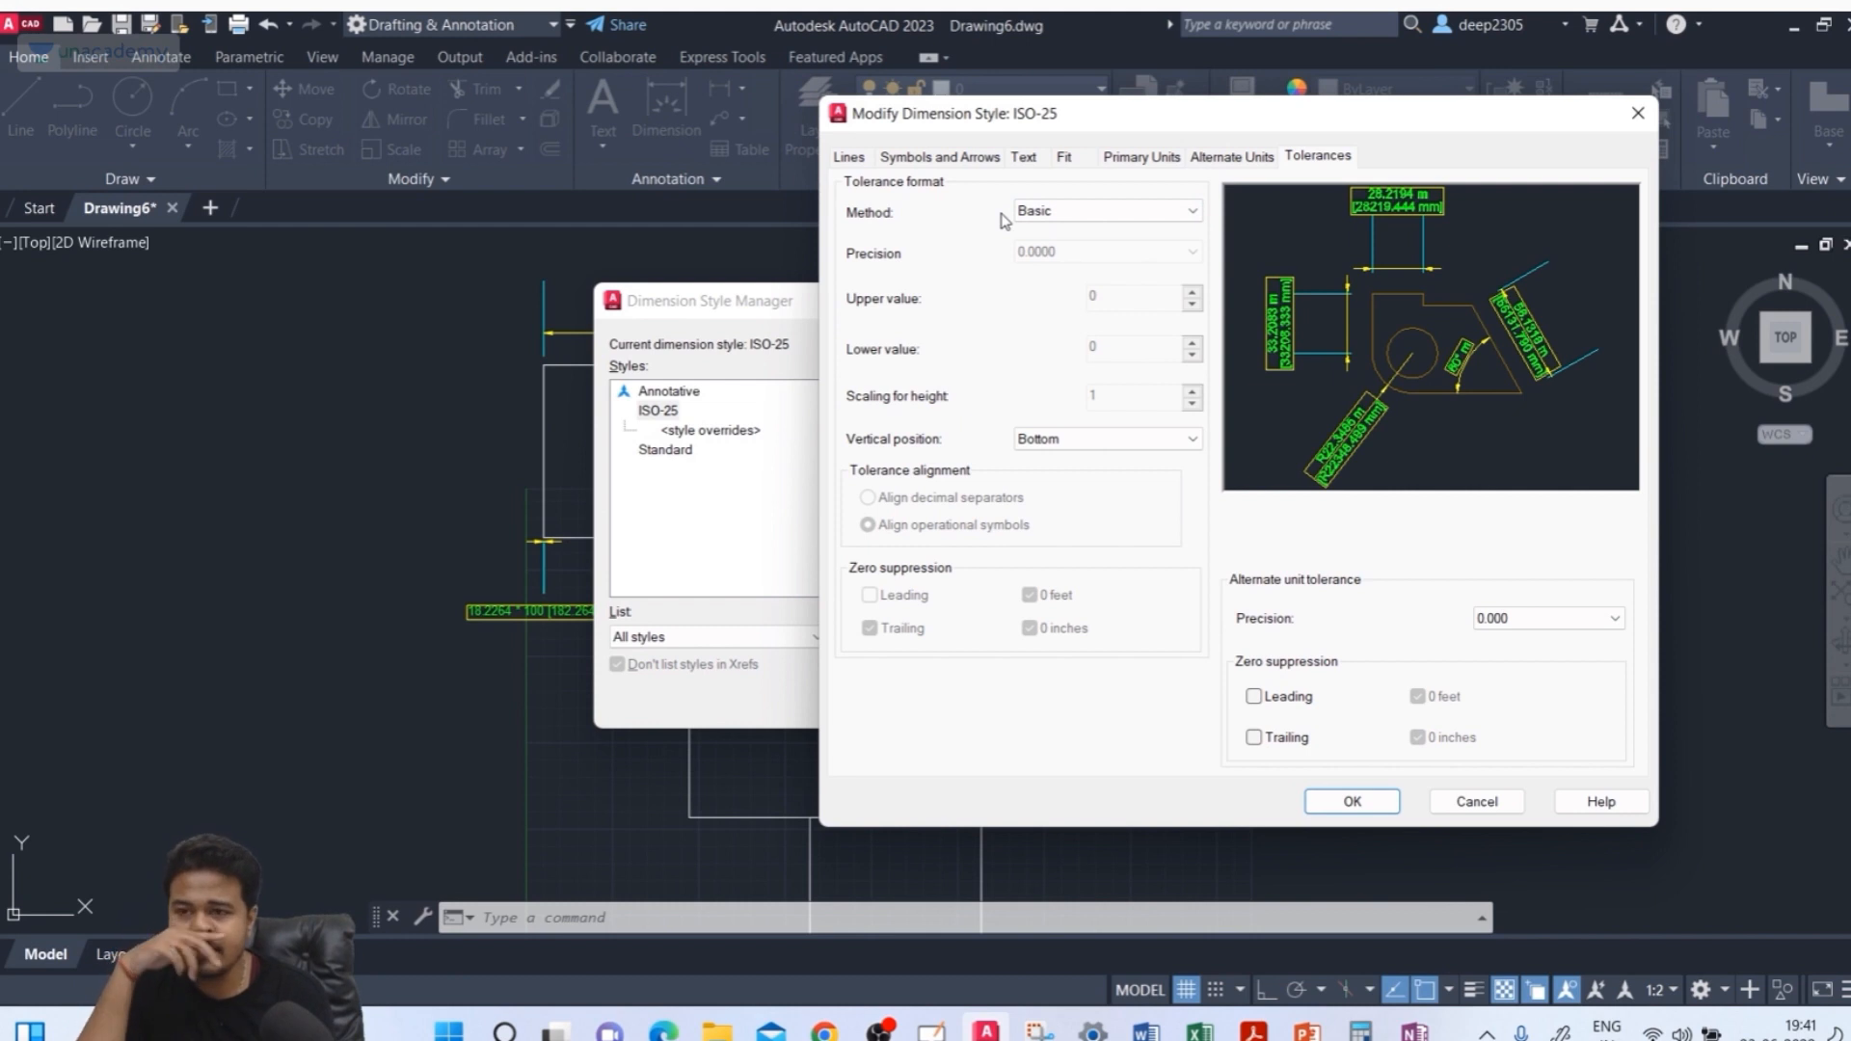
pyautogui.click(1065, 212)
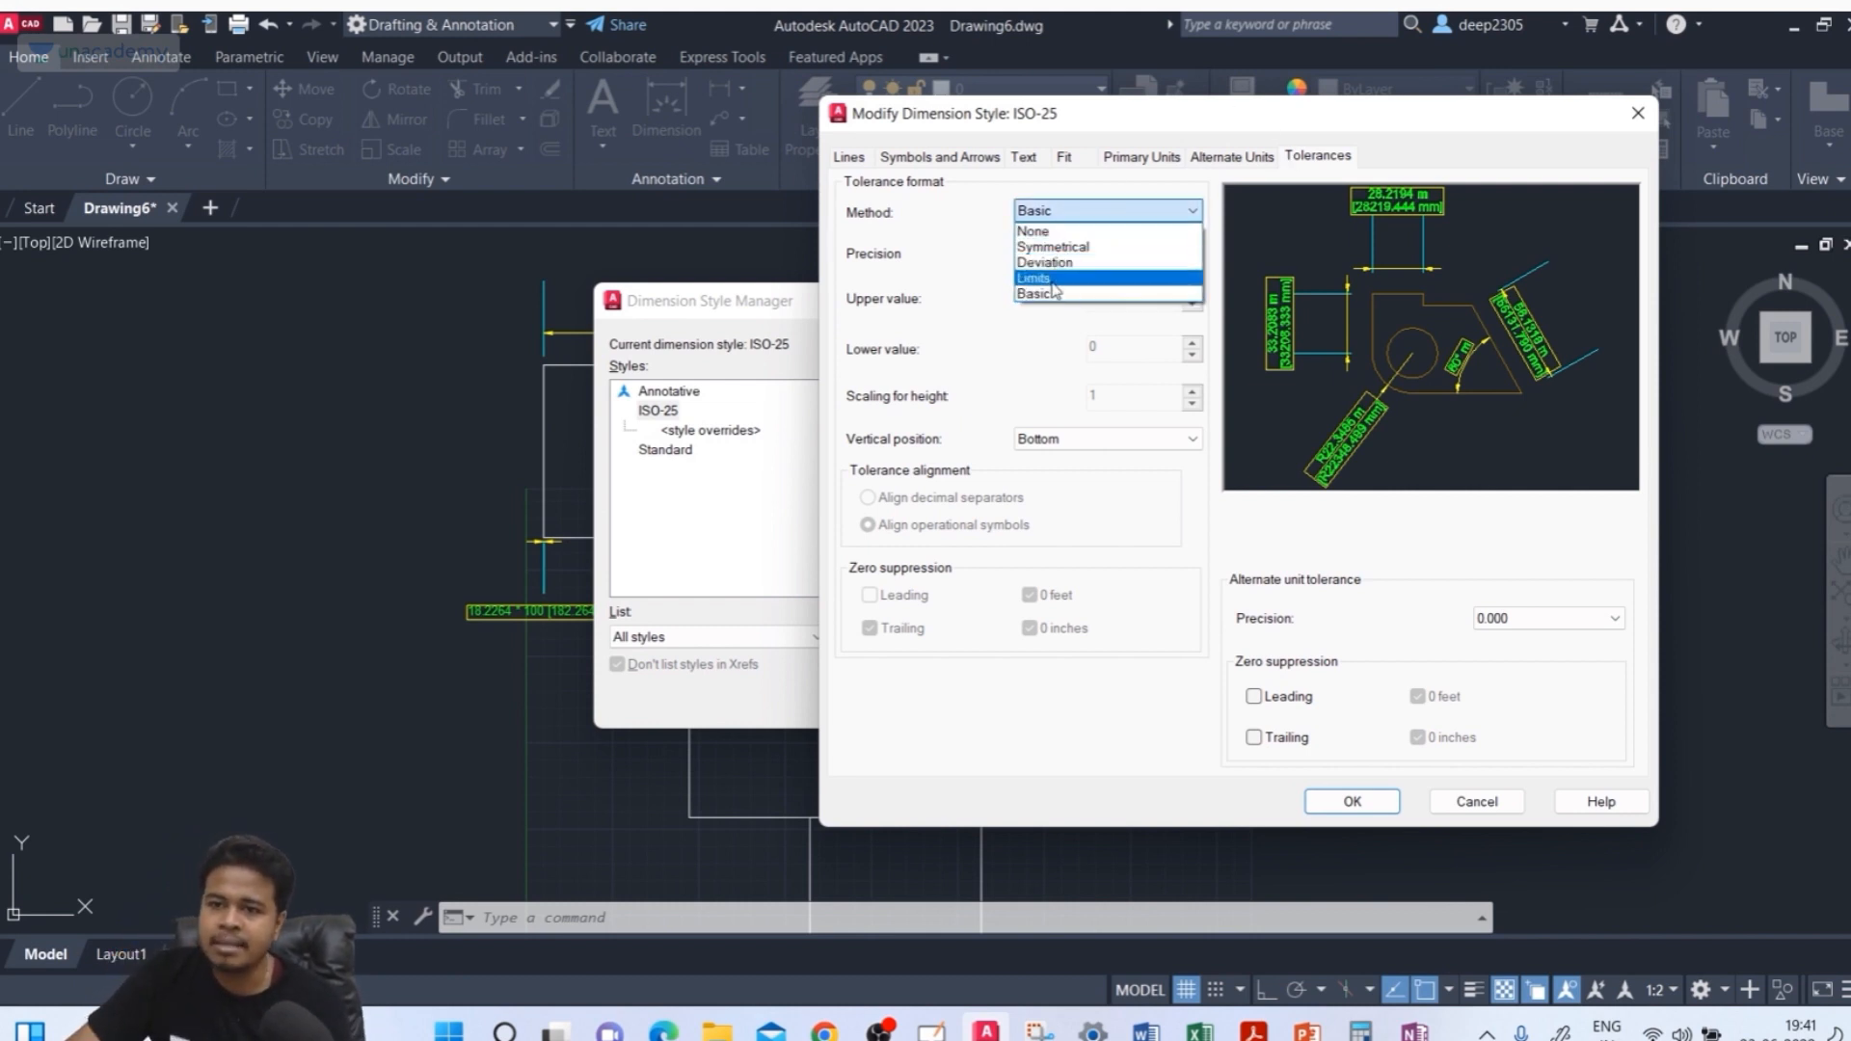
pyautogui.click(1051, 248)
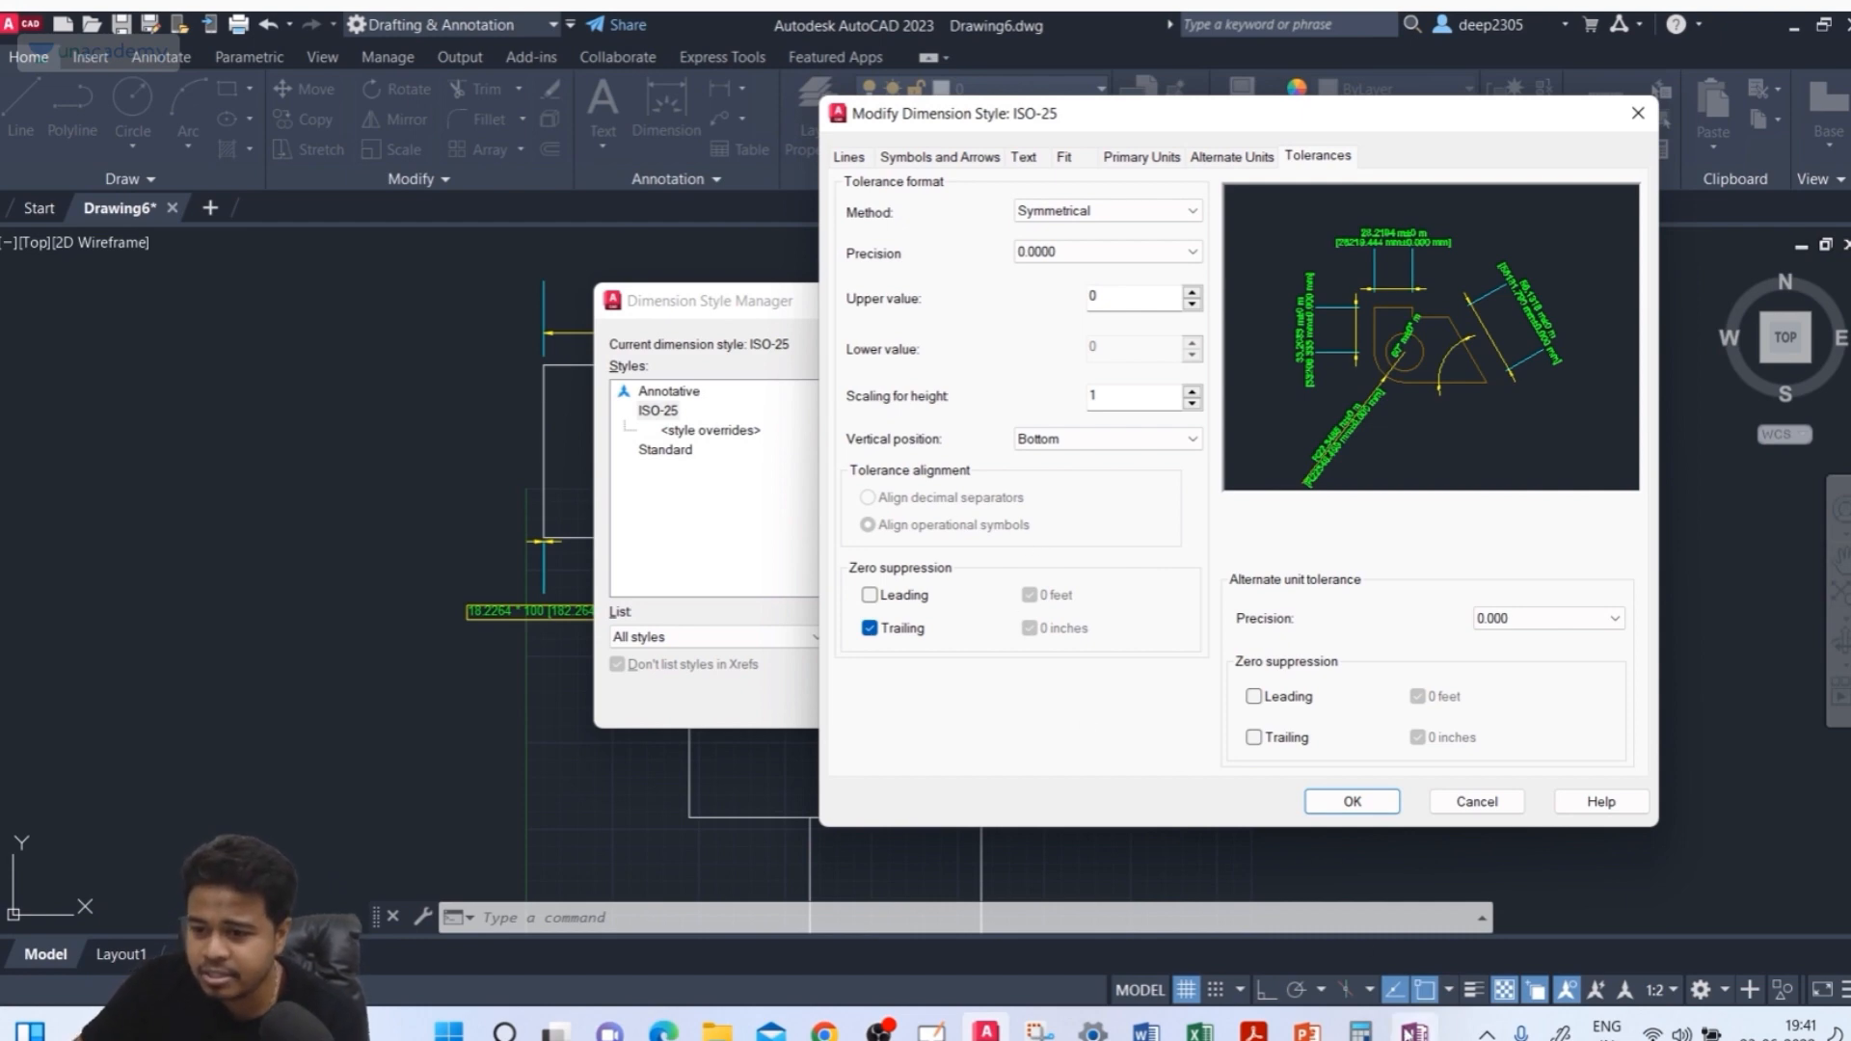
# Switch to OneNote and sketch a rectangular box in perspective with the black pen on a blank page area
pyautogui.click(1414, 1032)
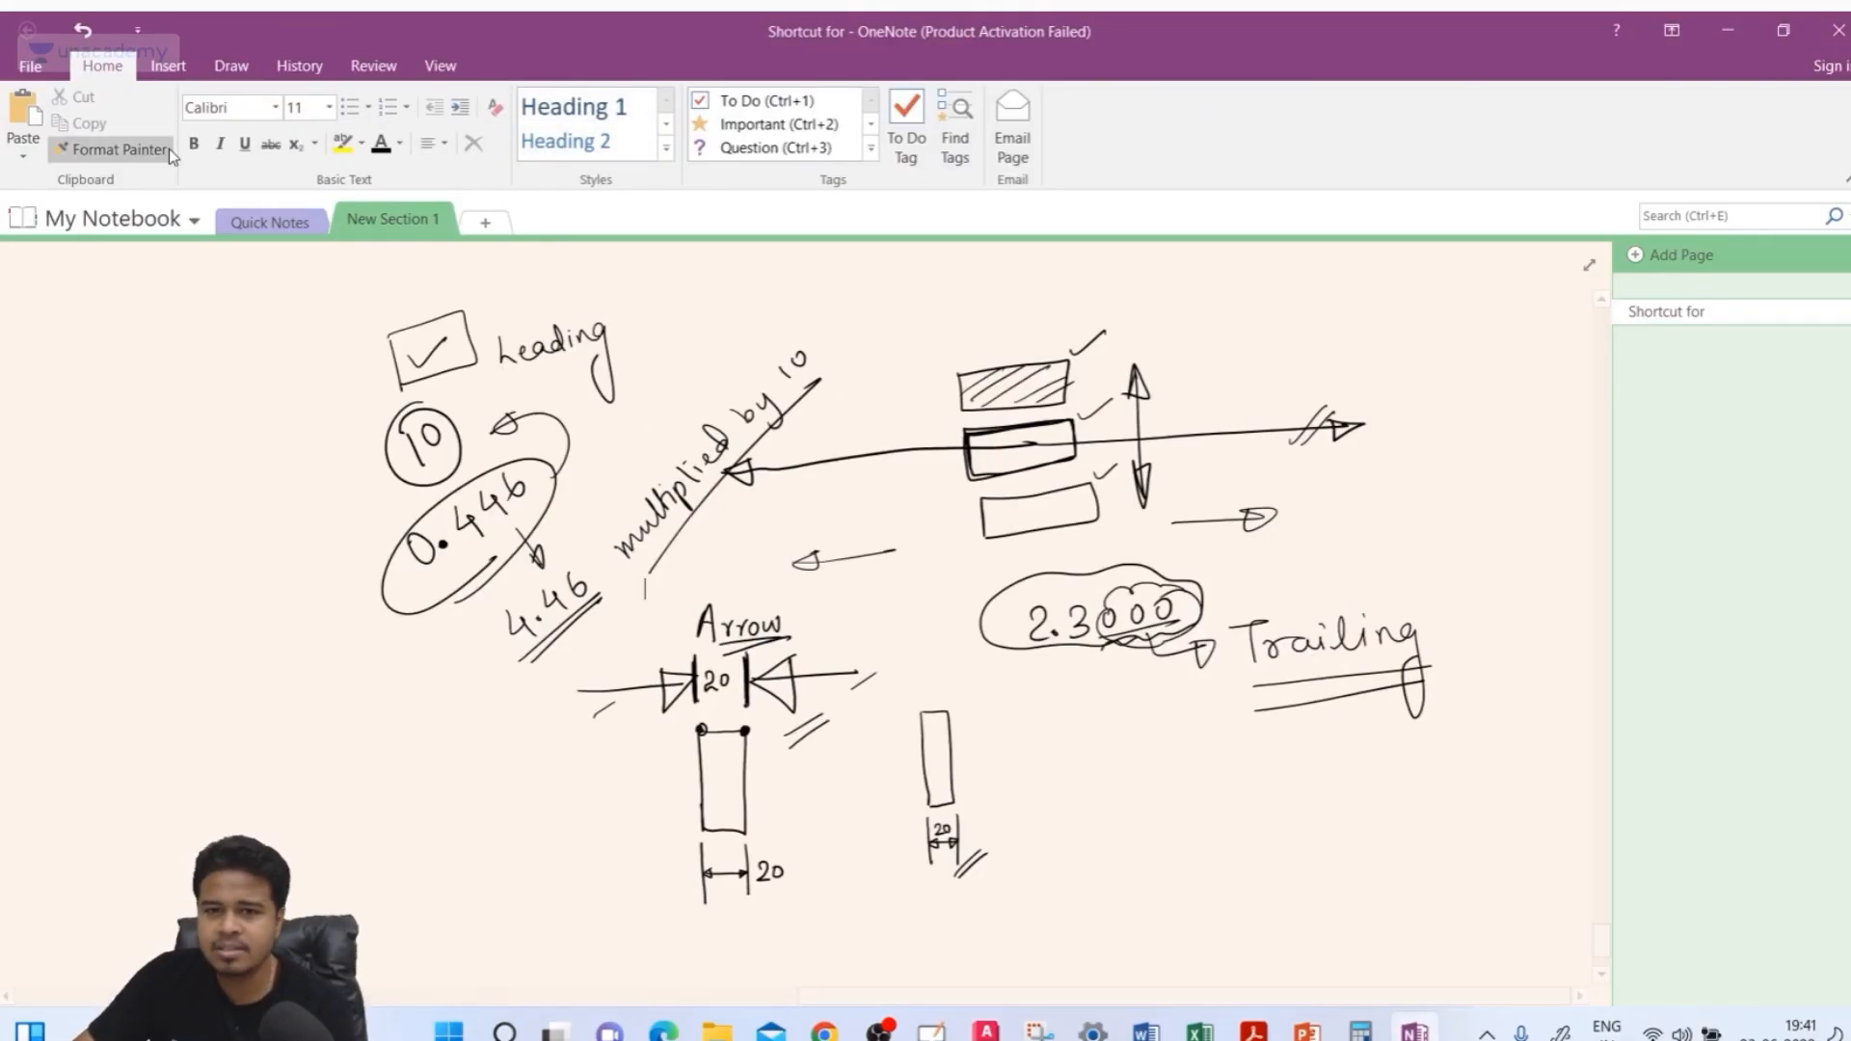
pyautogui.click(231, 66)
pyautogui.click(123, 126)
pyautogui.scroll(-10, 307, 646)
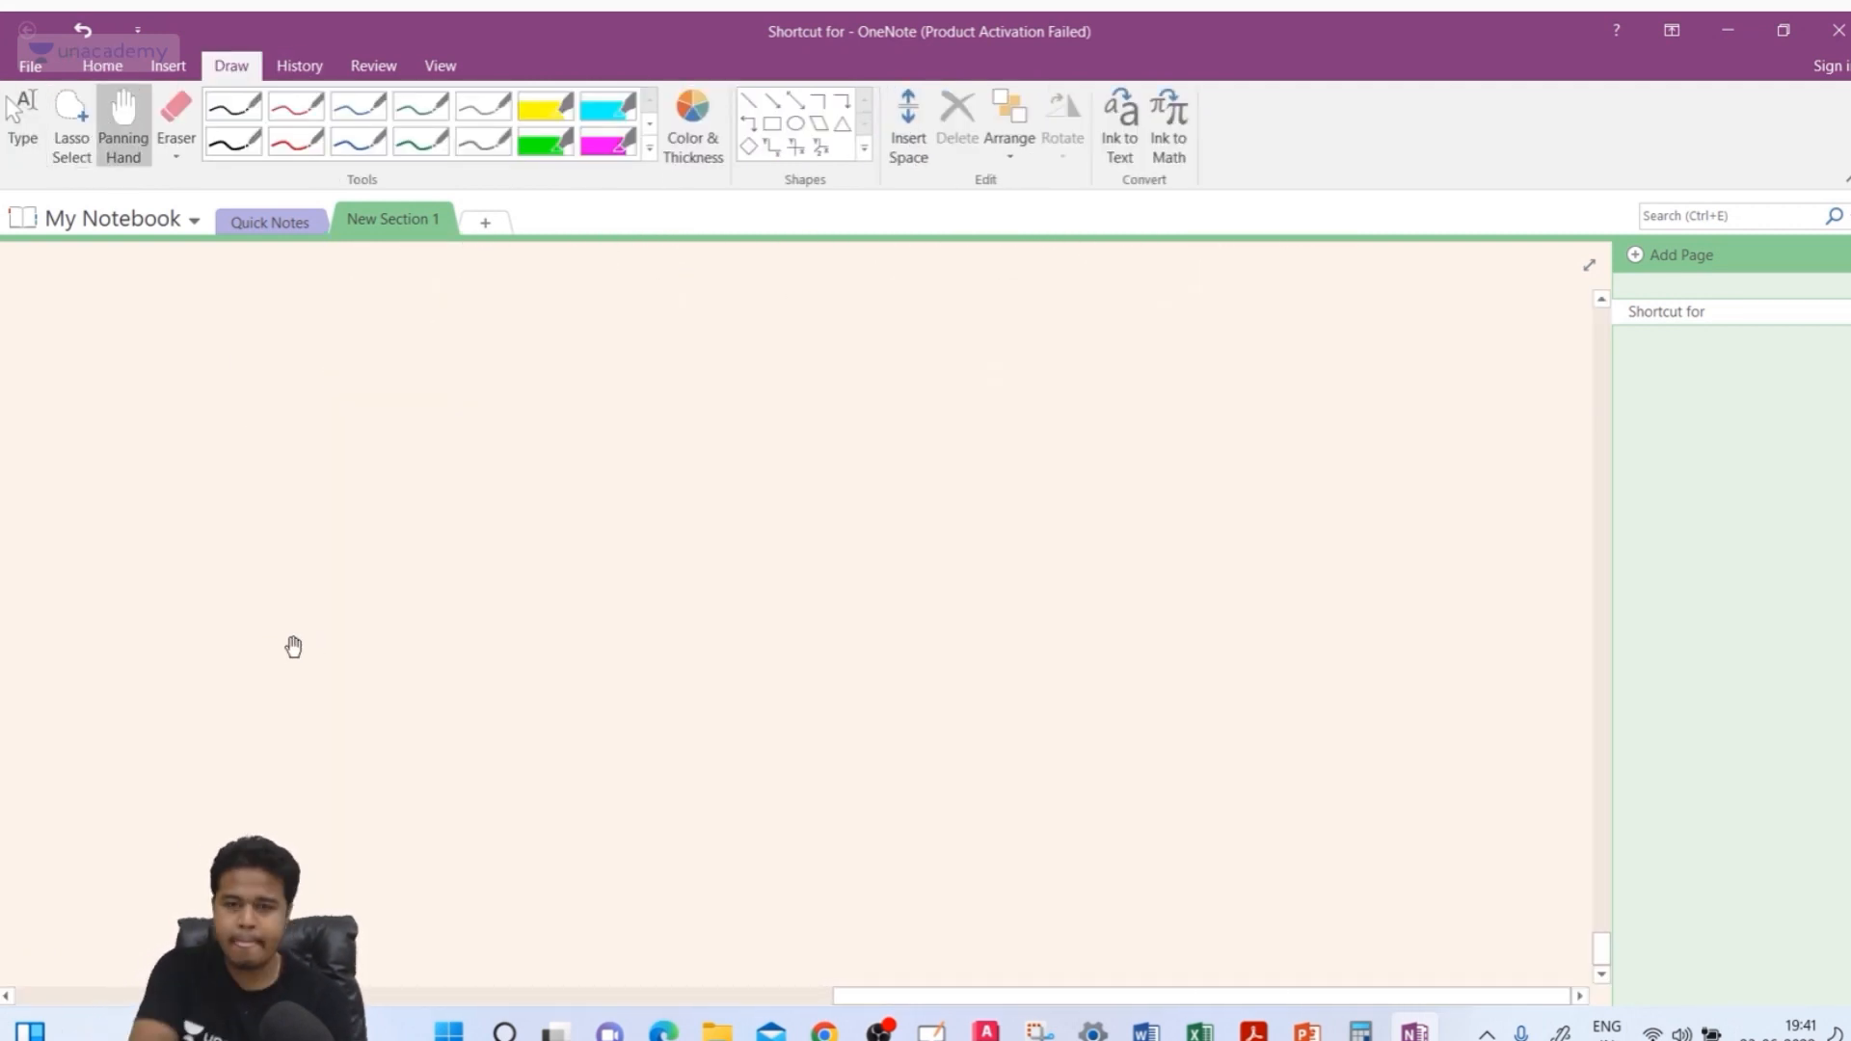
pyautogui.click(234, 141)
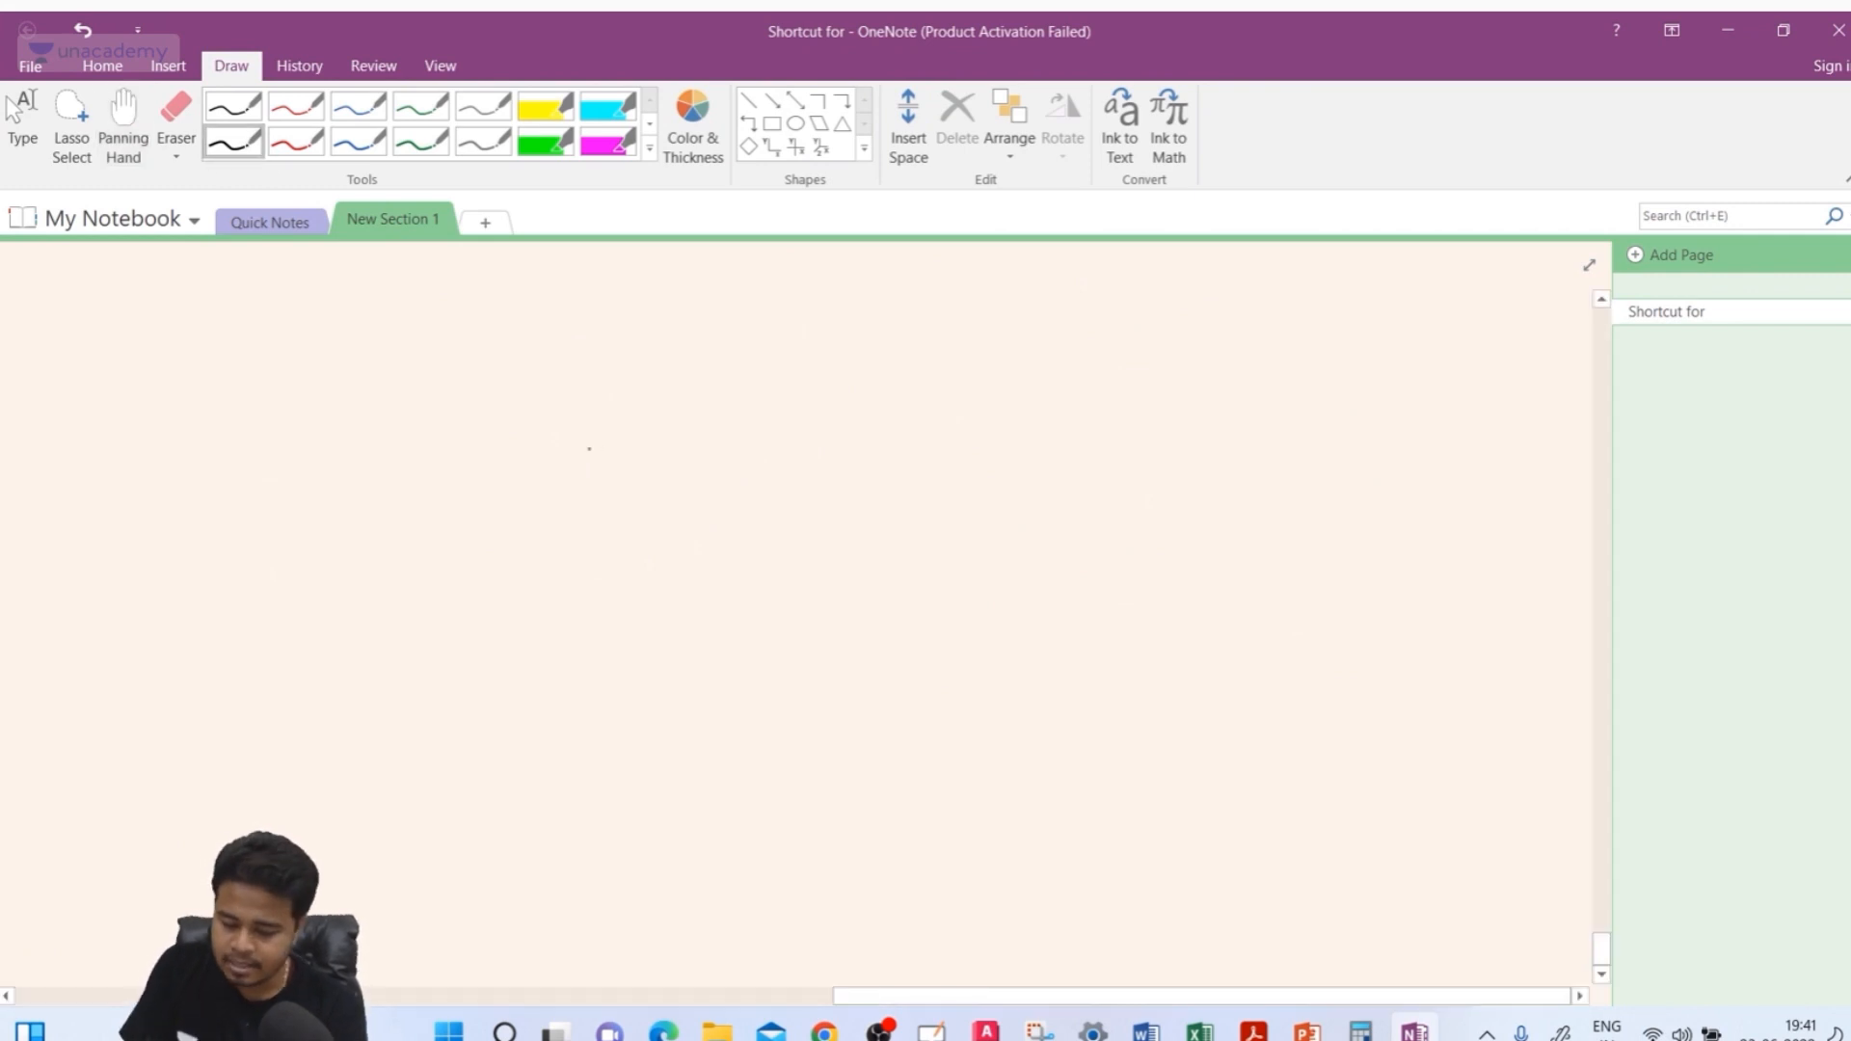
pyautogui.moveTo(541, 427)
pyautogui.mouseDown()
pyautogui.moveTo(537, 598)
pyautogui.moveTo(681, 336)
pyautogui.moveTo(695, 528)
pyautogui.mouseUp()
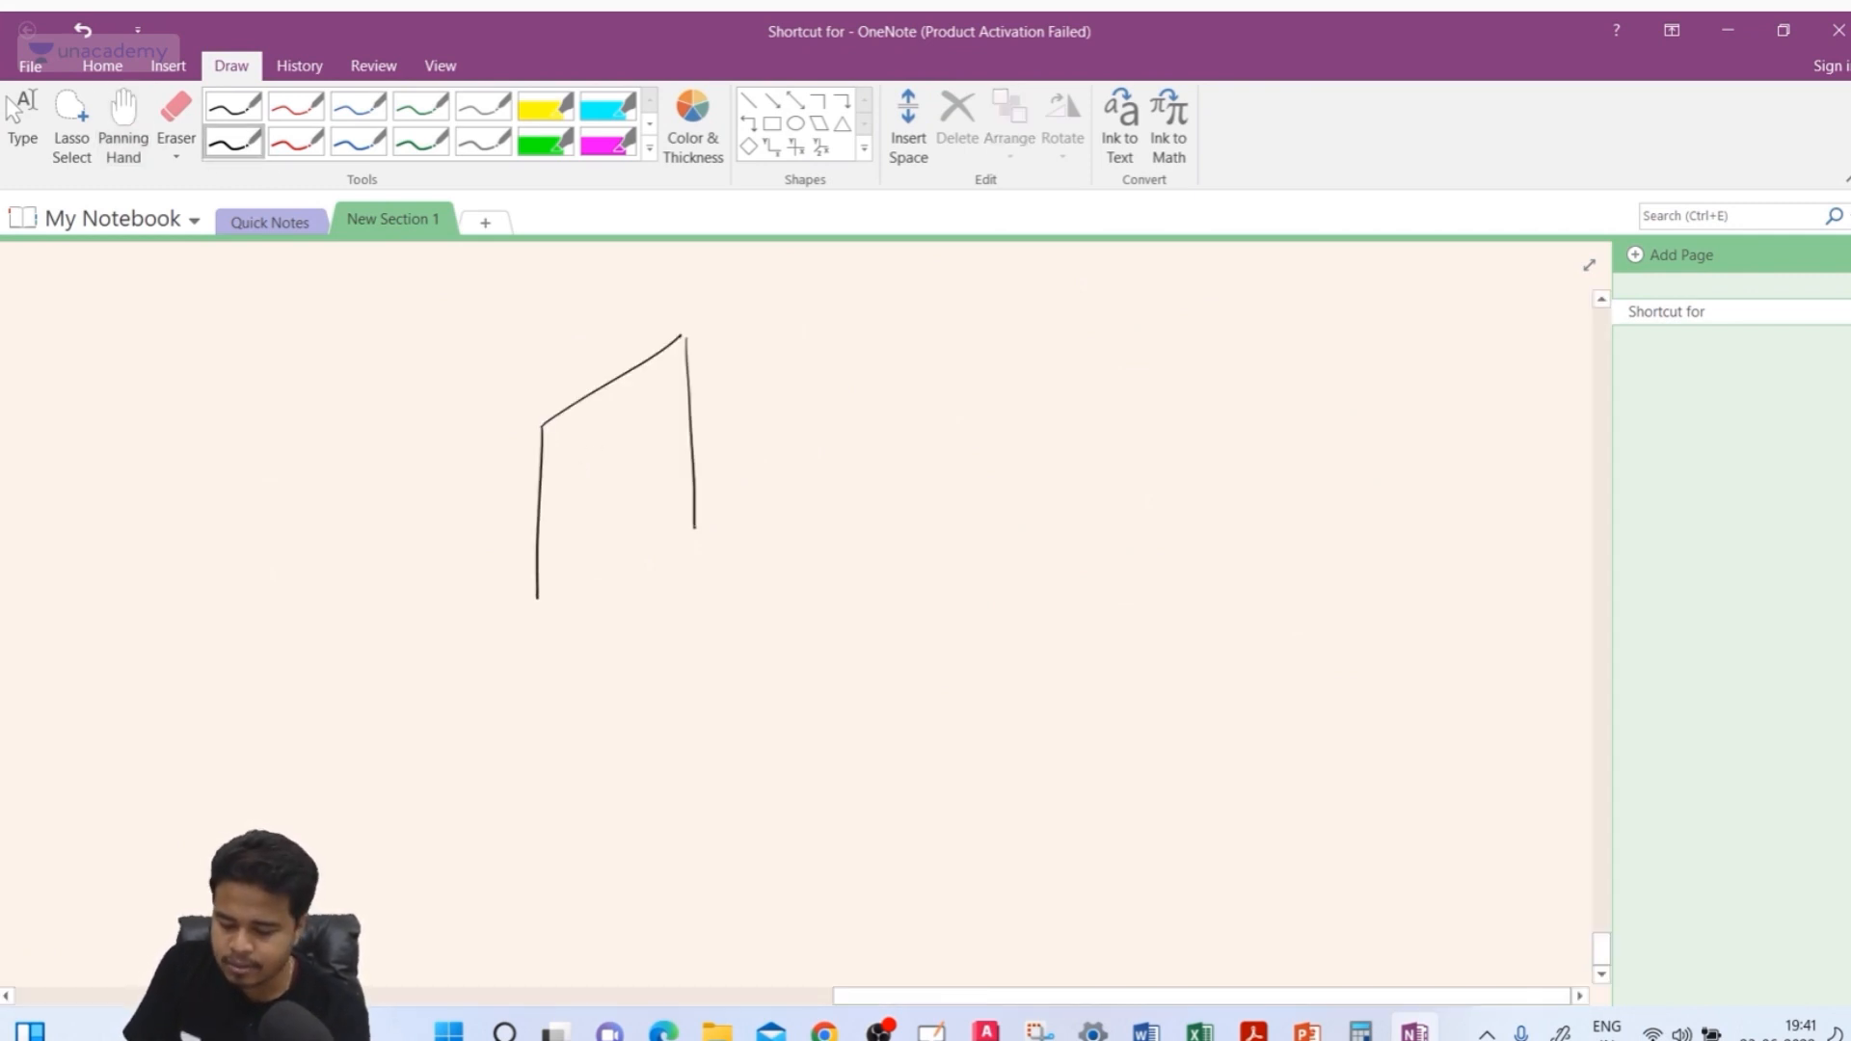
pyautogui.moveTo(596, 576); pyautogui.dragTo(693, 519)
pyautogui.moveTo(540, 425); pyautogui.dragTo(207, 368)
pyautogui.moveTo(684, 330); pyautogui.dragTo(468, 282)
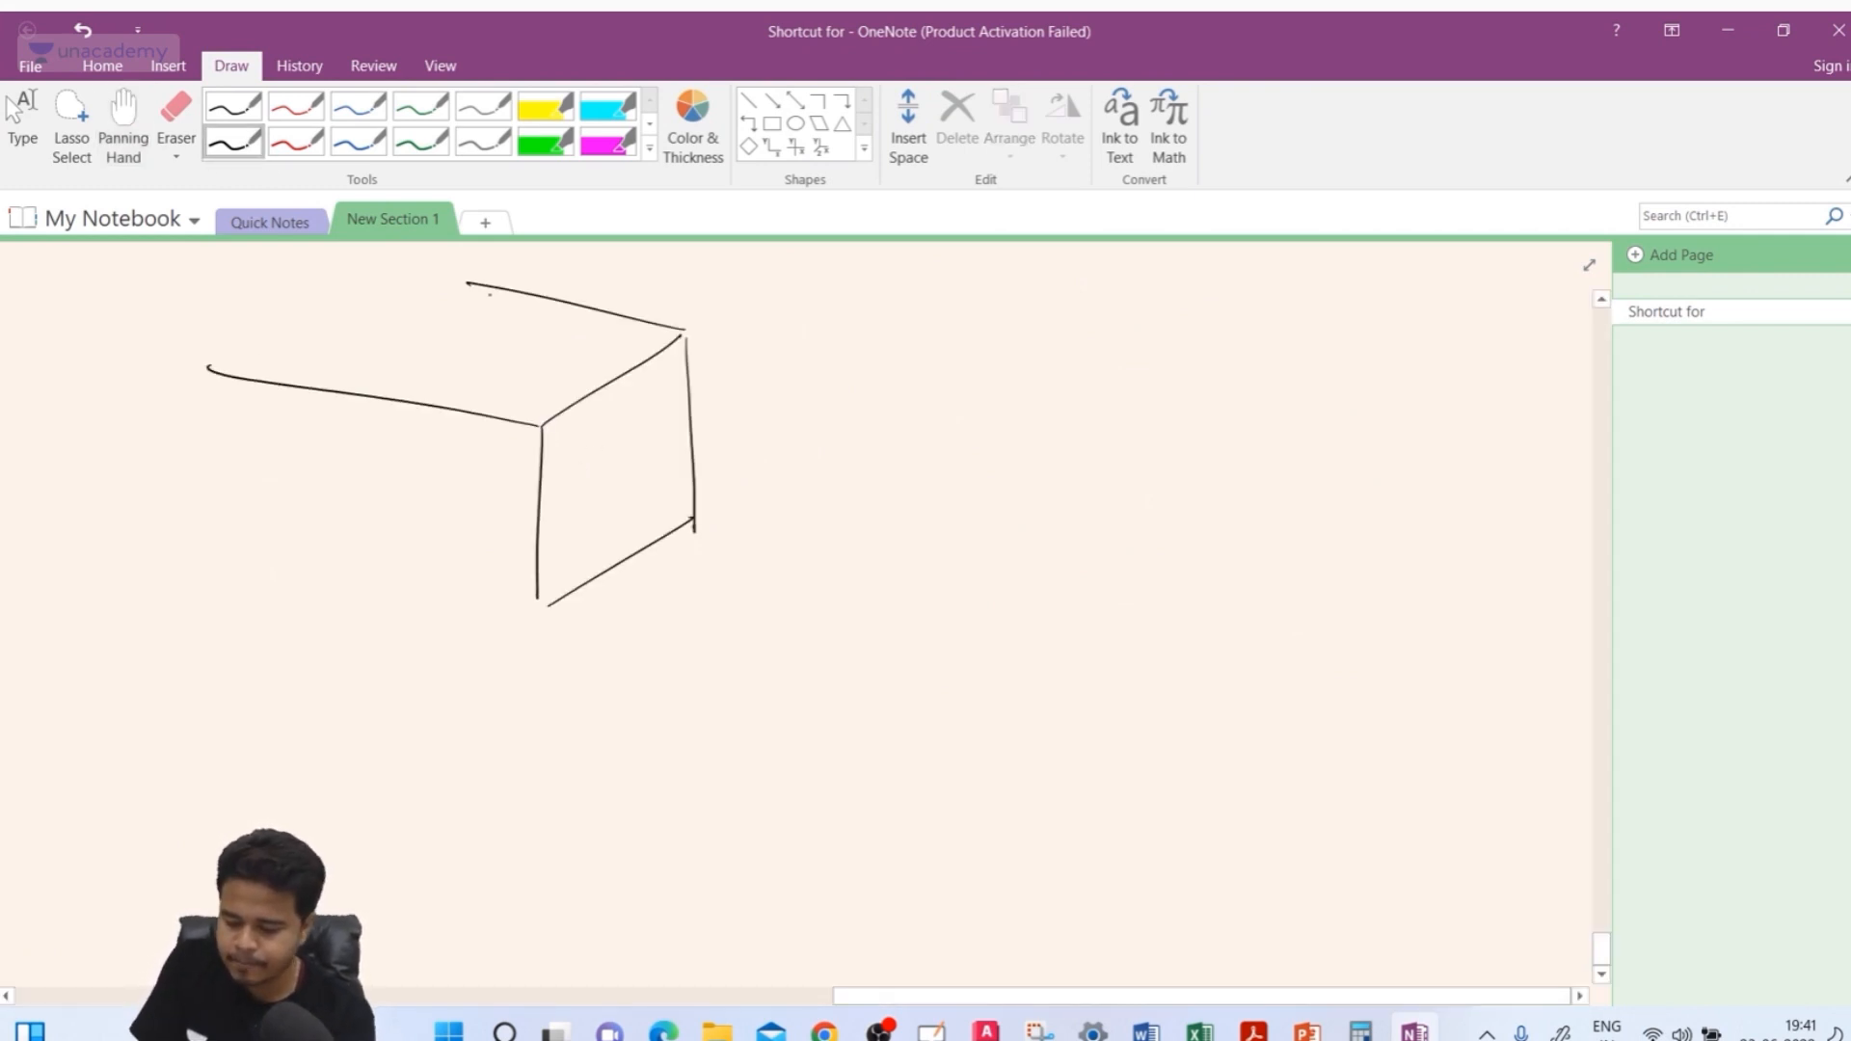
pyautogui.moveTo(533, 599); pyautogui.dragTo(193, 545)
pyautogui.moveTo(611, 445)
pyautogui.mouseDown()
pyautogui.moveTo(644, 480)
pyautogui.moveTo(740, 404)
pyautogui.moveTo(723, 403)
pyautogui.moveTo(780, 383)
pyautogui.moveTo(785, 424)
pyautogui.mouseUp()
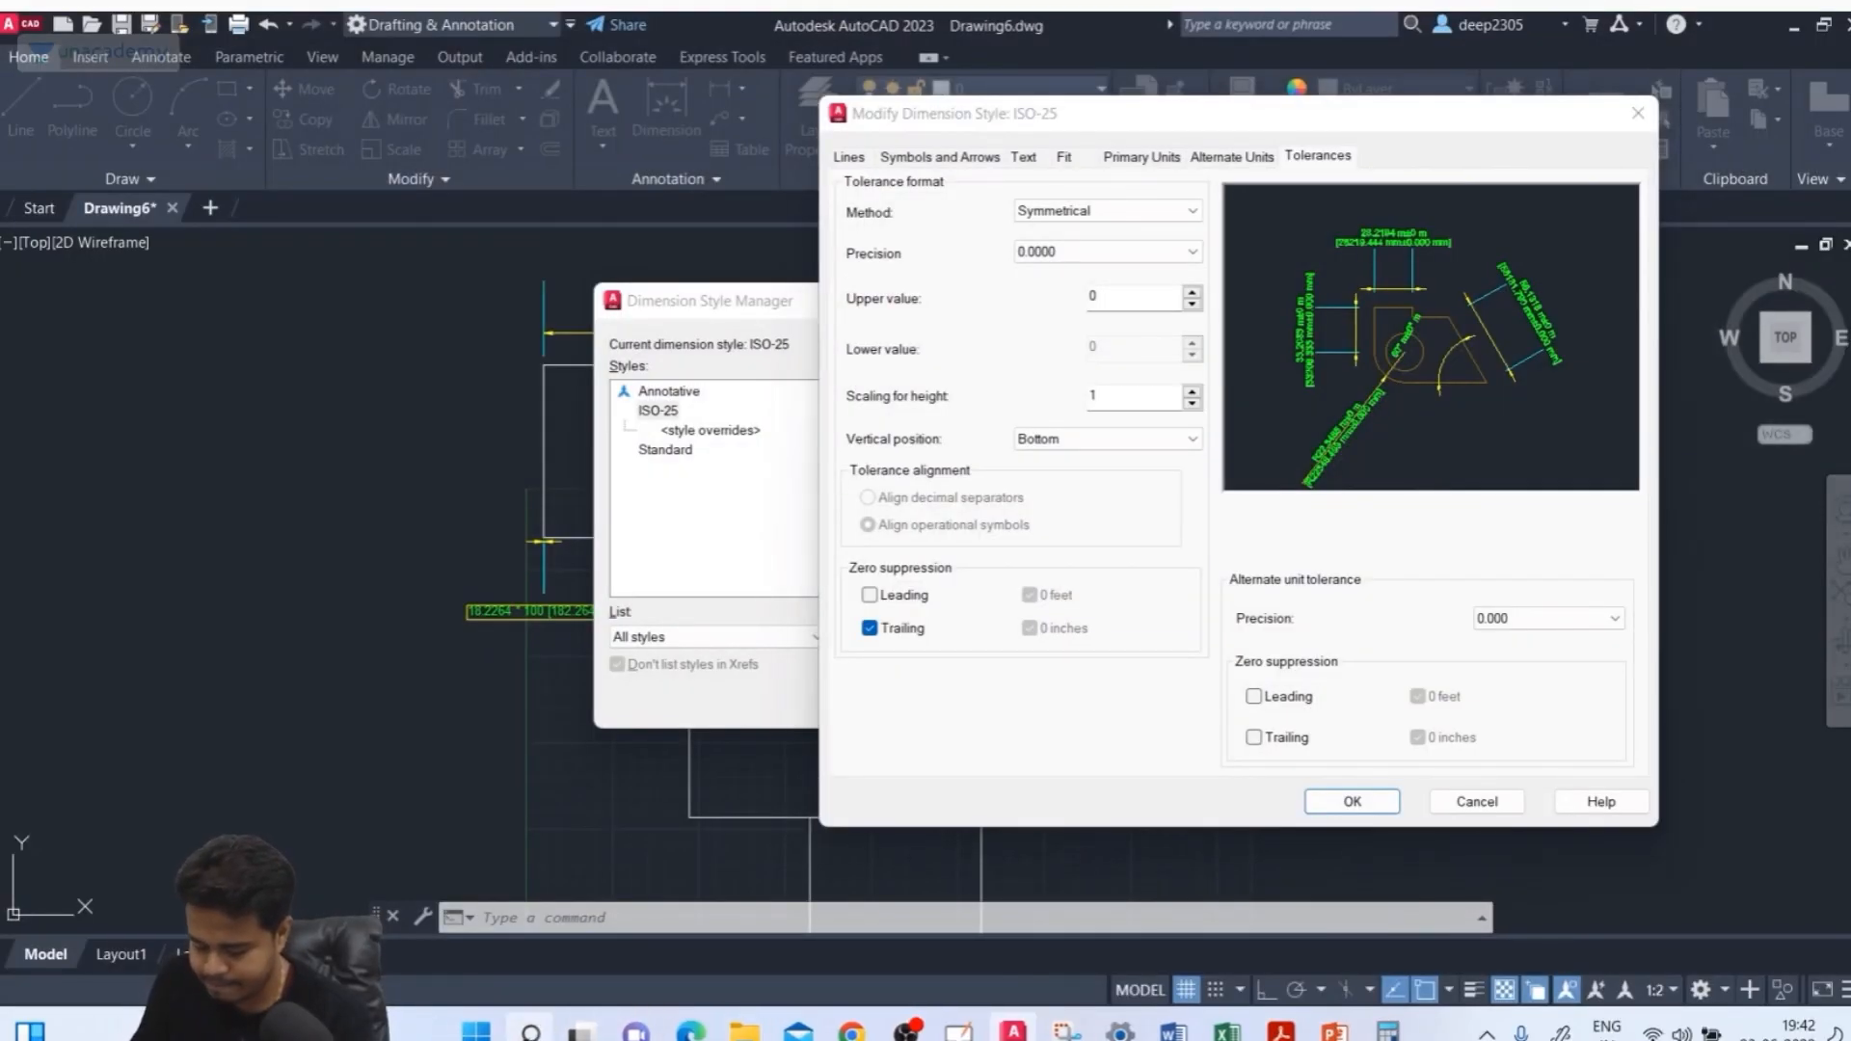
# Reopen OneNote 2016, close the activation wizard and maximise the notebook window
pyautogui.click(529, 1031)
pyautogui.write('note')
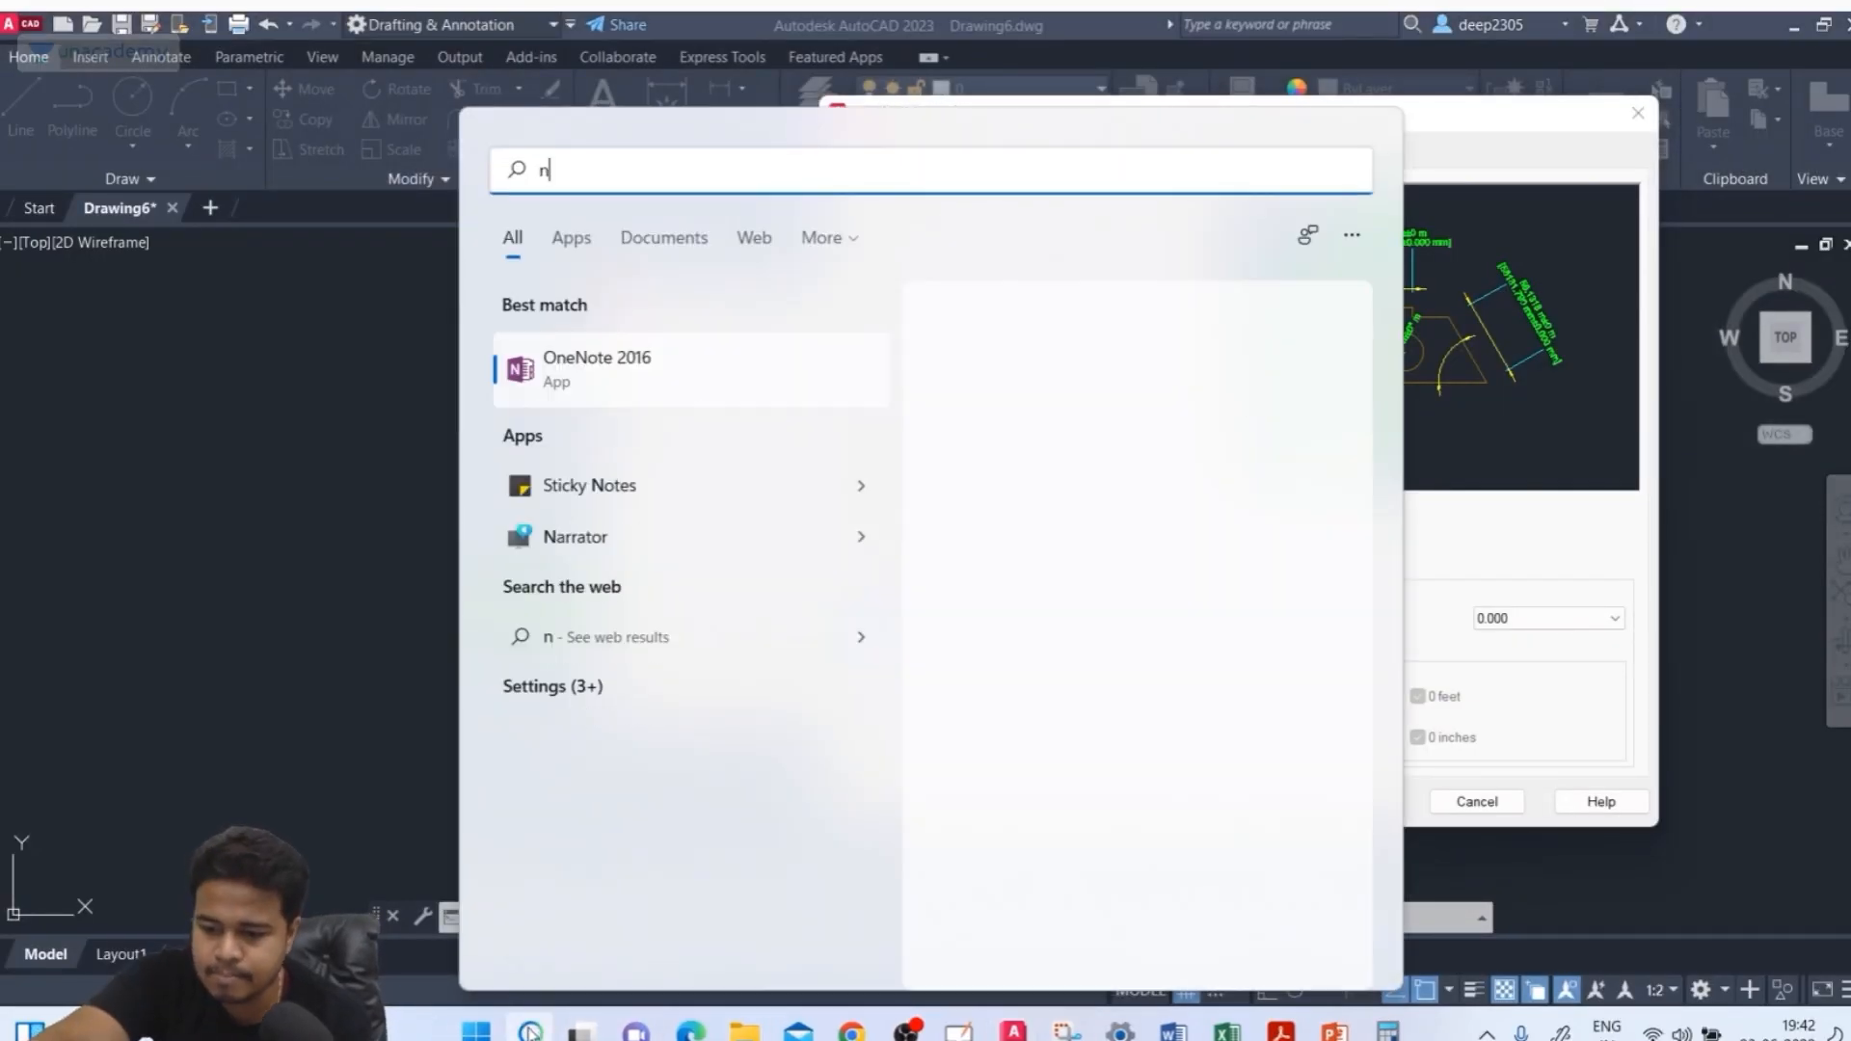
pyautogui.click(603, 383)
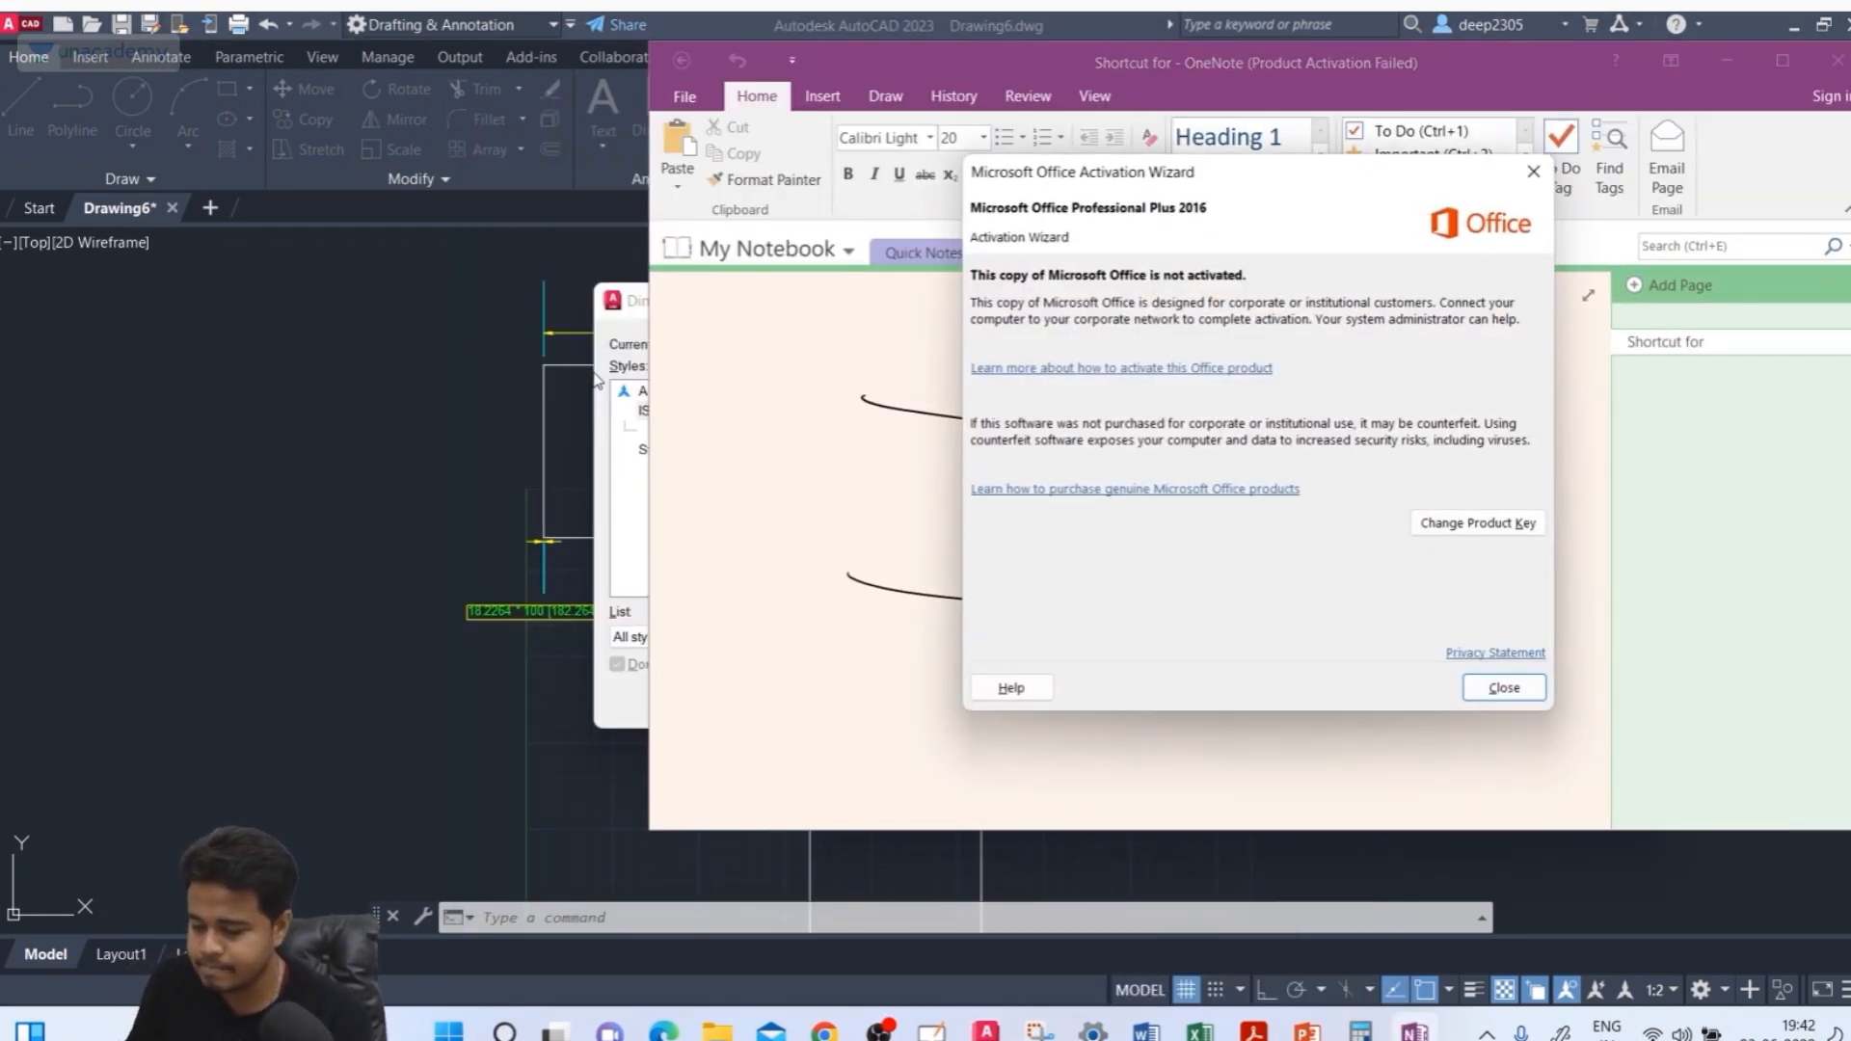
pyautogui.click(1503, 687)
pyautogui.click(1781, 61)
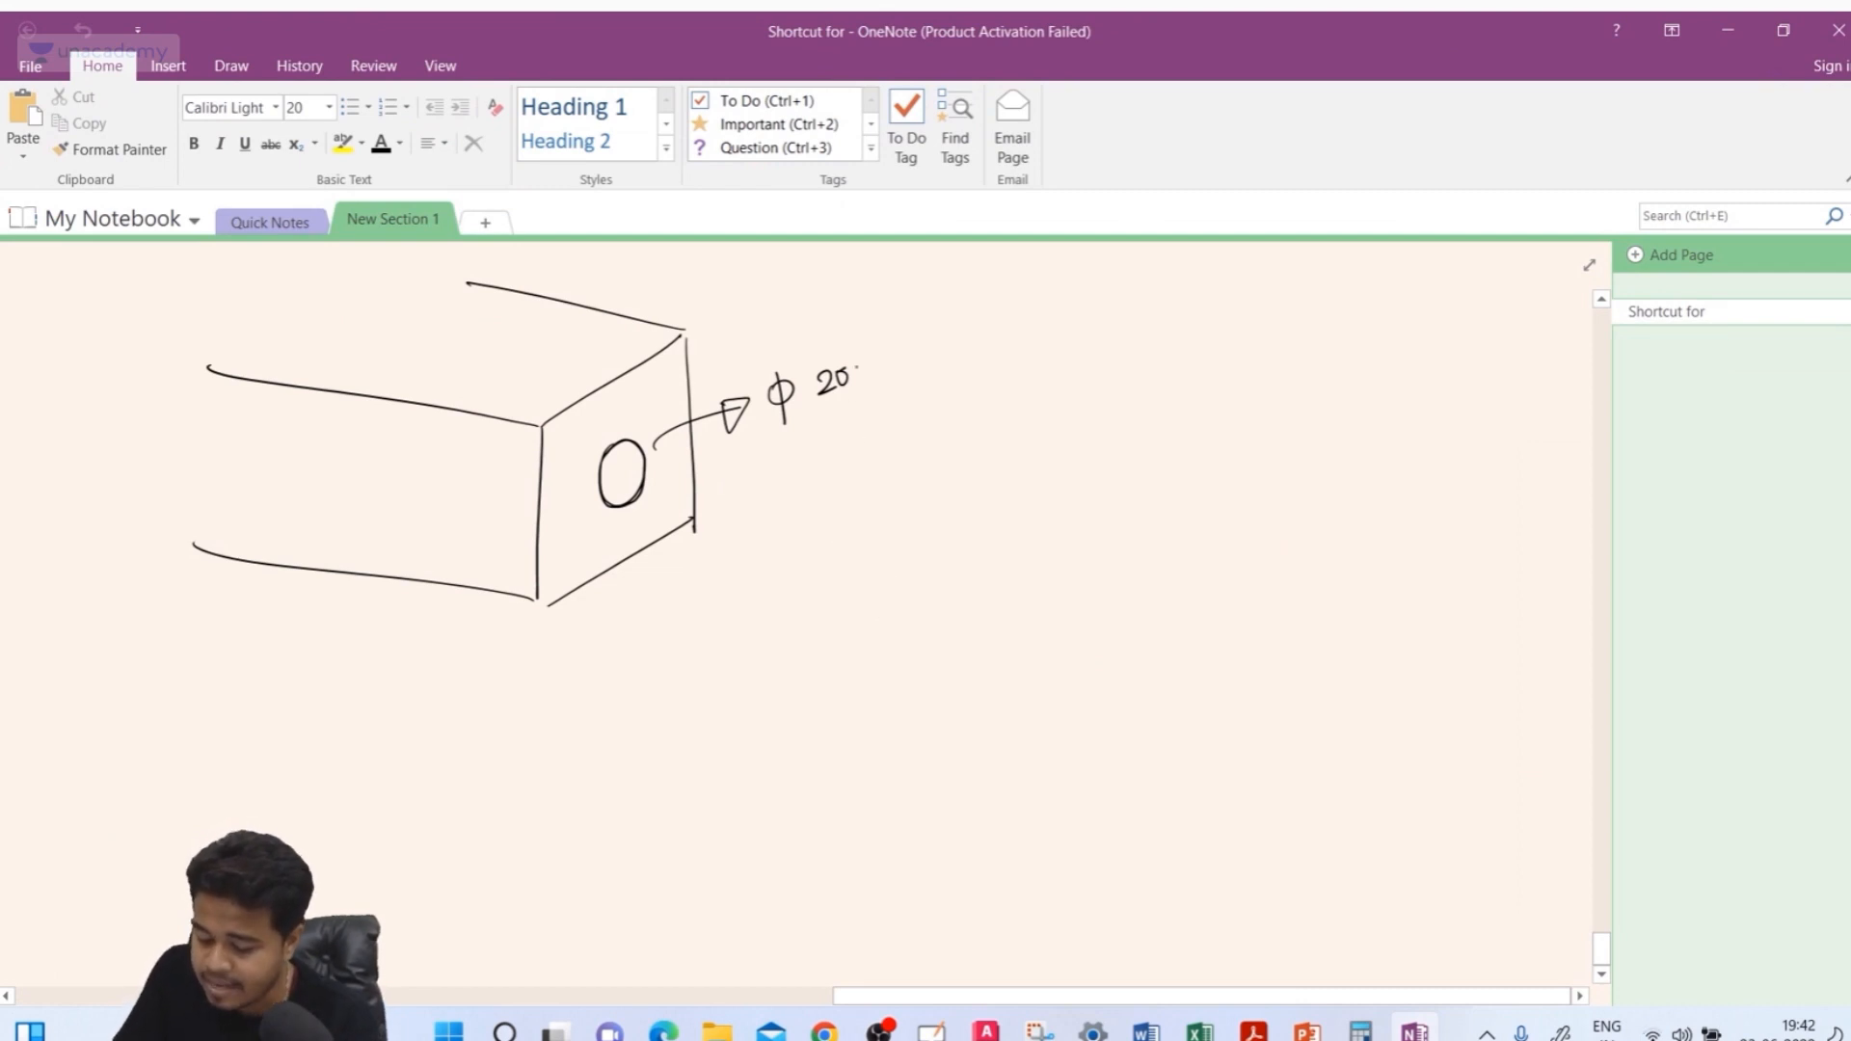
# Handwrite a ϕ200 +0.2 / −0.2 tolerance note beside the hole, with its limit values ϕ199.8 and ϕ200.2
pyautogui.click(869, 349)
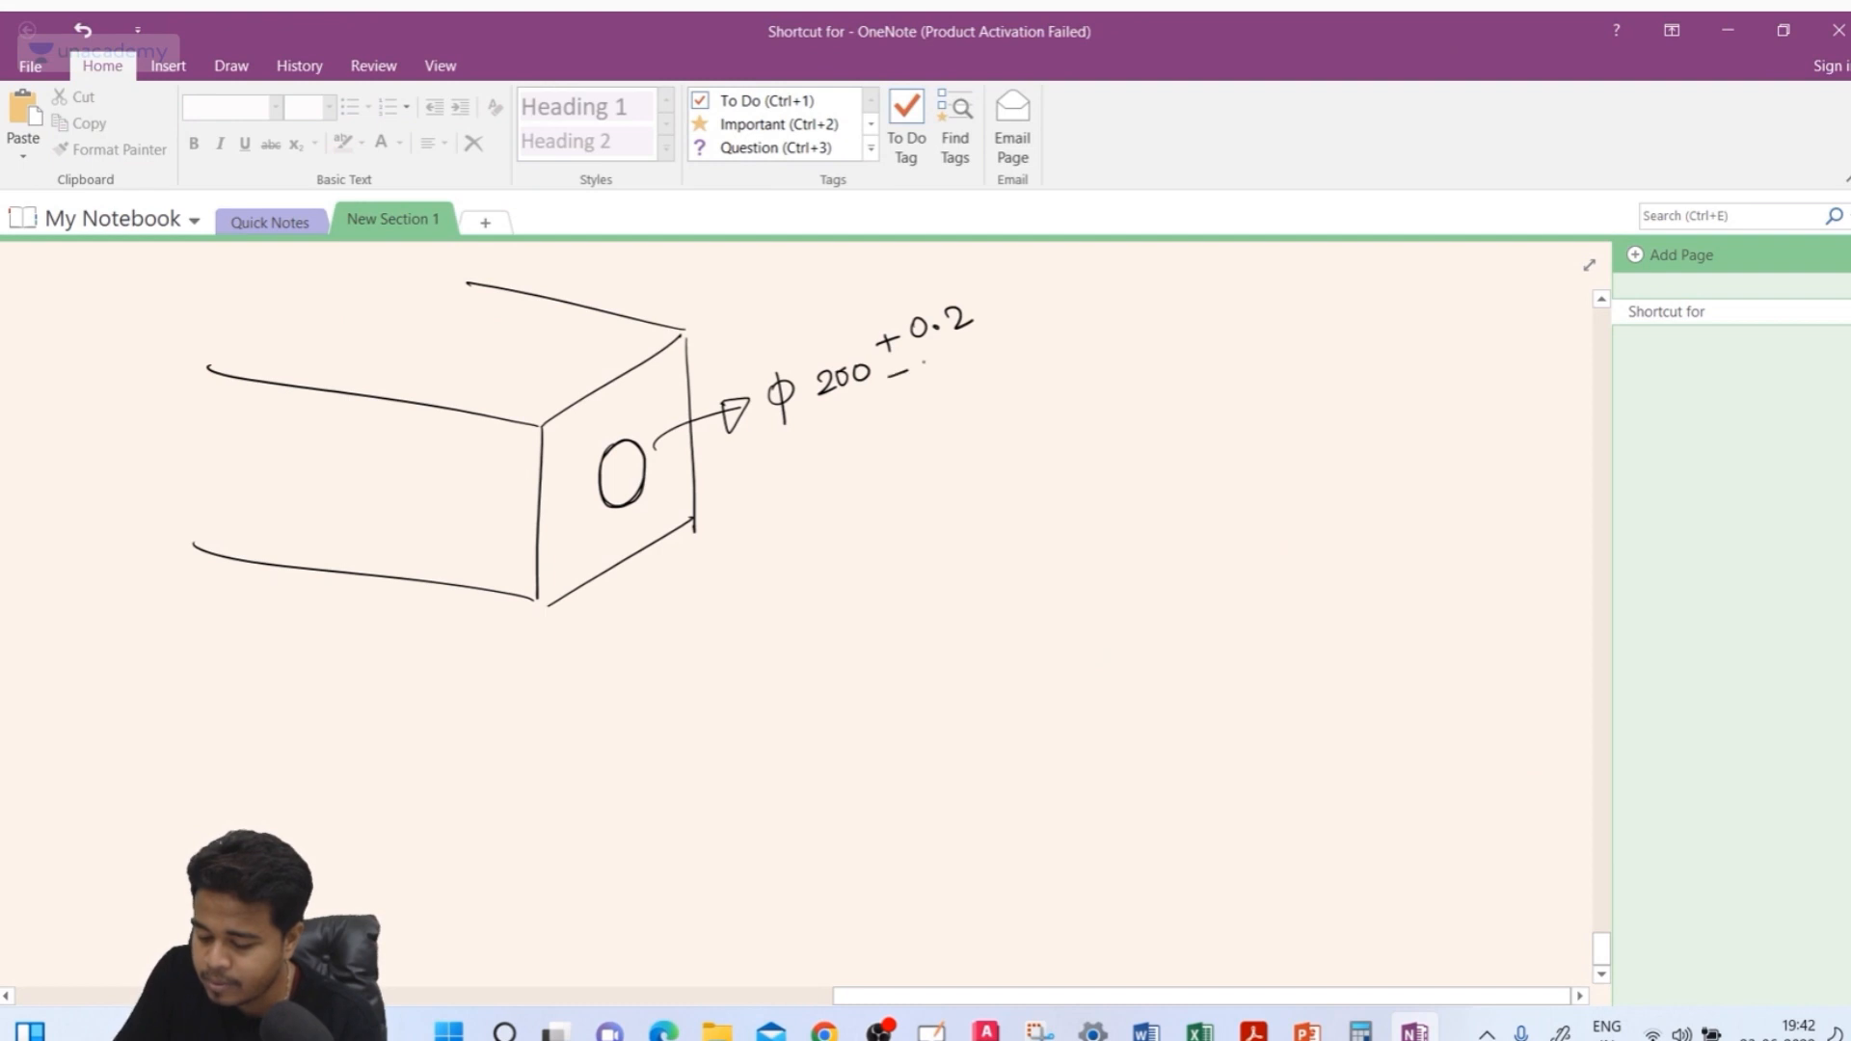
pyautogui.moveTo(923, 358); pyautogui.dragTo(925, 359)
pyautogui.click(946, 365)
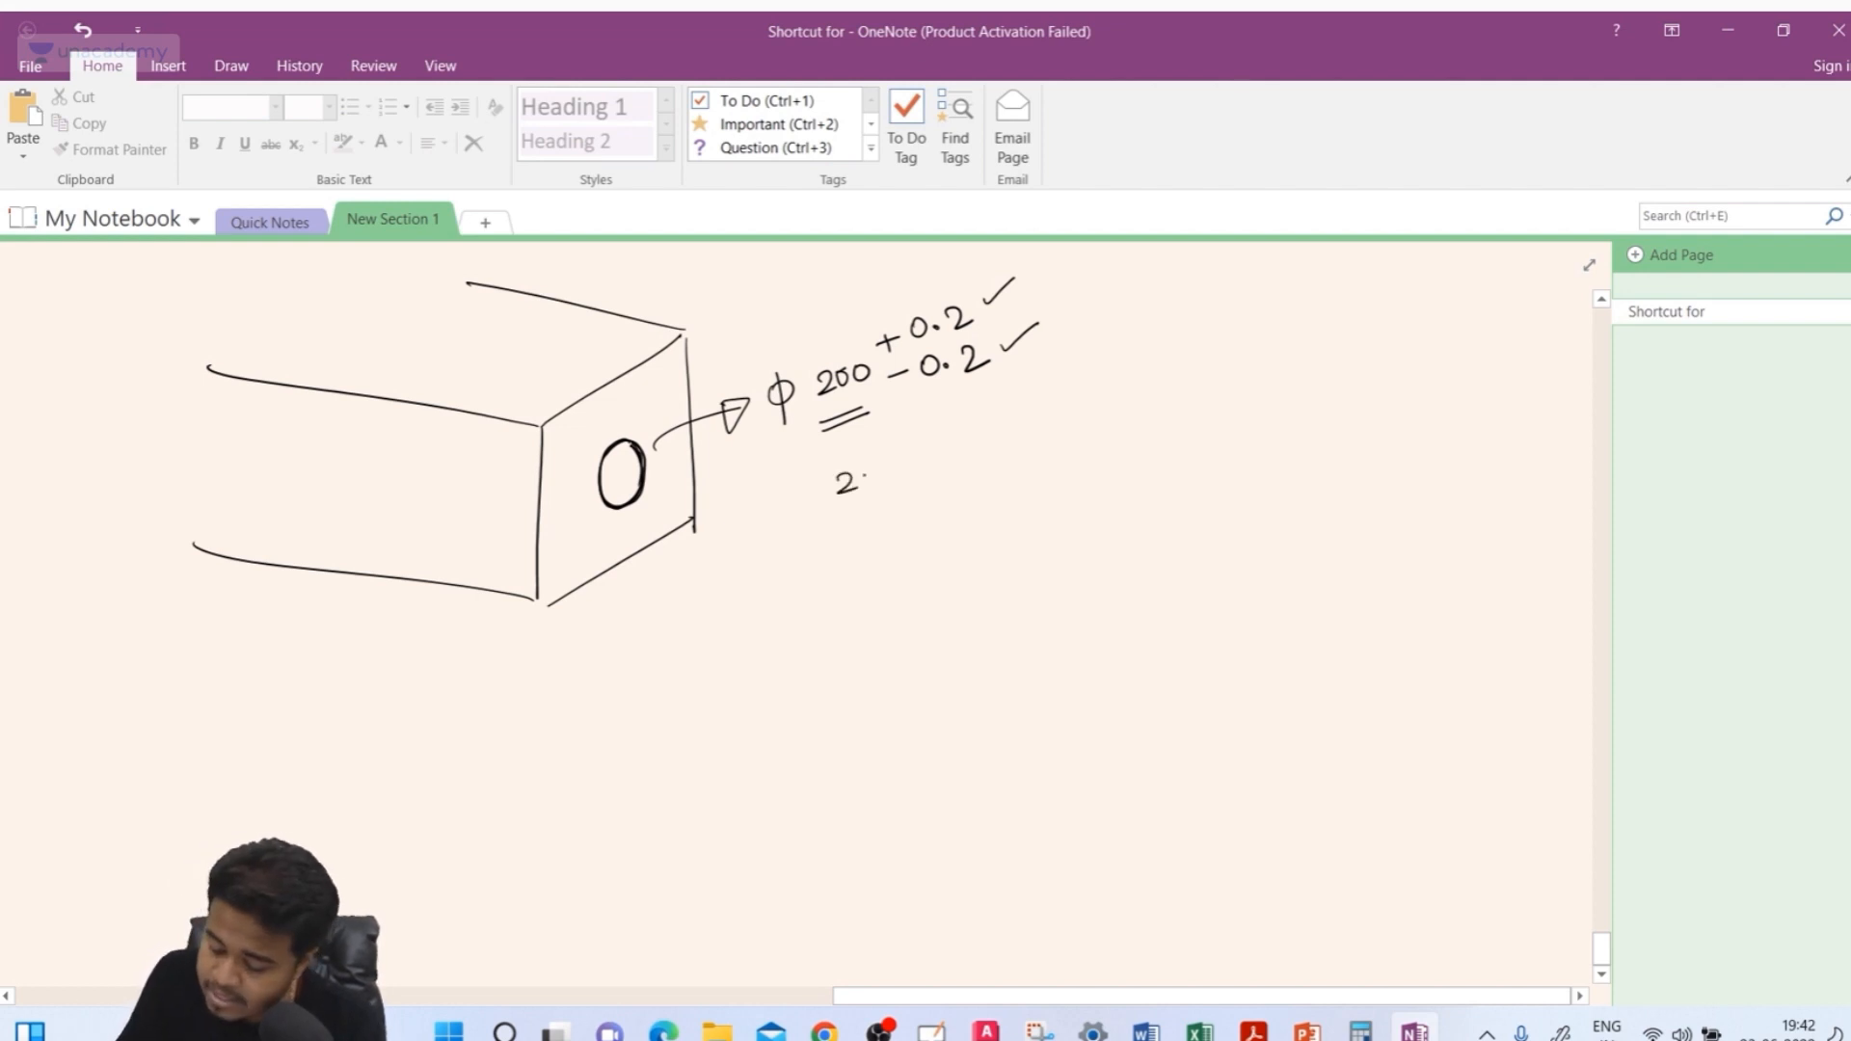
pyautogui.moveTo(914, 462); pyautogui.dragTo(942, 476)
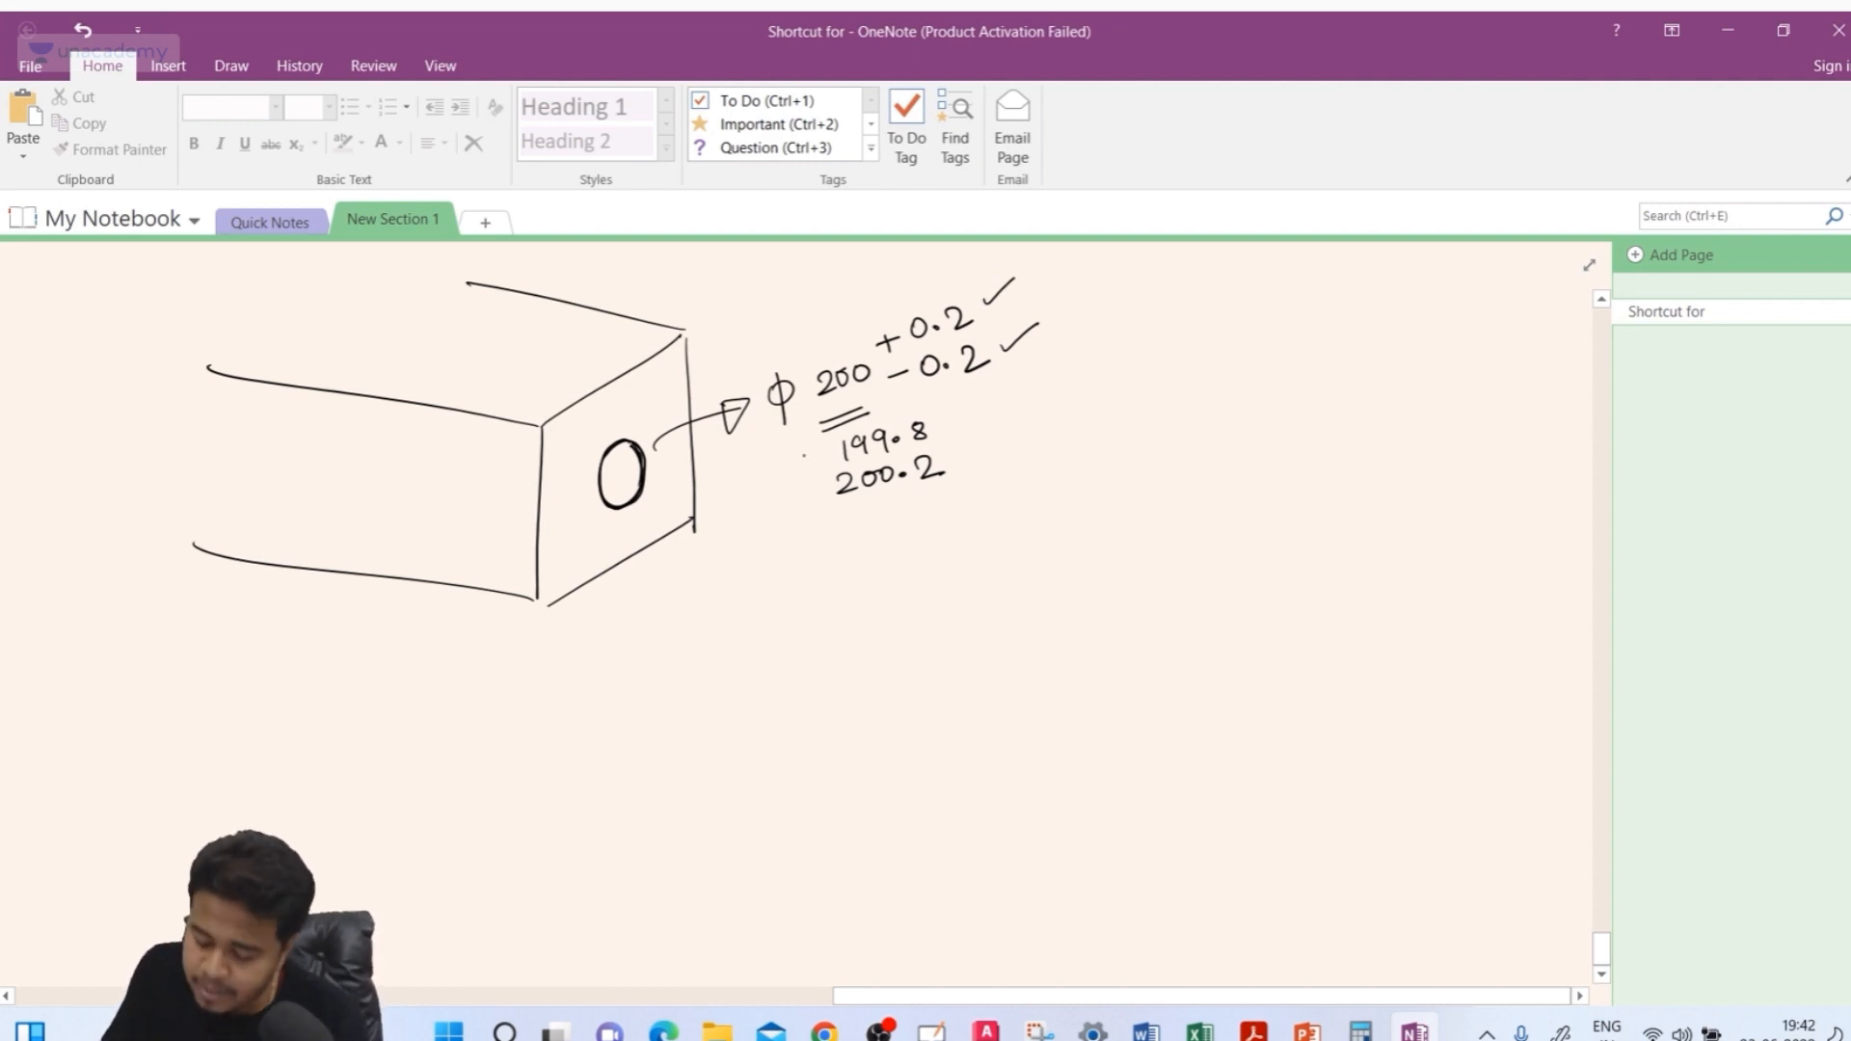
pyautogui.moveTo(945, 421)
pyautogui.mouseDown()
pyautogui.moveTo(996, 403)
pyautogui.moveTo(1018, 429)
pyautogui.mouseUp()
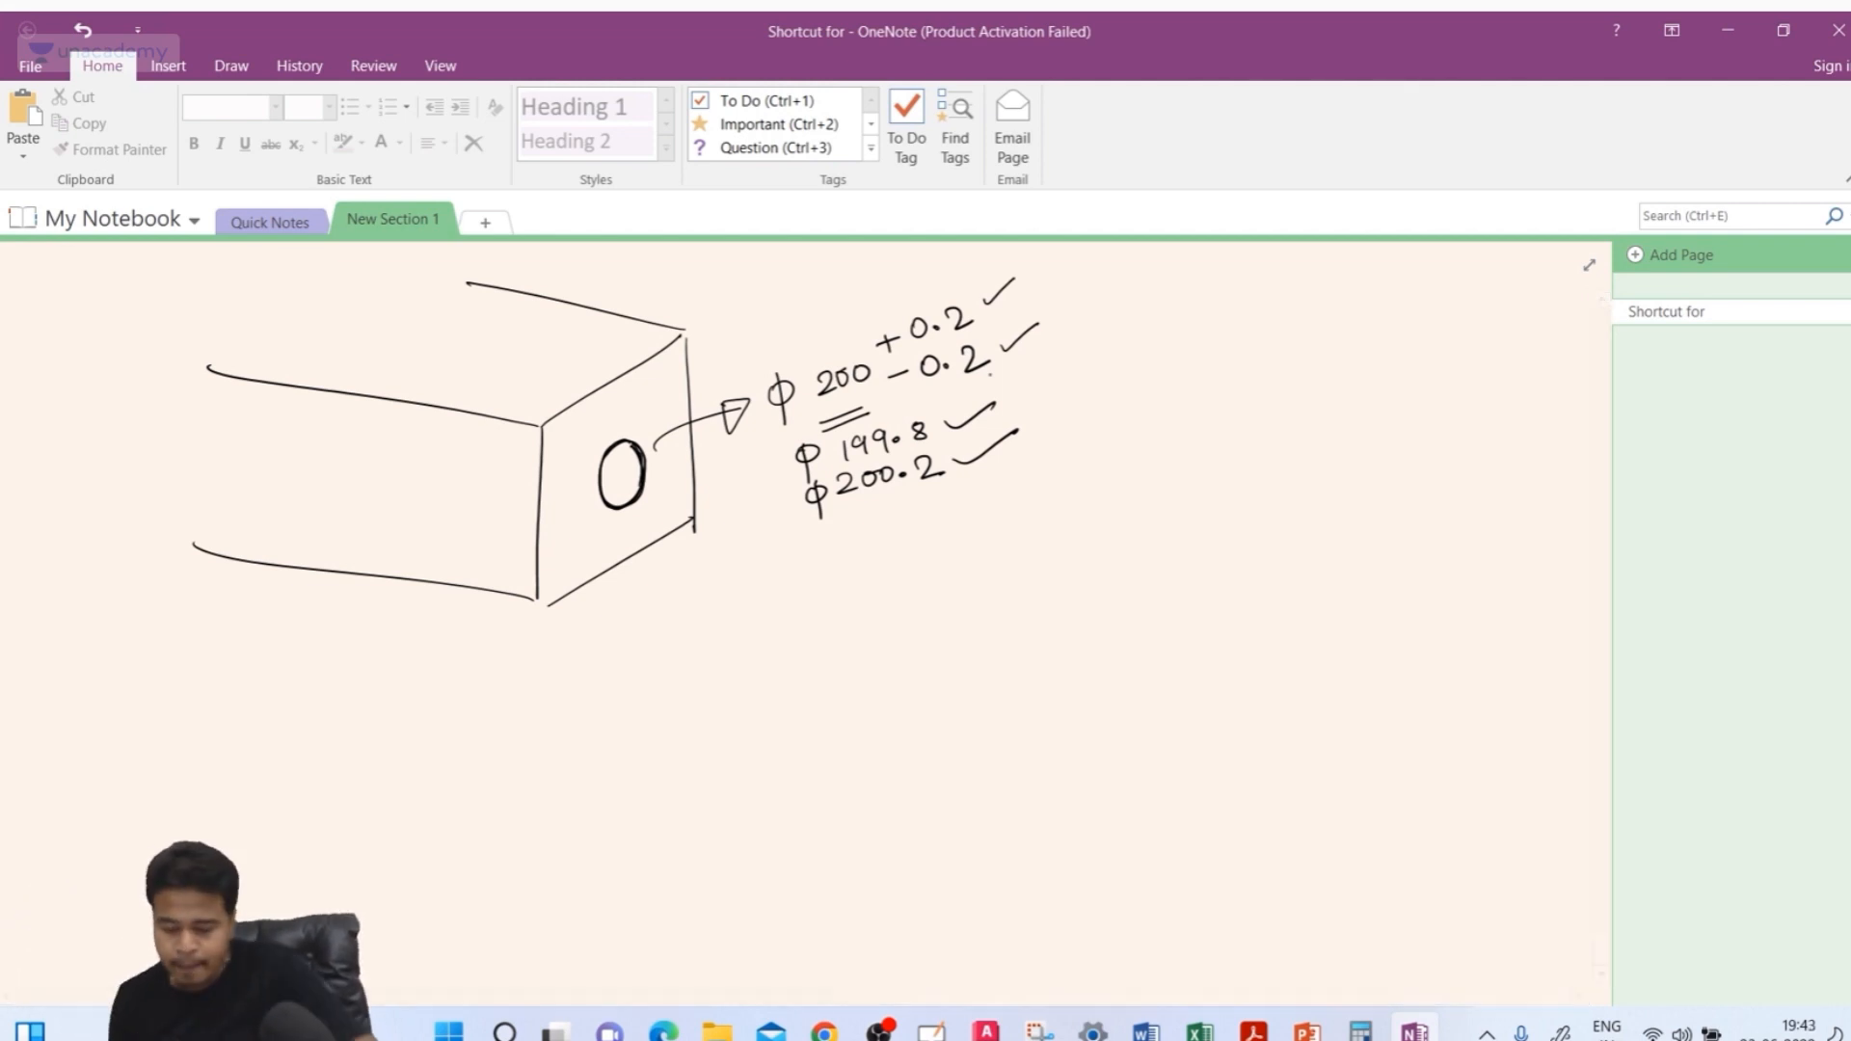
pyautogui.moveTo(932, 396)
pyautogui.mouseDown()
pyautogui.moveTo(835, 422)
pyautogui.moveTo(781, 520)
pyautogui.moveTo(955, 490)
pyautogui.moveTo(918, 412)
pyautogui.mouseUp()
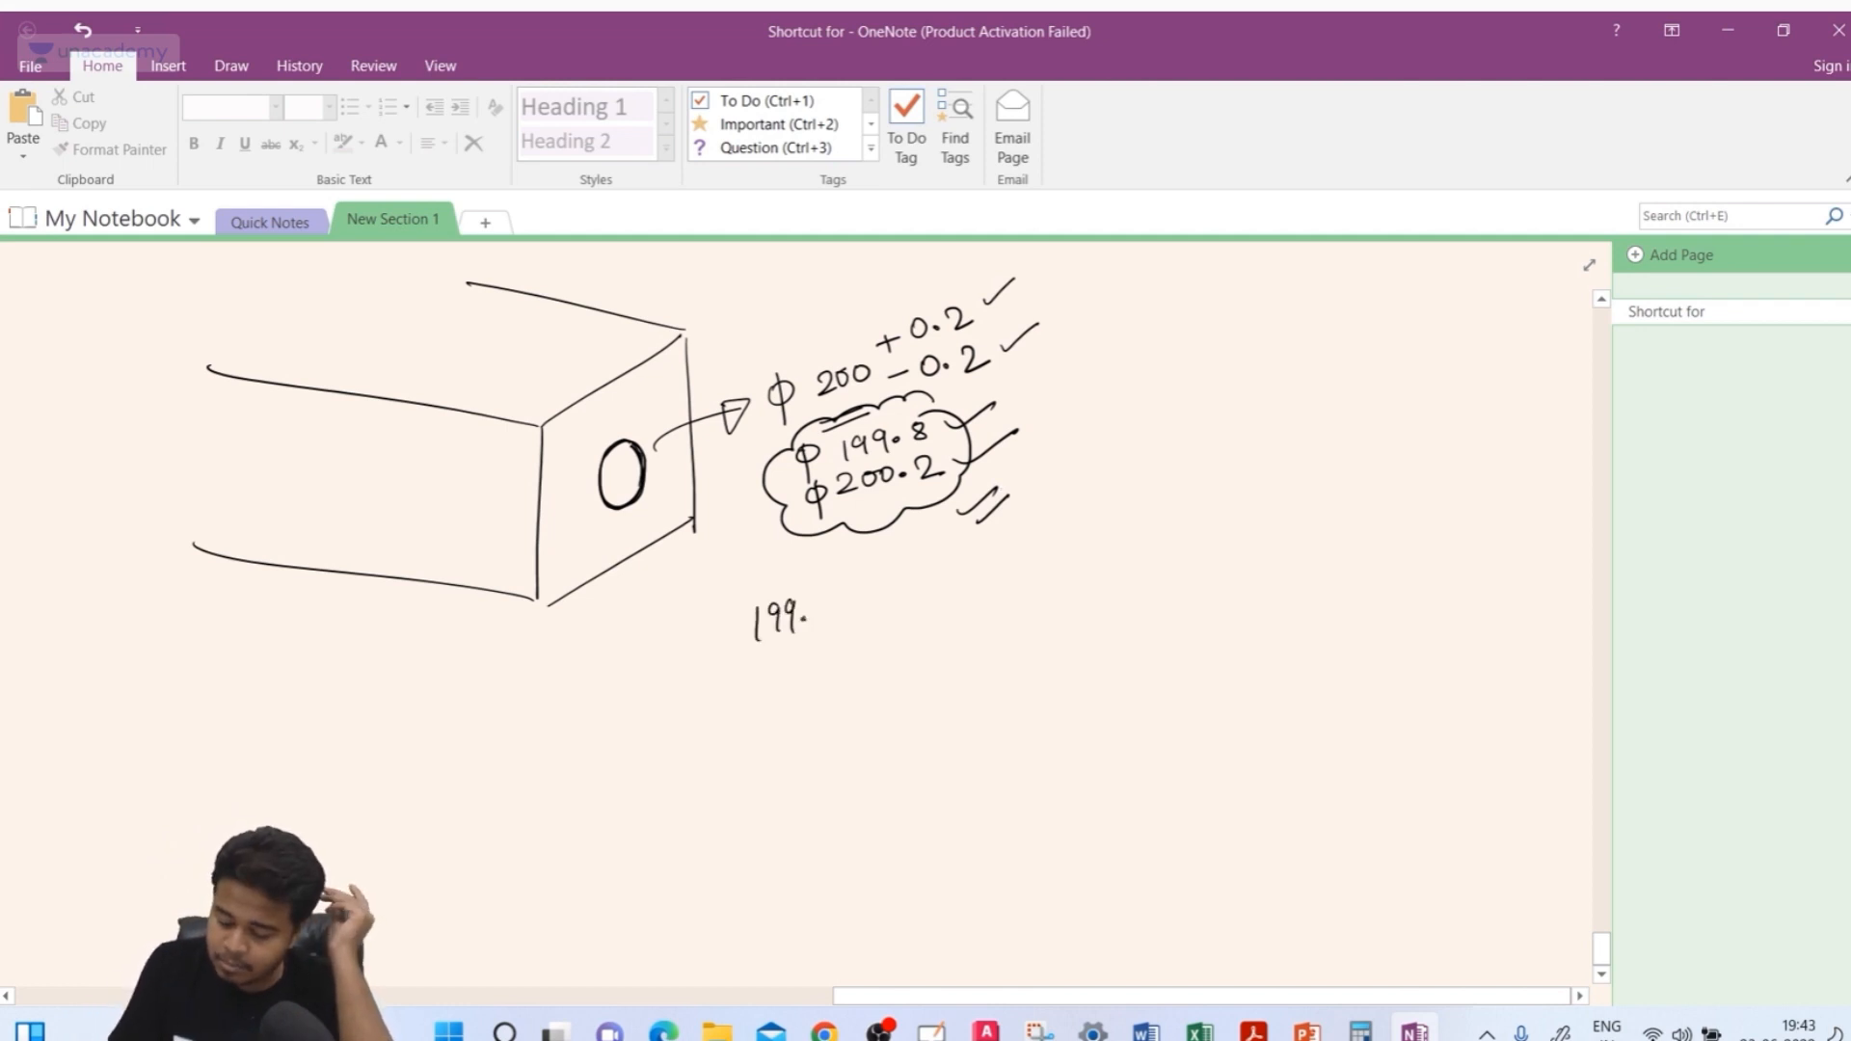
# Box the acceptable range 199.8 − 200.2, write 198.9 crossed out, and add emphasis strokes and an arrow
pyautogui.moveTo(827, 601)
pyautogui.mouseDown()
pyautogui.moveTo(992, 595)
pyautogui.moveTo(708, 682)
pyautogui.moveTo(1008, 537)
pyautogui.mouseUp()
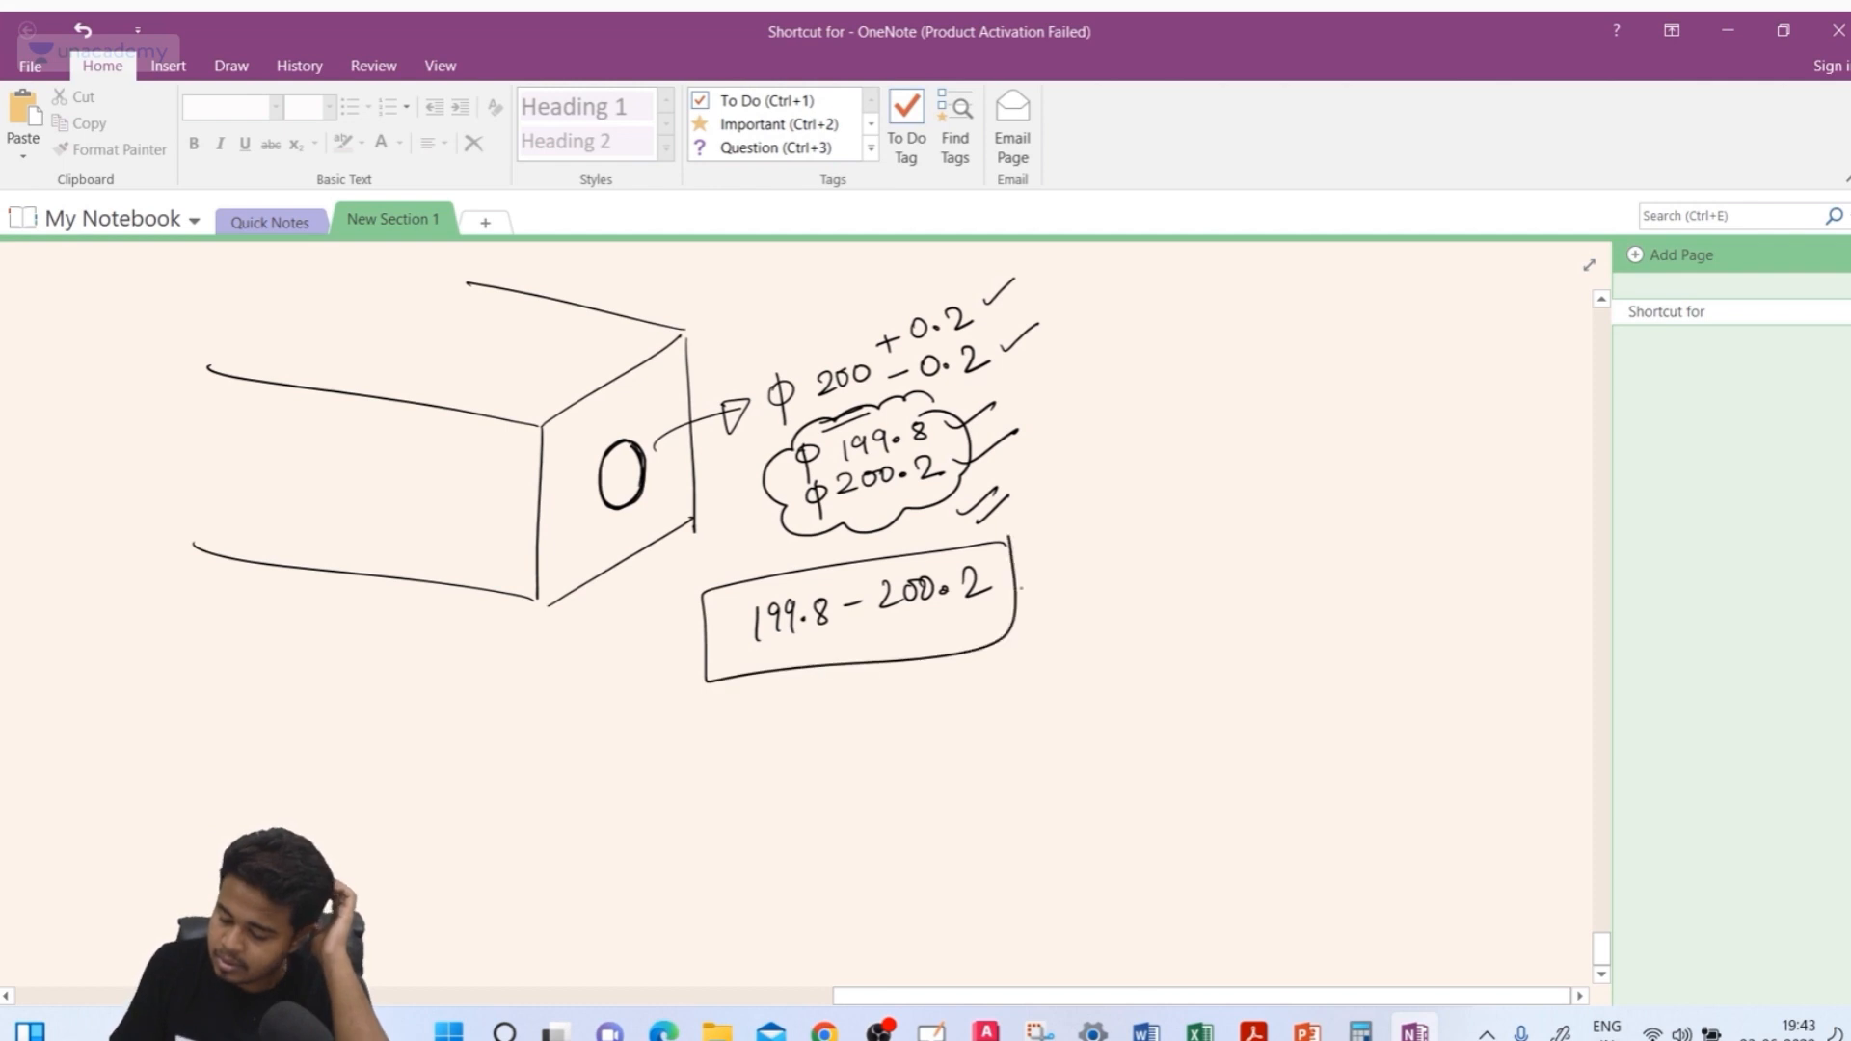
pyautogui.moveTo(961, 637); pyautogui.dragTo(1071, 596)
pyautogui.moveTo(982, 673); pyautogui.dragTo(1077, 625)
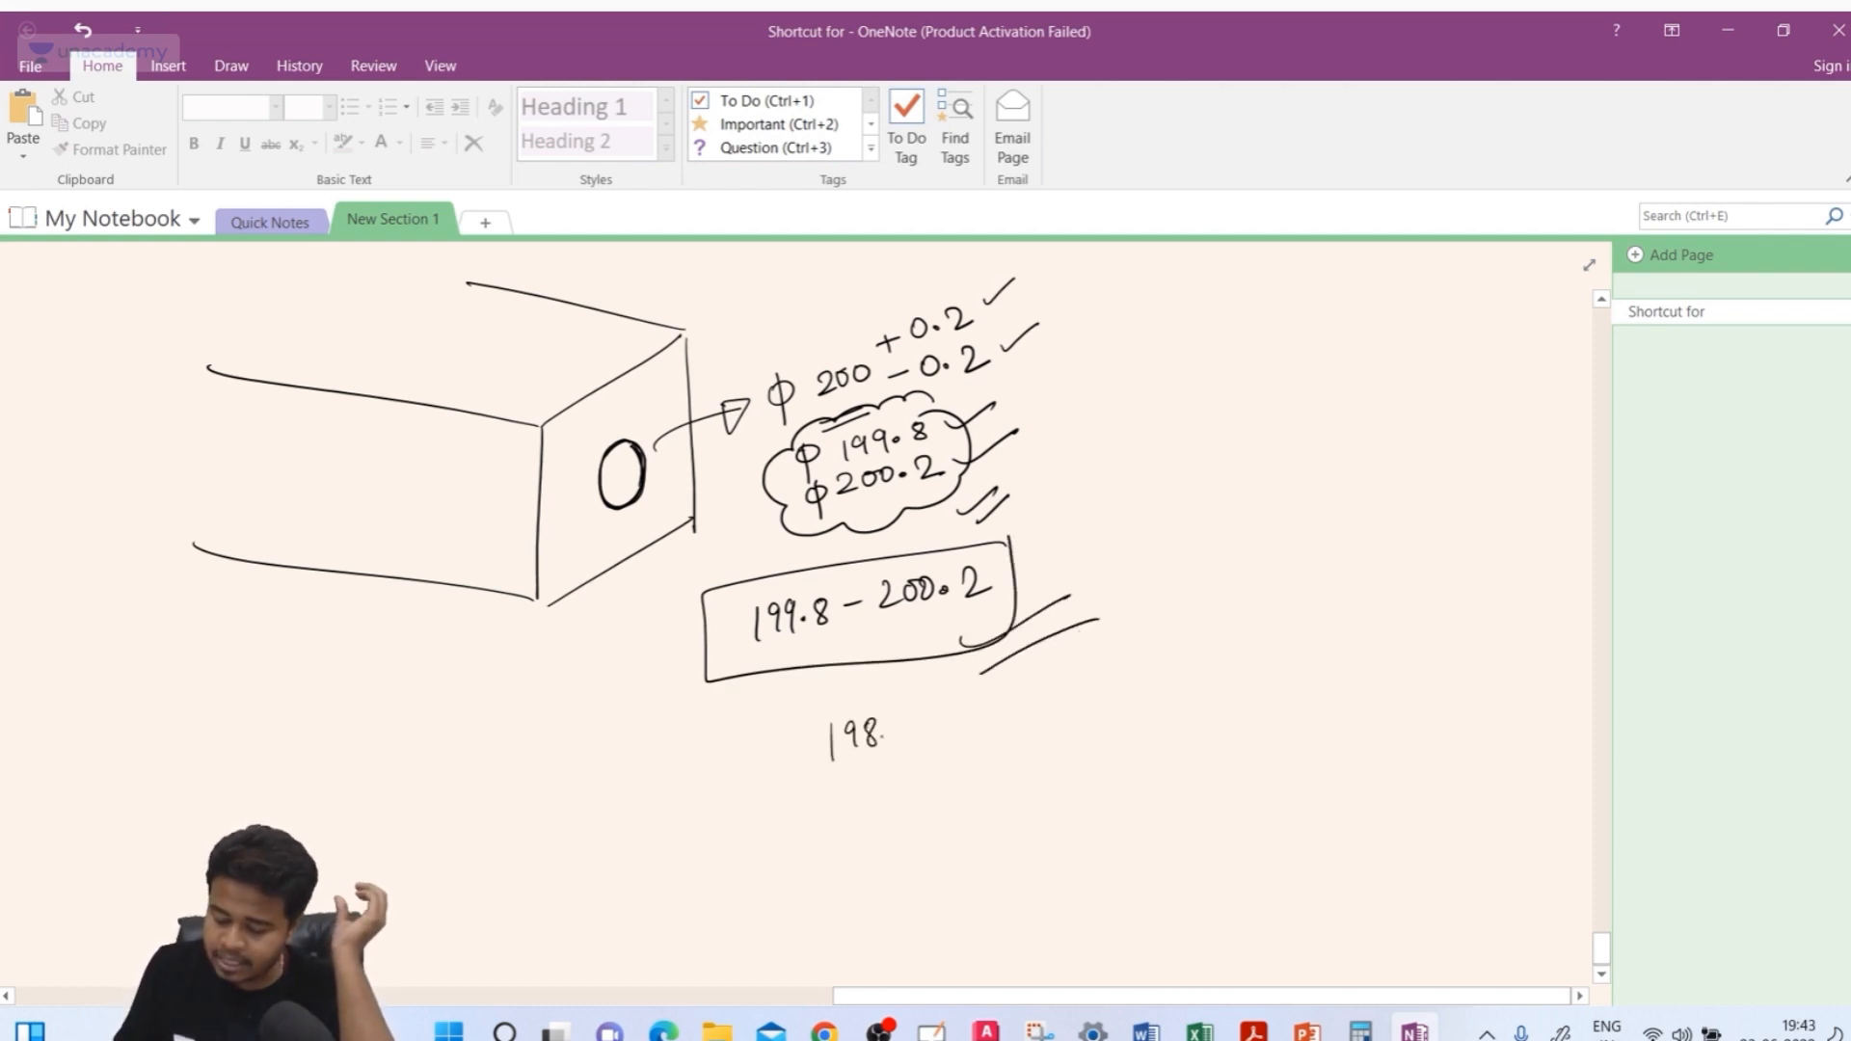
pyautogui.moveTo(908, 719); pyautogui.dragTo(910, 766)
pyautogui.moveTo(808, 792); pyautogui.dragTo(933, 765)
pyautogui.moveTo(818, 805); pyautogui.dragTo(943, 778)
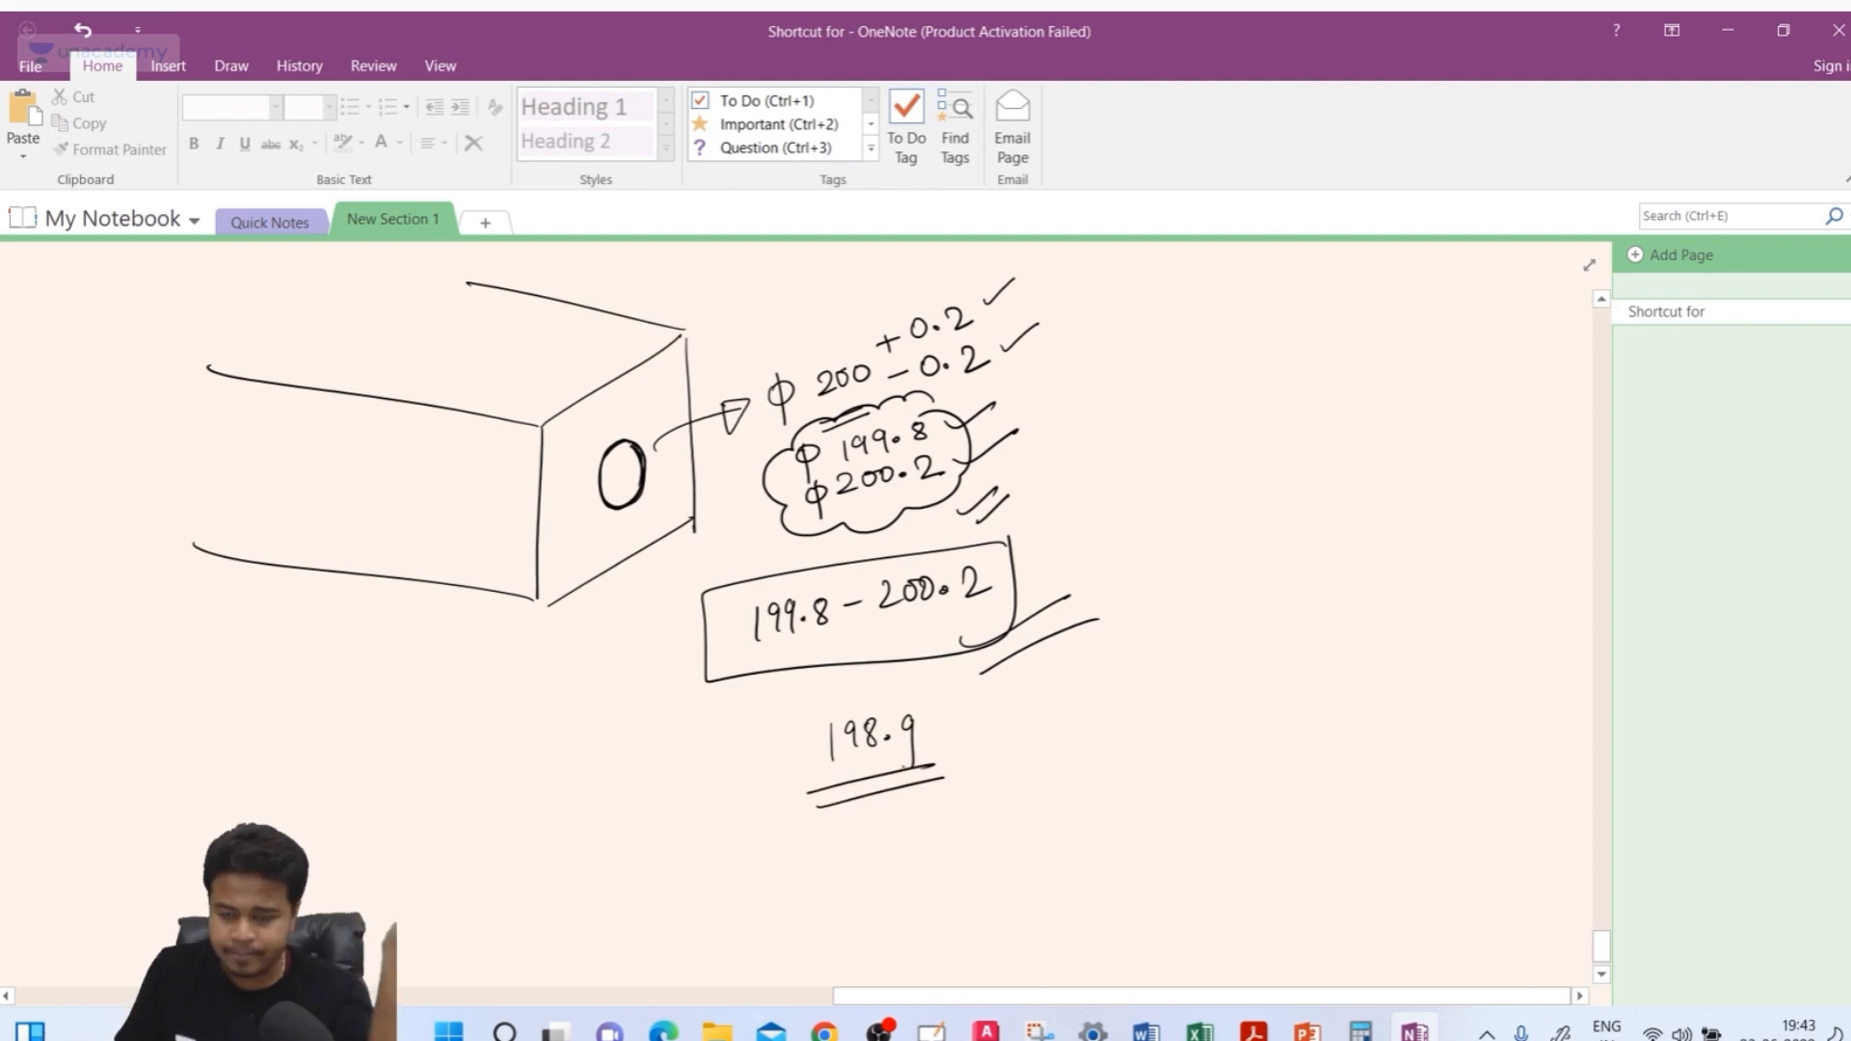
pyautogui.moveTo(953, 704)
pyautogui.mouseDown()
pyautogui.moveTo(997, 713)
pyautogui.moveTo(899, 871)
pyautogui.mouseUp()
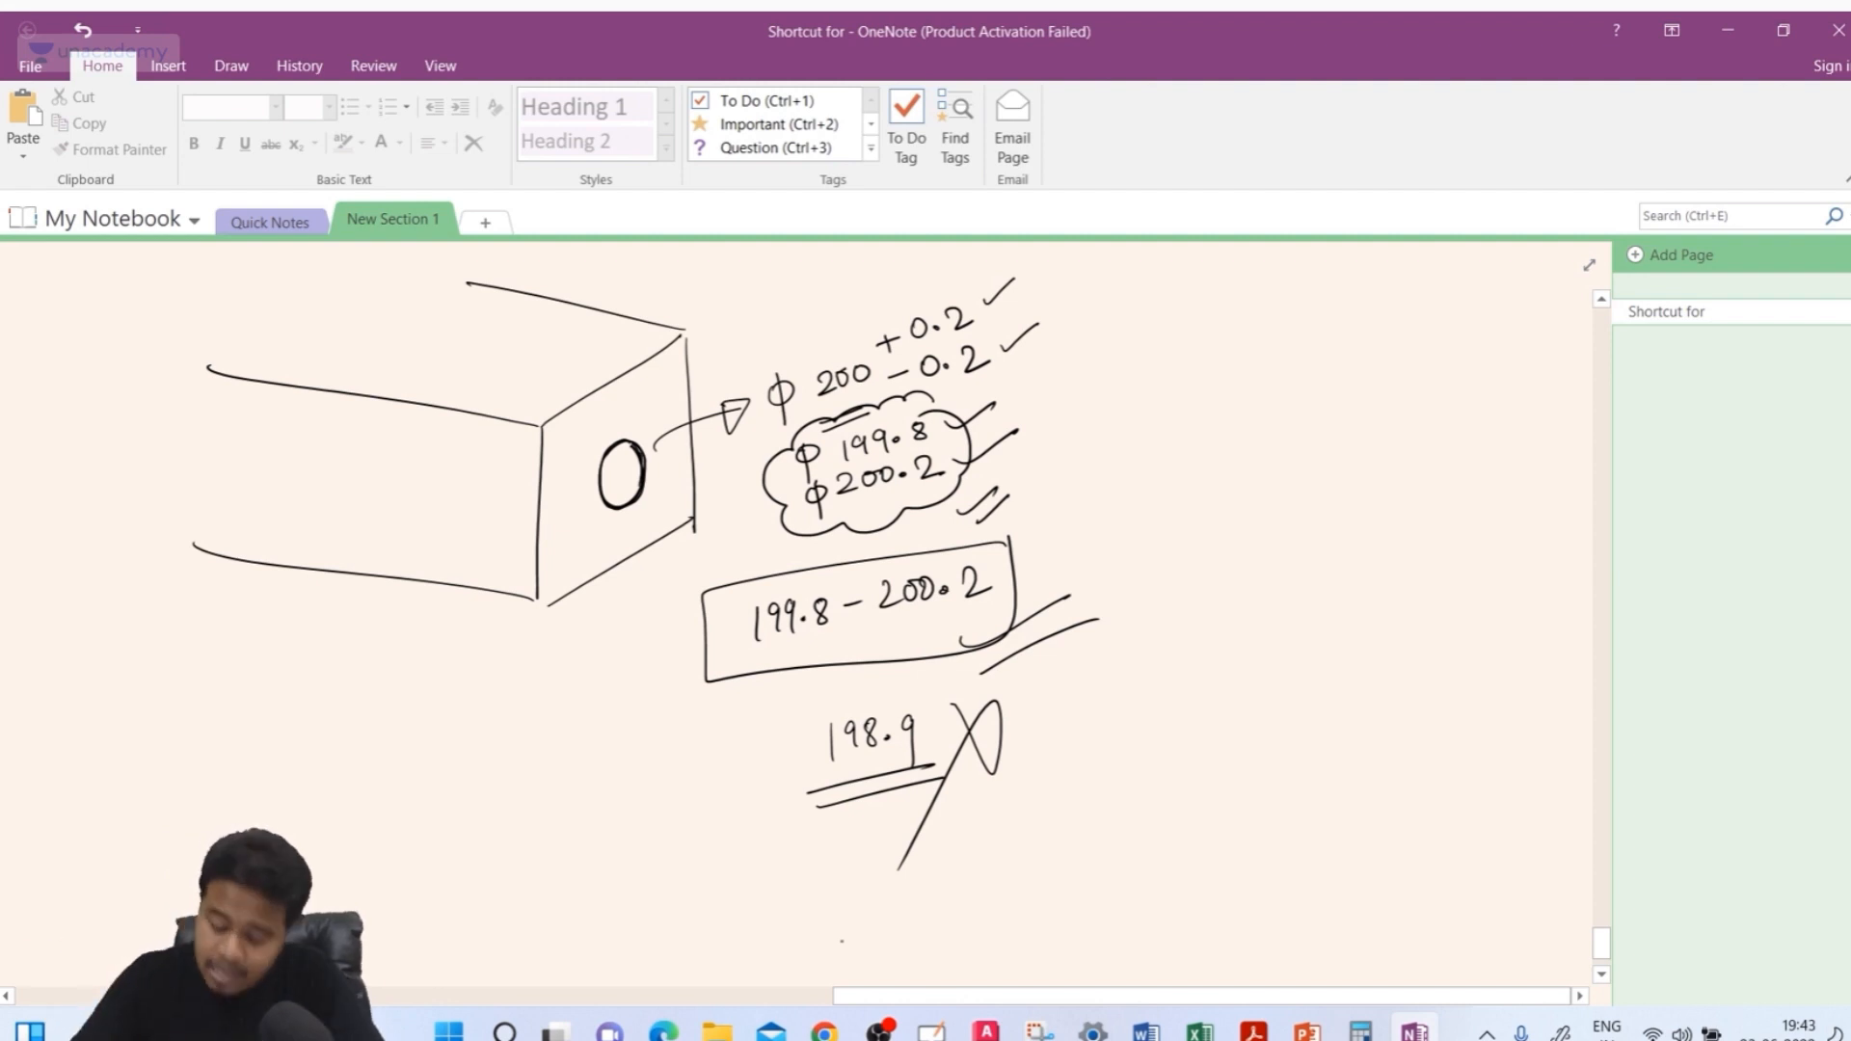
pyautogui.moveTo(633, 518); pyautogui.dragTo(675, 481)
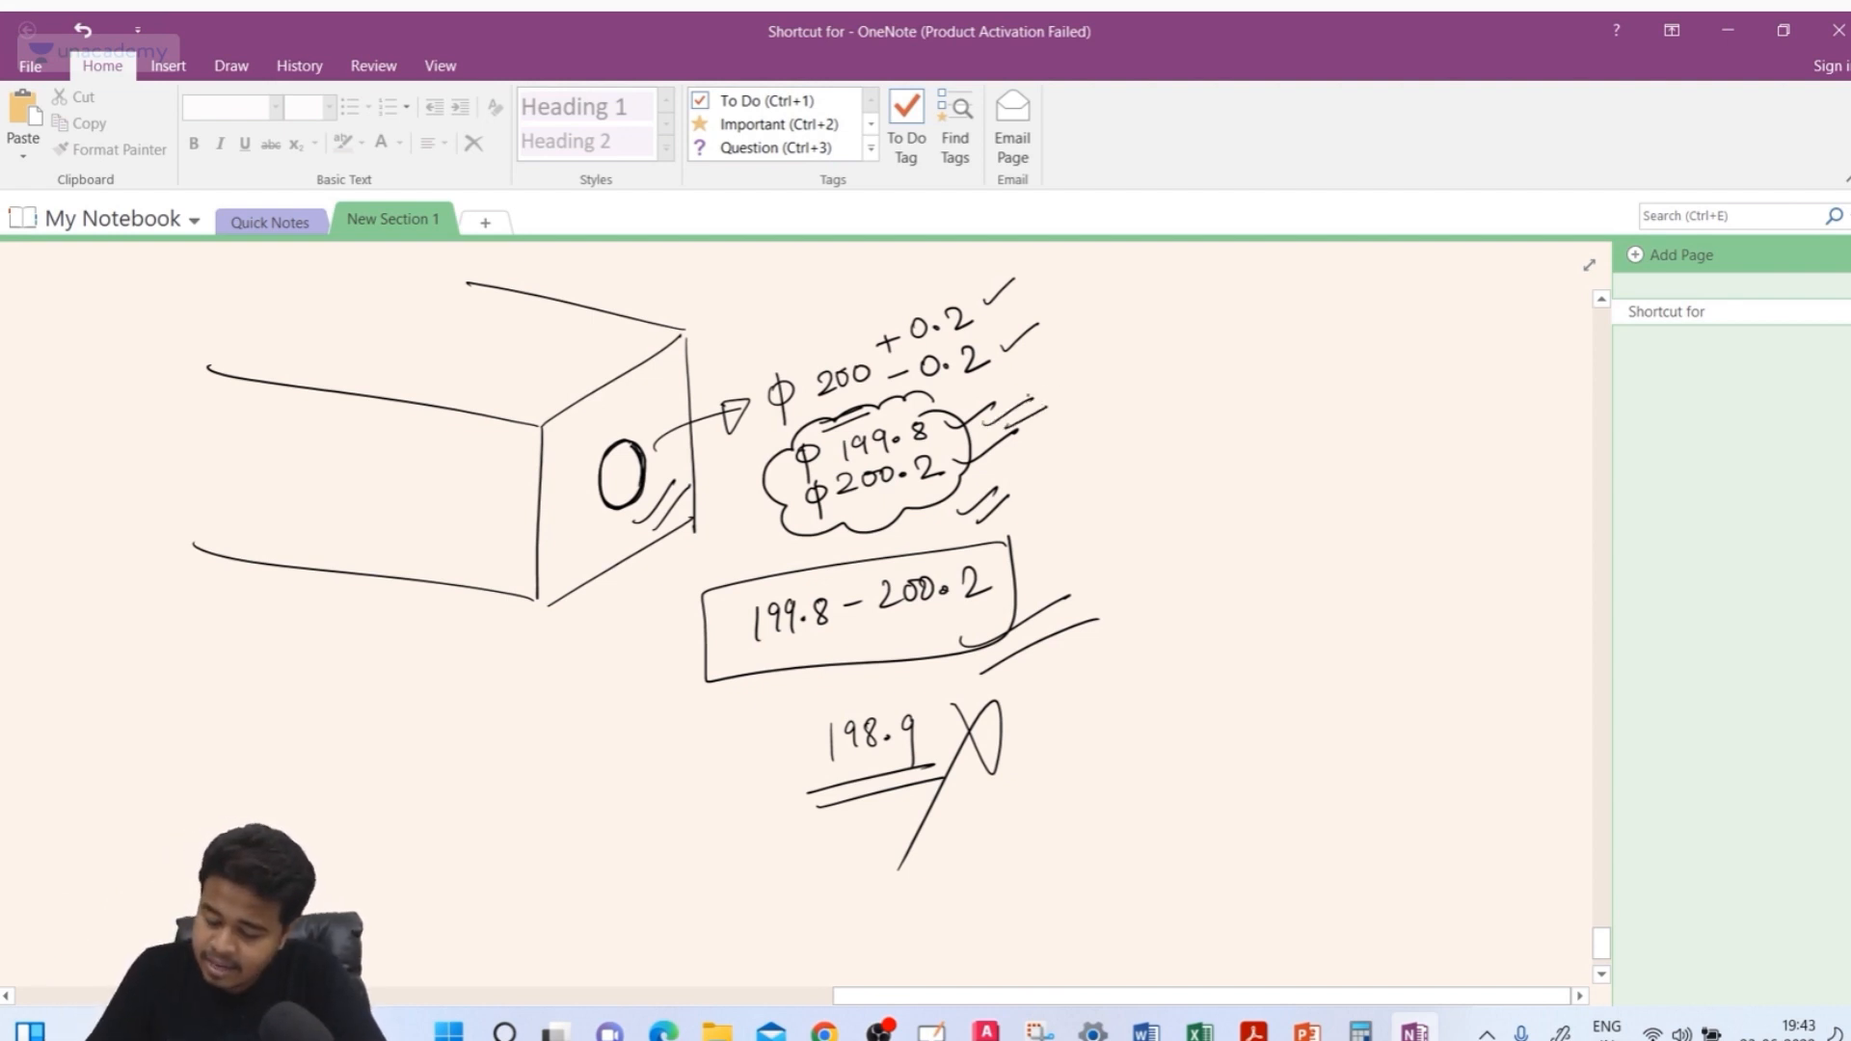
pyautogui.moveTo(1028, 424)
pyautogui.mouseDown()
pyautogui.moveTo(1065, 389)
pyautogui.moveTo(1028, 319)
pyautogui.moveTo(1014, 334)
pyautogui.mouseUp()
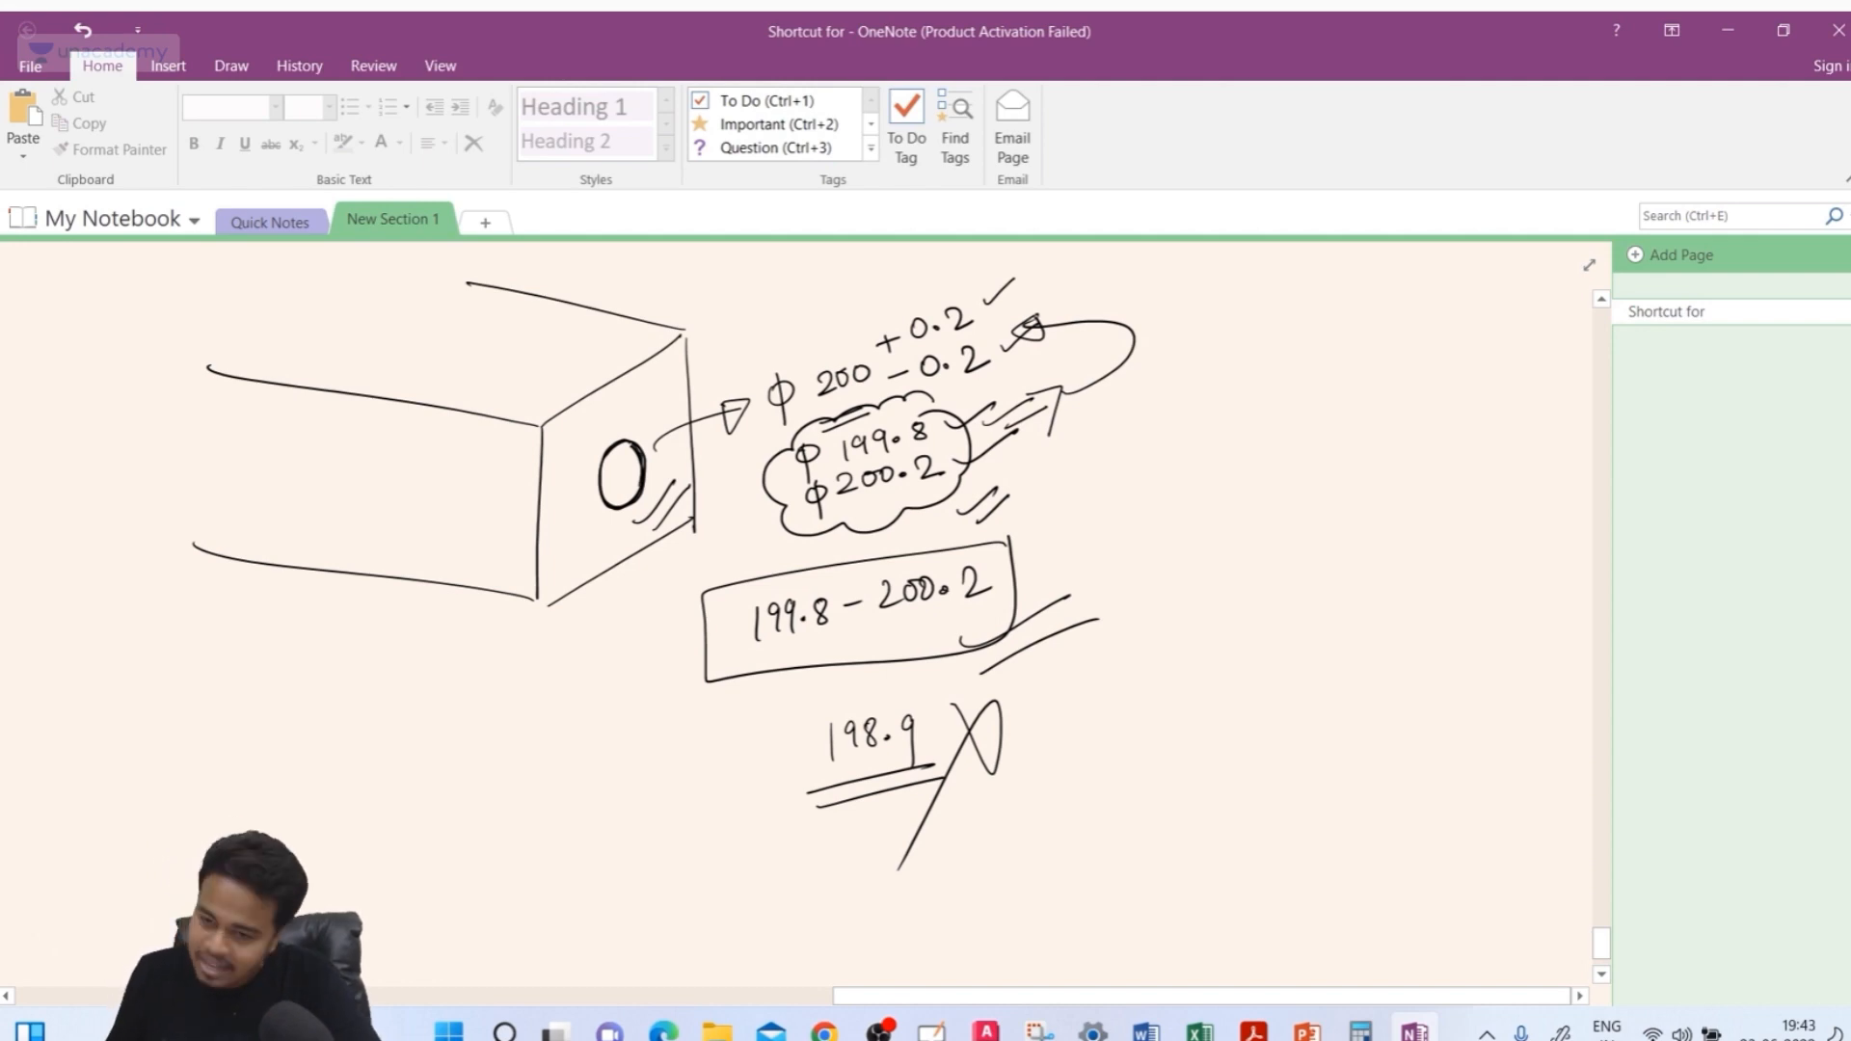
# Switch back to the dimension style dialog and set the tolerance precision to 0
pyautogui.click(984, 1034)
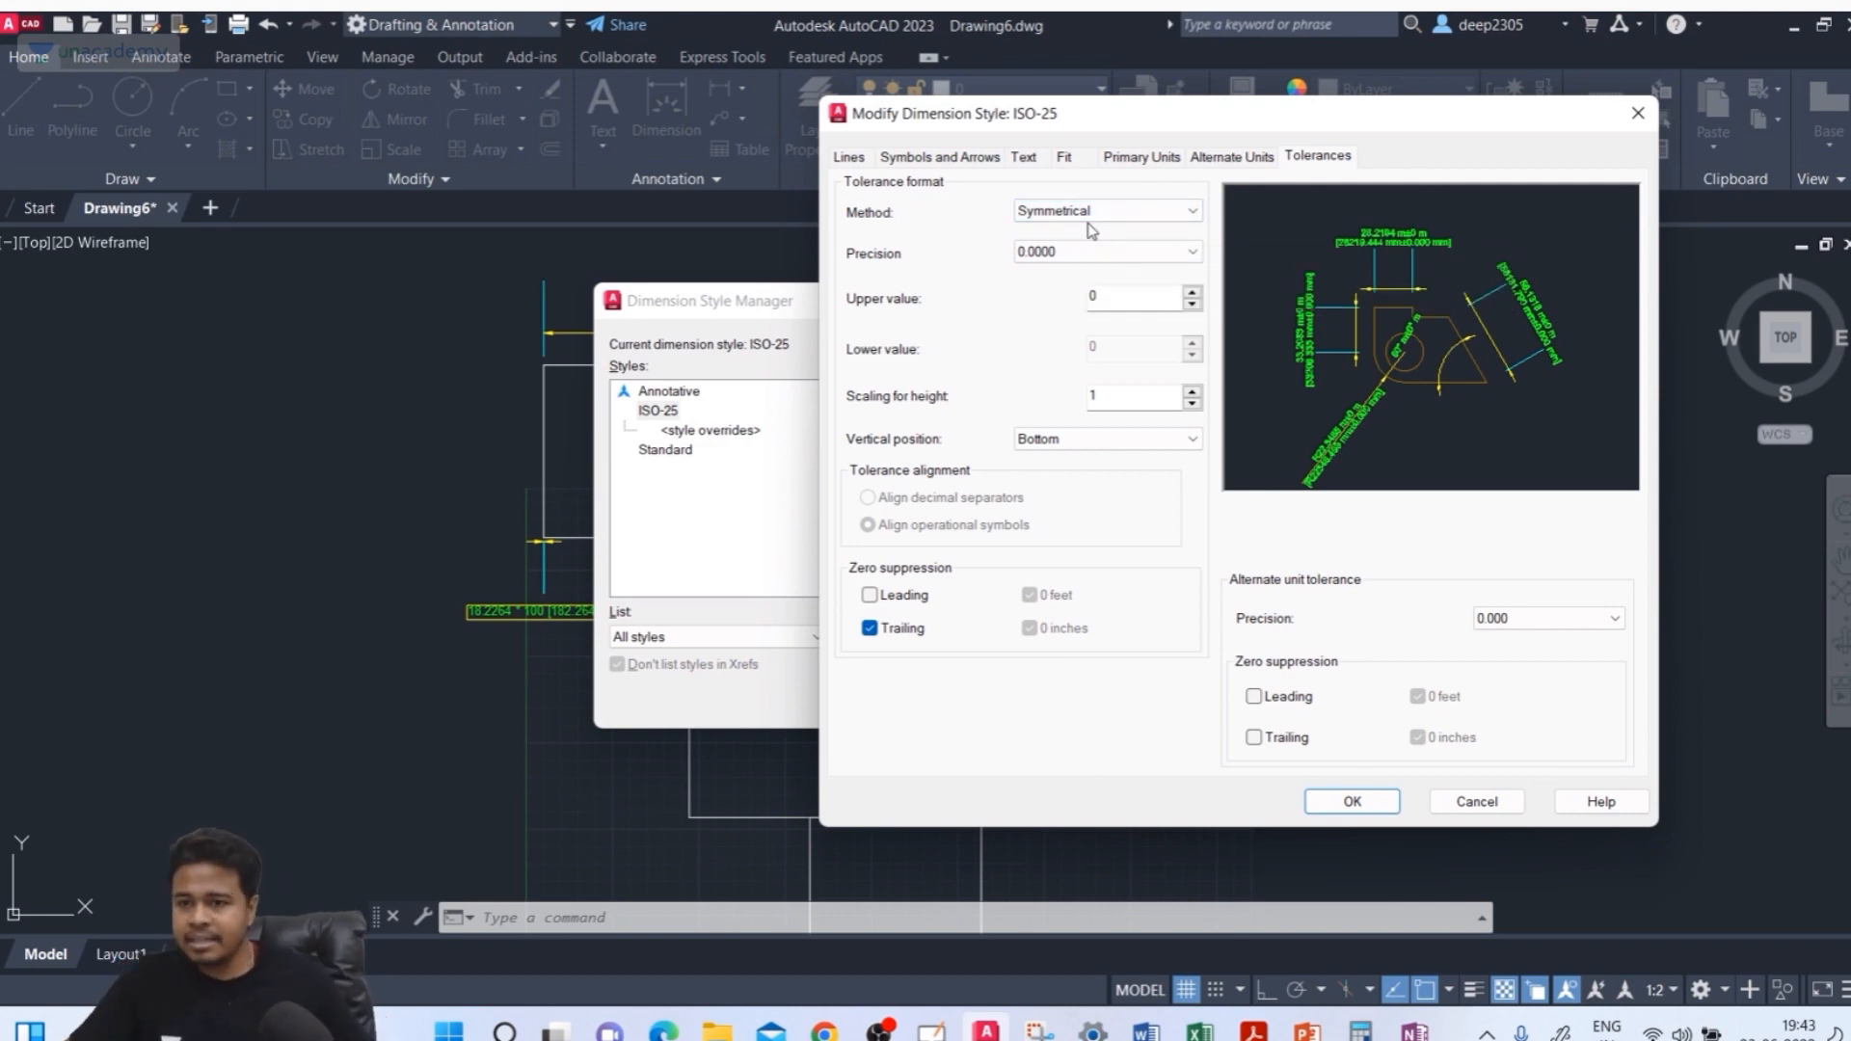
pyautogui.click(1101, 256)
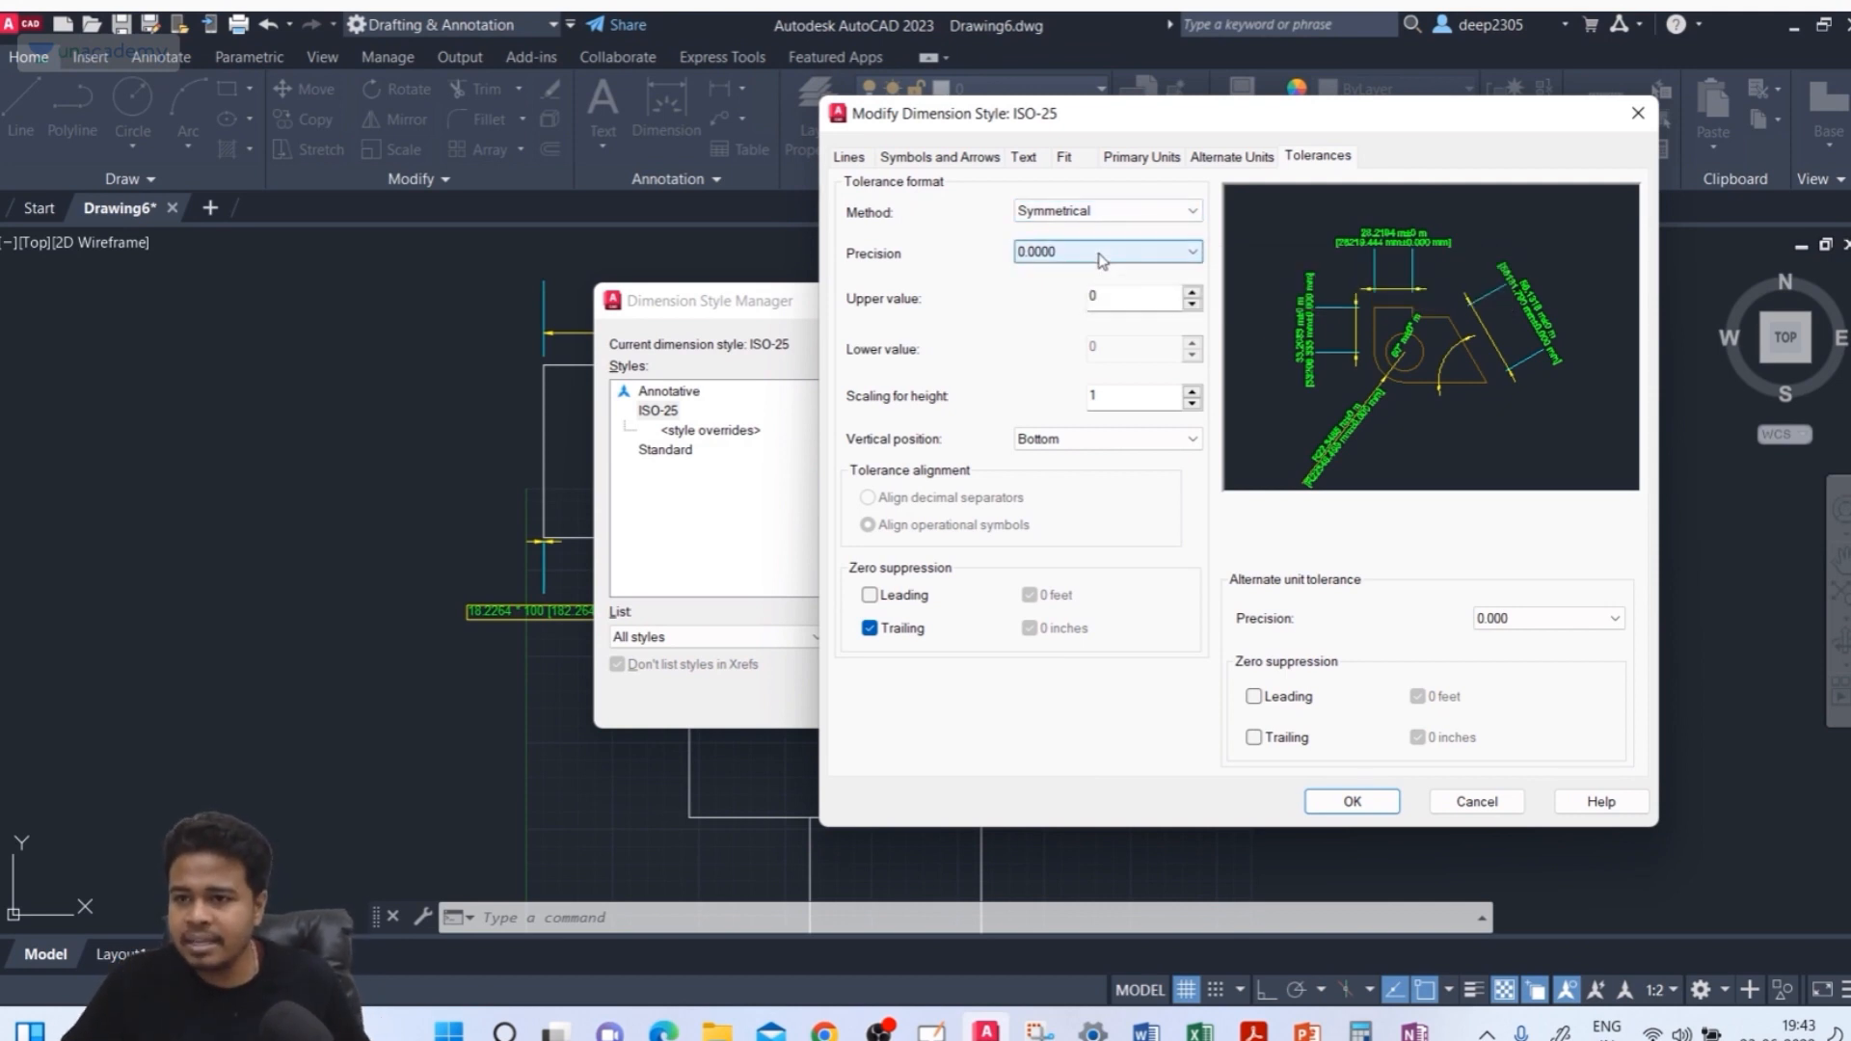
pyautogui.click(1086, 272)
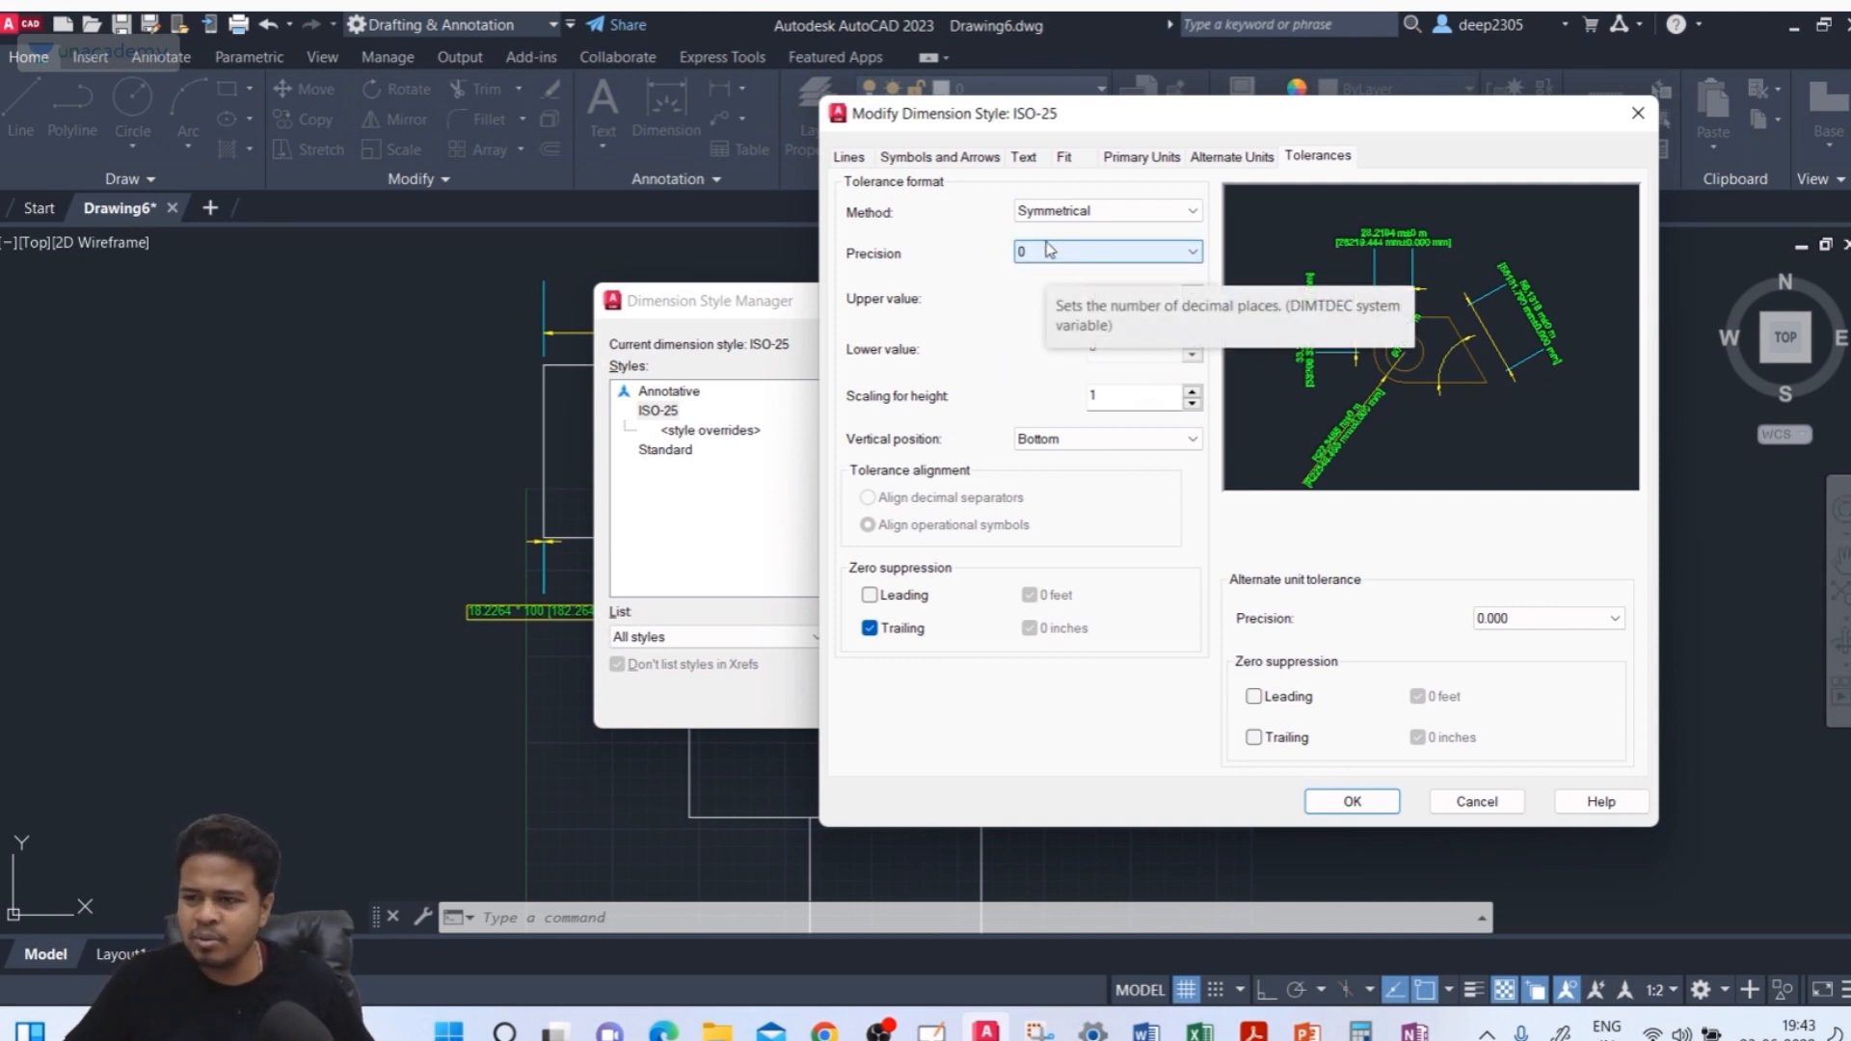
pyautogui.click(1049, 250)
pyautogui.click(1056, 269)
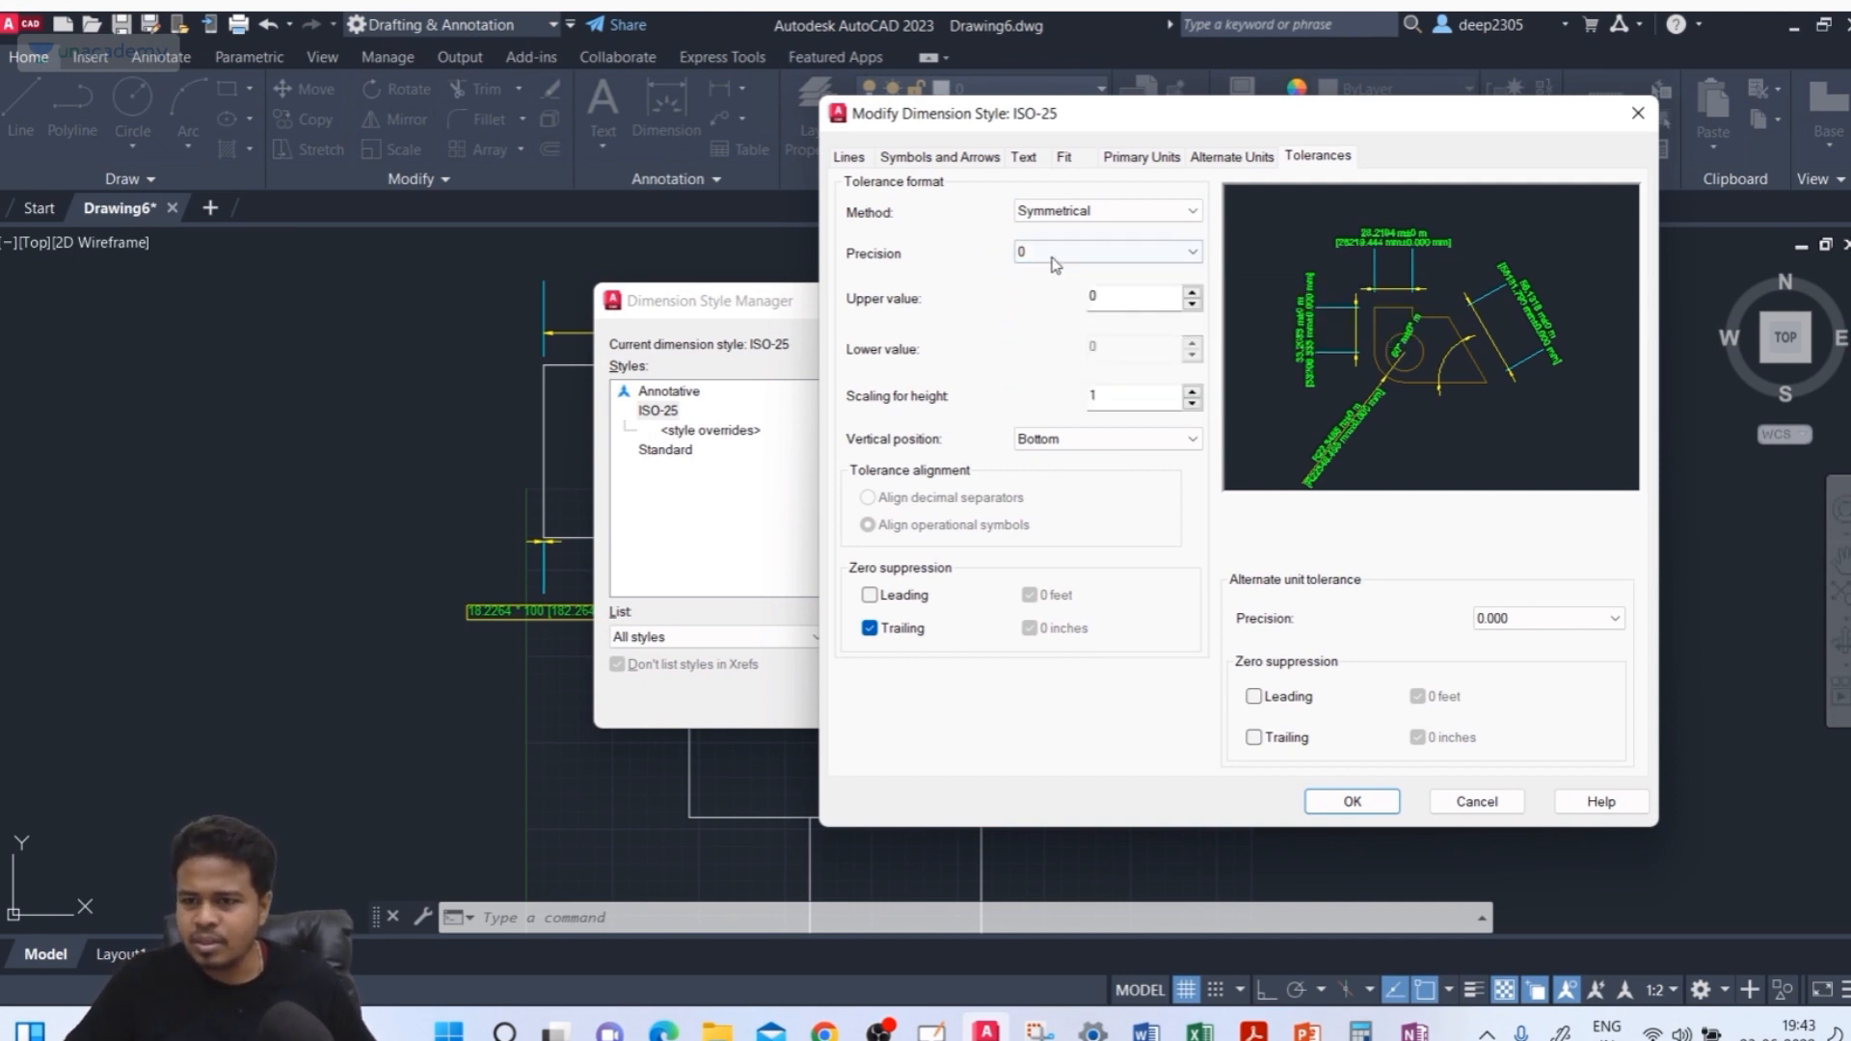
# Set the tolerance upper value to 0.5 and apply the changes, closing the style dialogs
pyautogui.doubleClick(1128, 298)
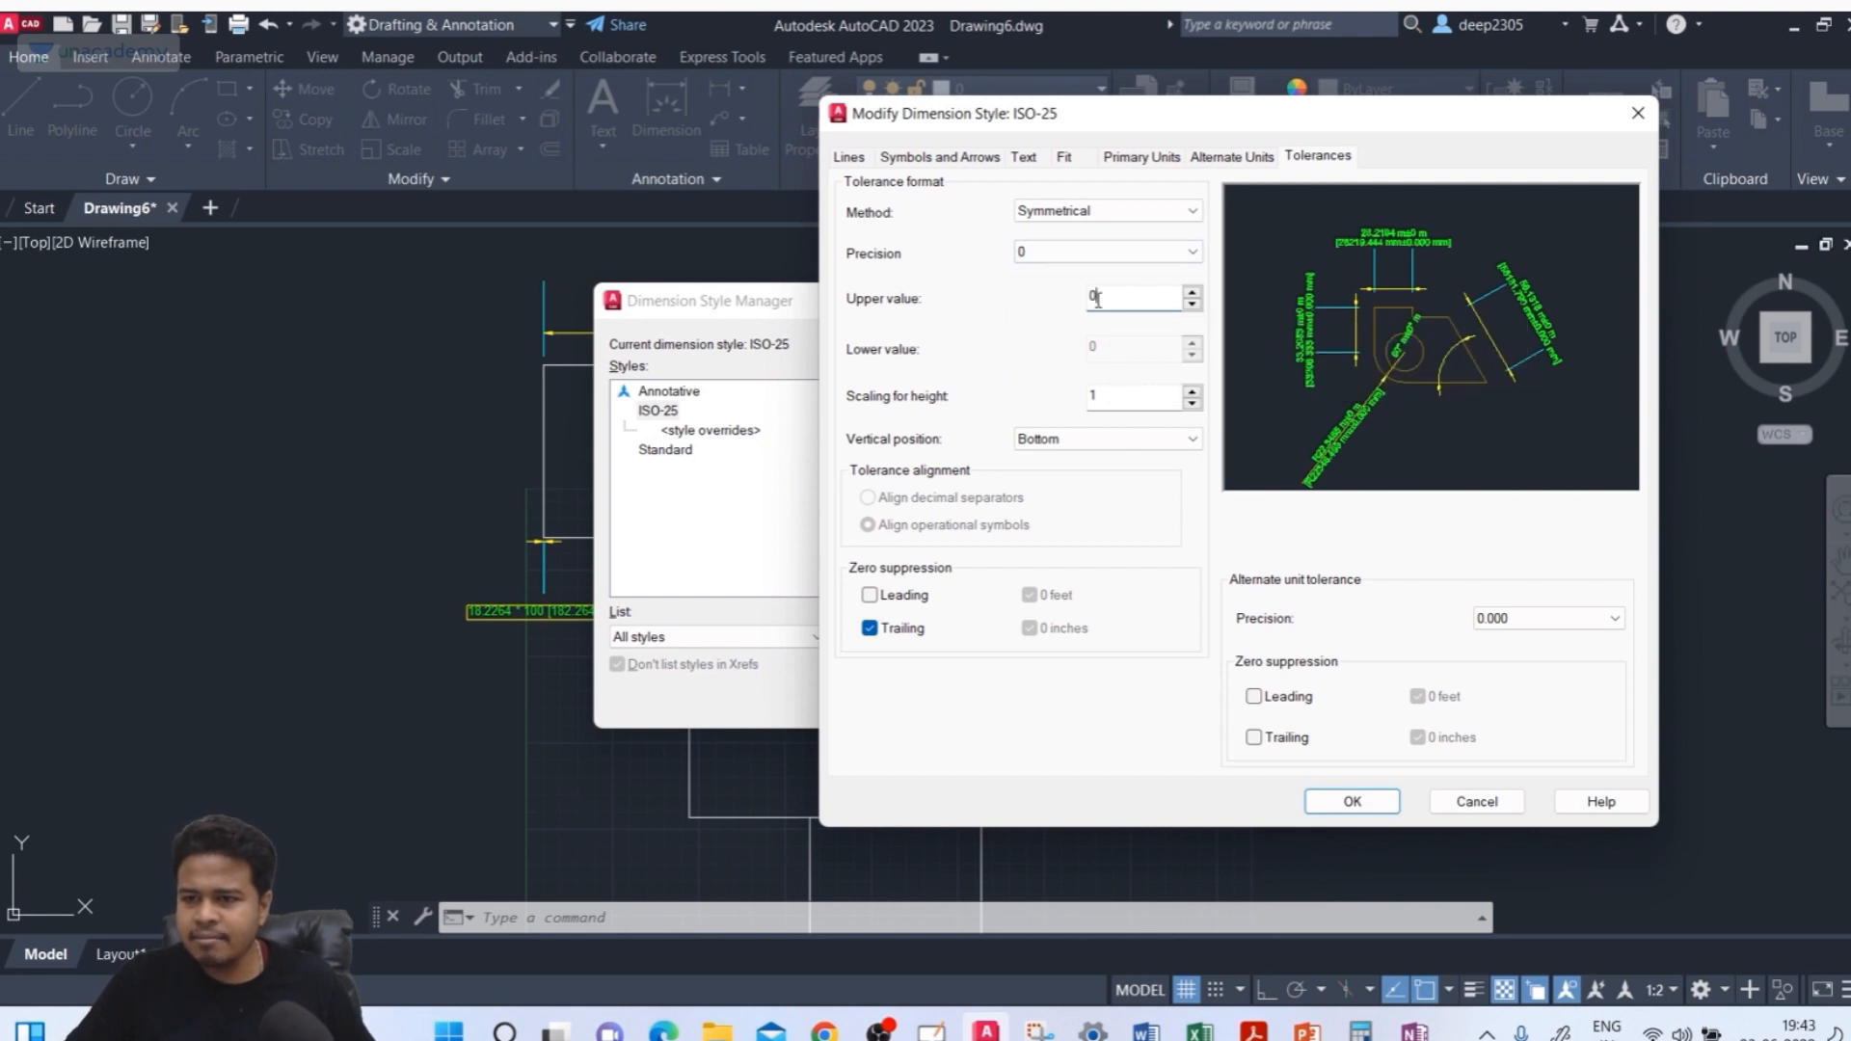
pyautogui.write('0.5')
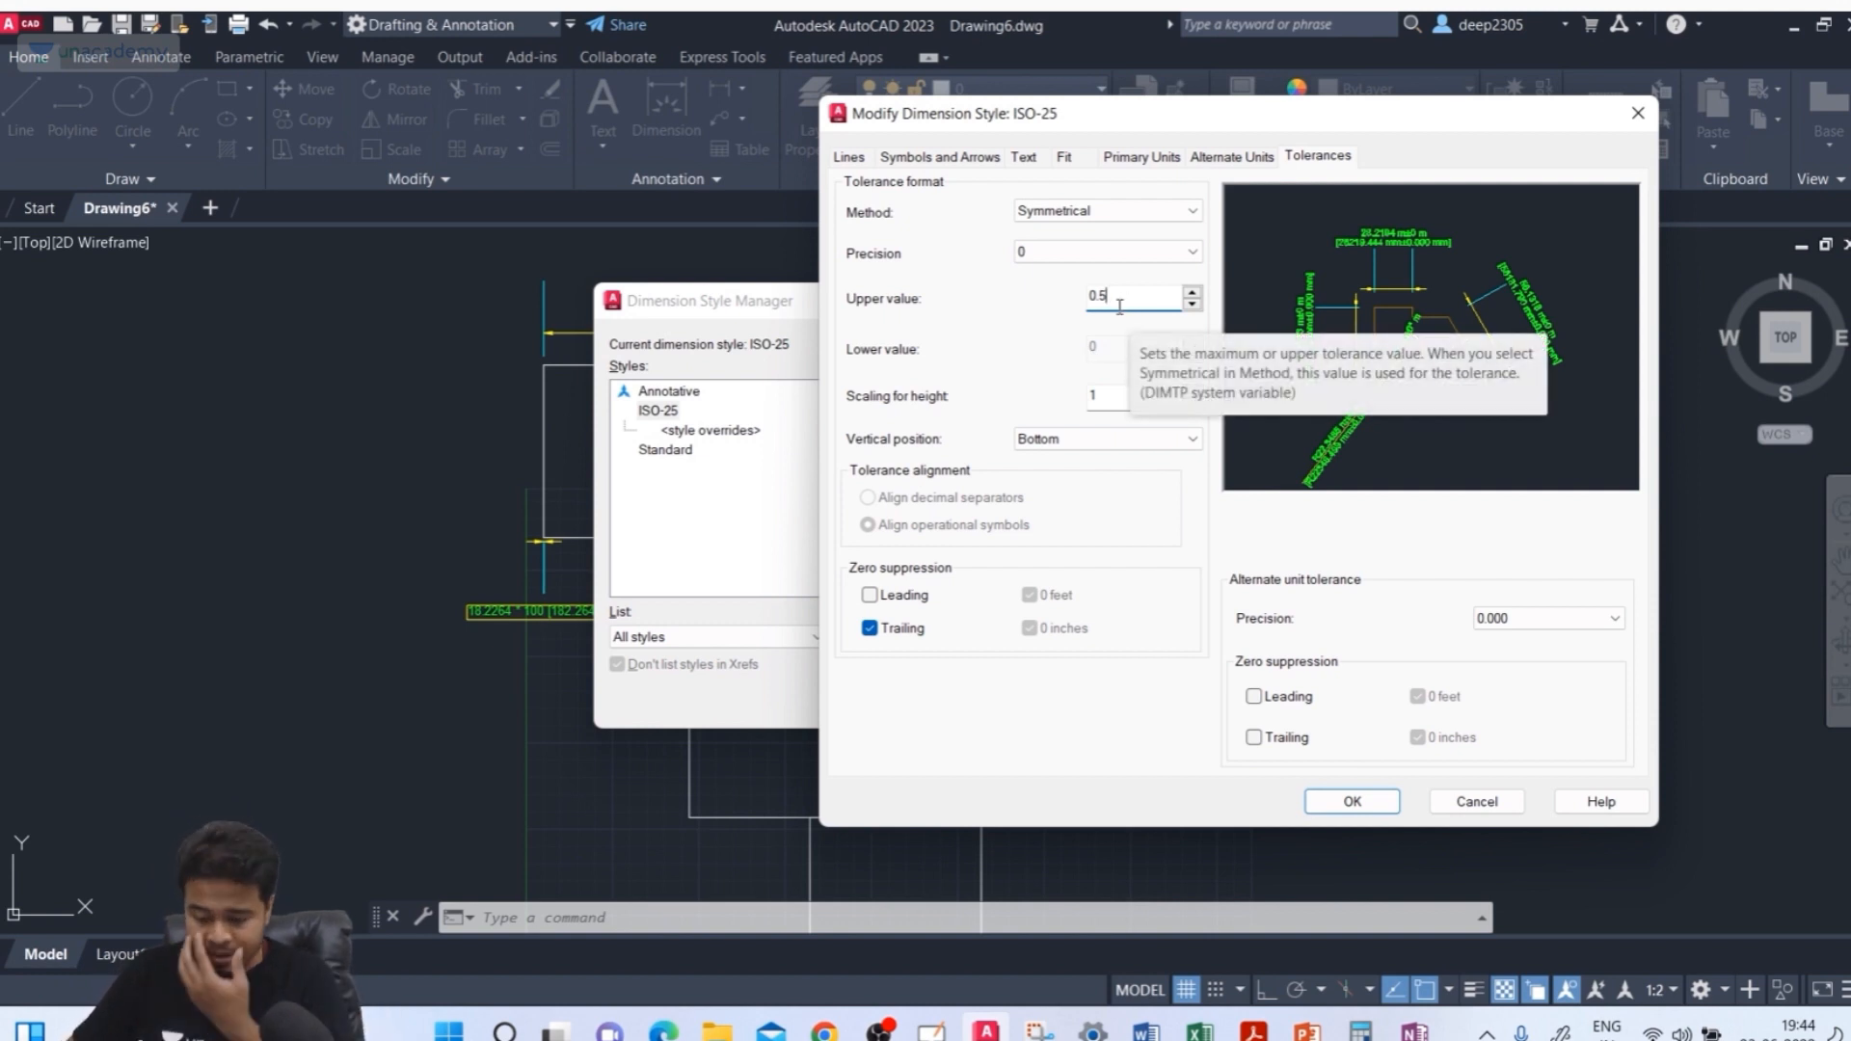
pyautogui.click(1331, 803)
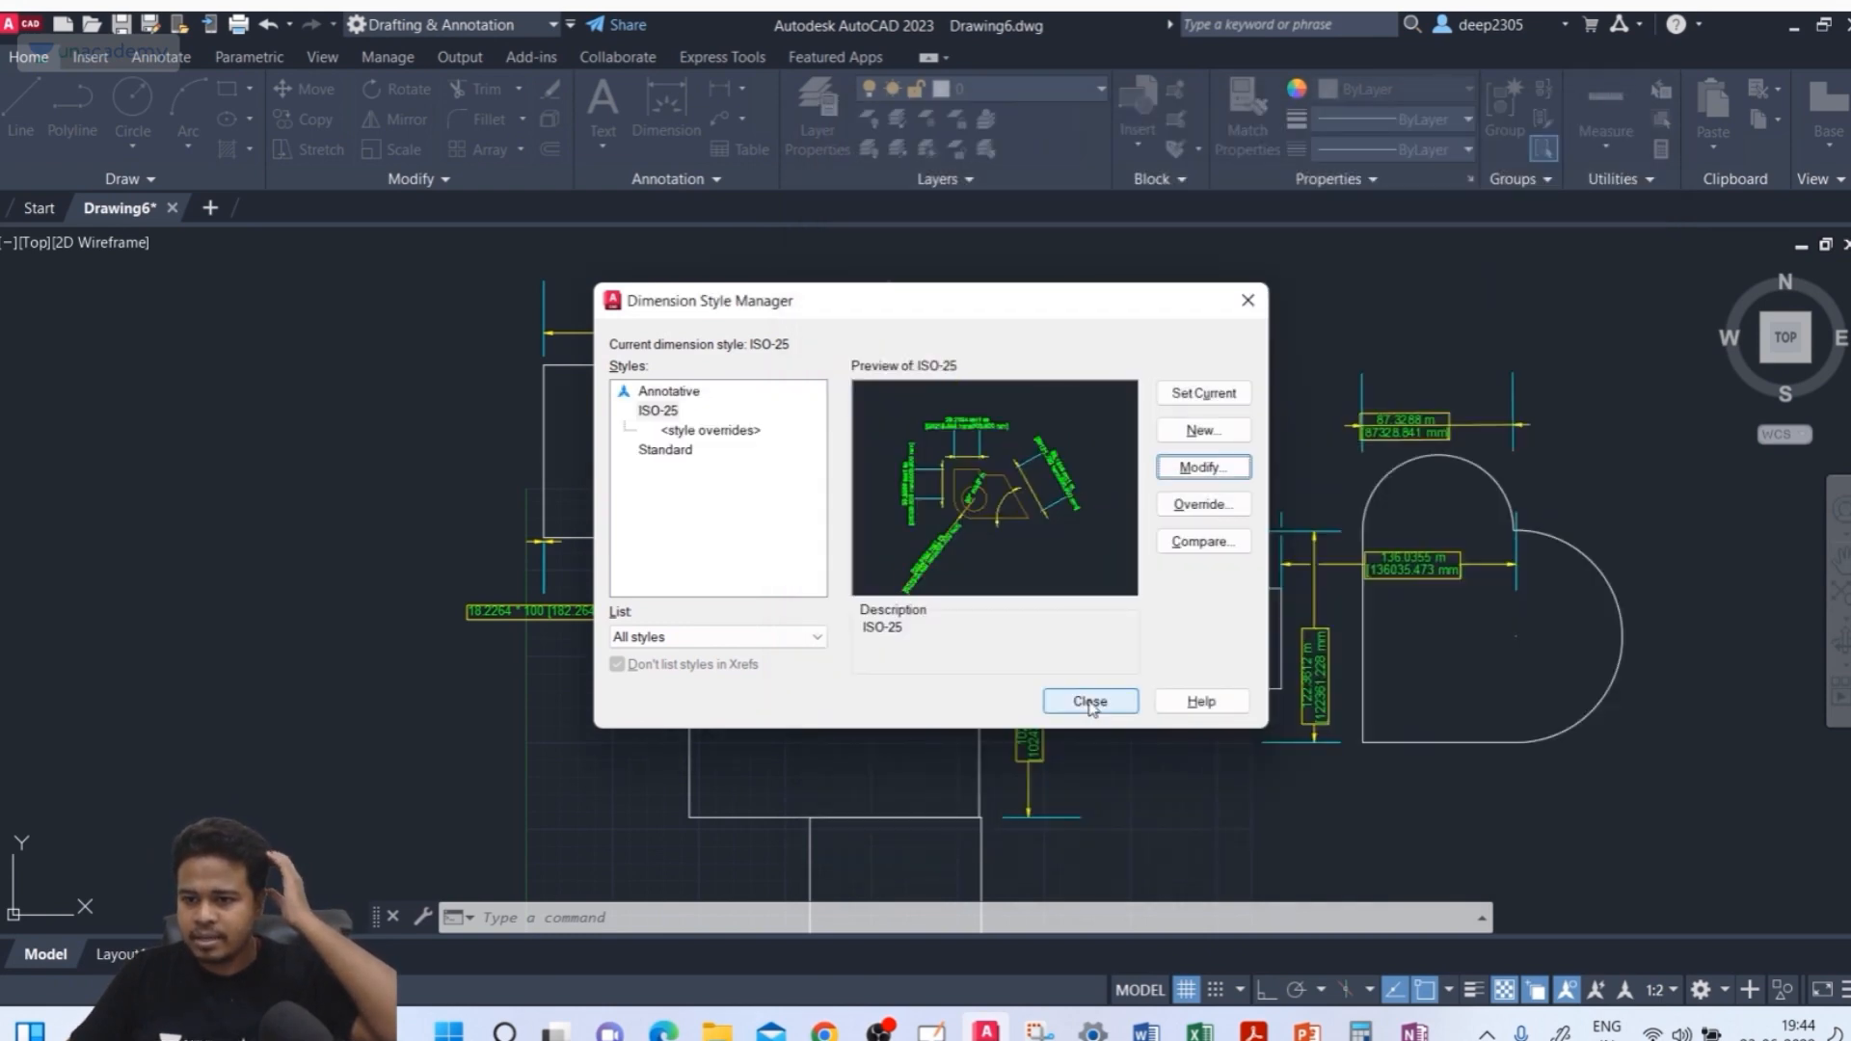
pyautogui.click(1090, 701)
pyautogui.scroll(5, 730, 301)
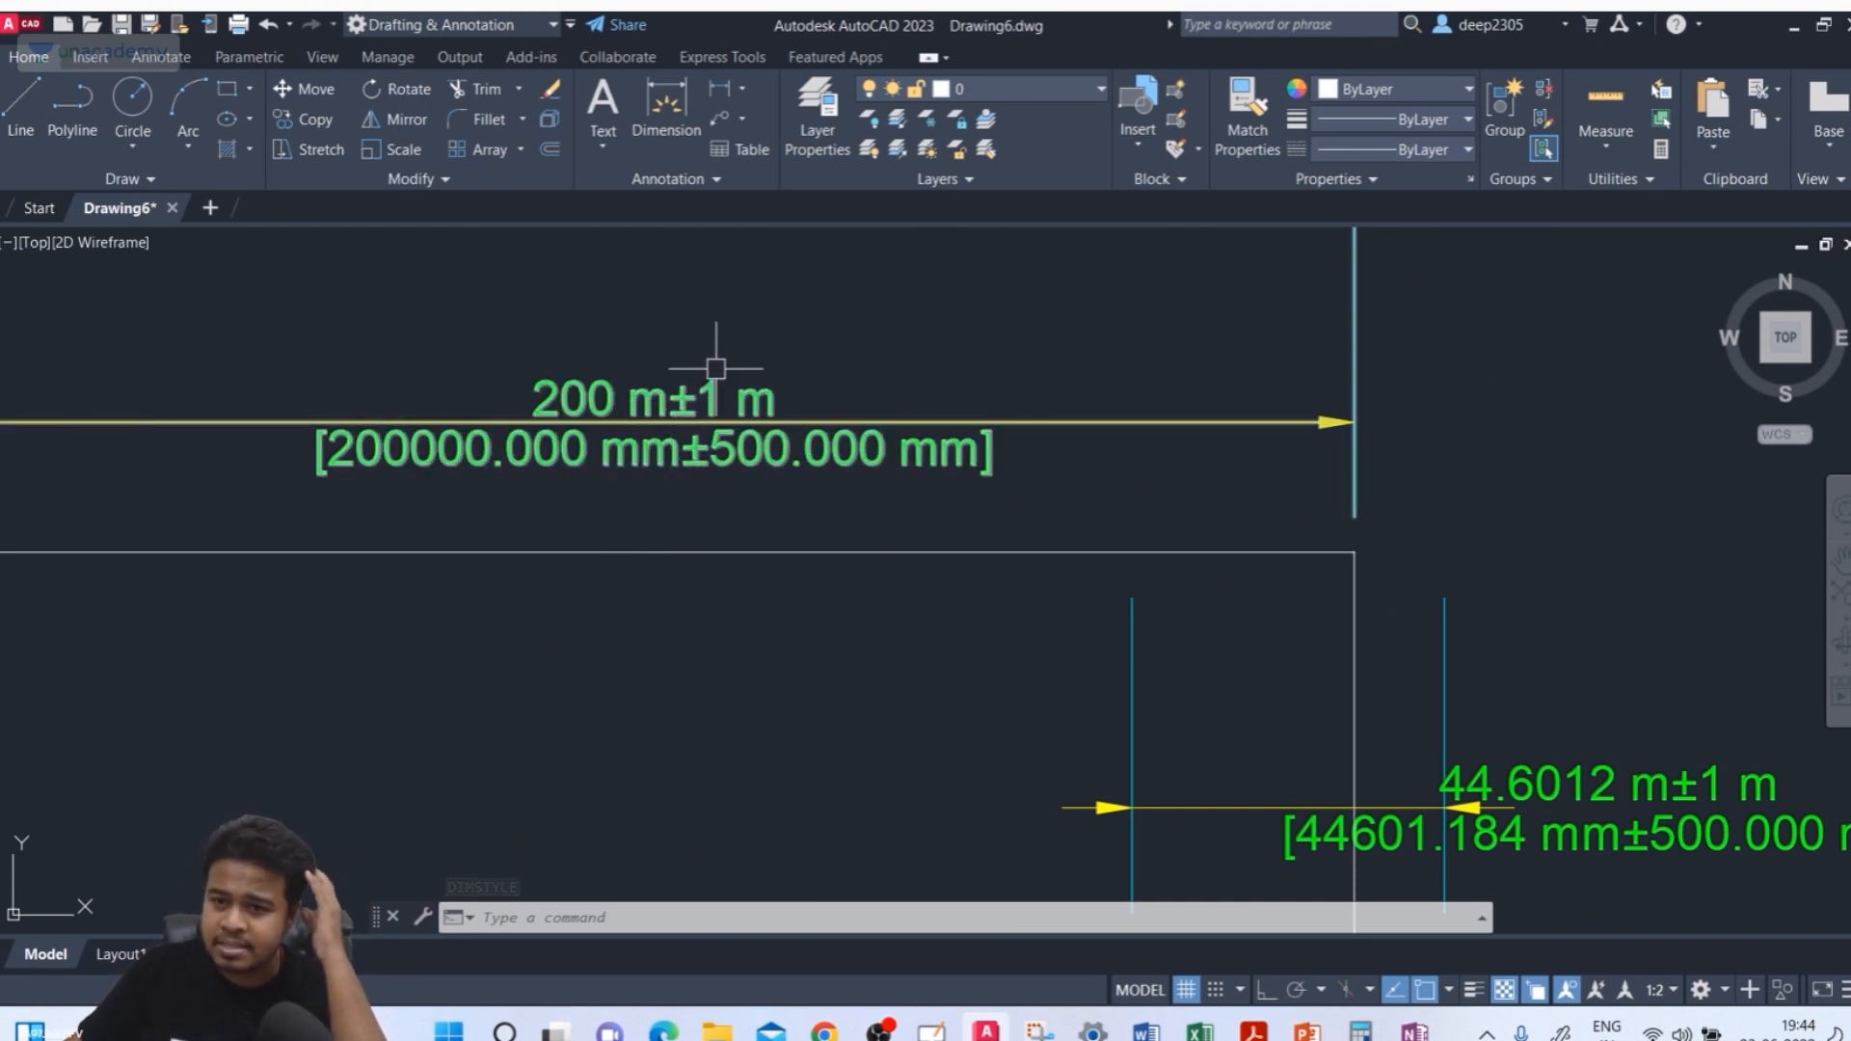
# Reopen the ISO-25 dimension style, set the tolerance precision to 0.00 and apply, closing the style dialogs
pyautogui.moveTo(737, 393)
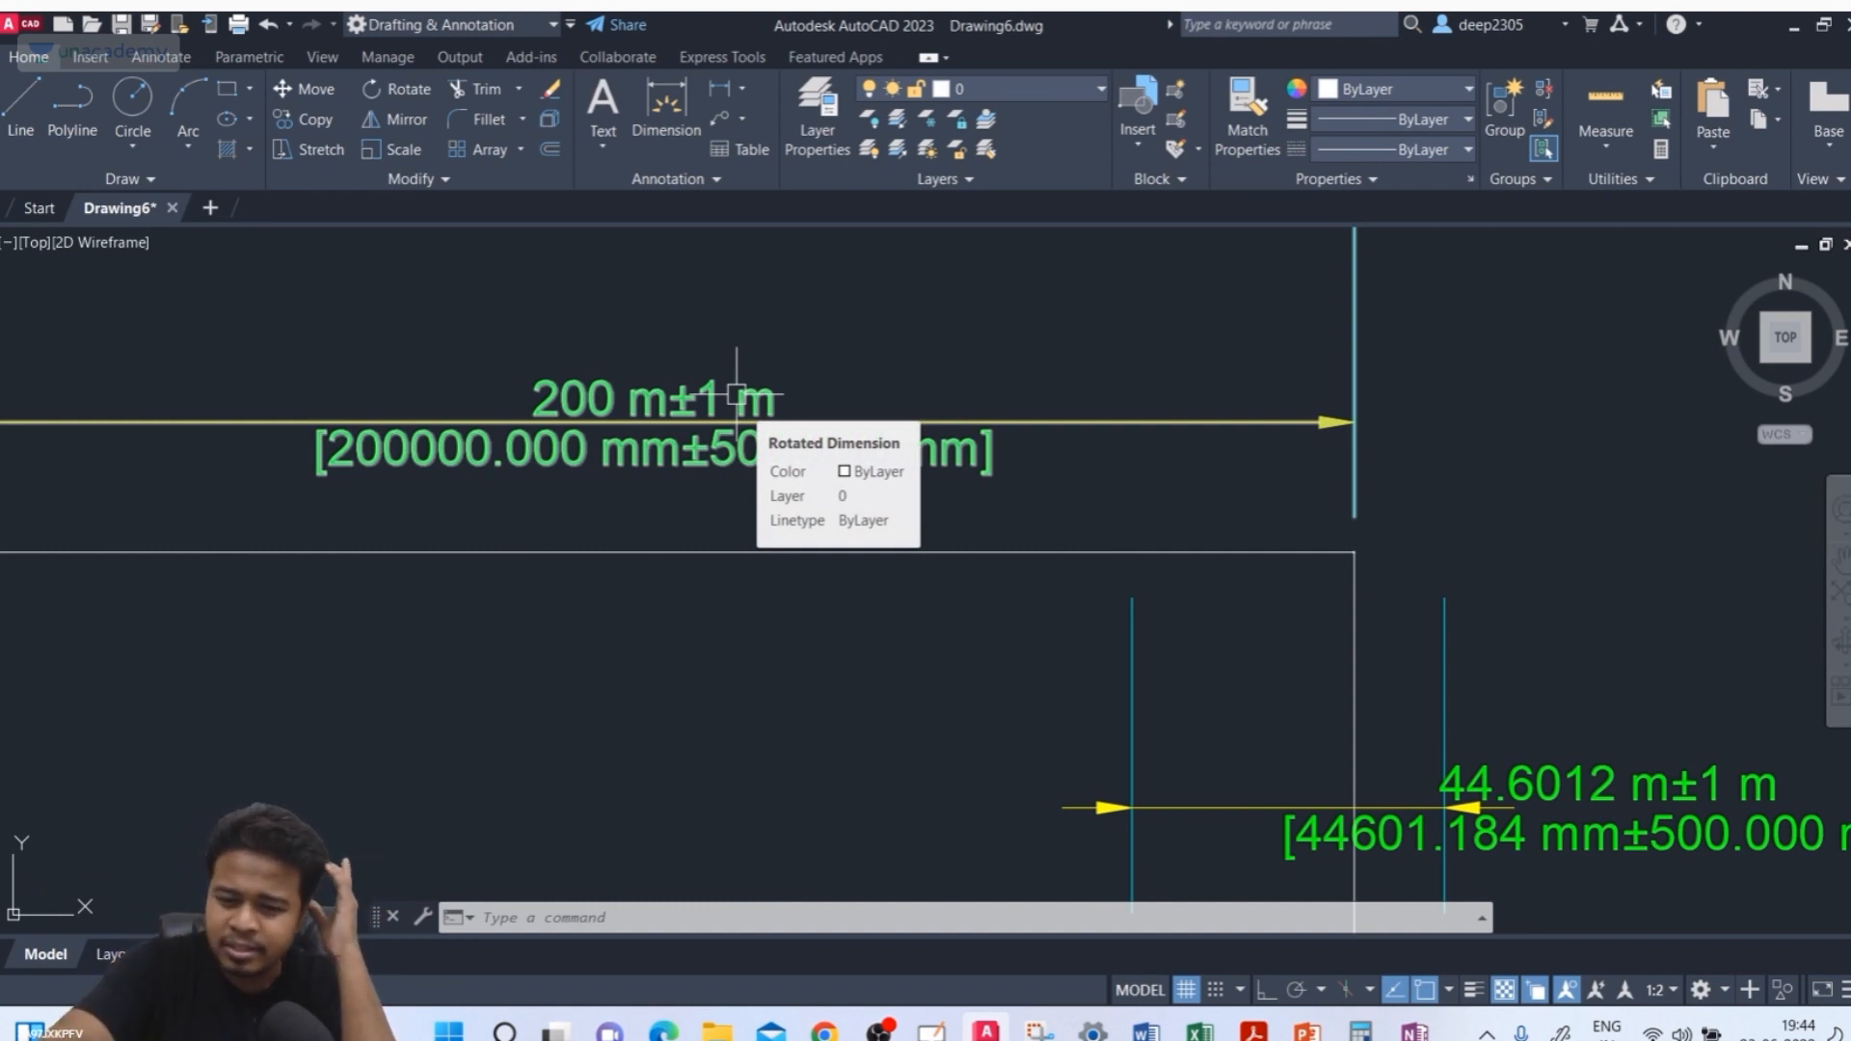
pyautogui.write('d')
pyautogui.press('Return')
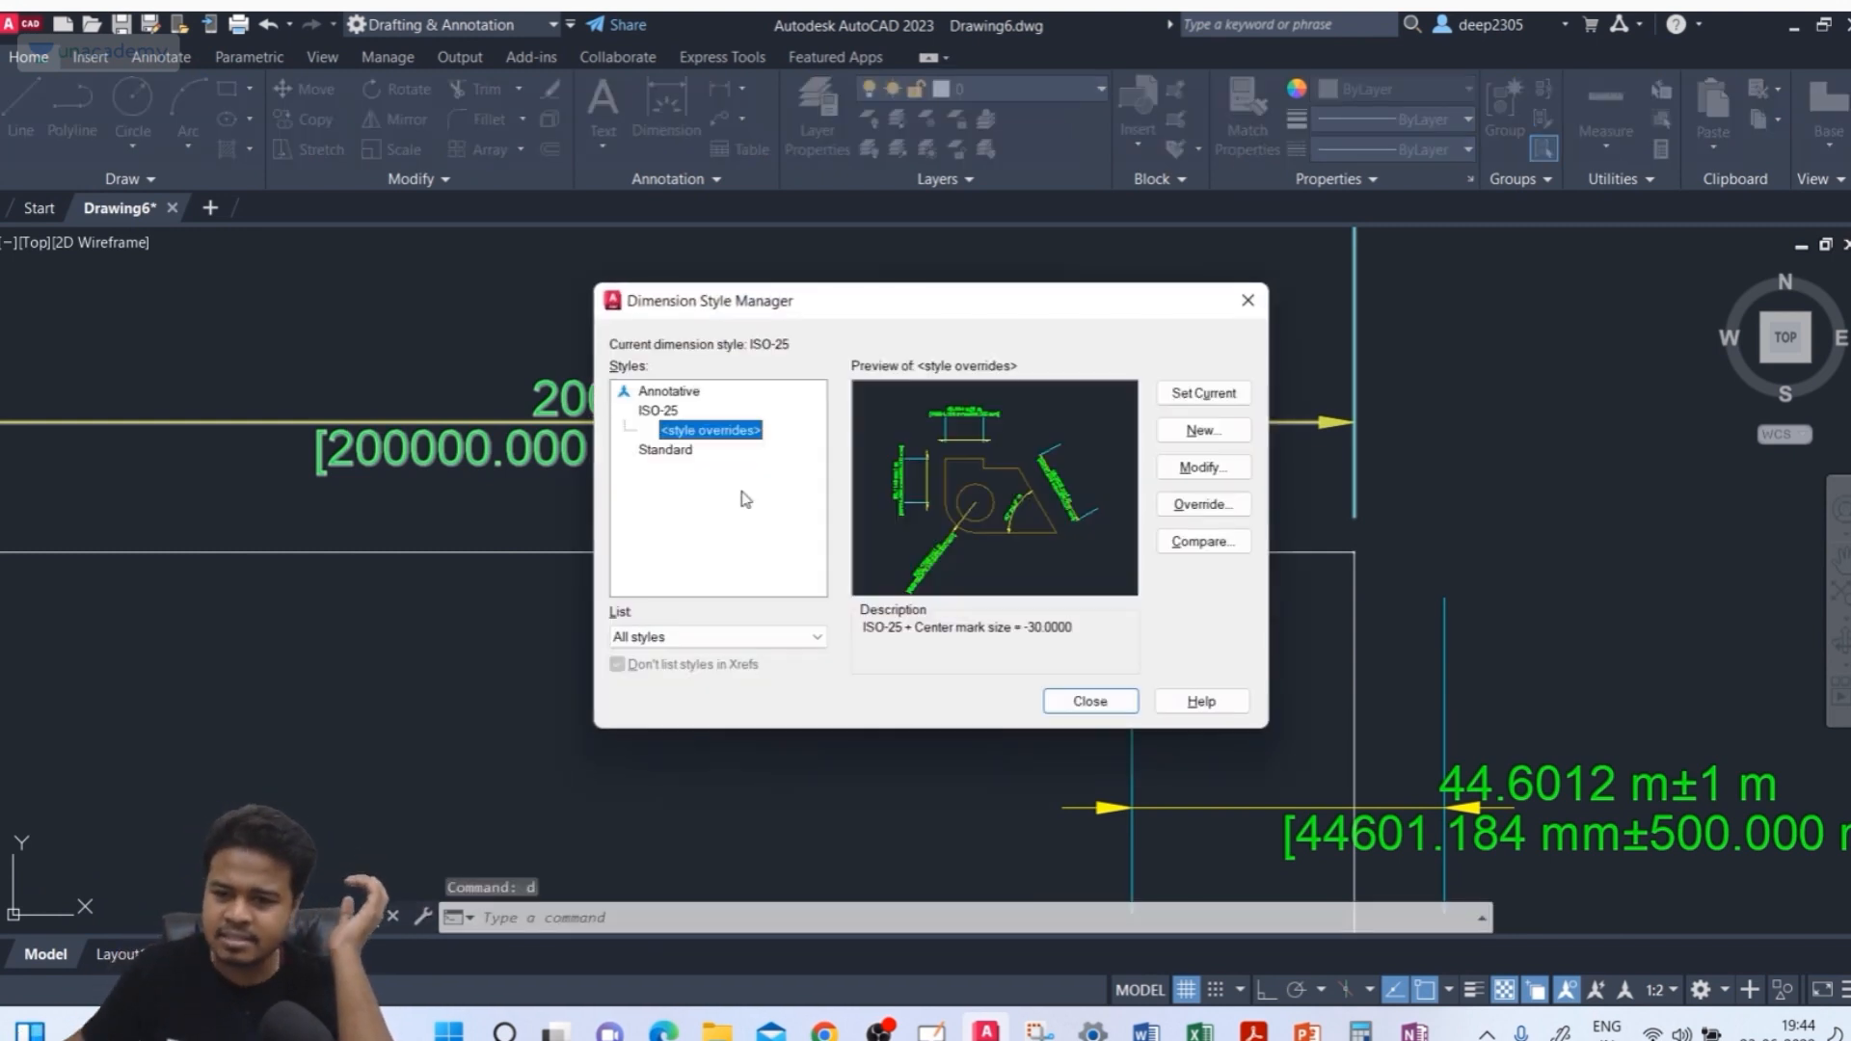
pyautogui.click(660, 412)
pyautogui.click(1184, 469)
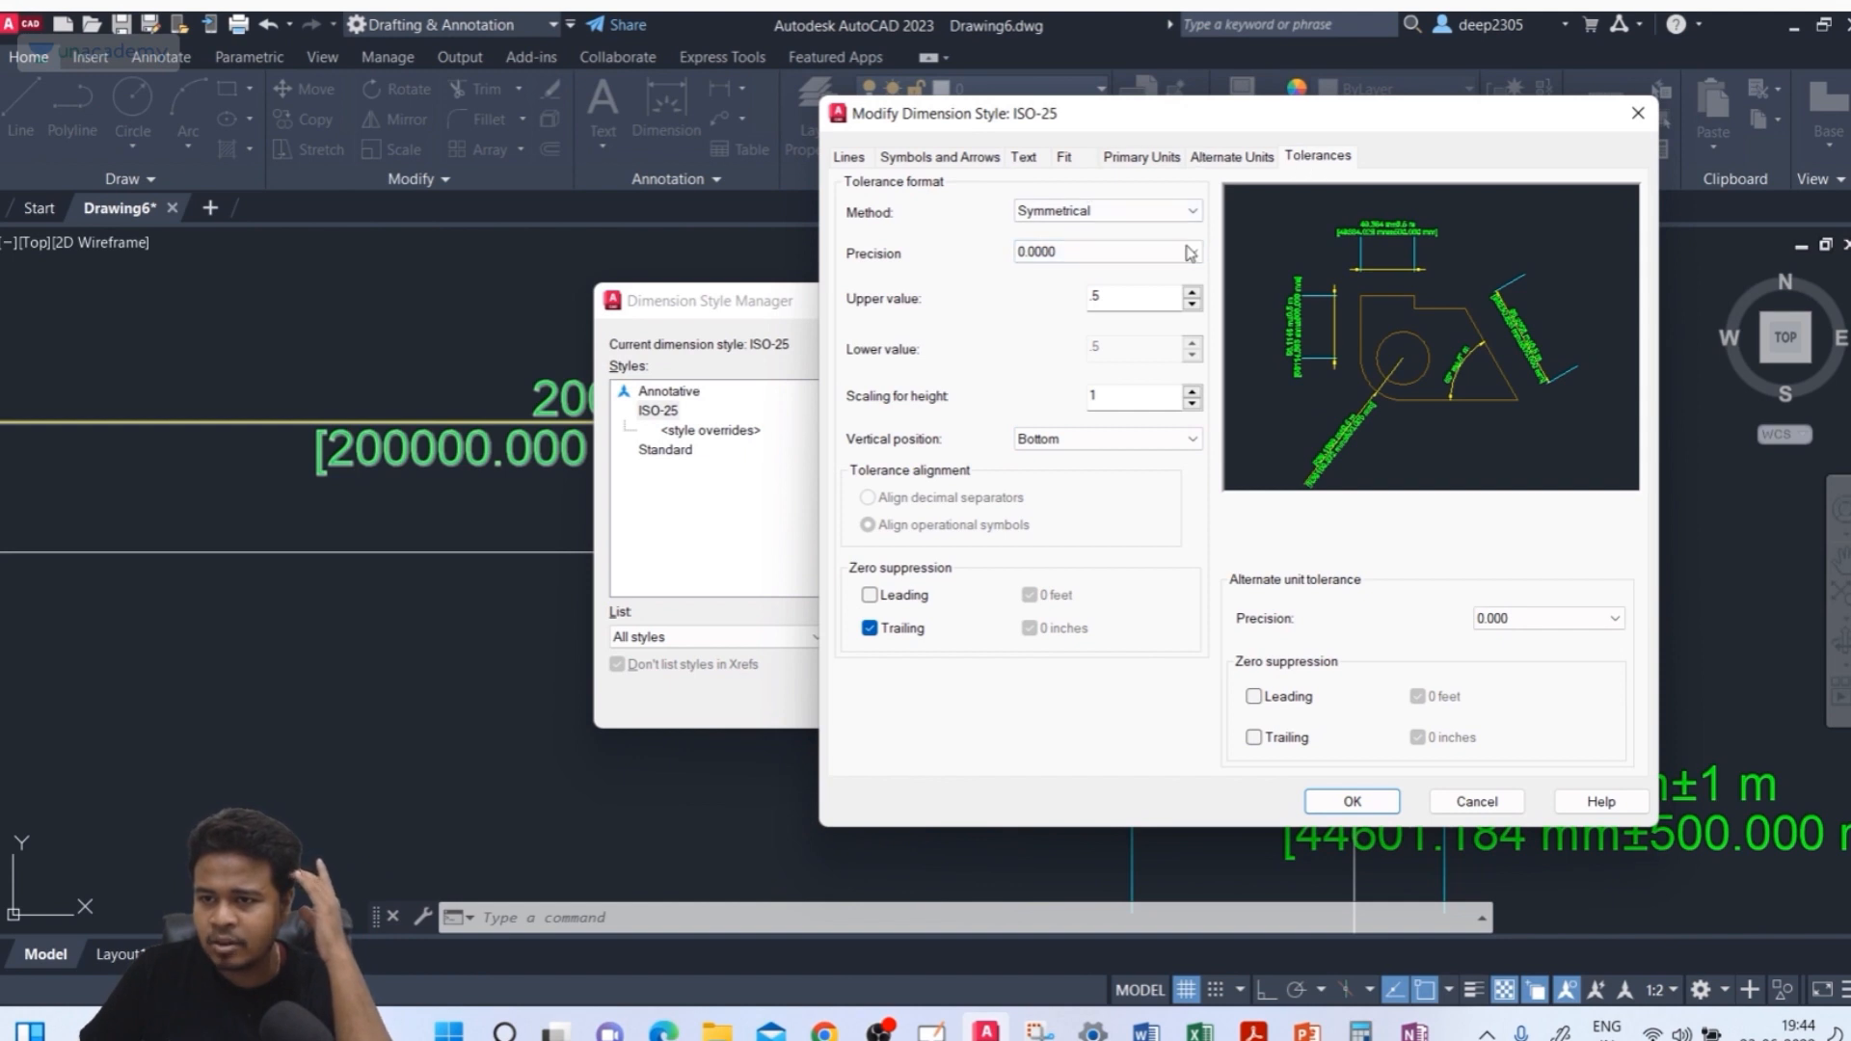
pyautogui.click(1086, 254)
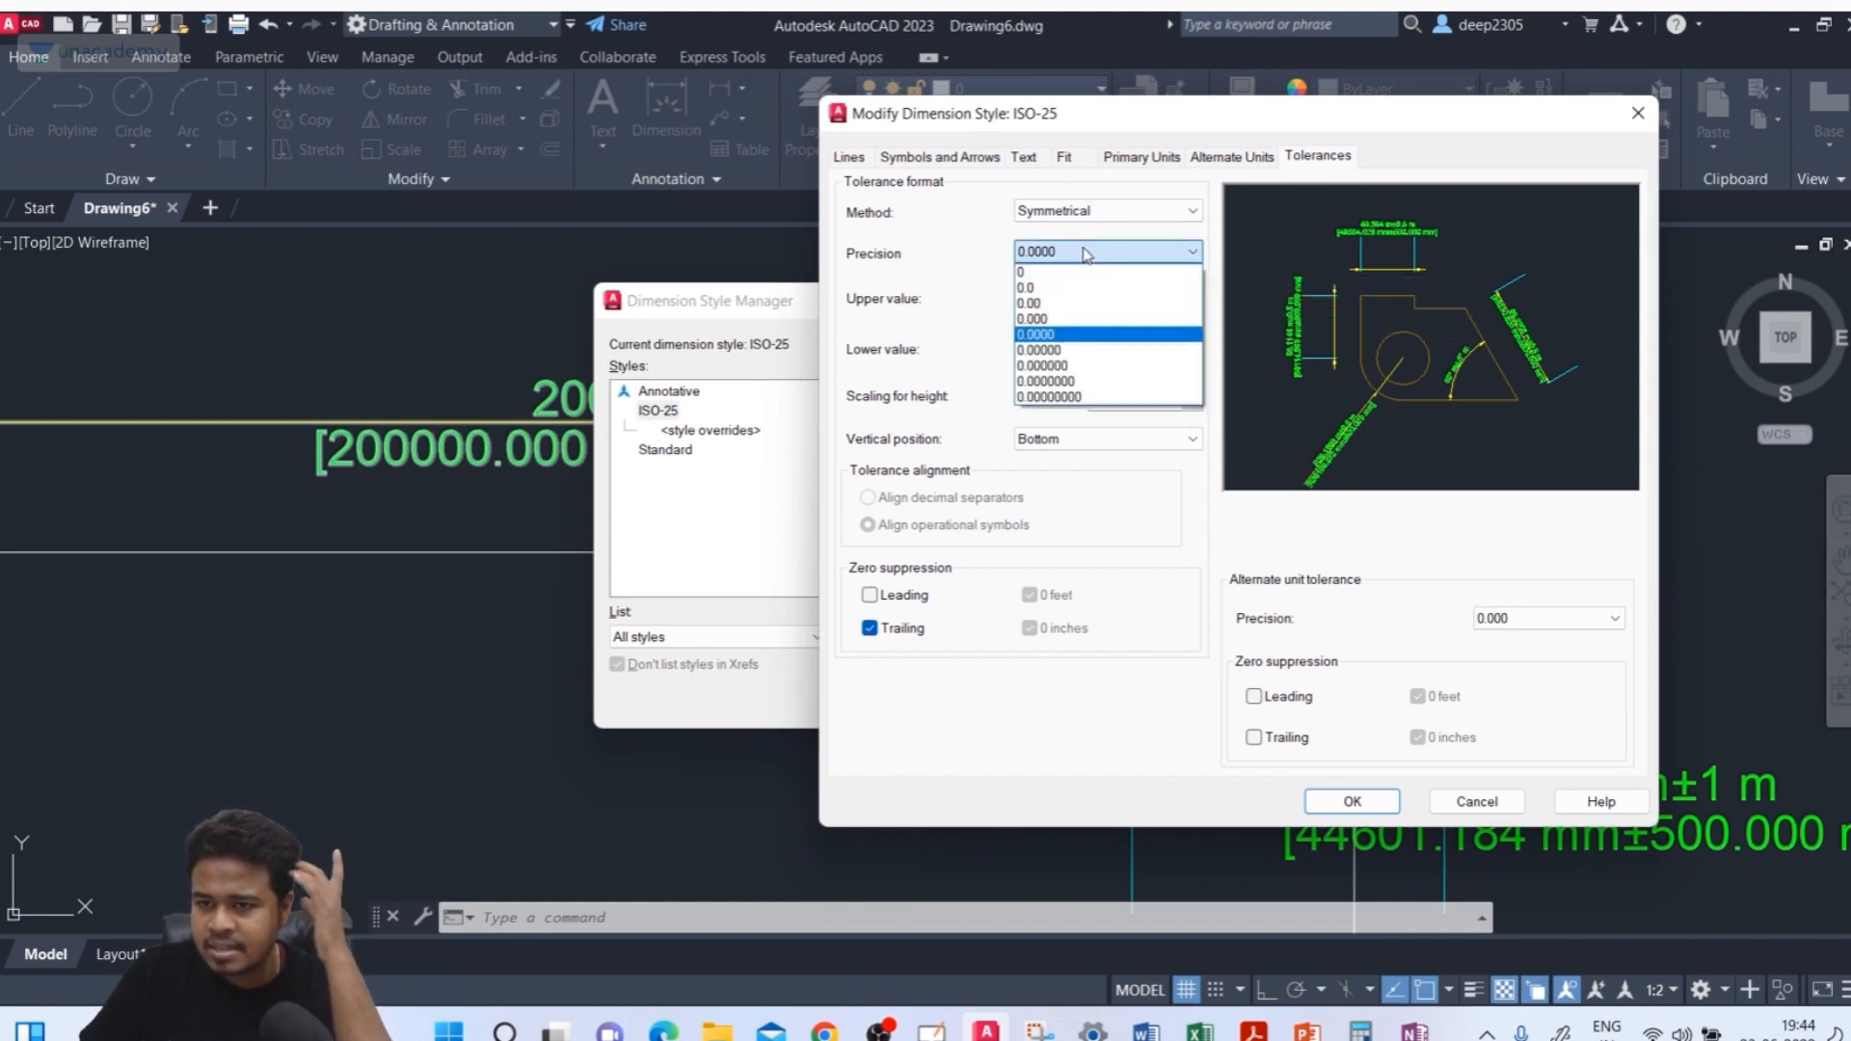
pyautogui.click(1060, 304)
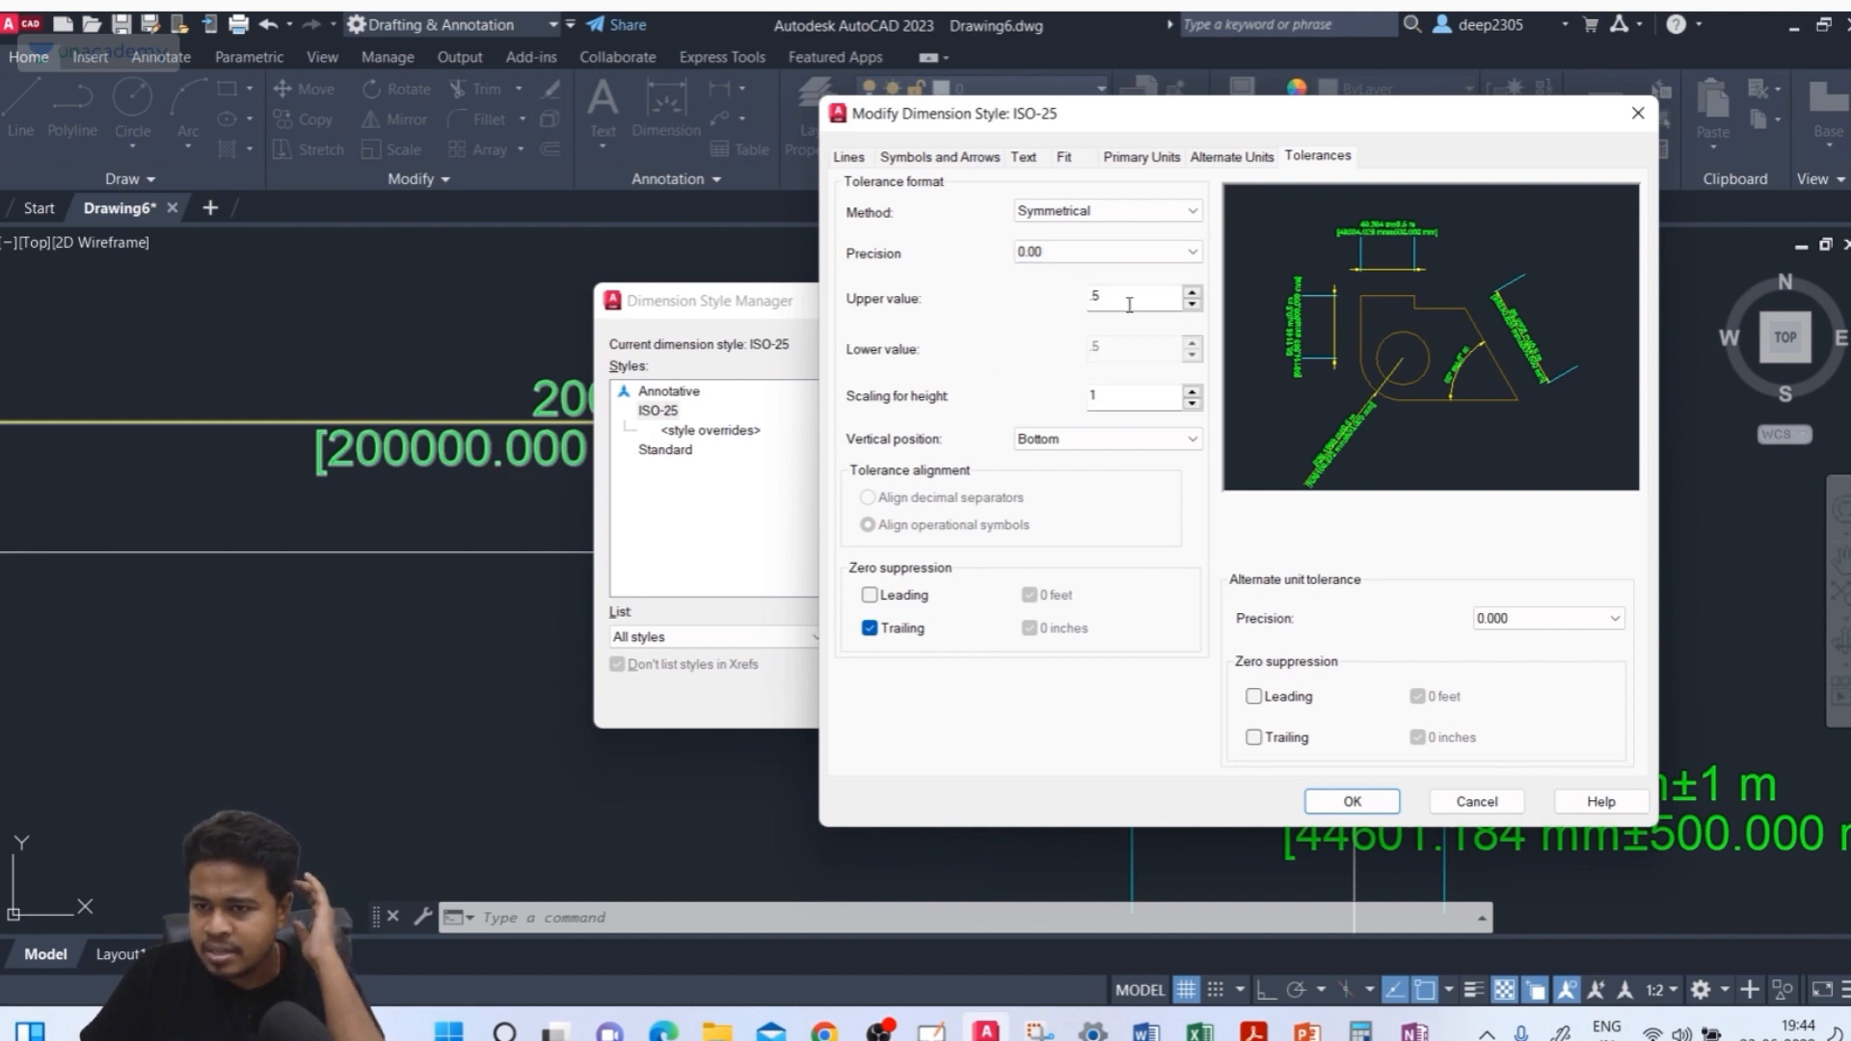
pyautogui.moveTo(1129, 304); pyautogui.dragTo(1081, 302)
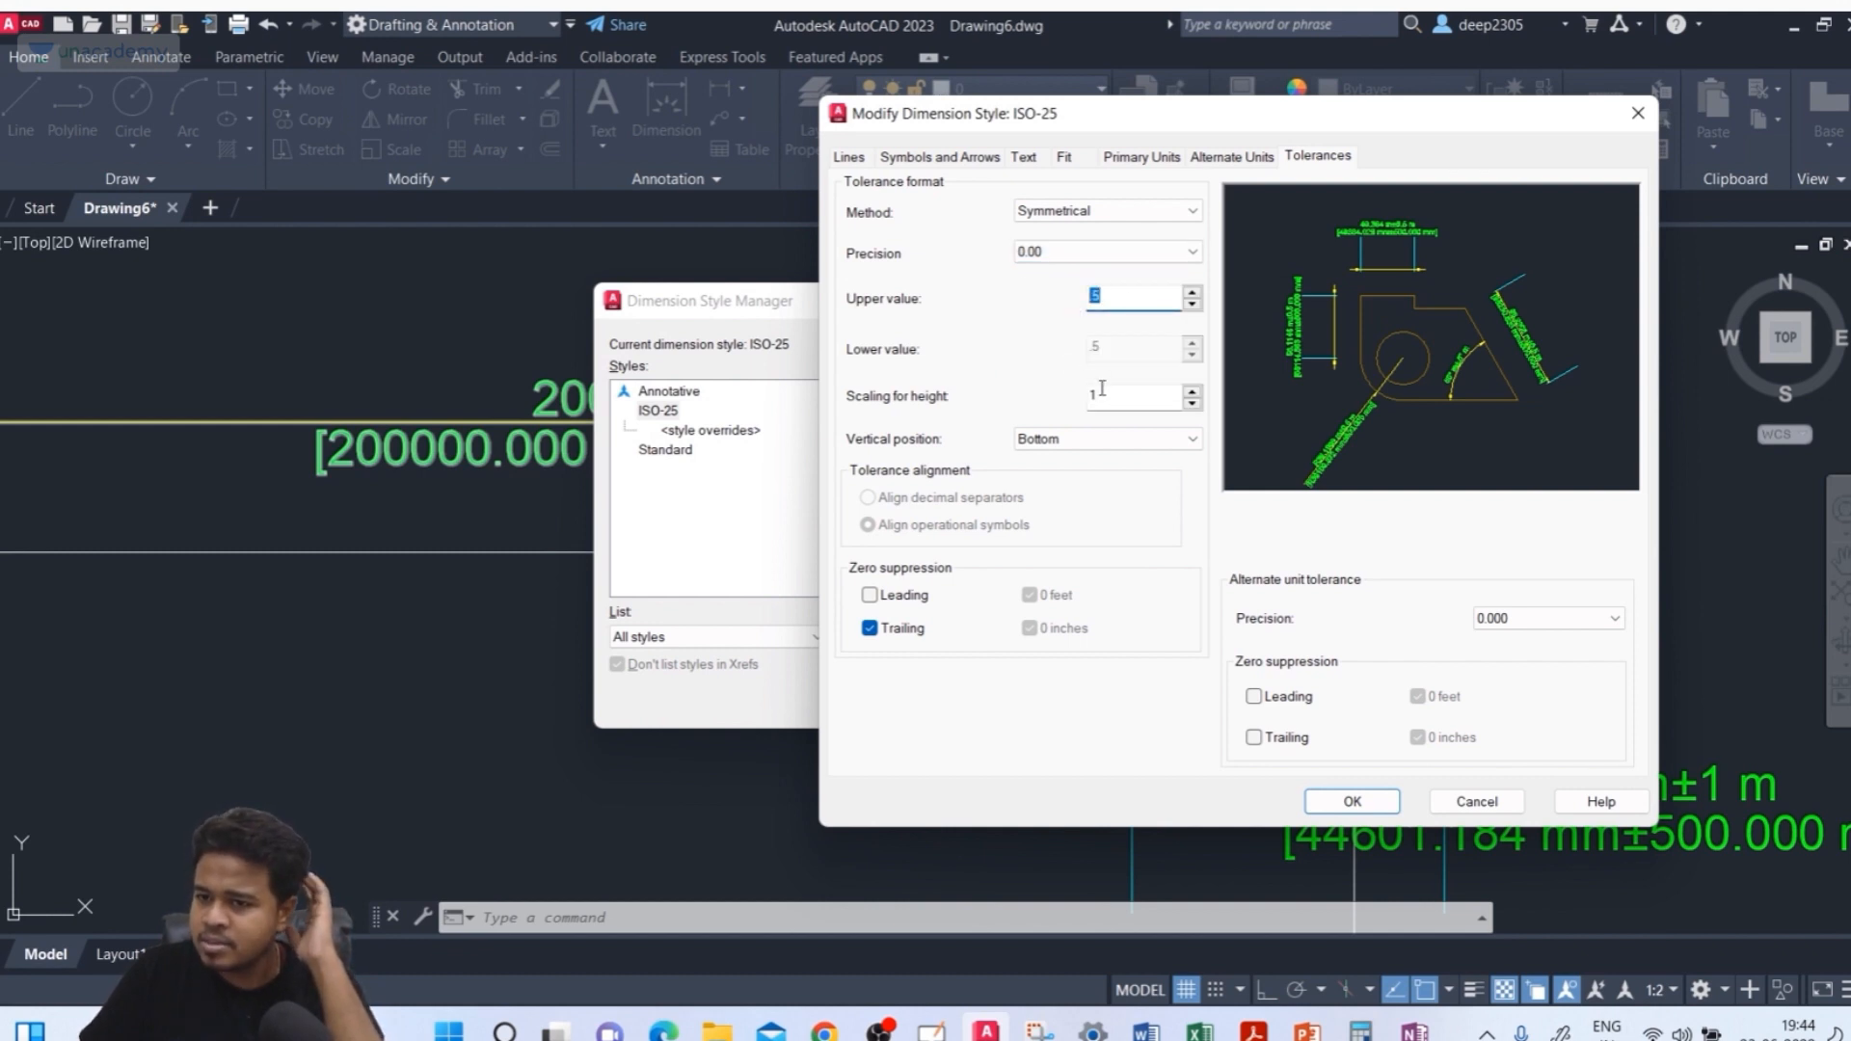
pyautogui.click(1330, 801)
pyautogui.click(1083, 698)
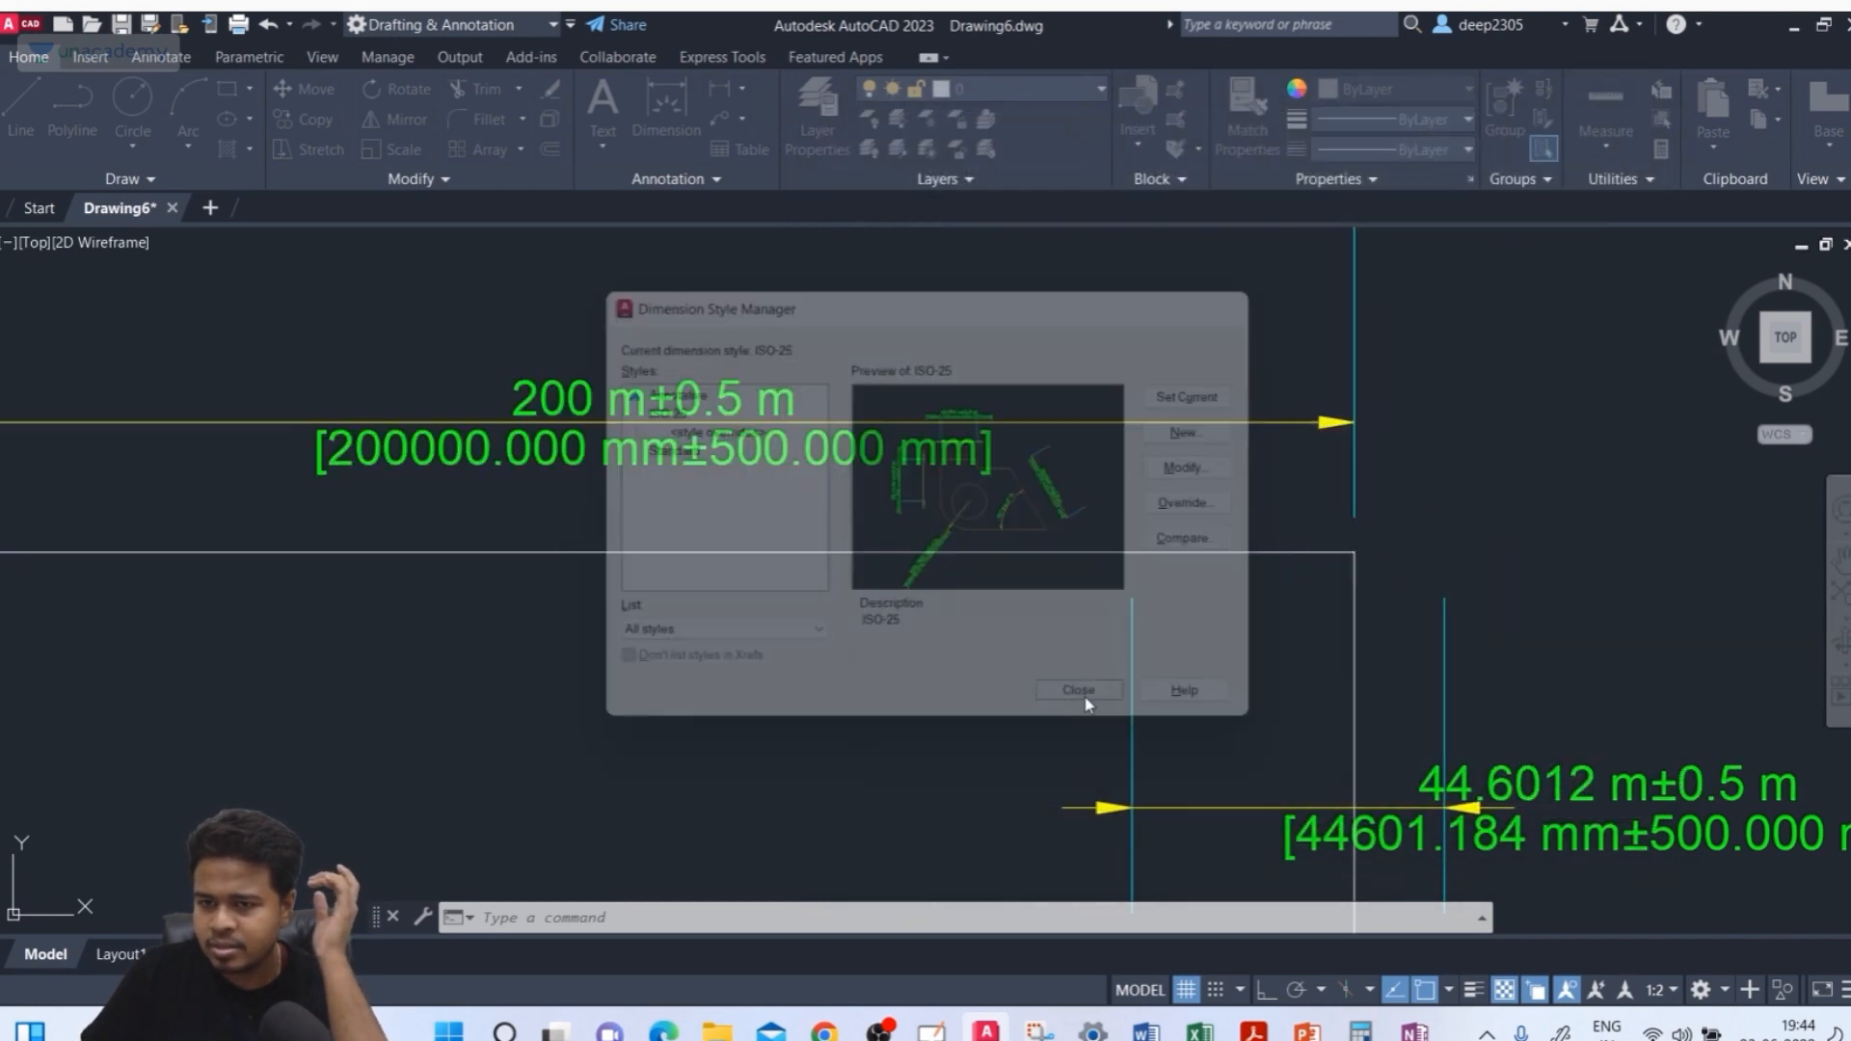
pyautogui.scroll(2, 723, 395)
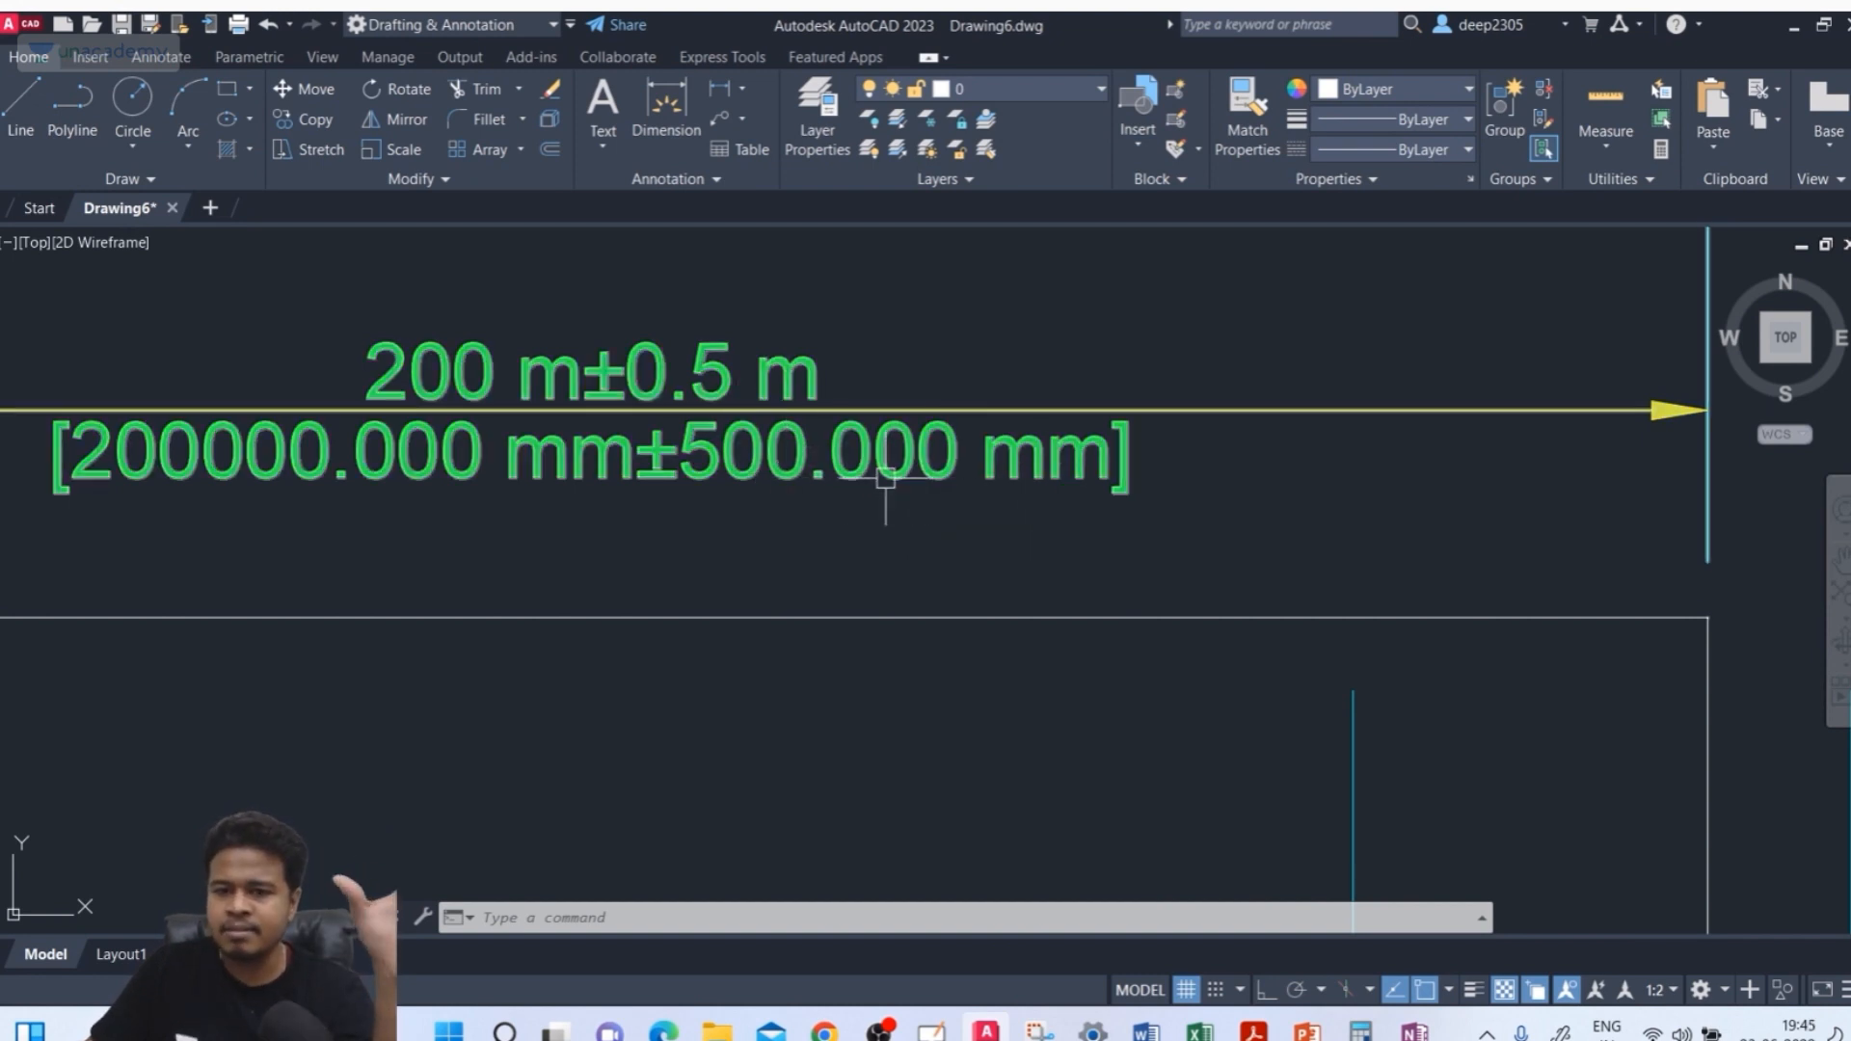
pyautogui.write('d')
pyautogui.press('Return')
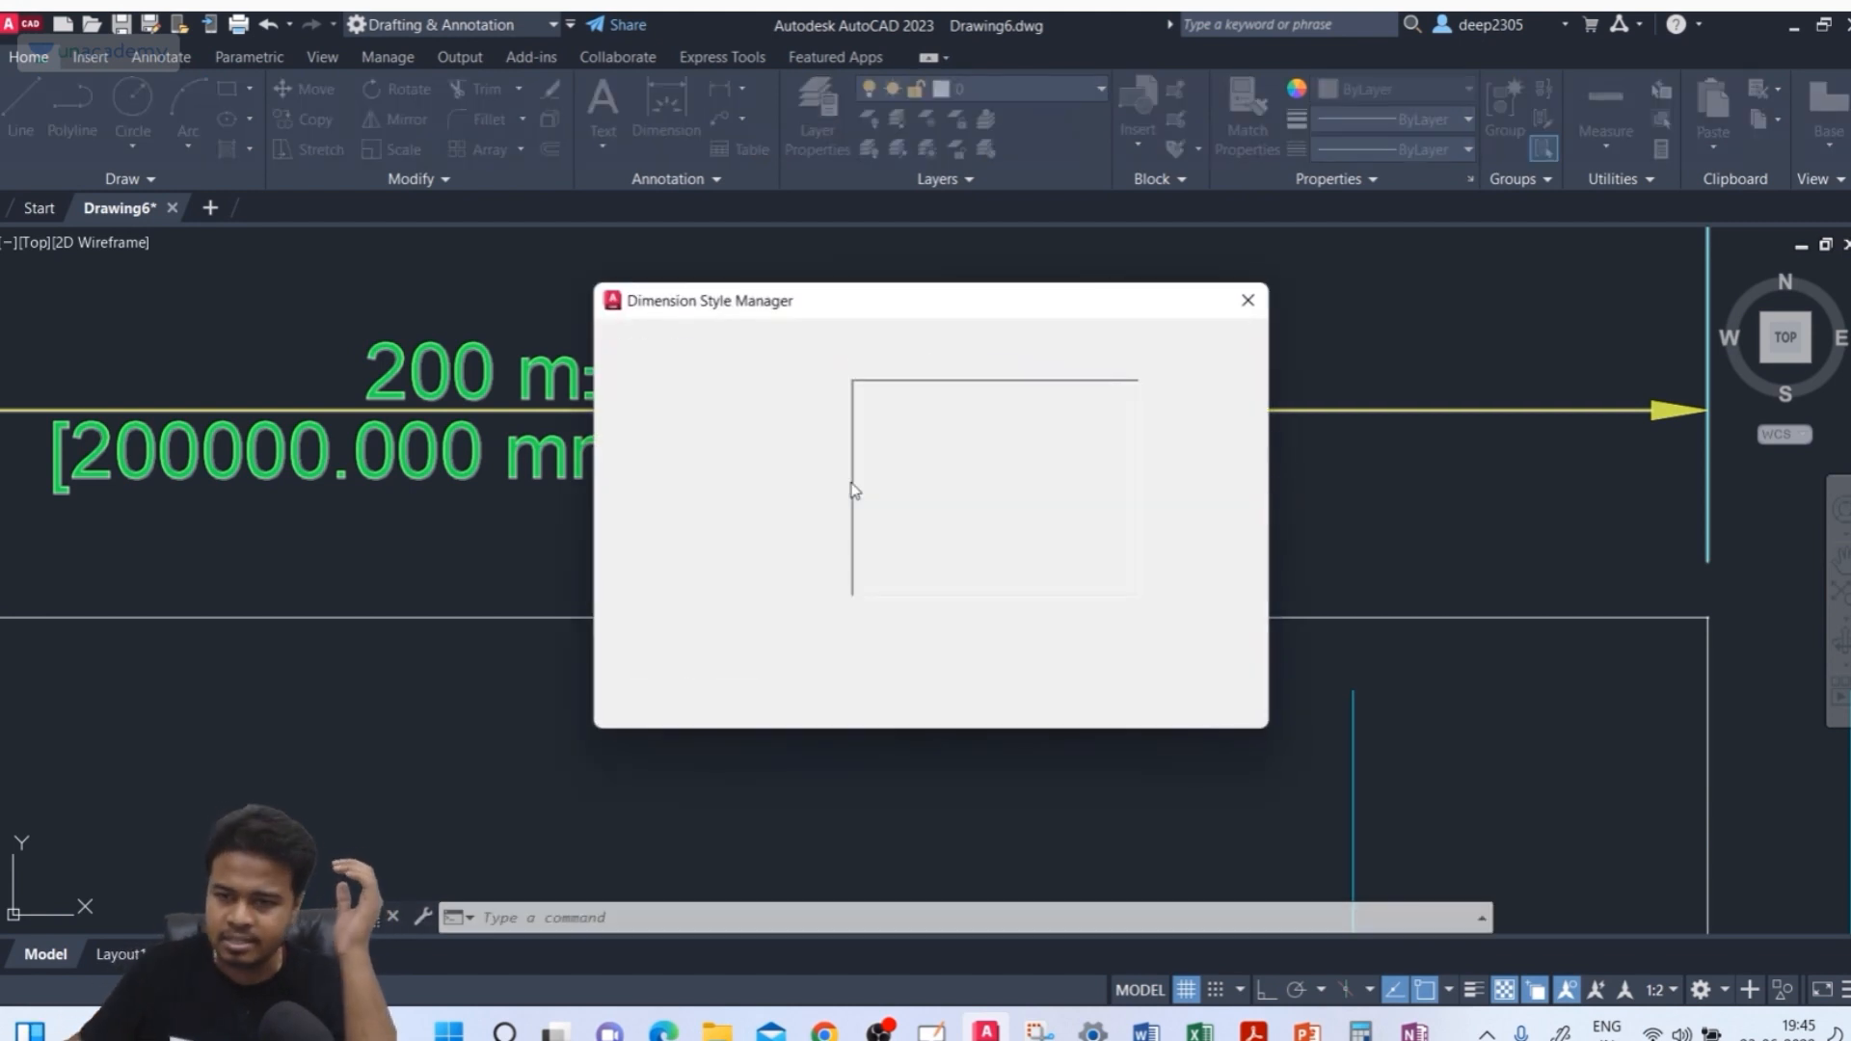
pyautogui.click(1247, 299)
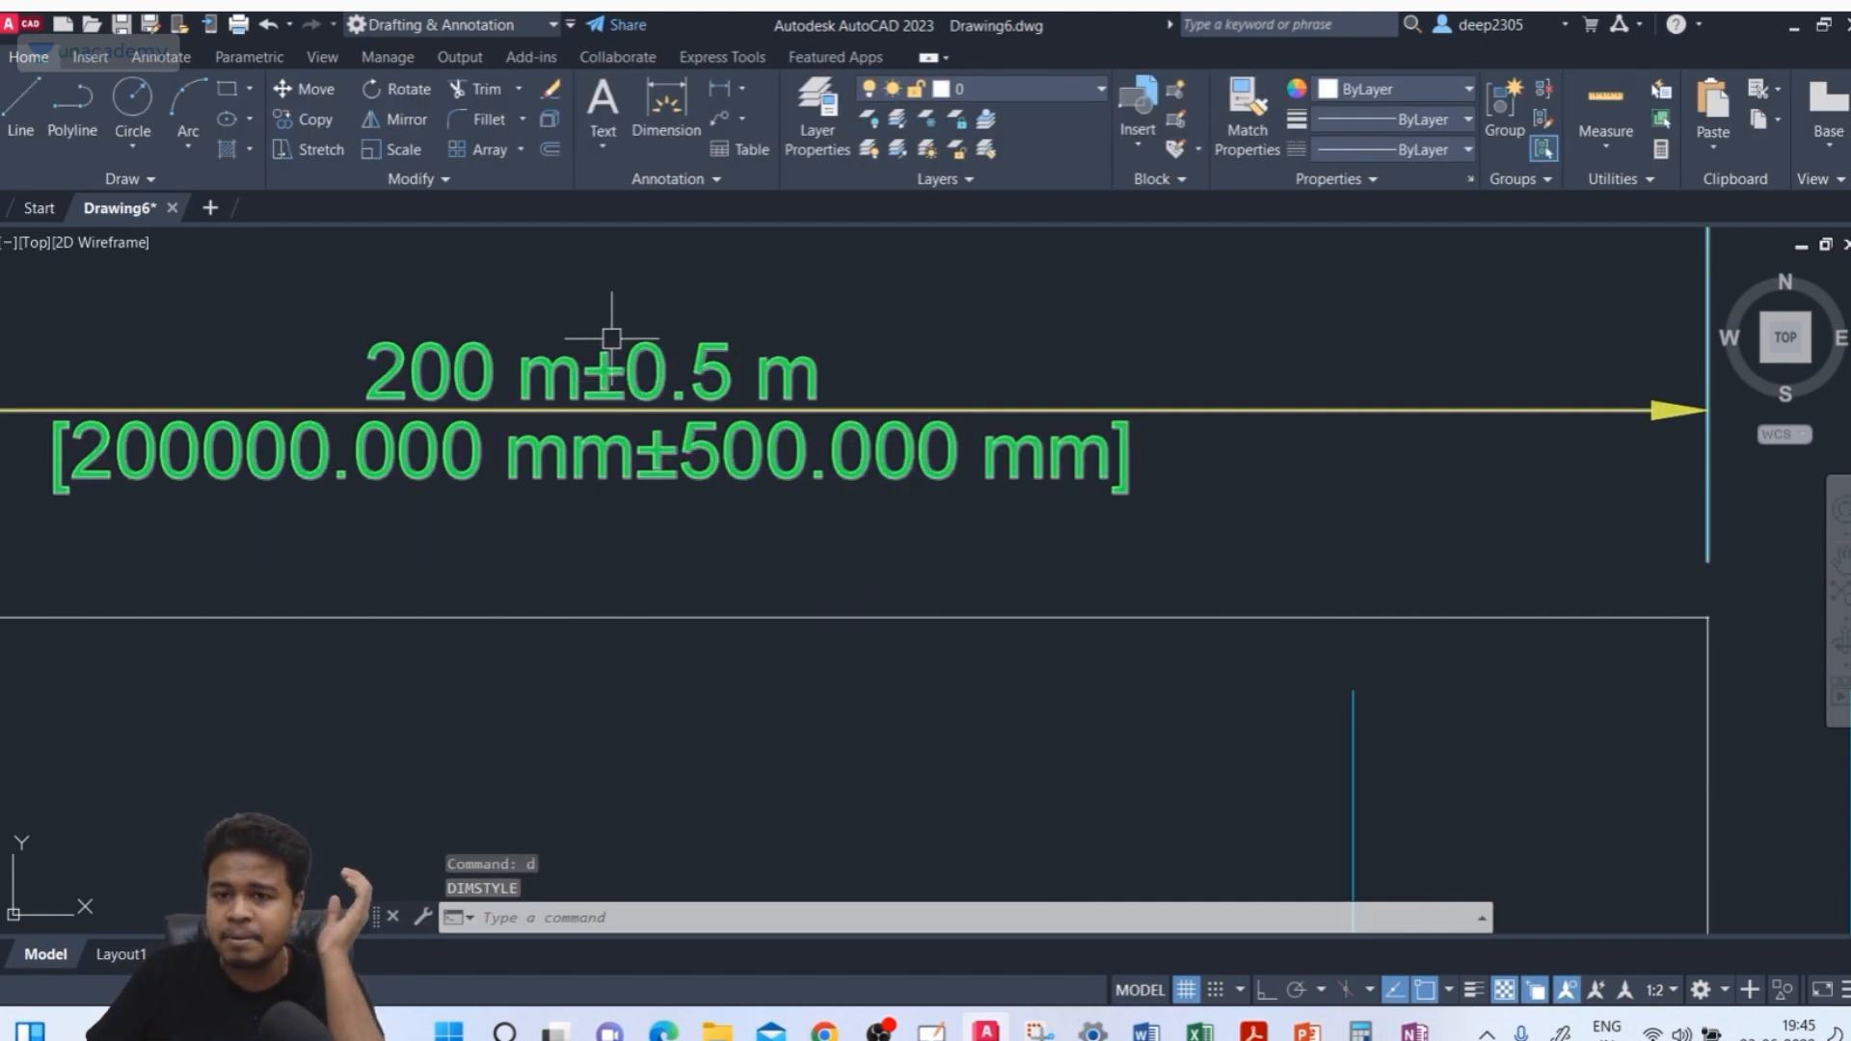
# Change the ISO-25 tolerance method to Deviation with a lower value of 0.3, then apply and close the style dialogs
pyautogui.write('d')
pyautogui.press('Return')
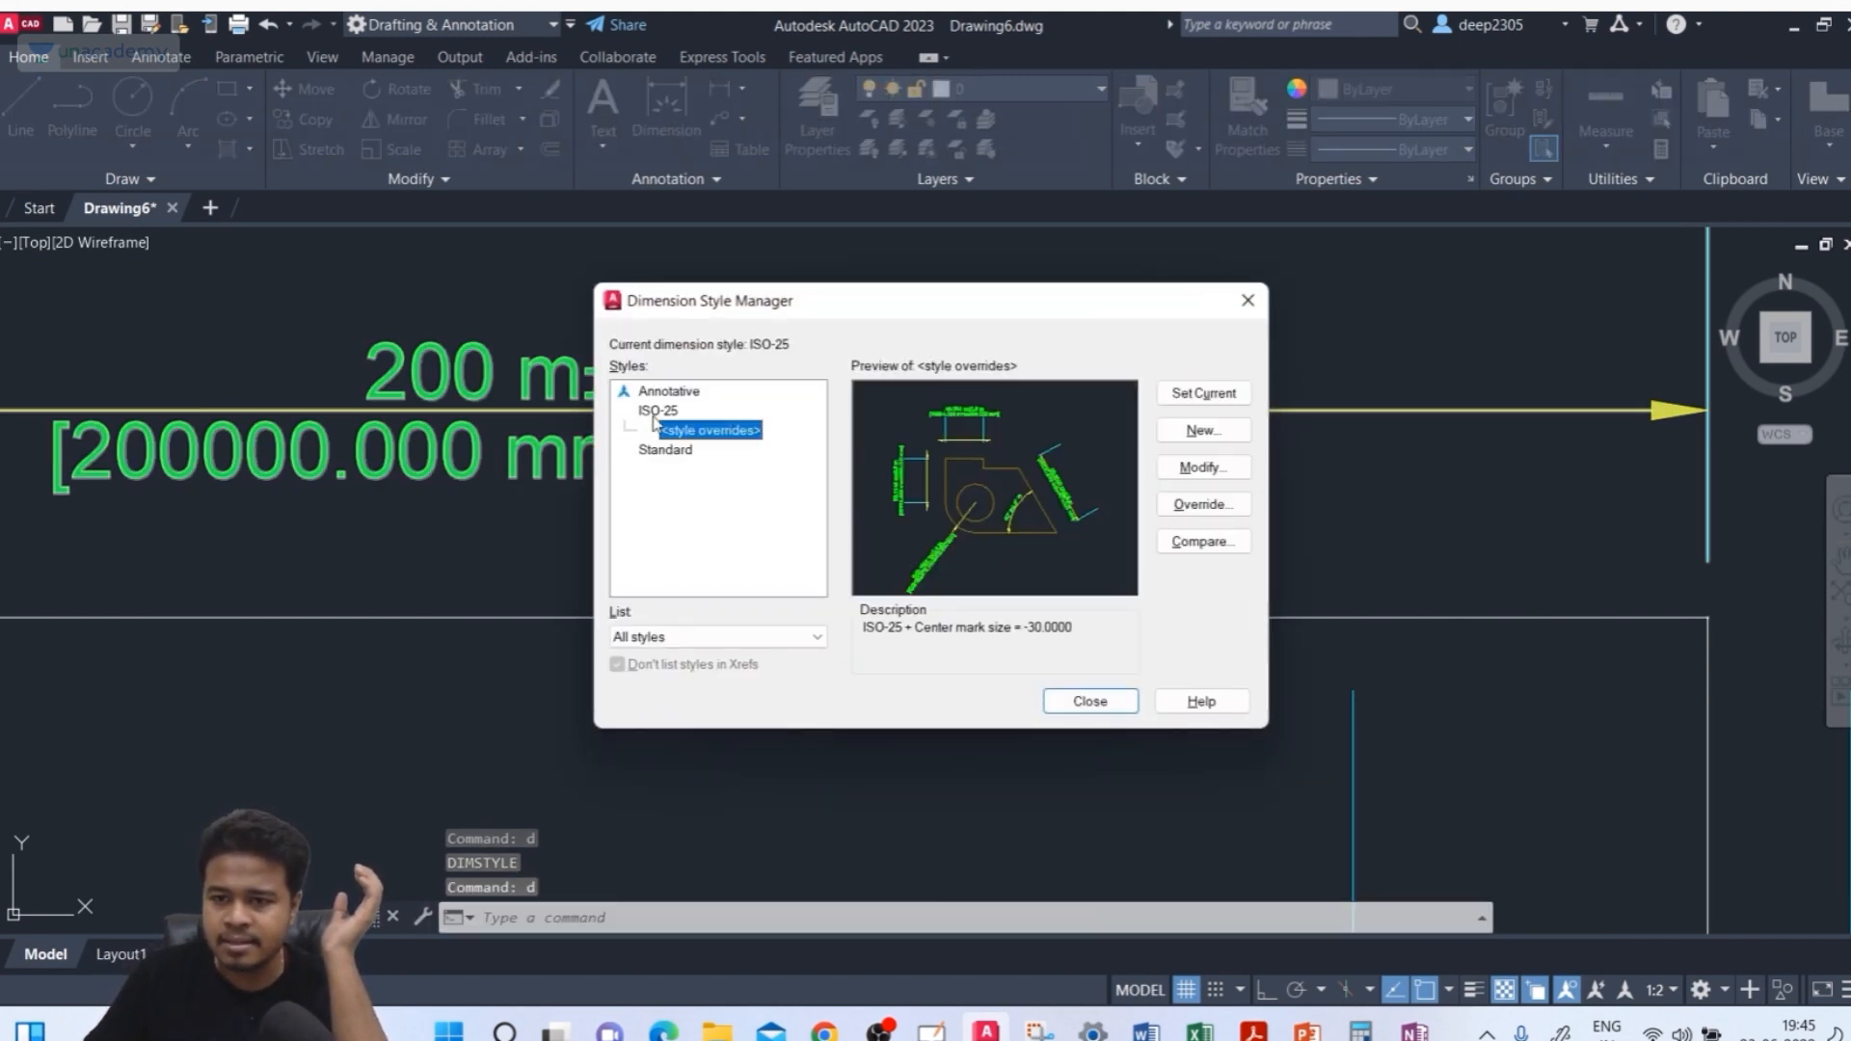
pyautogui.click(657, 411)
pyautogui.click(1205, 470)
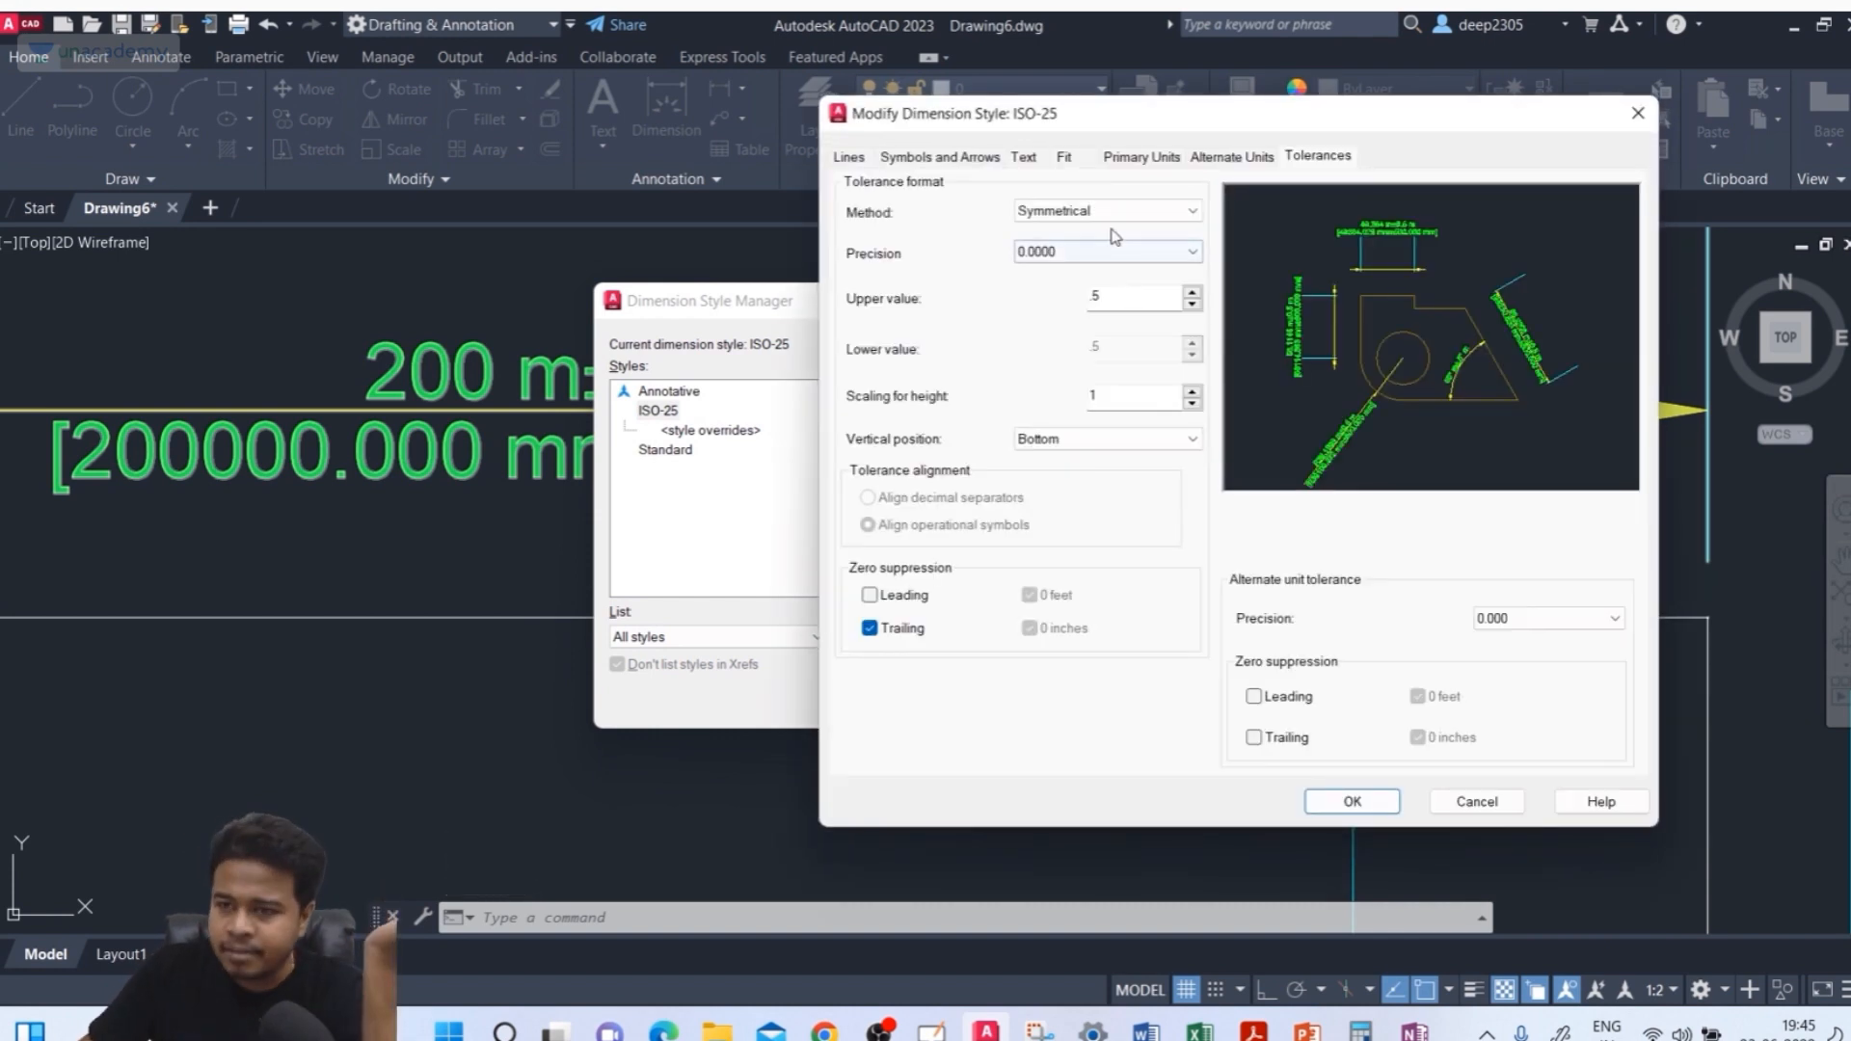
pyautogui.click(1113, 214)
pyautogui.click(1099, 263)
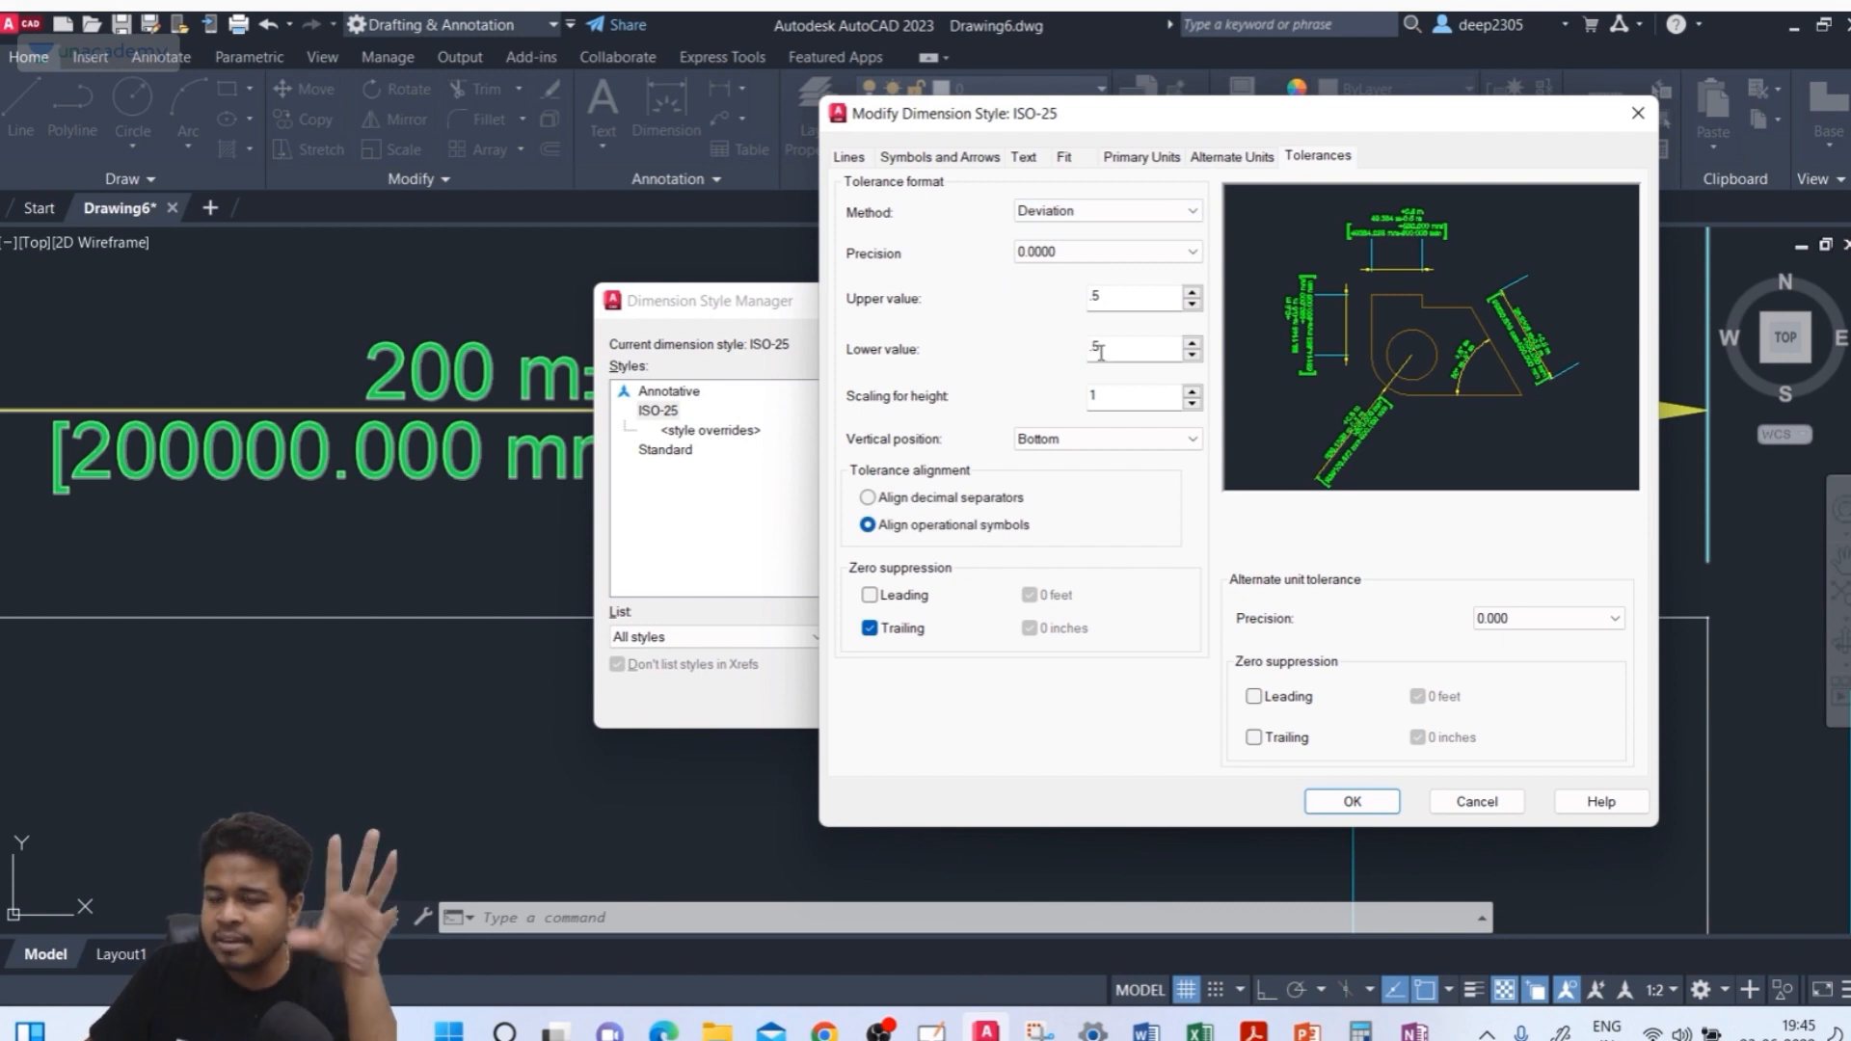
pyautogui.doubleClick(1119, 356)
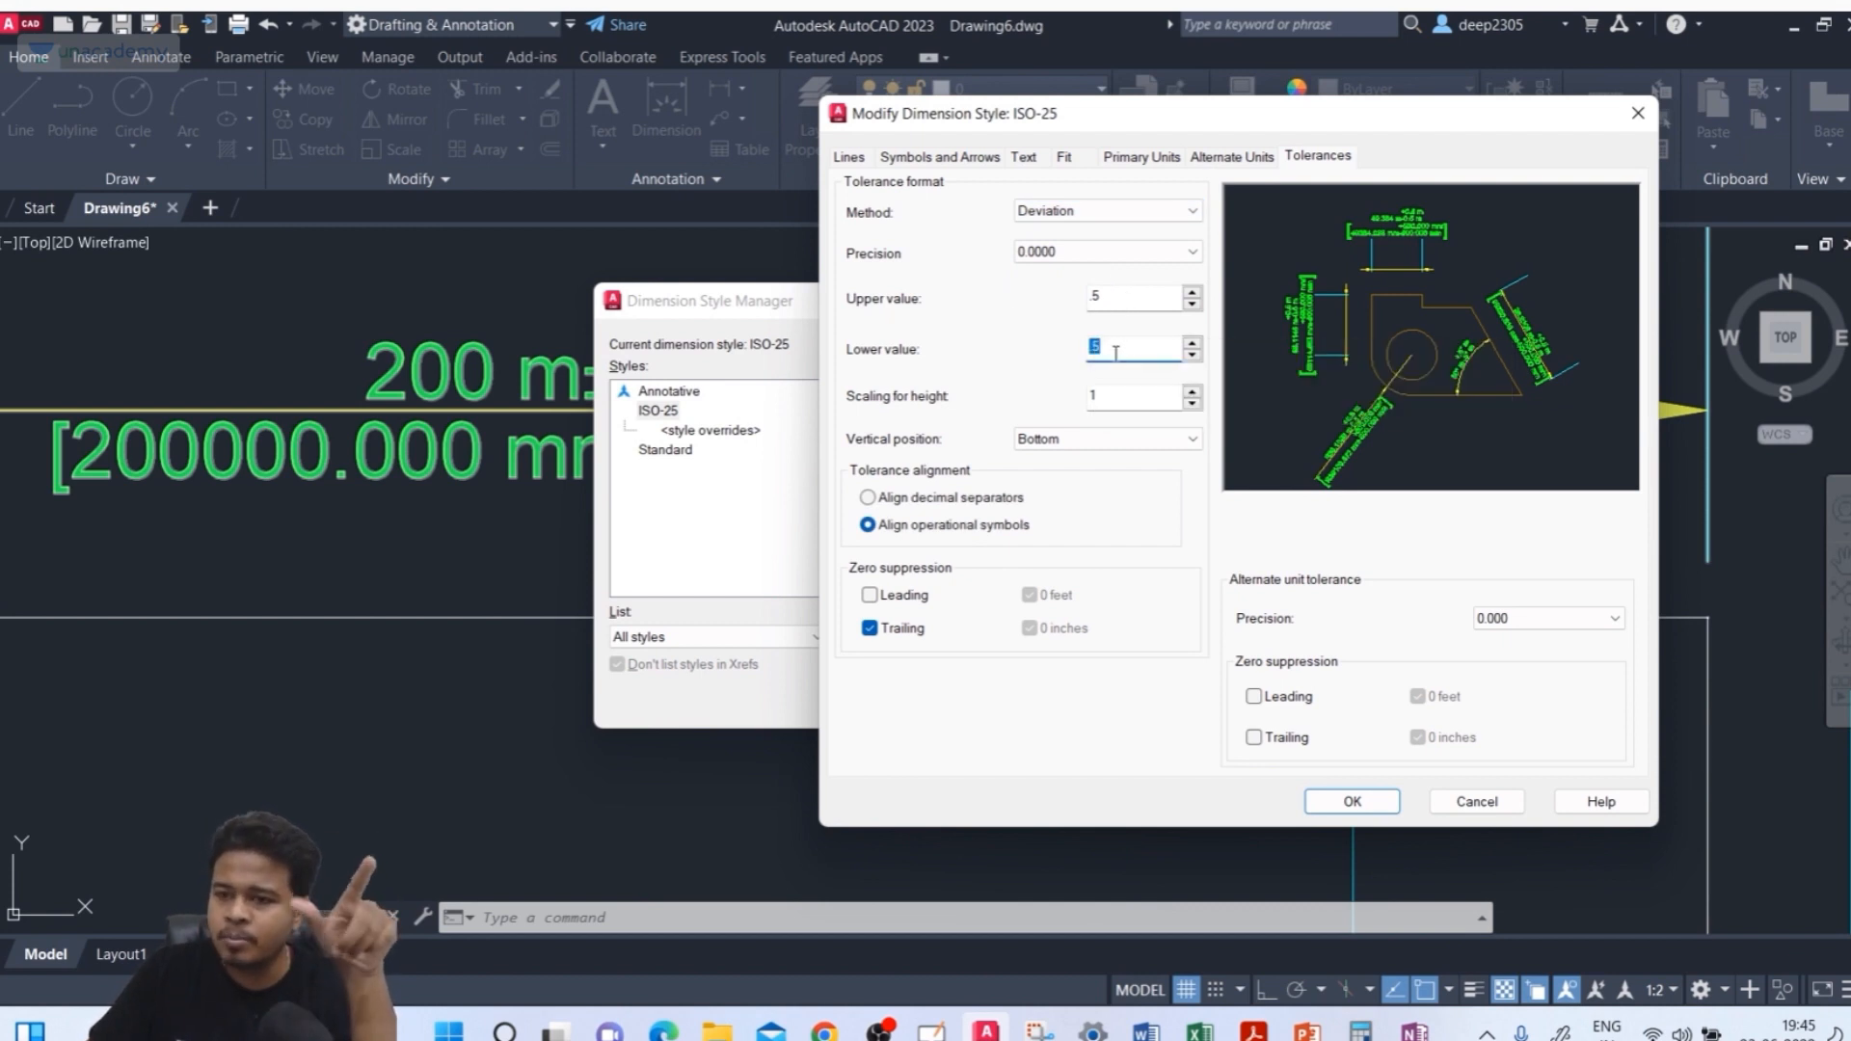
pyautogui.write('0.3')
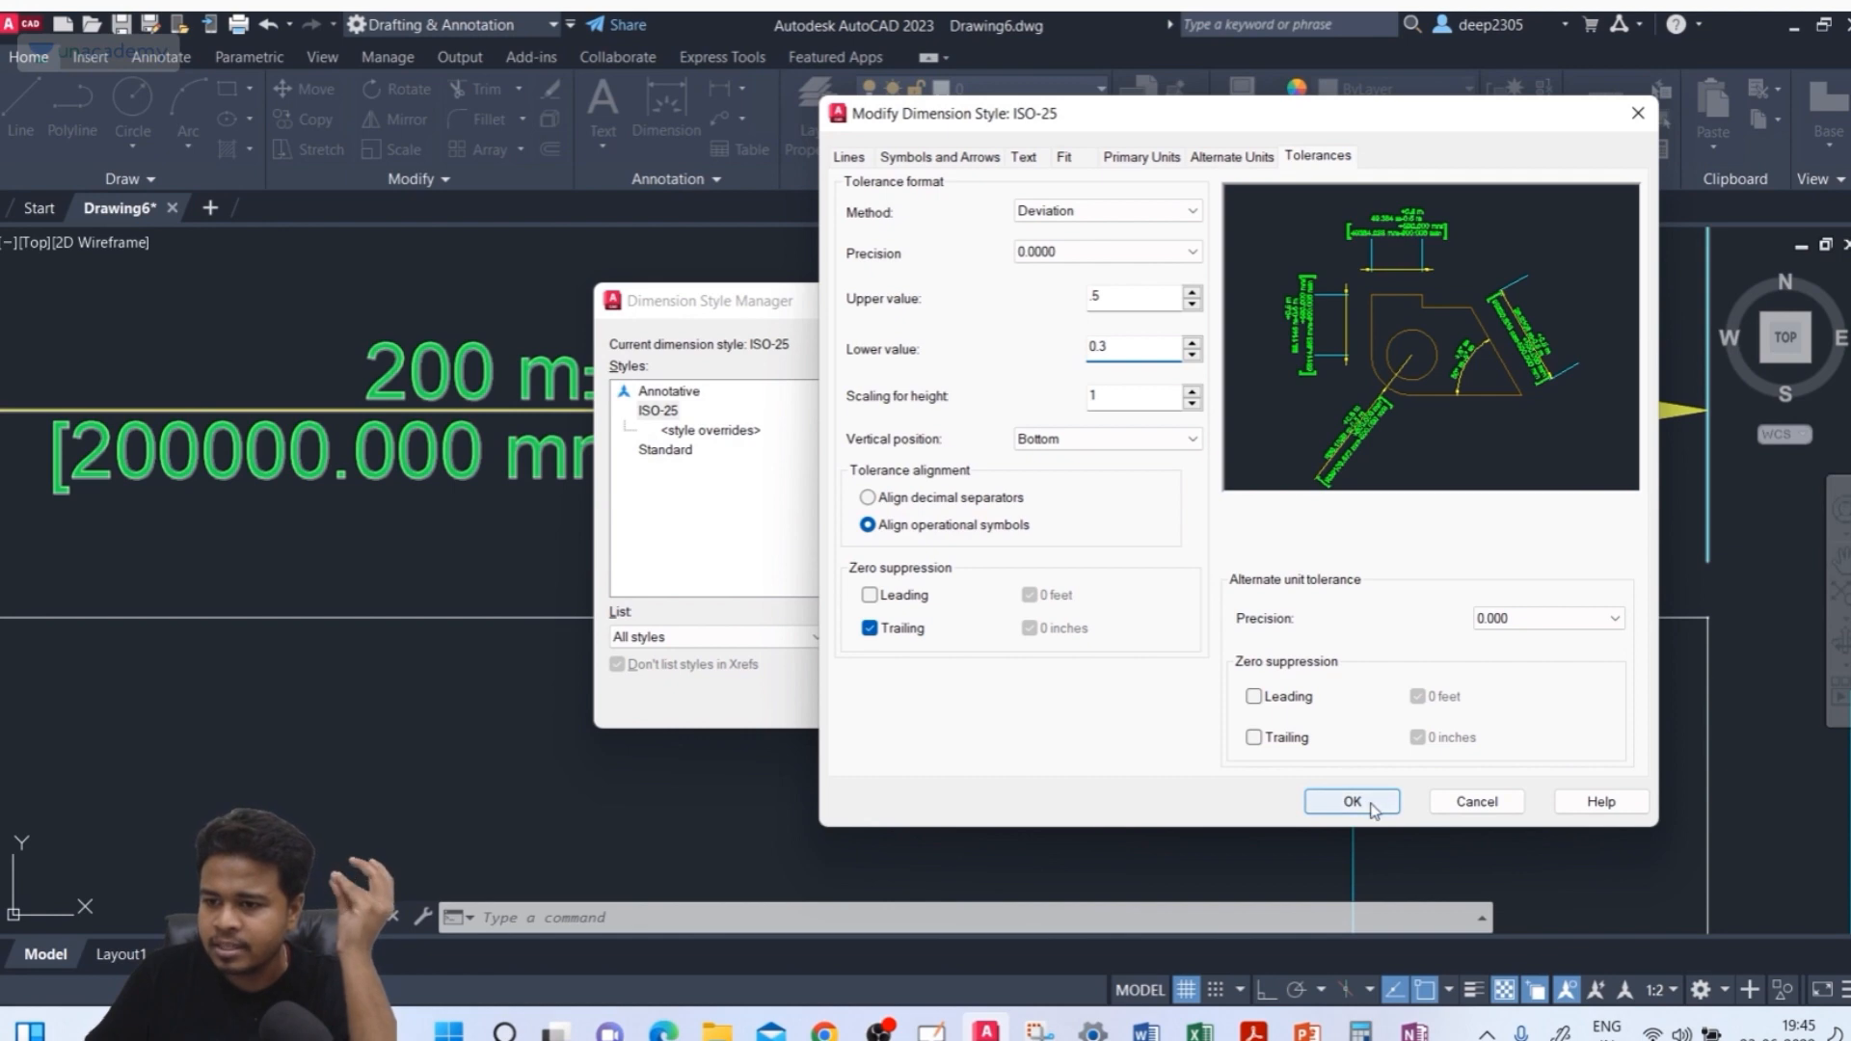
pyautogui.click(1330, 804)
pyautogui.click(1090, 703)
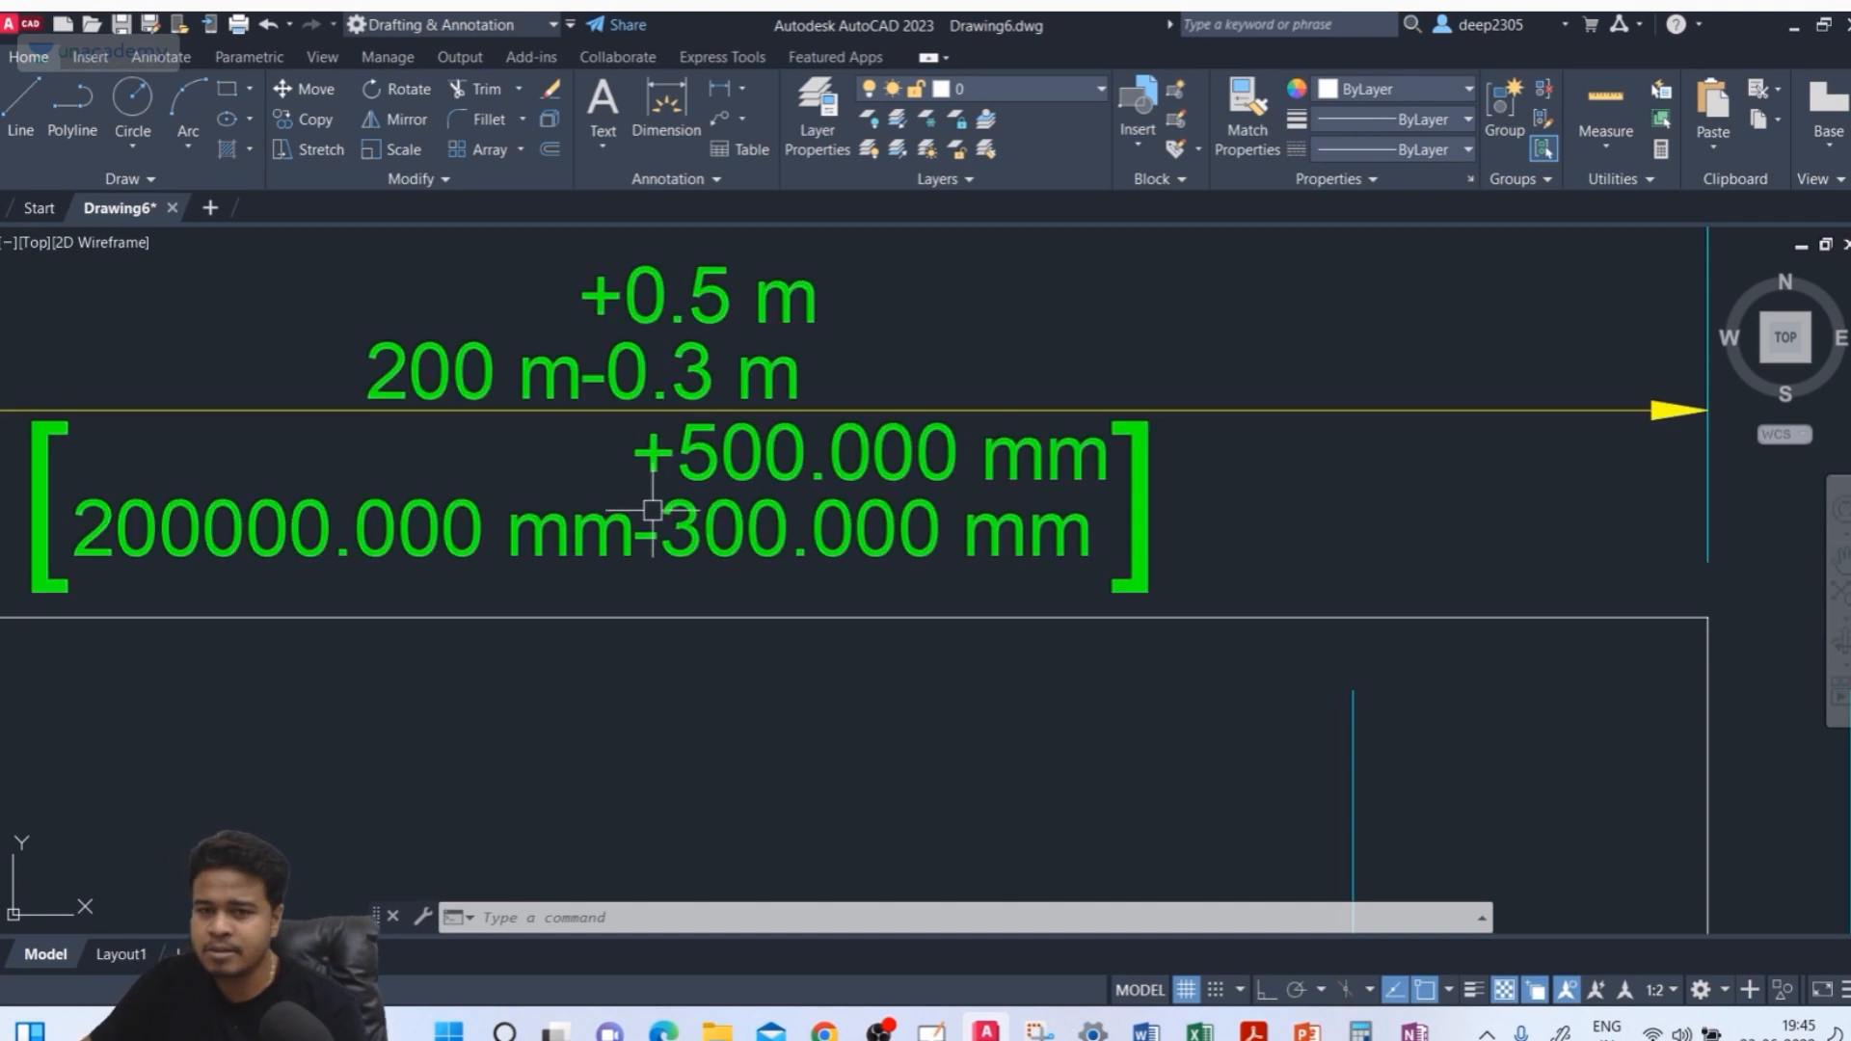
# Set the tolerance scaling for height to 2 in the ISO-25 style and apply the change
pyautogui.write('d')
pyautogui.press('Return')
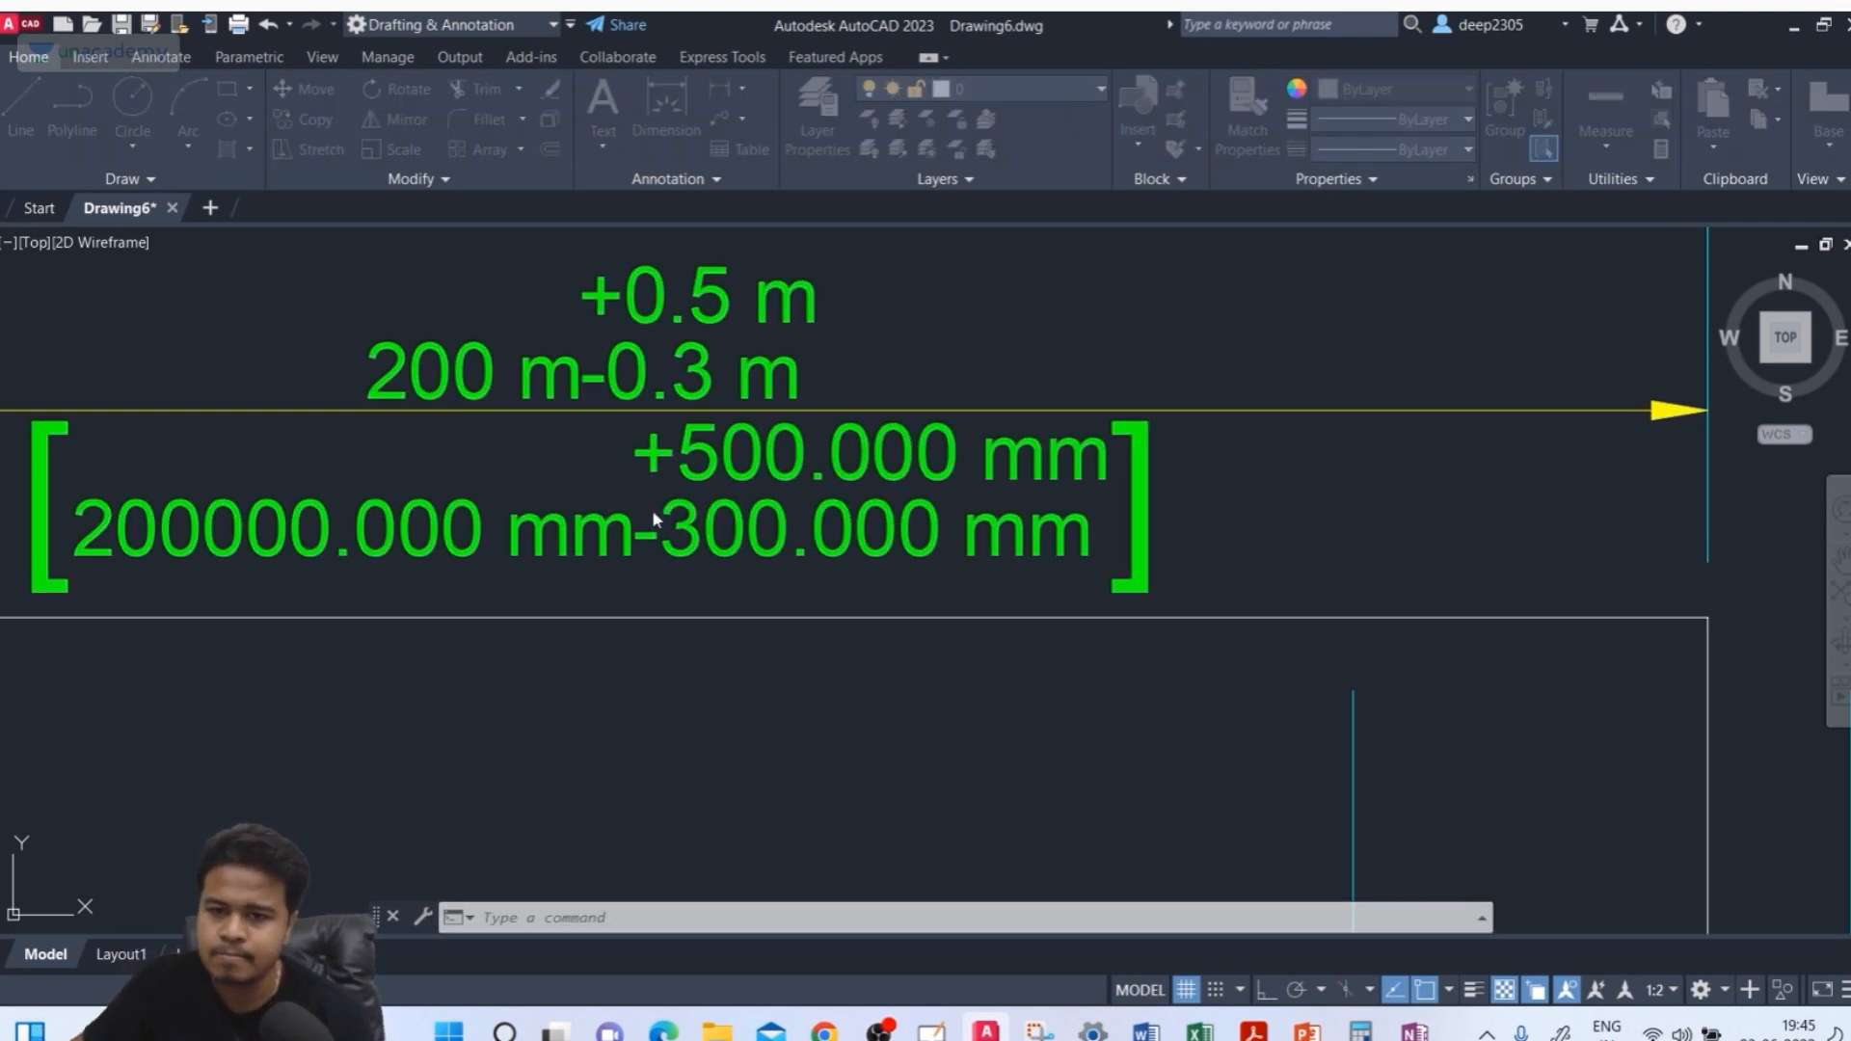
pyautogui.click(660, 412)
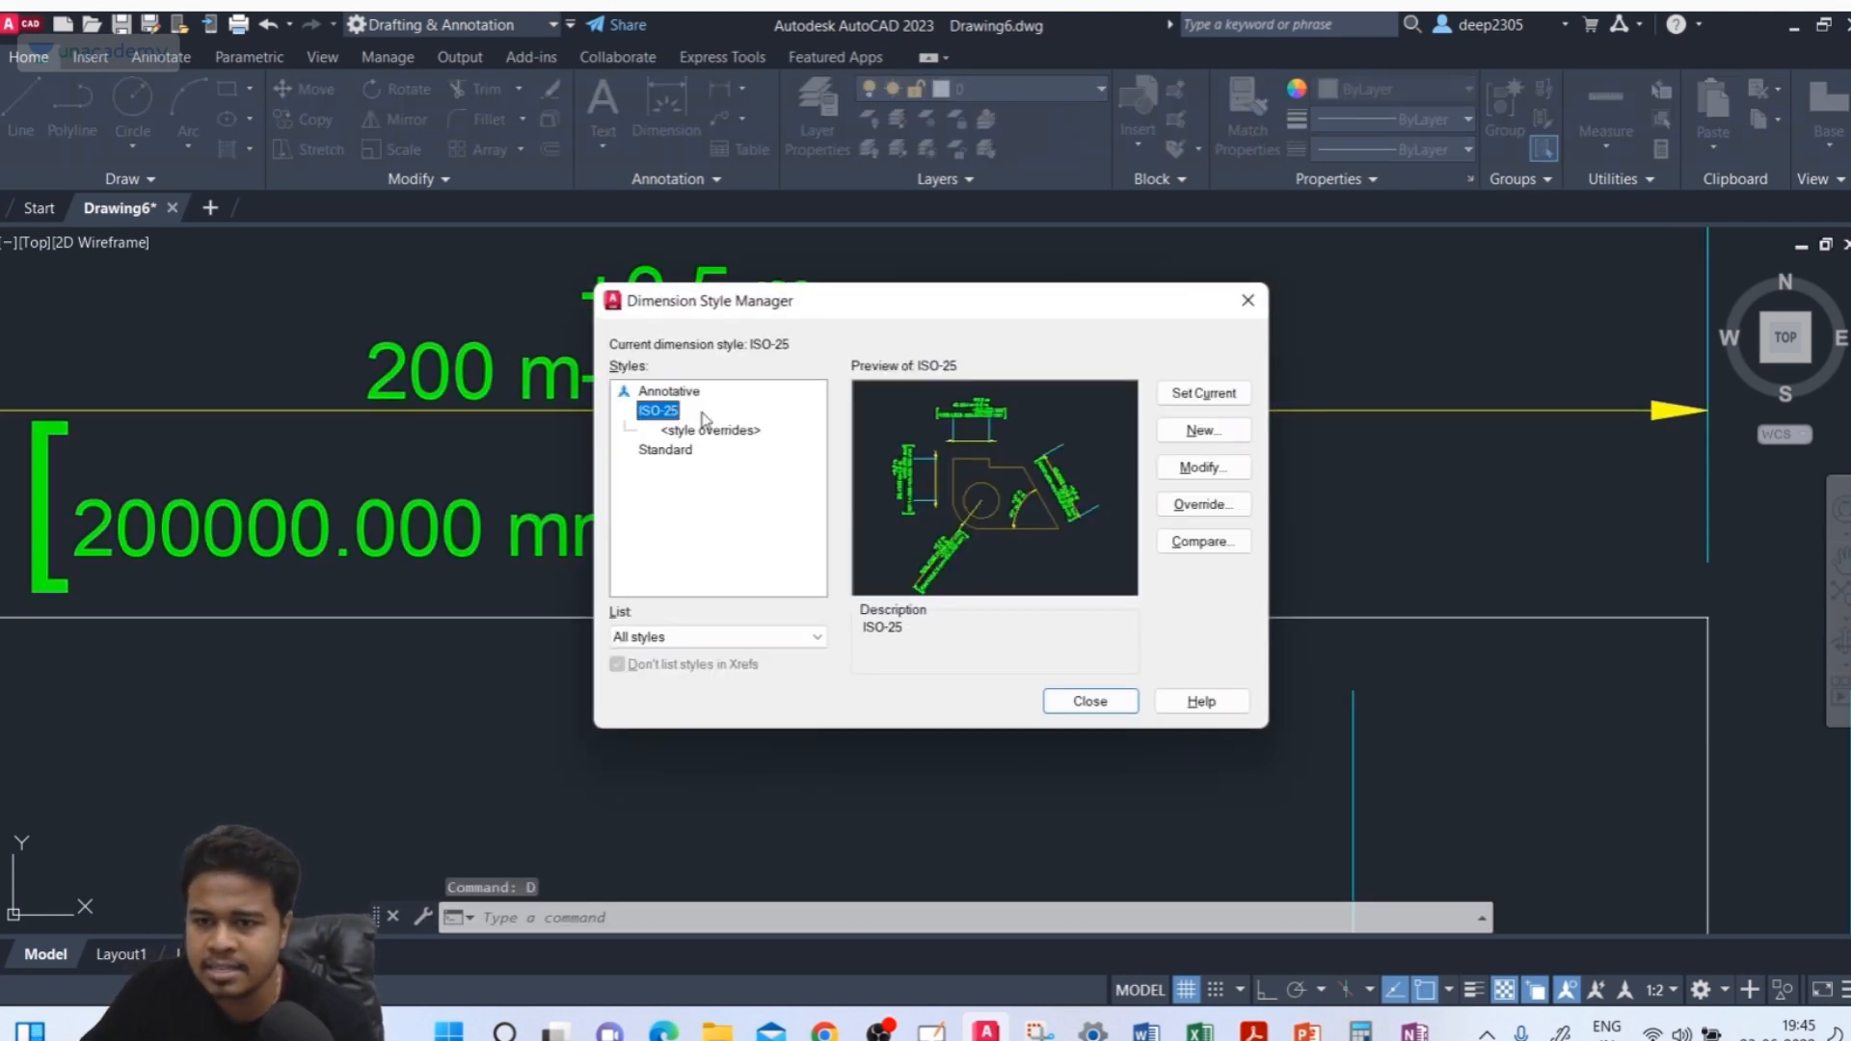
pyautogui.click(1182, 469)
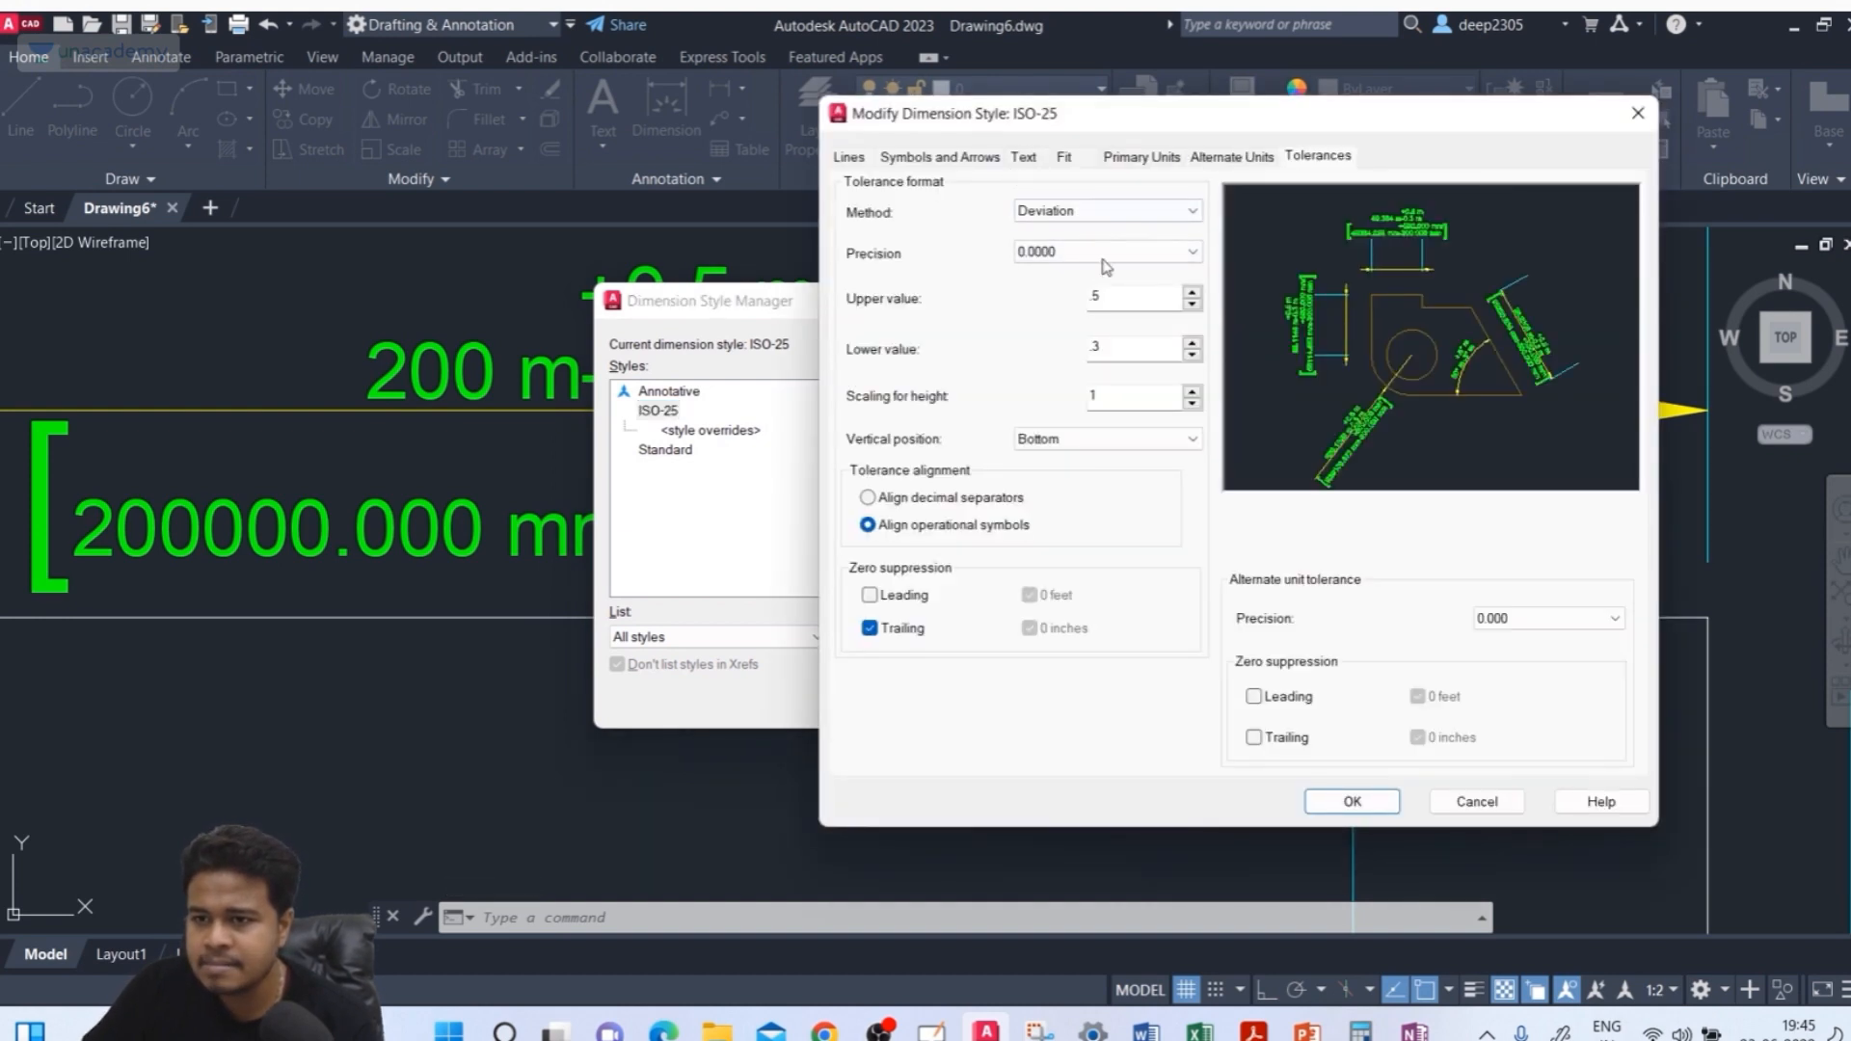
pyautogui.doubleClick(1093, 395)
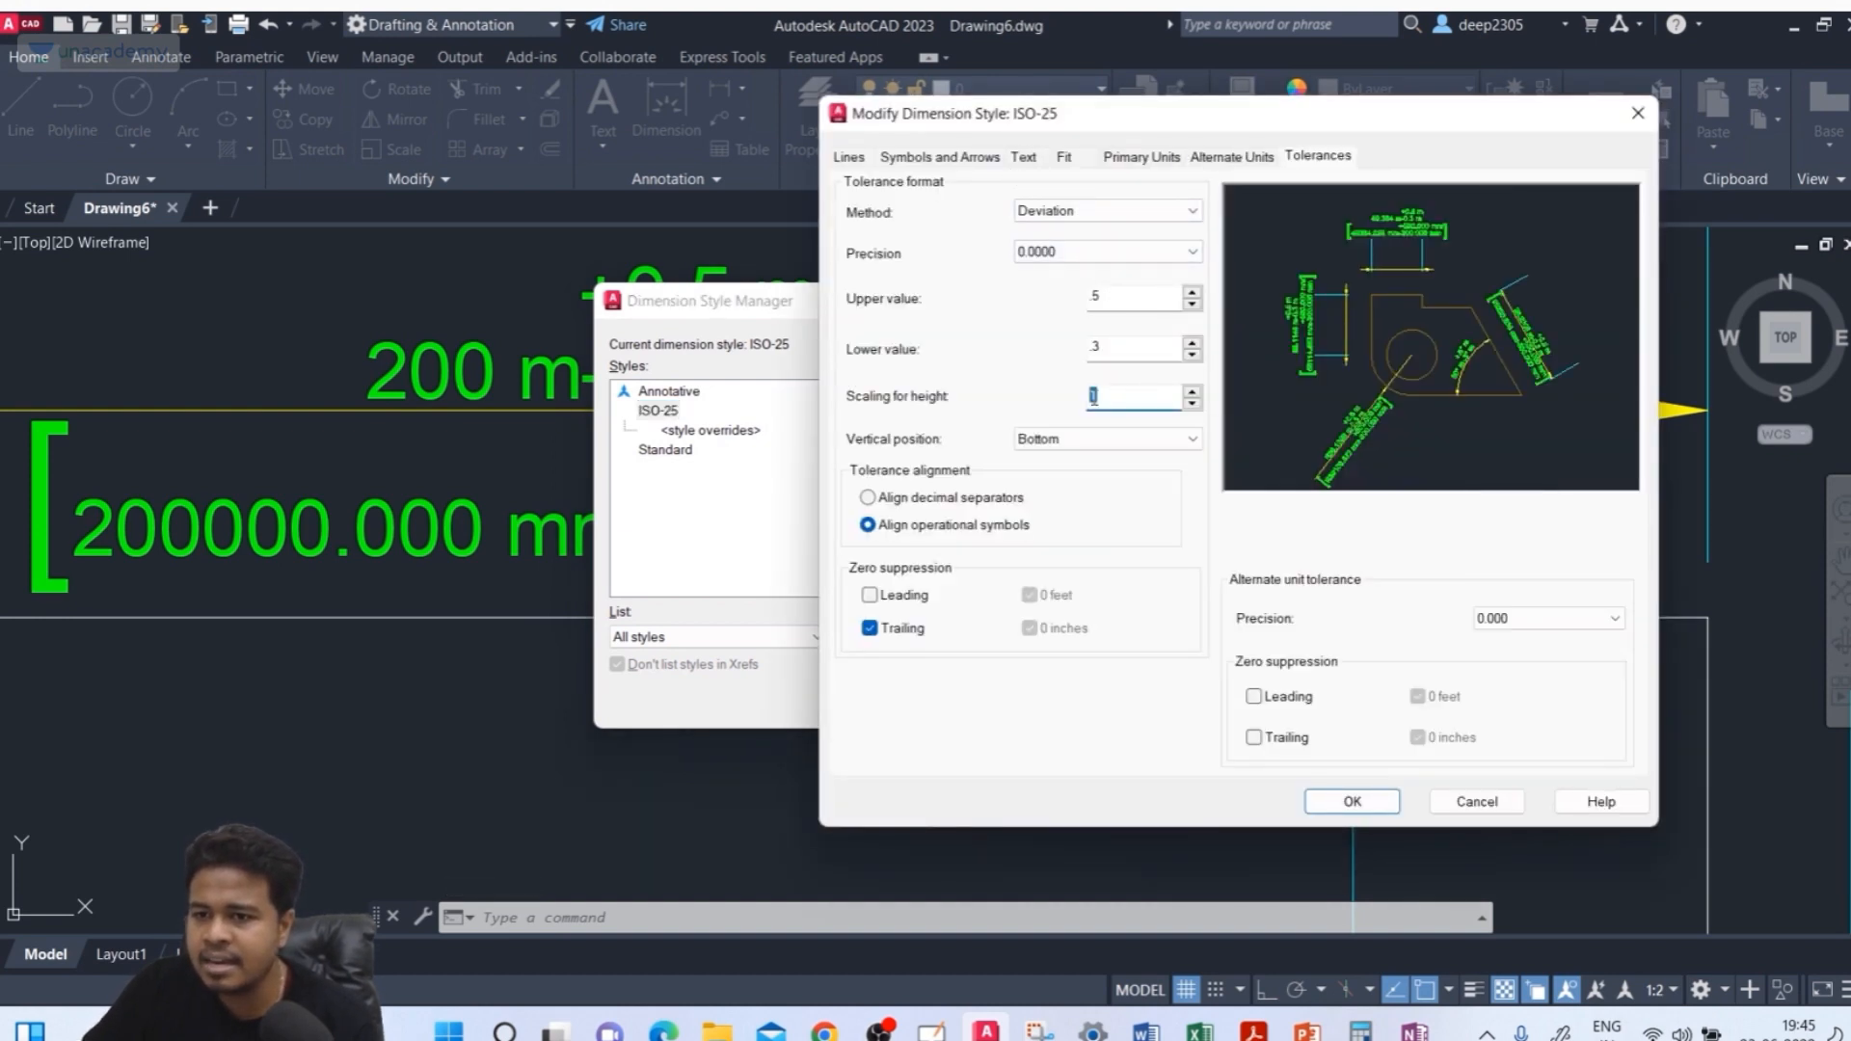
pyautogui.write('2')
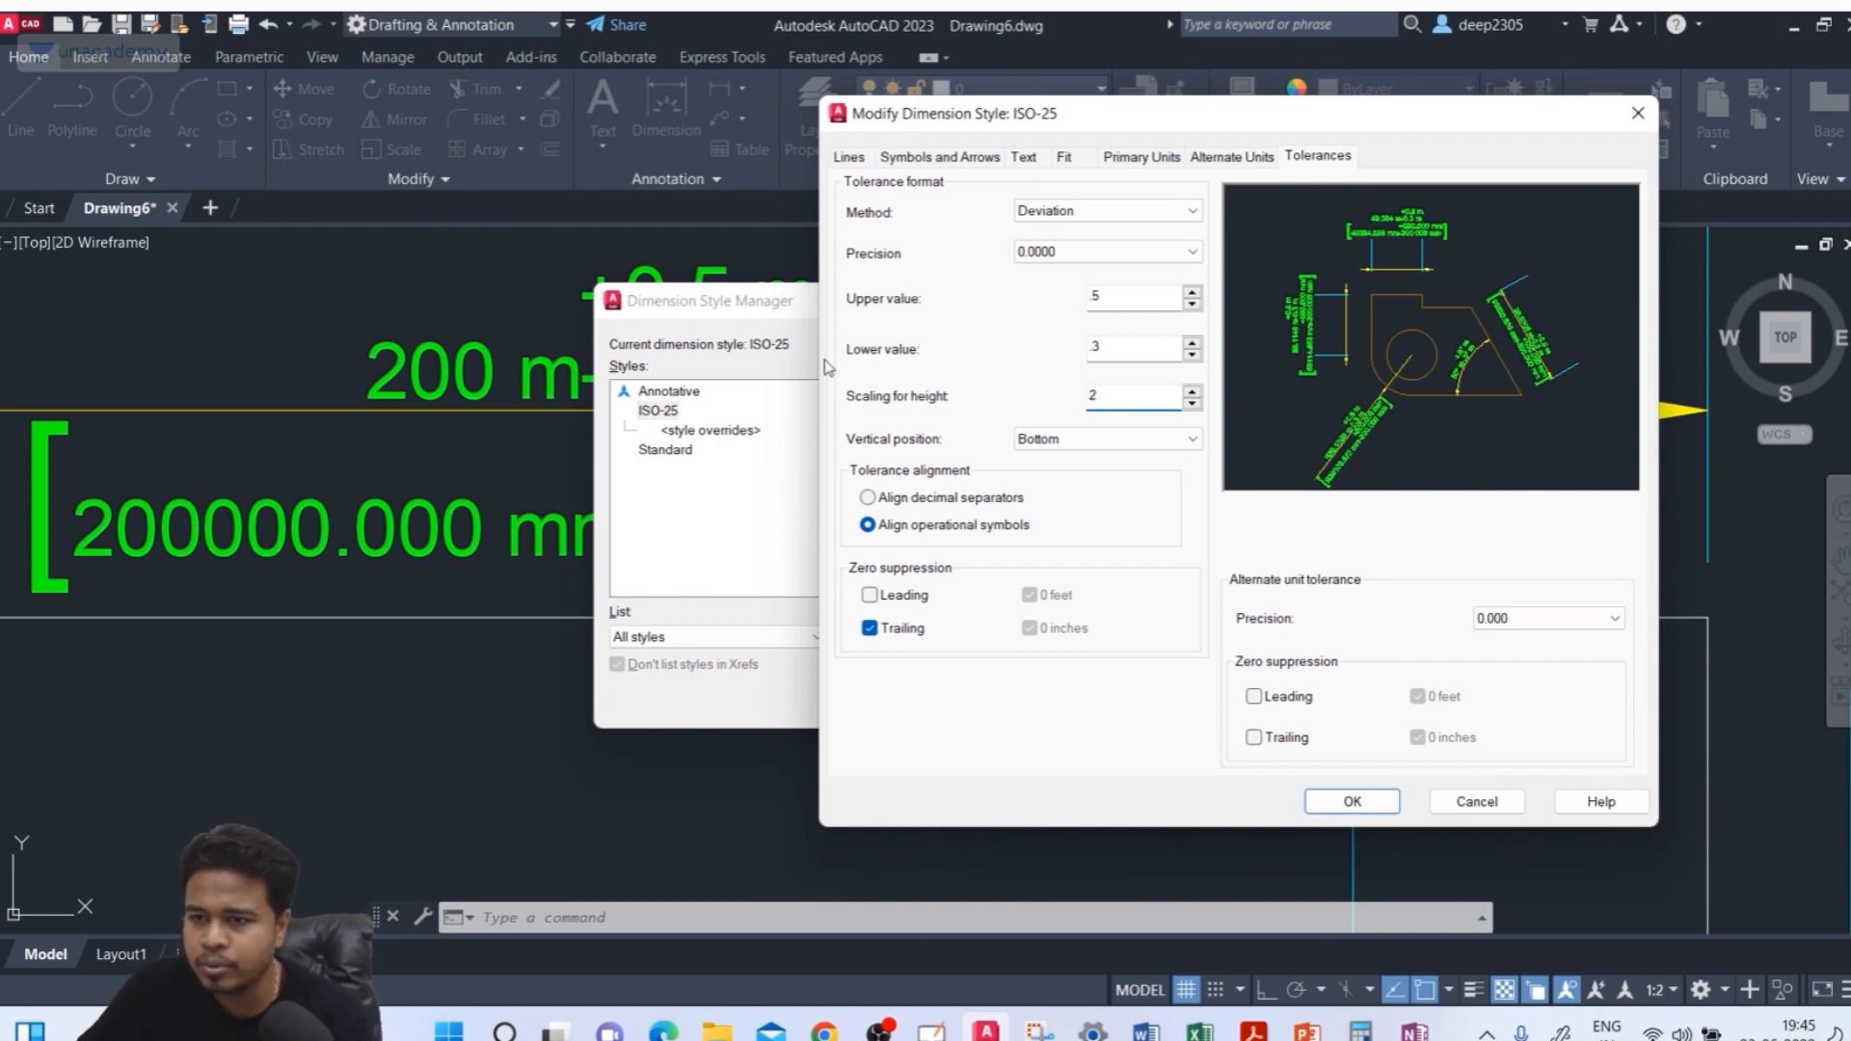
pyautogui.click(1135, 356)
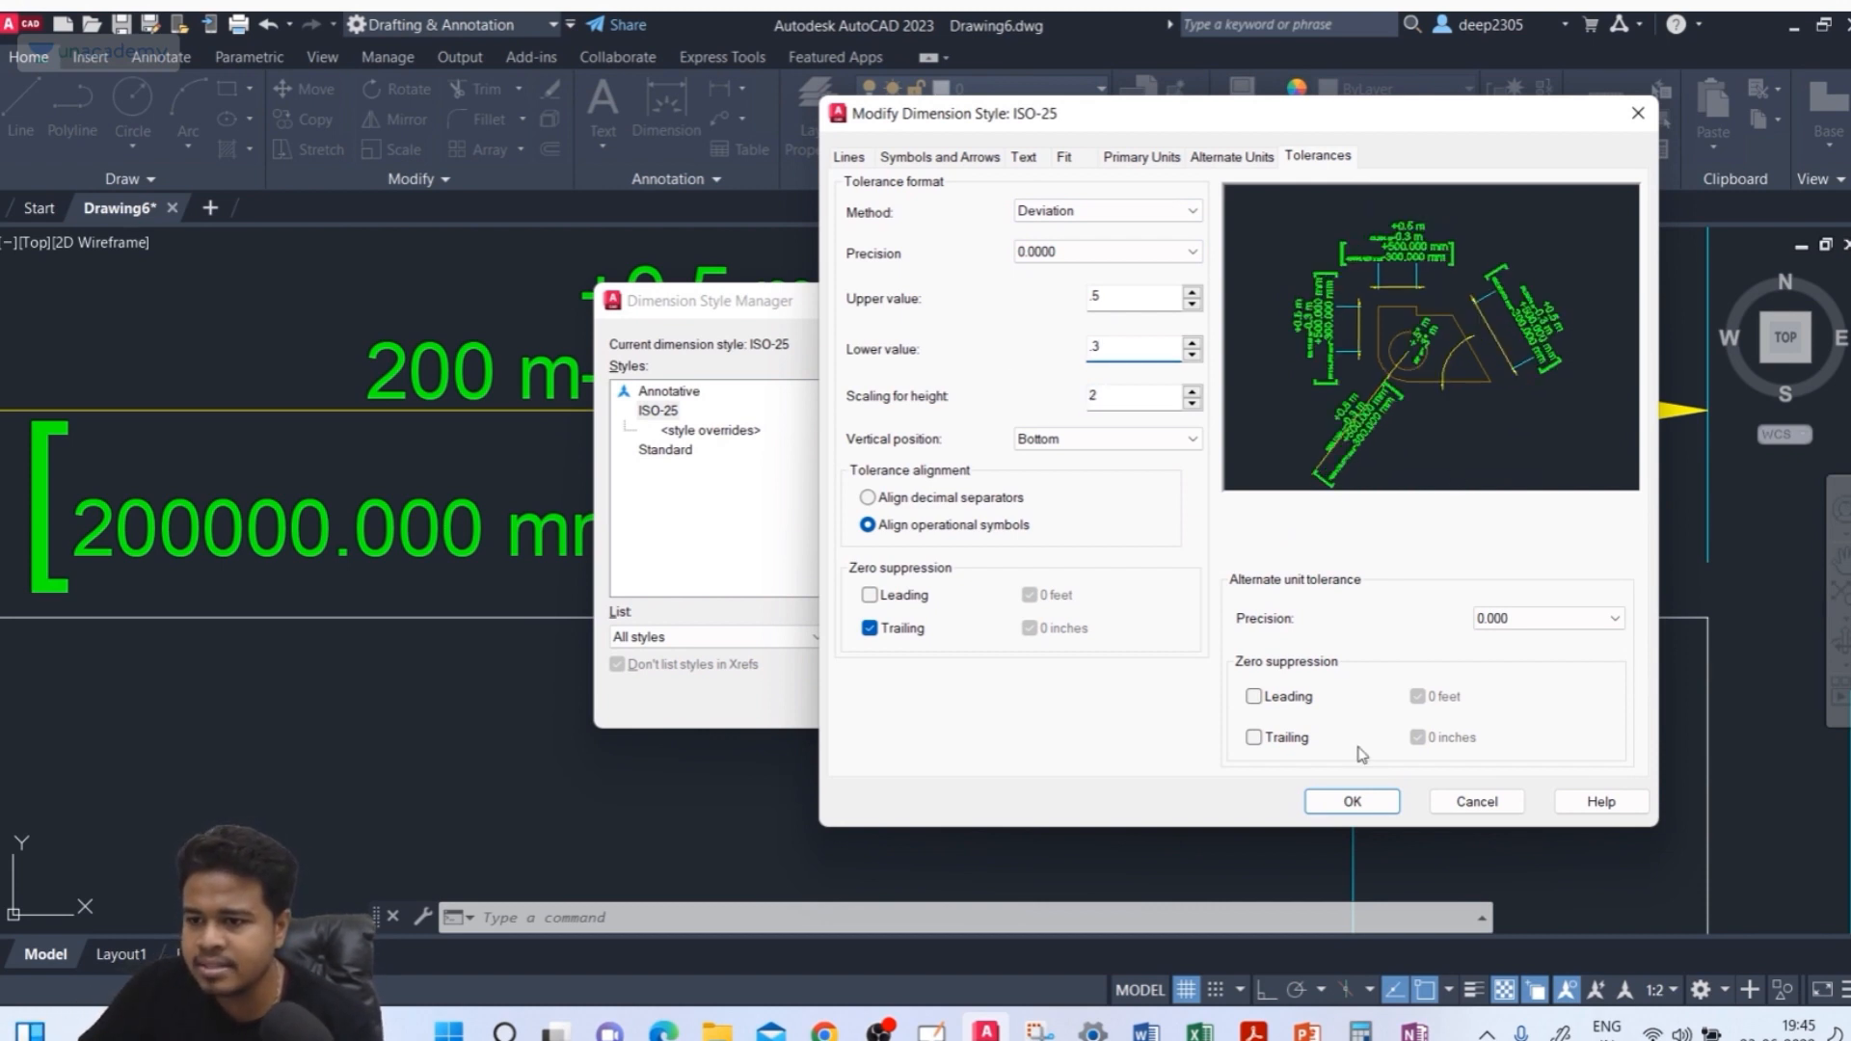
pyautogui.click(1359, 805)
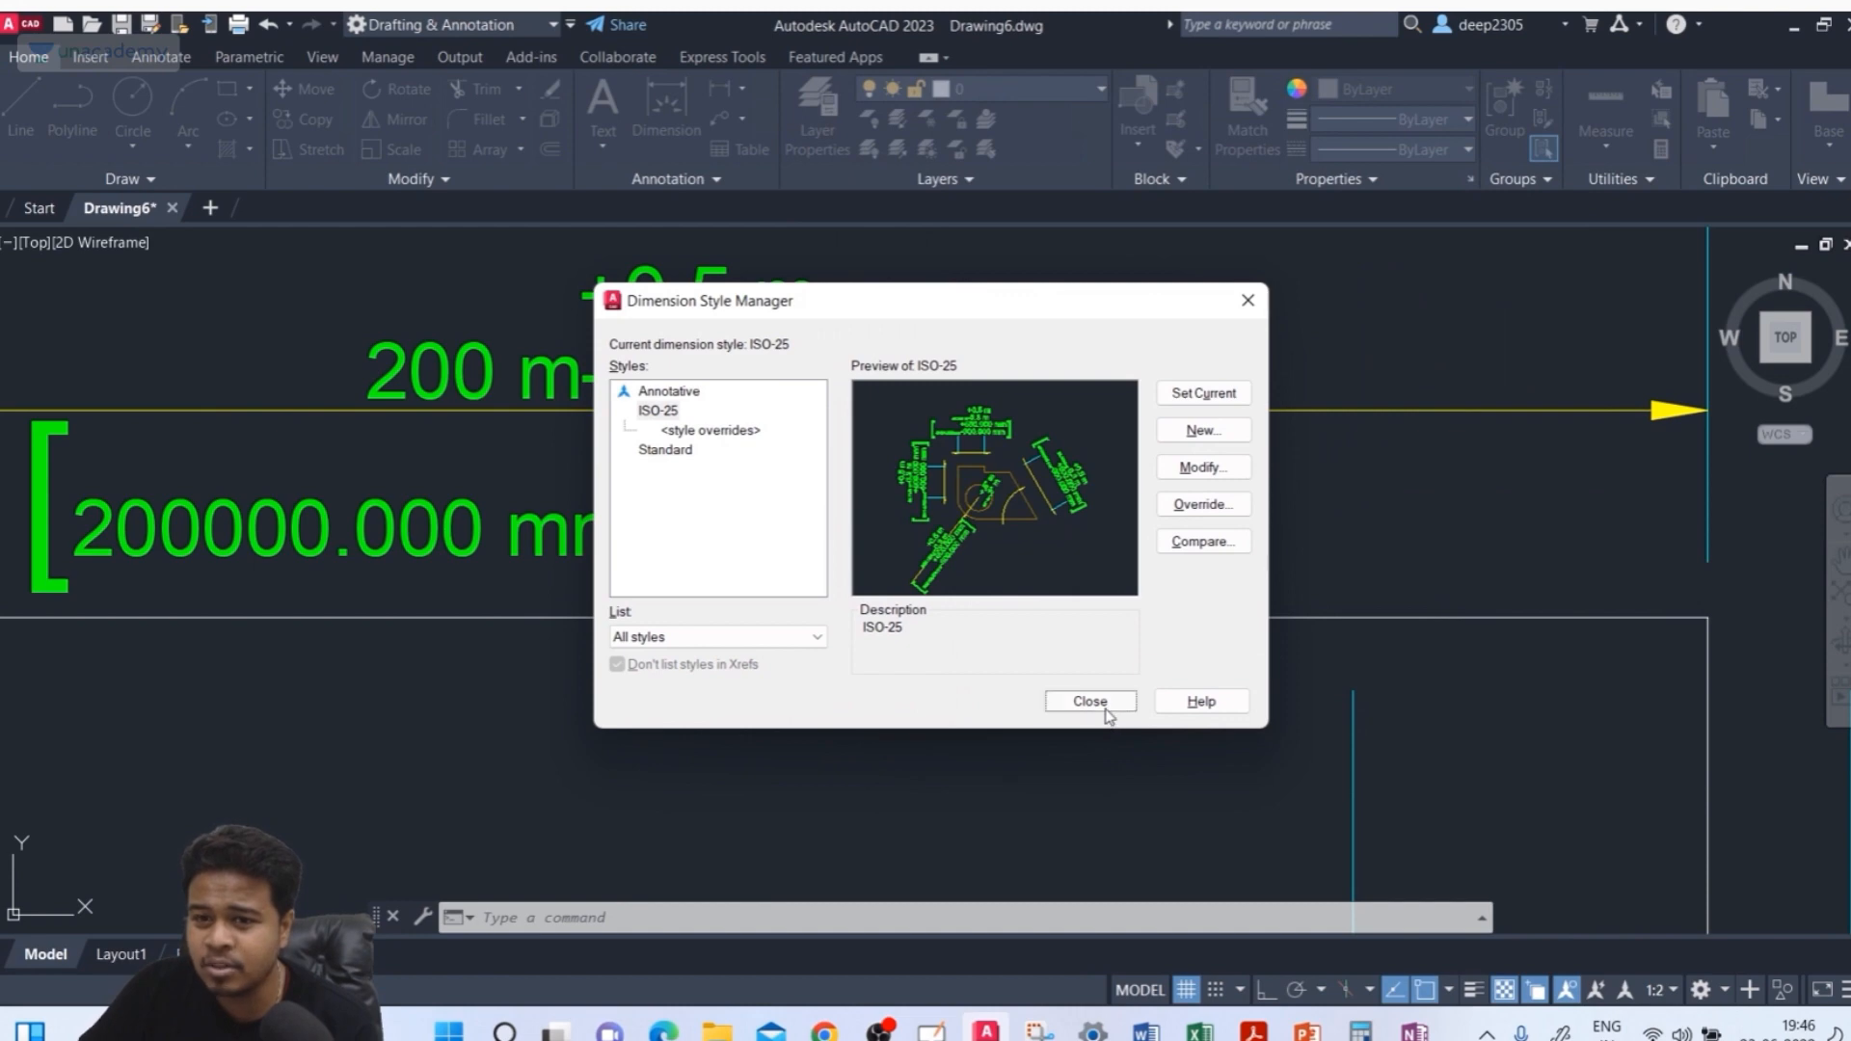
pyautogui.click(1092, 702)
# Reset the tolerance height scaling to 1 and switch the tolerance method to Limits, applying and closing the style dialogs
pyautogui.scroll(-2, 813, 556)
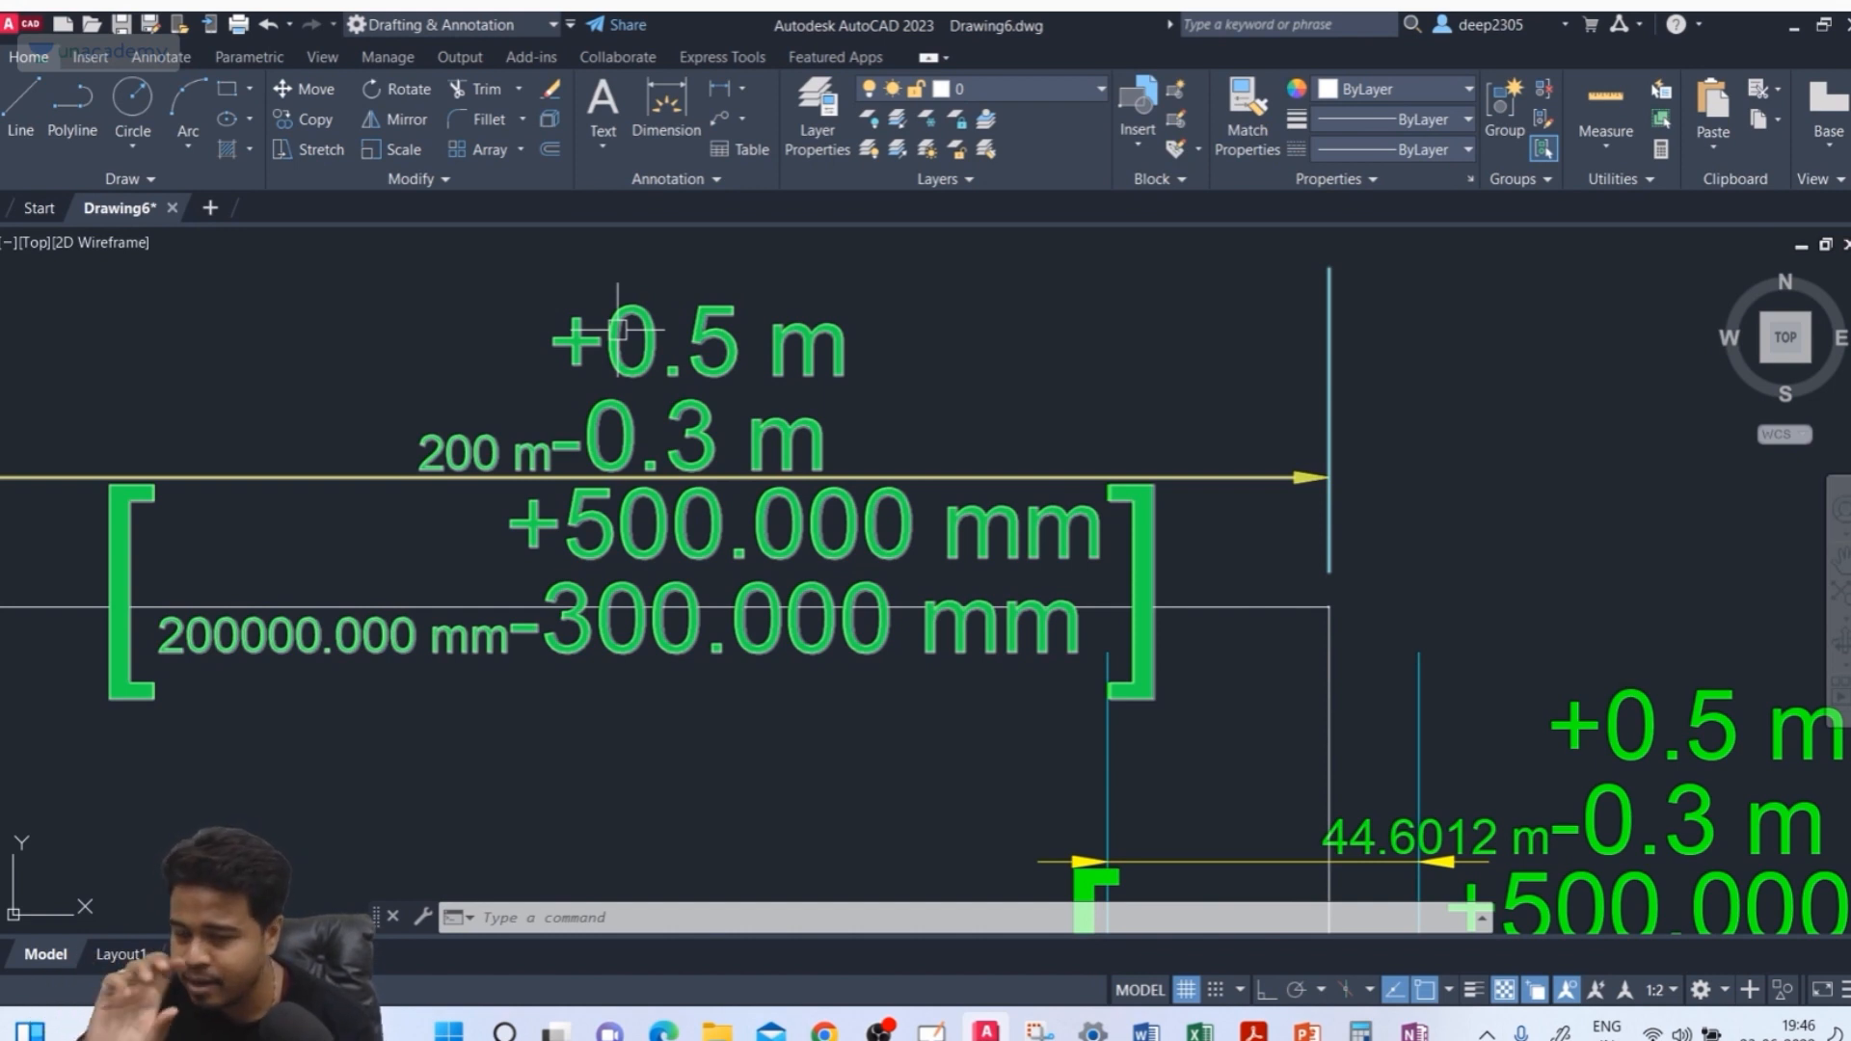
pyautogui.press('Escape')
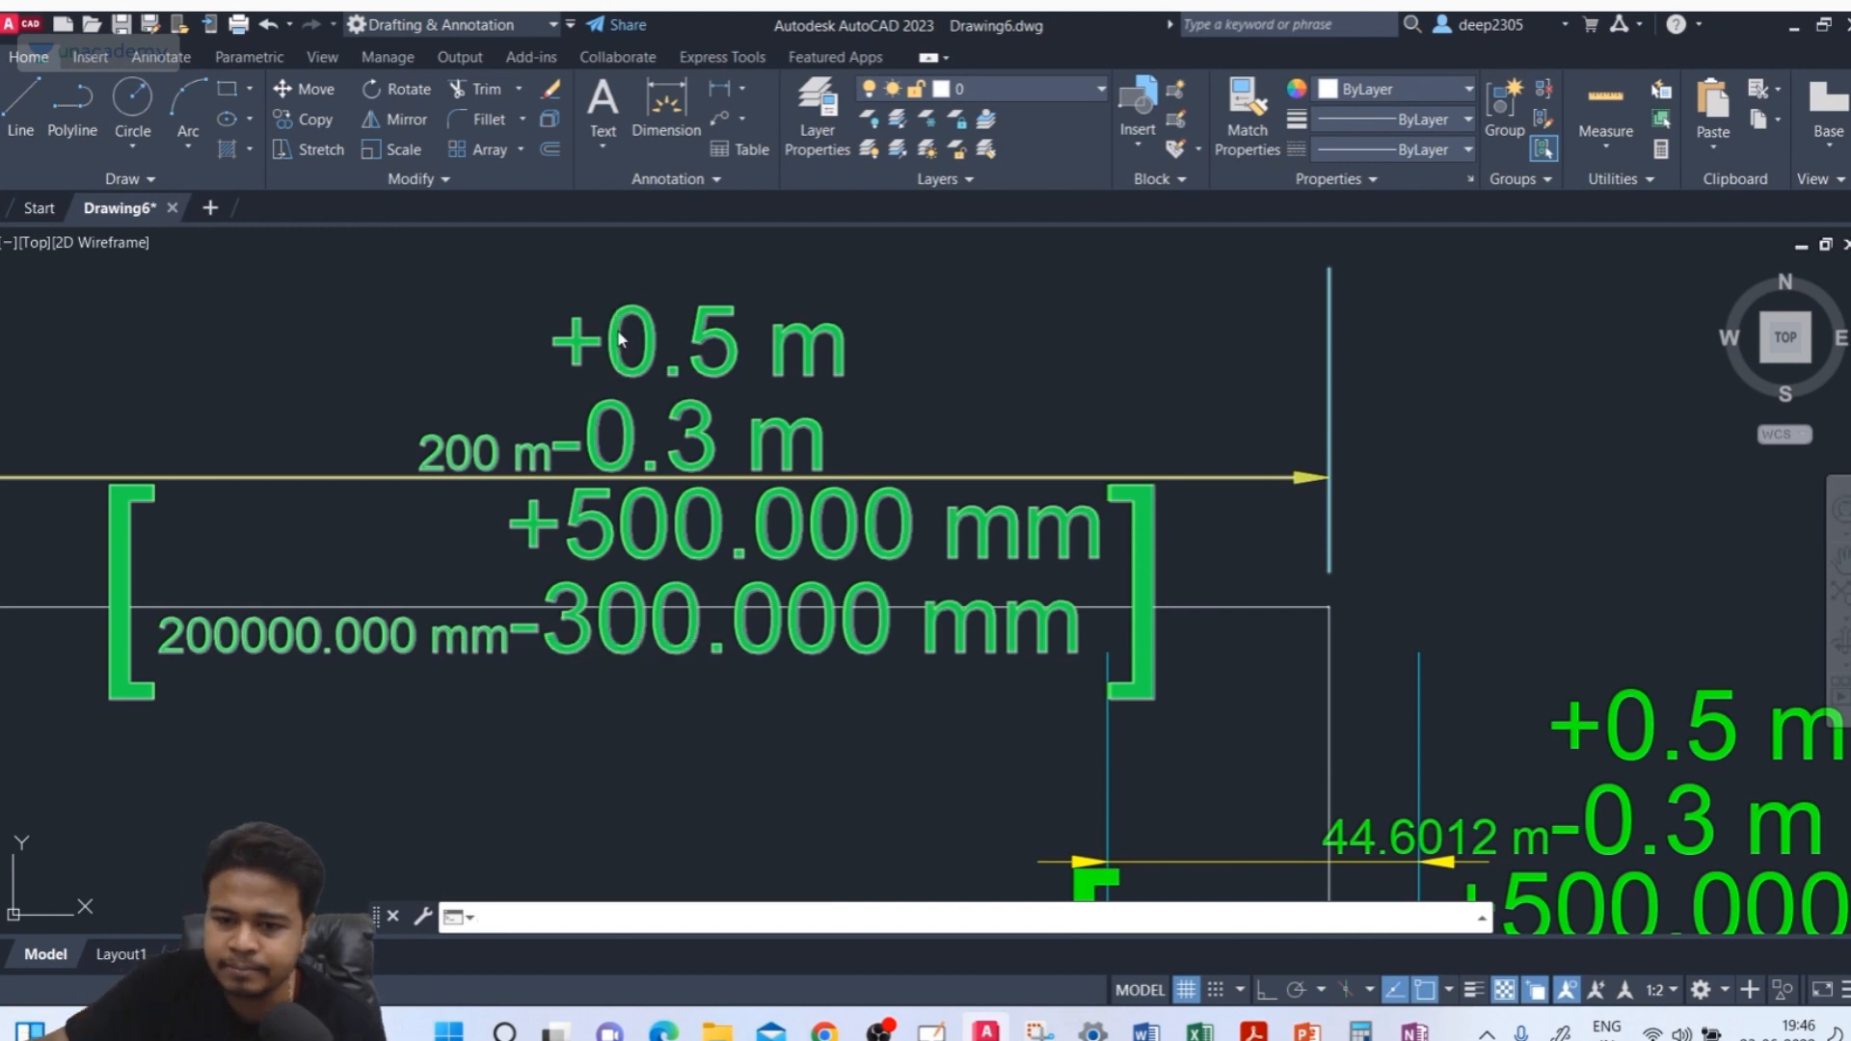
pyautogui.write('d')
pyautogui.press('Return')
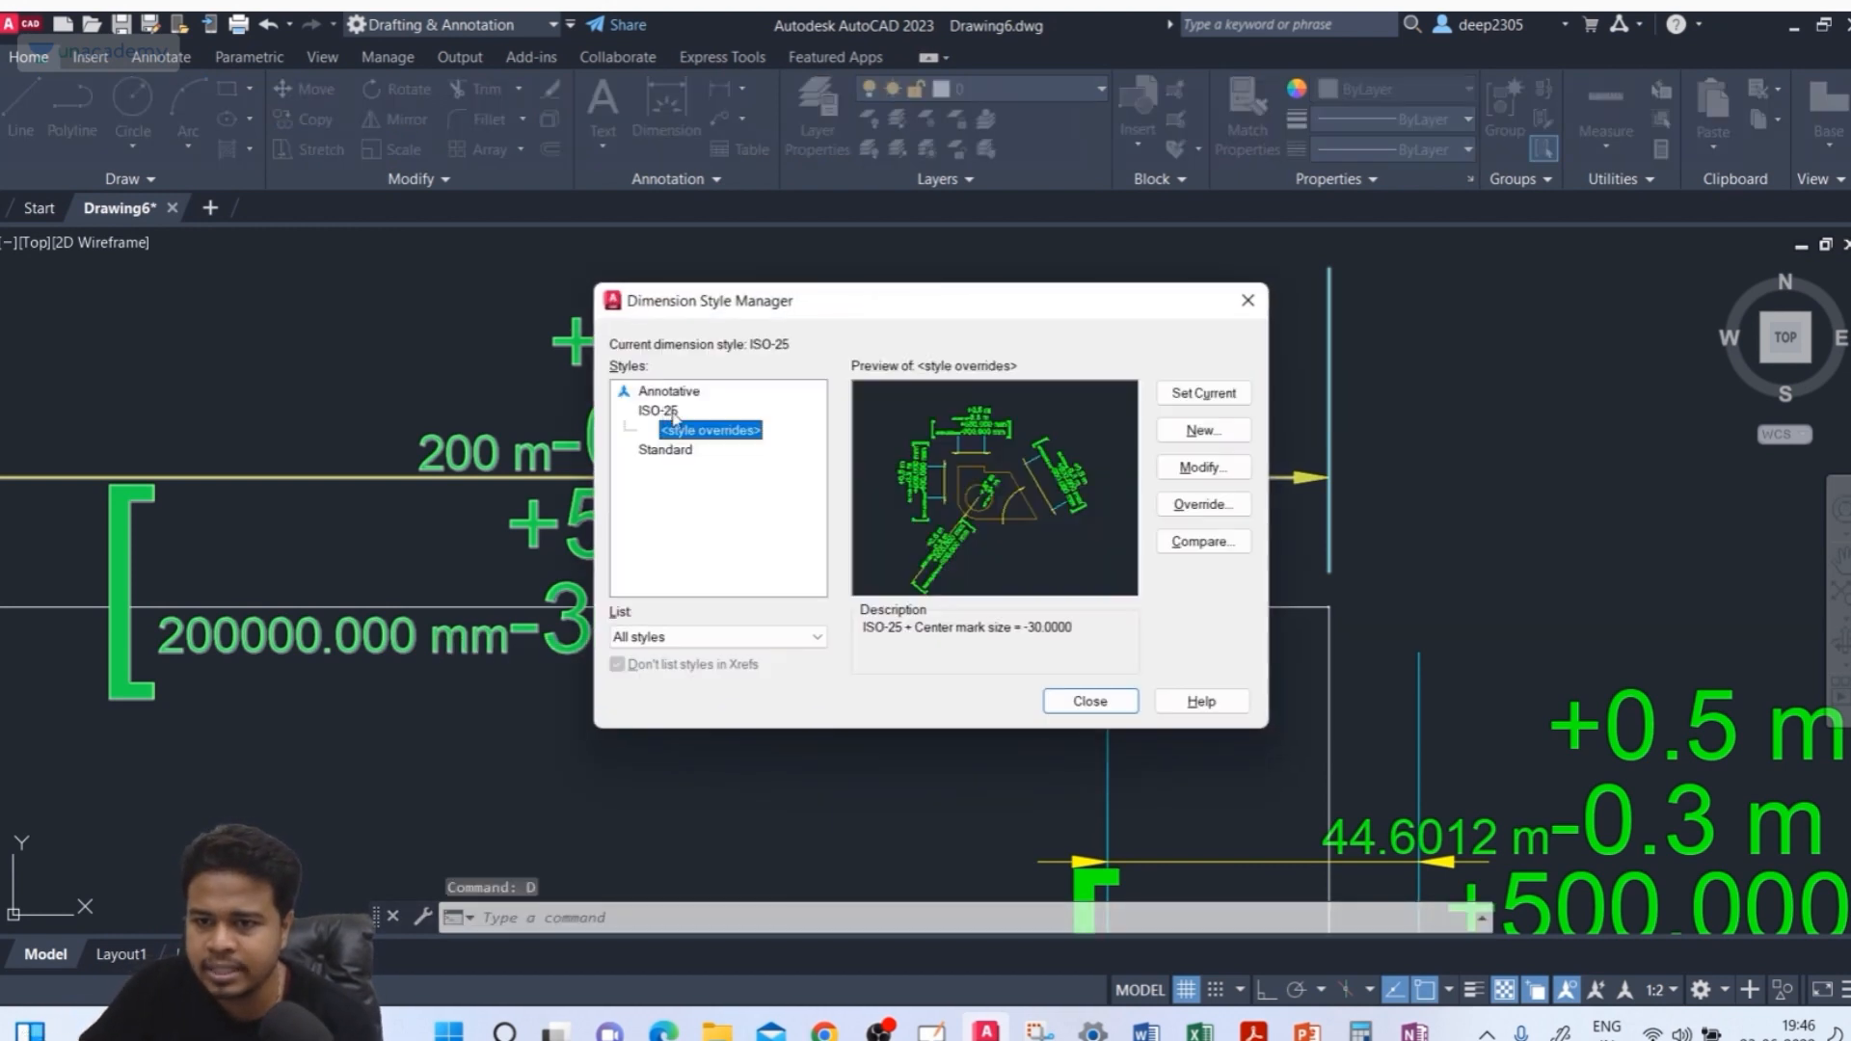
pyautogui.click(658, 411)
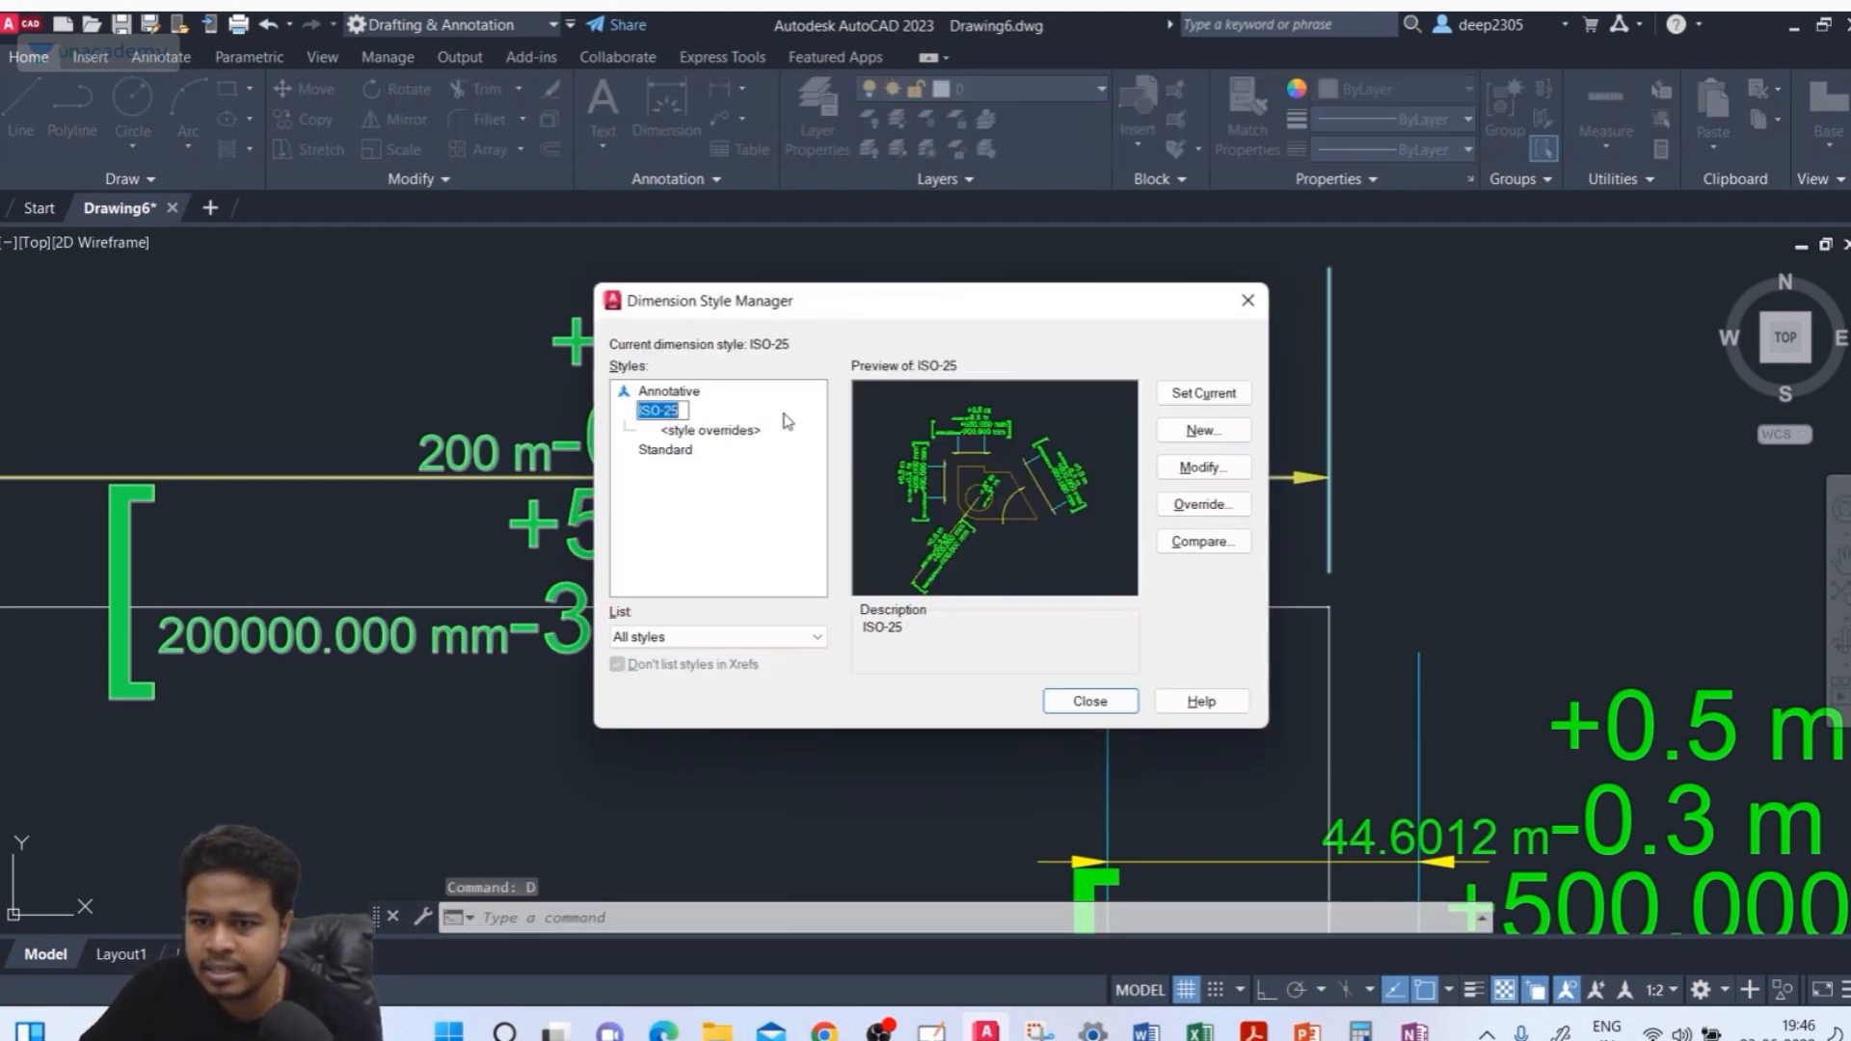
pyautogui.click(1213, 472)
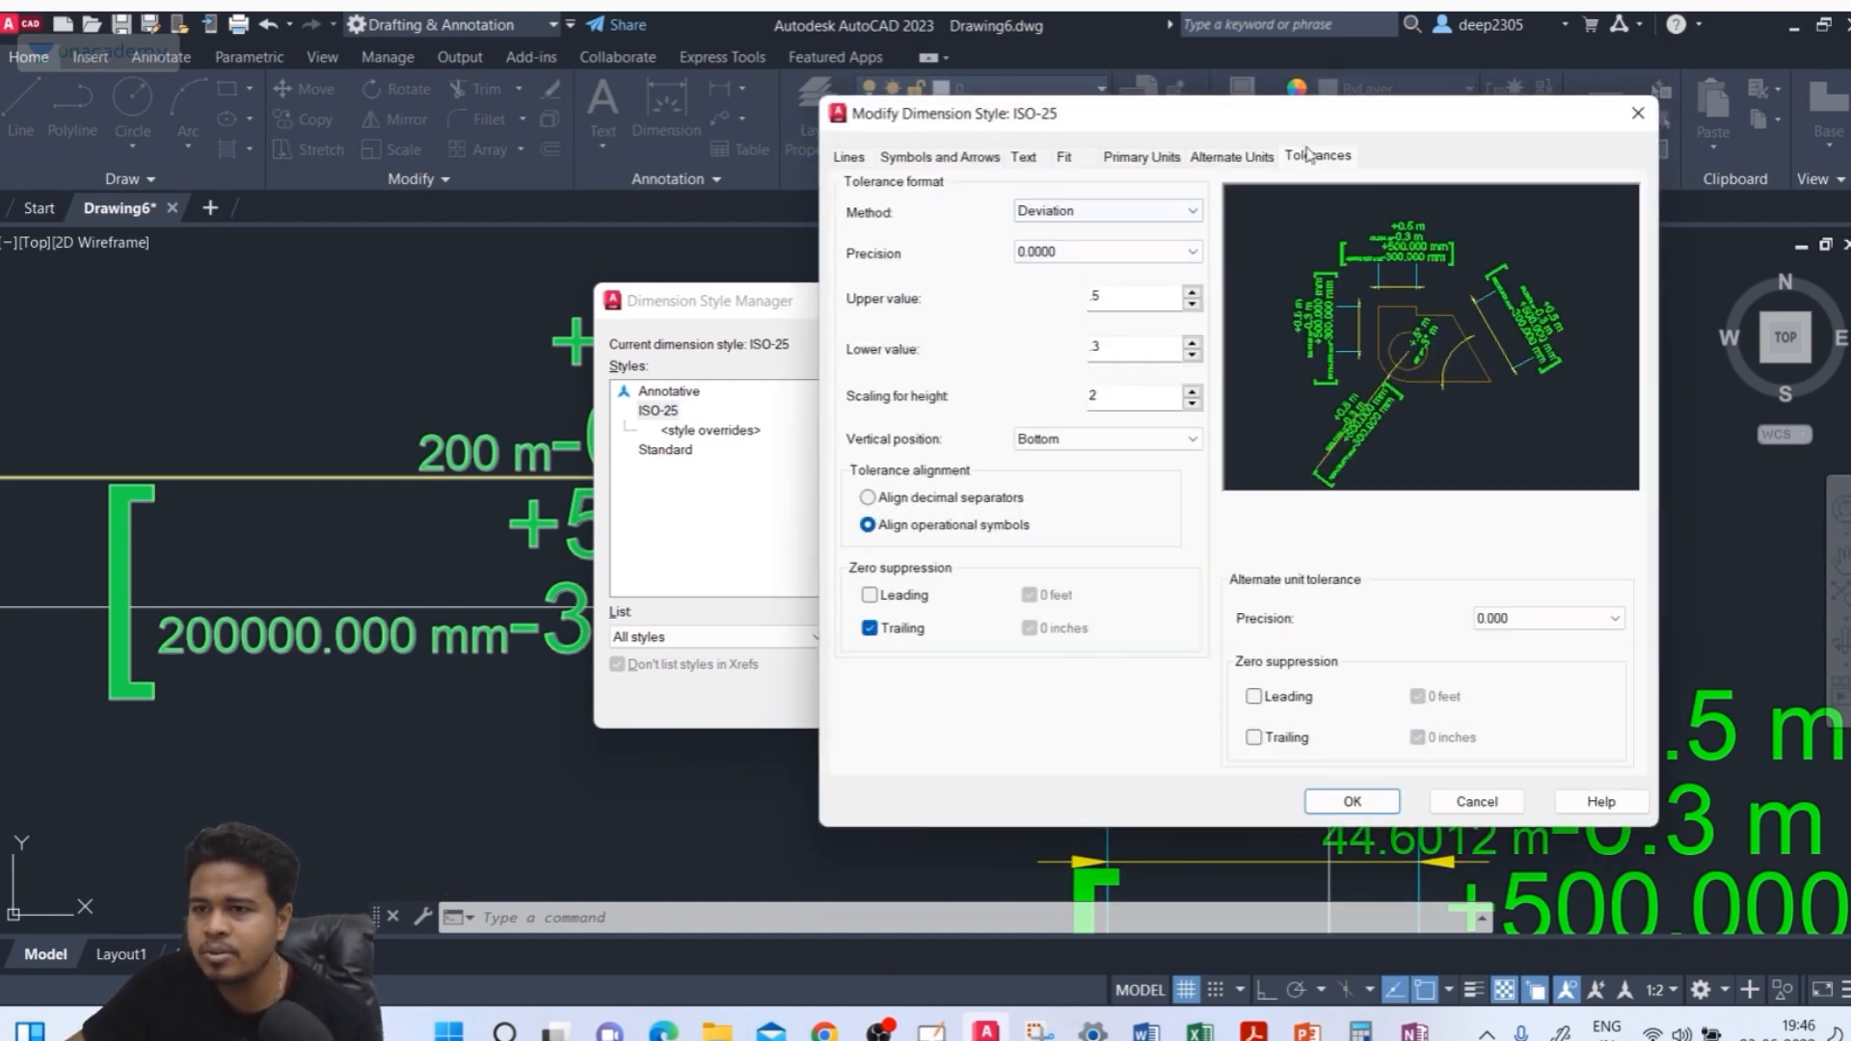
pyautogui.doubleClick(1119, 398)
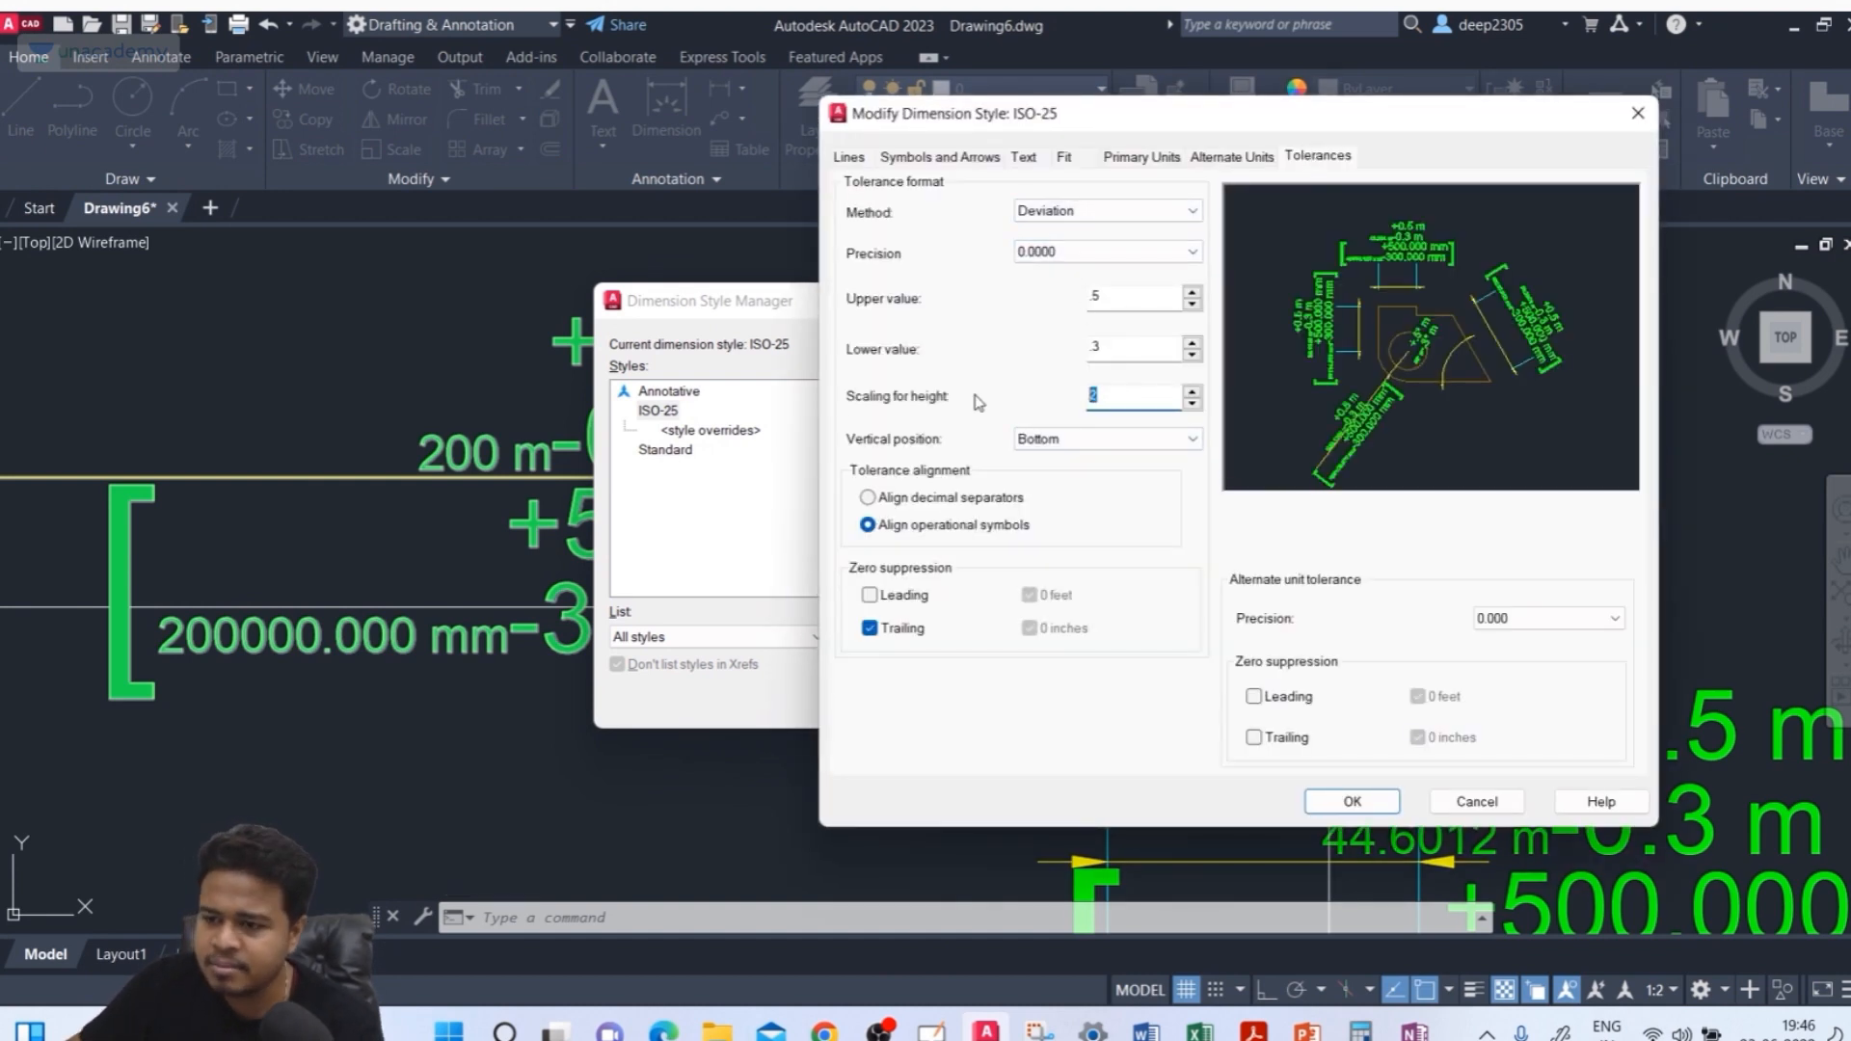
pyautogui.write('1')
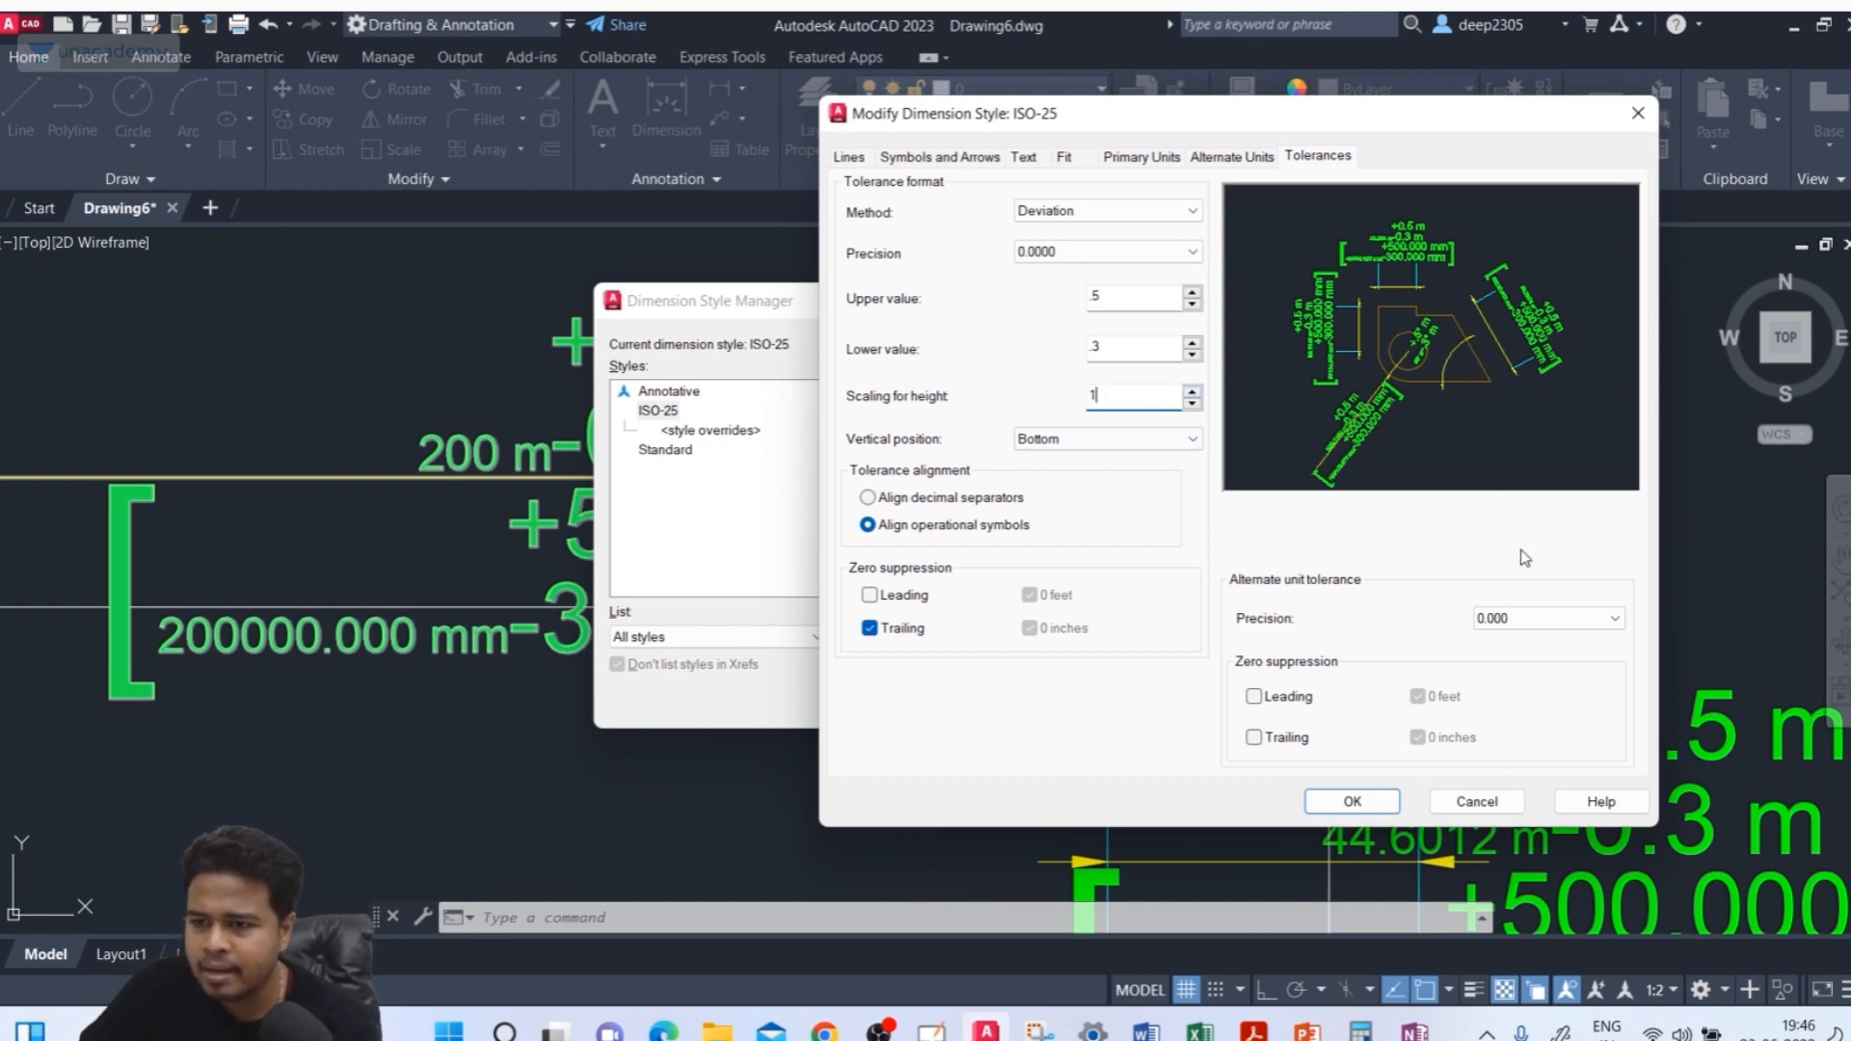
pyautogui.click(1118, 214)
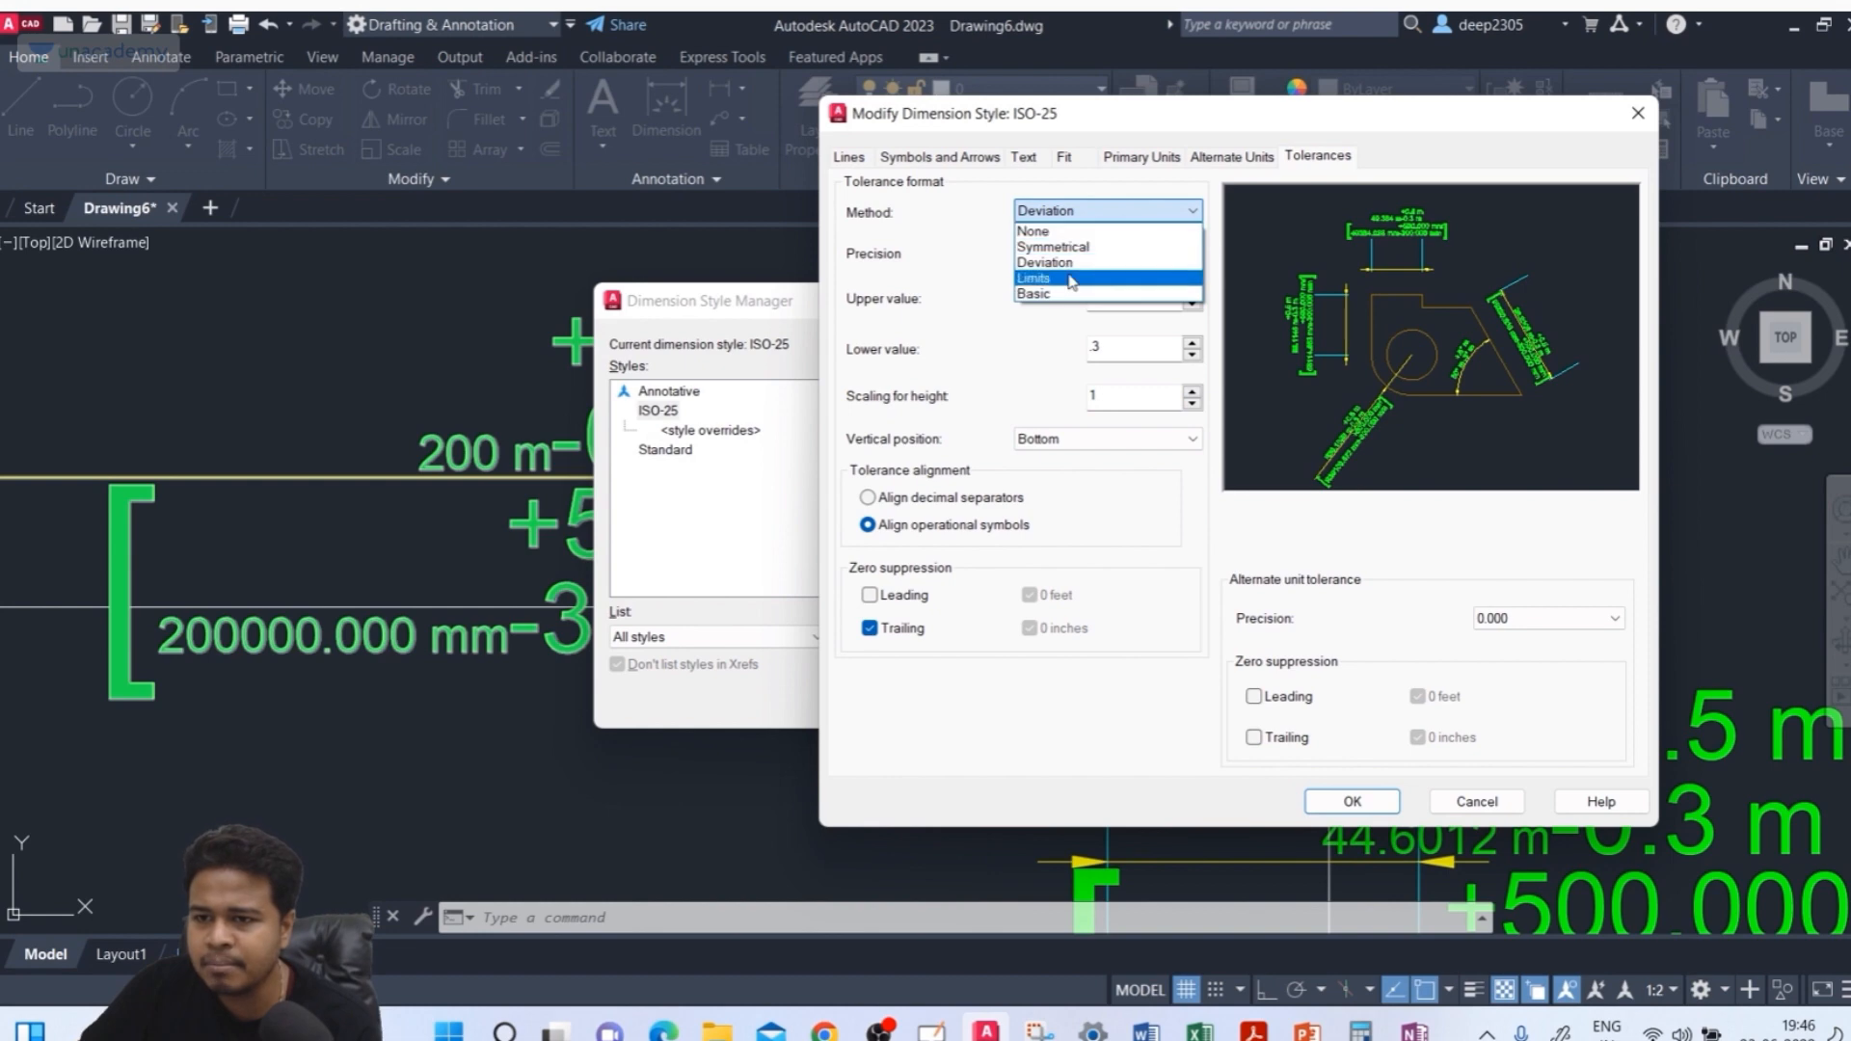
pyautogui.click(1082, 278)
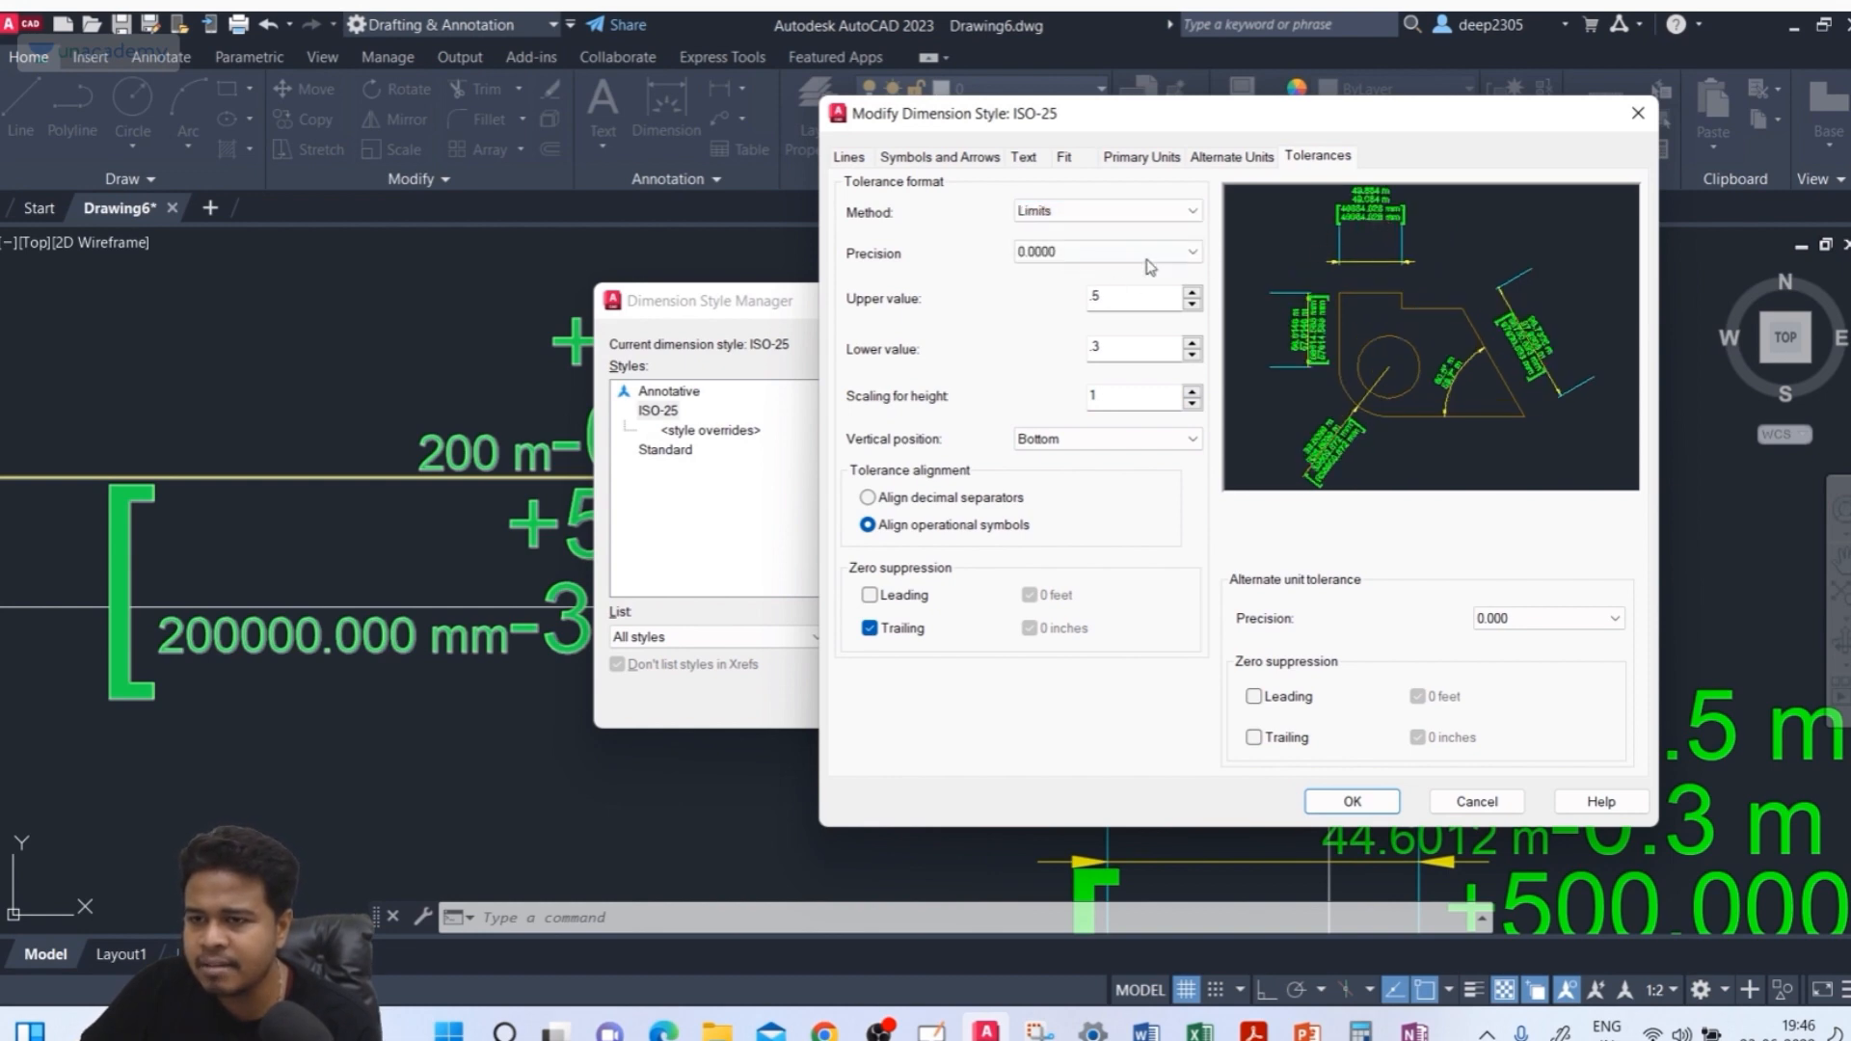
pyautogui.click(1354, 802)
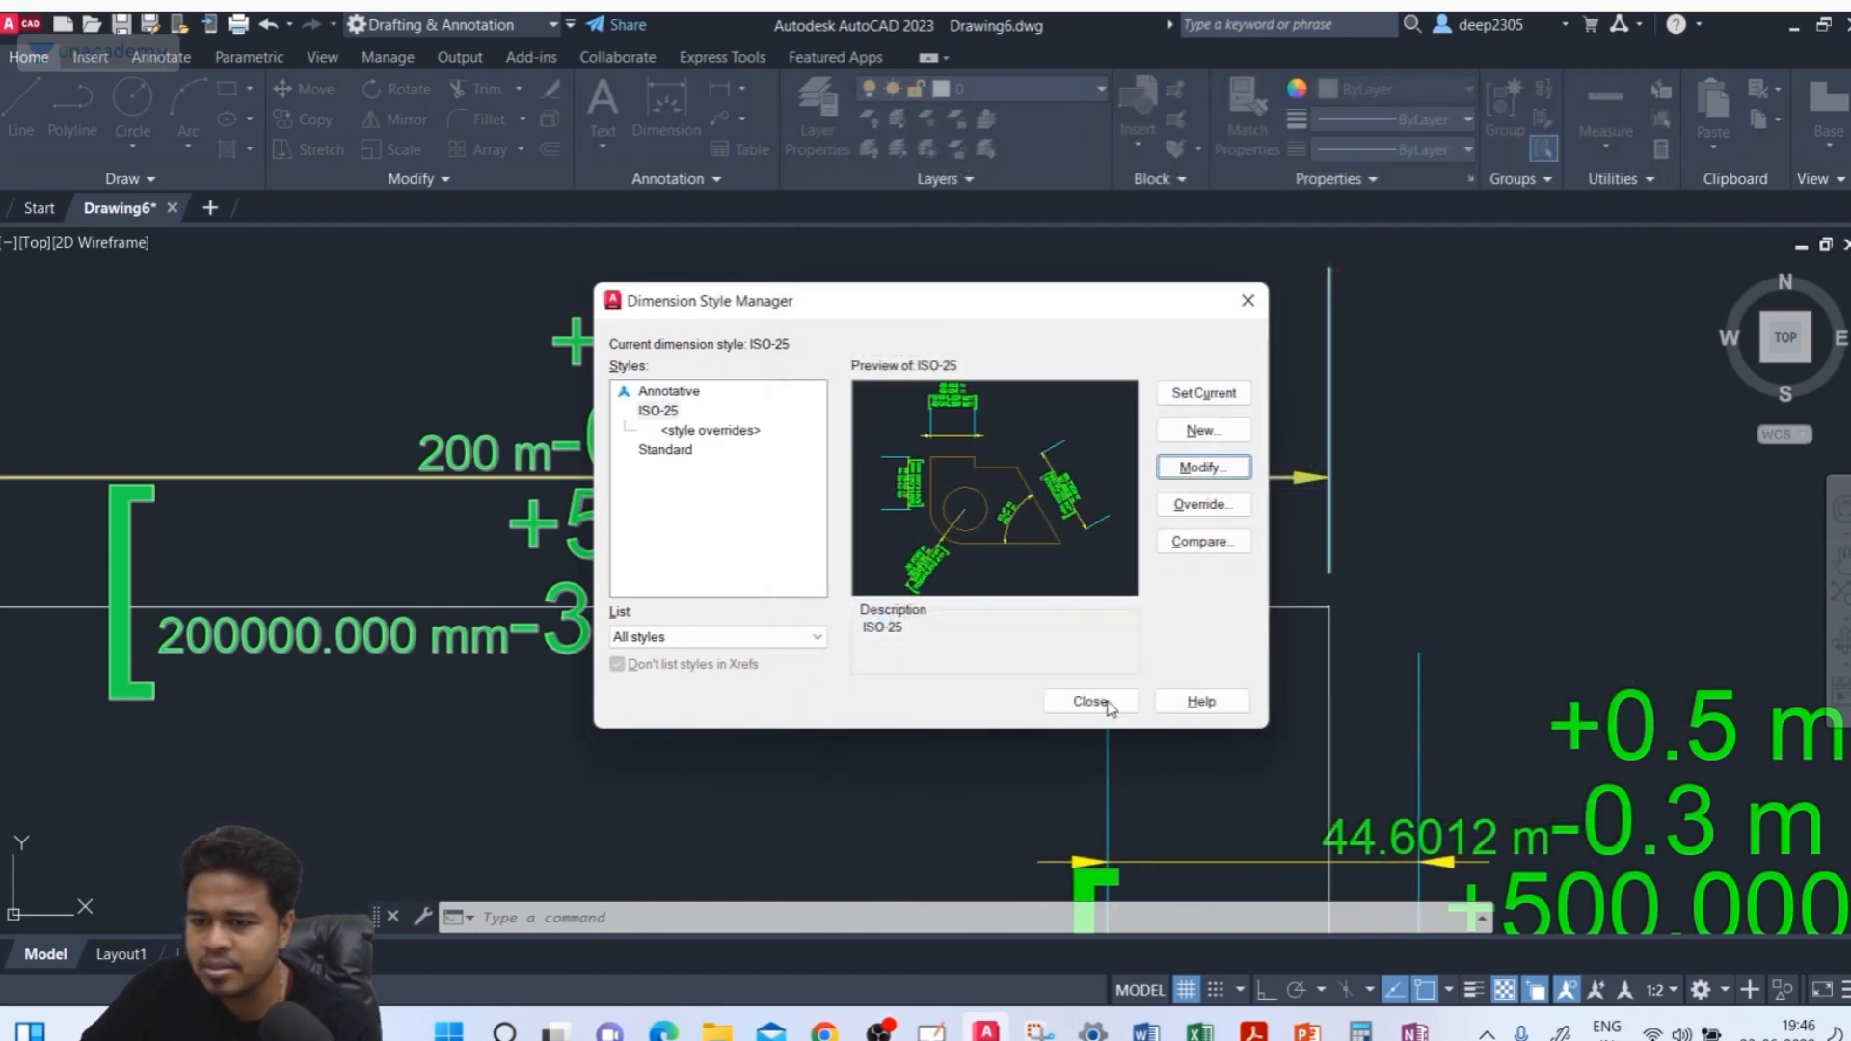
pyautogui.click(1090, 701)
# Switch to OneNote to return to the hand-drawn tolerance sketch
pyautogui.scroll(3, 537, 424)
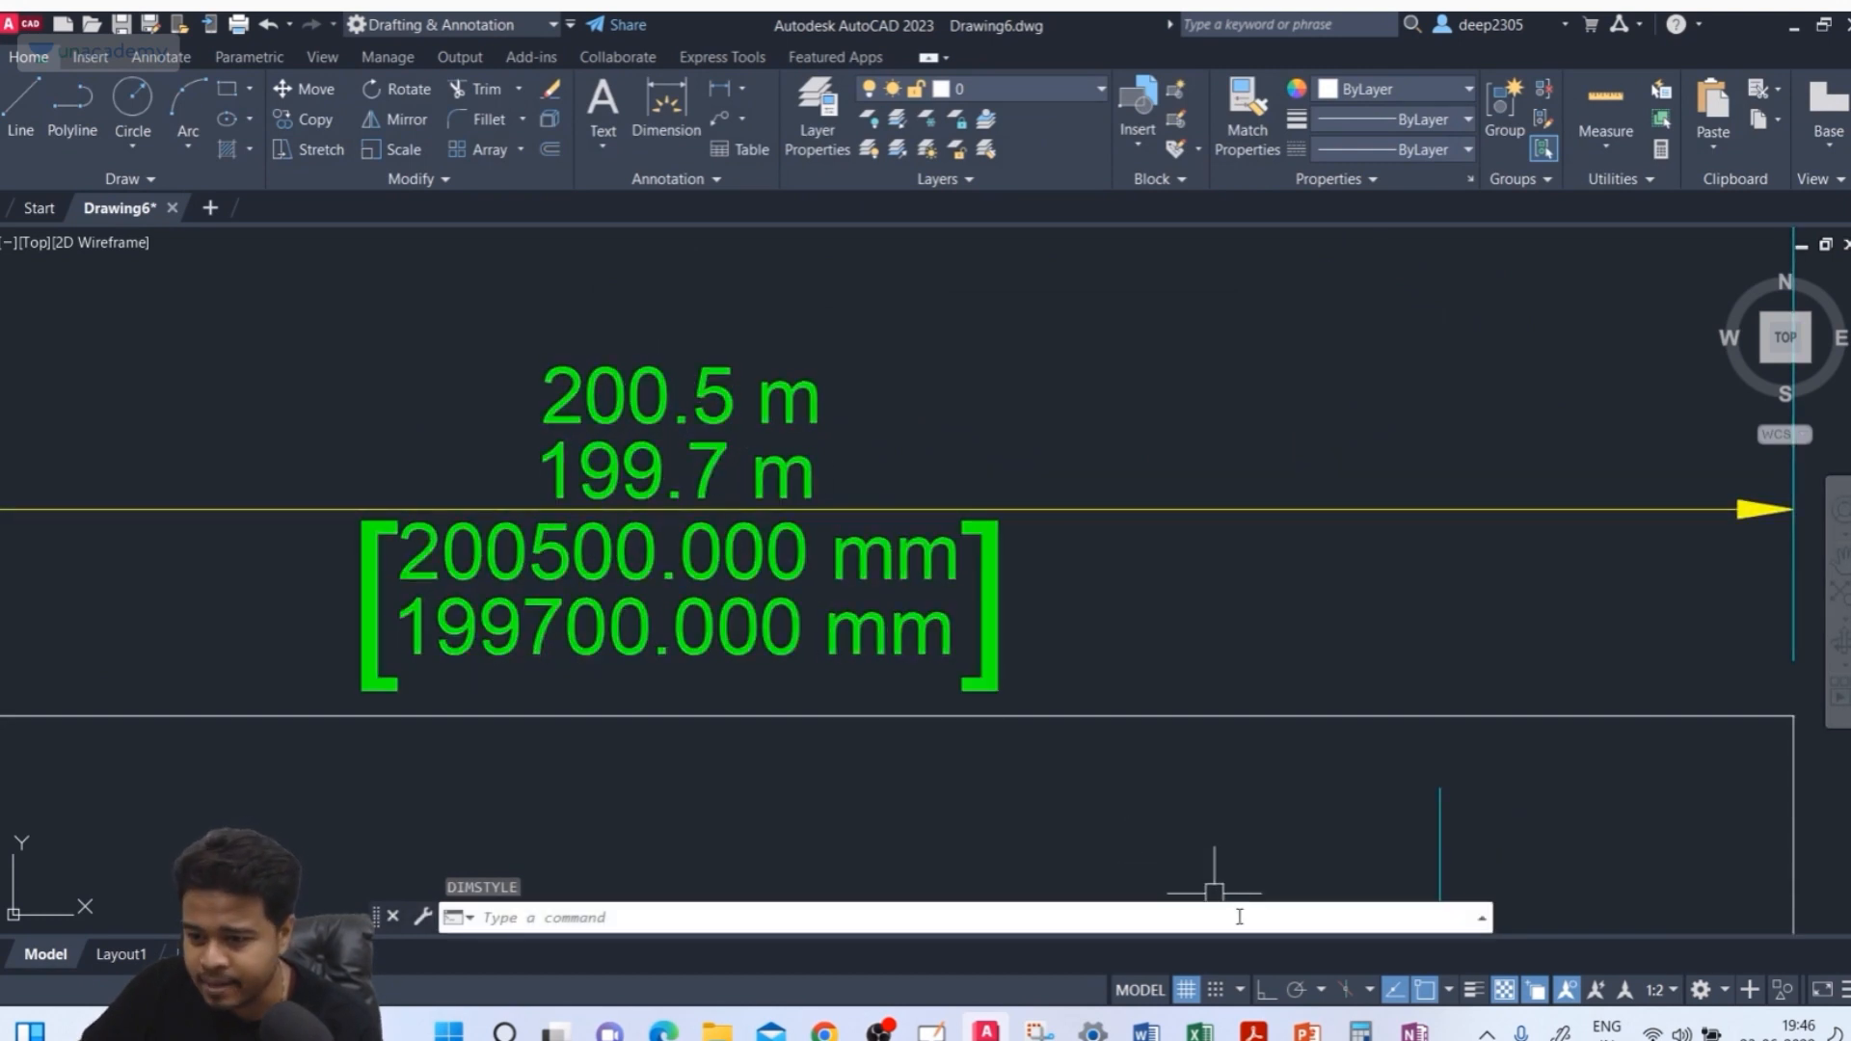
pyautogui.click(1414, 1029)
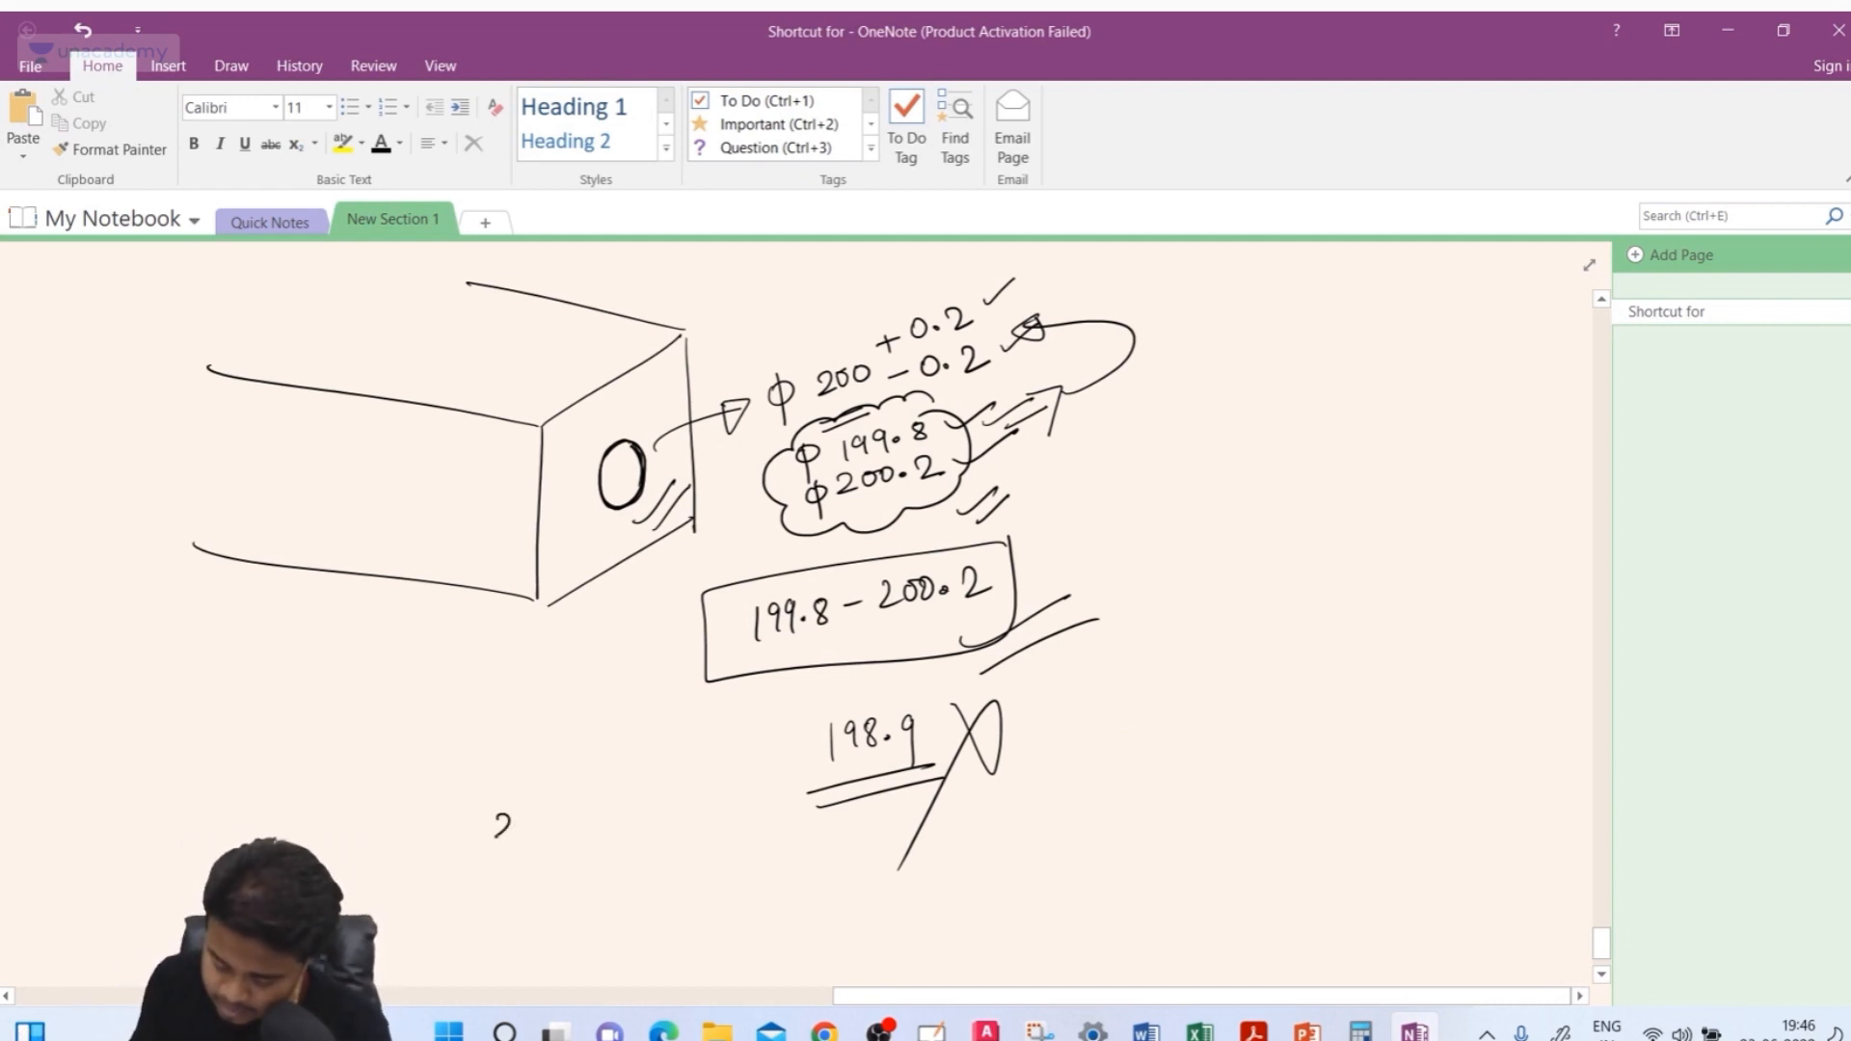
# Sketch a 200 +0.5 / −0.3 tolerance example with its limits 200.5 and 199.7 and circle the parts
pyautogui.moveTo(503, 827); pyautogui.dragTo(512, 839)
pyautogui.moveTo(536, 820); pyautogui.dragTo(527, 829)
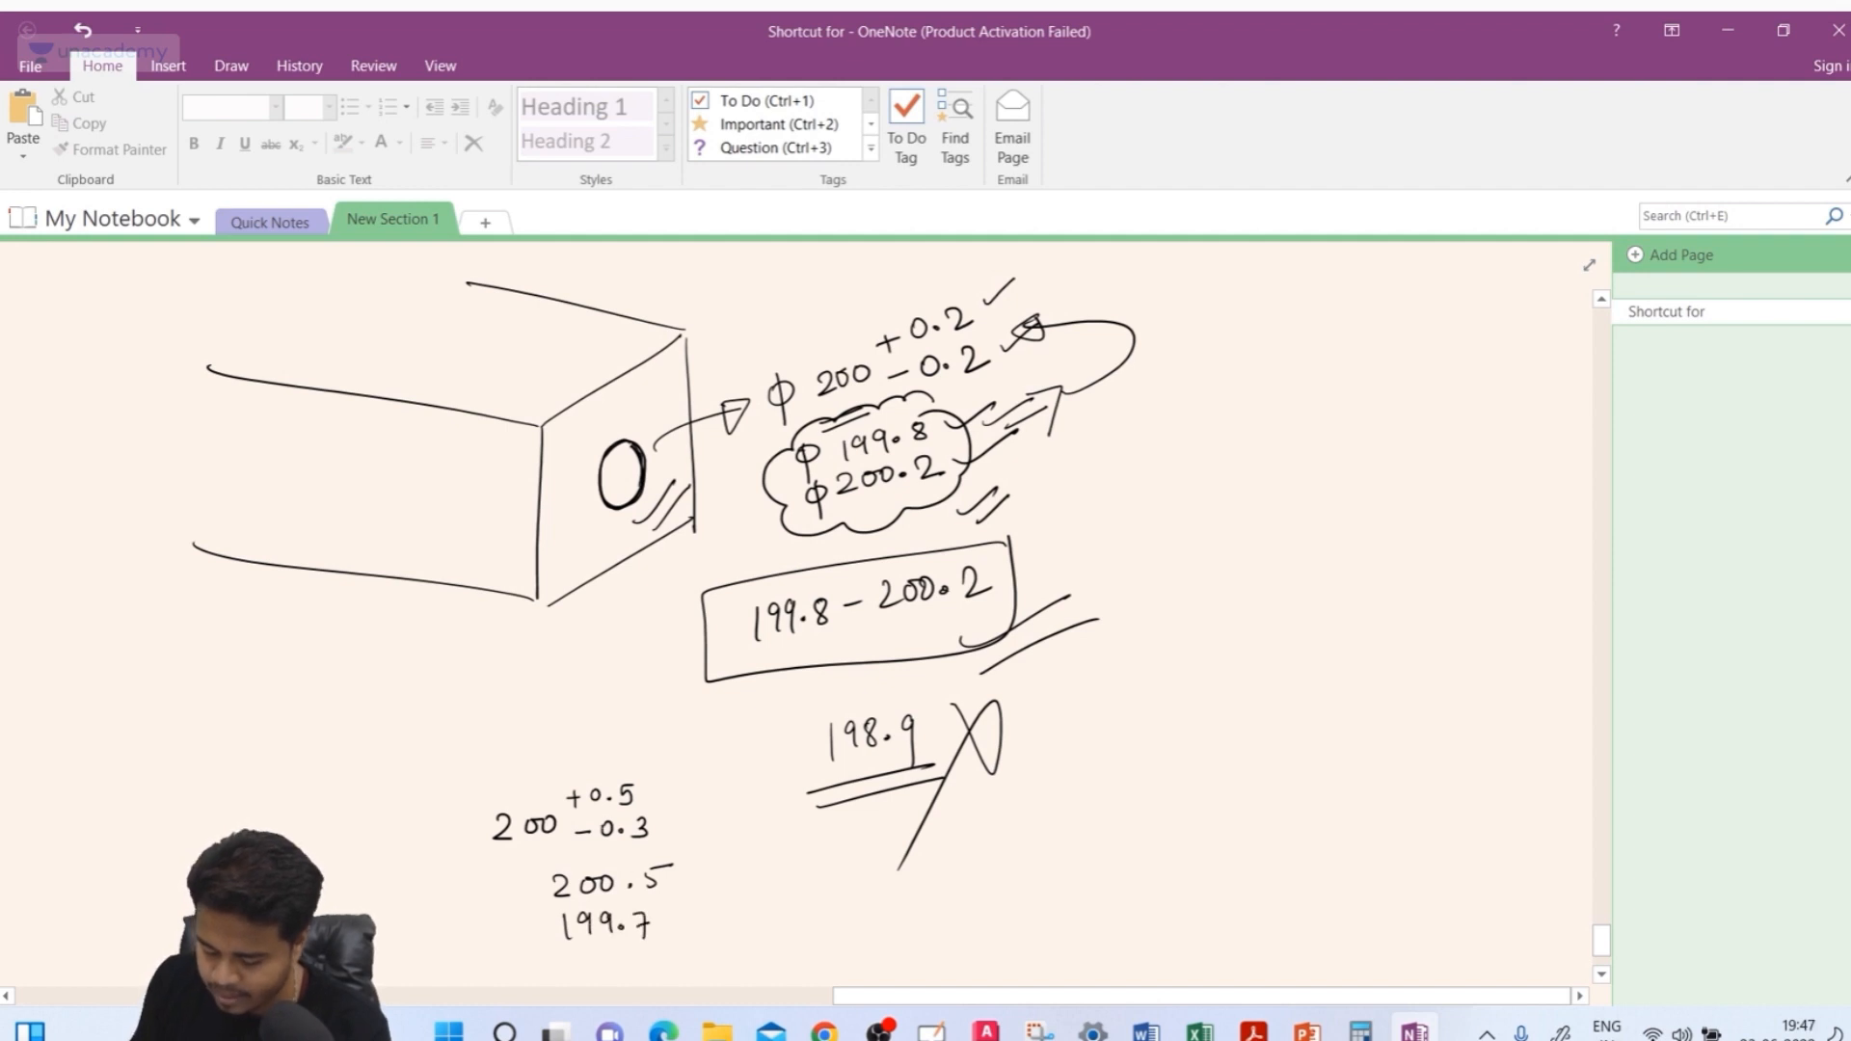
pyautogui.moveTo(638, 806); pyautogui.dragTo(495, 791)
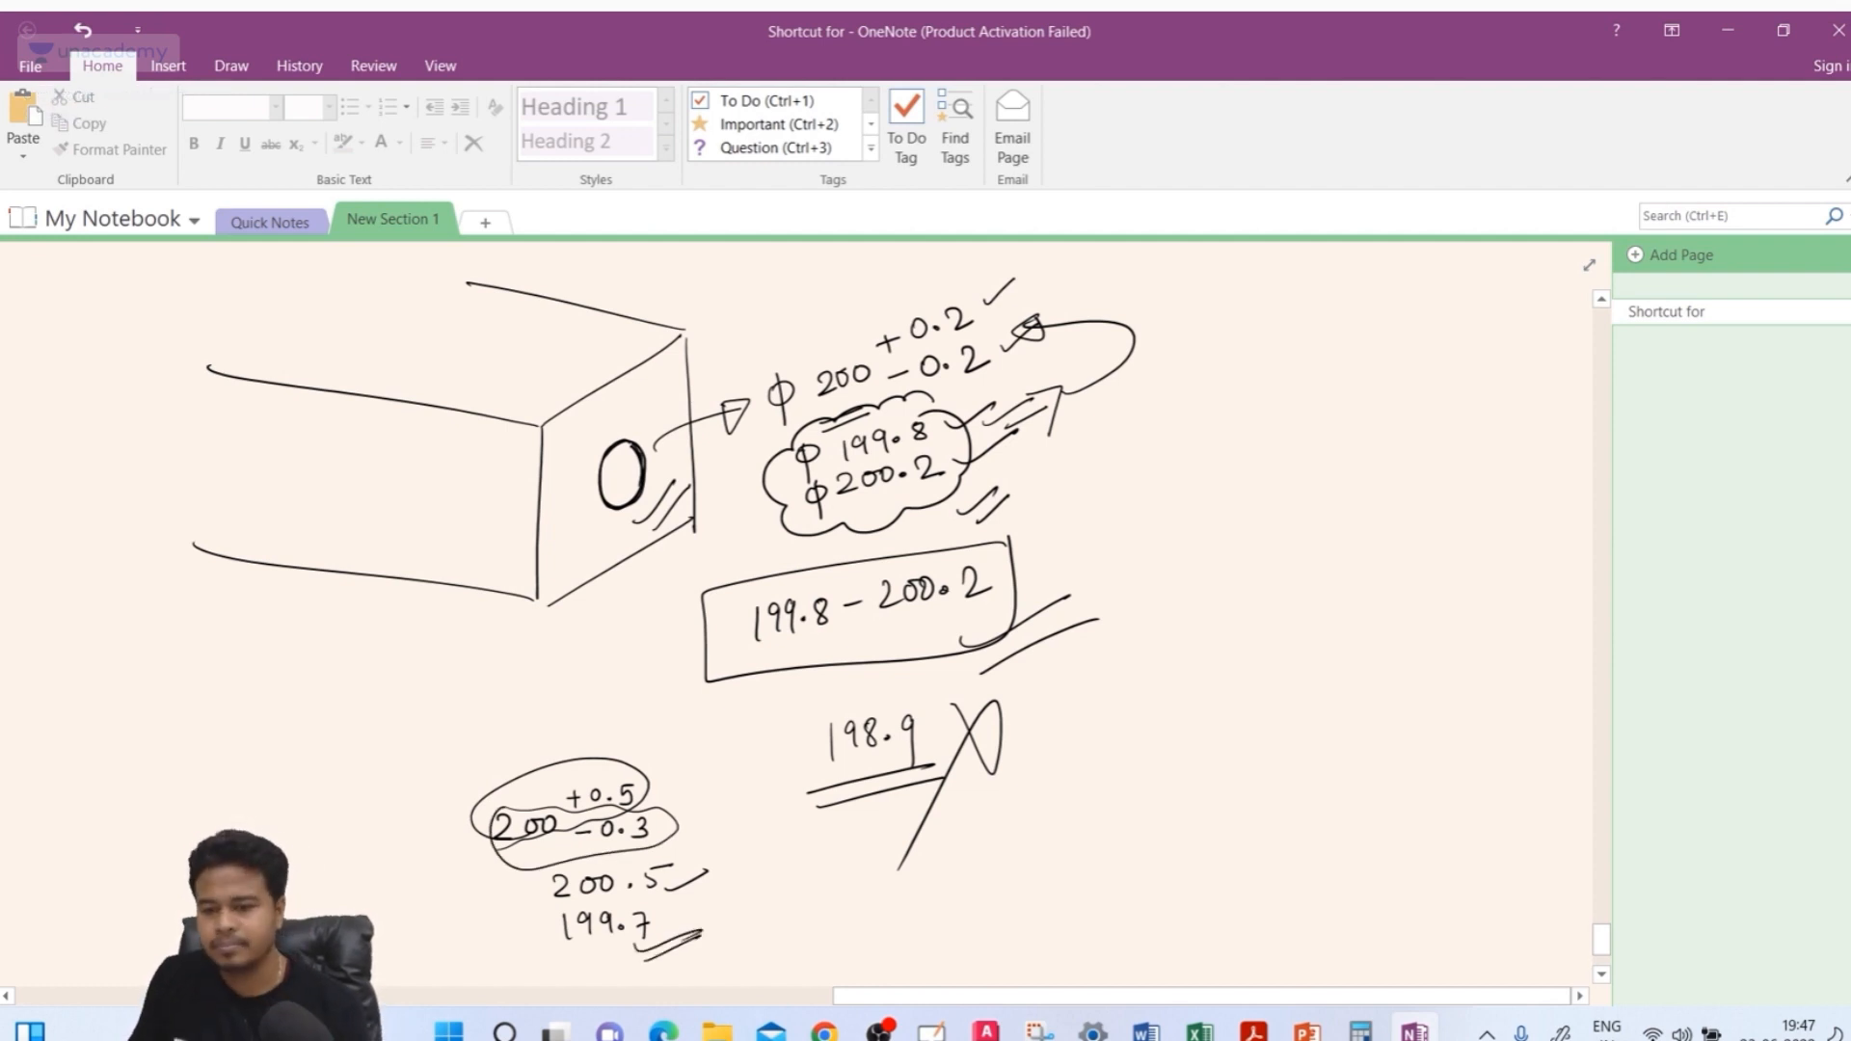
# Switch back to AutoCAD and open the ISO-25 dimension style for modification
pyautogui.click(986, 1030)
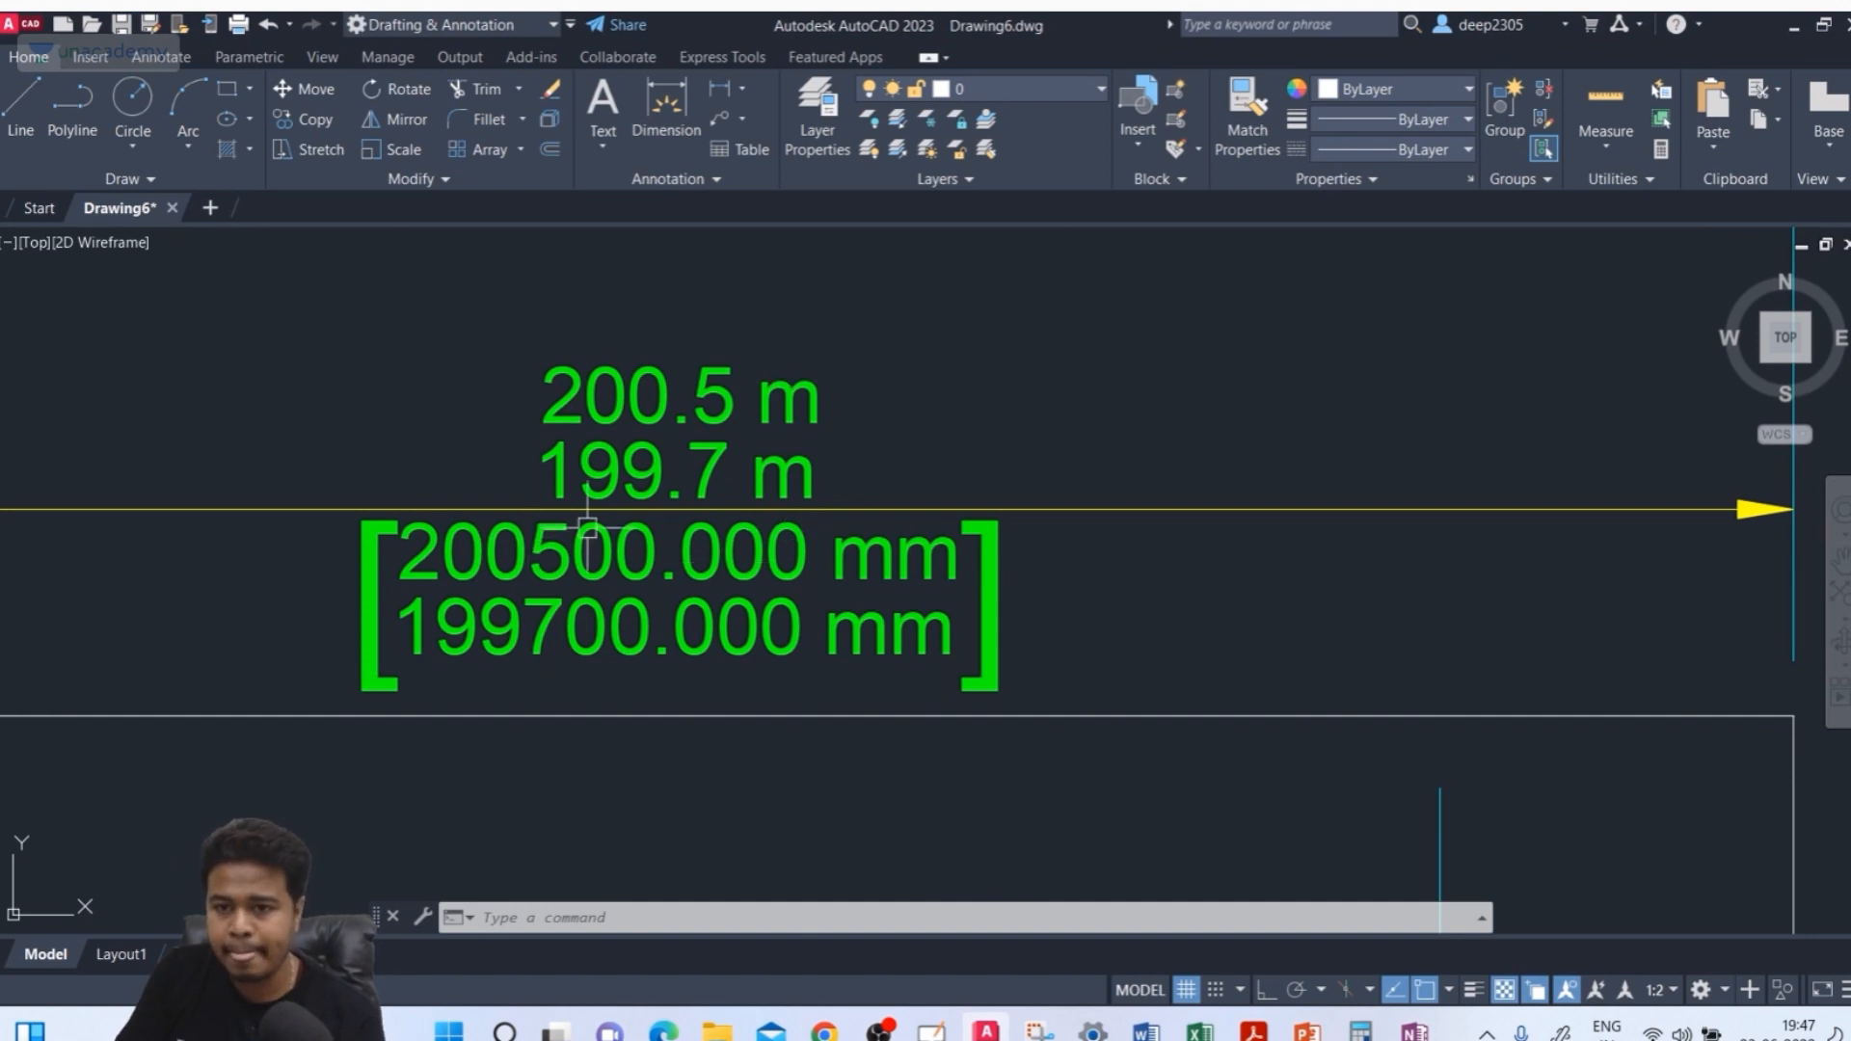
pyautogui.write('d')
pyautogui.press('Return')
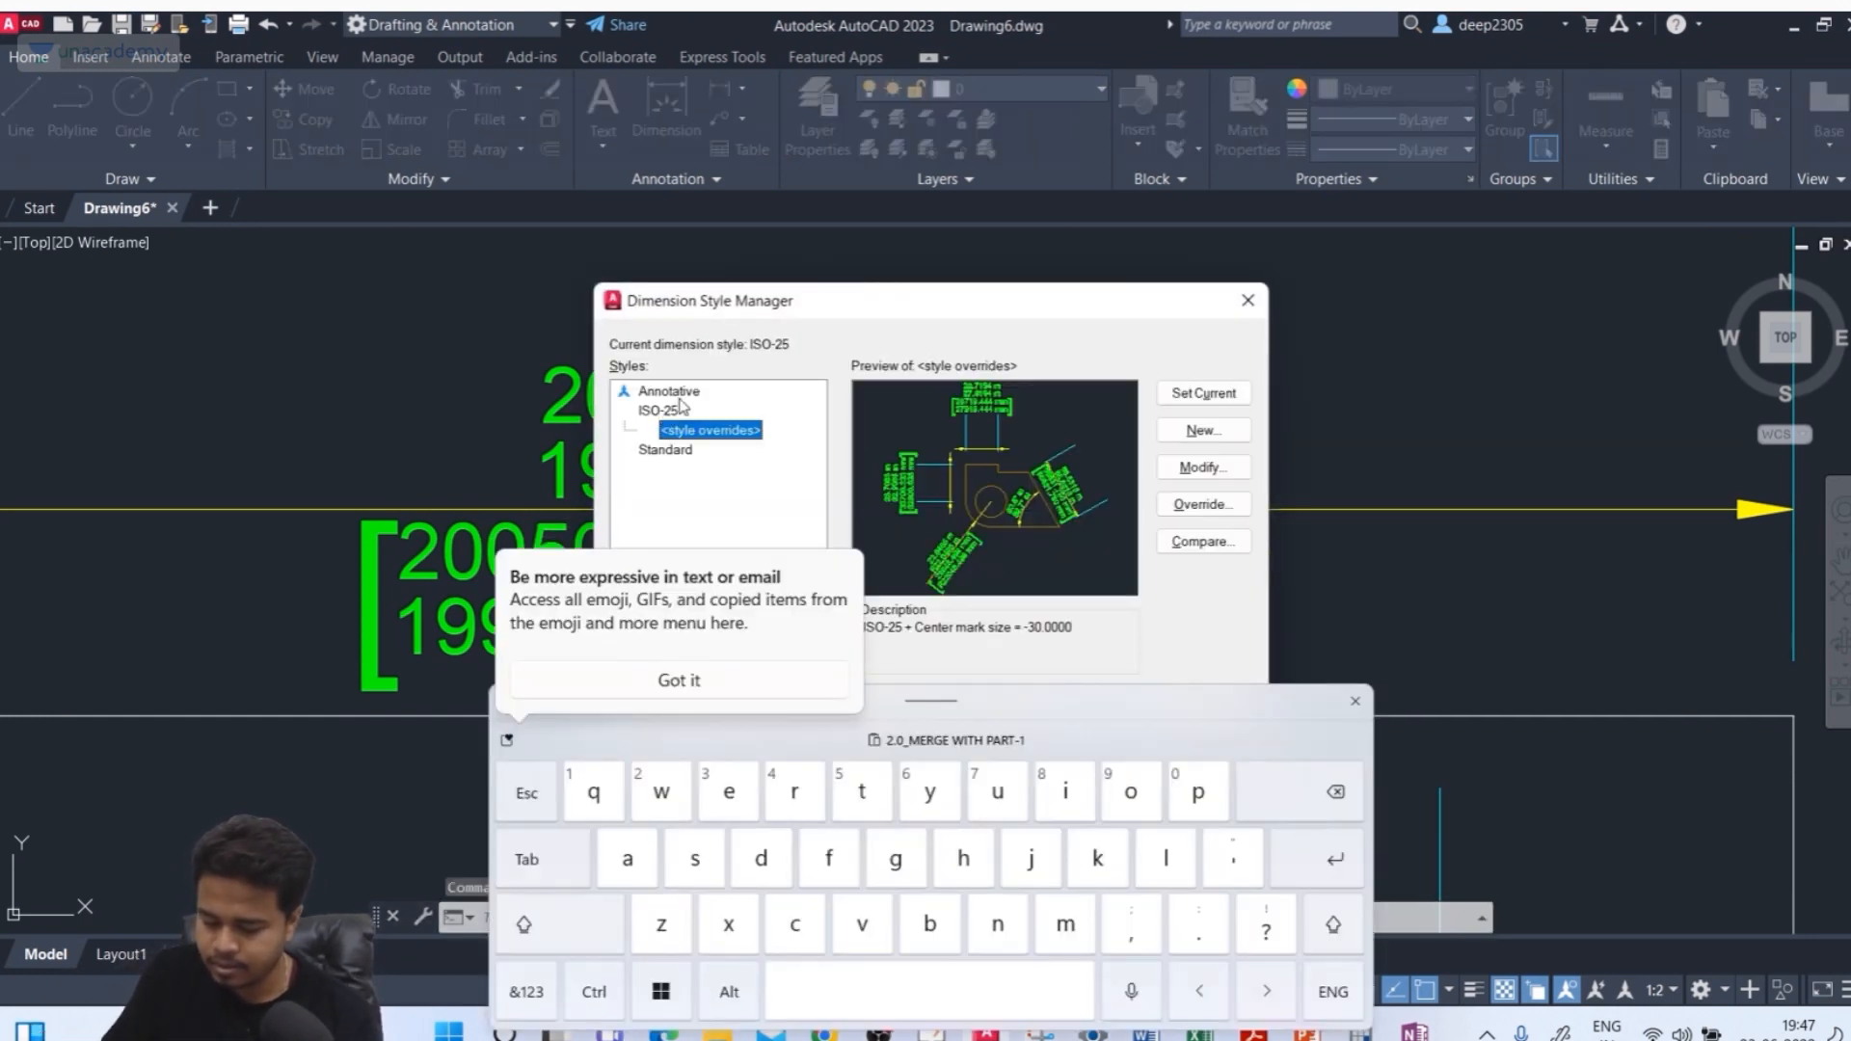
pyautogui.click(665, 410)
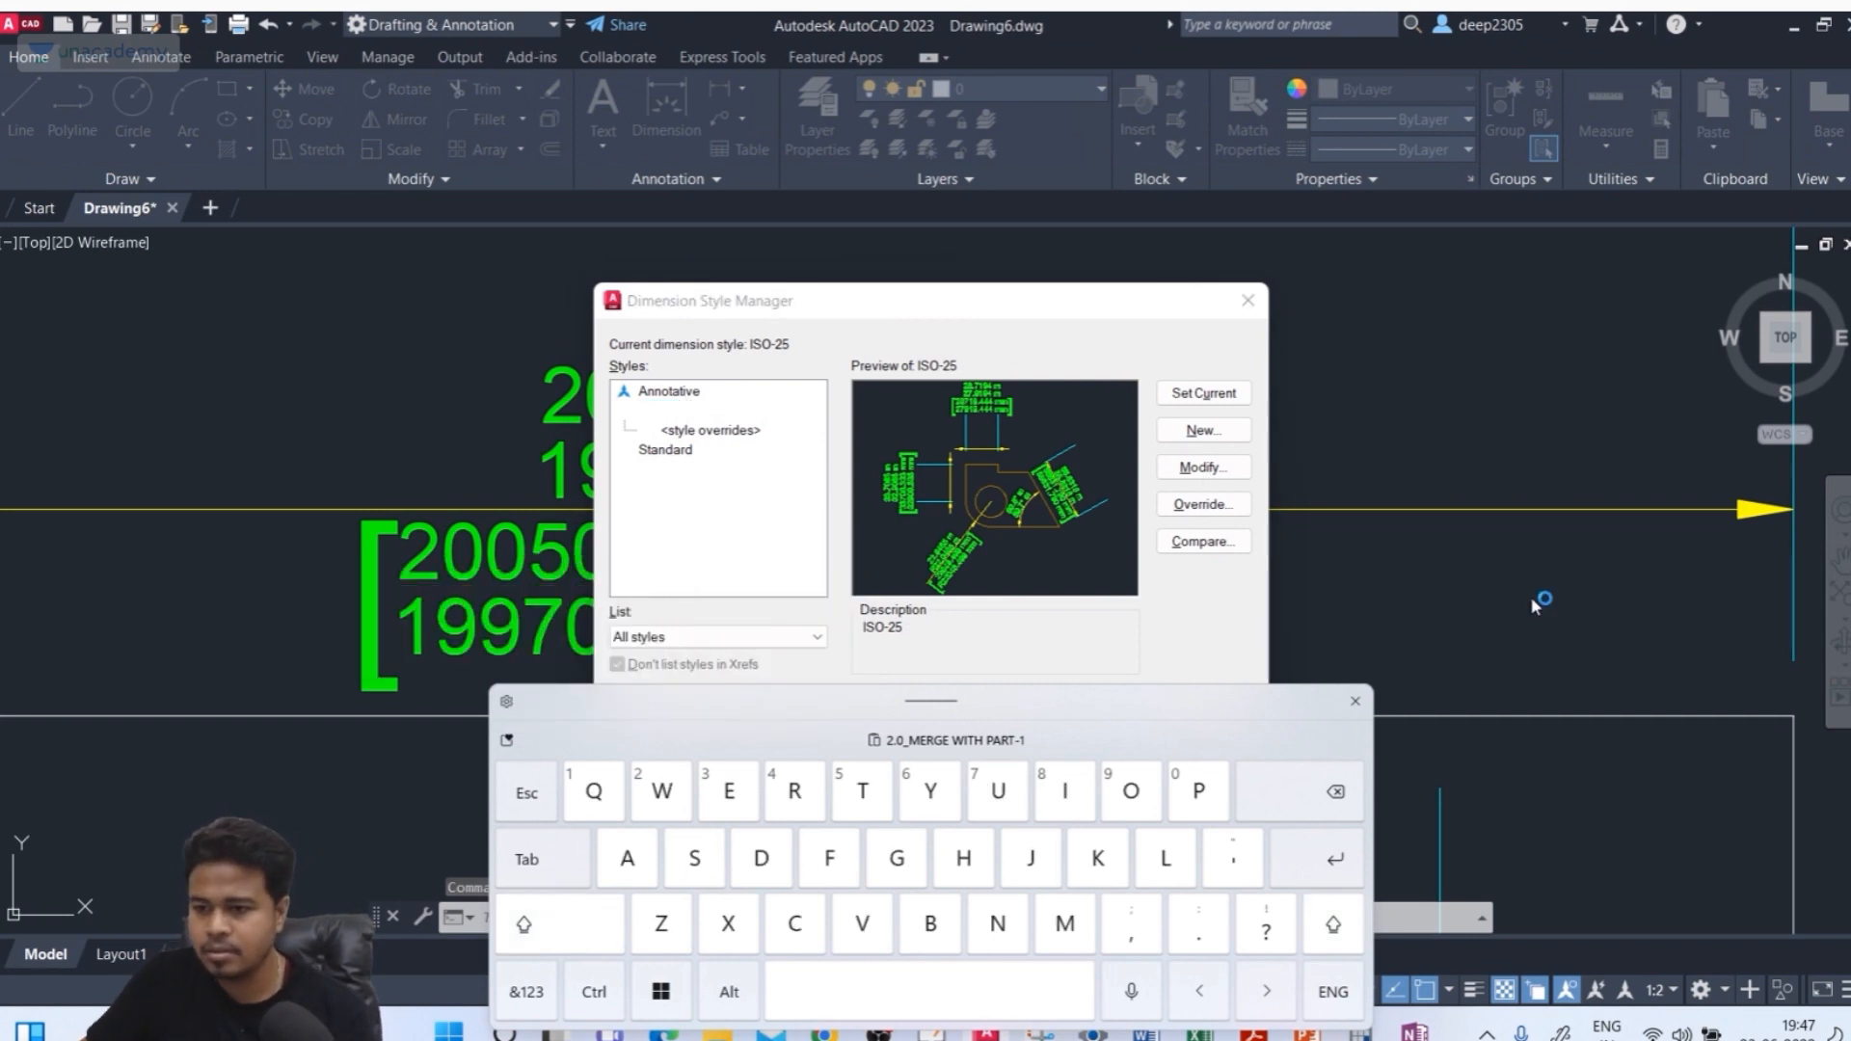
pyautogui.click(1354, 702)
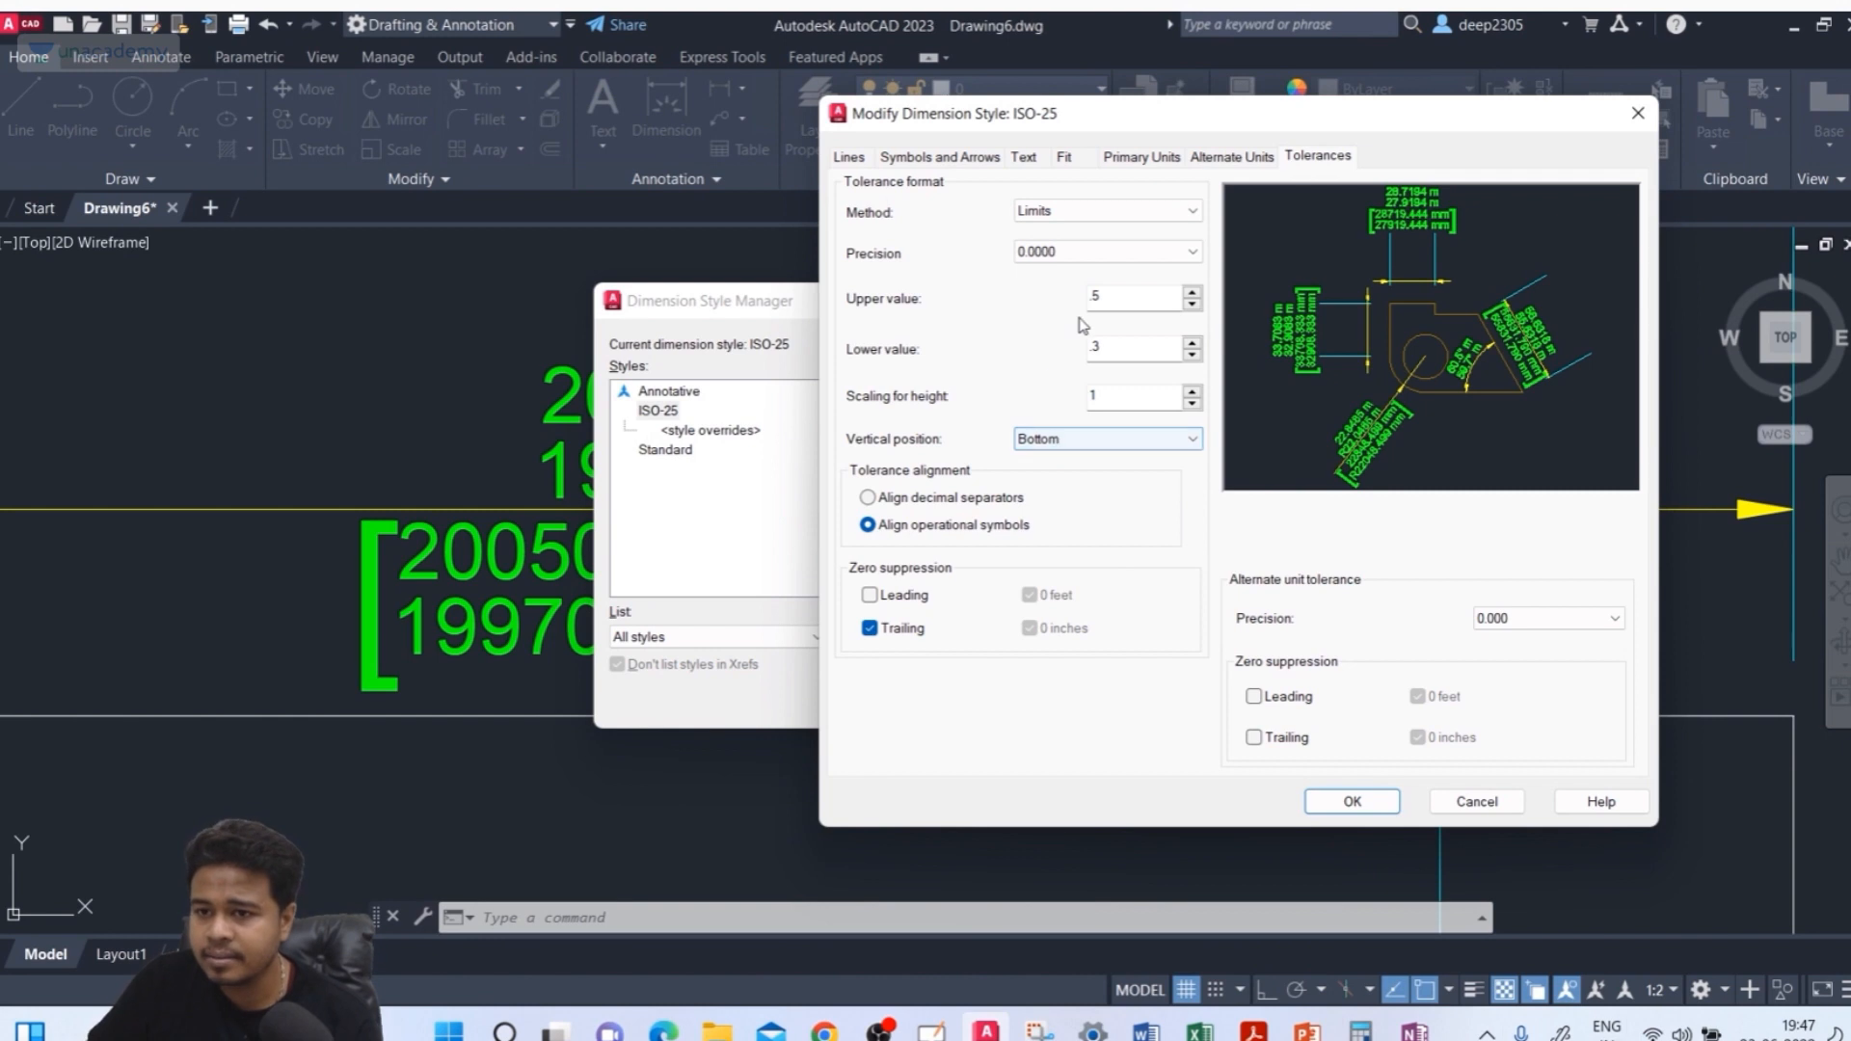
# Preview the Basic and None tolerance methods in the ISO-25 style
pyautogui.click(1070, 220)
pyautogui.click(1041, 293)
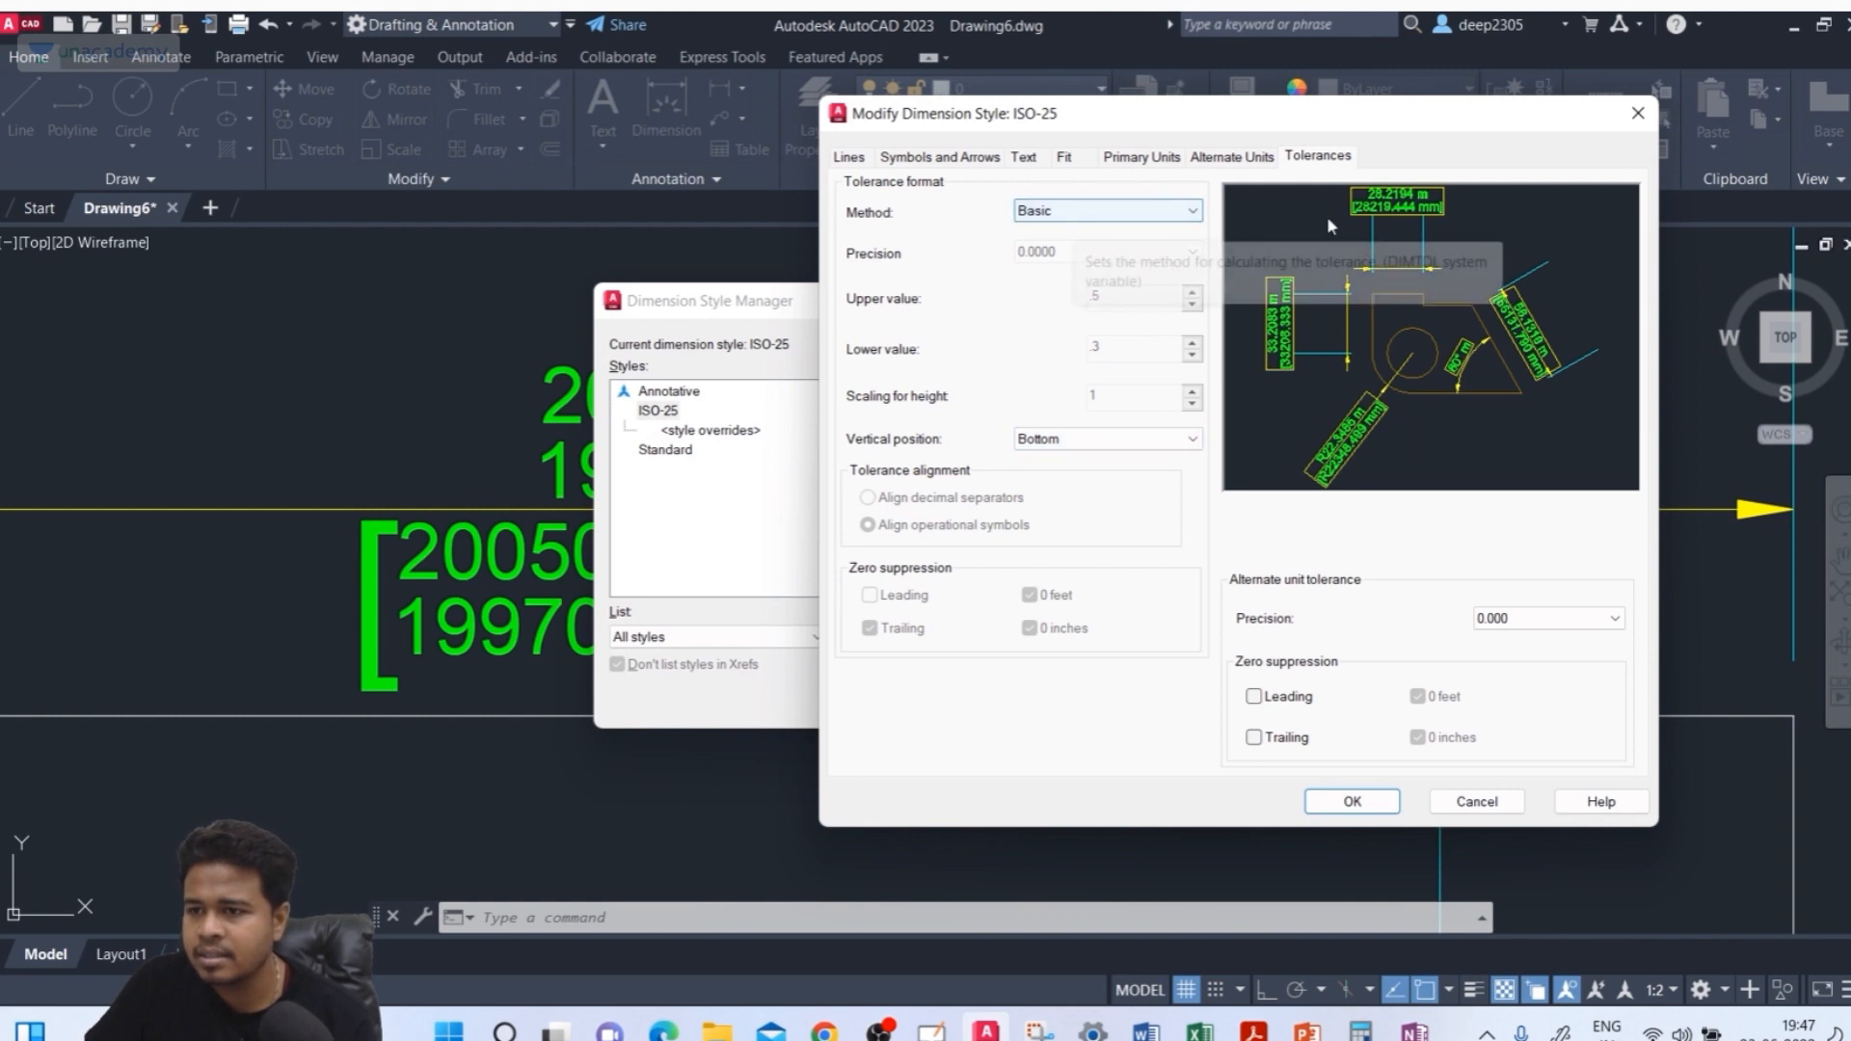
pyautogui.click(1120, 210)
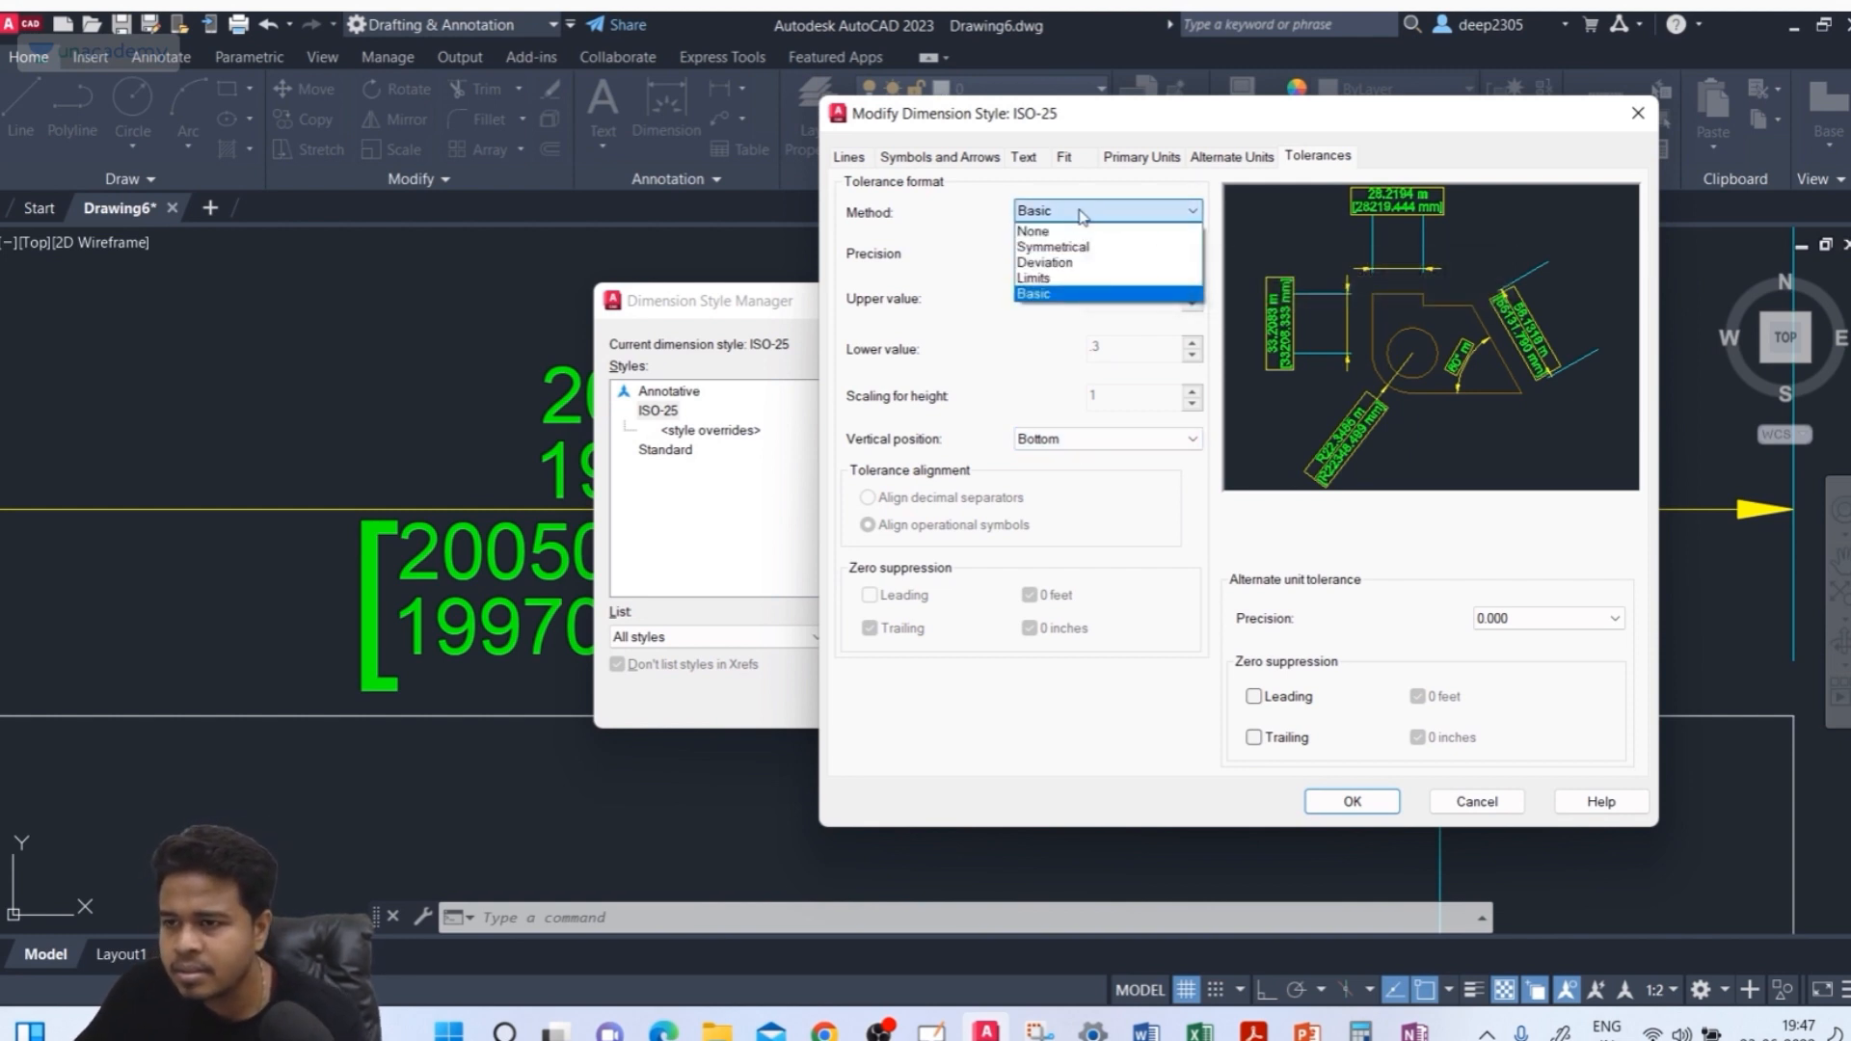
pyautogui.click(1061, 231)
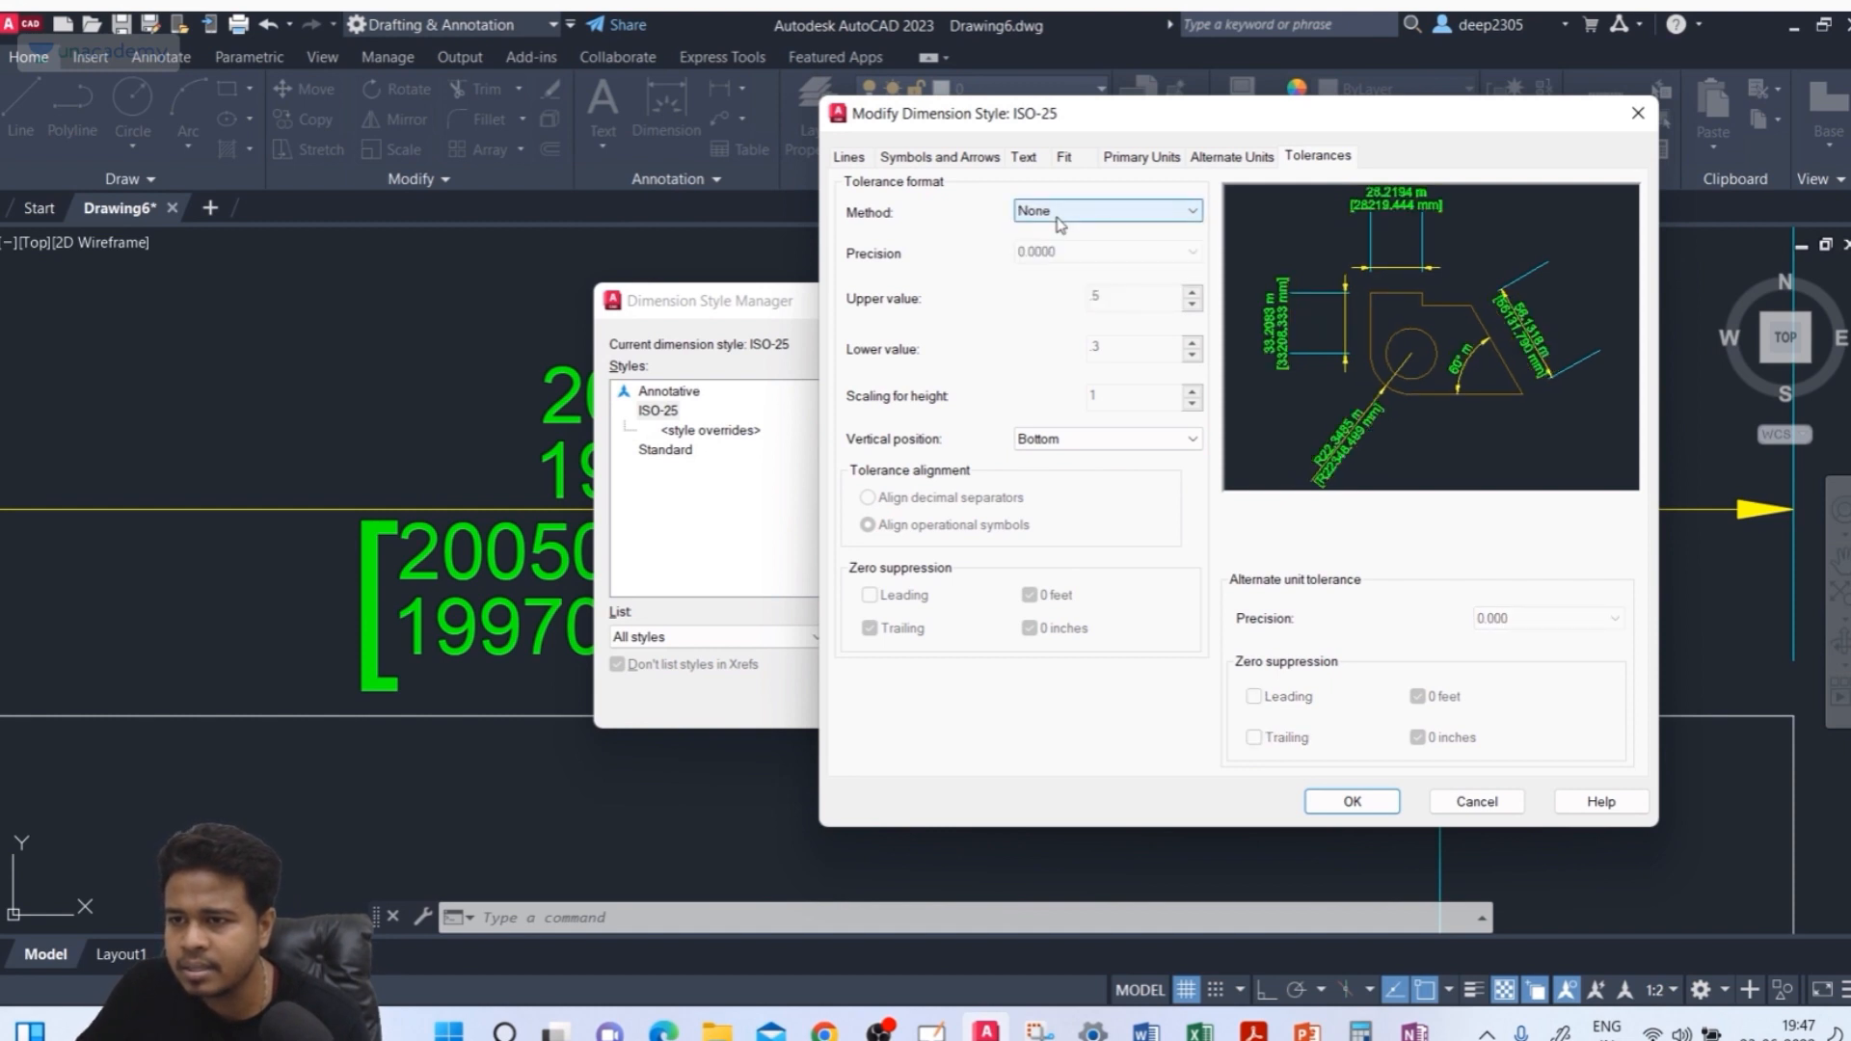
pyautogui.click(1058, 218)
pyautogui.click(1059, 293)
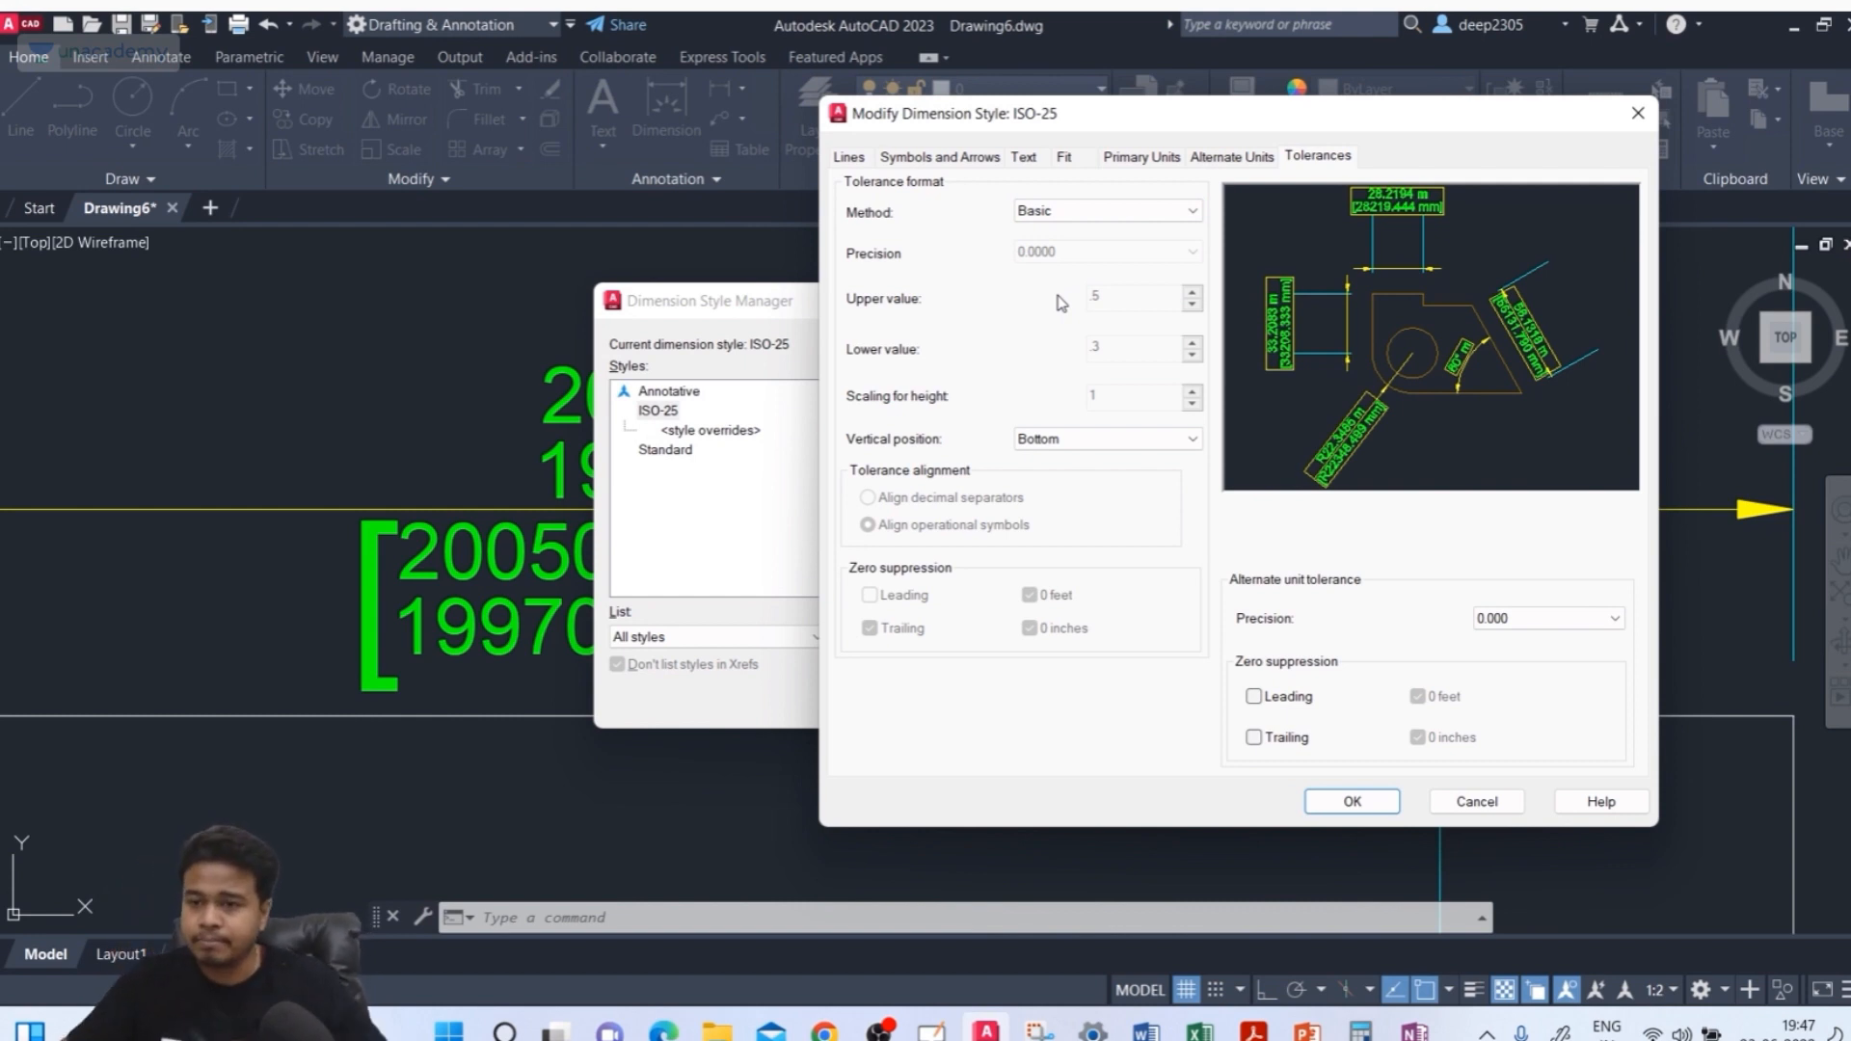
# Set the tolerance method to Symmetrical and the tolerance vertical position to Top
pyautogui.click(1070, 212)
pyautogui.click(1077, 241)
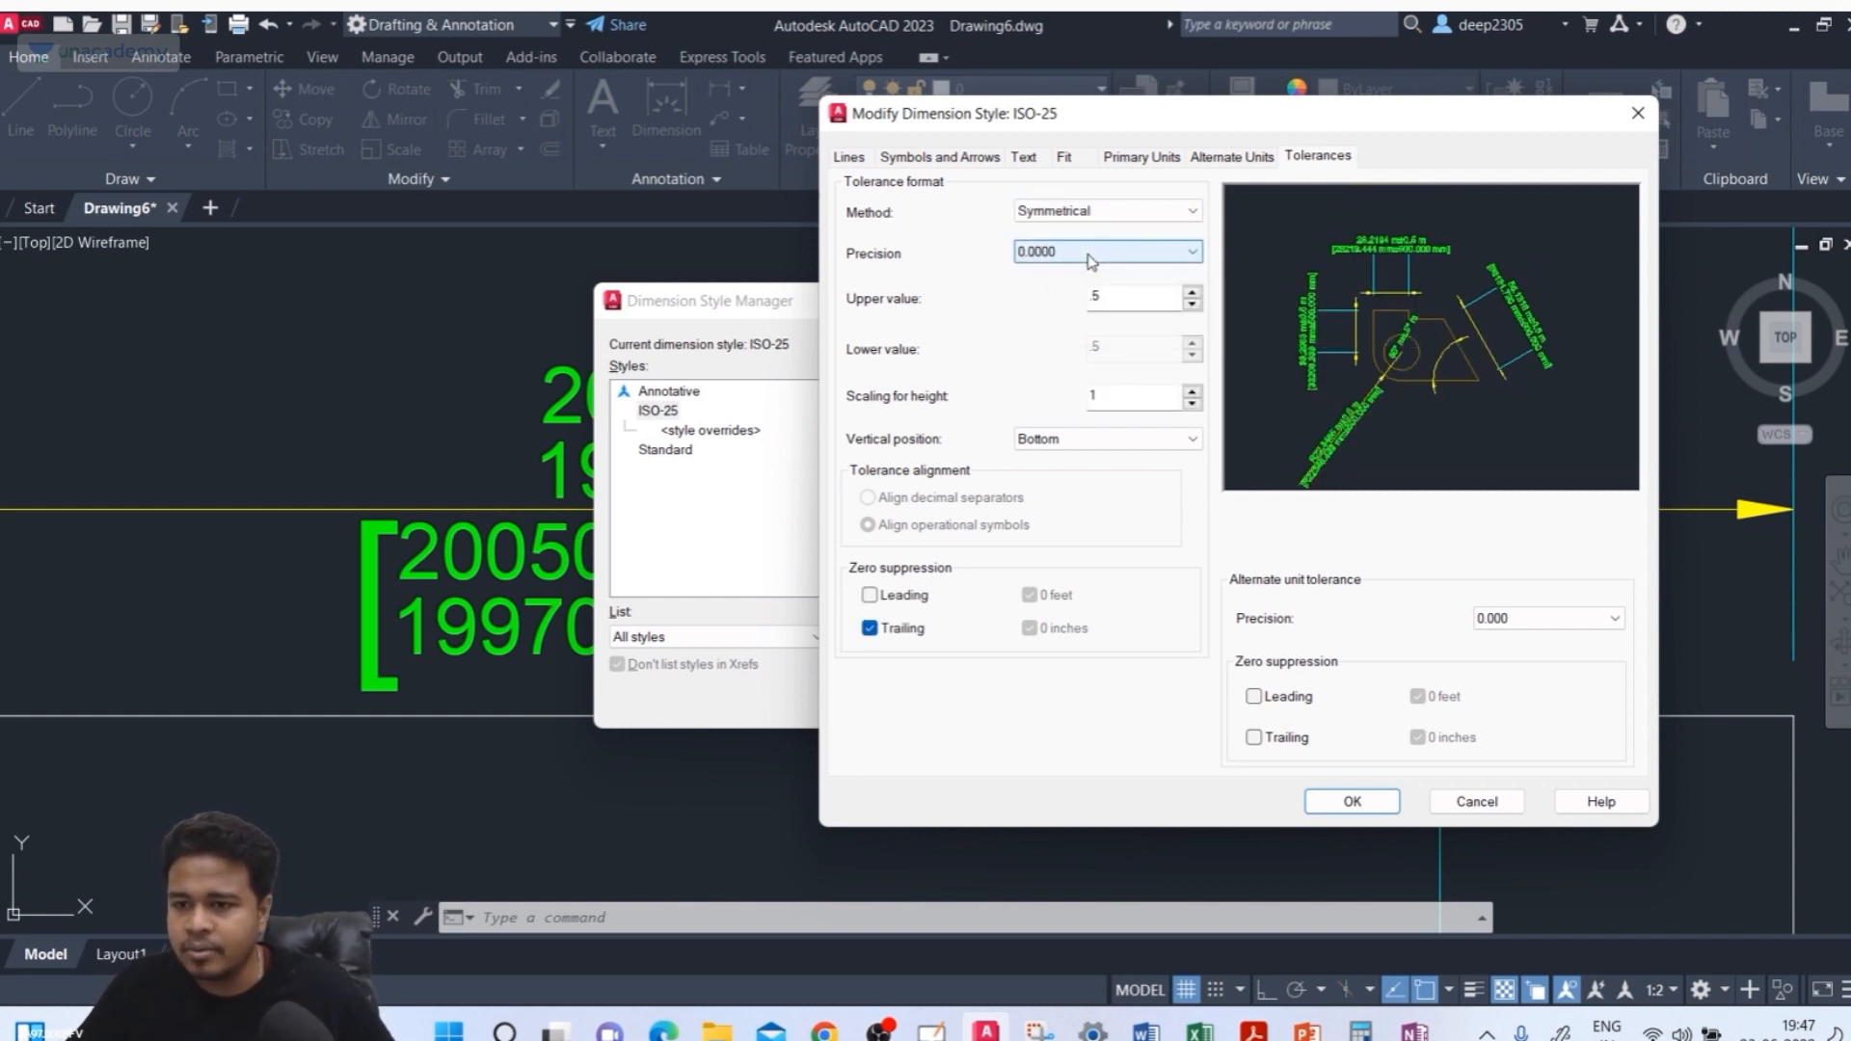
pyautogui.click(1069, 443)
pyautogui.click(1069, 442)
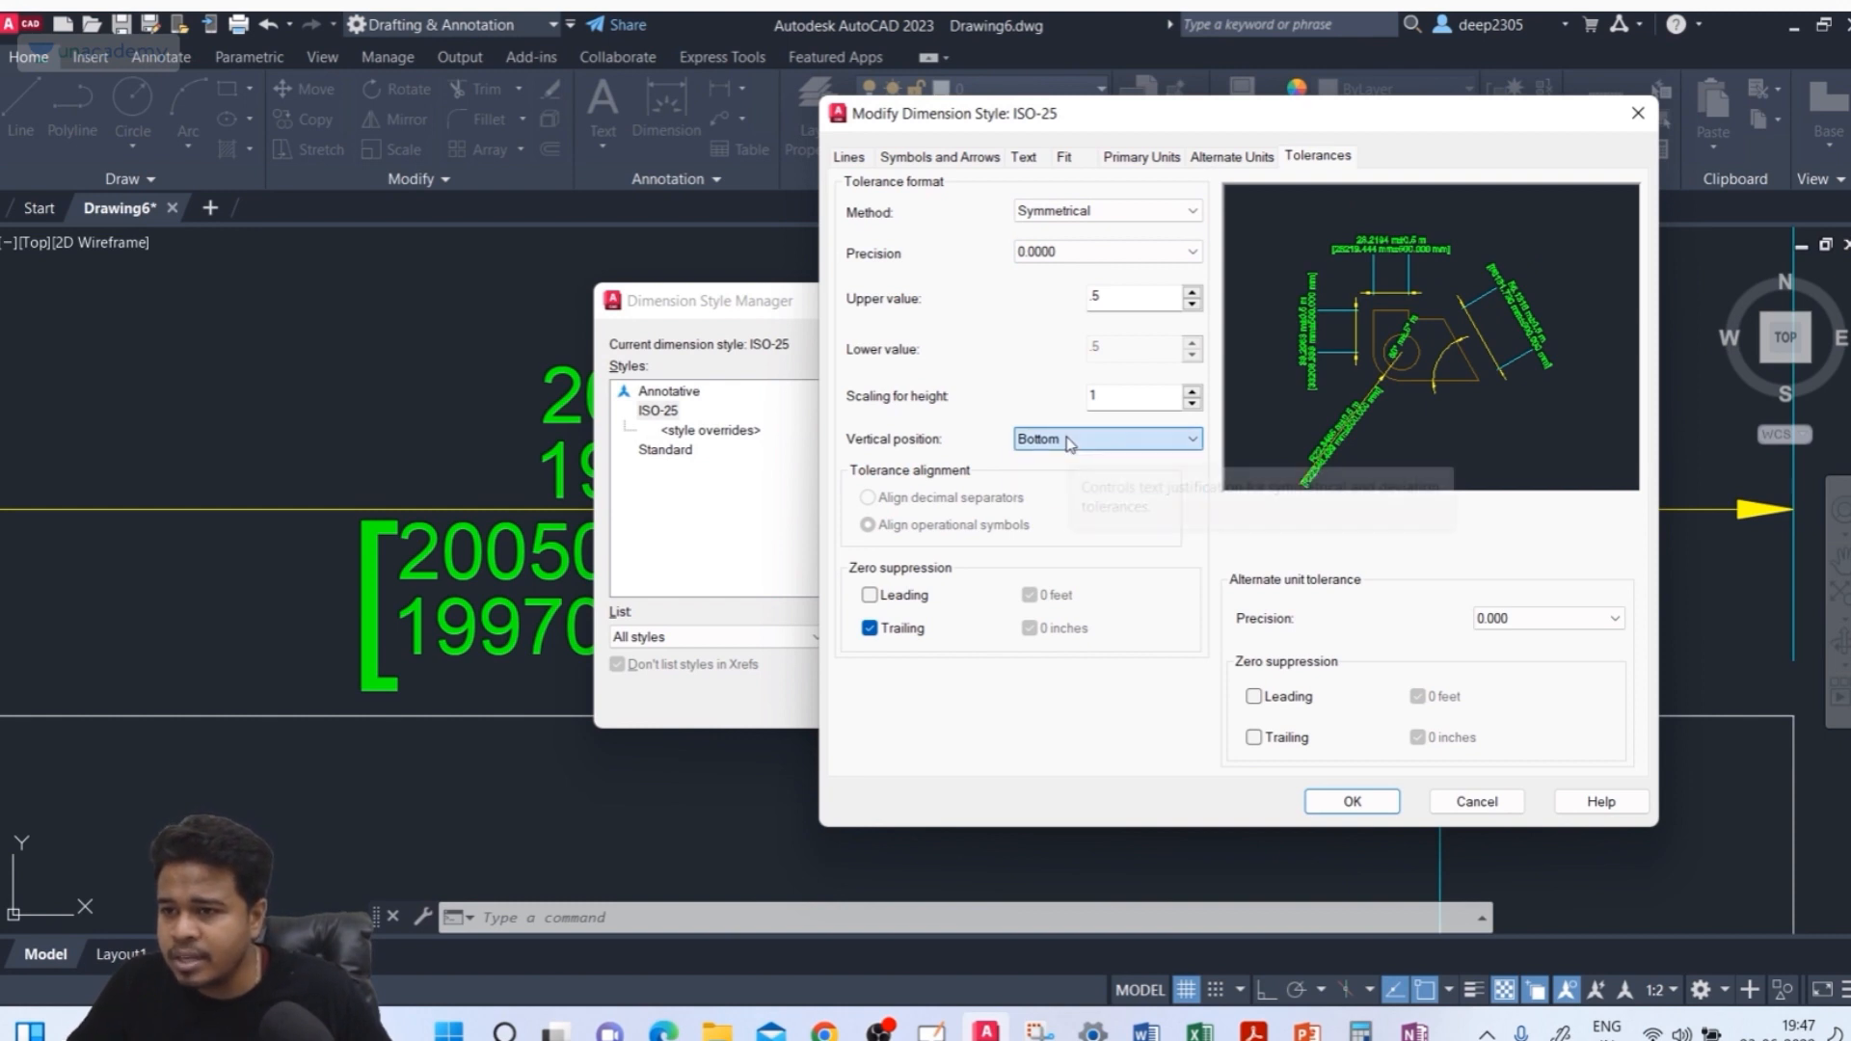
pyautogui.click(1069, 442)
pyautogui.click(1074, 474)
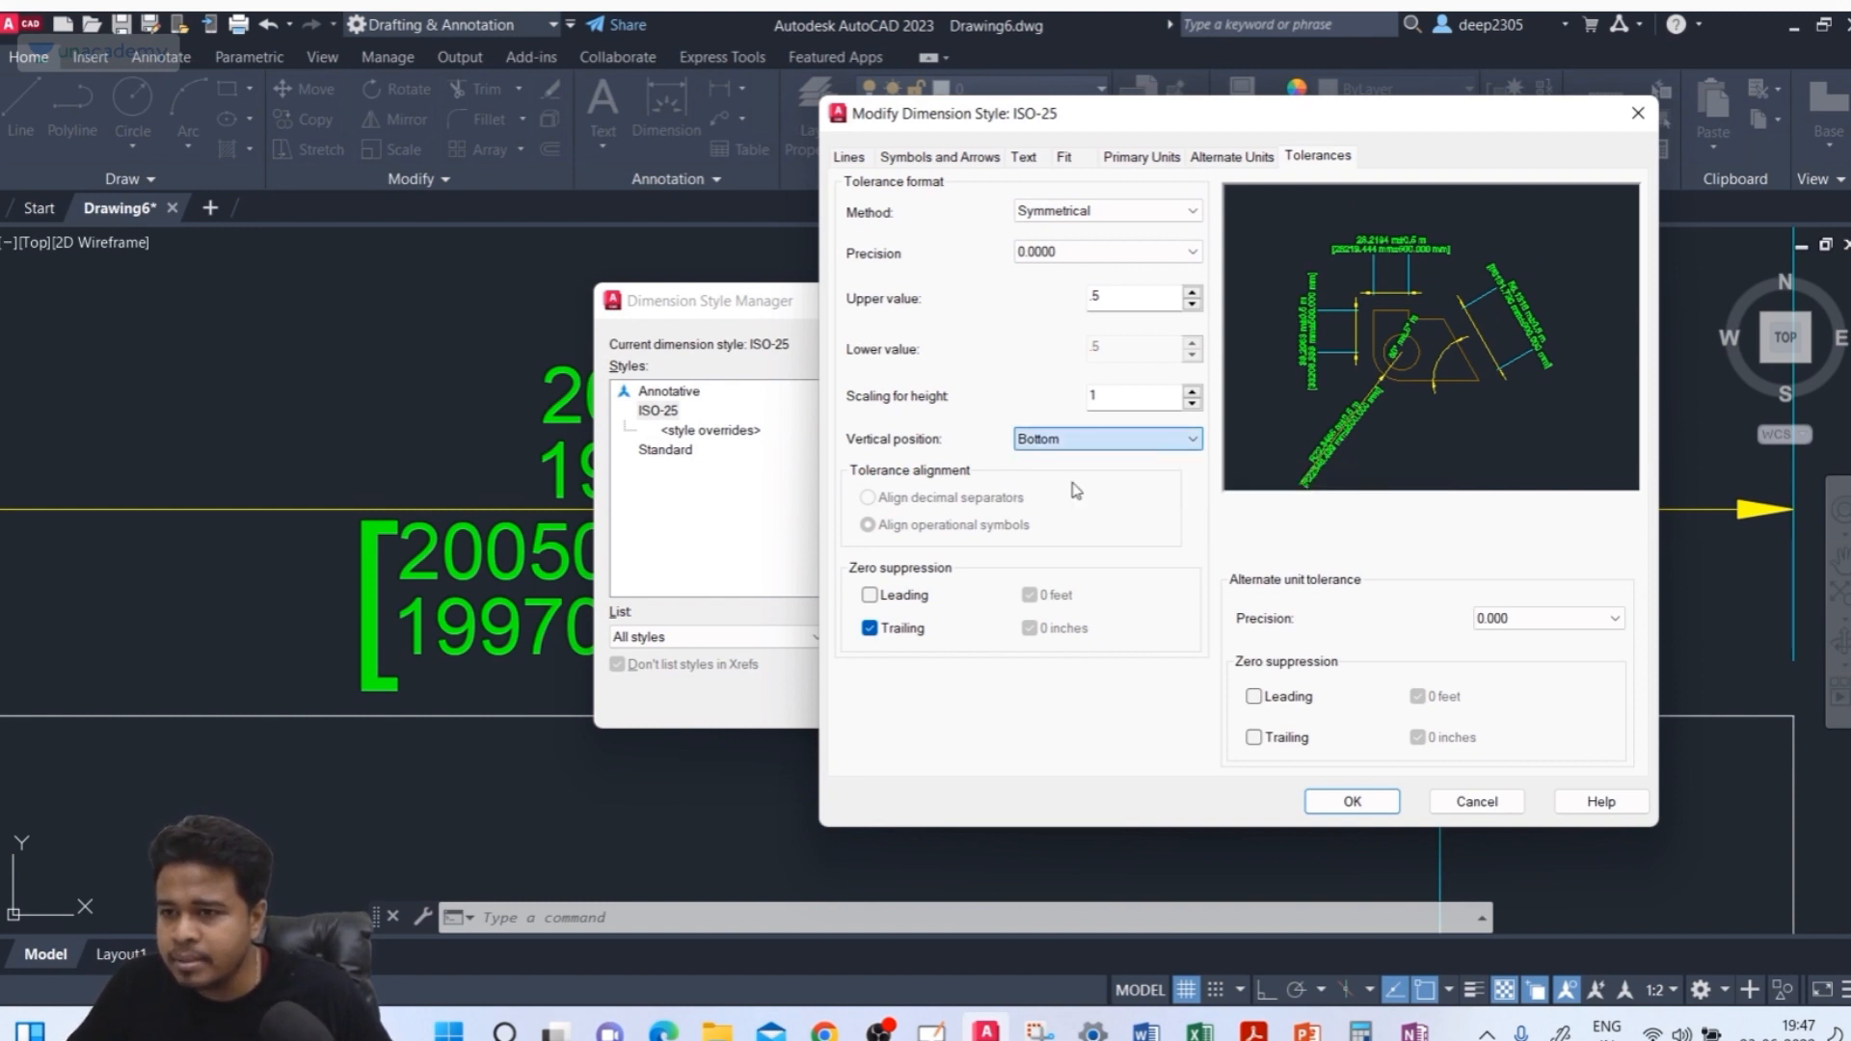
pyautogui.click(1068, 442)
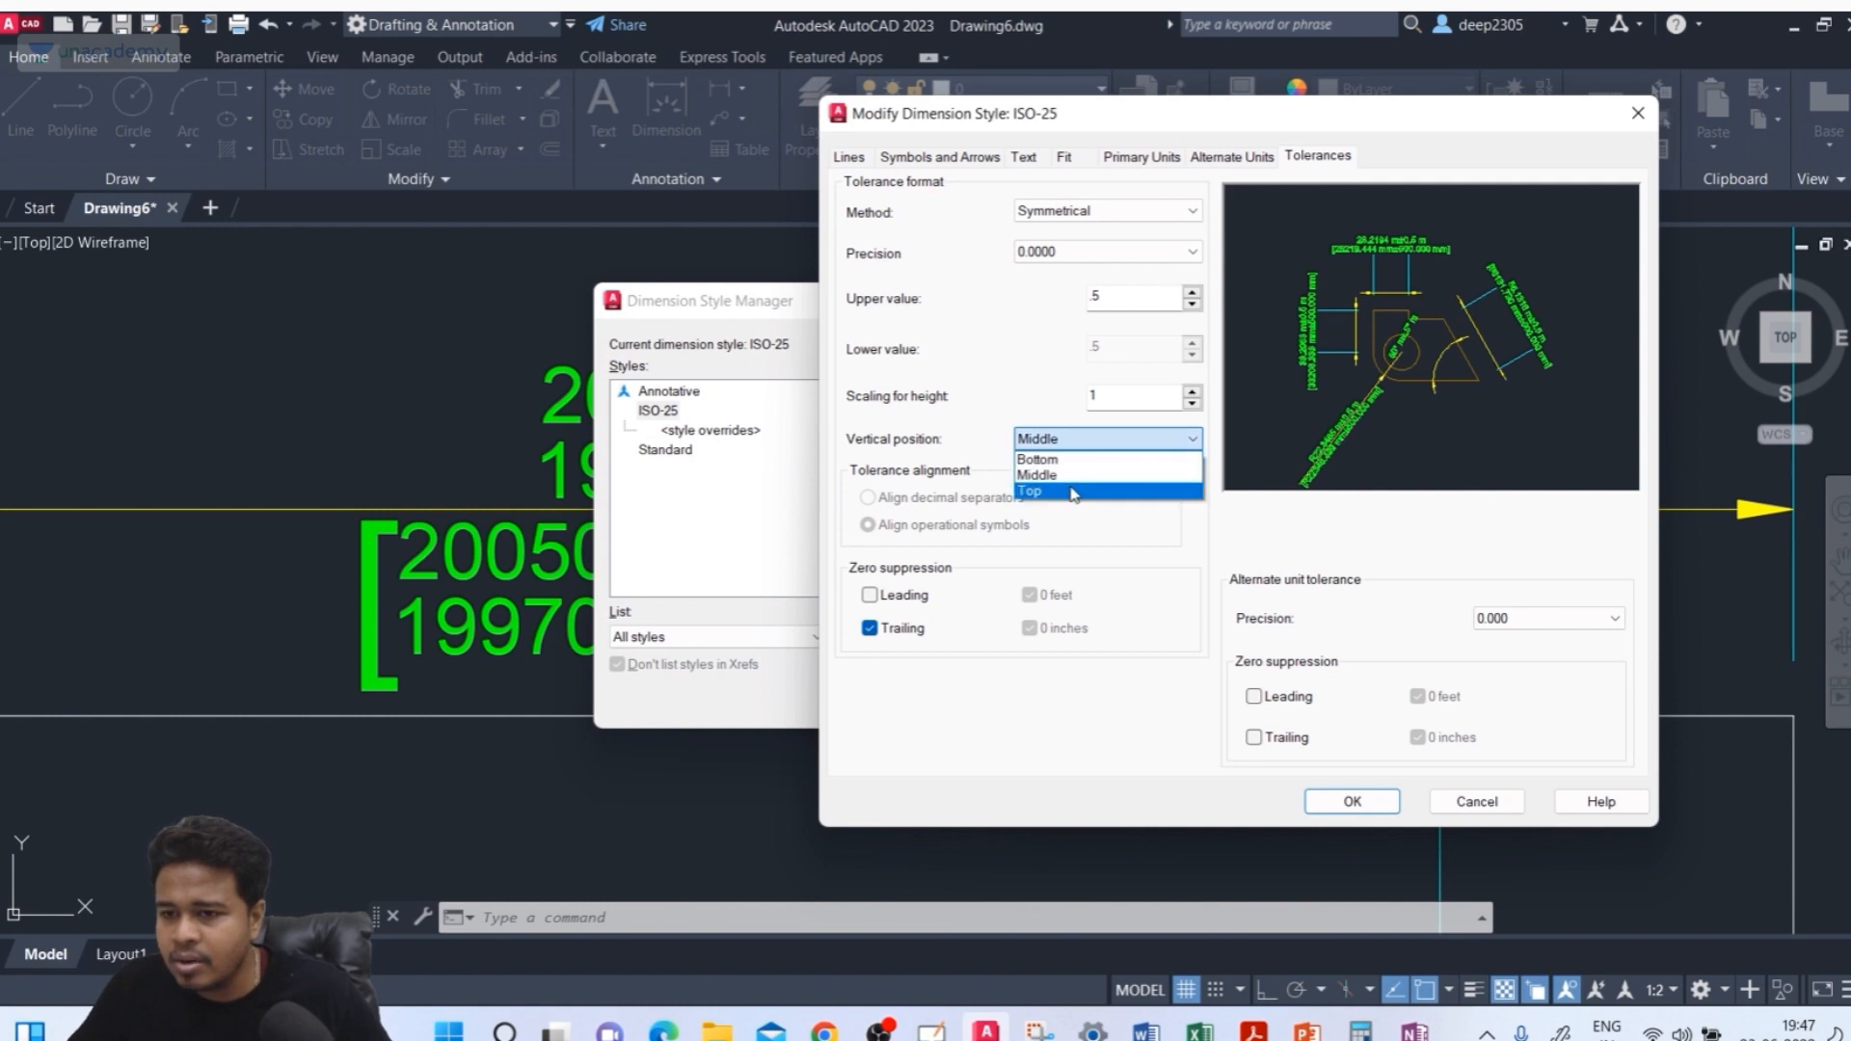
pyautogui.click(1071, 488)
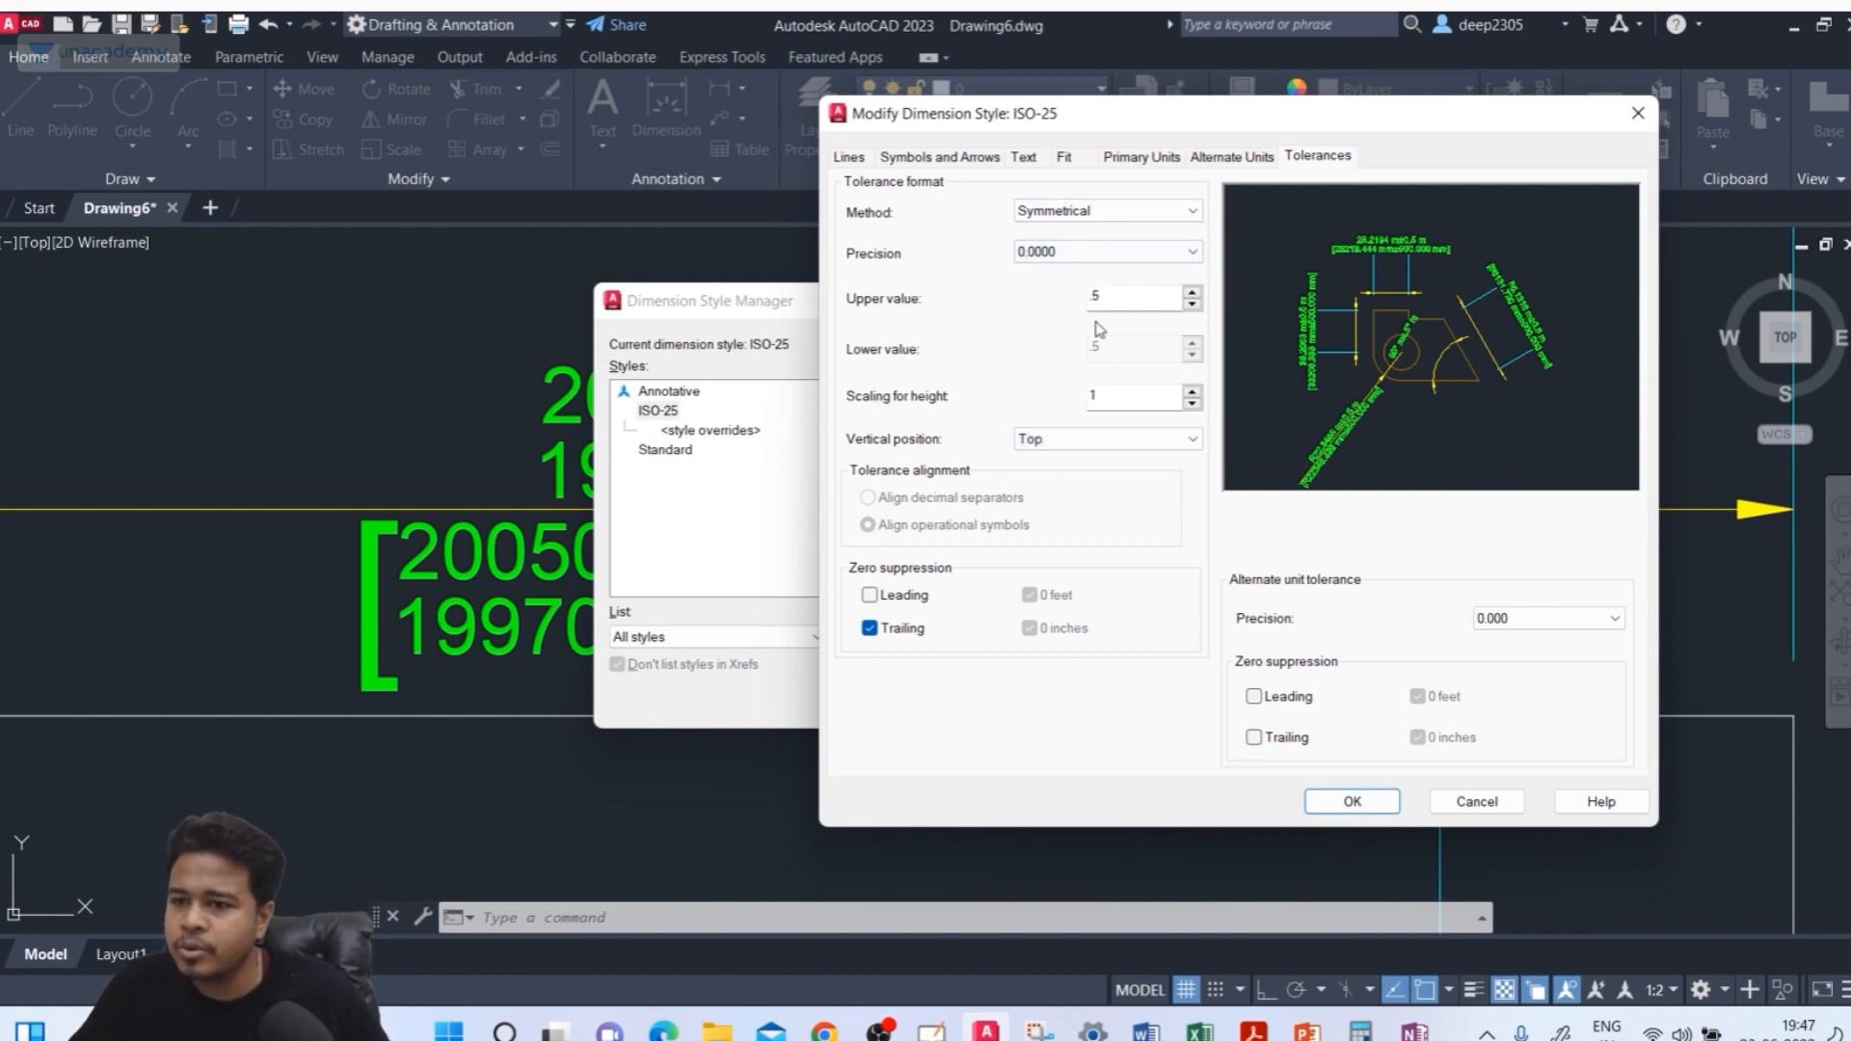
pyautogui.click(1076, 447)
pyautogui.click(1072, 451)
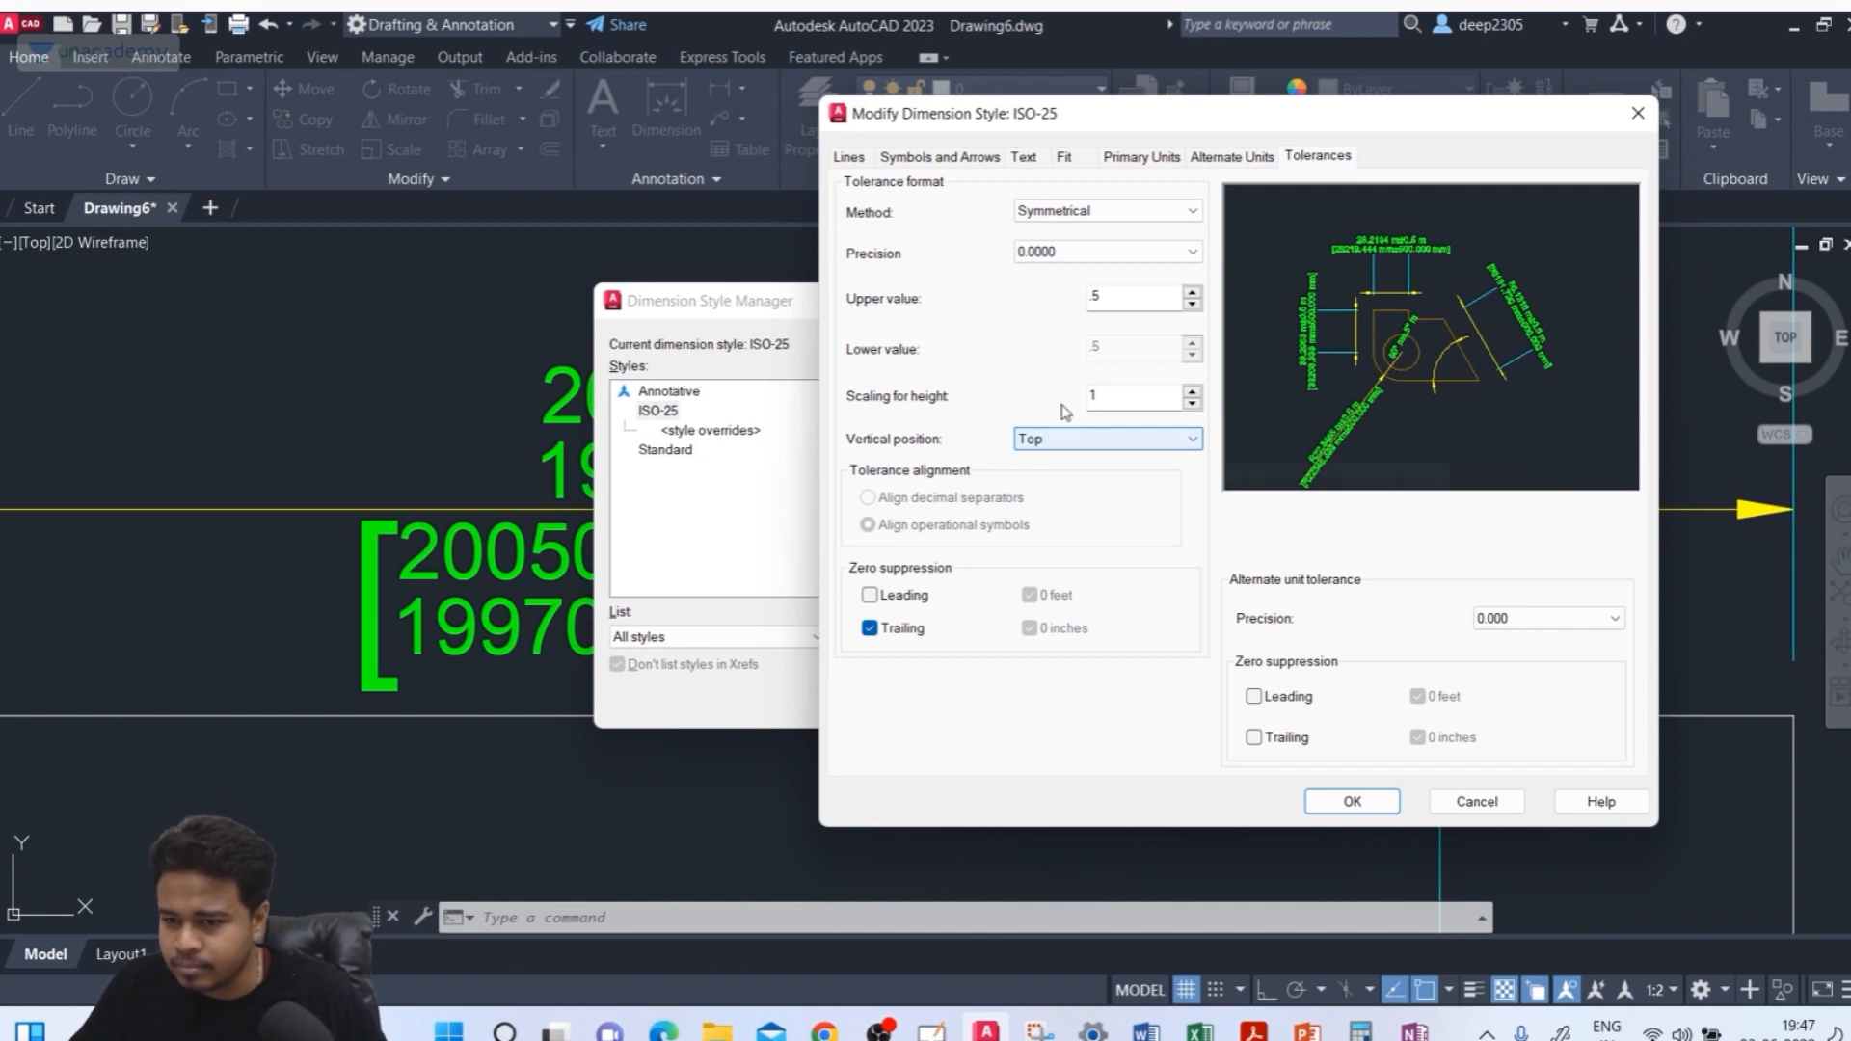
# Switch the tolerance method to Deviation, comparing it briefly with Symmetrical
pyautogui.click(1099, 214)
pyautogui.click(1083, 263)
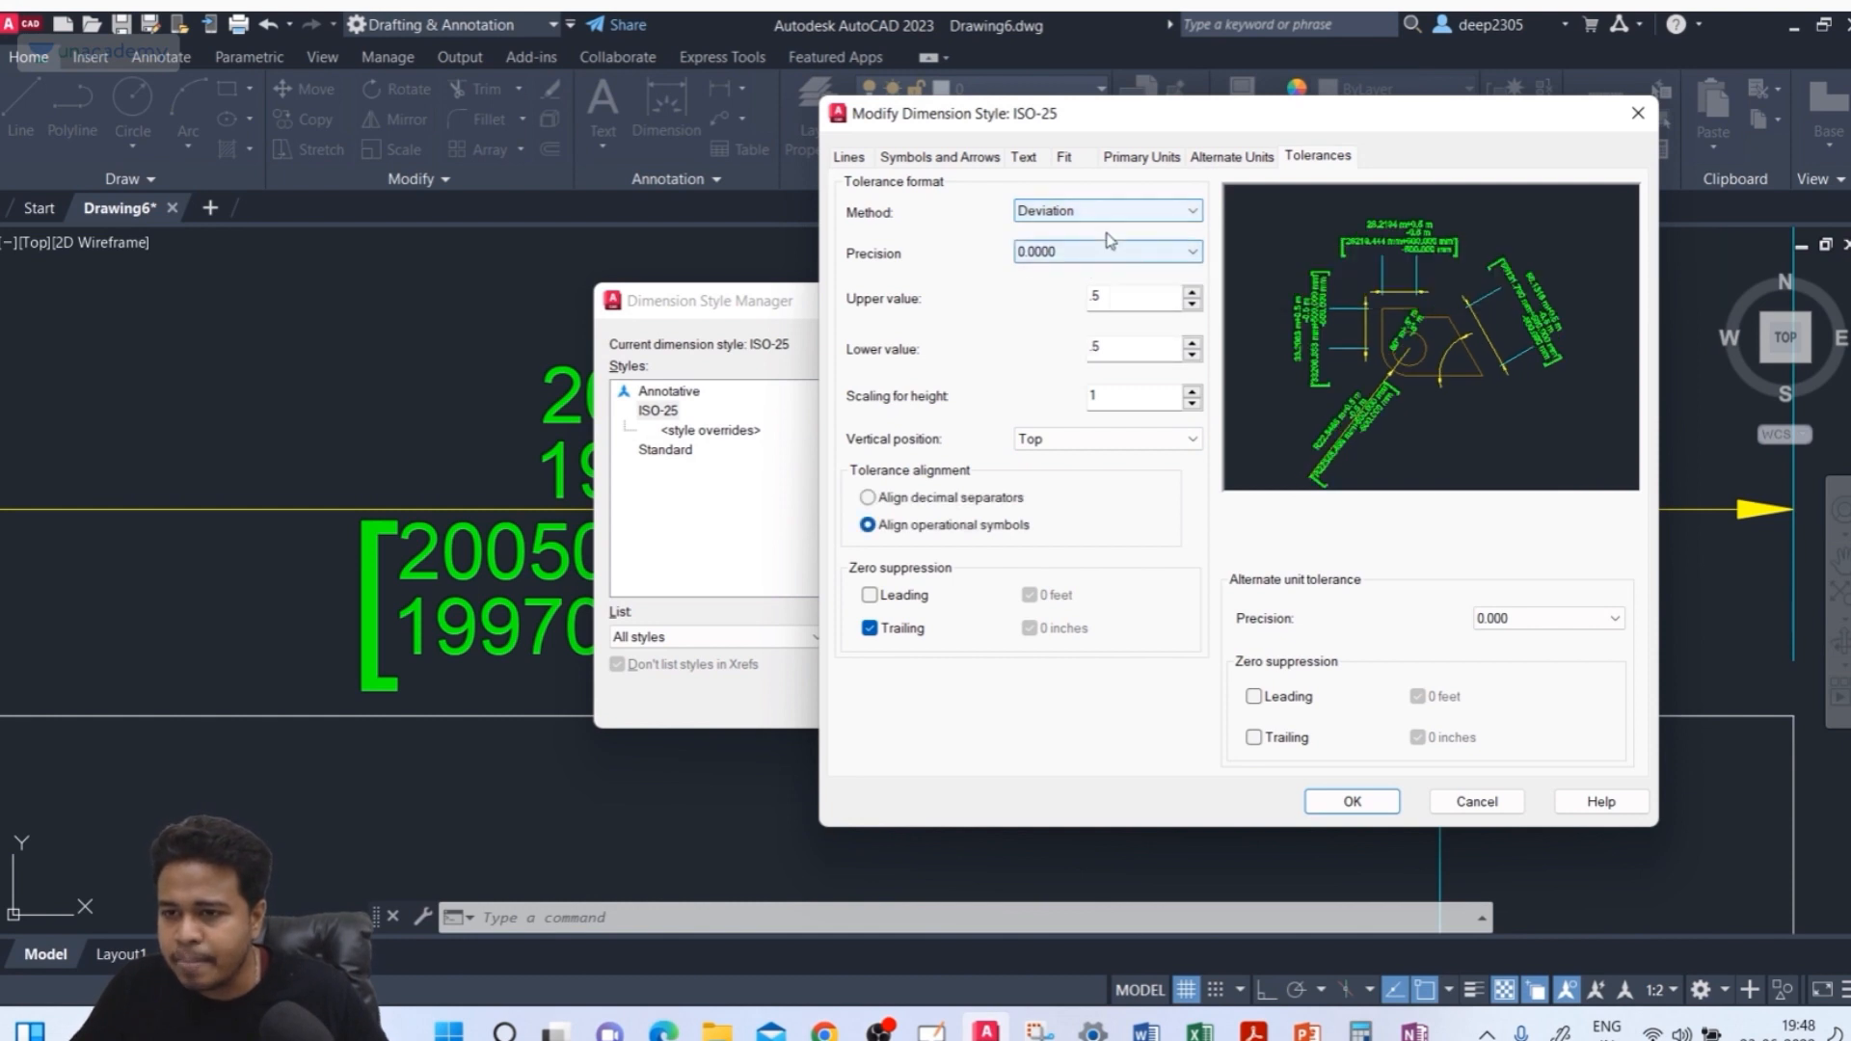
pyautogui.click(1076, 212)
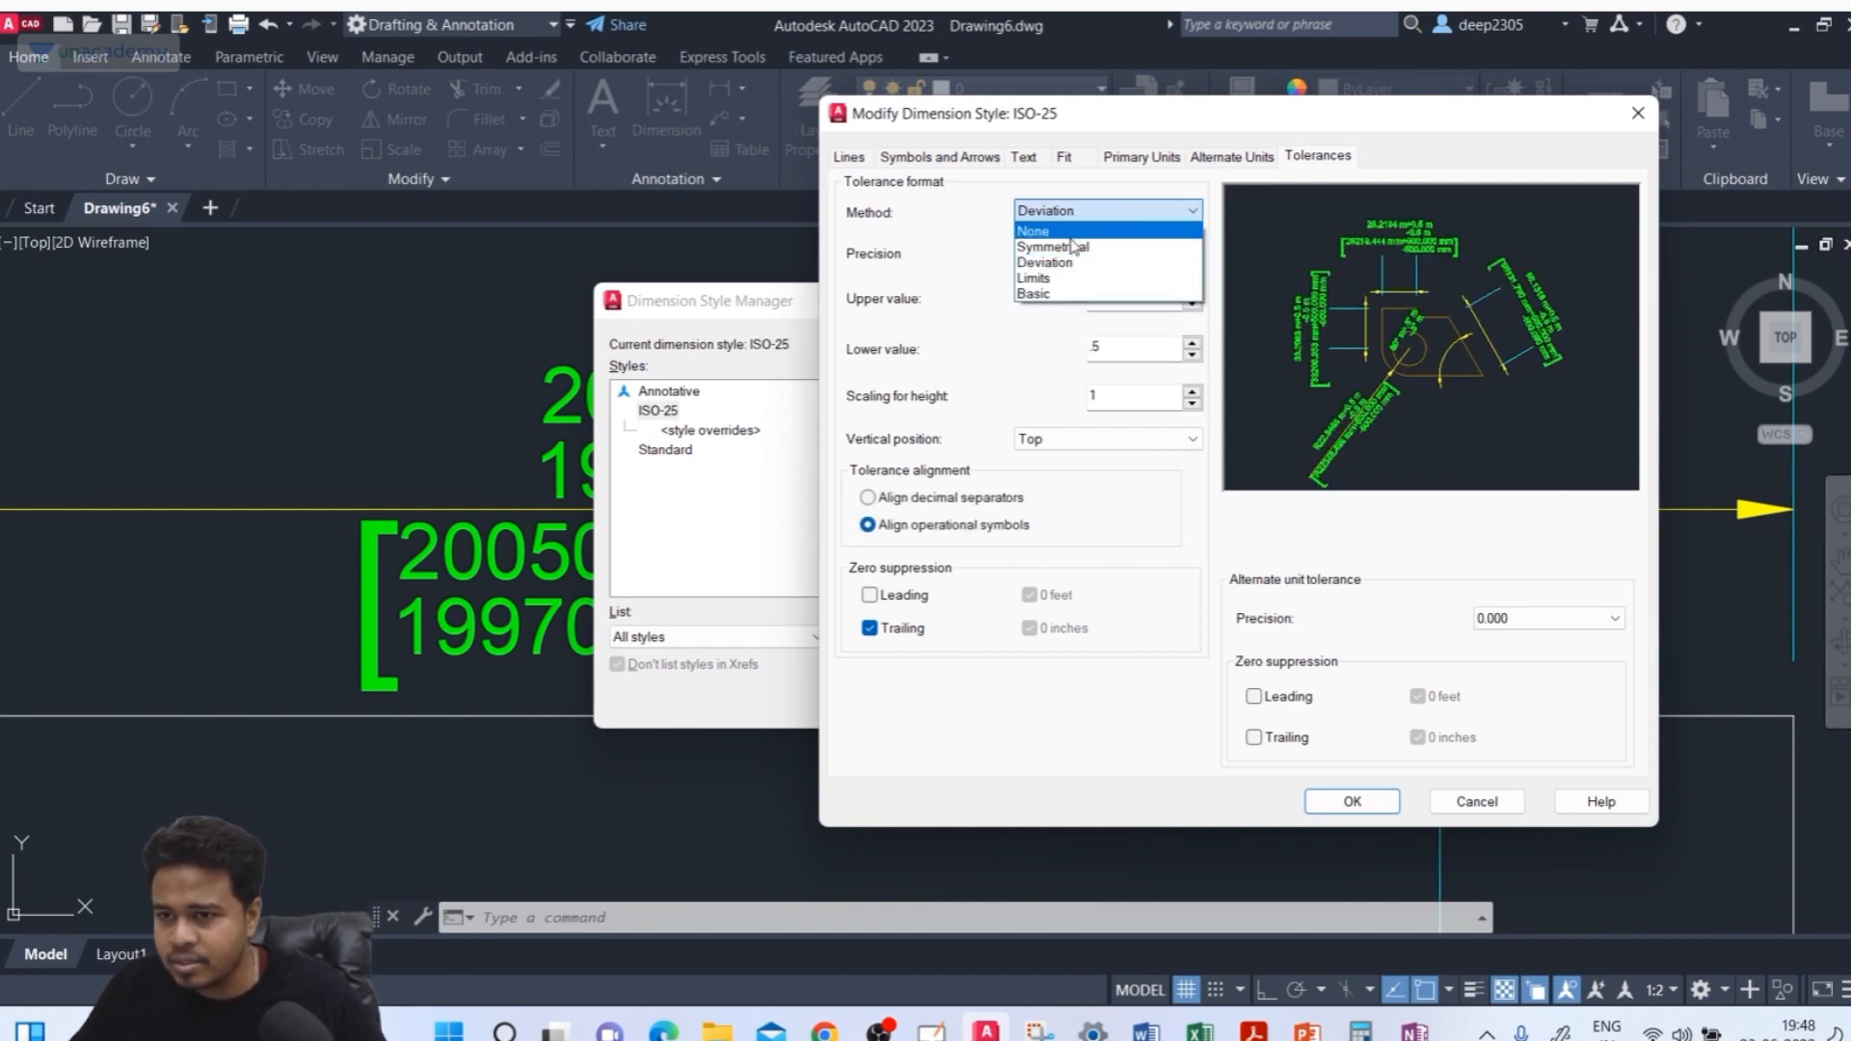
pyautogui.click(1074, 246)
pyautogui.click(1077, 211)
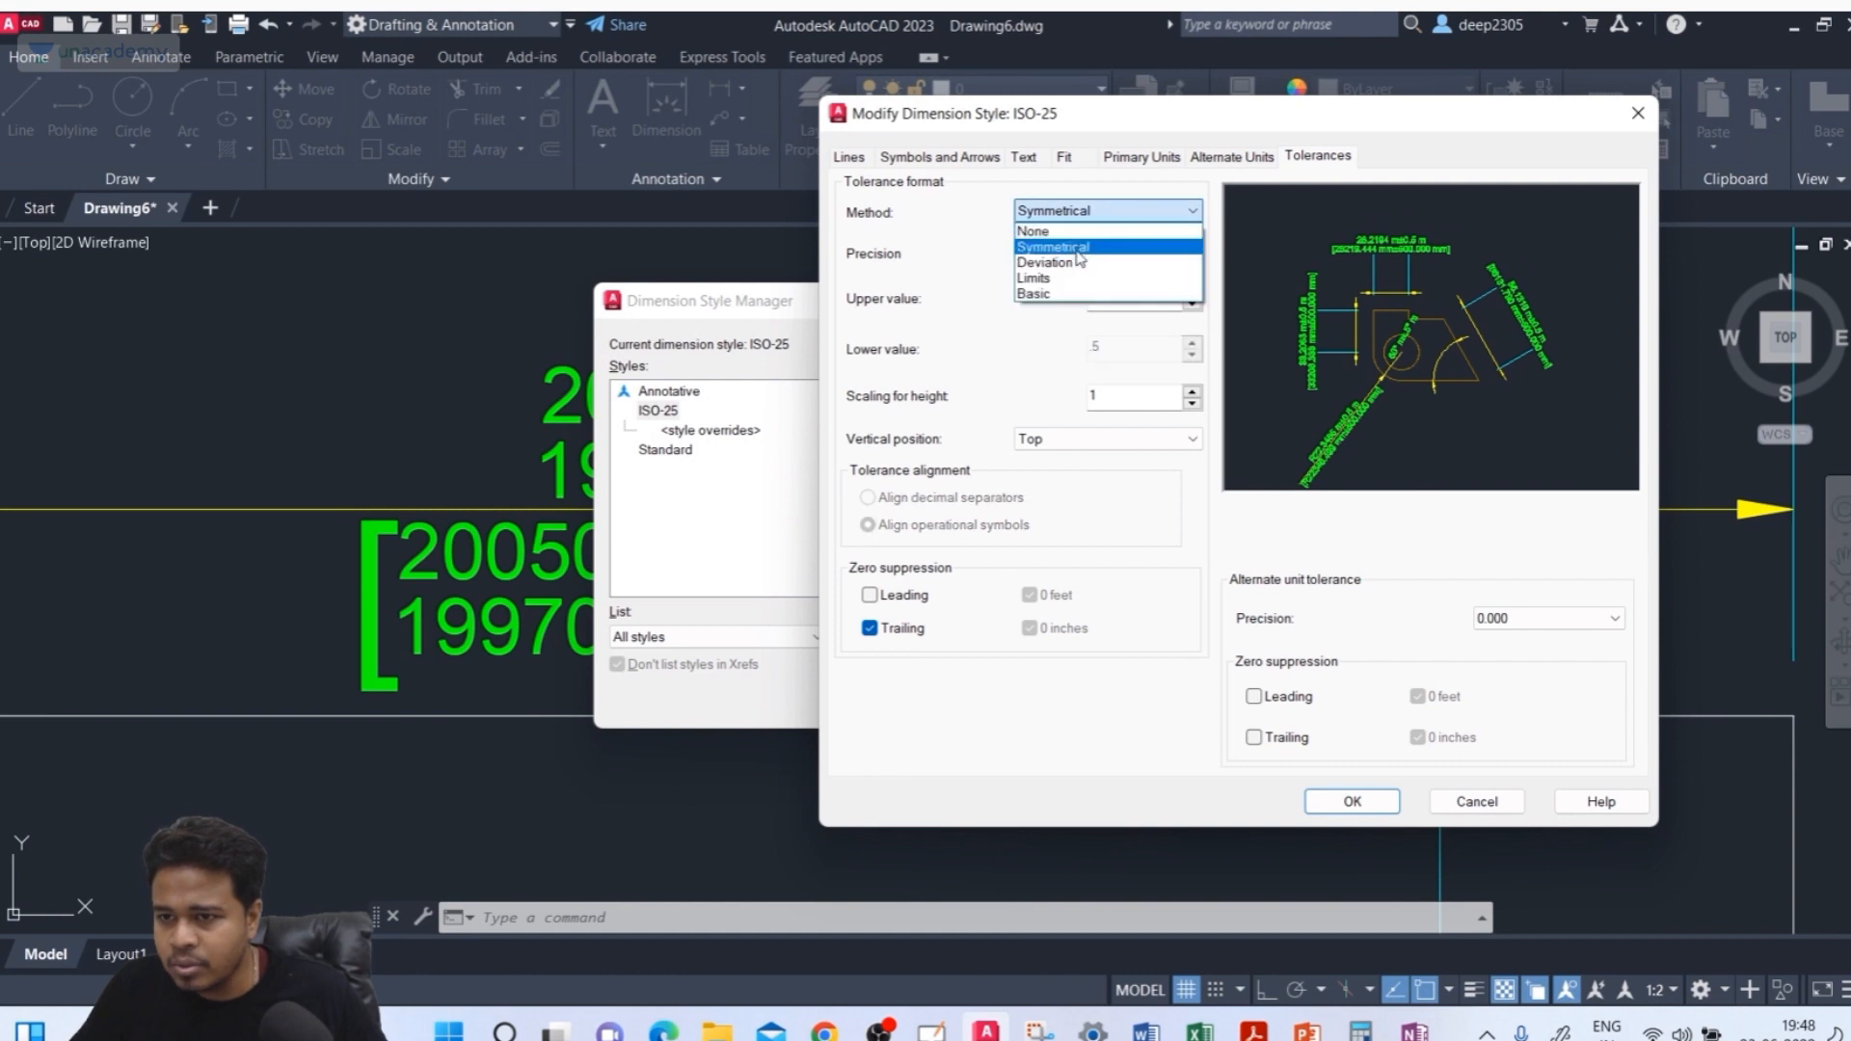
pyautogui.click(1078, 262)
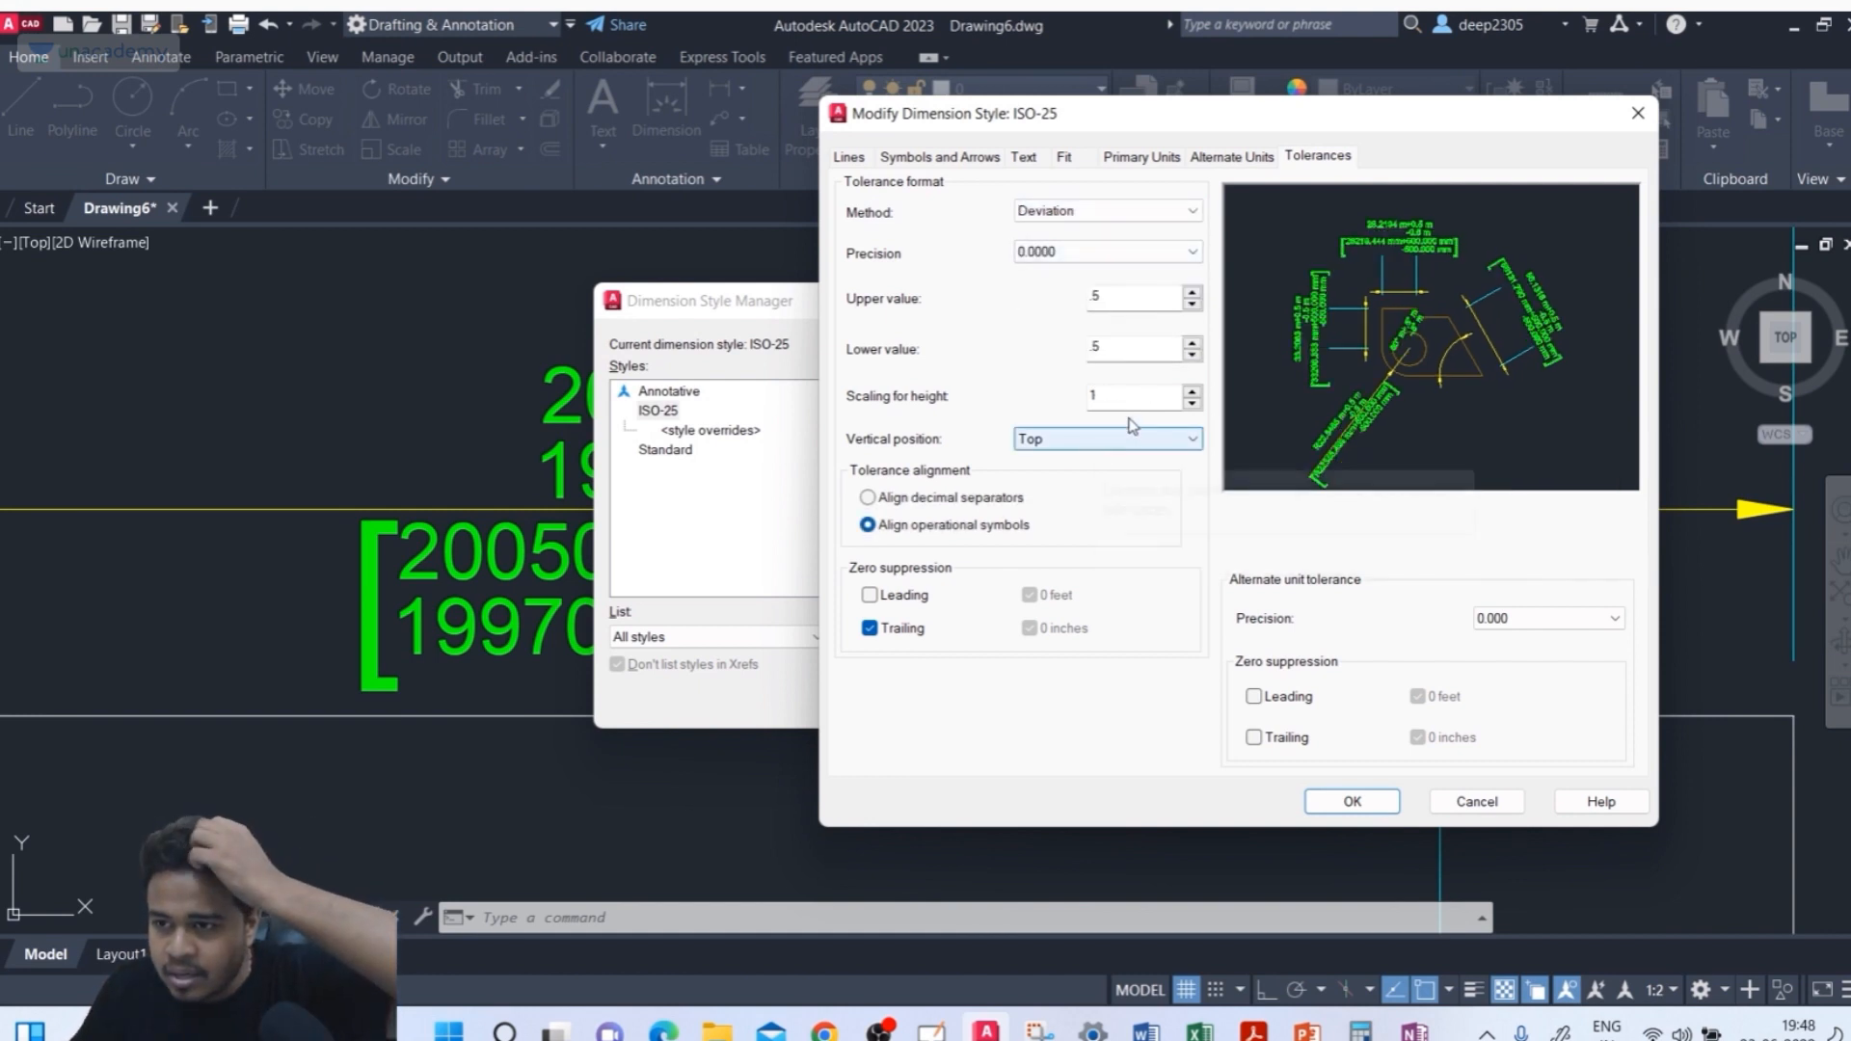
# Set the tolerance vertical position to Middle, then apply and close the style dialogs
pyautogui.click(1065, 441)
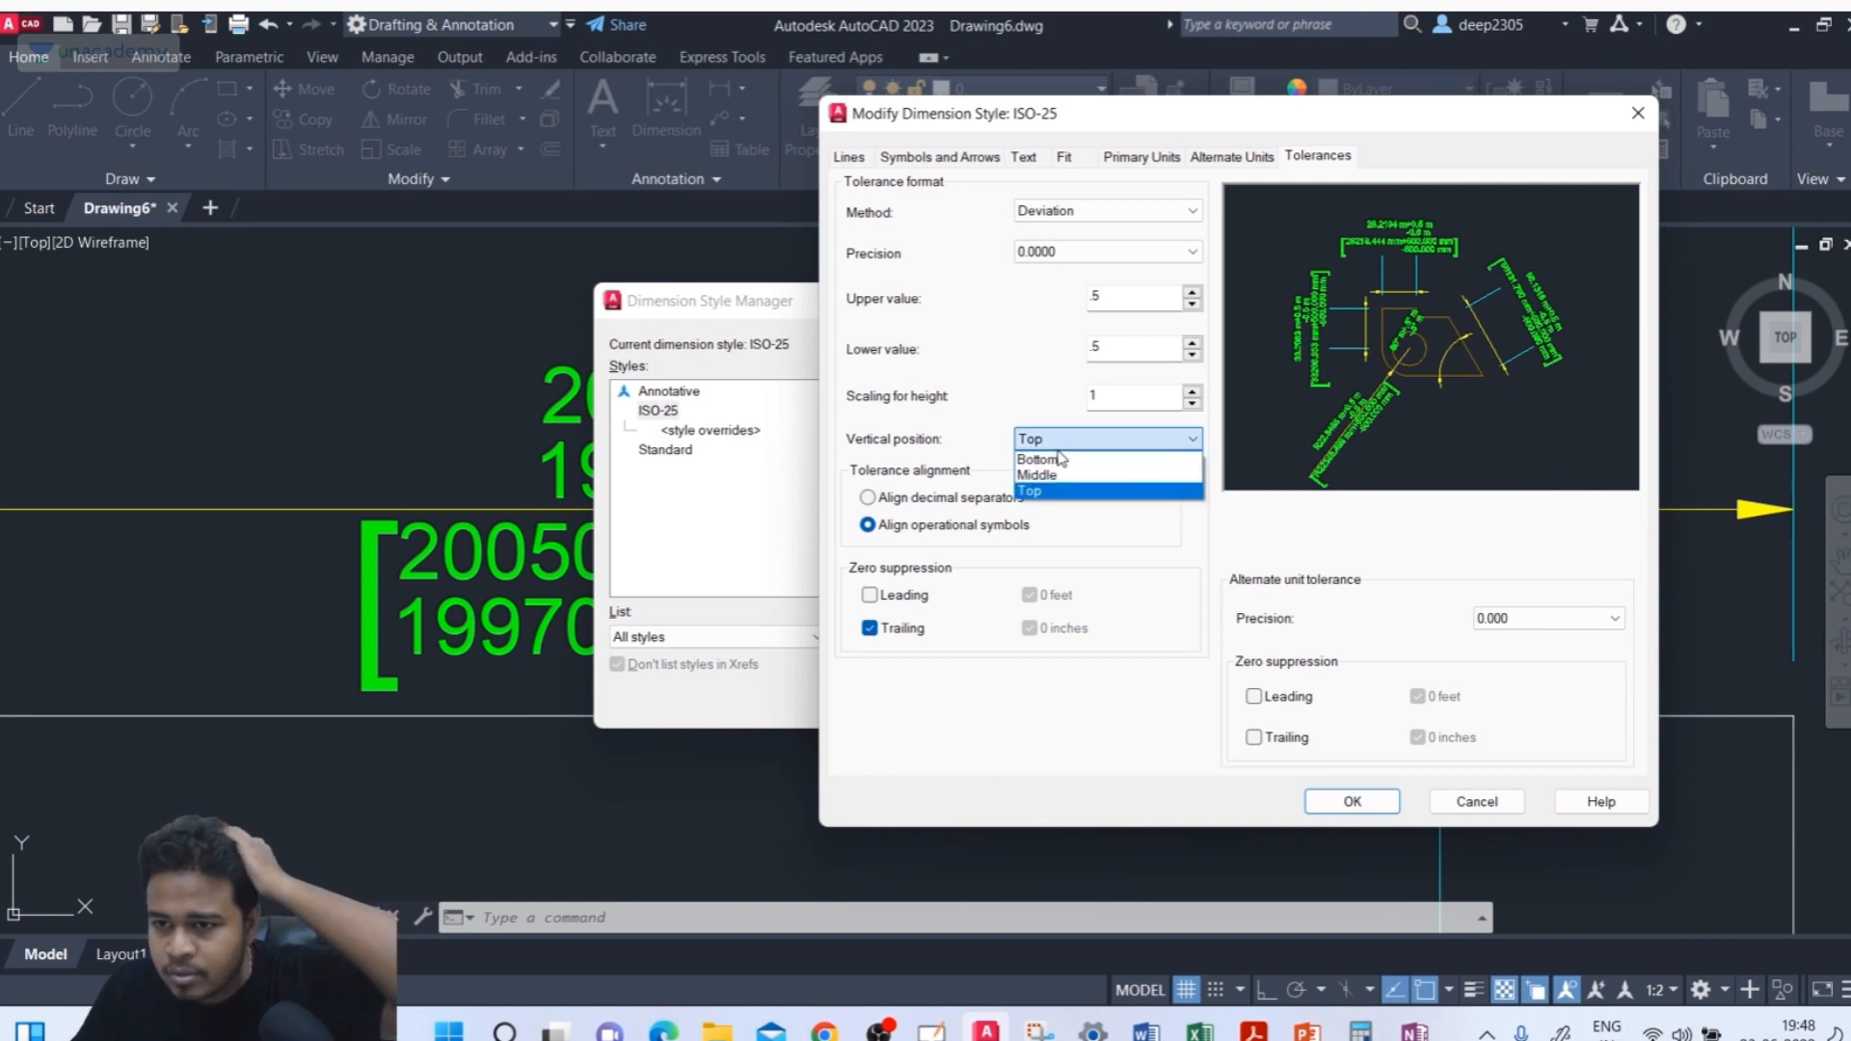
pyautogui.click(1058, 460)
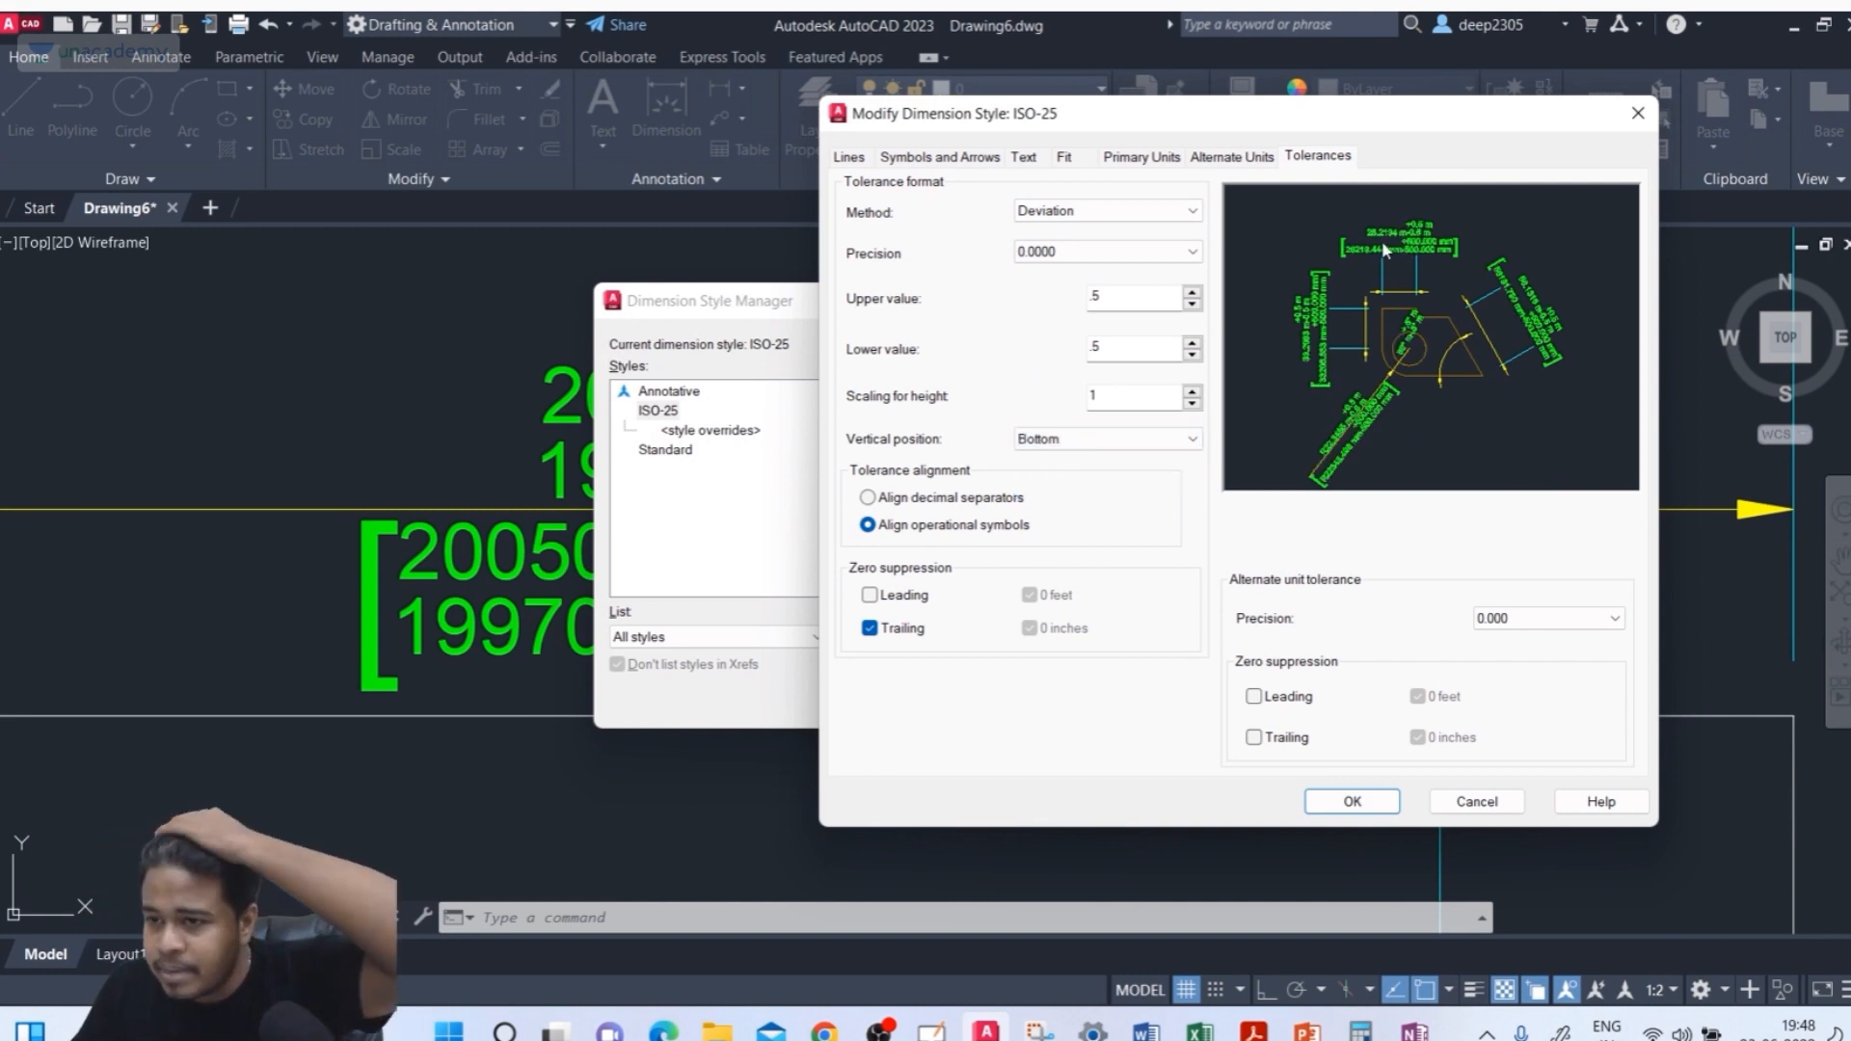
pyautogui.click(1039, 441)
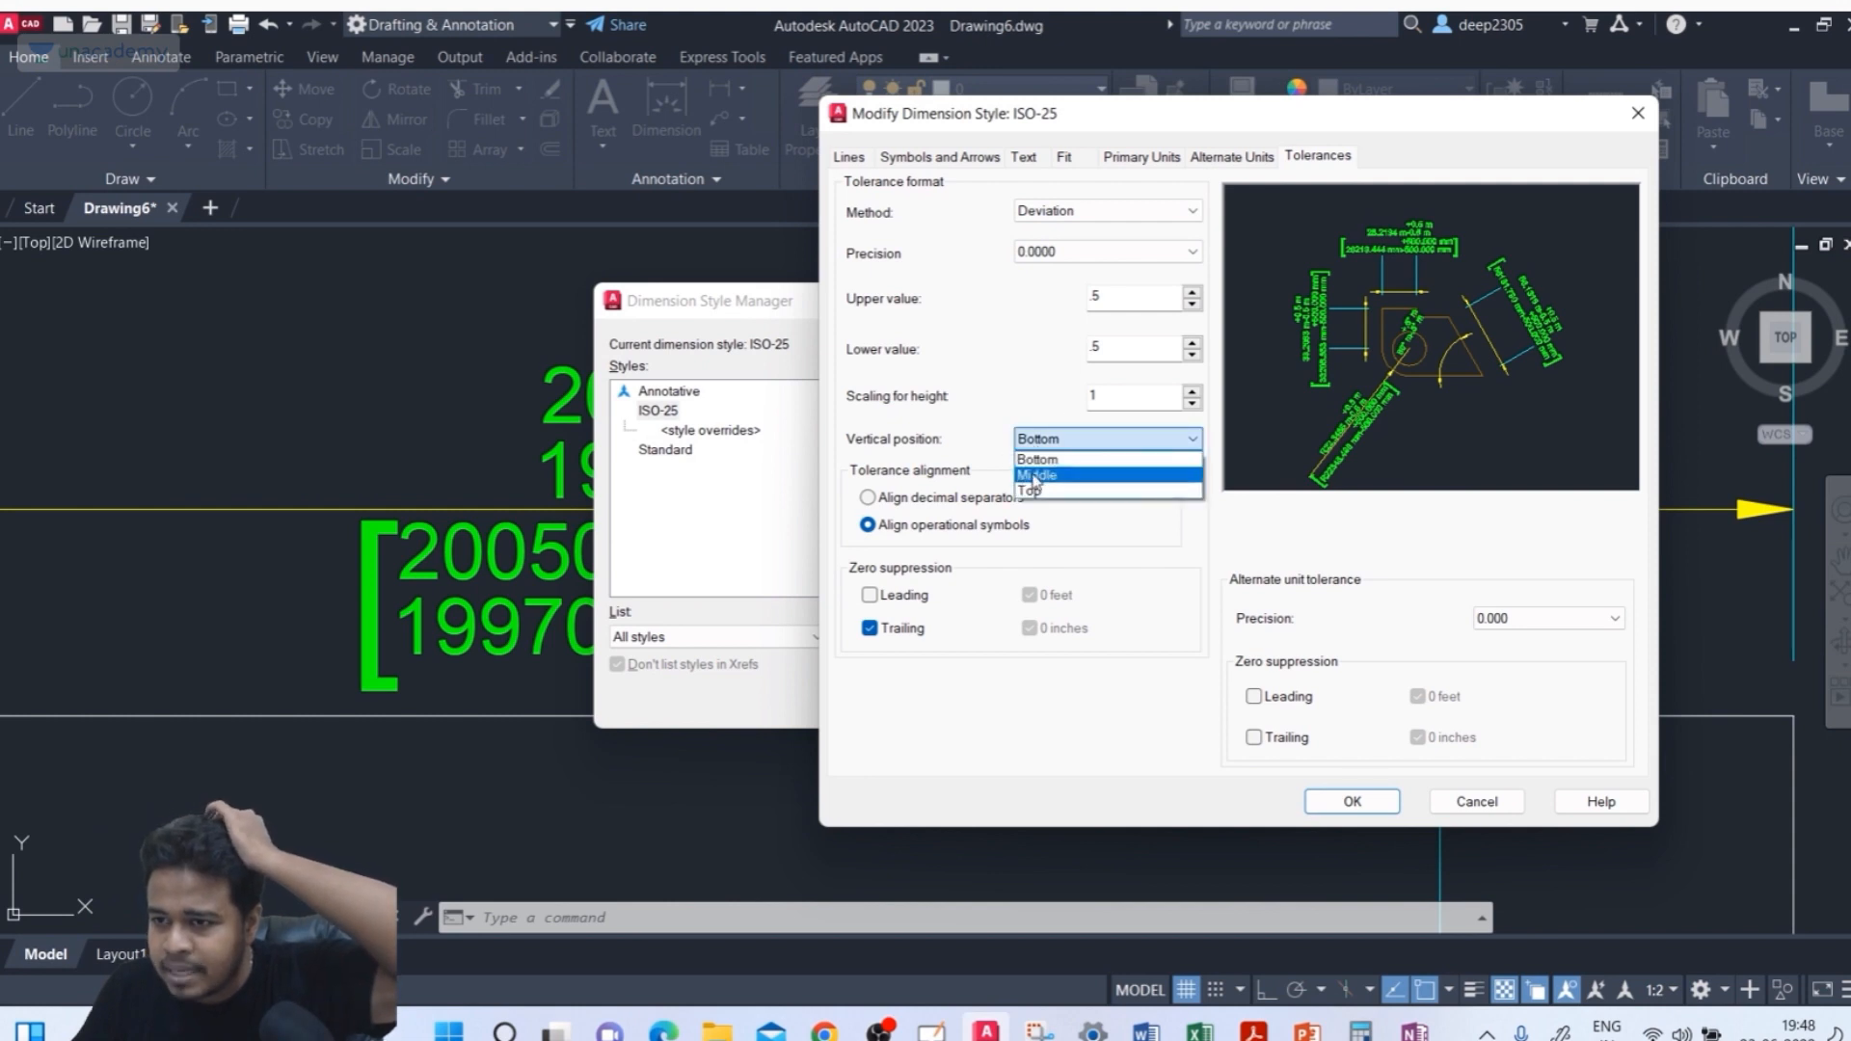
pyautogui.click(1039, 469)
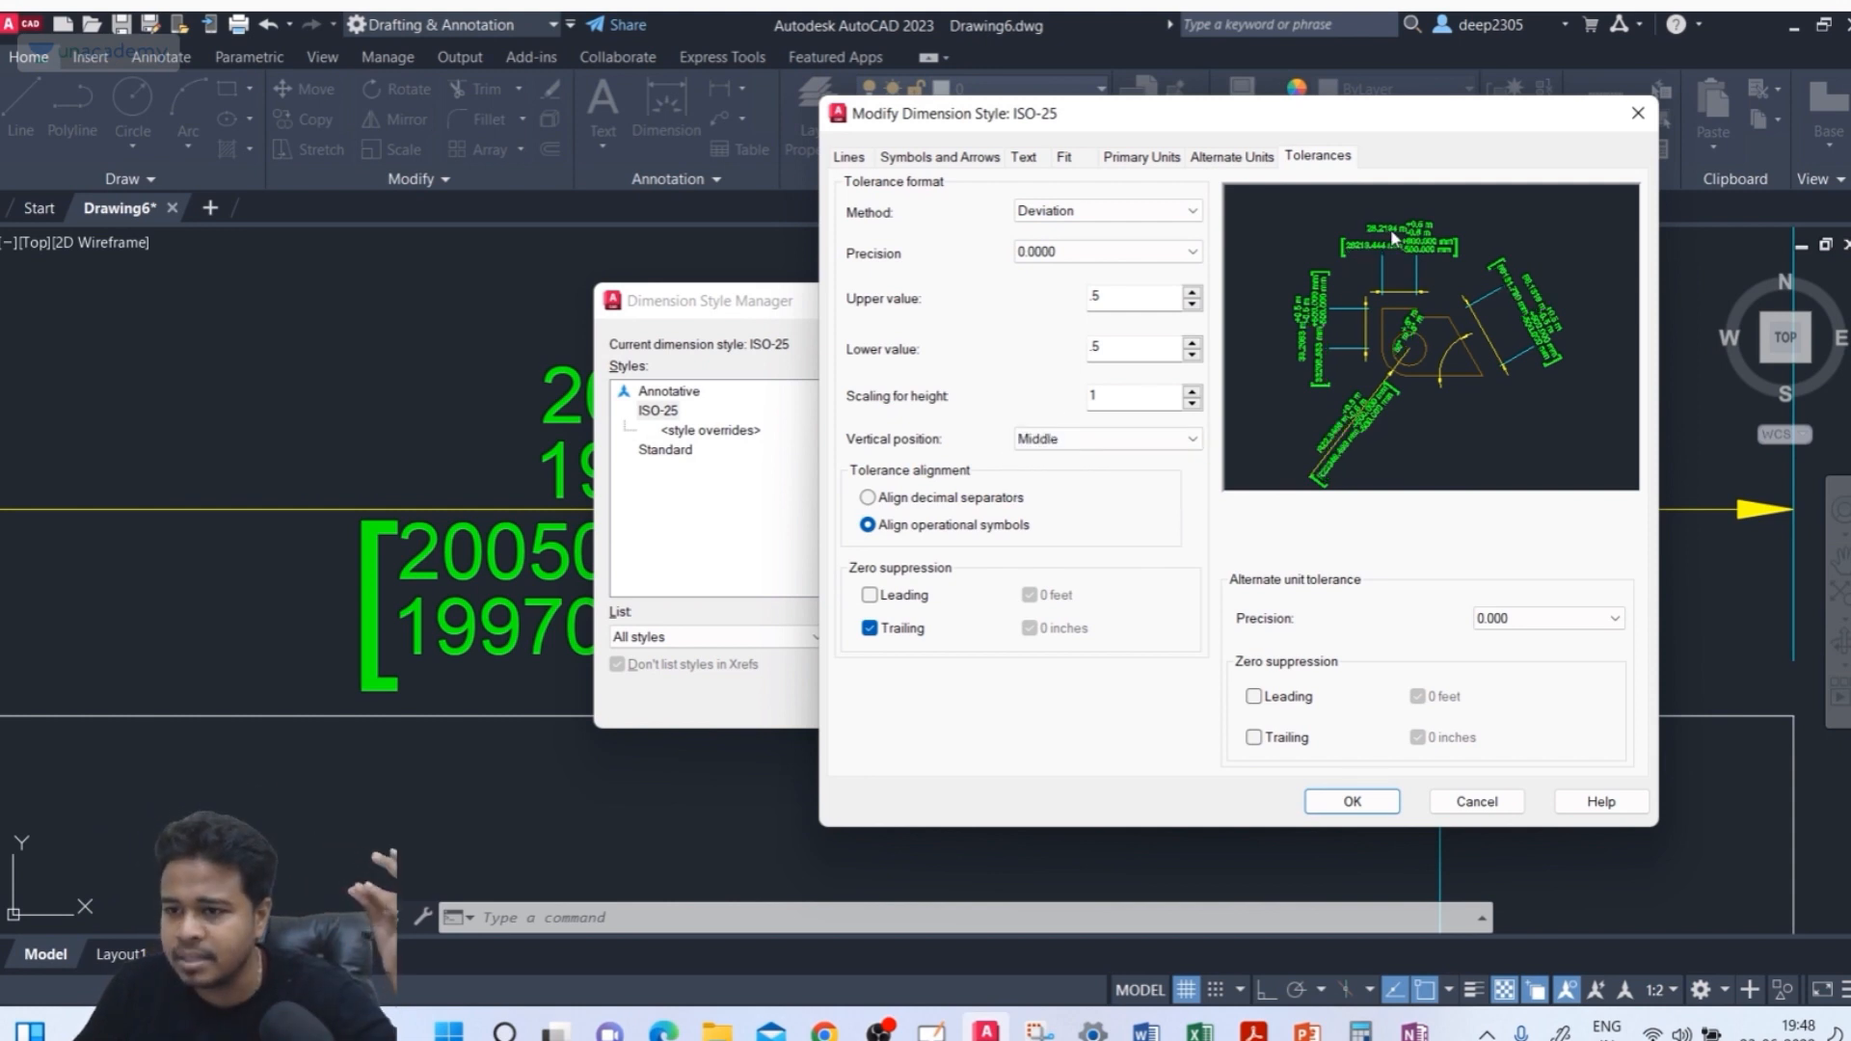
pyautogui.click(1367, 800)
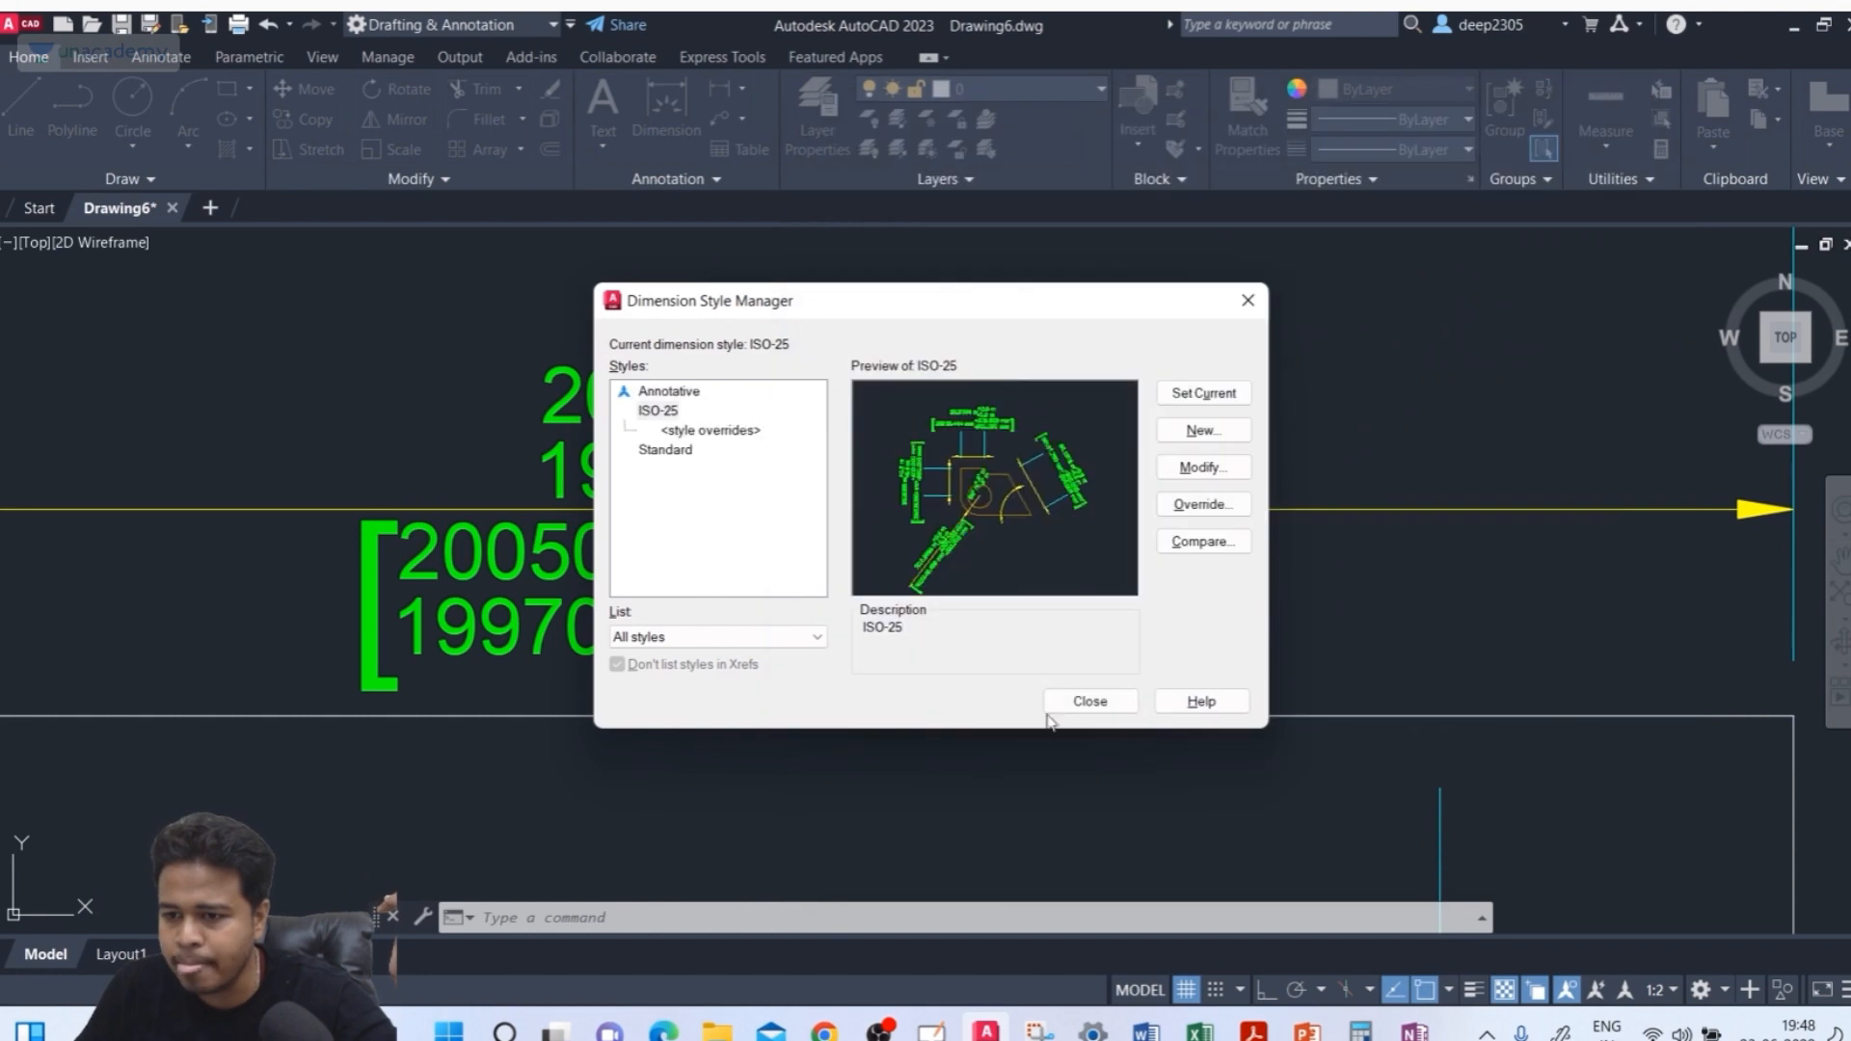
pyautogui.click(1084, 702)
pyautogui.scroll(3, 702, 483)
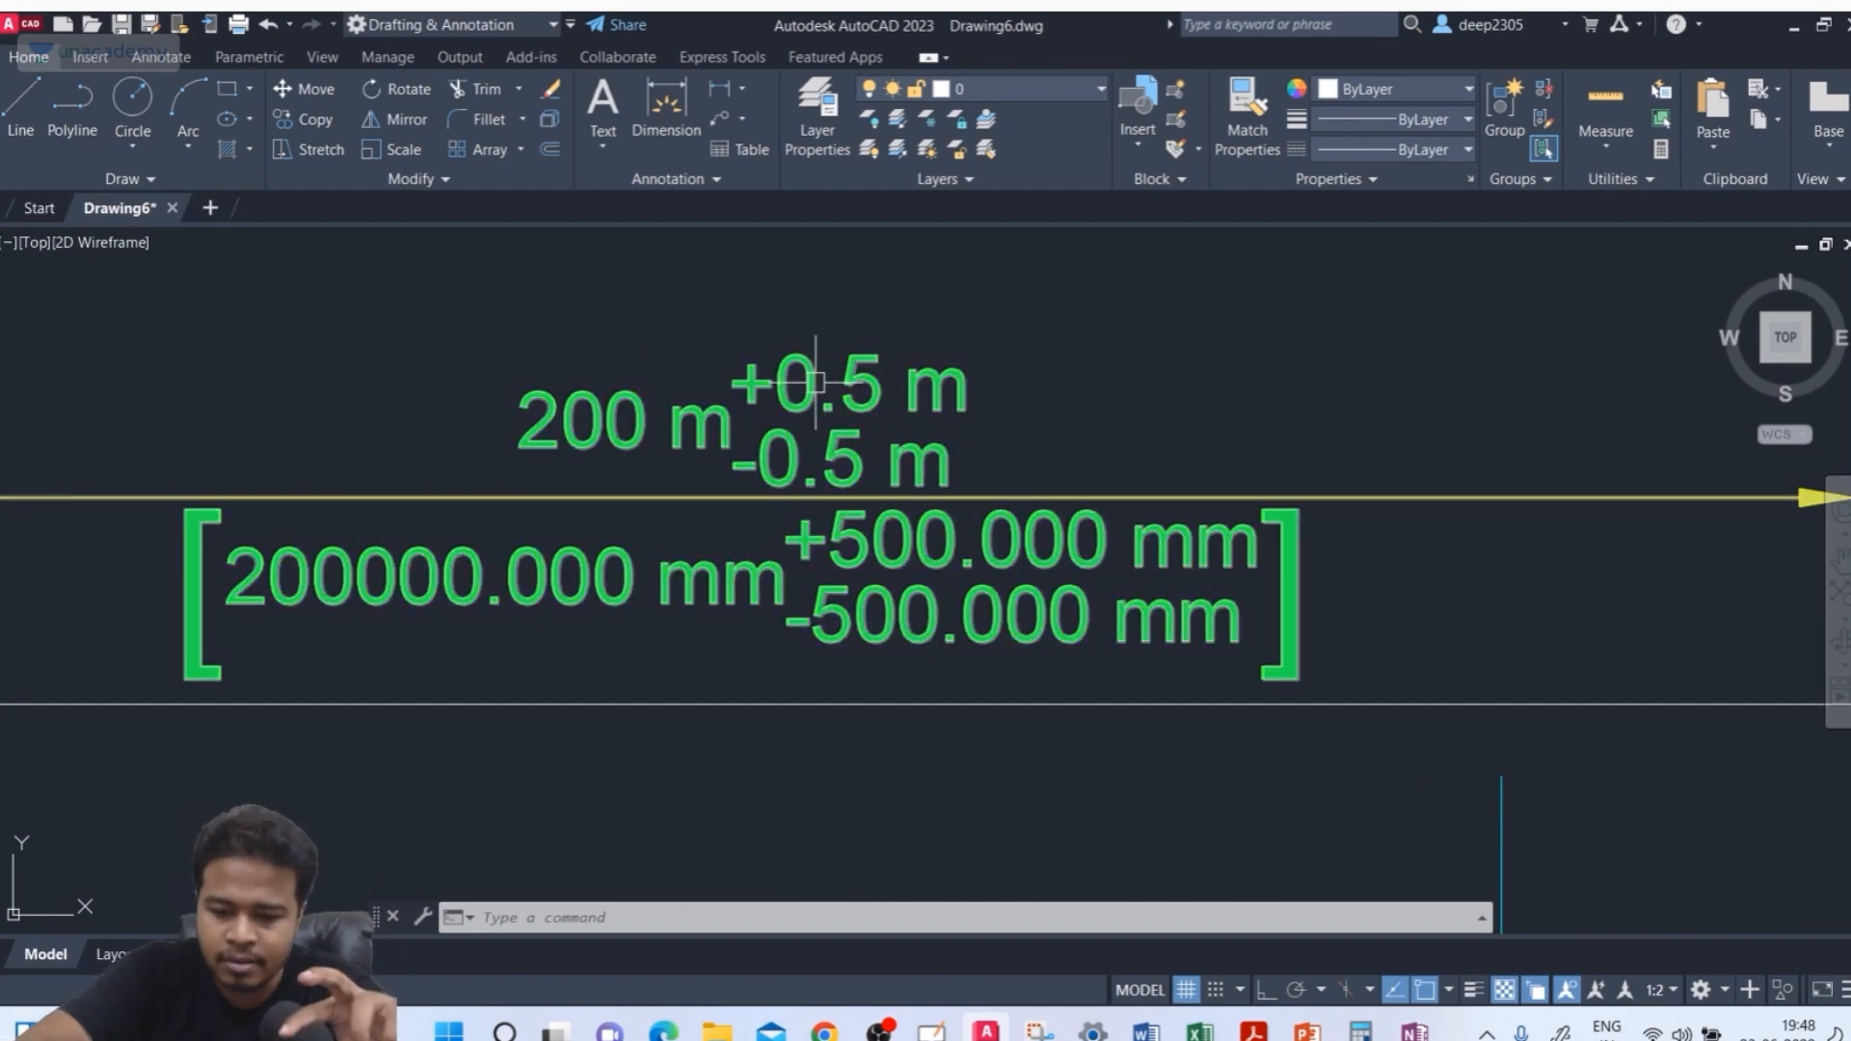
# Reopen the ISO-25 style, suppress leading zeros in tolerances and set the alternate unit tolerance precision to 0.00
pyautogui.write('d')
pyautogui.press('Return')
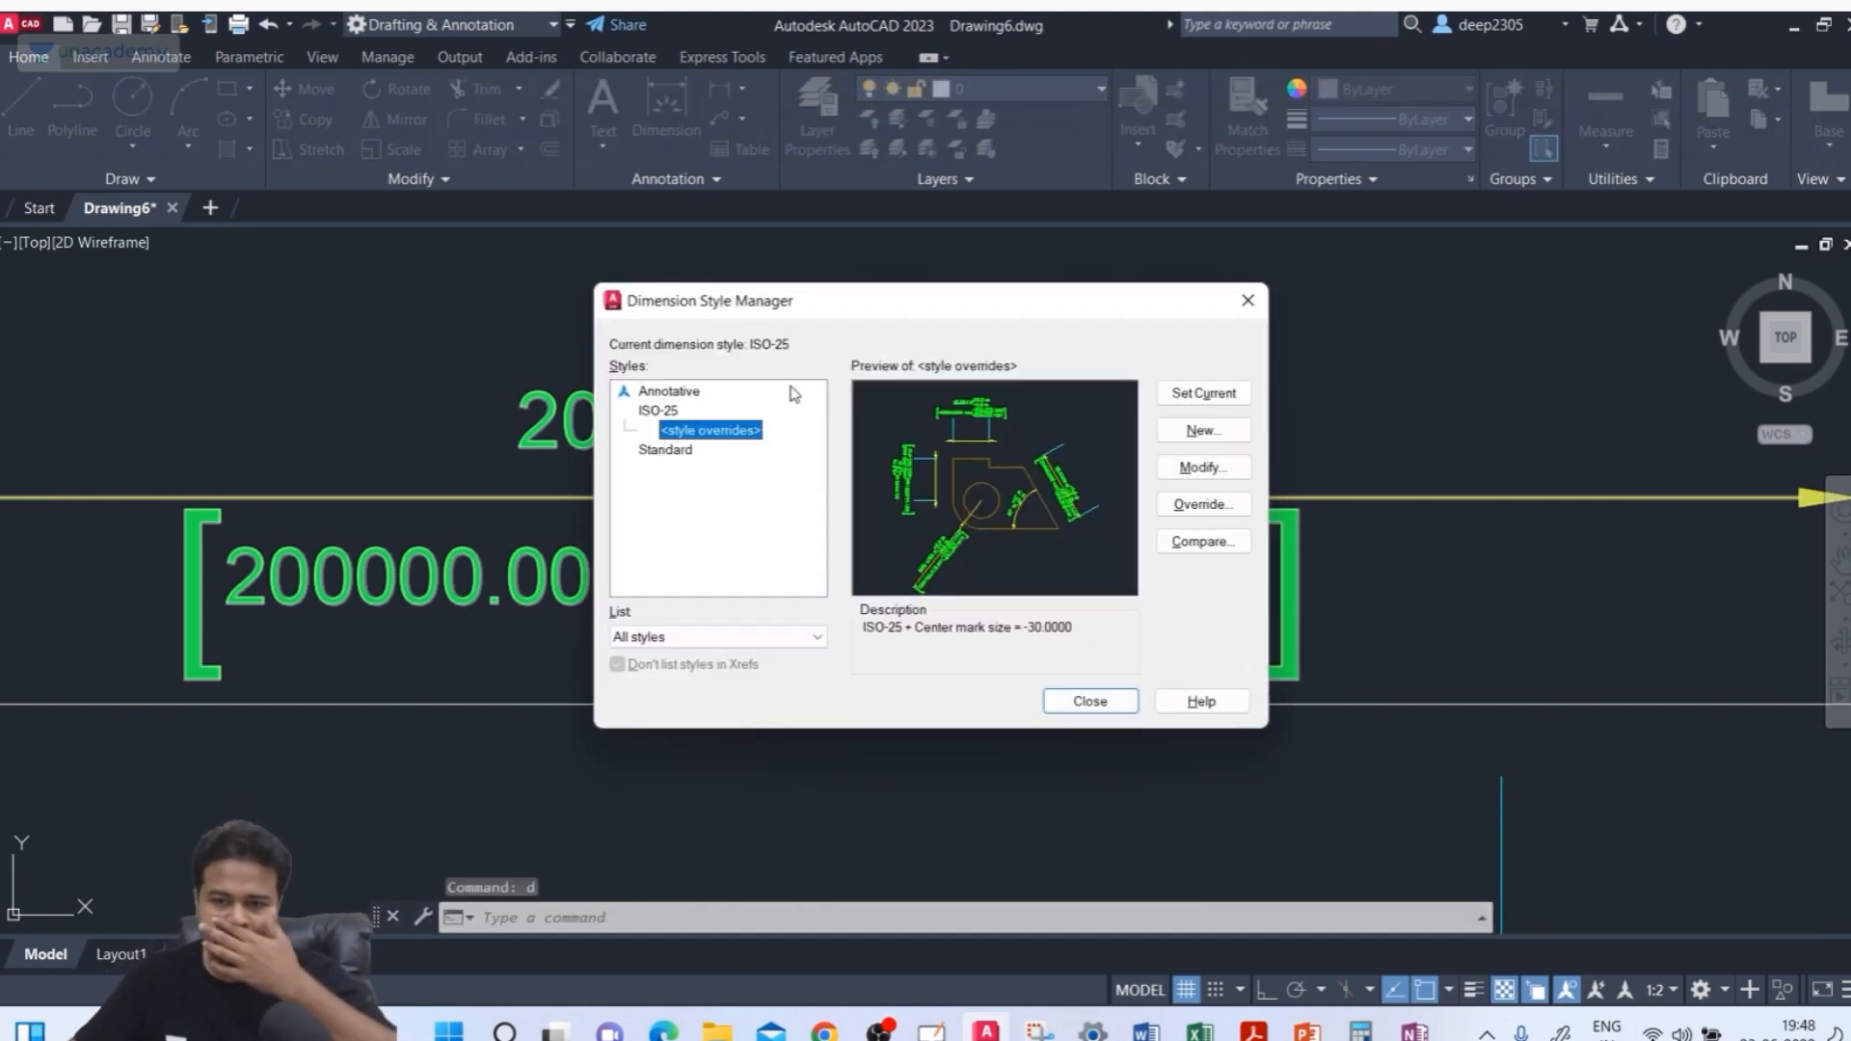
pyautogui.click(675, 412)
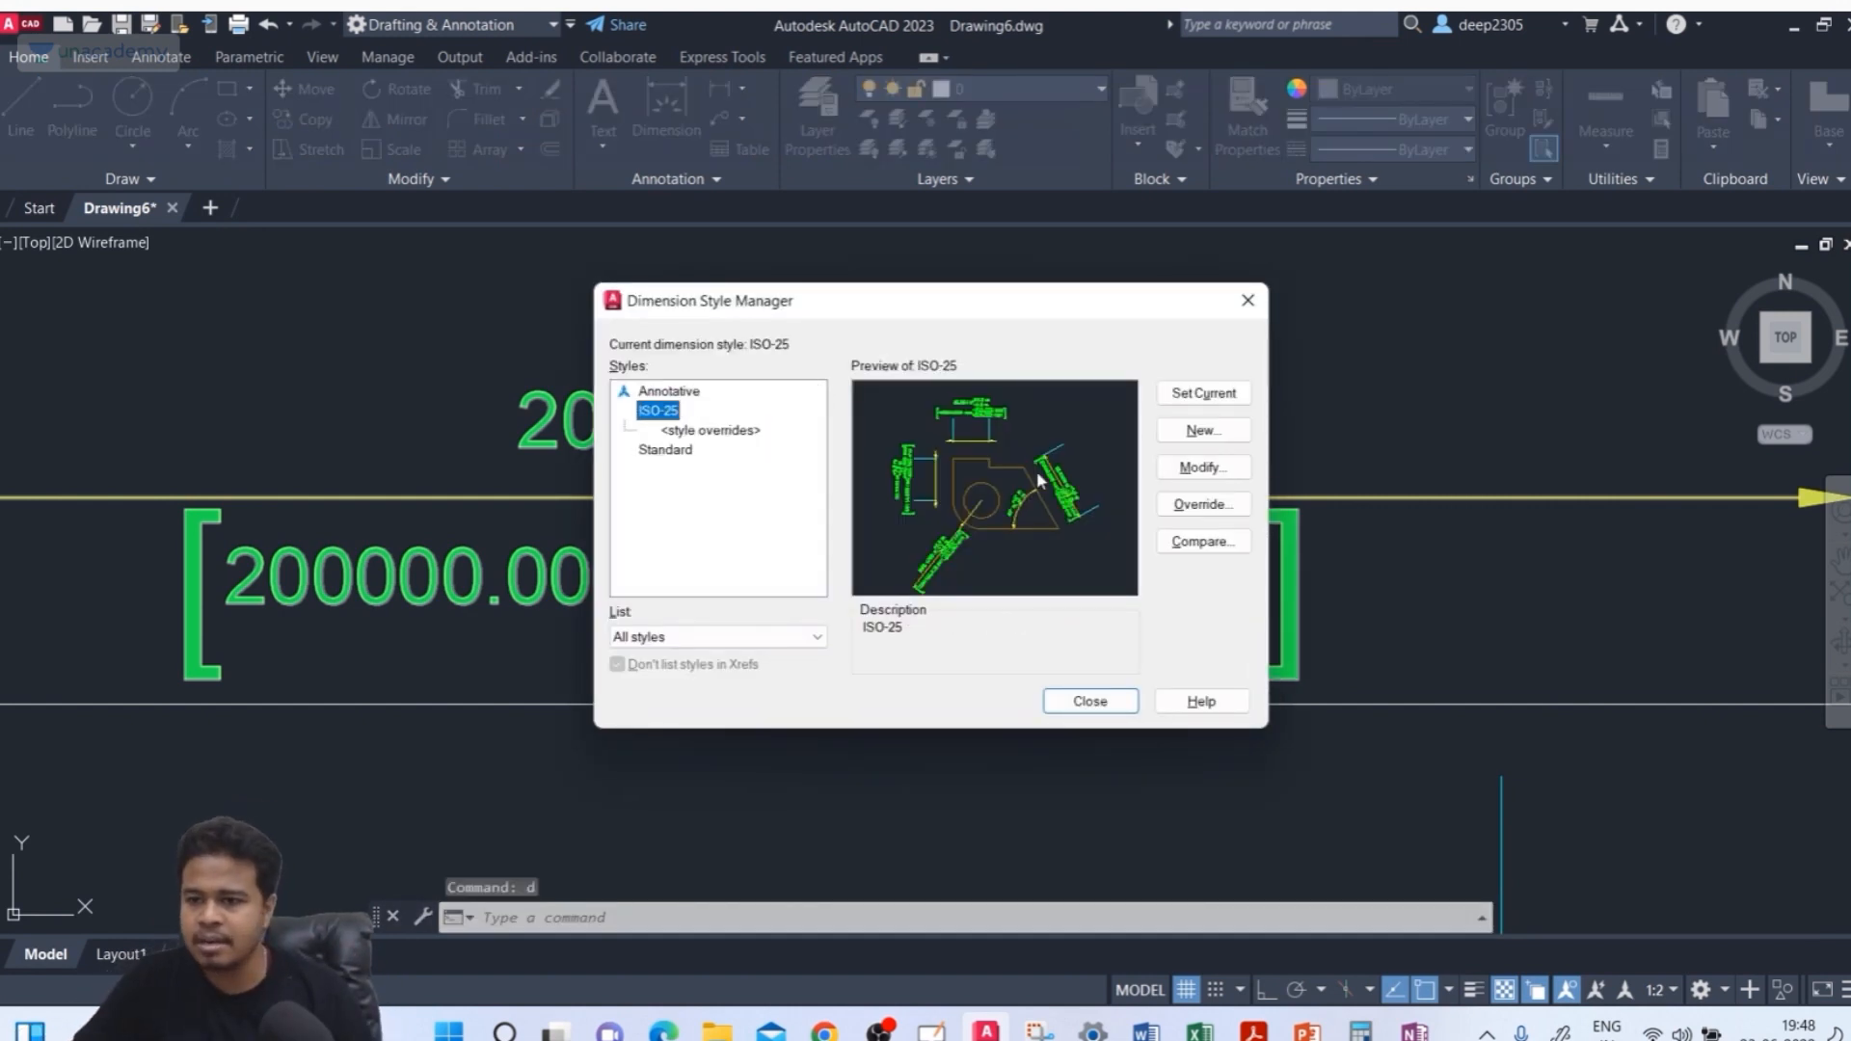
pyautogui.click(1215, 471)
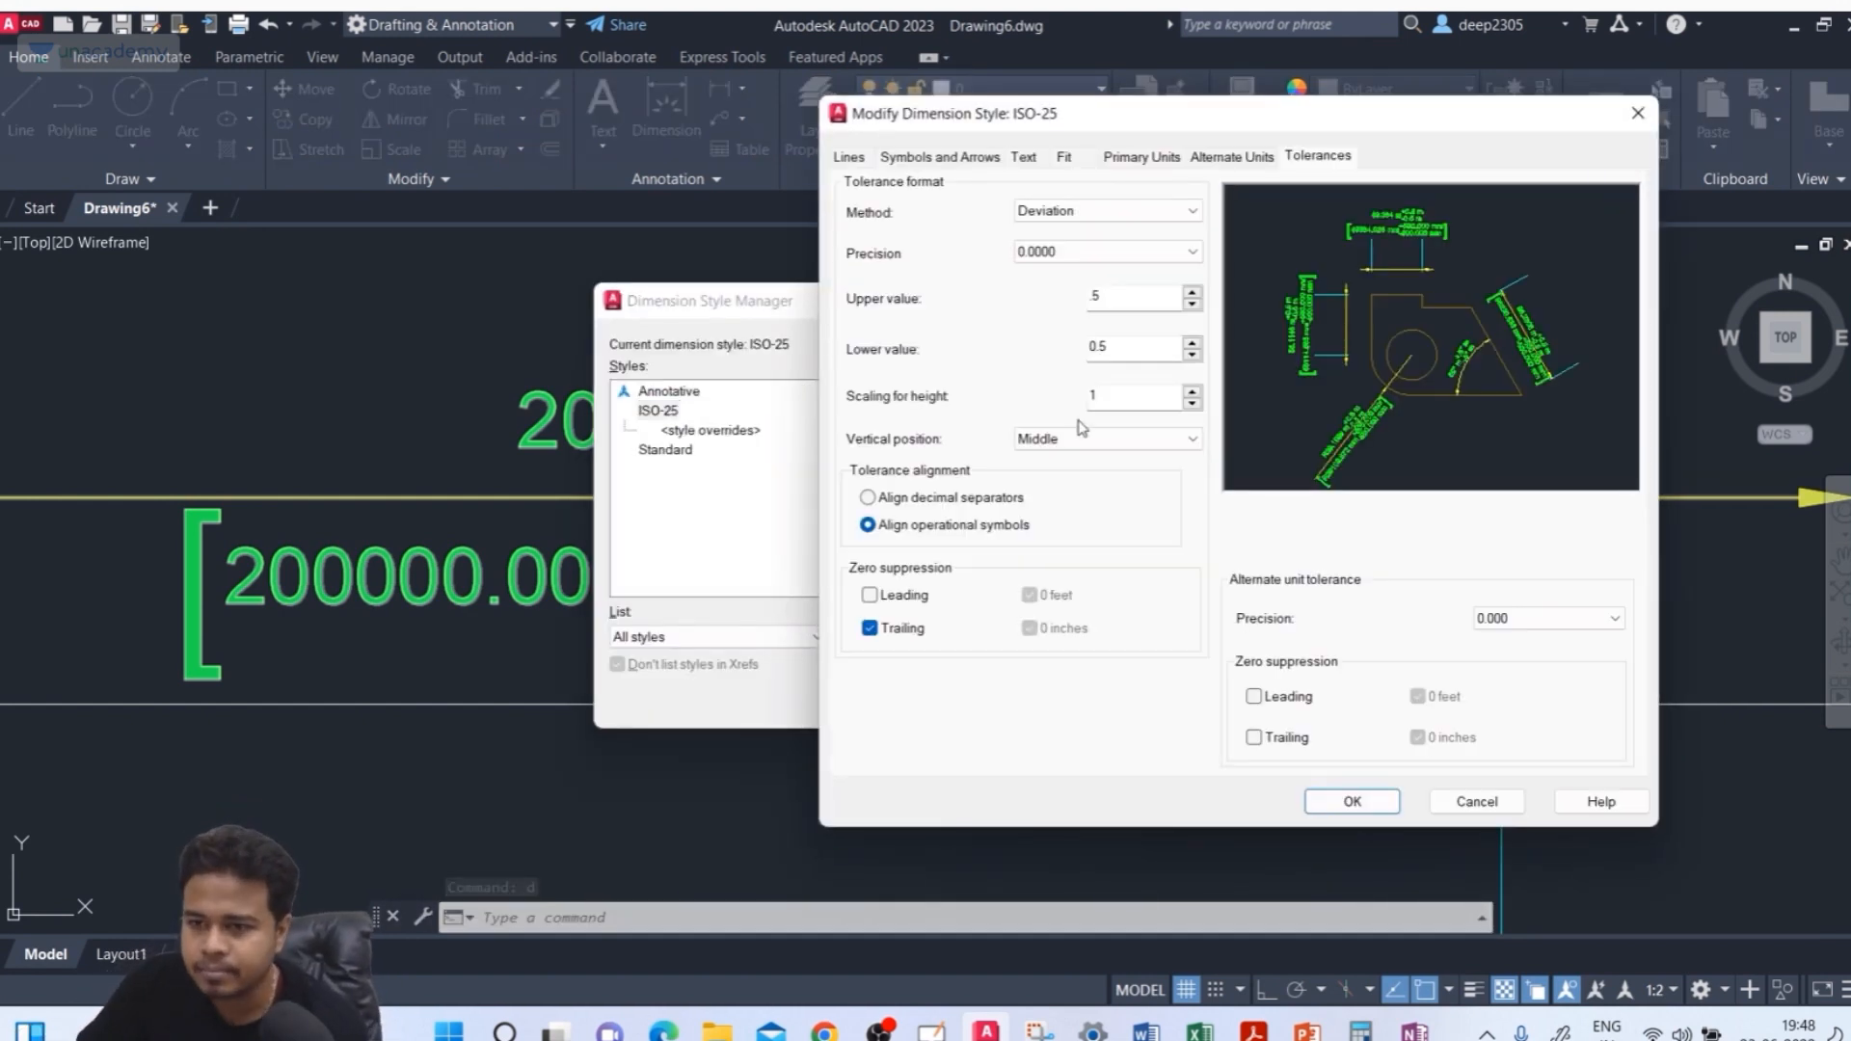
pyautogui.click(1056, 446)
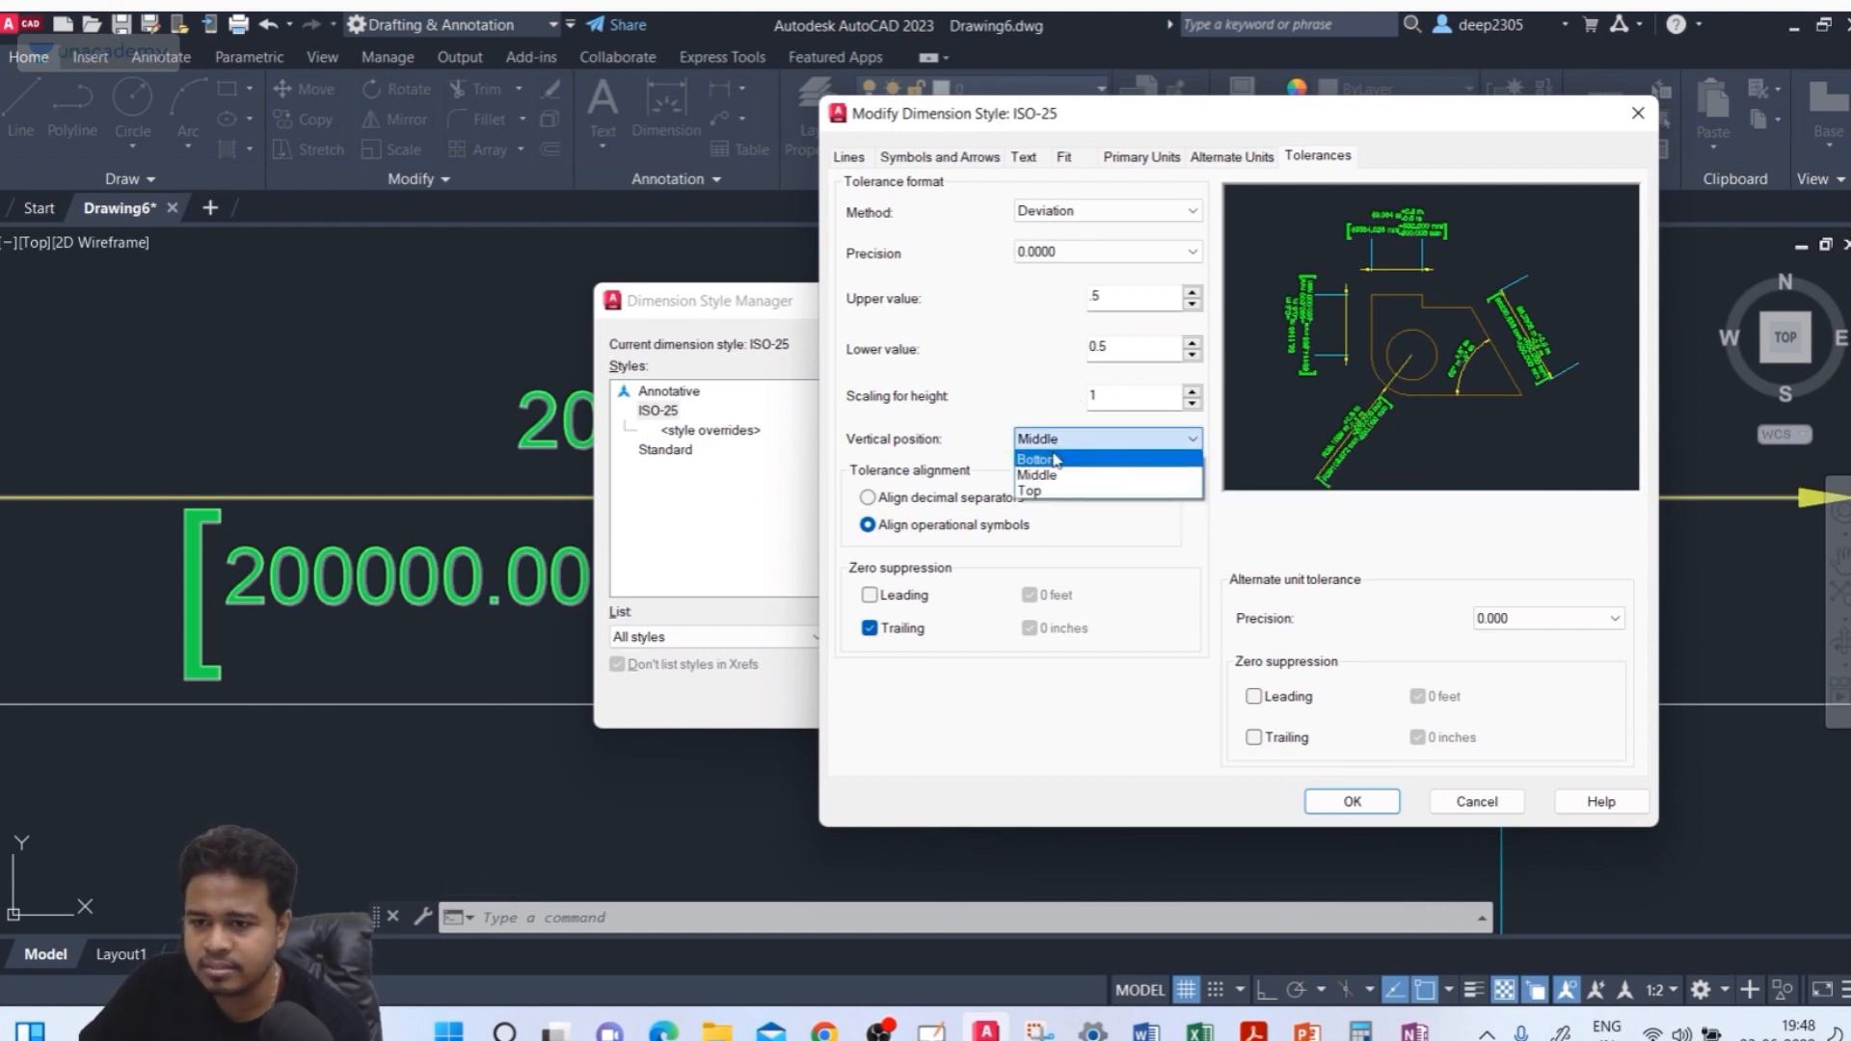
pyautogui.click(1050, 477)
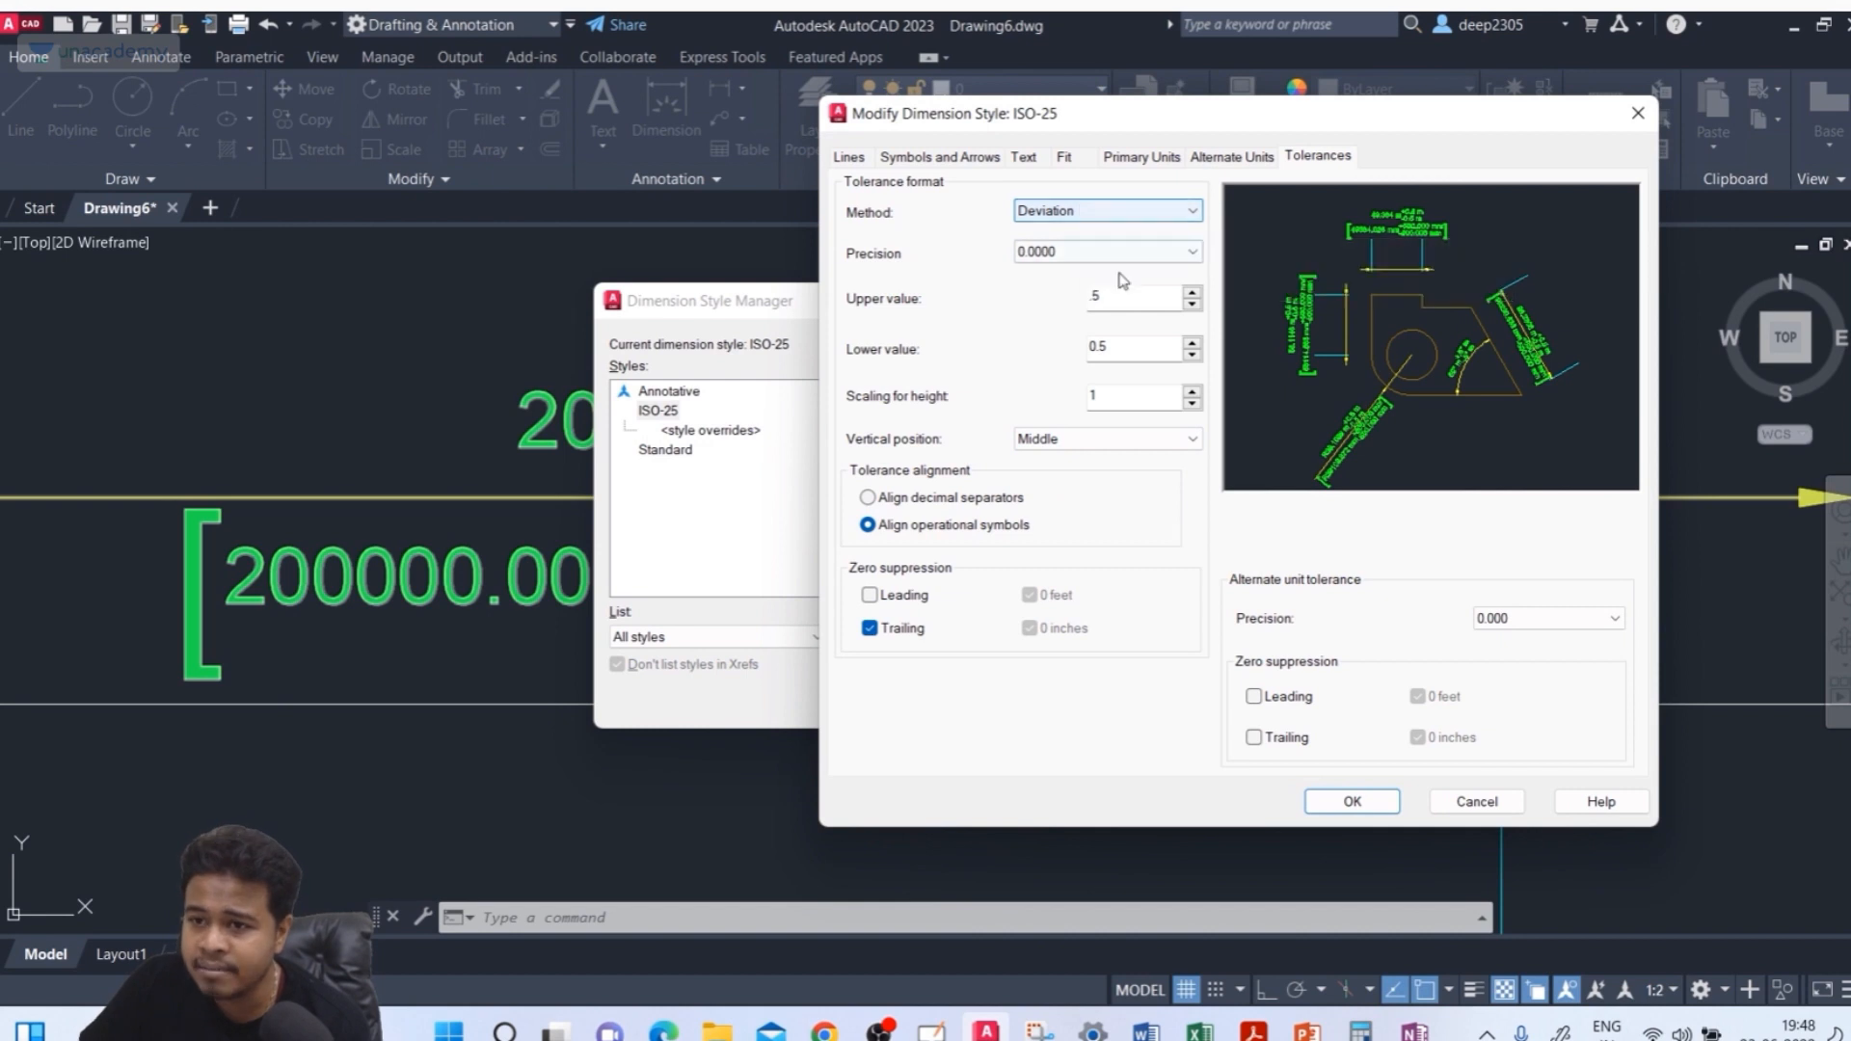
pyautogui.click(1119, 347)
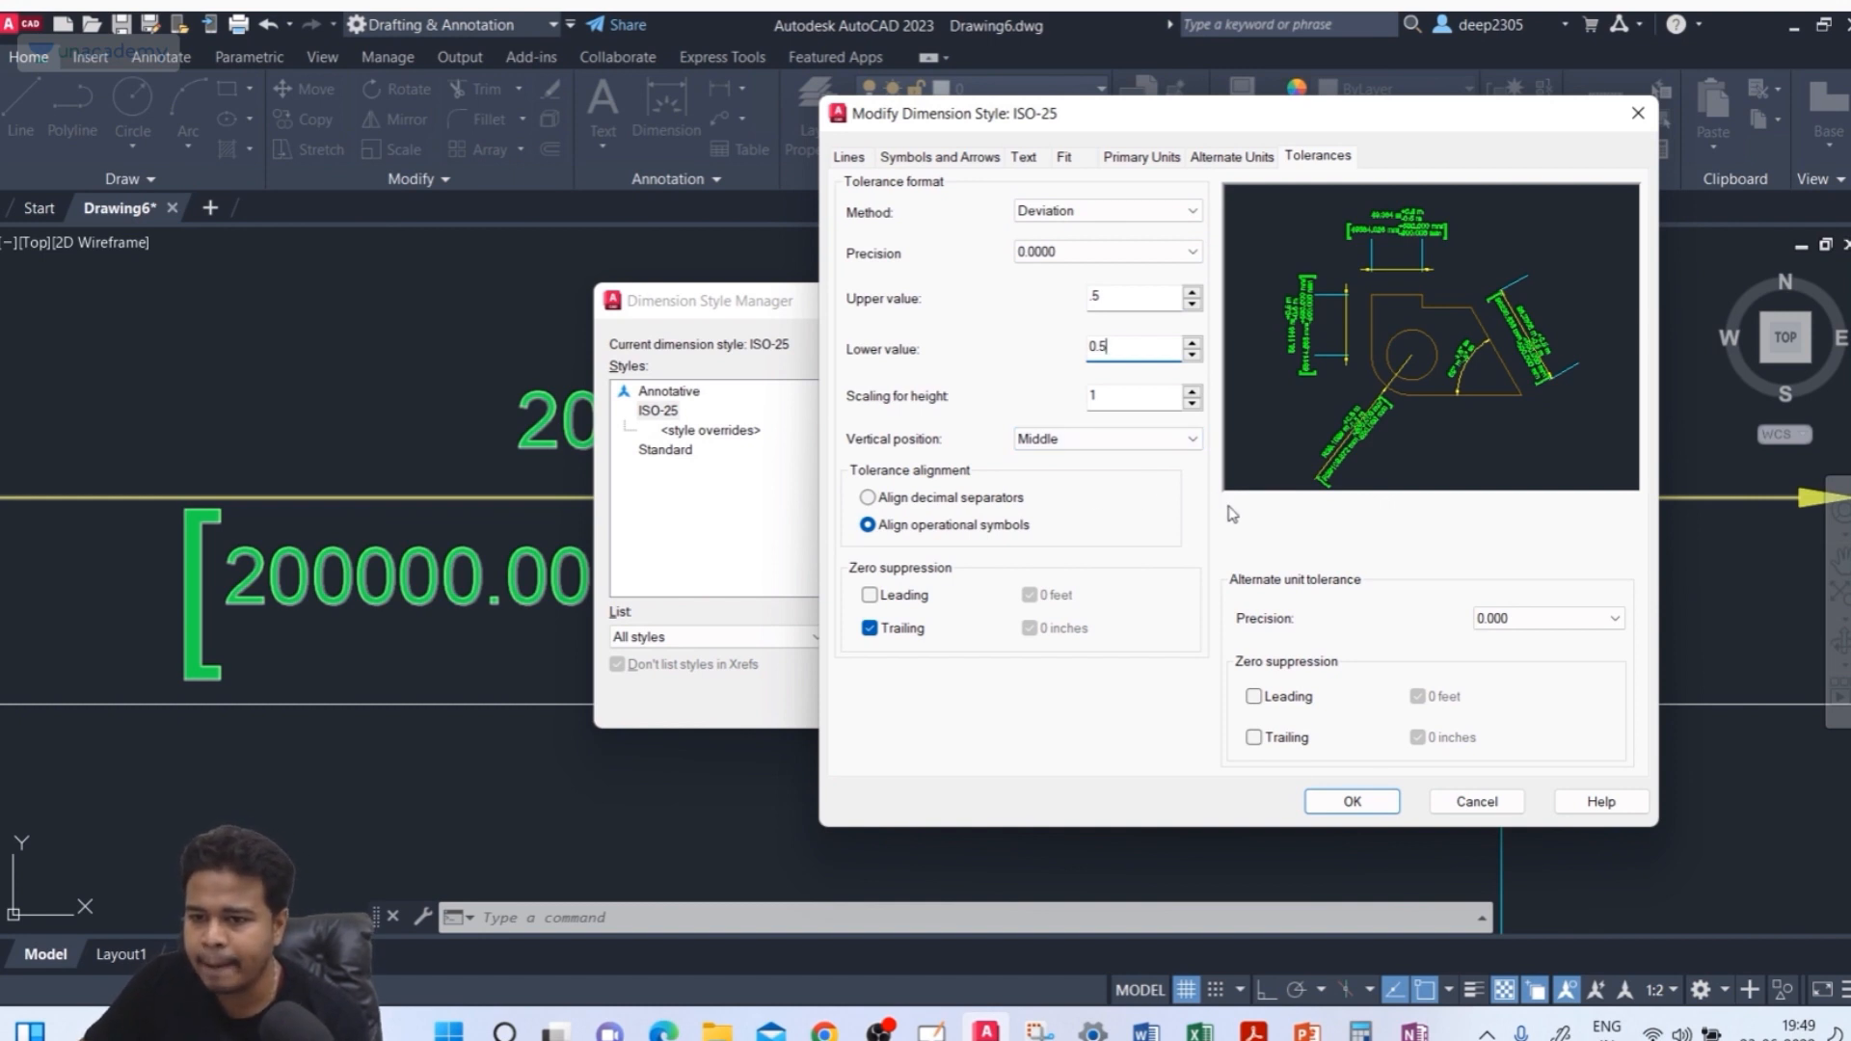
pyautogui.click(884, 602)
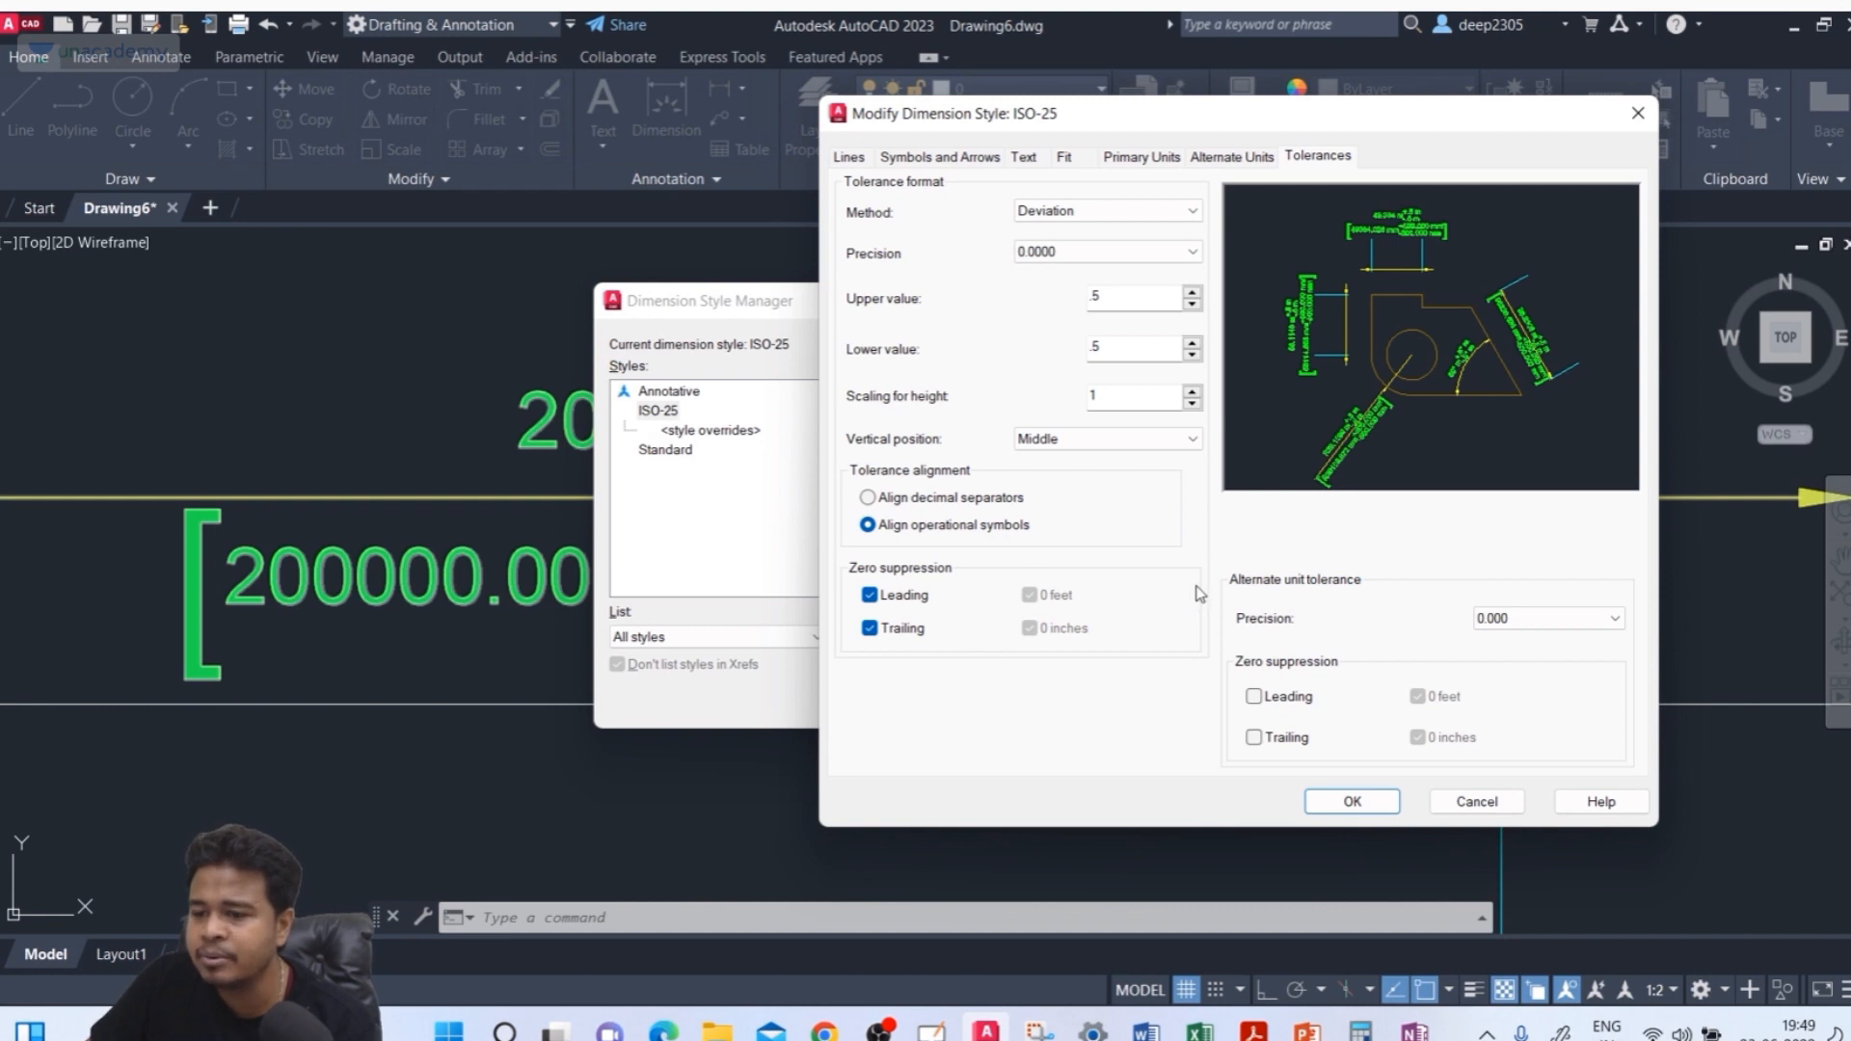
pyautogui.click(1500, 620)
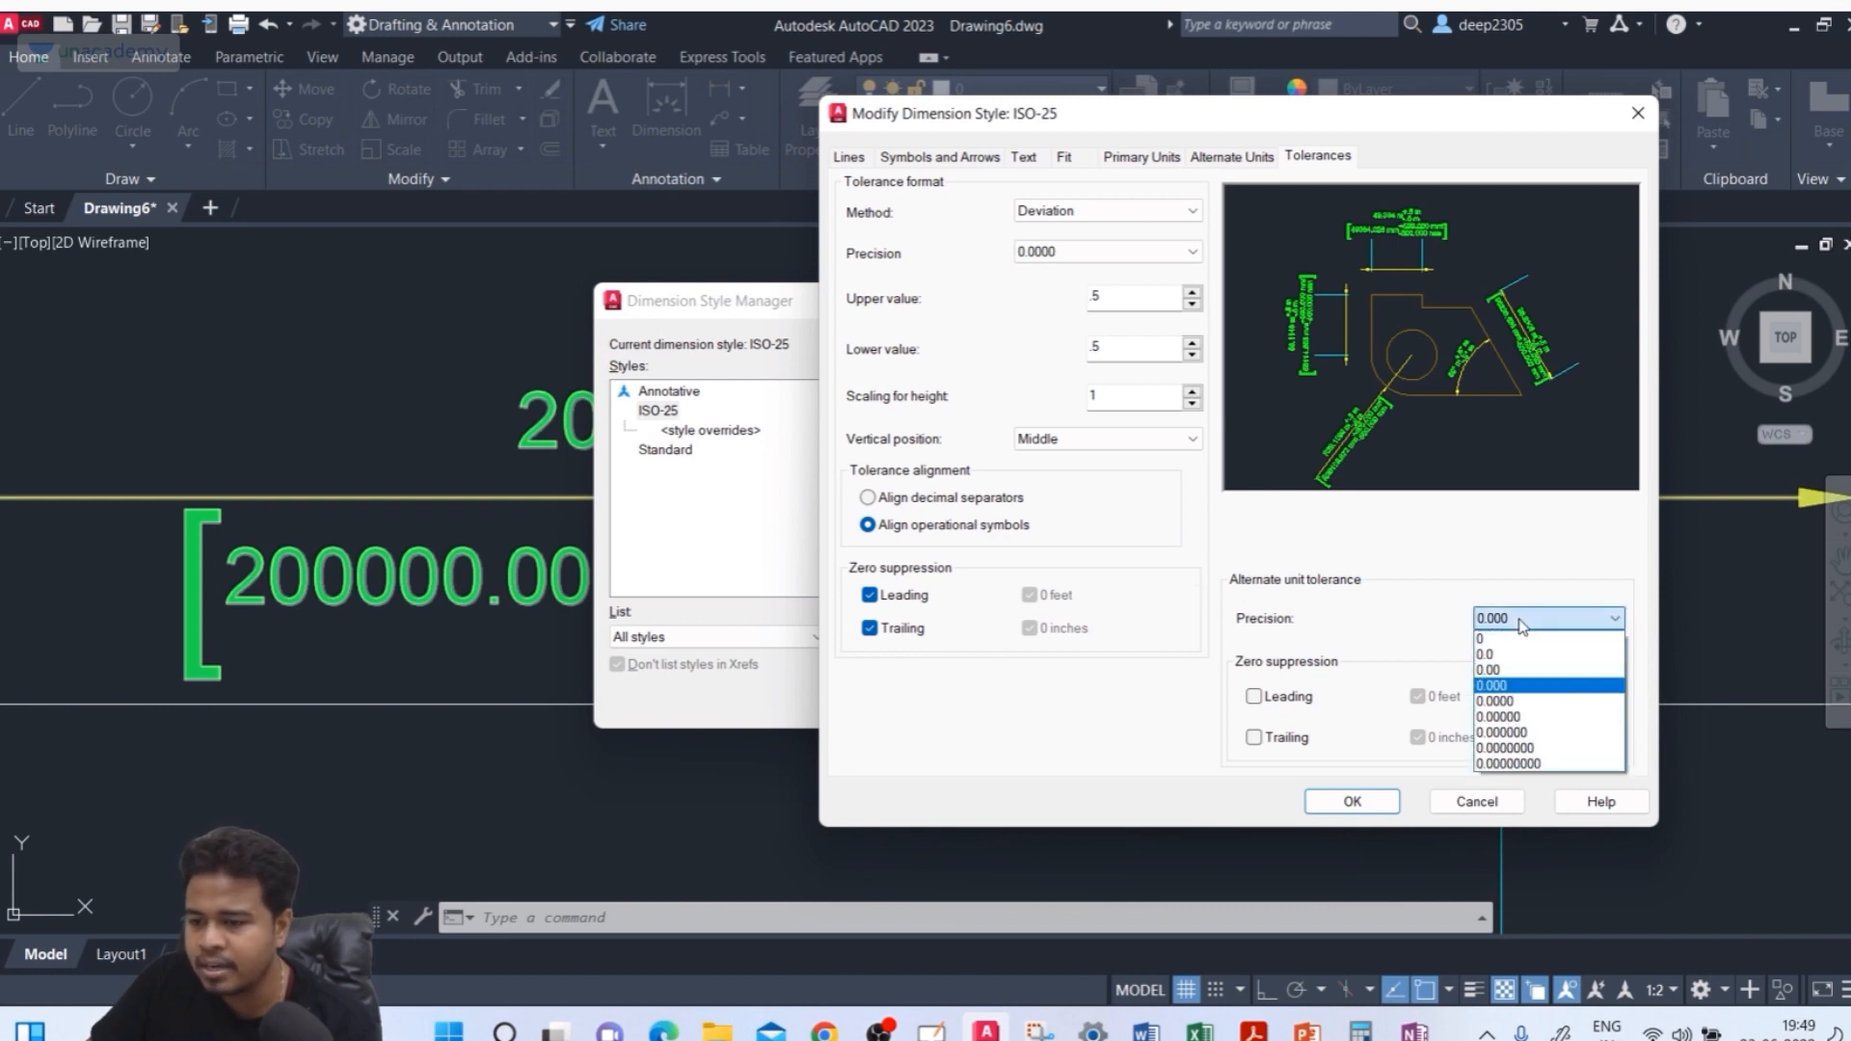
pyautogui.click(1524, 670)
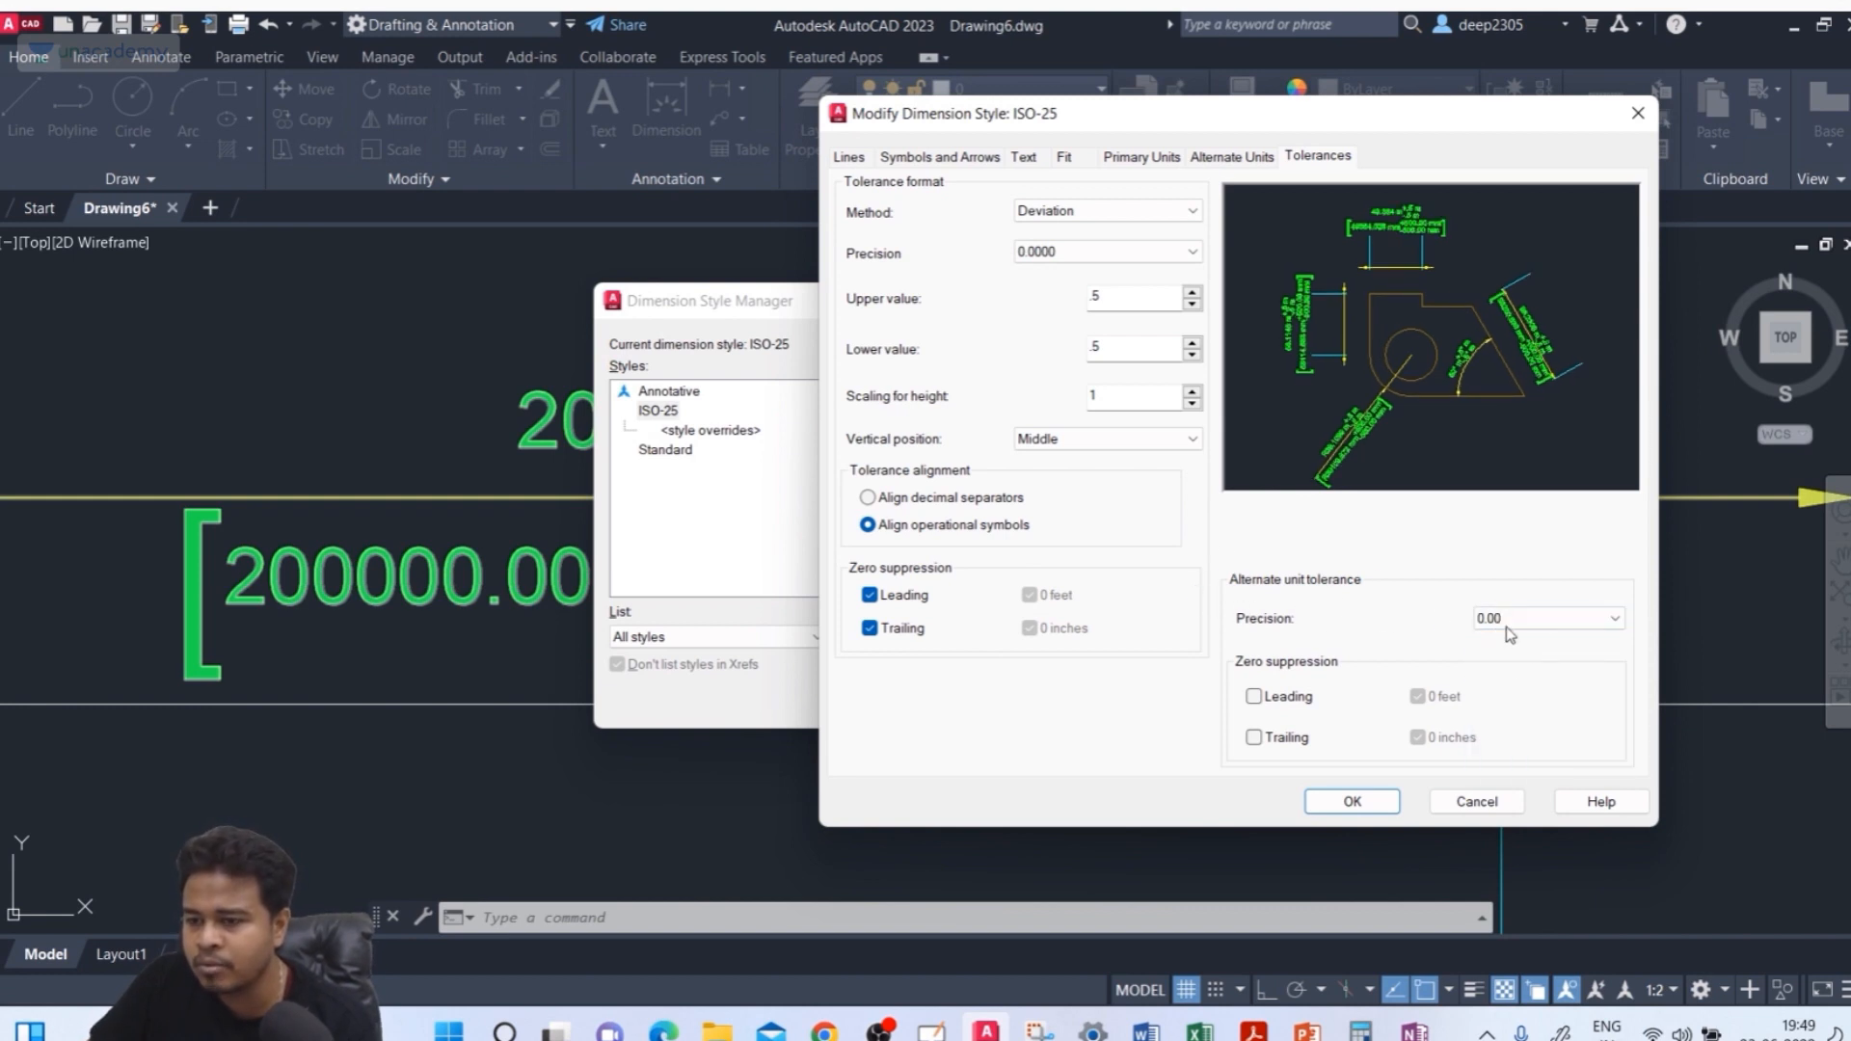
# Suppress leading and trailing zeros for the alternate unit tolerance and accept the style changes
pyautogui.click(1286, 698)
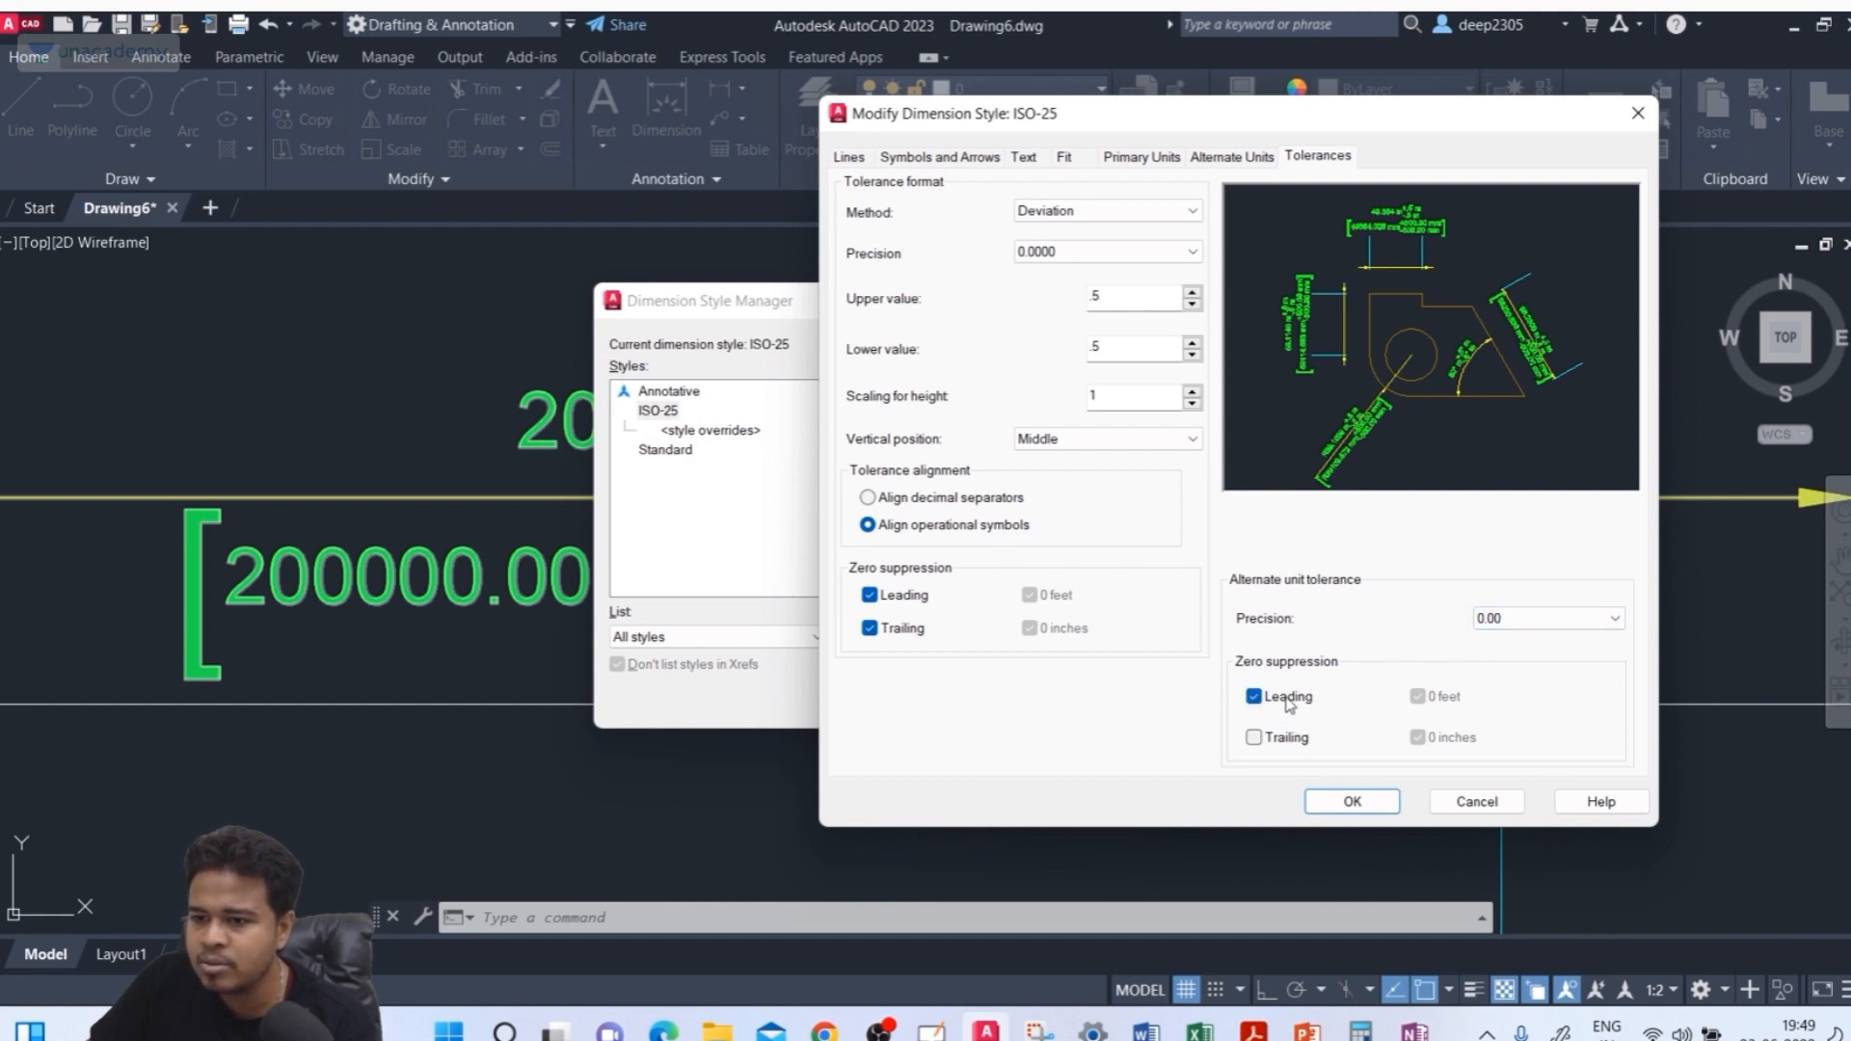
pyautogui.click(1283, 697)
pyautogui.click(1283, 738)
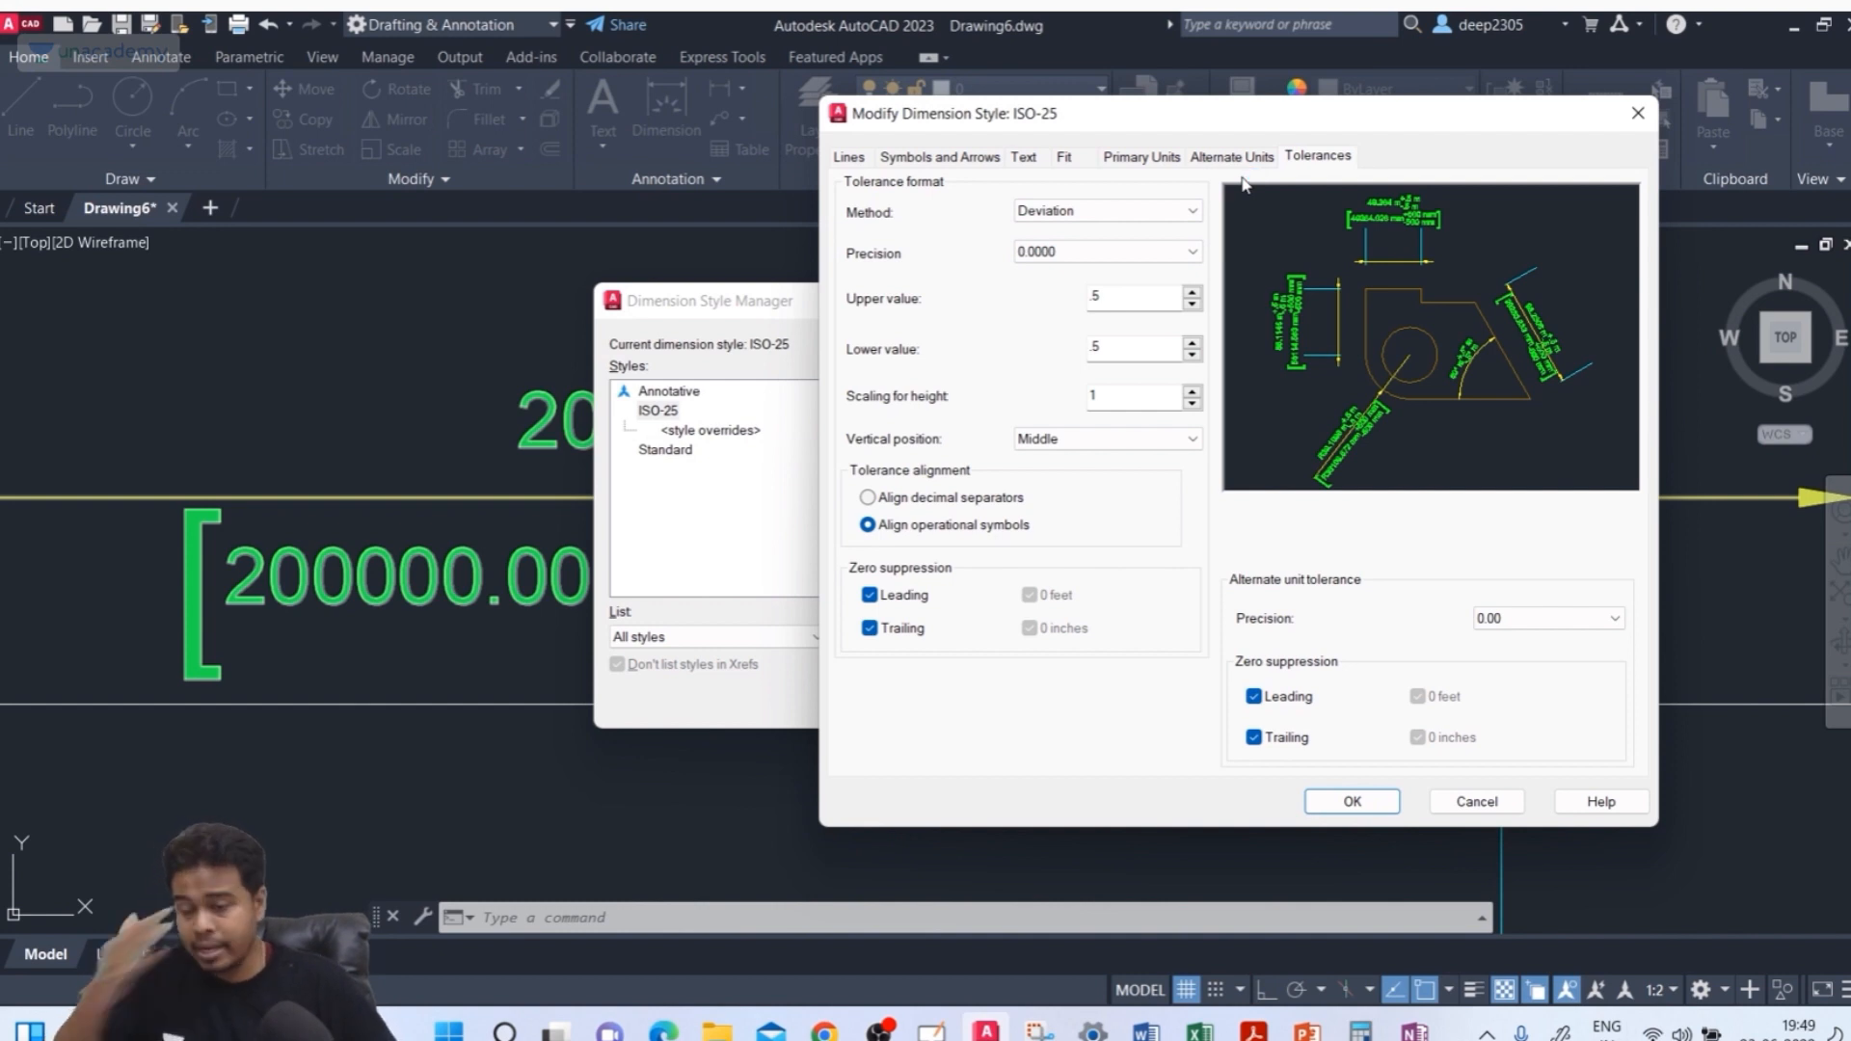
pyautogui.click(1345, 798)
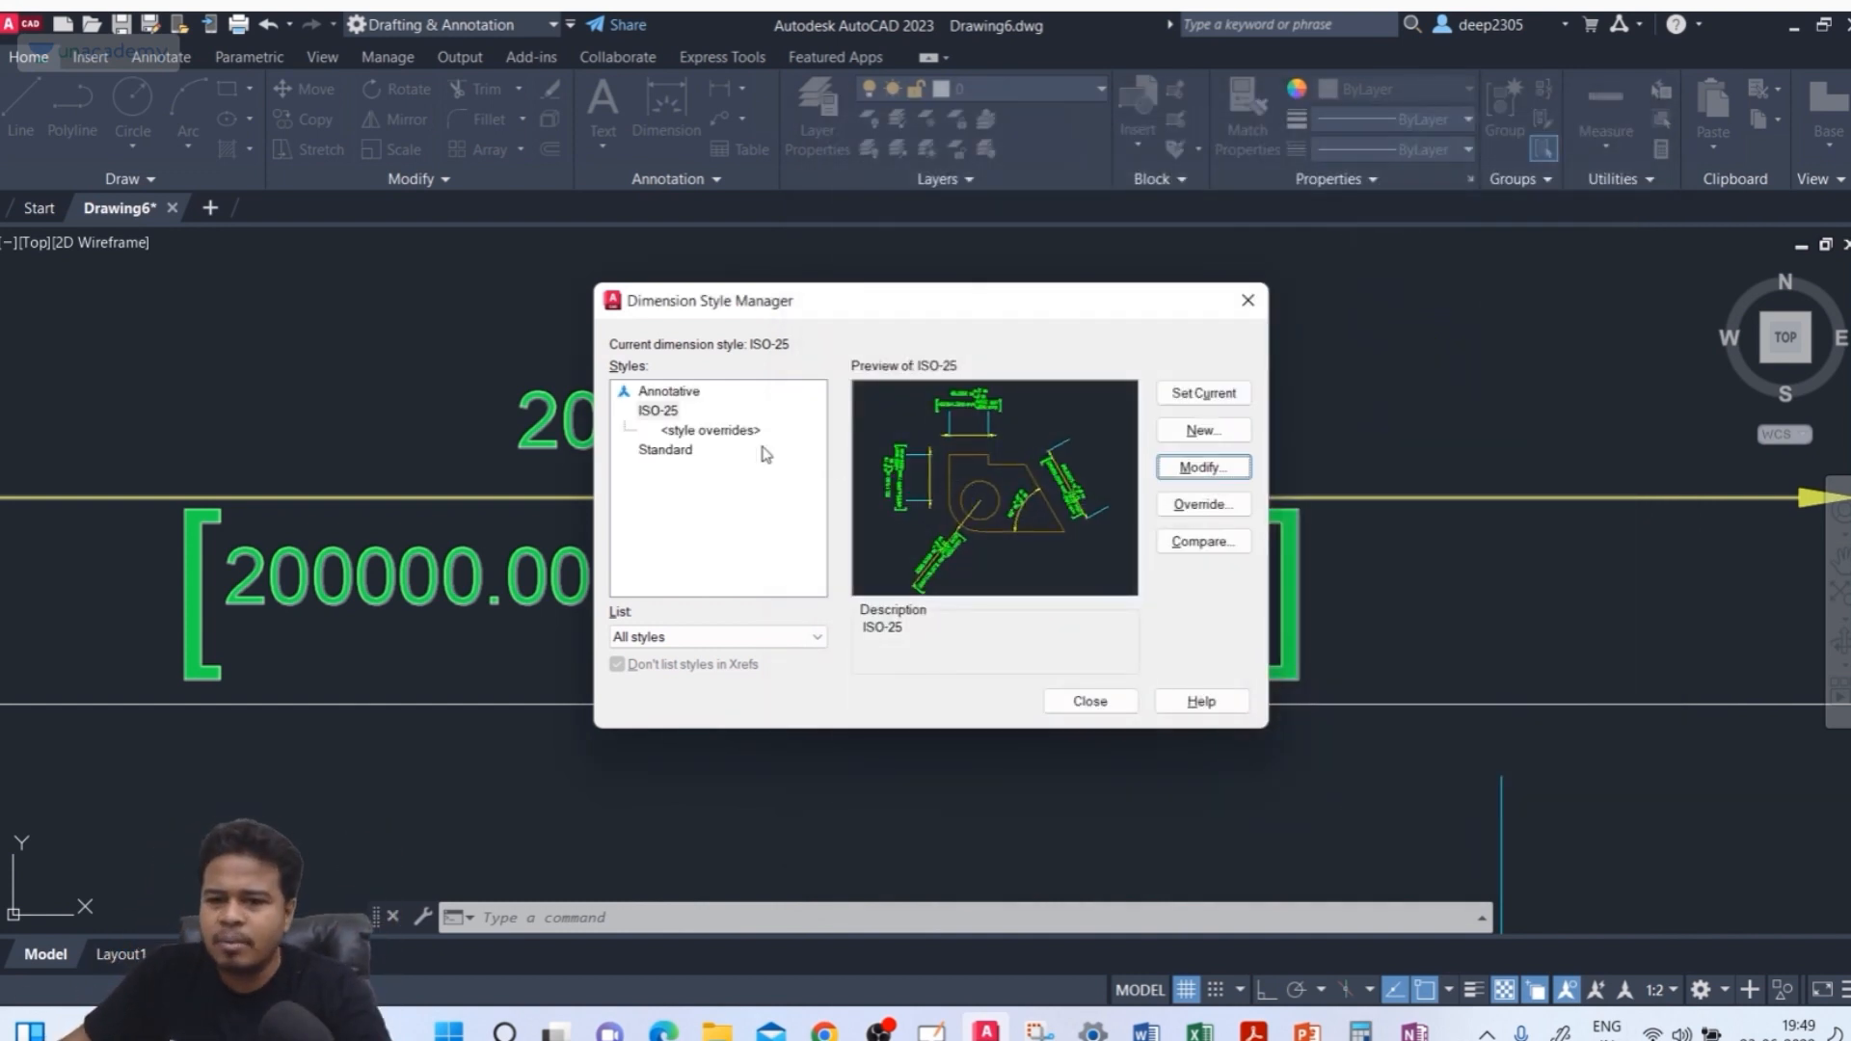
pyautogui.click(670, 411)
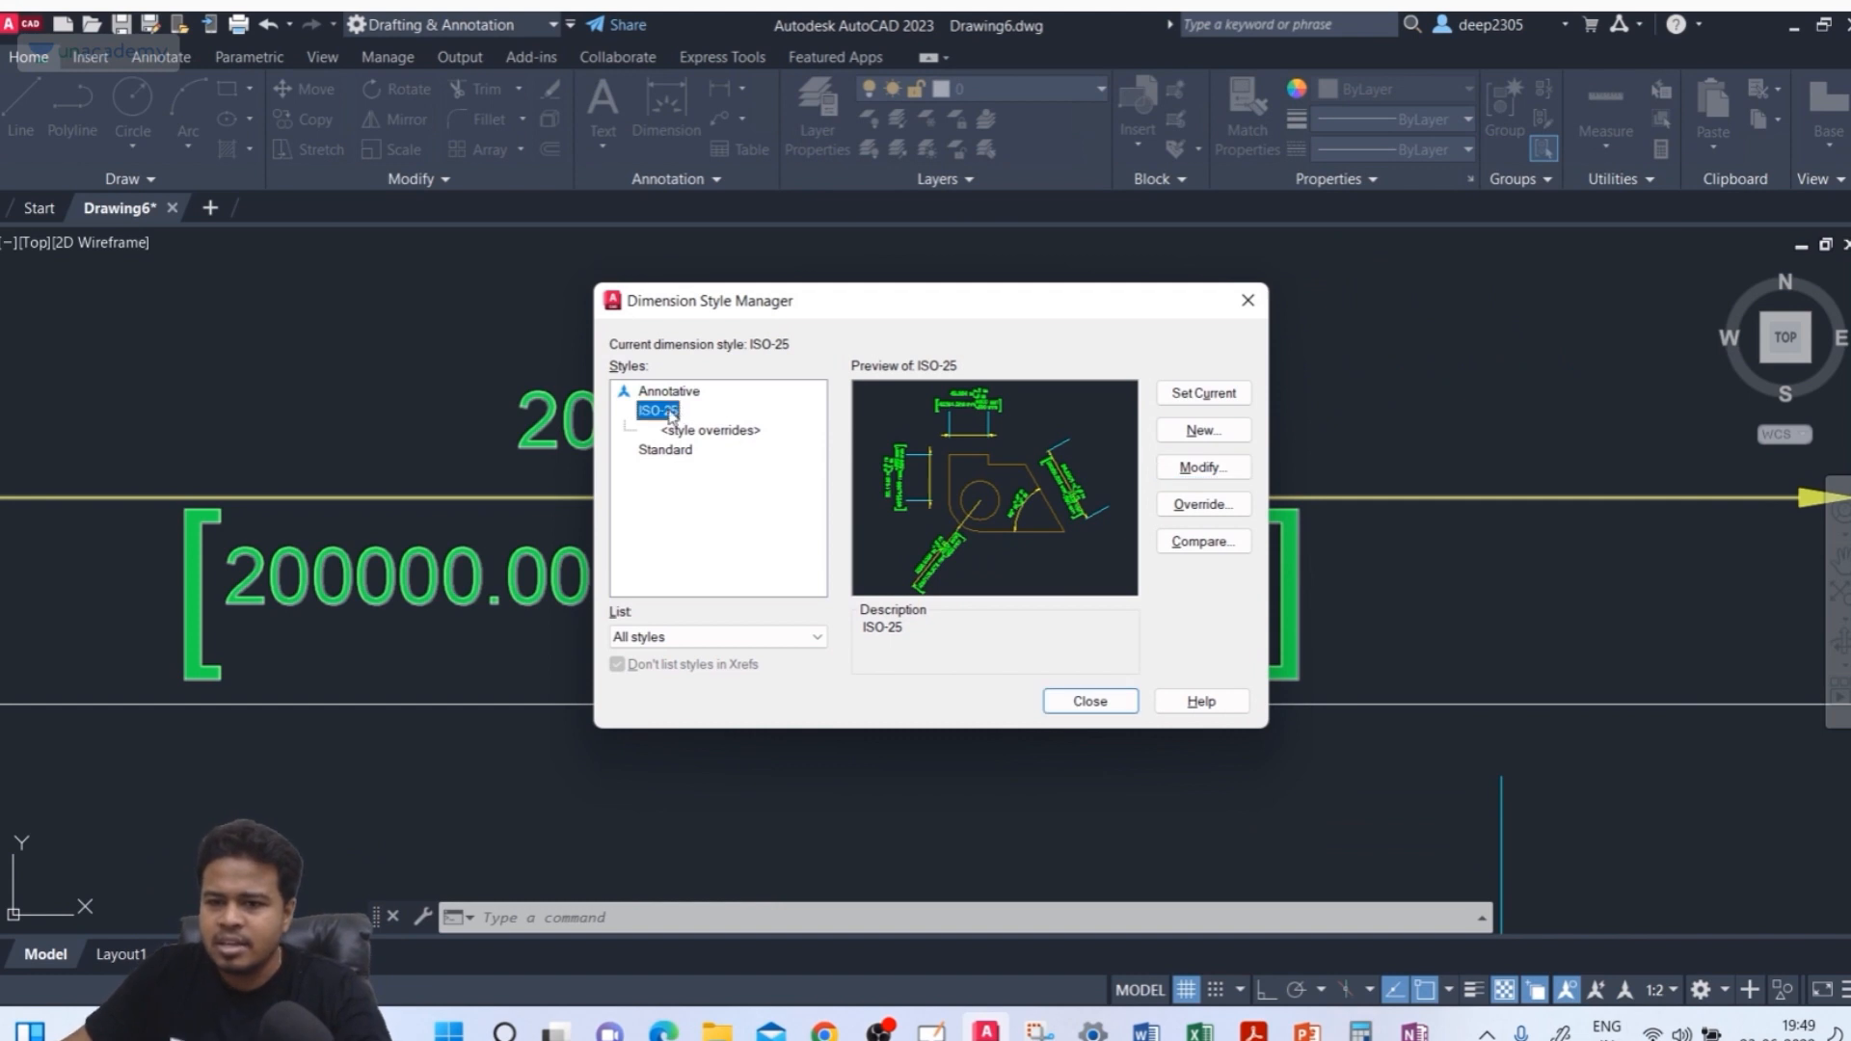
pyautogui.click(1197, 432)
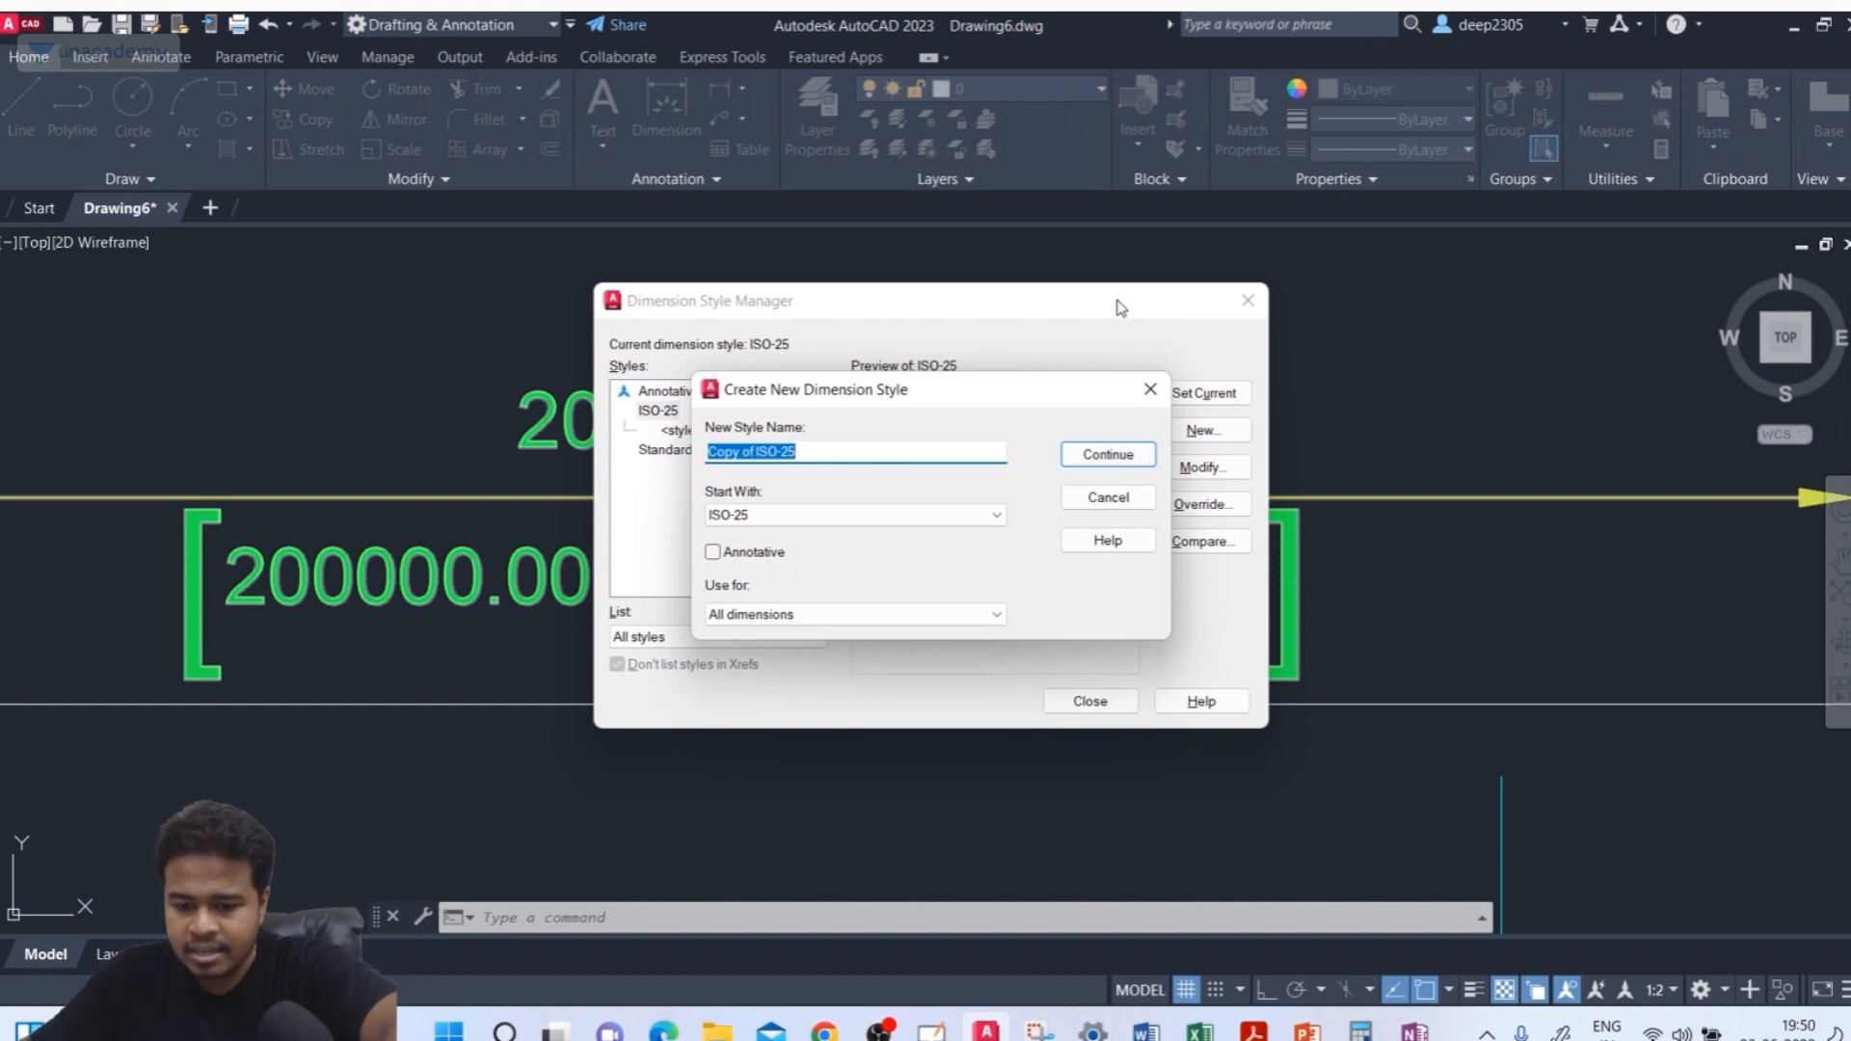
pyautogui.write('Deep_')
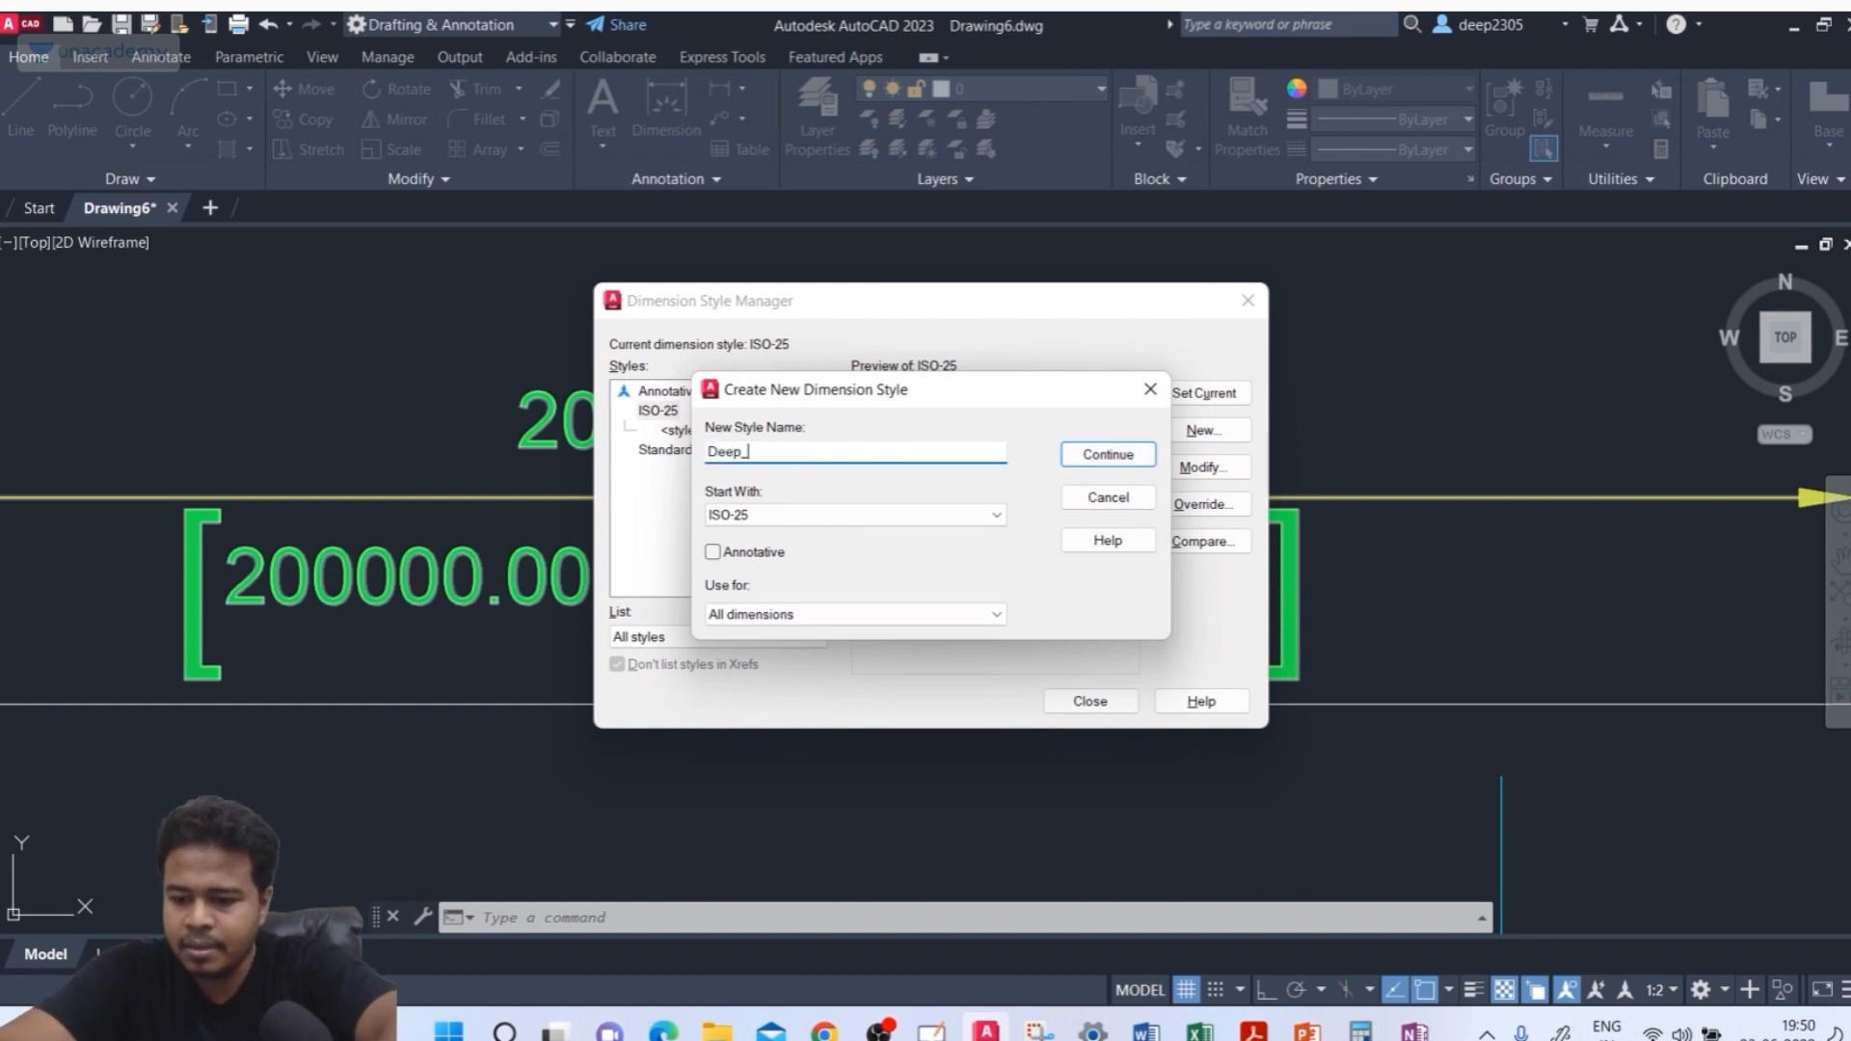
pyautogui.write('unacademy')
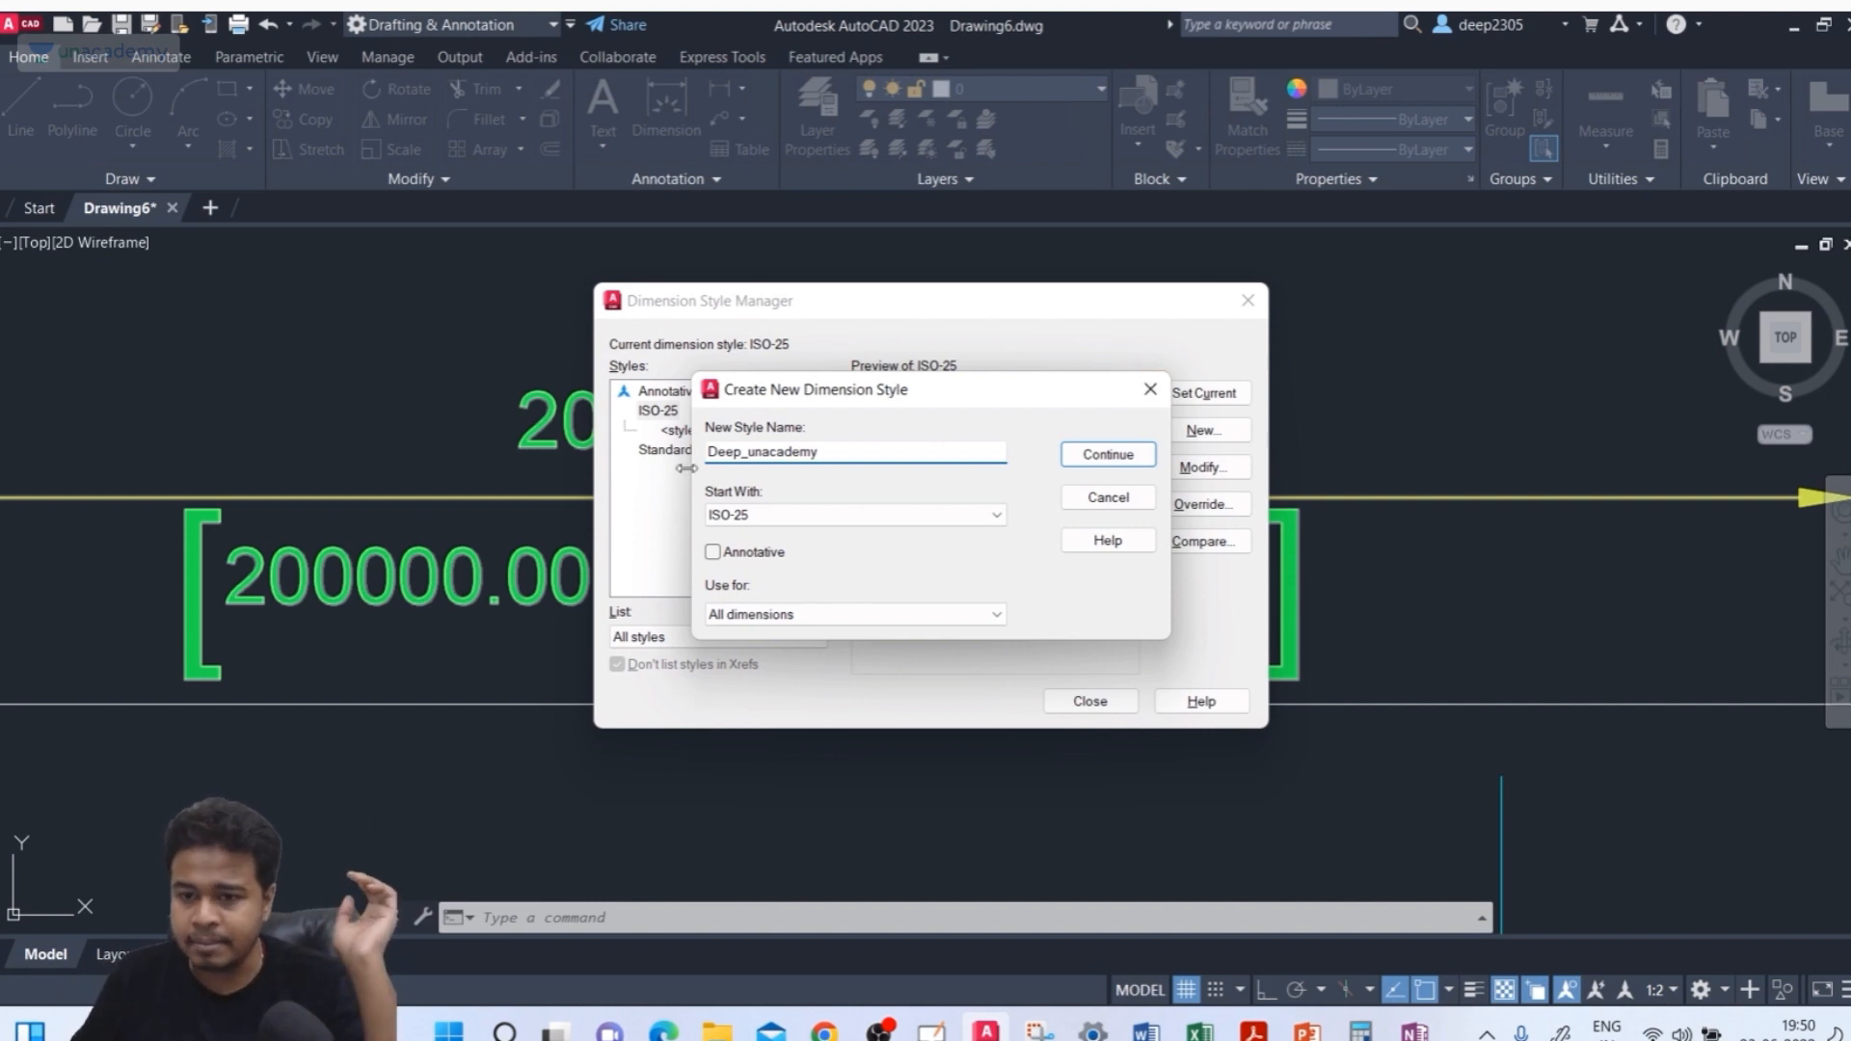
pyautogui.click(766, 519)
pyautogui.click(765, 519)
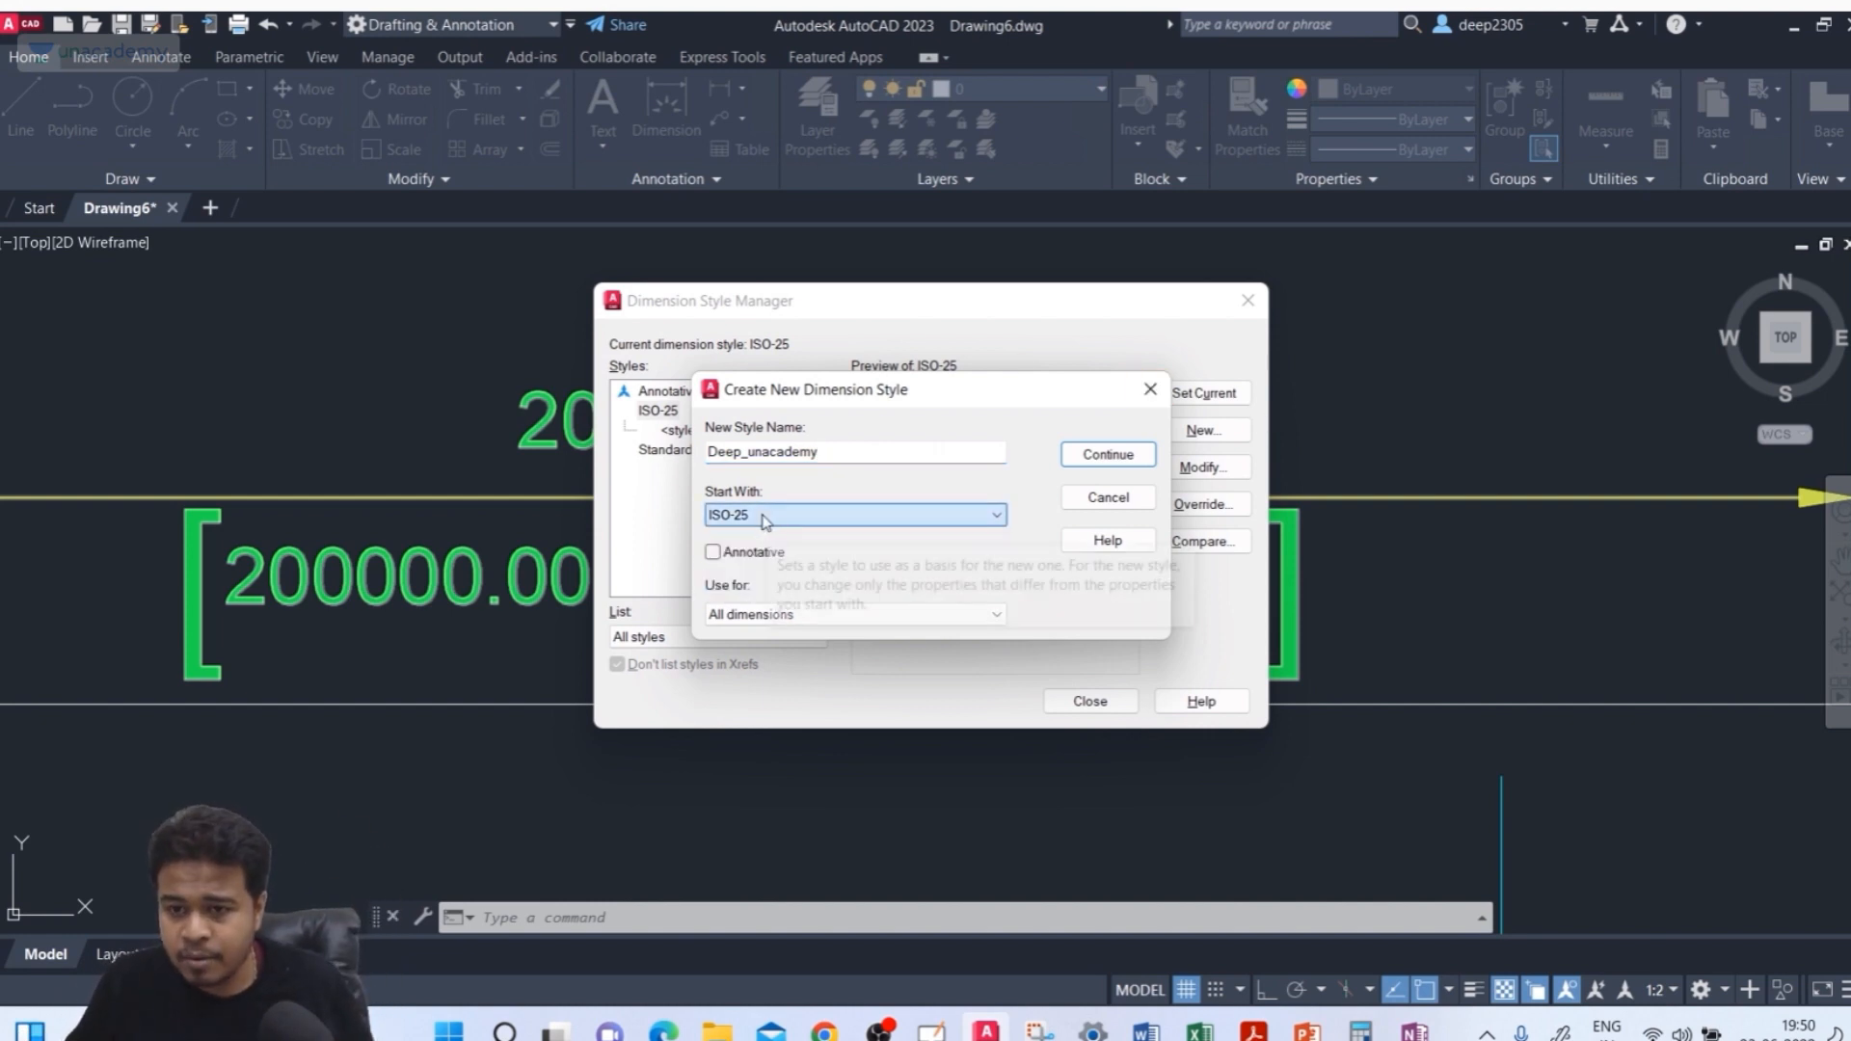
pyautogui.click(765, 518)
pyautogui.click(757, 570)
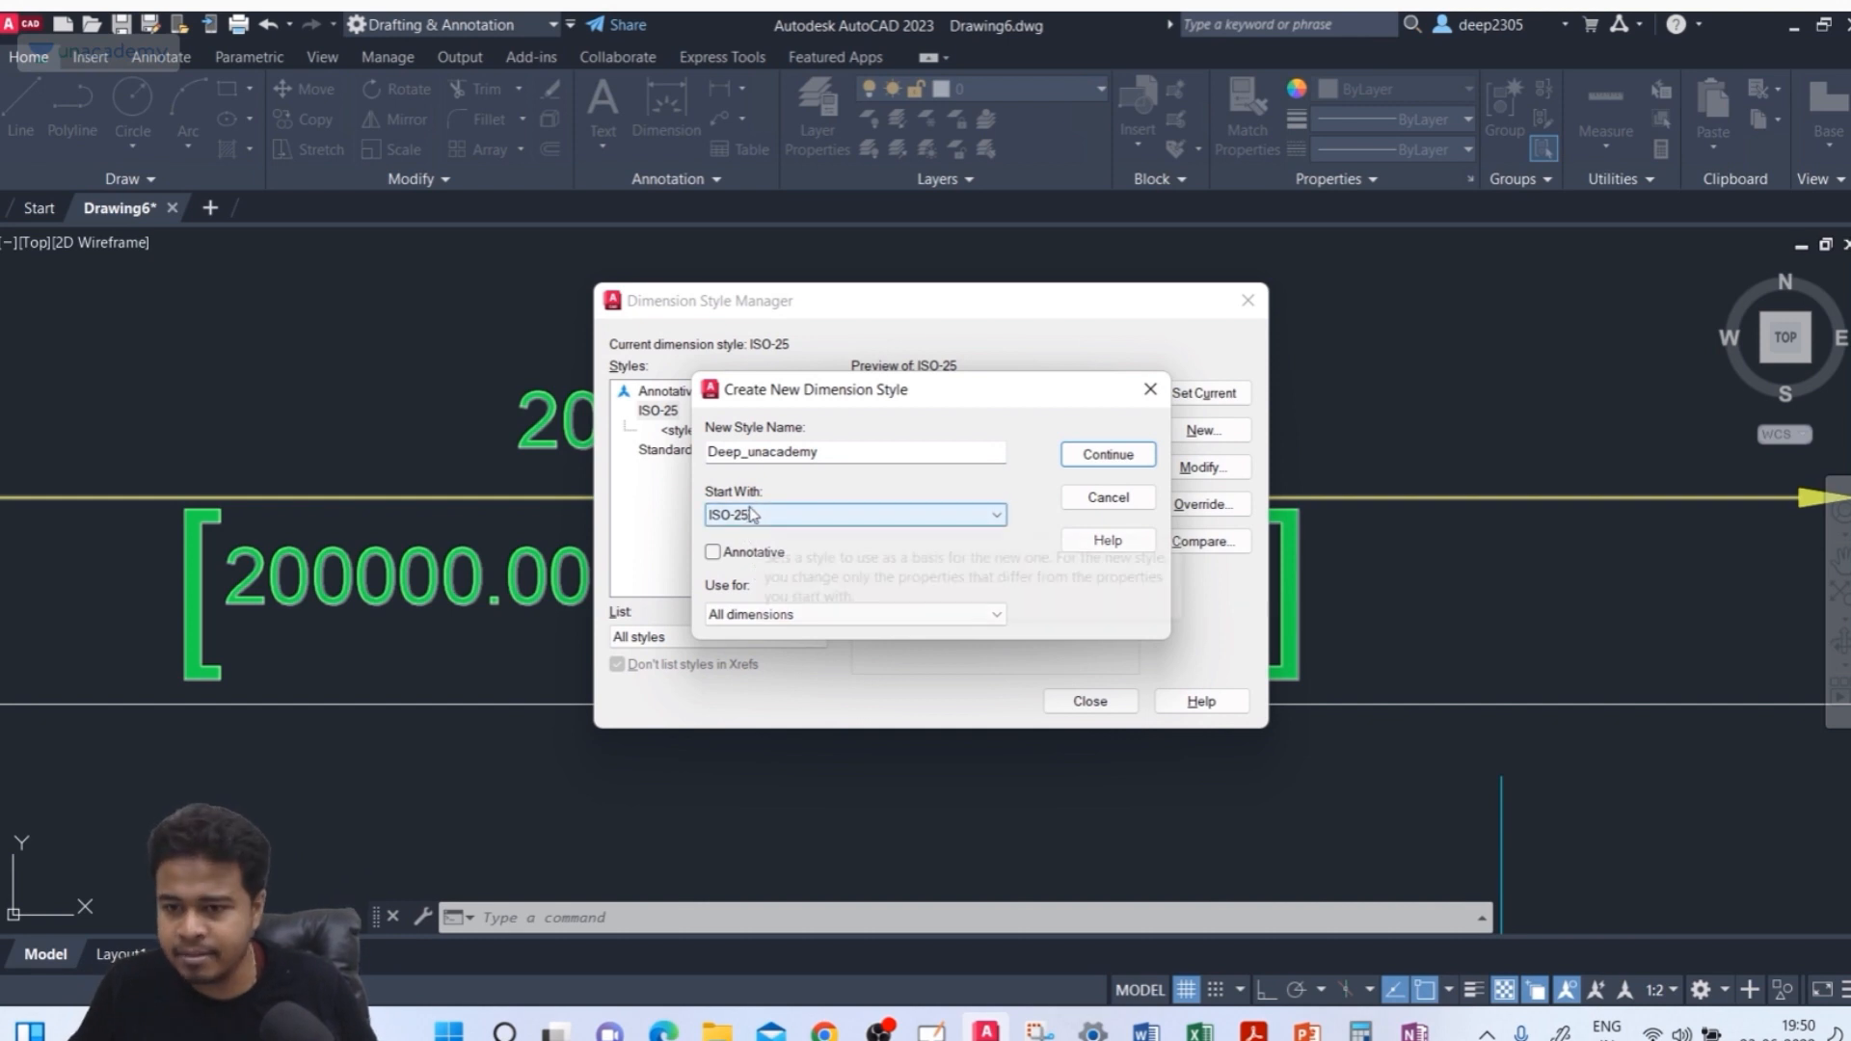
pyautogui.click(768, 616)
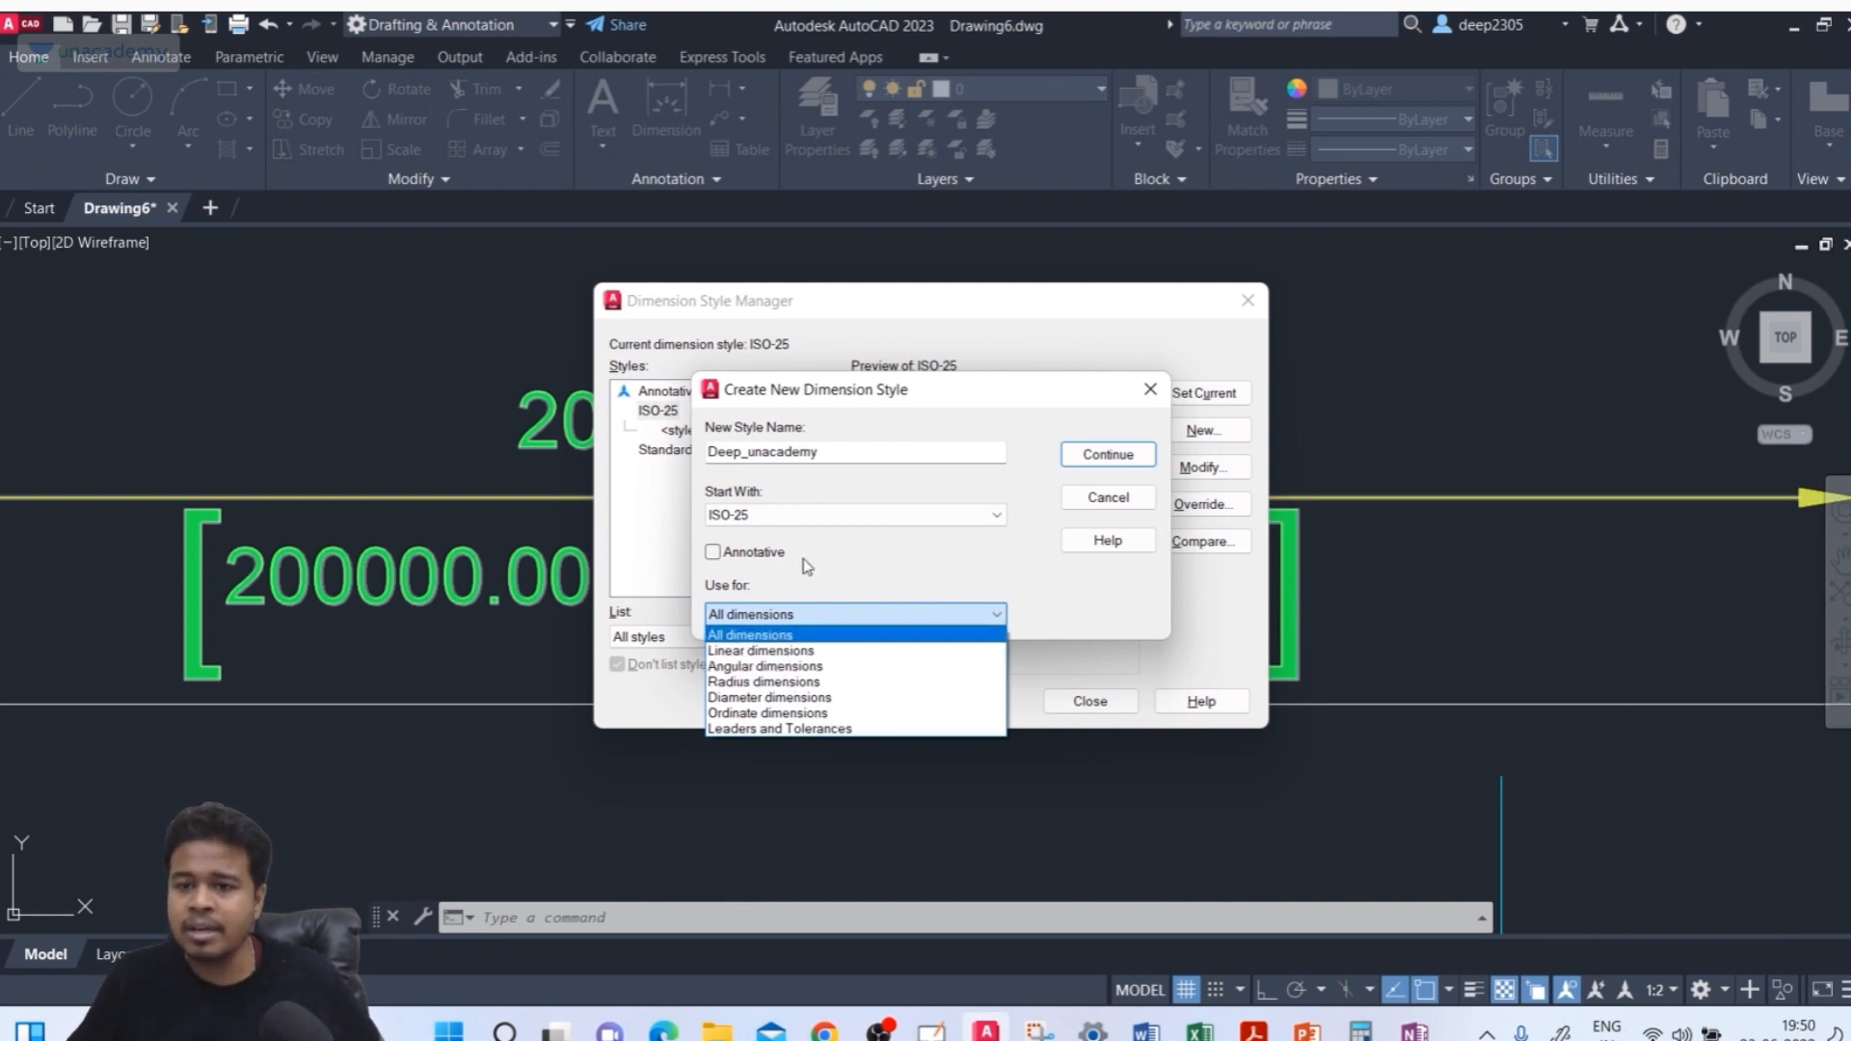
pyautogui.click(838, 455)
pyautogui.click(838, 455)
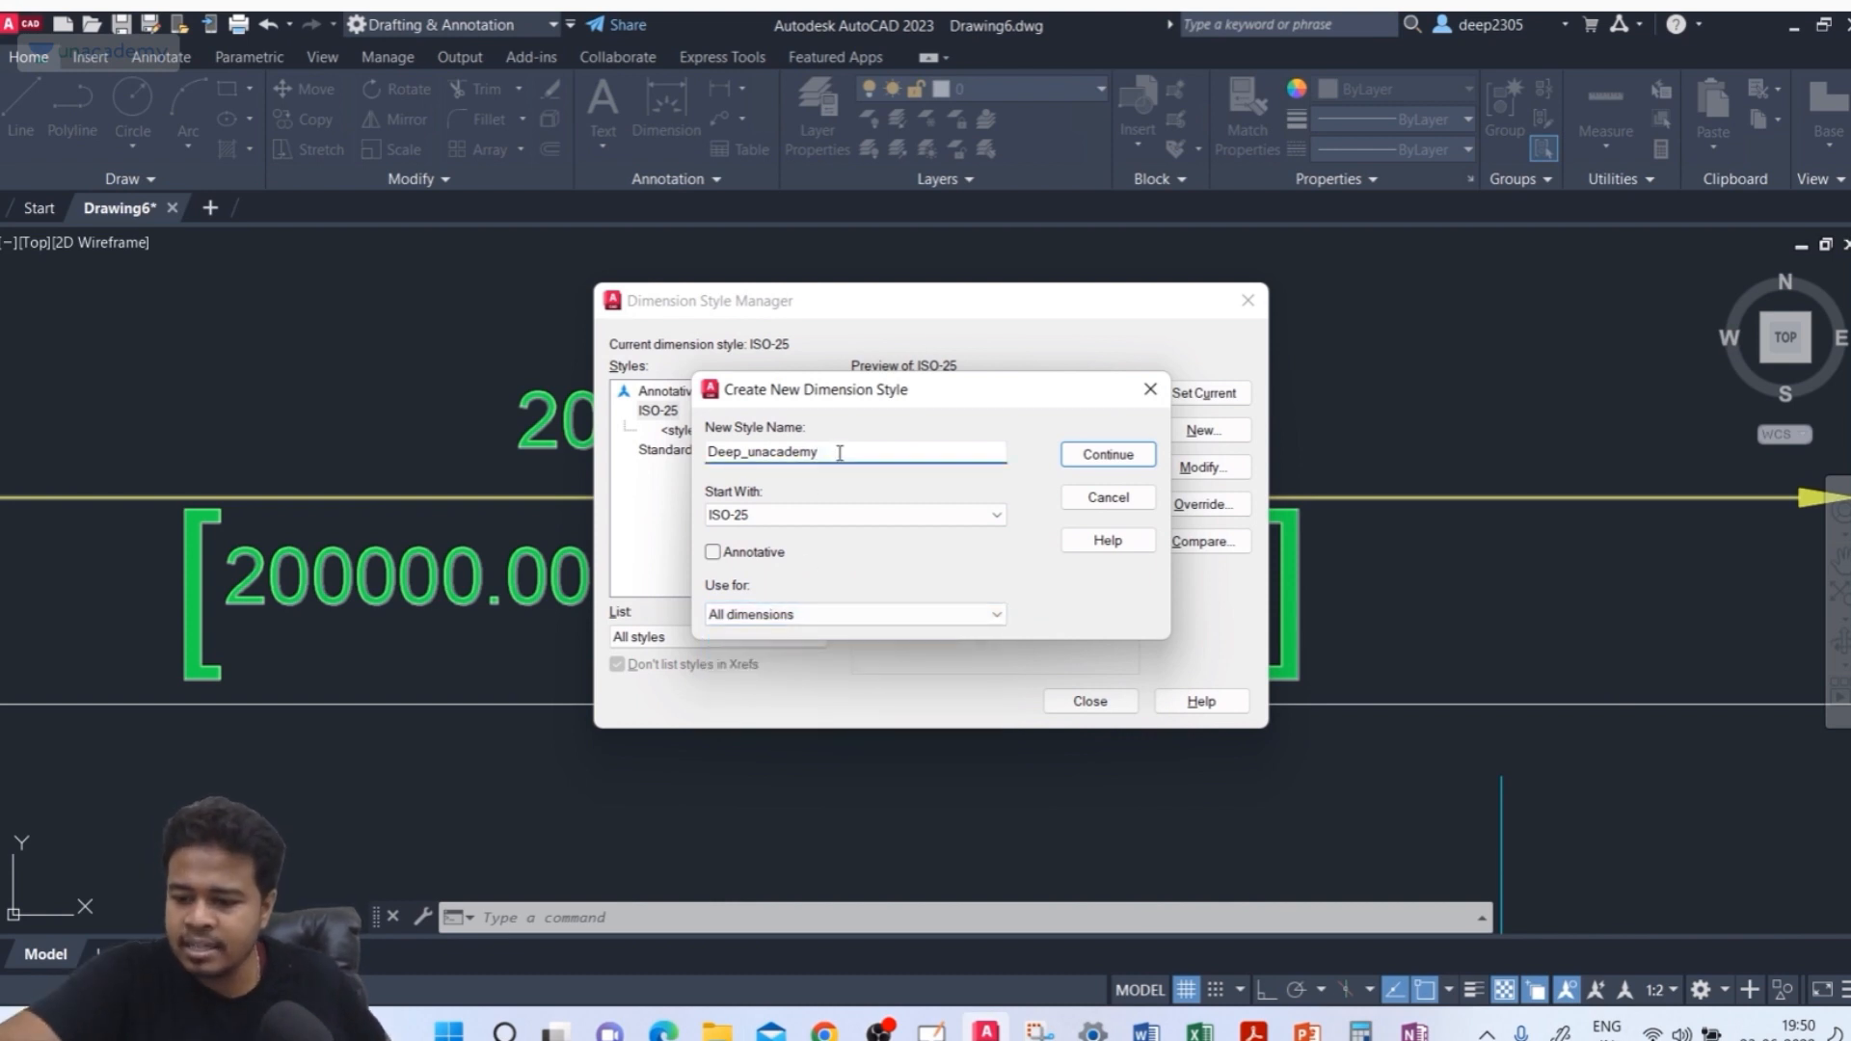
pyautogui.write('linear')
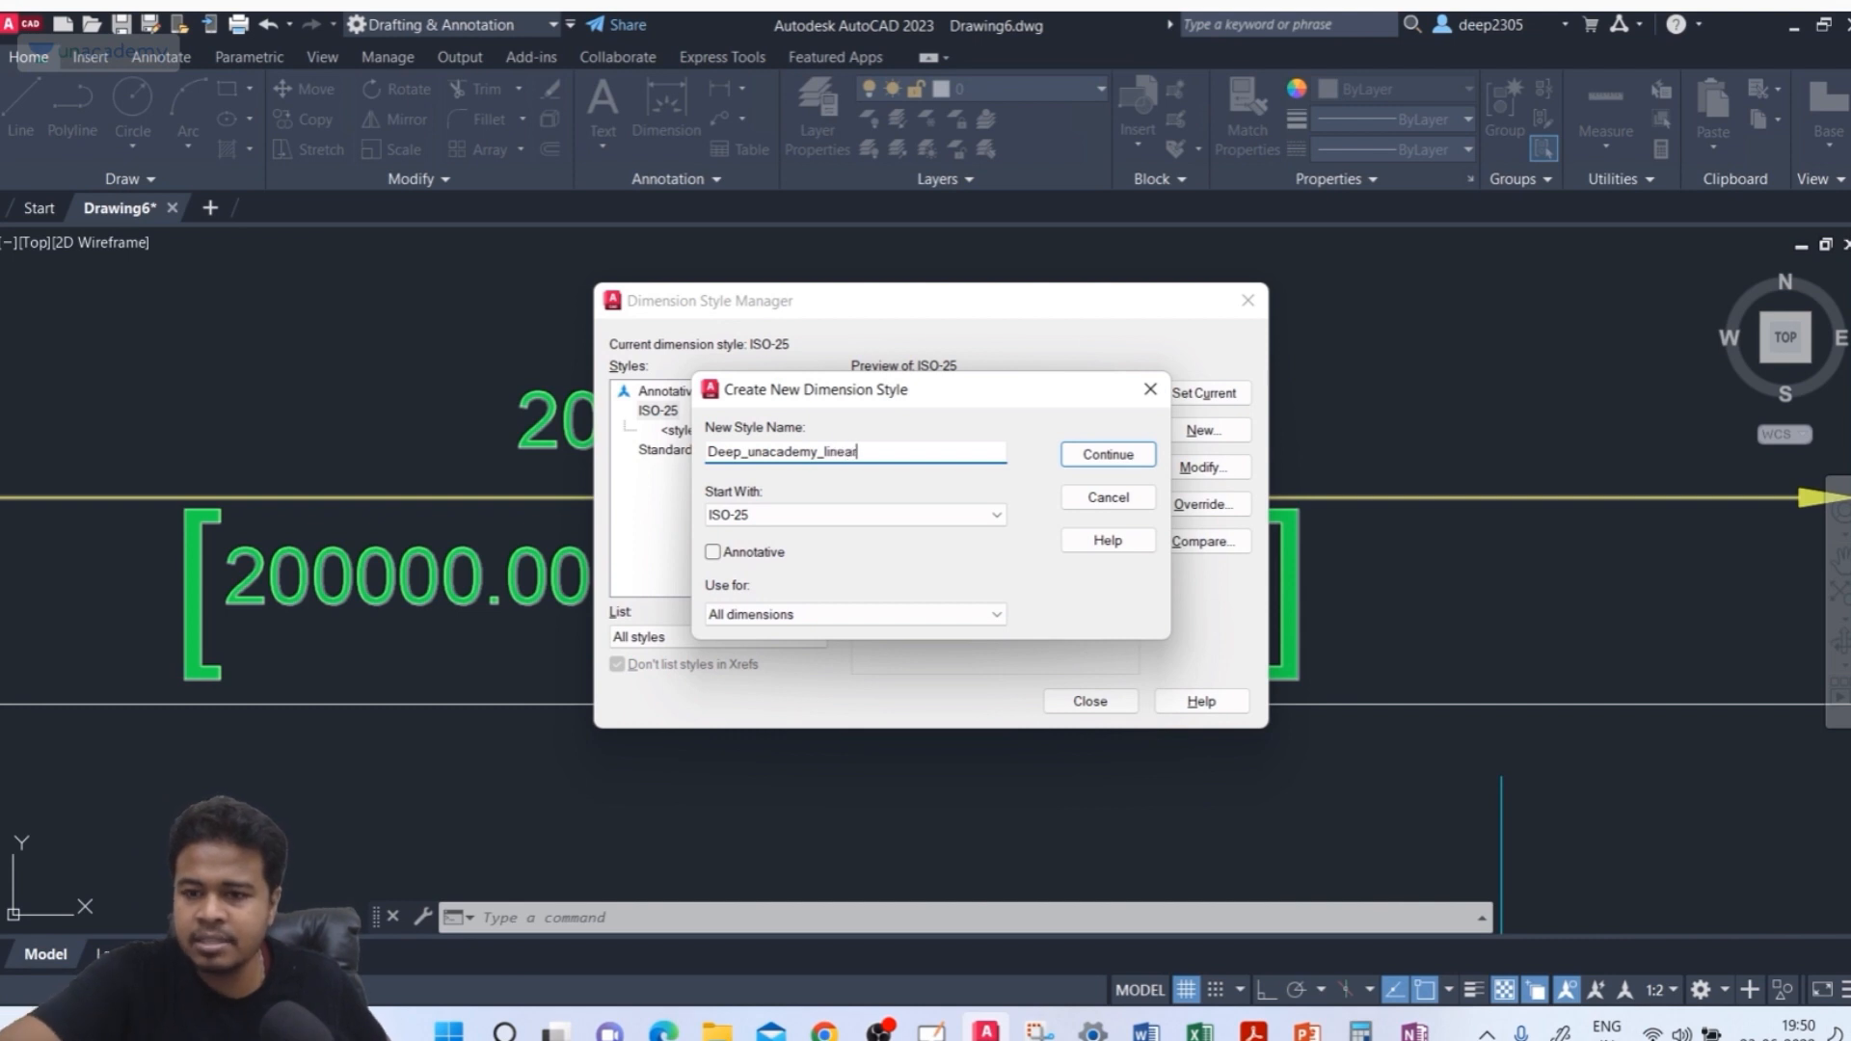
pyautogui.click(837, 614)
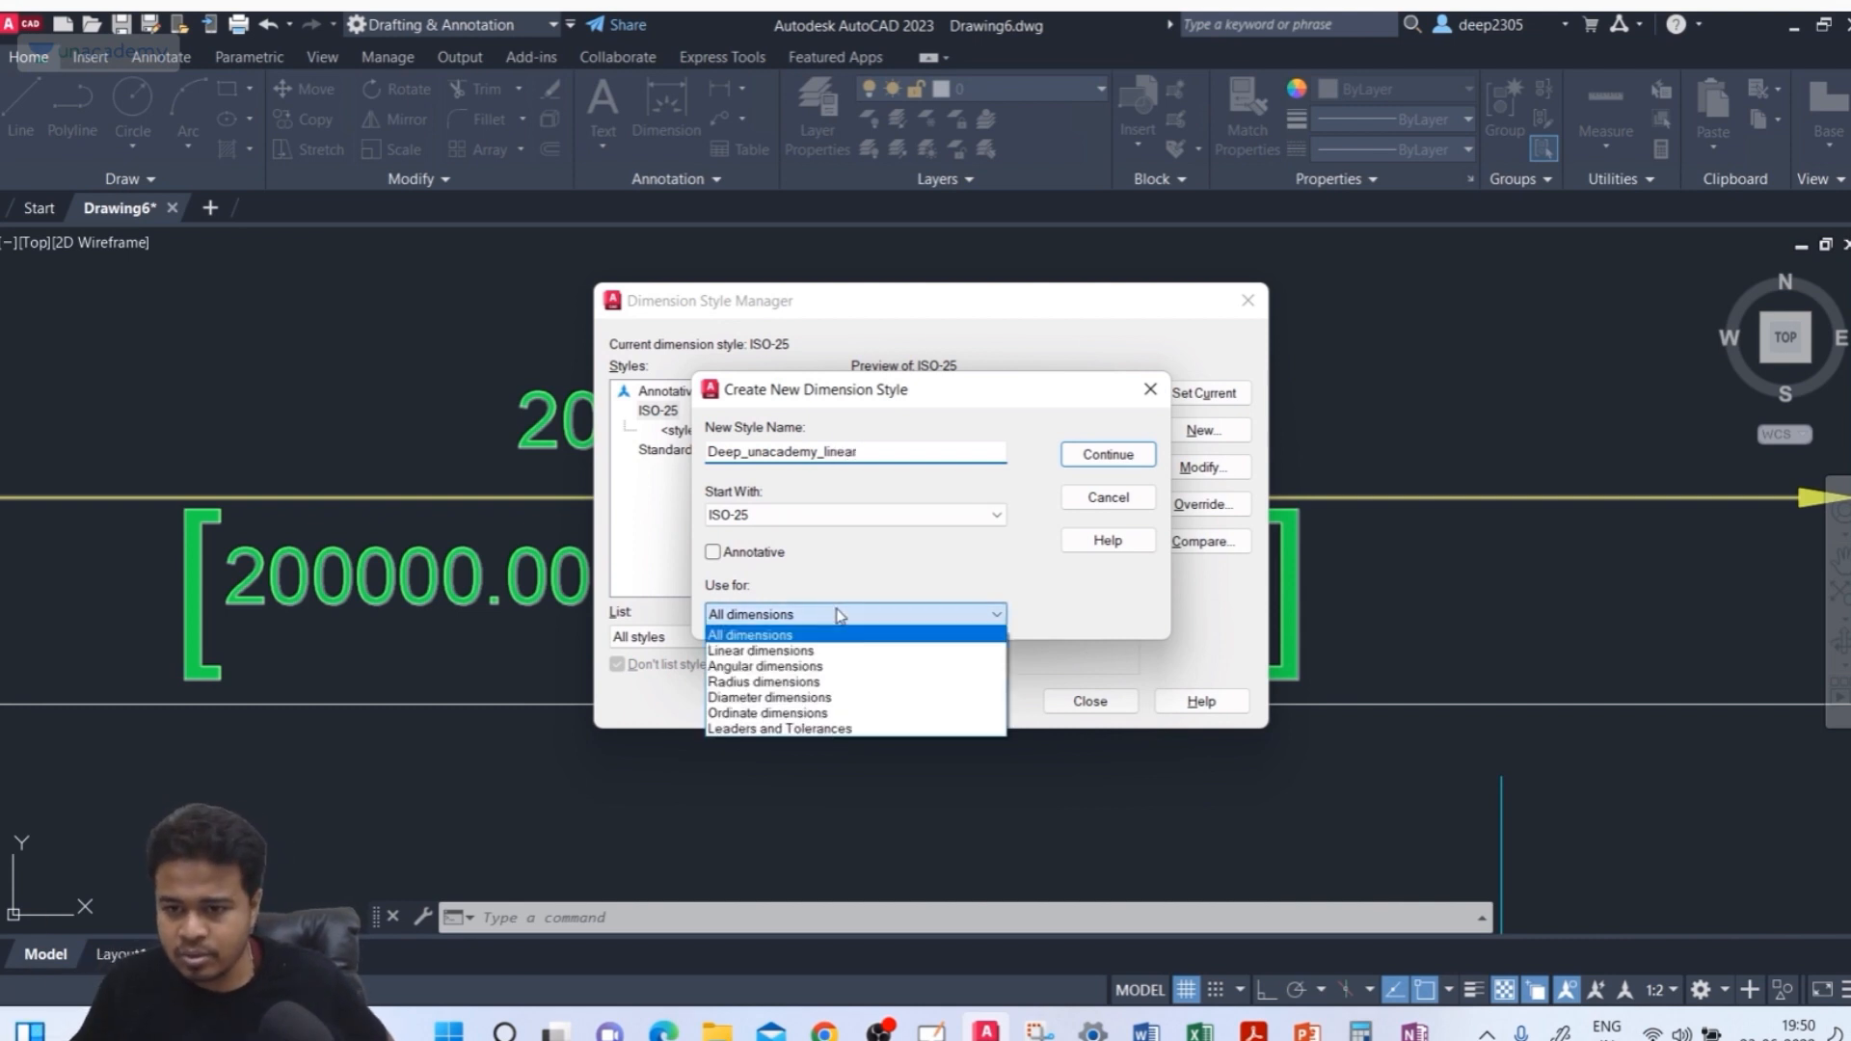
pyautogui.click(828, 651)
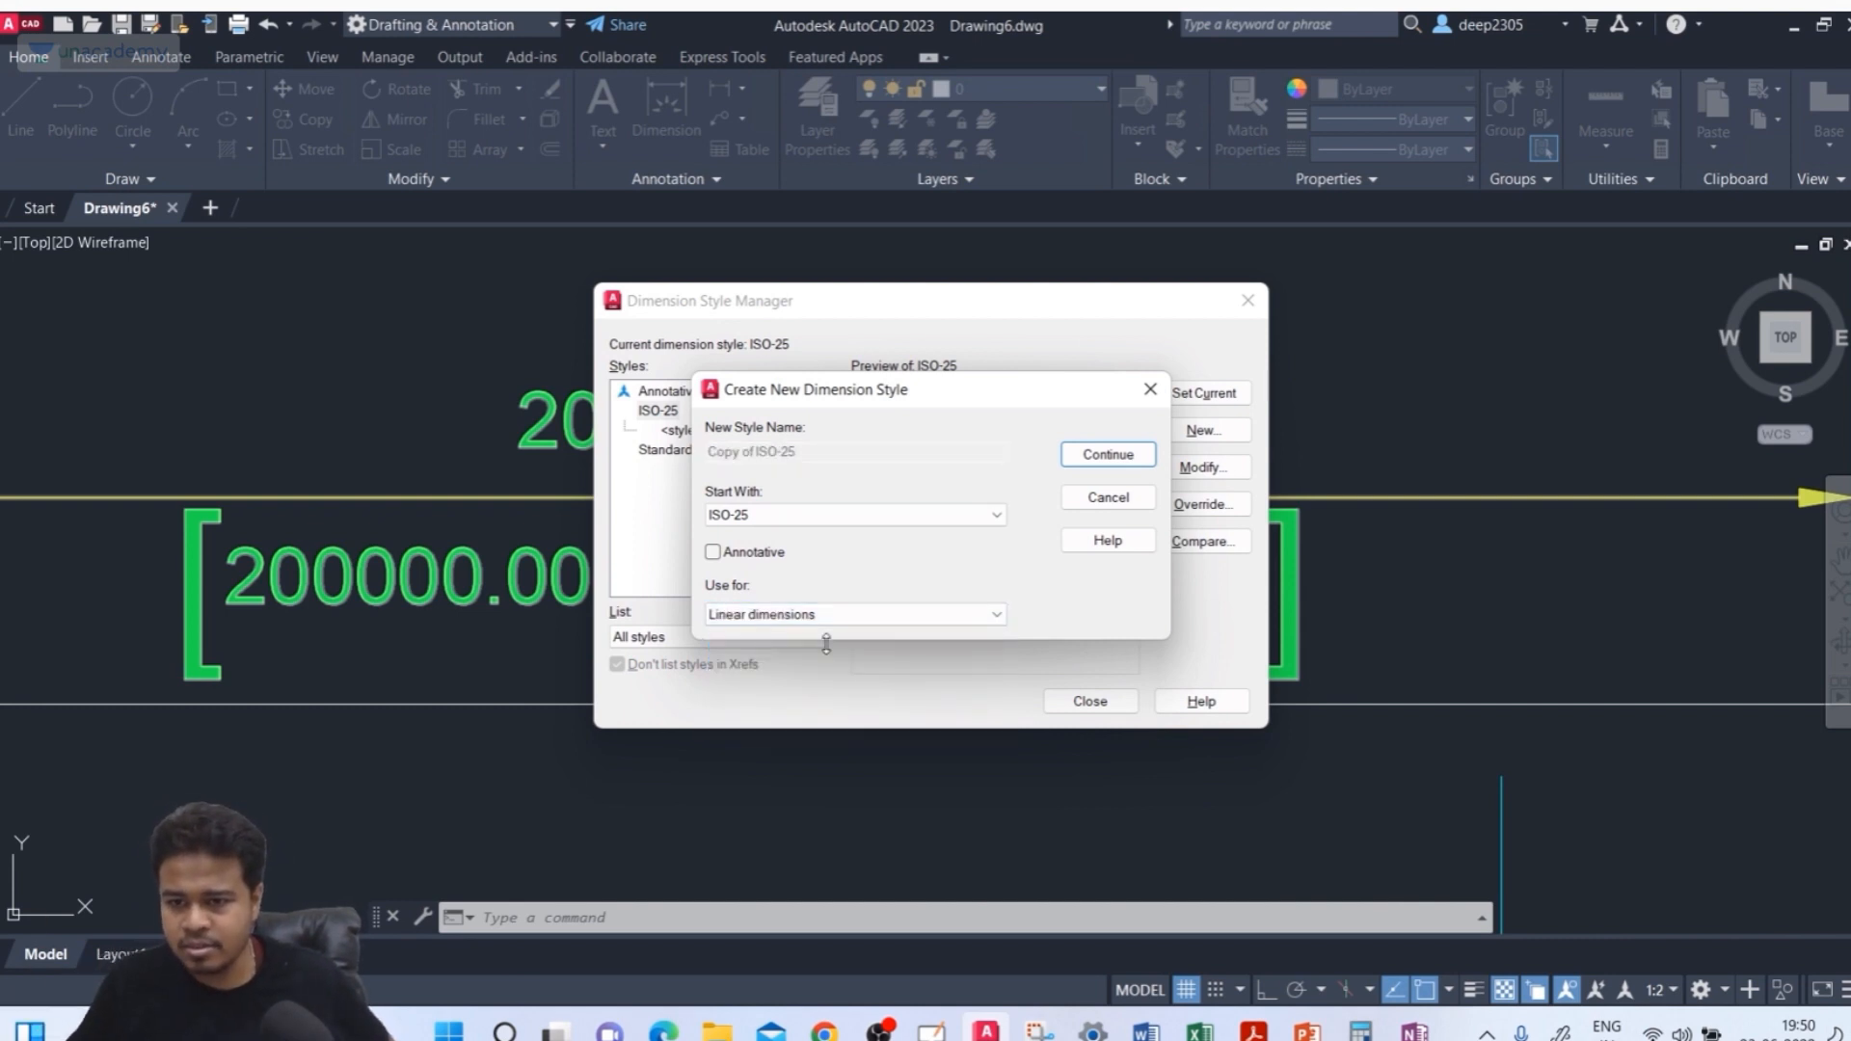
pyautogui.click(1105, 463)
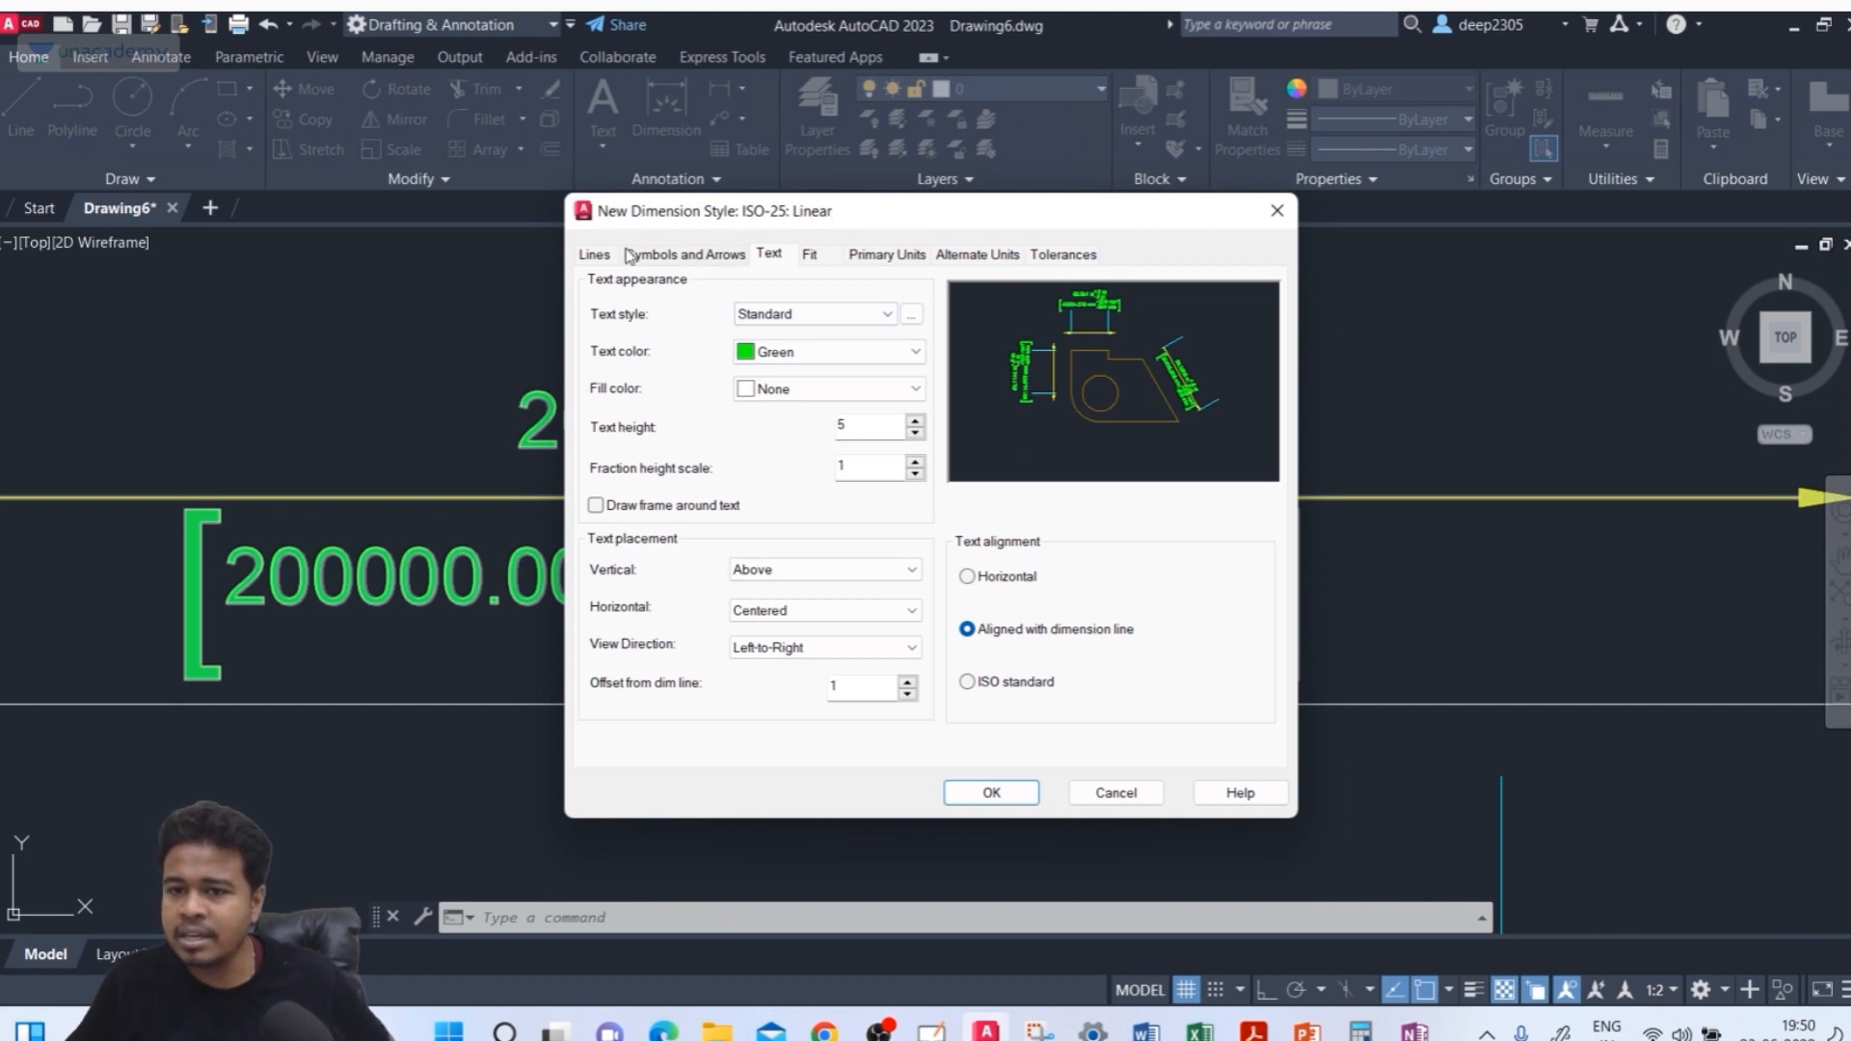
pyautogui.click(617, 255)
pyautogui.click(640, 256)
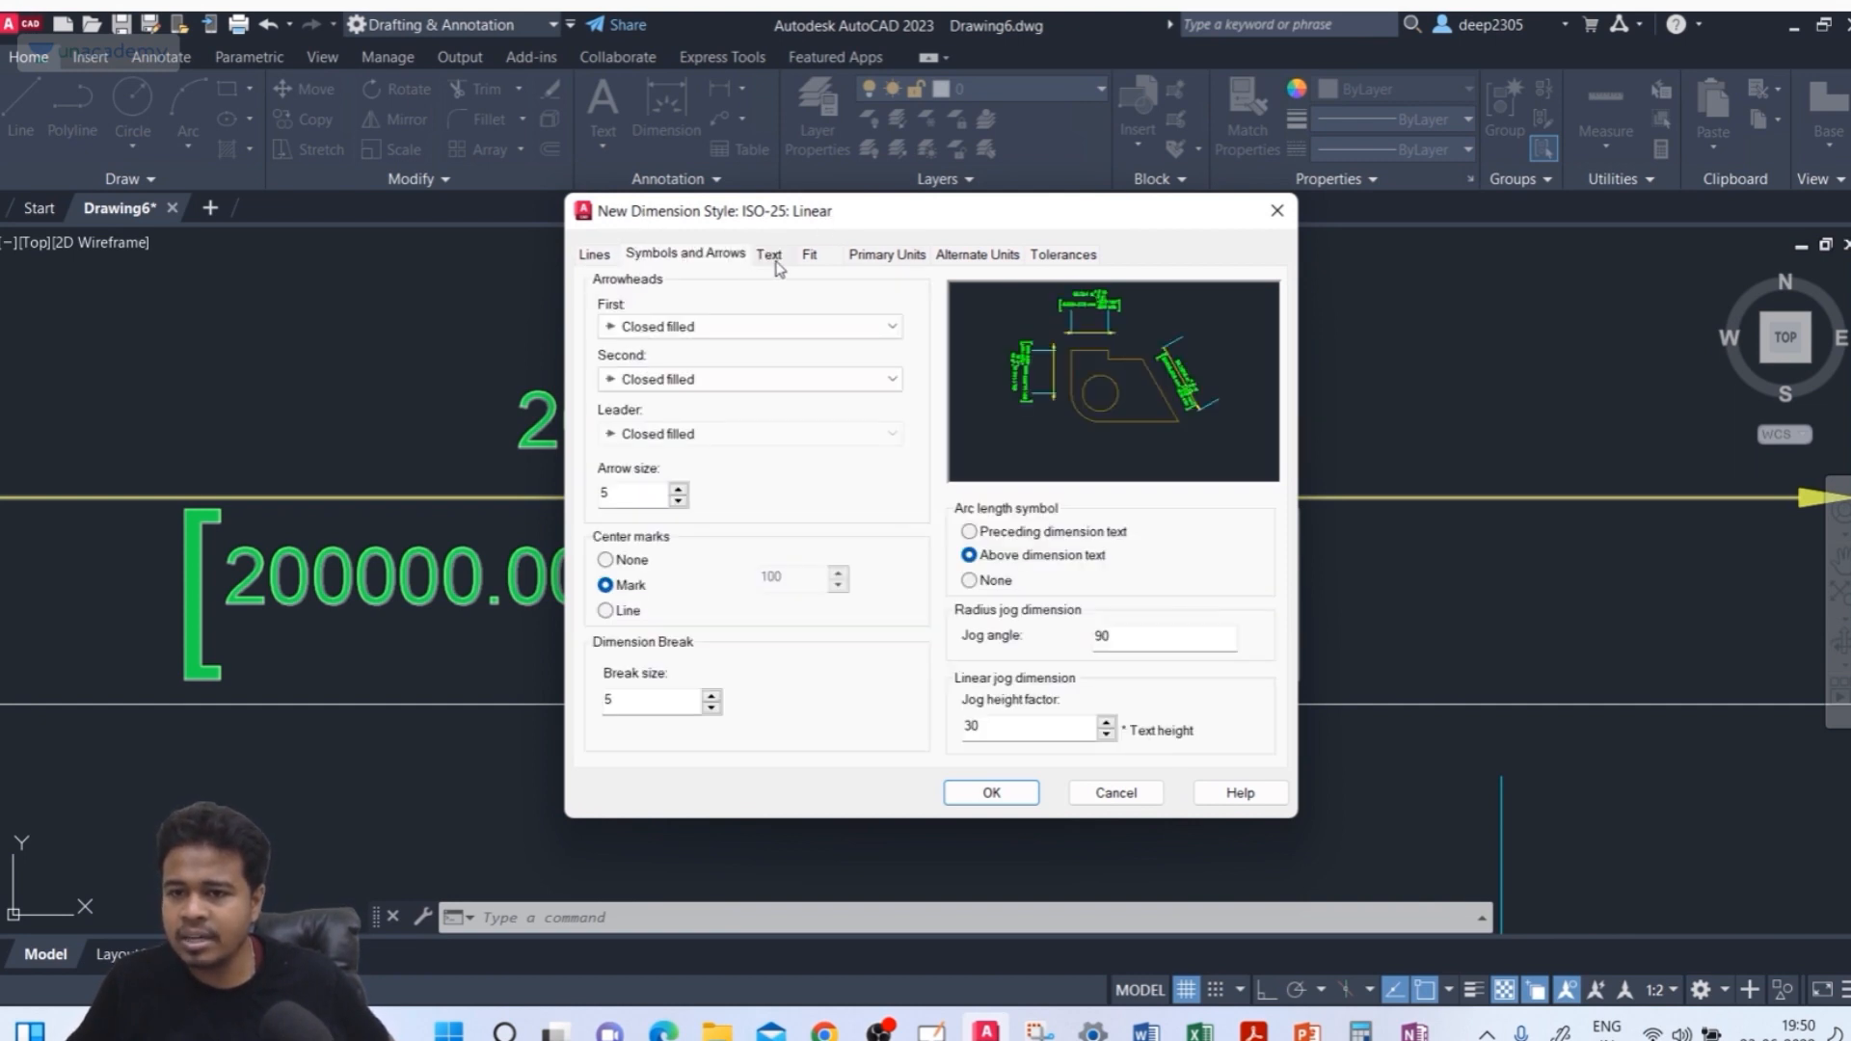
pyautogui.click(771, 258)
pyautogui.click(809, 256)
pyautogui.click(877, 255)
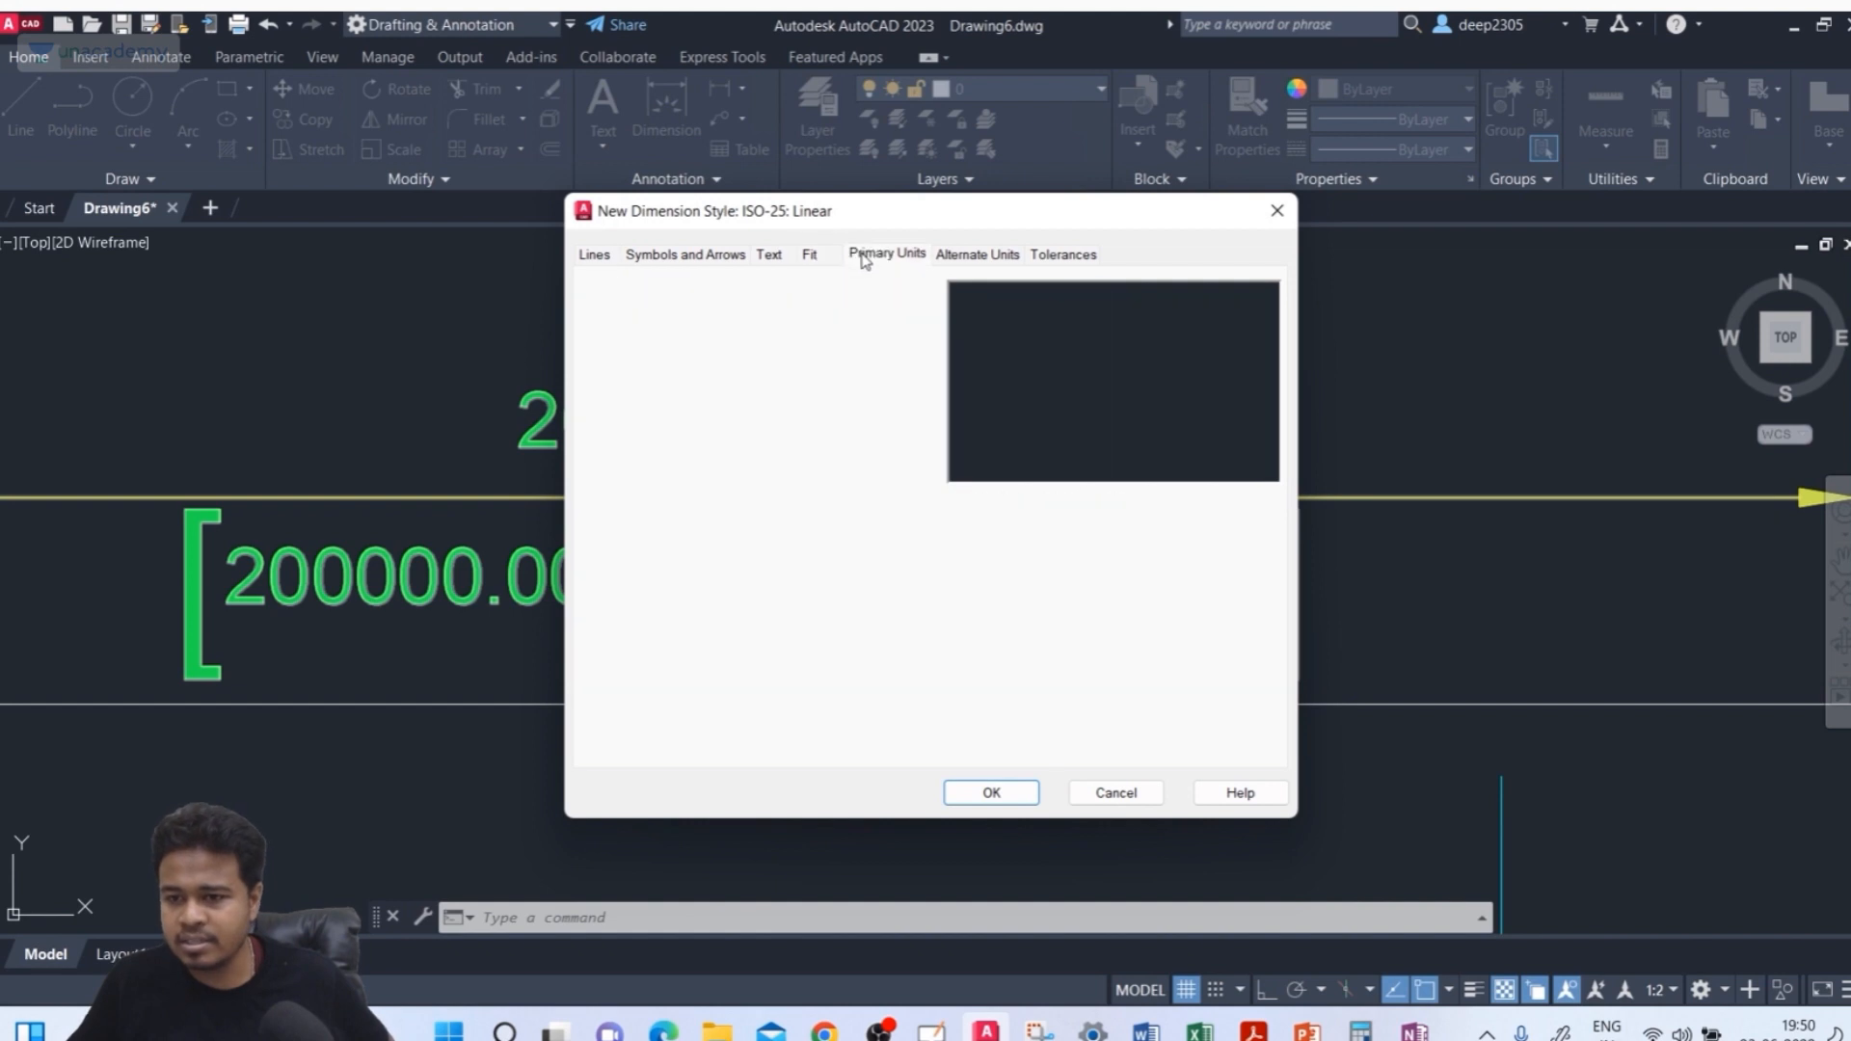
pyautogui.click(612, 255)
pyautogui.click(1277, 210)
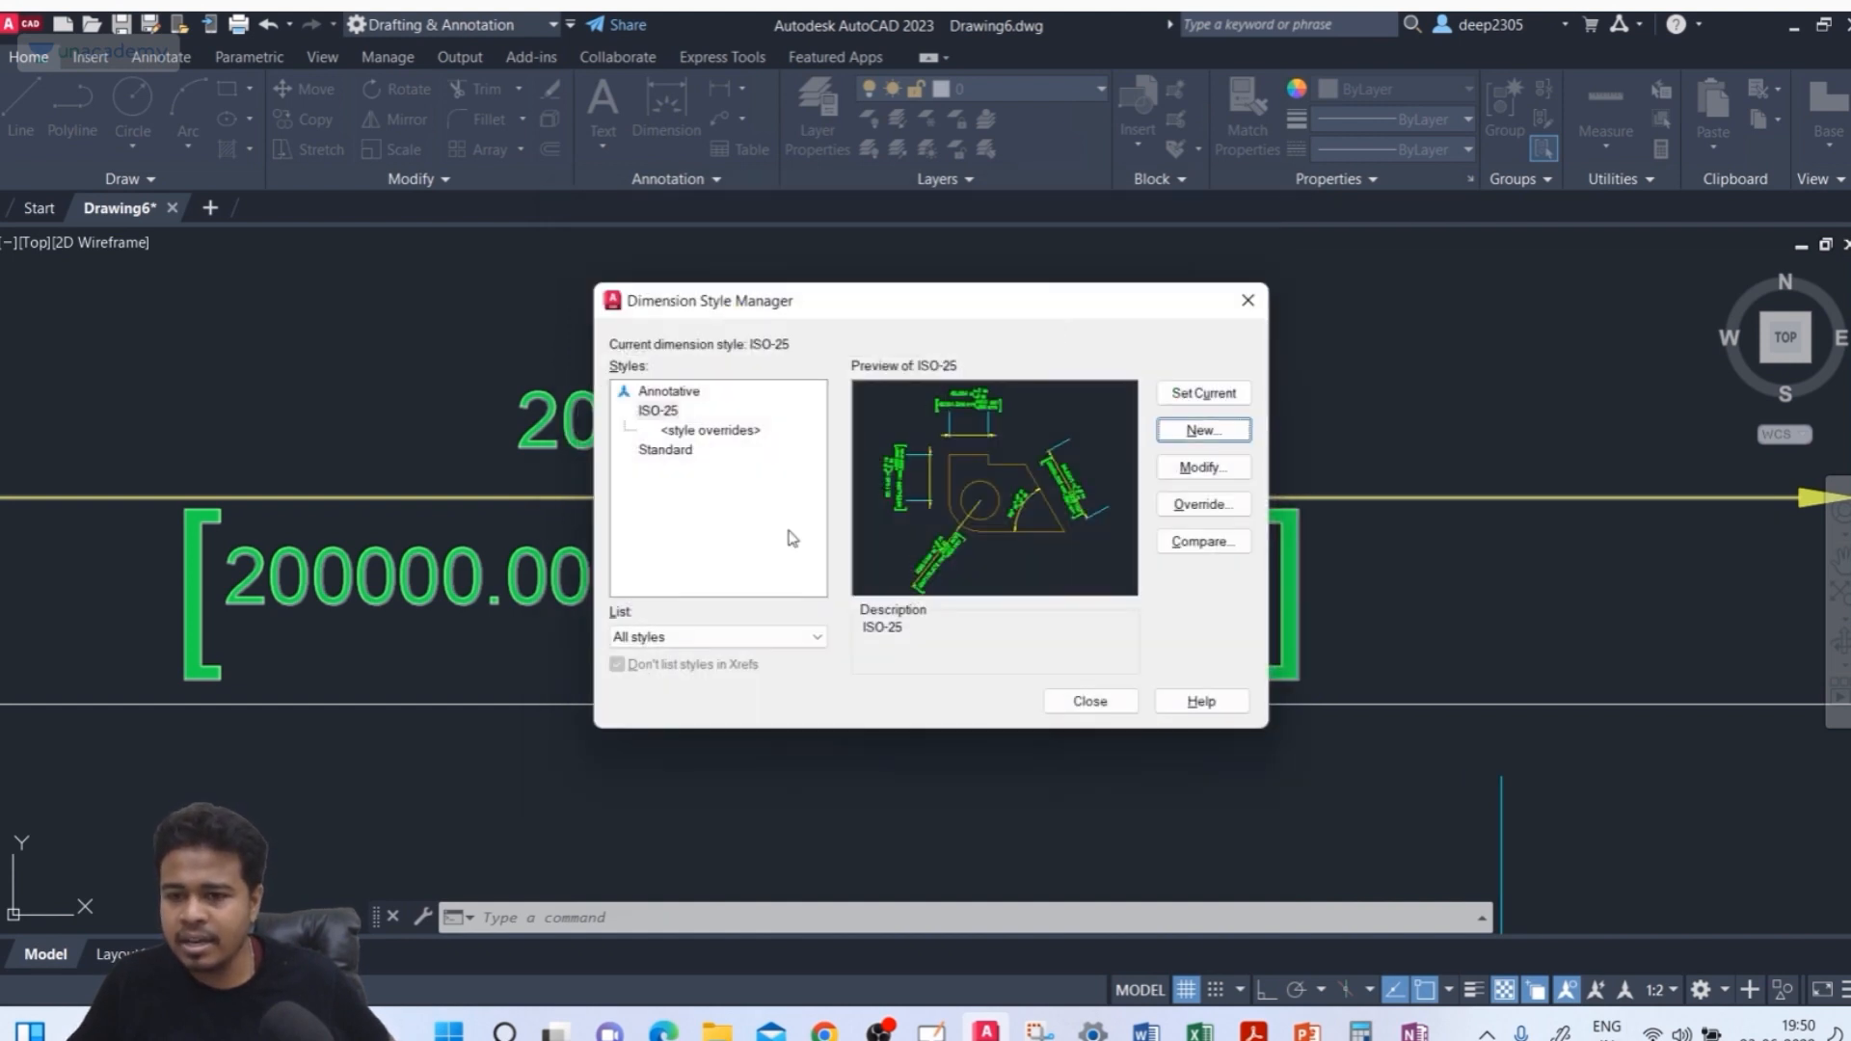
# Start a new dimension style named deep_unacademy, based on ISO-25 and used for all dimensions
pyautogui.click(1203, 430)
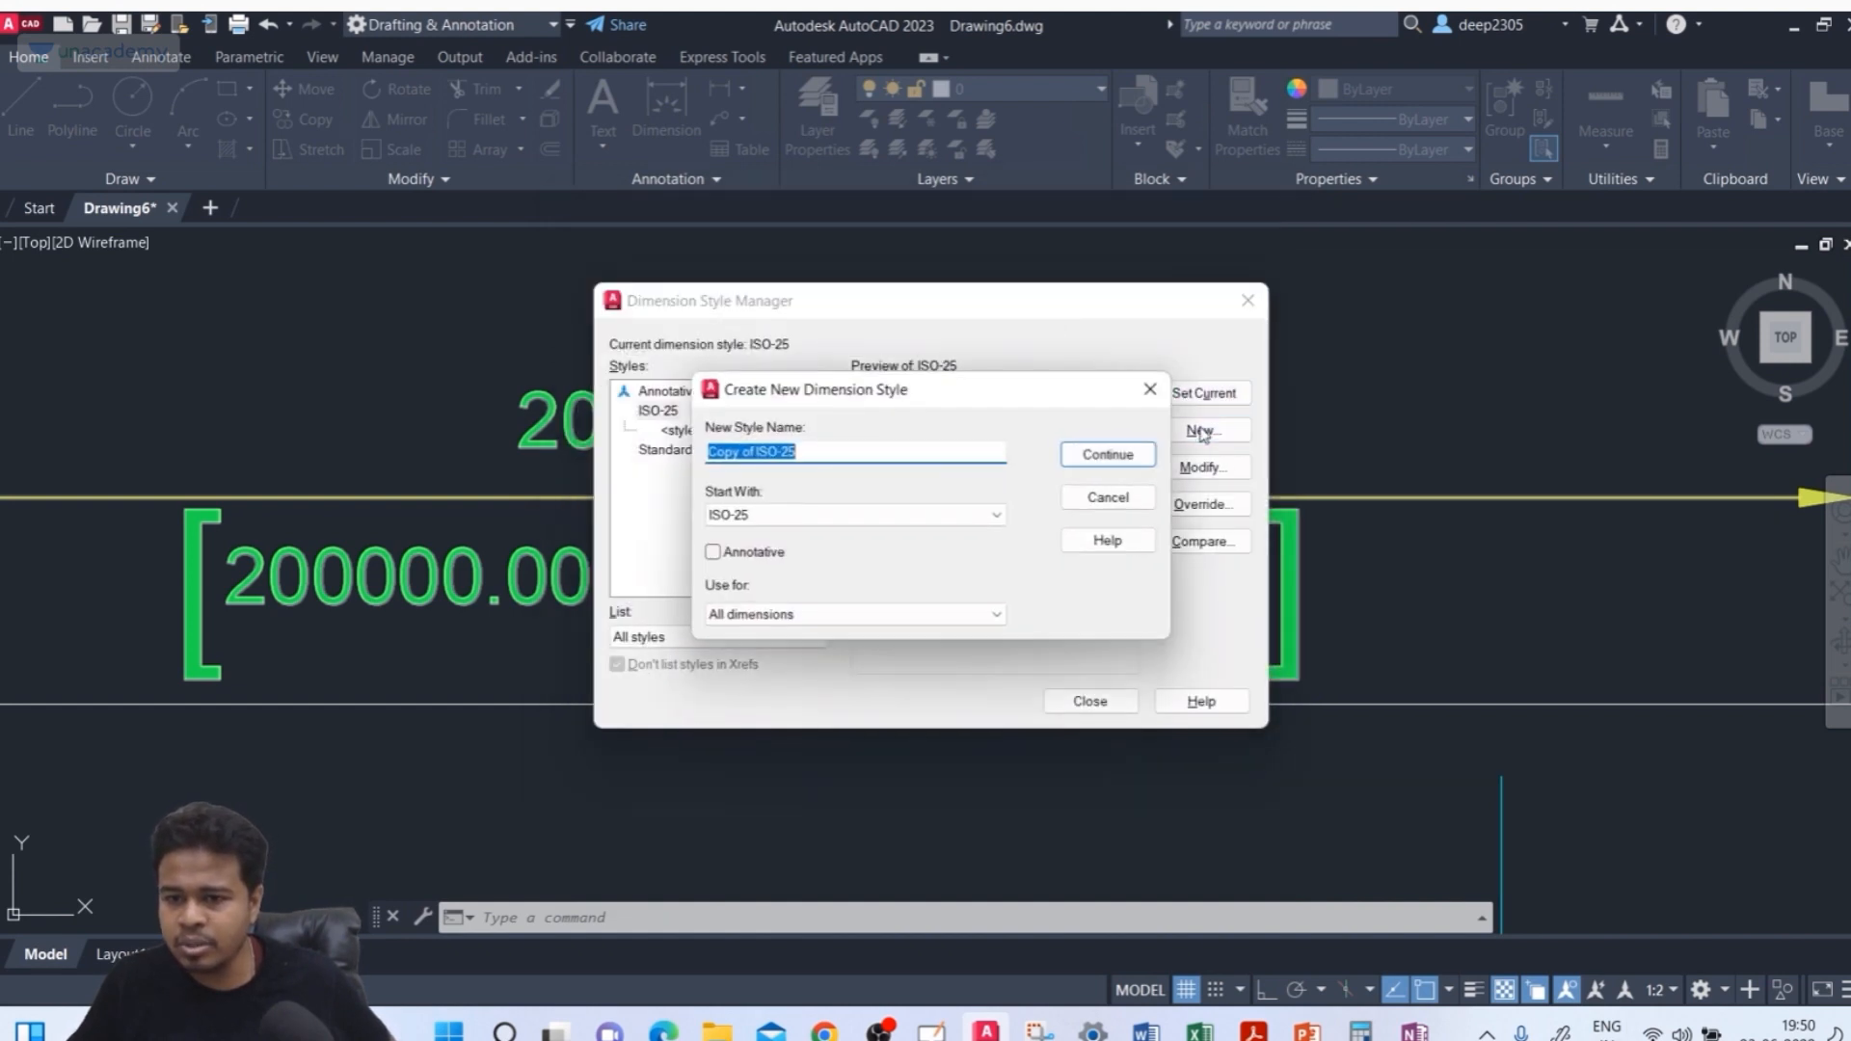
pyautogui.click(771, 614)
pyautogui.click(761, 682)
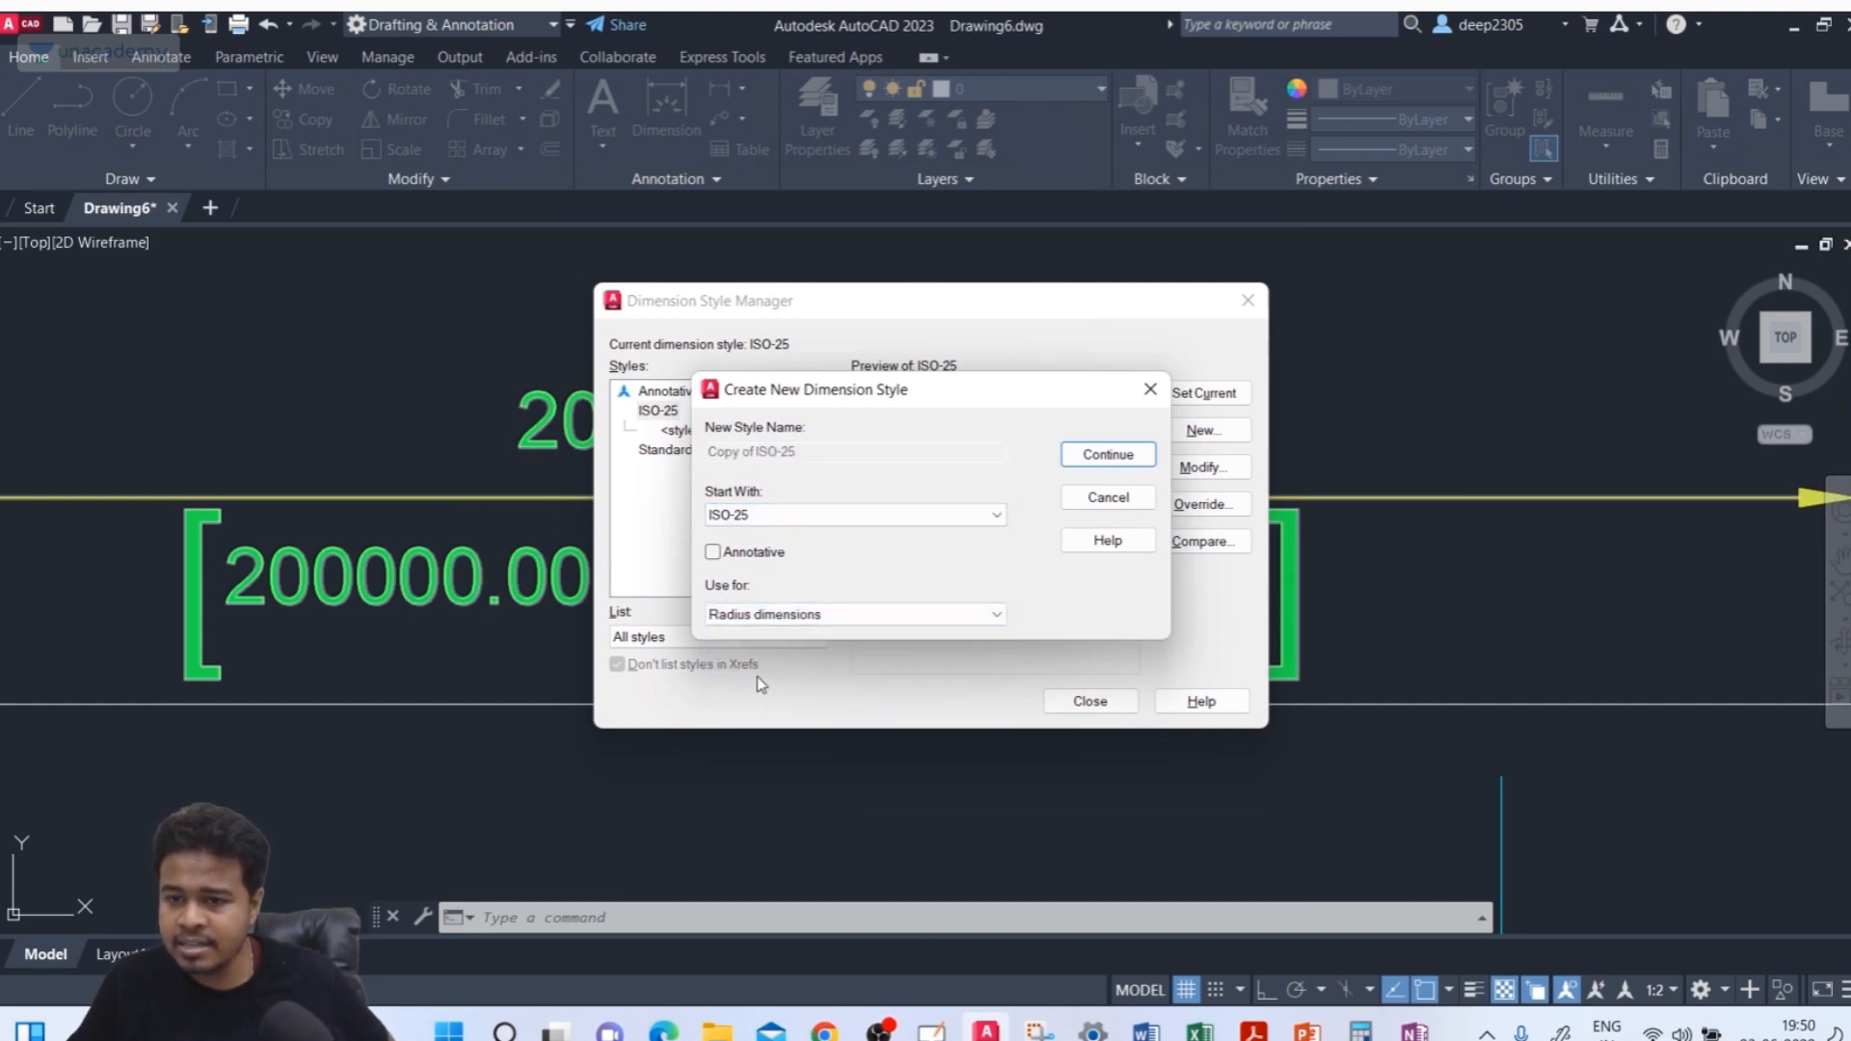
pyautogui.click(766, 614)
pyautogui.click(762, 636)
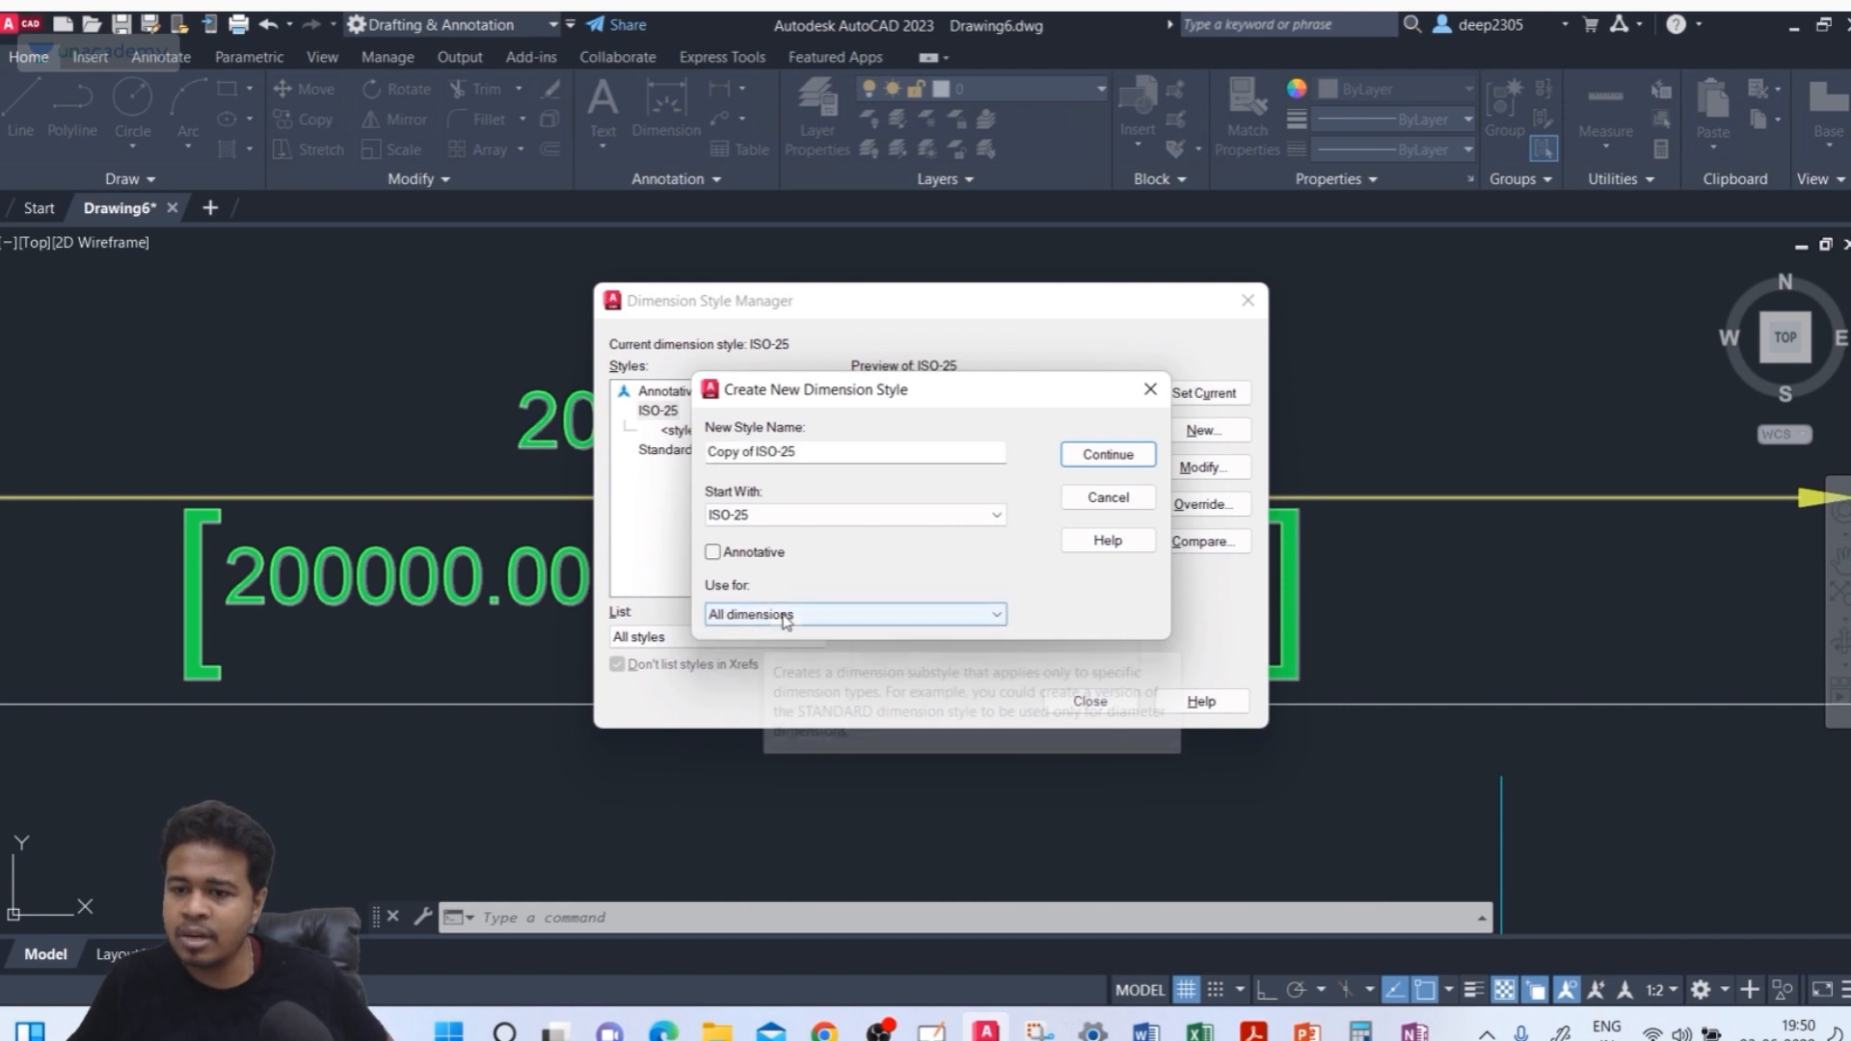
pyautogui.click(842, 445)
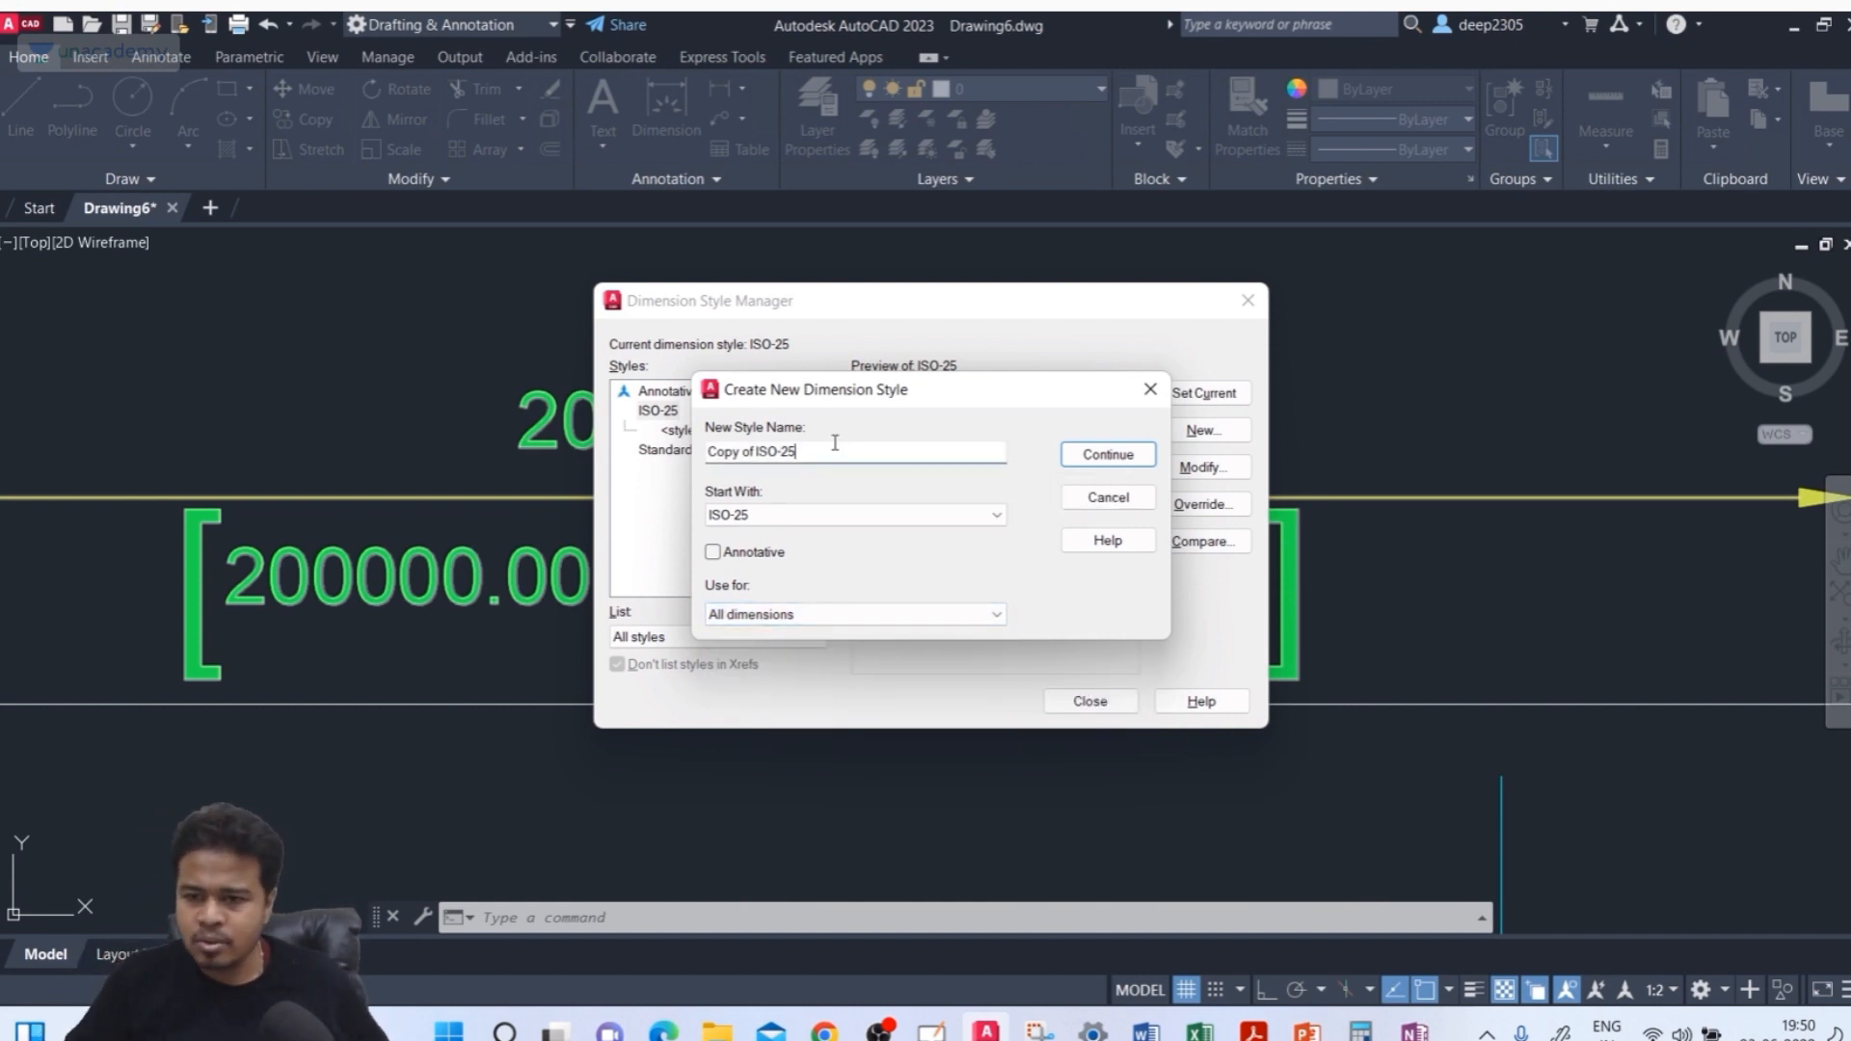
pyautogui.doubleClick(841, 445)
pyautogui.write('deep')
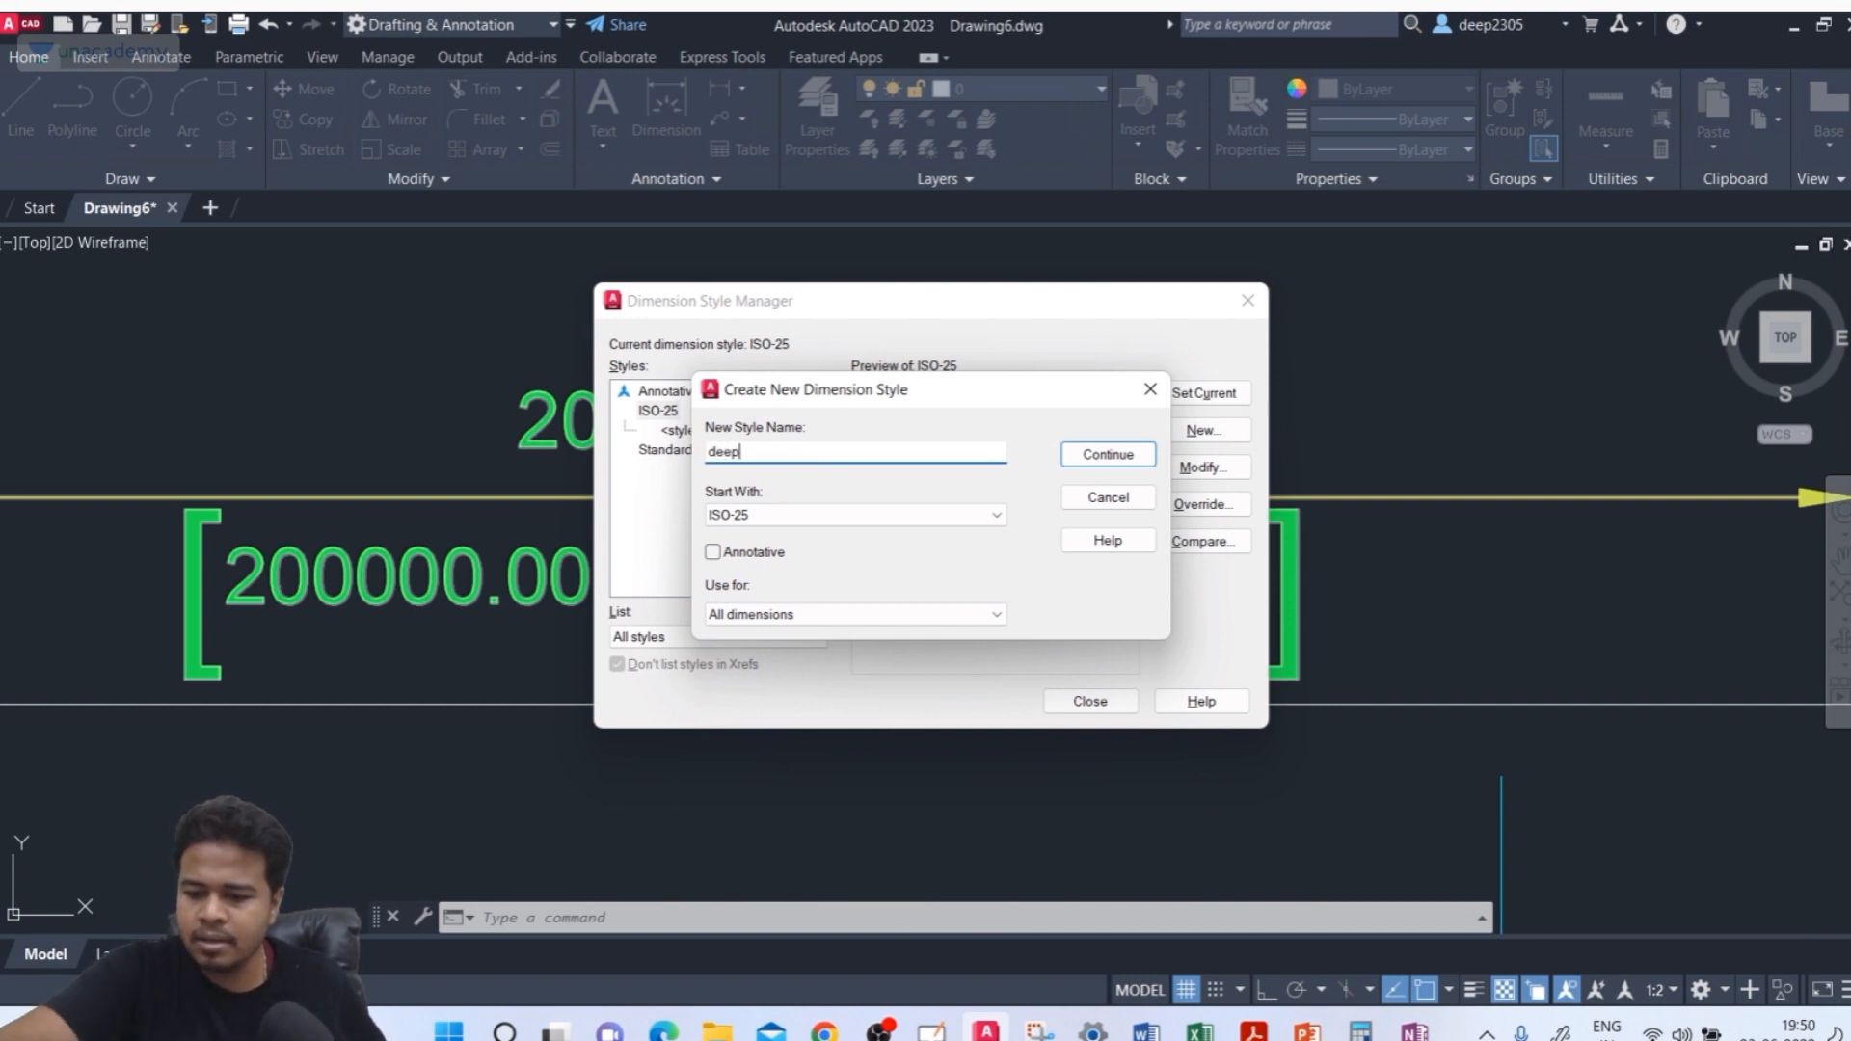
pyautogui.write('_unaca')
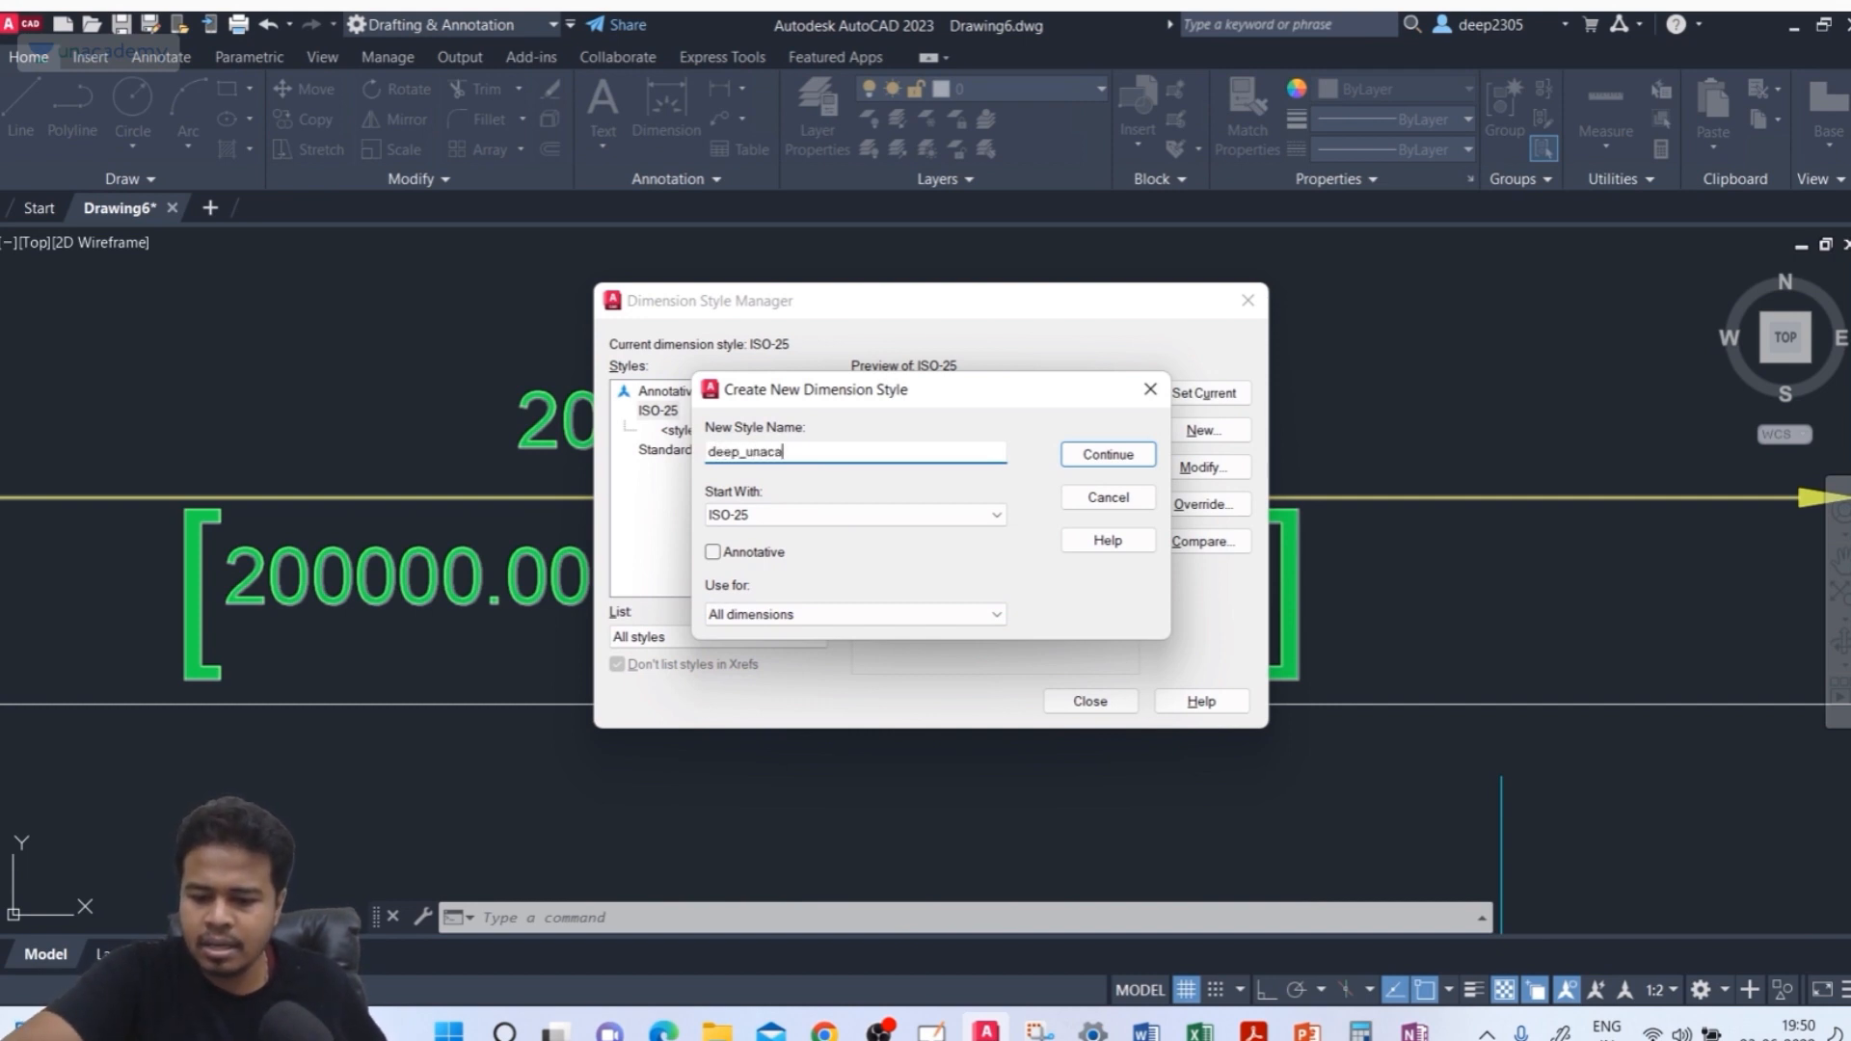
pyautogui.write('demy')
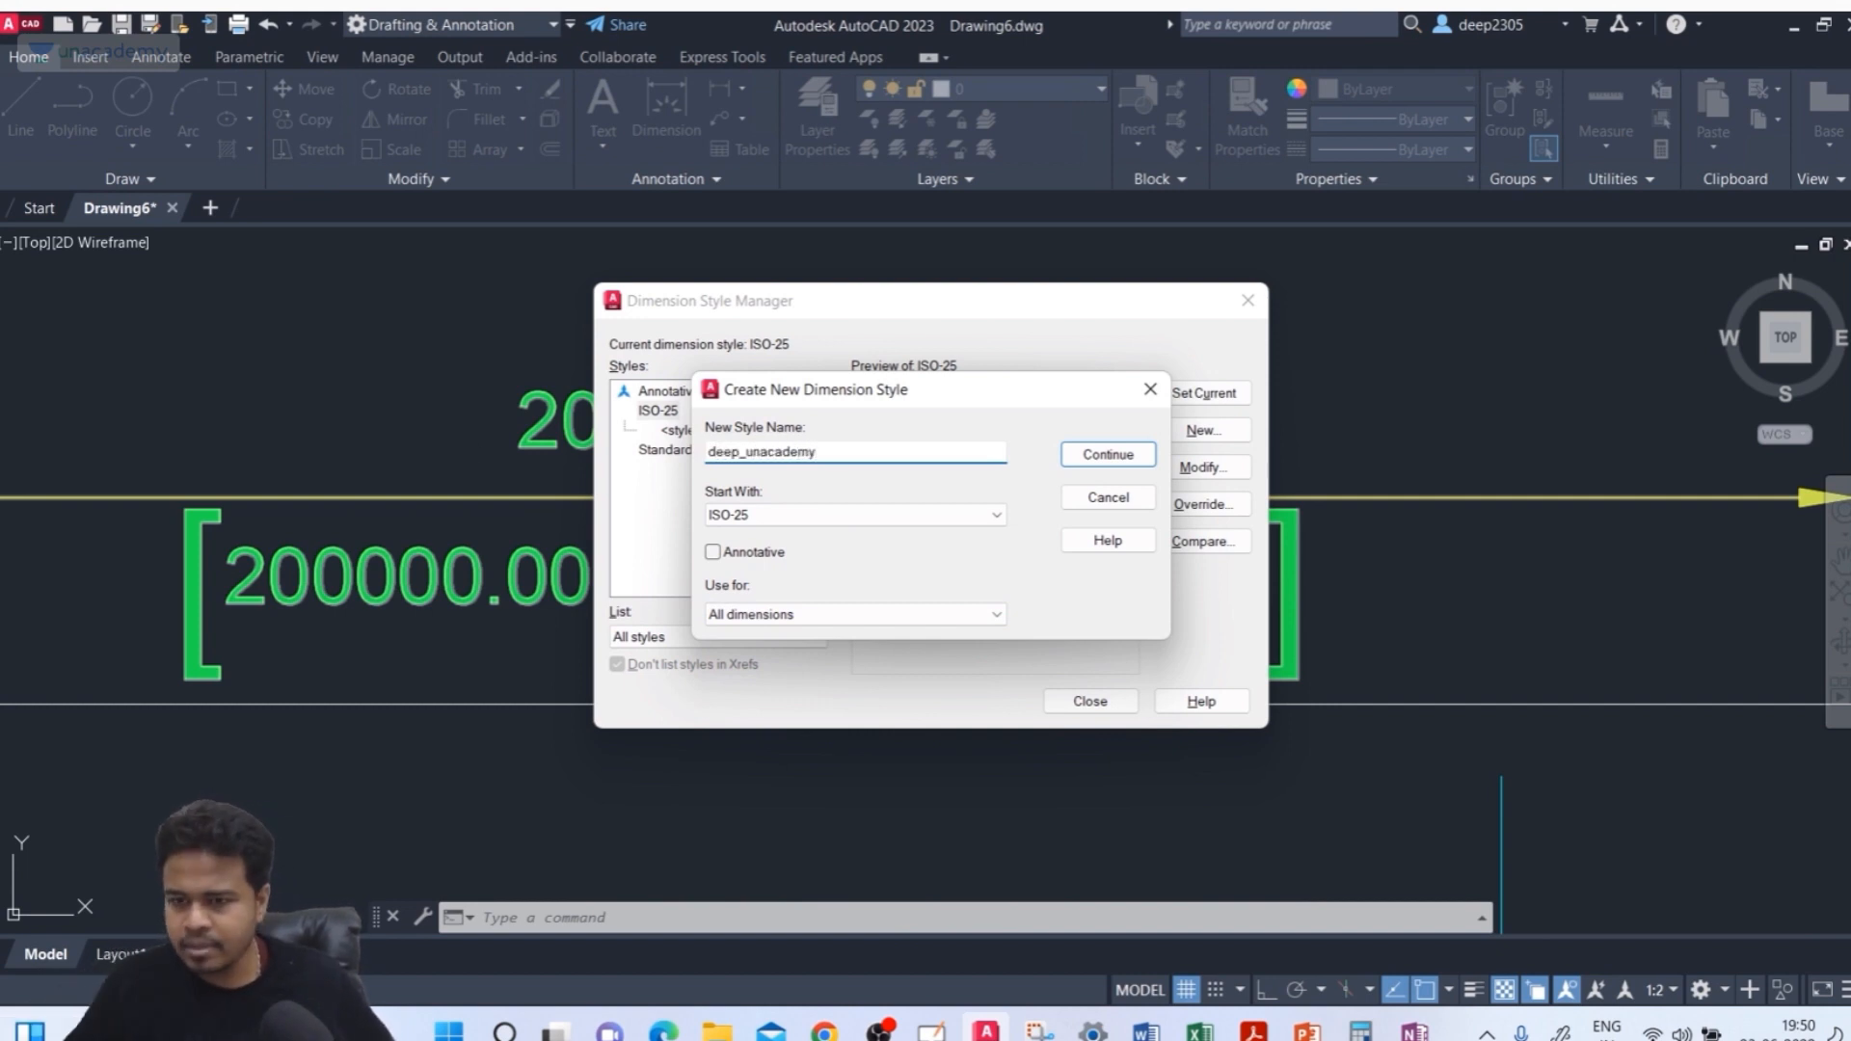
# Accept the new style's default settings and make deep_unacademy the current dimension style
pyautogui.click(1108, 455)
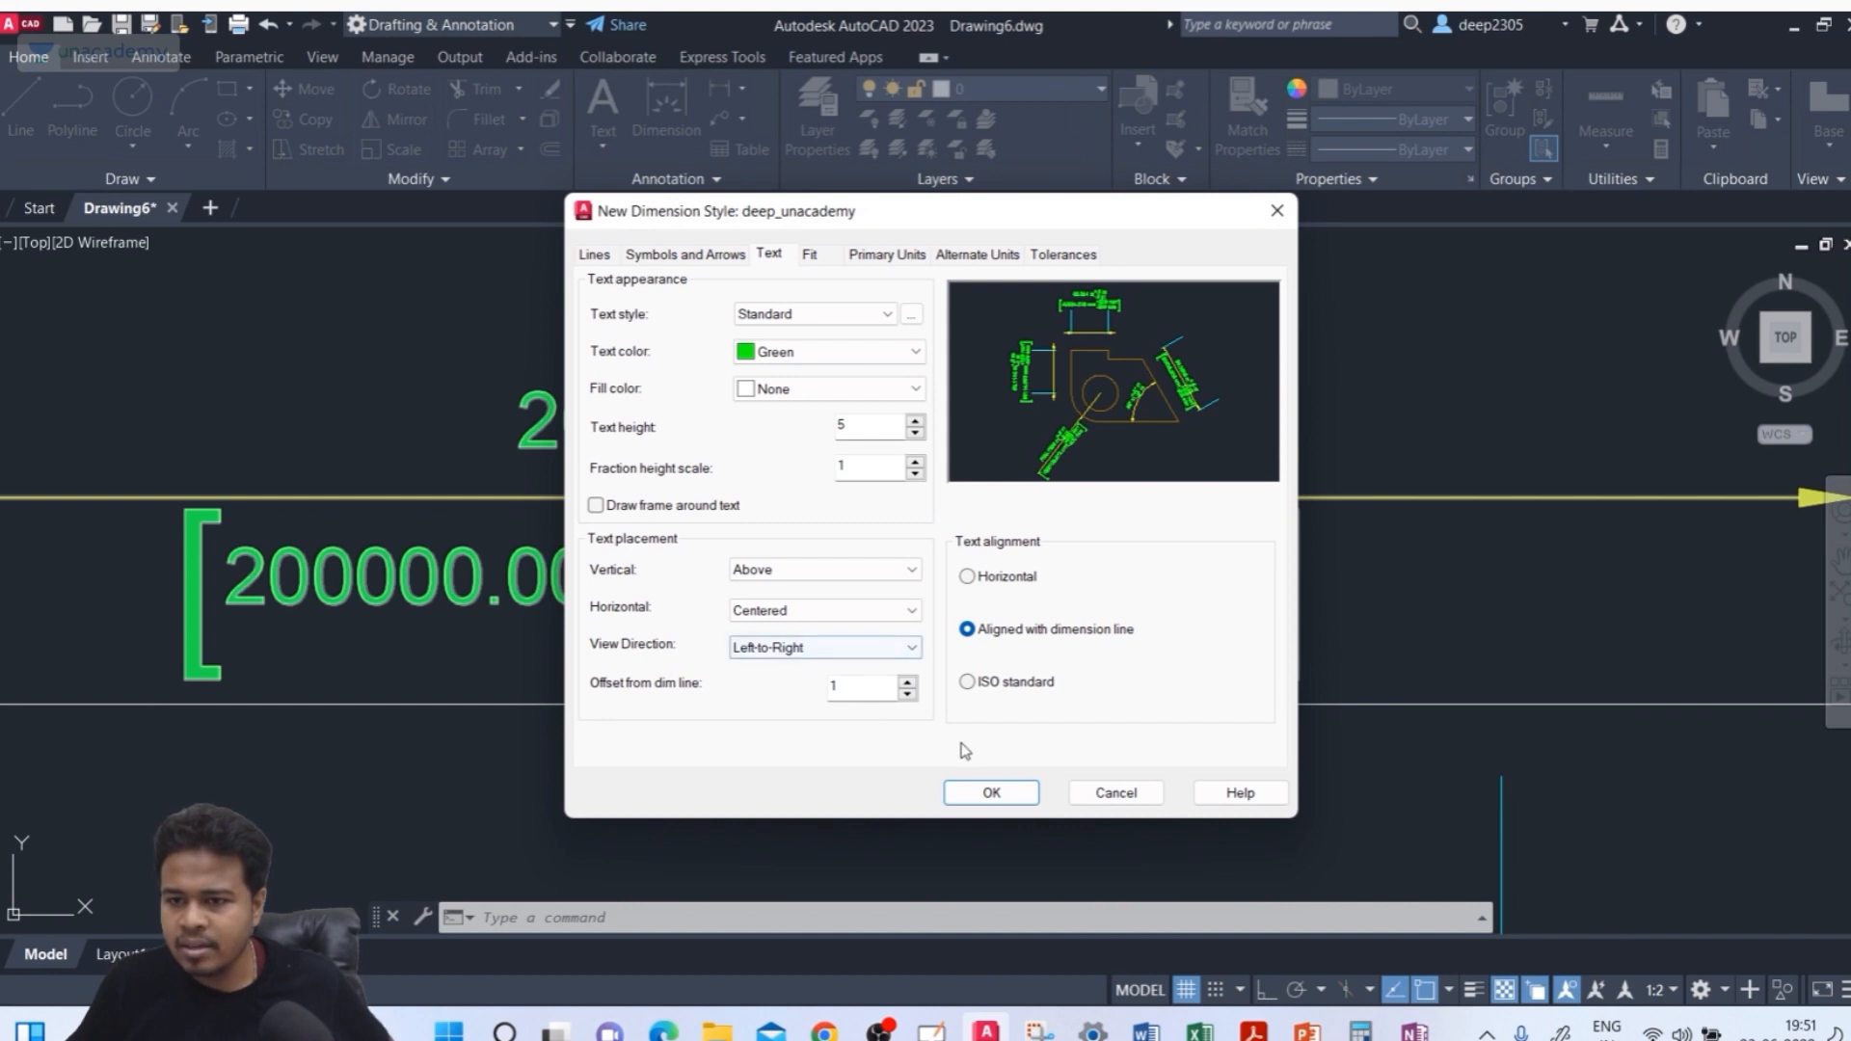
pyautogui.click(985, 794)
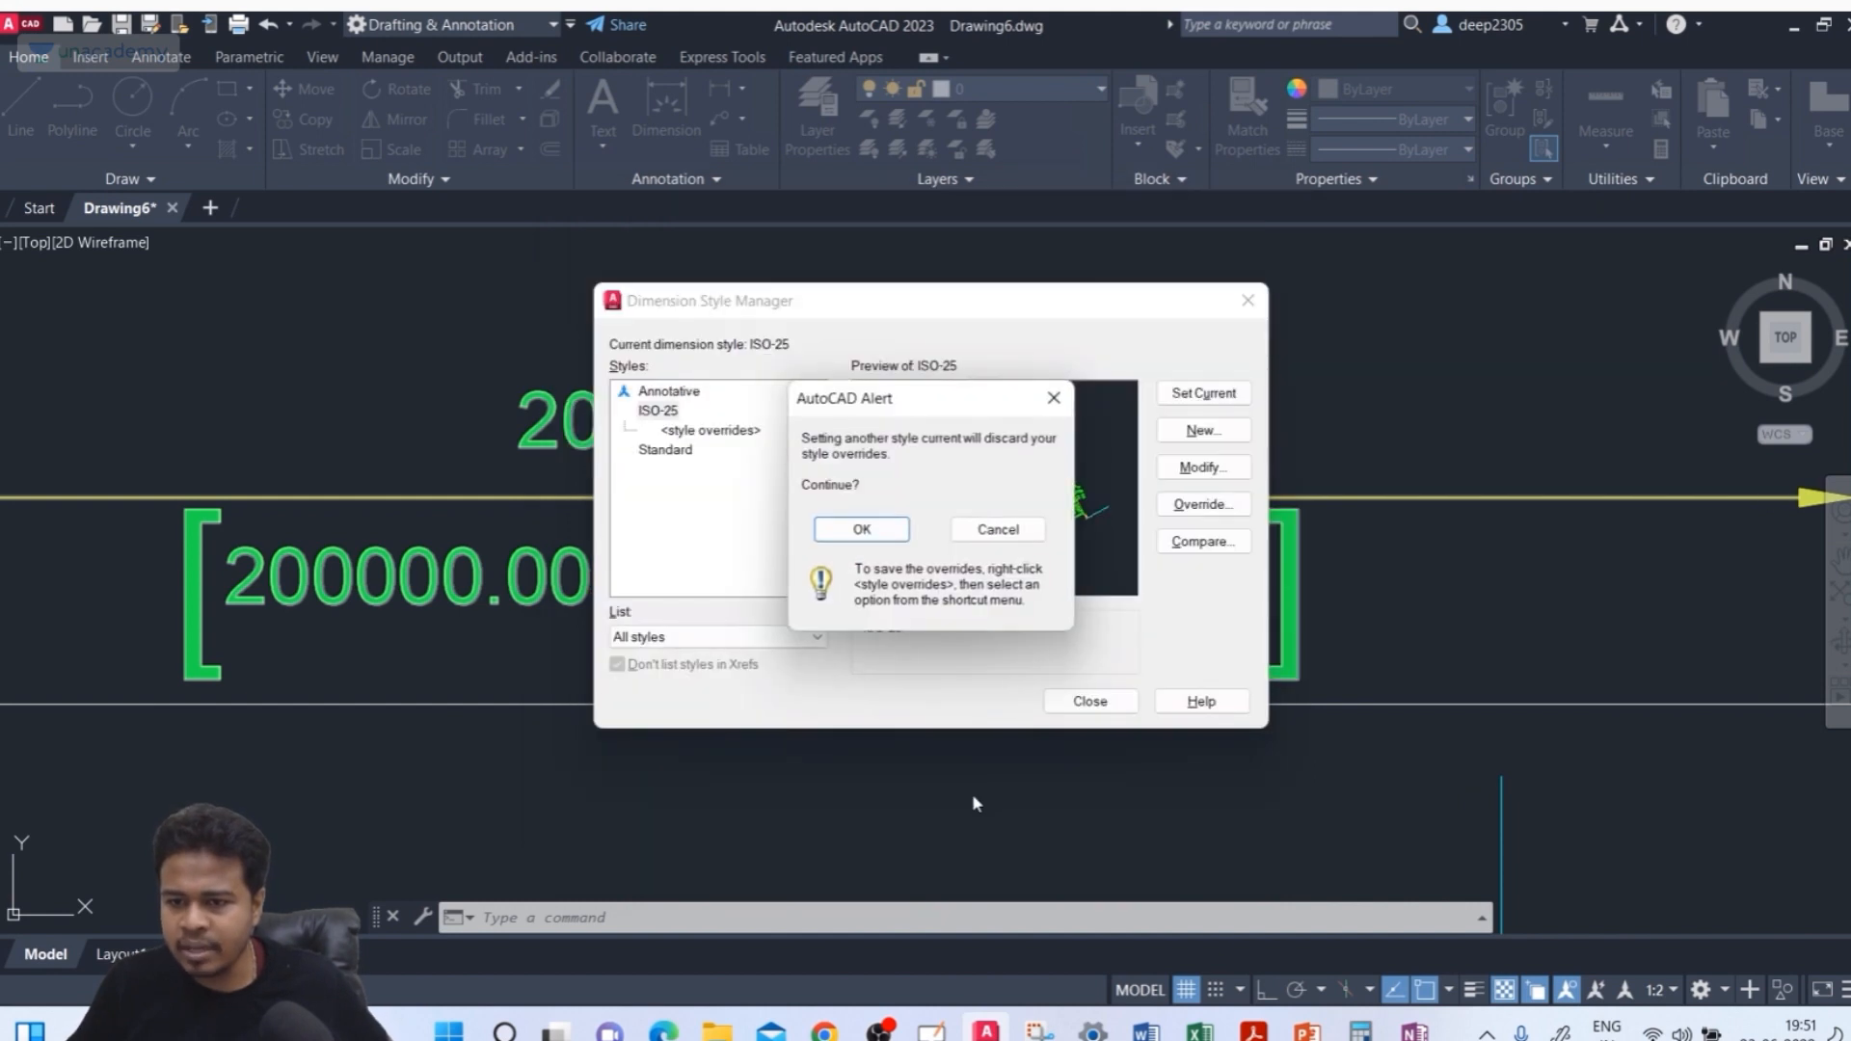
pyautogui.click(861, 530)
pyautogui.click(663, 420)
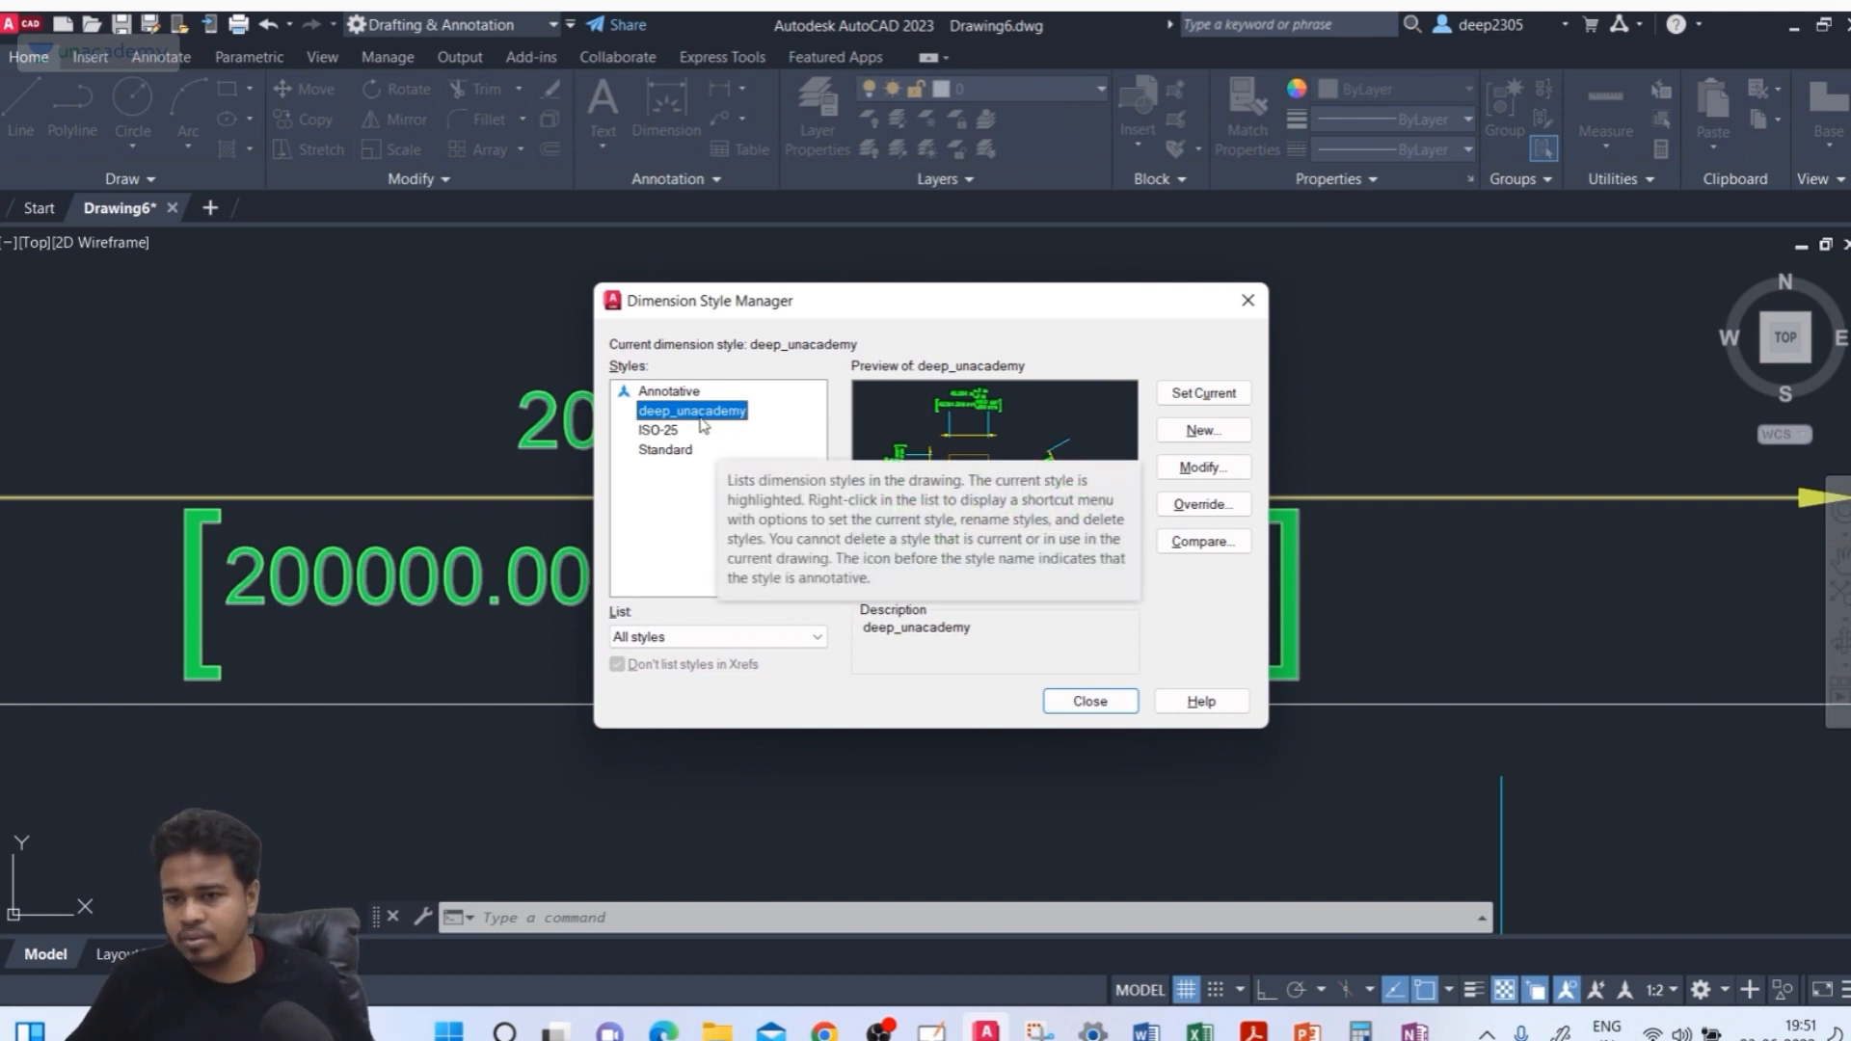
pyautogui.press('ctrl')
pyautogui.press('ctrl')
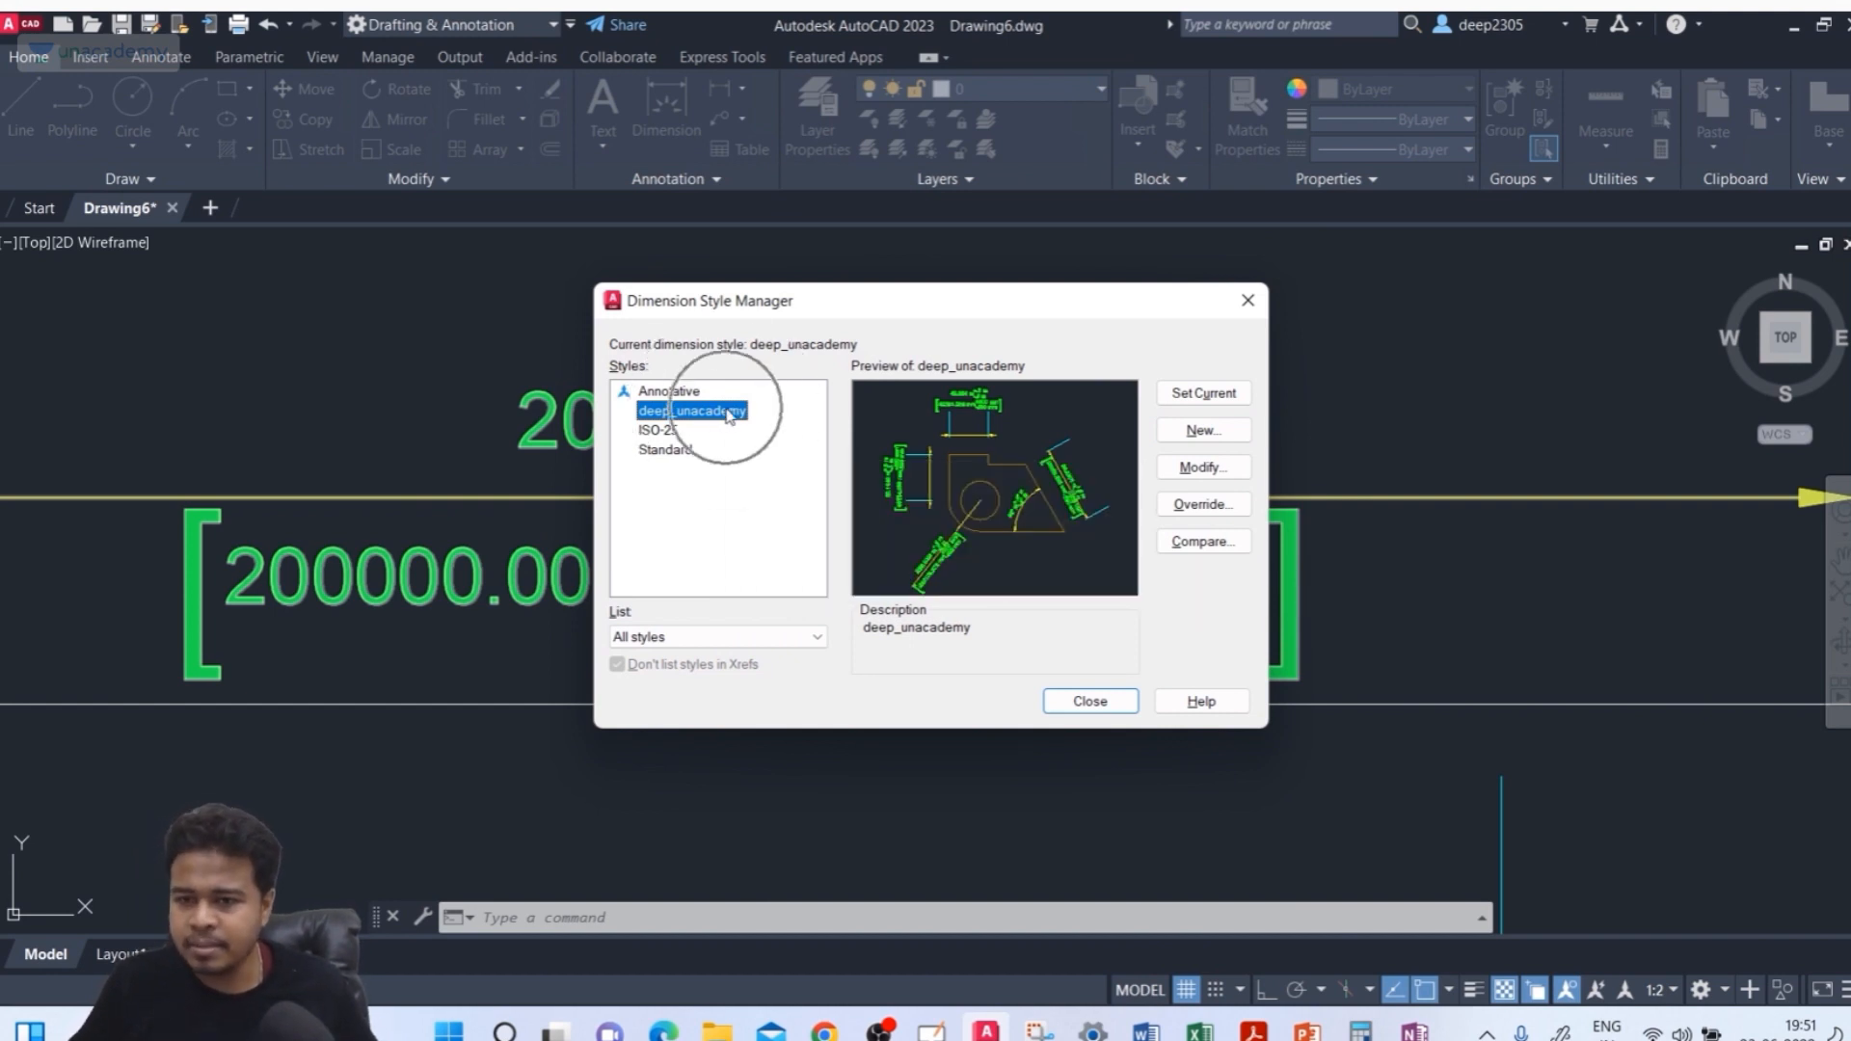
pyautogui.click(1198, 468)
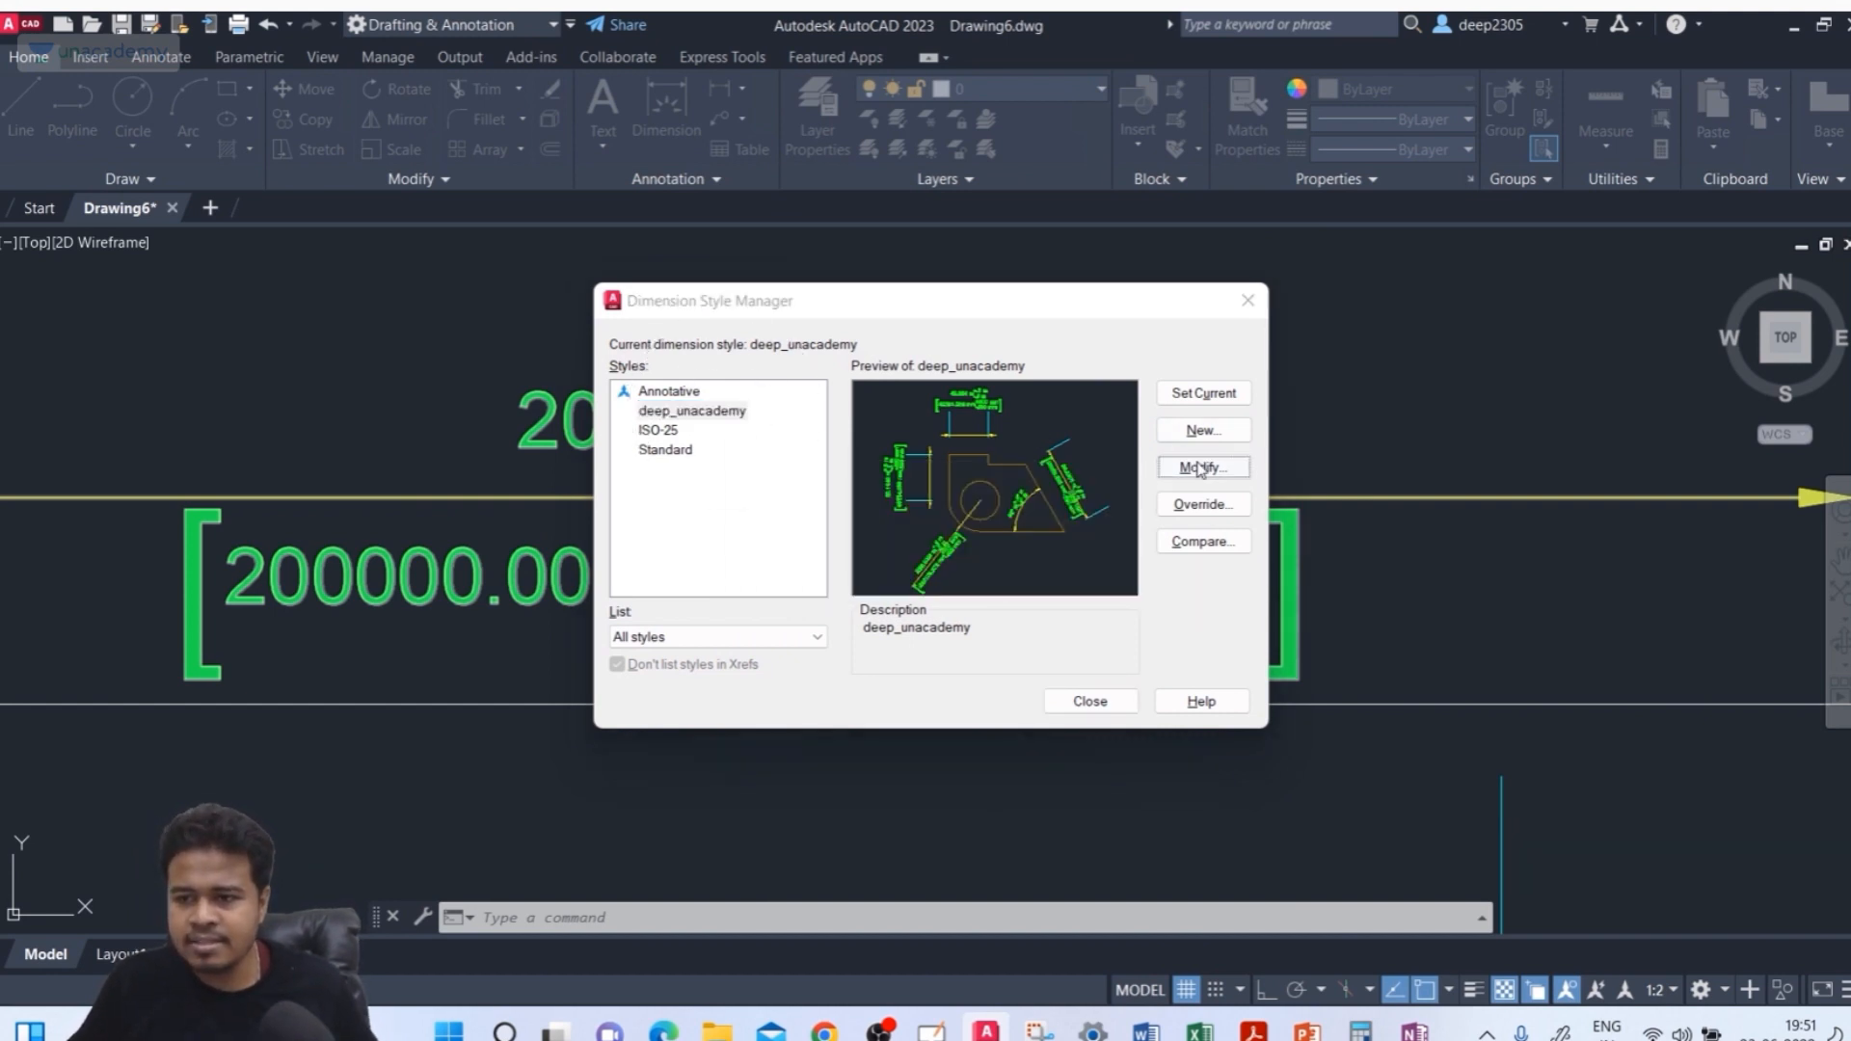
pyautogui.click(1631, 115)
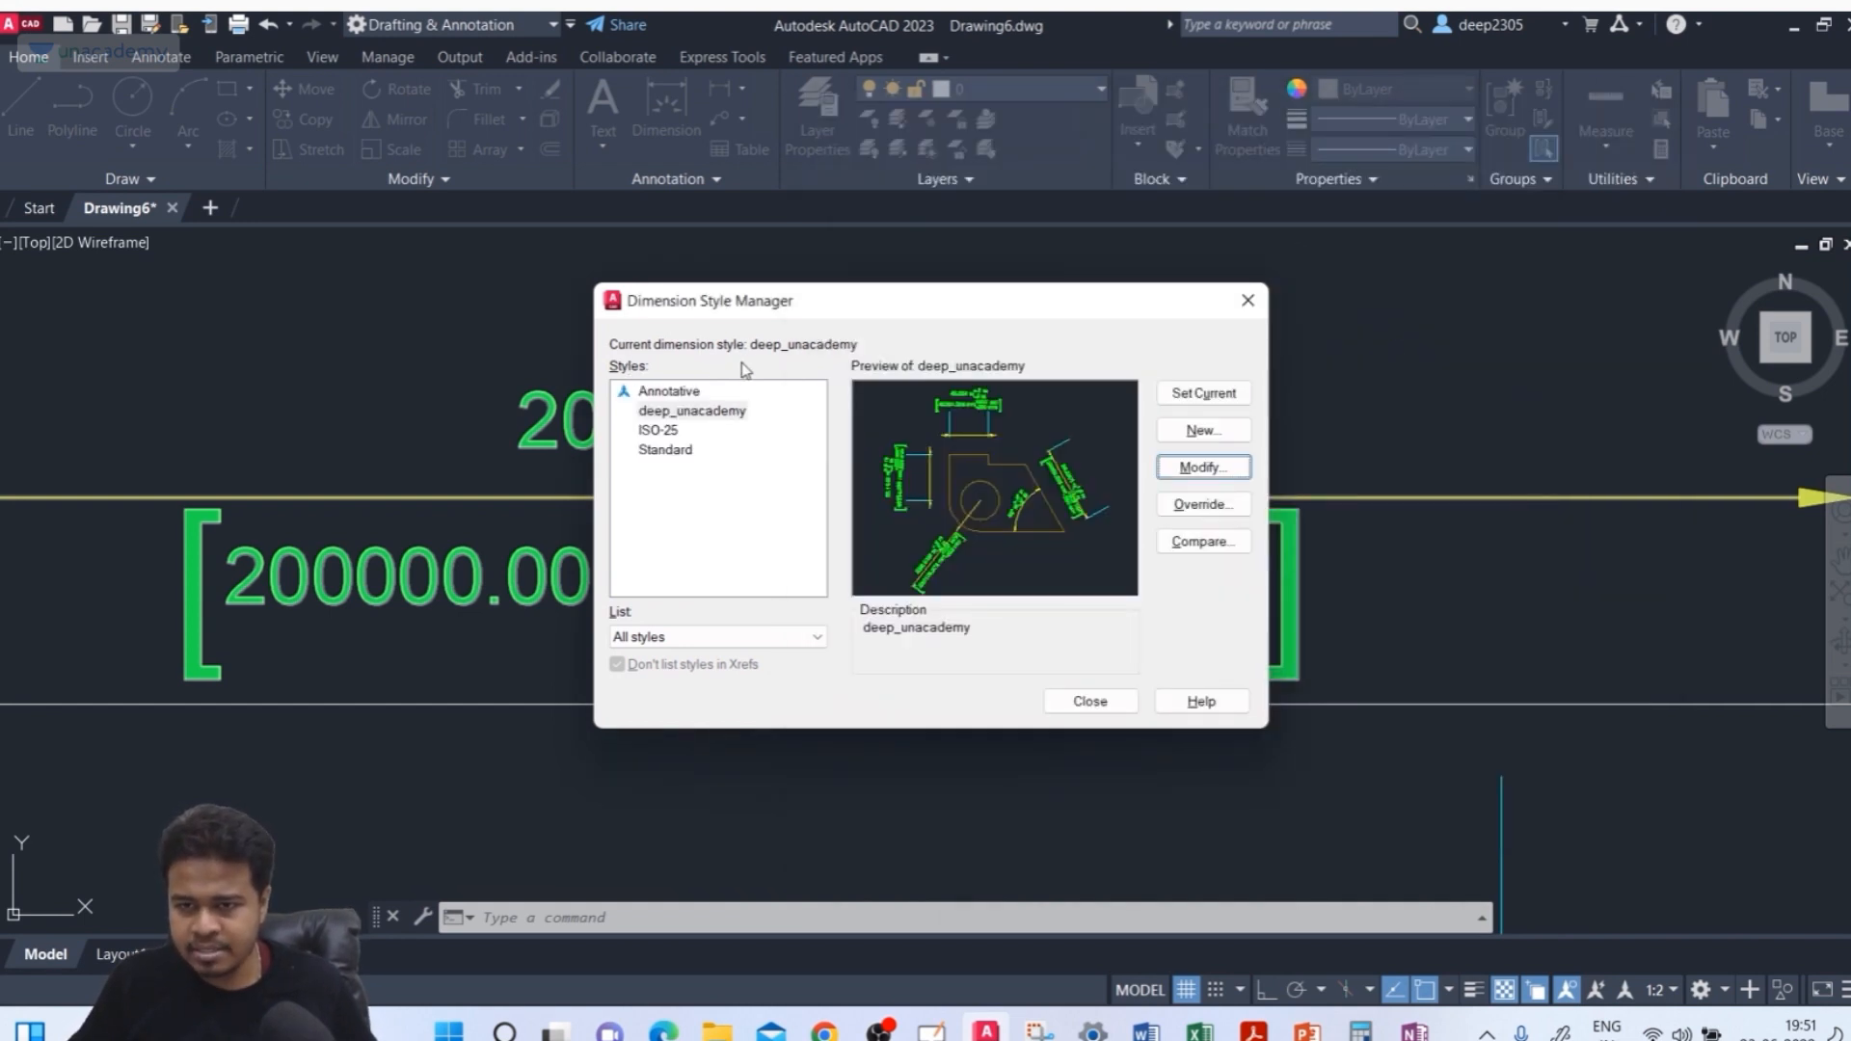
pyautogui.click(715, 411)
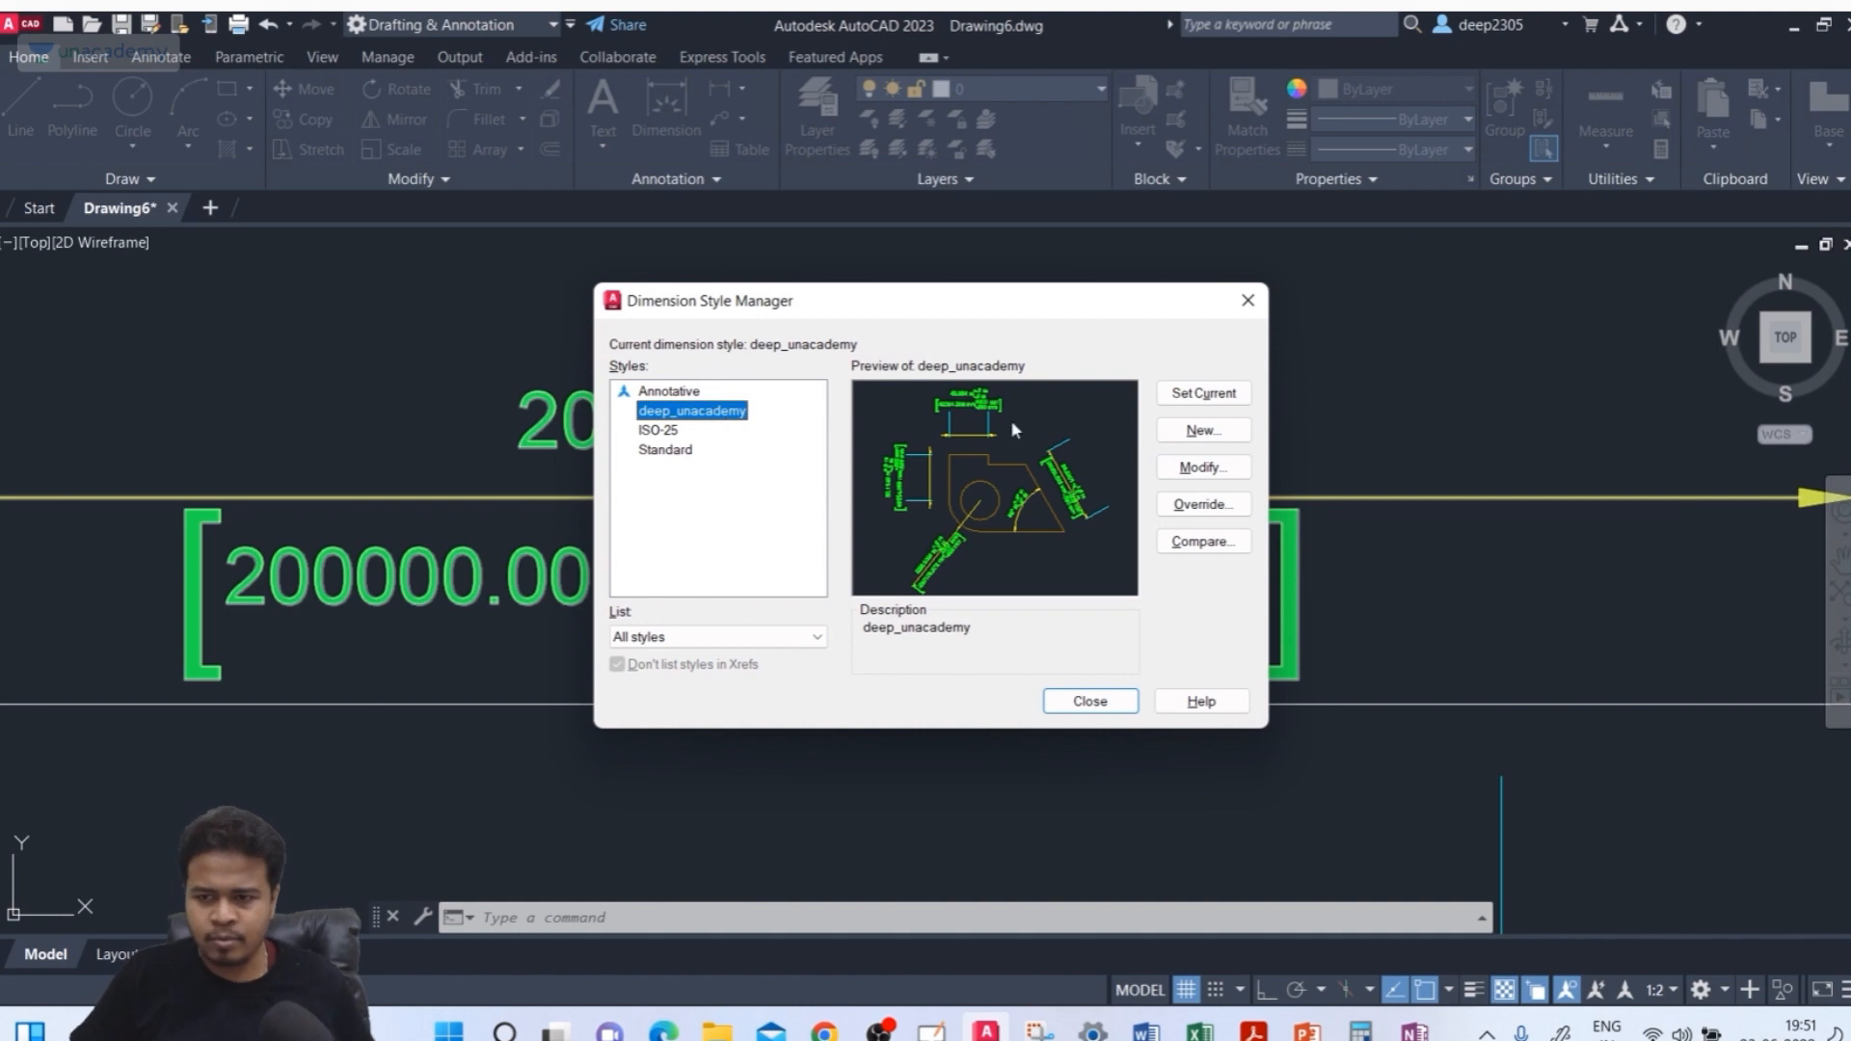
# Create a new dimension style based on ISO-25 for linear dimensions only, accepting its default settings
pyautogui.click(1201, 431)
pyautogui.click(749, 616)
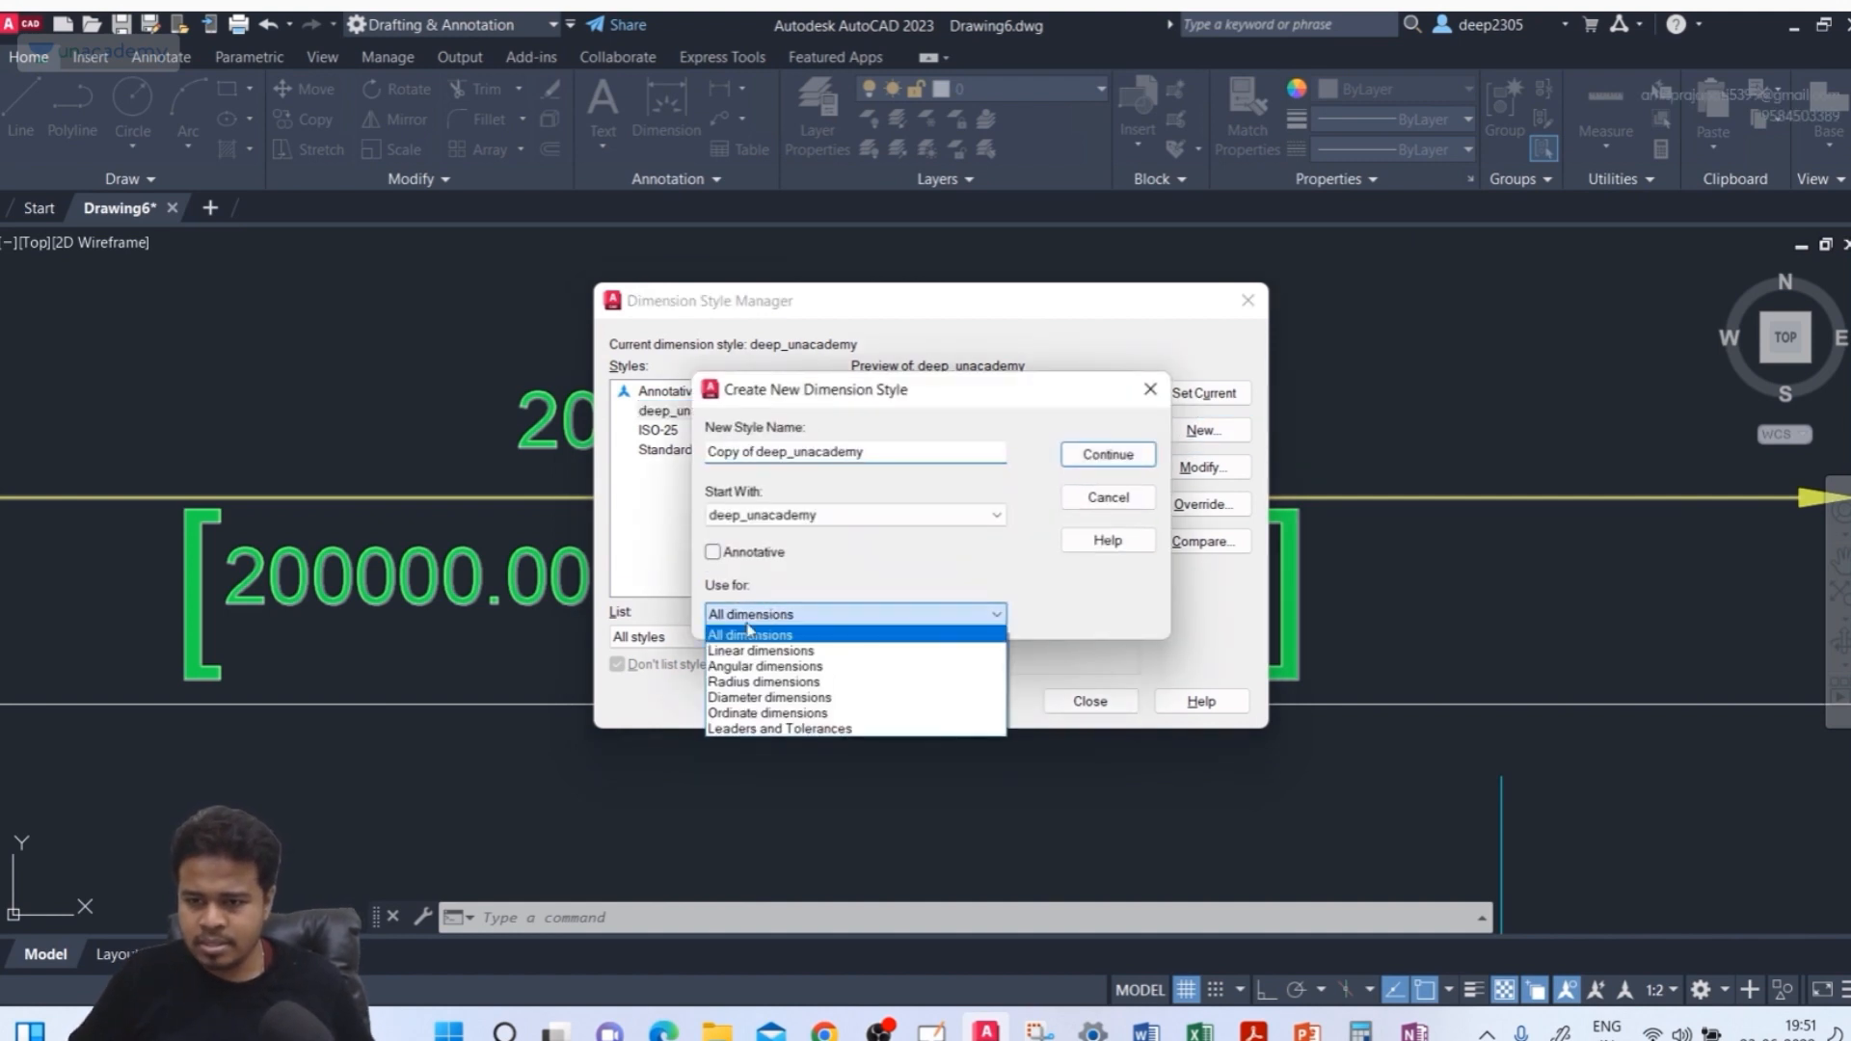
pyautogui.click(749, 652)
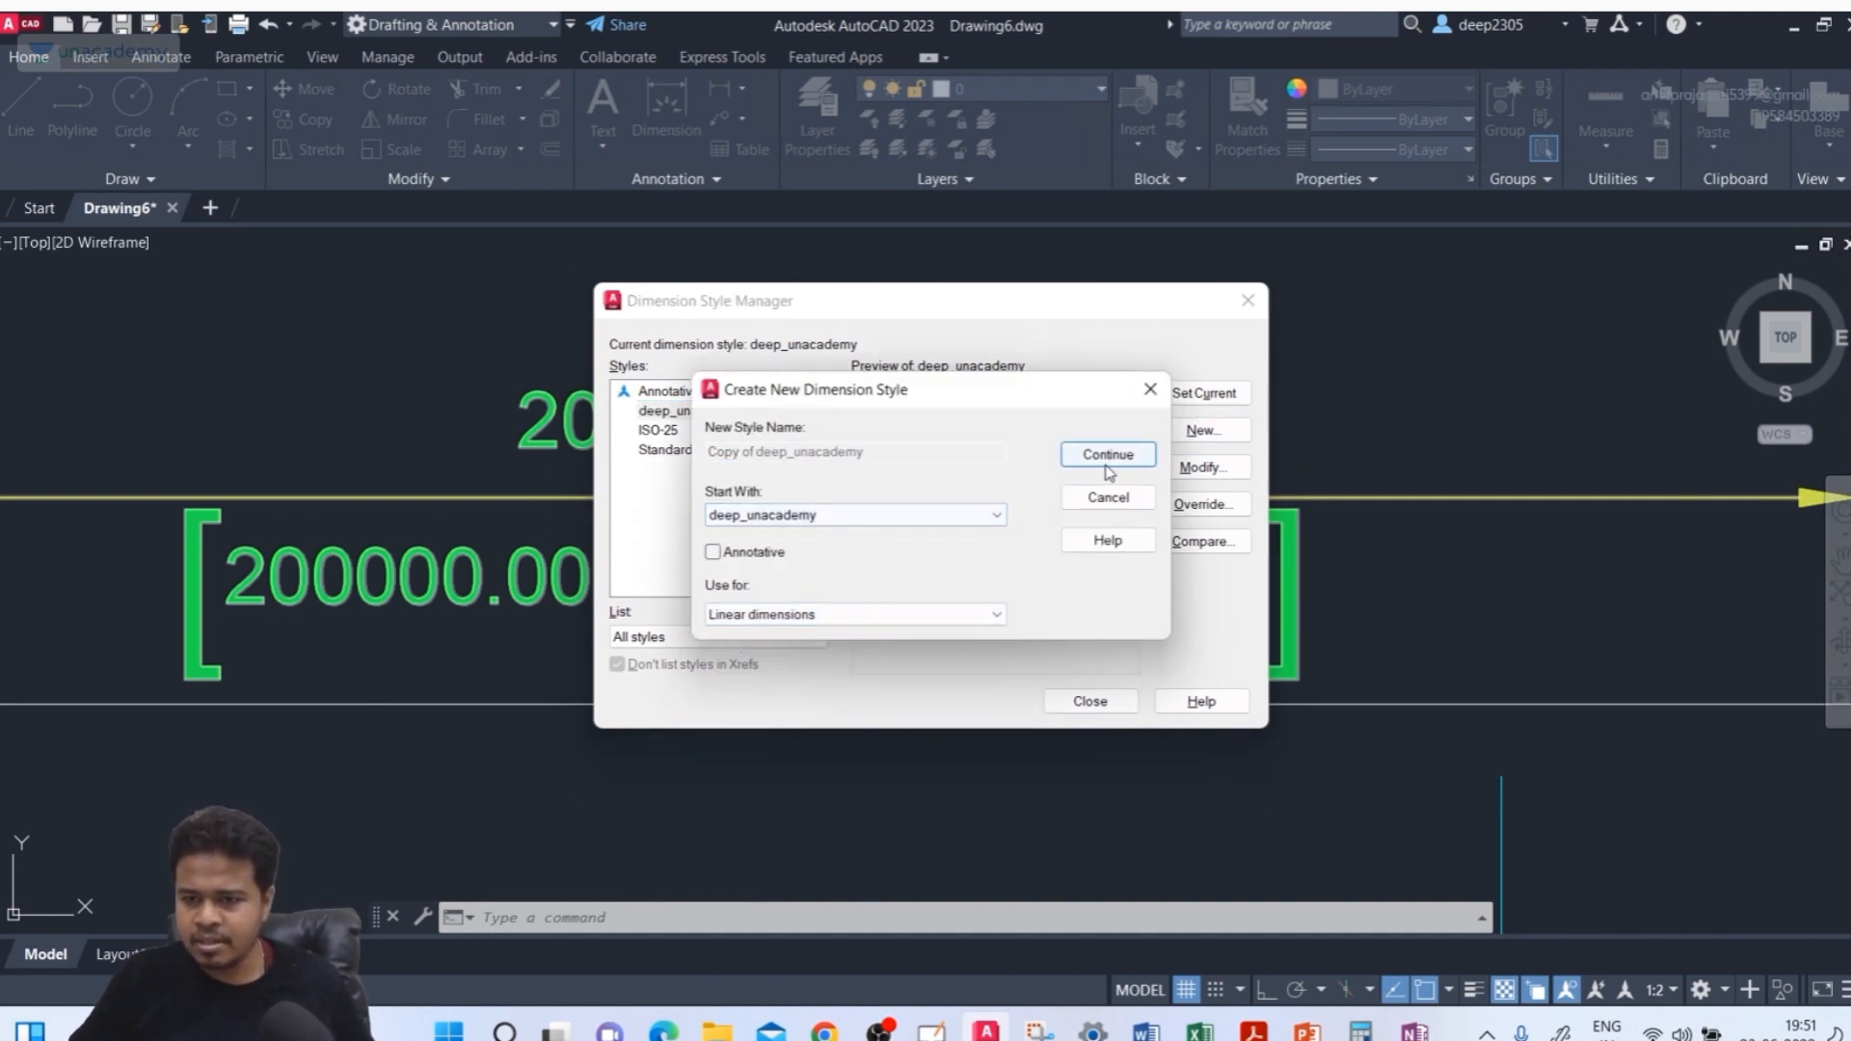
pyautogui.click(761, 521)
pyautogui.click(748, 565)
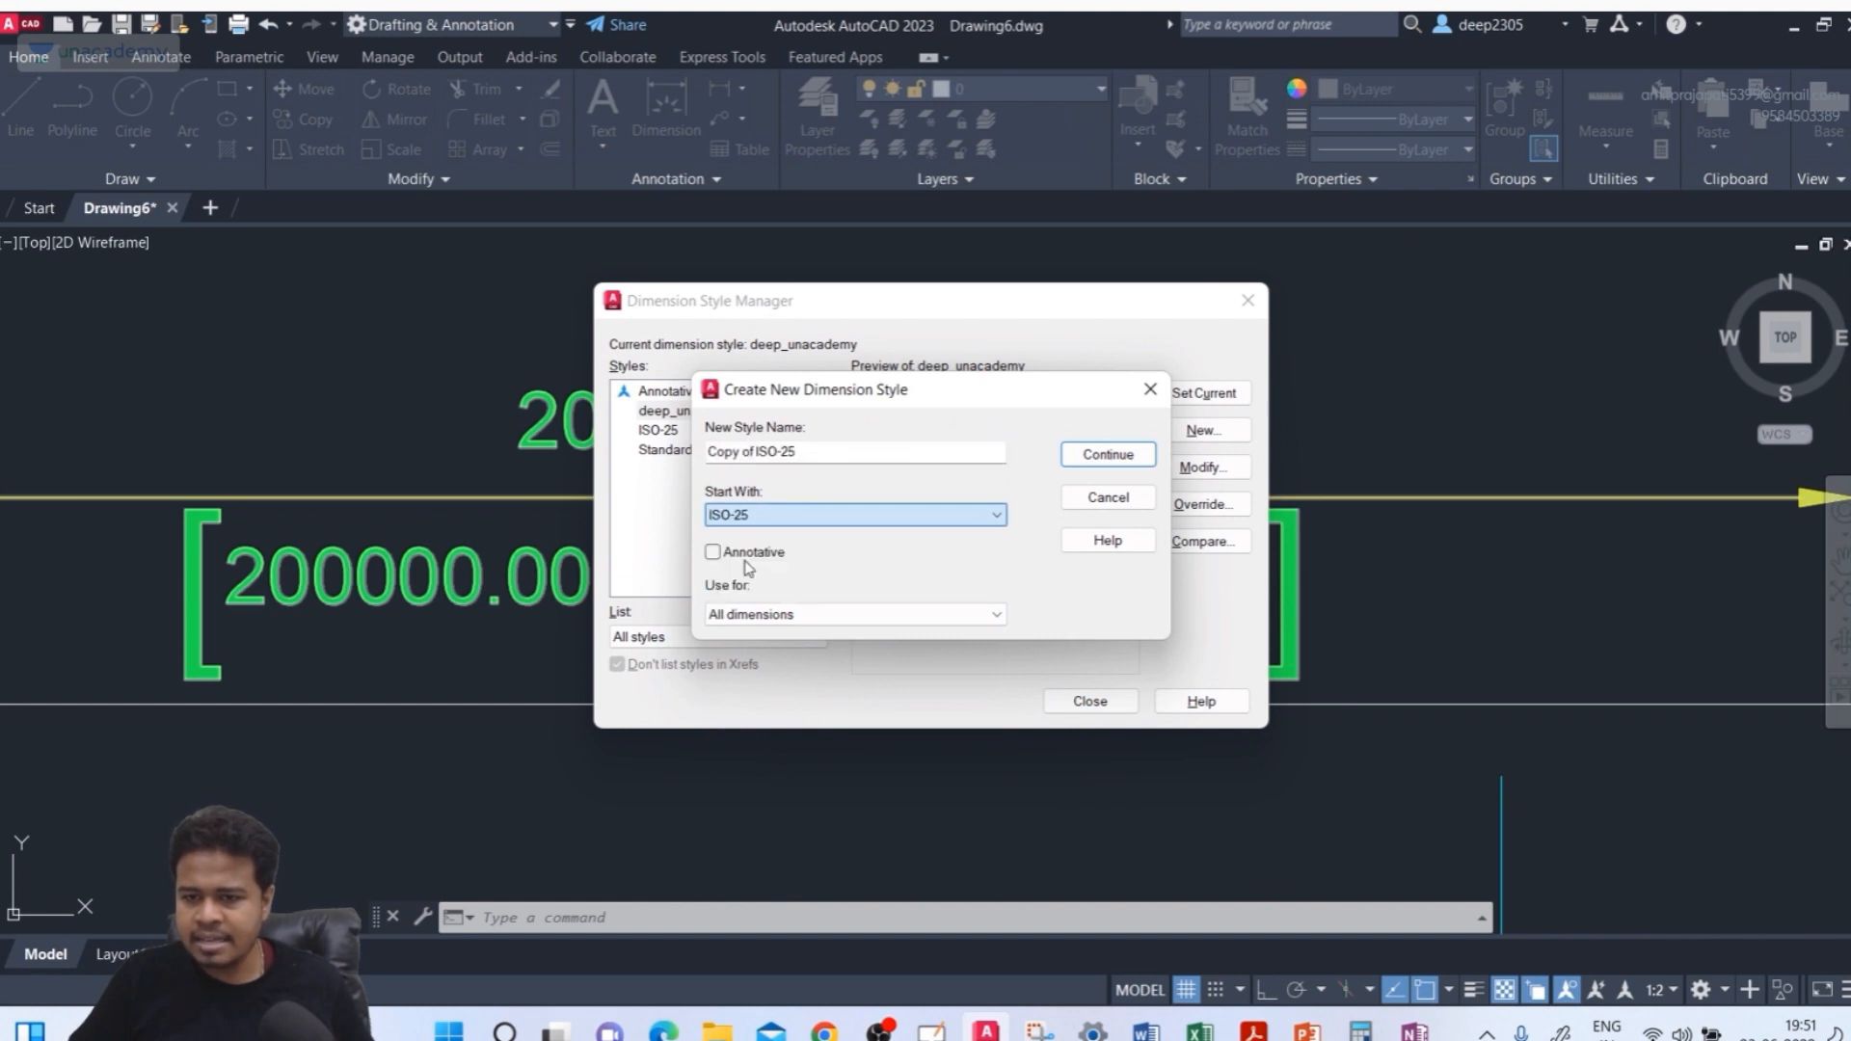
pyautogui.moveTo(806, 453); pyautogui.dragTo(637, 450)
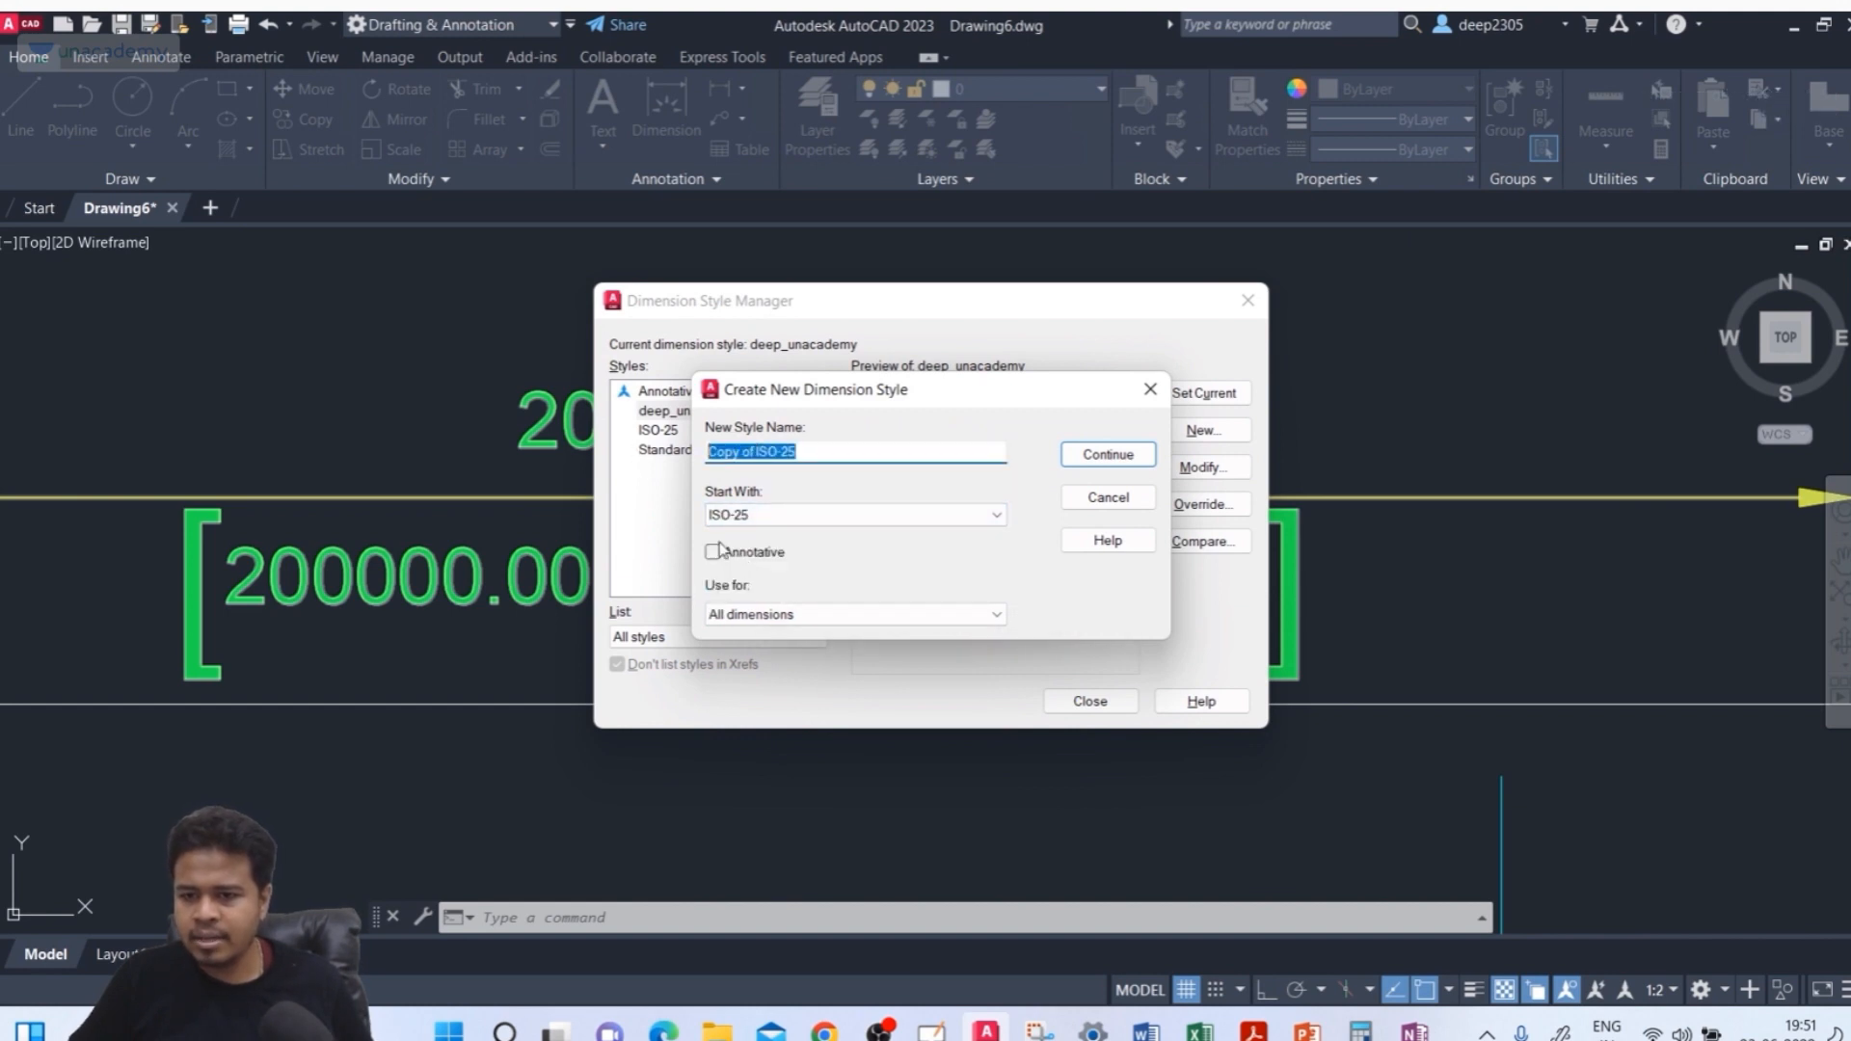
pyautogui.click(810, 614)
pyautogui.click(793, 652)
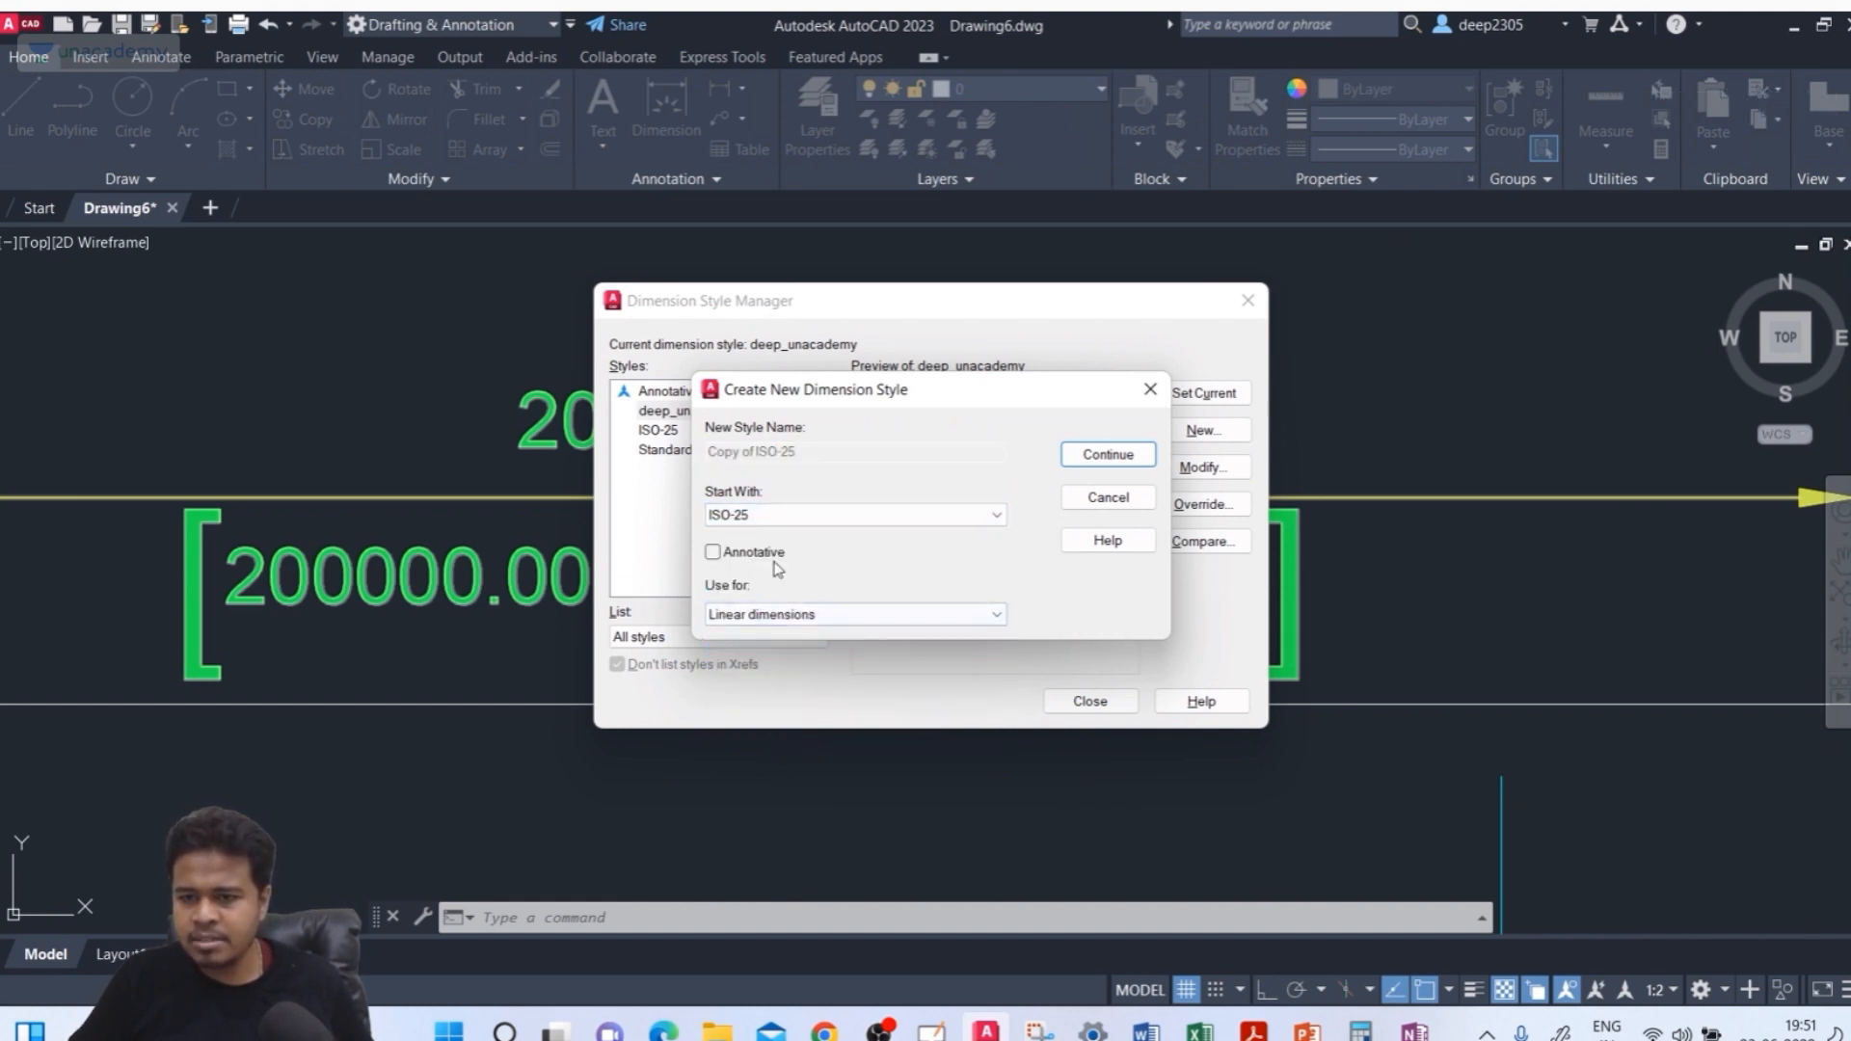
pyautogui.click(1119, 454)
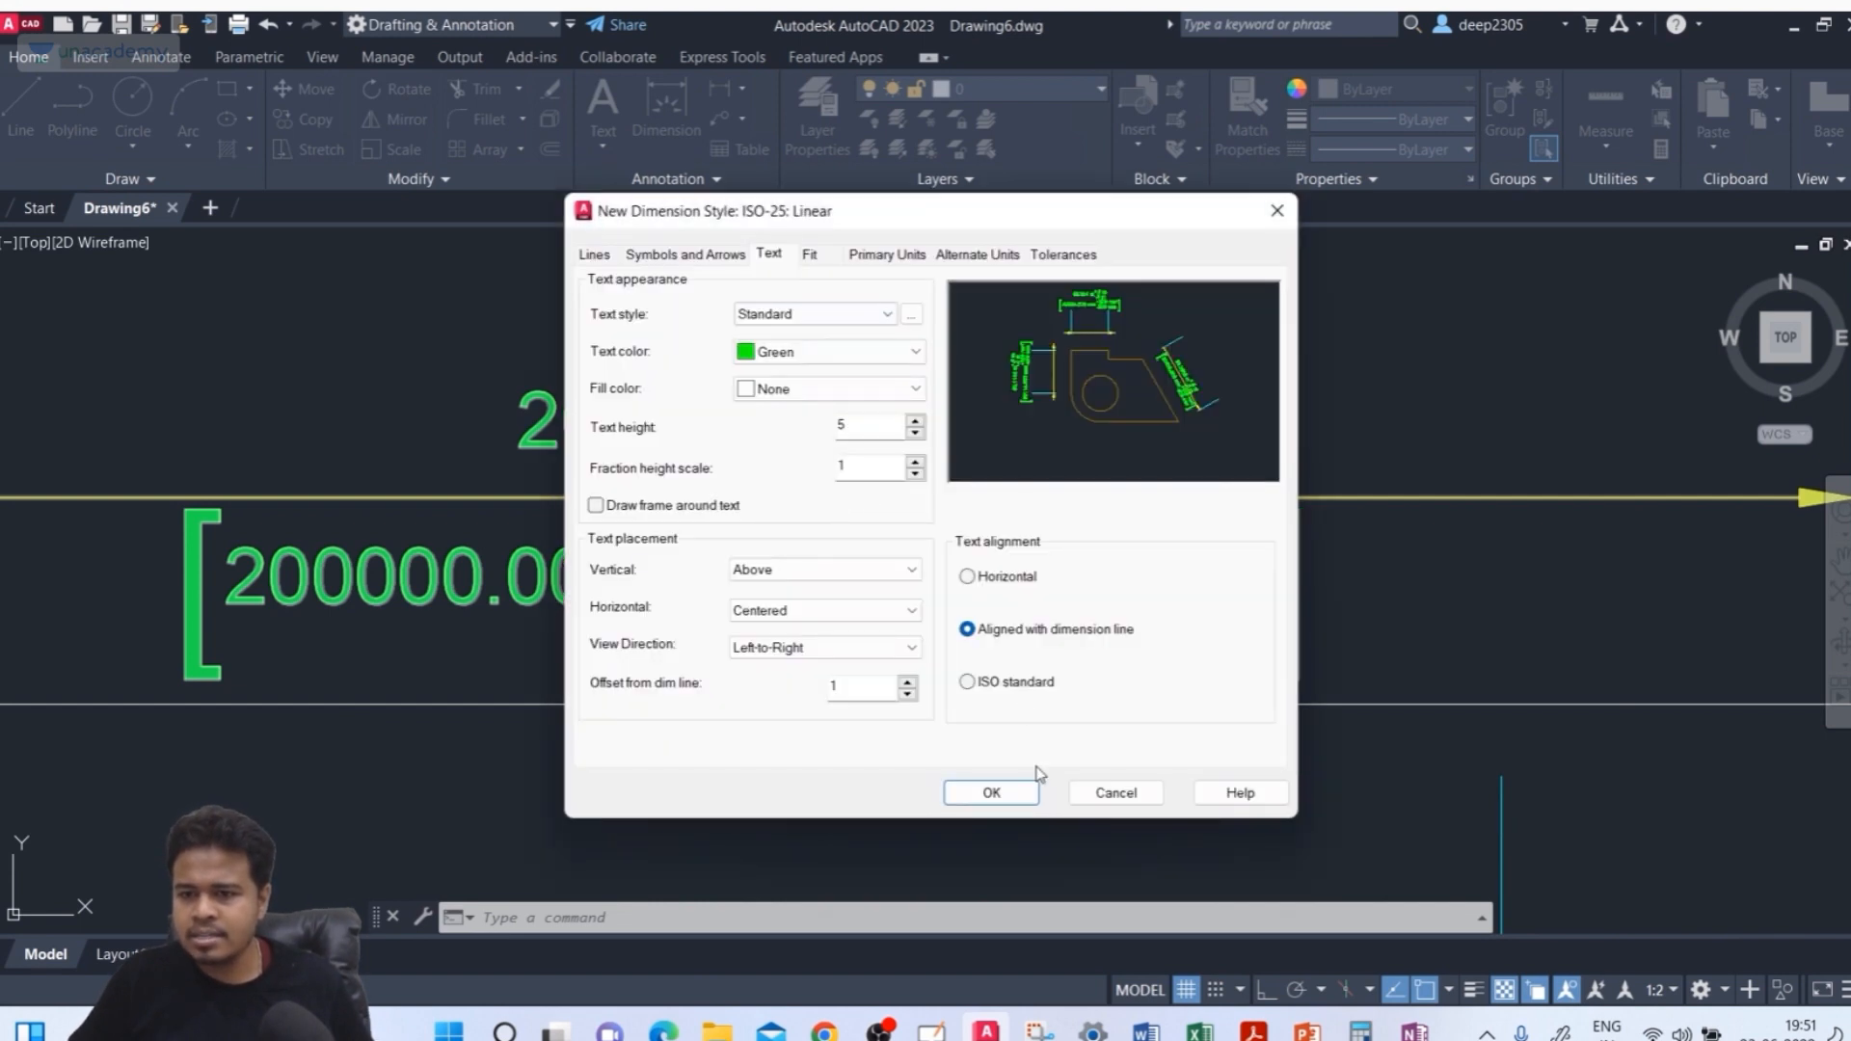
pyautogui.click(998, 792)
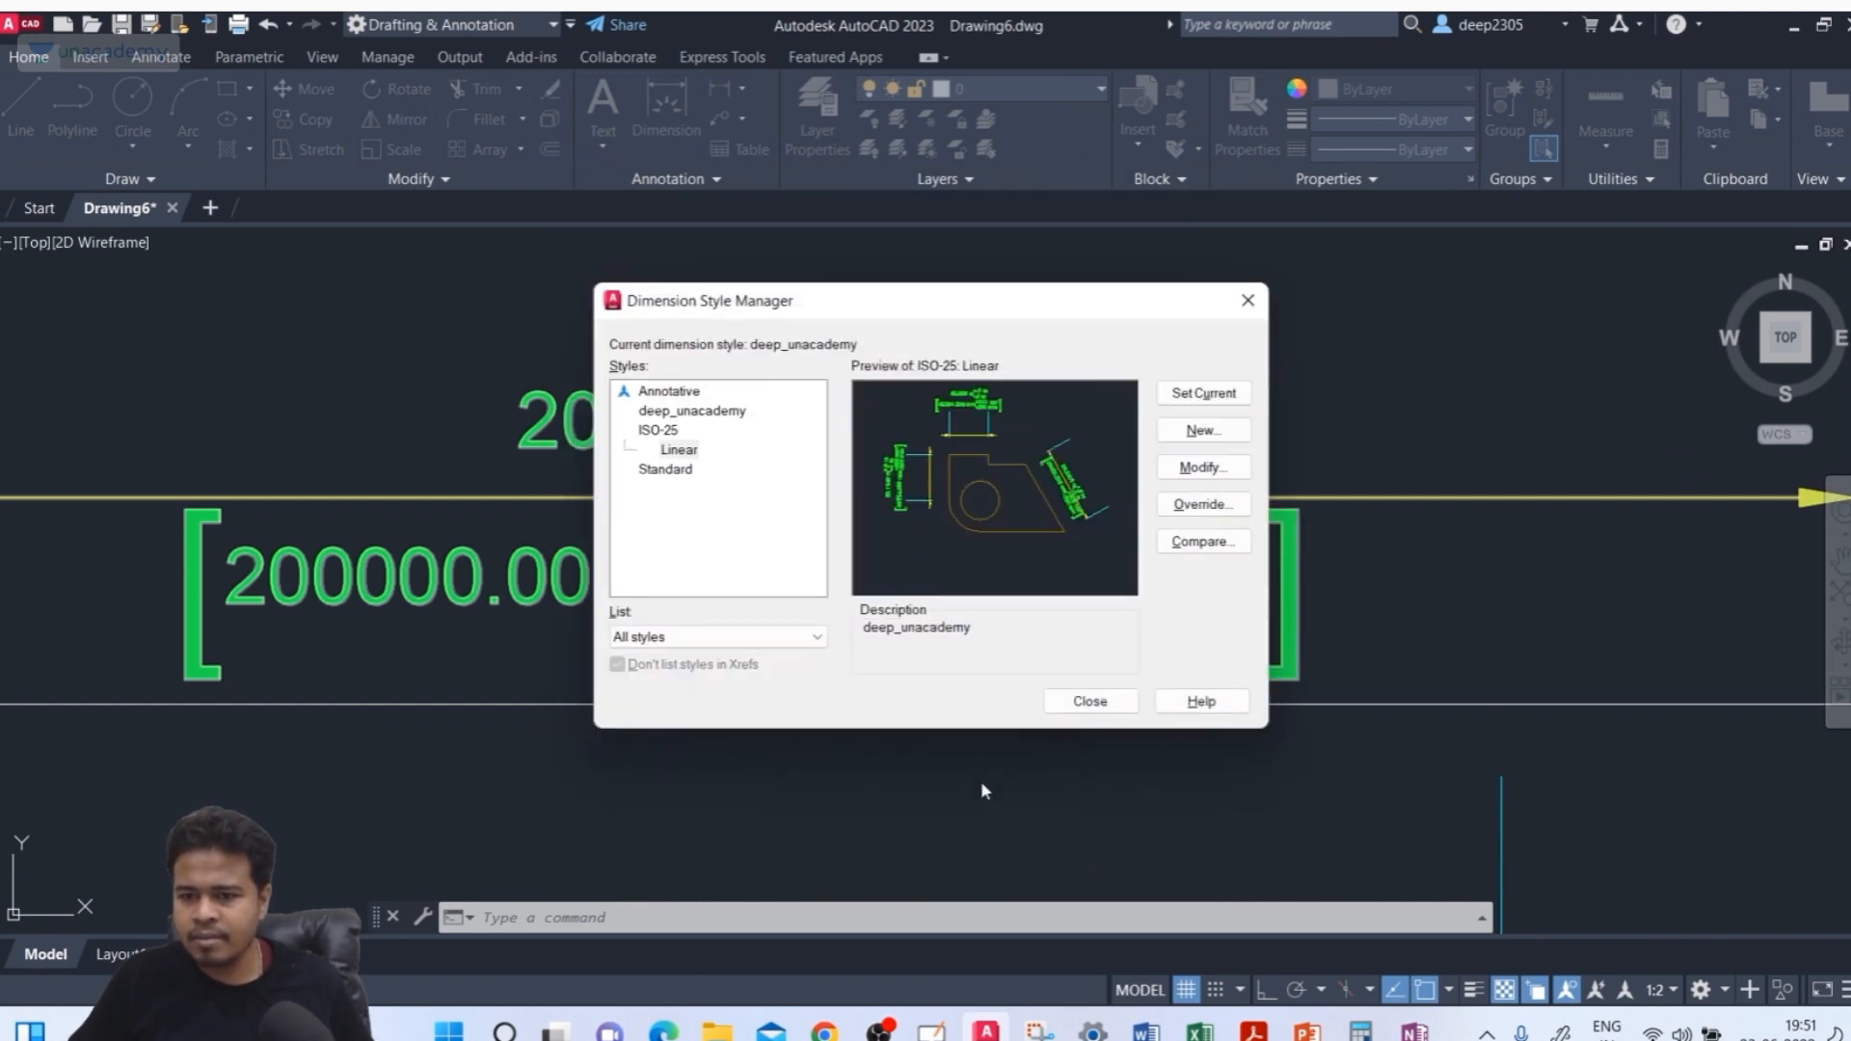
# Select the ISO-25 Linear sub-style and open its settings to review the tolerances, then close them
pyautogui.click(674, 450)
pyautogui.click(664, 431)
pyautogui.click(674, 450)
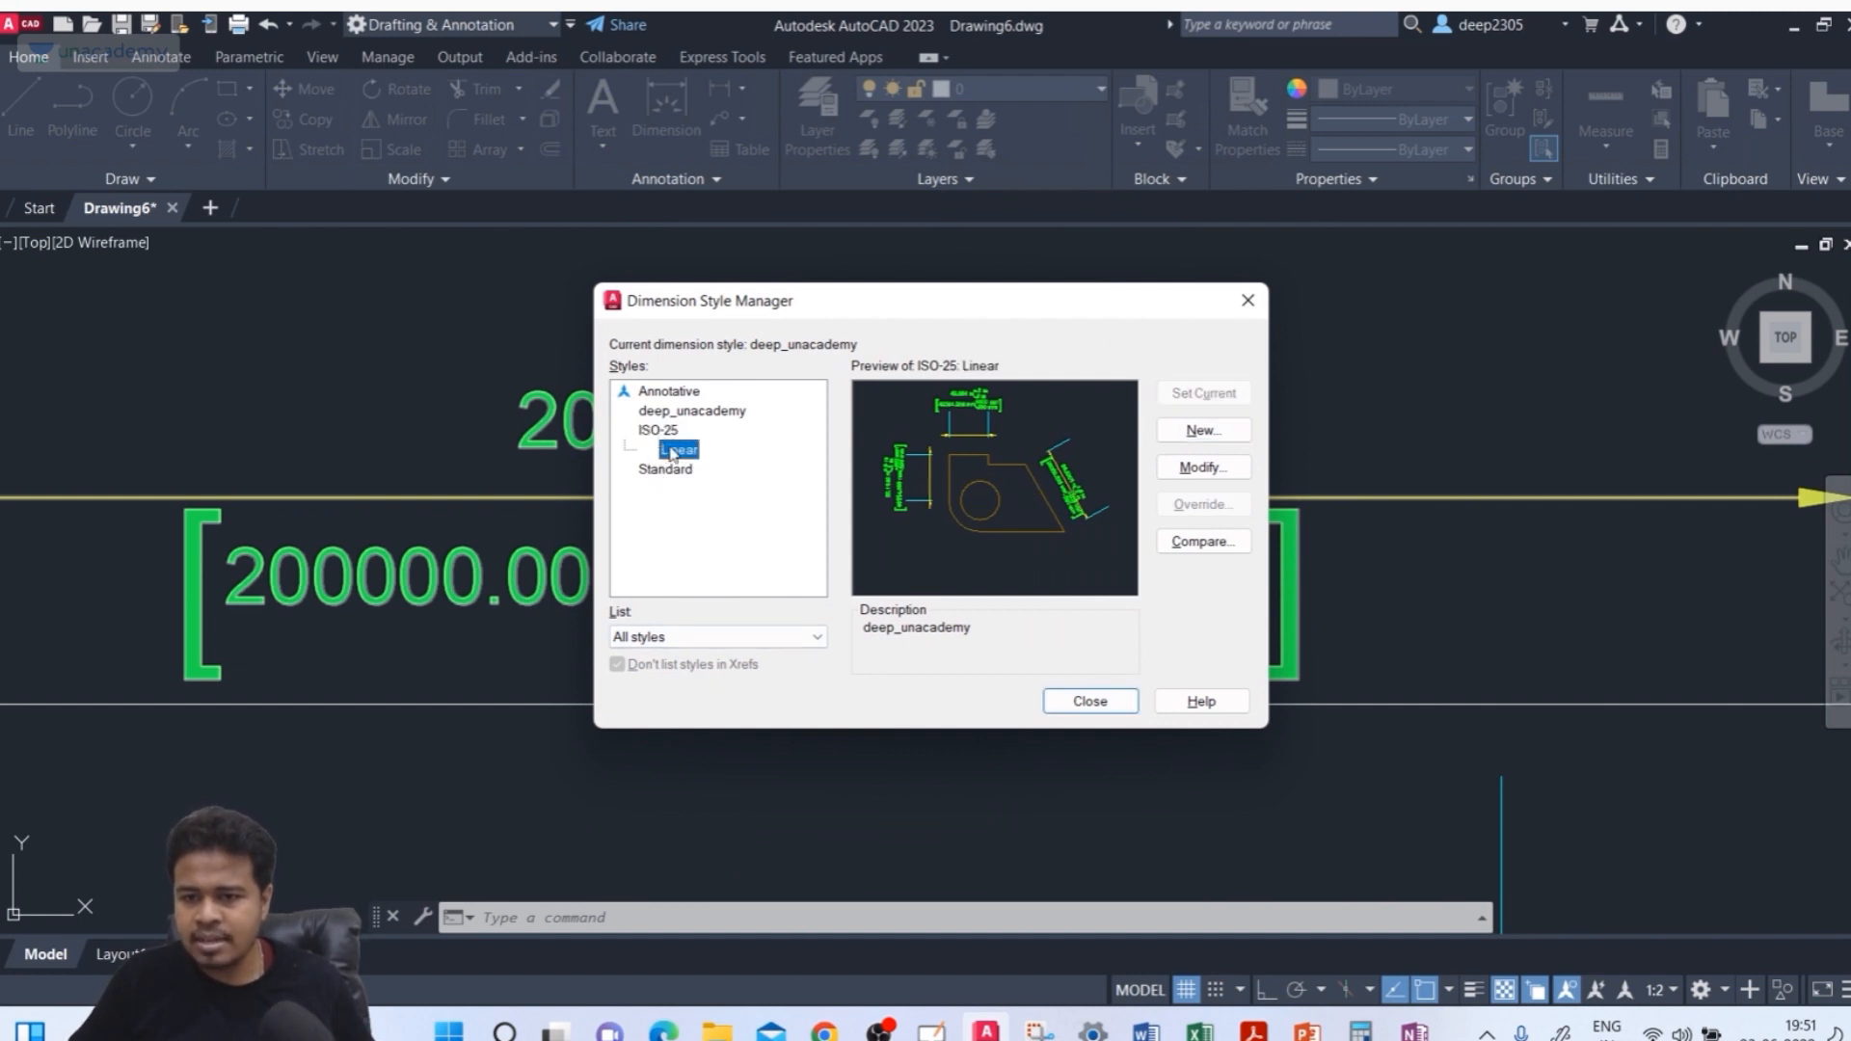
pyautogui.click(665, 433)
pyautogui.click(688, 451)
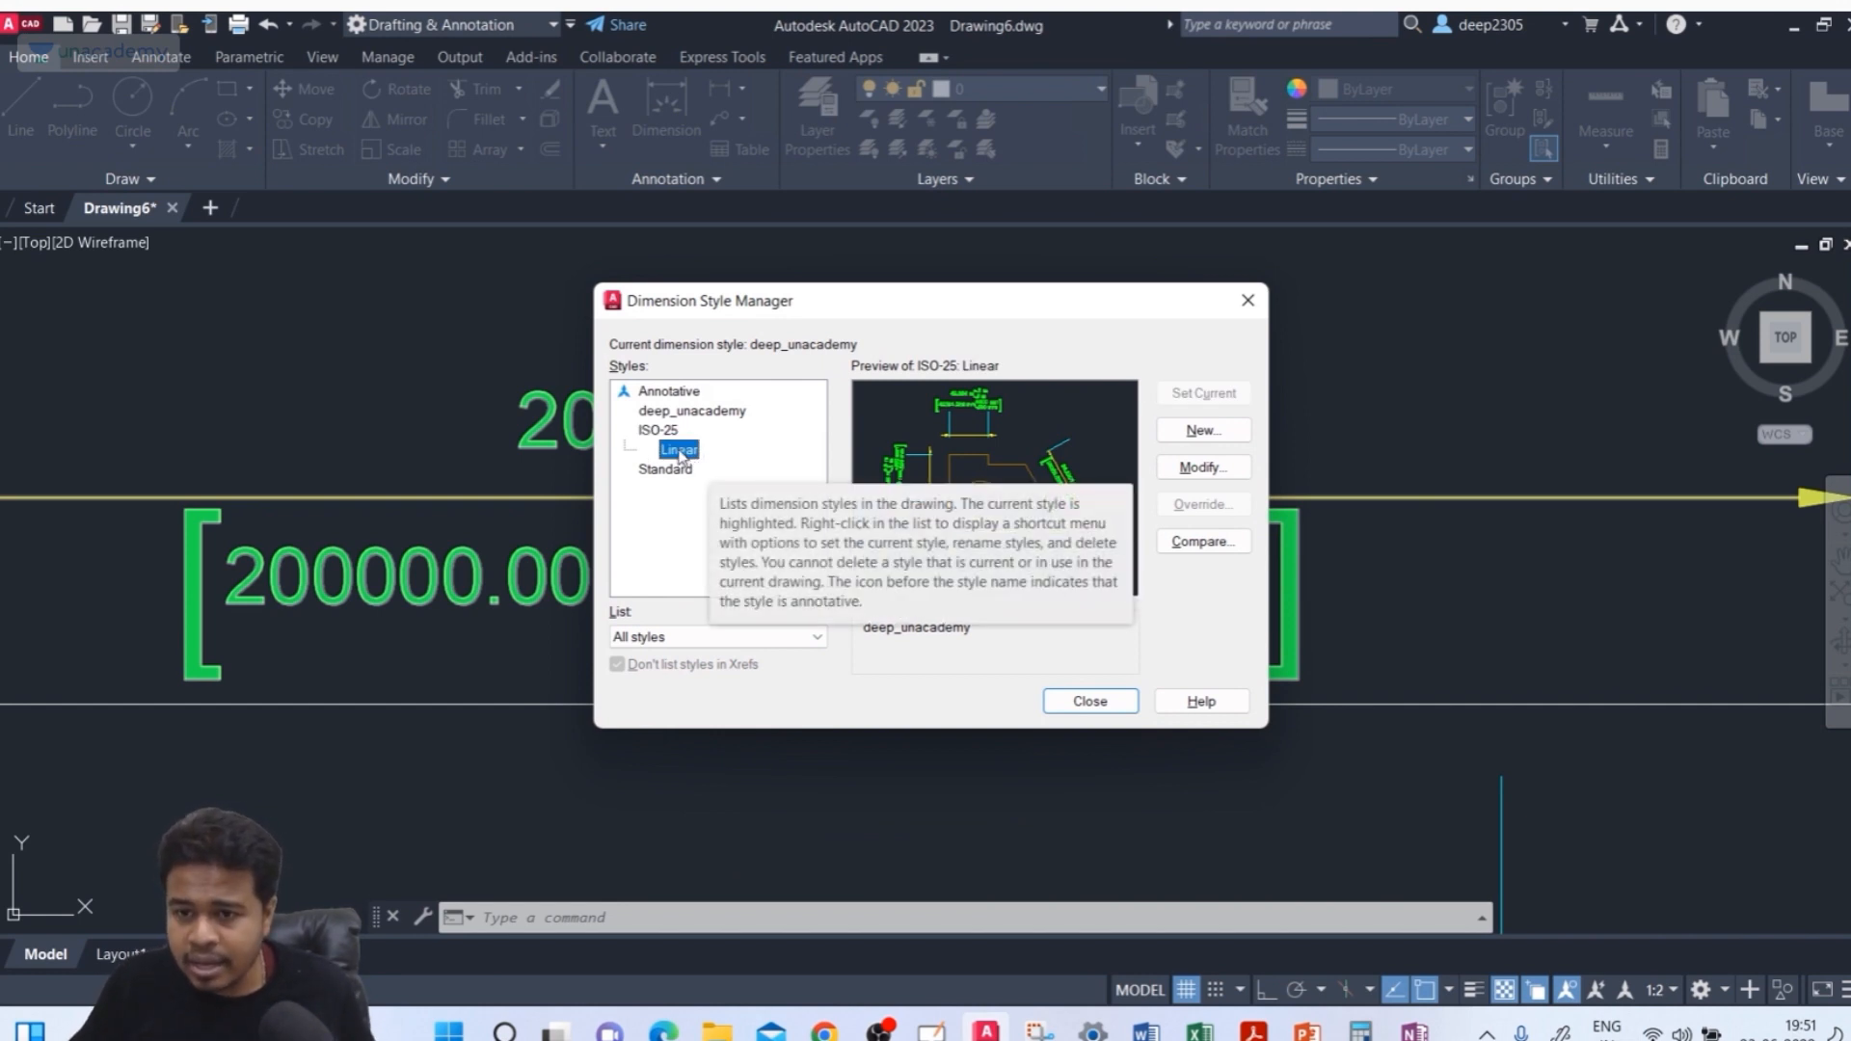
pyautogui.click(1158, 469)
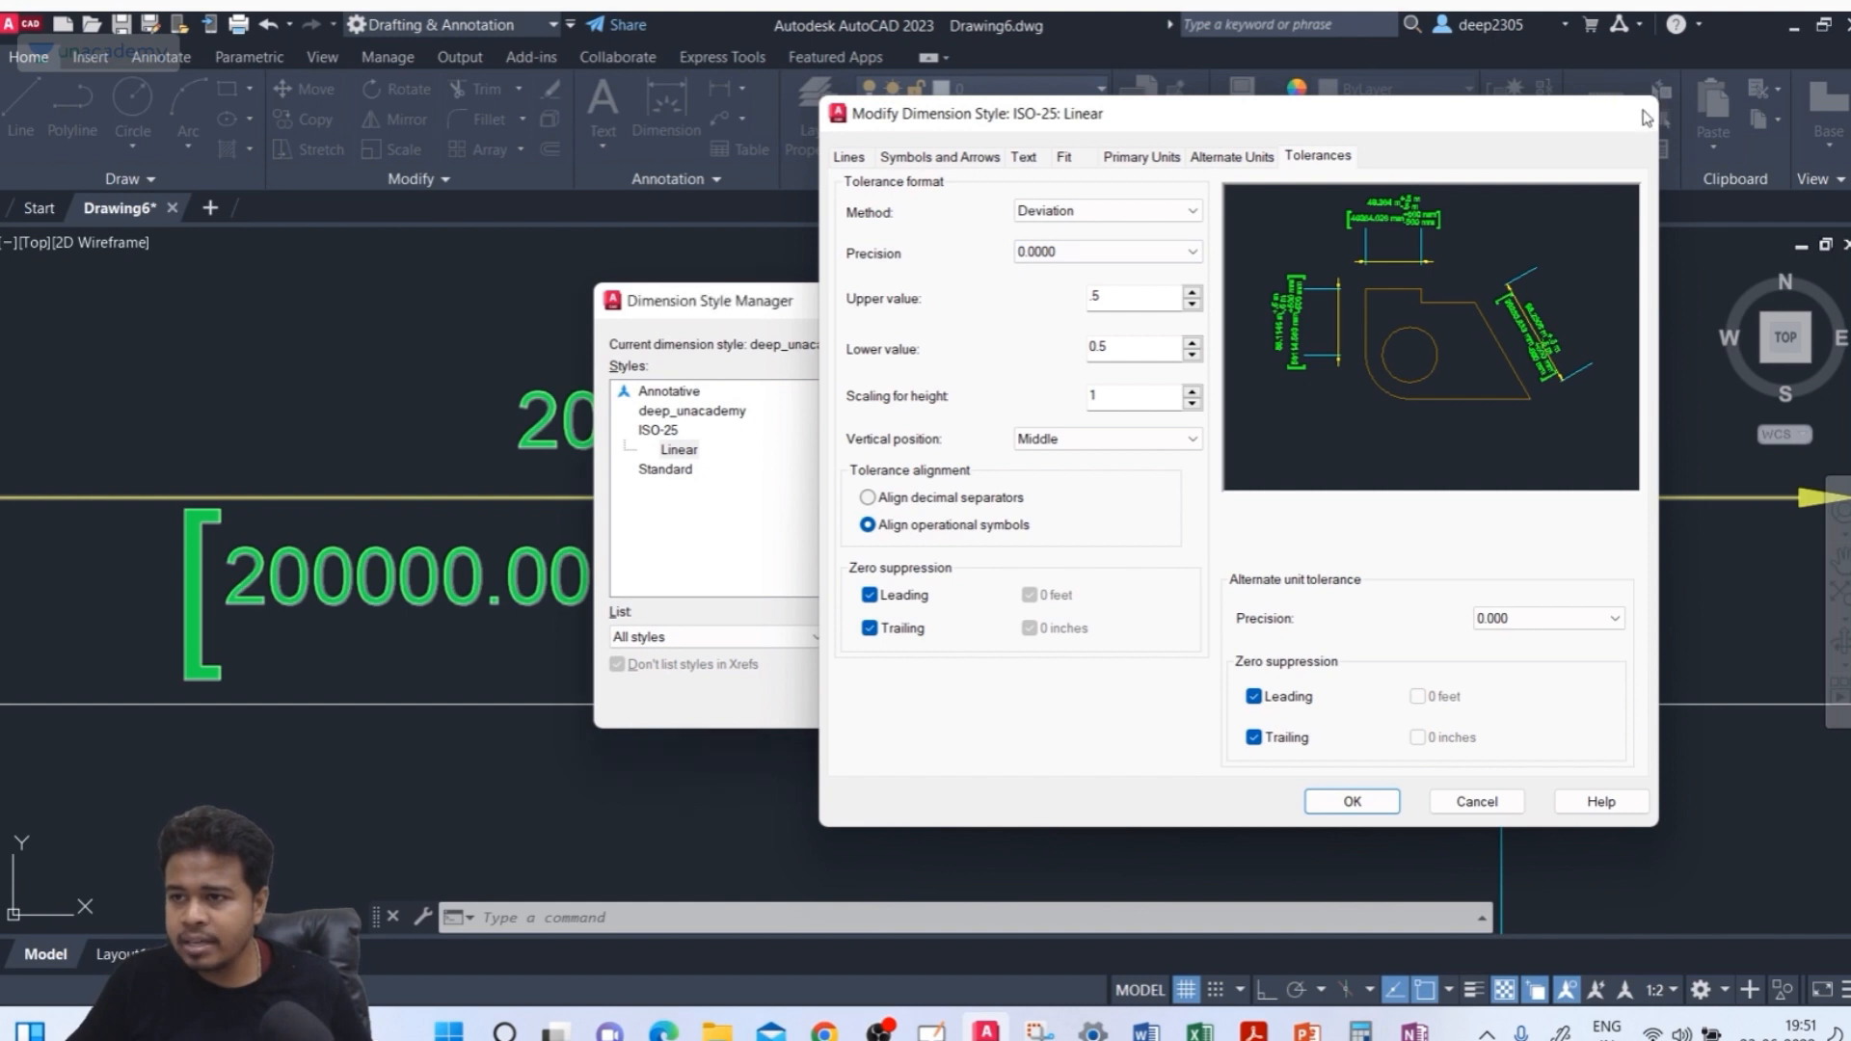
pyautogui.click(1639, 111)
# Create an ISO-25 sub-style for angular dimensions, browsing its Lines, Text and Fit settings and accepting the defaults
pyautogui.click(1196, 436)
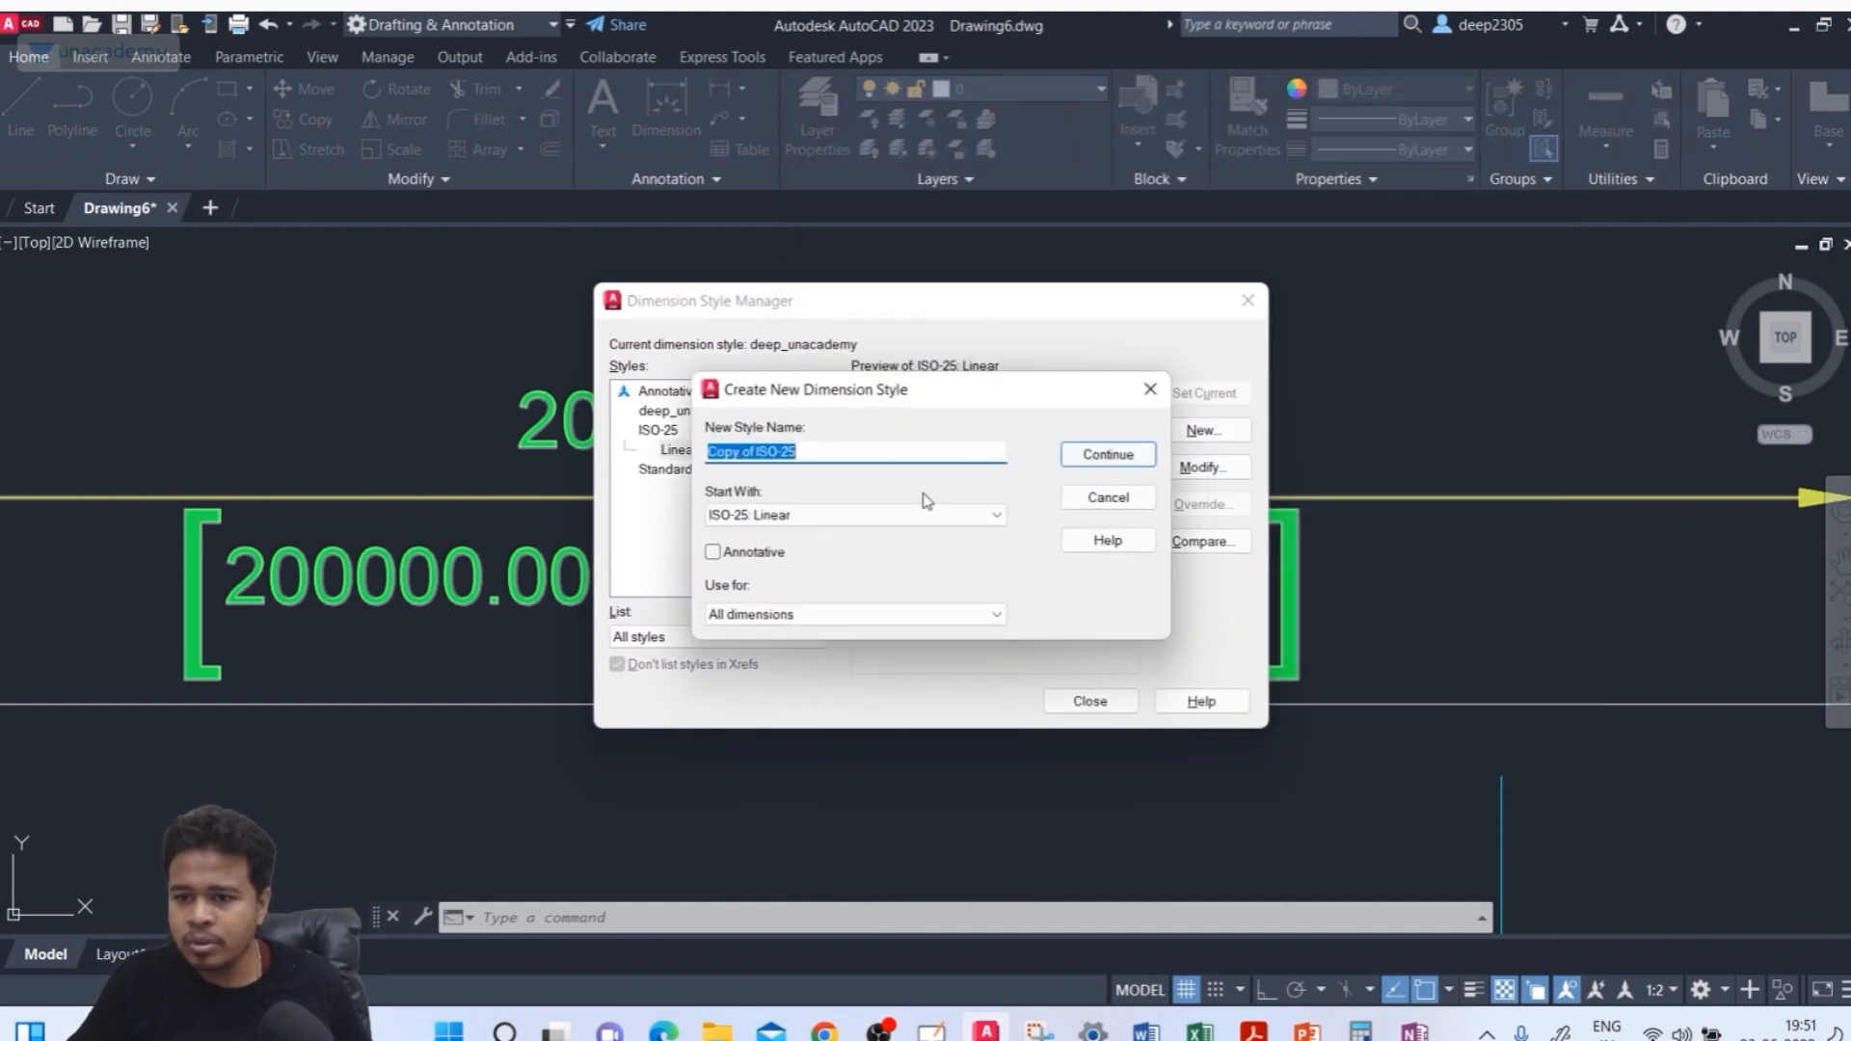
pyautogui.click(786, 619)
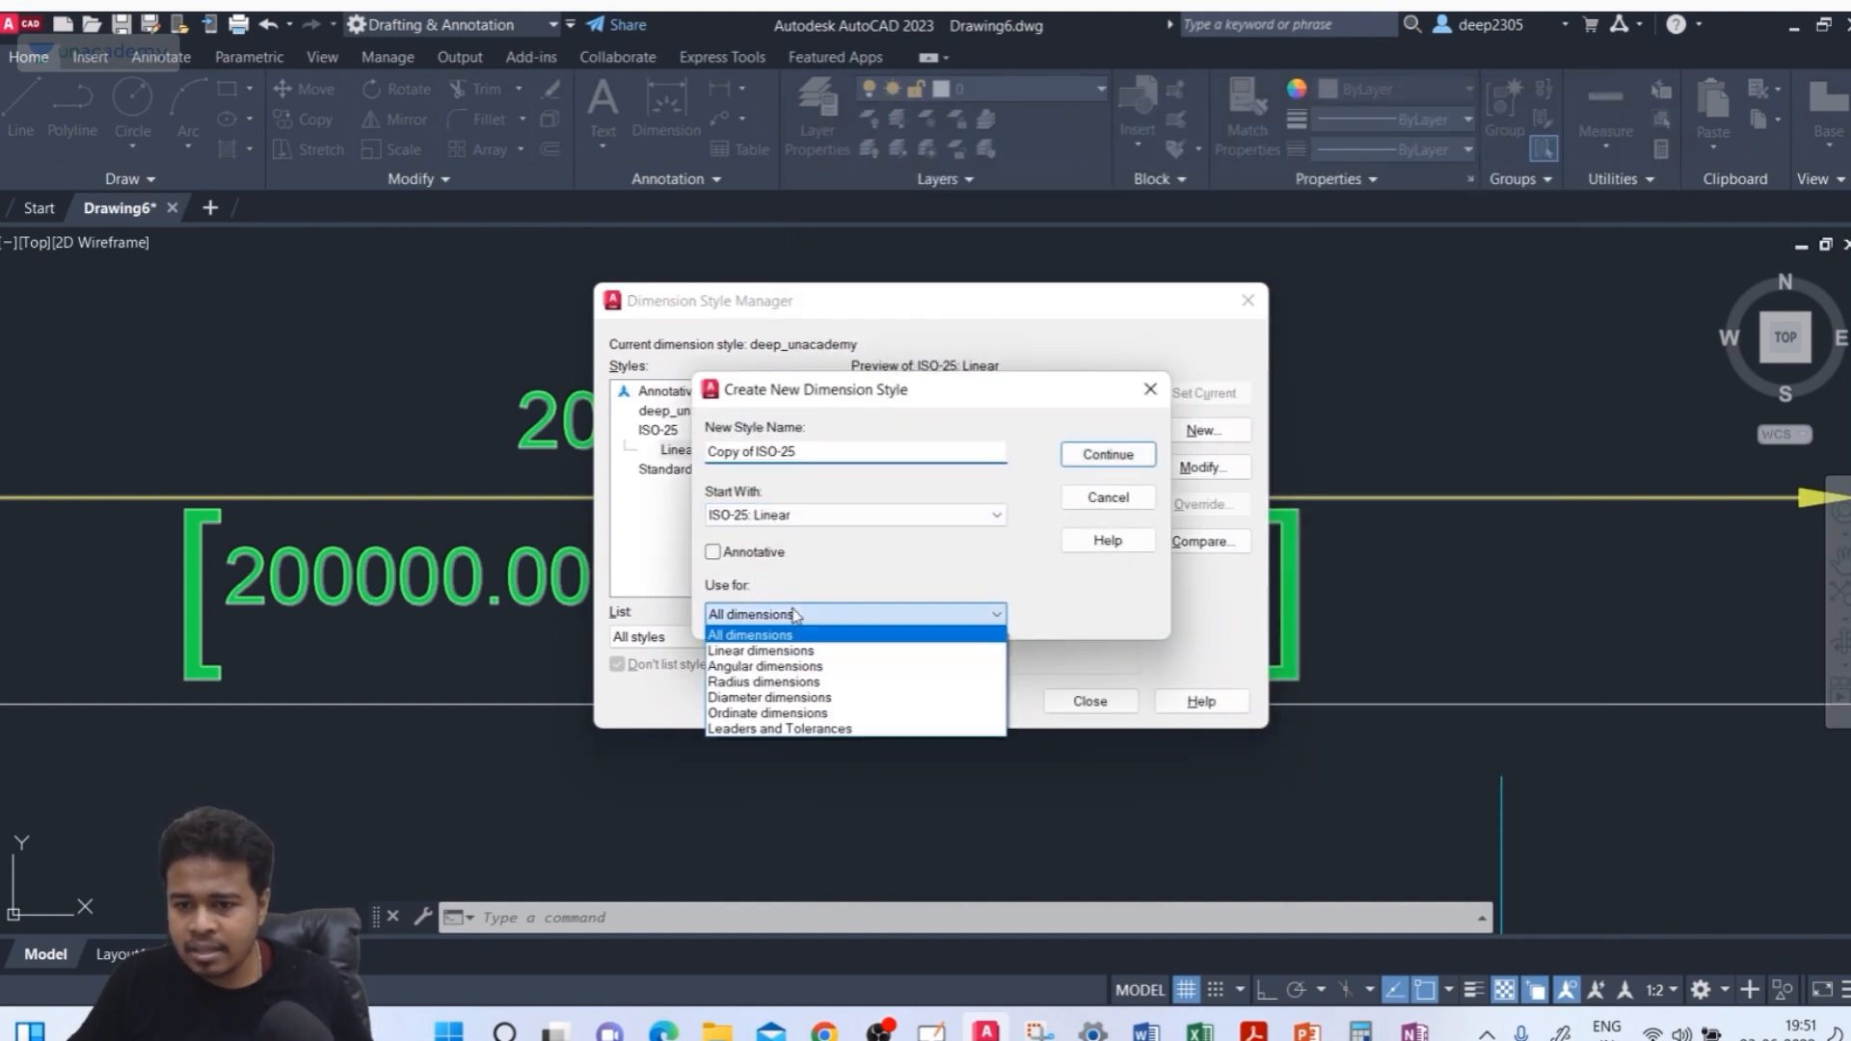
pyautogui.click(777, 668)
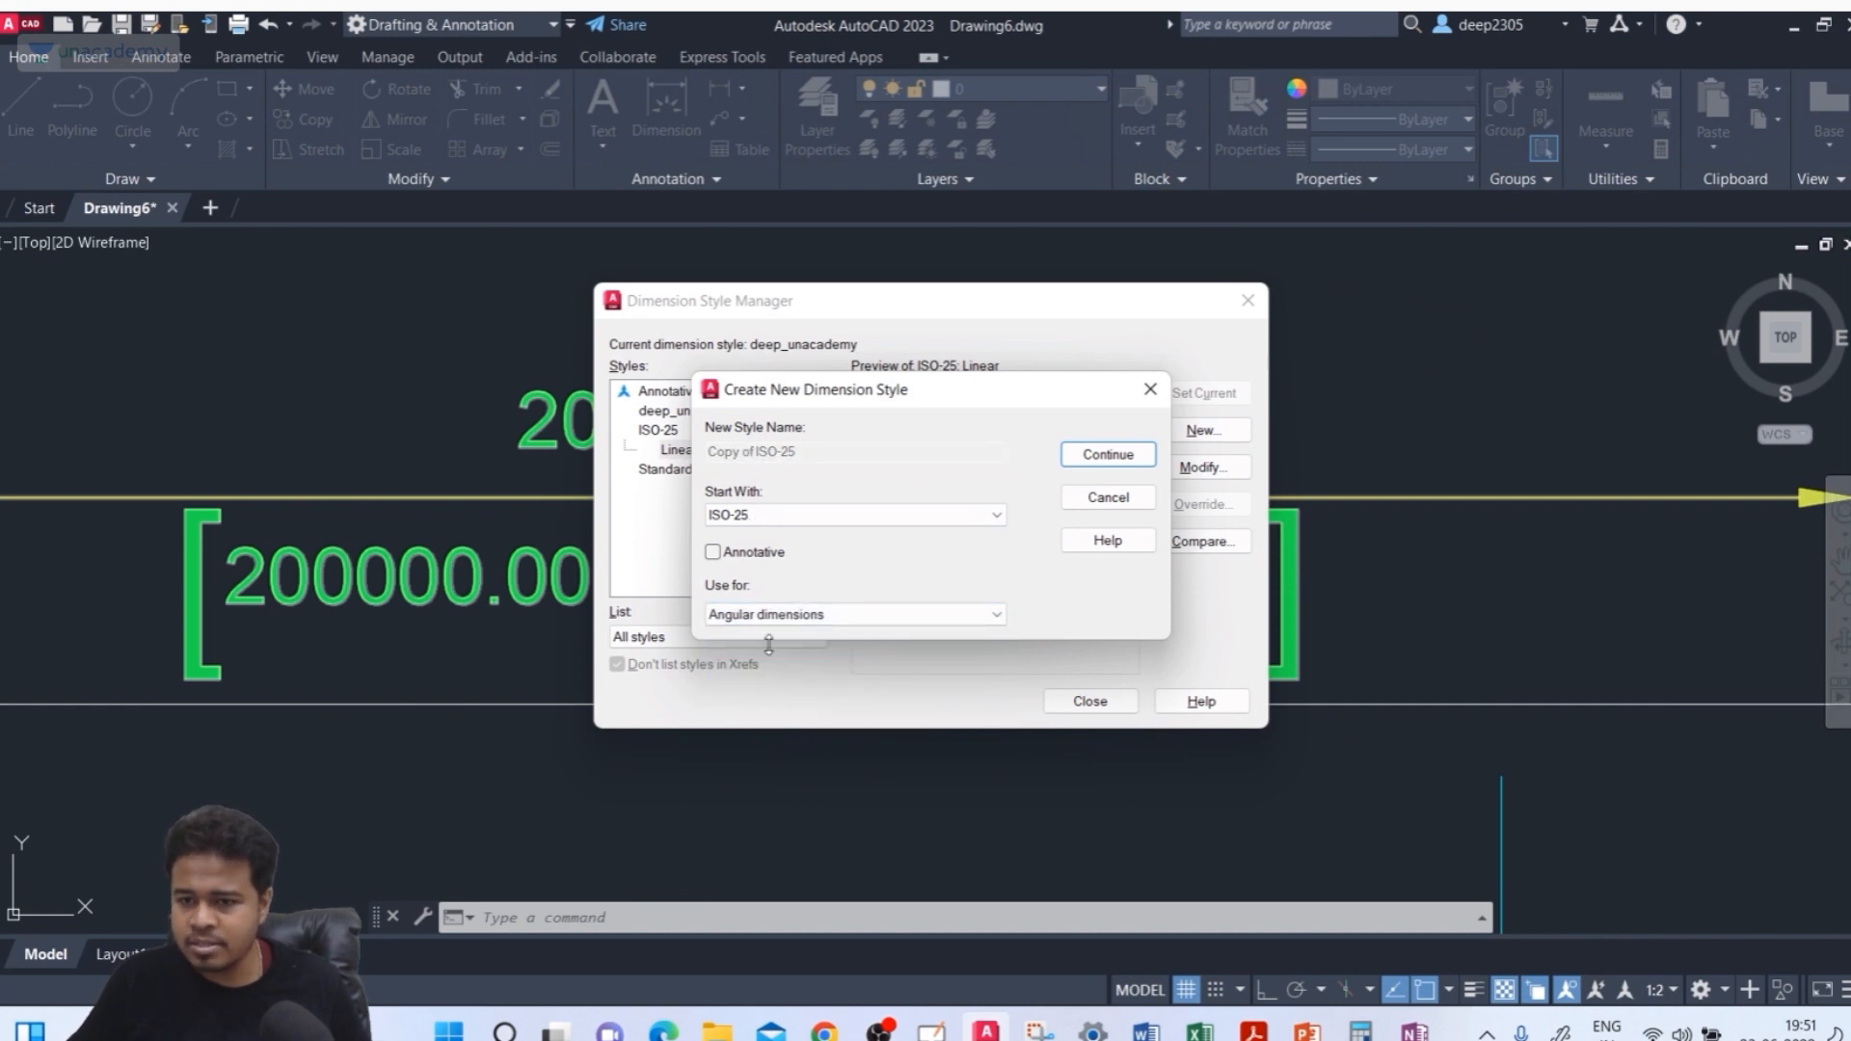
pyautogui.click(1116, 456)
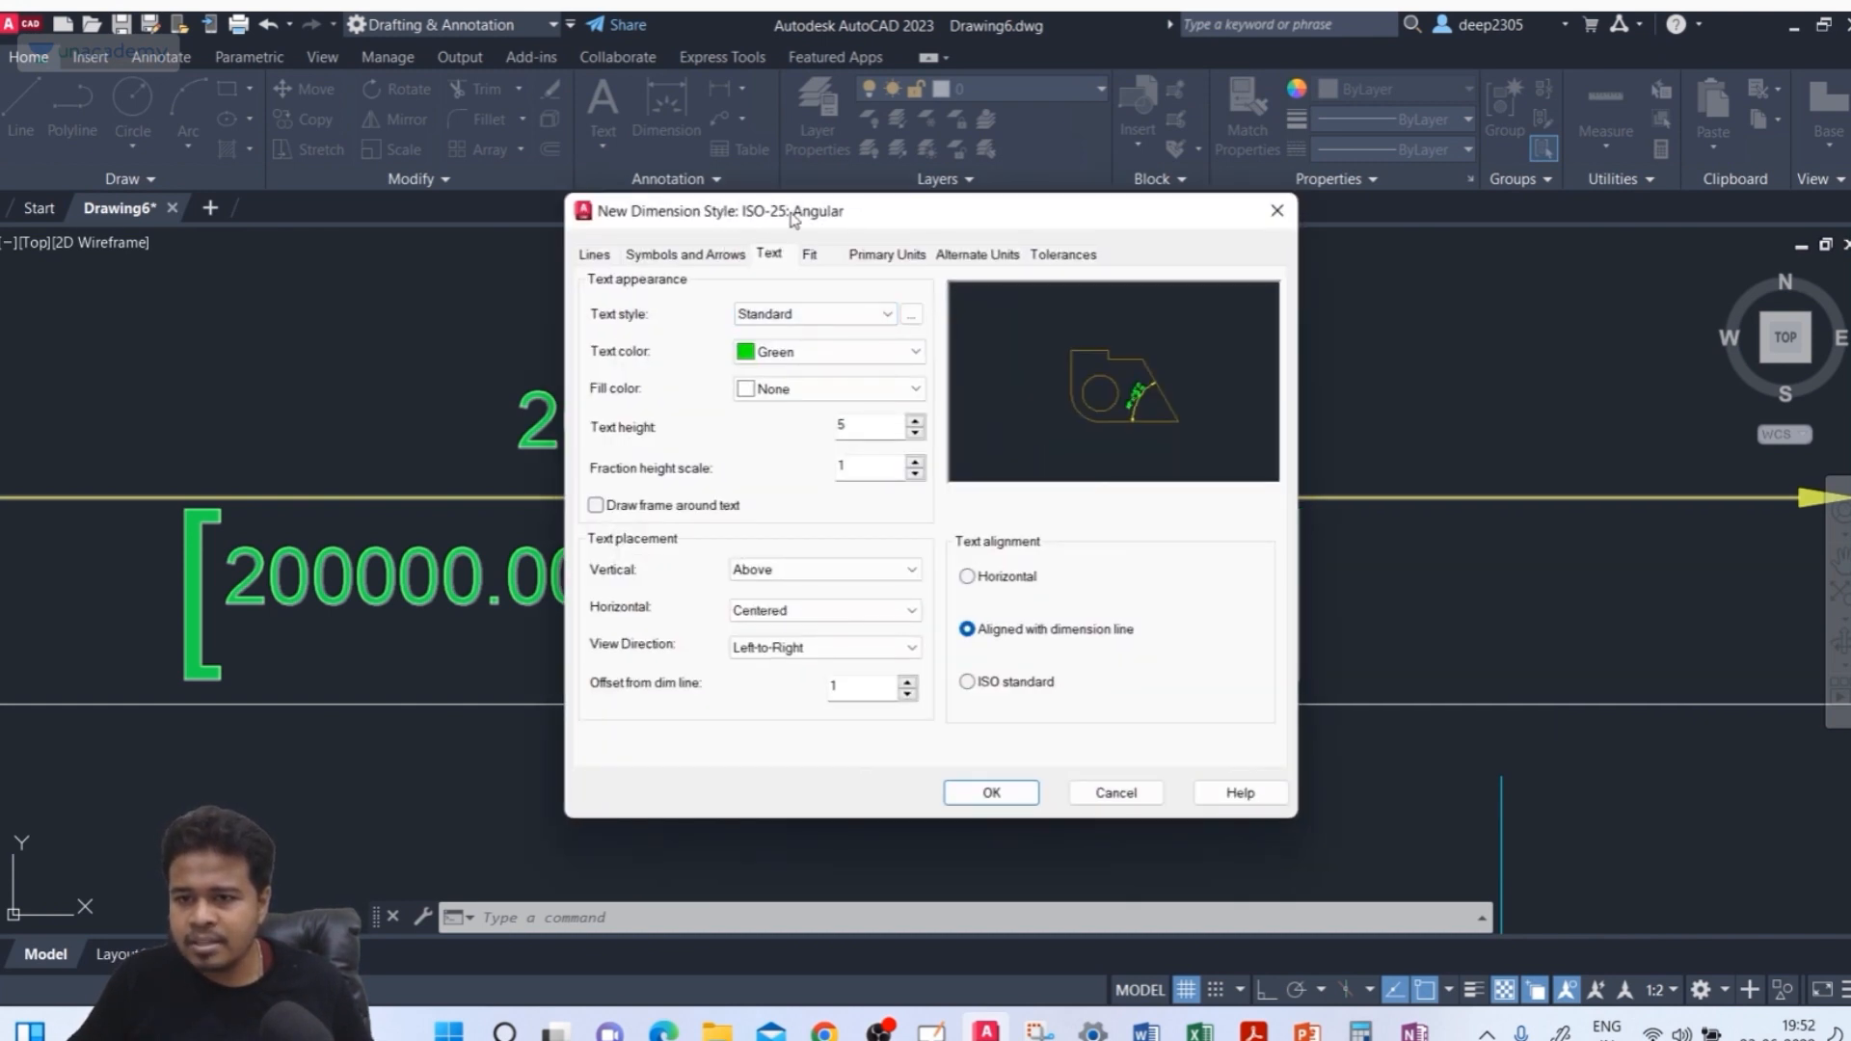
pyautogui.click(594, 255)
pyautogui.click(768, 254)
pyautogui.click(810, 254)
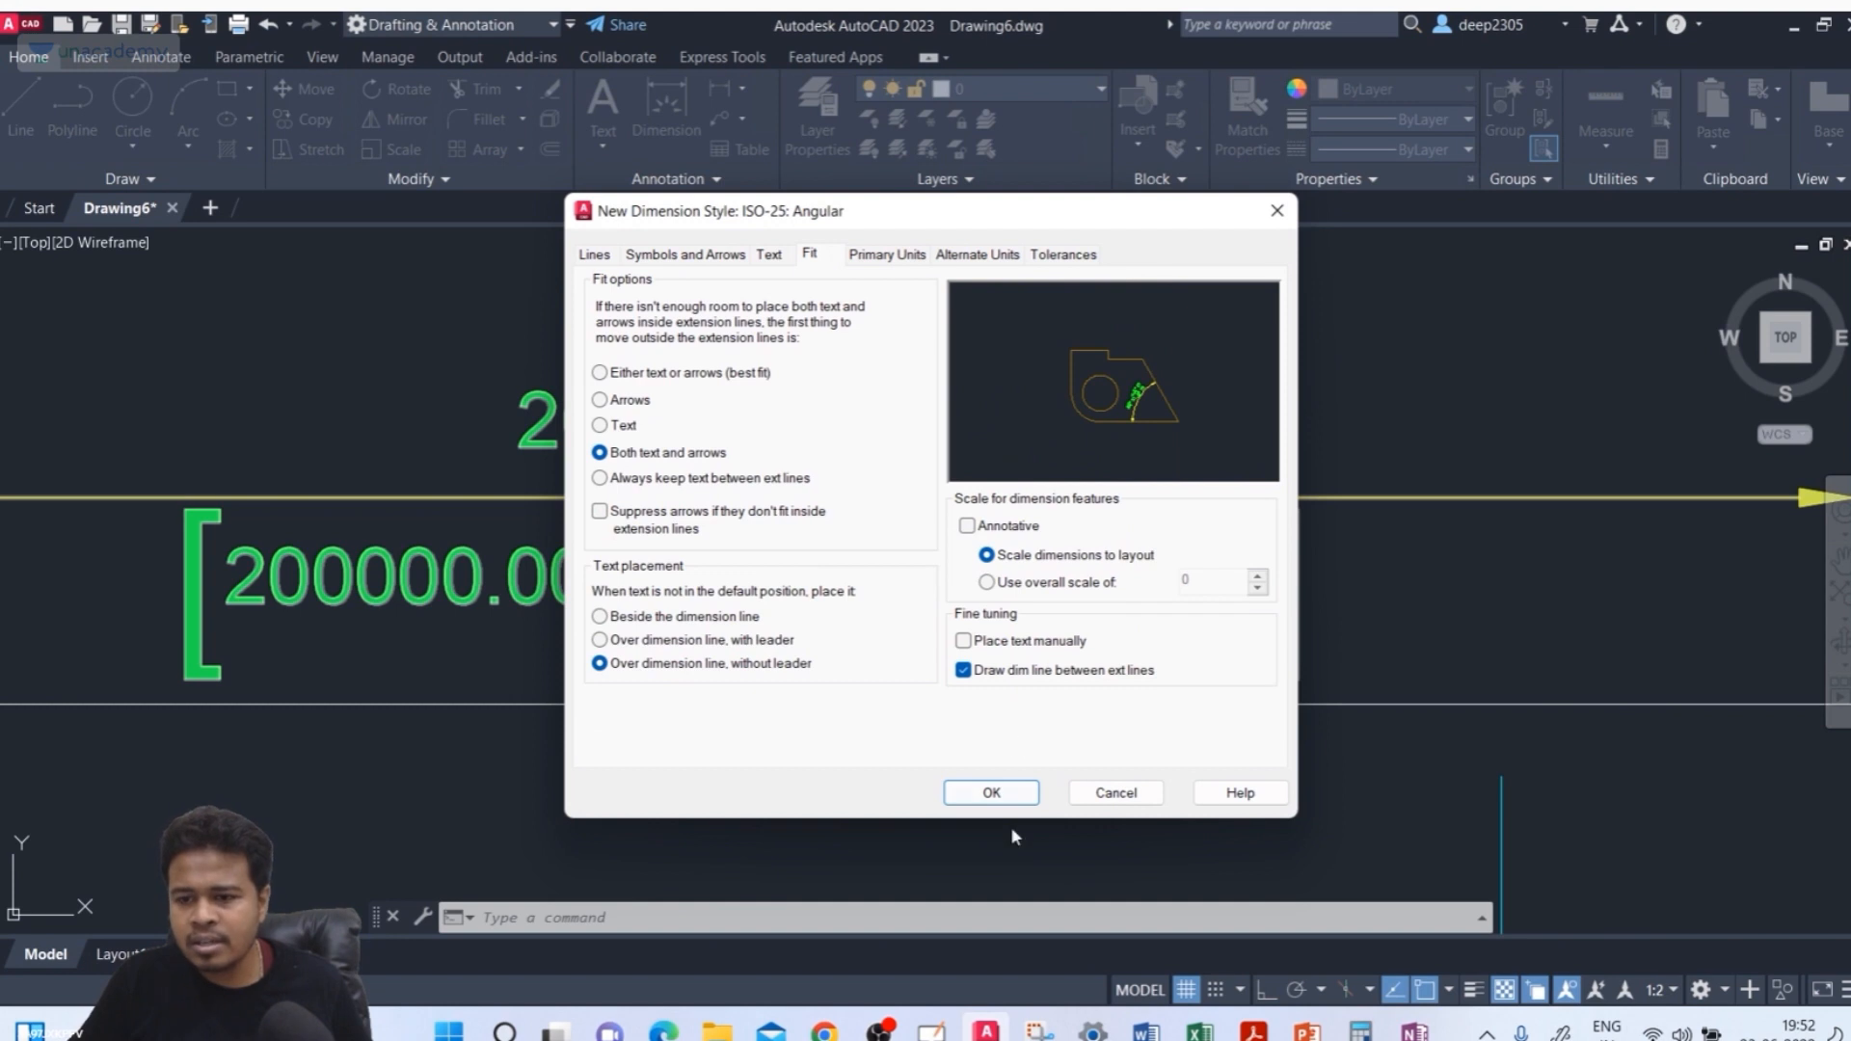
pyautogui.click(1003, 795)
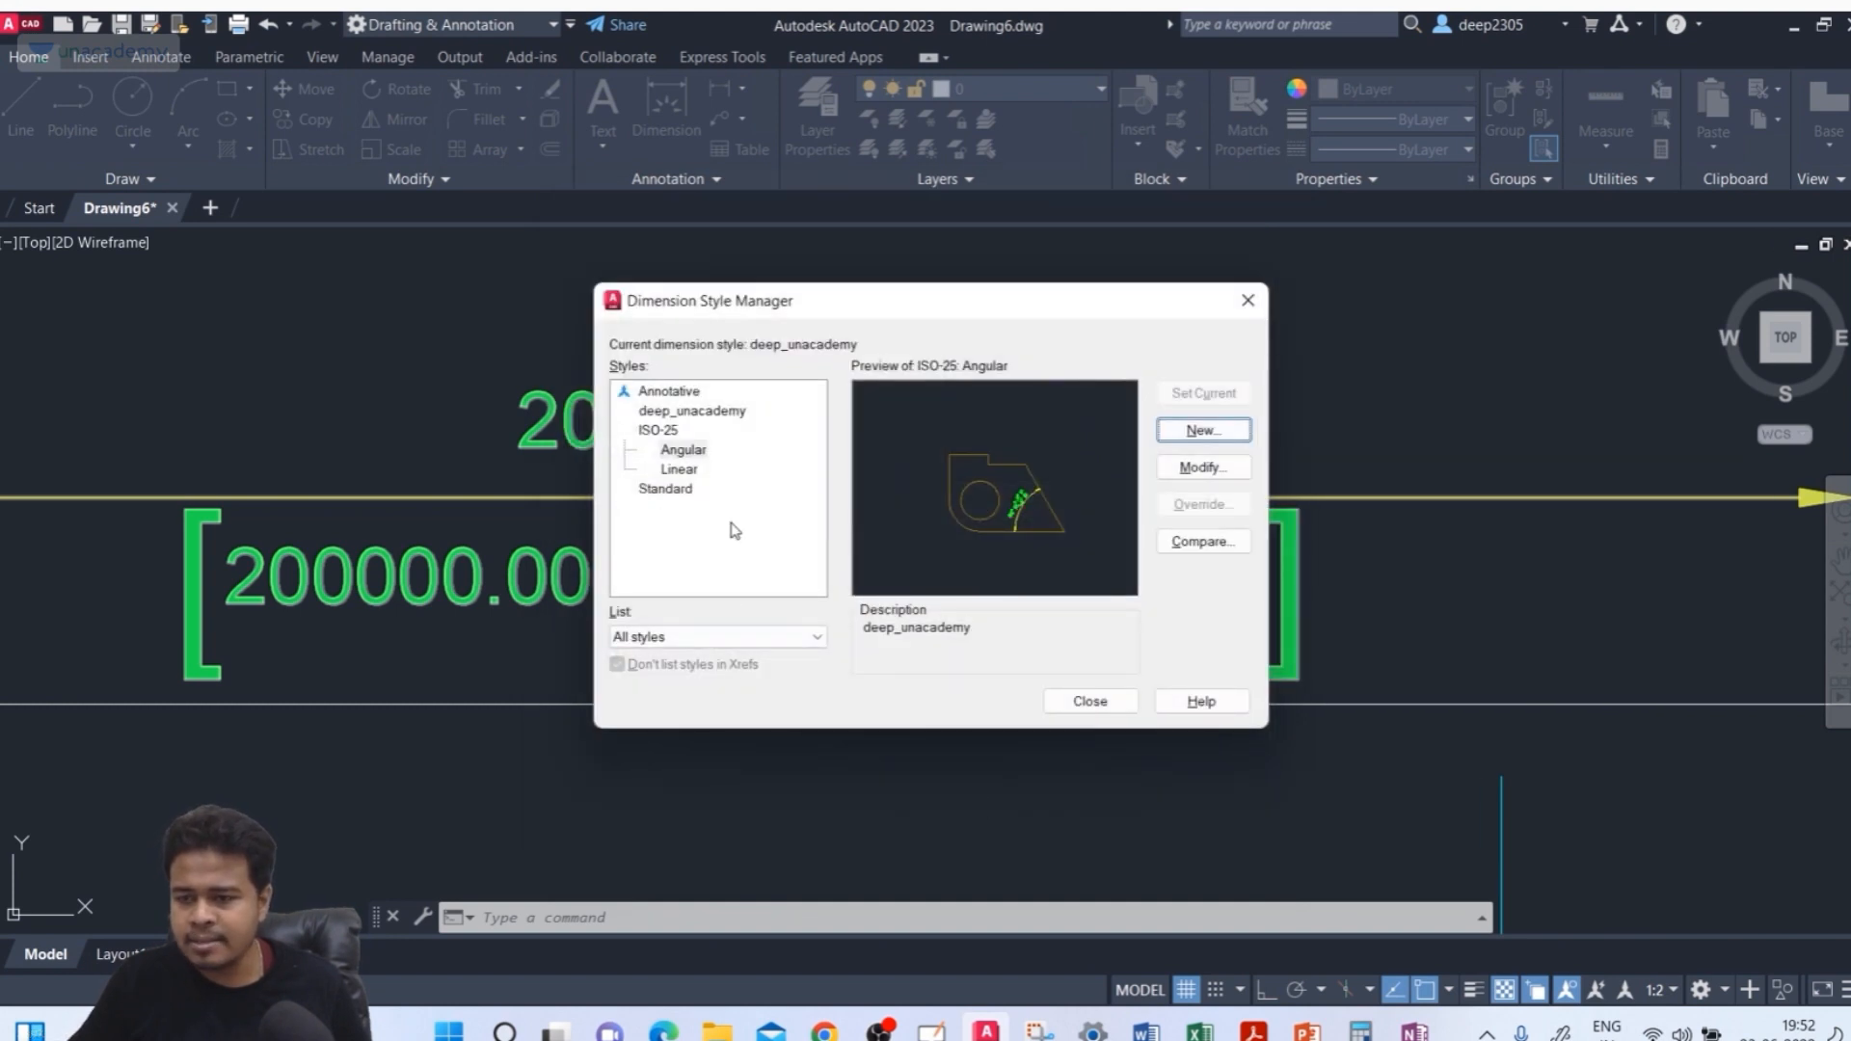
# Make ISO-25 the current dimension style
pyautogui.click(678, 471)
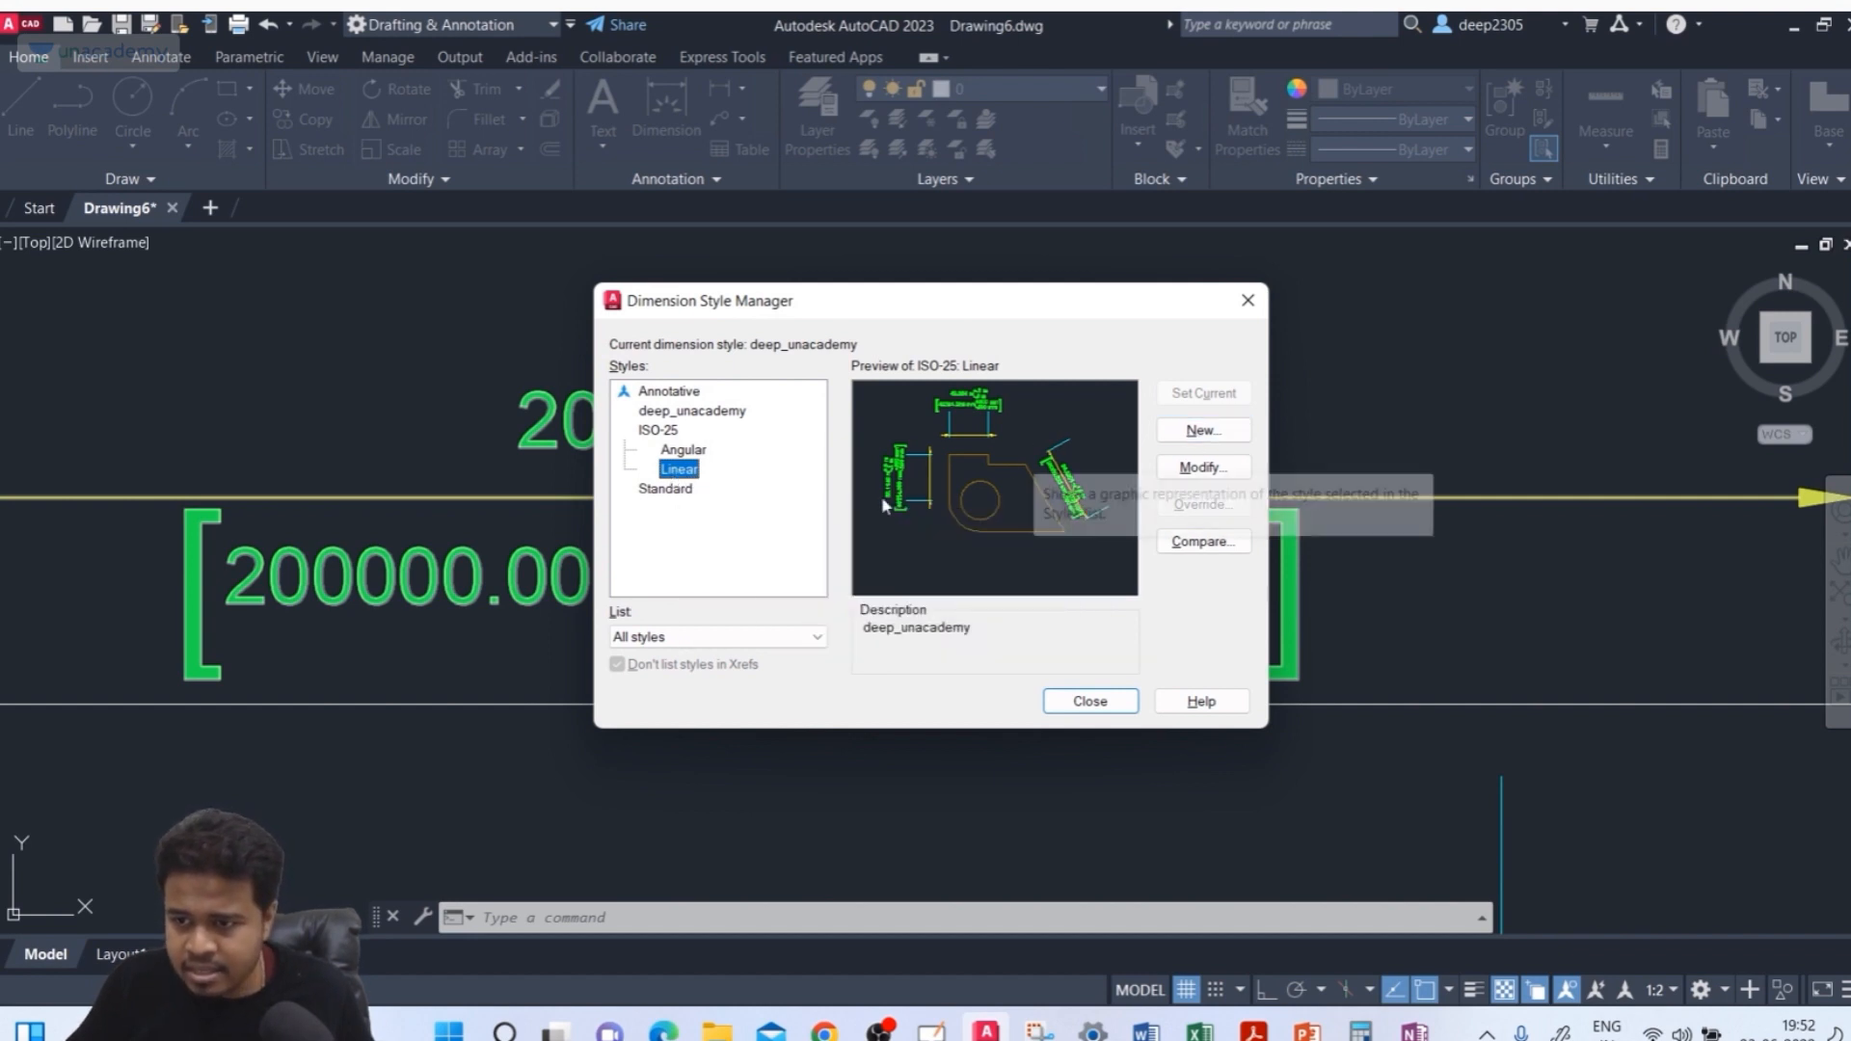
pyautogui.click(660, 430)
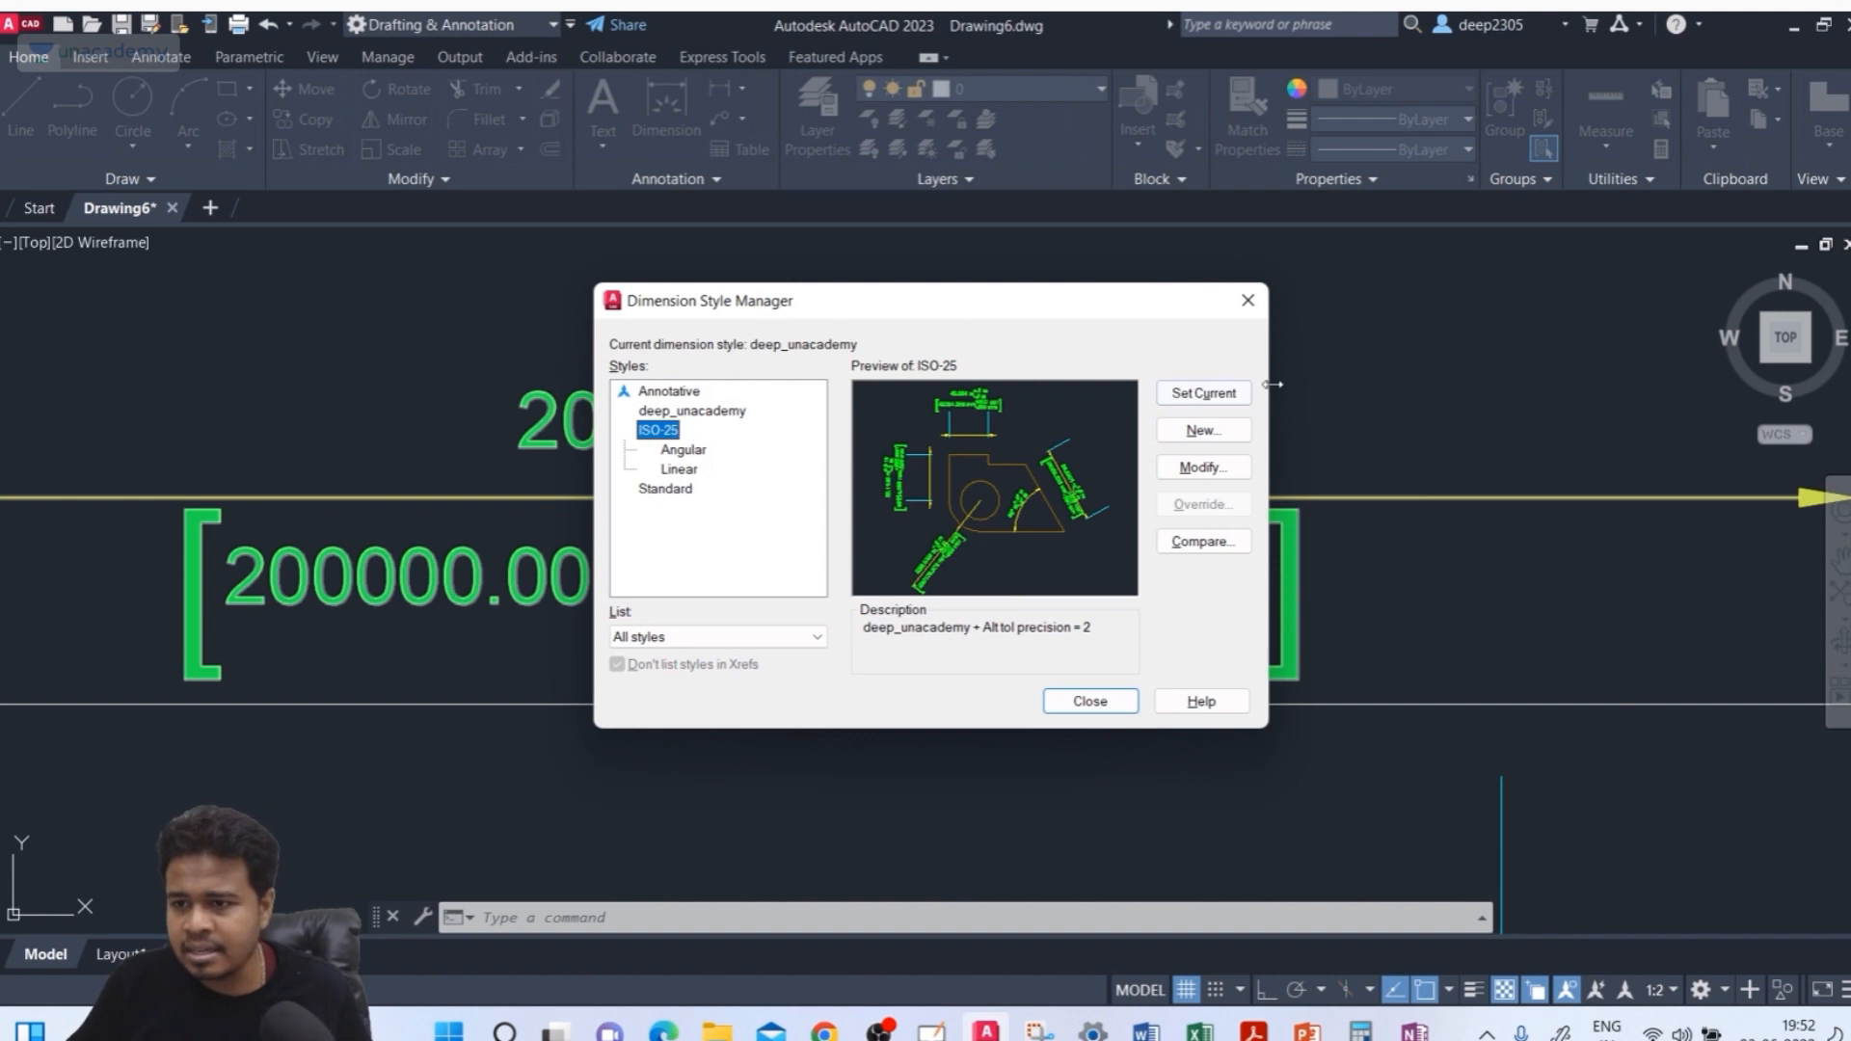
pyautogui.click(1203, 393)
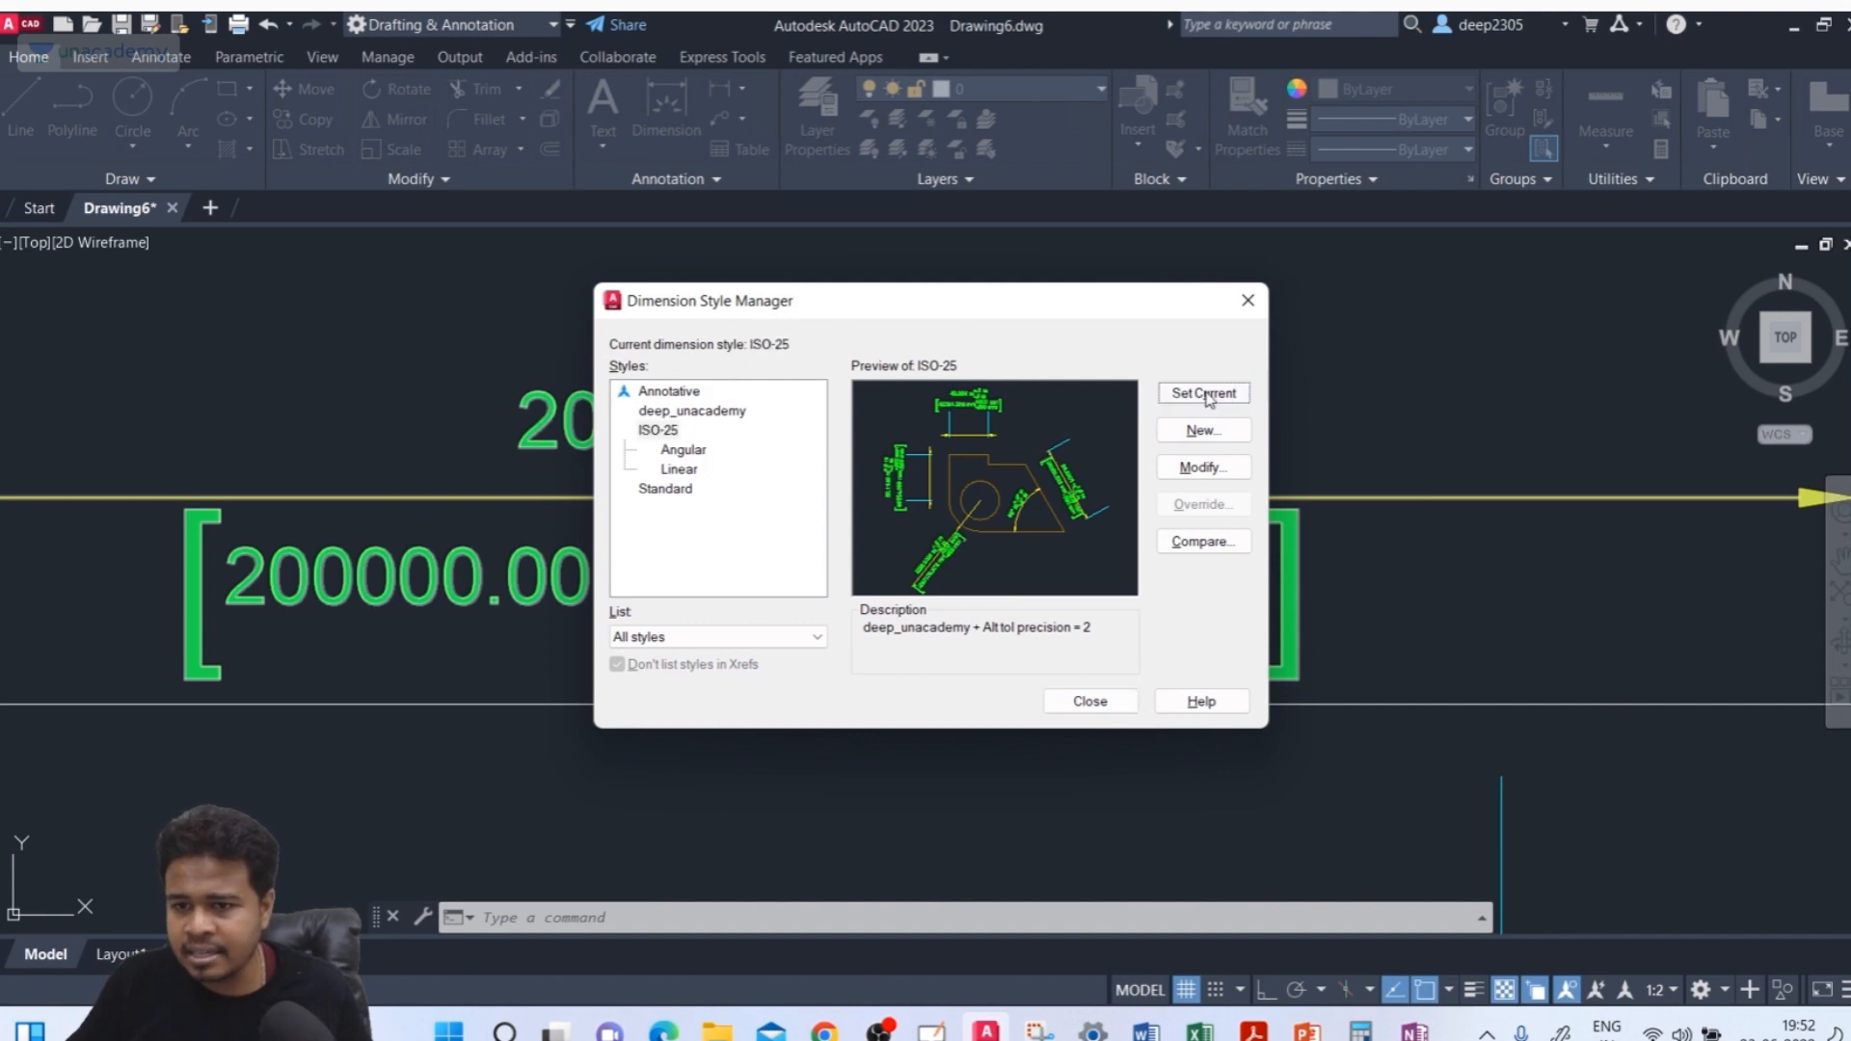
# Compare the ISO-25 style with its Angular and Linear sub-styles and the Standard style
pyautogui.click(679, 470)
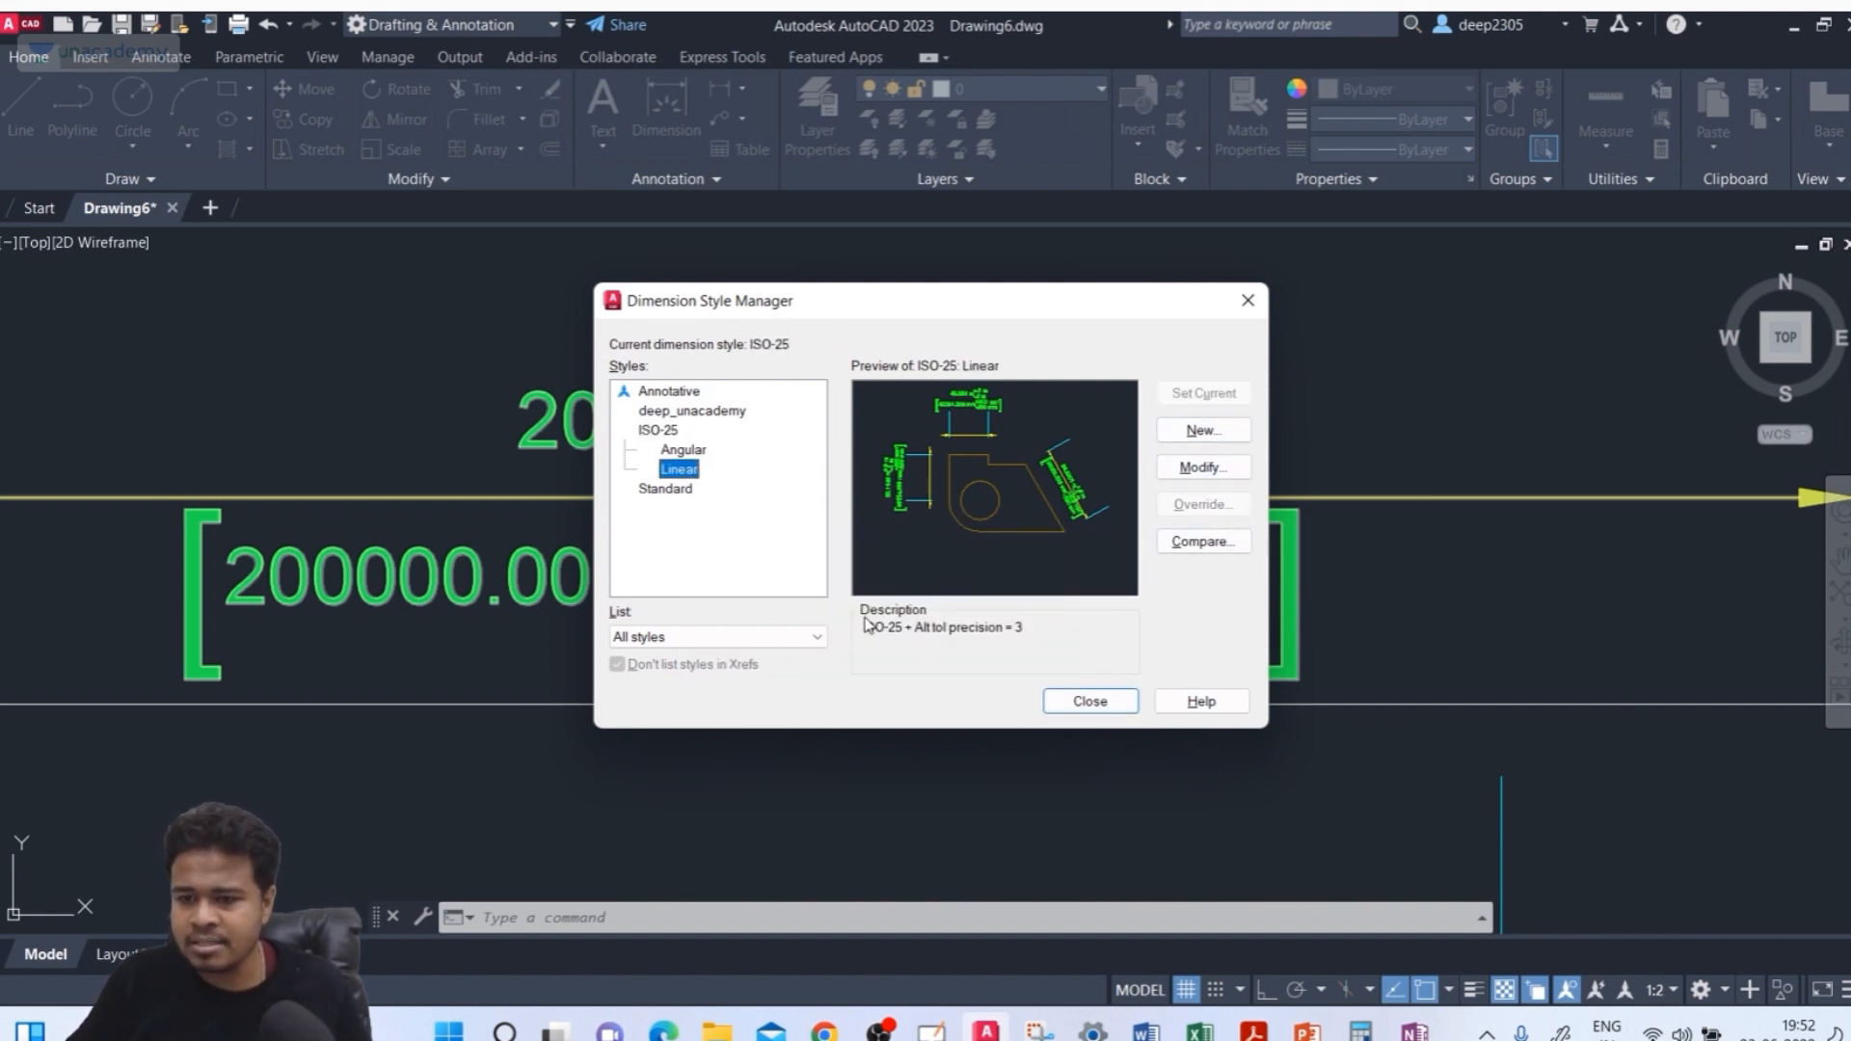
pyautogui.click(684, 452)
pyautogui.click(680, 470)
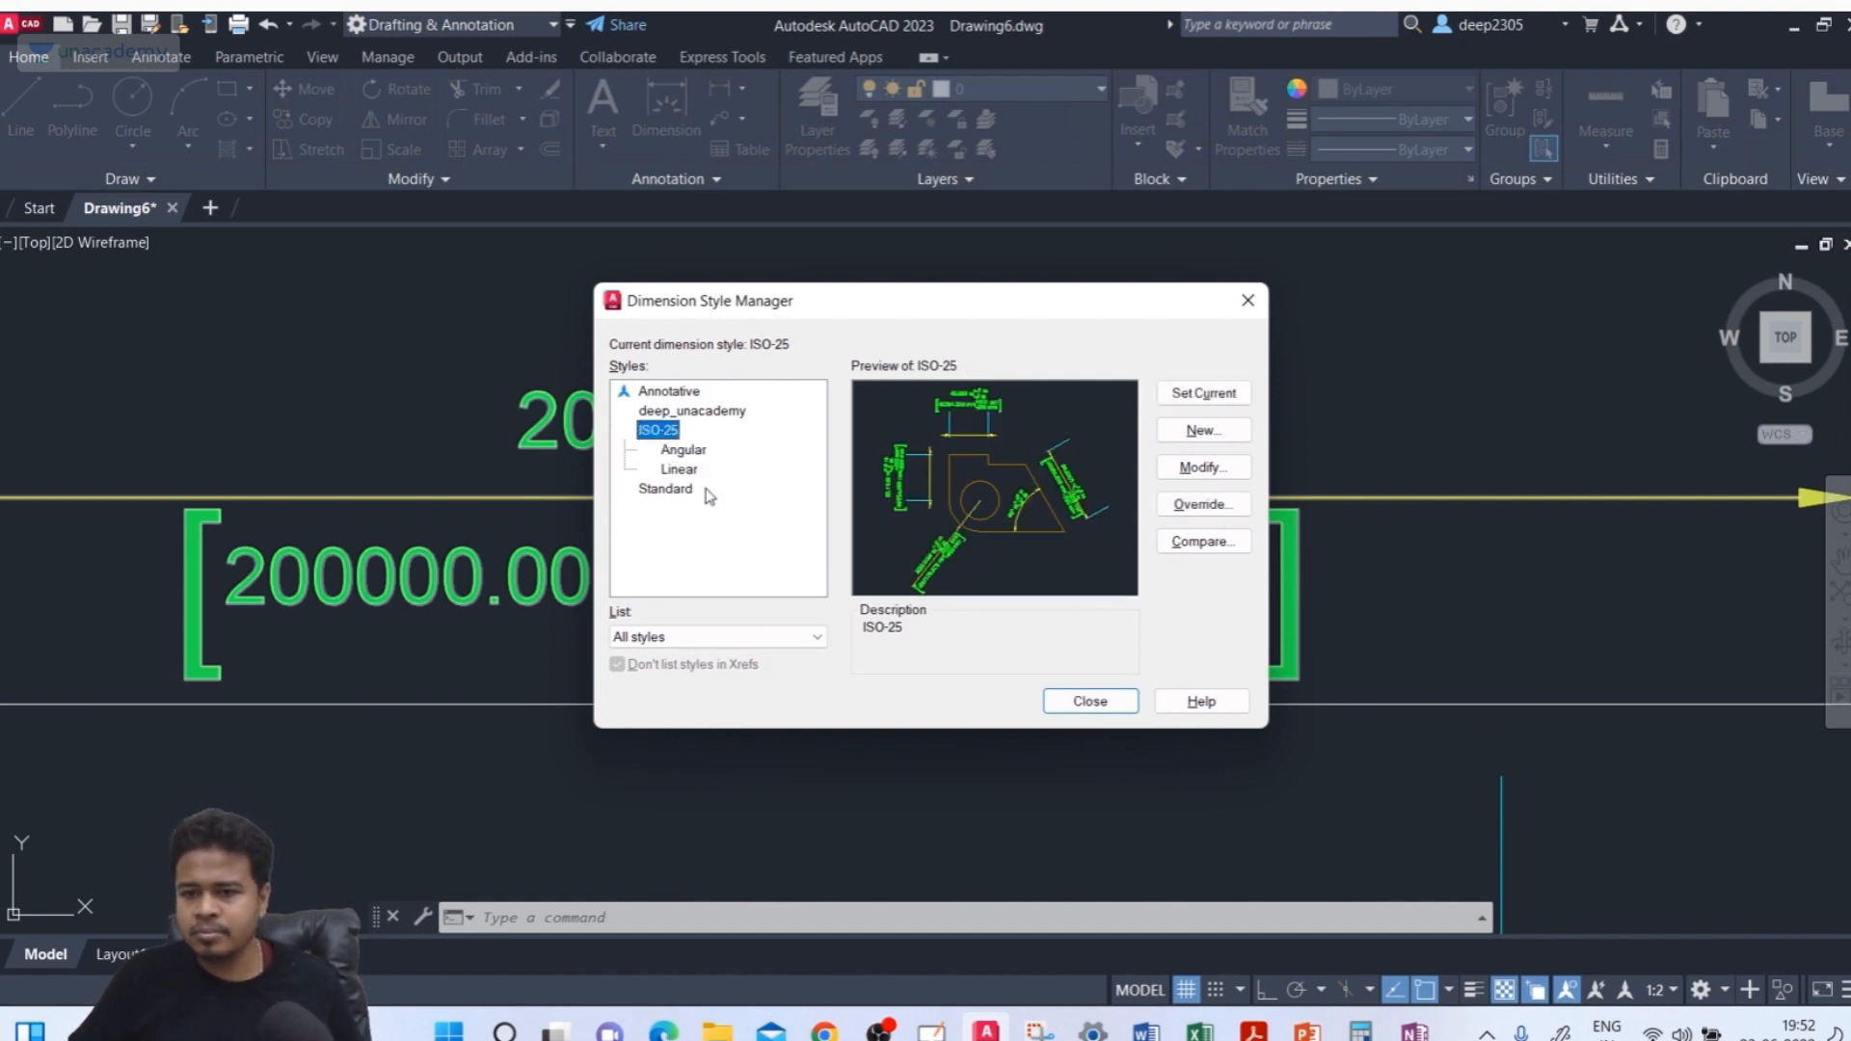
pyautogui.click(665, 488)
pyautogui.click(678, 470)
pyautogui.click(688, 452)
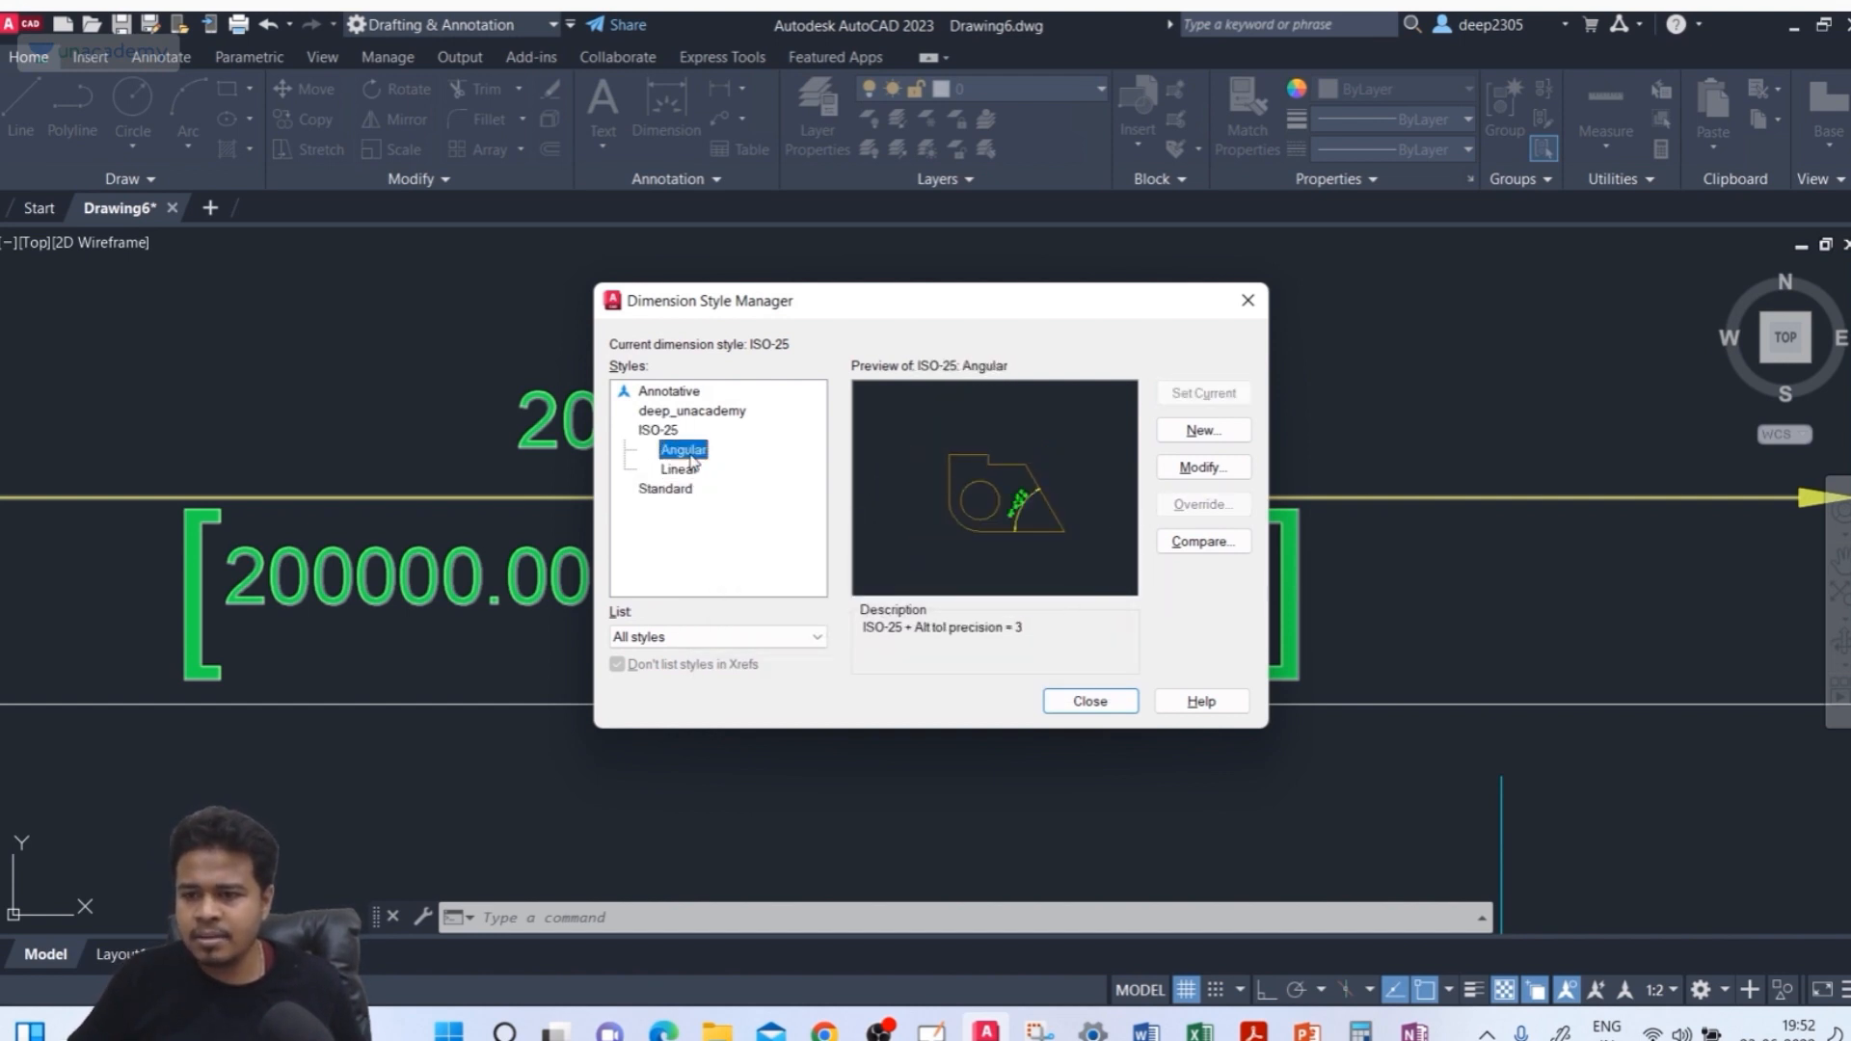
pyautogui.click(679, 471)
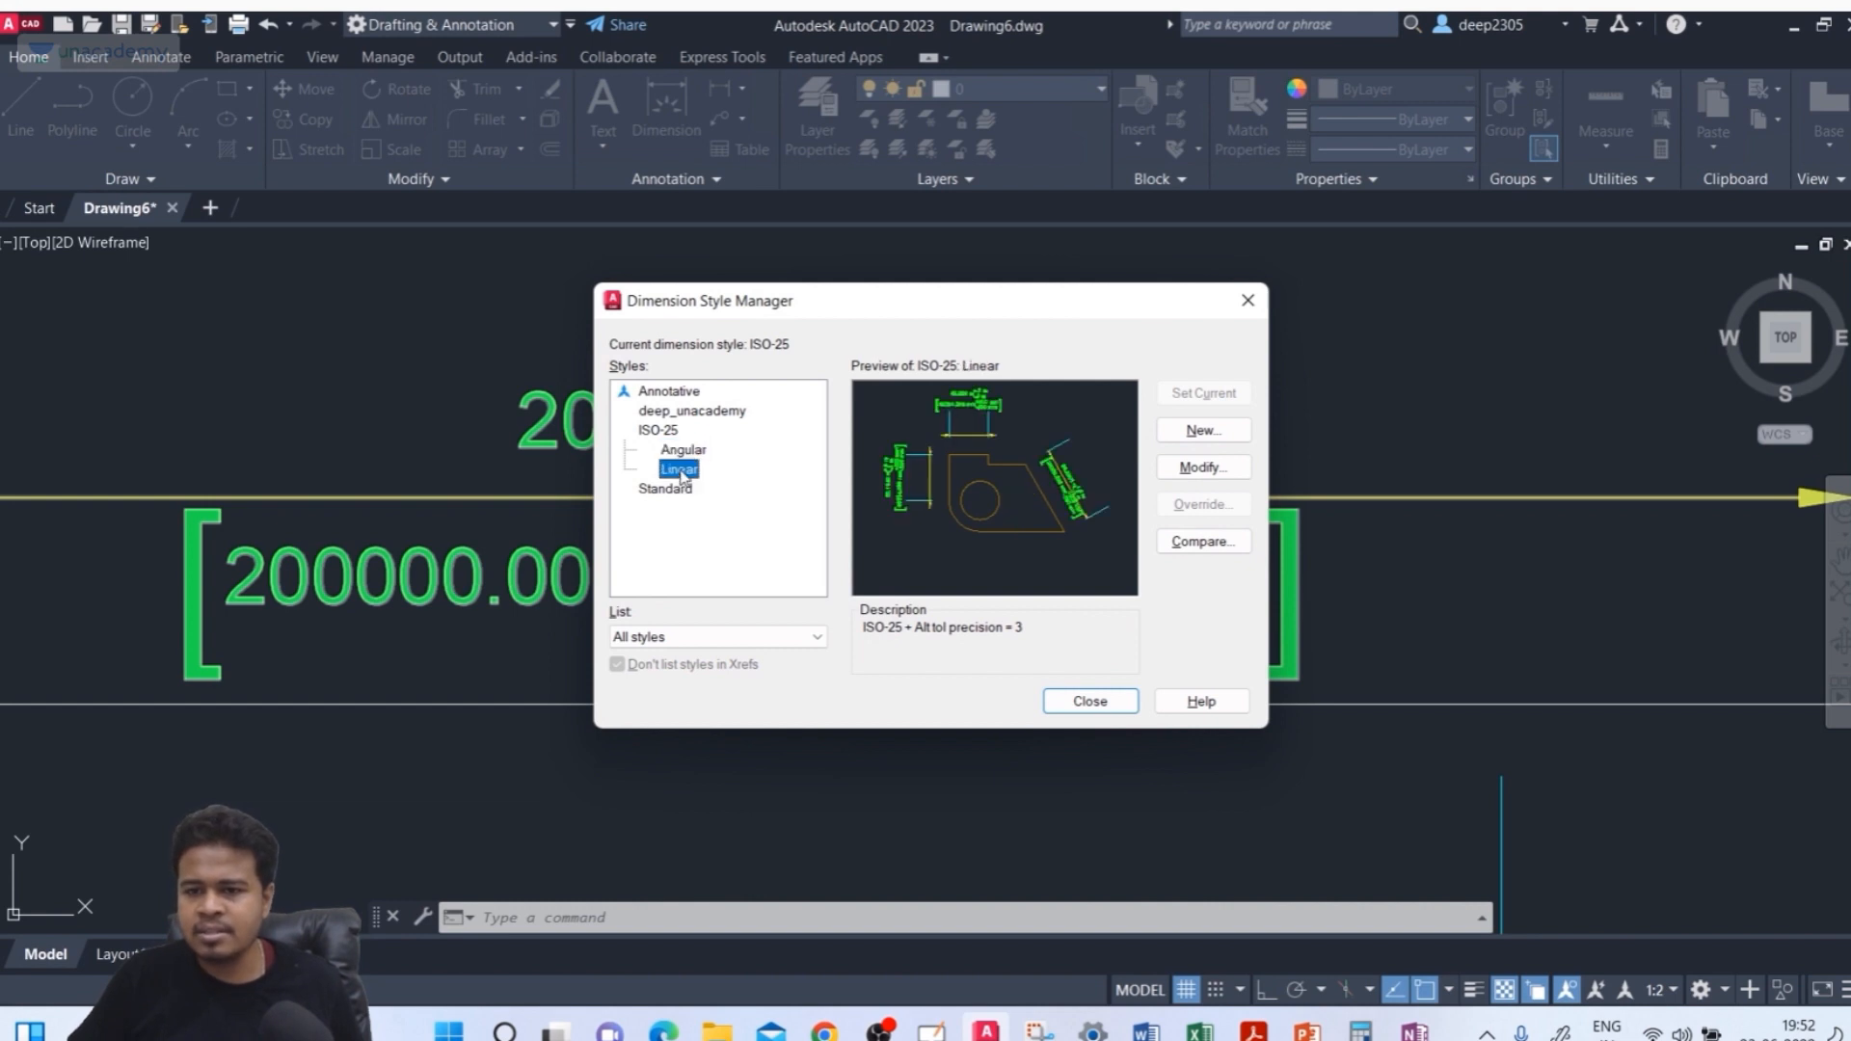
pyautogui.click(677, 453)
pyautogui.click(672, 436)
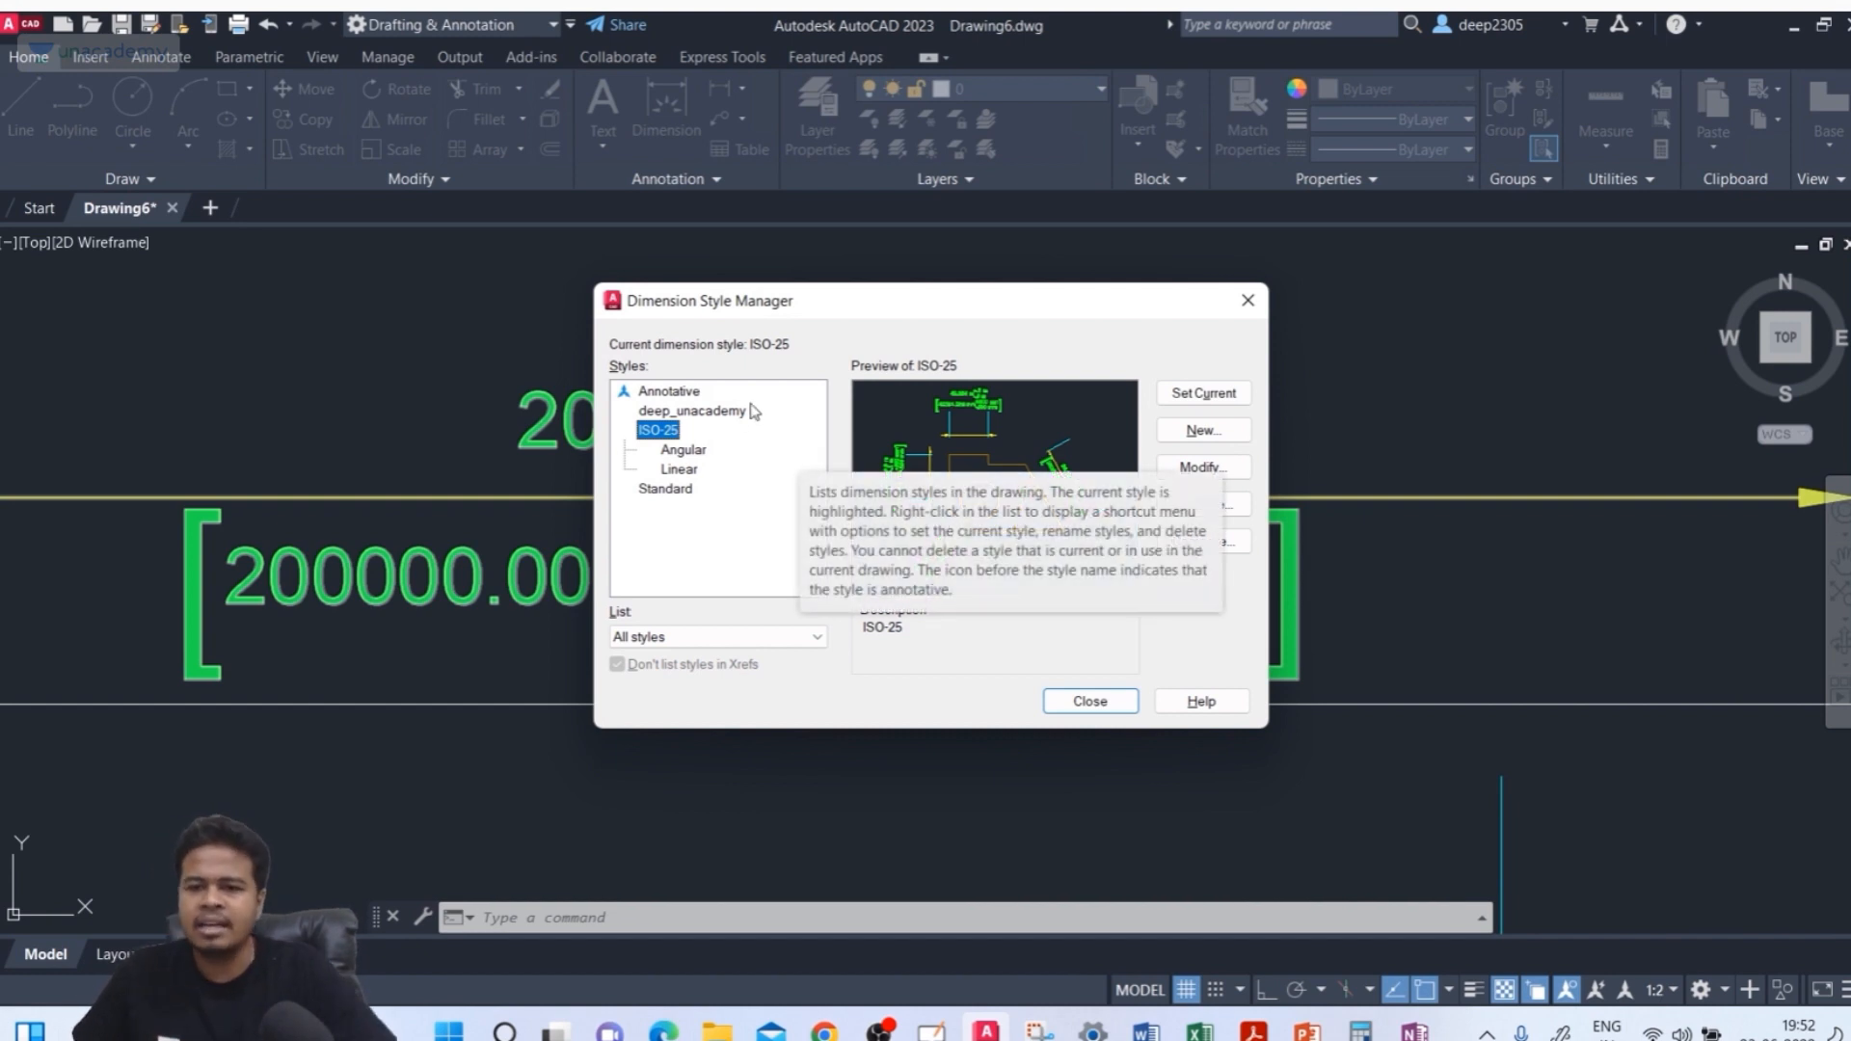
# Make deep_unacademy the current dimension style and close the Dimension Style Manager
pyautogui.click(719, 412)
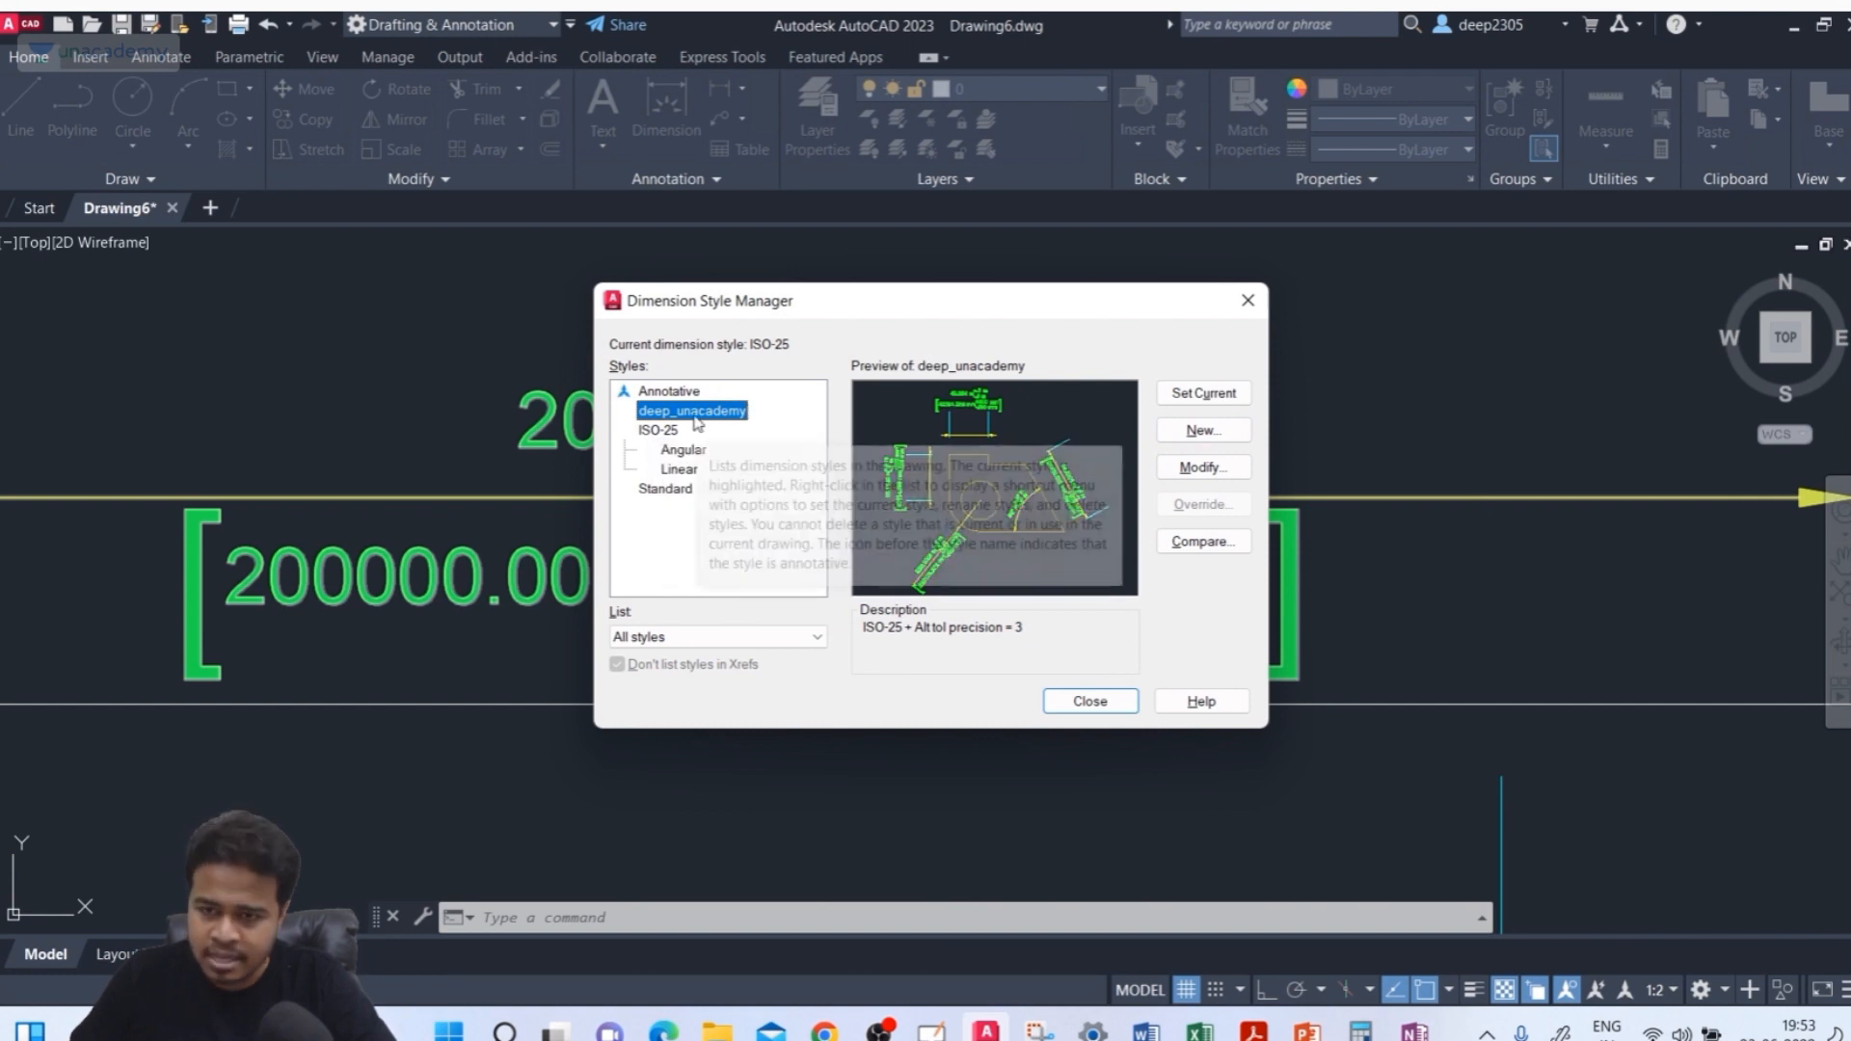
pyautogui.click(1208, 396)
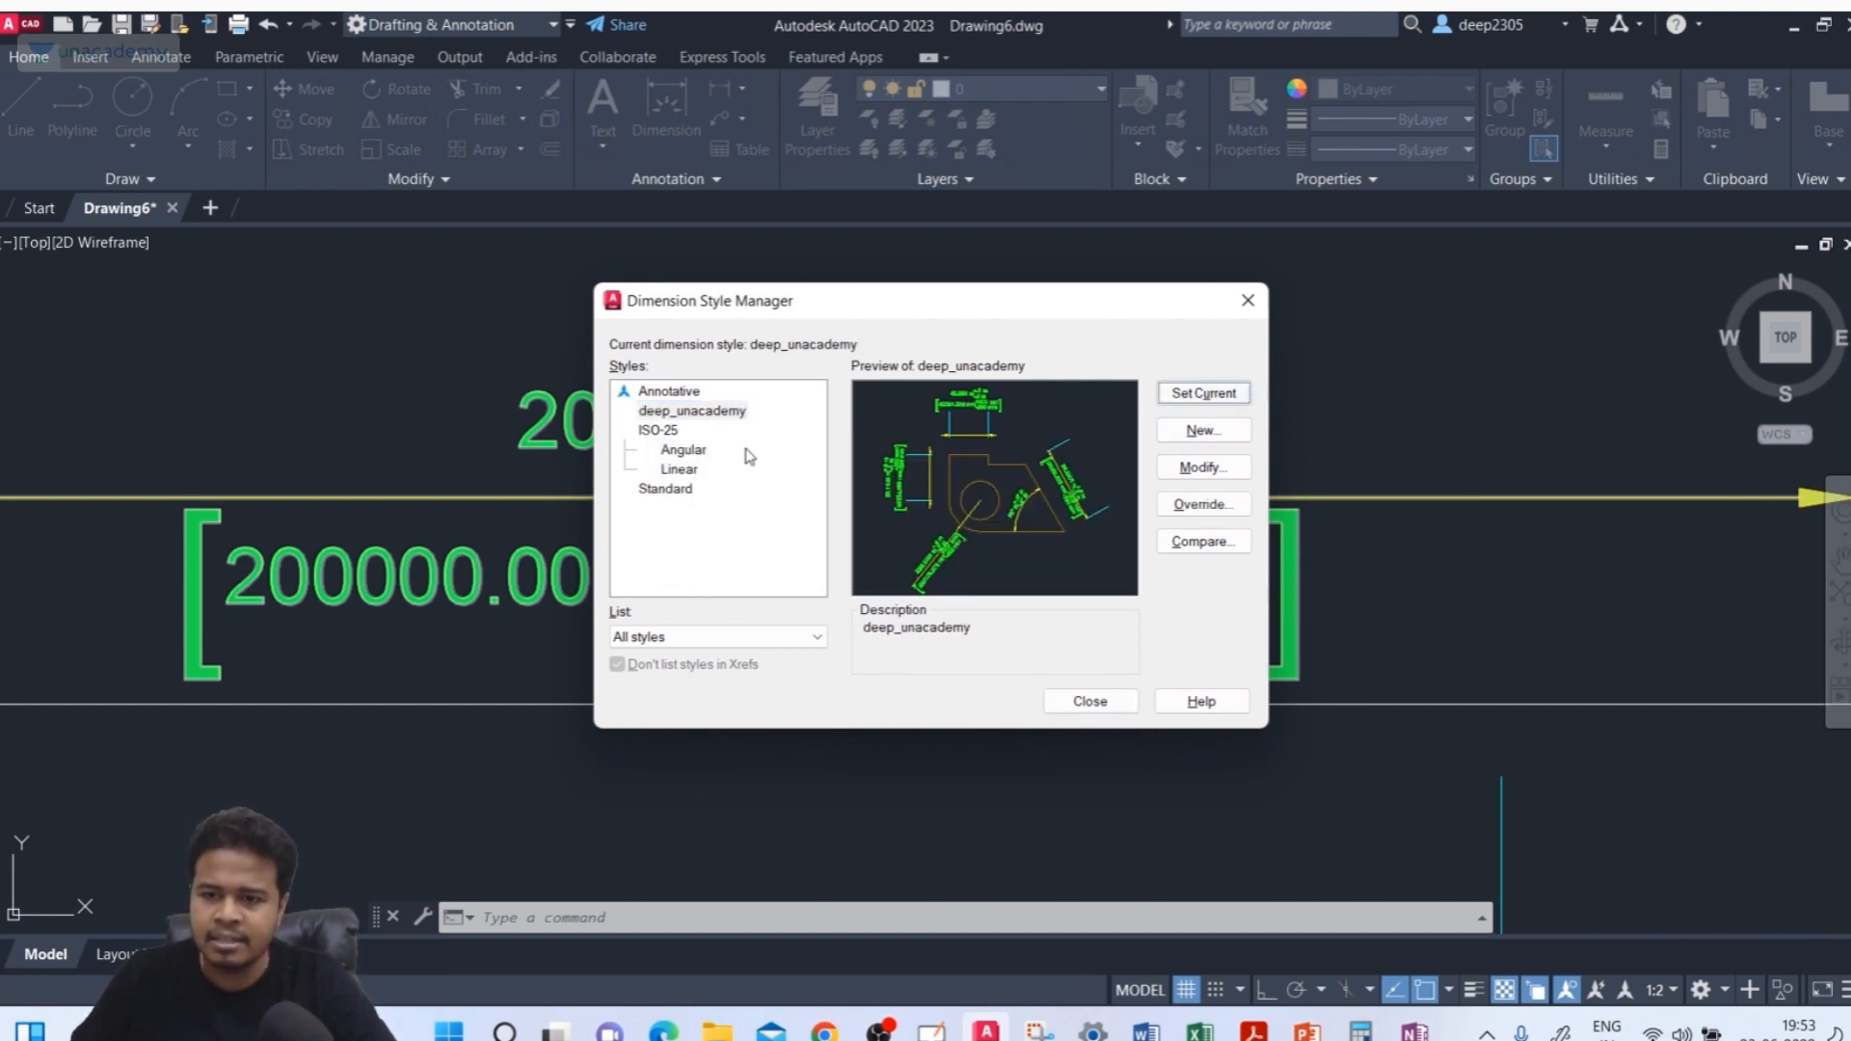
pyautogui.click(1093, 703)
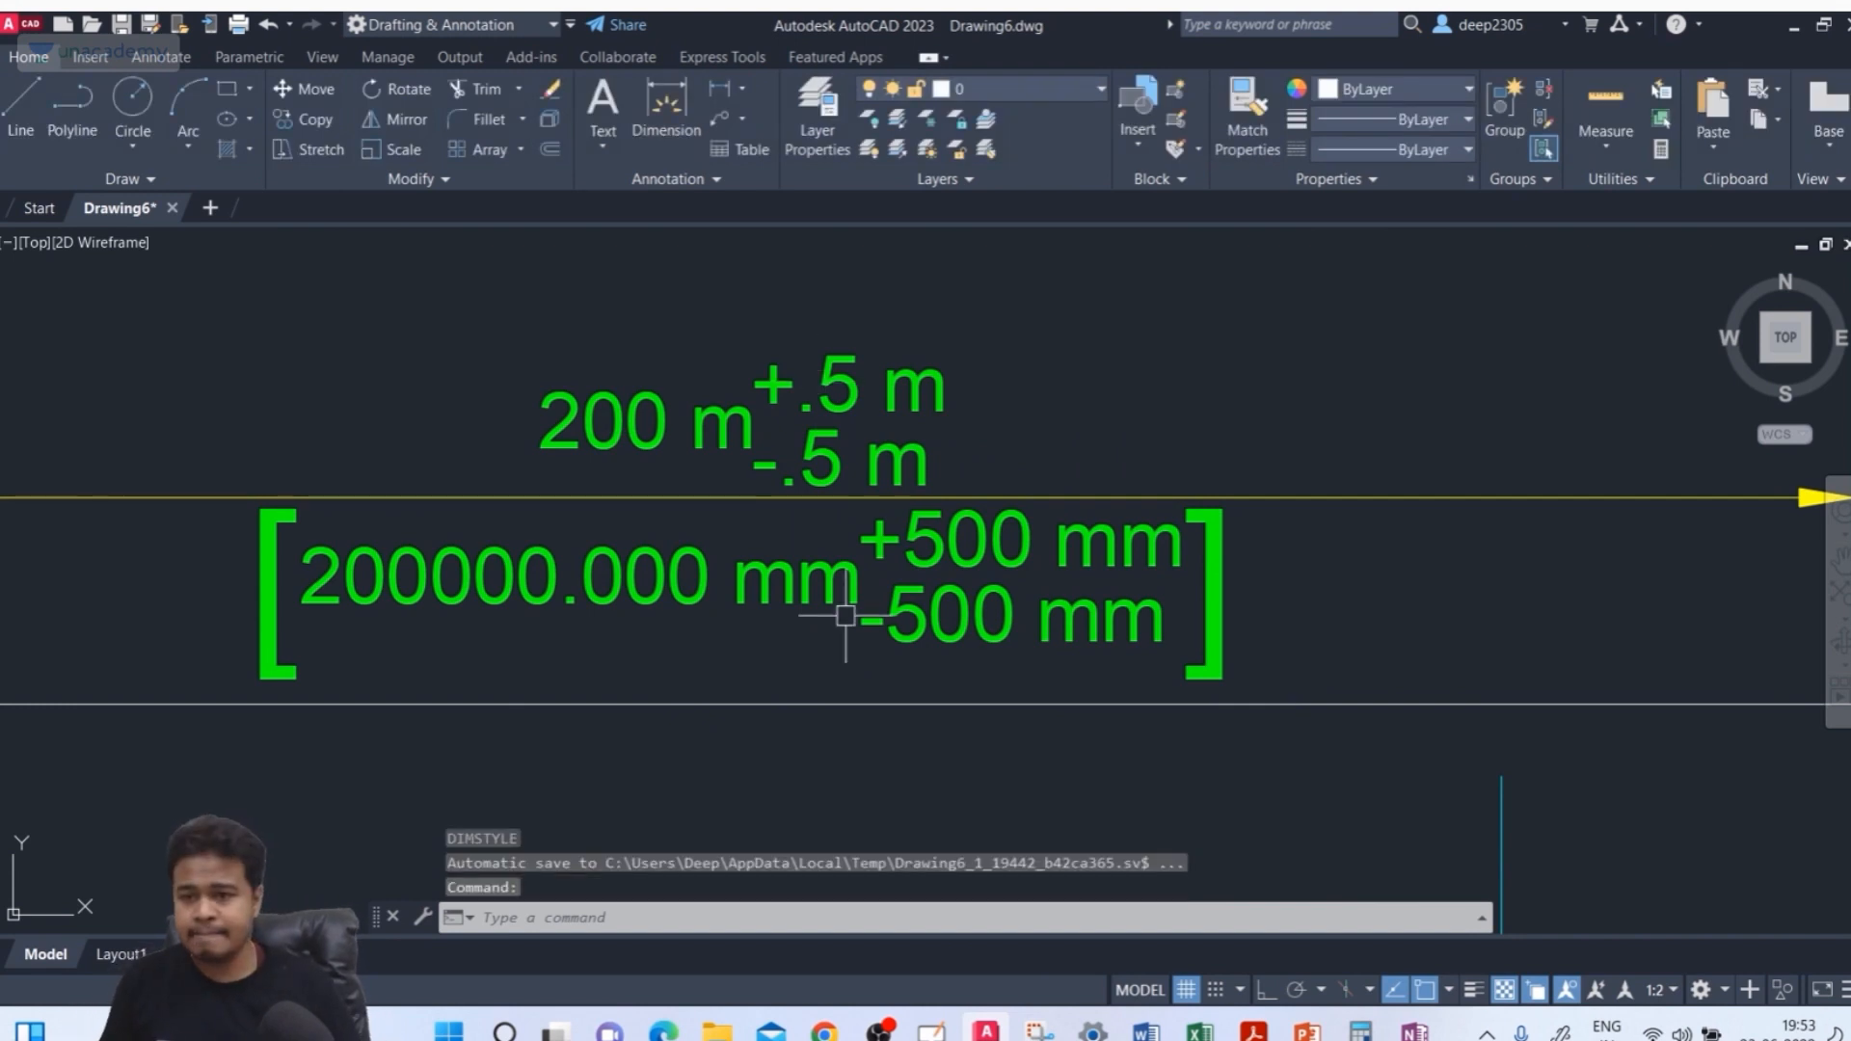
# Erase all shapes and dimensions in the drawing
pyautogui.scroll(-6, 802, 477)
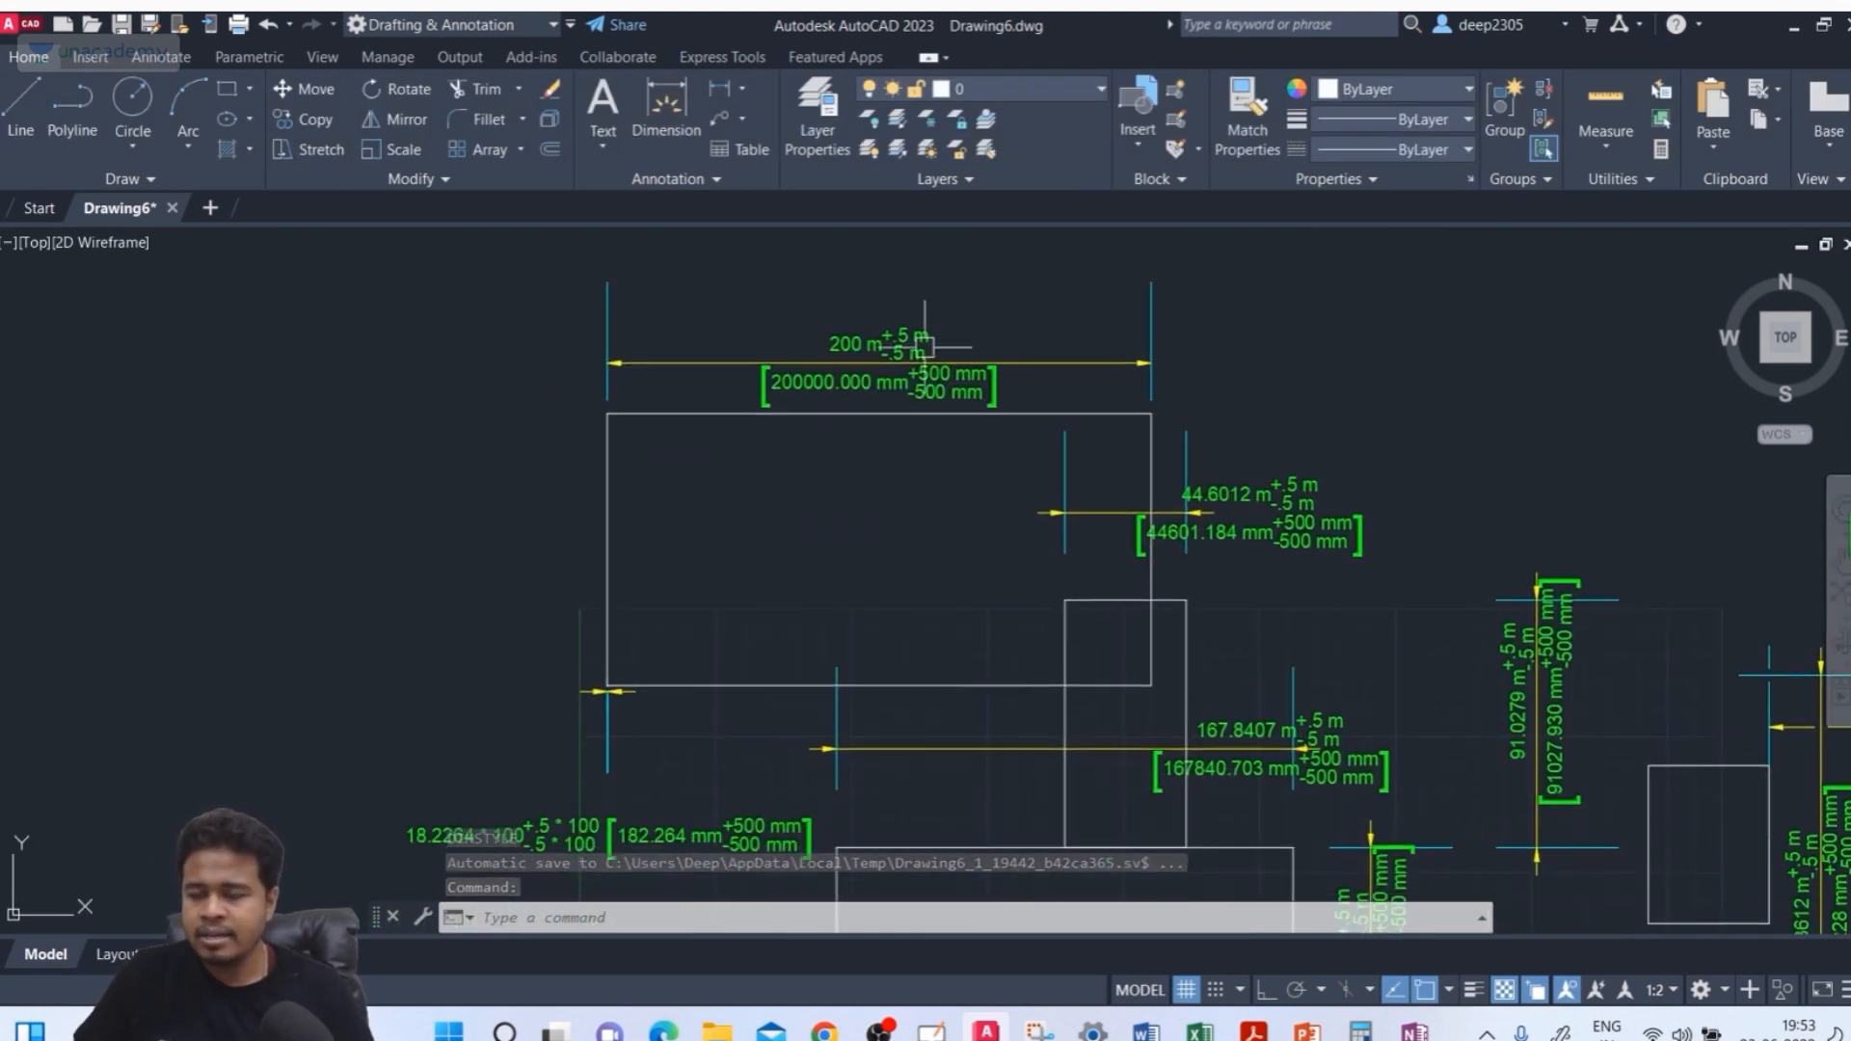
pyautogui.moveTo(743, 518)
pyautogui.mouseDown(button='middle')
pyautogui.moveTo(677, 504)
pyautogui.moveTo(788, 588)
pyautogui.moveTo(653, 598)
pyautogui.mouseUp(button='middle')
pyautogui.moveTo(785, 665)
pyautogui.mouseDown(button='middle')
pyautogui.moveTo(832, 573)
pyautogui.moveTo(830, 645)
pyautogui.moveTo(732, 667)
pyautogui.mouseUp(button='middle')
pyautogui.moveTo(1541, 459); pyautogui.dragTo(1544, 512, button='middle')
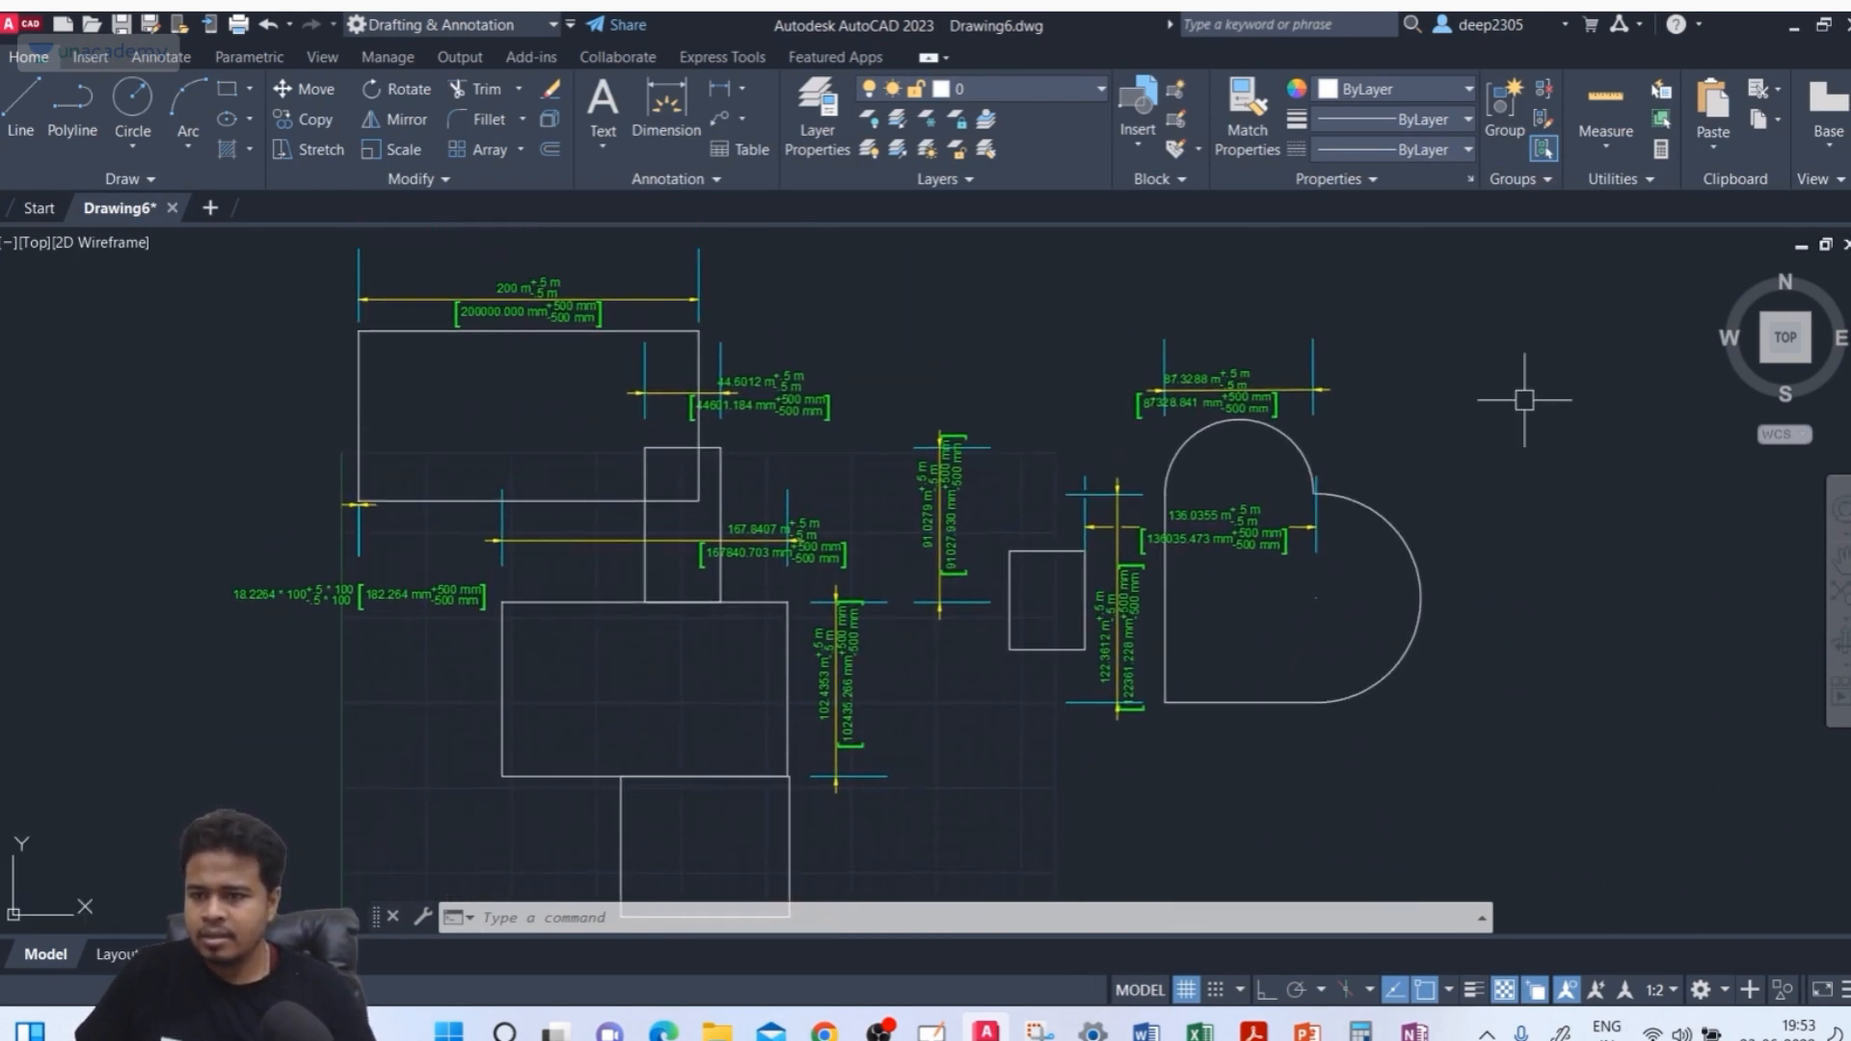
pyautogui.click(1534, 278)
pyautogui.click(175, 820)
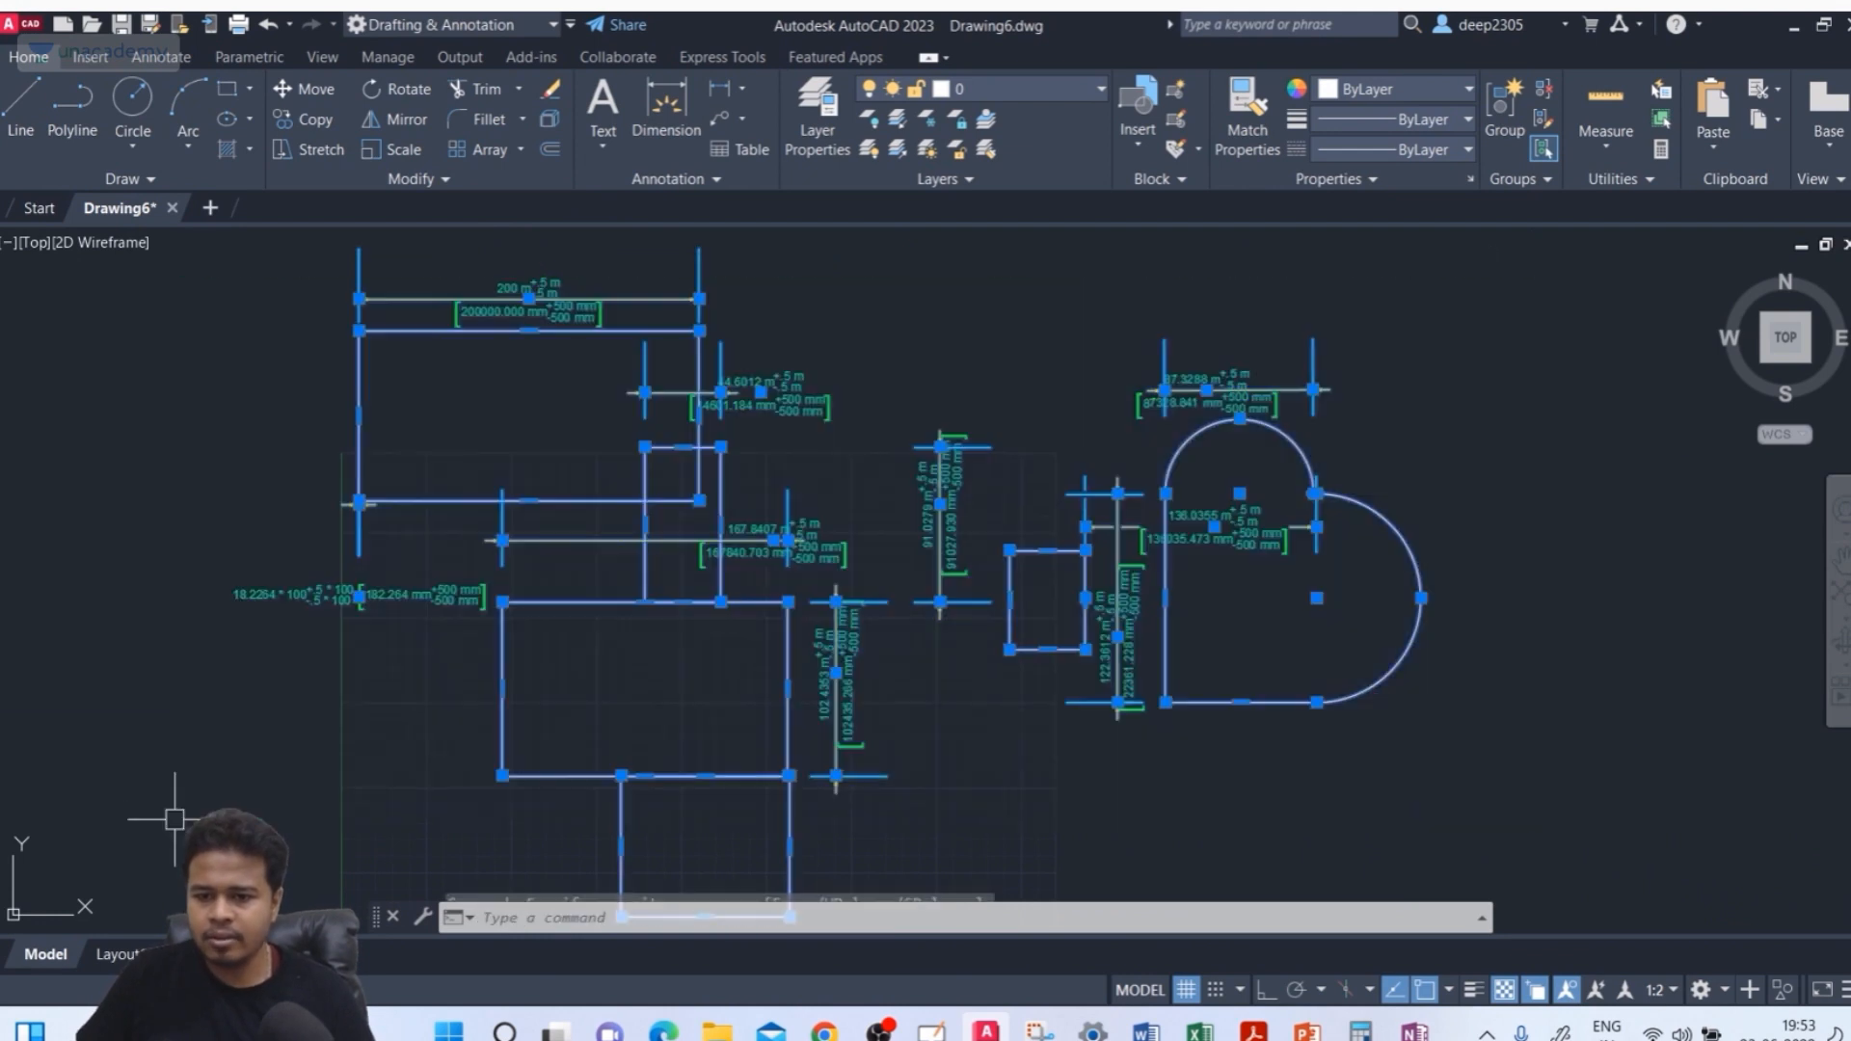
pyautogui.press('Delete')
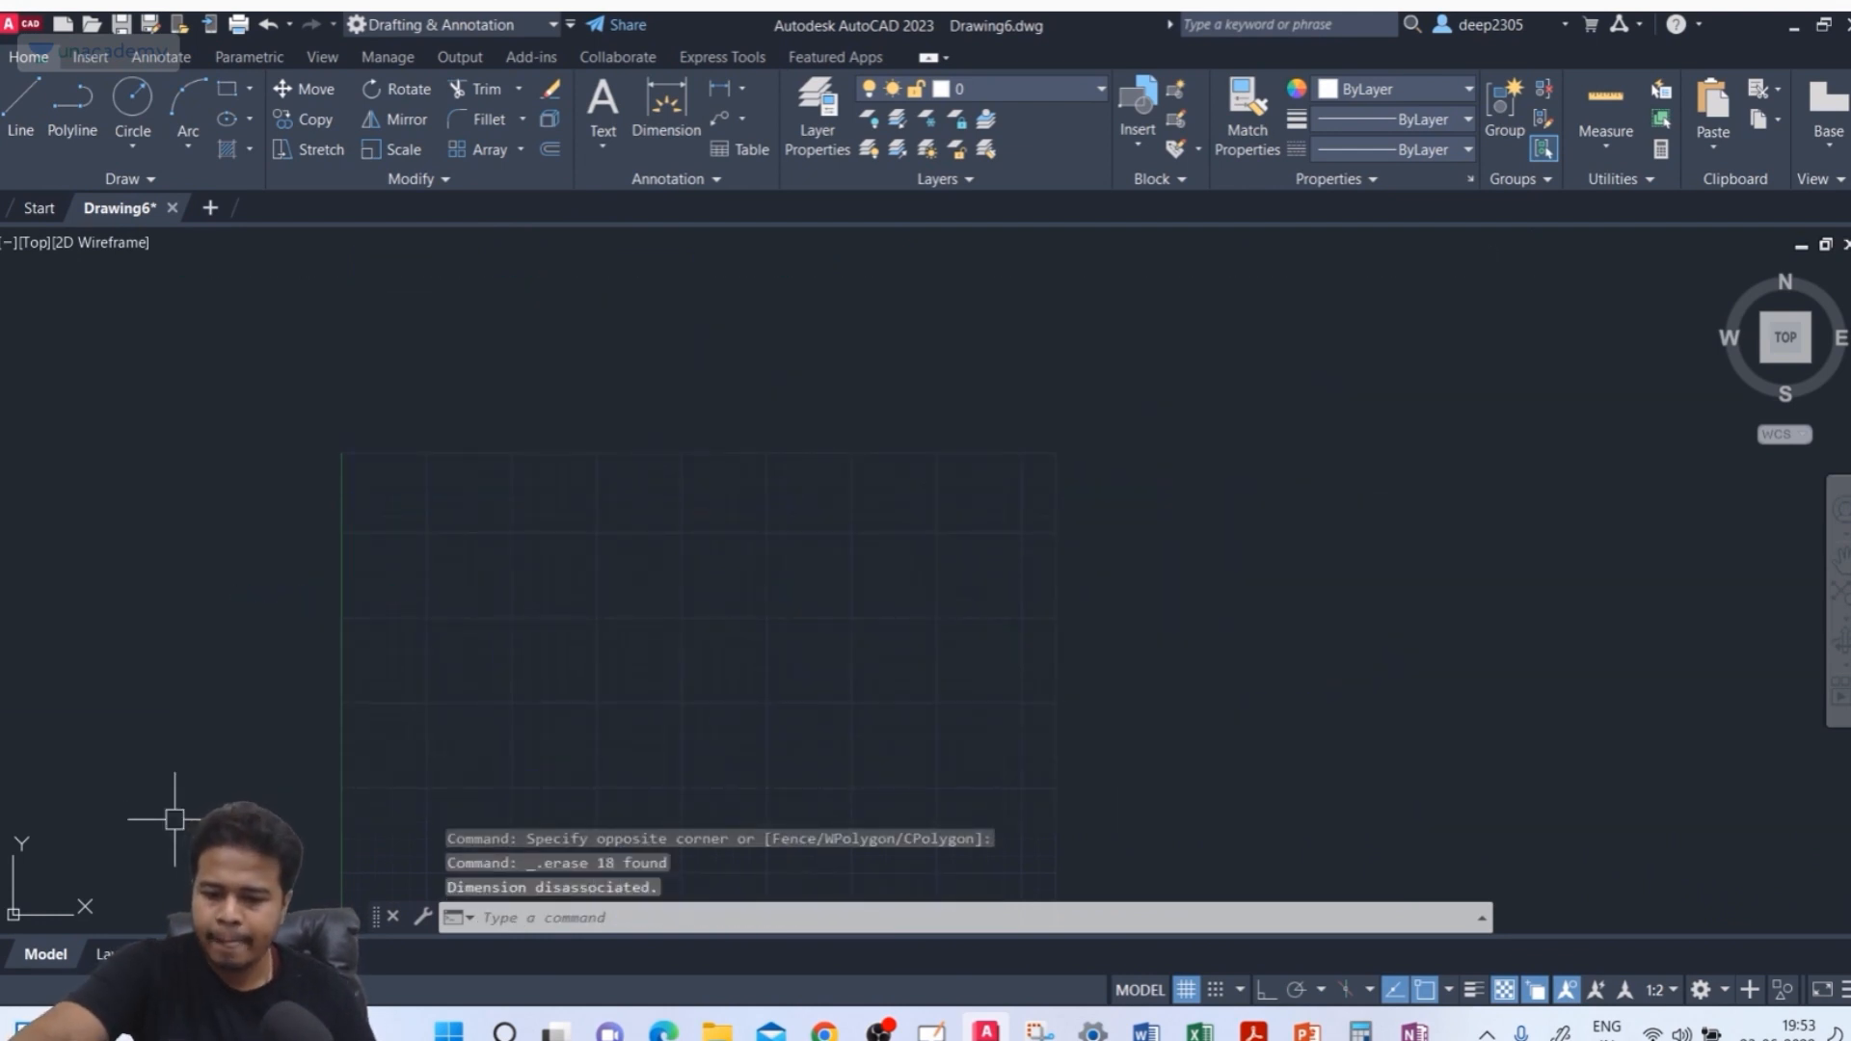
# Draw a new rectangle with the Rectangle command
pyautogui.write('rec')
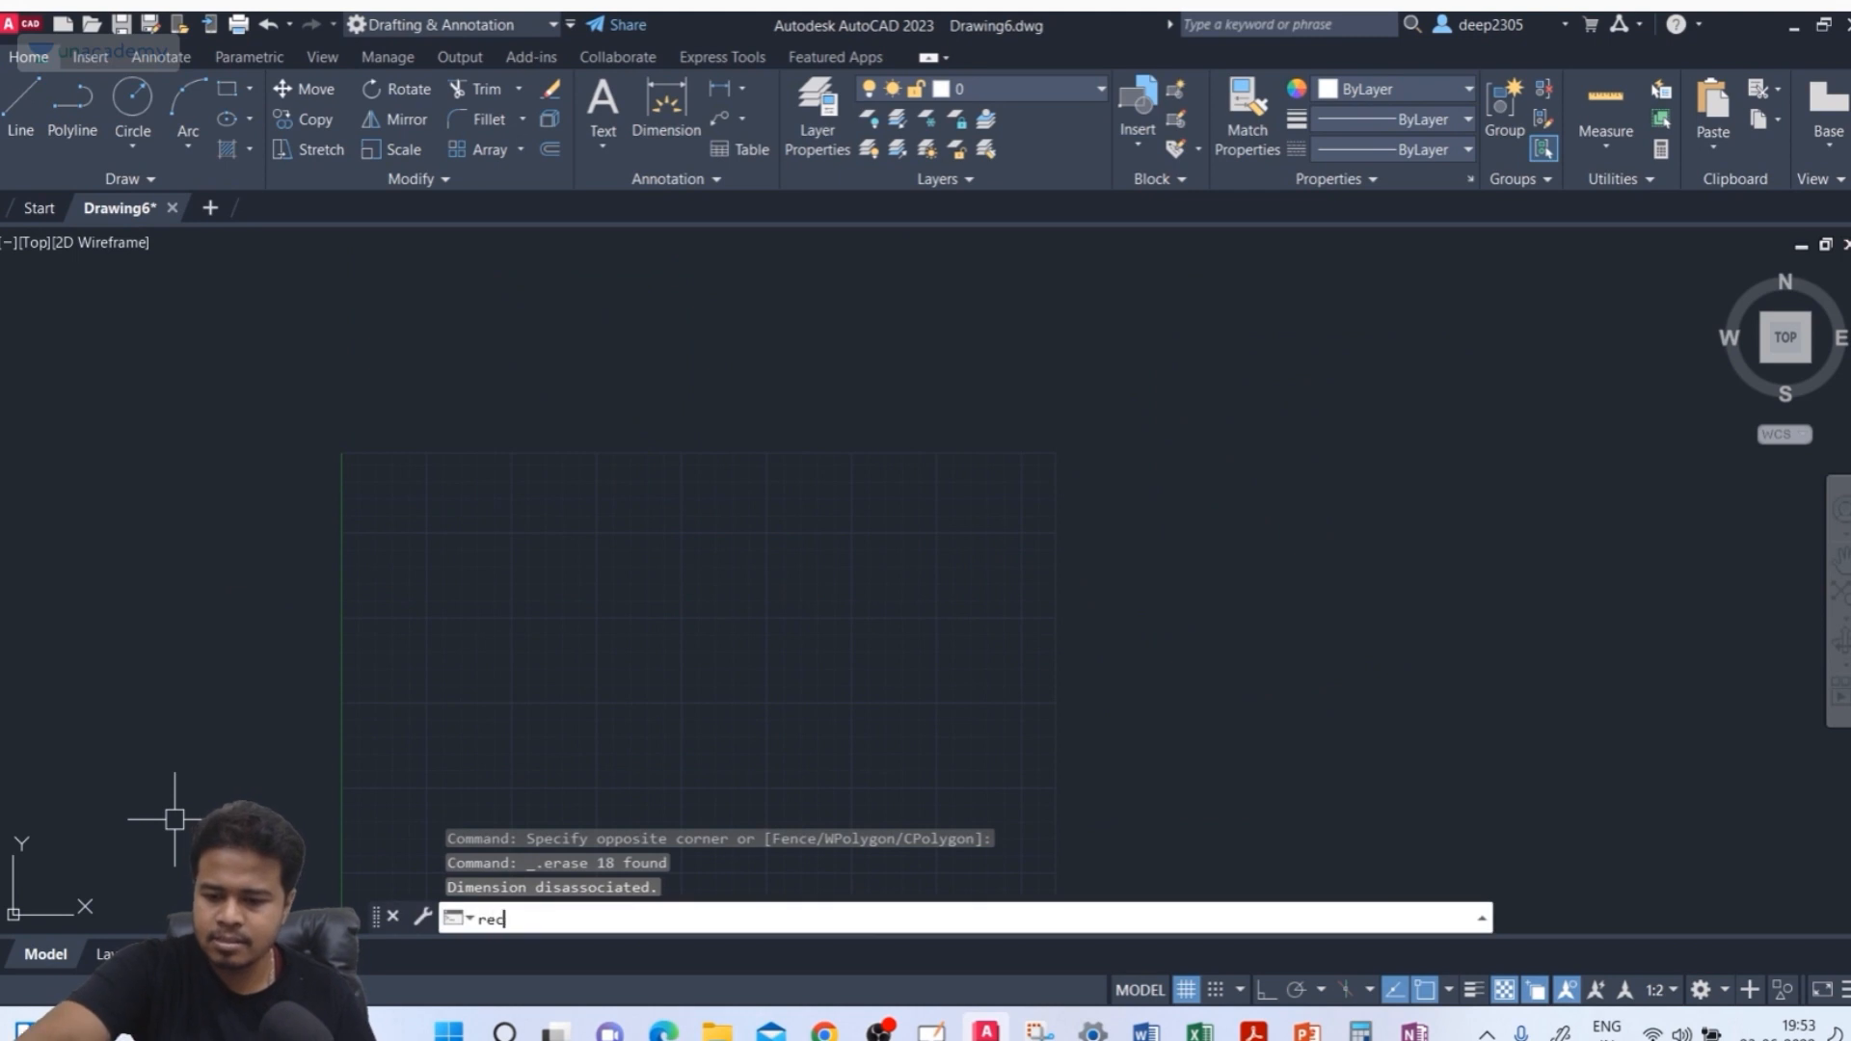
pyautogui.press('Return')
pyautogui.click(543, 523)
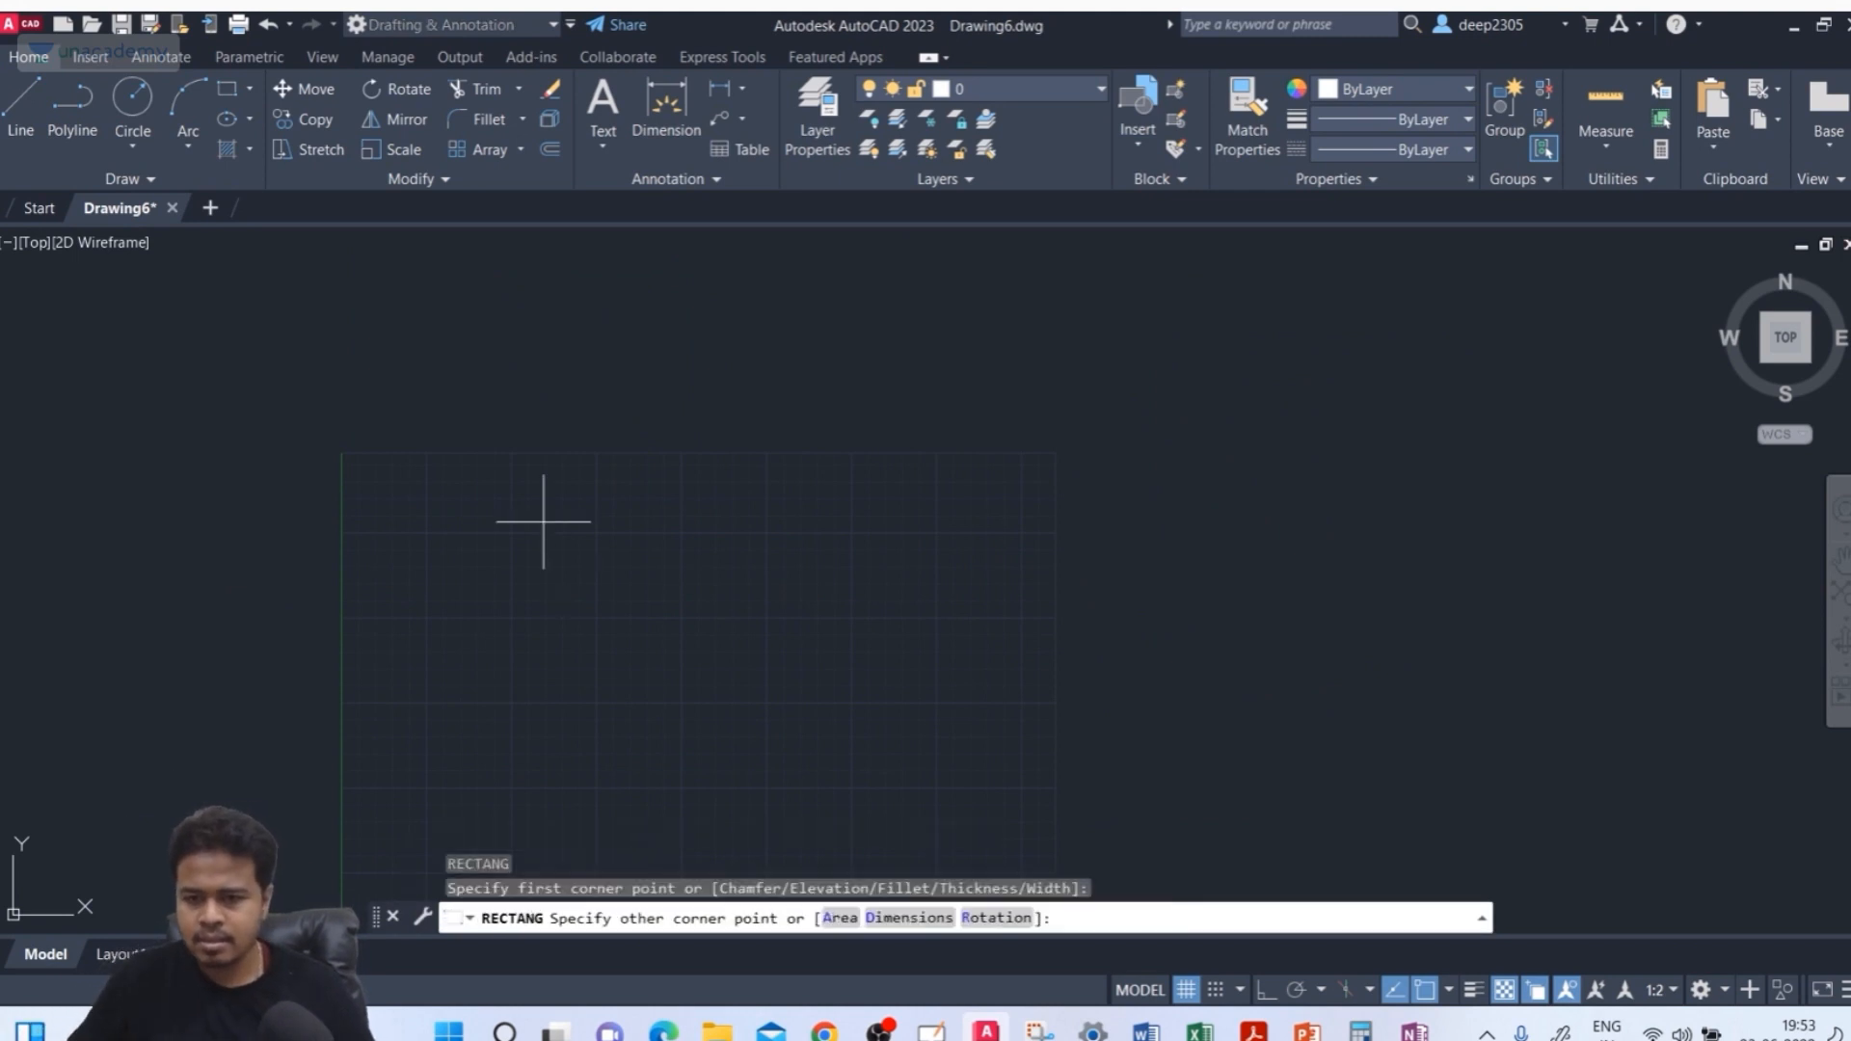
pyautogui.click(747, 650)
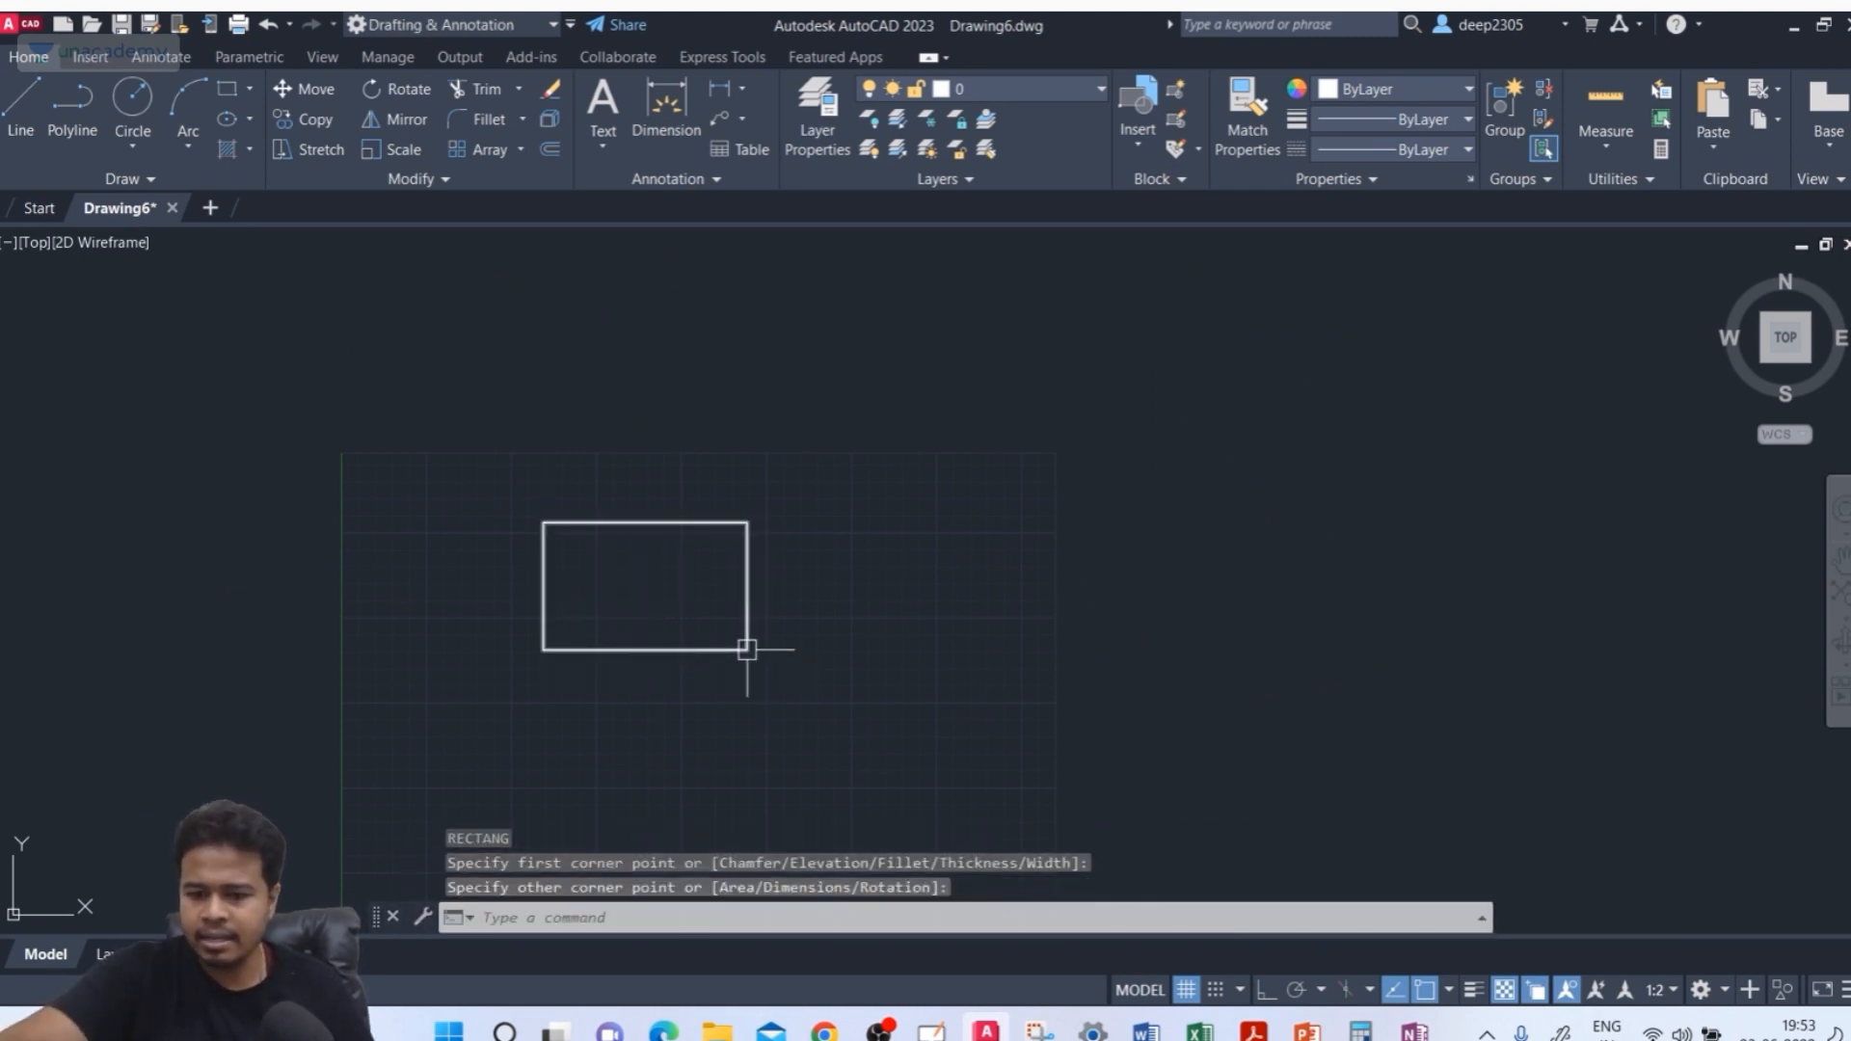
pyautogui.press('Return')
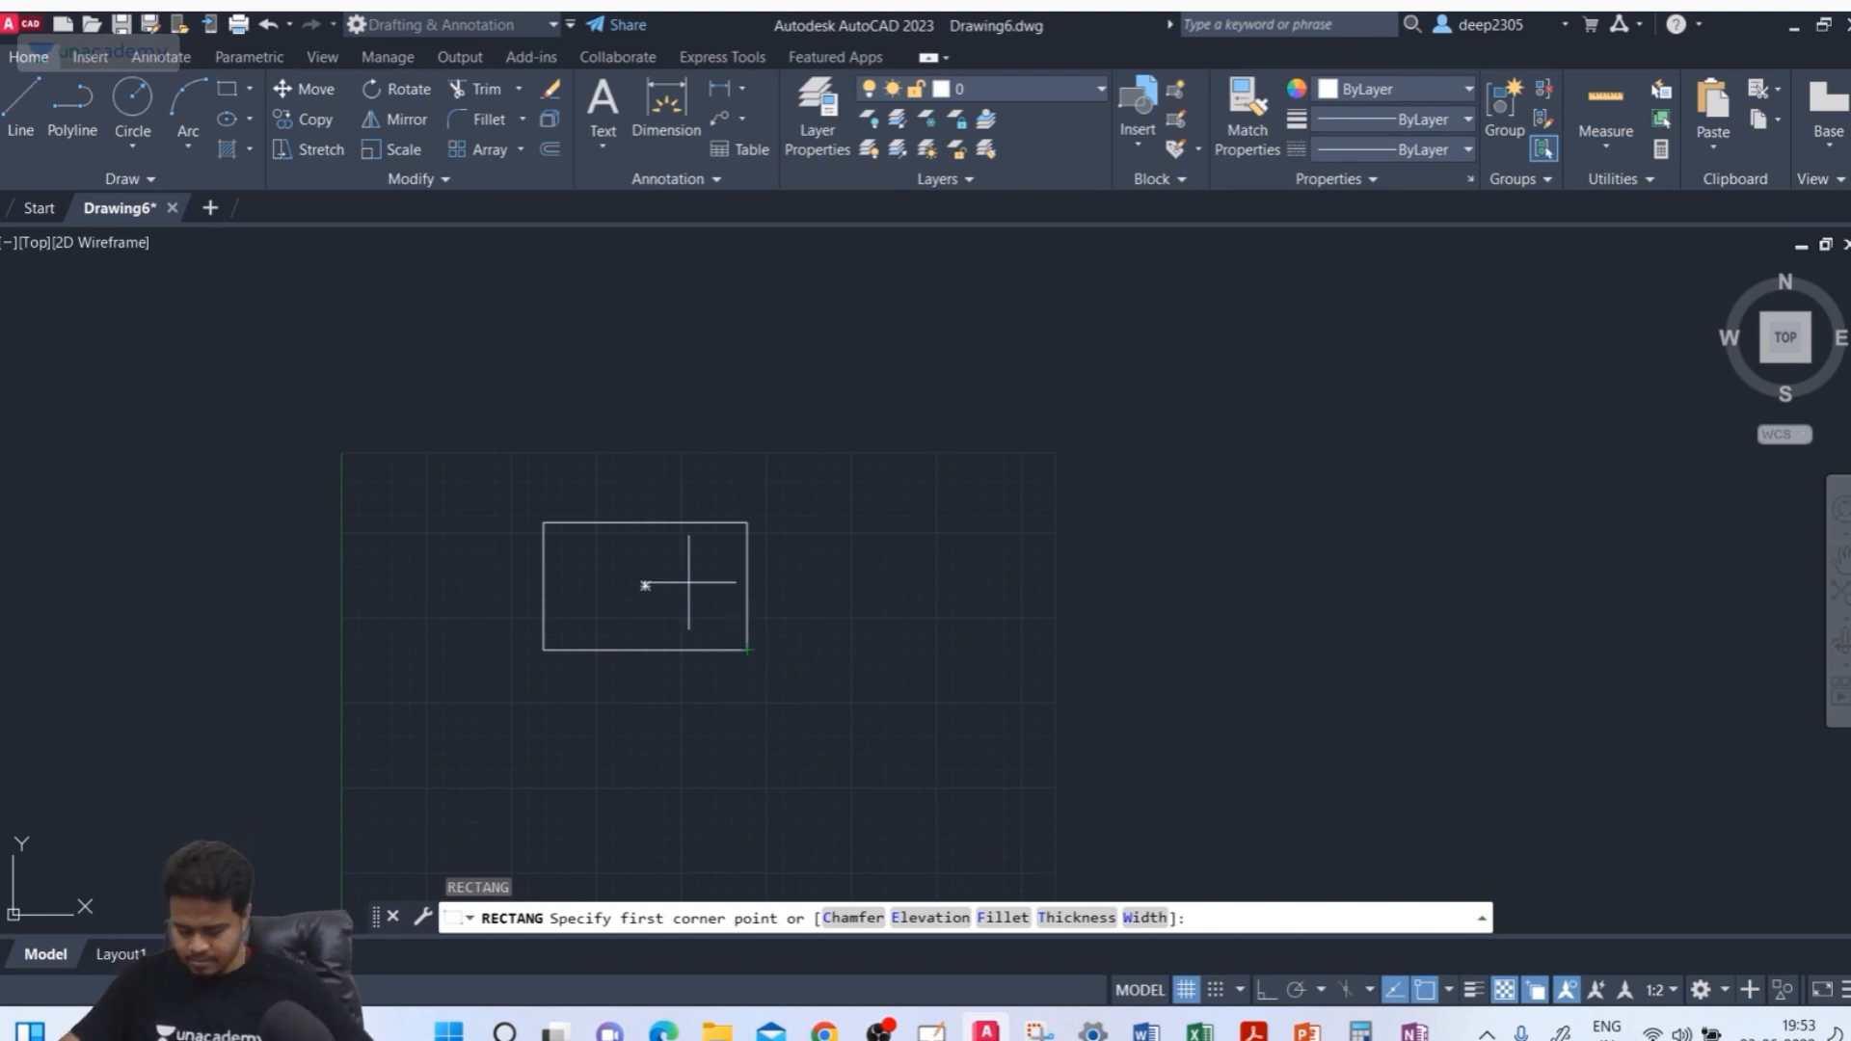
# Draw three more rectangles in a row, each starting at the top-right corner of the previous one
pyautogui.click(747, 522)
pyautogui.click(1055, 737)
pyautogui.press('Return')
pyautogui.click(1056, 523)
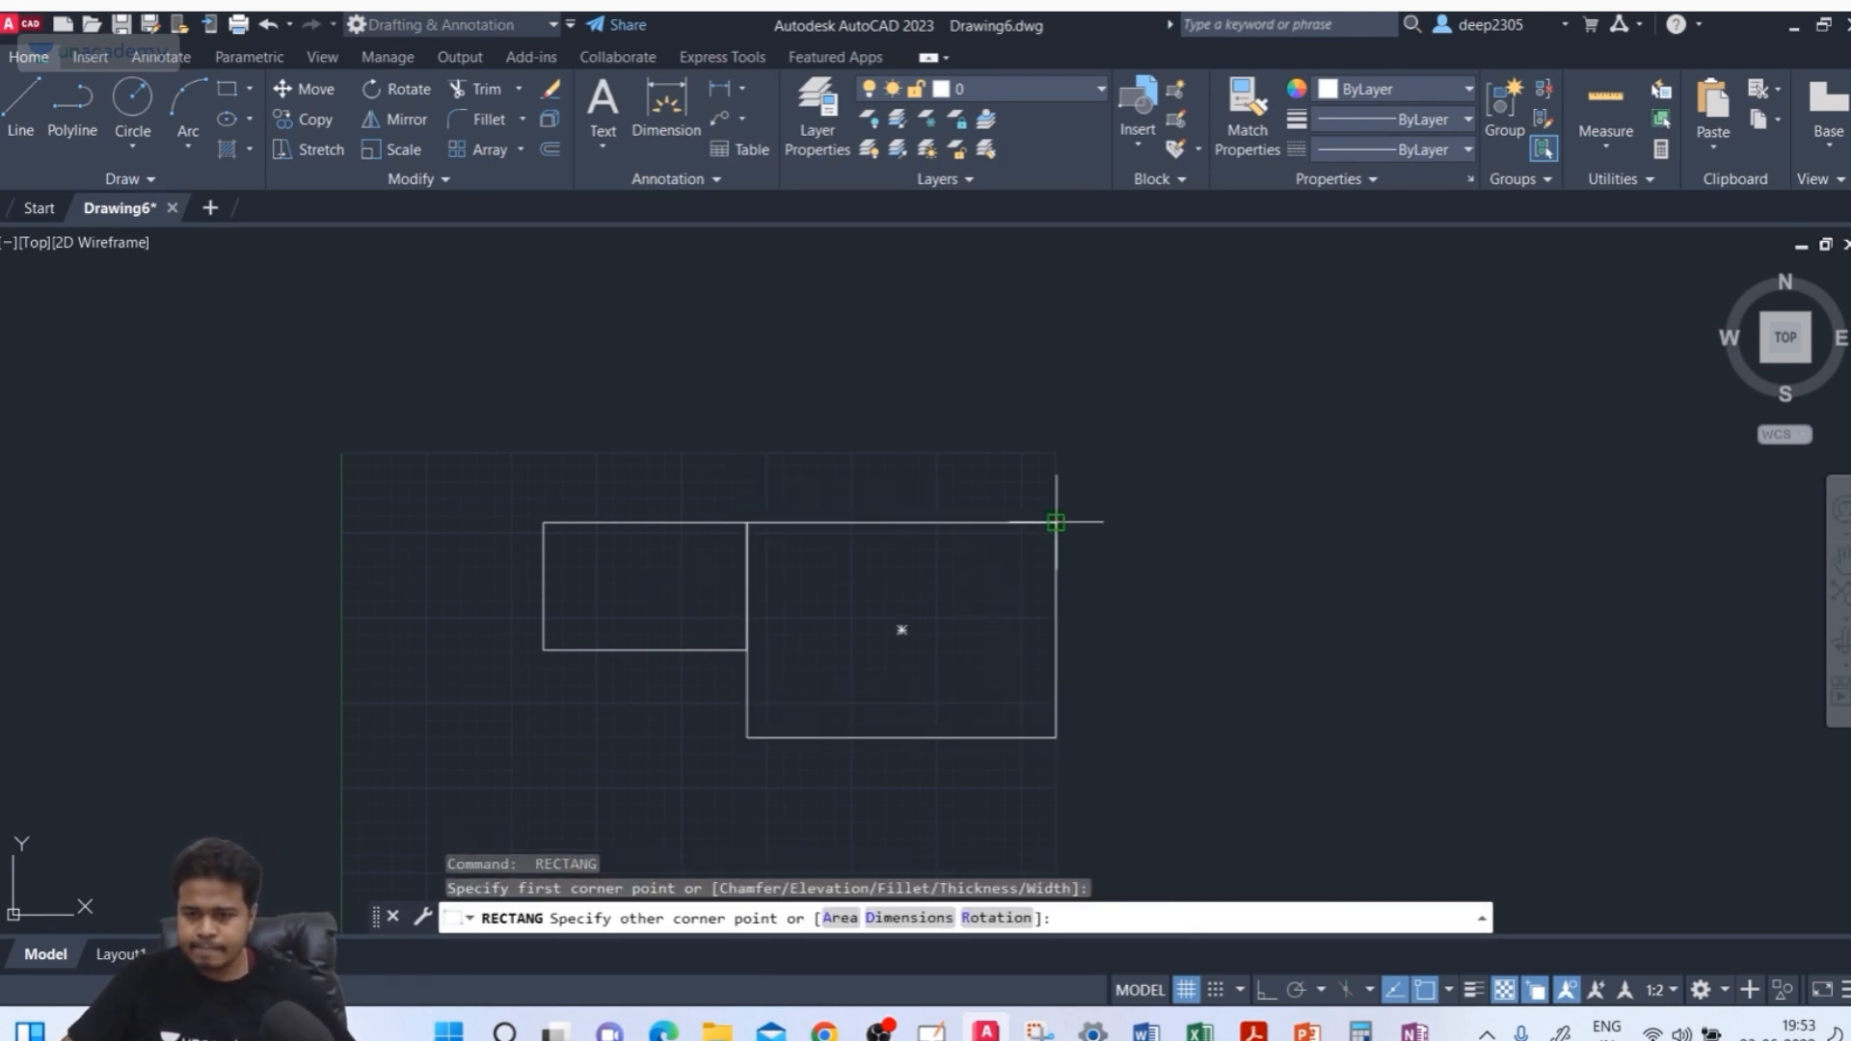
pyautogui.click(1428, 799)
pyautogui.press('Return')
pyautogui.click(1428, 523)
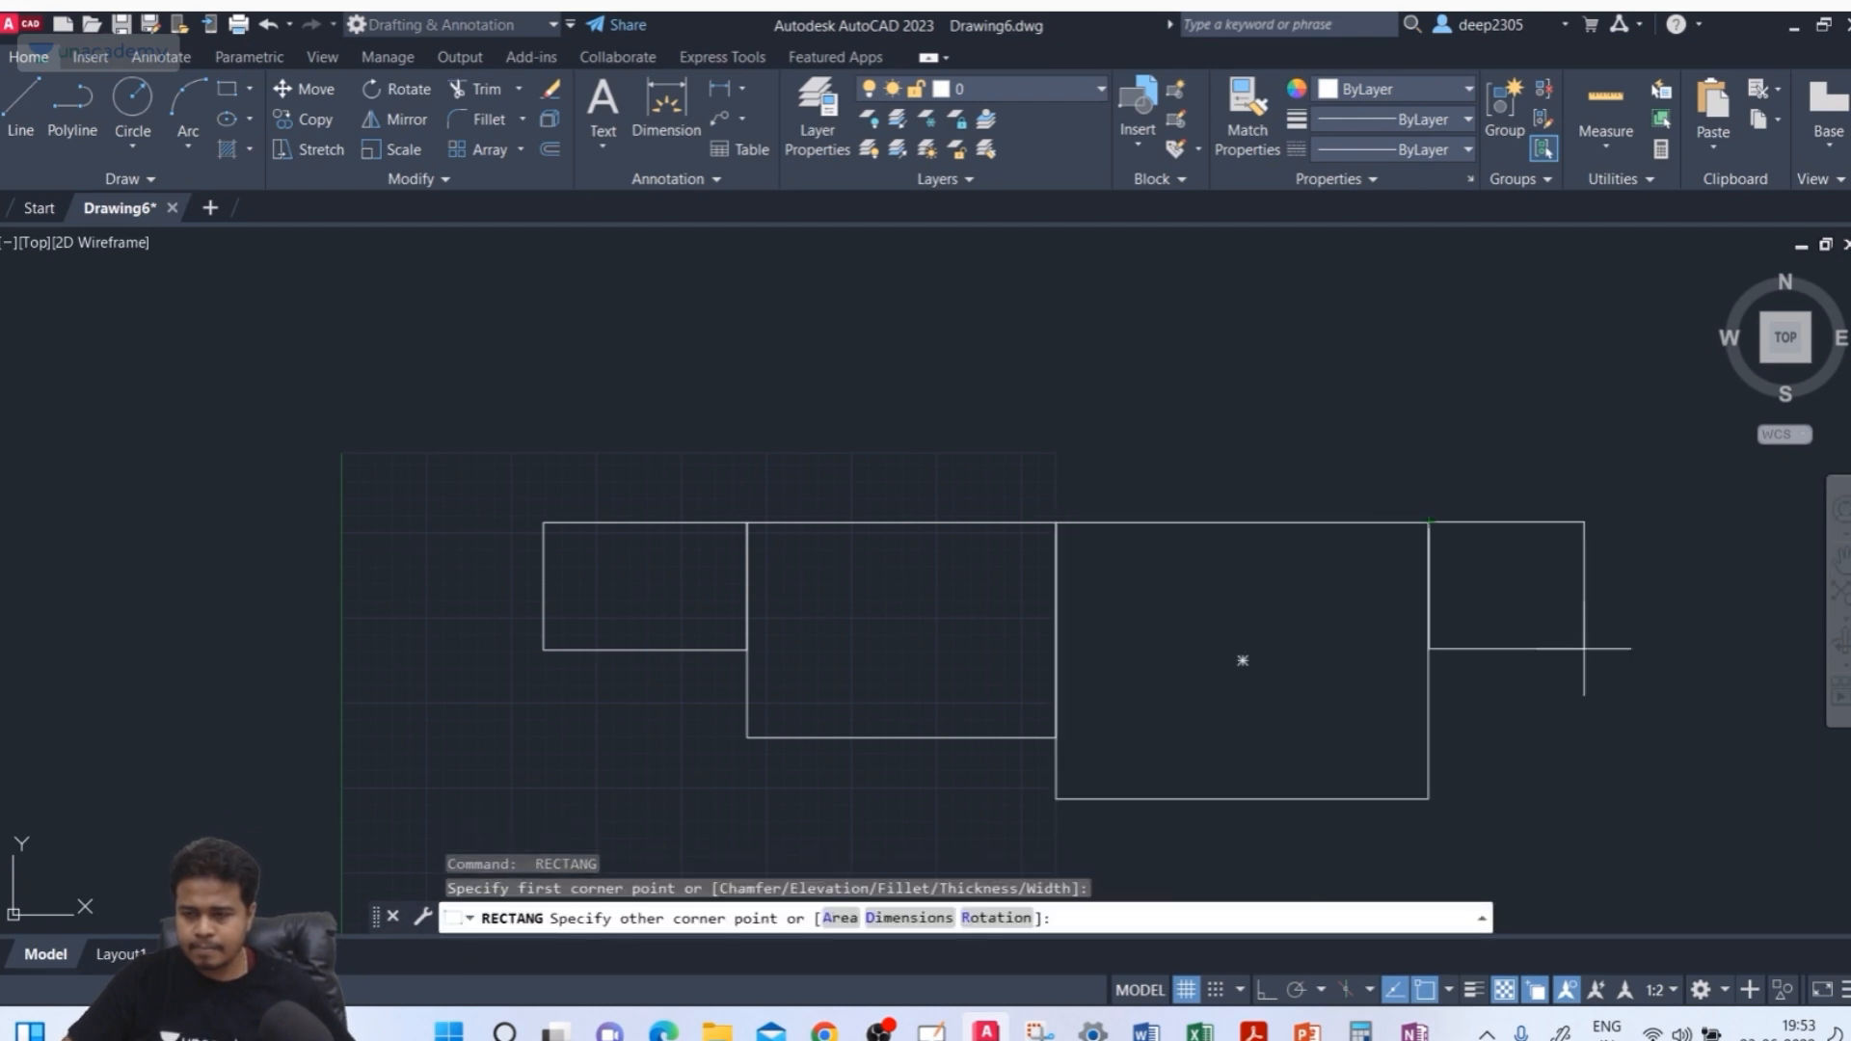
pyautogui.click(1703, 723)
pyautogui.moveTo(1459, 652); pyautogui.dragTo(1360, 587, button='middle')
pyautogui.press('Escape')
pyautogui.press('Escape')
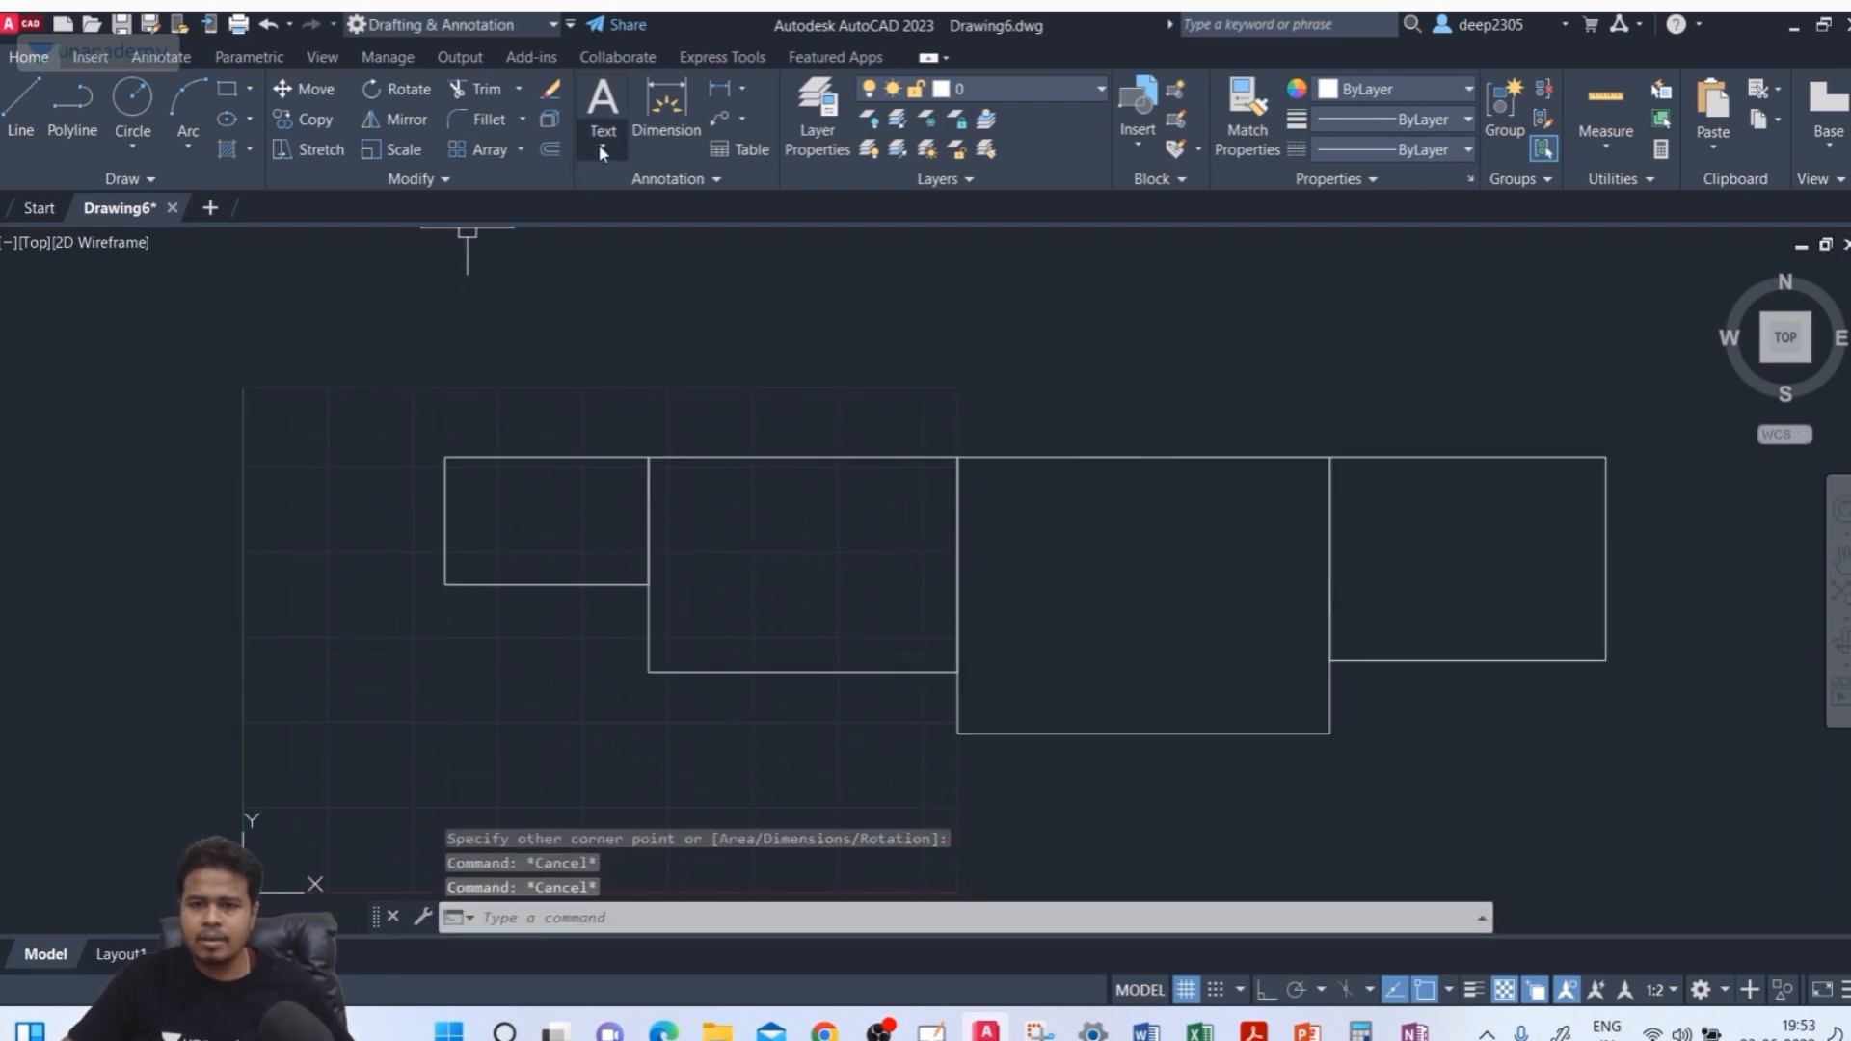
# Start the DIM command and dimension the width of the first rectangle, placing the dimension below it
pyautogui.write('DIM')
pyautogui.press('Return')
pyautogui.click(446, 584)
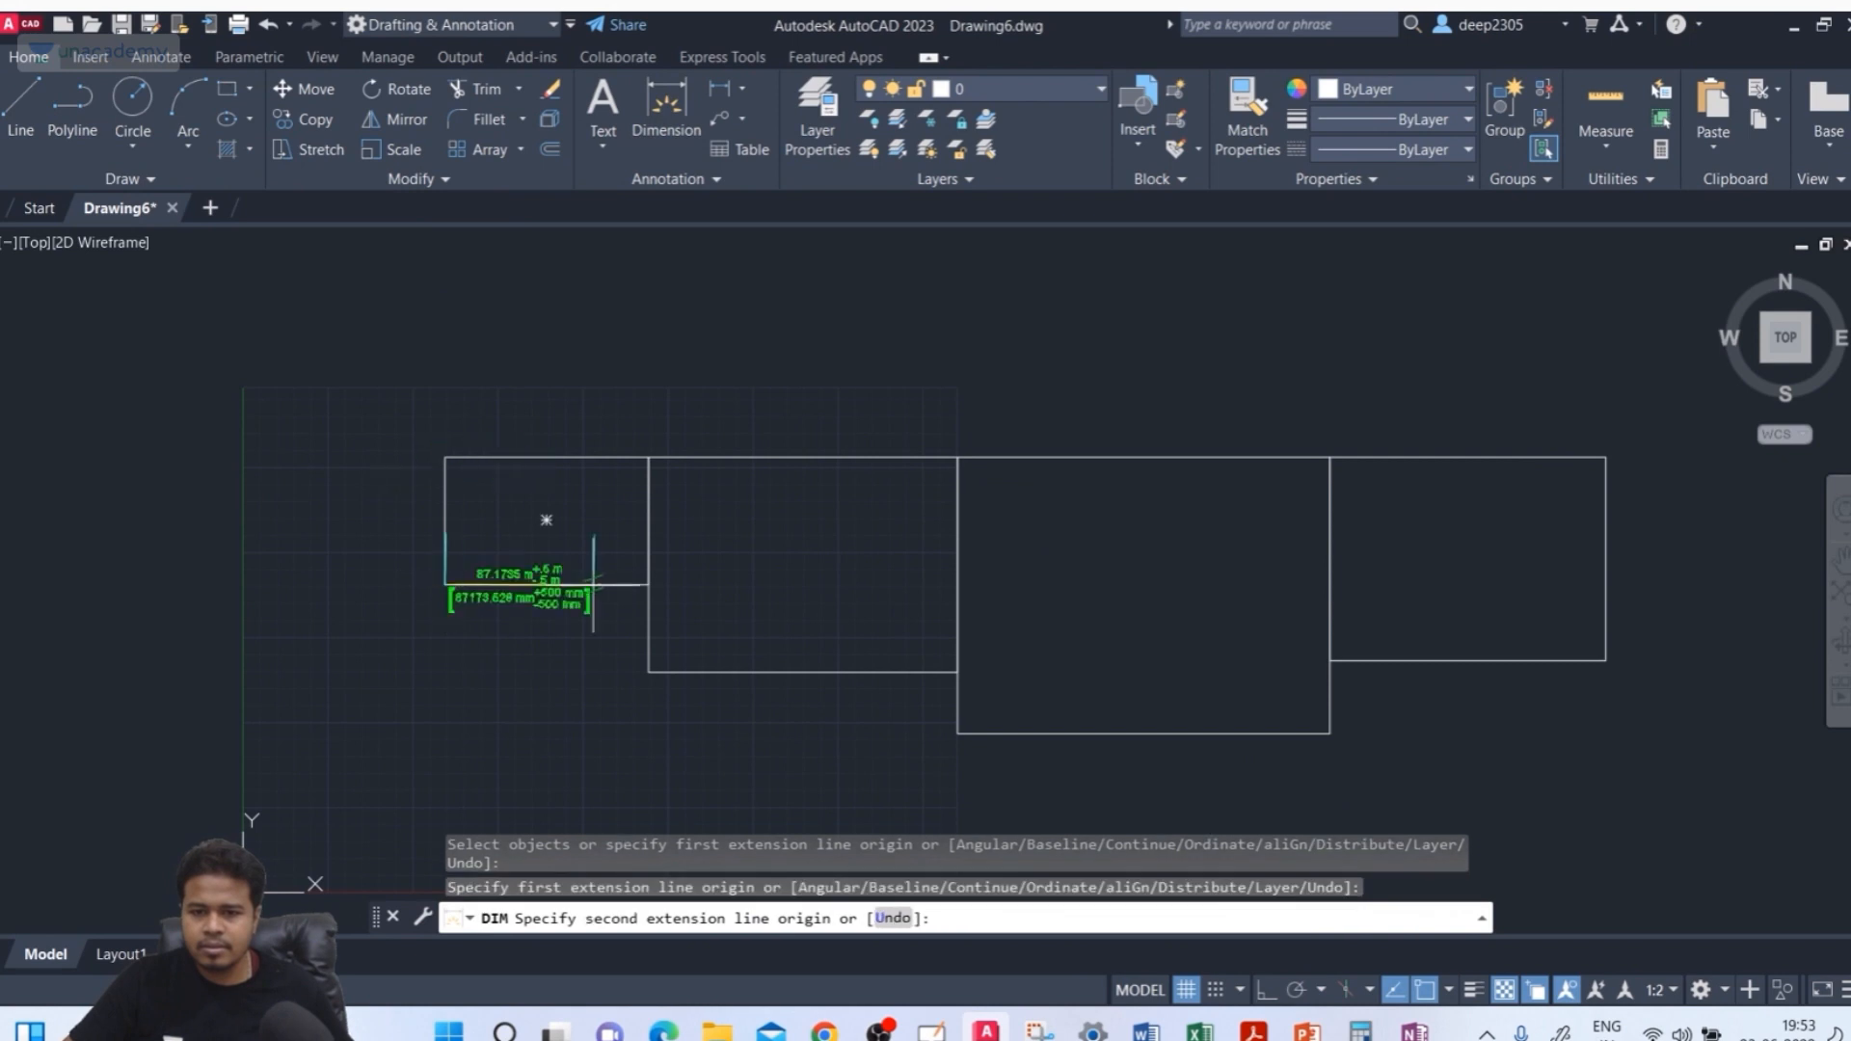
pyautogui.click(648, 584)
pyautogui.moveTo(601, 717); pyautogui.dragTo(576, 637, button='middle')
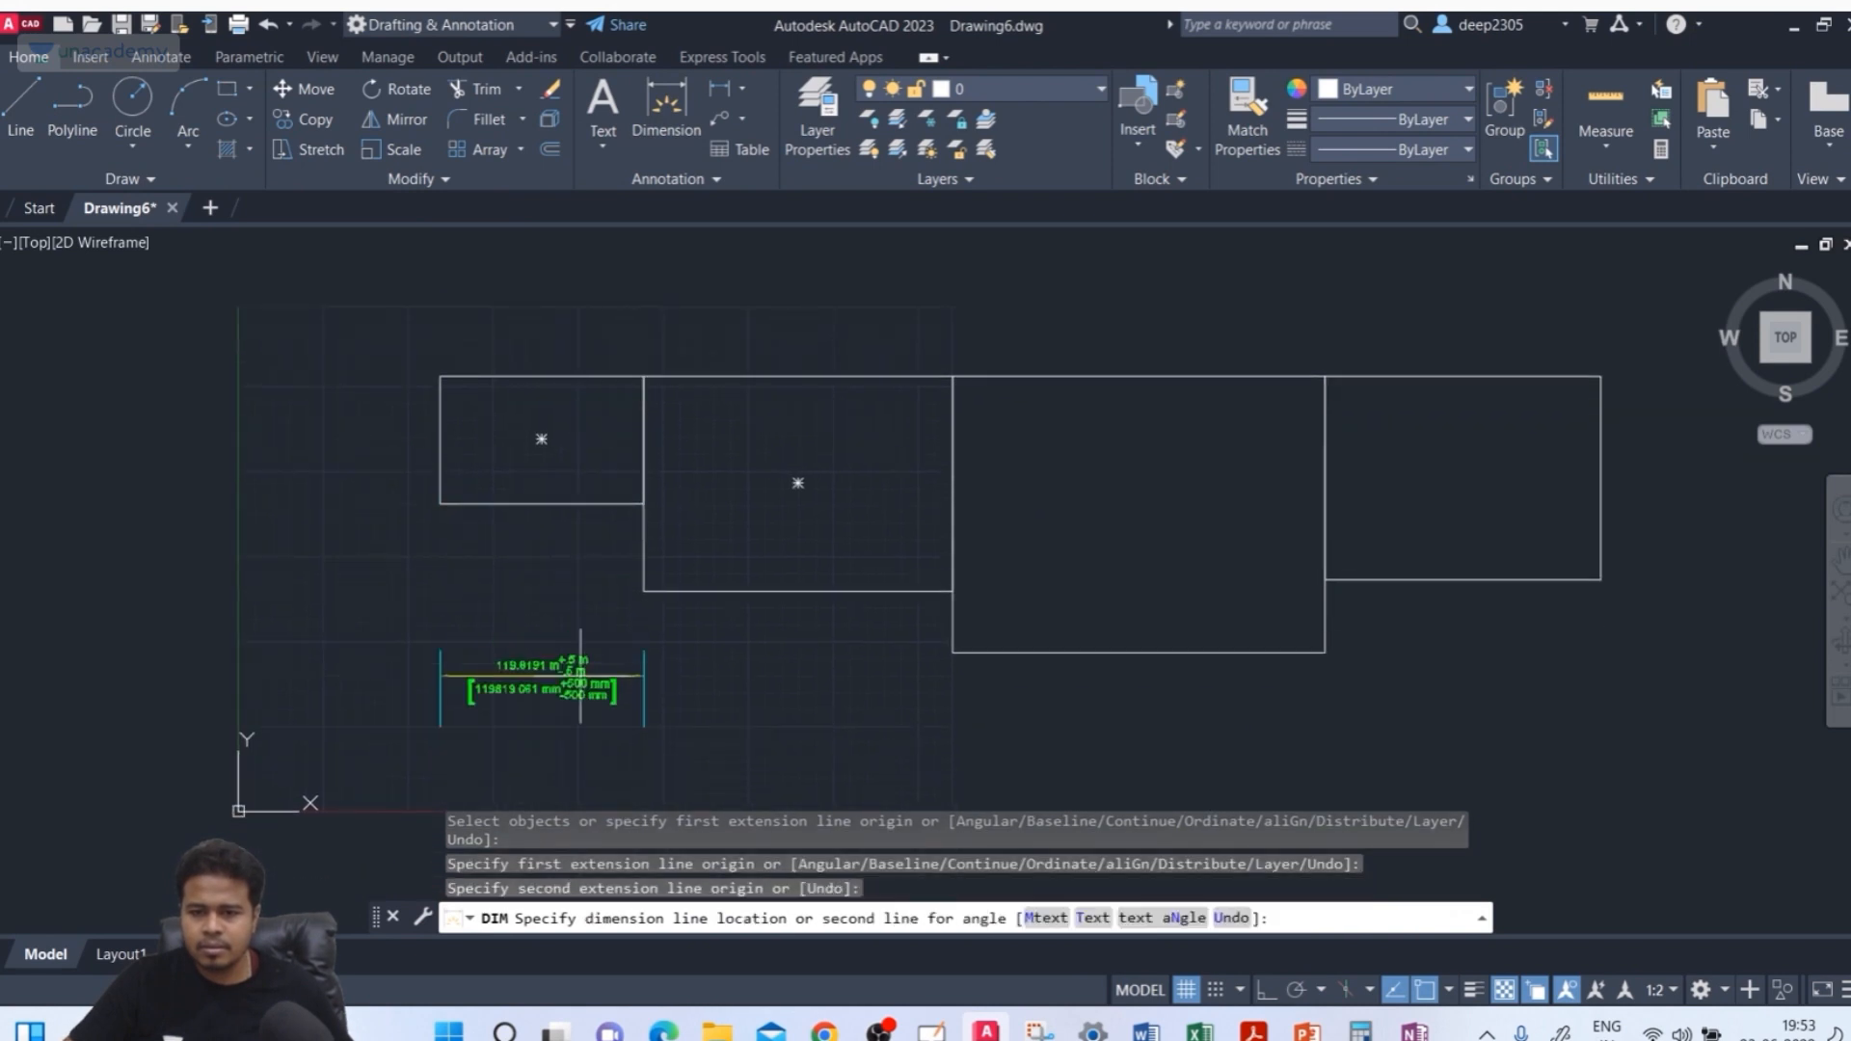
pyautogui.click(540, 678)
pyautogui.scroll(2, 585, 587)
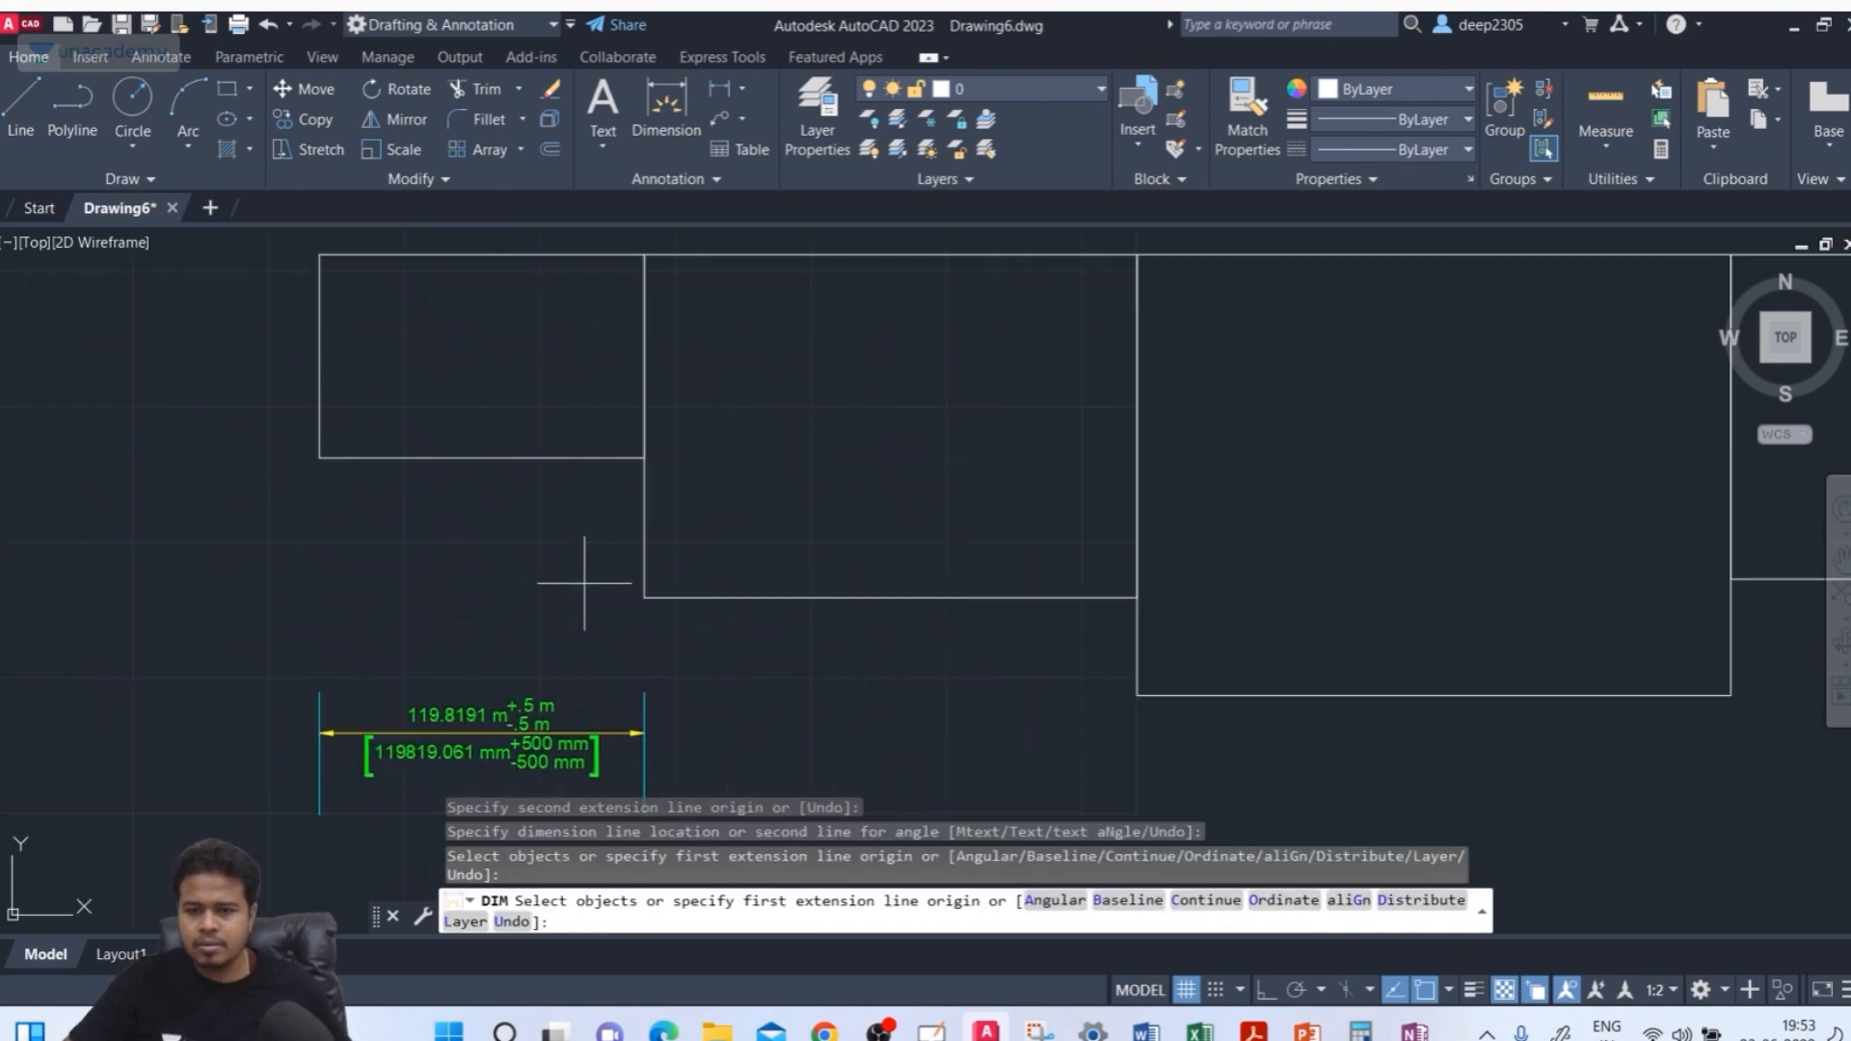
pyautogui.scroll(-2, 585, 584)
pyautogui.moveTo(578, 589); pyautogui.dragTo(533, 553, button='middle')
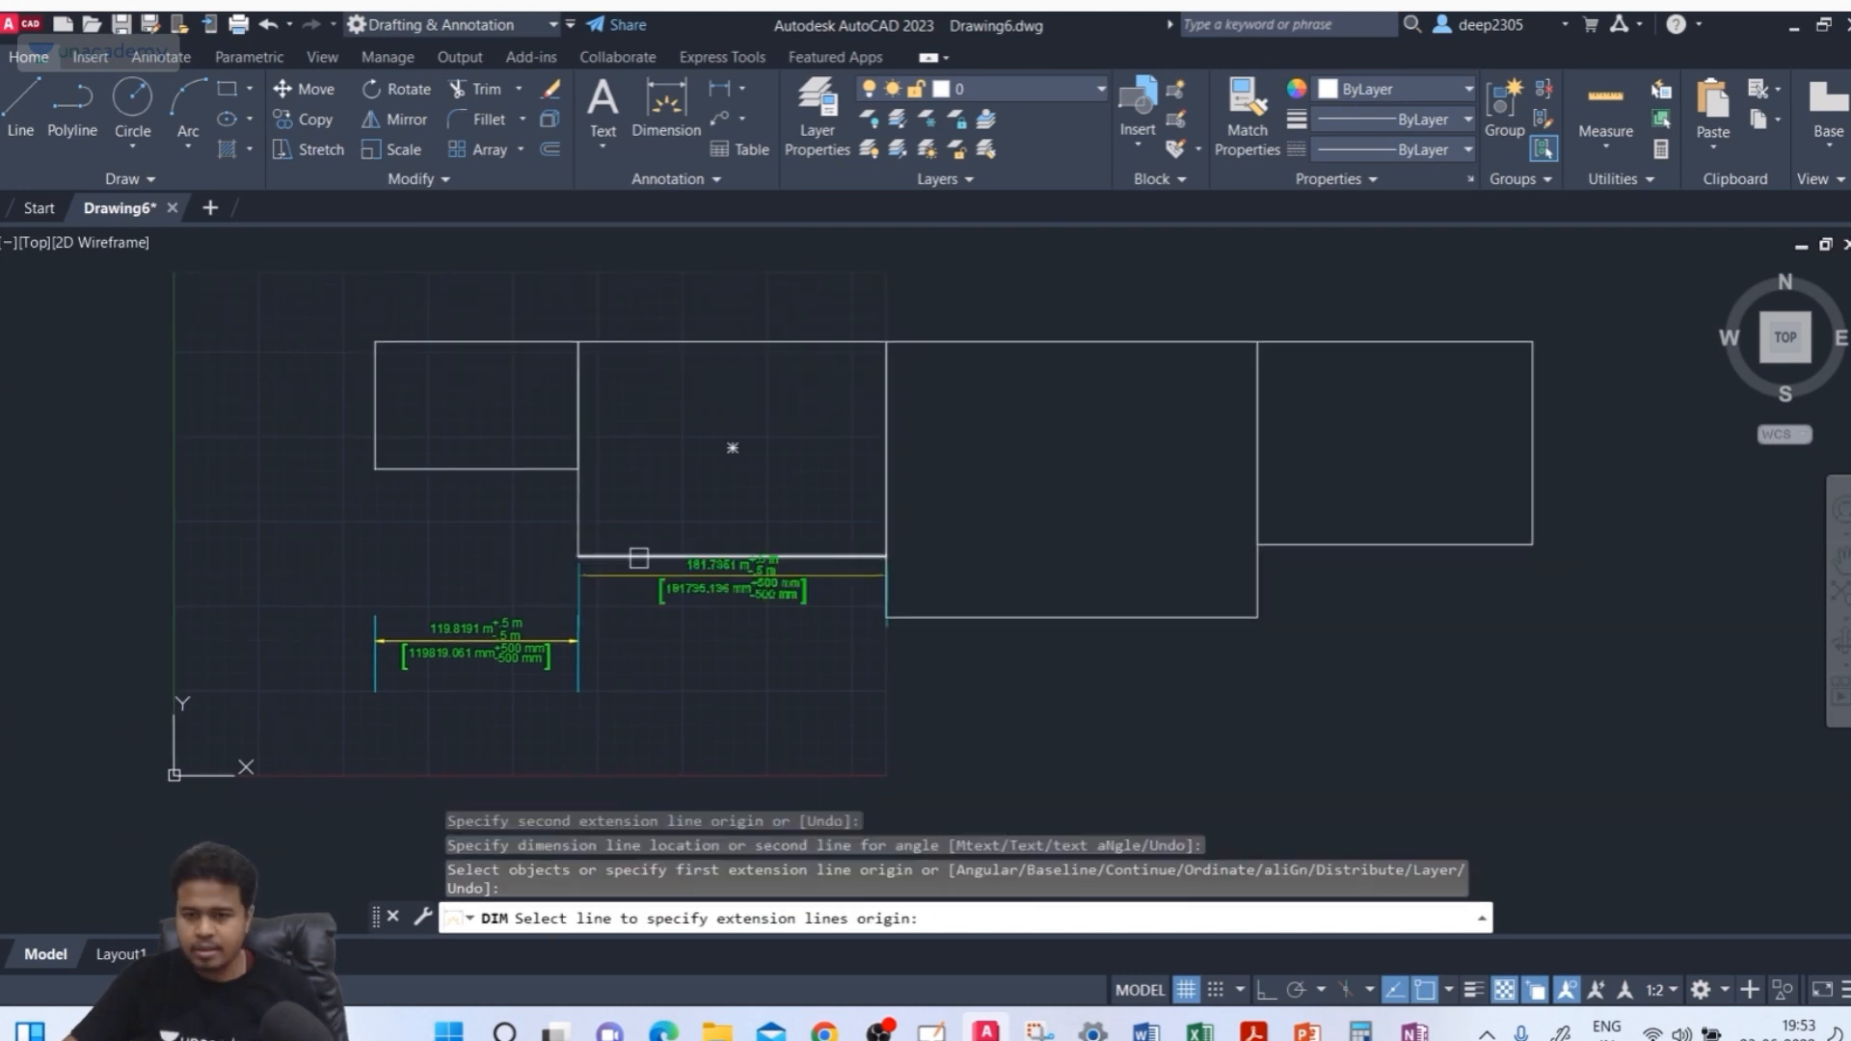
# Dimension the width of the second rectangle along its bottom edge, placing the dimension below it
pyautogui.click(579, 556)
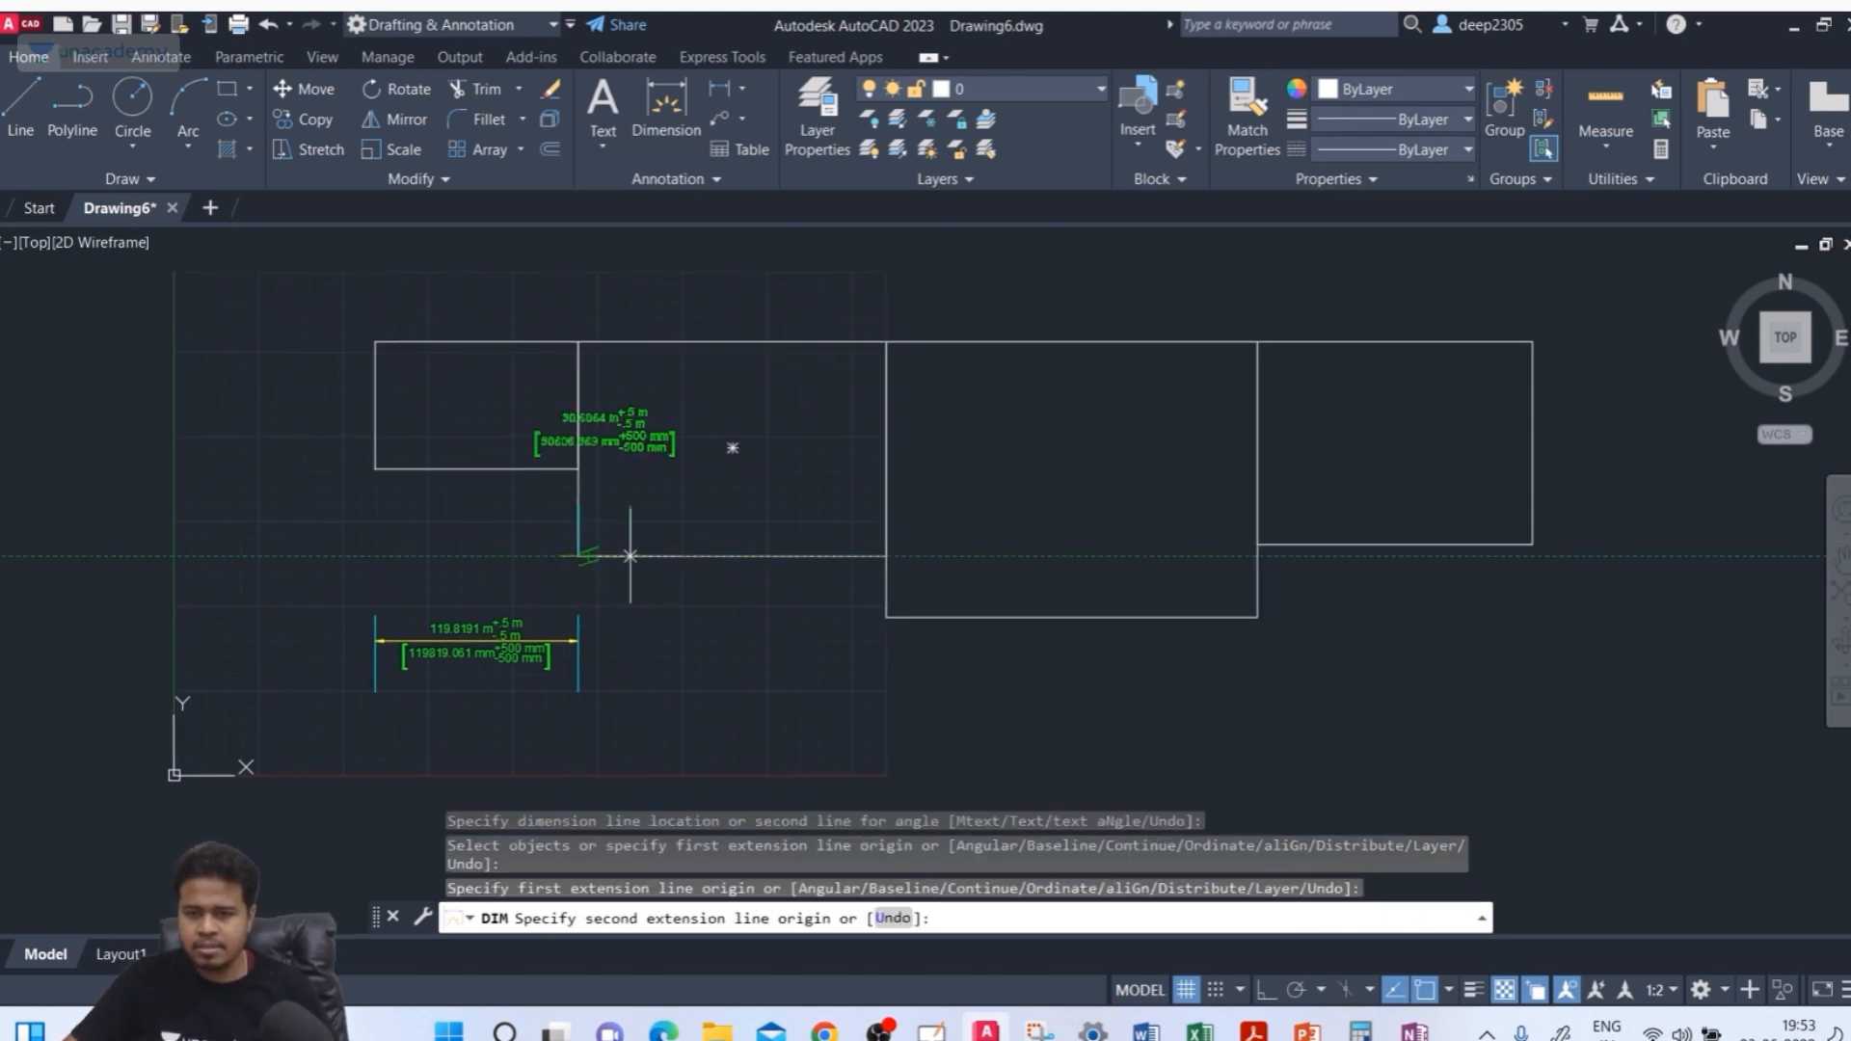
pyautogui.click(885, 557)
pyautogui.moveTo(867, 675); pyautogui.dragTo(826, 586, button='middle')
pyautogui.click(832, 623)
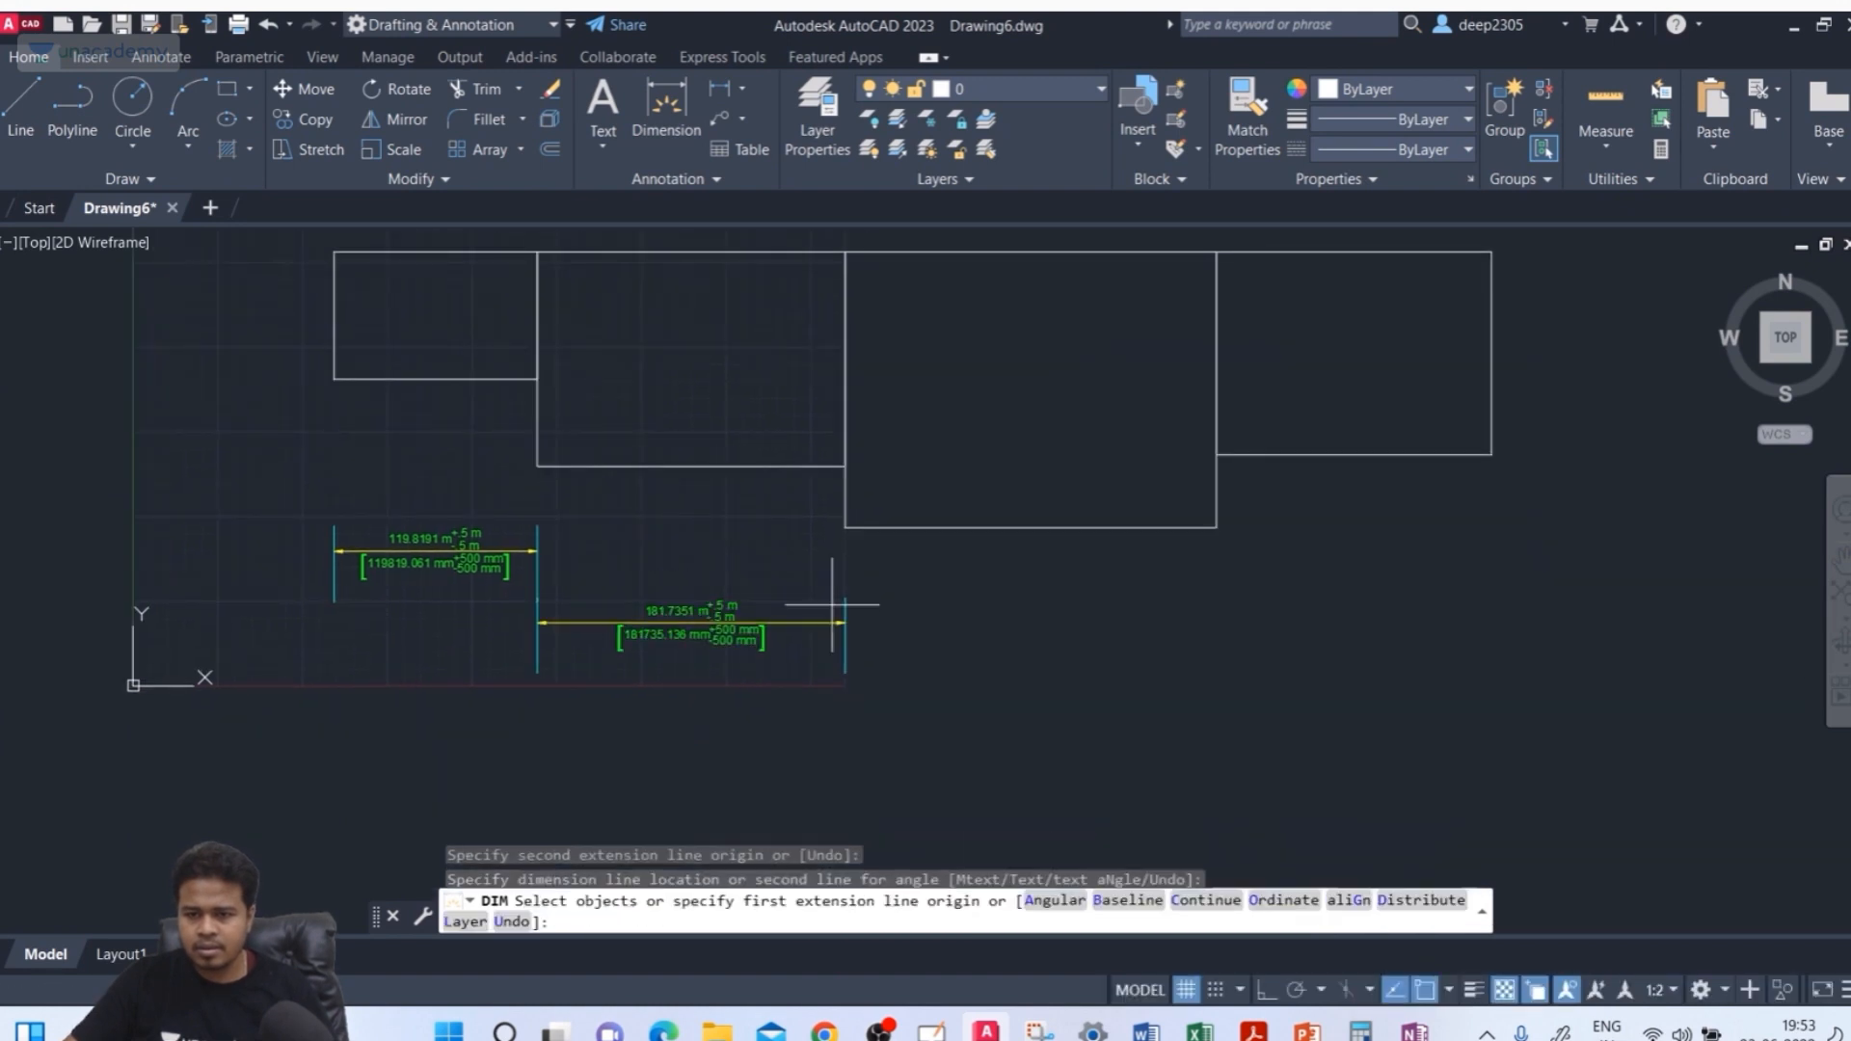
pyautogui.press('Return')
pyautogui.press('Return')
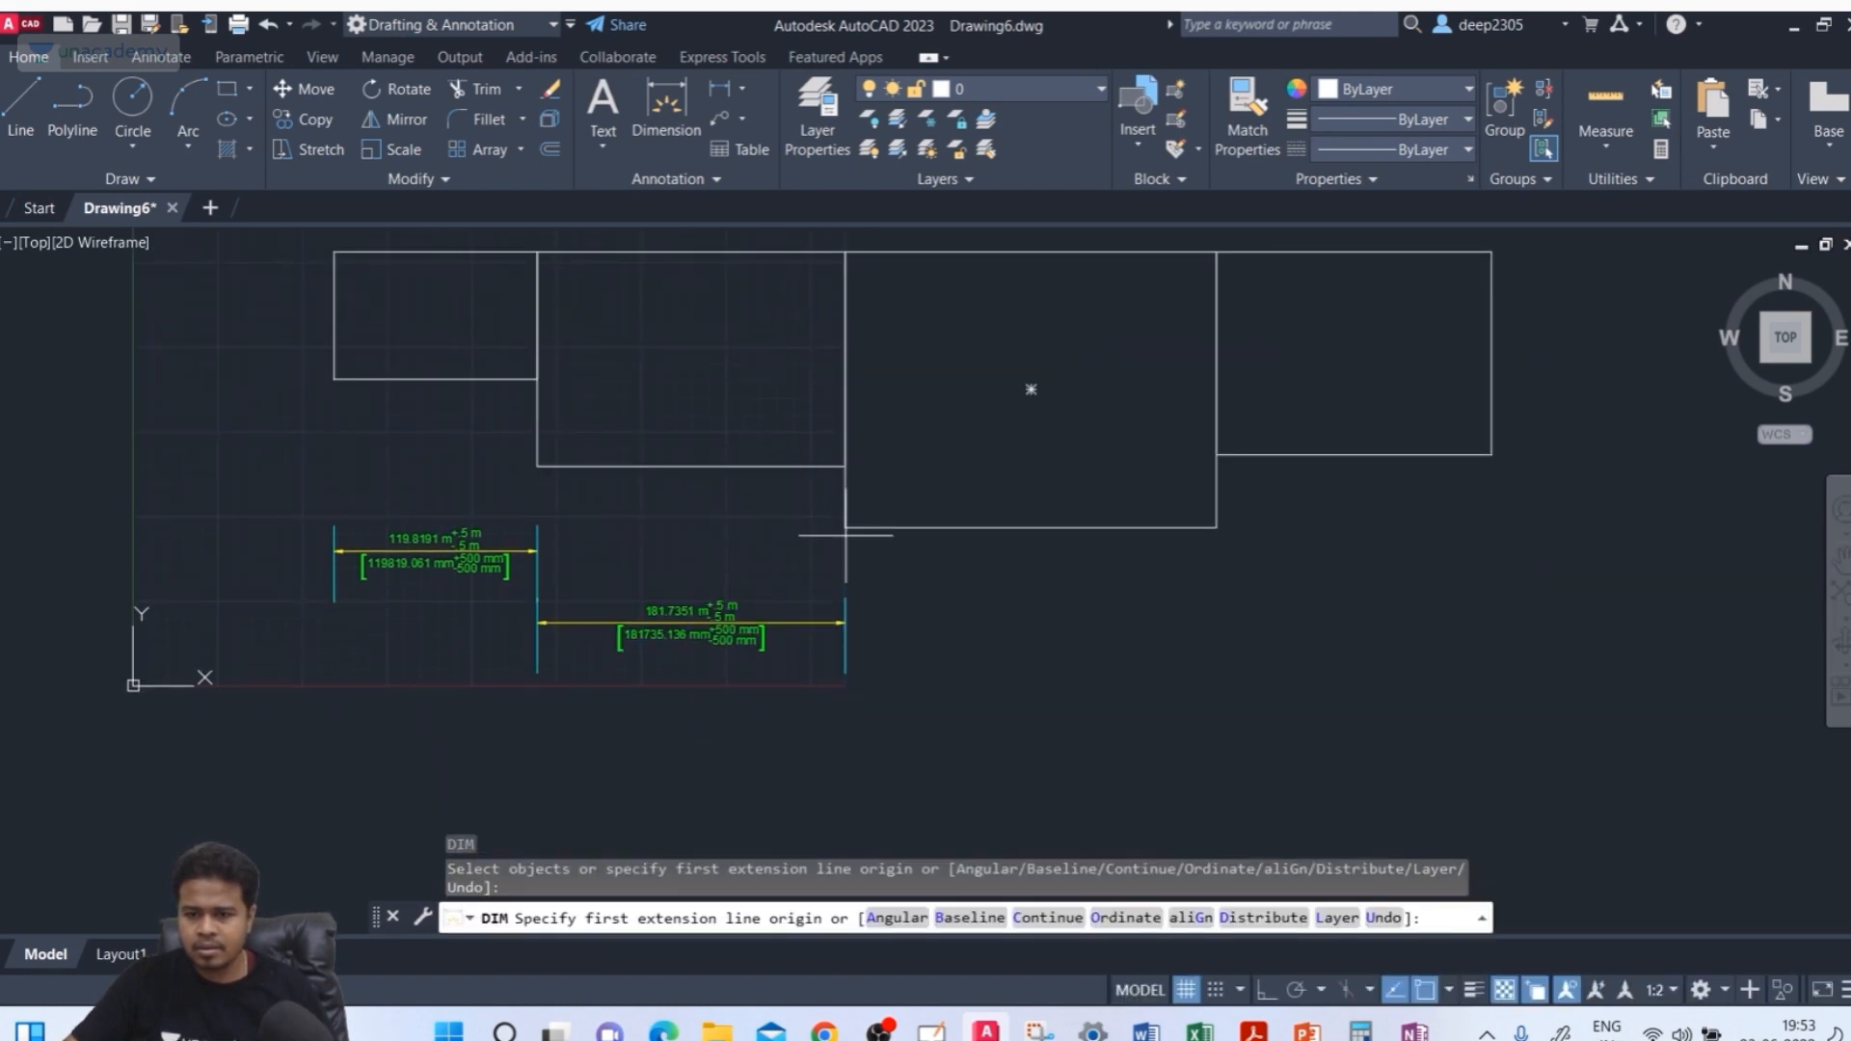
# Dimension the width of the third rectangle, placing the dimension line below it
pyautogui.click(845, 526)
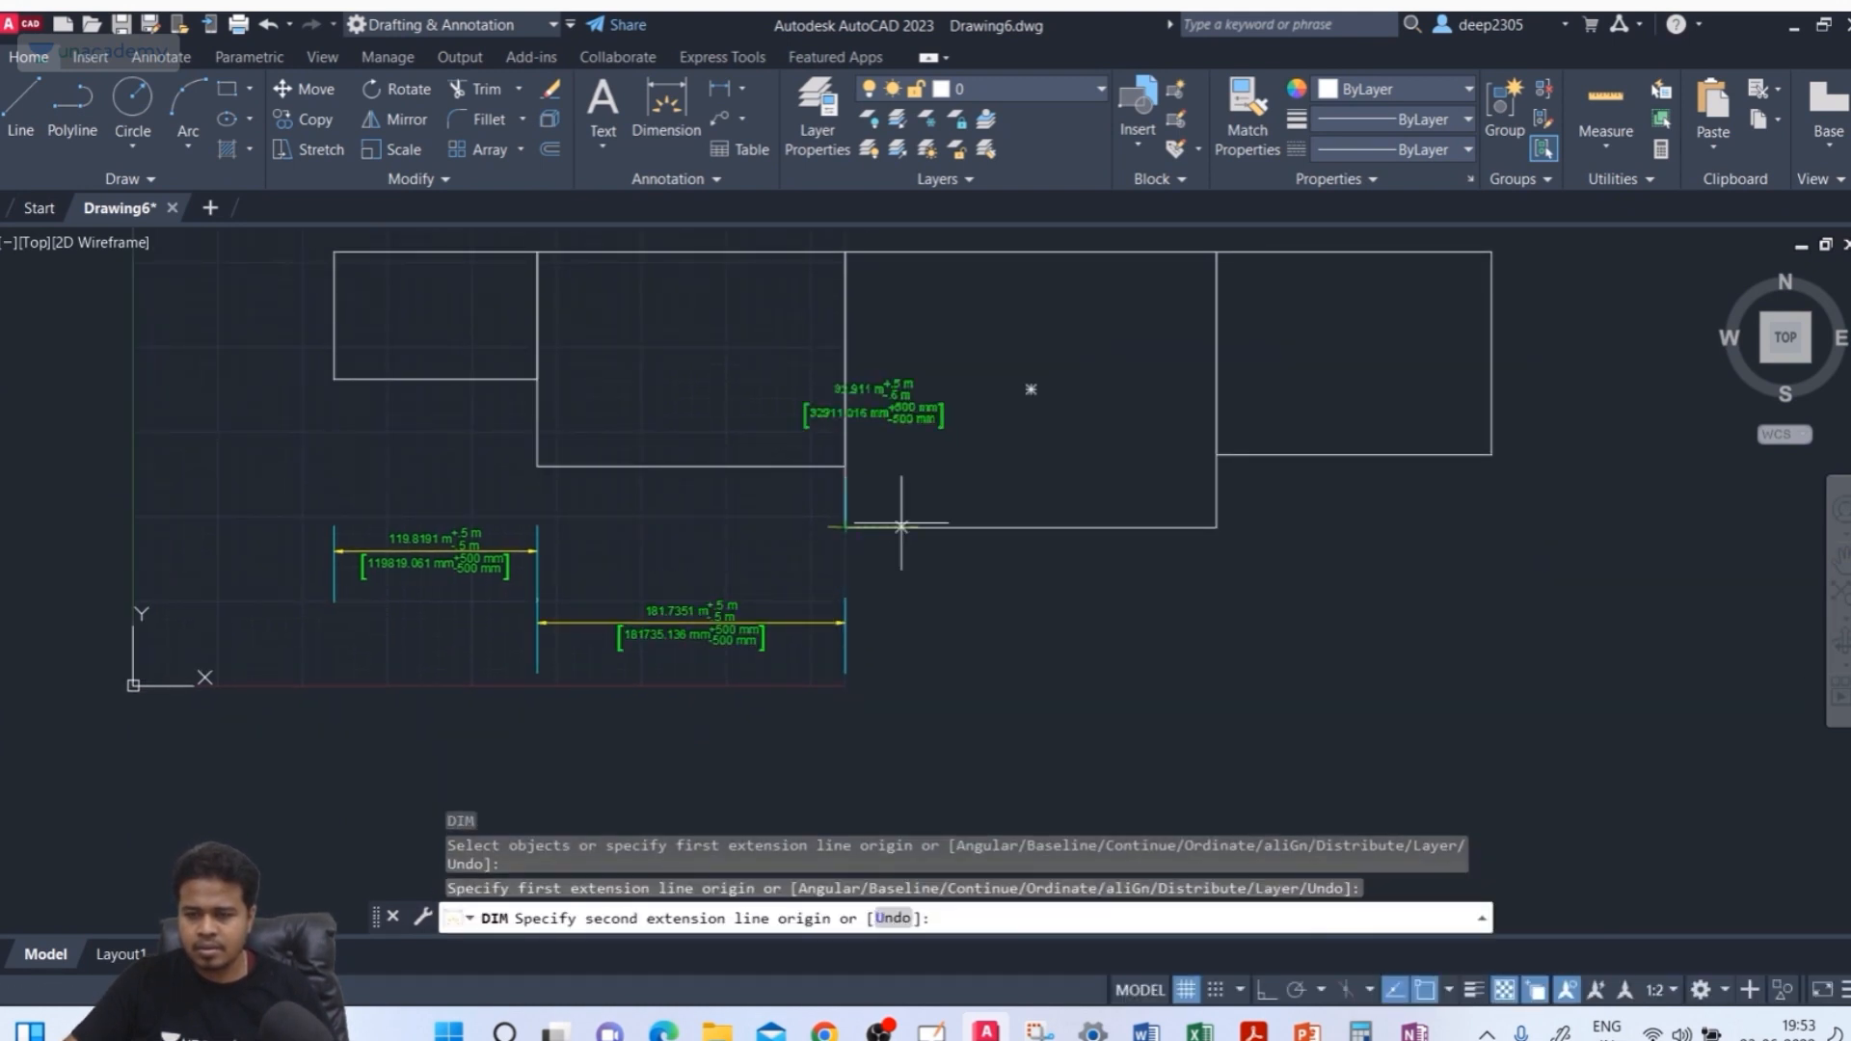
pyautogui.click(1216, 527)
pyautogui.click(1230, 583)
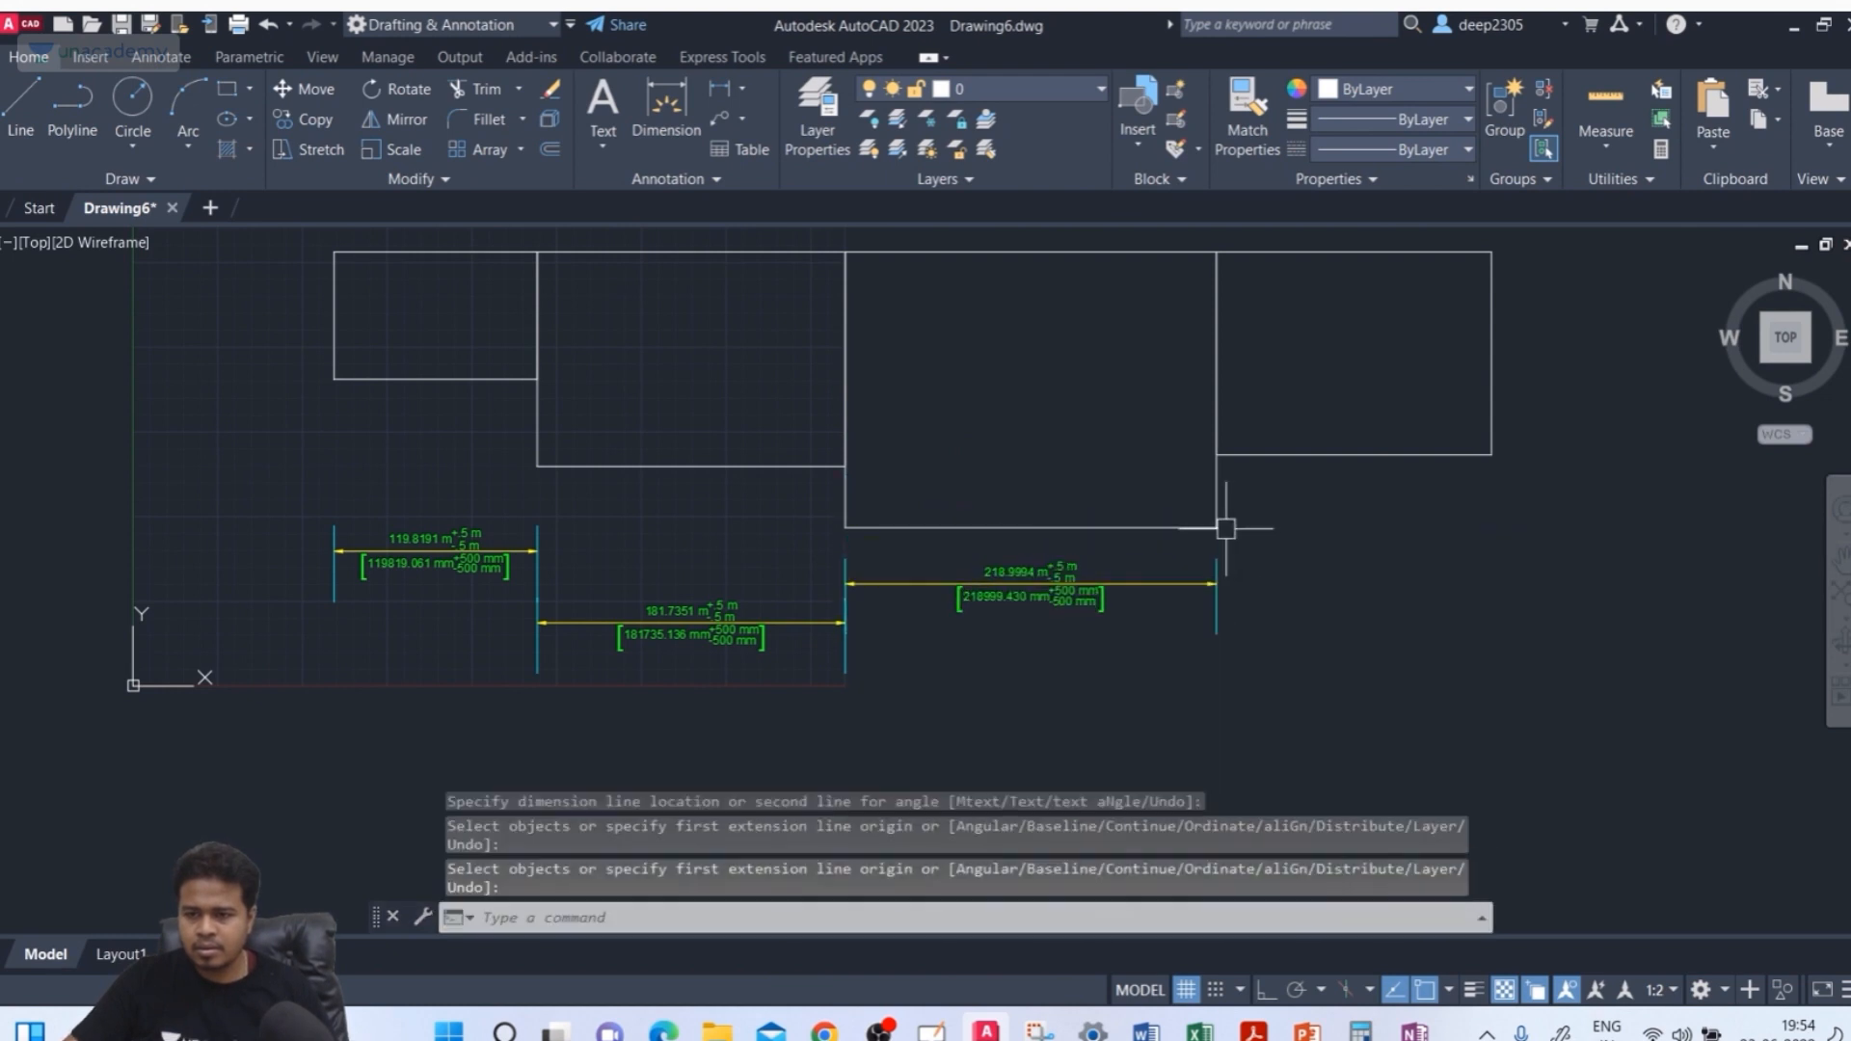
# Dimension the width of the fourth rectangle, placing the dimension below the row
pyautogui.click(1217, 526)
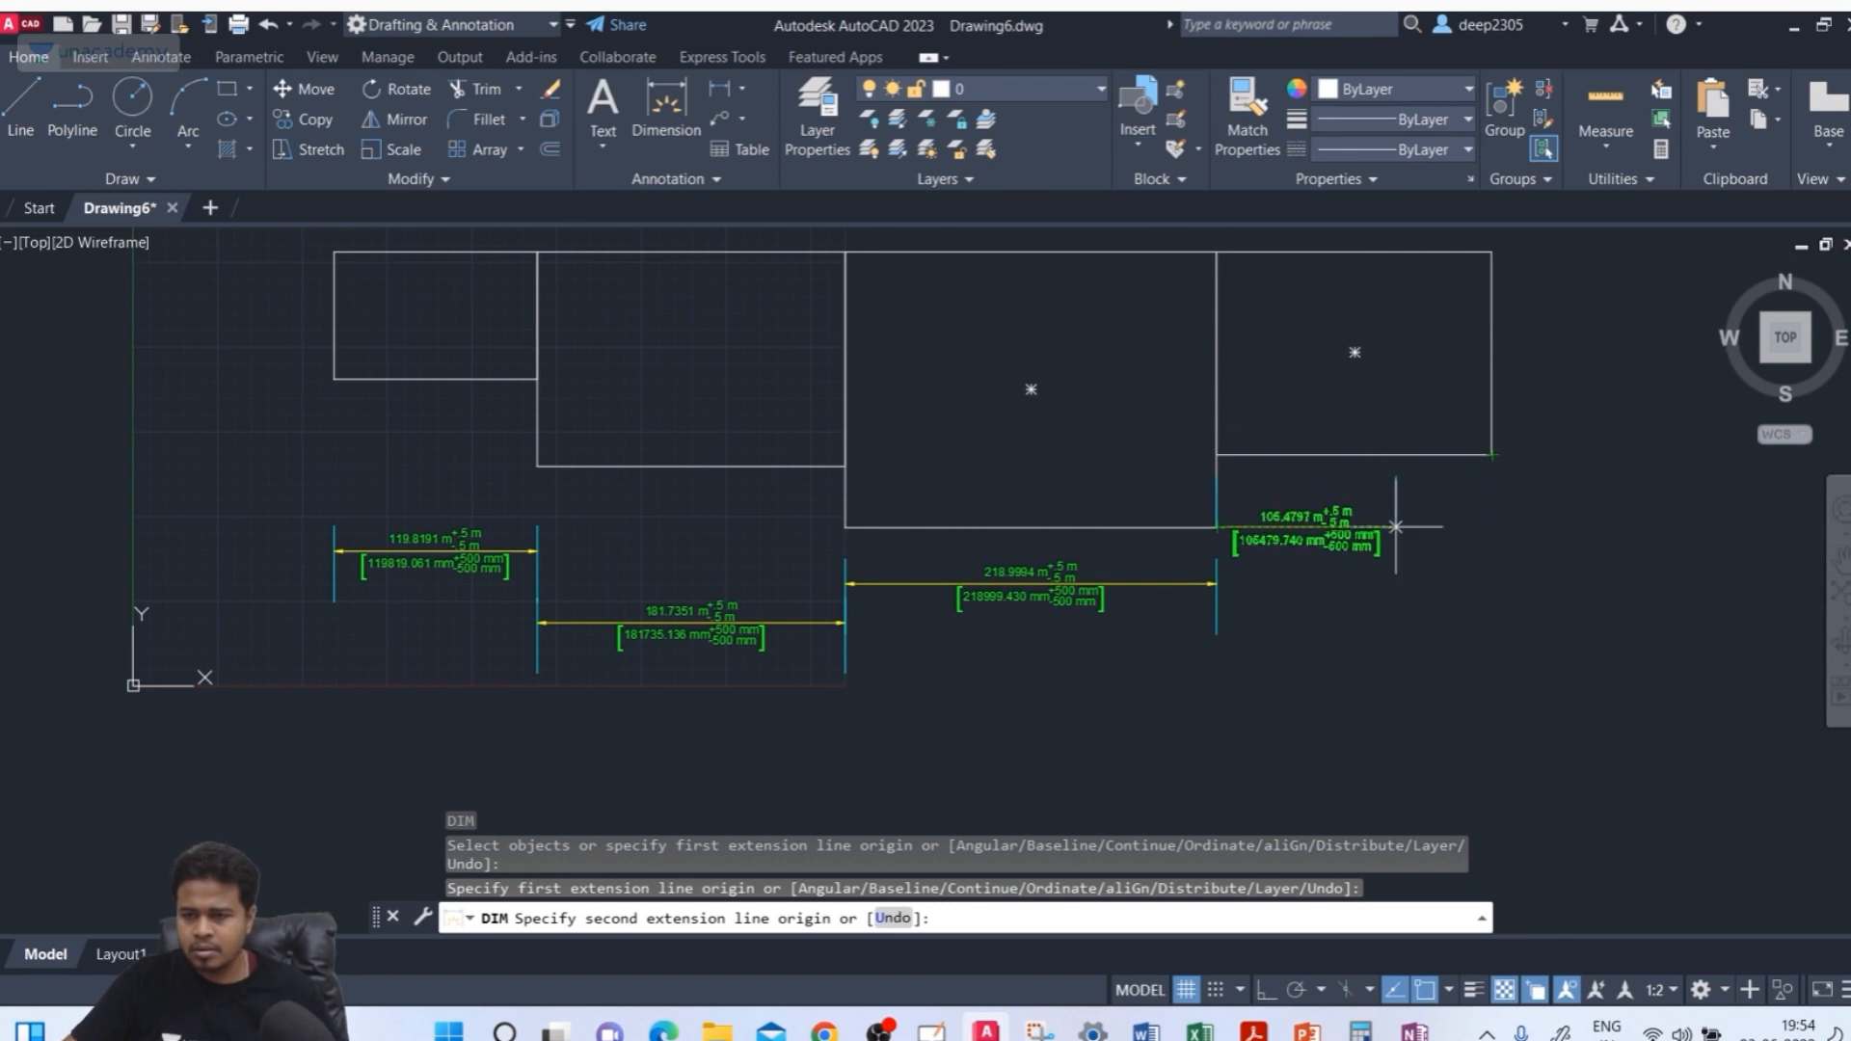
pyautogui.press('Escape')
pyautogui.press('Return')
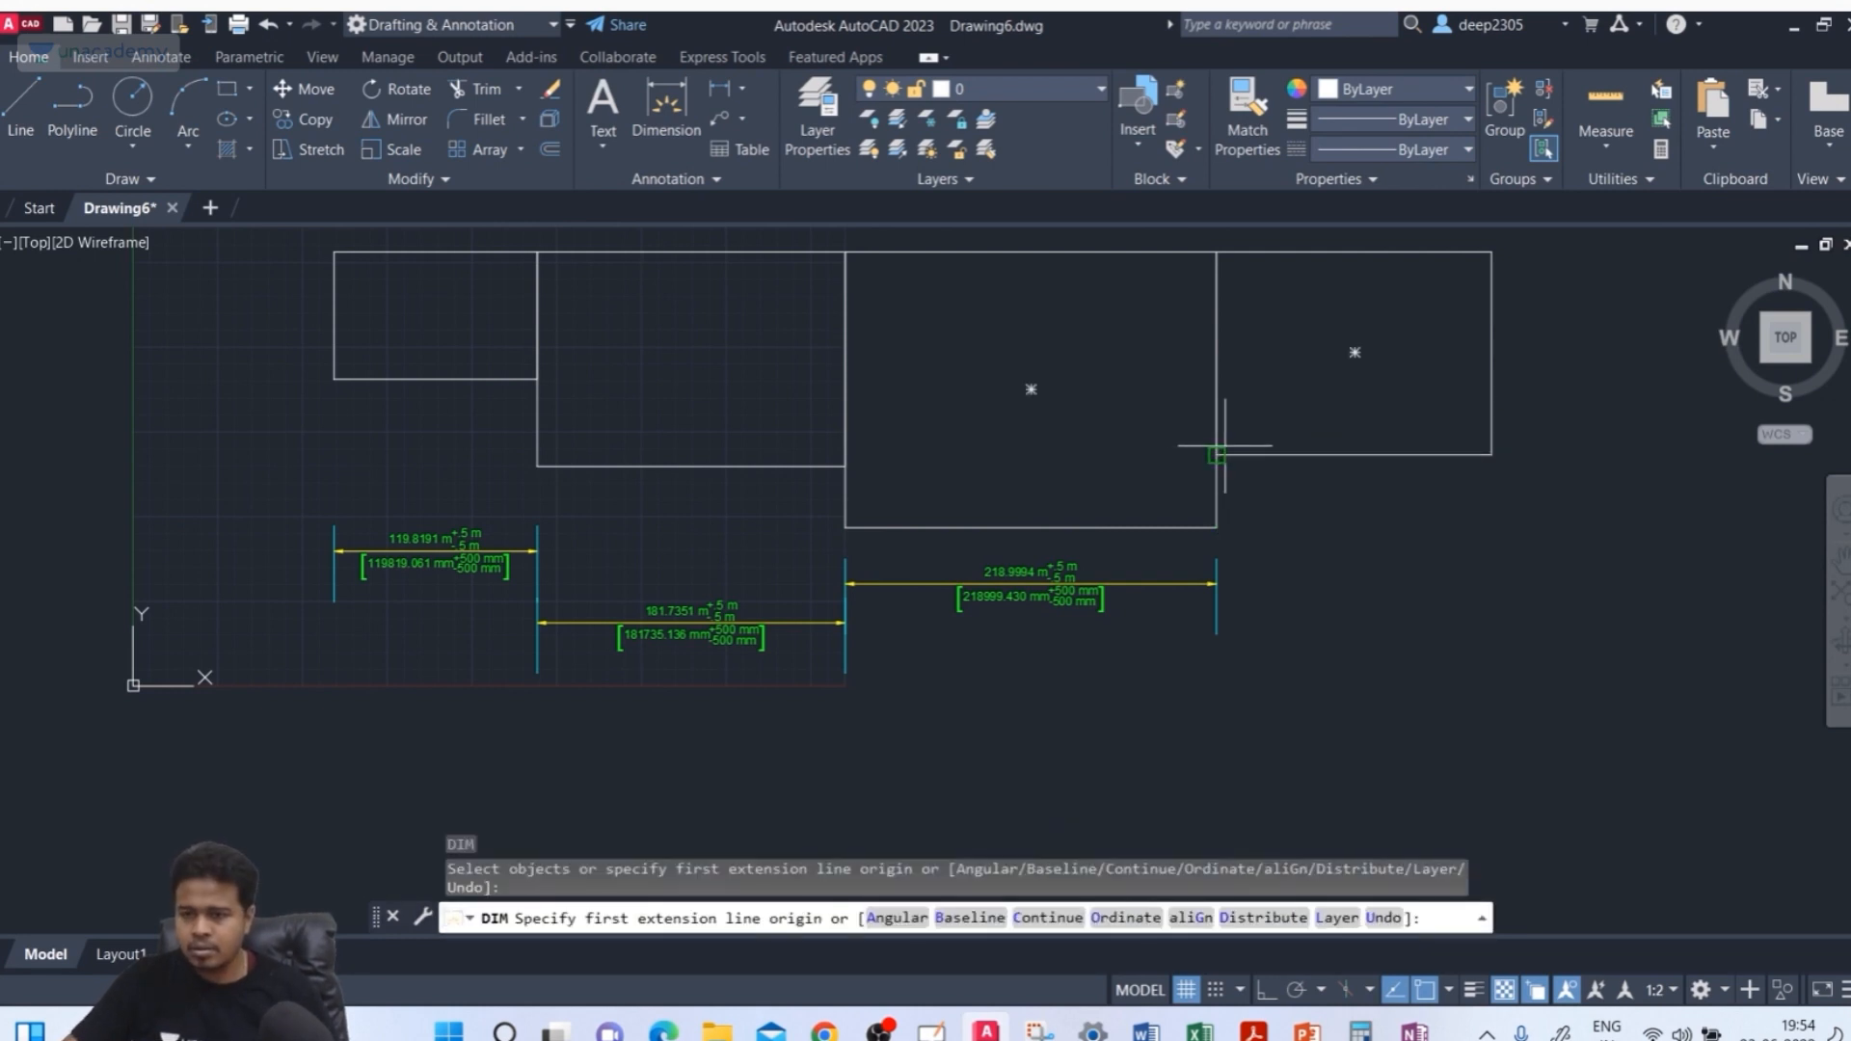
pyautogui.click(1217, 455)
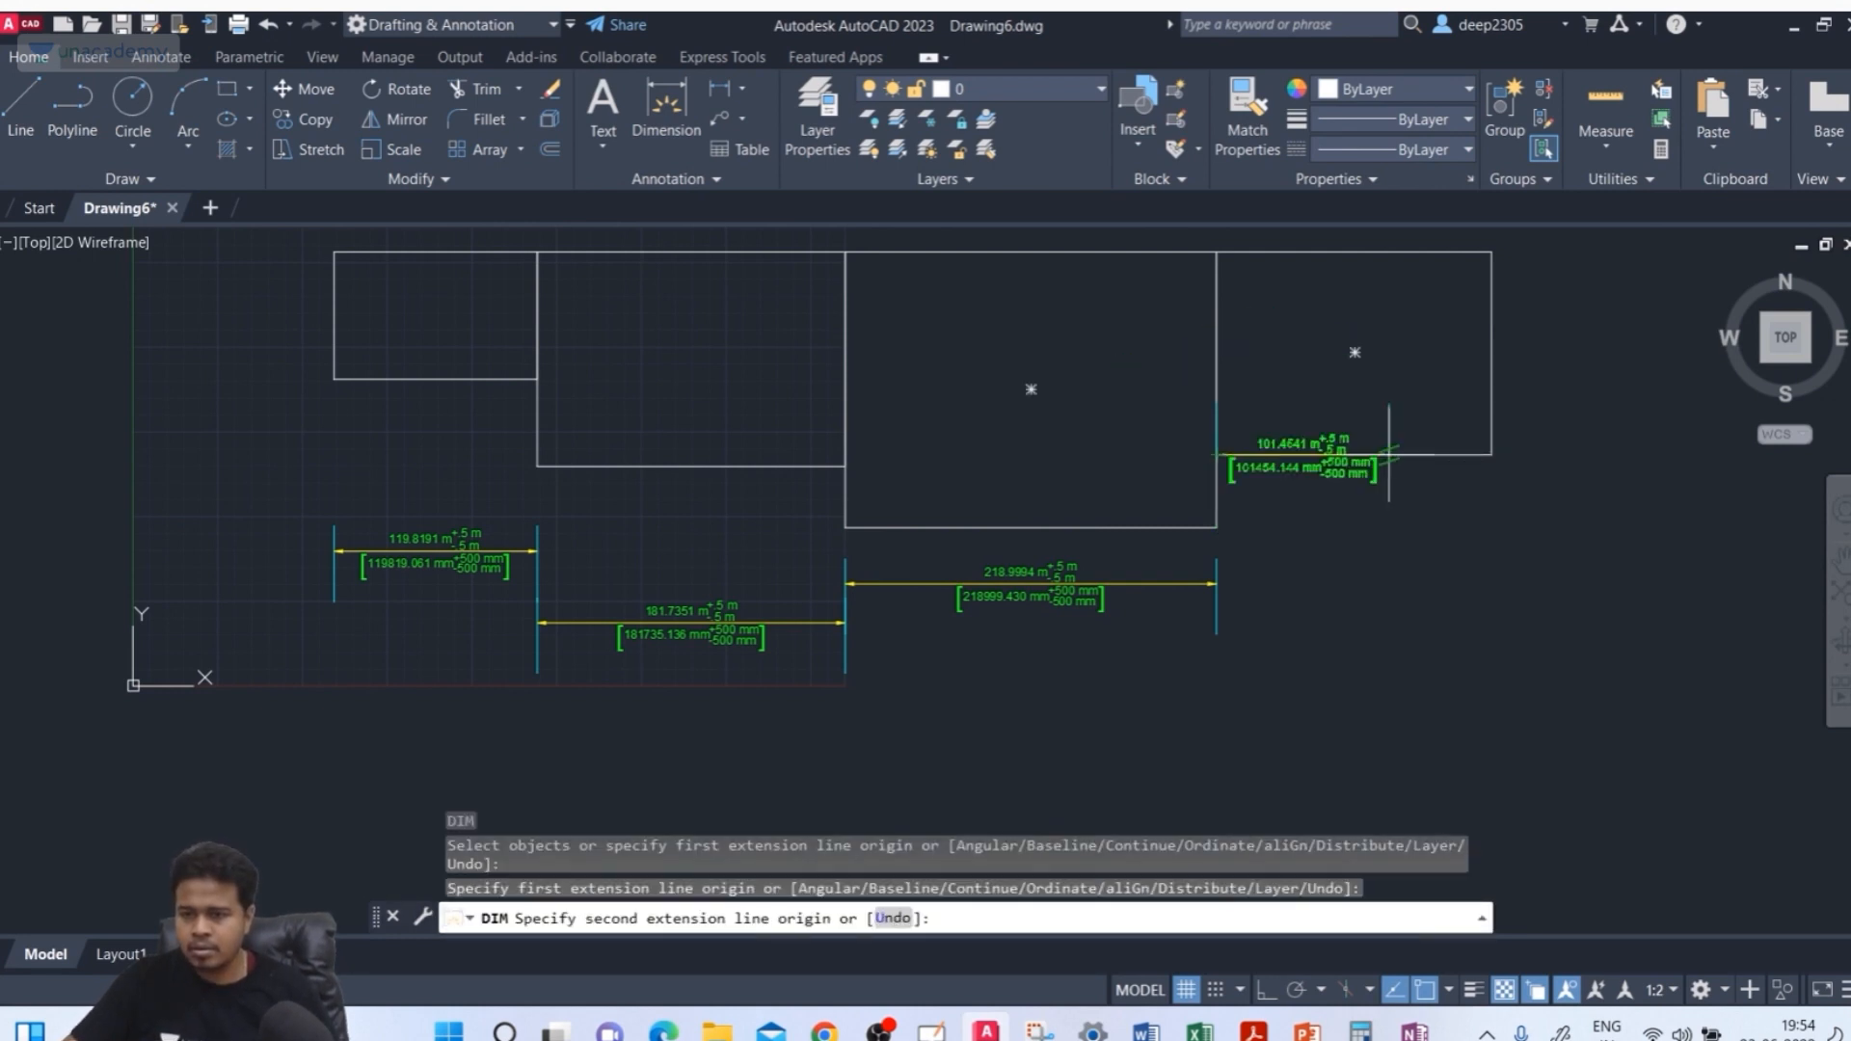
pyautogui.click(1491, 454)
pyautogui.click(1483, 663)
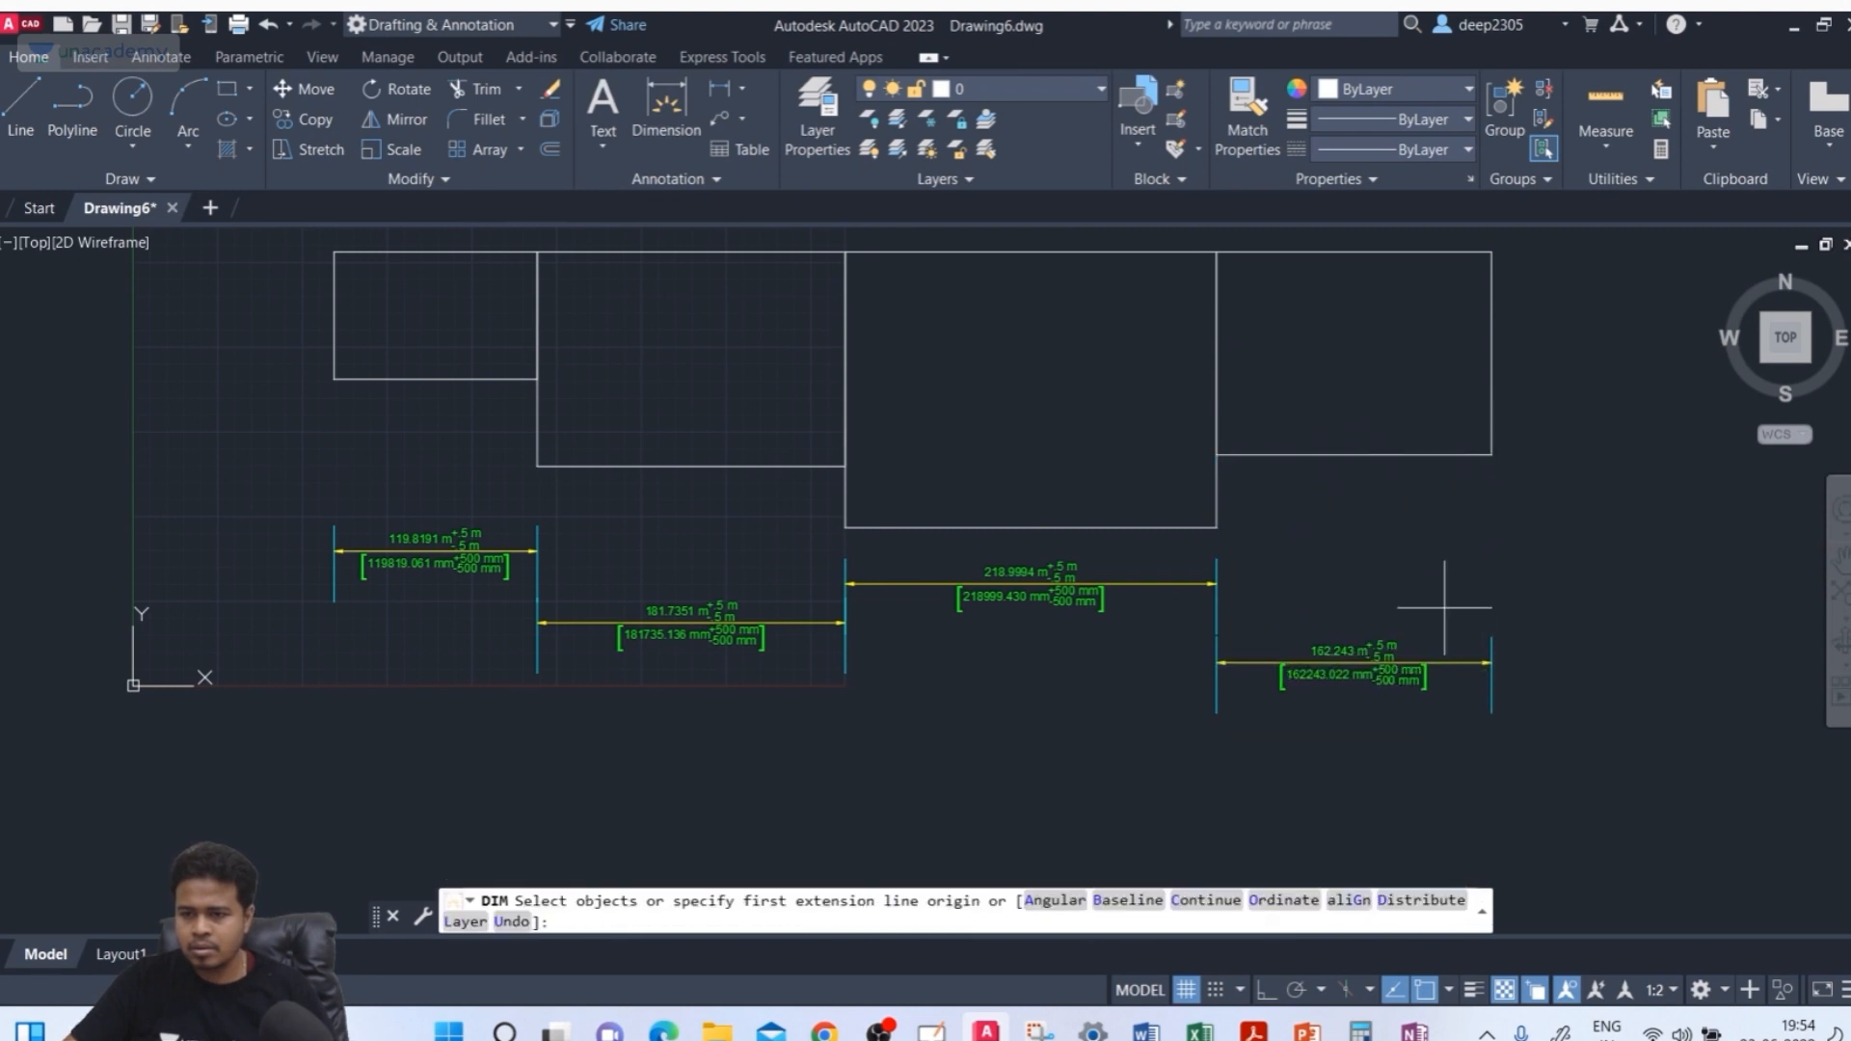
# Switch DIM to the Ordinate option and pick the first rectangle's top-left corner as the feature location
pyautogui.moveTo(1396, 549); pyautogui.dragTo(1403, 520, button='middle')
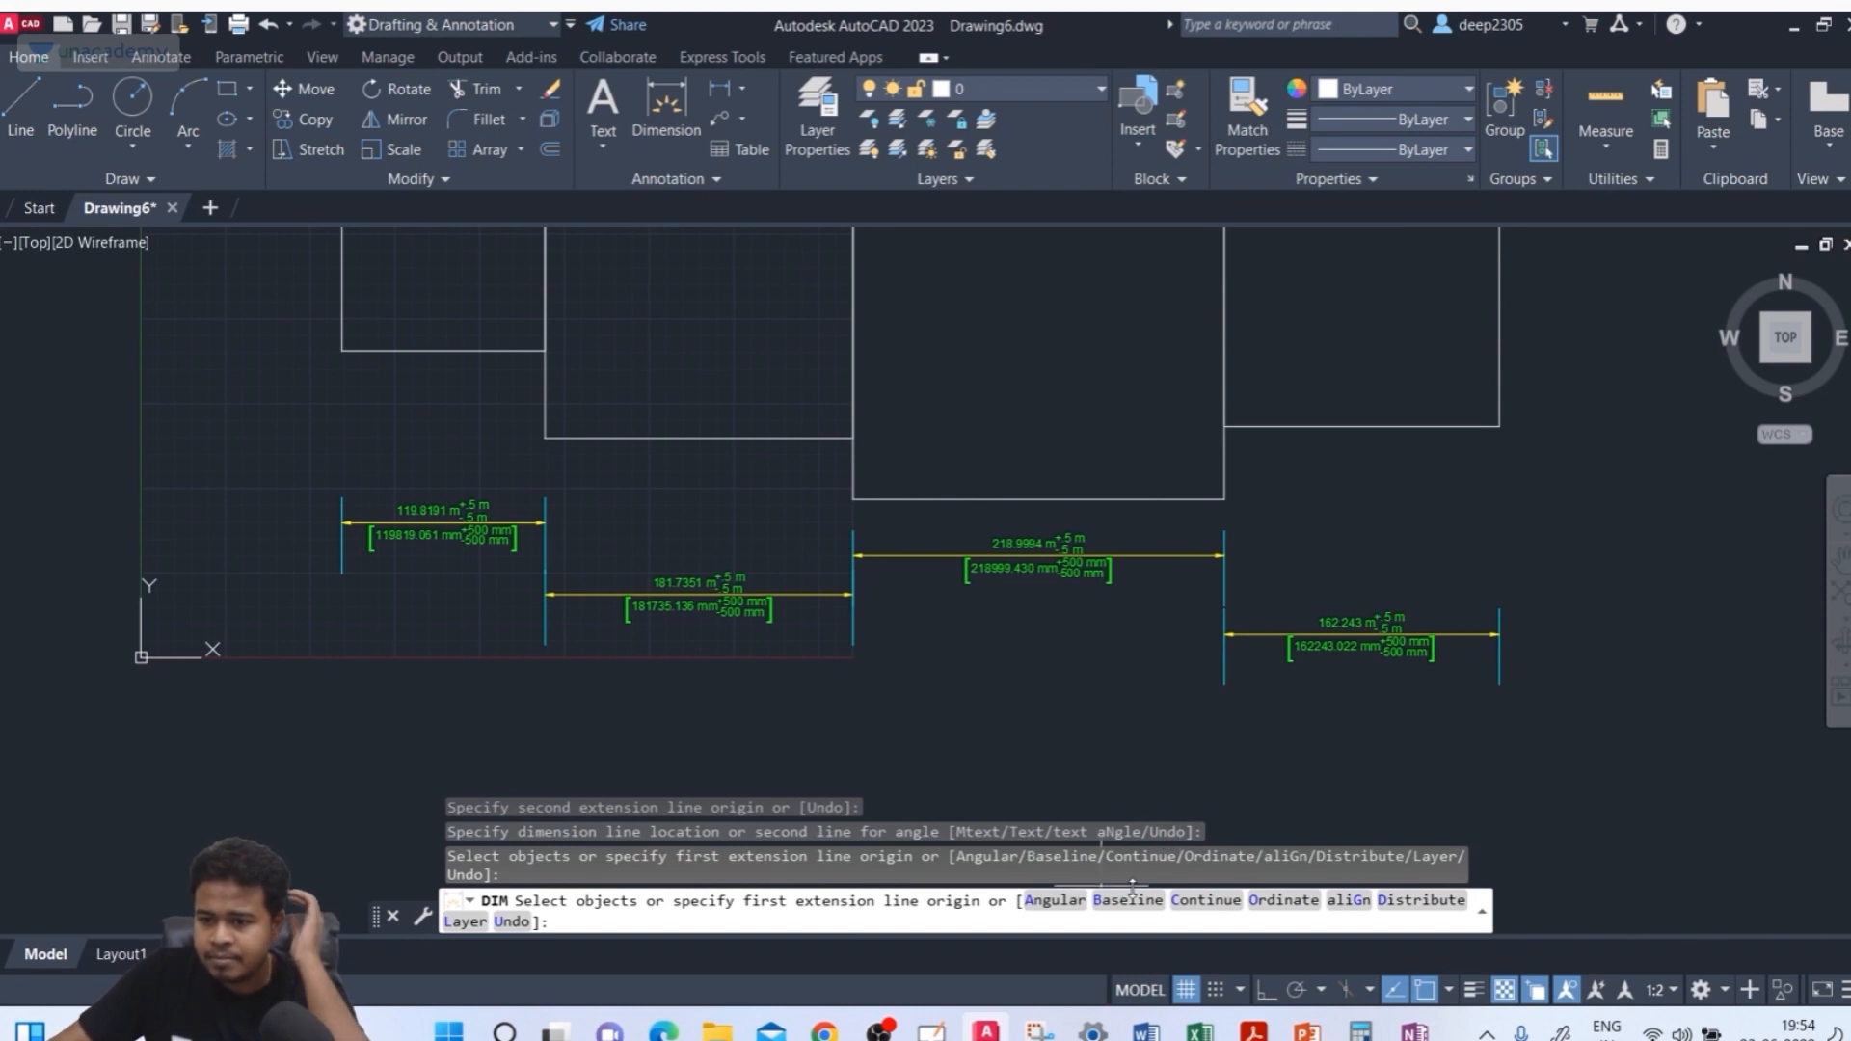
pyautogui.click(1289, 903)
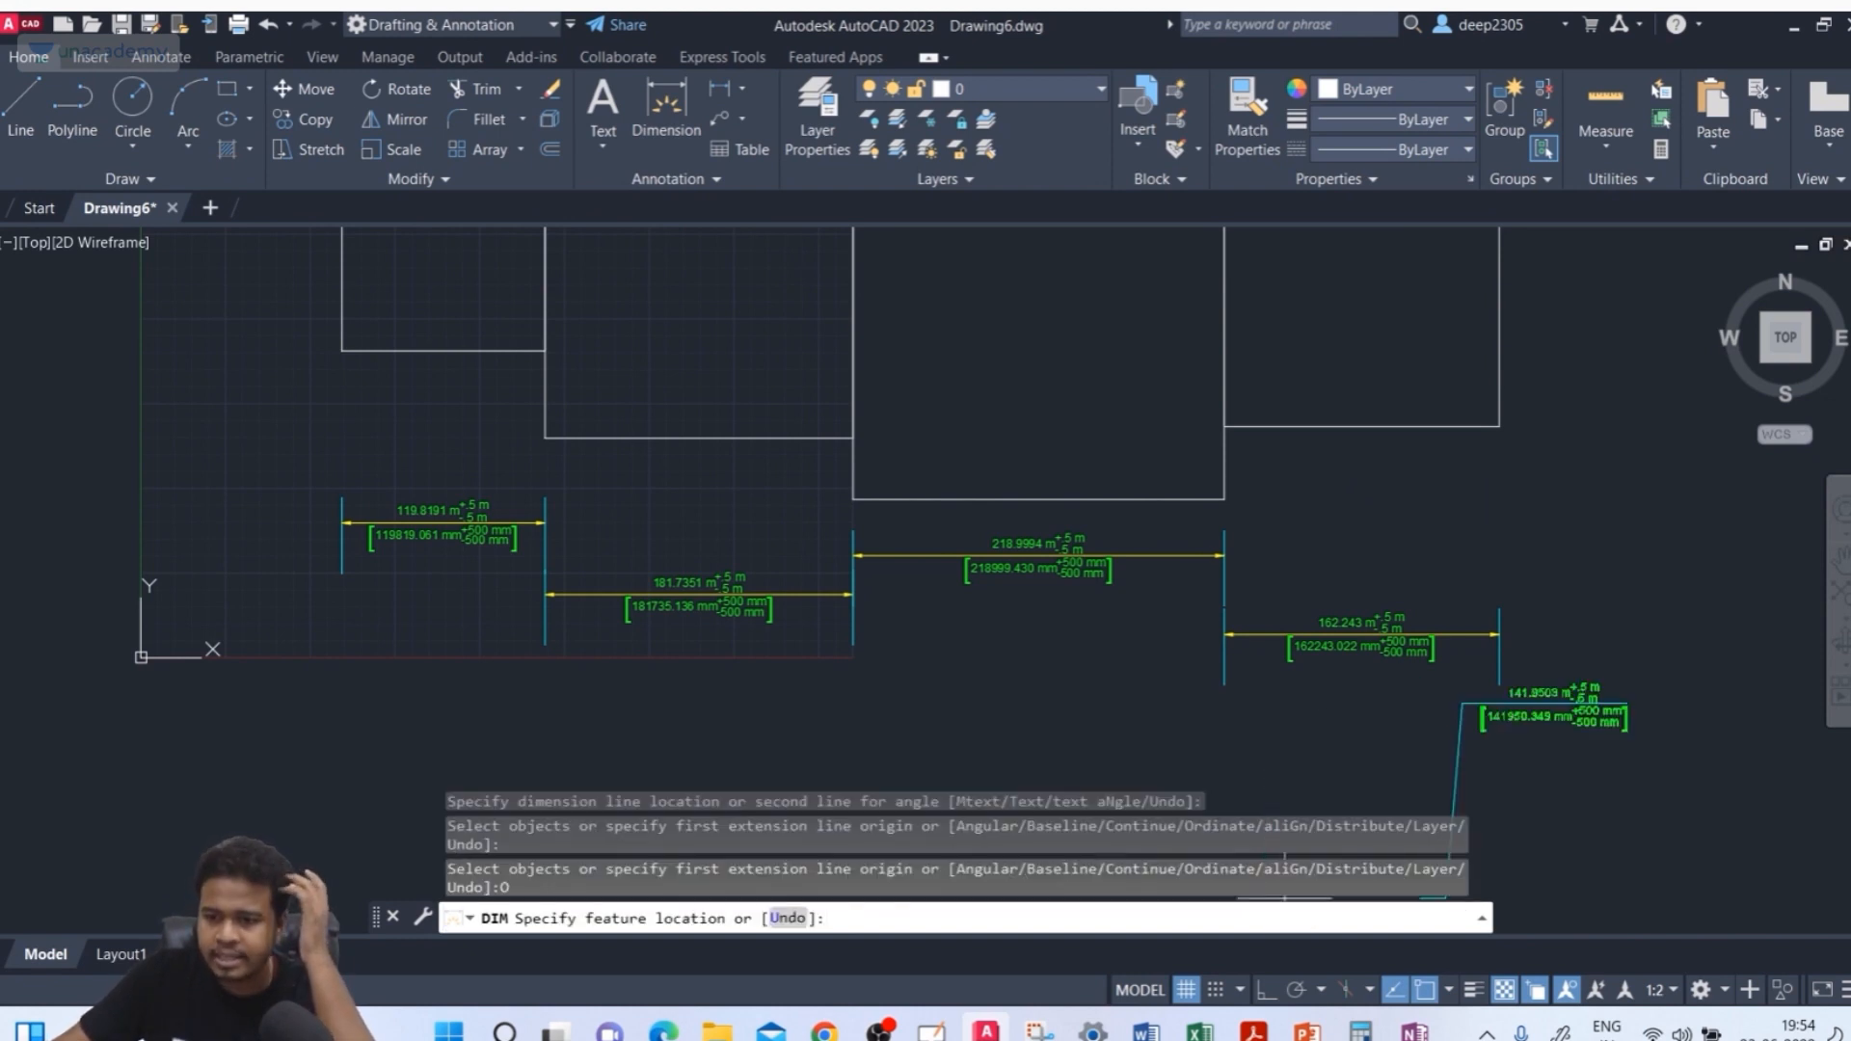
pyautogui.moveTo(620, 641); pyautogui.dragTo(750, 735, button='middle')
pyautogui.scroll(4, 452, 483)
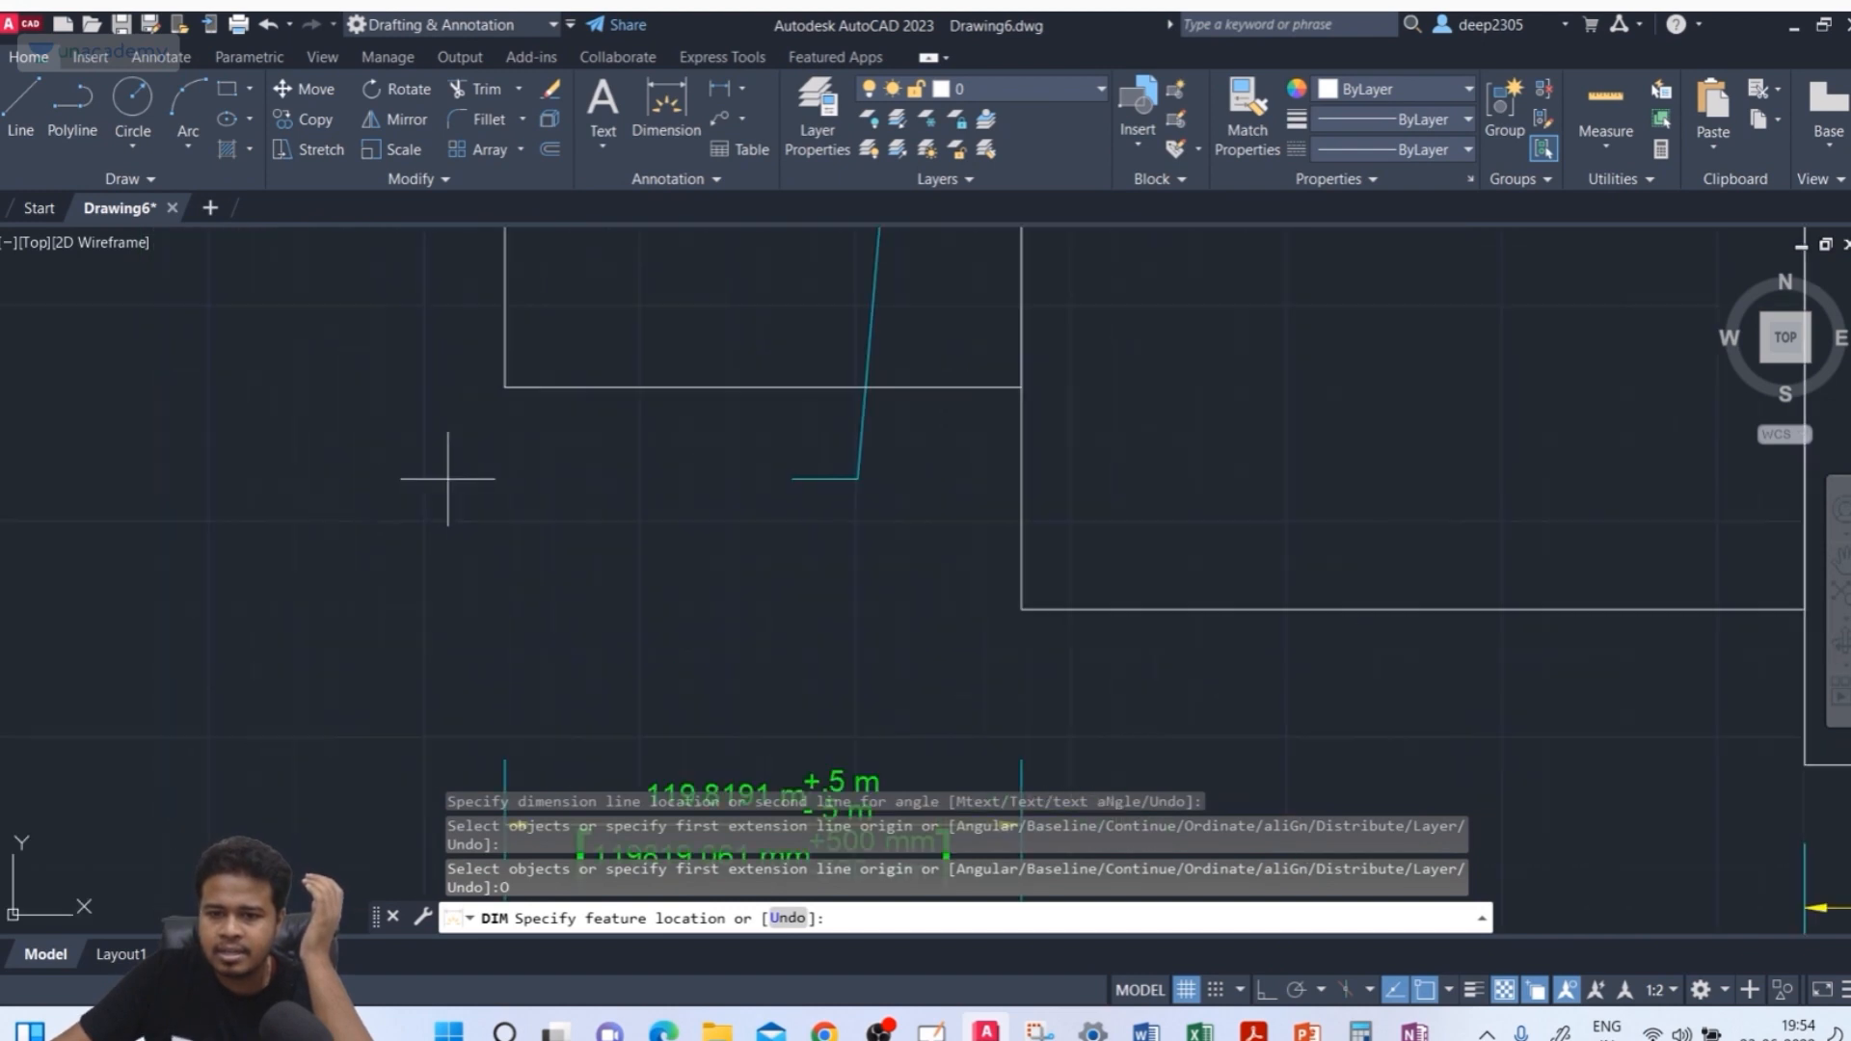
pyautogui.moveTo(450, 491); pyautogui.dragTo(392, 735, button='middle')
pyautogui.scroll(-2, 430, 706)
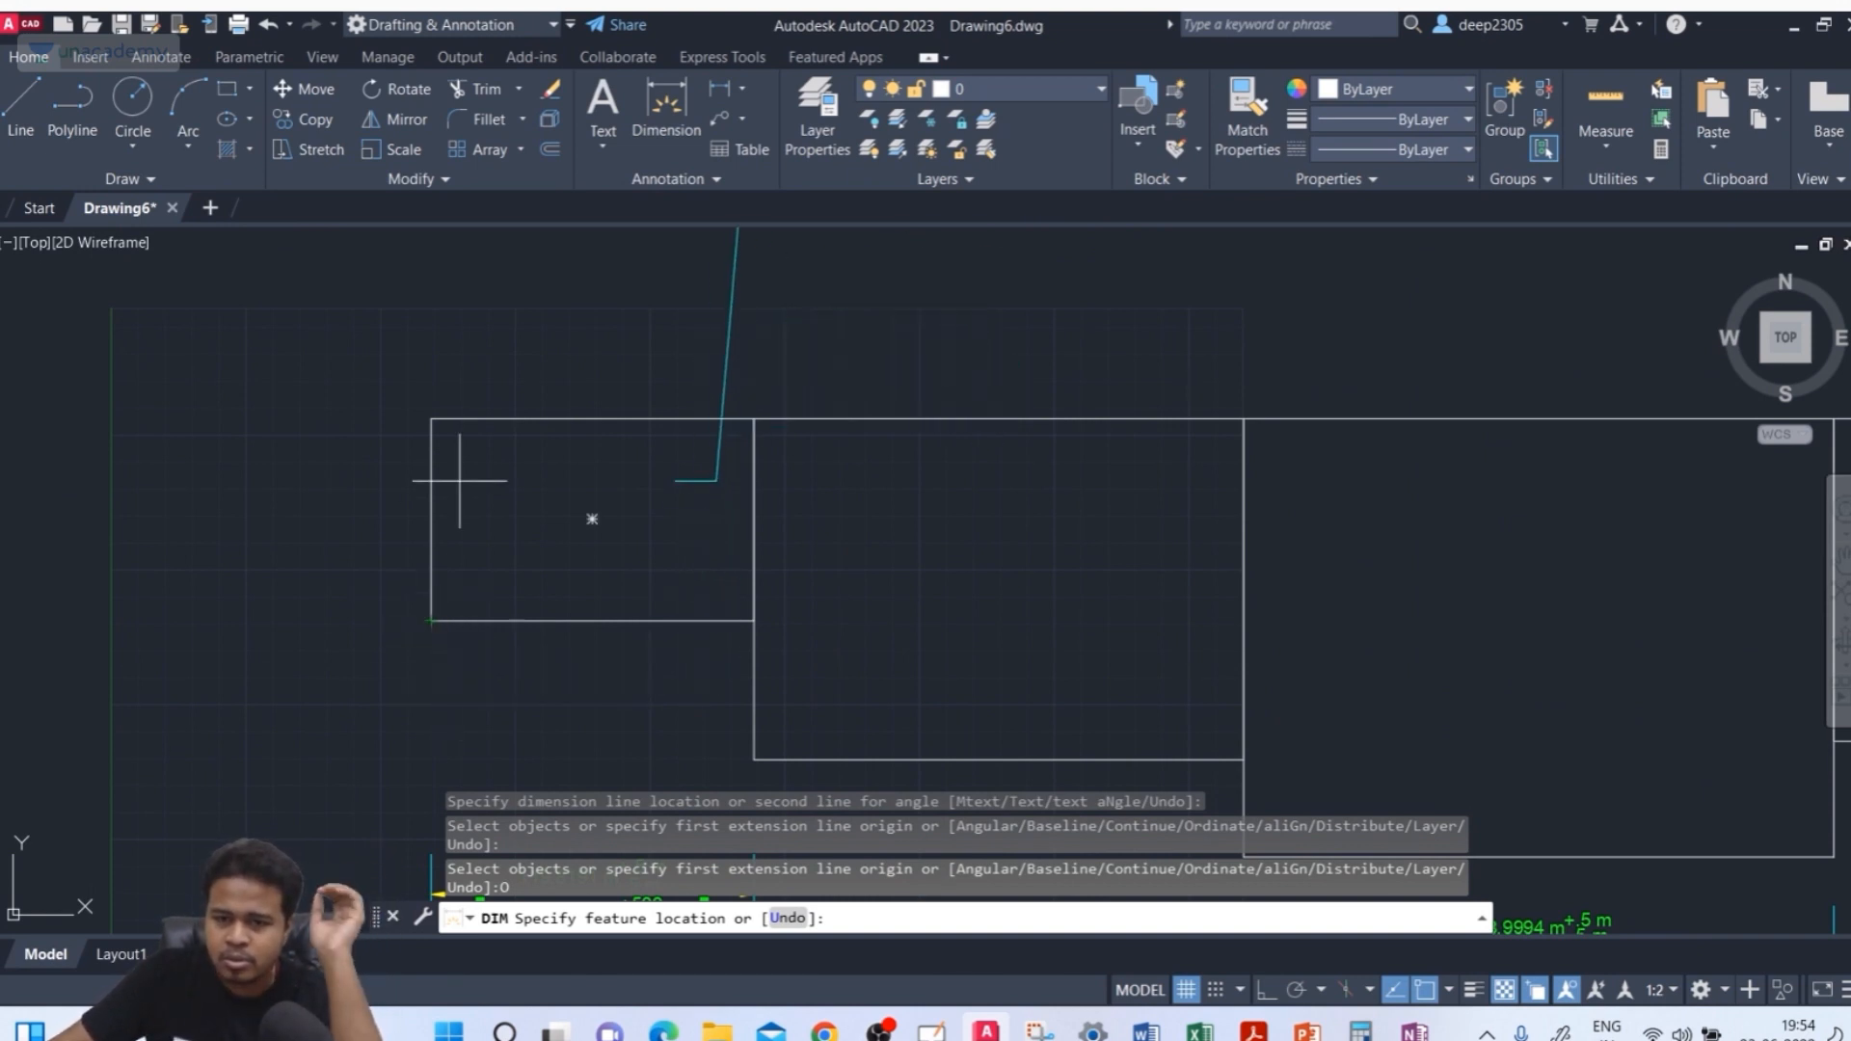
pyautogui.scroll(-4, 434, 418)
pyautogui.moveTo(434, 418); pyautogui.dragTo(424, 586, button='middle')
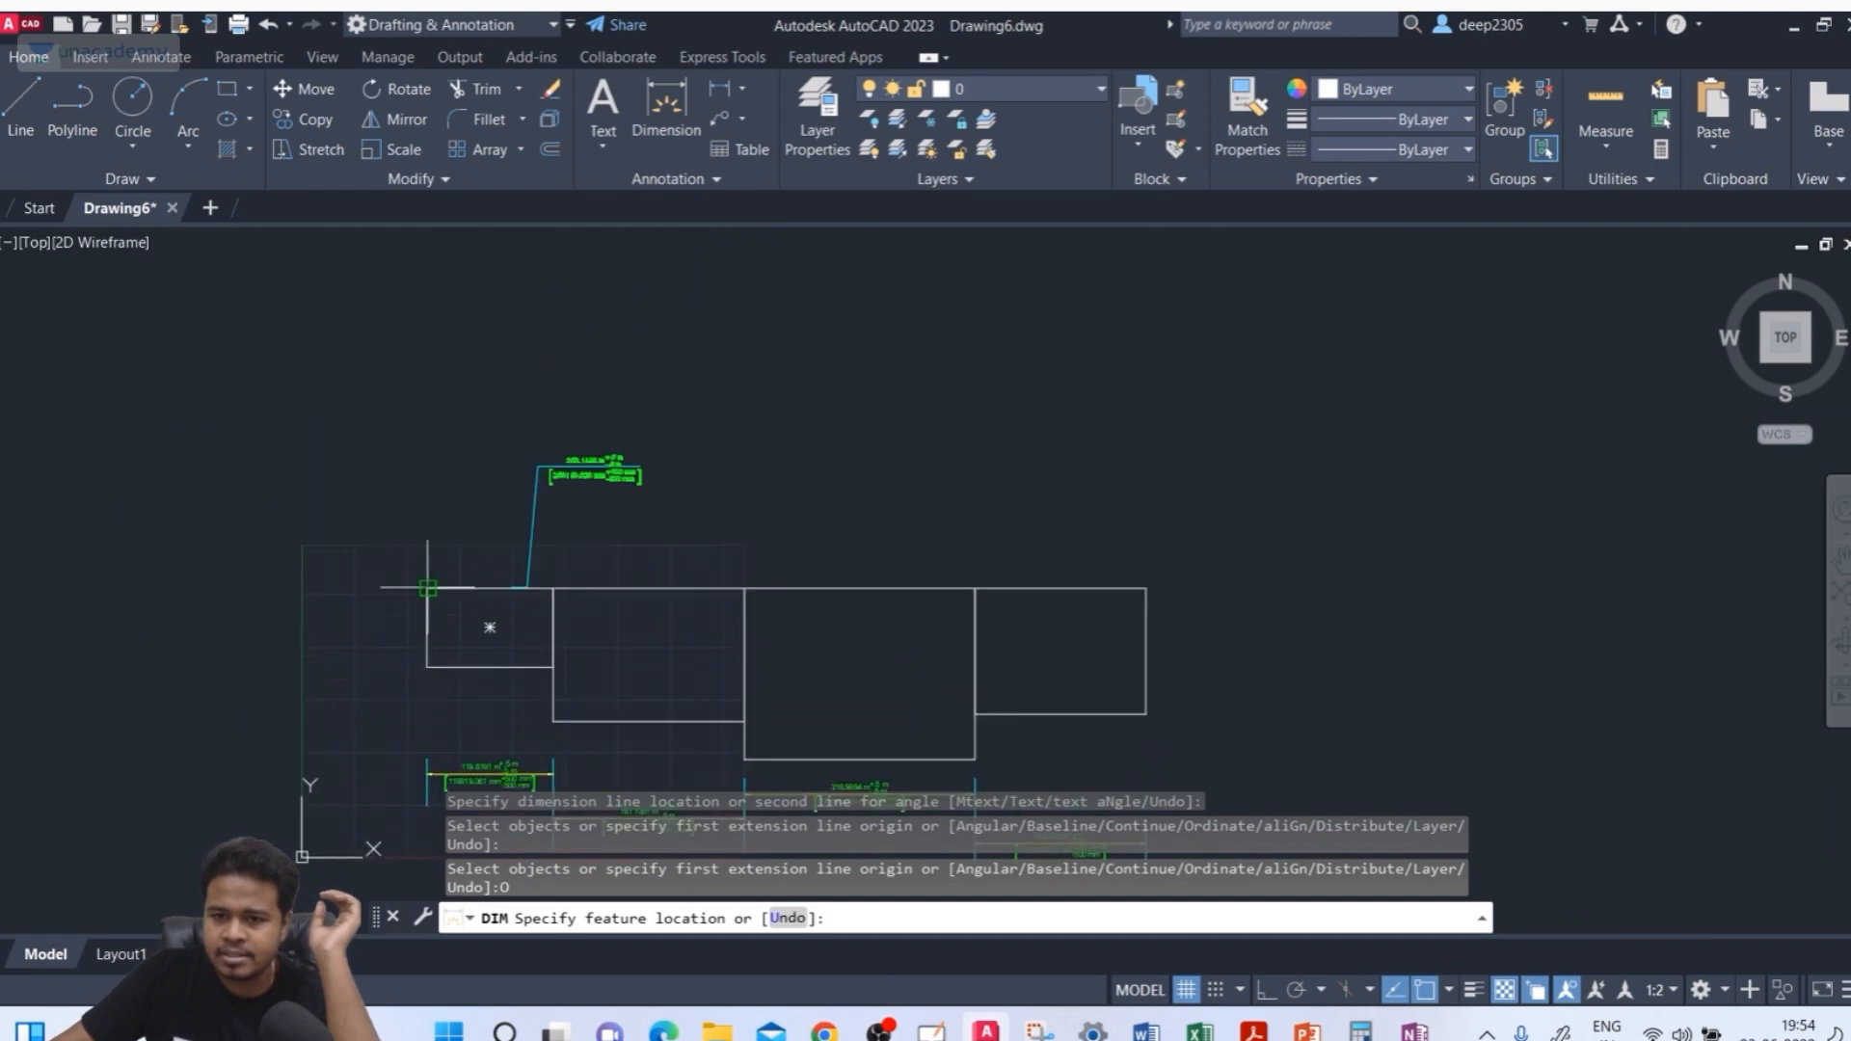
pyautogui.scroll(2, 422, 586)
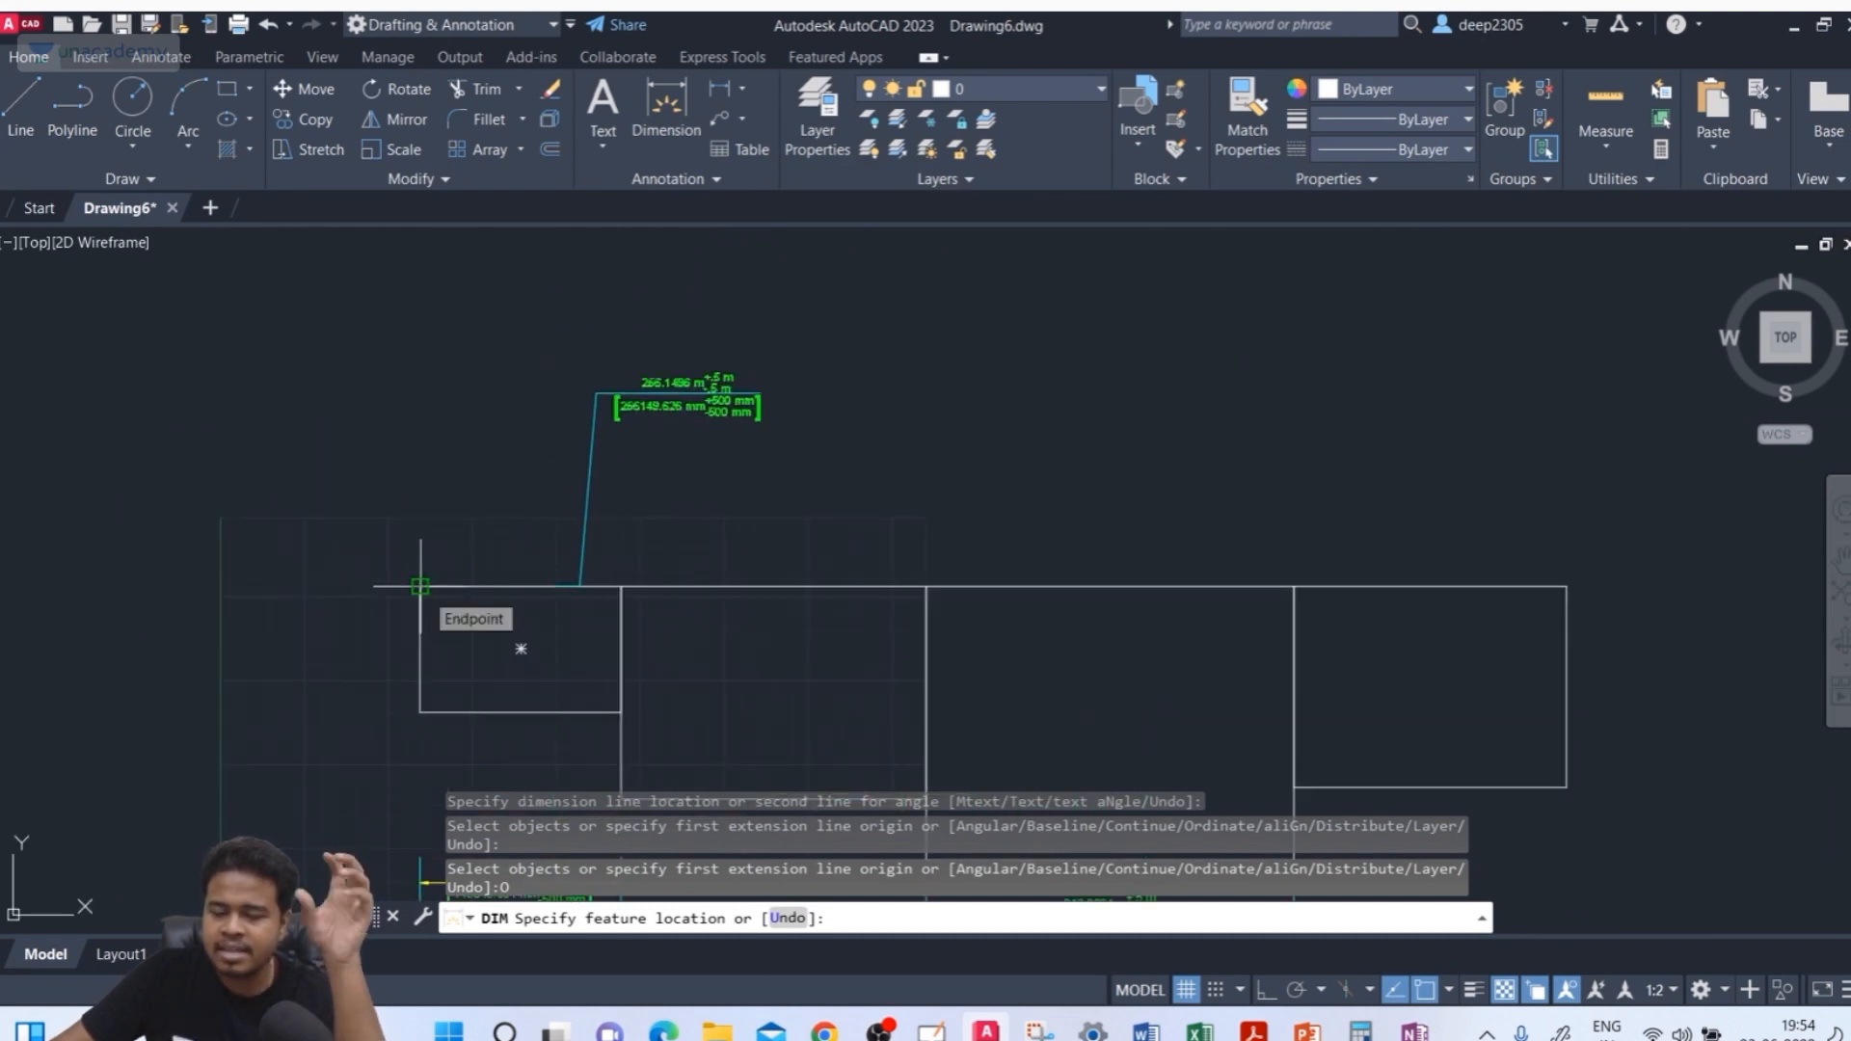
pyautogui.click(420, 586)
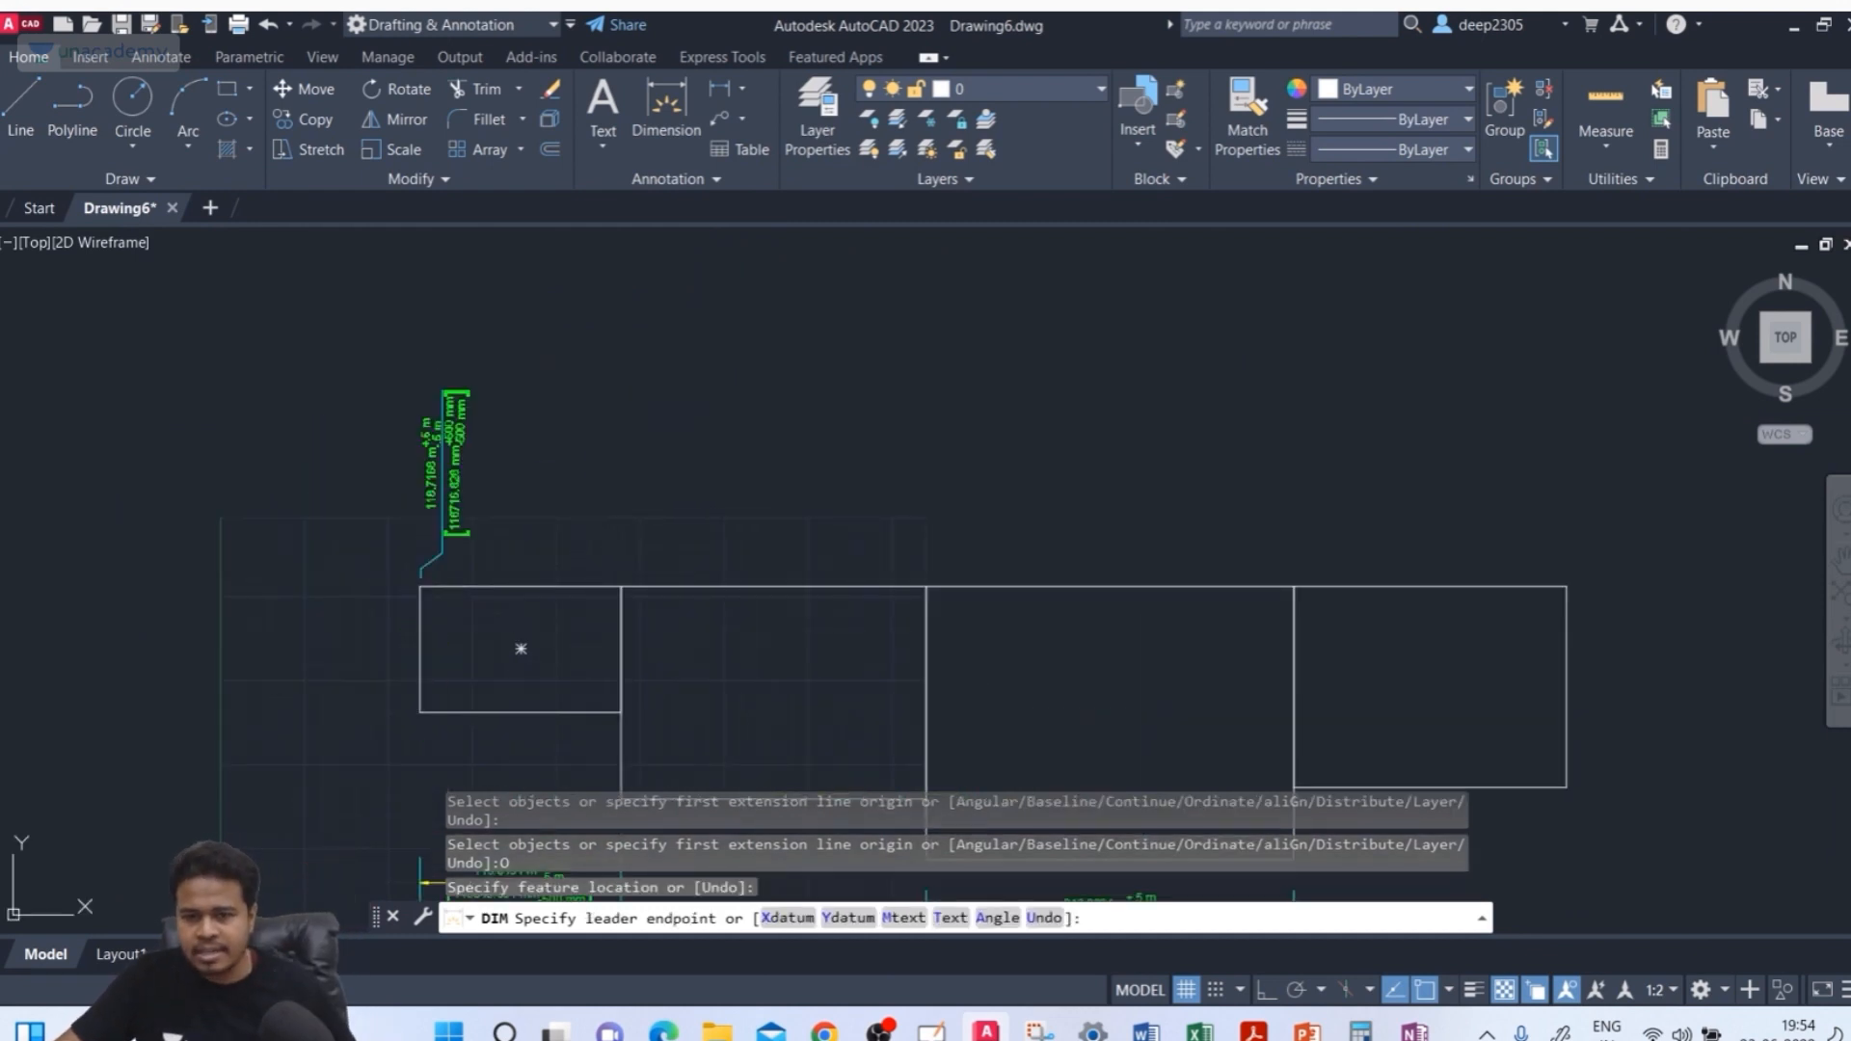
# Set the ordinate dimension to the Y datum and place its leader endpoint above the corner
pyautogui.scroll(-2, 482, 470)
pyautogui.scroll(4, 487, 422)
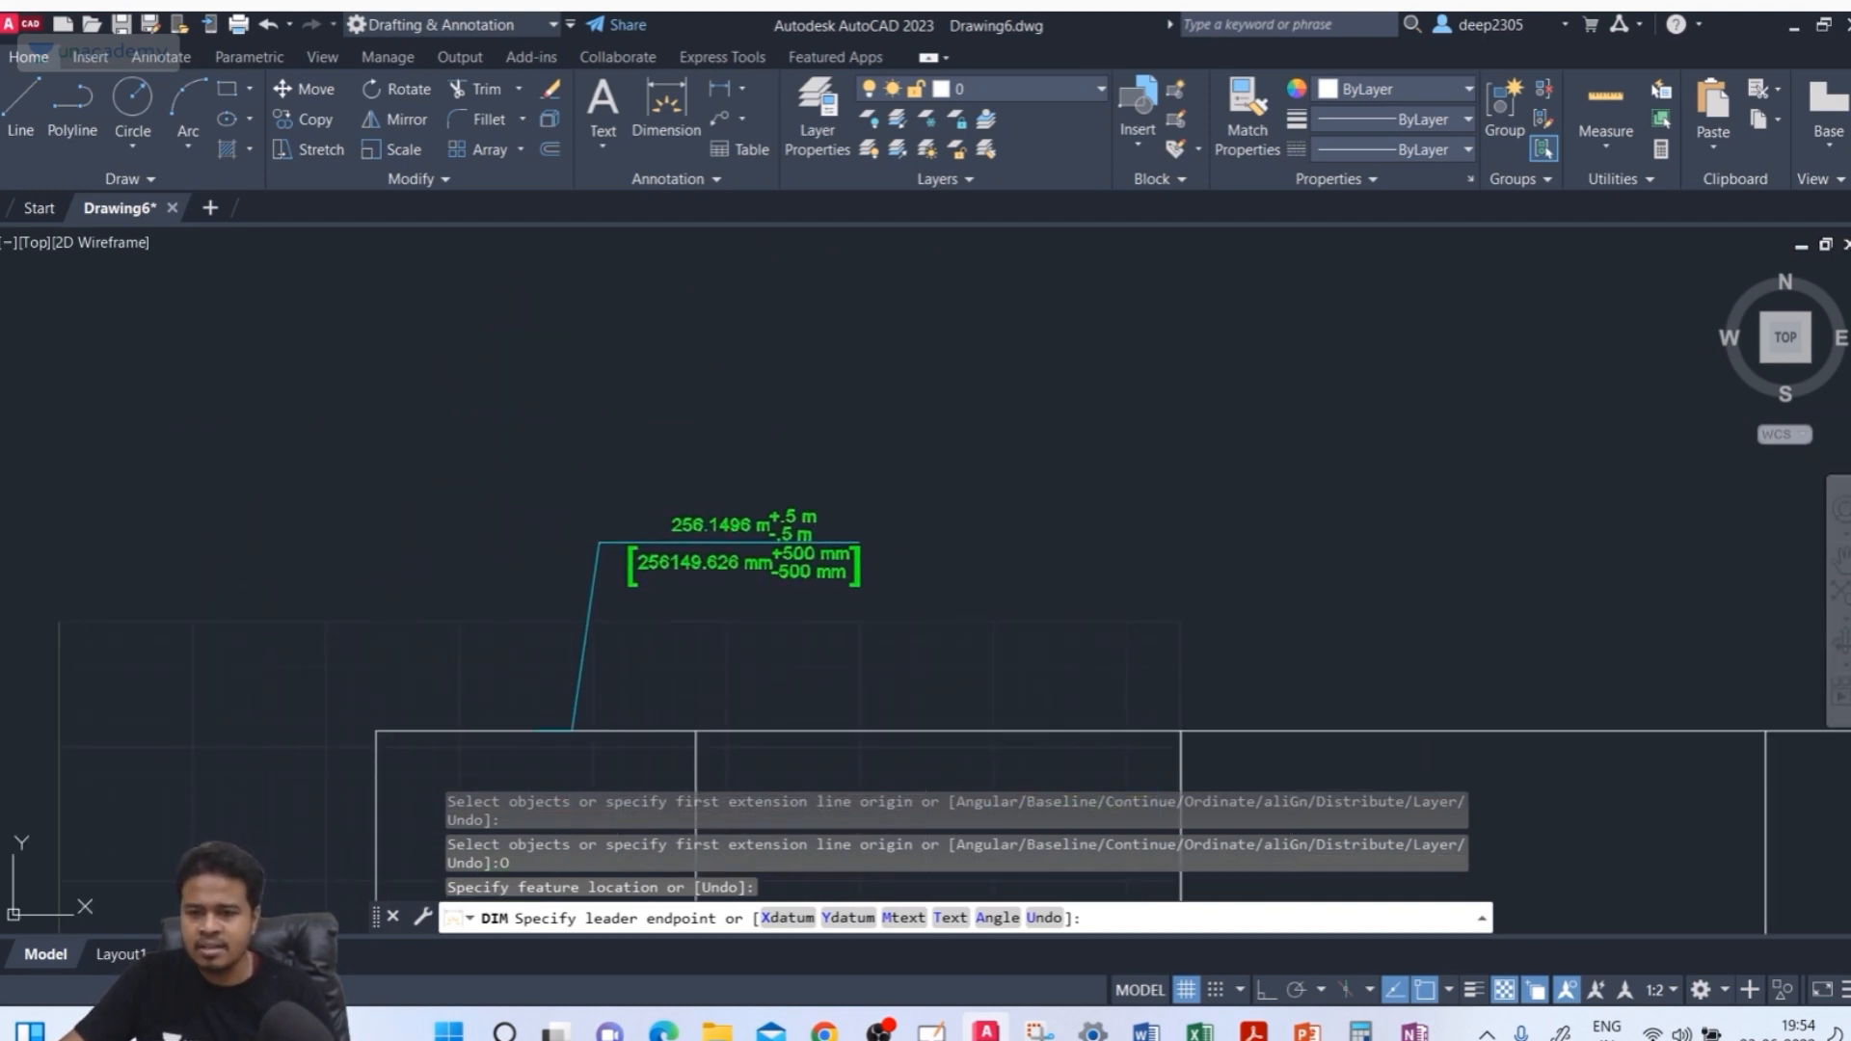
pyautogui.scroll(-4, 603, 528)
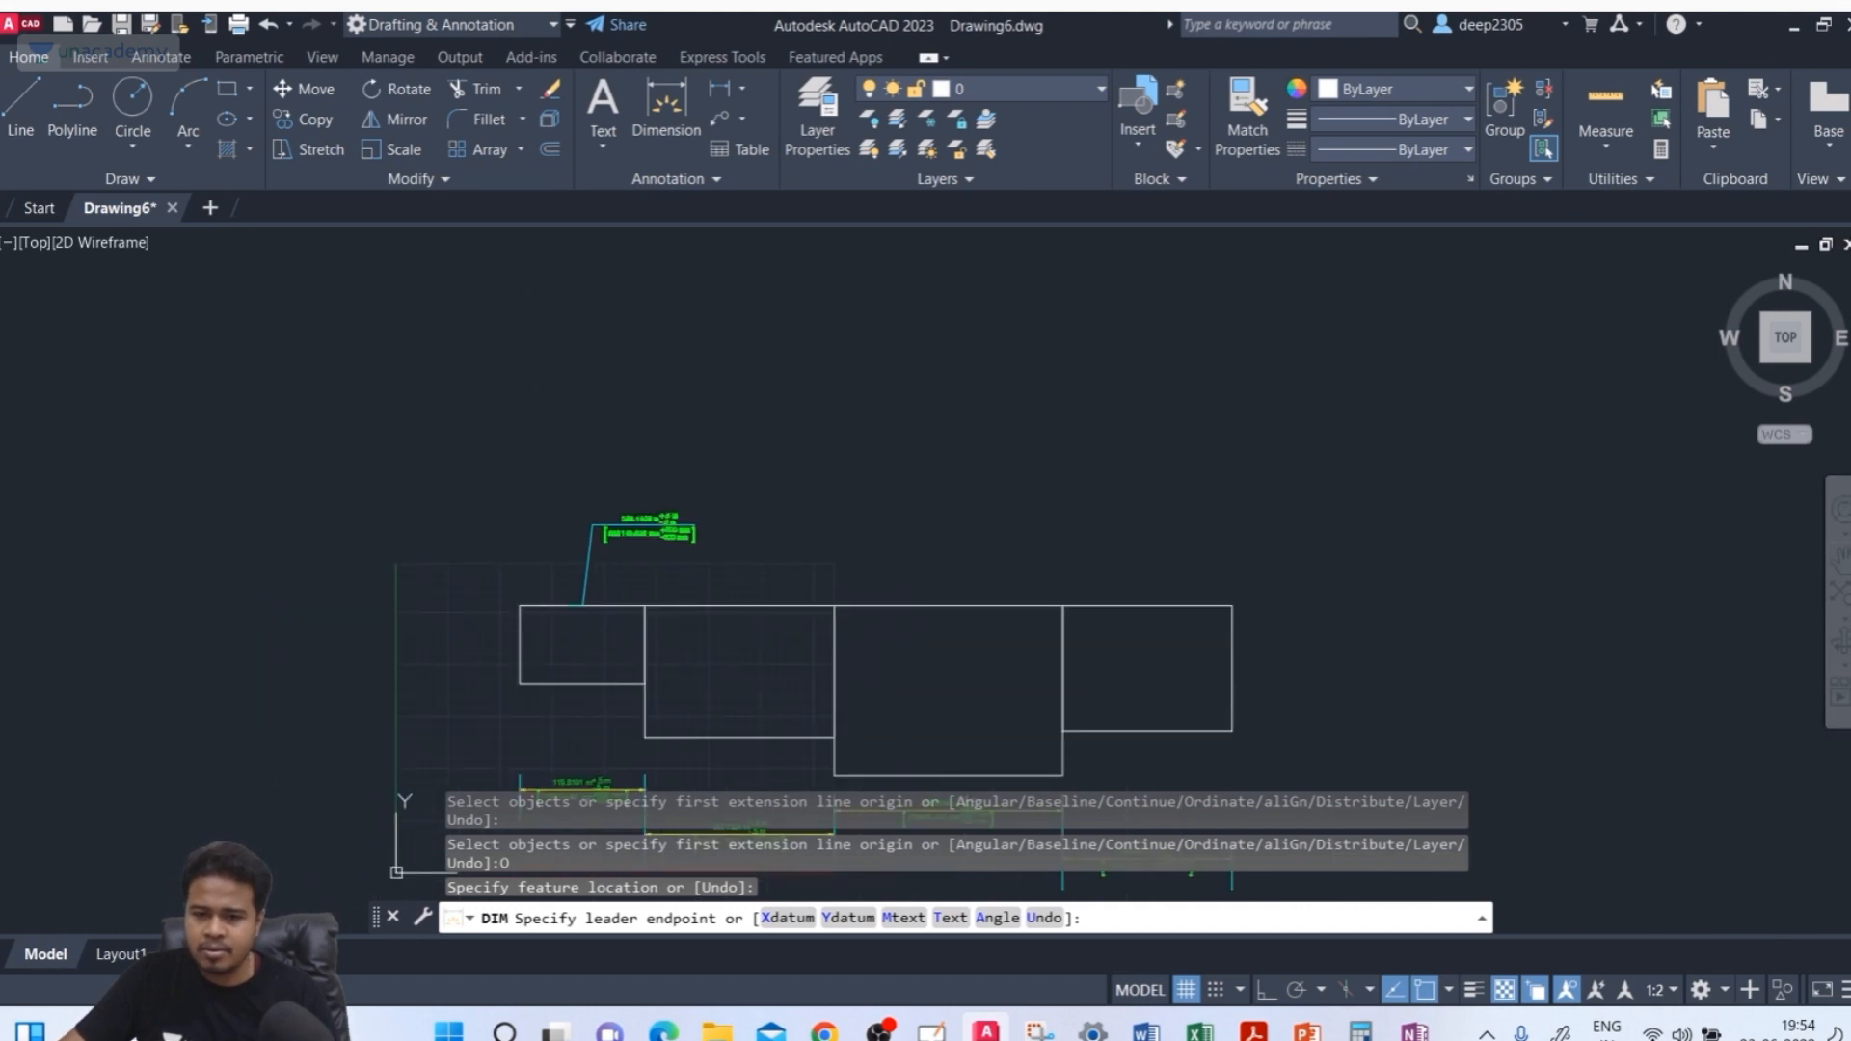
pyautogui.scroll(4, 605, 525)
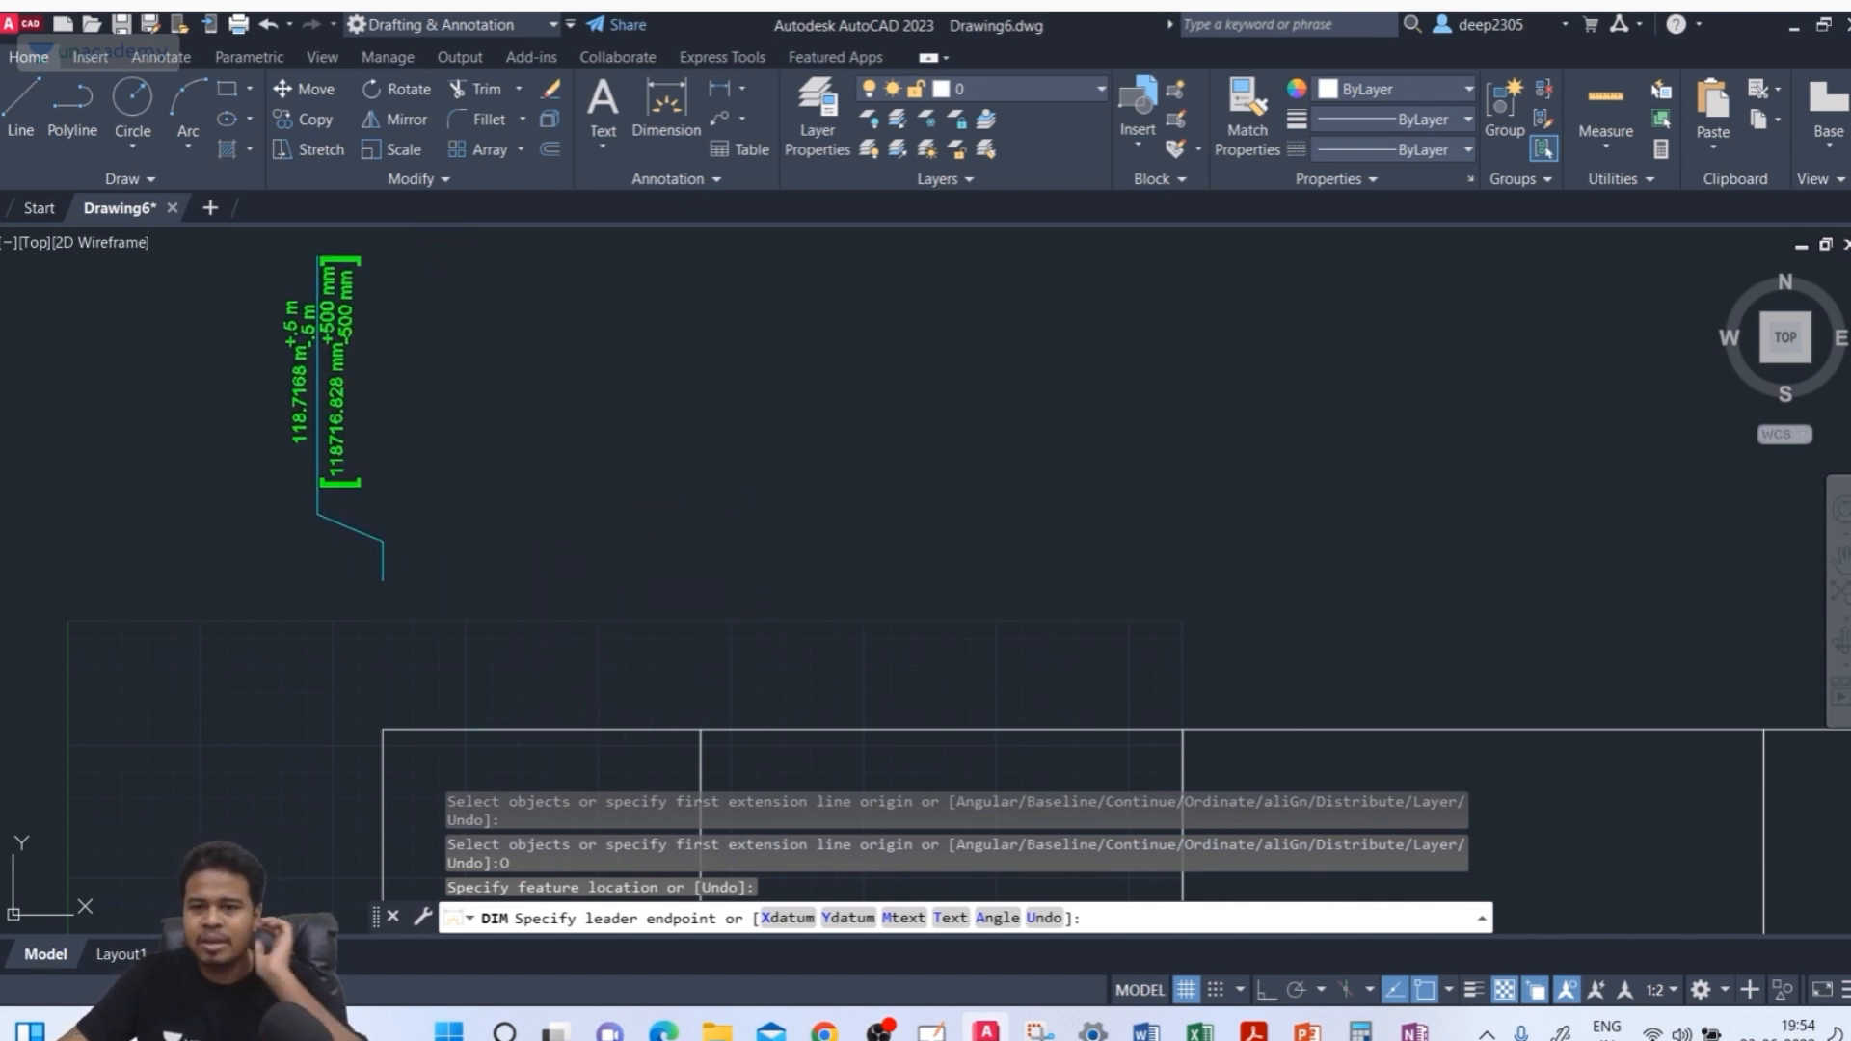
pyautogui.click(785, 917)
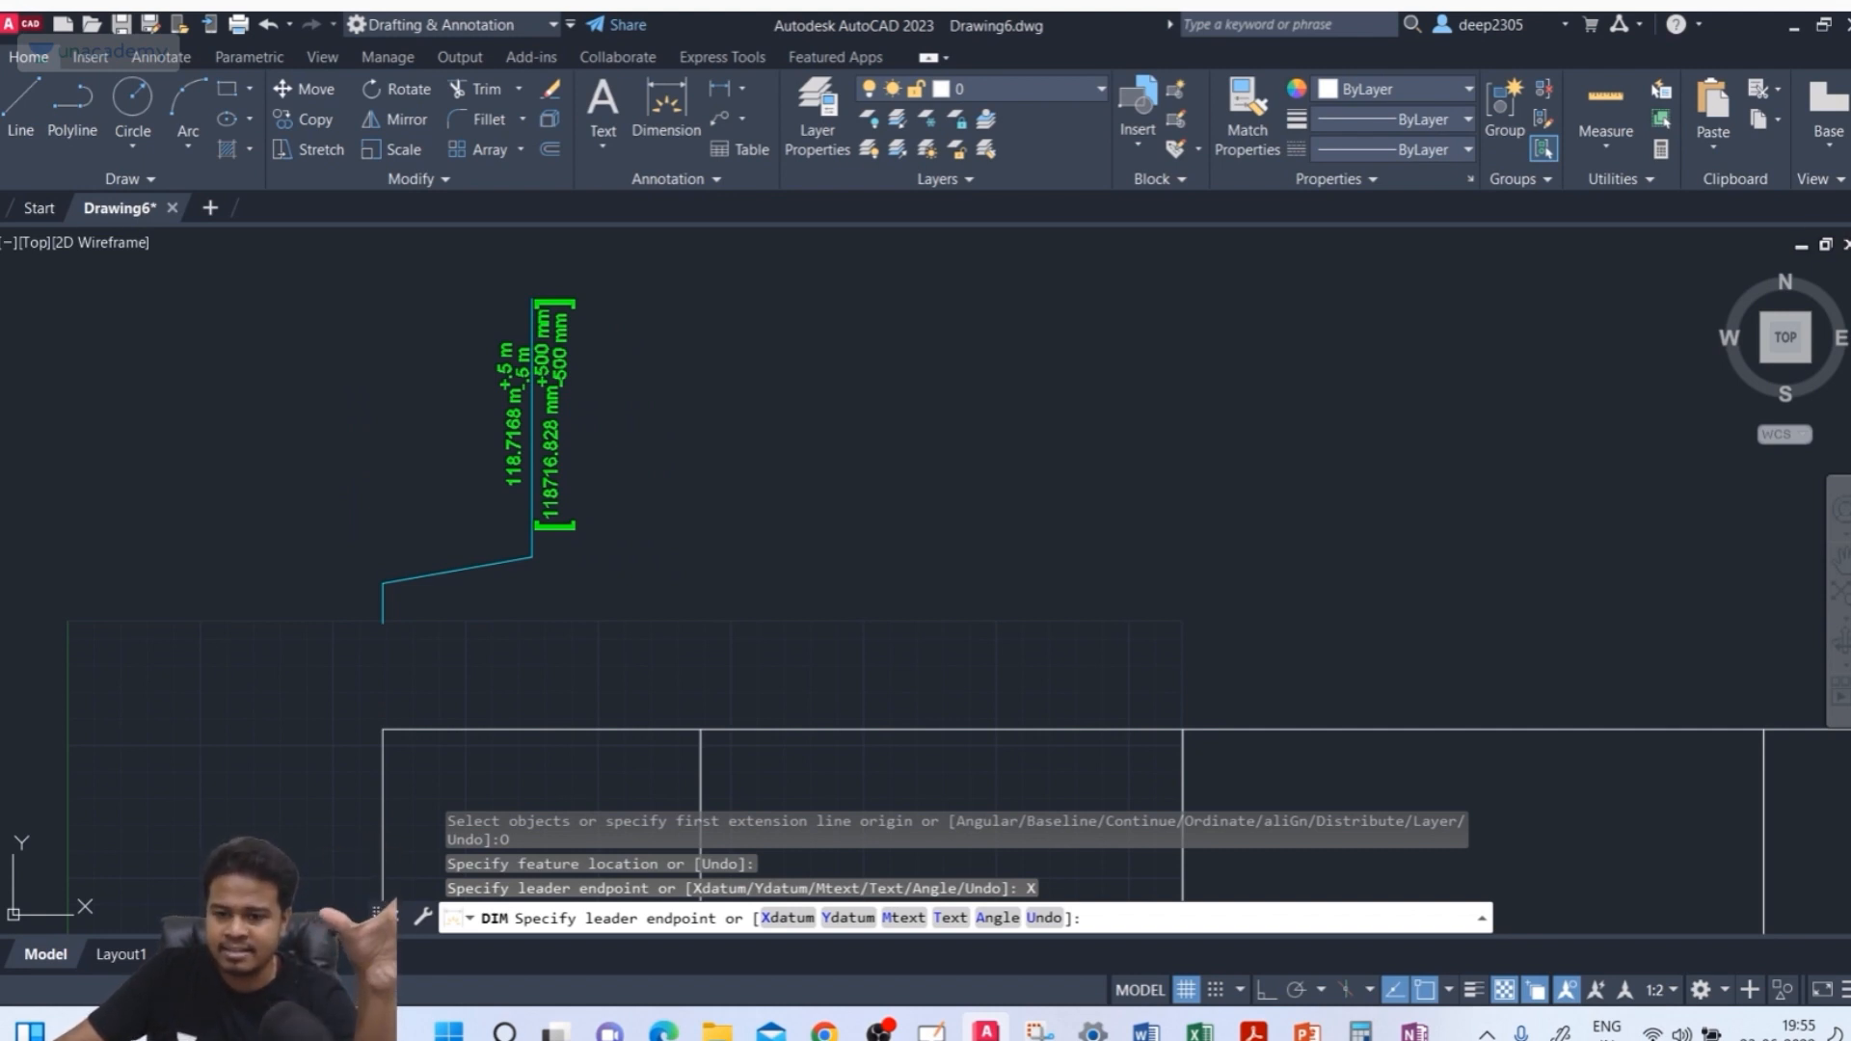
pyautogui.click(835, 918)
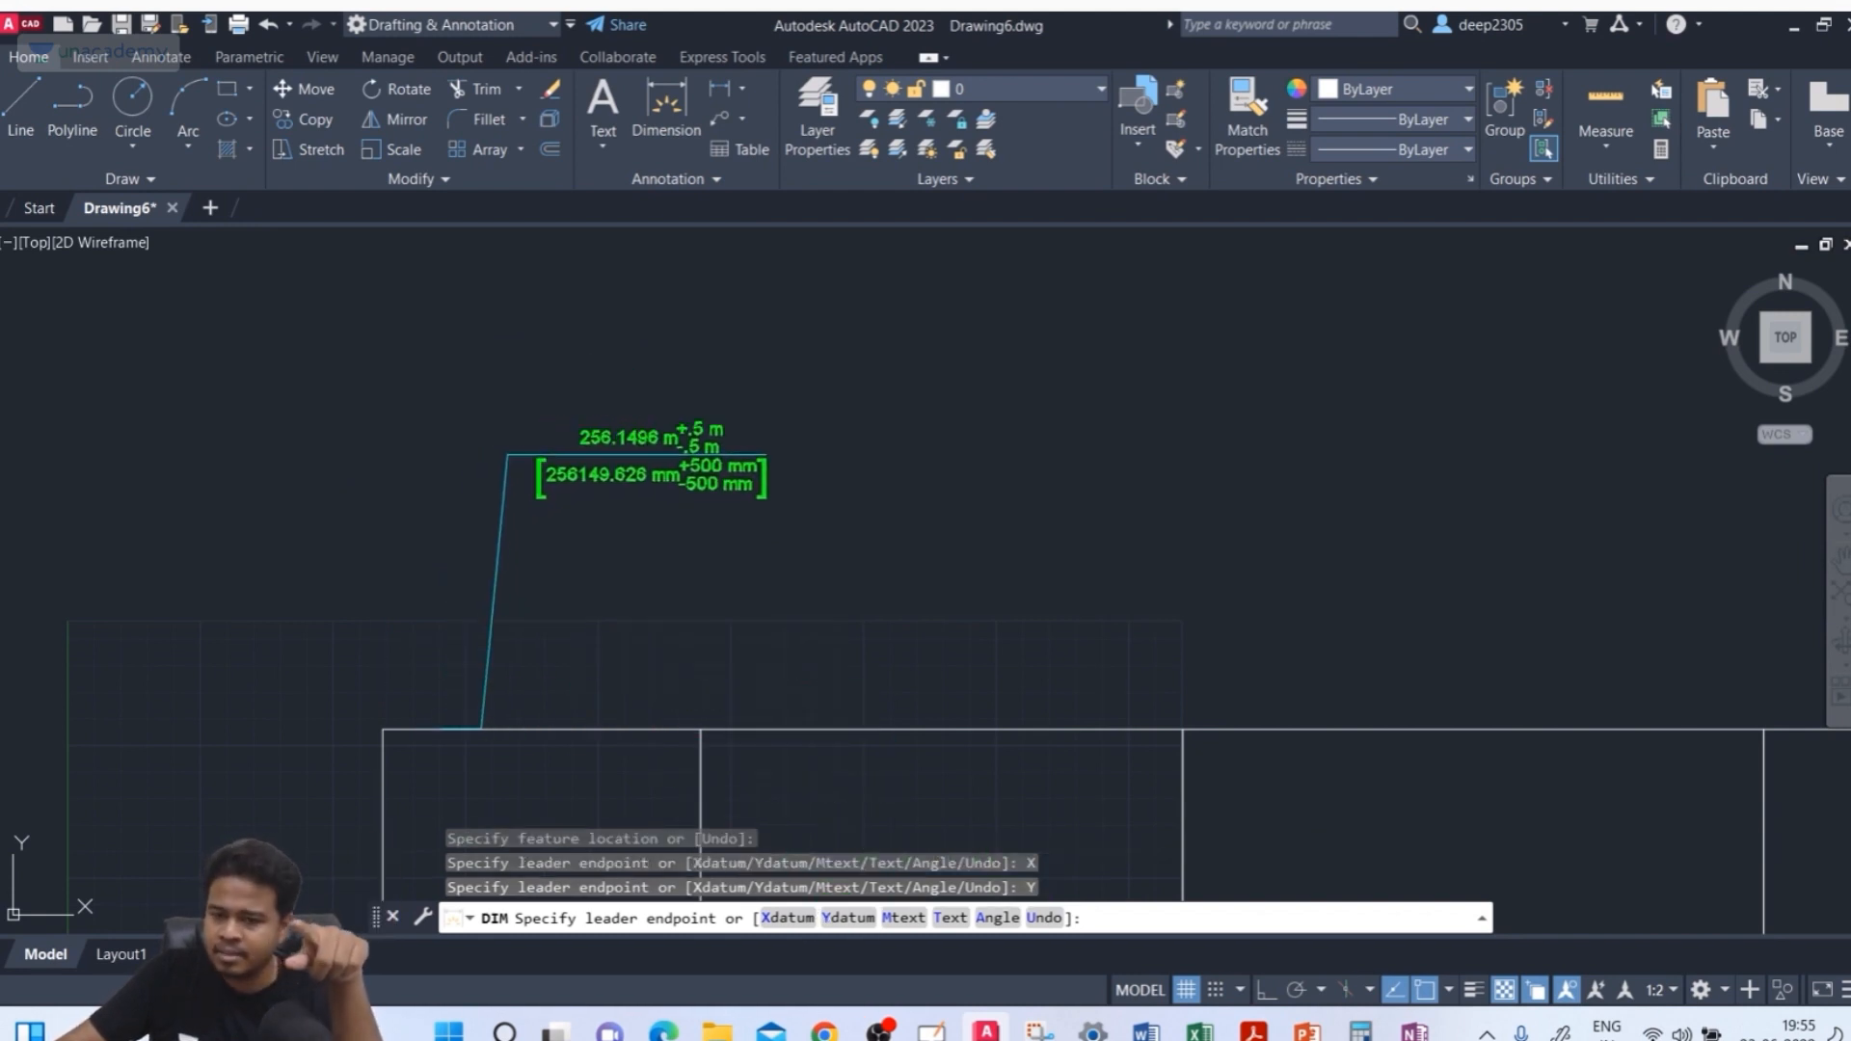
pyautogui.click(506, 455)
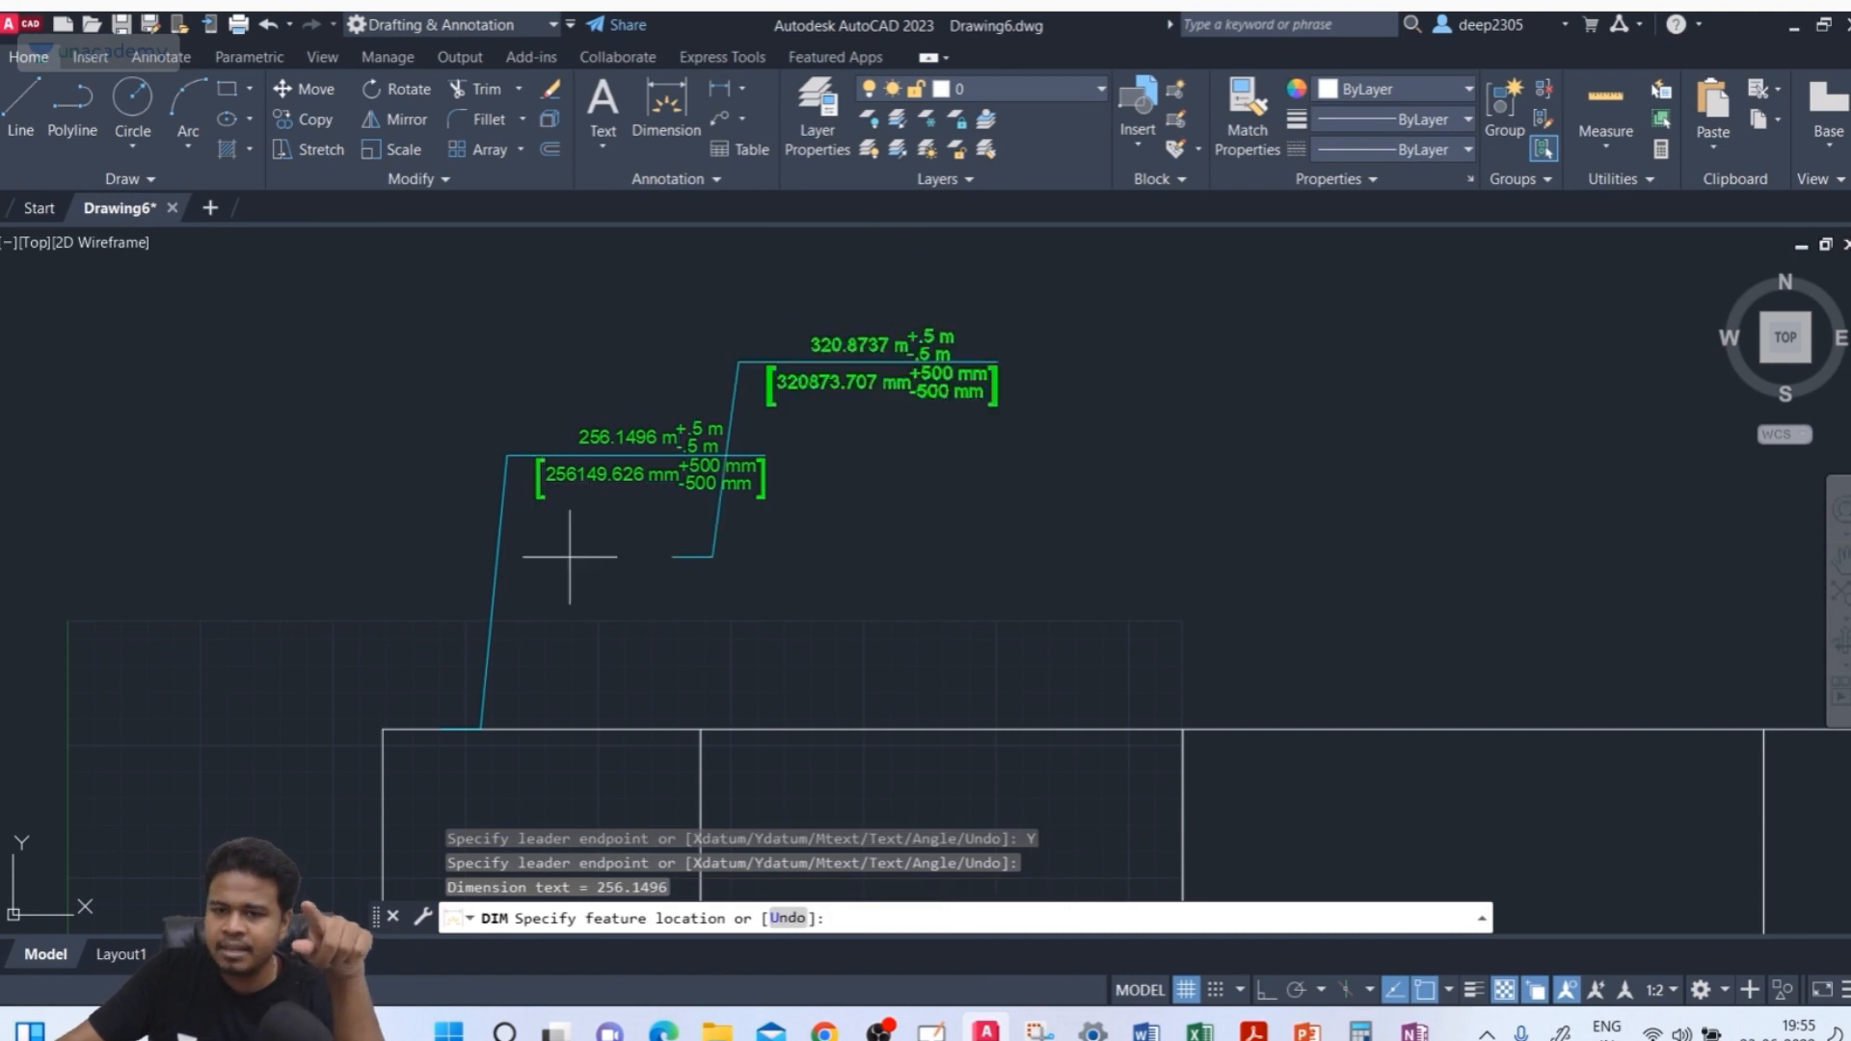
# Add another ordinate dimension from the same corner node, place its leader above, and exit the command
pyautogui.click(383, 728)
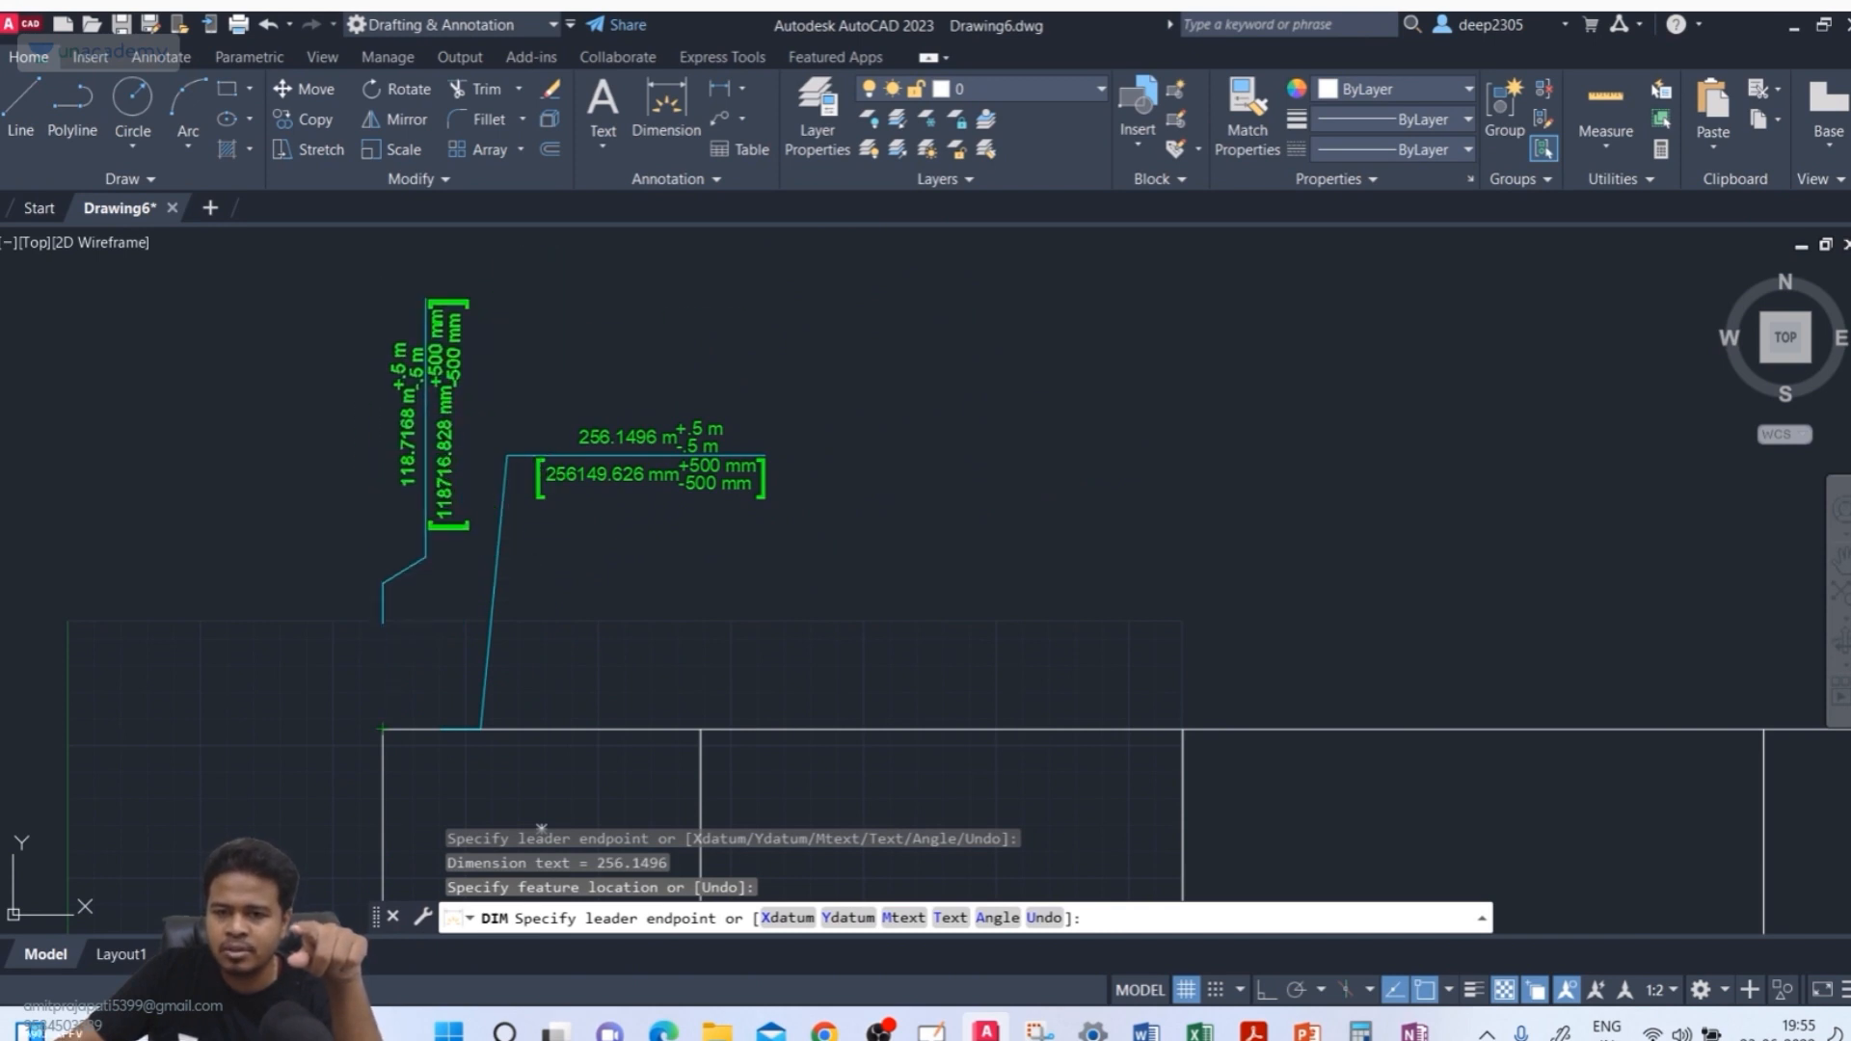
pyautogui.click(427, 532)
pyautogui.scroll(4, 406, 429)
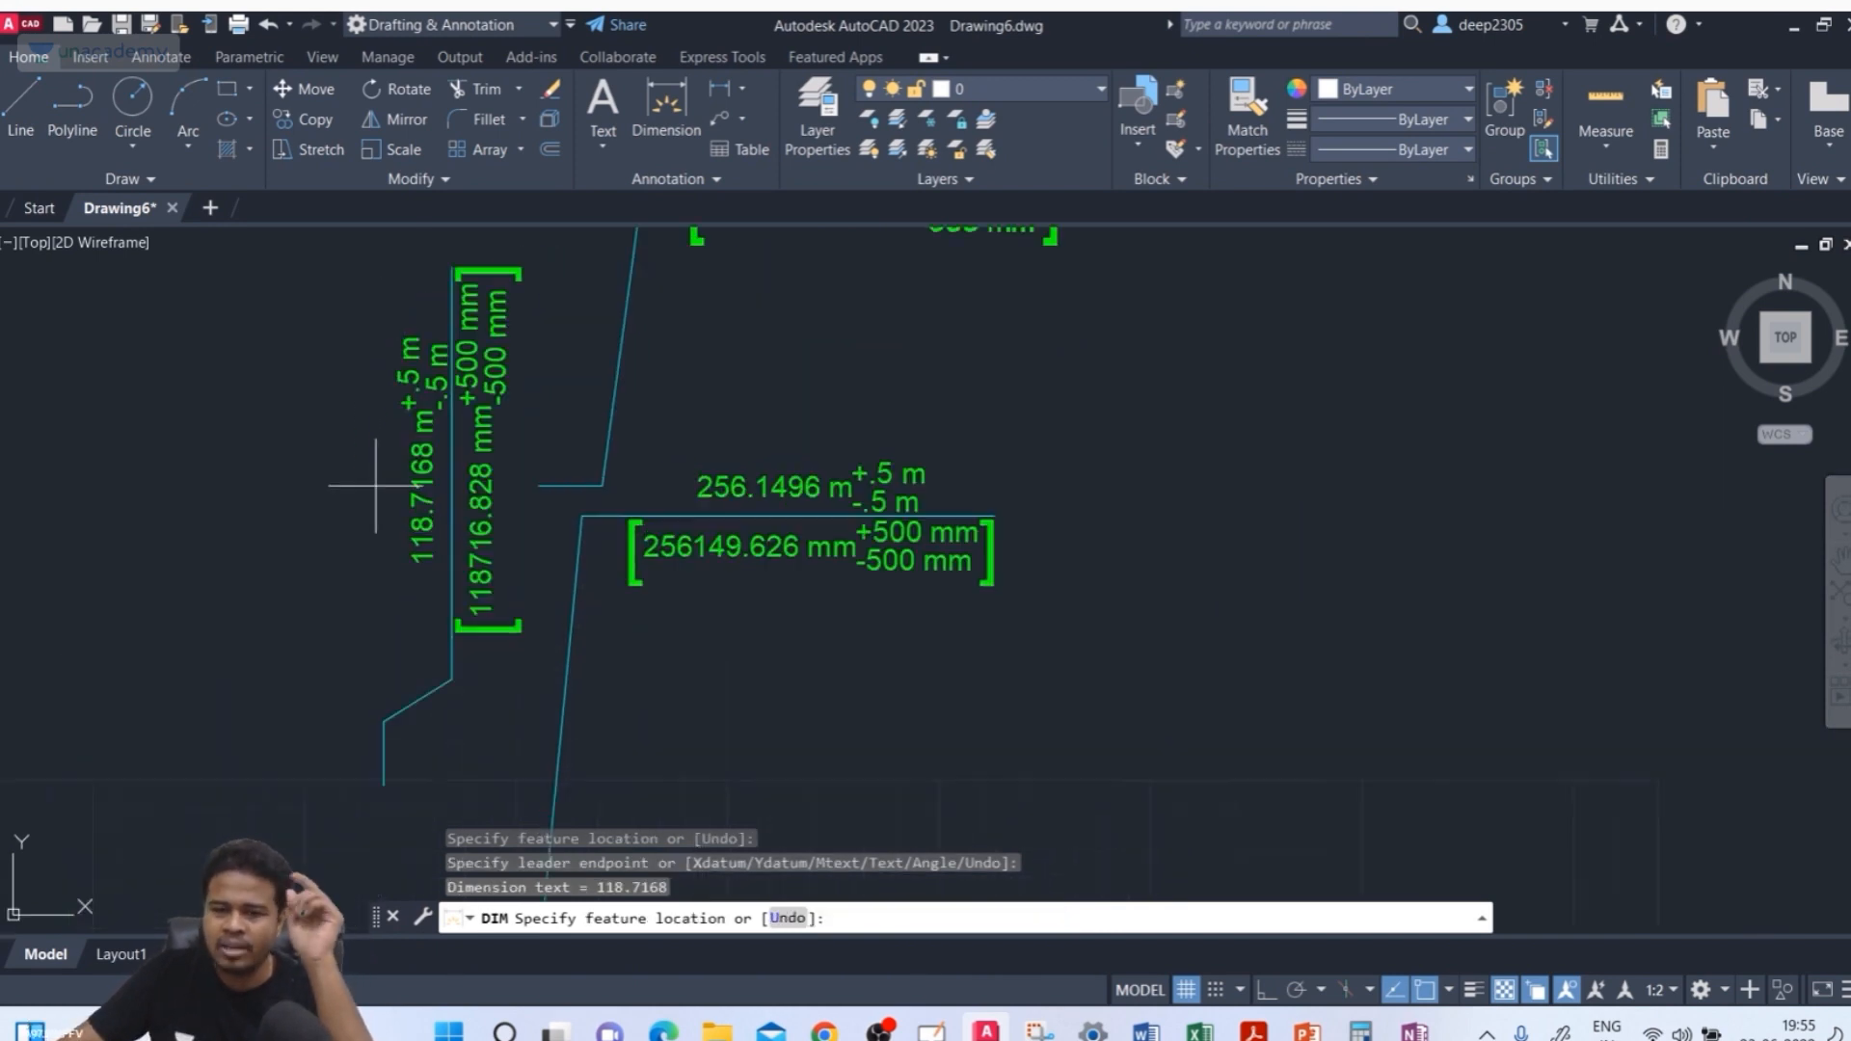
pyautogui.scroll(-5, 450, 462)
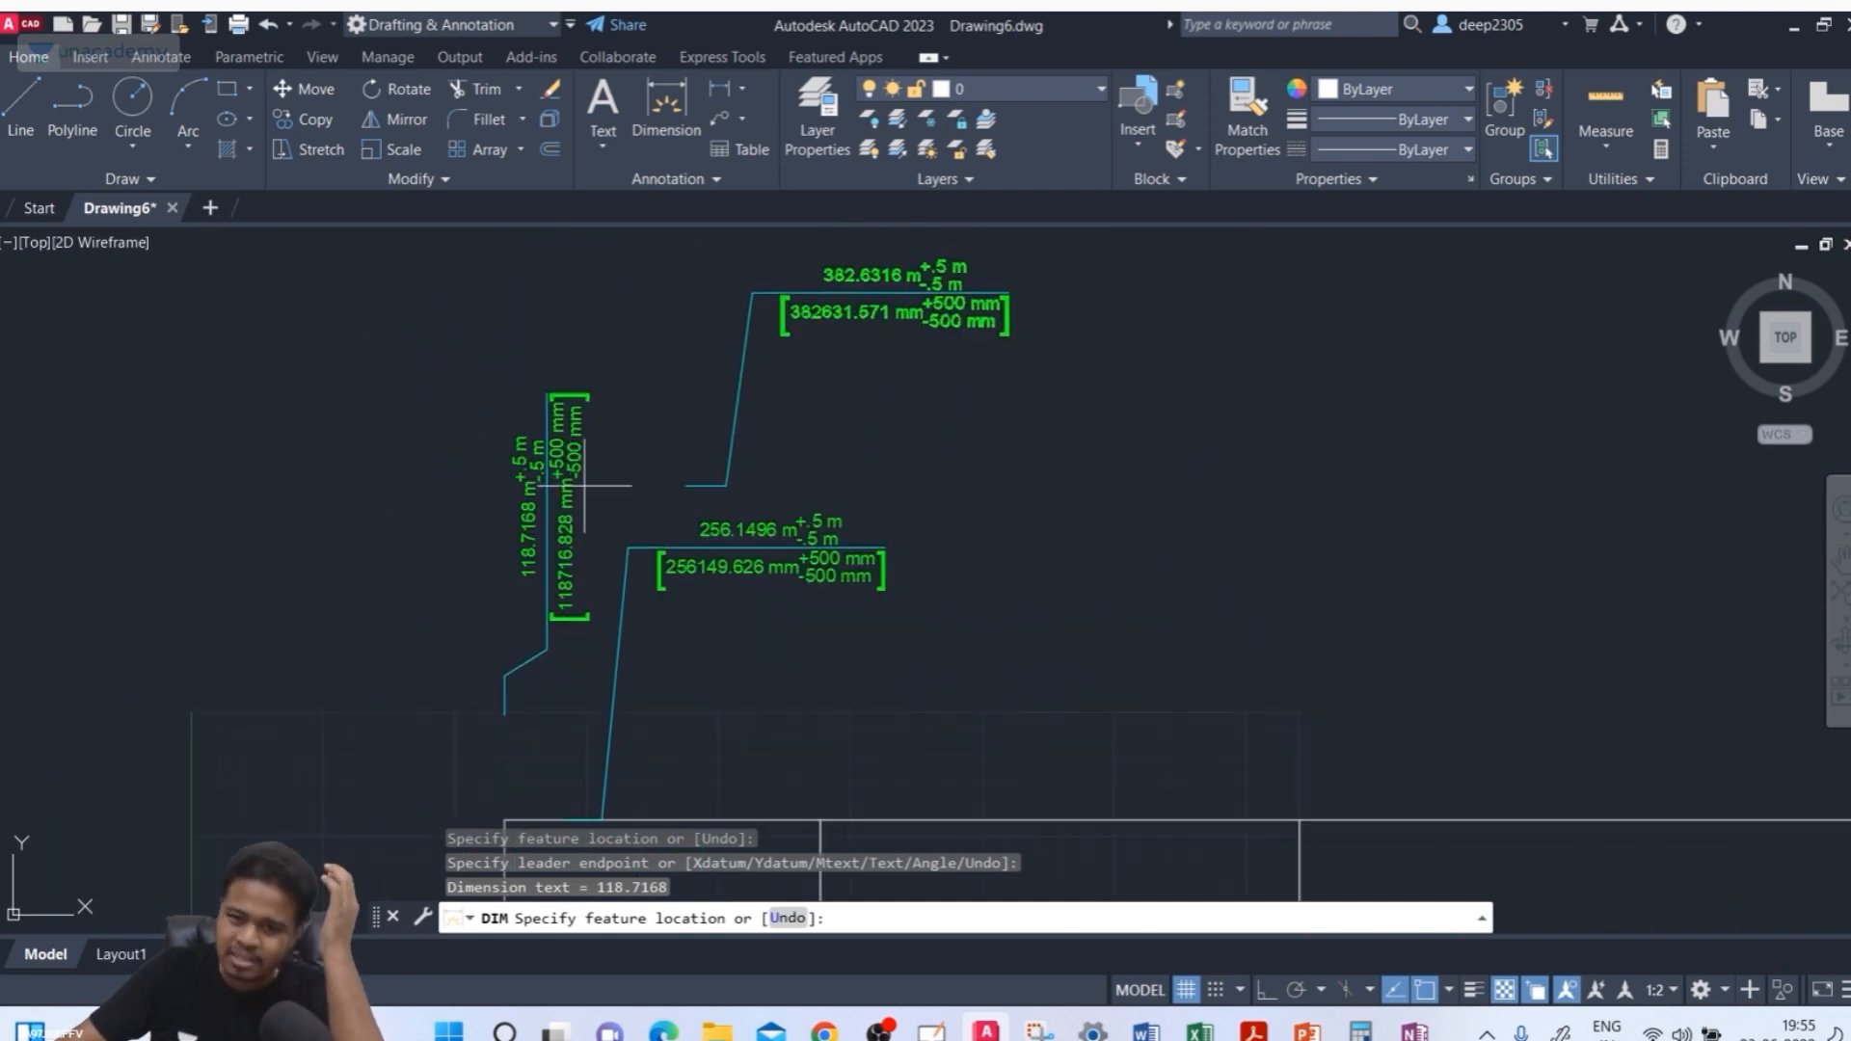
pyautogui.moveTo(579, 482); pyautogui.dragTo(519, 527, button='middle')
pyautogui.scroll(5, 521, 503)
pyautogui.scroll(-5, 468, 513)
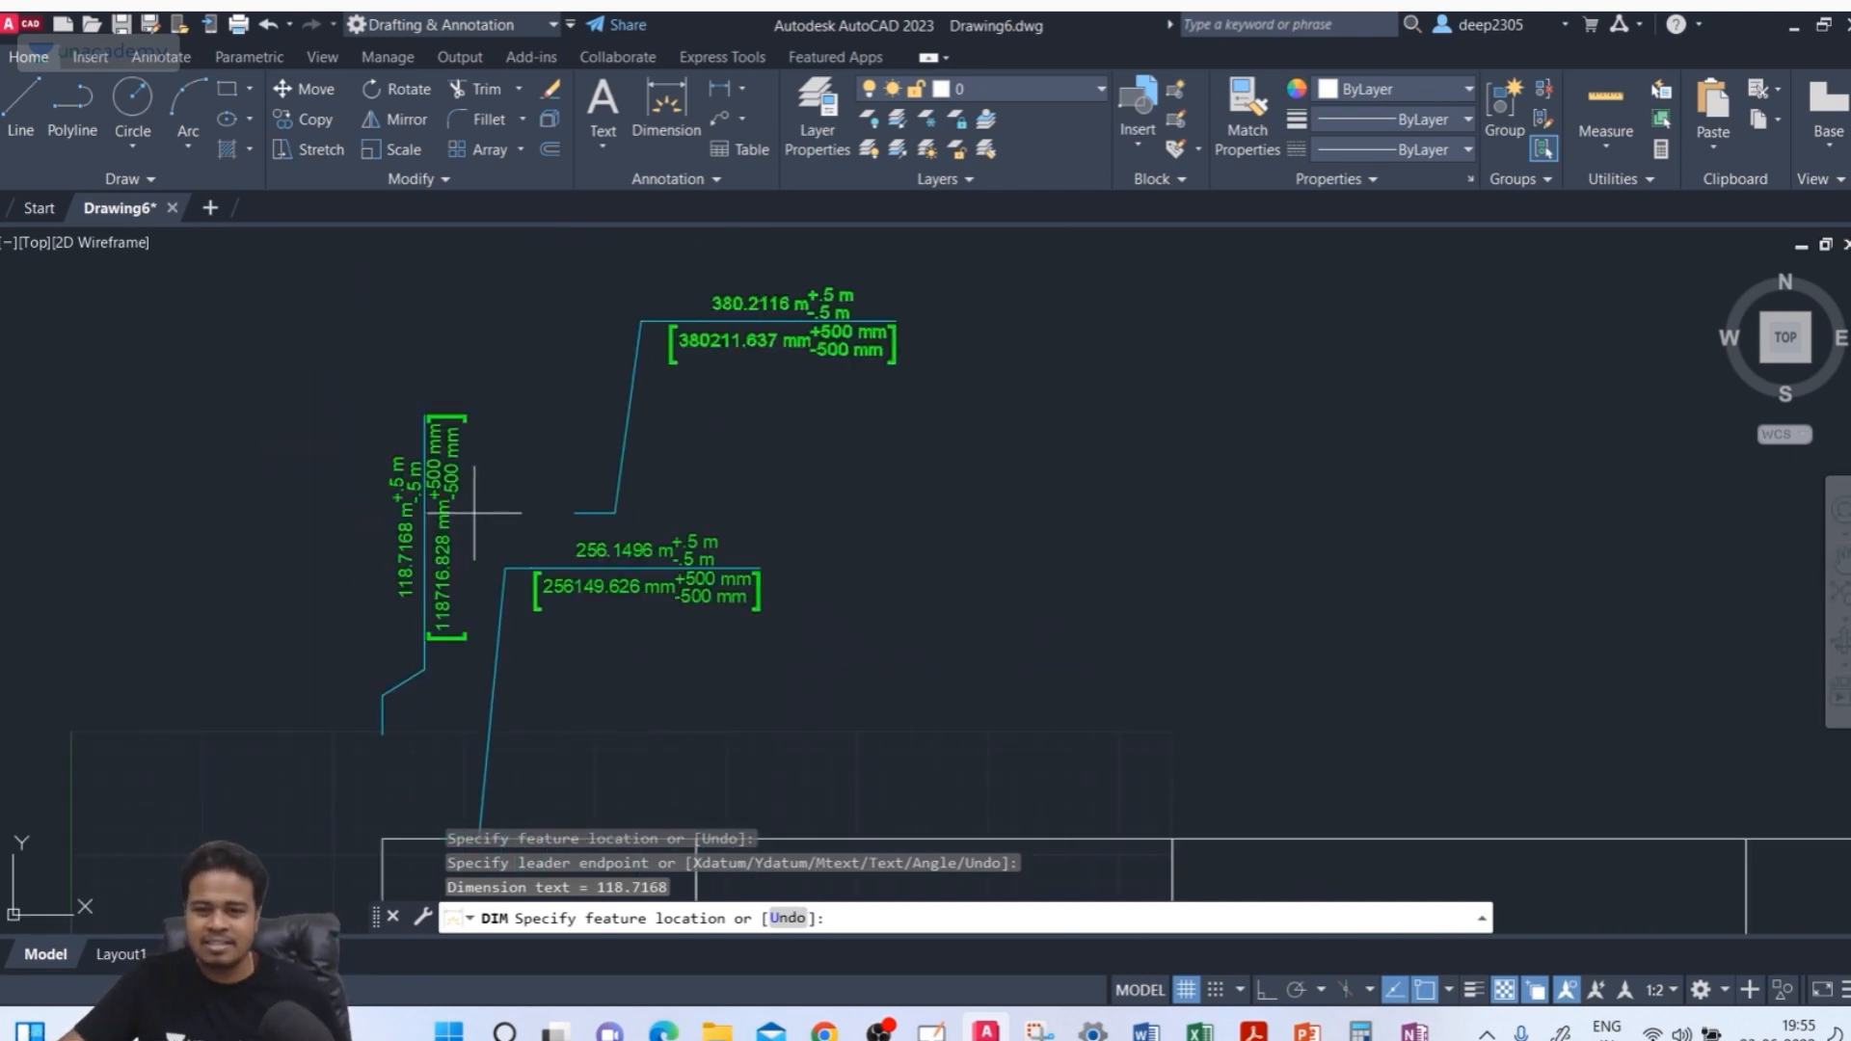
pyautogui.press('Escape')
pyautogui.press('Escape')
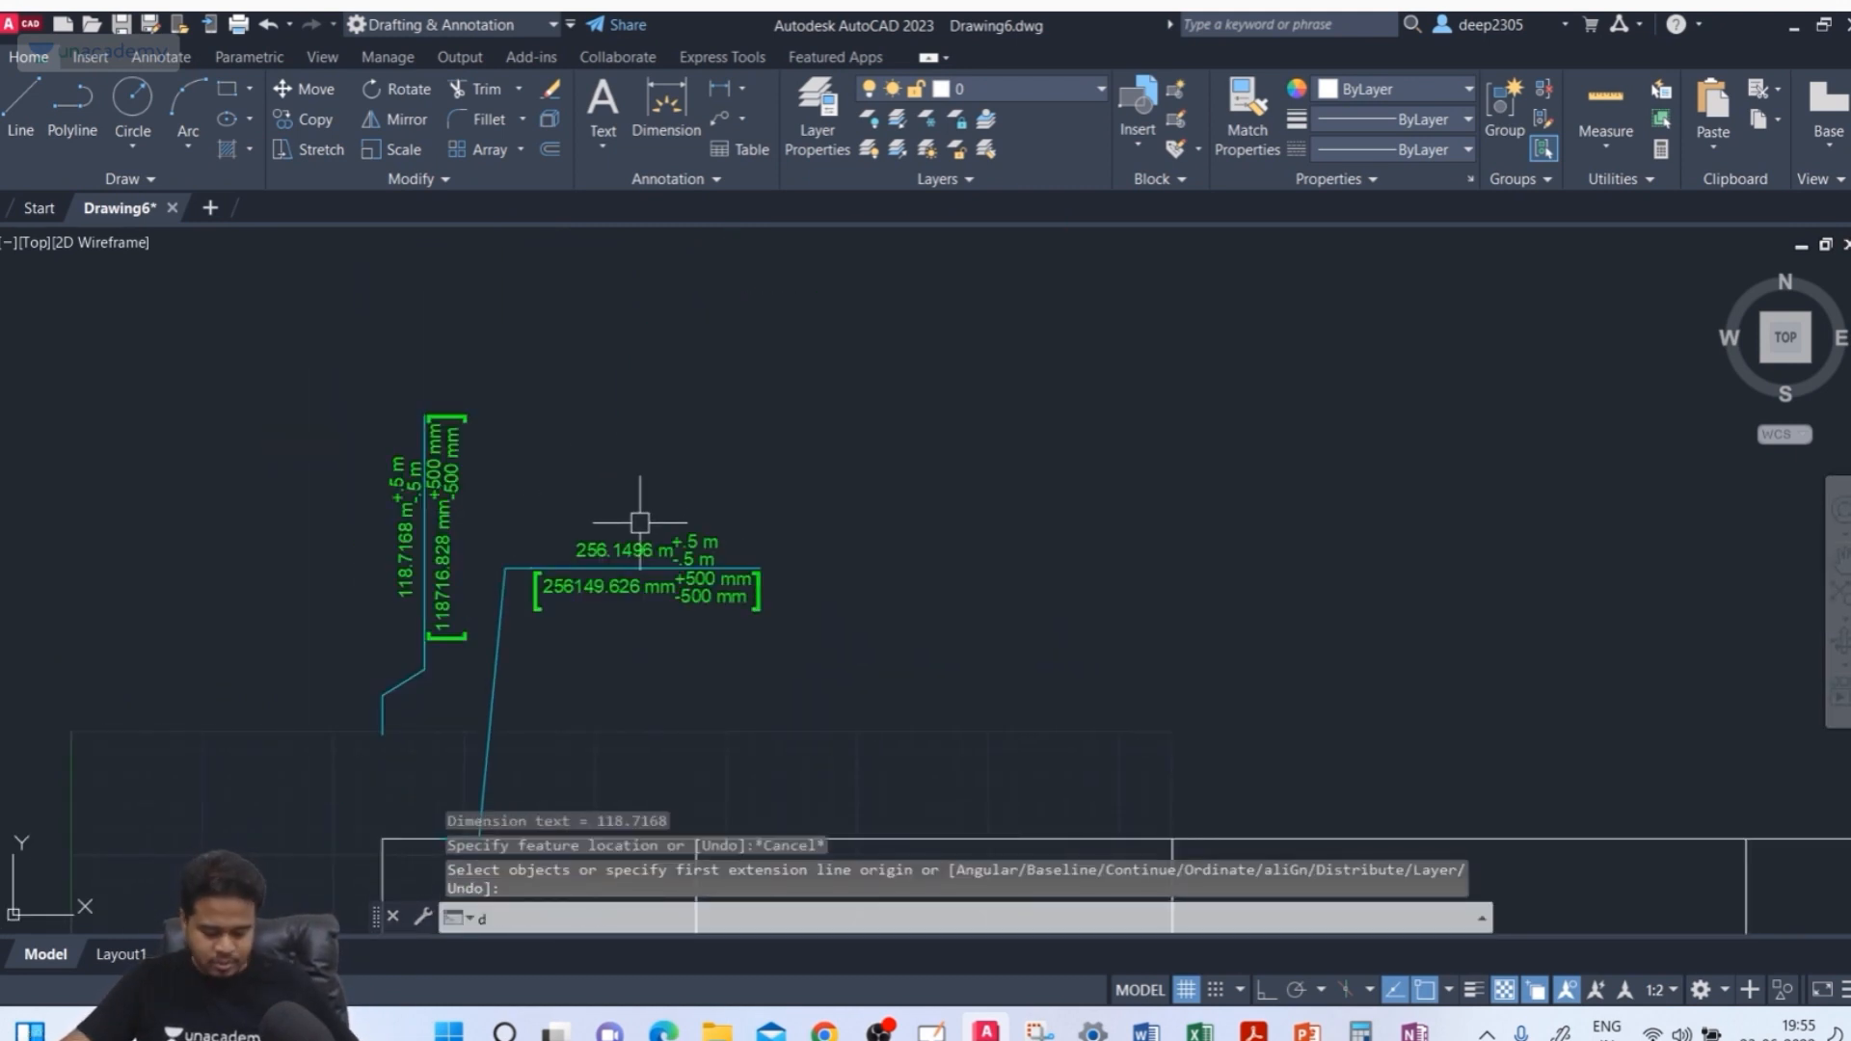
pyautogui.write('d')
pyautogui.press('Return')
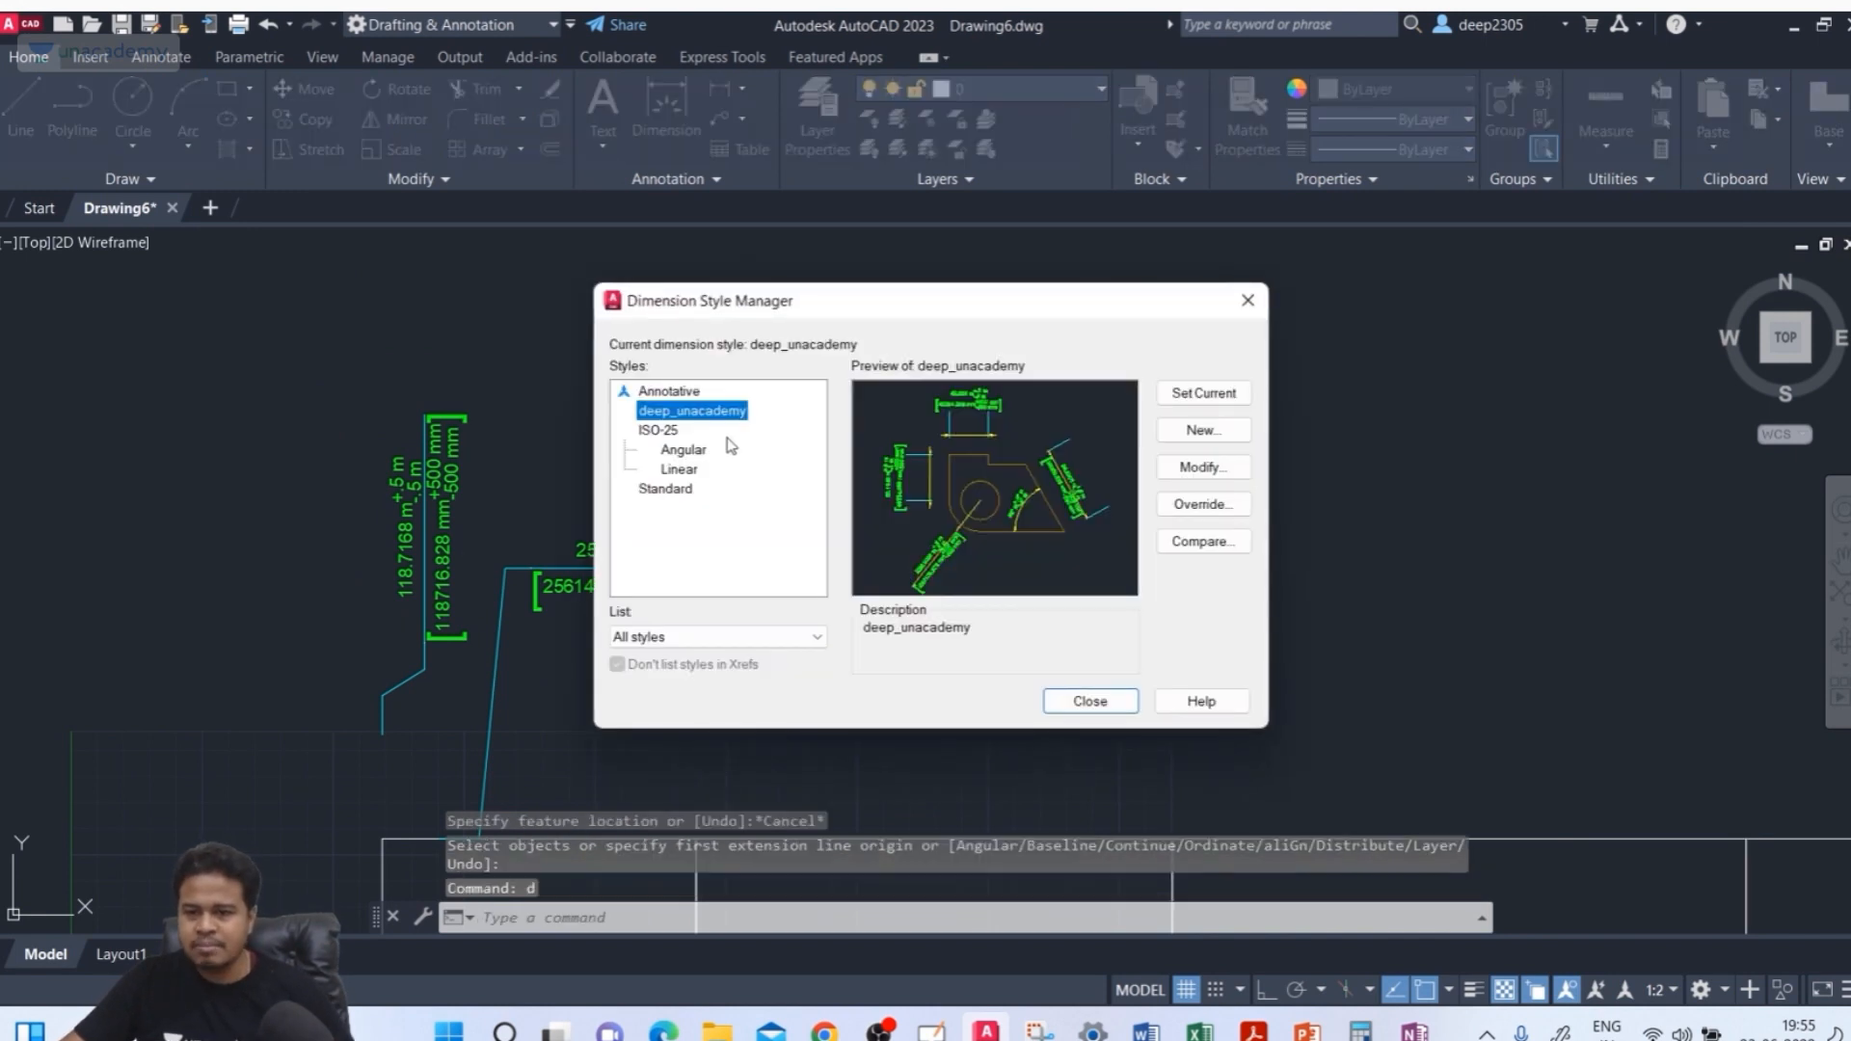
pyautogui.click(1204, 431)
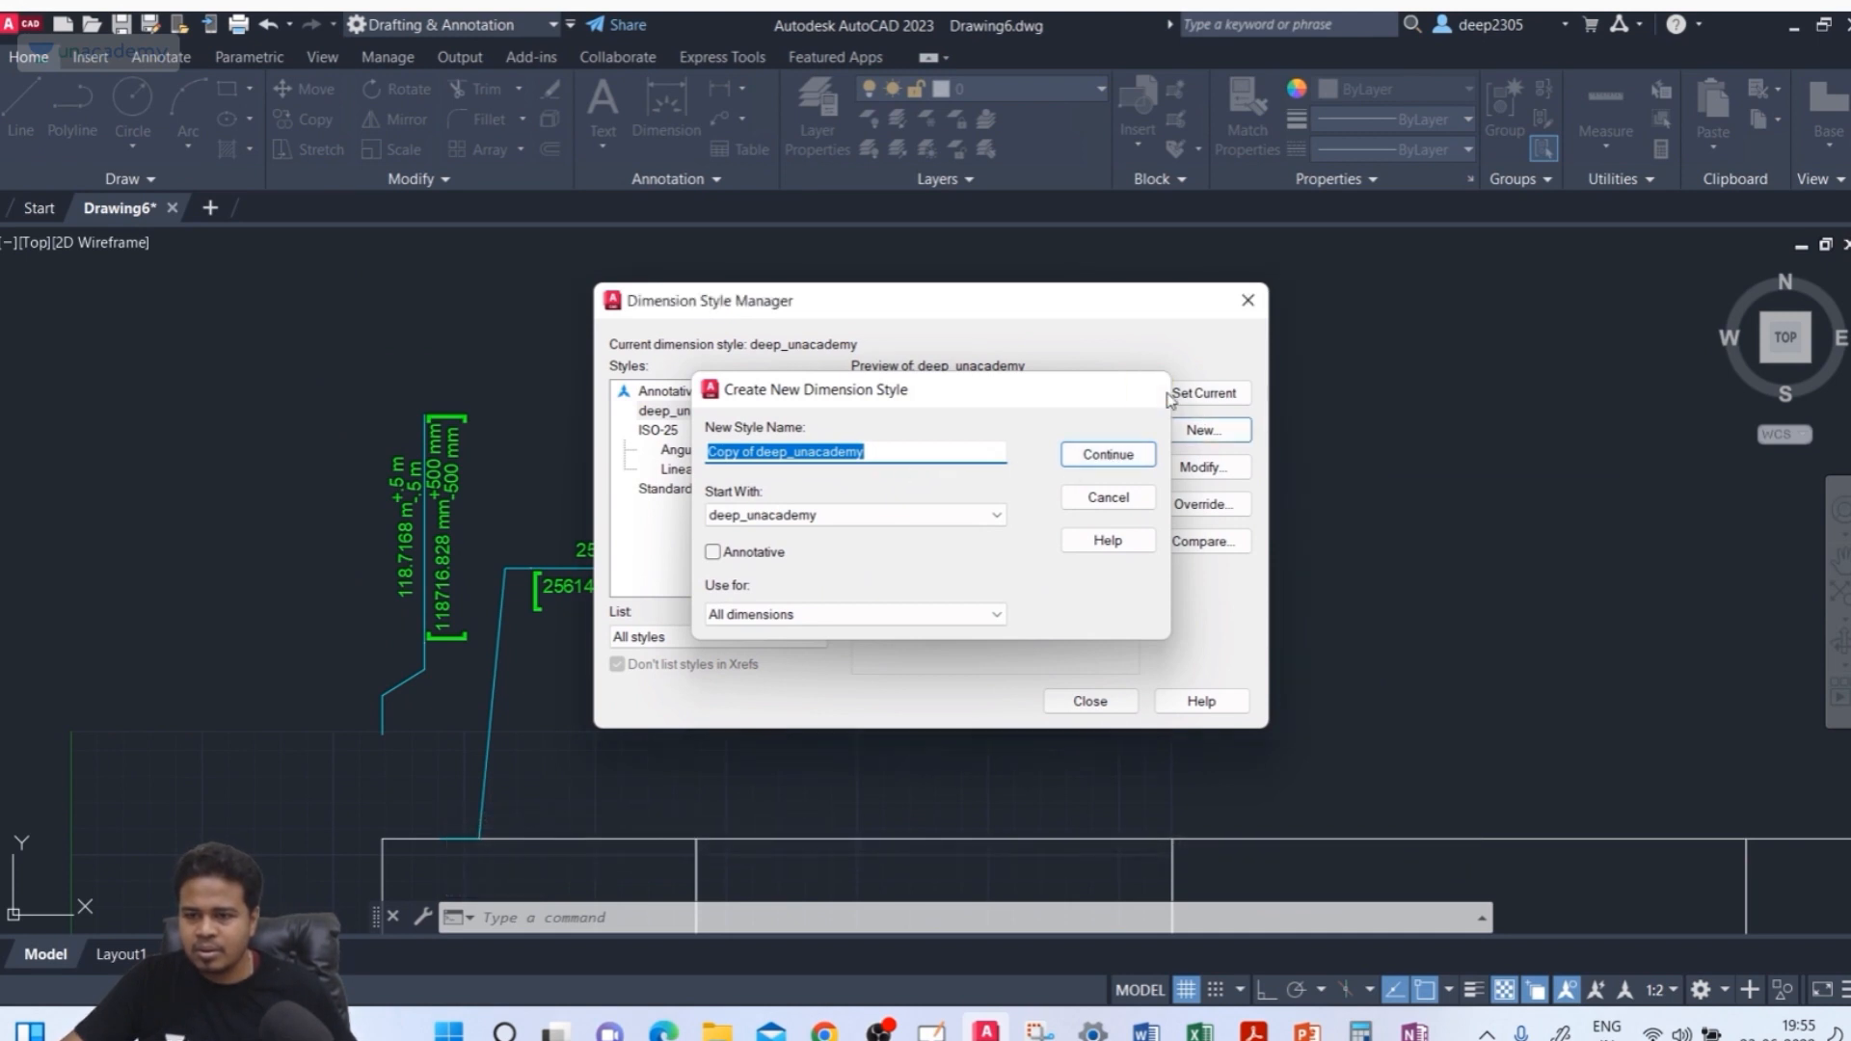
pyautogui.press('Escape')
pyautogui.press('Escape')
# Select the vertical ordinate dimension and turn off its alternate units in its properties
pyautogui.moveTo(488, 469); pyautogui.dragTo(618, 423, button='middle')
pyautogui.scroll(-4, 523, 450)
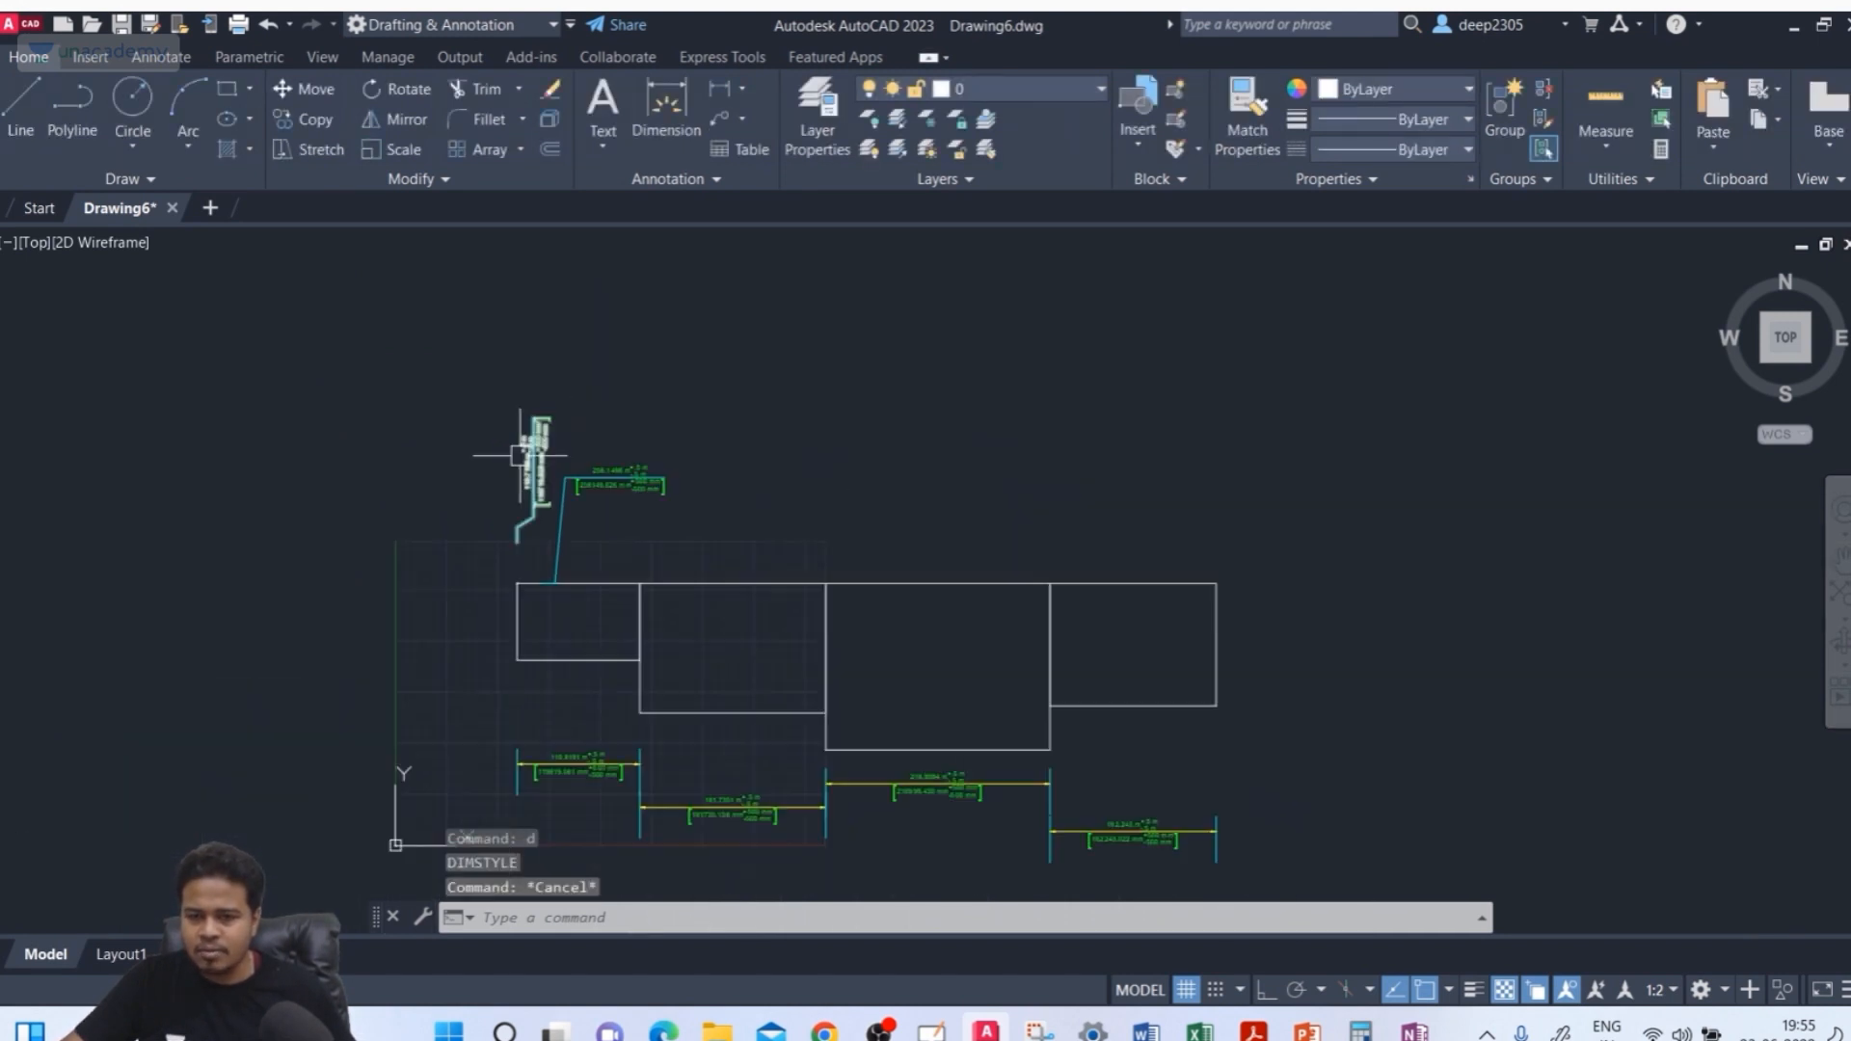
pyautogui.moveTo(529, 472); pyautogui.dragTo(551, 540, button='middle')
pyautogui.scroll(6, 550, 506)
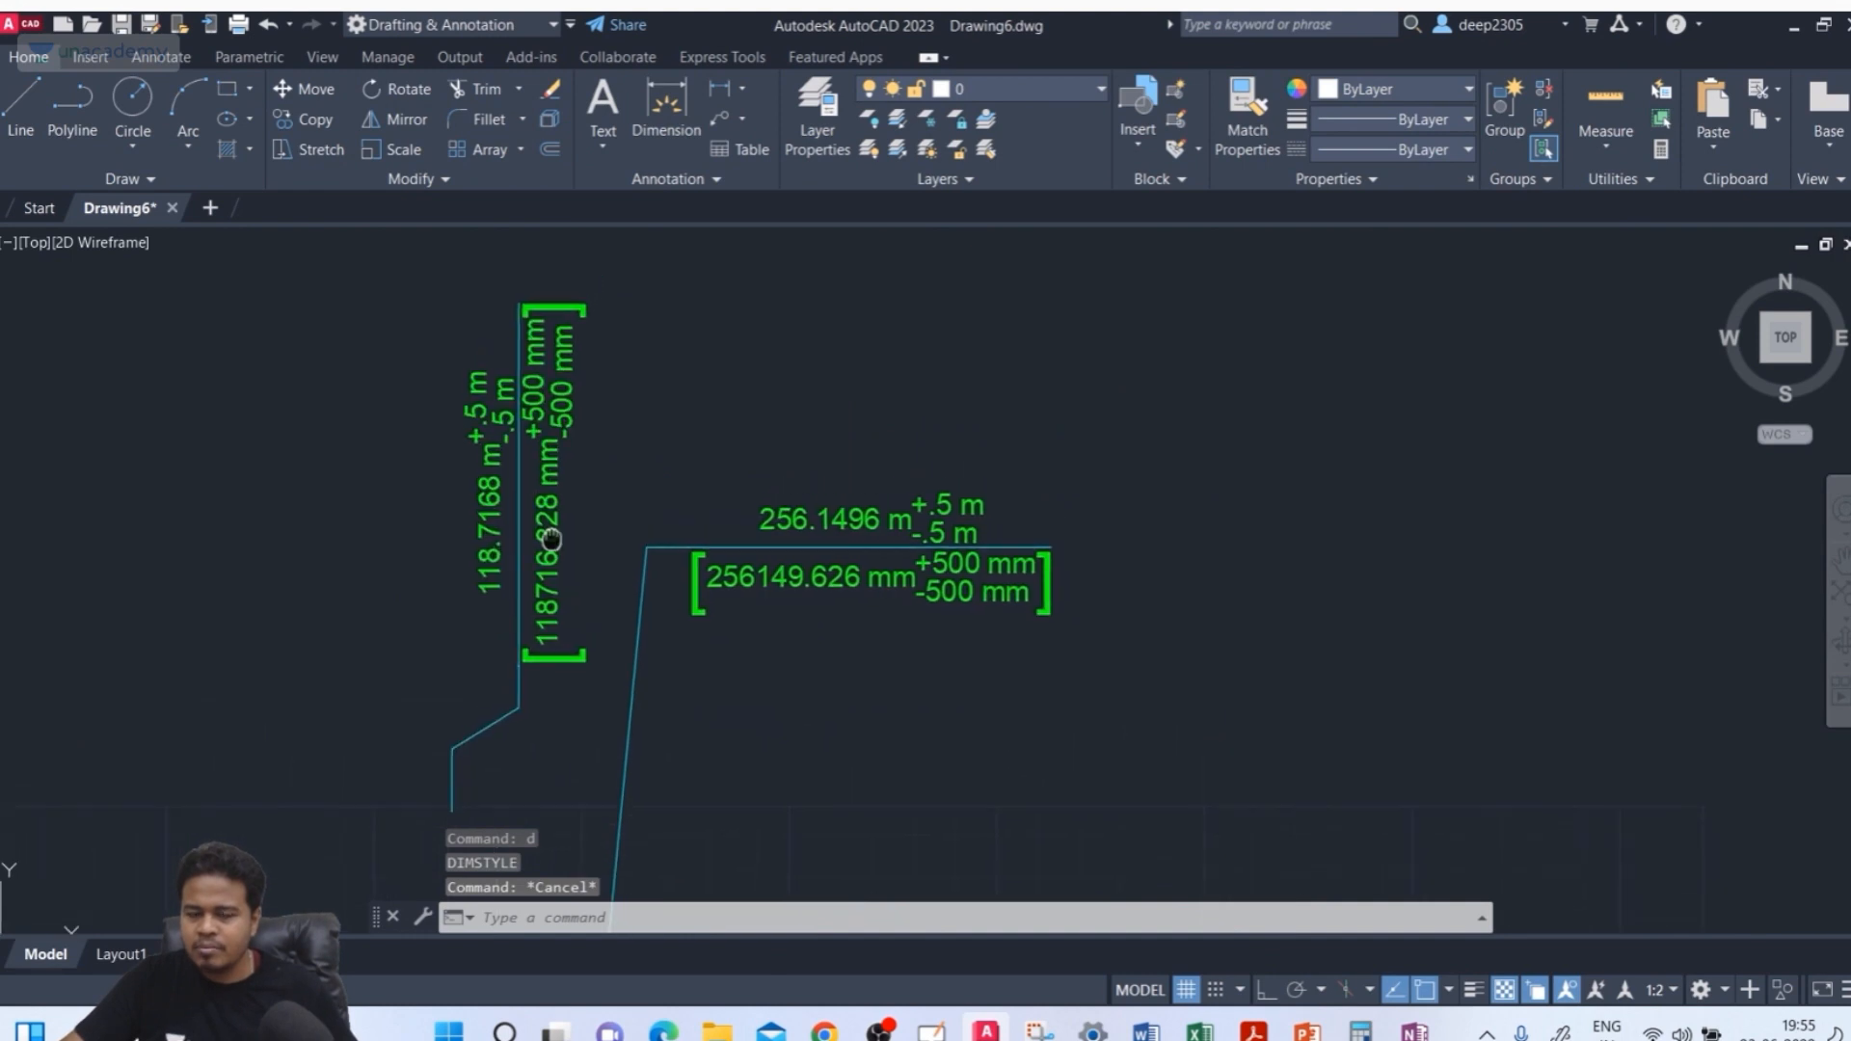
pyautogui.click(574, 430)
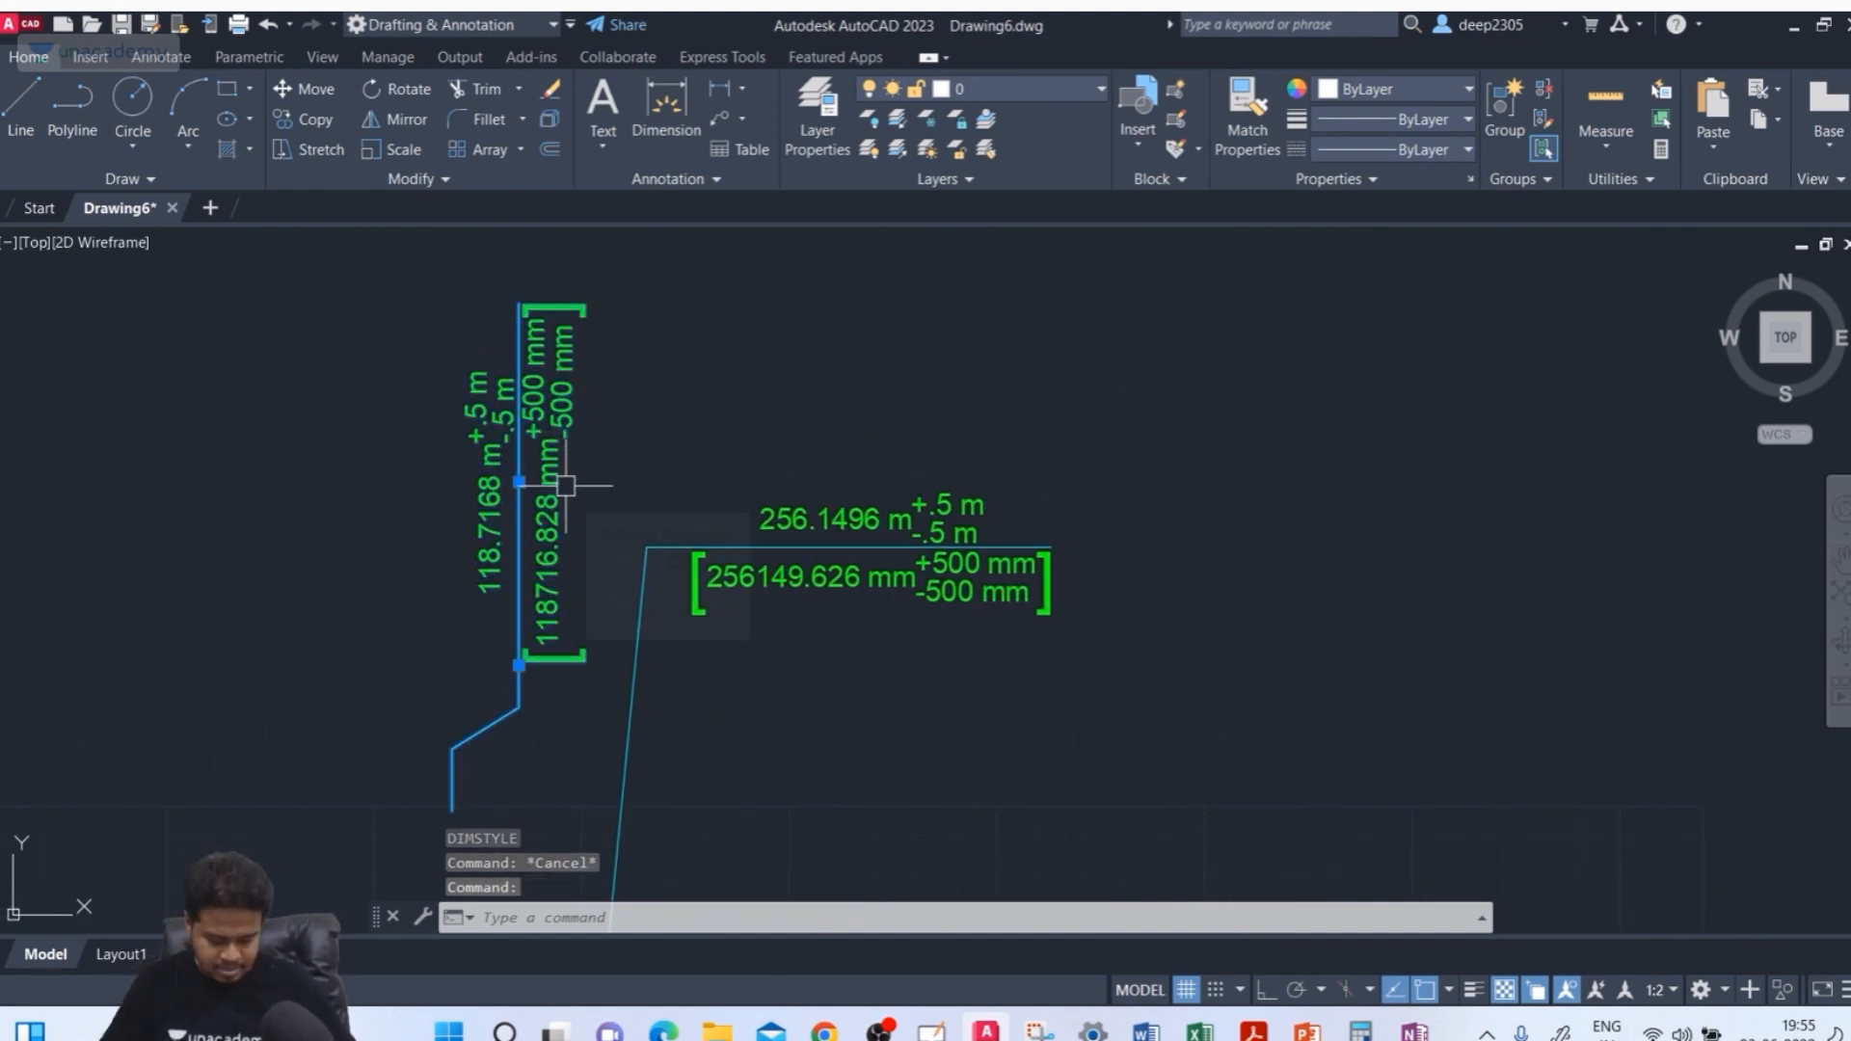
pyautogui.write('pr')
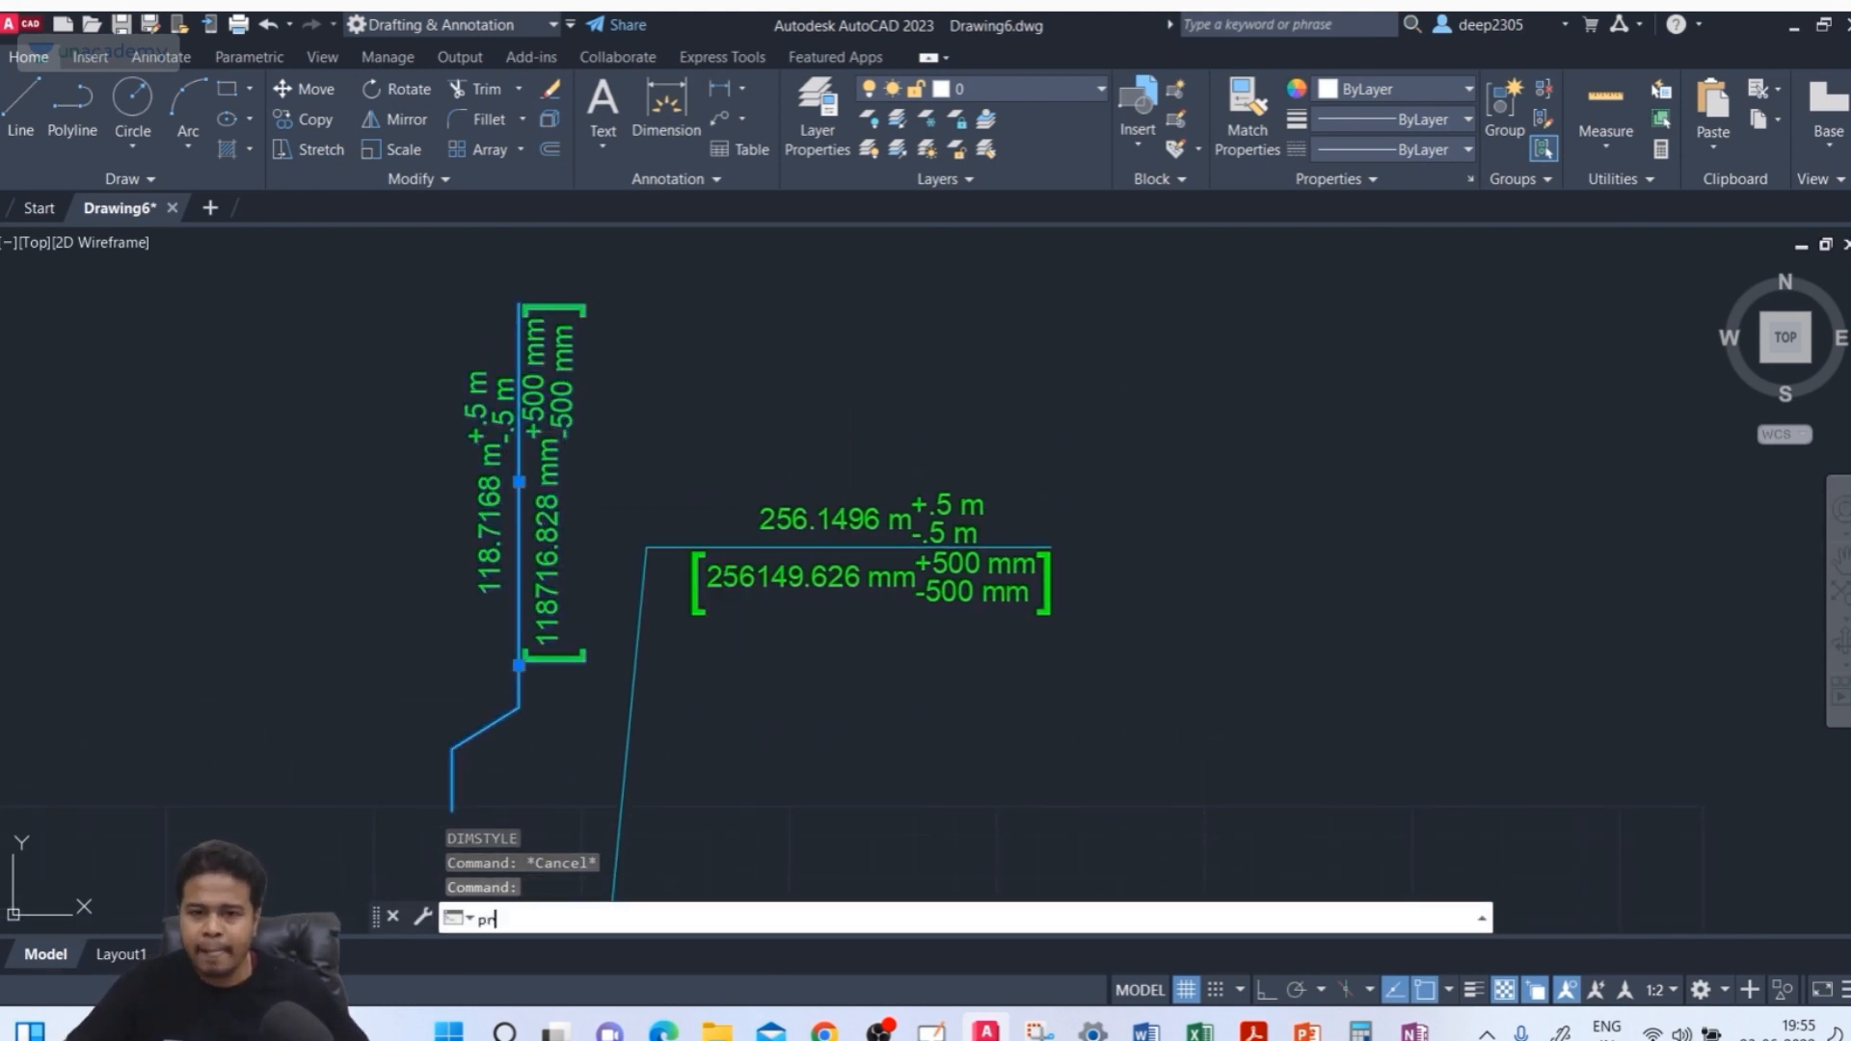
pyautogui.press('Return')
pyautogui.moveTo(834, 635); pyautogui.dragTo(1077, 601, button='middle')
pyautogui.scroll(-9, 206, 614)
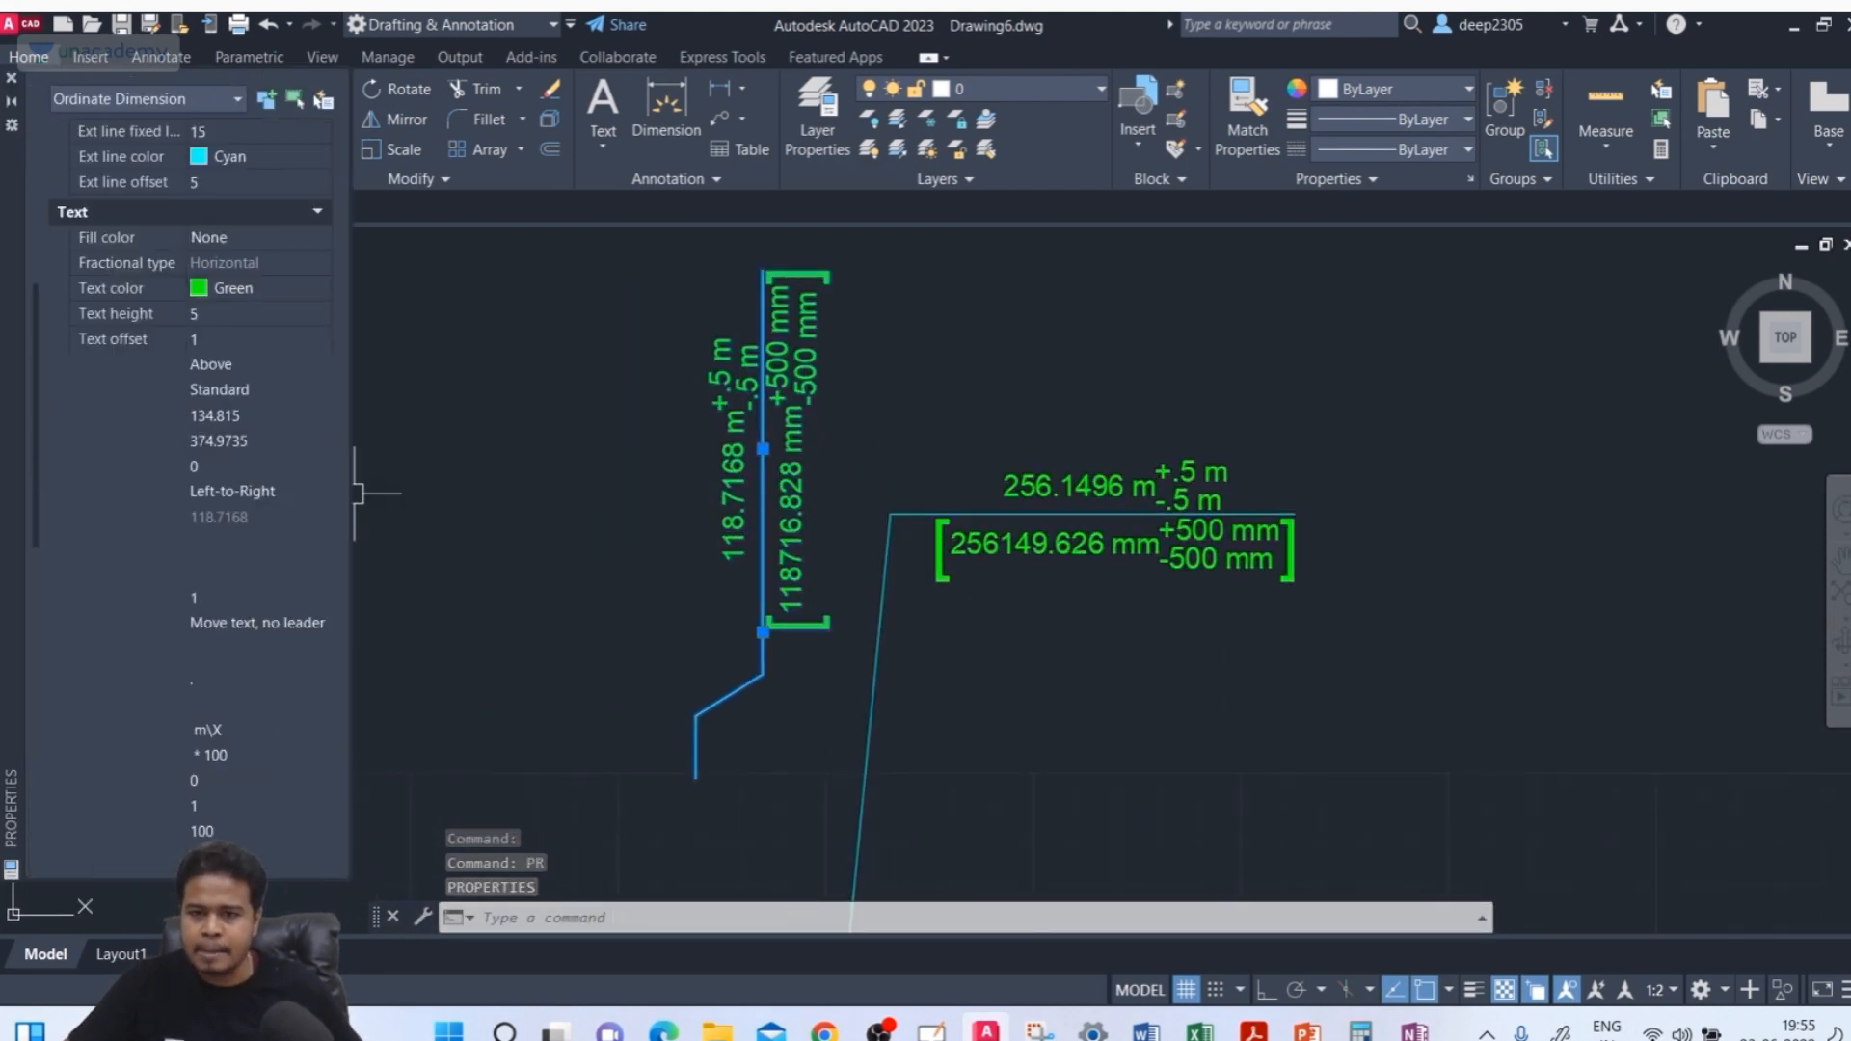
pyautogui.scroll(-8, 125, 569)
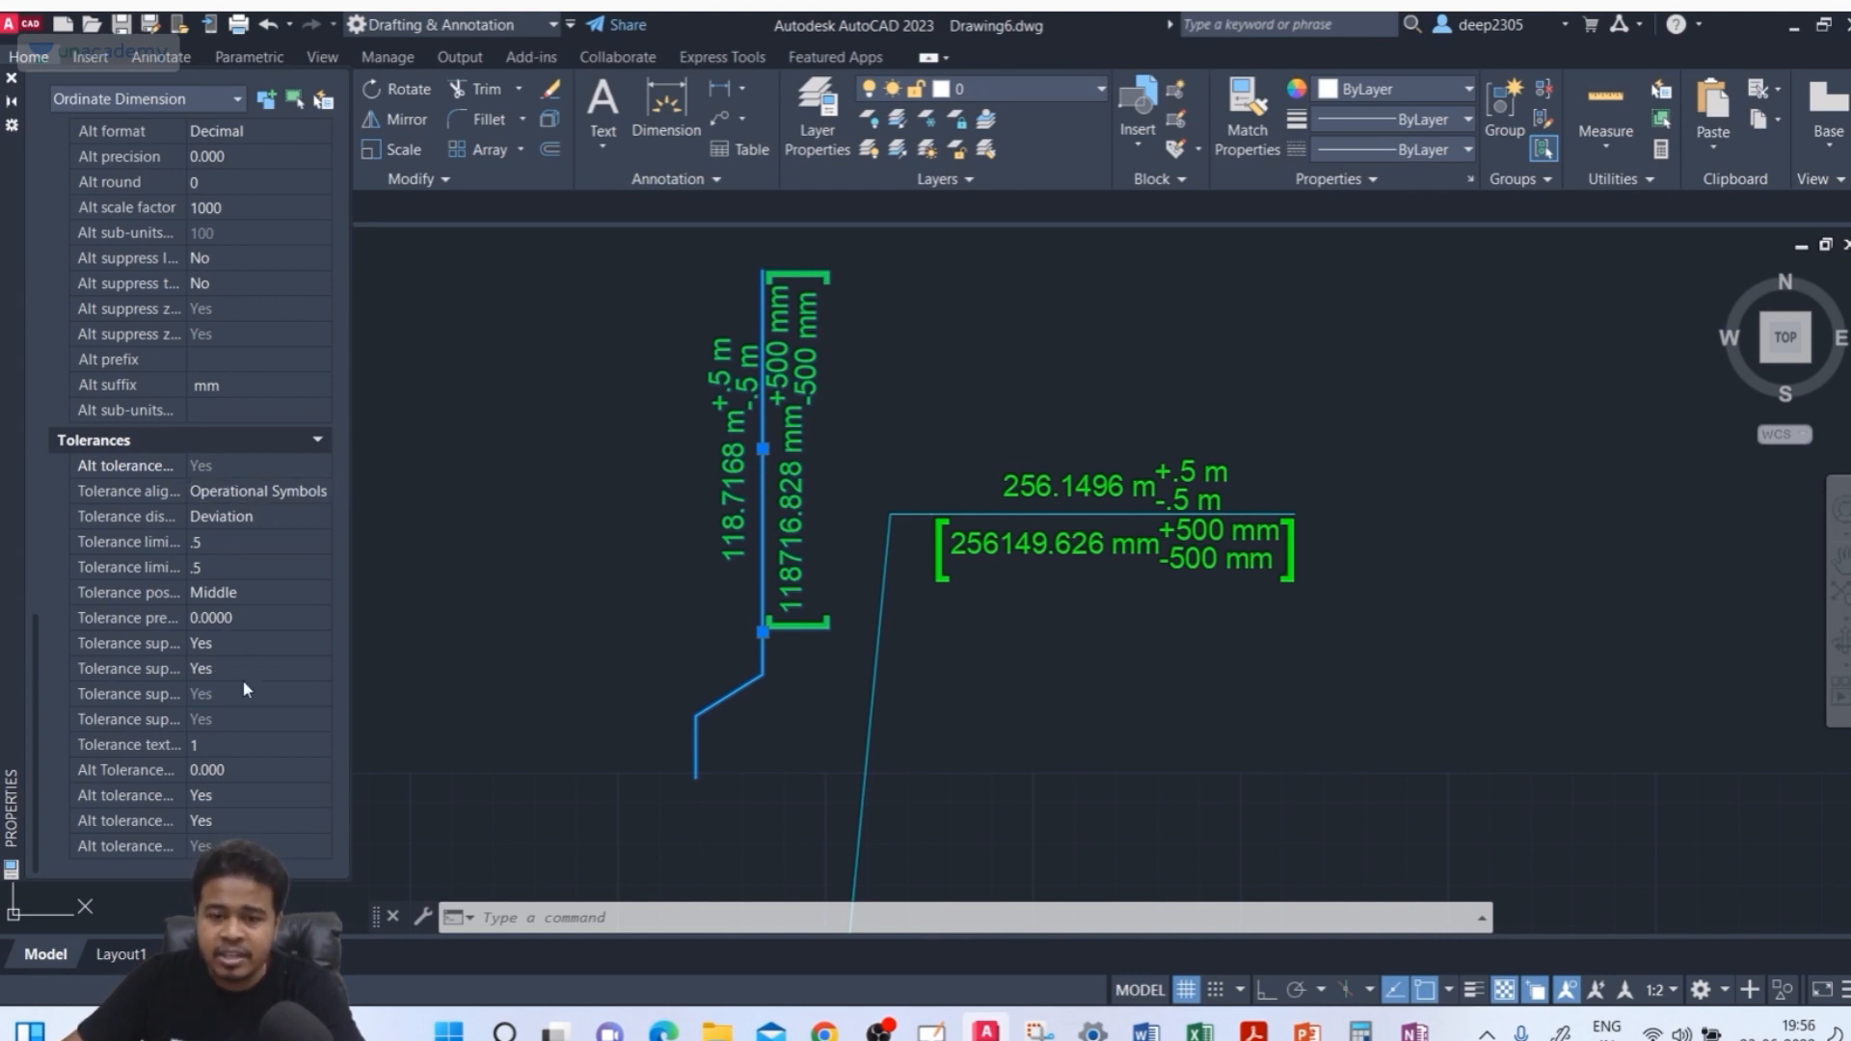
pyautogui.scroll(5, 251, 478)
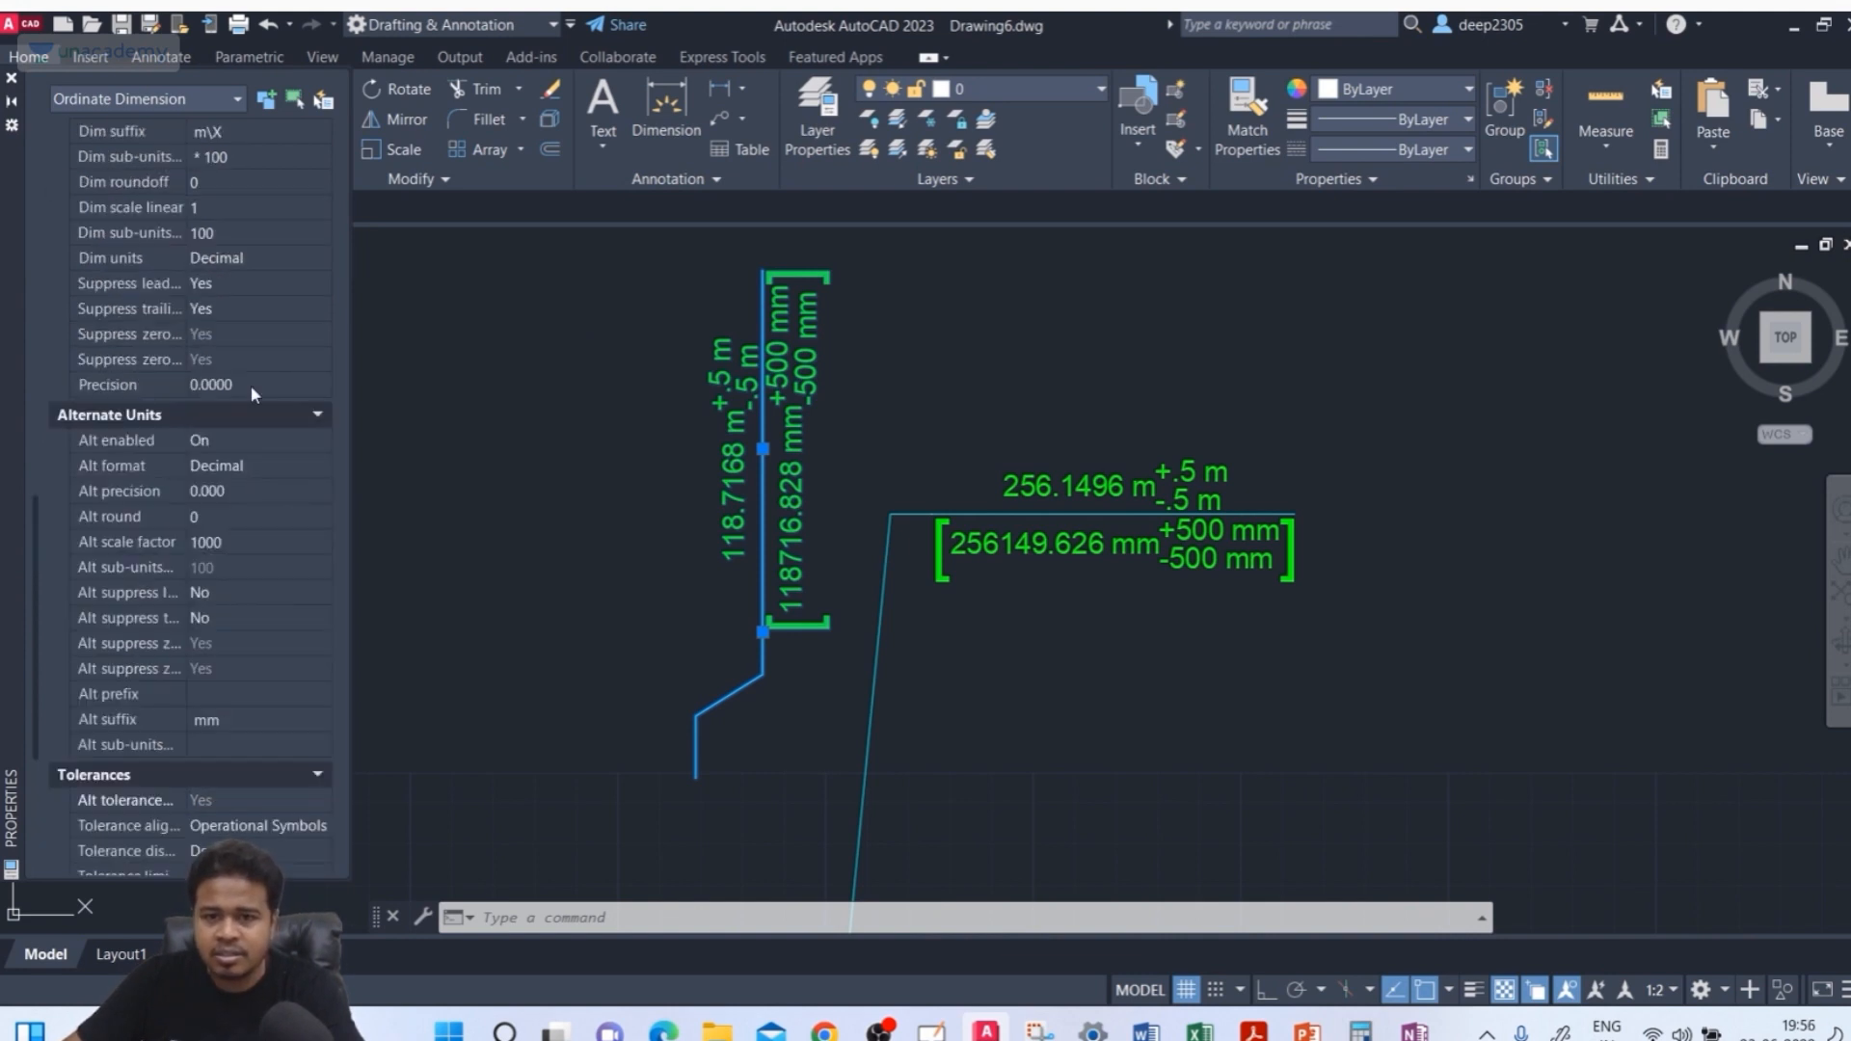
pyautogui.click(235, 439)
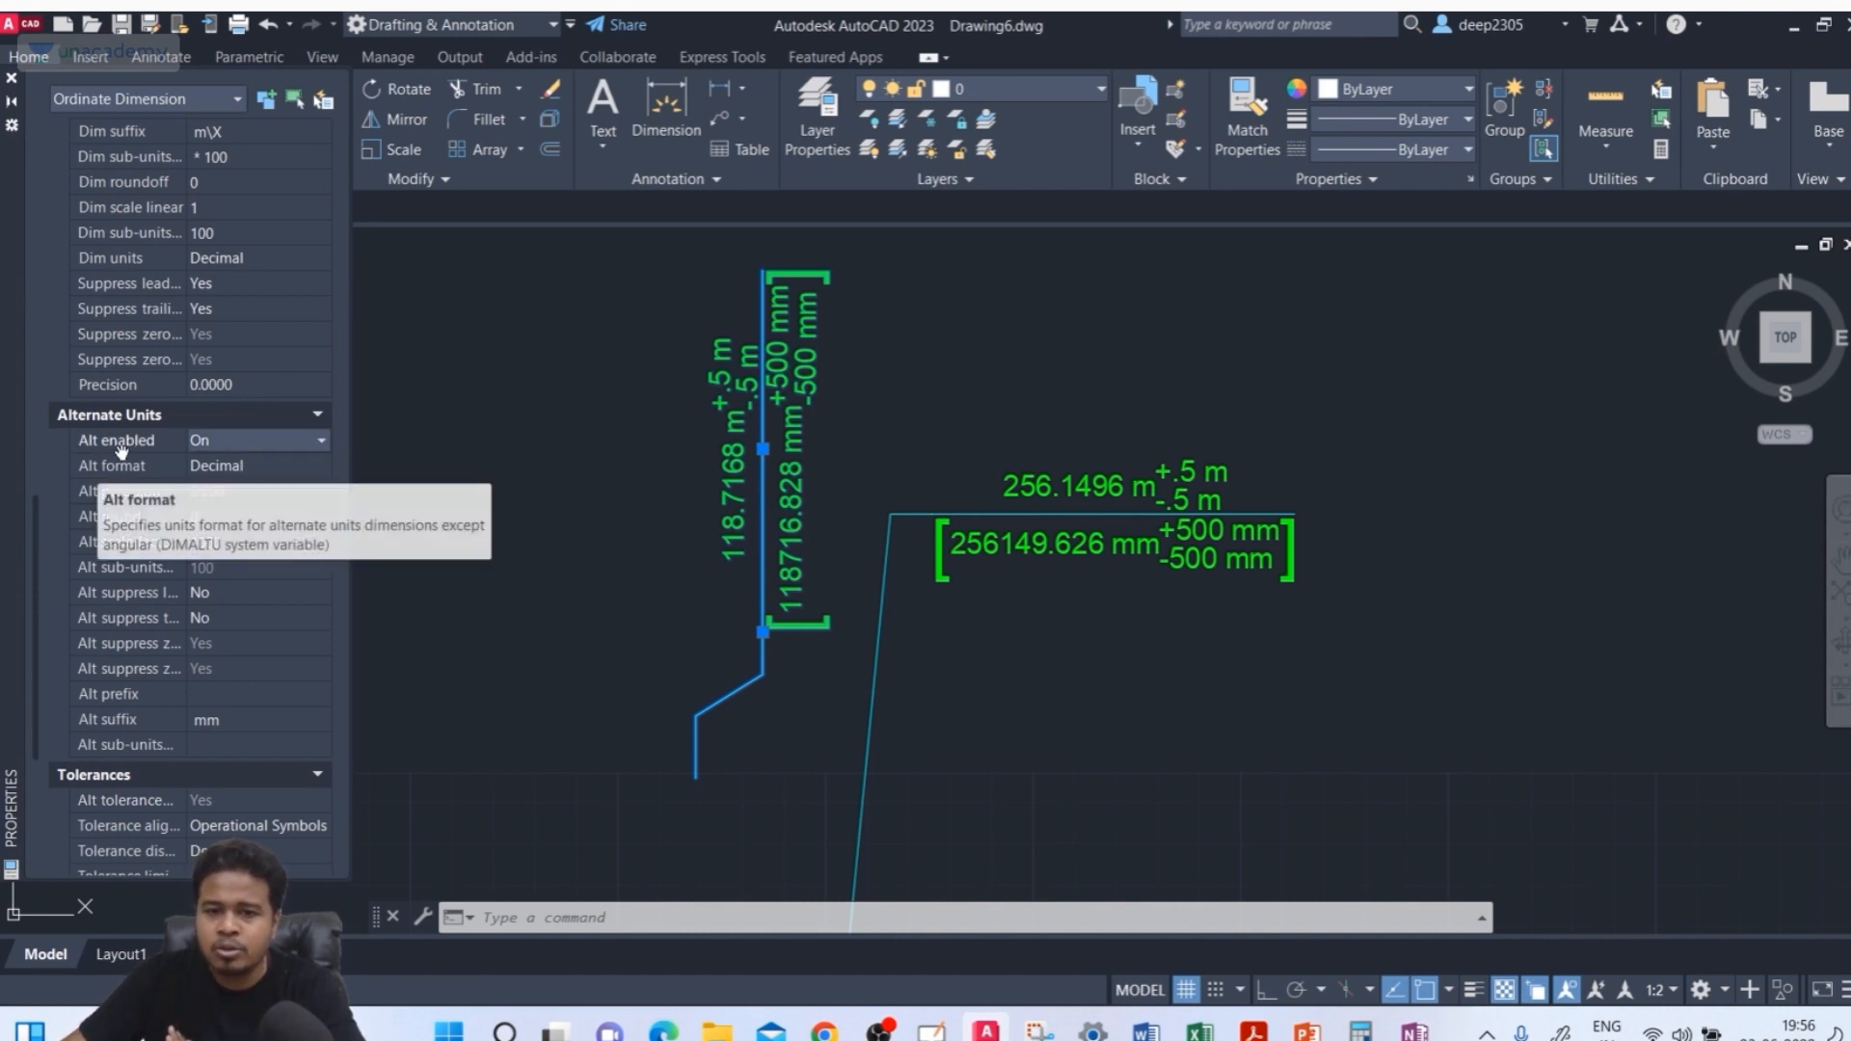
pyautogui.click(217, 435)
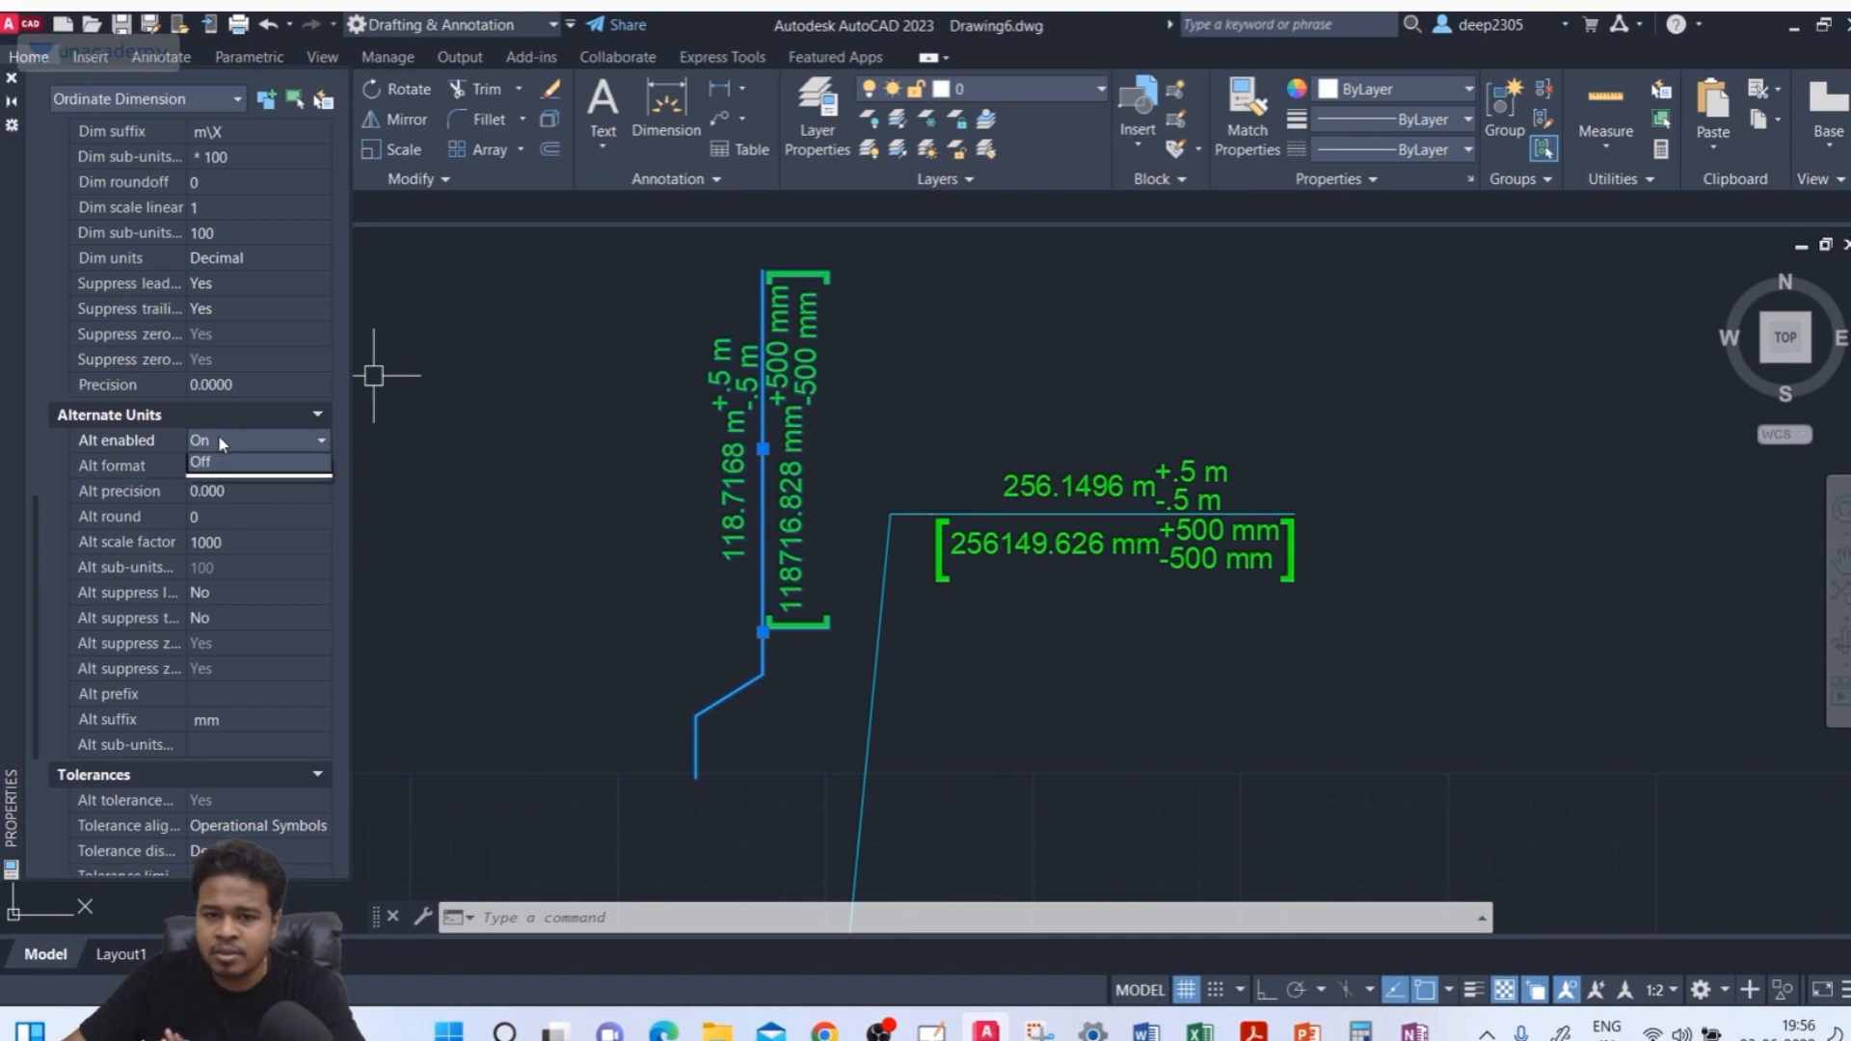
pyautogui.click(207, 484)
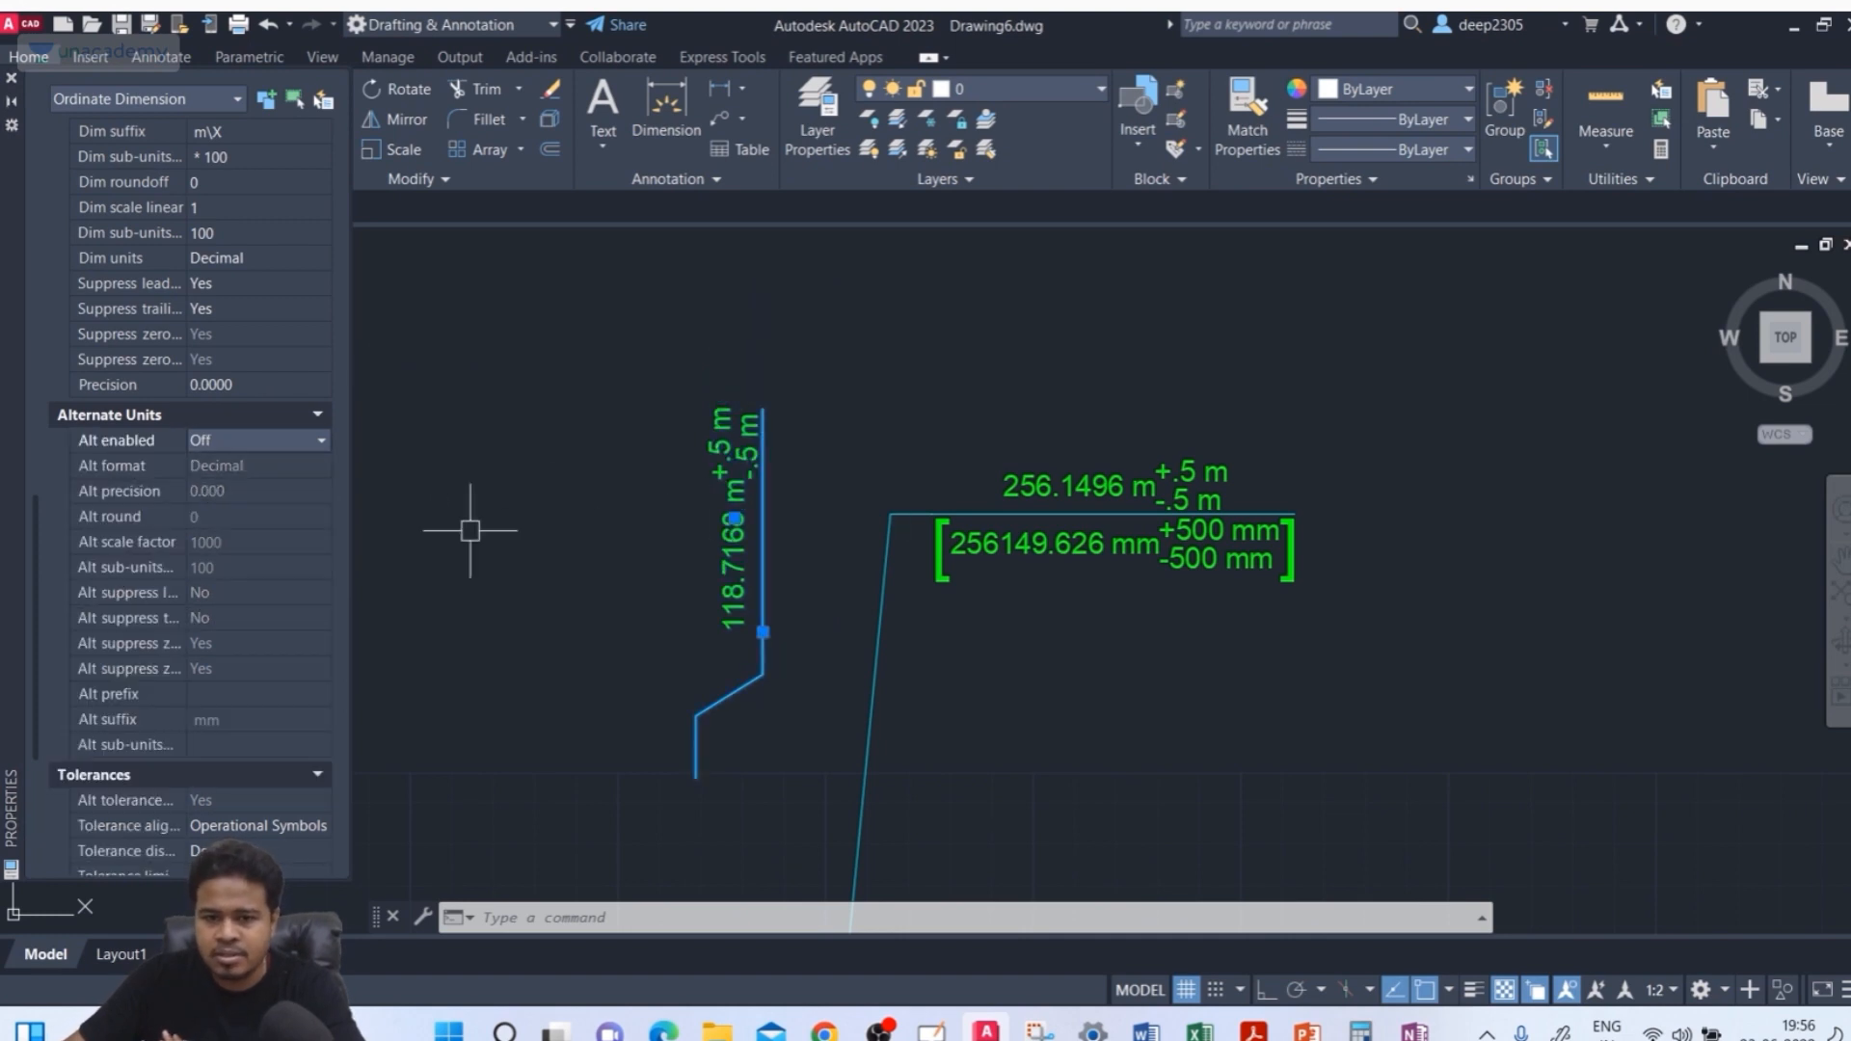
# Set the vertical ordinate dimension's tolerance display to None and deselect it
pyautogui.scroll(-2, 258, 626)
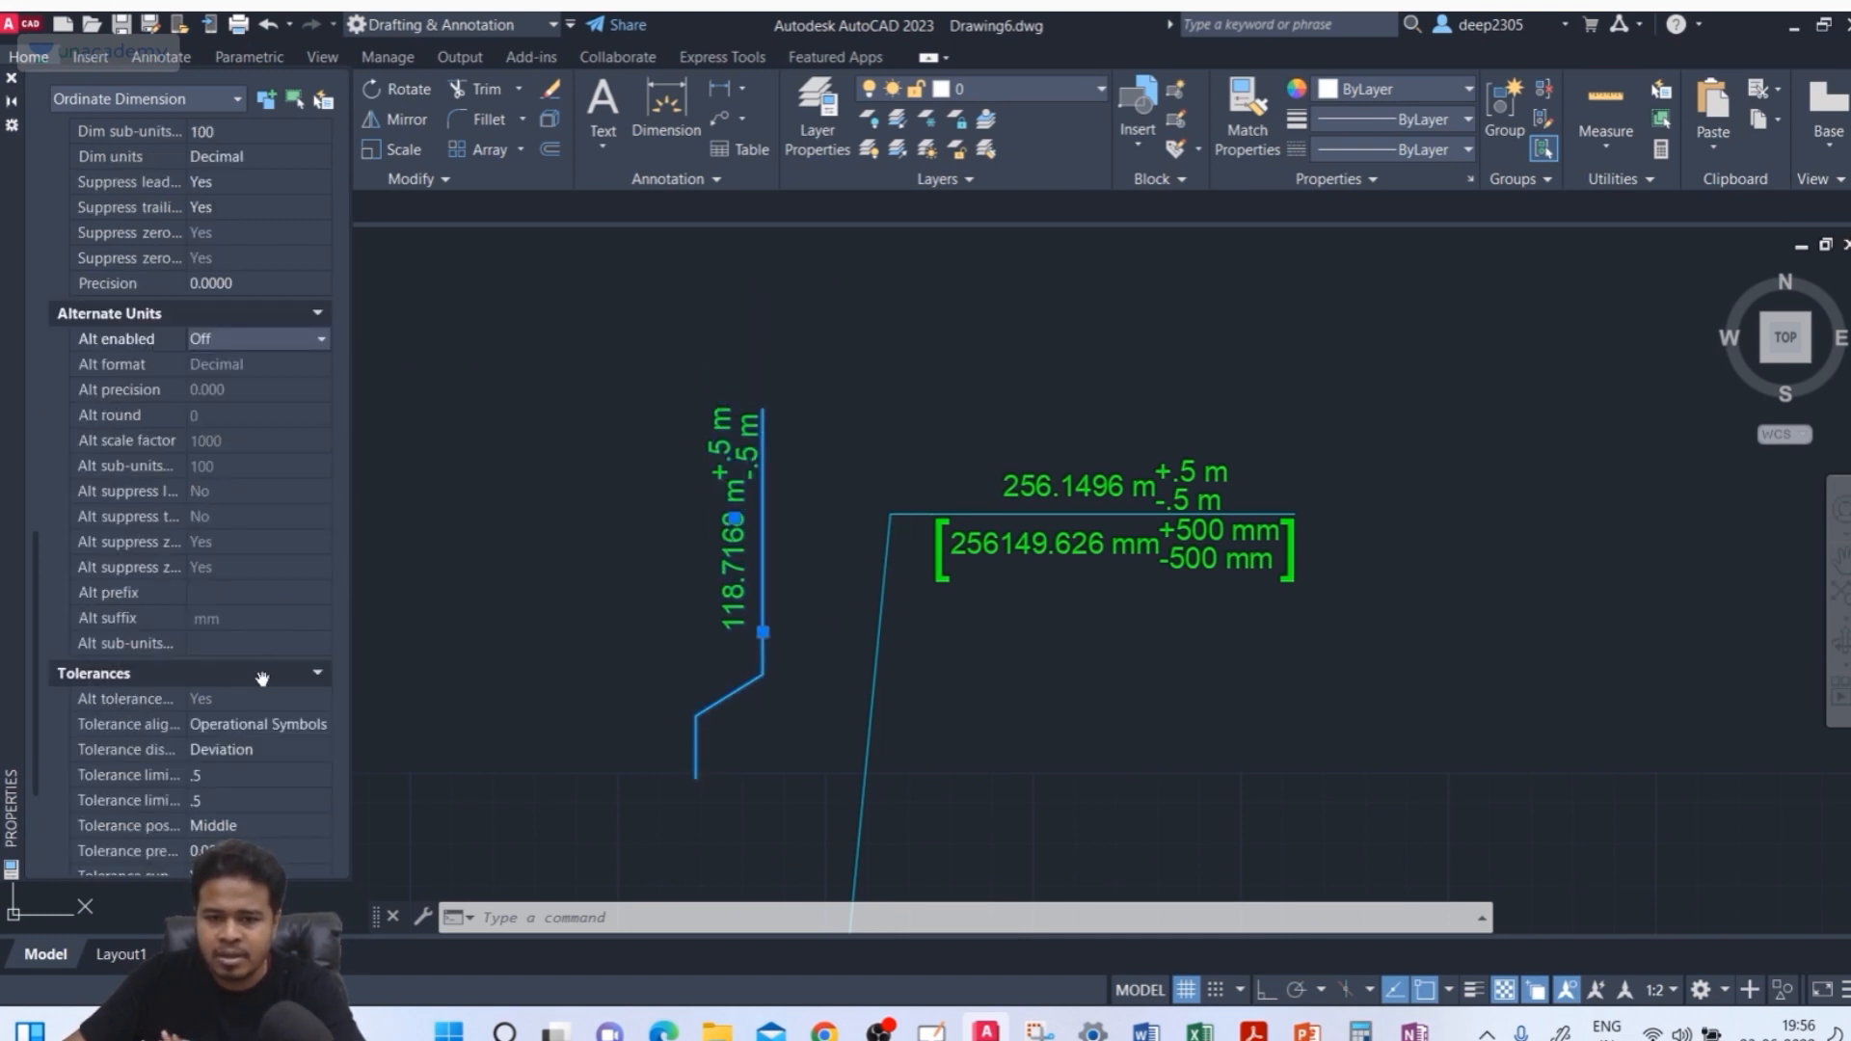
pyautogui.scroll(-2, 258, 704)
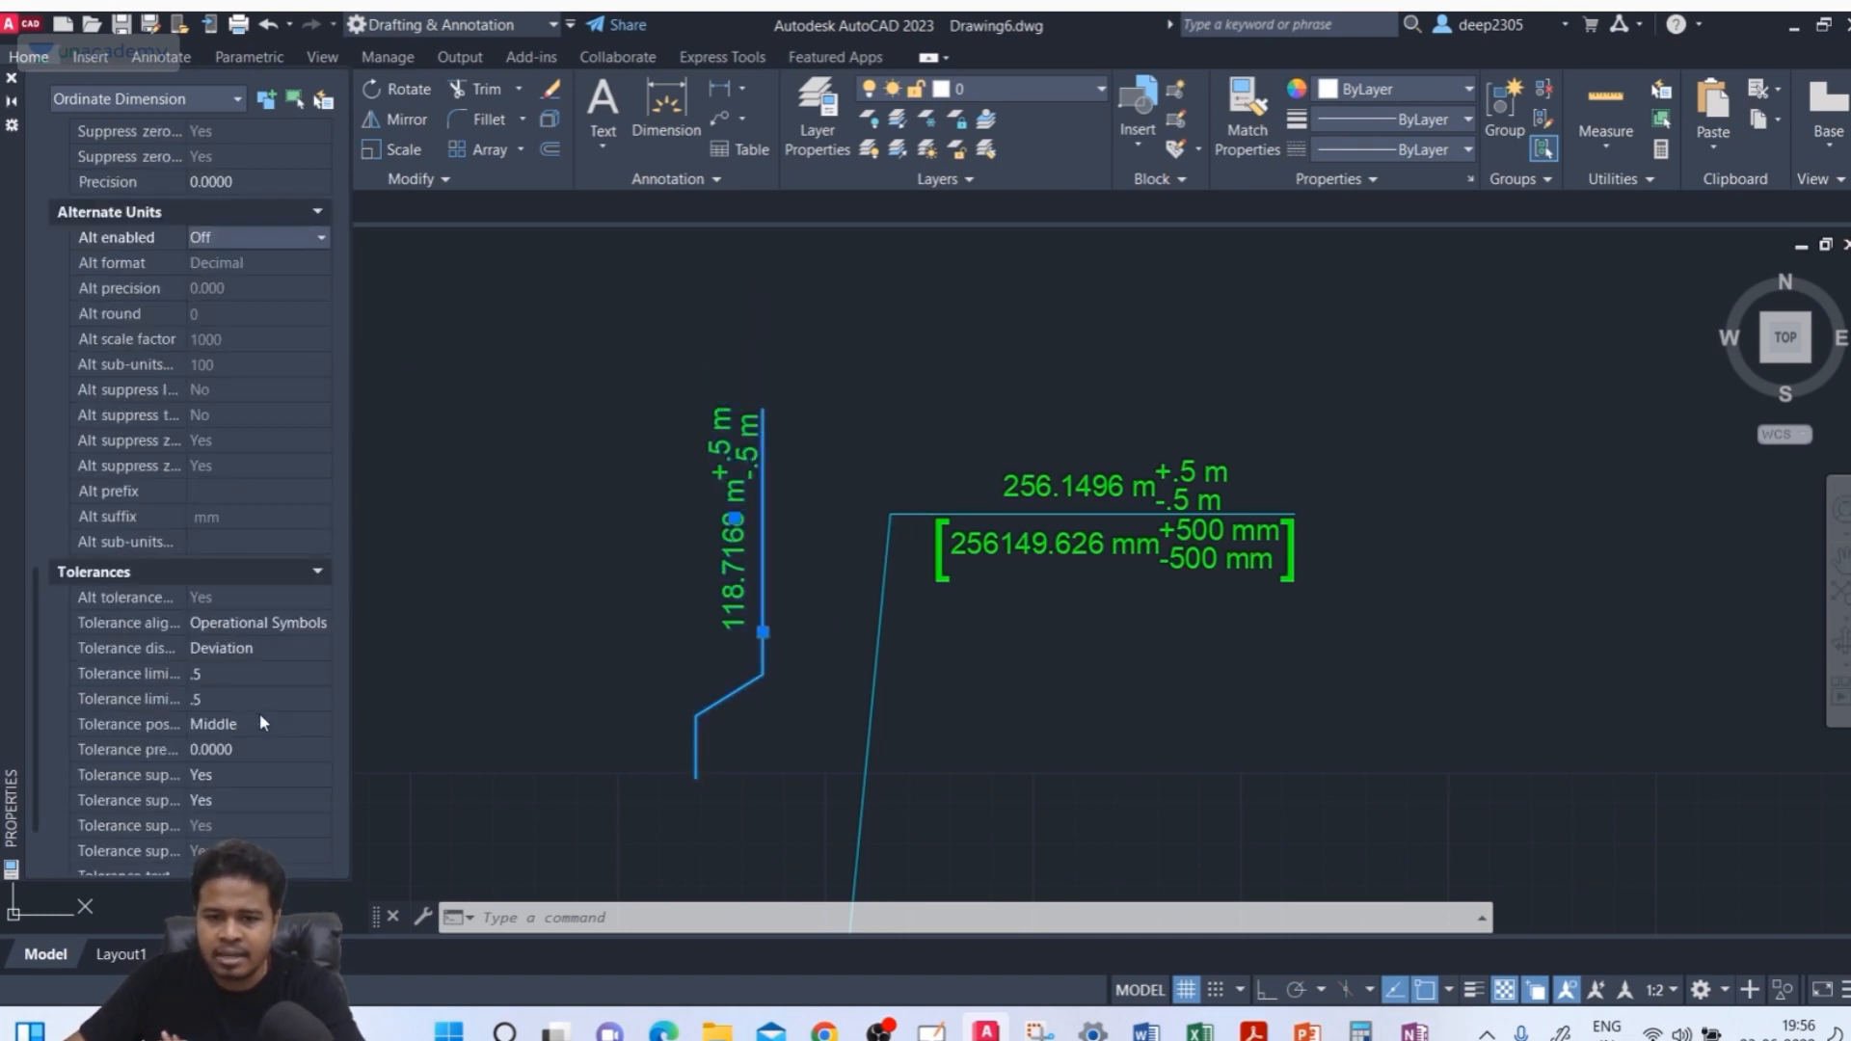
pyautogui.click(249, 625)
pyautogui.click(223, 644)
pyautogui.click(224, 651)
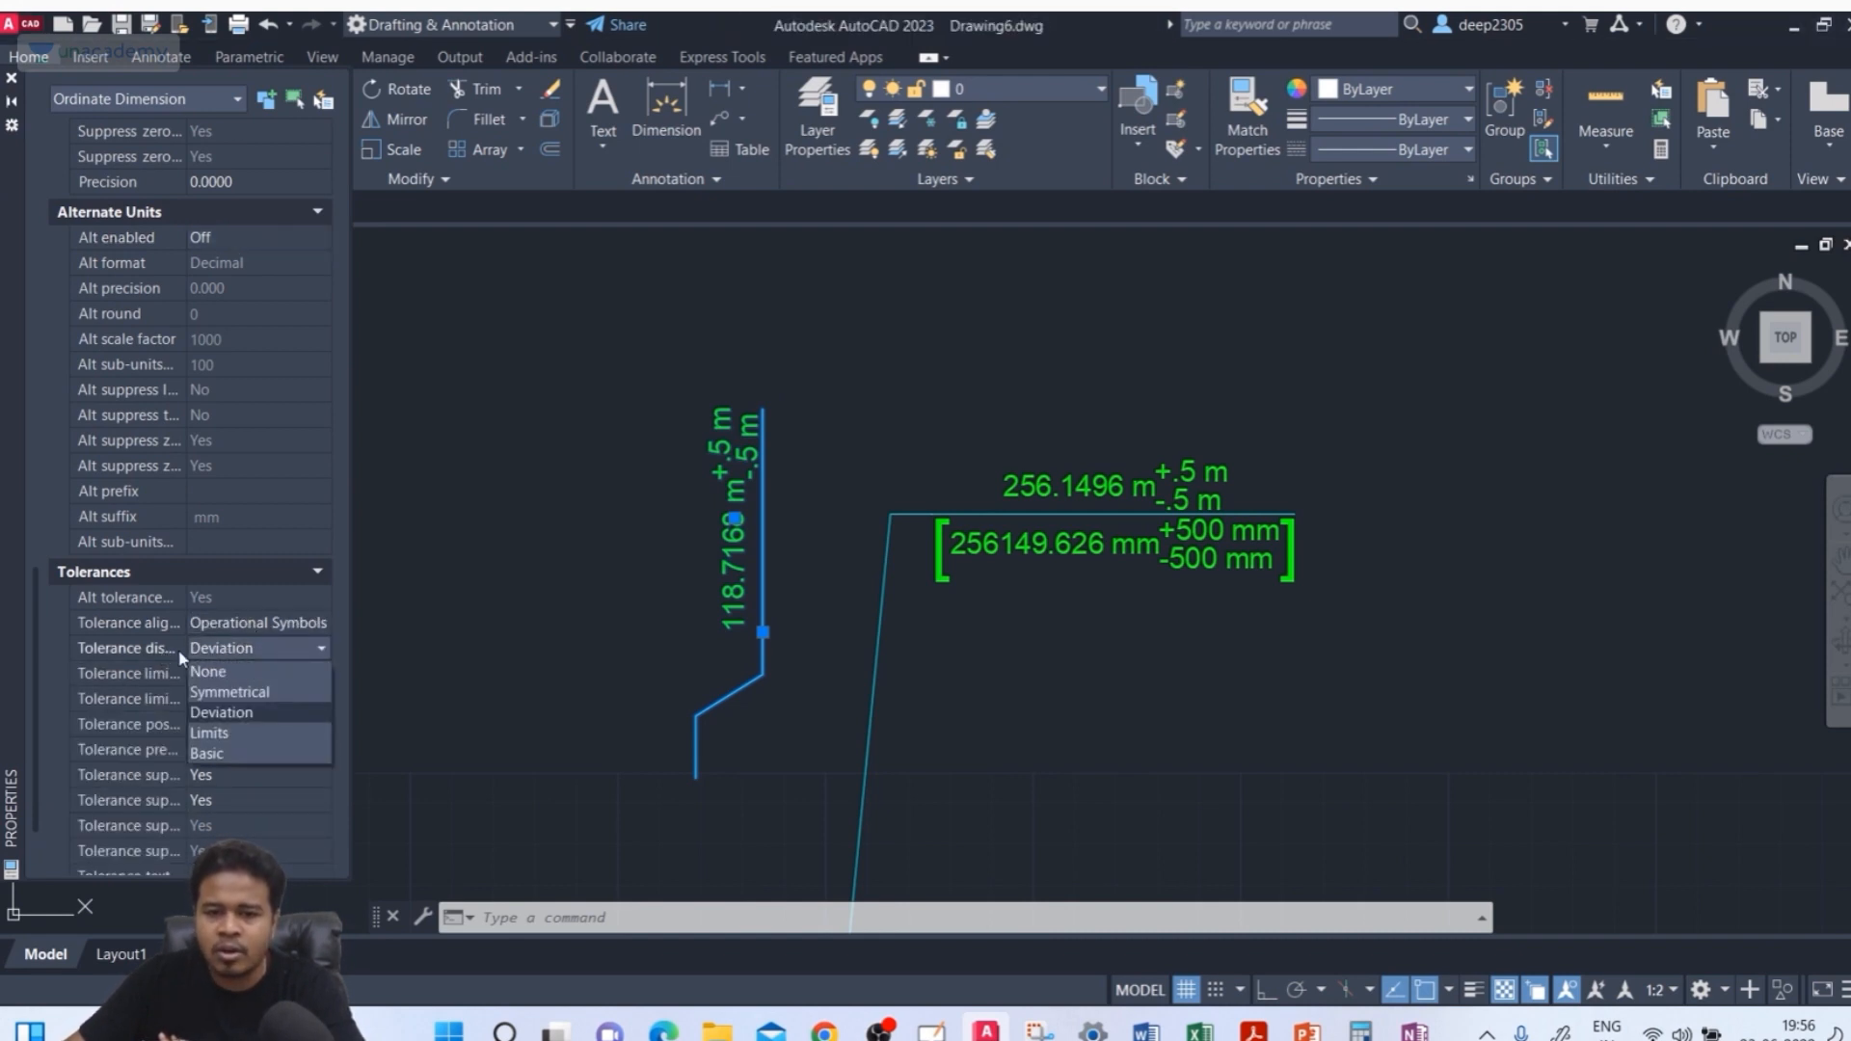
pyautogui.click(207, 672)
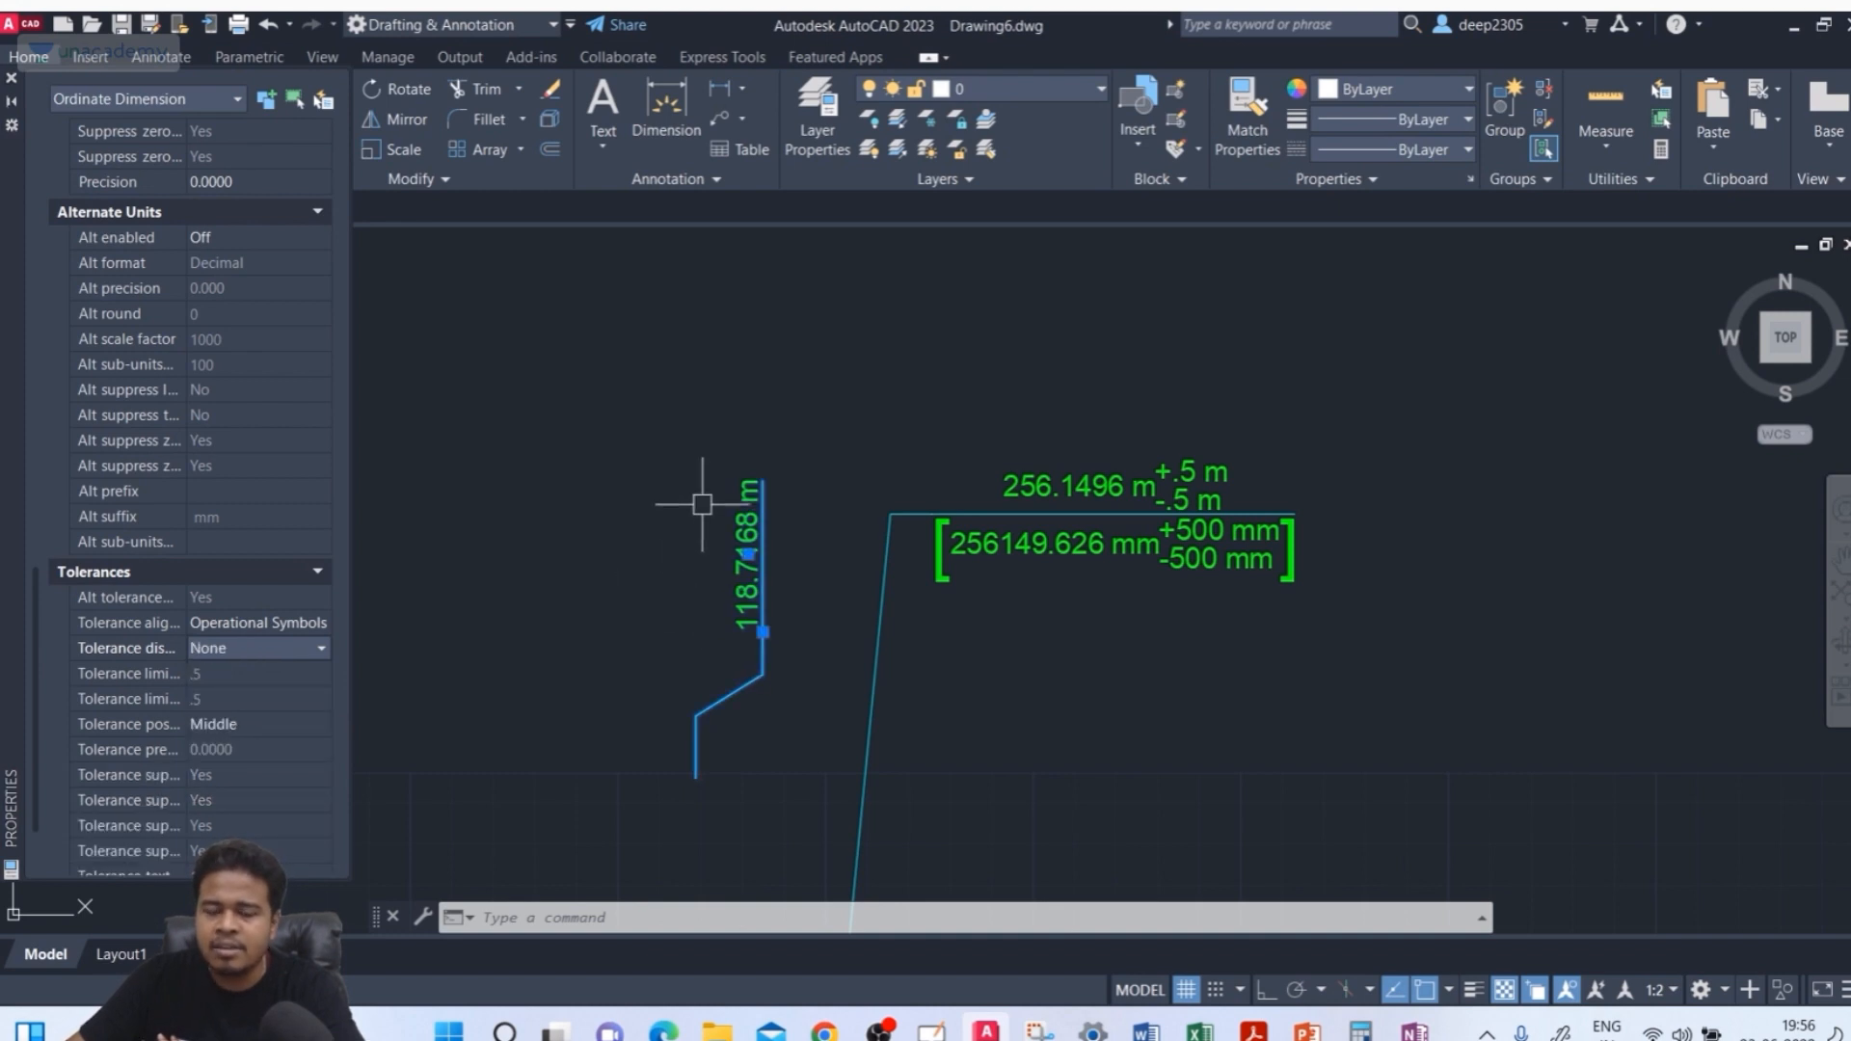
pyautogui.scroll(5, 291, 436)
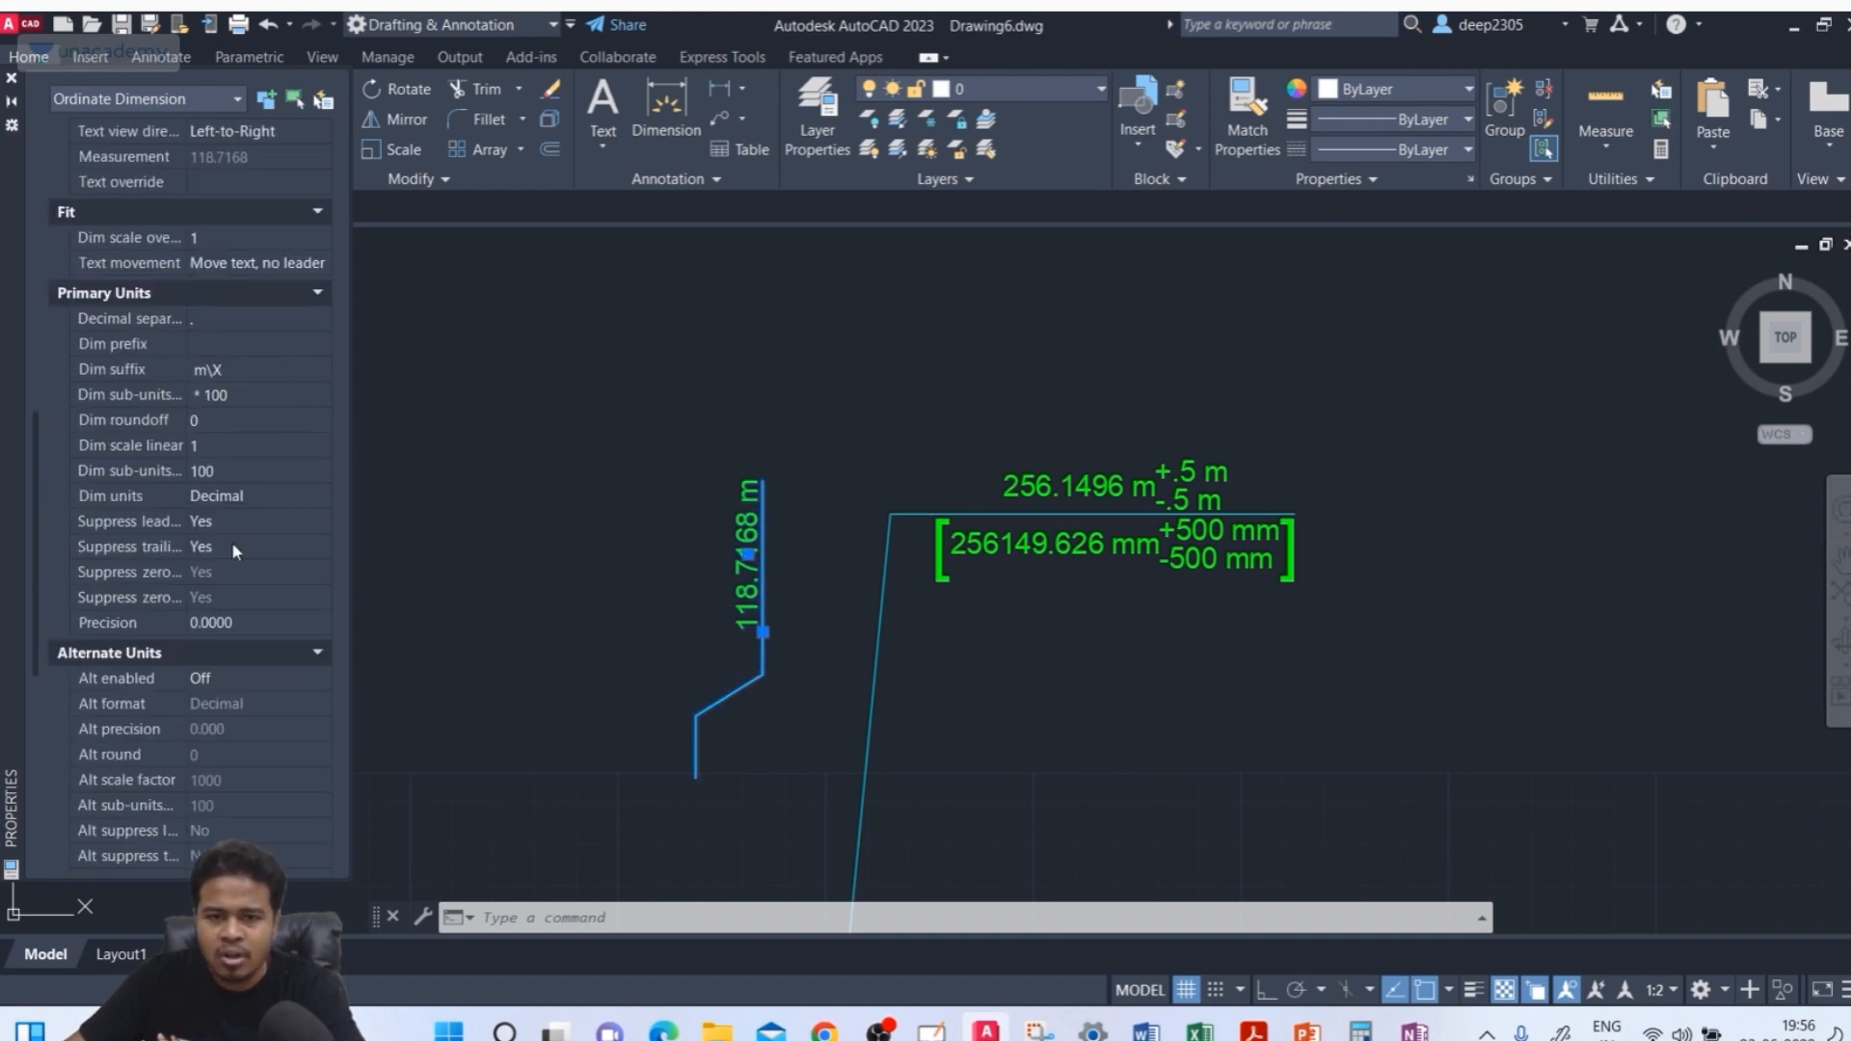
pyautogui.scroll(10, 220, 376)
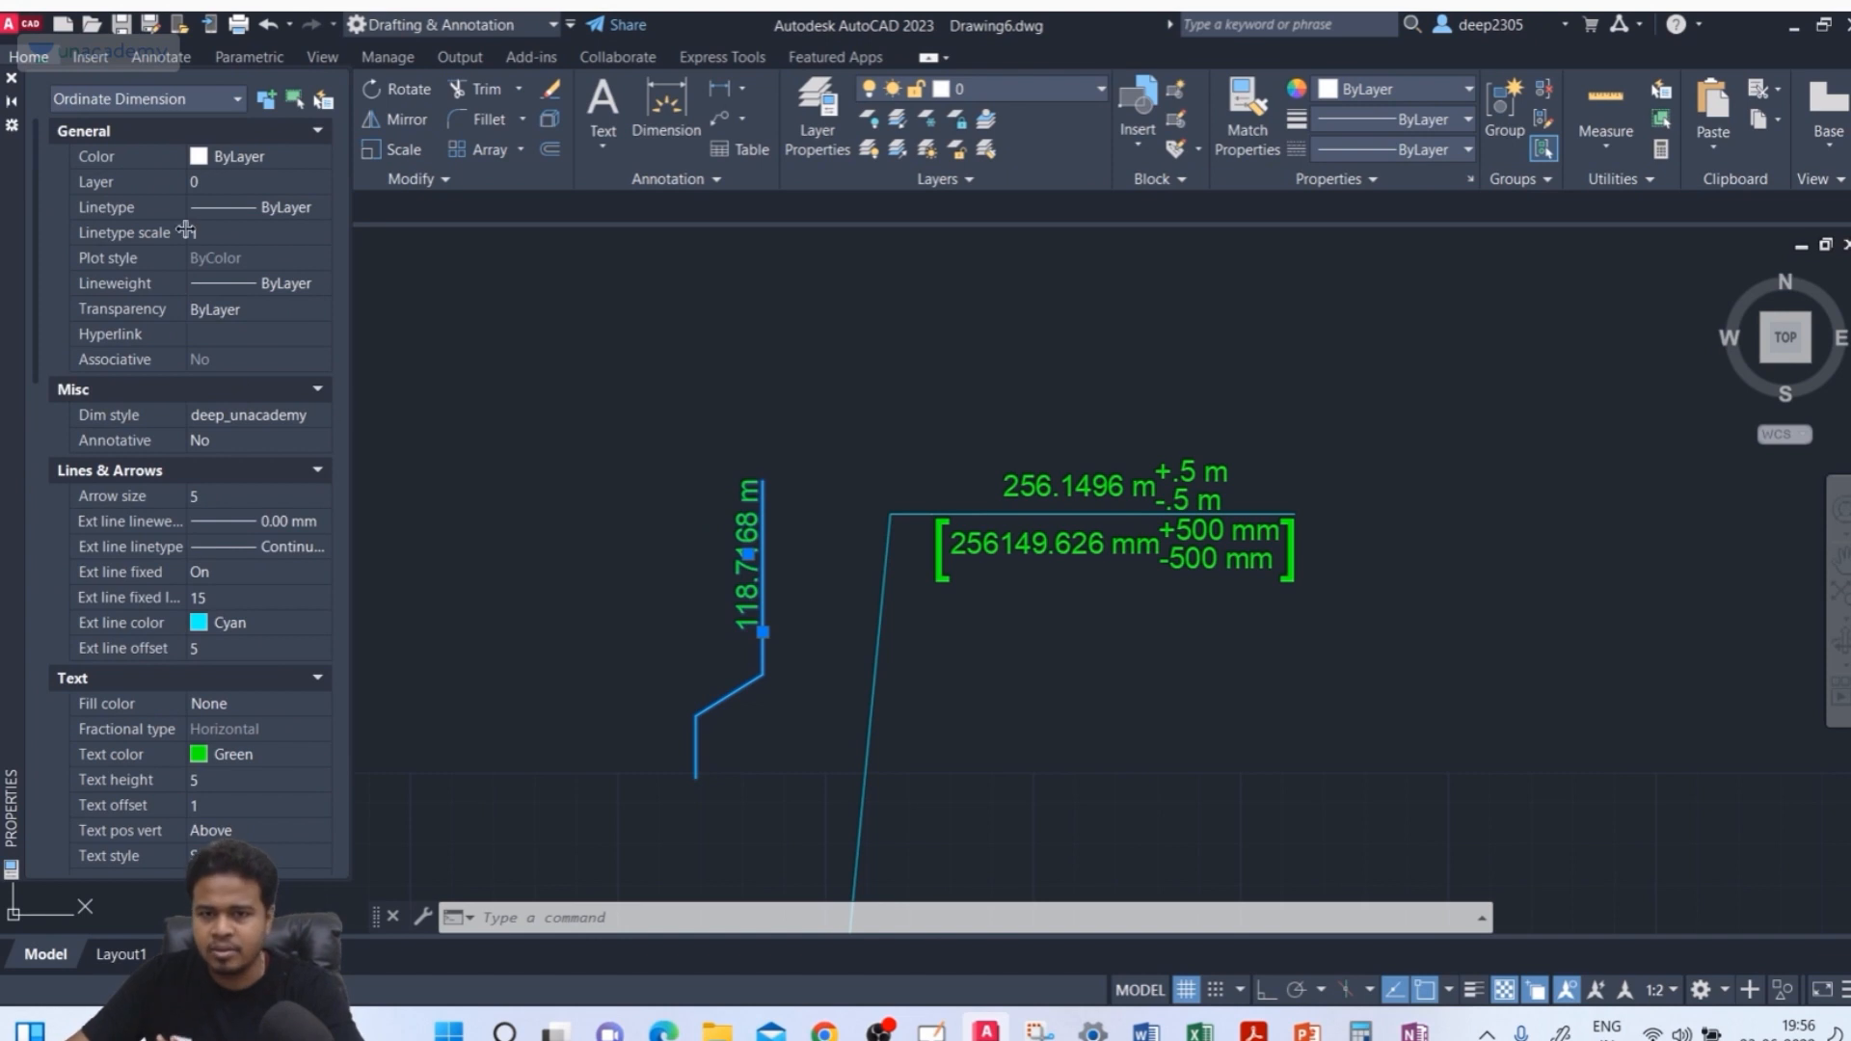
pyautogui.scroll(-6, 193, 251)
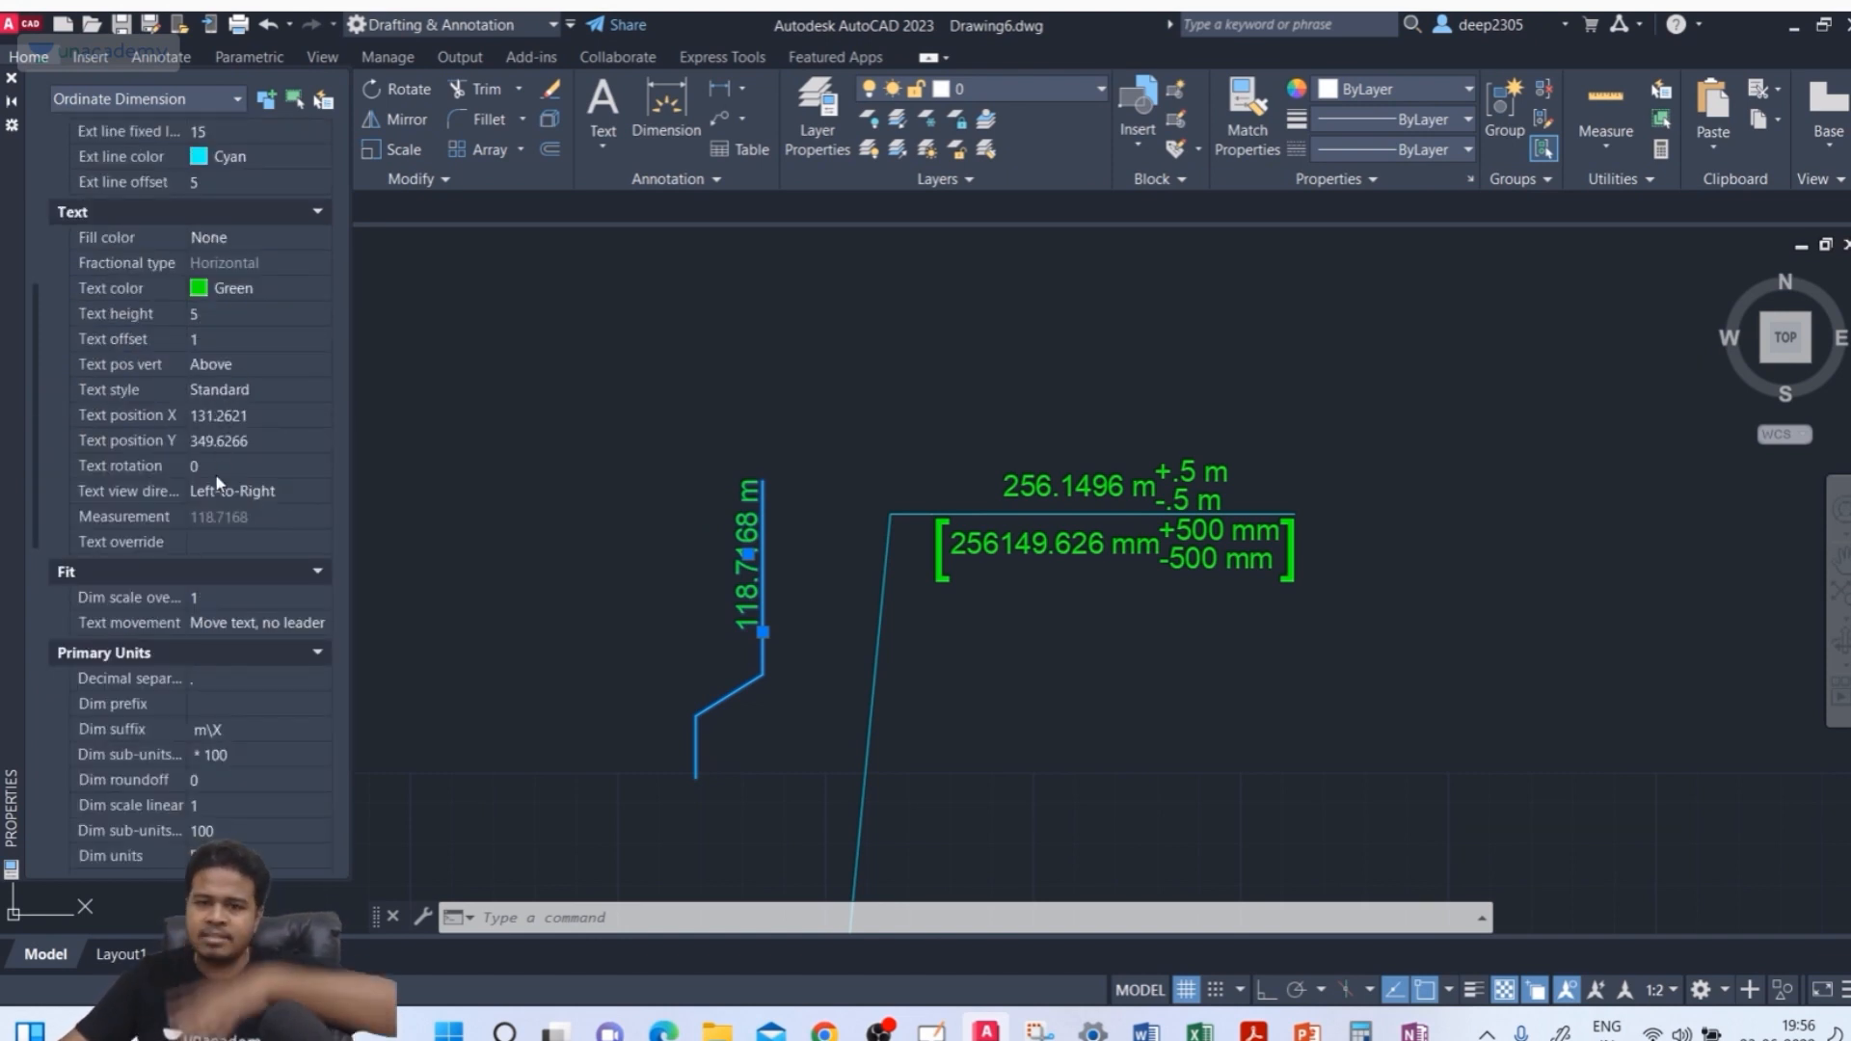
pyautogui.press('Escape')
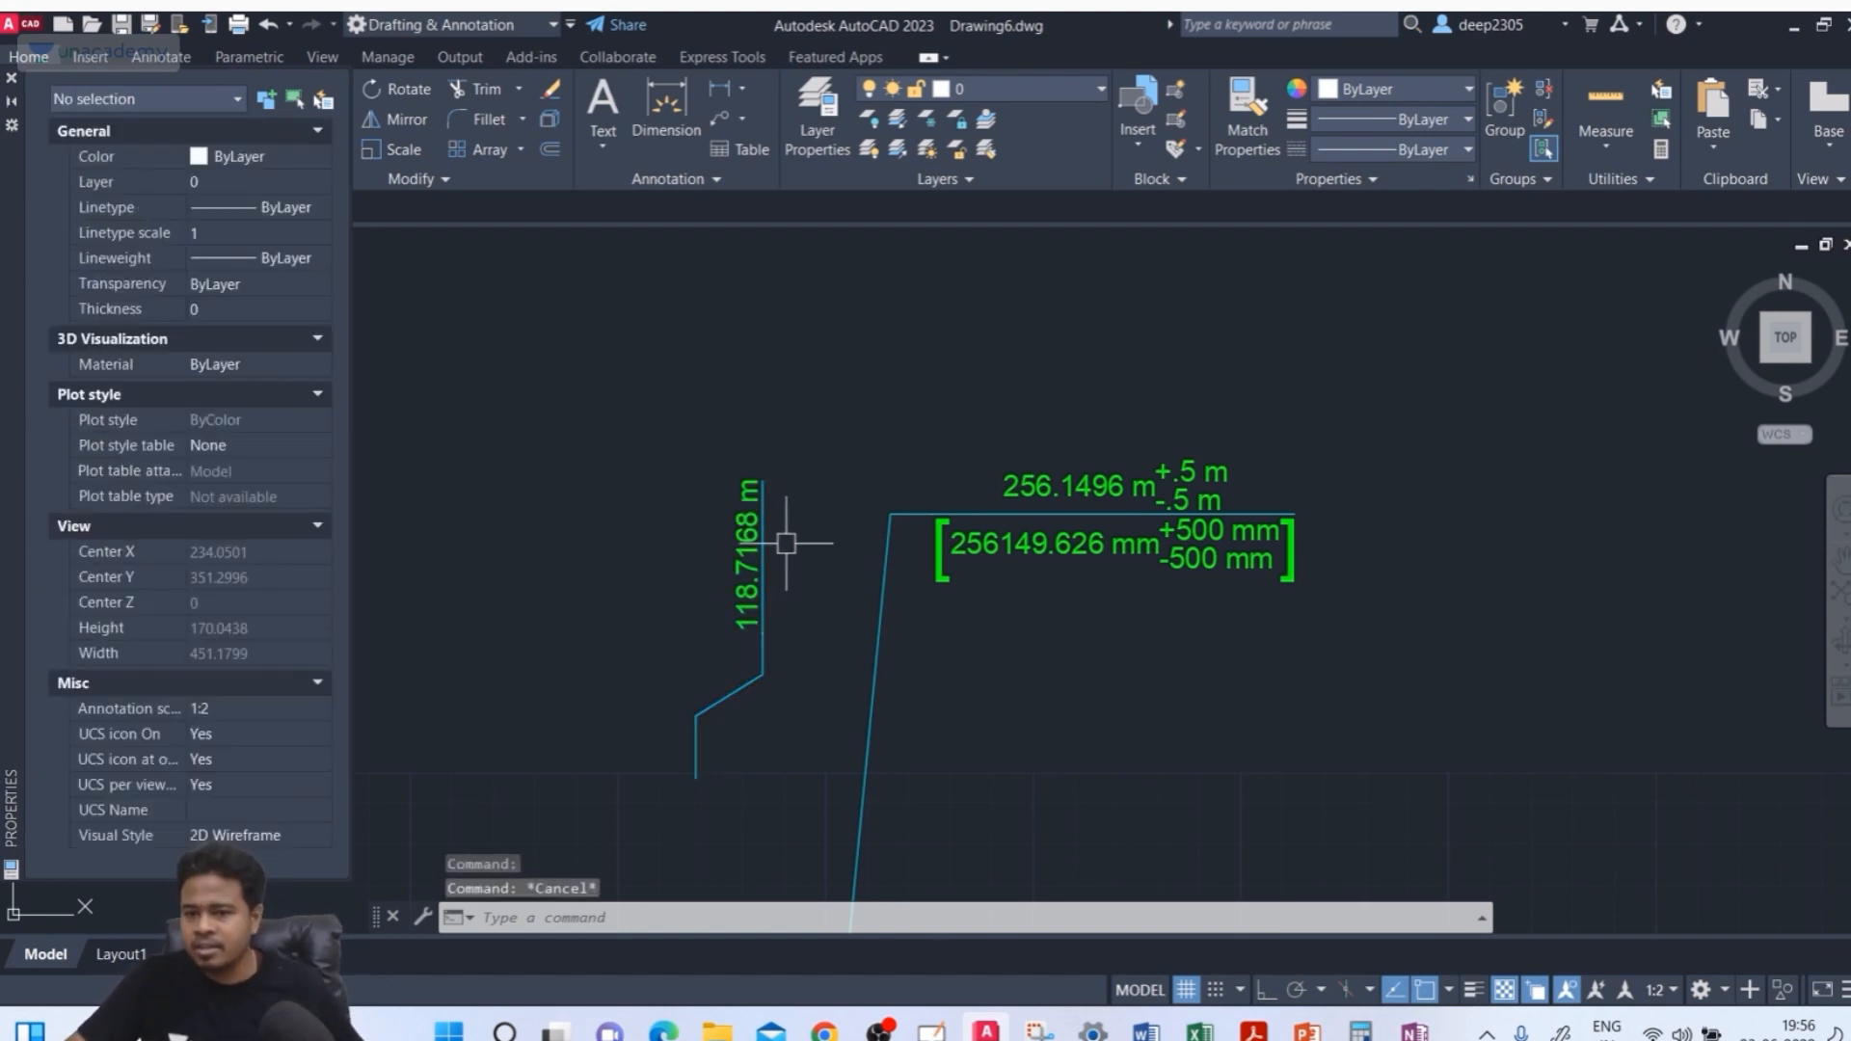
# Select the horizontal ordinate dimension and turn off its alternate units
pyautogui.click(1434, 486)
pyautogui.click(917, 569)
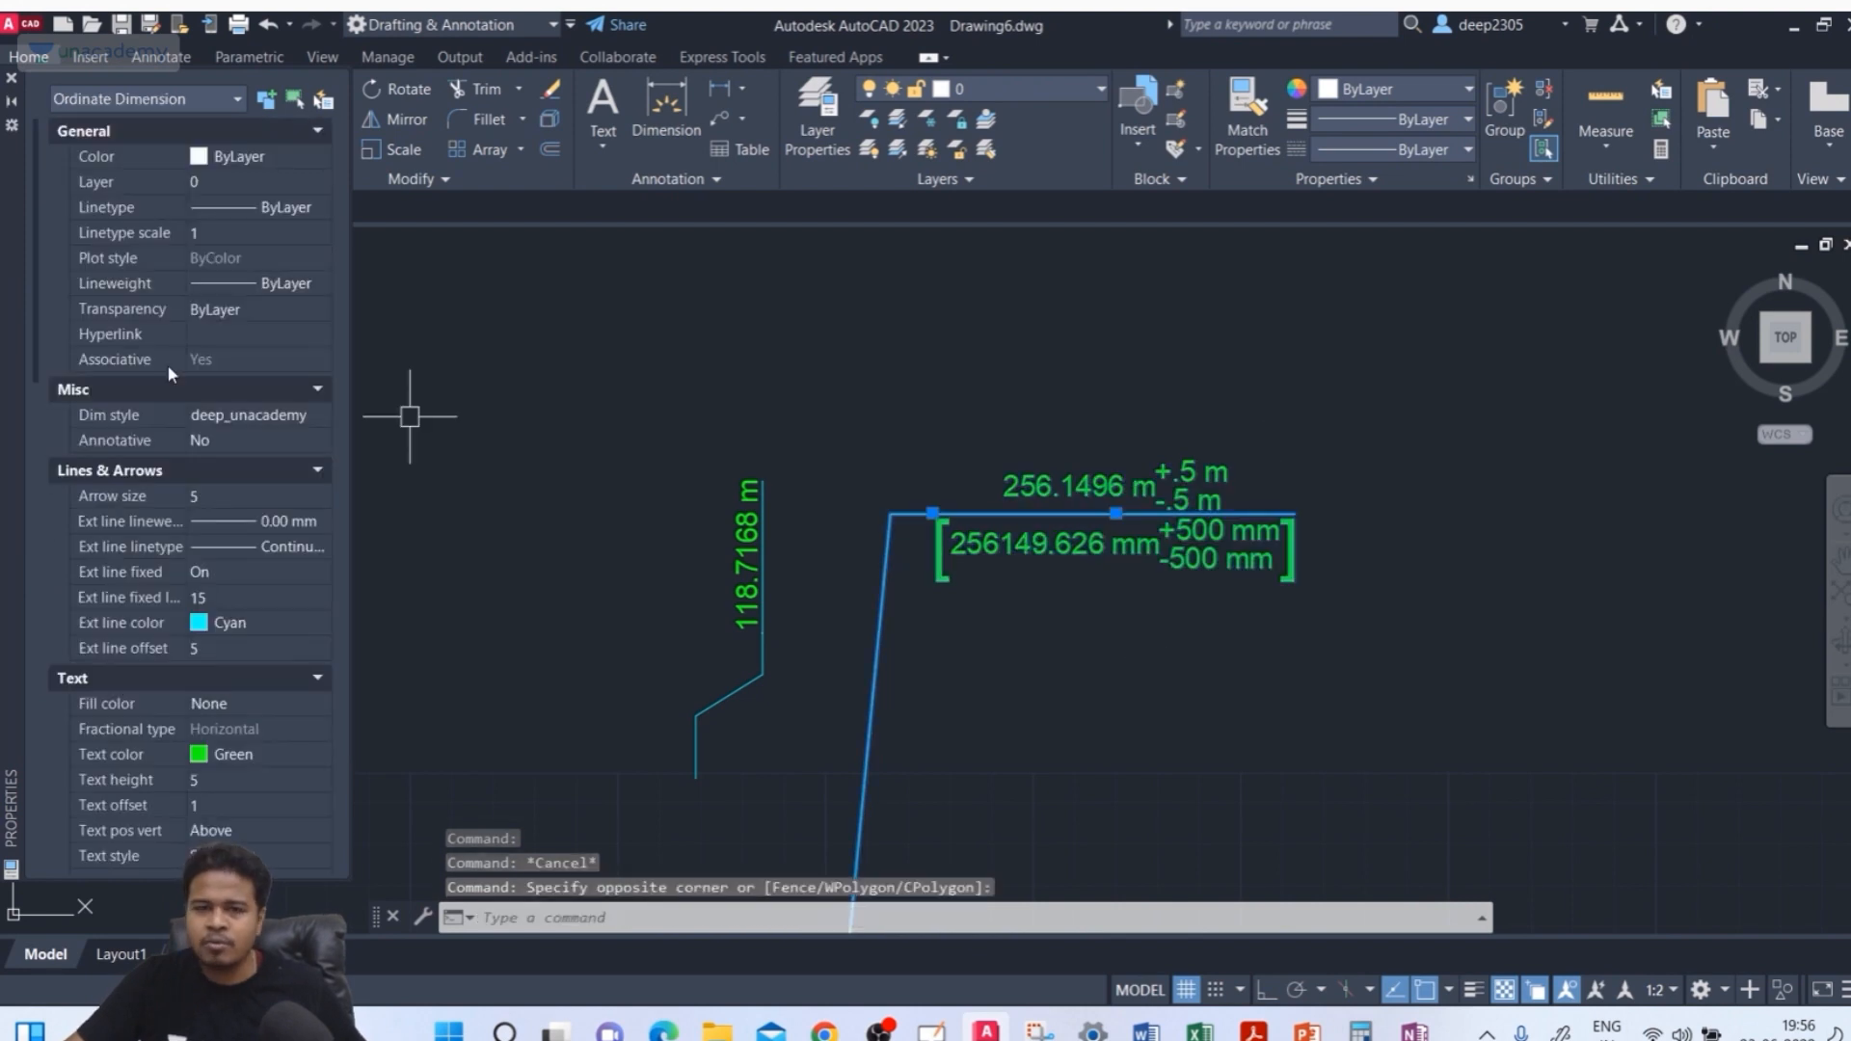
pyautogui.scroll(-8, 222, 694)
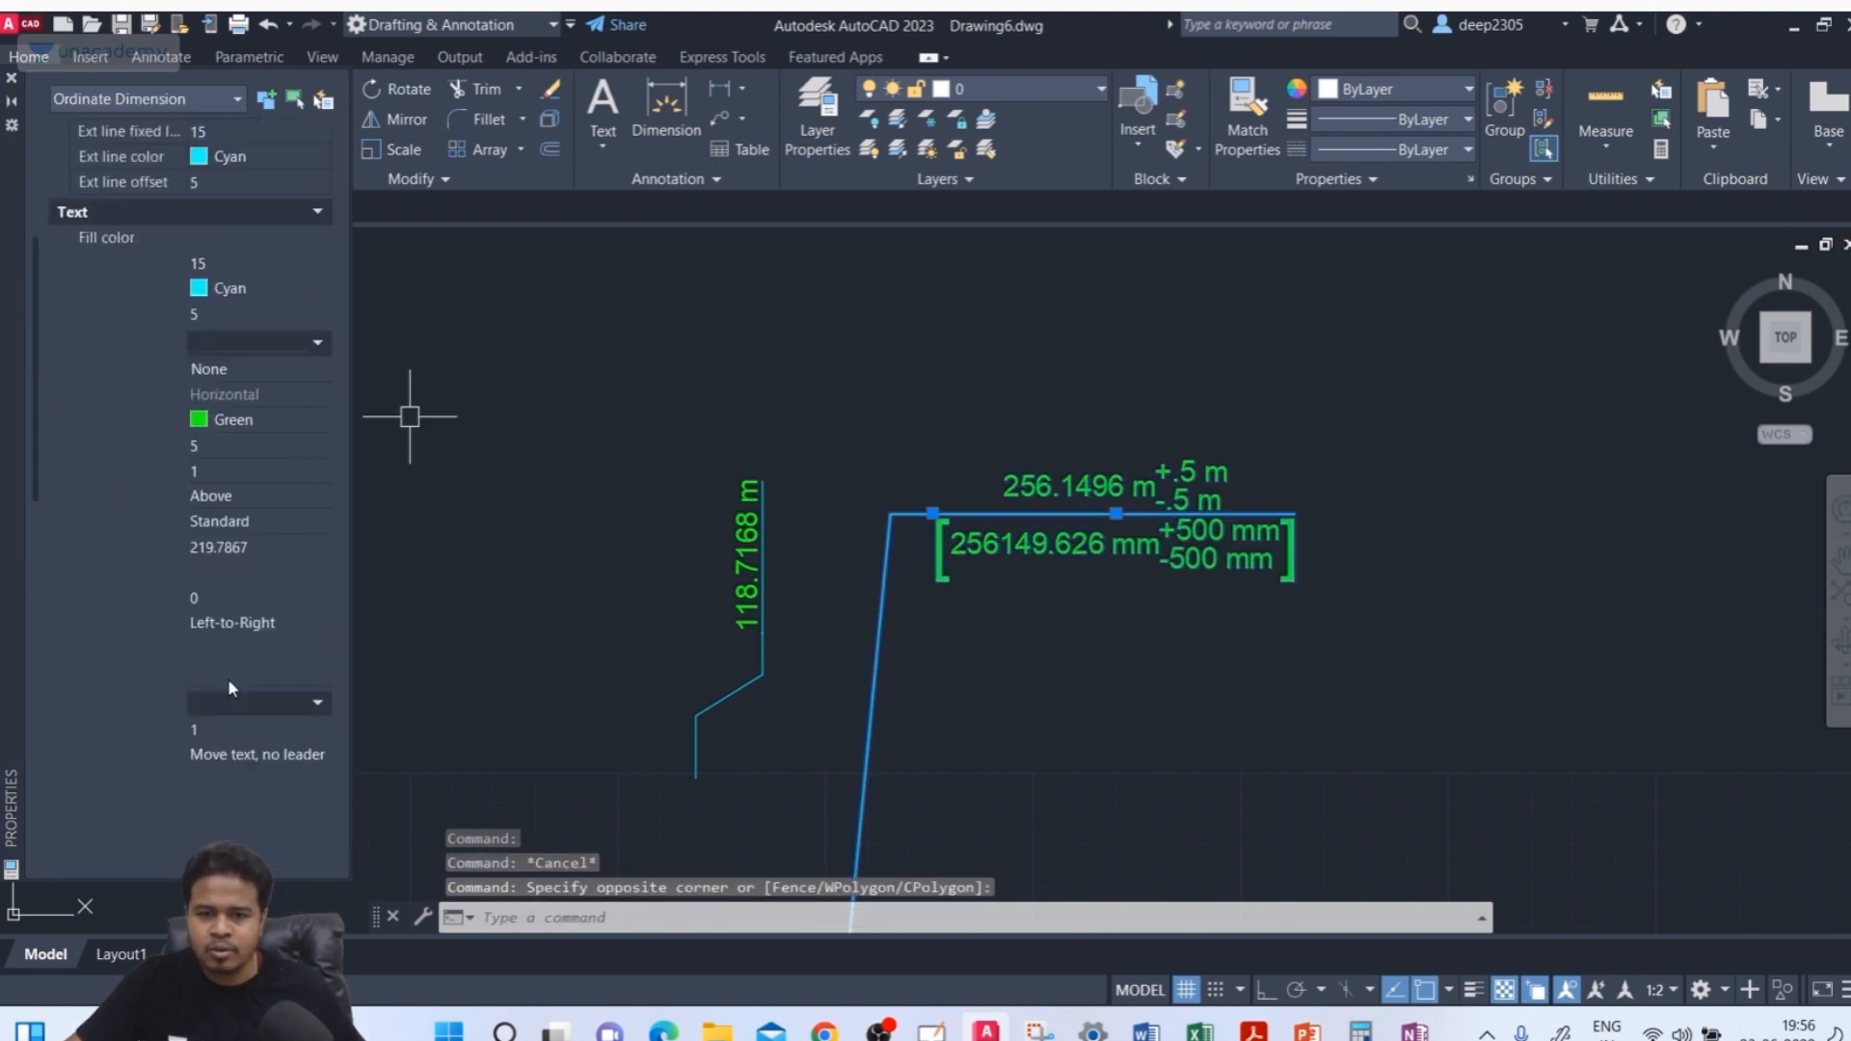
pyautogui.scroll(-6, 226, 581)
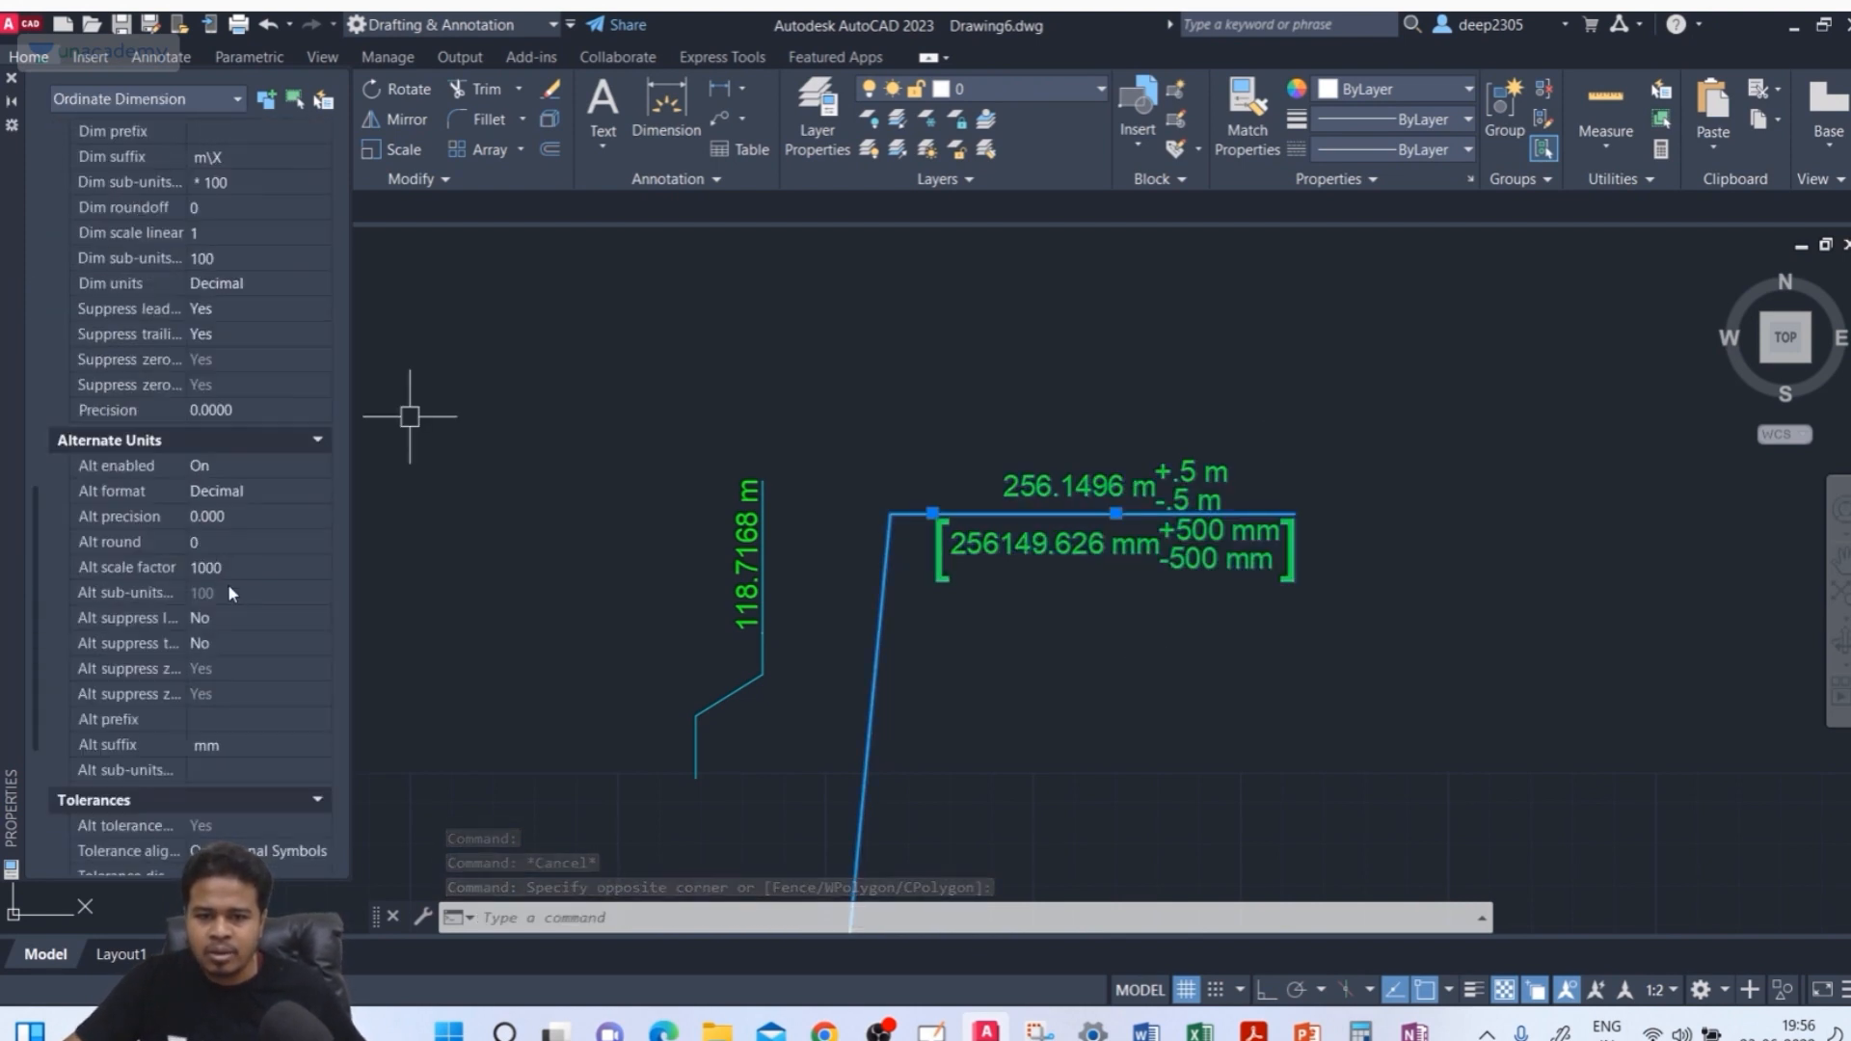
pyautogui.click(247, 467)
pyautogui.click(247, 467)
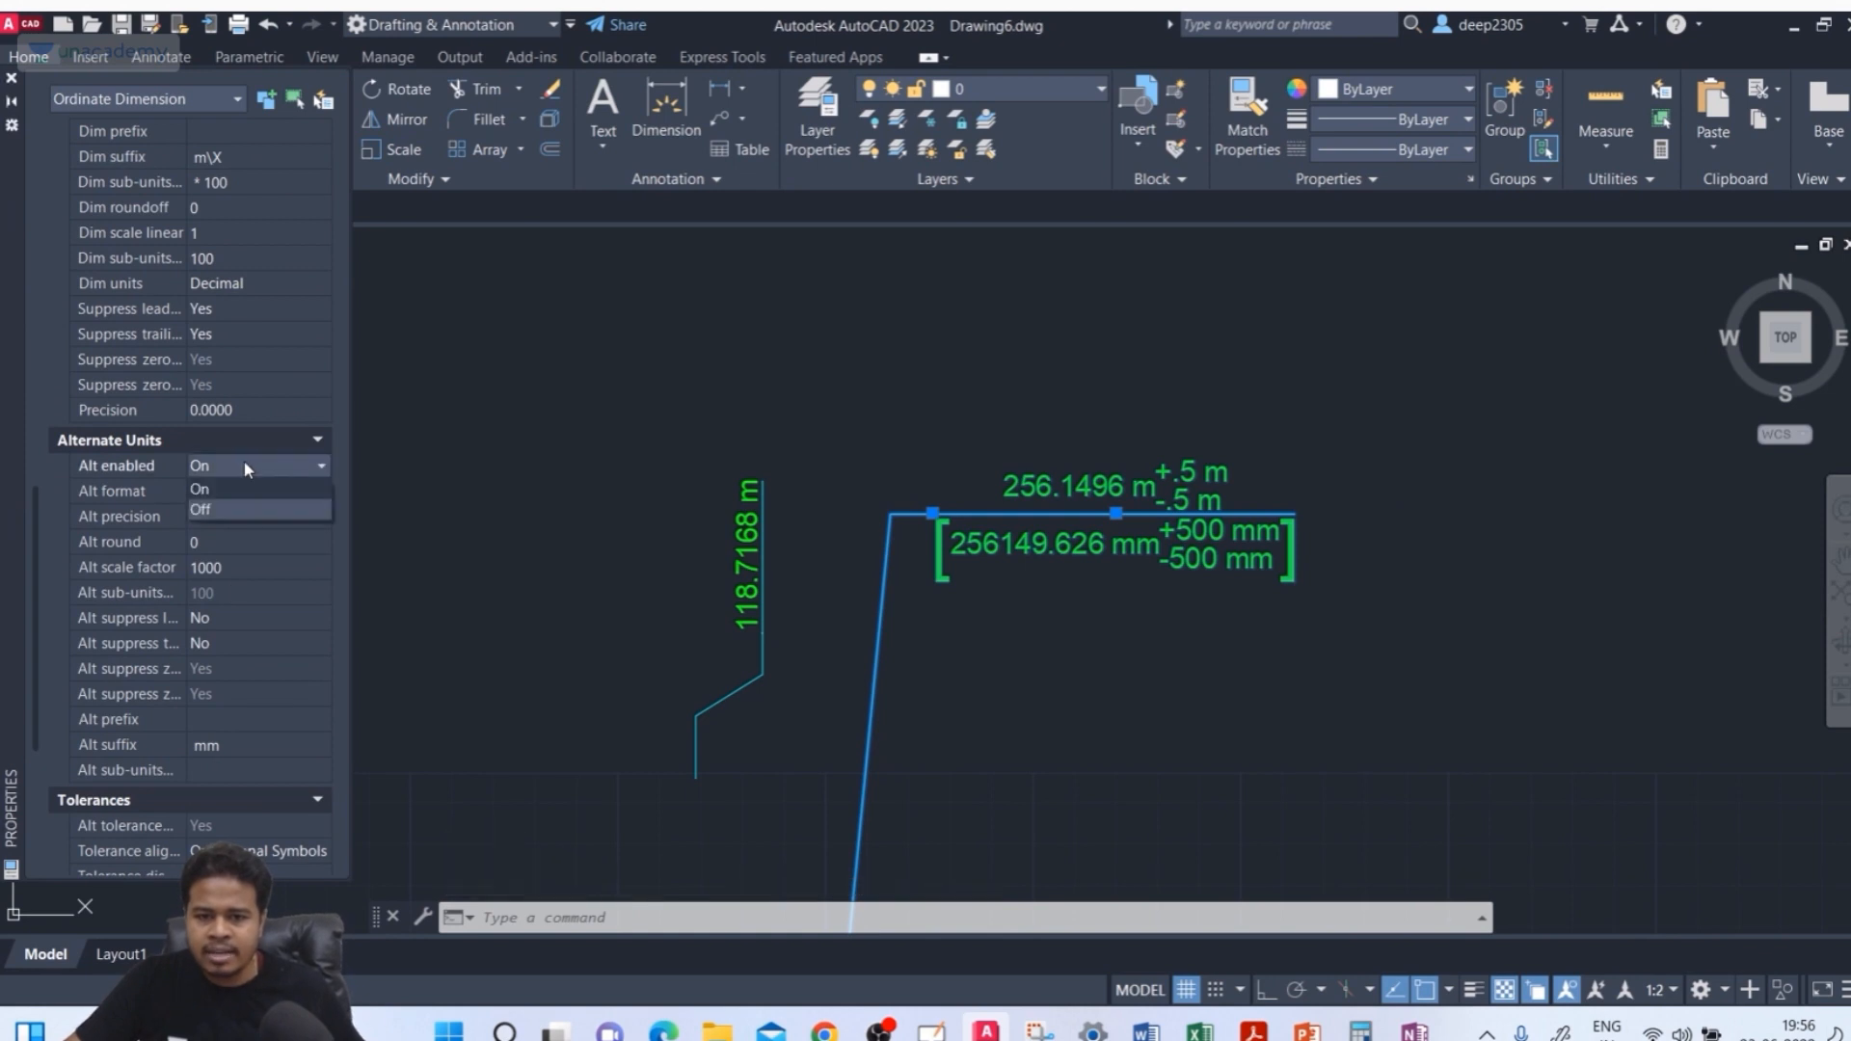
pyautogui.click(214, 509)
# Set the horizontal ordinate dimension's tolerance display to None and deselect it
pyautogui.scroll(-5, 212, 569)
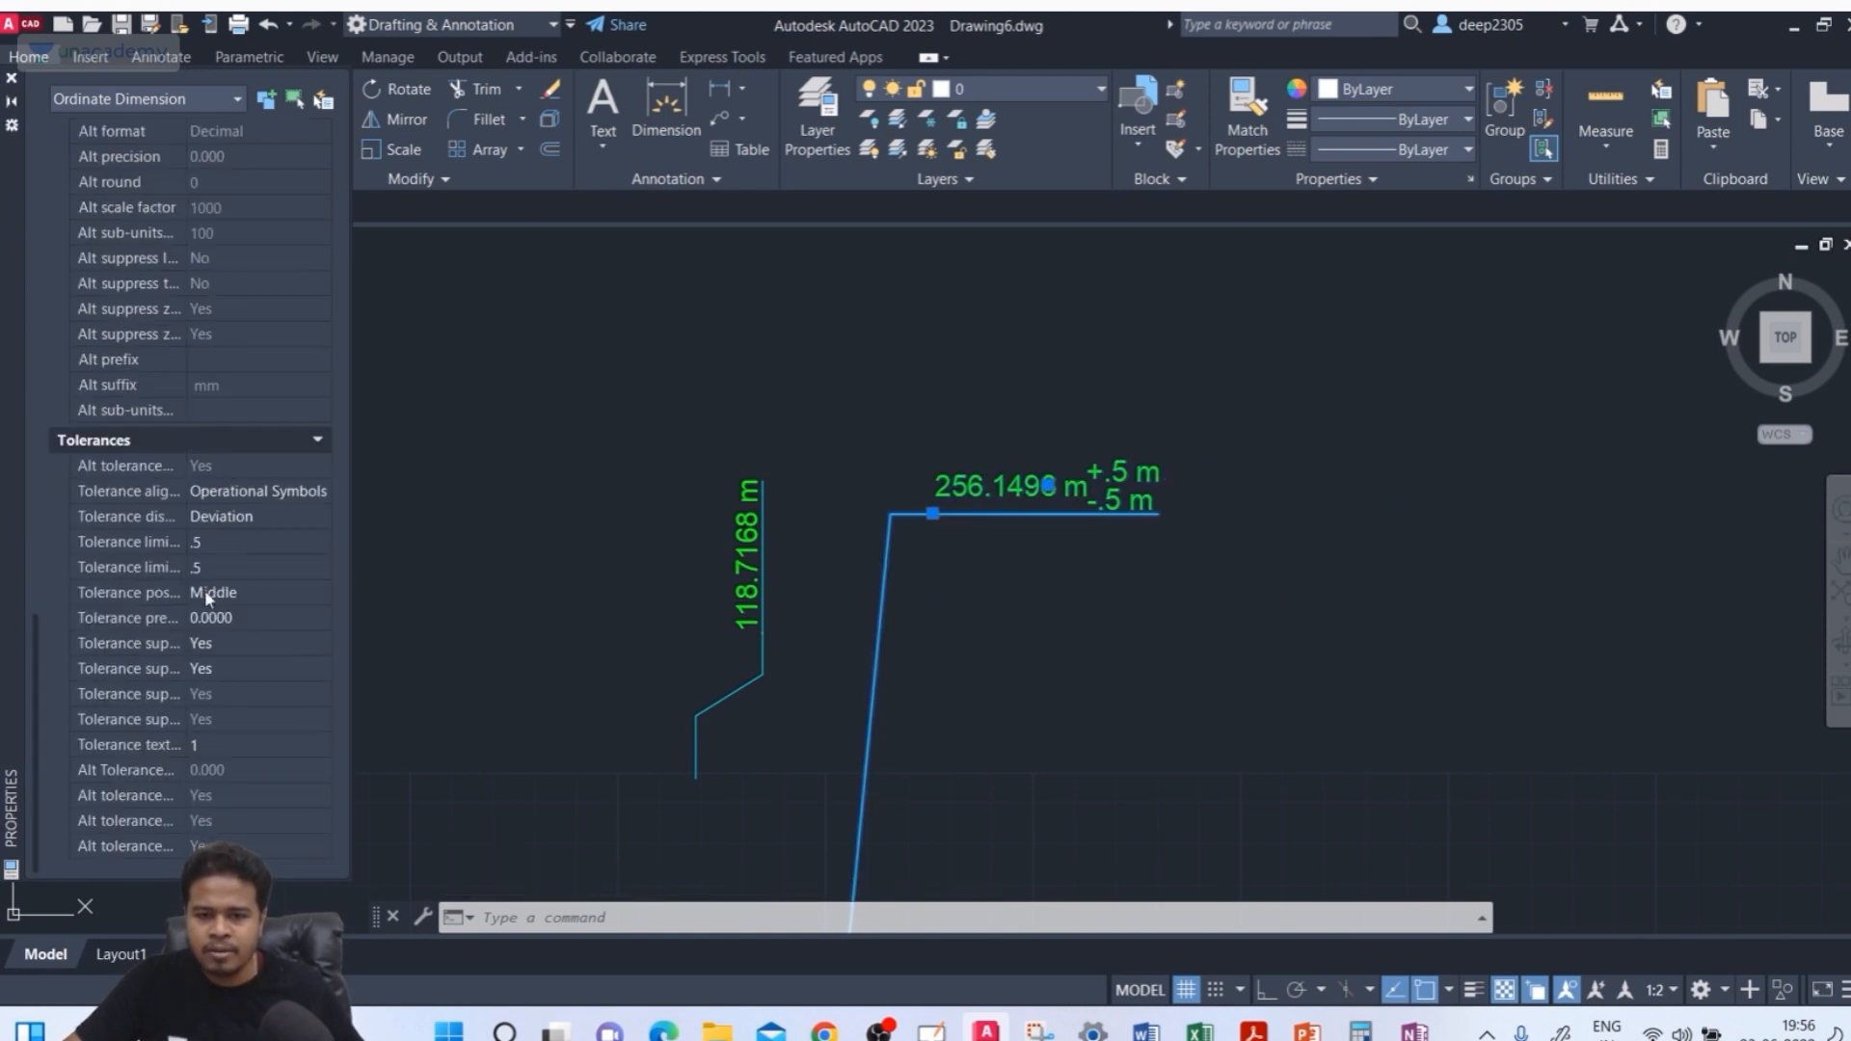
pyautogui.click(217, 521)
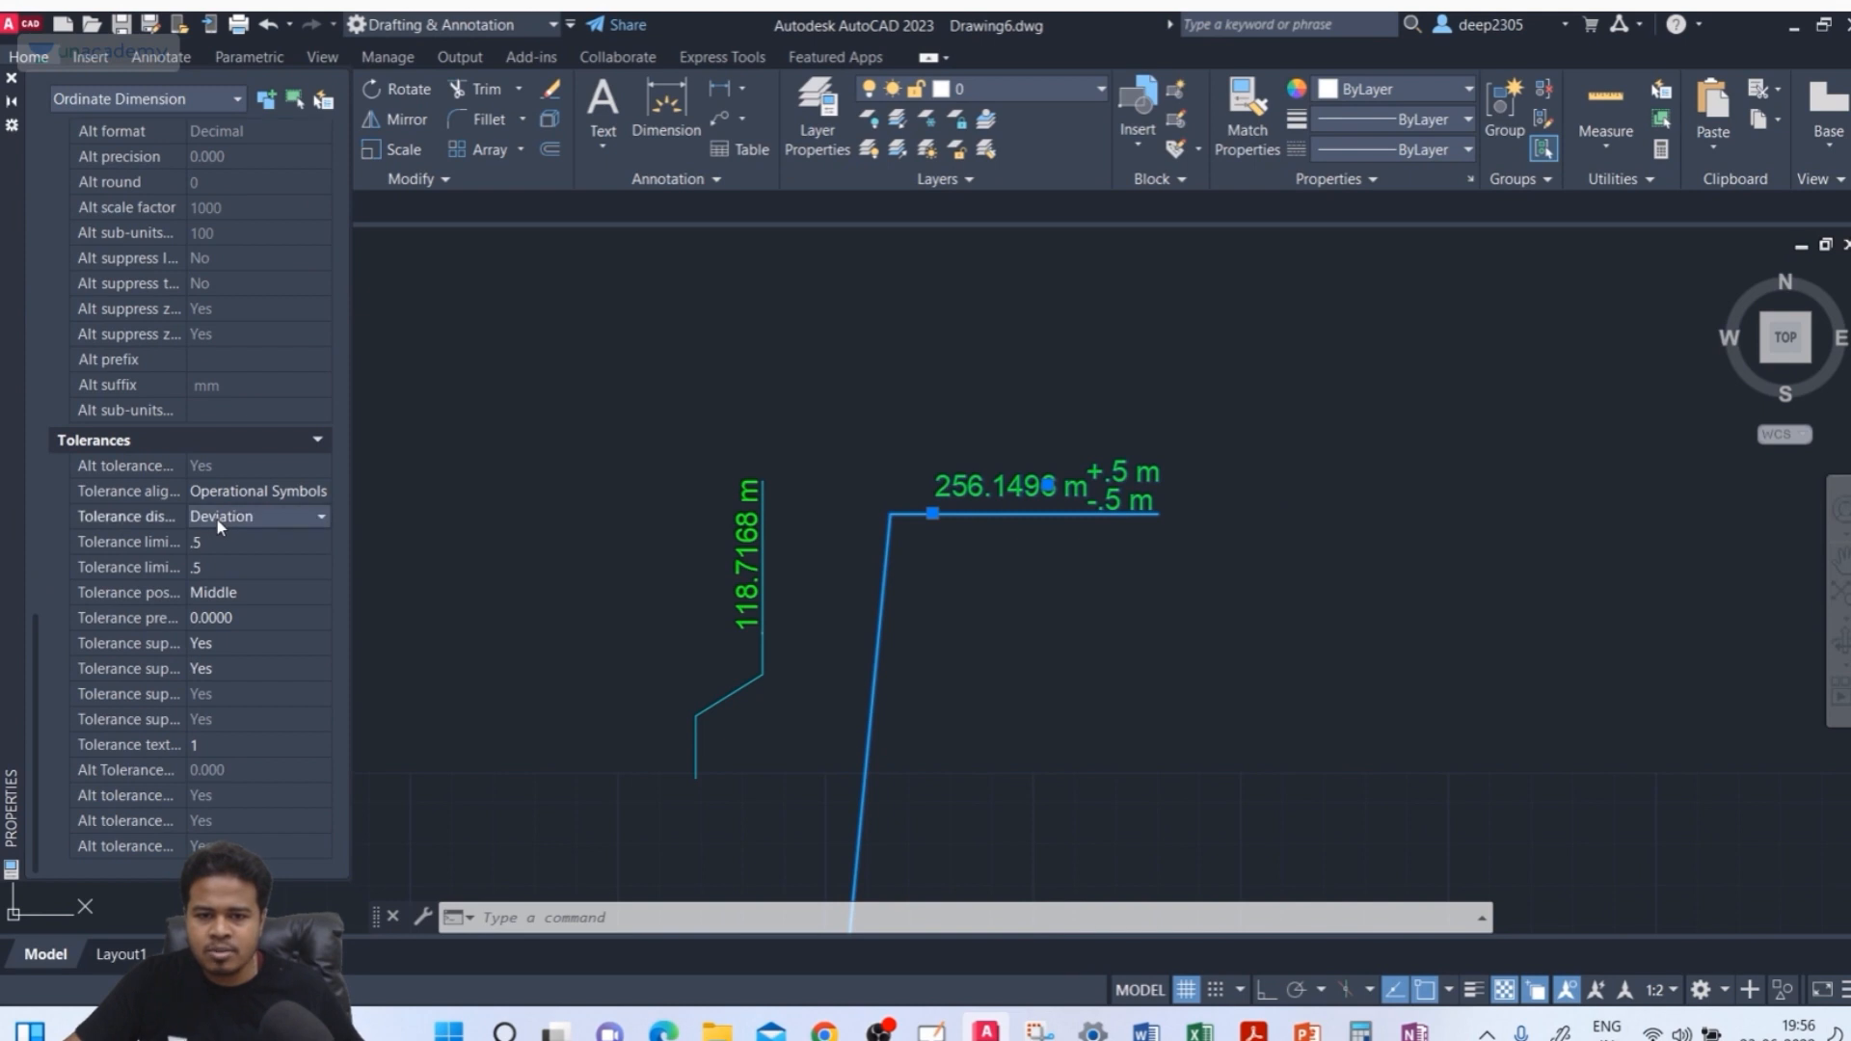
pyautogui.click(217, 519)
pyautogui.click(218, 536)
pyautogui.press('Escape')
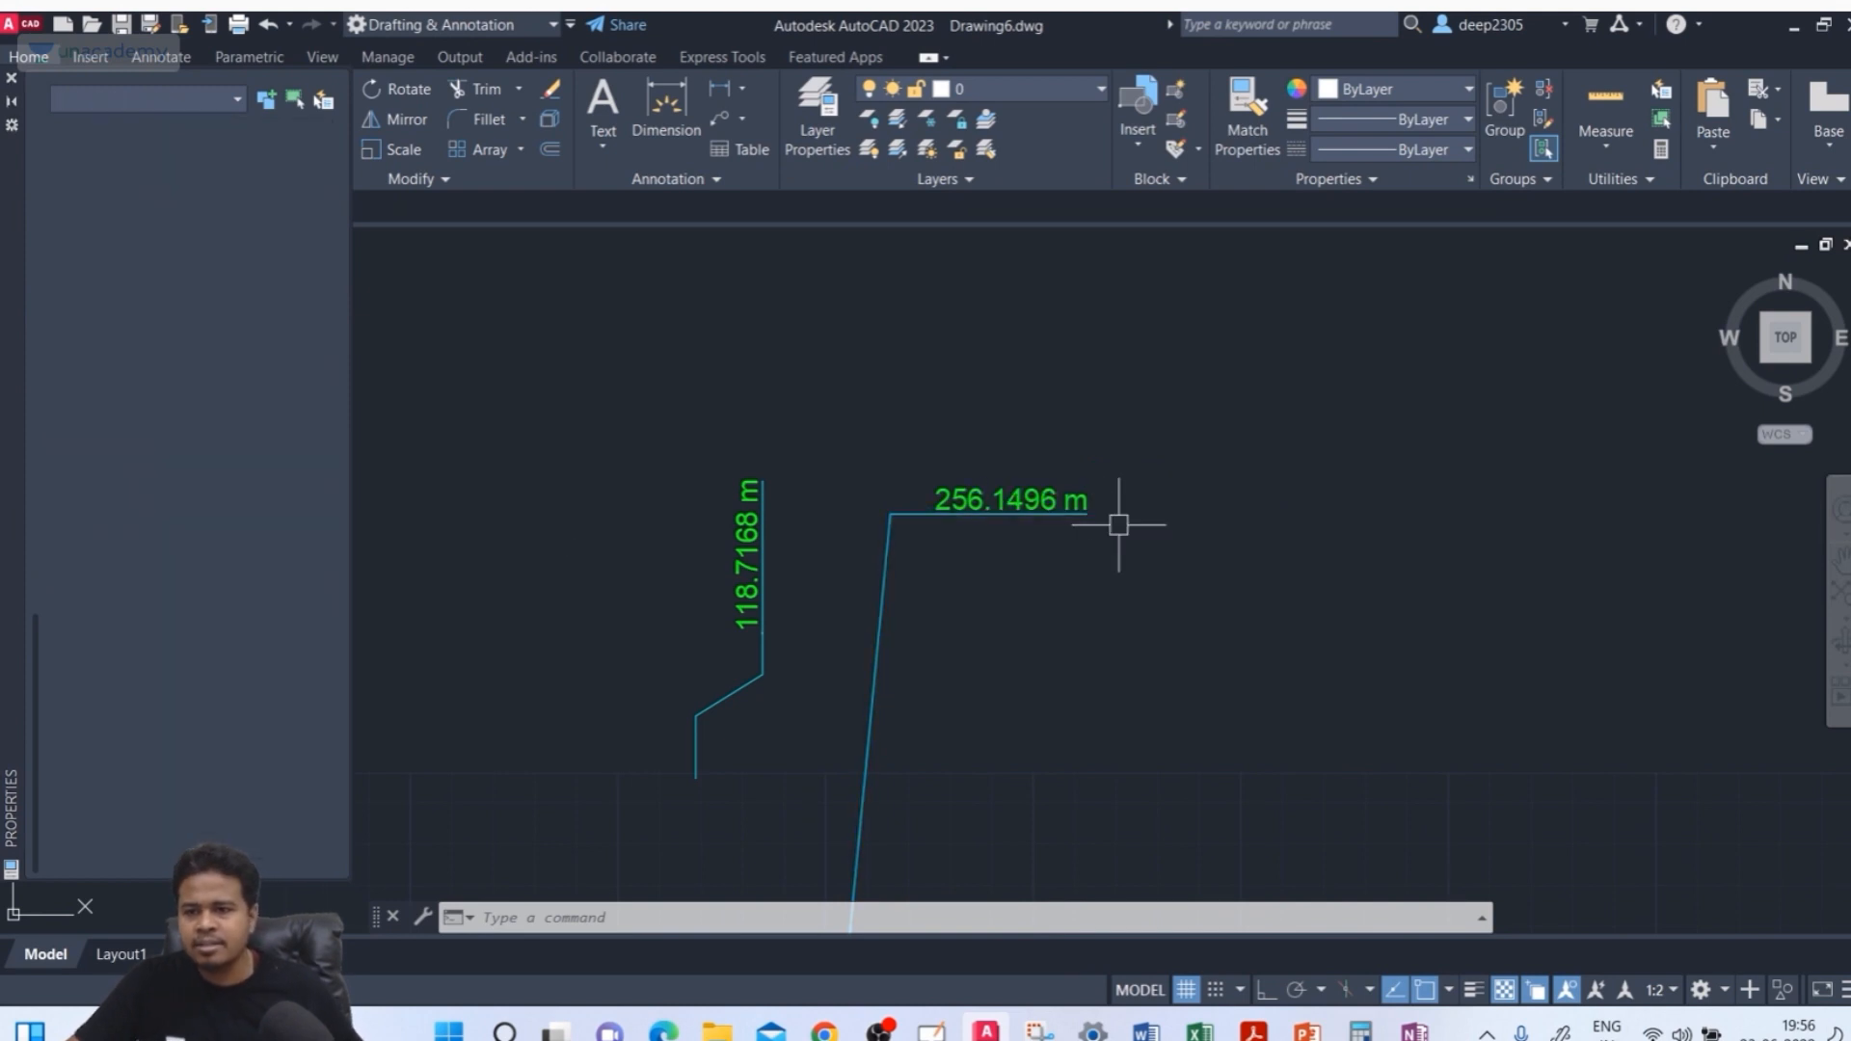
# Open the deep_unacademy dimension style for modification and switch to its Lines settings
pyautogui.scroll(-4, 1115, 524)
pyautogui.moveTo(1106, 535); pyautogui.dragTo(949, 464, button='middle')
pyautogui.scroll(4, 782, 518)
pyautogui.scroll(-2, 801, 546)
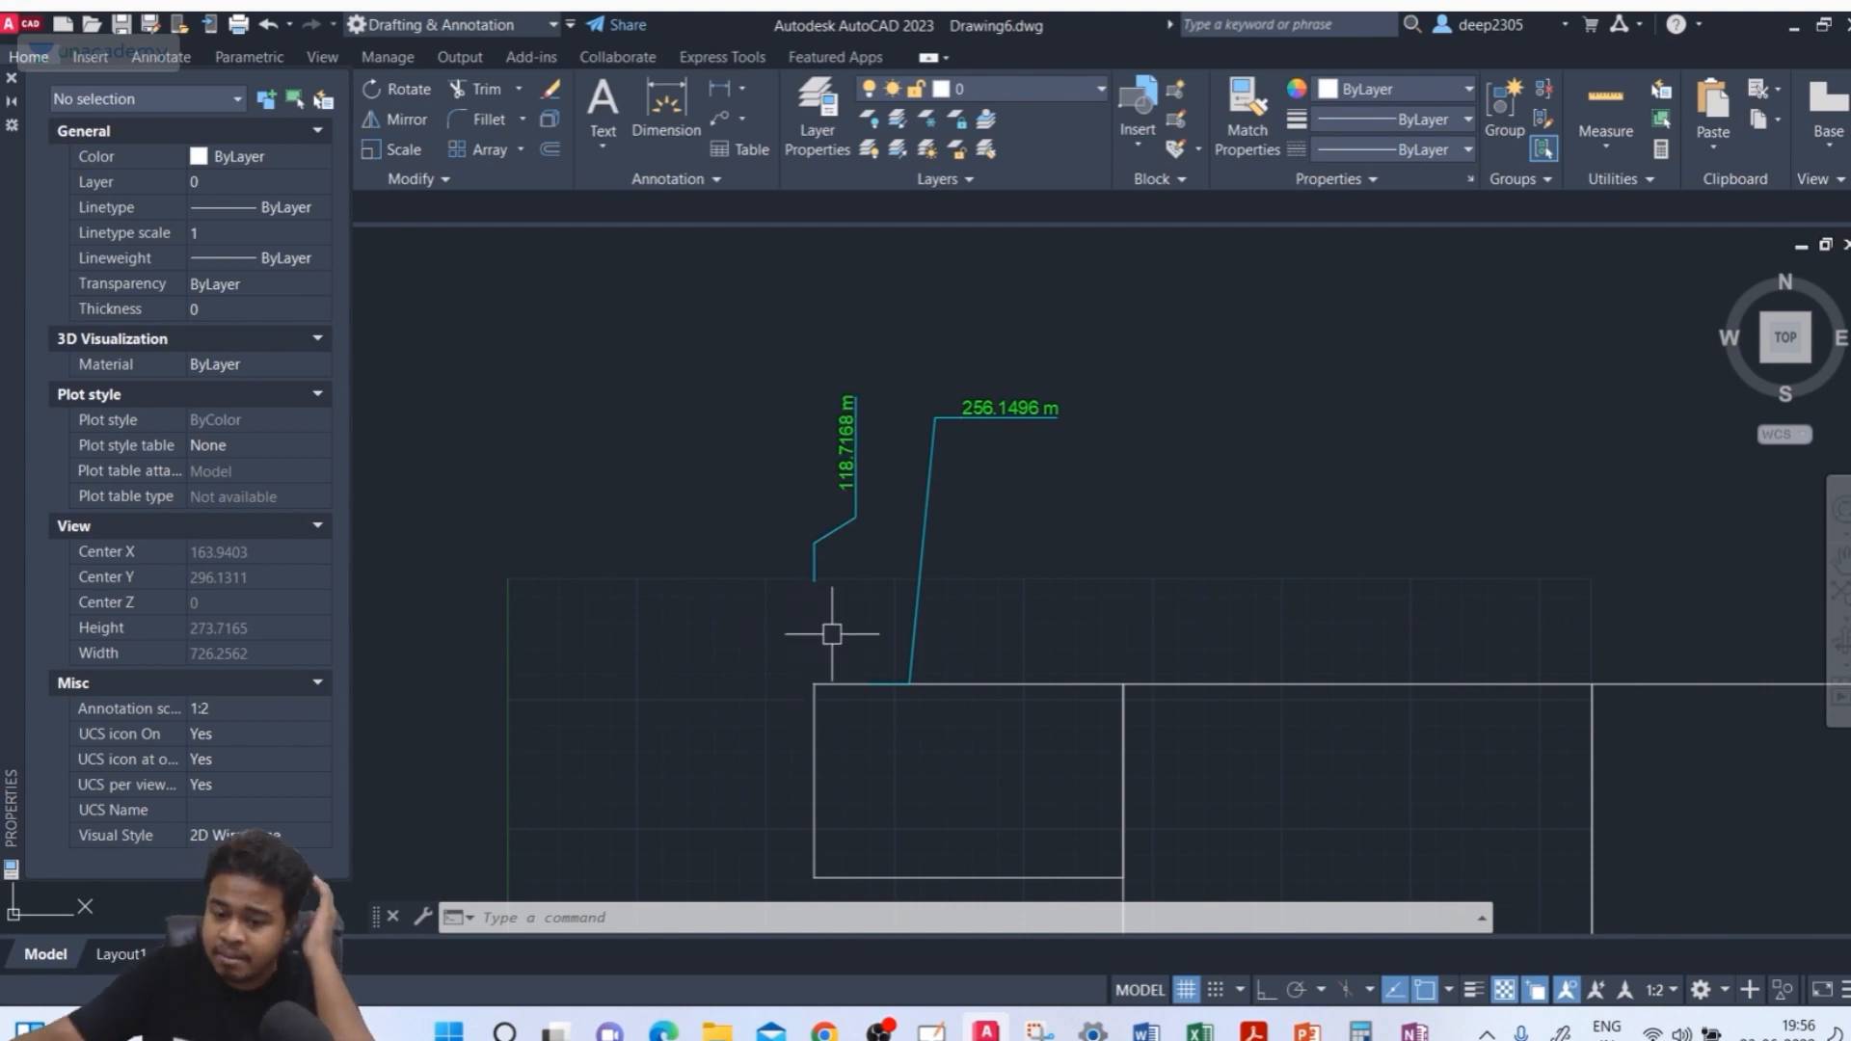
pyautogui.write('d')
pyautogui.press('Return')
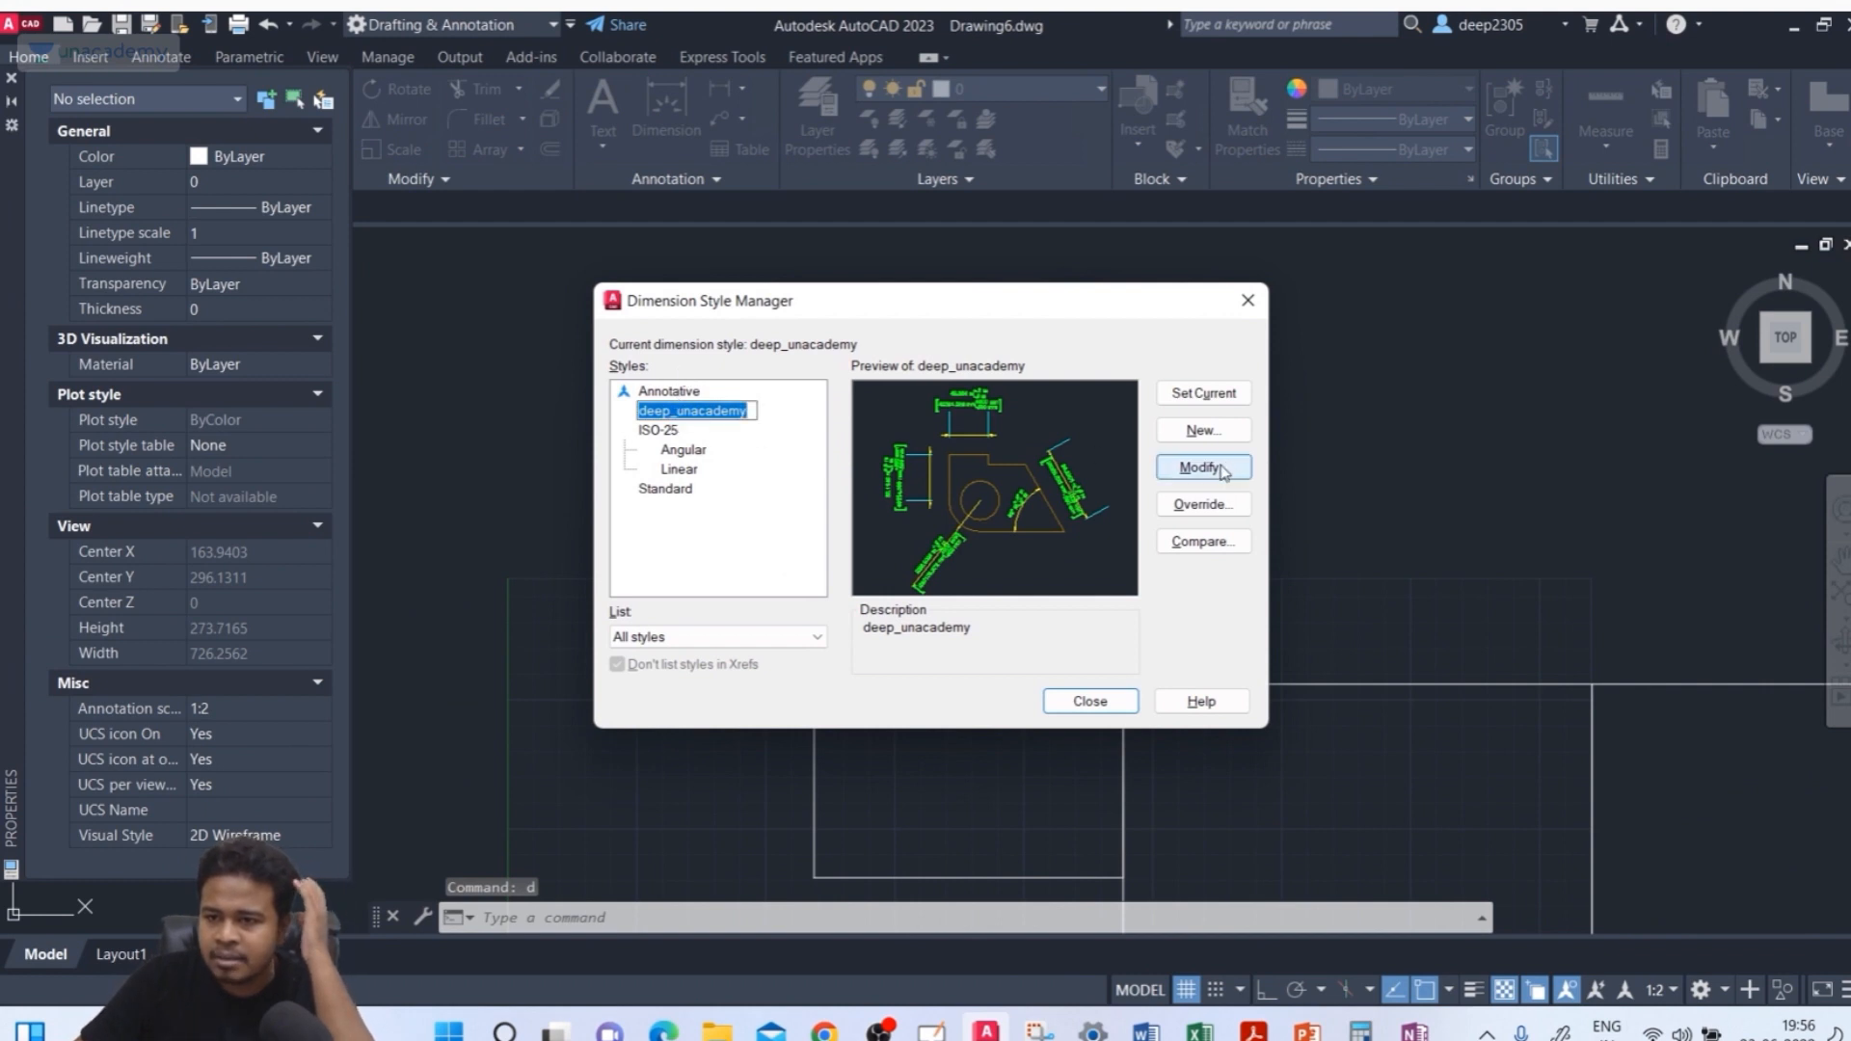
pyautogui.click(1183, 469)
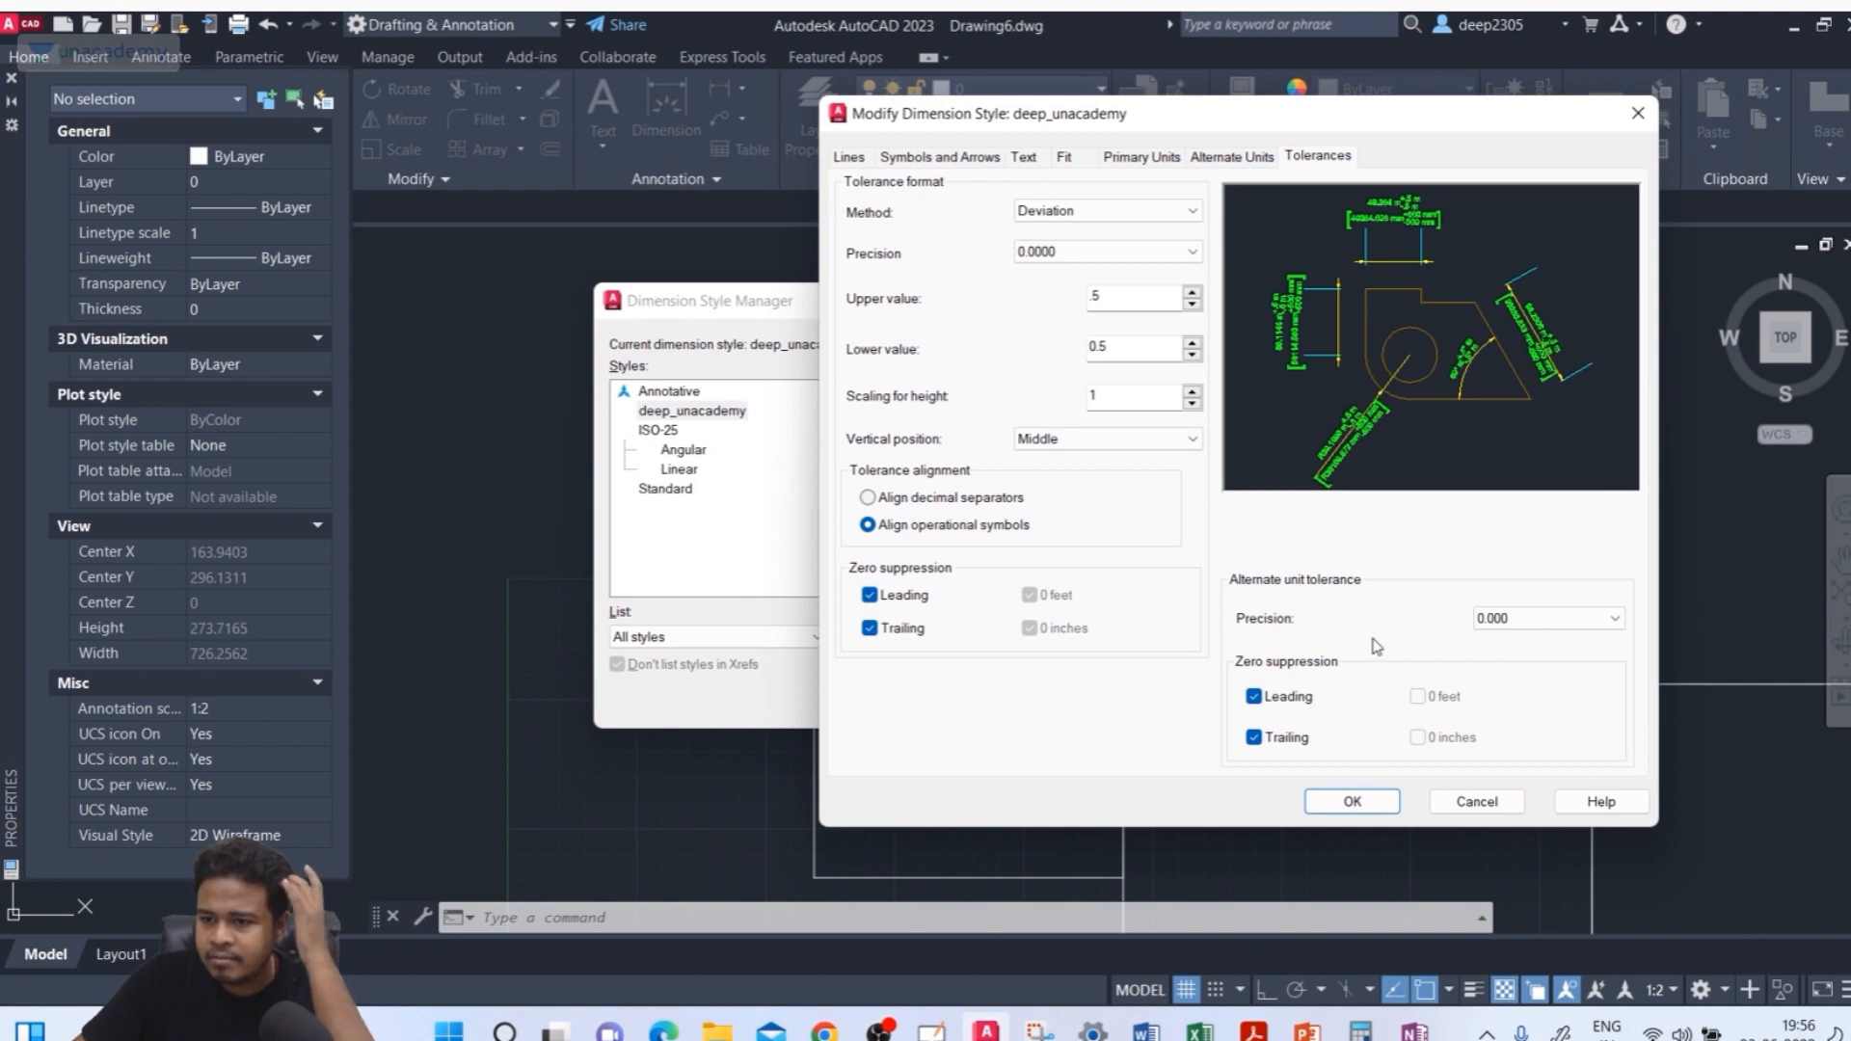
pyautogui.click(923, 158)
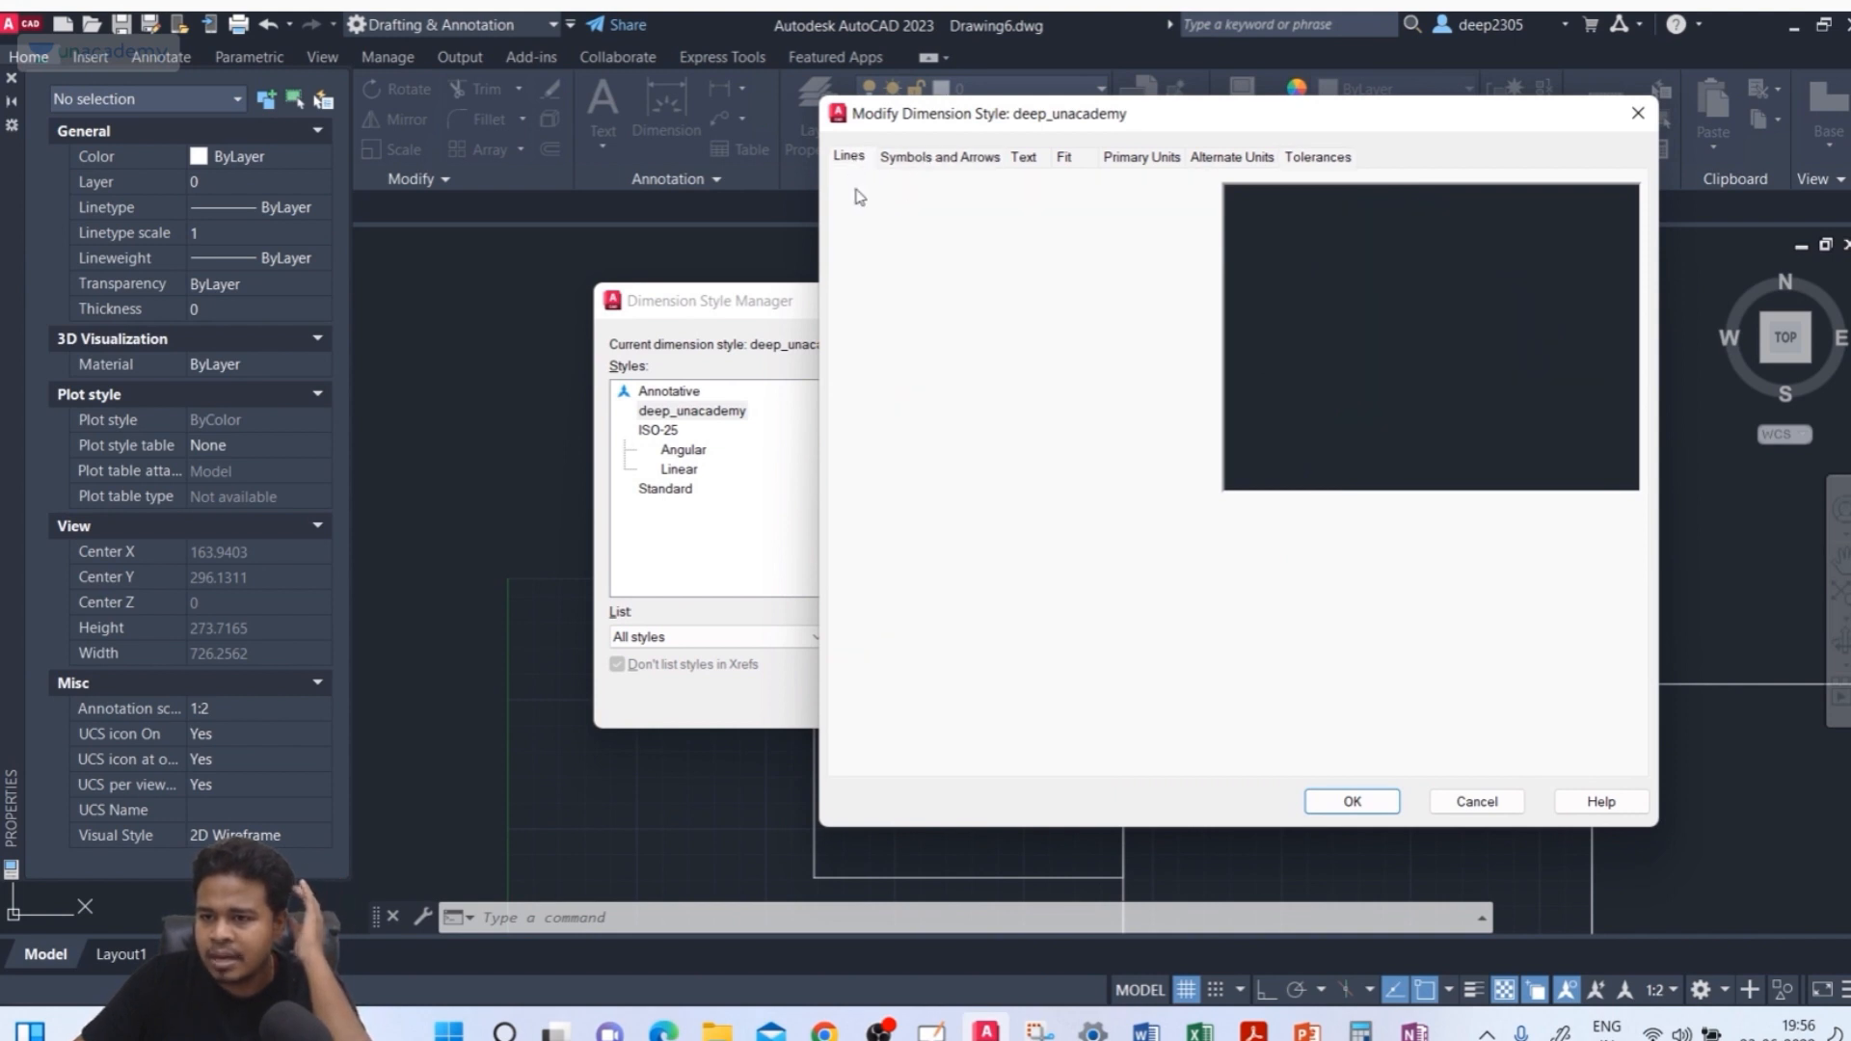
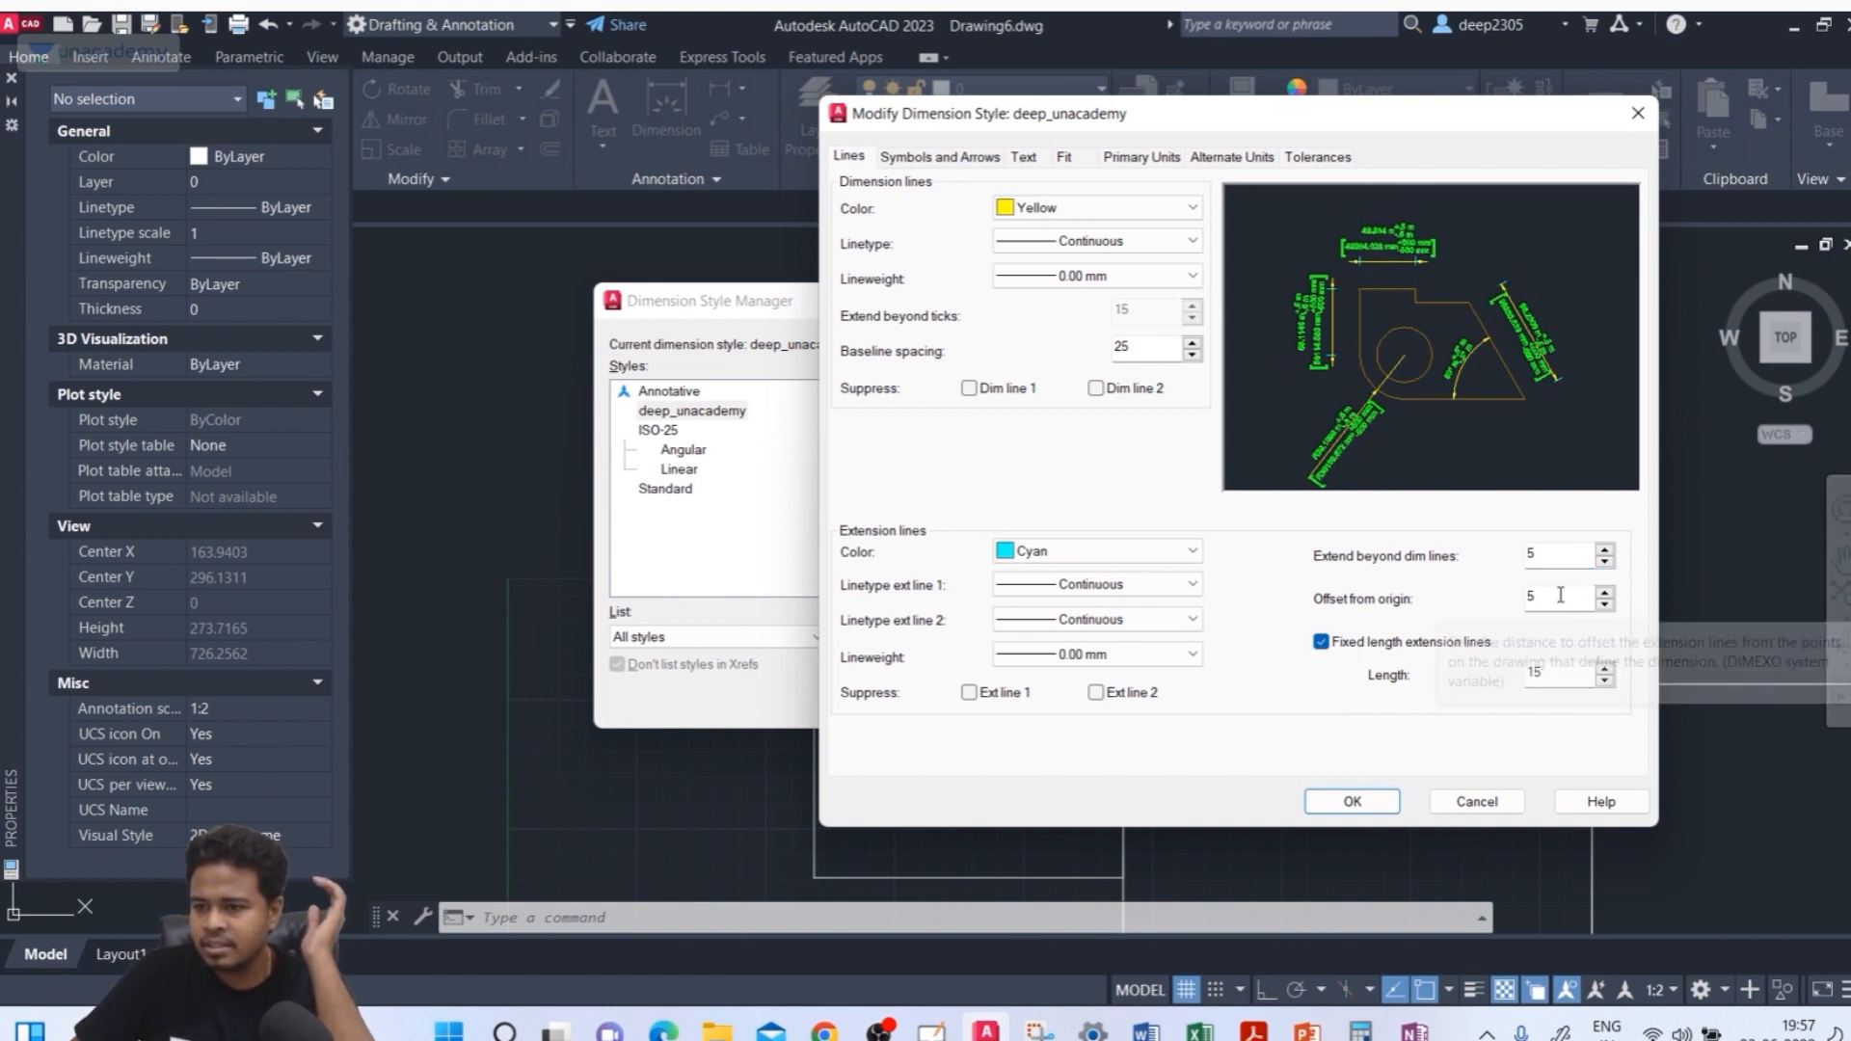
# Set the extension line offset from origin in the deep_unacademy style and close the dimension style dialogs
pyautogui.moveTo(1563, 597); pyautogui.dragTo(1477, 607)
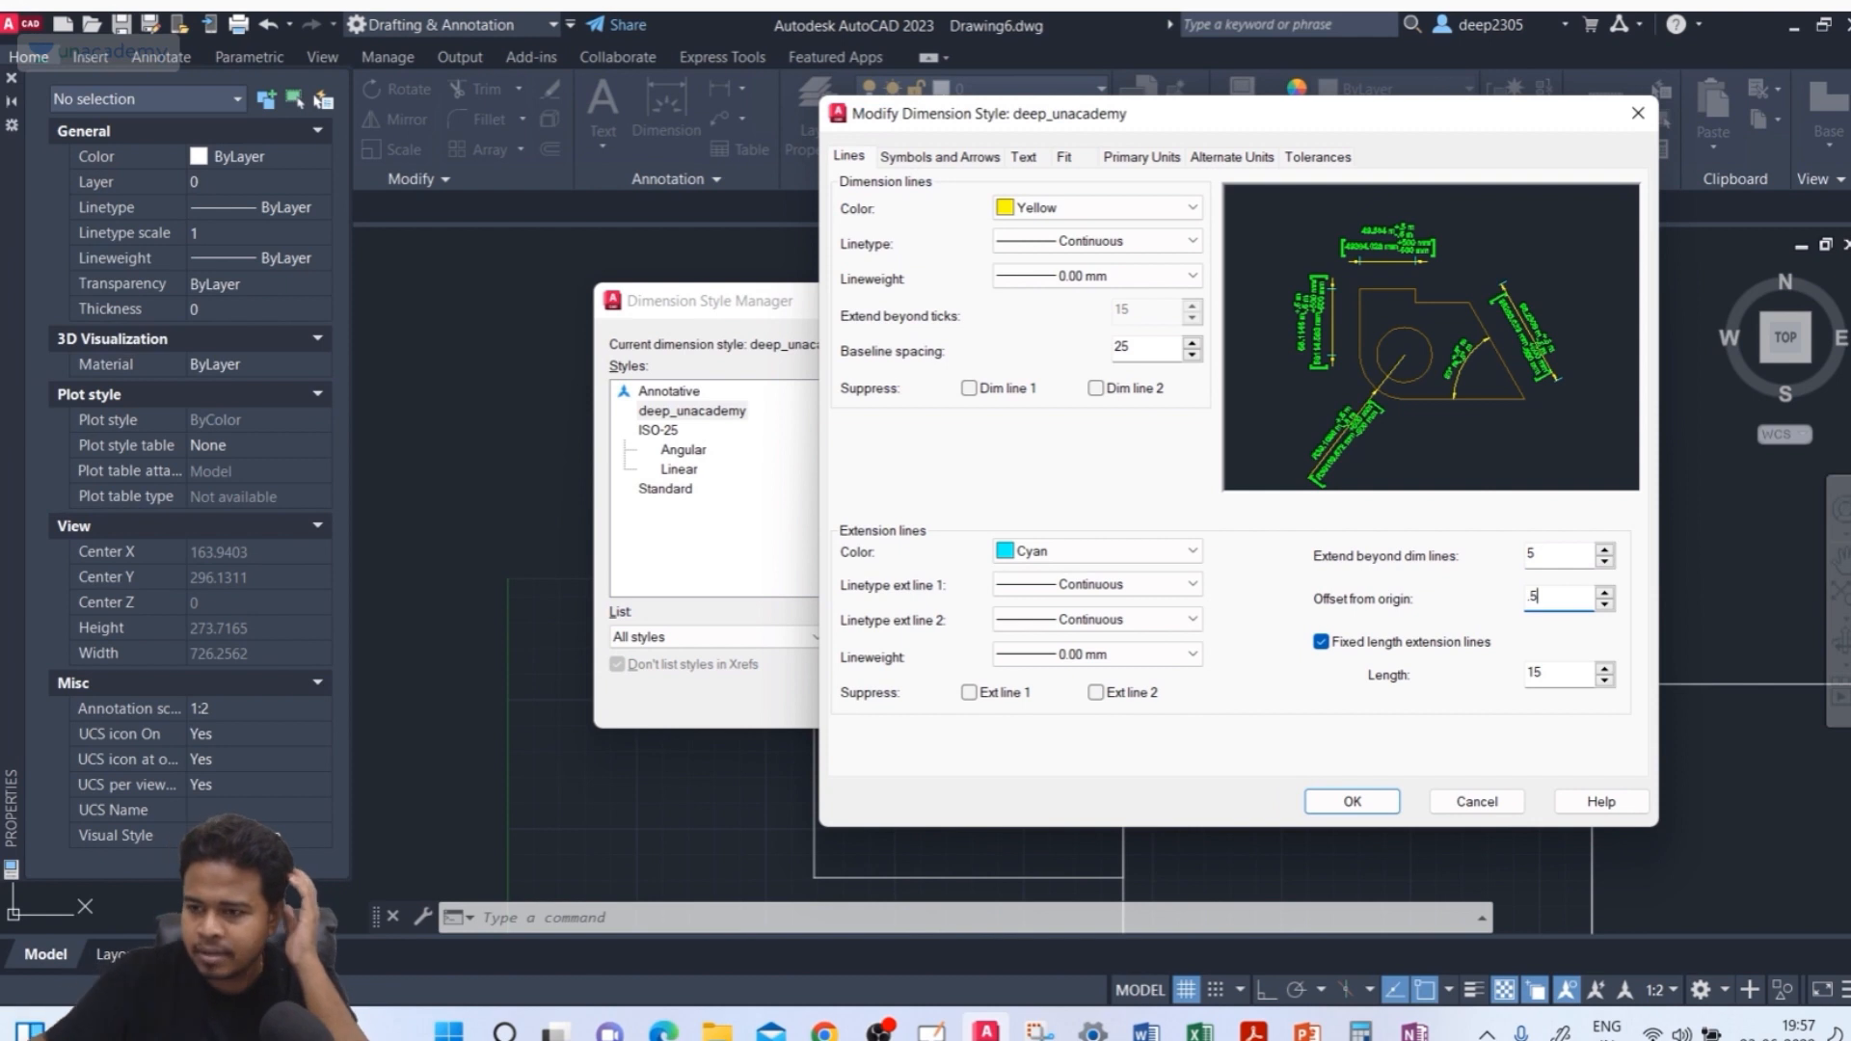
pyautogui.click(1352, 802)
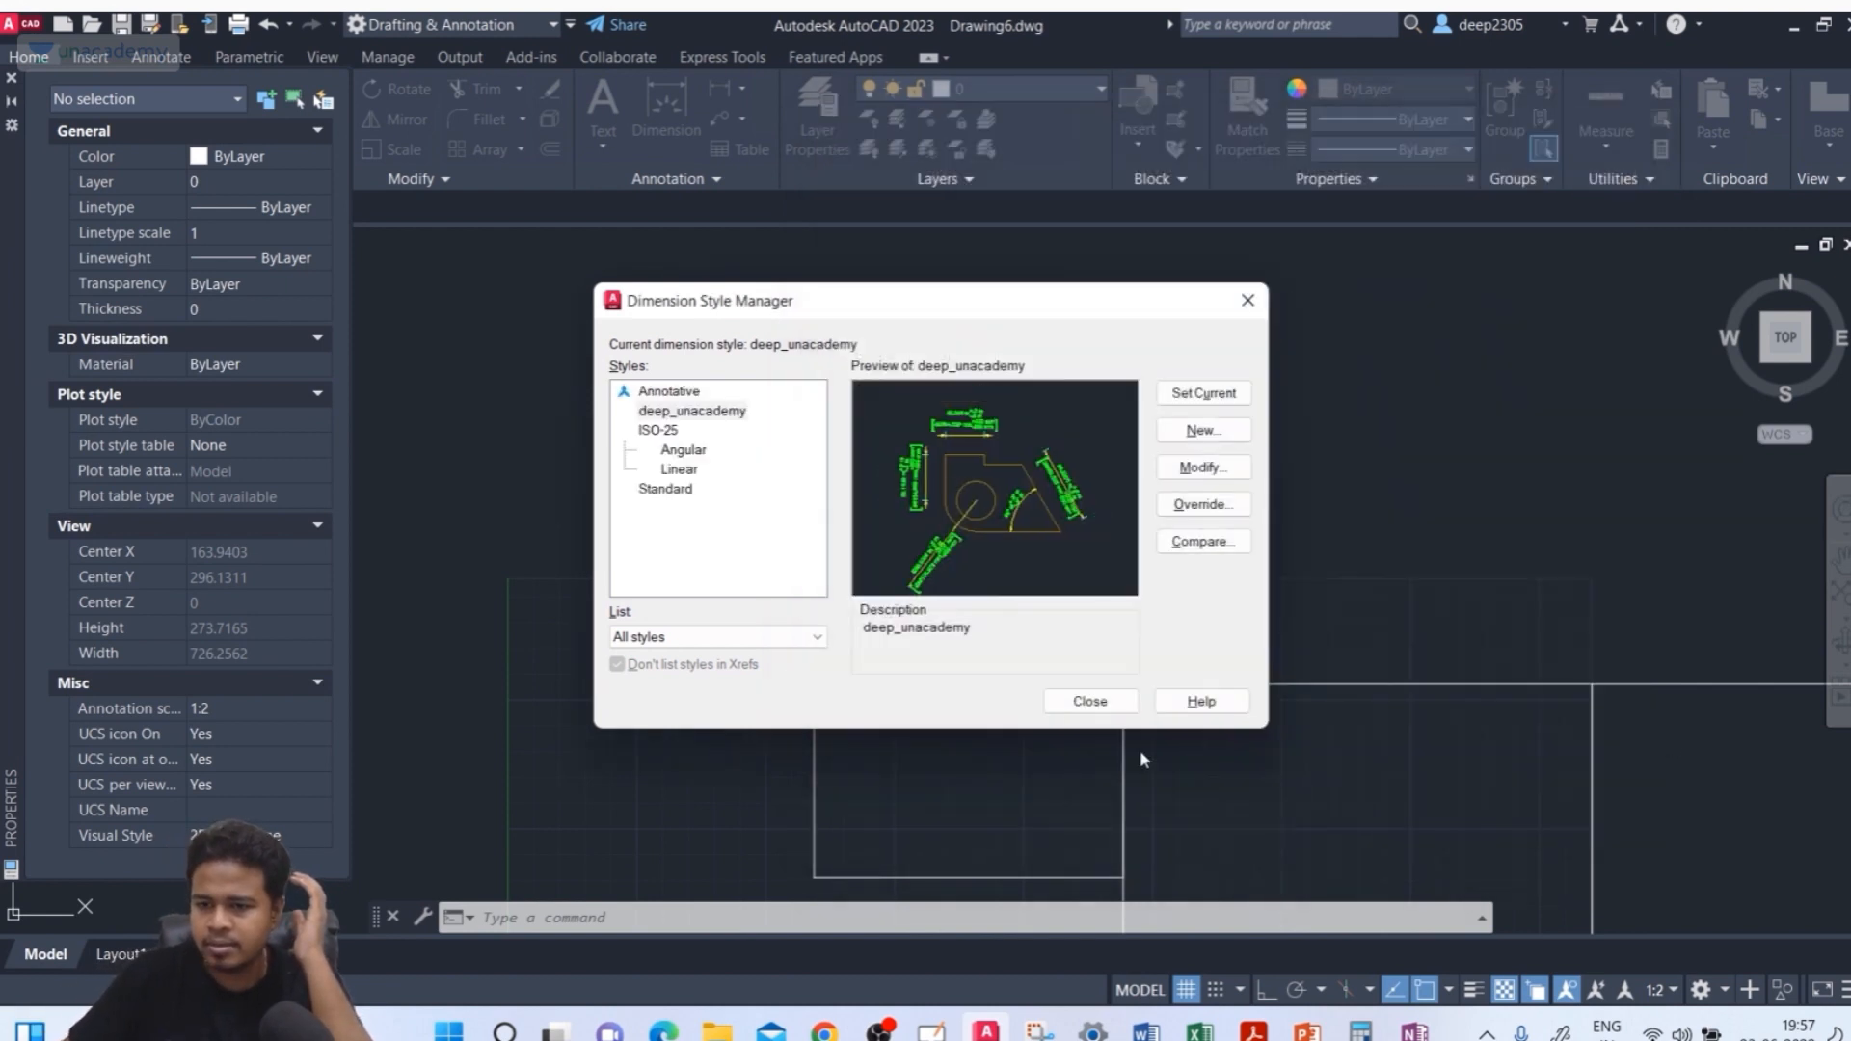
pyautogui.click(1090, 703)
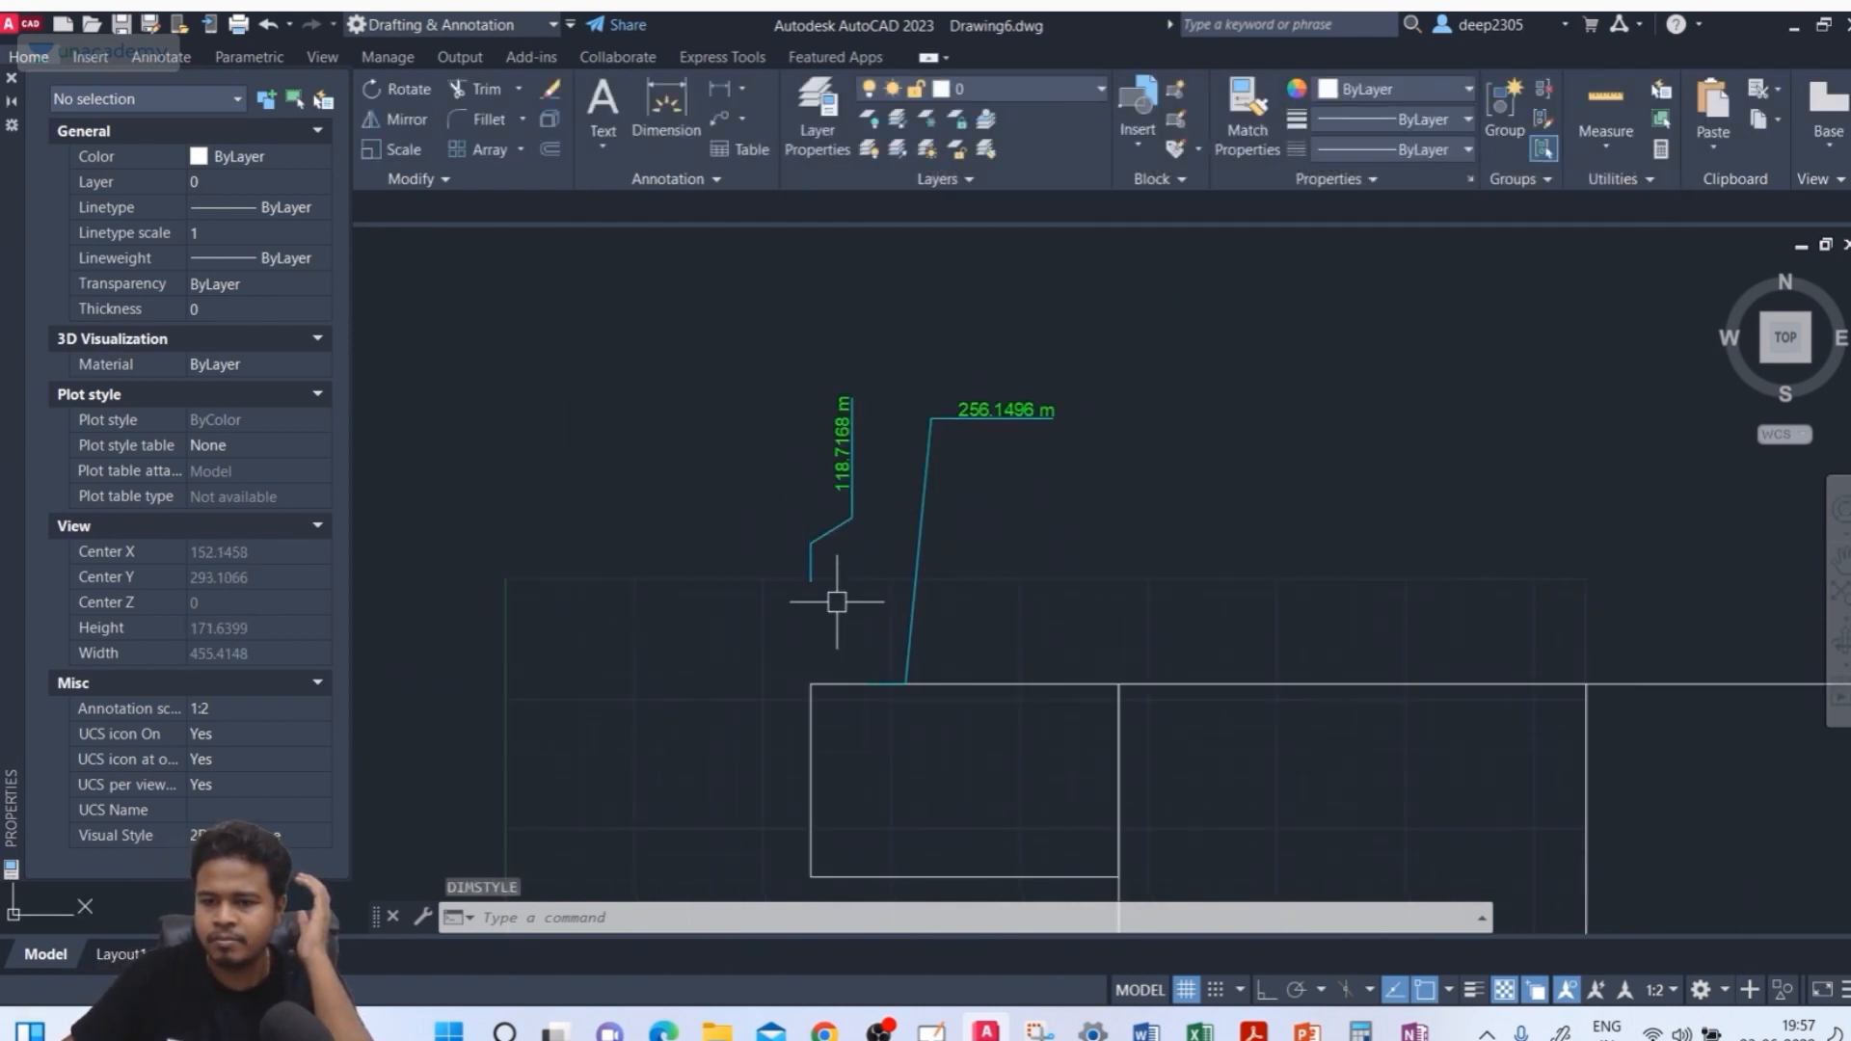
# Add a linear dimension across the top edge of the middle rectangle, placing it just above the edge
pyautogui.scroll(-4, 819, 579)
pyautogui.scroll(-1, 914, 516)
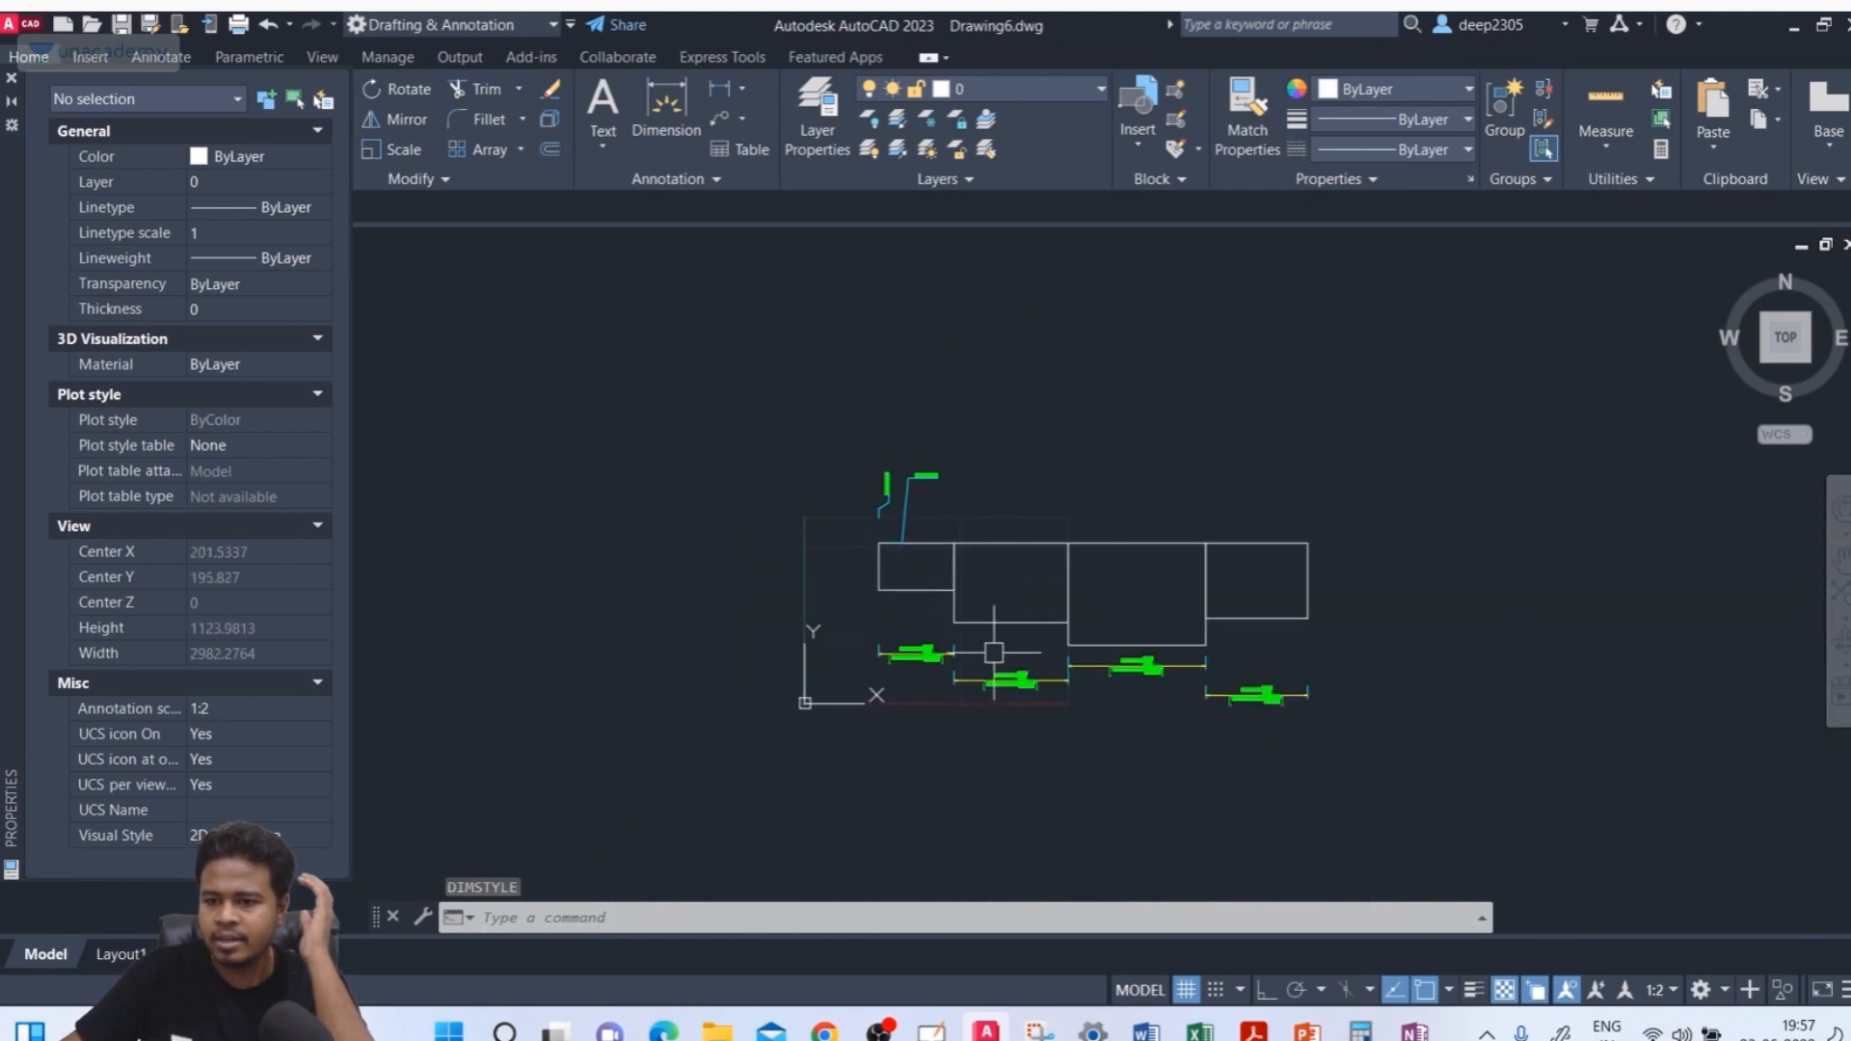
pyautogui.scroll(4, 995, 653)
pyautogui.moveTo(879, 618); pyautogui.dragTo(995, 620, button='middle')
pyautogui.scroll(-1, 901, 583)
pyautogui.moveTo(901, 583); pyautogui.dragTo(985, 598, button='middle')
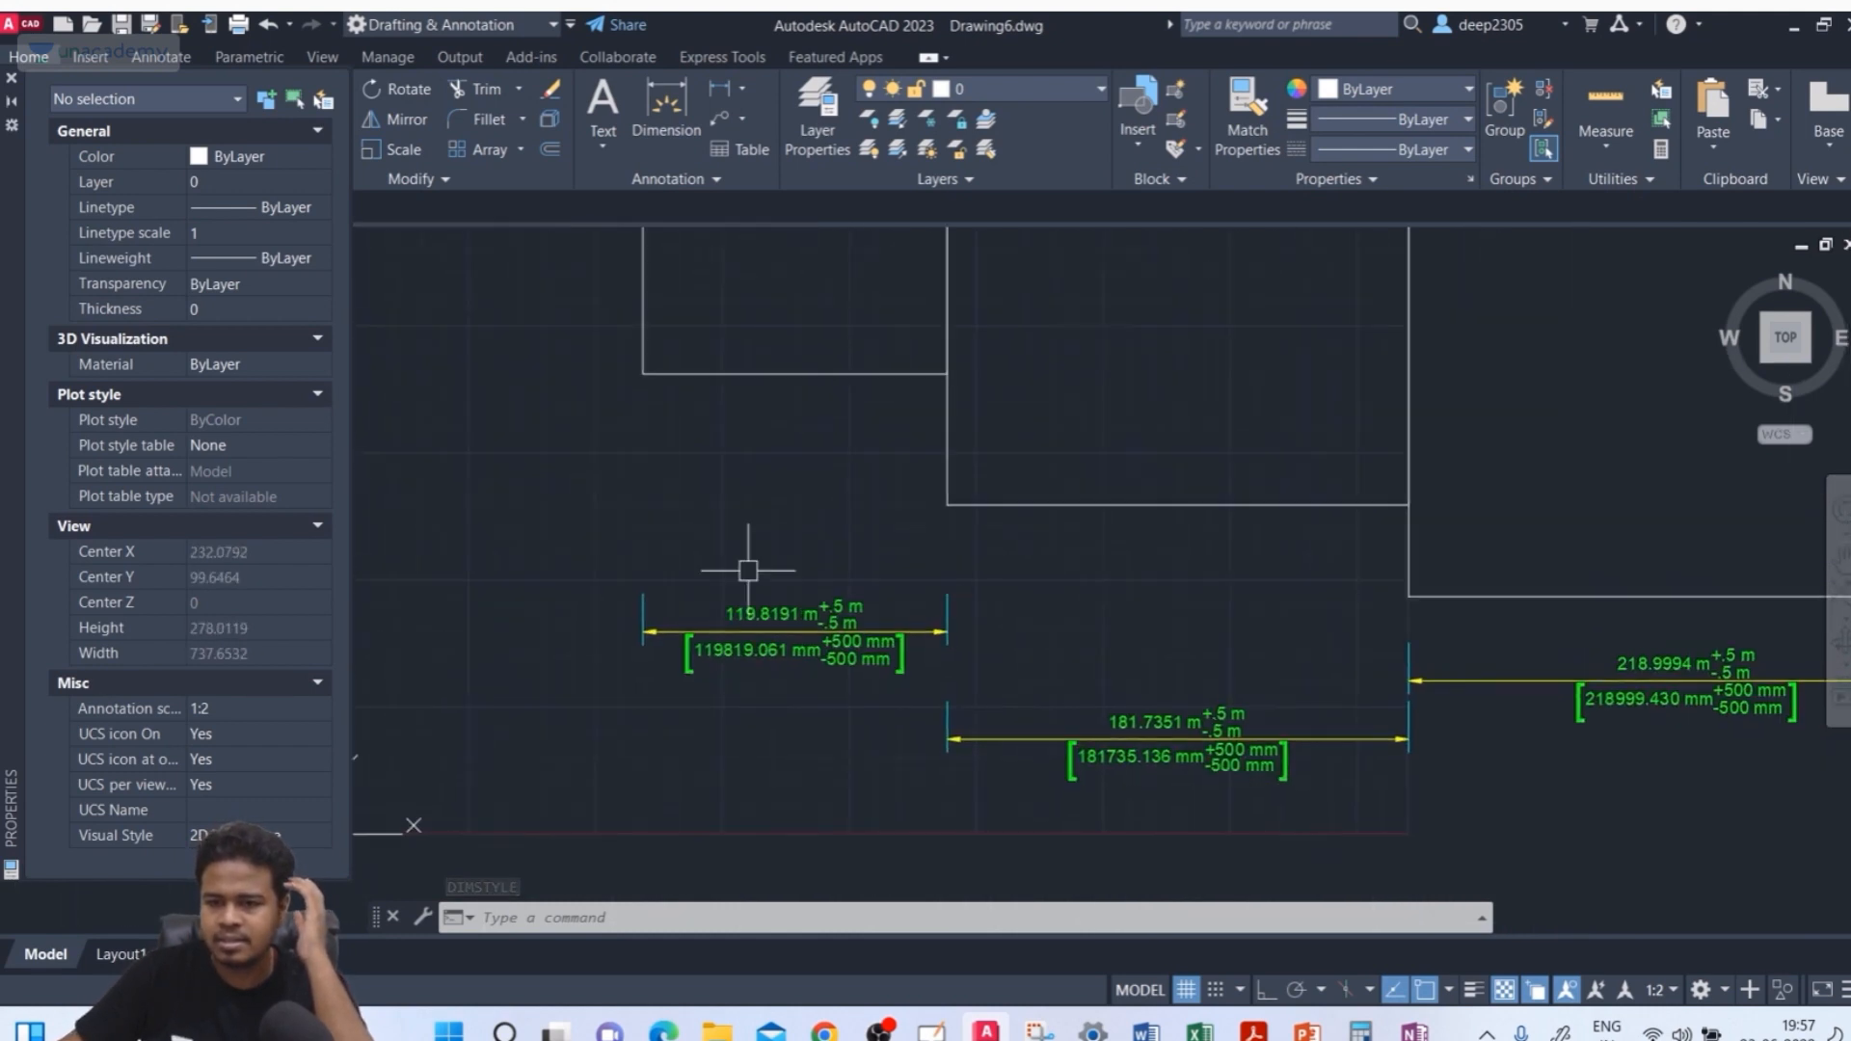
pyautogui.moveTo(784, 335); pyautogui.dragTo(652, 531, button='middle')
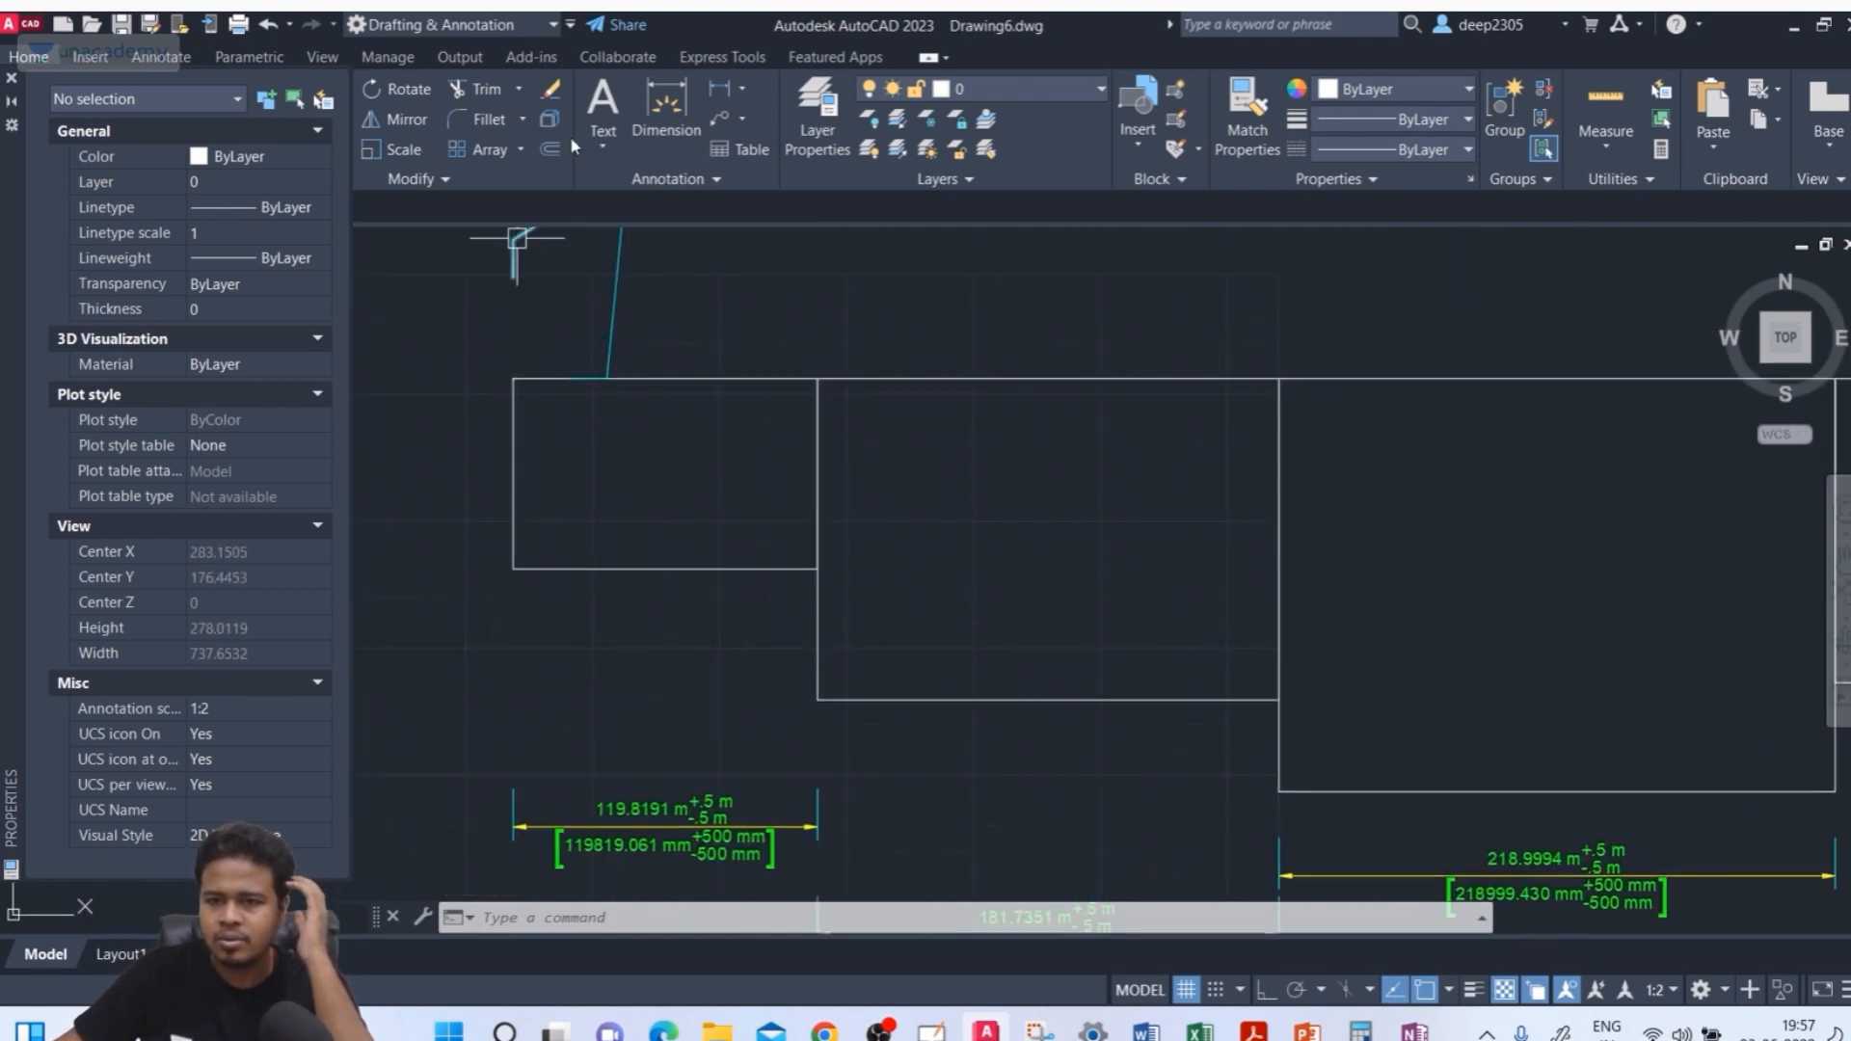
pyautogui.click(666, 111)
pyautogui.click(818, 379)
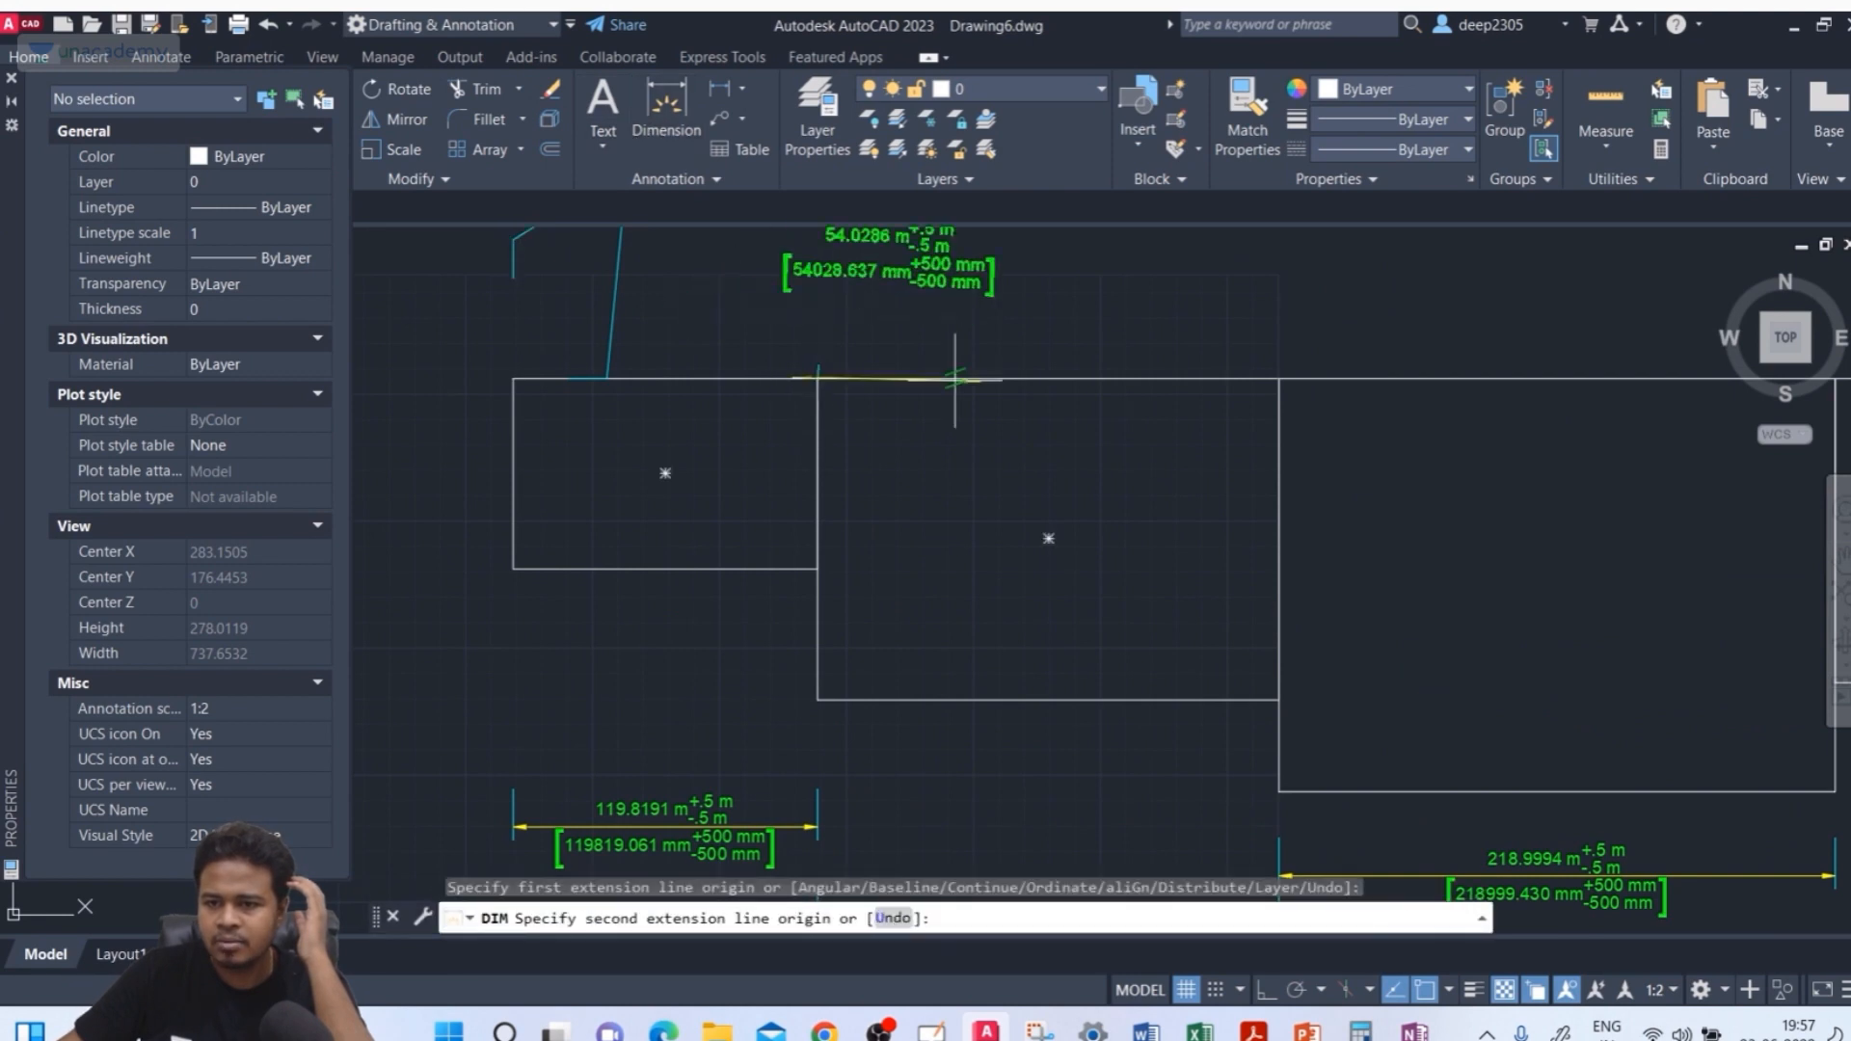
pyautogui.click(1278, 379)
pyautogui.moveTo(1245, 315)
pyautogui.mouseDown(button='middle')
pyautogui.moveTo(1223, 368)
pyautogui.moveTo(1185, 385)
pyautogui.mouseUp(button='middle')
pyautogui.click(1193, 328)
pyautogui.scroll(3, 835, 459)
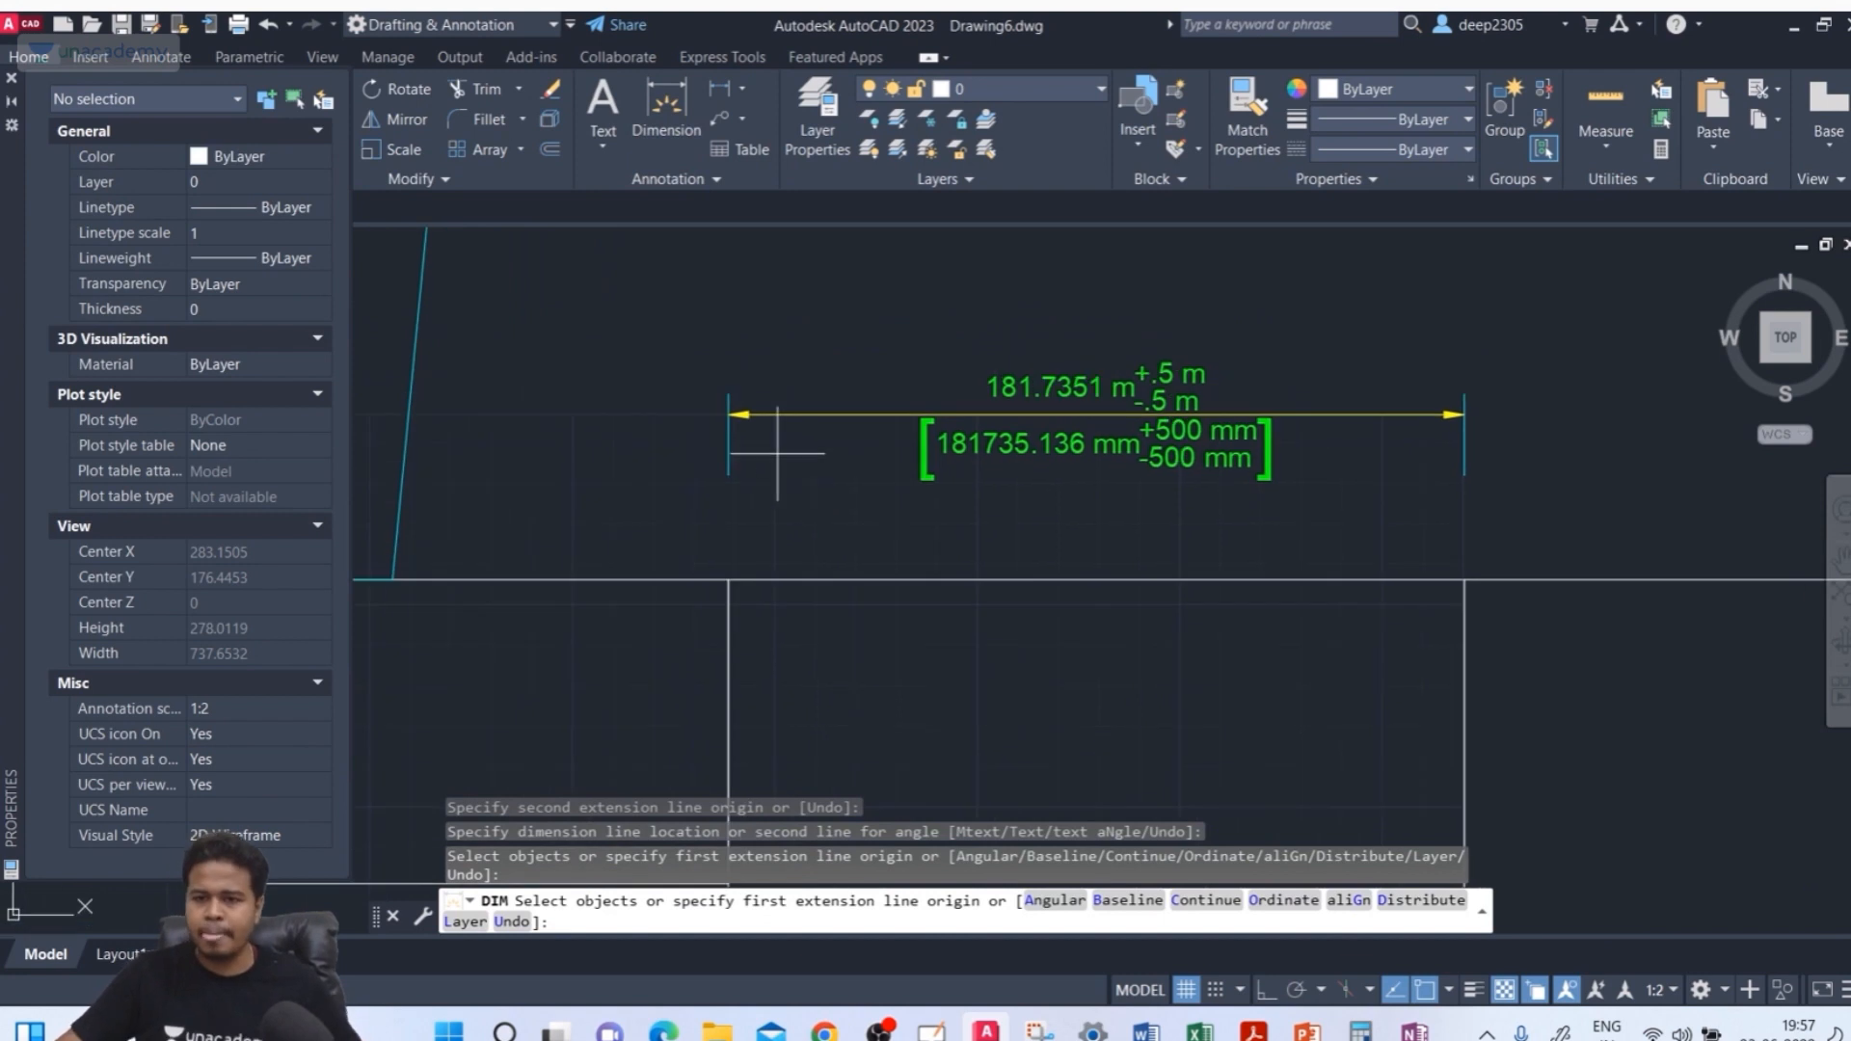
pyautogui.scroll(4, 777, 452)
pyautogui.press('Escape')
pyautogui.press('Escape')
# Set the deep_unacademy style's extension beyond dimension lines to 1 and close the style manager
pyautogui.write('d')
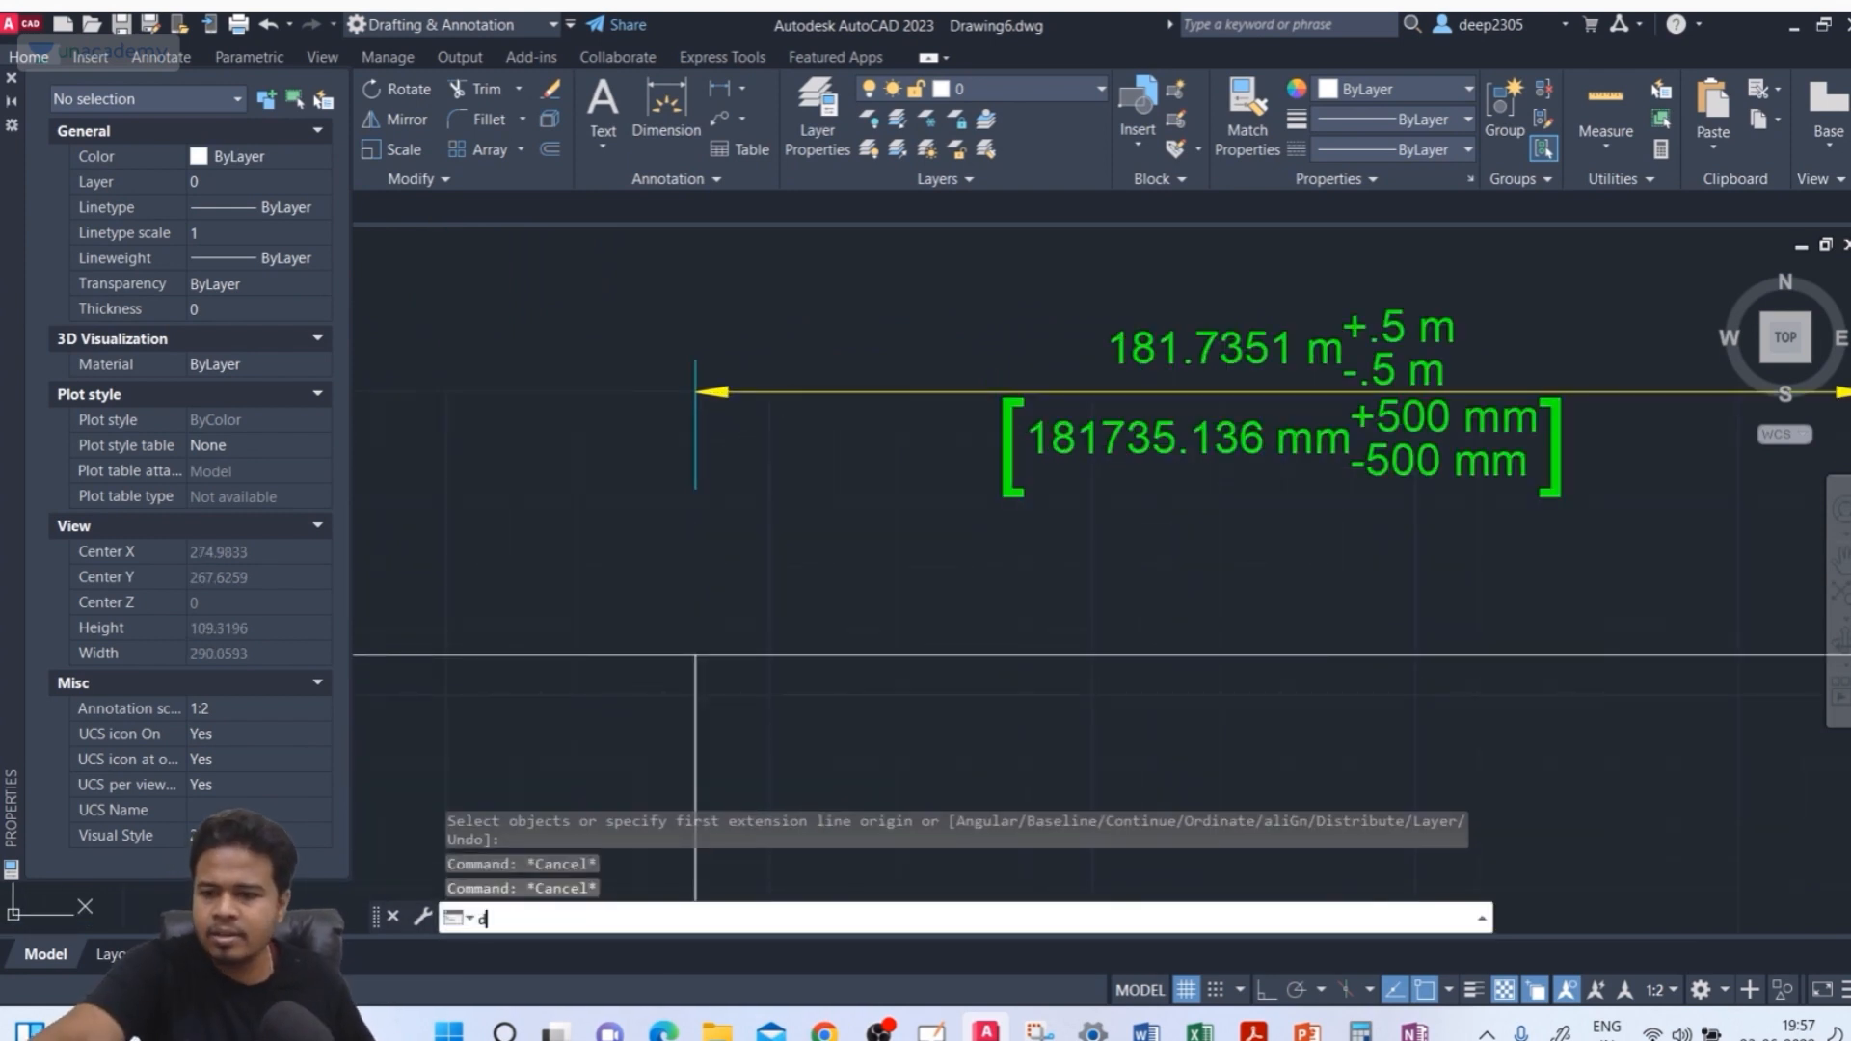
pyautogui.press('Return')
pyautogui.click(1204, 469)
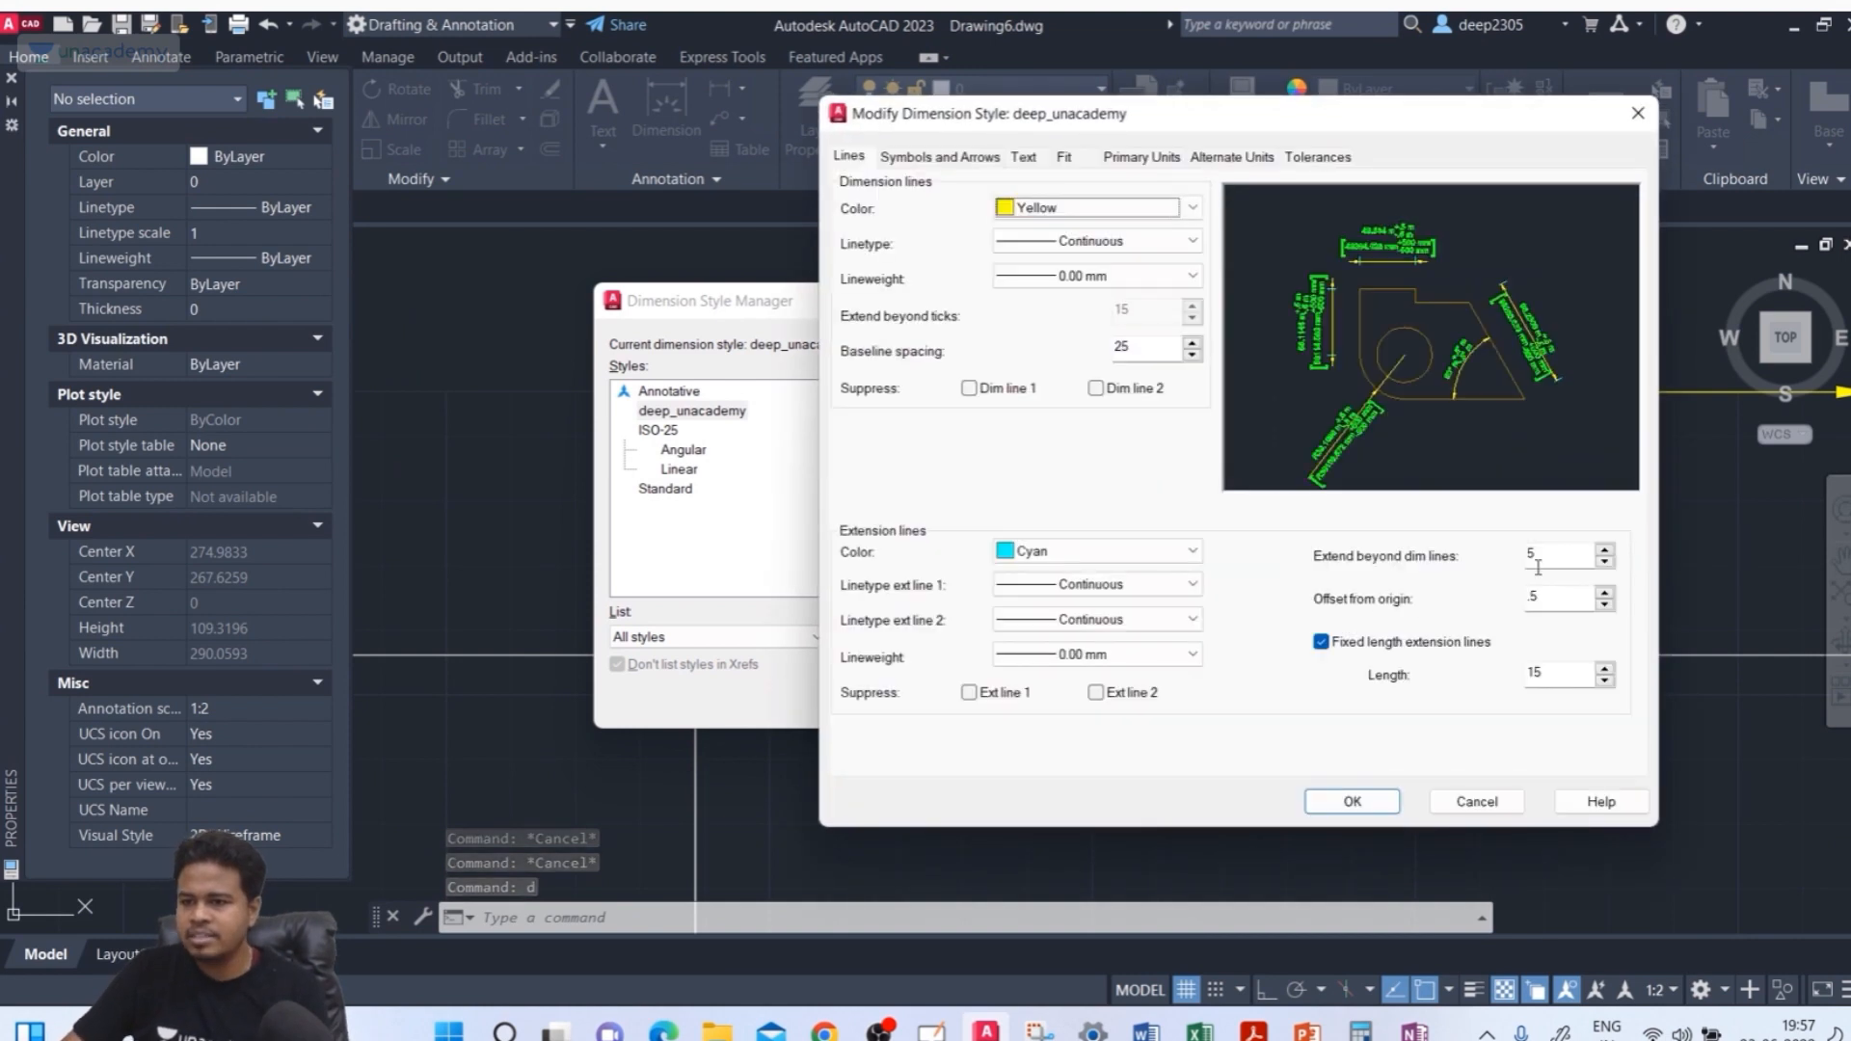
pyautogui.moveTo(1540, 564); pyautogui.dragTo(1485, 562)
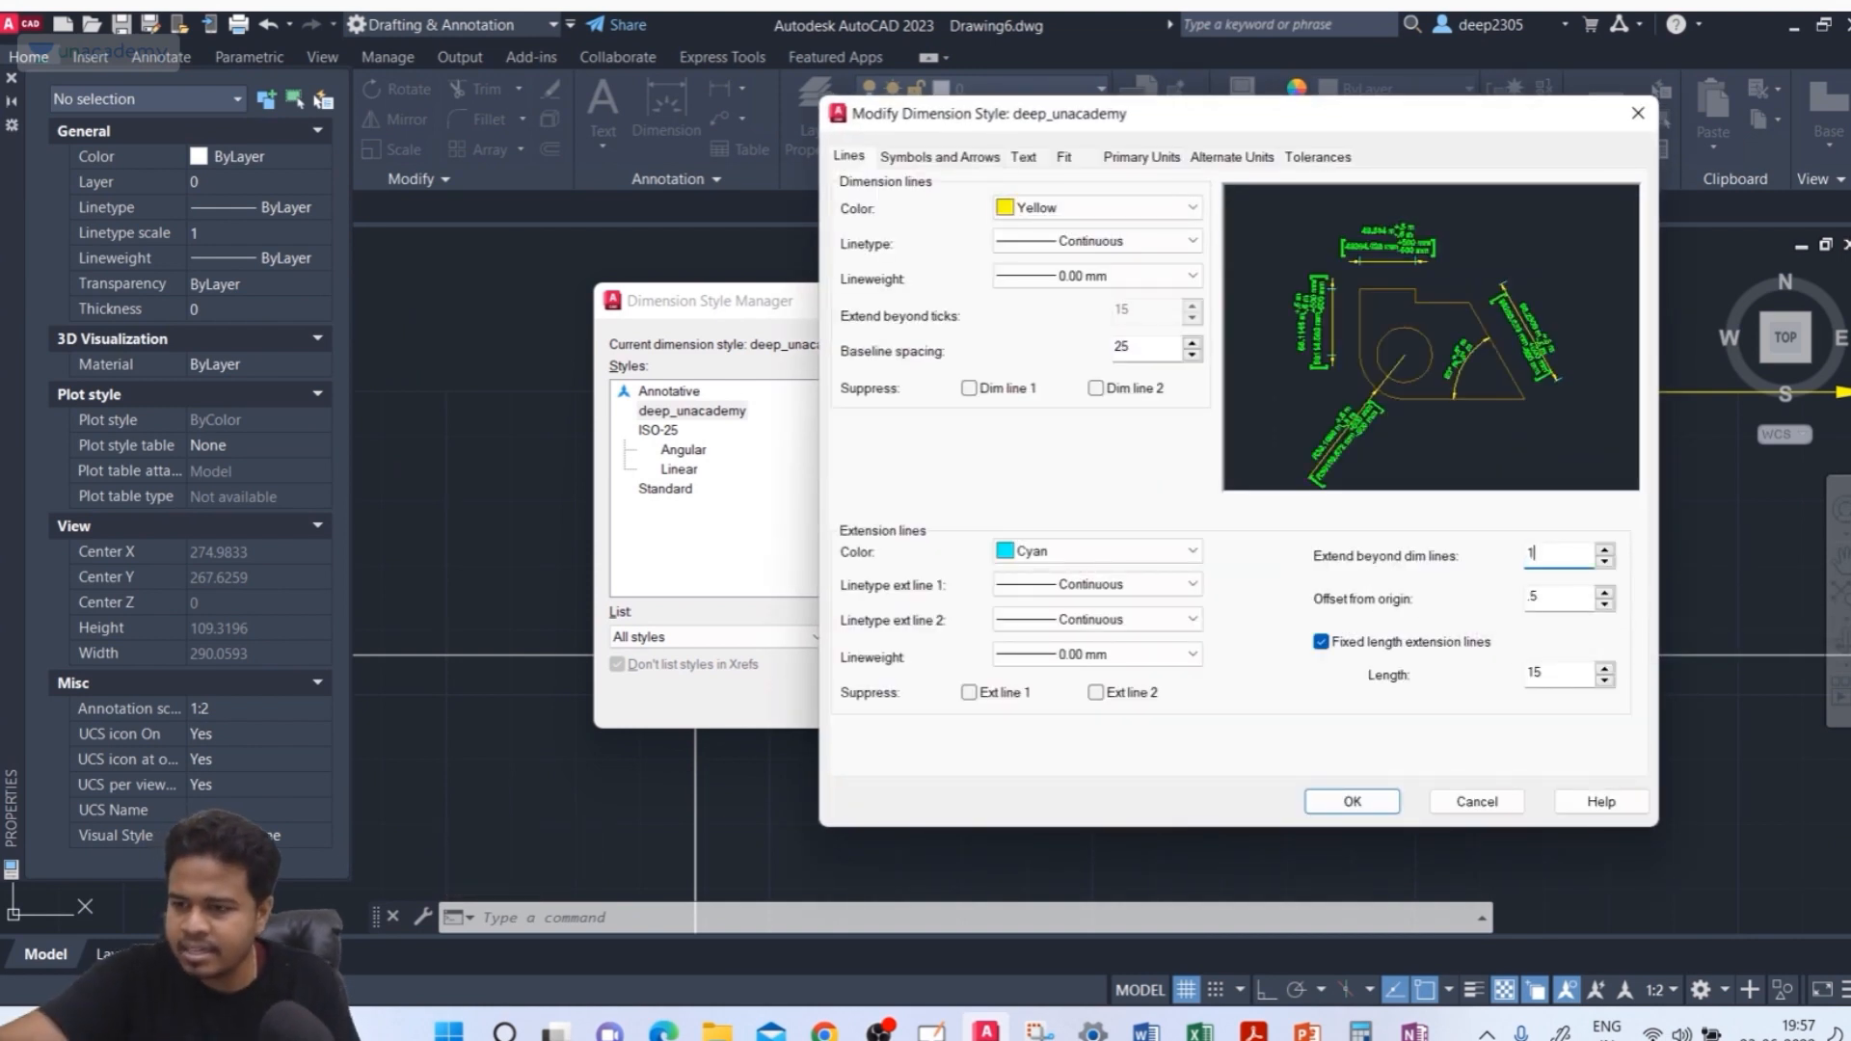
pyautogui.click(1353, 803)
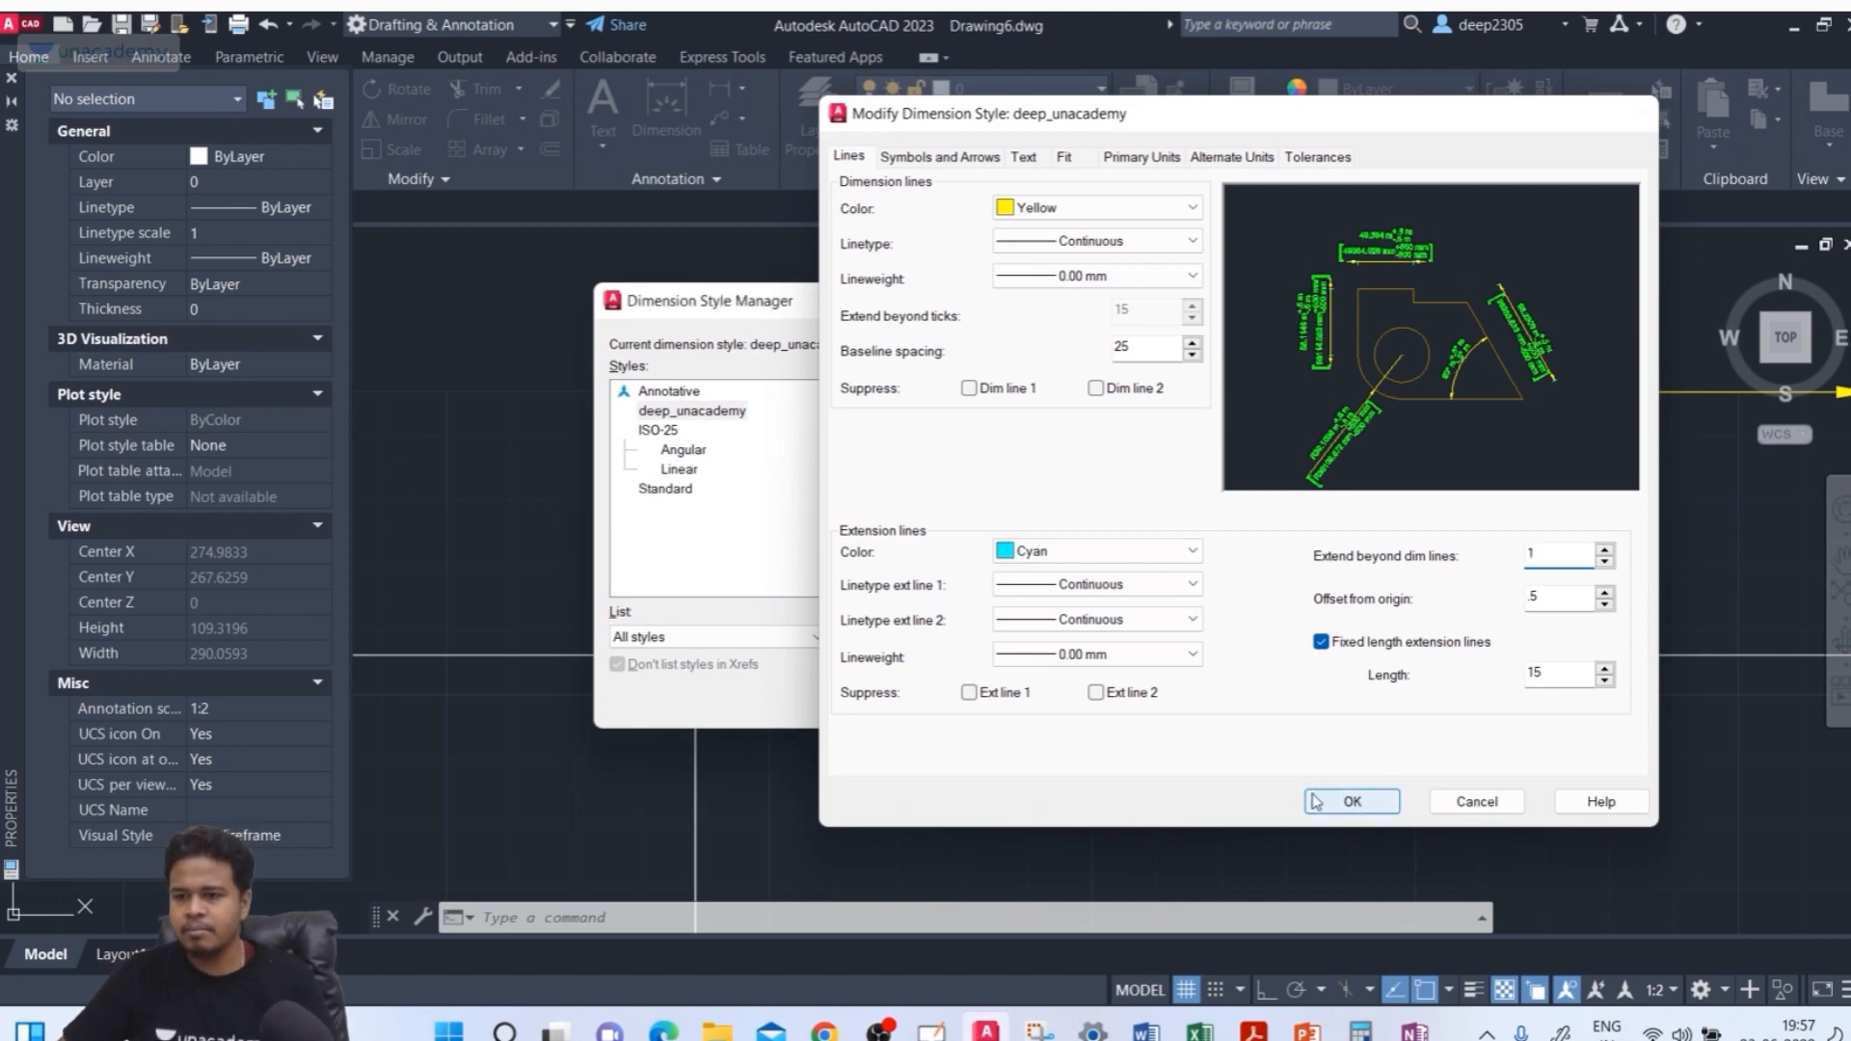
pyautogui.click(1090, 700)
# Add a linear dimension across the top edge of the right rectangle, placed above it
pyautogui.scroll(-5, 1054, 611)
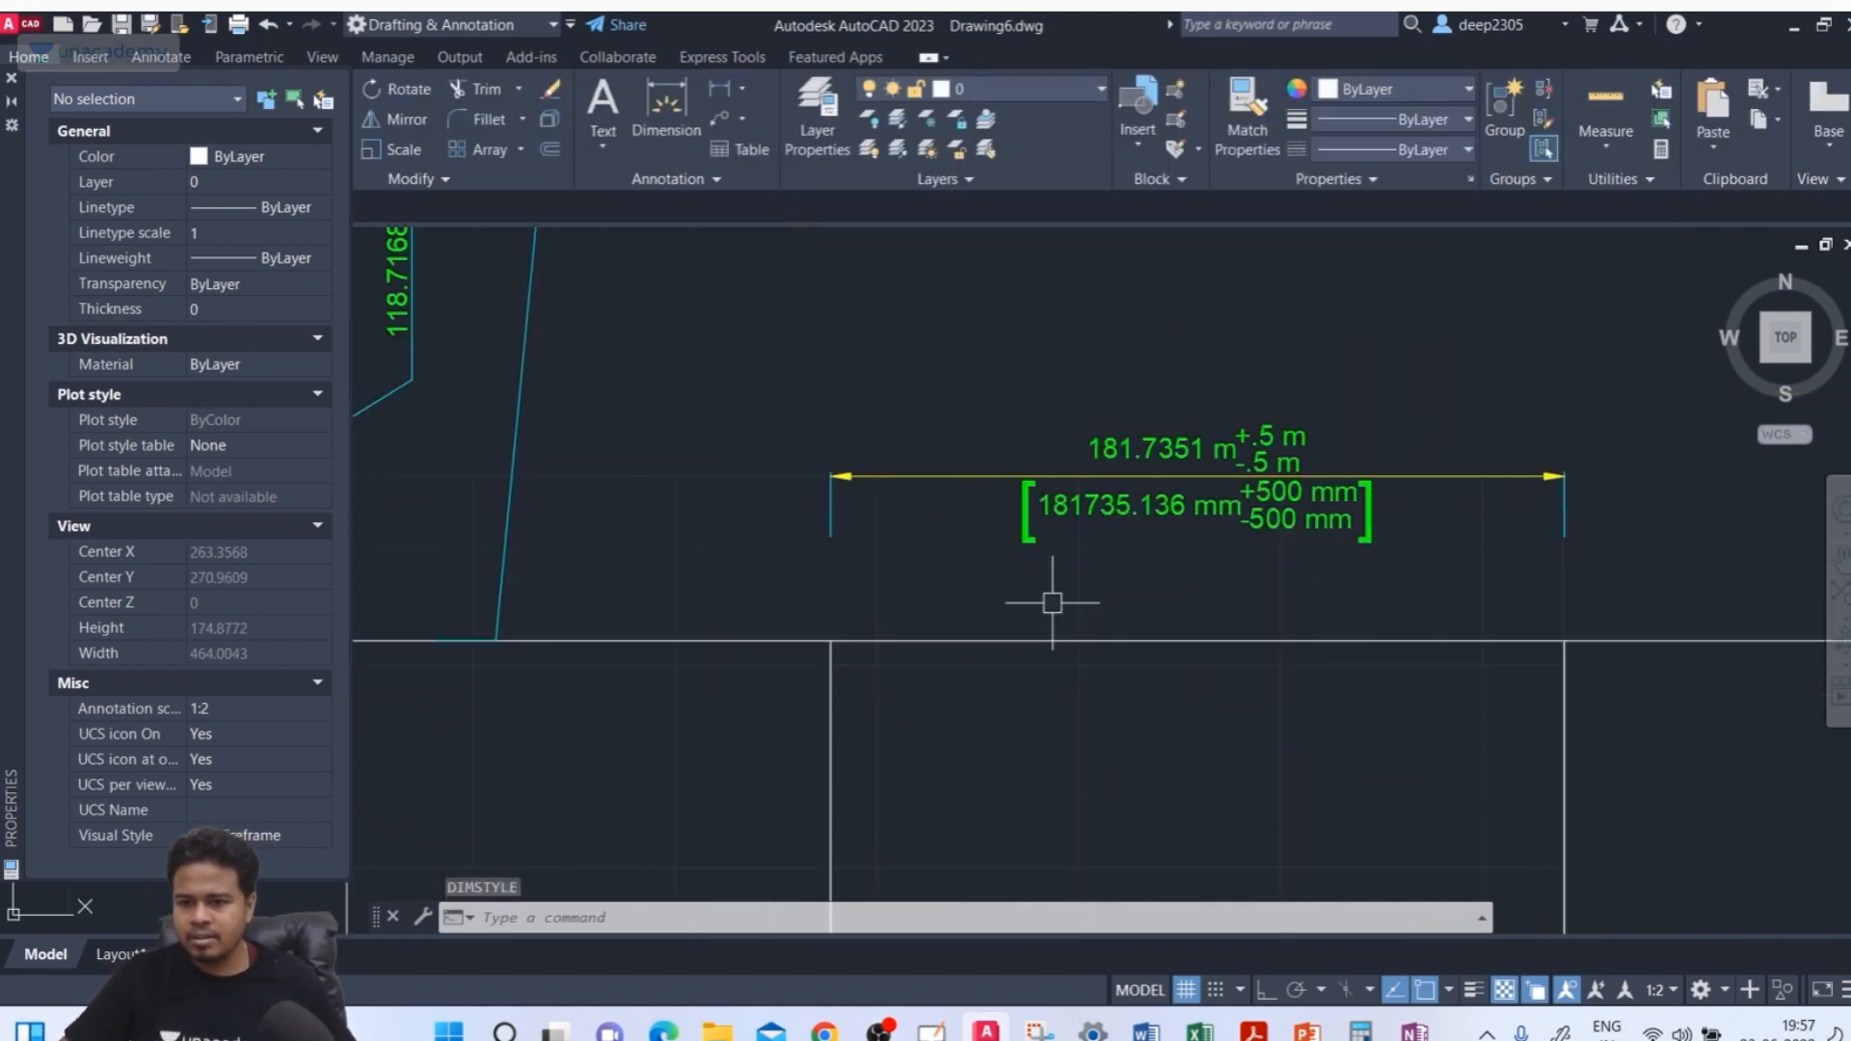
pyautogui.moveTo(1041, 578); pyautogui.dragTo(1026, 470, button='middle')
pyautogui.moveTo(1192, 340); pyautogui.dragTo(964, 464, button='middle')
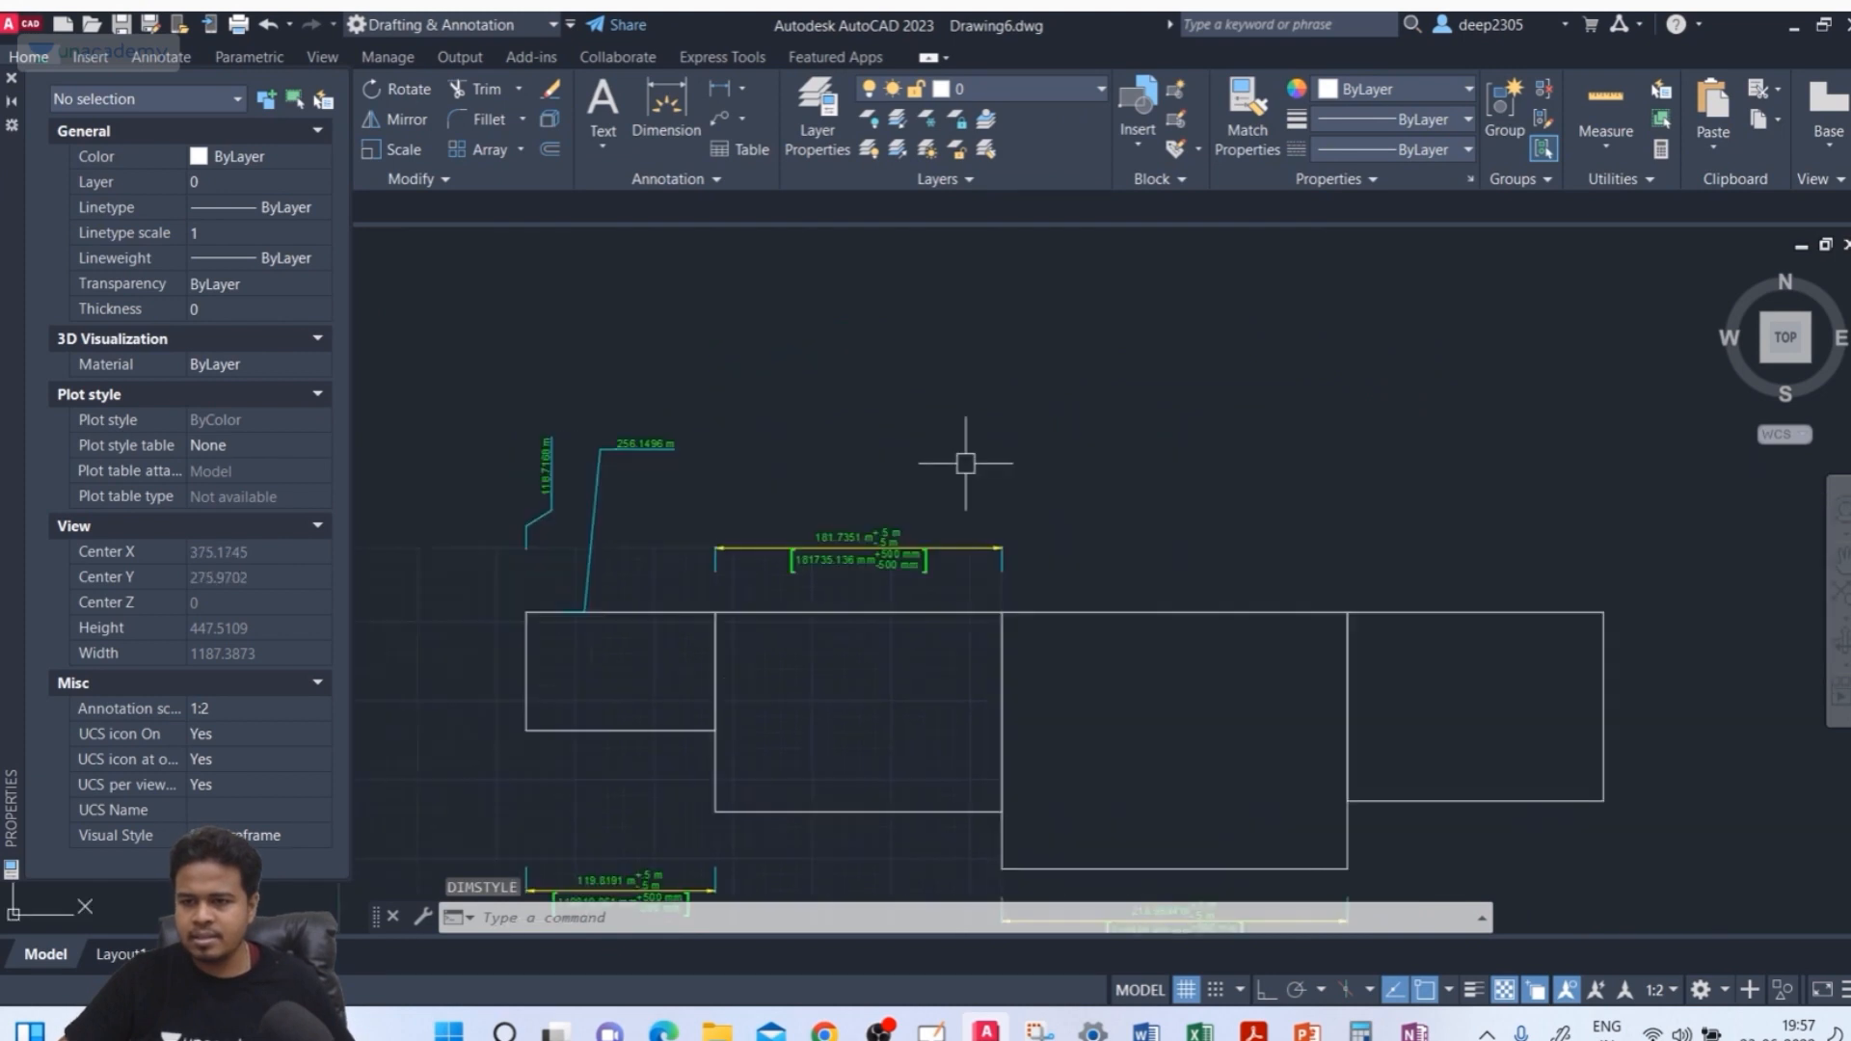
pyautogui.press('Escape')
pyautogui.press('Escape')
pyautogui.click(677, 135)
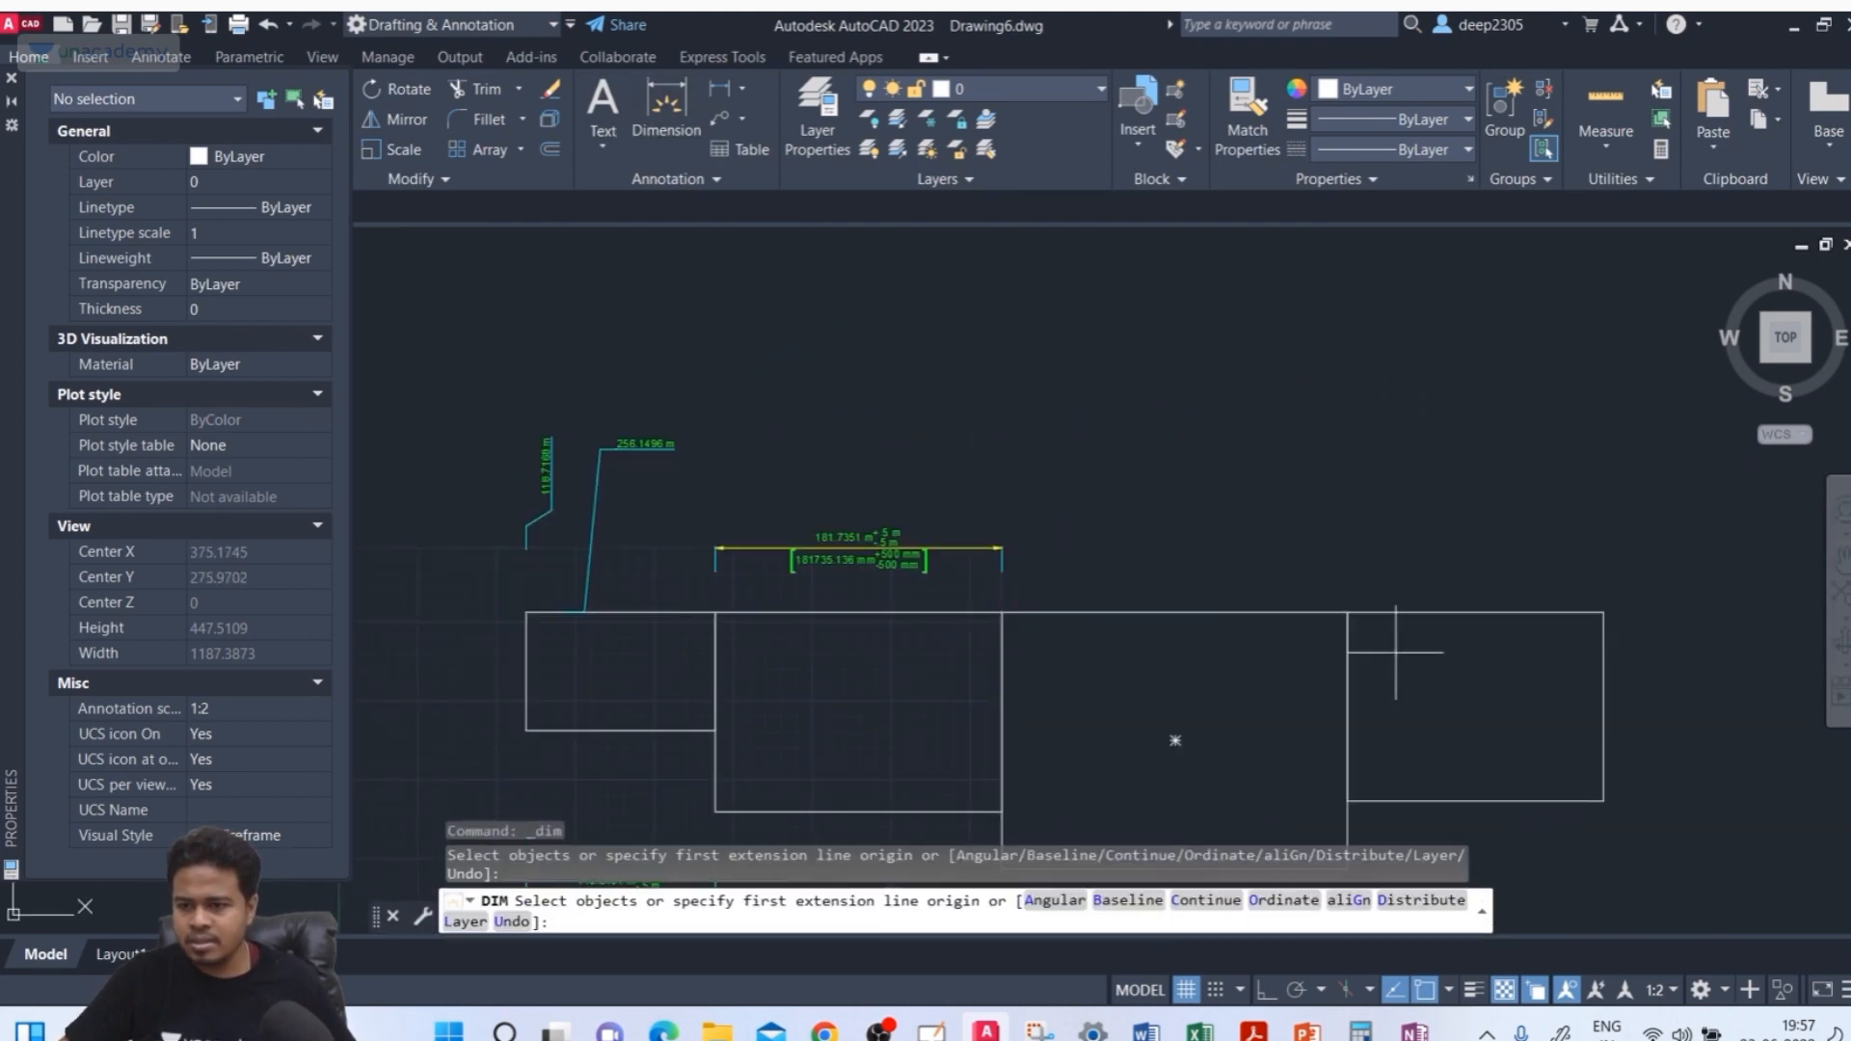
pyautogui.click(1348, 613)
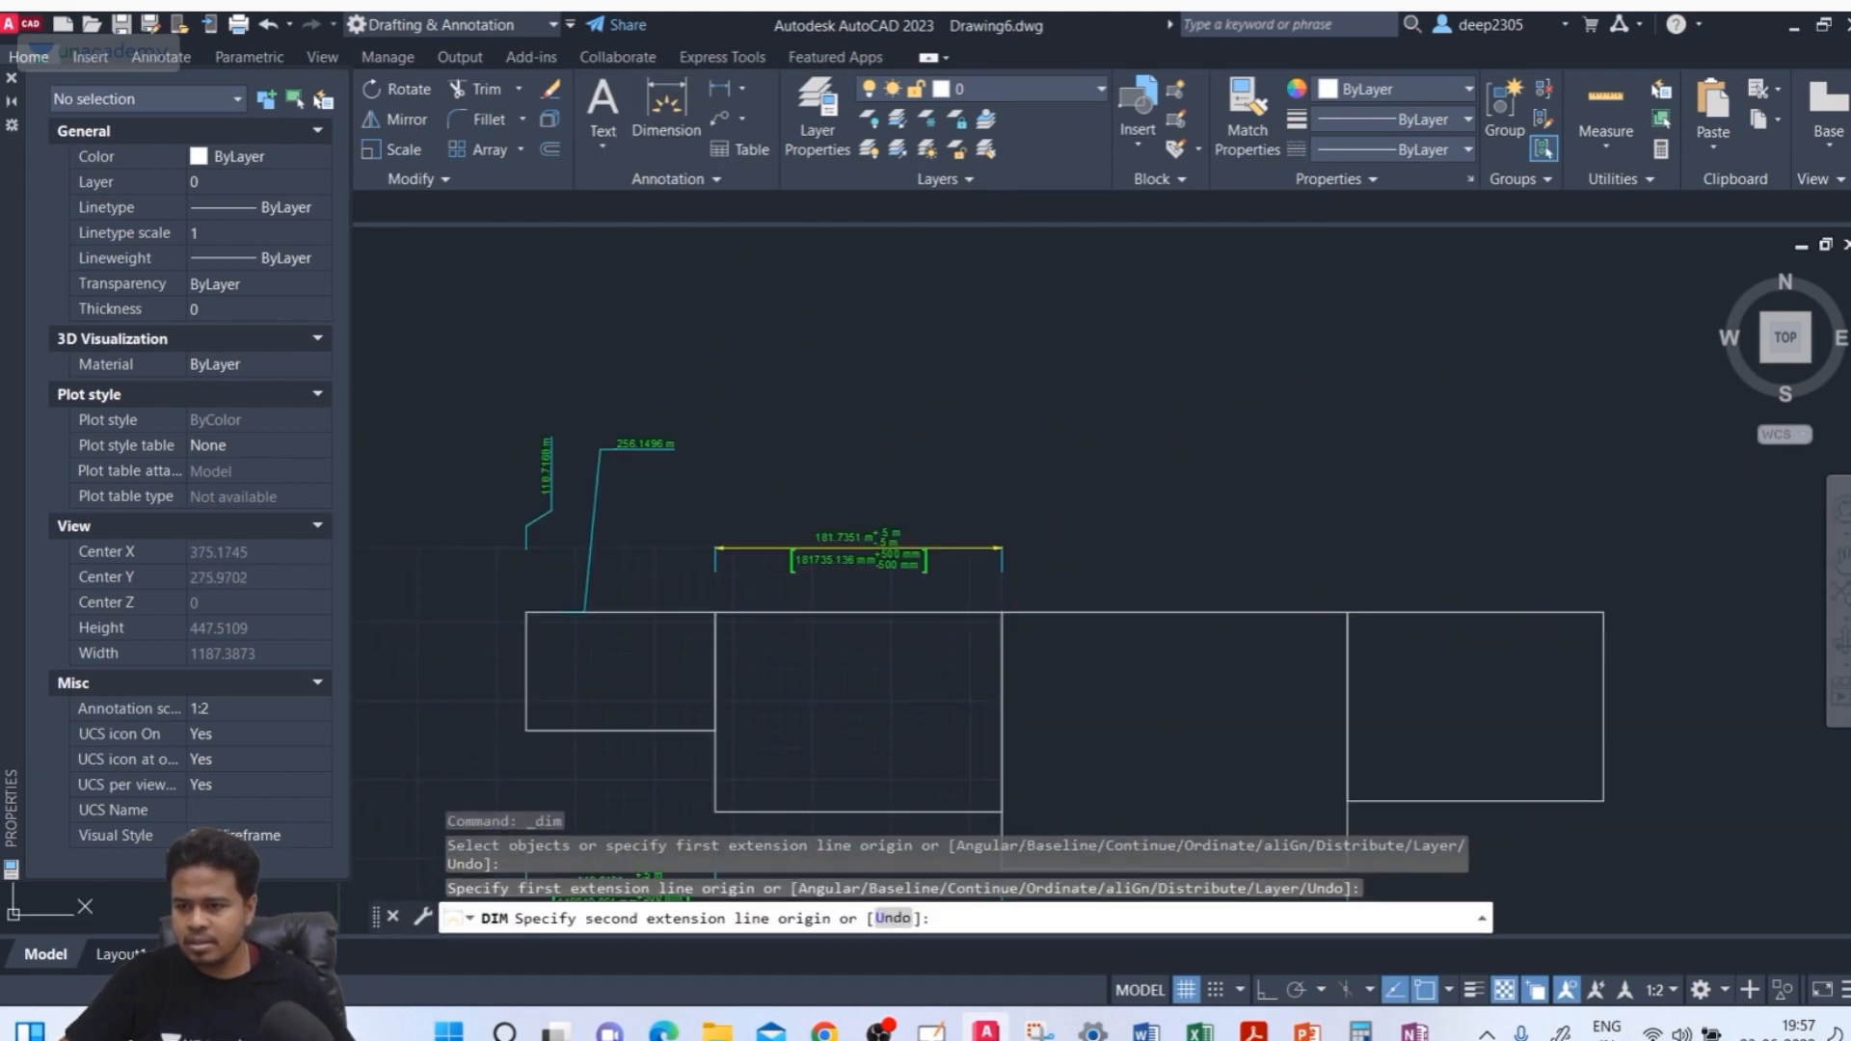
pyautogui.click(1603, 612)
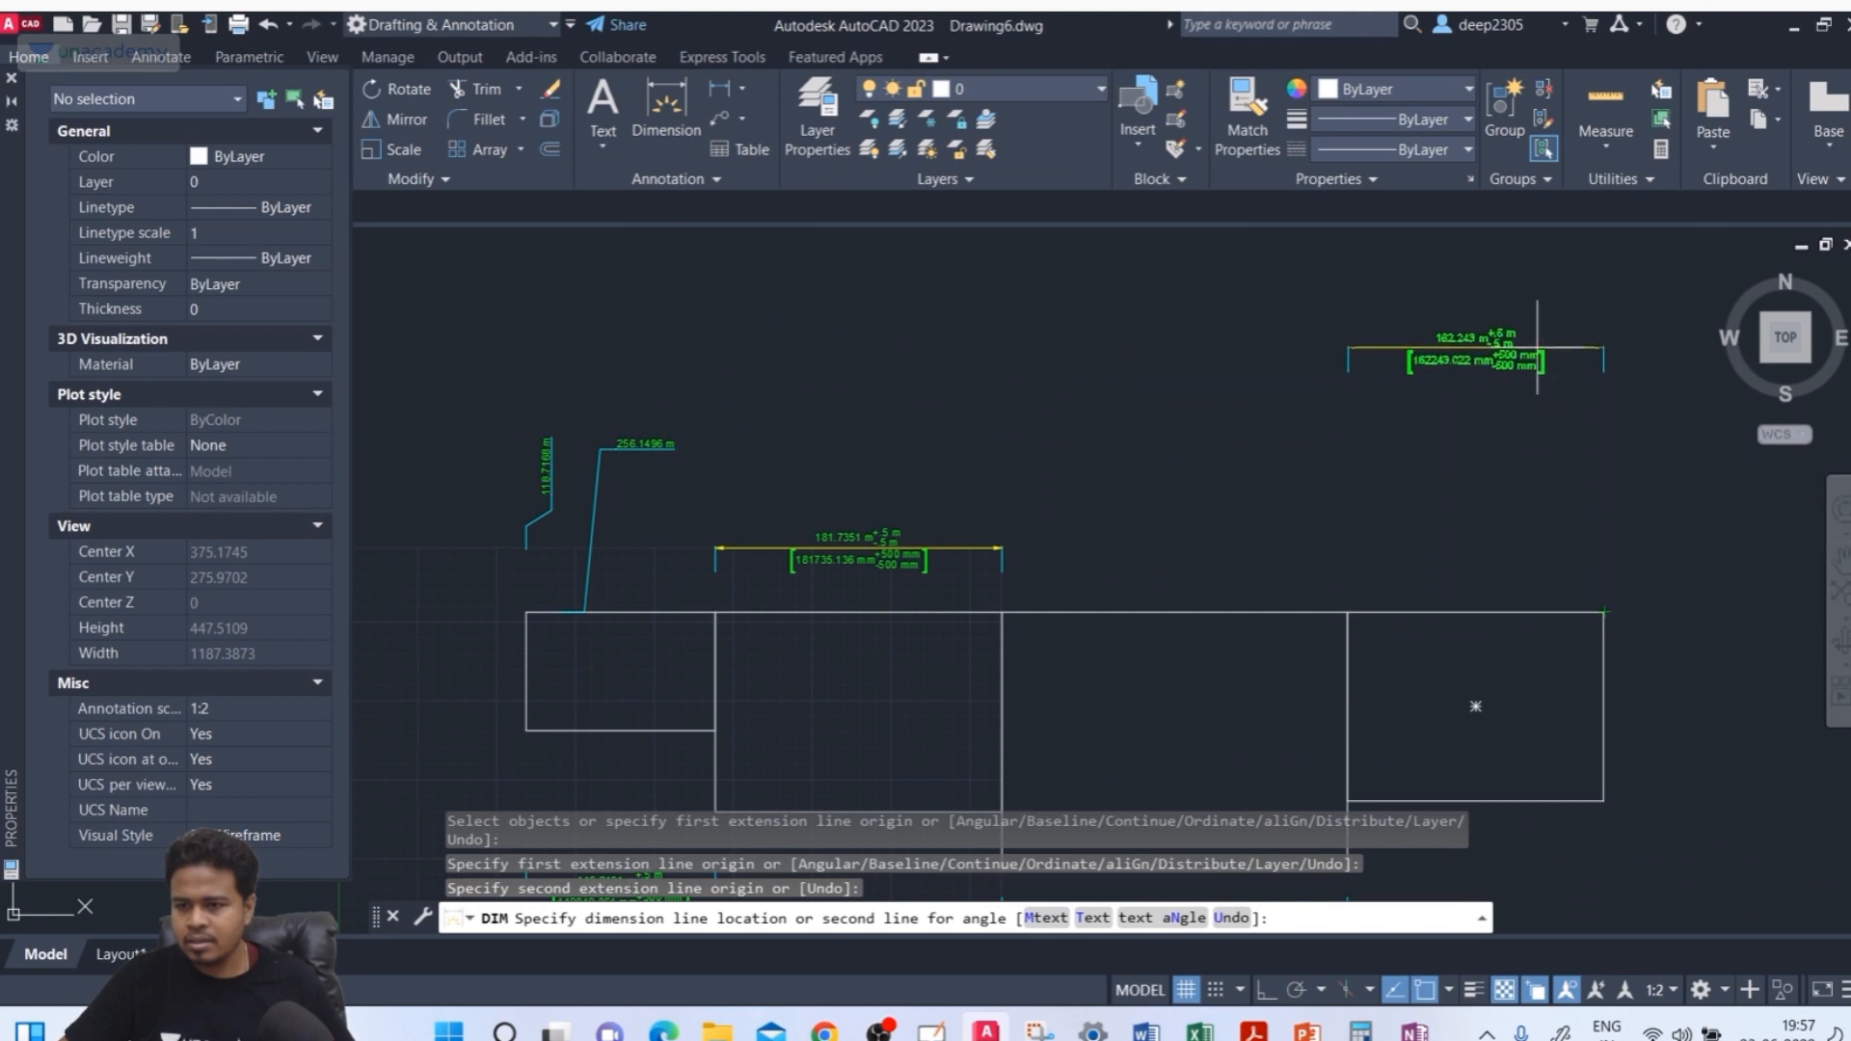
pyautogui.click(1506, 542)
pyautogui.scroll(2, 1359, 488)
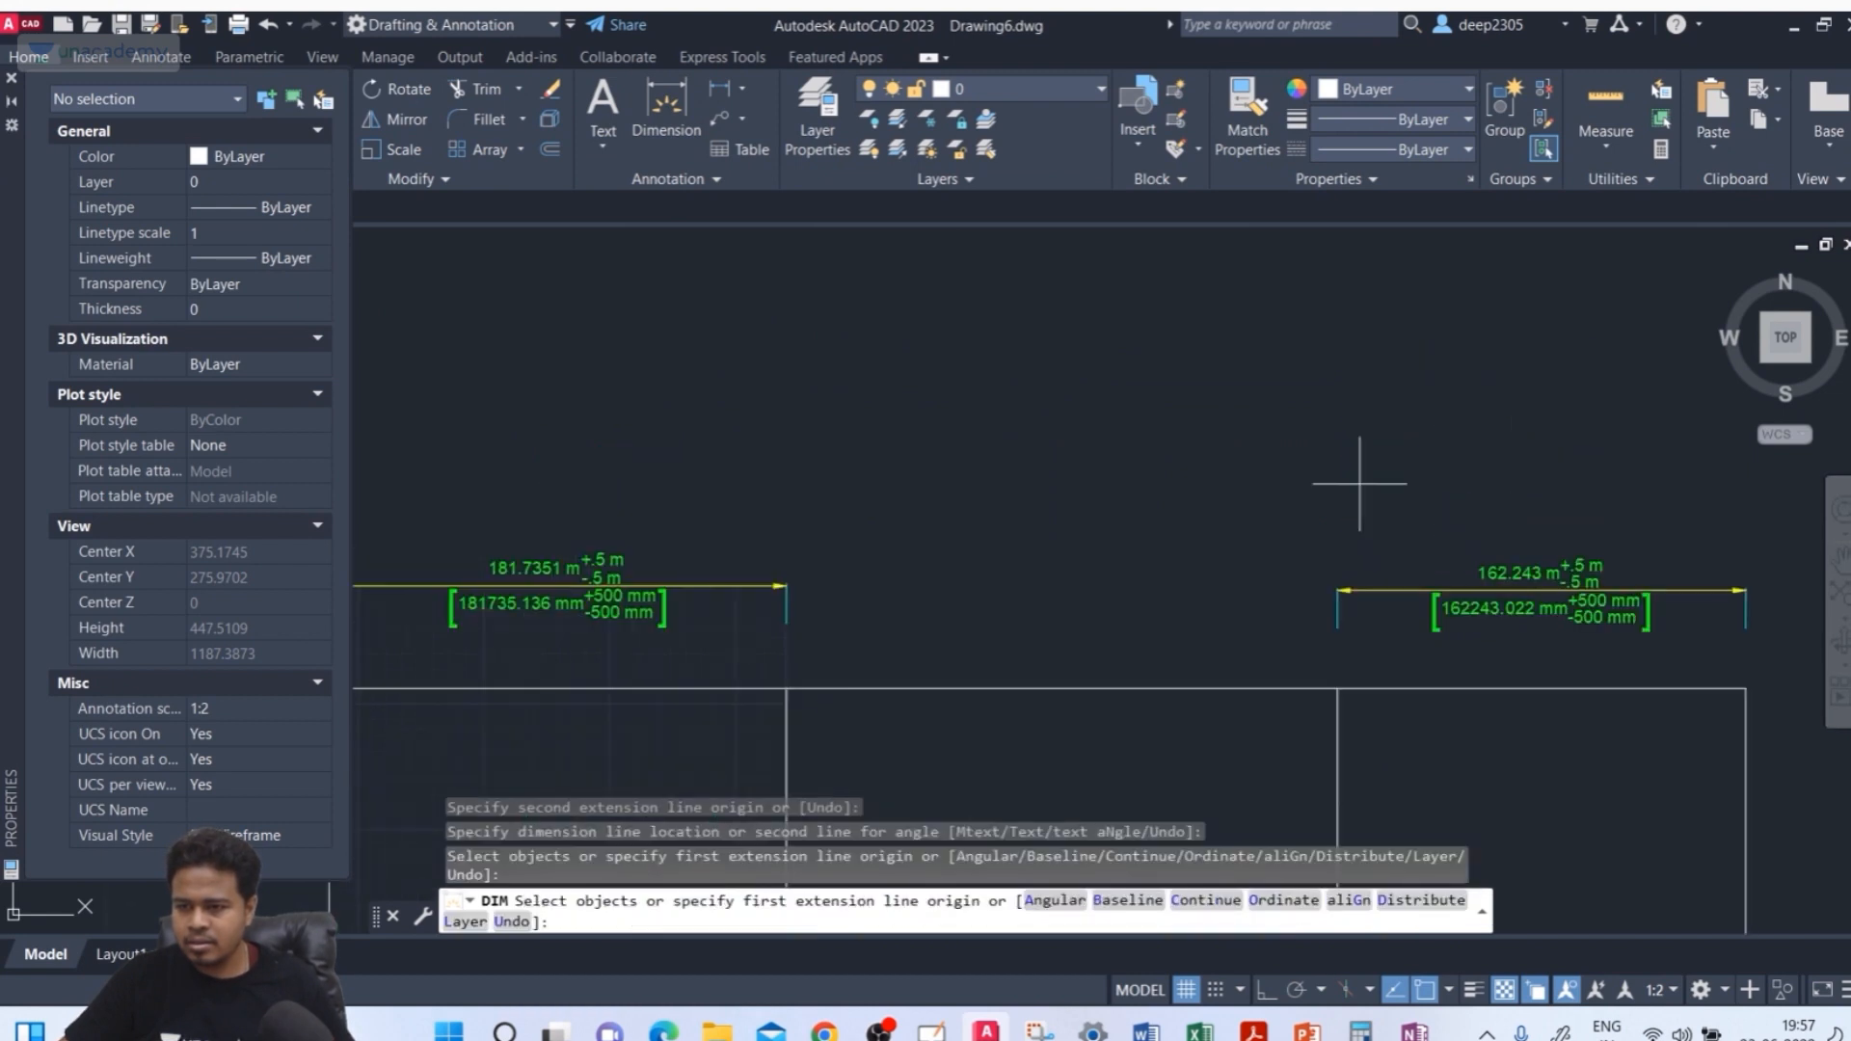
pyautogui.press('Return')
pyautogui.scroll(3, 1214, 520)
pyautogui.scroll(-3, 1201, 506)
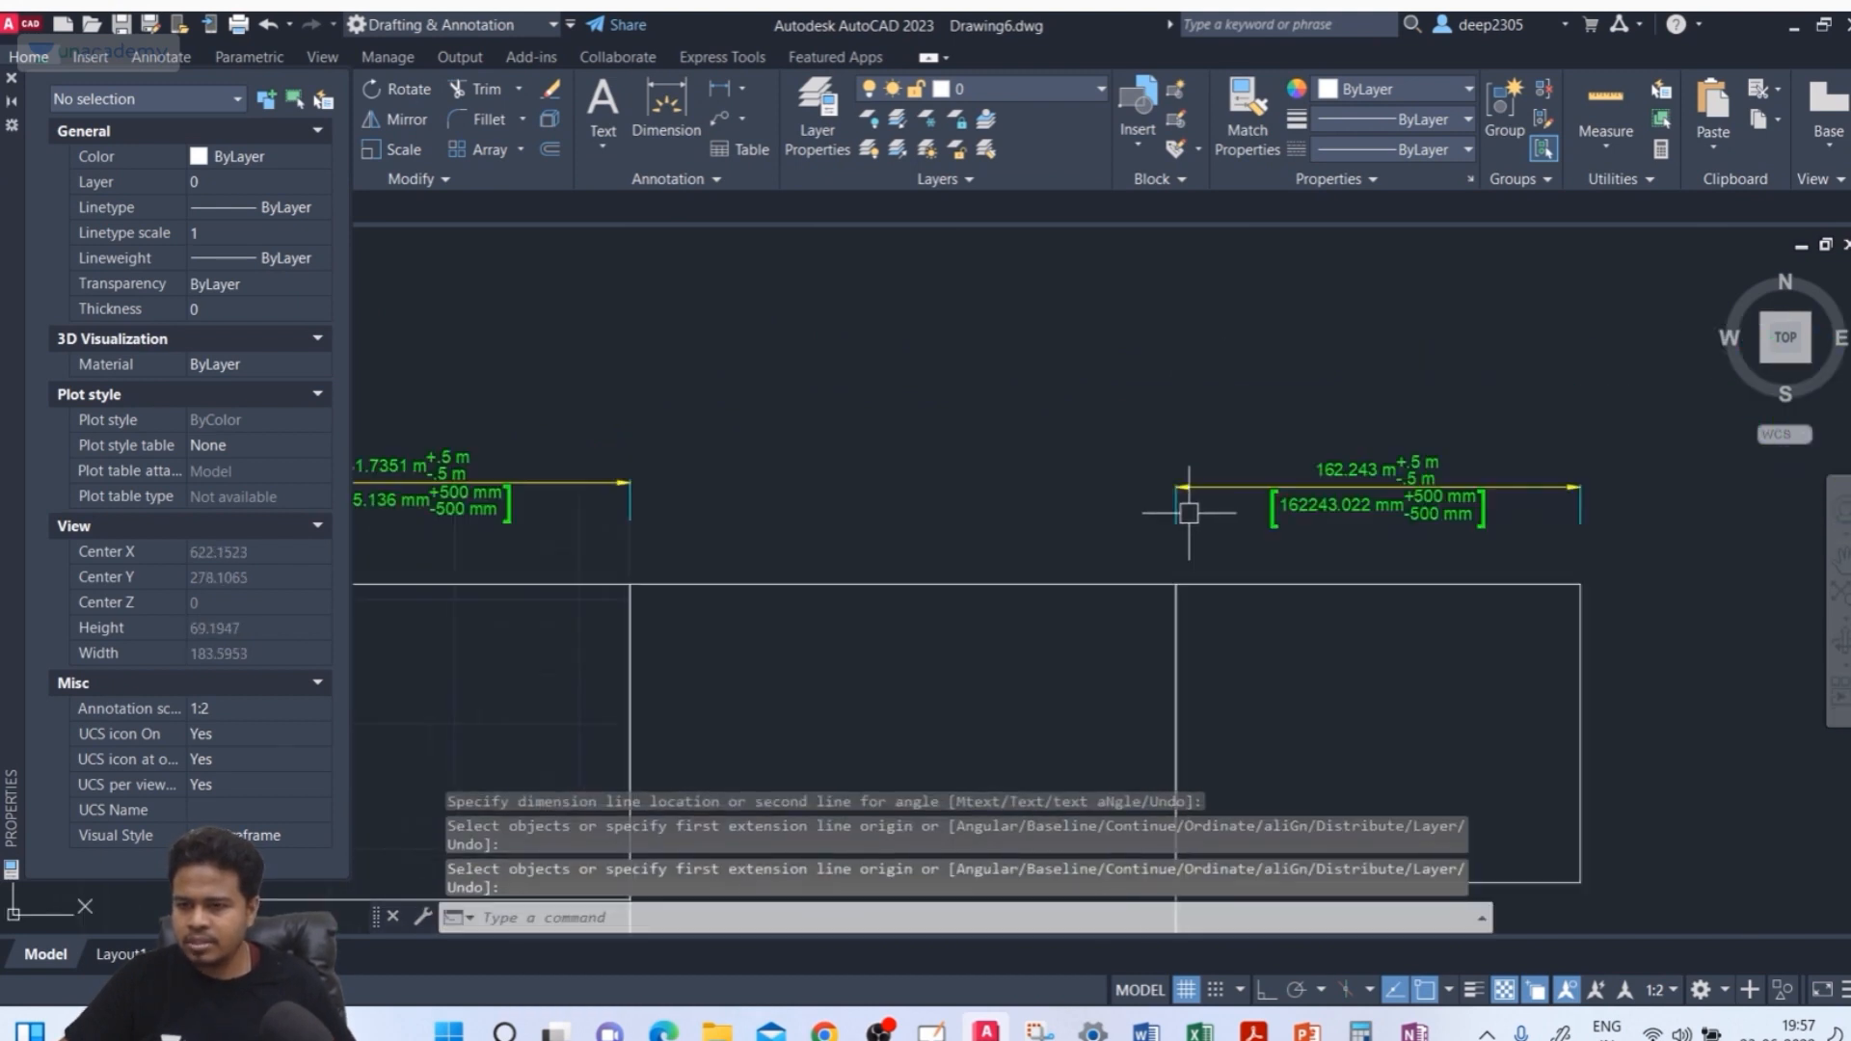
# Turn off fixed length extension lines in the deep_unacademy dimension style and close the manager
pyautogui.write('d')
pyautogui.press('Return')
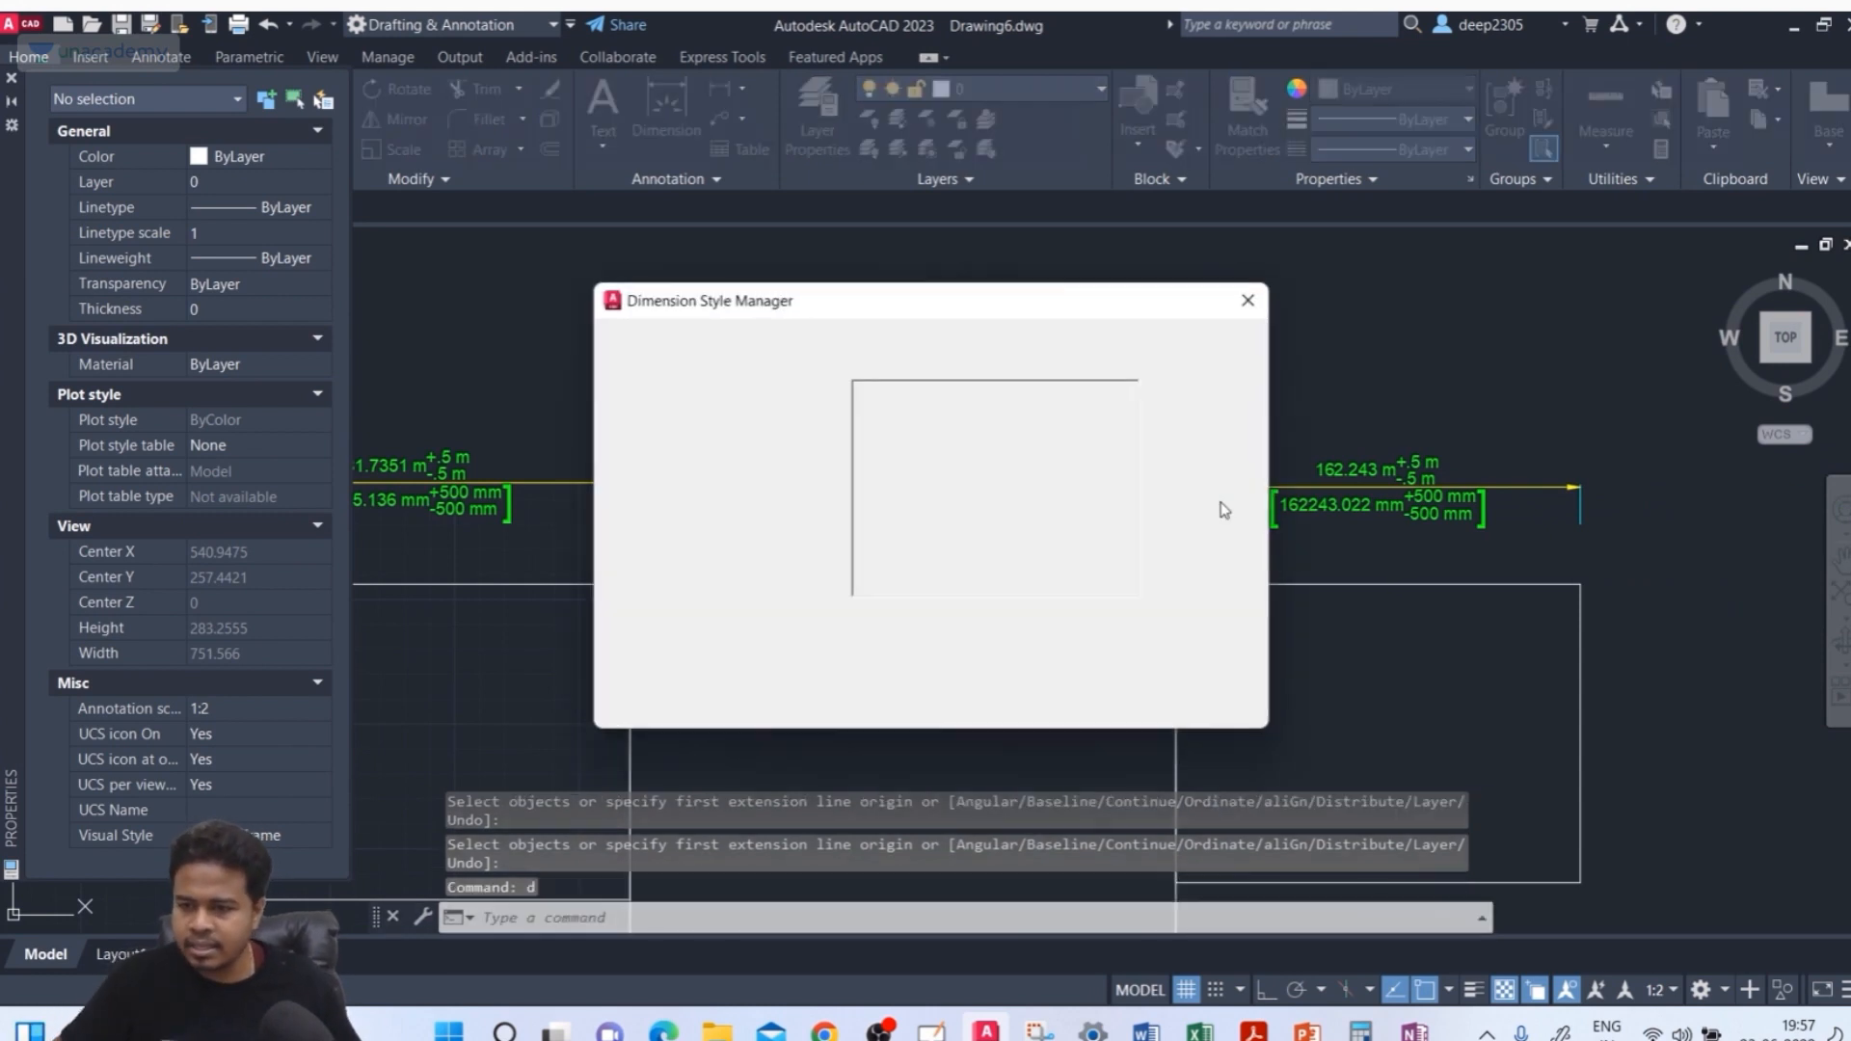
pyautogui.click(1200, 466)
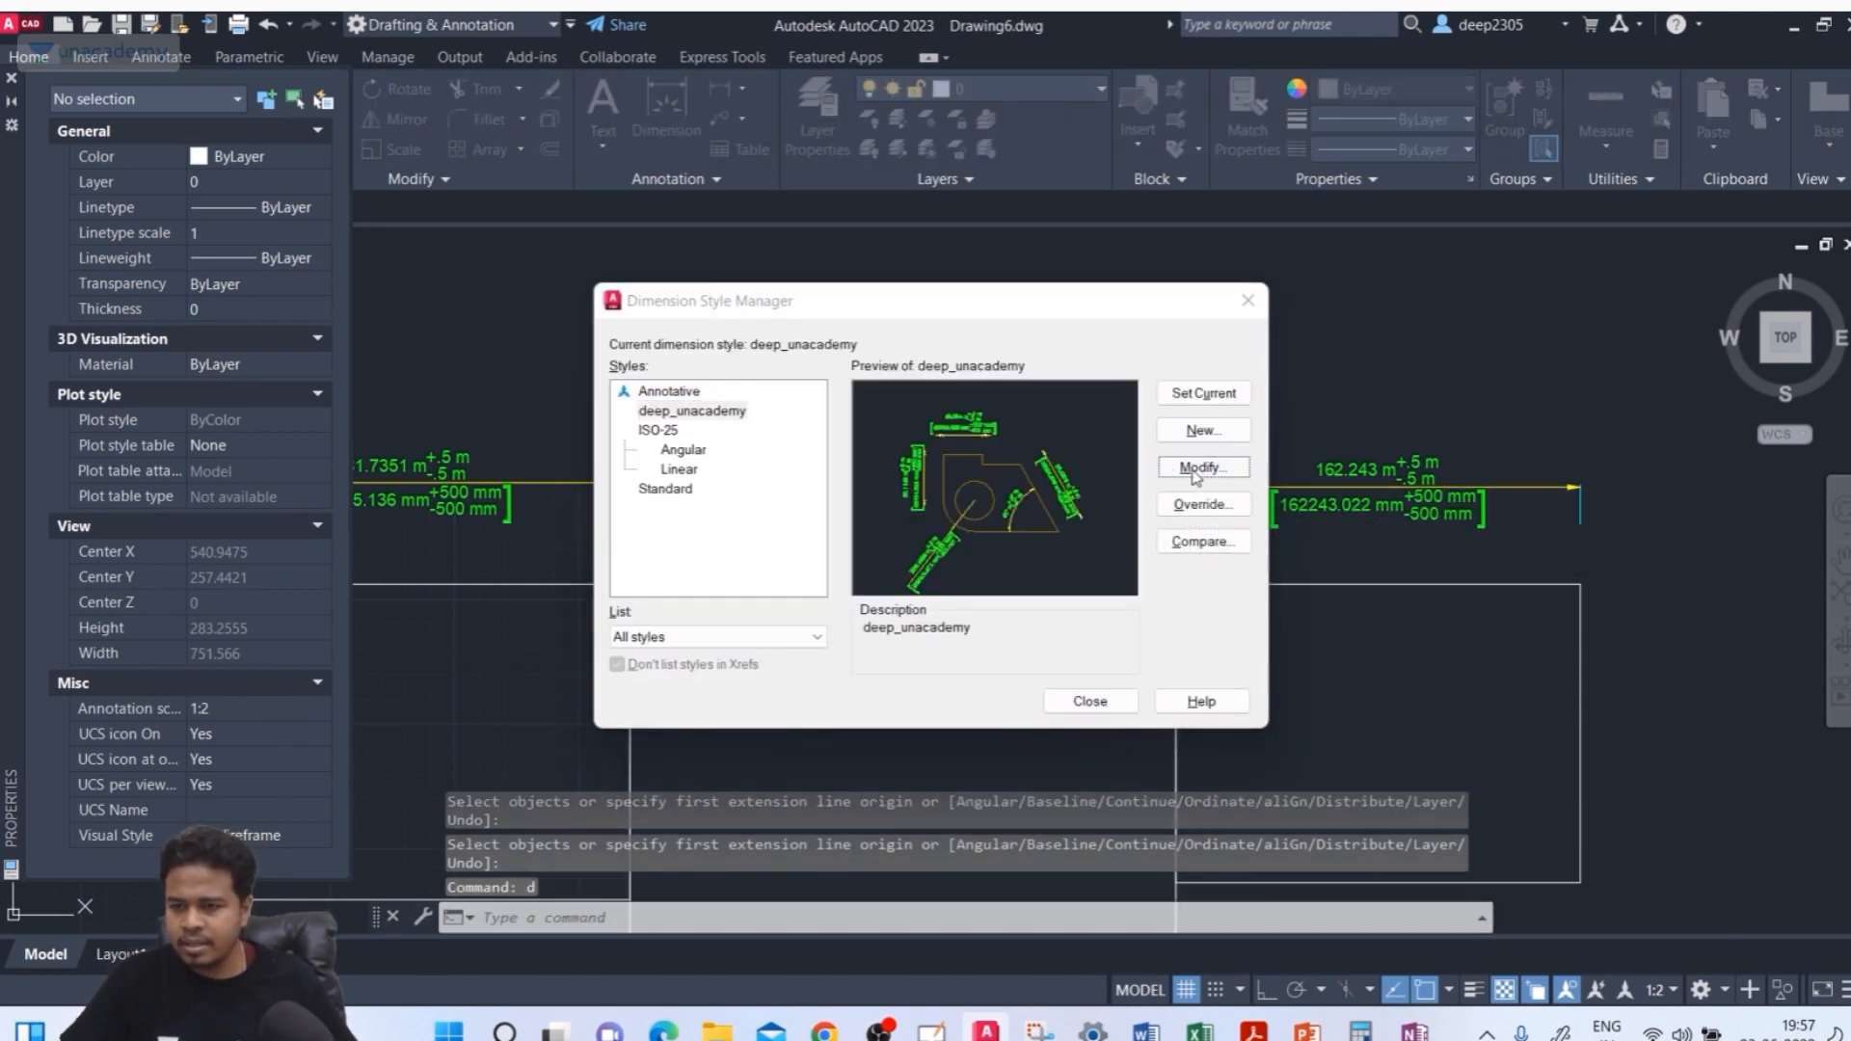
pyautogui.click(1321, 642)
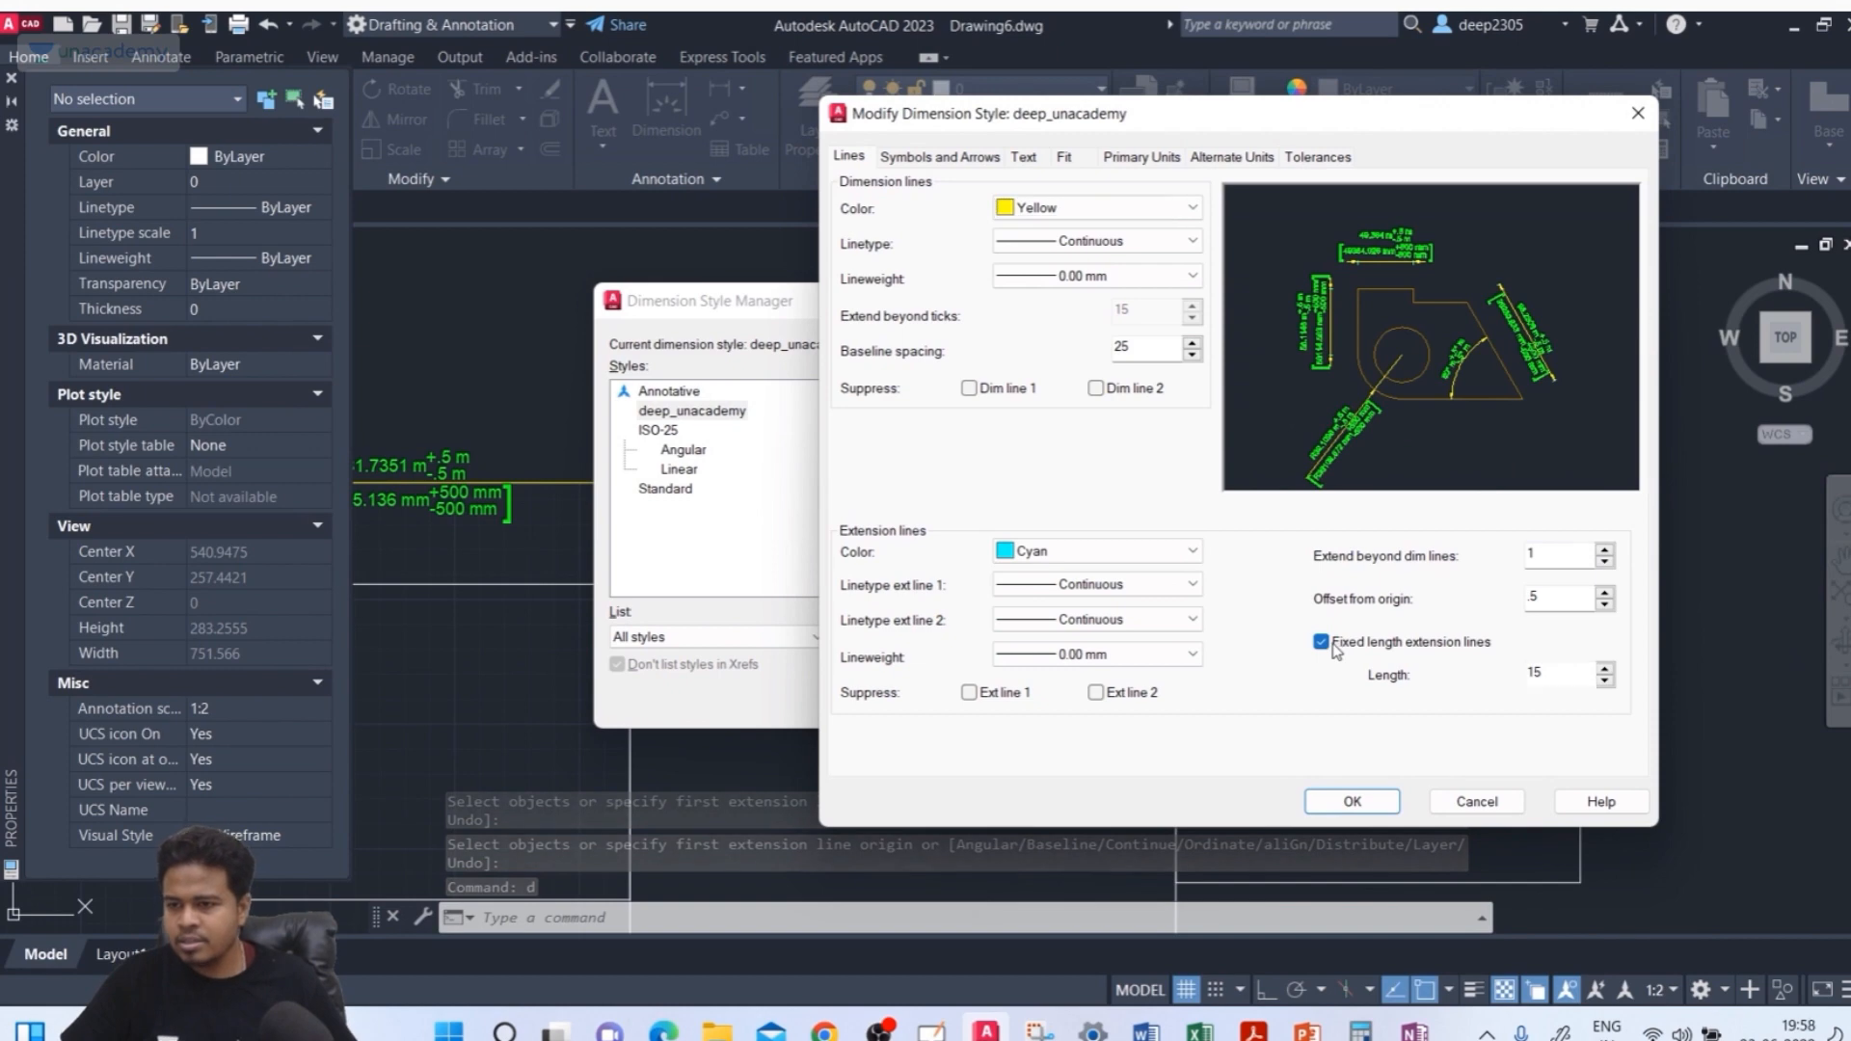
pyautogui.click(1352, 803)
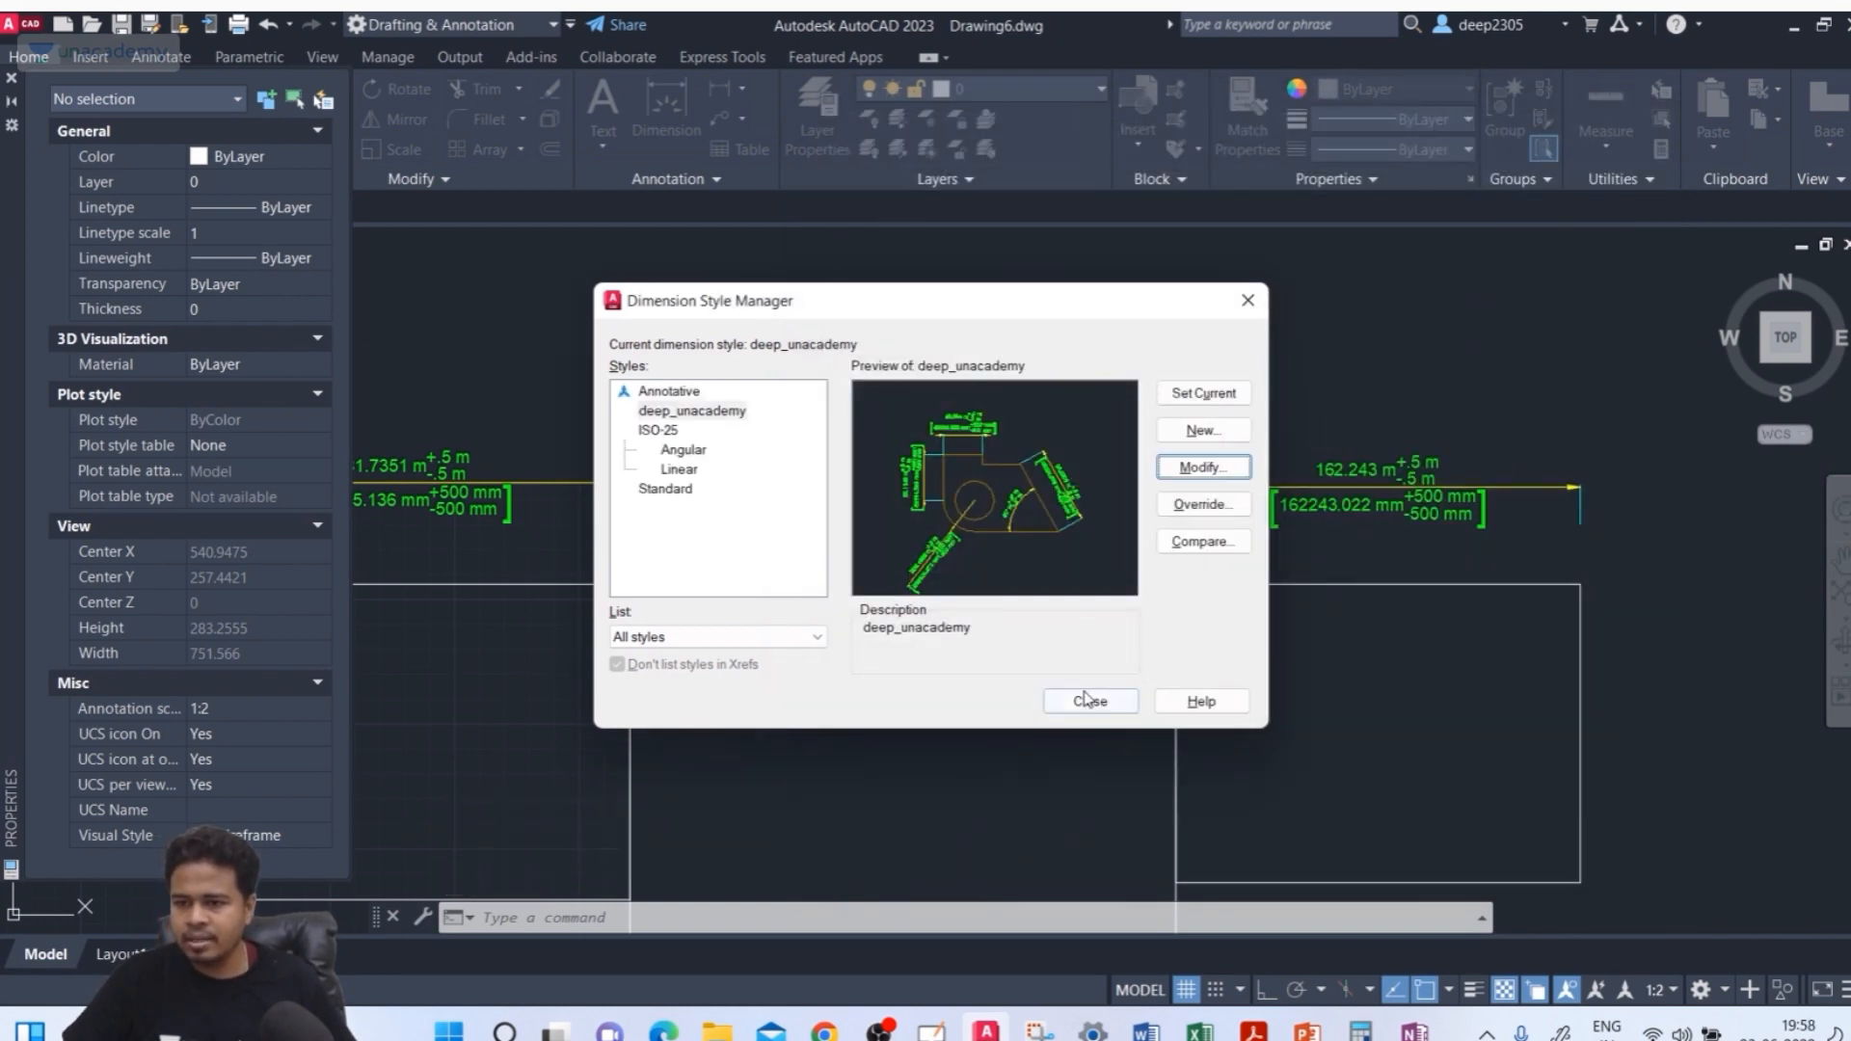
pyautogui.click(1088, 700)
# Inspect the dimensions' extension lines up close and review the deep_unacademy style settings without changing them
pyautogui.moveTo(978, 528)
pyautogui.mouseDown(button='middle')
pyautogui.moveTo(1087, 477)
pyautogui.moveTo(888, 432)
pyautogui.mouseUp(button='middle')
pyautogui.scroll(6, 715, 533)
pyautogui.scroll(-8, 838, 520)
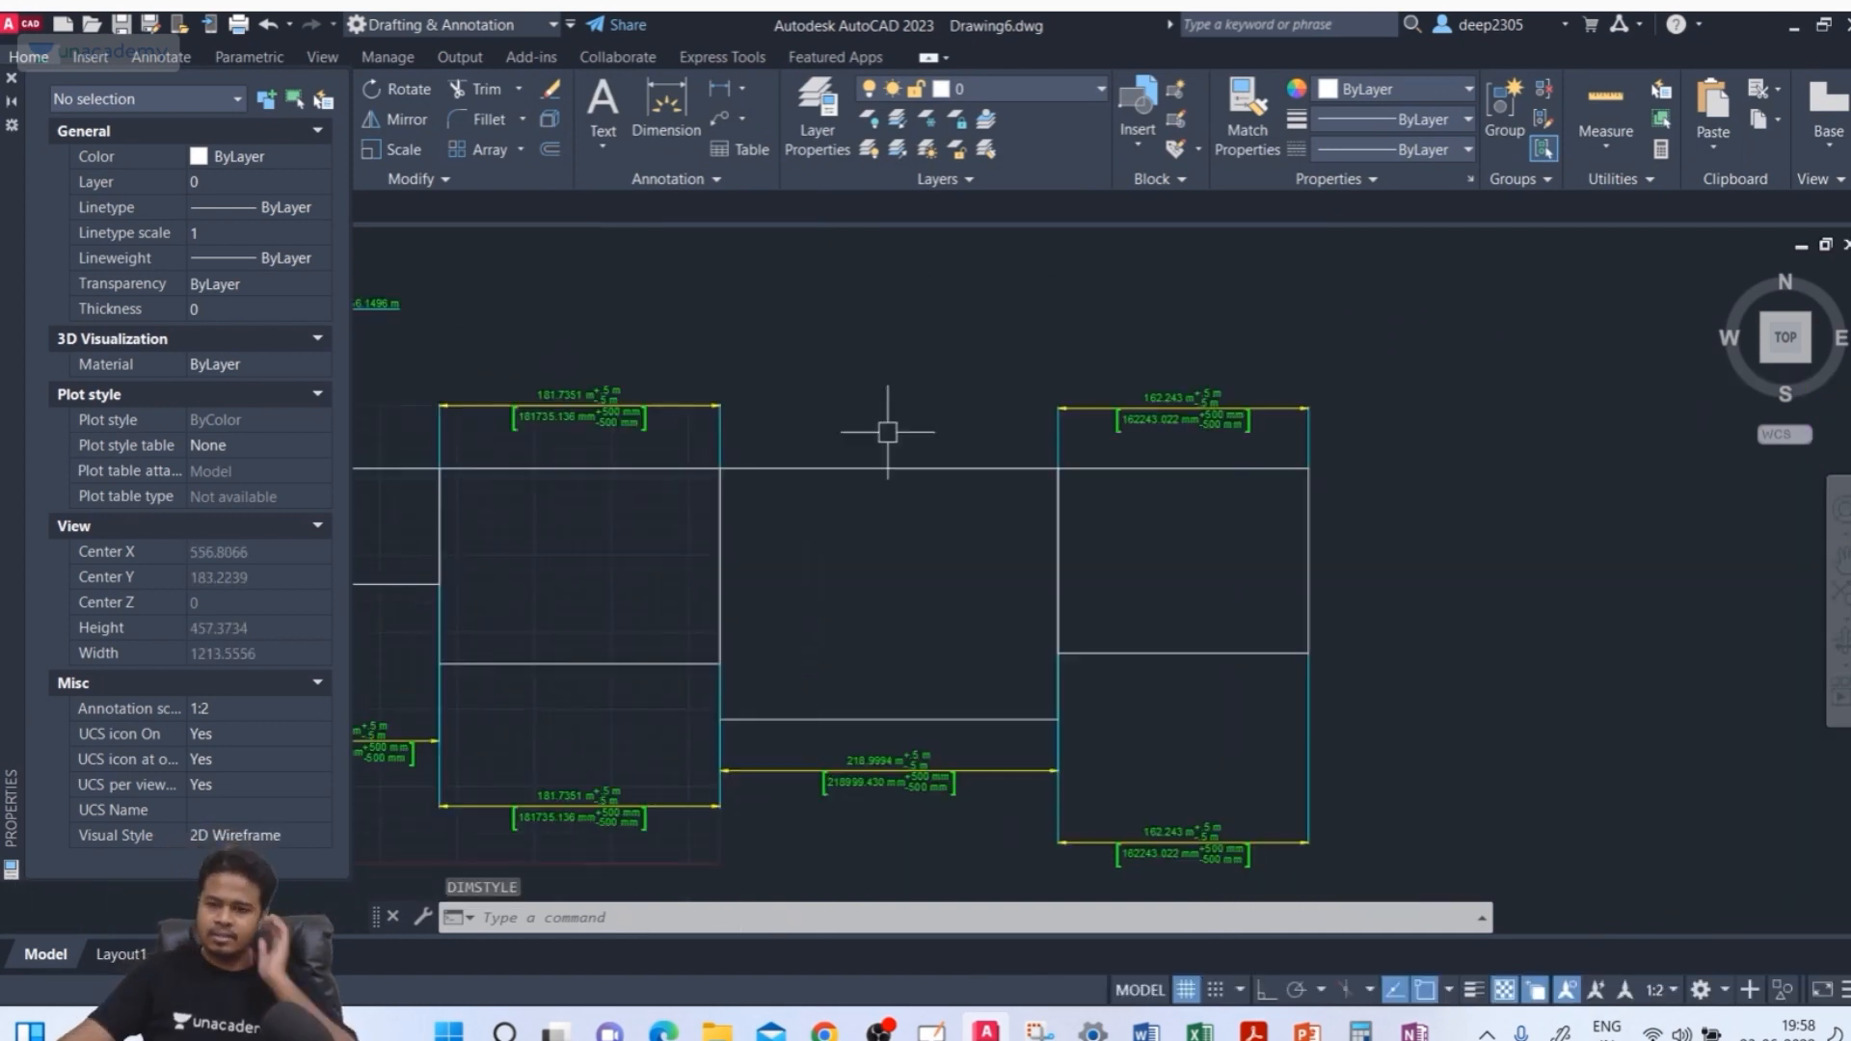
pyautogui.scroll(8, 1058, 463)
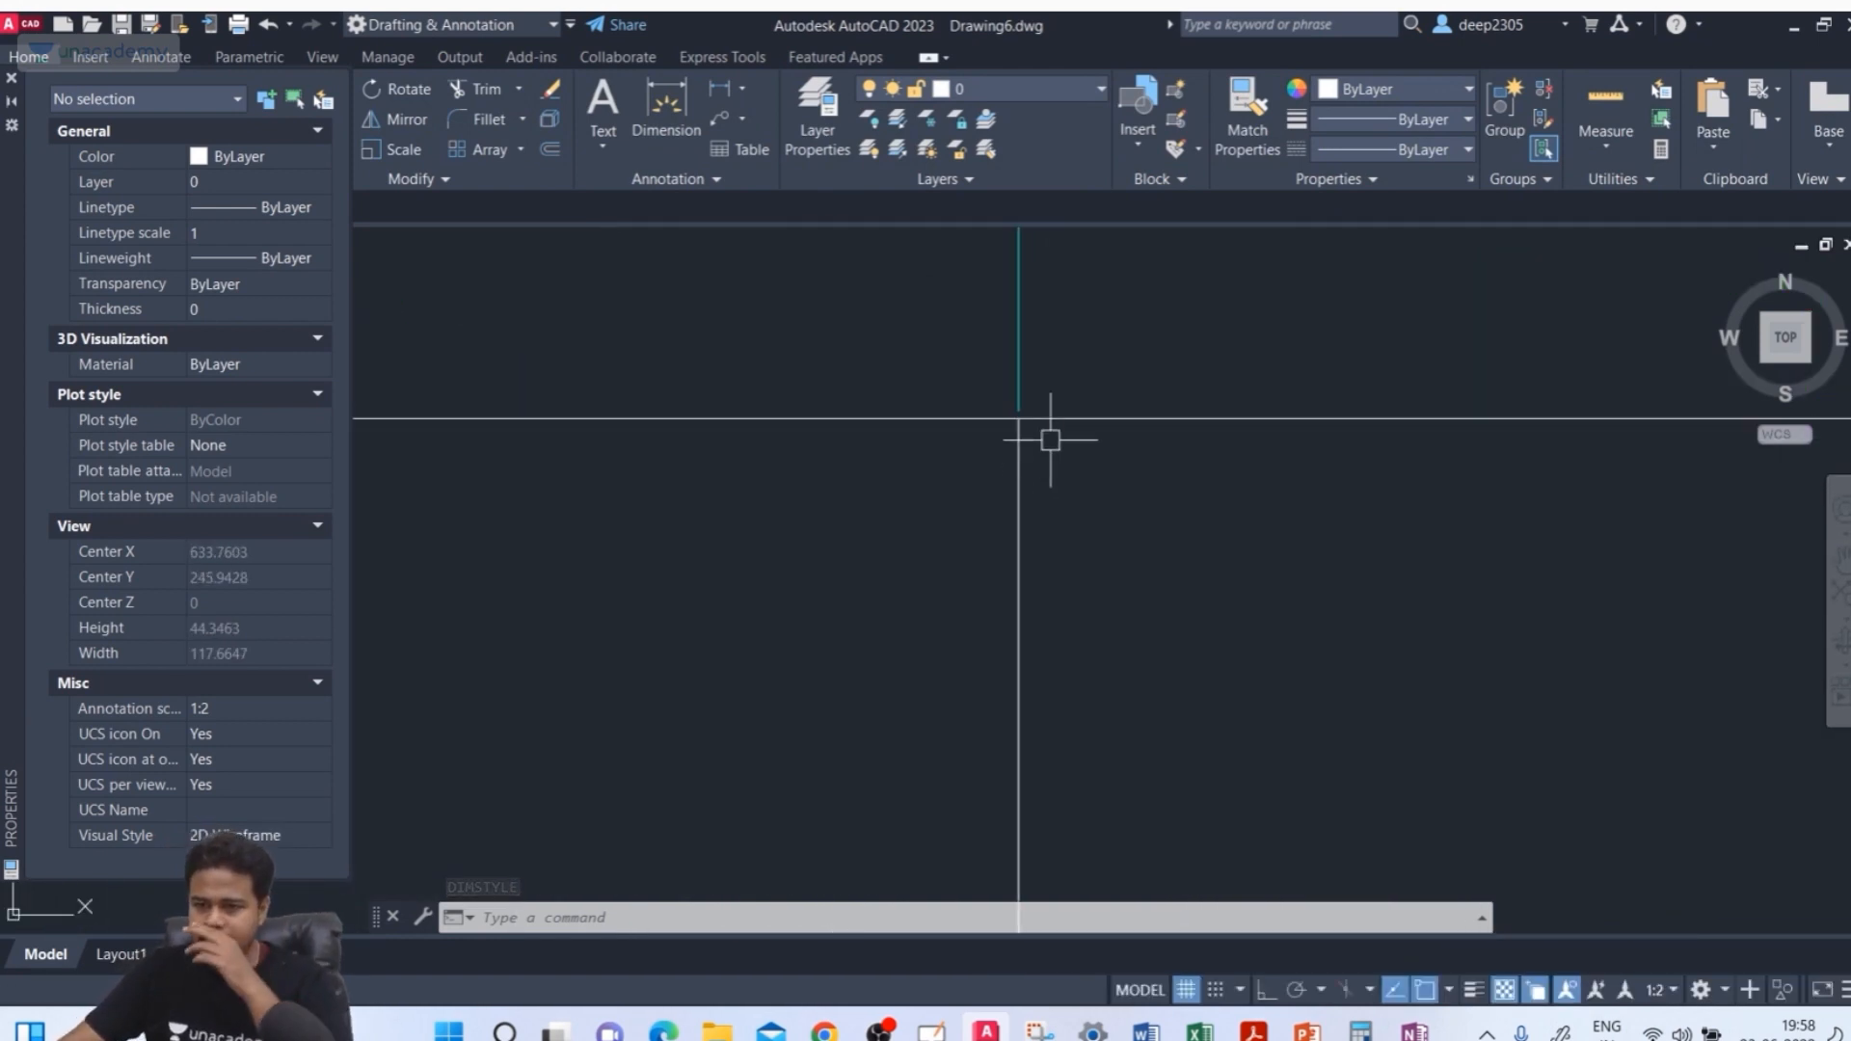
pyautogui.scroll(5, 1051, 440)
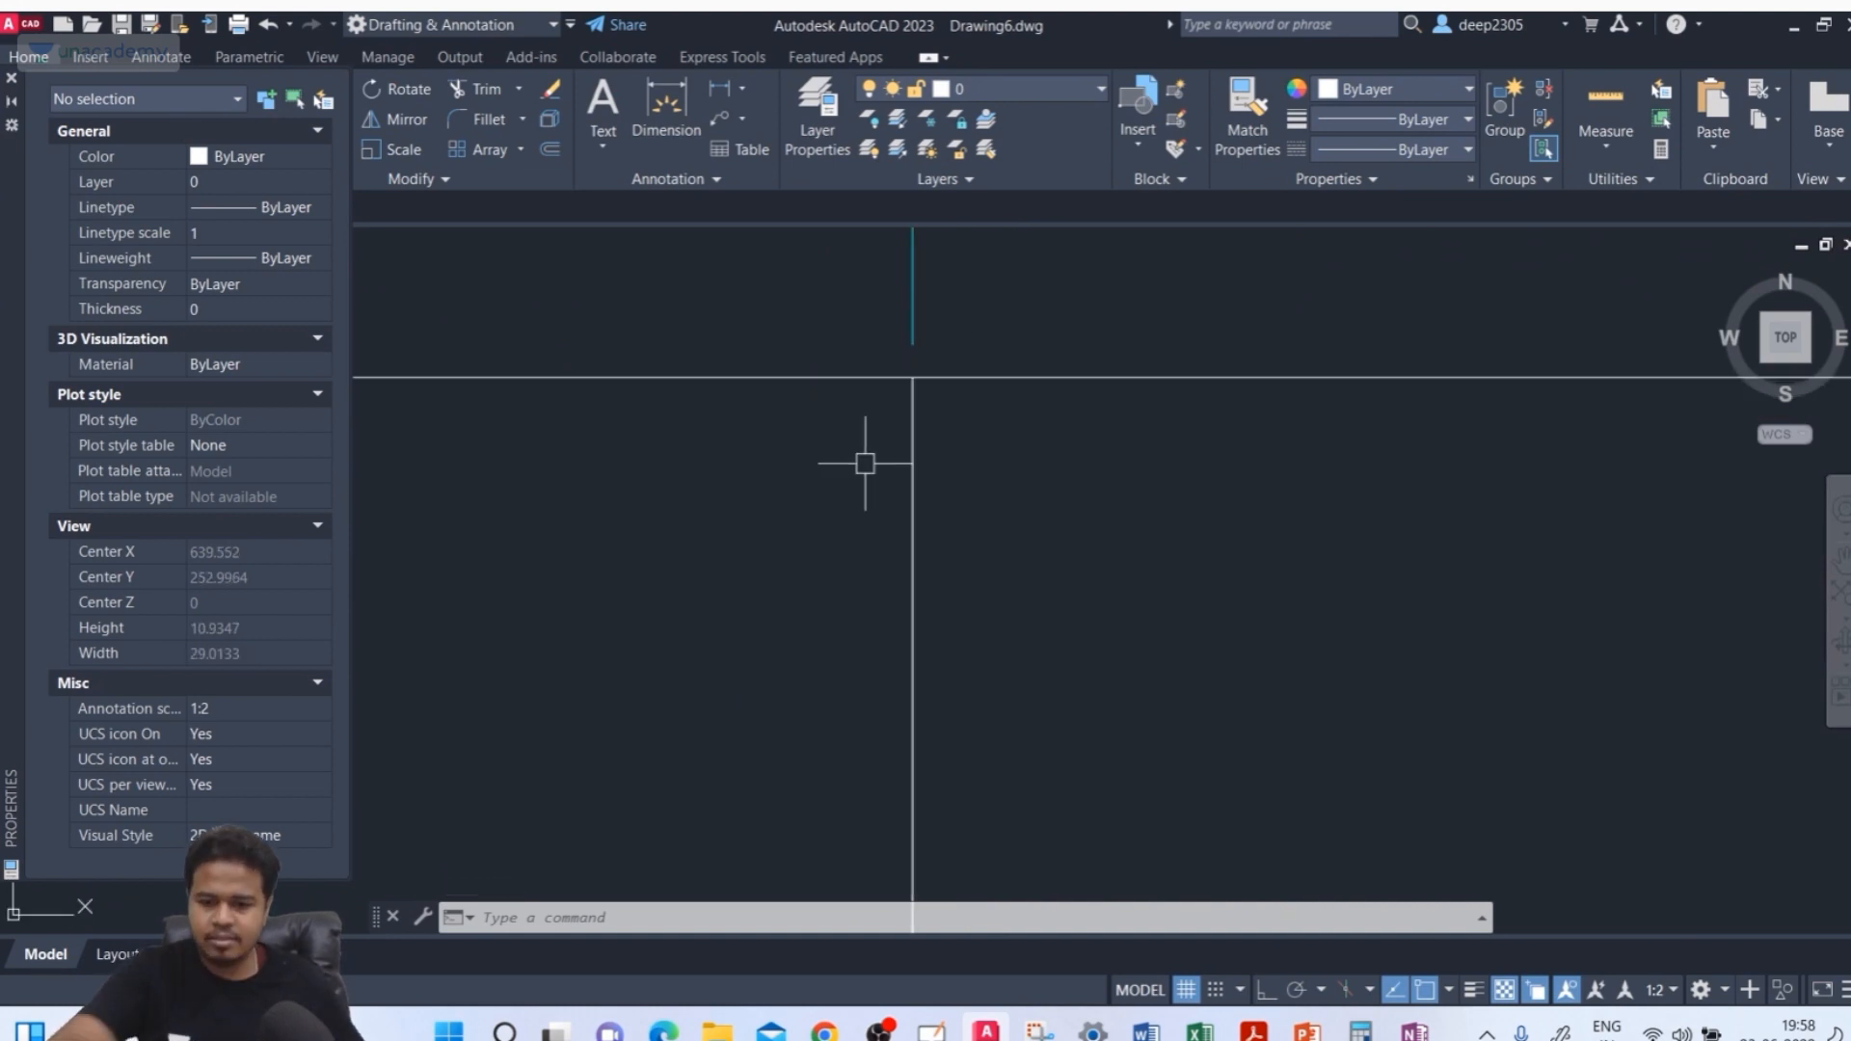
pyautogui.write('d')
pyautogui.press('Return')
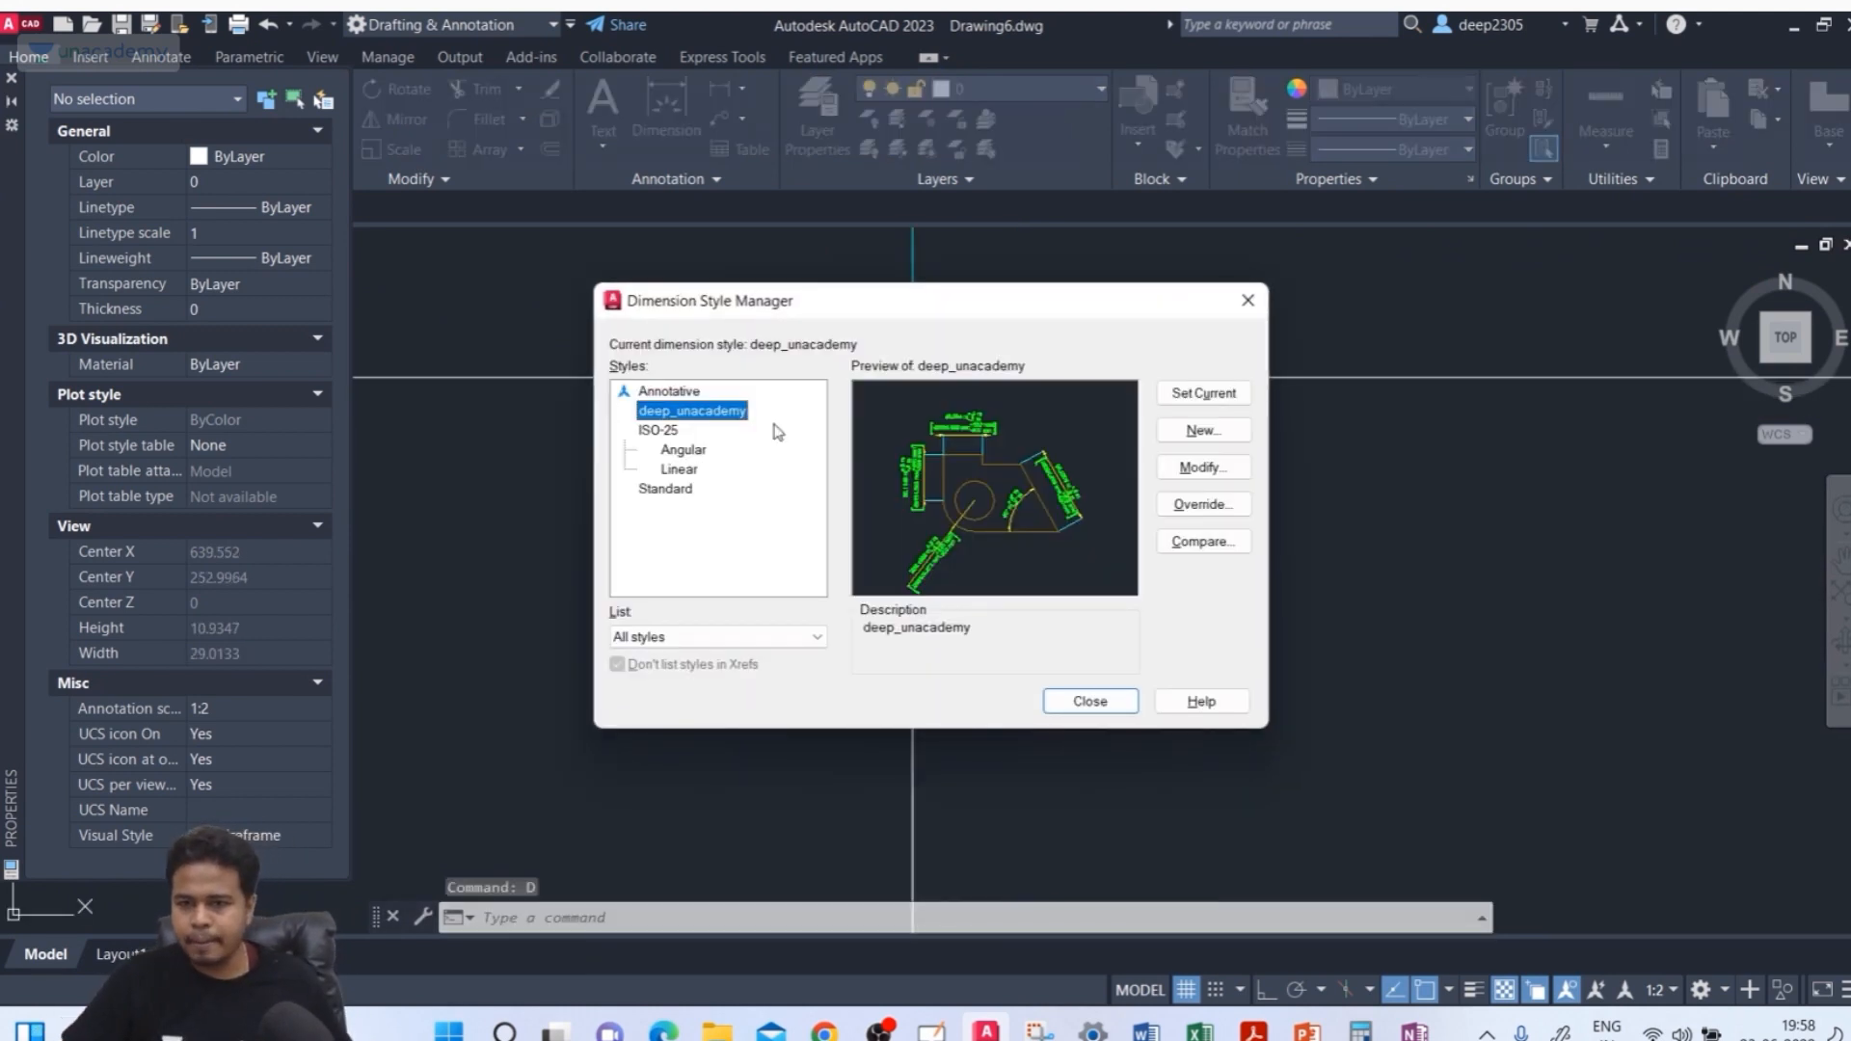
pyautogui.click(1219, 473)
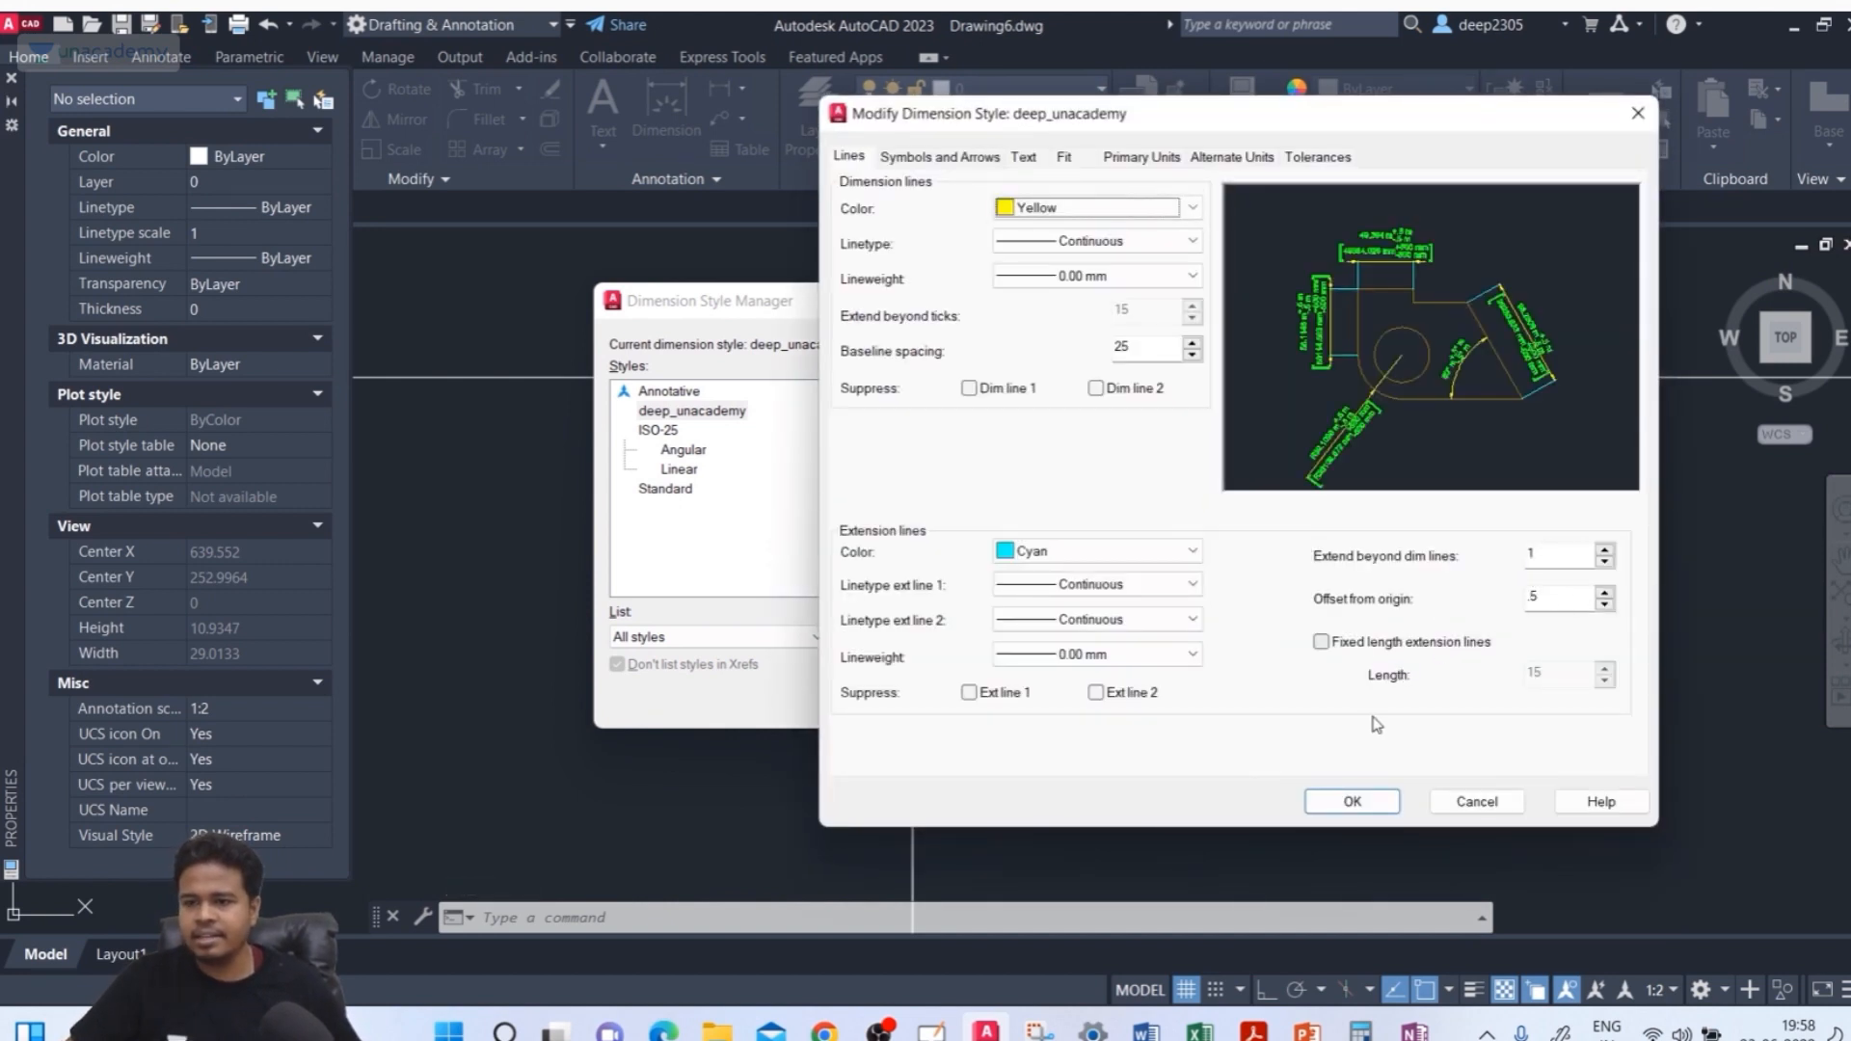
pyautogui.click(1475, 801)
pyautogui.click(1087, 694)
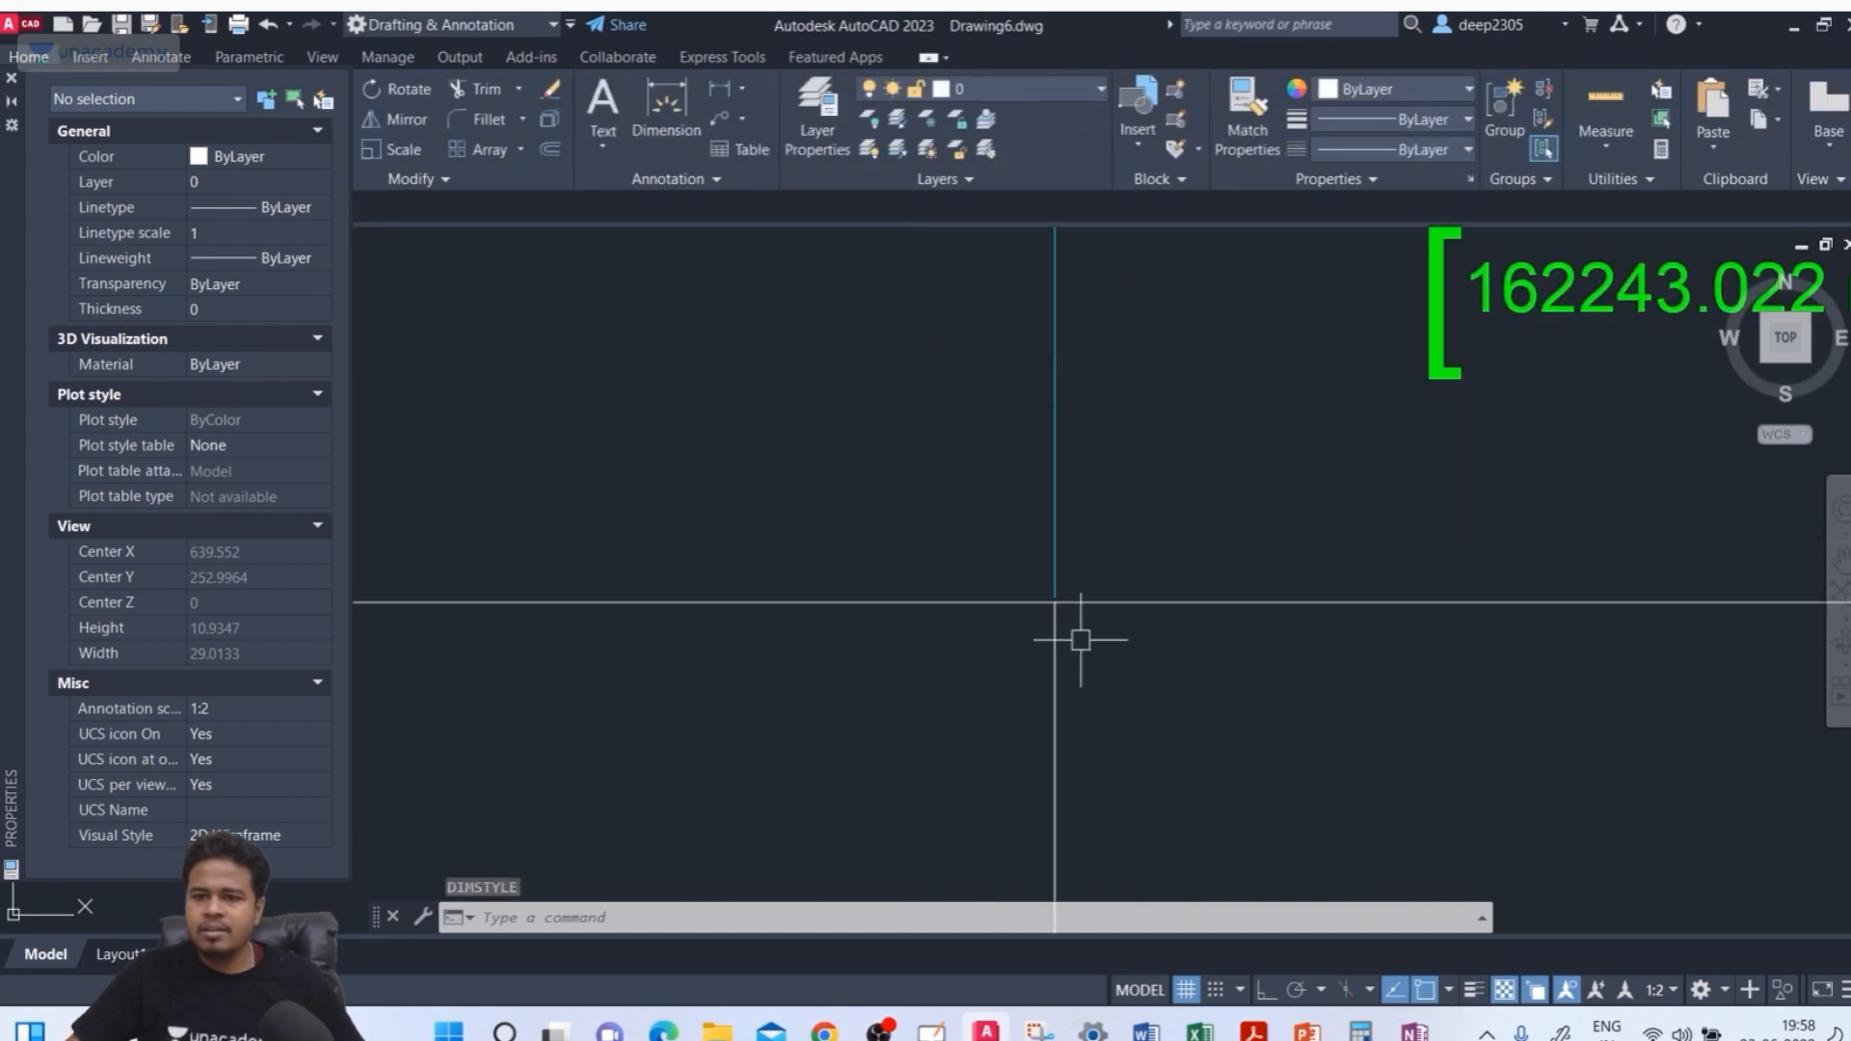
pyautogui.scroll(-6, 1008, 579)
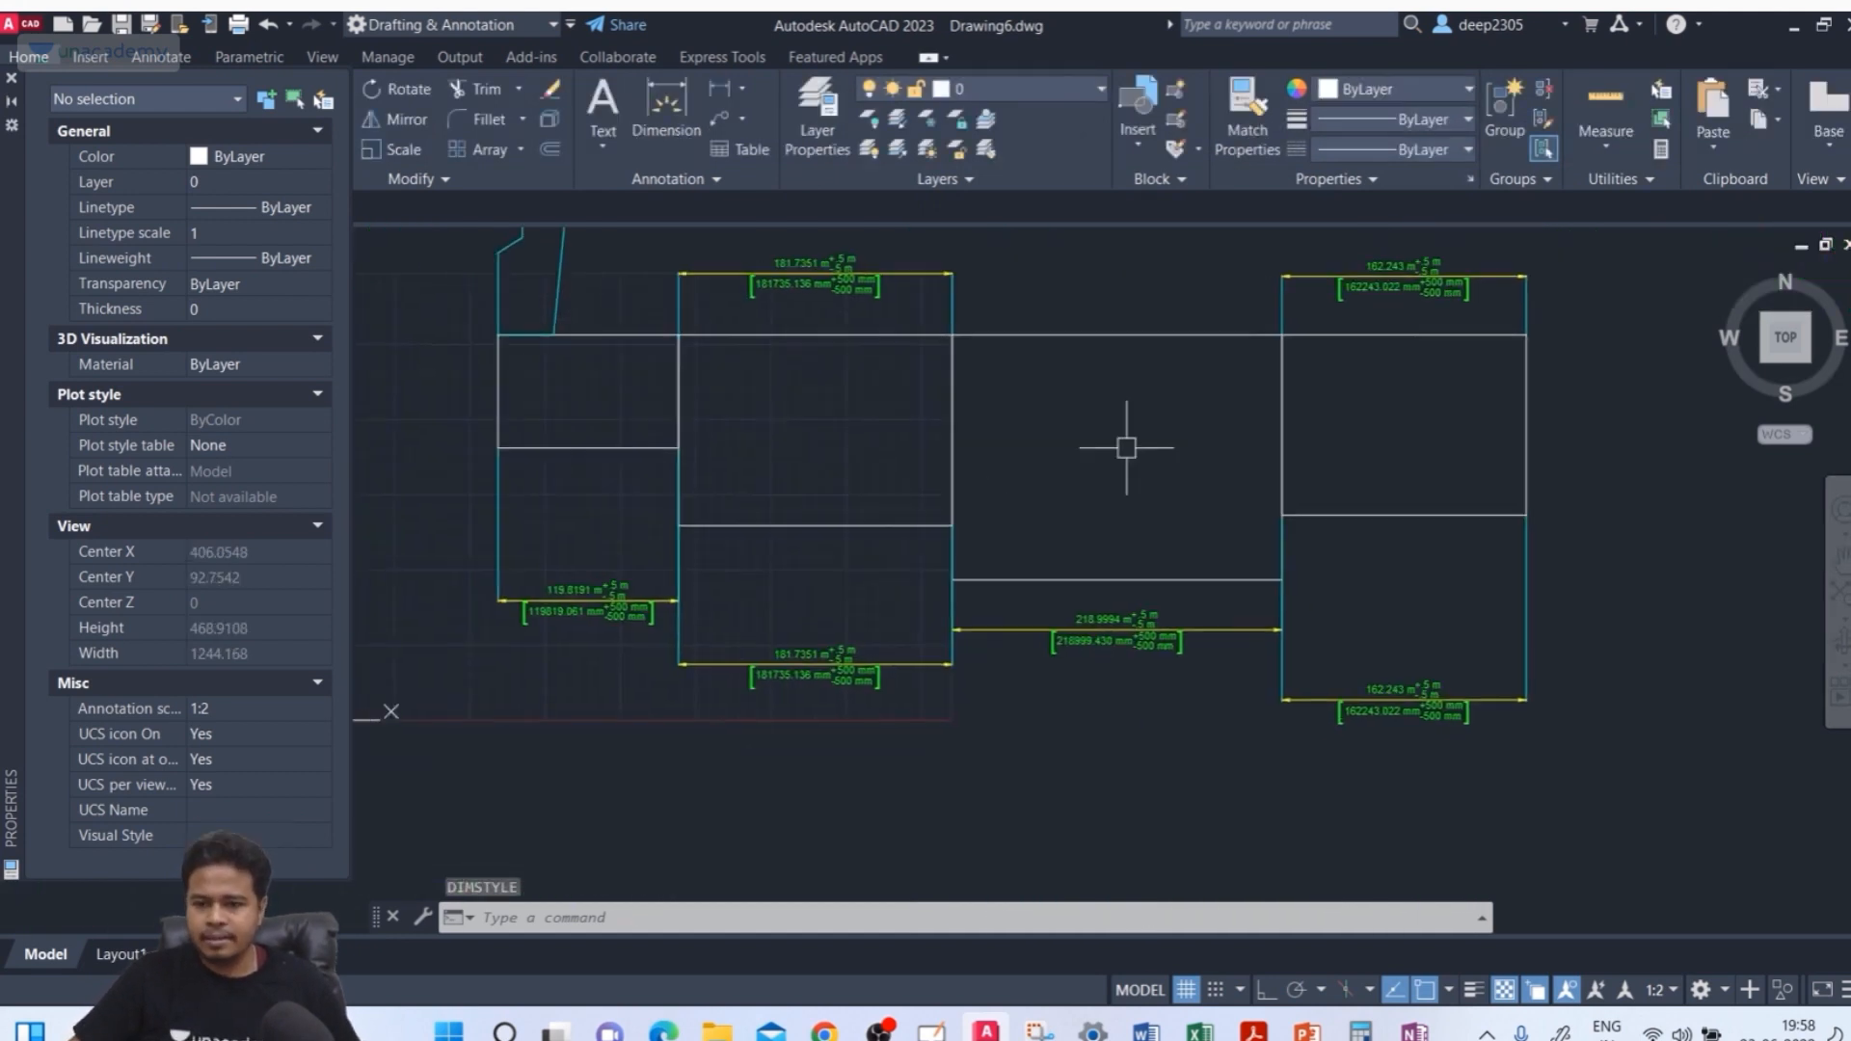
pyautogui.moveTo(1126, 447); pyautogui.dragTo(1184, 439, button='middle')
pyautogui.press('Escape')
pyautogui.press('Escape')
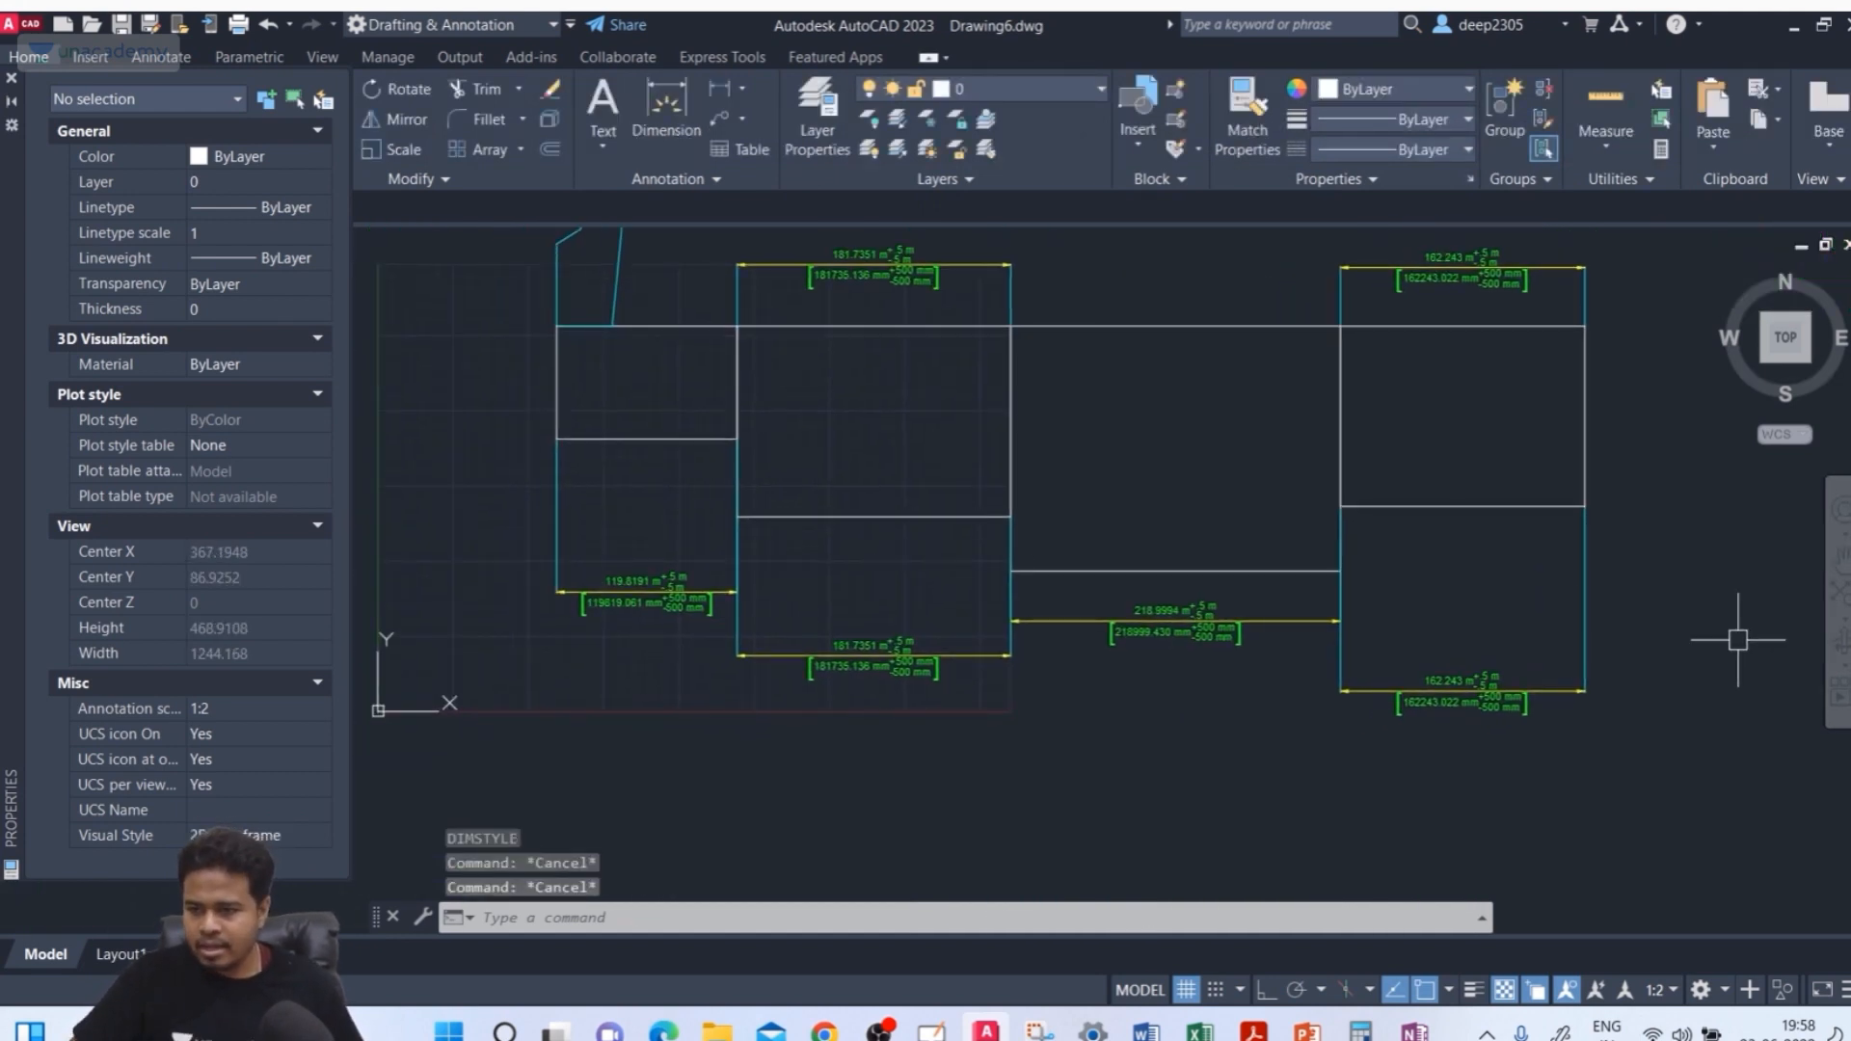
pyautogui.click(1725, 619)
pyautogui.press('Escape')
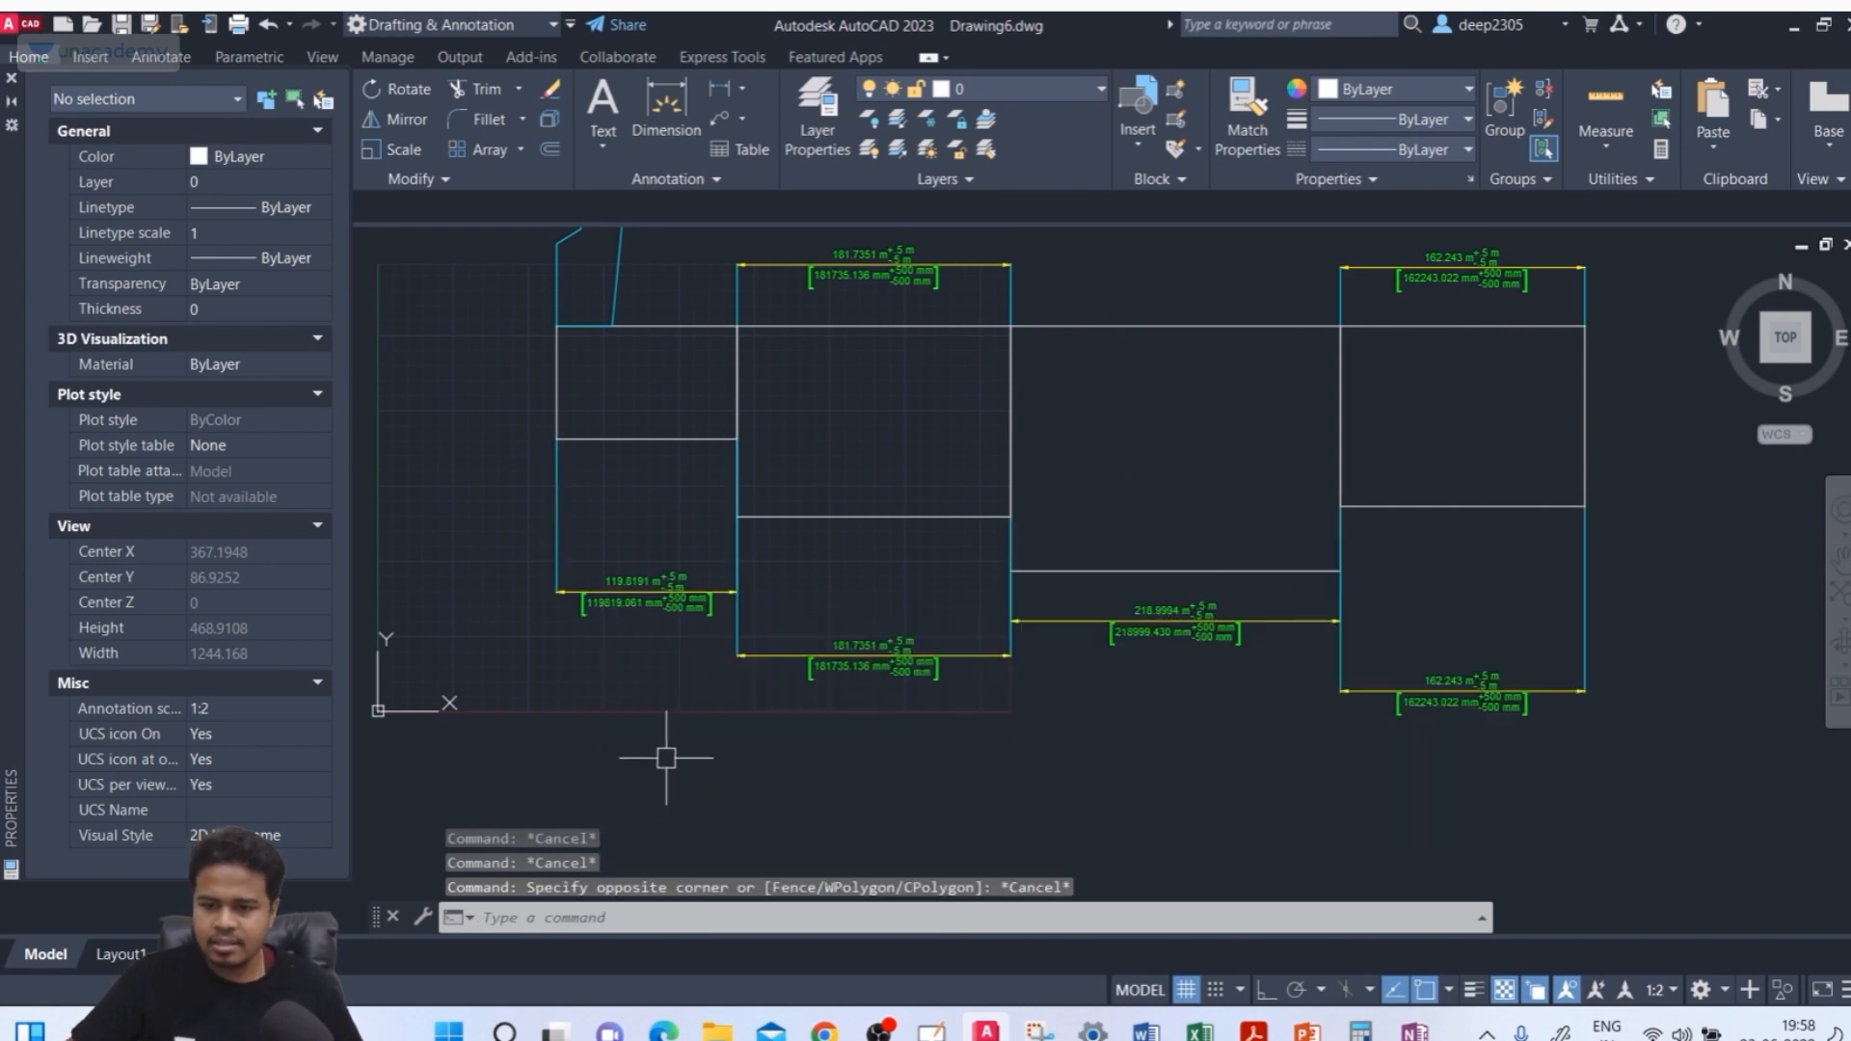
# Use the DIM command's Align option to line up the middle and right rectangles' bottom dimensions with the gap dimension between them
pyautogui.write('dim')
pyautogui.press('Return')
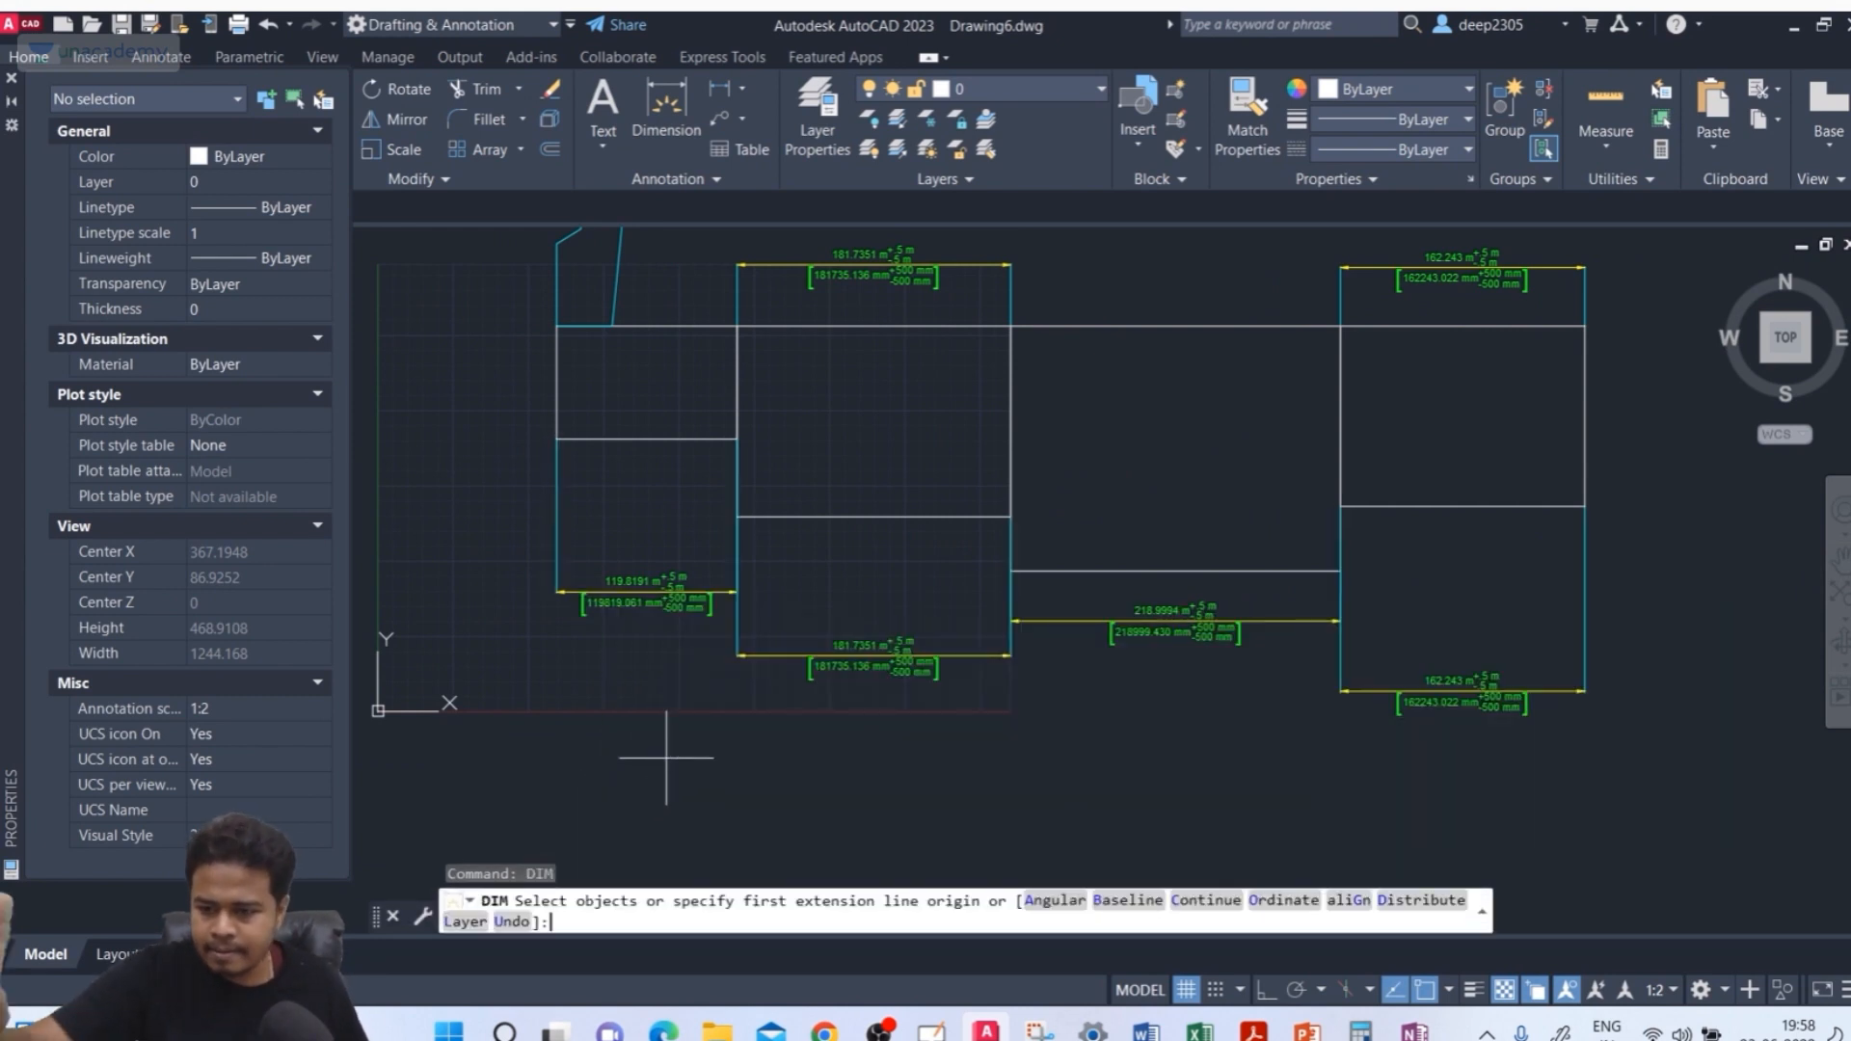
pyautogui.click(1350, 900)
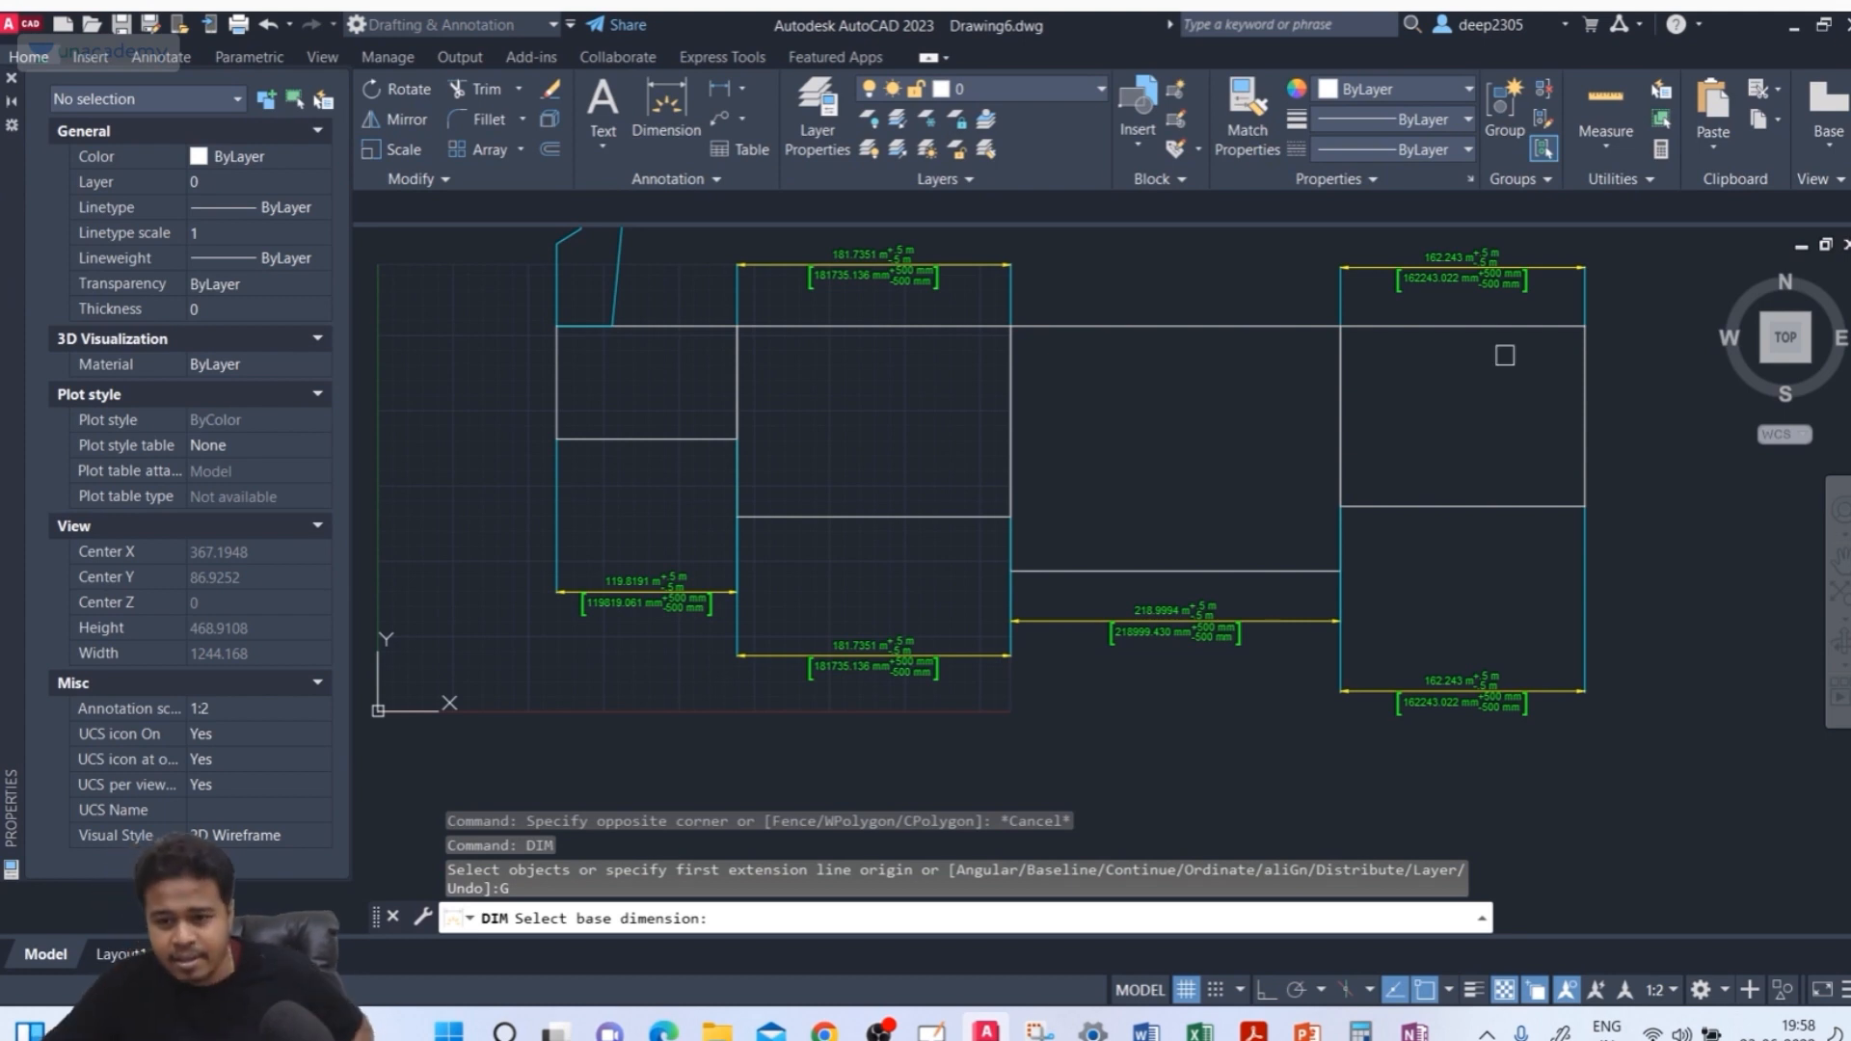
pyautogui.click(1150, 638)
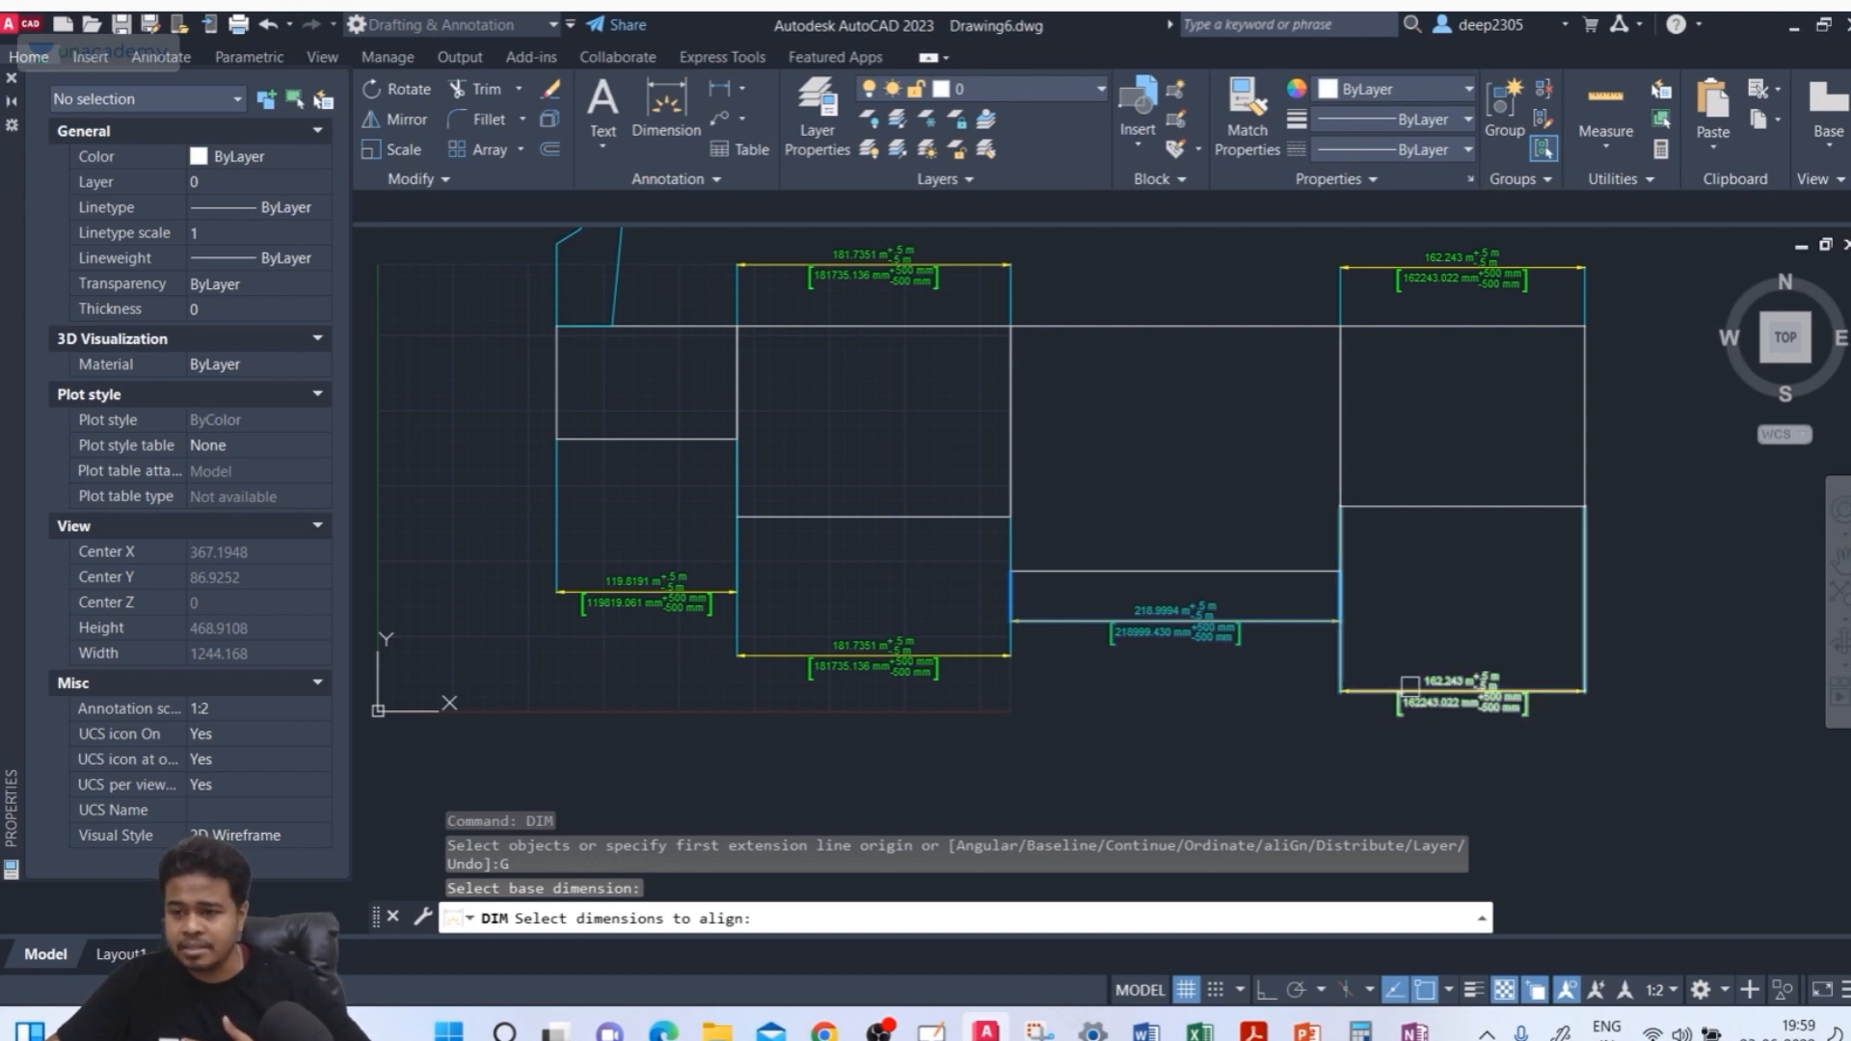
pyautogui.click(1417, 692)
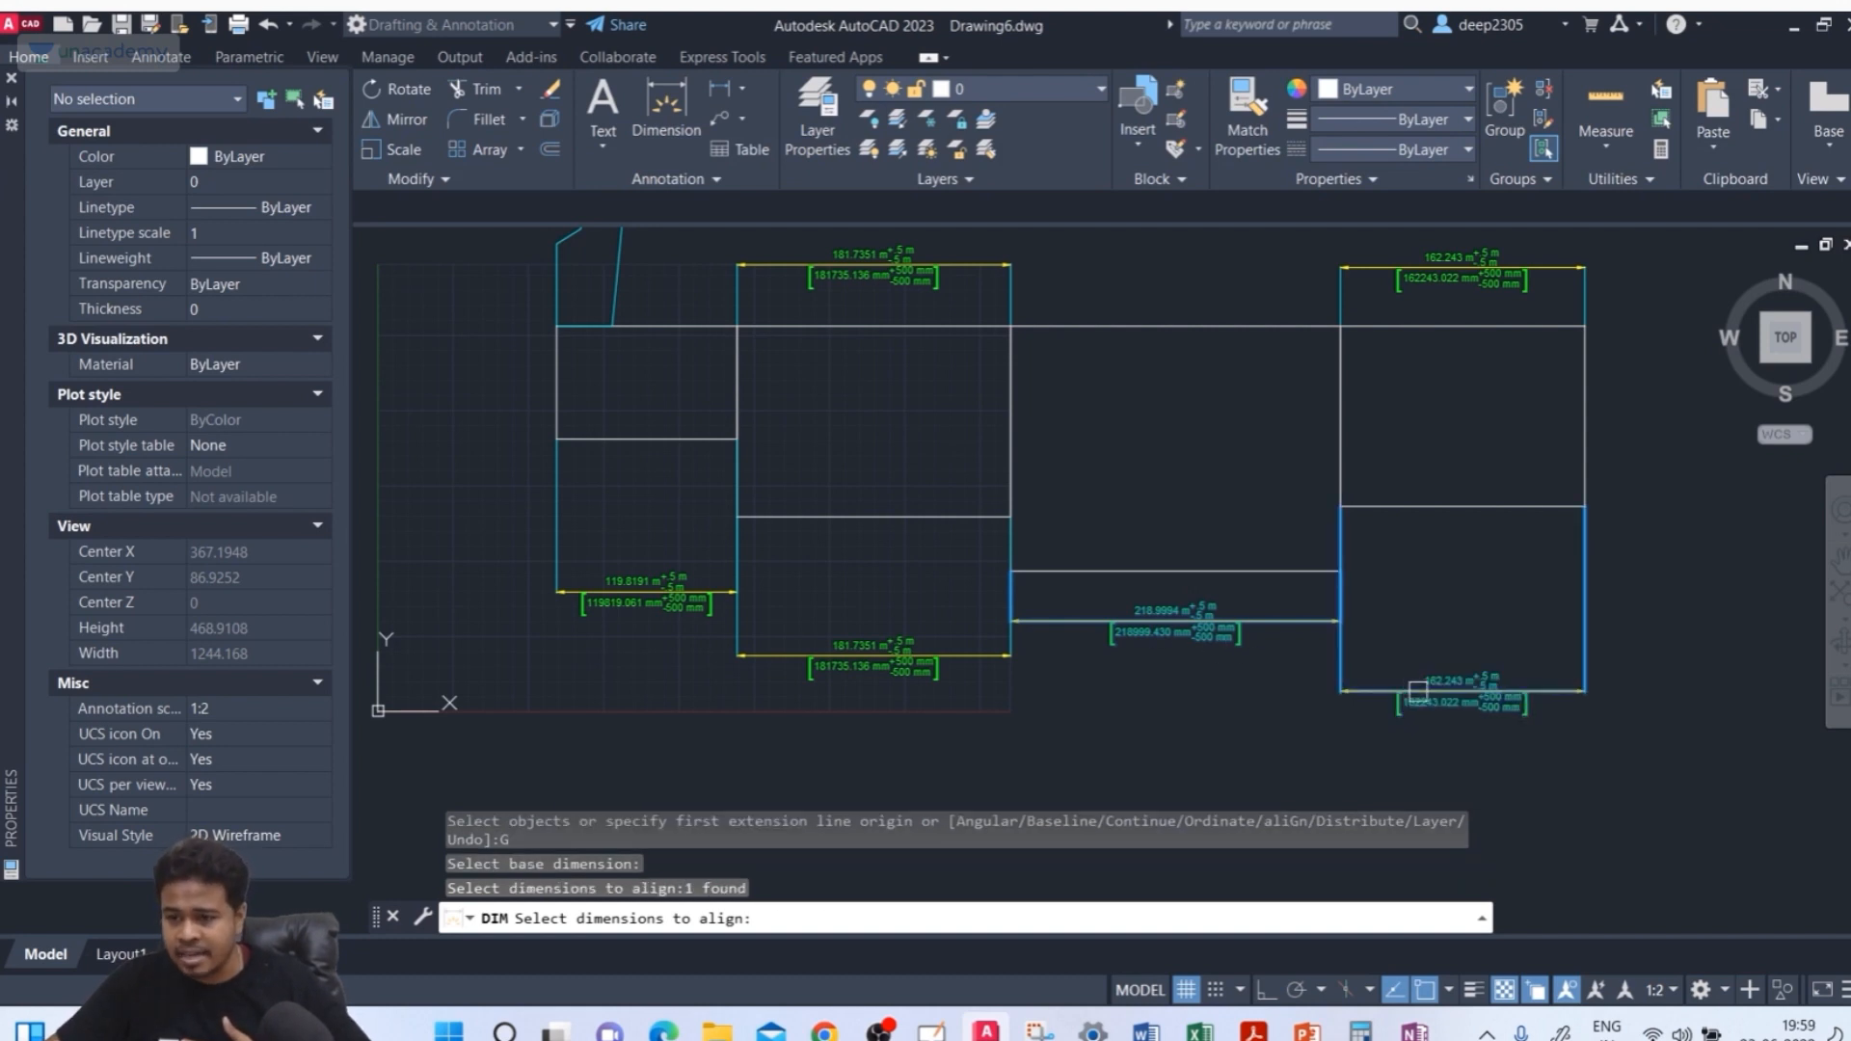
pyautogui.click(903, 669)
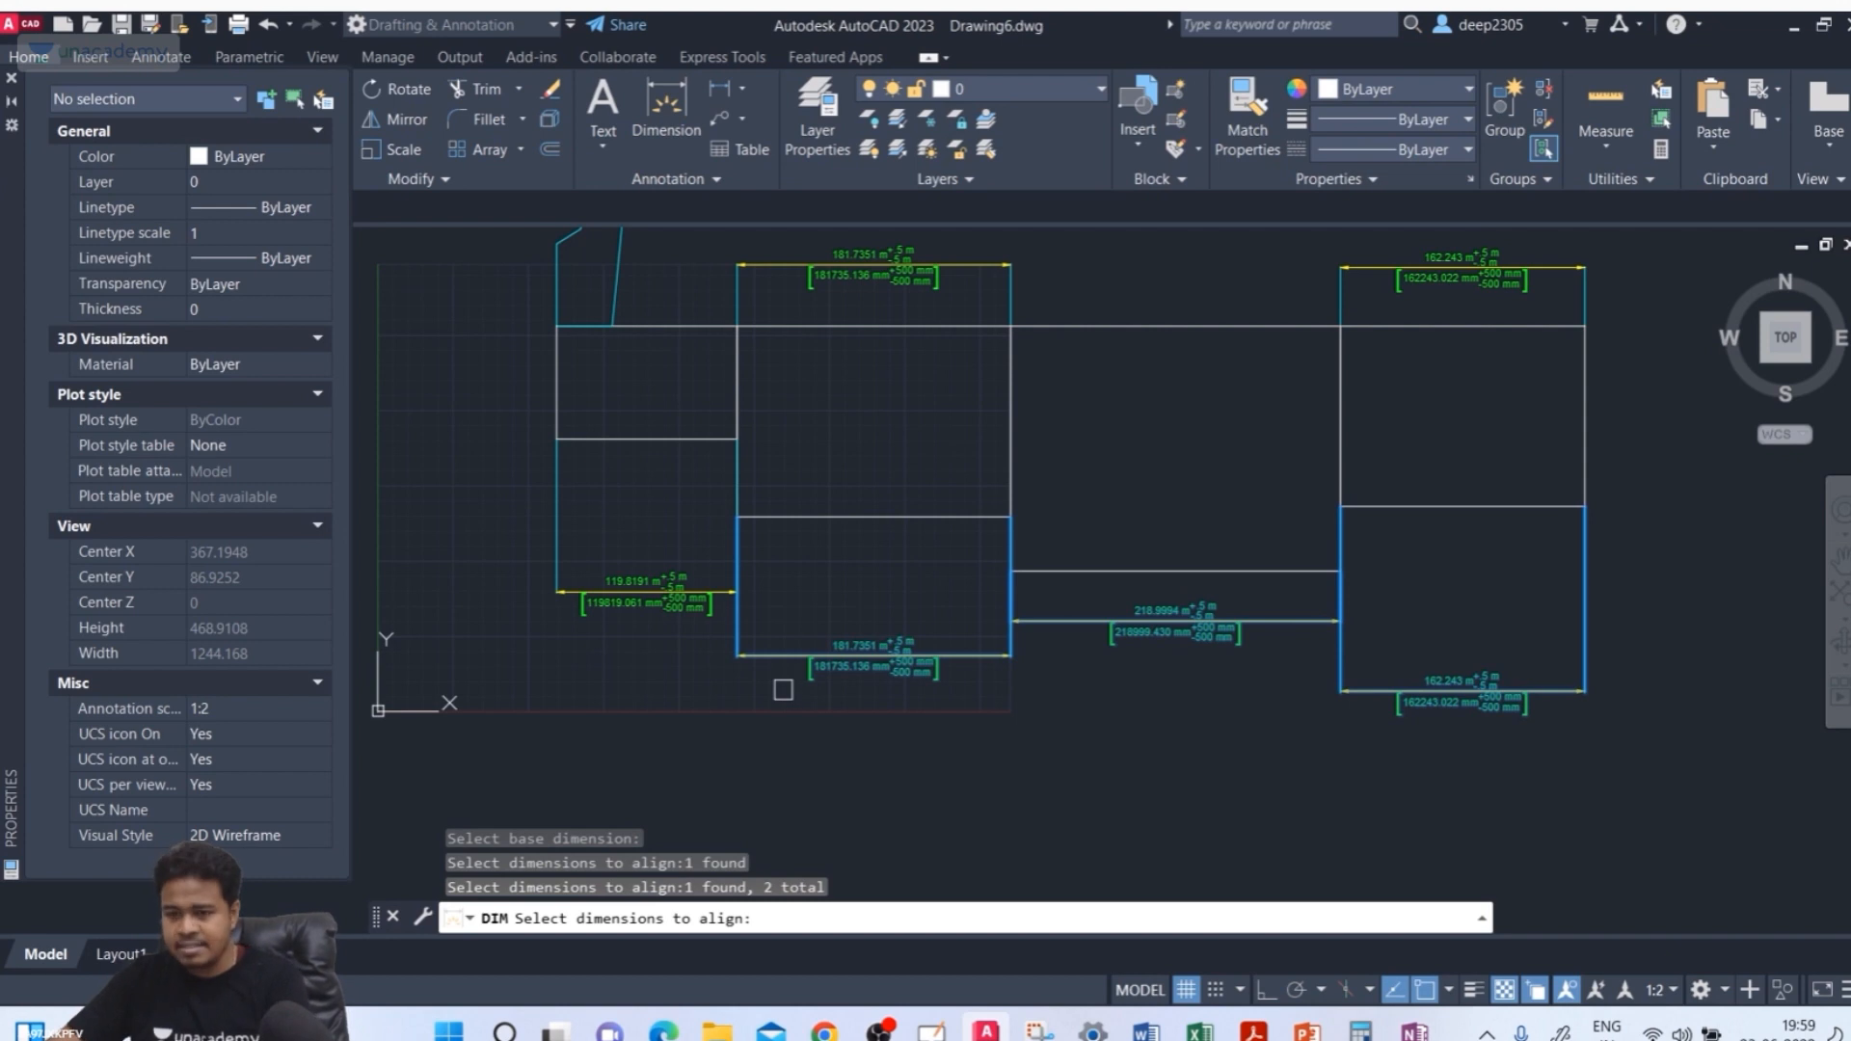
pyautogui.press('Return')
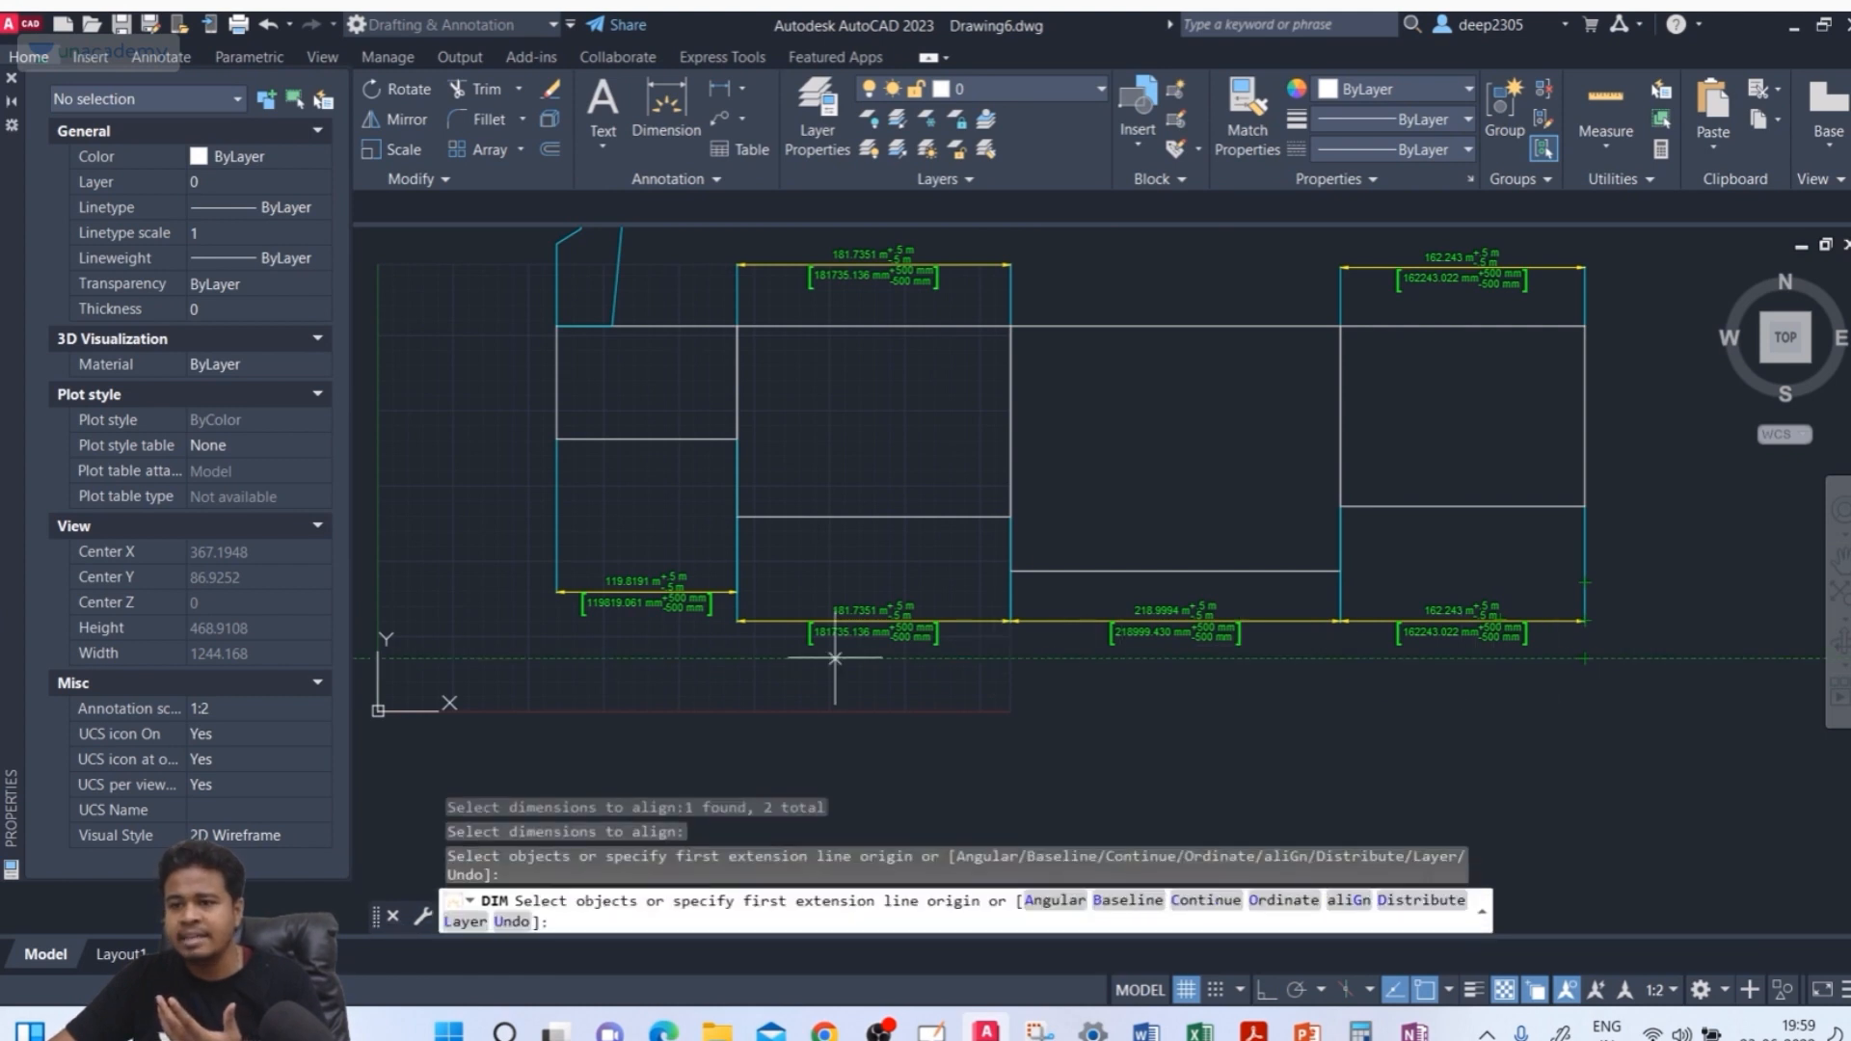
# Align the left rectangle's bottom dimension with the middle rectangle's bottom dimension
pyautogui.click(1350, 900)
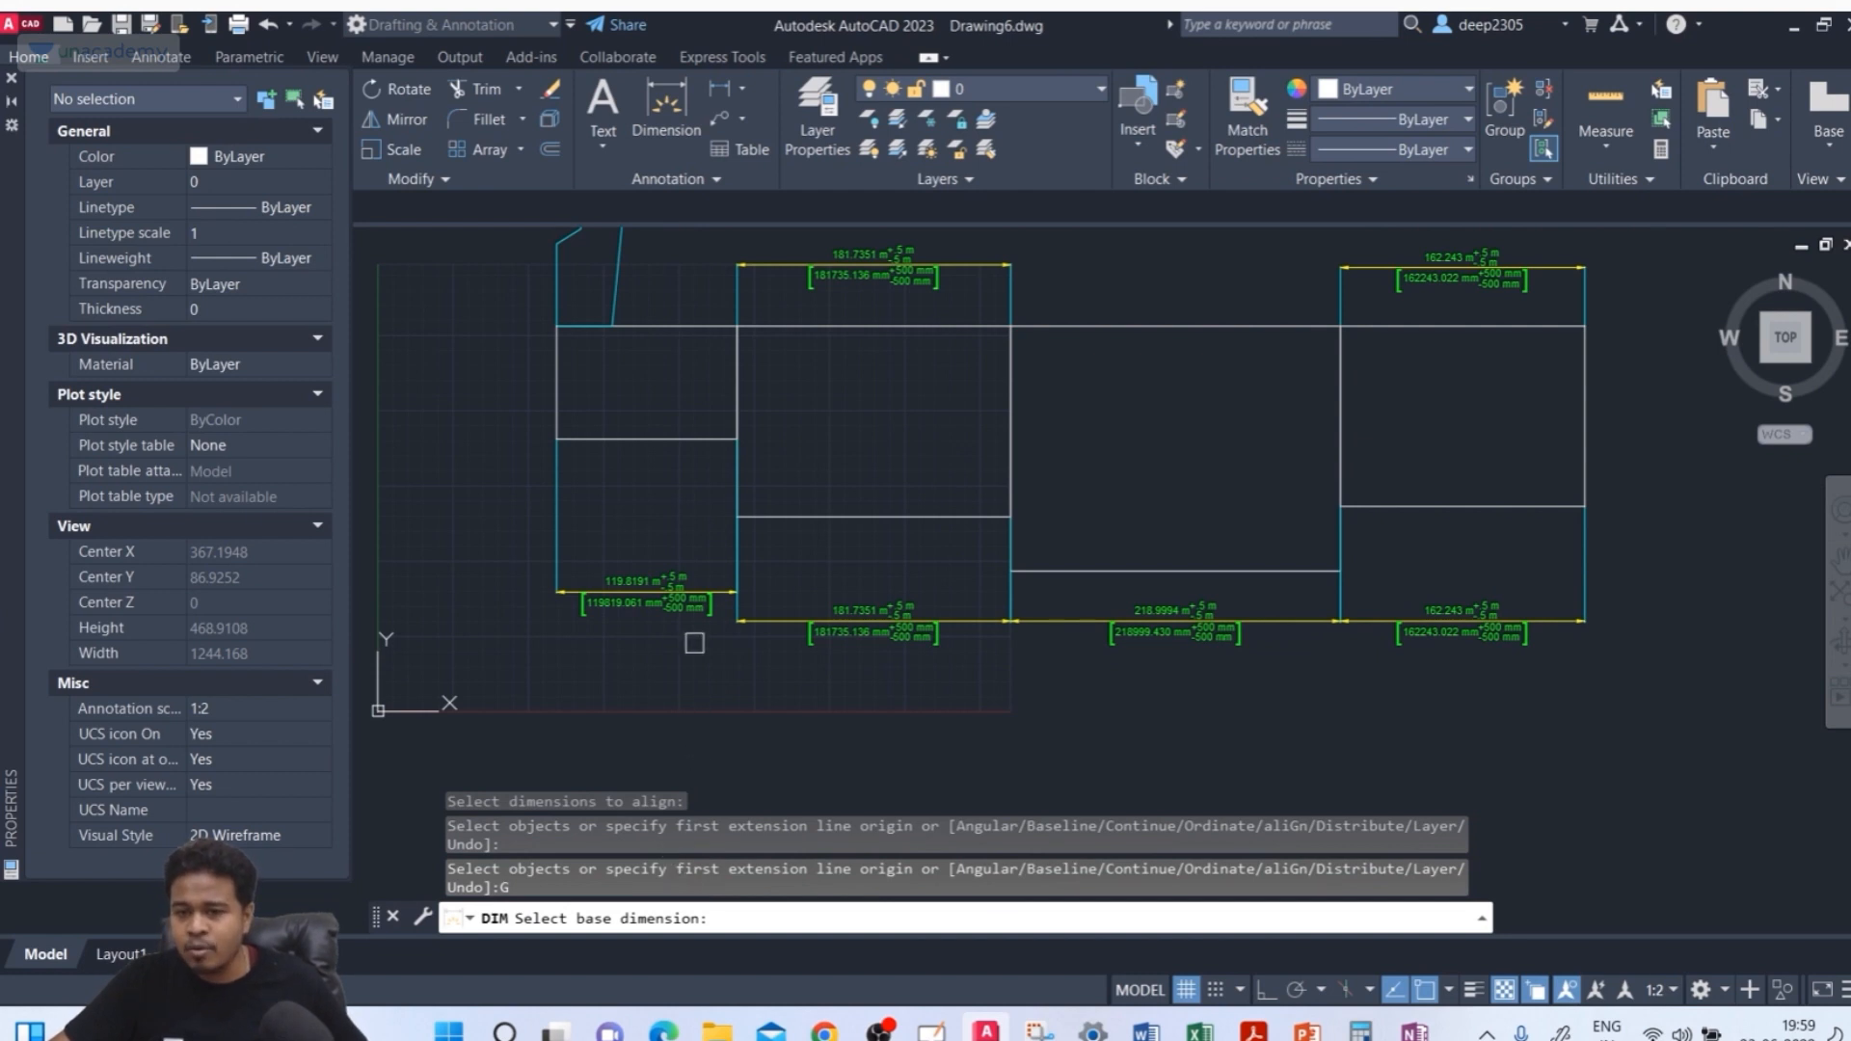
pyautogui.click(877, 637)
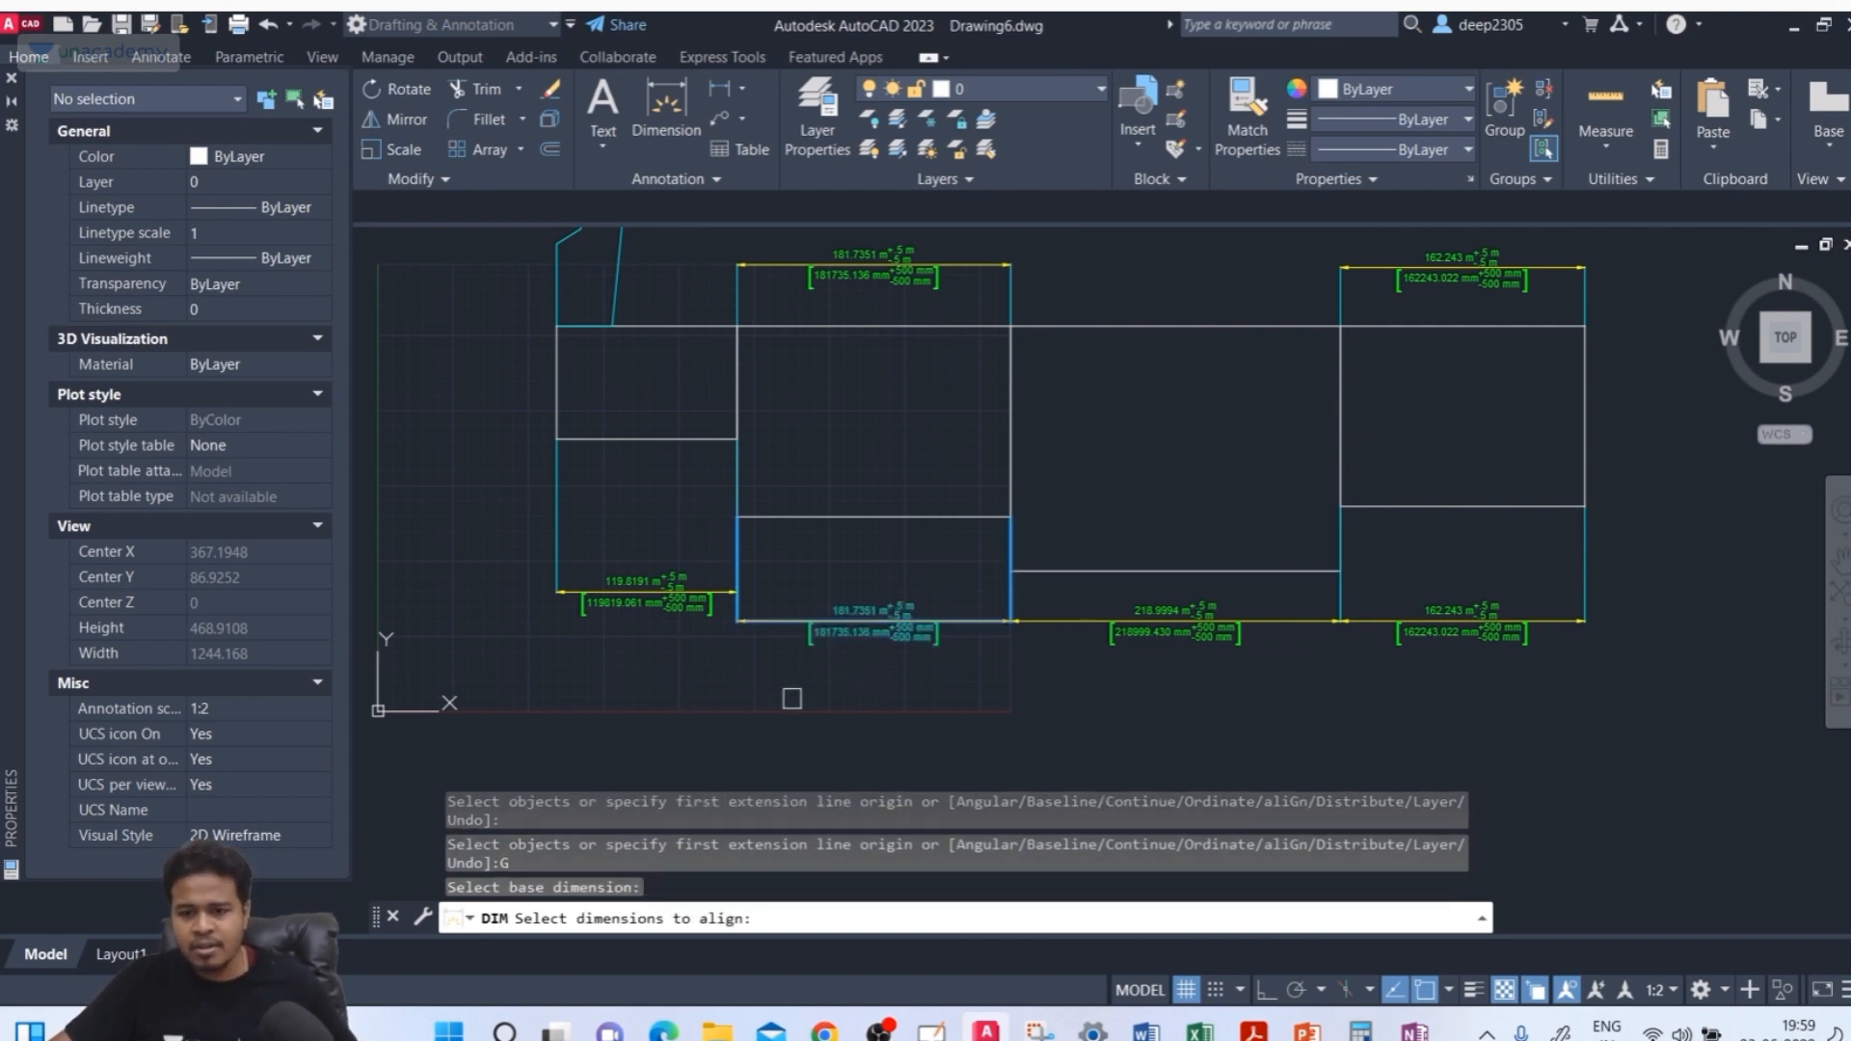
pyautogui.click(652, 604)
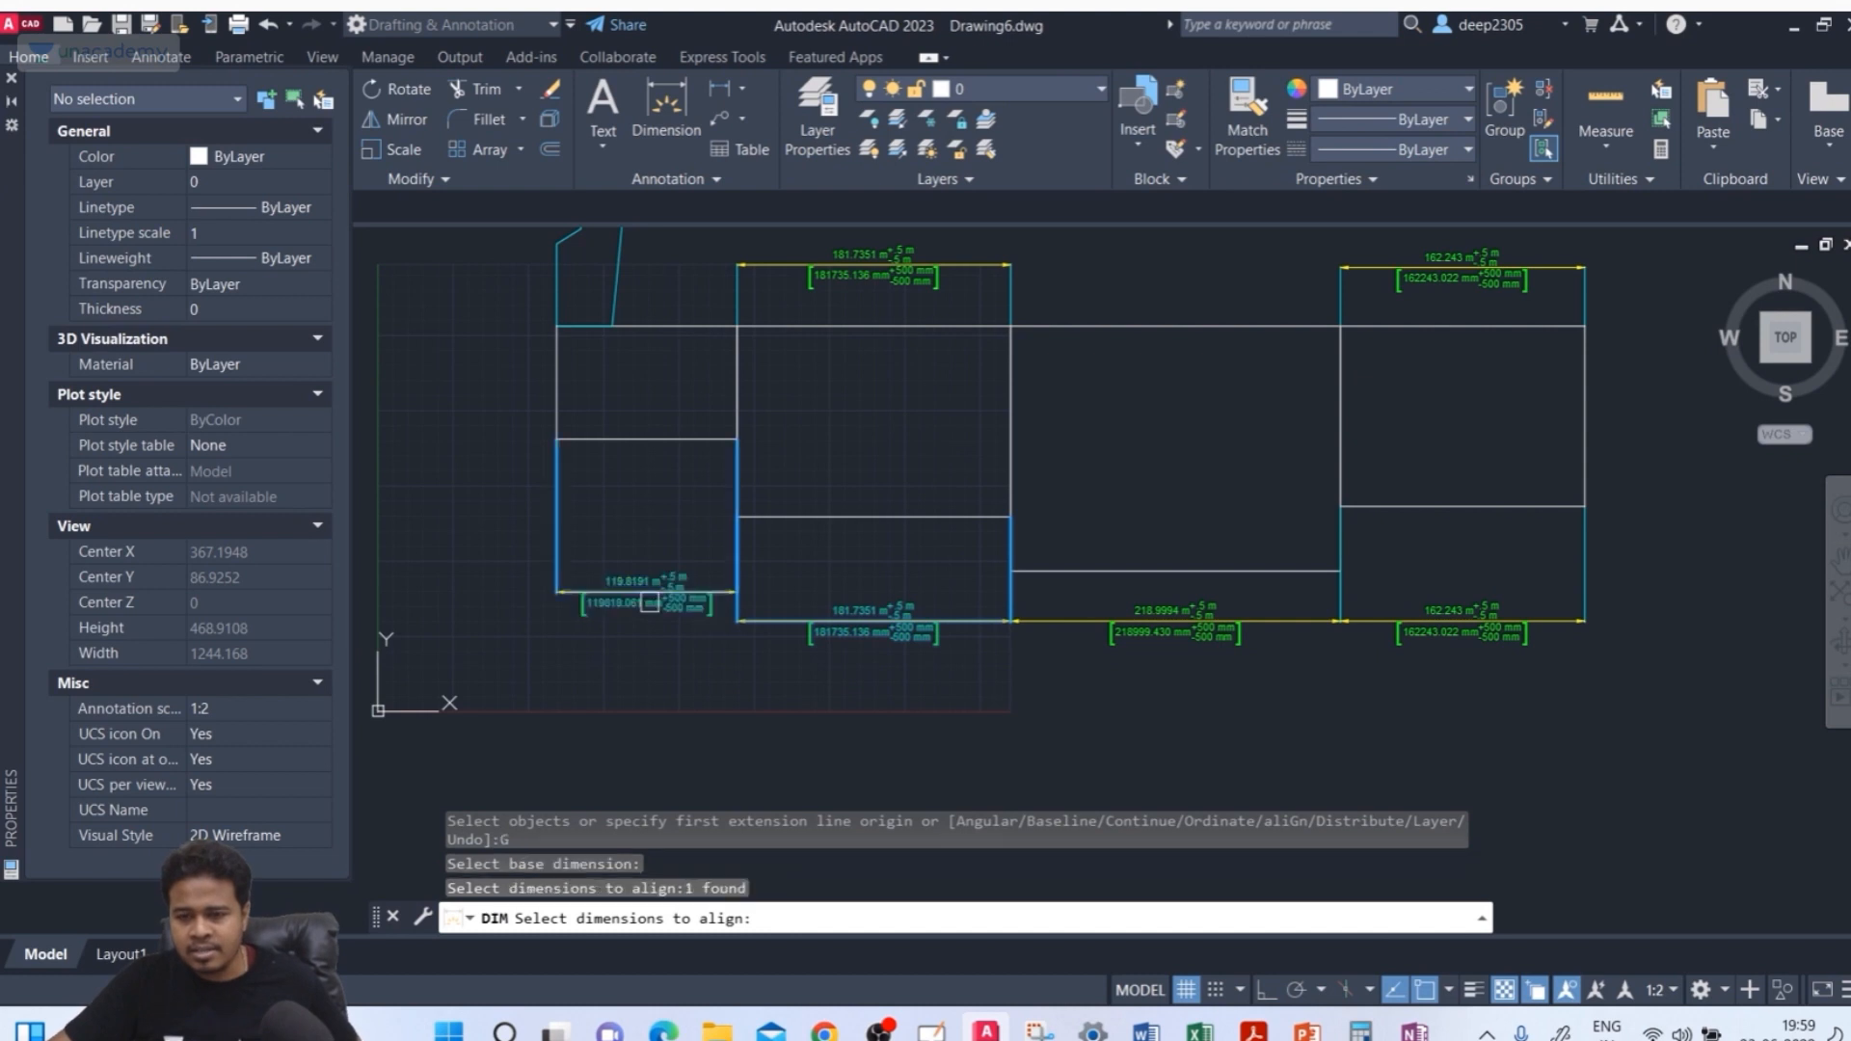
pyautogui.press('Return')
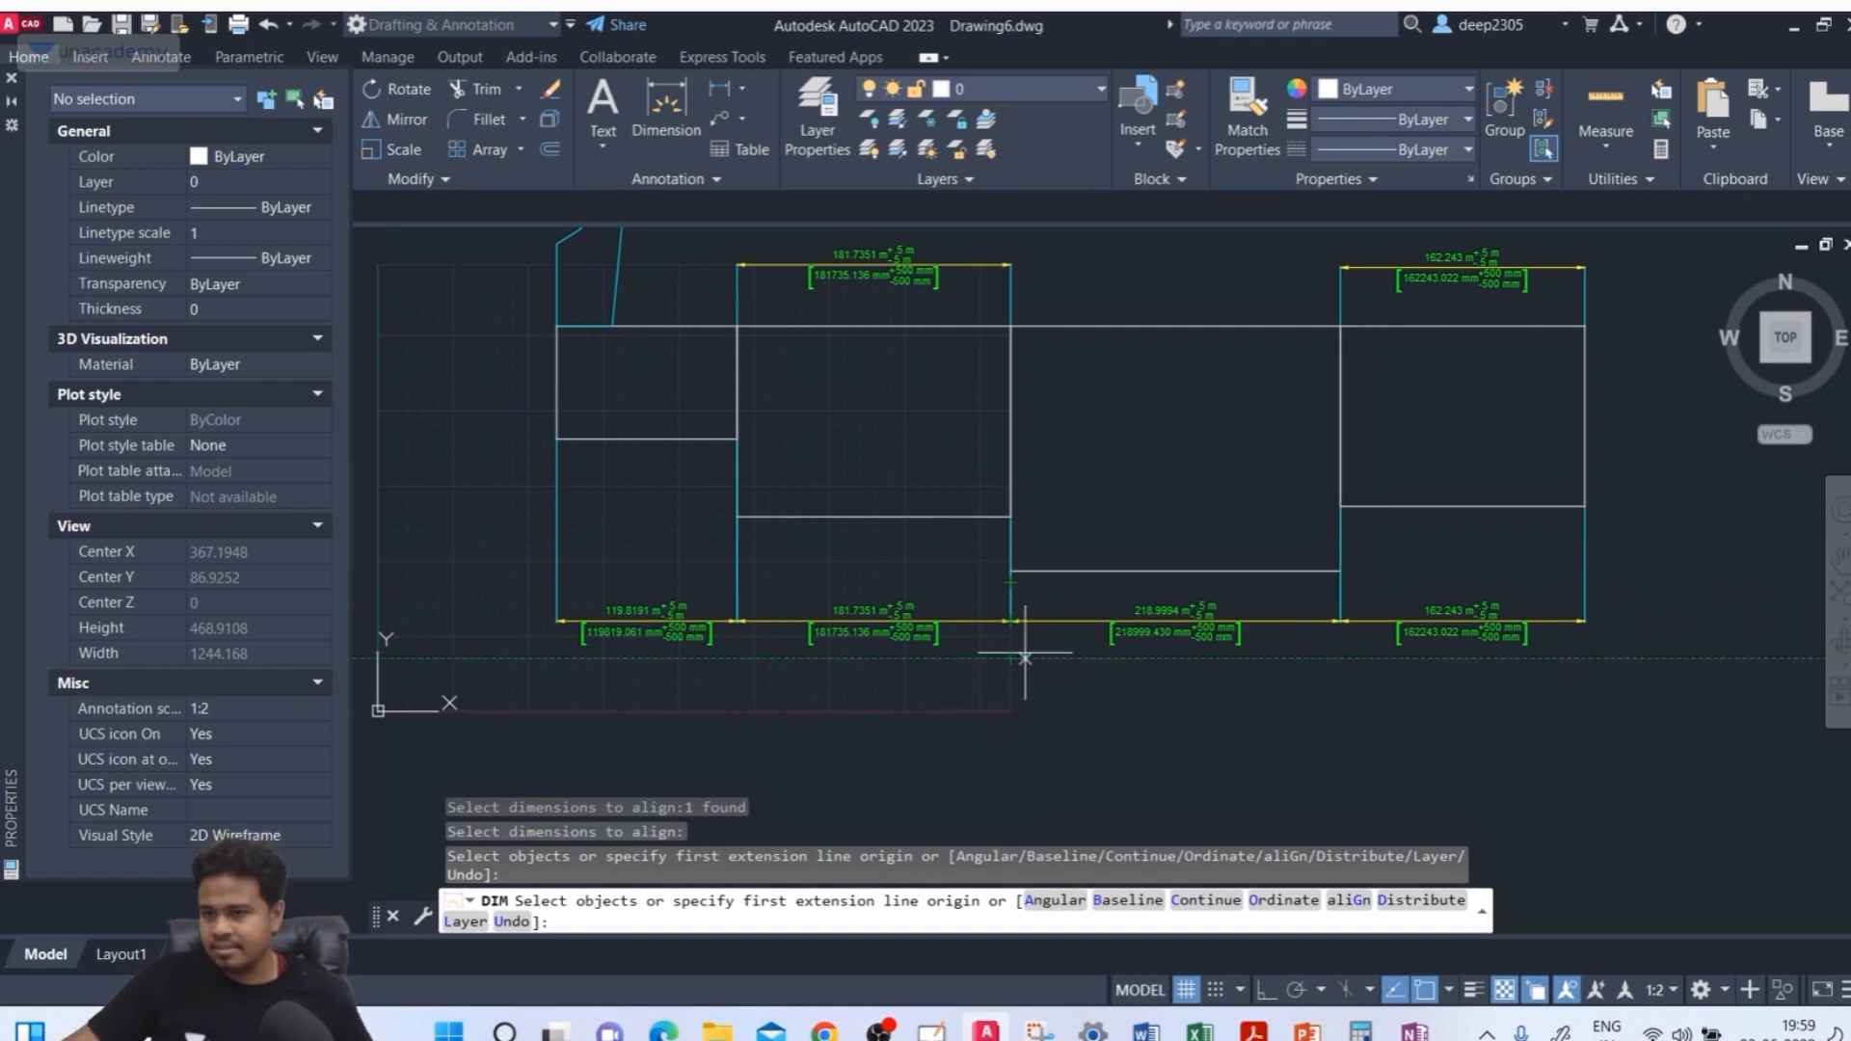
pyautogui.moveTo(1038, 660); pyautogui.dragTo(1073, 603, button='middle')
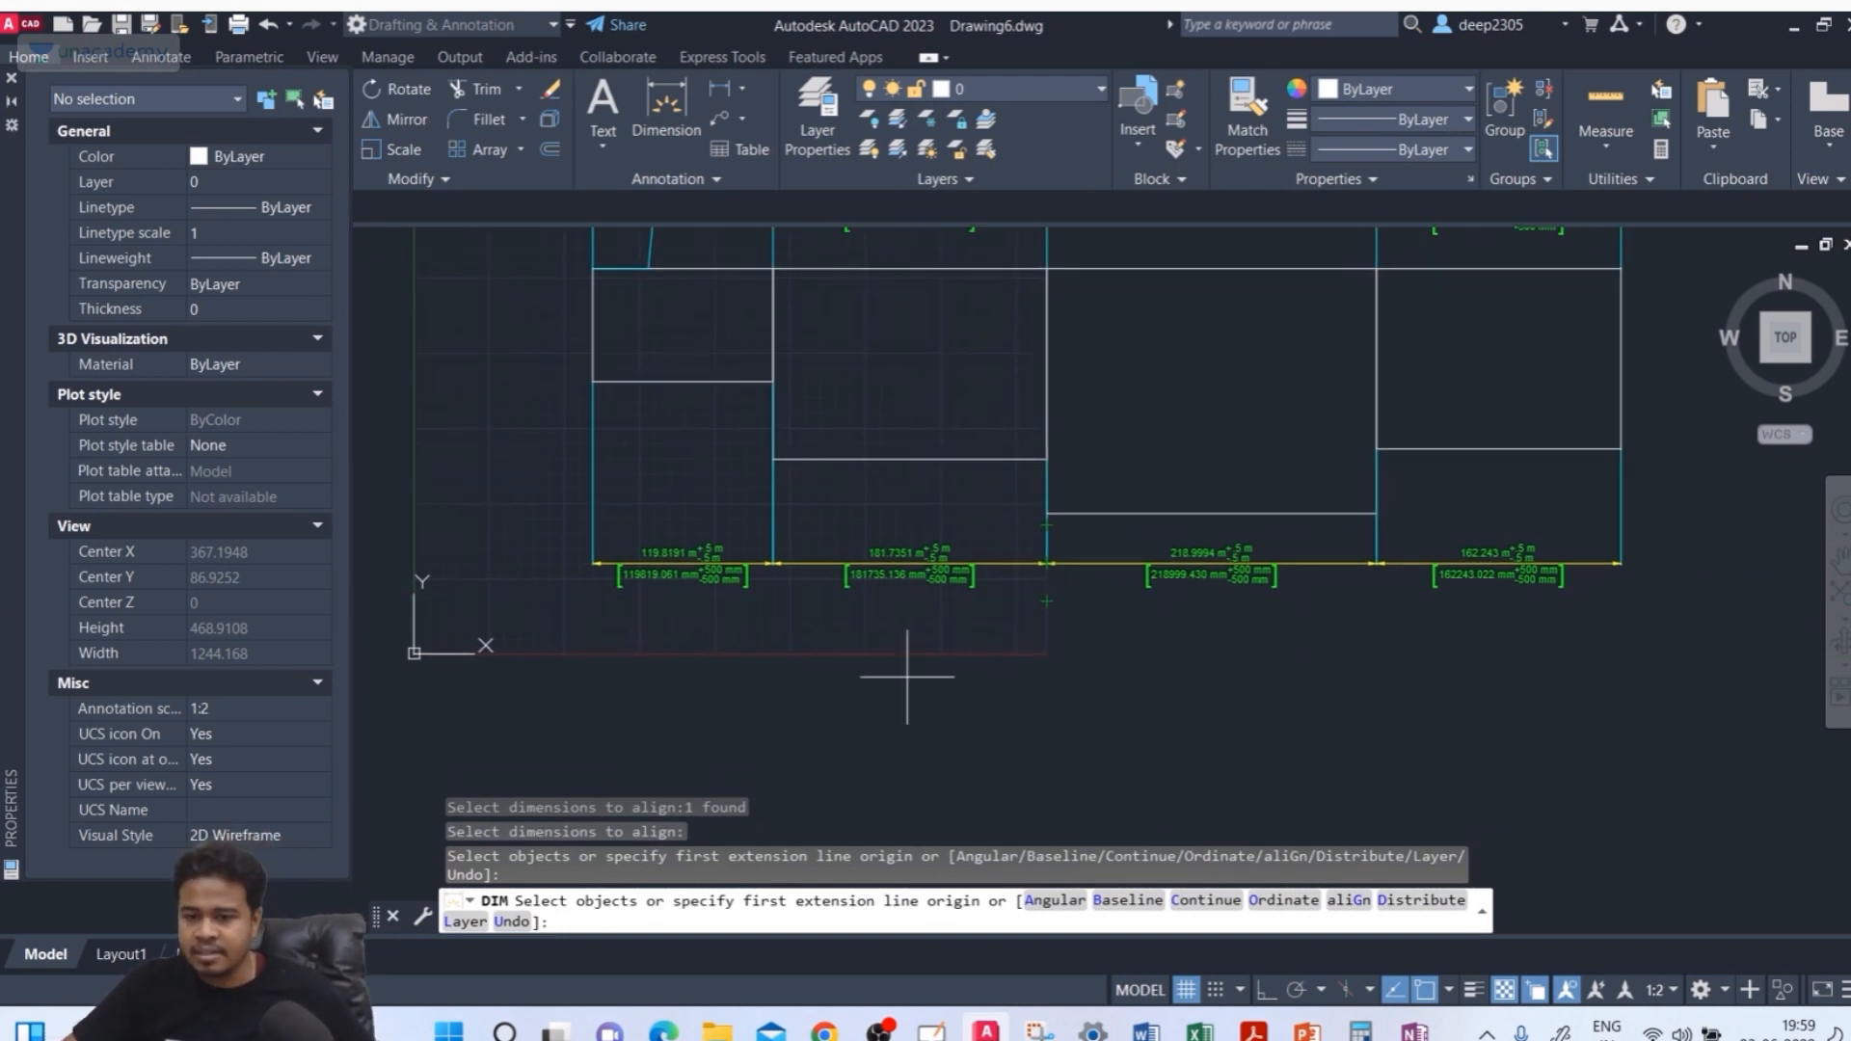
pyautogui.click(466, 922)
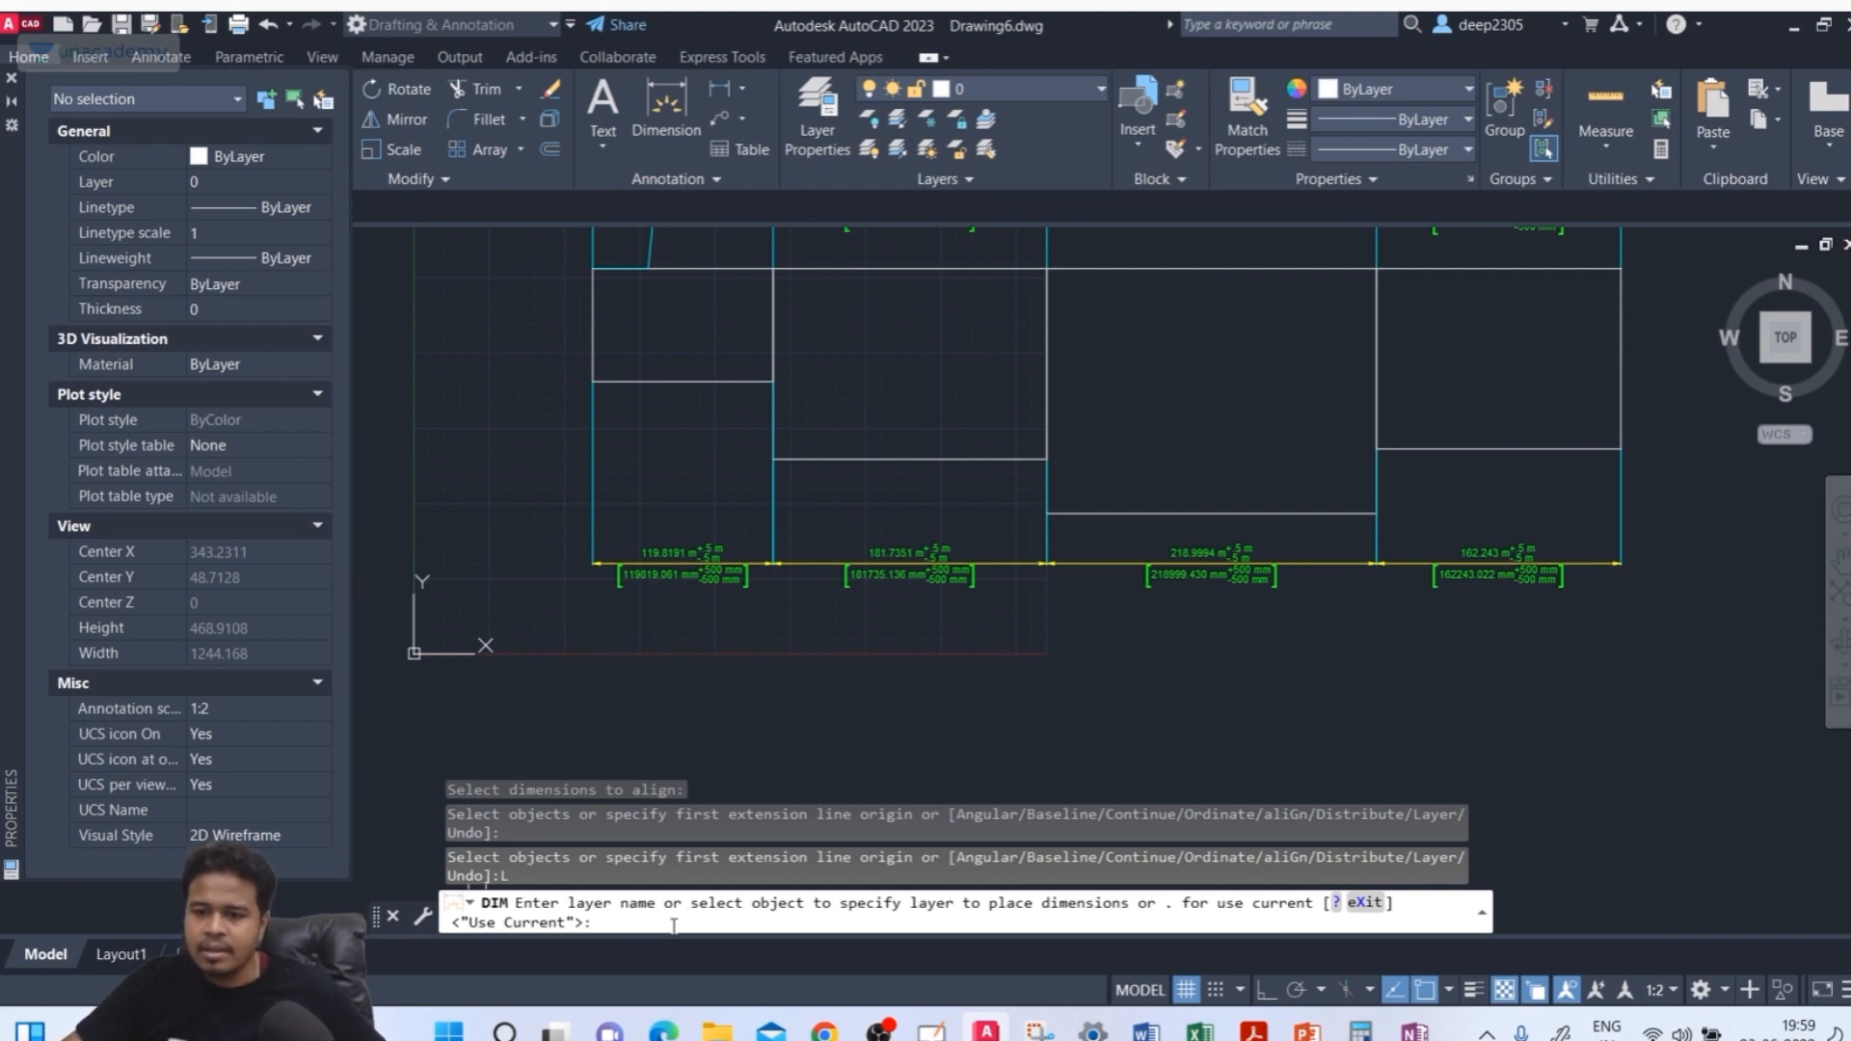
pyautogui.press('Return')
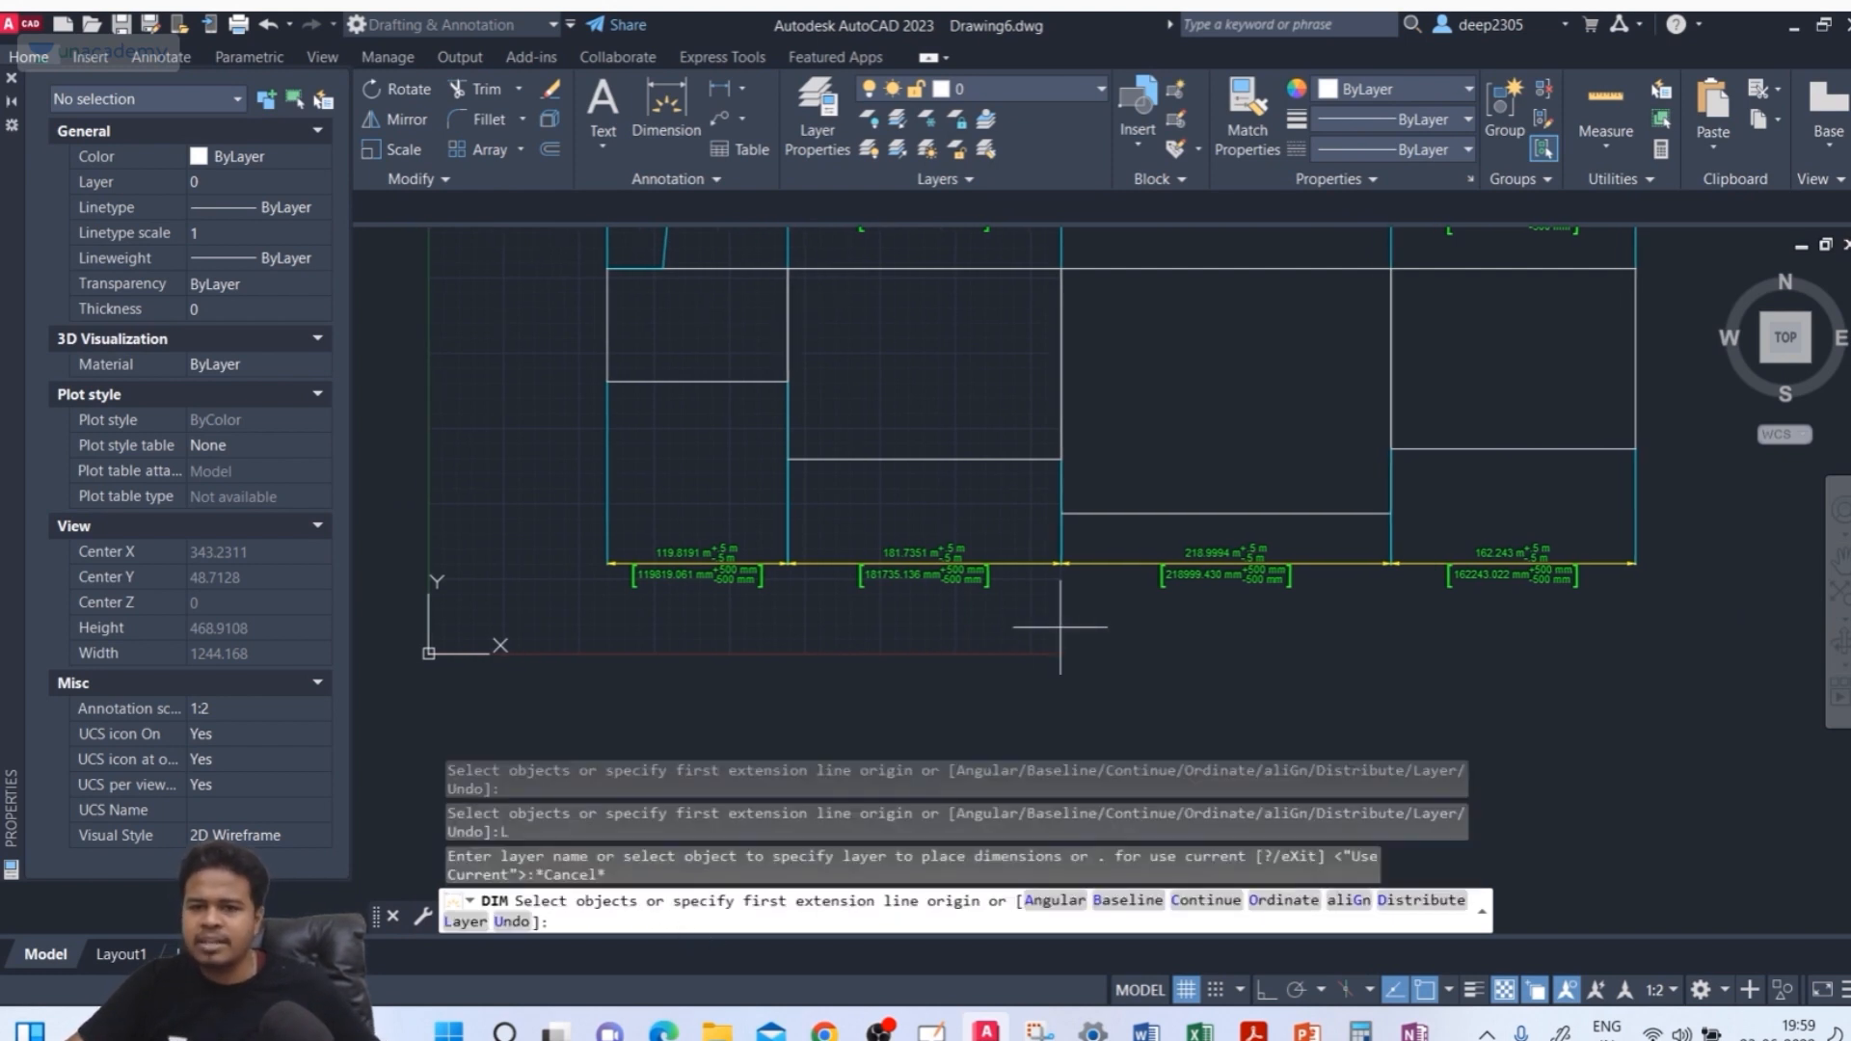
pyautogui.scroll(-4, 964, 597)
pyautogui.scroll(4, 906, 568)
pyautogui.press('Return')
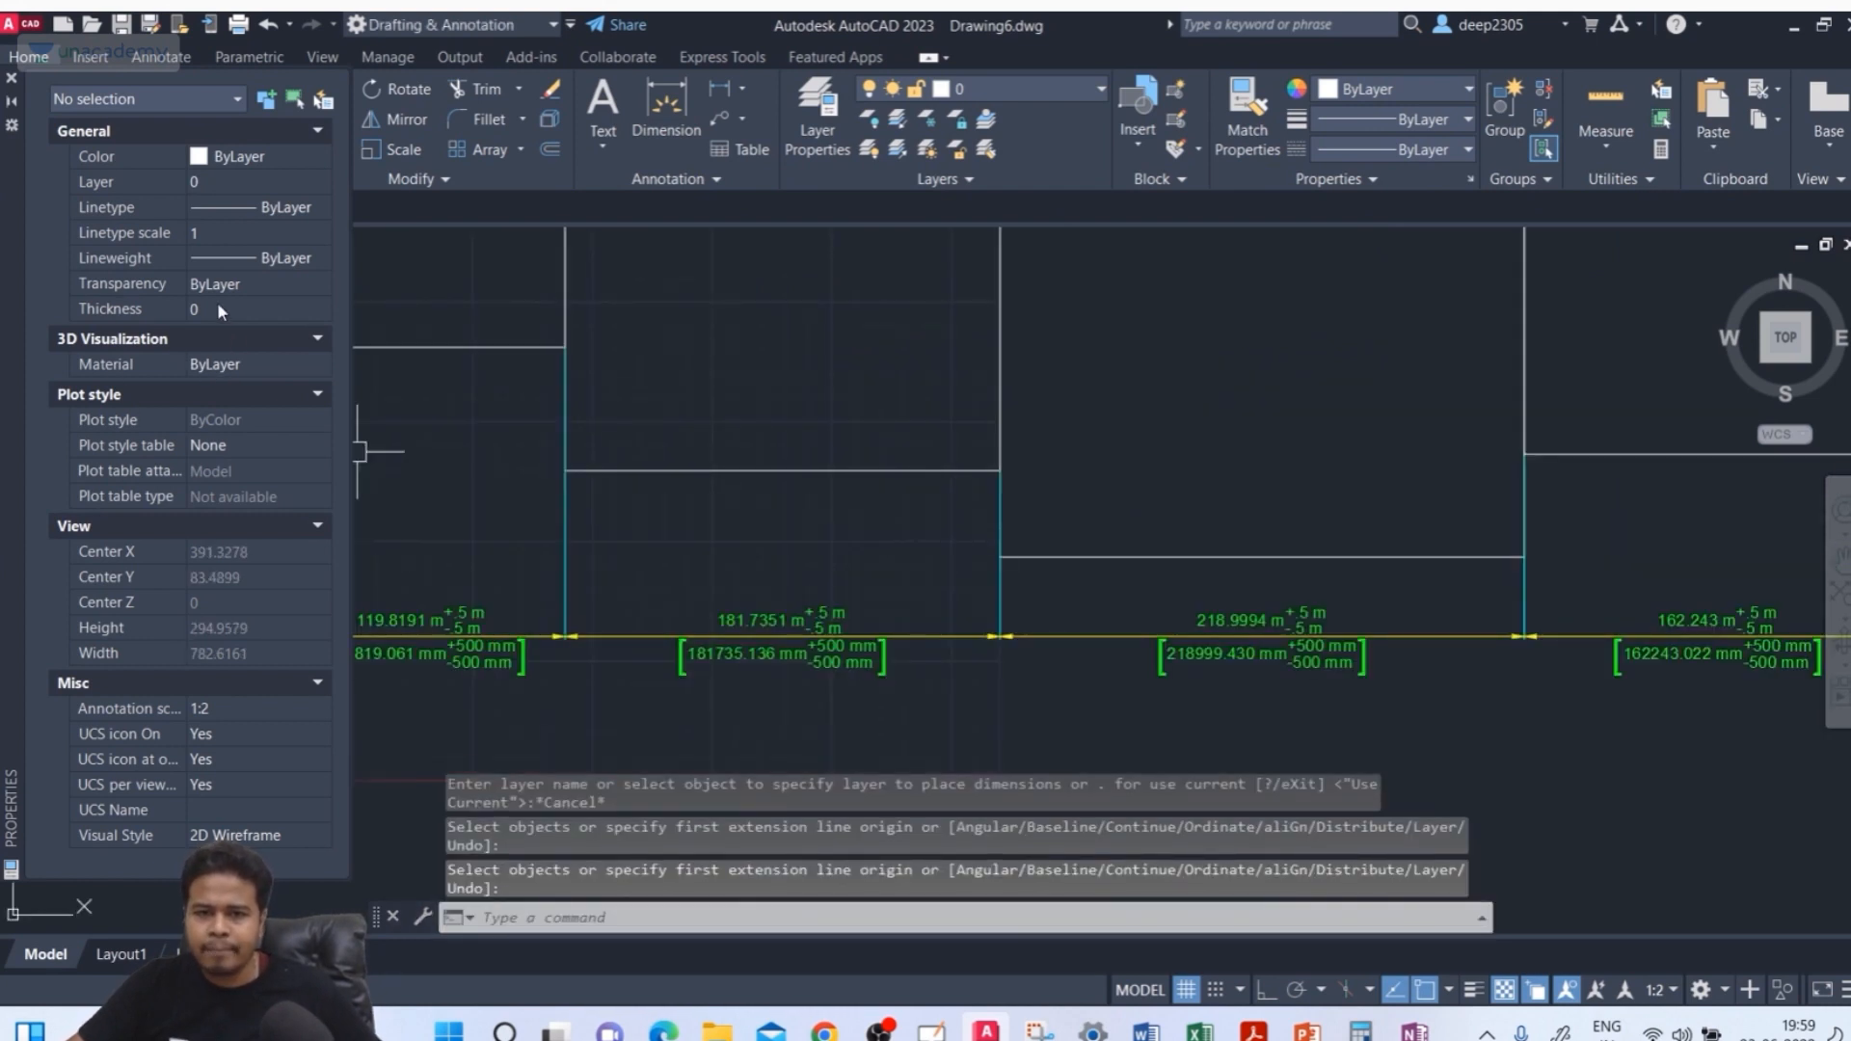
# Select the middle rectangle's bottom dimension to review its properties, then deselect it
pyautogui.click(822, 637)
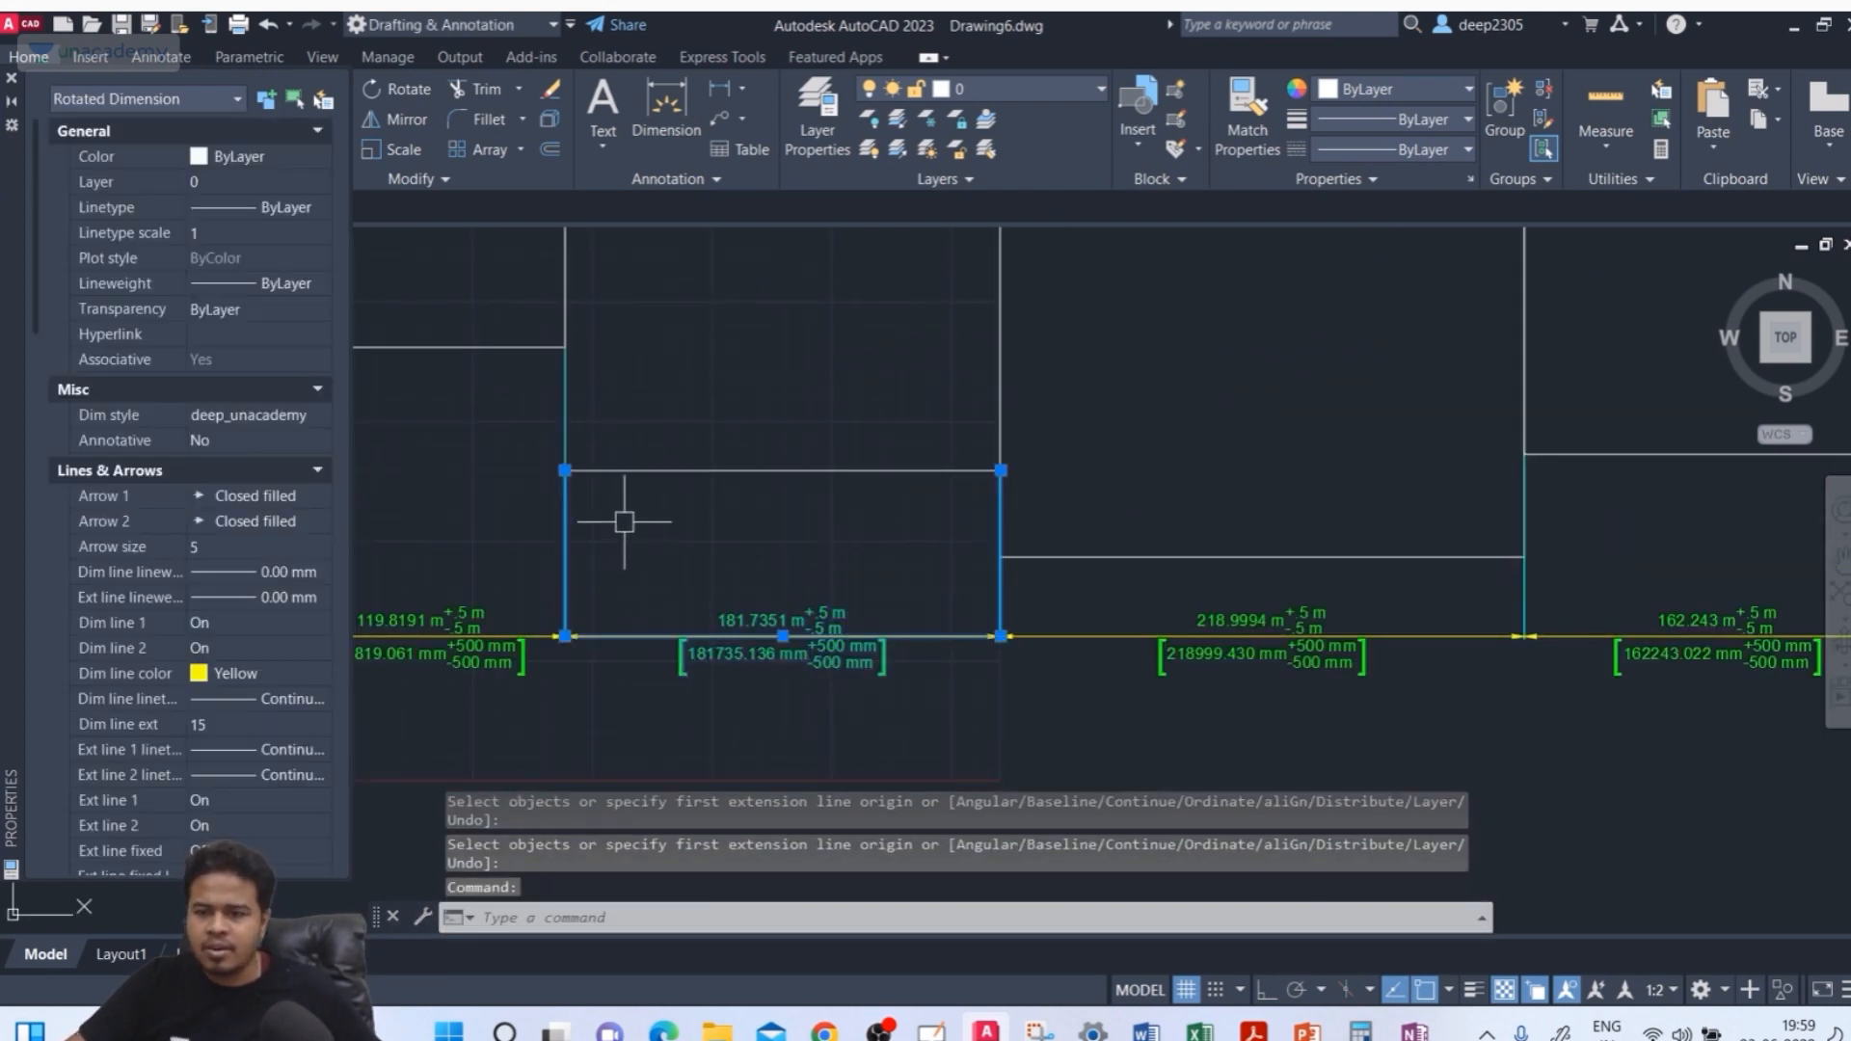
pyautogui.scroll(-4, 625, 521)
pyautogui.press('Escape')
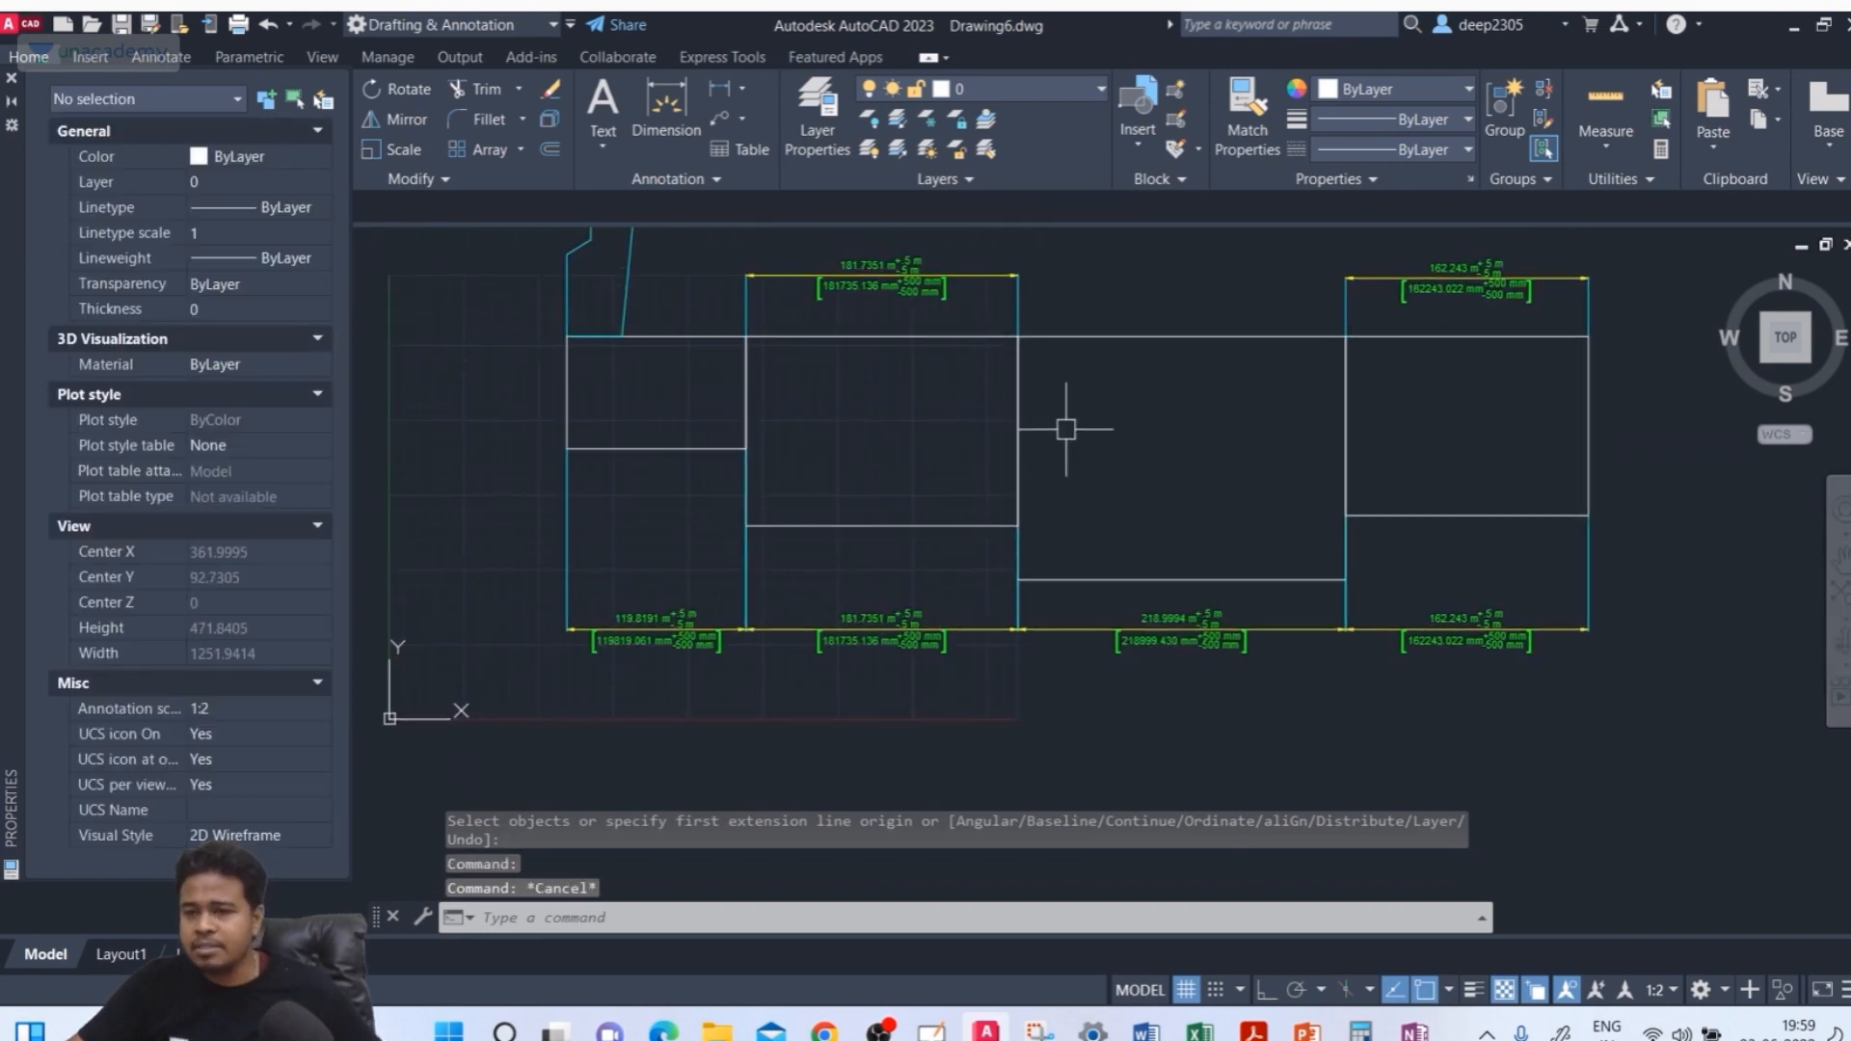
pyautogui.moveTo(1065, 429); pyautogui.dragTo(1032, 434, button='middle')
pyautogui.click(998, 90)
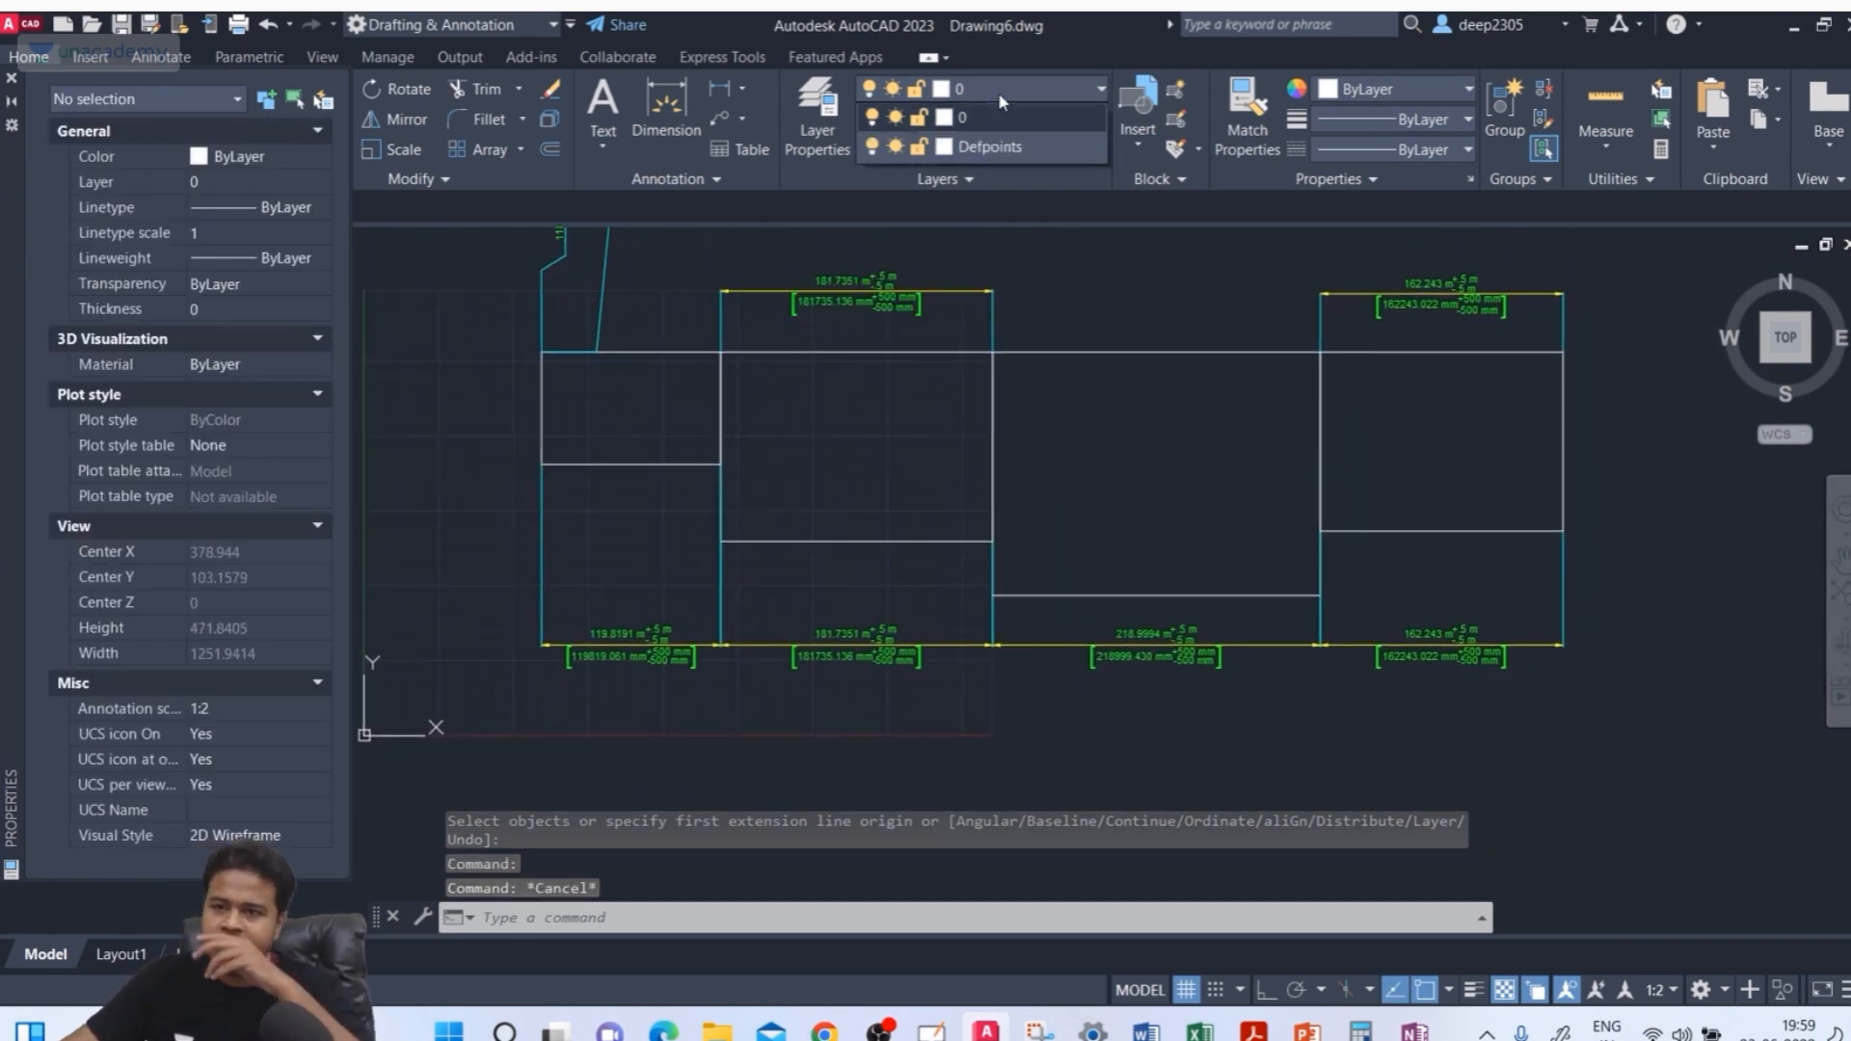
pyautogui.moveTo(1146, 445); pyautogui.dragTo(1199, 552, button='middle')
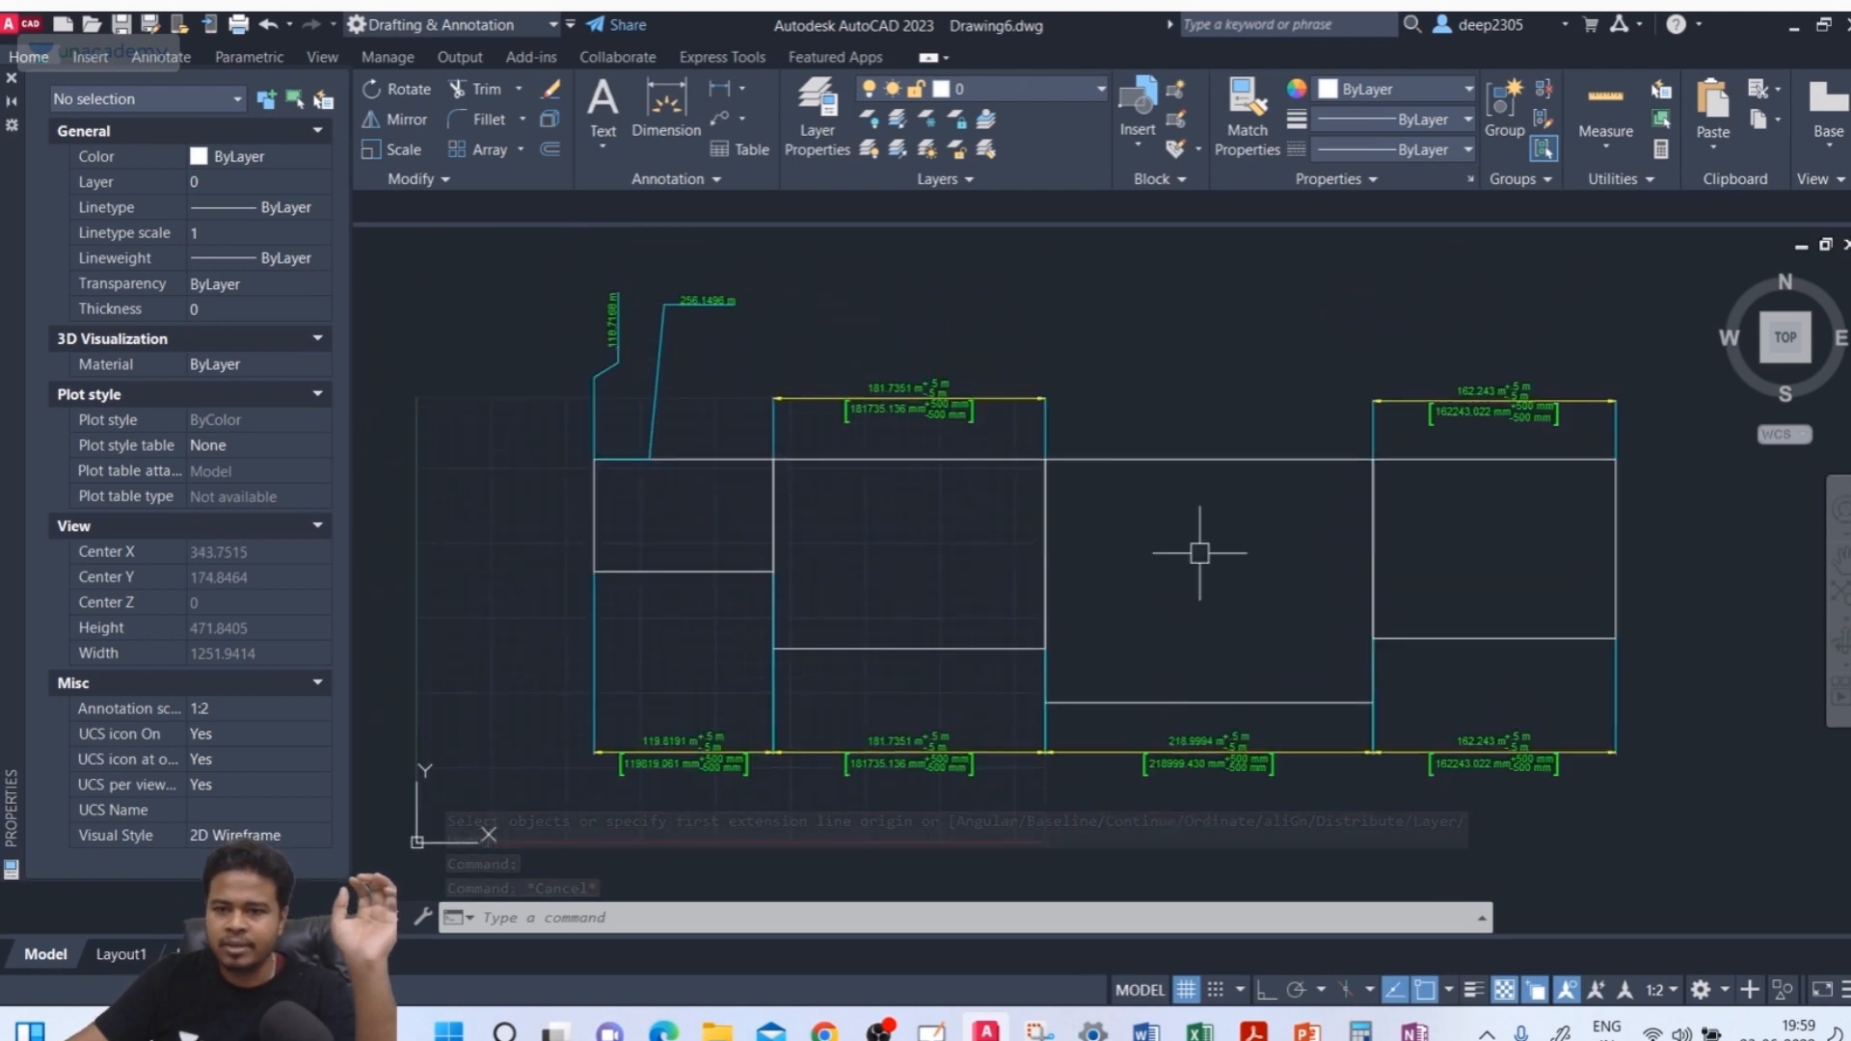
pyautogui.scroll(-3, 1199, 553)
pyautogui.click(1028, 90)
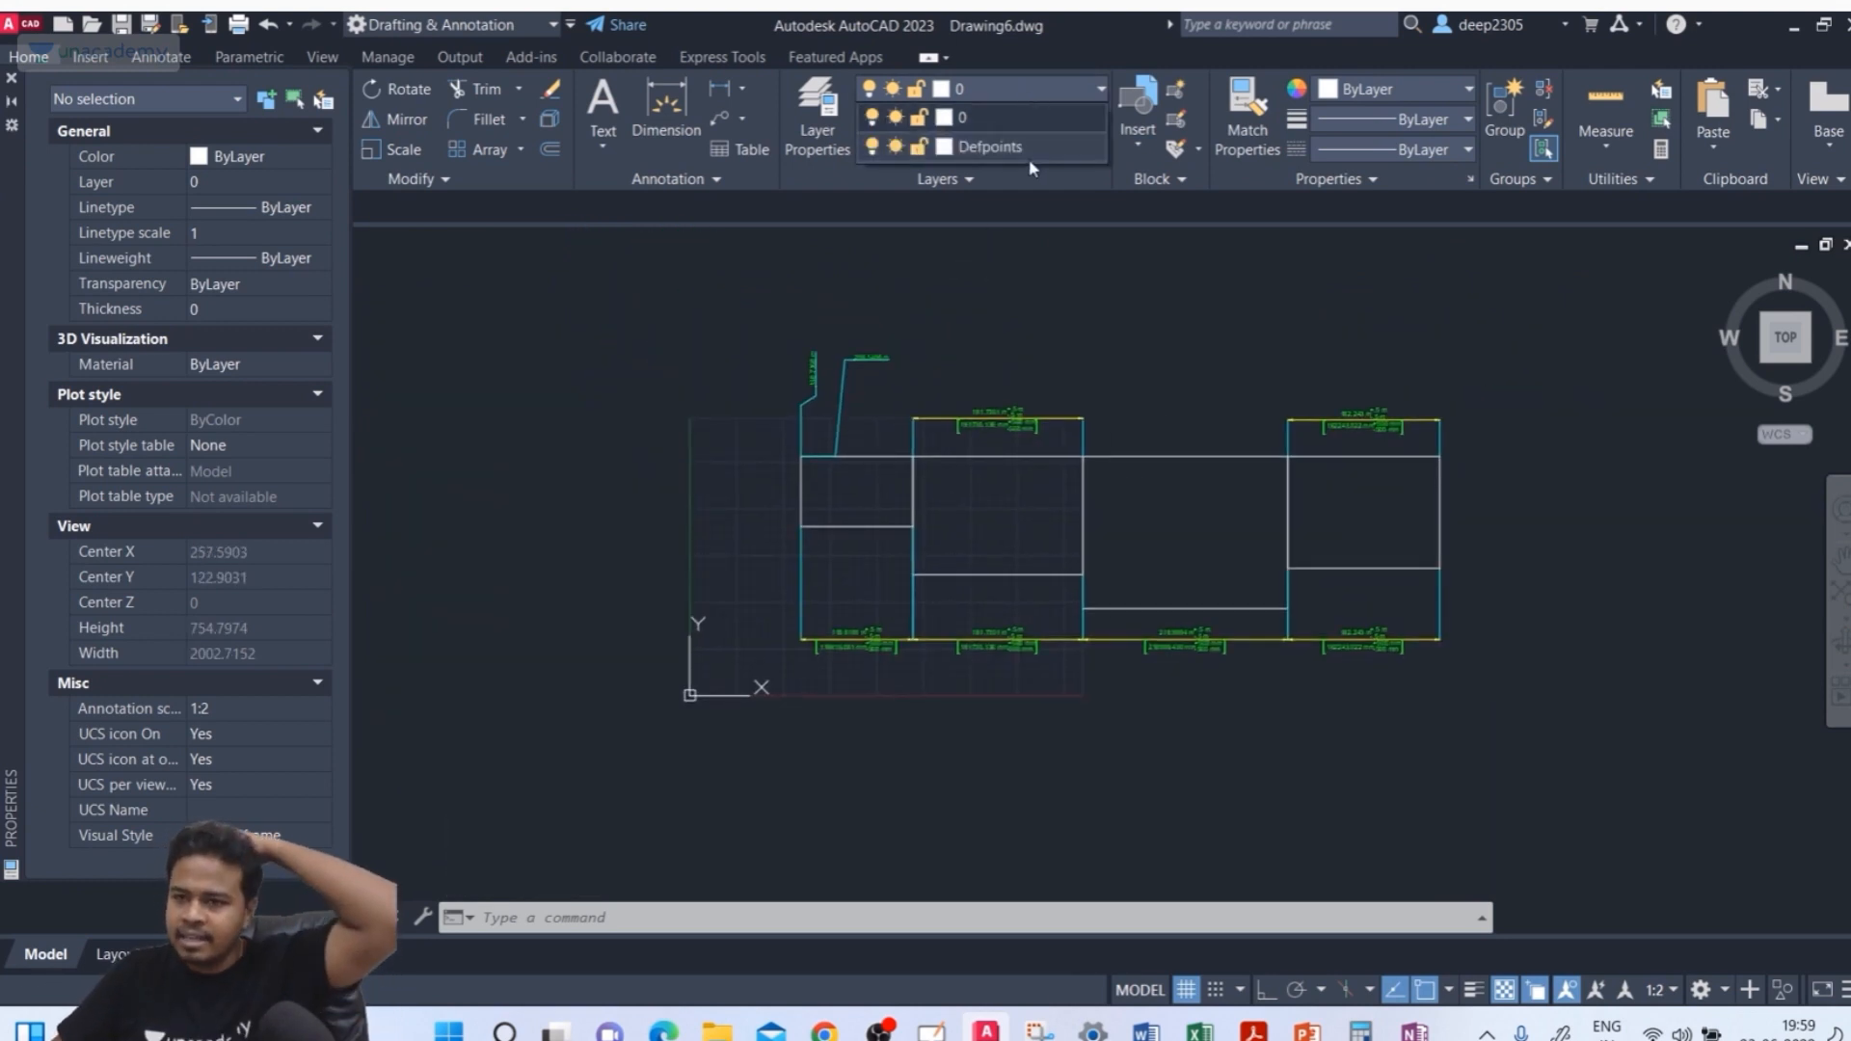
pyautogui.press('Escape')
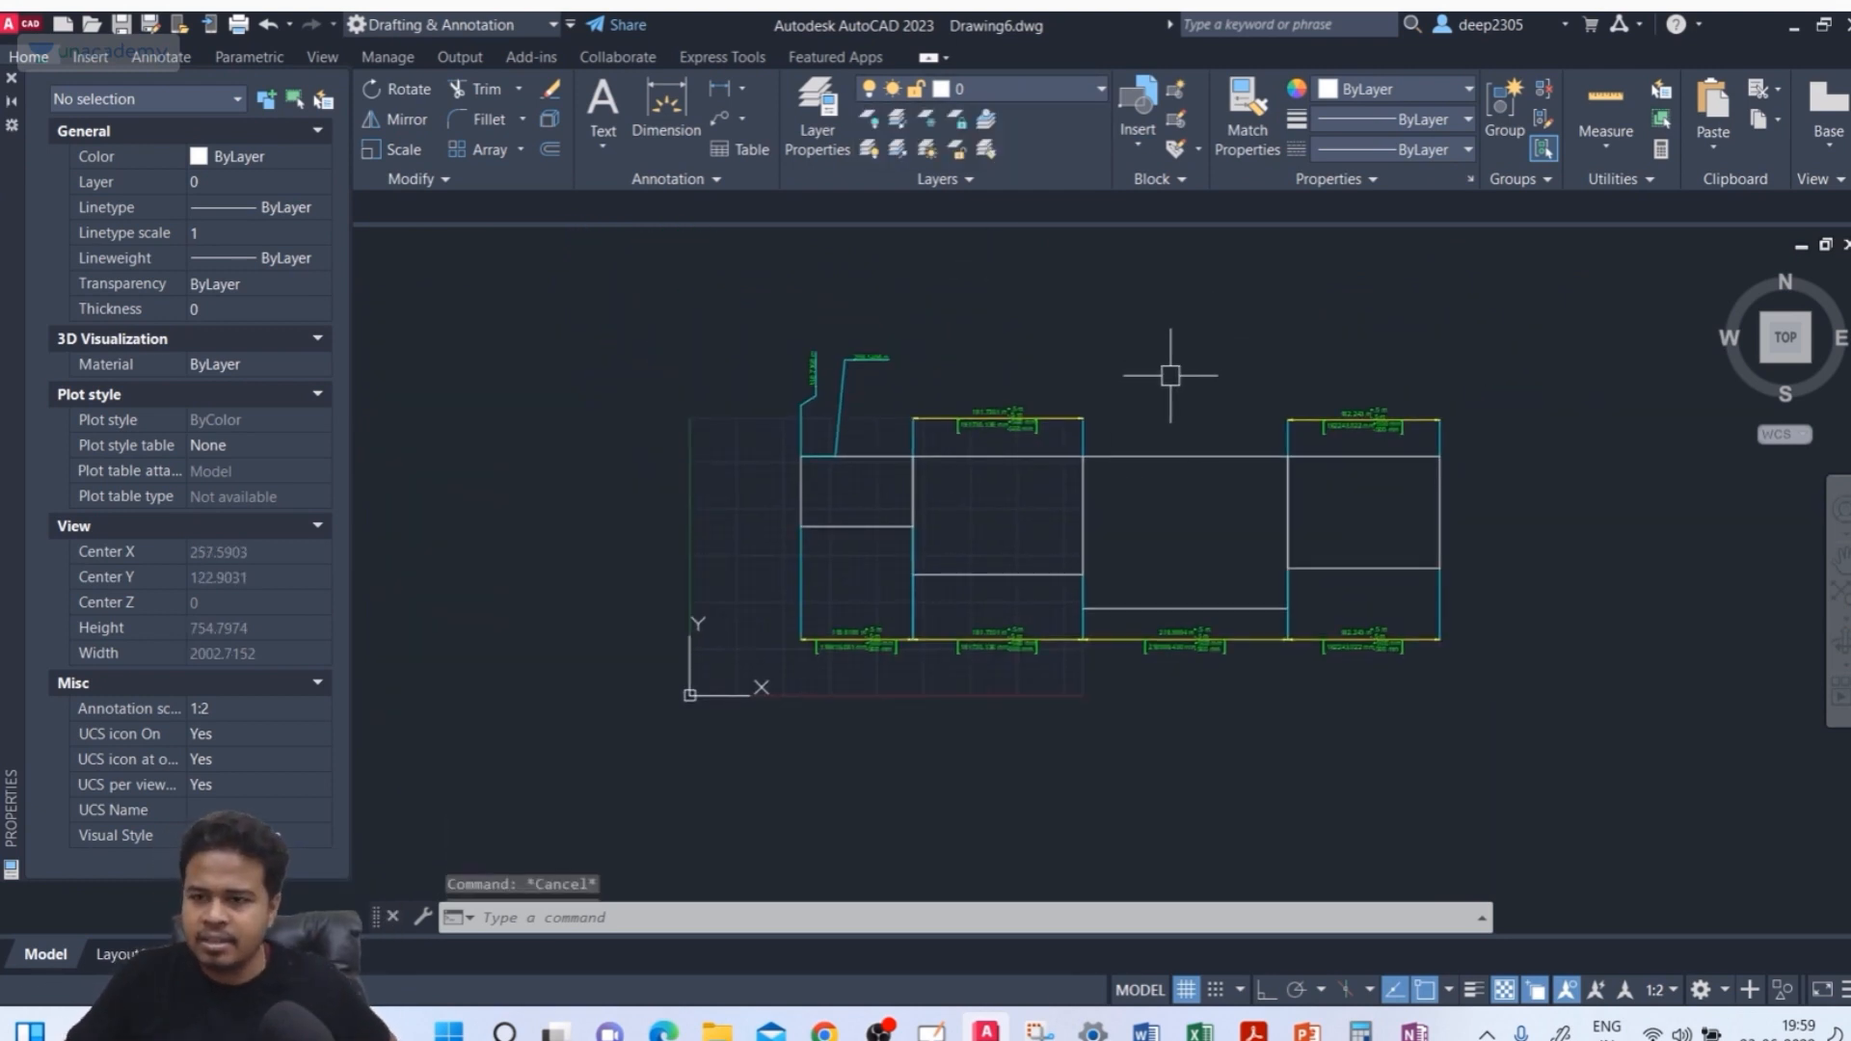
pyautogui.press('Escape')
pyautogui.press('Escape')
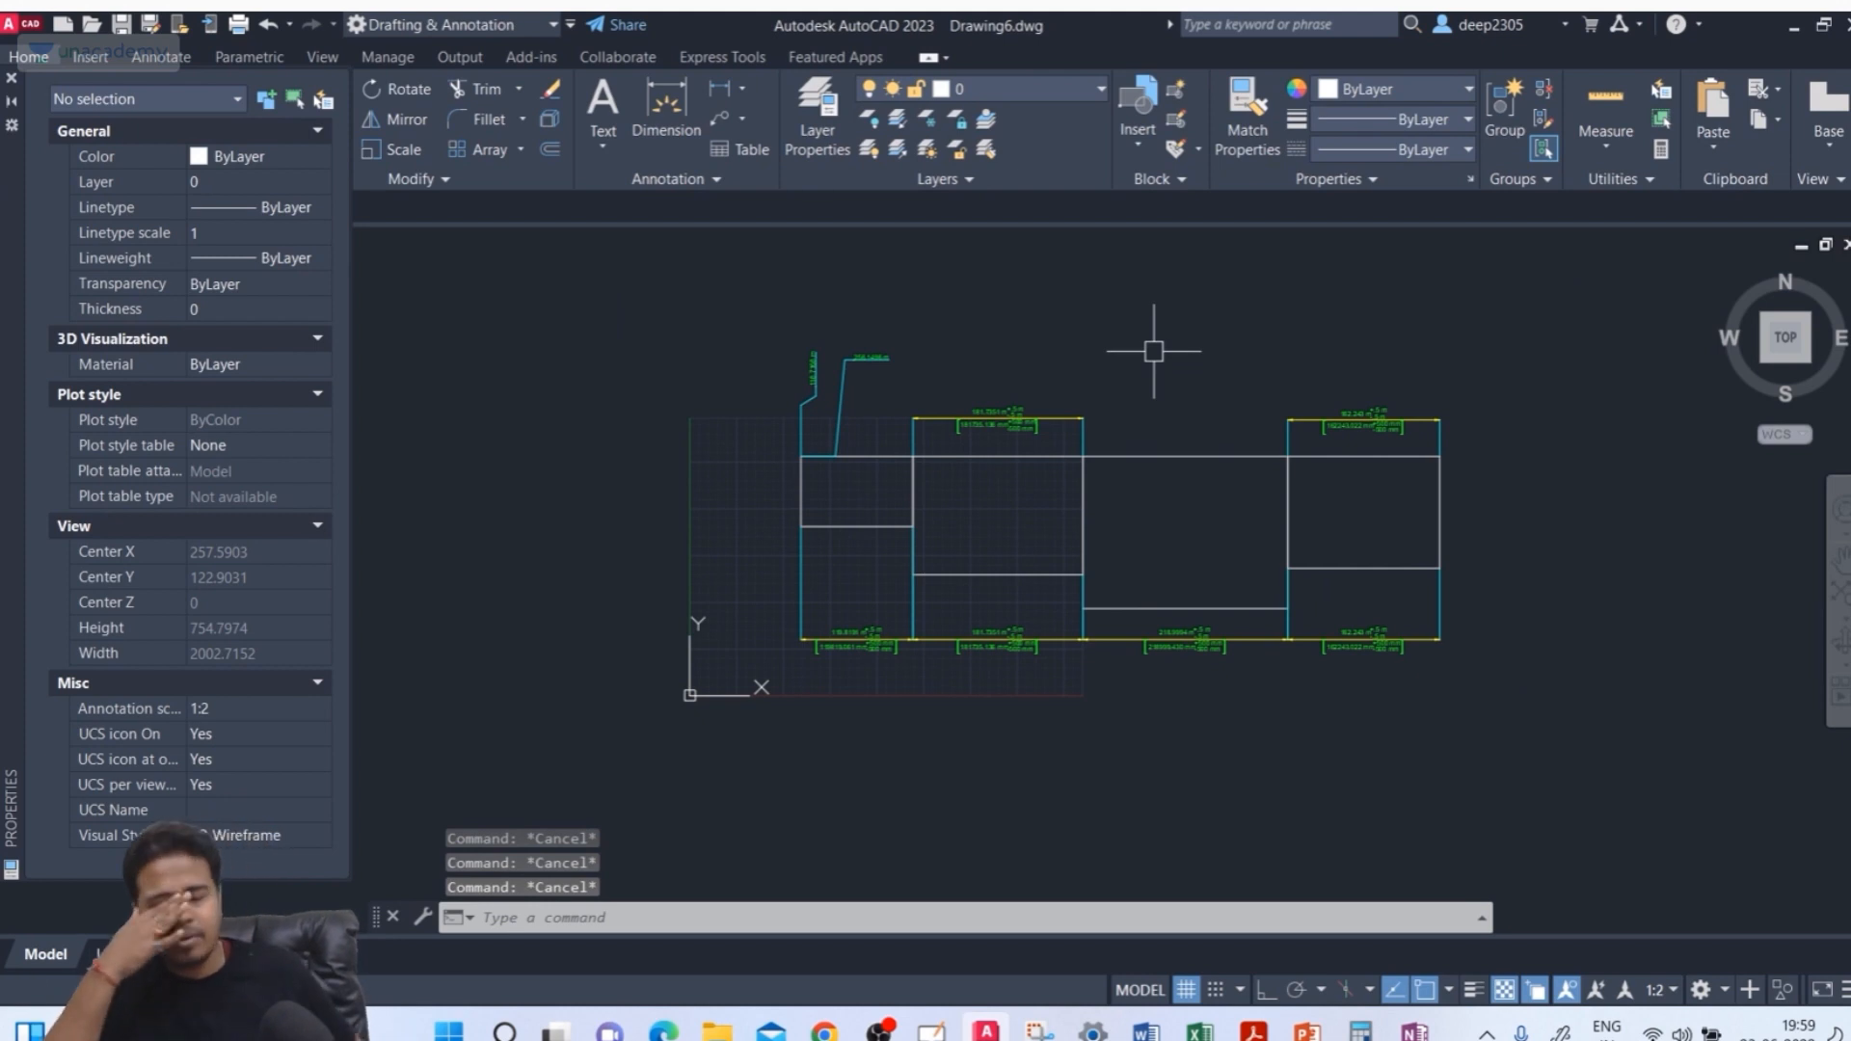